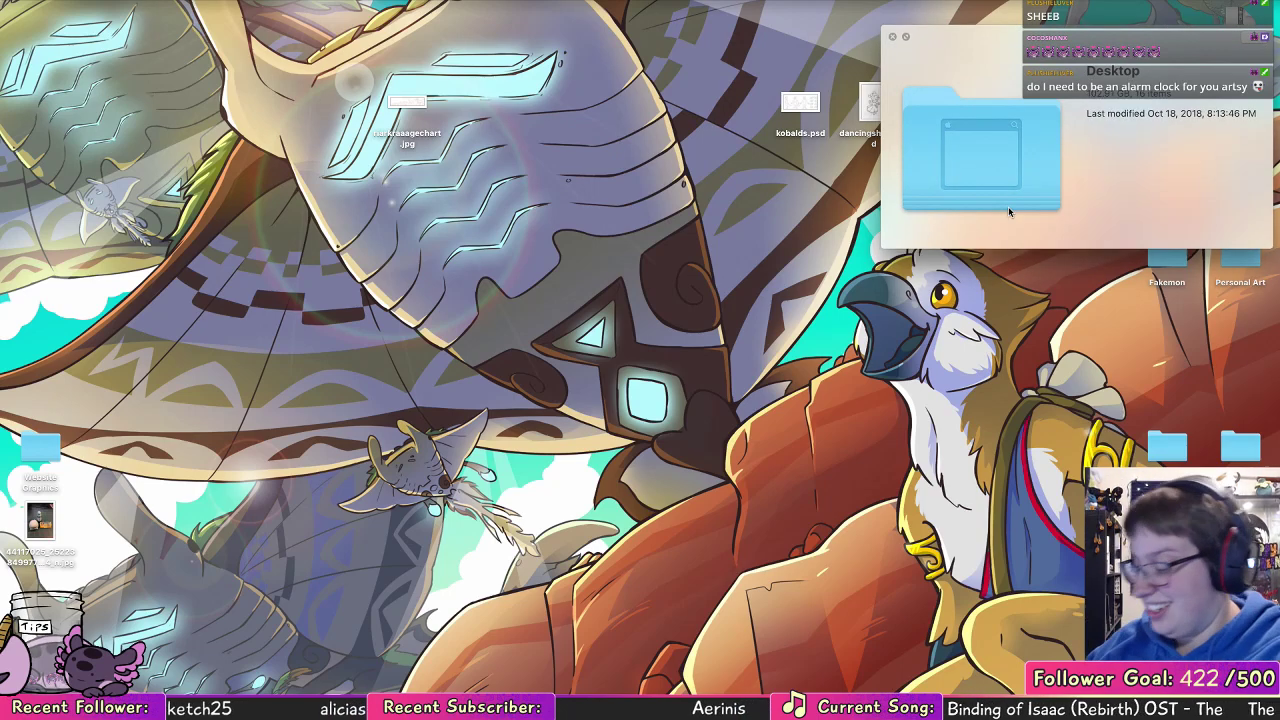
Step: Open riarkraaagechart.psd from the desktop and enlarge its document window to show the canvas with space around it
{"action": "key", "text": "space"}
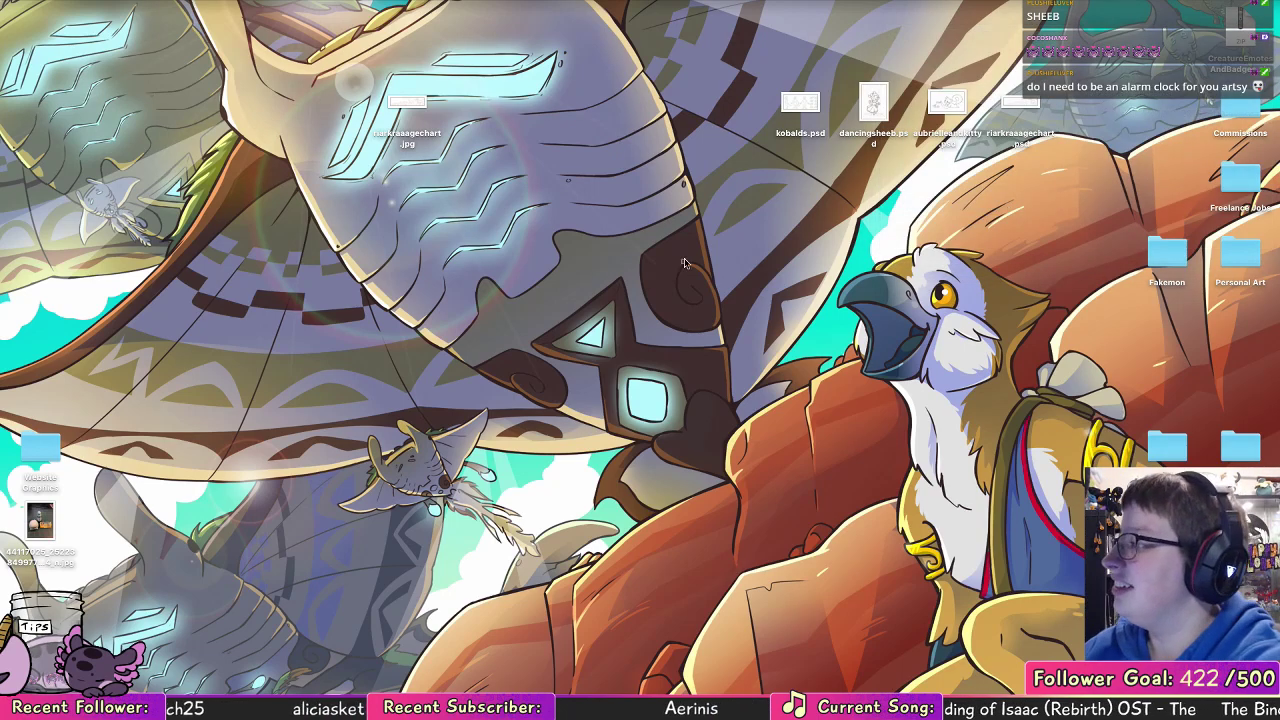
{"action": "double_click", "coordinate": [1020, 102]}
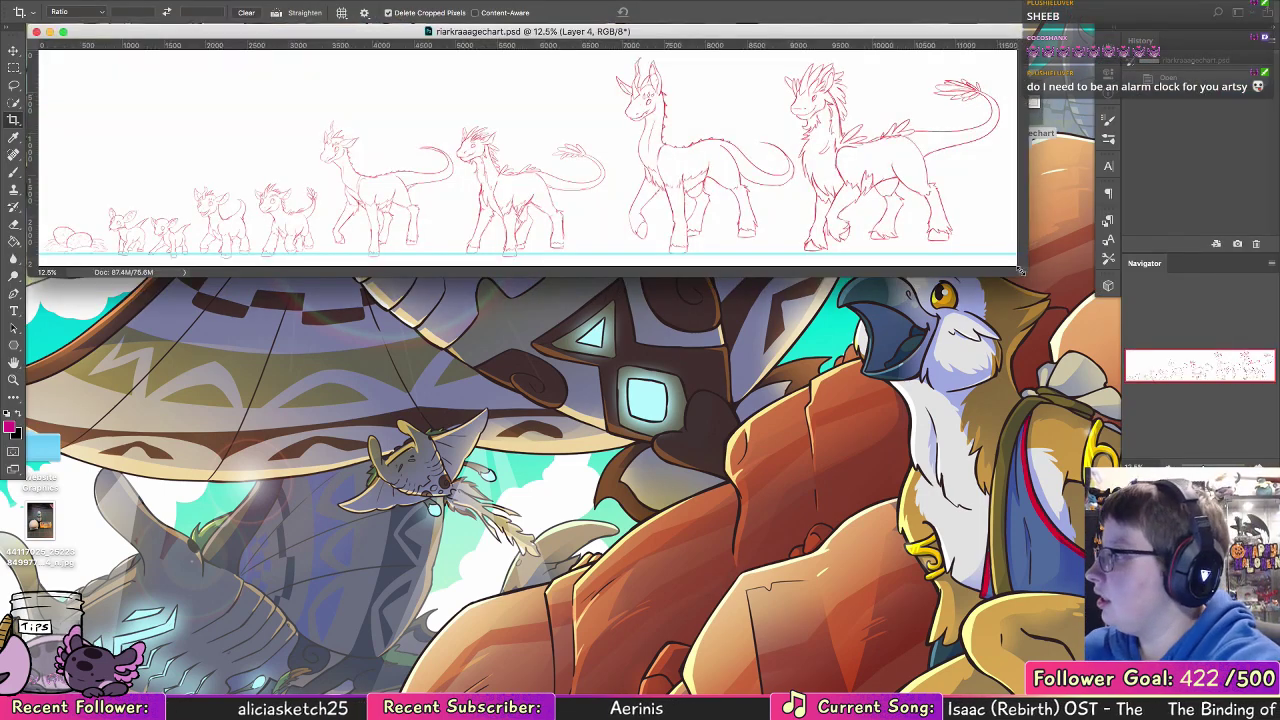
{"action": "left_click_drag", "start_coordinate": [1016, 266], "coordinate": [1066, 425]}
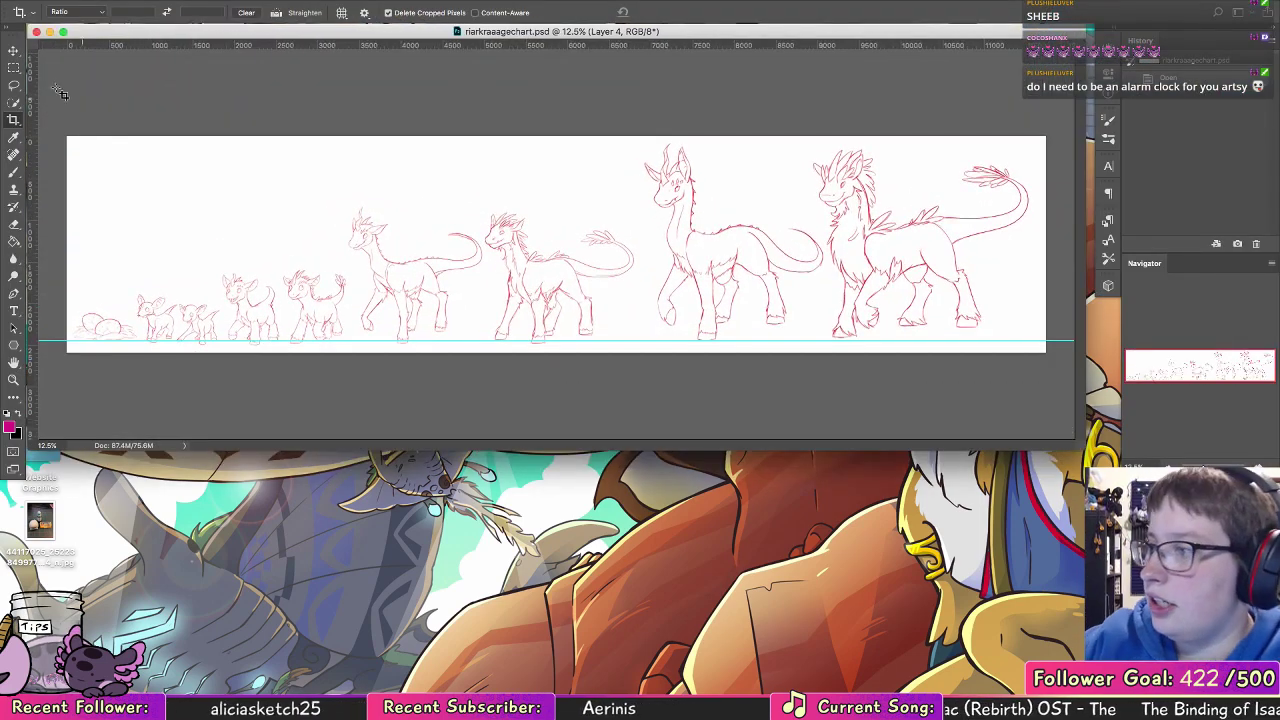
Step: Lasso the two largest creatures at the right end of the age chart and move them left over the neighbouring figure
{"action": "key", "text": "l"}
{"action": "mouse_move", "coordinate": [670, 110]}
{"action": "left_mouse_down"}
{"action": "mouse_move", "coordinate": [637, 174]}
{"action": "mouse_move", "coordinate": [673, 387]}
{"action": "mouse_move", "coordinate": [1037, 327]}
{"action": "mouse_move", "coordinate": [886, 72]}
{"action": "left_mouse_up"}
{"action": "key", "text": "v"}
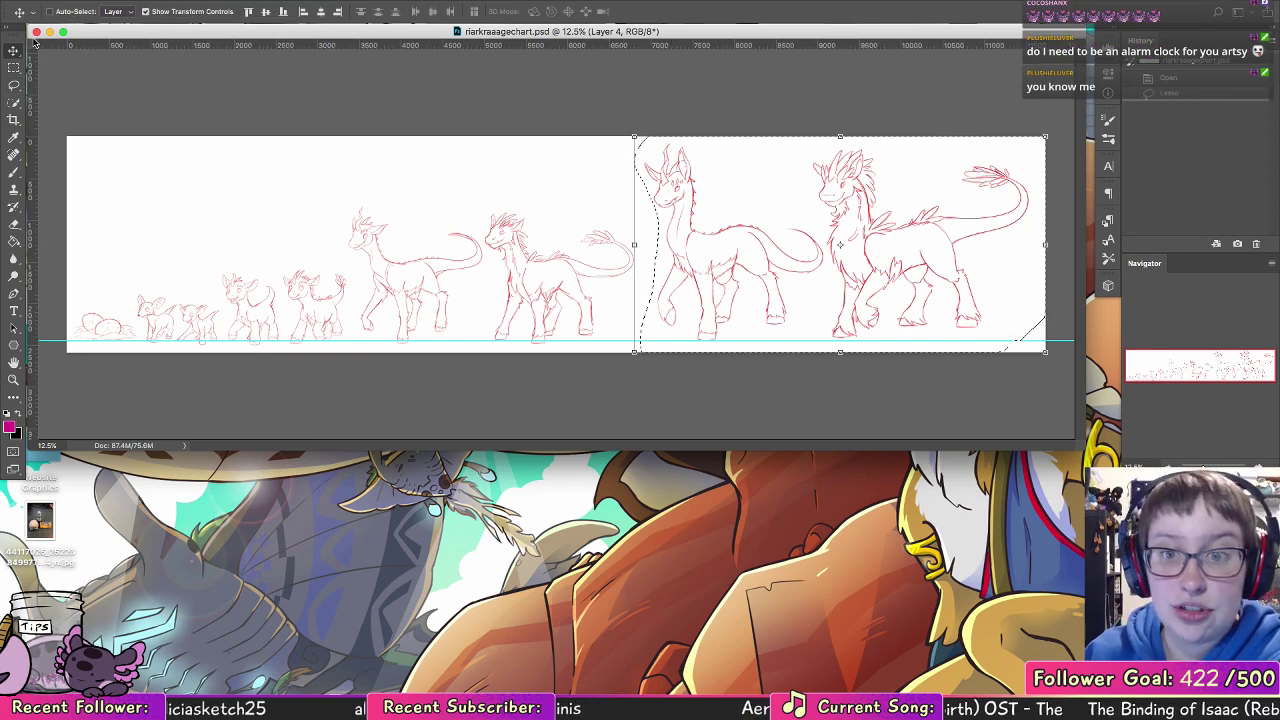
{"action": "mouse_move", "coordinate": [929, 263]}
{"action": "left_mouse_down"}
{"action": "mouse_move", "coordinate": [731, 259]}
{"action": "mouse_move", "coordinate": [765, 258]}
{"action": "left_mouse_up"}
Step: Turn off snapping and clear all guides from the document
{"action": "left_click", "coordinate": [386, 1]}
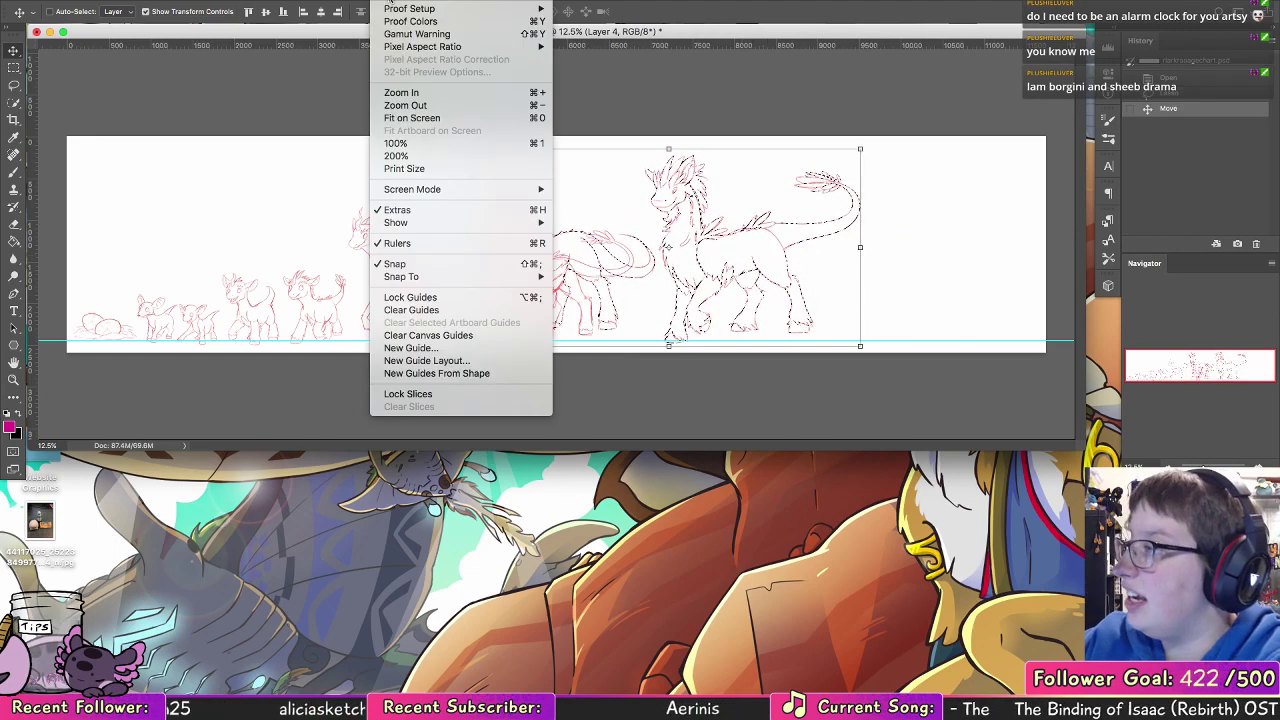
{"action": "left_click", "coordinate": [402, 264]}
{"action": "left_click", "coordinate": [386, 1]}
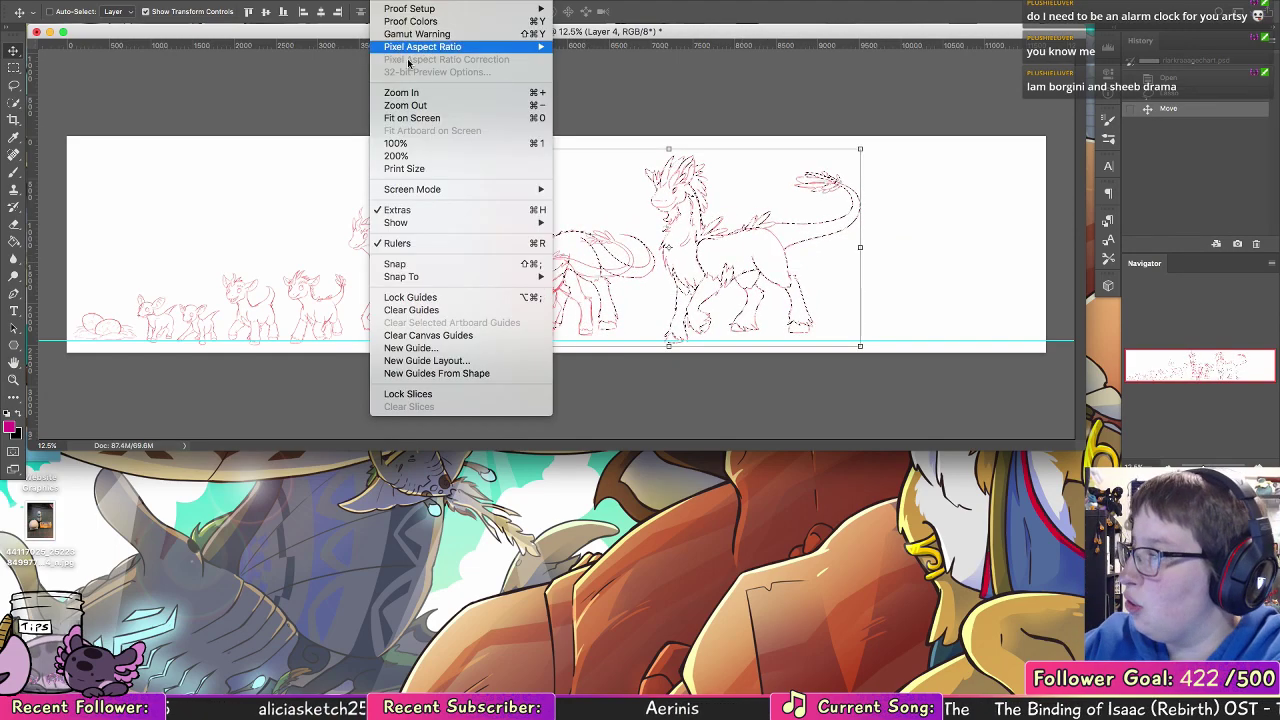
{"action": "left_click", "coordinate": [449, 309]}
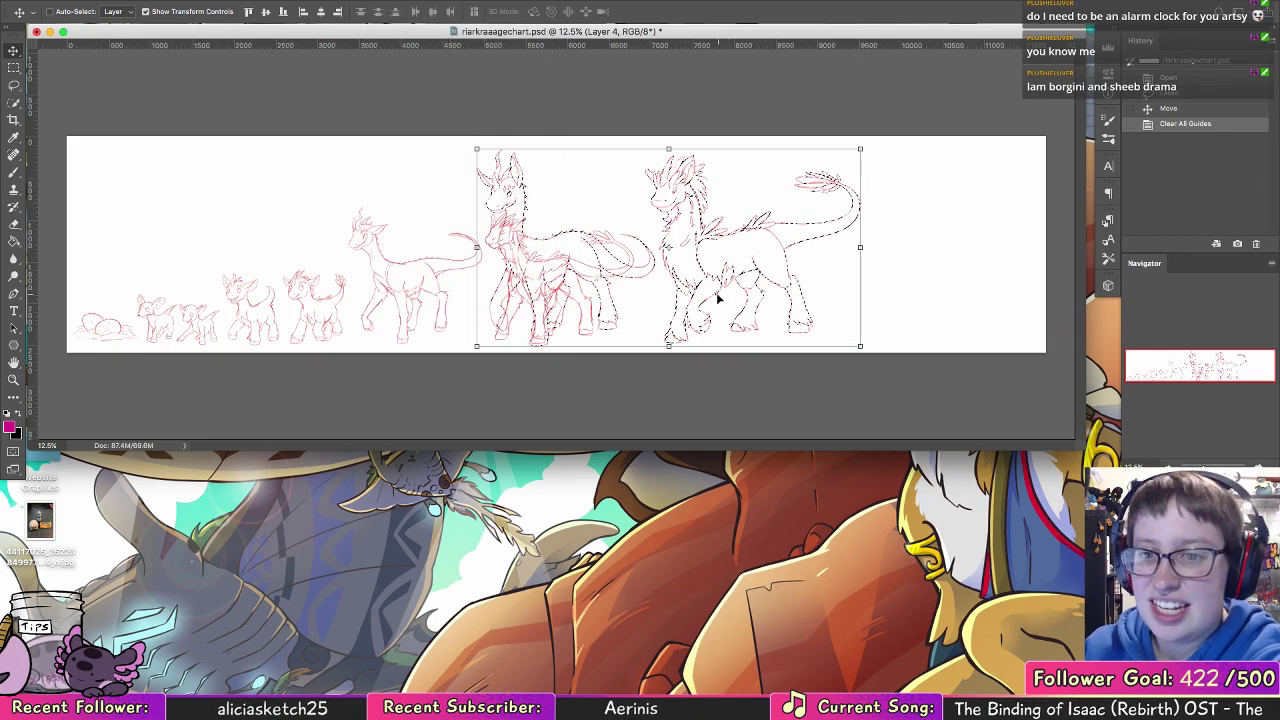
Step: Scale the two selected creatures down and place them just right of the third-largest figure, with their feet on the shared ground line
{"action": "left_click_drag", "start_coordinate": [722, 255], "coordinate": [728, 250]}
{"action": "left_click_drag", "start_coordinate": [858, 146], "coordinate": [761, 211]}
{"action": "left_click", "coordinate": [617, 11]}
{"action": "left_click_drag", "start_coordinate": [586, 290], "coordinate": [838, 308]}
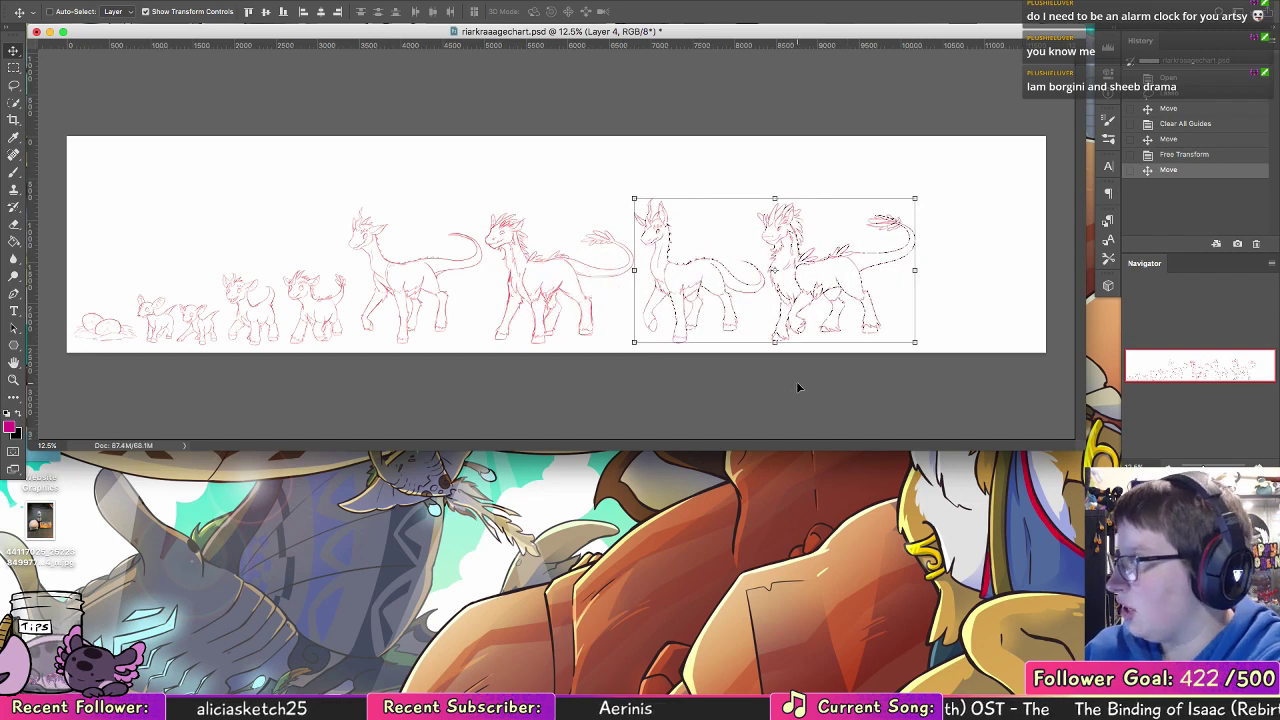
Step: Deselect the creatures and crop the canvas to trim the empty space above and to the right of the row
{"action": "key", "text": "ctrl+d"}
{"action": "key", "text": "c"}
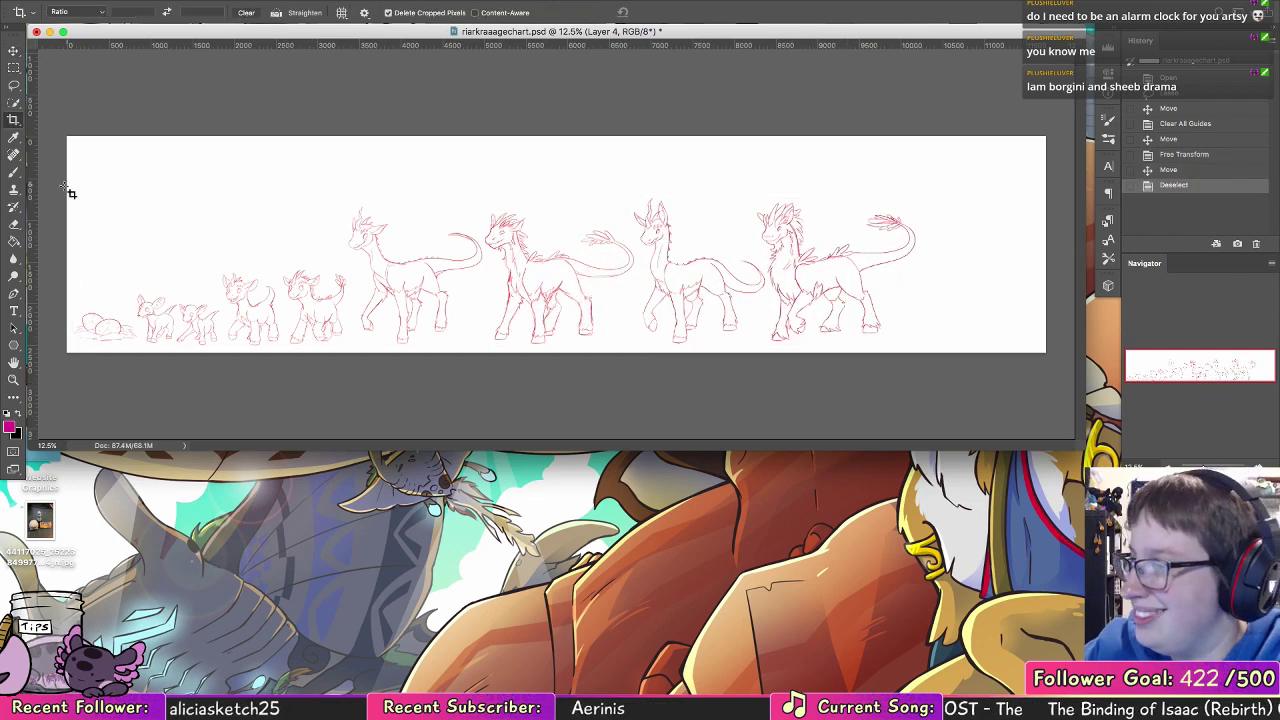
{"action": "left_click_drag", "start_coordinate": [68, 187], "coordinate": [921, 352]}
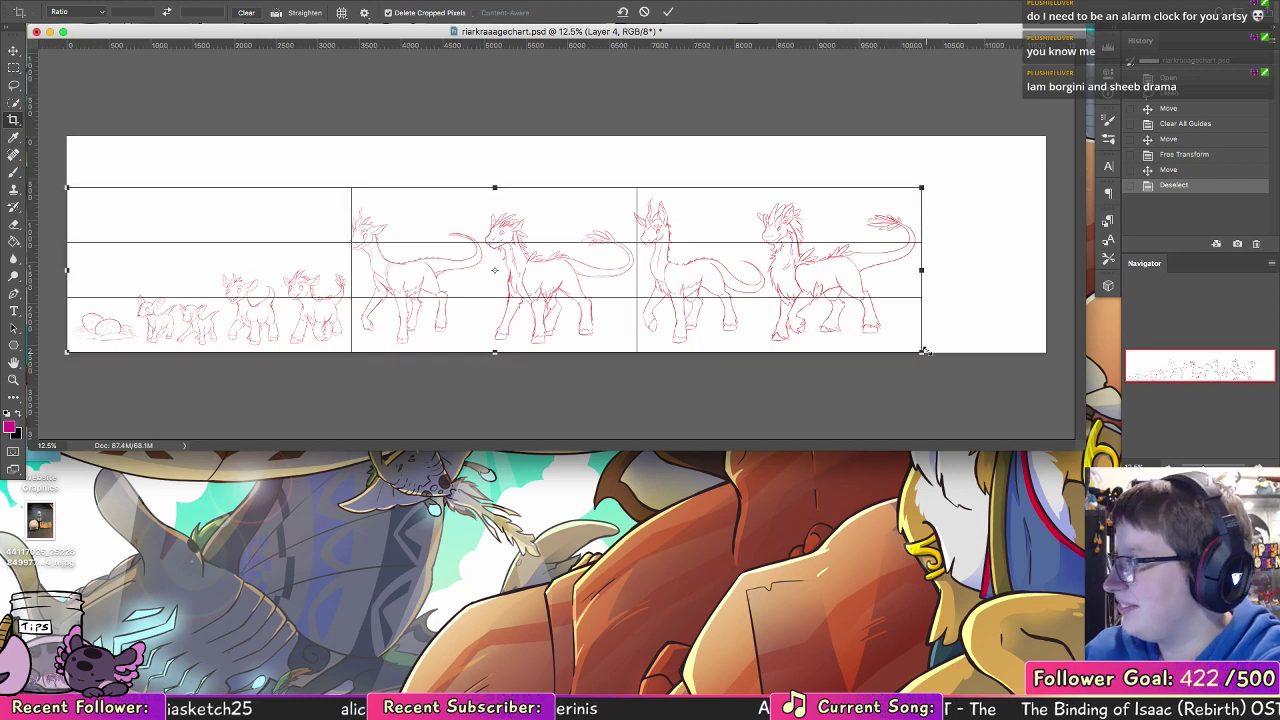
{"action": "left_click", "coordinate": [668, 11]}
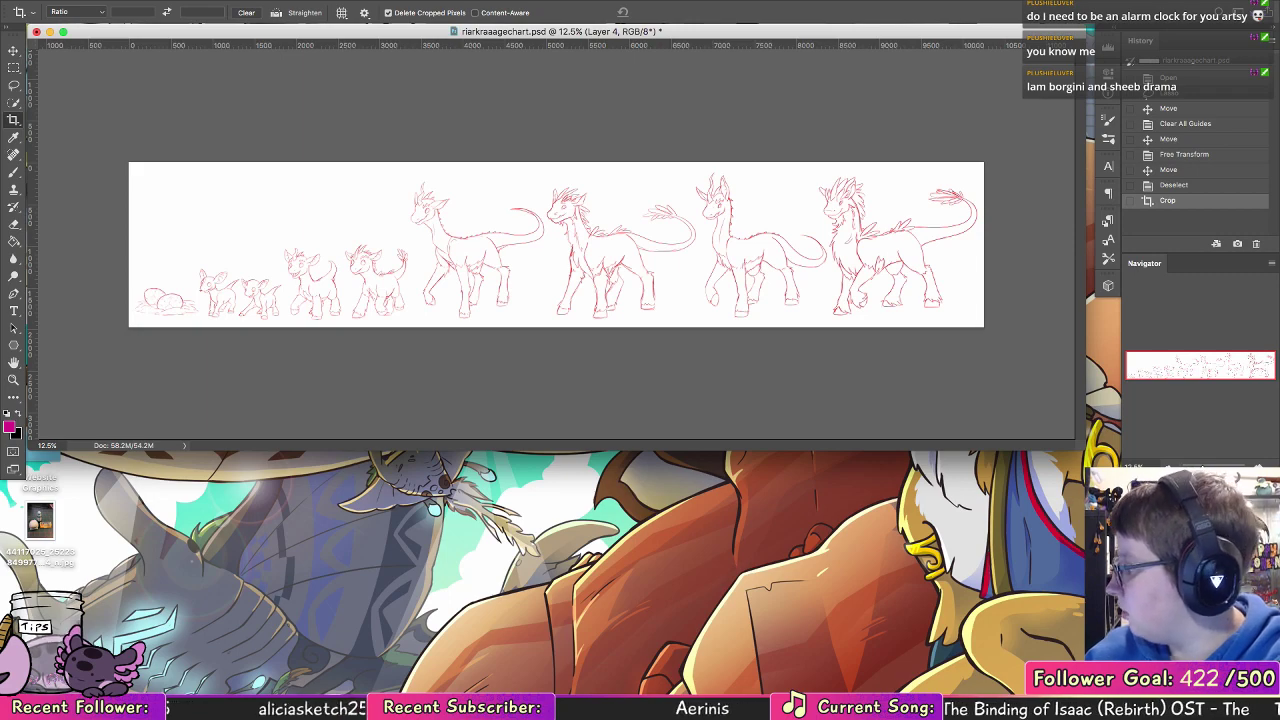
Step: Set up the Brush on the second-largest creature's body with the sketch's red sampled as the foreground colour
{"action": "left_click", "coordinate": [14, 379]}
{"action": "left_click_drag", "start_coordinate": [768, 248], "coordinate": [857, 249]}
{"action": "left_click", "coordinate": [14, 172]}
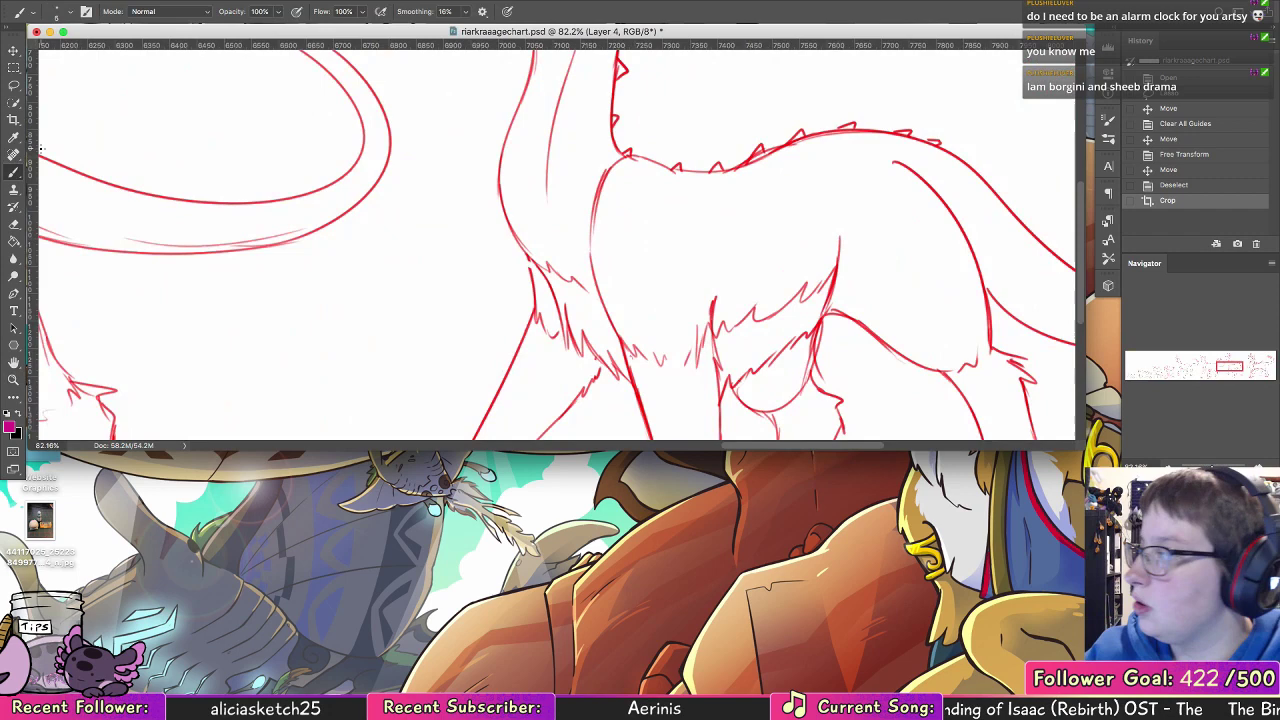
{"action": "left_click", "coordinate": [554, 298], "text": "alt"}
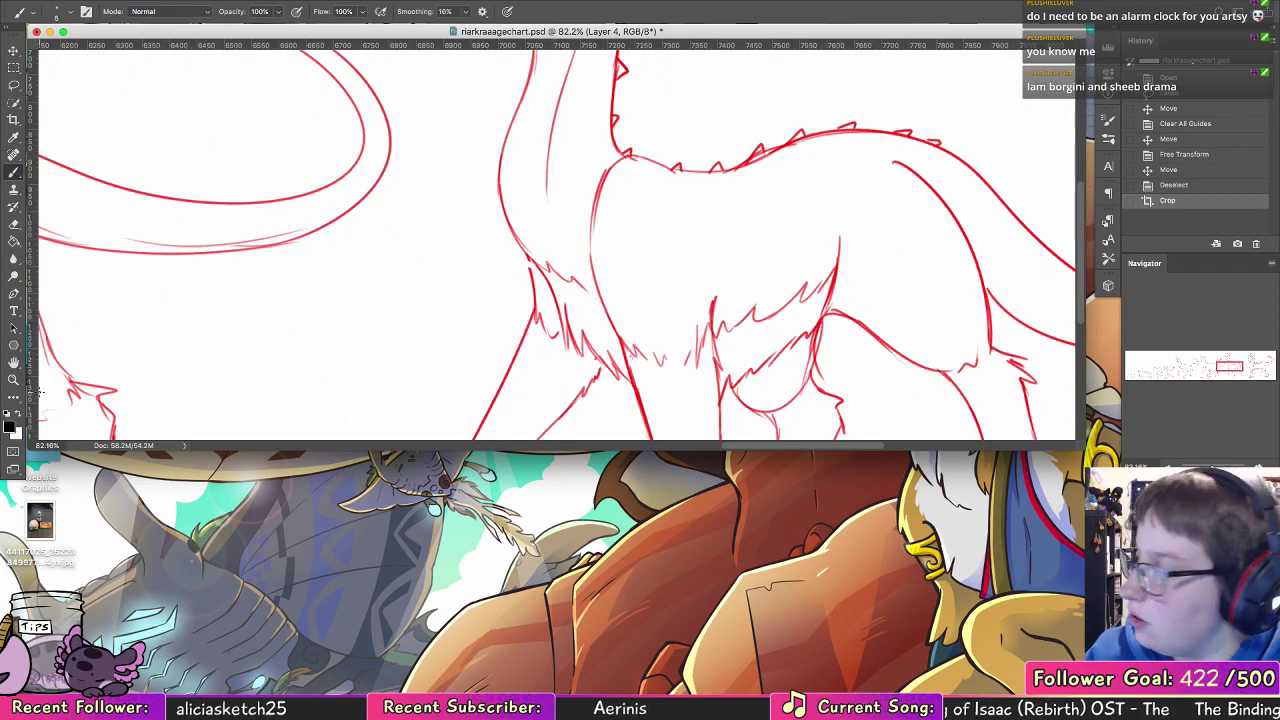
{"action": "left_click", "coordinate": [748, 158], "text": "alt"}
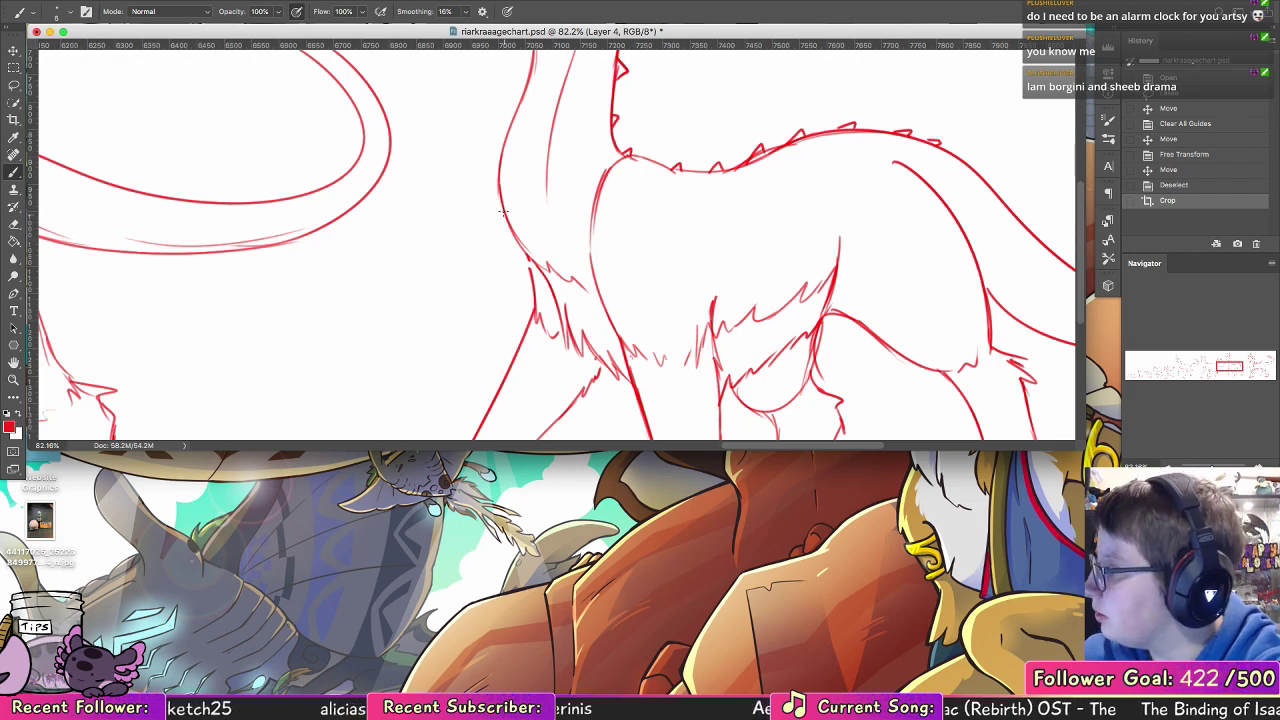
Step: Try a fuller chest contour at the base of the second-largest creature's neck, then undo the strokes
{"action": "mouse_move", "coordinate": [503, 212]}
{"action": "left_mouse_down"}
{"action": "mouse_move", "coordinate": [506, 259]}
{"action": "mouse_move", "coordinate": [505, 217]}
{"action": "mouse_move", "coordinate": [534, 304]}
{"action": "left_mouse_up"}
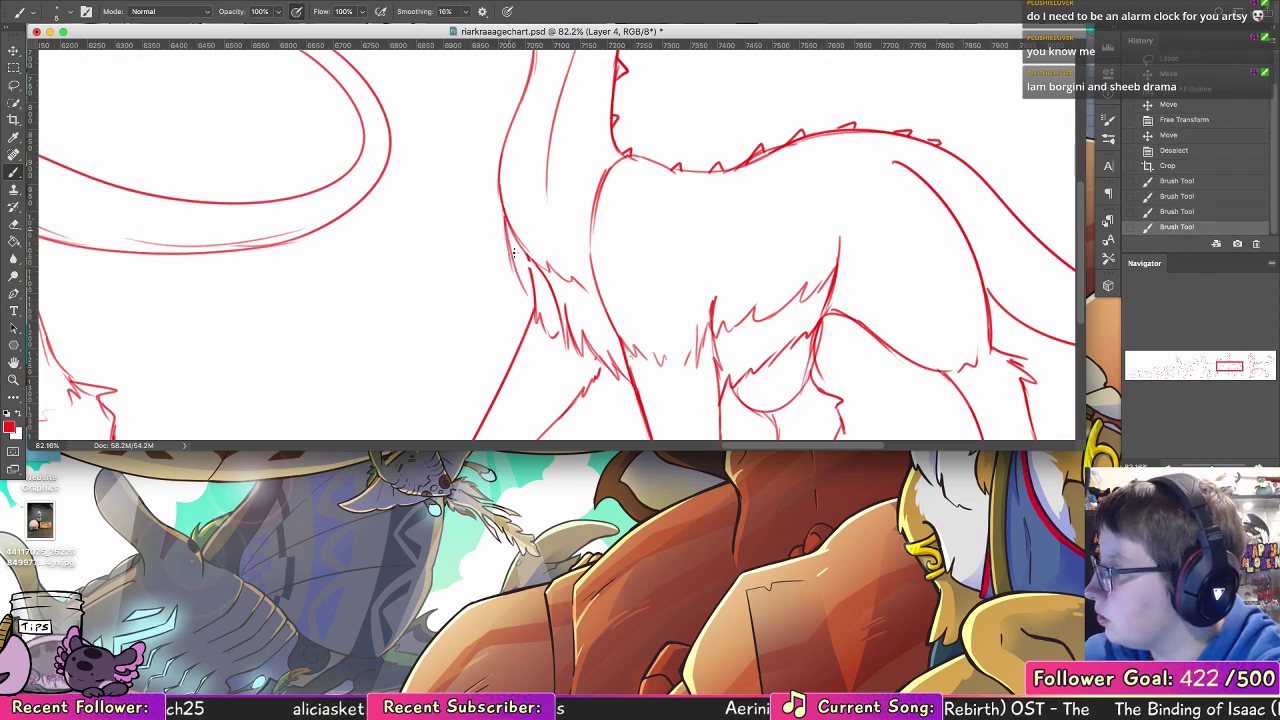
{"action": "key", "text": "super+z"}
{"action": "key", "text": "super+z"}
{"action": "key", "text": "super+z"}
{"action": "key", "text": "super+z"}
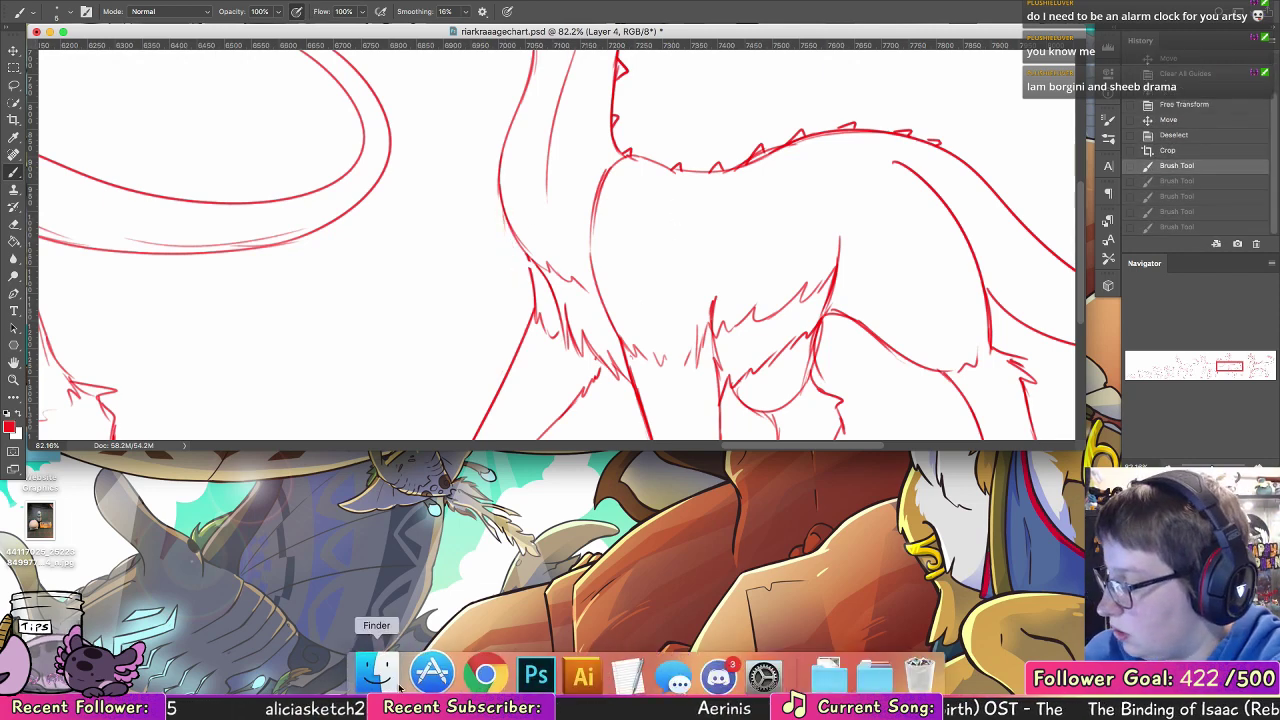
Step: Switch to Chrome, search images for "riarkraa" exactly as spelled, and open the first green creature picture as reference
{"action": "left_click", "coordinate": [471, 672]}
{"action": "type", "text": "riarkraa"}
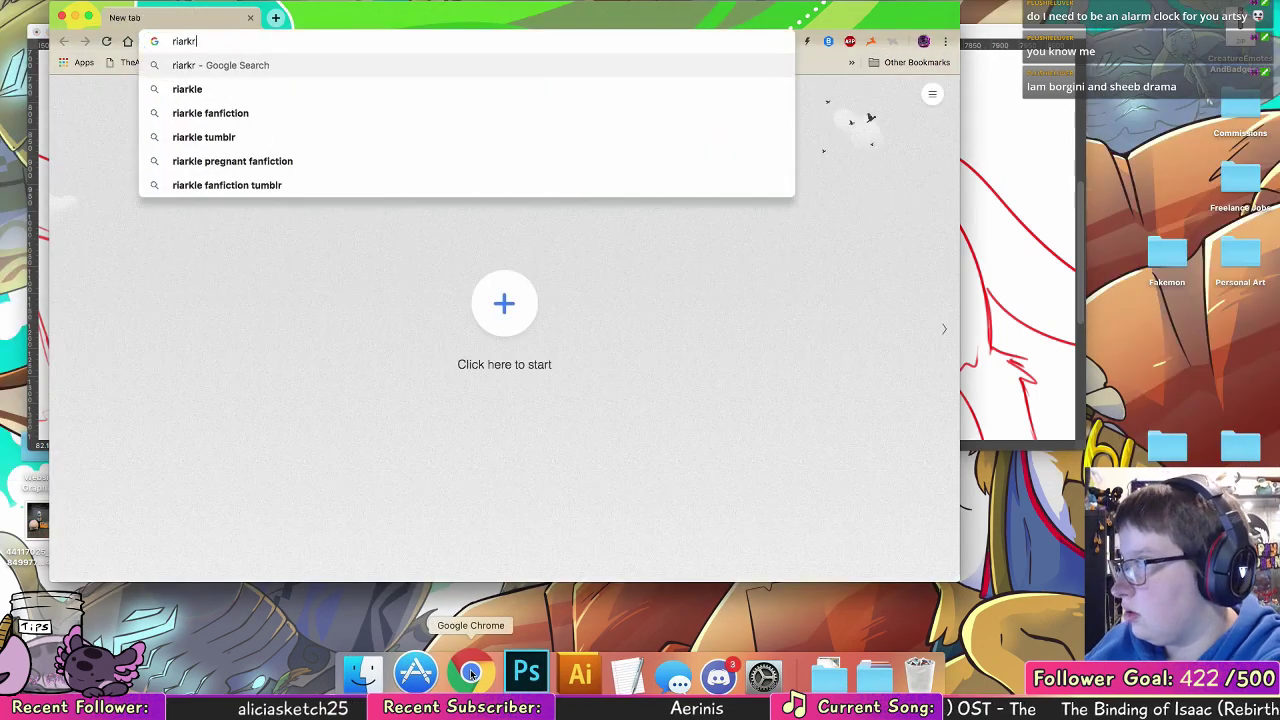
{"action": "key", "text": "Return"}
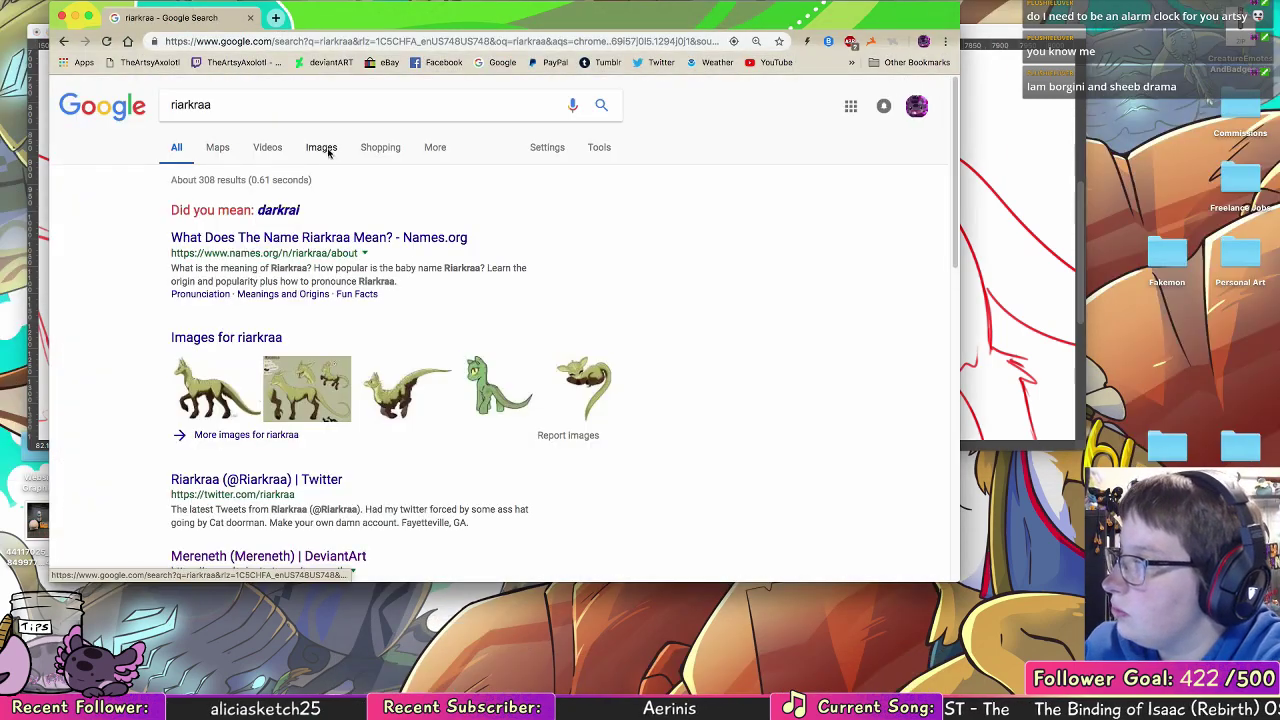
{"action": "left_click", "coordinate": [322, 148]}
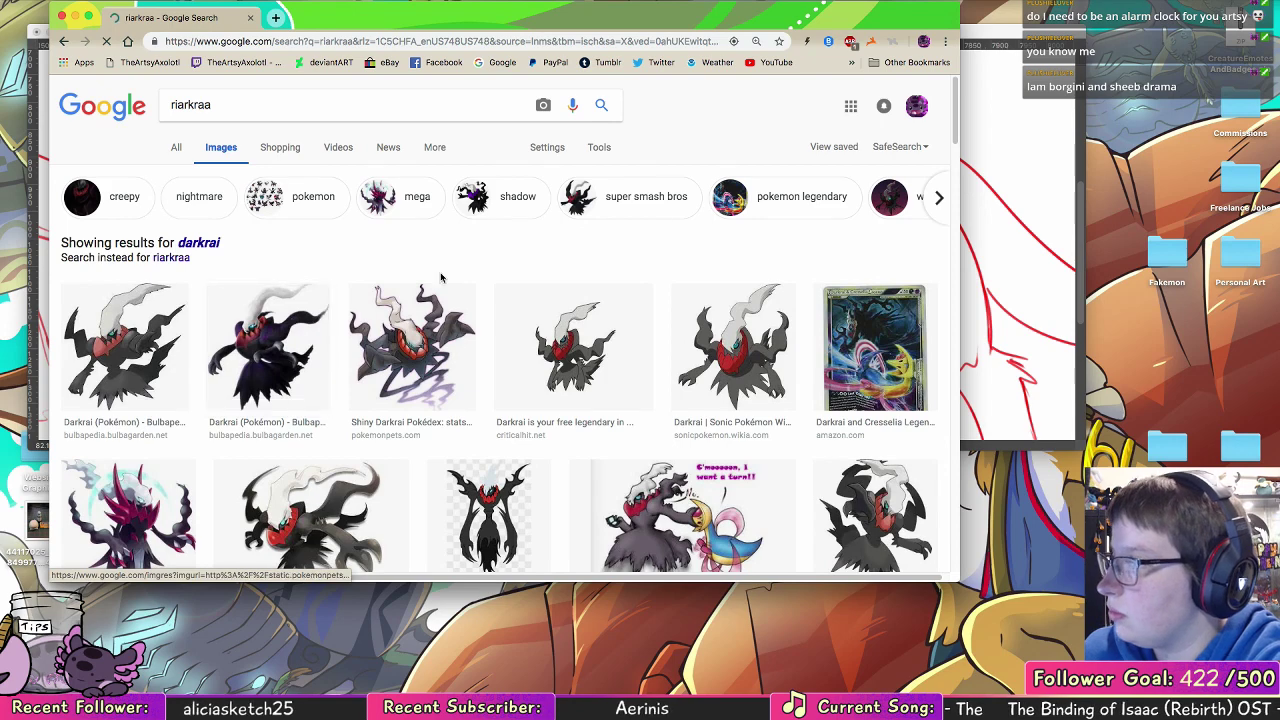
{"action": "left_click", "coordinate": [176, 258]}
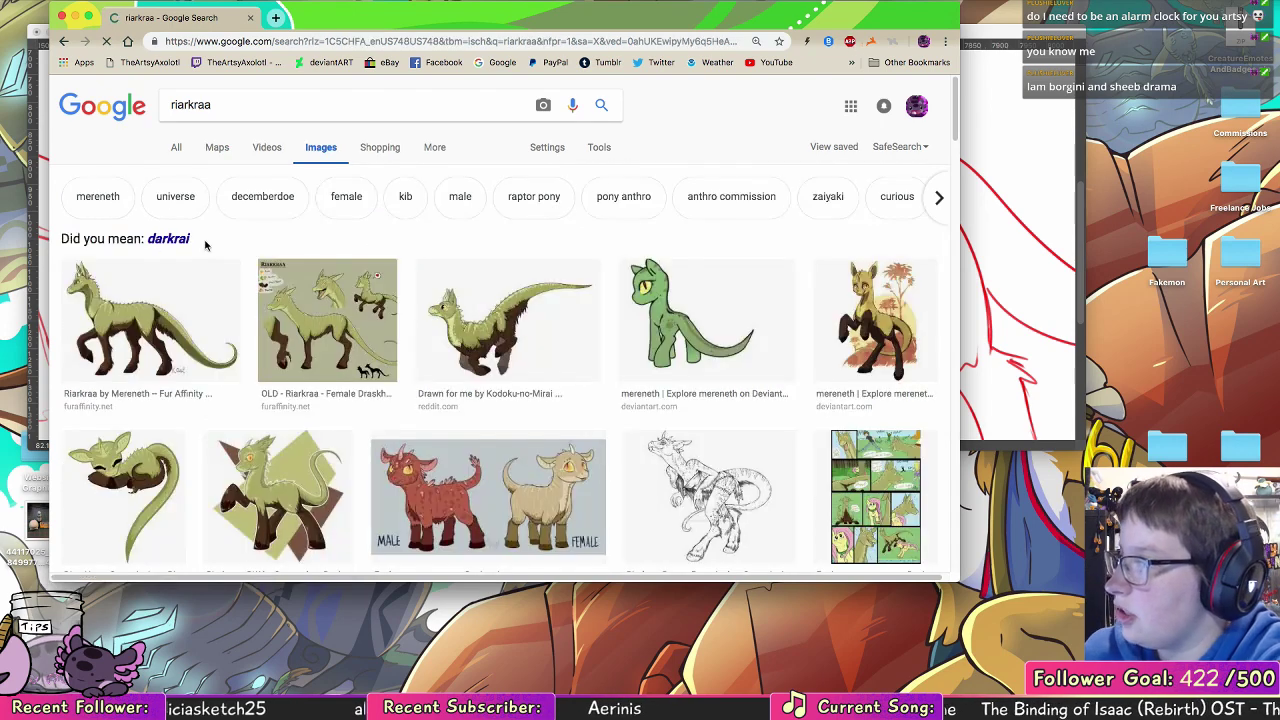
{"action": "left_click_drag", "start_coordinate": [218, 318], "coordinate": [227, 328]}
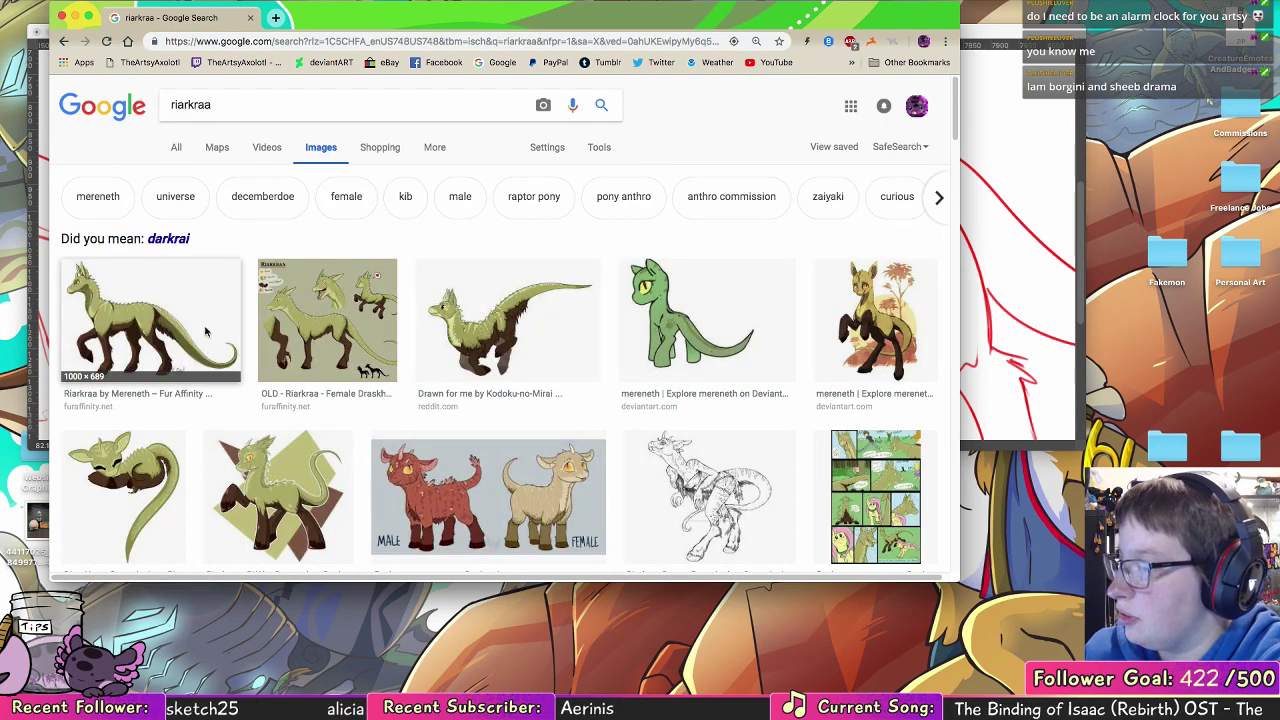
{"action": "left_click", "coordinate": [227, 327]}
Step: Arrange the reference image and the age chart document side by side, making the chart window narrower and taller
{"action": "left_click_drag", "start_coordinate": [466, 21], "coordinate": [1132, 54]}
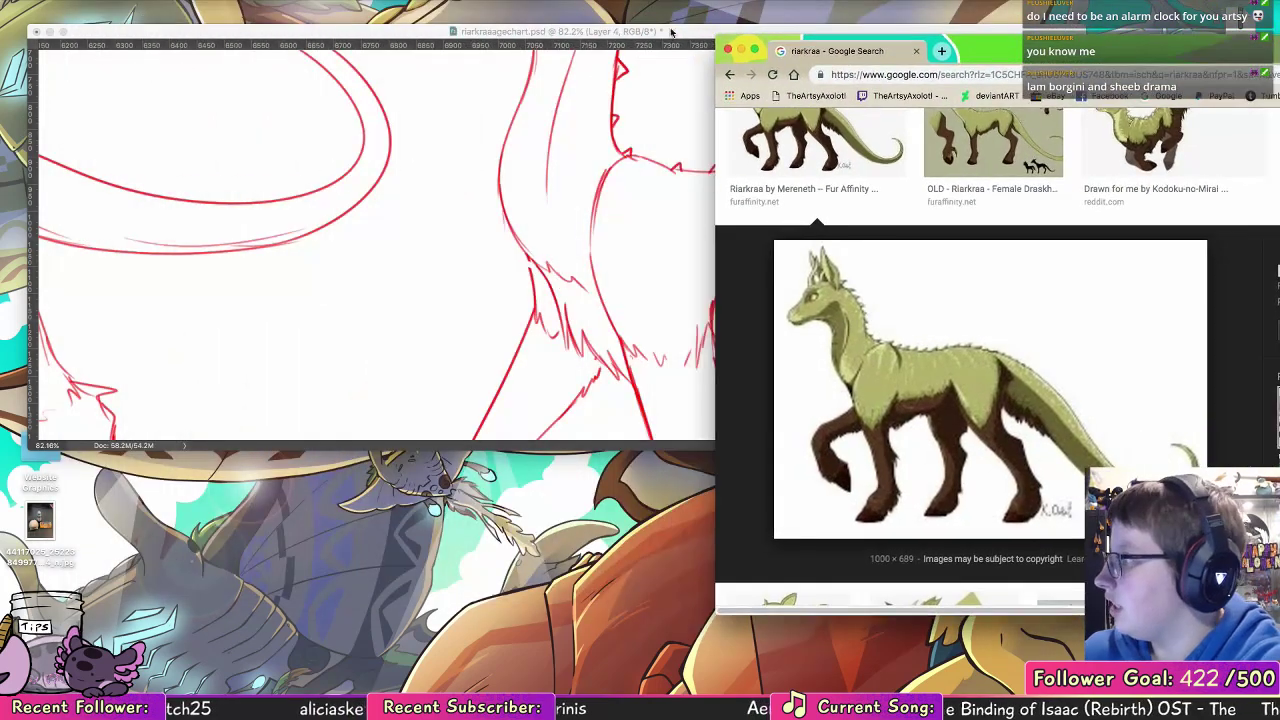
{"action": "left_click", "coordinate": [668, 31]}
{"action": "left_click_drag", "start_coordinate": [1077, 448], "coordinate": [737, 654]}
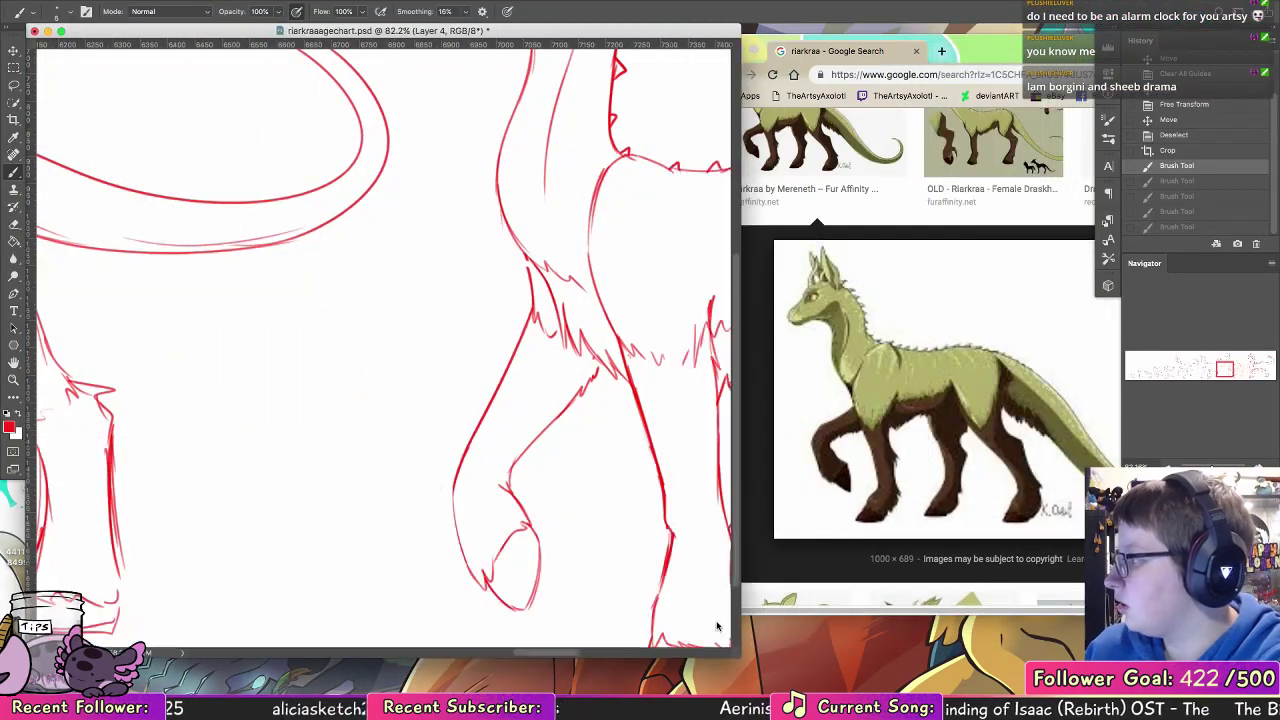
Step: Examine the head, neck and chest sketches of the older creatures against the reference image
{"action": "left_click_drag", "start_coordinate": [455, 471], "coordinate": [397, 471]}
{"action": "left_click_drag", "start_coordinate": [700, 200], "coordinate": [643, 374]}
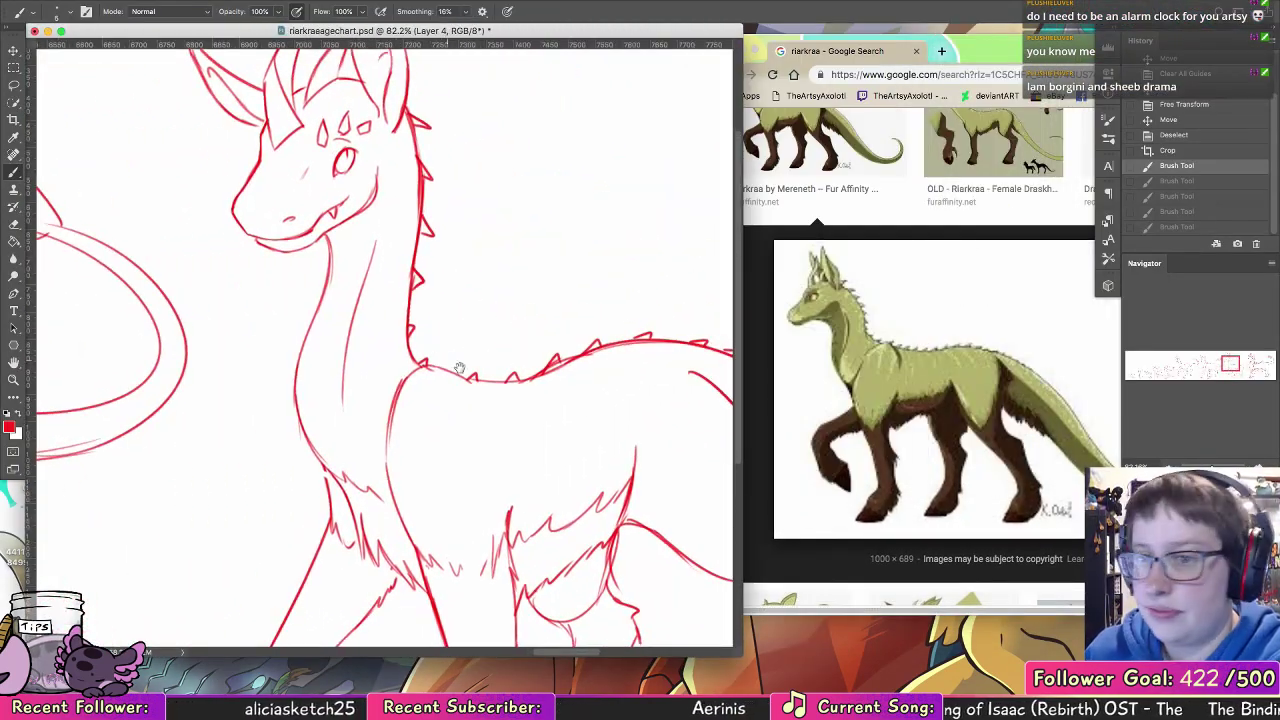
{"action": "left_click_drag", "start_coordinate": [460, 368], "coordinate": [676, 410]}
{"action": "left_click_drag", "start_coordinate": [292, 496], "coordinate": [690, 298]}
{"action": "left_click_drag", "start_coordinate": [260, 370], "coordinate": [666, 311]}
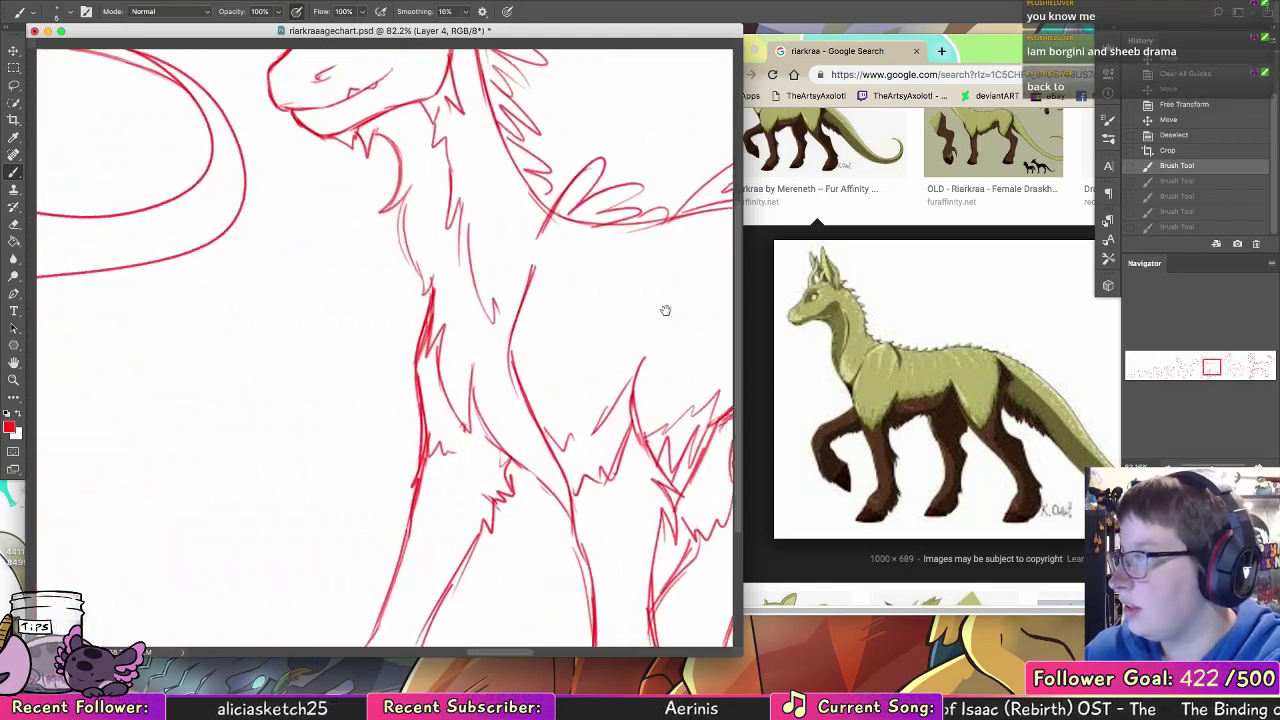
{"action": "left_click_drag", "start_coordinate": [600, 335], "coordinate": [90, 440]}
{"action": "mouse_move", "coordinate": [715, 310]}
{"action": "left_mouse_down"}
{"action": "mouse_move", "coordinate": [645, 335]}
{"action": "mouse_move", "coordinate": [470, 347]}
{"action": "left_mouse_up"}
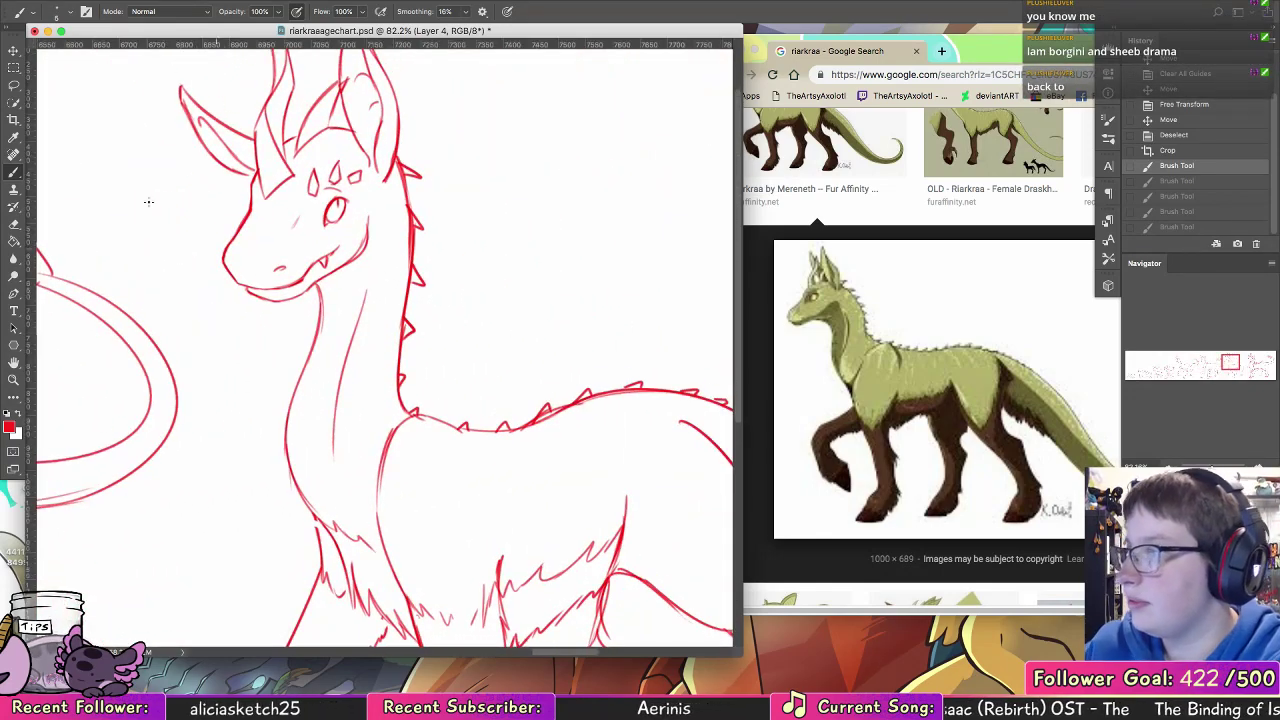
Step: Lasso the second-largest creature's whole head, including horns and ears, and move it slightly left and down from the neck
{"action": "key", "text": "l"}
{"action": "mouse_move", "coordinate": [322, 284]}
{"action": "left_mouse_down"}
{"action": "mouse_move", "coordinate": [460, 94]}
{"action": "mouse_move", "coordinate": [229, 266]}
{"action": "mouse_move", "coordinate": [195, 263]}
{"action": "left_mouse_up"}
{"action": "scroll", "coordinate": [497, 383], "scroll_direction": "up", "scroll_amount": 5}
{"action": "mouse_move", "coordinate": [361, 409]}
{"action": "left_mouse_down"}
{"action": "mouse_move", "coordinate": [277, 434]}
{"action": "mouse_move", "coordinate": [340, 262]}
{"action": "left_mouse_up"}
{"action": "left_click_drag", "start_coordinate": [467, 224], "coordinate": [384, 138]}
{"action": "left_click", "coordinate": [14, 50]}
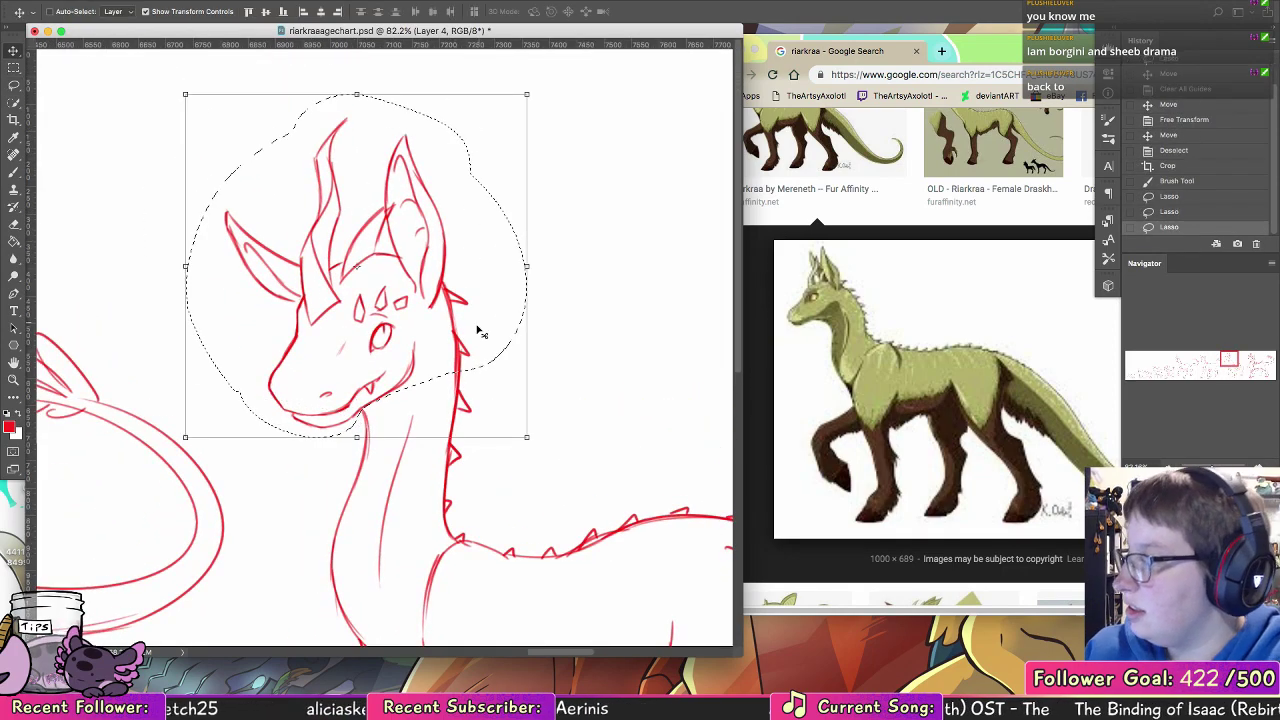
{"action": "left_click_drag", "start_coordinate": [480, 329], "coordinate": [455, 340]}
{"action": "left_click_drag", "start_coordinate": [529, 391], "coordinate": [520, 334]}
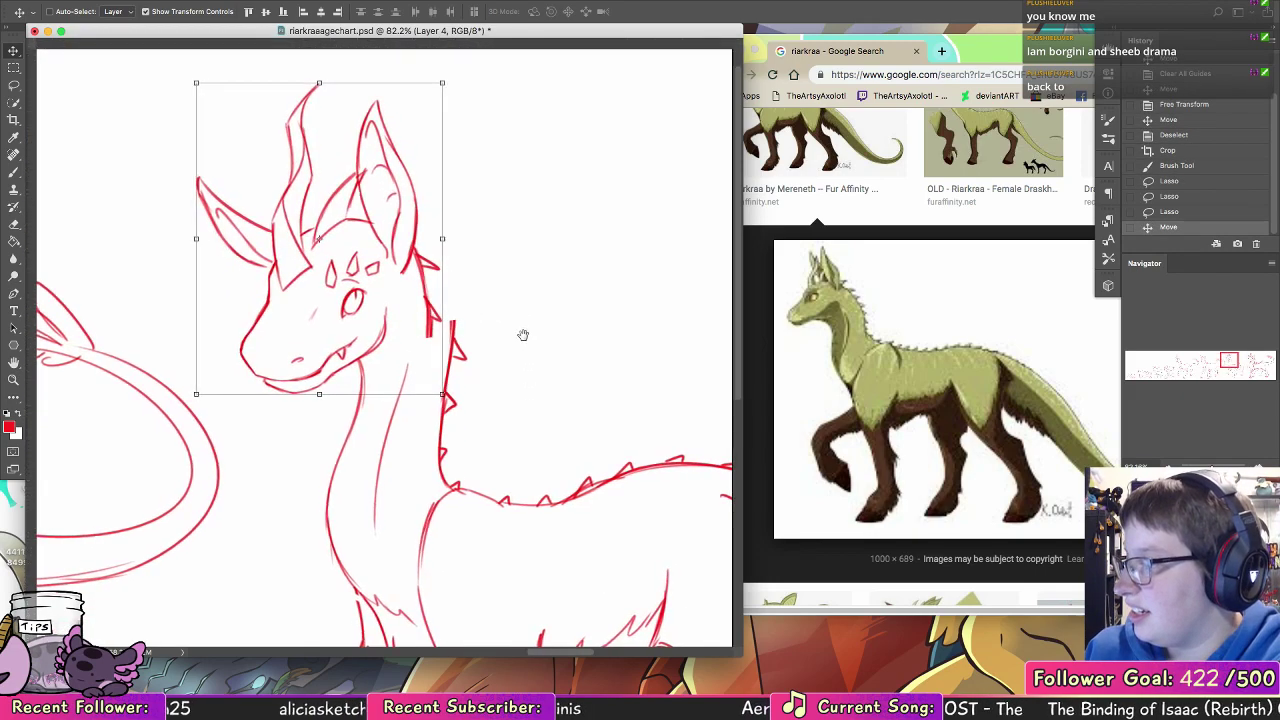
Step: Deselect the head and erase the old neck lines and back-of-neck spikes between the head and the shoulders
{"action": "left_click", "coordinate": [14, 225]}
{"action": "key", "text": "super+d"}
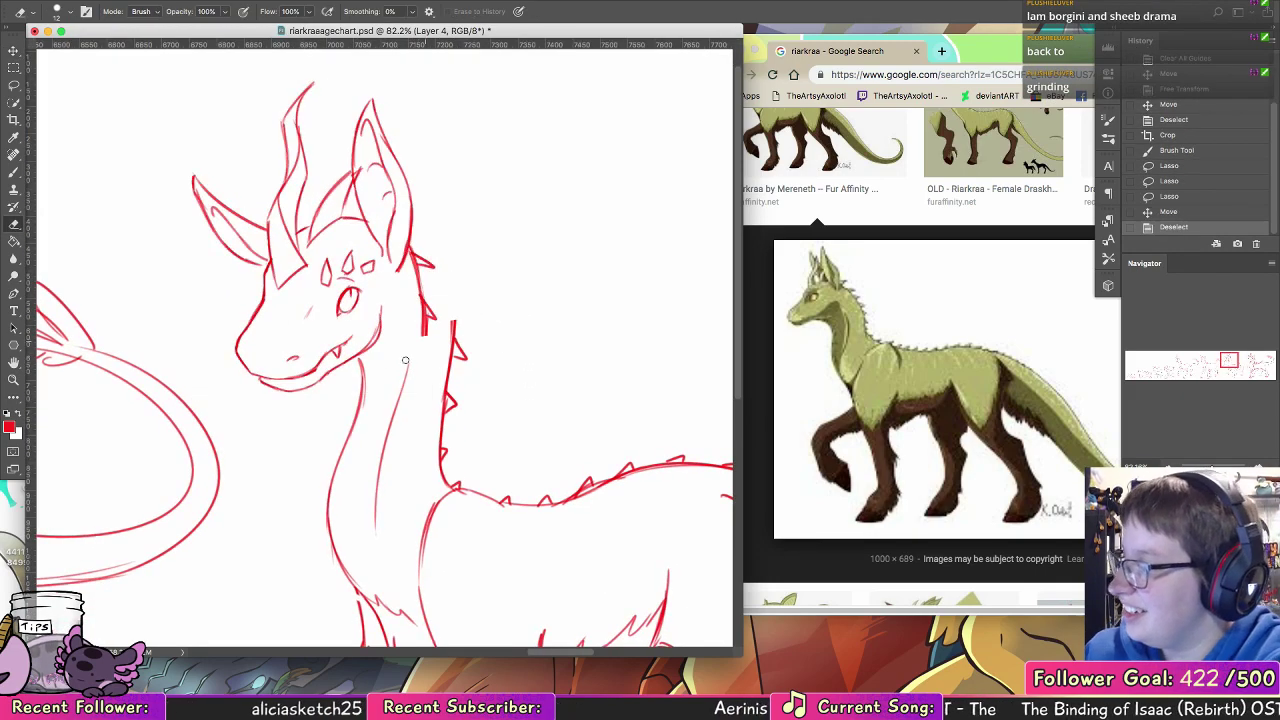
{"action": "mouse_move", "coordinate": [360, 360]}
{"action": "left_mouse_down"}
{"action": "mouse_move", "coordinate": [327, 531]}
{"action": "mouse_move", "coordinate": [367, 600]}
{"action": "left_mouse_up"}
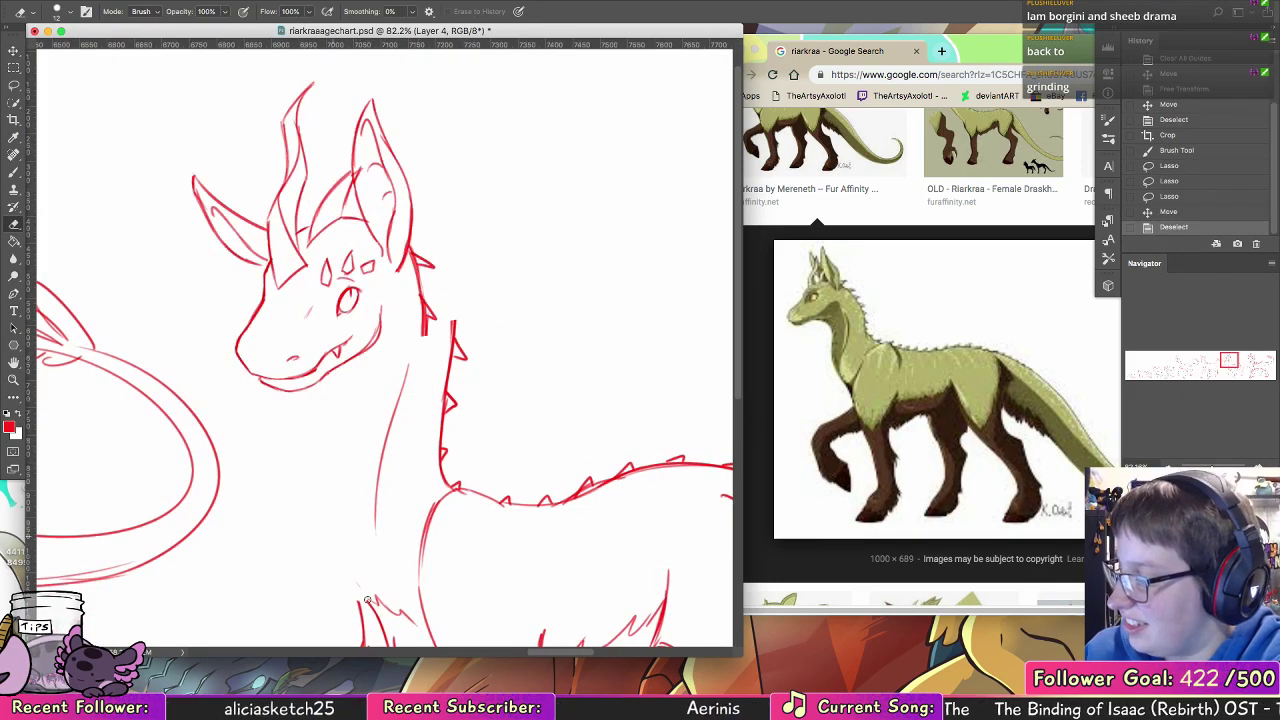
{"action": "left_click_drag", "start_coordinate": [407, 364], "coordinate": [378, 516]}
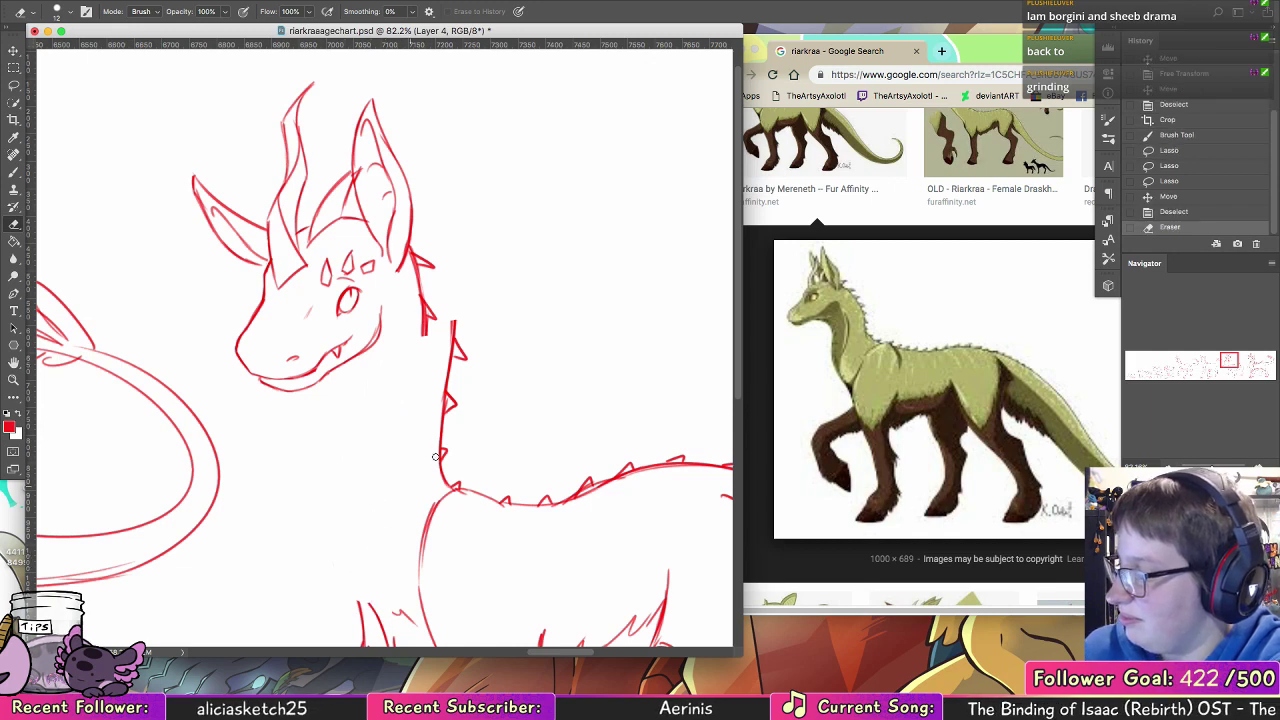
{"action": "mouse_move", "coordinate": [444, 466]}
{"action": "left_mouse_down"}
{"action": "mouse_move", "coordinate": [455, 317]}
{"action": "mouse_move", "coordinate": [438, 468]}
{"action": "mouse_move", "coordinate": [451, 364]}
{"action": "left_mouse_up"}
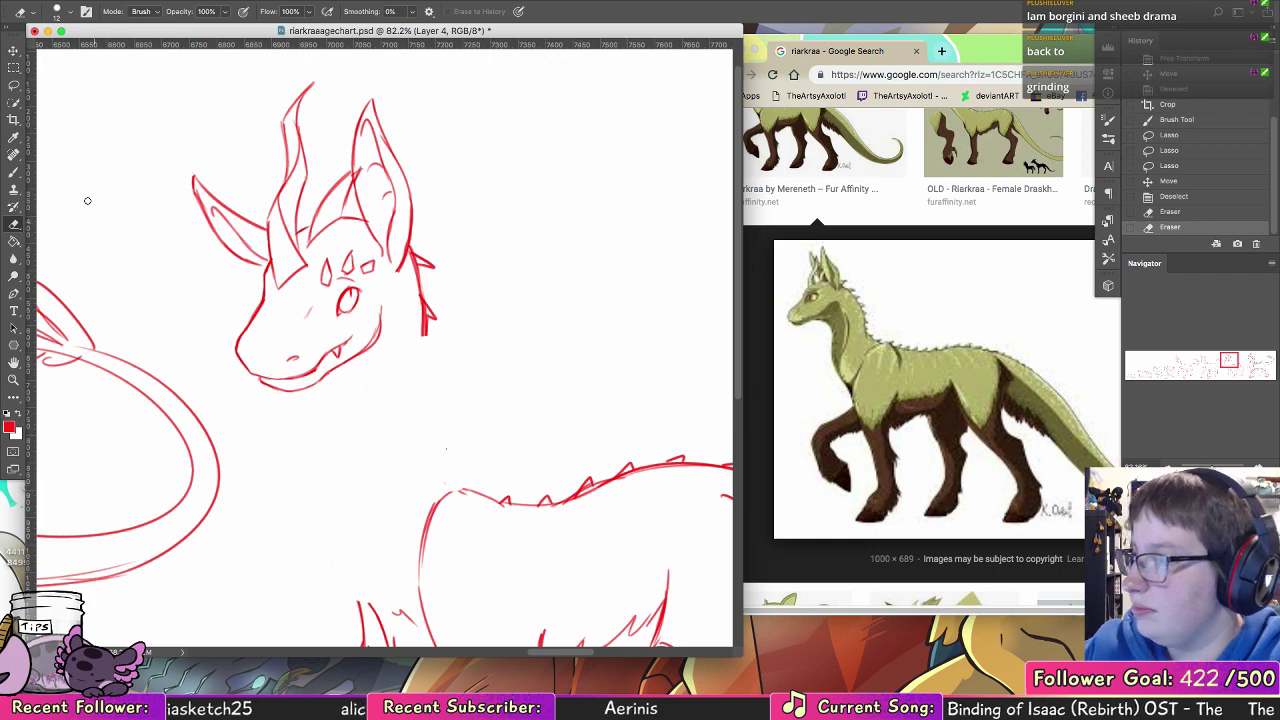
{"action": "left_click_drag", "start_coordinate": [424, 324], "coordinate": [424, 336]}
Step: Redraw the back of the neck in red with the Brush, running from behind the ear down to the shoulders
{"action": "key", "text": "b"}
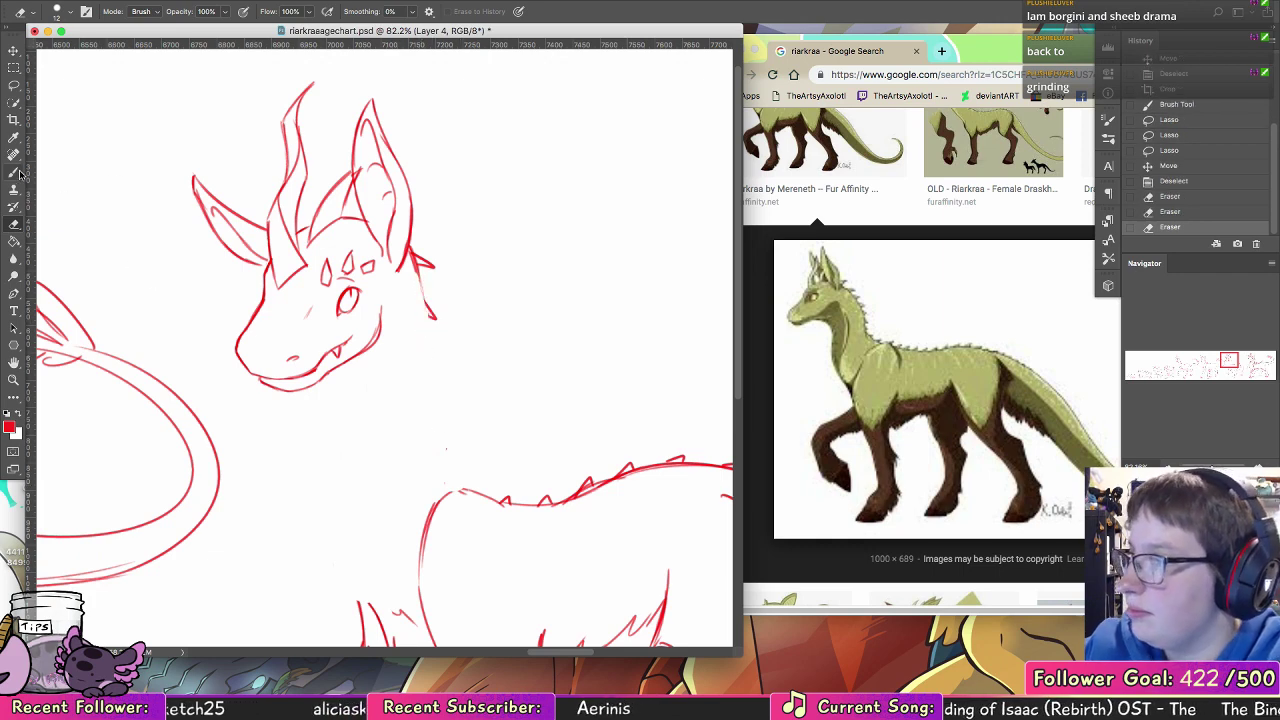
{"action": "left_click_drag", "start_coordinate": [421, 268], "coordinate": [433, 340]}
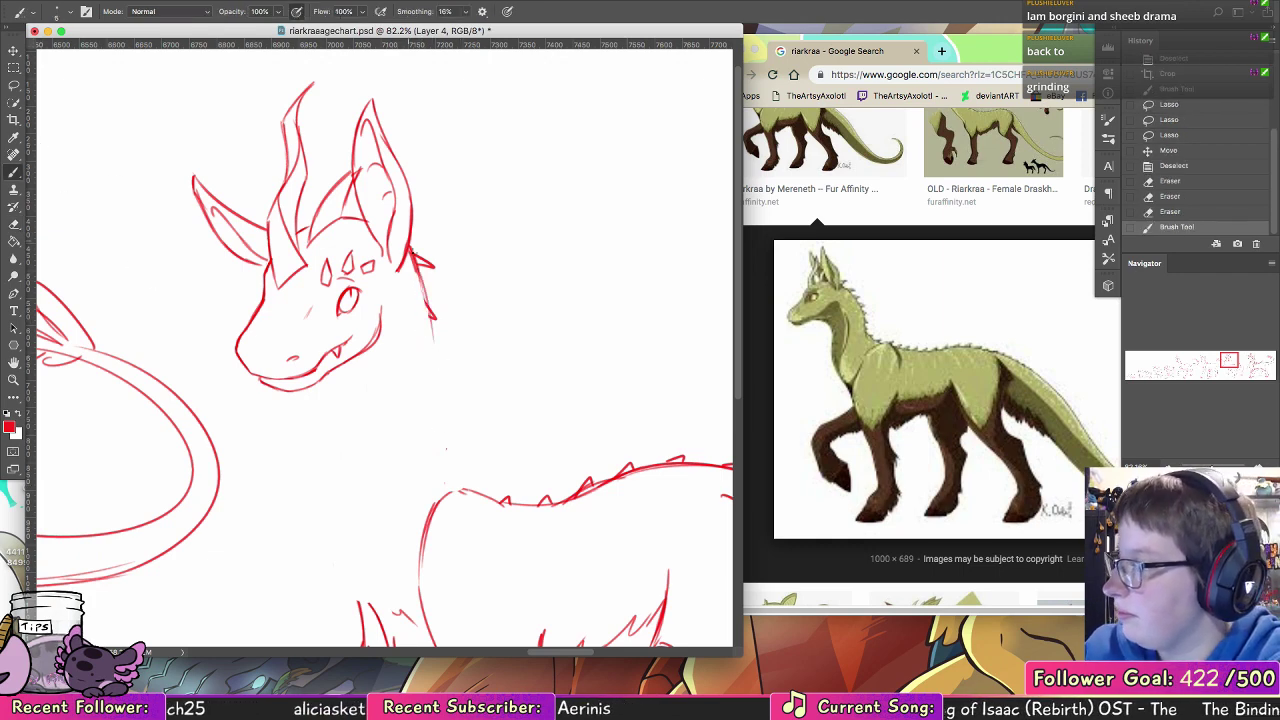
{"action": "left_click_drag", "start_coordinate": [420, 270], "coordinate": [442, 458]}
{"action": "left_click_drag", "start_coordinate": [436, 394], "coordinate": [454, 488]}
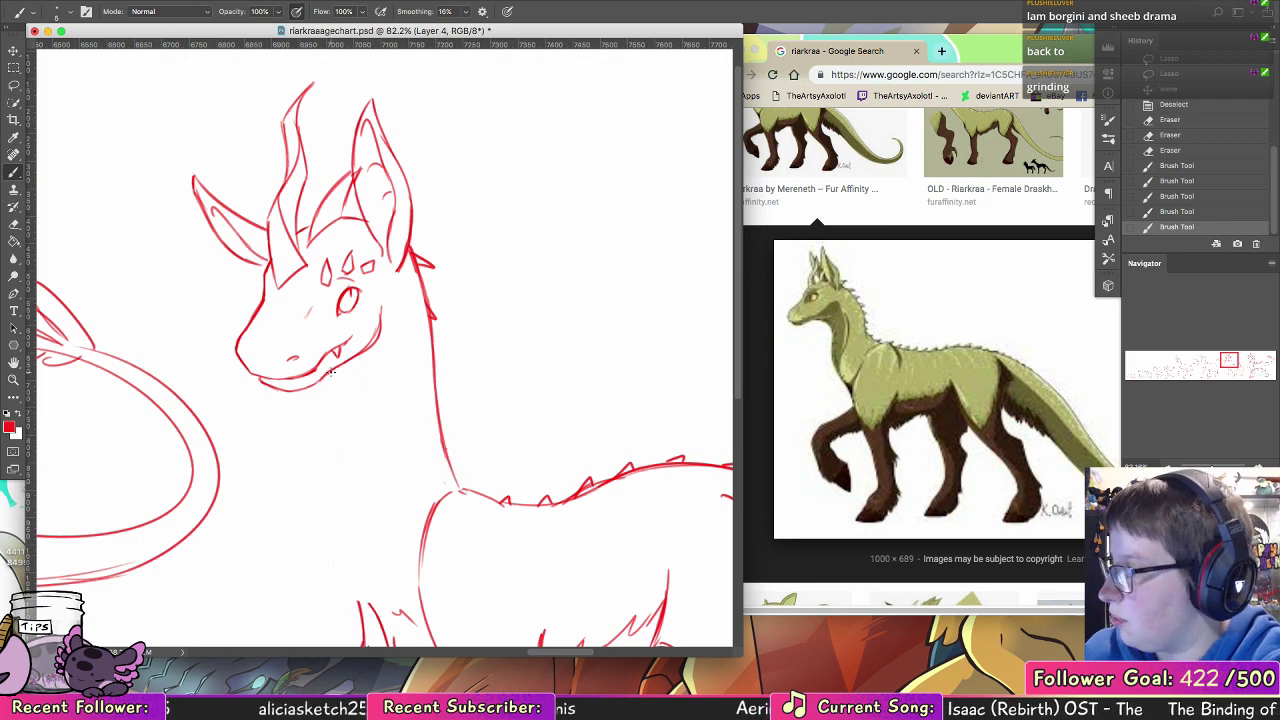
Step: Sketch a short throat line under the jaw, then lasso the whole head with the upper neck and move it slightly left
{"action": "left_click_drag", "start_coordinate": [330, 370], "coordinate": [355, 424]}
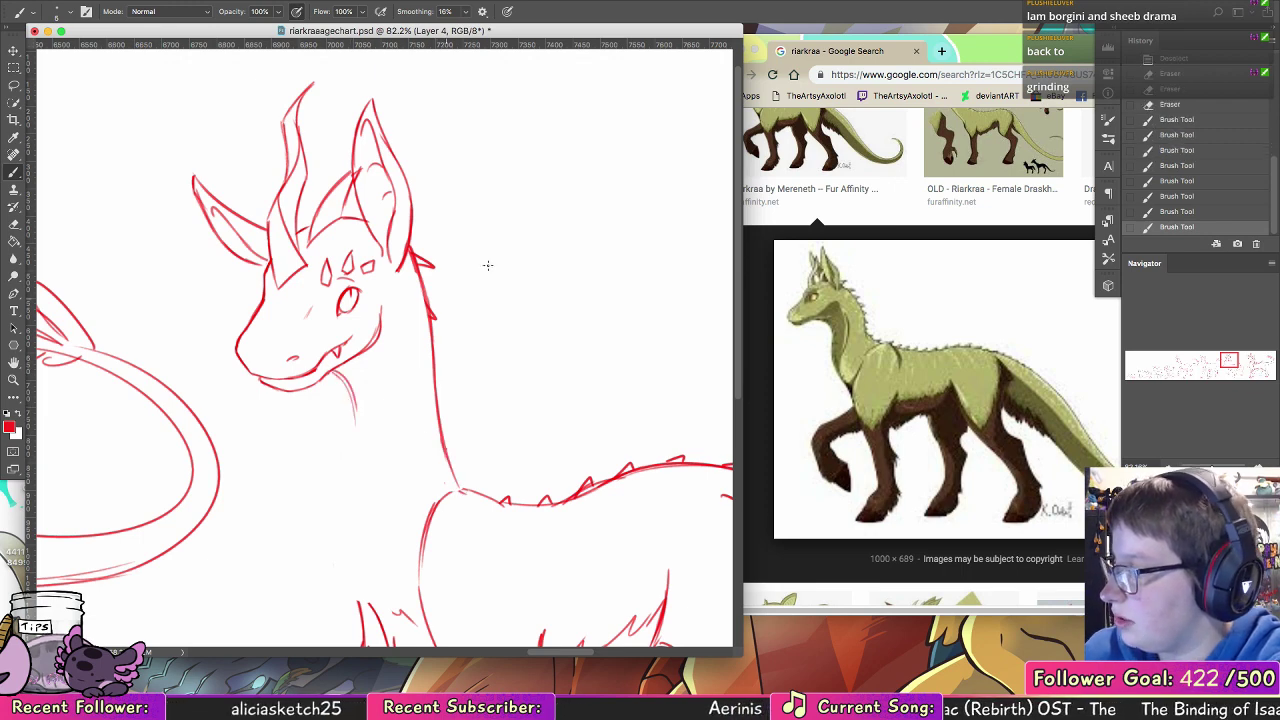
{"action": "scroll", "coordinate": [487, 265], "scroll_direction": "down", "scroll_amount": 5}
{"action": "scroll", "coordinate": [487, 265], "scroll_direction": "right", "scroll_amount": 4}
{"action": "key", "text": "l"}
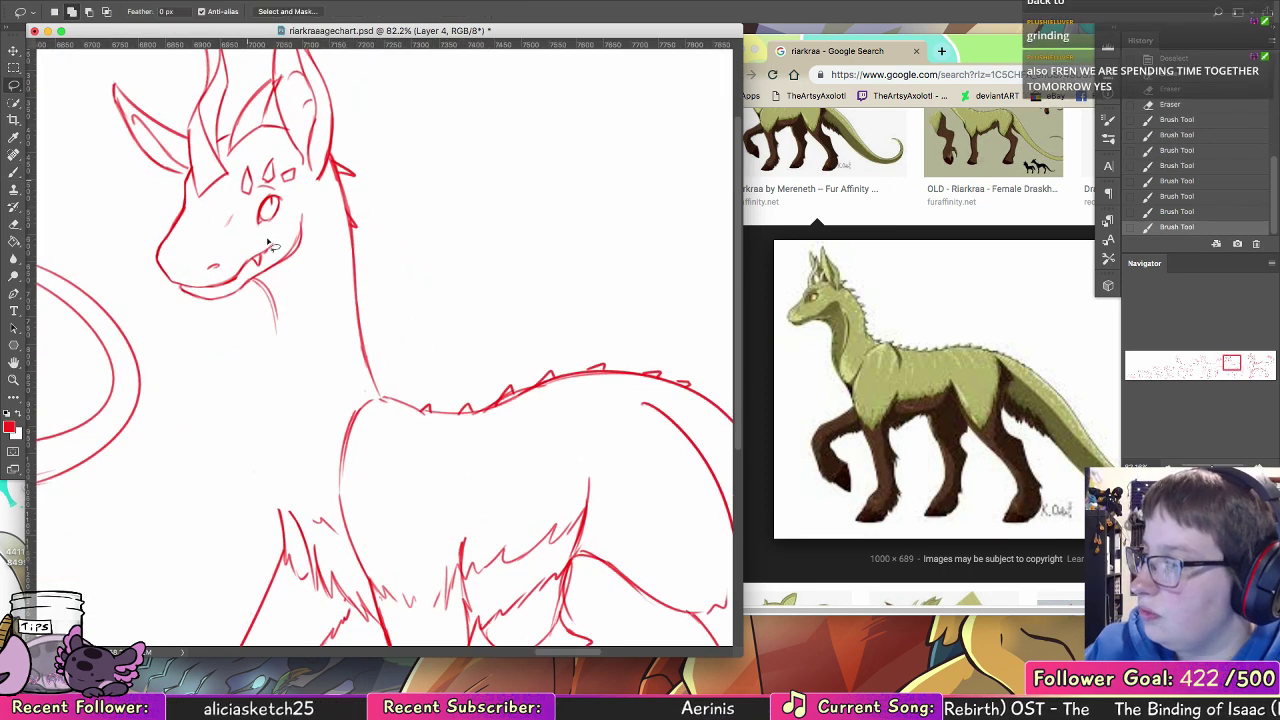
{"action": "mouse_move", "coordinate": [270, 402]}
{"action": "left_mouse_down"}
{"action": "mouse_move", "coordinate": [329, 306]}
{"action": "mouse_move", "coordinate": [115, 28]}
{"action": "mouse_move", "coordinate": [272, 398]}
{"action": "left_mouse_up"}
{"action": "left_click_drag", "start_coordinate": [416, 336], "coordinate": [436, 433]}
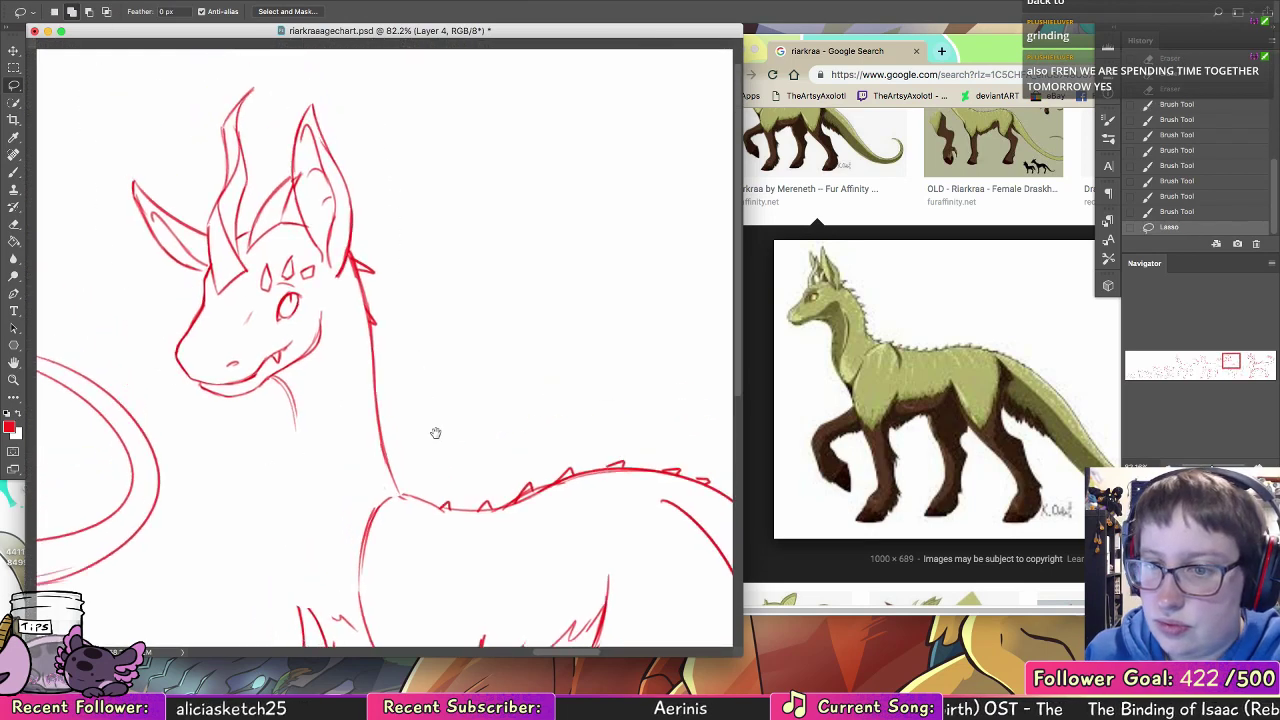
{"action": "scroll", "coordinate": [436, 433], "scroll_direction": "up", "scroll_amount": 3}
{"action": "scroll", "coordinate": [436, 433], "scroll_direction": "left", "scroll_amount": 2}
{"action": "key", "text": "v"}
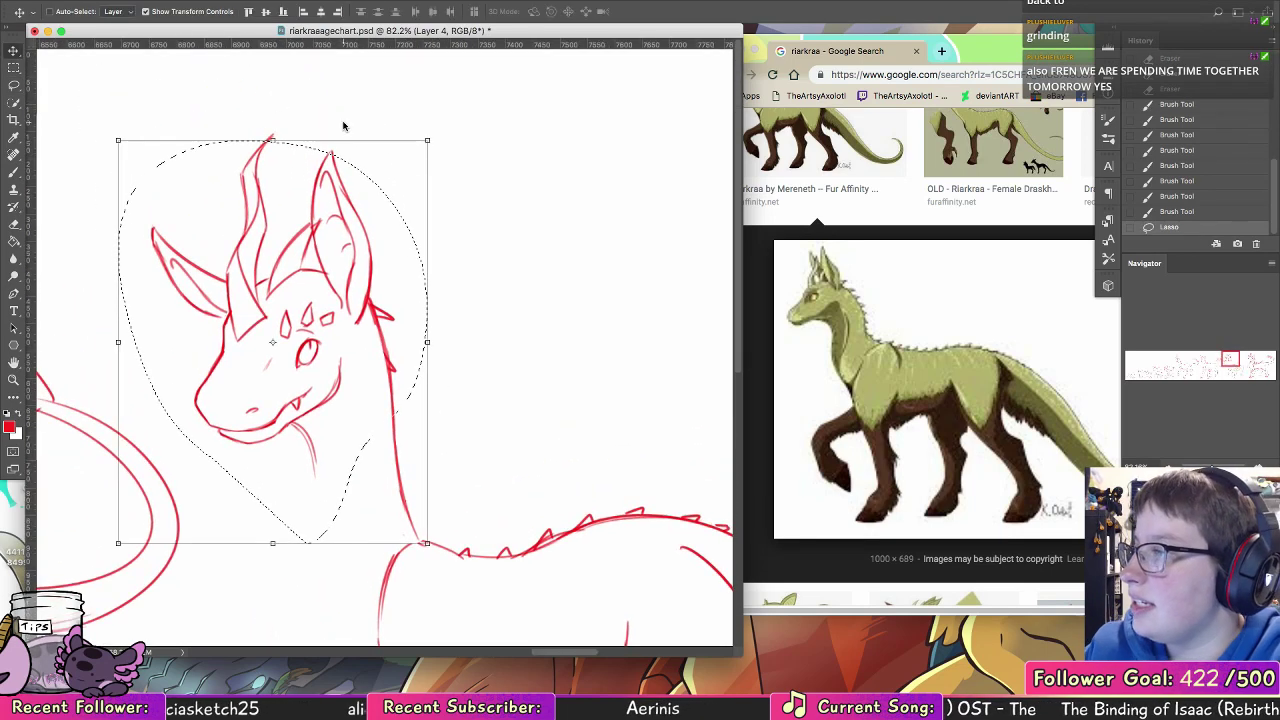
{"action": "key", "text": "l"}
{"action": "mouse_move", "coordinate": [340, 240]}
{"action": "left_mouse_down"}
{"action": "mouse_move", "coordinate": [196, 137]}
{"action": "mouse_move", "coordinate": [215, 195]}
{"action": "left_mouse_up"}
{"action": "key", "text": "v"}
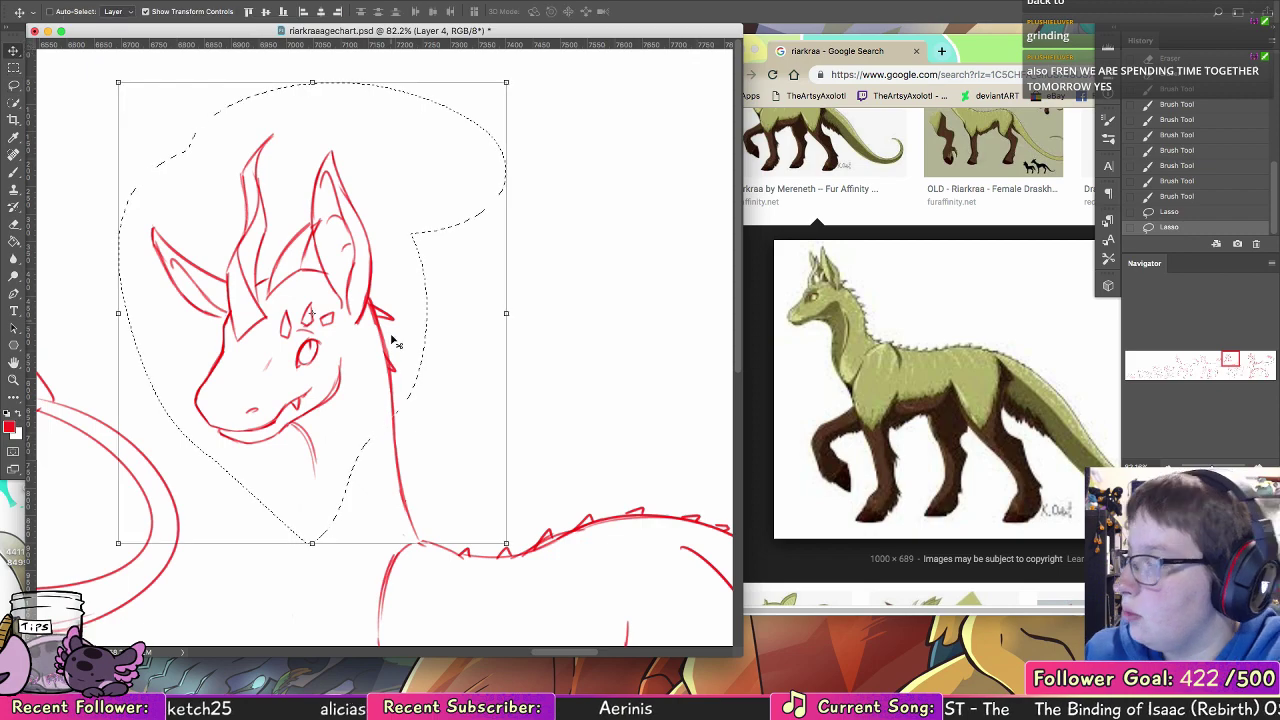
{"action": "left_click_drag", "start_coordinate": [395, 342], "coordinate": [366, 347]}
{"action": "scroll", "coordinate": [480, 330], "scroll_direction": "down", "scroll_amount": 5}
{"action": "scroll", "coordinate": [480, 330], "scroll_direction": "right", "scroll_amount": 2}
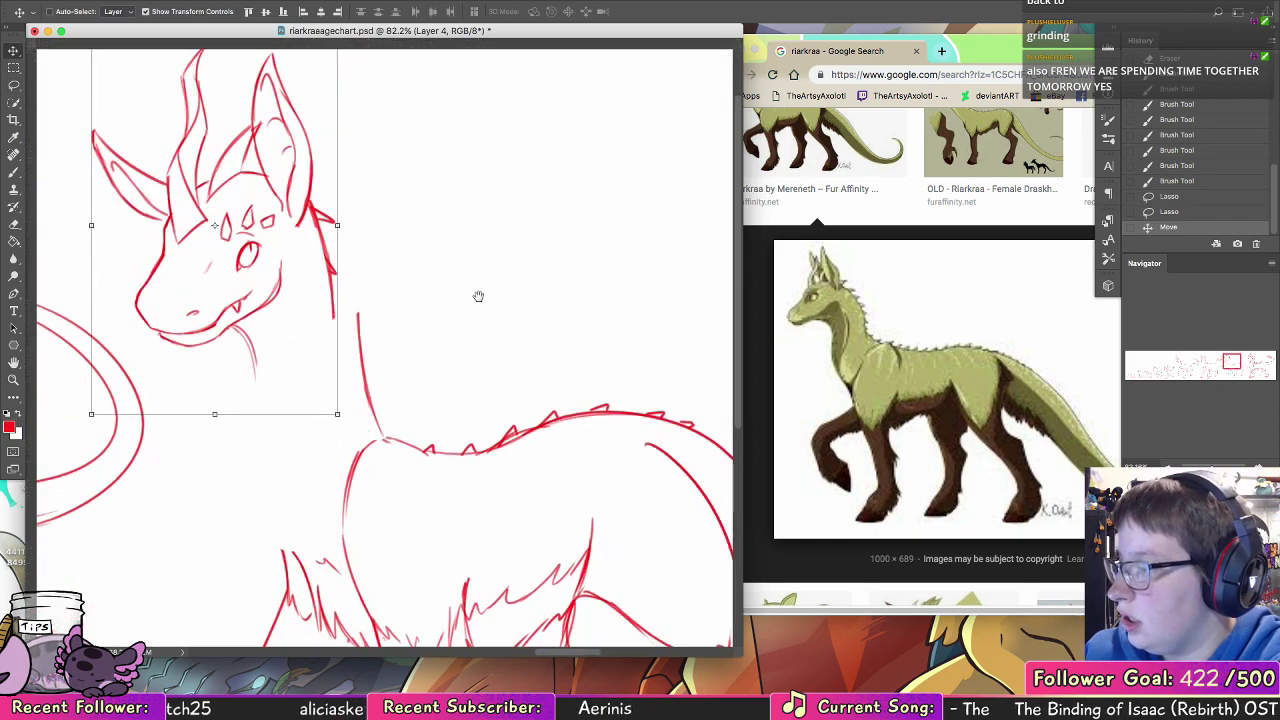
Step: Deselect the head and erase the old back-of-neck line, its lower spikes and the short throat line
{"action": "key", "text": "ctrl+d"}
{"action": "left_click", "coordinate": [14, 221]}
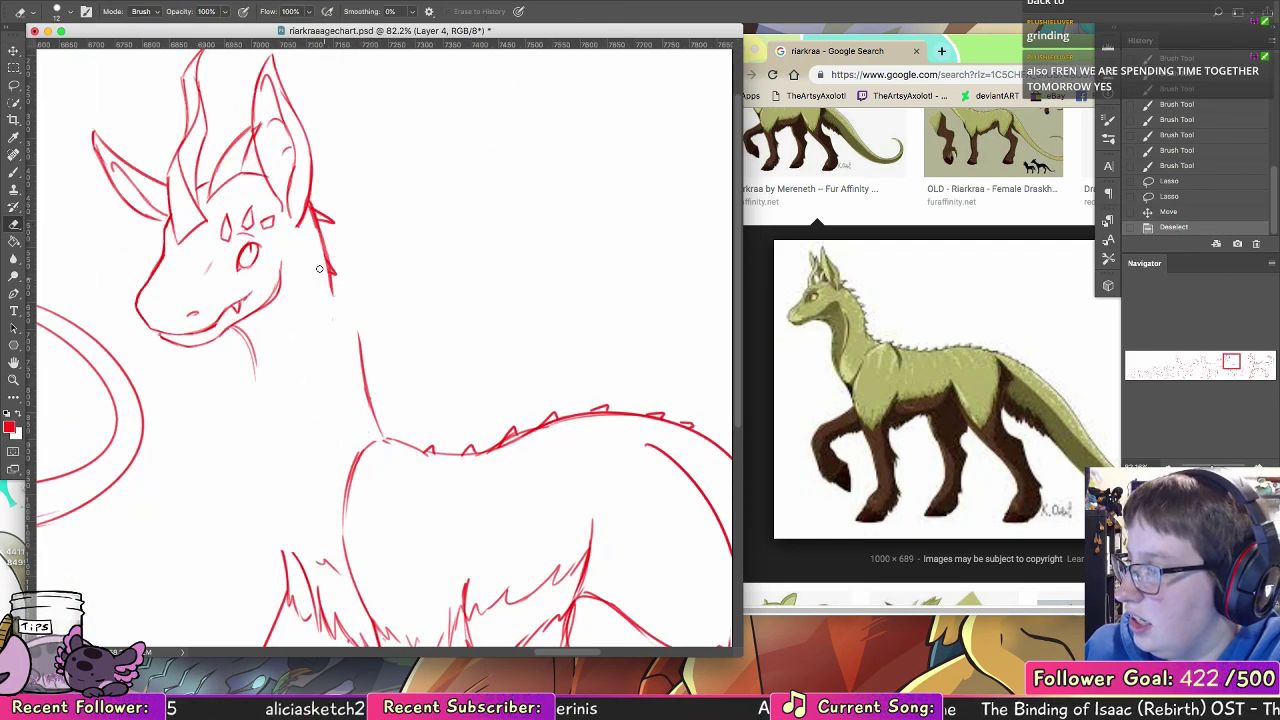
{"action": "left_click_drag", "start_coordinate": [322, 245], "coordinate": [335, 273]}
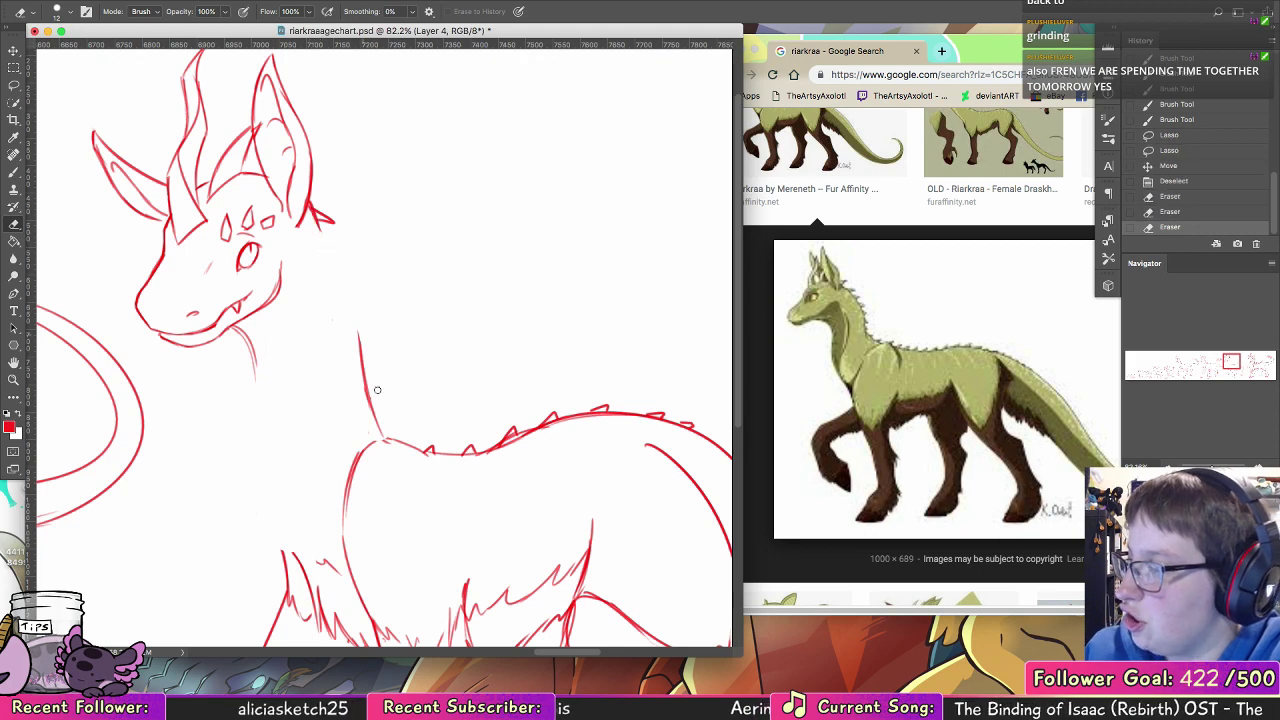
{"action": "left_click_drag", "start_coordinate": [358, 335], "coordinate": [381, 430]}
{"action": "key", "text": "b"}
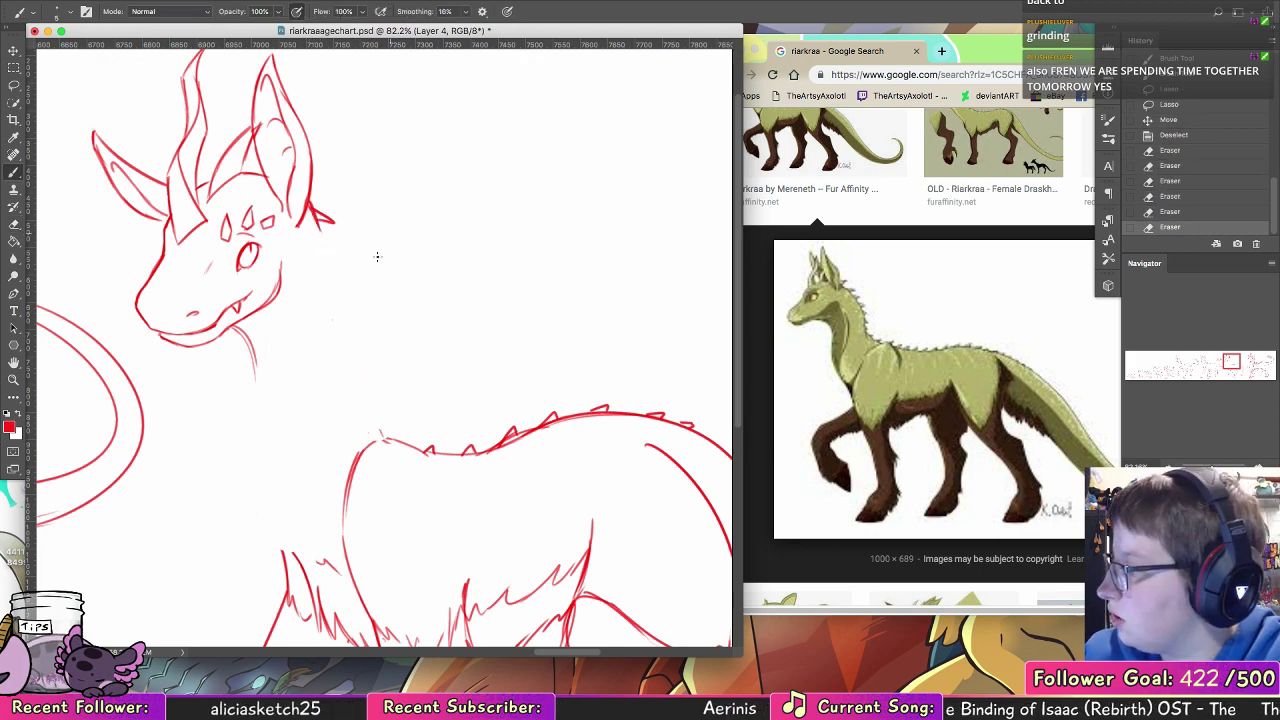
{"action": "key", "text": "ctrl+z"}
{"action": "key", "text": "e"}
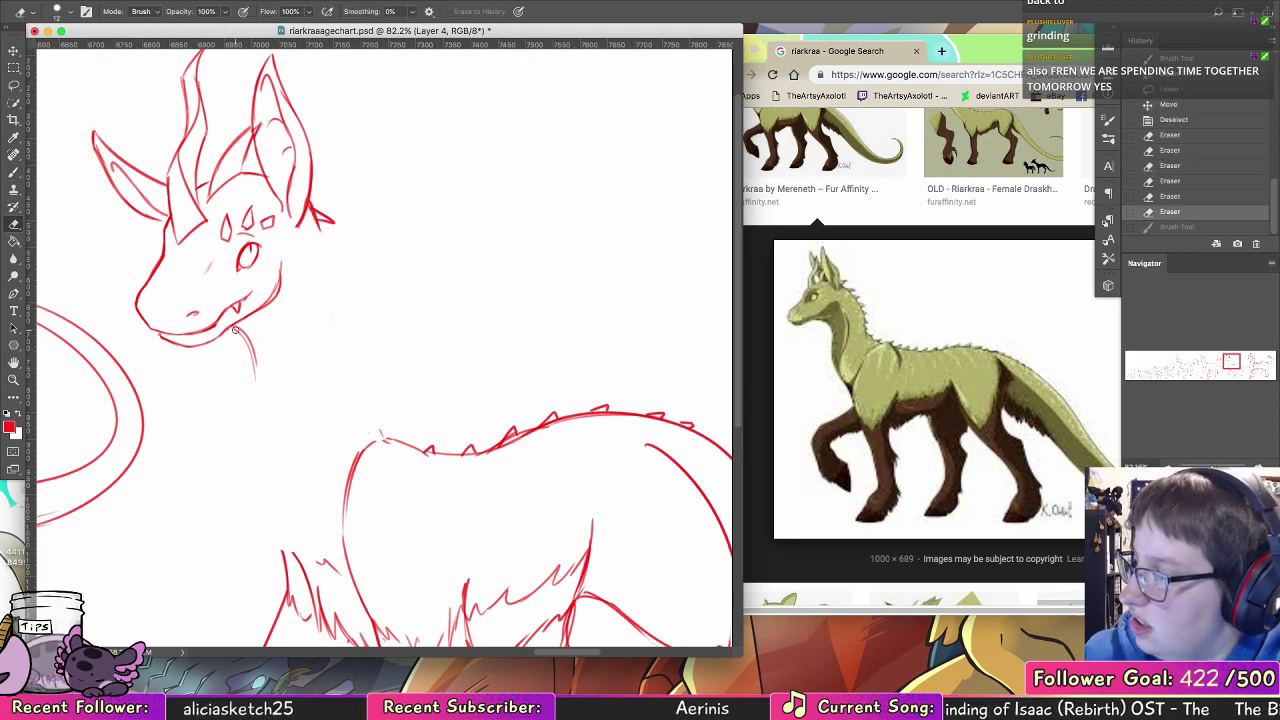
{"action": "left_click_drag", "start_coordinate": [236, 330], "coordinate": [249, 380]}
Step: Draw the front of the neck in red from the jaw to the chest fur, plus a contour line inside the neck
{"action": "key", "text": "b"}
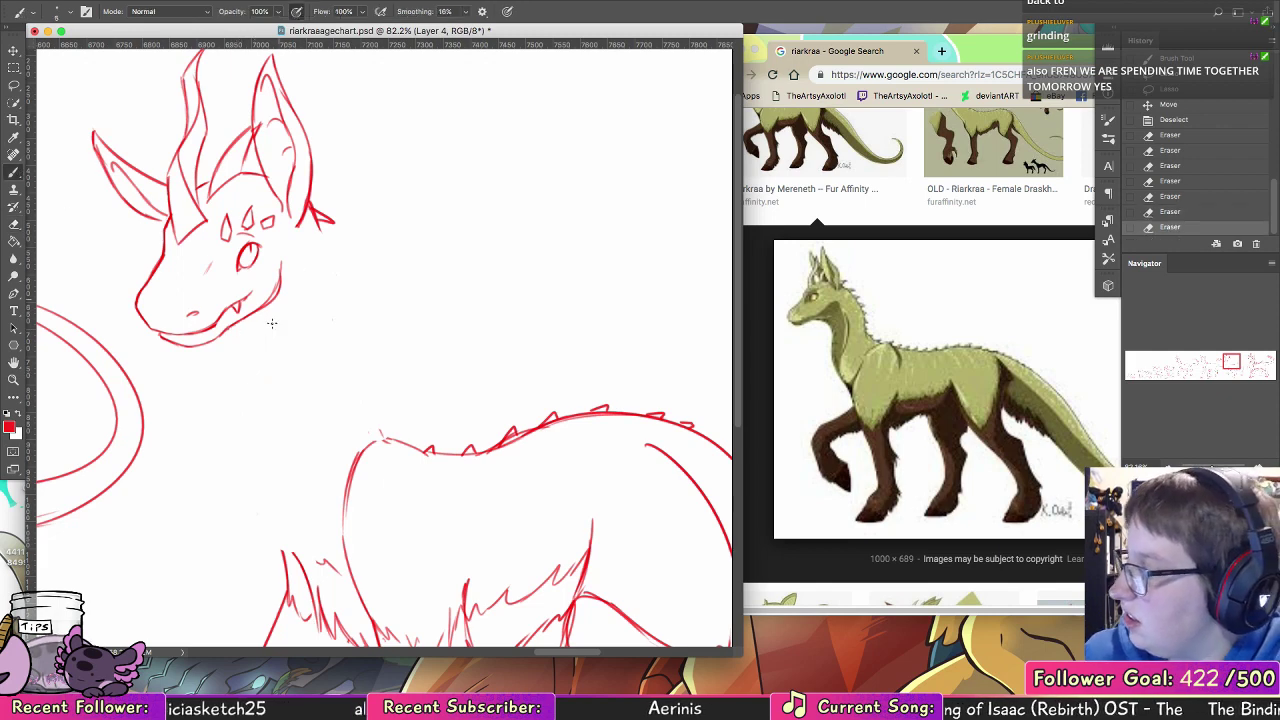
{"action": "left_click_drag", "start_coordinate": [277, 522], "coordinate": [300, 559]}
{"action": "left_click_drag", "start_coordinate": [270, 456], "coordinate": [277, 516]}
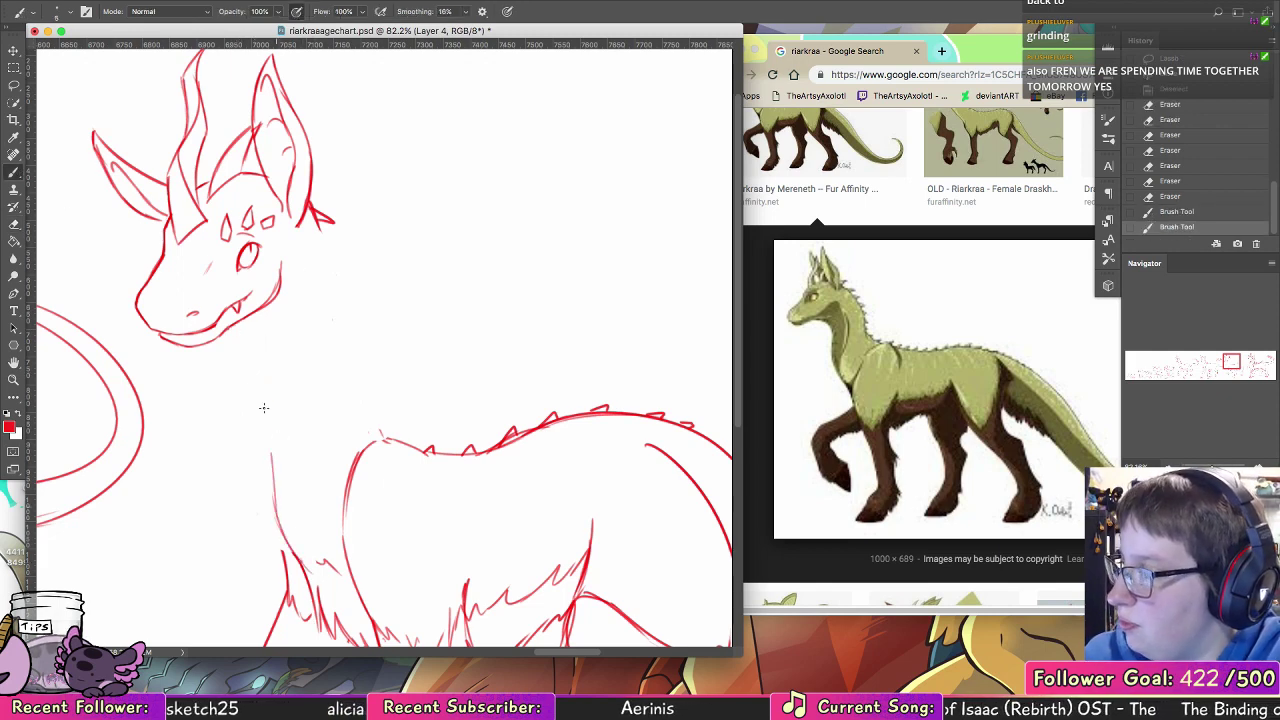
{"action": "left_click_drag", "start_coordinate": [264, 408], "coordinate": [271, 455]}
{"action": "mouse_move", "coordinate": [233, 329]}
{"action": "left_mouse_down"}
{"action": "mouse_move", "coordinate": [261, 368]}
{"action": "mouse_move", "coordinate": [244, 331]}
{"action": "mouse_move", "coordinate": [255, 341]}
{"action": "mouse_move", "coordinate": [271, 458]}
{"action": "left_mouse_up"}
{"action": "left_click_drag", "start_coordinate": [266, 380], "coordinate": [275, 502]}
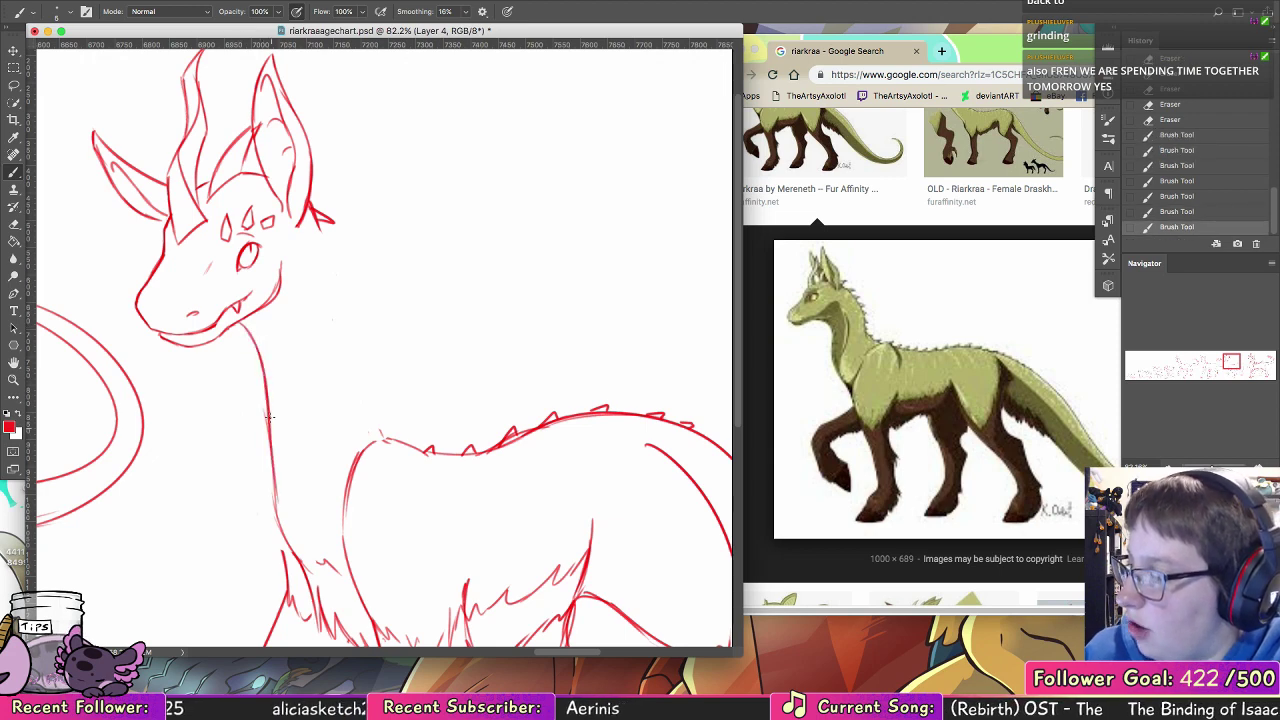
{"action": "key", "text": "super+z"}
{"action": "mouse_move", "coordinate": [268, 408]}
{"action": "left_mouse_down"}
{"action": "mouse_move", "coordinate": [271, 498]}
{"action": "mouse_move", "coordinate": [271, 436]}
{"action": "mouse_move", "coordinate": [293, 549]}
{"action": "left_mouse_up"}
{"action": "key", "text": "super+z"}
{"action": "key", "text": "super+z"}
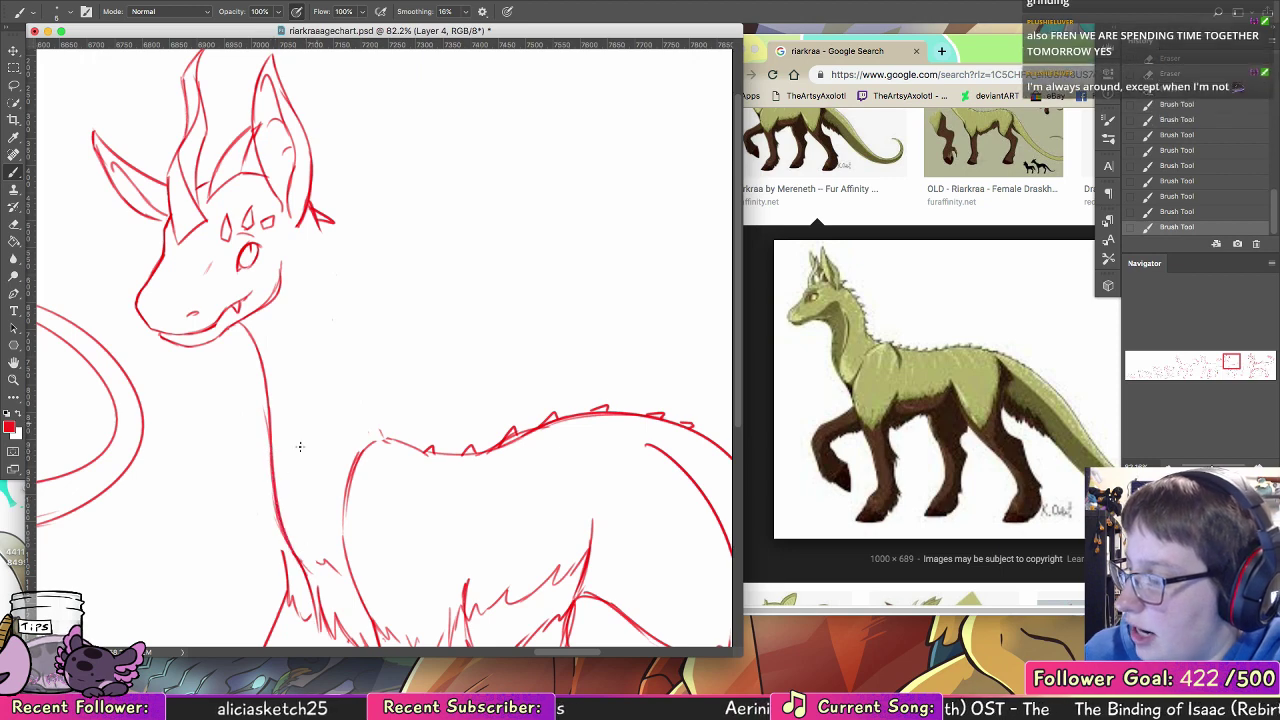
{"action": "left_click_drag", "start_coordinate": [270, 473], "coordinate": [278, 545]}
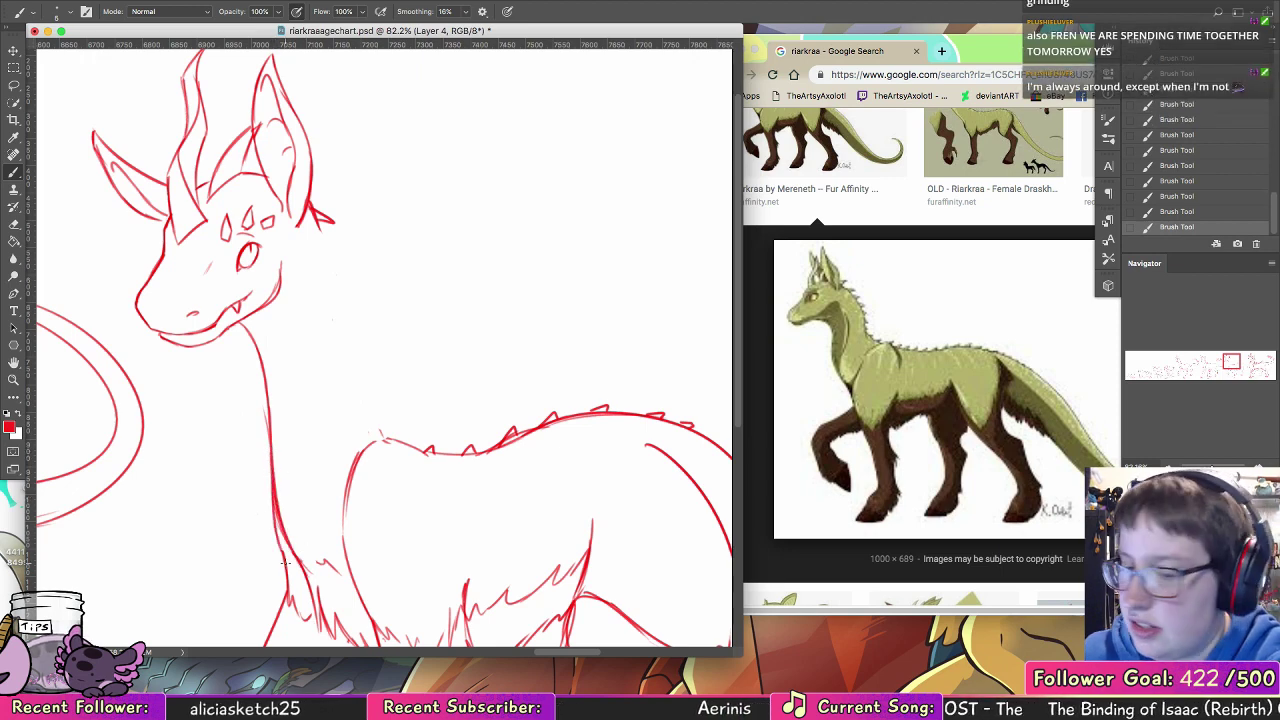
{"action": "left_click_drag", "start_coordinate": [311, 291], "coordinate": [304, 443]}
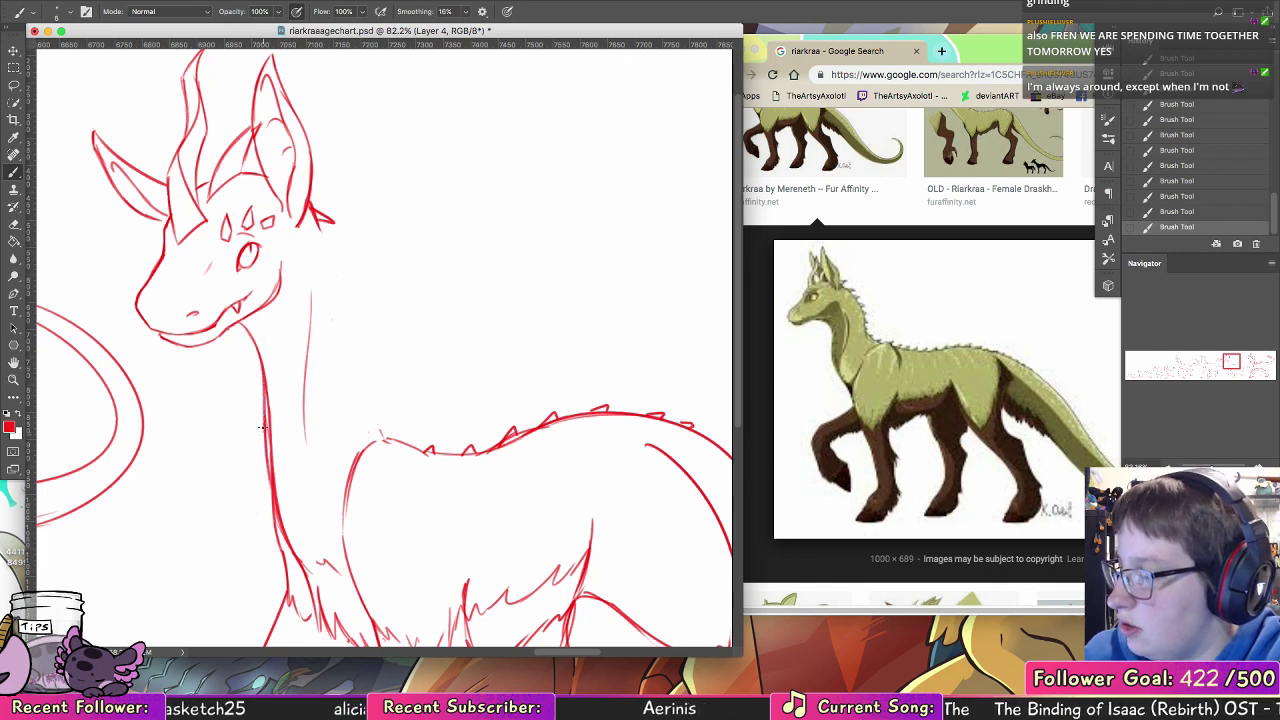
Step: Erase the thick middle part of the front neck line and redraw it as one cleaner curve into the chest
{"action": "left_click", "coordinate": [17, 227]}
{"action": "left_click_drag", "start_coordinate": [269, 368], "coordinate": [277, 488]}
{"action": "left_click_drag", "start_coordinate": [271, 408], "coordinate": [280, 522]}
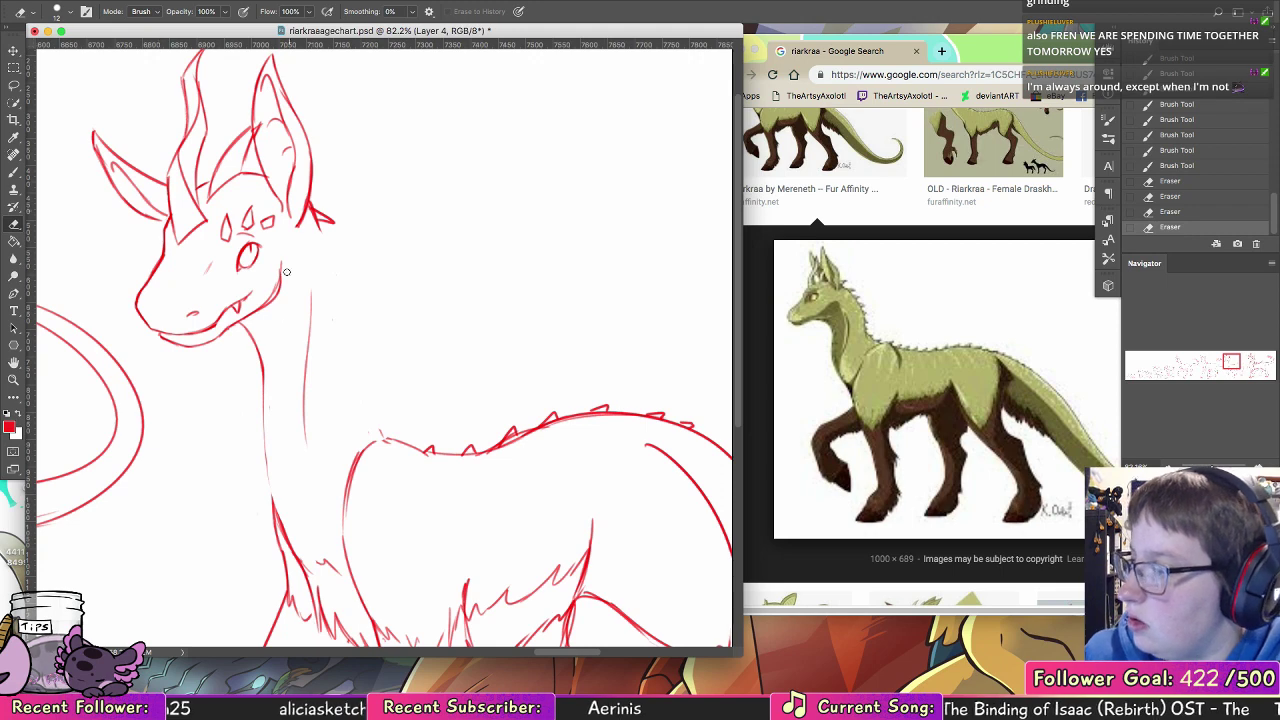
{"action": "left_click", "coordinate": [14, 172]}
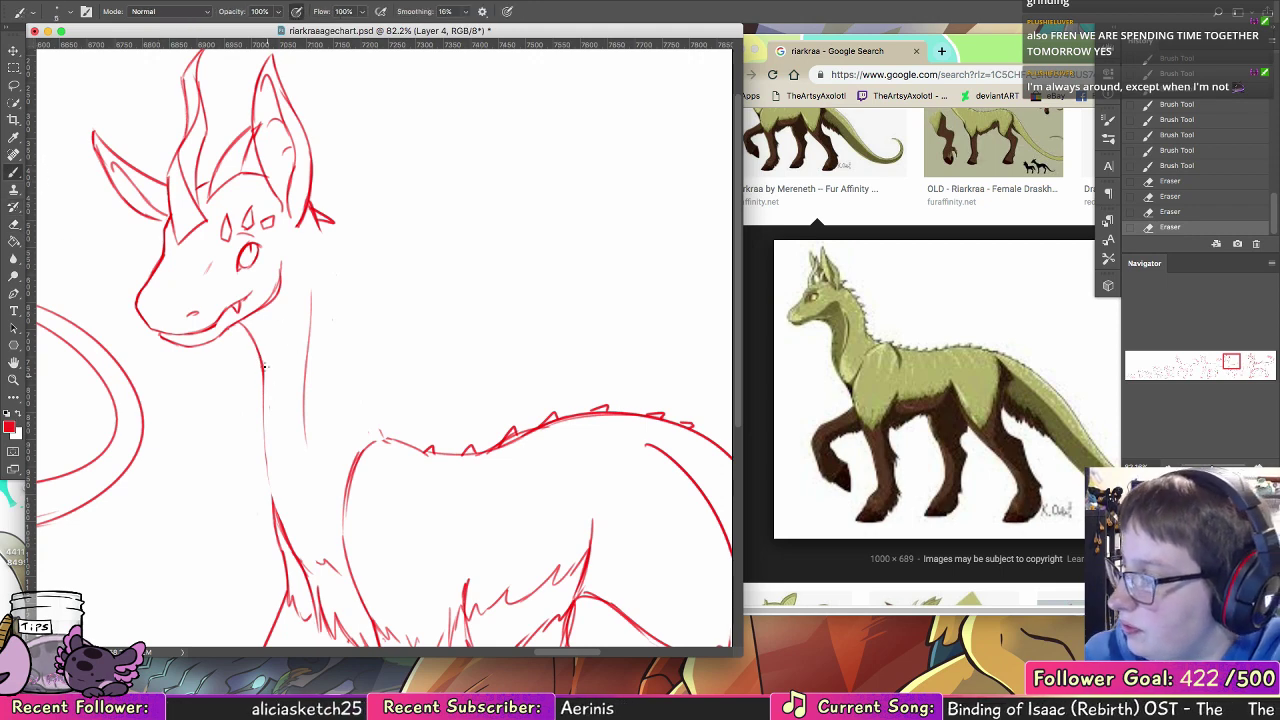
{"action": "left_click_drag", "start_coordinate": [265, 367], "coordinate": [268, 488]}
{"action": "left_click_drag", "start_coordinate": [263, 432], "coordinate": [276, 510]}
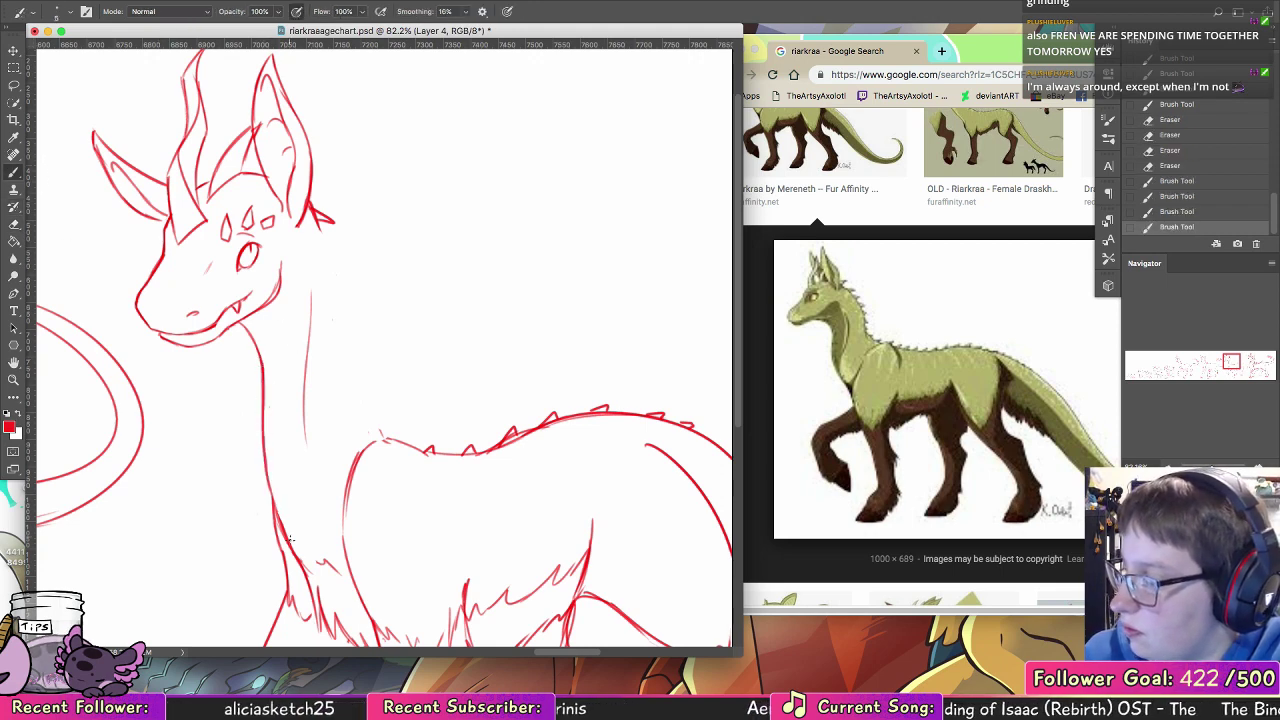
Step: Draw the back of the neck from behind the ear to the shoulders and add small spikes along it
{"action": "left_click_drag", "start_coordinate": [316, 228], "coordinate": [357, 374]}
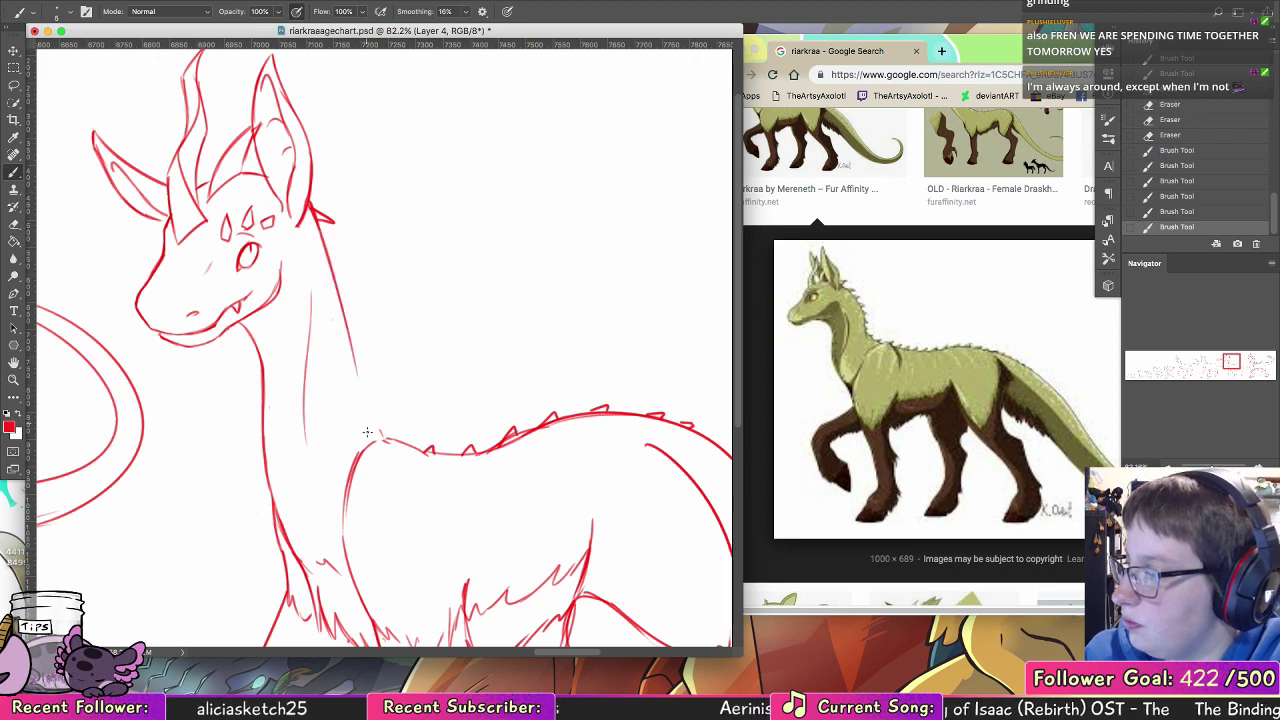
{"action": "left_click_drag", "start_coordinate": [348, 330], "coordinate": [368, 420]}
{"action": "left_click_drag", "start_coordinate": [354, 366], "coordinate": [384, 440]}
{"action": "left_click_drag", "start_coordinate": [364, 398], "coordinate": [386, 442]}
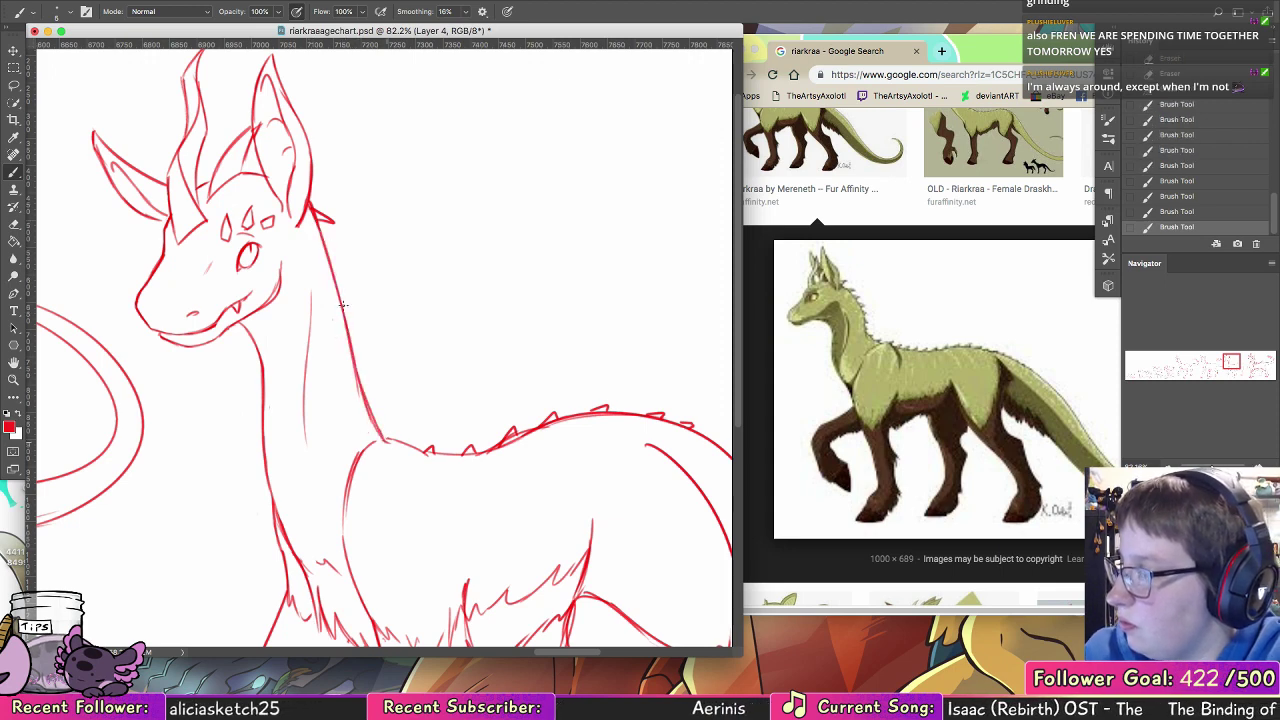
{"action": "left_click_drag", "start_coordinate": [316, 224], "coordinate": [348, 334]}
{"action": "left_click_drag", "start_coordinate": [321, 242], "coordinate": [340, 270]}
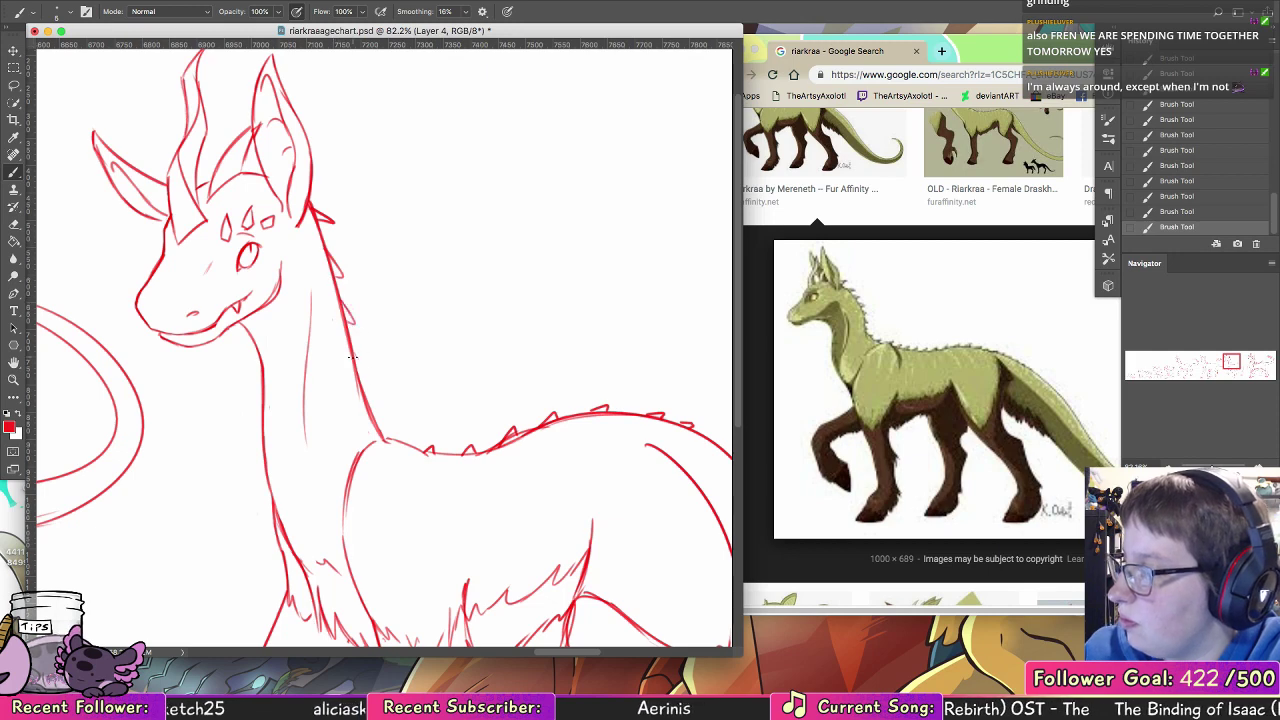
{"action": "mouse_move", "coordinate": [512, 479]}
{"action": "left_mouse_down"}
{"action": "mouse_move", "coordinate": [586, 452]}
{"action": "mouse_move", "coordinate": [596, 465]}
{"action": "left_mouse_up"}
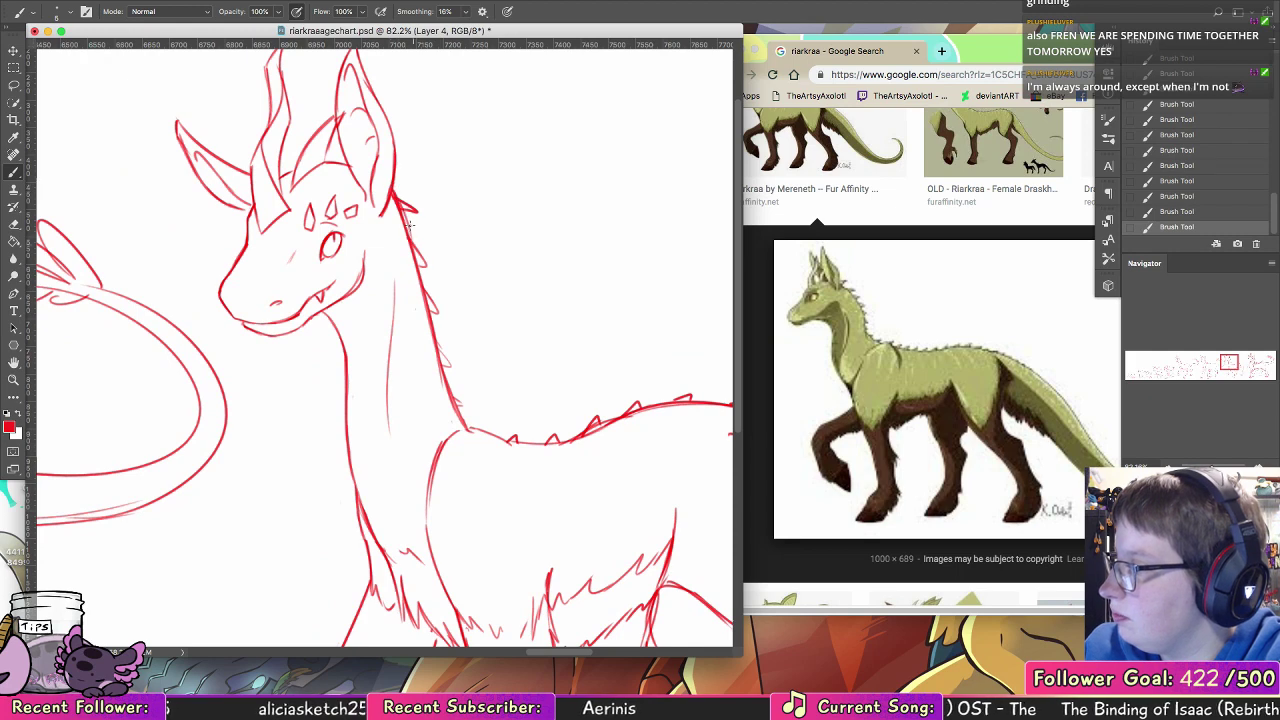
Step: Redraw the upper back of the neck with a fuller outward curve and erase the straighter line inside it
{"action": "left_click_drag", "start_coordinate": [404, 205], "coordinate": [432, 312]}
{"action": "key", "text": "e"}
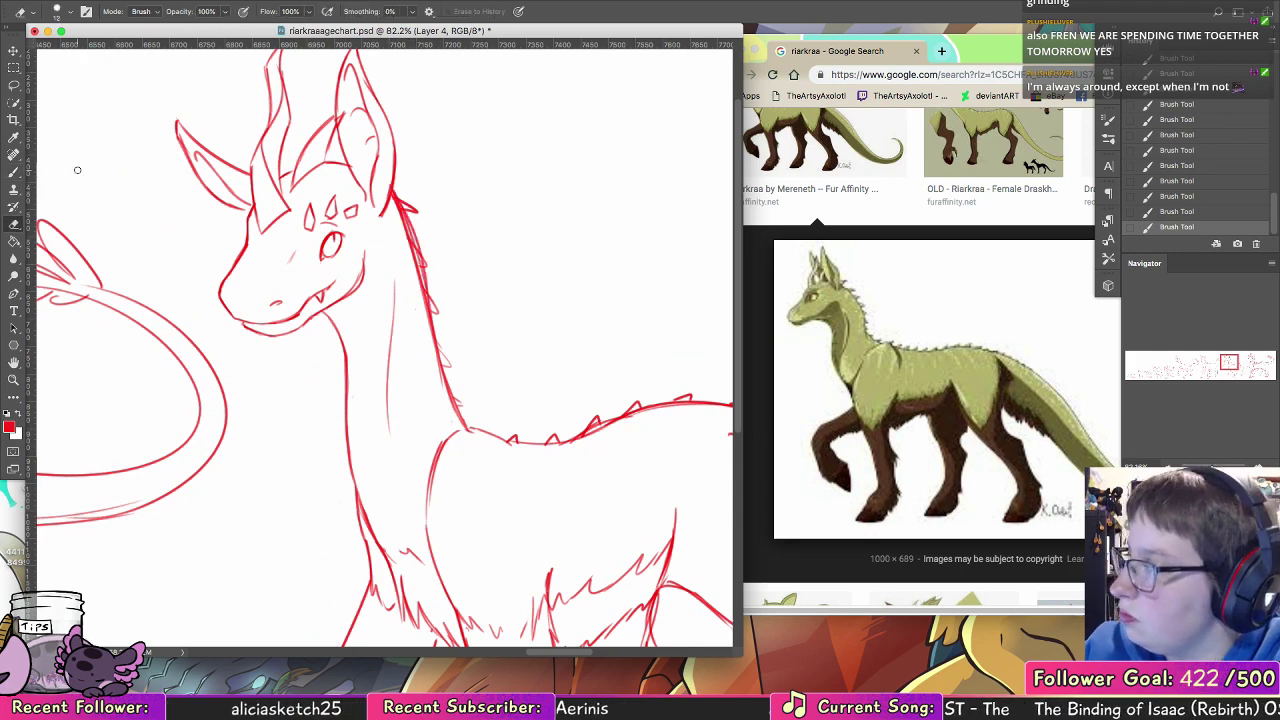
{"action": "left_click_drag", "start_coordinate": [394, 200], "coordinate": [410, 232]}
{"action": "left_click_drag", "start_coordinate": [402, 212], "coordinate": [418, 252]}
{"action": "left_click_drag", "start_coordinate": [410, 236], "coordinate": [430, 363]}
Step: Continue the fuller back-of-neck curve down to the shoulders and erase the doubled inner line and overlapping spikes
{"action": "key", "text": "b"}
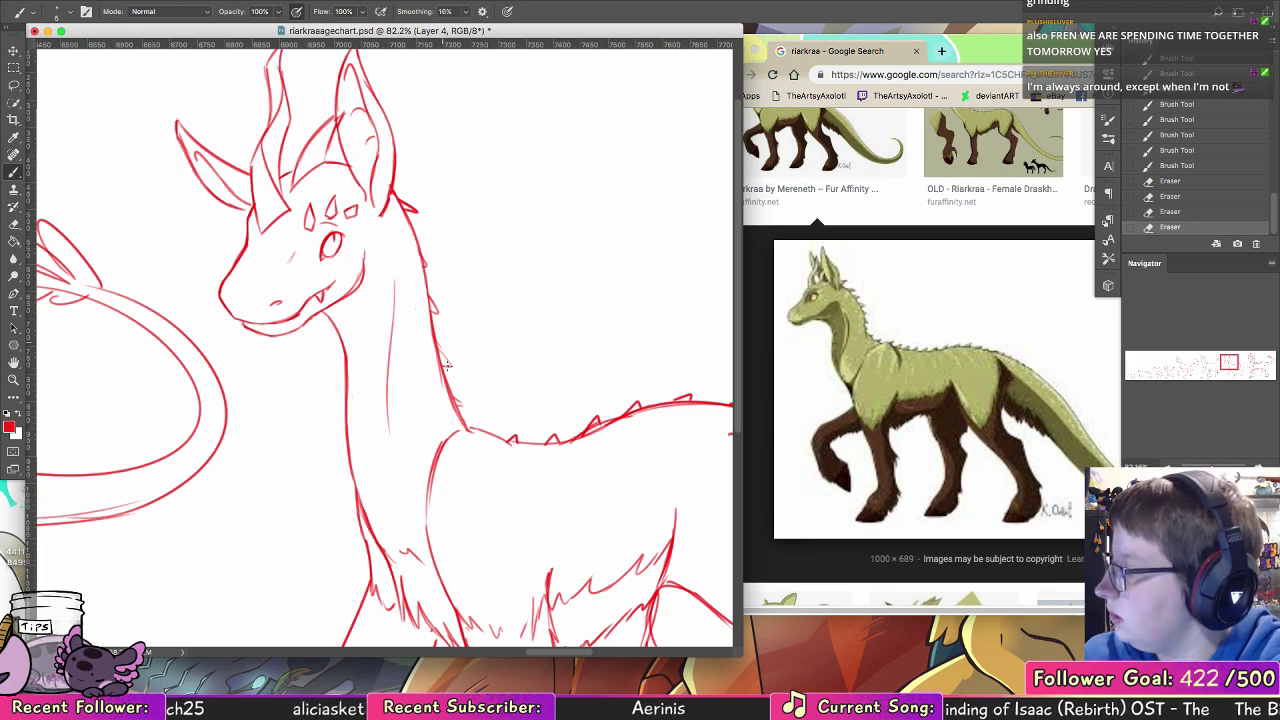
{"action": "left_click_drag", "start_coordinate": [391, 190], "coordinate": [425, 262]}
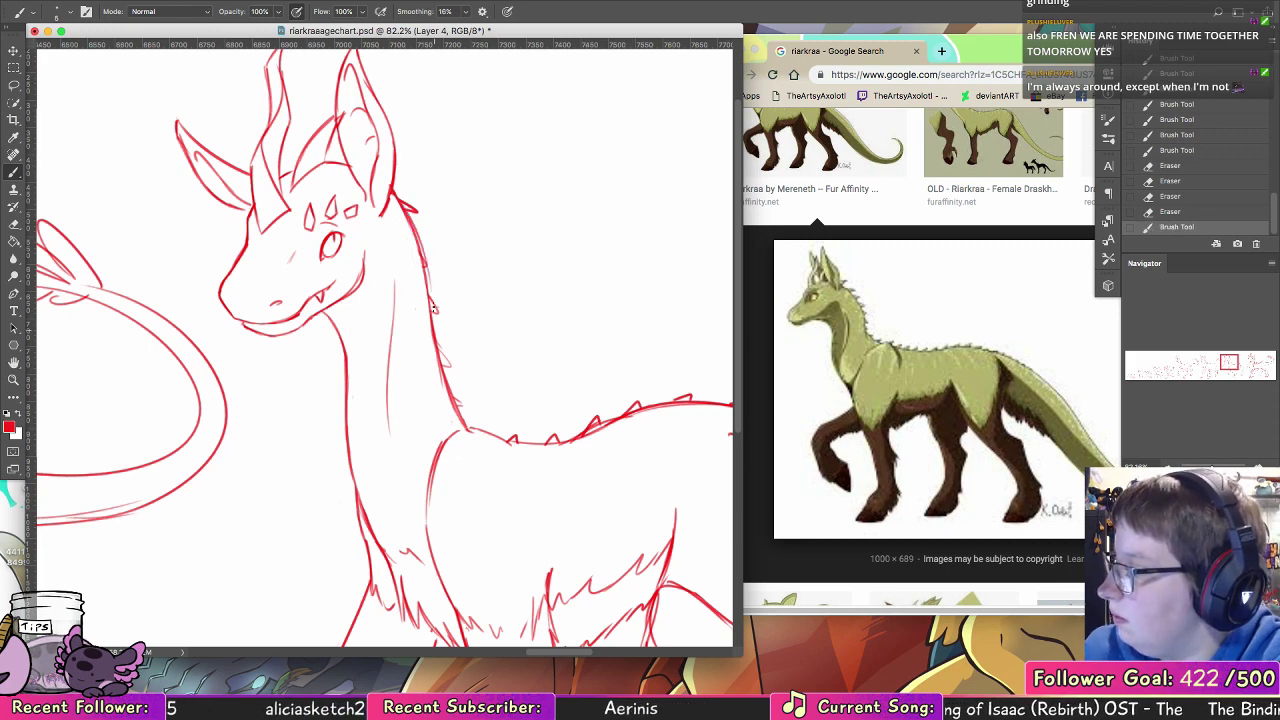
{"action": "left_click_drag", "start_coordinate": [408, 212], "coordinate": [442, 347]}
{"action": "key", "text": "super+z"}
{"action": "left_click_drag", "start_coordinate": [412, 215], "coordinate": [440, 350]}
{"action": "left_click_drag", "start_coordinate": [426, 263], "coordinate": [447, 394]}
{"action": "left_click_drag", "start_coordinate": [438, 334], "coordinate": [467, 431]}
{"action": "key", "text": "e"}
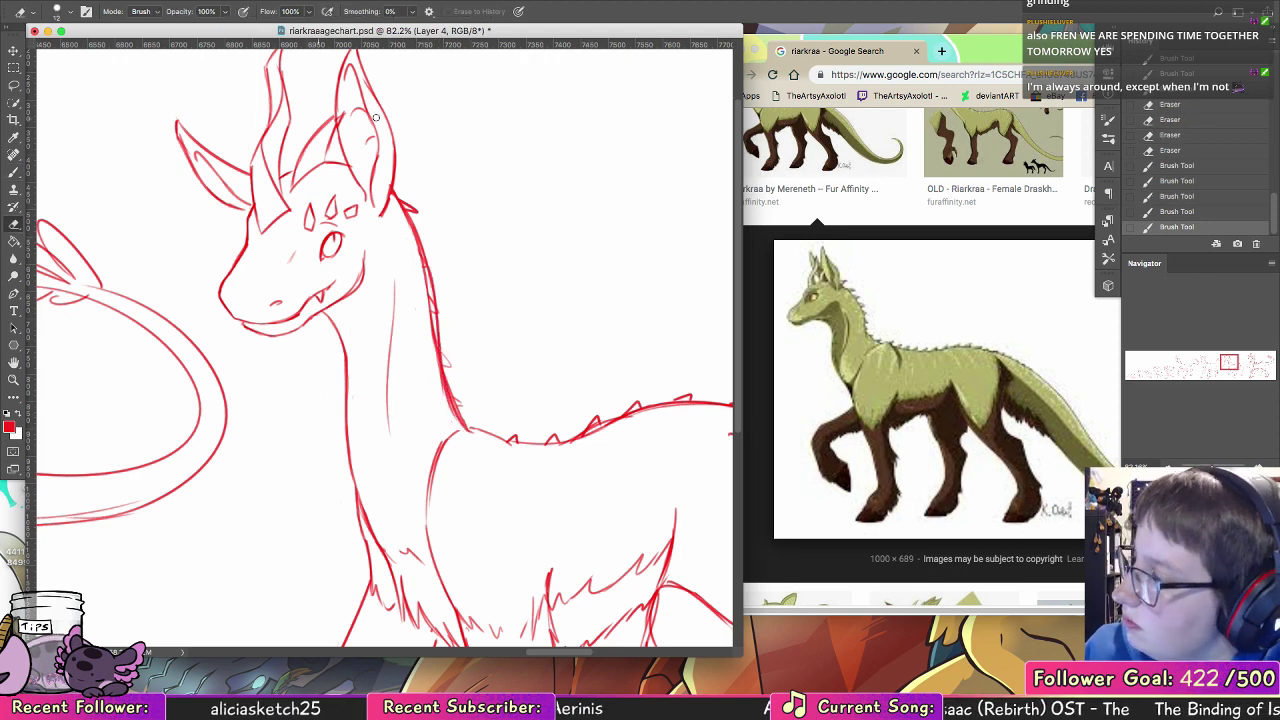
{"action": "left_click_drag", "start_coordinate": [404, 215], "coordinate": [437, 320]}
{"action": "left_click_drag", "start_coordinate": [418, 255], "coordinate": [466, 430]}
{"action": "left_click_drag", "start_coordinate": [447, 353], "coordinate": [445, 362]}
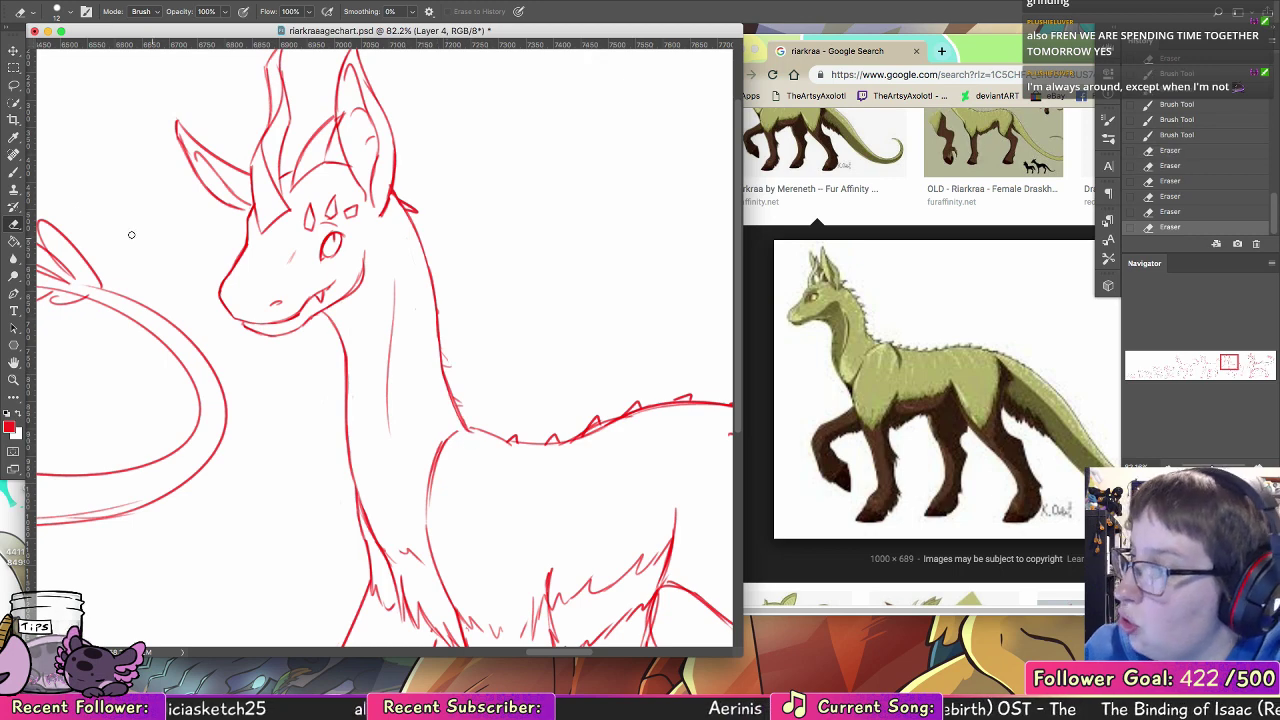
Step: Strengthen the throat line from the jaw down the front of the neck and erase its doubled edges
{"action": "key", "text": "b"}
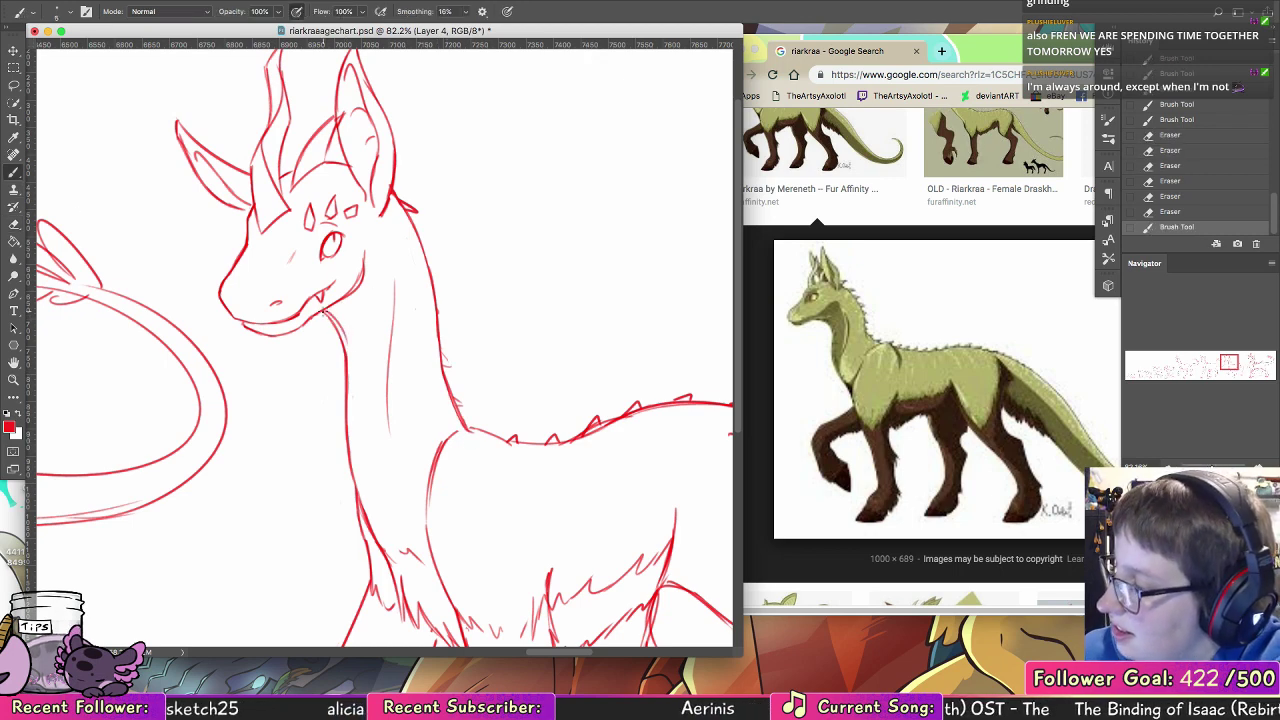
{"action": "mouse_move", "coordinate": [320, 306]}
{"action": "left_mouse_down"}
{"action": "mouse_move", "coordinate": [347, 381]}
{"action": "mouse_move", "coordinate": [350, 348]}
{"action": "left_mouse_up"}
{"action": "left_click_drag", "start_coordinate": [347, 346], "coordinate": [350, 445]}
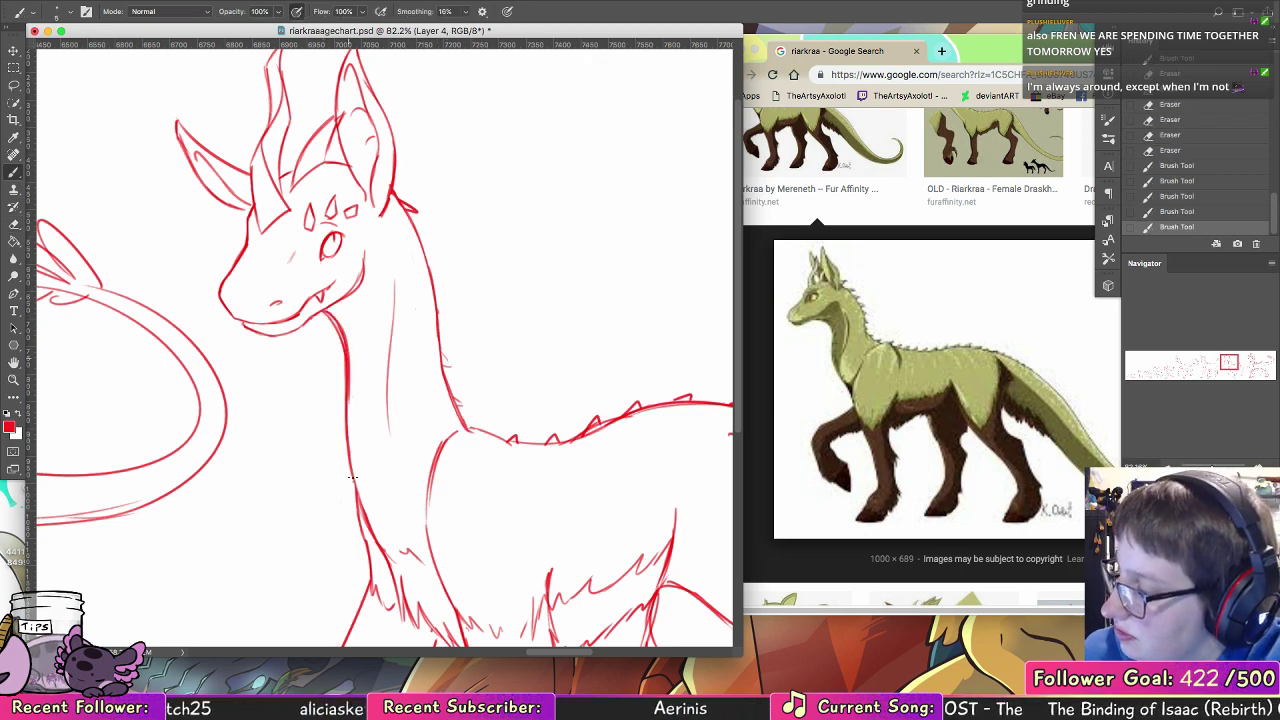
{"action": "key", "text": "e"}
{"action": "left_click_drag", "start_coordinate": [322, 315], "coordinate": [344, 400]}
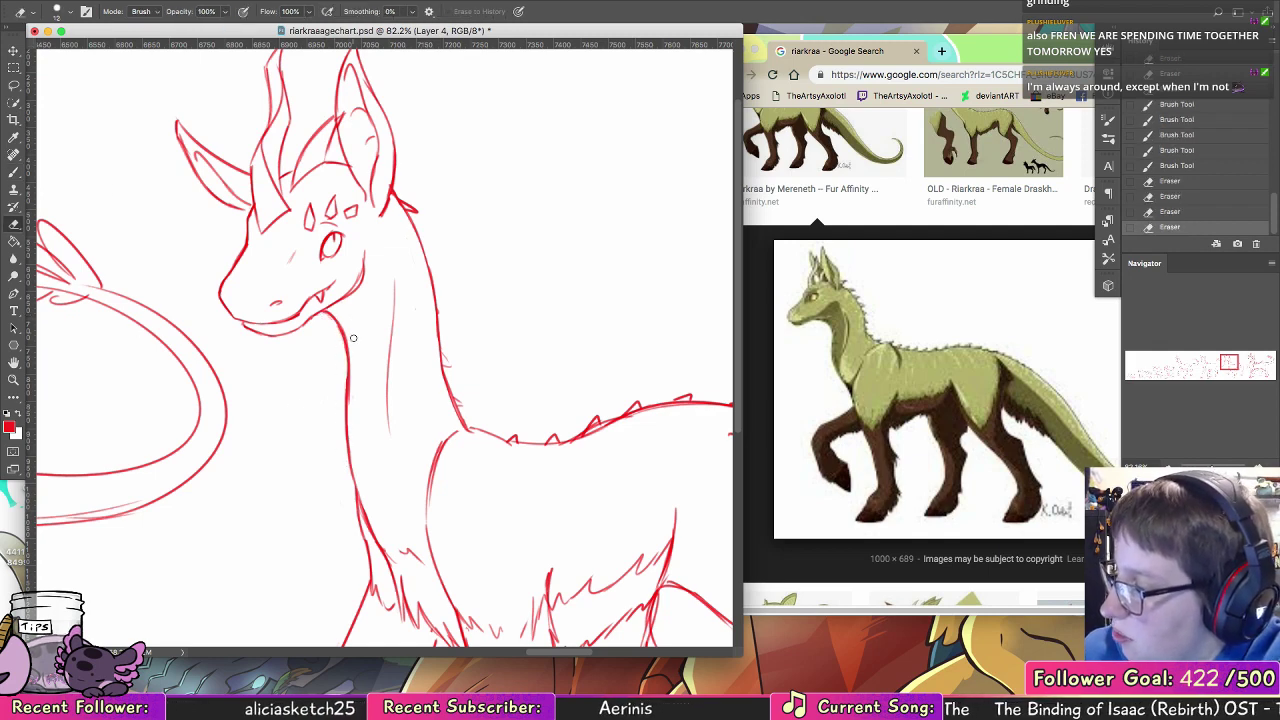
{"action": "left_click_drag", "start_coordinate": [344, 356], "coordinate": [344, 406]}
{"action": "left_click_drag", "start_coordinate": [342, 345], "coordinate": [343, 395]}
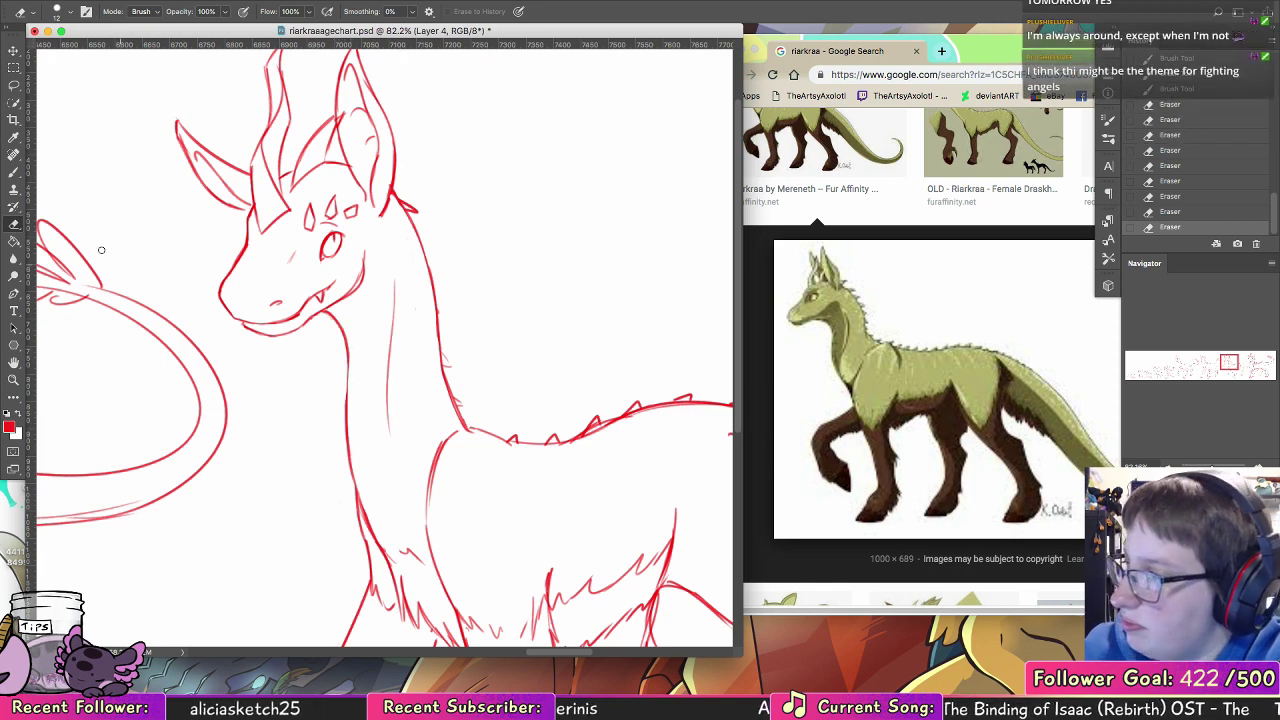
{"action": "key", "text": "b"}
{"action": "mouse_move", "coordinate": [344, 340]}
{"action": "left_mouse_down"}
{"action": "mouse_move", "coordinate": [347, 395]}
{"action": "mouse_move", "coordinate": [348, 382]}
{"action": "left_mouse_up"}
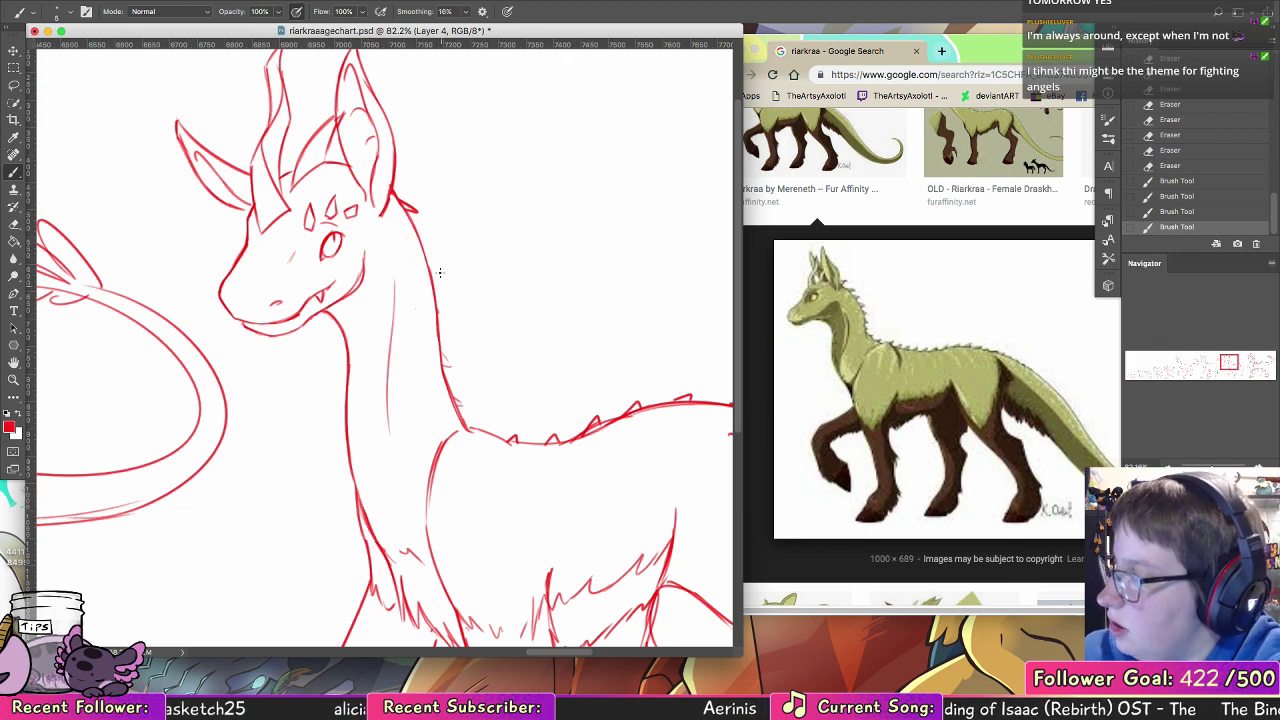
Step: Draw new small spikes down the reshaped back of the neck towards the shoulders
{"action": "left_click_drag", "start_coordinate": [405, 216], "coordinate": [432, 250]}
{"action": "mouse_move", "coordinate": [414, 228]}
{"action": "left_mouse_down"}
{"action": "mouse_move", "coordinate": [433, 252]}
{"action": "mouse_move", "coordinate": [441, 323]}
{"action": "left_mouse_up"}
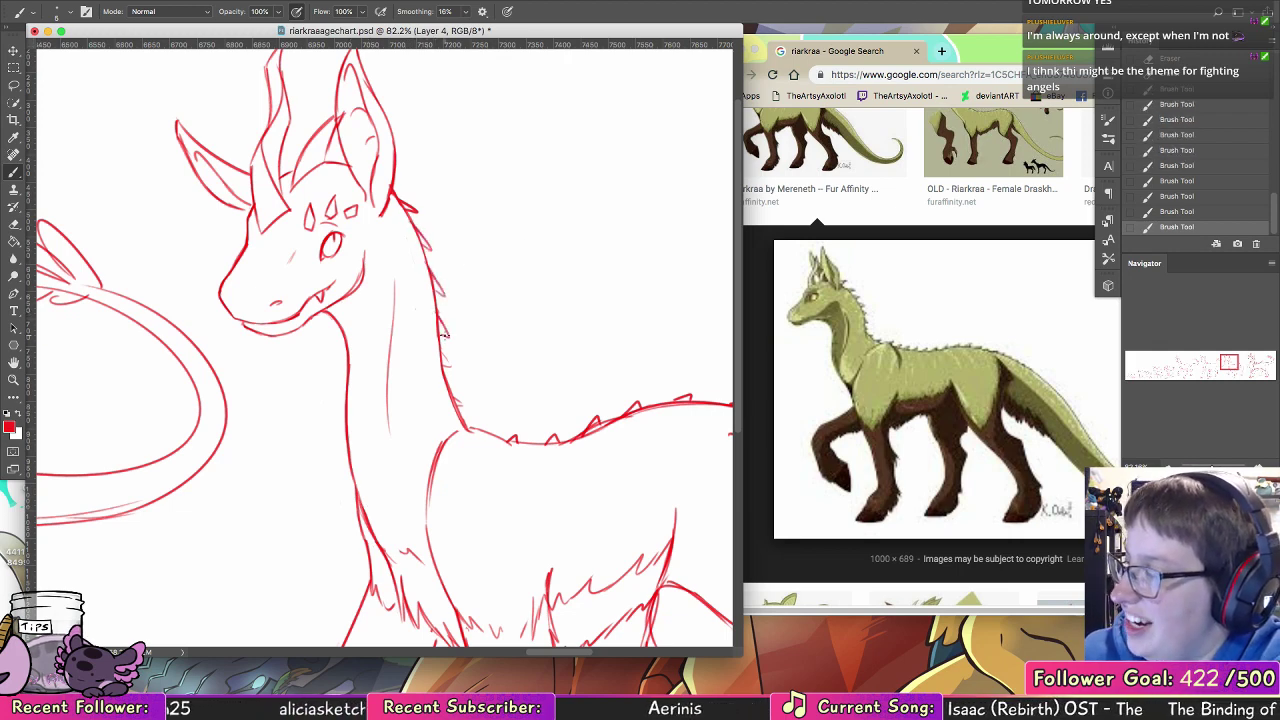
{"action": "mouse_move", "coordinate": [545, 449]}
{"action": "left_mouse_down"}
{"action": "mouse_move", "coordinate": [405, 291]}
{"action": "mouse_move", "coordinate": [348, 285]}
{"action": "mouse_move", "coordinate": [375, 359]}
{"action": "left_mouse_up"}
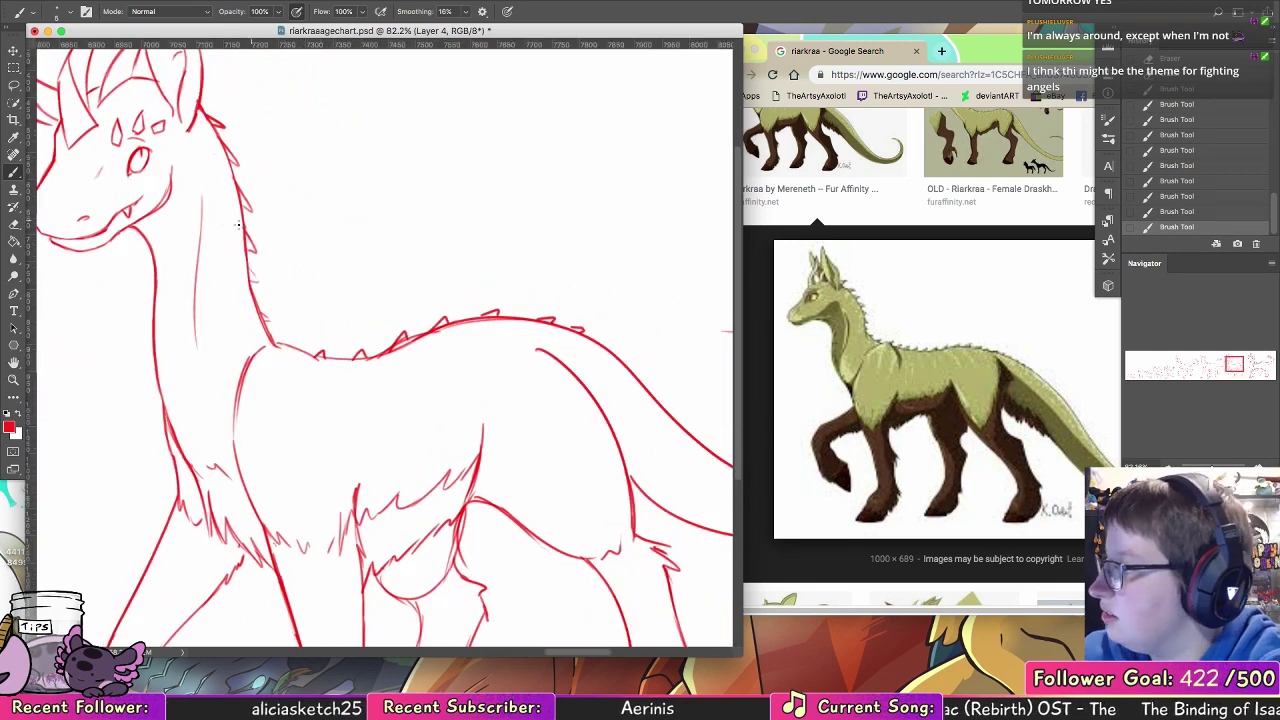
Step: Extend the inner contour line down the middle of the neck with a smoother curve and erase its doubled strokes
{"action": "left_click_drag", "start_coordinate": [197, 248], "coordinate": [186, 352]}
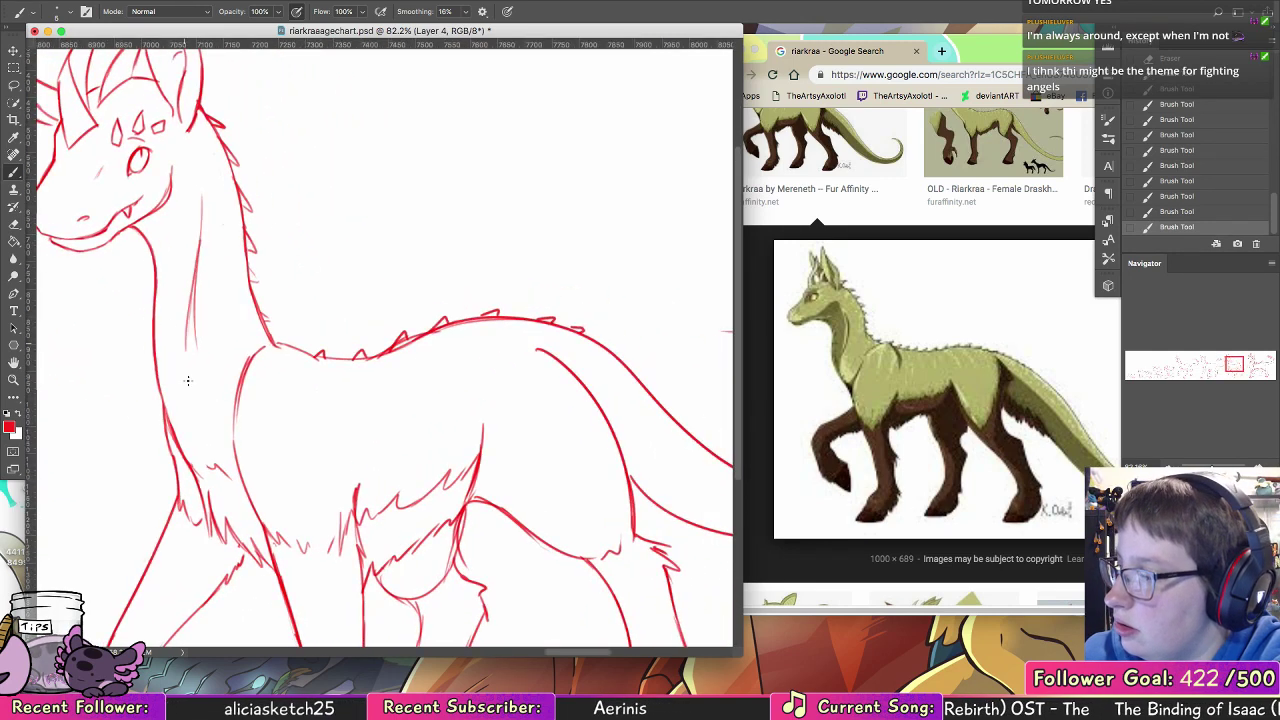
{"action": "left_click_drag", "start_coordinate": [195, 290], "coordinate": [185, 366]}
{"action": "left_click", "coordinate": [14, 228]}
{"action": "left_click_drag", "start_coordinate": [198, 312], "coordinate": [193, 350]}
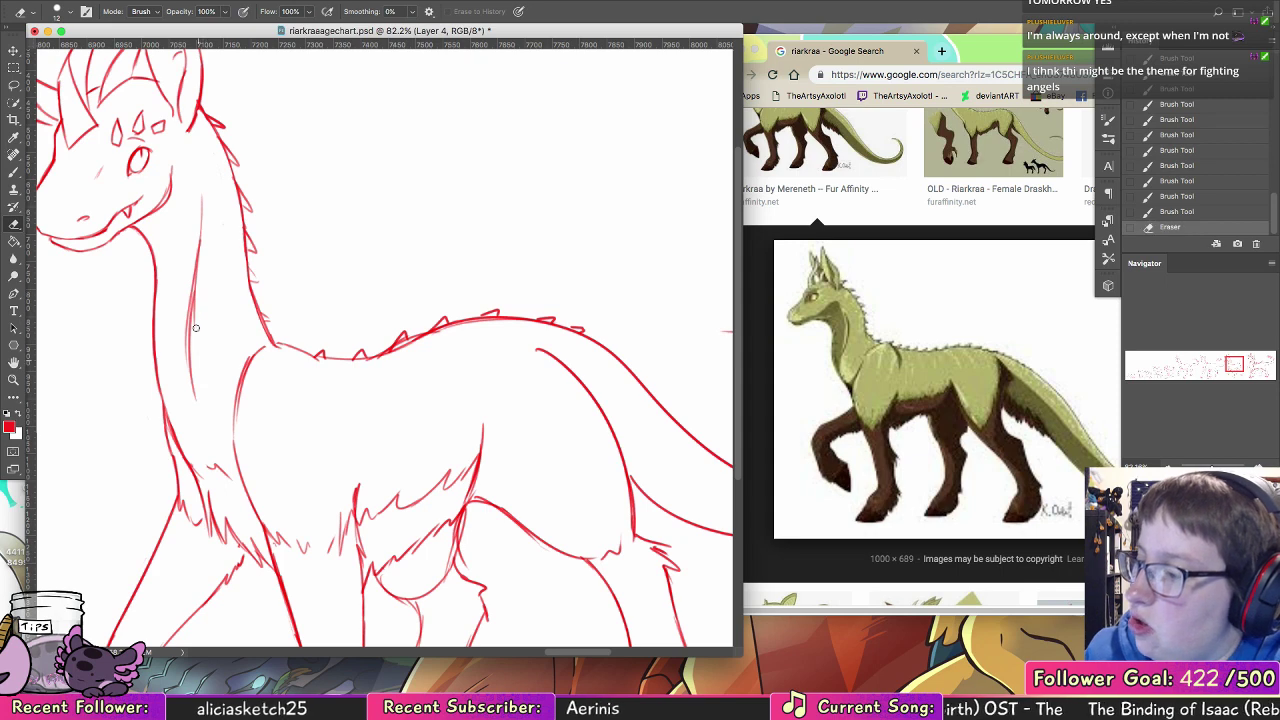
{"action": "left_click_drag", "start_coordinate": [196, 286], "coordinate": [191, 330]}
{"action": "left_click_drag", "start_coordinate": [204, 257], "coordinate": [187, 394]}
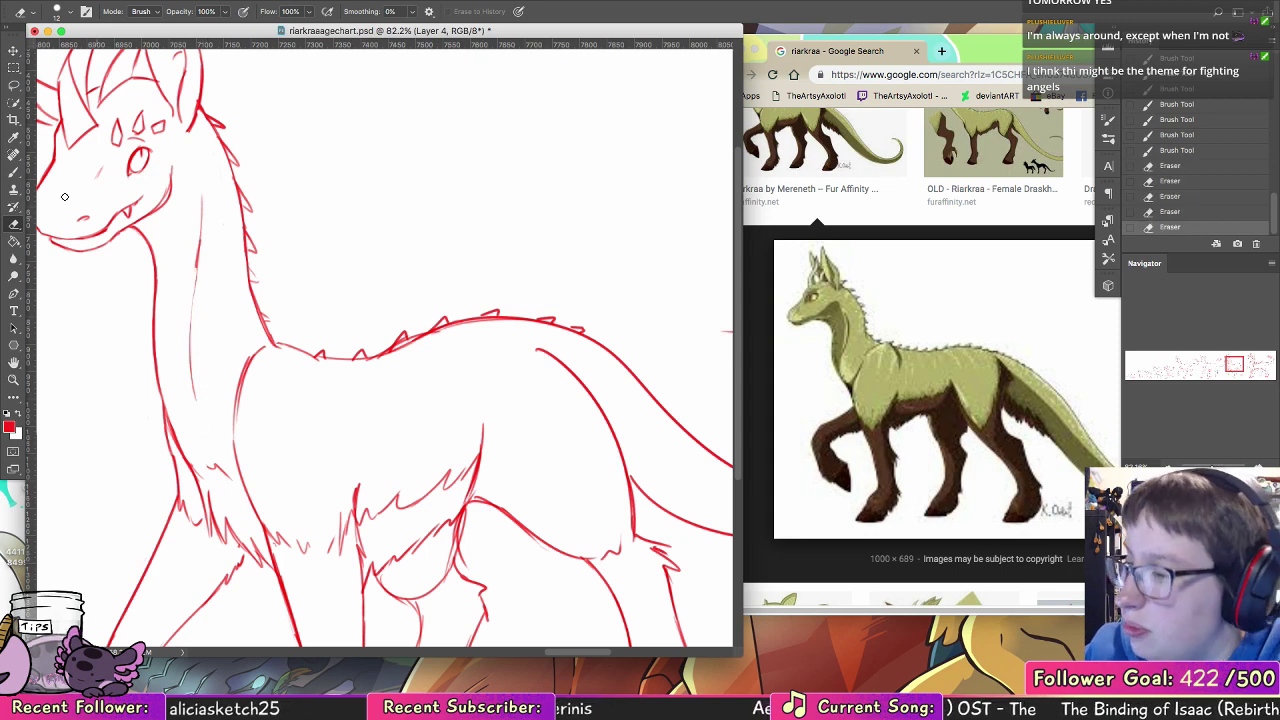
Step: Retrace the thinned inner neck line from below the jaw towards the chest, undoing unwanted strokes
{"action": "key", "text": "b"}
{"action": "mouse_move", "coordinate": [199, 261]}
{"action": "left_mouse_down"}
{"action": "mouse_move", "coordinate": [192, 330]}
{"action": "mouse_move", "coordinate": [193, 312]}
{"action": "left_mouse_up"}
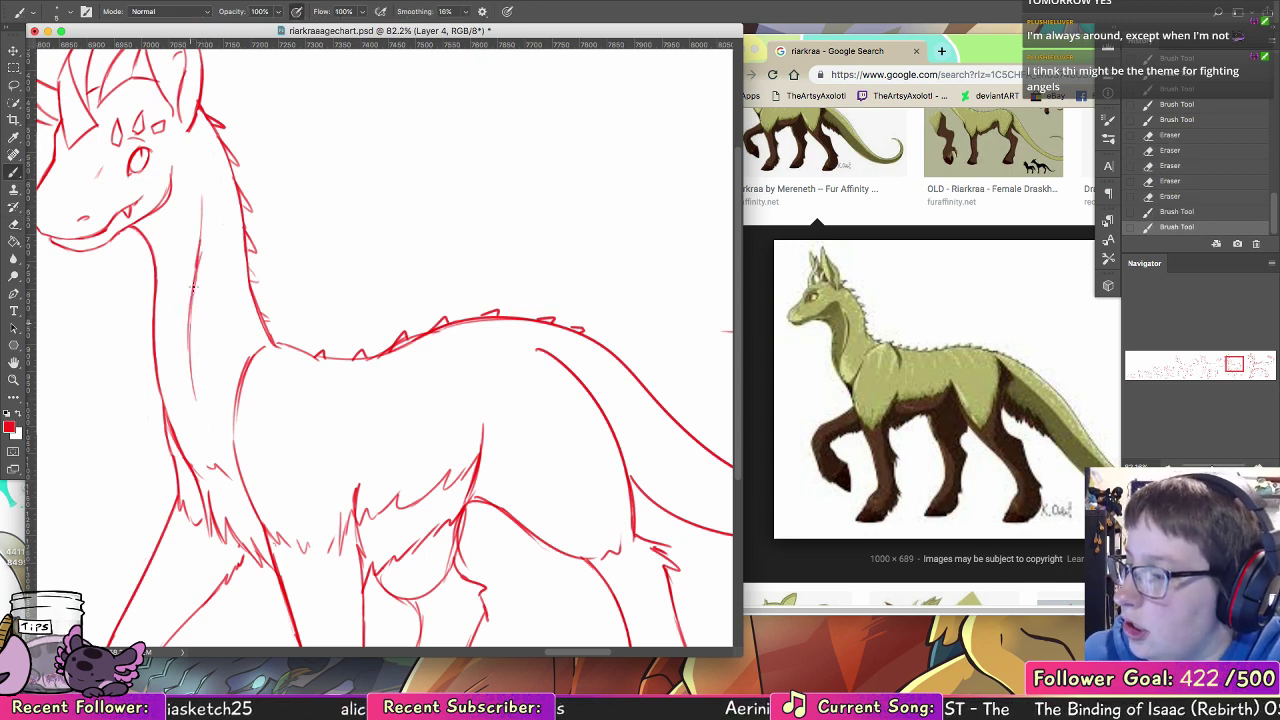
{"action": "key", "text": "super+z"}
{"action": "key", "text": "super+z"}
{"action": "key", "text": "super+z"}
{"action": "left_click_drag", "start_coordinate": [200, 245], "coordinate": [194, 390]}
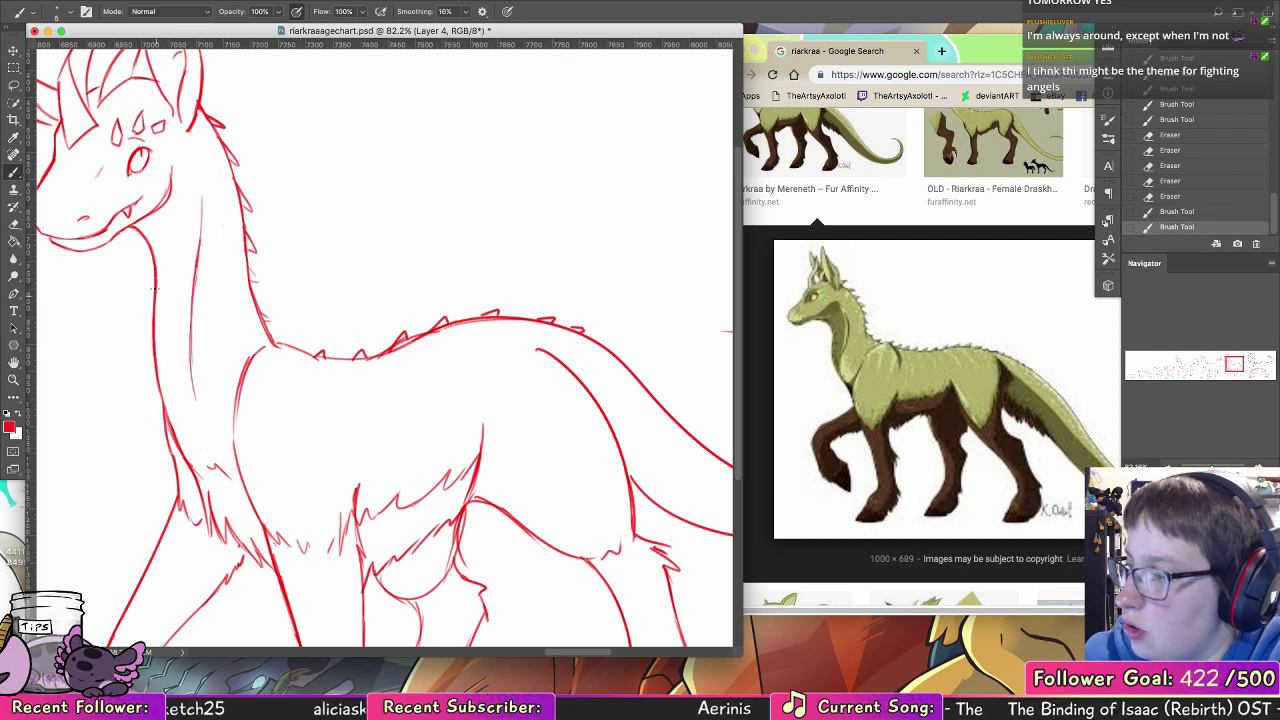
Step: Redraw the lower front of the neck with a slightly fuller curve into the chest and erase the doubled inner edge
{"action": "left_click_drag", "start_coordinate": [154, 289], "coordinate": [153, 374]}
{"action": "left_click_drag", "start_coordinate": [150, 318], "coordinate": [168, 420]}
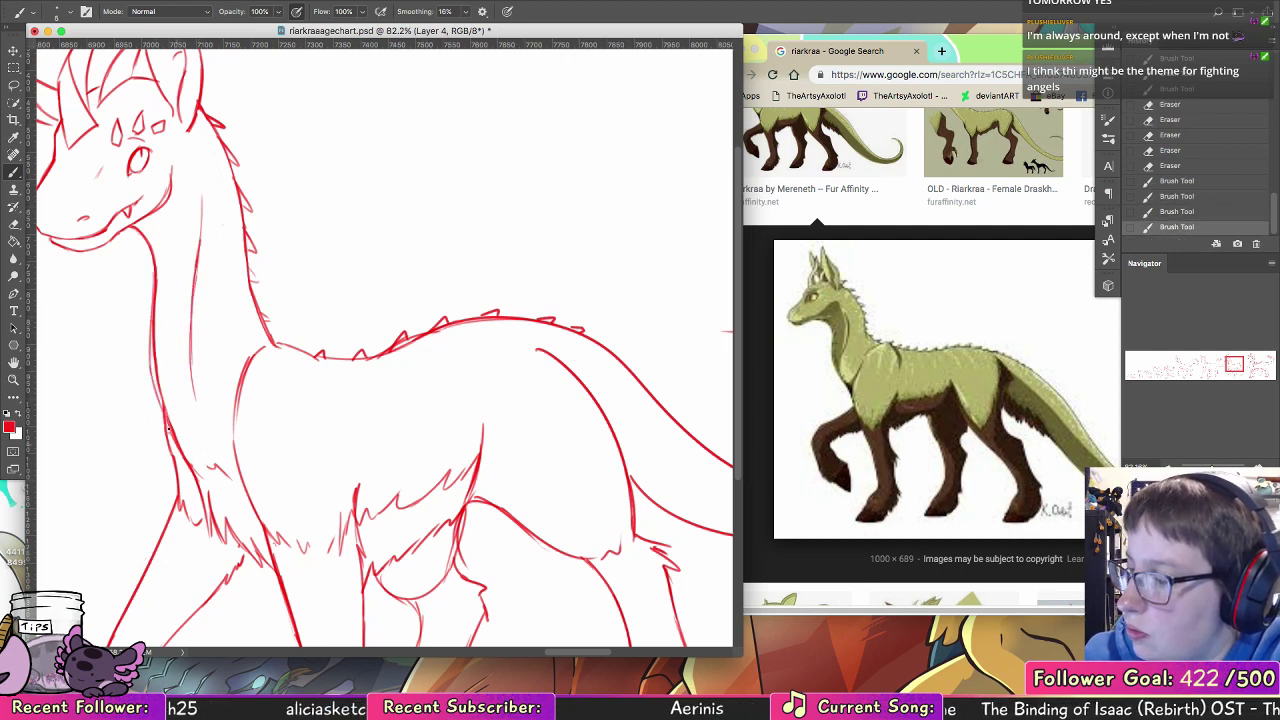
{"action": "left_click_drag", "start_coordinate": [154, 376], "coordinate": [178, 452]}
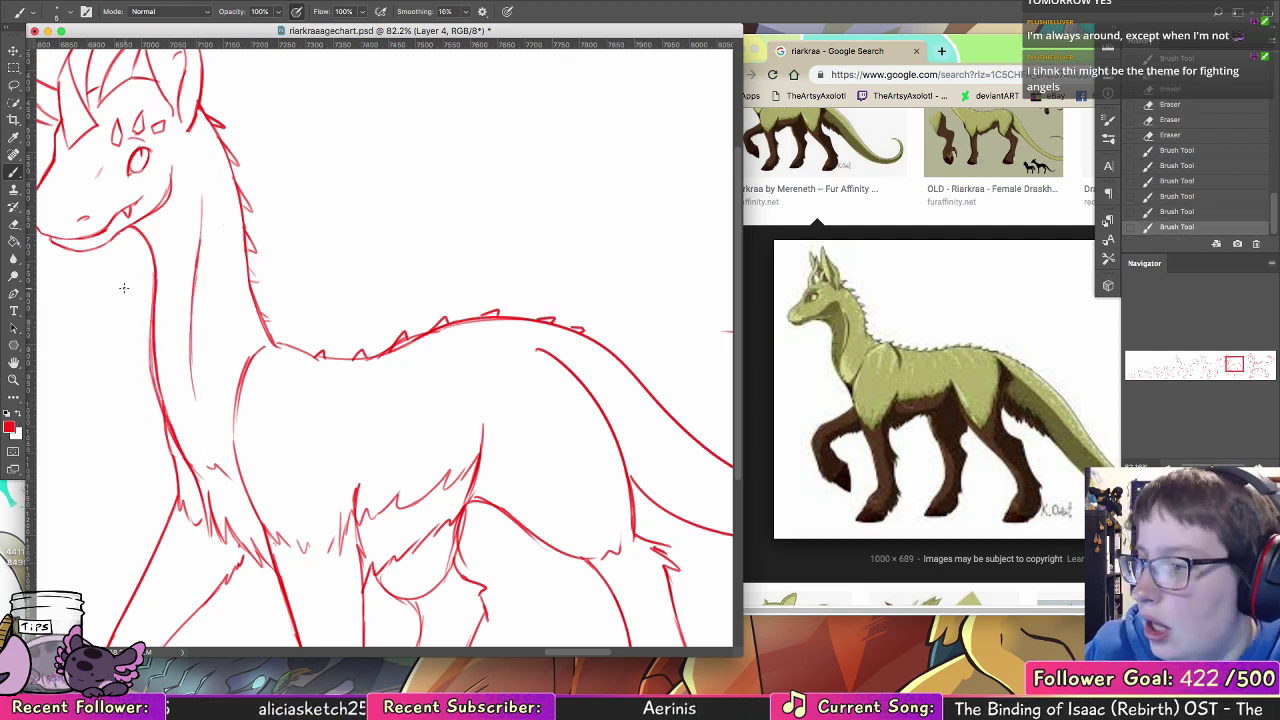
{"action": "key", "text": "e"}
{"action": "left_click_drag", "start_coordinate": [155, 340], "coordinate": [158, 388]}
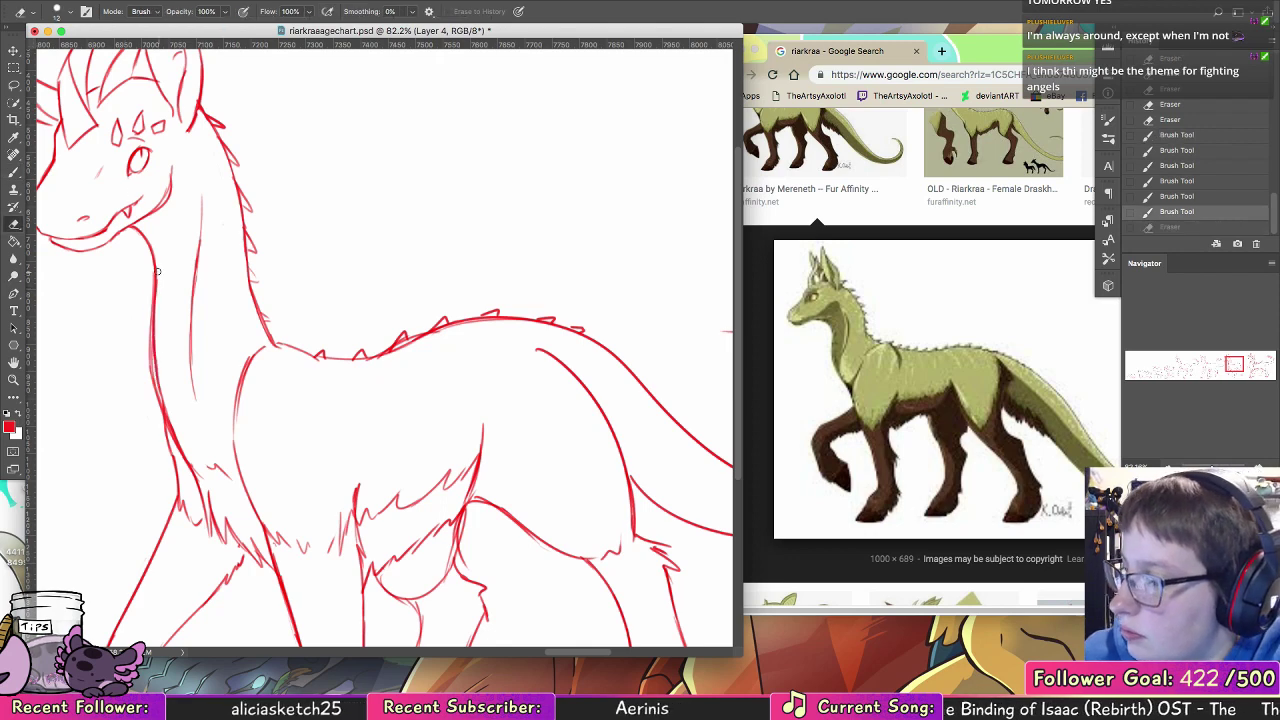
{"action": "mouse_move", "coordinate": [154, 324]}
{"action": "left_mouse_down"}
{"action": "mouse_move", "coordinate": [162, 396]}
{"action": "mouse_move", "coordinate": [178, 414]}
{"action": "left_mouse_up"}
Step: Strengthen the front-of-neck line from the jaw down to the chest fur
{"action": "left_click_drag", "start_coordinate": [456, 358], "coordinate": [640, 384]}
{"action": "key", "text": "z"}
{"action": "mouse_move", "coordinate": [650, 326]}
{"action": "left_mouse_down"}
{"action": "mouse_move", "coordinate": [582, 325]}
{"action": "mouse_move", "coordinate": [534, 286]}
{"action": "mouse_move", "coordinate": [577, 343]}
{"action": "mouse_move", "coordinate": [410, 336]}
{"action": "mouse_move", "coordinate": [436, 336]}
{"action": "left_mouse_up"}
{"action": "key", "text": "b"}
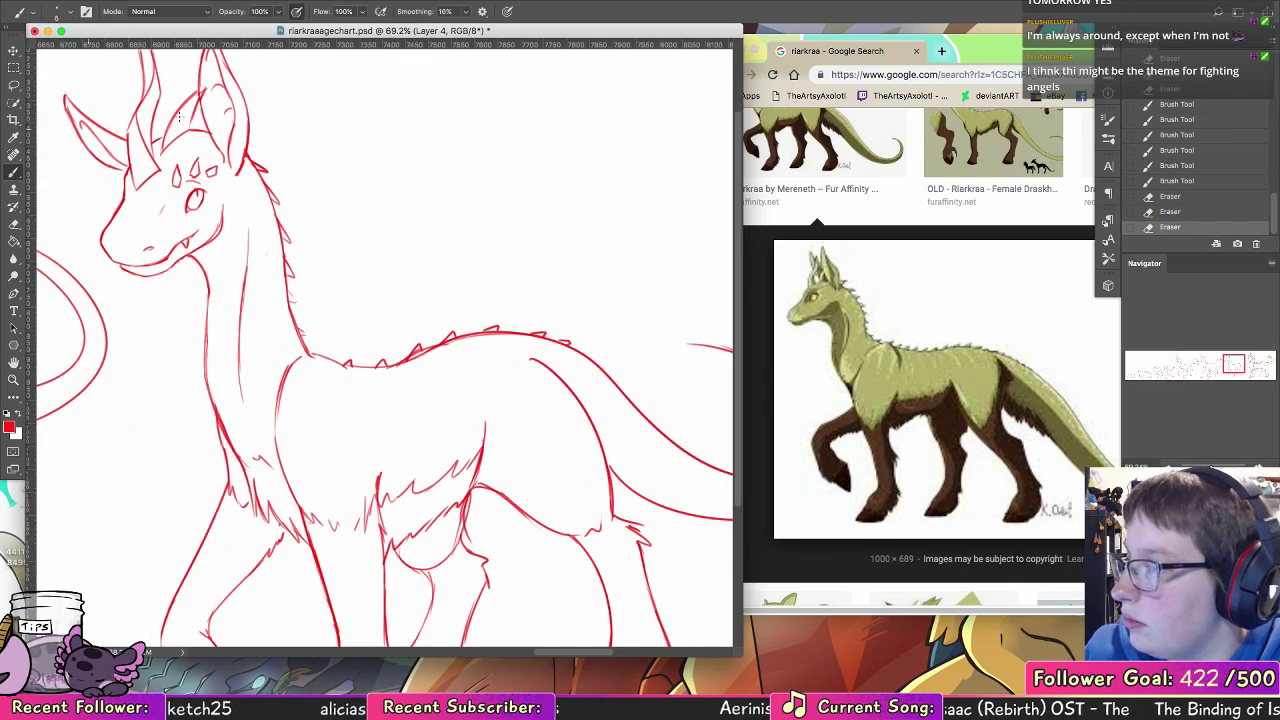
{"action": "mouse_move", "coordinate": [190, 258]}
{"action": "left_mouse_down"}
{"action": "mouse_move", "coordinate": [216, 425]}
{"action": "mouse_move", "coordinate": [240, 470]}
{"action": "left_mouse_up"}
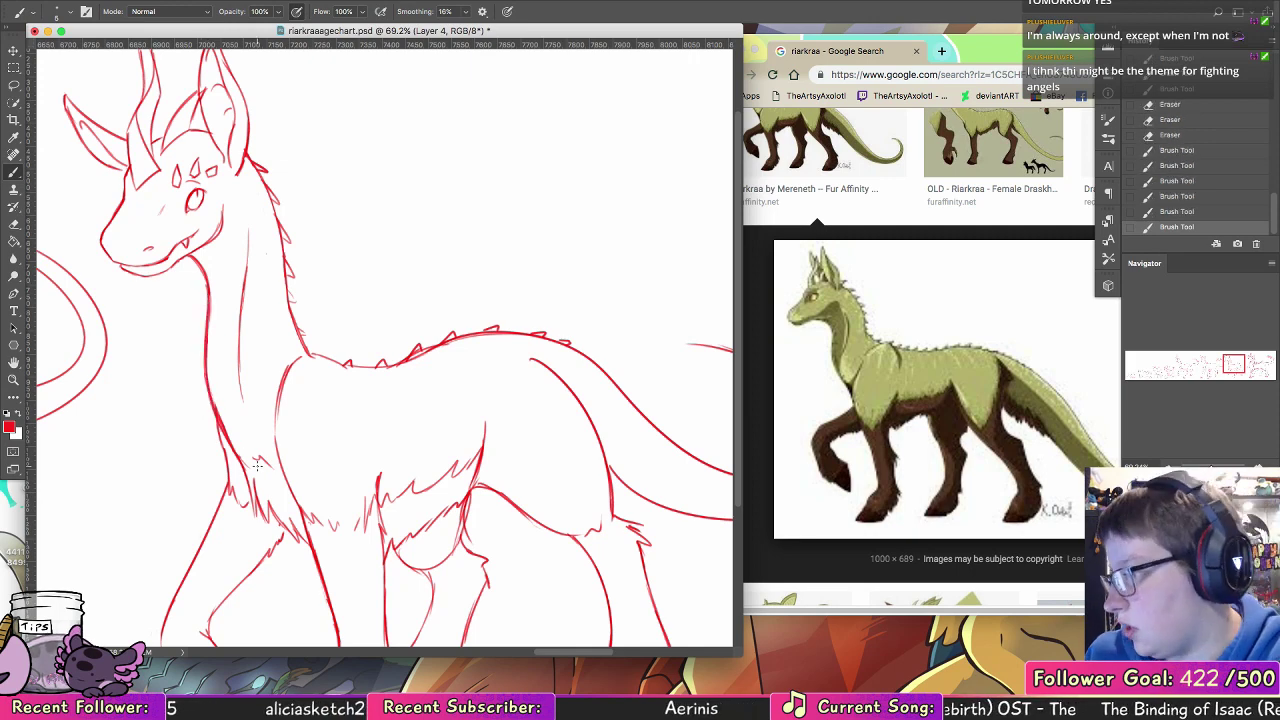
Step: Select the head and neck of the horned creature, move them slightly down and back, and rotate them slightly clockwise
{"action": "key", "text": "z"}
{"action": "left_click", "coordinate": [556, 348], "text": "alt"}
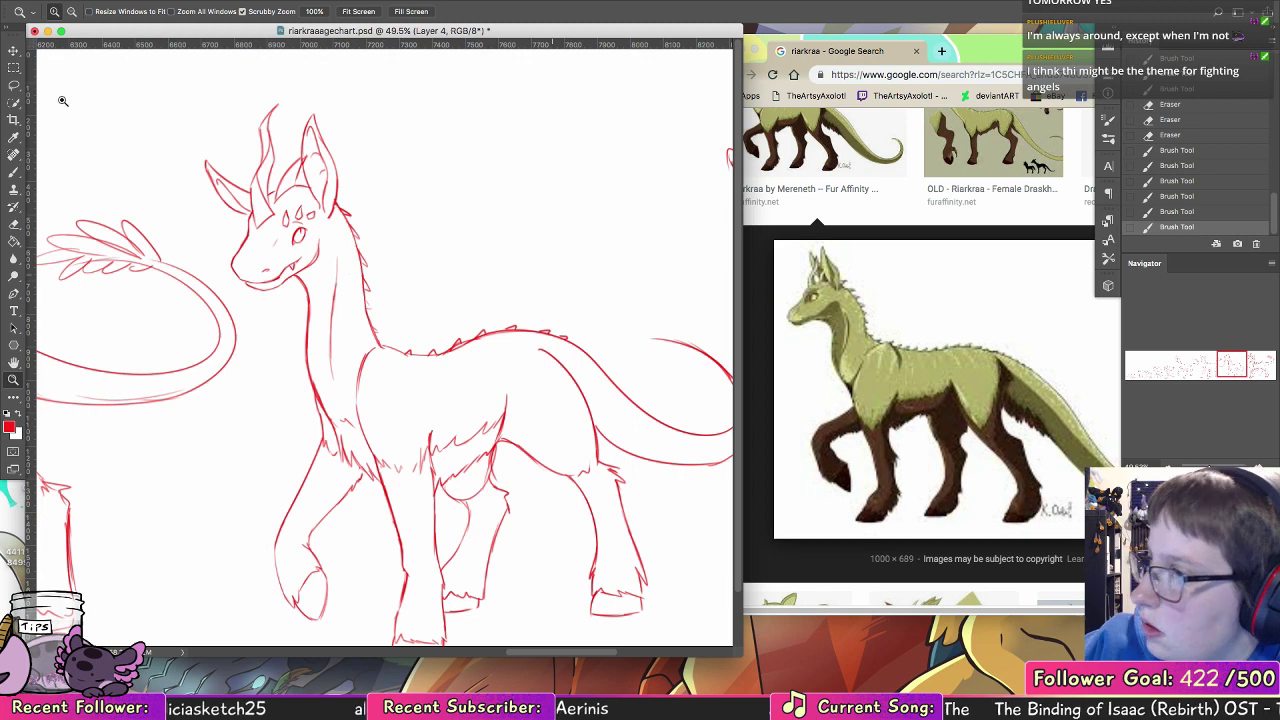
{"action": "key", "text": "l"}
{"action": "mouse_move", "coordinate": [300, 368]}
{"action": "left_mouse_down"}
{"action": "mouse_move", "coordinate": [365, 383]}
{"action": "mouse_move", "coordinate": [408, 243]}
{"action": "mouse_move", "coordinate": [195, 235]}
{"action": "mouse_move", "coordinate": [275, 378]}
{"action": "left_mouse_up"}
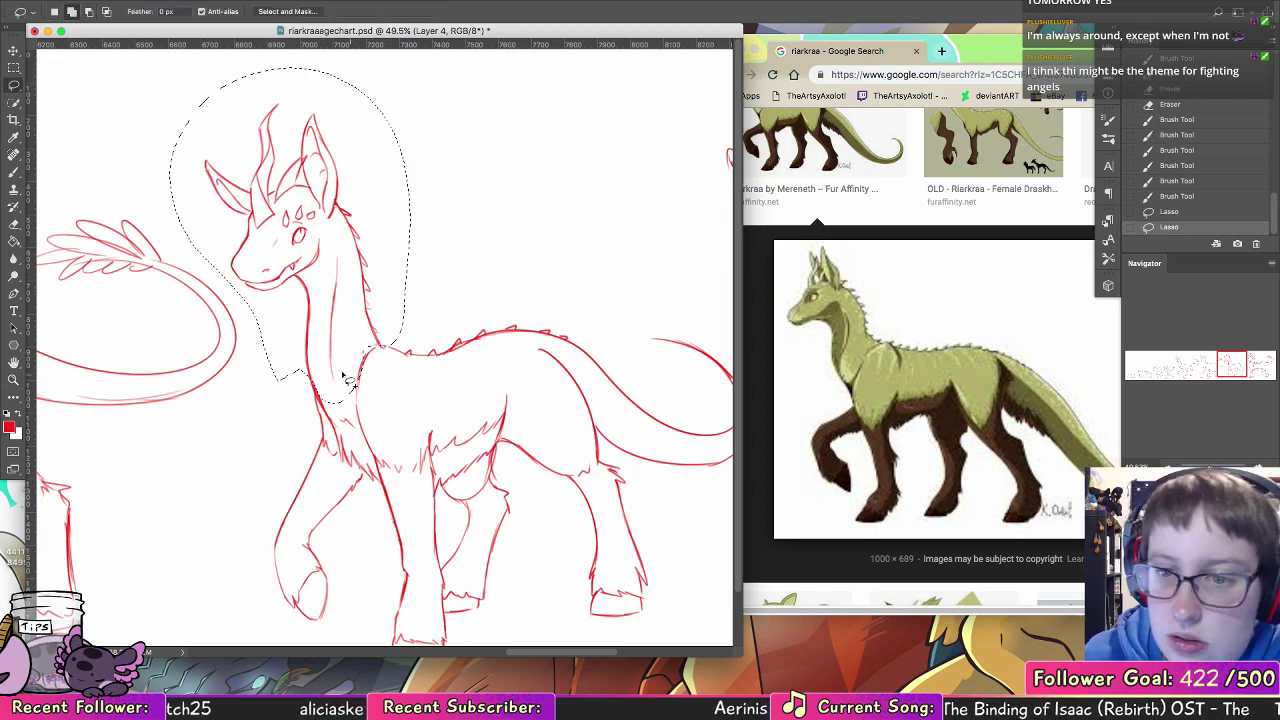
{"action": "left_click", "coordinate": [13, 50]}
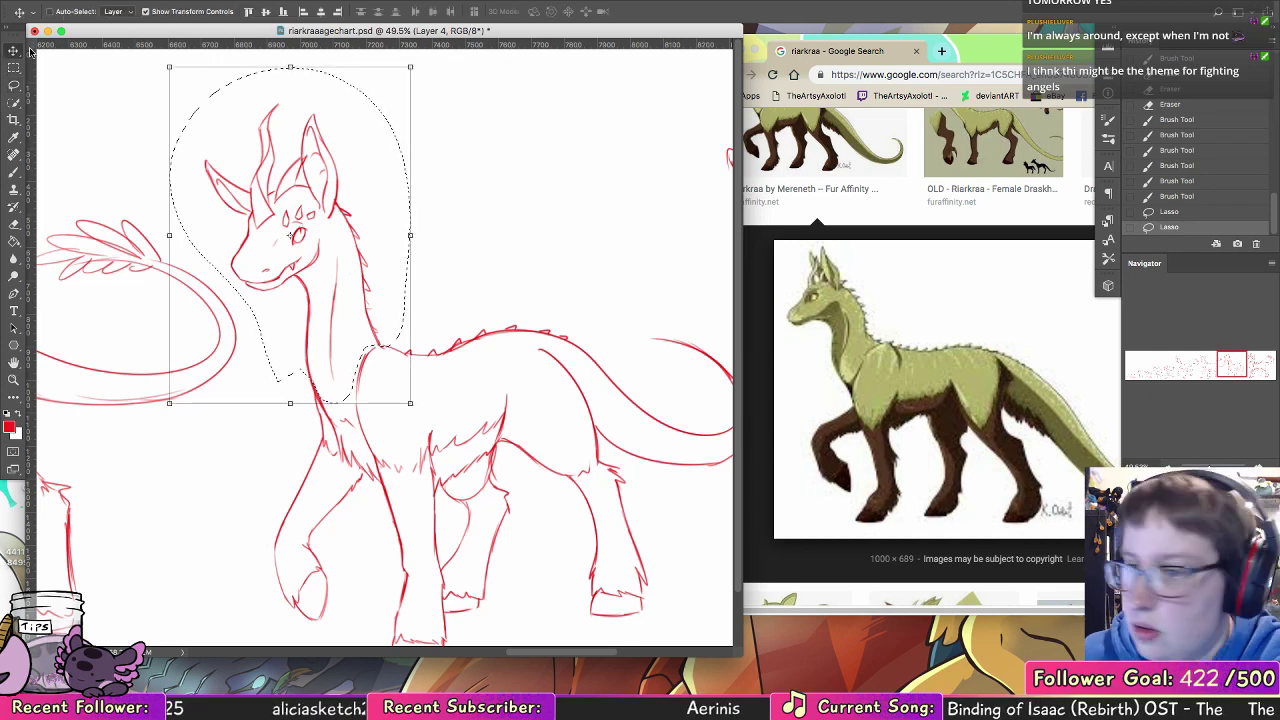
{"action": "left_click_drag", "start_coordinate": [380, 303], "coordinate": [389, 319]}
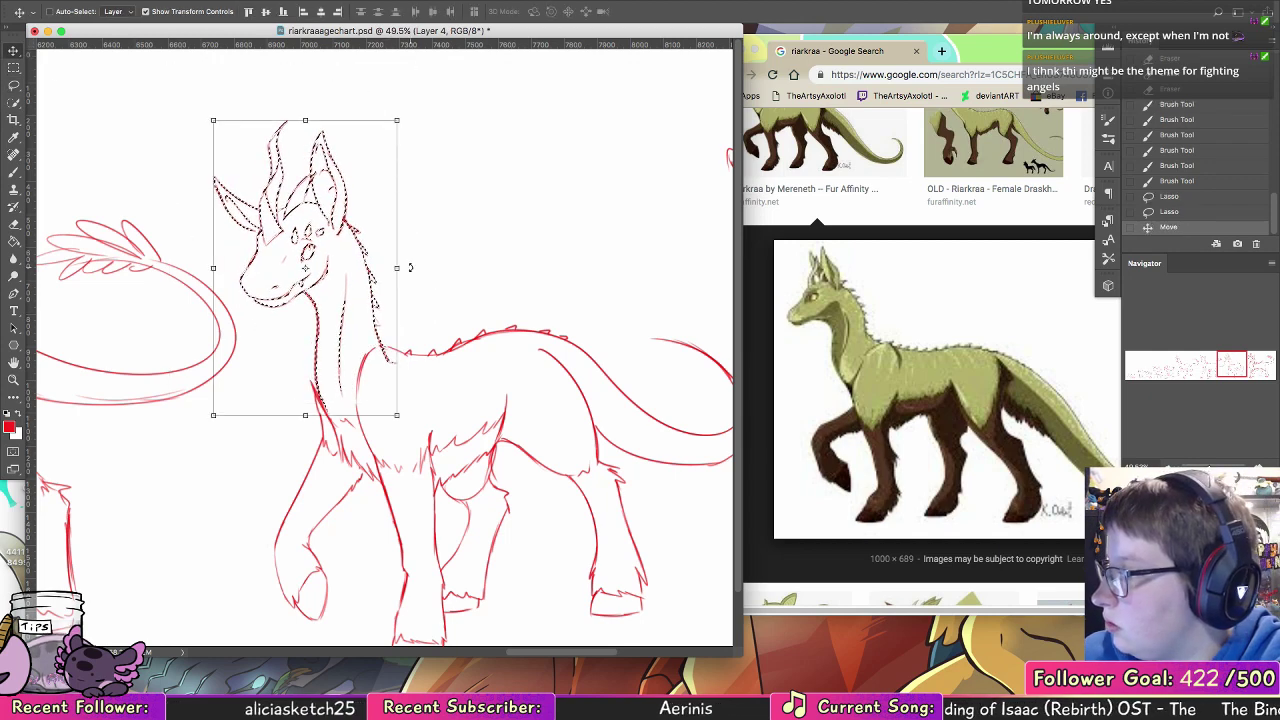
{"action": "left_click_drag", "start_coordinate": [409, 270], "coordinate": [404, 283]}
{"action": "left_click_drag", "start_coordinate": [378, 325], "coordinate": [379, 319]}
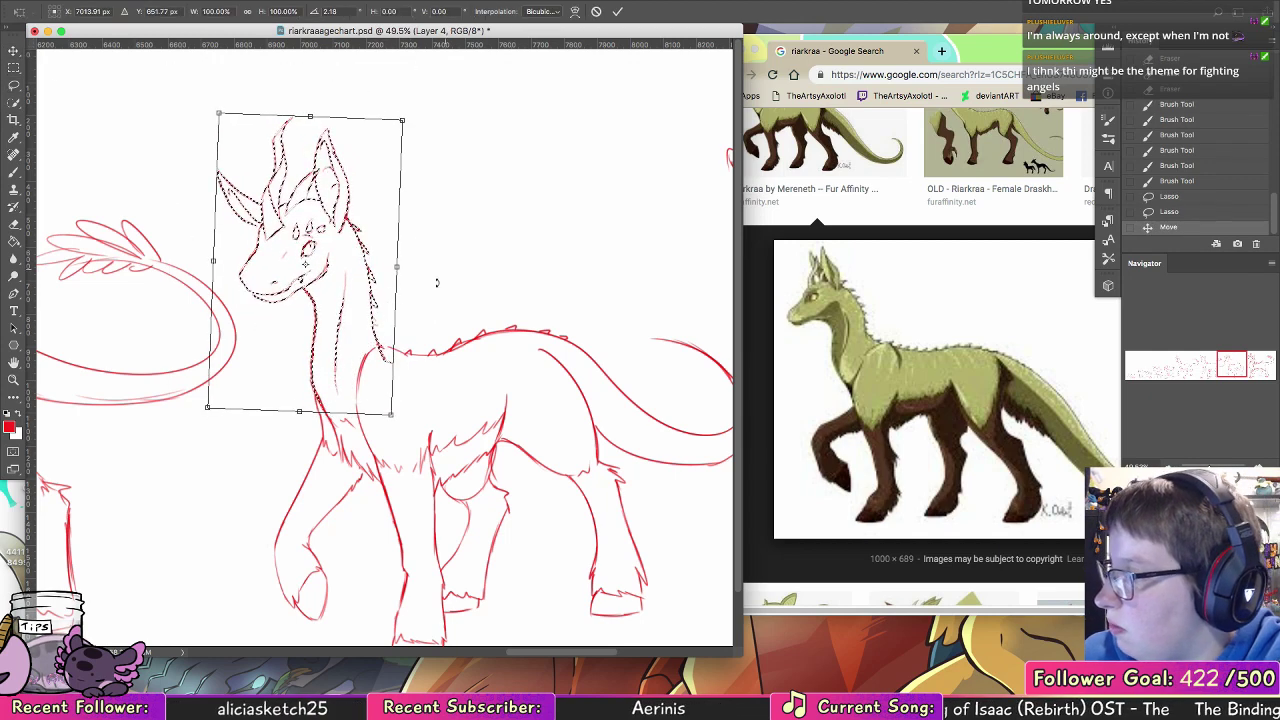
{"action": "left_click_drag", "start_coordinate": [417, 272], "coordinate": [410, 261]}
{"action": "left_click", "coordinate": [617, 11]}
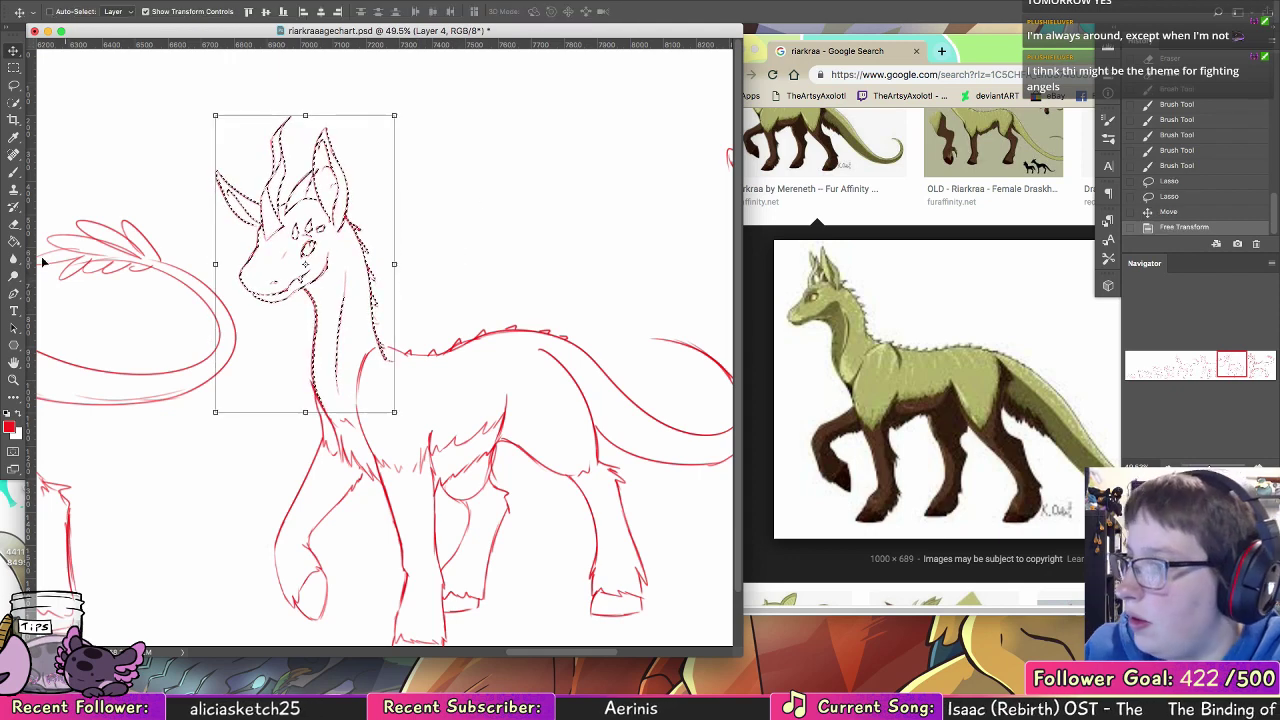
Step: Deselect the head and neck and erase the overlapping line ends where the neck meets the shoulders and chest
{"action": "key", "text": "b"}
{"action": "key", "text": "ctrl+d"}
{"action": "mouse_move", "coordinate": [387, 356]}
{"action": "left_mouse_down"}
{"action": "mouse_move", "coordinate": [324, 349]}
{"action": "mouse_move", "coordinate": [317, 404]}
{"action": "left_mouse_up"}
{"action": "left_click_drag", "start_coordinate": [311, 388], "coordinate": [335, 412]}
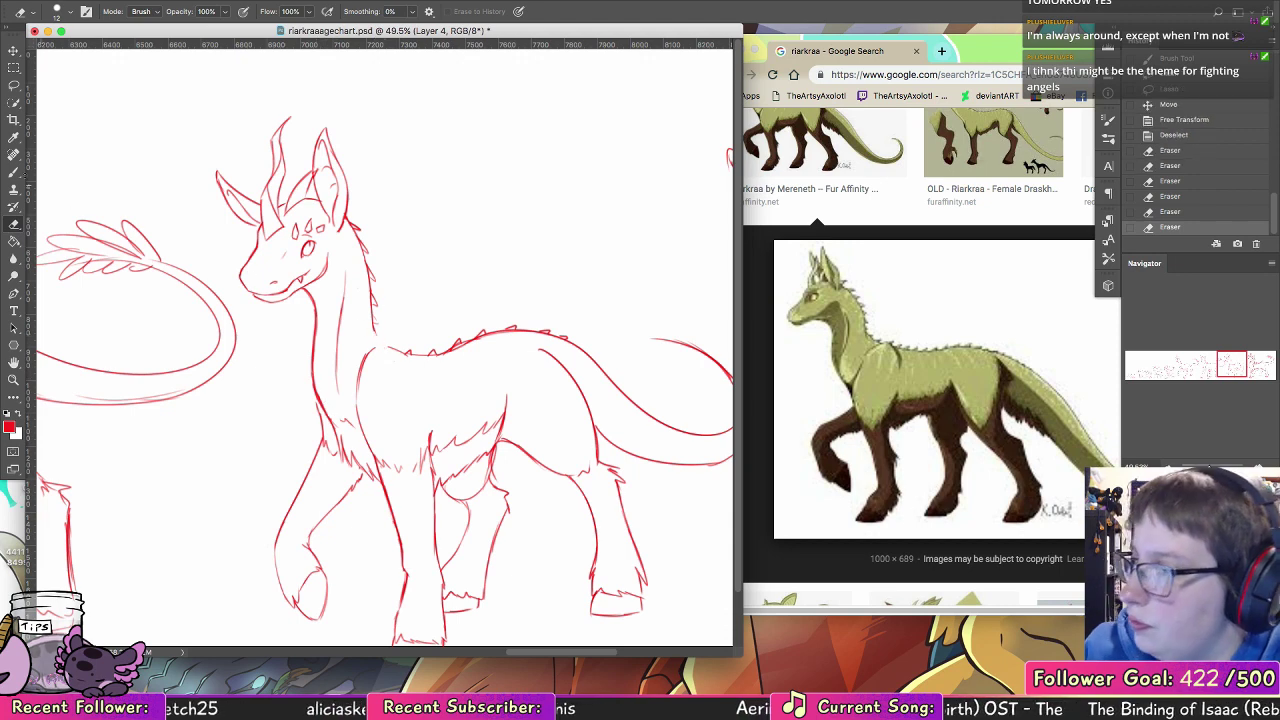
Step: Redraw the lines joining the neck to the shoulders at the back and to the chest at the front
{"action": "key", "text": "b"}
{"action": "left_click_drag", "start_coordinate": [362, 352], "coordinate": [408, 352]}
{"action": "mouse_move", "coordinate": [312, 390]}
{"action": "left_mouse_down"}
{"action": "mouse_move", "coordinate": [322, 425]}
{"action": "mouse_move", "coordinate": [321, 410]}
{"action": "left_mouse_up"}
{"action": "left_click_drag", "start_coordinate": [315, 374], "coordinate": [319, 403]}
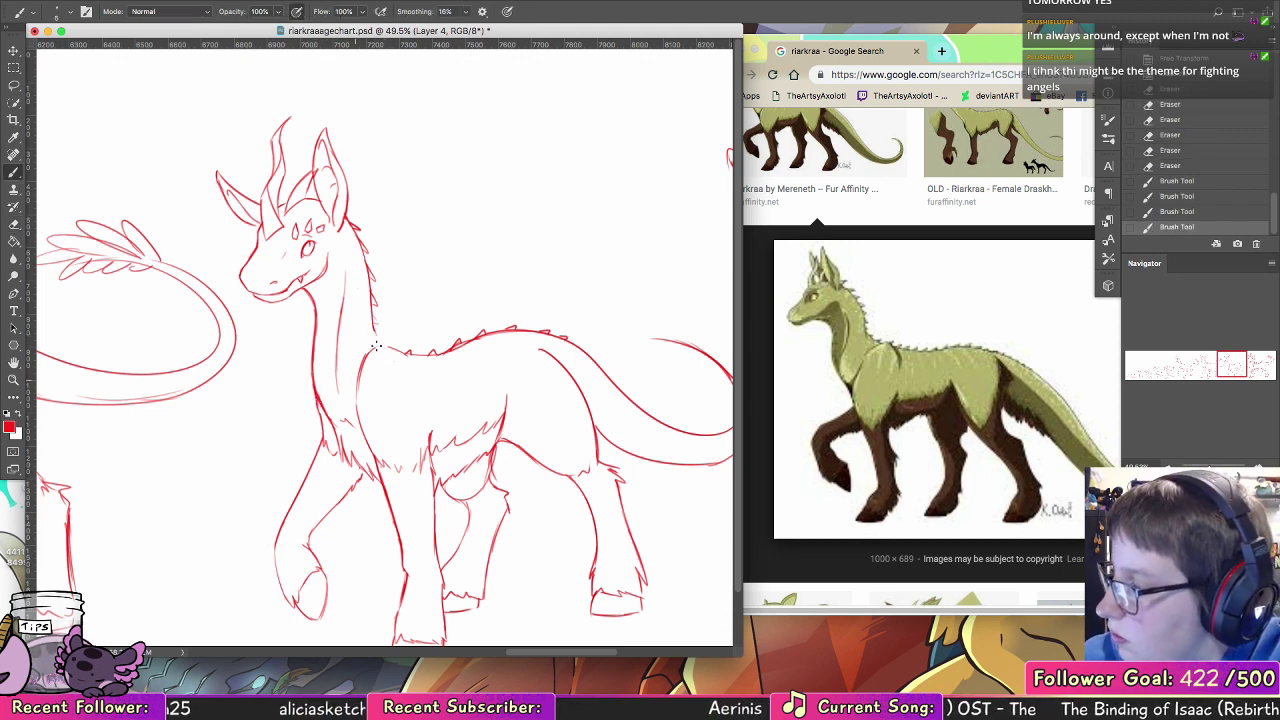
{"action": "left_click_drag", "start_coordinate": [374, 326], "coordinate": [382, 343]}
{"action": "mouse_move", "coordinate": [375, 330]}
{"action": "left_mouse_down"}
{"action": "mouse_move", "coordinate": [398, 351]}
{"action": "mouse_move", "coordinate": [360, 370]}
{"action": "mouse_move", "coordinate": [358, 424]}
{"action": "left_mouse_up"}
Step: Move the head and upper neck of the last feathered creature slightly lower and erase the overlapping line at the front of the neck
{"action": "mouse_move", "coordinate": [606, 422]}
{"action": "left_mouse_down"}
{"action": "mouse_move", "coordinate": [438, 324]}
{"action": "mouse_move", "coordinate": [439, 372]}
{"action": "mouse_move", "coordinate": [469, 411]}
{"action": "mouse_move", "coordinate": [506, 414]}
{"action": "mouse_move", "coordinate": [438, 328]}
{"action": "mouse_move", "coordinate": [211, 337]}
{"action": "left_mouse_up"}
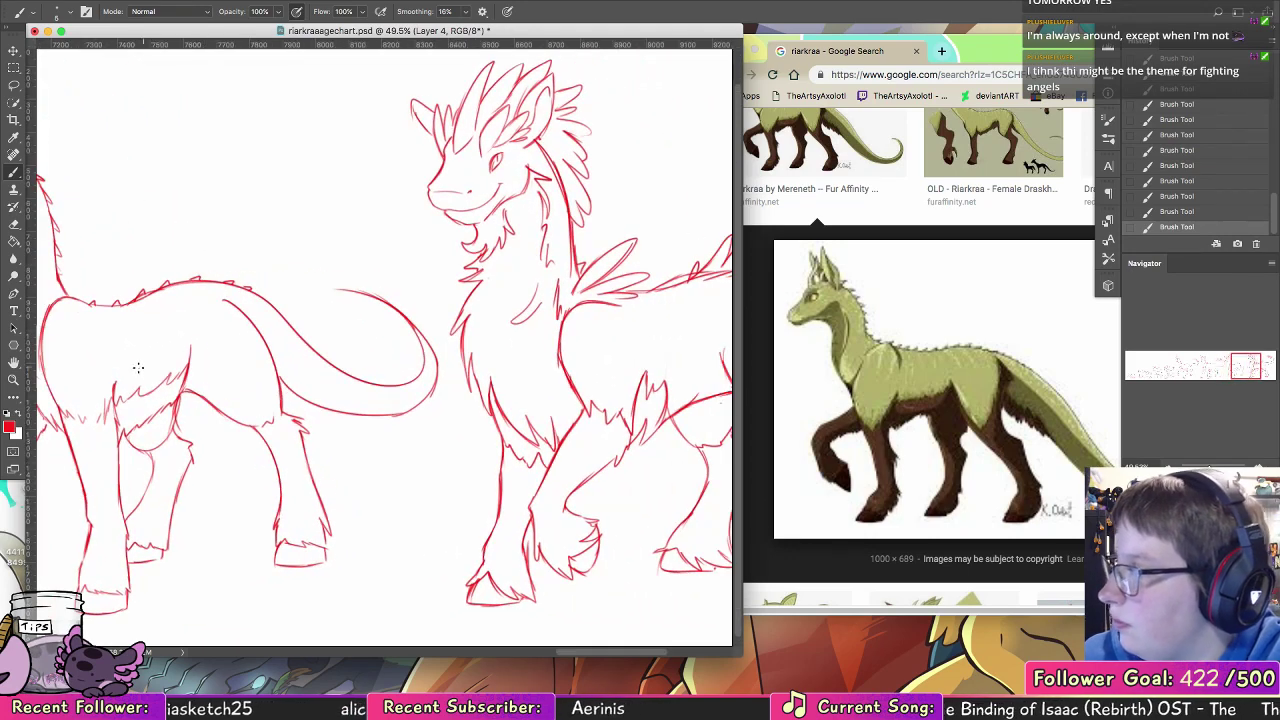
{"action": "key", "text": "l"}
{"action": "mouse_move", "coordinate": [448, 352]}
{"action": "left_mouse_down"}
{"action": "mouse_move", "coordinate": [468, 312]}
{"action": "mouse_move", "coordinate": [520, 288]}
{"action": "mouse_move", "coordinate": [537, 27]}
{"action": "mouse_move", "coordinate": [447, 350]}
{"action": "left_mouse_up"}
{"action": "key", "text": "v"}
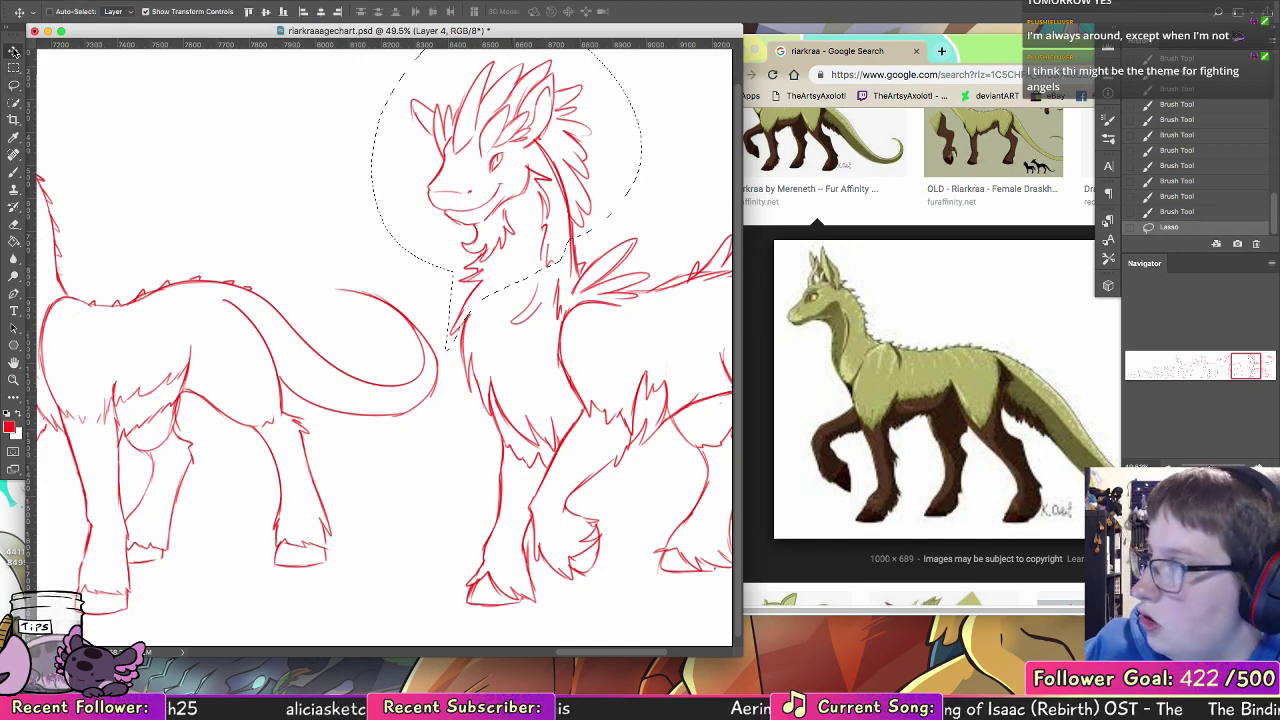
{"action": "mouse_move", "coordinate": [568, 229]}
{"action": "left_mouse_down"}
{"action": "mouse_move", "coordinate": [571, 252]}
{"action": "mouse_move", "coordinate": [678, 272]}
{"action": "mouse_move", "coordinate": [575, 271]}
{"action": "mouse_move", "coordinate": [427, 296]}
{"action": "left_mouse_up"}
{"action": "left_click", "coordinate": [13, 241]}
{"action": "key", "text": "ctrl+d"}
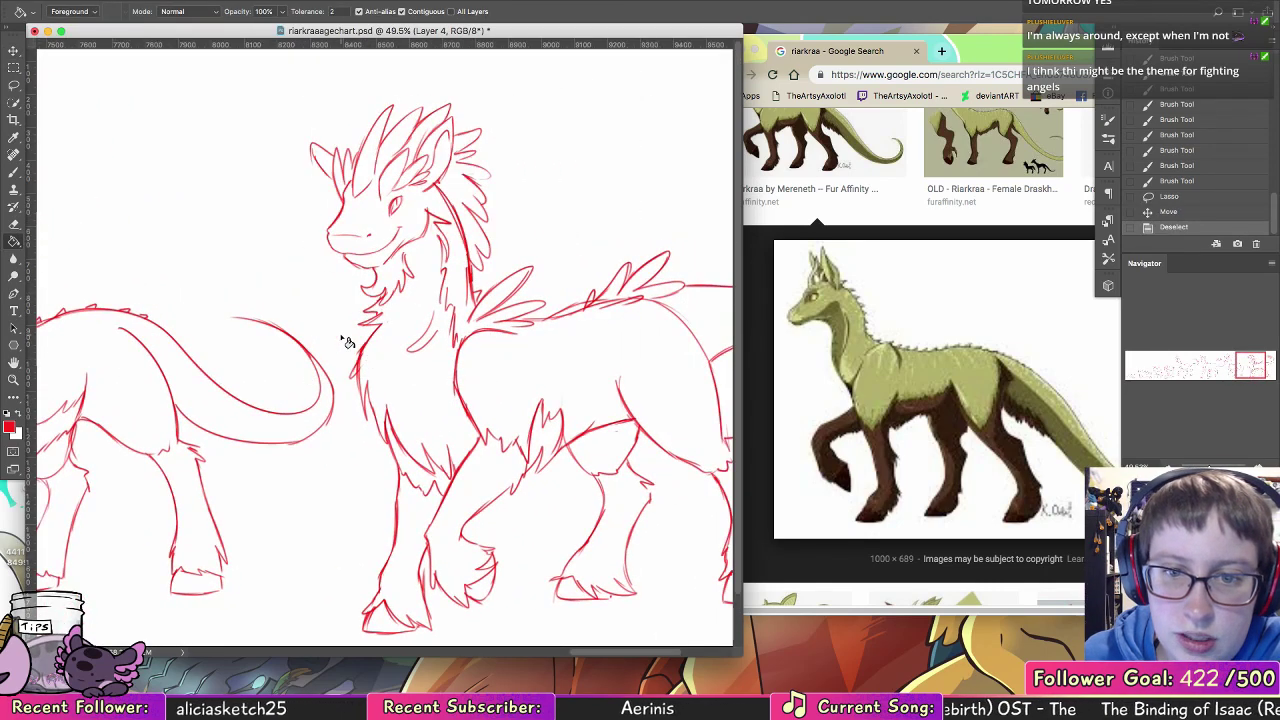
{"action": "key", "text": "e"}
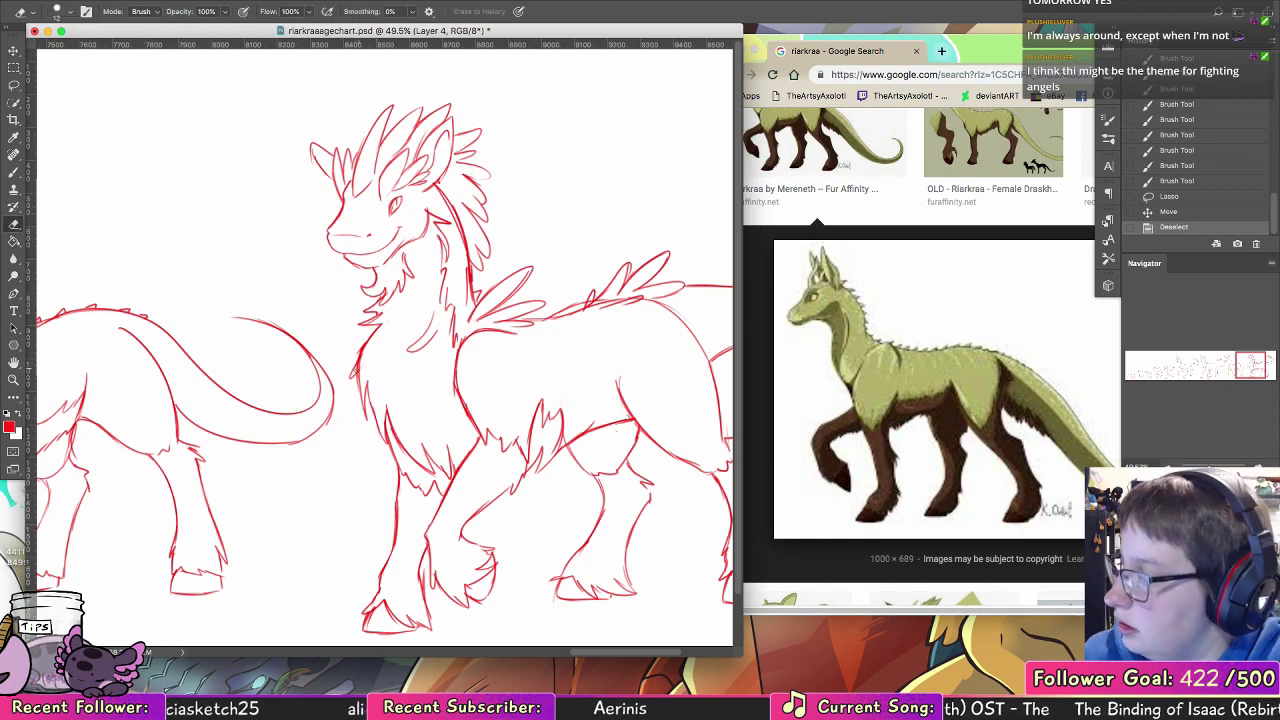
{"action": "left_click_drag", "start_coordinate": [373, 338], "coordinate": [369, 324]}
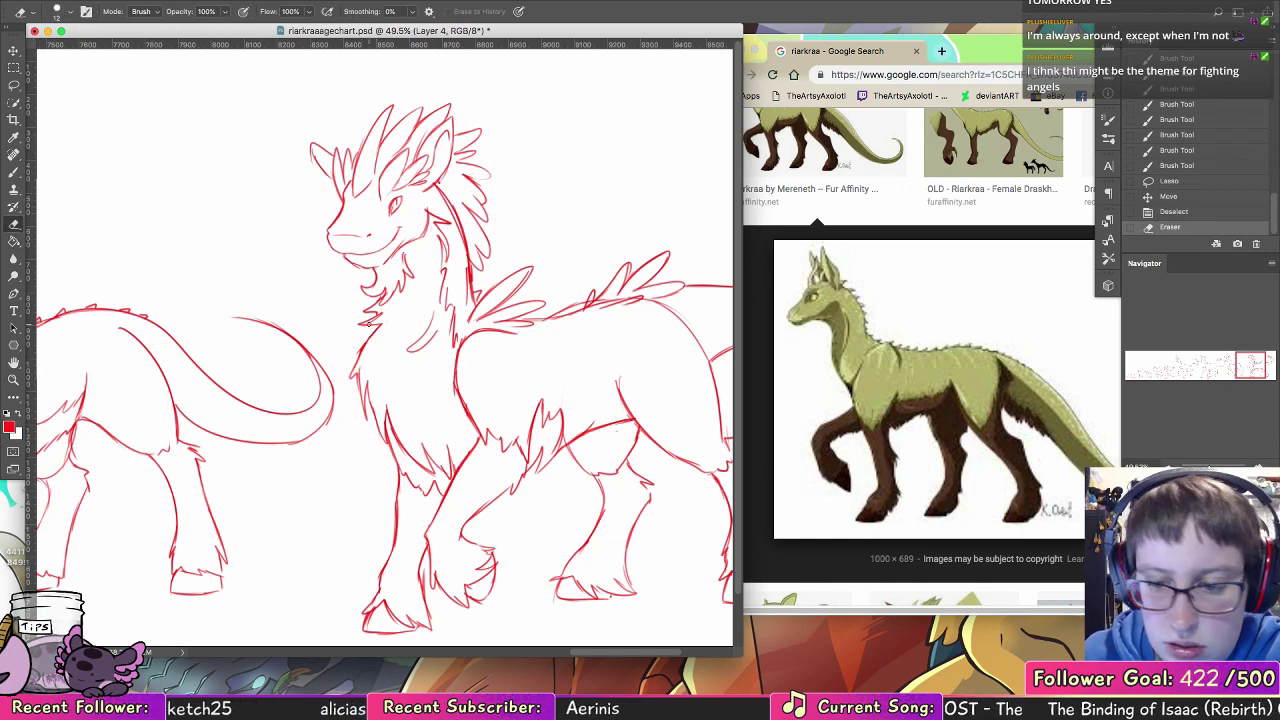
Step: Erase part of the front-of-neck line on the smaller horned creature with the long curled tail
{"action": "key", "text": "z"}
{"action": "left_click_drag", "start_coordinate": [590, 342], "coordinate": [517, 343]}
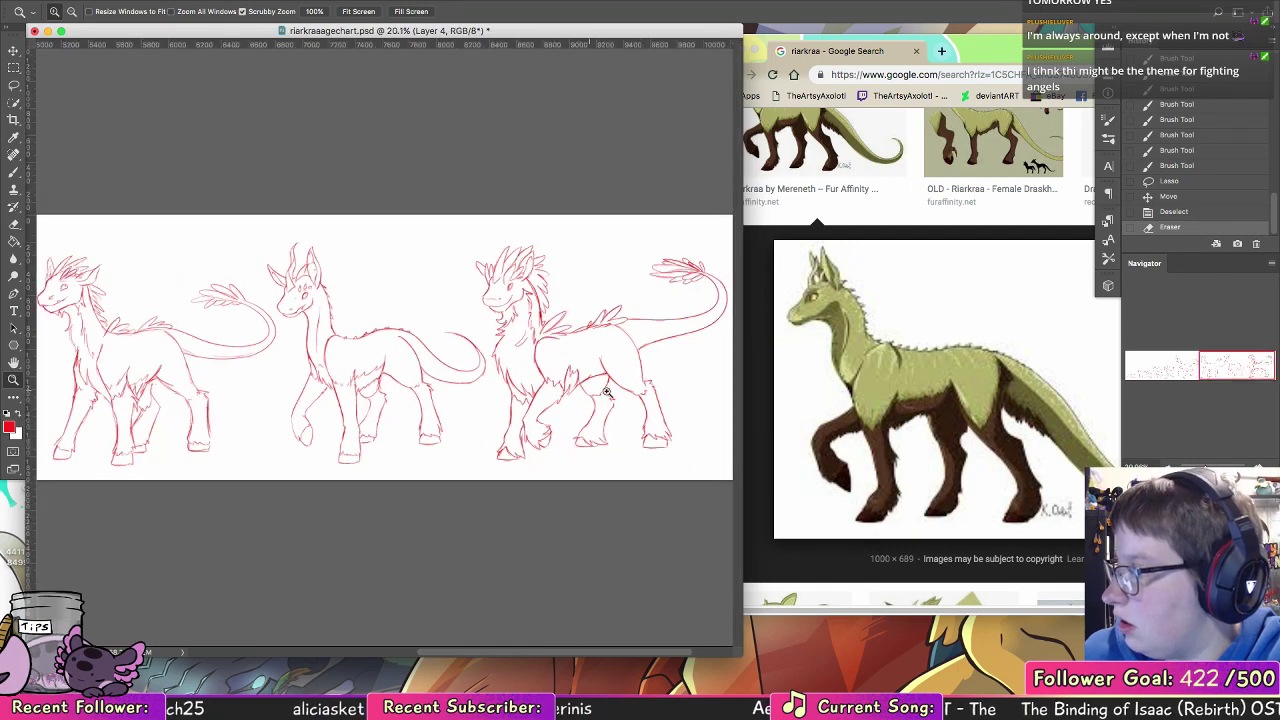
{"action": "left_click_drag", "start_coordinate": [660, 400], "coordinate": [634, 398]}
{"action": "key", "text": "space"}
{"action": "left_click_drag", "start_coordinate": [434, 363], "coordinate": [574, 294]}
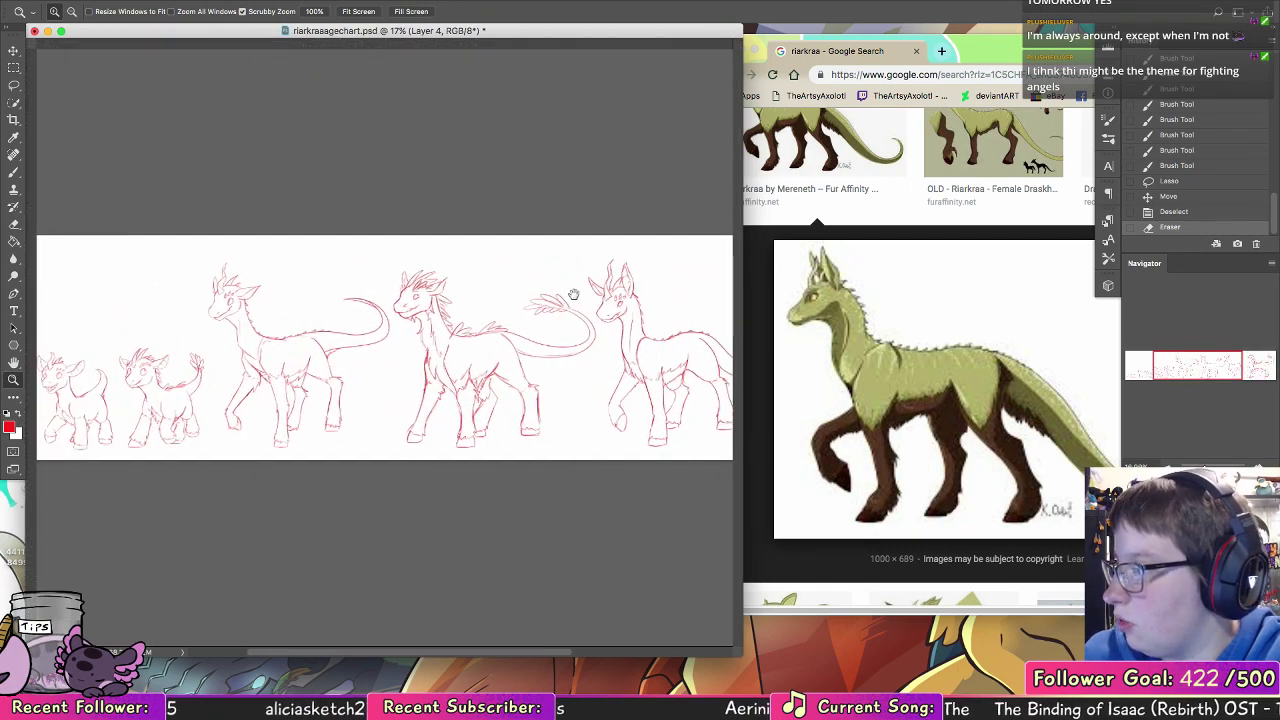
{"action": "left_click_drag", "start_coordinate": [240, 326], "coordinate": [288, 326]}
{"action": "key", "text": "e"}
{"action": "left_click", "coordinate": [231, 316]}
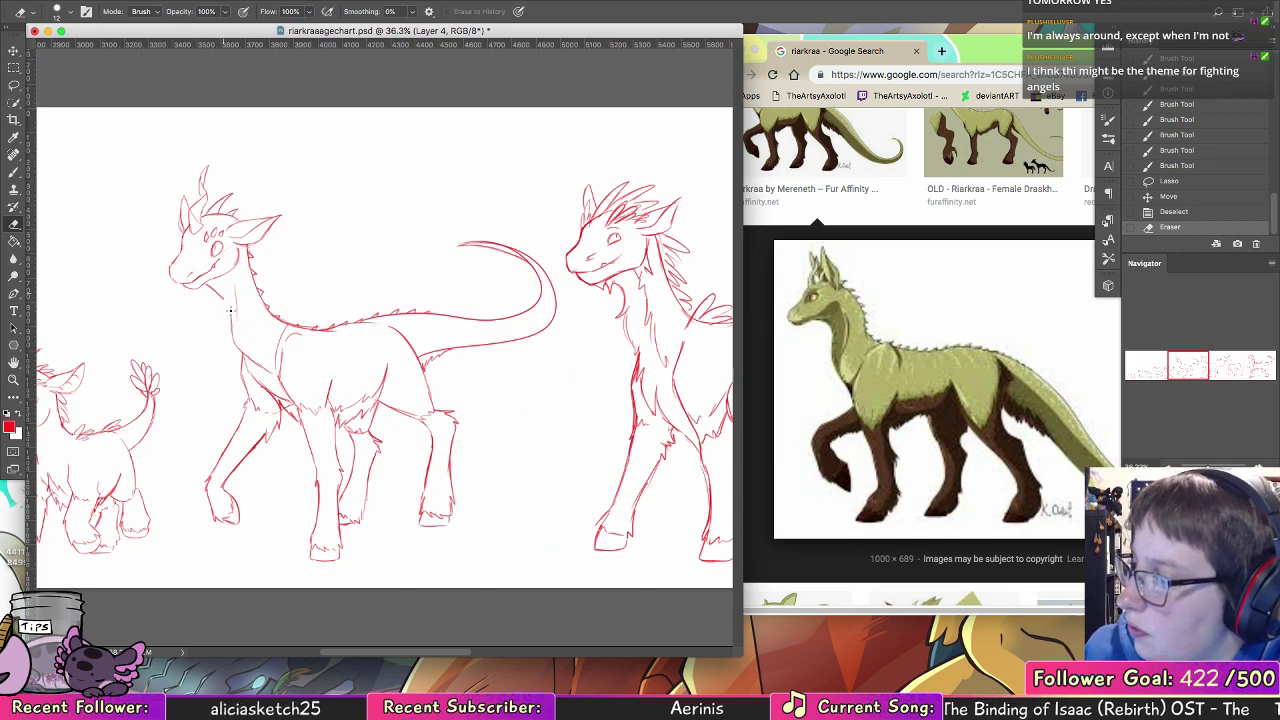
Step: Redraw the smaller horned creature's throat line from the jaw down to the chest and erase its doubled edge
{"action": "key", "text": "b"}
{"action": "left_click", "coordinate": [228, 316]}
{"action": "left_click_drag", "start_coordinate": [214, 288], "coordinate": [262, 373]}
{"action": "key", "text": "e"}
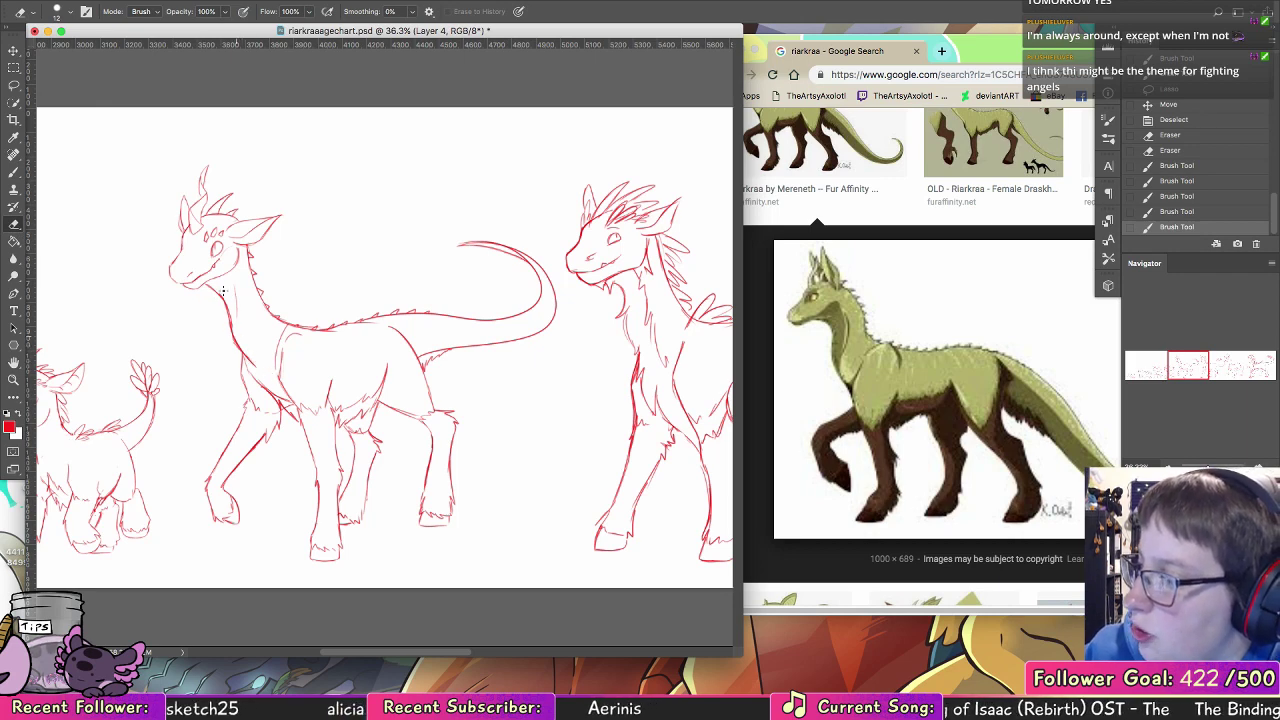
{"action": "left_click_drag", "start_coordinate": [226, 300], "coordinate": [232, 328]}
{"action": "key", "text": "b"}
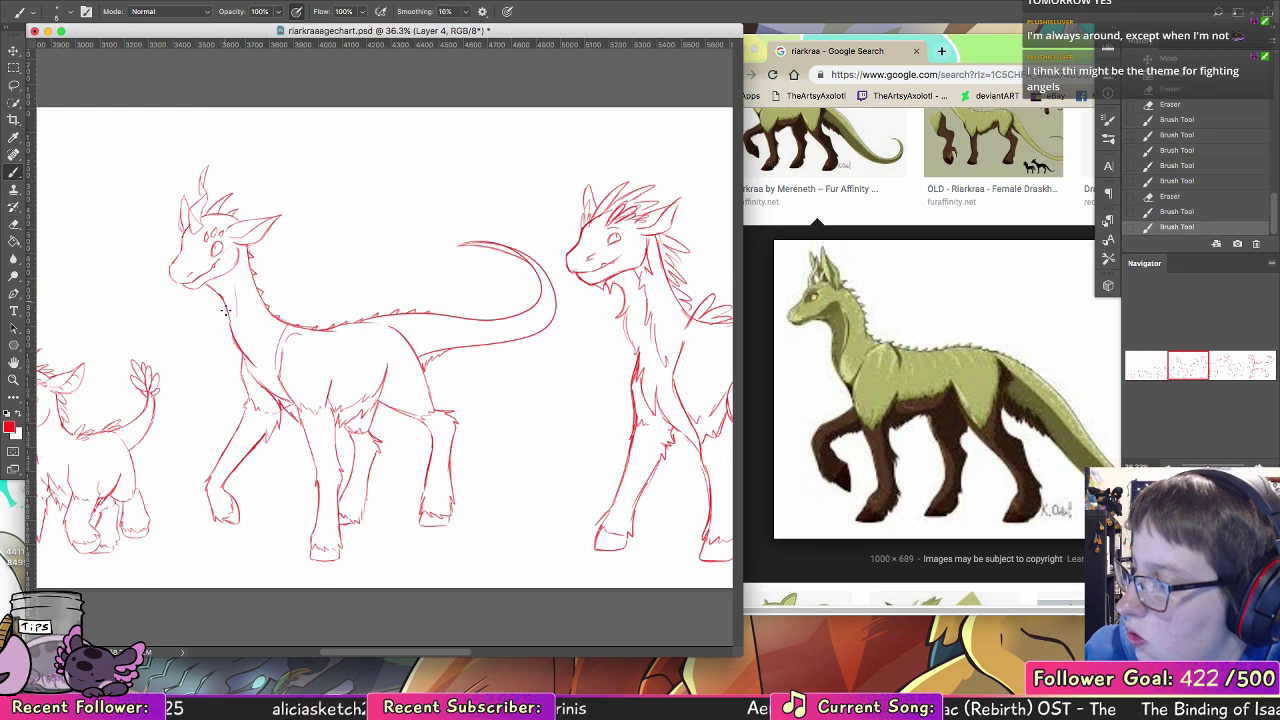
Step: Enlarge the document window and compare the proportions of the creatures across the whole lineup
{"action": "scroll", "coordinate": [405, 345], "scroll_direction": "right", "scroll_amount": 6}
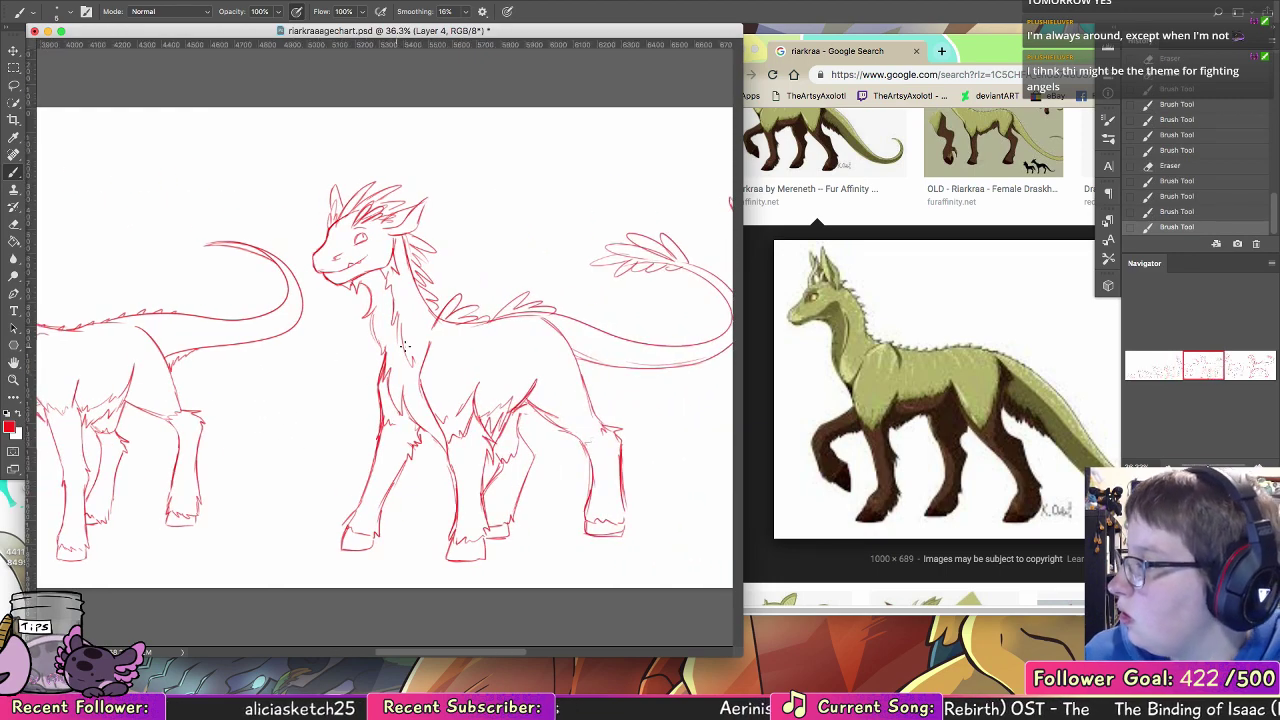
{"action": "left_click_drag", "start_coordinate": [741, 655], "coordinate": [976, 683]}
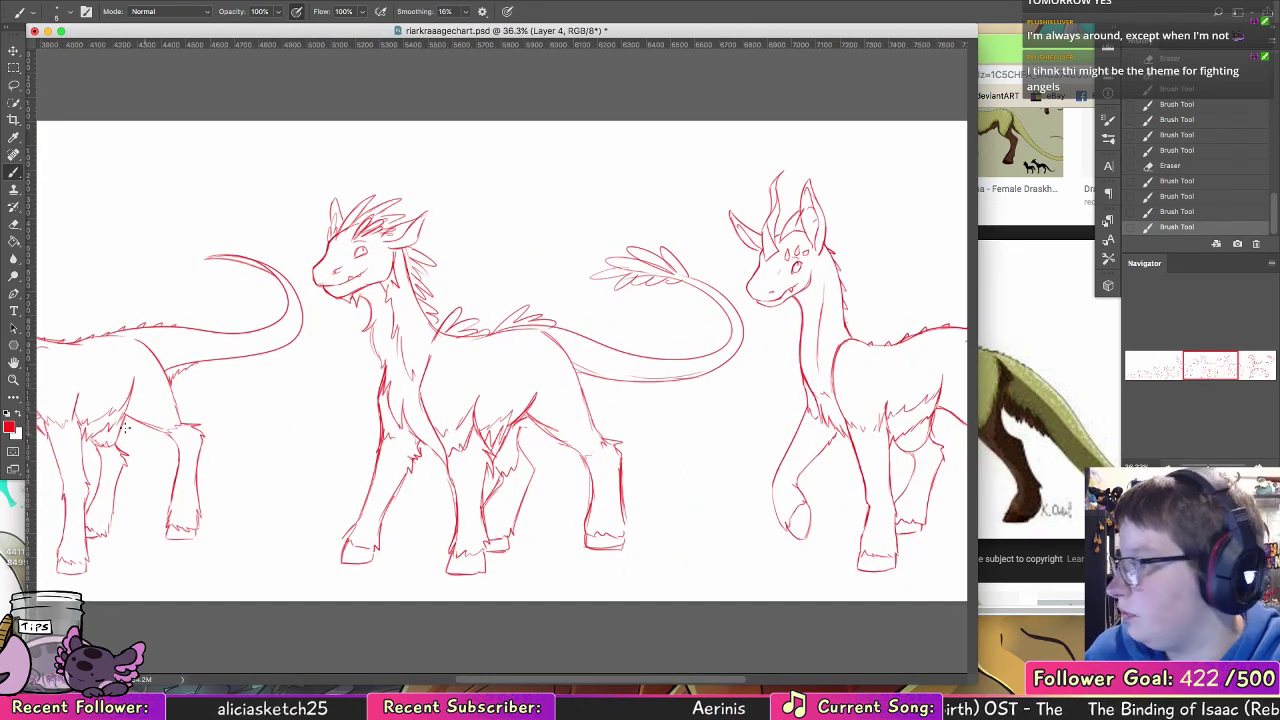
{"action": "key", "text": "z"}
{"action": "left_click", "coordinate": [775, 360], "text": "alt"}
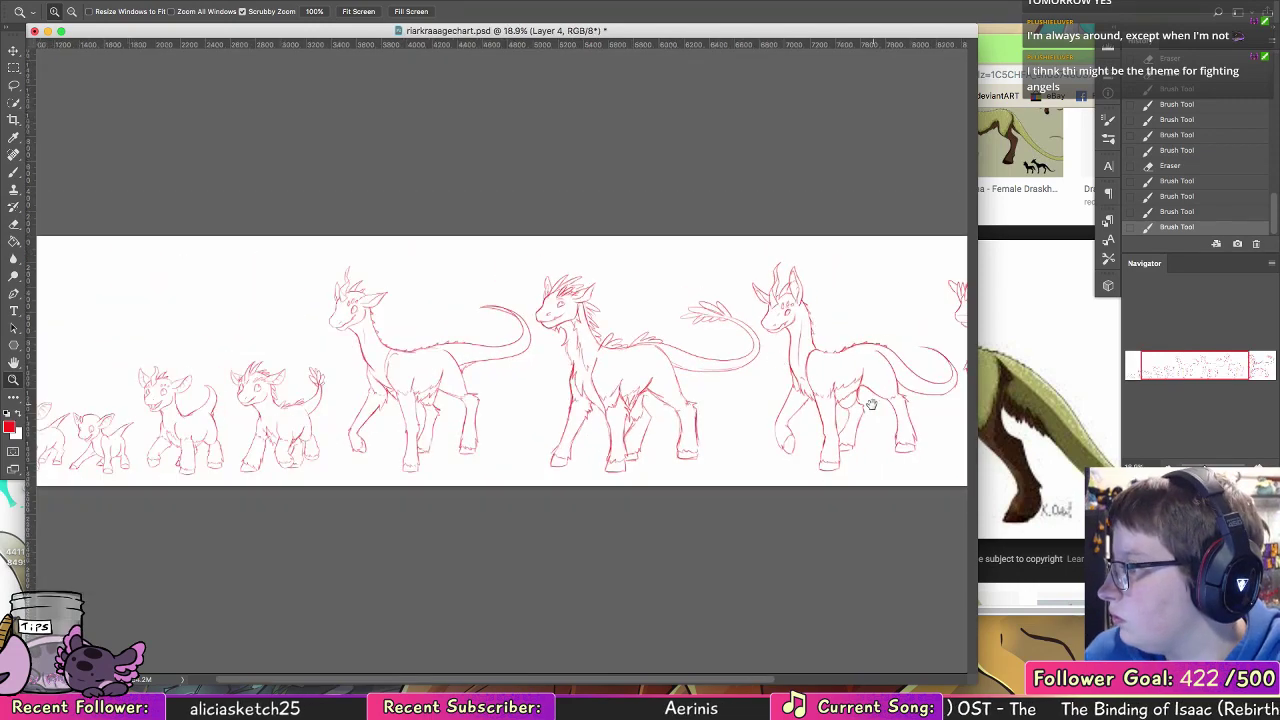
{"action": "left_click_drag", "start_coordinate": [872, 404], "coordinate": [600, 389]}
Step: Draw a new, higher mouth line on the larger horned creature's face
{"action": "left_click_drag", "start_coordinate": [590, 322], "coordinate": [672, 313]}
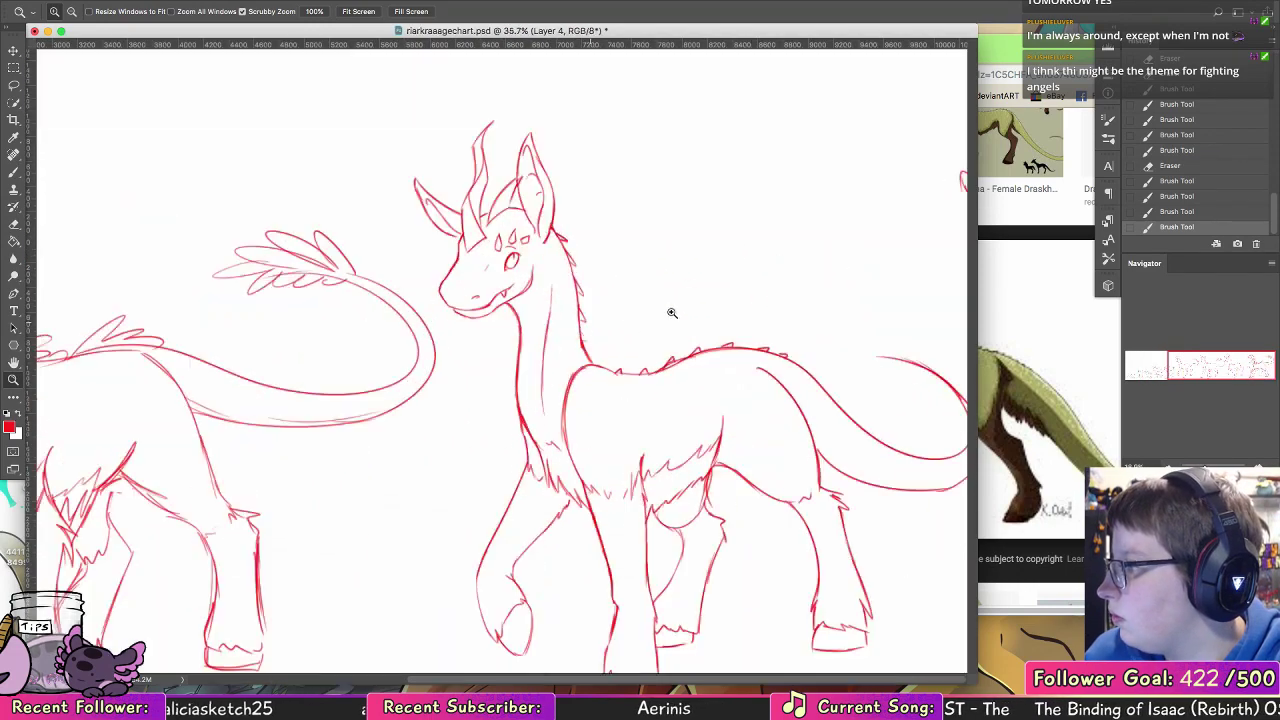
{"action": "left_click_drag", "start_coordinate": [554, 266], "coordinate": [650, 266]}
{"action": "key", "text": "b"}
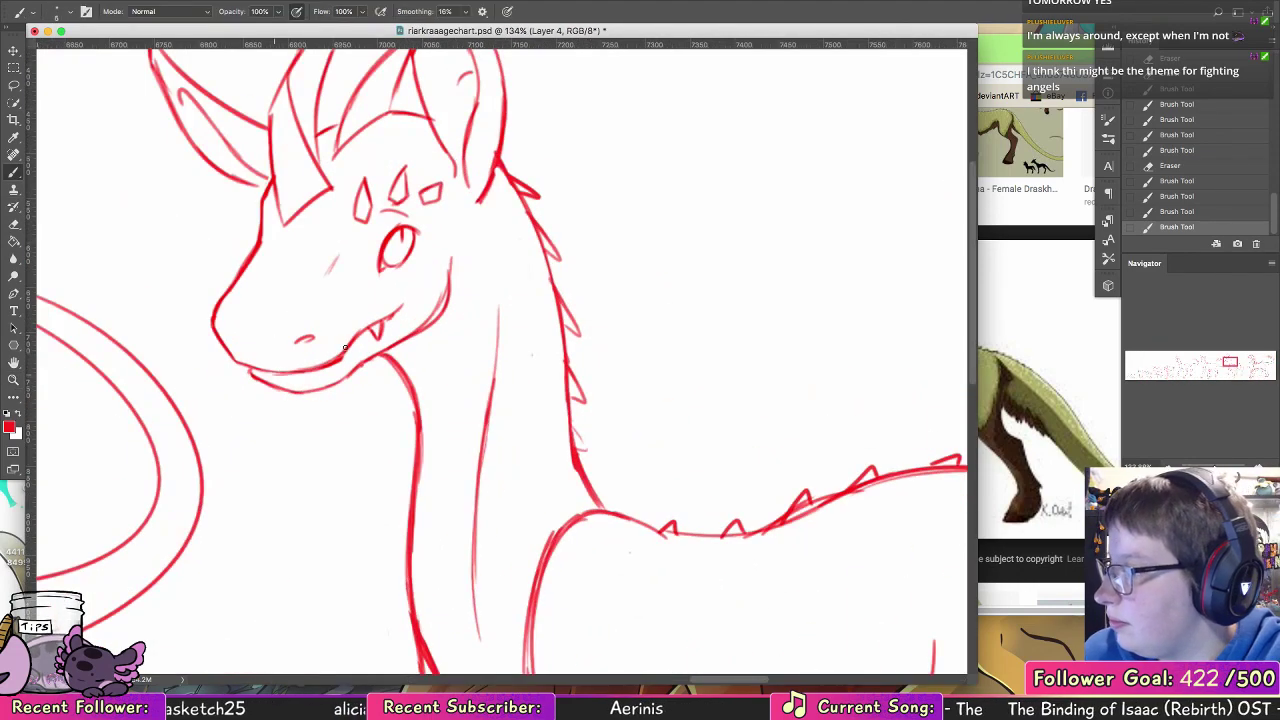
{"action": "mouse_move", "coordinate": [306, 370]}
{"action": "left_mouse_down"}
{"action": "mouse_move", "coordinate": [400, 295]}
{"action": "mouse_move", "coordinate": [418, 228]}
{"action": "mouse_move", "coordinate": [370, 280]}
{"action": "mouse_move", "coordinate": [399, 259]}
{"action": "left_mouse_up"}
Step: Select the larger horned creature's eye and move it slightly towards the snout
{"action": "key", "text": "l"}
{"action": "key", "text": "v"}
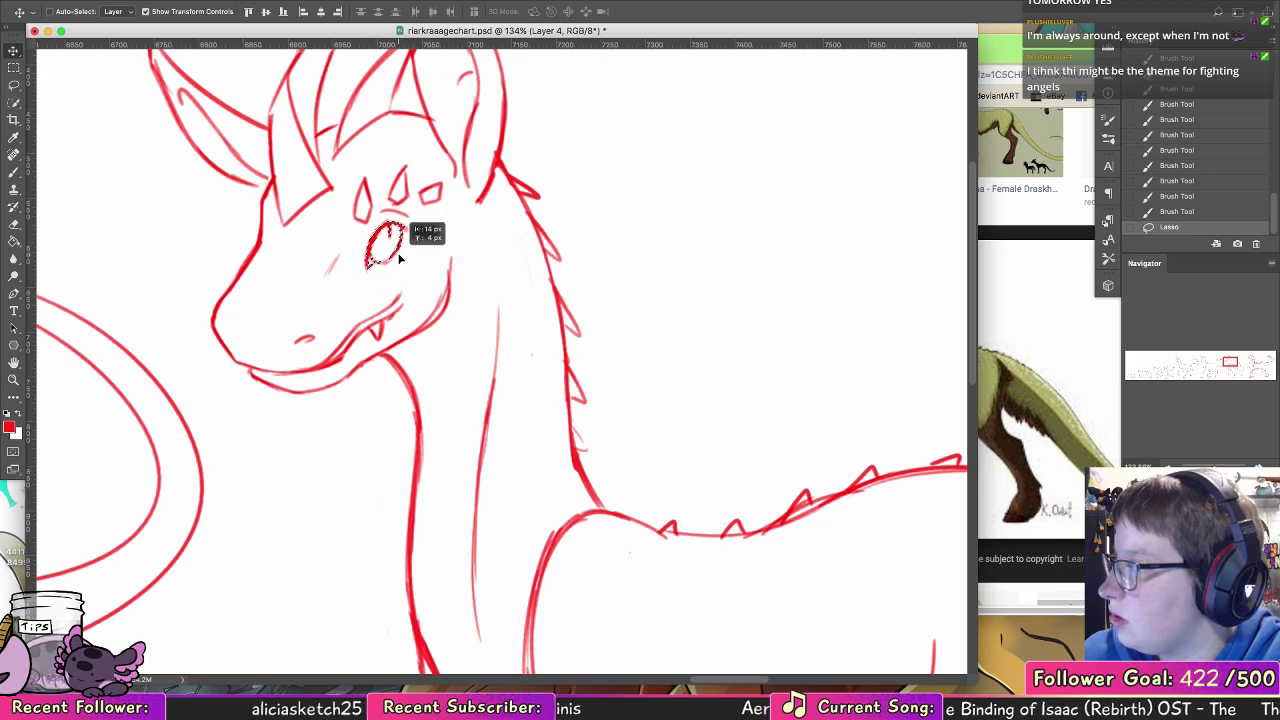
{"action": "key", "text": "ctrl+d"}
Step: Erase the fang and the old lower mouth line on the larger horned creature
{"action": "key", "text": "e"}
{"action": "mouse_move", "coordinate": [348, 345]}
{"action": "left_mouse_down"}
{"action": "mouse_move", "coordinate": [320, 372]}
{"action": "mouse_move", "coordinate": [394, 308]}
{"action": "mouse_move", "coordinate": [387, 327]}
{"action": "left_mouse_up"}
{"action": "key", "text": "b"}
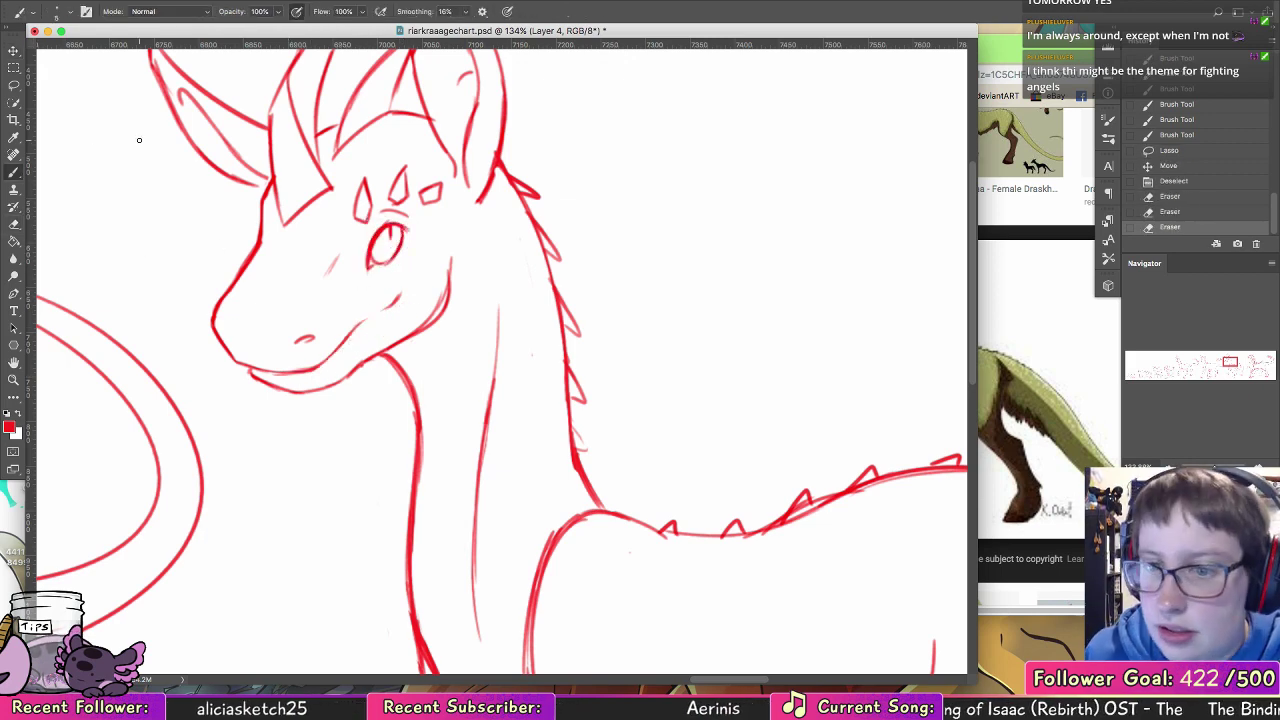
Step: Draw the mouth corner, a small fang and a short cheek mark on the larger horned creature's face
{"action": "left_click_drag", "start_coordinate": [400, 282], "coordinate": [371, 328]}
{"action": "key", "text": "super+alt+z"}
{"action": "key", "text": "super+alt+z"}
Step: Clean up around the larger horned creature's eye and strengthen its mouth corner, cheek mark and chin lines
{"action": "left_click", "coordinate": [14, 381]}
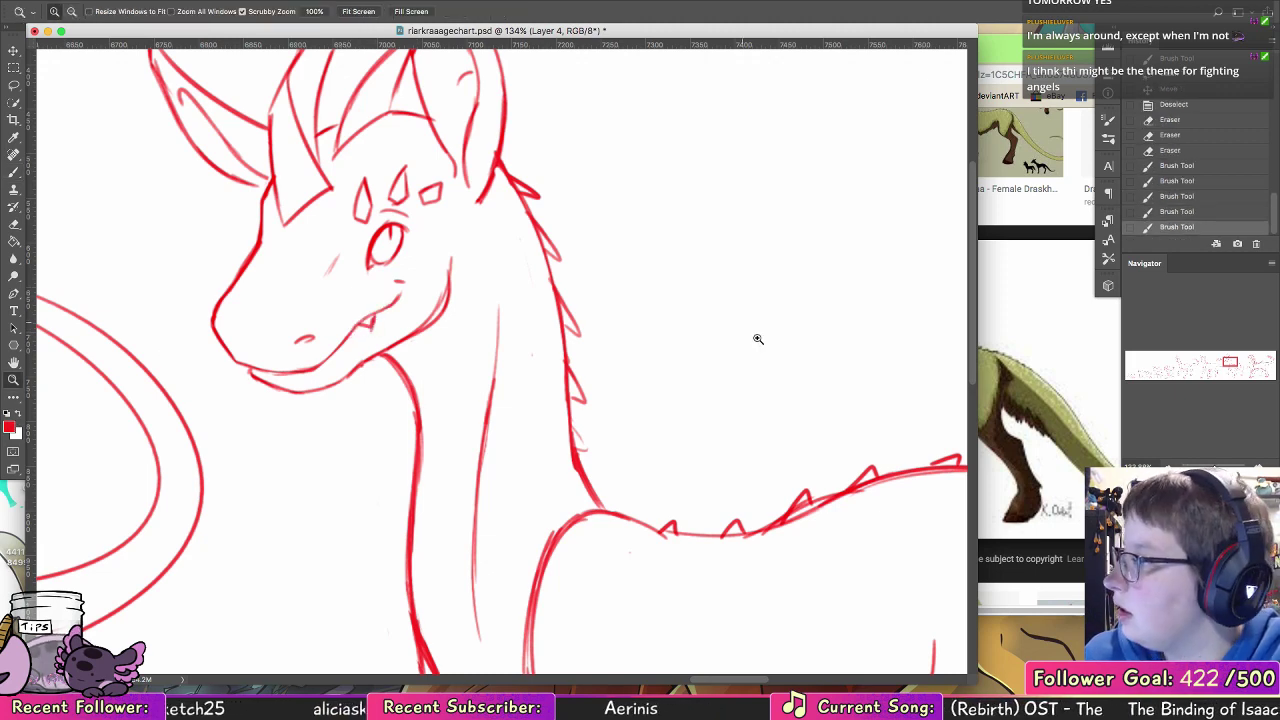
{"action": "left_click_drag", "start_coordinate": [762, 340], "coordinate": [650, 352]}
{"action": "left_click_drag", "start_coordinate": [732, 318], "coordinate": [546, 220]}
{"action": "left_click_drag", "start_coordinate": [686, 240], "coordinate": [785, 238]}
{"action": "left_click", "coordinate": [22, 223]}
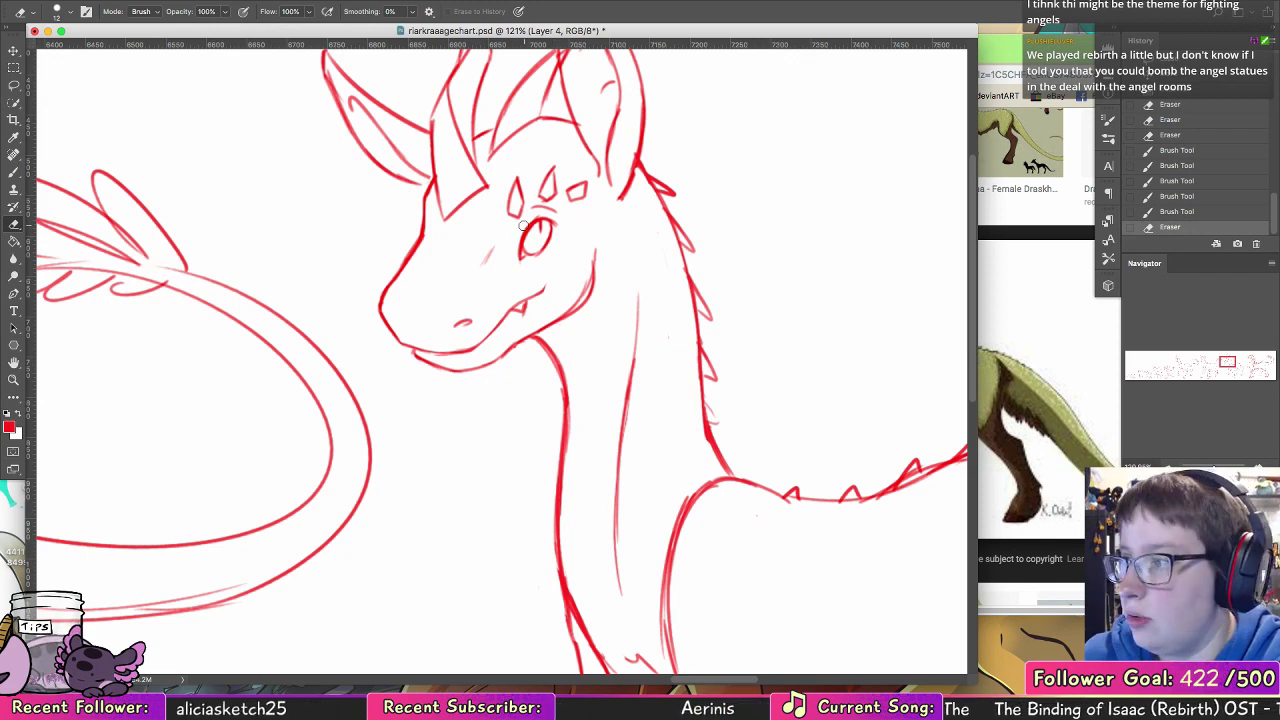
{"action": "key", "text": "b"}
{"action": "left_click_drag", "start_coordinate": [548, 272], "coordinate": [545, 289]}
{"action": "mouse_move", "coordinate": [545, 289]}
{"action": "left_mouse_down"}
{"action": "mouse_move", "coordinate": [547, 272]}
{"action": "mouse_move", "coordinate": [491, 247]}
{"action": "left_mouse_up"}
{"action": "left_click_drag", "start_coordinate": [415, 349], "coordinate": [398, 345]}
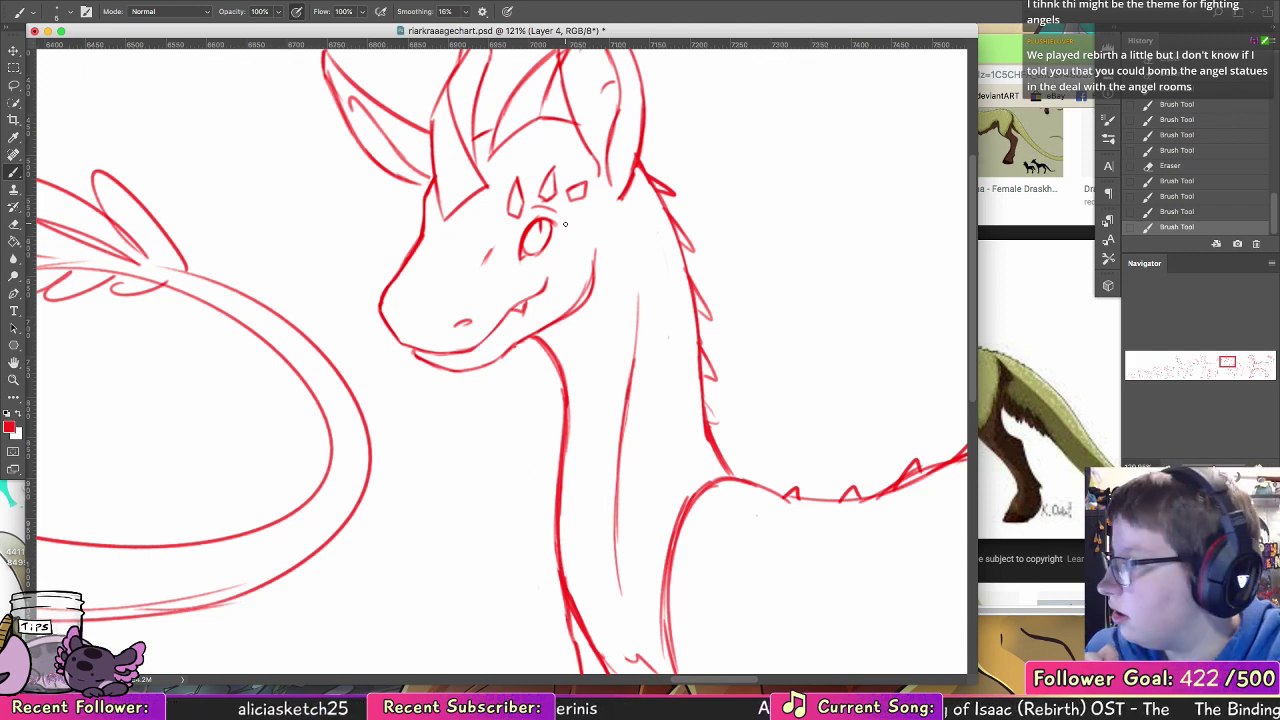
Step: Erase the back of the larger horned creature's jaw line and redraw it as a smoother curve
{"action": "key", "text": "e"}
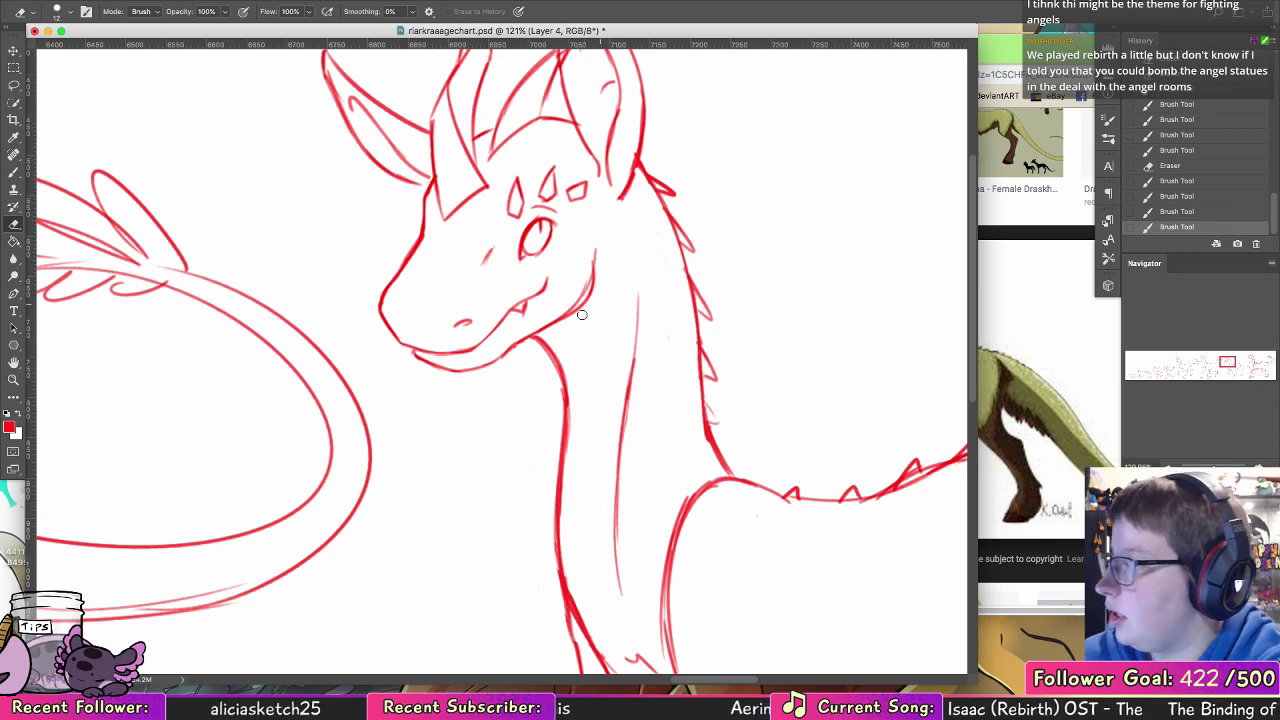
{"action": "left_click_drag", "start_coordinate": [592, 266], "coordinate": [568, 316]}
{"action": "left_click_drag", "start_coordinate": [594, 272], "coordinate": [590, 238]}
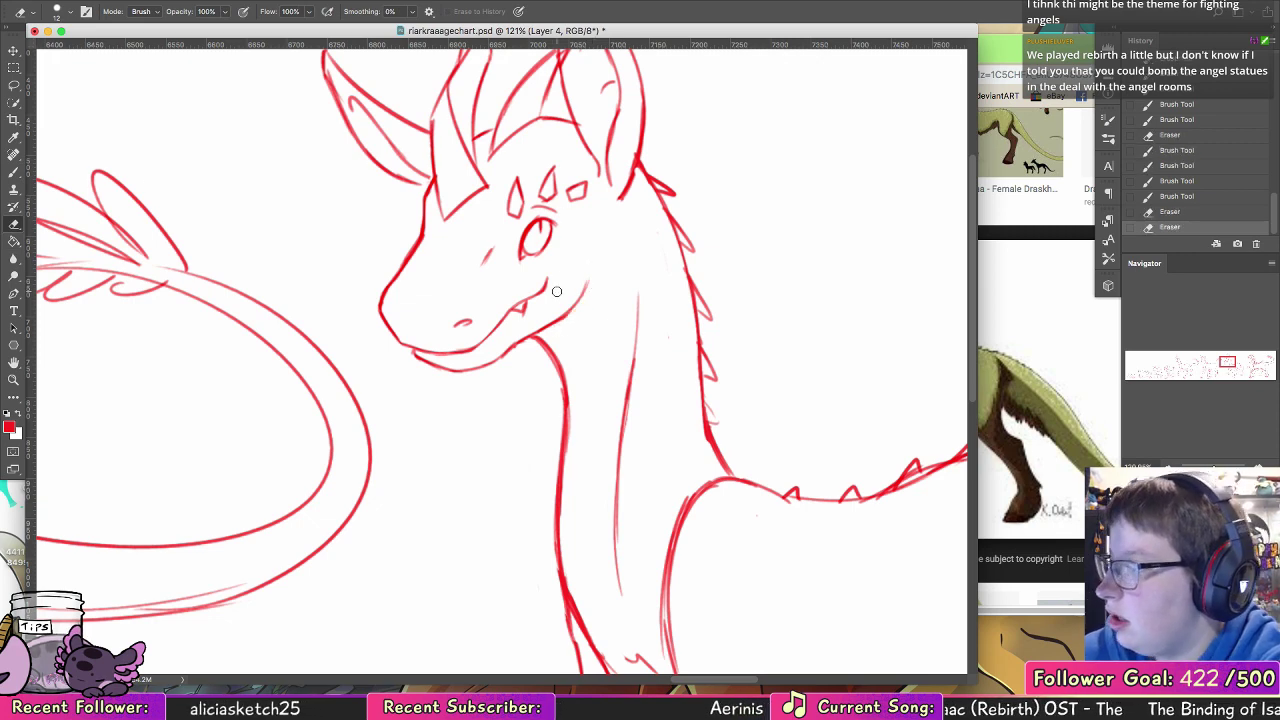
{"action": "left_click", "coordinate": [14, 170]}
{"action": "mouse_move", "coordinate": [577, 298]}
{"action": "left_mouse_down"}
{"action": "mouse_move", "coordinate": [590, 256]}
{"action": "mouse_move", "coordinate": [576, 305]}
{"action": "left_mouse_up"}
{"action": "key", "text": "super+z"}
{"action": "key", "text": "super+z"}
{"action": "key", "text": "super+z"}
{"action": "mouse_move", "coordinate": [594, 258]}
{"action": "left_mouse_down"}
{"action": "mouse_move", "coordinate": [578, 306]}
{"action": "mouse_move", "coordinate": [553, 319]}
{"action": "left_mouse_up"}
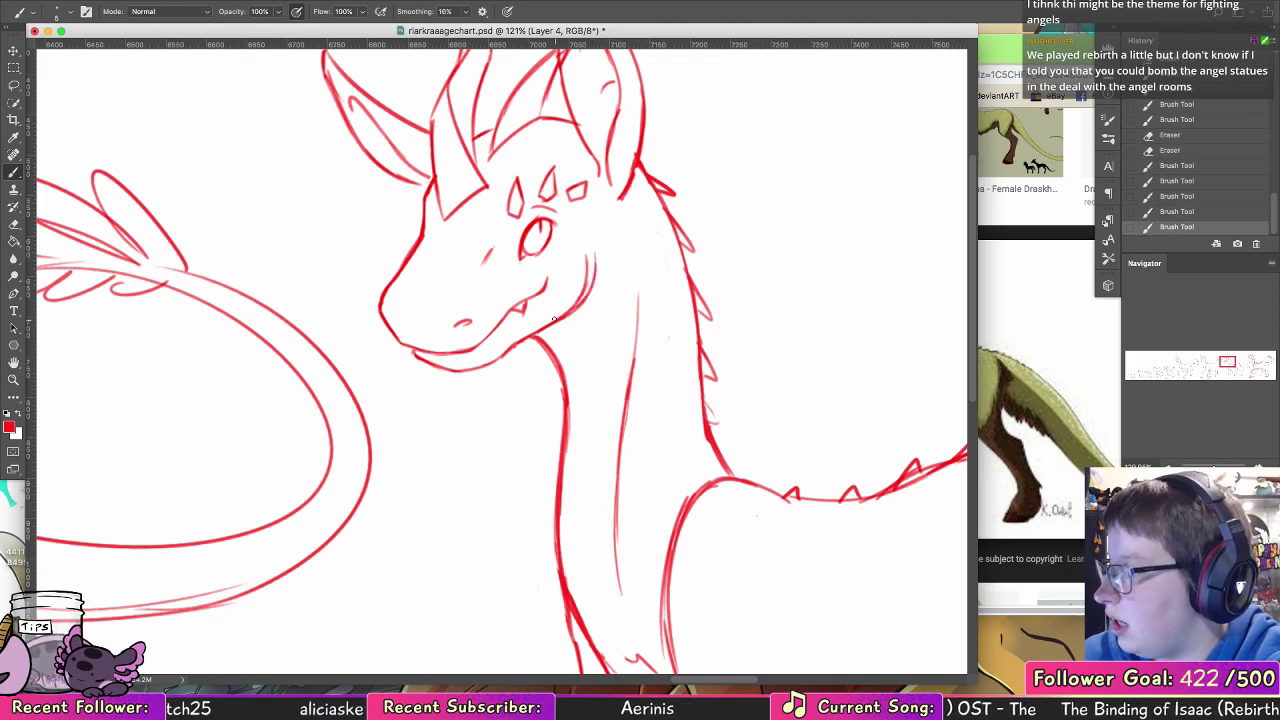
Step: Trim the excess strokes from the larger horned creature's jaw and reconnect the jaw line with the throat
{"action": "left_click", "coordinate": [15, 226]}
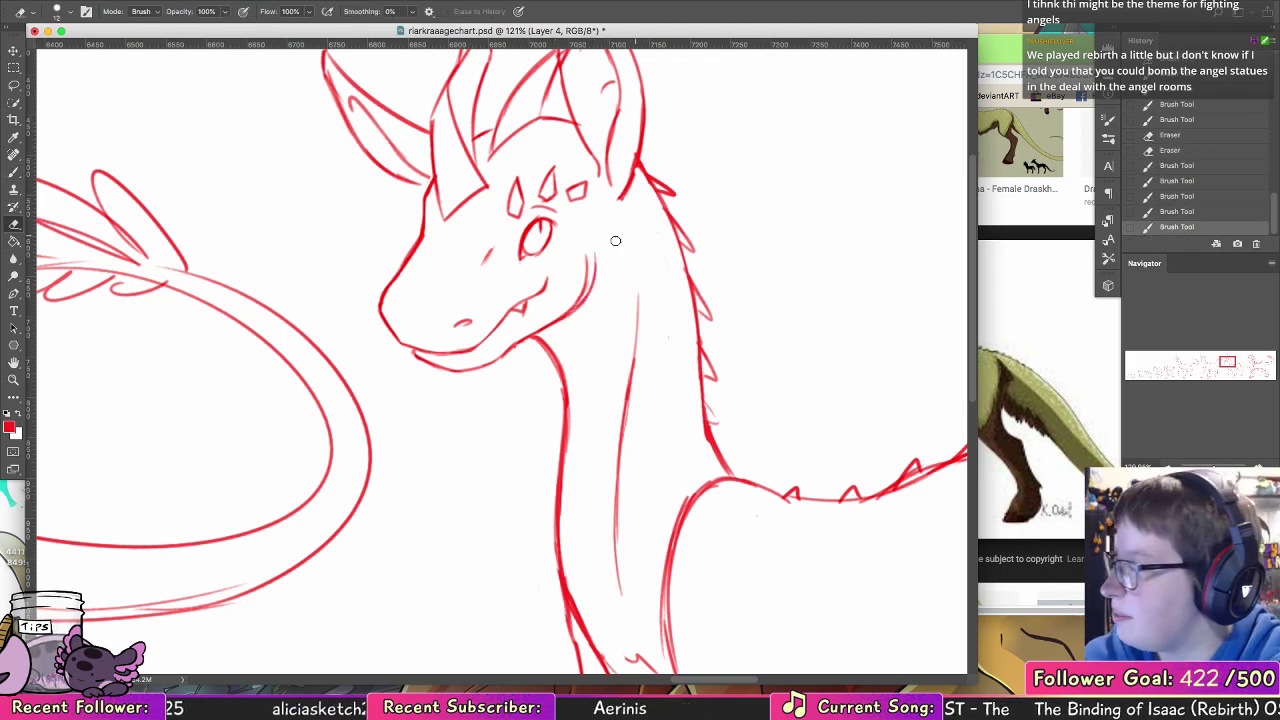
{"action": "left_click_drag", "start_coordinate": [594, 255], "coordinate": [583, 294]}
{"action": "left_click_drag", "start_coordinate": [521, 345], "coordinate": [565, 318]}
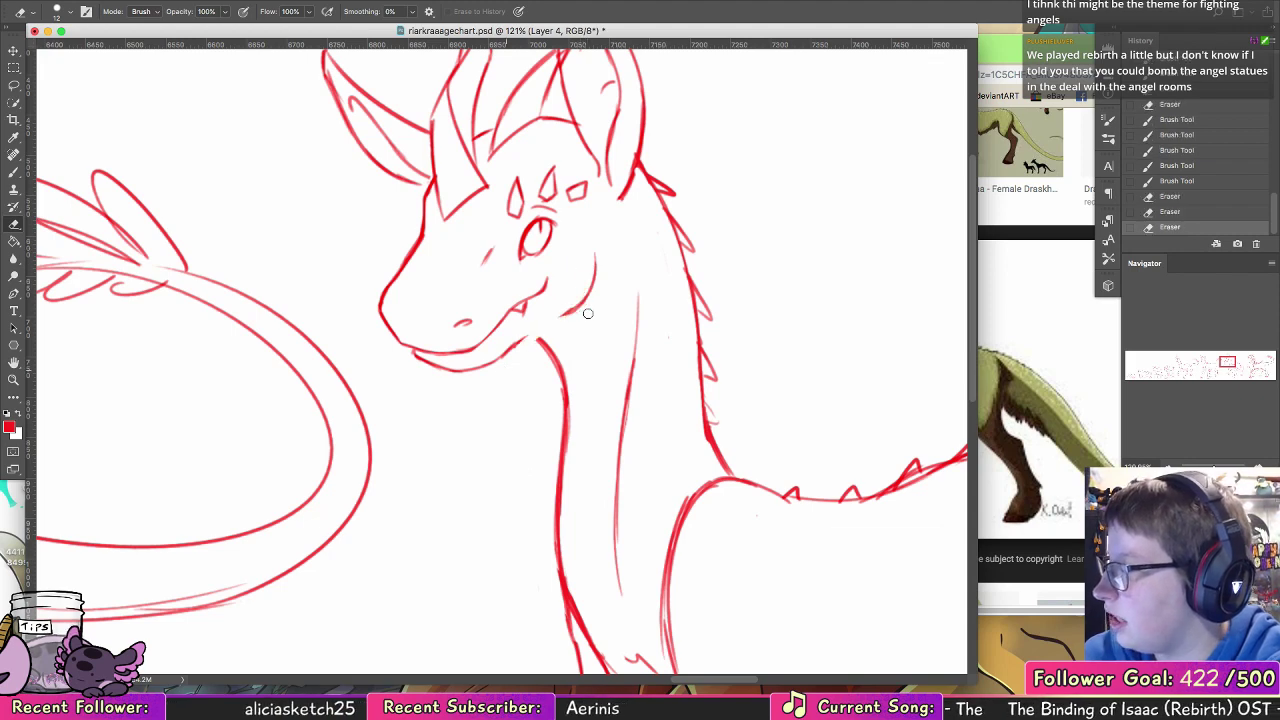
{"action": "key", "text": "b"}
{"action": "mouse_move", "coordinate": [493, 361]}
{"action": "left_mouse_down"}
{"action": "mouse_move", "coordinate": [579, 309]}
{"action": "mouse_move", "coordinate": [529, 333]}
{"action": "mouse_move", "coordinate": [560, 378]}
{"action": "left_mouse_up"}
{"action": "left_click_drag", "start_coordinate": [541, 342], "coordinate": [548, 352]}
Step: Redraw the line from the snout to the horn base and touch up the base of the larger horned creature's ear
{"action": "left_click_drag", "start_coordinate": [379, 309], "coordinate": [417, 253]}
{"action": "mouse_move", "coordinate": [386, 294]}
{"action": "left_mouse_down"}
{"action": "mouse_move", "coordinate": [416, 260]}
{"action": "mouse_move", "coordinate": [430, 208]}
{"action": "mouse_move", "coordinate": [384, 290]}
{"action": "mouse_move", "coordinate": [435, 240]}
{"action": "mouse_move", "coordinate": [400, 285]}
{"action": "mouse_move", "coordinate": [430, 208]}
{"action": "left_mouse_up"}
{"action": "key", "text": "e"}
{"action": "left_click", "coordinate": [14, 173]}
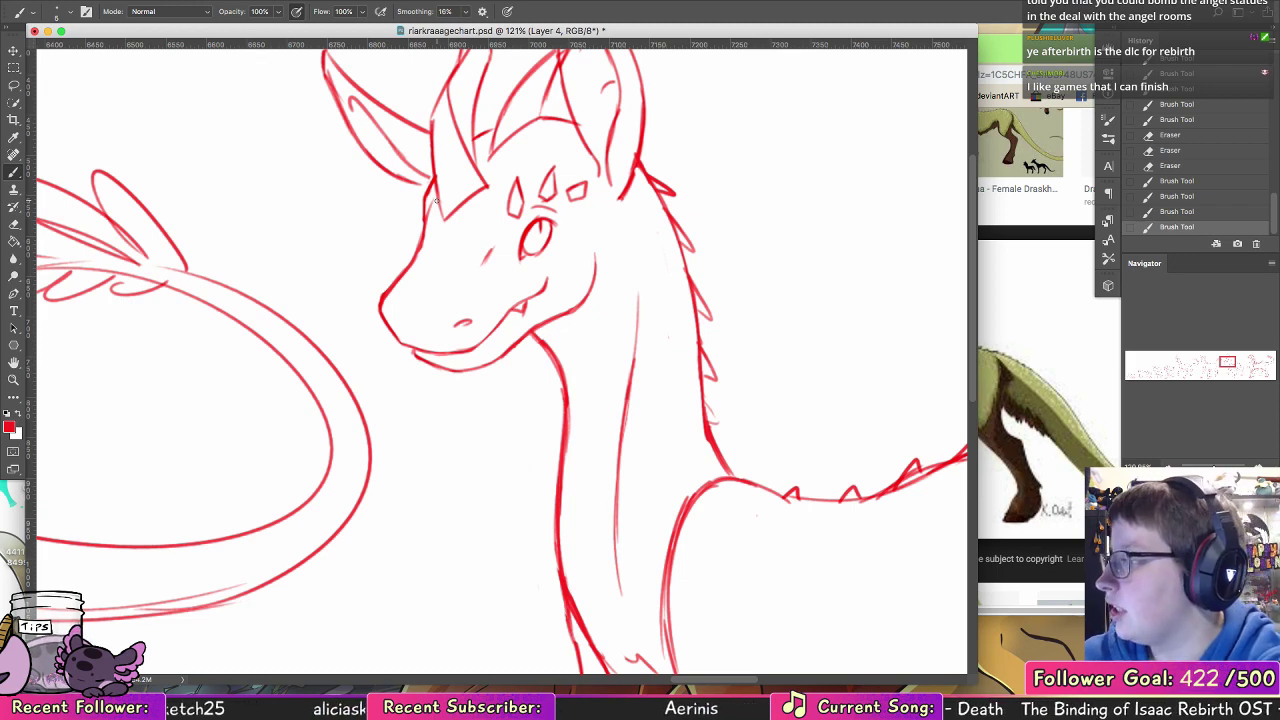
{"action": "left_click_drag", "start_coordinate": [645, 165], "coordinate": [628, 198]}
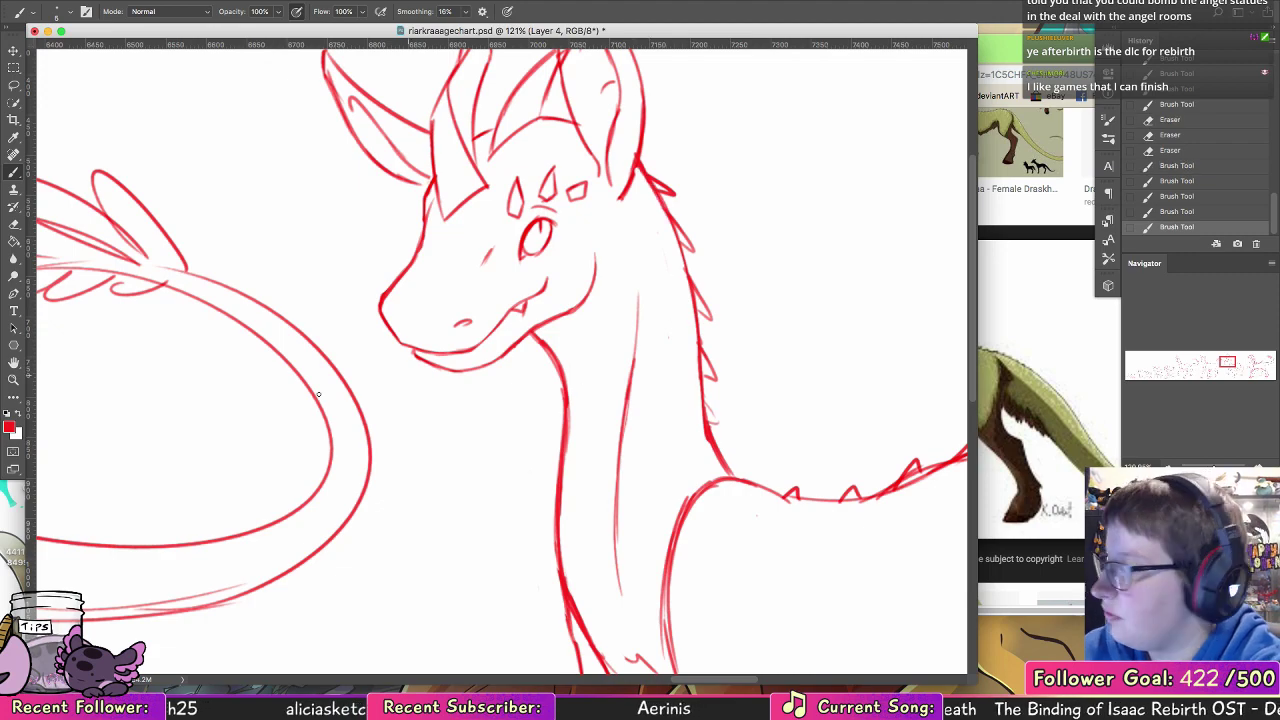
Step: Review the whole creature lineup and close the riarkraa reference image search in the browser
{"action": "key", "text": "z"}
{"action": "left_click_drag", "start_coordinate": [717, 322], "coordinate": [590, 325]}
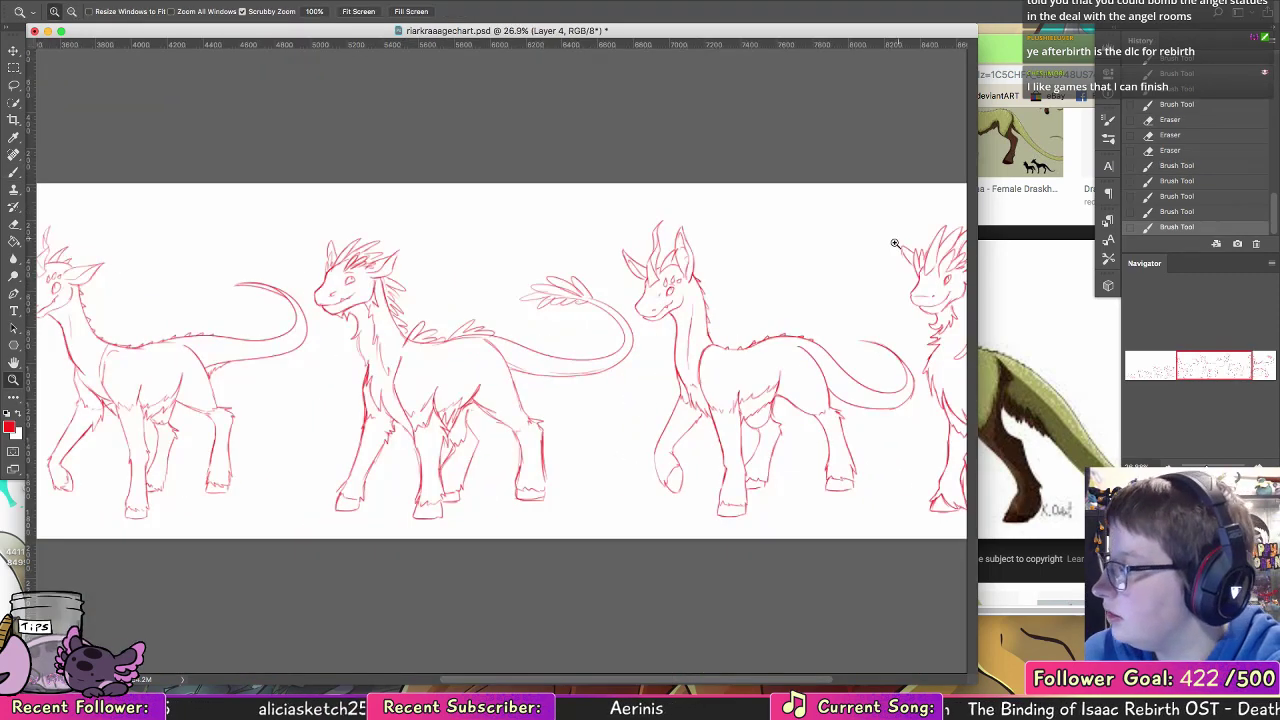
{"action": "left_click_drag", "start_coordinate": [845, 334], "coordinate": [666, 313]}
{"action": "left_click_drag", "start_coordinate": [830, 405], "coordinate": [758, 400]}
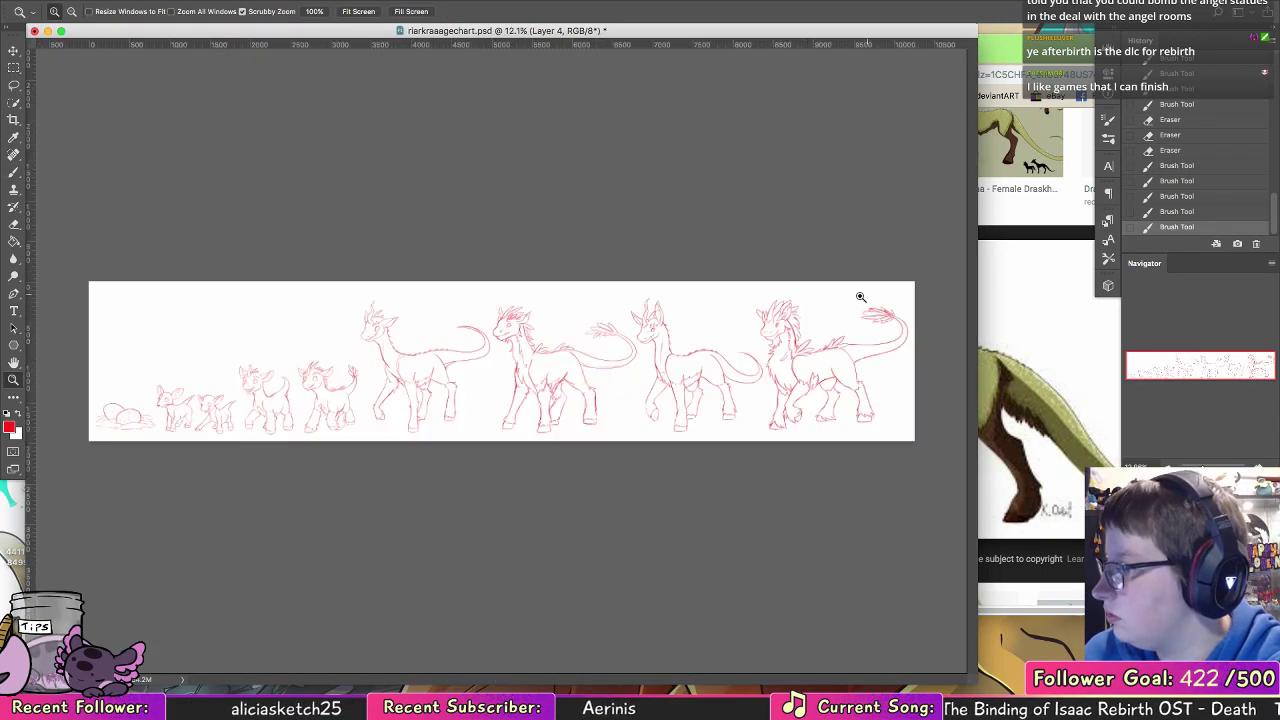
{"action": "left_click_drag", "start_coordinate": [870, 312], "coordinate": [891, 329]}
{"action": "left_click", "coordinate": [1030, 215]}
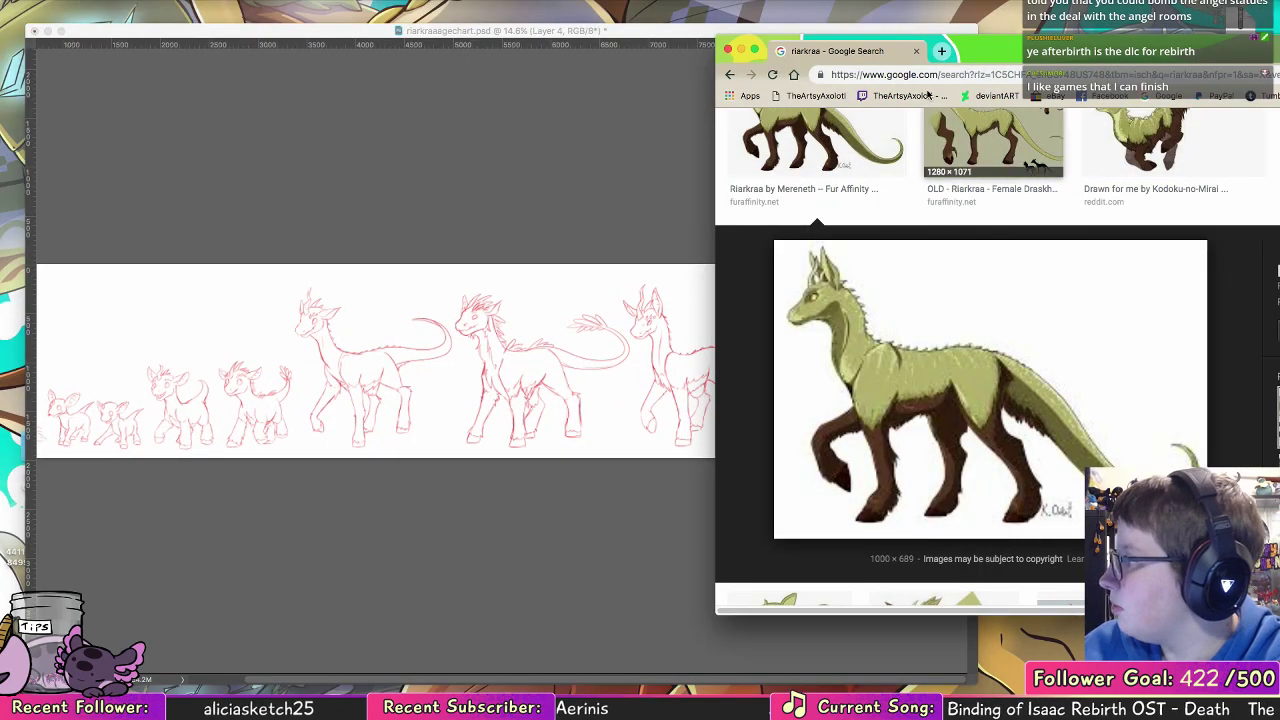
{"action": "left_click", "coordinate": [914, 49]}
{"action": "left_click", "coordinate": [644, 488]}
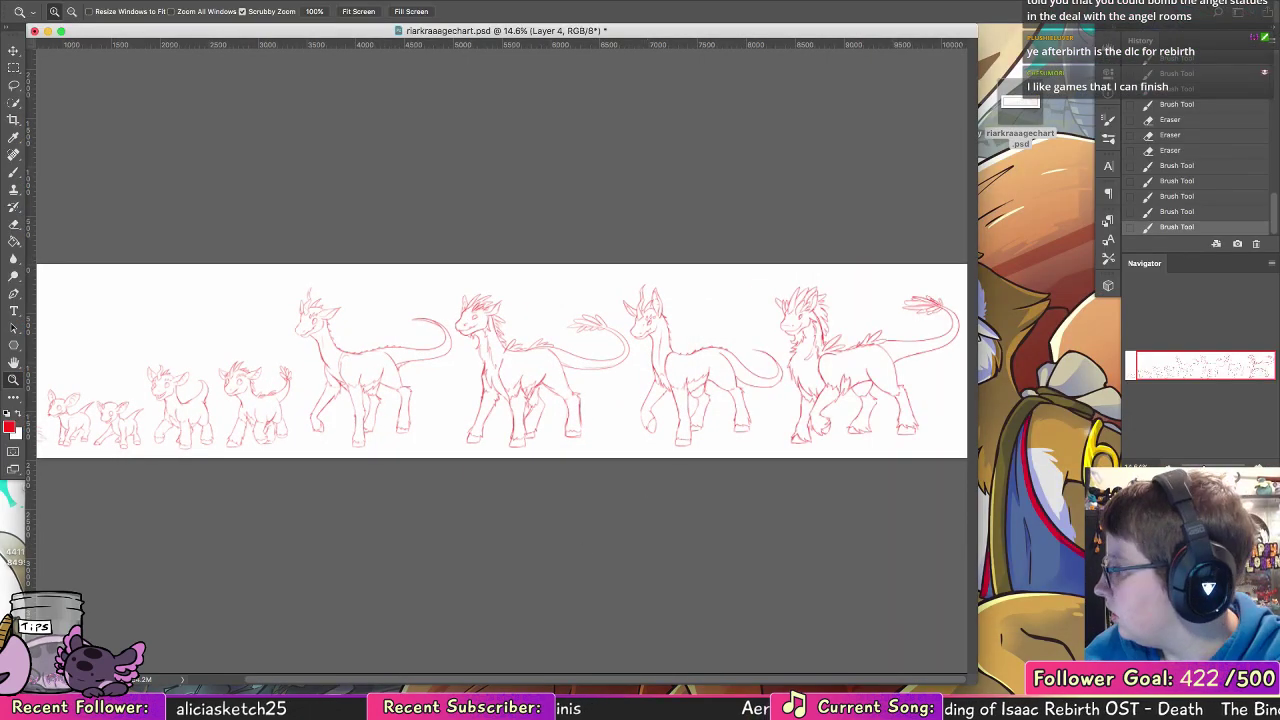
Step: Fade the red sketch layer to 20% opacity and add a new layer with black as the foreground colour
{"action": "key", "text": "2"}
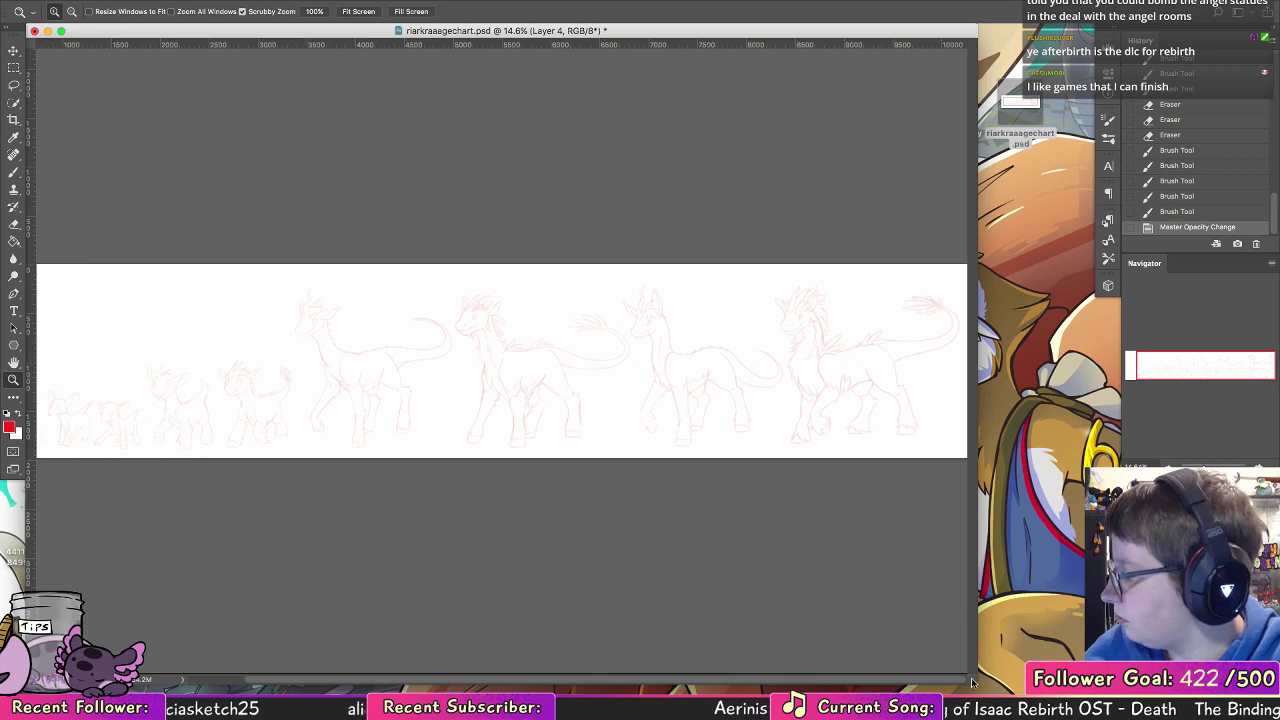
{"action": "left_click_drag", "start_coordinate": [978, 684], "coordinate": [1080, 693]}
{"action": "key", "text": "super+shift+alt+n"}
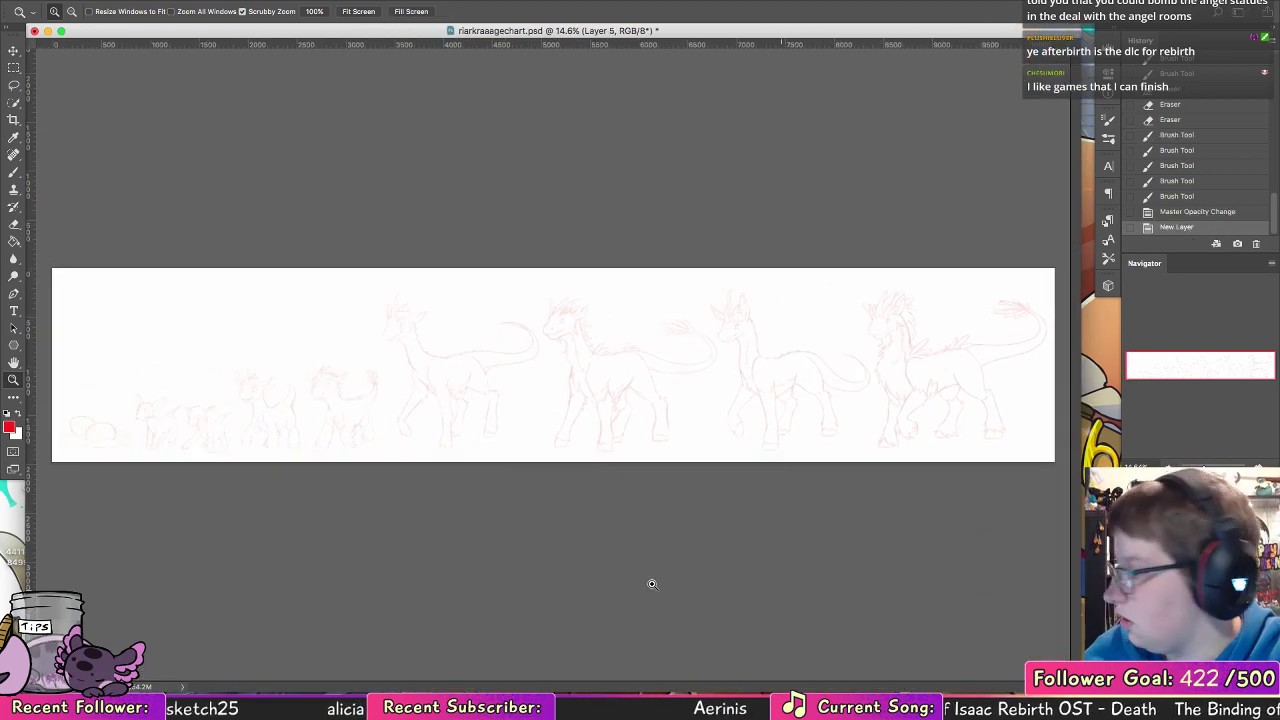
{"action": "left_click", "coordinate": [14, 413]}
Step: Ink the two curved front edges of the nest in front of the eggs with the Brush tool
{"action": "left_click_drag", "start_coordinate": [94, 434], "coordinate": [283, 325]}
{"action": "left_click_drag", "start_coordinate": [529, 279], "coordinate": [608, 277]}
{"action": "left_click_drag", "start_coordinate": [341, 542], "coordinate": [370, 538]}
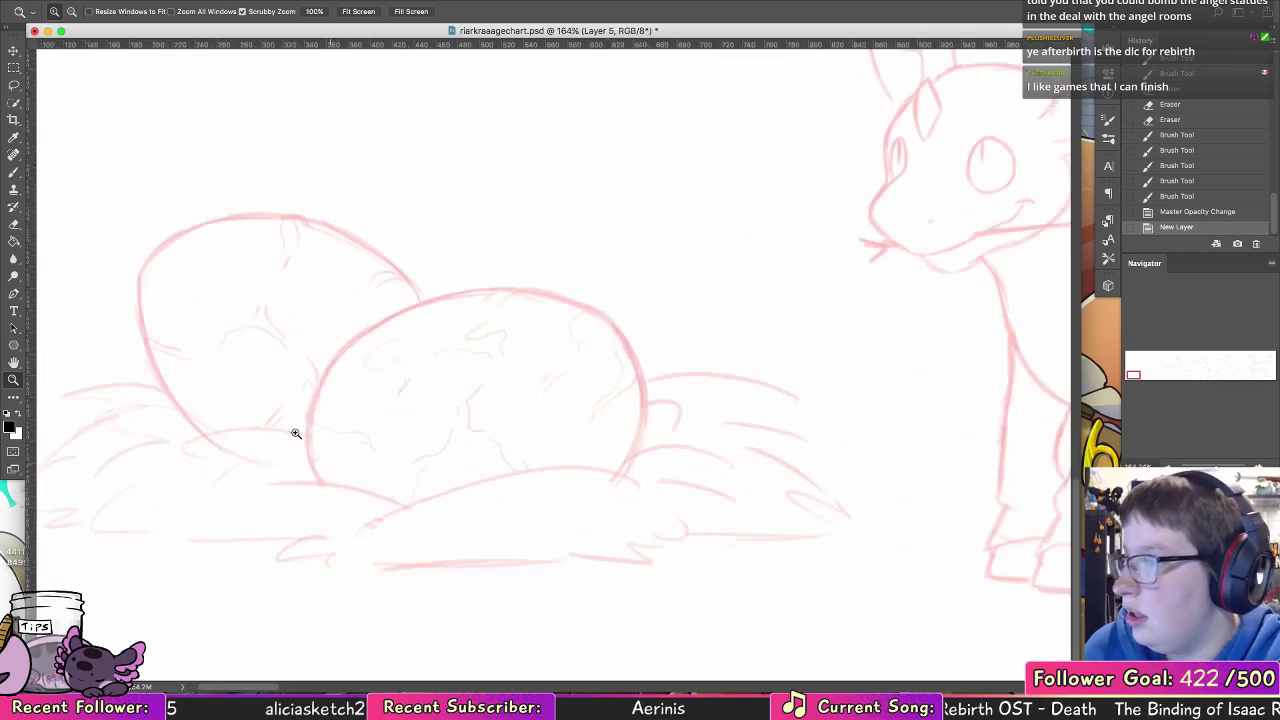
{"action": "left_click", "coordinate": [15, 173]}
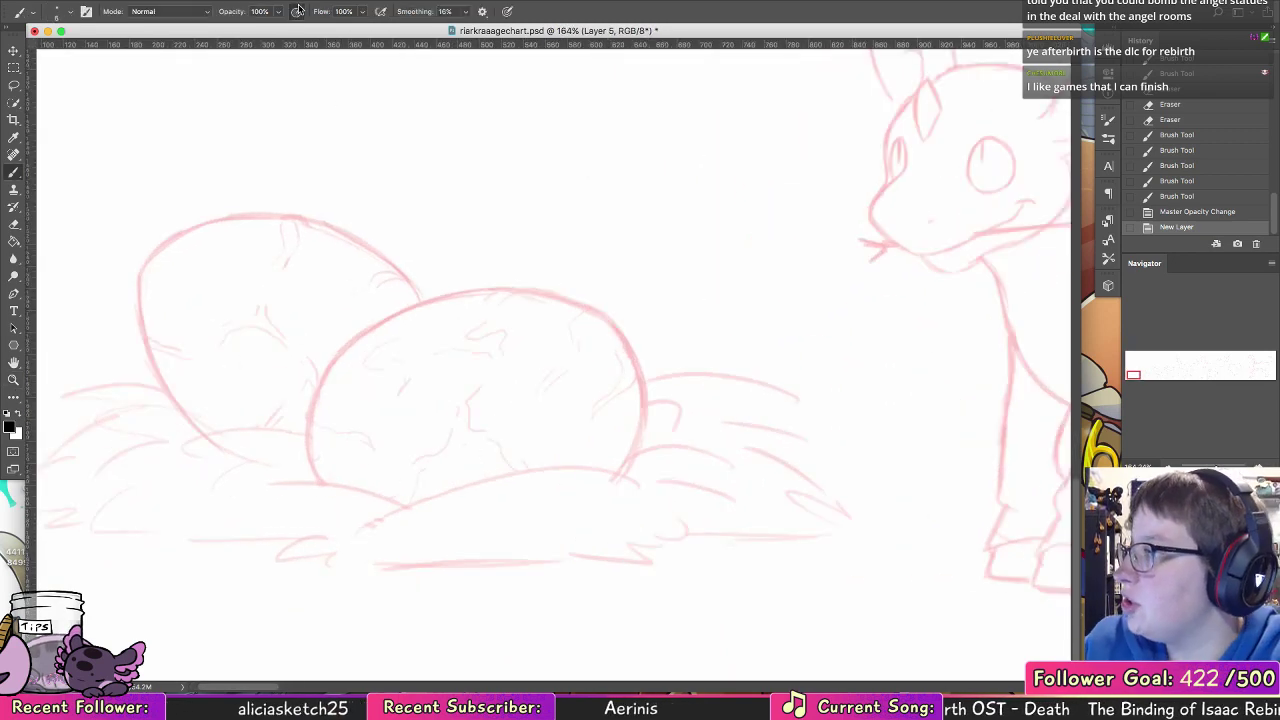
{"action": "left_click_drag", "start_coordinate": [518, 527], "coordinate": [623, 479]}
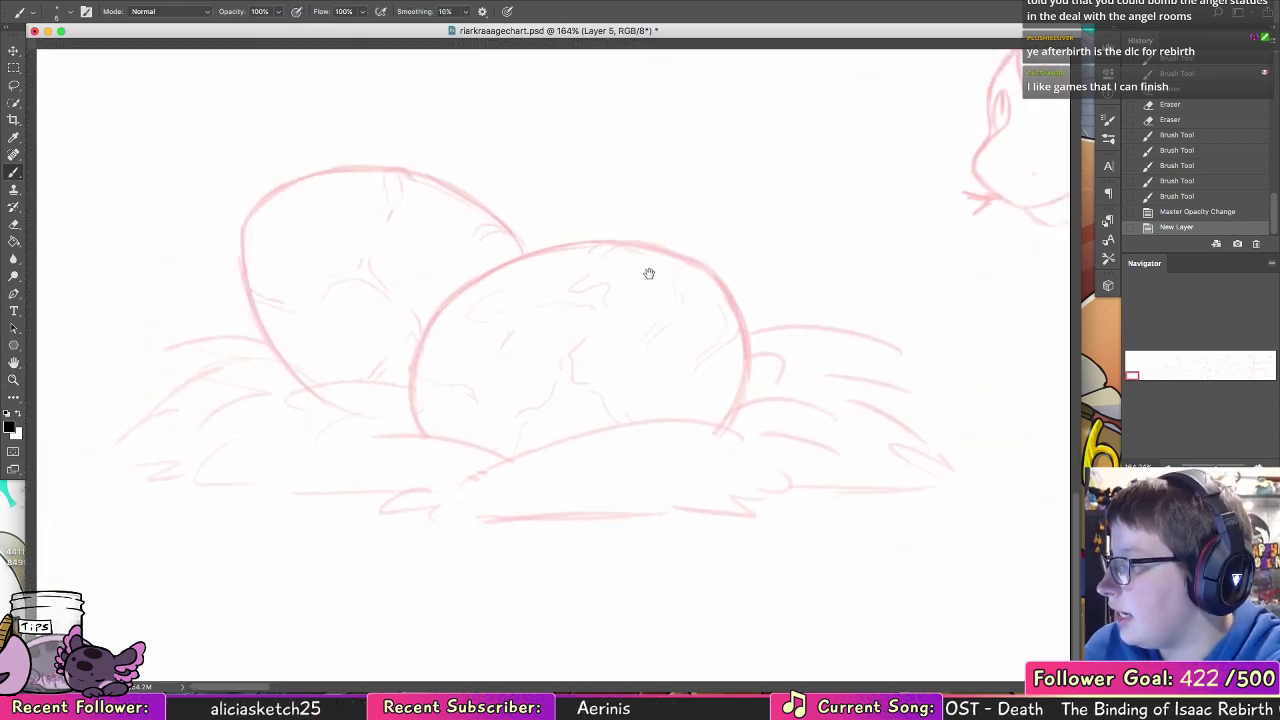
{"action": "left_click_drag", "start_coordinate": [473, 483], "coordinate": [736, 432]}
{"action": "key", "text": "super+z"}
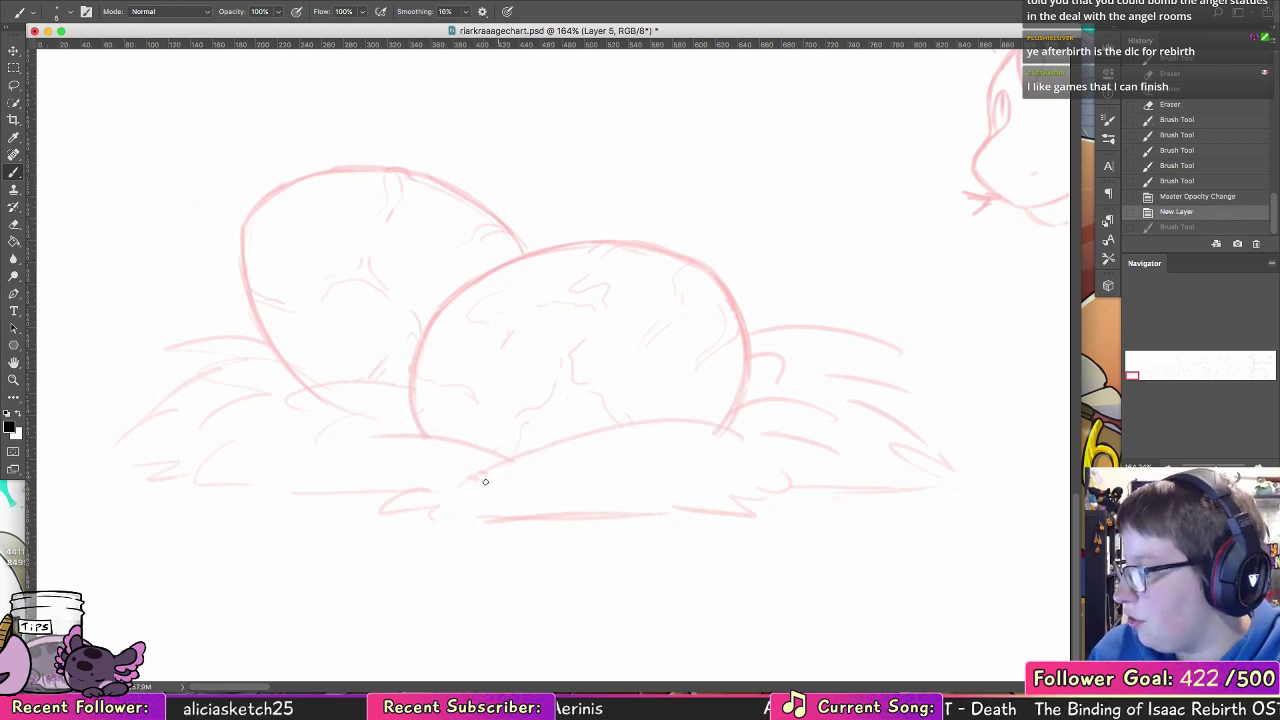
{"action": "left_click_drag", "start_coordinate": [474, 473], "coordinate": [731, 434]}
{"action": "key", "text": "super+z"}
{"action": "mouse_move", "coordinate": [477, 476]}
{"action": "left_mouse_down"}
{"action": "mouse_move", "coordinate": [717, 428]}
{"action": "mouse_move", "coordinate": [758, 436]}
{"action": "left_mouse_up"}
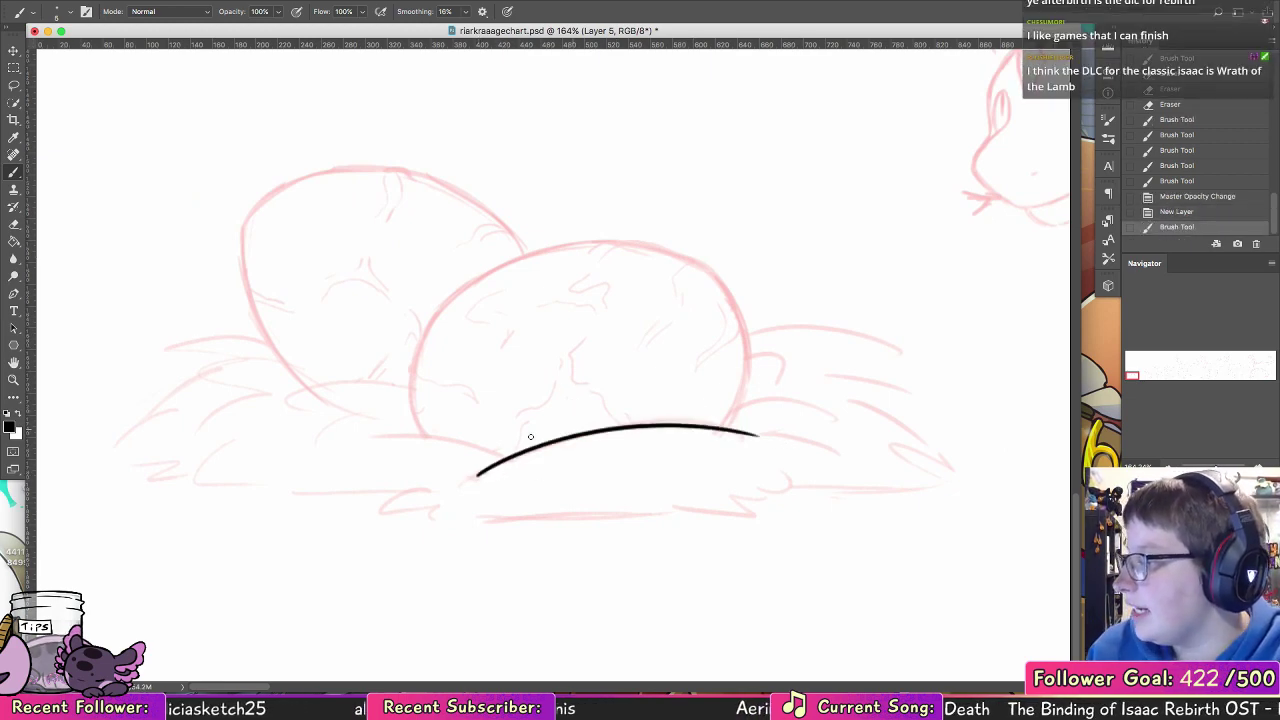
{"action": "left_click_drag", "start_coordinate": [510, 456], "coordinate": [350, 434]}
{"action": "key", "text": "super+z"}
{"action": "left_click_drag", "start_coordinate": [509, 456], "coordinate": [357, 433]}
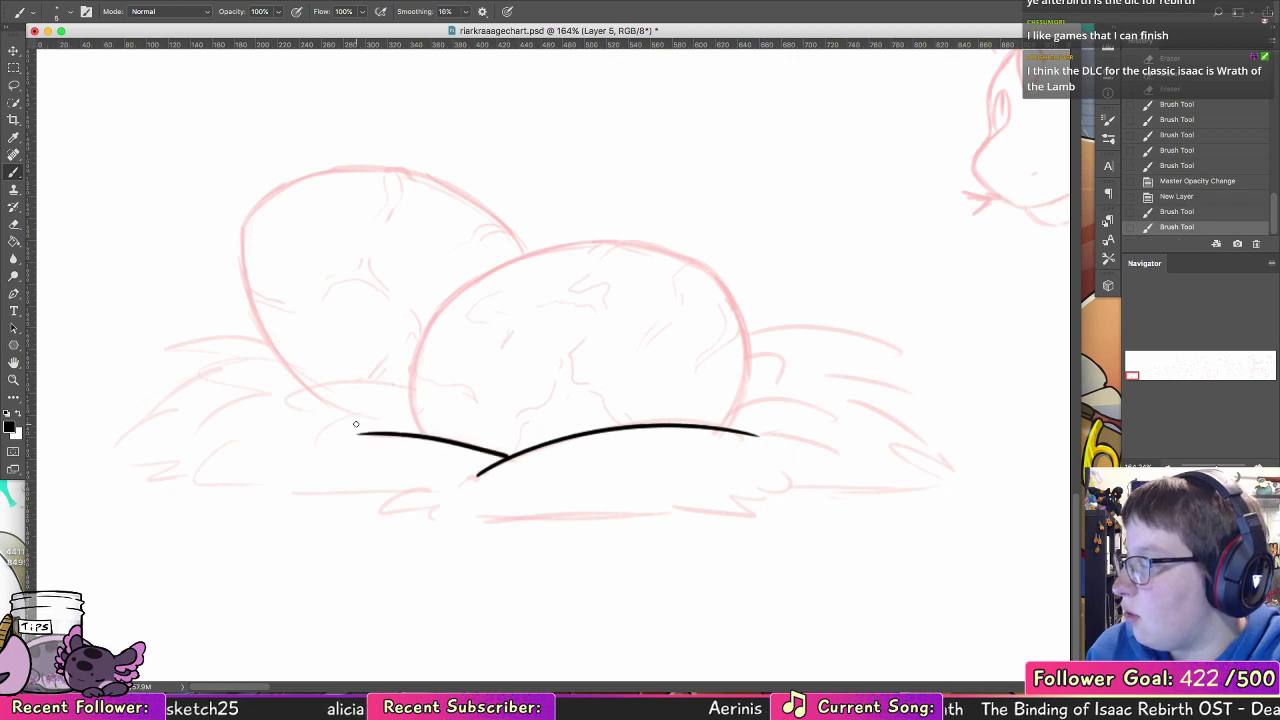
Step: Ink the nest's curved edge beneath the rear egg and add jagged straw ends to it and to the front line
{"action": "left_click_drag", "start_coordinate": [411, 386], "coordinate": [284, 401]}
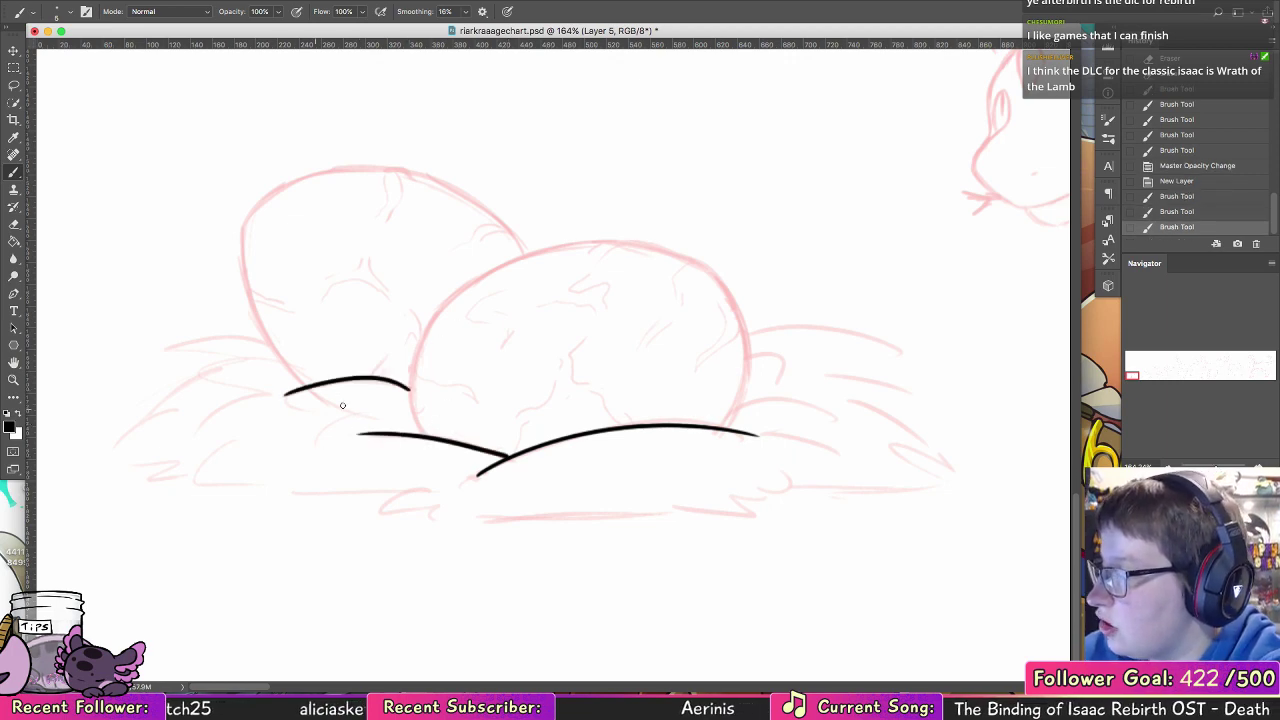
{"action": "key", "text": "super+z"}
{"action": "mouse_move", "coordinate": [410, 384]}
{"action": "left_mouse_down"}
{"action": "mouse_move", "coordinate": [284, 404]}
{"action": "mouse_move", "coordinate": [270, 433]}
{"action": "mouse_move", "coordinate": [295, 419]}
{"action": "mouse_move", "coordinate": [290, 402]}
{"action": "mouse_move", "coordinate": [276, 424]}
{"action": "mouse_move", "coordinate": [336, 411]}
{"action": "mouse_move", "coordinate": [319, 421]}
{"action": "left_mouse_up"}
{"action": "key", "text": "super+z"}
{"action": "key", "text": "super+z"}
{"action": "key", "text": "super+z"}
{"action": "key", "text": "super+z"}
{"action": "key", "text": "super+z"}
{"action": "key", "text": "super+z"}
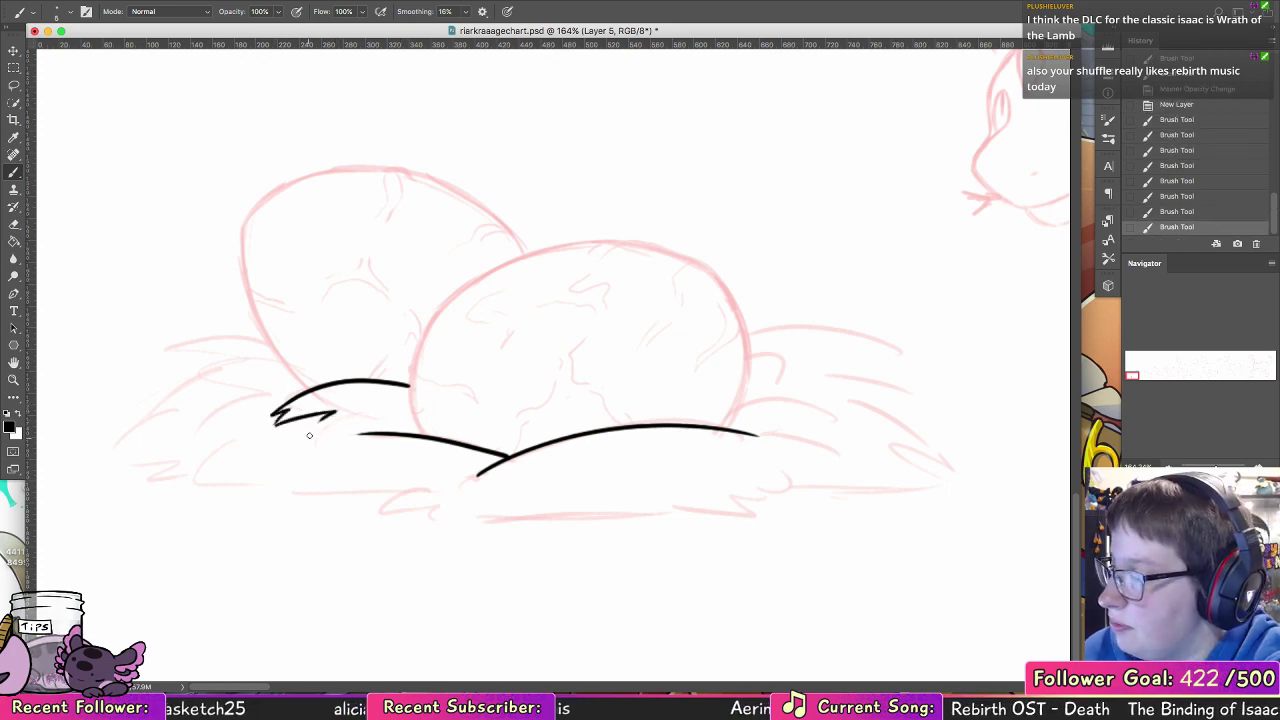
{"action": "key", "text": "super+z"}
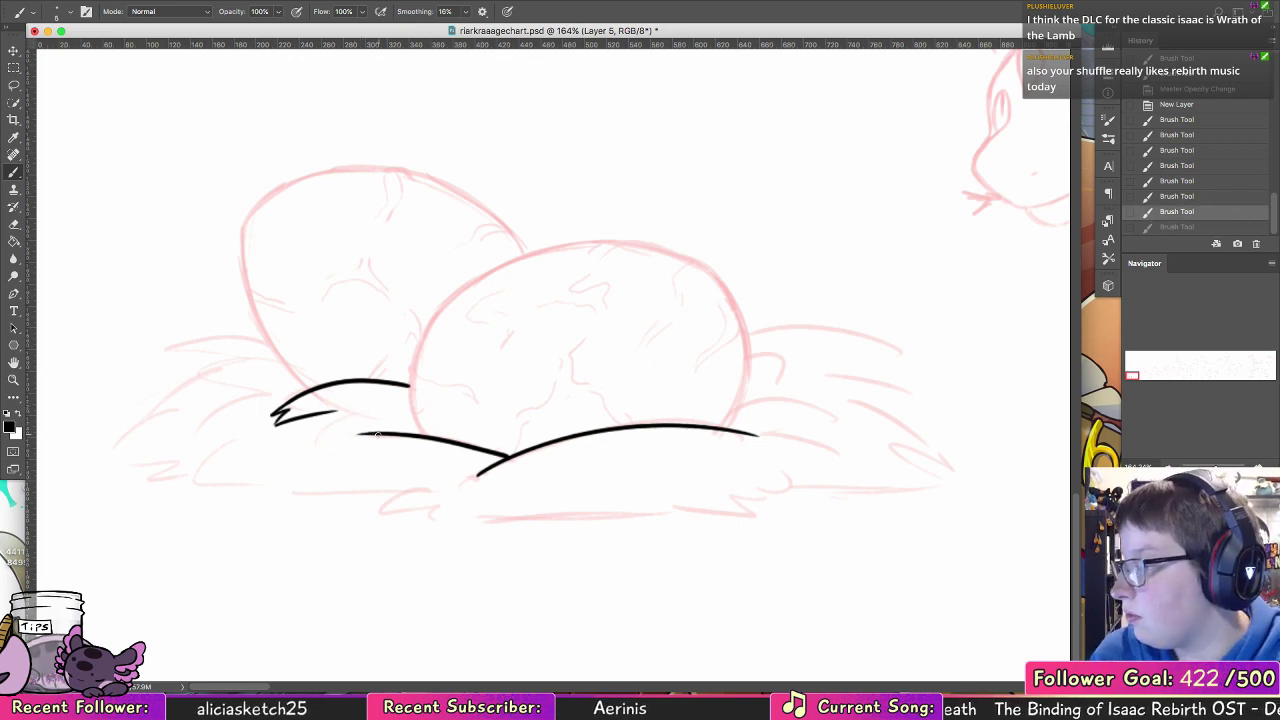
{"action": "mouse_move", "coordinate": [377, 435]}
{"action": "left_mouse_down"}
{"action": "mouse_move", "coordinate": [315, 443]}
{"action": "mouse_move", "coordinate": [381, 438]}
{"action": "mouse_move", "coordinate": [360, 443]}
{"action": "left_mouse_up"}
{"action": "key", "text": "super+z"}
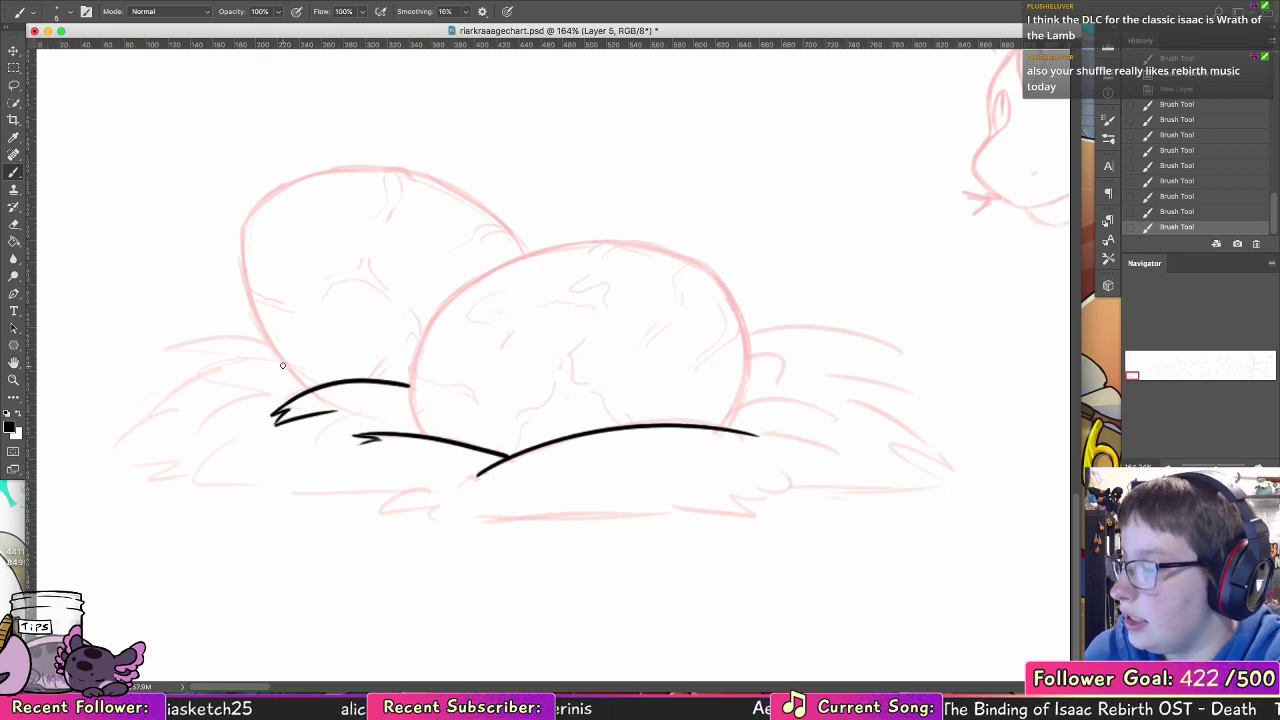
Step: Ink the nest's jagged outer outline from beside the rear egg down to the base on its left side
{"action": "left_click_drag", "start_coordinate": [284, 366], "coordinate": [172, 370]}
{"action": "key", "text": "super+z"}
{"action": "key", "text": "super+z"}
{"action": "mouse_move", "coordinate": [287, 362]}
{"action": "left_mouse_down"}
{"action": "mouse_move", "coordinate": [200, 371]}
{"action": "mouse_move", "coordinate": [256, 375]}
{"action": "mouse_move", "coordinate": [206, 420]}
{"action": "left_mouse_up"}
{"action": "key", "text": "super+z"}
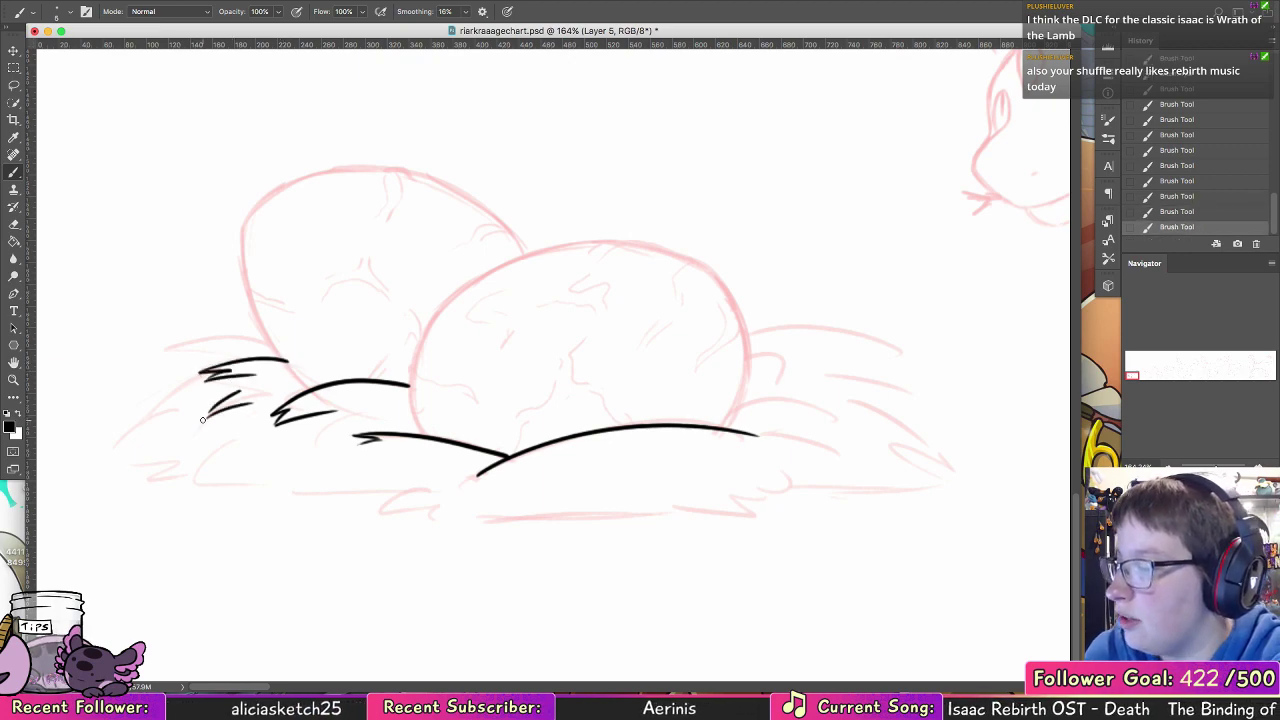
{"action": "mouse_move", "coordinate": [207, 375]}
{"action": "left_mouse_down"}
{"action": "mouse_move", "coordinate": [152, 406]}
{"action": "mouse_move", "coordinate": [120, 458]}
{"action": "mouse_move", "coordinate": [216, 483]}
{"action": "mouse_move", "coordinate": [202, 478]}
{"action": "left_mouse_up"}
{"action": "key", "text": "super+z"}
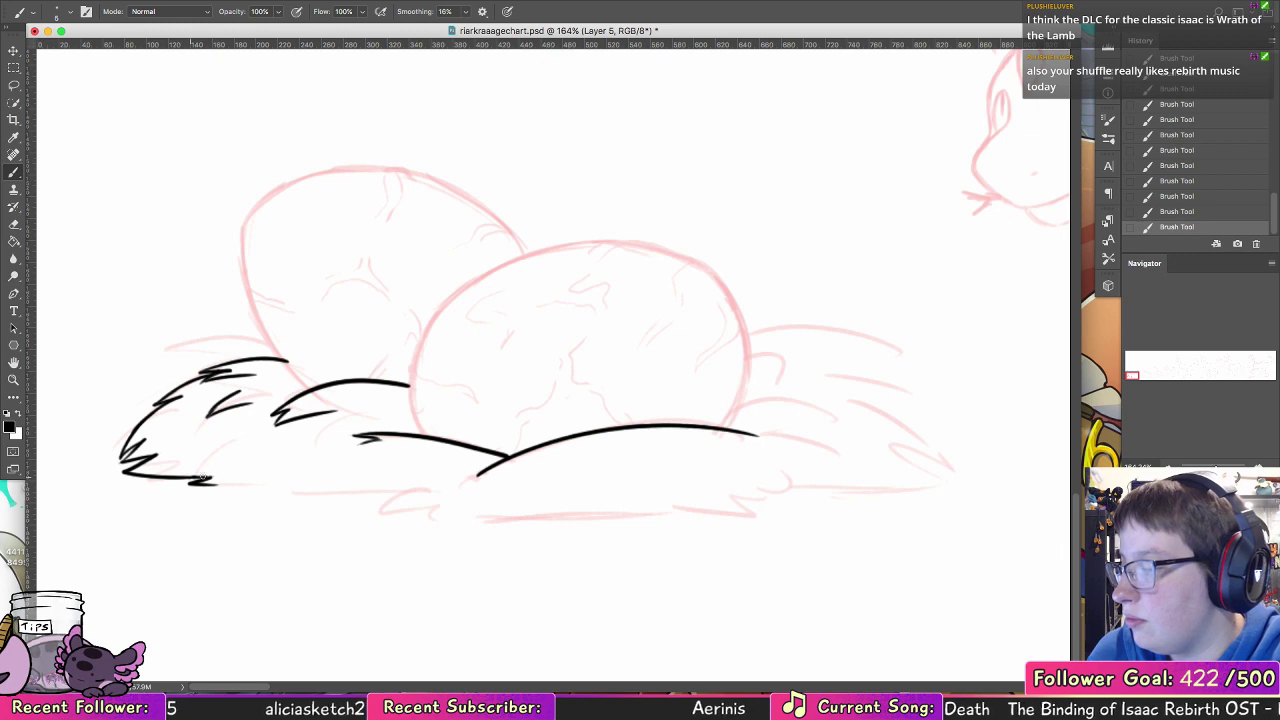
{"action": "key", "text": "super+z"}
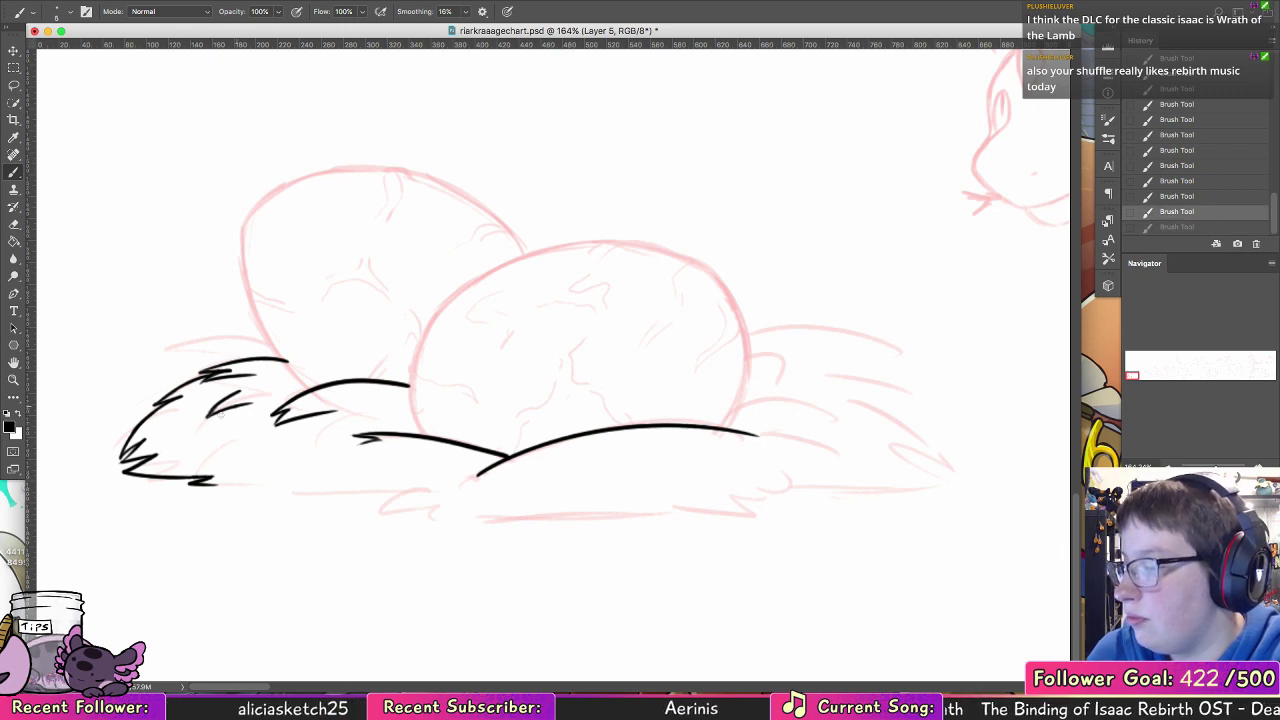
Step: Ink extra straw tufts inside and above the left side of the nest and thicken its outer edge
{"action": "mouse_move", "coordinate": [232, 408]}
{"action": "left_mouse_down"}
{"action": "mouse_move", "coordinate": [194, 443]}
{"action": "mouse_move", "coordinate": [230, 430]}
{"action": "left_mouse_up"}
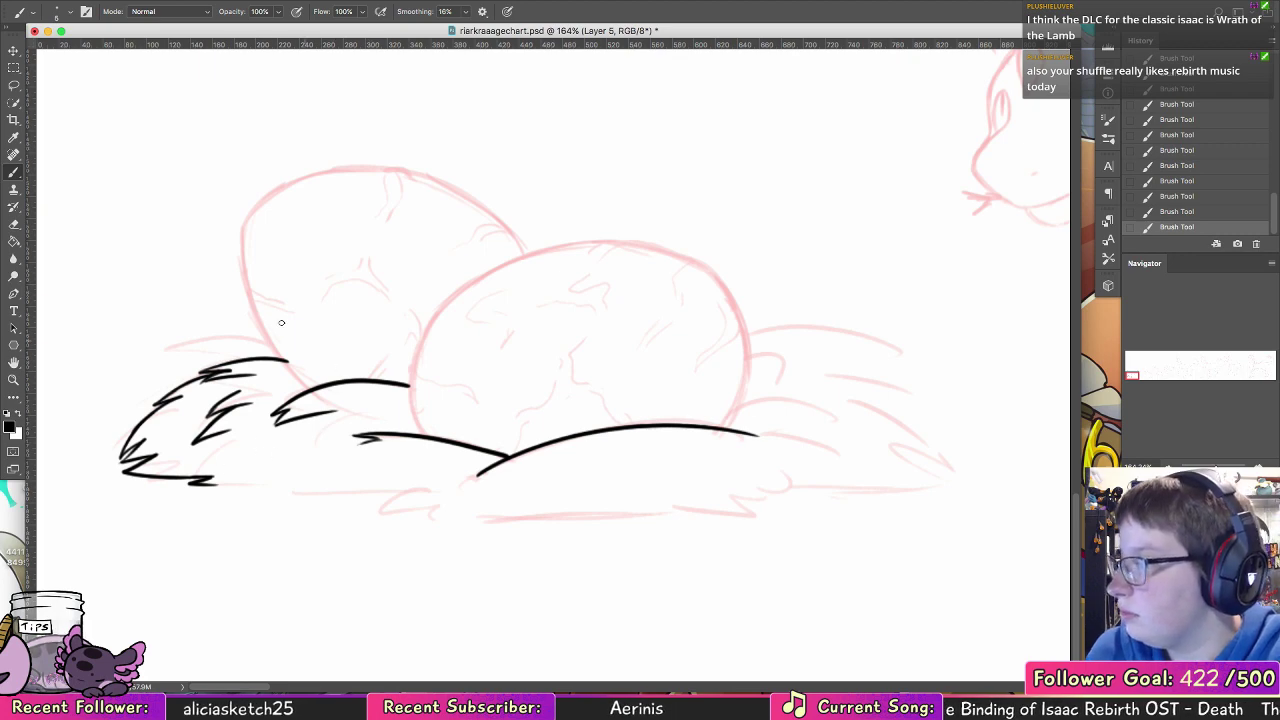
{"action": "mouse_move", "coordinate": [271, 341]}
{"action": "left_mouse_down"}
{"action": "mouse_move", "coordinate": [182, 347]}
{"action": "mouse_move", "coordinate": [242, 347]}
{"action": "mouse_move", "coordinate": [217, 367]}
{"action": "mouse_move", "coordinate": [252, 359]}
{"action": "mouse_move", "coordinate": [256, 372]}
{"action": "left_mouse_up"}
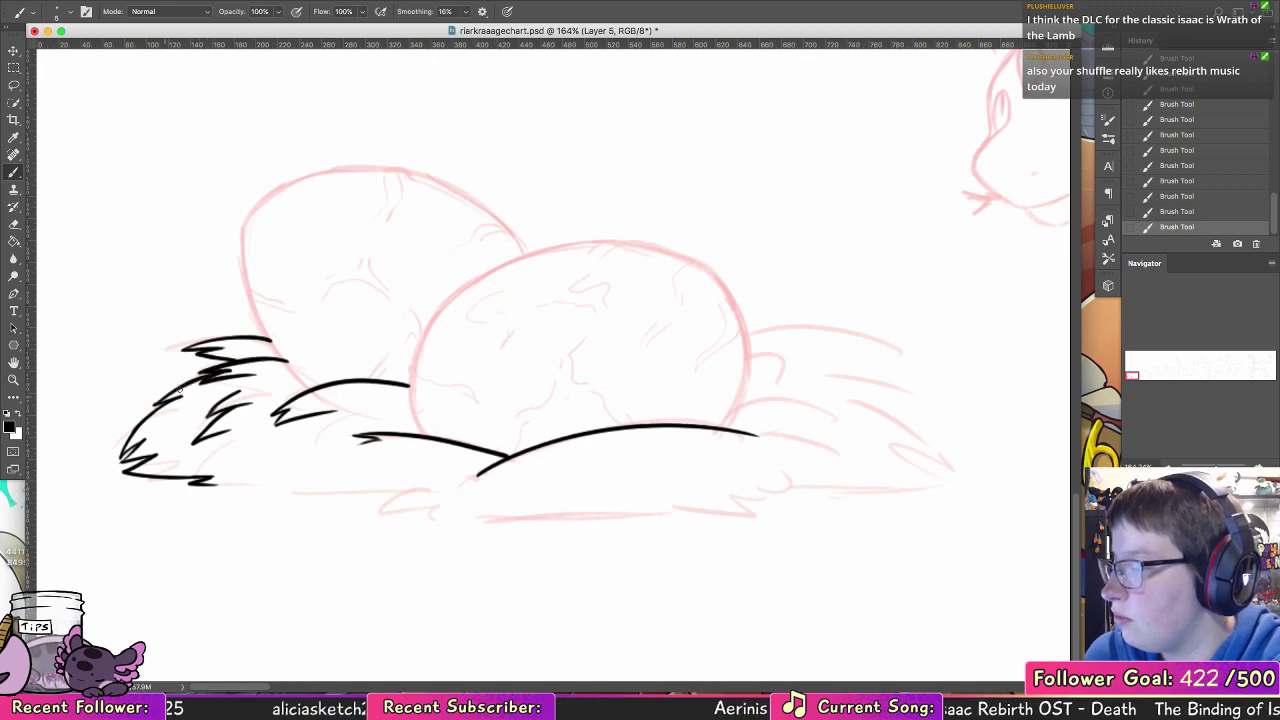
{"action": "left_click_drag", "start_coordinate": [156, 405], "coordinate": [198, 381]}
{"action": "mouse_move", "coordinate": [120, 457]}
{"action": "left_mouse_down"}
{"action": "mouse_move", "coordinate": [142, 420]}
{"action": "mouse_move", "coordinate": [176, 401]}
{"action": "mouse_move", "coordinate": [144, 440]}
{"action": "left_mouse_up"}
{"action": "key", "text": "super+z"}
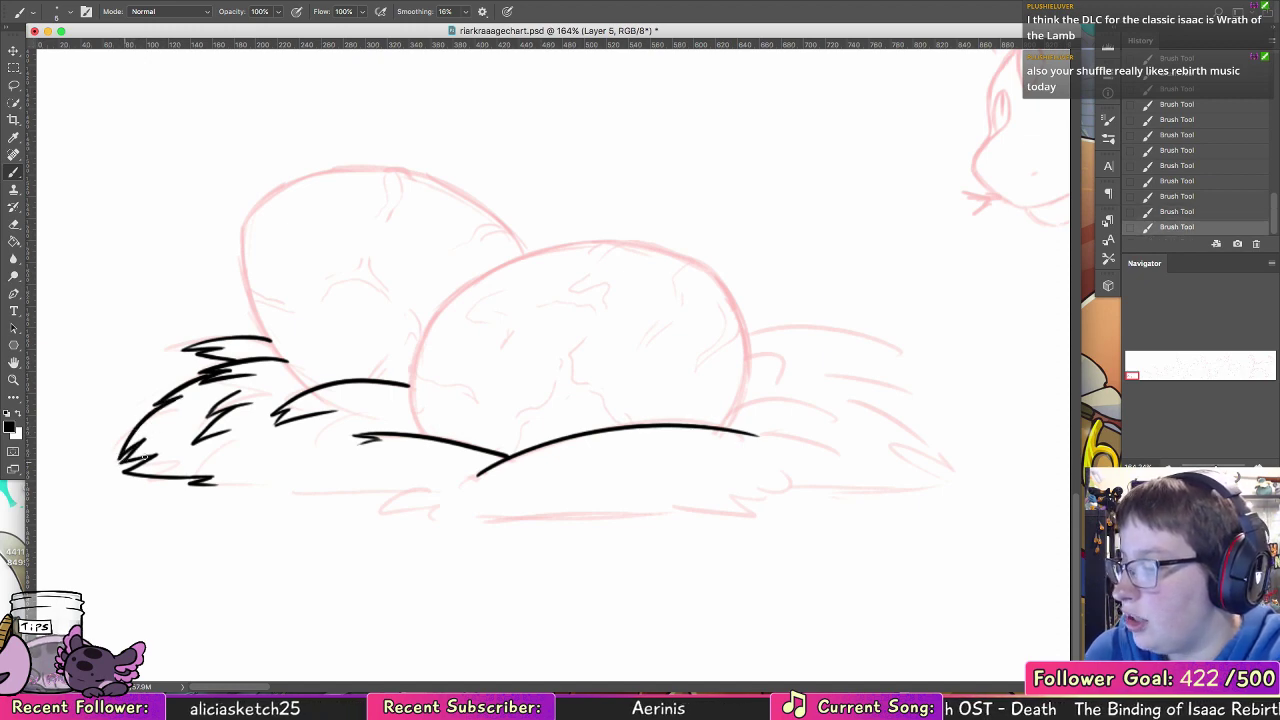
{"action": "left_click_drag", "start_coordinate": [152, 455], "coordinate": [124, 468]}
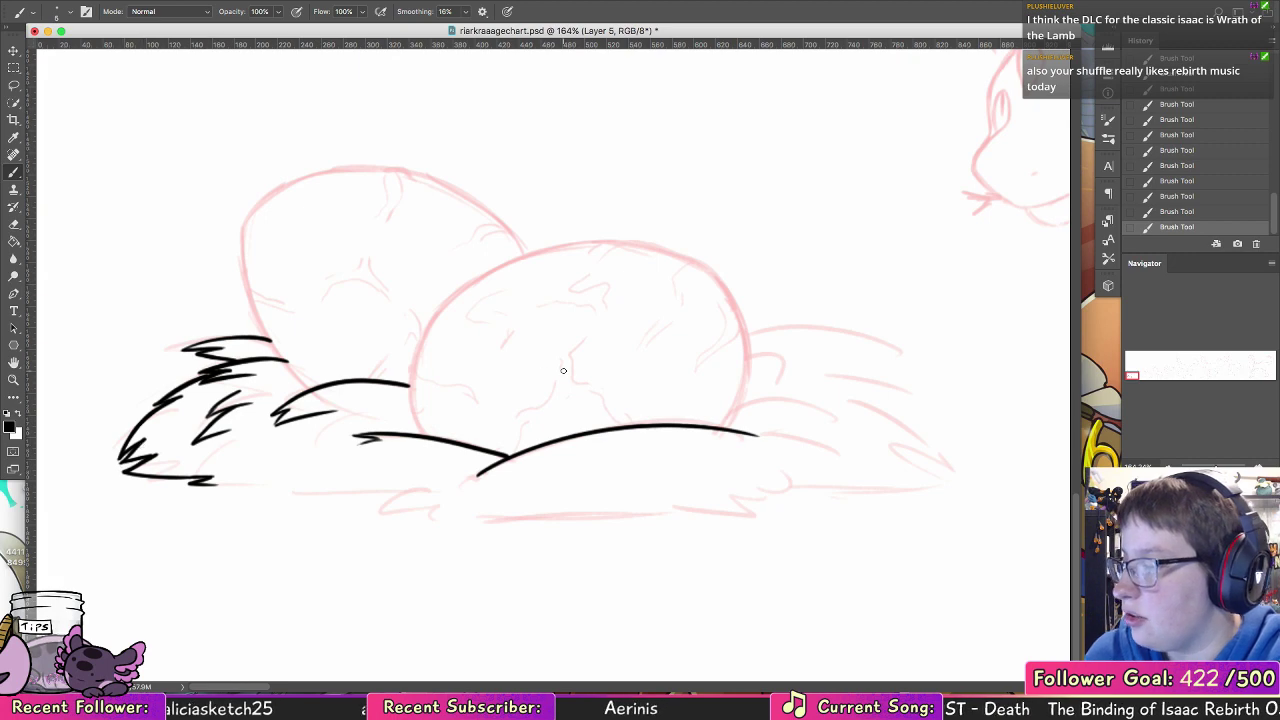
Step: Select all the black nest line art with the Lasso, delete it and clear the selection
{"action": "left_click", "coordinate": [14, 86]}
{"action": "mouse_move", "coordinate": [372, 286]}
{"action": "left_mouse_down"}
{"action": "mouse_move", "coordinate": [756, 430]}
{"action": "mouse_move", "coordinate": [343, 287]}
{"action": "left_mouse_up"}
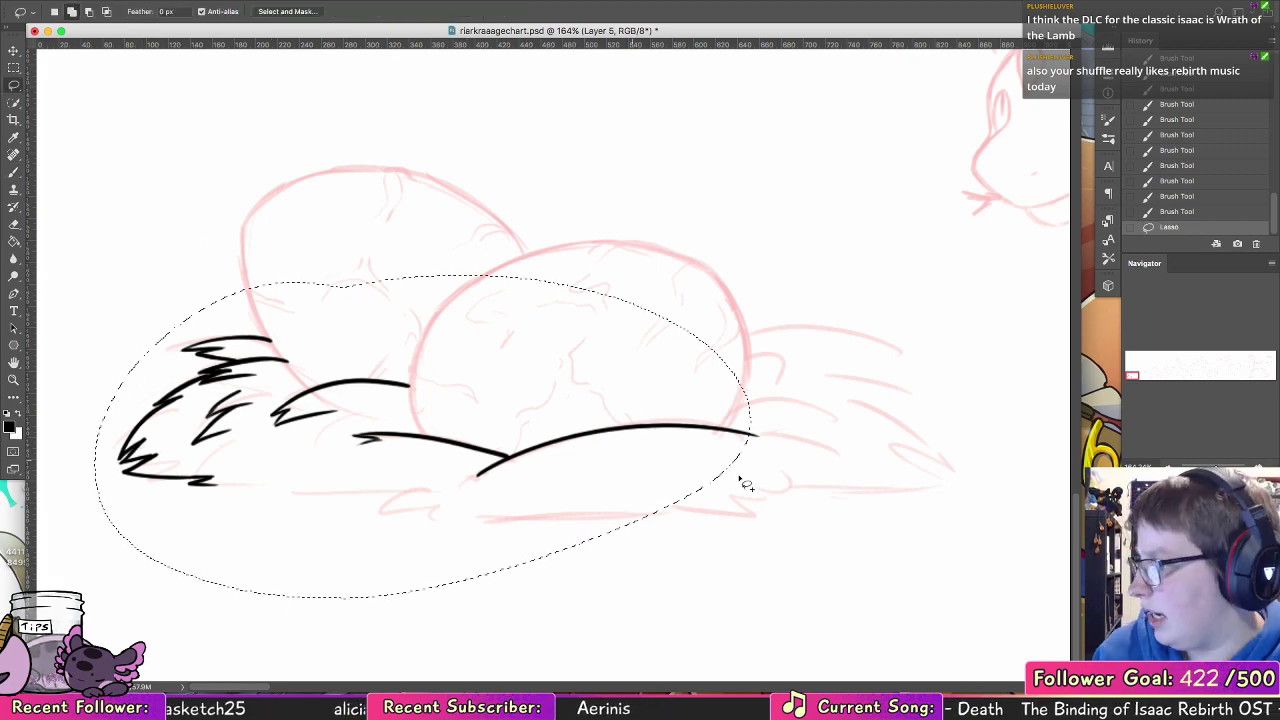
{"action": "left_click_drag", "start_coordinate": [825, 453], "coordinate": [650, 592]}
{"action": "key", "text": "Delete"}
{"action": "key", "text": "super+d"}
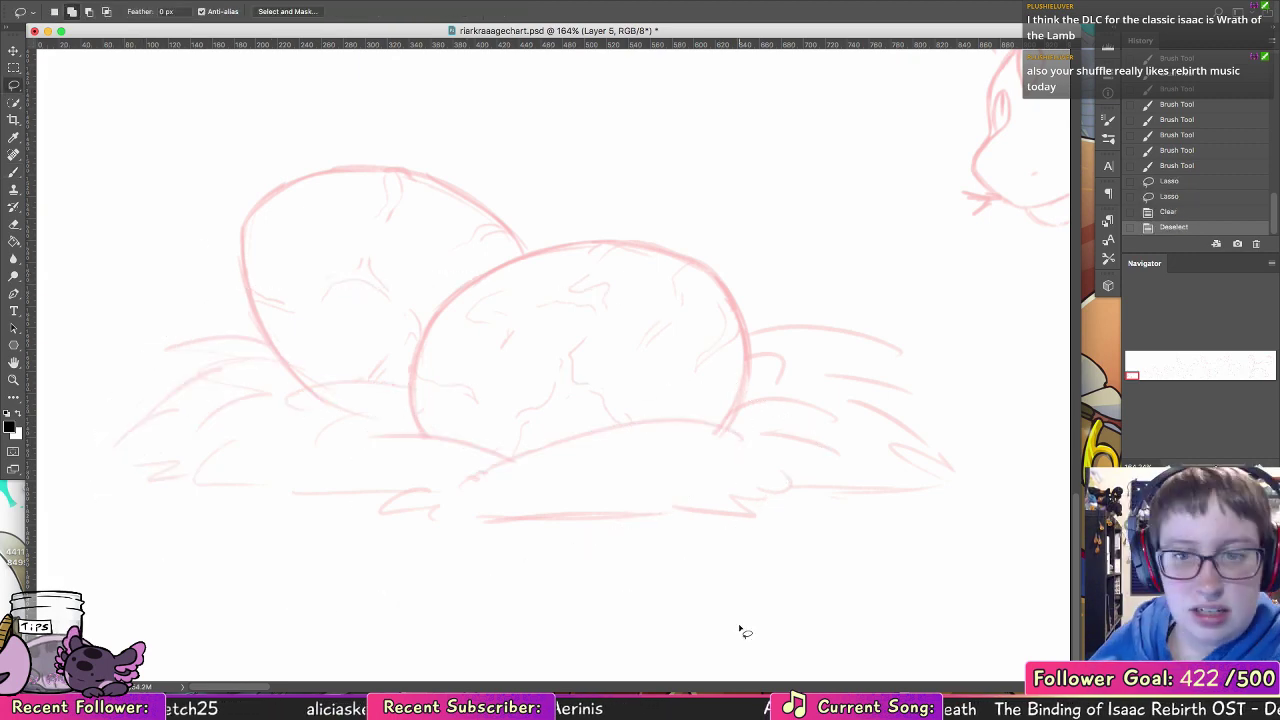
Step: Examine the first hatchling's head and body sketch up close
{"action": "key", "text": "b"}
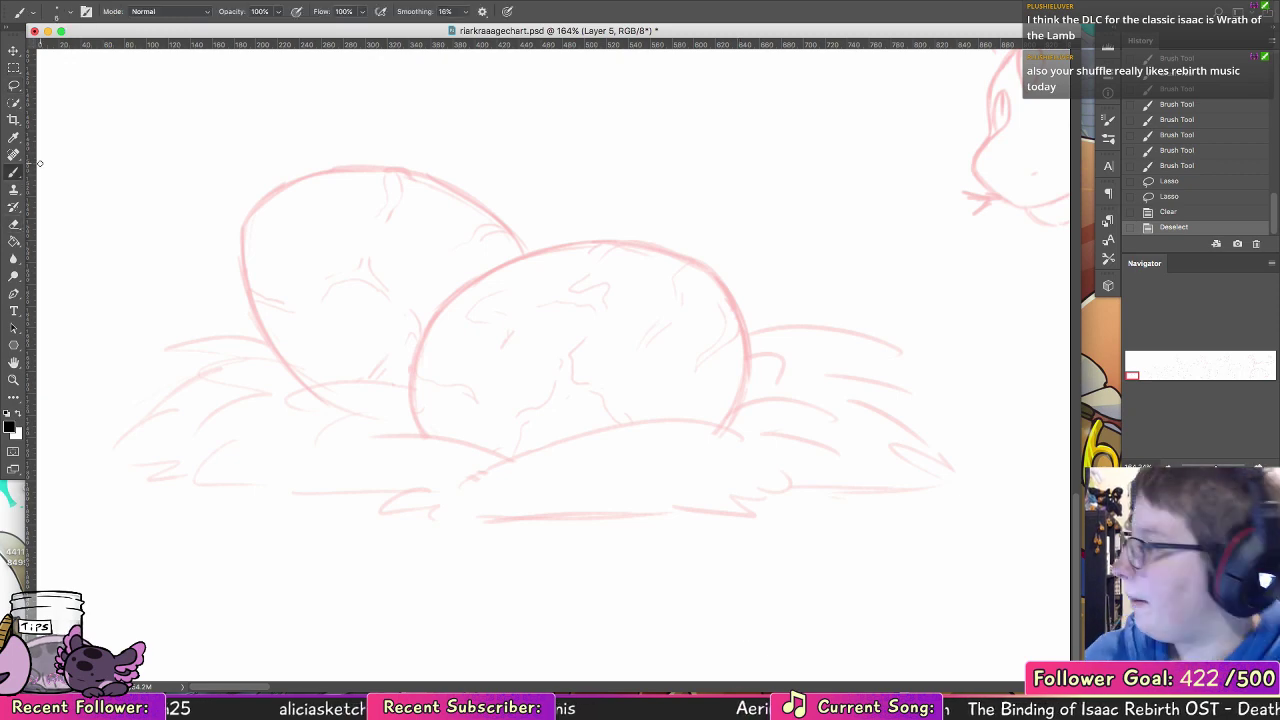
{"action": "mouse_move", "coordinate": [661, 320]}
{"action": "left_mouse_down"}
{"action": "mouse_move", "coordinate": [539, 320]}
{"action": "mouse_move", "coordinate": [34, 464]}
{"action": "left_mouse_up"}
{"action": "left_click_drag", "start_coordinate": [168, 197], "coordinate": [153, 403]}
{"action": "key", "text": "z"}
{"action": "left_click_drag", "start_coordinate": [527, 546], "coordinate": [570, 540]}
{"action": "key", "text": "b"}
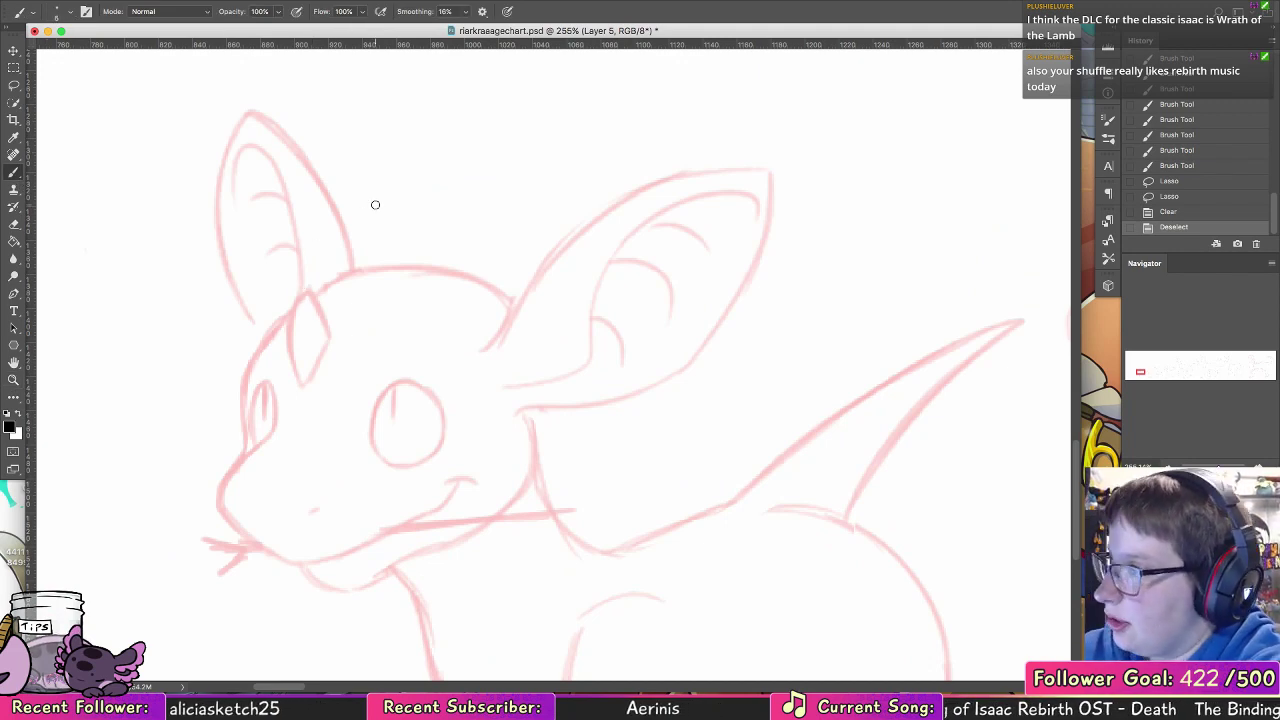
{"action": "left_click_drag", "start_coordinate": [485, 422], "coordinate": [499, 297]}
{"action": "left_click", "coordinate": [13, 380]}
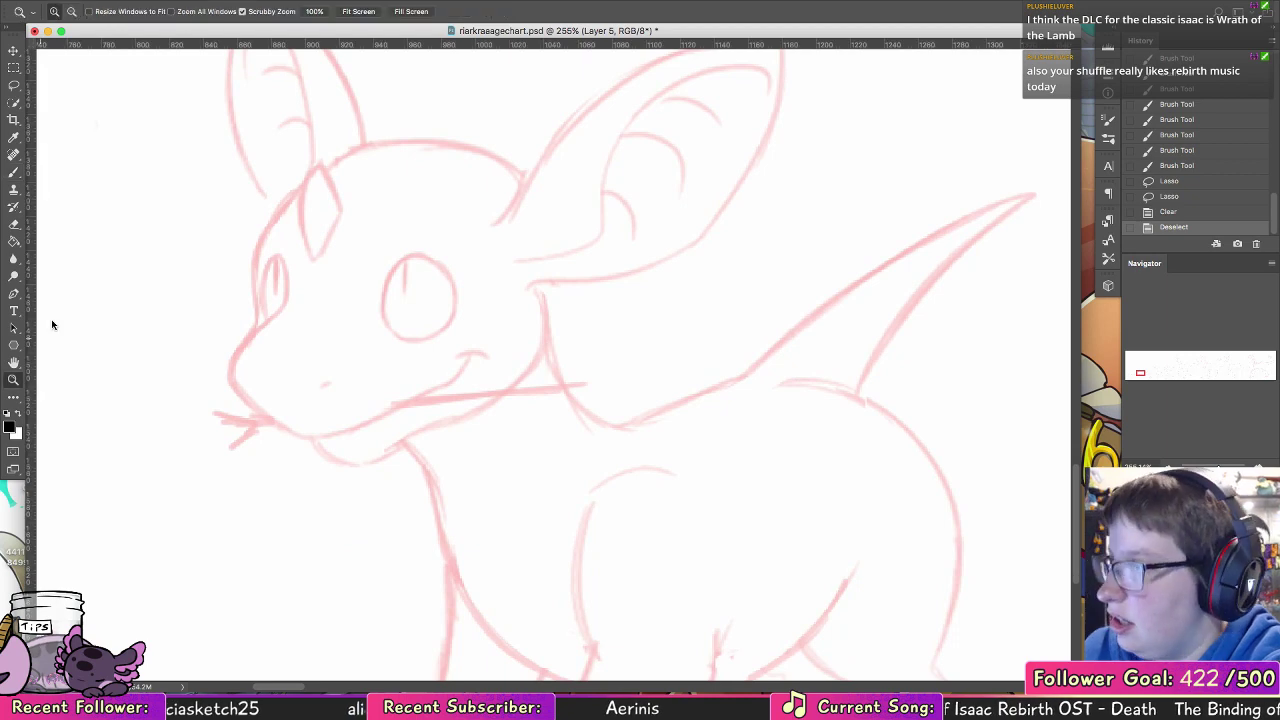
Step: View the document at 100% zoom and check its image size in pixels and inches, leaving the size unchanged
{"action": "left_click", "coordinate": [315, 12]}
{"action": "left_click", "coordinate": [174, 1]}
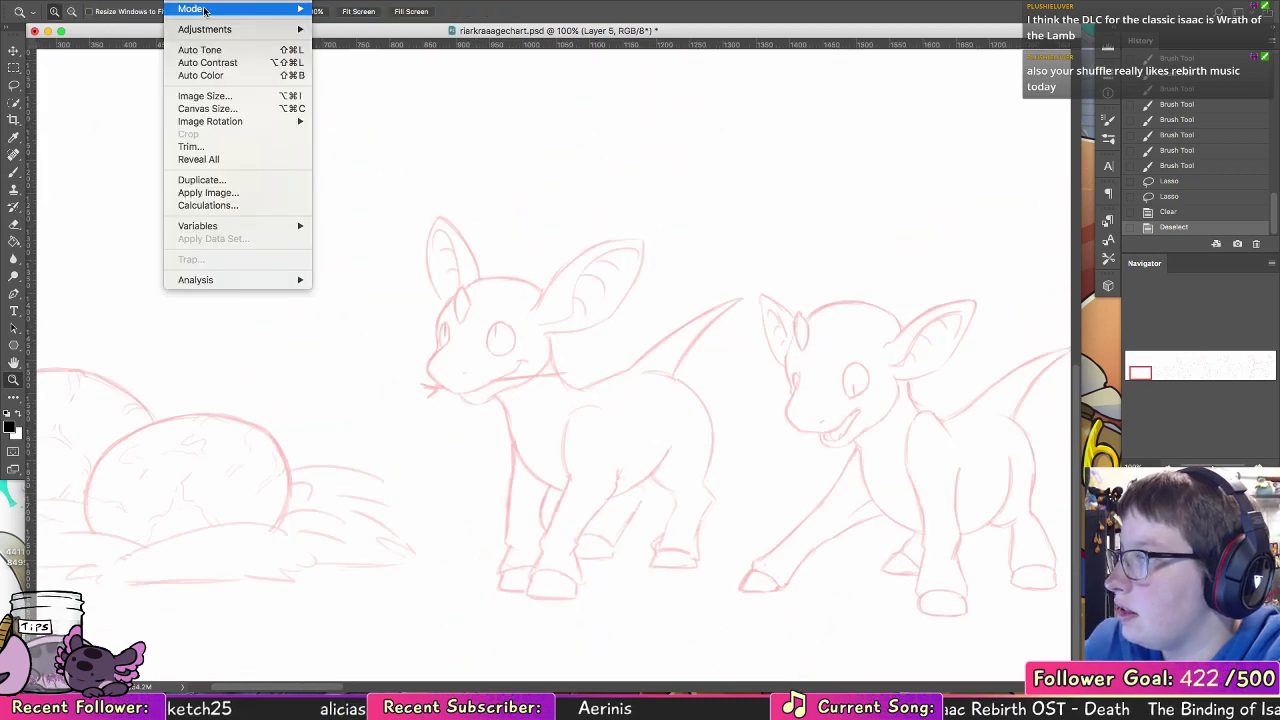
{"action": "left_click", "coordinate": [240, 93]}
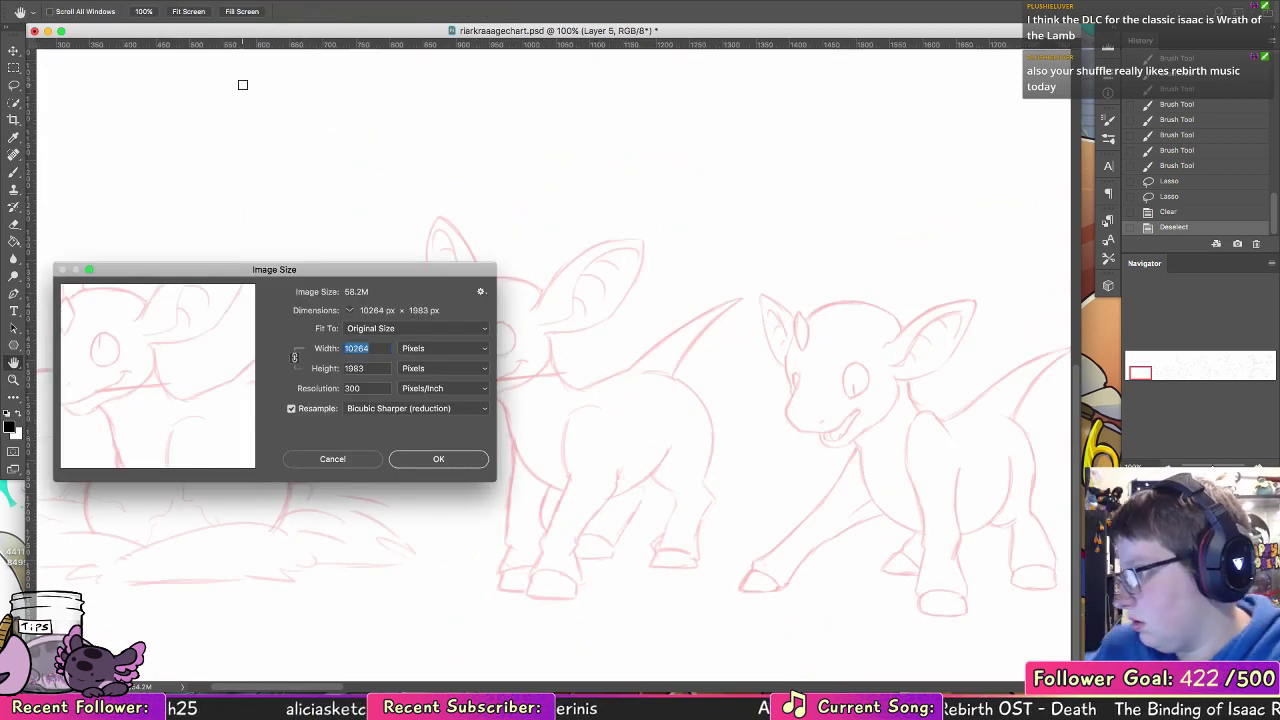
{"action": "key", "text": "Escape"}
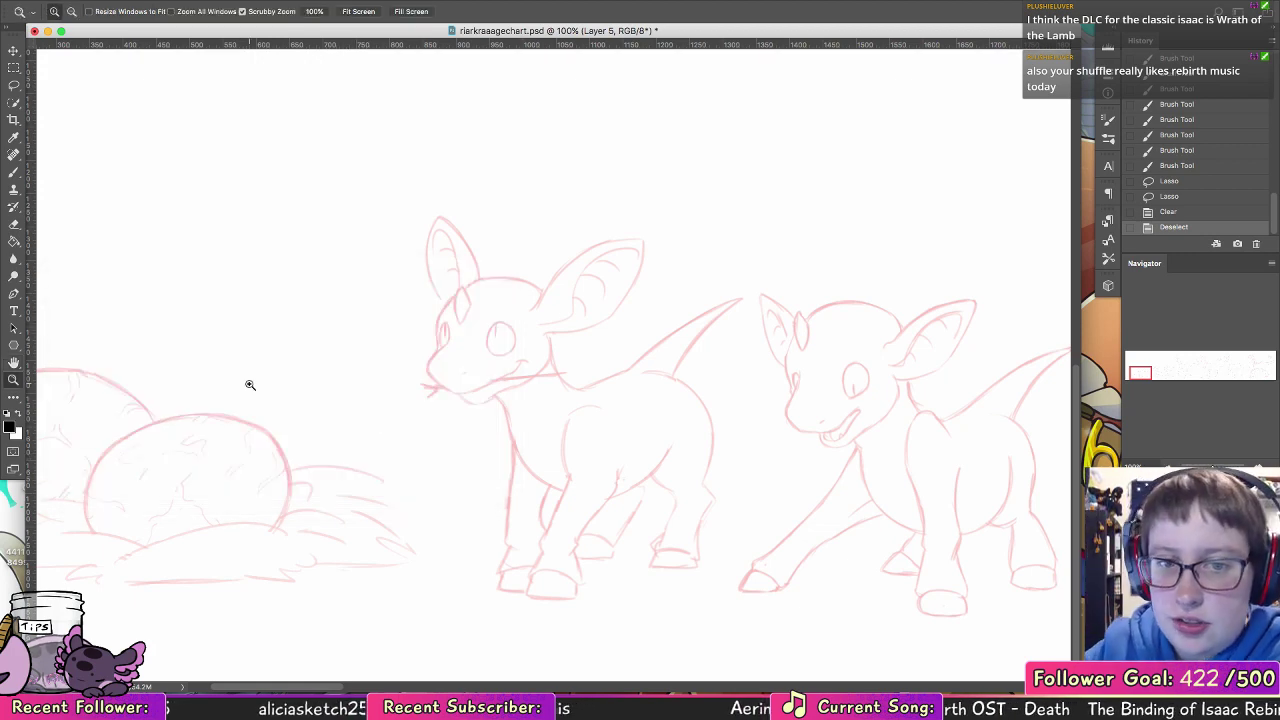
{"action": "left_click", "coordinate": [191, 2]}
{"action": "left_click", "coordinate": [225, 93]}
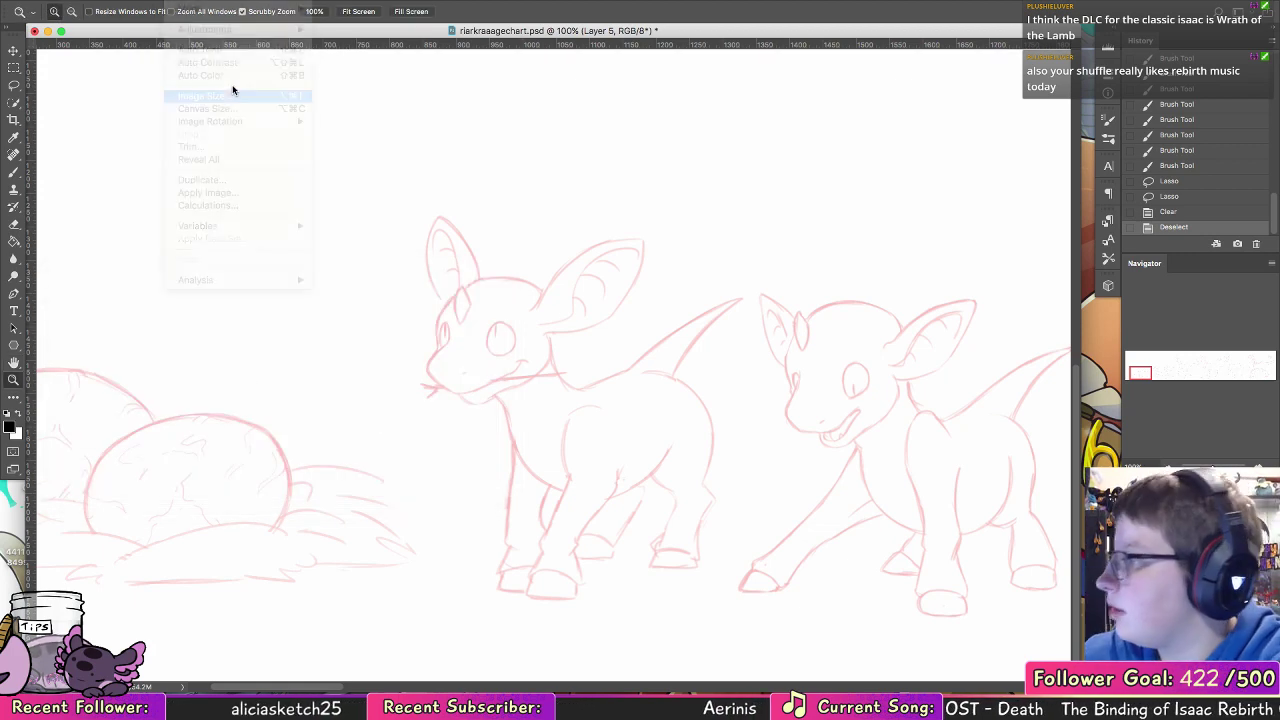
{"action": "left_click", "coordinate": [455, 348]}
{"action": "left_click", "coordinate": [460, 358]}
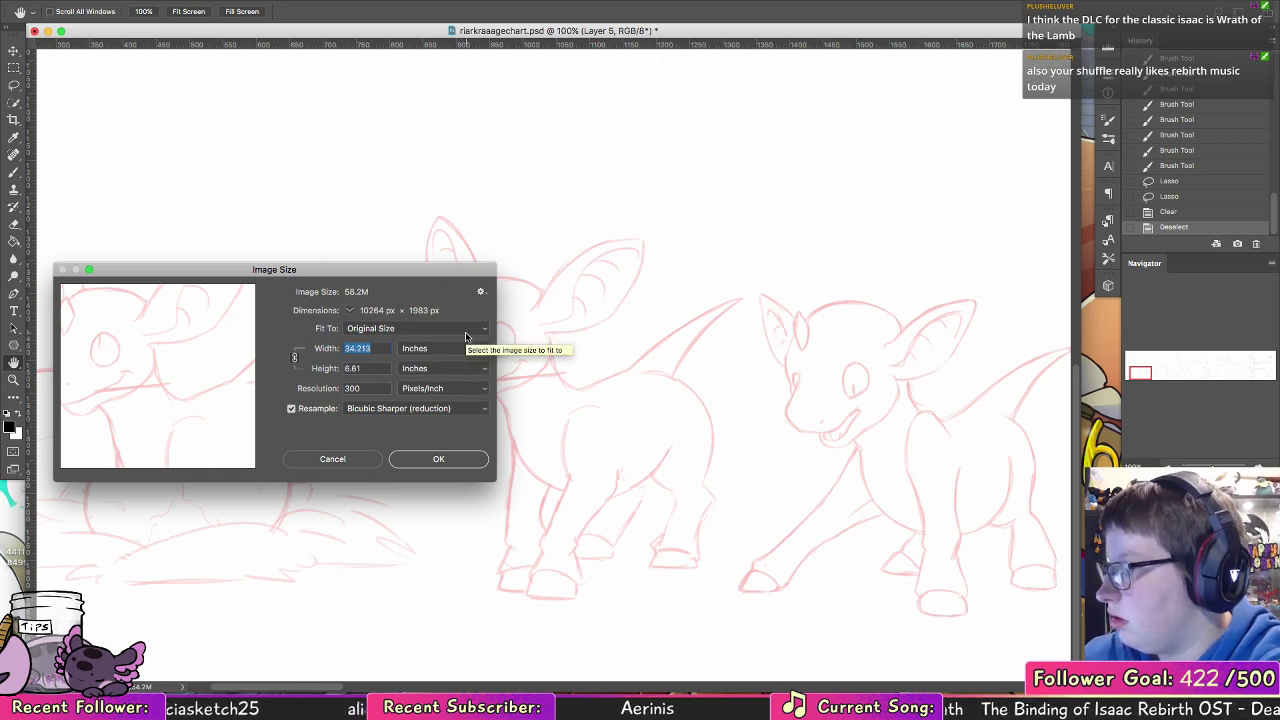
{"action": "left_click", "coordinate": [333, 459]}
Step: Extend the canvas downward with the Crop tool to nearly three times its height, adding blank space below the creatures
{"action": "key", "text": "z"}
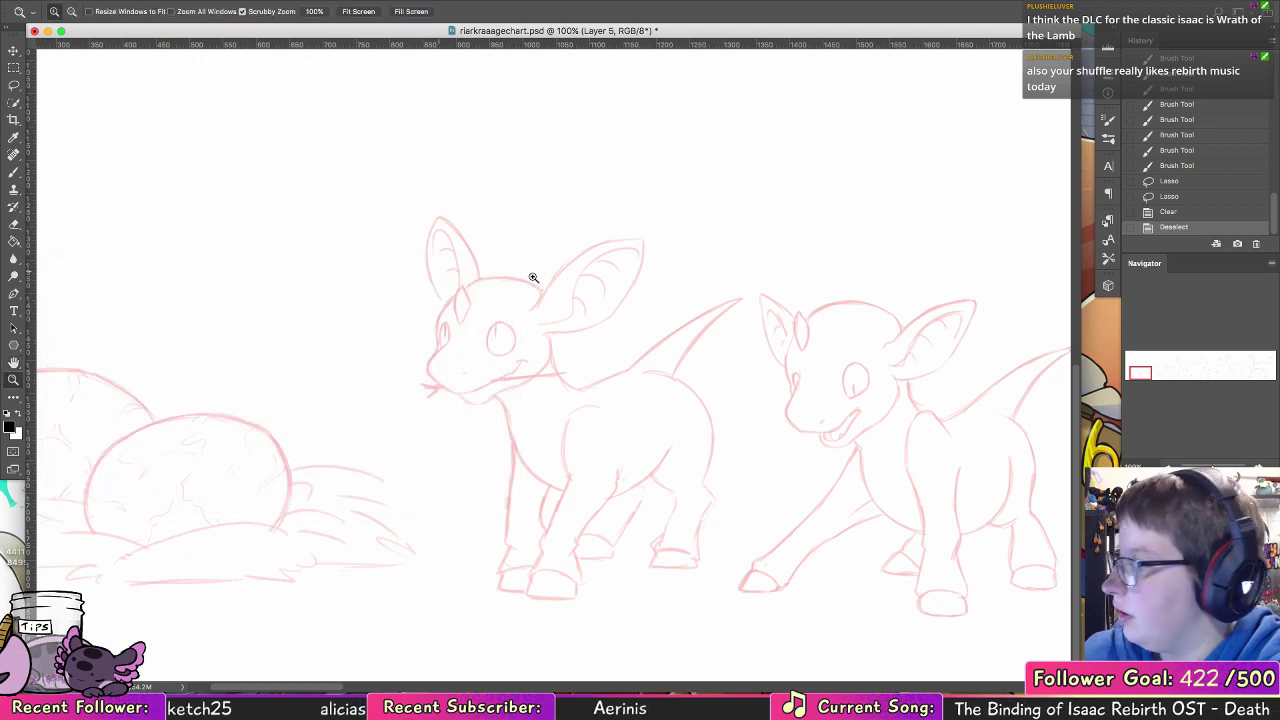
{"action": "left_click_drag", "start_coordinate": [765, 350], "coordinate": [471, 251]}
{"action": "key", "text": "c"}
{"action": "left_click_drag", "start_coordinate": [236, 206], "coordinate": [305, 254]}
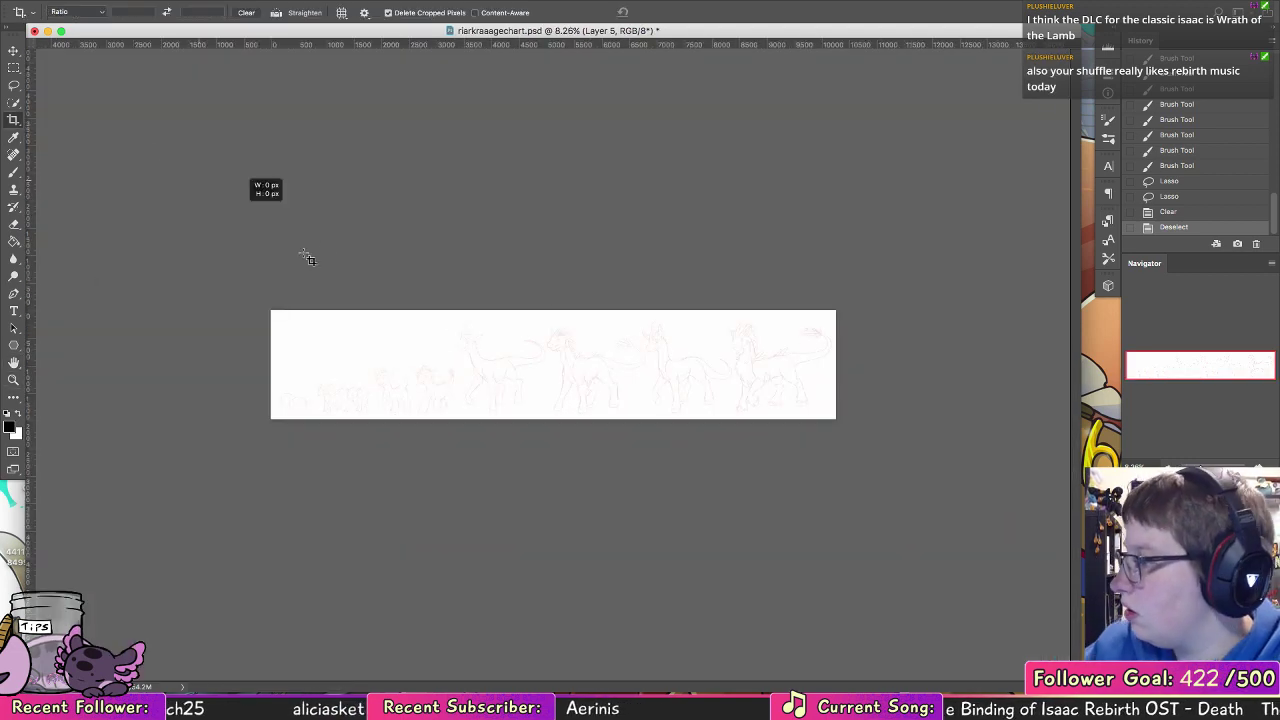
{"action": "left_click_drag", "start_coordinate": [553, 418], "coordinate": [553, 620]}
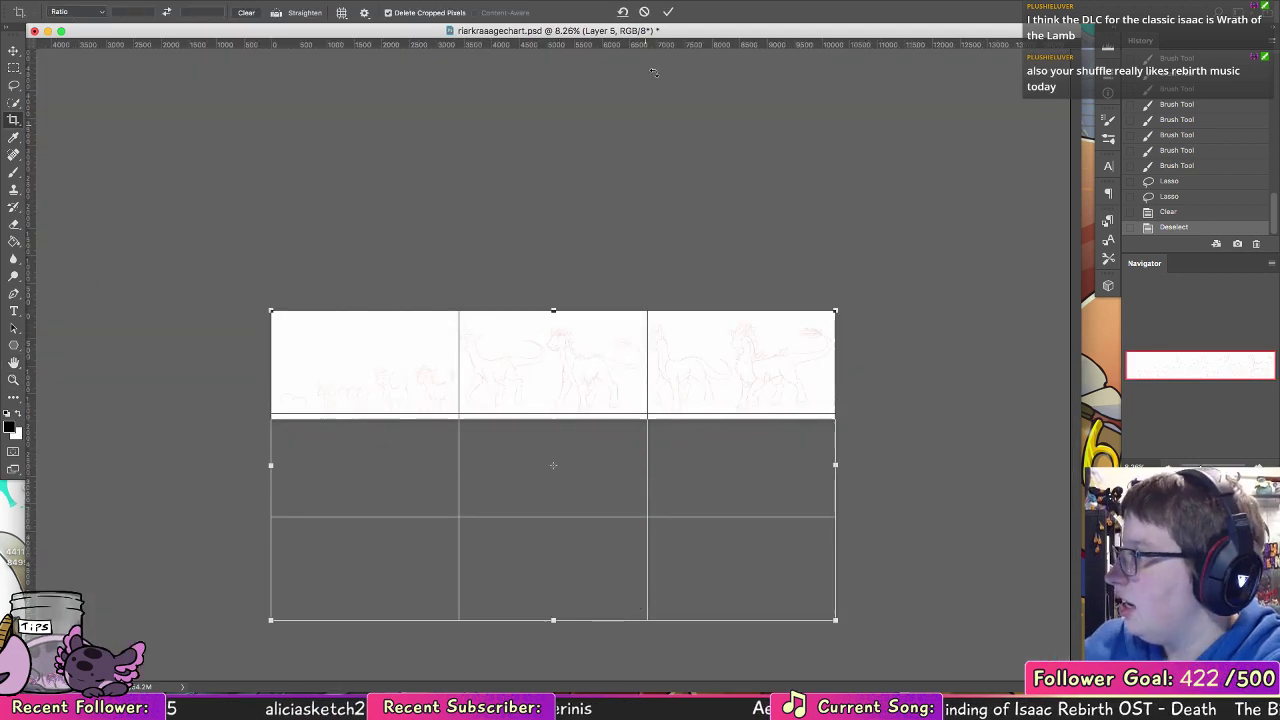
{"action": "left_click", "coordinate": [668, 11]}
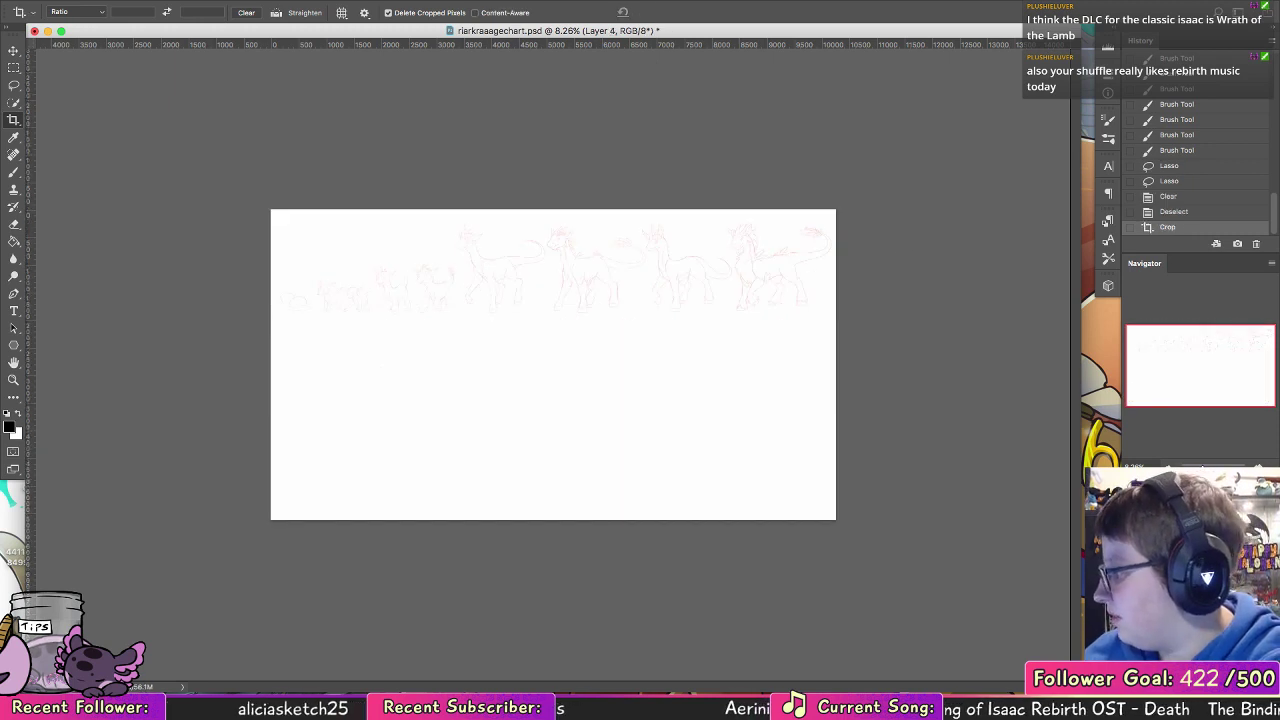
Step: Restore the sketch layer to 100% opacity, lasso the four largest creatures, move them into a lower row and clear the selection
{"action": "key", "text": "0"}
{"action": "key", "text": "l"}
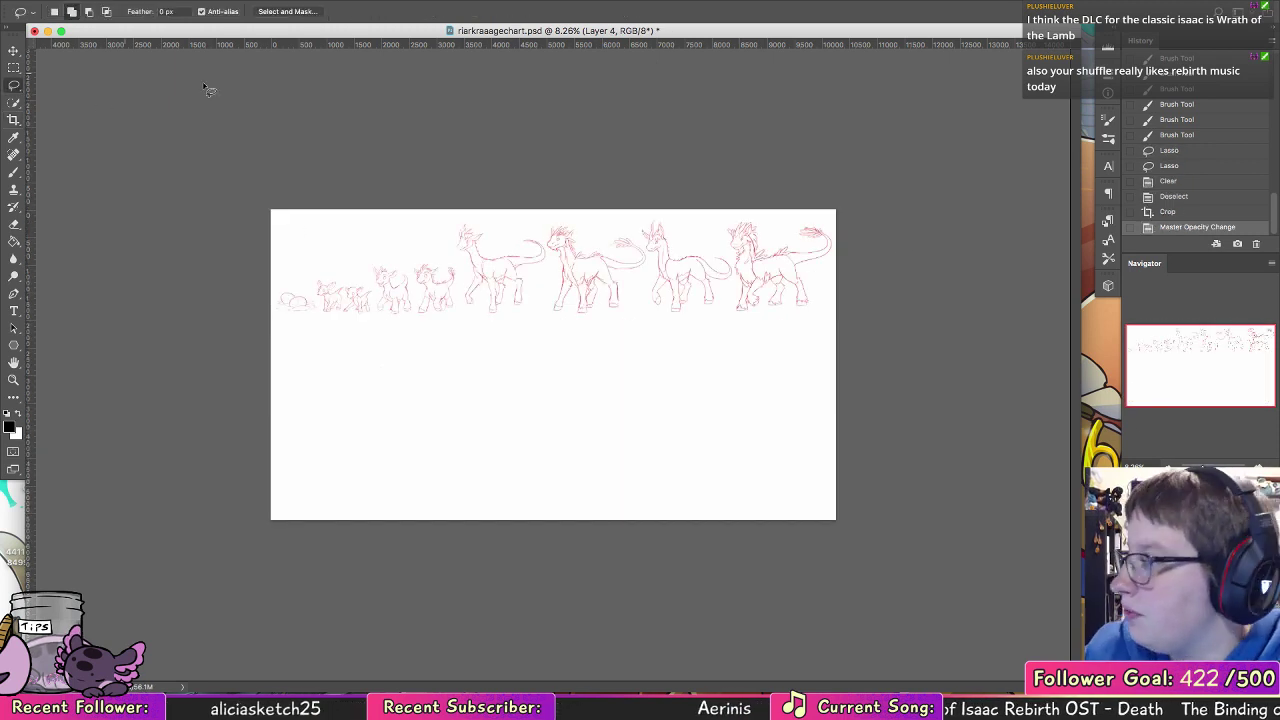
{"action": "mouse_move", "coordinate": [450, 218]}
{"action": "left_mouse_down"}
{"action": "mouse_move", "coordinate": [463, 289]}
{"action": "mouse_move", "coordinate": [891, 323]}
{"action": "mouse_move", "coordinate": [845, 205]}
{"action": "left_mouse_up"}
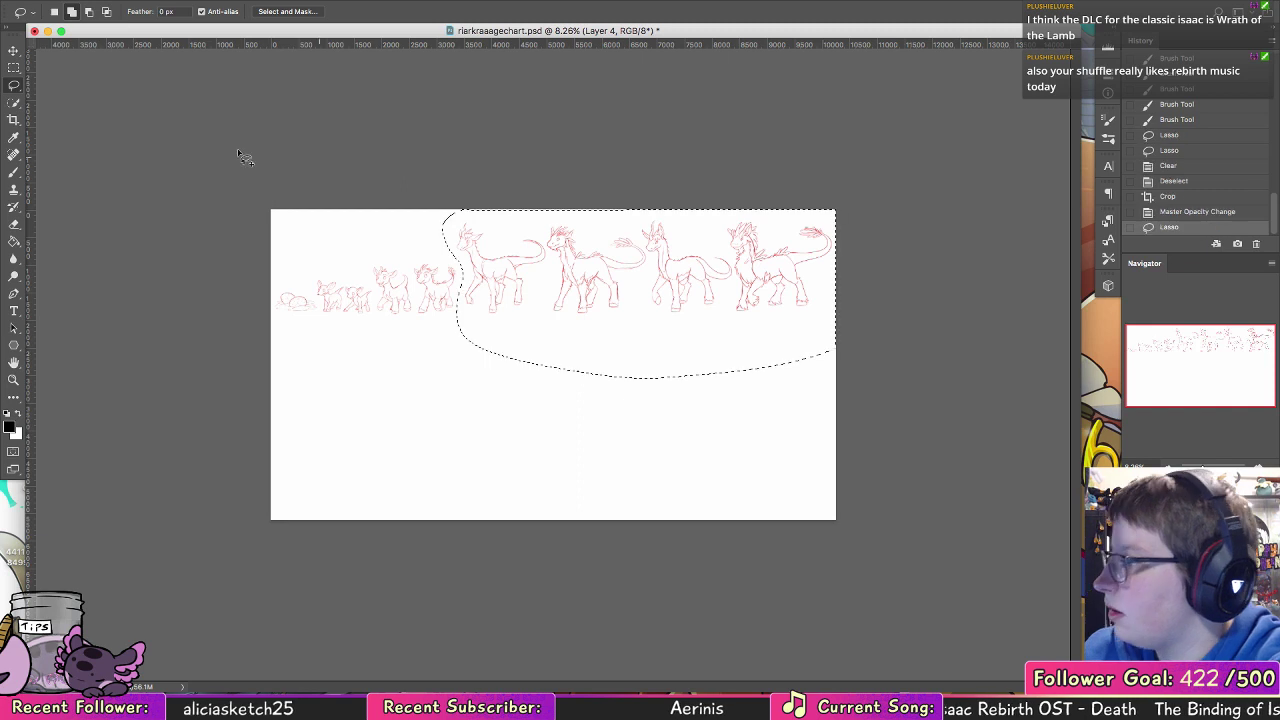
{"action": "left_click", "coordinate": [20, 51]}
{"action": "mouse_move", "coordinate": [720, 283]}
{"action": "left_mouse_down"}
{"action": "mouse_move", "coordinate": [646, 443]}
{"action": "mouse_move", "coordinate": [628, 443]}
{"action": "left_mouse_up"}
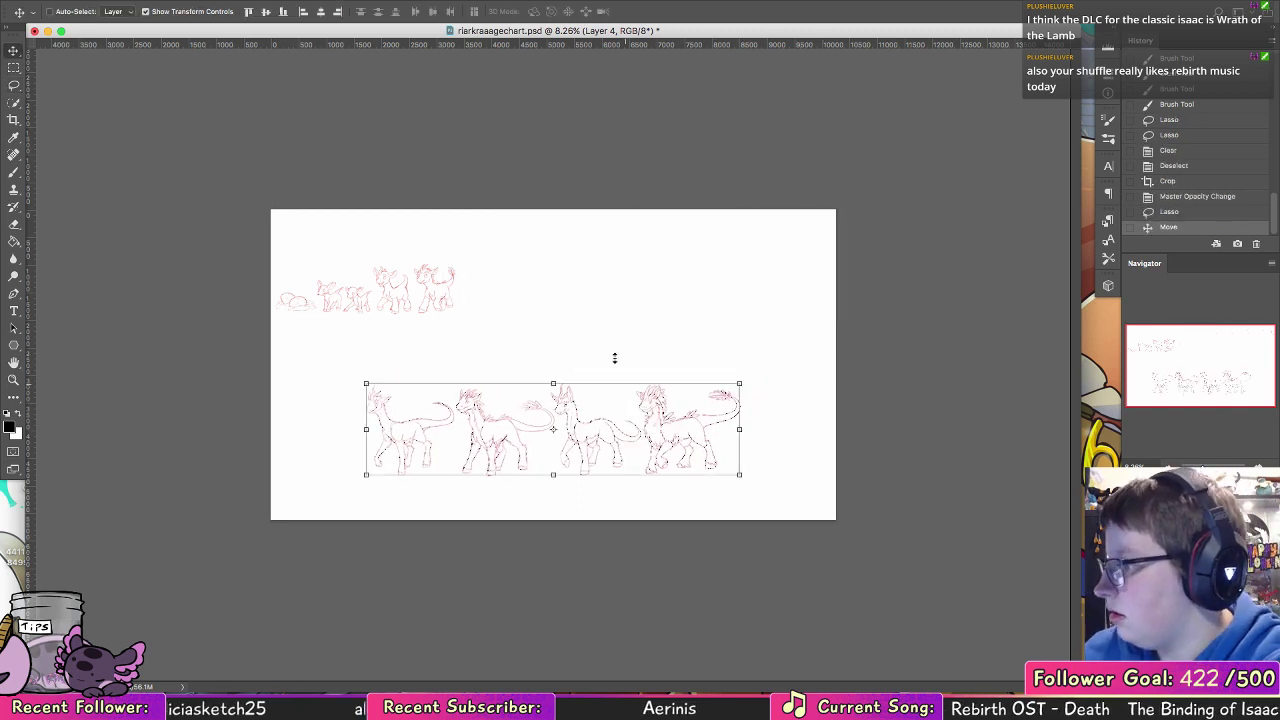
{"action": "key", "text": "ctrl+d"}
Step: Lasso the eggs and the young creatures, move them to the middle just above the lower row and clear the selection
{"action": "left_click", "coordinate": [12, 85]}
{"action": "mouse_move", "coordinate": [266, 340]}
{"action": "left_mouse_down"}
{"action": "mouse_move", "coordinate": [520, 337]}
{"action": "mouse_move", "coordinate": [262, 212]}
{"action": "left_mouse_up"}
{"action": "left_click", "coordinate": [14, 52]}
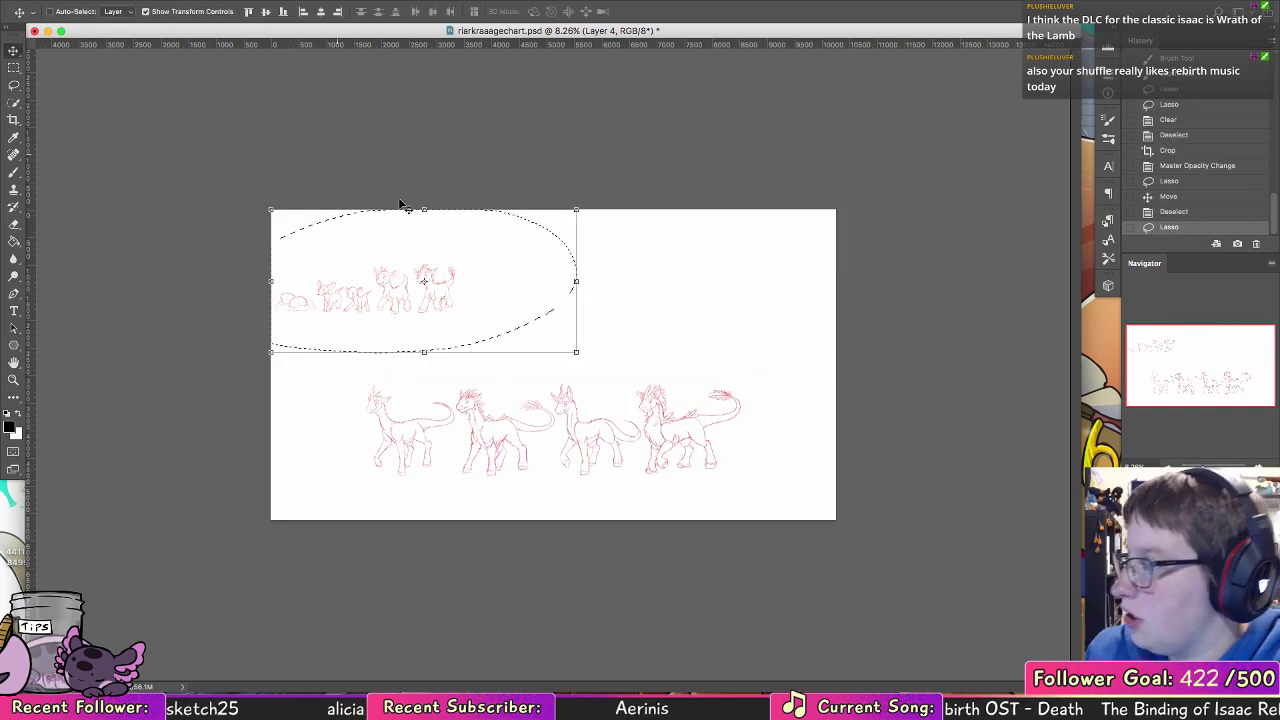
{"action": "mouse_move", "coordinate": [458, 302]}
{"action": "left_mouse_down"}
{"action": "mouse_move", "coordinate": [627, 333]}
{"action": "mouse_move", "coordinate": [617, 358]}
{"action": "left_mouse_up"}
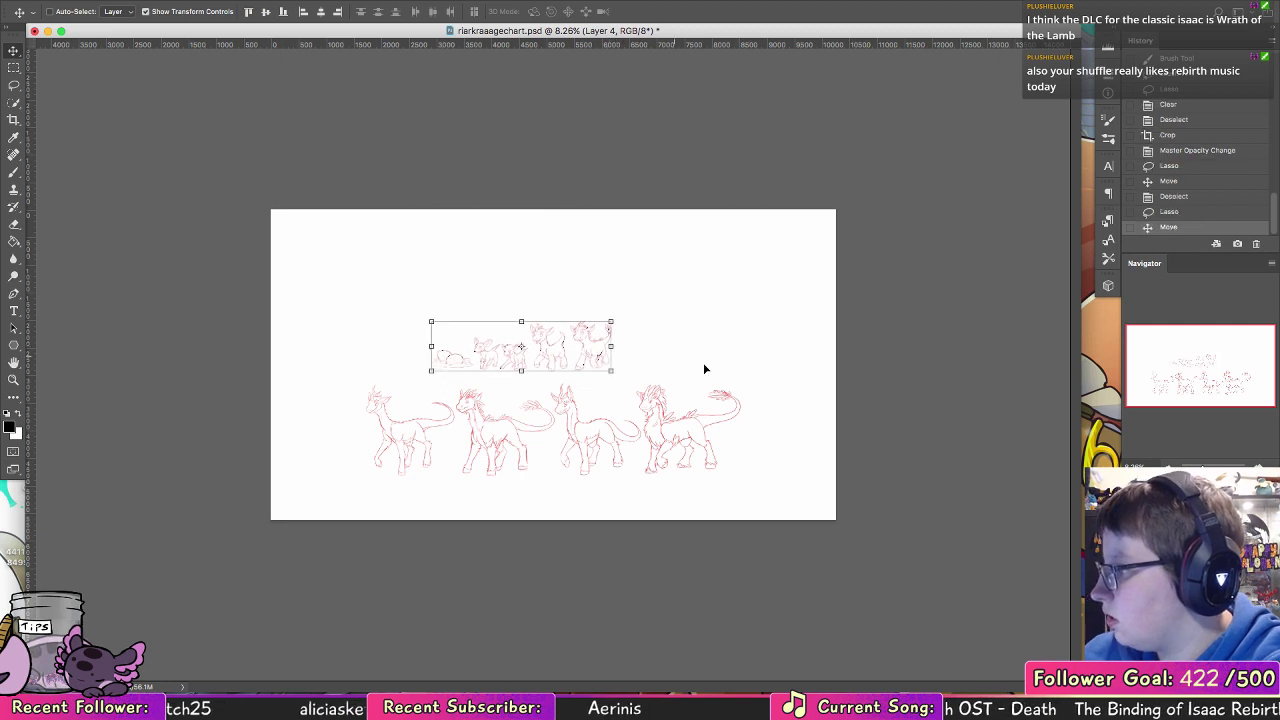
{"action": "key", "text": "ctrl+d"}
Step: Crop the canvas closely around the two rows of creatures to 7247 × 3160 px and save the document
{"action": "left_click", "coordinate": [14, 121]}
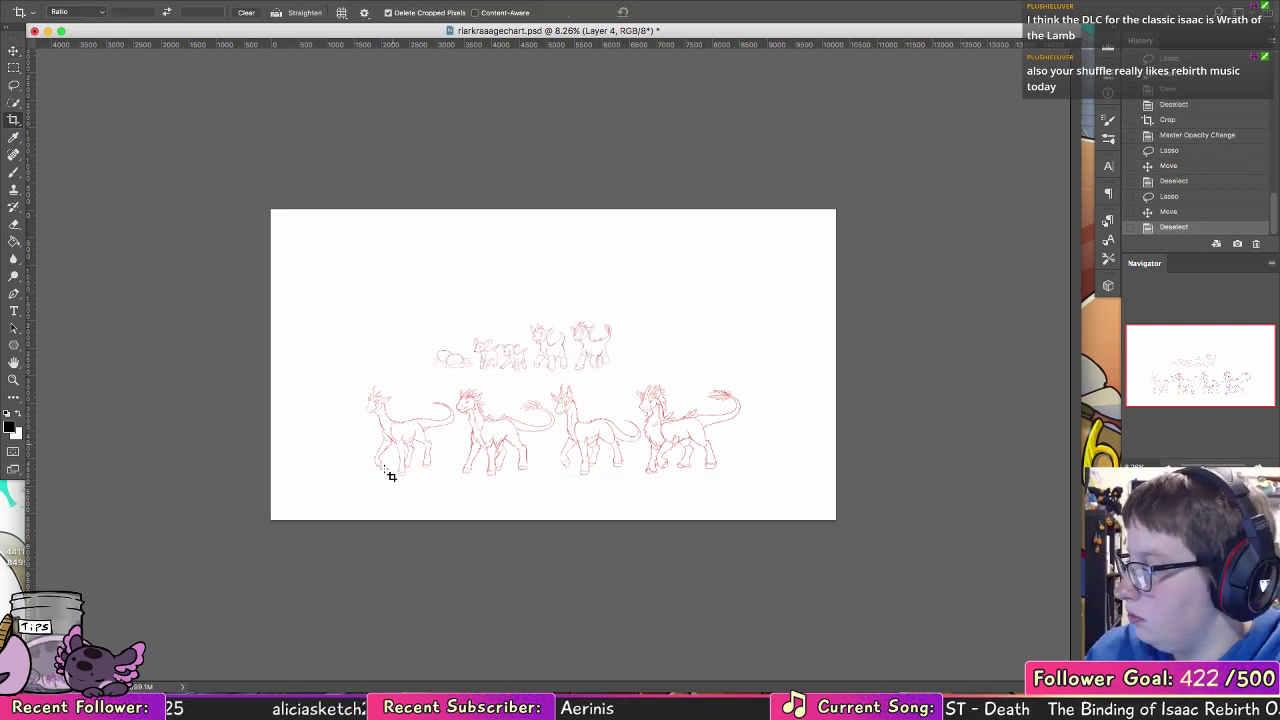
{"action": "left_click_drag", "start_coordinate": [352, 483], "coordinate": [751, 306]}
{"action": "left_click", "coordinate": [669, 13]}
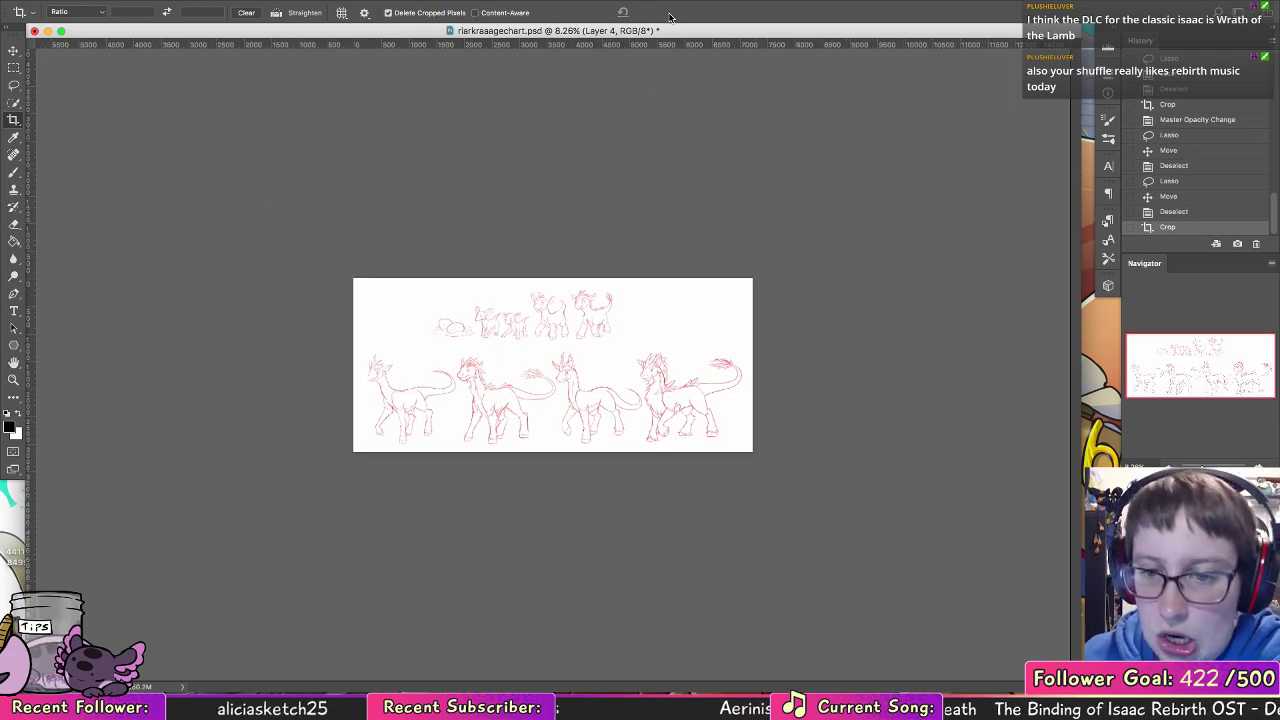
{"action": "left_click", "coordinate": [13, 380]}
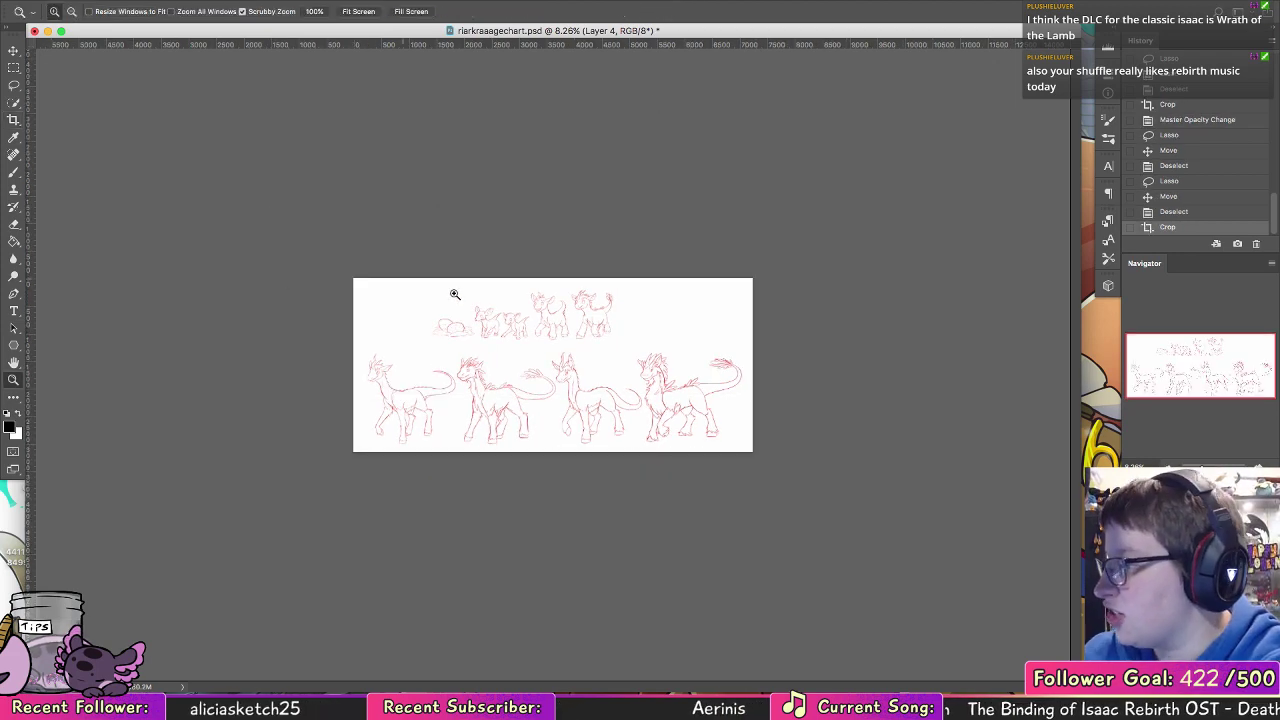
{"action": "left_click", "coordinate": [490, 308]}
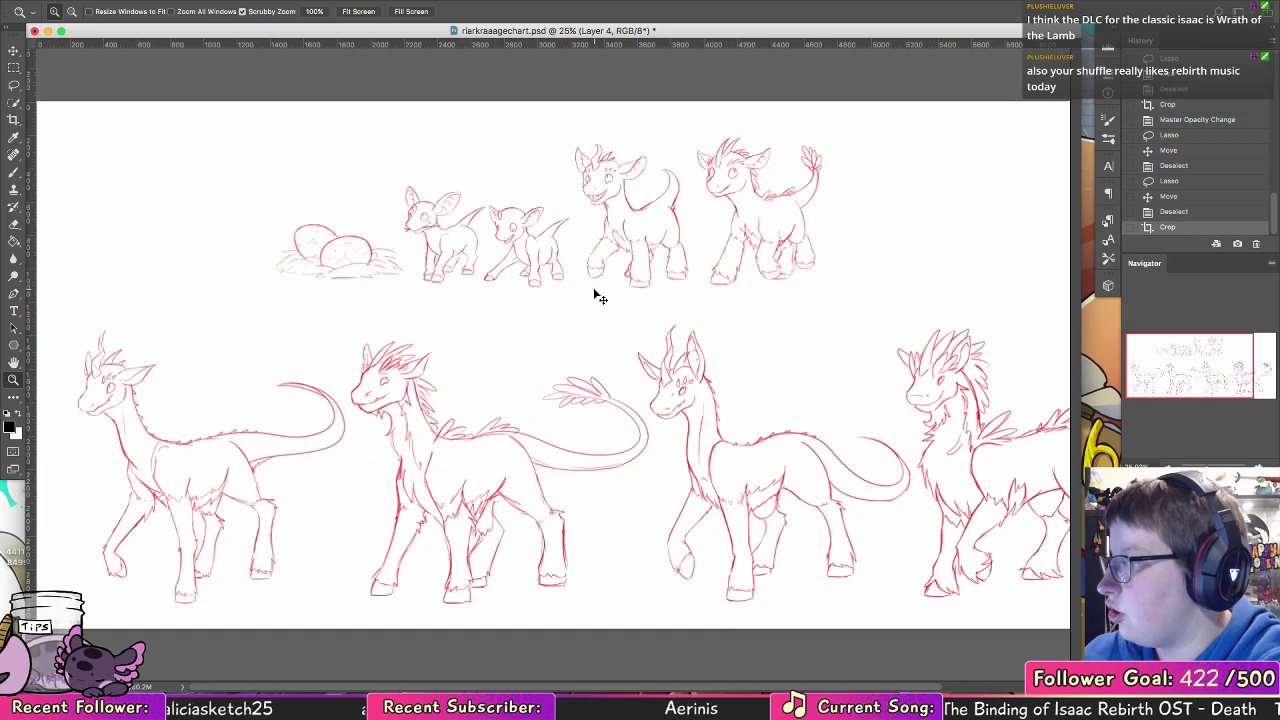
{"action": "key", "text": "super+s"}
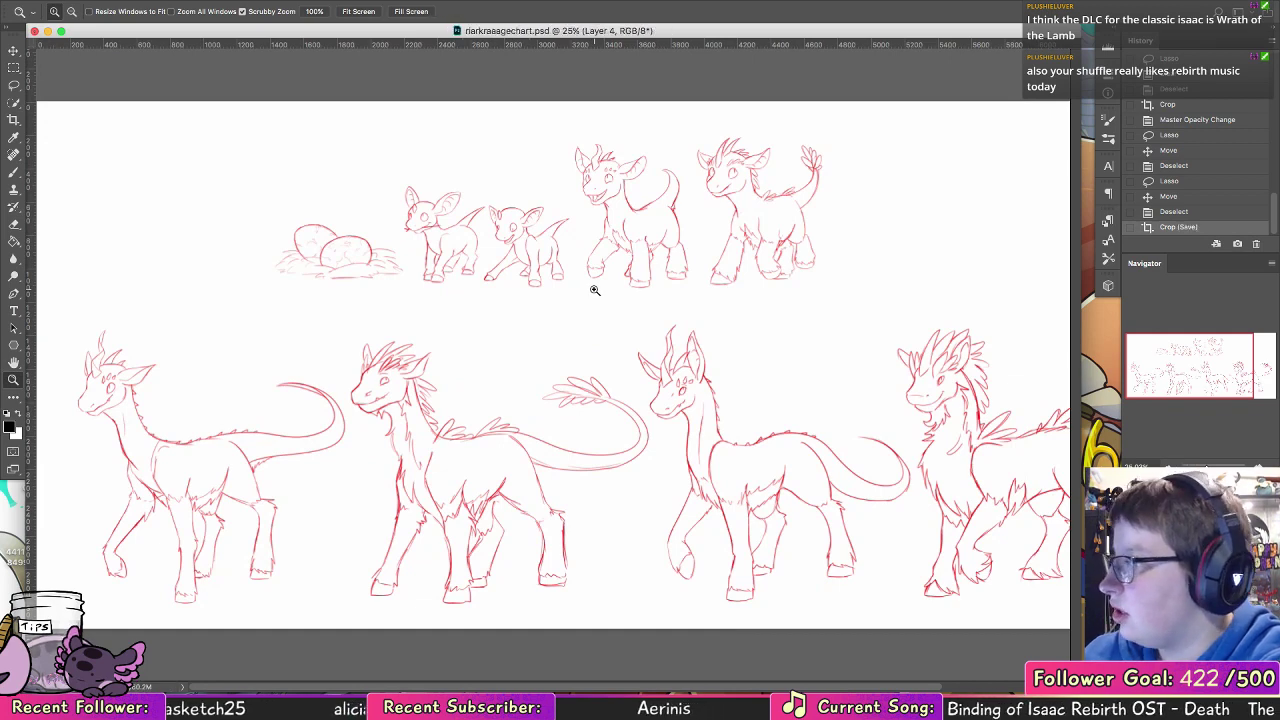
Step: Check the cropped document's image size and cancel without changing it
{"action": "left_click", "coordinate": [190, 0]}
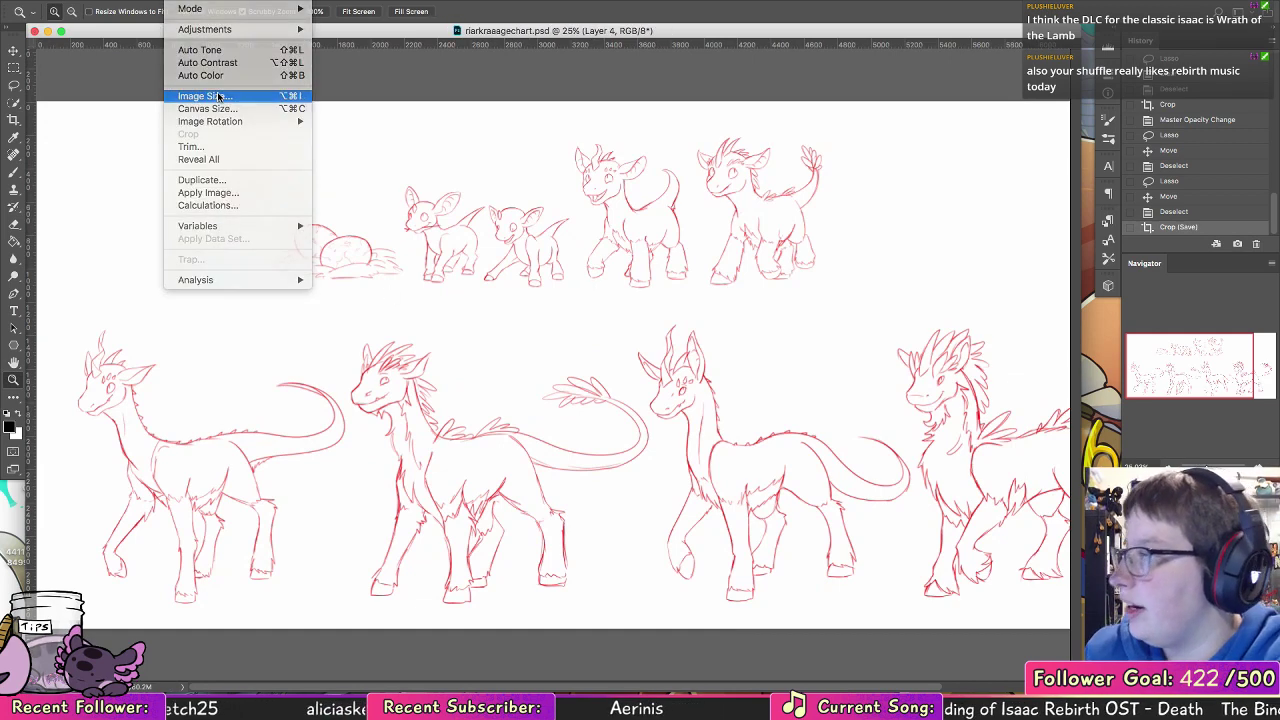
{"action": "left_click", "coordinate": [218, 93]}
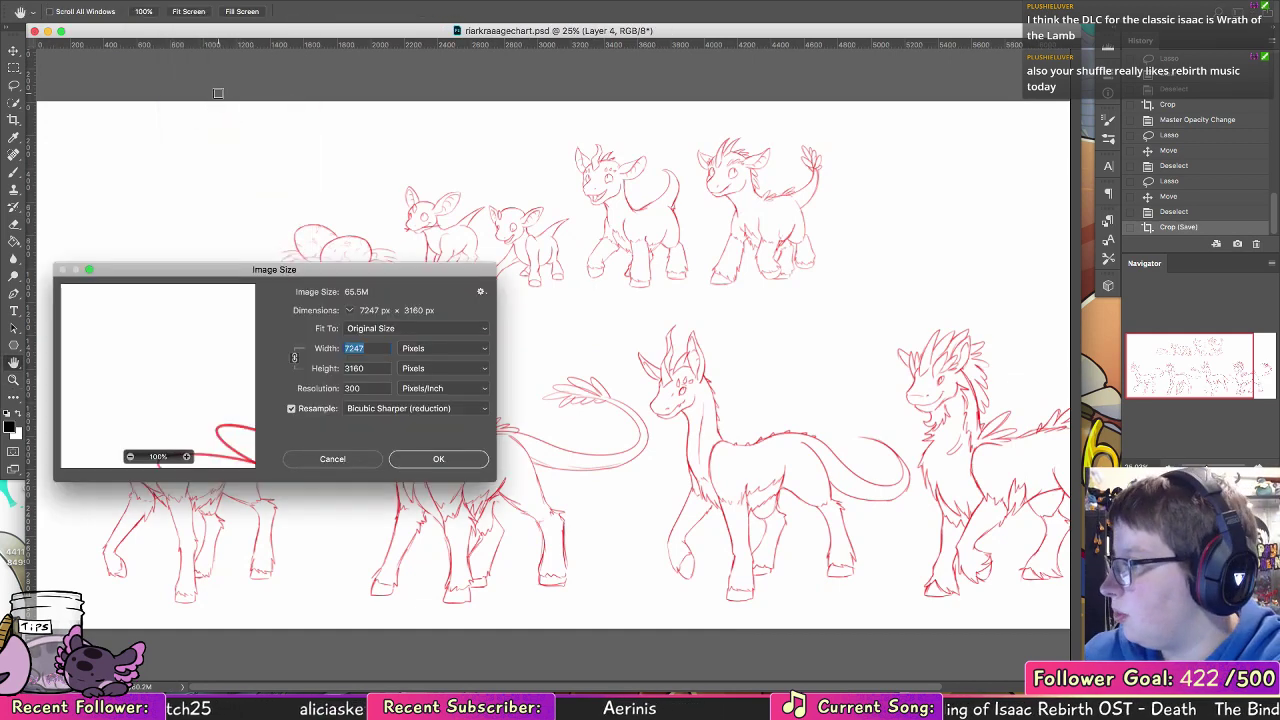
{"action": "left_click", "coordinate": [373, 463]}
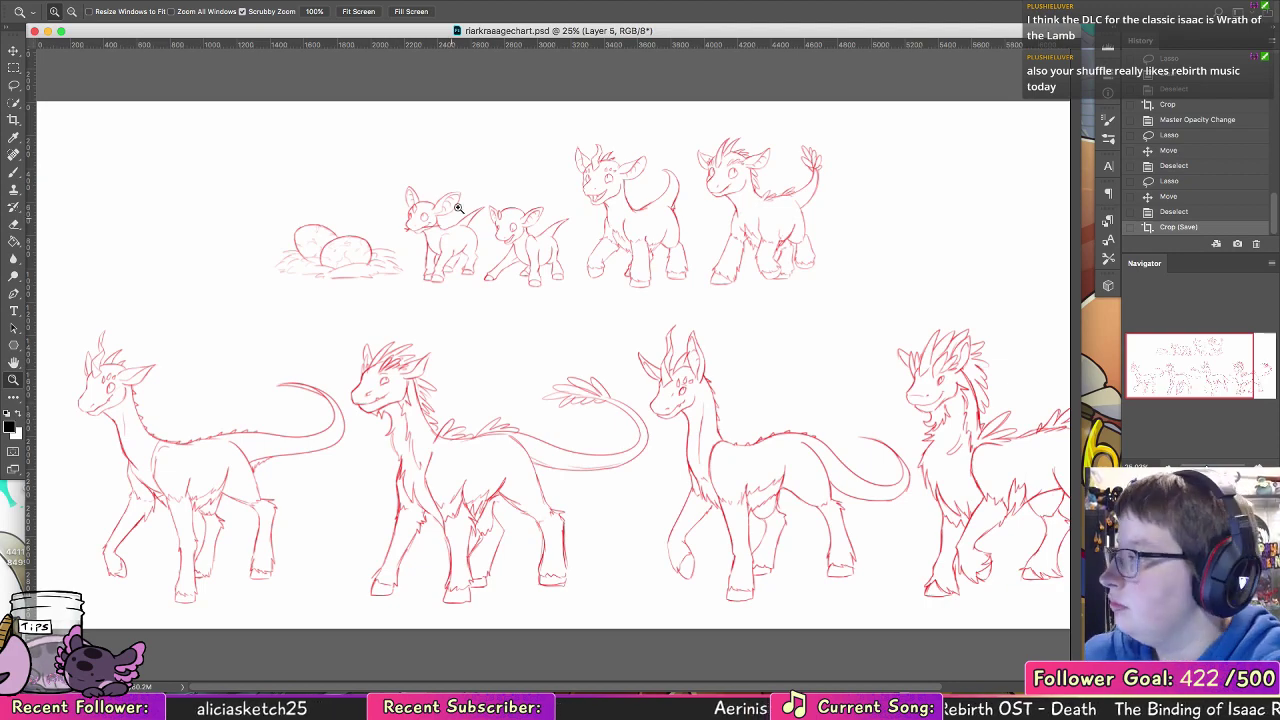
Step: Try black brush strokes on the first hatchling's forehead on Layer 5 and undo them
{"action": "mouse_move", "coordinate": [418, 206]}
{"action": "left_mouse_down"}
{"action": "mouse_move", "coordinate": [525, 244]}
{"action": "mouse_move", "coordinate": [608, 248]}
{"action": "left_mouse_up"}
{"action": "left_click", "coordinate": [14, 172]}
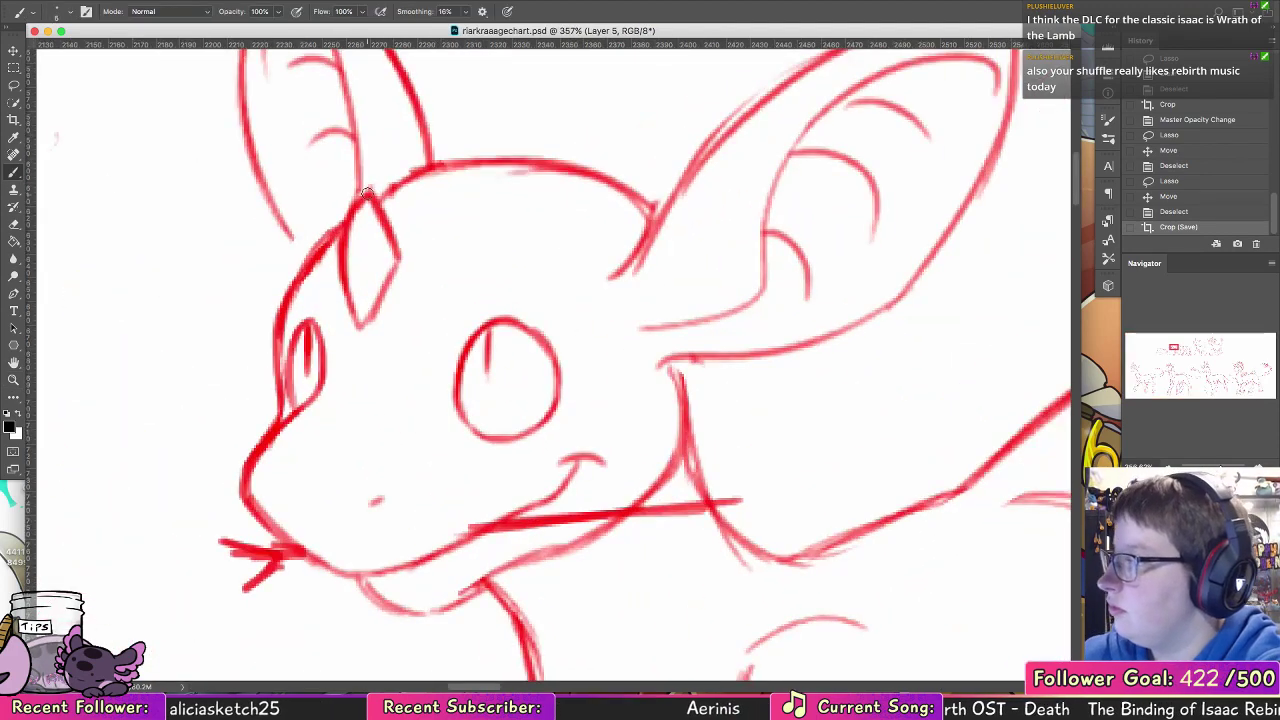
{"action": "left_click_drag", "start_coordinate": [368, 194], "coordinate": [362, 322]}
{"action": "key", "text": "ctrl+z"}
{"action": "left_click_drag", "start_coordinate": [372, 365], "coordinate": [500, 340]}
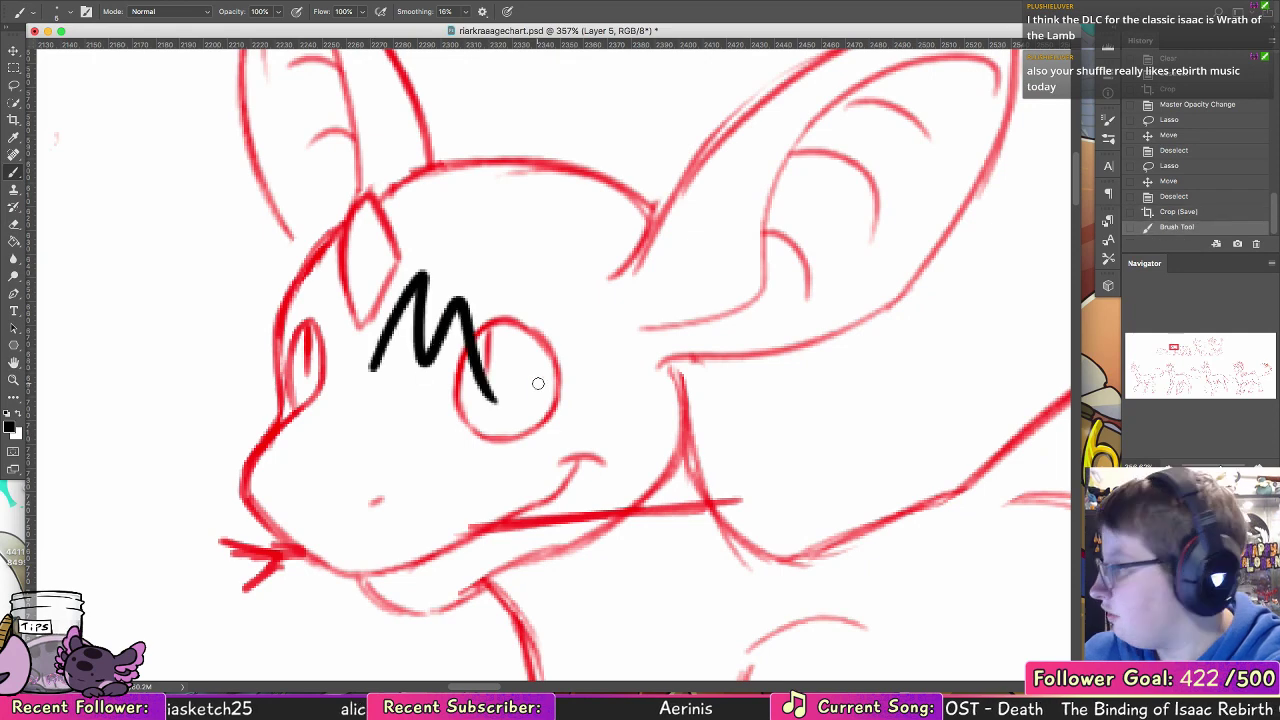
{"action": "key", "text": "super+z"}
Step: Recheck the image size without changing it, and try and undo another test stroke beside the hatchling's near eye
{"action": "left_click", "coordinate": [185, 0]}
{"action": "key", "text": "Escape"}
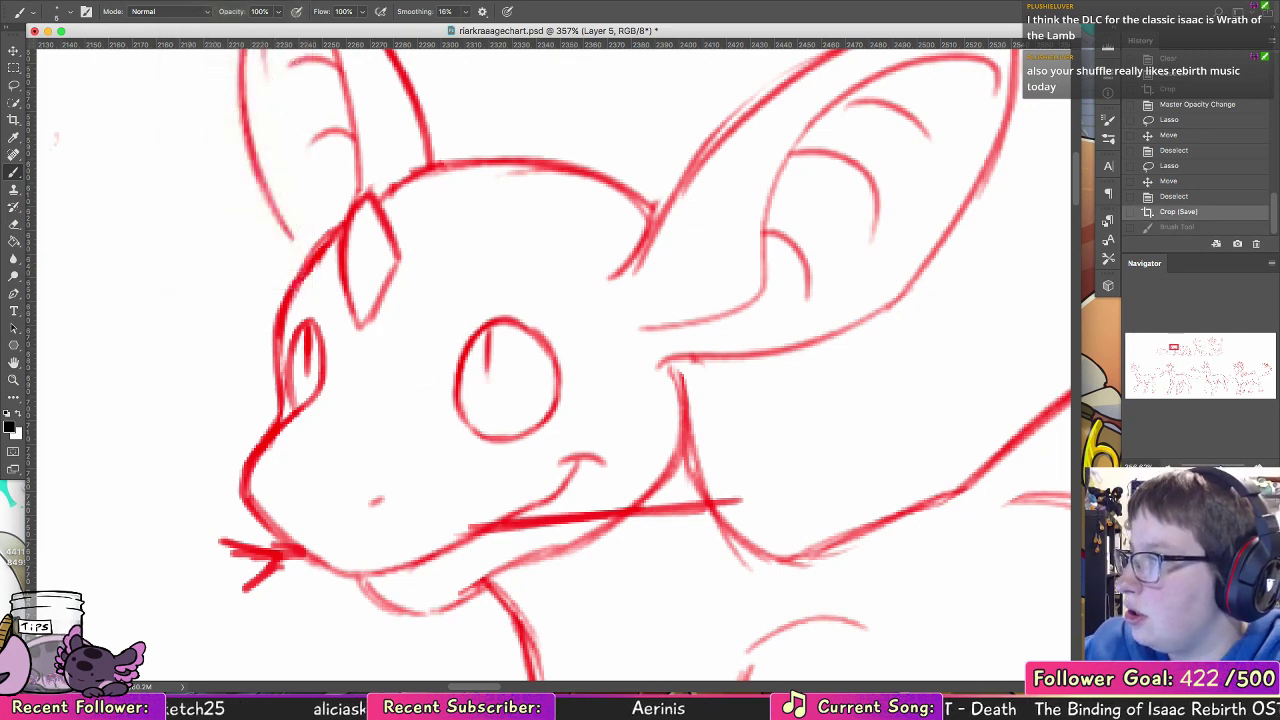
{"action": "left_click", "coordinate": [195, 3]}
{"action": "left_click", "coordinate": [220, 93]}
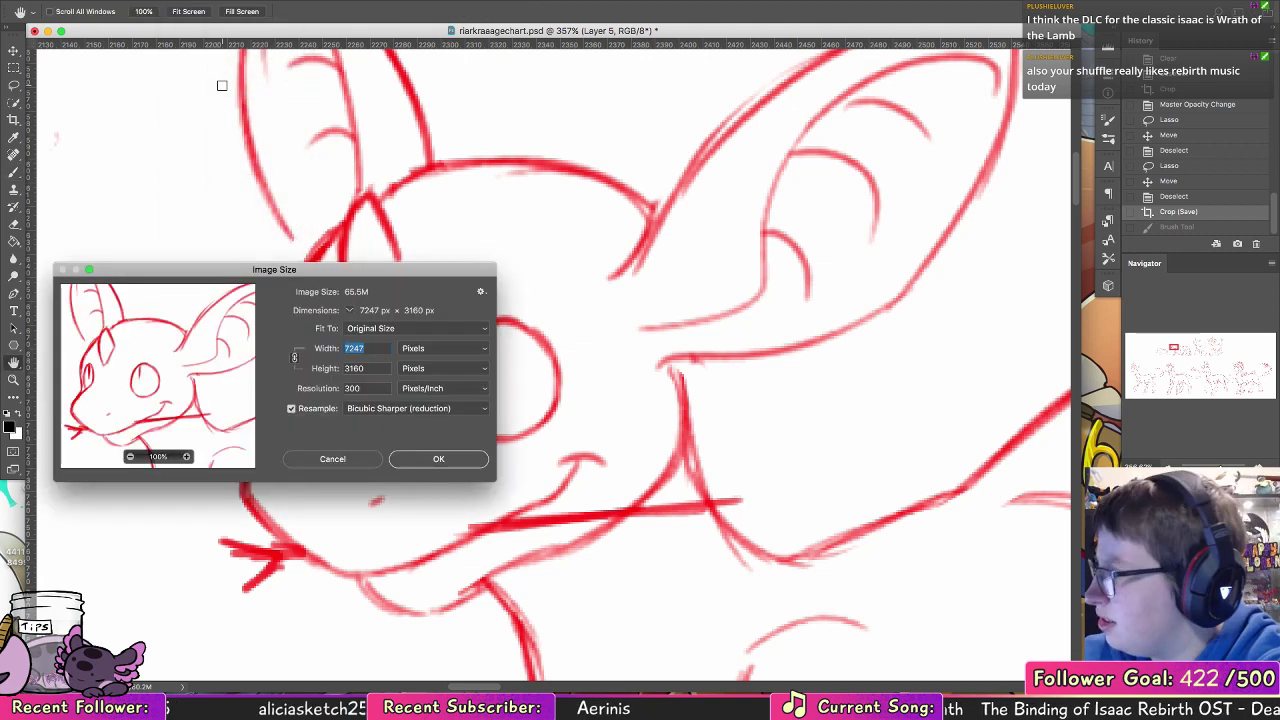
{"action": "key", "text": "Escape"}
{"action": "mouse_move", "coordinate": [550, 272]}
{"action": "left_mouse_down"}
{"action": "mouse_move", "coordinate": [577, 325]}
{"action": "mouse_move", "coordinate": [665, 360]}
{"action": "left_mouse_up"}
{"action": "key", "text": "super+z"}
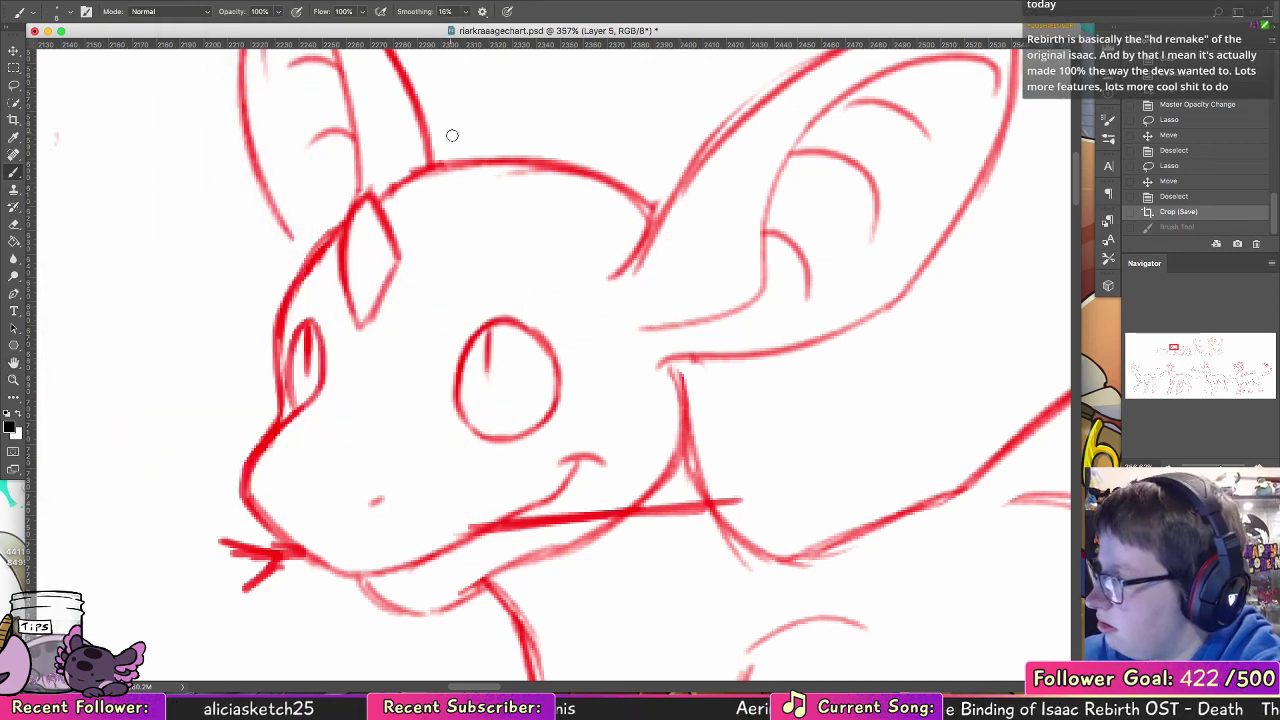
Step: Fade the red sketch layer by lowering its opacity and make Layer 5 active again for inking
{"action": "key", "text": "alt+["}
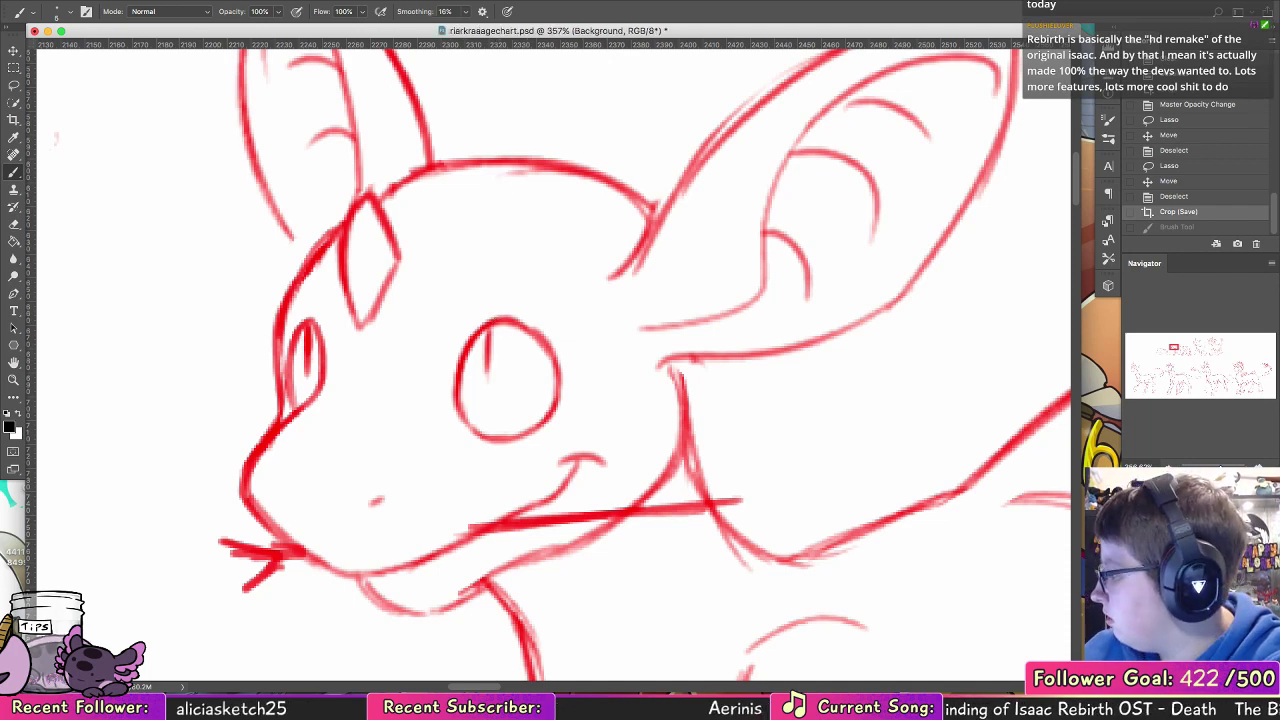
{"action": "key", "text": "alt+["}
{"action": "left_click", "coordinate": [1228, 532]}
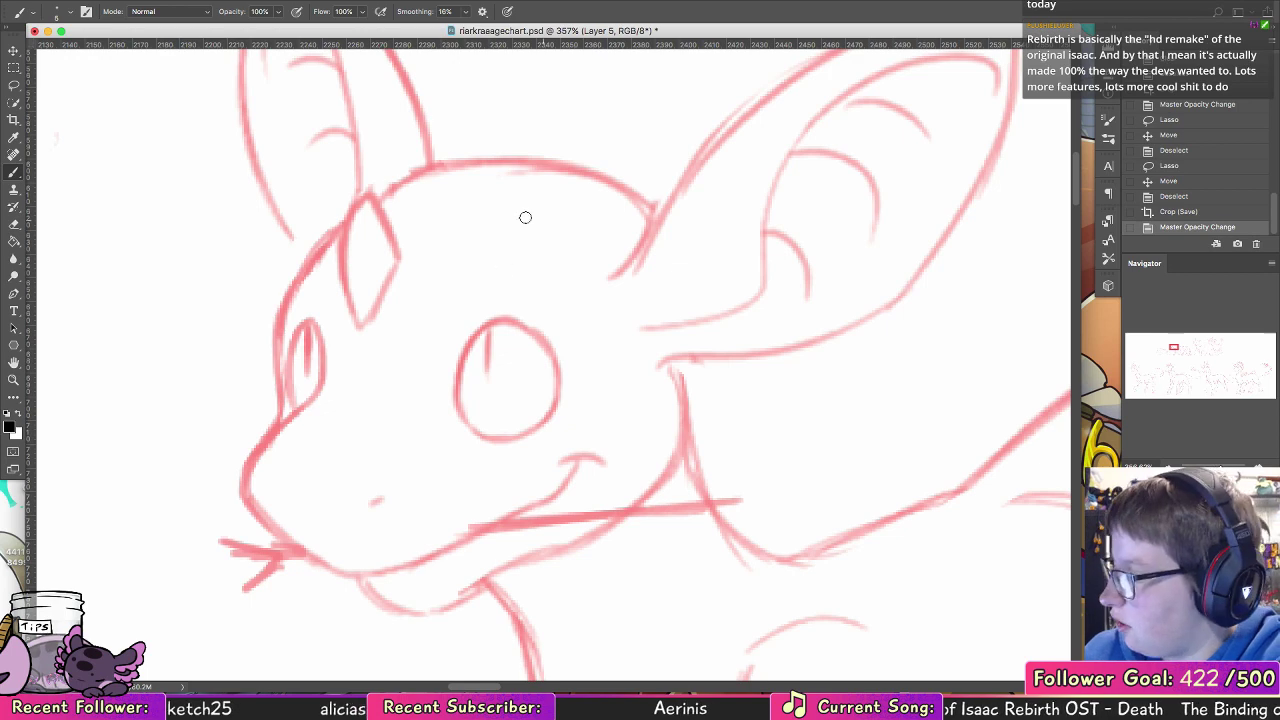
Step: Choose a smaller brush and ink the hatchling's far eye edge in black, continuing down the bridge of the muzzle
{"action": "left_click_drag", "start_coordinate": [322, 328], "coordinate": [302, 410]}
{"action": "key", "text": "super+z"}
{"action": "left_click", "coordinate": [70, 11]}
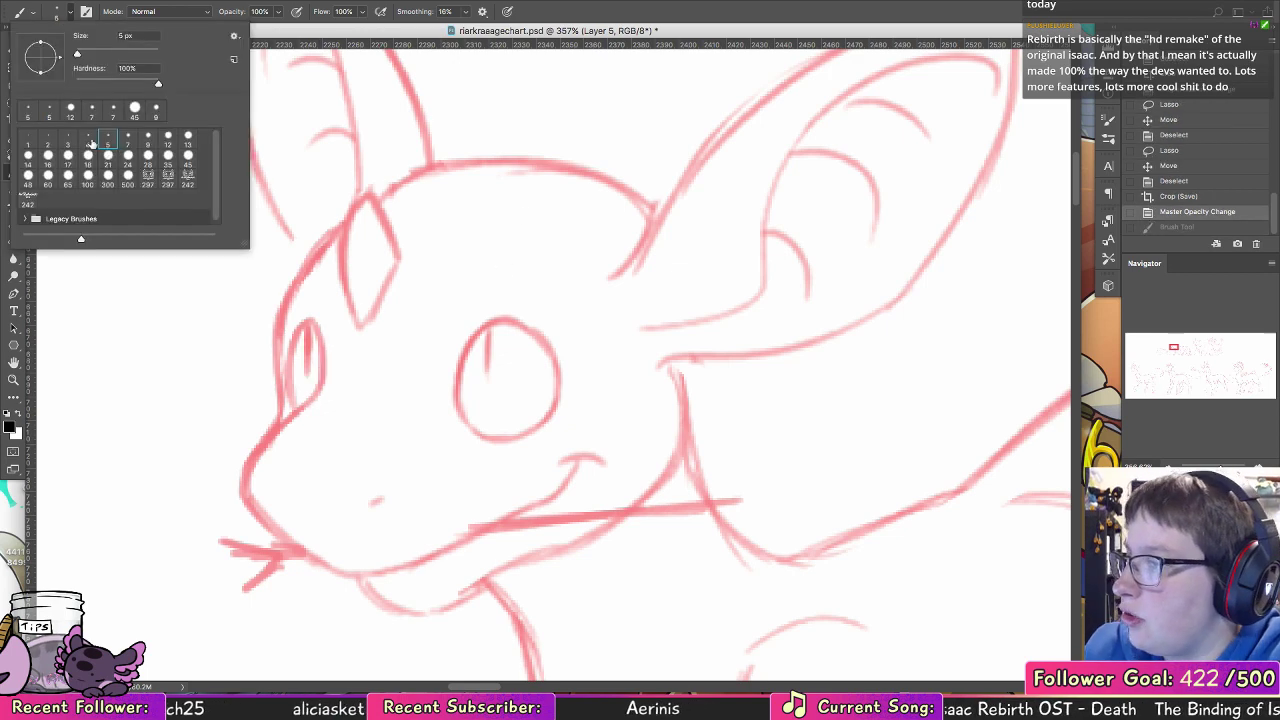
{"action": "mouse_move", "coordinate": [316, 324]}
{"action": "left_mouse_down"}
{"action": "mouse_move", "coordinate": [319, 386]}
{"action": "mouse_move", "coordinate": [262, 438]}
{"action": "left_mouse_up"}
{"action": "key", "text": "super+alt+z"}
{"action": "left_click_drag", "start_coordinate": [305, 401], "coordinate": [283, 421]}
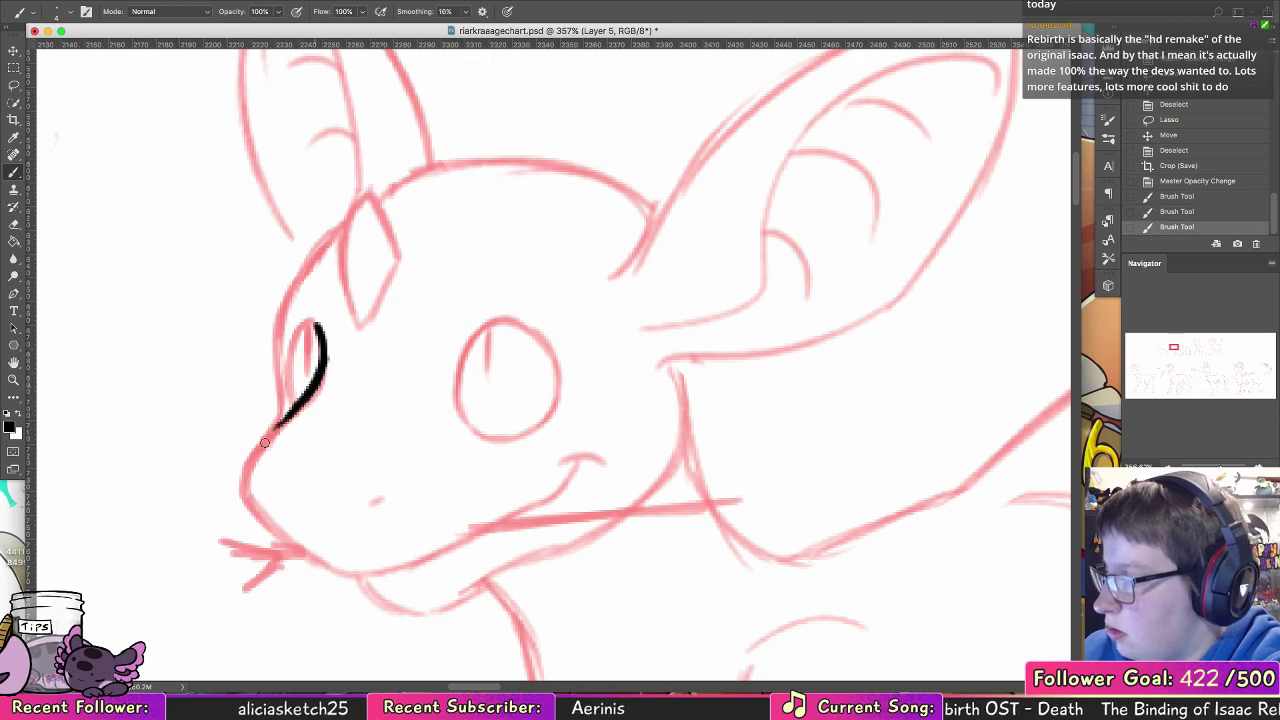
{"action": "key", "text": "super+alt+z"}
{"action": "key", "text": "super+alt+z"}
{"action": "left_click_drag", "start_coordinate": [323, 368], "coordinate": [247, 473]}
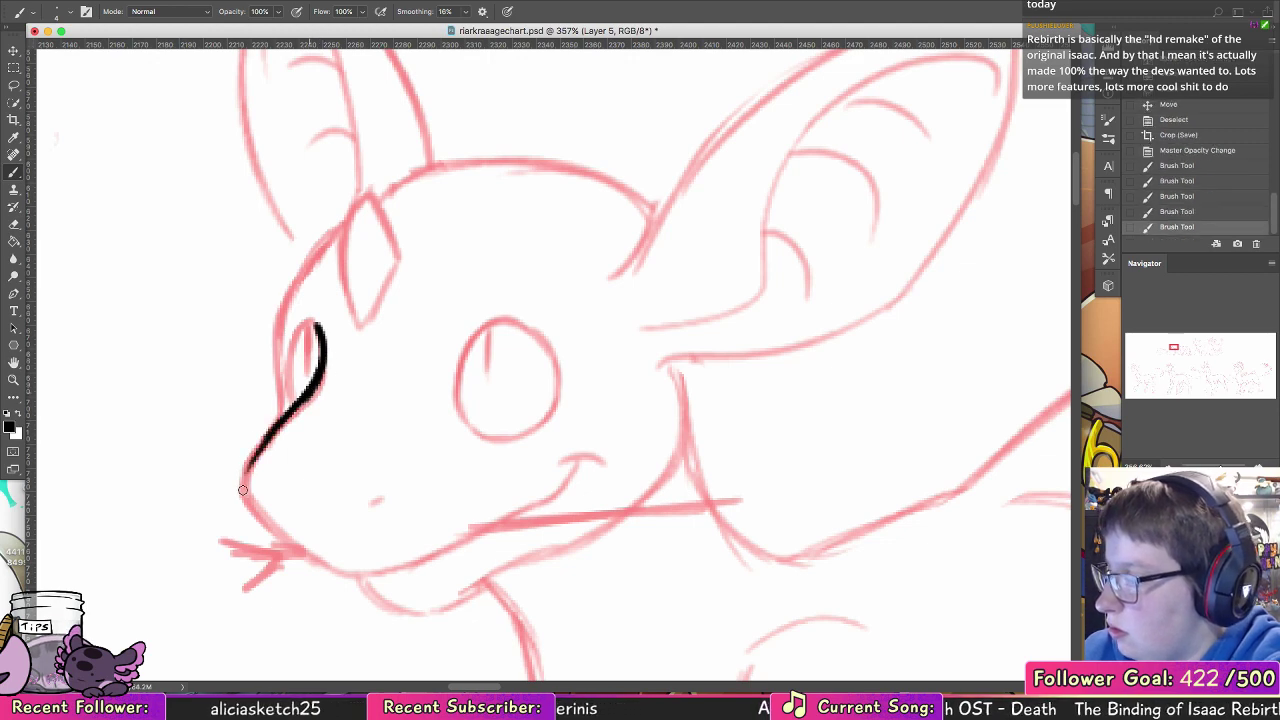
Step: Ink the hatchling's muzzle in black around the nose tip to the upper lip, and add the nostril
{"action": "left_click_drag", "start_coordinate": [297, 412], "coordinate": [246, 490]}
{"action": "mouse_move", "coordinate": [288, 415]}
{"action": "left_mouse_down"}
{"action": "mouse_move", "coordinate": [312, 393]}
{"action": "mouse_move", "coordinate": [246, 490]}
{"action": "mouse_move", "coordinate": [288, 542]}
{"action": "left_mouse_up"}
{"action": "key", "text": "super+z"}
{"action": "key", "text": "super+z"}
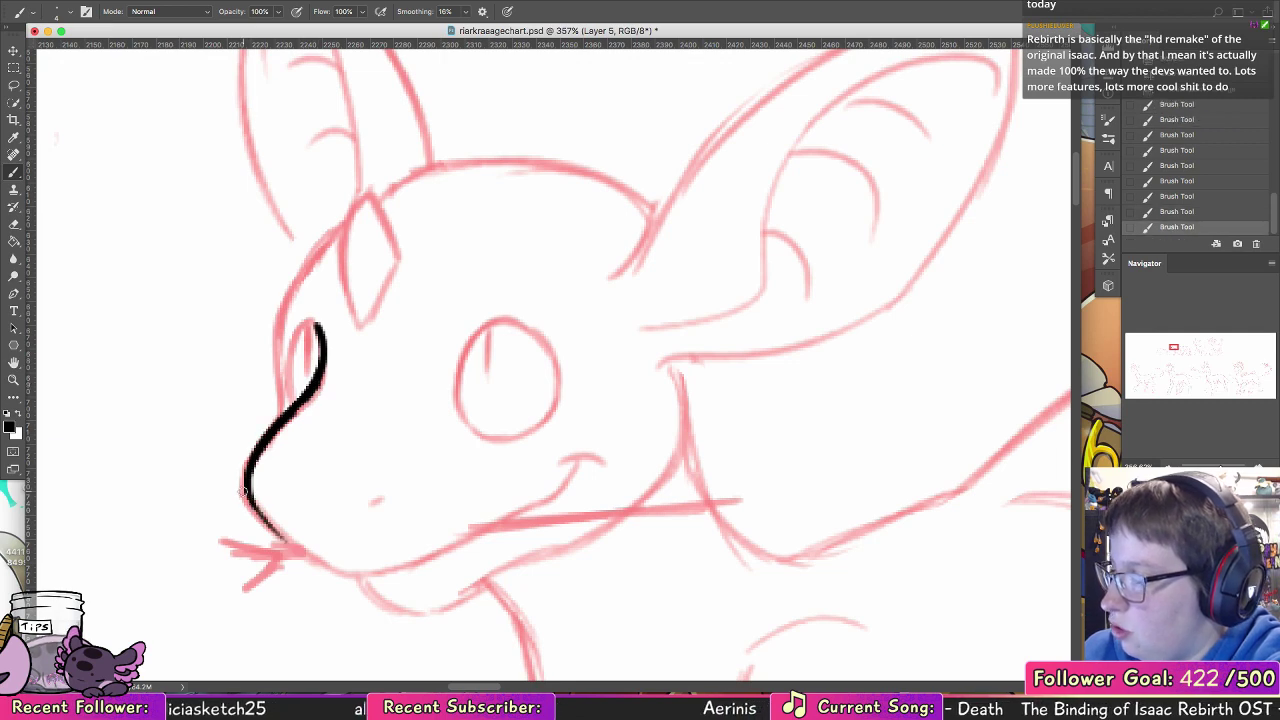
{"action": "left_click_drag", "start_coordinate": [244, 486], "coordinate": [296, 552]}
{"action": "key", "text": "super+z"}
{"action": "mouse_move", "coordinate": [246, 486]}
{"action": "left_mouse_down"}
{"action": "mouse_move", "coordinate": [290, 545]}
{"action": "mouse_move", "coordinate": [340, 570]}
{"action": "left_mouse_up"}
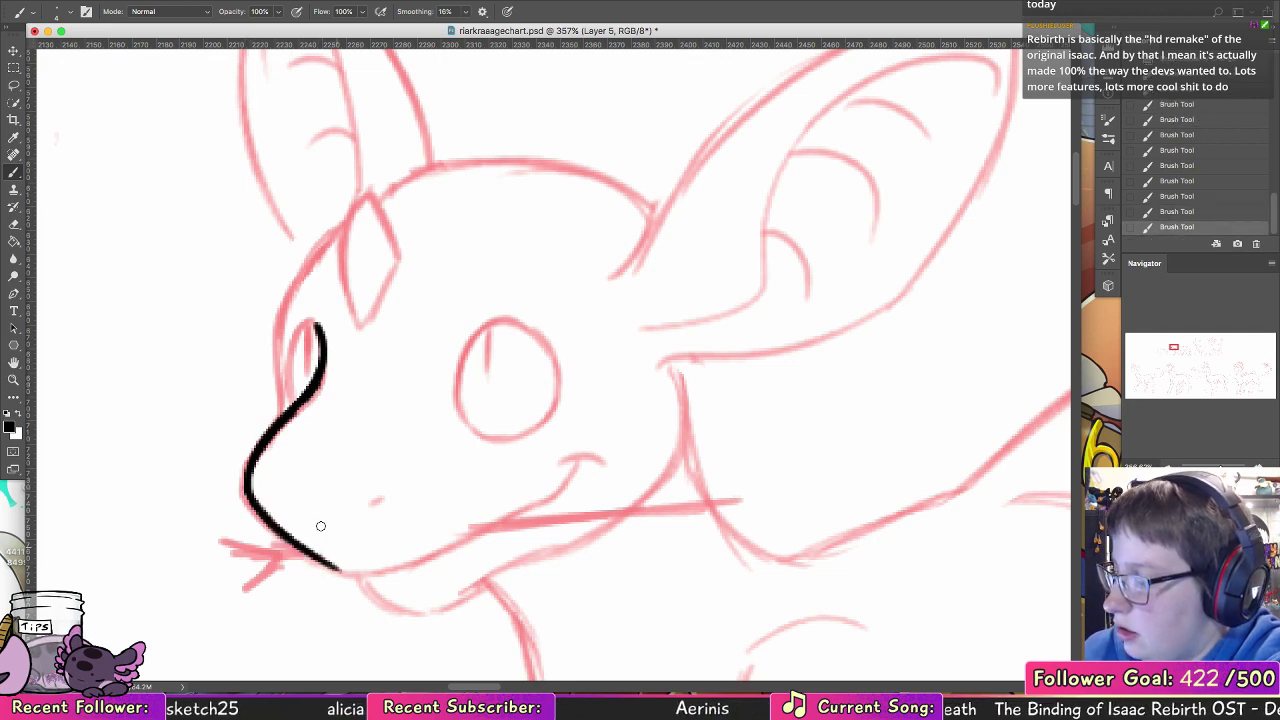
{"action": "left_click_drag", "start_coordinate": [375, 504], "coordinate": [401, 493]}
Step: Ink the hatchling's mouth line to the smile corner, complete the far eye with its pupil, and start the near eye's outline
{"action": "scroll", "coordinate": [516, 391], "scroll_direction": "down", "scroll_amount": 4}
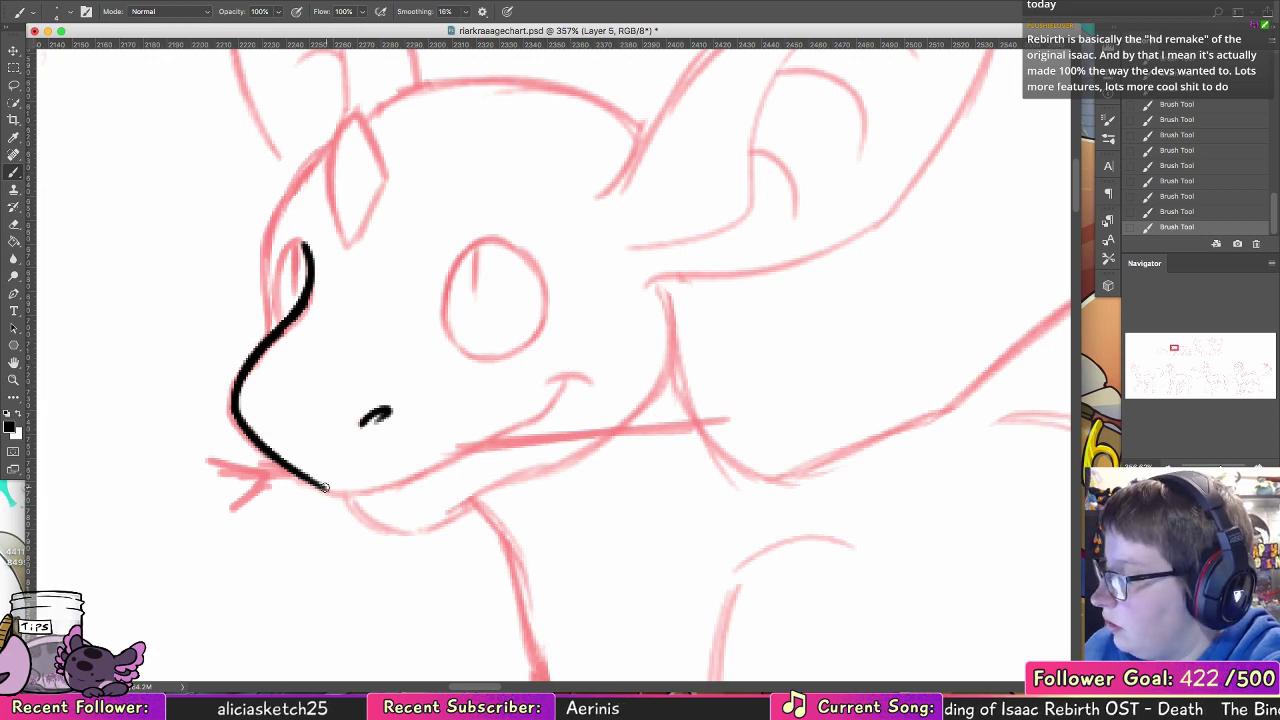
{"action": "left_click_drag", "start_coordinate": [325, 490], "coordinate": [490, 446]}
{"action": "key", "text": "super+z"}
{"action": "mouse_move", "coordinate": [325, 490]}
{"action": "left_mouse_down"}
{"action": "mouse_move", "coordinate": [480, 446]}
{"action": "mouse_move", "coordinate": [555, 405]}
{"action": "mouse_move", "coordinate": [576, 376]}
{"action": "left_mouse_up"}
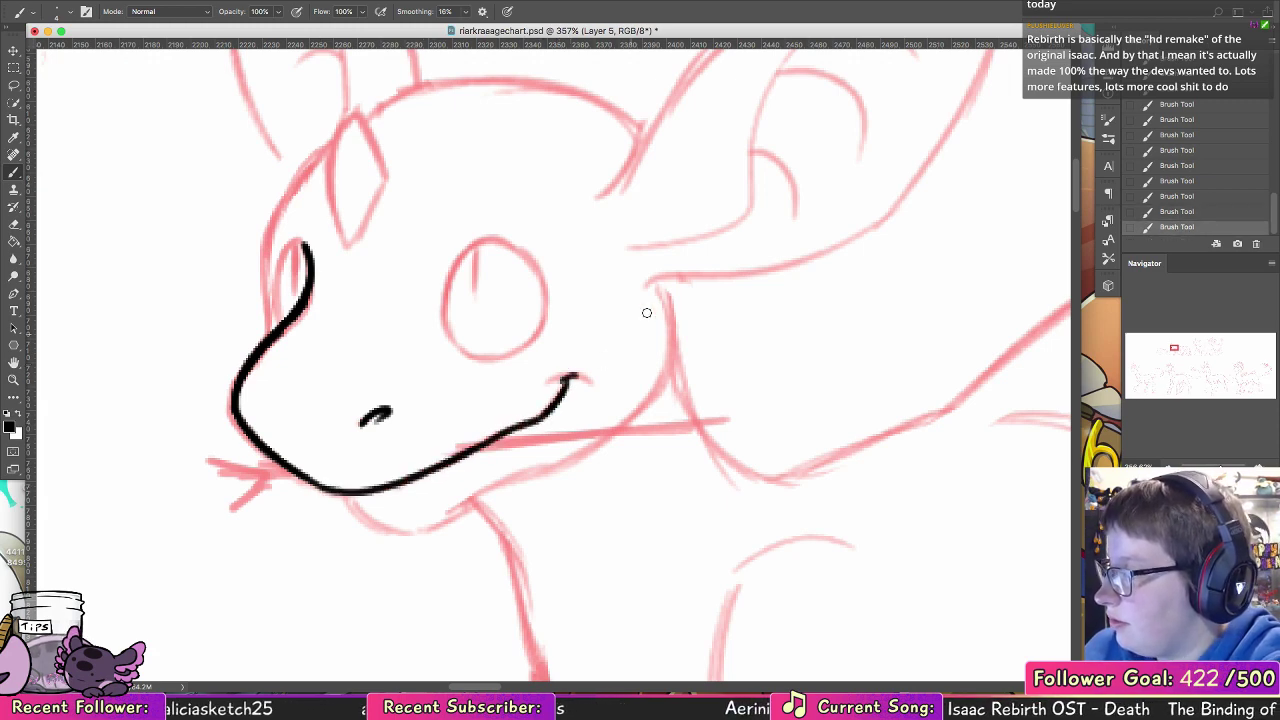
{"action": "mouse_move", "coordinate": [306, 256]}
{"action": "left_mouse_down"}
{"action": "mouse_move", "coordinate": [290, 248]}
{"action": "mouse_move", "coordinate": [281, 322]}
{"action": "mouse_move", "coordinate": [290, 244]}
{"action": "mouse_move", "coordinate": [308, 275]}
{"action": "mouse_move", "coordinate": [296, 290]}
{"action": "left_mouse_up"}
{"action": "left_click_drag", "start_coordinate": [449, 336], "coordinate": [508, 240]}
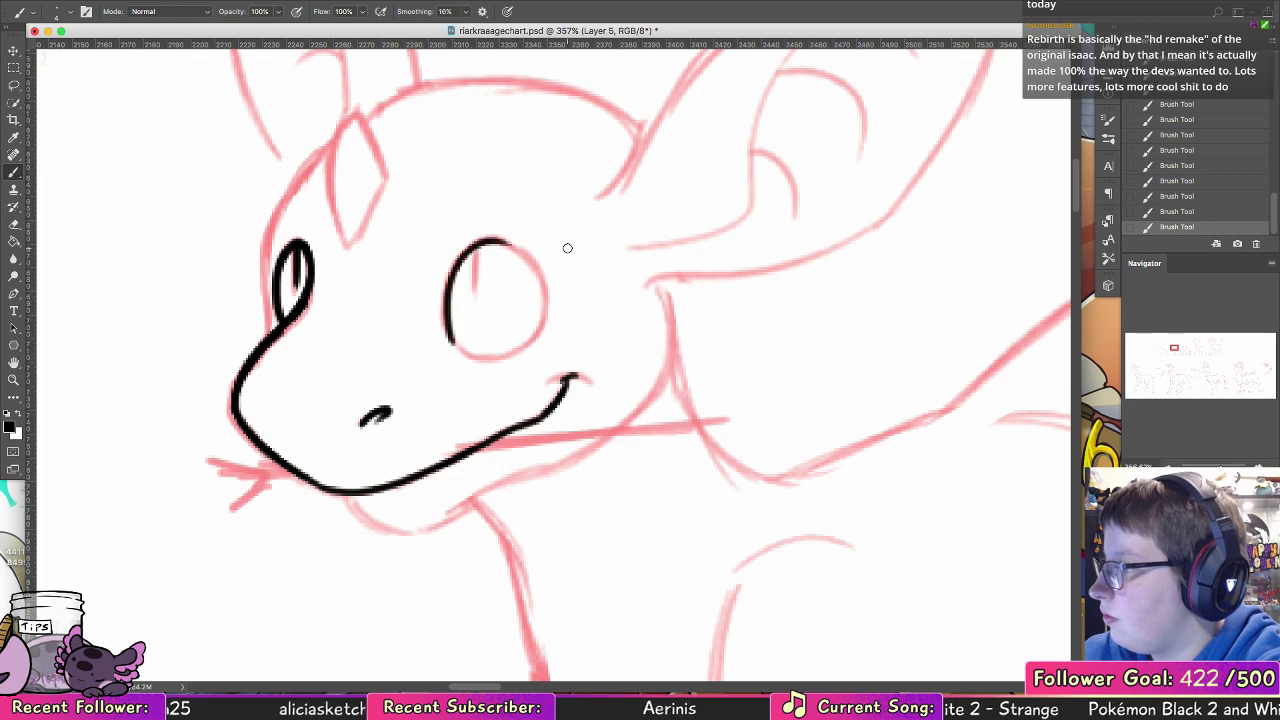
Step: Undo all the black ink strokes on the hatchling's face
{"action": "key", "text": "super+alt+z"}
{"action": "key", "text": "super+alt+z"}
{"action": "key", "text": "super+alt+z"}
{"action": "key", "text": "super+alt+z"}
{"action": "key", "text": "super+alt+z"}
{"action": "key", "text": "super+alt+z"}
{"action": "key", "text": "super+alt+z"}
{"action": "key", "text": "super+alt+z"}
{"action": "key", "text": "super+alt+z"}
{"action": "key", "text": "super+alt+z"}
{"action": "key", "text": "super+alt+z"}
{"action": "key", "text": "super+alt+z"}
{"action": "key", "text": "super+alt+z"}
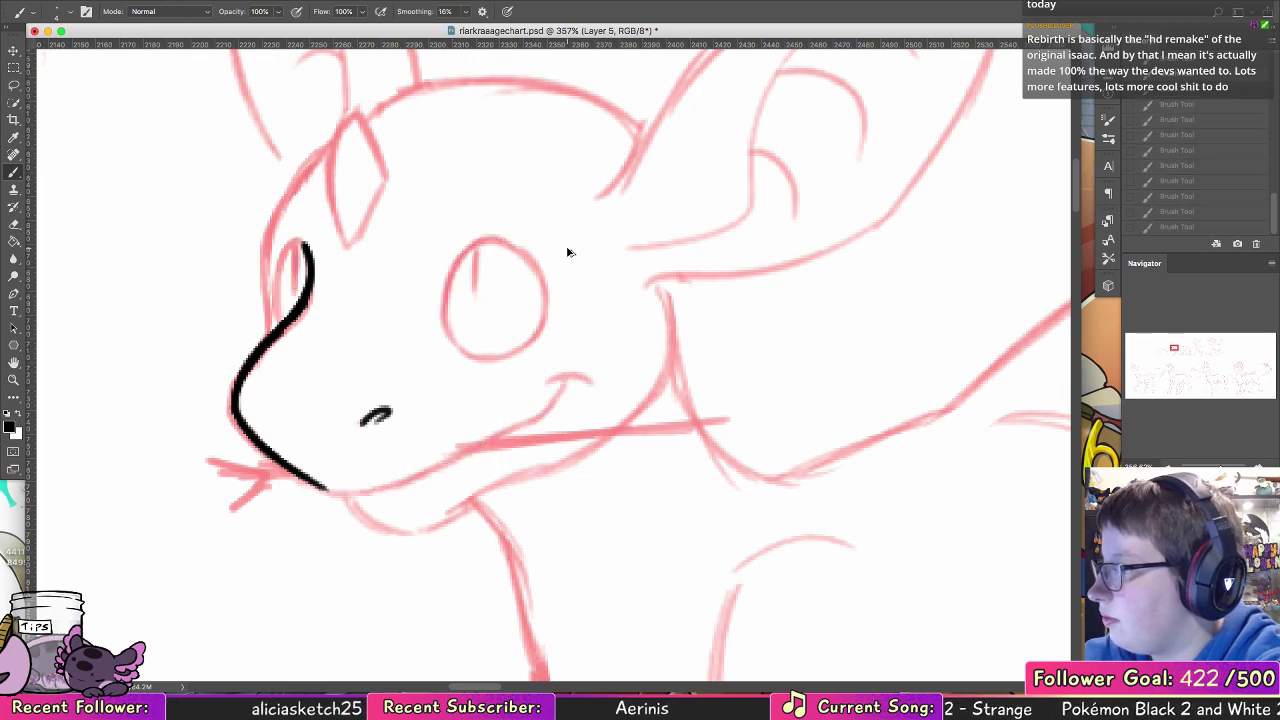
{"action": "key", "text": "super+alt+z"}
{"action": "key", "text": "super+alt+z"}
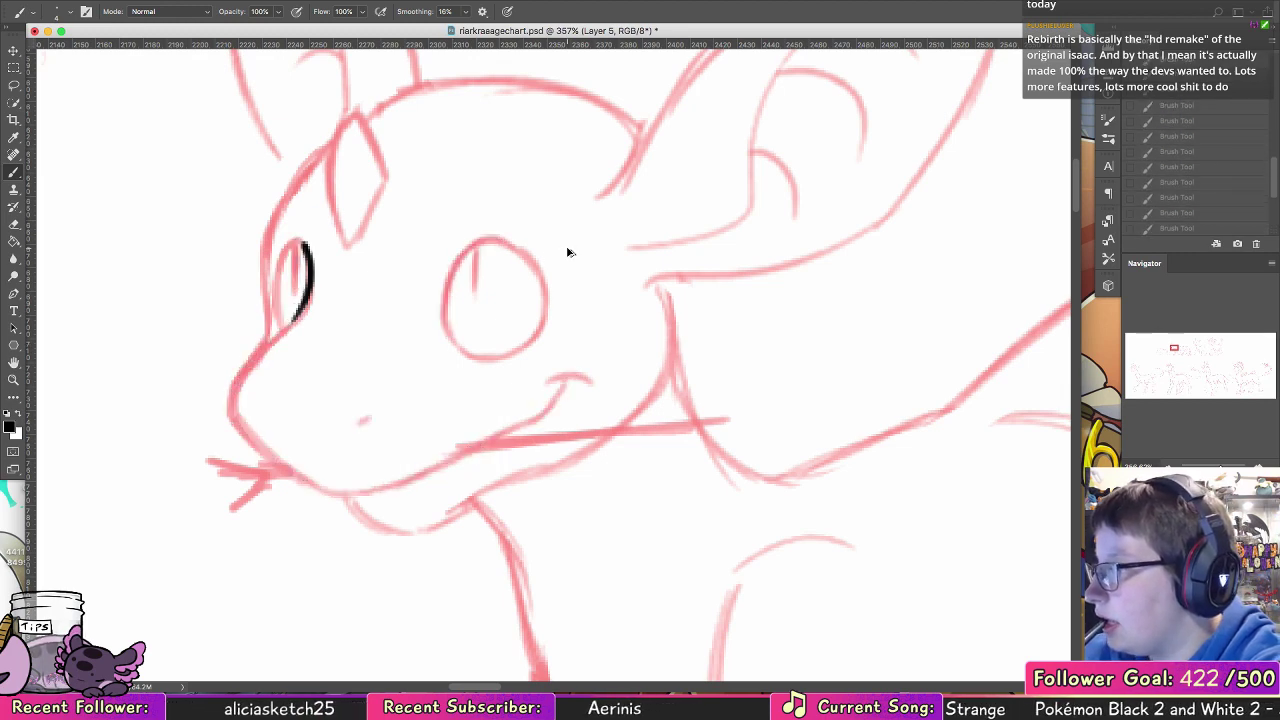
Step: Resample the image to a height of 4000 pixels, keeping its proportions
{"action": "left_click", "coordinate": [193, 2]}
{"action": "left_click", "coordinate": [235, 90]}
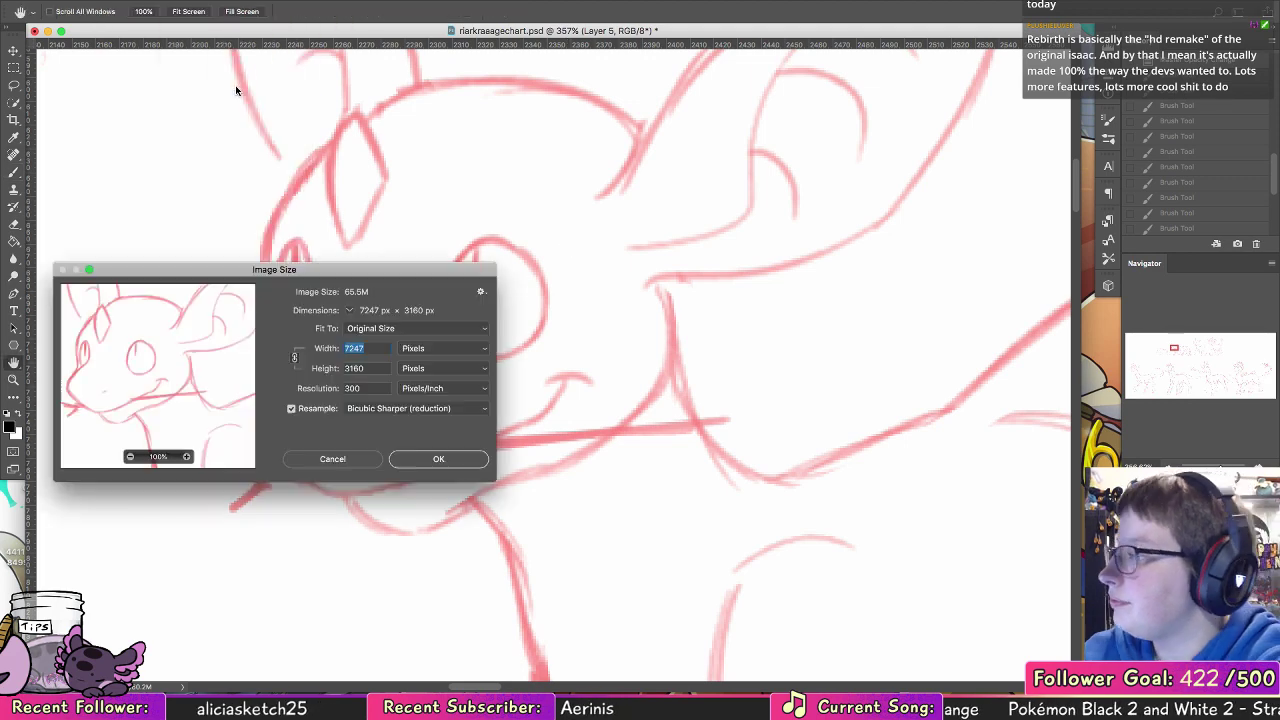
{"action": "key", "text": "Tab"}
{"action": "type", "text": "4000"}
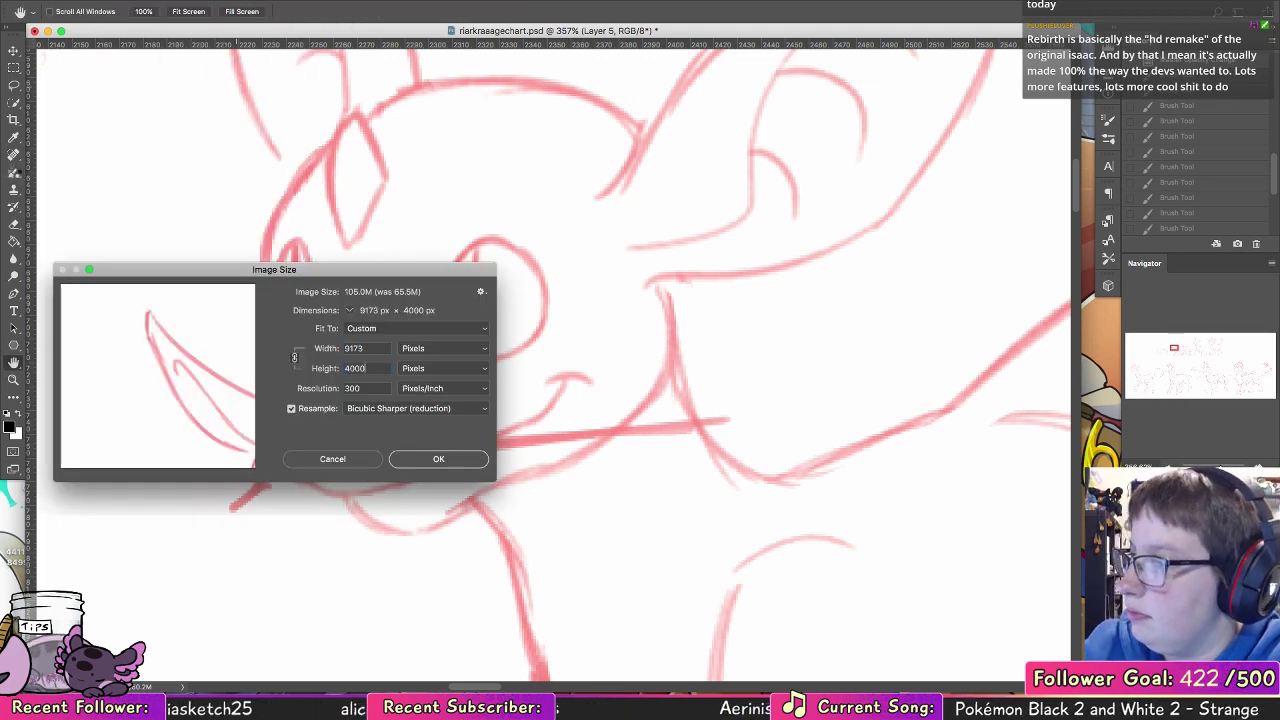
{"action": "key", "text": "Return"}
Step: Try a zigzag black brush stroke between the hatchling's near eye and cheek, and undo it
{"action": "left_click", "coordinate": [14, 380]}
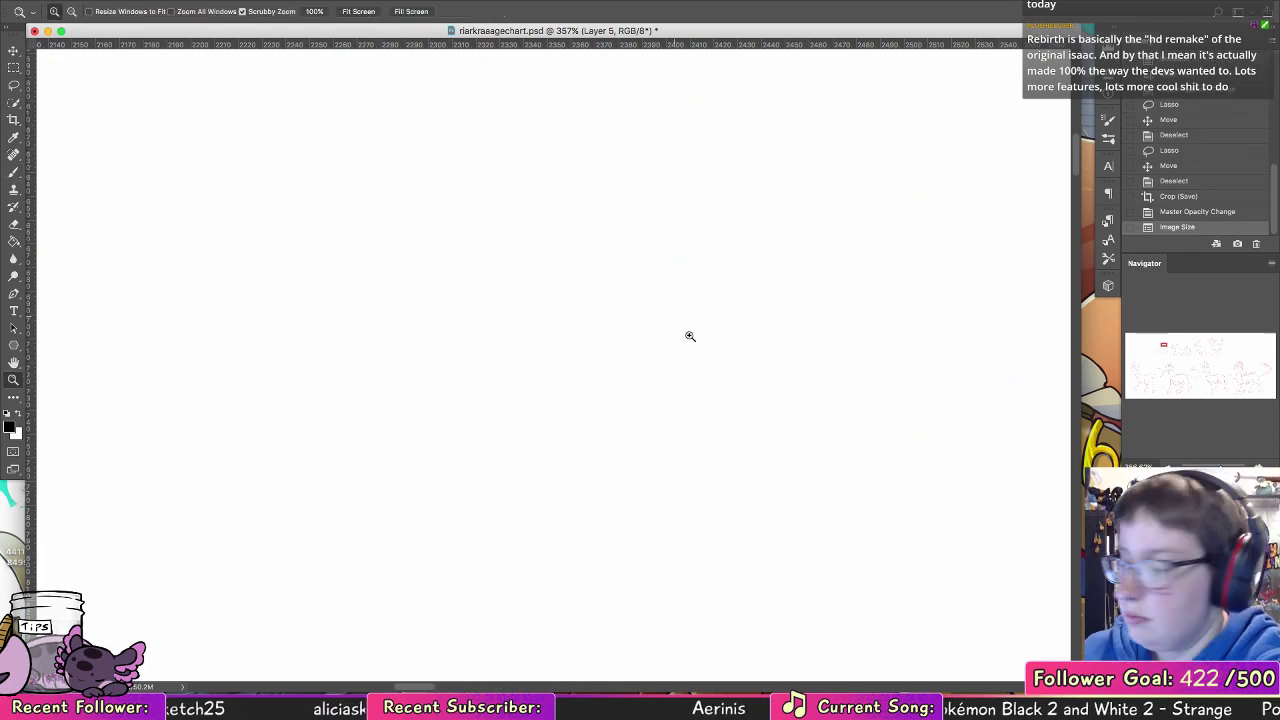
{"action": "left_click_drag", "start_coordinate": [716, 342], "coordinate": [584, 358]}
{"action": "left_click_drag", "start_coordinate": [861, 356], "coordinate": [514, 346]}
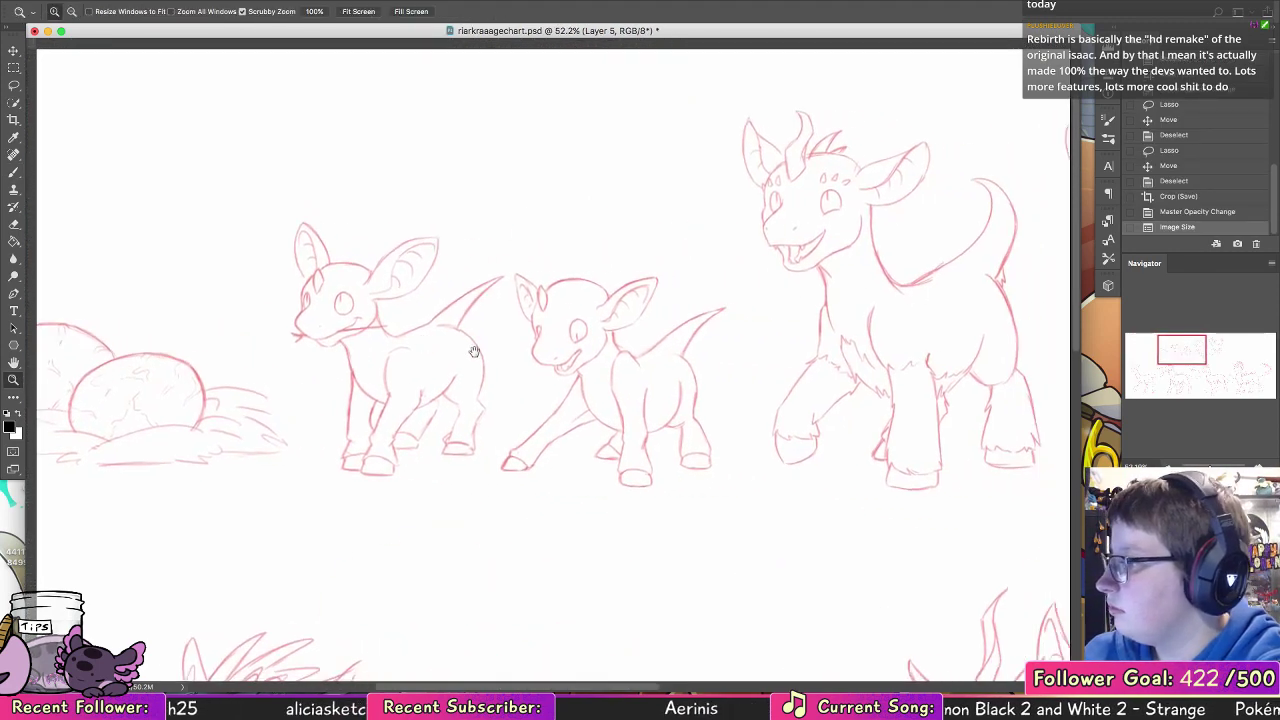
{"action": "left_click_drag", "start_coordinate": [303, 298], "coordinate": [388, 335]}
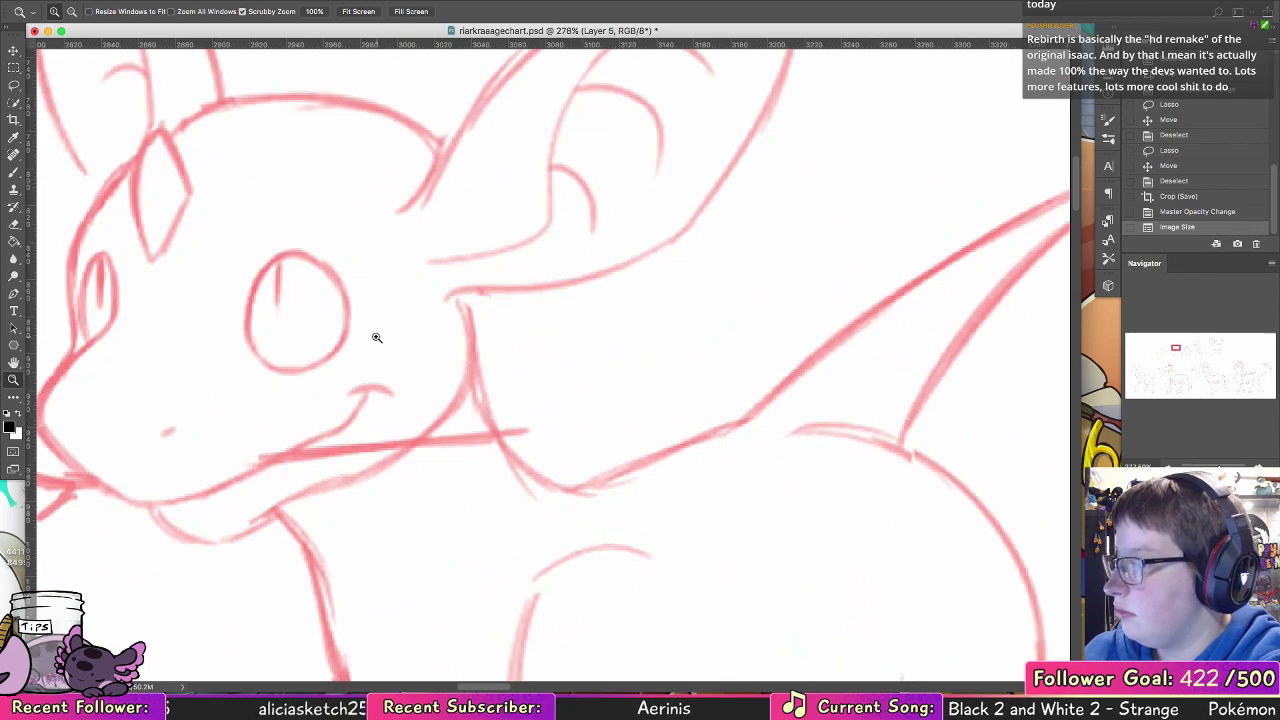
{"action": "key", "text": "b"}
{"action": "mouse_move", "coordinate": [328, 292]}
{"action": "left_mouse_down"}
{"action": "mouse_move", "coordinate": [354, 291]}
{"action": "mouse_move", "coordinate": [390, 418]}
{"action": "left_mouse_up"}
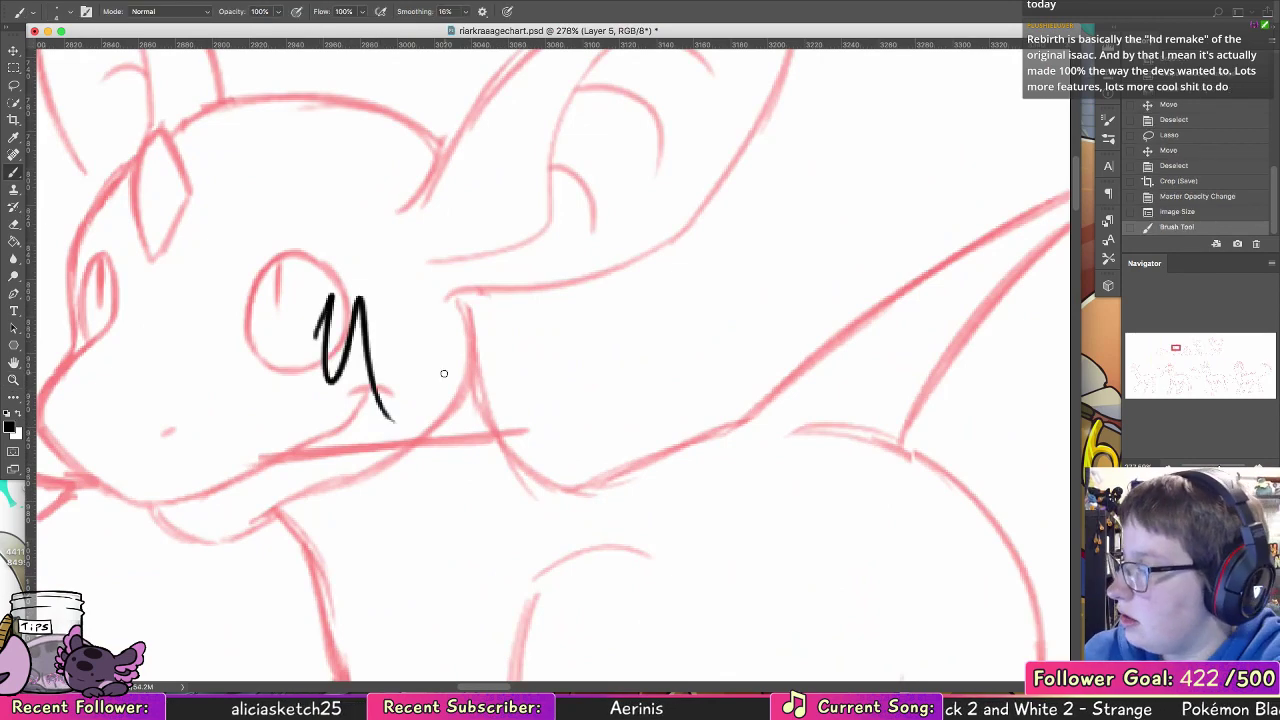
{"action": "key", "text": "ctrl+z"}
Step: Resample the image to a height of 6000 pixels, keeping its proportions
{"action": "left_click", "coordinate": [186, 11]}
{"action": "left_click", "coordinate": [232, 93]}
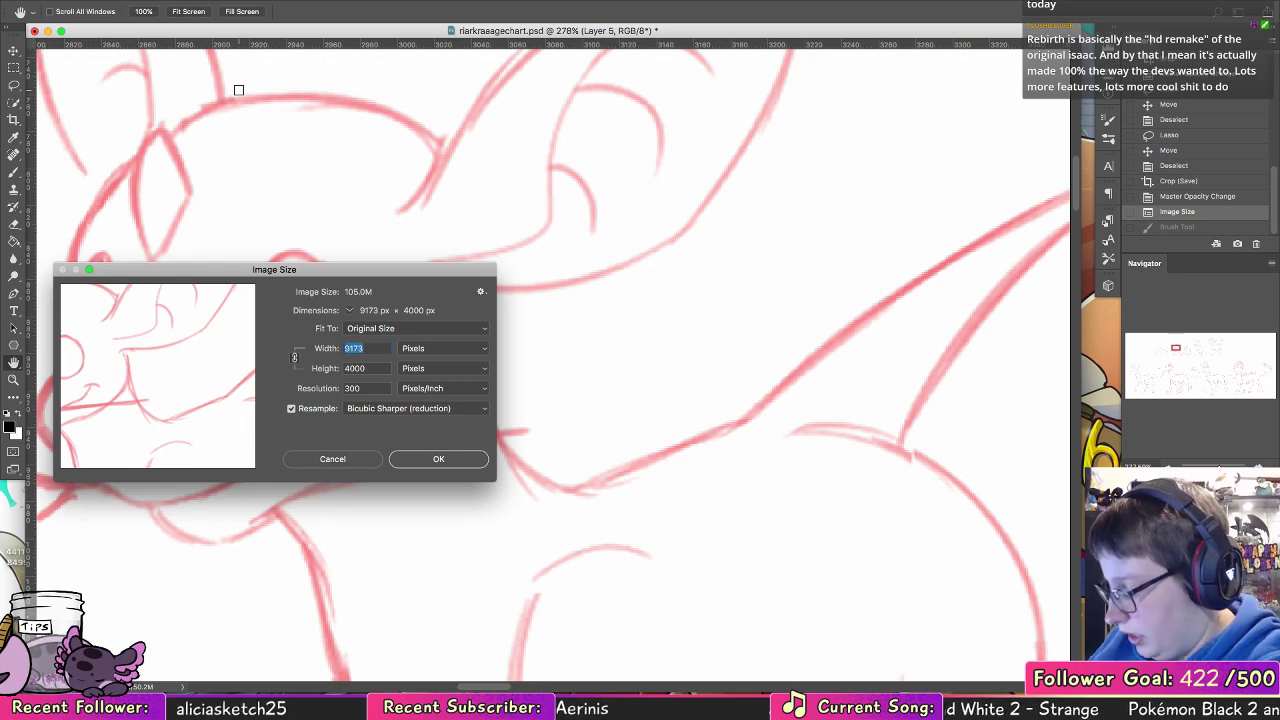
{"action": "type", "text": "6000"}
{"action": "key", "text": "Tab"}
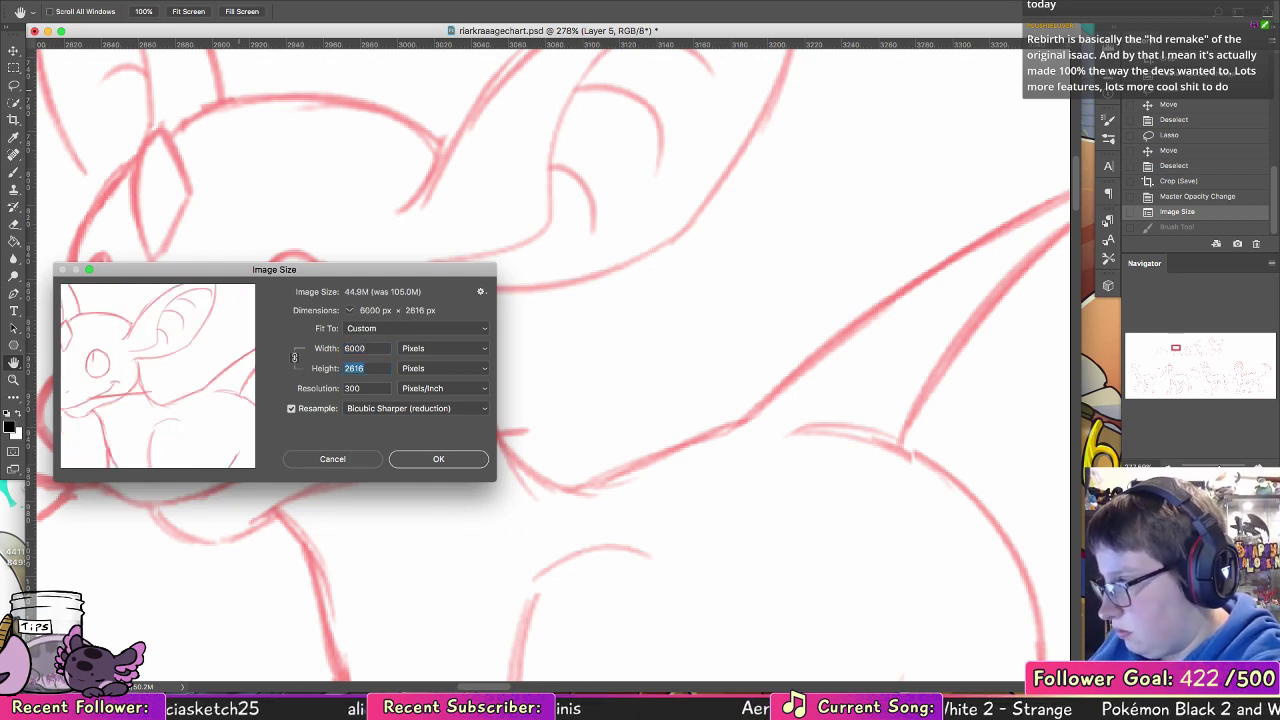
{"action": "type", "text": "6000"}
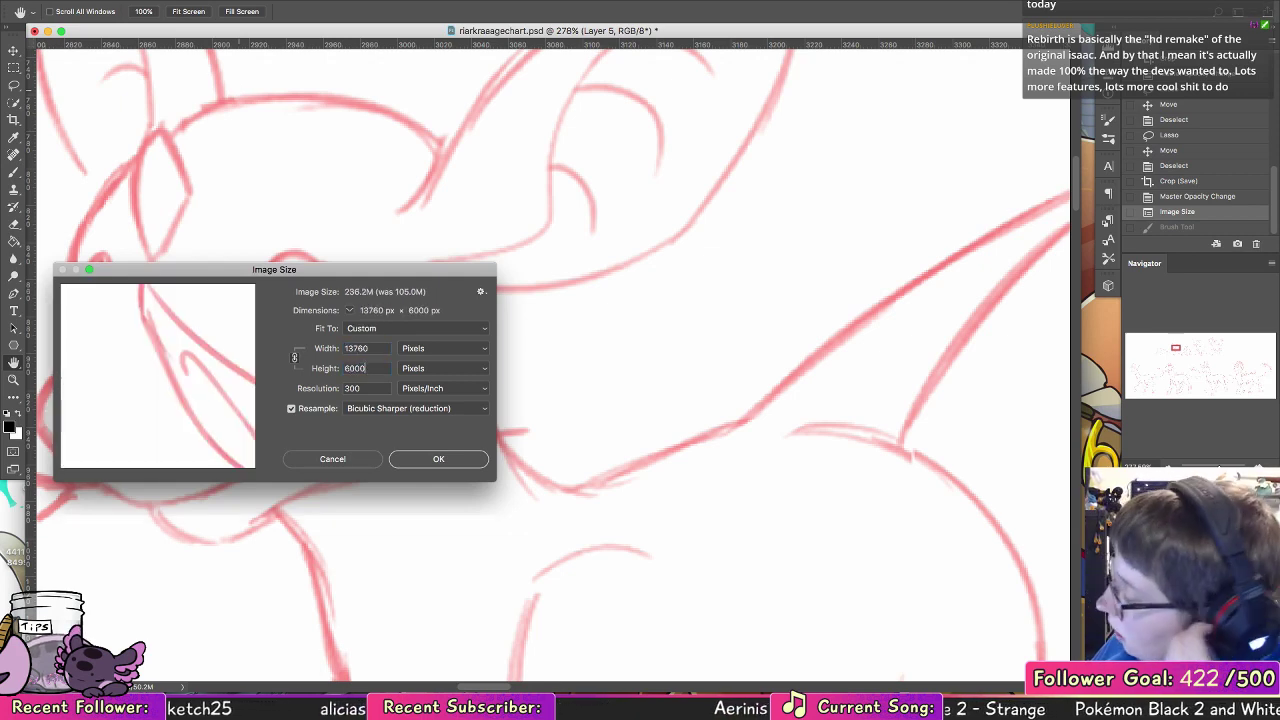
{"action": "key", "text": "Return"}
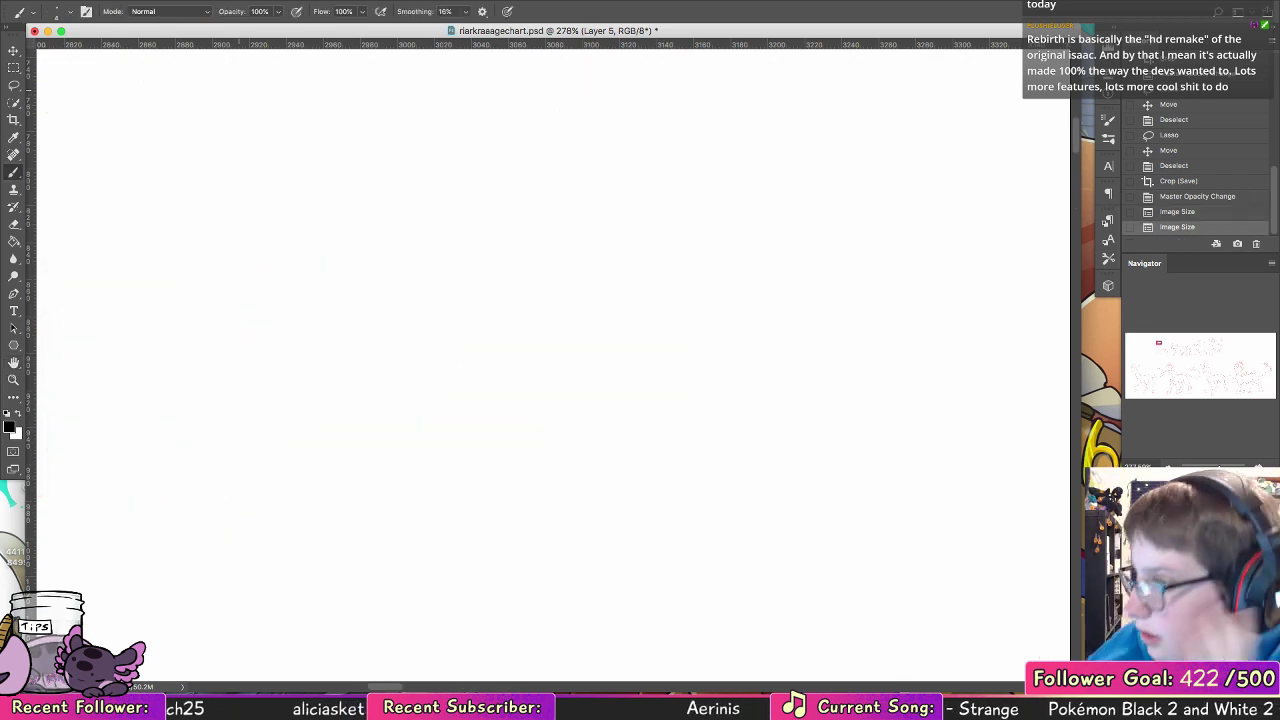
Step: Try a small black arrow above the first hatchling's tail to test the brush, and undo it
{"action": "left_click", "coordinate": [14, 380]}
{"action": "mouse_move", "coordinate": [697, 306]}
{"action": "left_mouse_down"}
{"action": "mouse_move", "coordinate": [754, 326]}
{"action": "mouse_move", "coordinate": [757, 382]}
{"action": "mouse_move", "coordinate": [723, 277]}
{"action": "left_mouse_up"}
{"action": "left_click_drag", "start_coordinate": [493, 296], "coordinate": [531, 262]}
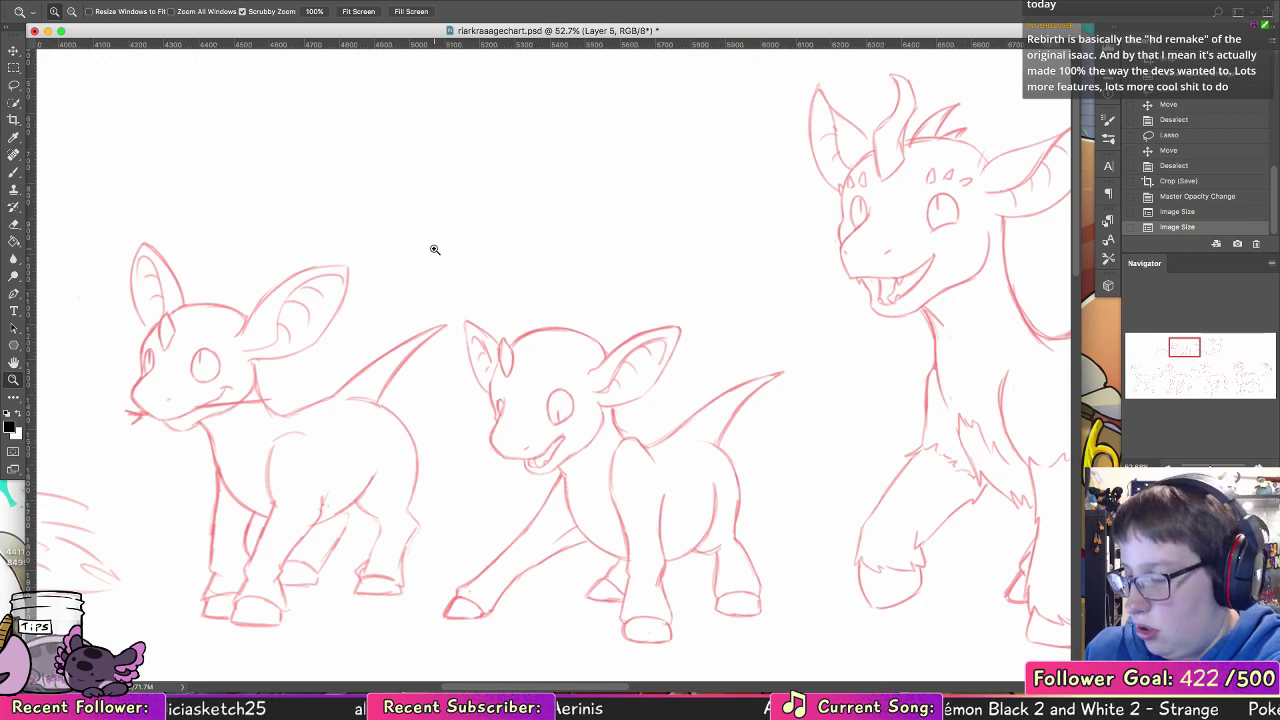
{"action": "scroll", "coordinate": [396, 285], "scroll_direction": "down", "scroll_amount": 3}
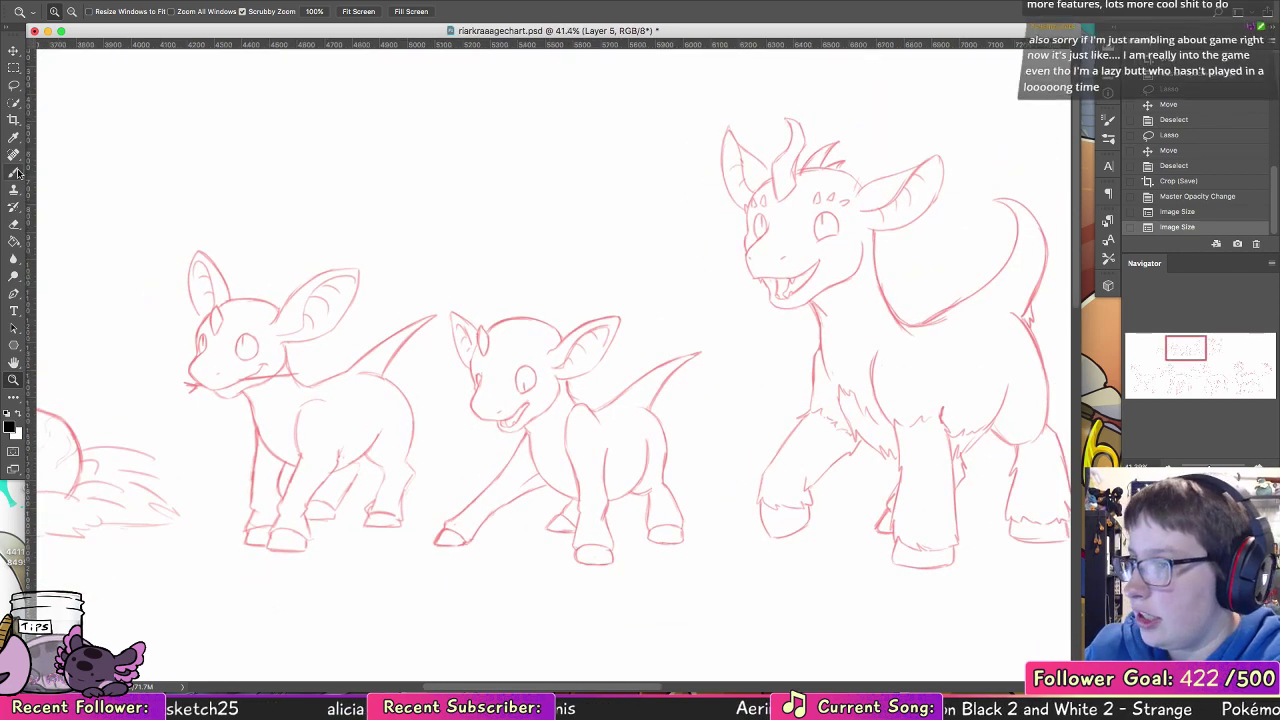
{"action": "key", "text": "b"}
{"action": "left_click_drag", "start_coordinate": [404, 251], "coordinate": [368, 308]}
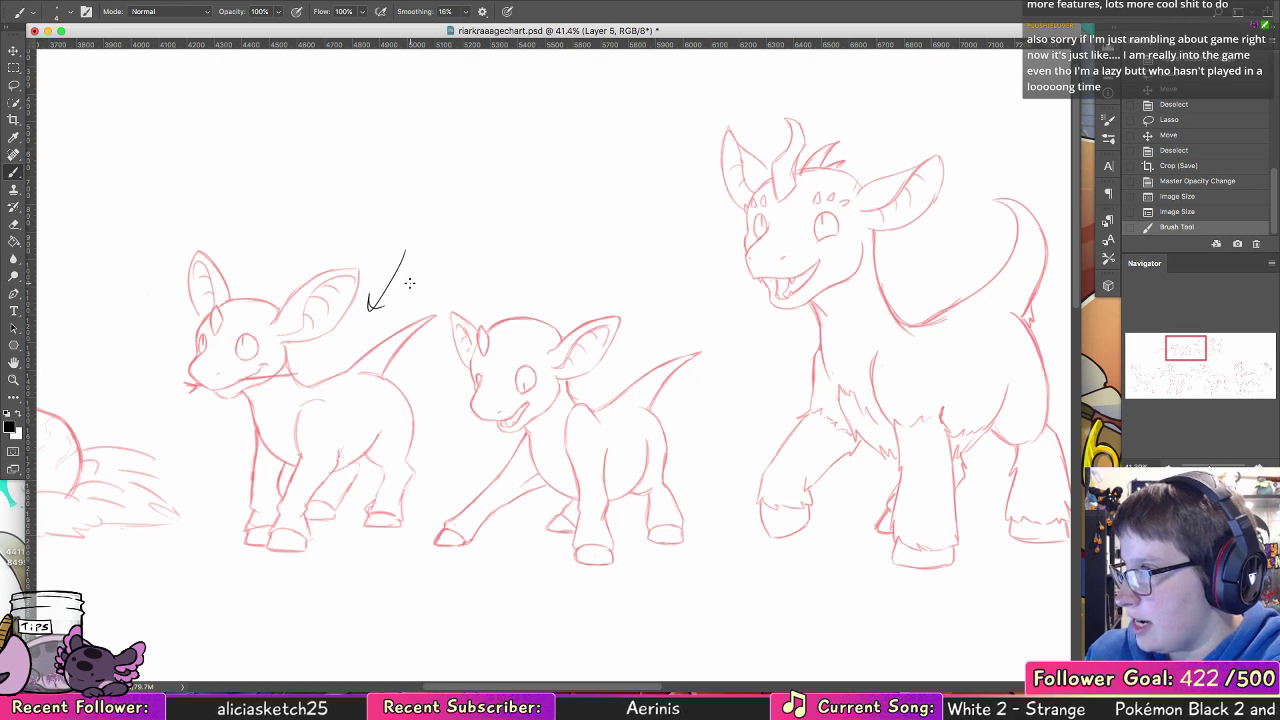
{"action": "key", "text": "super+z"}
Step: Adjust the brush size and try black strokes along the hatchling's far eye edge, undoing them
{"action": "key", "text": "z"}
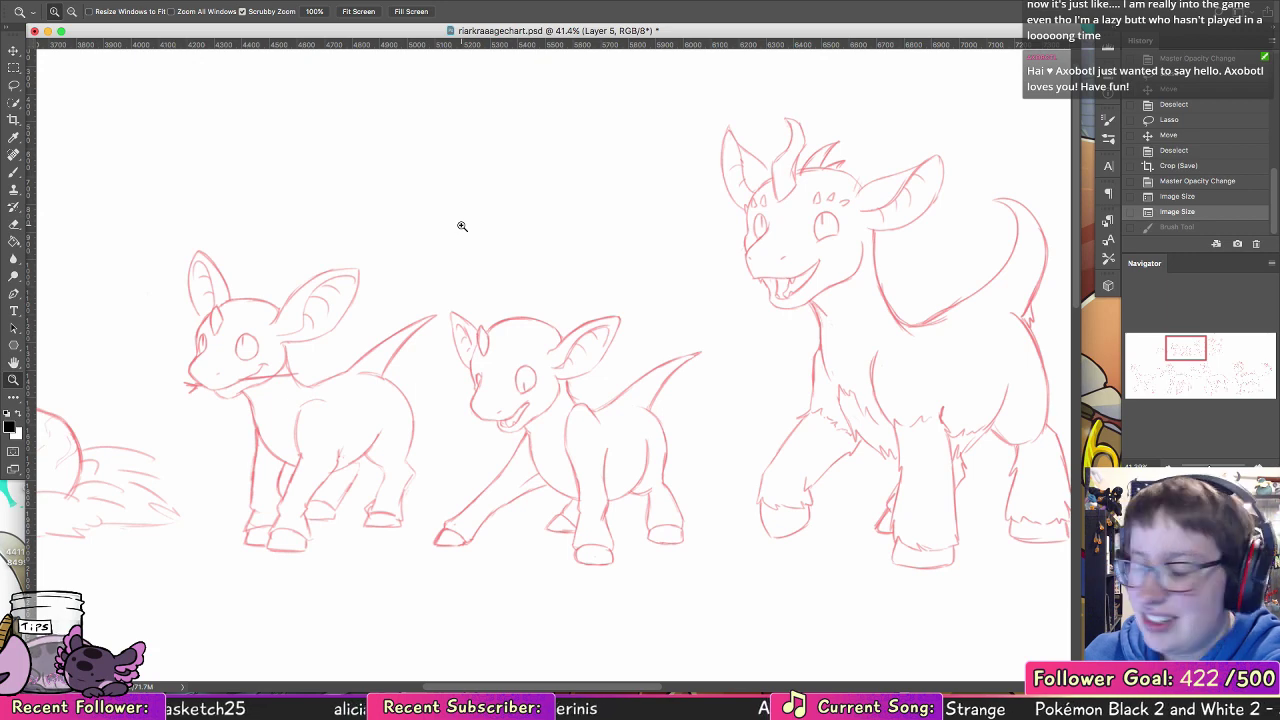
{"action": "left_click_drag", "start_coordinate": [216, 333], "coordinate": [300, 346]}
{"action": "key", "text": "b"}
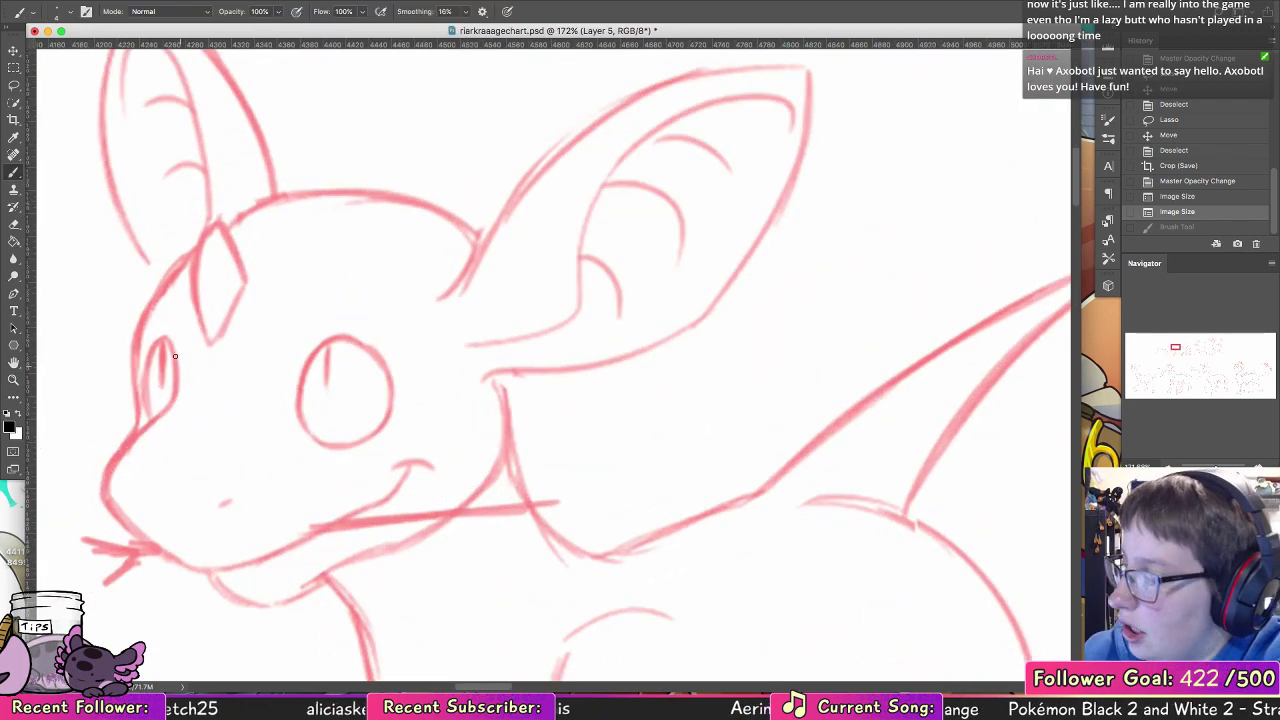
{"action": "mouse_move", "coordinate": [169, 341]}
{"action": "left_mouse_down"}
{"action": "mouse_move", "coordinate": [165, 409]}
{"action": "mouse_move", "coordinate": [335, 347]}
{"action": "left_mouse_up"}
{"action": "key", "text": "super+z"}
{"action": "left_click", "coordinate": [70, 12]}
{"action": "left_click", "coordinate": [107, 139]}
{"action": "key", "text": "super+z"}
{"action": "scroll", "coordinate": [375, 257], "scroll_direction": "left", "scroll_amount": 5}
{"action": "scroll", "coordinate": [375, 257], "scroll_direction": "down", "scroll_amount": 3}
{"action": "left_click_drag", "start_coordinate": [387, 241], "coordinate": [380, 311]}
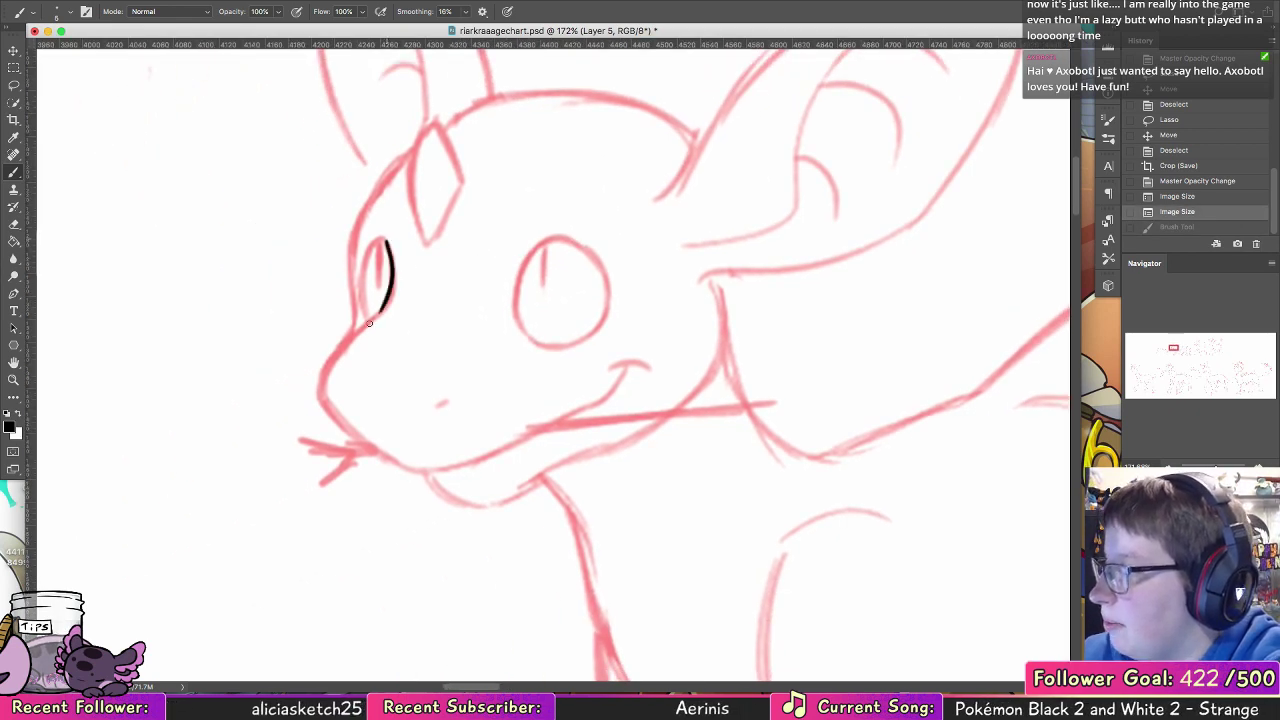
{"action": "key", "text": "super+z"}
Step: Ink the left and lower edges of the hatchling's near eye in black, redoing uneven strokes
{"action": "scroll", "coordinate": [520, 280], "scroll_direction": "right", "scroll_amount": 4}
{"action": "scroll", "coordinate": [520, 280], "scroll_direction": "up", "scroll_amount": 4}
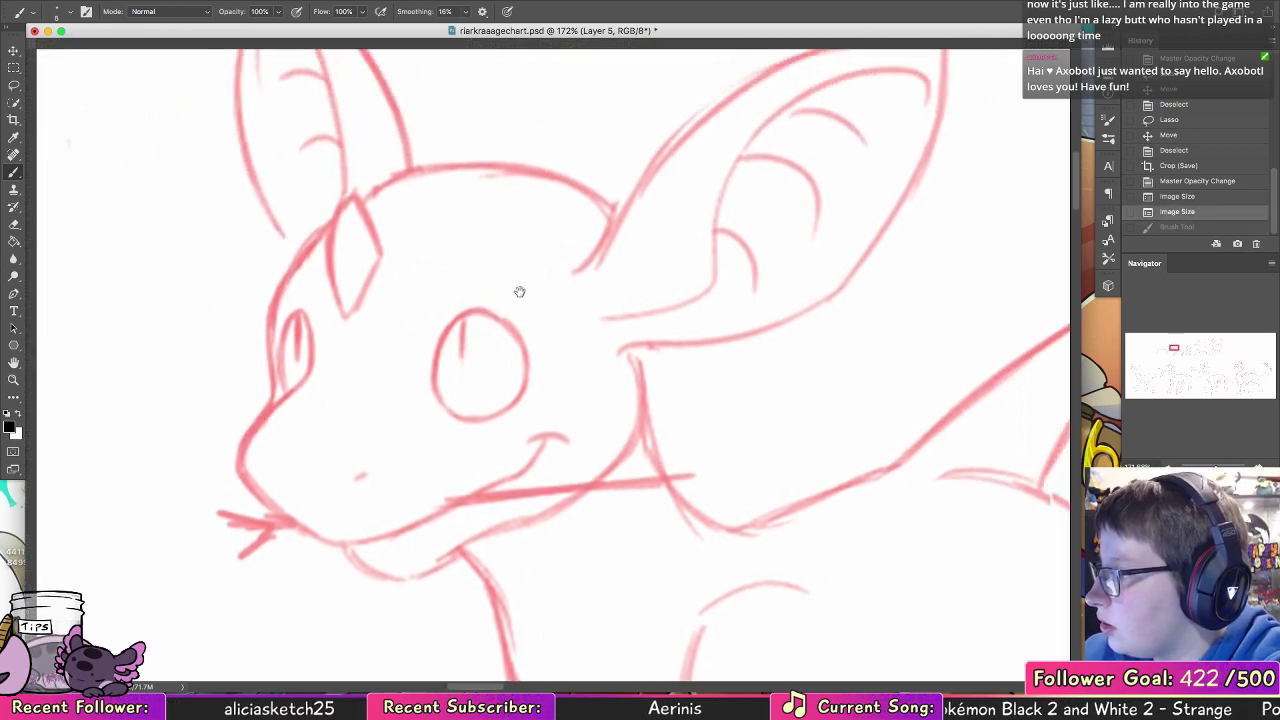
{"action": "left_click_drag", "start_coordinate": [471, 313], "coordinate": [433, 382]}
{"action": "key", "text": "super+z"}
{"action": "mouse_move", "coordinate": [479, 309]}
{"action": "left_mouse_down"}
{"action": "mouse_move", "coordinate": [448, 331]}
{"action": "mouse_move", "coordinate": [439, 397]}
{"action": "mouse_move", "coordinate": [449, 330]}
{"action": "mouse_move", "coordinate": [436, 386]}
{"action": "left_mouse_up"}
{"action": "mouse_move", "coordinate": [446, 340]}
{"action": "left_mouse_down"}
{"action": "mouse_move", "coordinate": [443, 408]}
{"action": "mouse_move", "coordinate": [515, 401]}
{"action": "left_mouse_up"}
{"action": "key", "text": "super+z"}
Step: Ink the near eye's right edge in black to close the outline, redoing strokes until the curve is smooth
{"action": "mouse_move", "coordinate": [480, 310]}
{"action": "left_mouse_down"}
{"action": "mouse_move", "coordinate": [527, 344]}
{"action": "mouse_move", "coordinate": [520, 392]}
{"action": "left_mouse_up"}
{"action": "key", "text": "super+z"}
{"action": "key", "text": "super+z"}
{"action": "key", "text": "super+z"}
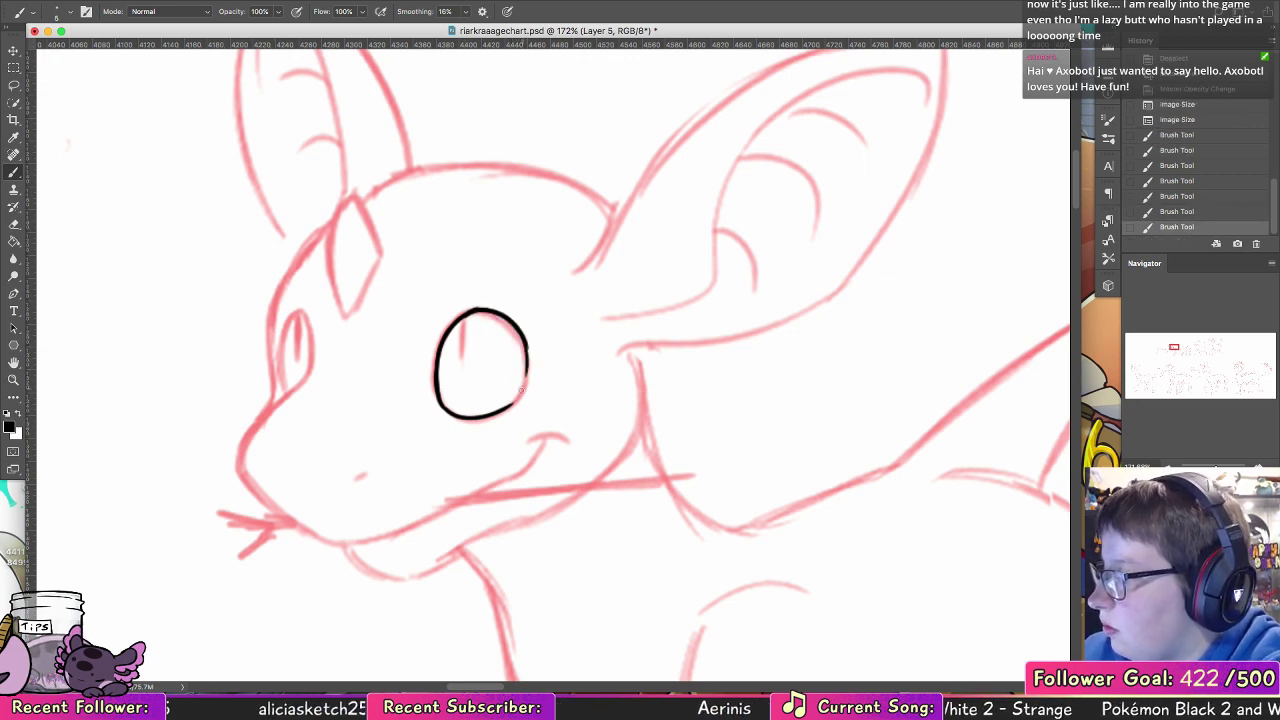
{"action": "left_click_drag", "start_coordinate": [524, 338], "coordinate": [509, 406]}
{"action": "key", "text": "super+z"}
{"action": "left_click_drag", "start_coordinate": [527, 360], "coordinate": [514, 402]}
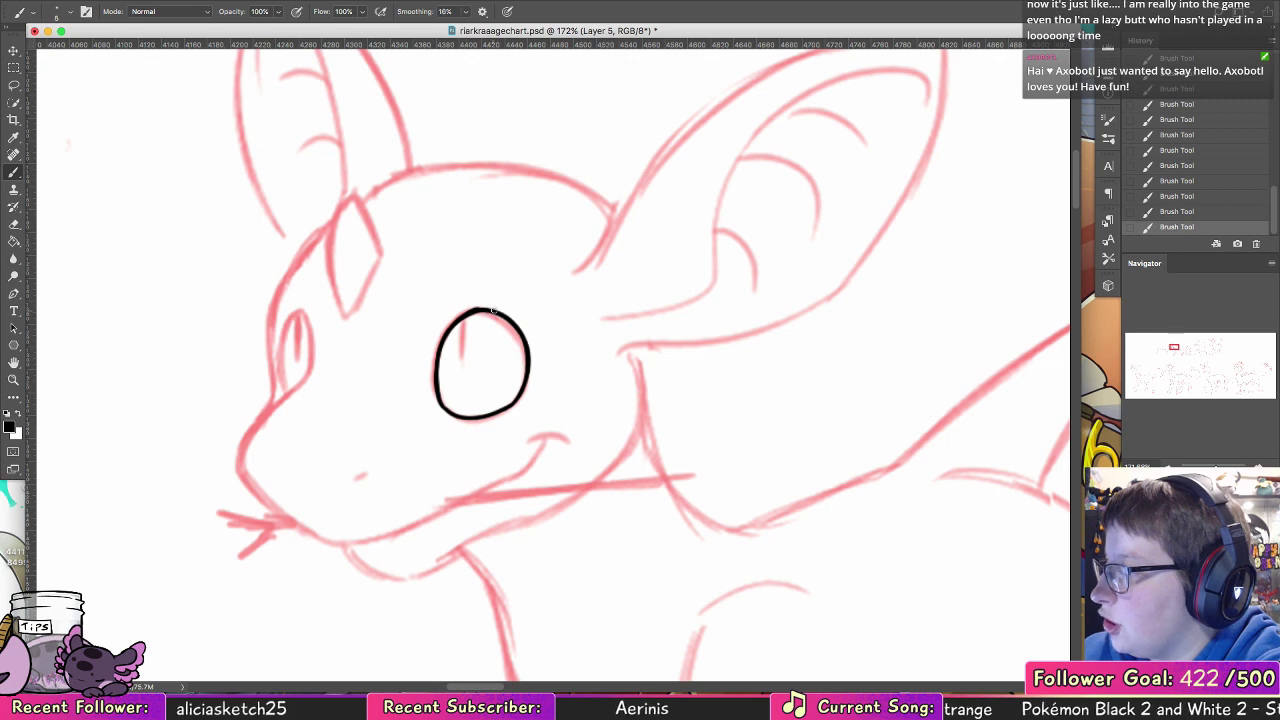
Step: Ink a narrow vertical slit pupil hanging from the upper edge of the near eye
{"action": "left_click_drag", "start_coordinate": [457, 326], "coordinate": [461, 366]}
{"action": "key", "text": "super+z"}
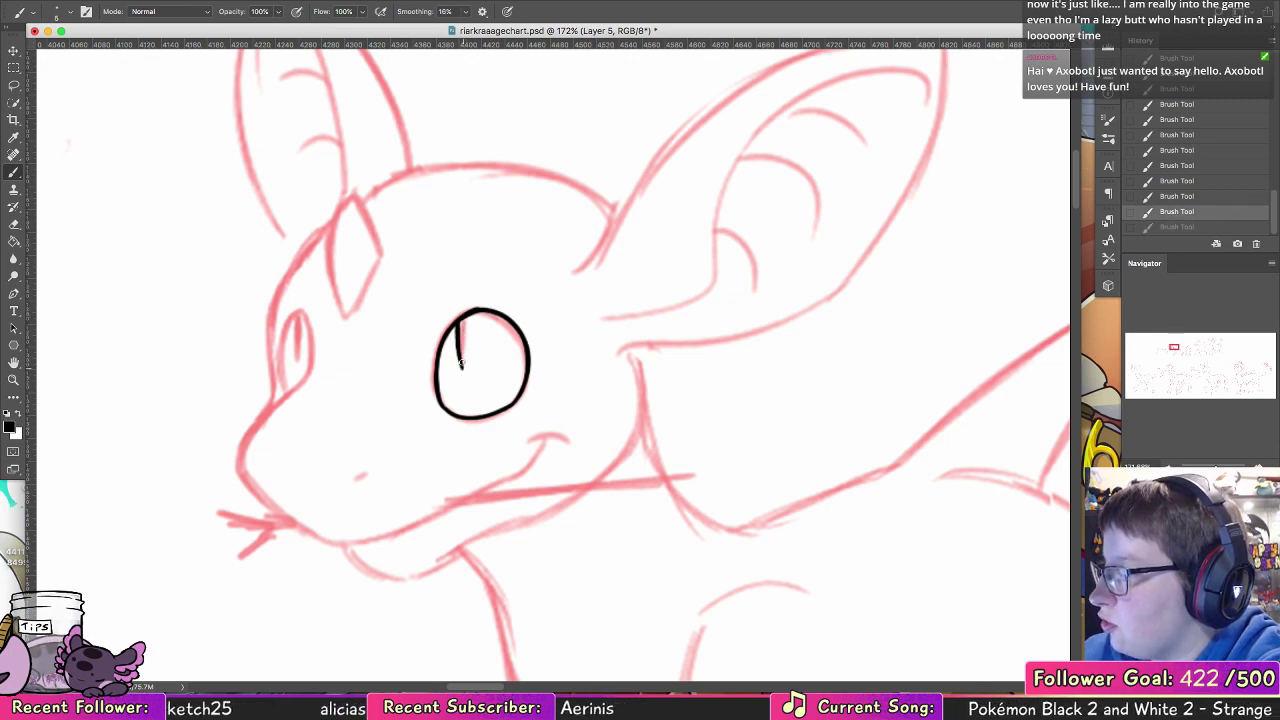
{"action": "left_click_drag", "start_coordinate": [464, 318], "coordinate": [462, 367]}
{"action": "key", "text": "super+z"}
{"action": "left_click_drag", "start_coordinate": [464, 319], "coordinate": [462, 367]}
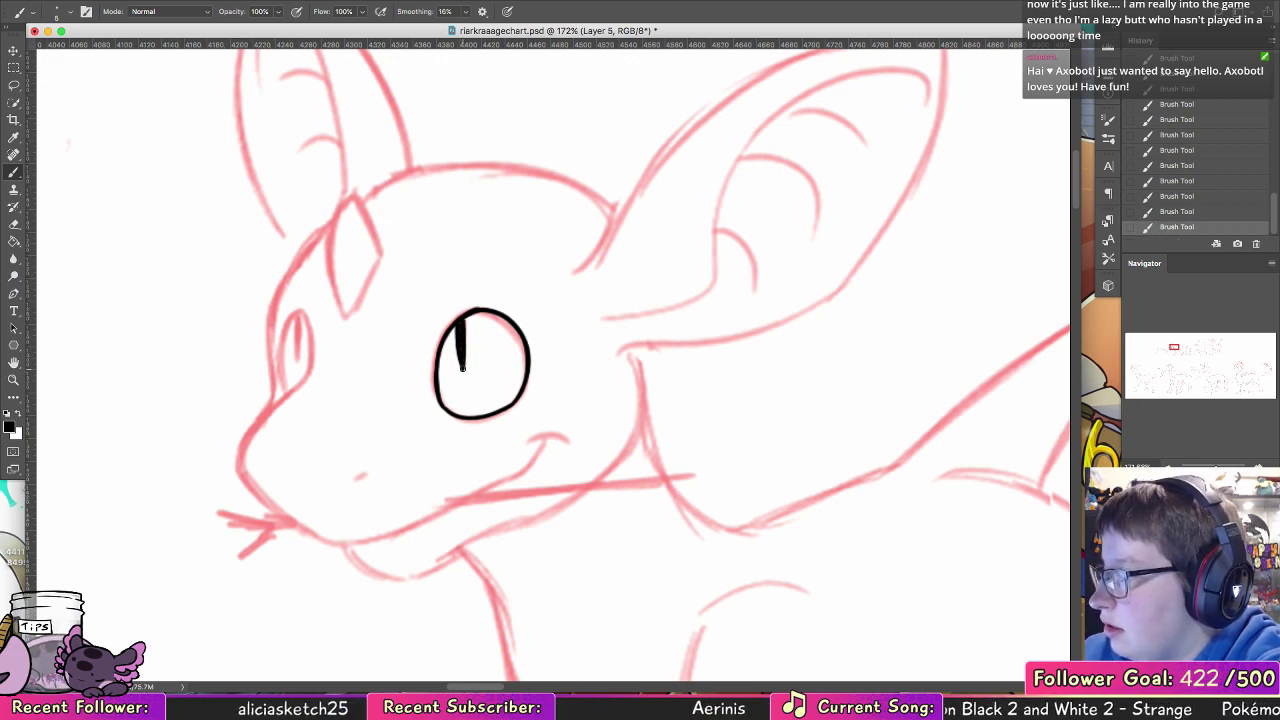
Step: Touch up the near eye's outline using the Eraser and the Brush tool
{"action": "mouse_move", "coordinate": [473, 312]}
{"action": "left_mouse_down"}
{"action": "mouse_move", "coordinate": [530, 320]}
{"action": "mouse_move", "coordinate": [510, 300]}
{"action": "mouse_move", "coordinate": [437, 372]}
{"action": "mouse_move", "coordinate": [441, 388]}
{"action": "left_mouse_up"}
{"action": "key", "text": "super+z"}
{"action": "left_click", "coordinate": [15, 226]}
{"action": "left_click", "coordinate": [14, 172]}
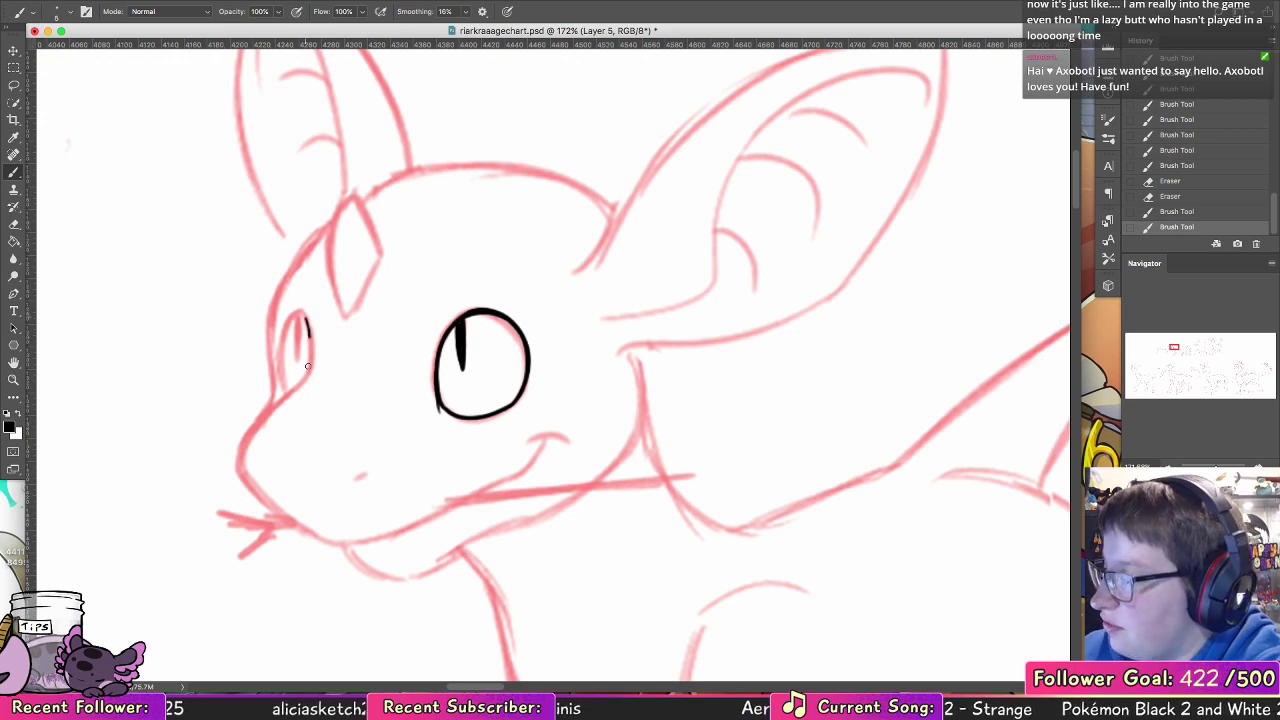
Step: Ink the far eye's inner edge in black and continue the line down the bridge of the muzzle to the nose
{"action": "left_click_drag", "start_coordinate": [308, 366], "coordinate": [303, 378]}
{"action": "key", "text": "super+z"}
{"action": "mouse_move", "coordinate": [306, 315]}
{"action": "left_mouse_down"}
{"action": "mouse_move", "coordinate": [302, 382]}
{"action": "mouse_move", "coordinate": [272, 408]}
{"action": "left_mouse_up"}
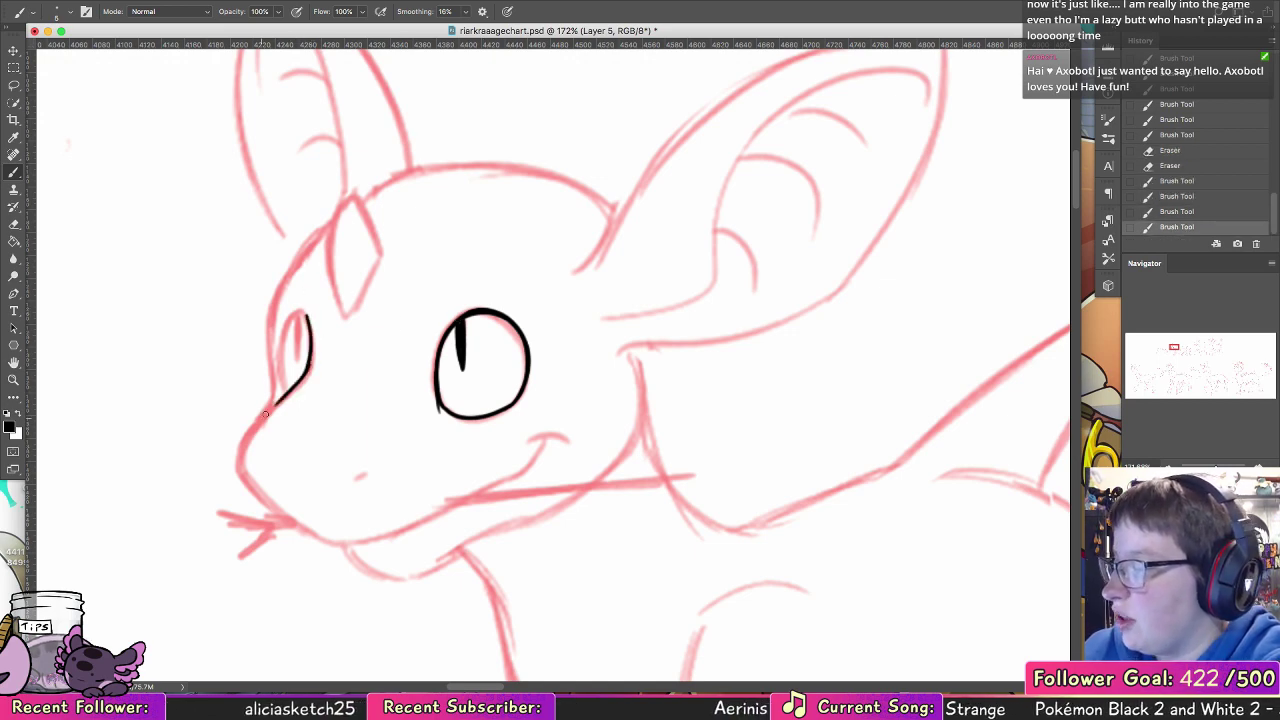
{"action": "key", "text": "super+z"}
{"action": "left_click_drag", "start_coordinate": [311, 352], "coordinate": [258, 421]}
{"action": "key", "text": "super+z"}
{"action": "mouse_move", "coordinate": [311, 355]}
{"action": "left_mouse_down"}
{"action": "mouse_move", "coordinate": [239, 446]}
{"action": "mouse_move", "coordinate": [273, 410]}
{"action": "left_mouse_up"}
{"action": "left_click_drag", "start_coordinate": [241, 456], "coordinate": [256, 430]}
{"action": "key", "text": "super+z"}
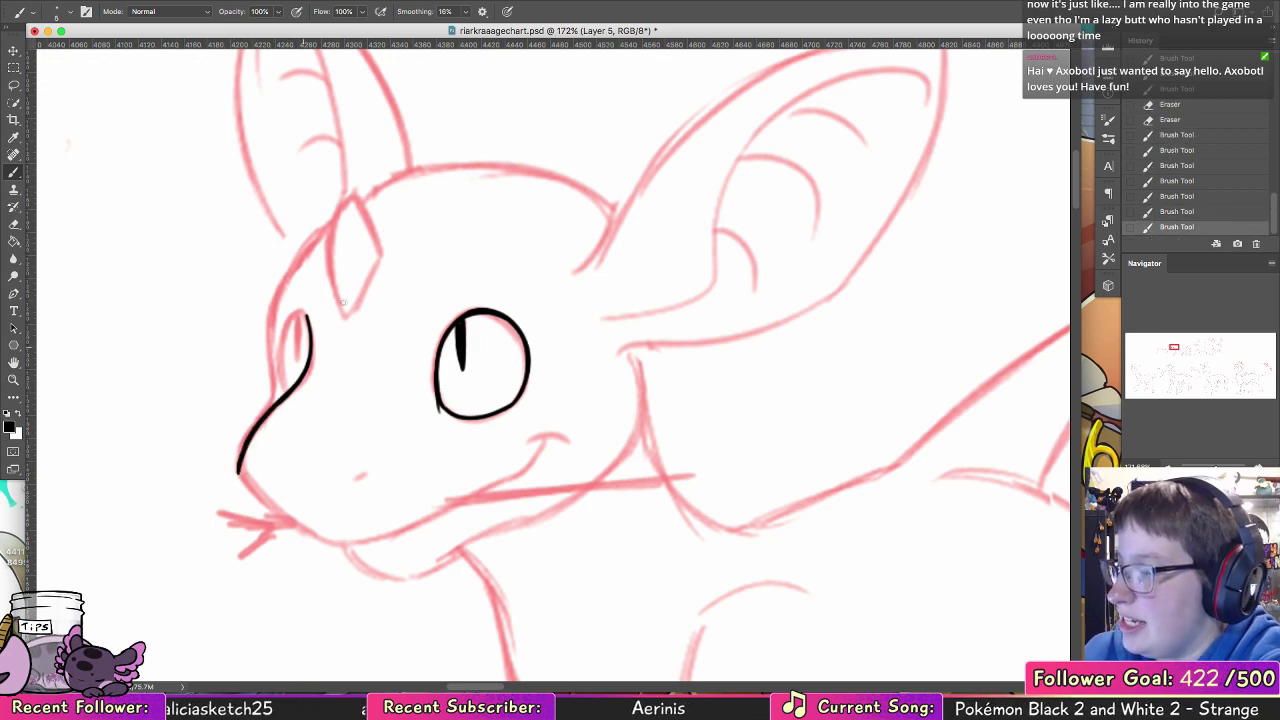
Step: Close the far eye's outline in black and ink its narrow slit pupil
{"action": "mouse_move", "coordinate": [307, 318]}
{"action": "left_mouse_down"}
{"action": "mouse_move", "coordinate": [283, 330]}
{"action": "mouse_move", "coordinate": [283, 392]}
{"action": "left_mouse_up"}
{"action": "key", "text": "super+z"}
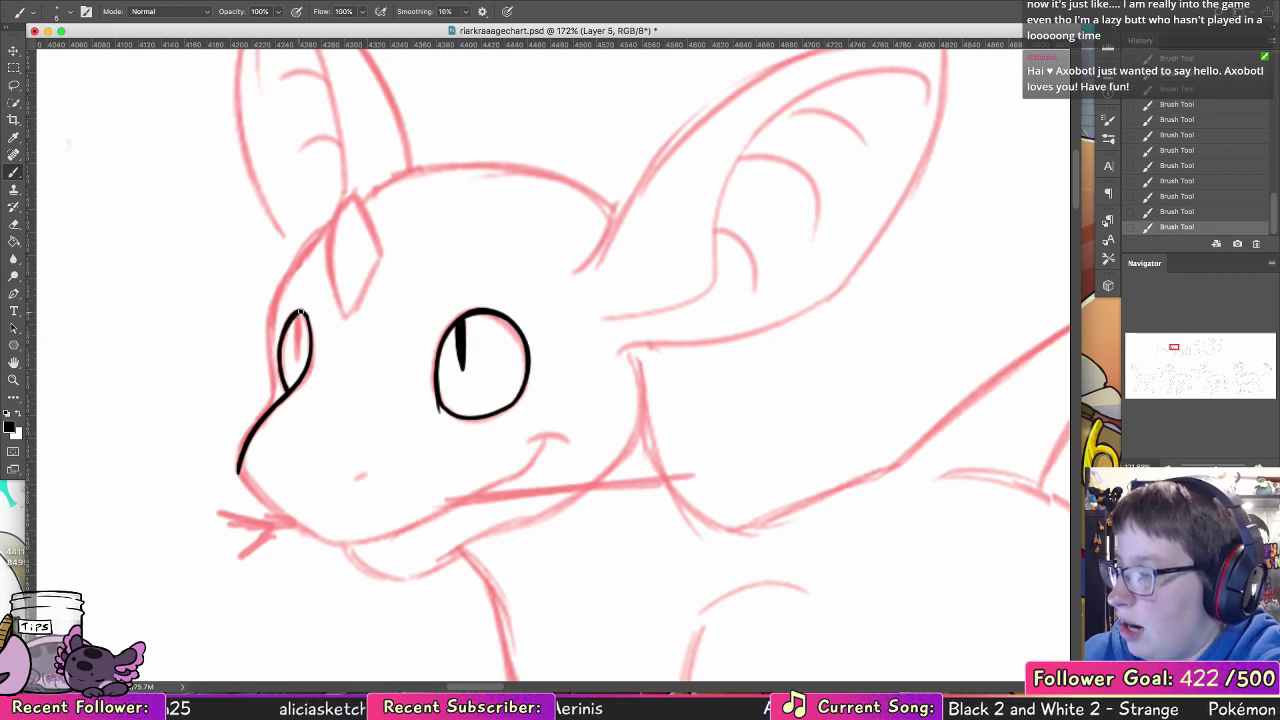
{"action": "key", "text": "super+z"}
{"action": "mouse_move", "coordinate": [299, 318]}
{"action": "left_mouse_down"}
{"action": "mouse_move", "coordinate": [297, 348]}
{"action": "mouse_move", "coordinate": [279, 355]}
{"action": "mouse_move", "coordinate": [297, 346]}
{"action": "mouse_move", "coordinate": [300, 363]}
{"action": "left_mouse_up"}
{"action": "key", "text": "super+z"}
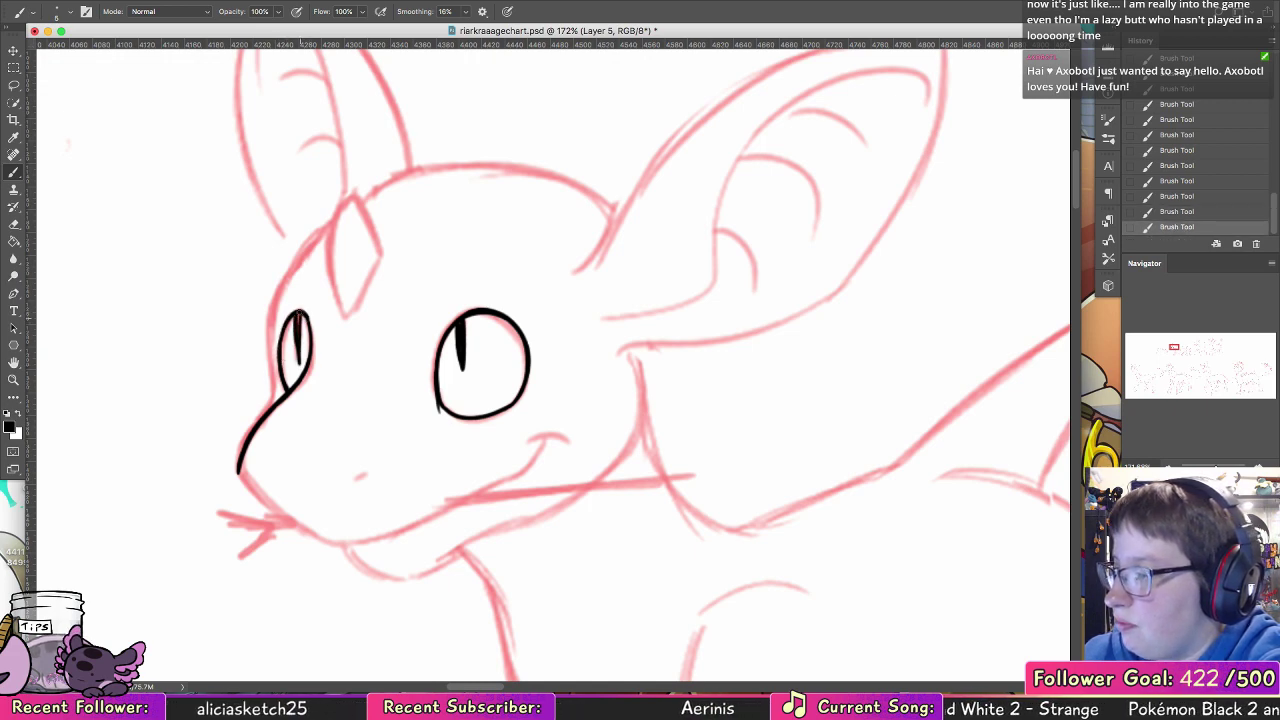
Step: Ink the hatchling's forehead contour in black from beside the diamond marking down to the muzzle bridge
{"action": "scroll", "coordinate": [311, 280], "scroll_direction": "up", "scroll_amount": 3}
{"action": "scroll", "coordinate": [311, 280], "scroll_direction": "left", "scroll_amount": 1}
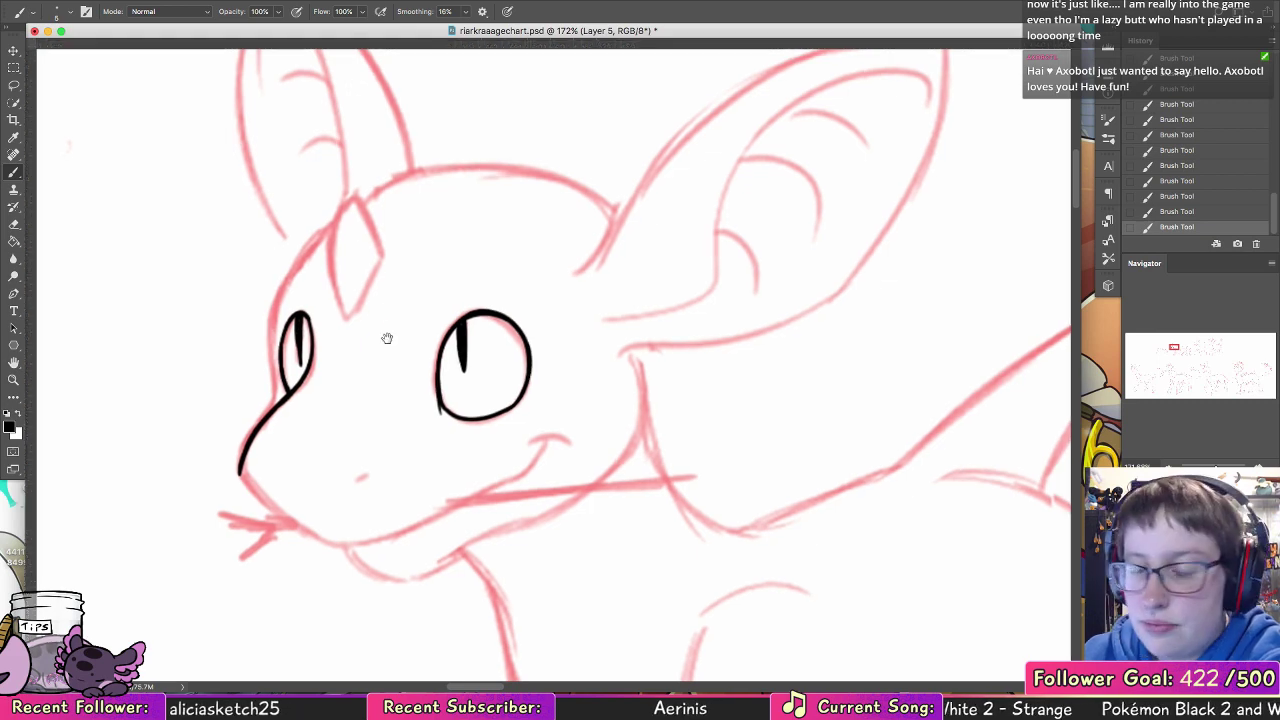
{"action": "mouse_move", "coordinate": [352, 276]}
{"action": "left_mouse_down"}
{"action": "mouse_move", "coordinate": [288, 392]}
{"action": "mouse_move", "coordinate": [290, 466]}
{"action": "left_mouse_up"}
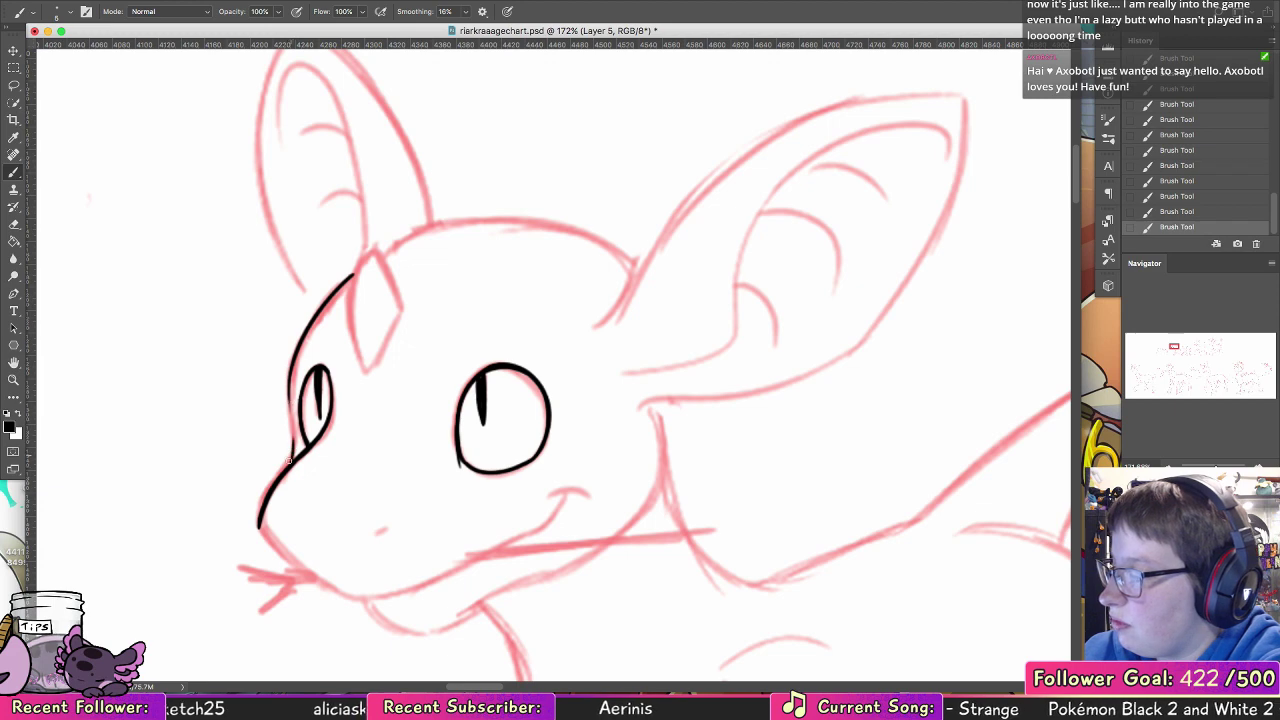
Step: Ink the small nostril mark in black on the side of the hatchling's muzzle
{"action": "key", "text": "super+z"}
{"action": "key", "text": "super+z"}
{"action": "key", "text": "super+shift+z"}
{"action": "key", "text": "super+shift+z"}
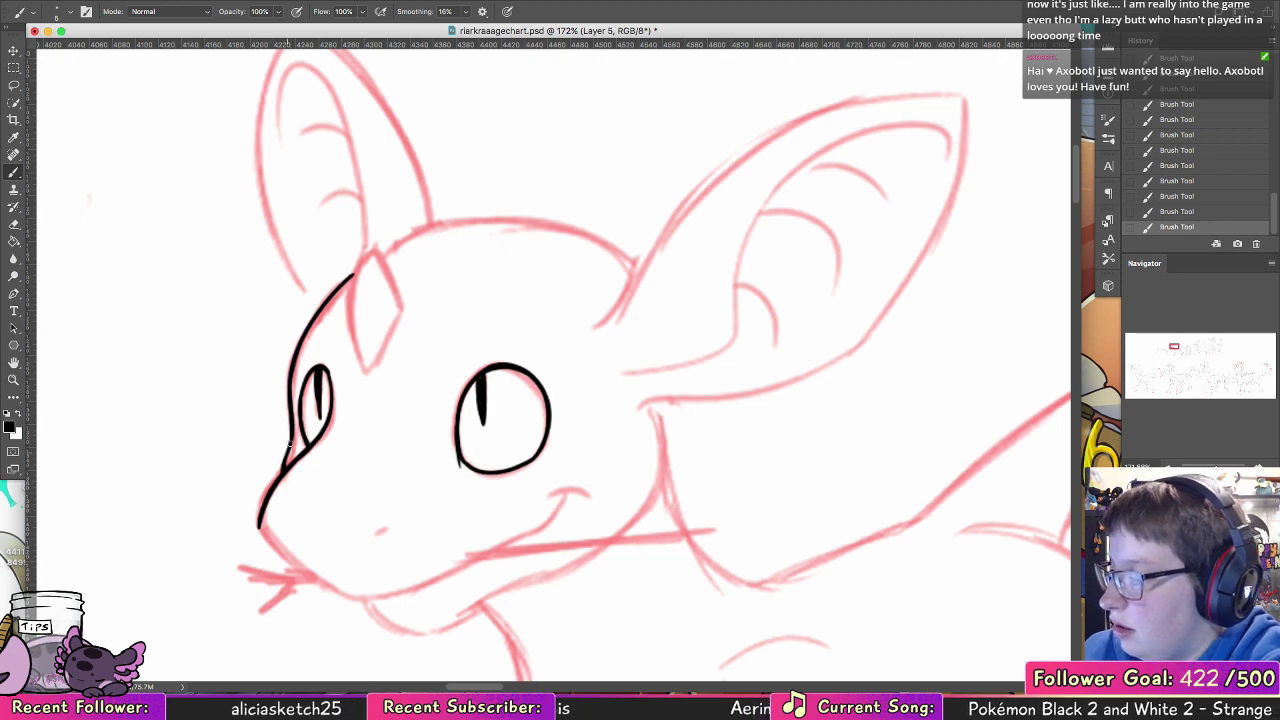
{"action": "left_click_drag", "start_coordinate": [631, 449], "coordinate": [623, 294]}
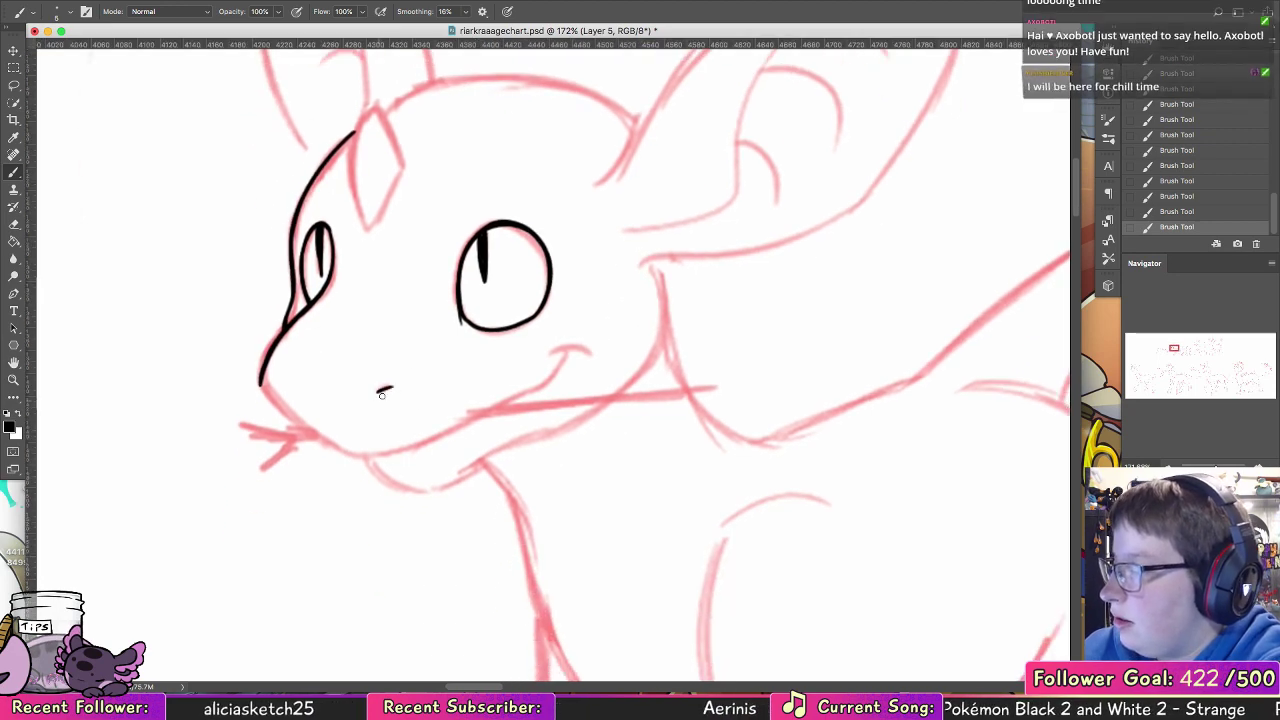
{"action": "left_click_drag", "start_coordinate": [377, 392], "coordinate": [396, 388]}
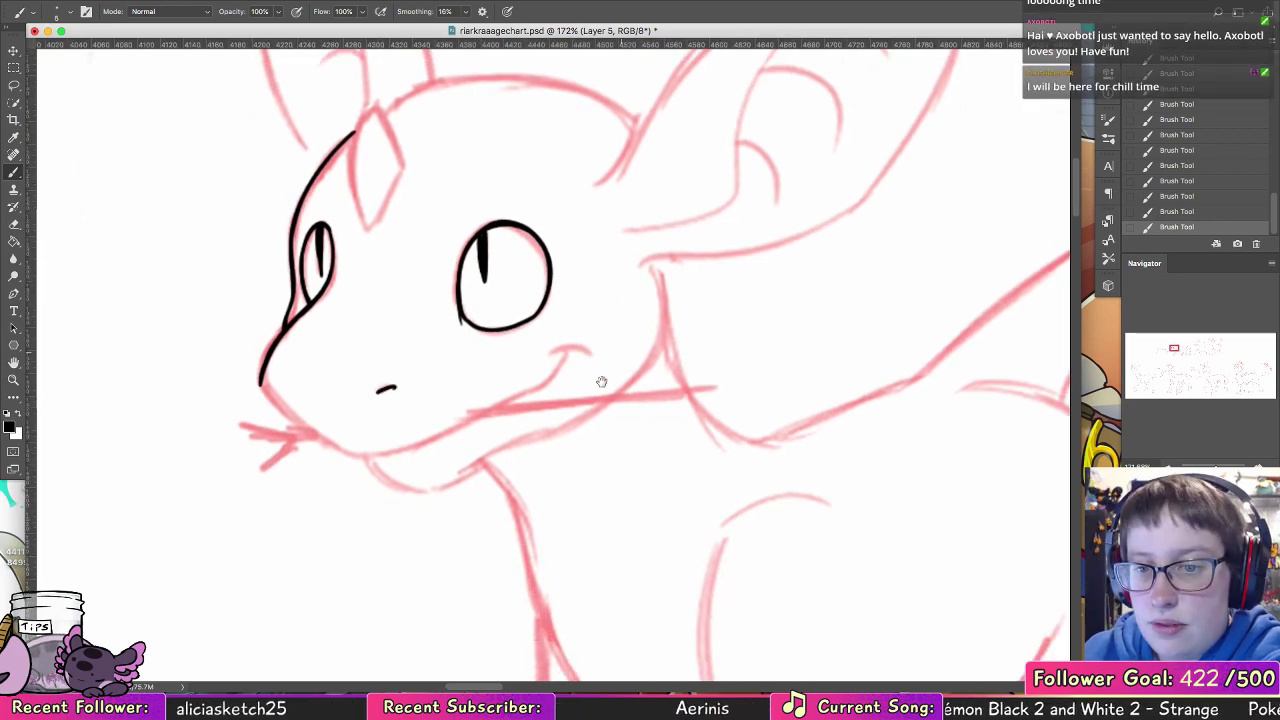
Step: Ink the front of the muzzle in black from the nose down to the start of the mouth, cleaning the nose tip with the Eraser
{"action": "scroll", "coordinate": [600, 380], "scroll_direction": "down", "scroll_amount": 3}
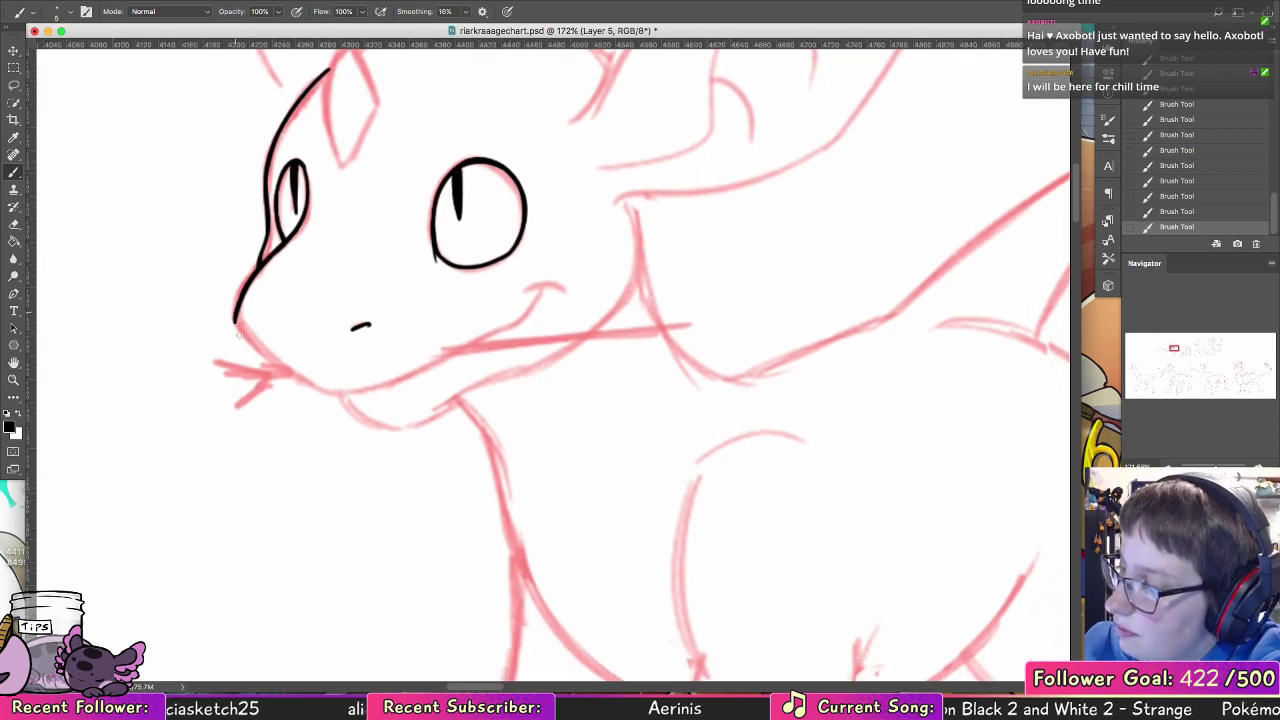
{"action": "left_click_drag", "start_coordinate": [236, 323], "coordinate": [299, 384]}
{"action": "key", "text": "super+z"}
{"action": "key", "text": "super+z"}
{"action": "mouse_move", "coordinate": [237, 309]}
{"action": "left_mouse_down"}
{"action": "mouse_move", "coordinate": [286, 370]}
{"action": "mouse_move", "coordinate": [328, 395]}
{"action": "left_mouse_up"}
{"action": "key", "text": "super+z"}
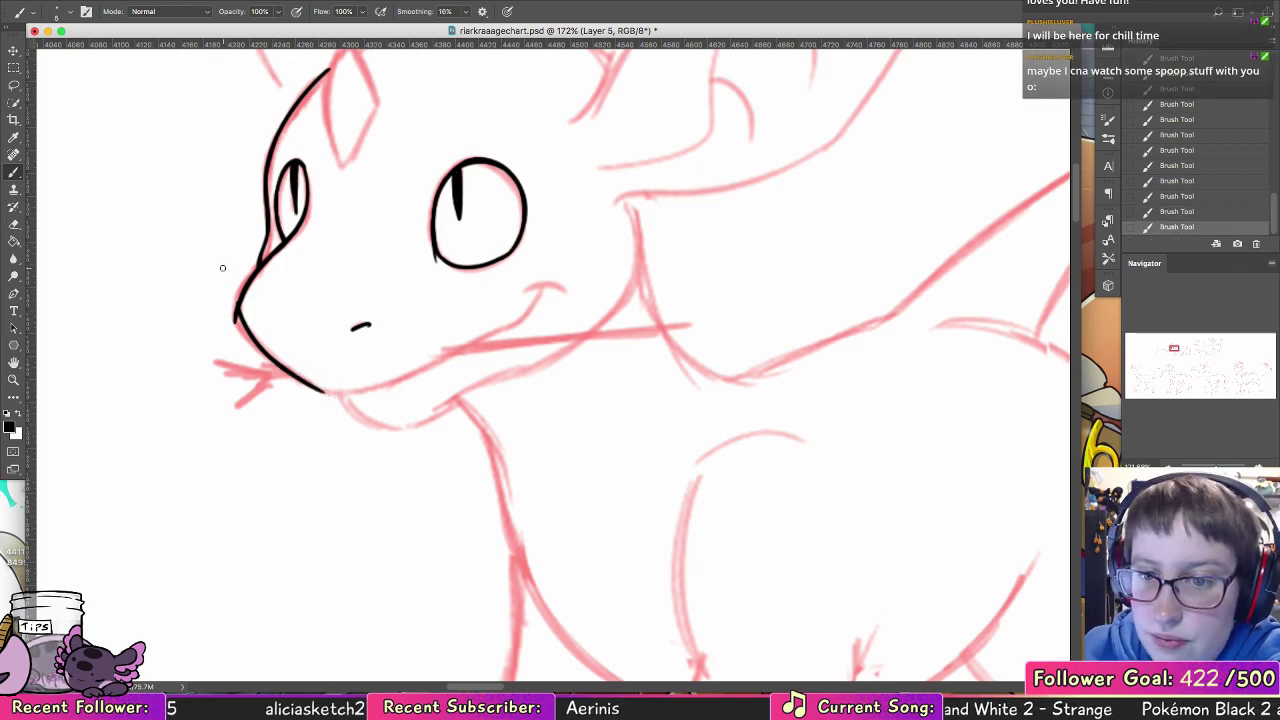
{"action": "left_click", "coordinate": [14, 225]}
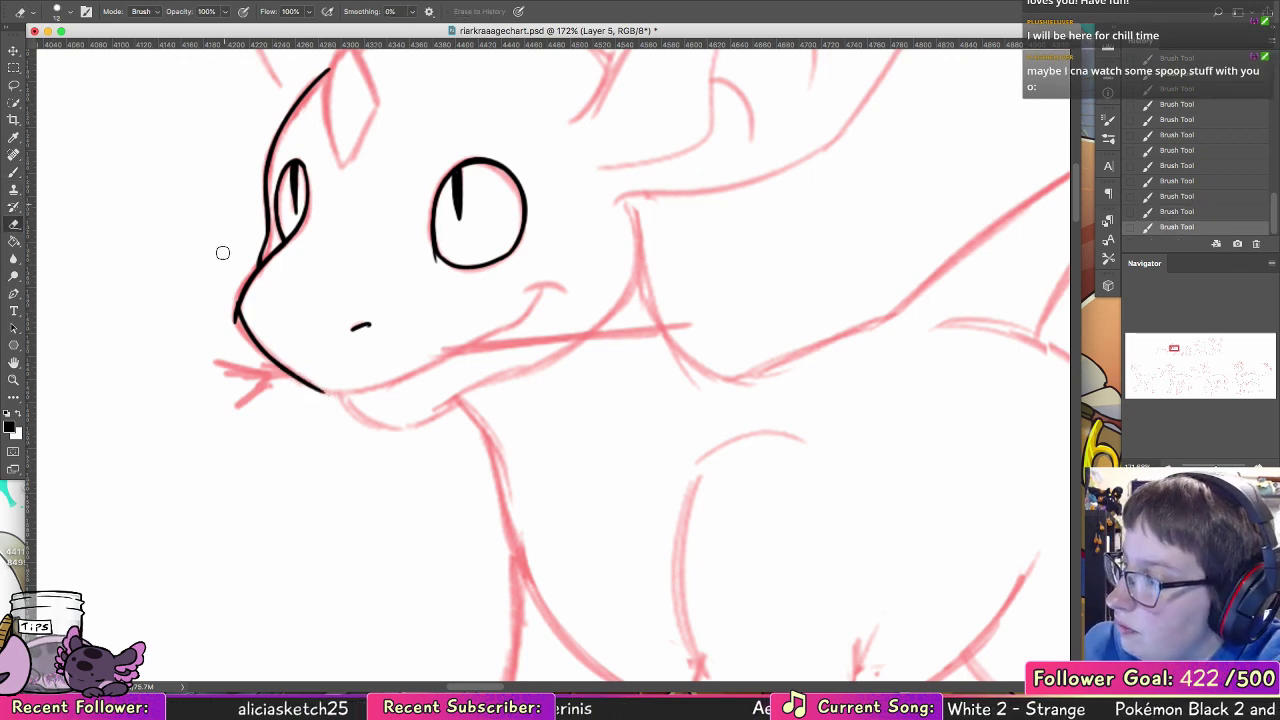
{"action": "mouse_move", "coordinate": [233, 321]}
{"action": "left_mouse_down"}
{"action": "mouse_move", "coordinate": [234, 289]}
{"action": "mouse_move", "coordinate": [243, 335]}
{"action": "mouse_move", "coordinate": [241, 309]}
{"action": "mouse_move", "coordinate": [262, 347]}
{"action": "left_mouse_up"}
{"action": "left_click", "coordinate": [14, 173]}
Step: Ink the mouth line in black from the front of the muzzle back to the curled corner of the smile
{"action": "key", "text": "space"}
{"action": "mouse_move", "coordinate": [607, 352]}
{"action": "left_mouse_down"}
{"action": "mouse_move", "coordinate": [626, 294]}
{"action": "mouse_move", "coordinate": [669, 286]}
{"action": "mouse_move", "coordinate": [614, 220]}
{"action": "left_mouse_up"}
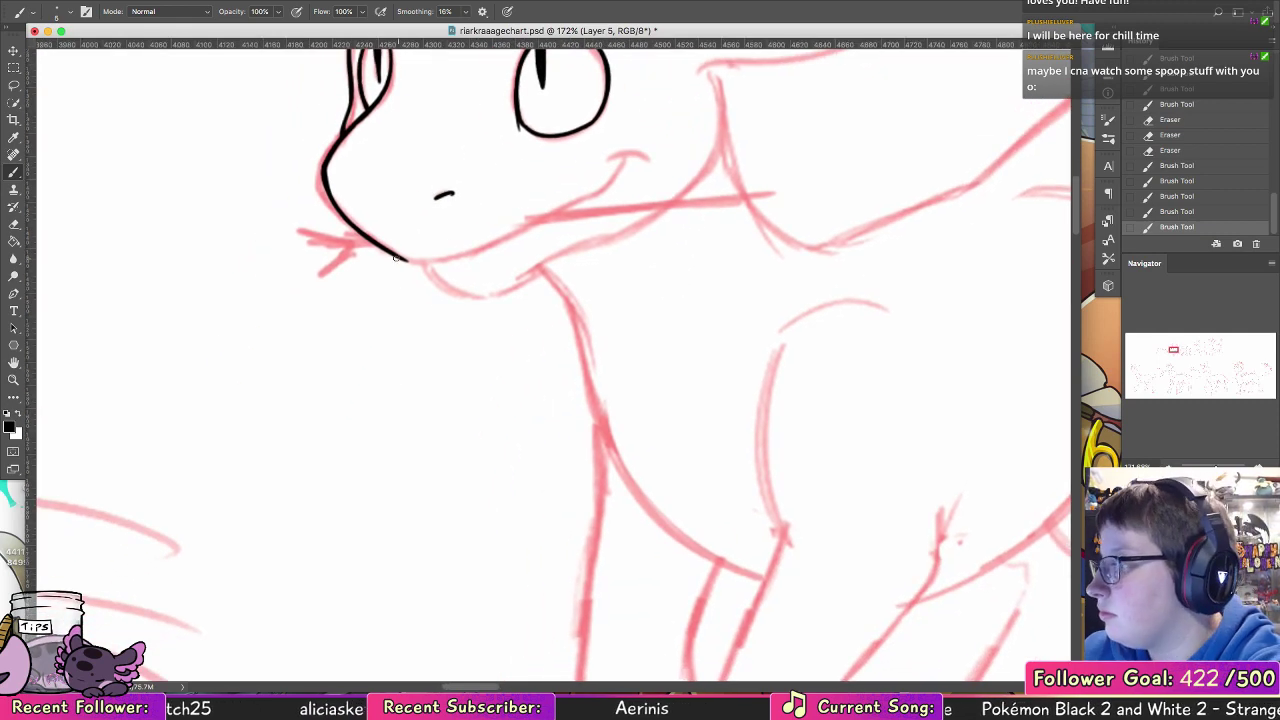
{"action": "mouse_move", "coordinate": [397, 258]}
{"action": "left_mouse_down"}
{"action": "mouse_move", "coordinate": [481, 248]}
{"action": "mouse_move", "coordinate": [416, 262]}
{"action": "mouse_move", "coordinate": [531, 224]}
{"action": "left_mouse_up"}
{"action": "key", "text": "super+z"}
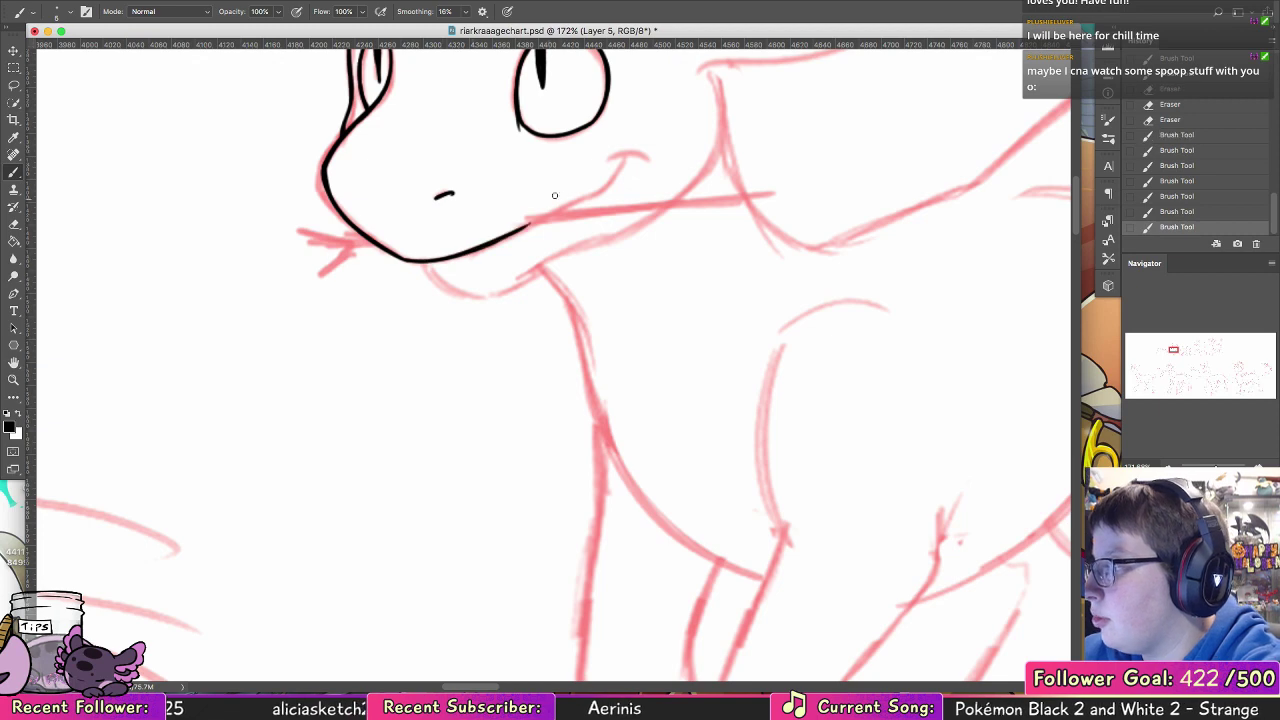
{"action": "key", "text": "space"}
{"action": "mouse_move", "coordinate": [507, 302]}
{"action": "left_mouse_down"}
{"action": "mouse_move", "coordinate": [414, 357]}
{"action": "mouse_move", "coordinate": [343, 423]}
{"action": "left_mouse_up"}
{"action": "mouse_move", "coordinate": [333, 359]}
{"action": "left_mouse_down"}
{"action": "mouse_move", "coordinate": [448, 306]}
{"action": "mouse_move", "coordinate": [408, 324]}
{"action": "mouse_move", "coordinate": [457, 281]}
{"action": "left_mouse_up"}
{"action": "key", "text": "super+z"}
{"action": "key", "text": "super+z"}
{"action": "key", "text": "super+z"}
{"action": "left_click_drag", "start_coordinate": [416, 321], "coordinate": [475, 279]}
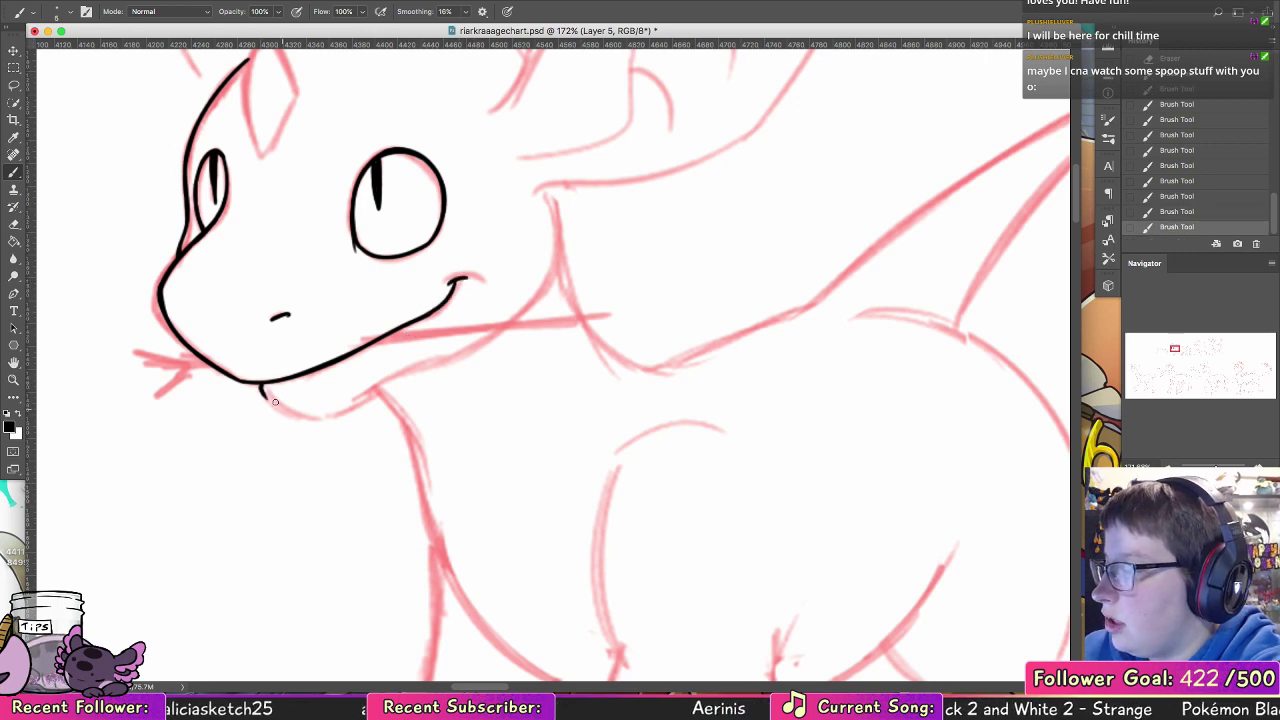
Step: Ink the lower jaw's rounded chin in black beneath the mouth and clean up its rear end with the Eraser
{"action": "left_click_drag", "start_coordinate": [262, 386], "coordinate": [338, 414]}
{"action": "key", "text": "super+z"}
{"action": "mouse_move", "coordinate": [262, 386]}
{"action": "left_mouse_down"}
{"action": "mouse_move", "coordinate": [364, 411]}
{"action": "mouse_move", "coordinate": [404, 375]}
{"action": "left_mouse_up"}
{"action": "key", "text": "super+z"}
{"action": "key", "text": "super+z"}
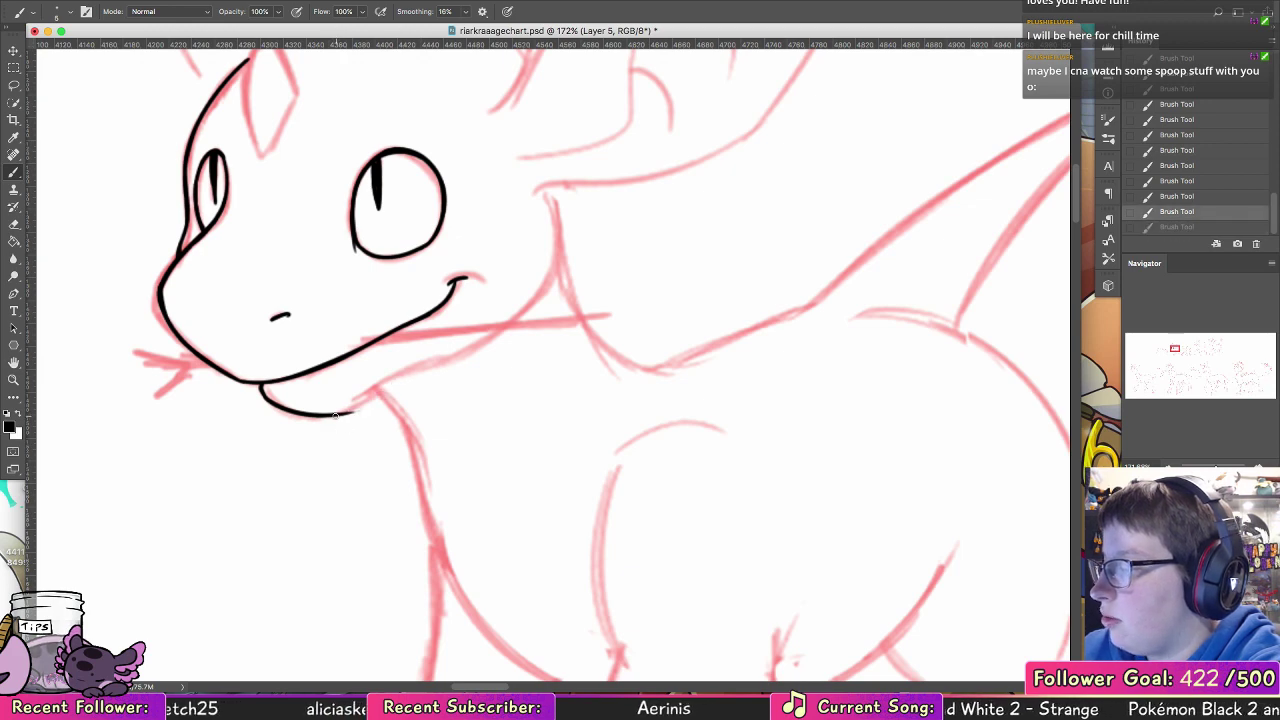
{"action": "key", "text": "super+shift+z"}
{"action": "key", "text": "e"}
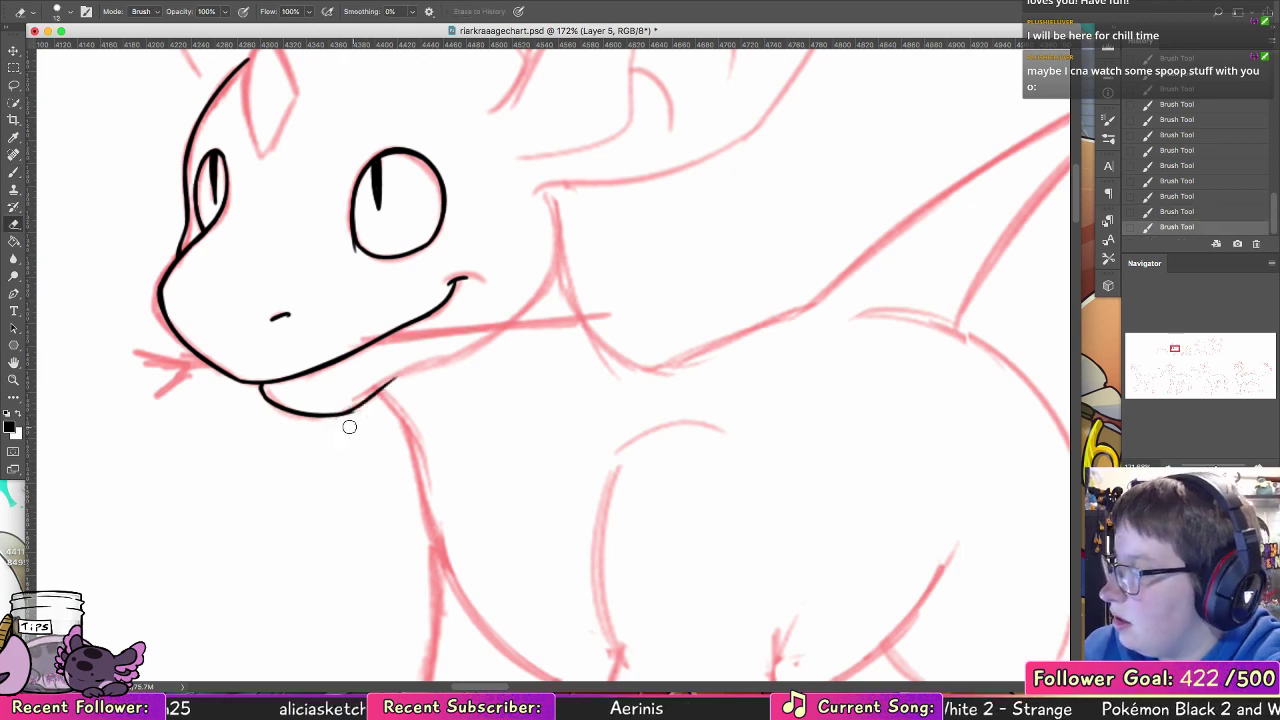
{"action": "mouse_move", "coordinate": [349, 427]}
{"action": "left_mouse_down"}
{"action": "mouse_move", "coordinate": [378, 404]}
{"action": "mouse_move", "coordinate": [363, 401]}
{"action": "mouse_move", "coordinate": [420, 368]}
{"action": "left_mouse_up"}
{"action": "key", "text": "b"}
{"action": "key", "text": "super+z"}
Step: Ink the jawline in black from the chin back along the cheek and up to the near ear's base
{"action": "key", "text": "super+z"}
{"action": "mouse_move", "coordinate": [366, 400]}
{"action": "left_mouse_down"}
{"action": "mouse_move", "coordinate": [530, 318]}
{"action": "mouse_move", "coordinate": [568, 230]}
{"action": "left_mouse_up"}
{"action": "key", "text": "super+z"}
{"action": "key", "text": "super+z"}
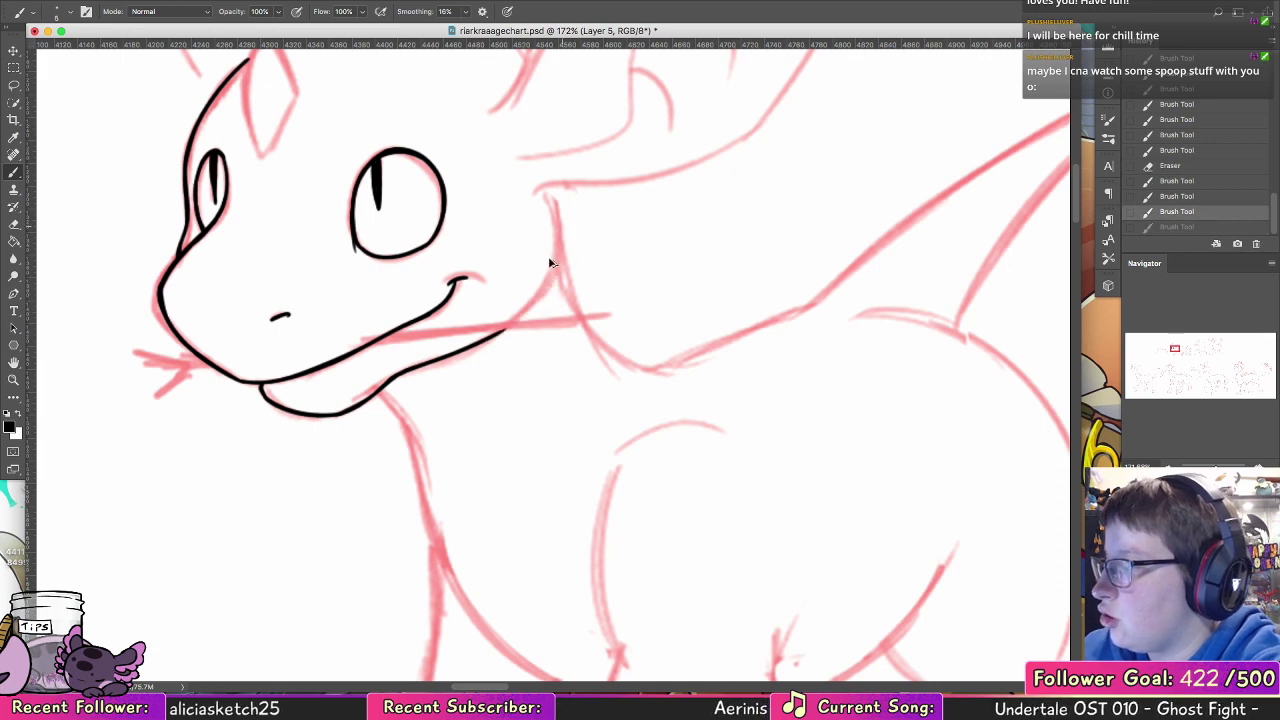
{"action": "left_click_drag", "start_coordinate": [483, 338], "coordinate": [555, 252]}
{"action": "key", "text": "super+z"}
{"action": "mouse_move", "coordinate": [540, 186]}
{"action": "left_mouse_down"}
{"action": "mouse_move", "coordinate": [552, 265]}
{"action": "mouse_move", "coordinate": [510, 330]}
{"action": "mouse_move", "coordinate": [532, 300]}
{"action": "mouse_move", "coordinate": [542, 188]}
{"action": "left_mouse_up"}
{"action": "key", "text": "super+z"}
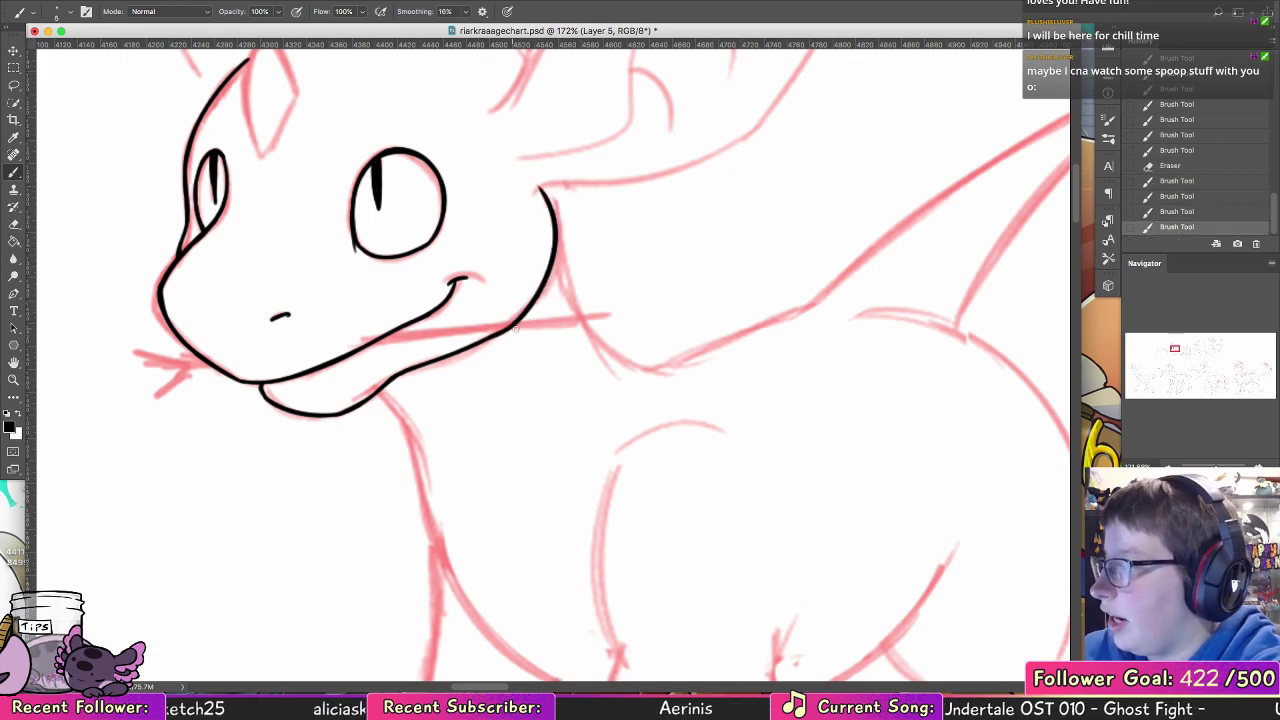
{"action": "left_click_drag", "start_coordinate": [503, 333], "coordinate": [480, 343]}
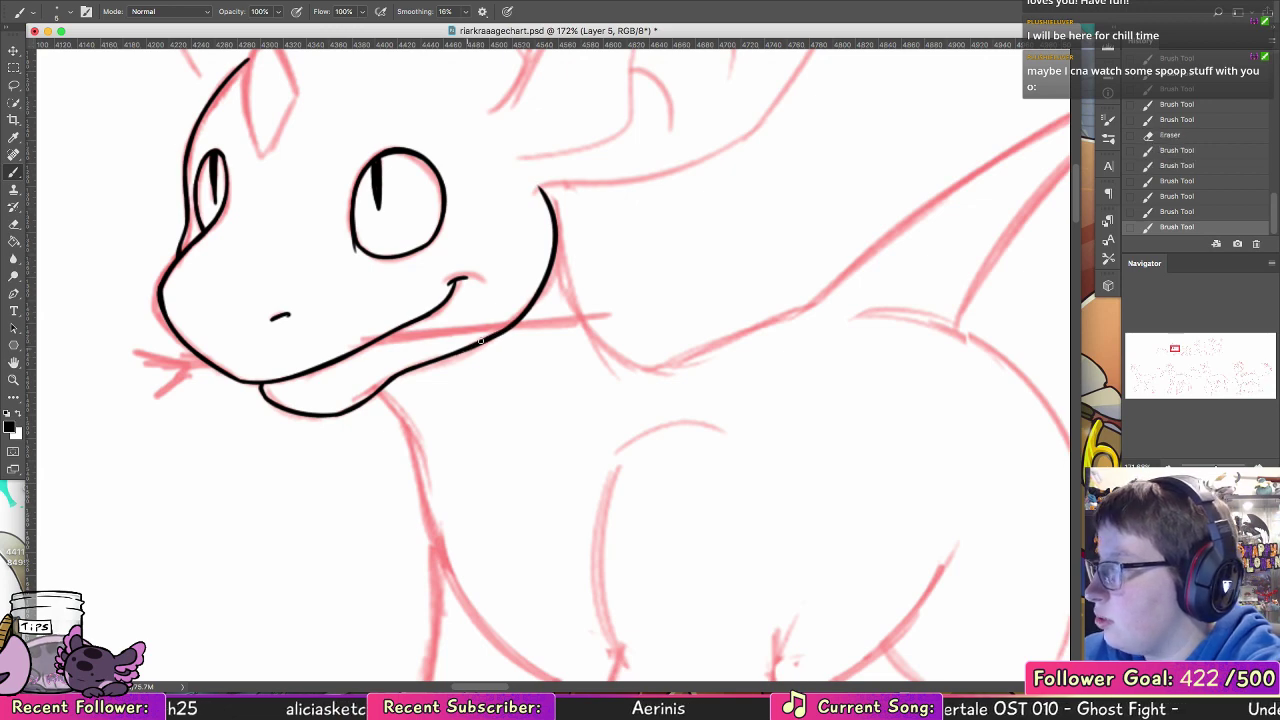
{"action": "left_click_drag", "start_coordinate": [541, 293], "coordinate": [515, 323]}
{"action": "mouse_move", "coordinate": [555, 238]}
{"action": "left_mouse_down"}
{"action": "mouse_move", "coordinate": [544, 287]}
{"action": "mouse_move", "coordinate": [515, 323]}
{"action": "left_mouse_up"}
{"action": "key", "text": "super+z"}
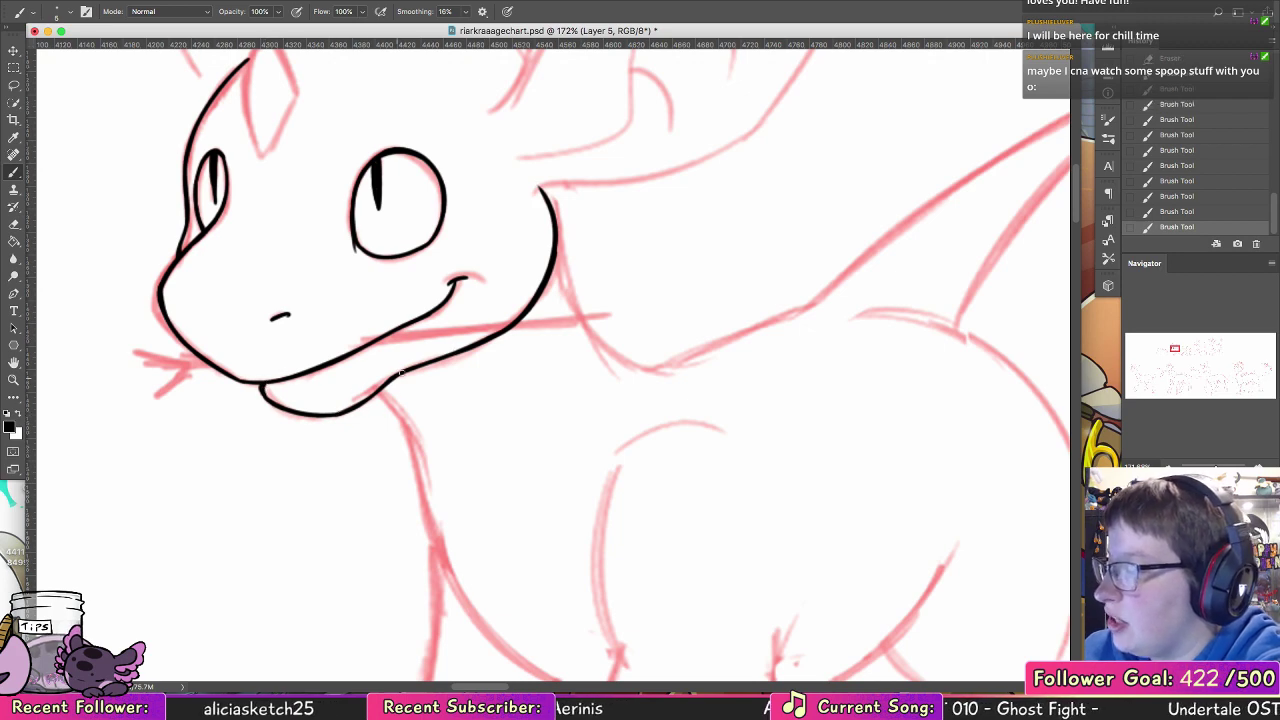
Step: Ink the diamond marking on the forehead as a closed black outline with pointed ends
{"action": "scroll", "coordinate": [403, 366], "scroll_direction": "up", "scroll_amount": 6}
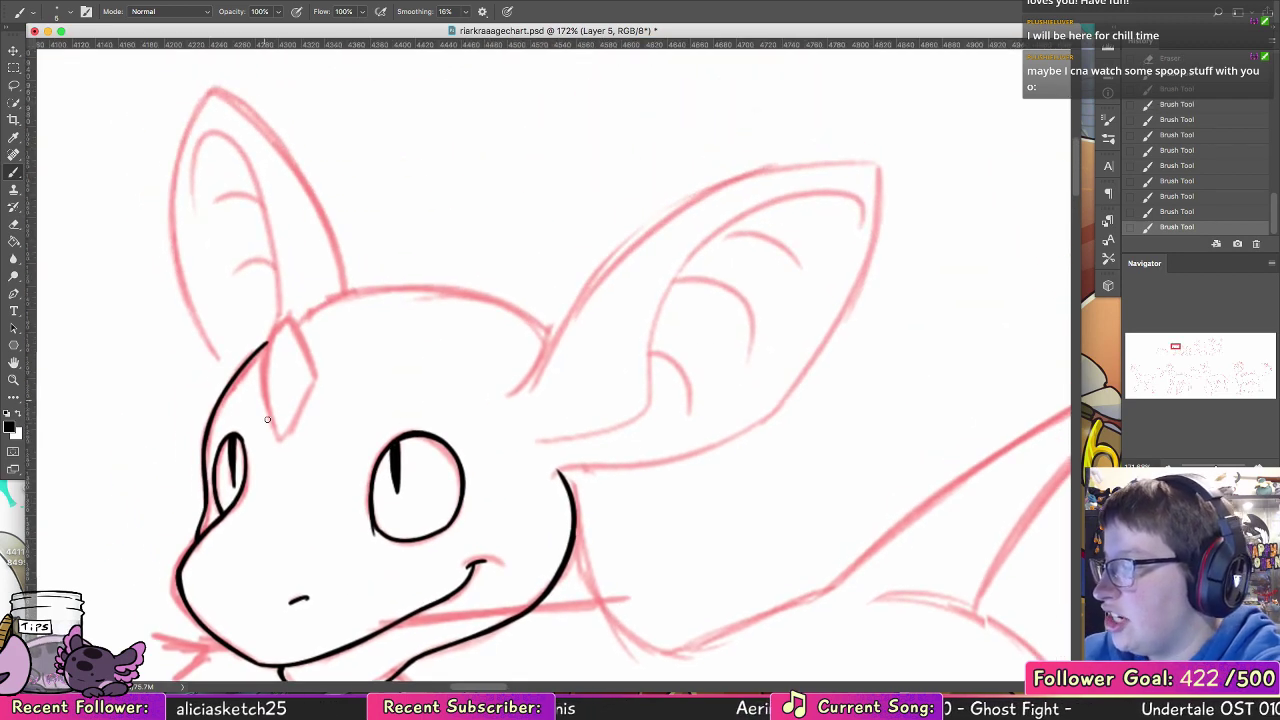
{"action": "key", "text": "super+z"}
{"action": "mouse_move", "coordinate": [277, 316]}
{"action": "left_mouse_down"}
{"action": "mouse_move", "coordinate": [278, 442]}
{"action": "mouse_move", "coordinate": [313, 369]}
{"action": "mouse_move", "coordinate": [309, 387]}
{"action": "mouse_move", "coordinate": [281, 318]}
{"action": "left_mouse_up"}
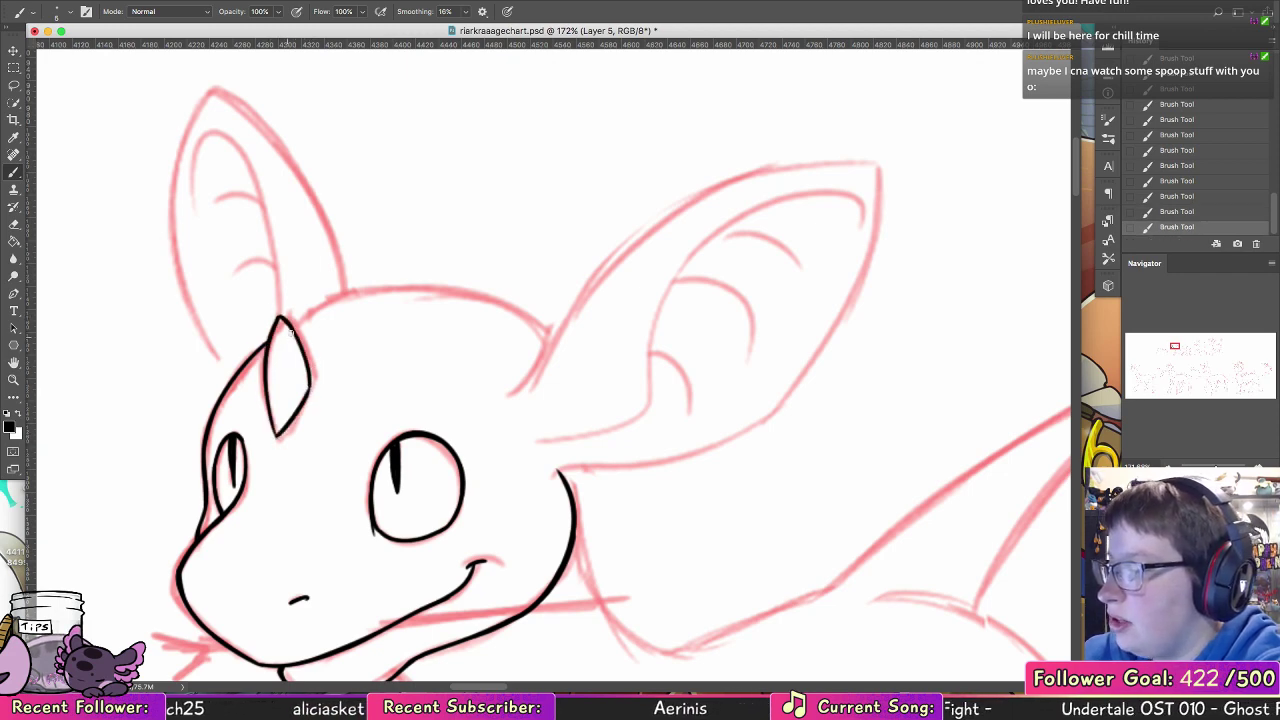
{"action": "mouse_move", "coordinate": [281, 318]}
{"action": "left_mouse_down"}
{"action": "mouse_move", "coordinate": [304, 359]}
{"action": "mouse_move", "coordinate": [288, 416]}
{"action": "left_mouse_up"}
{"action": "mouse_move", "coordinate": [280, 318]}
{"action": "left_mouse_down"}
{"action": "mouse_move", "coordinate": [264, 407]}
{"action": "mouse_move", "coordinate": [265, 357]}
{"action": "mouse_move", "coordinate": [278, 436]}
{"action": "left_mouse_up"}
{"action": "left_click_drag", "start_coordinate": [309, 382], "coordinate": [280, 432]}
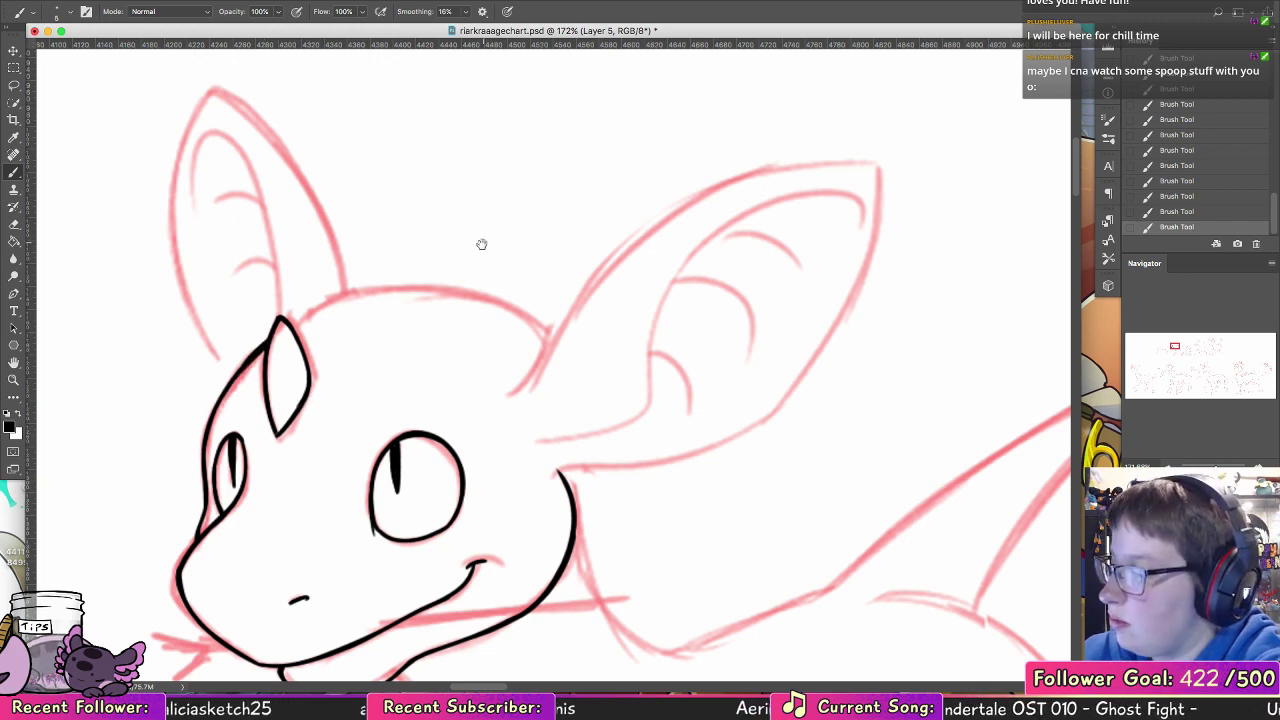
Step: Ink both long edges and the rounded rear end of the stick held in the hatchling's mouth
{"action": "left_click_drag", "start_coordinate": [413, 434], "coordinate": [386, 297]}
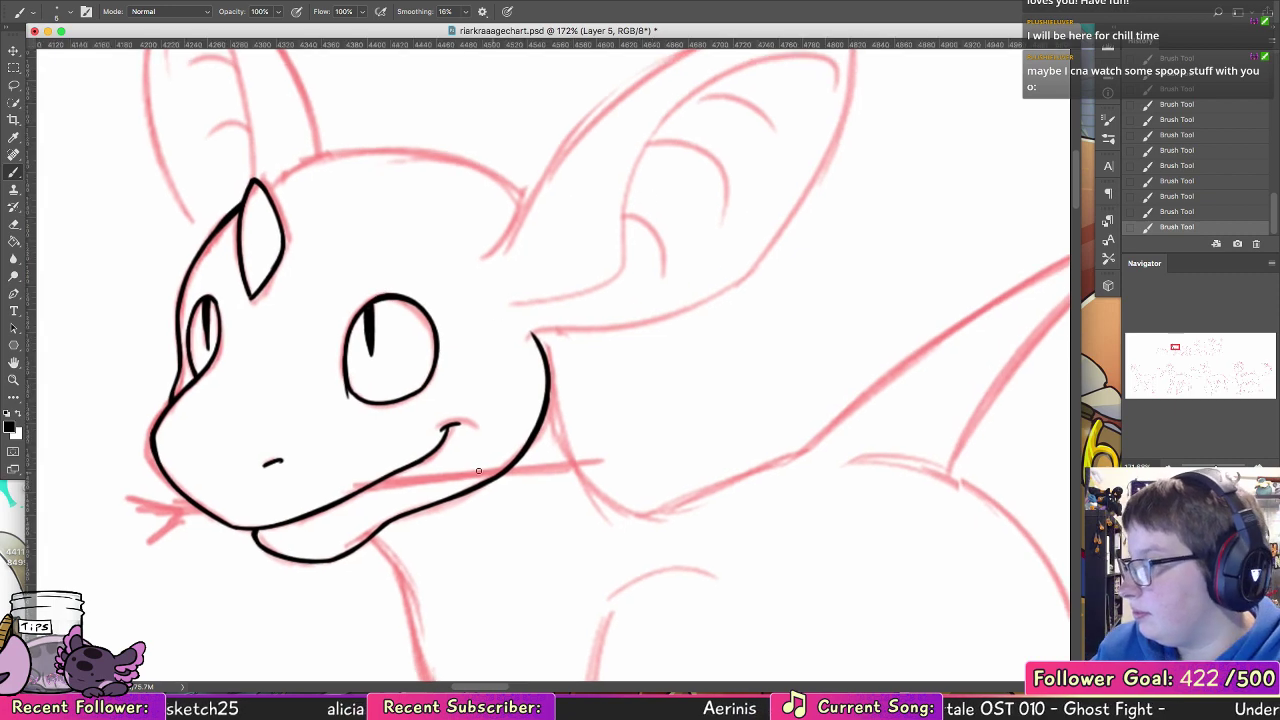
{"action": "left_click_drag", "start_coordinate": [600, 460], "coordinate": [579, 463]}
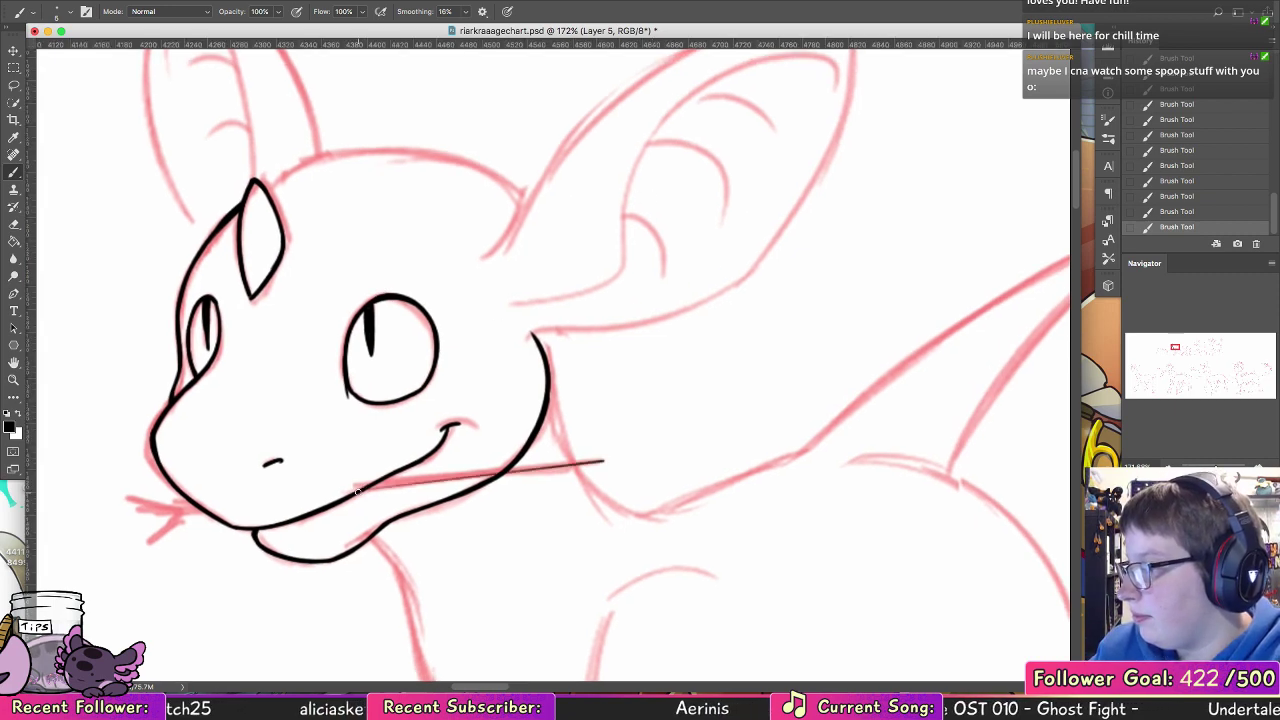
{"action": "left_click_drag", "start_coordinate": [356, 490], "coordinate": [498, 474]}
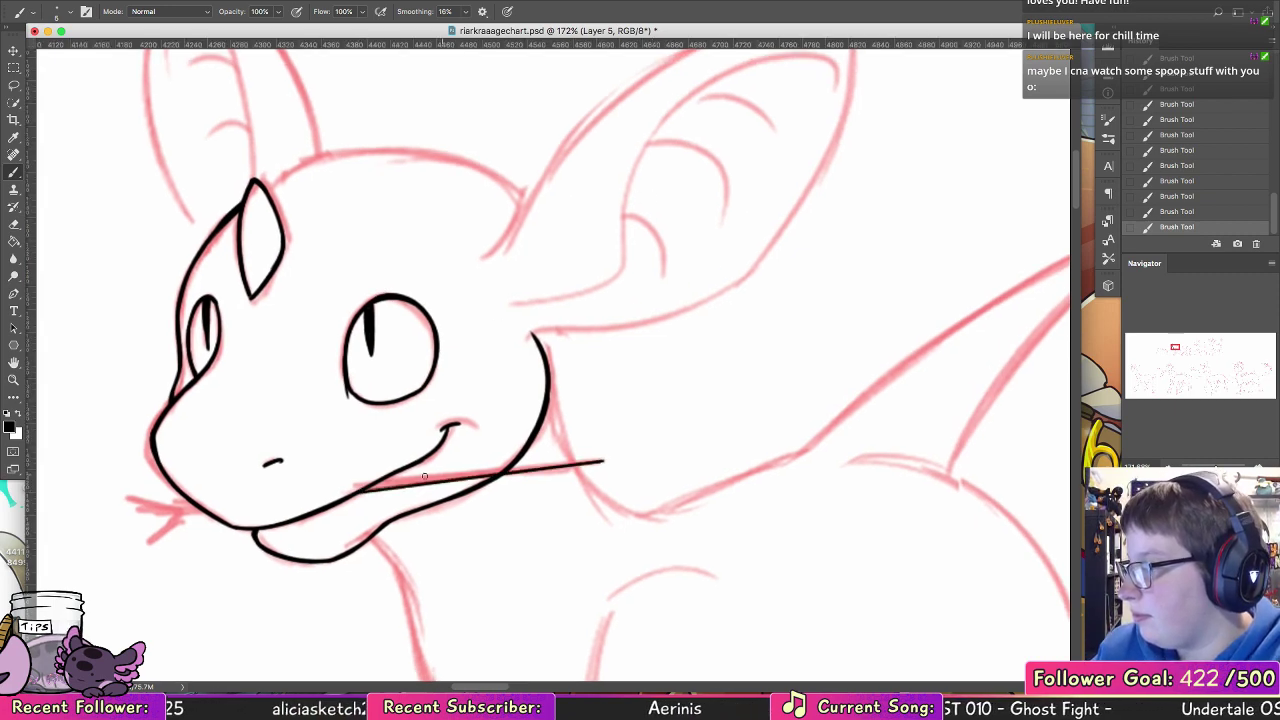
{"action": "left_click_drag", "start_coordinate": [599, 455], "coordinate": [380, 482]}
{"action": "left_click_drag", "start_coordinate": [506, 467], "coordinate": [378, 481]}
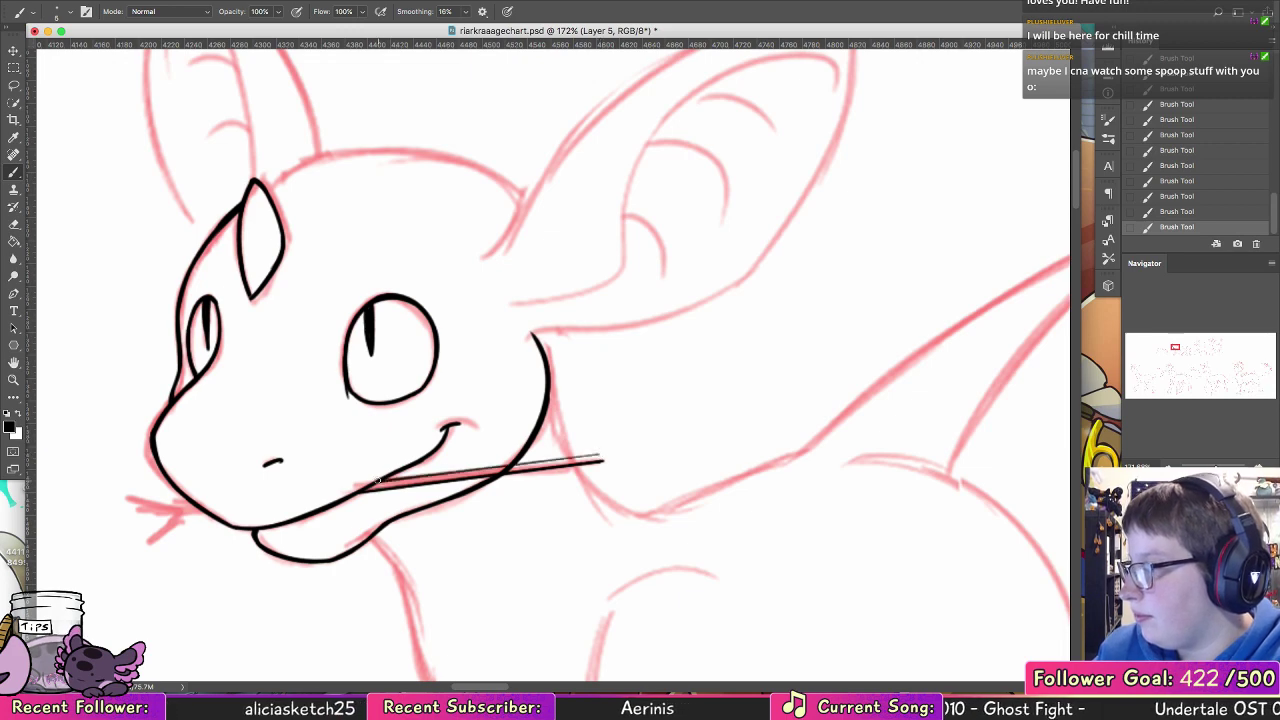
{"action": "left_click_drag", "start_coordinate": [598, 454], "coordinate": [386, 481]}
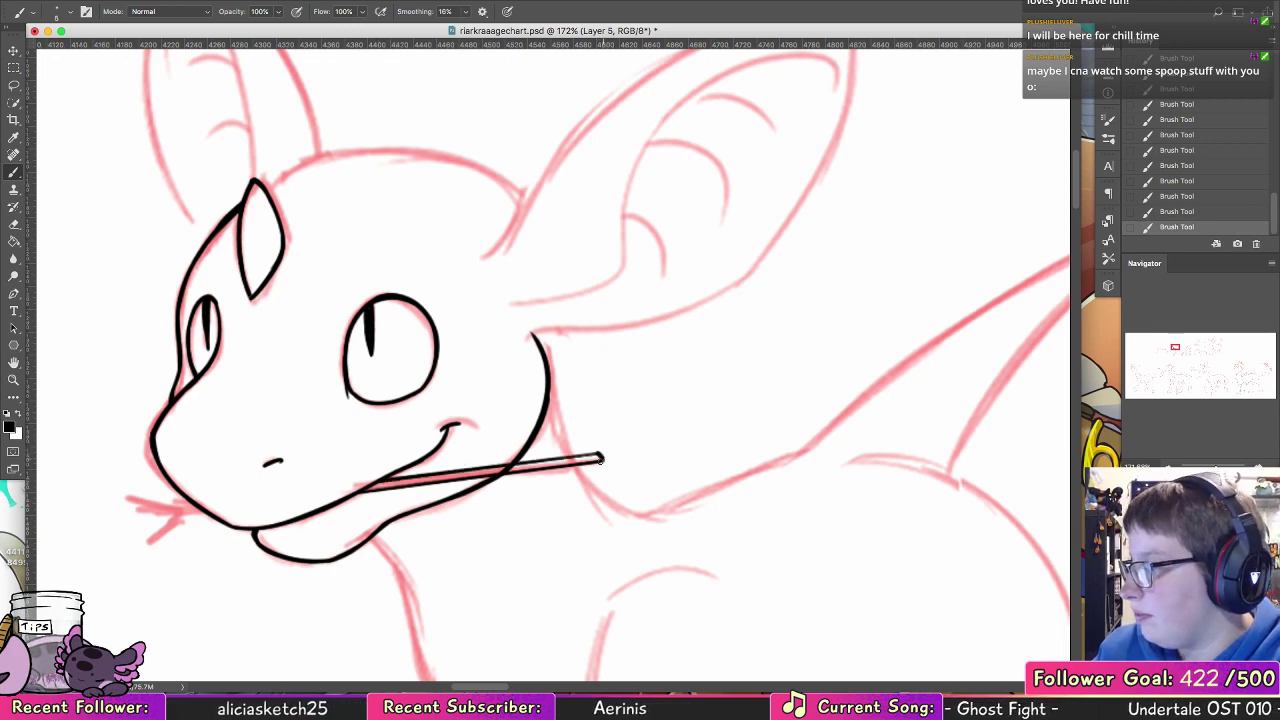
{"action": "key", "text": "alt+super+z"}
{"action": "left_click_drag", "start_coordinate": [602, 461], "coordinate": [600, 456]}
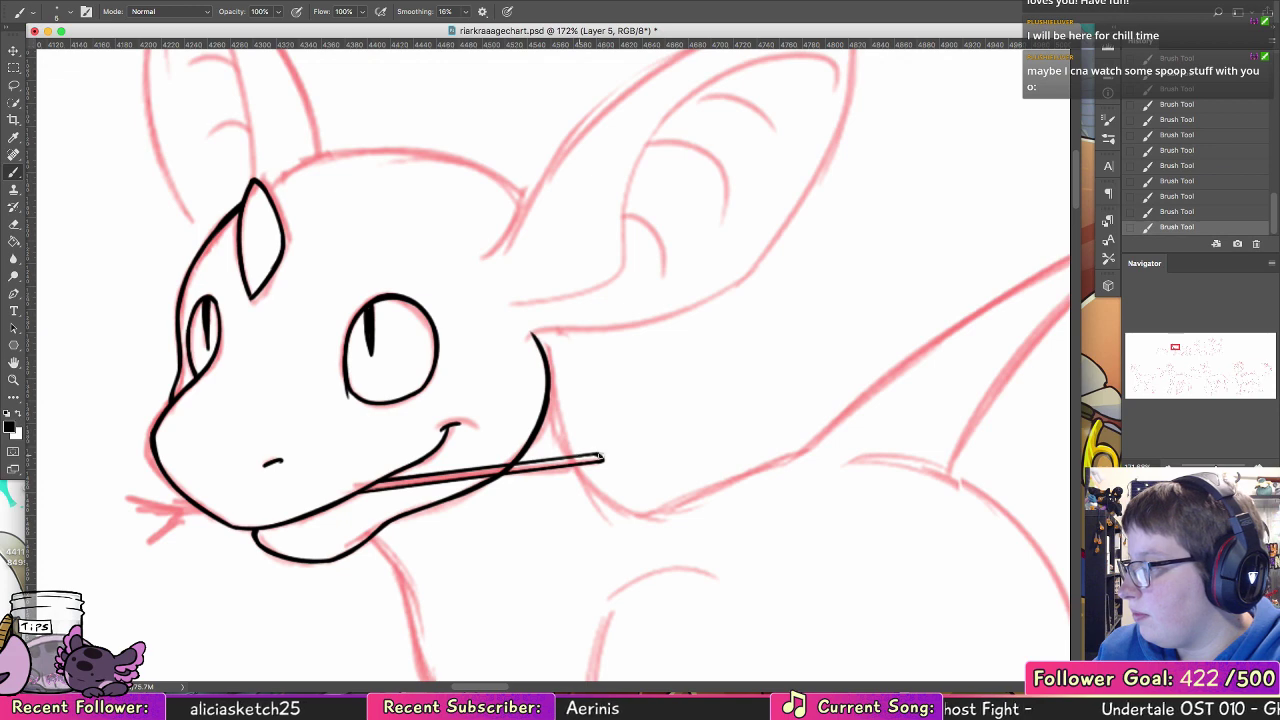
Step: Erase the cheek line crossing the stick and ink the stick's forked end in front of the muzzle
{"action": "key", "text": "e"}
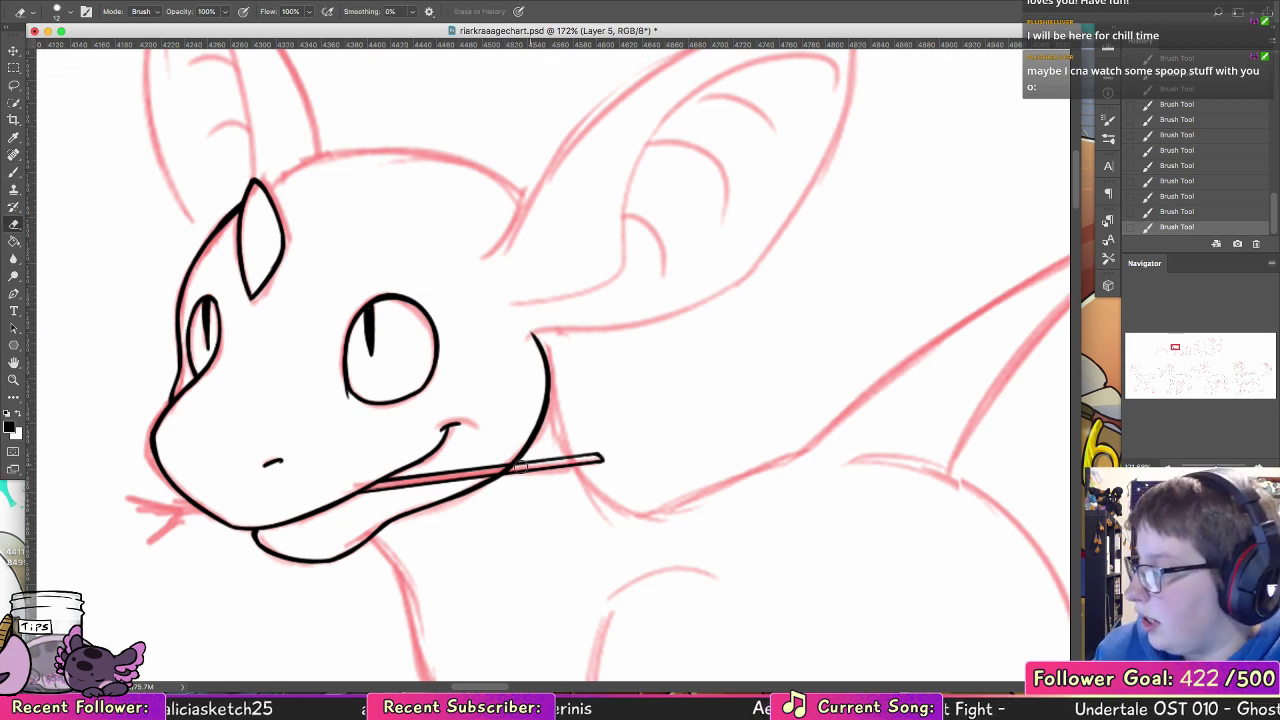
{"action": "left_click_drag", "start_coordinate": [497, 470], "coordinate": [538, 457]}
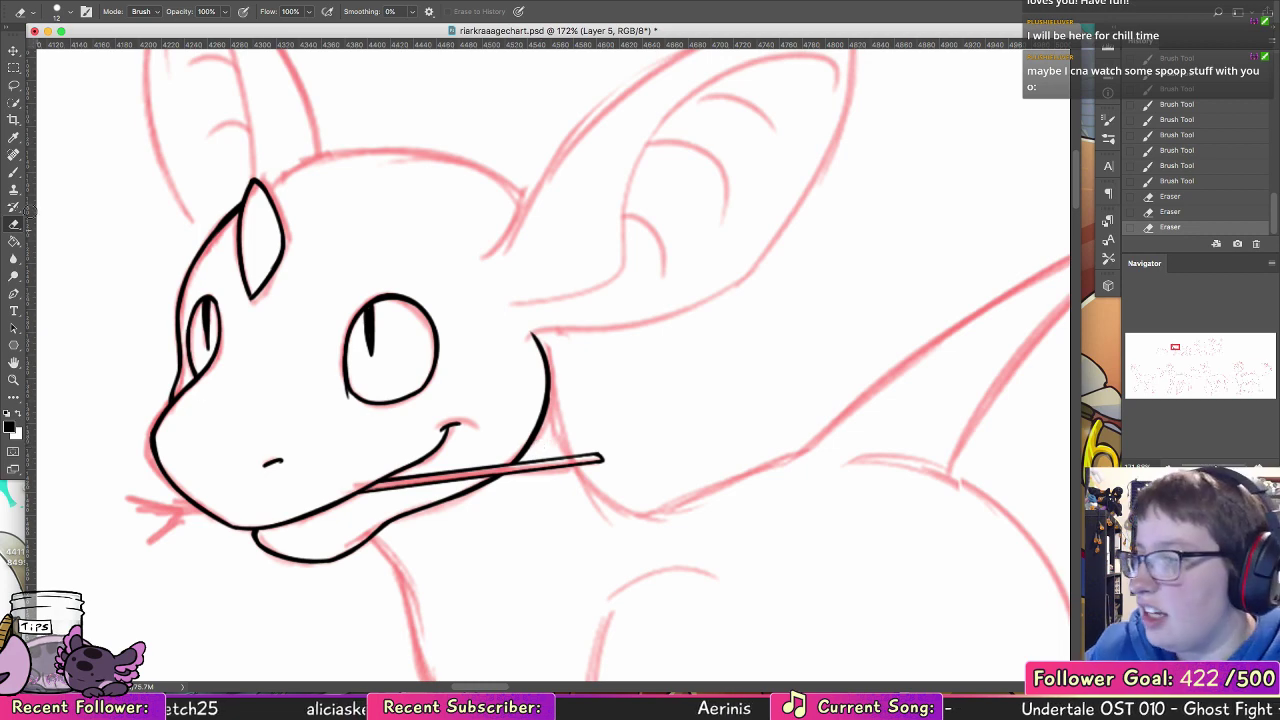
{"action": "key", "text": "b"}
{"action": "left_click_drag", "start_coordinate": [344, 520], "coordinate": [495, 419]}
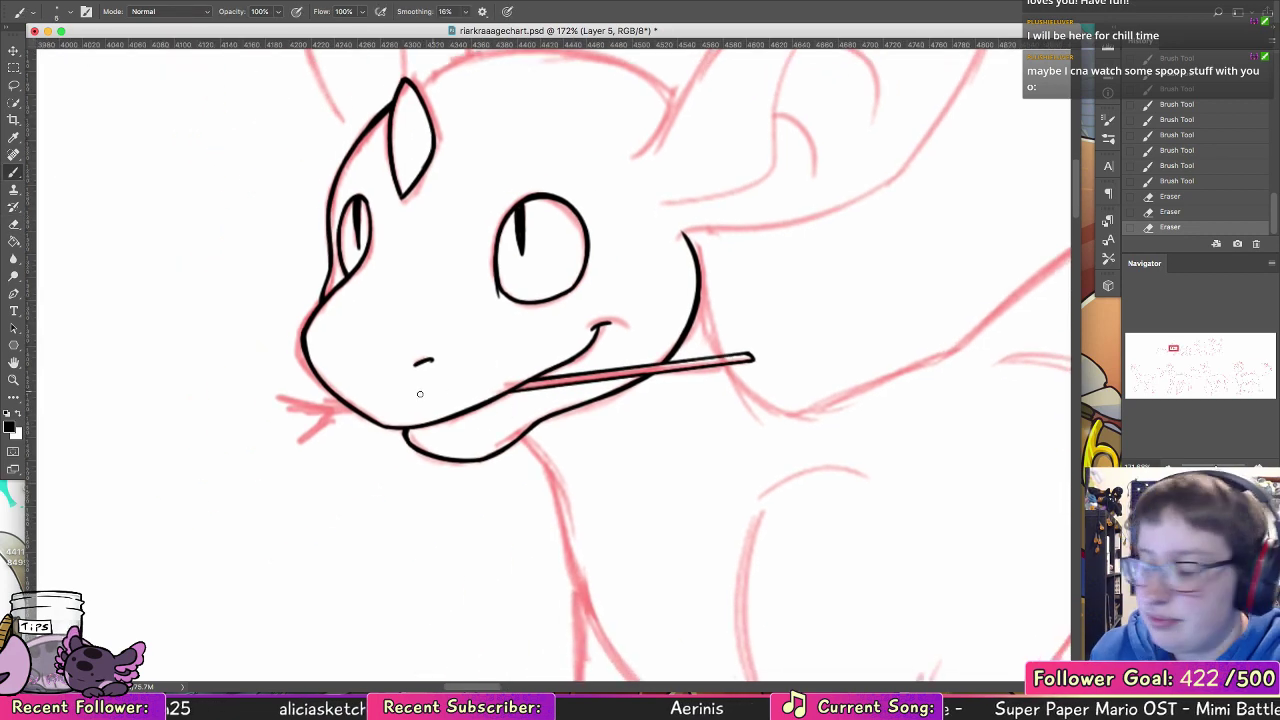
{"action": "mouse_move", "coordinate": [340, 404]}
{"action": "left_mouse_down"}
{"action": "mouse_move", "coordinate": [274, 394]}
{"action": "mouse_move", "coordinate": [297, 415]}
{"action": "mouse_move", "coordinate": [279, 408]}
{"action": "mouse_move", "coordinate": [339, 417]}
{"action": "mouse_move", "coordinate": [306, 409]}
{"action": "mouse_move", "coordinate": [318, 410]}
{"action": "mouse_move", "coordinate": [295, 435]}
{"action": "mouse_move", "coordinate": [360, 410]}
{"action": "left_mouse_up"}
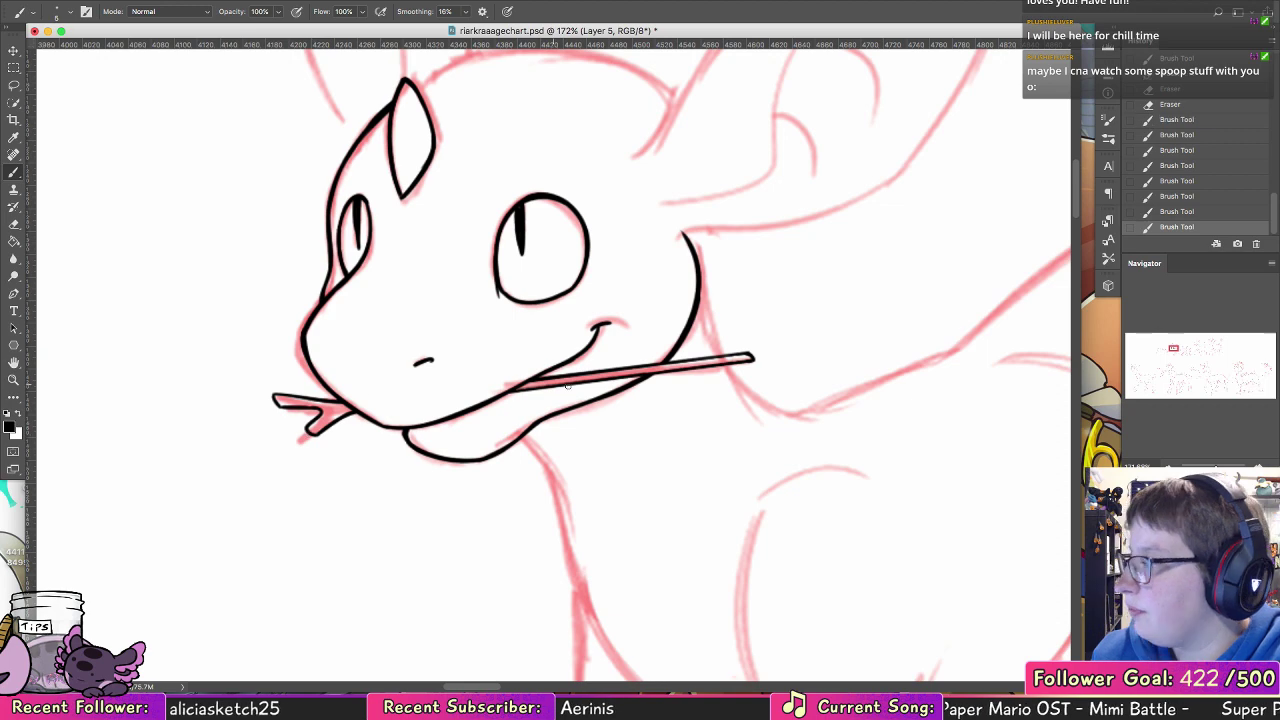
Step: Ink the near ear's outer outline in black from the head up to the tip and back along the lower edge
{"action": "scroll", "coordinate": [567, 384], "scroll_direction": "right", "scroll_amount": 6}
{"action": "scroll", "coordinate": [567, 384], "scroll_direction": "up", "scroll_amount": 5}
{"action": "left_click_drag", "start_coordinate": [289, 404], "coordinate": [387, 301]}
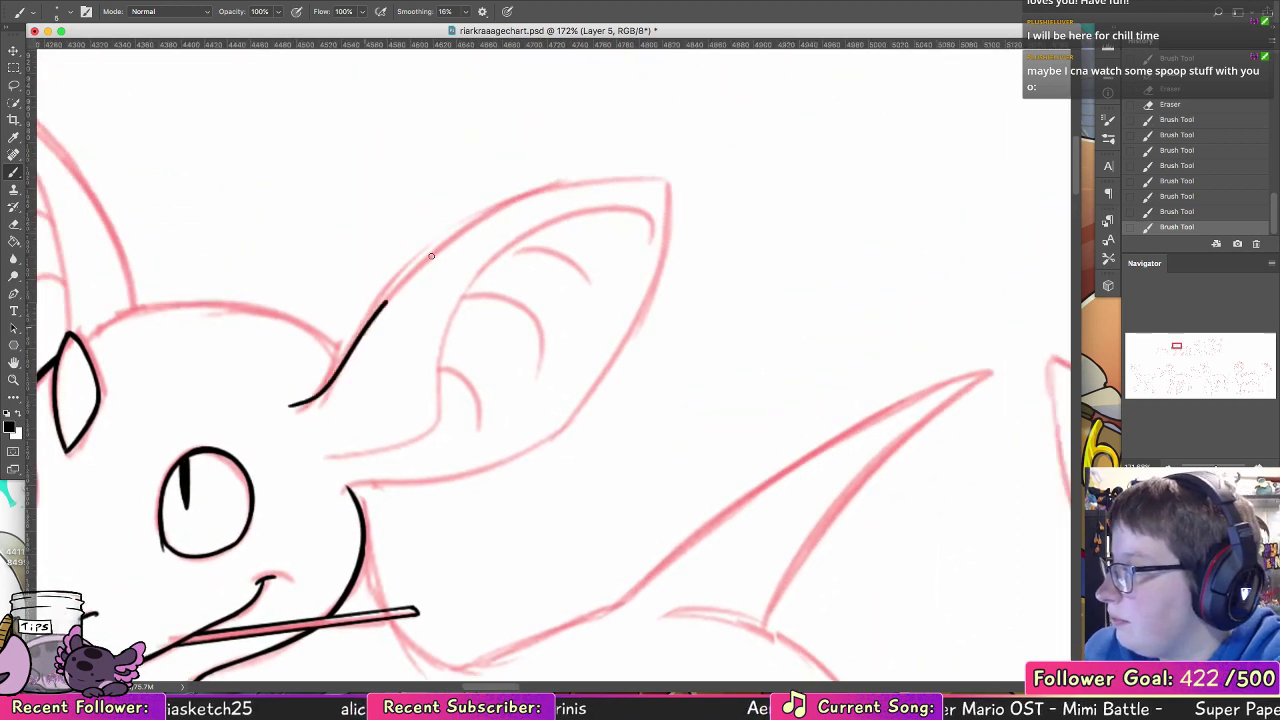
{"action": "left_click_drag", "start_coordinate": [431, 256], "coordinate": [645, 175]}
{"action": "key", "text": "super+z"}
{"action": "mouse_move", "coordinate": [293, 413]}
{"action": "left_mouse_down"}
{"action": "mouse_move", "coordinate": [451, 231]}
{"action": "mouse_move", "coordinate": [661, 182]}
{"action": "mouse_move", "coordinate": [622, 360]}
{"action": "left_mouse_up"}
{"action": "left_click_drag", "start_coordinate": [585, 409], "coordinate": [395, 497]}
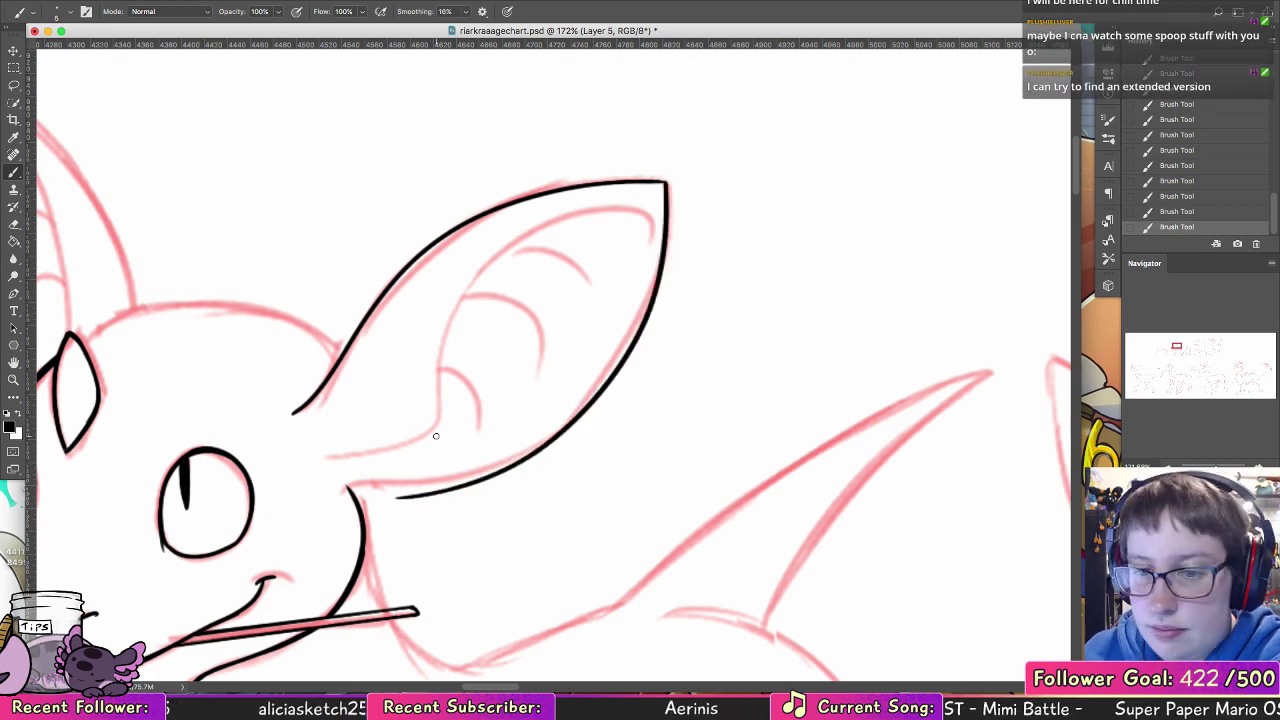
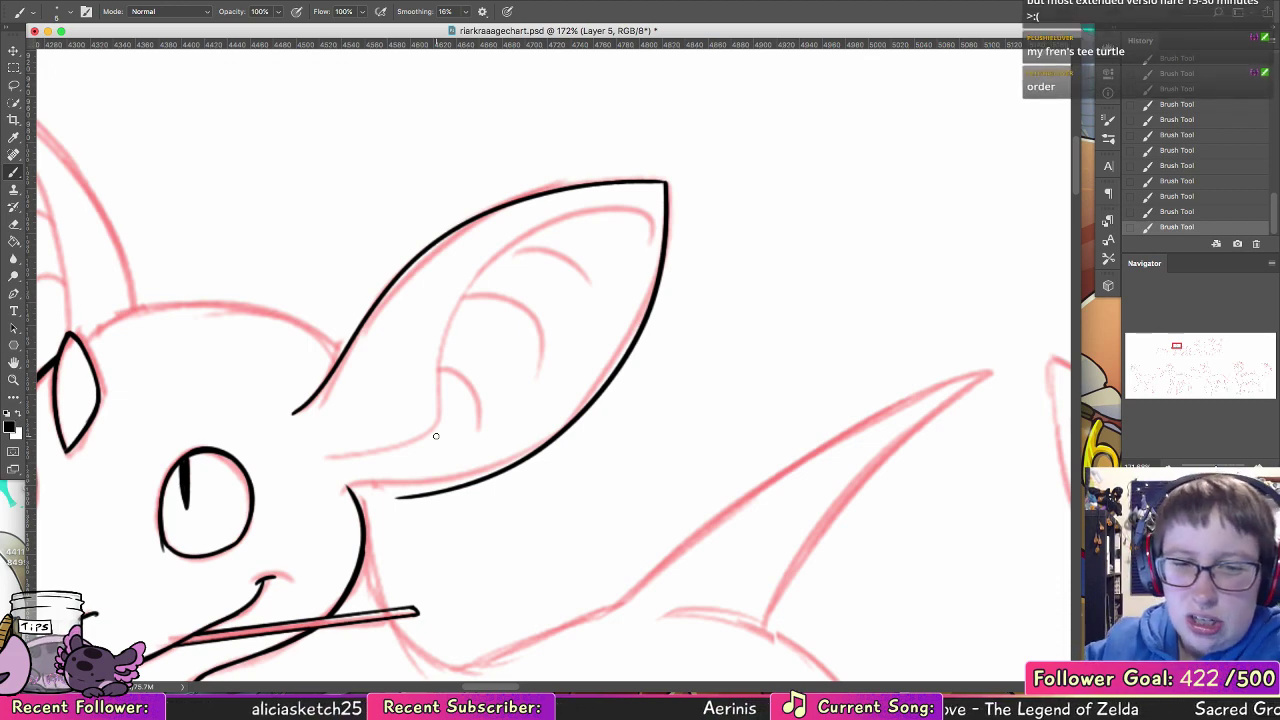
Step: Undo the black outline strokes of the near ear
{"action": "key", "text": "ctrl+z"}
{"action": "key", "text": "ctrl+z"}
{"action": "key", "text": "ctrl+z"}
{"action": "key", "text": "ctrl+z"}
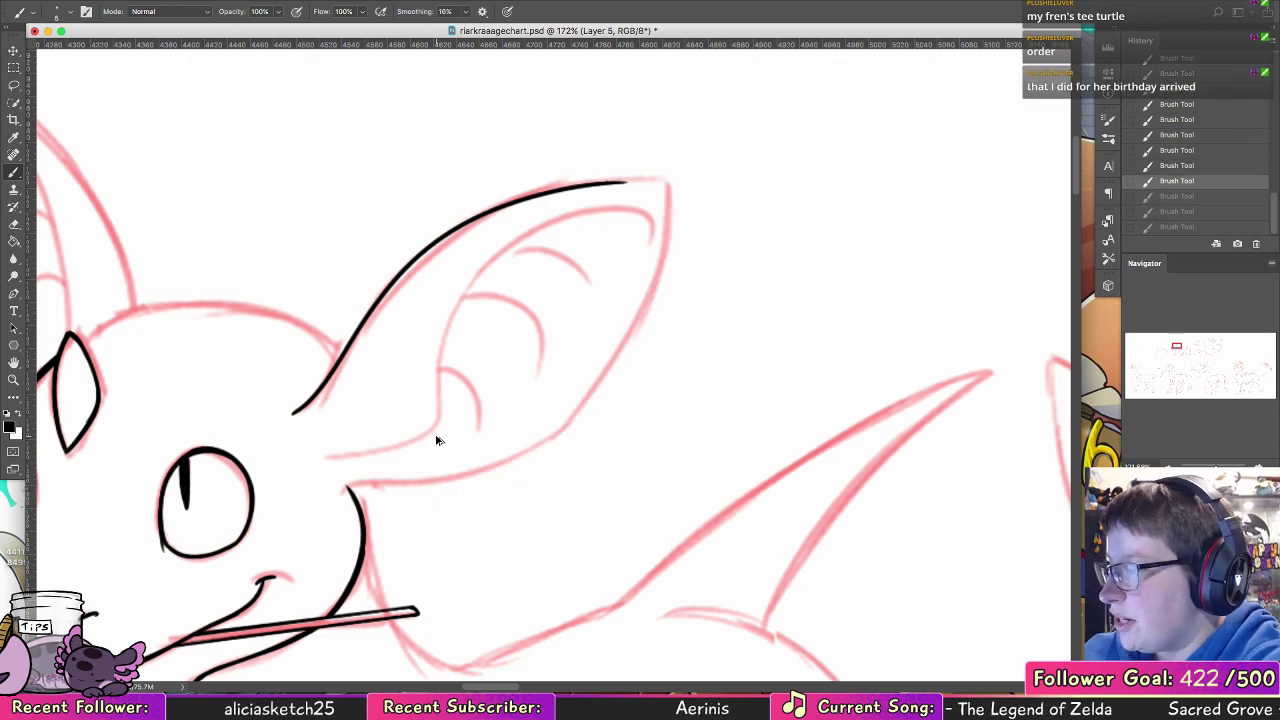
Step: Ink the top of the head as one smooth black curve between the forehead diamond and the base of the near ear
{"action": "left_click_drag", "start_coordinate": [377, 343], "coordinate": [737, 286]}
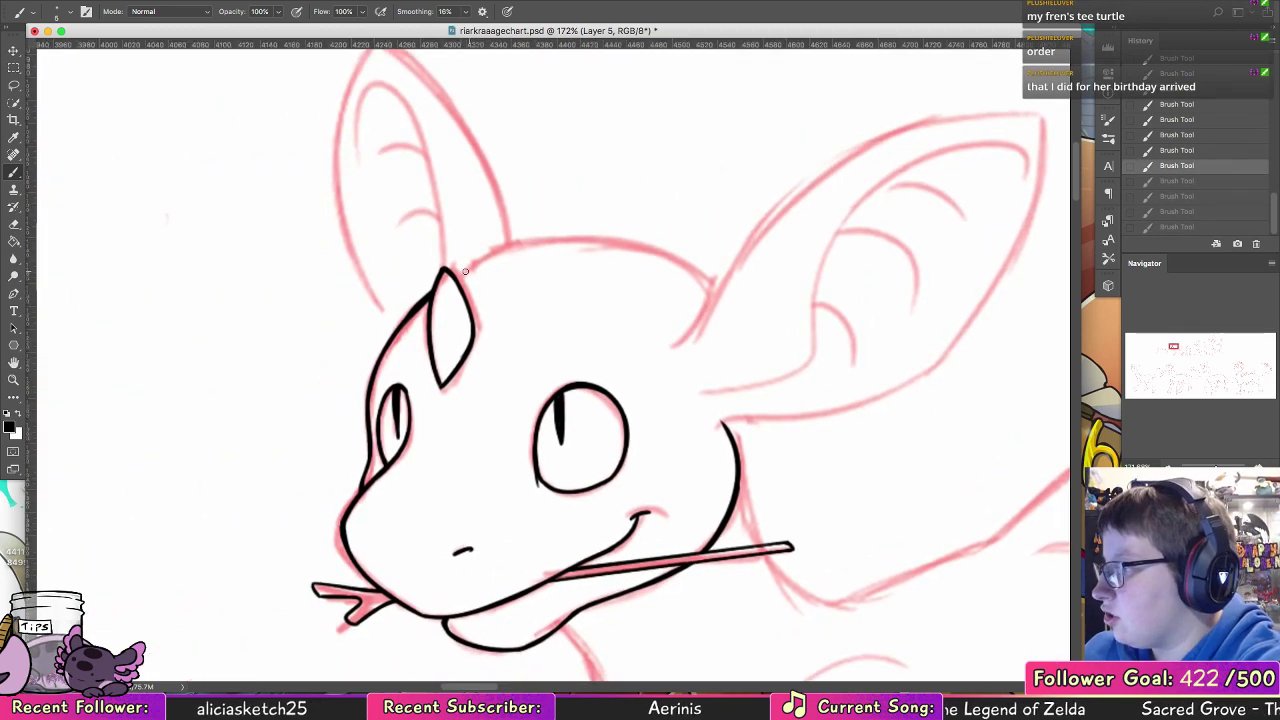
{"action": "mouse_move", "coordinate": [455, 278]}
{"action": "left_mouse_down"}
{"action": "mouse_move", "coordinate": [580, 242]}
{"action": "mouse_move", "coordinate": [716, 291]}
{"action": "mouse_move", "coordinate": [494, 257]}
{"action": "mouse_move", "coordinate": [652, 263]}
{"action": "left_mouse_up"}
{"action": "key", "text": "ctrl+z"}
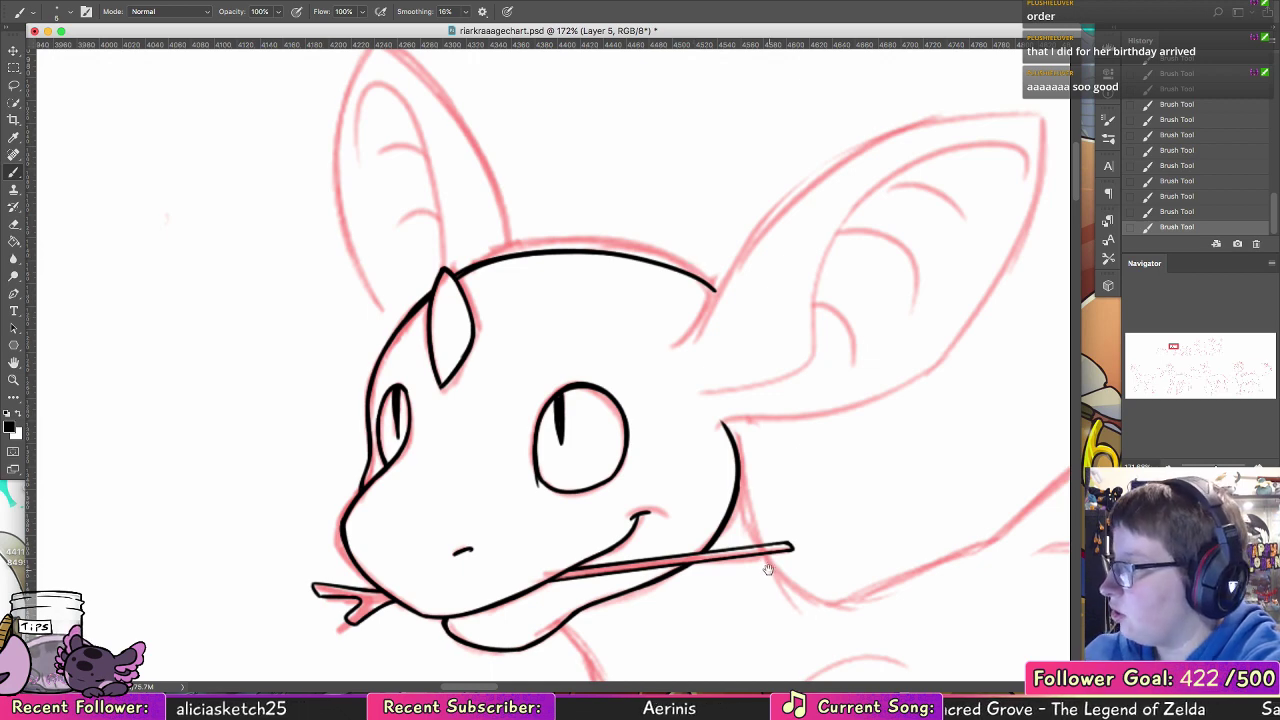
{"action": "left_click_drag", "start_coordinate": [768, 568], "coordinate": [541, 465]}
{"action": "key", "text": "super+z"}
{"action": "key", "text": "alt+super+z"}
{"action": "key", "text": "alt+super+z"}
{"action": "key", "text": "alt+super+z"}
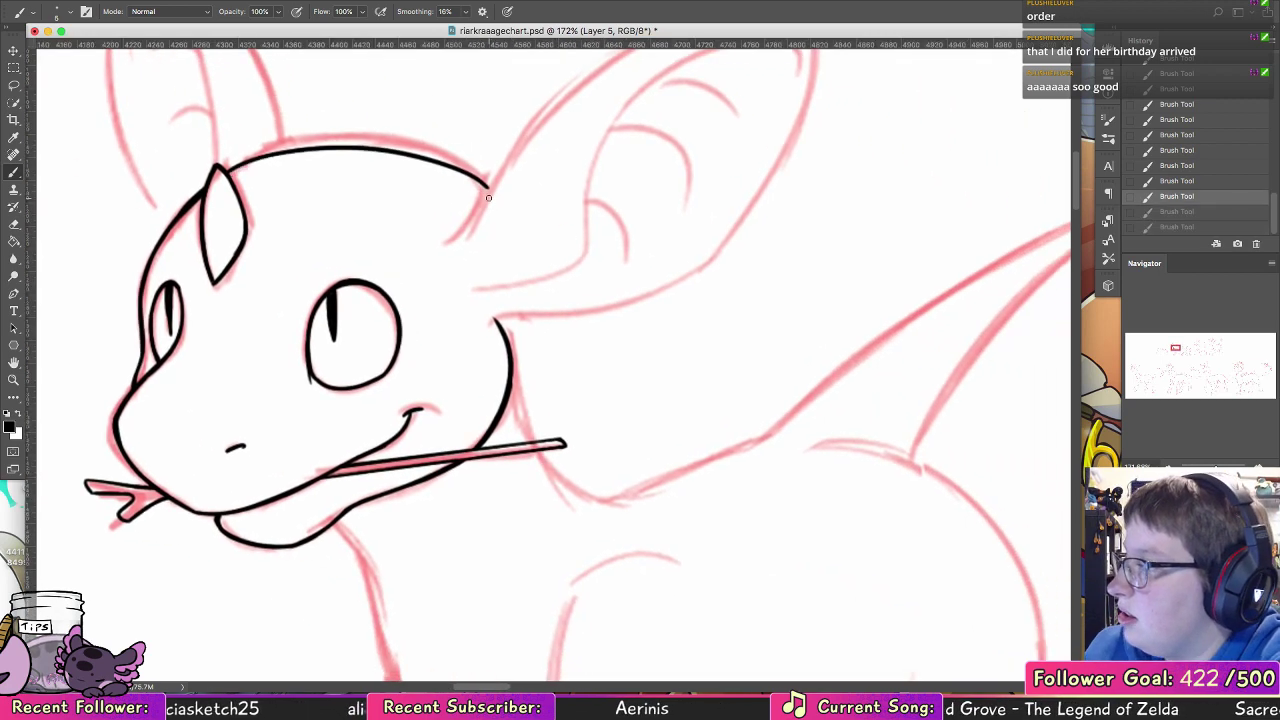
{"action": "mouse_move", "coordinate": [484, 198]}
{"action": "left_mouse_down"}
{"action": "mouse_move", "coordinate": [446, 169]}
{"action": "mouse_move", "coordinate": [208, 178]}
{"action": "left_mouse_up"}
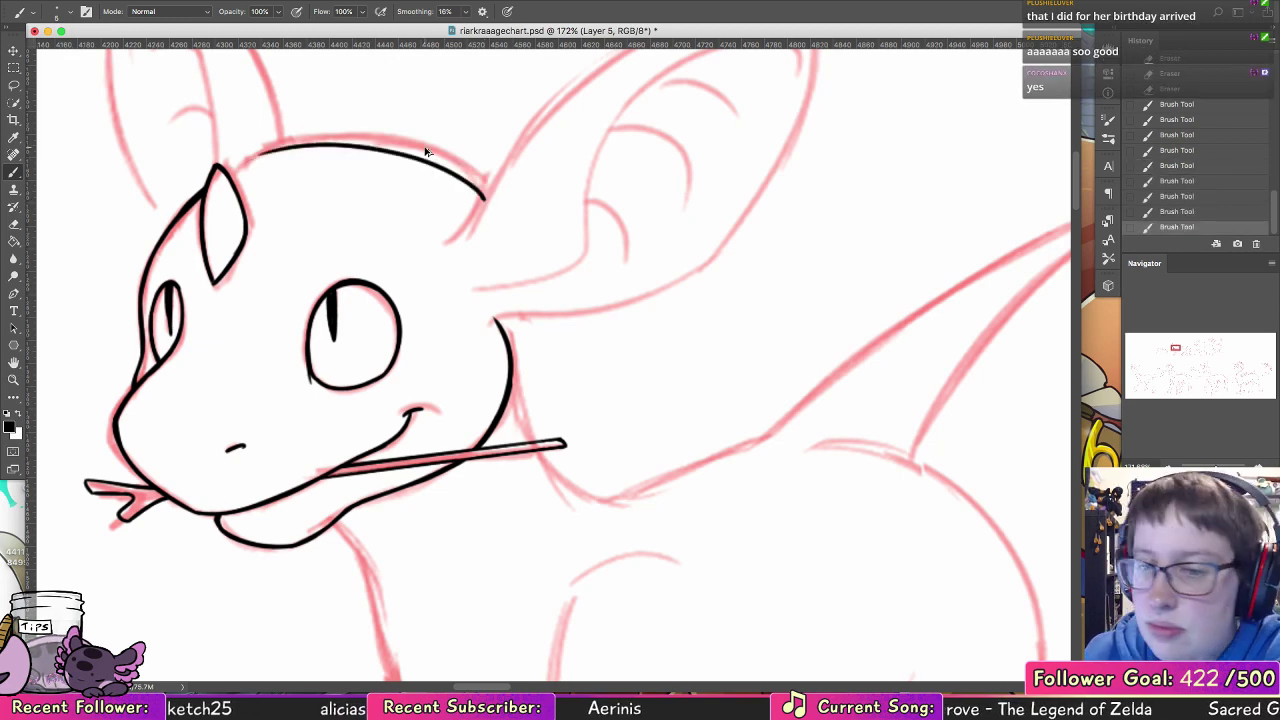
{"action": "key", "text": "alt+super+z"}
{"action": "mouse_move", "coordinate": [485, 197]}
{"action": "left_mouse_down"}
{"action": "mouse_move", "coordinate": [336, 142]}
{"action": "mouse_move", "coordinate": [232, 167]}
{"action": "mouse_move", "coordinate": [317, 150]}
{"action": "left_mouse_up"}
{"action": "key", "text": "alt+super+z"}
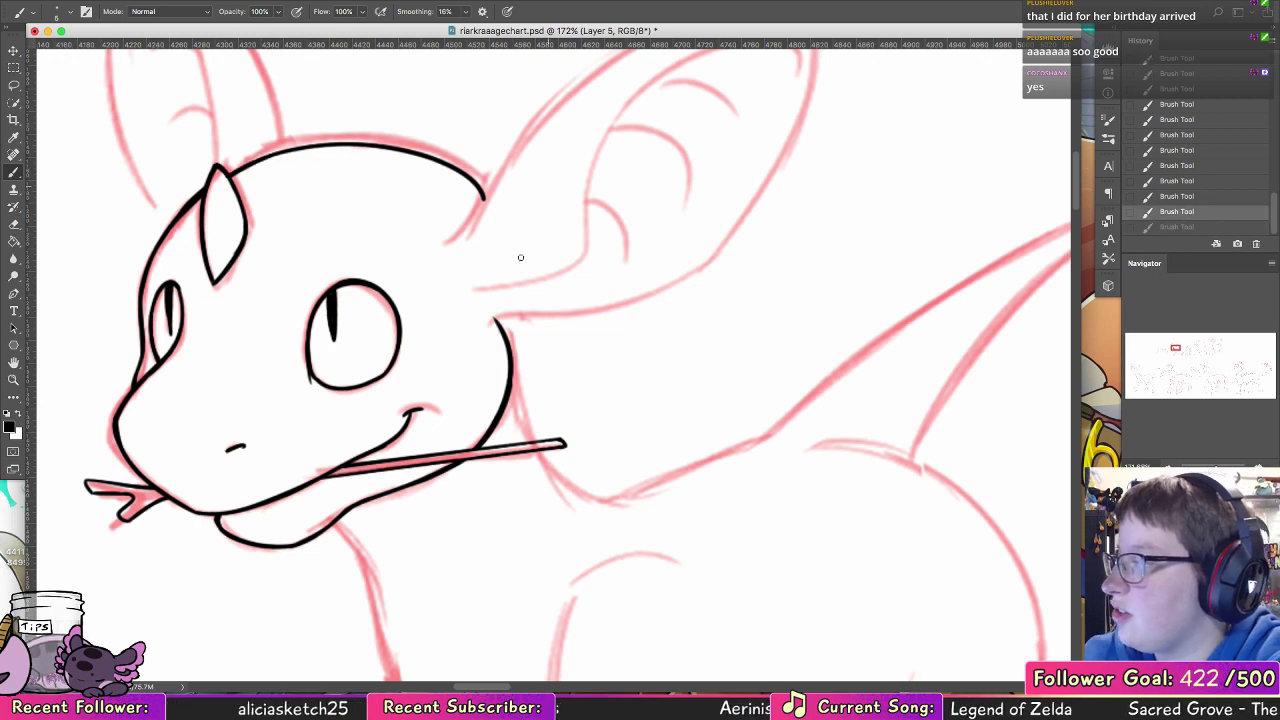
Step: Ink the back of the neck in black from below the near ear down to the rear end of the stick
{"action": "left_click_drag", "start_coordinate": [516, 302], "coordinate": [520, 418]}
{"action": "key", "text": "super+z"}
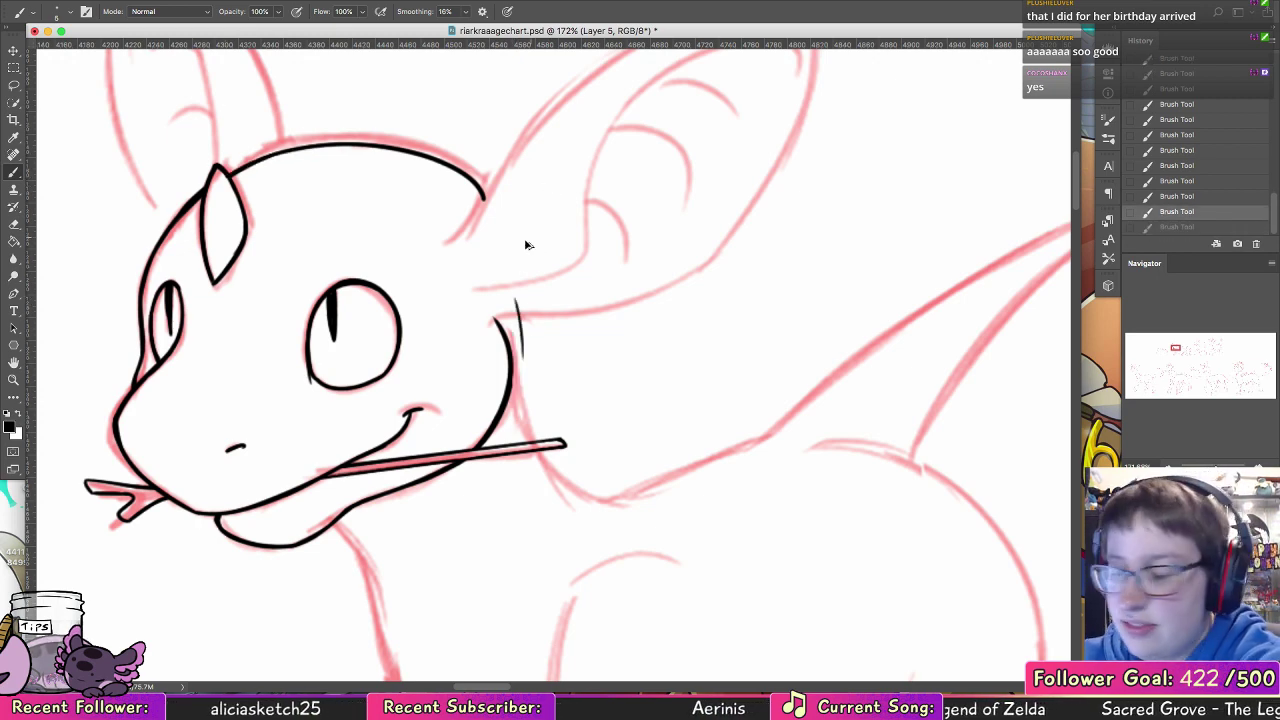
{"action": "key", "text": "shift+super+z"}
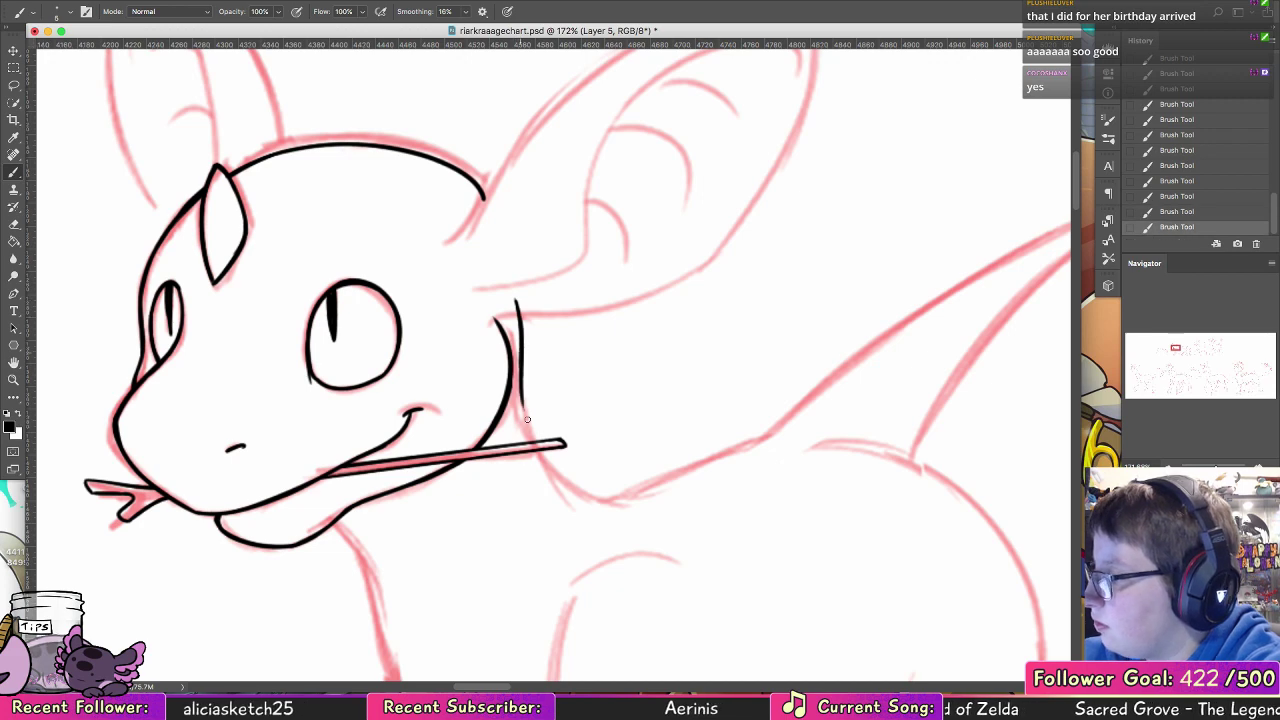
{"action": "left_click_drag", "start_coordinate": [522, 386], "coordinate": [535, 442]}
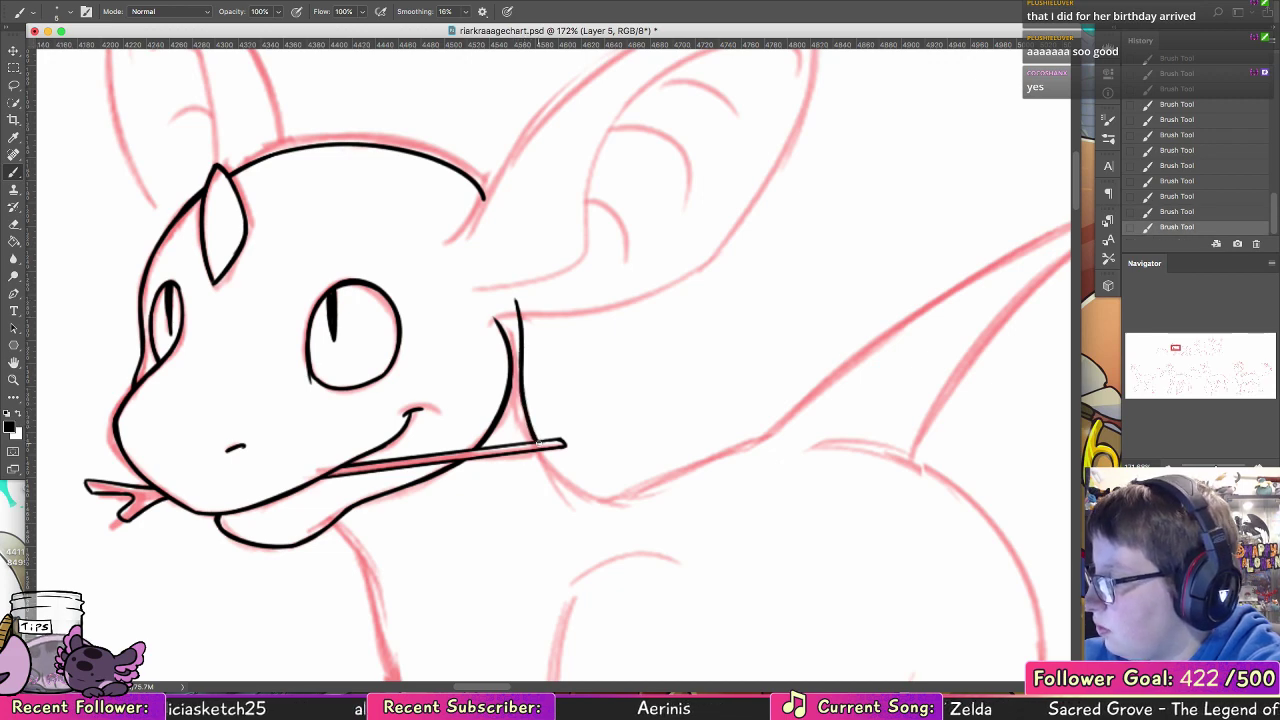
Step: Ink the throat and chest line from under the jaw down to the top of the near front leg
{"action": "scroll", "coordinate": [457, 517], "scroll_direction": "down", "scroll_amount": 5}
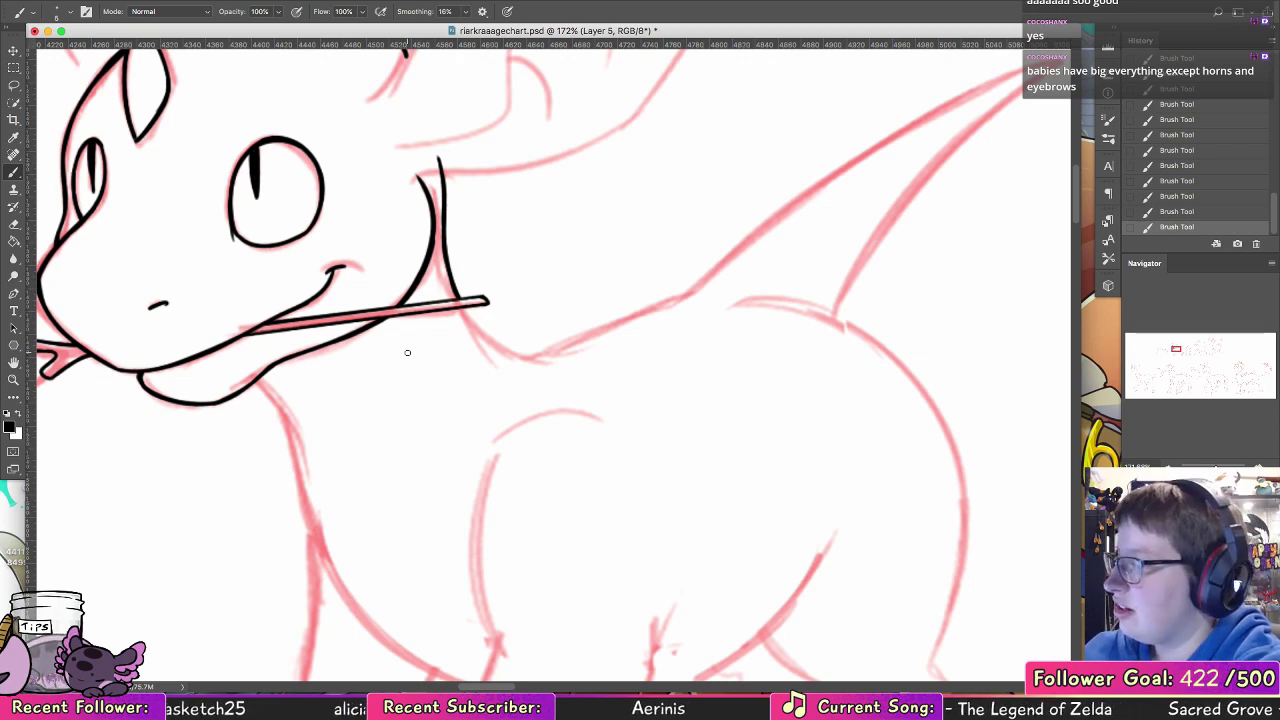
{"action": "mouse_move", "coordinate": [263, 374]}
{"action": "left_mouse_down"}
{"action": "mouse_move", "coordinate": [305, 428]}
{"action": "mouse_move", "coordinate": [299, 402]}
{"action": "mouse_move", "coordinate": [307, 443]}
{"action": "left_mouse_up"}
{"action": "key", "text": "super+z"}
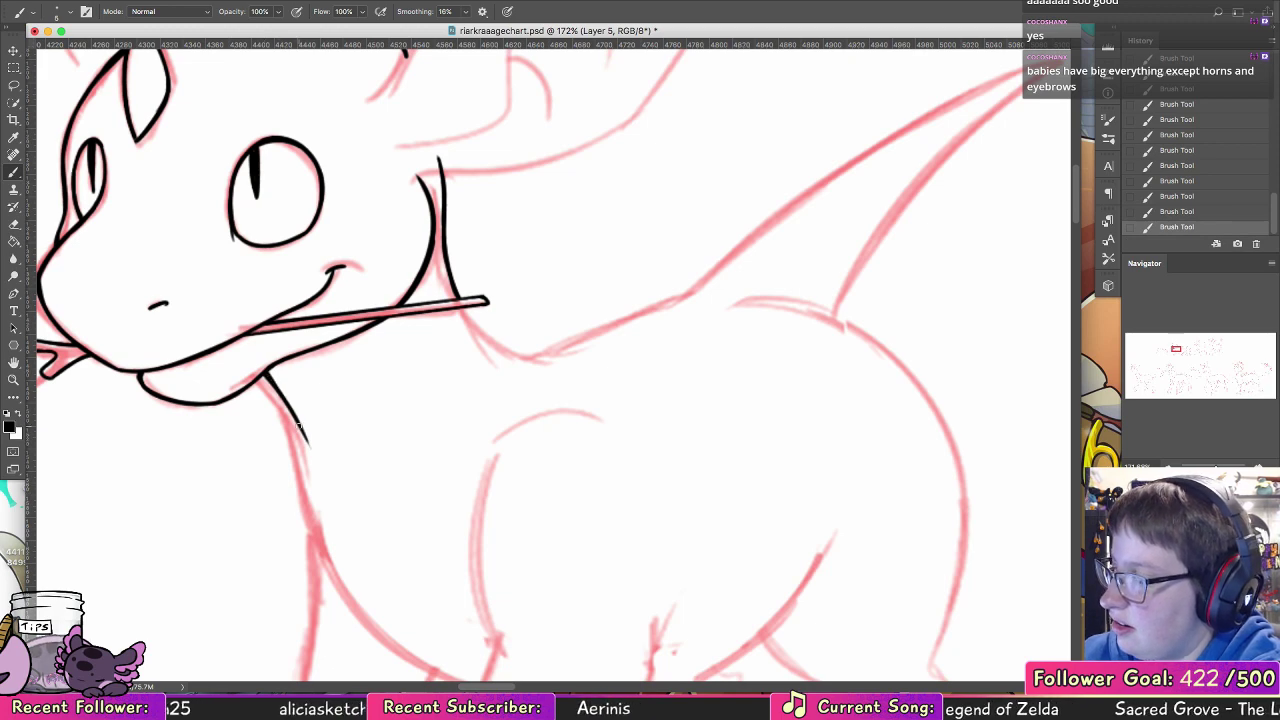
{"action": "mouse_move", "coordinate": [363, 421]}
{"action": "left_mouse_down"}
{"action": "mouse_move", "coordinate": [401, 466]}
{"action": "mouse_move", "coordinate": [355, 363]}
{"action": "mouse_move", "coordinate": [283, 464]}
{"action": "mouse_move", "coordinate": [441, 589]}
{"action": "mouse_move", "coordinate": [397, 572]}
{"action": "mouse_move", "coordinate": [435, 583]}
{"action": "left_mouse_up"}
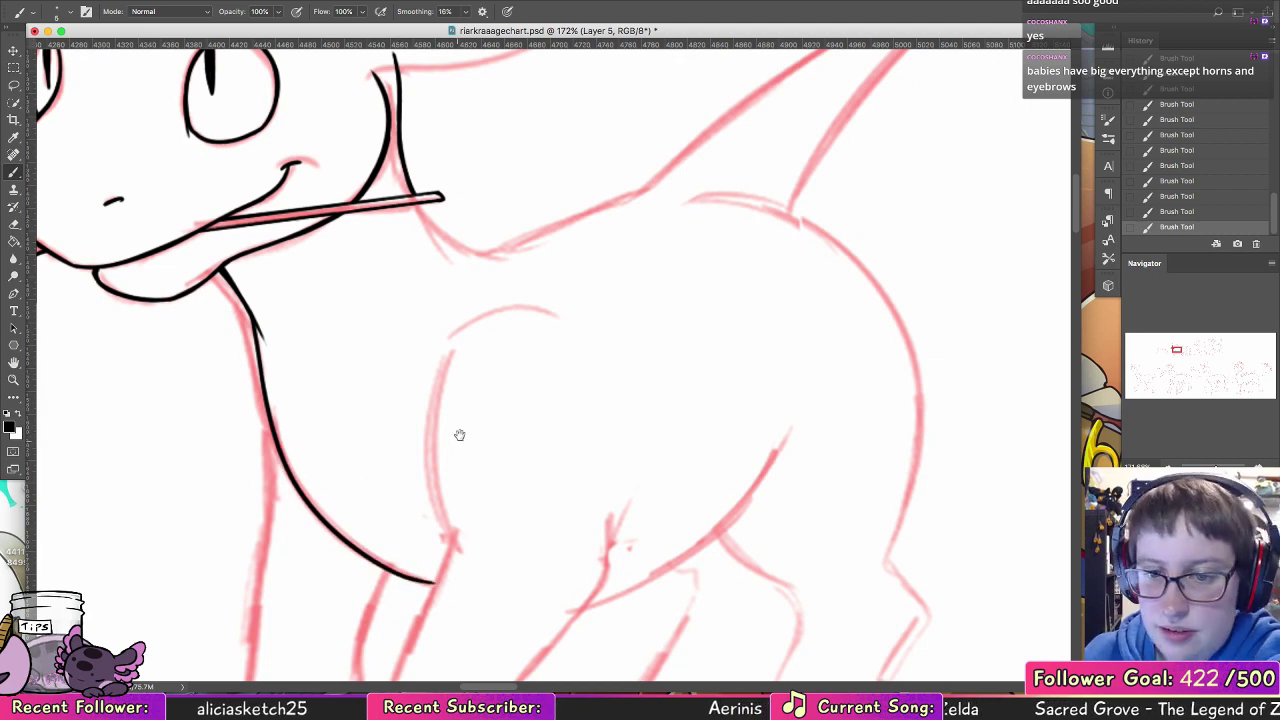
Step: Ink the near ear's outer outline with a long upper edge, a curved lower edge and a pointed tip joining them
{"action": "mouse_move", "coordinate": [498, 477]}
{"action": "left_mouse_down"}
{"action": "mouse_move", "coordinate": [549, 480]}
{"action": "mouse_move", "coordinate": [644, 576]}
{"action": "left_mouse_up"}
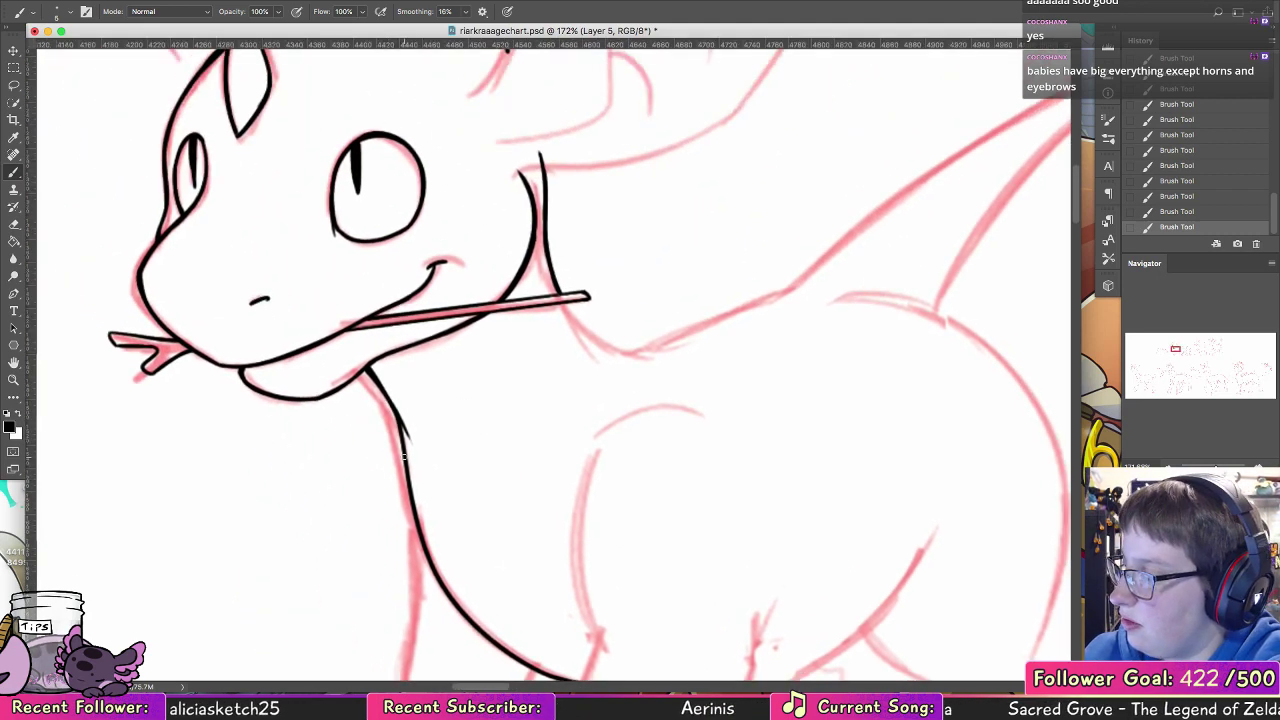
{"action": "left_click_drag", "start_coordinate": [572, 549], "coordinate": [546, 245]}
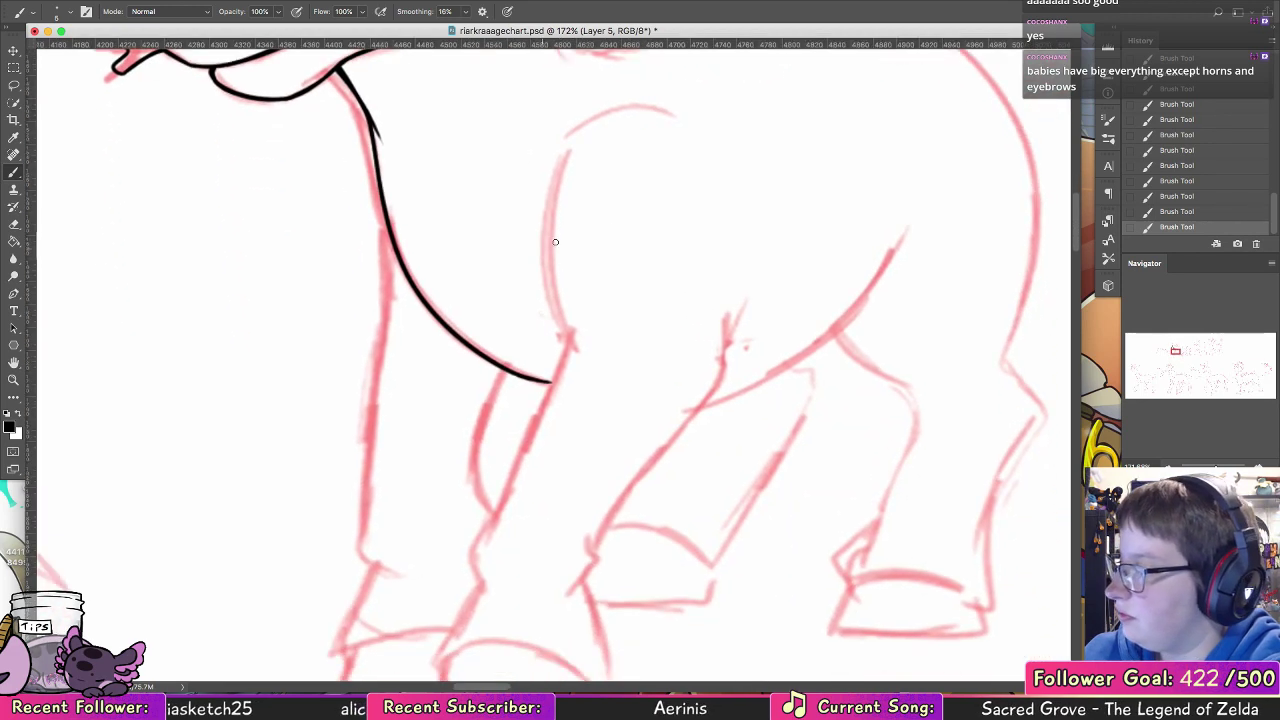
{"action": "left_click_drag", "start_coordinate": [639, 382], "coordinate": [618, 640]}
{"action": "left_click_drag", "start_coordinate": [619, 297], "coordinate": [616, 379]}
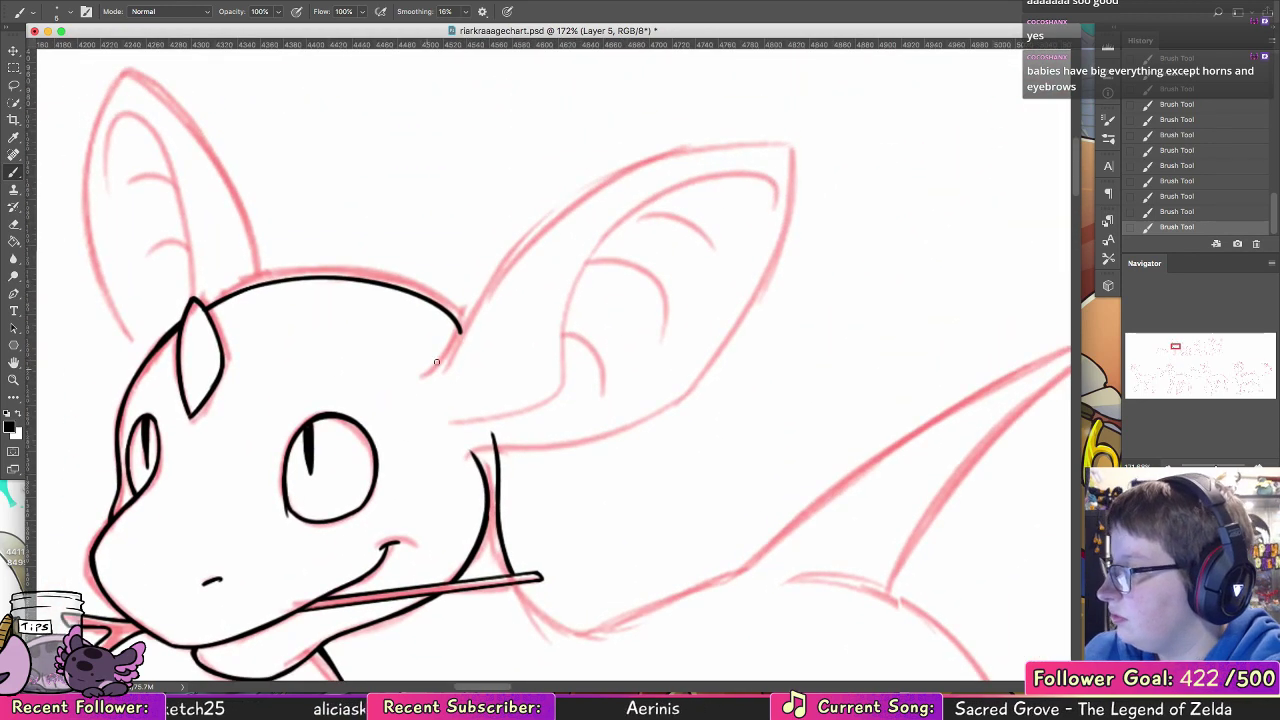
{"action": "mouse_move", "coordinate": [440, 358]}
{"action": "left_mouse_down"}
{"action": "mouse_move", "coordinate": [466, 327]}
{"action": "mouse_move", "coordinate": [776, 140]}
{"action": "left_mouse_up"}
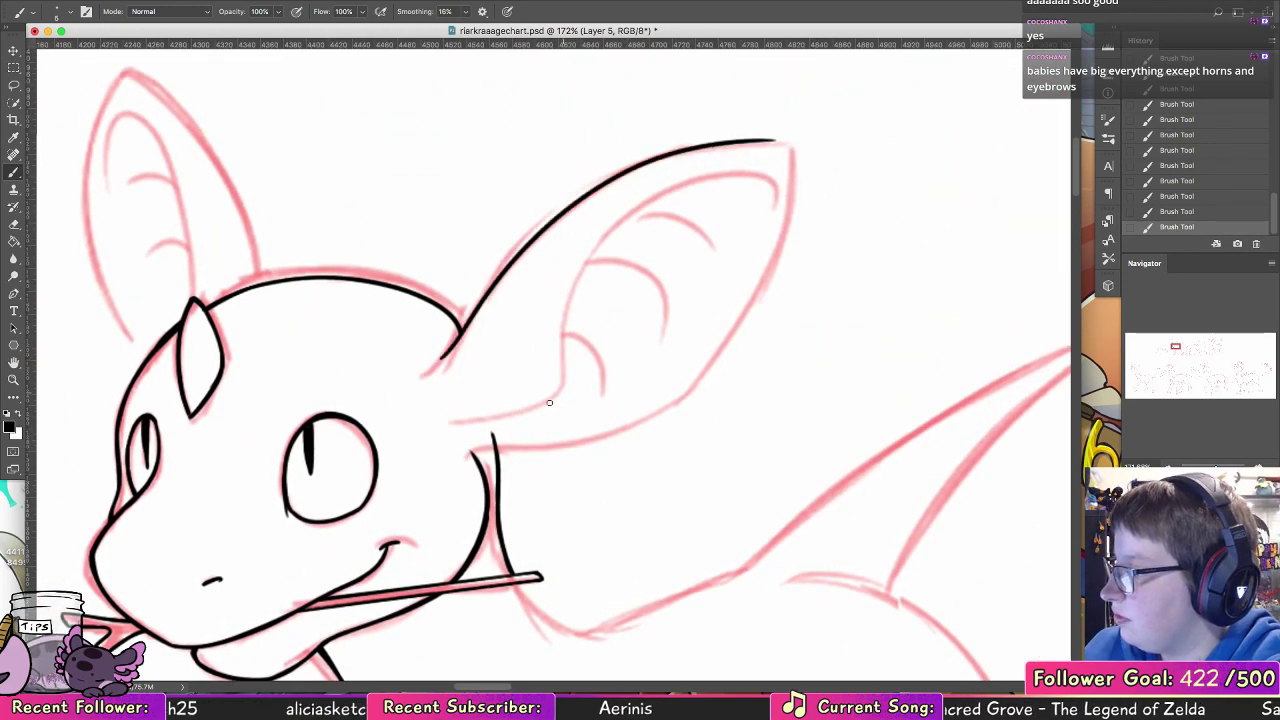
{"action": "mouse_move", "coordinate": [460, 458]}
{"action": "left_mouse_down"}
{"action": "mouse_move", "coordinate": [532, 442]}
{"action": "mouse_move", "coordinate": [778, 195]}
{"action": "left_mouse_up"}
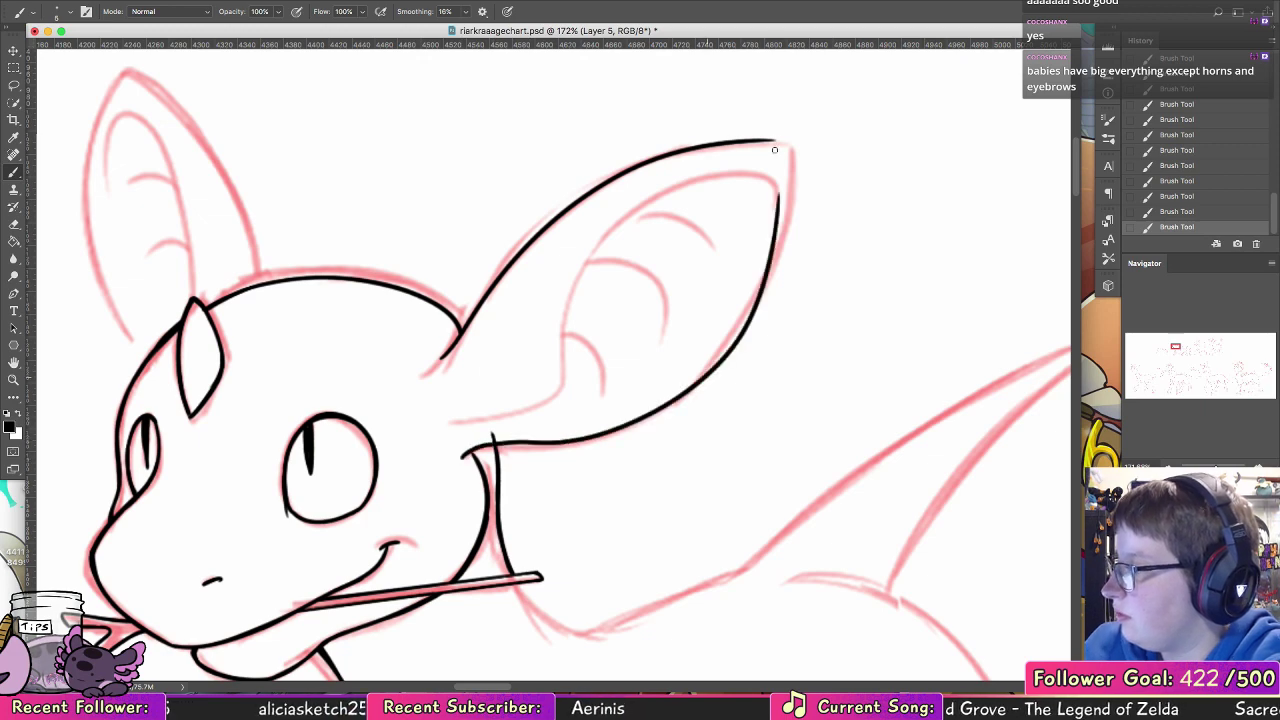
{"action": "left_click_drag", "start_coordinate": [774, 143], "coordinate": [777, 196]}
{"action": "left_click_drag", "start_coordinate": [775, 140], "coordinate": [778, 204]}
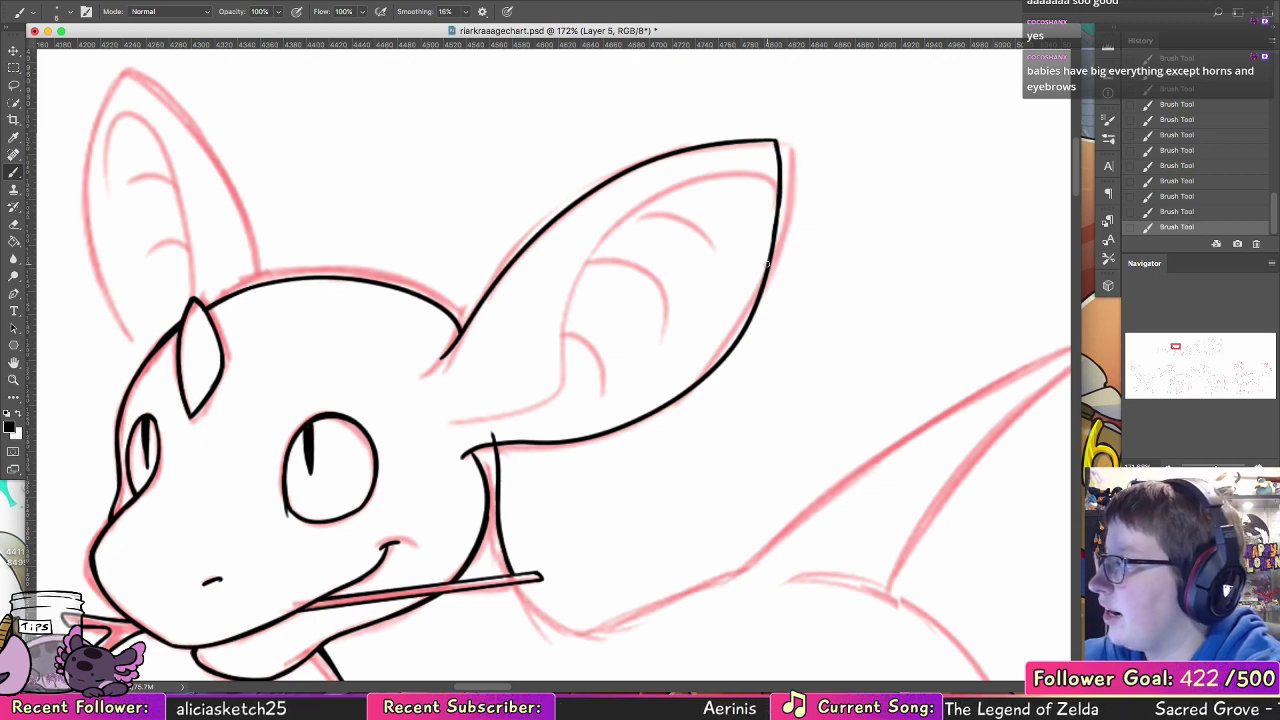
Step: Ink the near ear's inner fold line from the ear base up along the inside, hooking down near the tip
{"action": "mouse_move", "coordinate": [457, 419]}
{"action": "left_mouse_down"}
{"action": "mouse_move", "coordinate": [561, 372]}
{"action": "mouse_move", "coordinate": [712, 169]}
{"action": "mouse_move", "coordinate": [768, 162]}
{"action": "left_mouse_up"}
{"action": "key", "text": "ctrl+z"}
{"action": "mouse_move", "coordinate": [443, 412]}
{"action": "left_mouse_down"}
{"action": "mouse_move", "coordinate": [485, 409]}
{"action": "mouse_move", "coordinate": [593, 281]}
{"action": "mouse_move", "coordinate": [748, 148]}
{"action": "left_mouse_up"}
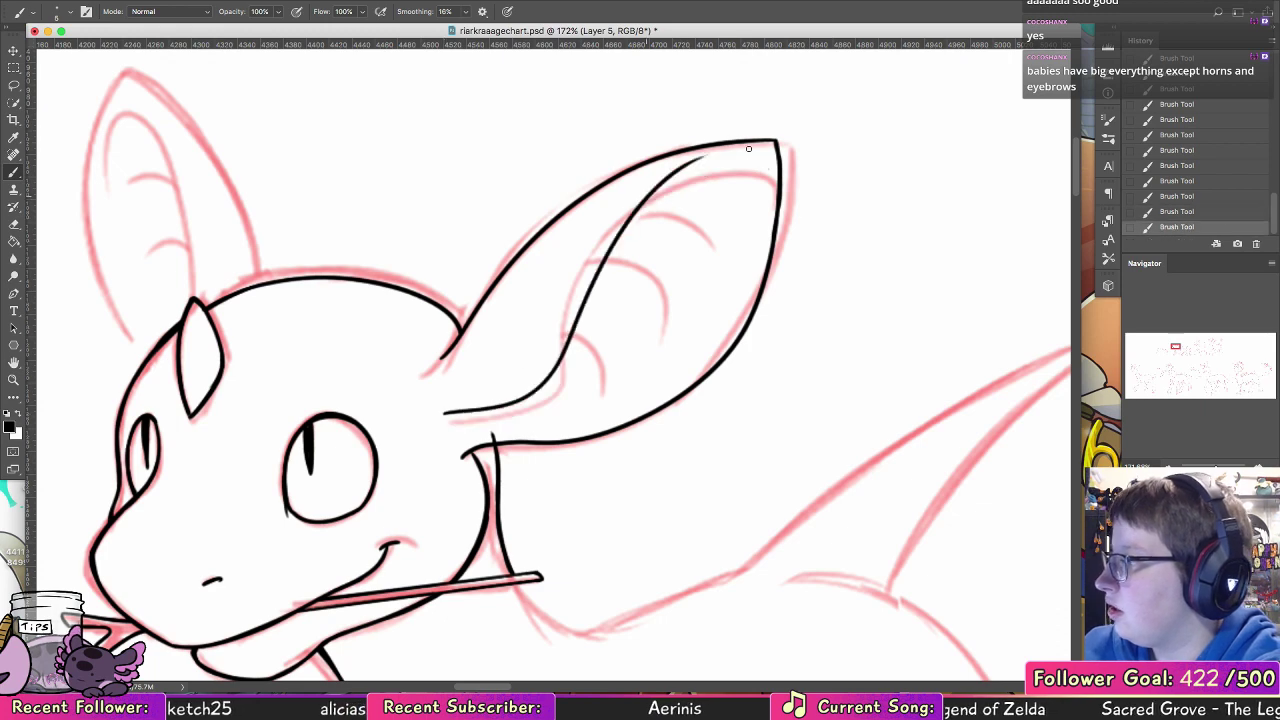
{"action": "key", "text": "ctrl+z"}
{"action": "key", "text": "ctrl+z"}
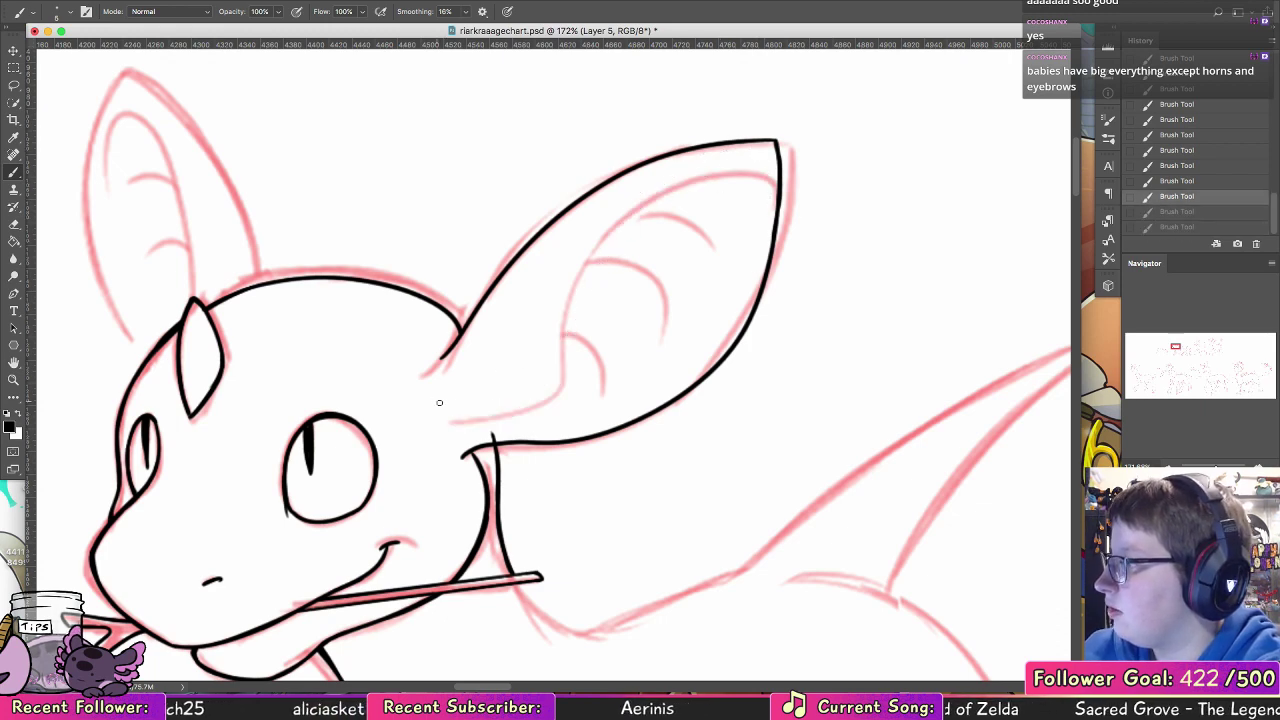
{"action": "mouse_move", "coordinate": [437, 402]}
{"action": "left_mouse_down"}
{"action": "mouse_move", "coordinate": [667, 178]}
{"action": "mouse_move", "coordinate": [680, 172]}
{"action": "mouse_move", "coordinate": [457, 423]}
{"action": "mouse_move", "coordinate": [618, 231]}
{"action": "mouse_move", "coordinate": [746, 176]}
{"action": "mouse_move", "coordinate": [744, 242]}
{"action": "left_mouse_up"}
{"action": "key", "text": "ctrl+z"}
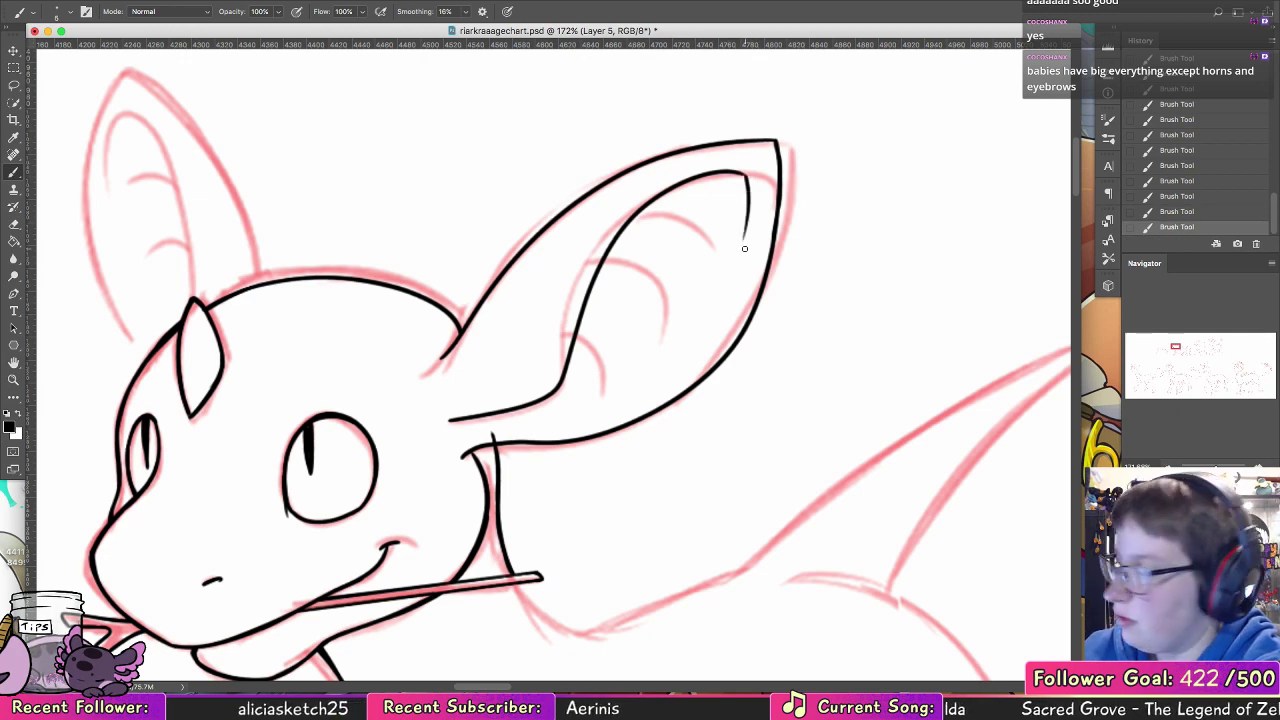
Step: Erase the neck line's end that pokes above the near ear's lower edge and touch up the junction in black
{"action": "key", "text": "e"}
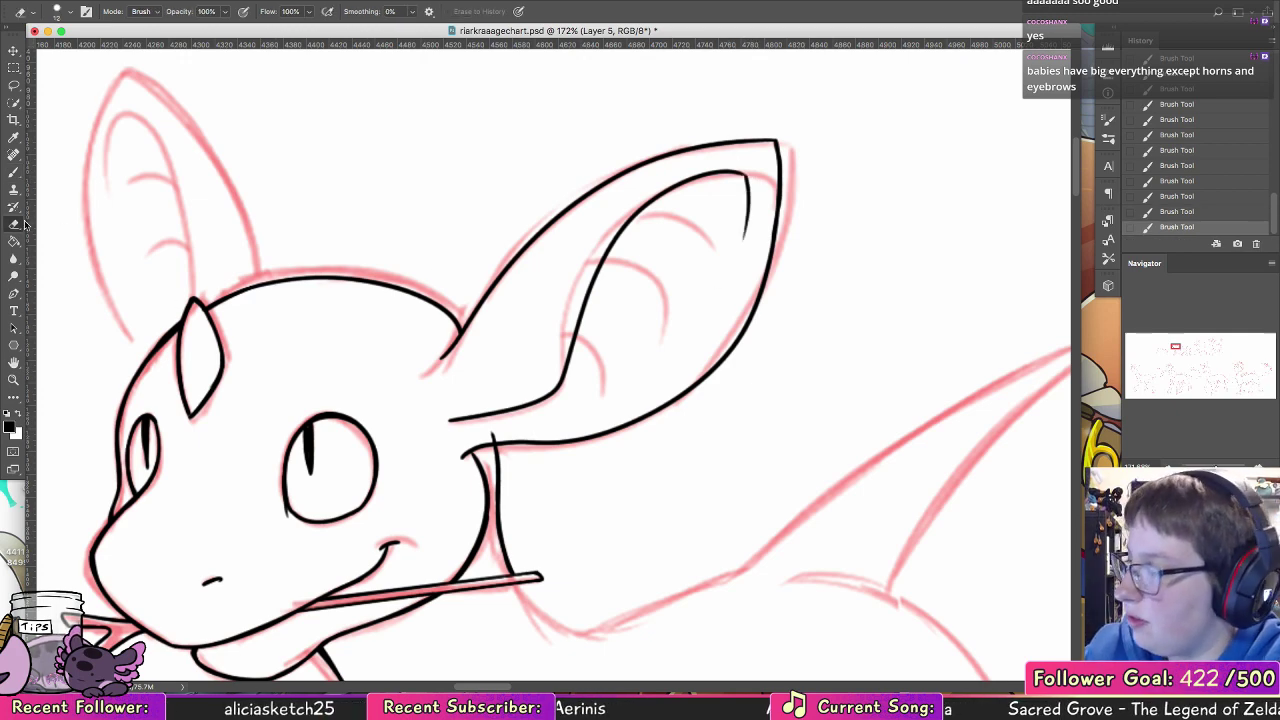
{"action": "left_click", "coordinate": [497, 435]}
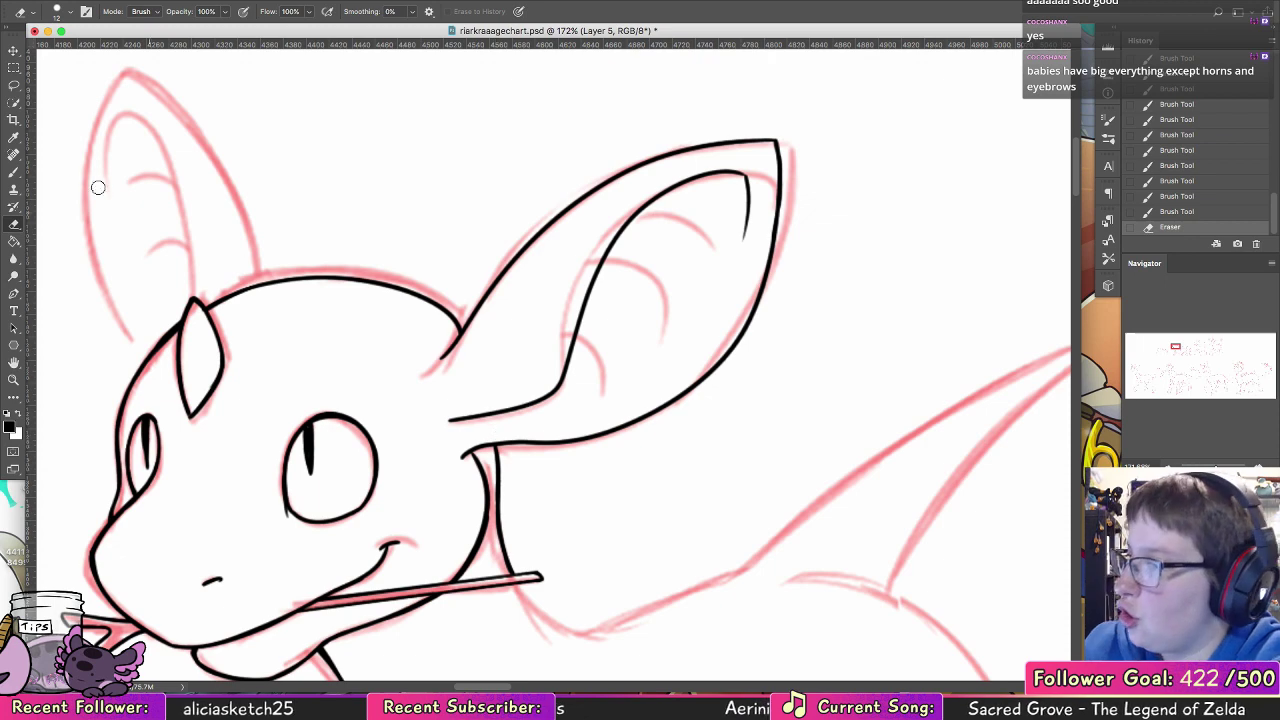
{"action": "key", "text": "b"}
{"action": "mouse_move", "coordinate": [473, 450]}
{"action": "left_mouse_down"}
{"action": "mouse_move", "coordinate": [486, 470]}
{"action": "mouse_move", "coordinate": [499, 462]}
{"action": "left_mouse_up"}
{"action": "key", "text": "super+z"}
{"action": "key", "text": "super+z"}
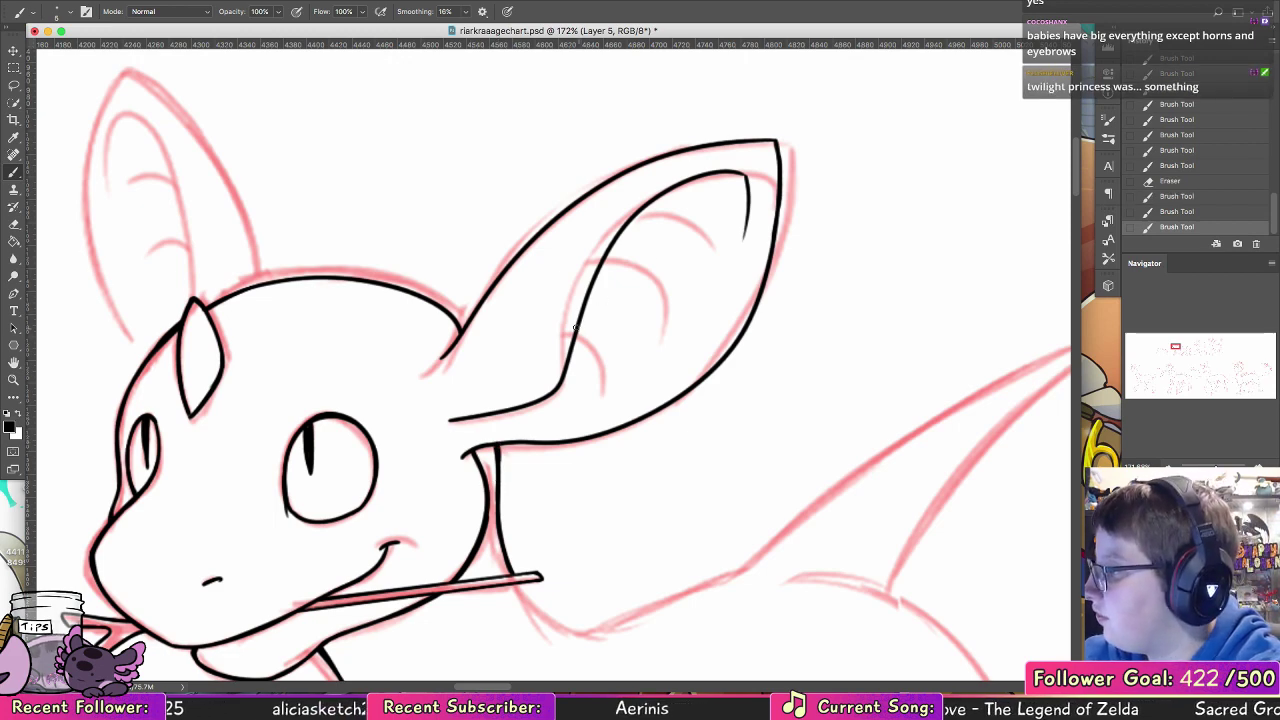
Step: Ink the lower and middle curved ridge lines inside the near ear, branching off the inner fold
{"action": "left_click_drag", "start_coordinate": [575, 328], "coordinate": [628, 390]}
{"action": "left_click_drag", "start_coordinate": [626, 248], "coordinate": [678, 296]}
{"action": "key", "text": "super+z"}
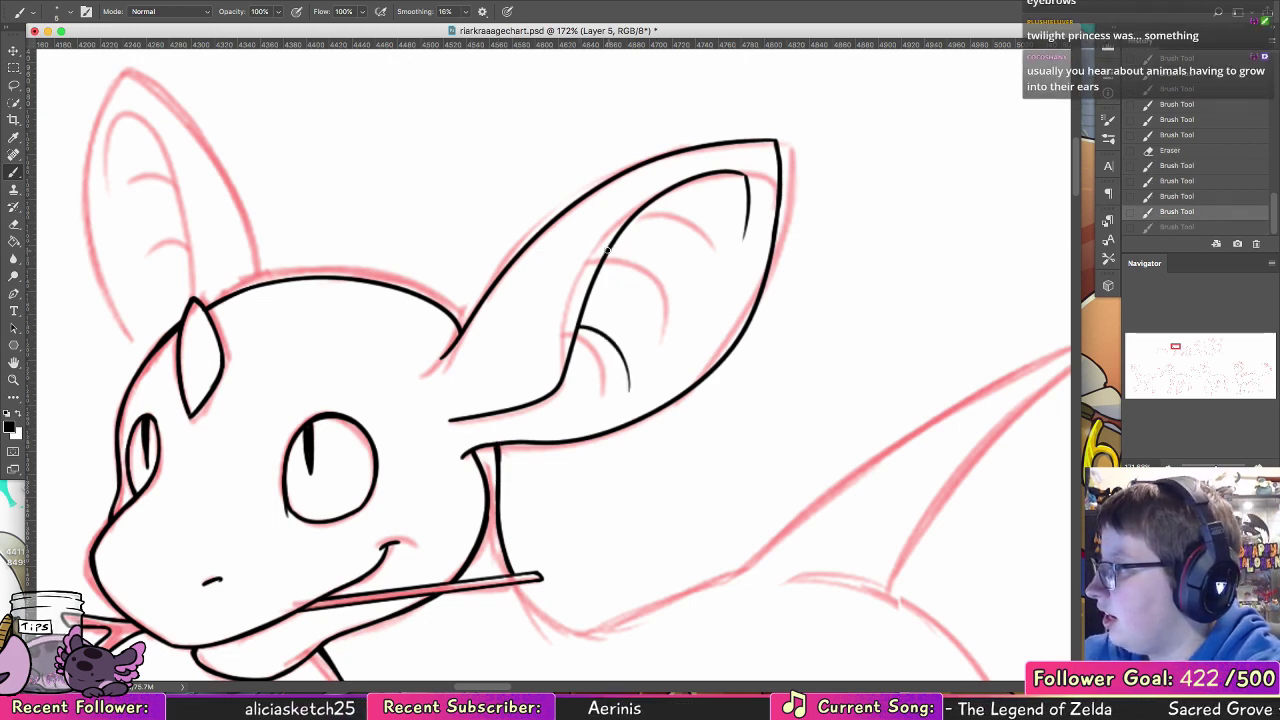
{"action": "left_click_drag", "start_coordinate": [607, 250], "coordinate": [674, 304]}
{"action": "key", "text": "super+z"}
{"action": "mouse_move", "coordinate": [608, 250]}
{"action": "left_mouse_down"}
{"action": "mouse_move", "coordinate": [654, 283]}
{"action": "mouse_move", "coordinate": [668, 334]}
{"action": "left_mouse_up"}
{"action": "key", "text": "super+z"}
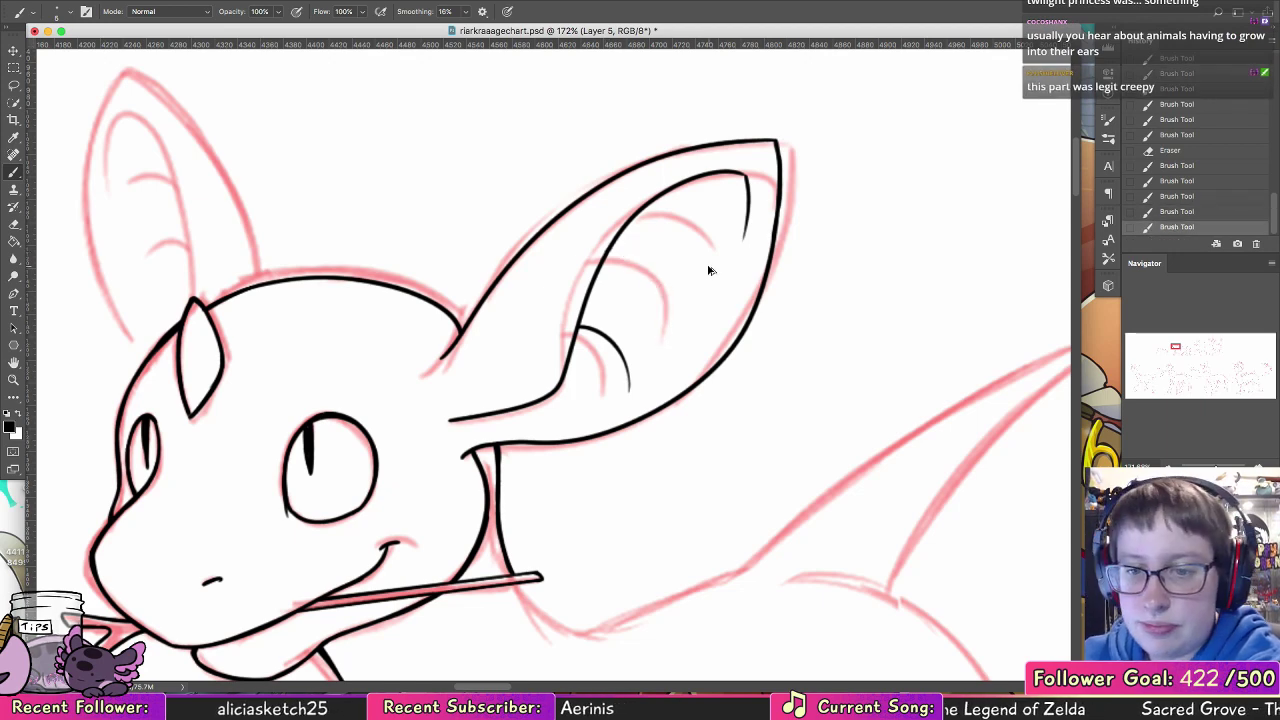
{"action": "key", "text": "super+z"}
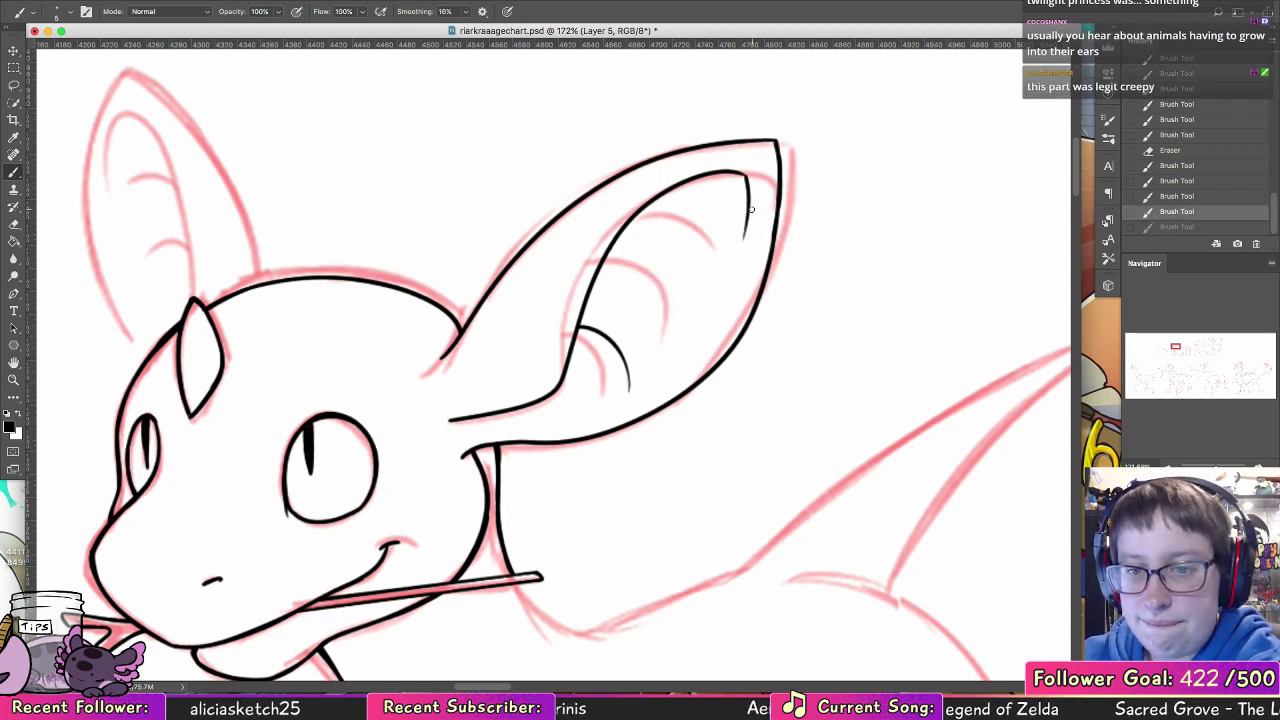
{"action": "mouse_move", "coordinate": [602, 262]}
{"action": "left_mouse_down"}
{"action": "mouse_move", "coordinate": [664, 285]}
{"action": "mouse_move", "coordinate": [670, 318]}
{"action": "left_mouse_up"}
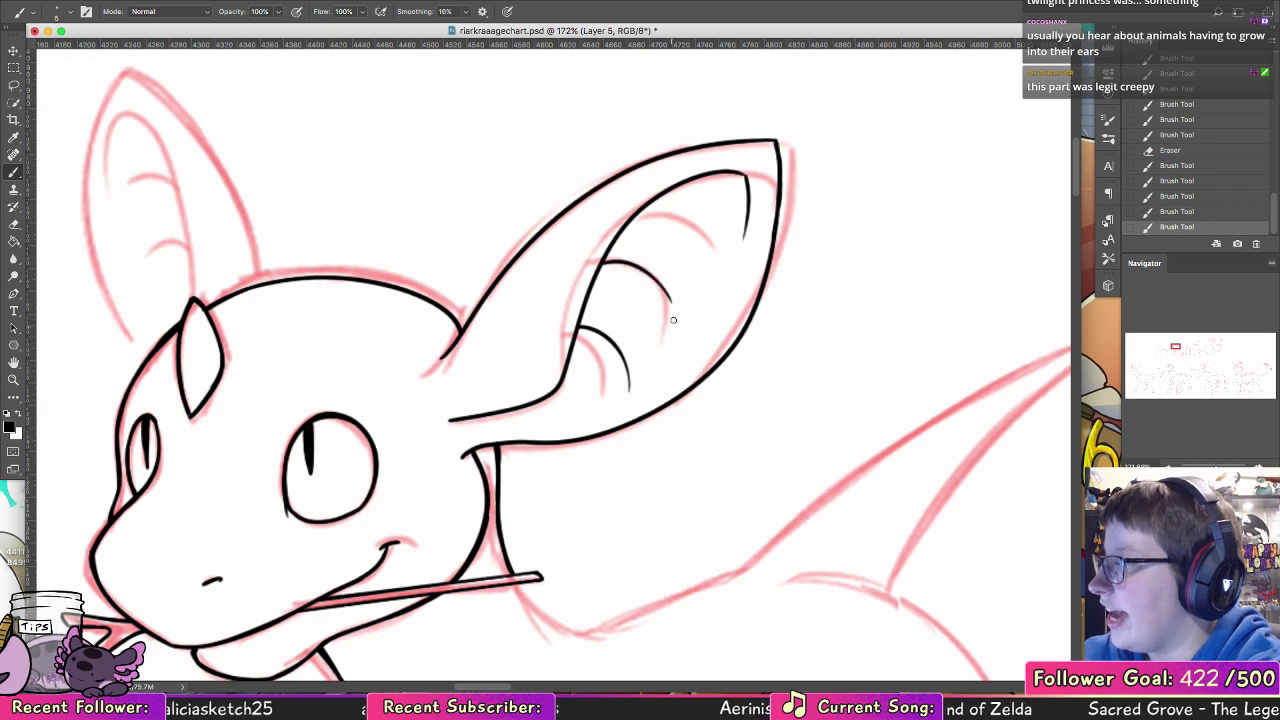
{"action": "key", "text": "super+z"}
{"action": "mouse_move", "coordinate": [604, 258]}
{"action": "left_mouse_down"}
{"action": "mouse_move", "coordinate": [647, 255]}
{"action": "mouse_move", "coordinate": [699, 318]}
{"action": "left_mouse_up"}
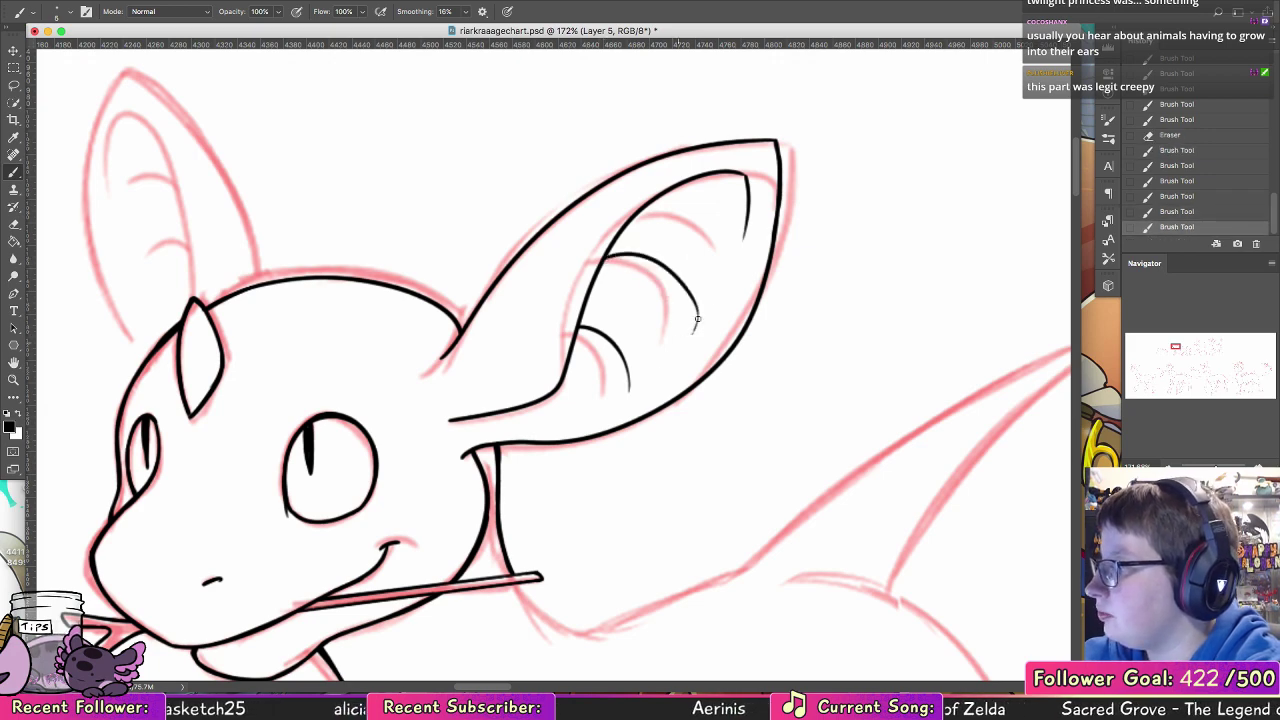
{"action": "key", "text": "super+z"}
Step: Ink the uppermost curved ridge line inside the near ear, close to its tip
{"action": "left_click_drag", "start_coordinate": [645, 209], "coordinate": [723, 234]}
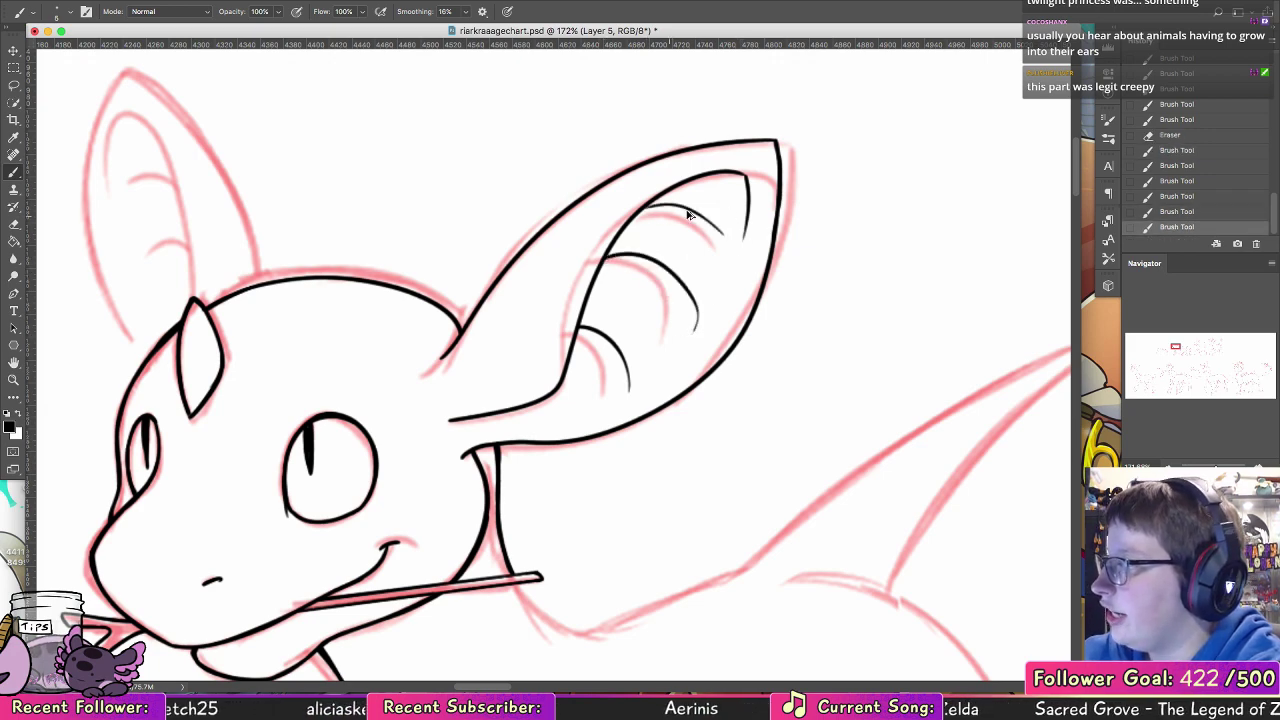
{"action": "key", "text": "super+alt+z"}
{"action": "mouse_move", "coordinate": [648, 207]}
{"action": "left_mouse_down"}
{"action": "mouse_move", "coordinate": [713, 218]}
{"action": "mouse_move", "coordinate": [658, 207]}
{"action": "mouse_move", "coordinate": [689, 212]}
{"action": "mouse_move", "coordinate": [727, 254]}
{"action": "left_mouse_up"}
{"action": "key", "text": "super+alt+z"}
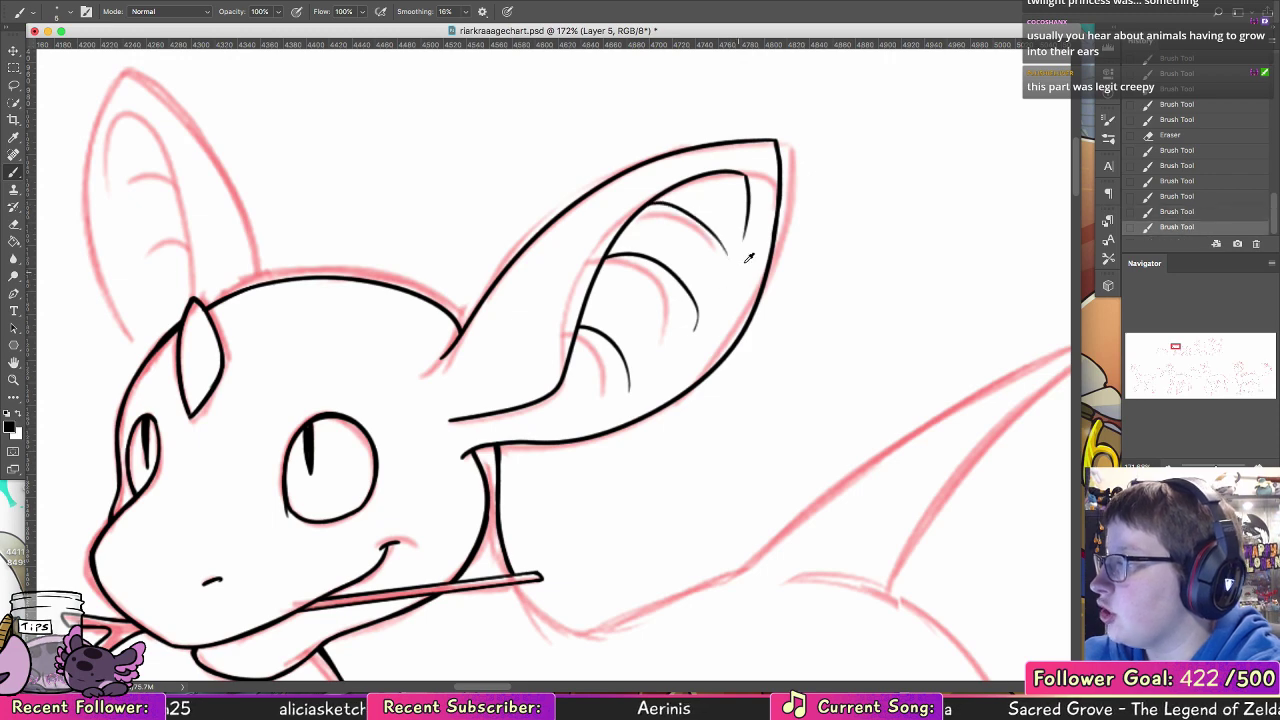
Step: Ink both outer edges of the far ear meeting in a pointed tip, plus its curved inner fold line
{"action": "left_click_drag", "start_coordinate": [453, 380], "coordinate": [648, 543]}
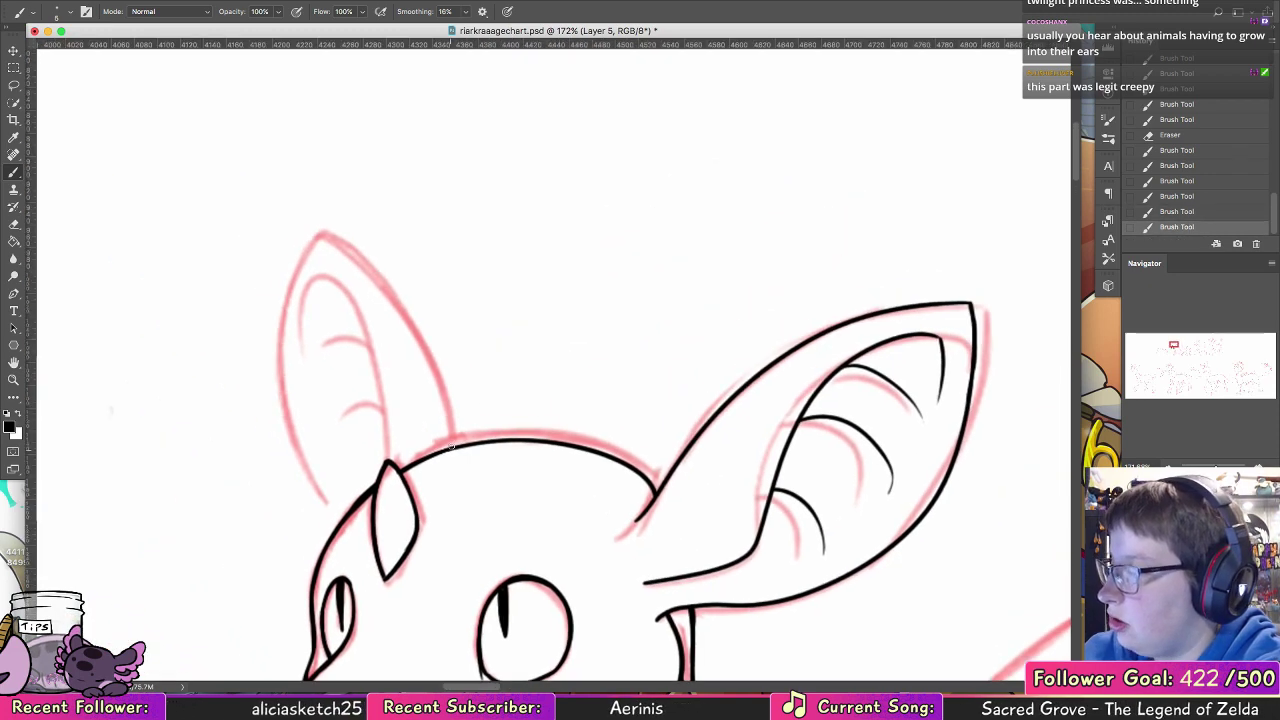
{"action": "mouse_move", "coordinate": [452, 447]}
{"action": "left_mouse_down"}
{"action": "mouse_move", "coordinate": [314, 240]}
{"action": "mouse_move", "coordinate": [296, 283]}
{"action": "mouse_move", "coordinate": [328, 522]}
{"action": "left_mouse_up"}
{"action": "key", "text": "super+z"}
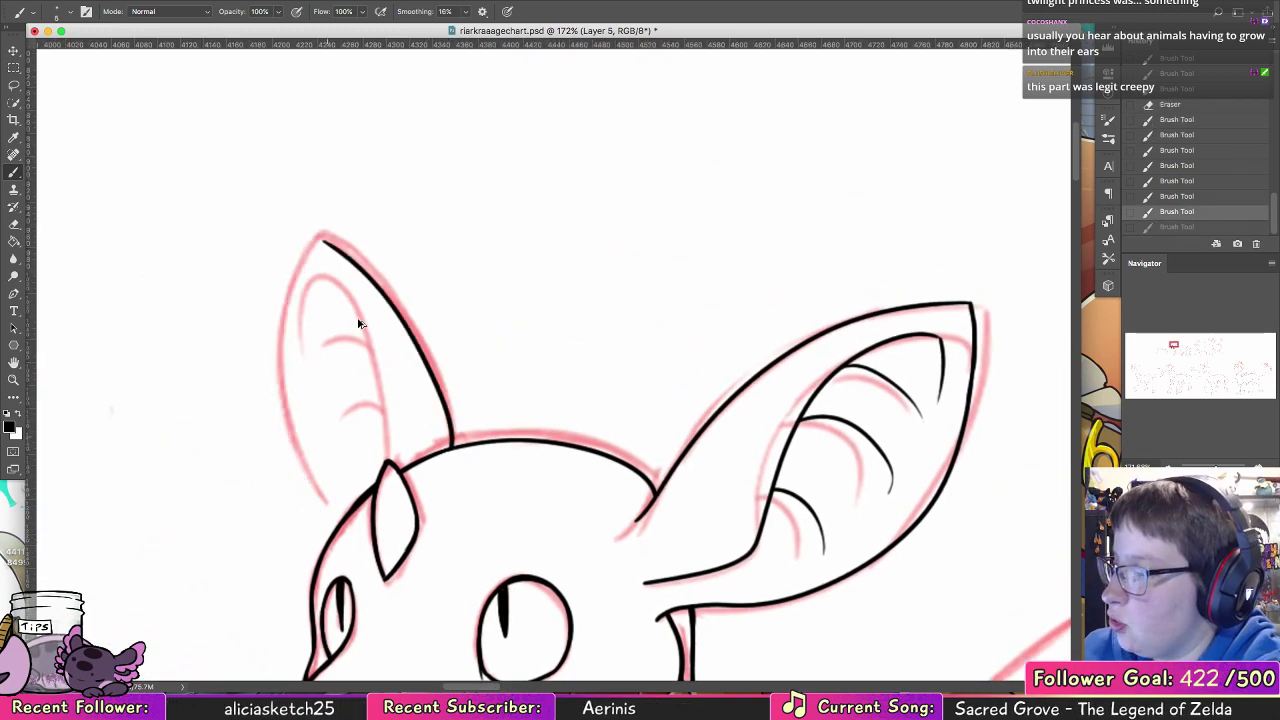
{"action": "mouse_move", "coordinate": [324, 242]}
{"action": "left_mouse_down"}
{"action": "mouse_move", "coordinate": [305, 493]}
{"action": "mouse_move", "coordinate": [332, 526]}
{"action": "left_mouse_up"}
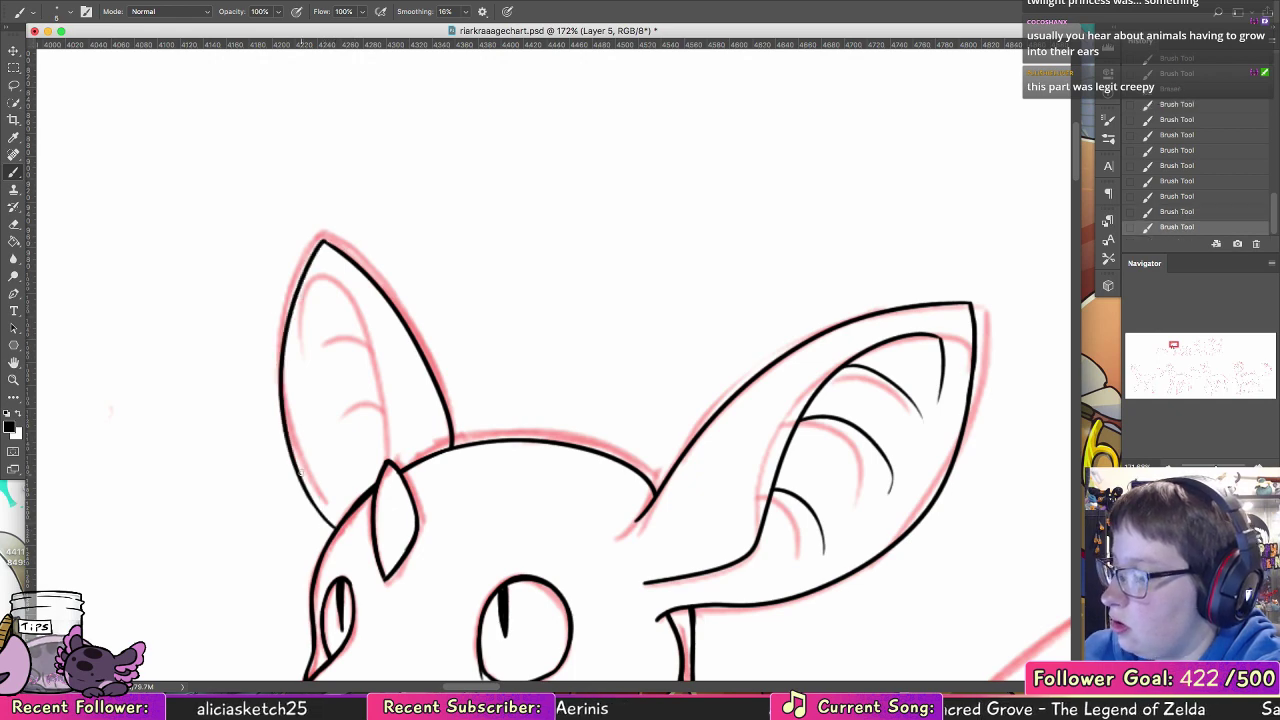
{"action": "mouse_move", "coordinate": [298, 318]}
{"action": "left_mouse_down"}
{"action": "mouse_move", "coordinate": [352, 409]}
{"action": "mouse_move", "coordinate": [354, 482]}
{"action": "left_mouse_up"}
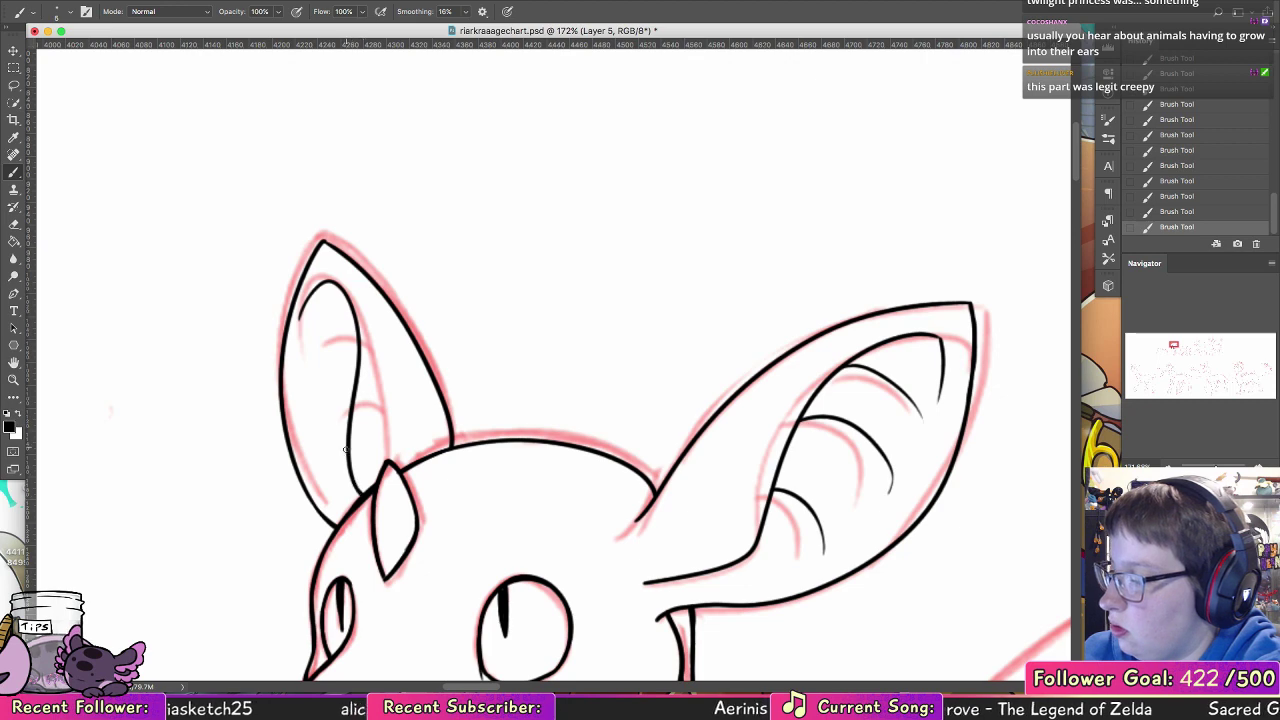
Step: Ink two short curved ridge lines inside the far ear, branching off its inner fold
{"action": "mouse_move", "coordinate": [360, 348]}
{"action": "left_mouse_down"}
{"action": "mouse_move", "coordinate": [294, 371]}
{"action": "mouse_move", "coordinate": [338, 348]}
{"action": "mouse_move", "coordinate": [315, 358]}
{"action": "left_mouse_up"}
{"action": "key", "text": "super+z"}
{"action": "key", "text": "super+z"}
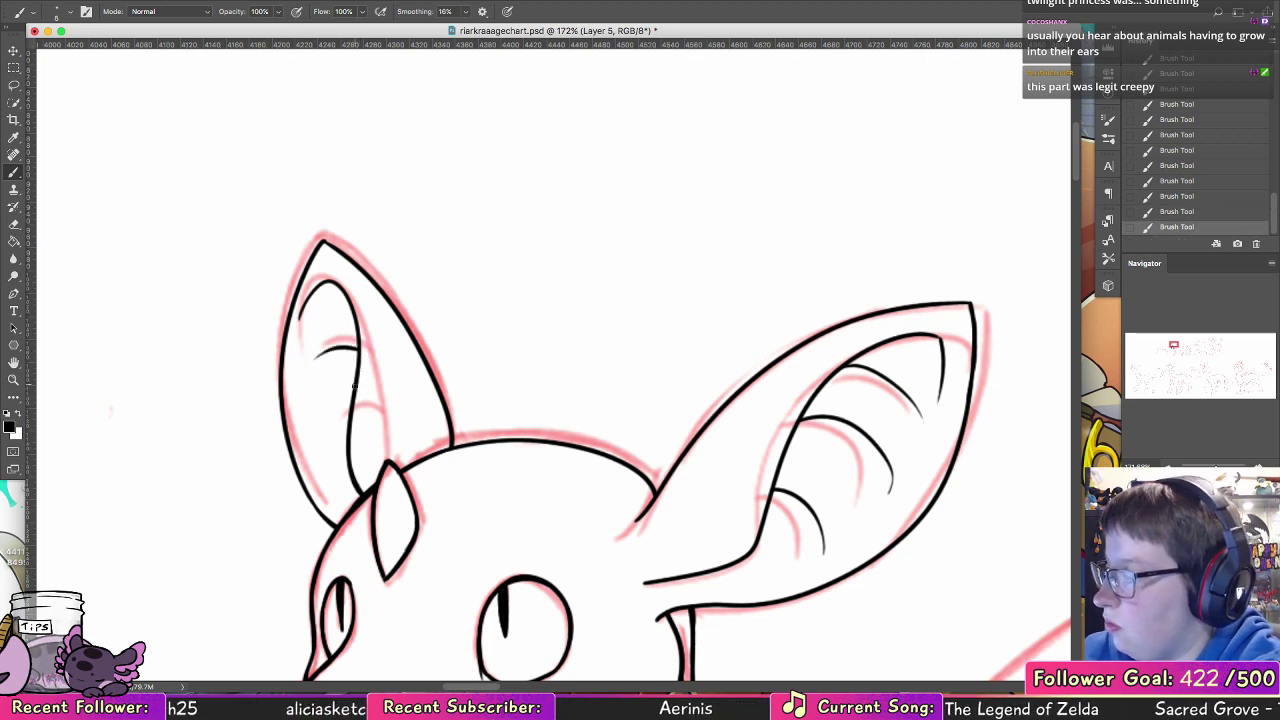
{"action": "left_click_drag", "start_coordinate": [350, 406], "coordinate": [315, 423]}
Step: Ink the back of the neck curving from below the stick in the mouth into the dip of the back
{"action": "left_click_drag", "start_coordinate": [757, 573], "coordinate": [546, 401]}
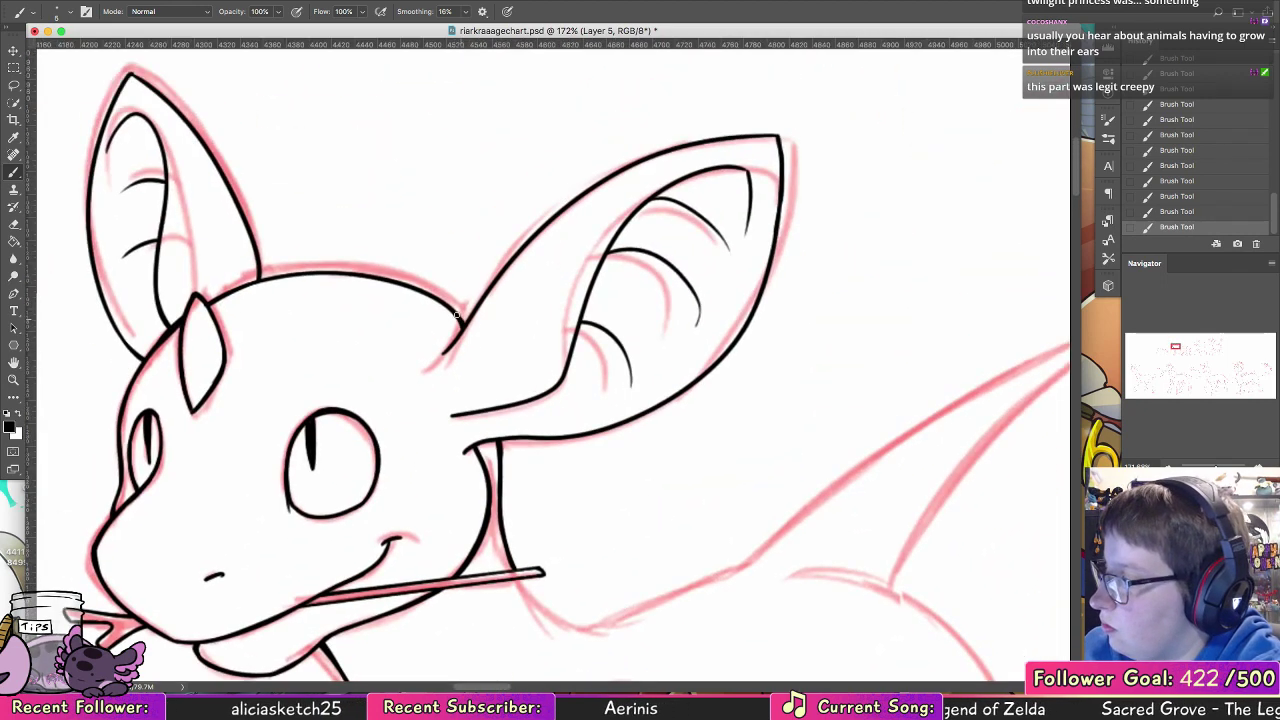
{"action": "scroll", "coordinate": [531, 371], "scroll_direction": "down", "scroll_amount": 10}
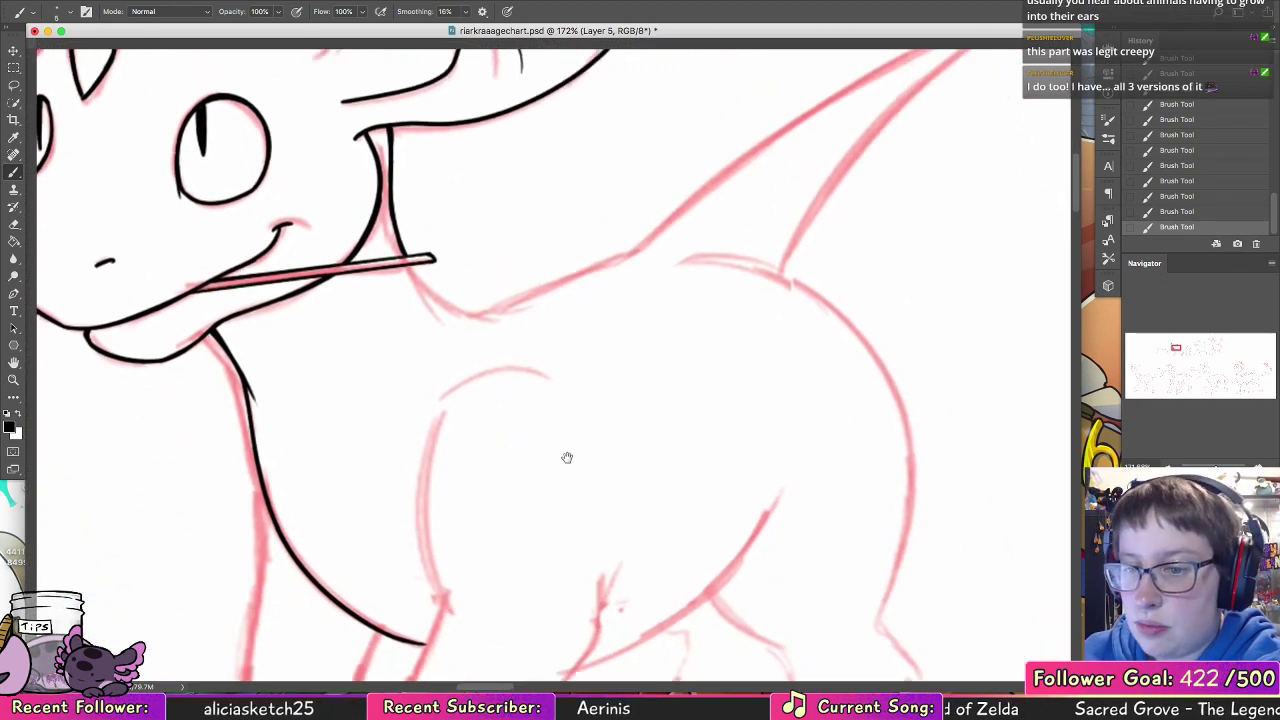
{"action": "scroll", "coordinate": [563, 351], "scroll_direction": "up", "scroll_amount": 8}
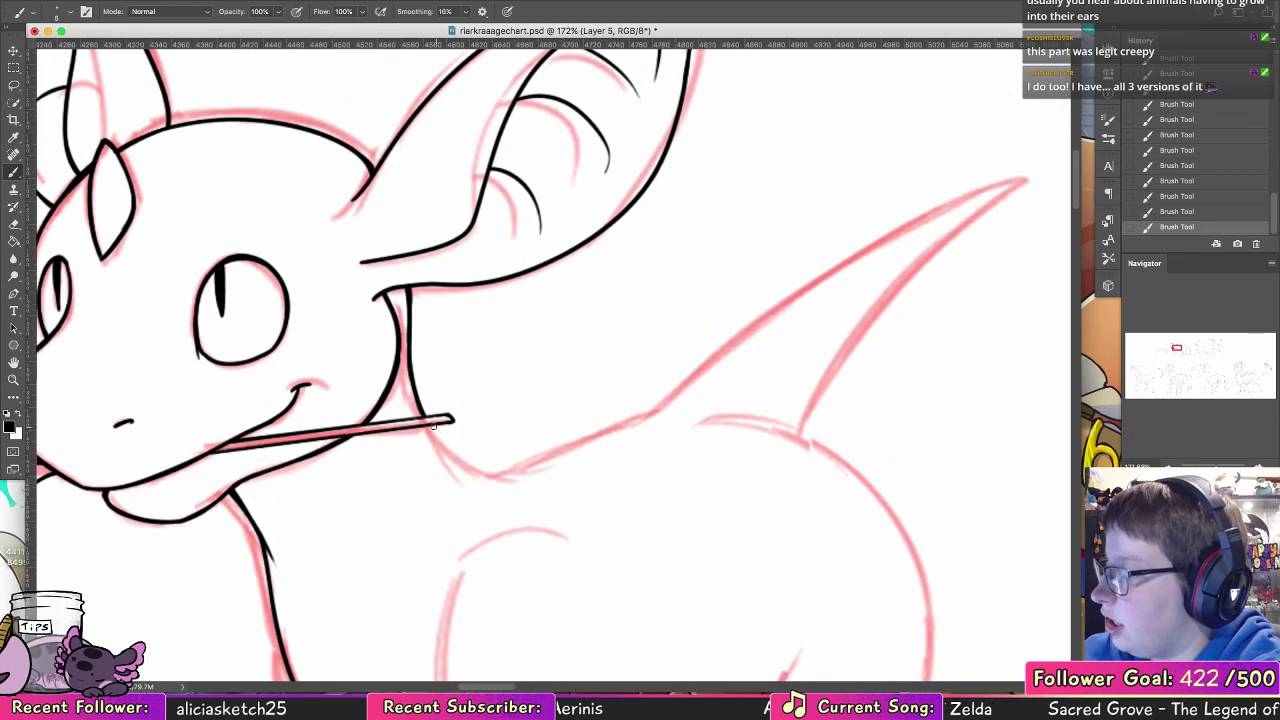
{"action": "key", "text": "ctrl+z"}
{"action": "mouse_move", "coordinate": [430, 428]}
{"action": "left_mouse_down"}
{"action": "mouse_move", "coordinate": [494, 474]}
{"action": "mouse_move", "coordinate": [558, 460]}
{"action": "left_mouse_up"}
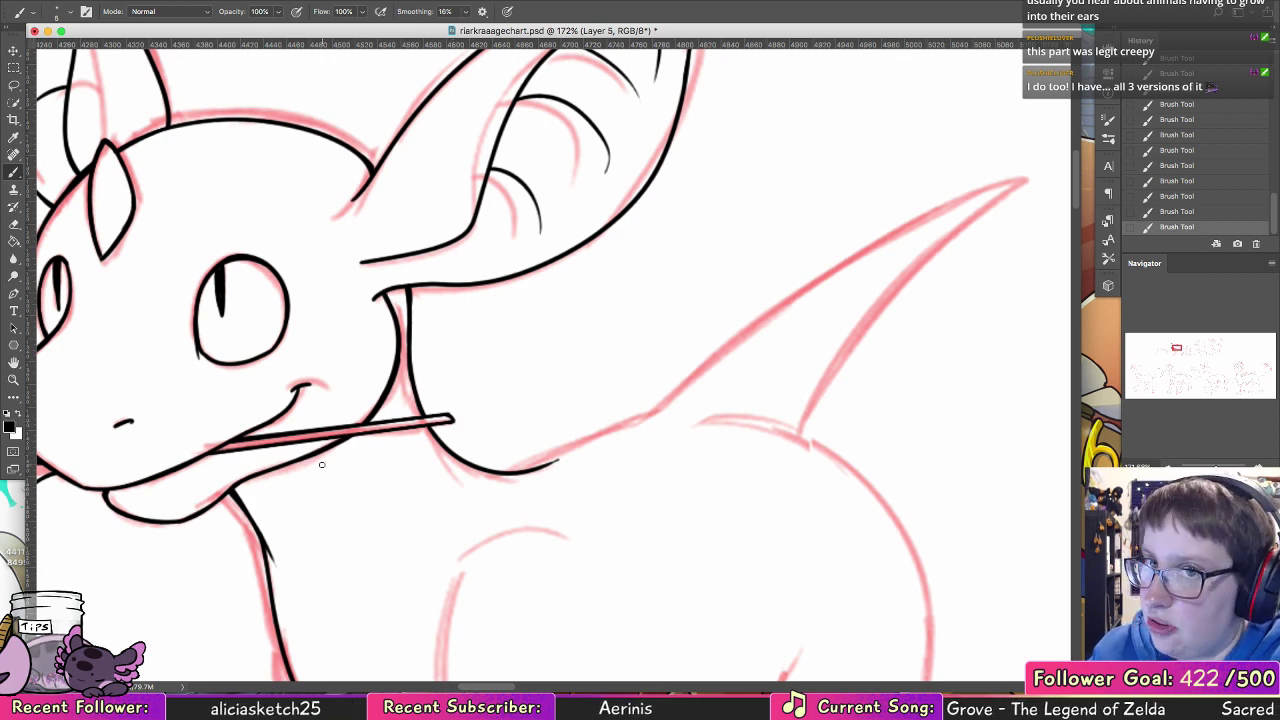
Step: Ink the back line rising from the dip behind the neck to the base of the pointed tail
{"action": "left_click_drag", "start_coordinate": [595, 460], "coordinate": [345, 458]}
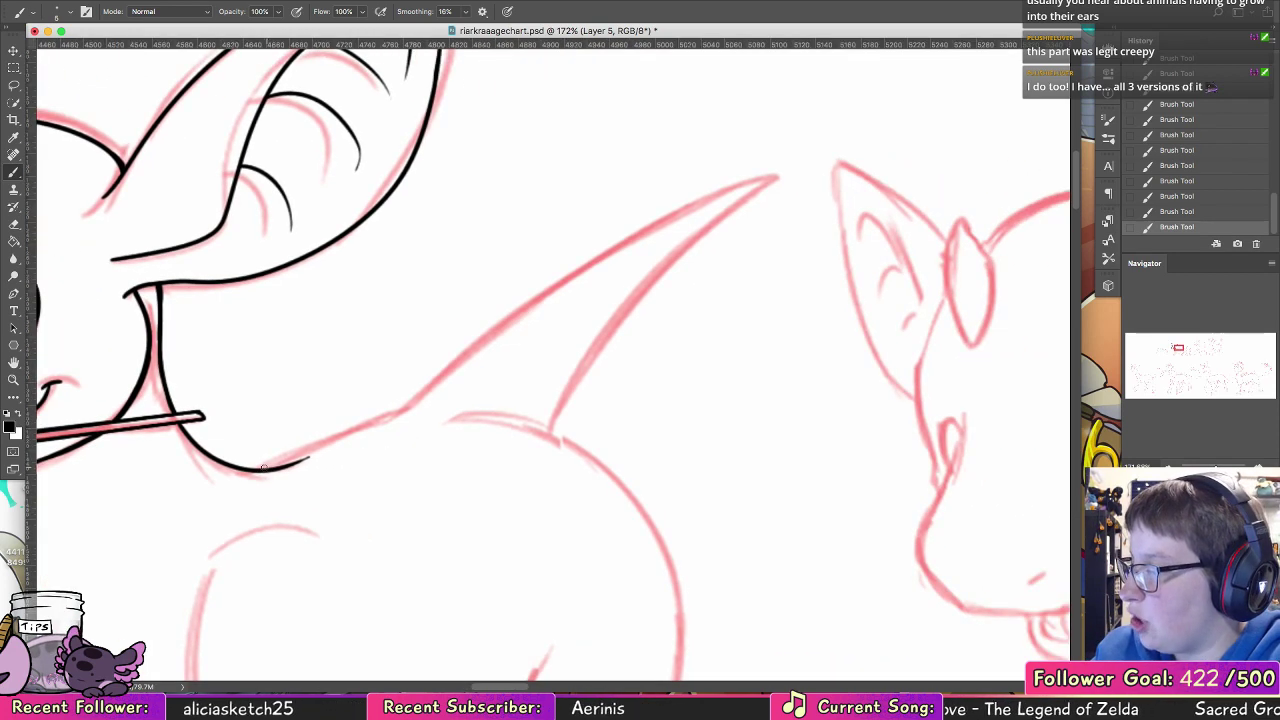
{"action": "left_click_drag", "start_coordinate": [262, 468], "coordinate": [398, 415]}
{"action": "key", "text": "ctrl+z"}
{"action": "left_click_drag", "start_coordinate": [258, 469], "coordinate": [404, 415]}
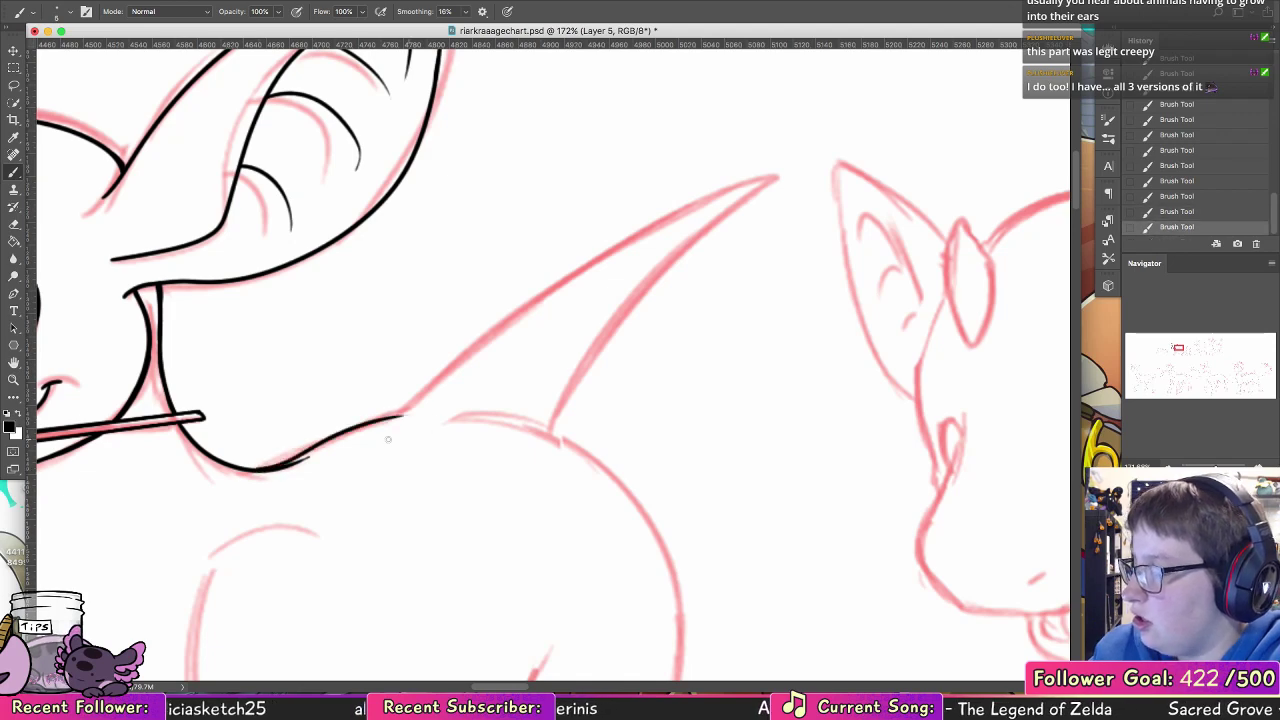
{"action": "key", "text": "ctrl+z"}
{"action": "left_click_drag", "start_coordinate": [259, 470], "coordinate": [404, 415]}
{"action": "key", "text": "ctrl+z"}
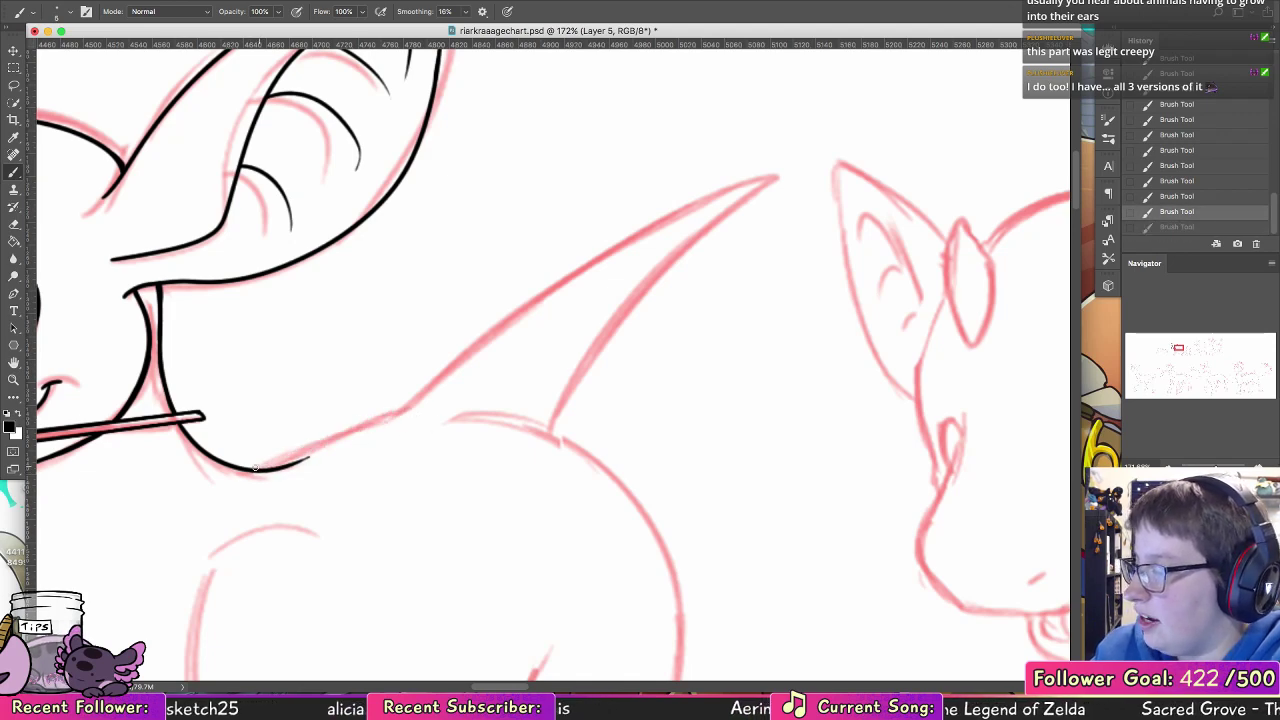
{"action": "mouse_move", "coordinate": [259, 470]}
{"action": "left_mouse_down"}
{"action": "mouse_move", "coordinate": [406, 412]}
{"action": "mouse_move", "coordinate": [760, 175]}
{"action": "mouse_move", "coordinate": [628, 336]}
{"action": "left_mouse_up"}
Step: Ink the upper and lower edges of the raised tail so they meet in a sharp tip
{"action": "key", "text": "ctrl+z"}
{"action": "key", "text": "ctrl+z"}
{"action": "mouse_move", "coordinate": [760, 177]}
{"action": "left_mouse_down"}
{"action": "mouse_move", "coordinate": [602, 344]}
{"action": "mouse_move", "coordinate": [570, 438]}
{"action": "mouse_move", "coordinate": [688, 240]}
{"action": "mouse_move", "coordinate": [728, 205]}
{"action": "mouse_move", "coordinate": [684, 245]}
{"action": "left_mouse_up"}
{"action": "key", "text": "ctrl+z"}
{"action": "key", "text": "ctrl+z"}
{"action": "left_click_drag", "start_coordinate": [726, 208], "coordinate": [632, 315]}
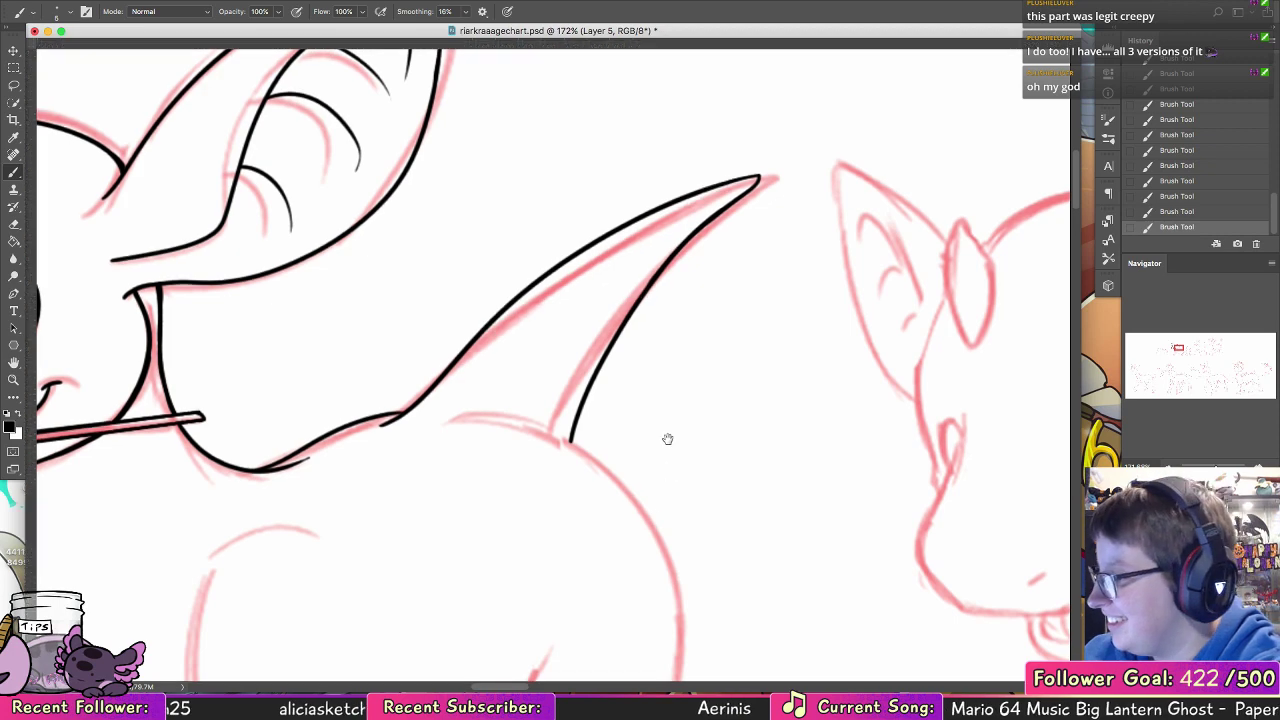
Step: Ink the curved front edge of the near foreleg's upper part, from the shoulder down to the bend
{"action": "scroll", "coordinate": [700, 270], "scroll_direction": "down", "scroll_amount": 5}
{"action": "scroll", "coordinate": [700, 270], "scroll_direction": "left", "scroll_amount": 2}
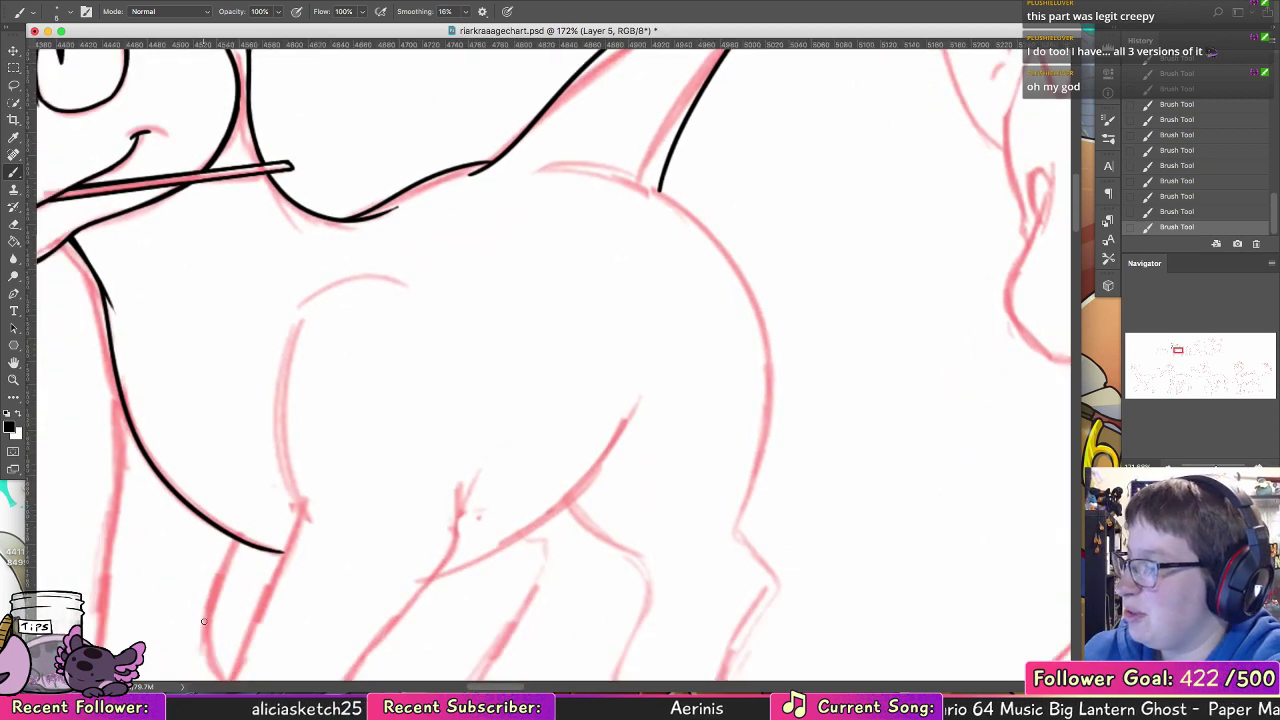
{"action": "left_click_drag", "start_coordinate": [300, 312], "coordinate": [297, 505]}
{"action": "key", "text": "super+z"}
{"action": "mouse_move", "coordinate": [301, 317]}
{"action": "left_mouse_down"}
{"action": "mouse_move", "coordinate": [293, 488]}
{"action": "mouse_move", "coordinate": [309, 523]}
{"action": "left_mouse_up"}
Step: Ink the near foreleg's front edge from the bend down to the ankle, just above the hoof
{"action": "left_click_drag", "start_coordinate": [408, 354], "coordinate": [511, 161]}
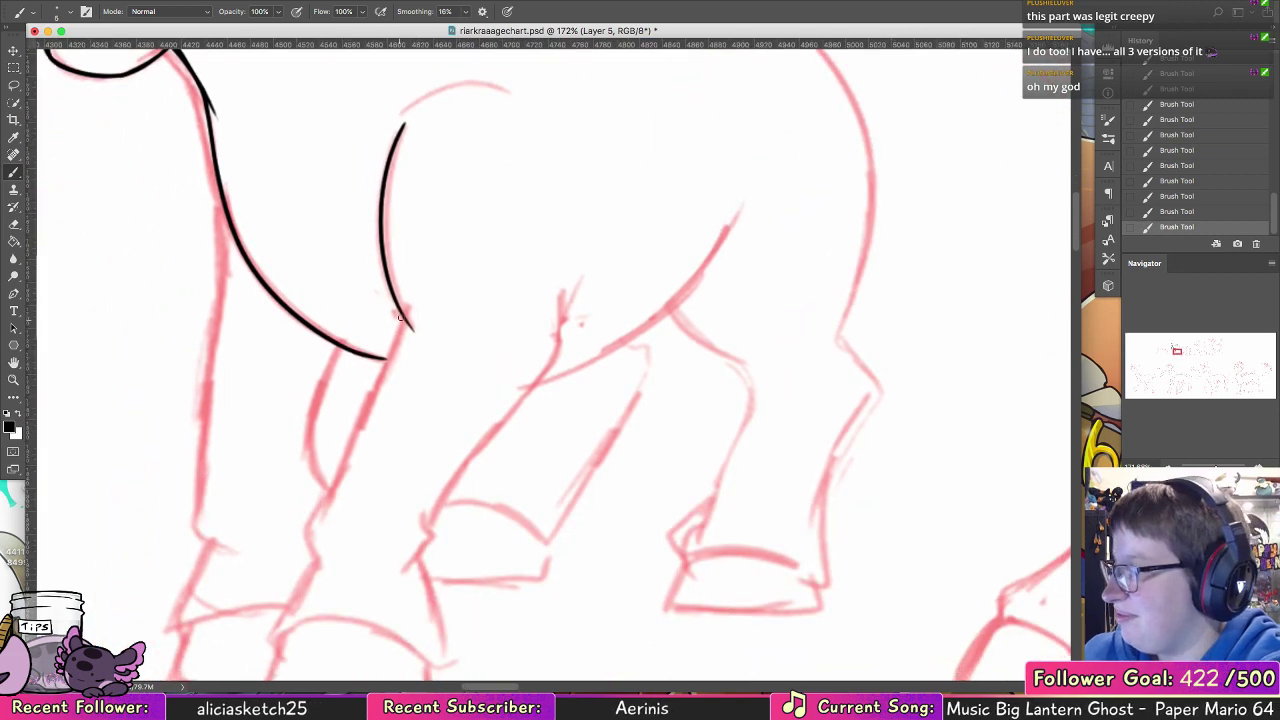
{"action": "left_click_drag", "start_coordinate": [404, 318], "coordinate": [345, 455]}
{"action": "key", "text": "super+z"}
{"action": "mouse_move", "coordinate": [404, 318]}
{"action": "left_mouse_down"}
{"action": "mouse_move", "coordinate": [331, 495]}
{"action": "mouse_move", "coordinate": [345, 470]}
{"action": "mouse_move", "coordinate": [313, 520]}
{"action": "left_mouse_up"}
{"action": "key", "text": "super+z"}
{"action": "mouse_move", "coordinate": [351, 450]}
{"action": "left_mouse_down"}
{"action": "mouse_move", "coordinate": [305, 538]}
{"action": "mouse_move", "coordinate": [310, 529]}
{"action": "mouse_move", "coordinate": [317, 563]}
{"action": "left_mouse_up"}
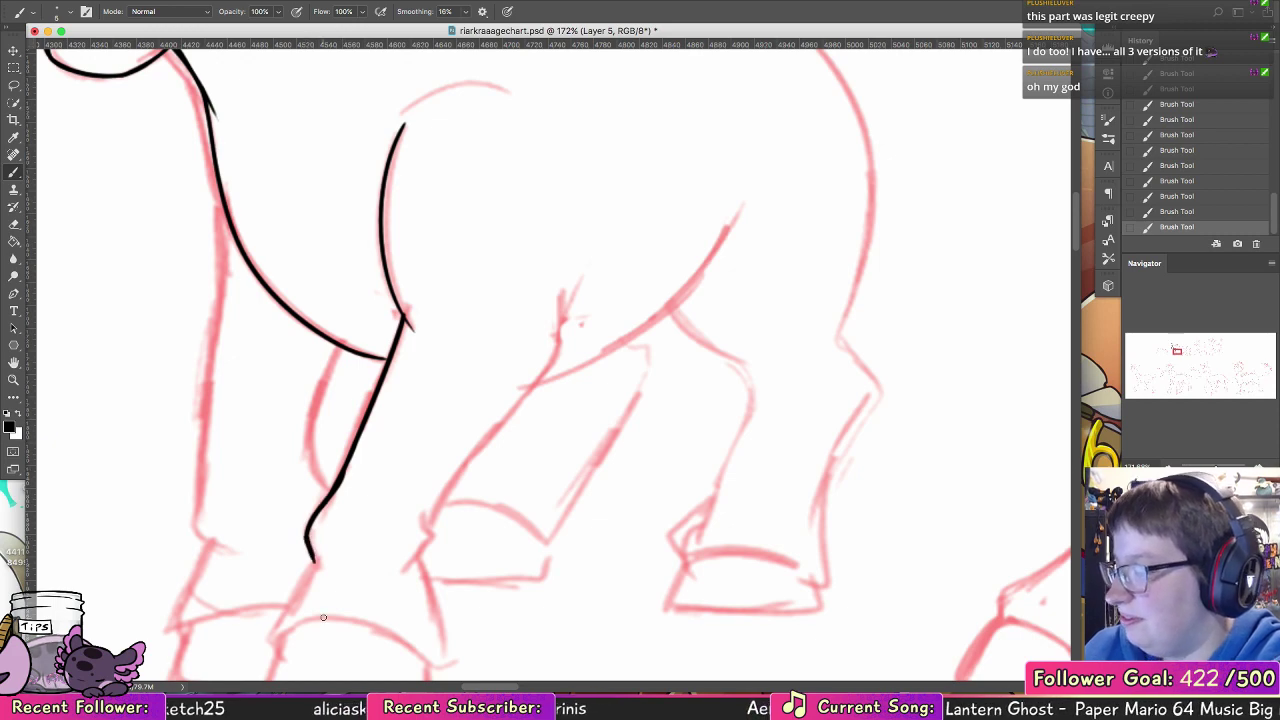
Step: Clean up the line junction at the near foreleg's bend and extend the chest line to meet the leg
{"action": "key", "text": "e"}
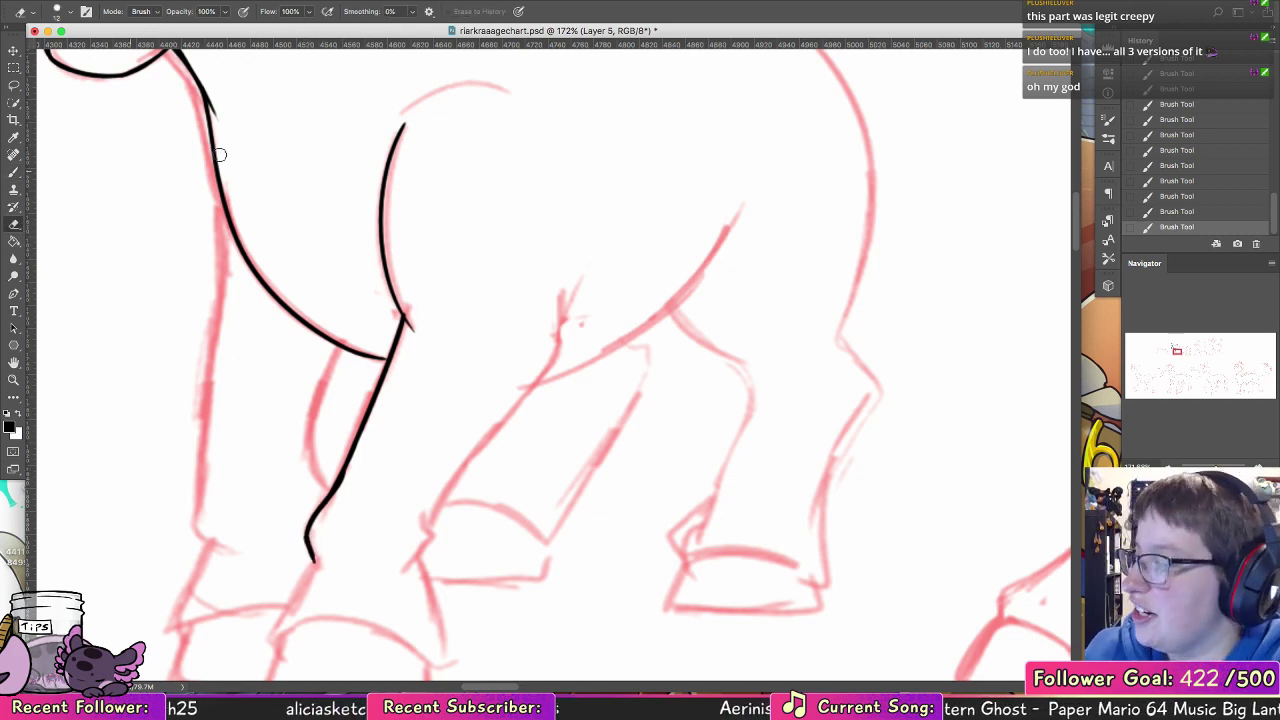
{"action": "left_click_drag", "start_coordinate": [408, 308], "coordinate": [400, 311]}
{"action": "left_click", "coordinate": [16, 172]}
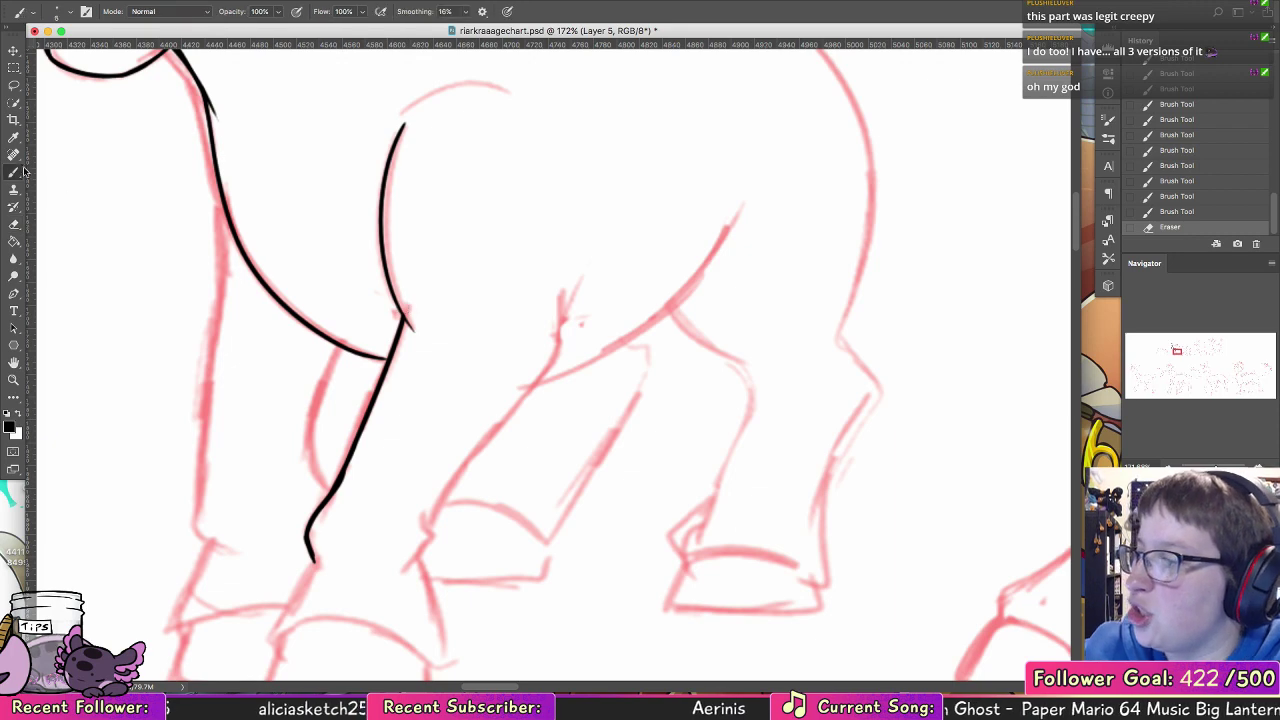
{"action": "left_click_drag", "start_coordinate": [371, 356], "coordinate": [387, 359]}
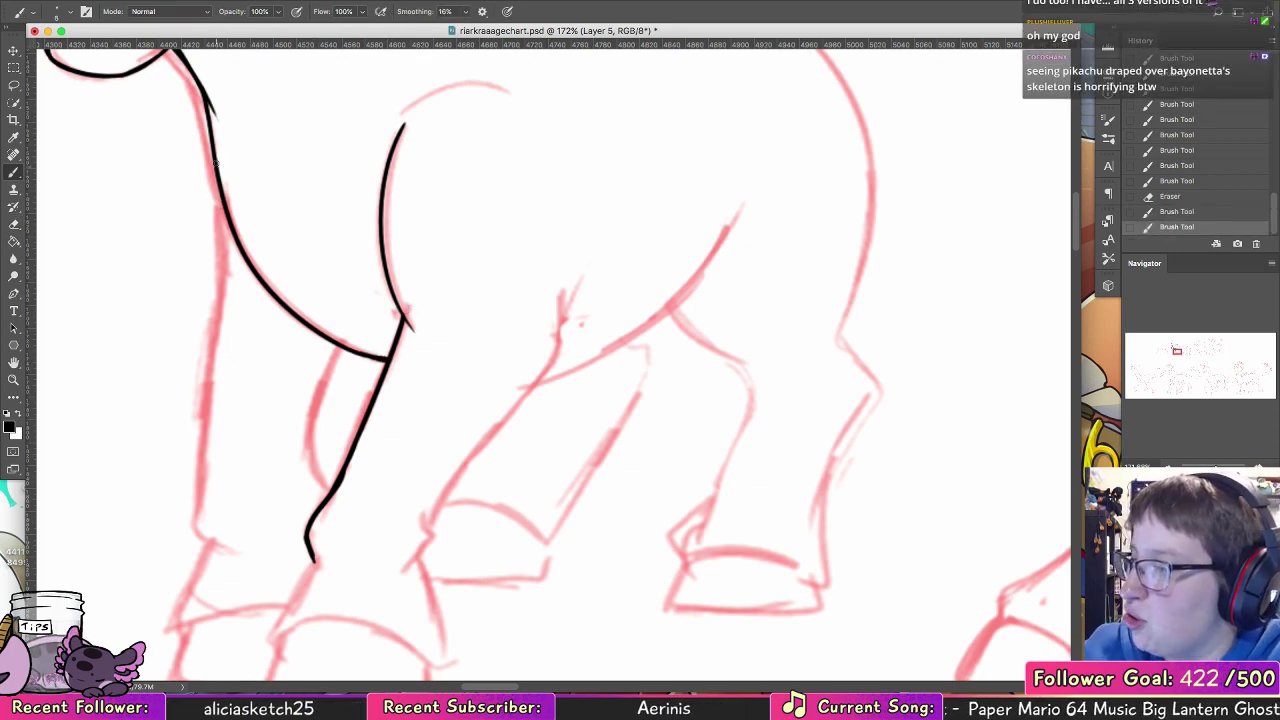
Step: Ink the top of the far foreleg's front edge, branching off the chest line
{"action": "left_click_drag", "start_coordinate": [212, 160], "coordinate": [225, 258]}
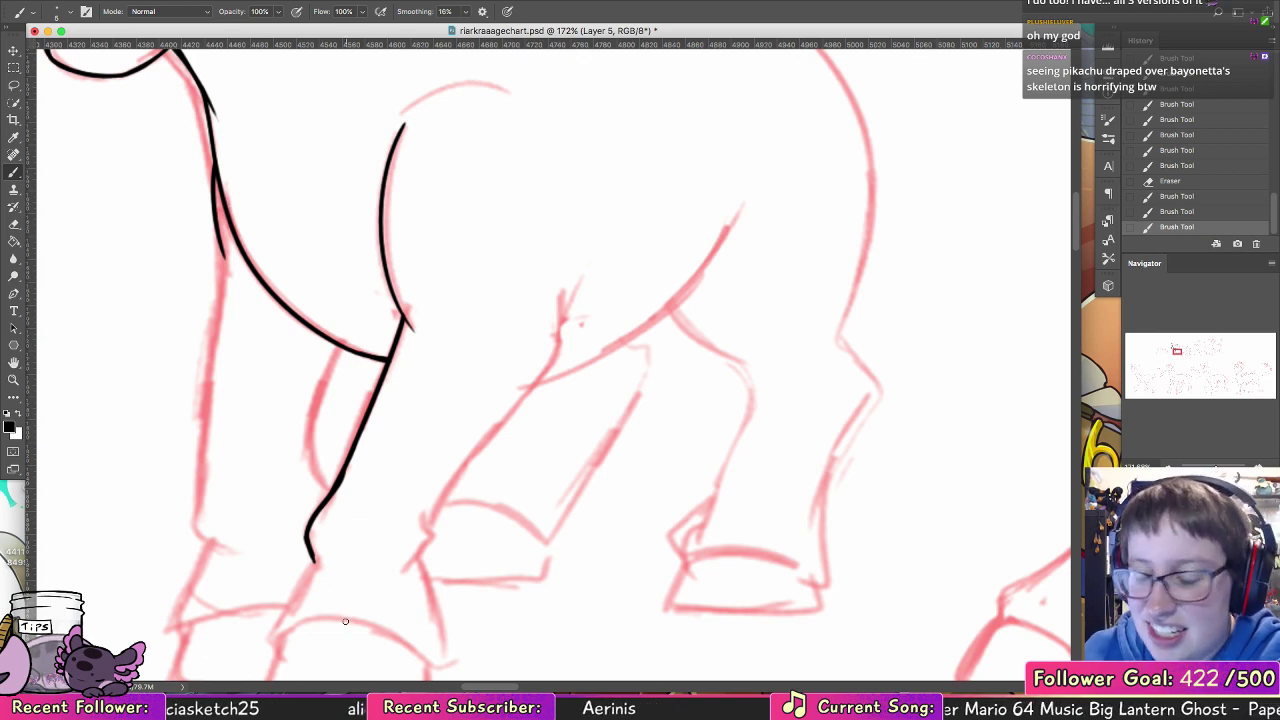
Step: Switch to Google Chrome and search Google Images for "pikadorf"
{"action": "mouse_move", "coordinate": [366, 660]}
{"action": "left_click", "coordinate": [470, 672]}
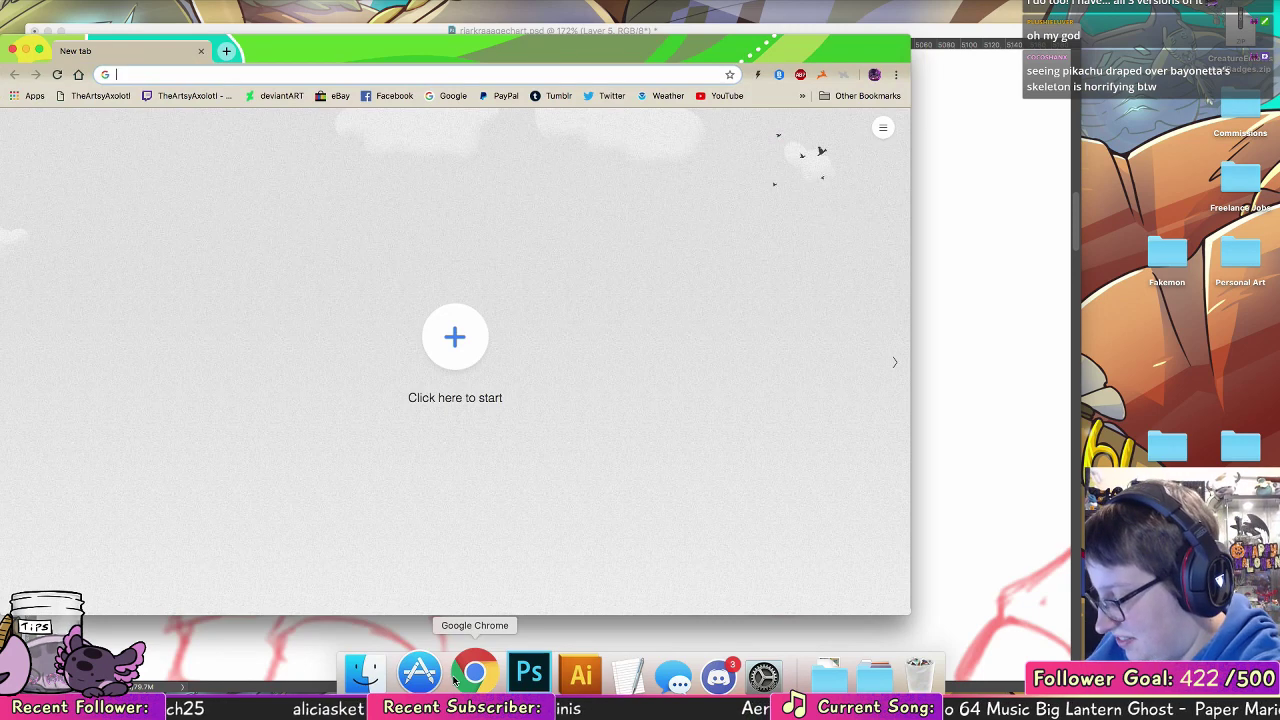
{"action": "type", "text": "pikadorf"}
{"action": "key", "text": "Return"}
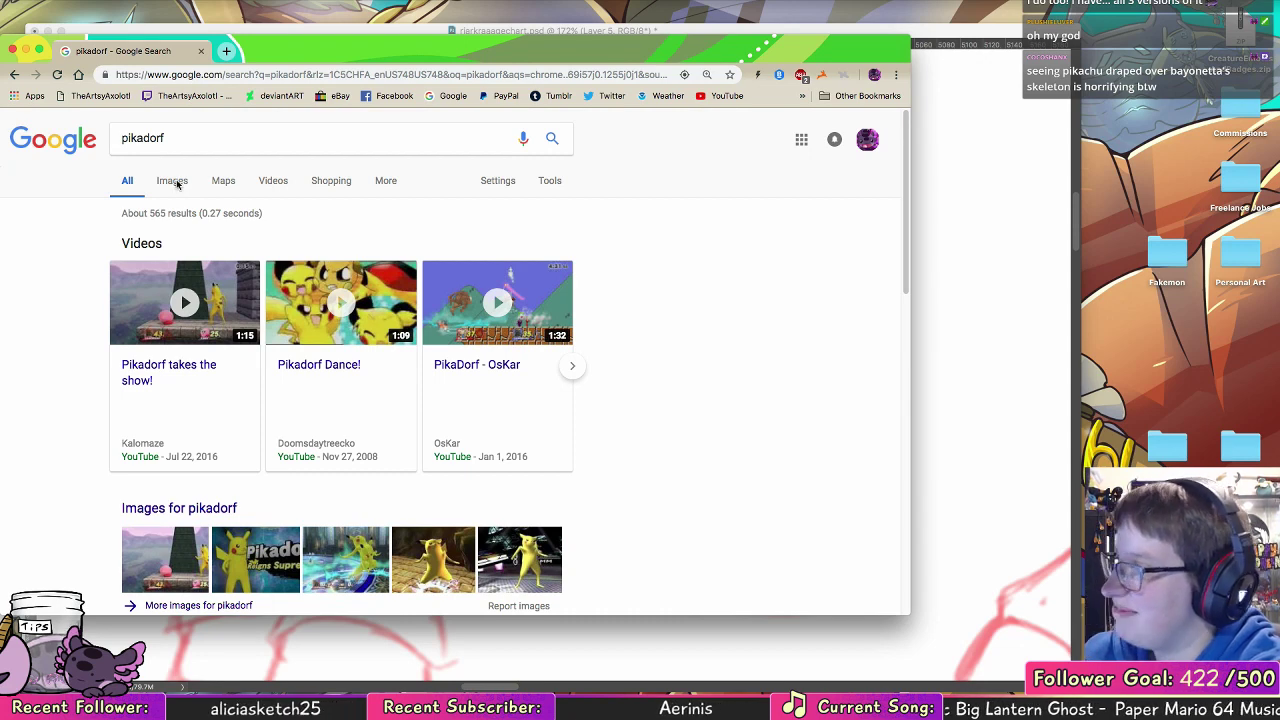
{"action": "left_click", "coordinate": [173, 181]}
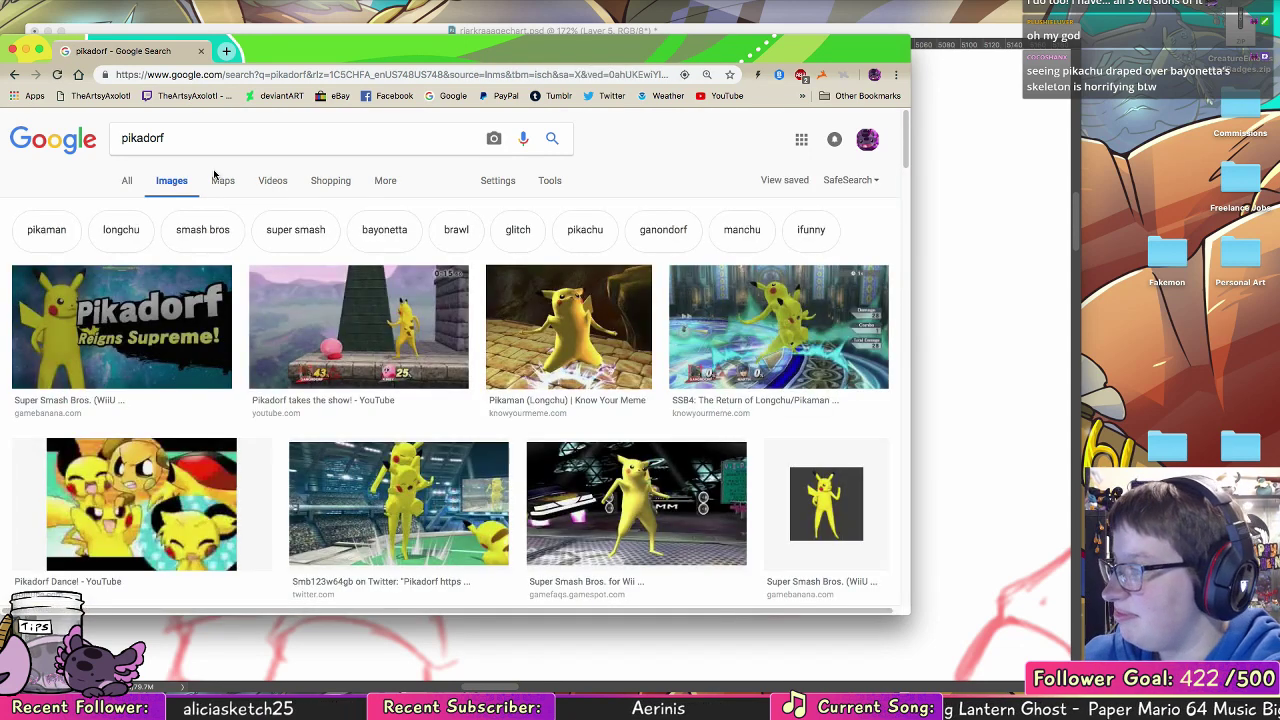
Step: Preview the Pikaman (Longchu) and Cemu 1.11.2 SSB4 mod images and look over the other results
{"action": "left_click", "coordinate": [616, 372]}
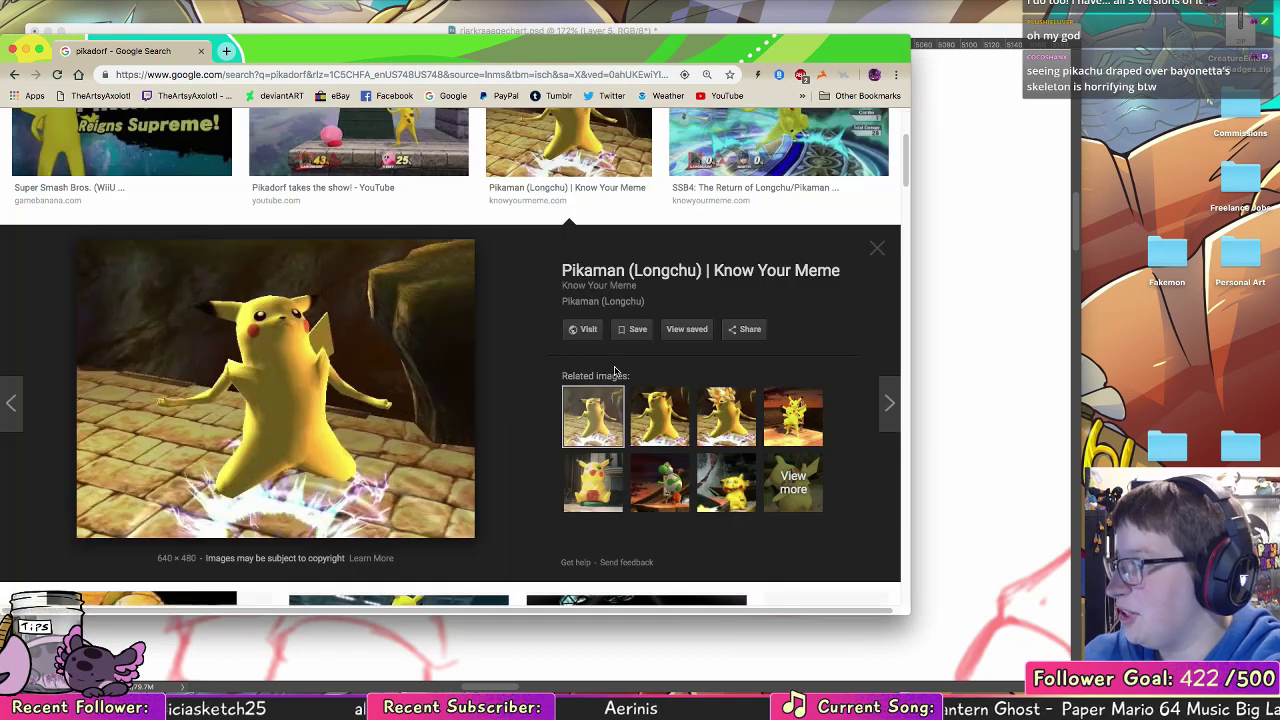
{"action": "scroll", "coordinate": [830, 268], "scroll_direction": "up", "scroll_amount": 3}
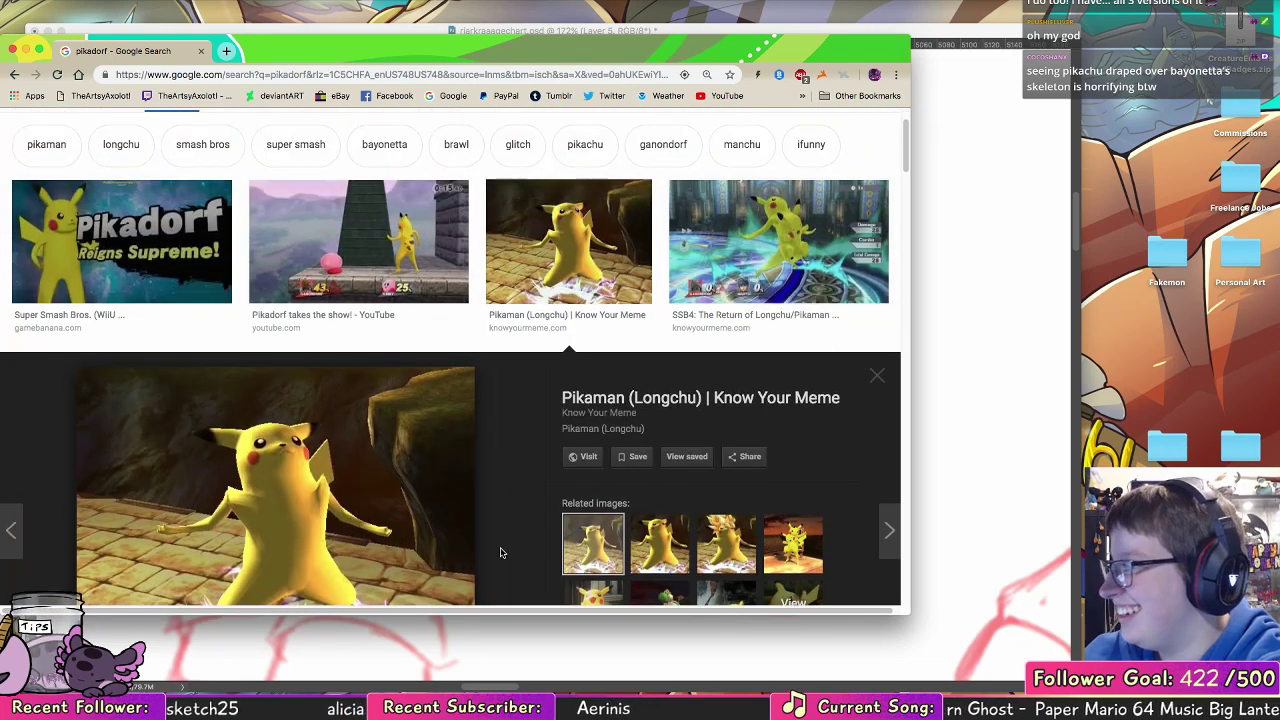
{"action": "scroll", "coordinate": [500, 551], "scroll_direction": "down", "scroll_amount": 5}
{"action": "scroll", "coordinate": [801, 471], "scroll_direction": "down", "scroll_amount": 3}
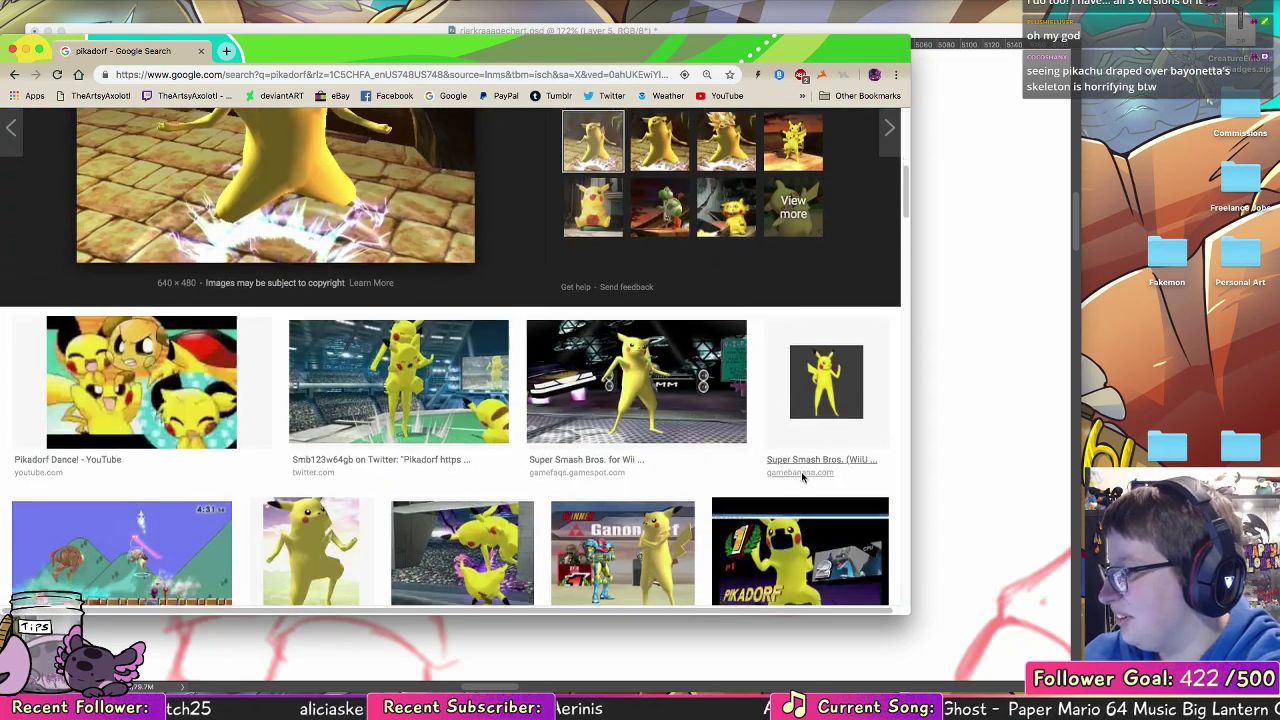
{"action": "left_click", "coordinate": [818, 393]}
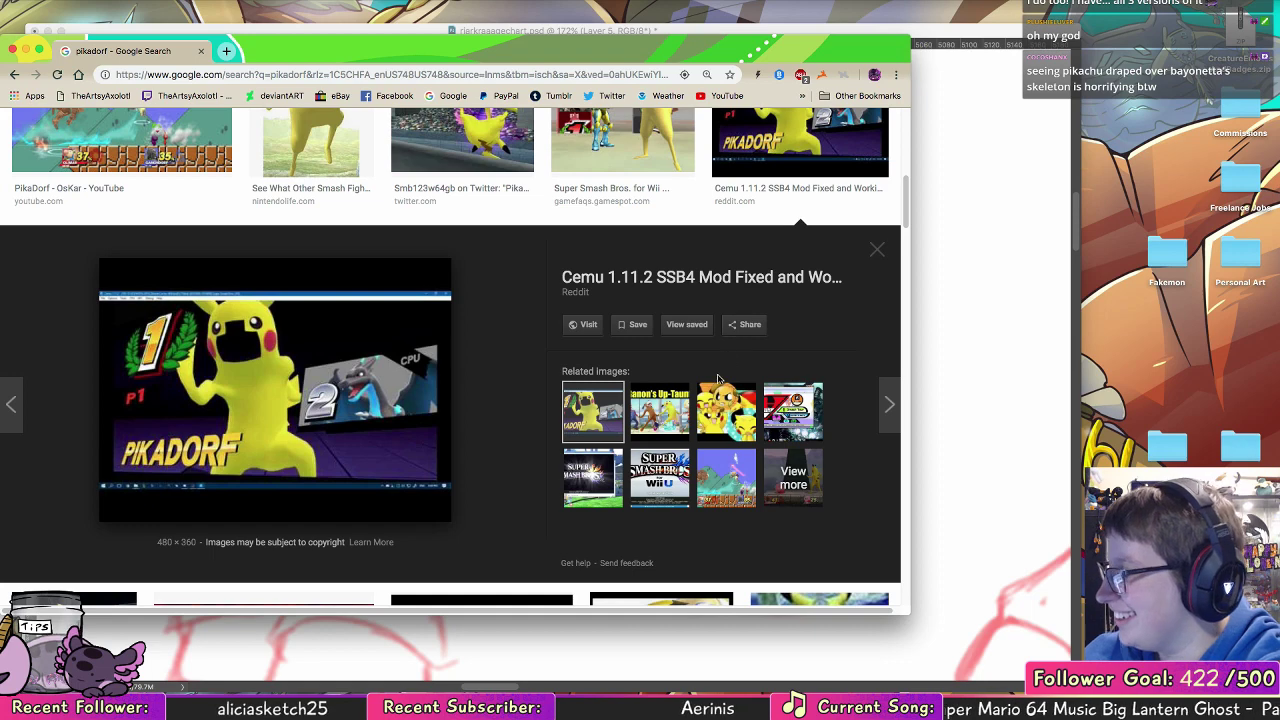
{"action": "scroll", "coordinate": [532, 327], "scroll_direction": "up", "scroll_amount": 2}
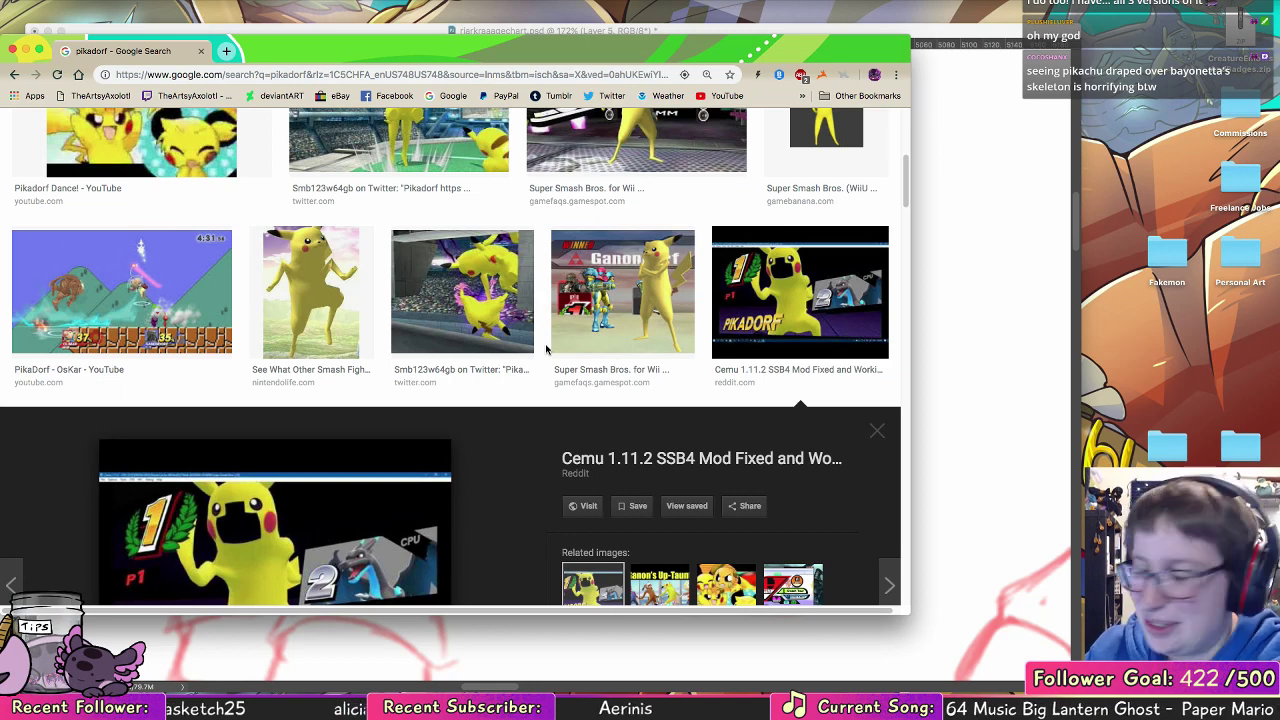
{"action": "scroll", "coordinate": [619, 391], "scroll_direction": "up", "scroll_amount": 4}
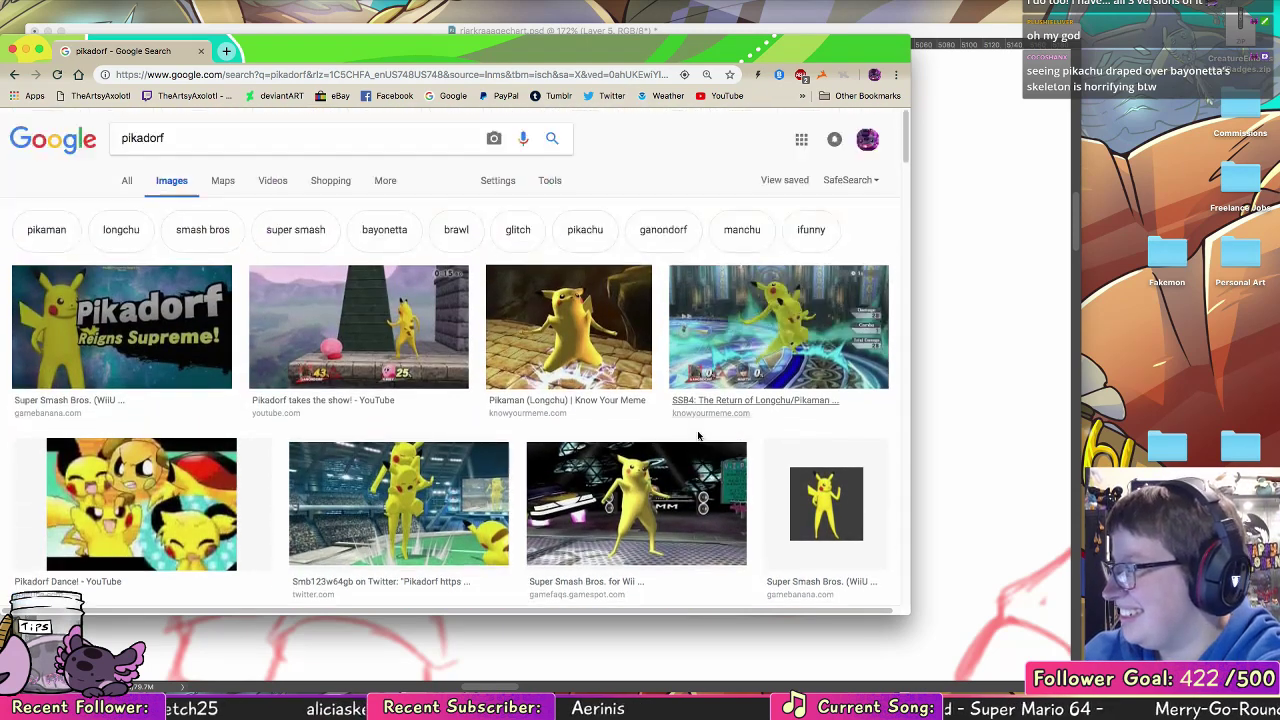
Step: Search Google Images for "smash bros reskins wigglytuff"
{"action": "left_click", "coordinate": [205, 148]}
{"action": "key", "text": "super+a"}
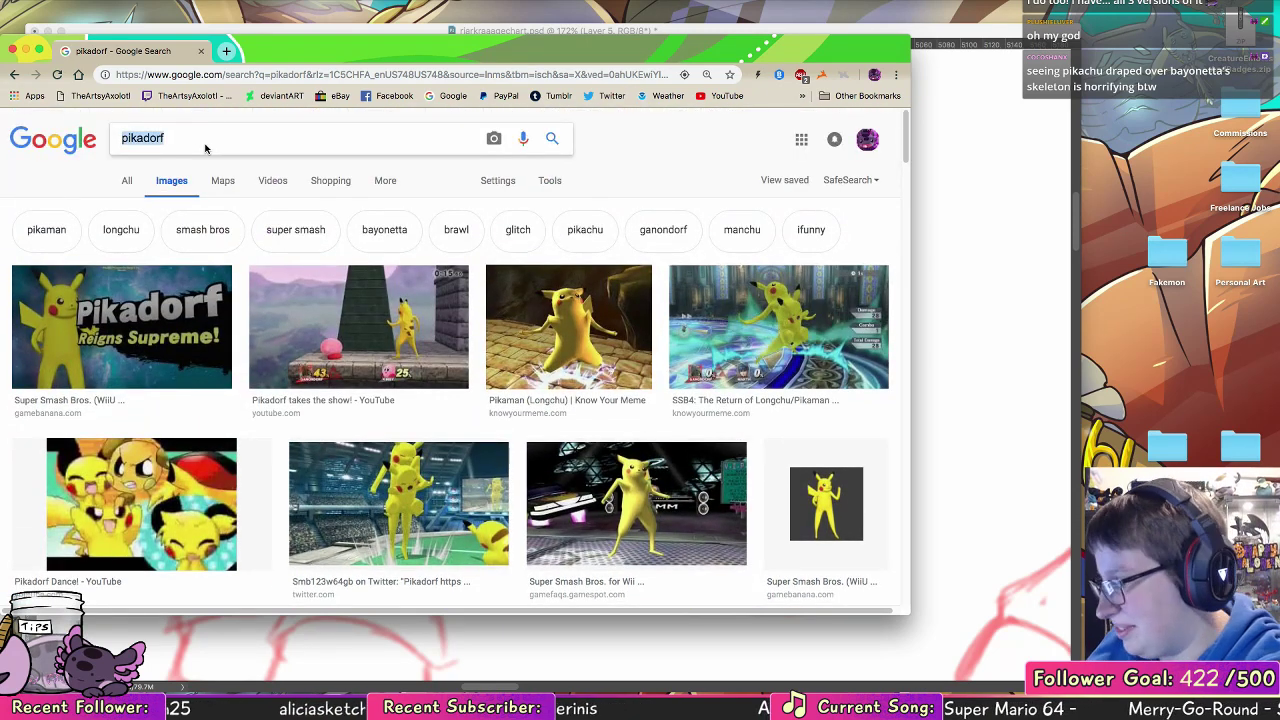
{"action": "type", "text": "smash bros "}
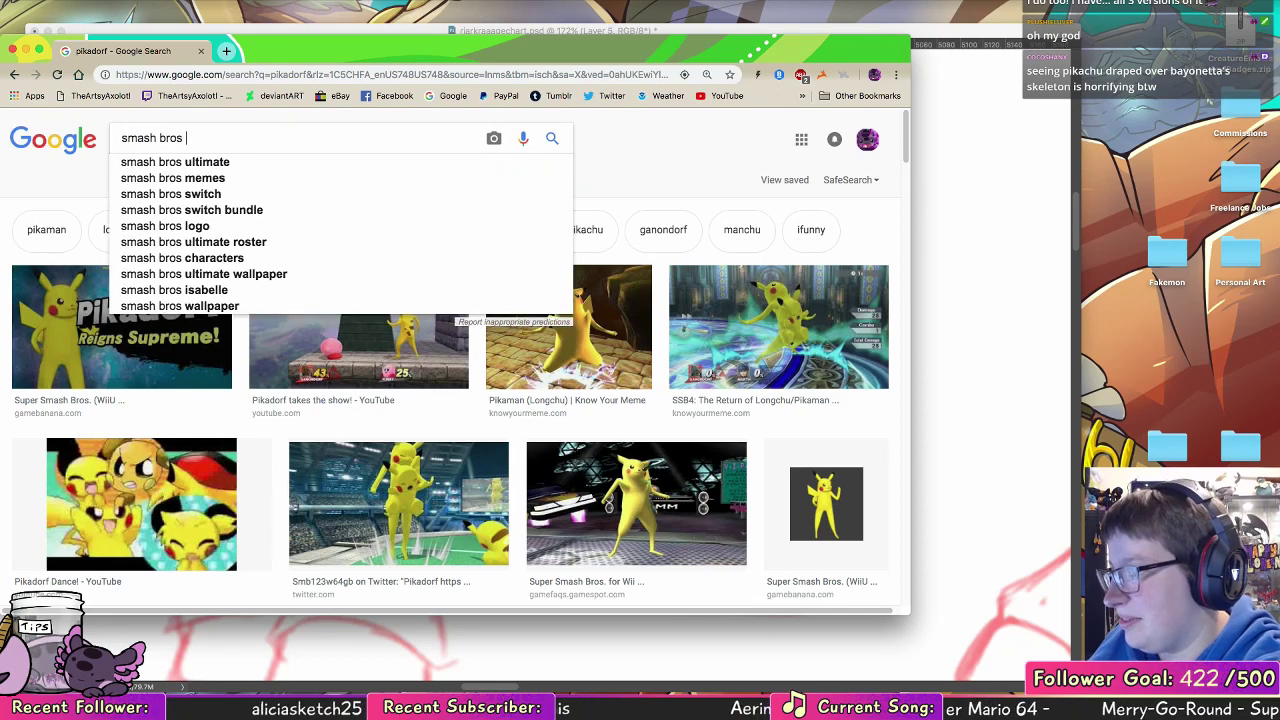
{"action": "type", "text": "reskins wi"}
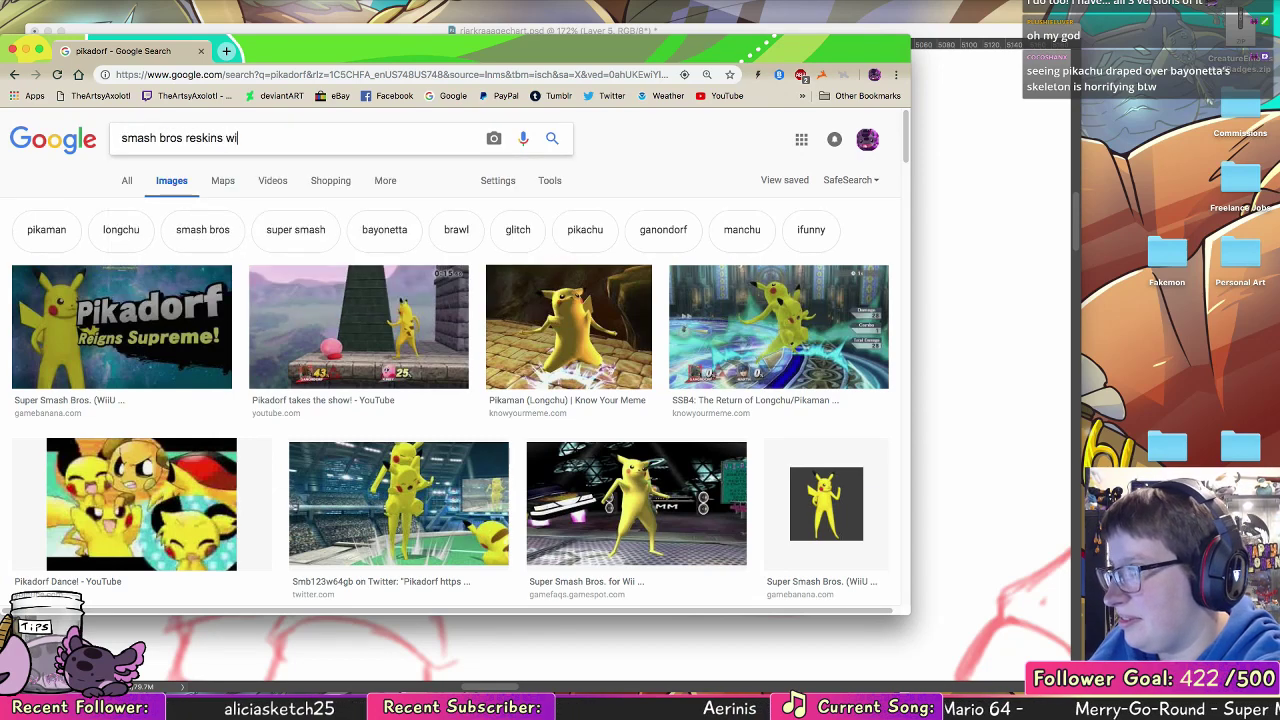
{"action": "type", "text": "gglytuff"}
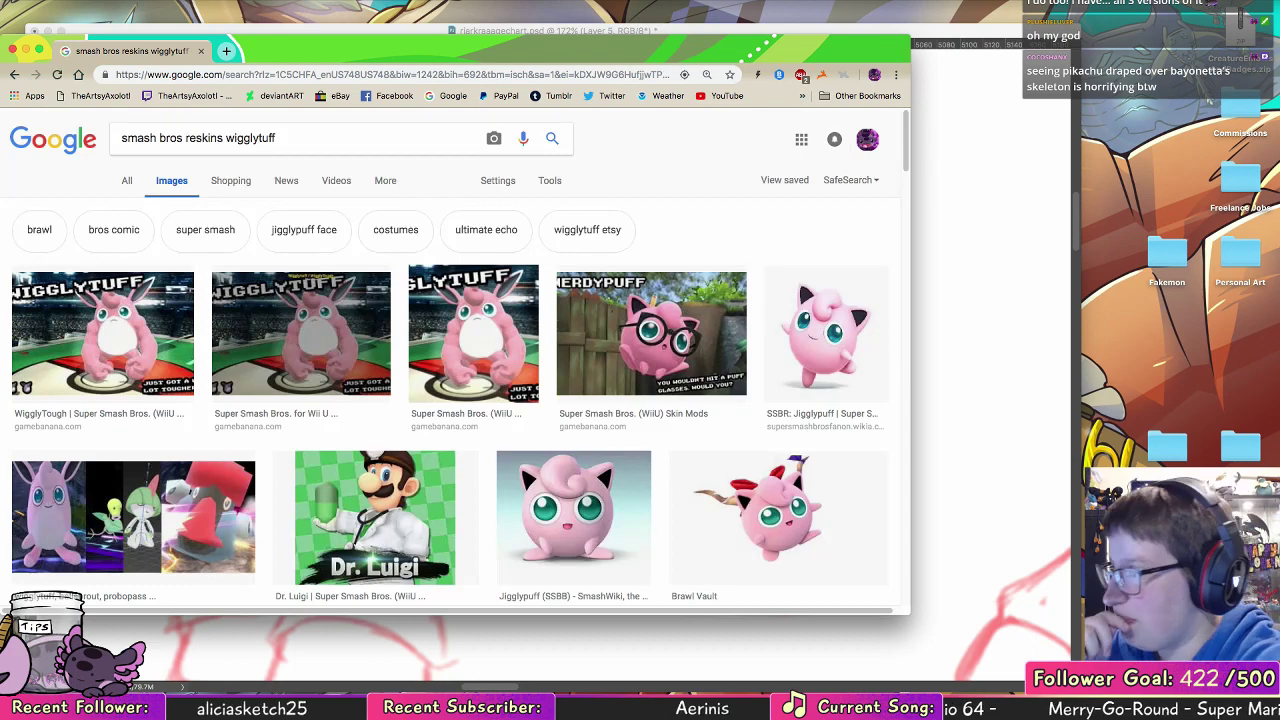
Step: Preview the Wigglytuff In Smash 4 and WigglyTough images, plus the related Twitter picture about modding
{"action": "left_click", "coordinate": [480, 343]}
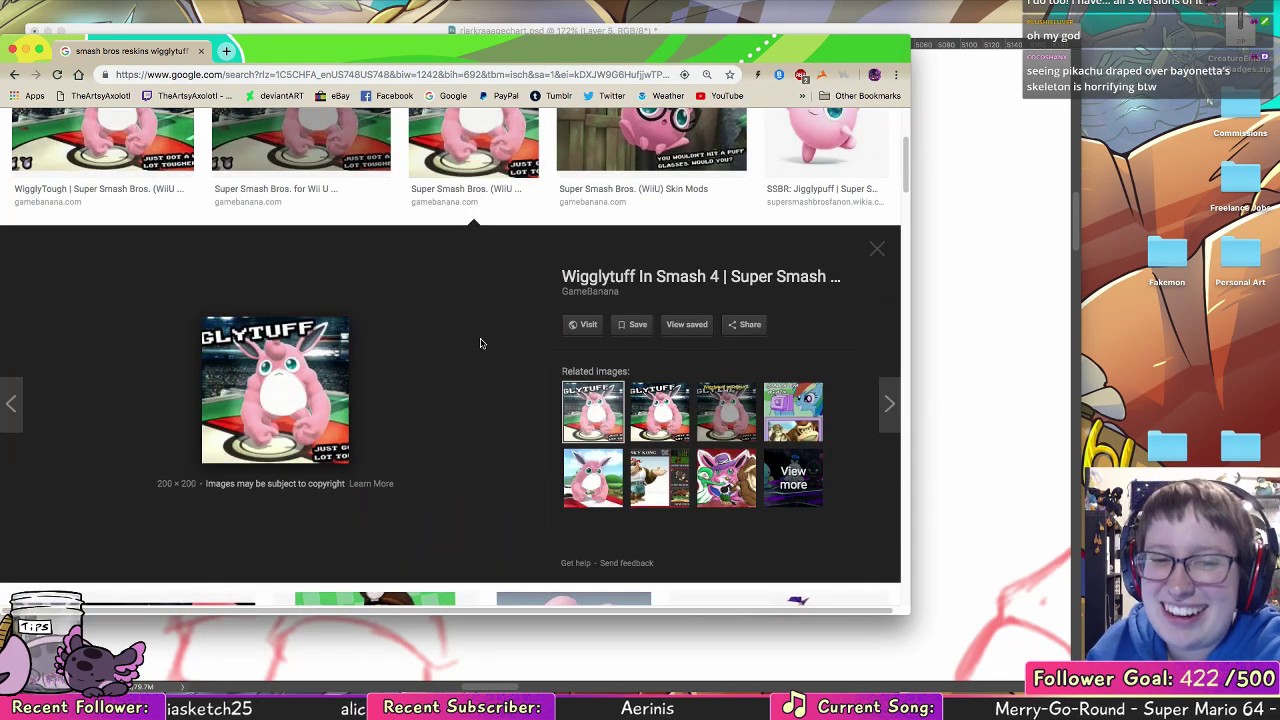
{"action": "scroll", "coordinate": [469, 280], "scroll_direction": "up", "scroll_amount": 3}
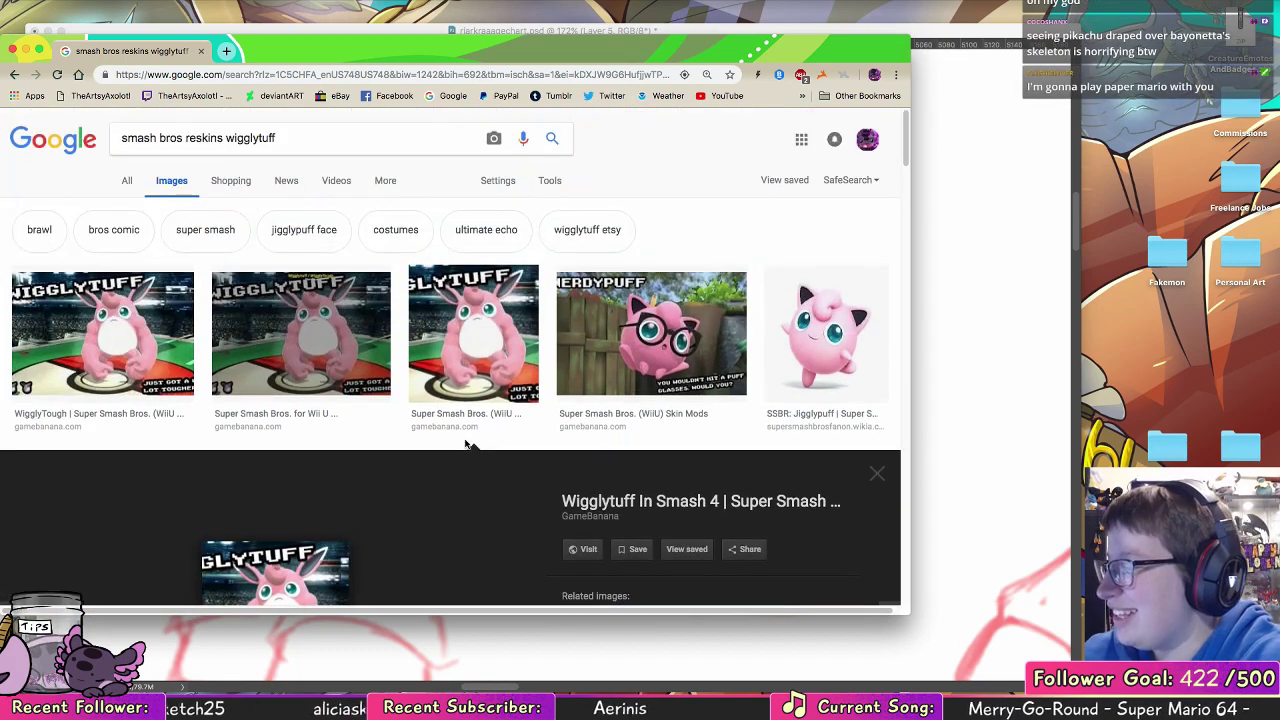
{"action": "left_click", "coordinate": [166, 366]}
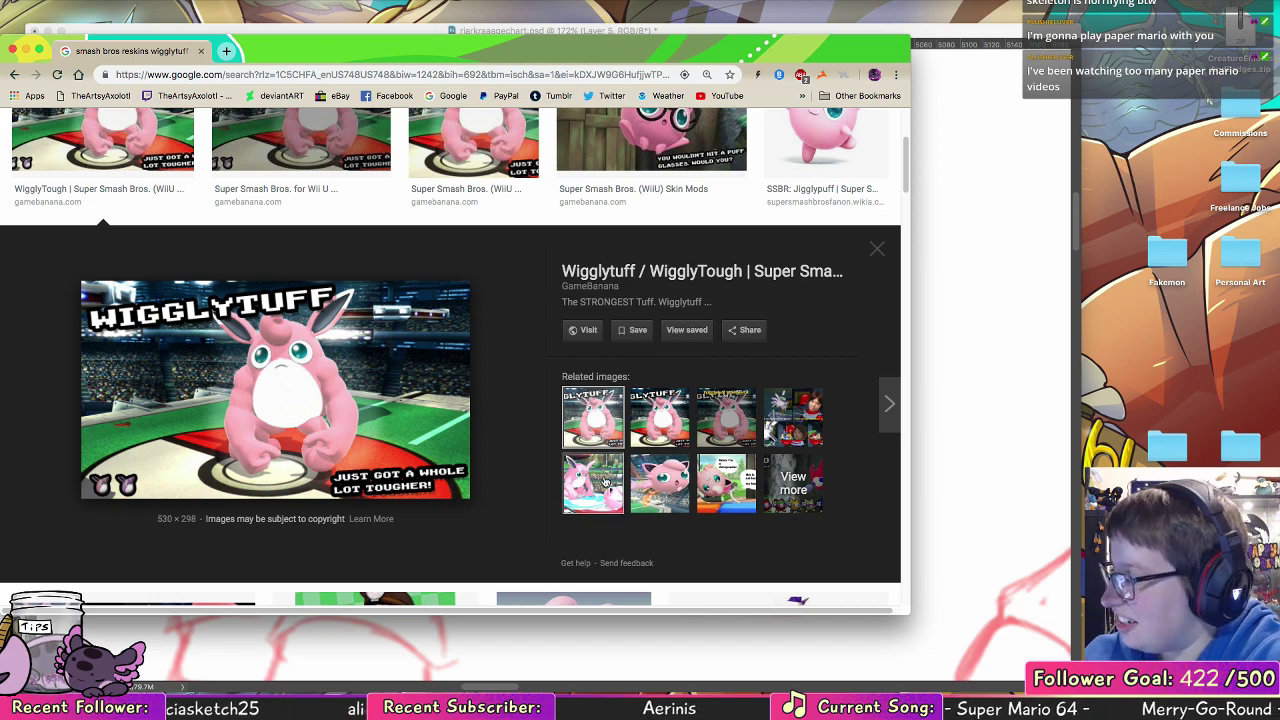
{"action": "left_click", "coordinate": [567, 426]}
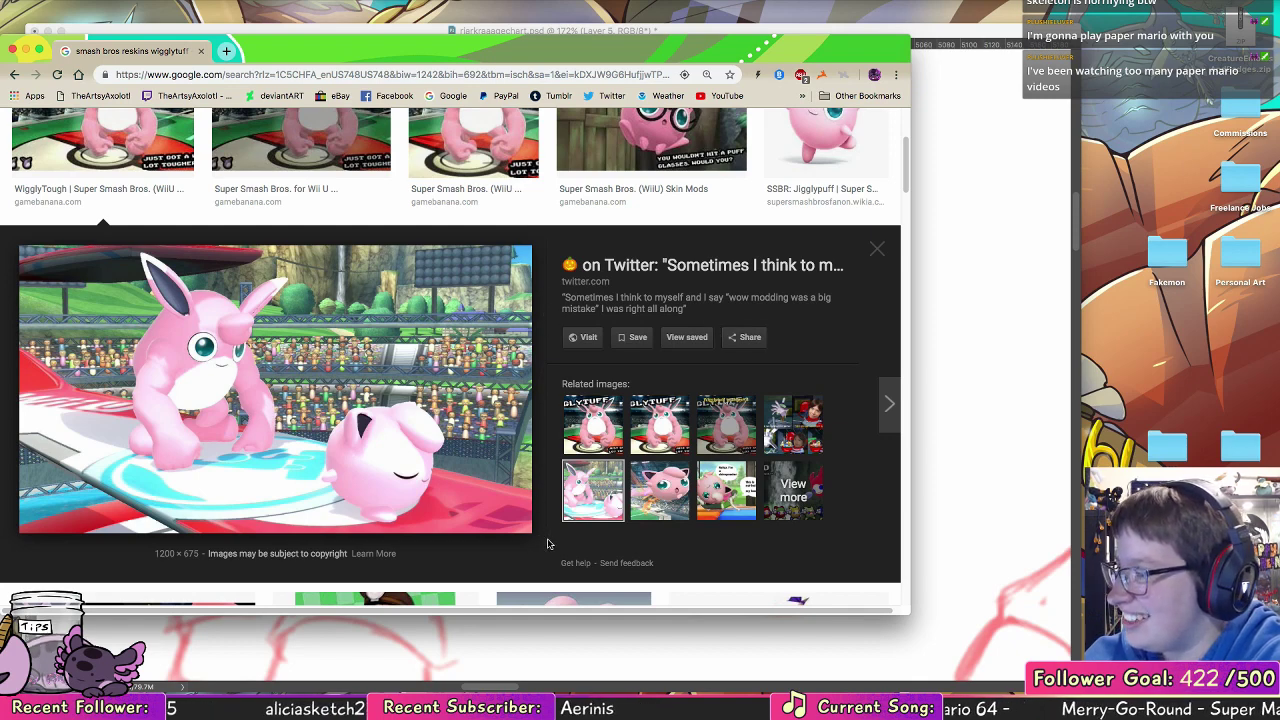
{"action": "scroll", "coordinate": [771, 259], "scroll_direction": "down", "scroll_amount": 3}
{"action": "scroll", "coordinate": [766, 234], "scroll_direction": "up", "scroll_amount": 4}
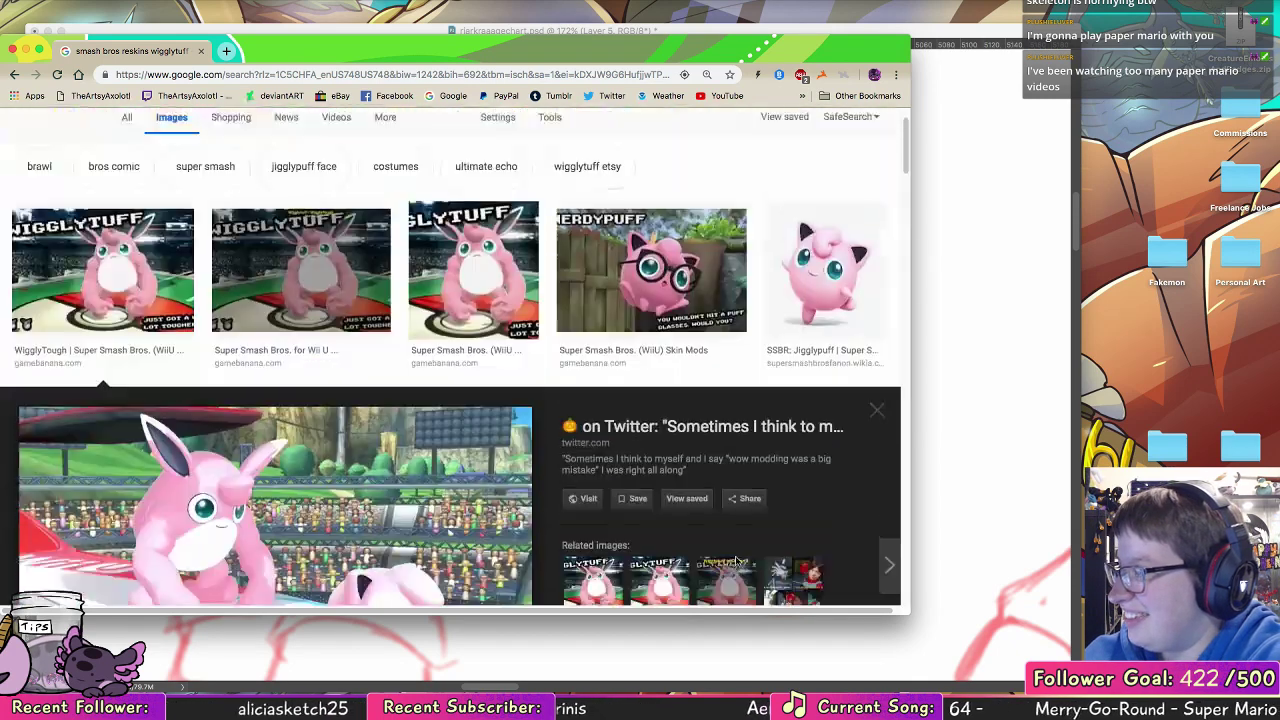
{"action": "scroll", "coordinate": [506, 508], "scroll_direction": "down", "scroll_amount": 3}
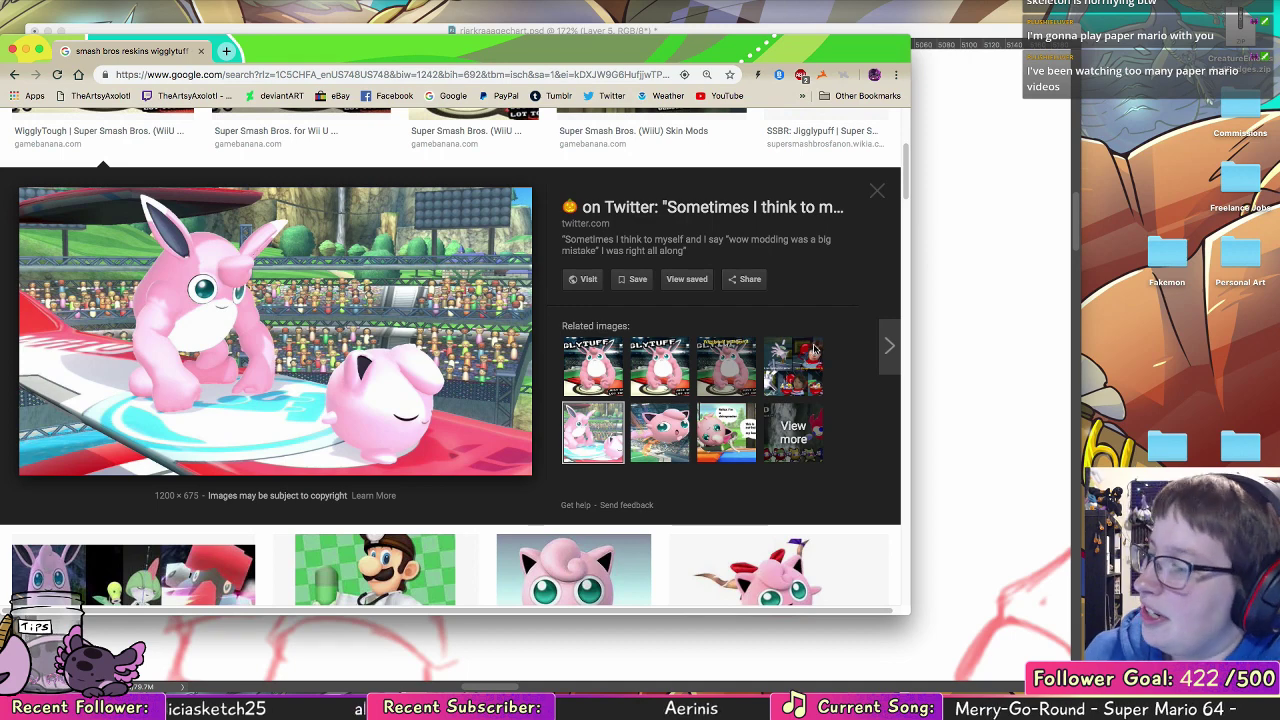
Step: Close the image search, return to the Photoshop drawing, and ink the near foreleg's front ankle contour down to the hoof
{"action": "left_click", "coordinate": [200, 51]}
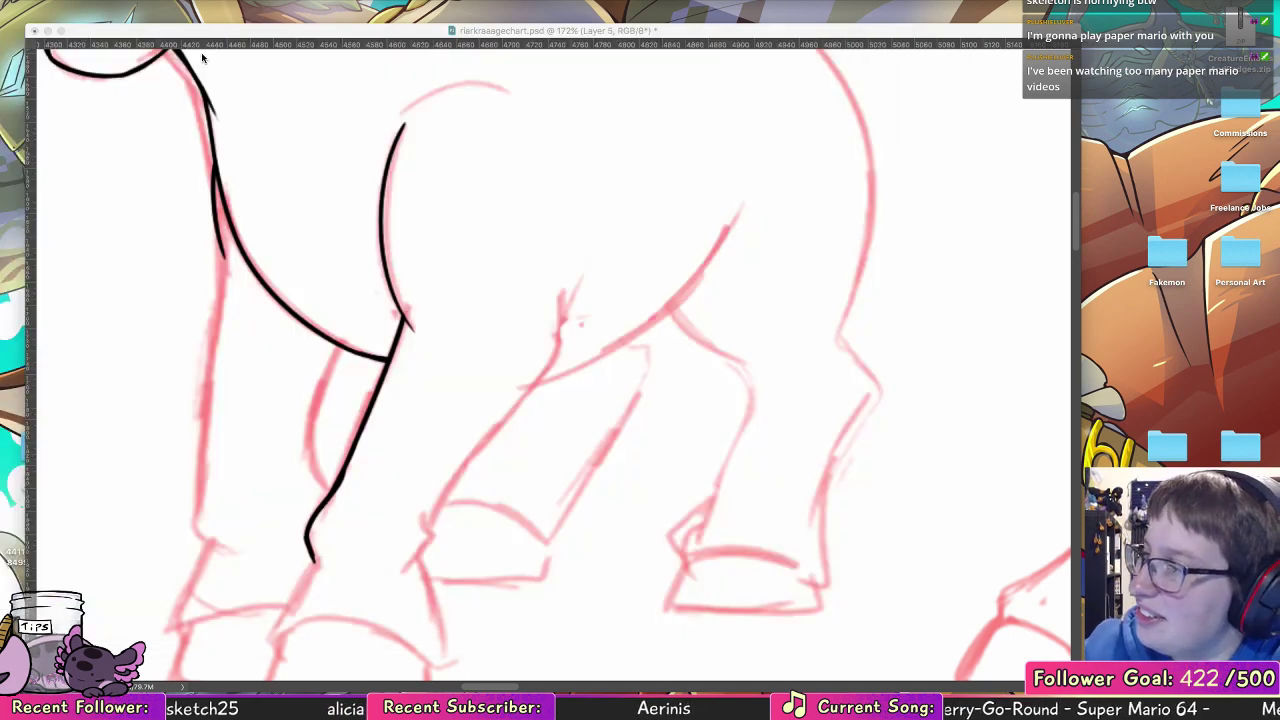
{"action": "scroll", "coordinate": [443, 409], "scroll_direction": "down", "scroll_amount": 5}
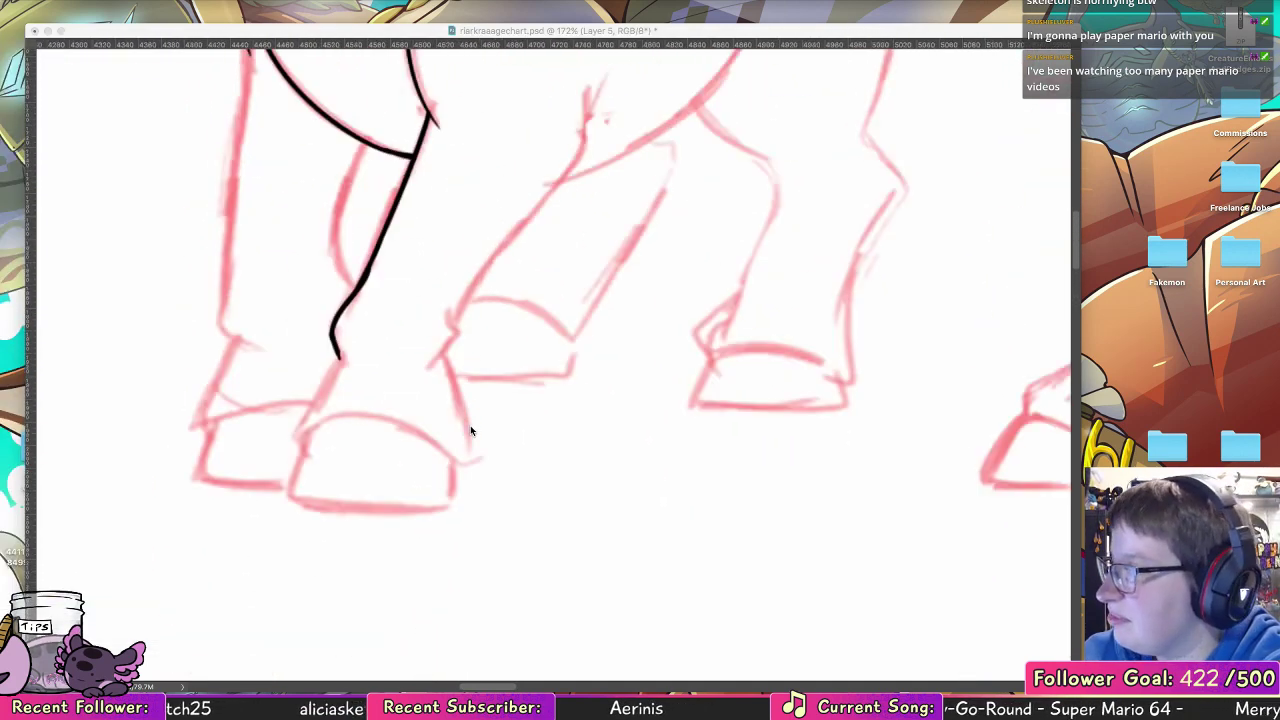
{"action": "left_click_drag", "start_coordinate": [346, 413], "coordinate": [311, 484]}
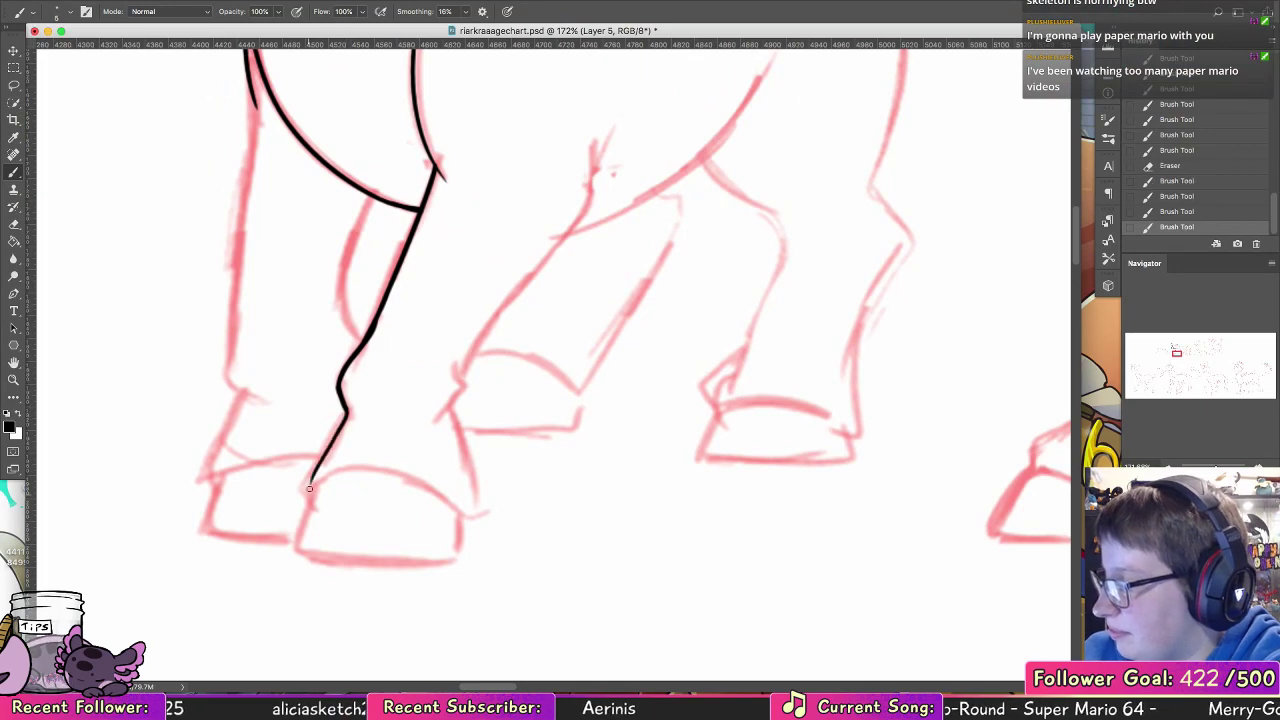
{"action": "key", "text": "super+z"}
{"action": "left_click_drag", "start_coordinate": [346, 409], "coordinate": [311, 476]}
{"action": "key", "text": "super+z"}
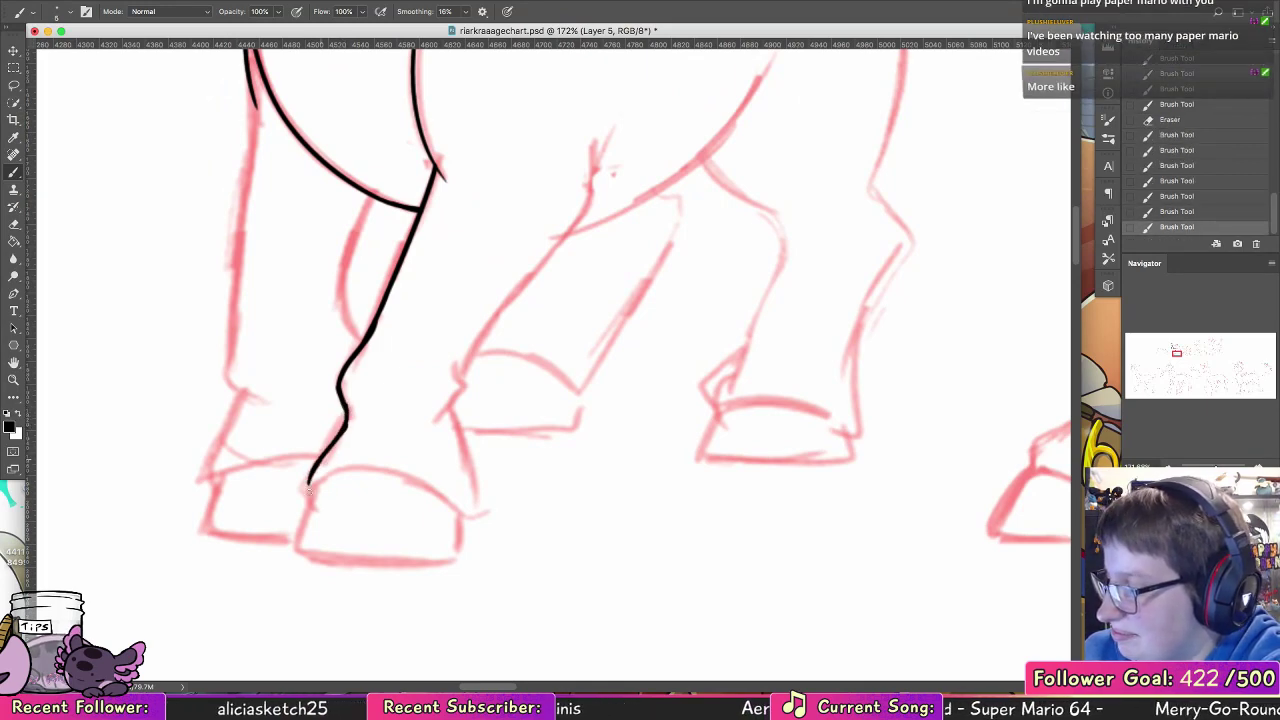
{"action": "left_click_drag", "start_coordinate": [472, 430], "coordinate": [467, 338]}
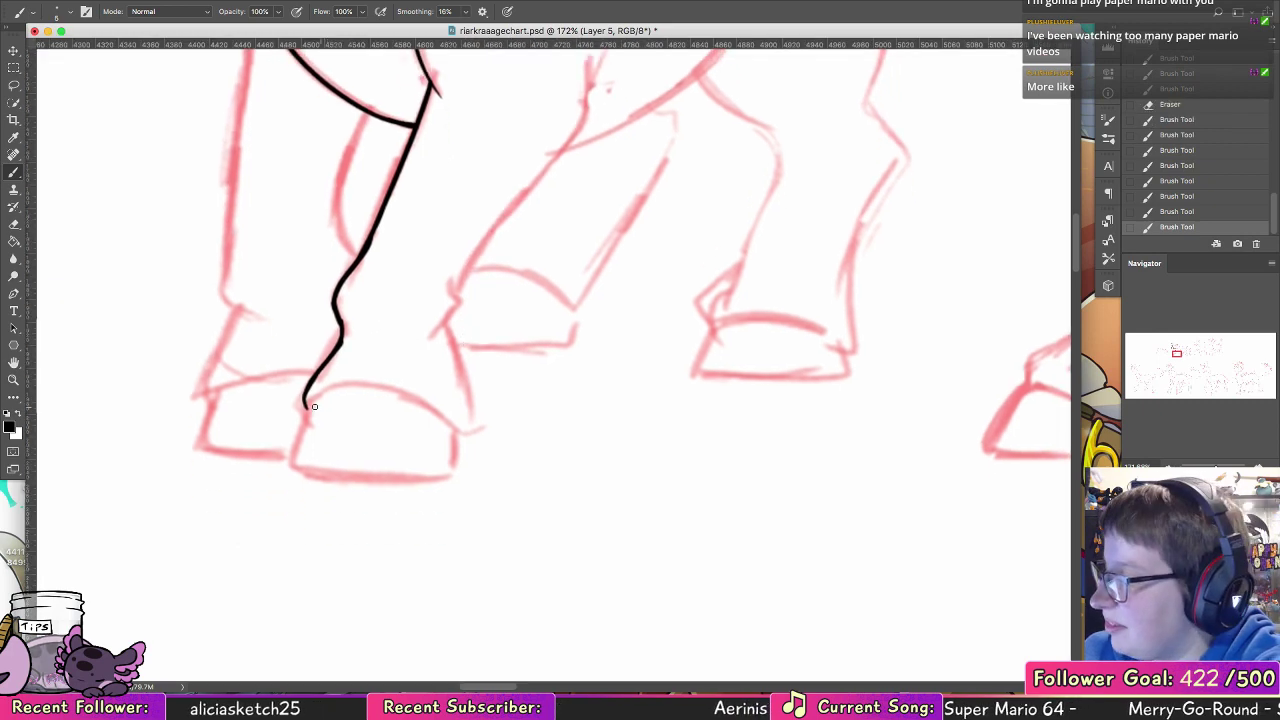
Step: Ink the arched upper edge of the near fore hoof and the back contour of that ankle
{"action": "mouse_move", "coordinate": [308, 405]}
{"action": "left_mouse_down"}
{"action": "mouse_move", "coordinate": [350, 392]}
{"action": "mouse_move", "coordinate": [386, 416]}
{"action": "left_mouse_up"}
{"action": "key", "text": "super+z"}
{"action": "left_click_drag", "start_coordinate": [306, 402], "coordinate": [455, 428]}
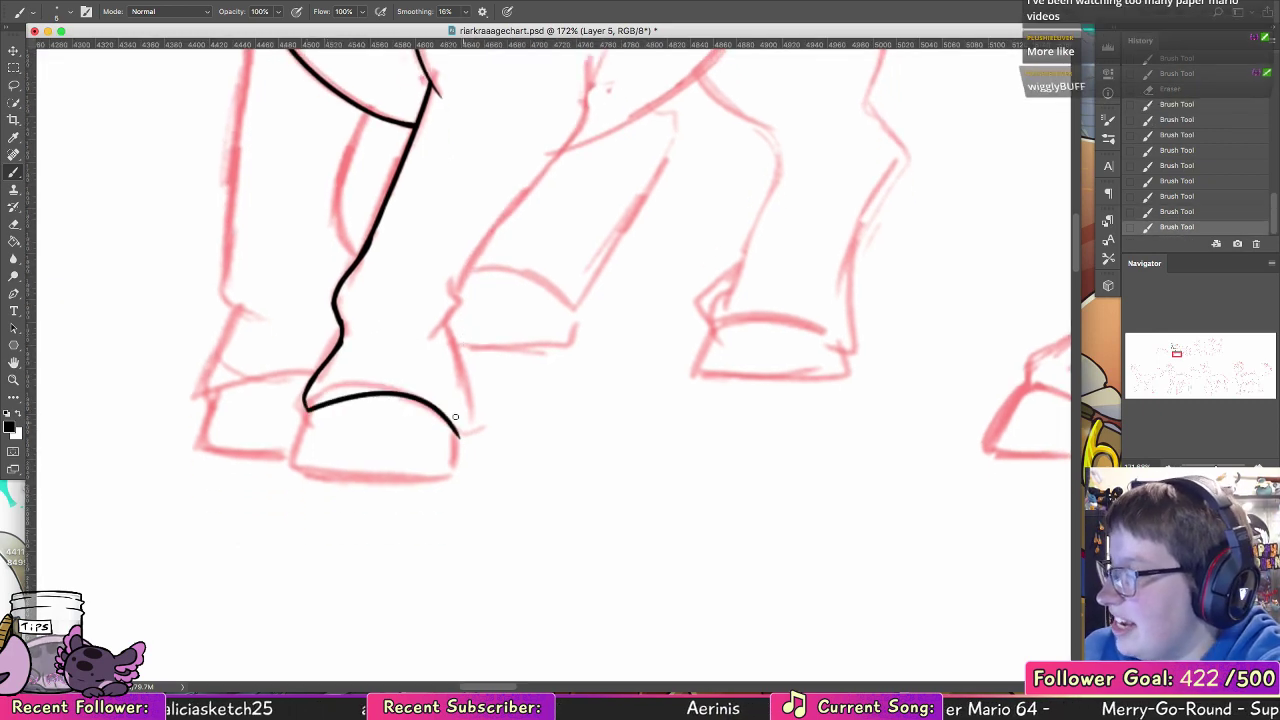
{"action": "key", "text": "super+z"}
{"action": "mouse_move", "coordinate": [306, 402]}
{"action": "left_mouse_down"}
{"action": "mouse_move", "coordinate": [436, 400]}
{"action": "mouse_move", "coordinate": [455, 428]}
{"action": "left_mouse_up"}
{"action": "key", "text": "super+z"}
{"action": "mouse_move", "coordinate": [306, 405]}
{"action": "left_mouse_down"}
{"action": "mouse_move", "coordinate": [367, 388]}
{"action": "mouse_move", "coordinate": [462, 445]}
{"action": "mouse_move", "coordinate": [453, 437]}
{"action": "mouse_move", "coordinate": [472, 421]}
{"action": "mouse_move", "coordinate": [459, 270]}
{"action": "left_mouse_up"}
{"action": "key", "text": "super+z"}
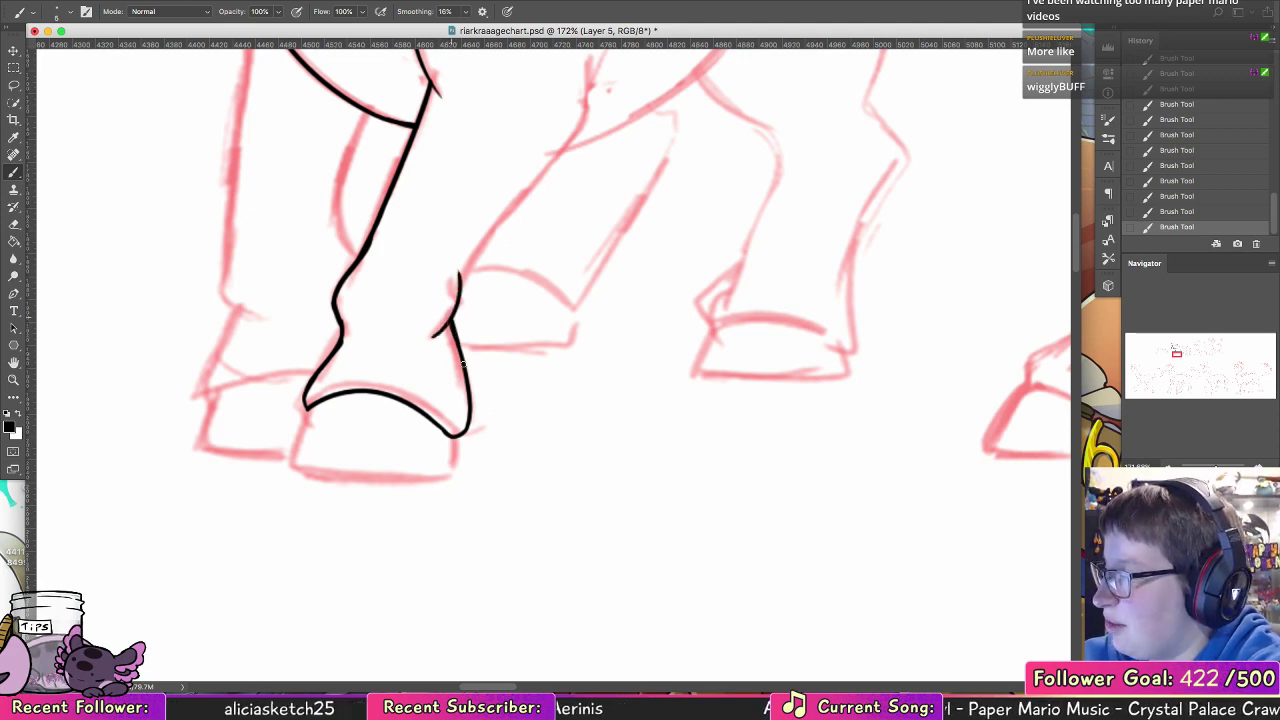
Step: Ink the near foreleg's back edge from the ankle up past the belly line, redrawing it until the curve is smooth
{"action": "scroll", "coordinate": [514, 351], "scroll_direction": "up", "scroll_amount": 5}
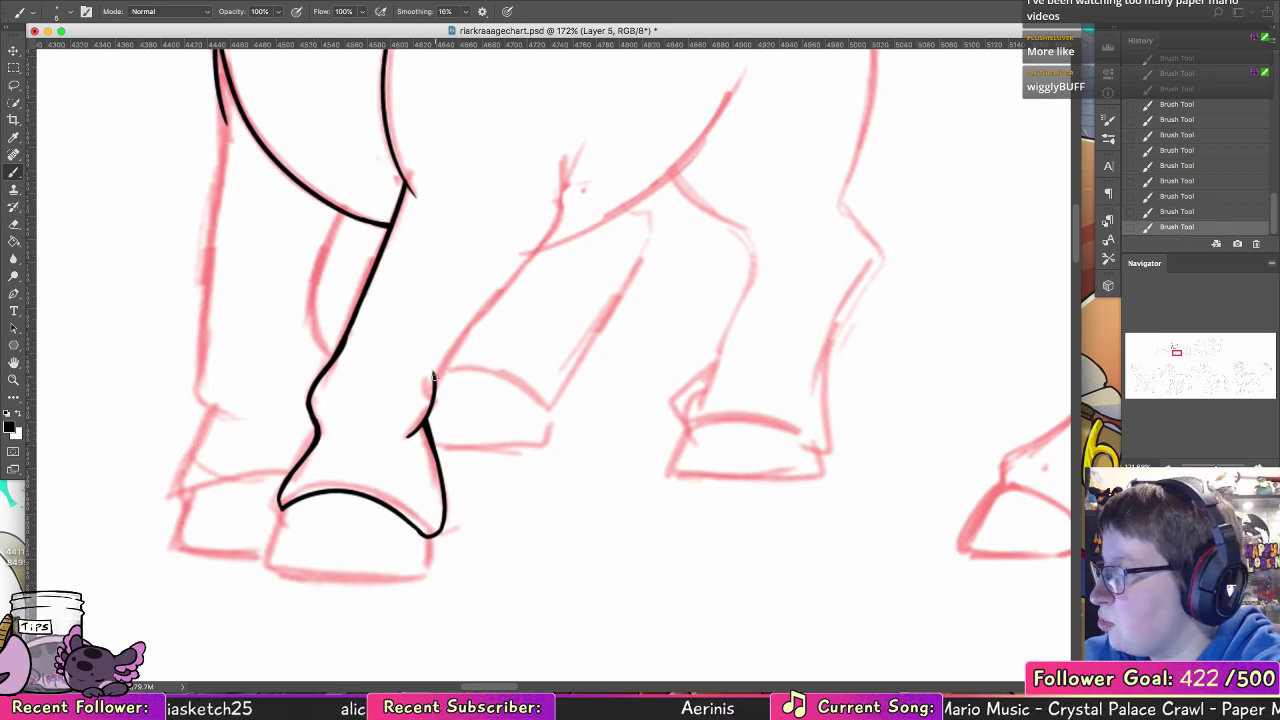
{"action": "mouse_move", "coordinate": [434, 376]}
{"action": "left_mouse_down"}
{"action": "mouse_move", "coordinate": [534, 239]}
{"action": "mouse_move", "coordinate": [562, 228]}
{"action": "mouse_move", "coordinate": [551, 200]}
{"action": "left_mouse_up"}
{"action": "key", "text": "alt+super+z"}
{"action": "left_click_drag", "start_coordinate": [527, 305], "coordinate": [422, 465]}
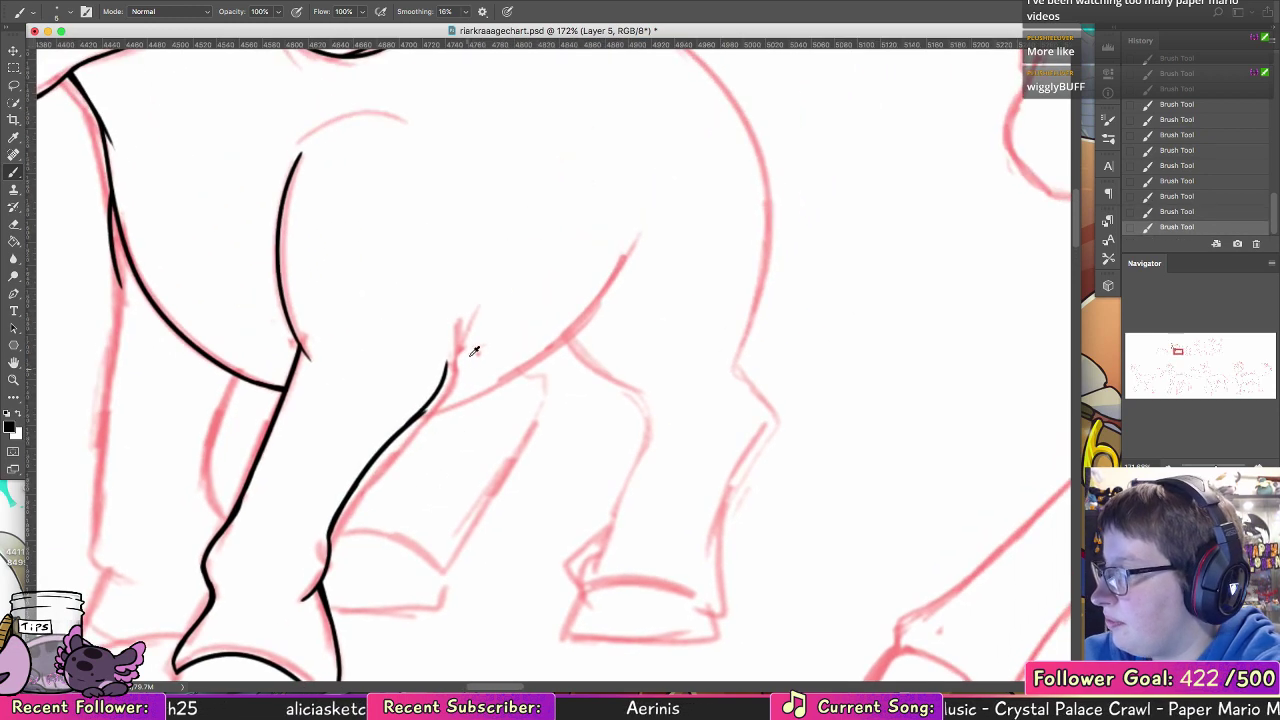
{"action": "key", "text": "alt+super+z"}
{"action": "key", "text": "alt+super+z"}
{"action": "key", "text": "alt+super+z"}
{"action": "mouse_move", "coordinate": [340, 487]}
{"action": "left_mouse_down"}
{"action": "mouse_move", "coordinate": [407, 404]}
{"action": "mouse_move", "coordinate": [396, 416]}
{"action": "mouse_move", "coordinate": [453, 288]}
{"action": "left_mouse_up"}
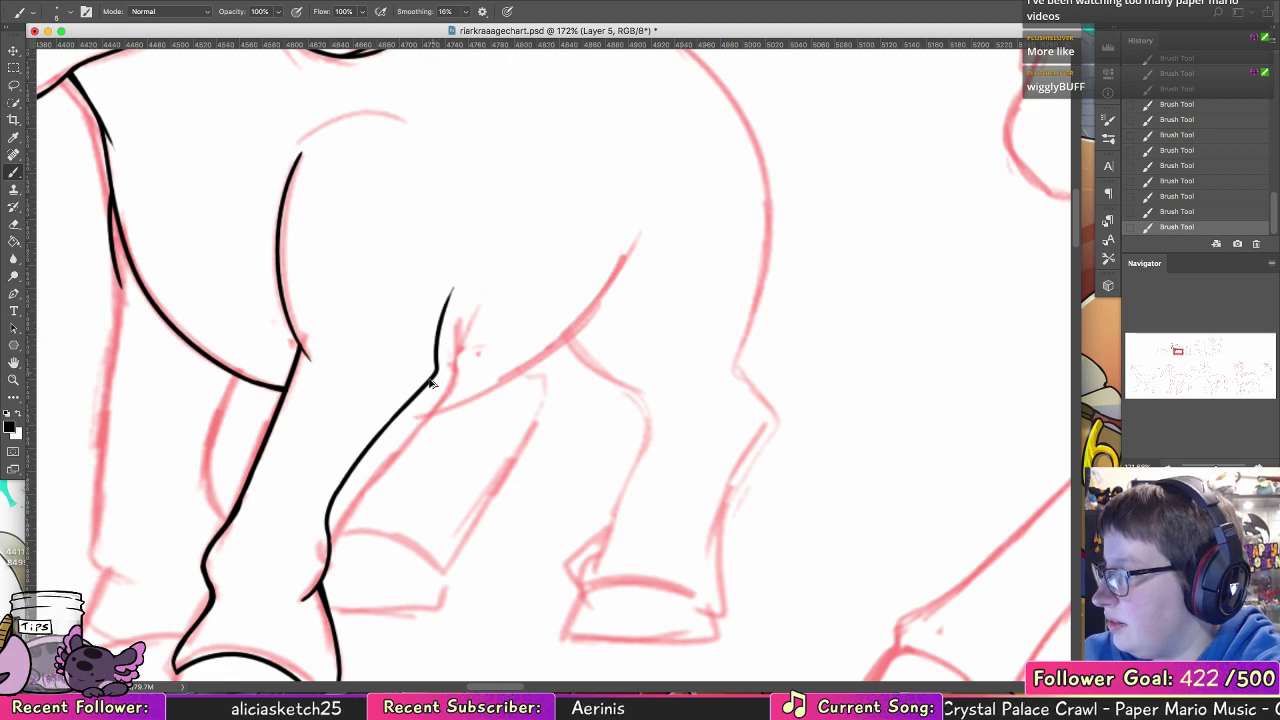
{"action": "key", "text": "super+z"}
{"action": "mouse_move", "coordinate": [393, 418]}
{"action": "left_mouse_down"}
{"action": "mouse_move", "coordinate": [420, 386]}
{"action": "mouse_move", "coordinate": [451, 288]}
{"action": "left_mouse_up"}
Step: Ink the sides and the flat bottom edge of the near fore hoof, closing its outline
{"action": "mouse_move", "coordinate": [366, 372]}
{"action": "left_mouse_down"}
{"action": "mouse_move", "coordinate": [554, 243]}
{"action": "mouse_move", "coordinate": [617, 251]}
{"action": "mouse_move", "coordinate": [606, 171]}
{"action": "left_mouse_up"}
{"action": "left_click_drag", "start_coordinate": [393, 497], "coordinate": [377, 553]}
{"action": "mouse_move", "coordinate": [534, 526]}
{"action": "left_mouse_down"}
{"action": "mouse_move", "coordinate": [538, 557]}
{"action": "mouse_move", "coordinate": [526, 564]}
{"action": "mouse_move", "coordinate": [382, 559]}
{"action": "mouse_move", "coordinate": [492, 570]}
{"action": "left_mouse_up"}
{"action": "key", "text": "super+z"}
{"action": "key", "text": "super+z"}
{"action": "mouse_move", "coordinate": [379, 554]}
{"action": "left_mouse_down"}
{"action": "mouse_move", "coordinate": [565, 556]}
{"action": "mouse_move", "coordinate": [498, 568]}
{"action": "mouse_move", "coordinate": [538, 551]}
{"action": "left_mouse_up"}
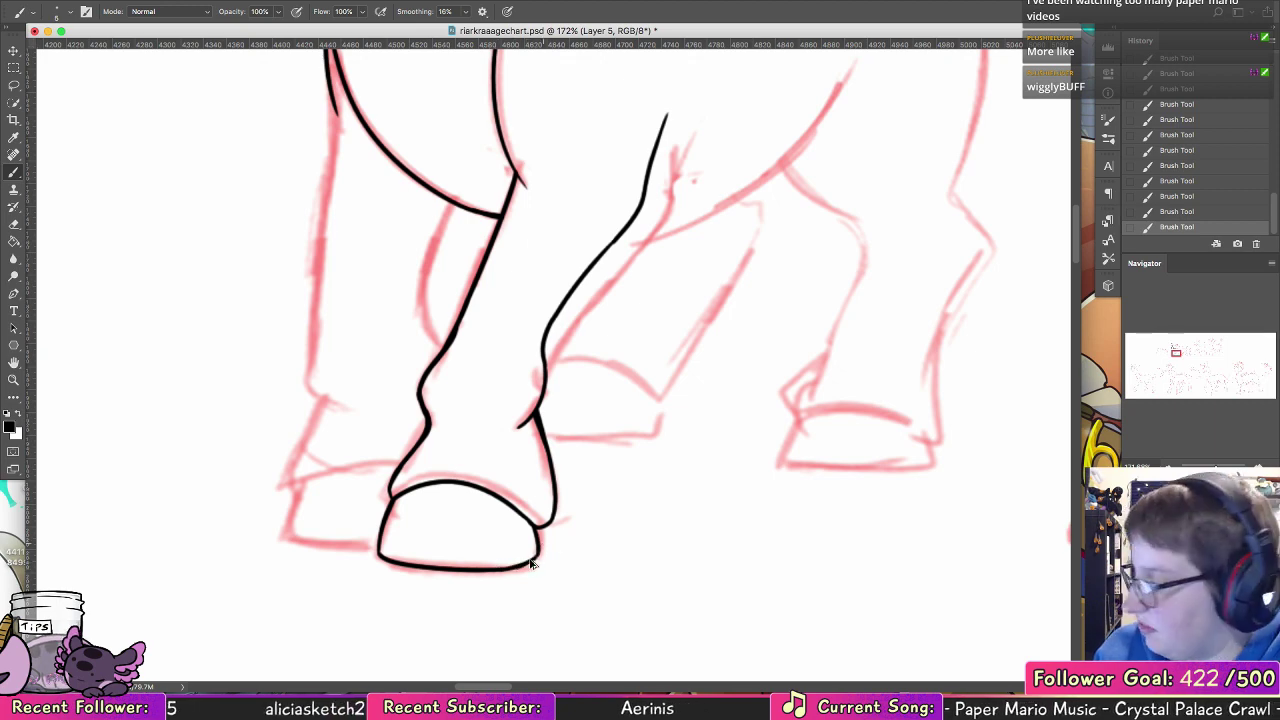
{"action": "key", "text": "super+z"}
{"action": "left_click_drag", "start_coordinate": [511, 569], "coordinate": [539, 551]}
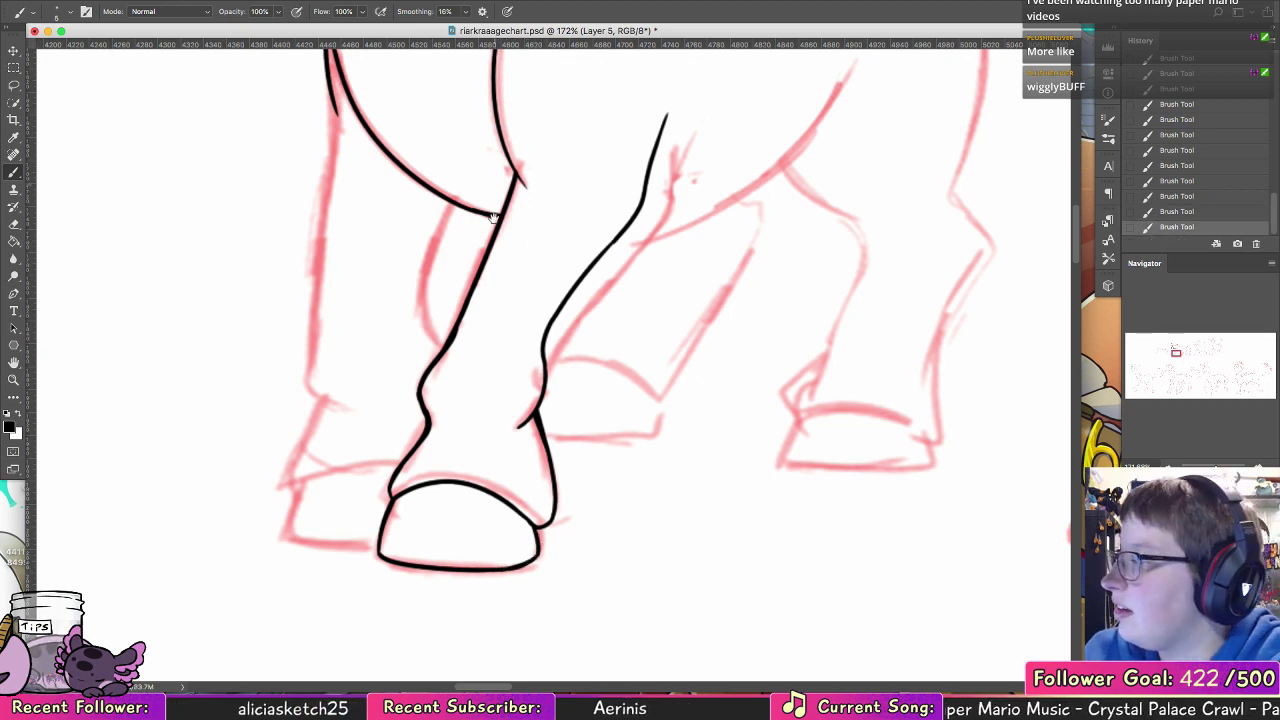
Step: Ink the far foreleg's front edge from the chest to the ankle and its back edge below the chest
{"action": "scroll", "coordinate": [491, 449], "scroll_direction": "up", "scroll_amount": 5}
{"action": "mouse_move", "coordinate": [322, 222]}
{"action": "left_mouse_down"}
{"action": "mouse_move", "coordinate": [336, 277]}
{"action": "mouse_move", "coordinate": [309, 430]}
{"action": "left_mouse_up"}
{"action": "mouse_move", "coordinate": [335, 261]}
{"action": "left_mouse_down"}
{"action": "mouse_move", "coordinate": [299, 486]}
{"action": "mouse_move", "coordinate": [313, 407]}
{"action": "mouse_move", "coordinate": [297, 510]}
{"action": "mouse_move", "coordinate": [304, 470]}
{"action": "mouse_move", "coordinate": [310, 535]}
{"action": "left_mouse_up"}
{"action": "key", "text": "super+z"}
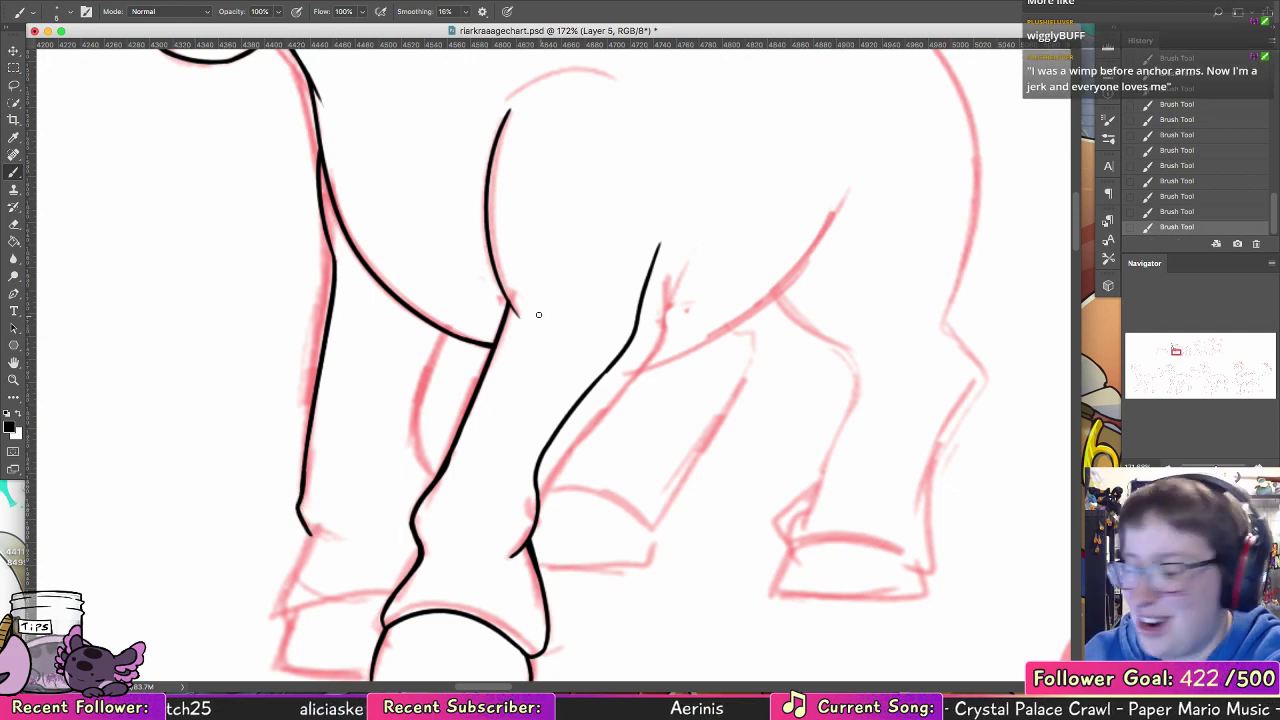
{"action": "left_click_drag", "start_coordinate": [440, 330], "coordinate": [406, 480]}
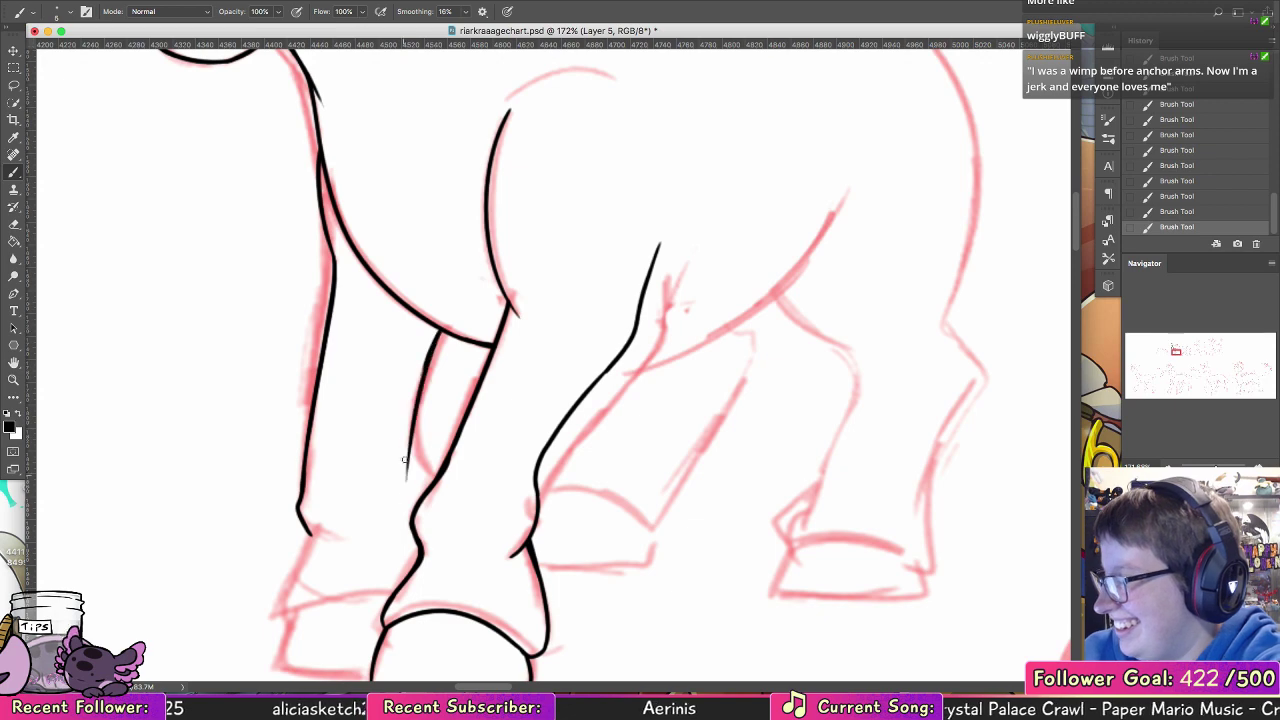
{"action": "left_click_drag", "start_coordinate": [416, 404], "coordinate": [411, 512]}
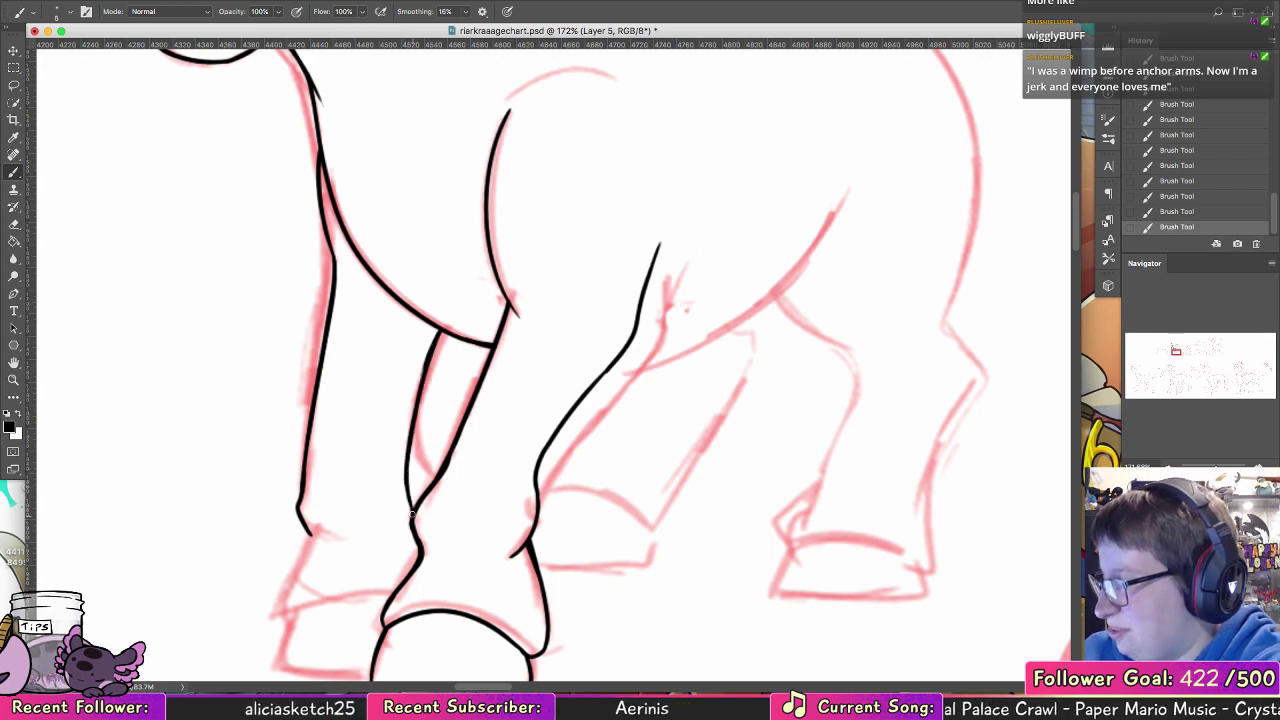
Step: Ink the far foreleg's front ankle contour and the arched upper edge of its hoof
{"action": "mouse_move", "coordinate": [500, 465]}
{"action": "left_mouse_down"}
{"action": "mouse_move", "coordinate": [503, 403]}
{"action": "mouse_move", "coordinate": [560, 294]}
{"action": "mouse_move", "coordinate": [577, 292]}
{"action": "mouse_move", "coordinate": [531, 343]}
{"action": "mouse_move", "coordinate": [528, 372]}
{"action": "left_mouse_up"}
{"action": "mouse_move", "coordinate": [389, 396]}
{"action": "left_mouse_down"}
{"action": "mouse_move", "coordinate": [362, 482]}
{"action": "mouse_move", "coordinate": [462, 473]}
{"action": "mouse_move", "coordinate": [482, 485]}
{"action": "mouse_move", "coordinate": [367, 486]}
{"action": "mouse_move", "coordinate": [355, 528]}
{"action": "left_mouse_up"}
{"action": "key", "text": "super+z"}
{"action": "key", "text": "super+z"}
{"action": "key", "text": "super+z"}
{"action": "key", "text": "super+z"}
{"action": "key", "text": "super+z"}
Step: Ink the front side and bottom edge of the far fore hoof up to the near hoof
{"action": "left_click_drag", "start_coordinate": [373, 480], "coordinate": [351, 527]}
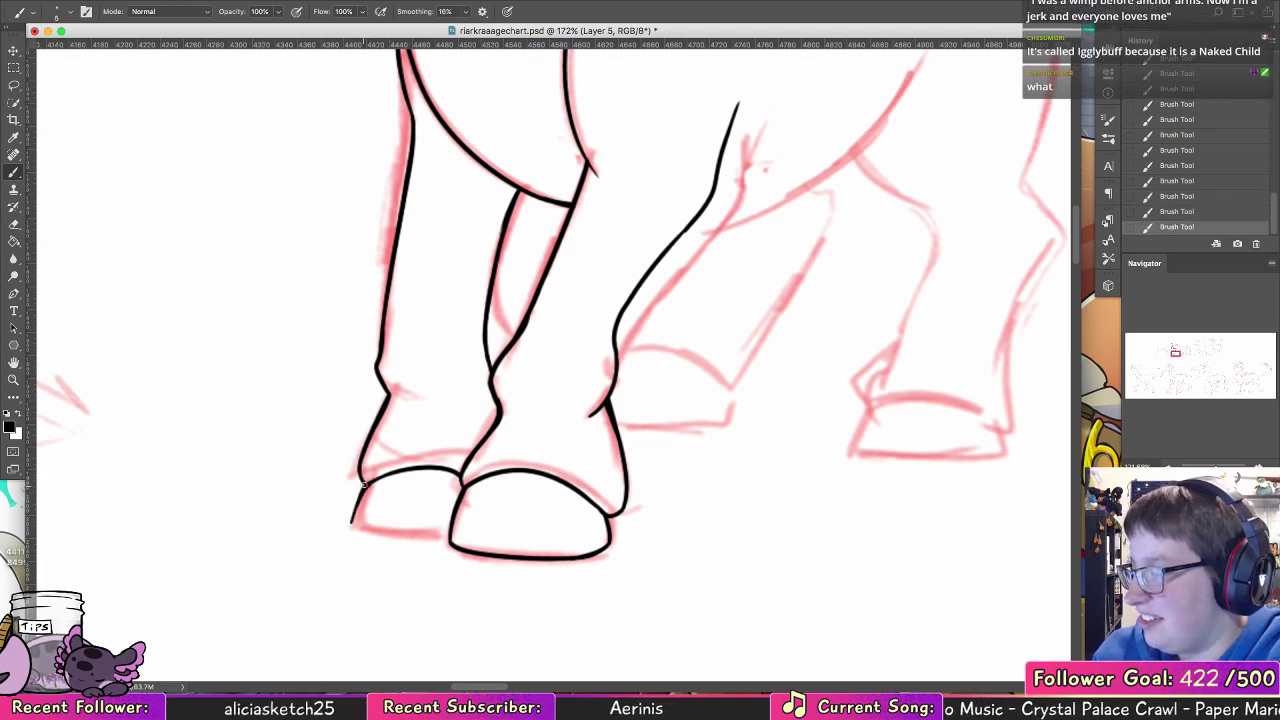
{"action": "key", "text": "super+z"}
{"action": "key", "text": "super+z"}
{"action": "key", "text": "super+z"}
{"action": "key", "text": "super+z"}
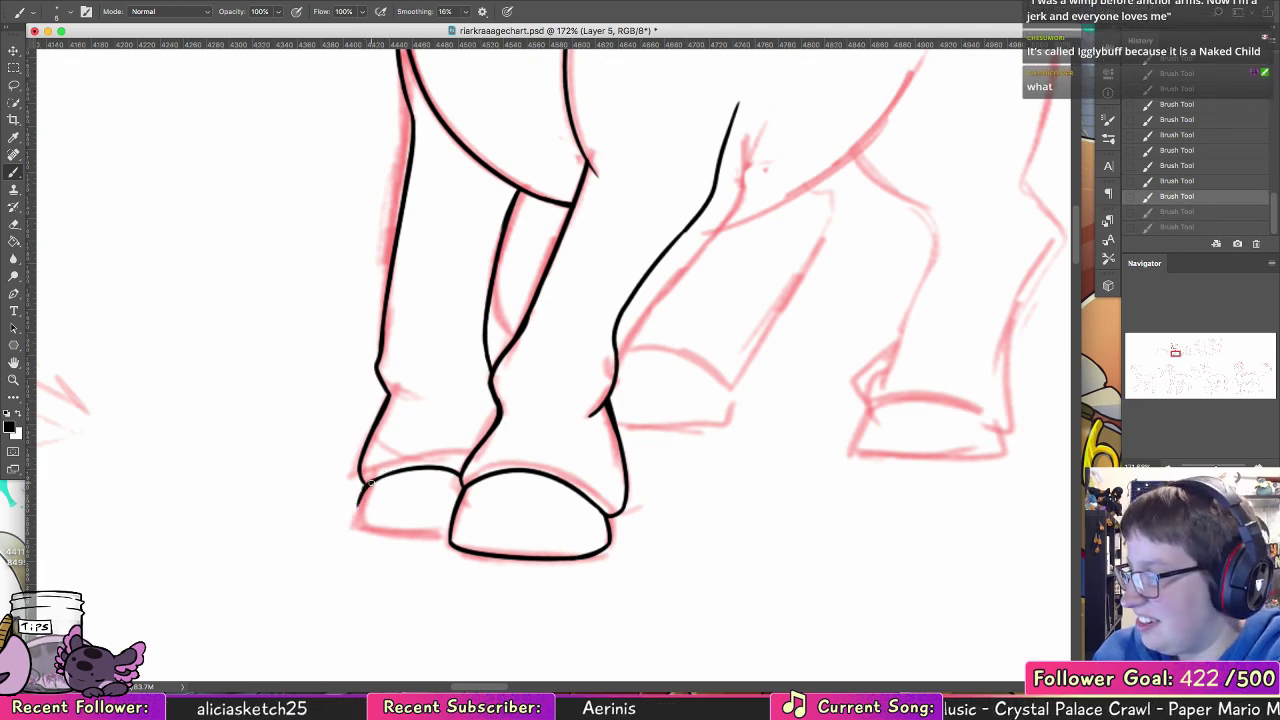
{"action": "mouse_move", "coordinate": [365, 483]}
{"action": "left_mouse_down"}
{"action": "mouse_move", "coordinate": [354, 519]}
{"action": "mouse_move", "coordinate": [364, 488]}
{"action": "mouse_move", "coordinate": [357, 511]}
{"action": "mouse_move", "coordinate": [377, 516]}
{"action": "mouse_move", "coordinate": [353, 526]}
{"action": "mouse_move", "coordinate": [457, 535]}
{"action": "mouse_move", "coordinate": [395, 536]}
{"action": "mouse_move", "coordinate": [461, 522]}
{"action": "mouse_move", "coordinate": [393, 540]}
{"action": "mouse_move", "coordinate": [437, 539]}
{"action": "left_mouse_up"}
{"action": "key", "text": "super+z"}
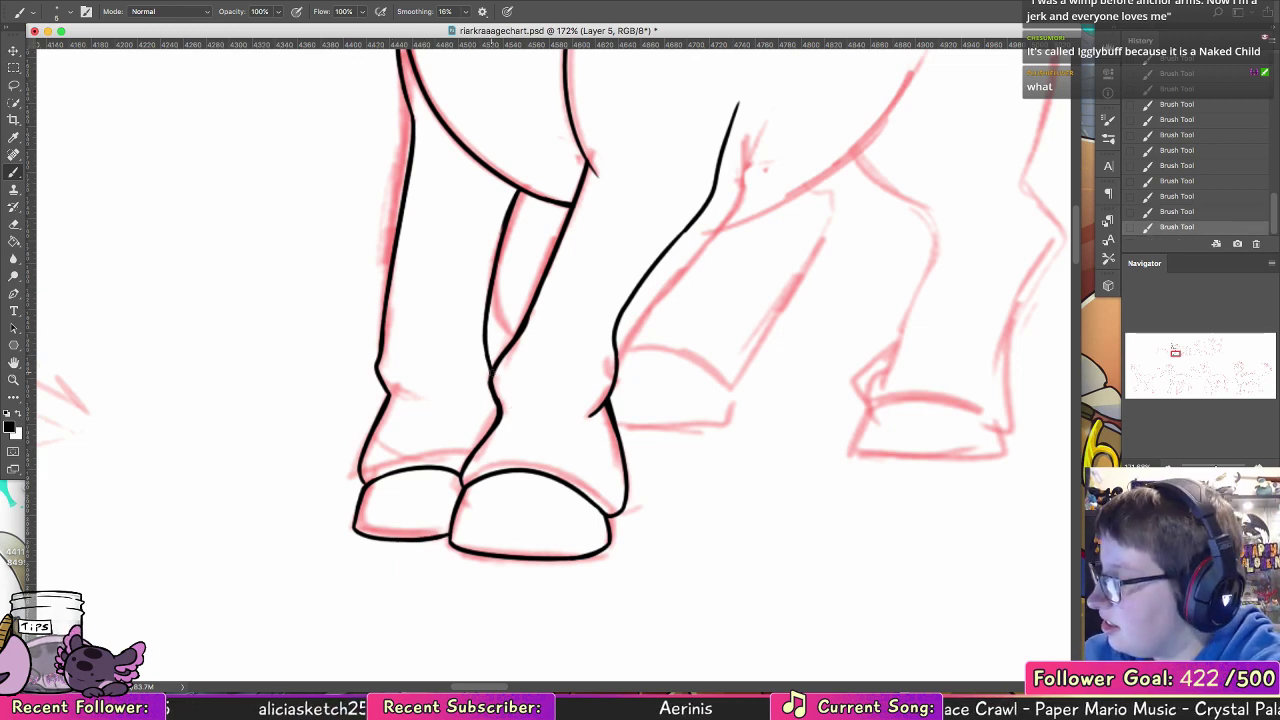
Step: Ink the far foreleg's back ankle contour beside the near leg and clean up the overlap with the Eraser
{"action": "left_click_drag", "start_coordinate": [484, 425], "coordinate": [481, 313]}
{"action": "key", "text": "super+z"}
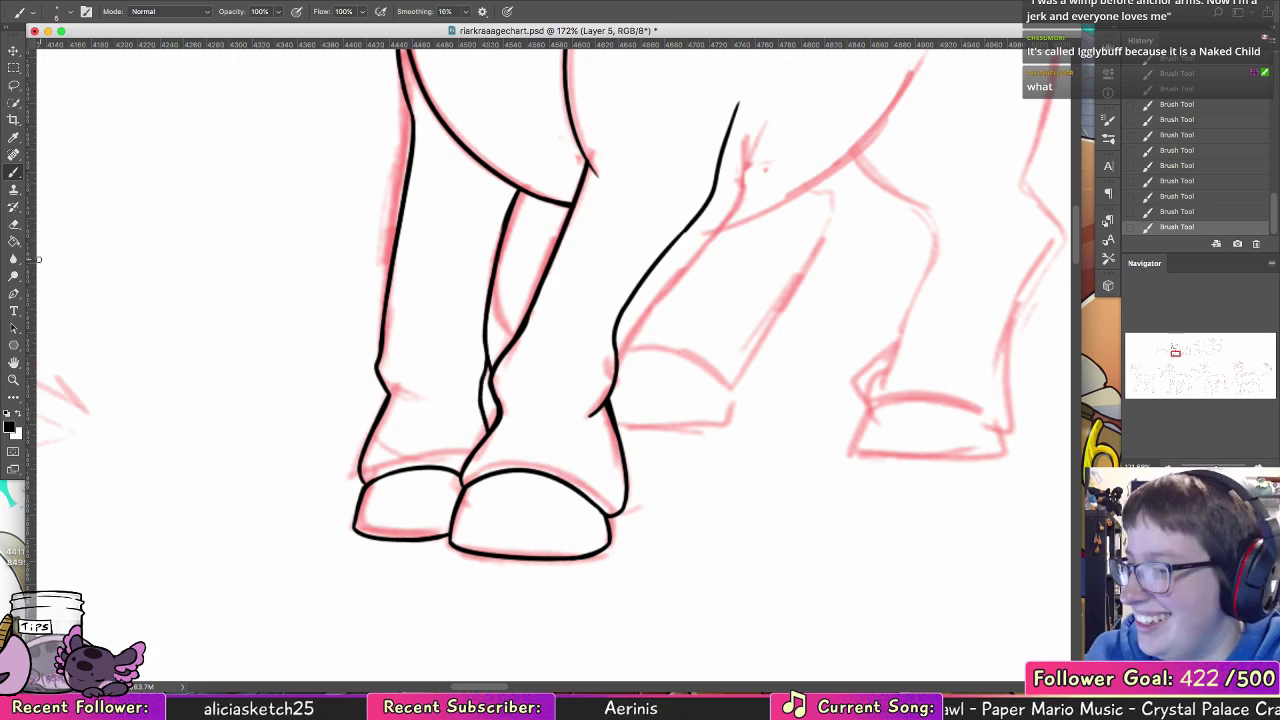
{"action": "left_click", "coordinate": [14, 224]}
{"action": "mouse_move", "coordinate": [488, 385]}
{"action": "left_mouse_down"}
{"action": "mouse_move", "coordinate": [493, 352]}
{"action": "mouse_move", "coordinate": [484, 394]}
{"action": "mouse_move", "coordinate": [487, 374]}
{"action": "mouse_move", "coordinate": [491, 384]}
{"action": "mouse_move", "coordinate": [484, 372]}
{"action": "mouse_move", "coordinate": [468, 406]}
{"action": "left_mouse_up"}
{"action": "left_click", "coordinate": [14, 189]}
{"action": "left_click", "coordinate": [14, 173]}
Step: Ink the belly line from the near foreleg up to the flank and thicken the leg's back edge where they meet
{"action": "mouse_move", "coordinate": [809, 272]}
{"action": "left_mouse_down"}
{"action": "mouse_move", "coordinate": [583, 437]}
{"action": "mouse_move", "coordinate": [341, 408]}
{"action": "left_mouse_up"}
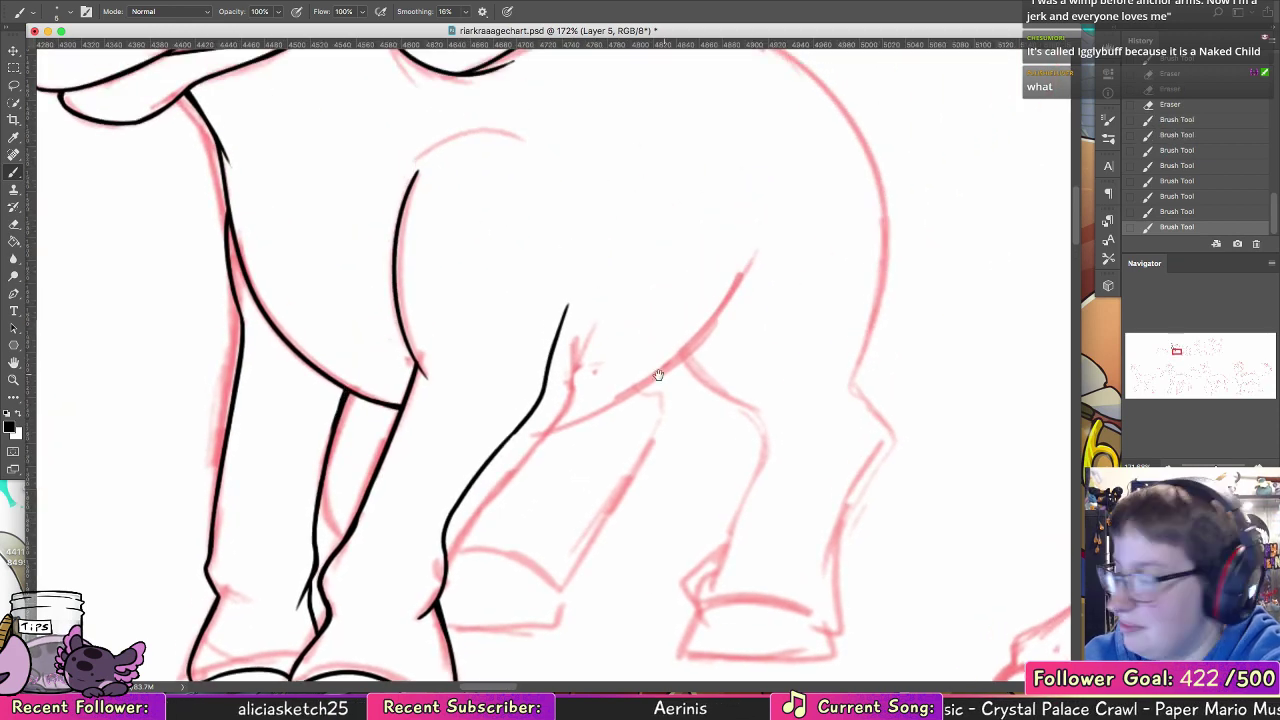
{"action": "left_click_drag", "start_coordinate": [662, 373], "coordinate": [536, 370]}
{"action": "mouse_move", "coordinate": [400, 415]}
{"action": "left_mouse_down"}
{"action": "mouse_move", "coordinate": [578, 316]}
{"action": "mouse_move", "coordinate": [612, 266]}
{"action": "left_mouse_up"}
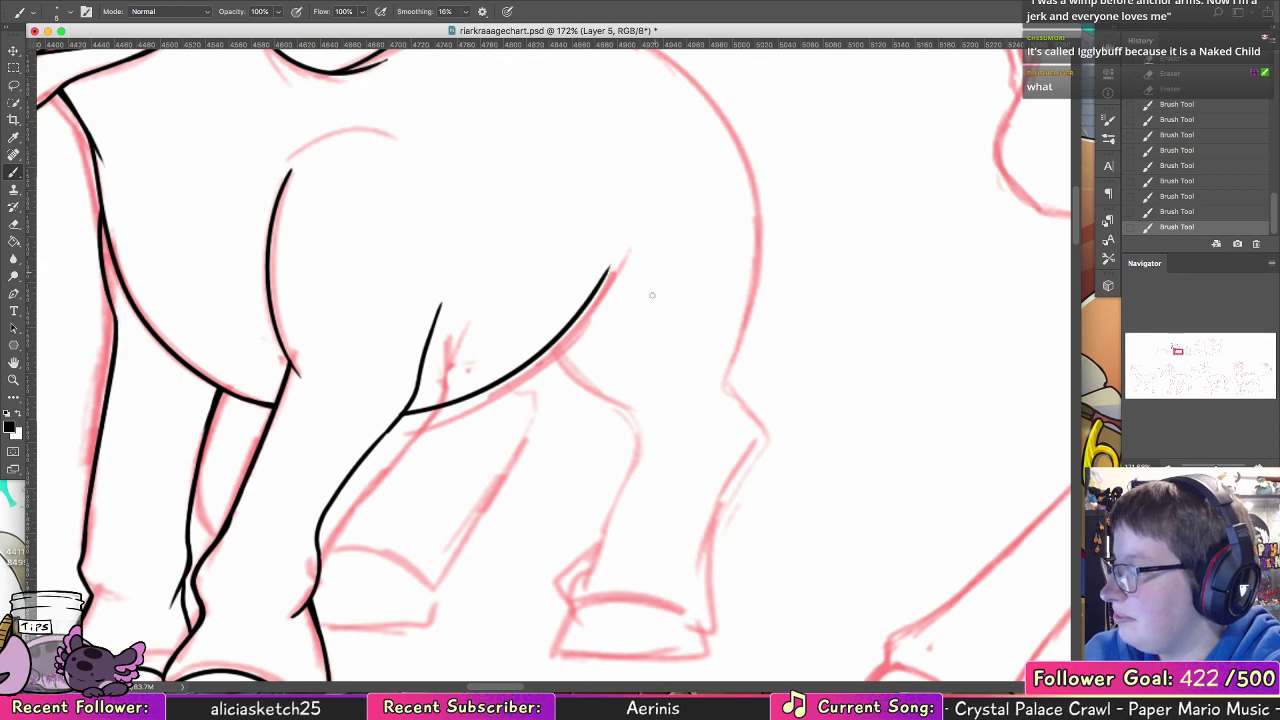
{"action": "left_click_drag", "start_coordinate": [402, 412], "coordinate": [347, 482]}
{"action": "key", "text": "super+z"}
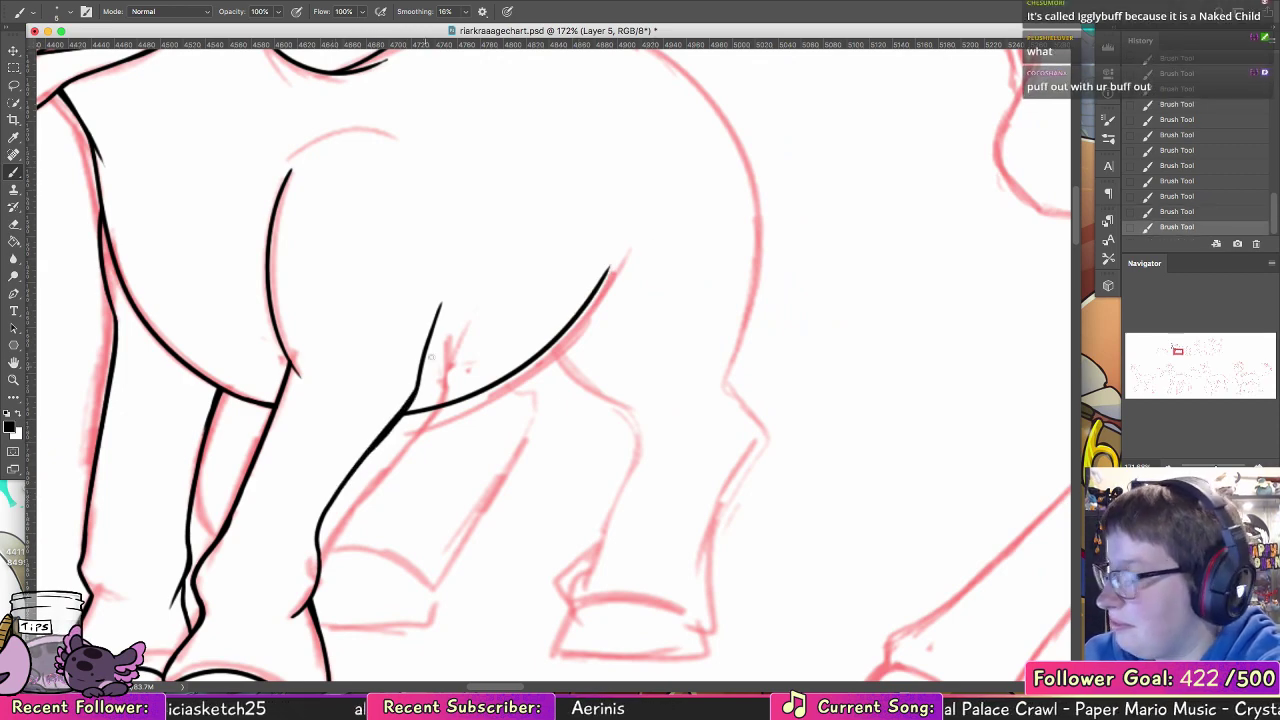
Step: Reinforce the line join at the front of the near foreleg where the shoulder curve meets the leg
{"action": "mouse_move", "coordinate": [600, 480]}
{"action": "left_mouse_down"}
{"action": "mouse_move", "coordinate": [566, 414]}
{"action": "mouse_move", "coordinate": [471, 394]}
{"action": "mouse_move", "coordinate": [477, 500]}
{"action": "mouse_move", "coordinate": [595, 584]}
{"action": "left_mouse_up"}
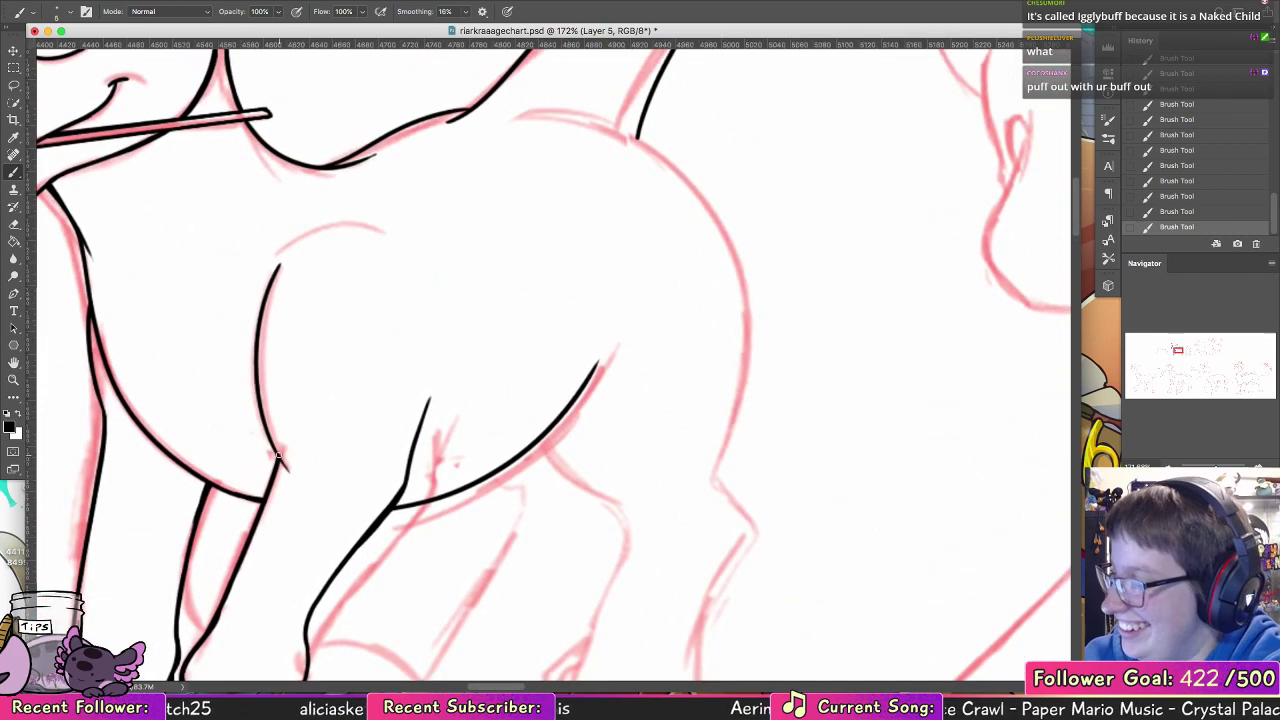
{"action": "left_click_drag", "start_coordinate": [281, 457], "coordinate": [258, 364]}
{"action": "key", "text": "super+z"}
{"action": "mouse_move", "coordinate": [278, 456]}
{"action": "left_mouse_down"}
{"action": "mouse_move", "coordinate": [267, 424]}
{"action": "mouse_move", "coordinate": [284, 468]}
{"action": "left_mouse_up"}
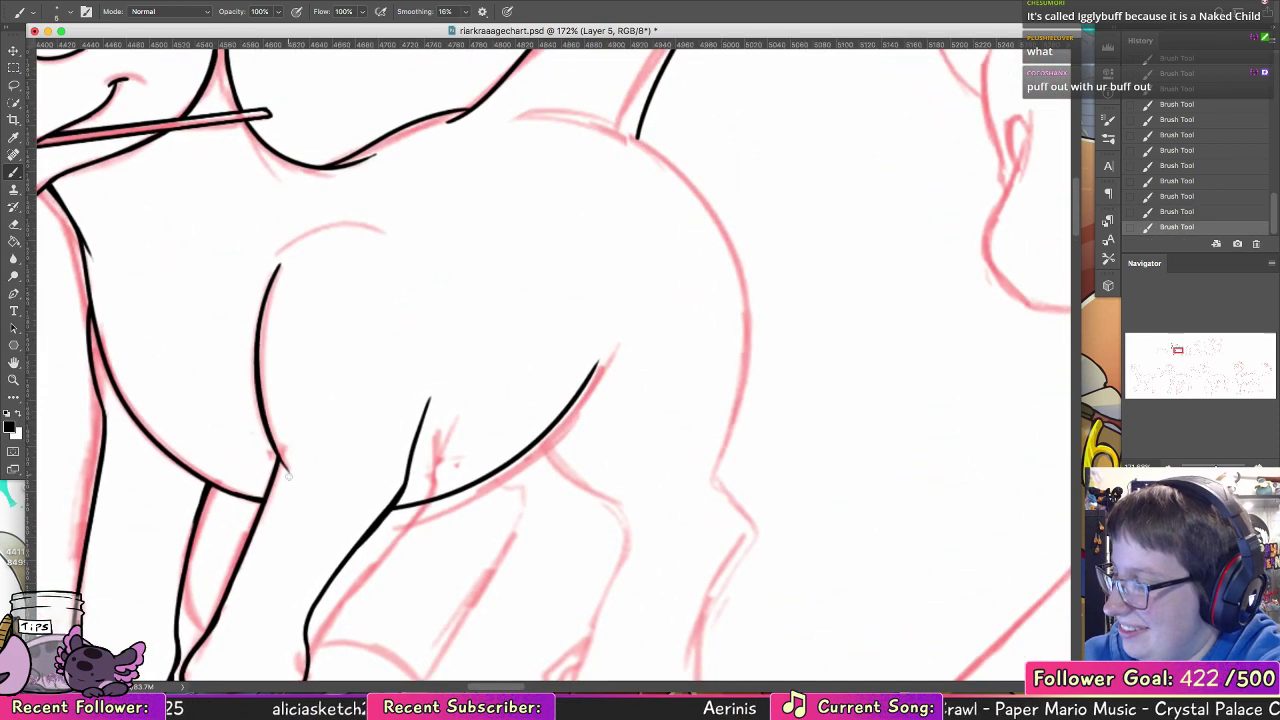
Step: Ink the far hind leg's front and back edges below the belly and the curve above its hoof
{"action": "scroll", "coordinate": [549, 360], "scroll_direction": "down", "scroll_amount": 5}
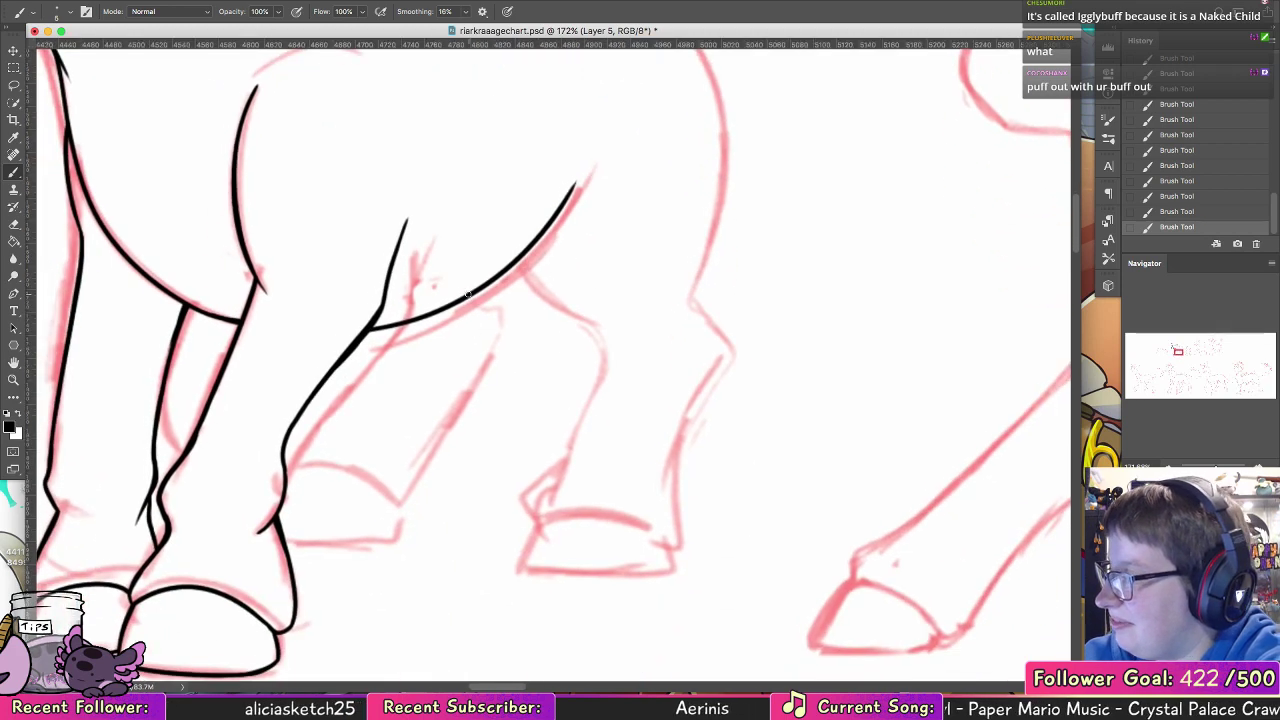
{"action": "left_click_drag", "start_coordinate": [472, 296], "coordinate": [418, 468]}
{"action": "key", "text": "super+z"}
{"action": "mouse_move", "coordinate": [475, 296]}
{"action": "left_mouse_down"}
{"action": "mouse_move", "coordinate": [498, 323]}
{"action": "mouse_move", "coordinate": [421, 478]}
{"action": "left_mouse_up"}
{"action": "mouse_move", "coordinate": [452, 416]}
{"action": "left_mouse_down"}
{"action": "mouse_move", "coordinate": [410, 503]}
{"action": "mouse_move", "coordinate": [371, 479]}
{"action": "mouse_move", "coordinate": [385, 472]}
{"action": "mouse_move", "coordinate": [375, 483]}
{"action": "mouse_move", "coordinate": [296, 450]}
{"action": "mouse_move", "coordinate": [404, 333]}
{"action": "left_mouse_up"}
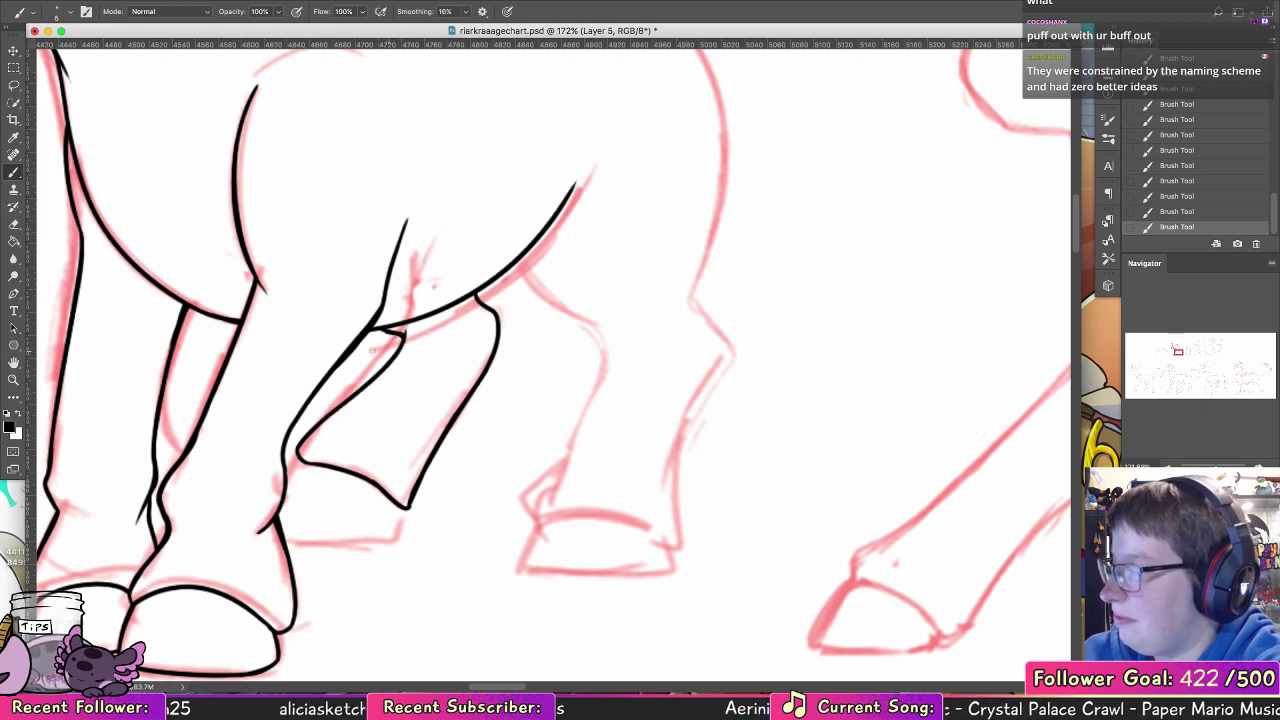
Step: Erase the stray line ends at the top of the far hind leg and touch up its join with the belly
{"action": "key", "text": "e"}
{"action": "left_click_drag", "start_coordinate": [409, 333], "coordinate": [409, 348]}
{"action": "left_click", "coordinate": [15, 172]}
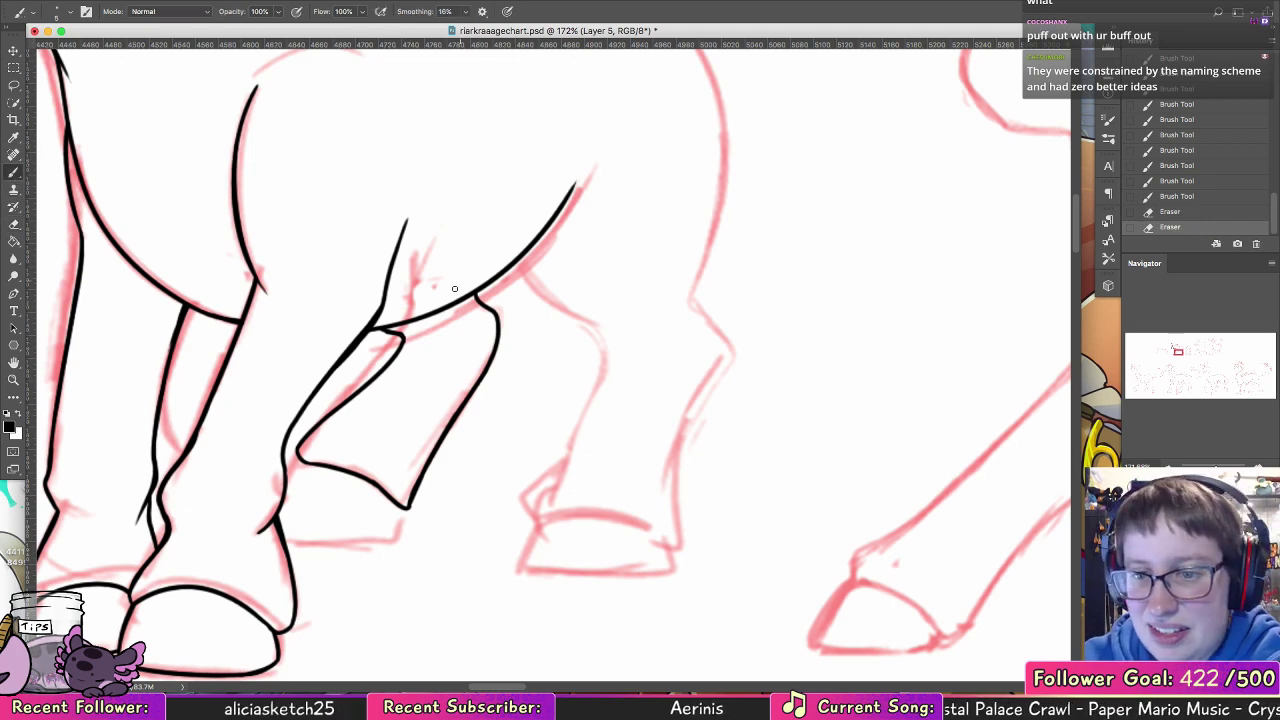
{"action": "left_click_drag", "start_coordinate": [382, 327], "coordinate": [396, 356]}
Step: Ink the side and rounded bottom of the far hind hoof behind the near foreleg
{"action": "left_click_drag", "start_coordinate": [301, 460], "coordinate": [286, 484]}
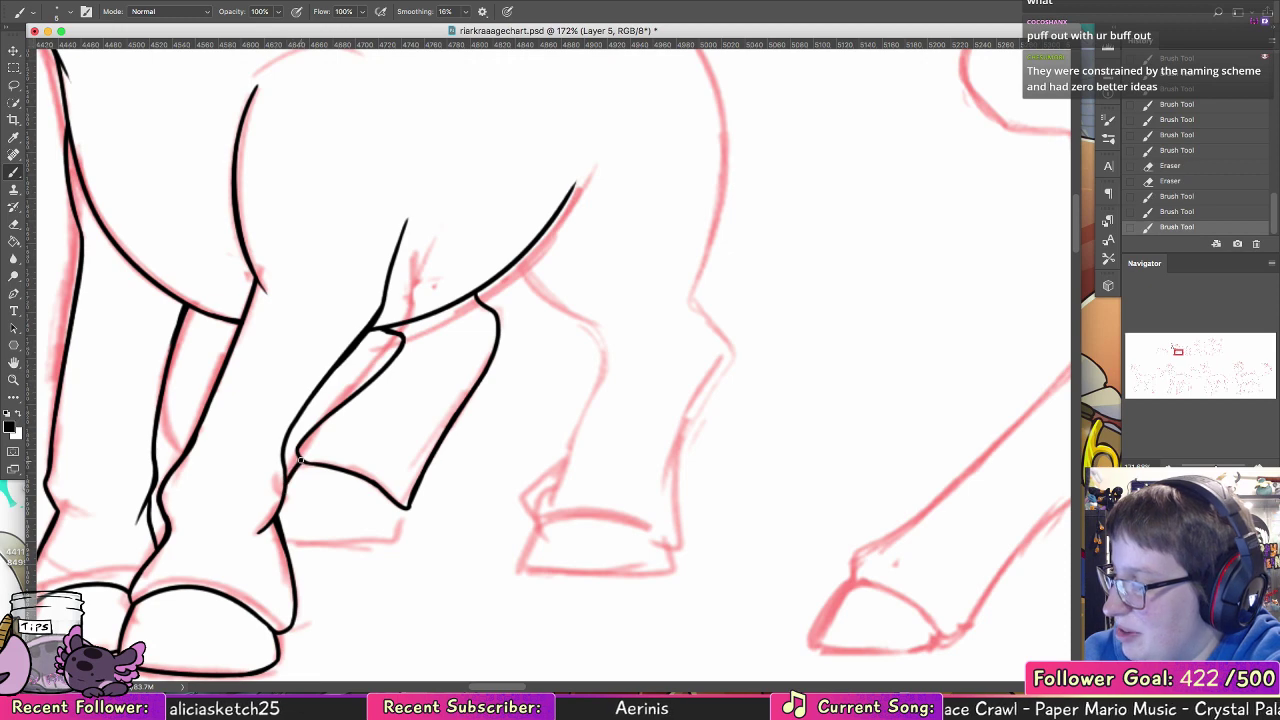
{"action": "key", "text": "super+z"}
{"action": "key", "text": "super+z"}
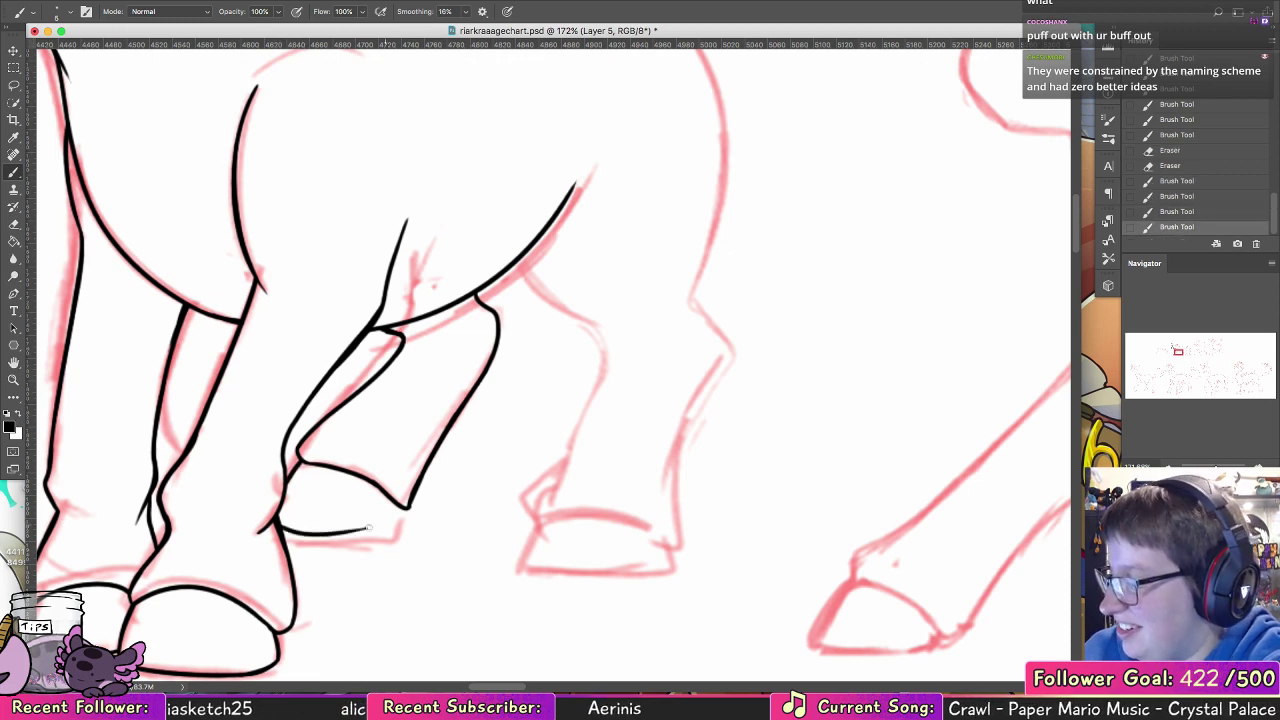
{"action": "key", "text": "super+z"}
{"action": "left_click_drag", "start_coordinate": [278, 526], "coordinate": [392, 516]}
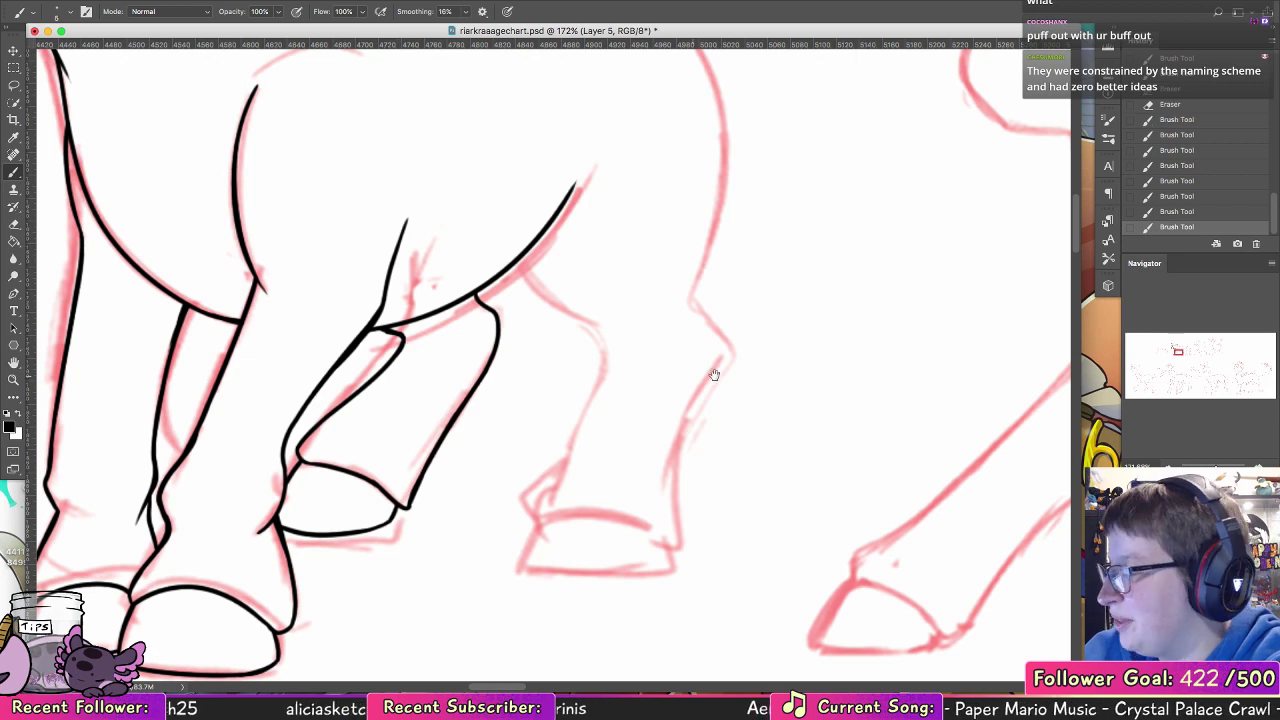
Step: Ink the rump curve from the base of the tail down the back of the near thigh
{"action": "left_click_drag", "start_coordinate": [714, 363], "coordinate": [593, 530]}
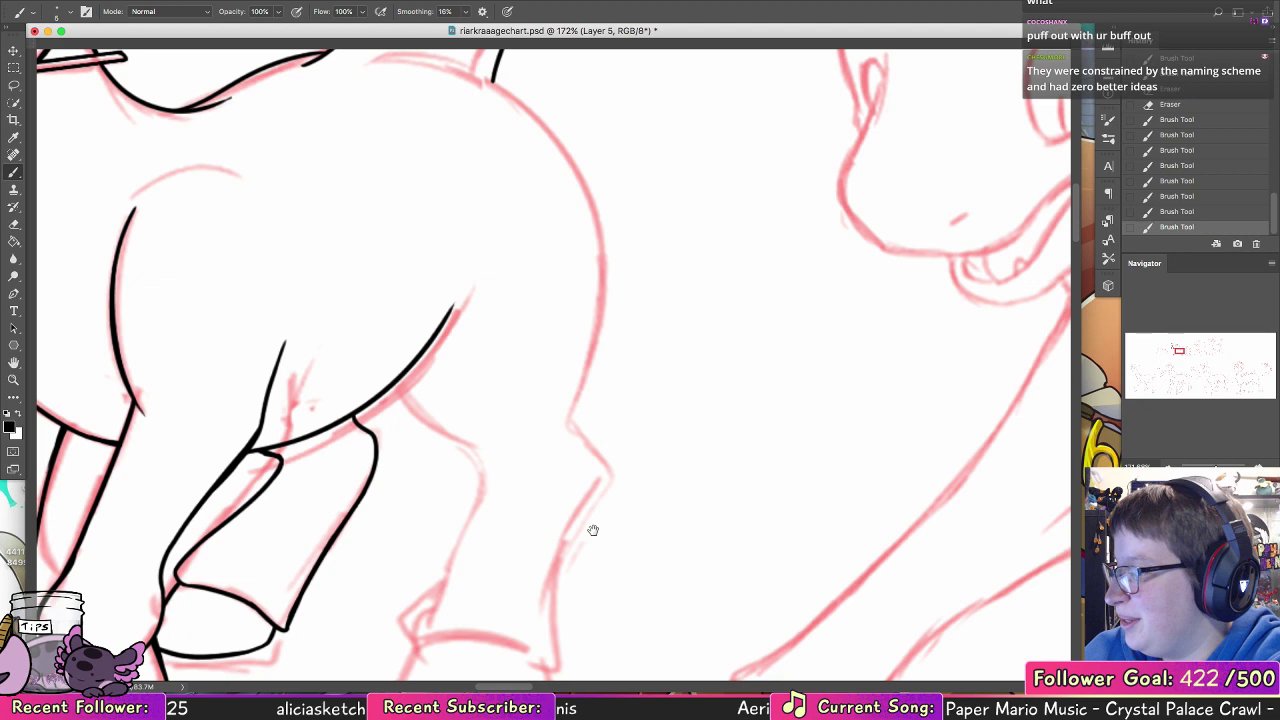
{"action": "left_click_drag", "start_coordinate": [593, 530], "coordinate": [641, 681]}
{"action": "left_click_drag", "start_coordinate": [527, 226], "coordinate": [630, 540]}
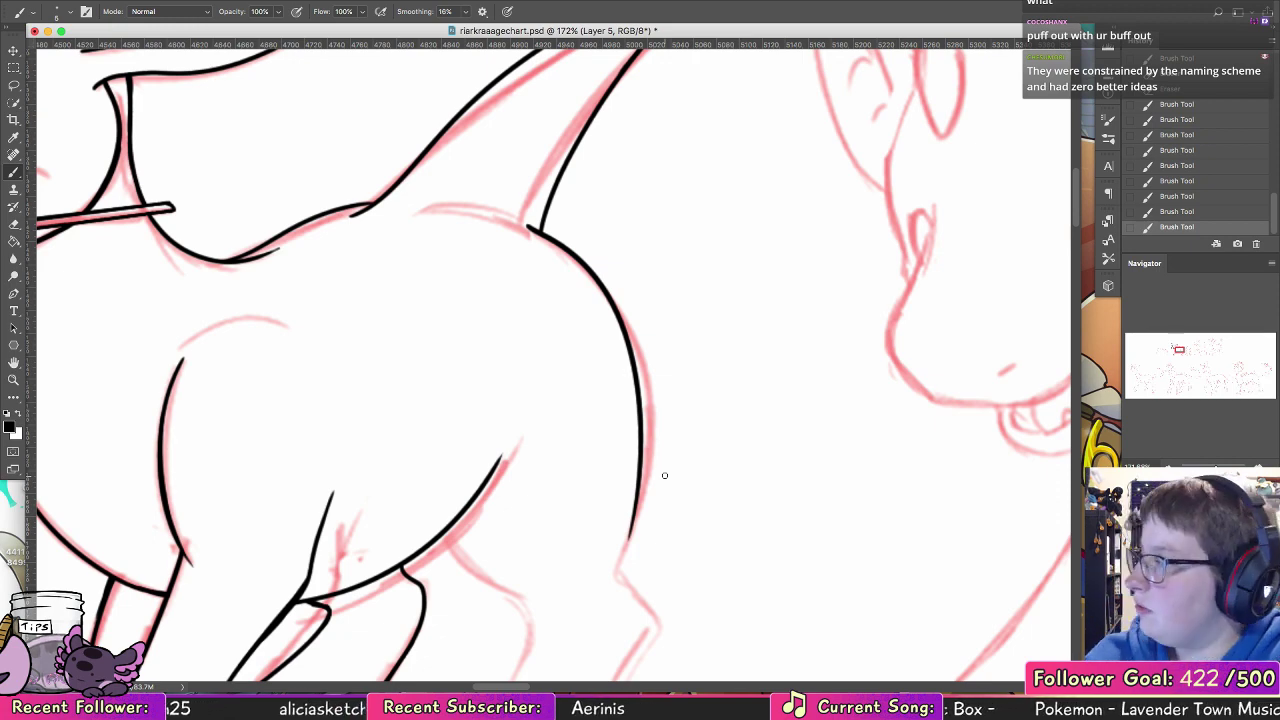
Step: Ink the near hind leg's upper front edge from the belly line and the hock contour at its back
{"action": "left_click_drag", "start_coordinate": [587, 476], "coordinate": [510, 299]}
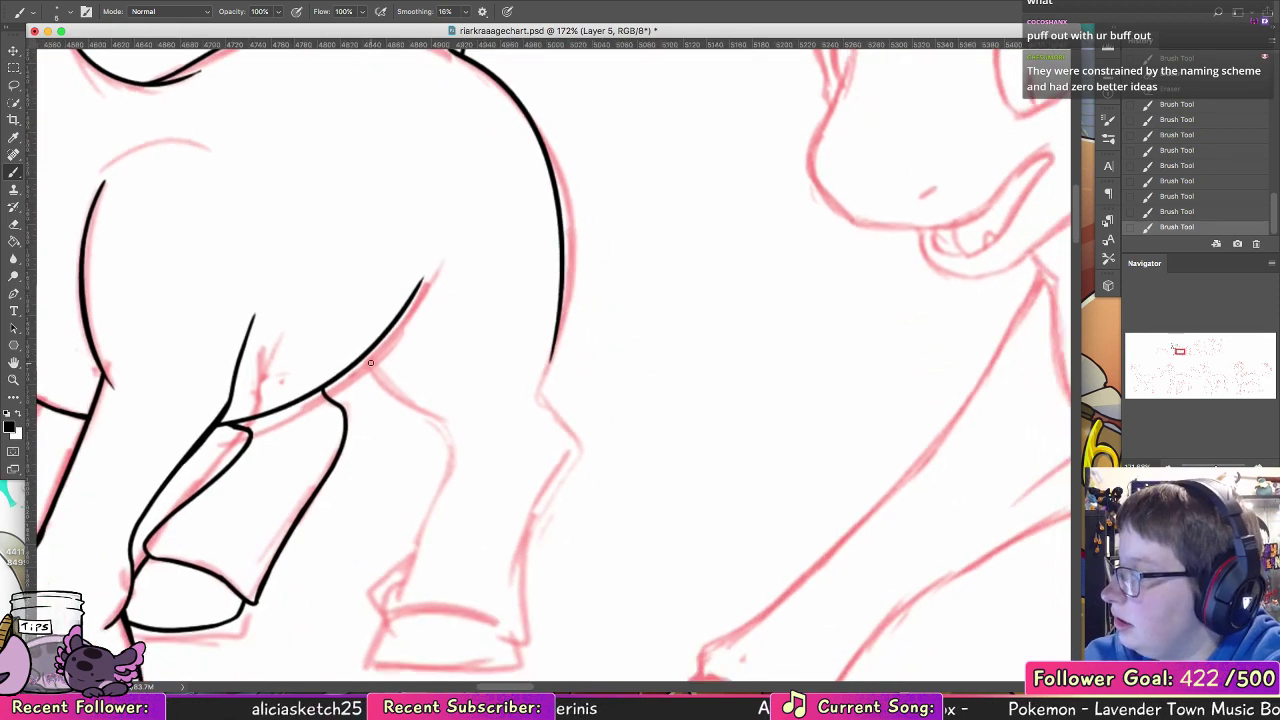
{"action": "left_click_drag", "start_coordinate": [367, 357], "coordinate": [454, 422]}
{"action": "key", "text": "super+z"}
{"action": "key", "text": "super+shift+z"}
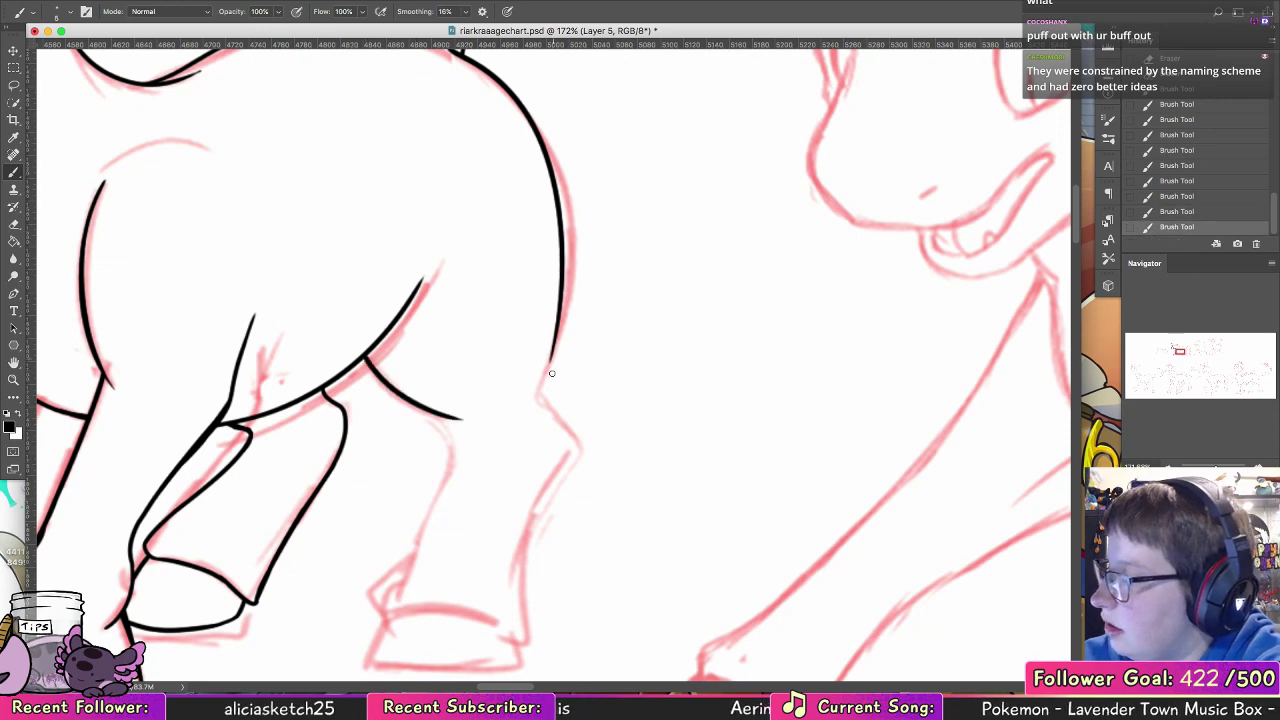
{"action": "mouse_move", "coordinate": [543, 398]}
{"action": "left_mouse_down"}
{"action": "mouse_move", "coordinate": [557, 324]}
{"action": "mouse_move", "coordinate": [544, 398]}
{"action": "mouse_move", "coordinate": [564, 423]}
{"action": "mouse_move", "coordinate": [563, 468]}
{"action": "left_mouse_up"}
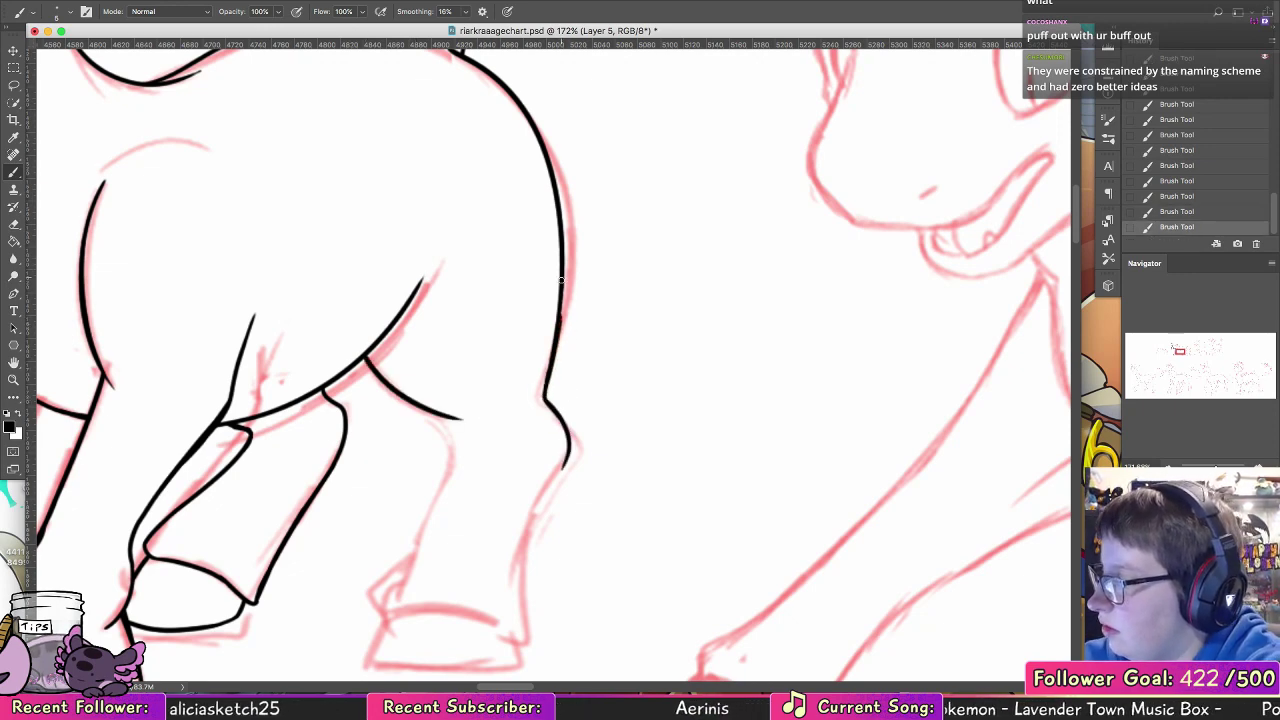
Step: Ink the front edge of the near hind leg from below the thigh line down to the top of the hoof
{"action": "scroll", "coordinate": [476, 393], "scroll_direction": "down", "scroll_amount": 4}
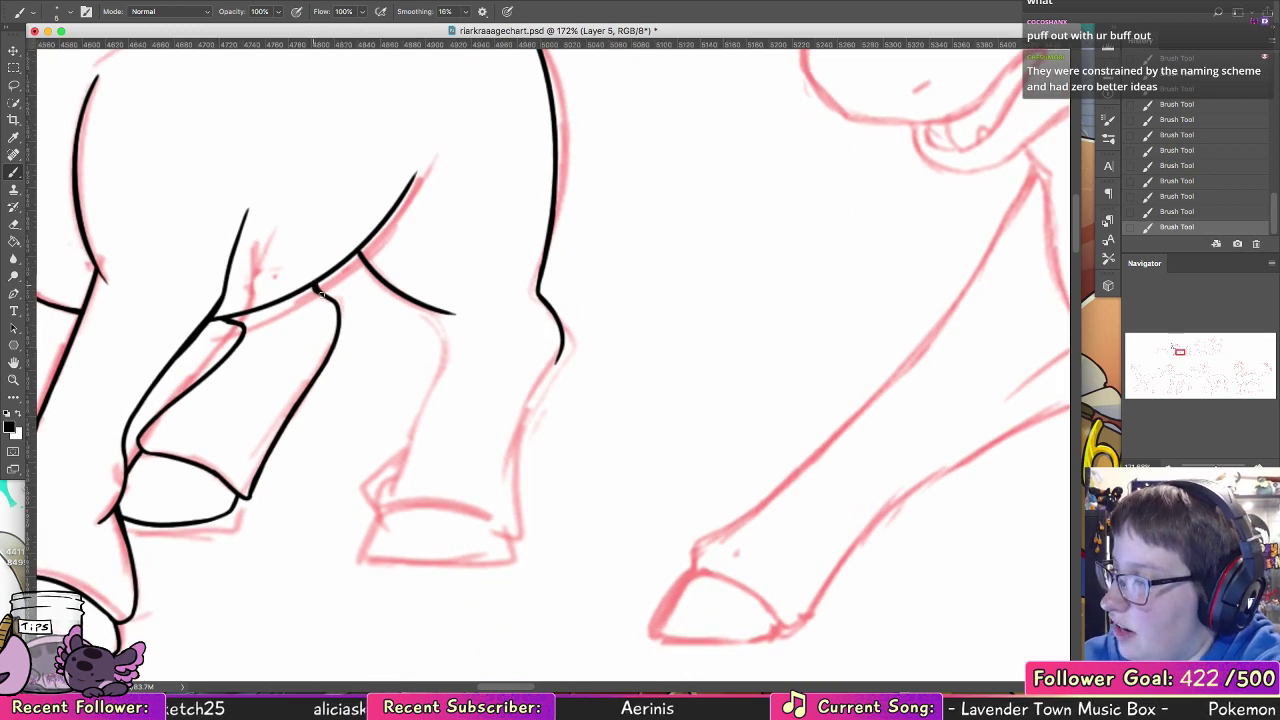
{"action": "mouse_move", "coordinate": [441, 320]}
{"action": "left_mouse_down"}
{"action": "mouse_move", "coordinate": [446, 362]}
{"action": "mouse_move", "coordinate": [412, 446]}
{"action": "left_mouse_up"}
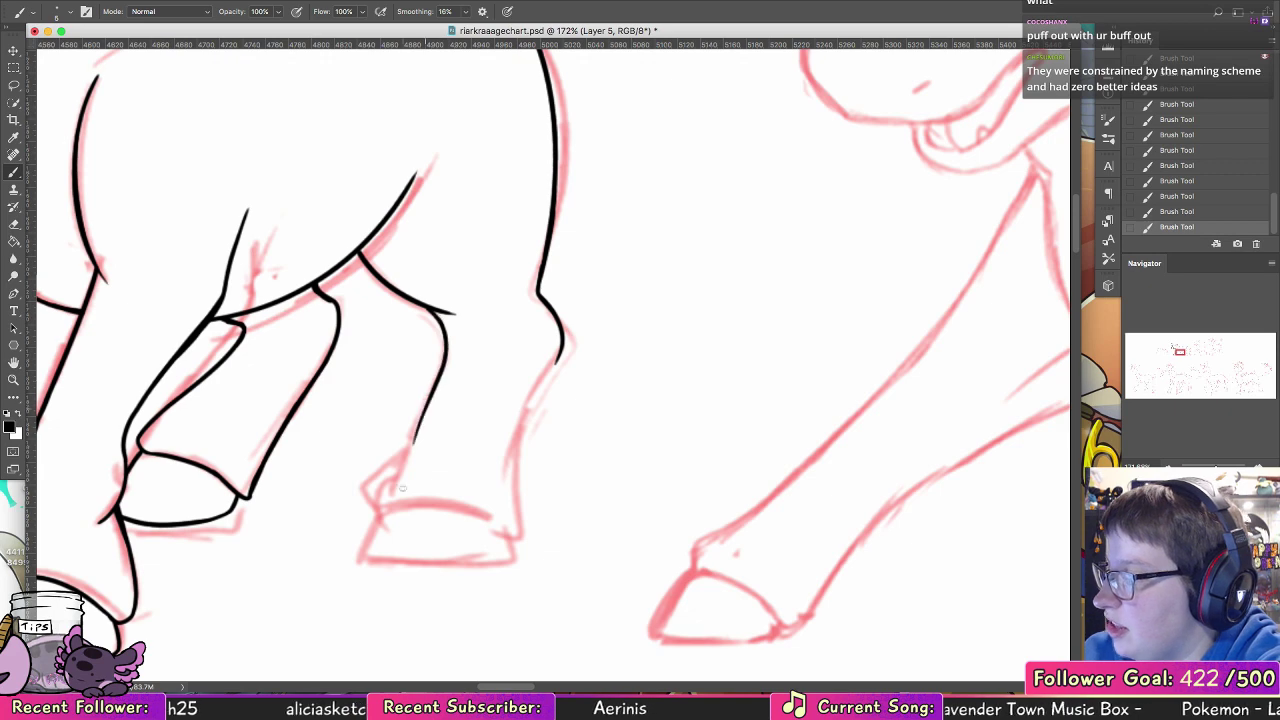
{"action": "key", "text": "super+z"}
{"action": "mouse_move", "coordinate": [446, 335]}
{"action": "left_mouse_down"}
{"action": "mouse_move", "coordinate": [431, 394]}
{"action": "mouse_move", "coordinate": [371, 495]}
{"action": "left_mouse_up"}
{"action": "left_click_drag", "start_coordinate": [408, 442], "coordinate": [372, 505]}
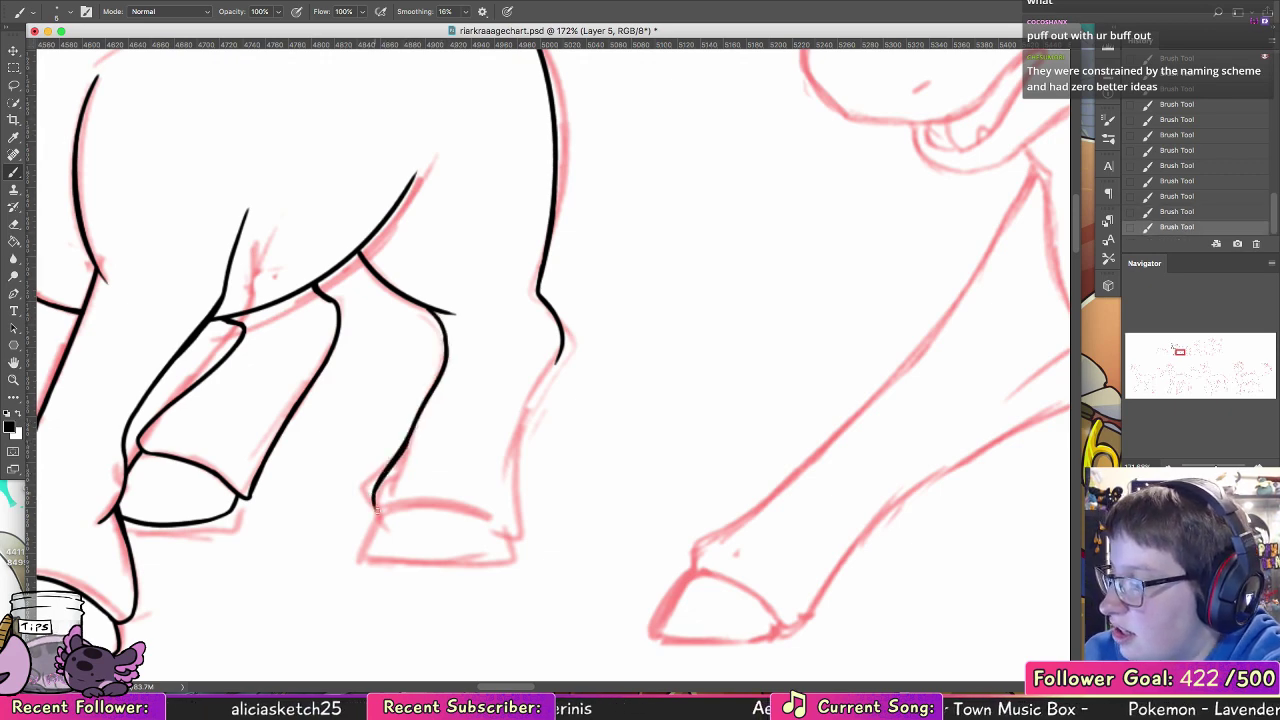
Step: Ink the back edge of the near hind leg from the hock down to the heel
{"action": "mouse_move", "coordinate": [512, 530]}
{"action": "left_mouse_down"}
{"action": "mouse_move", "coordinate": [518, 440]}
{"action": "mouse_move", "coordinate": [558, 352]}
{"action": "mouse_move", "coordinate": [529, 419]}
{"action": "left_mouse_up"}
{"action": "key", "text": "super+z"}
{"action": "mouse_move", "coordinate": [552, 370]}
{"action": "left_mouse_down"}
{"action": "mouse_move", "coordinate": [524, 428]}
{"action": "mouse_move", "coordinate": [571, 403]}
{"action": "mouse_move", "coordinate": [593, 303]}
{"action": "left_mouse_up"}
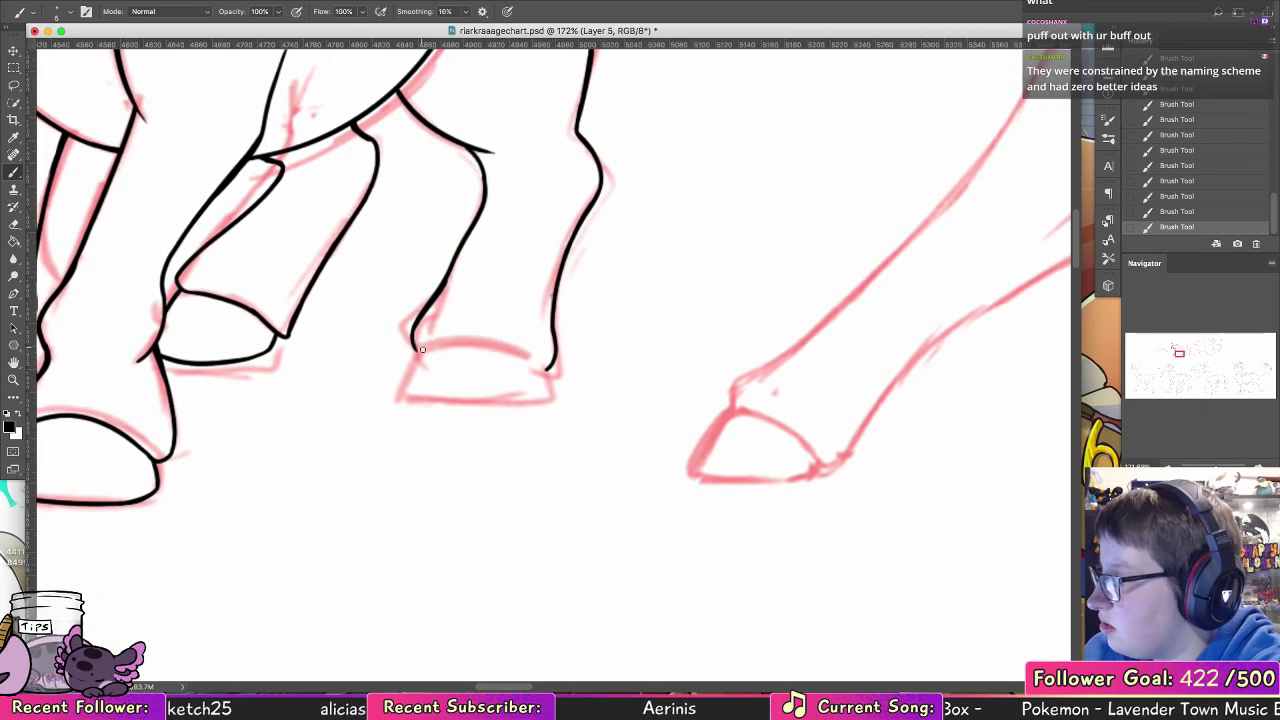
Step: Ink the curved top line of the near hind hoof, redoing strokes until it joins both sides of the leg
{"action": "left_click_drag", "start_coordinate": [387, 356], "coordinate": [672, 382]}
{"action": "key", "text": "super+z"}
{"action": "mouse_move", "coordinate": [832, 393]}
{"action": "left_mouse_down"}
{"action": "mouse_move", "coordinate": [746, 370]}
{"action": "mouse_move", "coordinate": [838, 392]}
{"action": "mouse_move", "coordinate": [700, 375]}
{"action": "mouse_move", "coordinate": [838, 392]}
{"action": "mouse_move", "coordinate": [840, 348]}
{"action": "left_mouse_up"}
{"action": "key", "text": "super+z"}
{"action": "key", "text": "super+z"}
{"action": "key", "text": "super+z"}
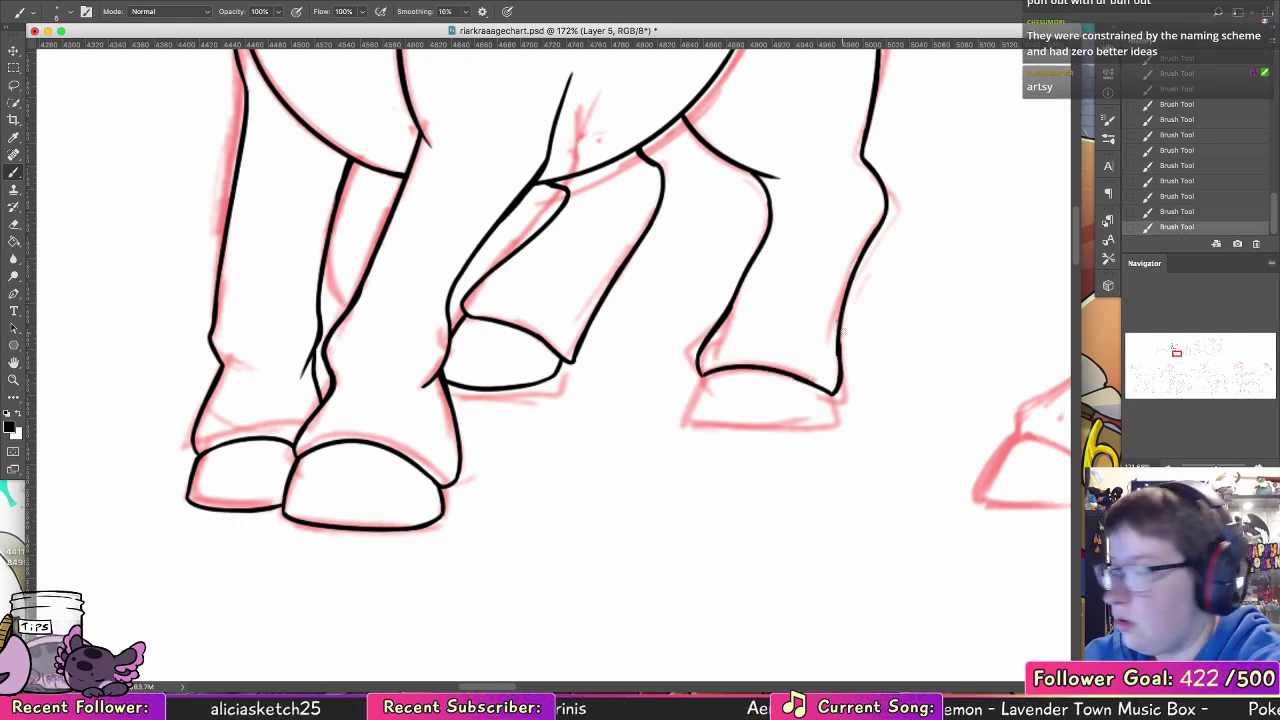
{"action": "key", "text": "super+z"}
{"action": "scroll", "coordinate": [800, 290], "scroll_direction": "down", "scroll_amount": 2}
{"action": "scroll", "coordinate": [800, 290], "scroll_direction": "right", "scroll_amount": 2}
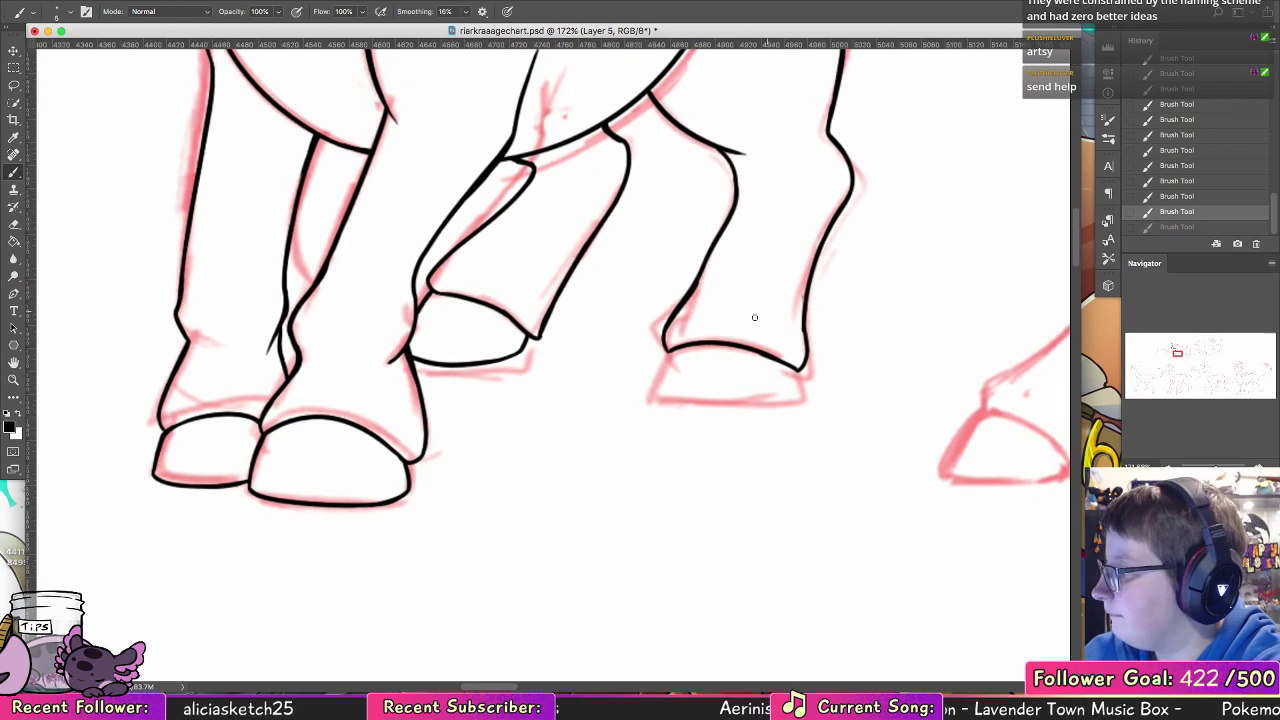
Step: Ink the front side and rounded bottom of the near hind hoof, closing it at the heel
{"action": "mouse_move", "coordinate": [670, 349]}
{"action": "left_mouse_down"}
{"action": "mouse_move", "coordinate": [655, 405]}
{"action": "mouse_move", "coordinate": [768, 411]}
{"action": "left_mouse_up"}
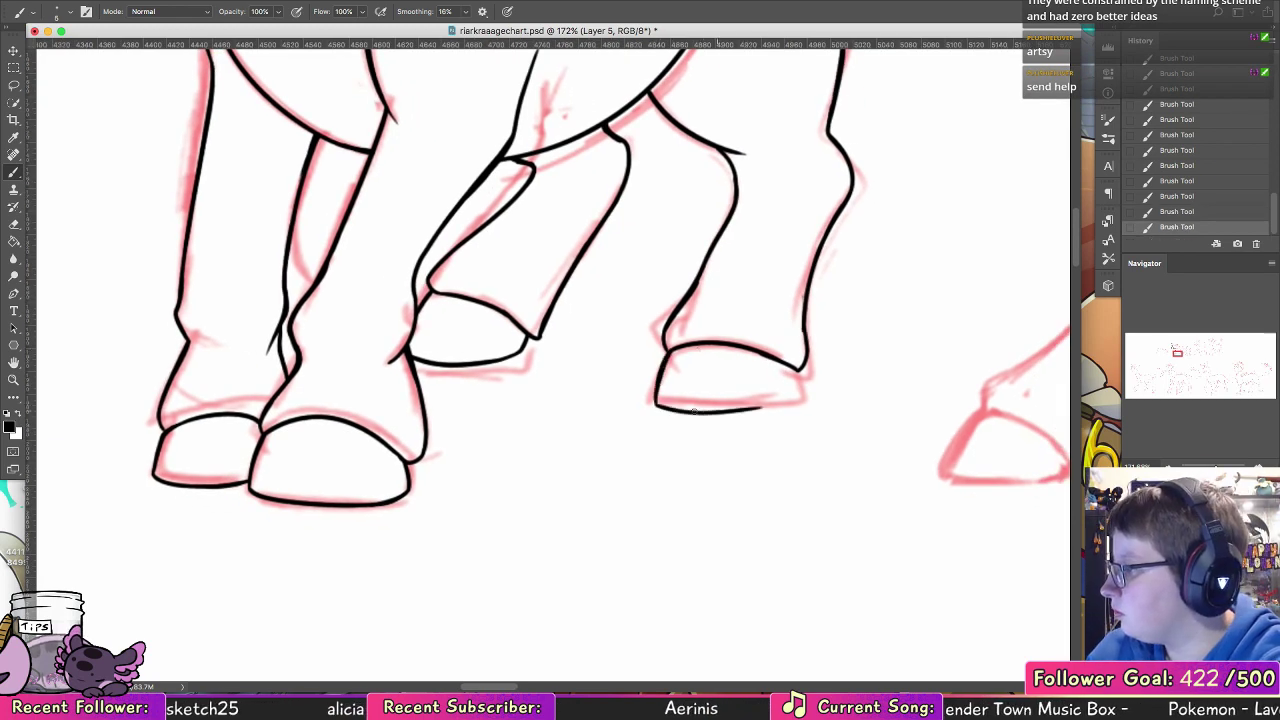
{"action": "key", "text": "super+z"}
{"action": "left_click_drag", "start_coordinate": [657, 405], "coordinate": [794, 411]}
{"action": "key", "text": "super+z"}
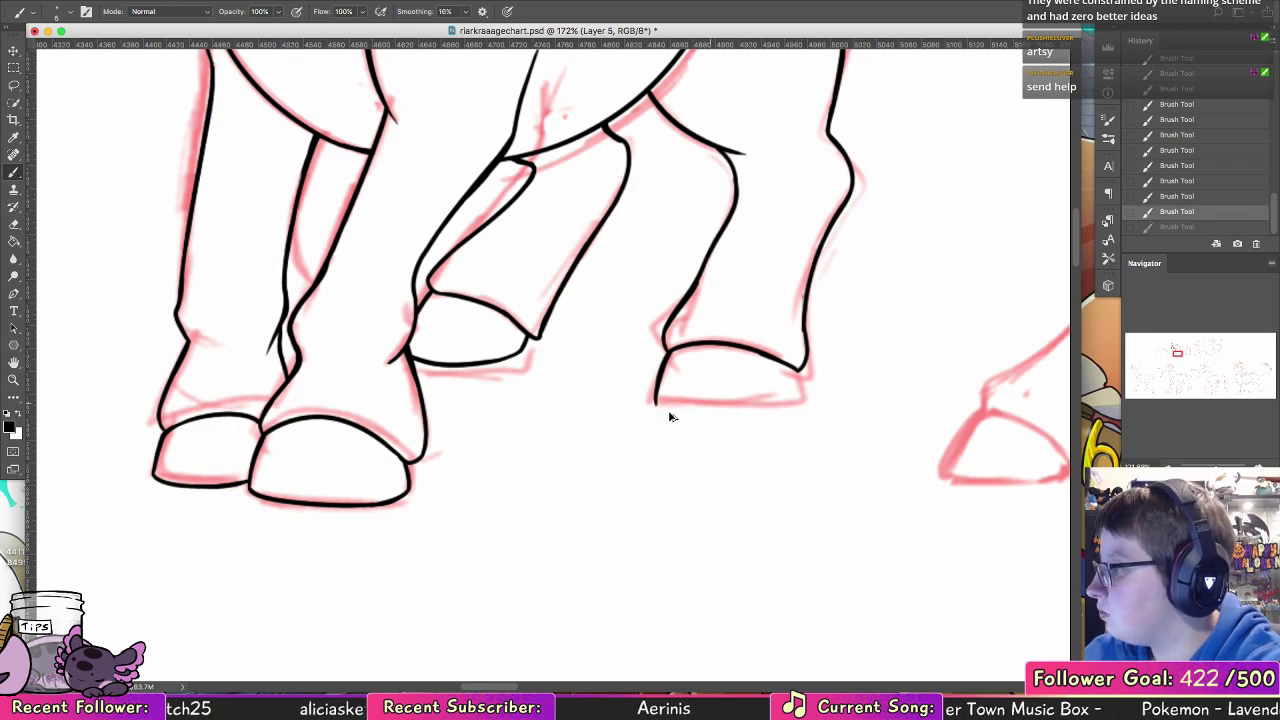
{"action": "mouse_move", "coordinate": [657, 405]}
{"action": "left_mouse_down"}
{"action": "mouse_move", "coordinate": [720, 418]}
{"action": "mouse_move", "coordinate": [796, 400]}
{"action": "left_mouse_up"}
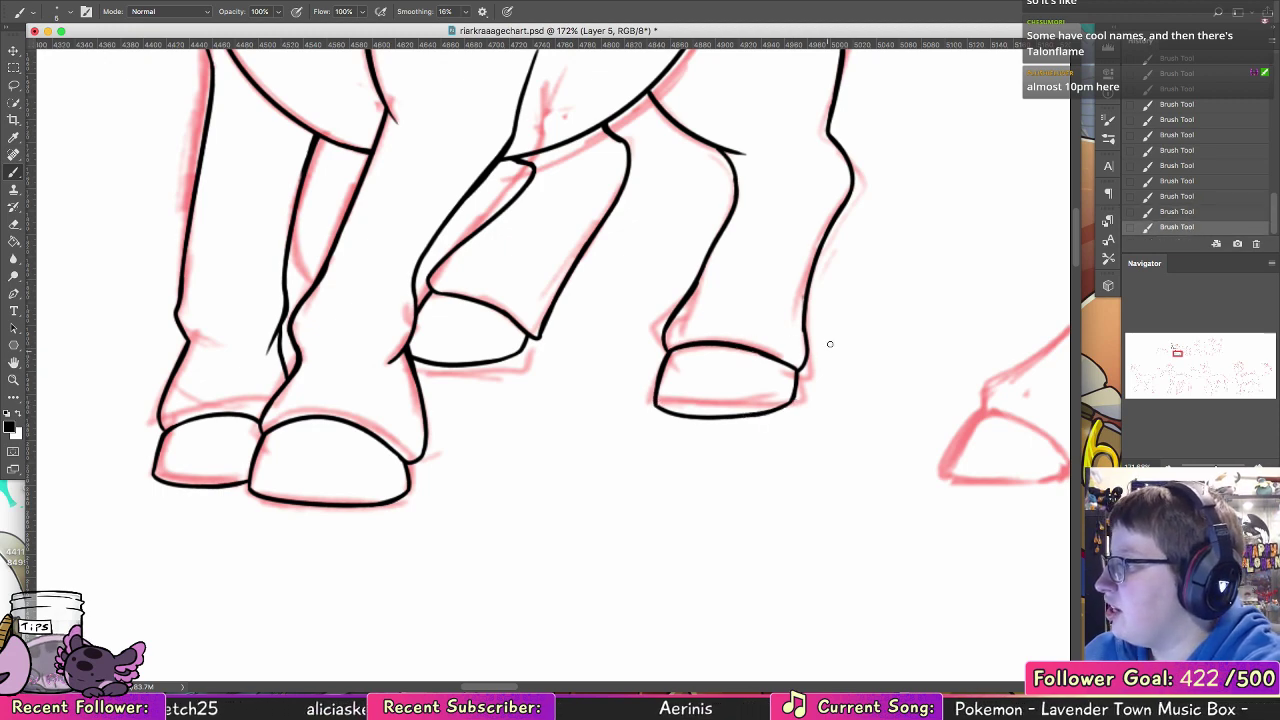
Step: Ink the pointed leaf-shaped horn on the forehead of the next creature in the chart
{"action": "left_click_drag", "start_coordinate": [786, 284], "coordinate": [731, 489]}
{"action": "left_click_drag", "start_coordinate": [731, 360], "coordinate": [713, 570]}
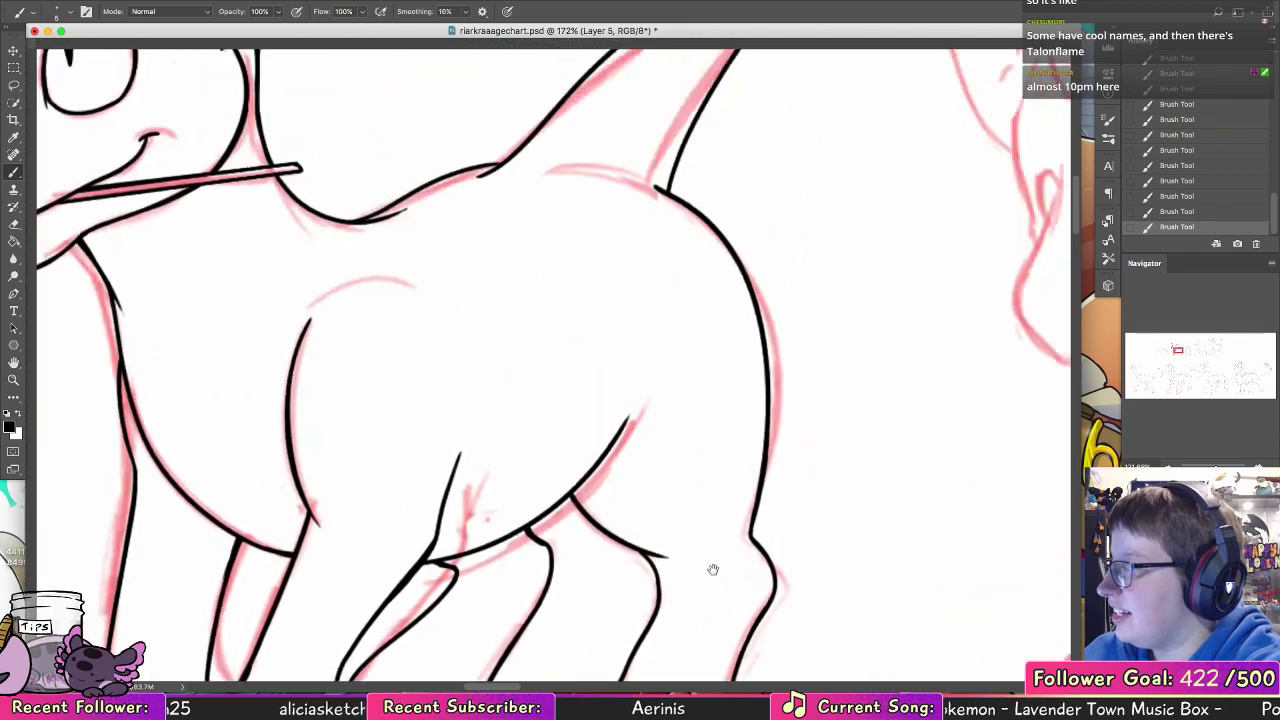
{"action": "left_click_drag", "start_coordinate": [727, 157], "coordinate": [703, 434]}
{"action": "left_click_drag", "start_coordinate": [751, 394], "coordinate": [874, 423]}
{"action": "left_click_drag", "start_coordinate": [528, 614], "coordinate": [737, 574]}
{"action": "mouse_move", "coordinate": [683, 536]}
{"action": "left_mouse_down"}
{"action": "mouse_move", "coordinate": [659, 492]}
{"action": "mouse_move", "coordinate": [846, 380]}
{"action": "mouse_move", "coordinate": [946, 474]}
{"action": "mouse_move", "coordinate": [603, 580]}
{"action": "mouse_move", "coordinate": [708, 400]}
{"action": "mouse_move", "coordinate": [691, 480]}
{"action": "mouse_move", "coordinate": [681, 456]}
{"action": "left_mouse_up"}
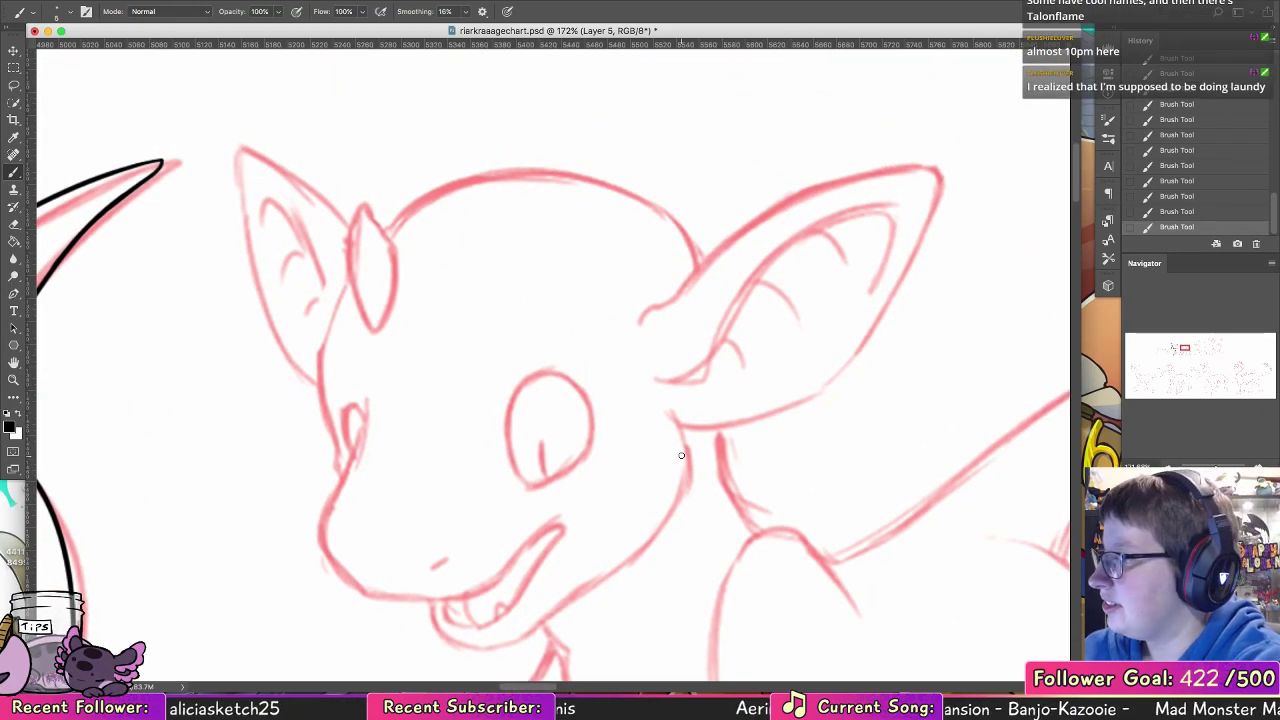
{"action": "left_click_drag", "start_coordinate": [364, 222], "coordinate": [380, 342]}
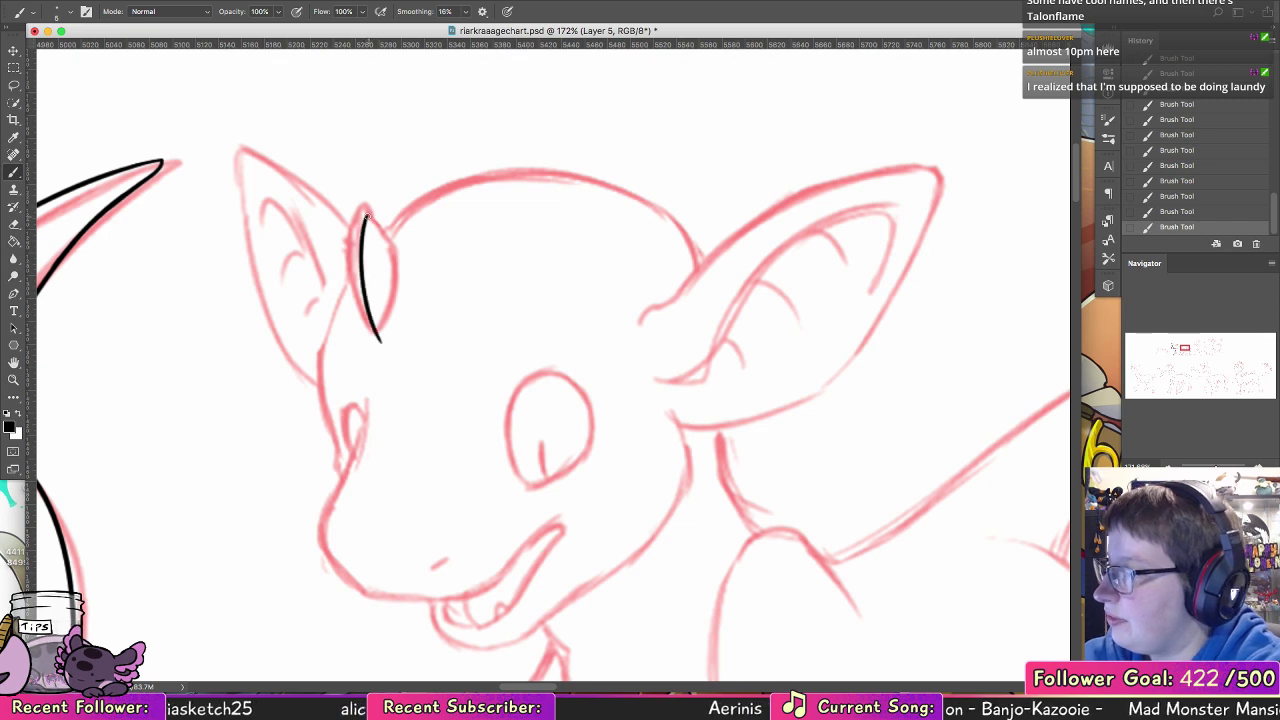
{"action": "mouse_move", "coordinate": [366, 214]}
{"action": "left_mouse_down"}
{"action": "mouse_move", "coordinate": [401, 258]}
{"action": "mouse_move", "coordinate": [409, 295]}
{"action": "mouse_move", "coordinate": [384, 343]}
{"action": "left_mouse_up"}
{"action": "key", "text": "super+z"}
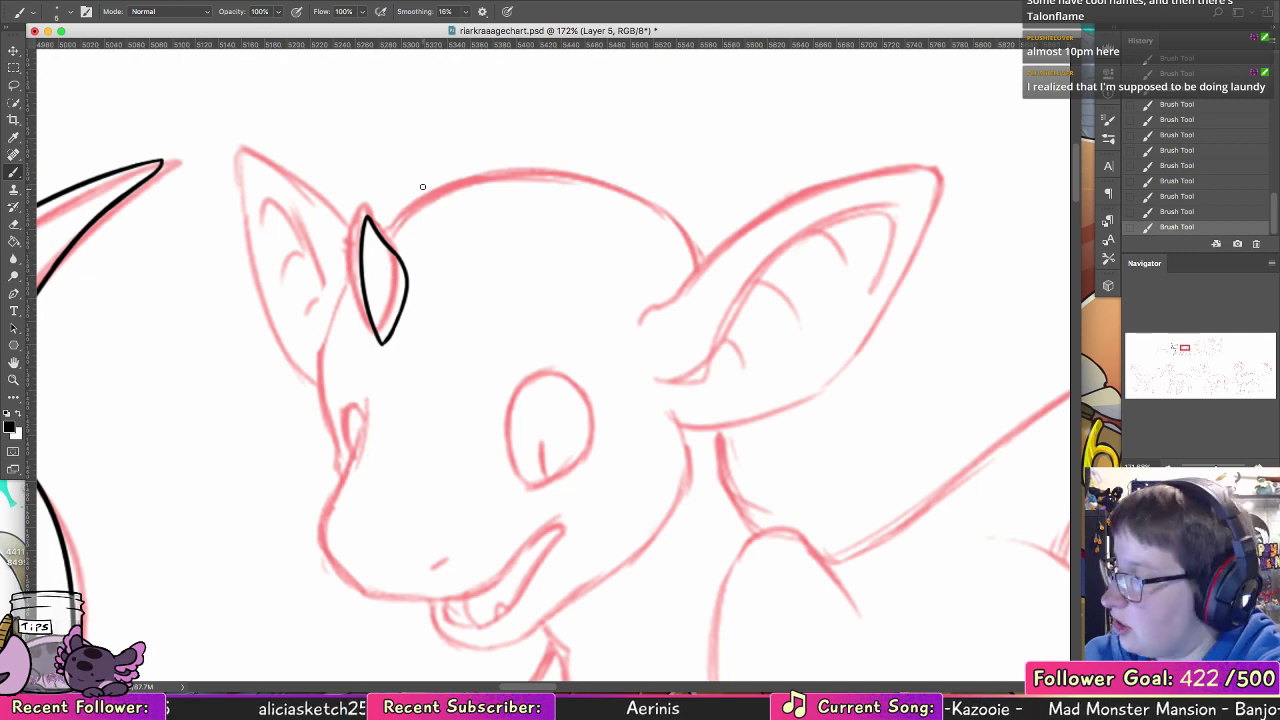
Step: Ink the face profile from the horn past the far eye, then the inner eye line and the snout's front curve
{"action": "mouse_move", "coordinate": [361, 259]}
{"action": "left_mouse_down"}
{"action": "mouse_move", "coordinate": [319, 365]}
{"action": "mouse_move", "coordinate": [335, 306]}
{"action": "mouse_move", "coordinate": [319, 405]}
{"action": "mouse_move", "coordinate": [319, 366]}
{"action": "mouse_move", "coordinate": [337, 485]}
{"action": "left_mouse_up"}
{"action": "key", "text": "super+z"}
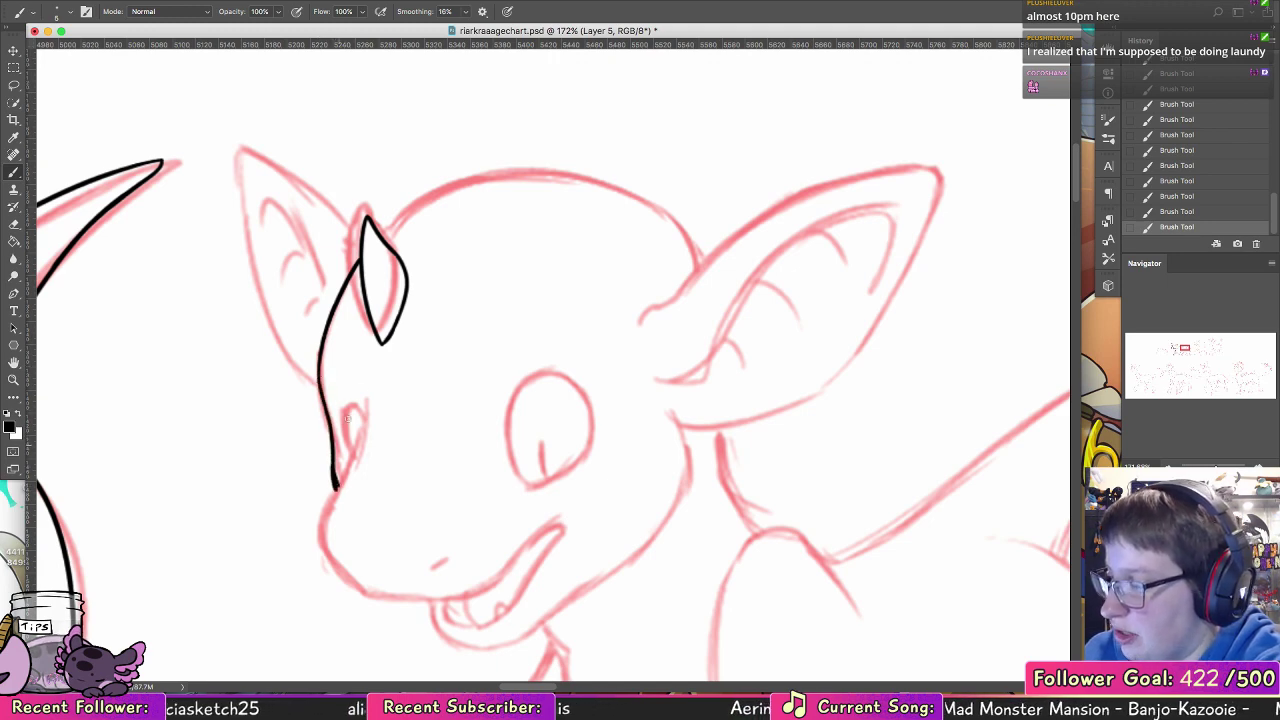
{"action": "left_click_drag", "start_coordinate": [364, 397], "coordinate": [338, 488]}
{"action": "key", "text": "super+z"}
{"action": "mouse_move", "coordinate": [365, 400]}
{"action": "left_mouse_down"}
{"action": "mouse_move", "coordinate": [337, 490]}
{"action": "mouse_move", "coordinate": [337, 565]}
{"action": "mouse_move", "coordinate": [378, 598]}
{"action": "left_mouse_up"}
{"action": "key", "text": "super+z"}
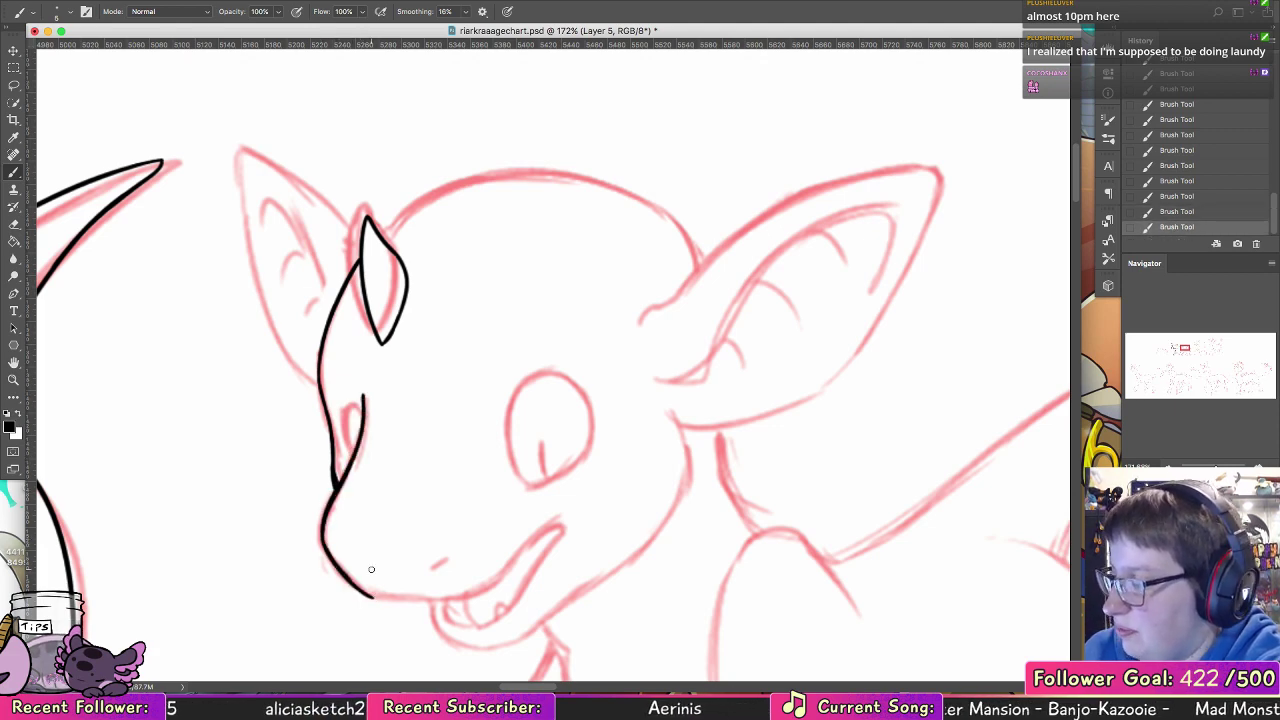
Step: Redo the lower front curve of the snout and thicken its line
{"action": "key", "text": "alt+super+z"}
{"action": "left_click_drag", "start_coordinate": [325, 548], "coordinate": [366, 590]}
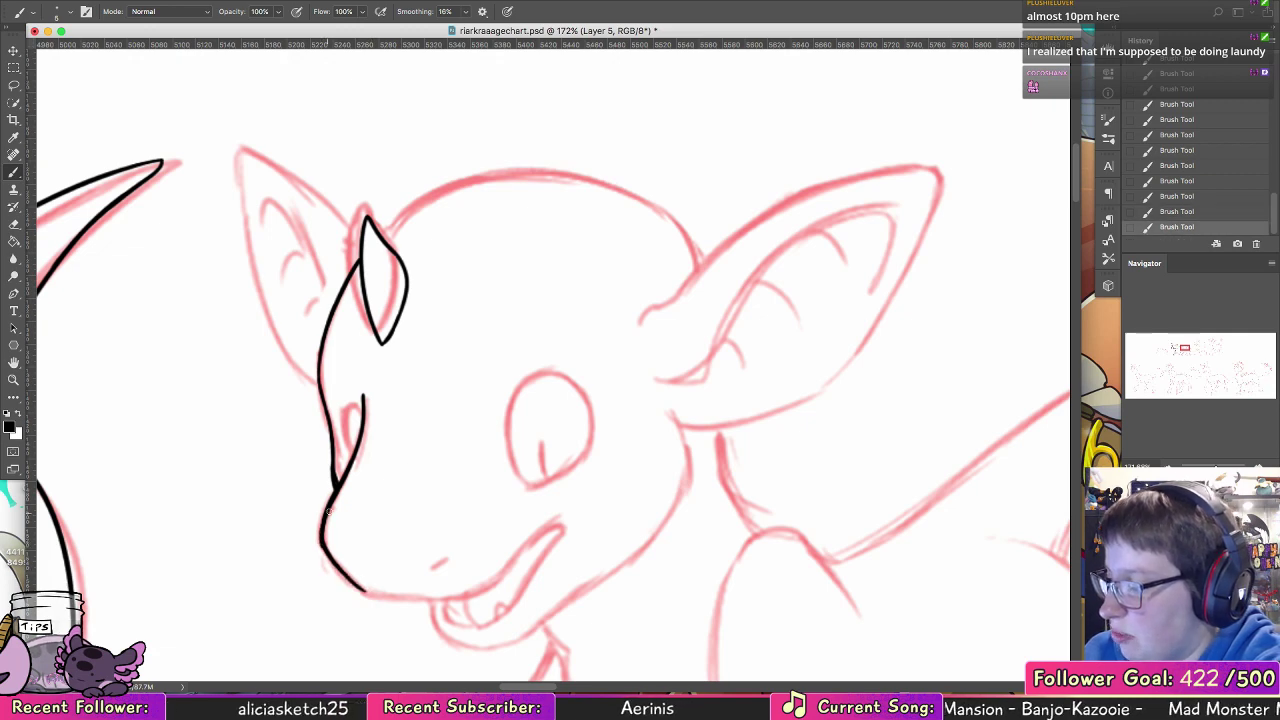
{"action": "key", "text": "alt+super+z"}
{"action": "left_click_drag", "start_coordinate": [329, 511], "coordinate": [334, 559]}
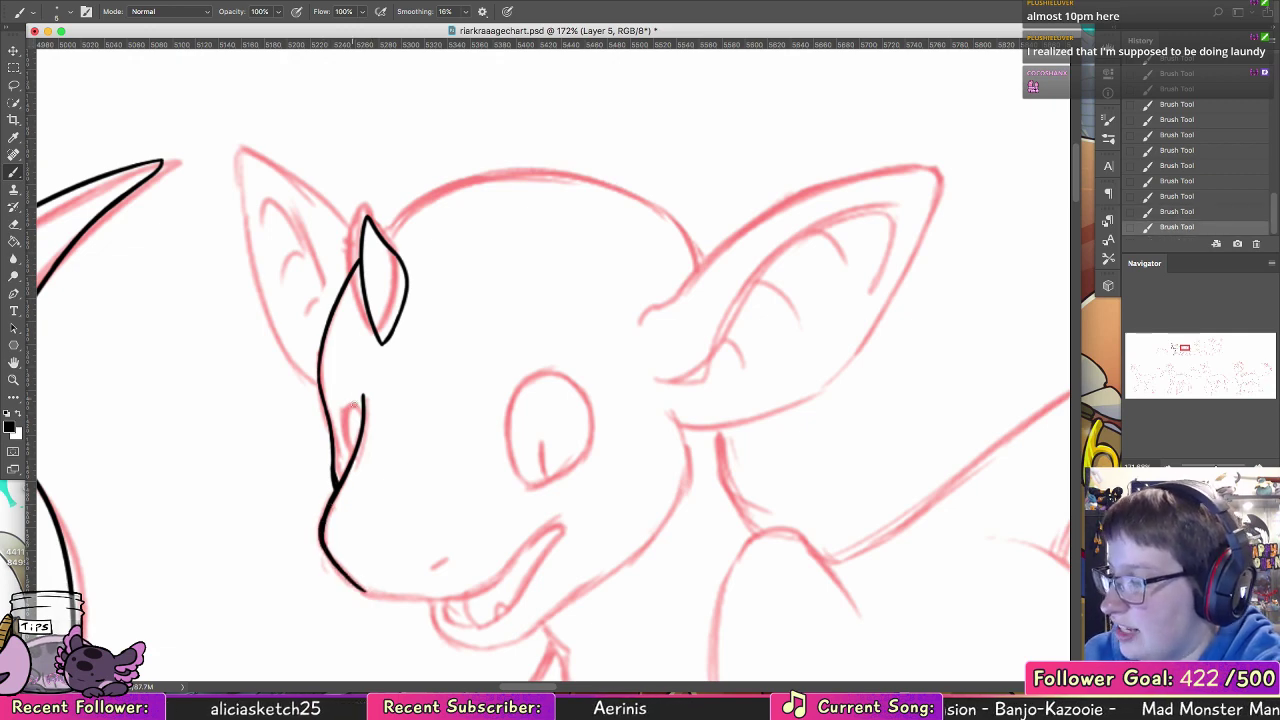
Step: Ink the narrow oval outline of the far eye against the snout bridge
{"action": "left_click_drag", "start_coordinate": [353, 404], "coordinate": [352, 458]}
{"action": "key", "text": "alt+super+z"}
{"action": "key", "text": "alt+super+z"}
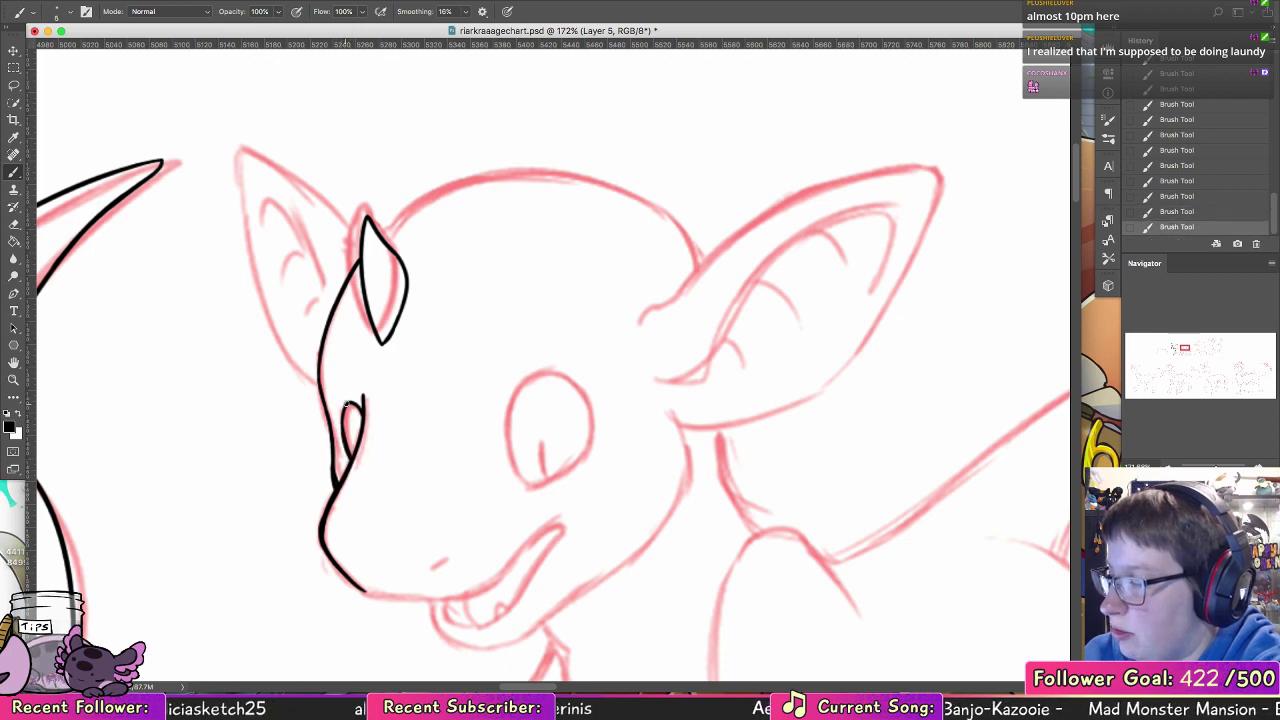
{"action": "key", "text": "alt+super+z"}
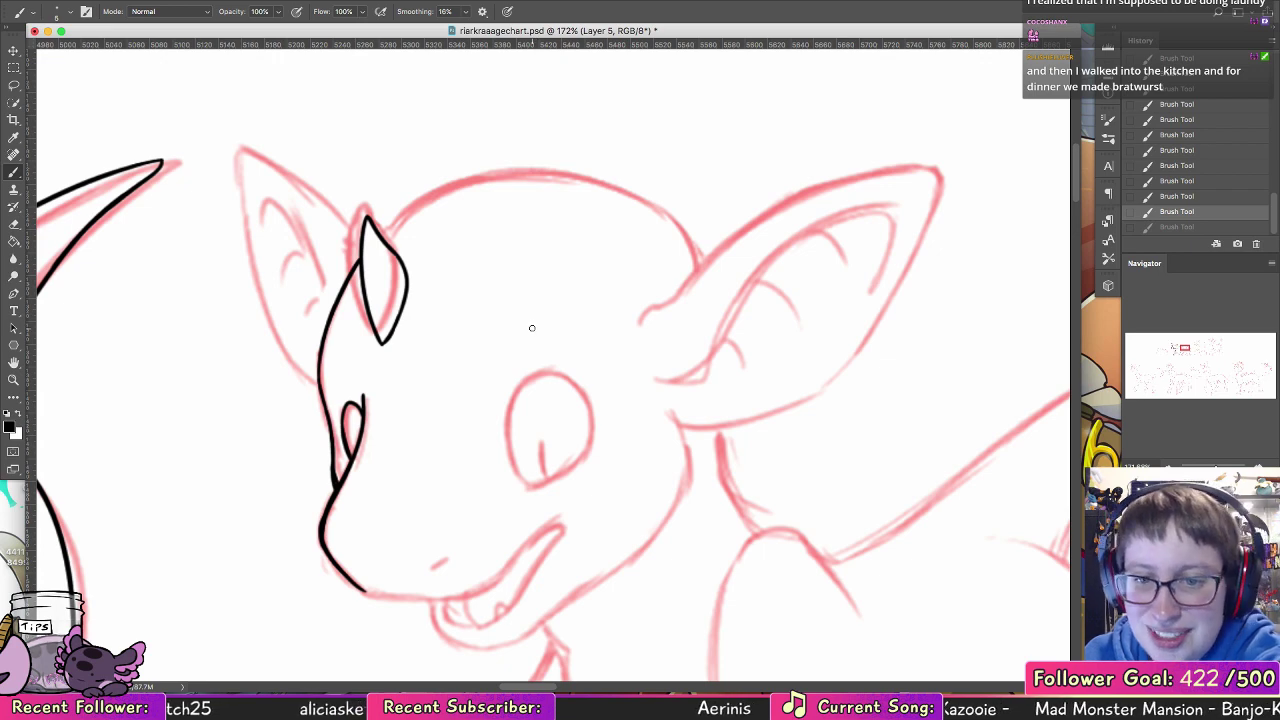
Step: Ink the underside of the snout and the upper lip up to the corner of the open mouth
{"action": "mouse_move", "coordinate": [571, 451]}
{"action": "left_mouse_down"}
{"action": "mouse_move", "coordinate": [595, 299]}
{"action": "mouse_move", "coordinate": [631, 306]}
{"action": "left_mouse_up"}
{"action": "key", "text": "super+z"}
{"action": "mouse_move", "coordinate": [354, 447]}
{"action": "left_mouse_down"}
{"action": "mouse_move", "coordinate": [491, 416]}
{"action": "mouse_move", "coordinate": [411, 442]}
{"action": "mouse_move", "coordinate": [479, 416]}
{"action": "mouse_move", "coordinate": [456, 432]}
{"action": "mouse_move", "coordinate": [437, 436]}
{"action": "mouse_move", "coordinate": [522, 379]}
{"action": "left_mouse_up"}
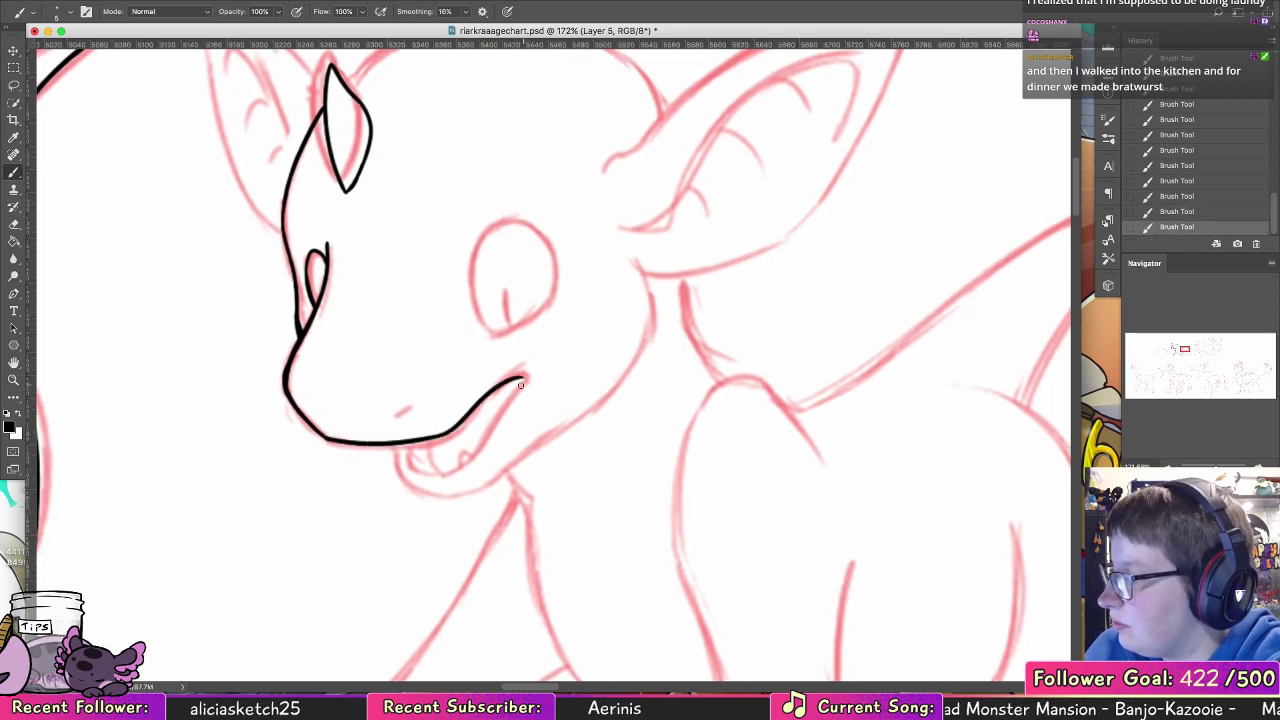
Step: Ink the inner lower edge of the open mouth with its small tooth and tongue line, and start the chin
{"action": "key", "text": "super+z"}
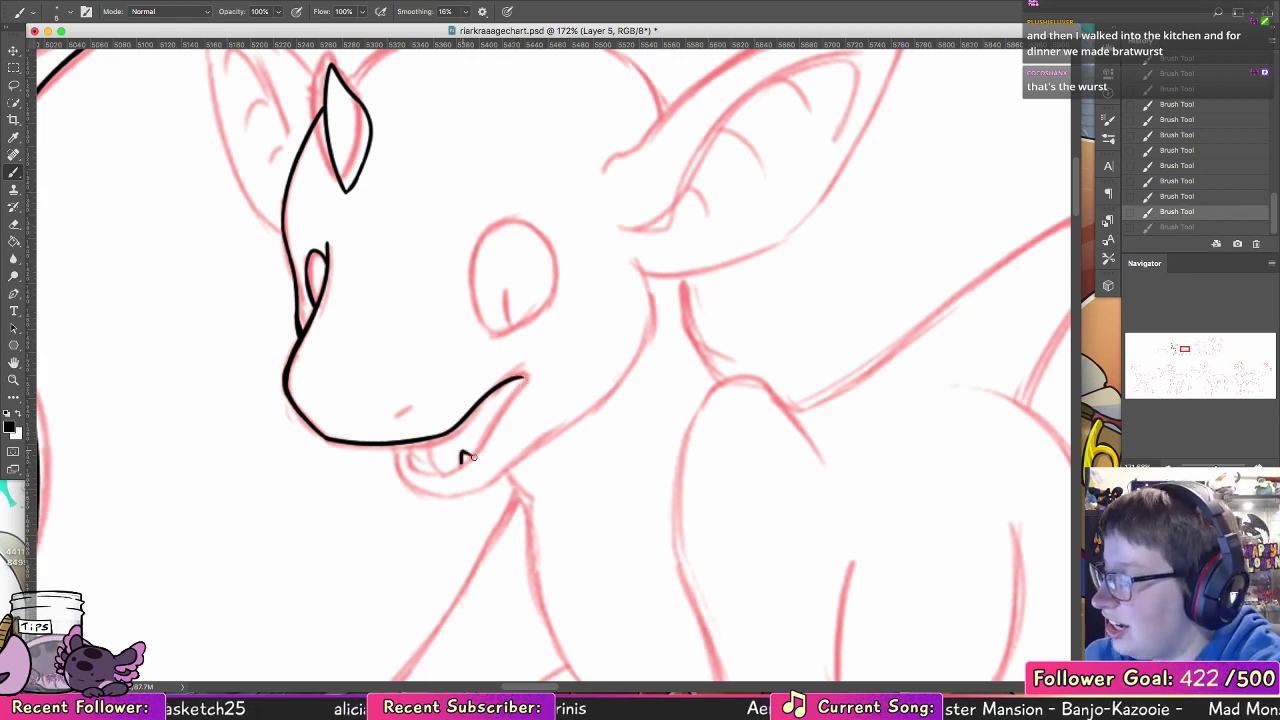
{"action": "mouse_move", "coordinate": [460, 462]}
{"action": "left_mouse_down"}
{"action": "mouse_move", "coordinate": [413, 460]}
{"action": "mouse_move", "coordinate": [414, 441]}
{"action": "mouse_move", "coordinate": [413, 465]}
{"action": "mouse_move", "coordinate": [415, 453]}
{"action": "mouse_move", "coordinate": [438, 478]}
{"action": "mouse_move", "coordinate": [523, 380]}
{"action": "left_mouse_up"}
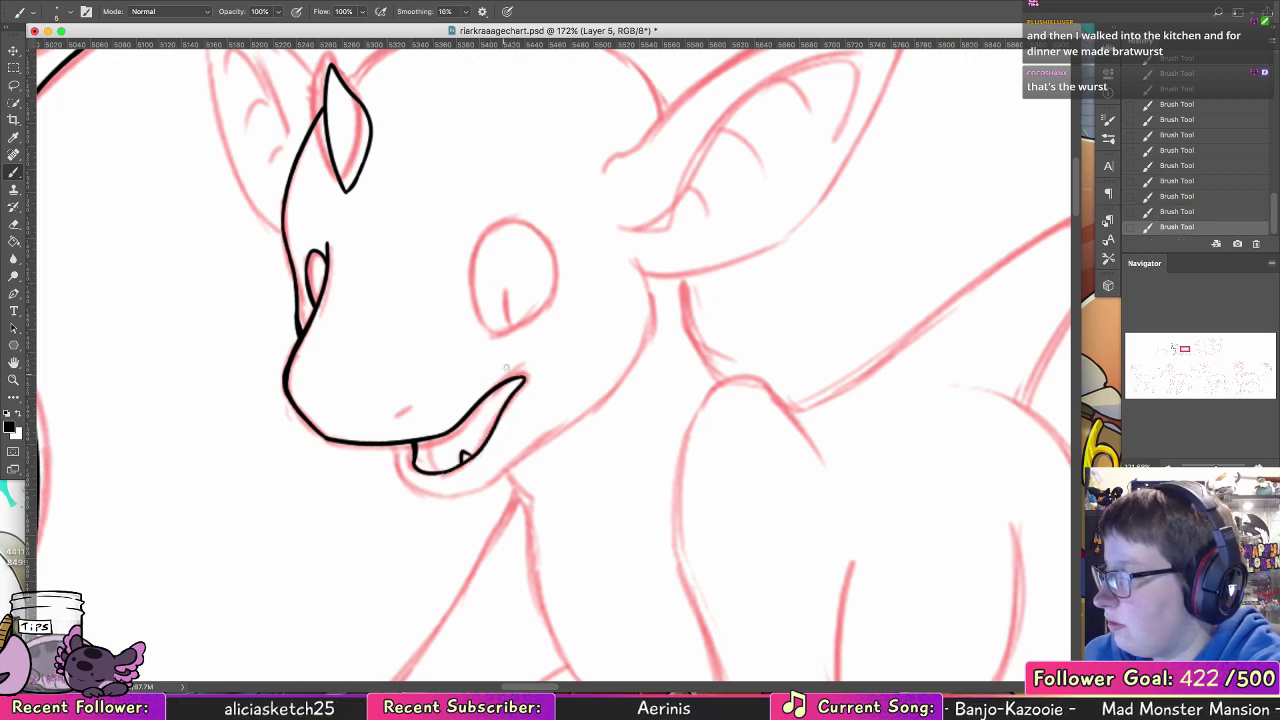
{"action": "mouse_move", "coordinate": [437, 437]}
{"action": "left_mouse_down"}
{"action": "mouse_move", "coordinate": [440, 468]}
{"action": "mouse_move", "coordinate": [404, 475]}
{"action": "mouse_move", "coordinate": [490, 481]}
{"action": "left_mouse_up"}
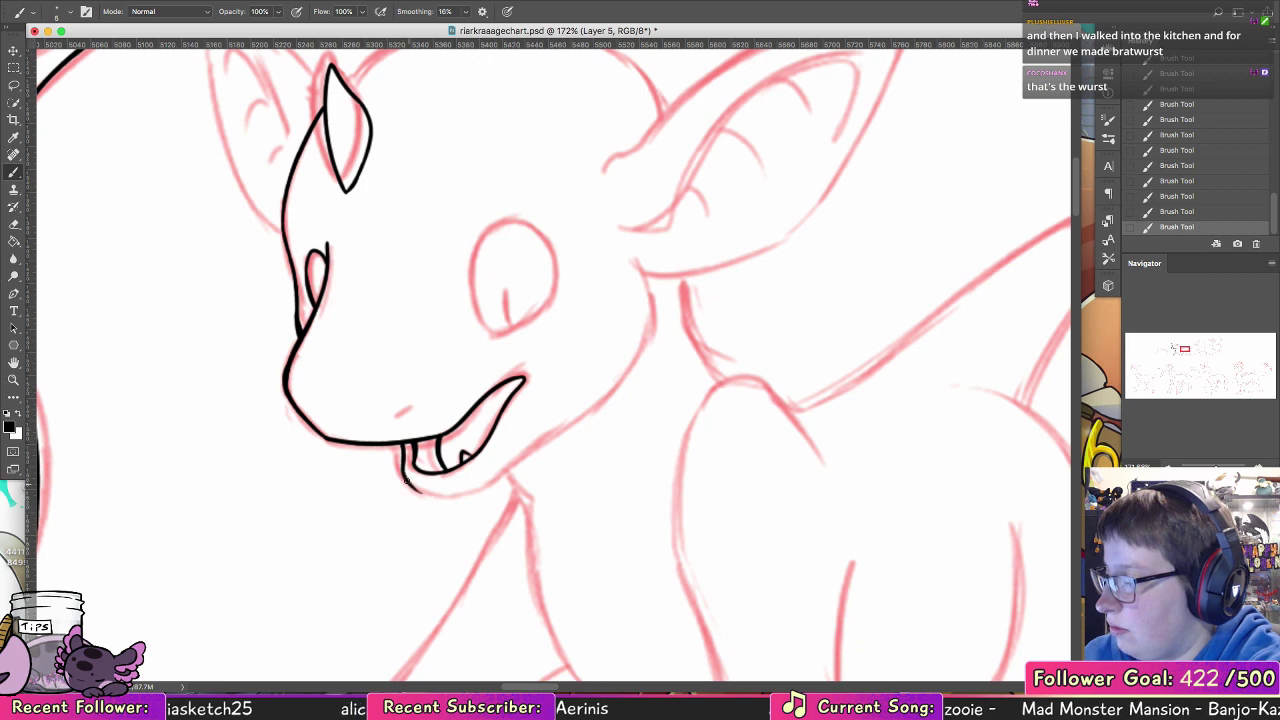
Step: Ink the lower jaw from the chin along the cheek up to the base of the near ear
{"action": "left_click_drag", "start_coordinate": [578, 453], "coordinate": [548, 445]}
{"action": "mouse_move", "coordinate": [474, 461]}
{"action": "left_mouse_down"}
{"action": "mouse_move", "coordinate": [524, 423]}
{"action": "mouse_move", "coordinate": [606, 297]}
{"action": "mouse_move", "coordinate": [604, 270]}
{"action": "left_mouse_up"}
{"action": "key", "text": "super+z"}
{"action": "mouse_move", "coordinate": [519, 425]}
{"action": "left_mouse_down"}
{"action": "mouse_move", "coordinate": [617, 289]}
{"action": "mouse_move", "coordinate": [598, 248]}
{"action": "left_mouse_up"}
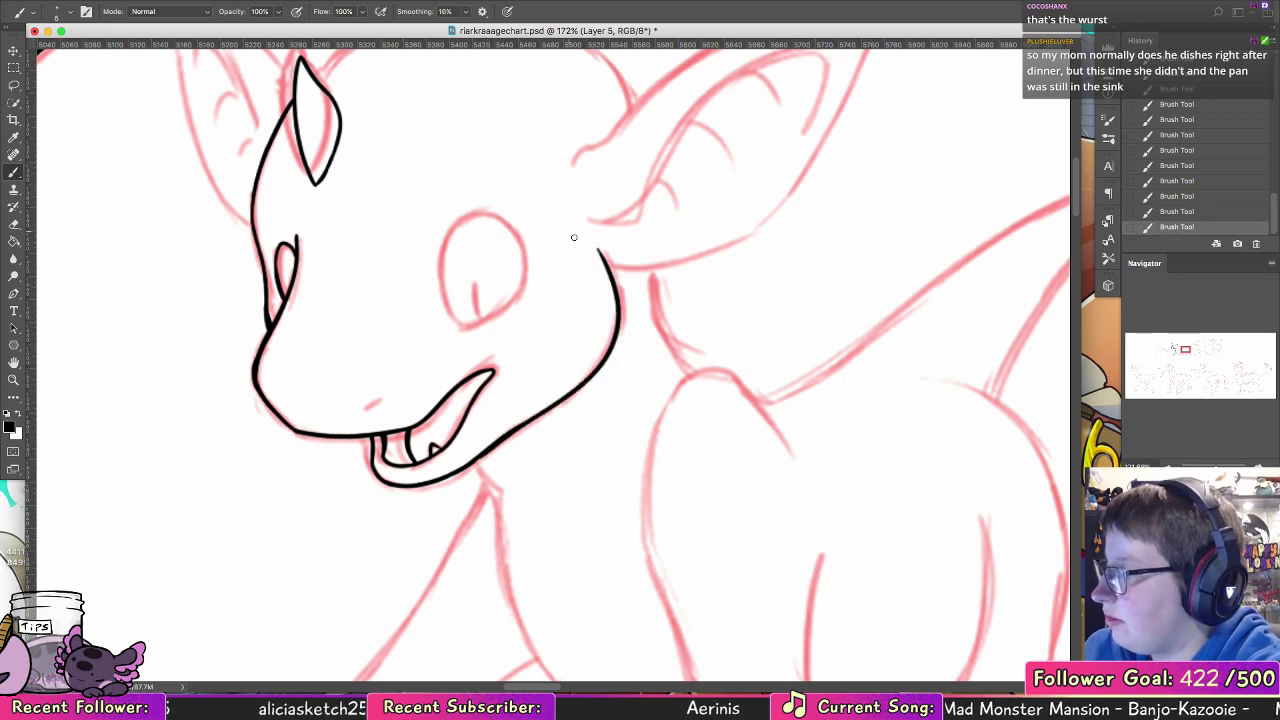
Step: Ink the rounded upper arc of the near eye, redoing the stroke until it follows the sketch
{"action": "left_click_drag", "start_coordinate": [563, 320], "coordinate": [571, 445]}
{"action": "left_click_drag", "start_coordinate": [448, 396], "coordinate": [506, 338]}
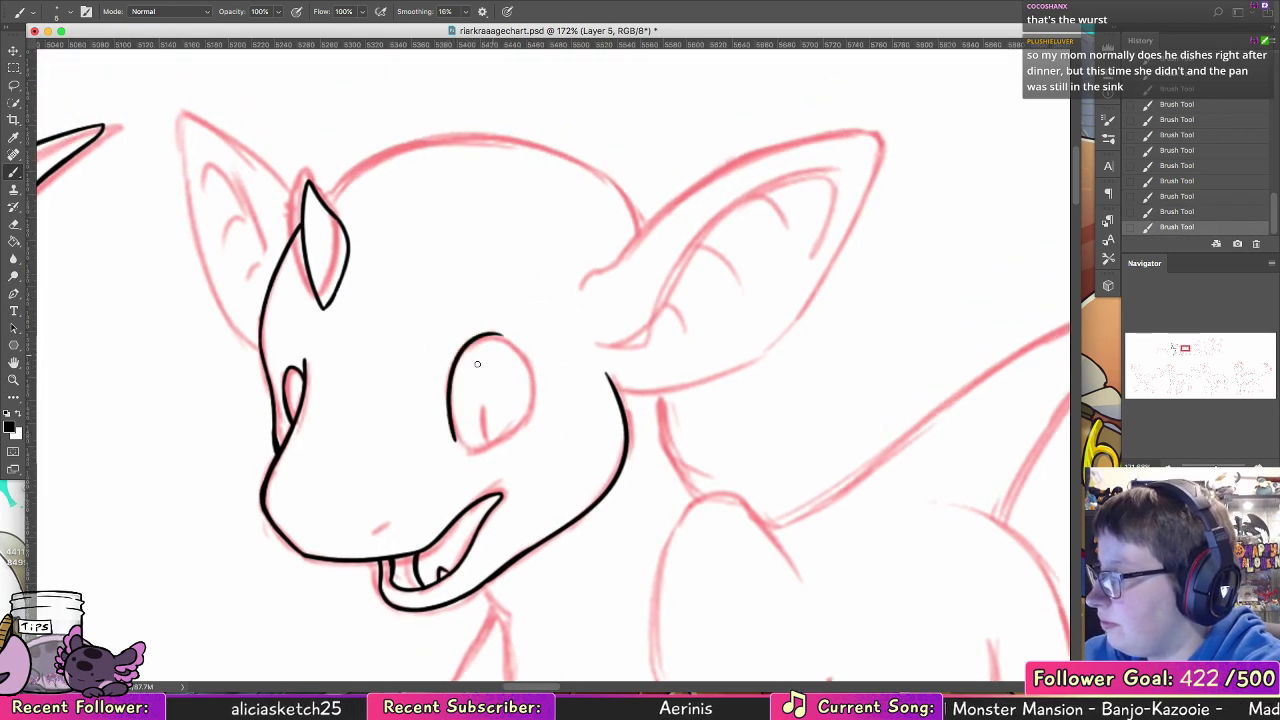
{"action": "key", "text": "super+z"}
{"action": "mouse_move", "coordinate": [455, 438]}
{"action": "left_mouse_down"}
{"action": "mouse_move", "coordinate": [451, 376]}
{"action": "mouse_move", "coordinate": [520, 352]}
{"action": "left_mouse_up"}
{"action": "key", "text": "super+z"}
{"action": "mouse_move", "coordinate": [530, 403]}
{"action": "left_mouse_down"}
{"action": "mouse_move", "coordinate": [451, 375]}
{"action": "mouse_move", "coordinate": [449, 402]}
{"action": "left_mouse_up"}
Step: Close the near eye with its angled lower edge and ink the slit pupil inside it
{"action": "left_click_drag", "start_coordinate": [456, 358], "coordinate": [455, 430]}
{"action": "key", "text": "super+z"}
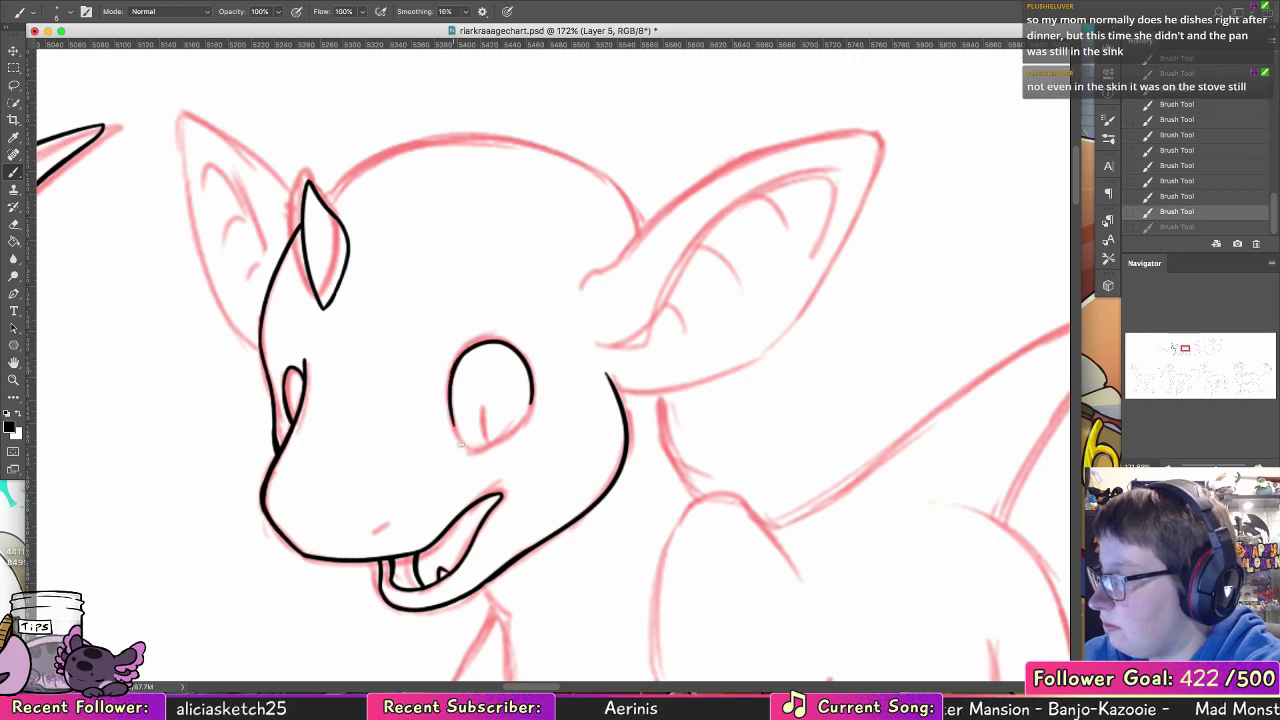
{"action": "key", "text": "super+z"}
{"action": "mouse_move", "coordinate": [451, 381]}
{"action": "left_mouse_down"}
{"action": "mouse_move", "coordinate": [465, 442]}
{"action": "mouse_move", "coordinate": [524, 414]}
{"action": "left_mouse_up"}
{"action": "key", "text": "super+z"}
{"action": "left_click_drag", "start_coordinate": [464, 442], "coordinate": [531, 400]}
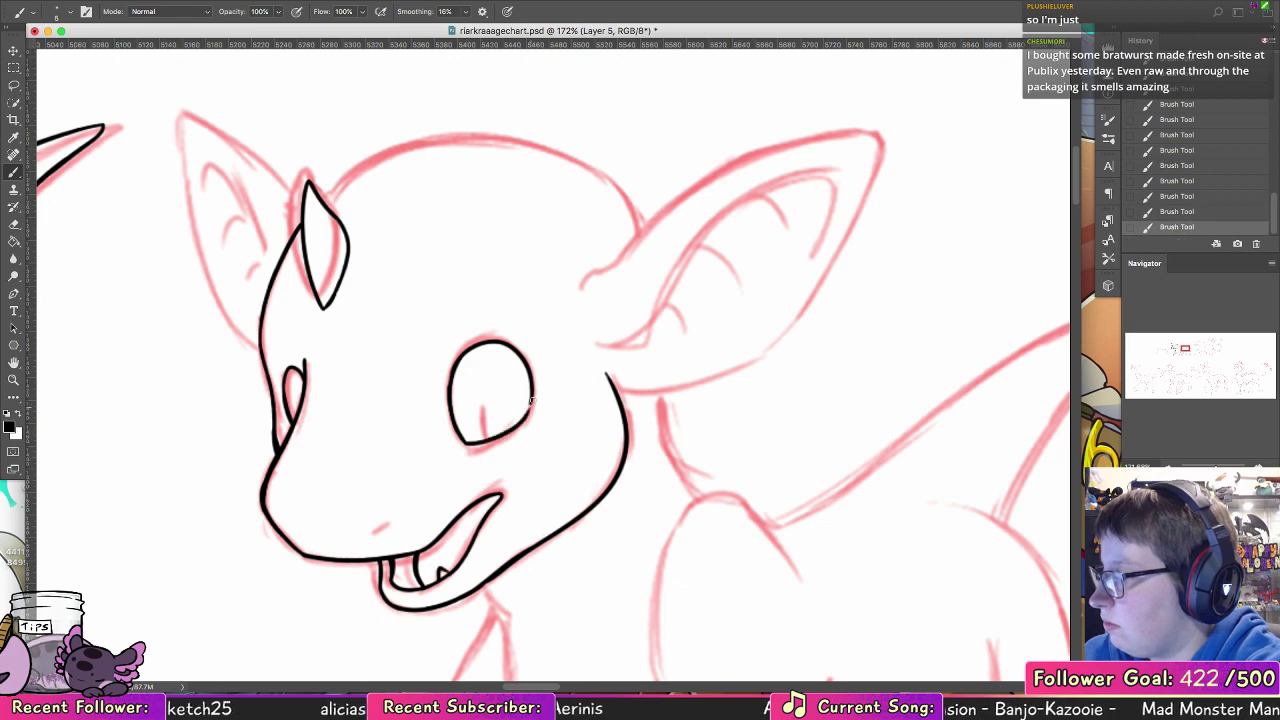
{"action": "mouse_move", "coordinate": [474, 444]}
{"action": "left_mouse_down"}
{"action": "mouse_move", "coordinate": [477, 398]}
{"action": "mouse_move", "coordinate": [482, 440]}
{"action": "left_mouse_up"}
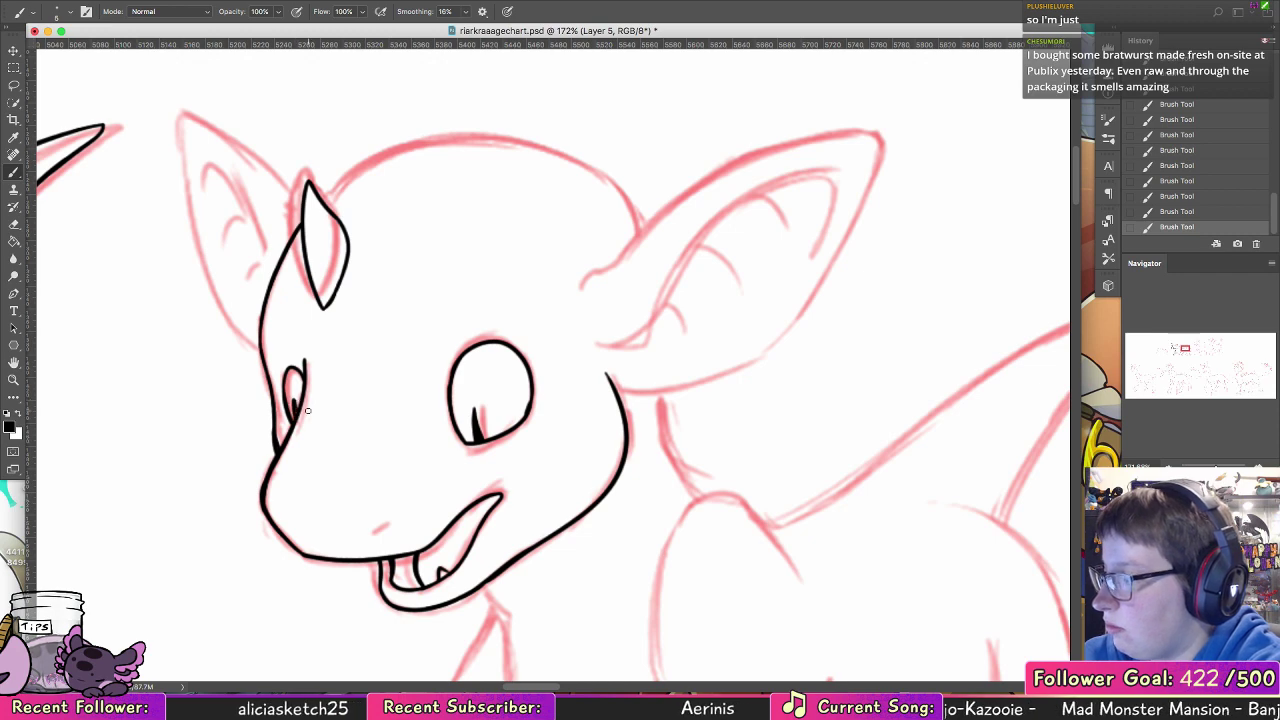
{"action": "key", "text": "super+z"}
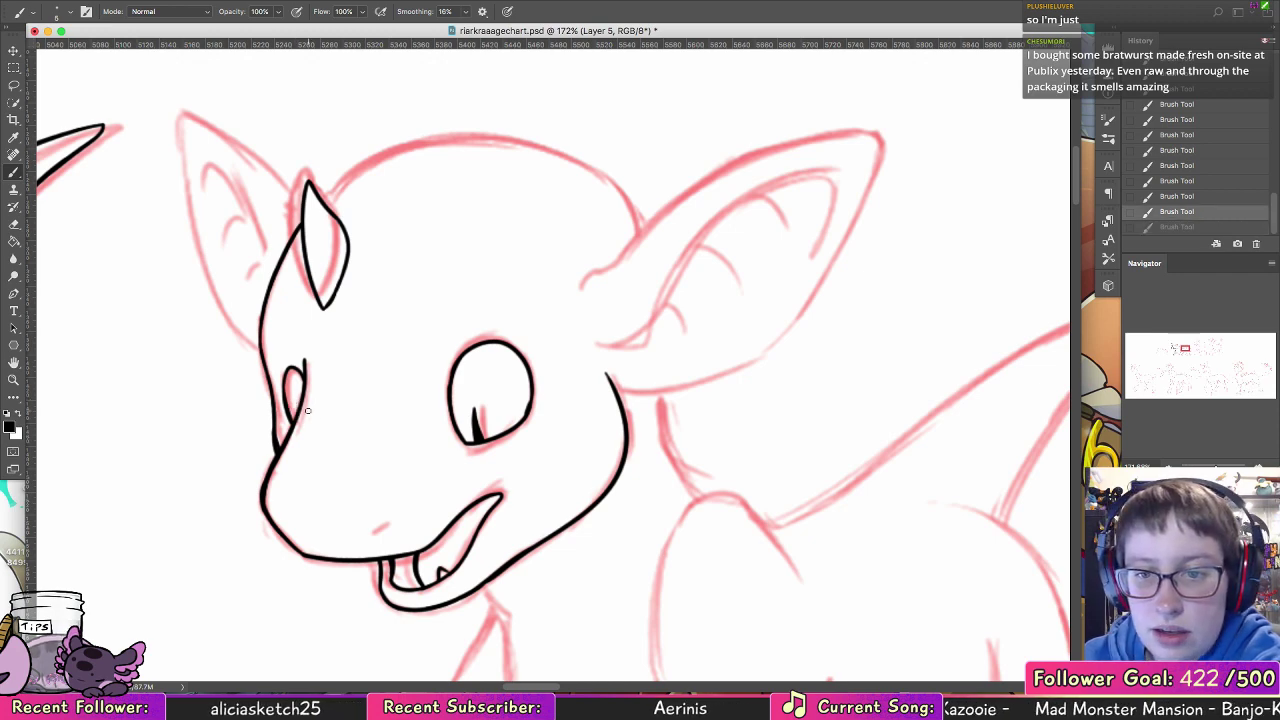
Step: Ink the short nostril mark on the snout and the curved throat line beneath the jaw
{"action": "mouse_move", "coordinate": [776, 308]}
{"action": "left_mouse_down"}
{"action": "mouse_move", "coordinate": [700, 337]}
{"action": "mouse_move", "coordinate": [691, 366]}
{"action": "mouse_move", "coordinate": [670, 353]}
{"action": "left_mouse_up"}
{"action": "mouse_move", "coordinate": [463, 384]}
{"action": "left_mouse_down"}
{"action": "mouse_move", "coordinate": [646, 331]}
{"action": "mouse_move", "coordinate": [670, 364]}
{"action": "left_mouse_up"}
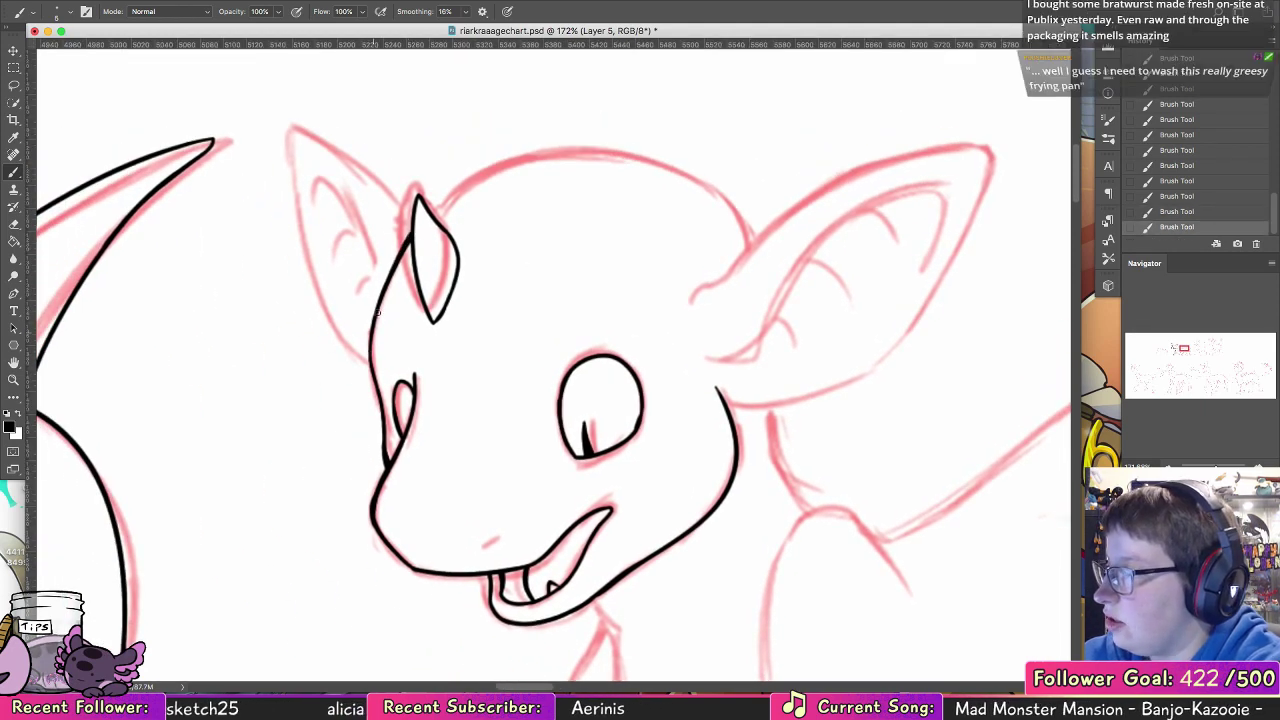
{"action": "mouse_move", "coordinate": [632, 456]}
{"action": "left_mouse_down"}
{"action": "mouse_move", "coordinate": [466, 329]}
{"action": "mouse_move", "coordinate": [457, 336]}
{"action": "left_mouse_up"}
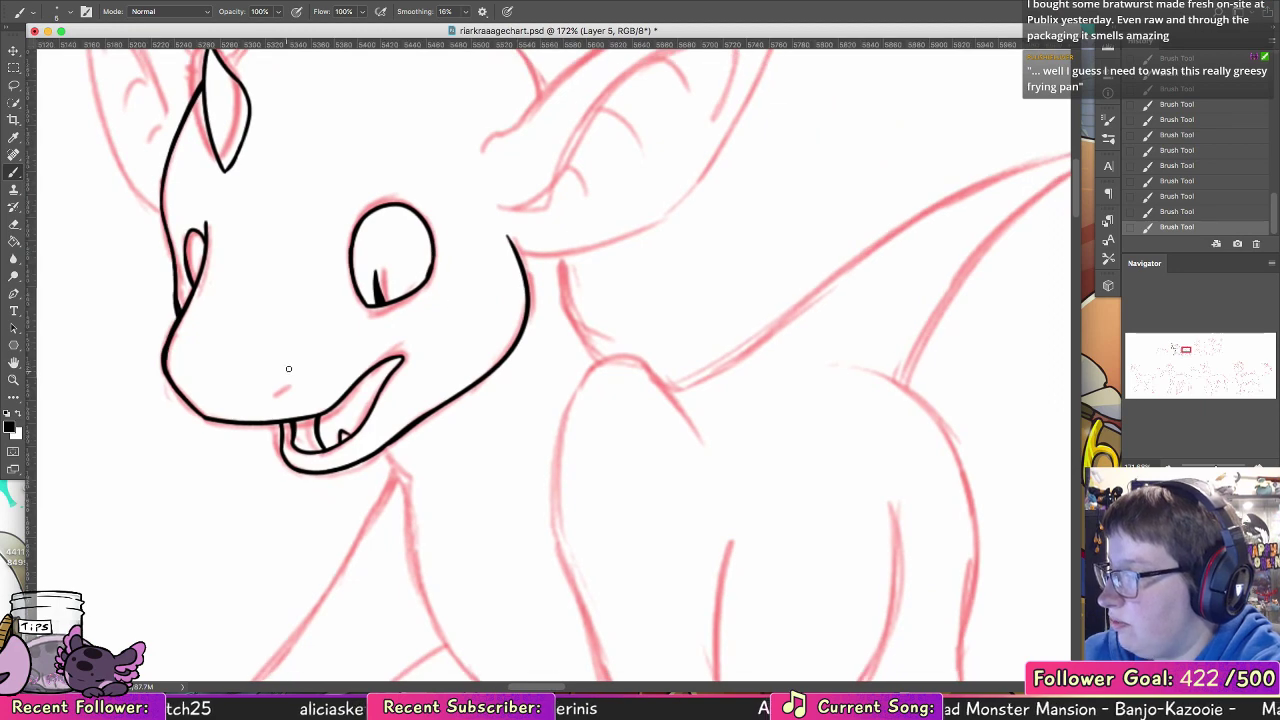
{"action": "left_click_drag", "start_coordinate": [386, 447], "coordinate": [447, 494]}
{"action": "key", "text": "super+z"}
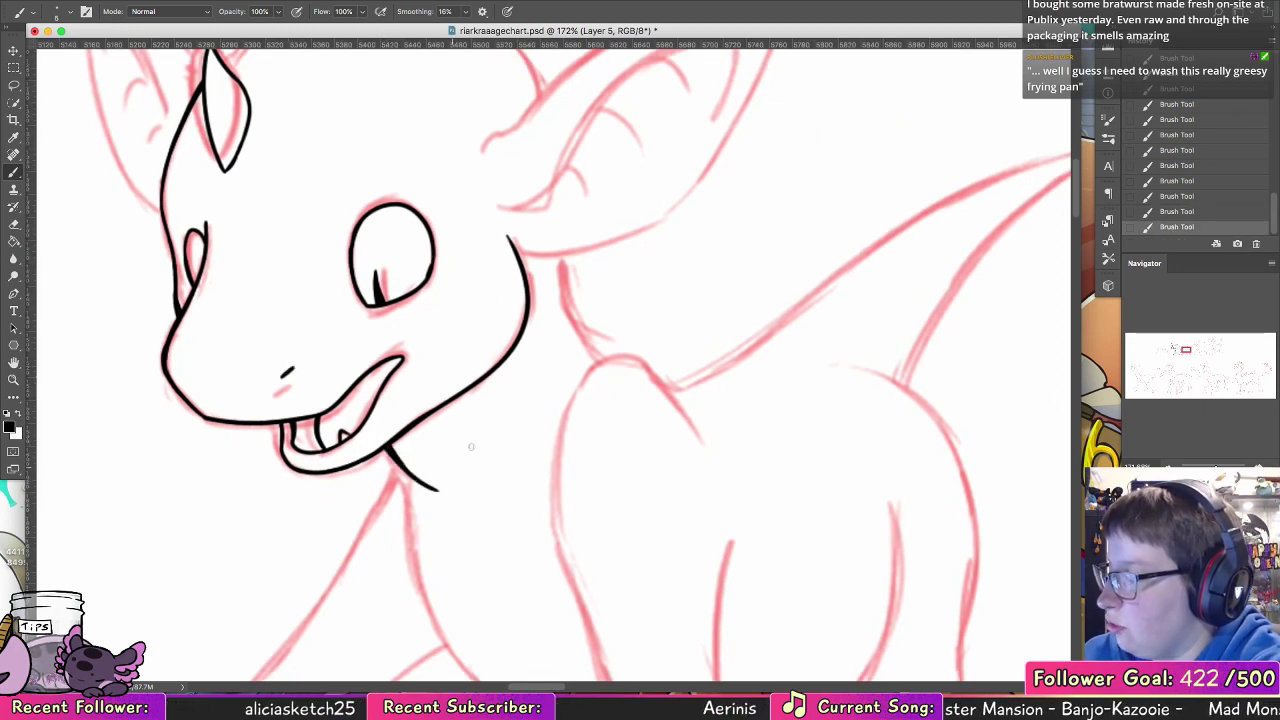
Step: Ink the back of the neck from beneath the near ear to the shoulder and thicken the line
{"action": "mouse_move", "coordinate": [561, 257]}
{"action": "left_mouse_down"}
{"action": "mouse_move", "coordinate": [616, 363]}
{"action": "mouse_move", "coordinate": [595, 354]}
{"action": "left_mouse_up"}
{"action": "key", "text": "super+z"}
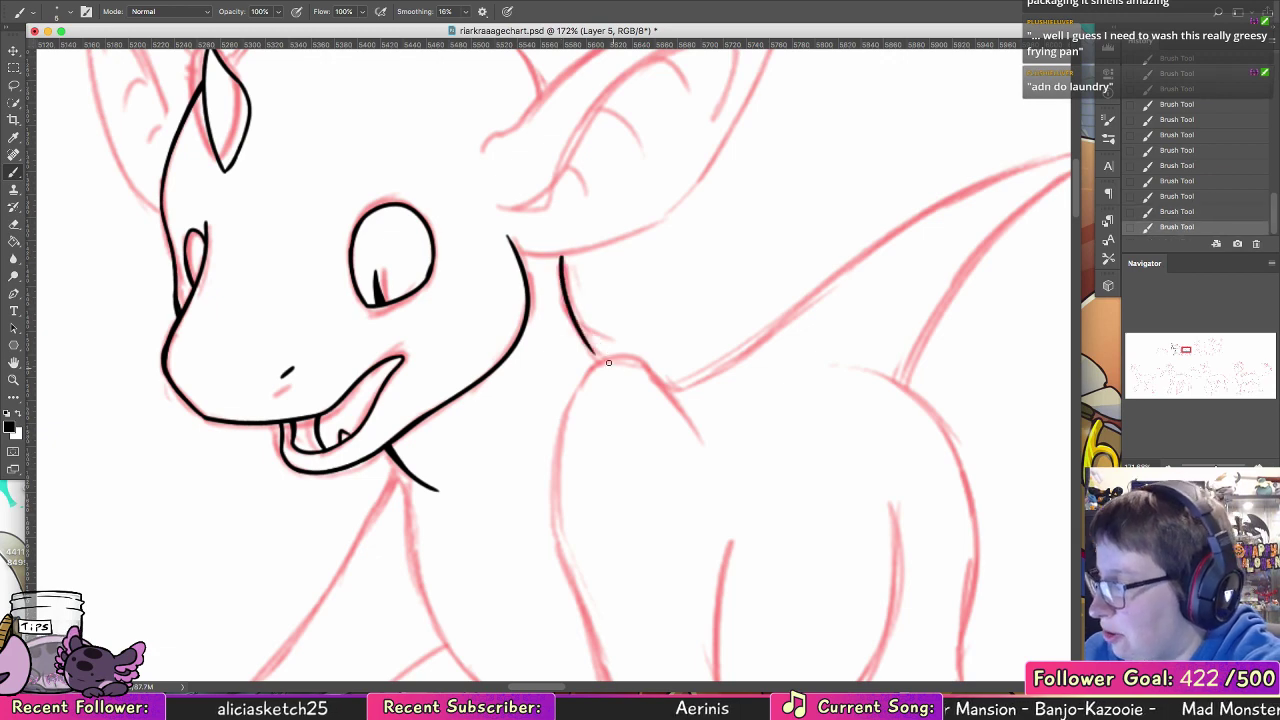
{"action": "left_click_drag", "start_coordinate": [565, 257], "coordinate": [604, 359]}
{"action": "left_click_drag", "start_coordinate": [568, 303], "coordinate": [604, 358]}
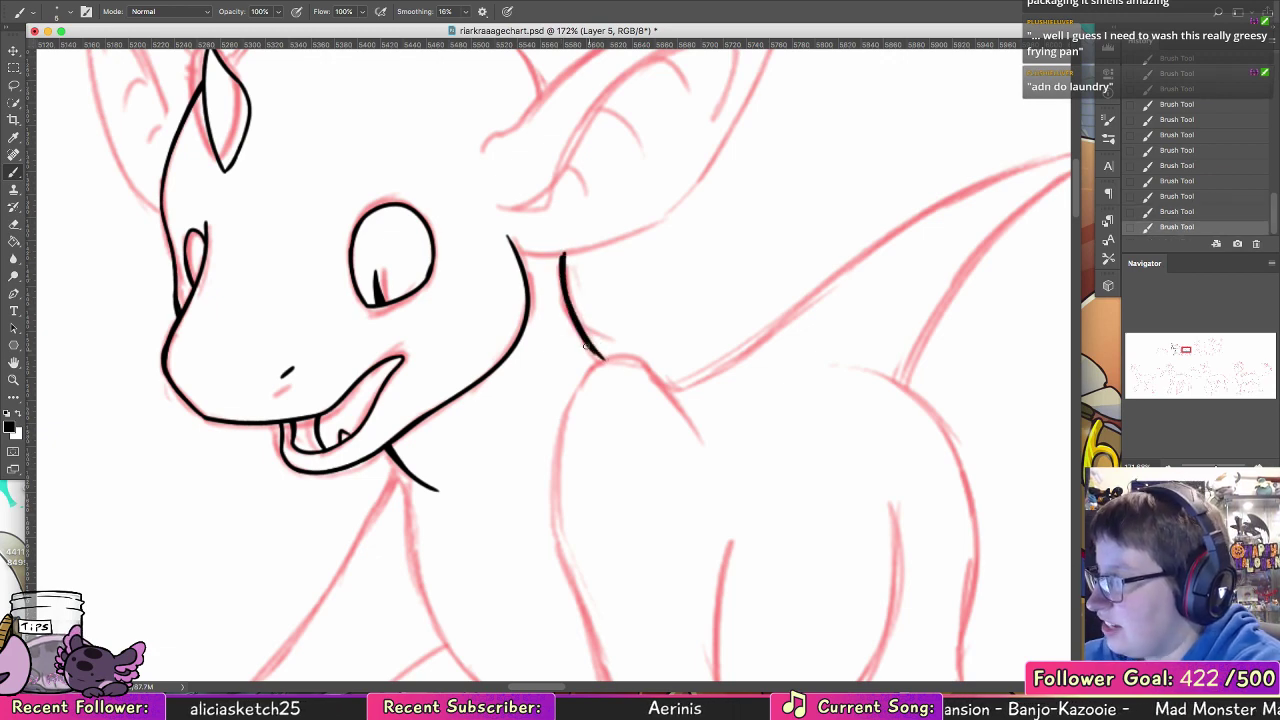
{"action": "key", "text": "super+z"}
{"action": "left_click_drag", "start_coordinate": [573, 312], "coordinate": [604, 358]}
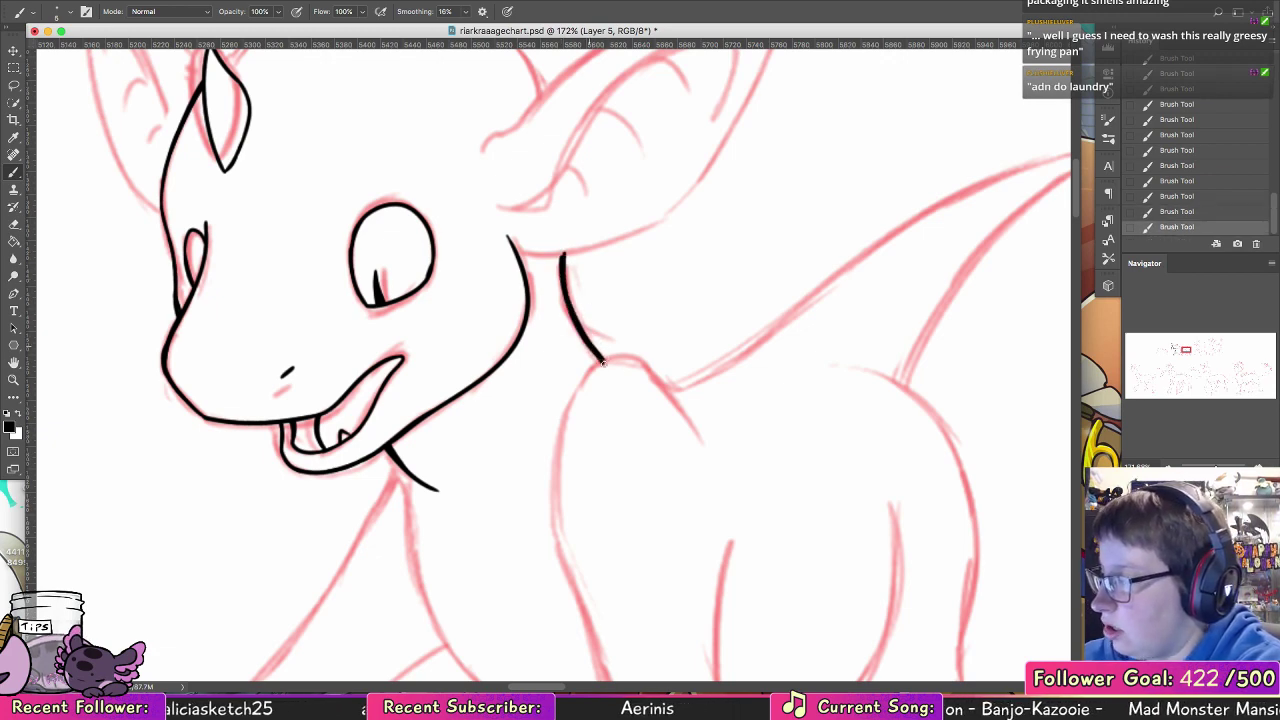
Step: Ink the curved chest line from the throat down to the near foreleg and thicken its upper part
{"action": "scroll", "coordinate": [603, 362], "scroll_direction": "down", "scroll_amount": 5}
{"action": "scroll", "coordinate": [603, 362], "scroll_direction": "right", "scroll_amount": 2}
{"action": "left_click_drag", "start_coordinate": [352, 292], "coordinate": [552, 576]}
{"action": "key", "text": "super+z"}
{"action": "left_click_drag", "start_coordinate": [353, 296], "coordinate": [550, 577]}
{"action": "key", "text": "super+z"}
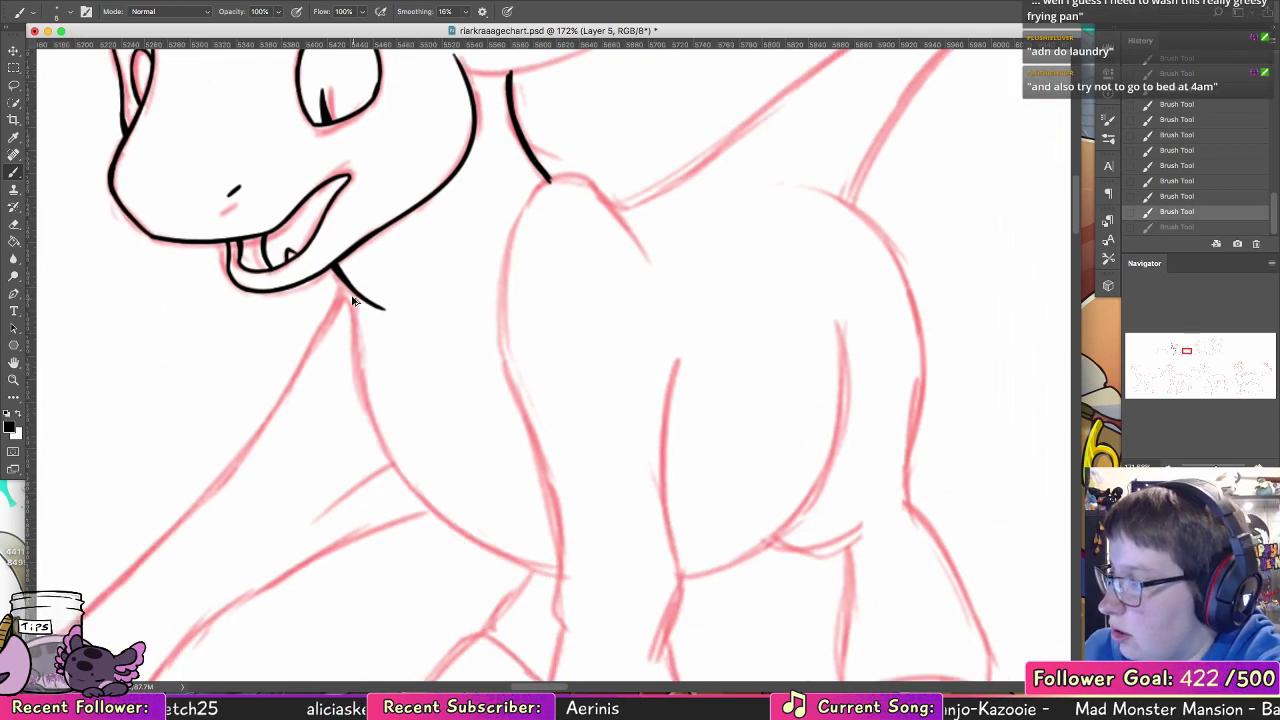
{"action": "mouse_move", "coordinate": [353, 296]}
{"action": "left_mouse_down"}
{"action": "mouse_move", "coordinate": [405, 484]}
{"action": "mouse_move", "coordinate": [567, 573]}
{"action": "left_mouse_up"}
{"action": "left_click_drag", "start_coordinate": [359, 296], "coordinate": [363, 372]}
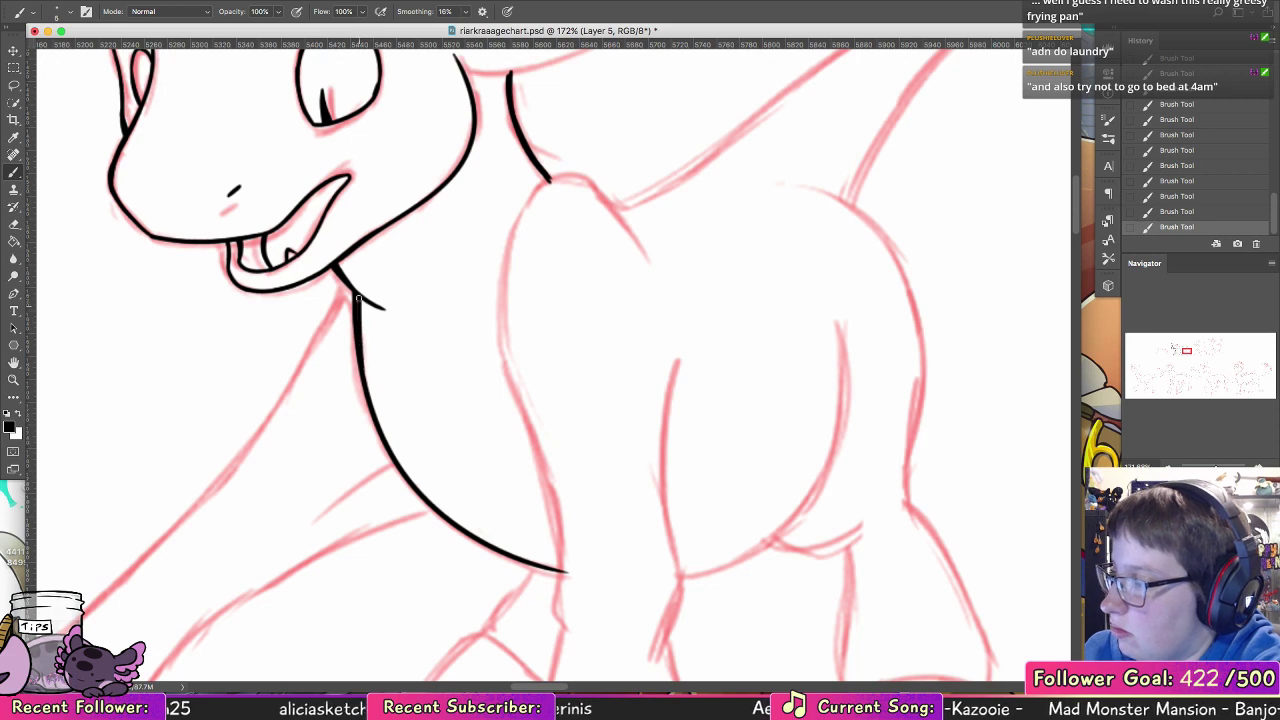
{"action": "key", "text": "alt+super+z"}
{"action": "key", "text": "alt+super+z"}
{"action": "left_click_drag", "start_coordinate": [357, 298], "coordinate": [382, 432]}
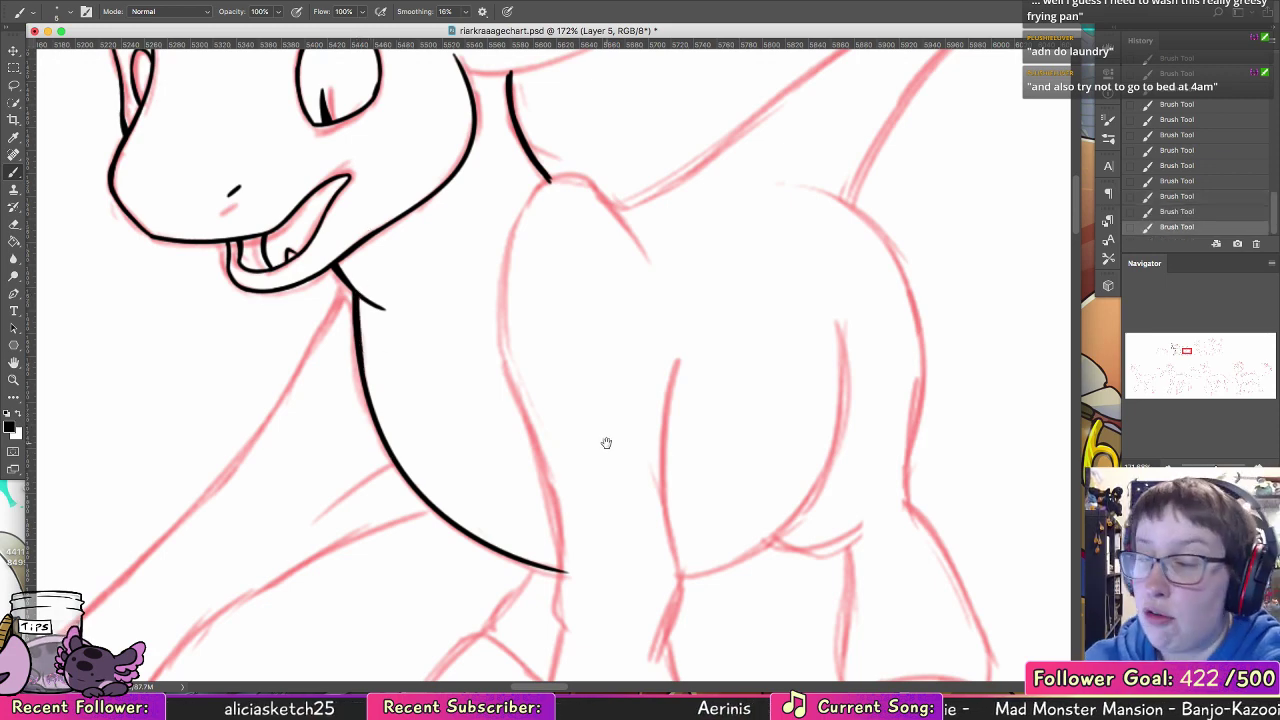
Step: Clean up and reinforce the forehead contour running from the horn down past the far eye
{"action": "left_click_drag", "start_coordinate": [606, 443], "coordinate": [648, 665]}
{"action": "key", "text": "e"}
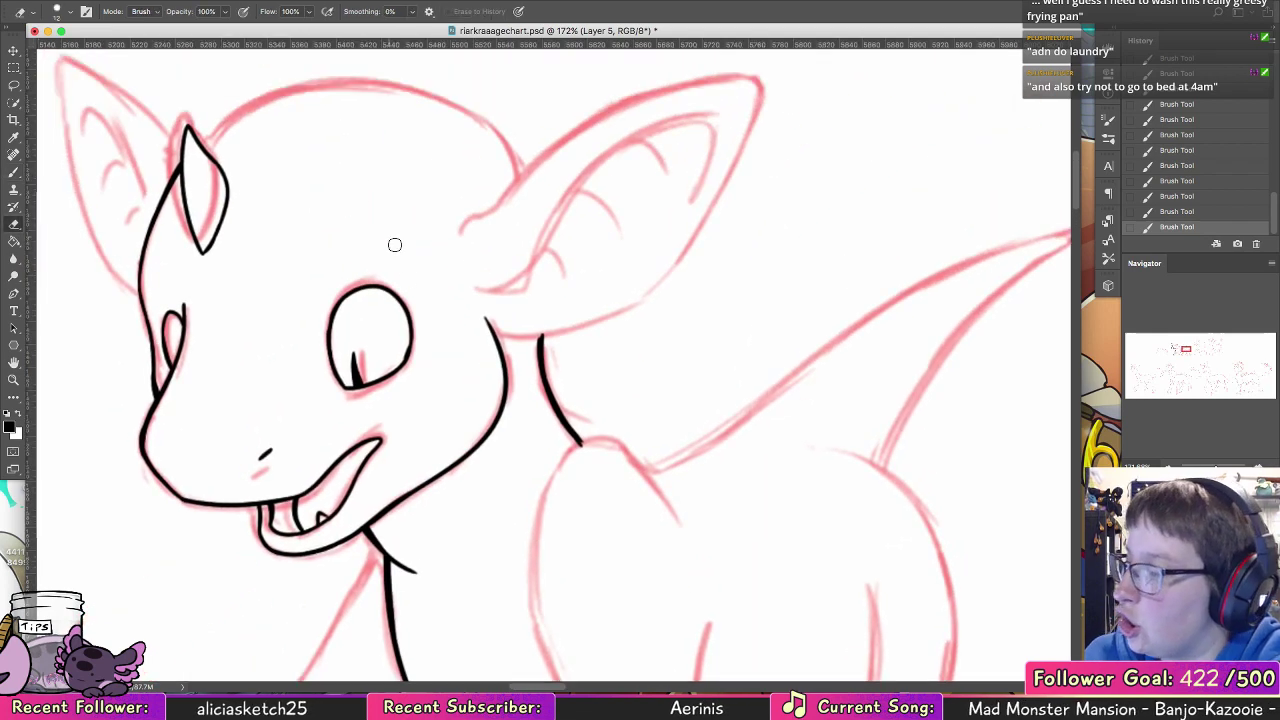
{"action": "mouse_move", "coordinate": [401, 339]}
{"action": "left_mouse_down"}
{"action": "mouse_move", "coordinate": [385, 294]}
{"action": "mouse_move", "coordinate": [517, 534]}
{"action": "left_mouse_up"}
{"action": "key", "text": "b"}
{"action": "left_click_drag", "start_coordinate": [263, 436], "coordinate": [268, 571]}
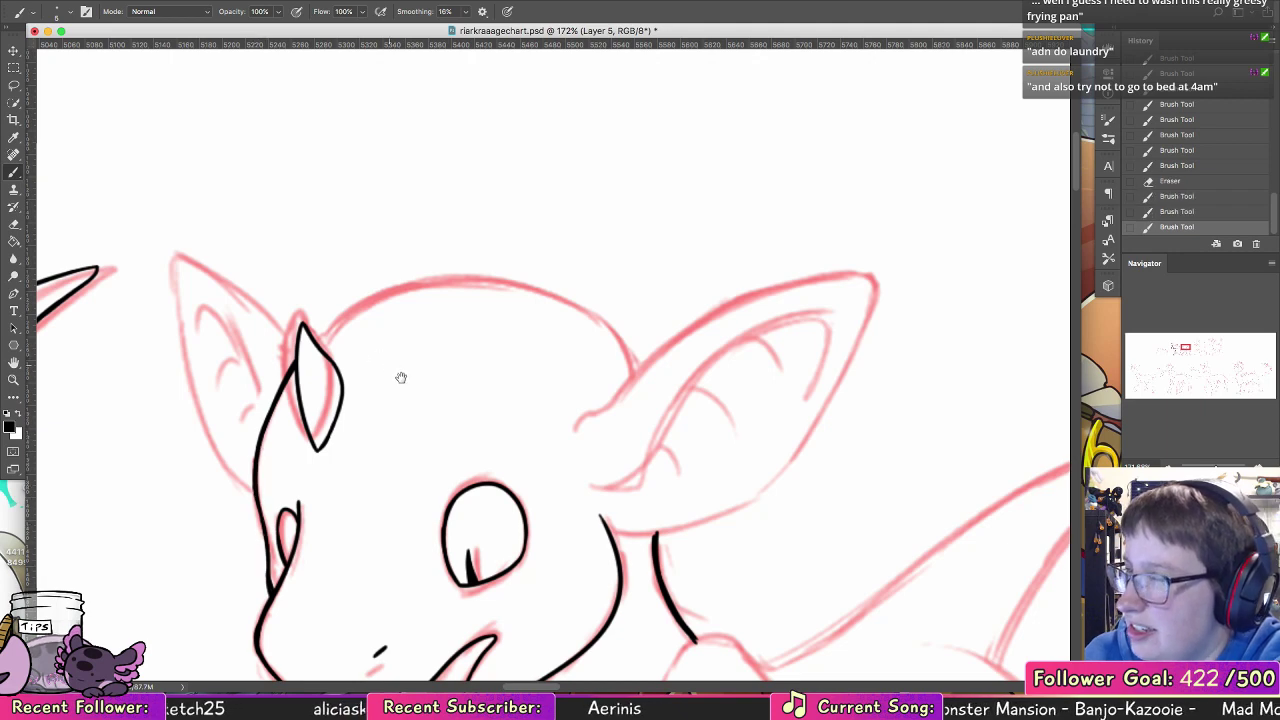
Step: Ink the pointed outline of the far ear from the horn around the tip to the head, thickening its outer edge
{"action": "mouse_move", "coordinate": [401, 377]}
{"action": "left_mouse_down"}
{"action": "mouse_move", "coordinate": [457, 463]}
{"action": "mouse_move", "coordinate": [455, 444]}
{"action": "left_mouse_up"}
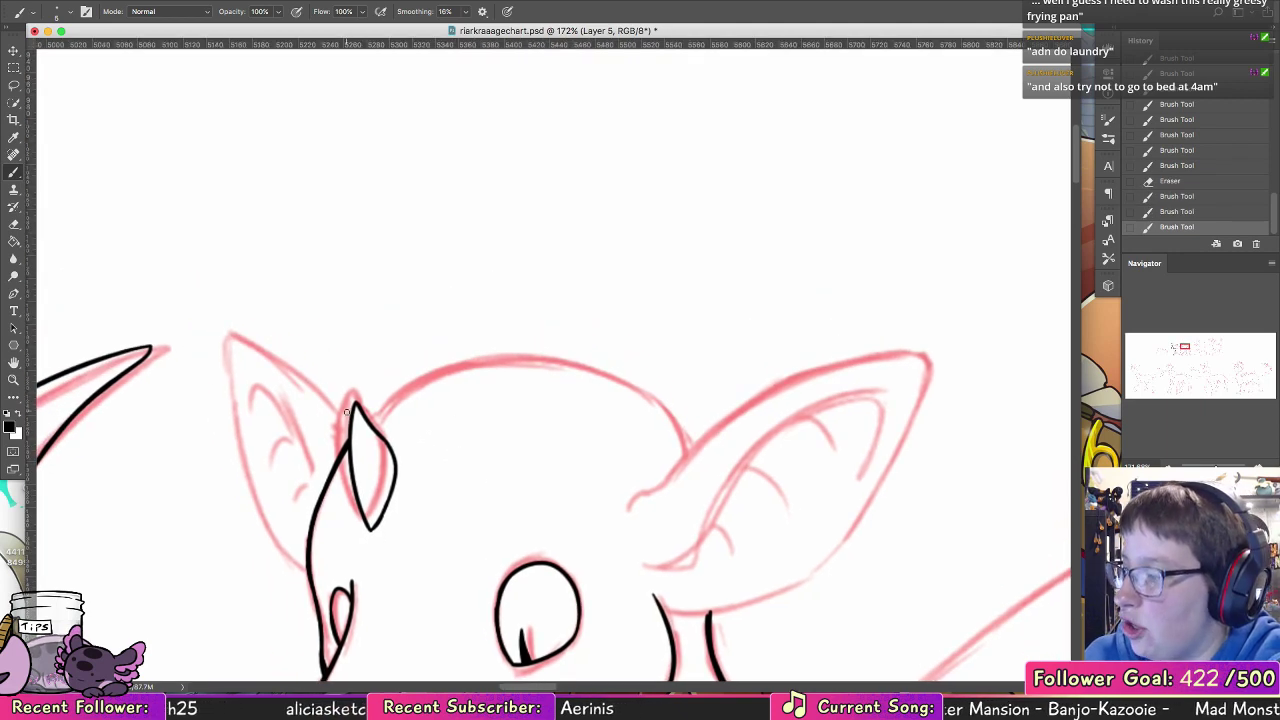
{"action": "mouse_move", "coordinate": [347, 411]}
{"action": "left_mouse_down"}
{"action": "mouse_move", "coordinate": [226, 331]}
{"action": "mouse_move", "coordinate": [279, 365]}
{"action": "mouse_move", "coordinate": [236, 337]}
{"action": "mouse_move", "coordinate": [236, 393]}
{"action": "mouse_move", "coordinate": [242, 341]}
{"action": "mouse_move", "coordinate": [256, 344]}
{"action": "mouse_move", "coordinate": [232, 338]}
{"action": "mouse_move", "coordinate": [240, 444]}
{"action": "mouse_move", "coordinate": [232, 410]}
{"action": "left_mouse_up"}
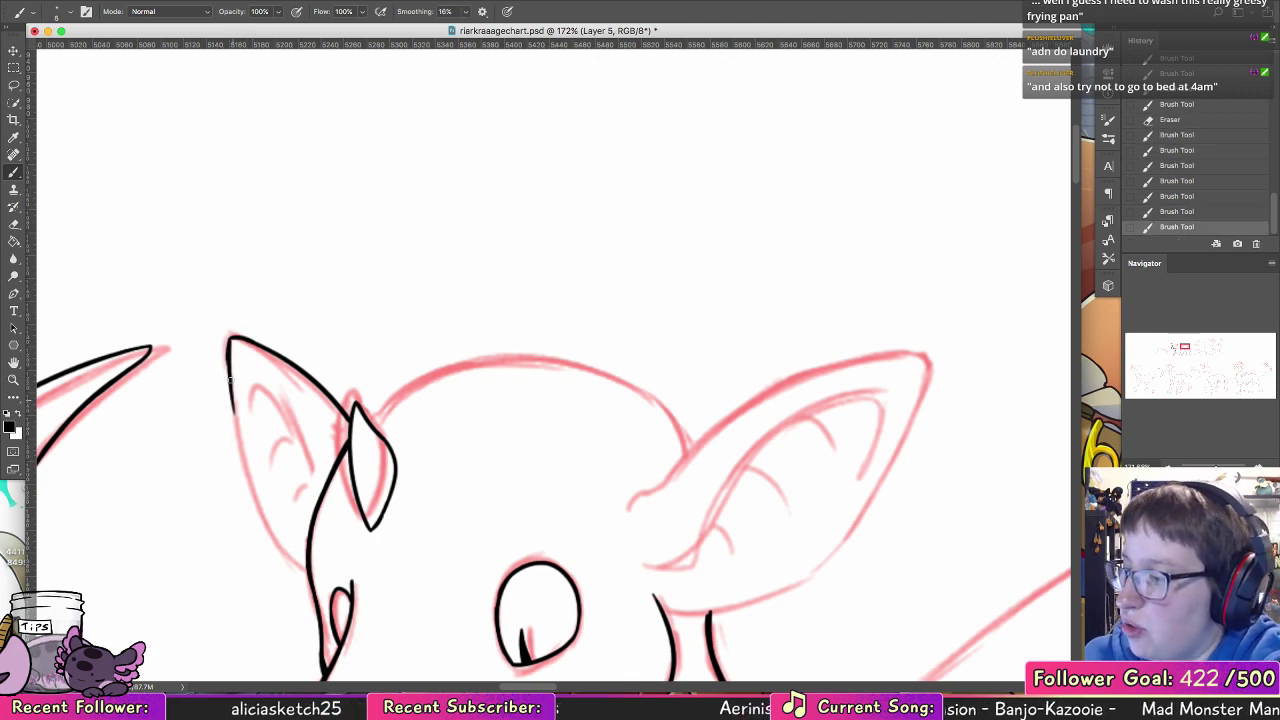
{"action": "left_click_drag", "start_coordinate": [228, 358], "coordinate": [245, 486]}
{"action": "left_click_drag", "start_coordinate": [235, 423], "coordinate": [268, 534]}
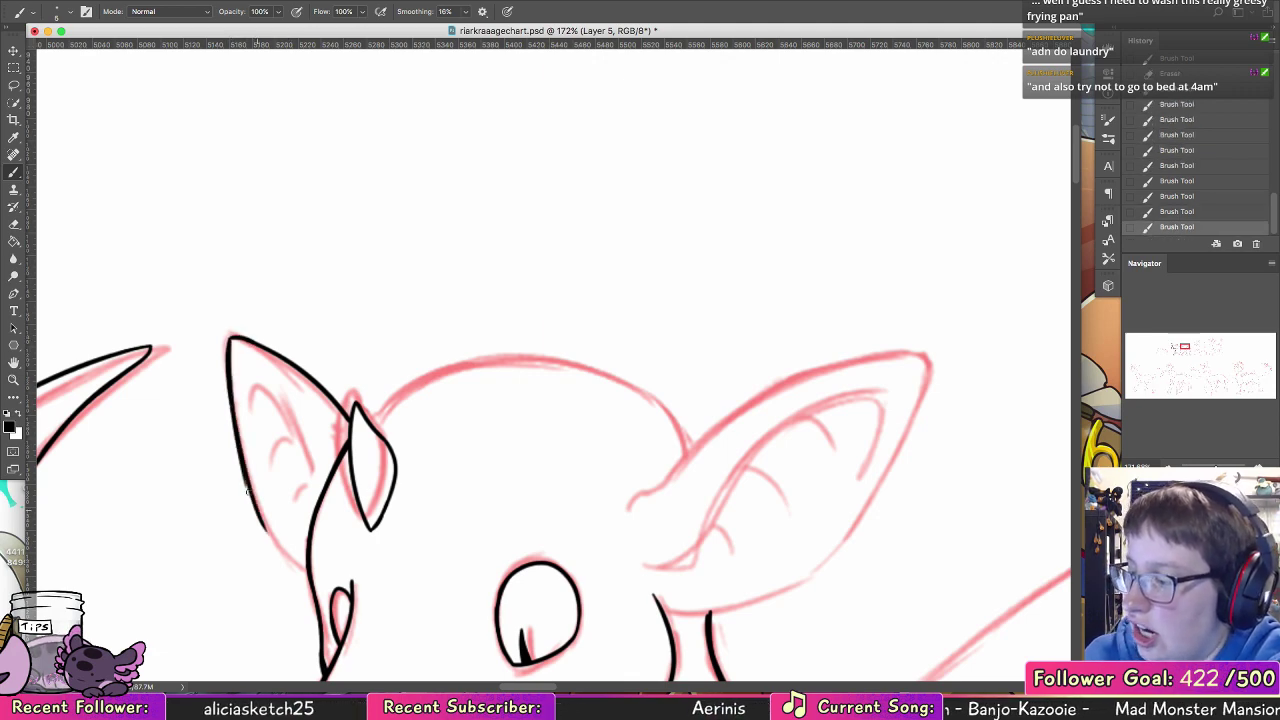
{"action": "key", "text": "super+z"}
{"action": "mouse_move", "coordinate": [238, 457]}
{"action": "left_mouse_down"}
{"action": "mouse_move", "coordinate": [276, 542]}
{"action": "mouse_move", "coordinate": [300, 562]}
{"action": "left_mouse_up"}
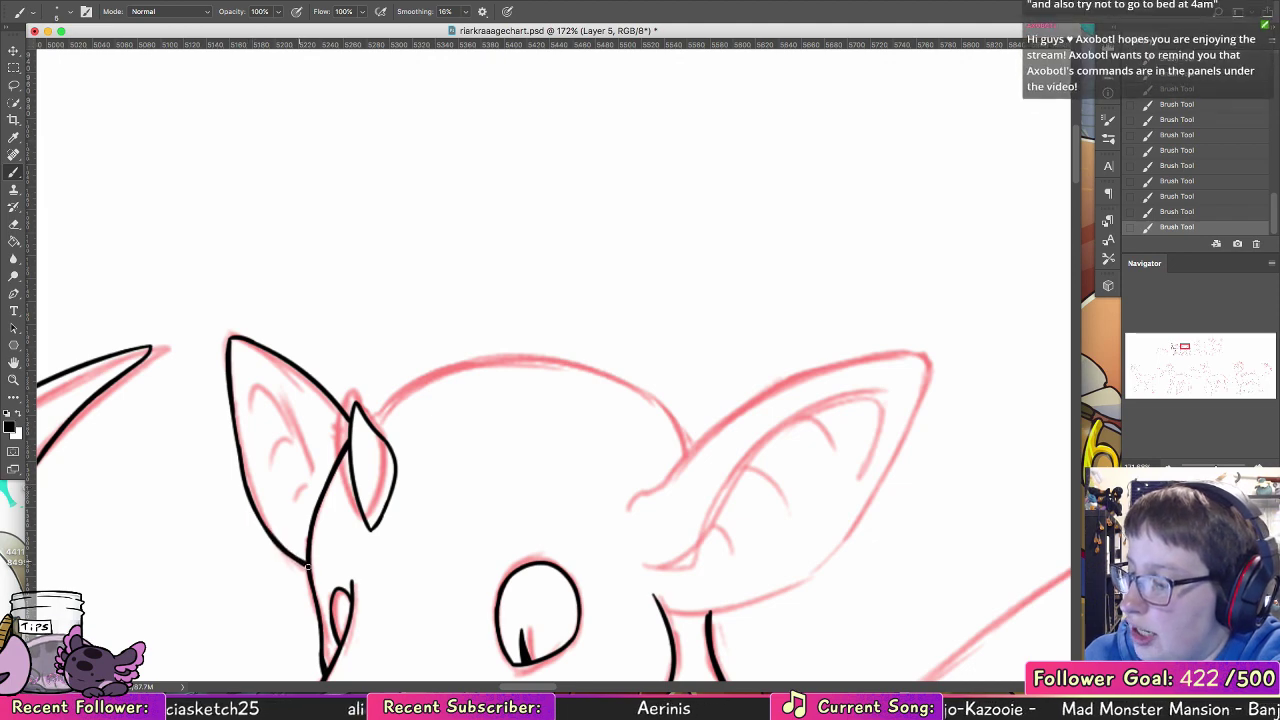
{"action": "left_click_drag", "start_coordinate": [232, 406], "coordinate": [238, 461]}
{"action": "key", "text": "super+z"}
{"action": "left_click_drag", "start_coordinate": [232, 408], "coordinate": [239, 461]}
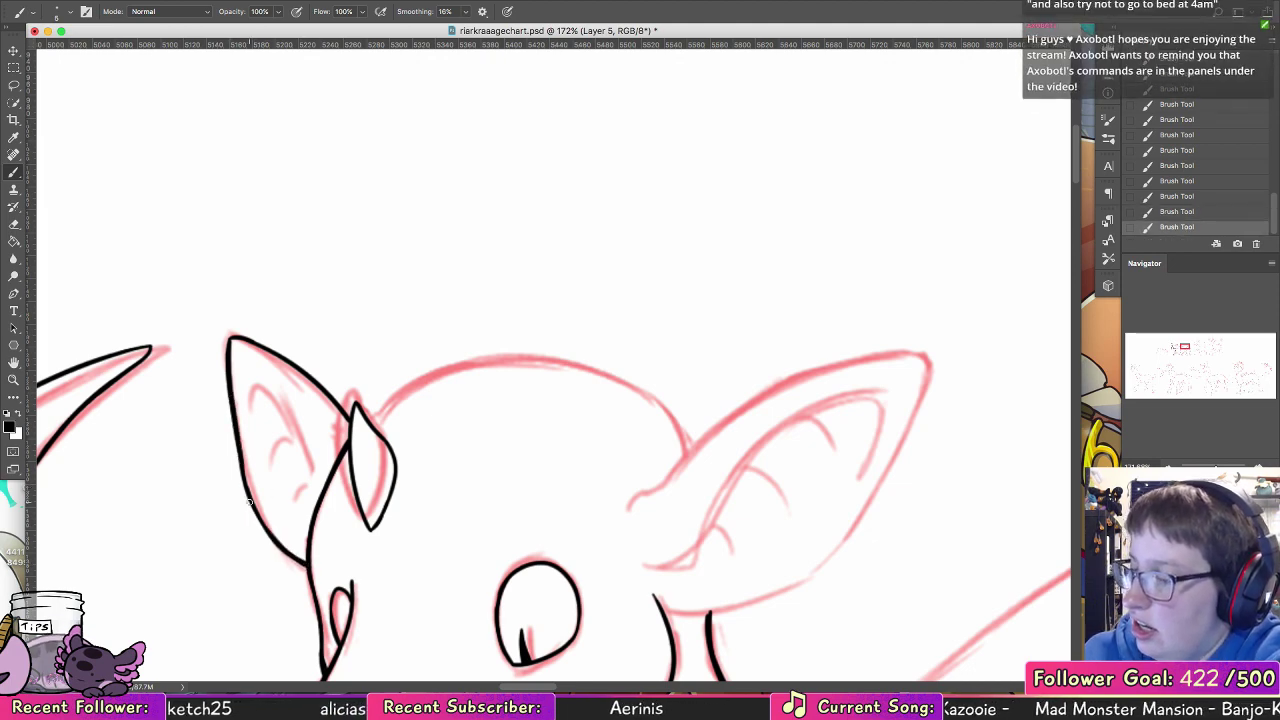
Step: Ink the inner rim of the far ear and the short curved fold marks inside it
{"action": "mouse_move", "coordinate": [244, 410]}
{"action": "left_mouse_down"}
{"action": "mouse_move", "coordinate": [298, 434]}
{"action": "mouse_move", "coordinate": [248, 383]}
{"action": "mouse_move", "coordinate": [309, 511]}
{"action": "left_mouse_up"}
{"action": "key", "text": "super+z"}
{"action": "left_click_drag", "start_coordinate": [292, 447], "coordinate": [301, 490]}
{"action": "left_click_drag", "start_coordinate": [286, 426], "coordinate": [298, 500]}
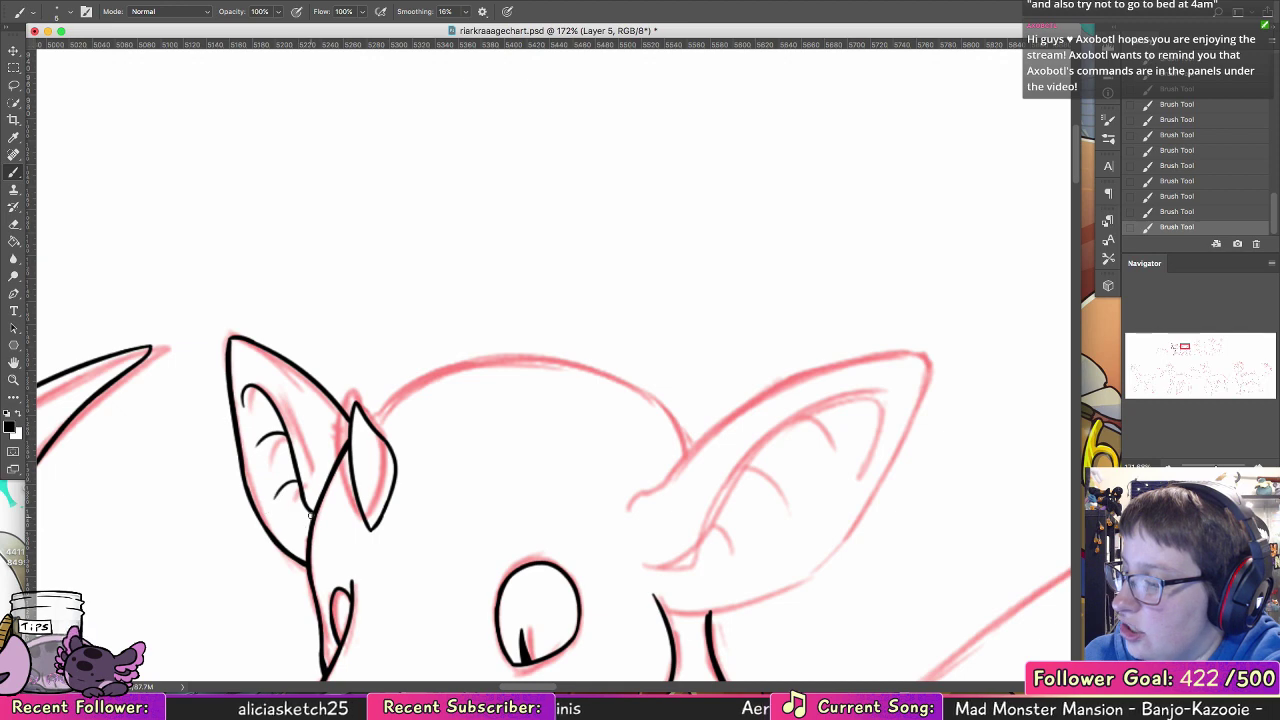
{"action": "key", "text": "super+z"}
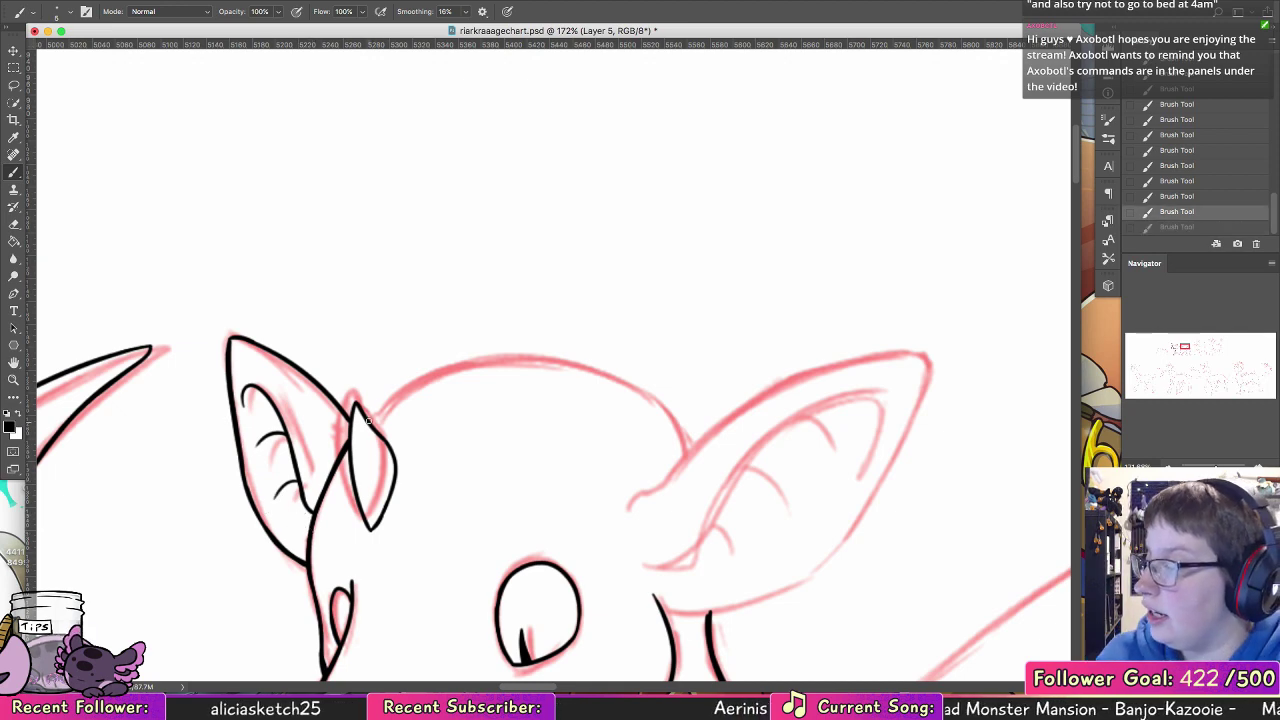
{"action": "left_click_drag", "start_coordinate": [365, 420], "coordinate": [592, 366]}
{"action": "key", "text": "super+z"}
{"action": "left_click_drag", "start_coordinate": [365, 418], "coordinate": [590, 366]}
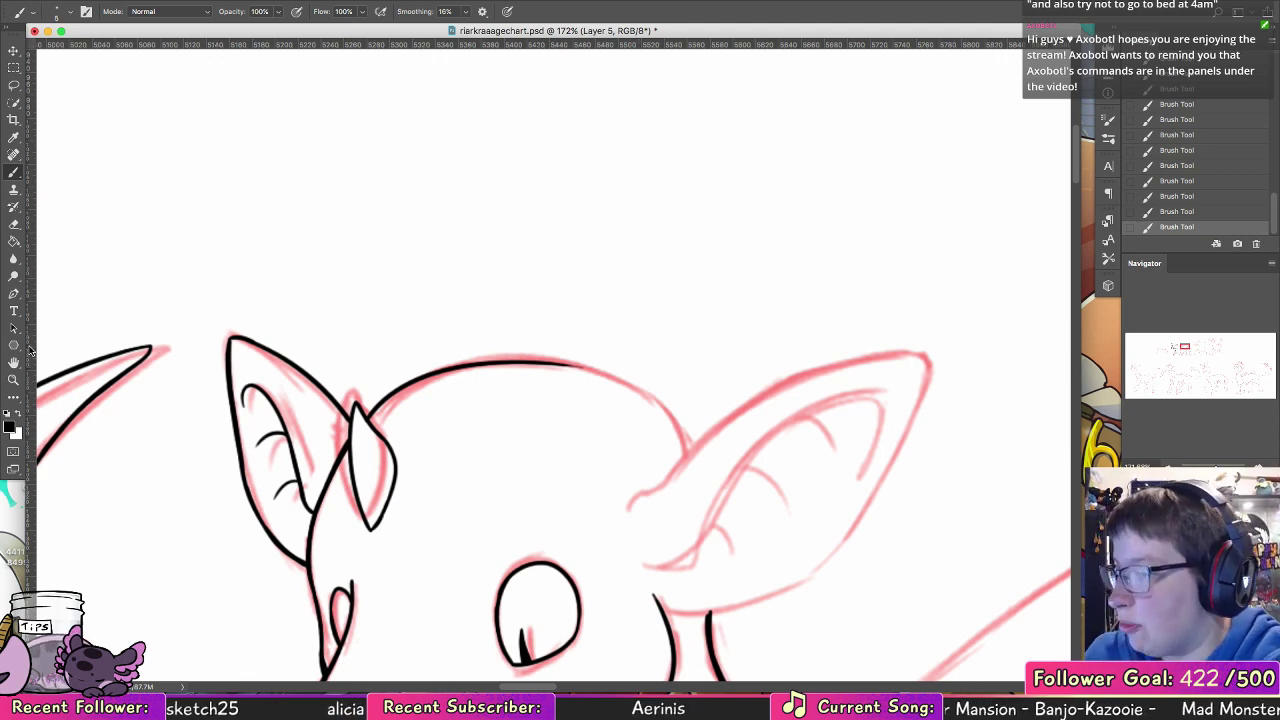
Step: Undo the crown stroke and, with the canvas rotated to -60°, ink the first stretch of the crown rising from the horn
{"action": "key", "text": "r"}
{"action": "left_click_drag", "start_coordinate": [94, 320], "coordinate": [243, 568]}
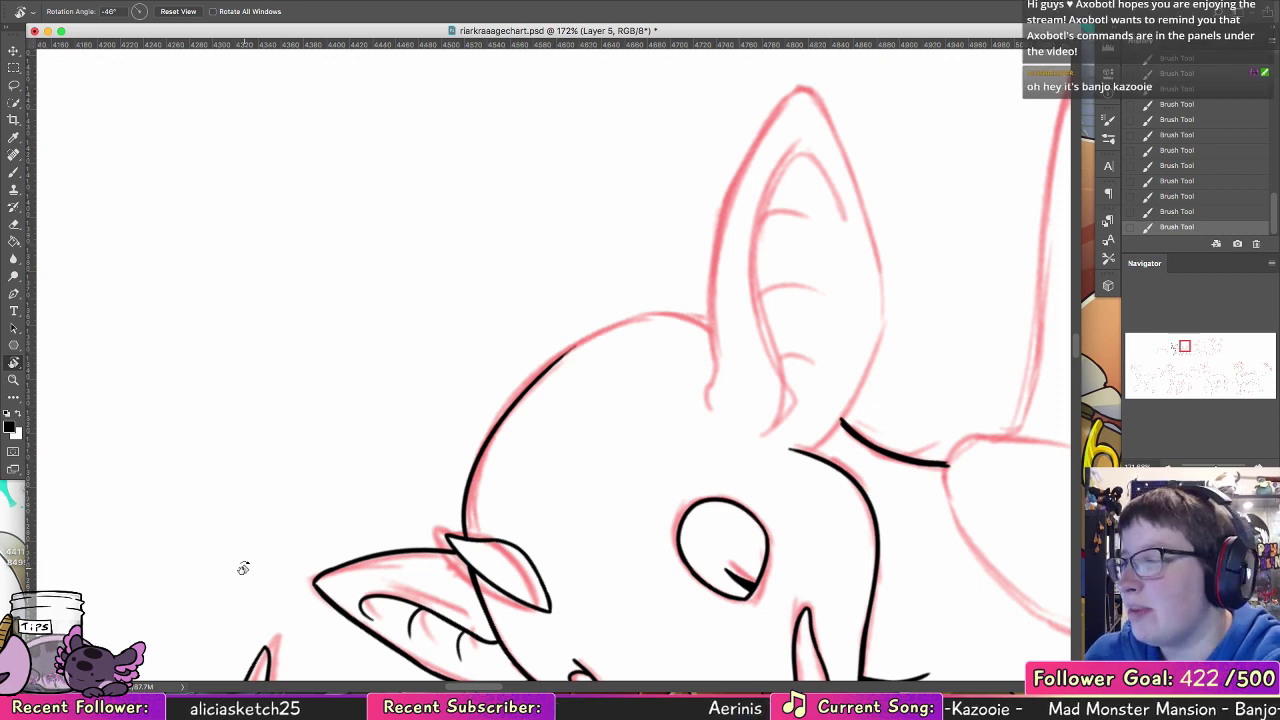
{"action": "left_click", "coordinate": [18, 170]}
{"action": "key", "text": "super+z"}
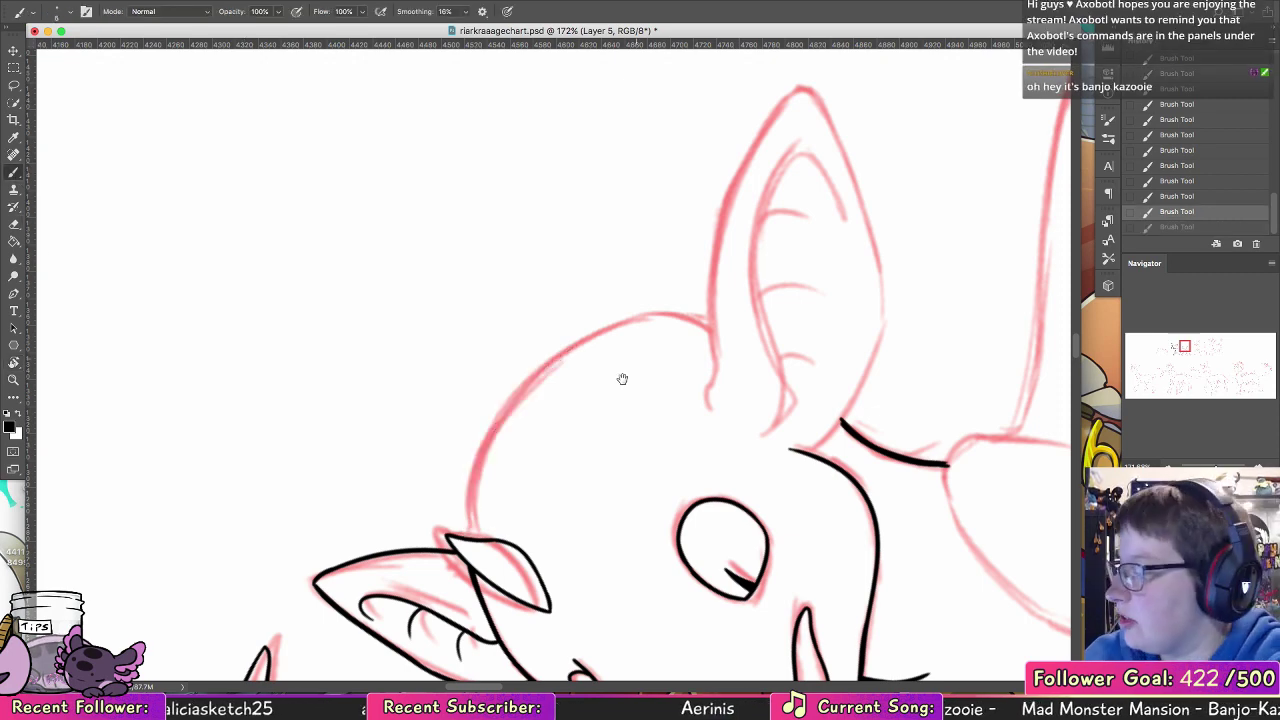
{"action": "left_click_drag", "start_coordinate": [583, 394], "coordinate": [403, 318]}
{"action": "mouse_move", "coordinate": [284, 463]}
{"action": "left_mouse_down"}
{"action": "mouse_move", "coordinate": [312, 514]}
{"action": "mouse_move", "coordinate": [286, 488]}
{"action": "mouse_move", "coordinate": [312, 510]}
{"action": "left_mouse_up"}
{"action": "key", "text": "super+z"}
{"action": "key", "text": "super+z"}
{"action": "left_click", "coordinate": [280, 446]}
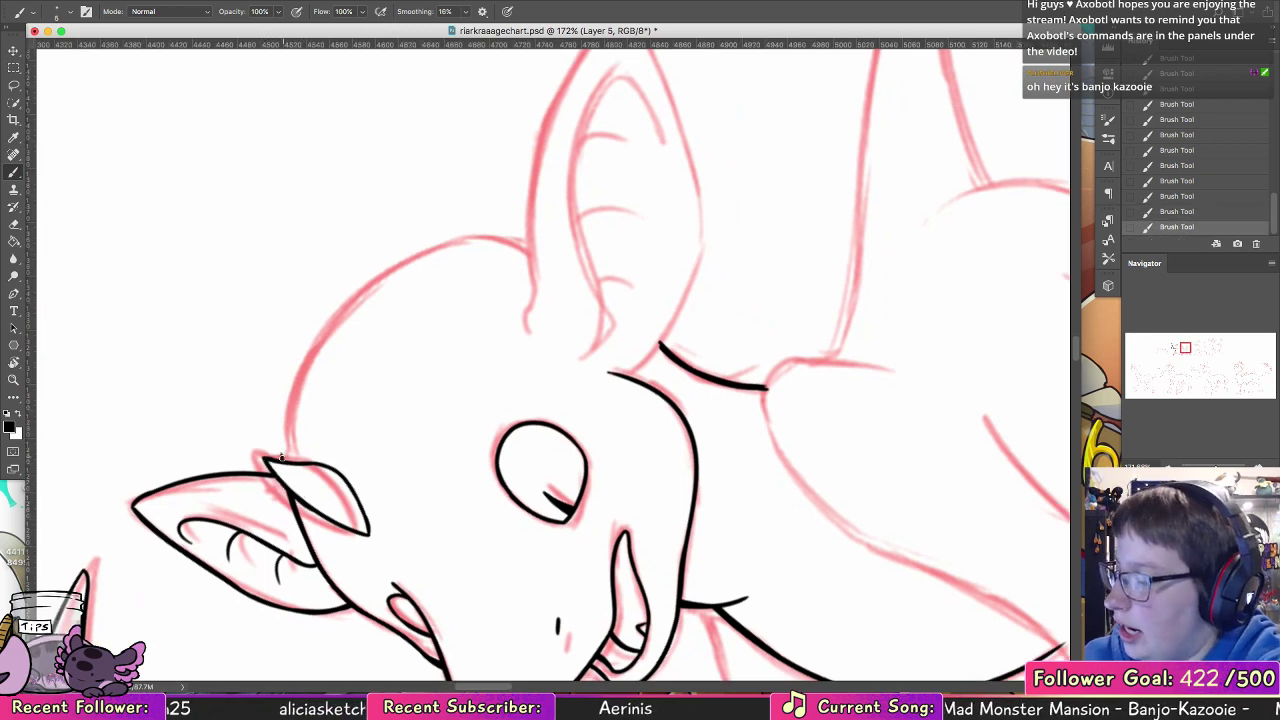
{"action": "left_click_drag", "start_coordinate": [281, 457], "coordinate": [294, 392]}
{"action": "key", "text": "super+z"}
{"action": "left_click_drag", "start_coordinate": [283, 461], "coordinate": [304, 357]}
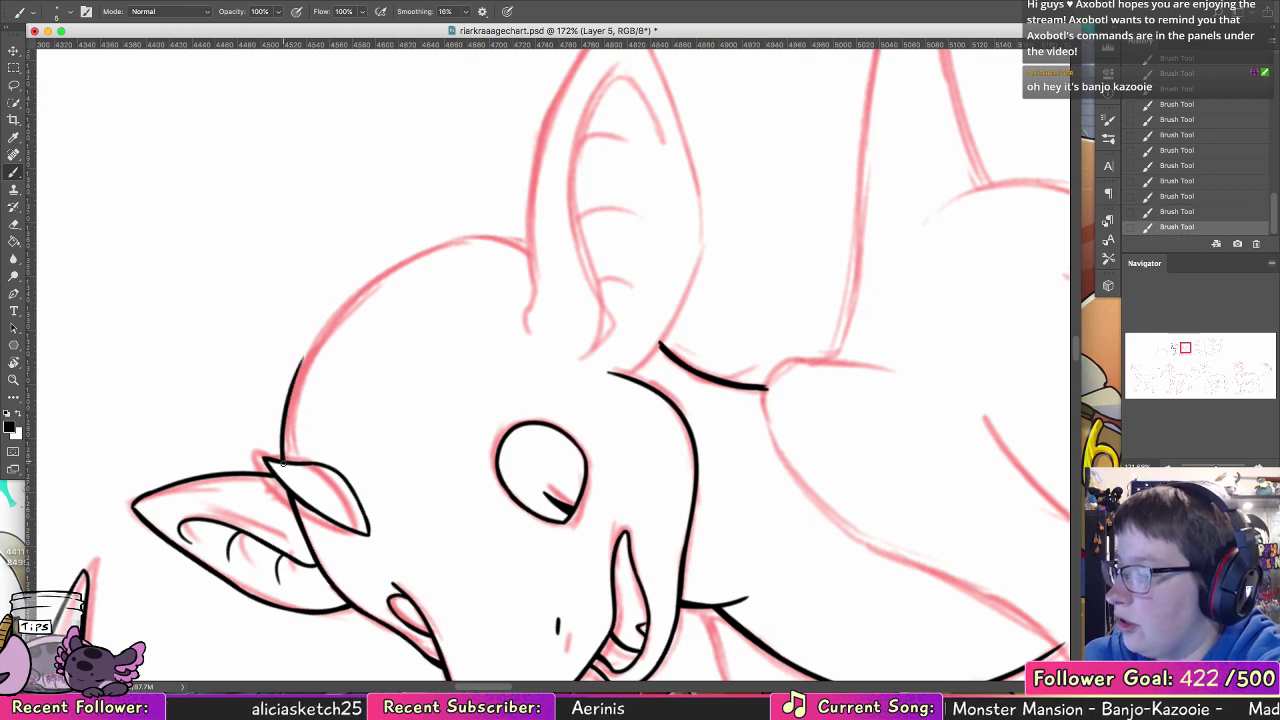
{"action": "left_click_drag", "start_coordinate": [283, 462], "coordinate": [363, 289]}
{"action": "key", "text": "super+z"}
{"action": "key", "text": "super+shift+z"}
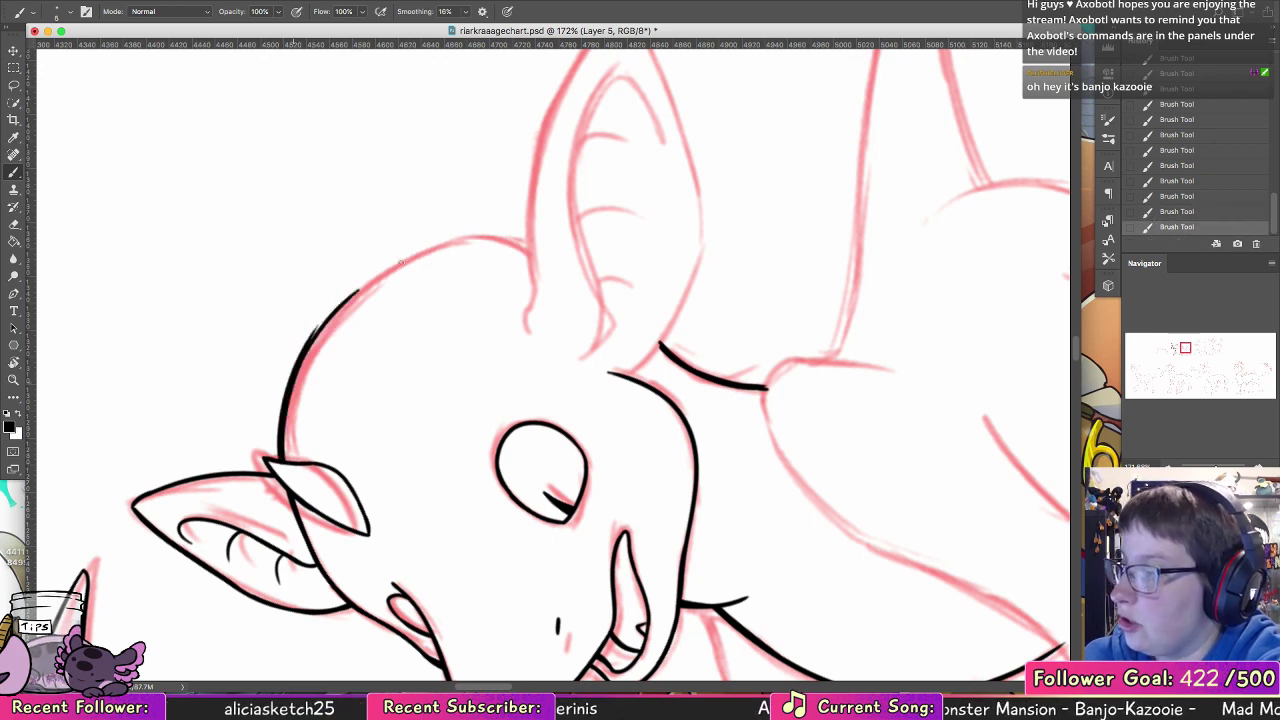
{"action": "left_click_drag", "start_coordinate": [307, 357], "coordinate": [375, 273]}
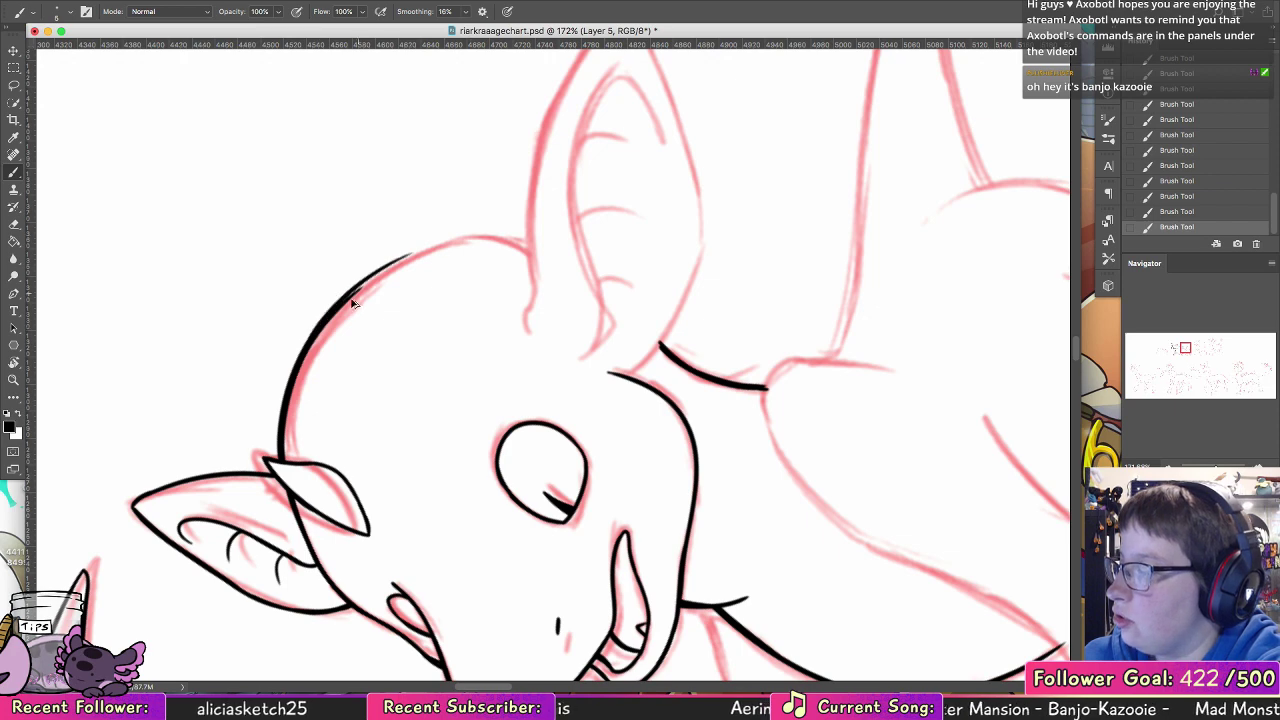
{"action": "key", "text": "super+z"}
{"action": "key", "text": "super+z"}
Step: Extend the crown line up the front curve of the head, undoing the strokes that continue over the top
{"action": "key", "text": "super+z"}
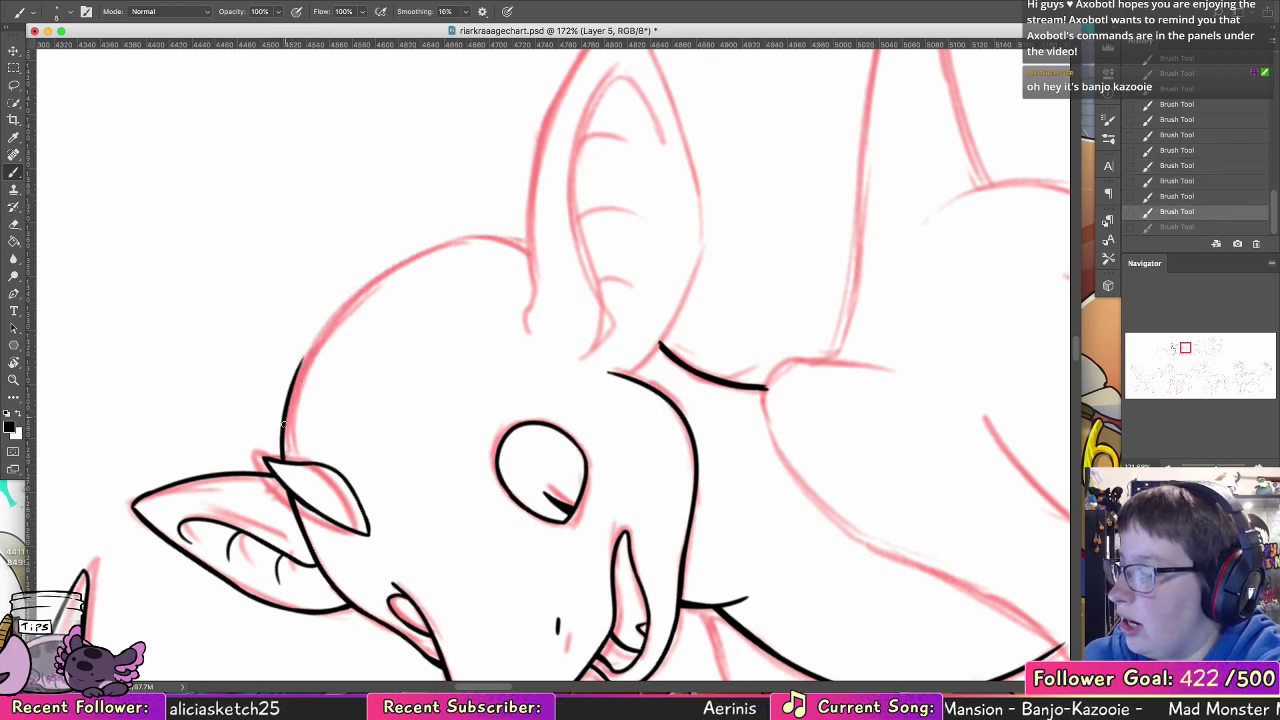
{"action": "left_click_drag", "start_coordinate": [285, 406], "coordinate": [363, 291]}
{"action": "left_click_drag", "start_coordinate": [307, 355], "coordinate": [434, 248]}
{"action": "key", "text": "super+z"}
{"action": "left_click_drag", "start_coordinate": [298, 365], "coordinate": [434, 251]}
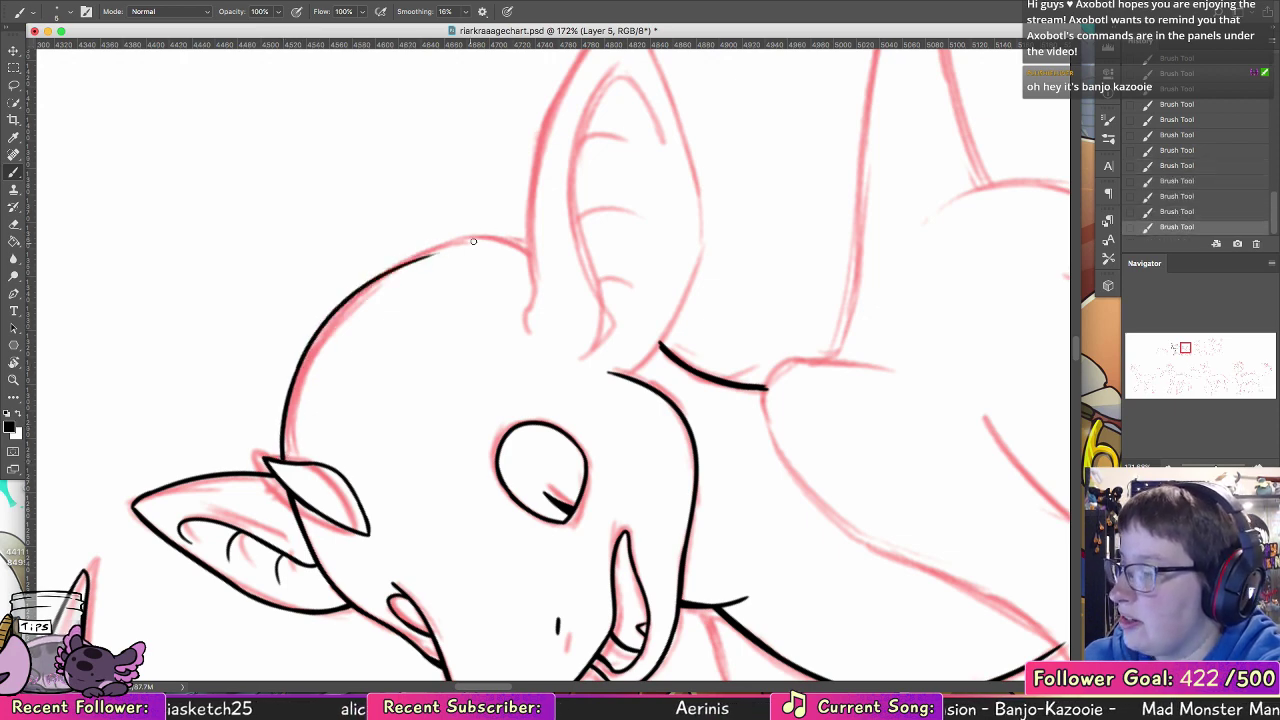
{"action": "key", "text": "super+z"}
{"action": "left_click_drag", "start_coordinate": [293, 379], "coordinate": [432, 253]}
Step: Complete the crown line over the top of the head to the base of the near ear, redoing uneven strokes
{"action": "key", "text": "super+z"}
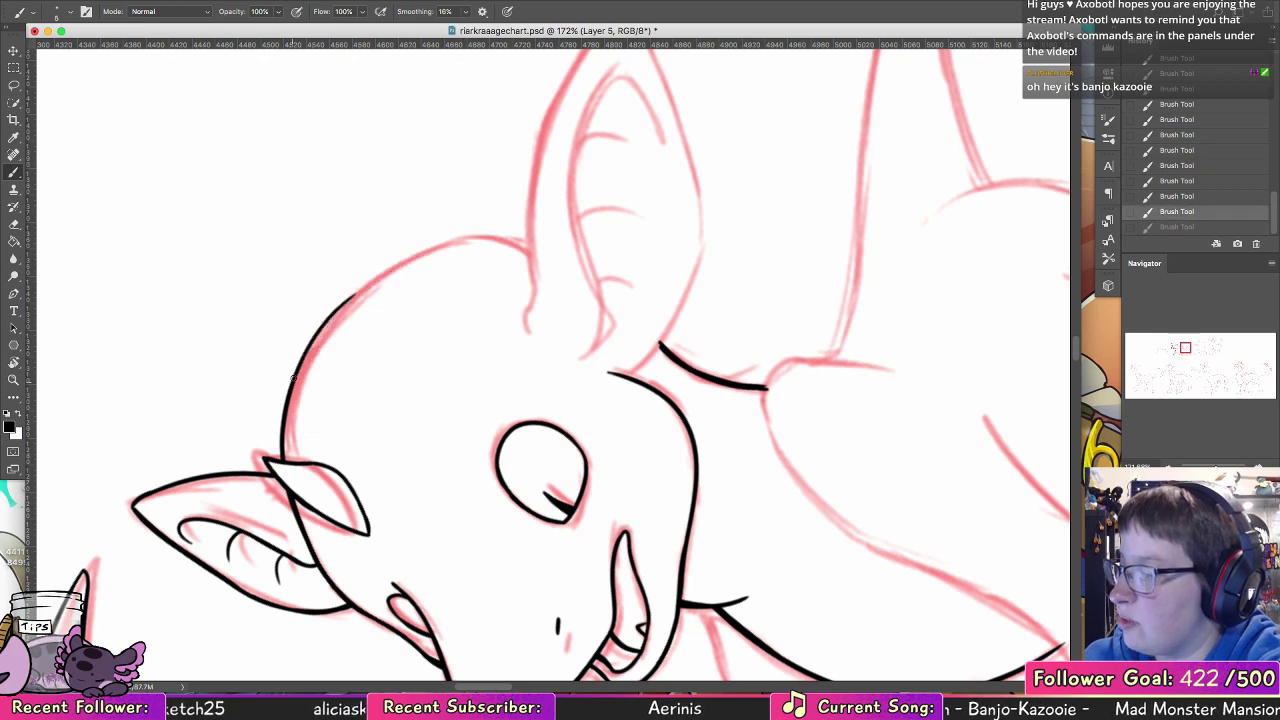
{"action": "left_click_drag", "start_coordinate": [304, 364], "coordinate": [439, 245]}
{"action": "mouse_move", "coordinate": [326, 320]}
{"action": "left_mouse_down"}
{"action": "mouse_move", "coordinate": [537, 229]}
{"action": "mouse_move", "coordinate": [547, 242]}
{"action": "mouse_move", "coordinate": [416, 258]}
{"action": "mouse_move", "coordinate": [443, 243]}
{"action": "left_mouse_up"}
{"action": "key", "text": "super+z"}
{"action": "key", "text": "super+z"}
{"action": "left_click_drag", "start_coordinate": [532, 240], "coordinate": [450, 241]}
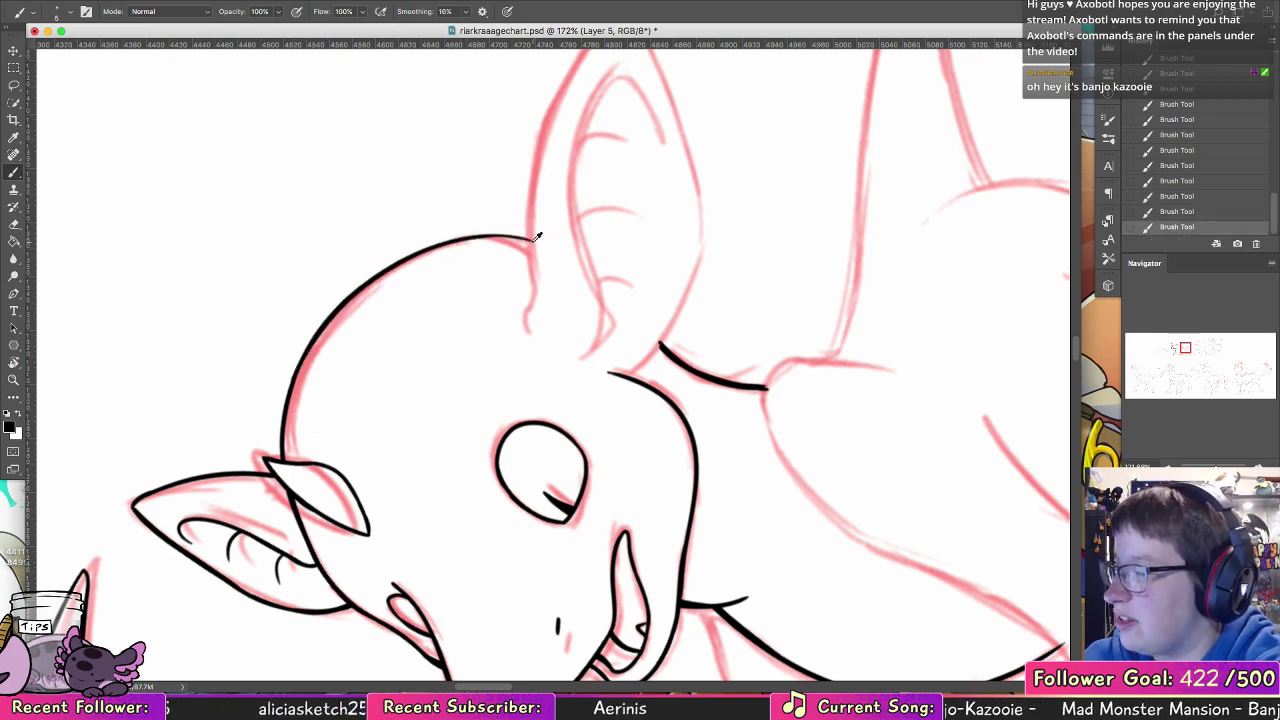
{"action": "left_click_drag", "start_coordinate": [532, 241], "coordinate": [455, 240]}
{"action": "key", "text": "super+z"}
{"action": "left_click_drag", "start_coordinate": [532, 240], "coordinate": [478, 236]}
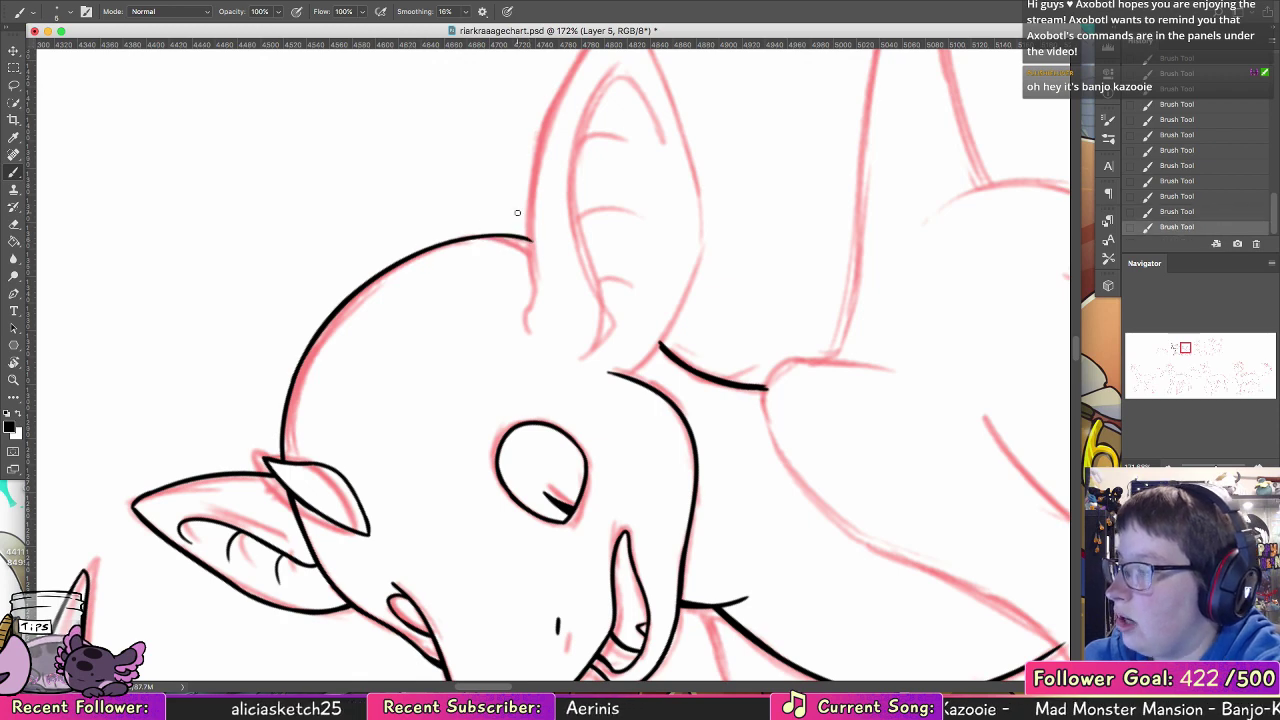
Step: Ink the near ear's upper edge from its curled base to the tip and thicken the line near the tip
{"action": "left_click_drag", "start_coordinate": [628, 251], "coordinate": [480, 403]}
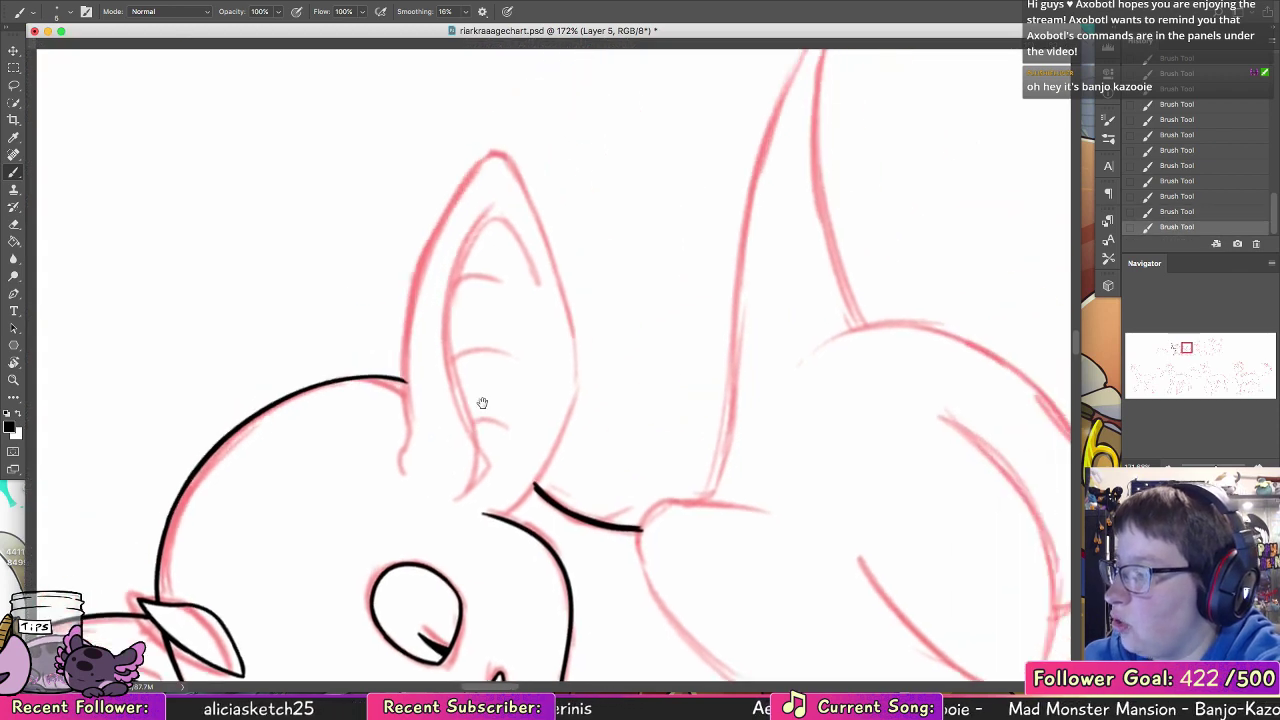
{"action": "mouse_move", "coordinate": [398, 492]}
{"action": "left_mouse_down"}
{"action": "mouse_move", "coordinate": [400, 446]}
{"action": "mouse_move", "coordinate": [488, 170]}
{"action": "left_mouse_up"}
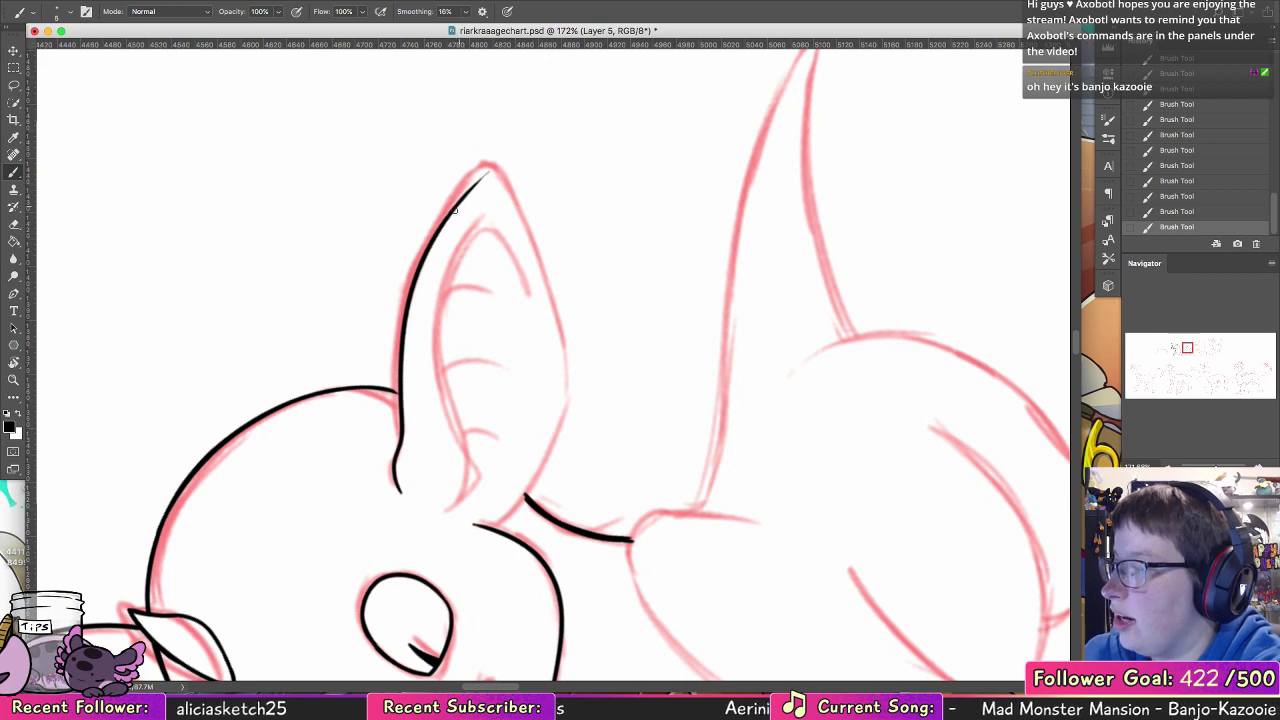
{"action": "key", "text": "super+z"}
{"action": "mouse_move", "coordinate": [397, 491]}
{"action": "left_mouse_down"}
{"action": "mouse_move", "coordinate": [397, 432]}
{"action": "mouse_move", "coordinate": [486, 170]}
{"action": "mouse_move", "coordinate": [440, 228]}
{"action": "left_mouse_up"}
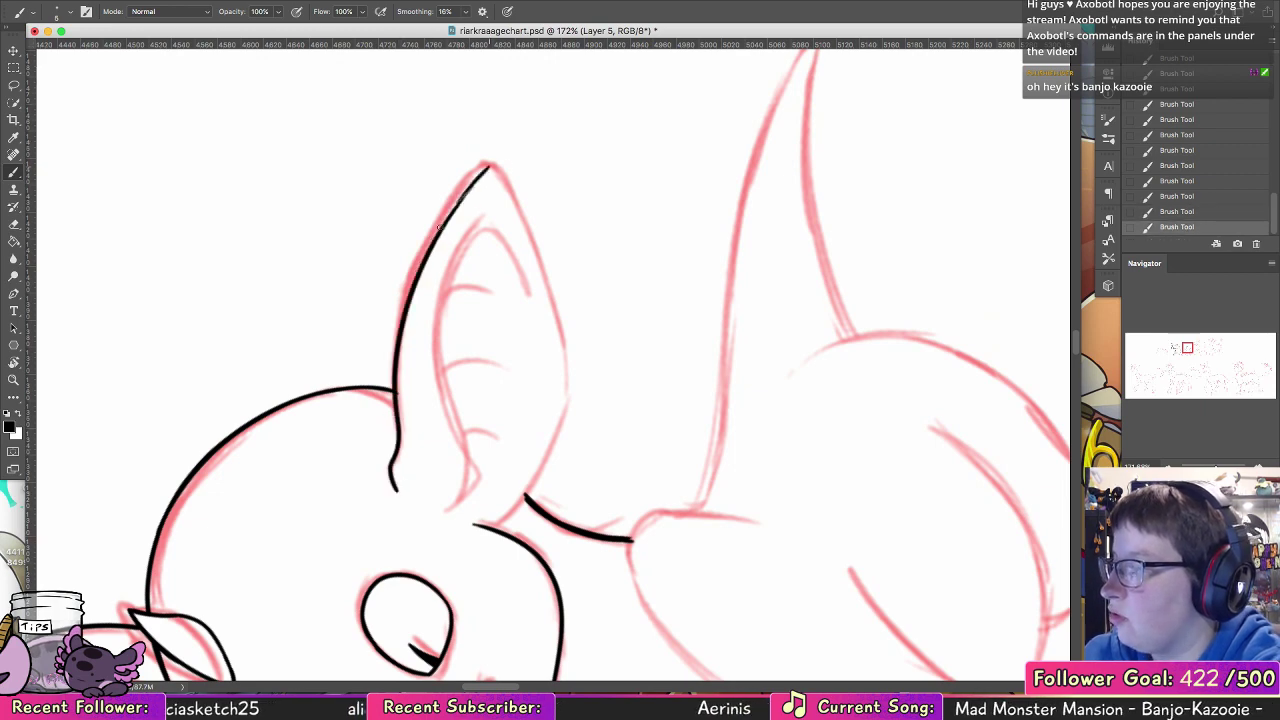
{"action": "left_click_drag", "start_coordinate": [488, 167], "coordinate": [431, 241]}
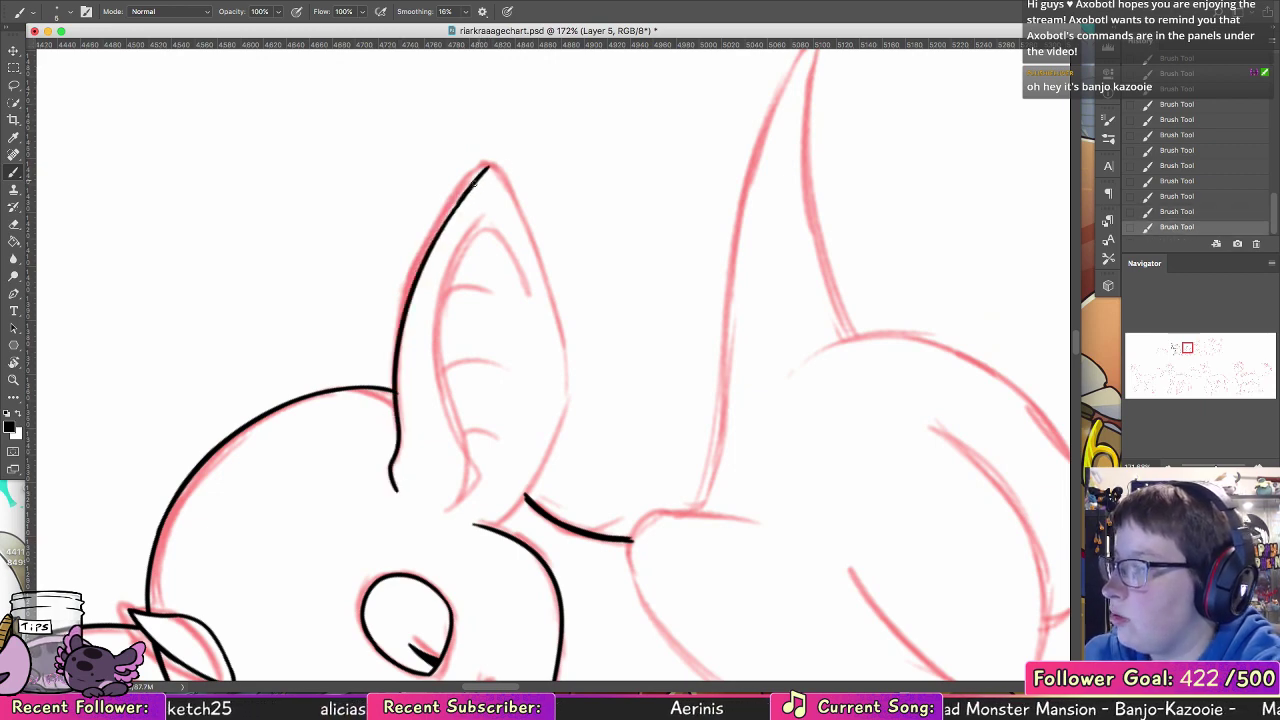
{"action": "left_click_drag", "start_coordinate": [475, 179], "coordinate": [424, 270]}
{"action": "key", "text": "super+z"}
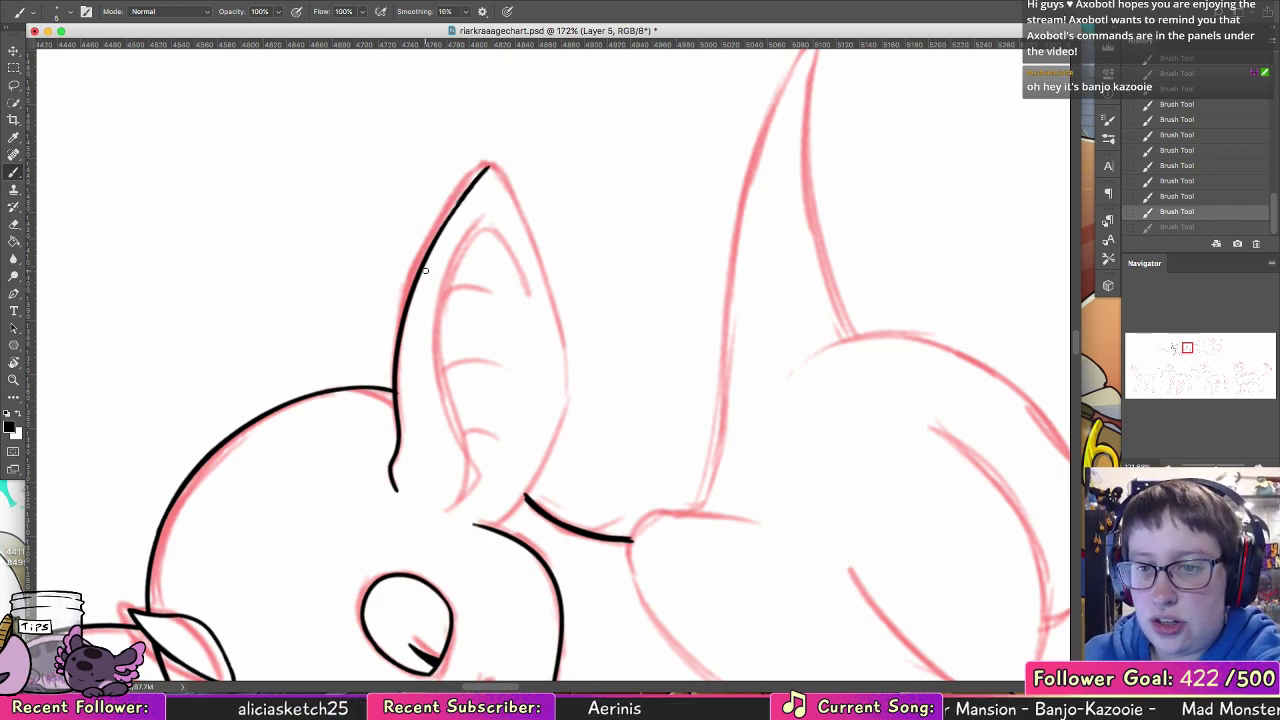
Step: Reset the canvas rotation to 0° and ink the start of the near ear's lower edge from the cheek past the neck
{"action": "double_click", "coordinate": [16, 364]}
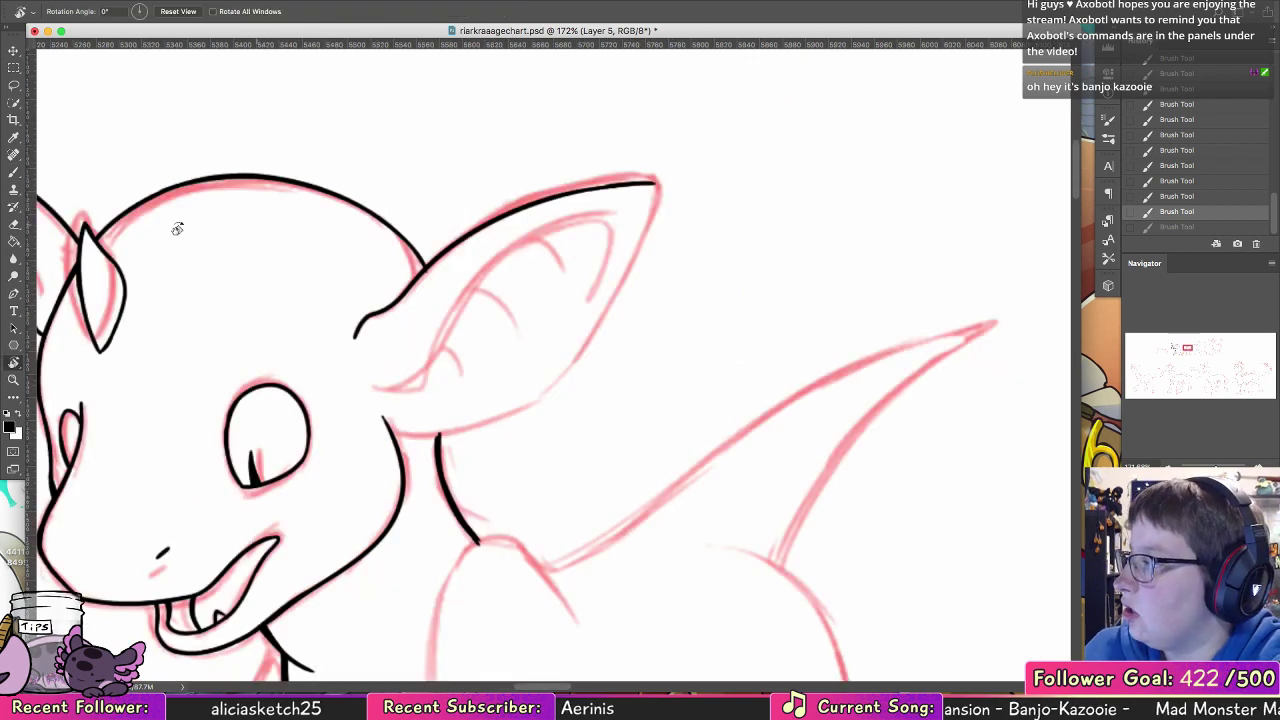
{"action": "key", "text": "b"}
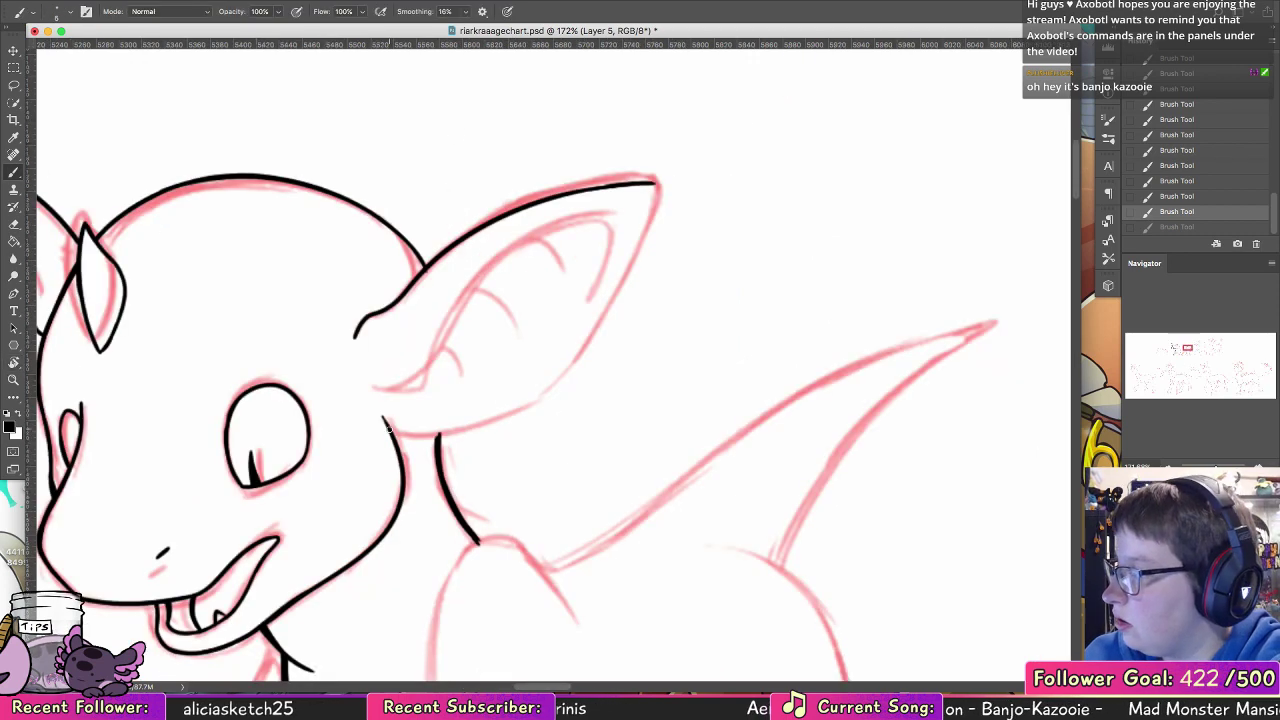
{"action": "left_click_drag", "start_coordinate": [389, 430], "coordinate": [517, 413]}
{"action": "key", "text": "super+z"}
{"action": "left_click_drag", "start_coordinate": [388, 428], "coordinate": [472, 431]}
{"action": "key", "text": "super+z"}
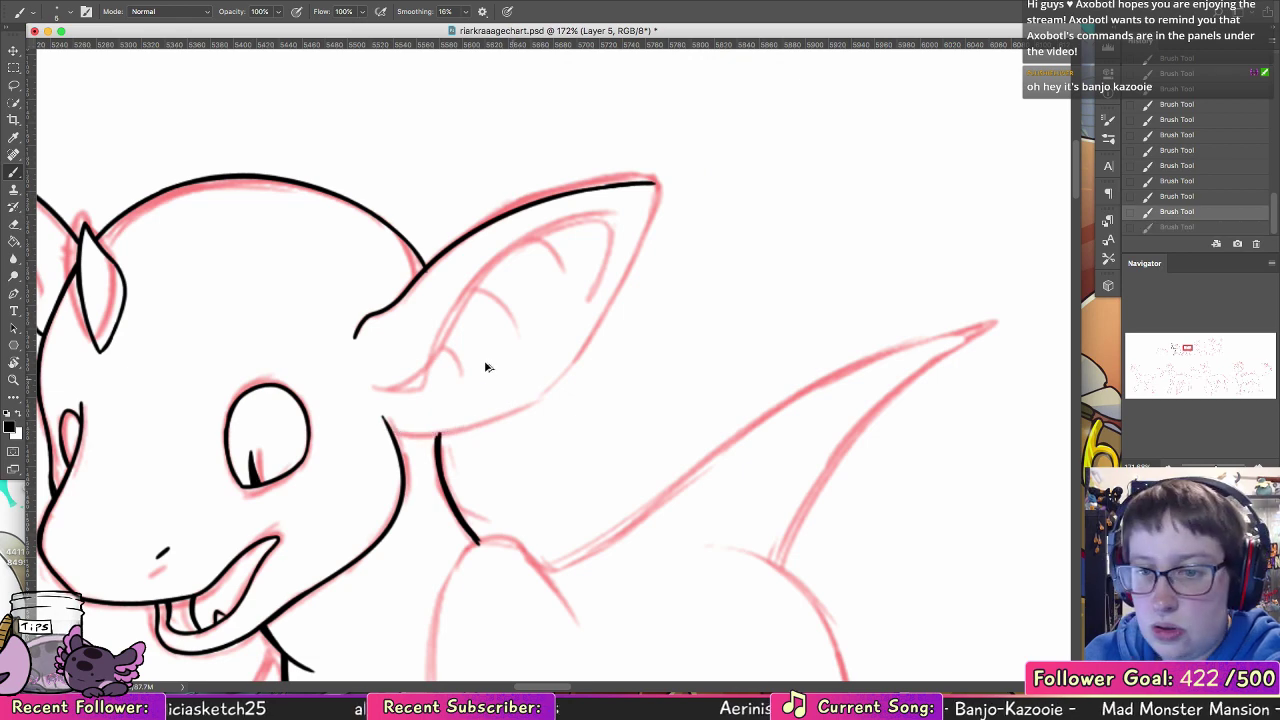
{"action": "mouse_move", "coordinate": [391, 430]}
{"action": "left_mouse_down"}
{"action": "mouse_move", "coordinate": [473, 428]}
{"action": "mouse_move", "coordinate": [571, 380]}
{"action": "left_mouse_up"}
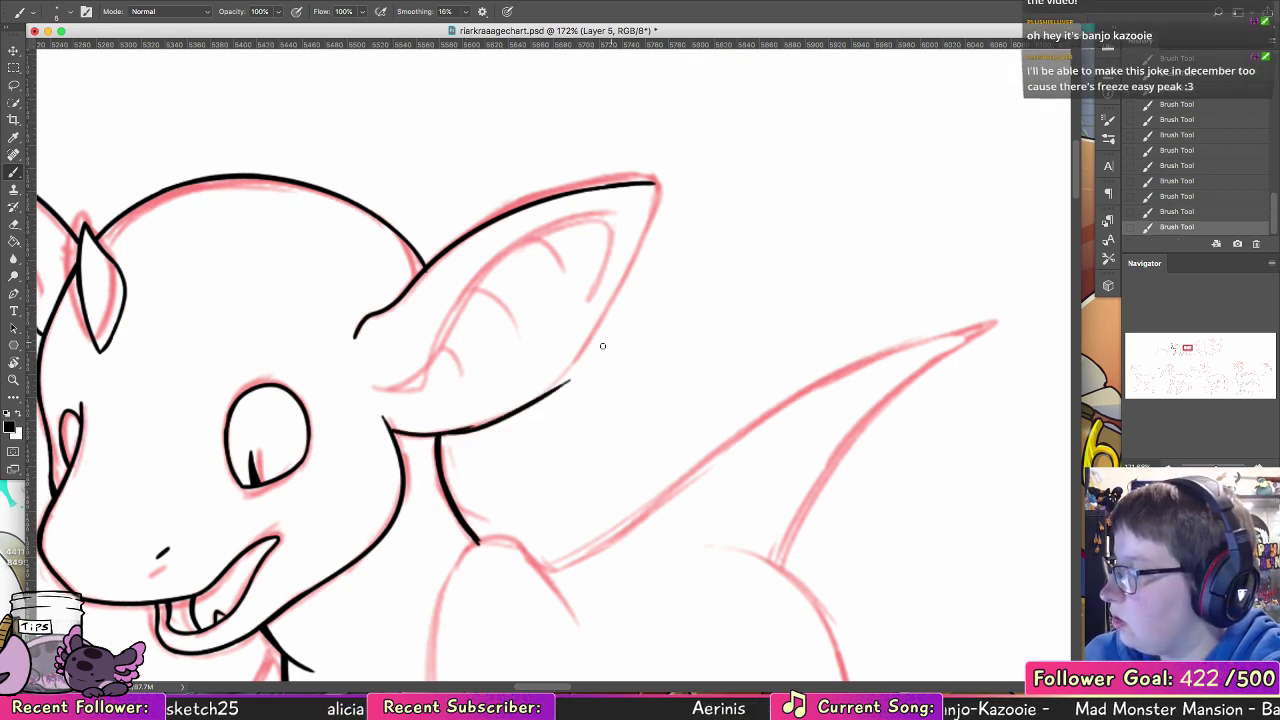
{"action": "key", "text": "super+z"}
Step: Close the near ear's outline by inking its outer edge from the tip down to the lower edge
{"action": "left_click_drag", "start_coordinate": [641, 360], "coordinate": [574, 391]}
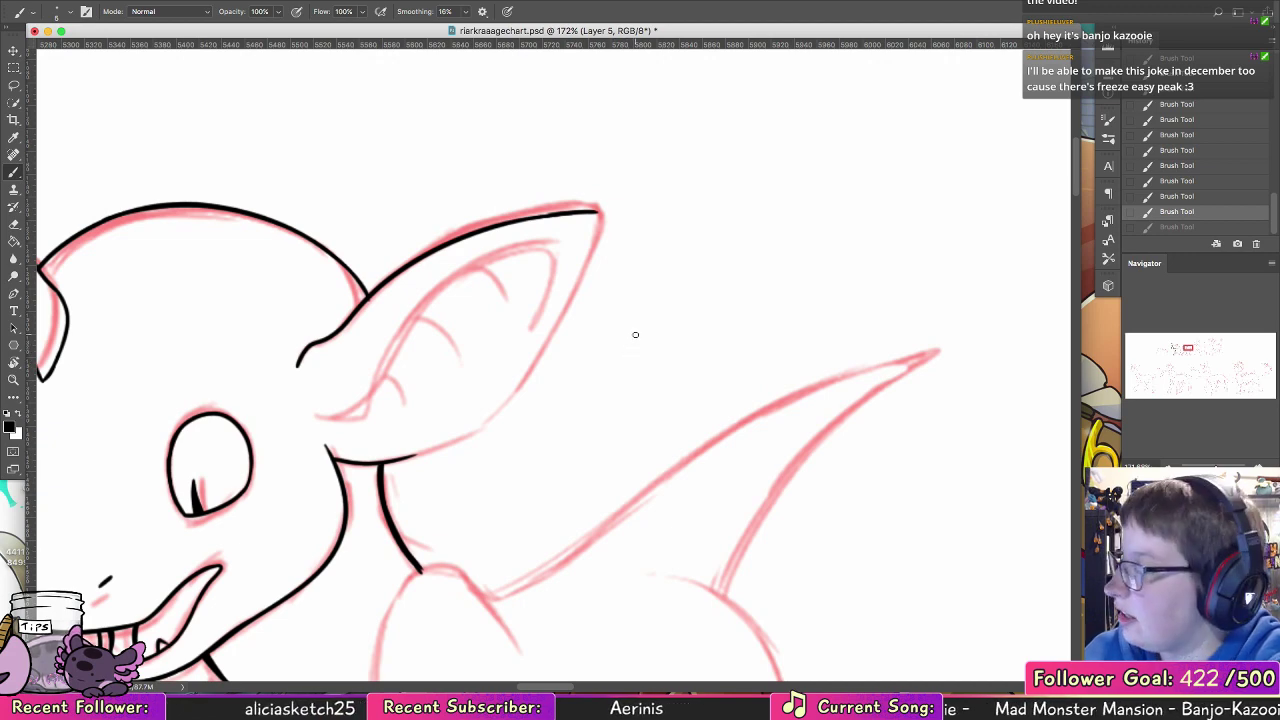
{"action": "mouse_move", "coordinate": [420, 452]}
{"action": "left_mouse_down"}
{"action": "mouse_move", "coordinate": [465, 435]}
{"action": "mouse_move", "coordinate": [523, 385]}
{"action": "mouse_move", "coordinate": [572, 238]}
{"action": "mouse_move", "coordinate": [599, 224]}
{"action": "mouse_move", "coordinate": [569, 316]}
{"action": "left_mouse_up"}
{"action": "key", "text": "super+z"}
{"action": "key", "text": "super+z"}
{"action": "mouse_move", "coordinate": [598, 213]}
{"action": "left_mouse_down"}
{"action": "mouse_move", "coordinate": [583, 273]}
{"action": "mouse_move", "coordinate": [525, 379]}
{"action": "left_mouse_up"}
{"action": "left_click_drag", "start_coordinate": [492, 420], "coordinate": [543, 347]}
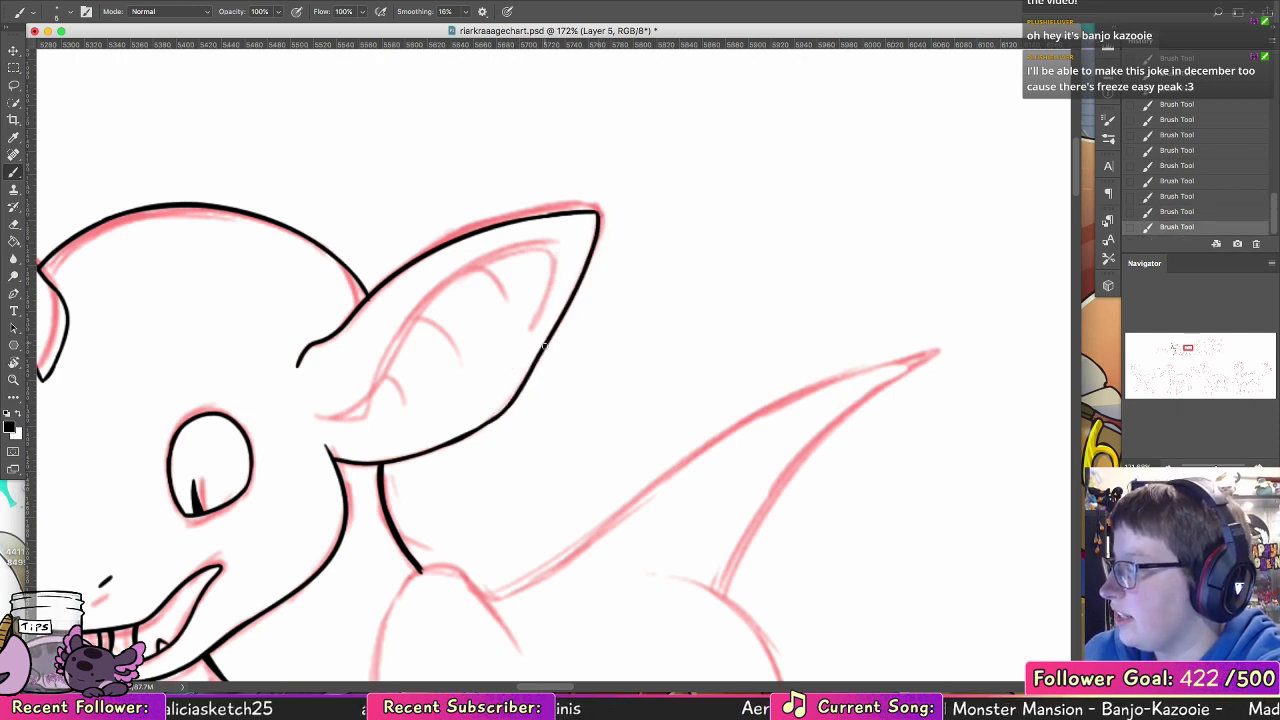
Step: Ink the near ear's lower inner contour and refine the ear outline at its curled base and beside the cheek
{"action": "mouse_move", "coordinate": [314, 416]}
{"action": "left_mouse_down"}
{"action": "mouse_move", "coordinate": [412, 346]}
{"action": "mouse_move", "coordinate": [478, 263]}
{"action": "left_mouse_up"}
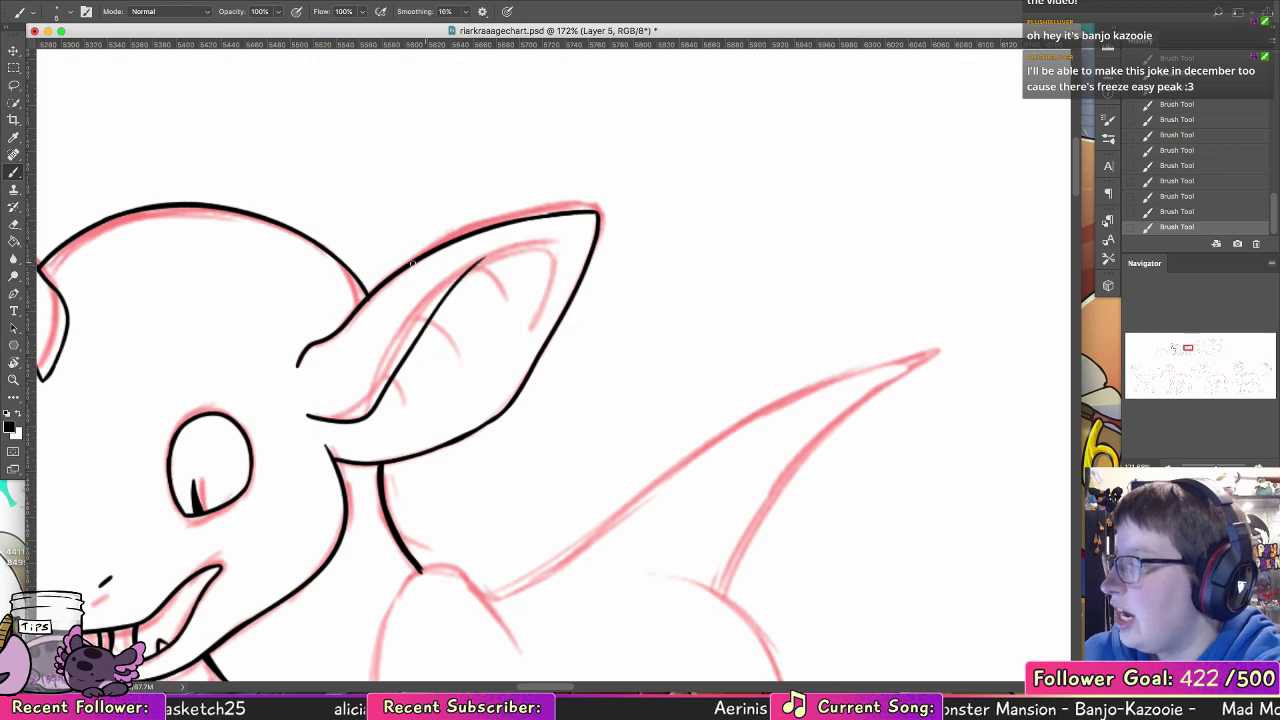
{"action": "key", "text": "e"}
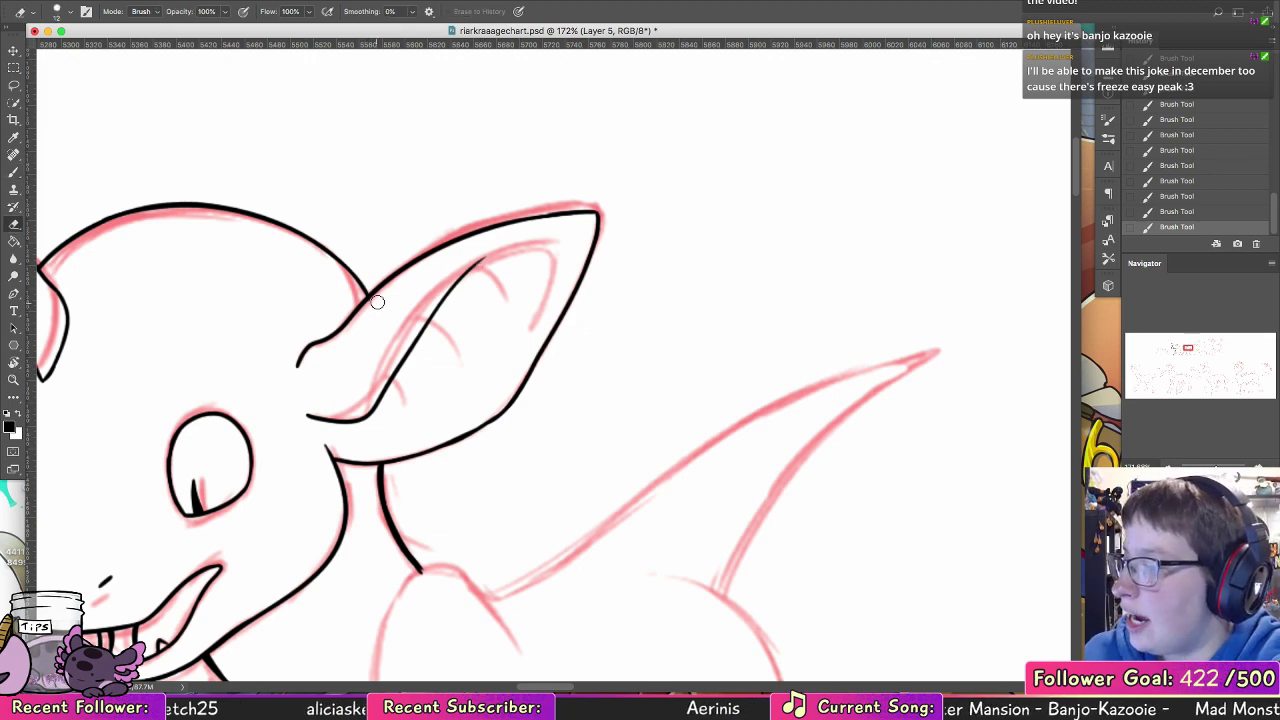
{"action": "left_click_drag", "start_coordinate": [374, 303], "coordinate": [293, 372]}
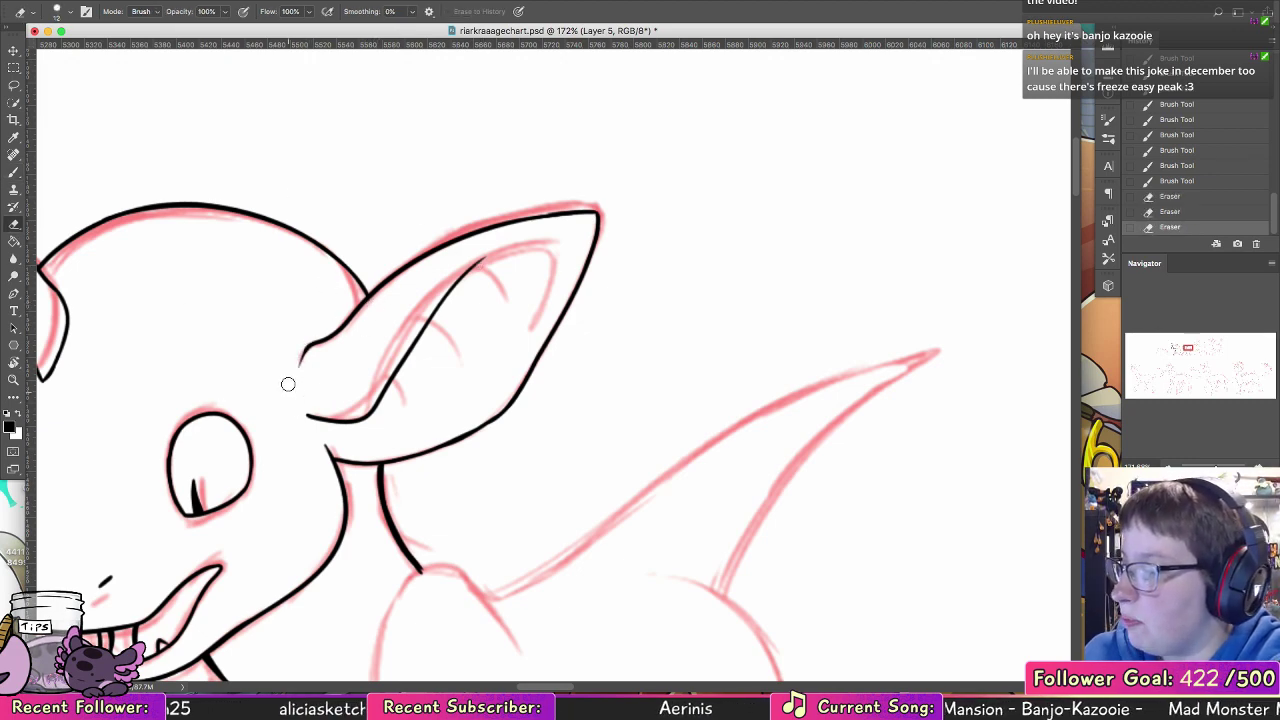
{"action": "left_click", "coordinate": [17, 174]}
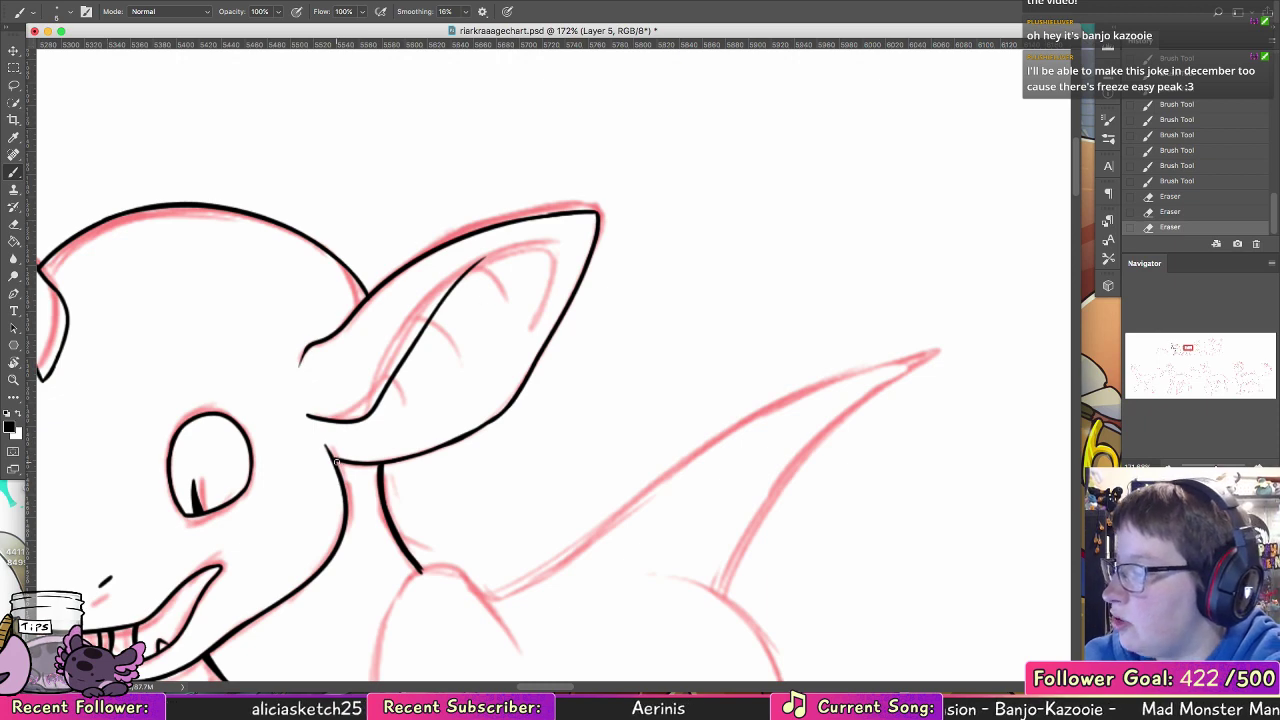
{"action": "left_click_drag", "start_coordinate": [336, 462], "coordinate": [402, 450]}
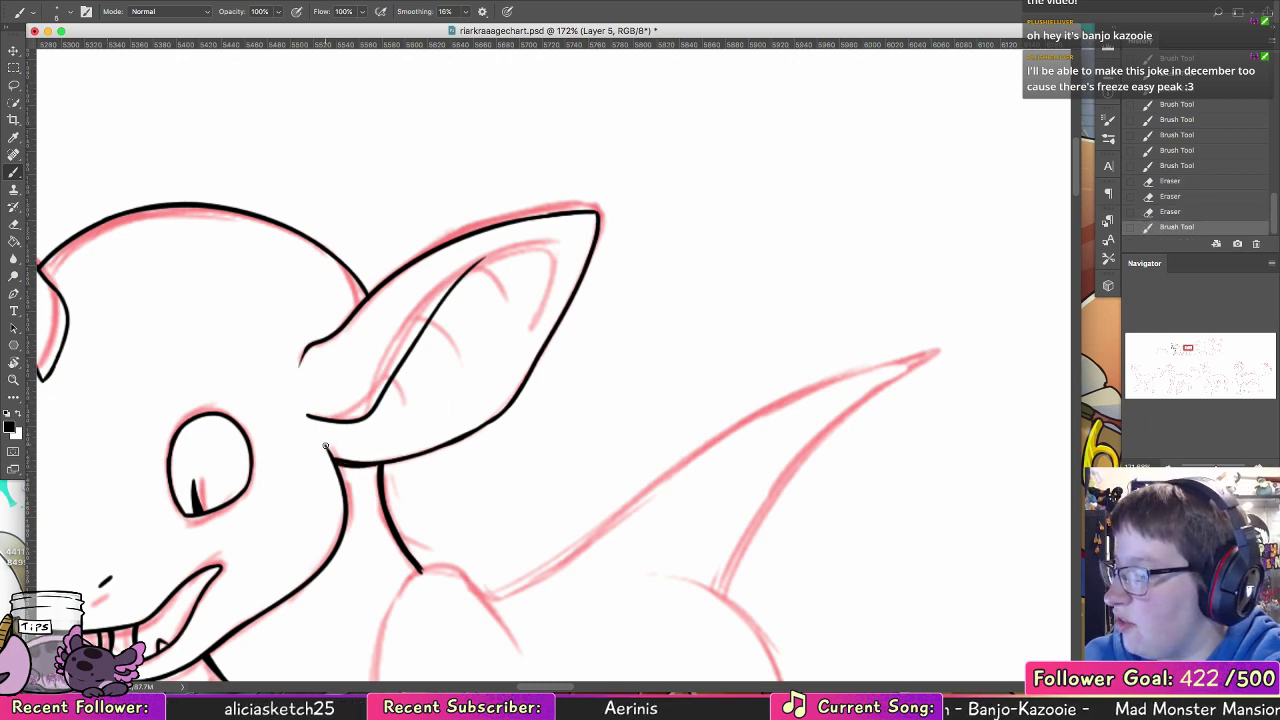
Step: Complete the inner ear with a curved rim near the tip, redoing uneven strokes, and ink its short fold lines
{"action": "left_click_drag", "start_coordinate": [497, 251], "coordinate": [553, 249]}
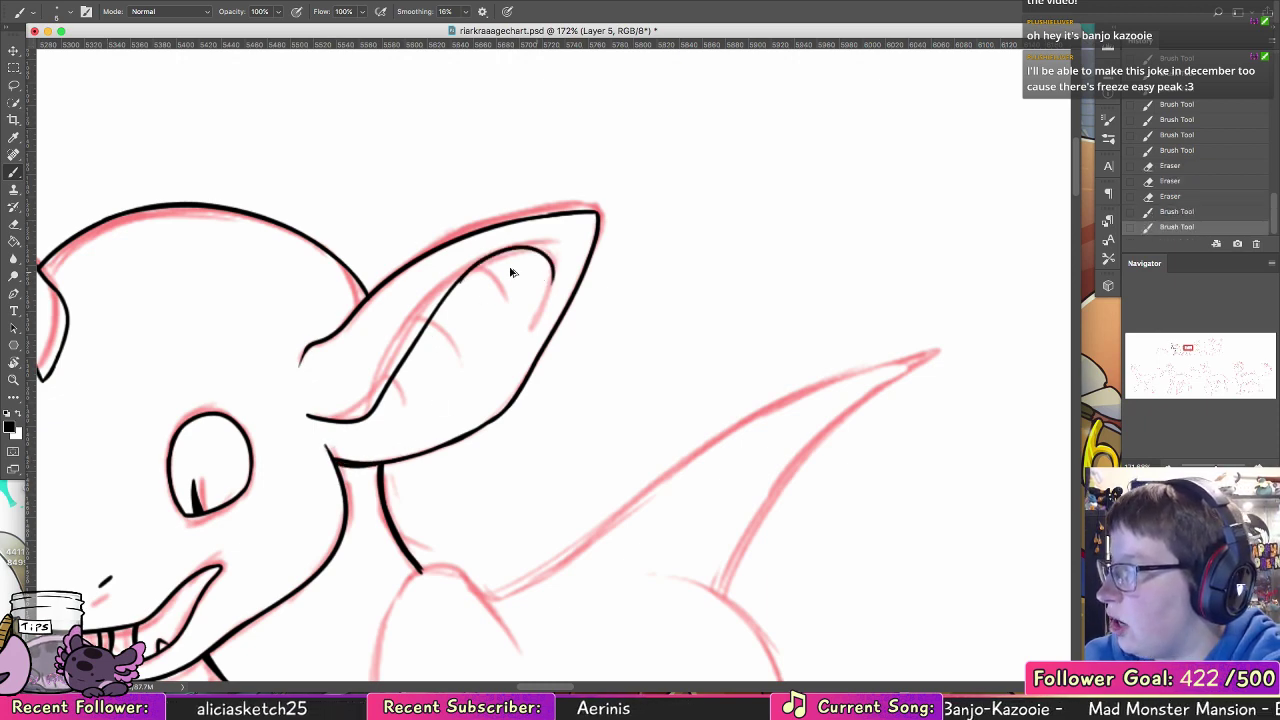
{"action": "key", "text": "super+z"}
{"action": "left_click_drag", "start_coordinate": [462, 280], "coordinate": [552, 242]}
{"action": "key", "text": "super+z"}
{"action": "mouse_move", "coordinate": [476, 263]}
{"action": "left_mouse_down"}
{"action": "mouse_move", "coordinate": [560, 270]}
{"action": "mouse_move", "coordinate": [527, 340]}
{"action": "left_mouse_up"}
{"action": "left_click_drag", "start_coordinate": [472, 268], "coordinate": [501, 314]}
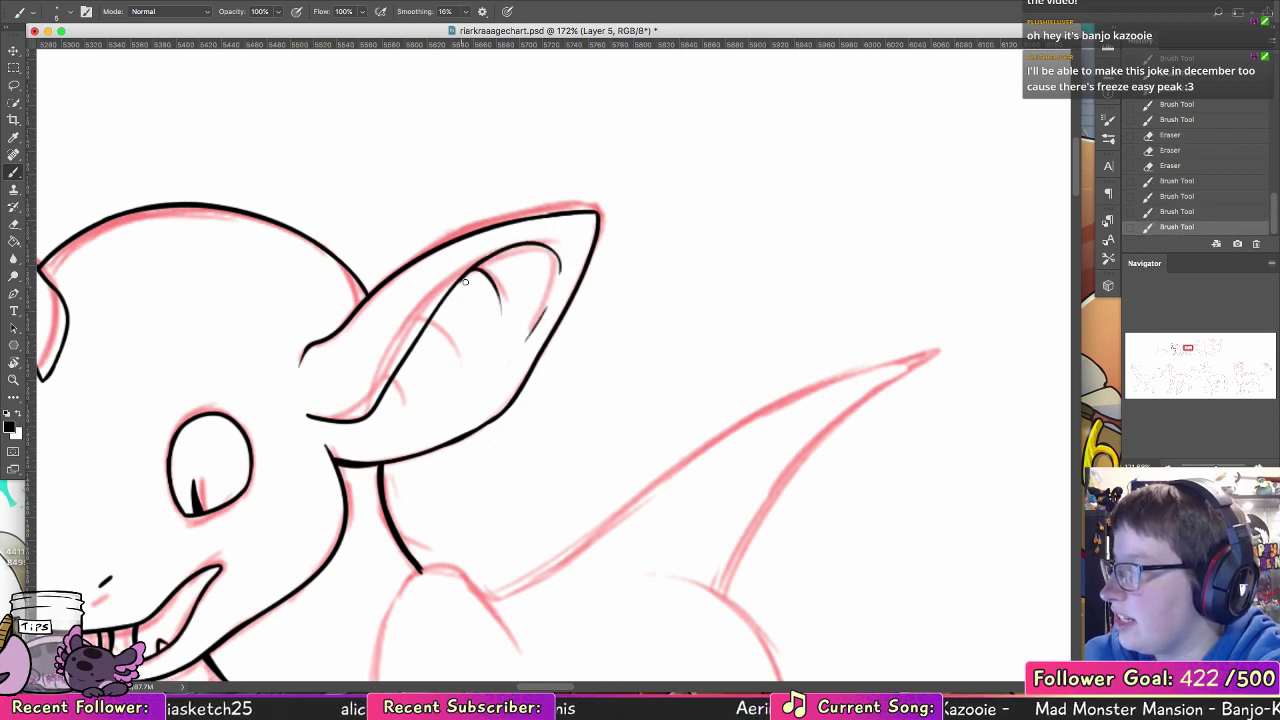
{"action": "left_click_drag", "start_coordinate": [424, 328], "coordinate": [447, 357]}
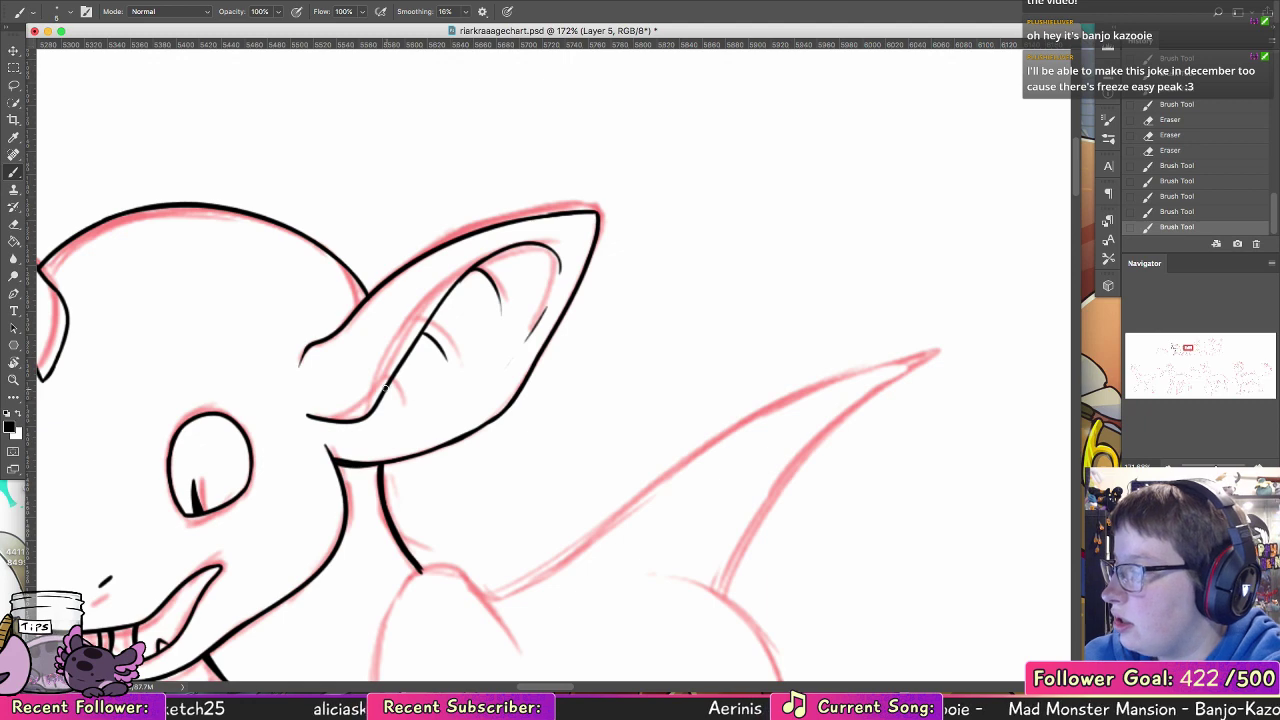
{"action": "left_click_drag", "start_coordinate": [385, 387], "coordinate": [398, 406]}
Step: Ink the outstretched foreleg's front edge from below the throat toward the ankle, redoing uneven strokes
{"action": "left_click_drag", "start_coordinate": [425, 506], "coordinate": [491, 309]}
{"action": "left_click_drag", "start_coordinate": [426, 369], "coordinate": [684, 115]}
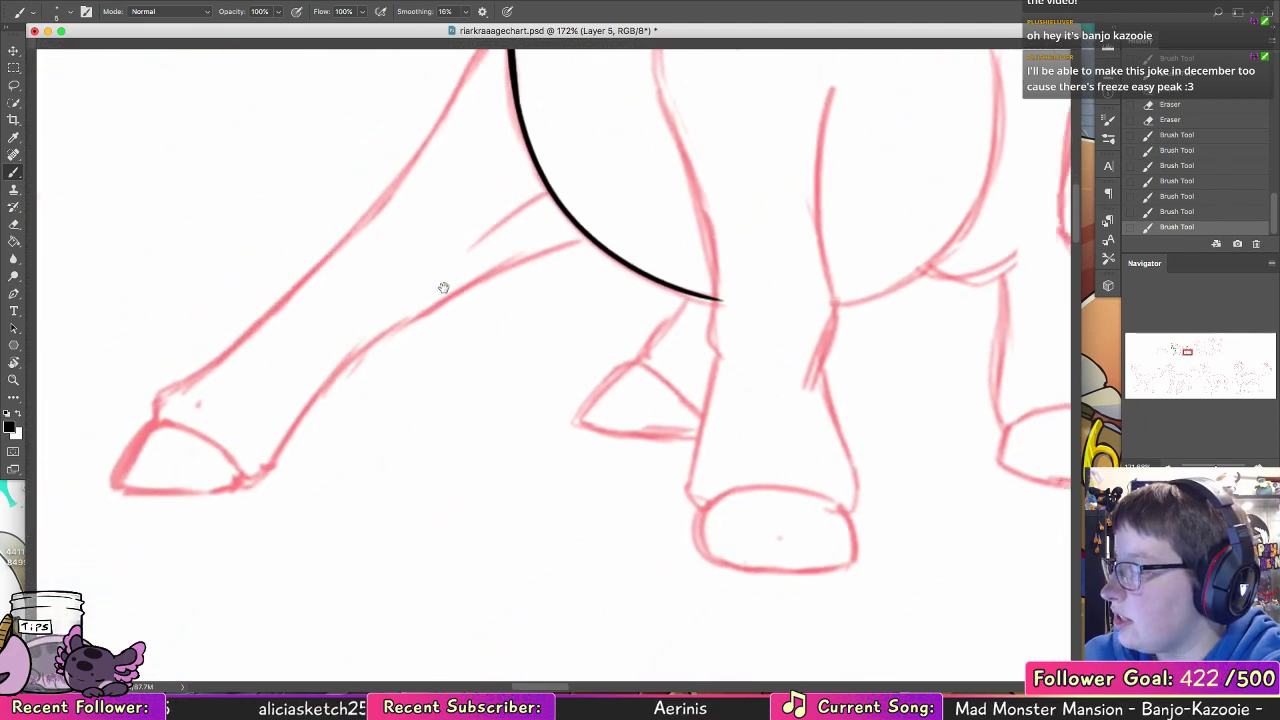
{"action": "left_click_drag", "start_coordinate": [443, 286], "coordinate": [520, 390]}
{"action": "left_click_drag", "start_coordinate": [580, 118], "coordinate": [550, 178]}
{"action": "key", "text": "super+z"}
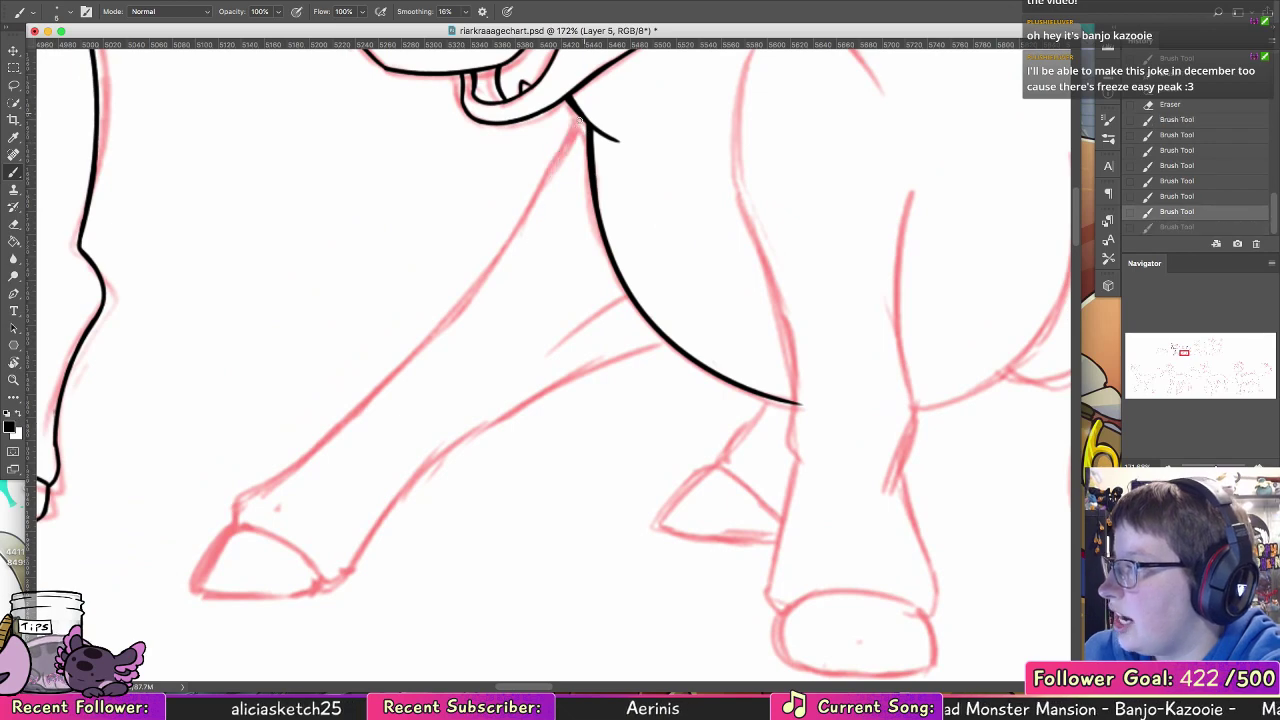
{"action": "mouse_move", "coordinate": [582, 118]}
{"action": "left_mouse_down"}
{"action": "mouse_move", "coordinate": [538, 236]}
{"action": "mouse_move", "coordinate": [437, 333]}
{"action": "left_mouse_up"}
{"action": "key", "text": "super+z"}
{"action": "left_click_drag", "start_coordinate": [541, 210], "coordinate": [370, 392]}
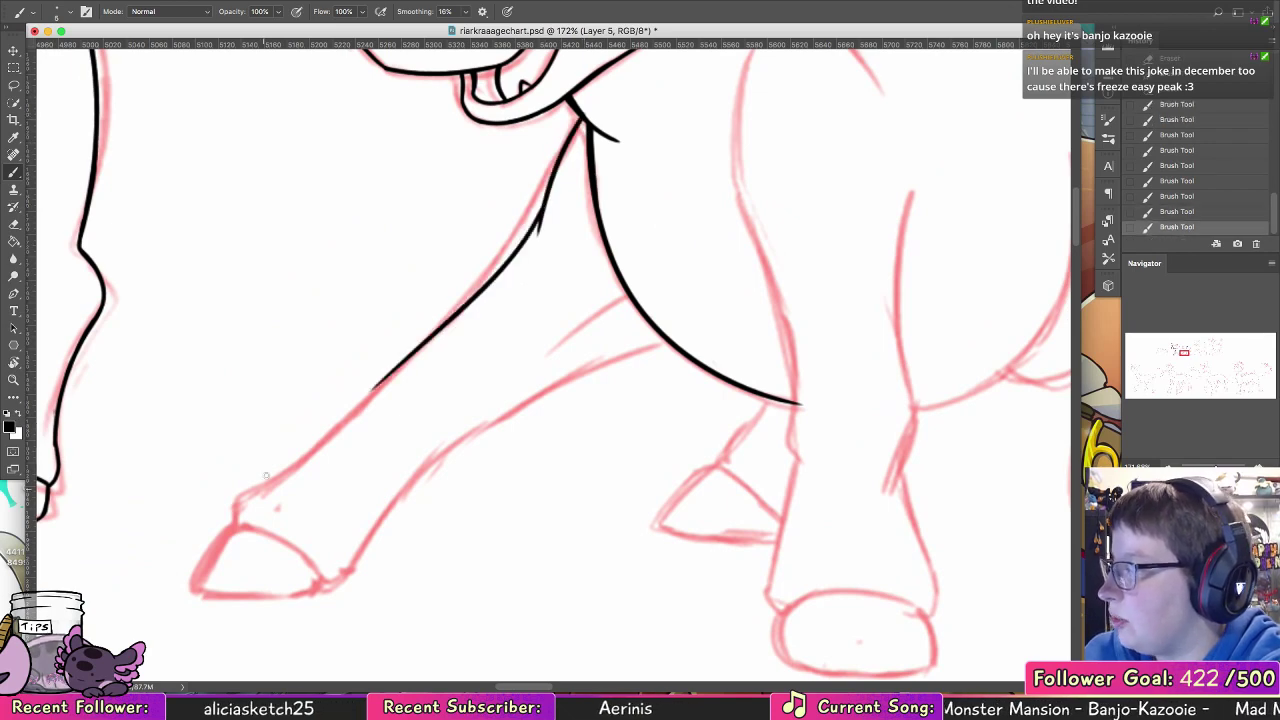
{"action": "key", "text": "super+z"}
{"action": "left_click_drag", "start_coordinate": [546, 200], "coordinate": [300, 462]}
Step: Undo the long foreleg line and ink the stepped ankle contour just above the outstretched leg's hoof
{"action": "left_click_drag", "start_coordinate": [559, 416], "coordinate": [974, 532]}
{"action": "mouse_move", "coordinate": [783, 449]}
{"action": "left_mouse_down"}
{"action": "mouse_move", "coordinate": [966, 351]}
{"action": "mouse_move", "coordinate": [542, 326]}
{"action": "left_mouse_up"}
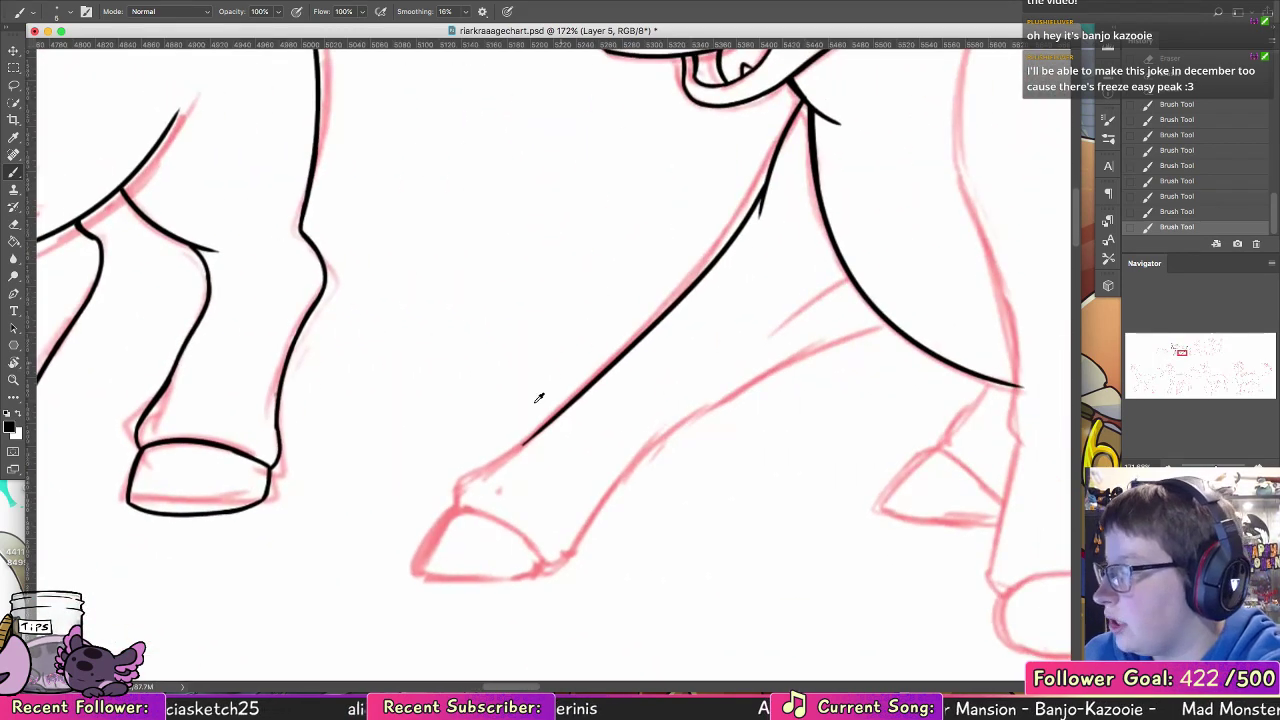
{"action": "key", "text": "super+z"}
{"action": "left_click_drag", "start_coordinate": [447, 515], "coordinate": [597, 390]}
{"action": "key", "text": "super+z"}
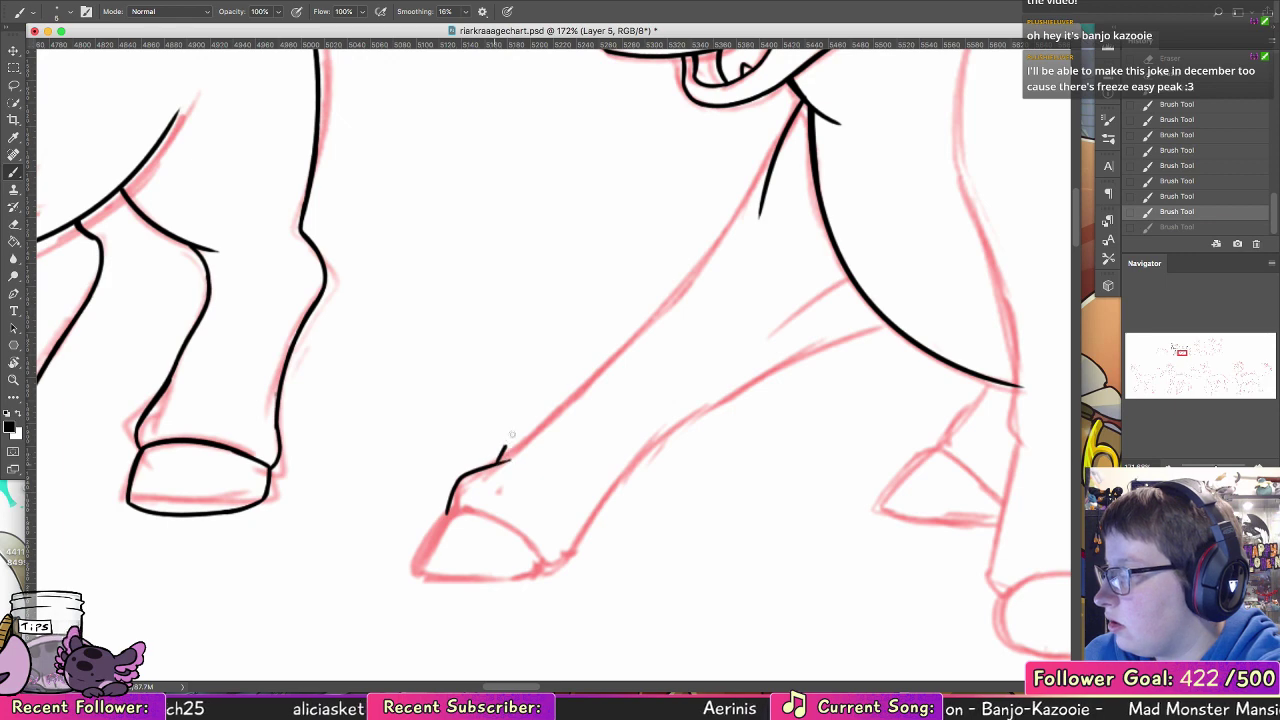
{"action": "mouse_move", "coordinate": [508, 461]}
{"action": "left_mouse_down"}
{"action": "mouse_move", "coordinate": [755, 229]}
{"action": "mouse_move", "coordinate": [629, 350]}
{"action": "left_mouse_up"}
{"action": "key", "text": "super+z"}
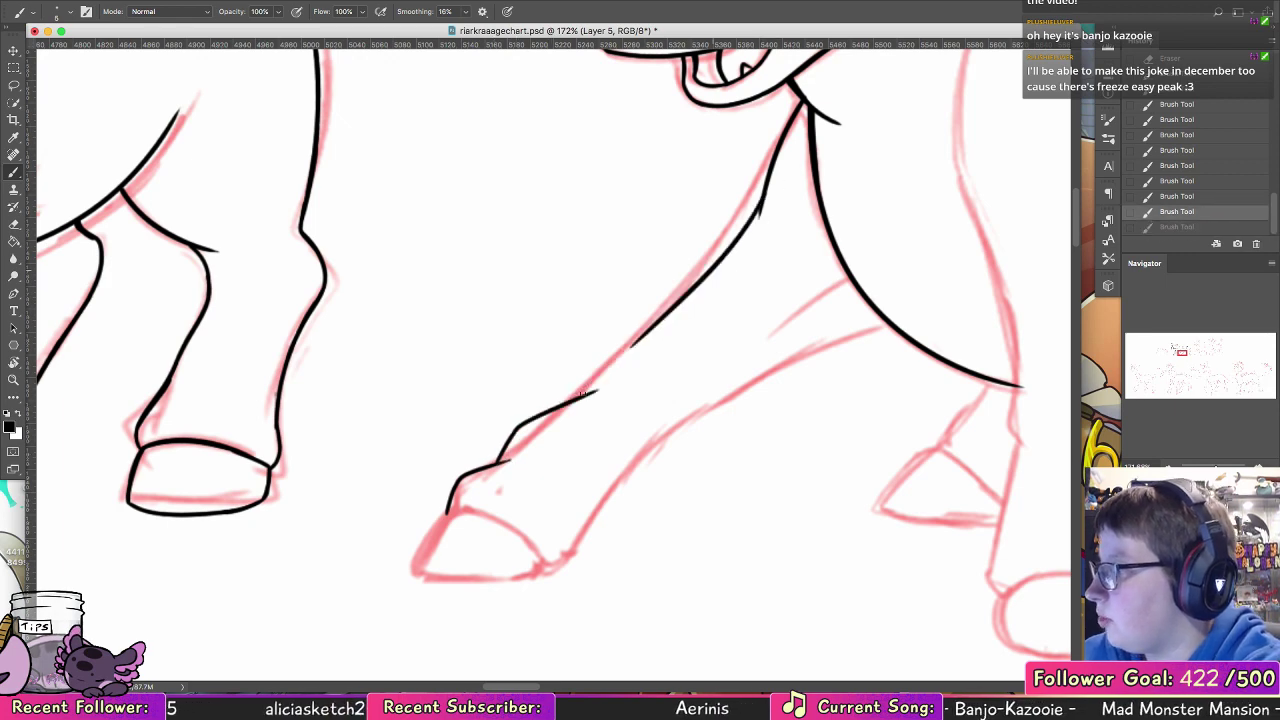
Step: Redraw the outstretched foreleg's front edge as a smooth line joining the upper stroke to the ankle bump
{"action": "key", "text": "super+z"}
{"action": "left_click_drag", "start_coordinate": [766, 182], "coordinate": [576, 384]}
{"action": "key", "text": "super+z"}
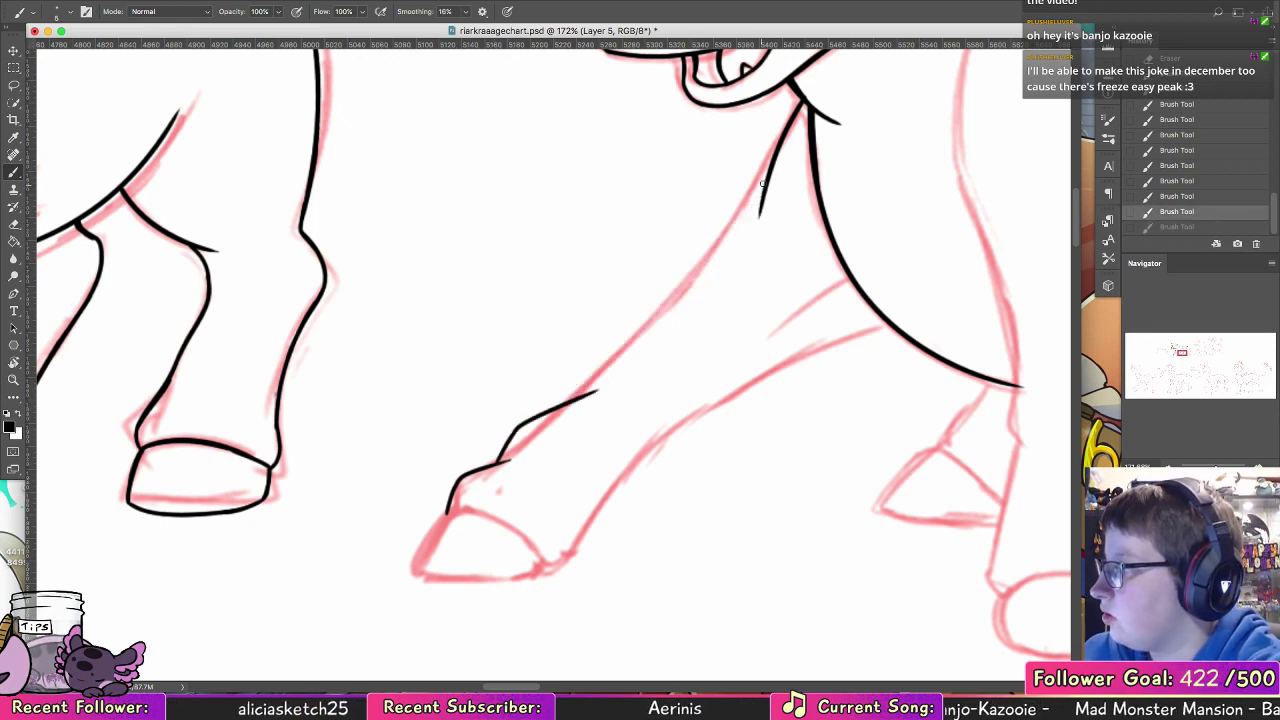
{"action": "mouse_move", "coordinate": [766, 180]}
{"action": "left_mouse_down"}
{"action": "mouse_move", "coordinate": [716, 252]}
{"action": "mouse_move", "coordinate": [576, 394]}
{"action": "mouse_move", "coordinate": [608, 362]}
{"action": "left_mouse_up"}
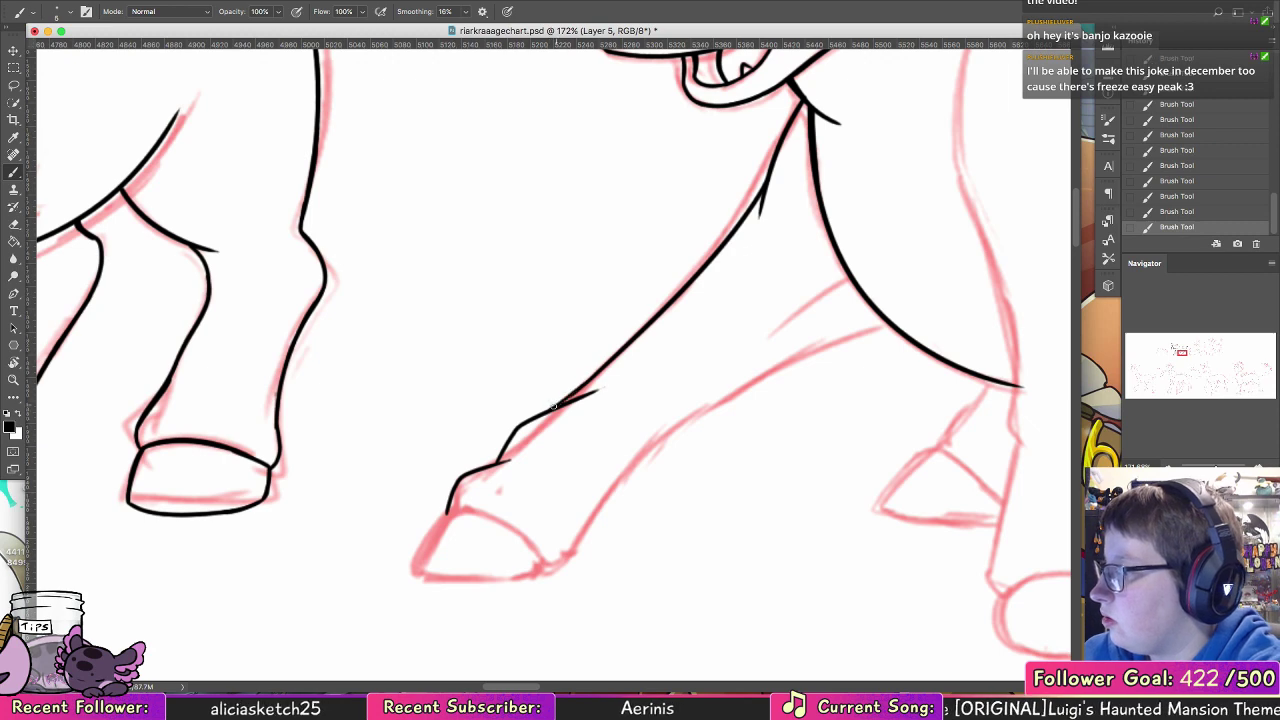
{"action": "key", "text": "super+z"}
{"action": "left_click_drag", "start_coordinate": [549, 410], "coordinate": [698, 289]}
{"action": "key", "text": "super+z"}
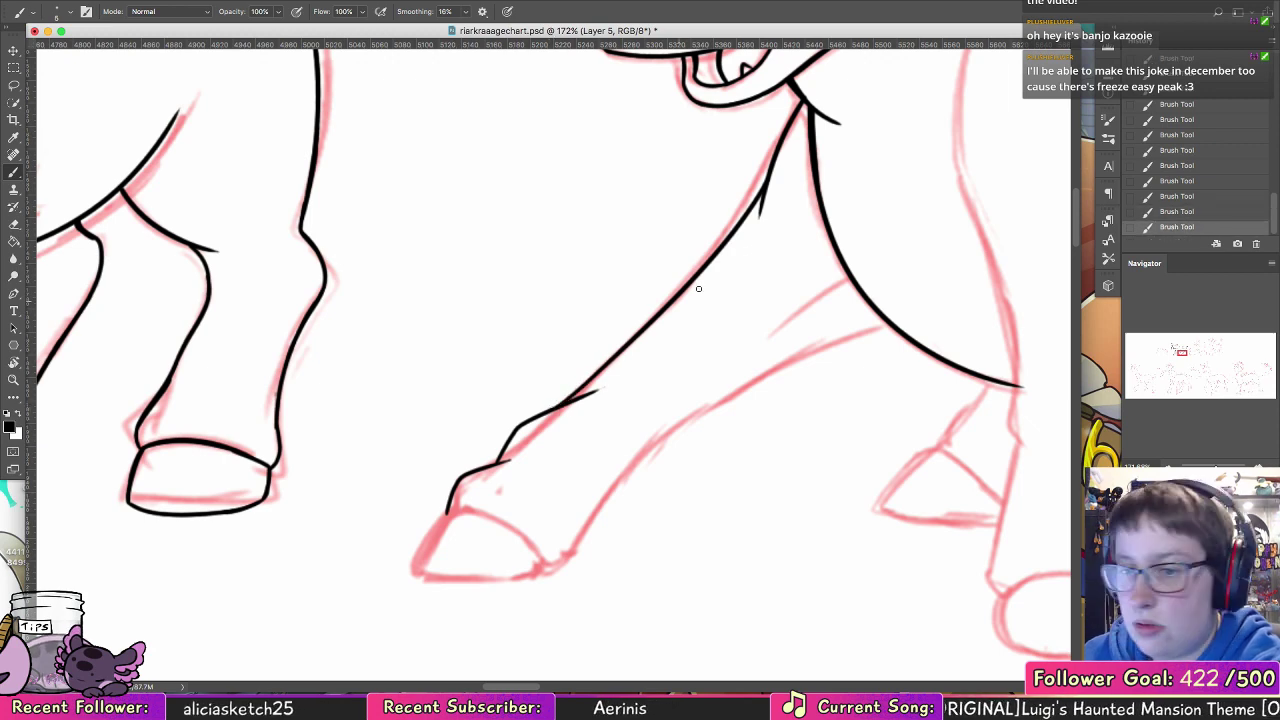
Step: Ink the short crease beside the chest and the outstretched foreleg's rear edge from the chest down to the heel
{"action": "left_click_drag", "start_coordinate": [676, 410], "coordinate": [541, 400]}
{"action": "left_click_drag", "start_coordinate": [722, 279], "coordinate": [650, 306]}
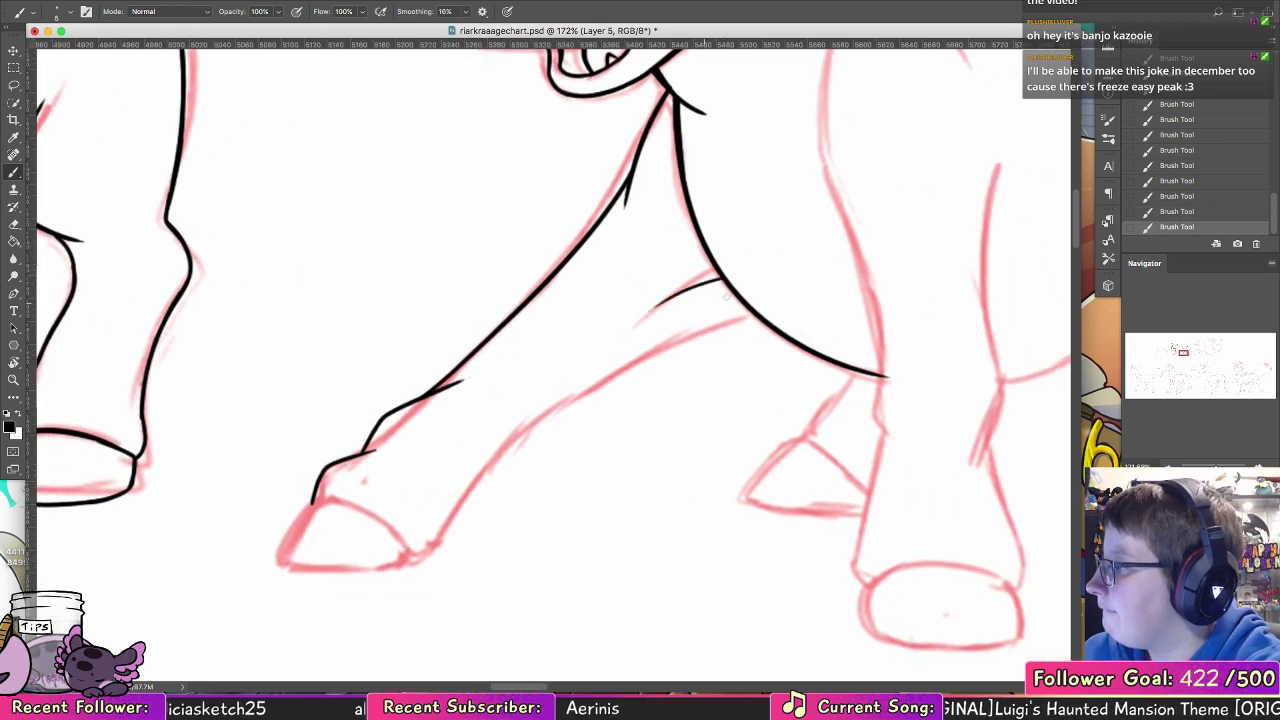
{"action": "left_click_drag", "start_coordinate": [736, 300], "coordinate": [516, 434]}
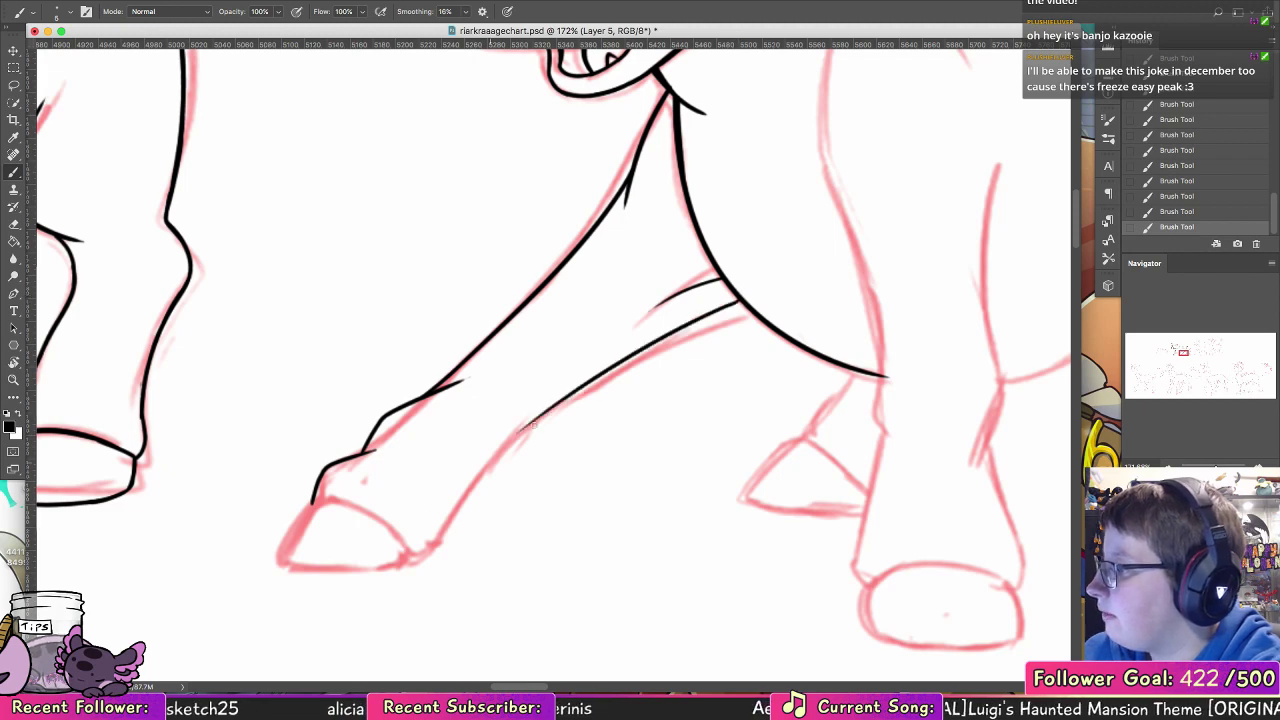
{"action": "key", "text": "super+z"}
{"action": "mouse_move", "coordinate": [740, 298]}
{"action": "left_mouse_down"}
{"action": "mouse_move", "coordinate": [620, 345]}
{"action": "mouse_move", "coordinate": [505, 432]}
{"action": "left_mouse_up"}
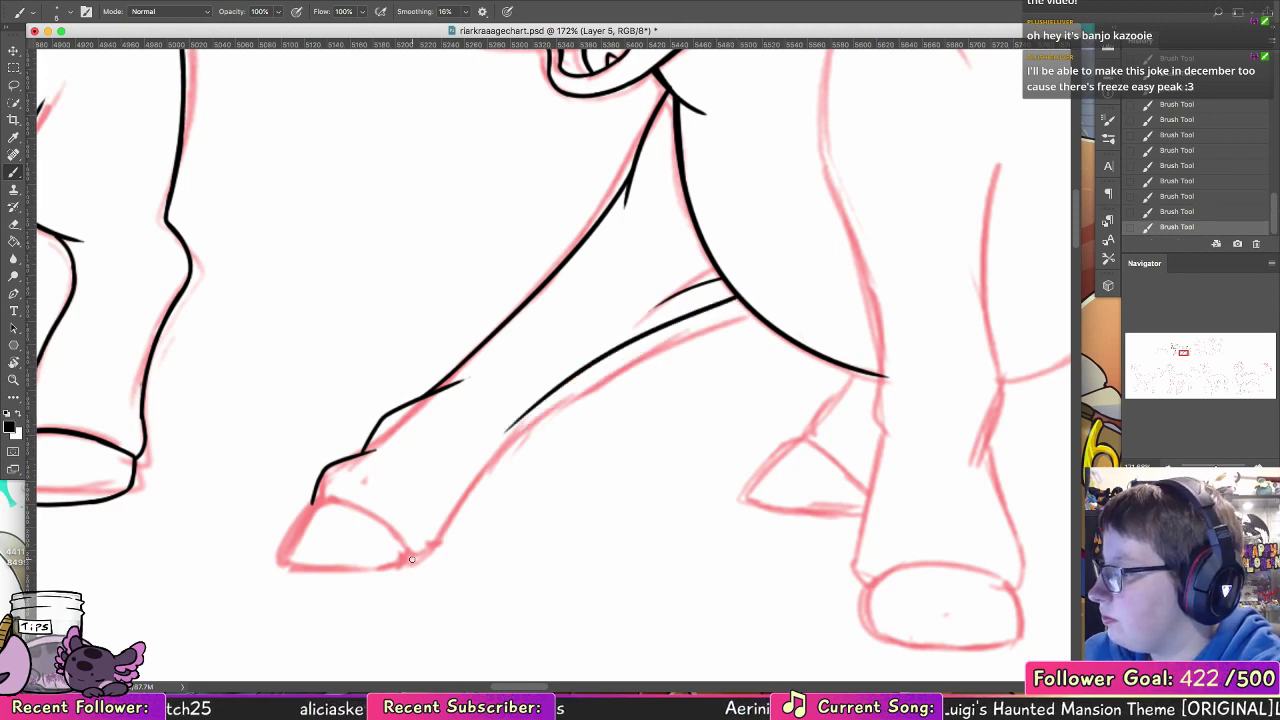
{"action": "left_click_drag", "start_coordinate": [414, 556], "coordinate": [555, 387]}
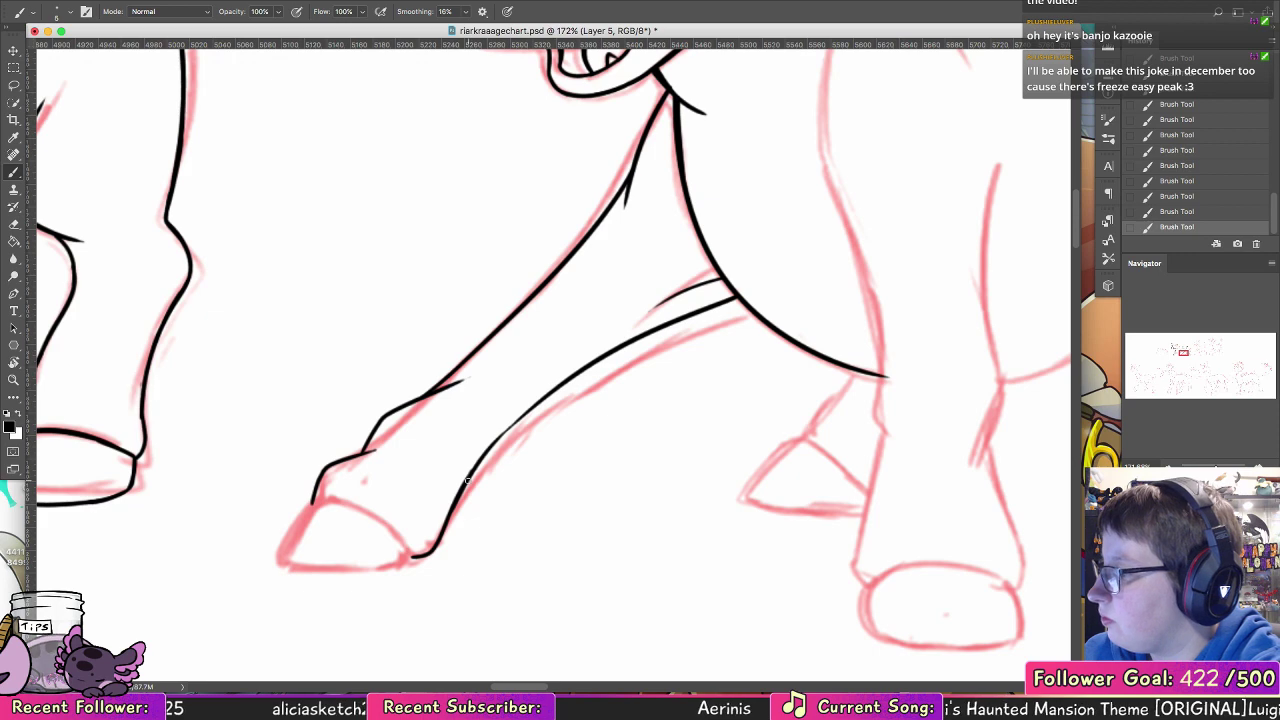
Step: Ink the outstretched foreleg's hoof with its curved top line, front edge and sole, redoing uneven strokes
{"action": "left_click_drag", "start_coordinate": [481, 437], "coordinate": [692, 332]}
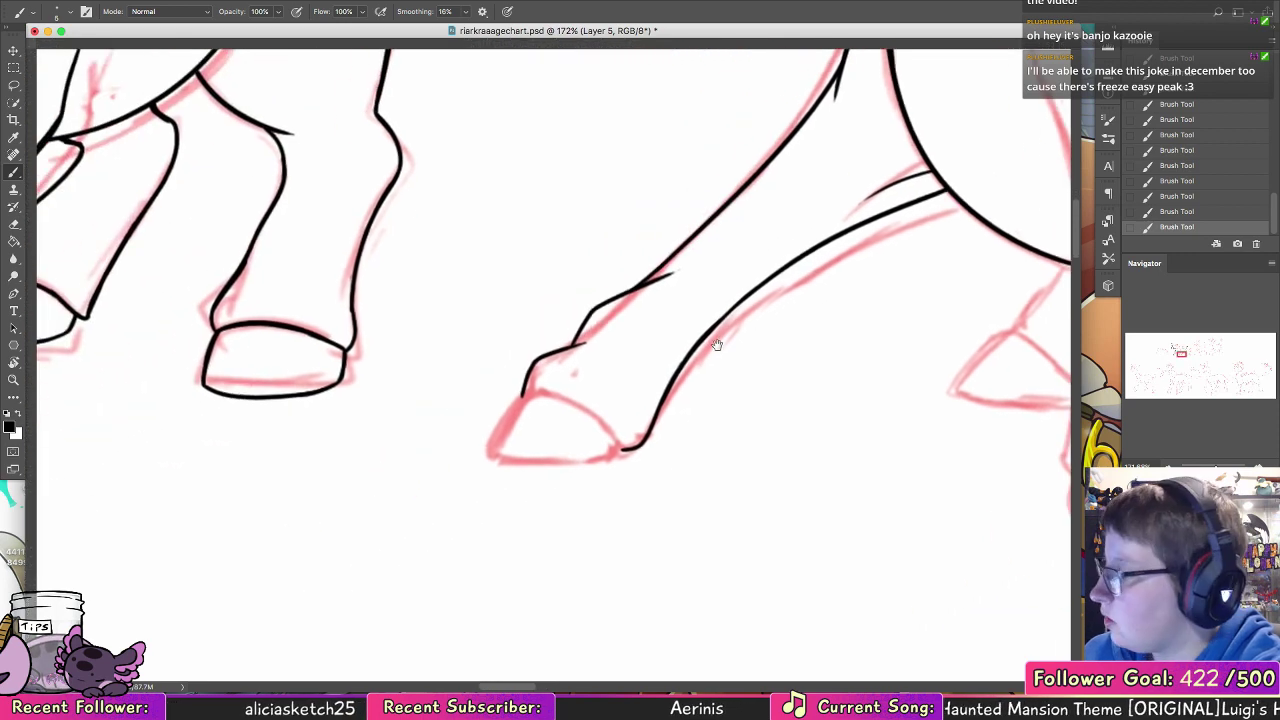
{"action": "mouse_move", "coordinate": [521, 396]}
{"action": "left_mouse_down"}
{"action": "mouse_move", "coordinate": [619, 440]}
{"action": "mouse_move", "coordinate": [528, 391]}
{"action": "left_mouse_up"}
{"action": "key", "text": "super+z"}
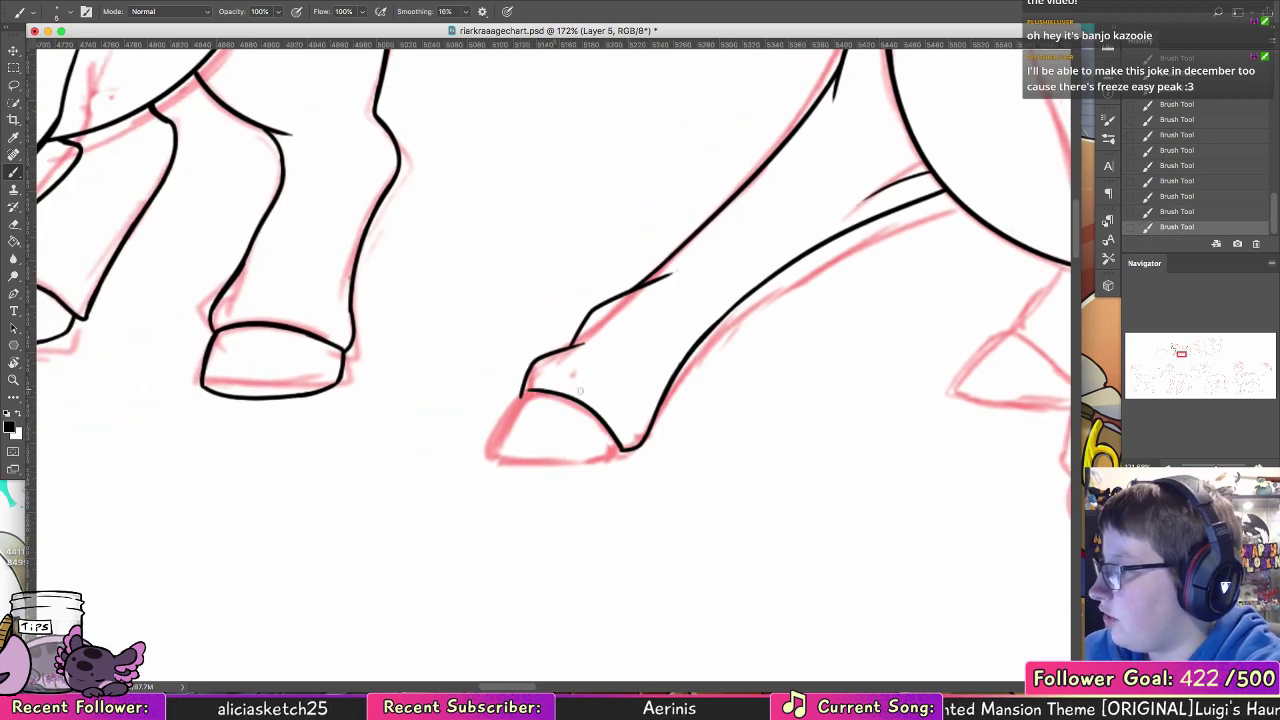
{"action": "key", "text": "super+z"}
{"action": "mouse_move", "coordinate": [621, 450]}
{"action": "left_mouse_down"}
{"action": "mouse_move", "coordinate": [523, 399]}
{"action": "mouse_move", "coordinate": [545, 399]}
{"action": "mouse_move", "coordinate": [517, 403]}
{"action": "mouse_move", "coordinate": [500, 453]}
{"action": "mouse_move", "coordinate": [589, 462]}
{"action": "left_mouse_up"}
{"action": "key", "text": "super+z"}
{"action": "key", "text": "super+z"}
{"action": "key", "text": "super+z"}
{"action": "key", "text": "super+z"}
{"action": "key", "text": "super+z"}
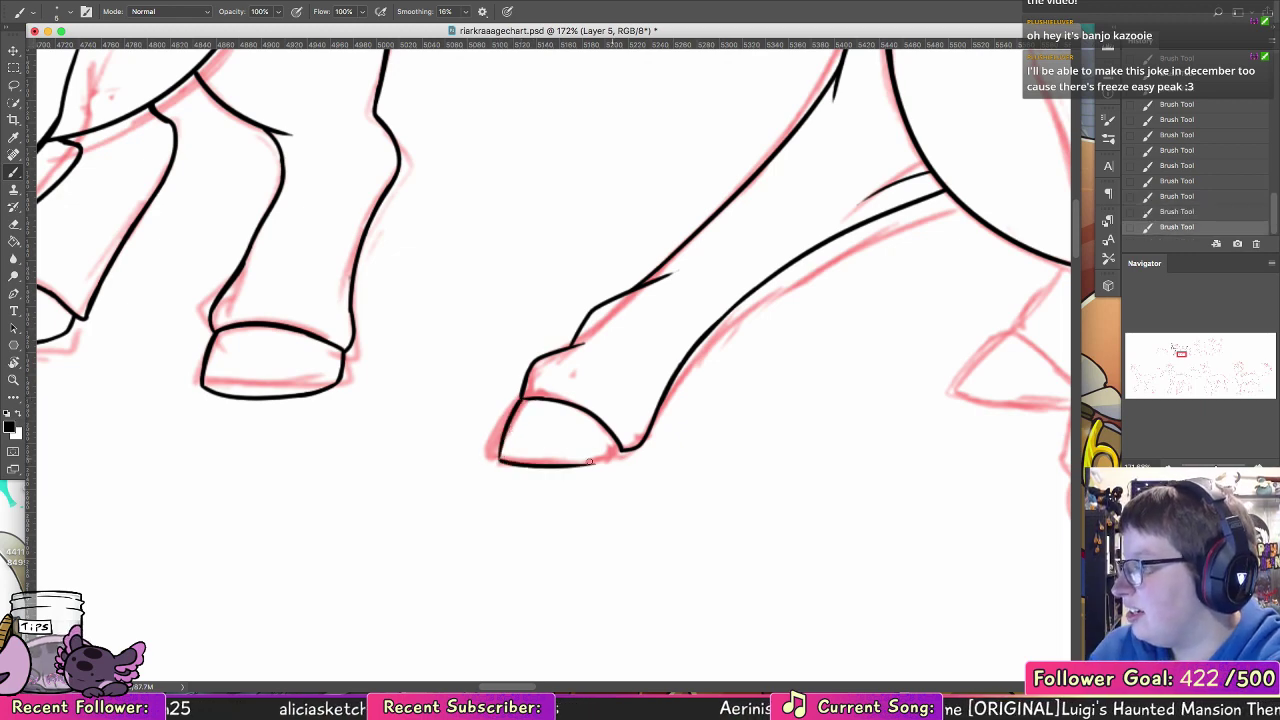
Step: Close the hoof with a wider heel and erase the overlapping old lines where it meets the leg
{"action": "mouse_move", "coordinate": [499, 459]}
{"action": "left_mouse_down"}
{"action": "mouse_move", "coordinate": [627, 460]}
{"action": "mouse_move", "coordinate": [575, 401]}
{"action": "left_mouse_up"}
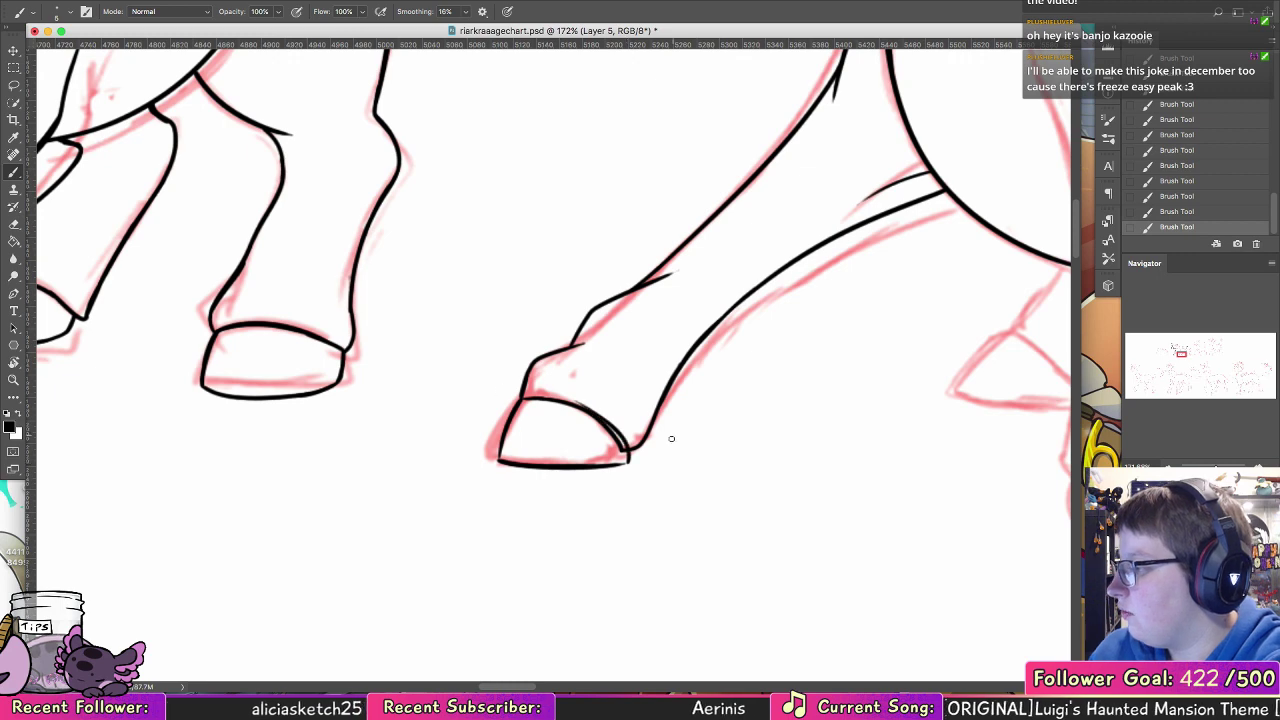
{"action": "key", "text": "super+z"}
{"action": "mouse_move", "coordinate": [612, 465]}
{"action": "left_mouse_down"}
{"action": "mouse_move", "coordinate": [636, 449]}
{"action": "mouse_move", "coordinate": [571, 398]}
{"action": "mouse_move", "coordinate": [526, 397]}
{"action": "mouse_move", "coordinate": [526, 409]}
{"action": "mouse_move", "coordinate": [551, 406]}
{"action": "mouse_move", "coordinate": [643, 449]}
{"action": "mouse_move", "coordinate": [640, 430]}
{"action": "mouse_move", "coordinate": [621, 439]}
{"action": "left_mouse_up"}
{"action": "left_click", "coordinate": [14, 227]}
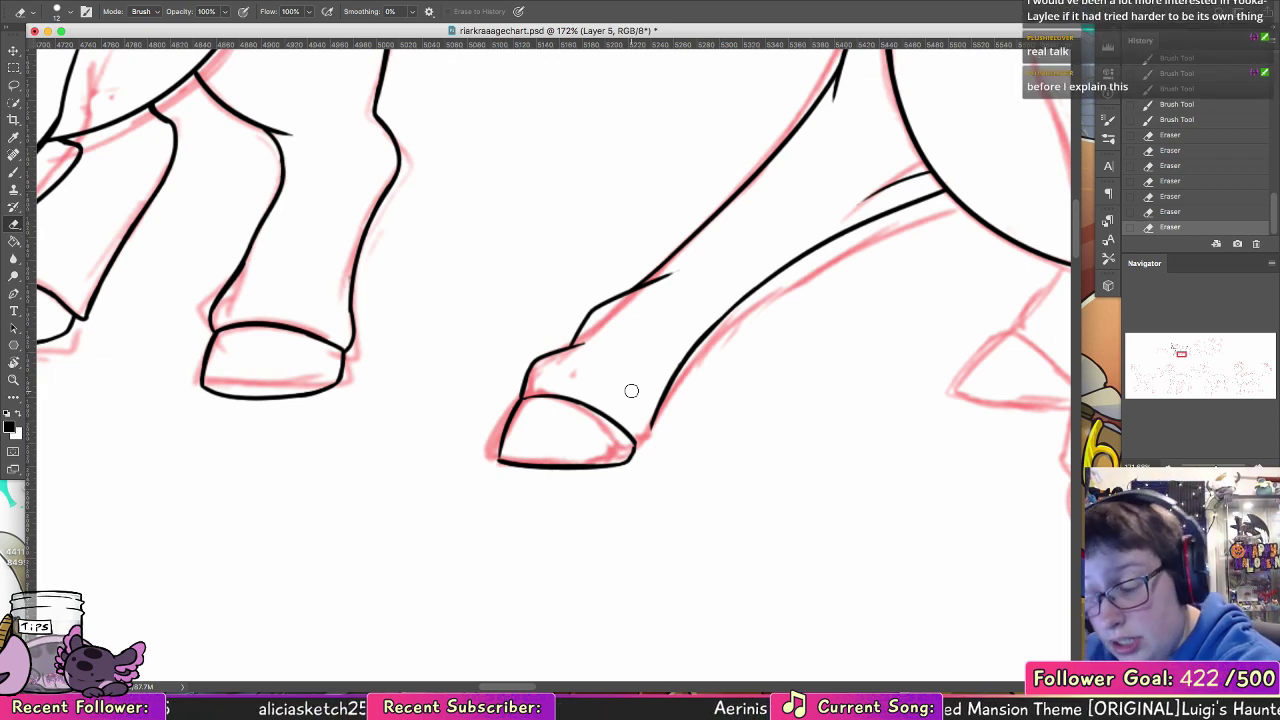
Step: Reconnect the leg's rear edge to the heel and reshape the front of the ankle, erasing the old line there
{"action": "key", "text": "b"}
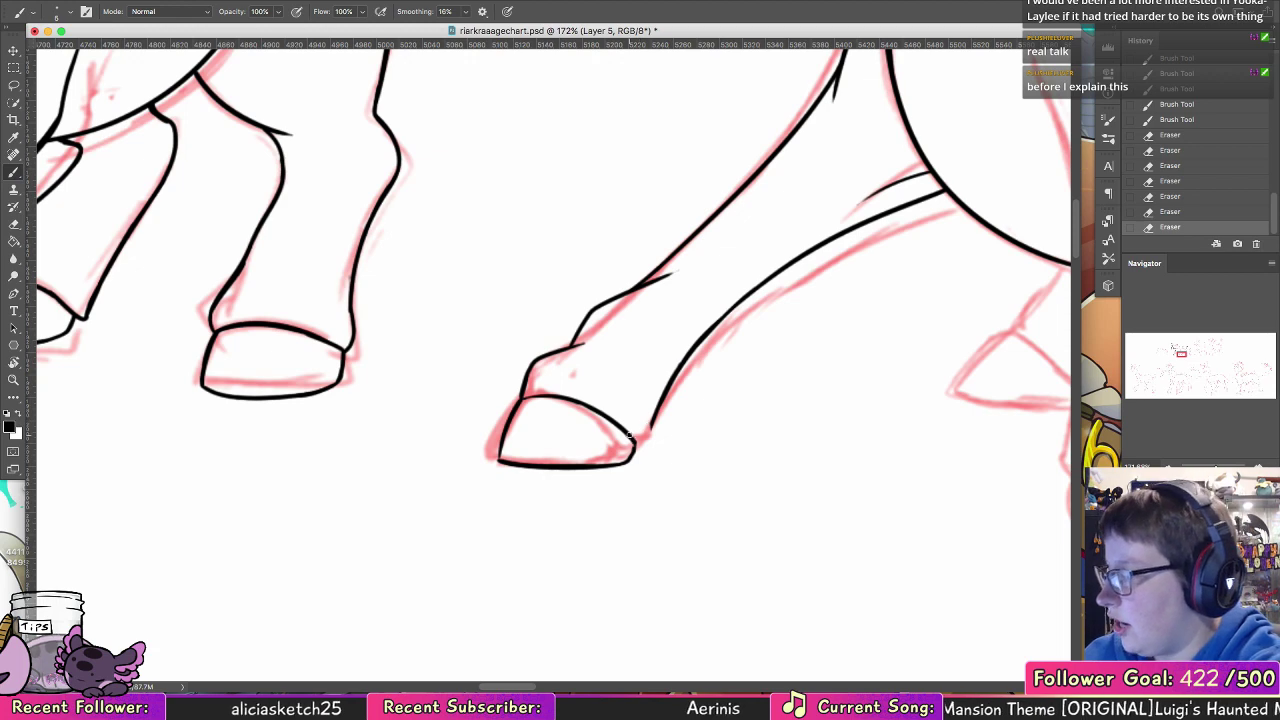
{"action": "mouse_move", "coordinate": [629, 435]}
{"action": "left_mouse_down"}
{"action": "mouse_move", "coordinate": [631, 460]}
{"action": "mouse_move", "coordinate": [657, 409]}
{"action": "left_mouse_up"}
{"action": "key", "text": "super+z"}
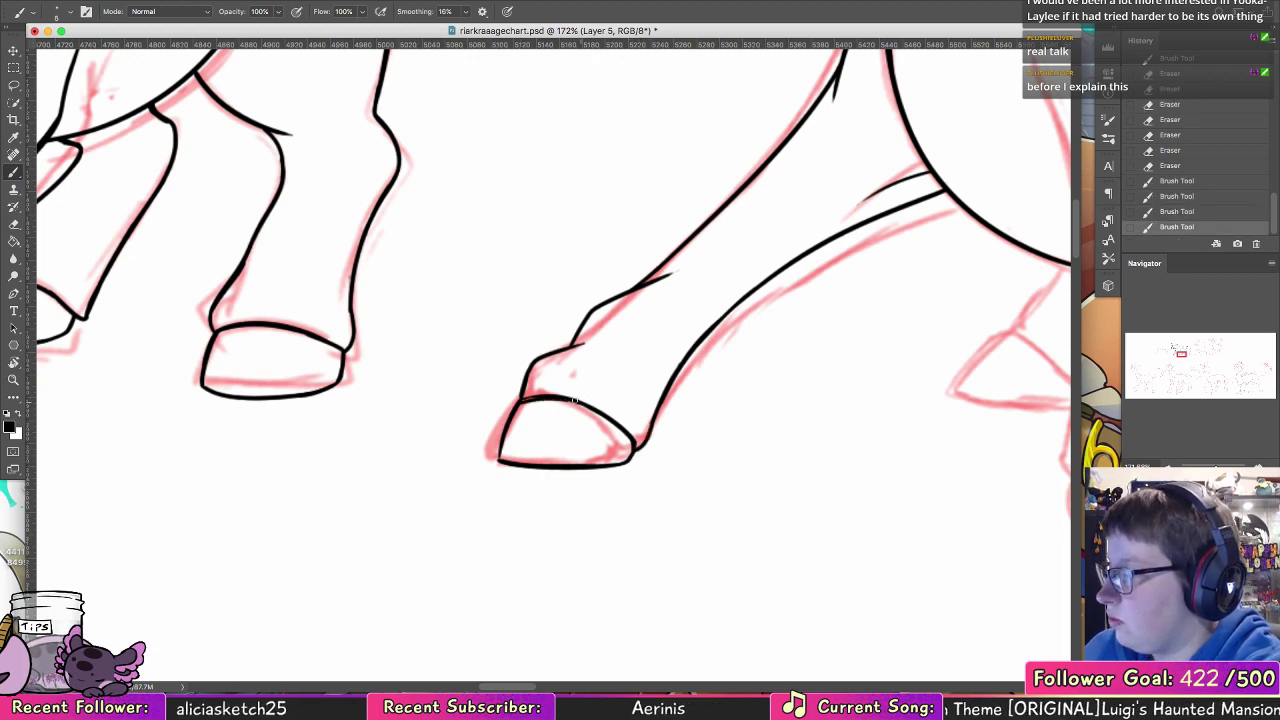
{"action": "key", "text": "super+z"}
{"action": "mouse_move", "coordinate": [518, 403]}
{"action": "left_mouse_down"}
{"action": "mouse_move", "coordinate": [540, 397]}
{"action": "mouse_move", "coordinate": [513, 383]}
{"action": "mouse_move", "coordinate": [537, 360]}
{"action": "mouse_move", "coordinate": [517, 384]}
{"action": "left_mouse_up"}
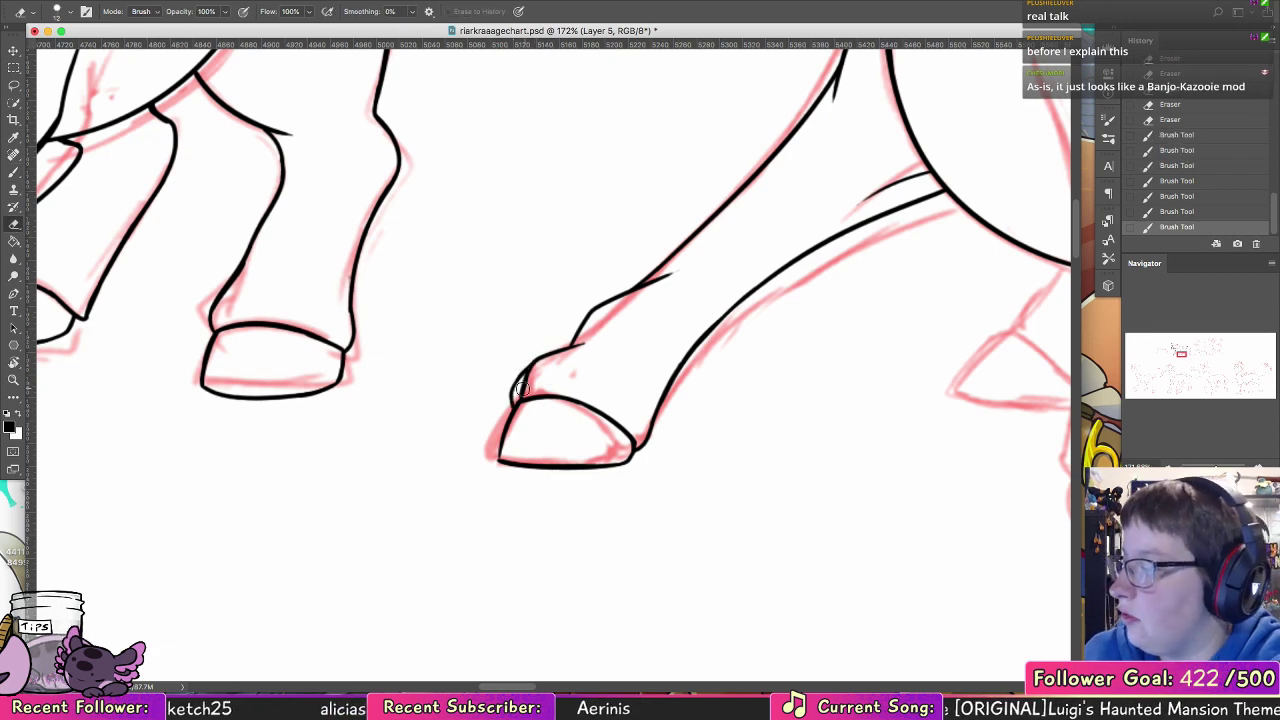
{"action": "left_click_drag", "start_coordinate": [535, 372], "coordinate": [528, 384]}
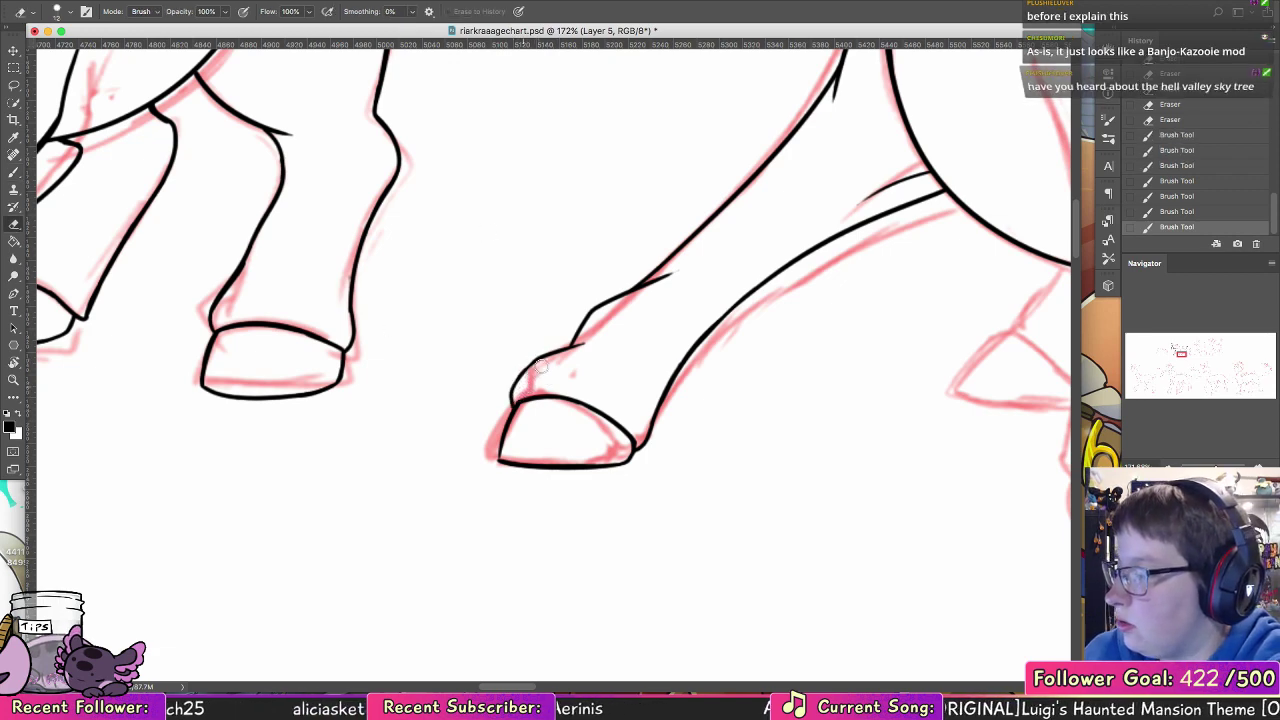
Step: Ink the near foreleg's rounded shoulder and continue the line down its upper front edge, redoing the first attempt
{"action": "left_click_drag", "start_coordinate": [724, 381], "coordinate": [466, 340]}
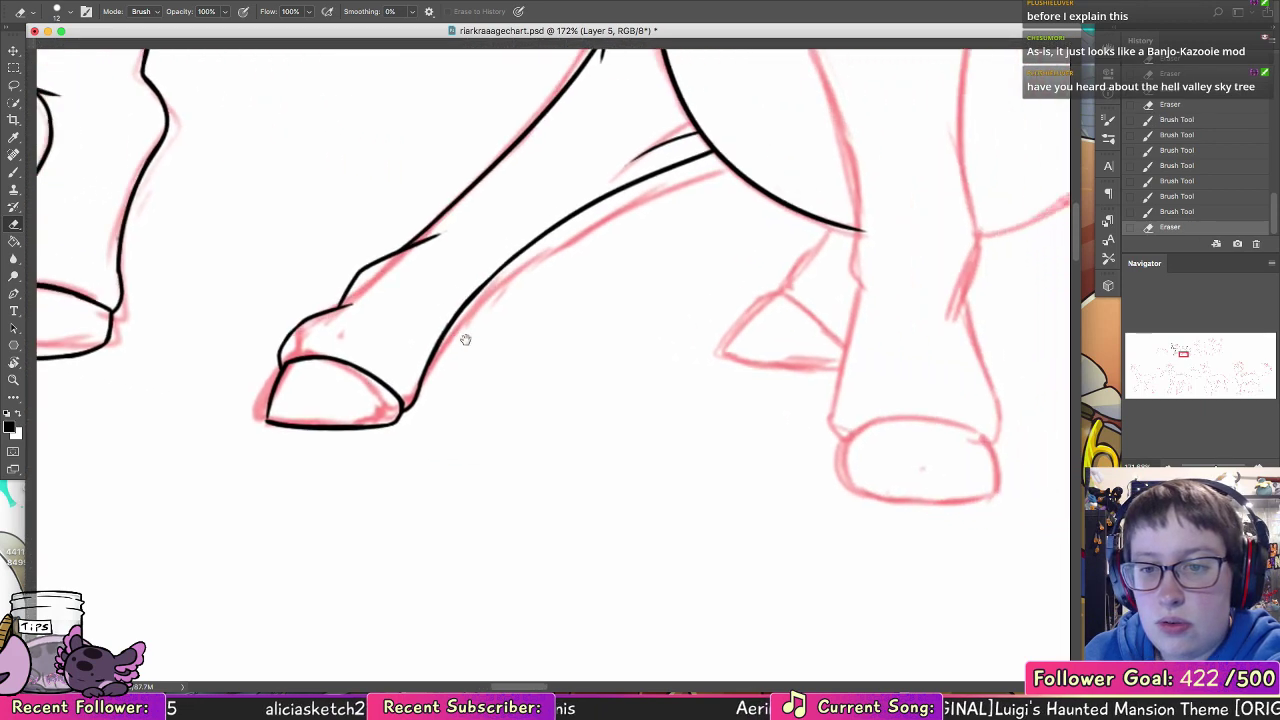
{"action": "mouse_move", "coordinate": [890, 345]}
{"action": "left_mouse_down"}
{"action": "mouse_move", "coordinate": [760, 349]}
{"action": "mouse_move", "coordinate": [619, 379]}
{"action": "mouse_move", "coordinate": [534, 457]}
{"action": "mouse_move", "coordinate": [497, 426]}
{"action": "left_mouse_up"}
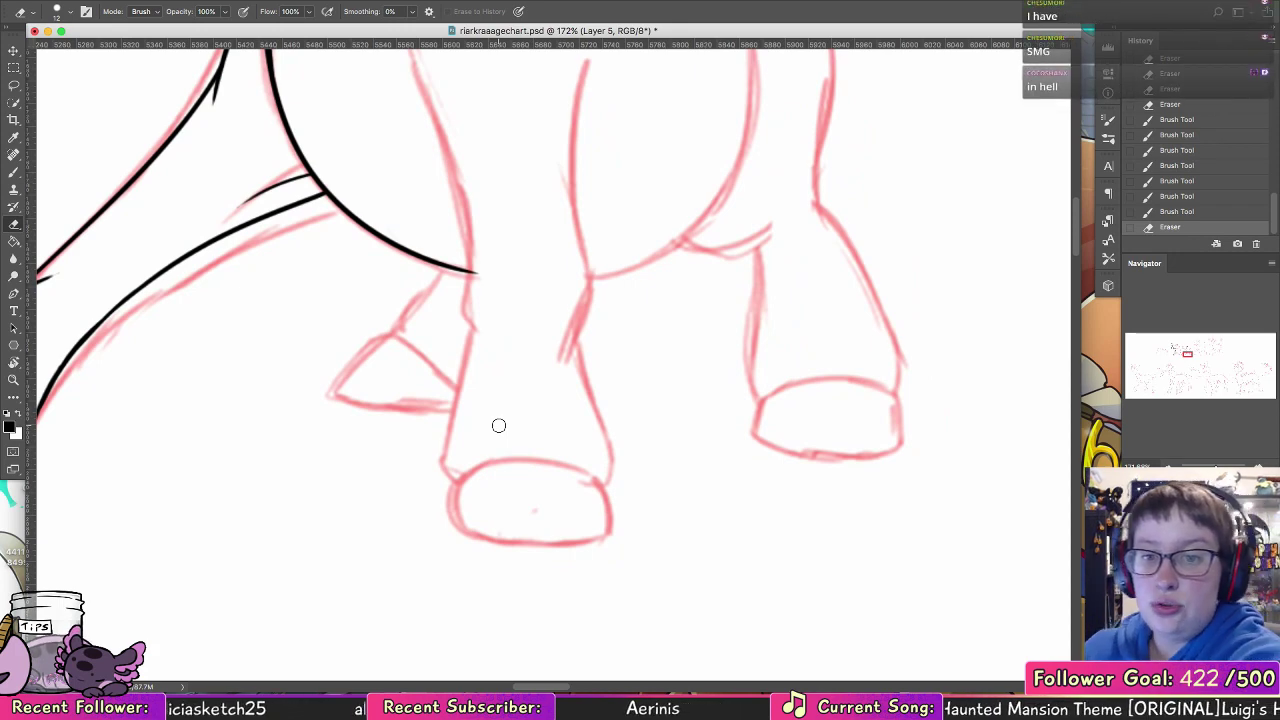
{"action": "left_click", "coordinate": [13, 171]}
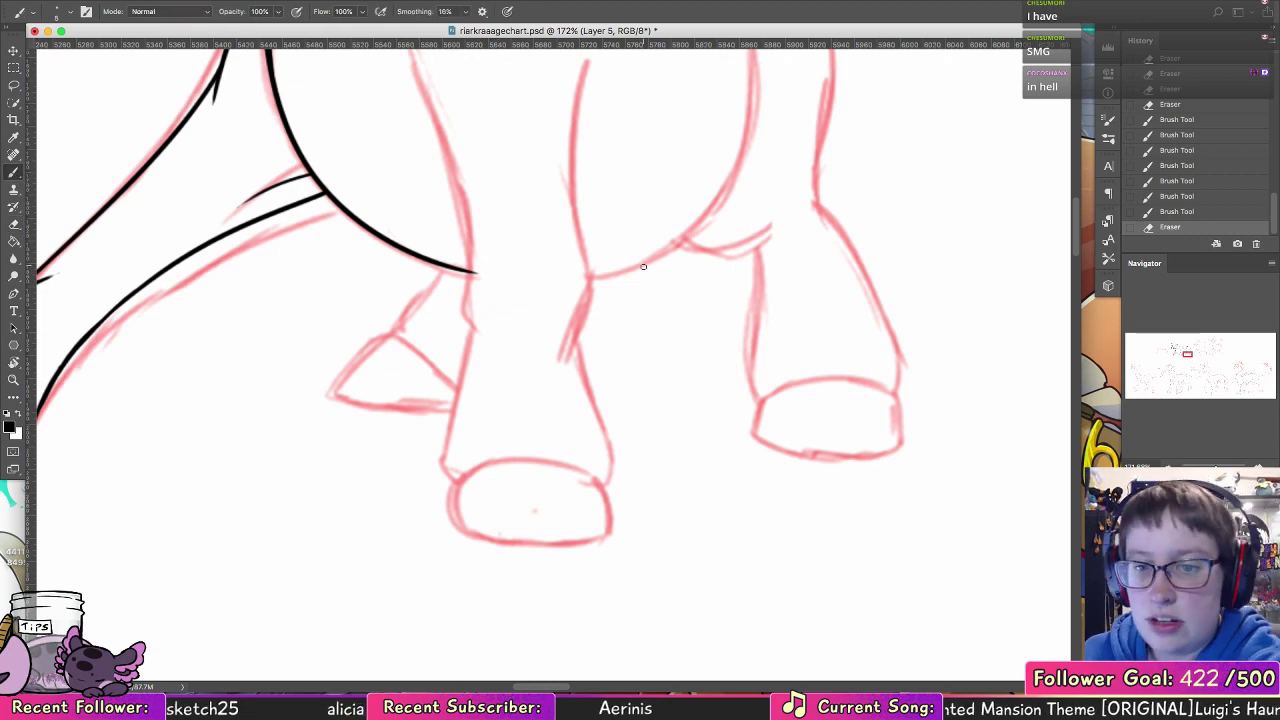
{"action": "scroll", "coordinate": [600, 391], "scroll_direction": "up", "scroll_amount": 5}
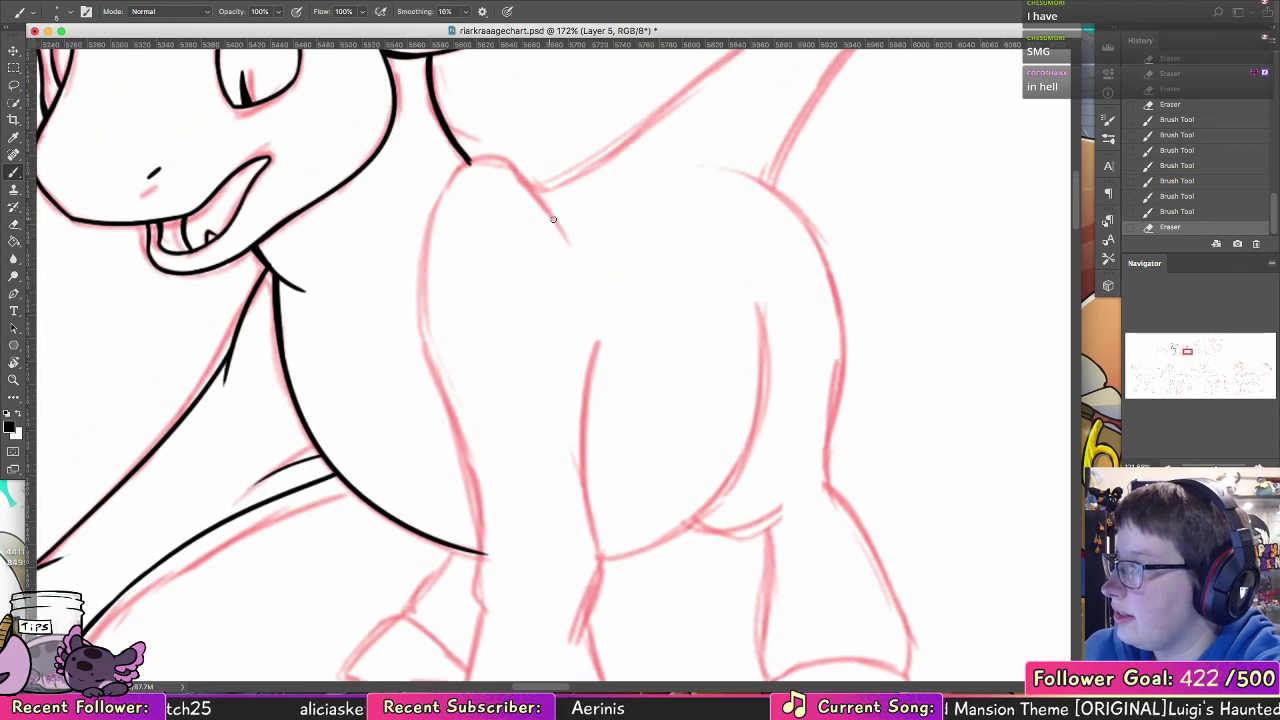
{"action": "left_click_drag", "start_coordinate": [553, 218], "coordinate": [425, 305]}
{"action": "key", "text": "super+z"}
{"action": "mouse_move", "coordinate": [555, 225]}
{"action": "left_mouse_down"}
{"action": "mouse_move", "coordinate": [427, 360]}
{"action": "mouse_move", "coordinate": [483, 474]}
{"action": "left_mouse_up"}
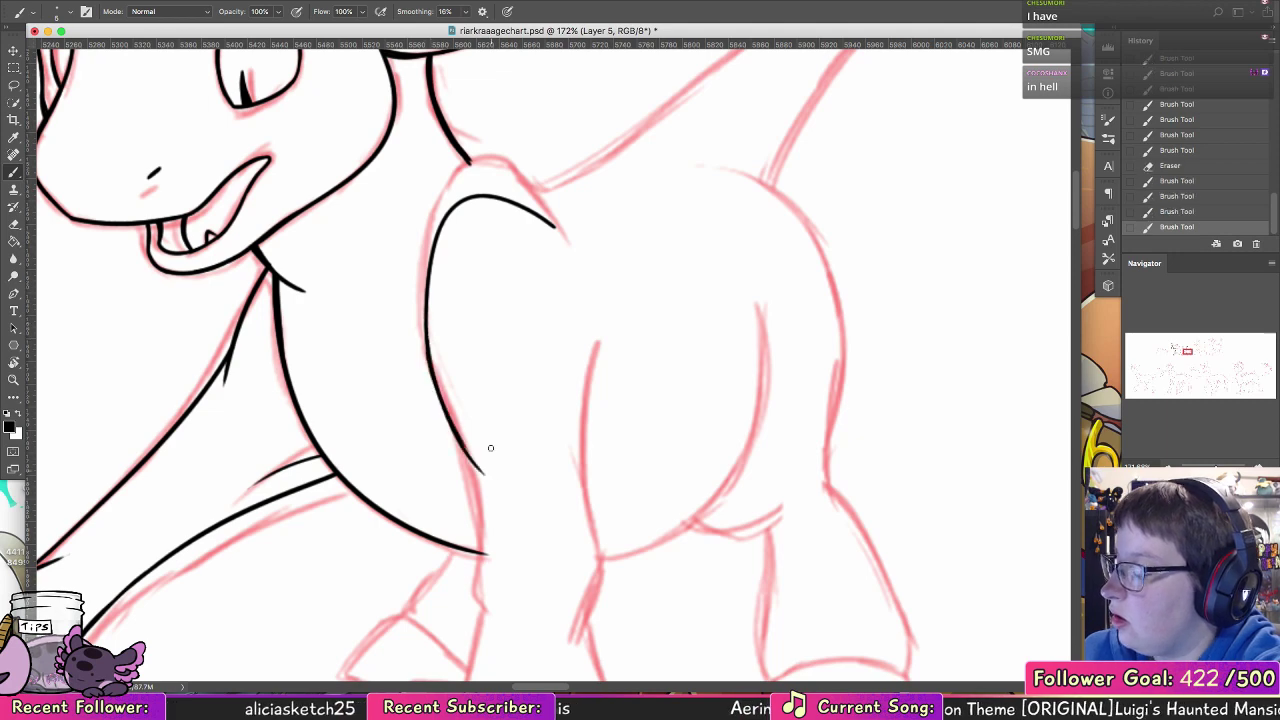
{"action": "left_click_drag", "start_coordinate": [598, 395], "coordinate": [582, 486]}
{"action": "scroll", "coordinate": [582, 480], "scroll_direction": "down", "scroll_amount": 10}
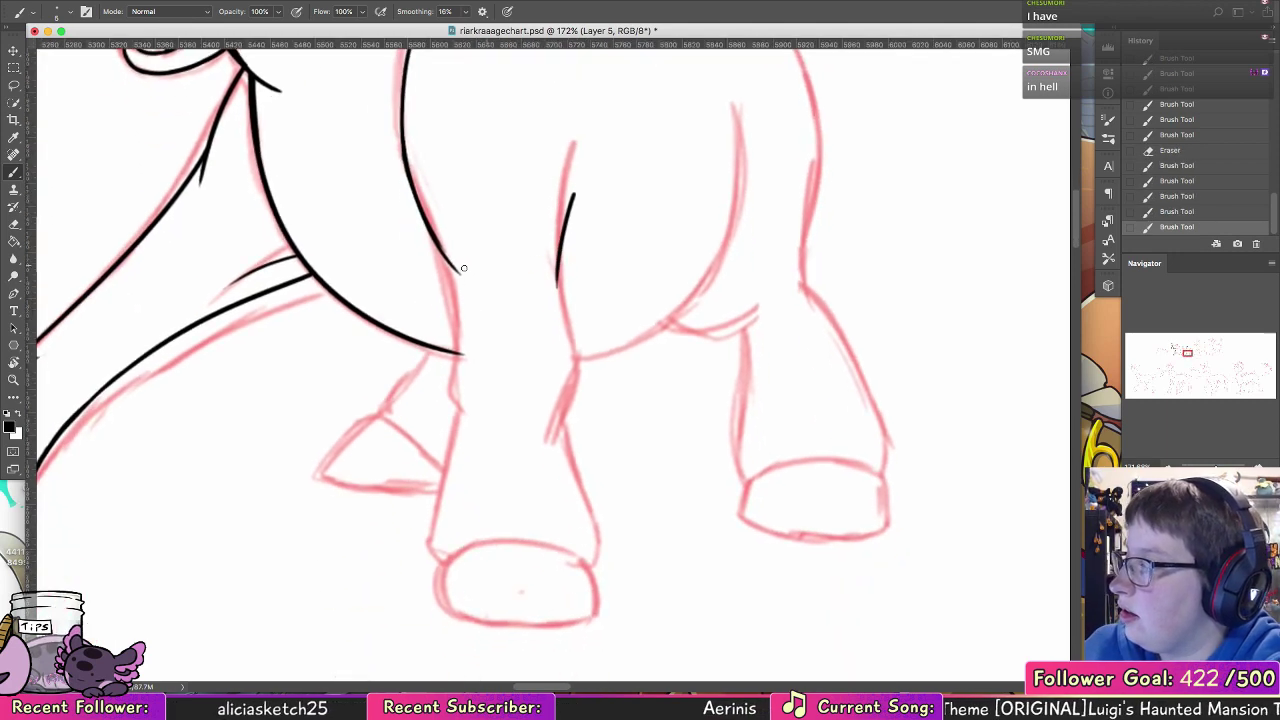
{"action": "key", "text": "ctrl+z"}
{"action": "key", "text": "ctrl+z"}
{"action": "key", "text": "ctrl+z"}
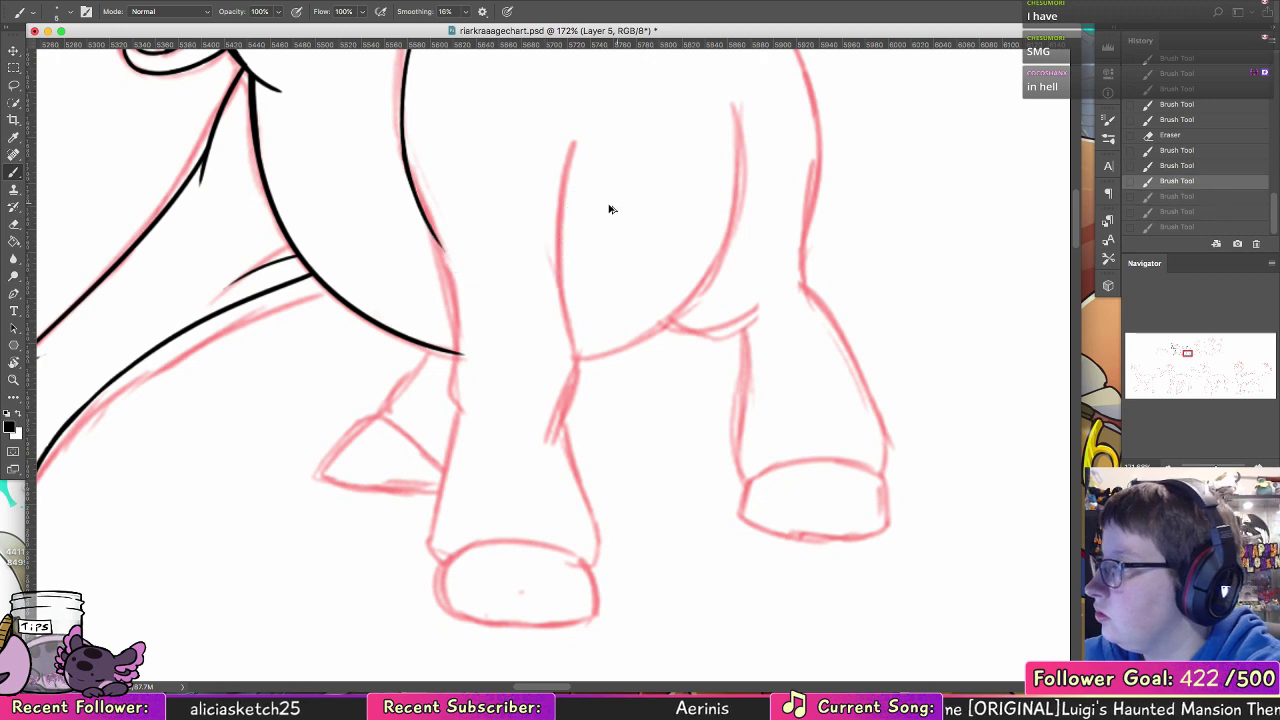
{"action": "left_click_drag", "start_coordinate": [443, 275], "coordinate": [445, 282]}
{"action": "left_click_drag", "start_coordinate": [446, 228], "coordinate": [454, 302]}
{"action": "key", "text": "ctrl+z"}
{"action": "key", "text": "ctrl+z"}
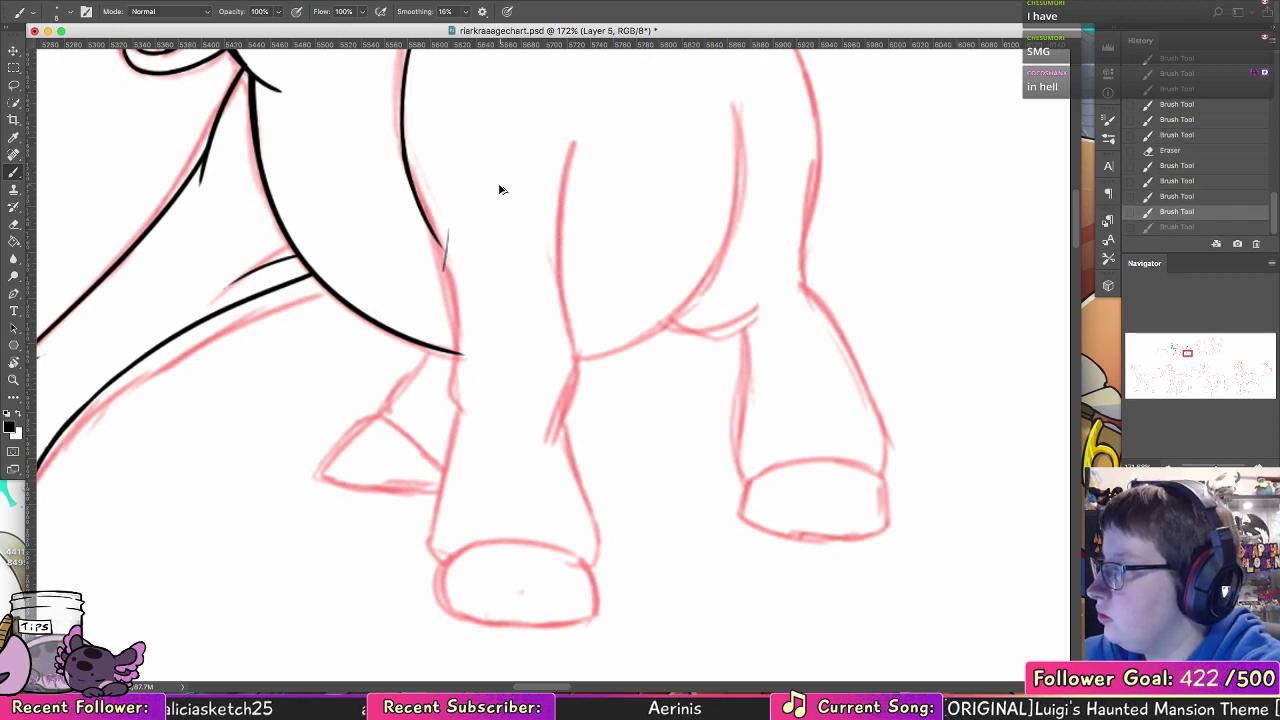
Step: Ink the bulging knee contours on both sides of the near foreleg, redoing the first front stroke
{"action": "mouse_move", "coordinate": [576, 409]}
{"action": "left_mouse_down"}
{"action": "mouse_move", "coordinate": [840, 397]}
{"action": "mouse_move", "coordinate": [729, 292]}
{"action": "left_mouse_up"}
{"action": "mouse_move", "coordinate": [625, 244]}
{"action": "left_mouse_down"}
{"action": "mouse_move", "coordinate": [606, 325]}
{"action": "mouse_move", "coordinate": [638, 355]}
{"action": "left_mouse_up"}
{"action": "key", "text": "ctrl+z"}
{"action": "left_click_drag", "start_coordinate": [608, 290], "coordinate": [628, 354]}
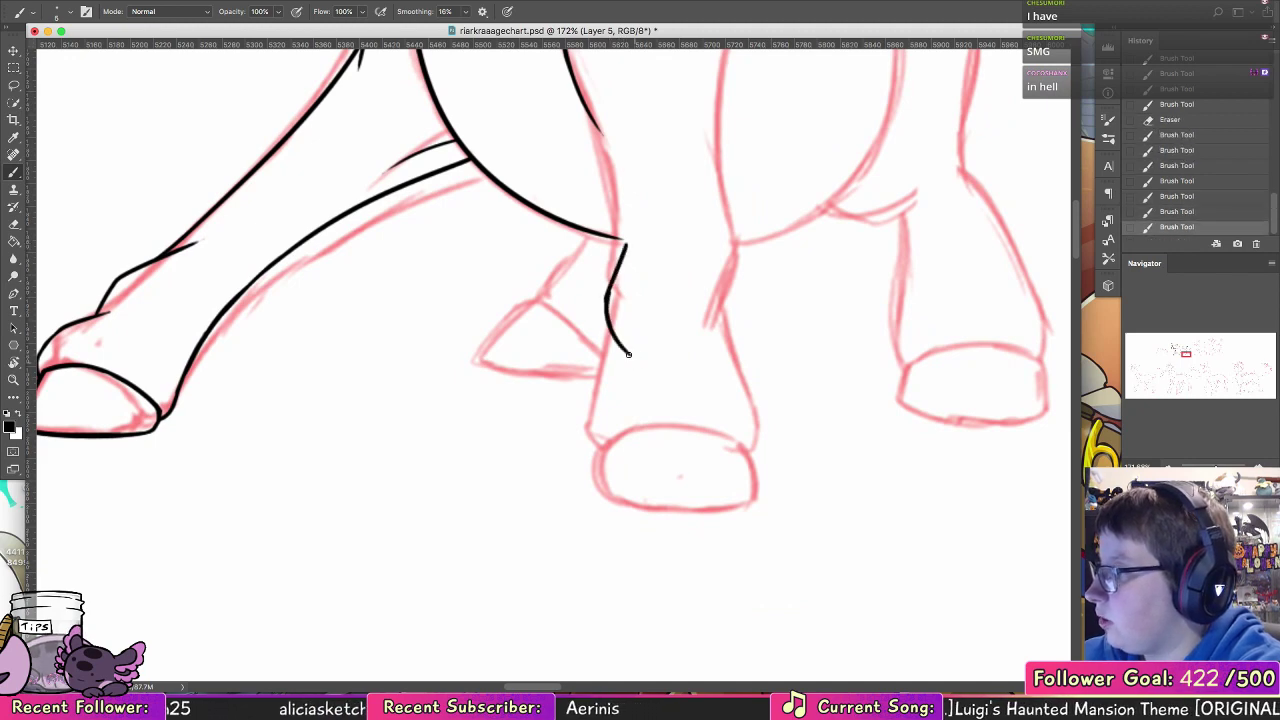
{"action": "left_click_drag", "start_coordinate": [610, 285], "coordinate": [607, 298]}
{"action": "mouse_move", "coordinate": [715, 241]}
{"action": "left_mouse_down"}
{"action": "mouse_move", "coordinate": [737, 310]}
{"action": "mouse_move", "coordinate": [728, 345]}
{"action": "left_mouse_up"}
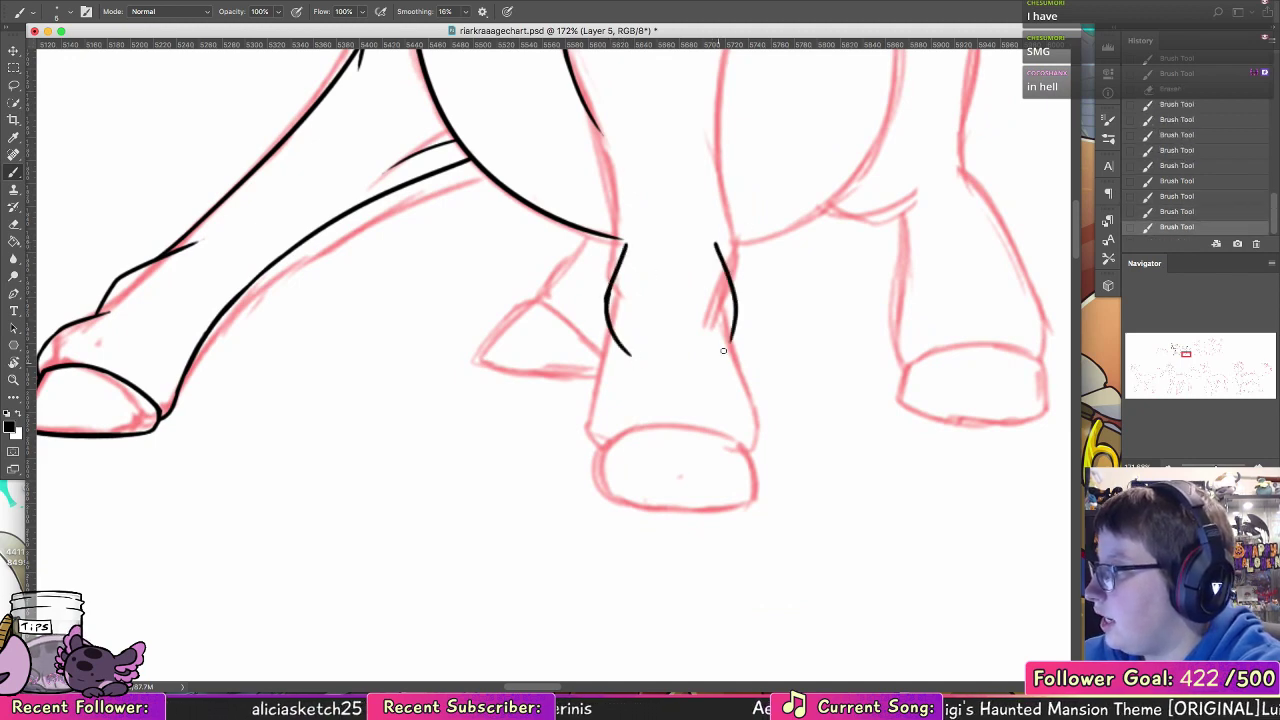
Step: Ink the near foreleg's front edge below the knee, then the hoof's front edge and half of its sole
{"action": "mouse_move", "coordinate": [588, 407]}
{"action": "left_mouse_down"}
{"action": "mouse_move", "coordinate": [606, 338]}
{"action": "mouse_move", "coordinate": [589, 404]}
{"action": "left_mouse_up"}
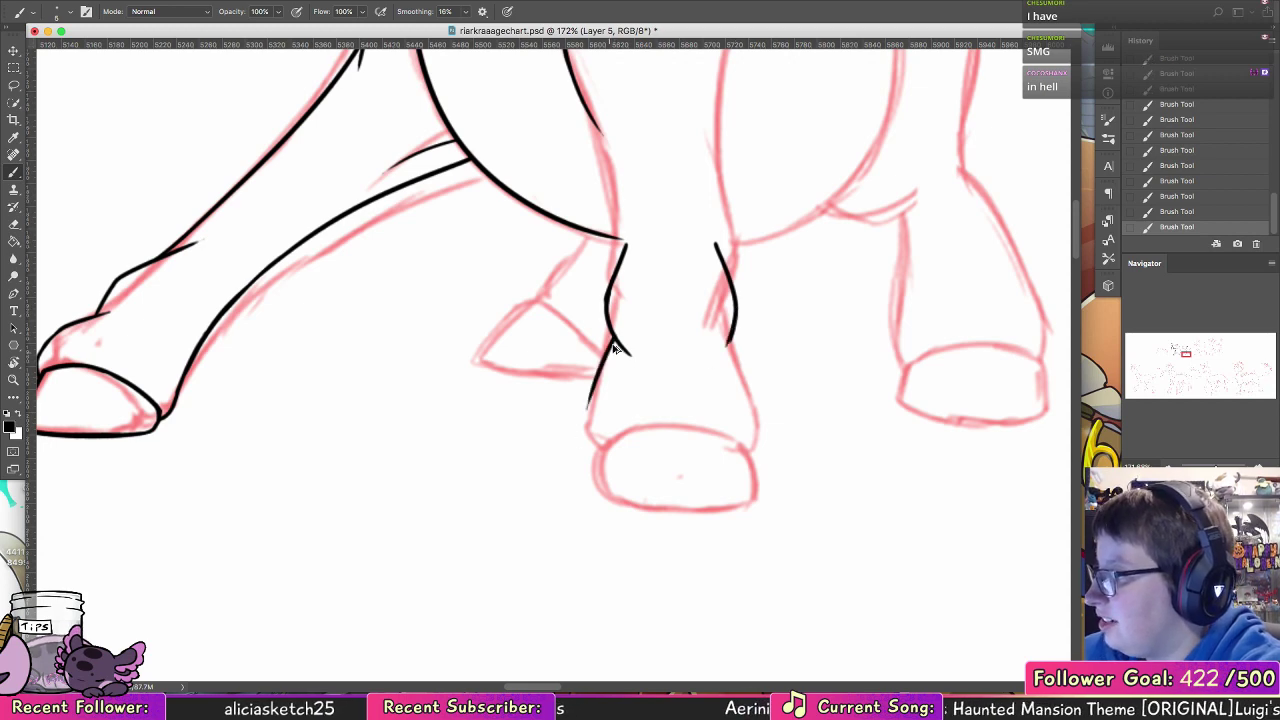
{"action": "key", "text": "super+z"}
{"action": "key", "text": "super+z"}
{"action": "mouse_move", "coordinate": [612, 338]}
{"action": "left_mouse_down"}
{"action": "mouse_move", "coordinate": [588, 413]}
{"action": "mouse_move", "coordinate": [604, 444]}
{"action": "mouse_move", "coordinate": [676, 429]}
{"action": "left_mouse_up"}
{"action": "key", "text": "super+z"}
{"action": "mouse_move", "coordinate": [605, 446]}
{"action": "left_mouse_down"}
{"action": "mouse_move", "coordinate": [598, 496]}
{"action": "mouse_move", "coordinate": [757, 493]}
{"action": "left_mouse_up"}
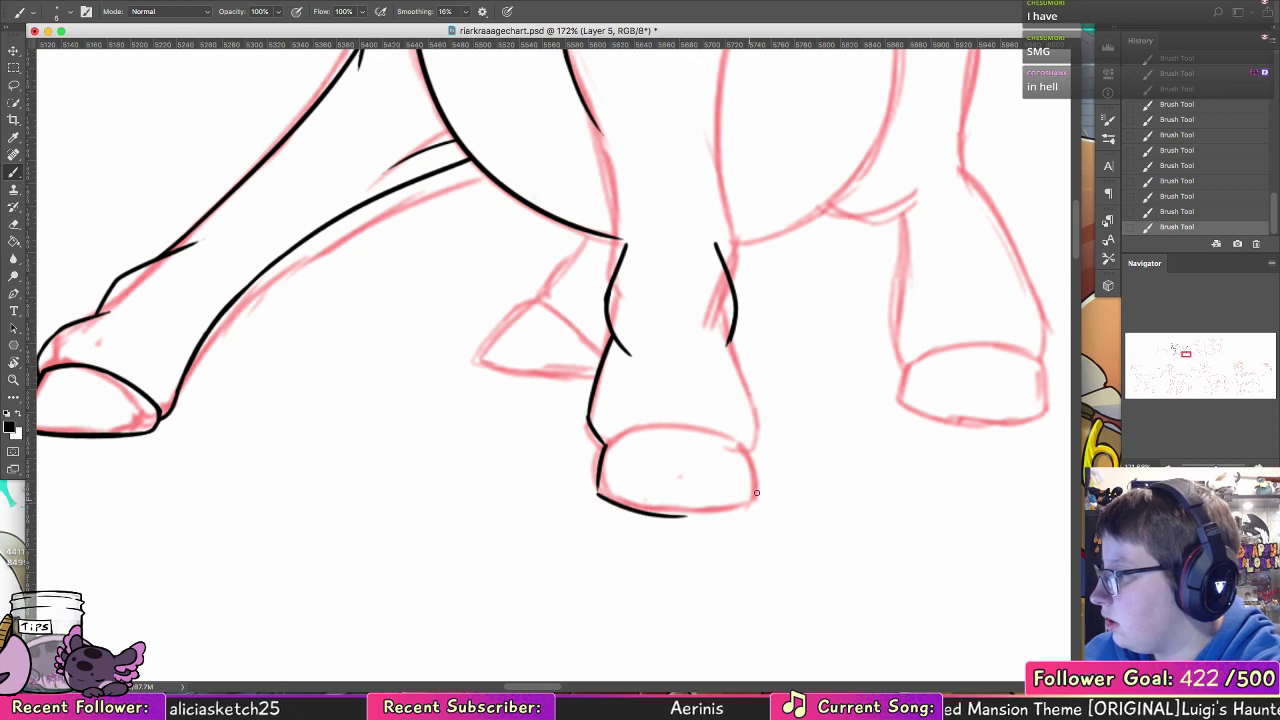
Step: Ink the front half of the hoof's curved top line and thicken the ankle line above it
{"action": "mouse_move", "coordinate": [601, 470]}
{"action": "left_mouse_down"}
{"action": "mouse_move", "coordinate": [614, 437]}
{"action": "mouse_move", "coordinate": [680, 428]}
{"action": "left_mouse_up"}
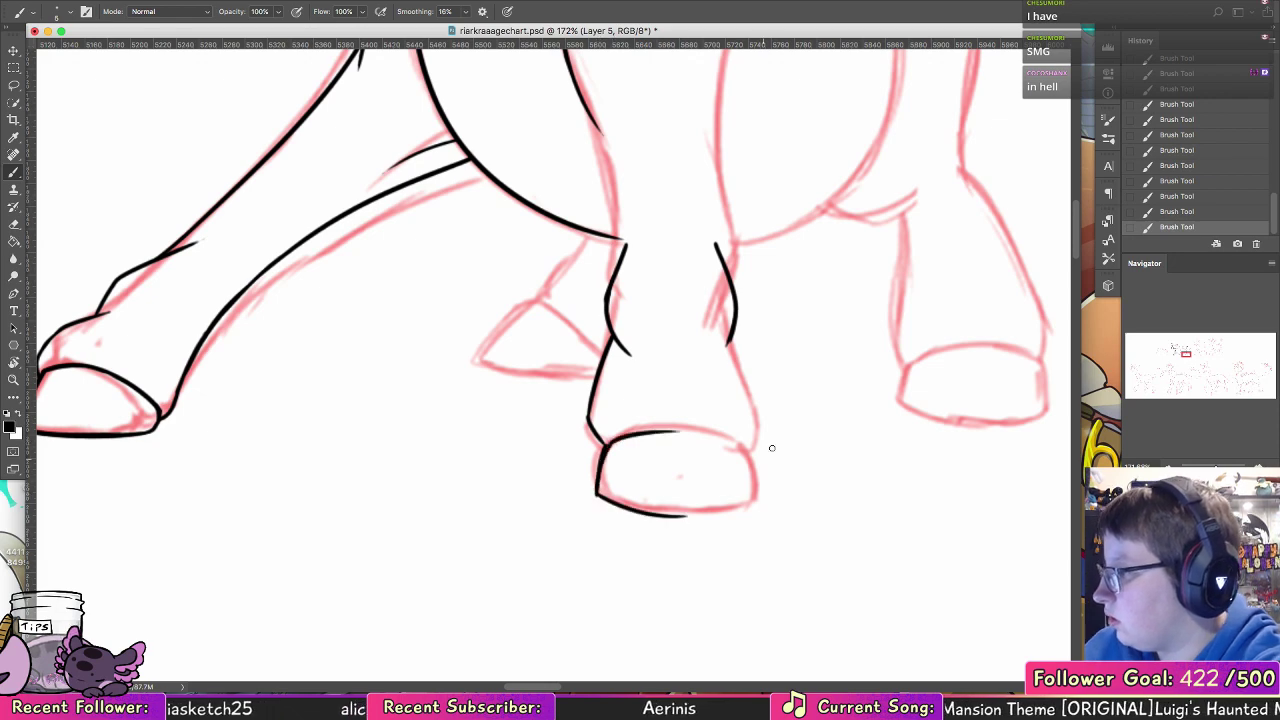
{"action": "key", "text": "super+z"}
{"action": "left_click_drag", "start_coordinate": [604, 450], "coordinate": [686, 427]}
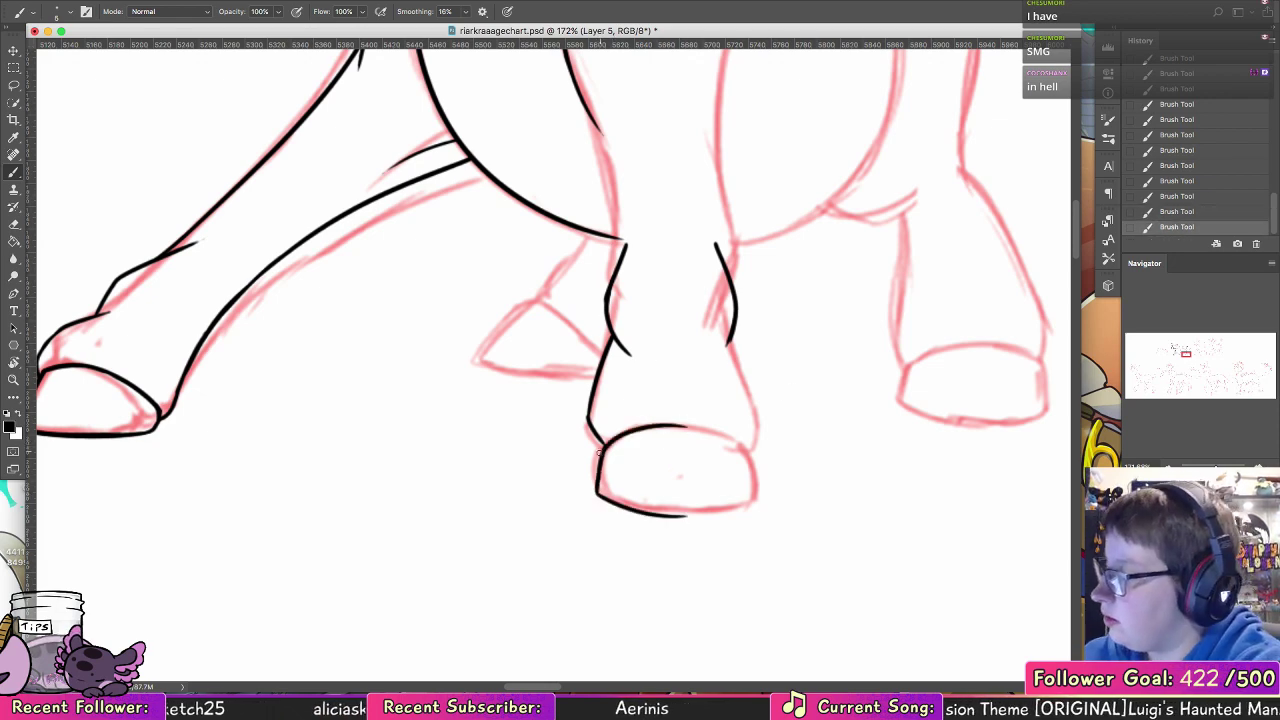
{"action": "mouse_move", "coordinate": [594, 432]}
{"action": "left_mouse_down"}
{"action": "mouse_move", "coordinate": [591, 399]}
{"action": "mouse_move", "coordinate": [614, 337]}
{"action": "left_mouse_up"}
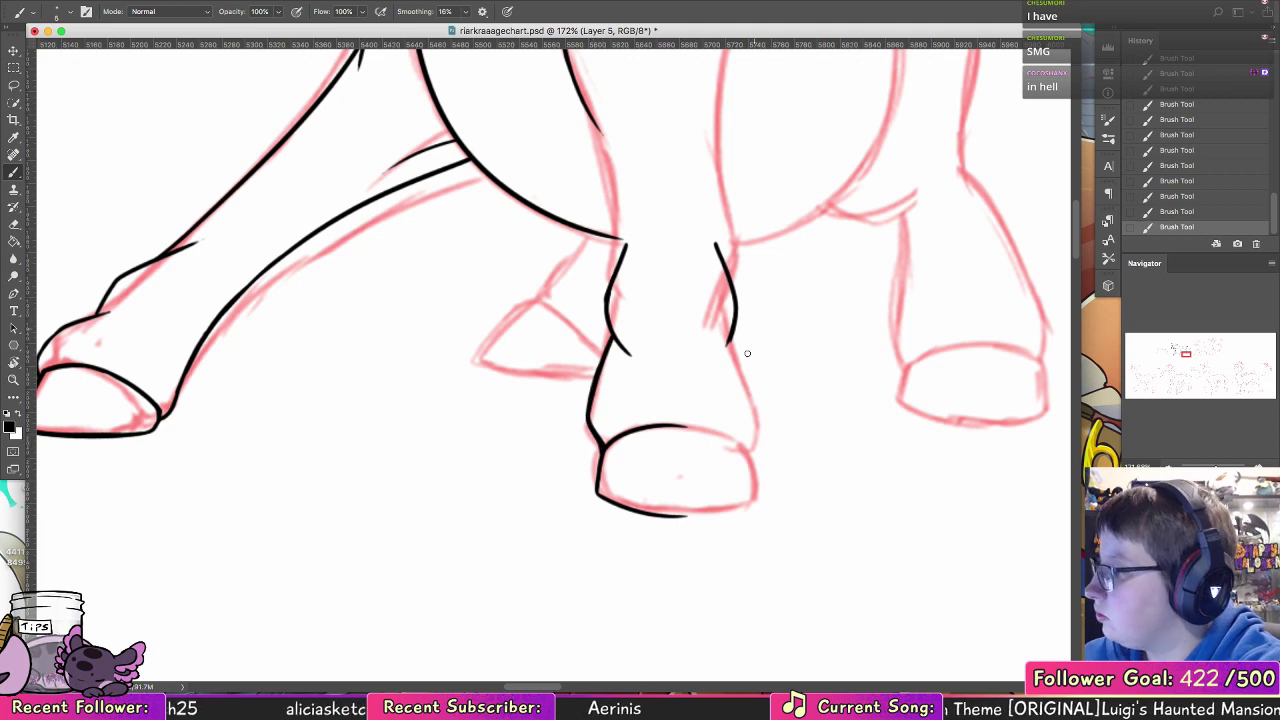
Step: Duplicate the inked half of the lower leg and hoof and flip it horizontally to complete the other side
{"action": "key", "text": "l"}
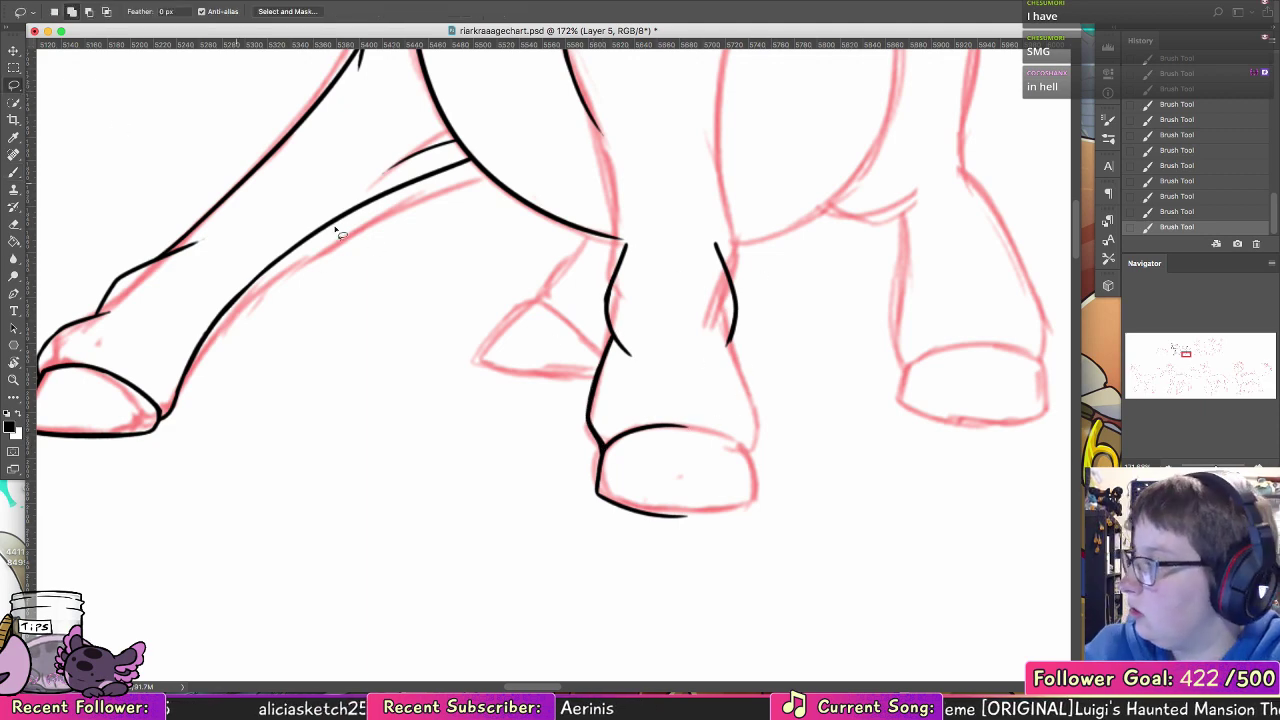
{"action": "mouse_move", "coordinate": [660, 254]}
{"action": "left_mouse_down"}
{"action": "mouse_move", "coordinate": [669, 354]}
{"action": "mouse_move", "coordinate": [621, 380]}
{"action": "mouse_move", "coordinate": [608, 334]}
{"action": "mouse_move", "coordinate": [647, 579]}
{"action": "mouse_move", "coordinate": [665, 305]}
{"action": "left_mouse_up"}
{"action": "left_click", "coordinate": [13, 50]}
{"action": "left_click_drag", "start_coordinate": [643, 427], "coordinate": [711, 427]}
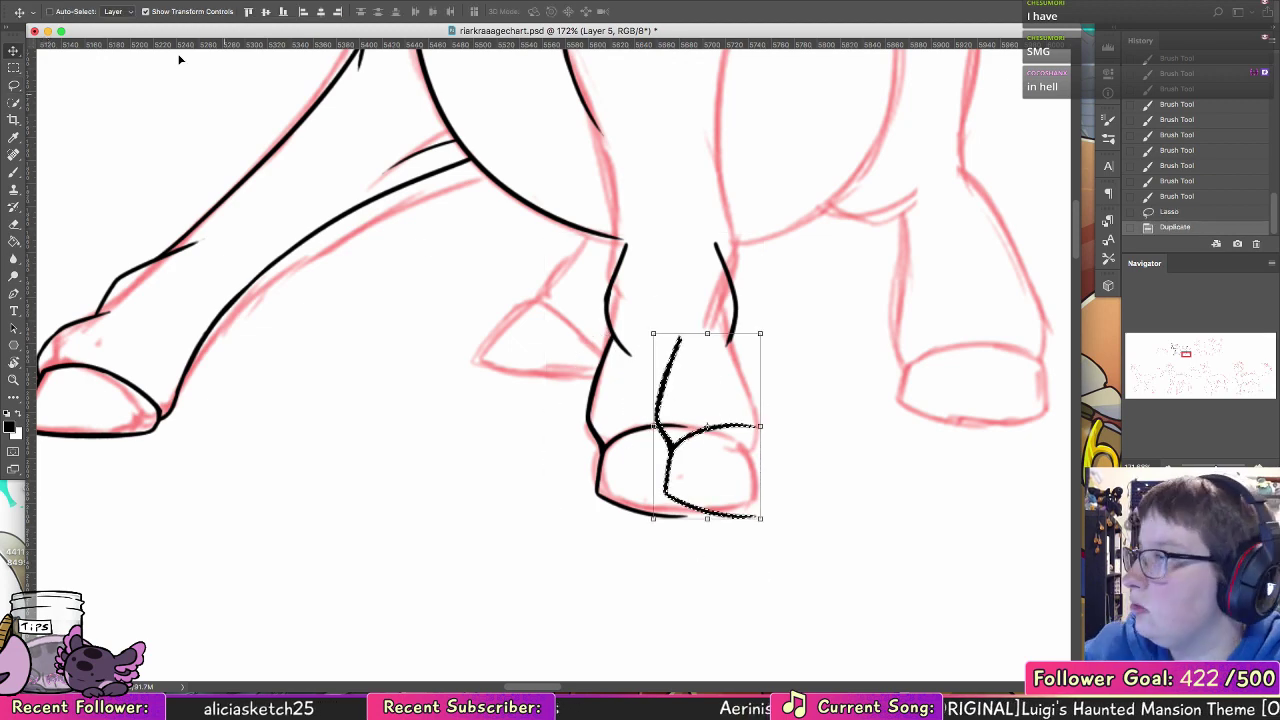
{"action": "left_click", "coordinate": [150, 2]}
{"action": "mouse_move", "coordinate": [200, 289]}
{"action": "left_click", "coordinate": [390, 438]}
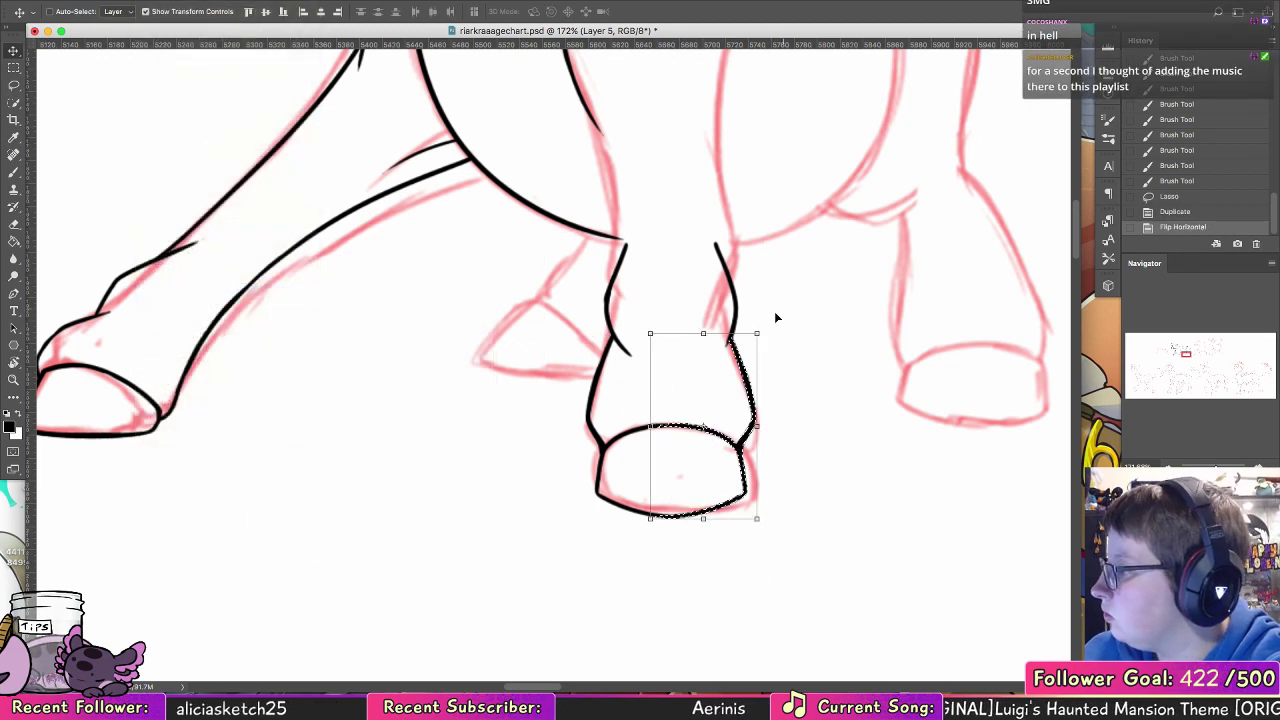
{"action": "key", "text": "super+d"}
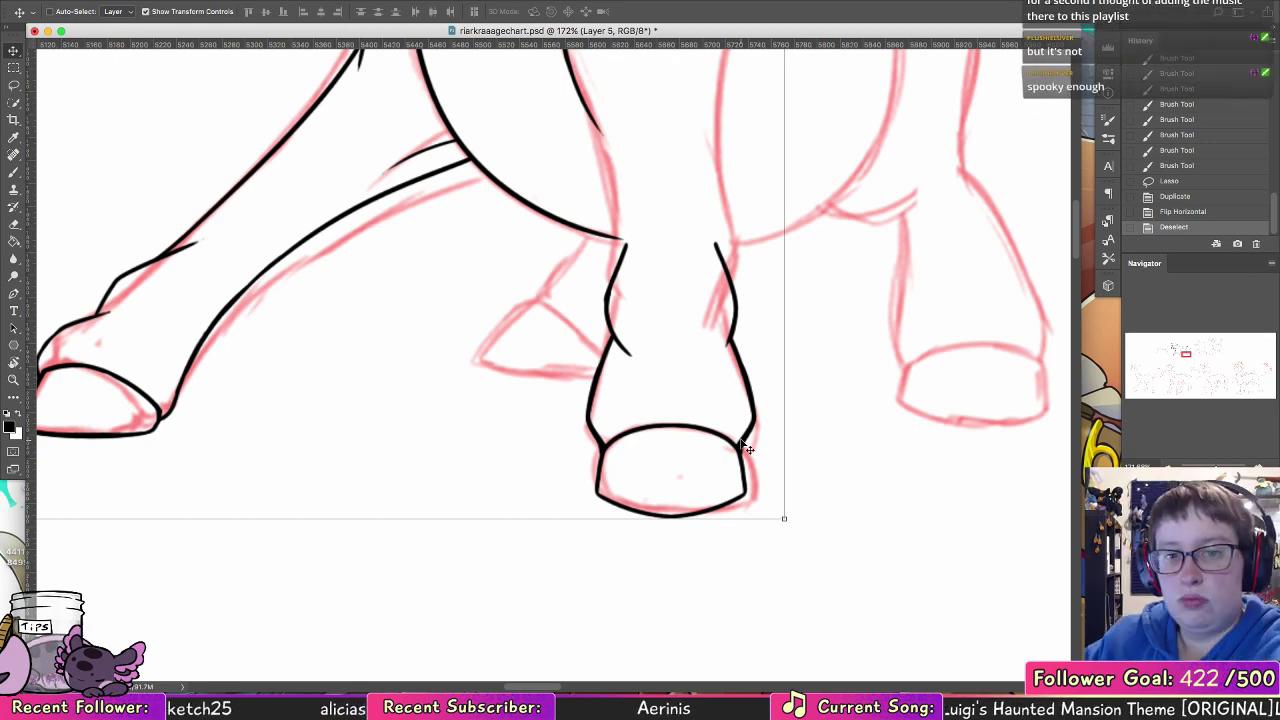
Step: Select the near foreleg's knee, lower leg and hoof and move them down and slightly toward the rear
{"action": "key", "text": "l"}
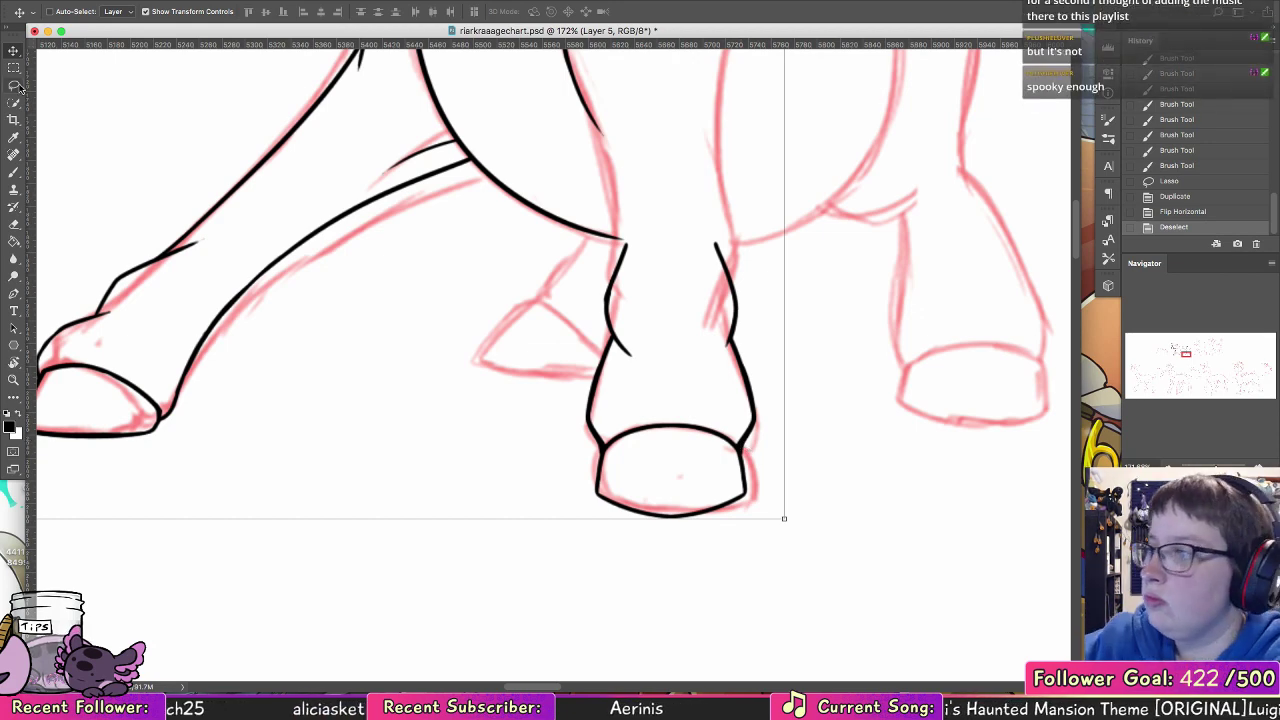
{"action": "mouse_move", "coordinate": [649, 231]}
{"action": "left_mouse_down"}
{"action": "mouse_move", "coordinate": [634, 246]}
{"action": "mouse_move", "coordinate": [770, 540]}
{"action": "mouse_move", "coordinate": [660, 228]}
{"action": "left_mouse_up"}
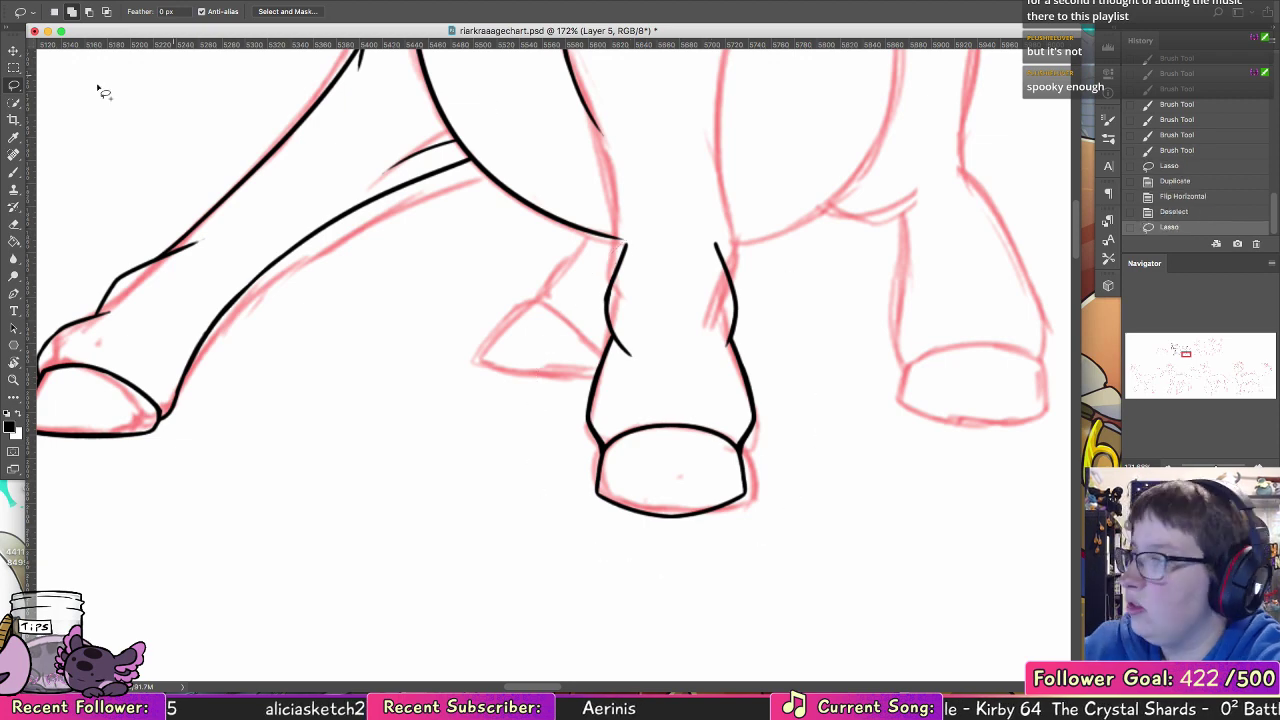
{"action": "key", "text": "v"}
{"action": "left_click_drag", "start_coordinate": [732, 470], "coordinate": [737, 523]}
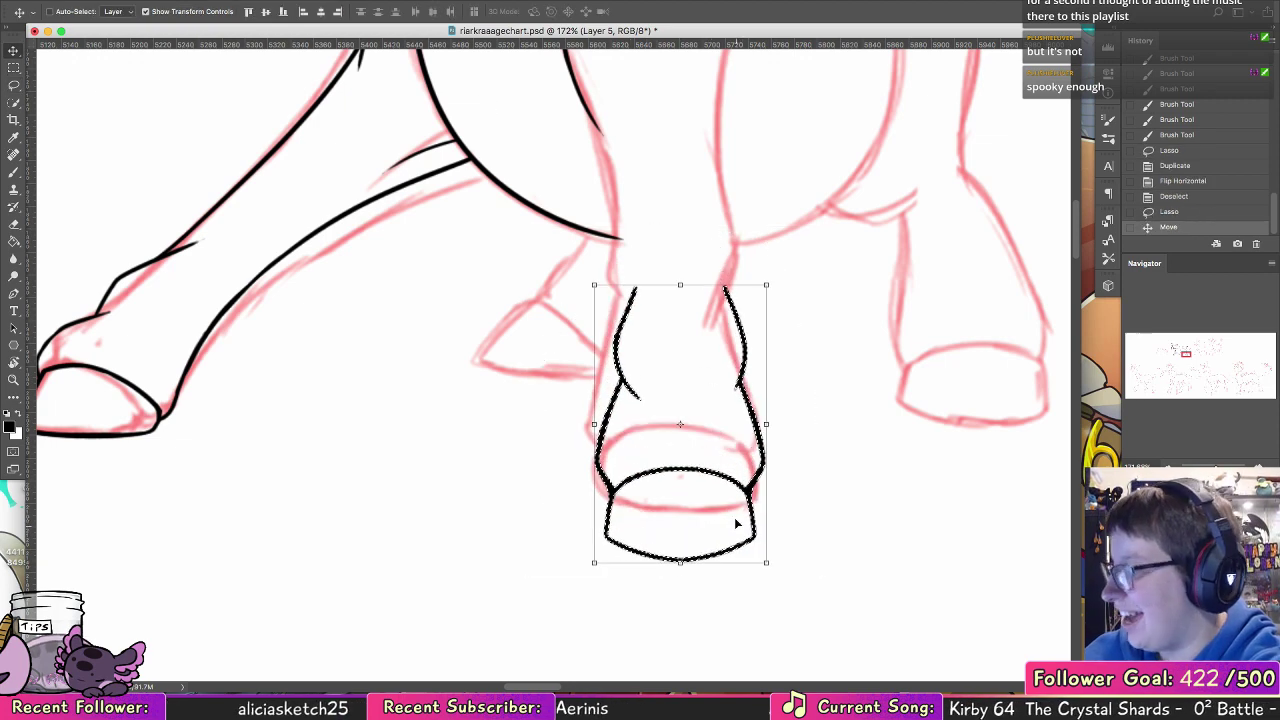
{"action": "key", "text": "ctrl+d"}
{"action": "key", "text": "b"}
{"action": "mouse_move", "coordinate": [803, 268]}
{"action": "left_mouse_down"}
{"action": "mouse_move", "coordinate": [706, 503]}
{"action": "mouse_move", "coordinate": [720, 526]}
{"action": "mouse_move", "coordinate": [683, 434]}
{"action": "mouse_move", "coordinate": [683, 460]}
{"action": "left_mouse_up"}
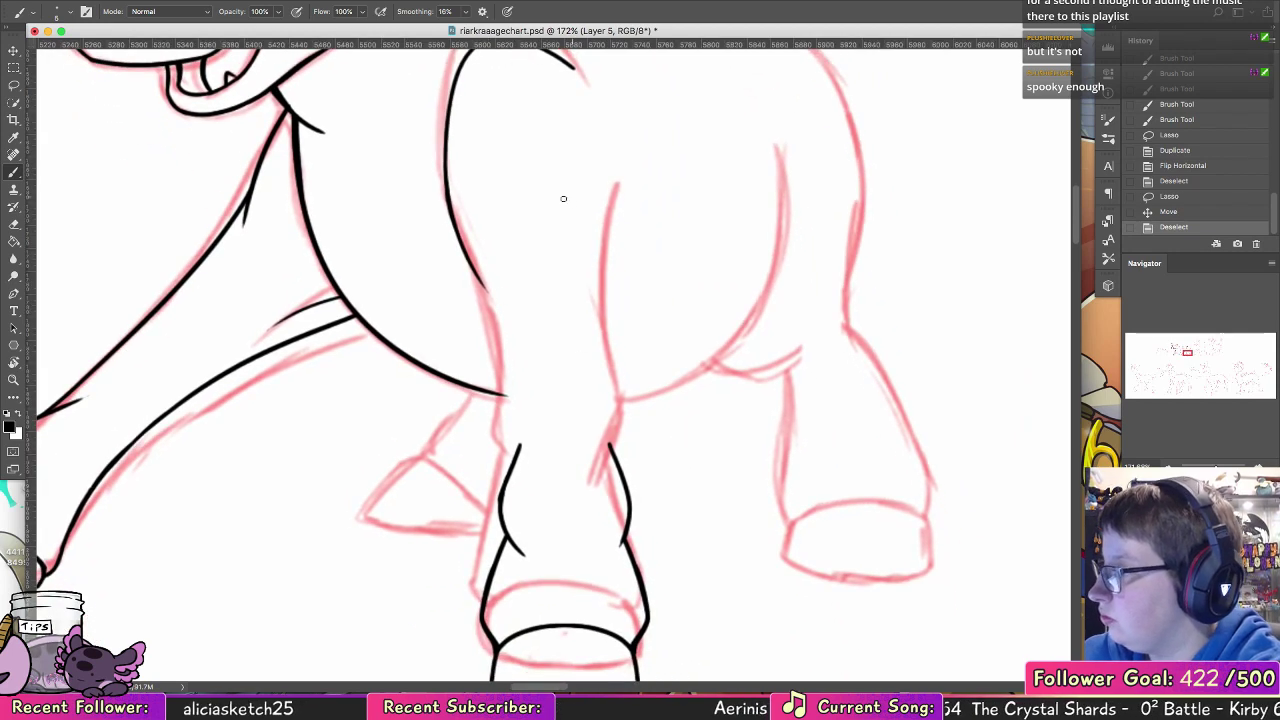
Step: Erase the front line below the shoulder and ink a new front edge from the knee up to a curved elbow
{"action": "left_click", "coordinate": [15, 224]}
{"action": "left_click_drag", "start_coordinate": [485, 294], "coordinate": [474, 269]}
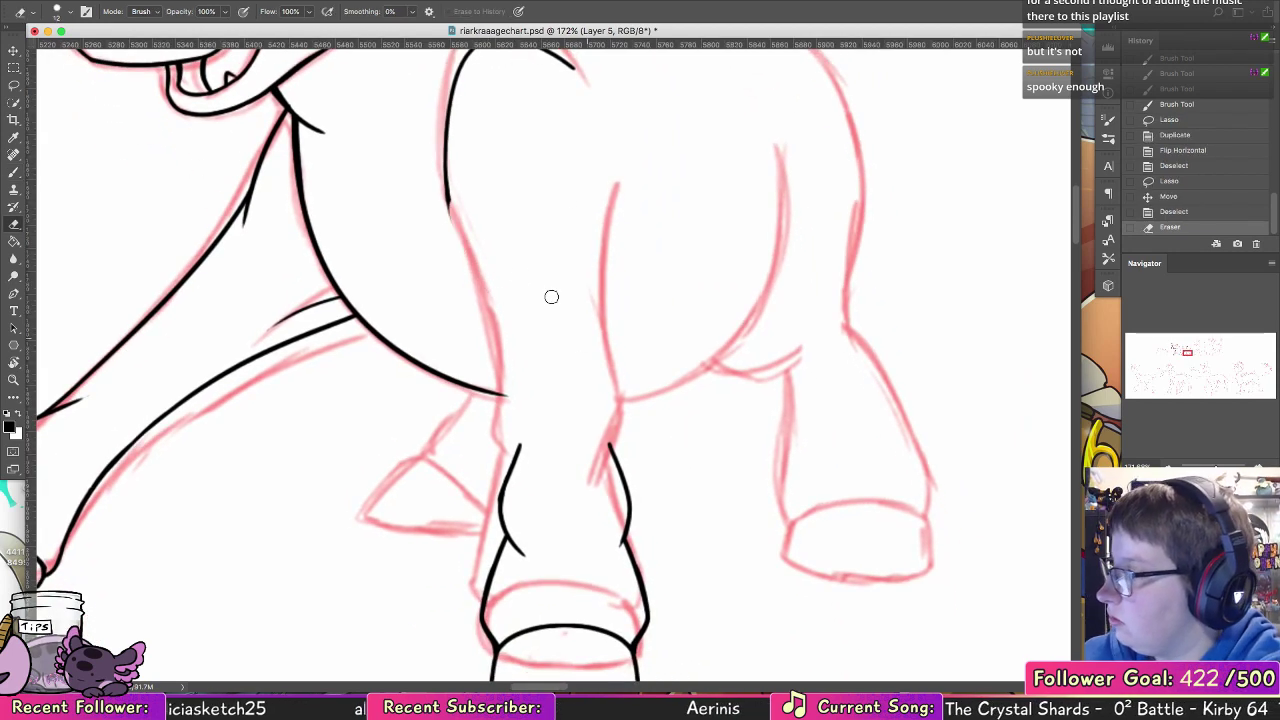
{"action": "key", "text": "b"}
{"action": "mouse_move", "coordinate": [506, 390]}
{"action": "left_mouse_down"}
{"action": "mouse_move", "coordinate": [518, 464]}
{"action": "mouse_move", "coordinate": [481, 347]}
{"action": "left_mouse_up"}
{"action": "key", "text": "ctrl+z"}
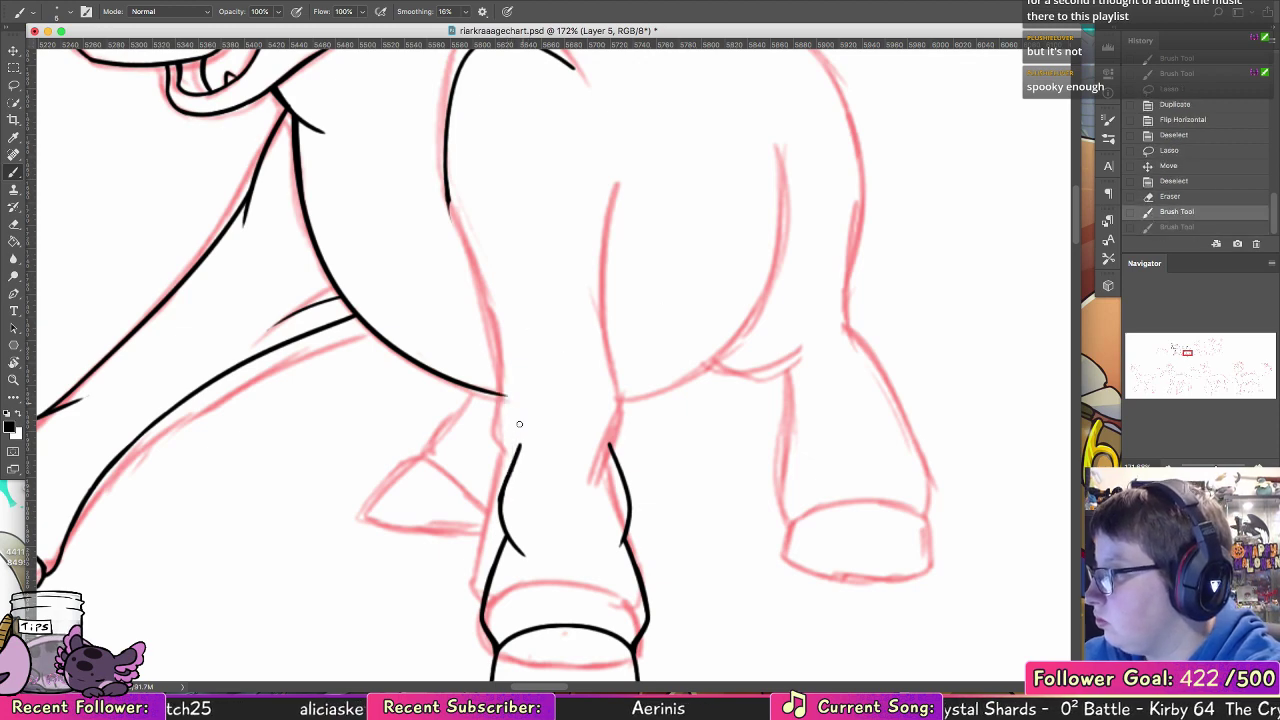
{"action": "left_click_drag", "start_coordinate": [507, 478], "coordinate": [521, 348]}
{"action": "key", "text": "ctrl+z"}
{"action": "mouse_move", "coordinate": [511, 393]}
{"action": "left_mouse_down"}
{"action": "mouse_move", "coordinate": [512, 459]}
{"action": "mouse_move", "coordinate": [520, 308]}
{"action": "mouse_move", "coordinate": [567, 238]}
{"action": "left_mouse_up"}
{"action": "key", "text": "ctrl+z"}
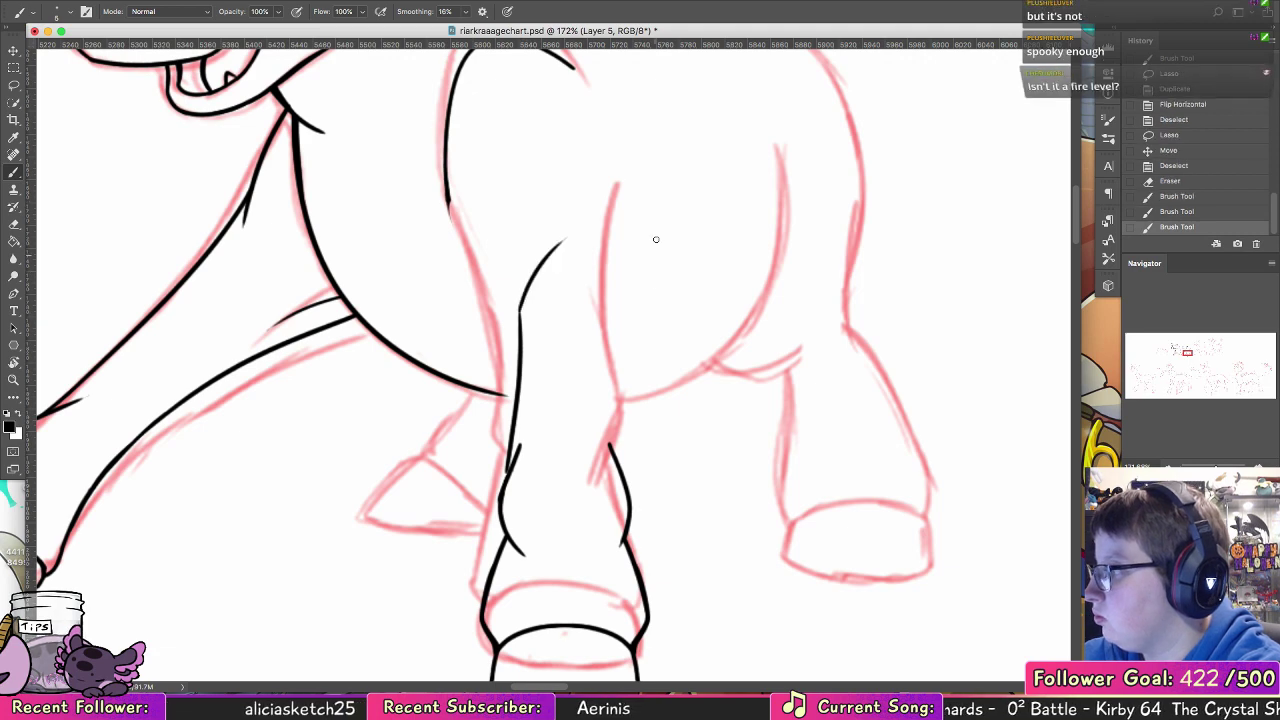
Step: Ink the near foreleg's rear edge down to the knee and erase the overlapping line end at the front of the knee
{"action": "left_click_drag", "start_coordinate": [653, 228], "coordinate": [661, 320]}
{"action": "key", "text": "ctrl+z"}
{"action": "left_click_drag", "start_coordinate": [652, 225], "coordinate": [632, 392]}
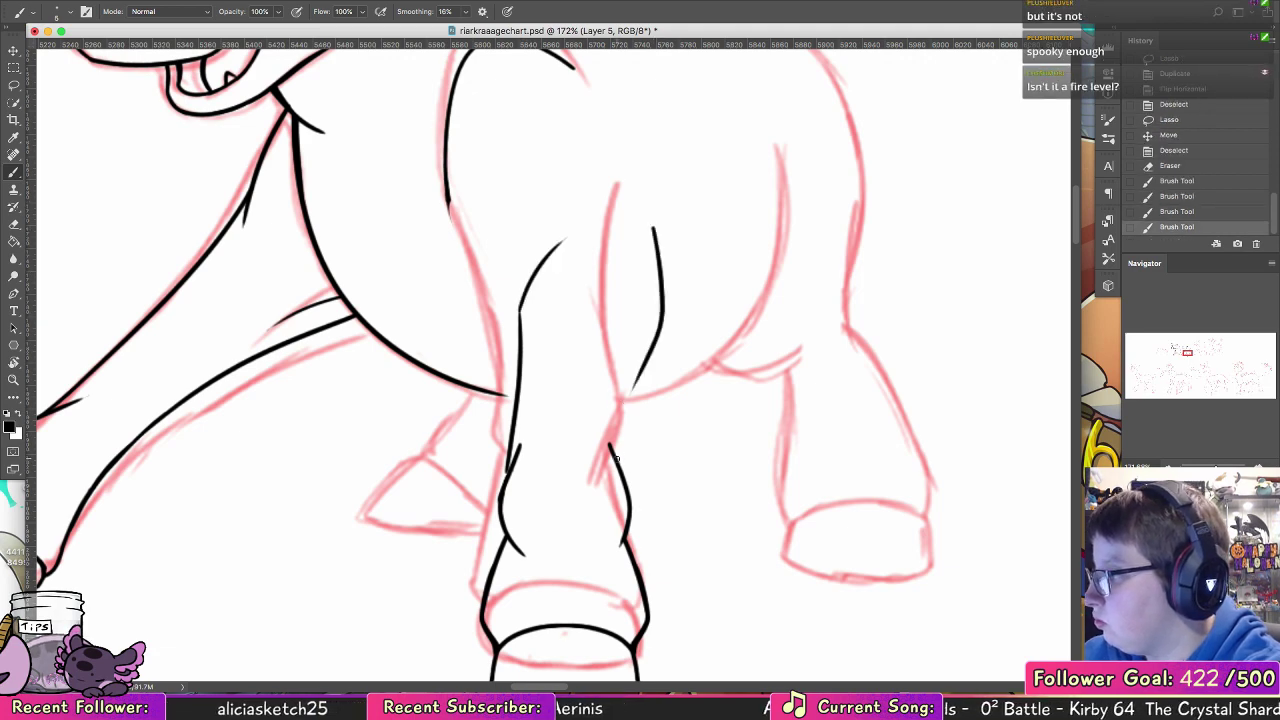
{"action": "left_click_drag", "start_coordinate": [616, 461], "coordinate": [649, 349]}
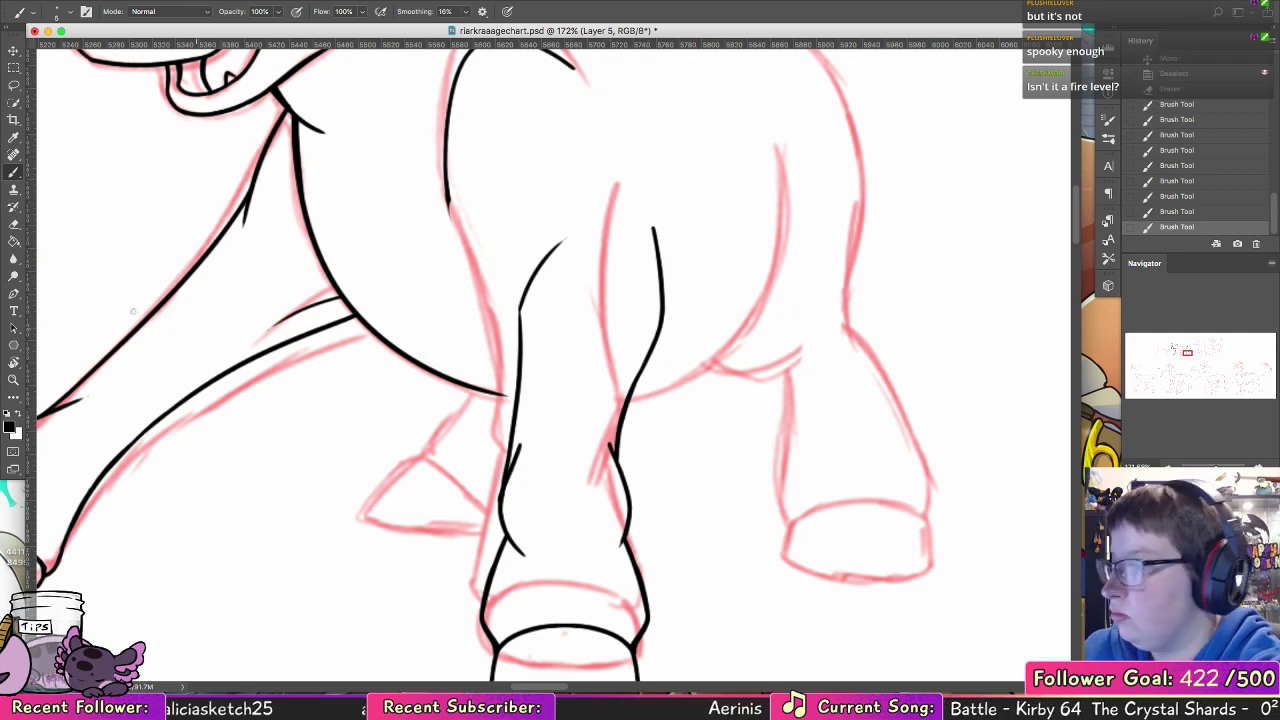
{"action": "key", "text": "e"}
{"action": "mouse_move", "coordinate": [514, 480]}
{"action": "left_mouse_down"}
{"action": "mouse_move", "coordinate": [523, 443]}
{"action": "mouse_move", "coordinate": [514, 482]}
{"action": "left_mouse_up"}
{"action": "key", "text": "ctrl+z"}
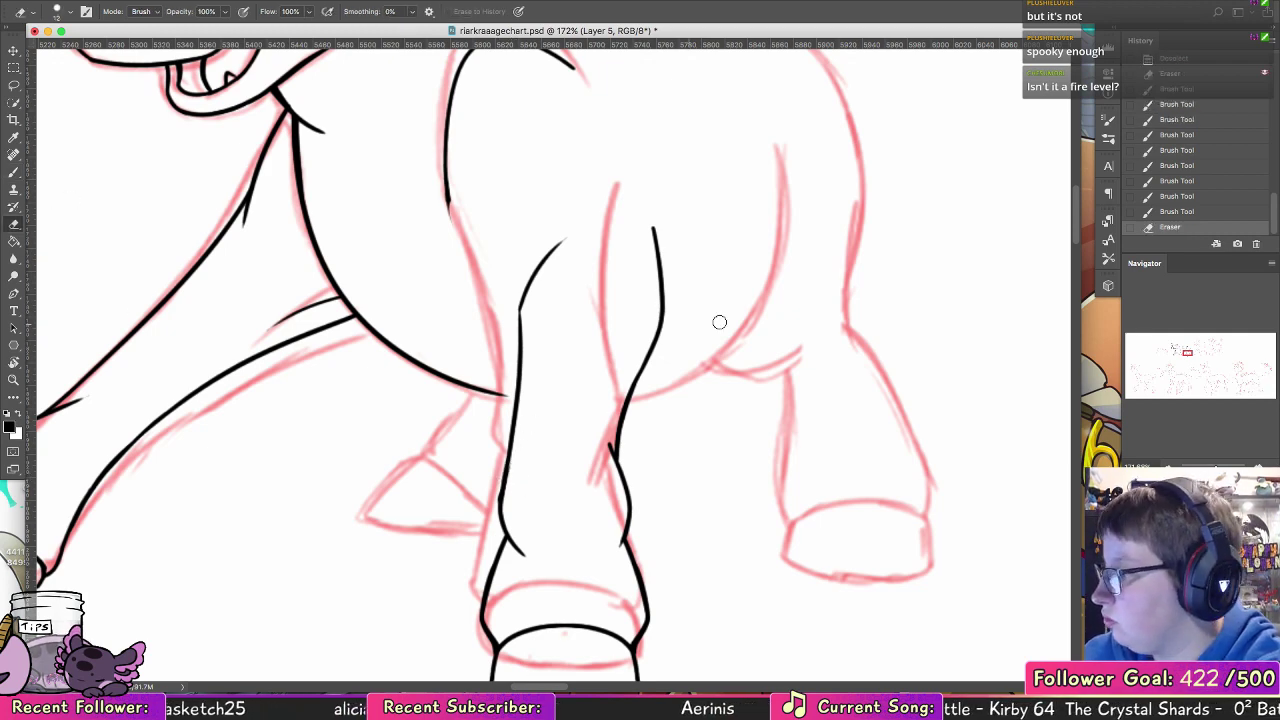
Step: Erase the shoulder's front edge and redraw it narrower, curving down to meet the elbow
{"action": "mouse_move", "coordinate": [763, 453]}
{"action": "left_mouse_down"}
{"action": "mouse_move", "coordinate": [807, 289]}
{"action": "mouse_move", "coordinate": [888, 494]}
{"action": "mouse_move", "coordinate": [892, 565]}
{"action": "left_mouse_up"}
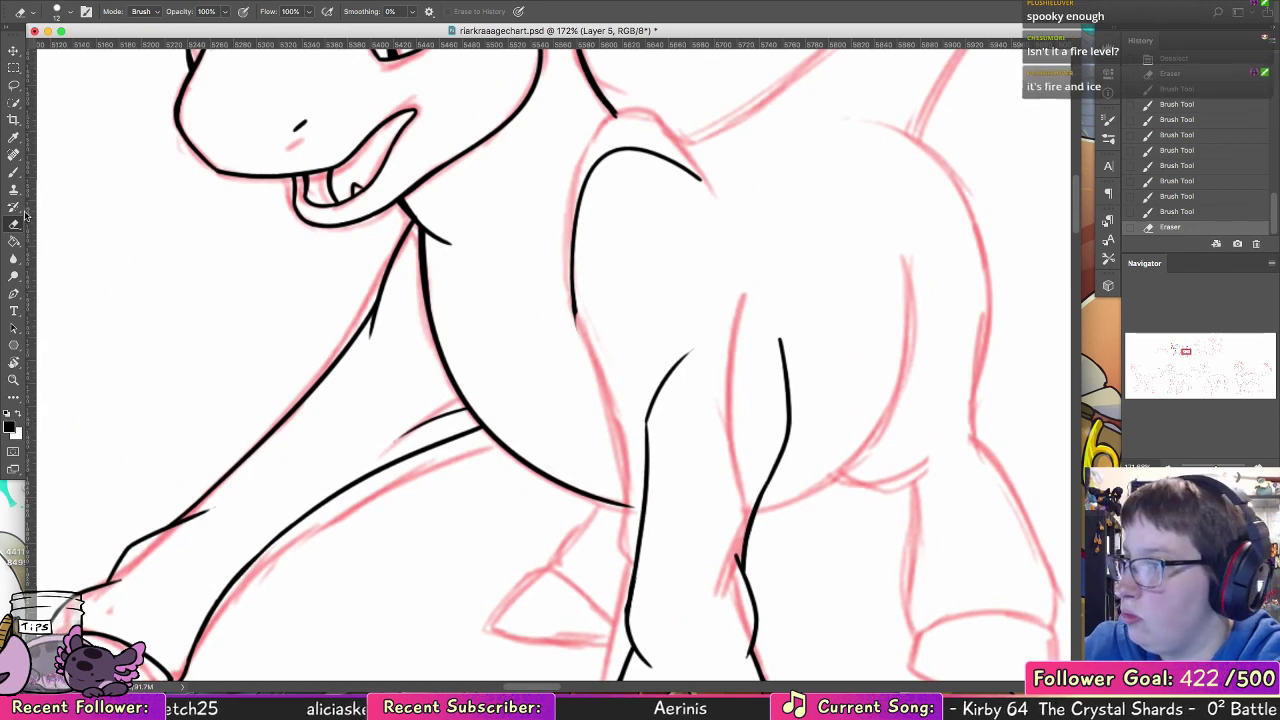
{"action": "mouse_move", "coordinate": [576, 326]}
{"action": "left_mouse_down"}
{"action": "mouse_move", "coordinate": [571, 202]}
{"action": "mouse_move", "coordinate": [589, 383]}
{"action": "left_mouse_up"}
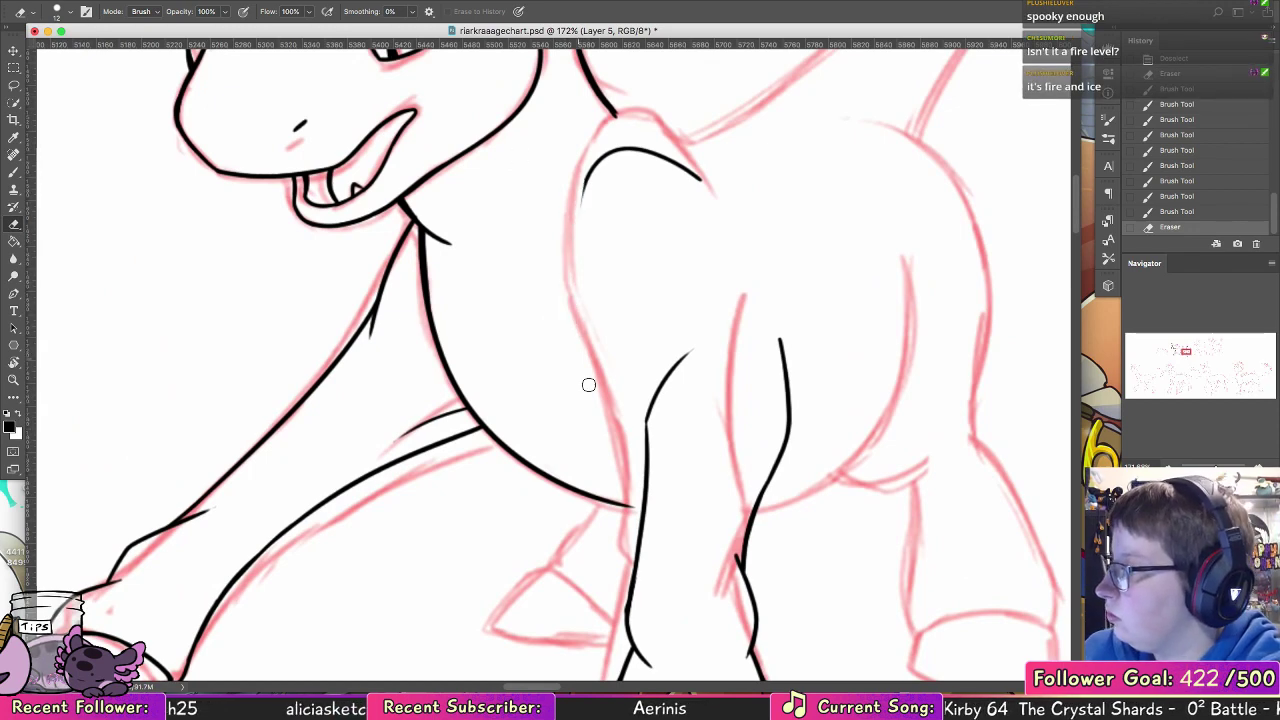
{"action": "left_click", "coordinate": [13, 174]}
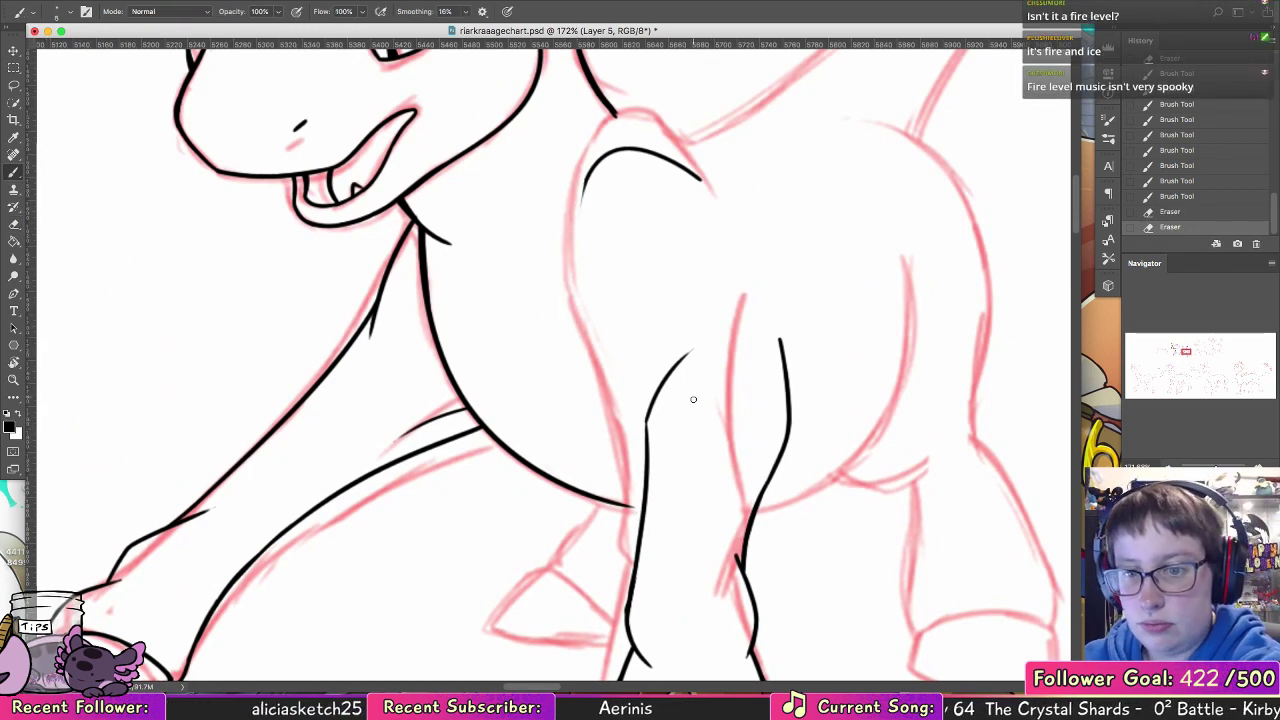
{"action": "mouse_move", "coordinate": [584, 326]}
{"action": "left_mouse_down"}
{"action": "mouse_move", "coordinate": [650, 400]}
{"action": "mouse_move", "coordinate": [600, 334]}
{"action": "left_mouse_up"}
{"action": "key", "text": "ctrl+z"}
{"action": "left_click_drag", "start_coordinate": [585, 178], "coordinate": [588, 284]}
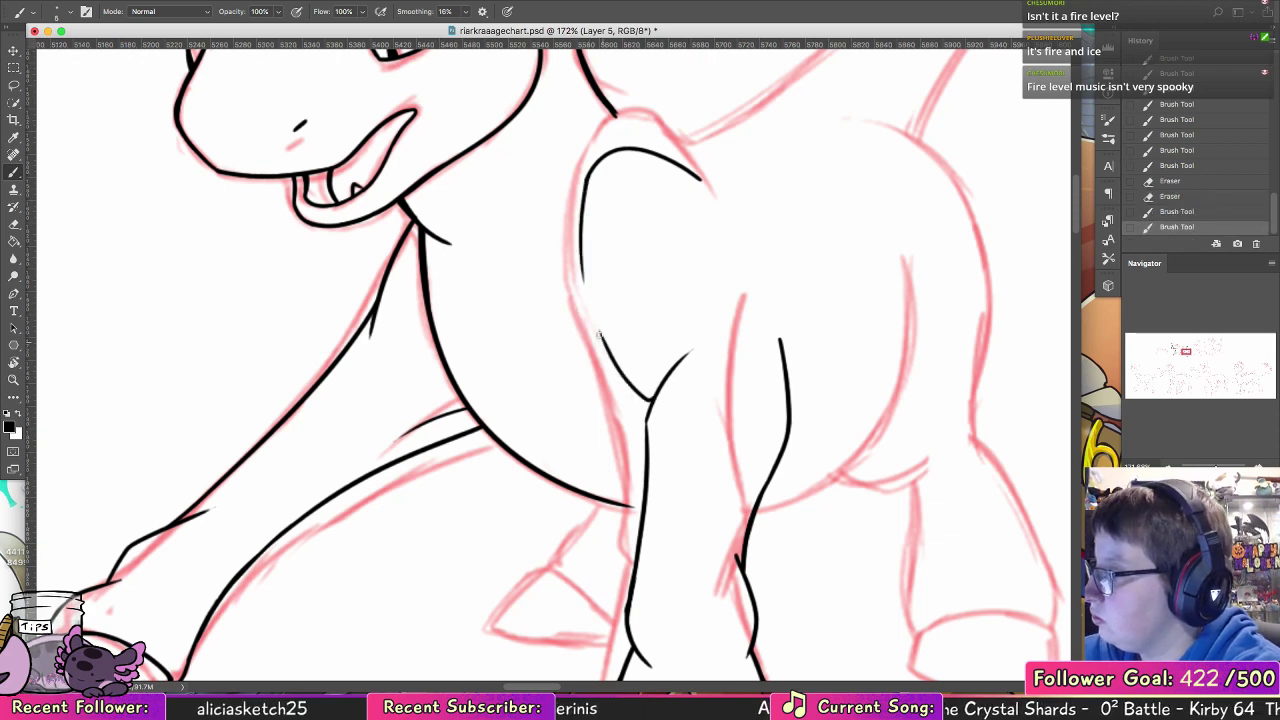
{"action": "left_click_drag", "start_coordinate": [583, 206], "coordinate": [595, 320]}
Step: Add a short curve atop the foreleg's rear edge and ink the belly's round outline behind the leg, redoing it once
{"action": "left_click_drag", "start_coordinate": [764, 325], "coordinate": [613, 400]}
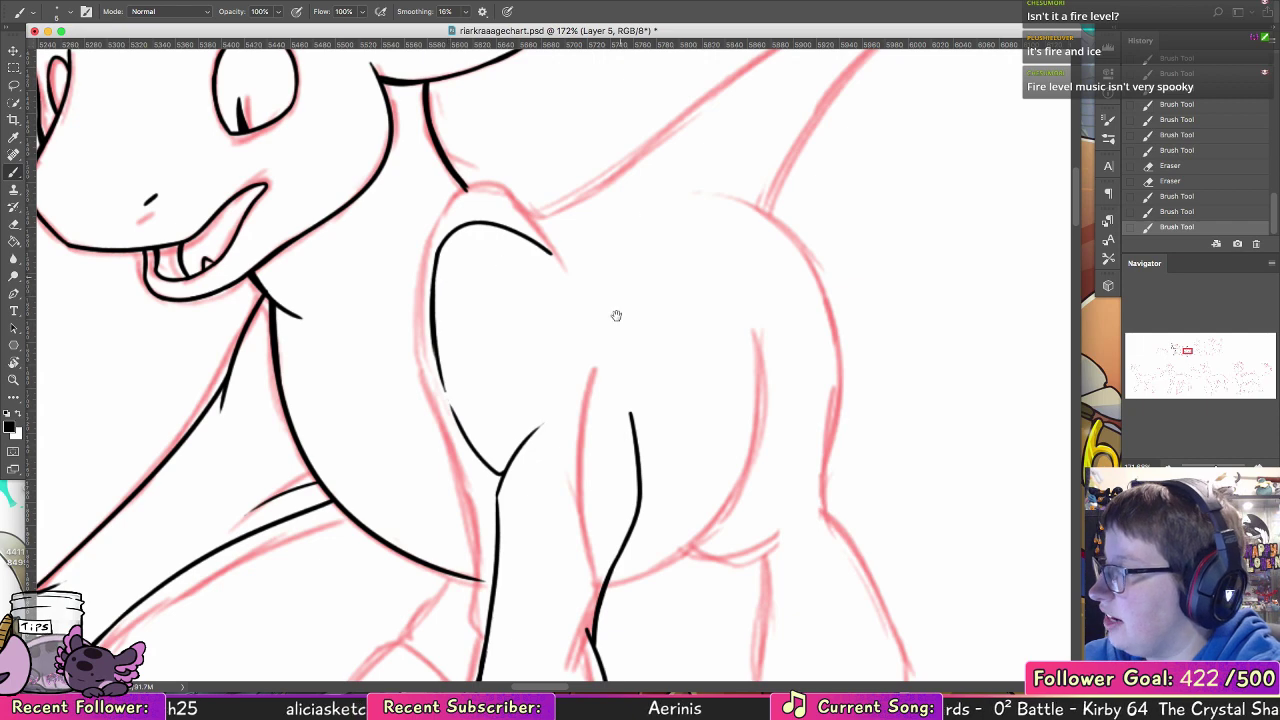
{"action": "left_click_drag", "start_coordinate": [617, 378], "coordinate": [631, 414]}
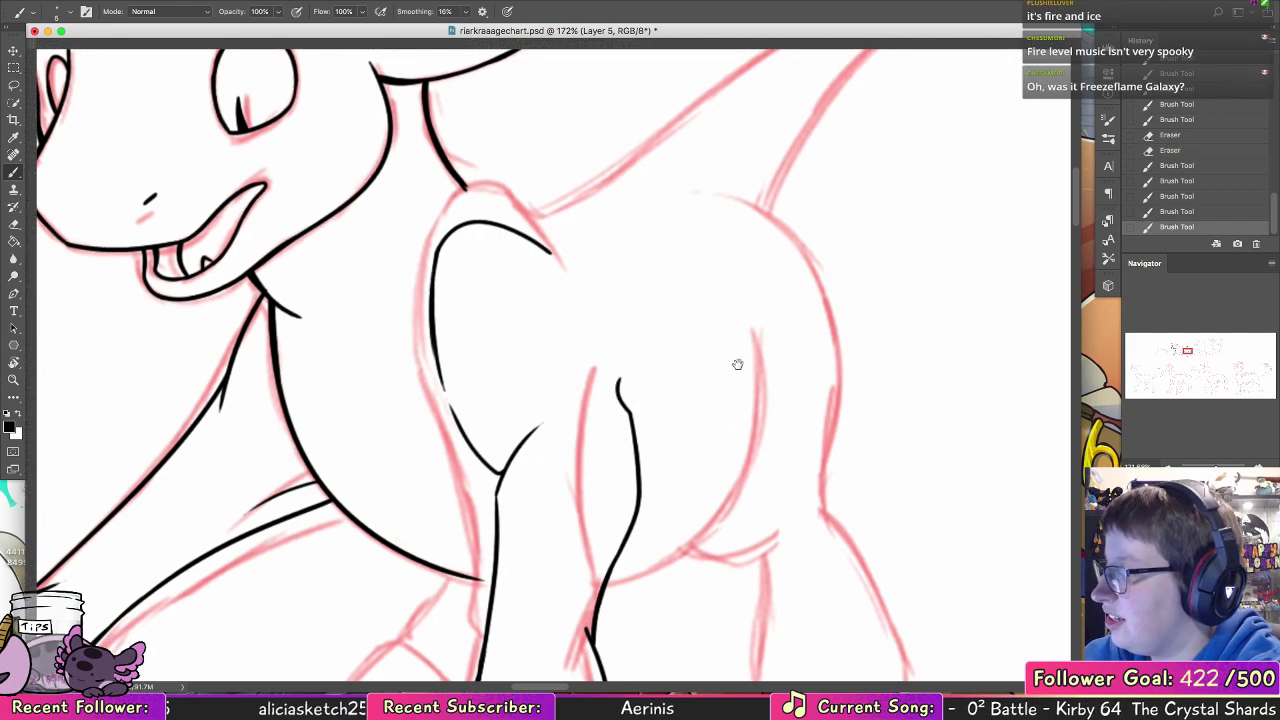
{"action": "left_click_drag", "start_coordinate": [748, 411], "coordinate": [751, 312]}
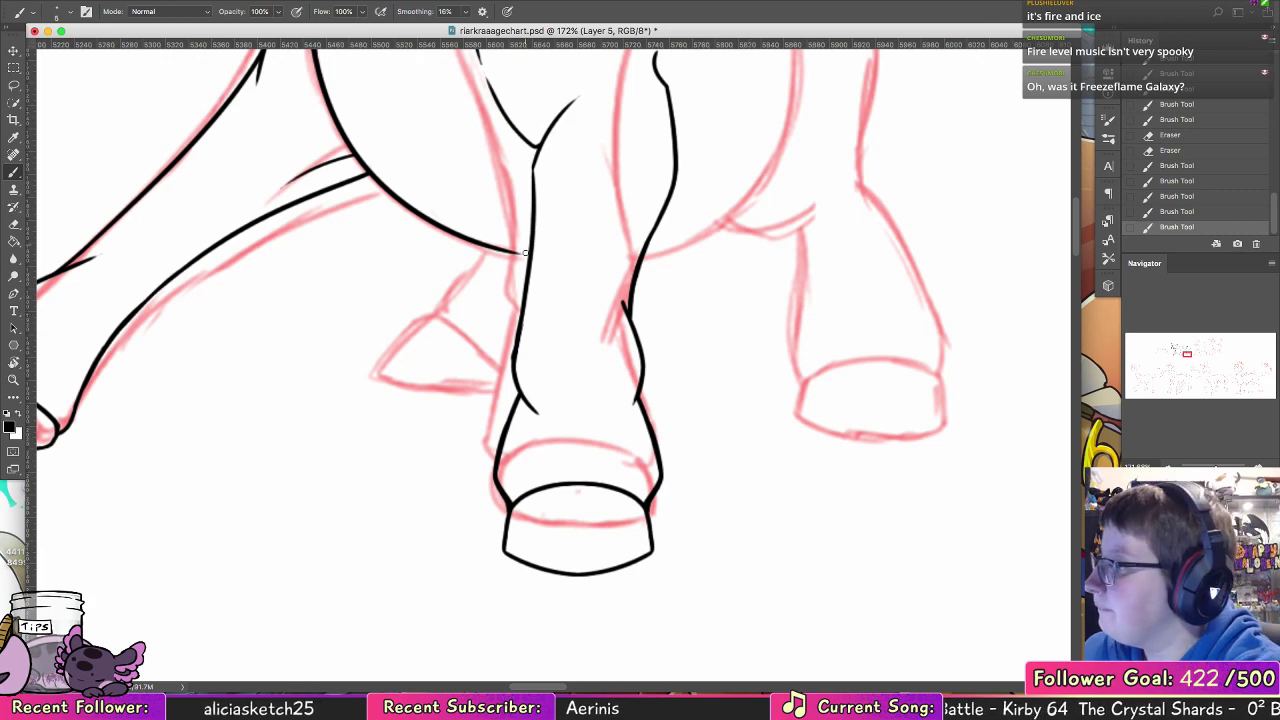
{"action": "mouse_move", "coordinate": [516, 252]}
{"action": "left_mouse_down"}
{"action": "mouse_move", "coordinate": [533, 254]}
{"action": "mouse_move", "coordinate": [526, 443]}
{"action": "mouse_move", "coordinate": [394, 417]}
{"action": "mouse_move", "coordinate": [460, 385]}
{"action": "mouse_move", "coordinate": [511, 150]}
{"action": "left_mouse_up"}
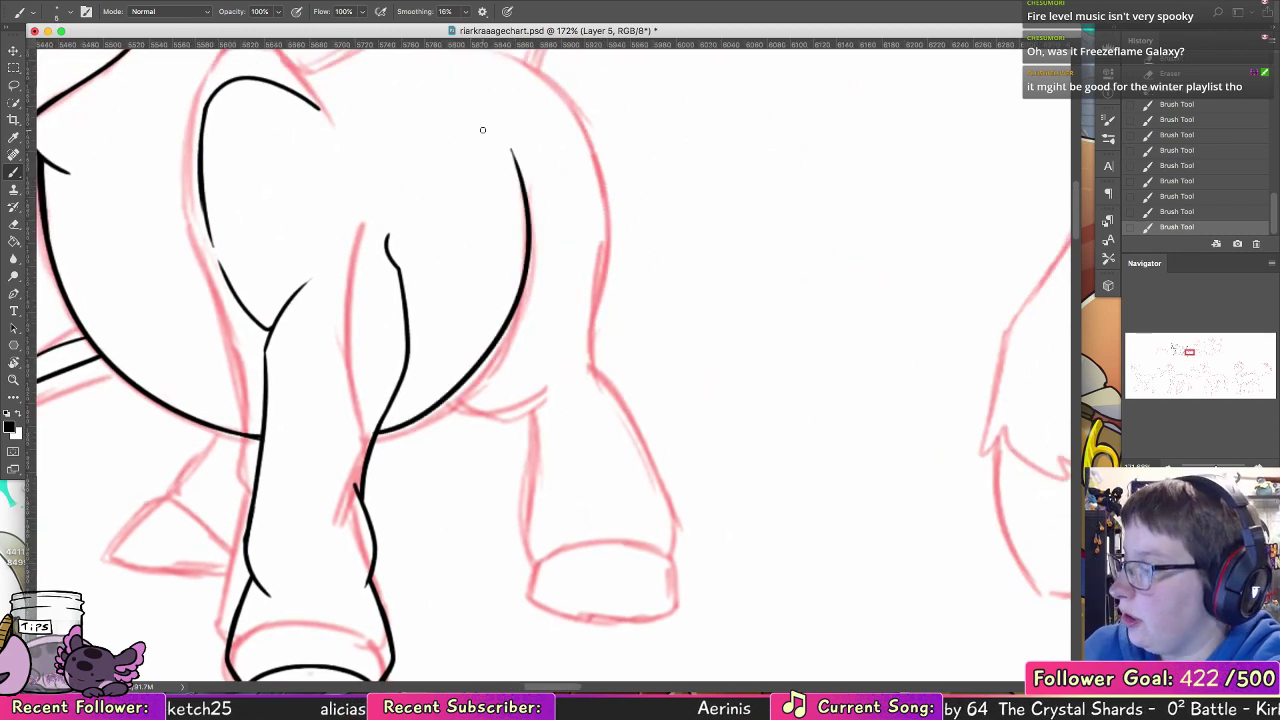
{"action": "key", "text": "super+z"}
{"action": "left_click_drag", "start_coordinate": [378, 432], "coordinate": [527, 184]}
Step: Try to ink the far leg's upper edges and its bent lower part behind the near foreleg
{"action": "left_click_drag", "start_coordinate": [271, 473], "coordinate": [593, 321]}
{"action": "mouse_move", "coordinate": [542, 278]}
{"action": "left_mouse_down"}
{"action": "mouse_move", "coordinate": [494, 344]}
{"action": "mouse_move", "coordinate": [507, 329]}
{"action": "mouse_move", "coordinate": [495, 346]}
{"action": "mouse_move", "coordinate": [559, 420]}
{"action": "left_mouse_up"}
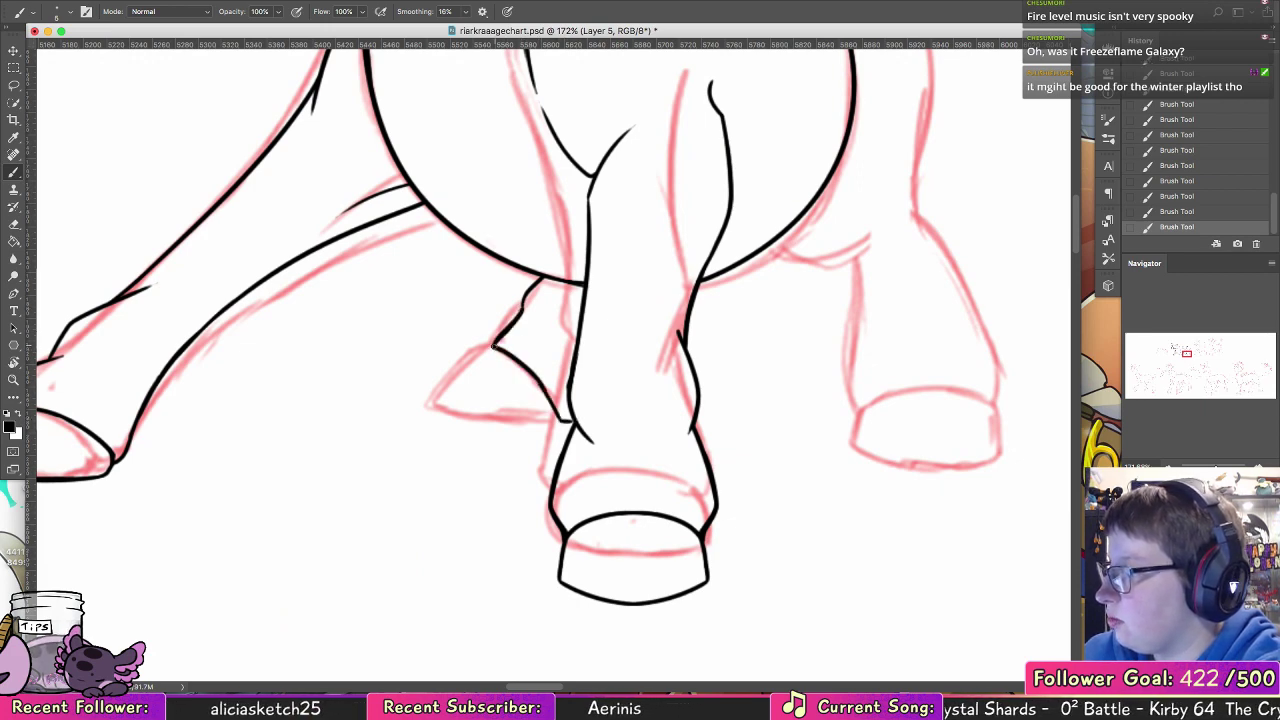
{"action": "left_click_drag", "start_coordinate": [493, 347], "coordinate": [464, 405]}
{"action": "key", "text": "alt+super+z"}
{"action": "key", "text": "alt+super+z"}
{"action": "key", "text": "alt+super+z"}
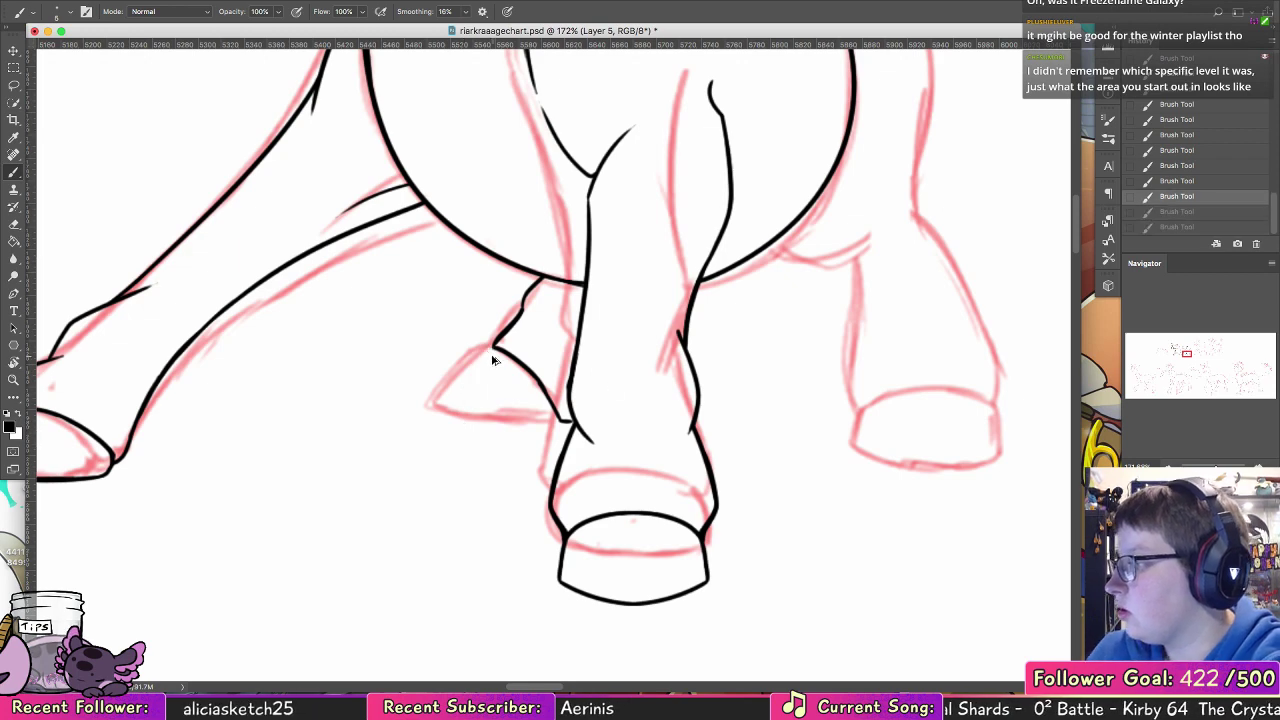
{"action": "mouse_move", "coordinate": [493, 347]}
{"action": "left_mouse_down"}
{"action": "mouse_move", "coordinate": [560, 419]}
{"action": "mouse_move", "coordinate": [458, 417]}
{"action": "left_mouse_up"}
{"action": "key", "text": "alt+super+z"}
{"action": "key", "text": "alt+super+z"}
{"action": "key", "text": "alt+super+z"}
{"action": "key", "text": "alt+super+z"}
{"action": "key", "text": "alt+super+z"}
{"action": "key", "text": "alt+super+z"}
{"action": "key", "text": "alt+super+z"}
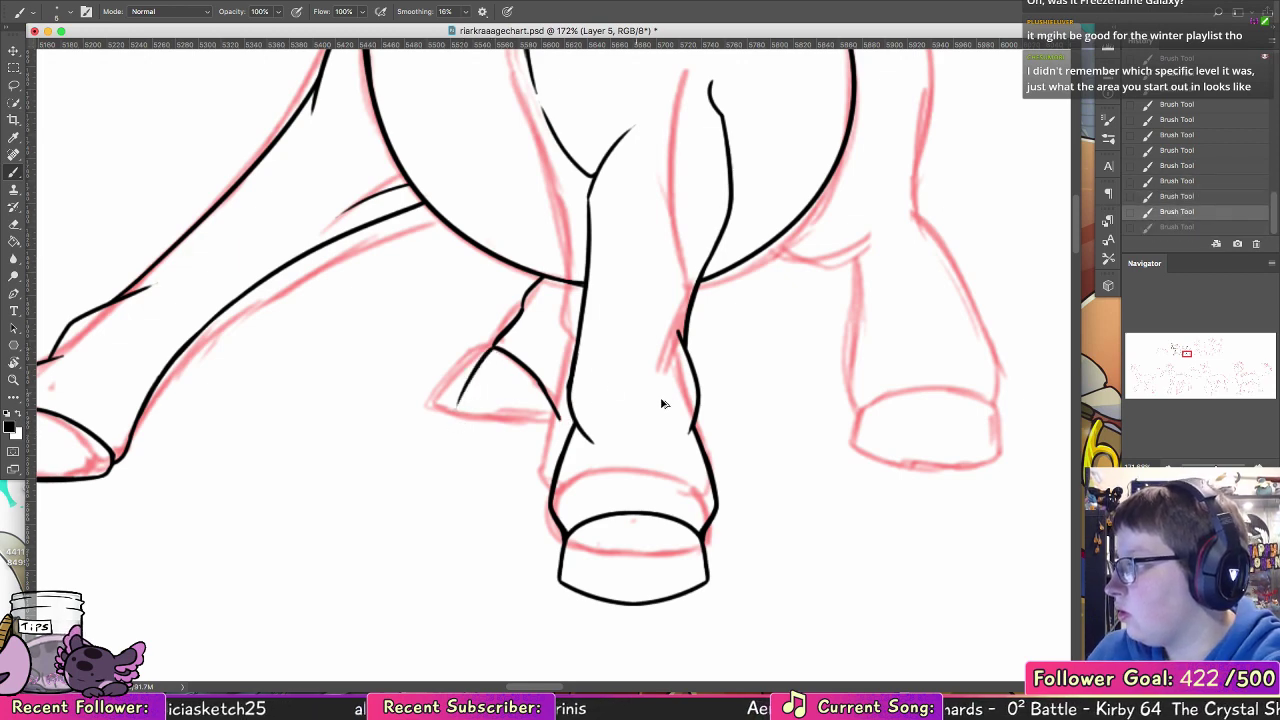
{"action": "key", "text": "alt+super+z"}
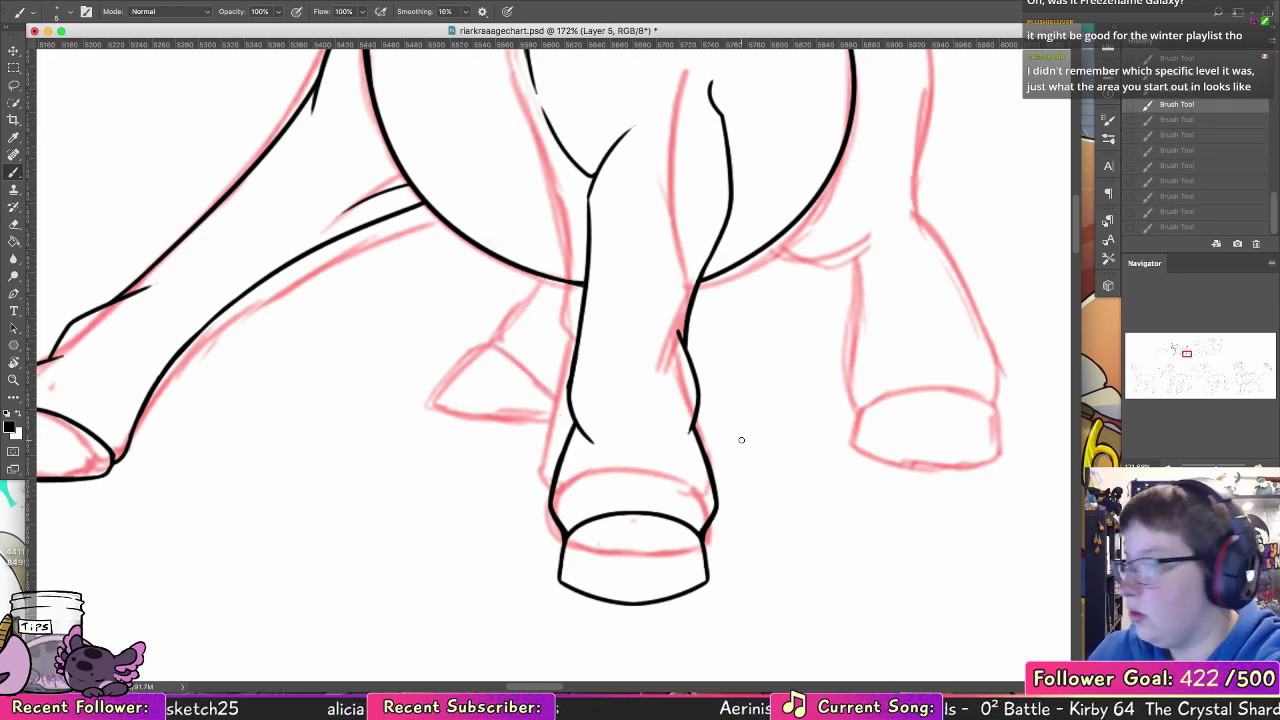
Step: Ink a short curve from the belly's lower rear edge across the top of the hind leg, thickening its start
{"action": "mouse_move", "coordinate": [807, 423]}
{"action": "left_mouse_down"}
{"action": "mouse_move", "coordinate": [637, 409]}
{"action": "mouse_move", "coordinate": [469, 520]}
{"action": "mouse_move", "coordinate": [478, 590]}
{"action": "left_mouse_up"}
{"action": "left_click_drag", "start_coordinate": [478, 384], "coordinate": [559, 417]}
{"action": "key", "text": "super+z"}
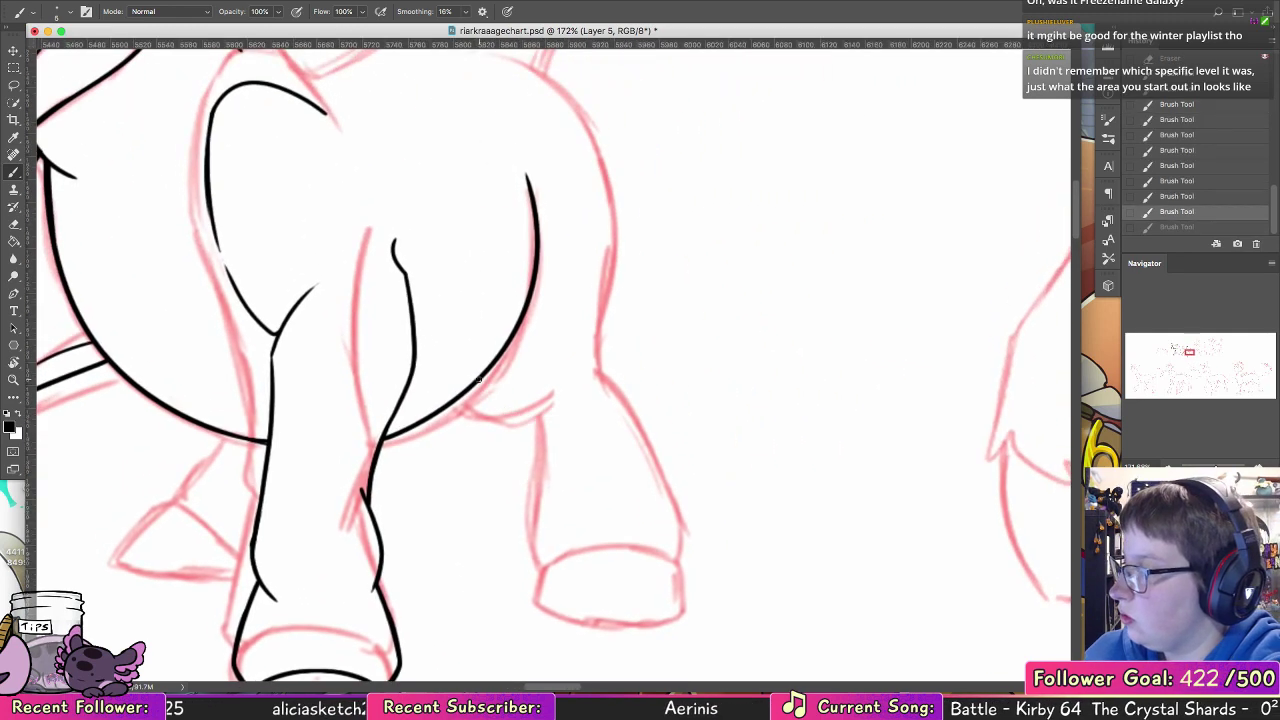
{"action": "left_click_drag", "start_coordinate": [480, 380], "coordinate": [581, 403]}
{"action": "left_click_drag", "start_coordinate": [483, 378], "coordinate": [508, 398]}
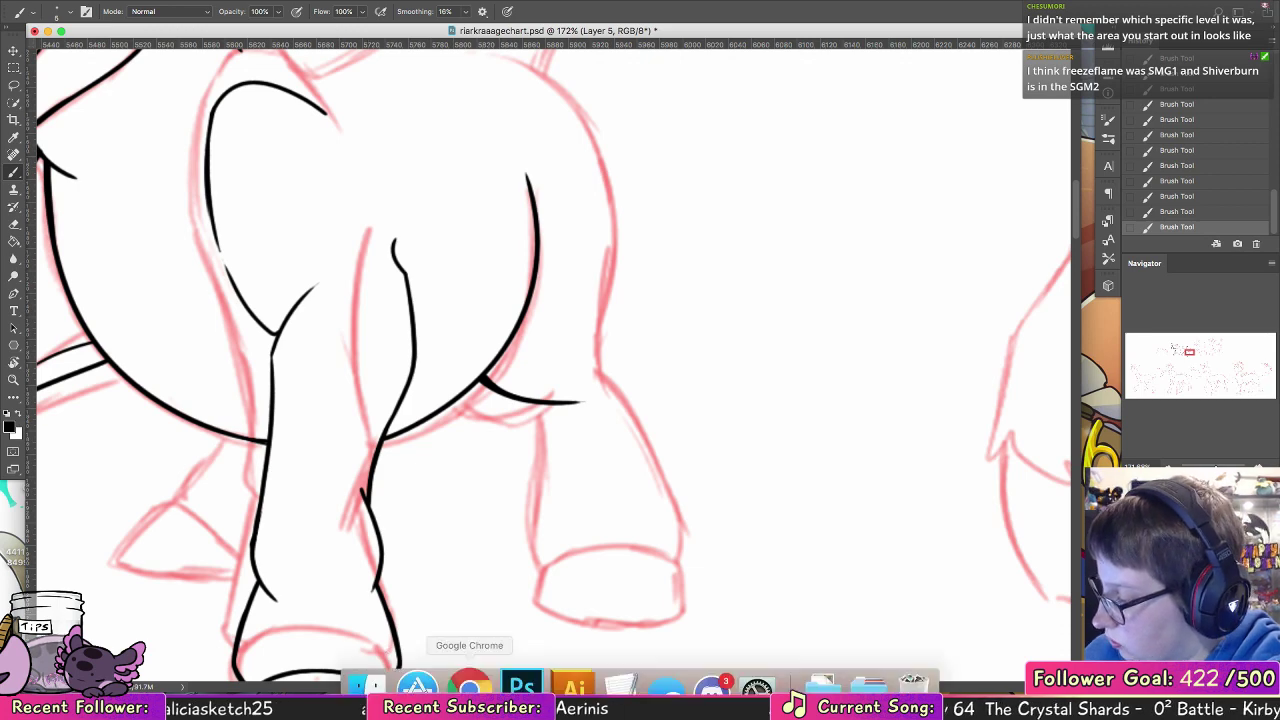
Step: Switch to Google Chrome, search for "hell valley sky trees" and open the Super Mario Wiki article on Shiverburn Galaxy
{"action": "left_click", "coordinate": [466, 672]}
{"action": "type", "text": "hell valley sky tre"}
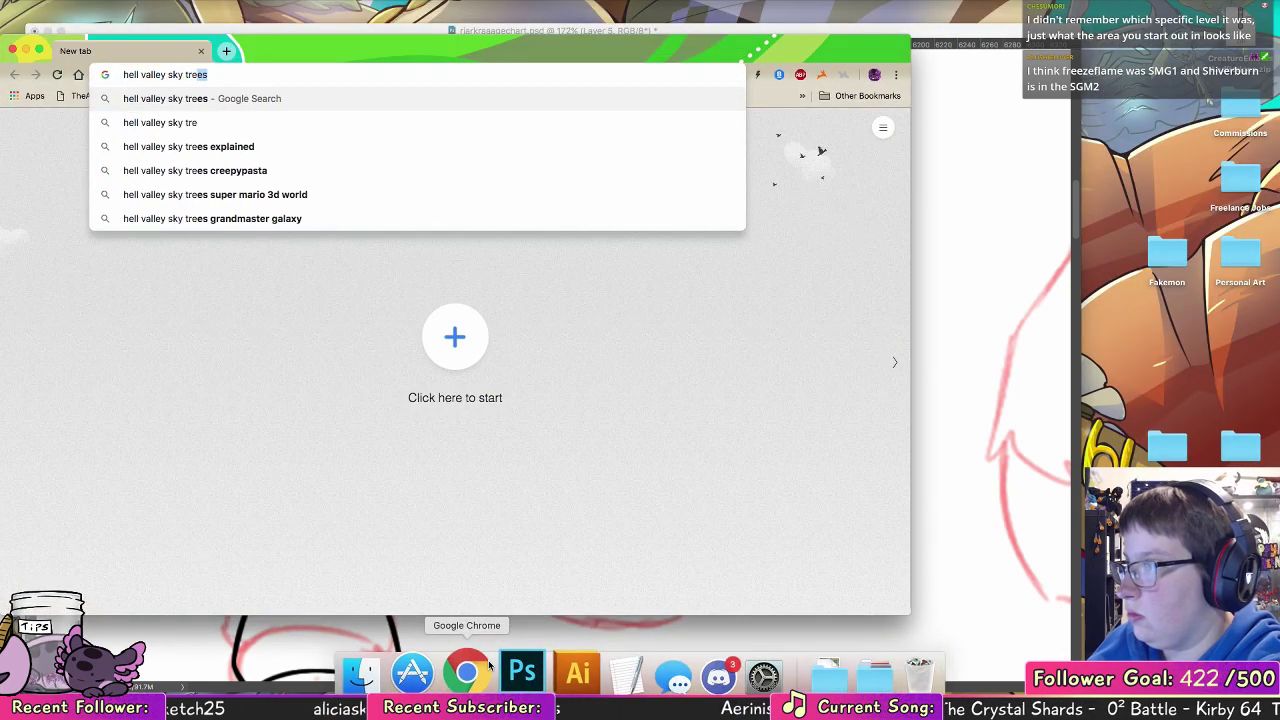
{"action": "key", "text": "Return"}
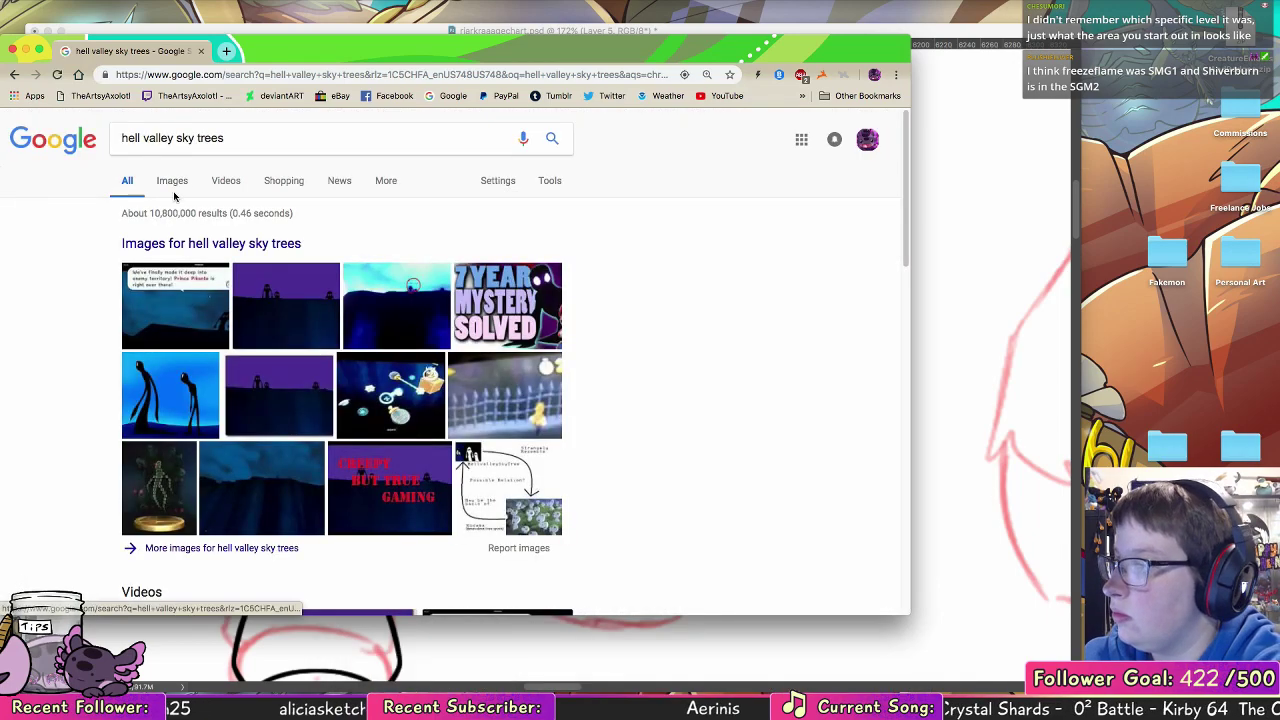
{"action": "scroll", "coordinate": [500, 243], "scroll_direction": "down", "scroll_amount": 5}
{"action": "scroll", "coordinate": [499, 243], "scroll_direction": "down", "scroll_amount": 2}
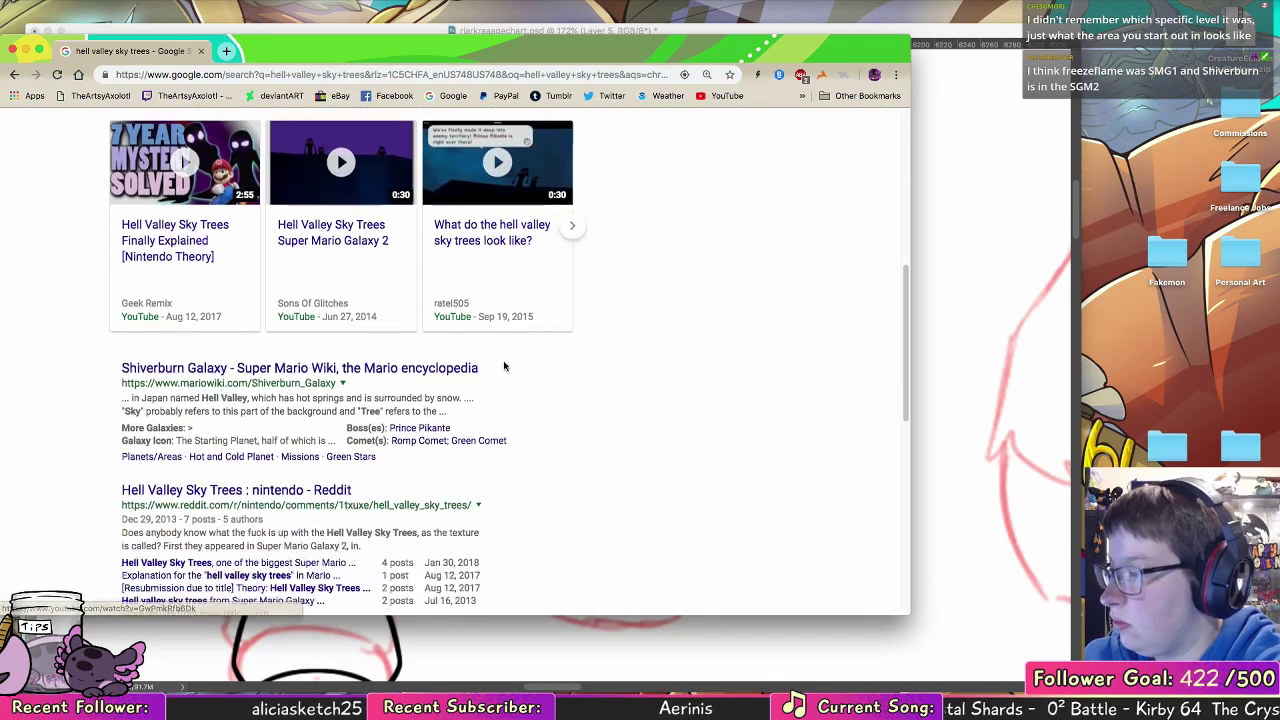
{"action": "left_click", "coordinate": [449, 256]}
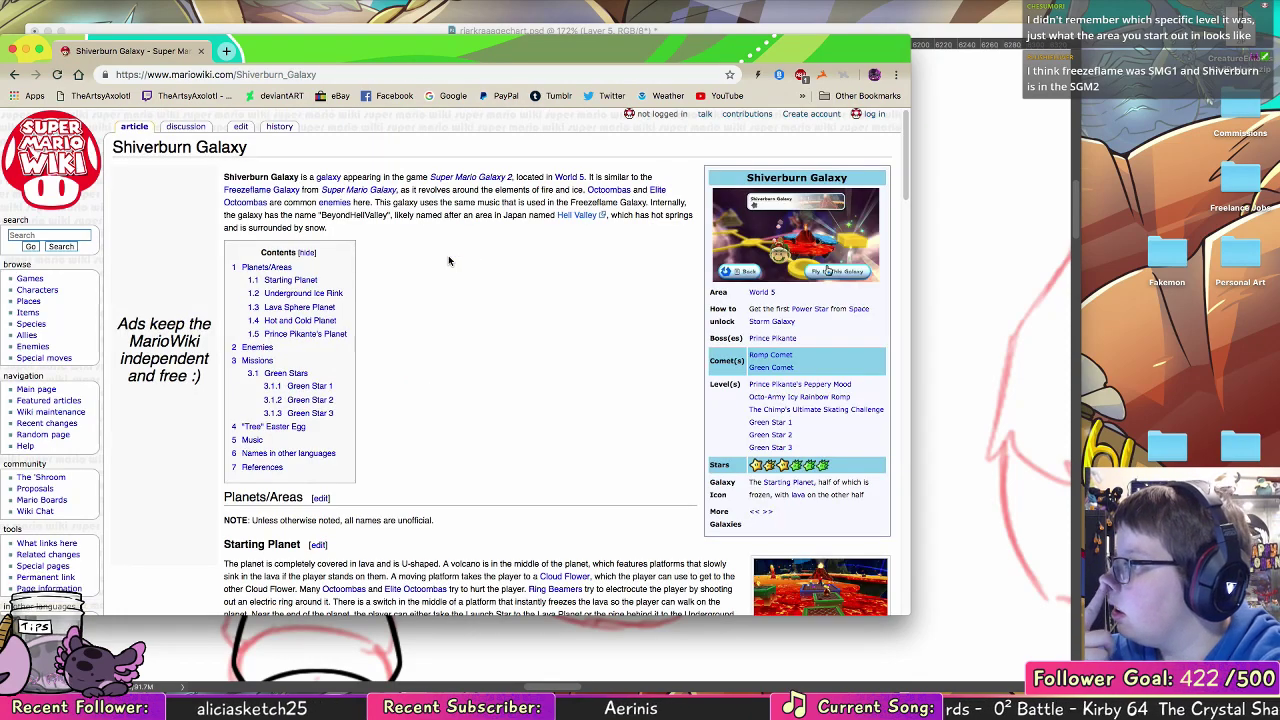
Step: Read the Shiverburn Galaxy article down to its "Tree" Easter Egg section, then close the page and return to the drawing
{"action": "scroll", "coordinate": [448, 261], "scroll_direction": "down", "scroll_amount": 15}
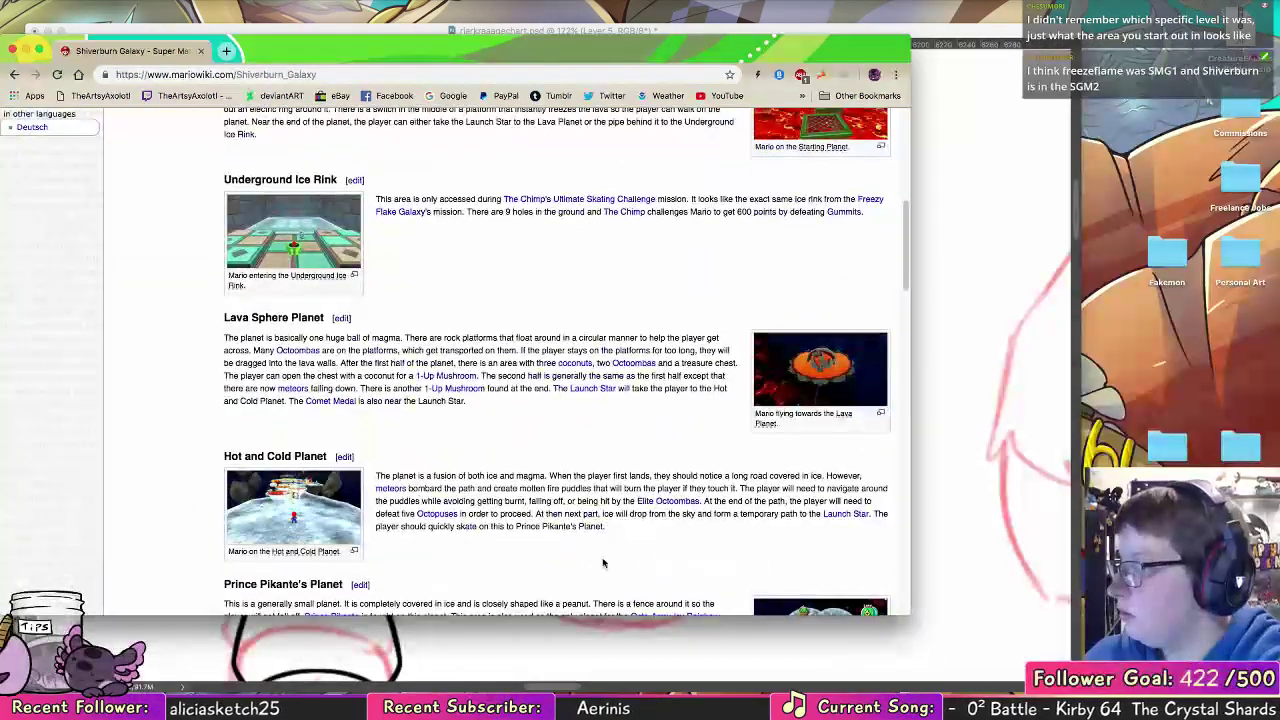
{"action": "scroll", "coordinate": [596, 237], "scroll_direction": "up", "scroll_amount": 4}
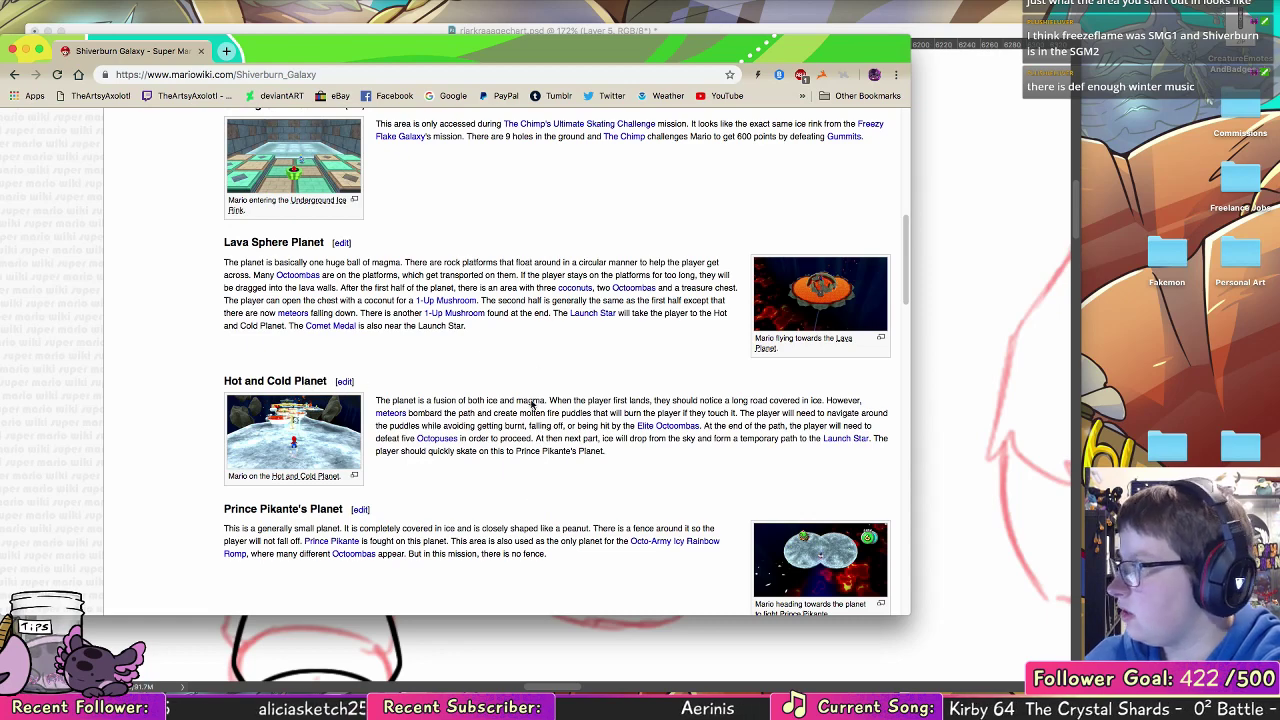
{"action": "scroll", "coordinate": [543, 451], "scroll_direction": "down", "scroll_amount": 1}
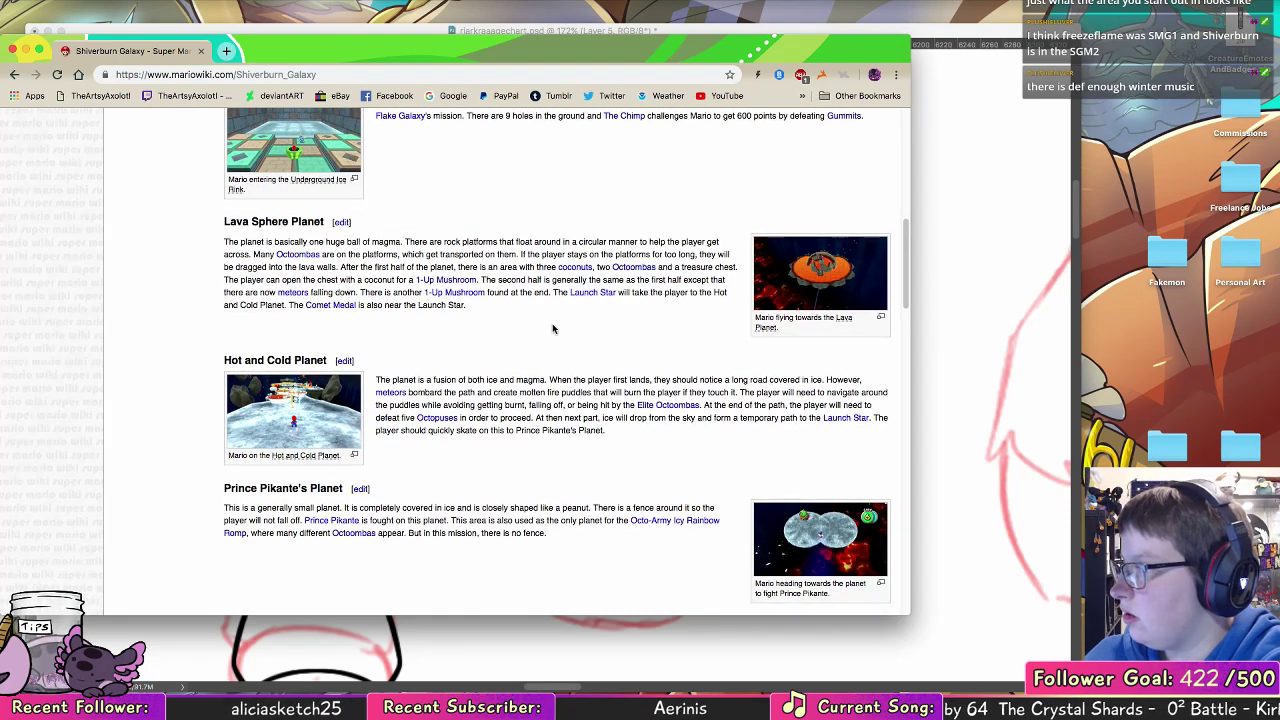
{"action": "scroll", "coordinate": [546, 425], "scroll_direction": "down", "scroll_amount": 5}
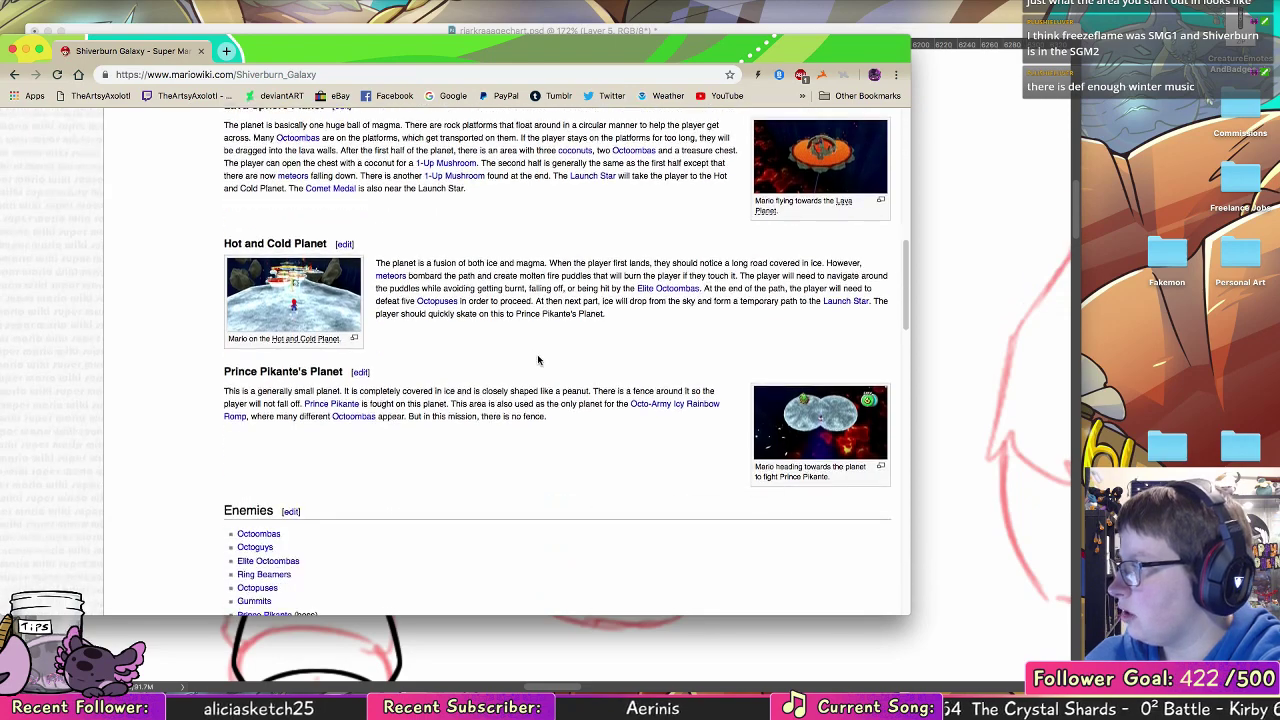
{"action": "scroll", "coordinate": [537, 424], "scroll_direction": "down", "scroll_amount": 12}
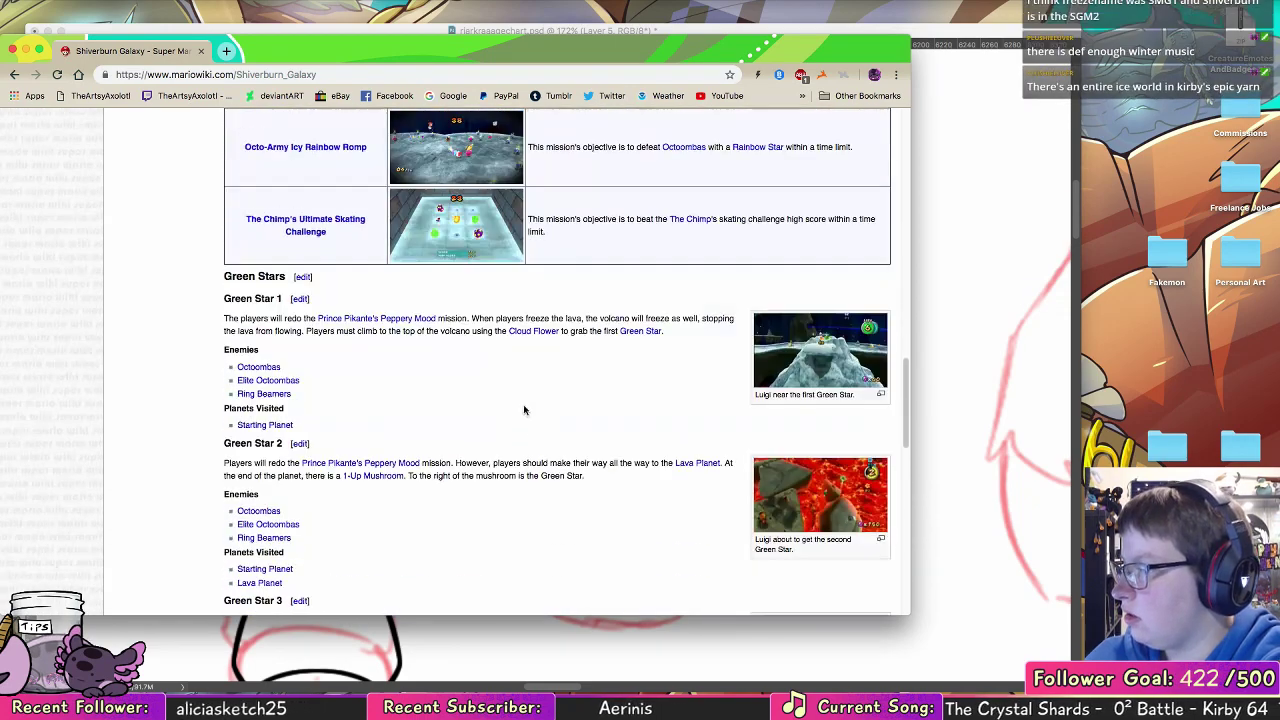
{"action": "scroll", "coordinate": [499, 409], "scroll_direction": "down", "scroll_amount": 5}
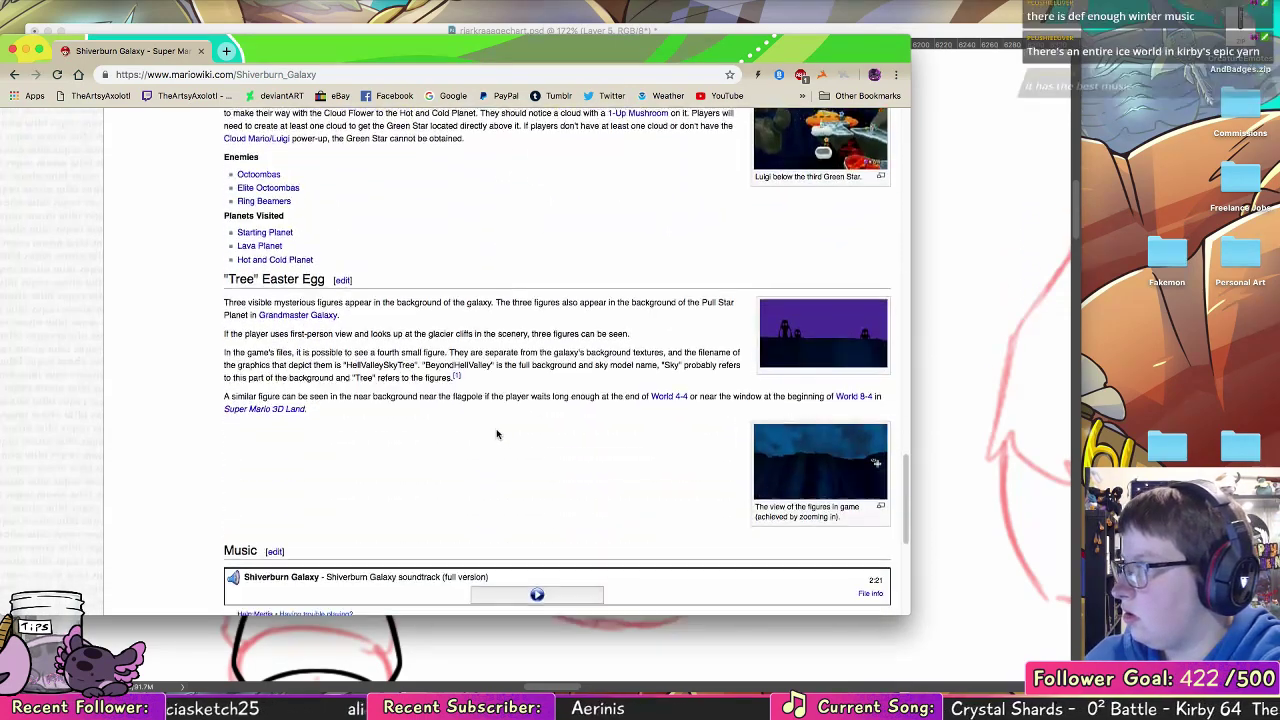
{"action": "left_click_drag", "start_coordinate": [363, 236], "coordinate": [578, 237]}
{"action": "left_click", "coordinate": [565, 234]}
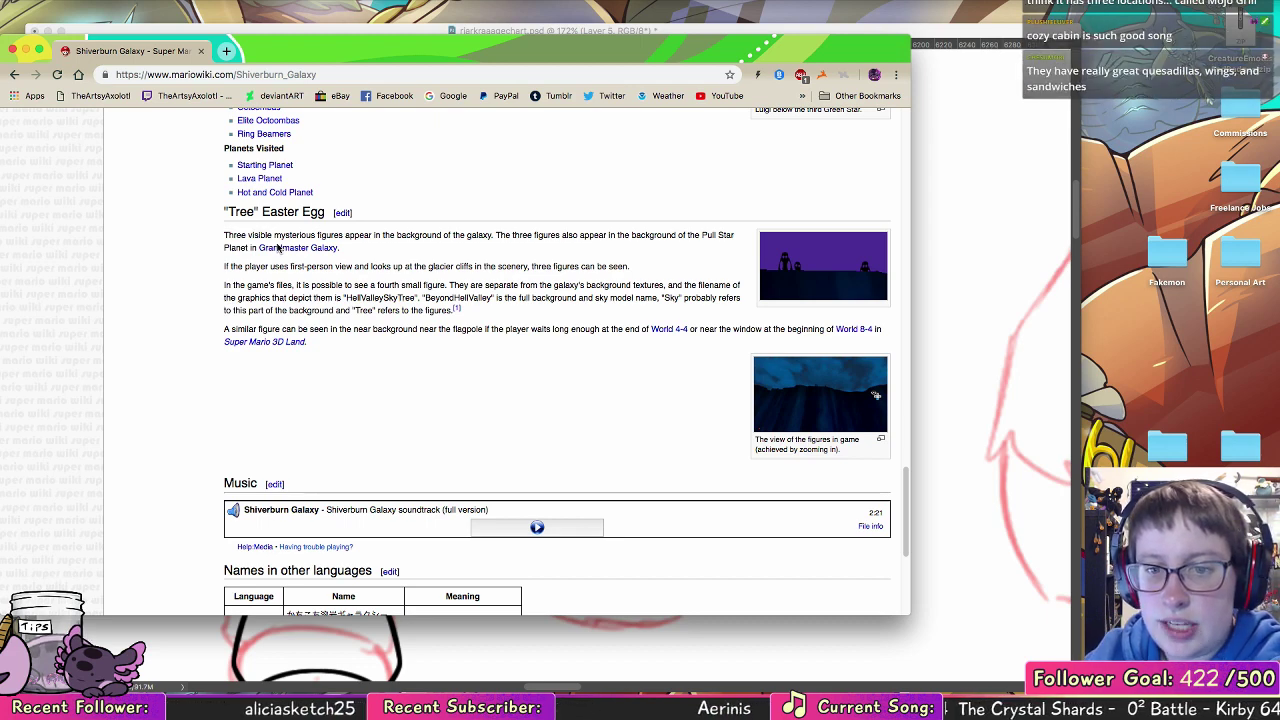
{"action": "left_click", "coordinate": [202, 52]}
{"action": "left_click", "coordinate": [321, 303]}
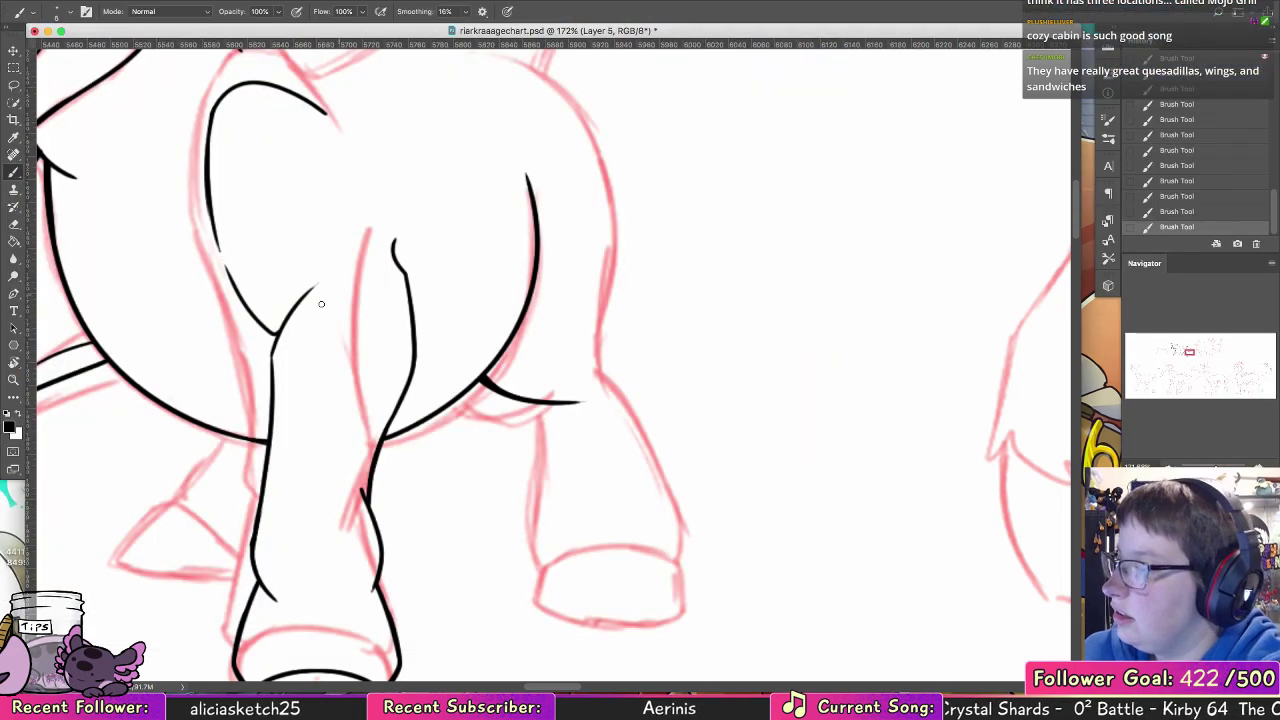
Step: Thicken the line junction at the elbow where the shoulder's front edge meets the near foreleg
{"action": "left_click_drag", "start_coordinate": [360, 360], "coordinate": [487, 432]}
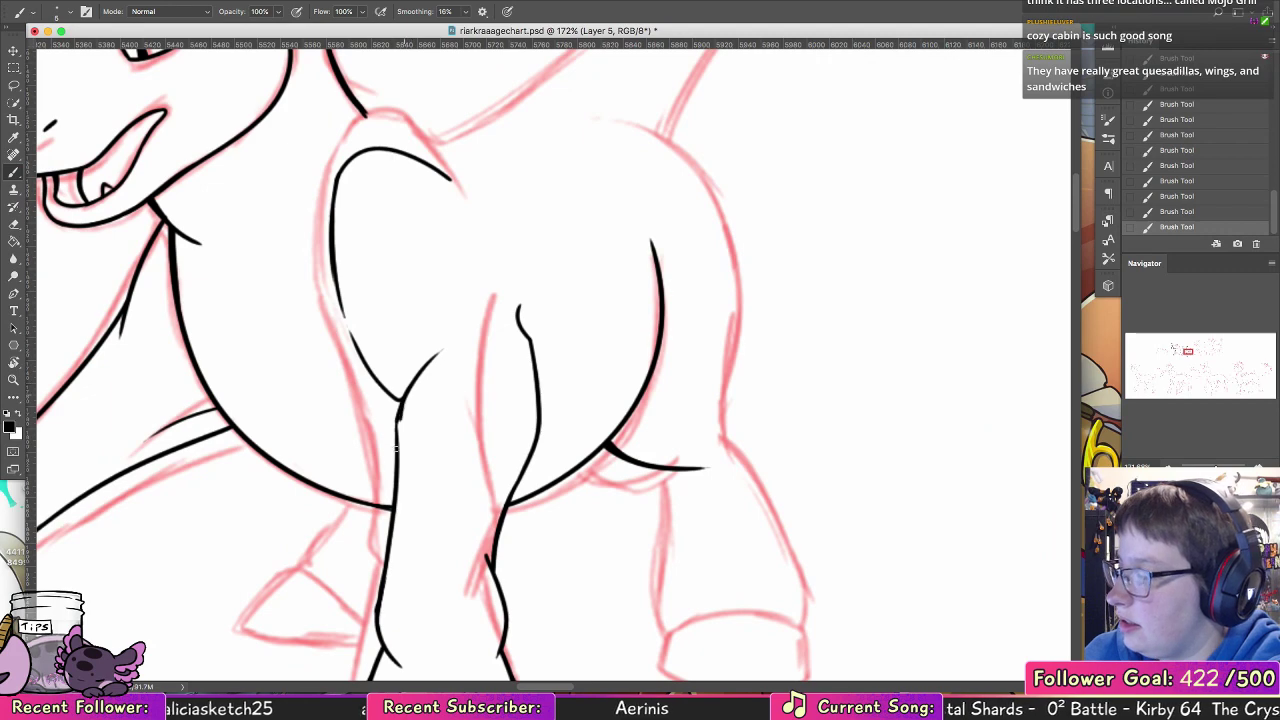
{"action": "key", "text": "super+z"}
{"action": "key", "text": "super+z"}
{"action": "key", "text": "super+z"}
{"action": "key", "text": "super+z"}
{"action": "key", "text": "super+z"}
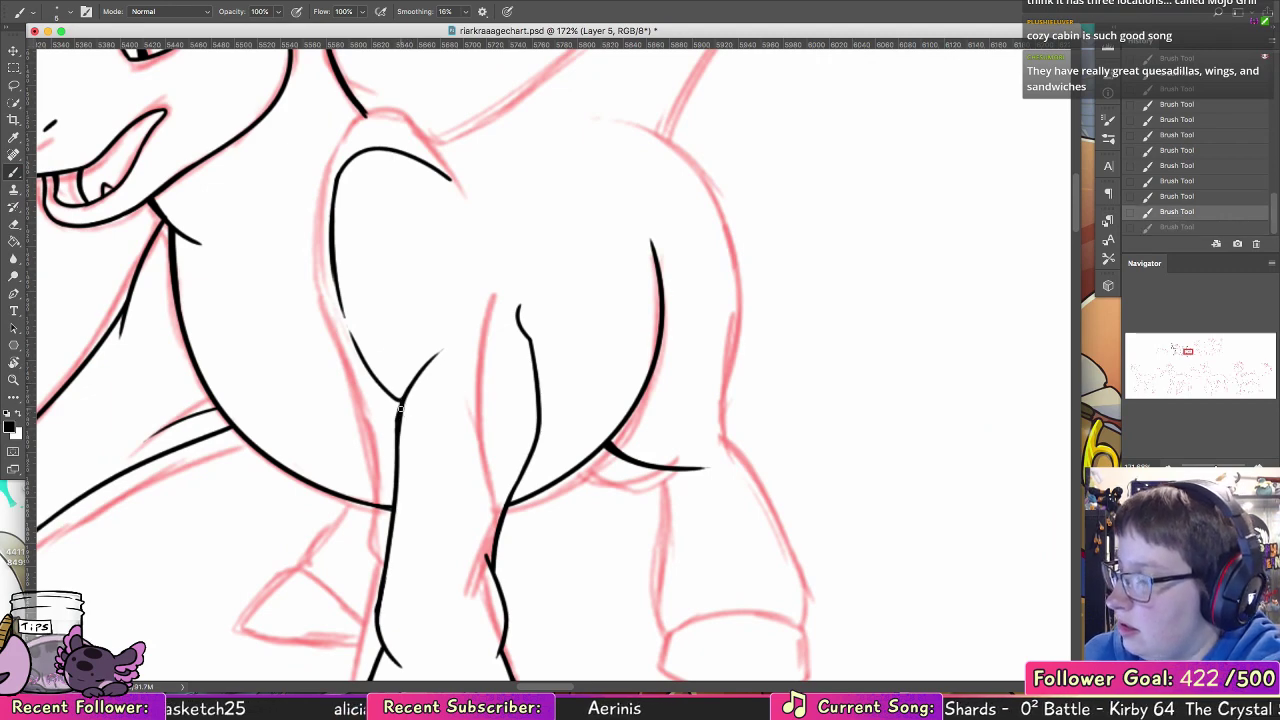
{"action": "key", "text": "super+z"}
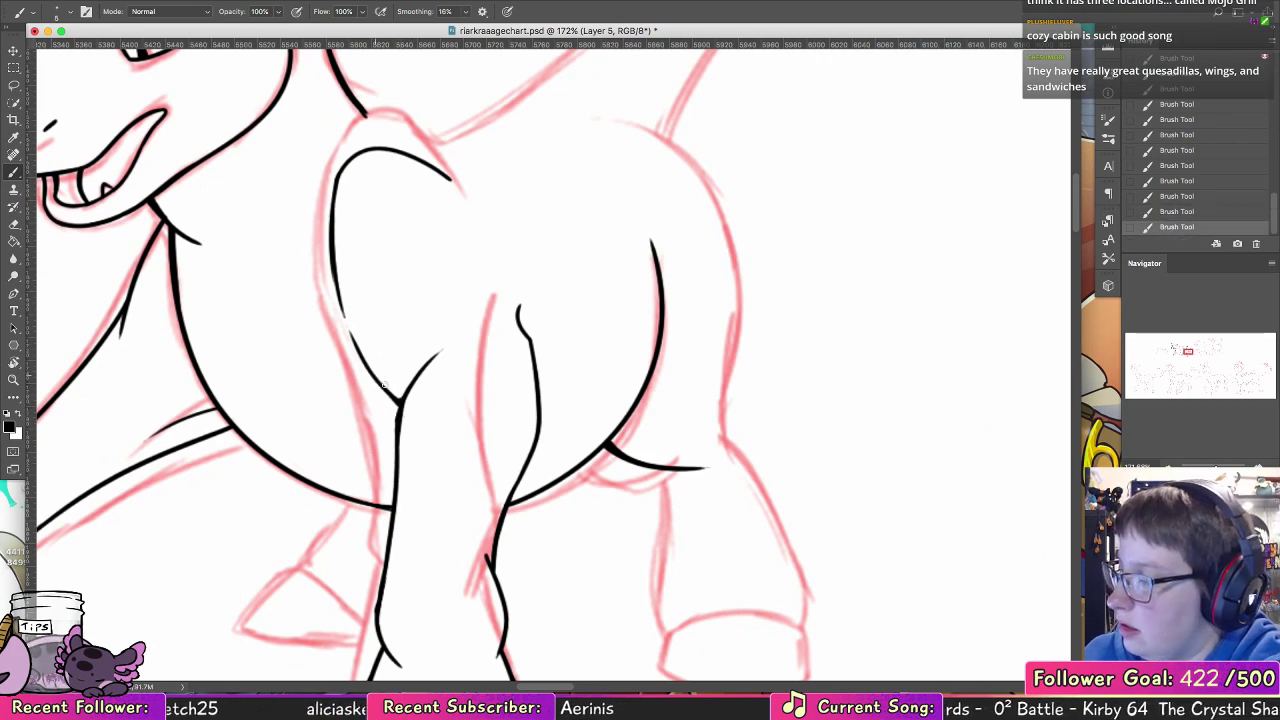
Step: Extend the neck's rear line in a curve over the shoulder into the start of the back, retrying the stroke
{"action": "scroll", "coordinate": [413, 351], "scroll_direction": "up", "scroll_amount": 8}
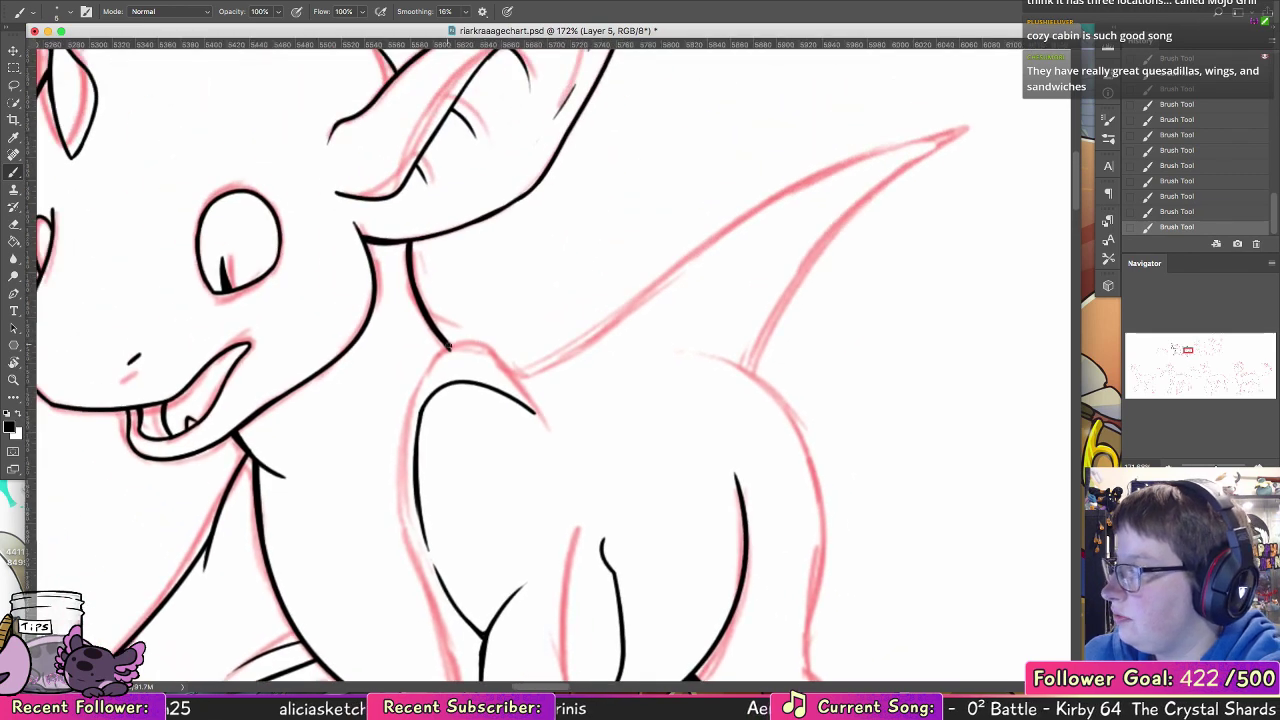
{"action": "key", "text": "super+z"}
{"action": "left_click_drag", "start_coordinate": [451, 349], "coordinate": [493, 382]}
{"action": "key", "text": "super+z"}
{"action": "key", "text": "super+z"}
{"action": "key", "text": "super+z"}
{"action": "key", "text": "super+z"}
{"action": "key", "text": "super+z"}
{"action": "mouse_move", "coordinate": [447, 345]}
{"action": "left_mouse_down"}
{"action": "mouse_move", "coordinate": [490, 379]}
{"action": "mouse_move", "coordinate": [565, 368]}
{"action": "left_mouse_up"}
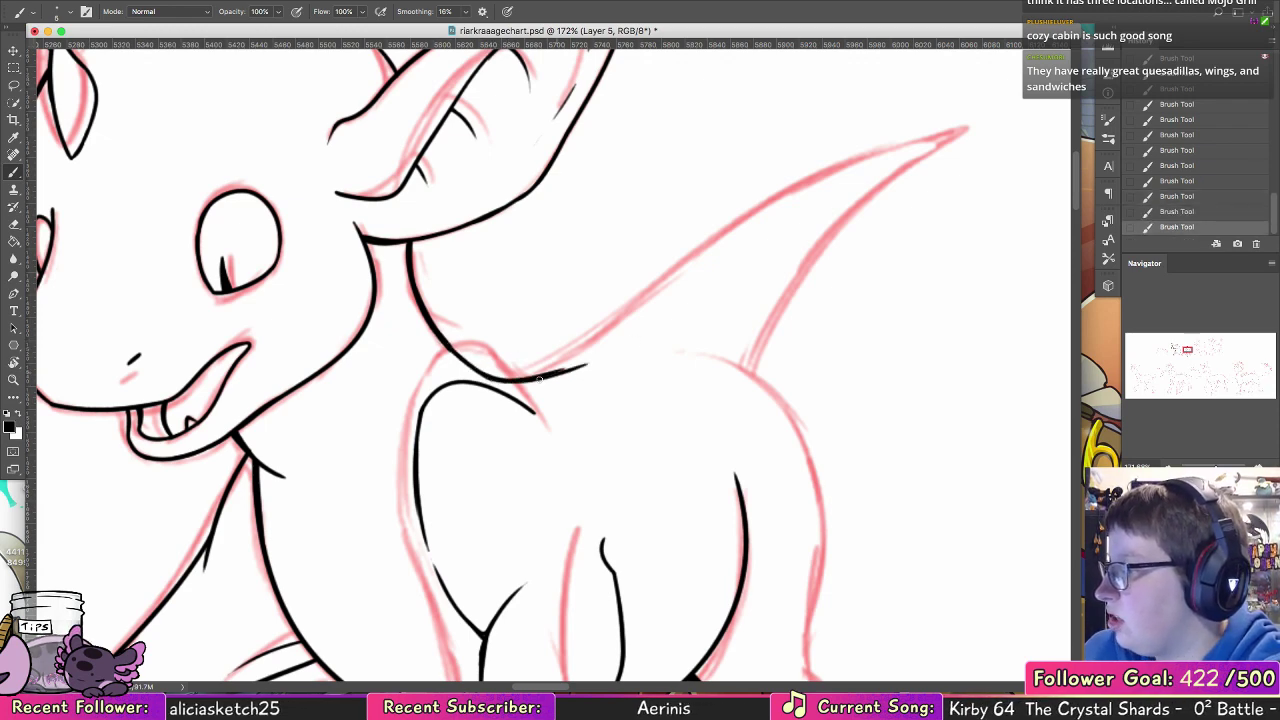
Step: Refine the start of the back line, branch a short stroke upward along the tail's sketch and erase its far end
{"action": "key", "text": "super+z"}
{"action": "key", "text": "super+z"}
{"action": "key", "text": "super+z"}
{"action": "key", "text": "super+shift+z"}
{"action": "key", "text": "super+shift+z"}
{"action": "key", "text": "super+shift+z"}
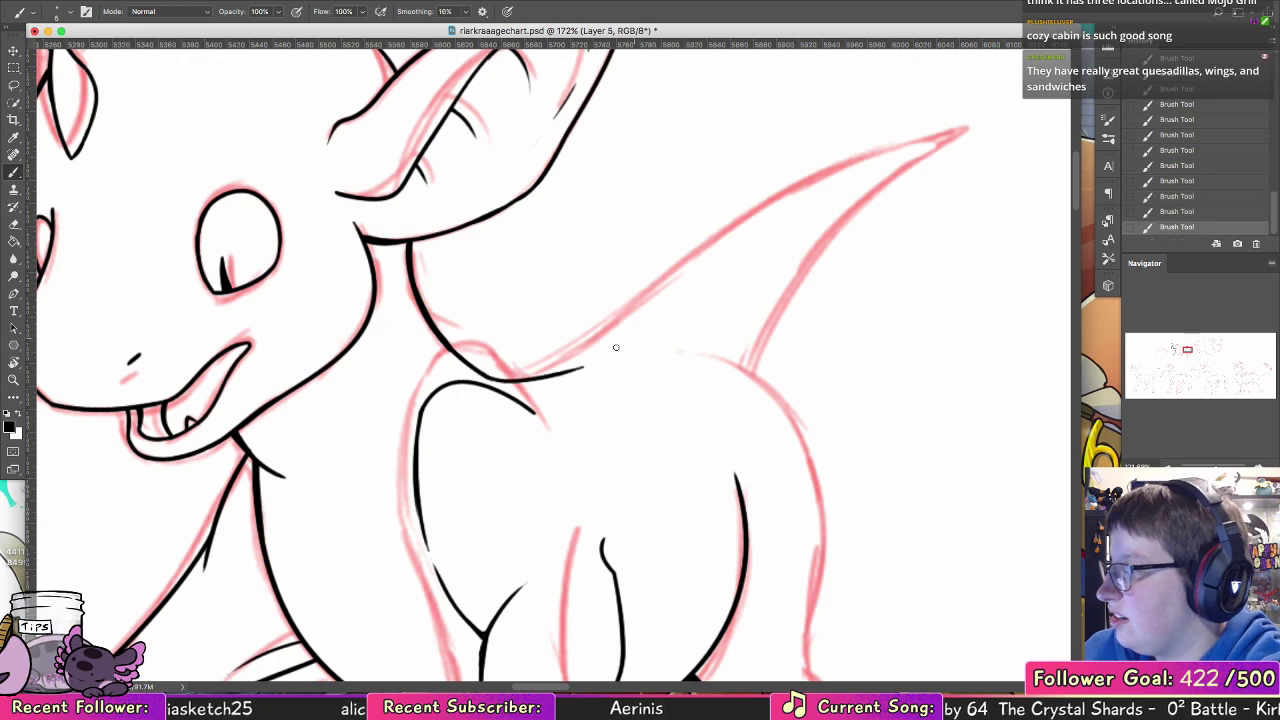
{"action": "left_click_drag", "start_coordinate": [505, 380], "coordinate": [625, 336]}
{"action": "key", "text": "e"}
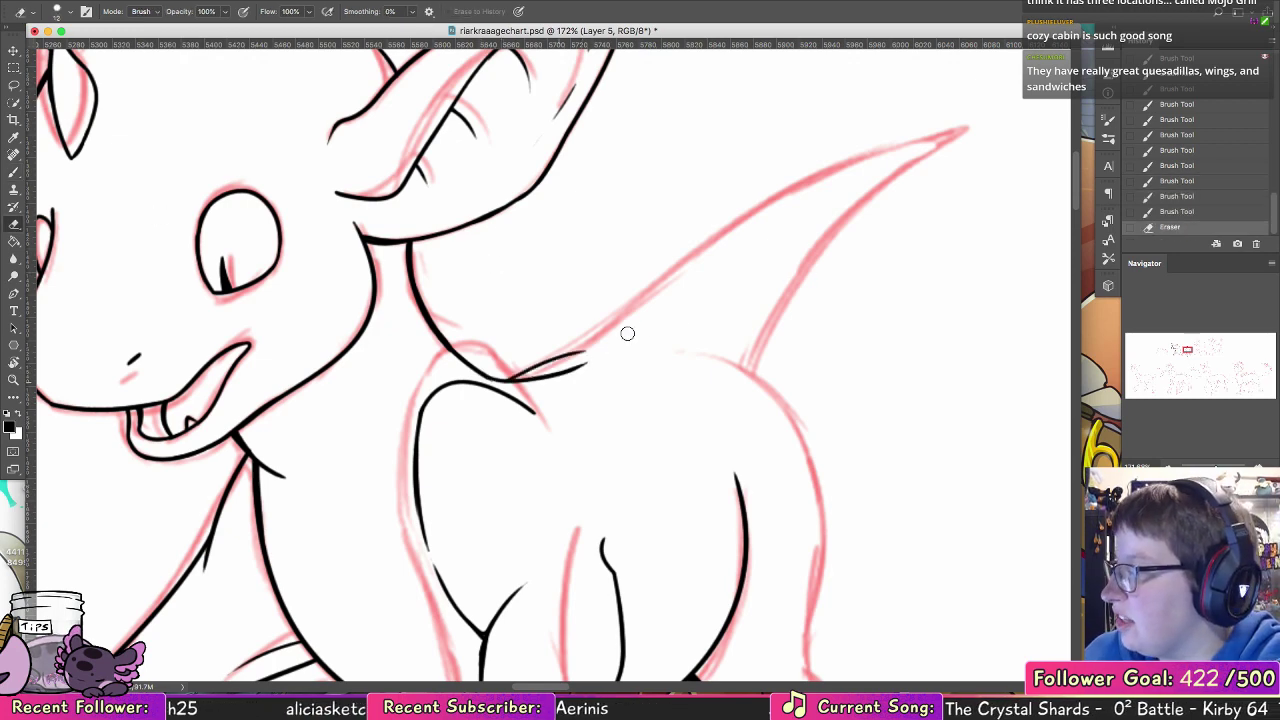
Step: Thin the neck's rear line with the Eraser and re-ink its lower stretch toward the shoulder
{"action": "left_click_drag", "start_coordinate": [418, 262], "coordinate": [460, 362]}
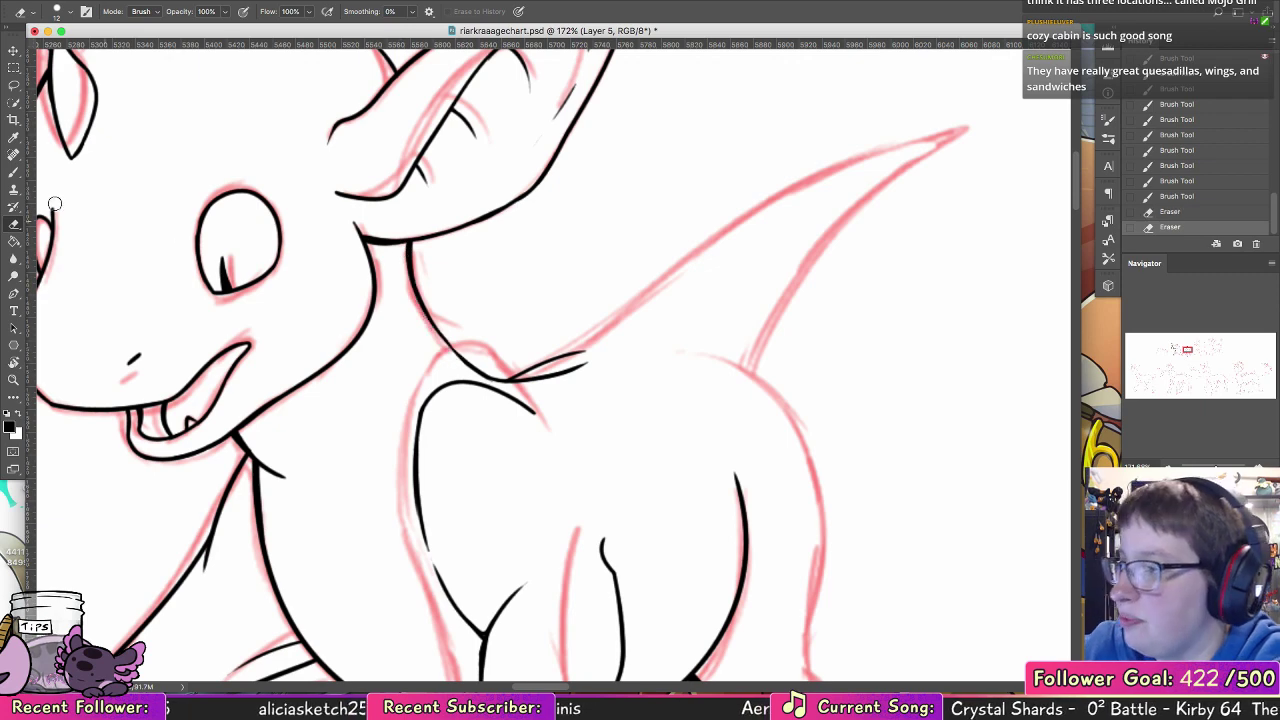
{"action": "key", "text": "b"}
{"action": "left_click_drag", "start_coordinate": [418, 293], "coordinate": [456, 347]}
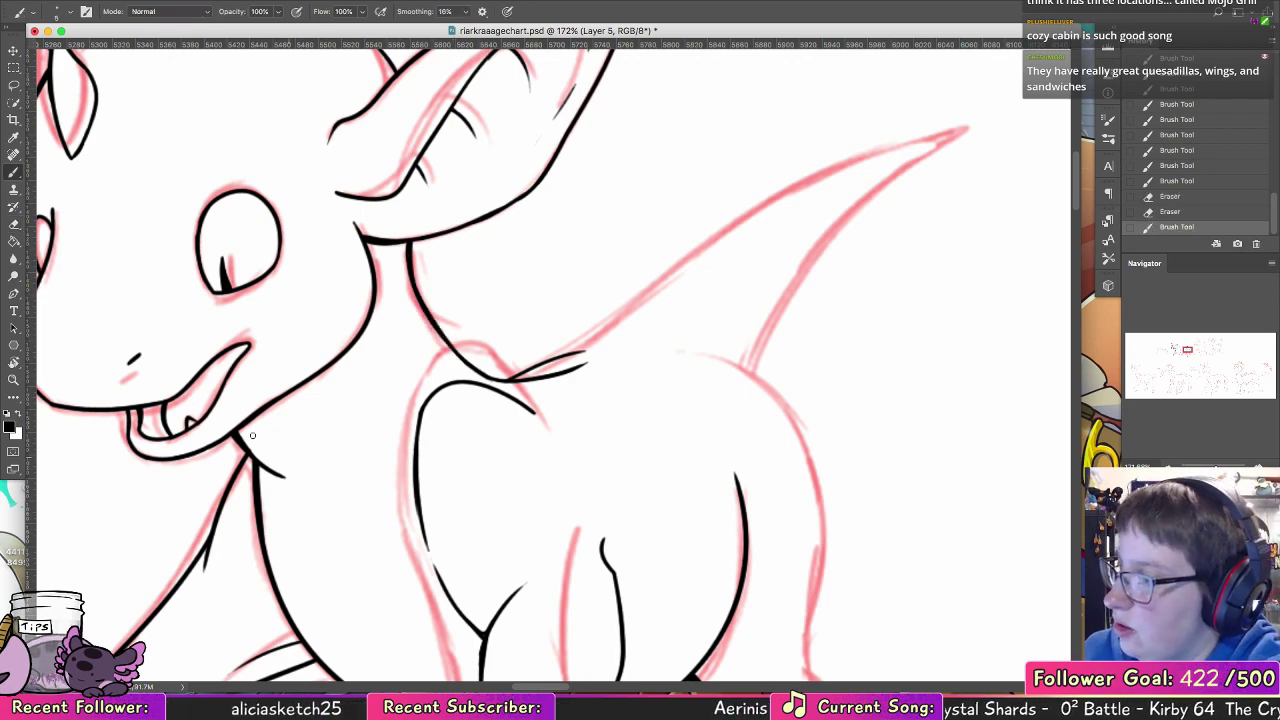
Step: Trim the edge of the short line below the jaw where it meets the chest, redoing the erasure
{"action": "key", "text": "e"}
{"action": "left_click_drag", "start_coordinate": [248, 440], "coordinate": [290, 472]}
{"action": "key", "text": "super+z"}
{"action": "key", "text": "super+z"}
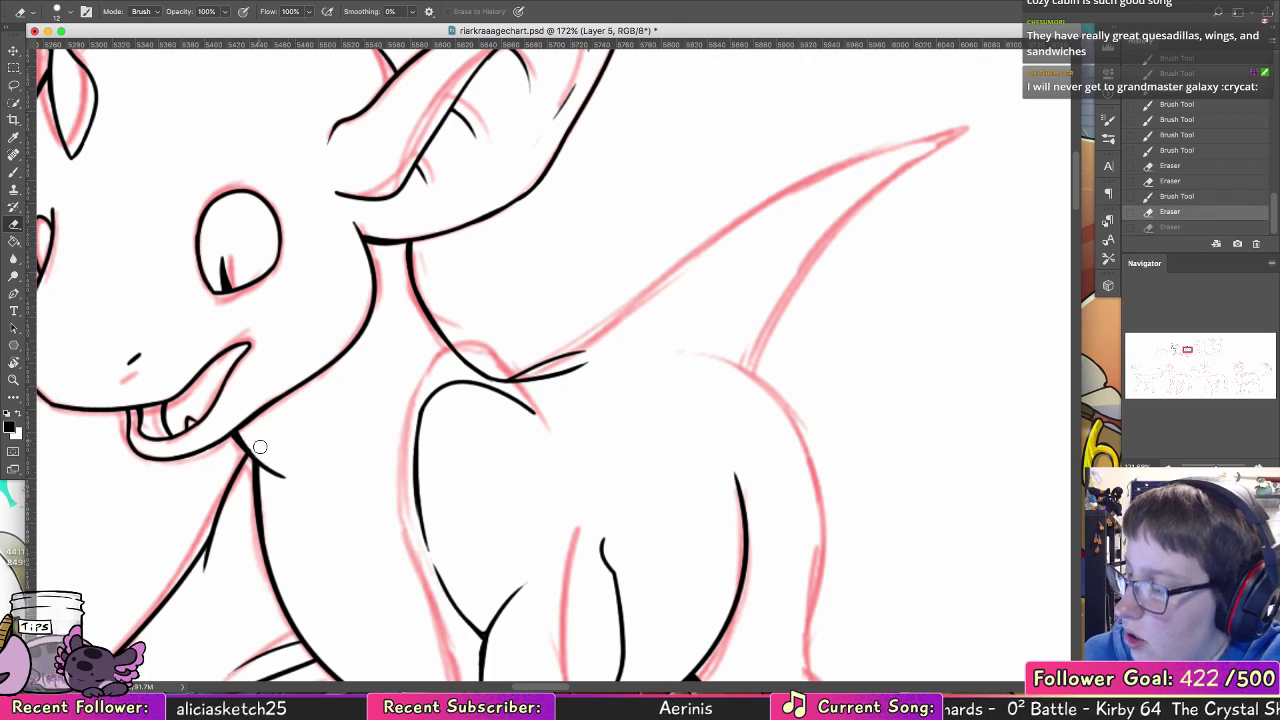
{"action": "left_click_drag", "start_coordinate": [247, 434], "coordinate": [264, 454]}
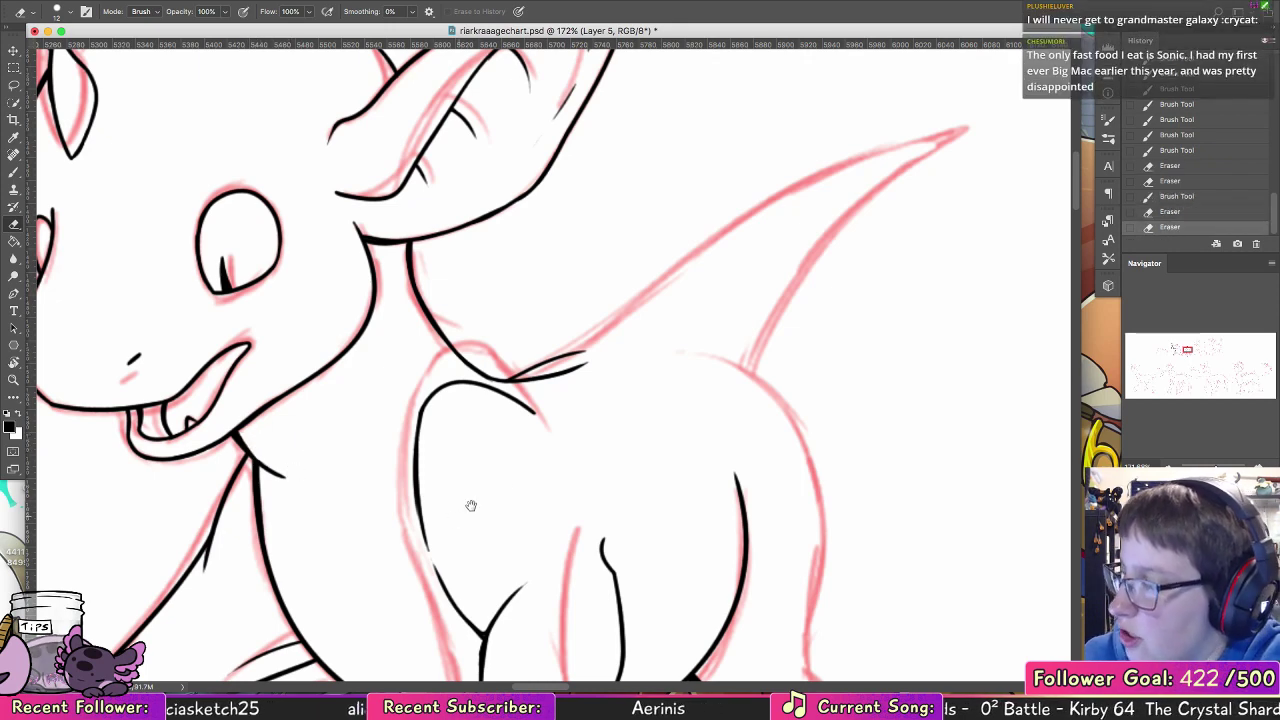
Step: Ink the rounded rump outline from the tail base down to the hind leg's joint, redoing strokes as needed
{"action": "left_click_drag", "start_coordinate": [618, 407], "coordinate": [684, 163]}
{"action": "left_click_drag", "start_coordinate": [740, 386], "coordinate": [568, 313]}
{"action": "mouse_move", "coordinate": [640, 291]}
{"action": "left_mouse_down"}
{"action": "mouse_move", "coordinate": [586, 289]}
{"action": "mouse_move", "coordinate": [363, 397]}
{"action": "left_mouse_up"}
{"action": "left_click_drag", "start_coordinate": [477, 426], "coordinate": [485, 530]}
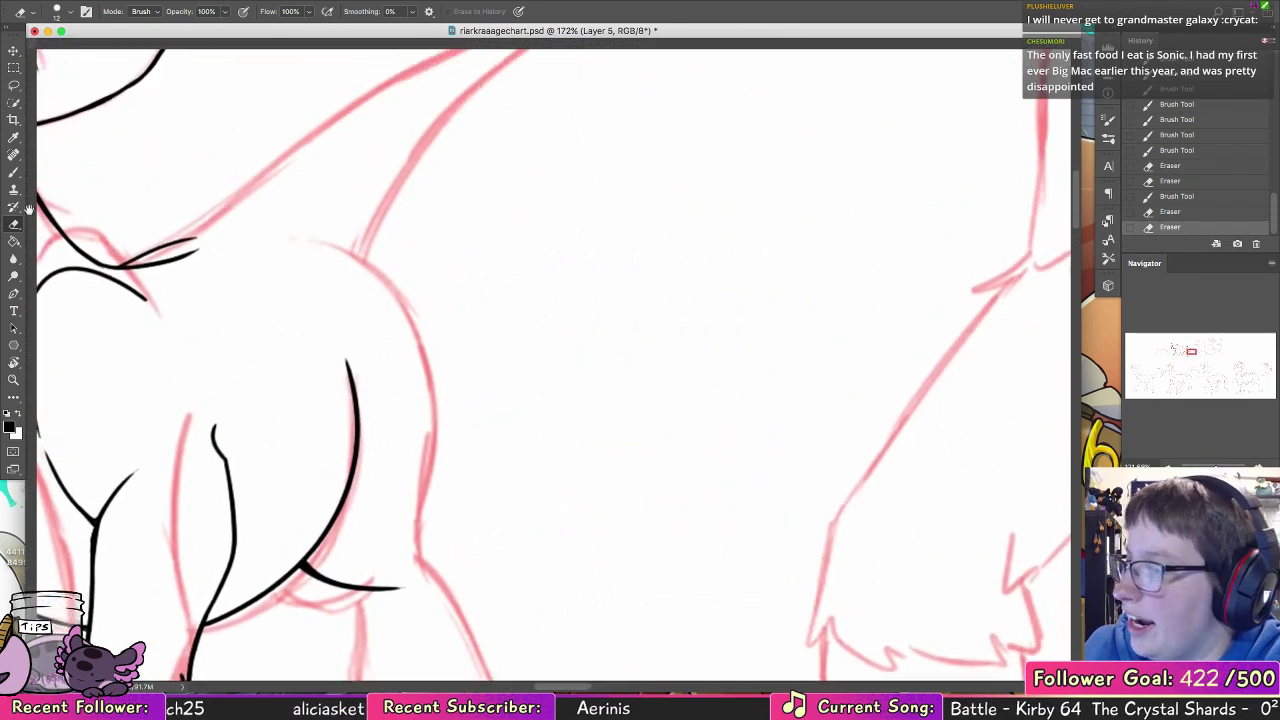
{"action": "left_click", "coordinate": [14, 173]}
{"action": "left_click_drag", "start_coordinate": [323, 264], "coordinate": [452, 470]}
{"action": "key", "text": "ctrl+z"}
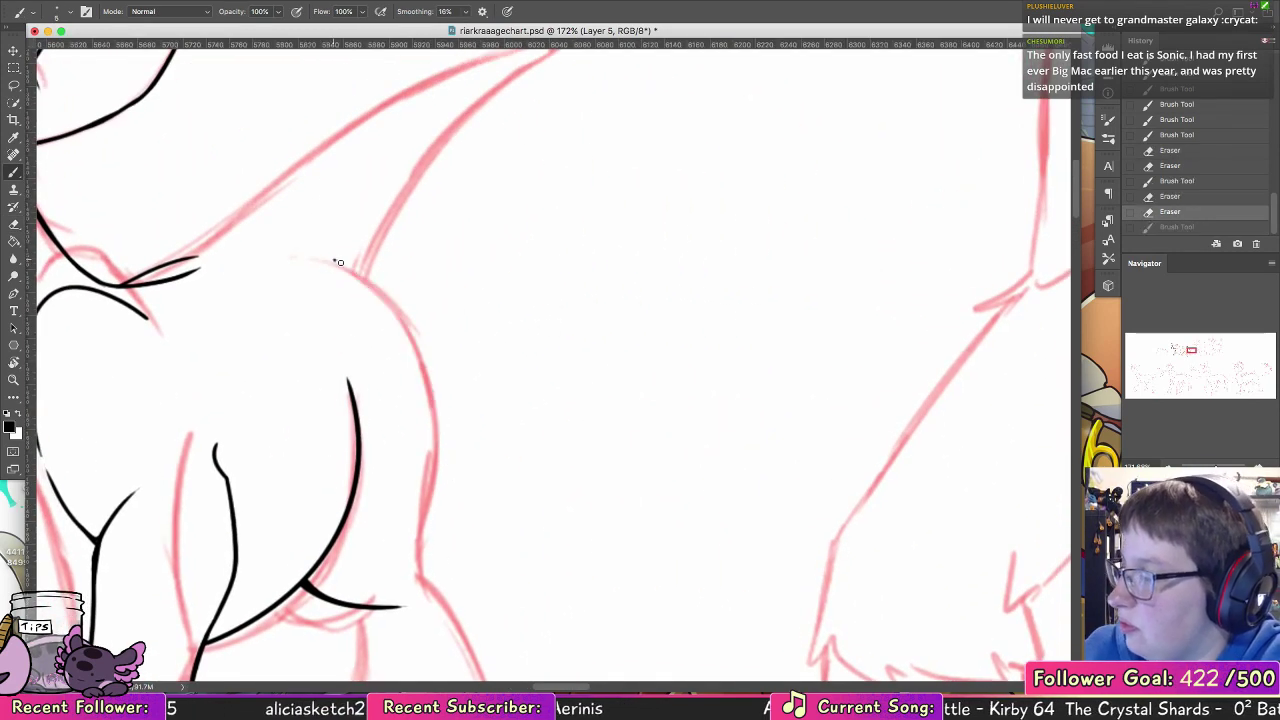
{"action": "mouse_move", "coordinate": [334, 259]}
{"action": "left_mouse_down"}
{"action": "mouse_move", "coordinate": [450, 513]}
{"action": "mouse_move", "coordinate": [443, 555]}
{"action": "left_mouse_up"}
{"action": "left_click_drag", "start_coordinate": [450, 503], "coordinate": [435, 591]}
{"action": "key", "text": "ctrl+z"}
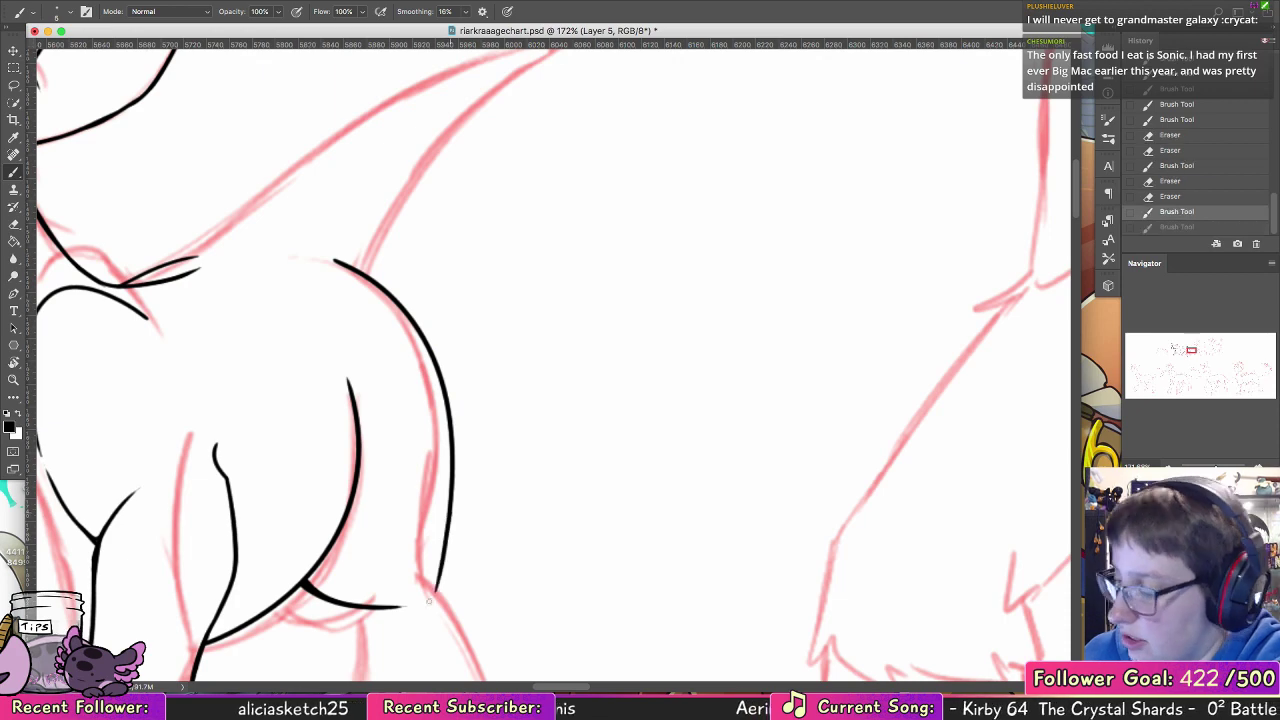
Step: Ink the hind leg's bulging rear edge down to the hoof and its front edge below the belly curve
{"action": "mouse_move", "coordinate": [543, 542]}
{"action": "left_mouse_down"}
{"action": "mouse_move", "coordinate": [507, 389]}
{"action": "mouse_move", "coordinate": [445, 327]}
{"action": "left_mouse_up"}
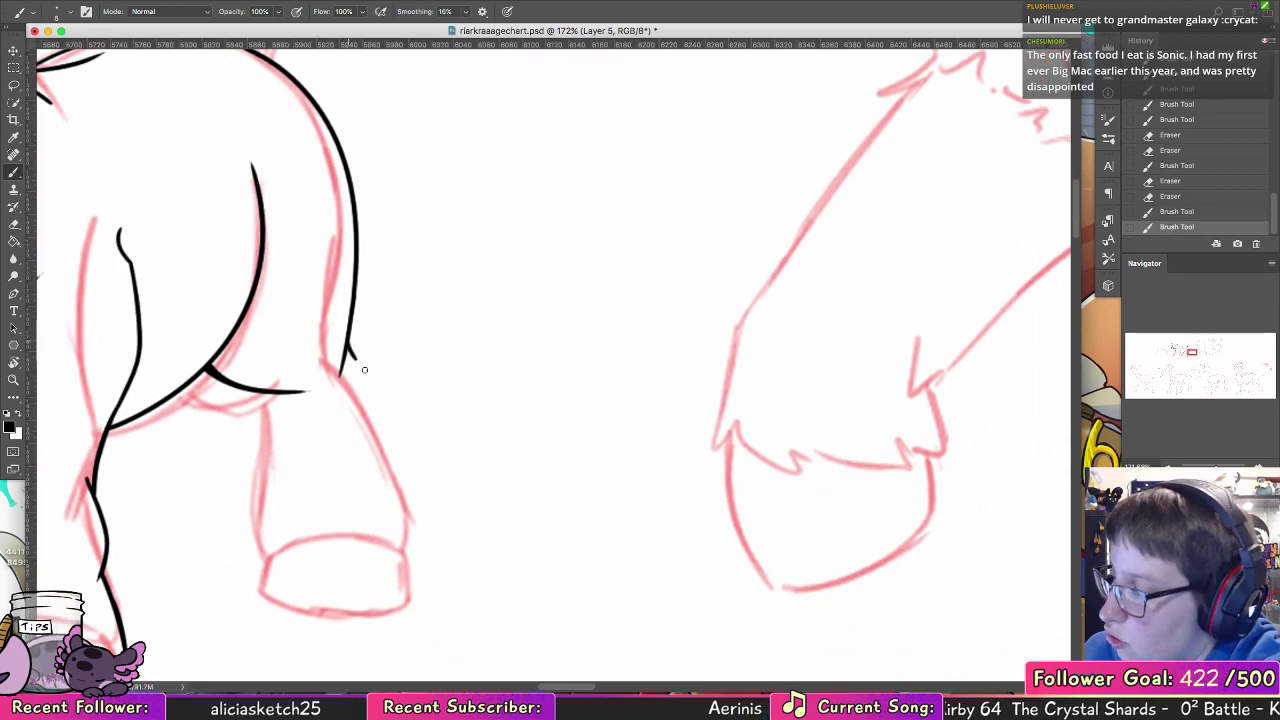
{"action": "mouse_move", "coordinate": [346, 345]}
{"action": "left_mouse_down"}
{"action": "mouse_move", "coordinate": [419, 483]}
{"action": "mouse_move", "coordinate": [428, 540]}
{"action": "left_mouse_up"}
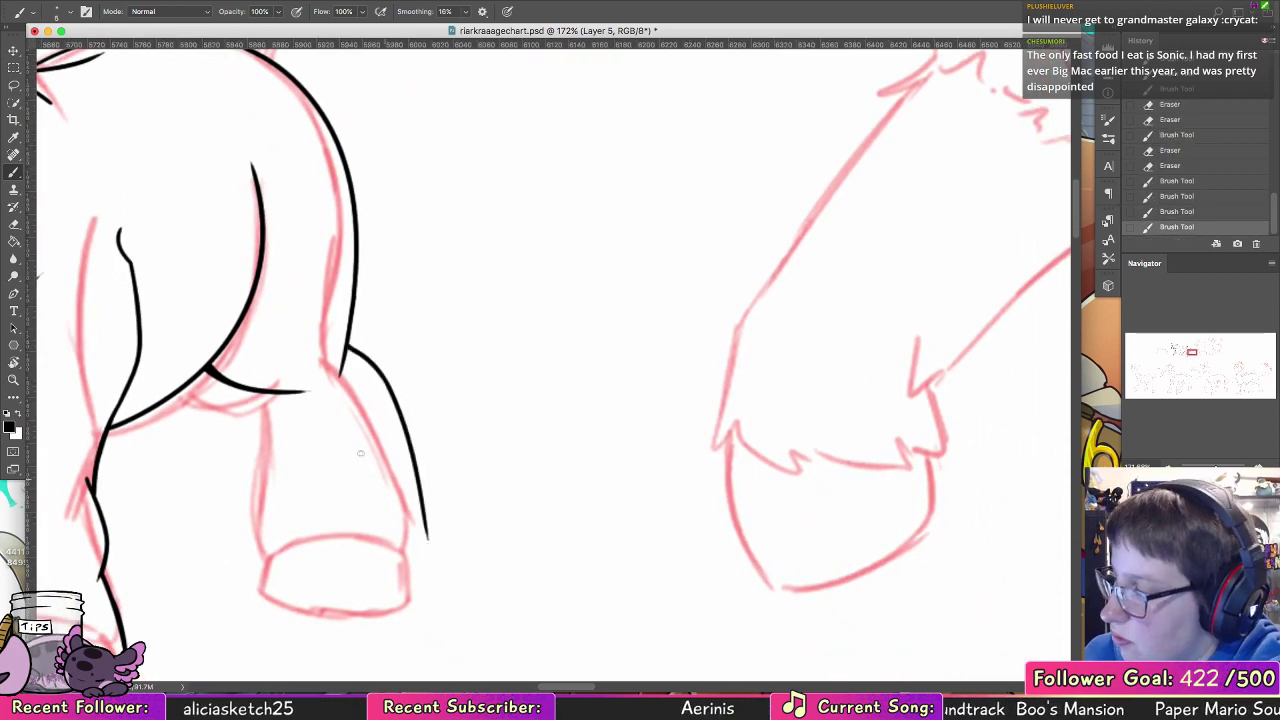
{"action": "left_click_drag", "start_coordinate": [282, 394], "coordinate": [267, 485]}
{"action": "left_click_drag", "start_coordinate": [278, 439], "coordinate": [267, 540]}
{"action": "mouse_move", "coordinate": [422, 508]}
{"action": "left_mouse_down"}
{"action": "mouse_move", "coordinate": [407, 548]}
{"action": "mouse_move", "coordinate": [436, 516]}
{"action": "left_mouse_up"}
{"action": "key", "text": "e"}
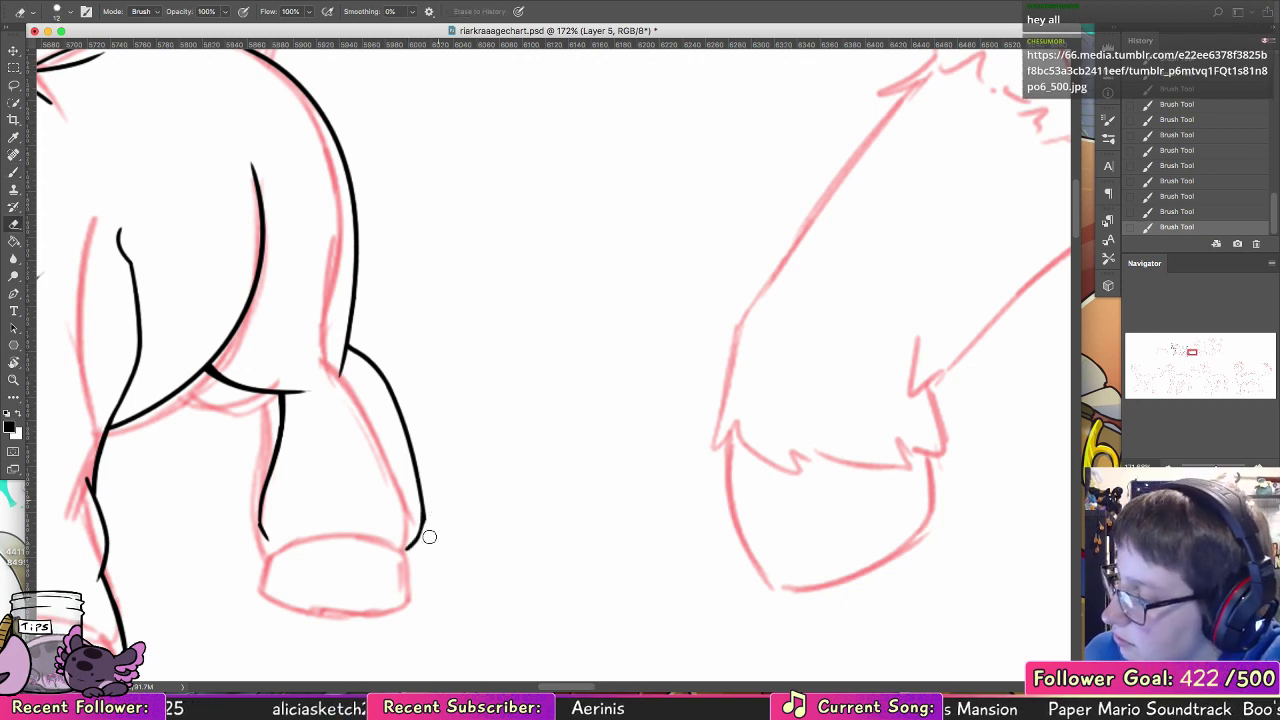
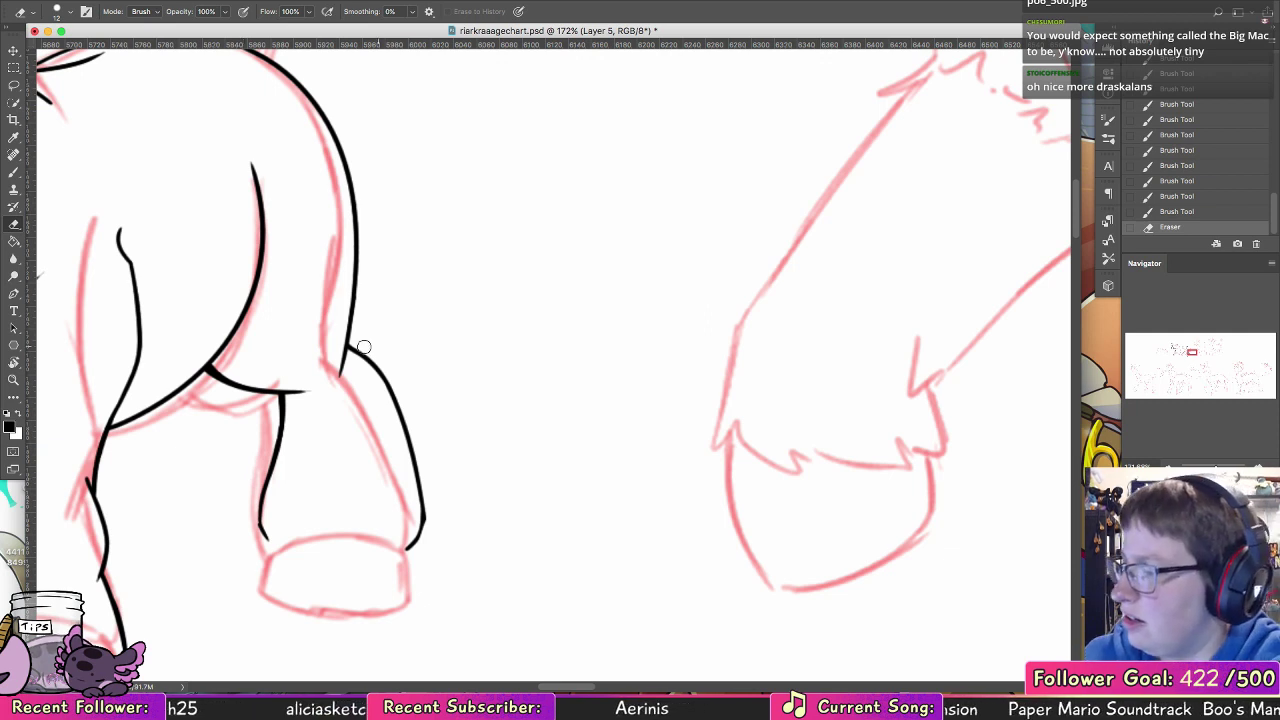
Step: Undo the hind leg's bulging rear edge and its front edge strokes
{"action": "left_click_drag", "start_coordinate": [264, 524], "coordinate": [256, 510]}
{"action": "mouse_move", "coordinate": [489, 469]}
{"action": "left_mouse_down"}
{"action": "mouse_move", "coordinate": [700, 374]}
{"action": "mouse_move", "coordinate": [606, 343]}
{"action": "left_mouse_up"}
{"action": "key", "text": "alt+super+z"}
{"action": "key", "text": "alt+super+z"}
{"action": "left_click", "coordinate": [14, 173]}
{"action": "key", "text": "alt+super+z"}
{"action": "key", "text": "alt+super+z"}
{"action": "key", "text": "alt+super+z"}
{"action": "key", "text": "alt+super+z"}
{"action": "key", "text": "alt+super+z"}
{"action": "key", "text": "alt+super+z"}
{"action": "key", "text": "alt+super+z"}
{"action": "key", "text": "alt+super+z"}
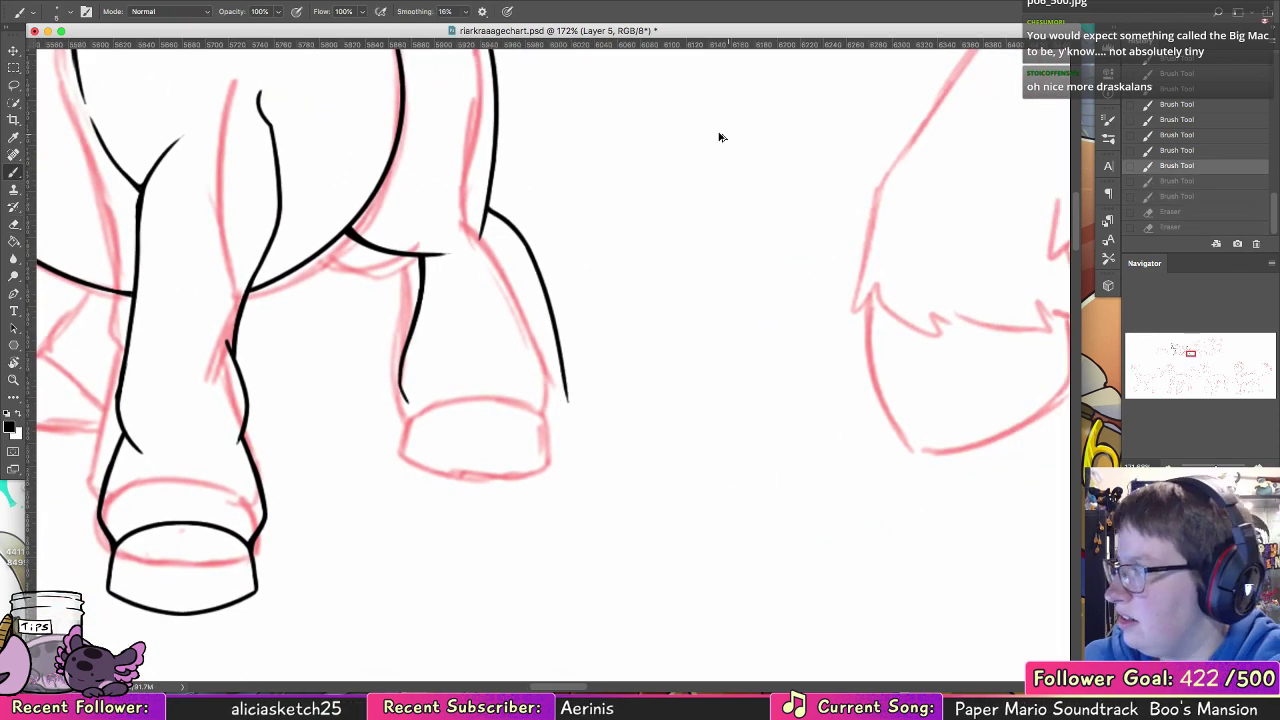
{"action": "key", "text": "alt+super+z"}
{"action": "key", "text": "alt+super+z"}
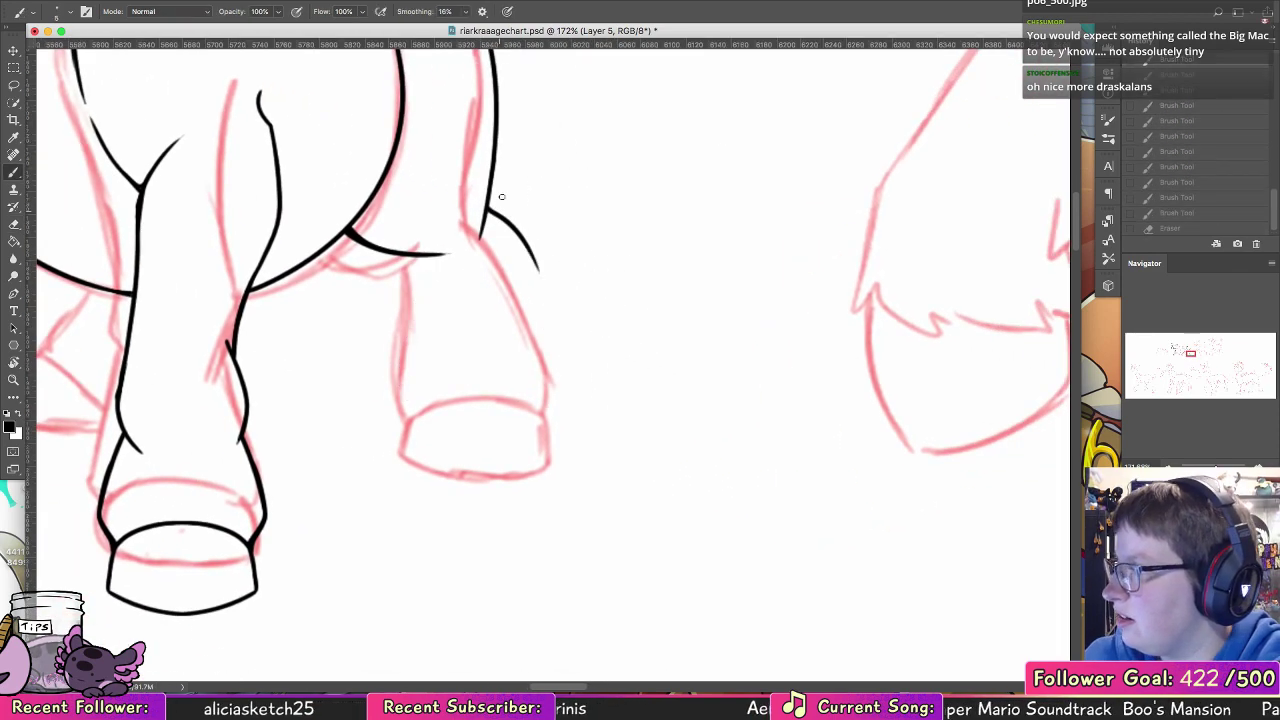
Step: Re-ink the hind leg with a straighter rear edge curving in at the ankle and a front edge down to the hoof
{"action": "mouse_move", "coordinate": [487, 205]}
{"action": "left_mouse_down"}
{"action": "mouse_move", "coordinate": [586, 457]}
{"action": "mouse_move", "coordinate": [572, 343]}
{"action": "mouse_move", "coordinate": [593, 402]}
{"action": "mouse_move", "coordinate": [598, 368]}
{"action": "left_mouse_up"}
{"action": "key", "text": "super+z"}
{"action": "key", "text": "super+z"}
{"action": "key", "text": "super+z"}
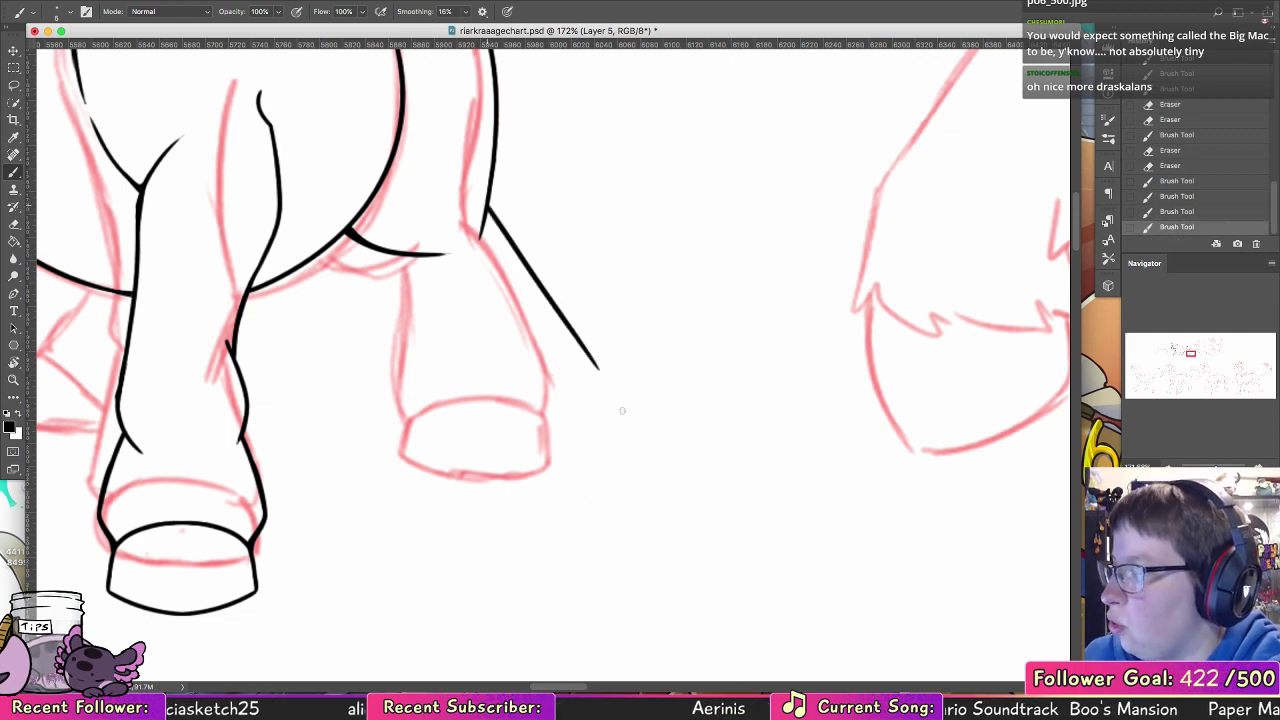
{"action": "mouse_move", "coordinate": [410, 256]}
{"action": "left_mouse_down"}
{"action": "mouse_move", "coordinate": [425, 412]}
{"action": "mouse_move", "coordinate": [427, 379]}
{"action": "mouse_move", "coordinate": [436, 424]}
{"action": "left_mouse_up"}
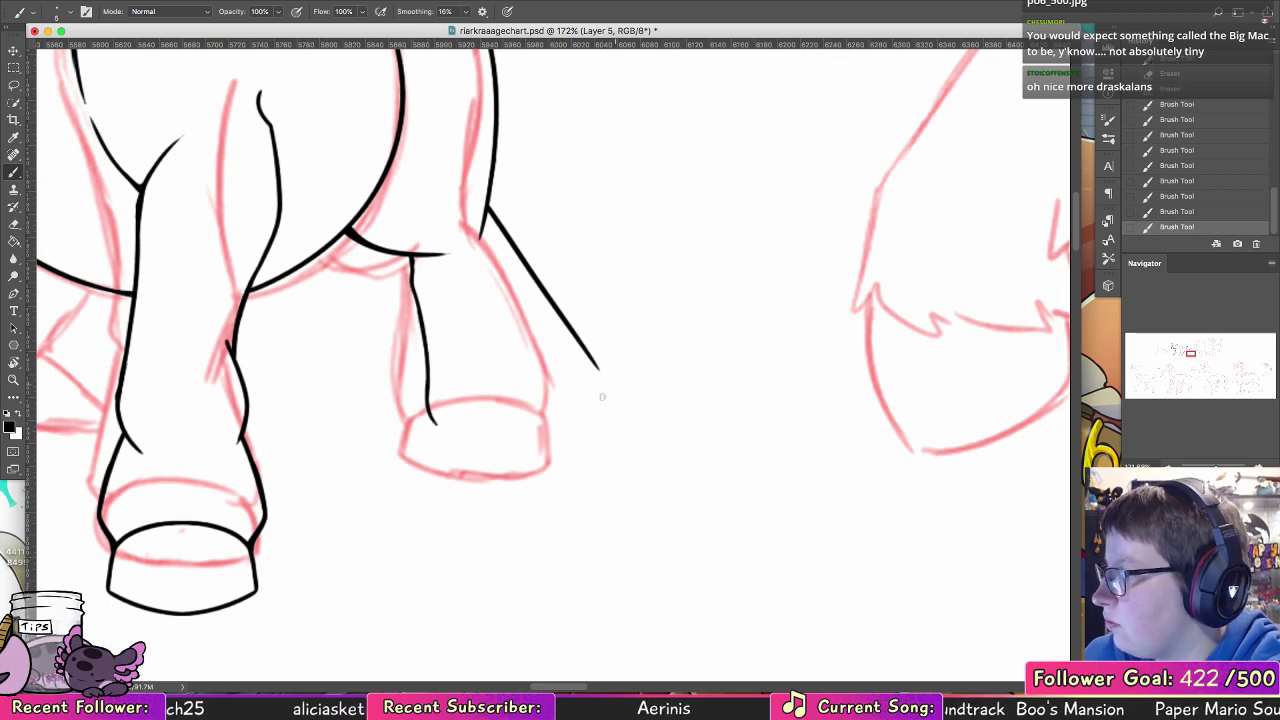
{"action": "mouse_move", "coordinate": [588, 422]}
{"action": "left_mouse_down"}
{"action": "mouse_move", "coordinate": [598, 368]}
{"action": "mouse_move", "coordinate": [601, 384]}
{"action": "left_mouse_up"}
{"action": "key", "text": "alt+super+z"}
{"action": "key", "text": "alt+super+z"}
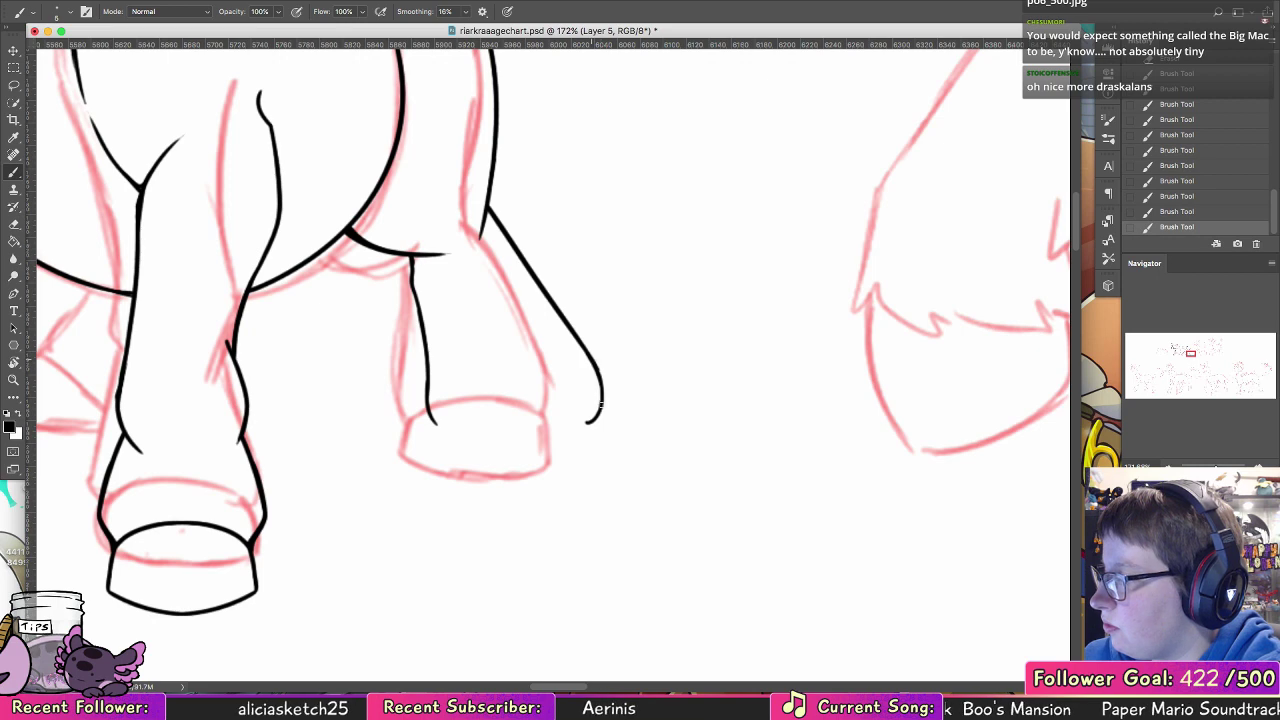
{"action": "left_click_drag", "start_coordinate": [437, 457], "coordinate": [464, 409]}
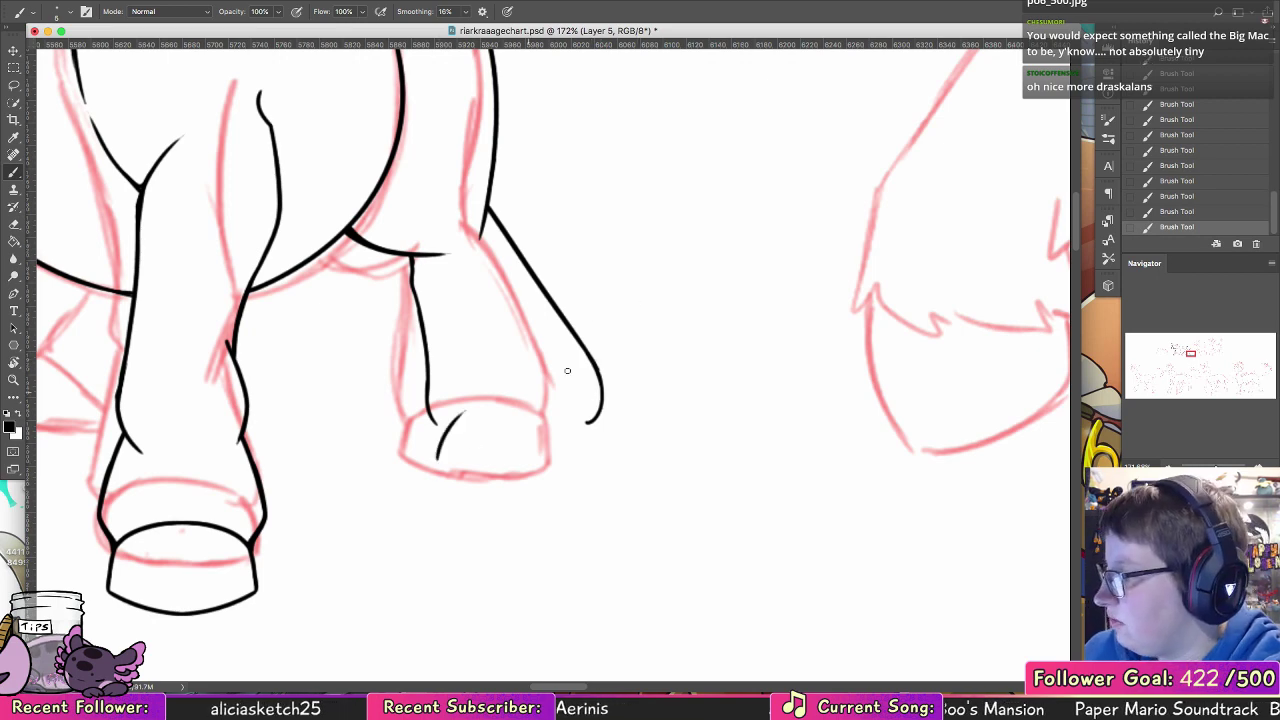
{"action": "mouse_move", "coordinate": [560, 435]}
{"action": "left_mouse_down"}
{"action": "mouse_move", "coordinate": [783, 429]}
{"action": "mouse_move", "coordinate": [549, 519]}
{"action": "mouse_move", "coordinate": [482, 504]}
{"action": "left_mouse_up"}
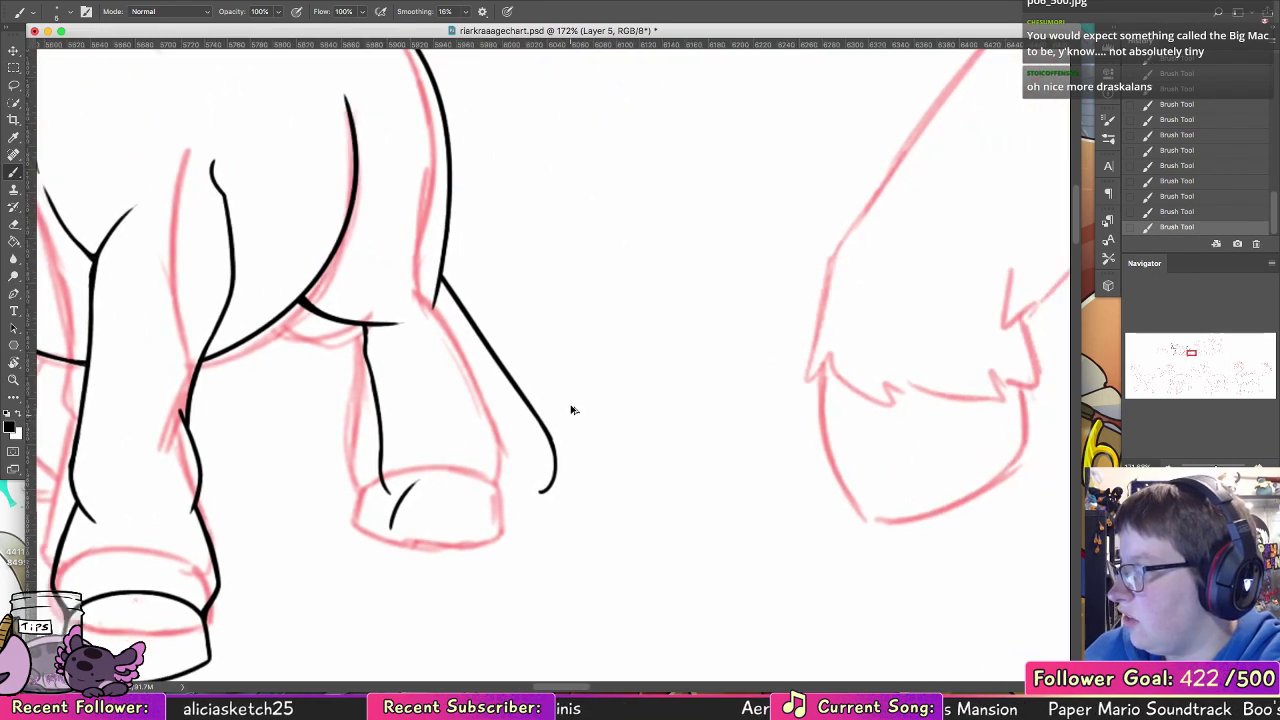
{"action": "key", "text": "alt+super+z"}
{"action": "key", "text": "alt+super+z"}
Step: Lasso the hind leg's rear edge line, transform it slightly inward toward the leg and deselect it
{"action": "key", "text": "l"}
{"action": "mouse_move", "coordinate": [447, 274]}
{"action": "left_mouse_down"}
{"action": "mouse_move", "coordinate": [517, 537]}
{"action": "mouse_move", "coordinate": [585, 340]}
{"action": "left_mouse_up"}
{"action": "key", "text": "v"}
{"action": "left_click_drag", "start_coordinate": [530, 541], "coordinate": [510, 546]}
{"action": "left_click", "coordinate": [617, 12]}
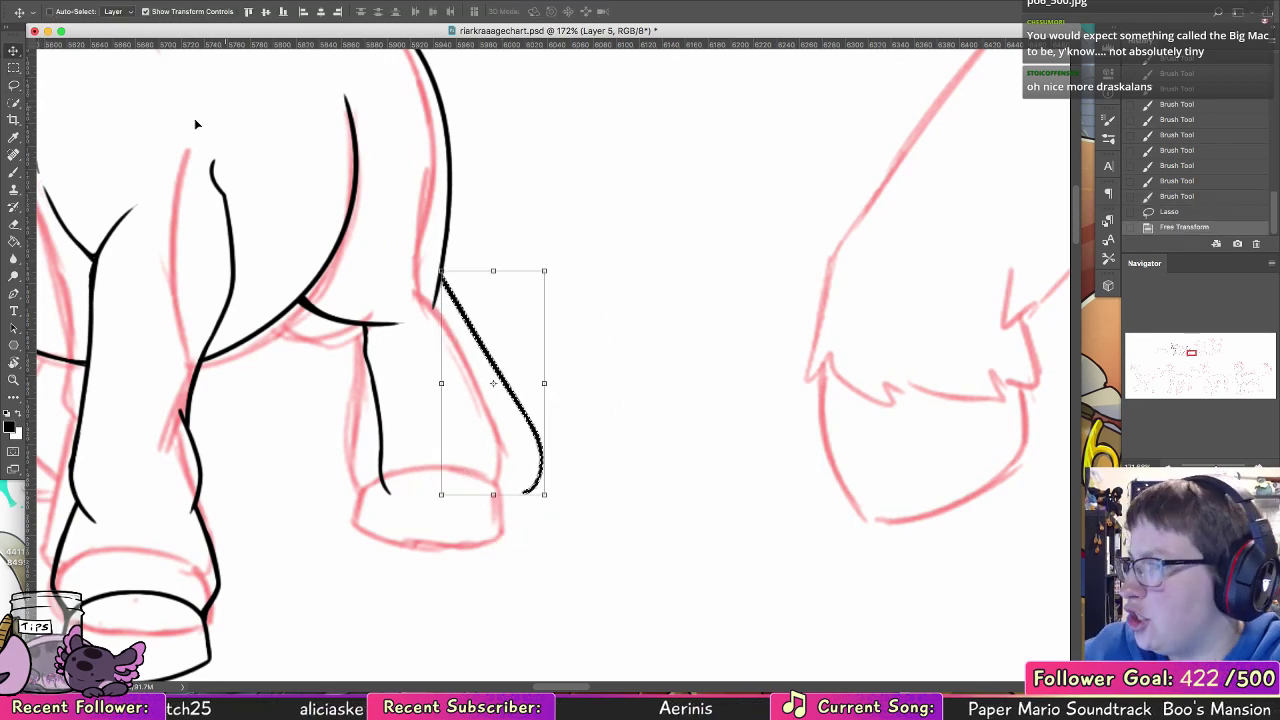
{"action": "left_click", "coordinate": [13, 173]}
{"action": "key", "text": "super+d"}
Step: Thicken the joint atop the hind leg's front line and ink the hoof's arched upper edge across the ankle
{"action": "left_click_drag", "start_coordinate": [367, 327], "coordinate": [367, 352]}
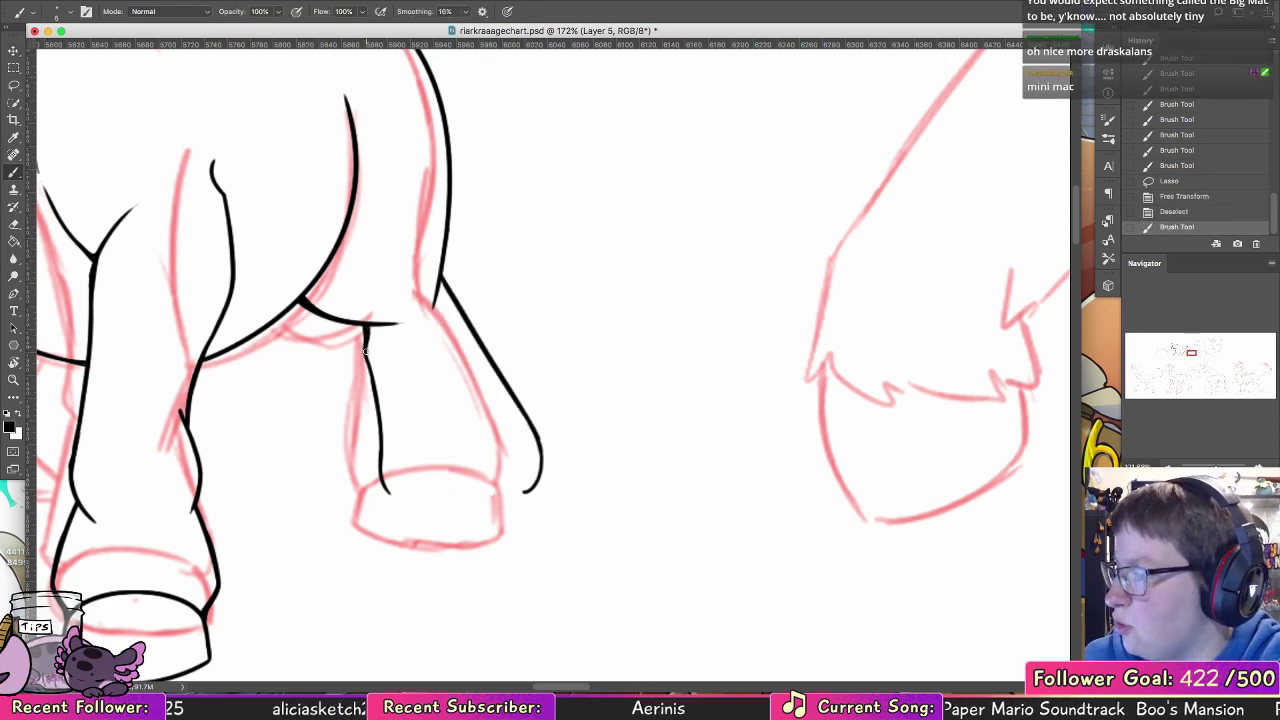
{"action": "left_click_drag", "start_coordinate": [543, 473], "coordinate": [550, 315]}
{"action": "key", "text": "super+r"}
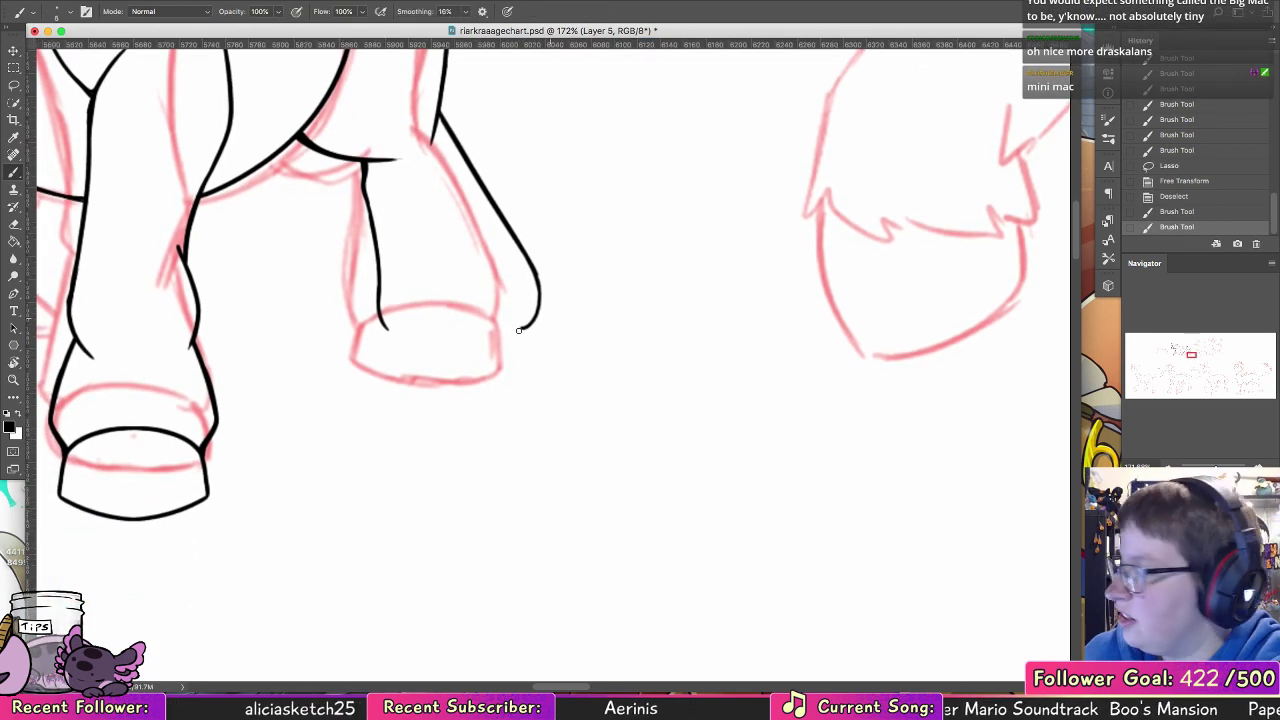
{"action": "mouse_move", "coordinate": [391, 338]}
{"action": "left_mouse_down"}
{"action": "mouse_move", "coordinate": [504, 300]}
{"action": "mouse_move", "coordinate": [532, 327]}
{"action": "mouse_move", "coordinate": [432, 302]}
{"action": "mouse_move", "coordinate": [395, 334]}
{"action": "left_mouse_up"}
{"action": "key", "text": "super+z"}
{"action": "mouse_move", "coordinate": [391, 349]}
{"action": "left_mouse_down"}
{"action": "mouse_move", "coordinate": [423, 307]}
{"action": "mouse_move", "coordinate": [391, 362]}
{"action": "left_mouse_up"}
{"action": "key", "text": "super+z"}
{"action": "key", "text": "super+z"}
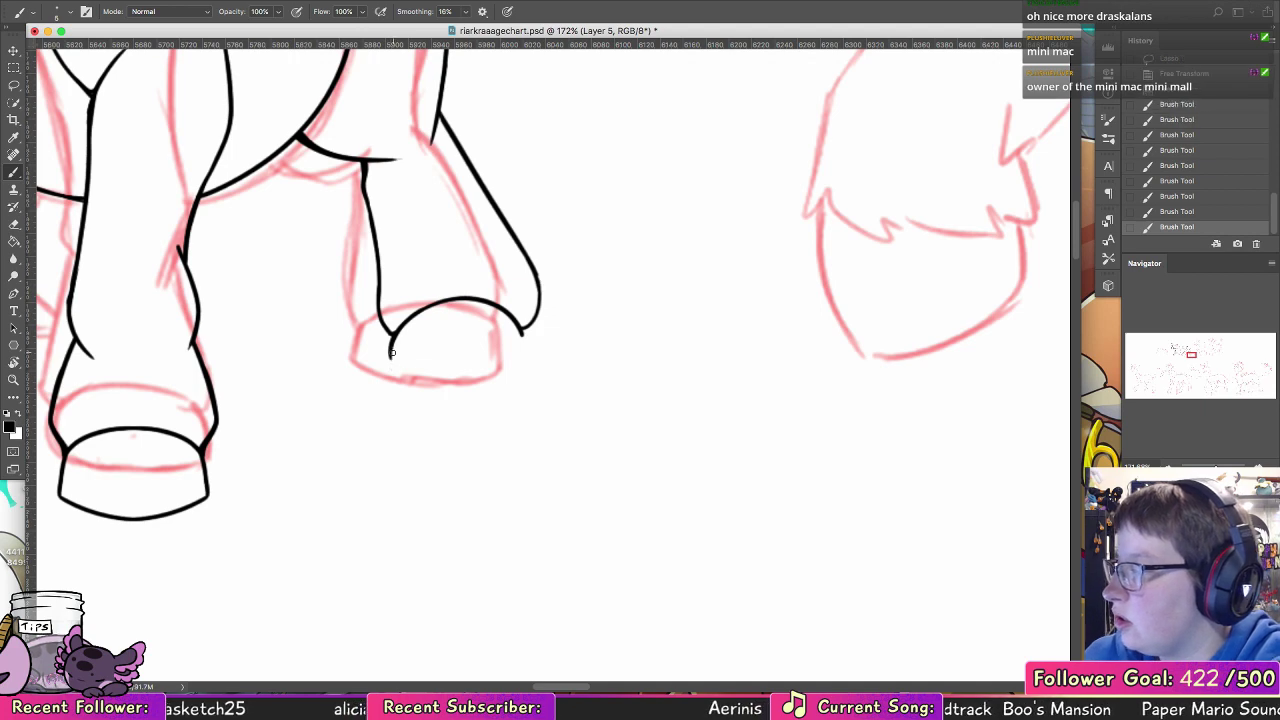
{"action": "key", "text": "super+z"}
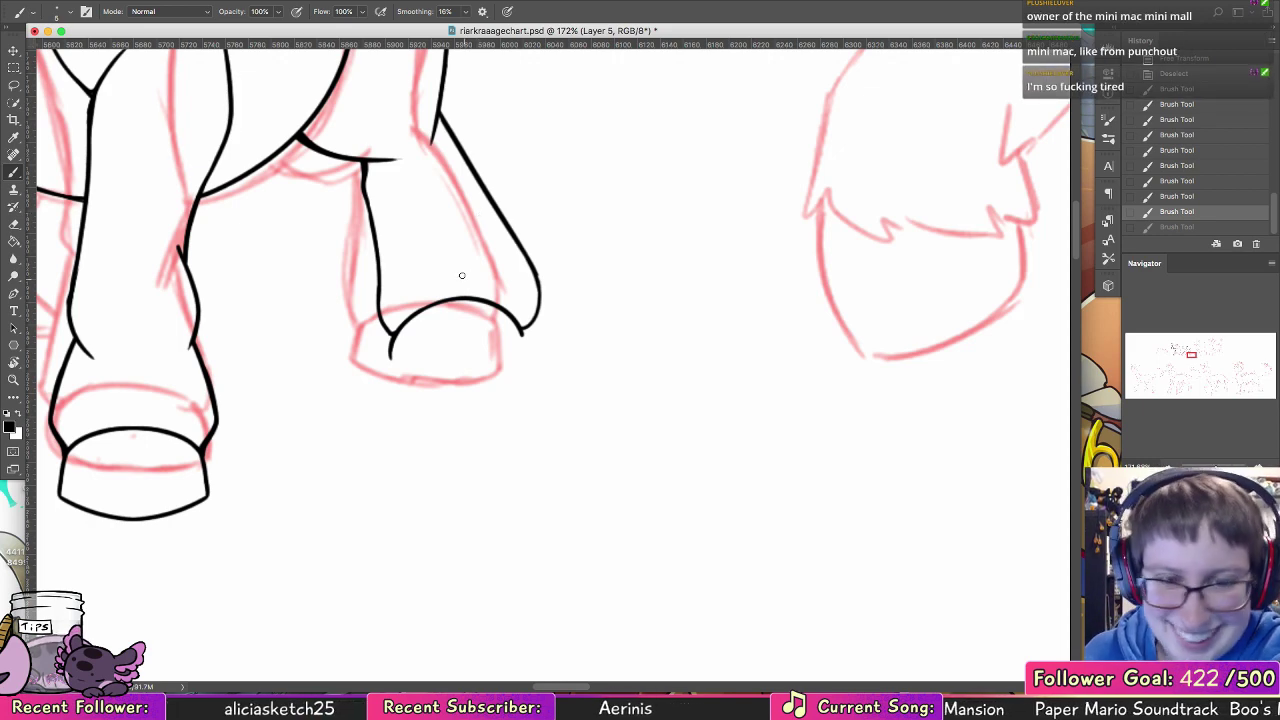
Step: Ink the hind hoof's sides and gently curved base, and trim the base line with the Eraser
{"action": "mouse_move", "coordinate": [390, 352]}
{"action": "left_mouse_down"}
{"action": "mouse_move", "coordinate": [389, 372]}
{"action": "mouse_move", "coordinate": [501, 380]}
{"action": "left_mouse_up"}
{"action": "key", "text": "alt+super+z"}
{"action": "key", "text": "alt+super+z"}
{"action": "key", "text": "super+z"}
{"action": "left_click_drag", "start_coordinate": [389, 372], "coordinate": [522, 373]}
{"action": "left_click_drag", "start_coordinate": [520, 325], "coordinate": [528, 369]}
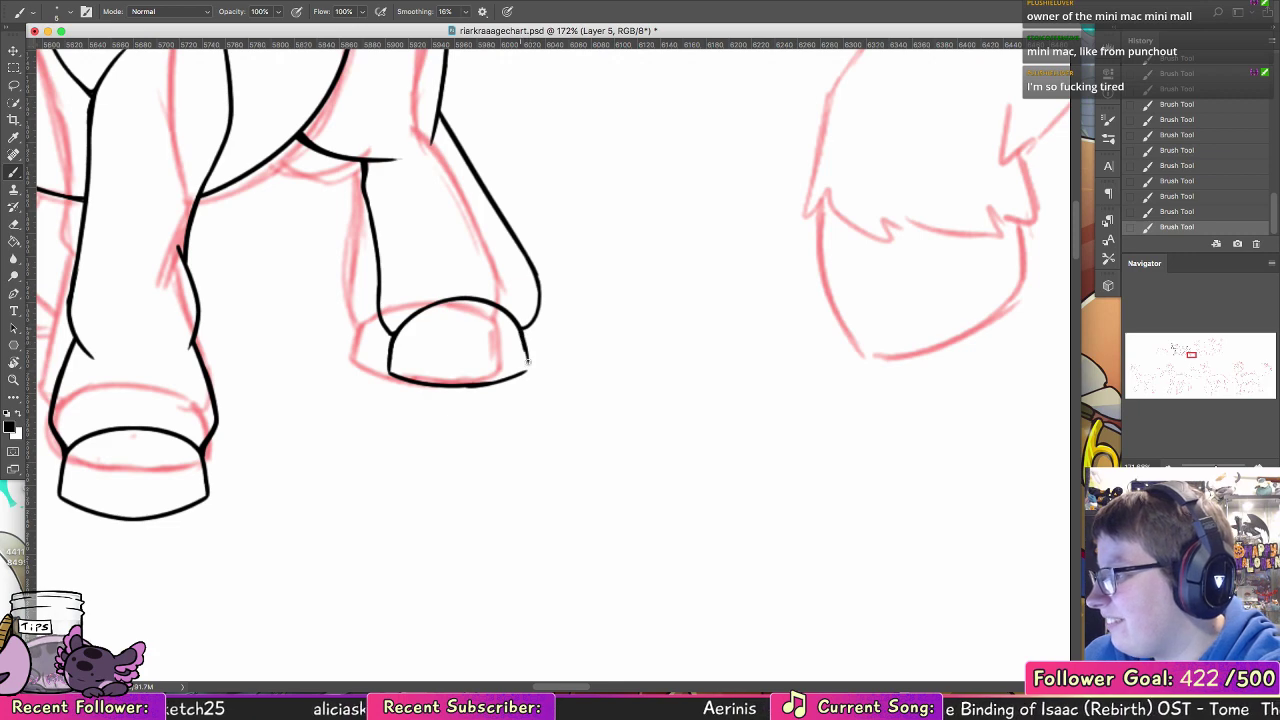
{"action": "left_click_drag", "start_coordinate": [454, 387], "coordinate": [525, 373]}
{"action": "key", "text": "super+z"}
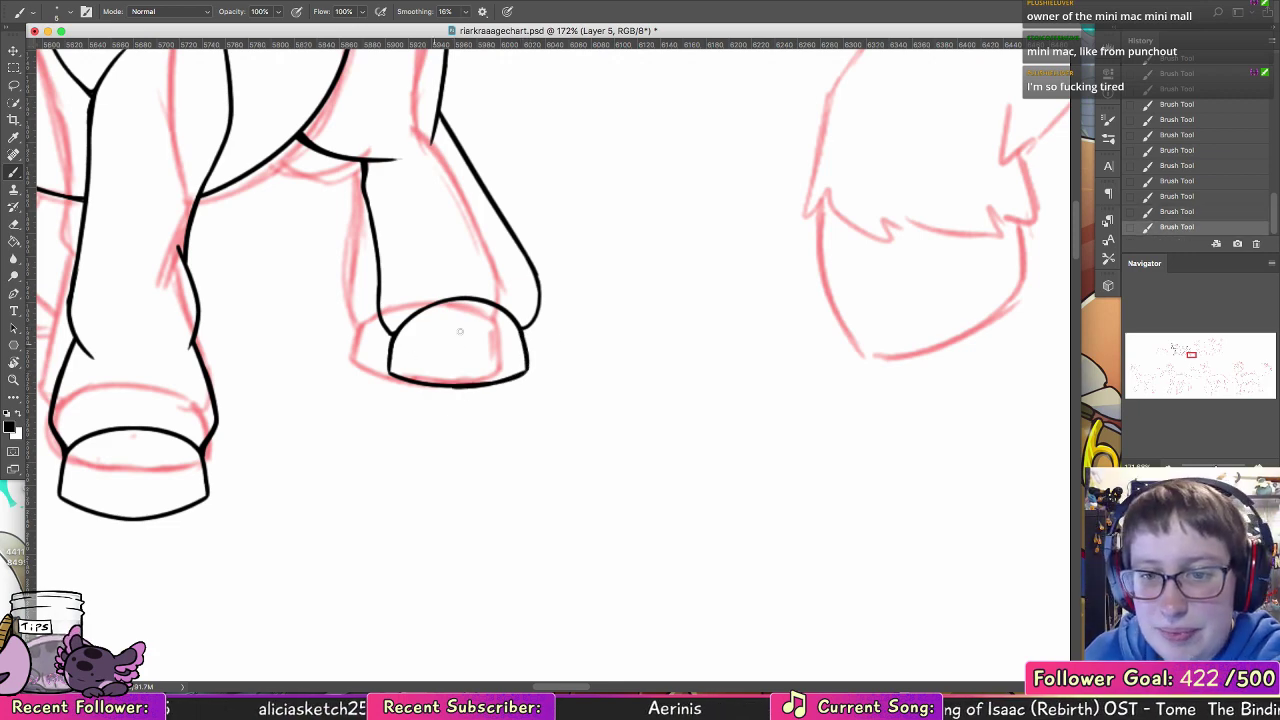
{"action": "key", "text": "e"}
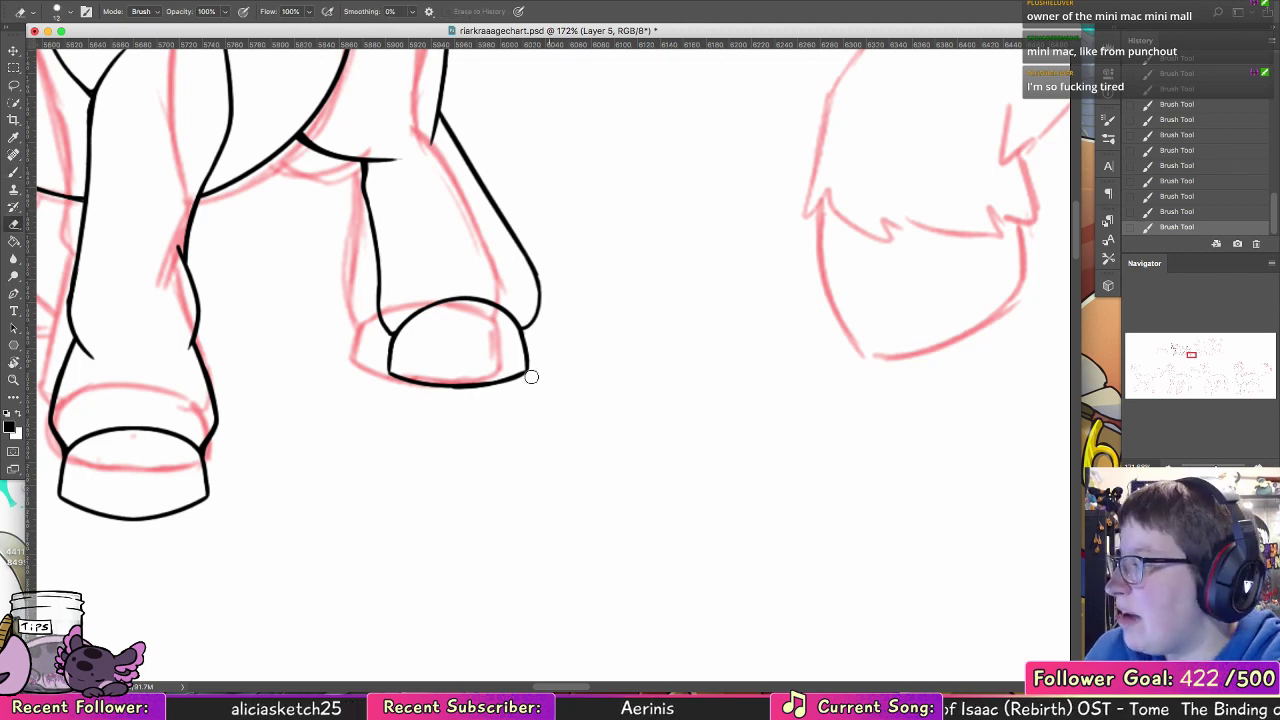
{"action": "left_click_drag", "start_coordinate": [436, 388], "coordinate": [534, 386]}
{"action": "left_click", "coordinate": [14, 173]}
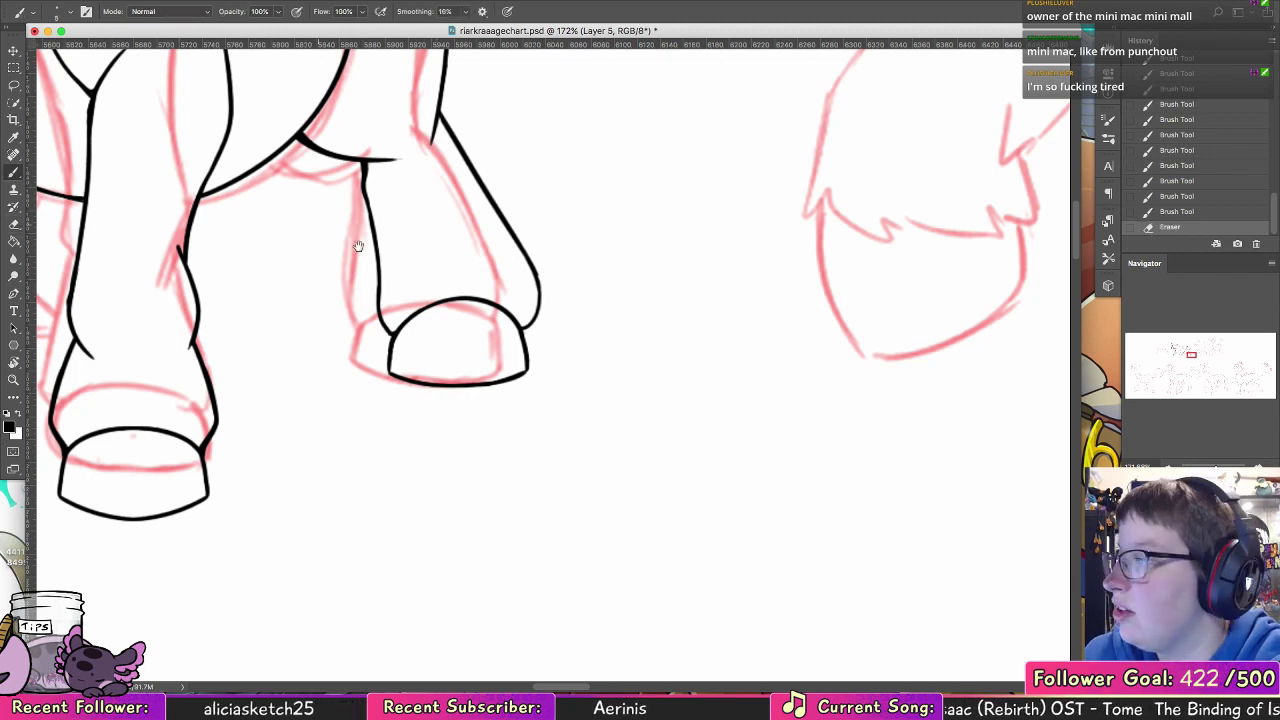
Step: Ink the far leg below the belly, with its ankle notch, flat-based hoof and curved hoof top
{"action": "mouse_move", "coordinate": [423, 274]}
{"action": "left_mouse_down"}
{"action": "mouse_move", "coordinate": [686, 449]}
{"action": "mouse_move", "coordinate": [710, 512]}
{"action": "left_mouse_up"}
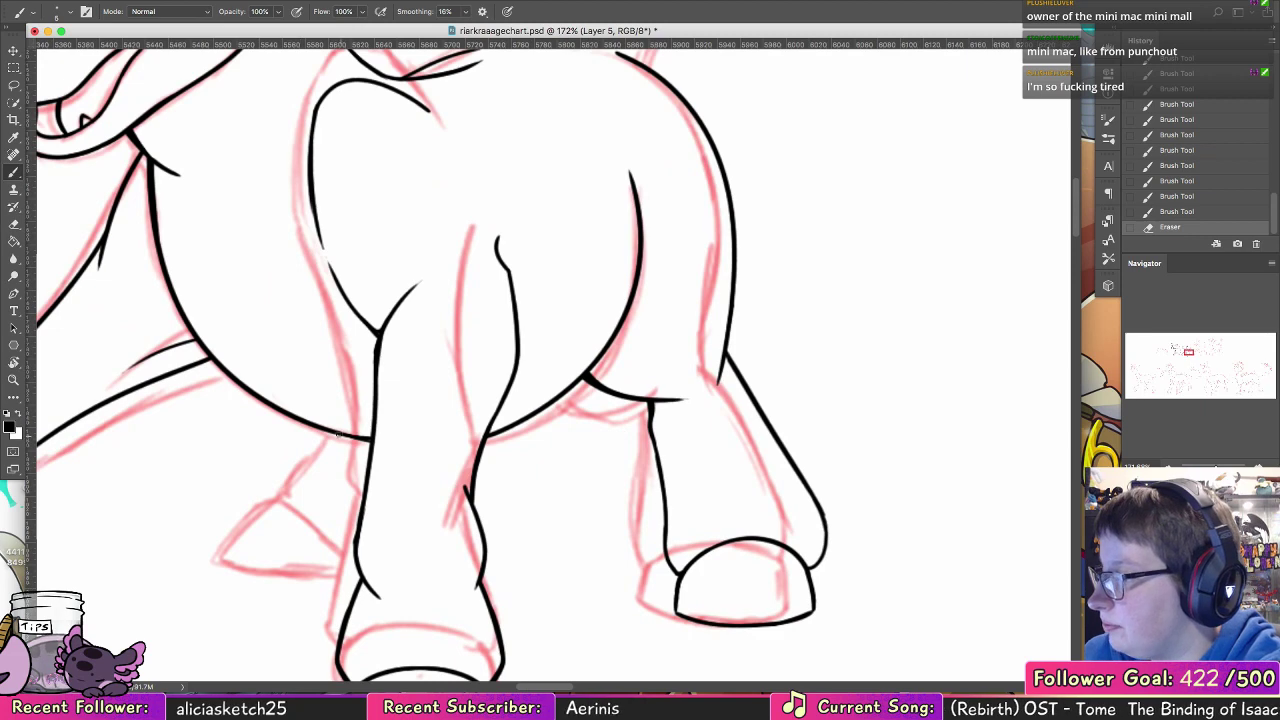
{"action": "left_click_drag", "start_coordinate": [339, 436], "coordinate": [286, 513]}
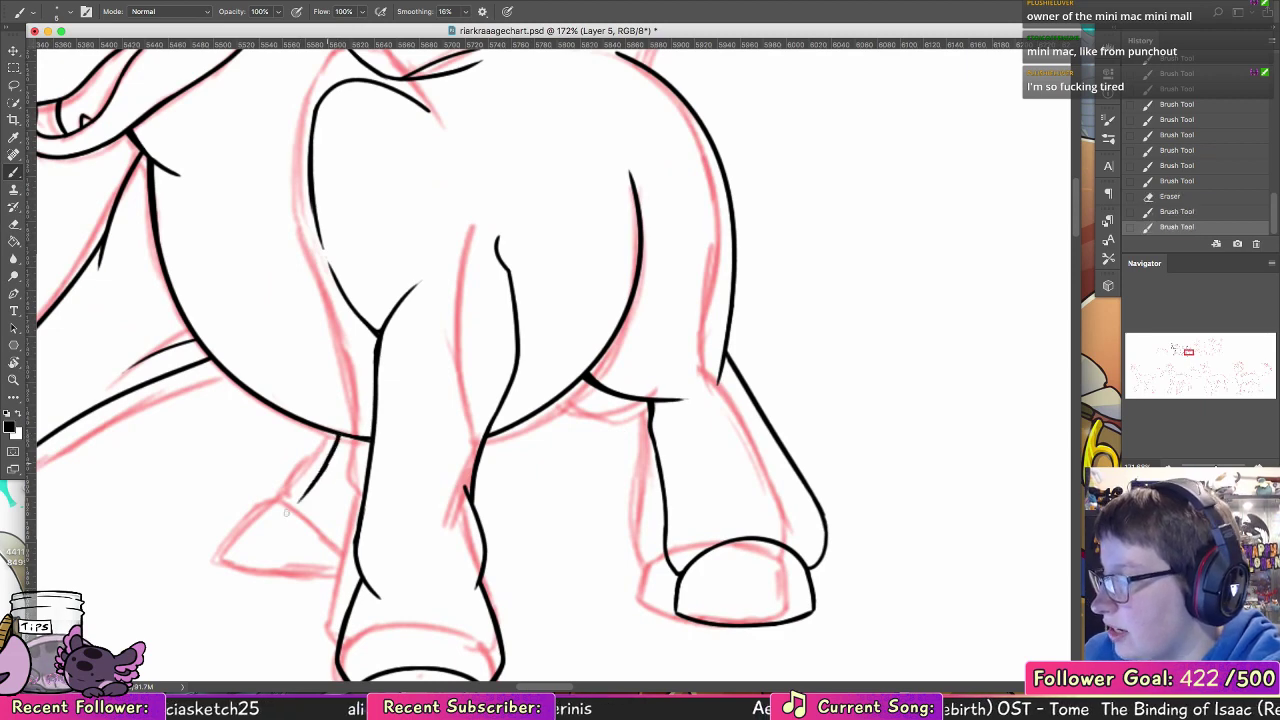
{"action": "key", "text": "super+z"}
{"action": "left_click_drag", "start_coordinate": [333, 455], "coordinate": [297, 516]}
{"action": "left_click_drag", "start_coordinate": [473, 416], "coordinate": [694, 282]}
{"action": "mouse_move", "coordinate": [578, 462]}
{"action": "left_mouse_down"}
{"action": "mouse_move", "coordinate": [467, 462]}
{"action": "mouse_move", "coordinate": [537, 345]}
{"action": "left_mouse_up"}
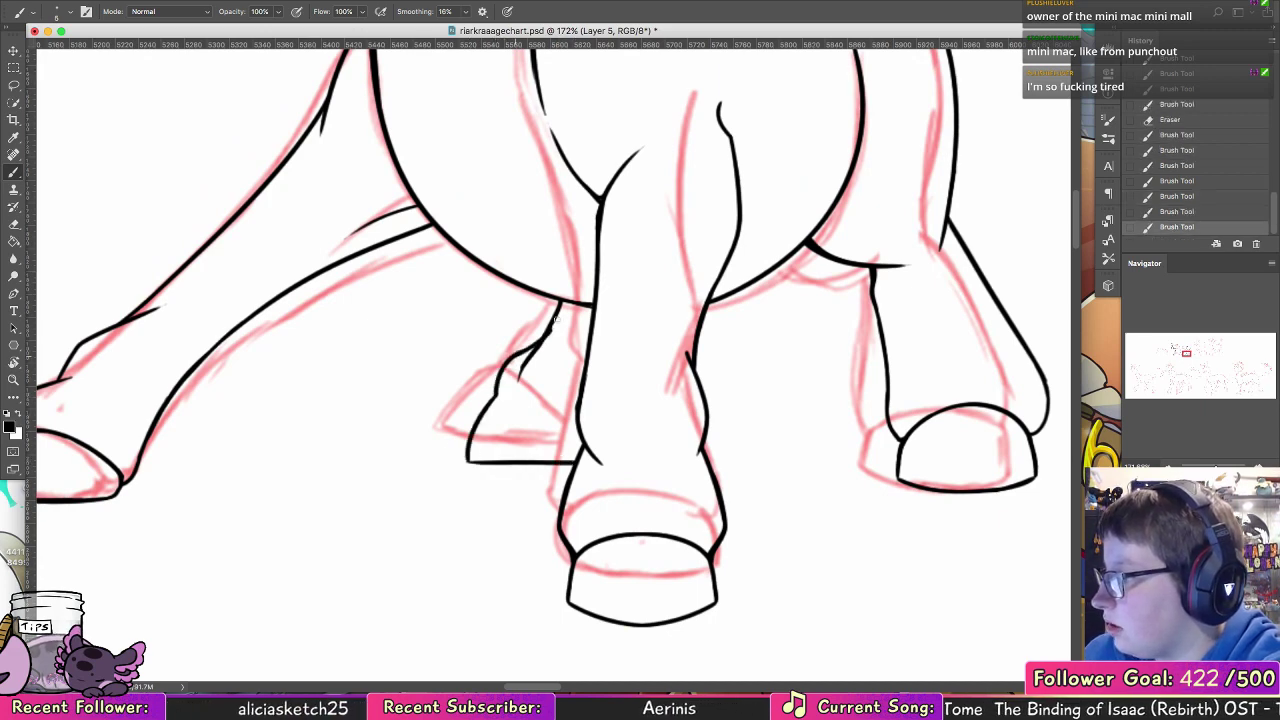
{"action": "key", "text": "super+alt+z"}
{"action": "key", "text": "super+alt+z"}
{"action": "mouse_move", "coordinate": [495, 395]}
{"action": "left_mouse_down"}
{"action": "mouse_move", "coordinate": [543, 341]}
{"action": "mouse_move", "coordinate": [575, 428]}
{"action": "left_mouse_up"}
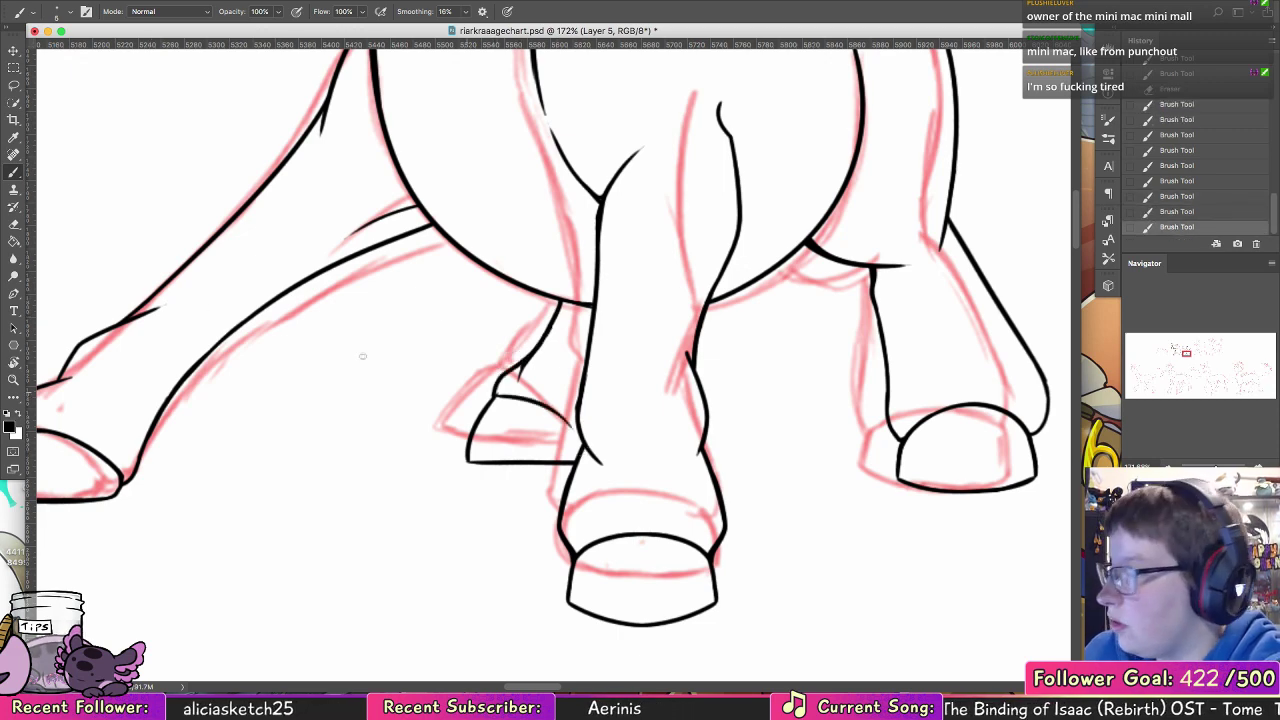
Step: Erase the stray line at the far leg's ankle and extend the hoof's top curve to the front leg
{"action": "key", "text": "e"}
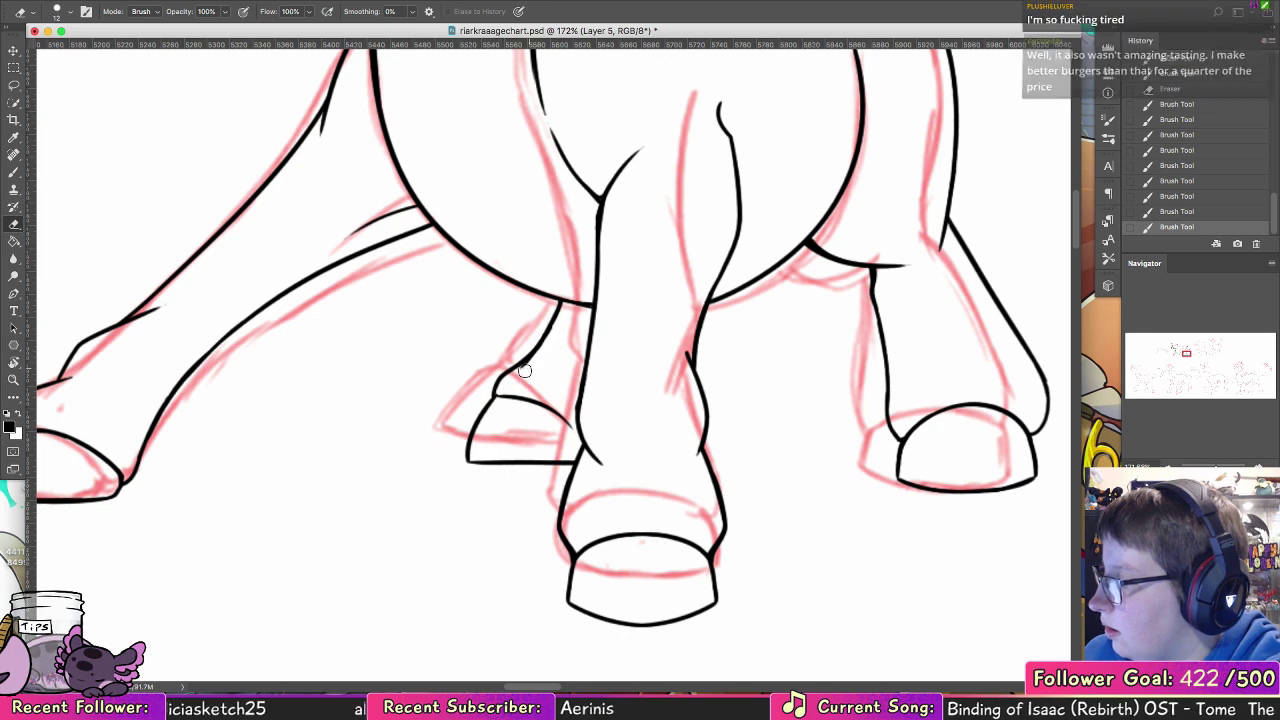
{"action": "left_click_drag", "start_coordinate": [522, 372], "coordinate": [538, 350]}
{"action": "key", "text": "b"}
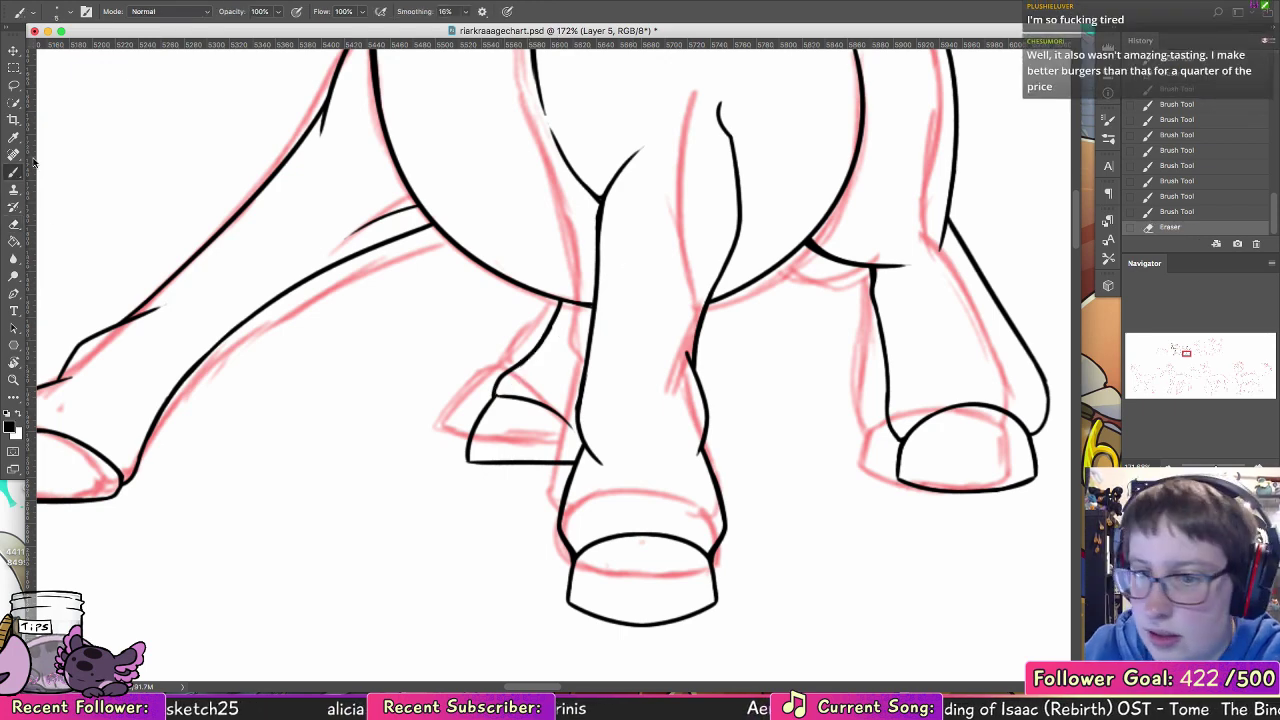
{"action": "left_click_drag", "start_coordinate": [557, 413], "coordinate": [580, 456]}
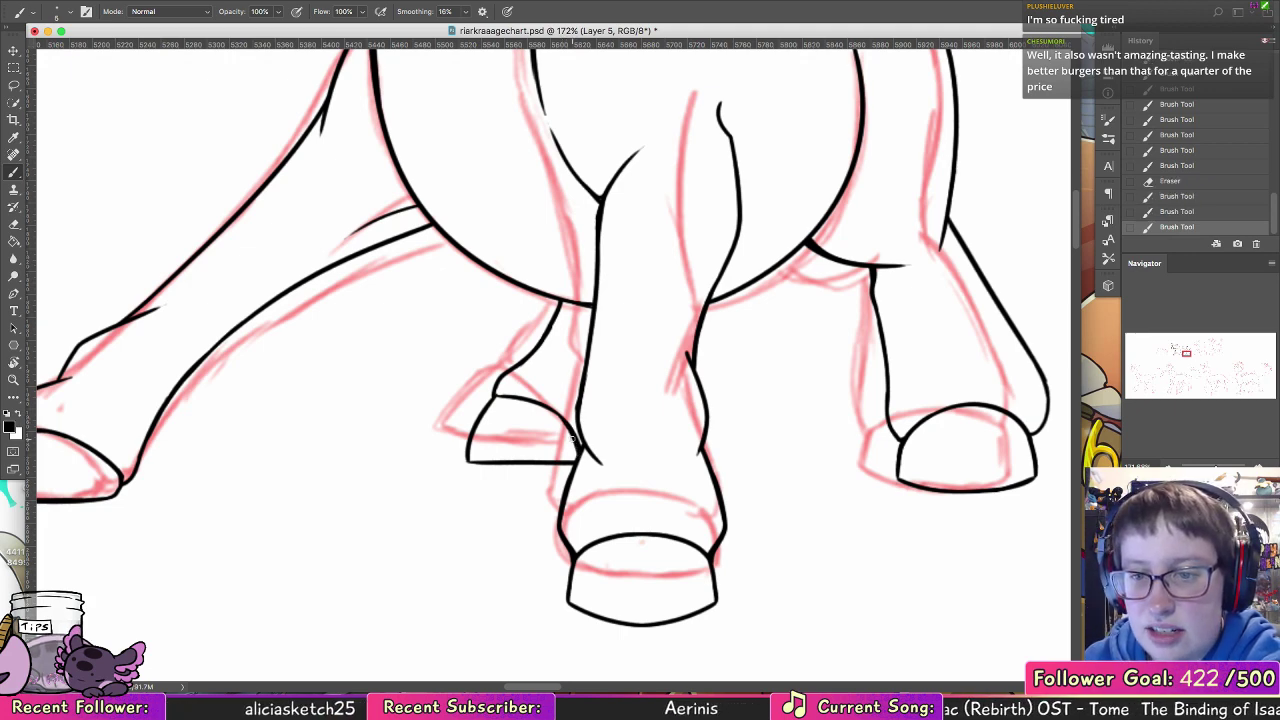
Step: Ink the tail's upper edge from the end of the back line to the pointed tip
{"action": "left_click", "coordinate": [15, 380]}
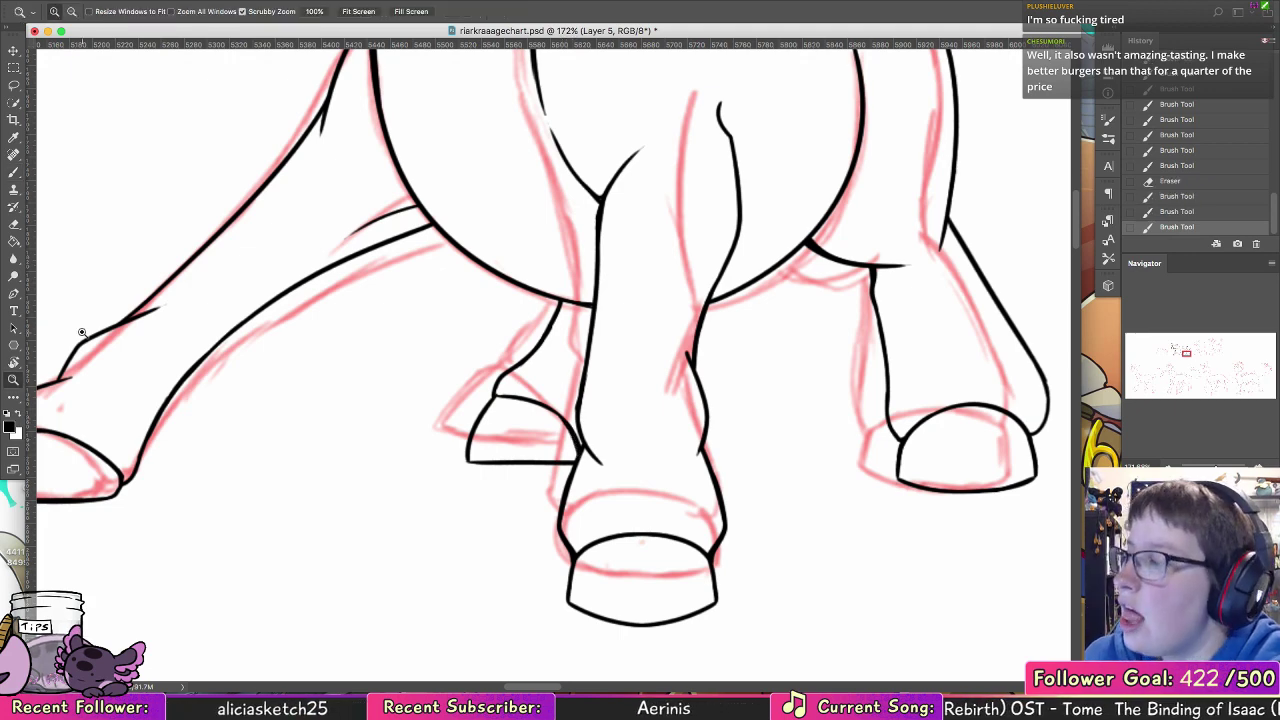
{"action": "left_click_drag", "start_coordinate": [700, 352], "coordinate": [560, 360]}
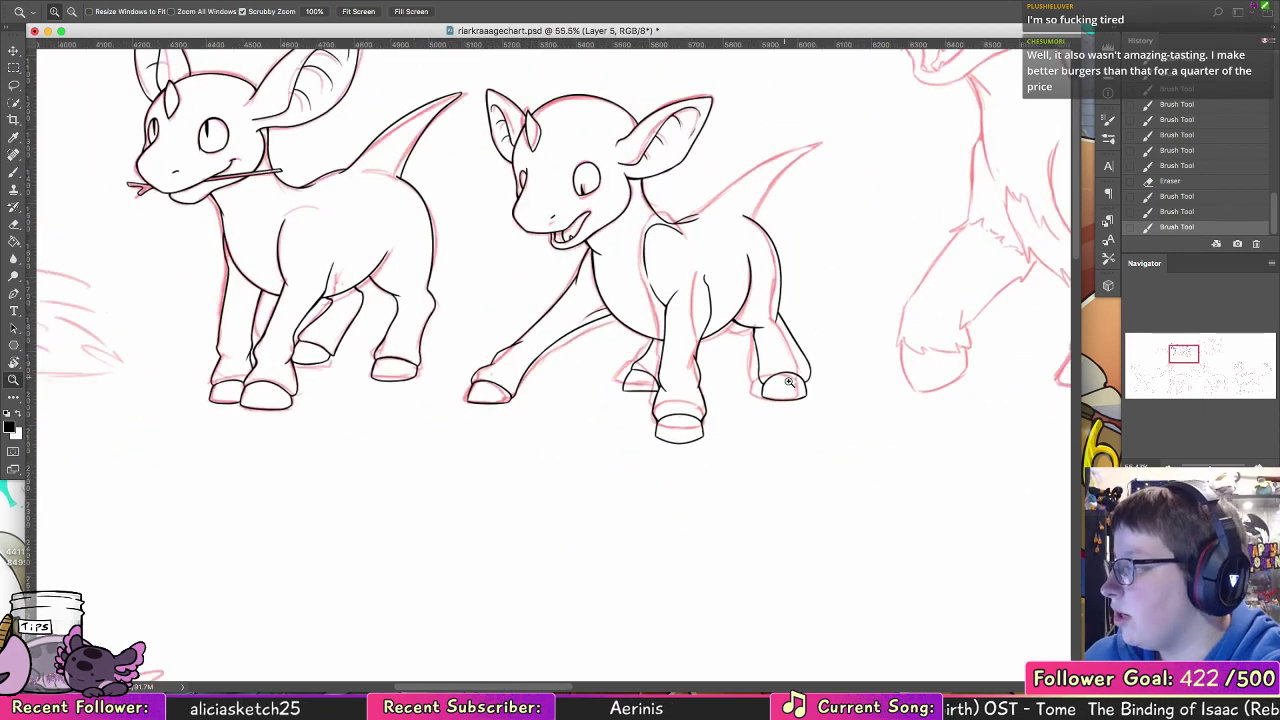
{"action": "mouse_move", "coordinate": [791, 384]}
{"action": "left_mouse_down"}
{"action": "mouse_move", "coordinate": [780, 385]}
{"action": "mouse_move", "coordinate": [789, 376]}
{"action": "left_mouse_up"}
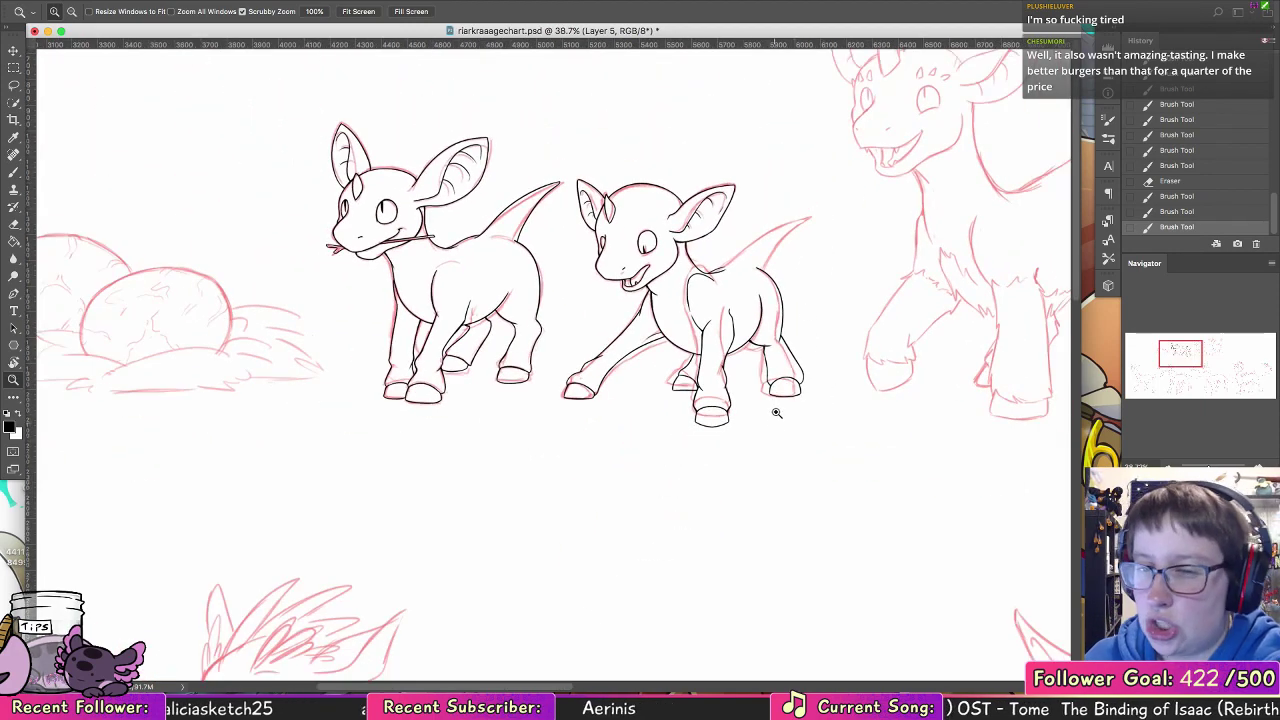
{"action": "mouse_move", "coordinate": [790, 261]}
{"action": "left_mouse_down"}
{"action": "mouse_move", "coordinate": [834, 260]}
{"action": "mouse_move", "coordinate": [829, 203]}
{"action": "left_mouse_up"}
{"action": "left_click", "coordinate": [14, 173]}
{"action": "mouse_move", "coordinate": [688, 253]}
{"action": "left_mouse_down"}
{"action": "mouse_move", "coordinate": [636, 273]}
{"action": "mouse_move", "coordinate": [515, 272]}
{"action": "left_mouse_up"}
{"action": "left_click_drag", "start_coordinate": [344, 369], "coordinate": [644, 201]}
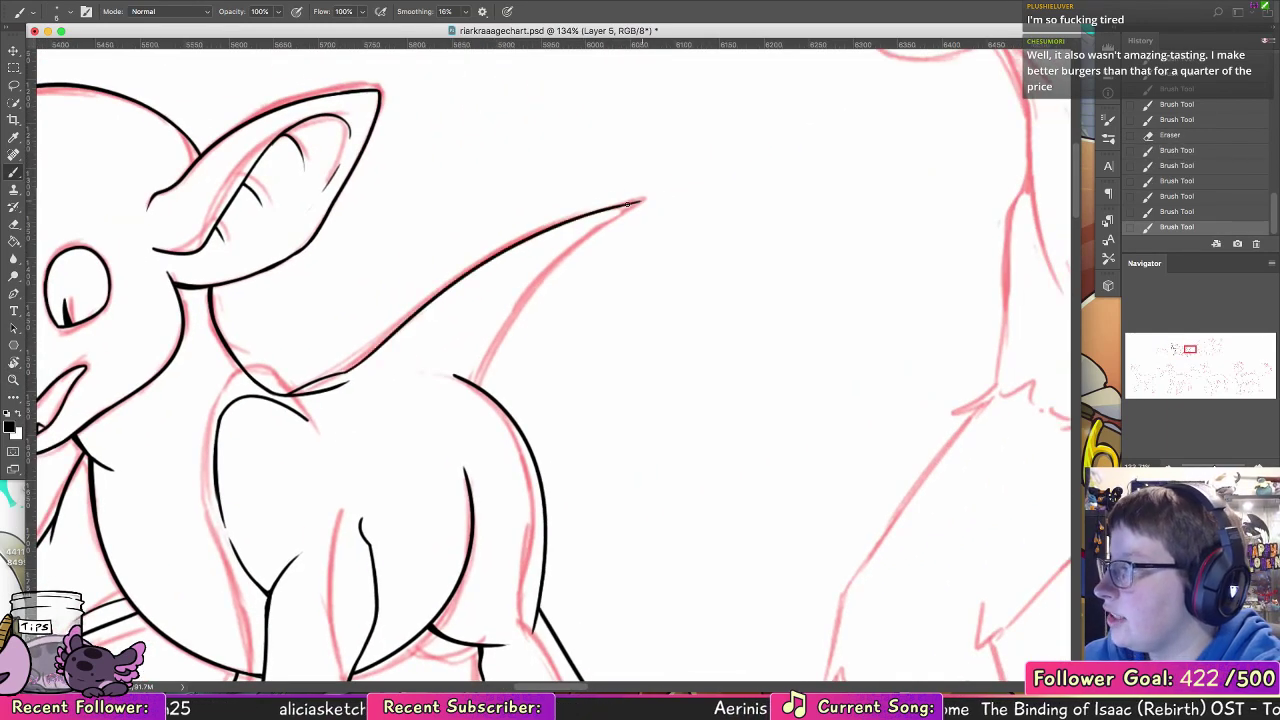
Step: Ink the tail's curved underside between the tip and the rump, redoing strokes until it joins cleanly
{"action": "mouse_move", "coordinate": [540, 288]}
{"action": "left_mouse_down"}
{"action": "mouse_move", "coordinate": [638, 205]}
{"action": "mouse_move", "coordinate": [520, 313]}
{"action": "left_mouse_up"}
{"action": "key", "text": "super+z"}
{"action": "key", "text": "super+z"}
{"action": "left_click_drag", "start_coordinate": [640, 204], "coordinate": [472, 362]}
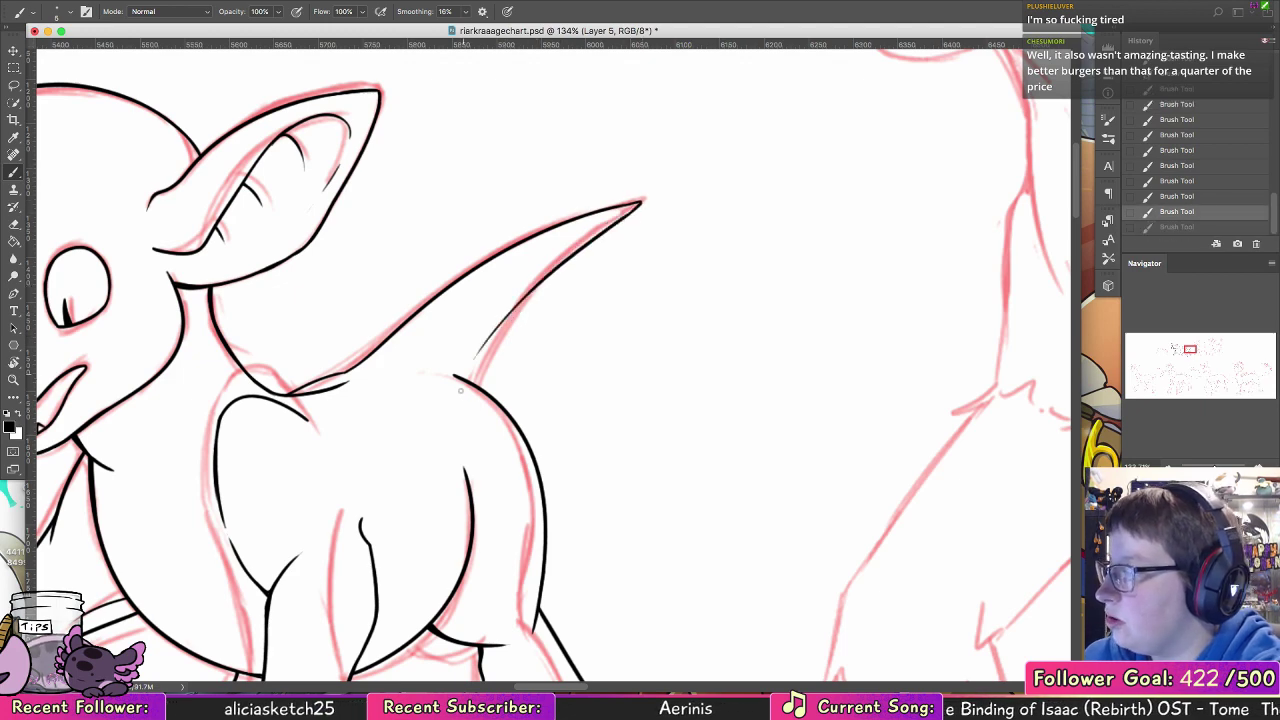
{"action": "key", "text": "super+z"}
{"action": "mouse_move", "coordinate": [640, 204]}
{"action": "left_mouse_down"}
{"action": "mouse_move", "coordinate": [537, 283]}
{"action": "mouse_move", "coordinate": [487, 365]}
{"action": "mouse_move", "coordinate": [506, 312]}
{"action": "left_mouse_up"}
{"action": "key", "text": "super+z"}
{"action": "key", "text": "super+z"}
{"action": "left_click_drag", "start_coordinate": [488, 392], "coordinate": [545, 278]}
{"action": "left_click_drag", "start_coordinate": [494, 366], "coordinate": [567, 260]}
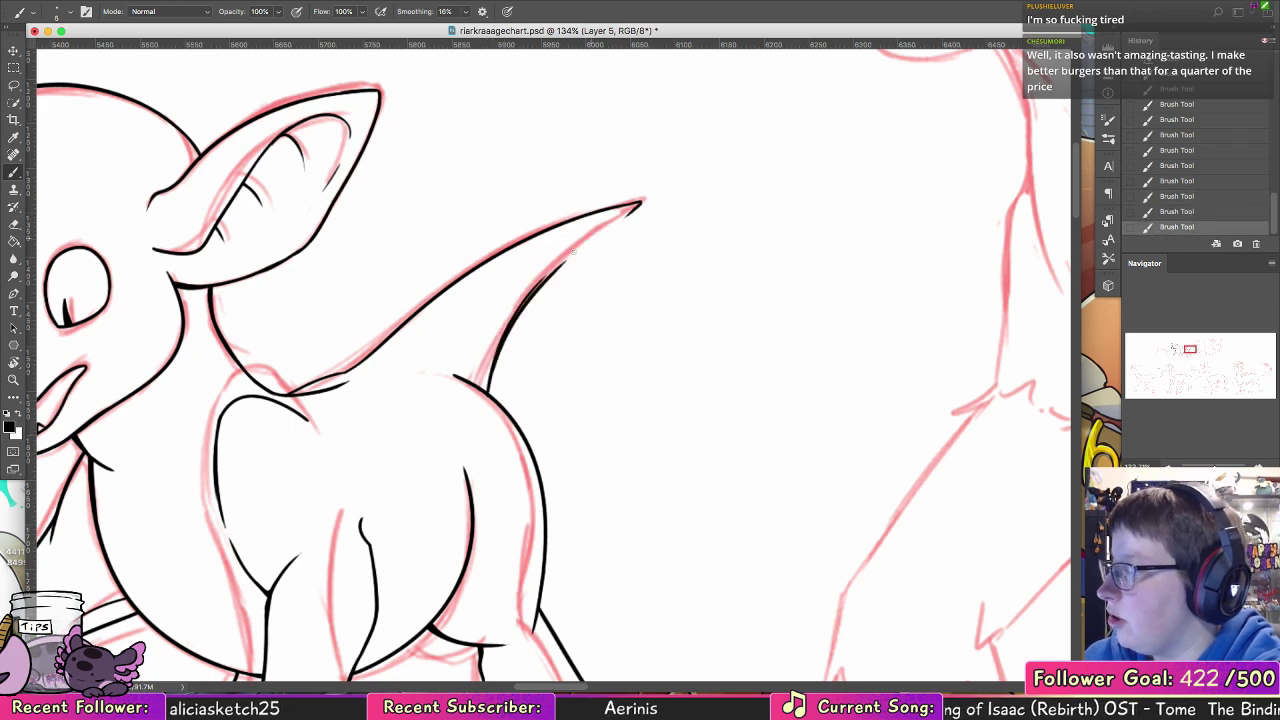
{"action": "key", "text": "super+z"}
{"action": "key", "text": "super+z"}
{"action": "mouse_move", "coordinate": [491, 397]}
{"action": "left_mouse_down"}
{"action": "mouse_move", "coordinate": [583, 246]}
{"action": "mouse_move", "coordinate": [640, 204]}
{"action": "left_mouse_up"}
{"action": "key", "text": "super+z"}
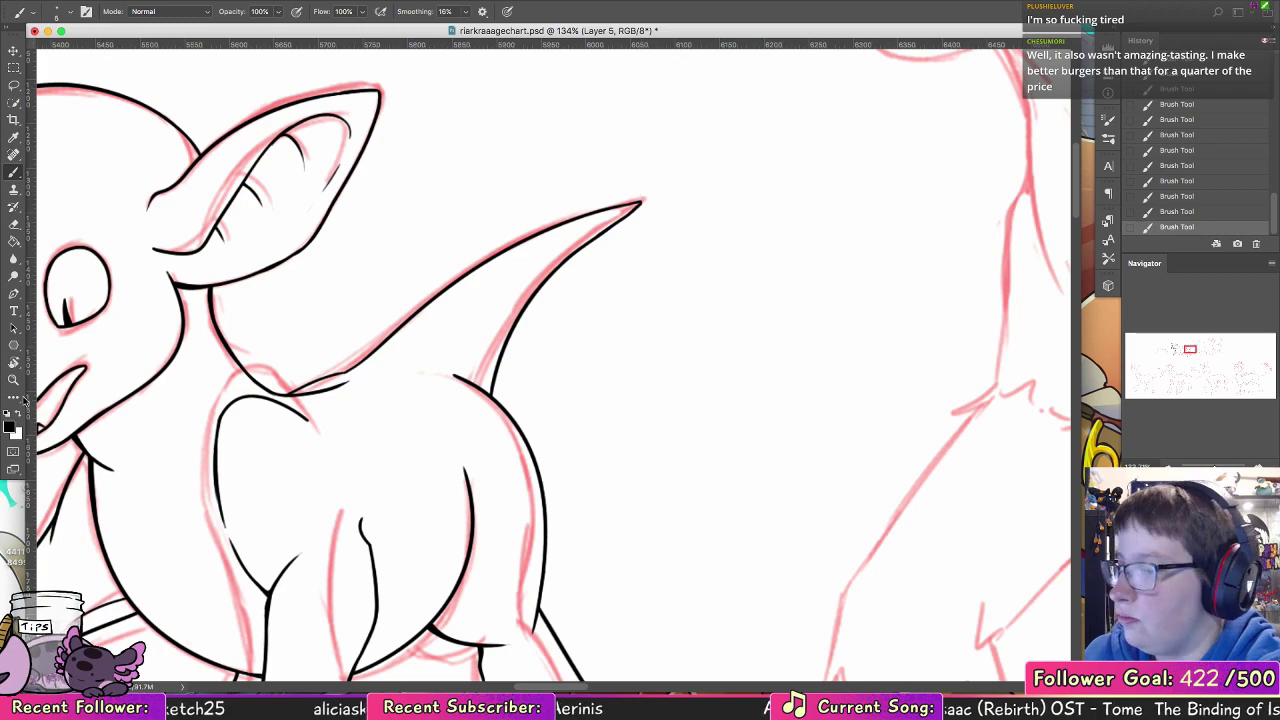
Step: Check the two inked creatures with the red sketch temporarily hidden, and bring the egg nest sketch into view
{"action": "left_click", "coordinate": [14, 381]}
{"action": "mouse_move", "coordinate": [727, 284]}
{"action": "left_mouse_down"}
{"action": "mouse_move", "coordinate": [689, 303]}
{"action": "mouse_move", "coordinate": [643, 298]}
{"action": "left_mouse_up"}
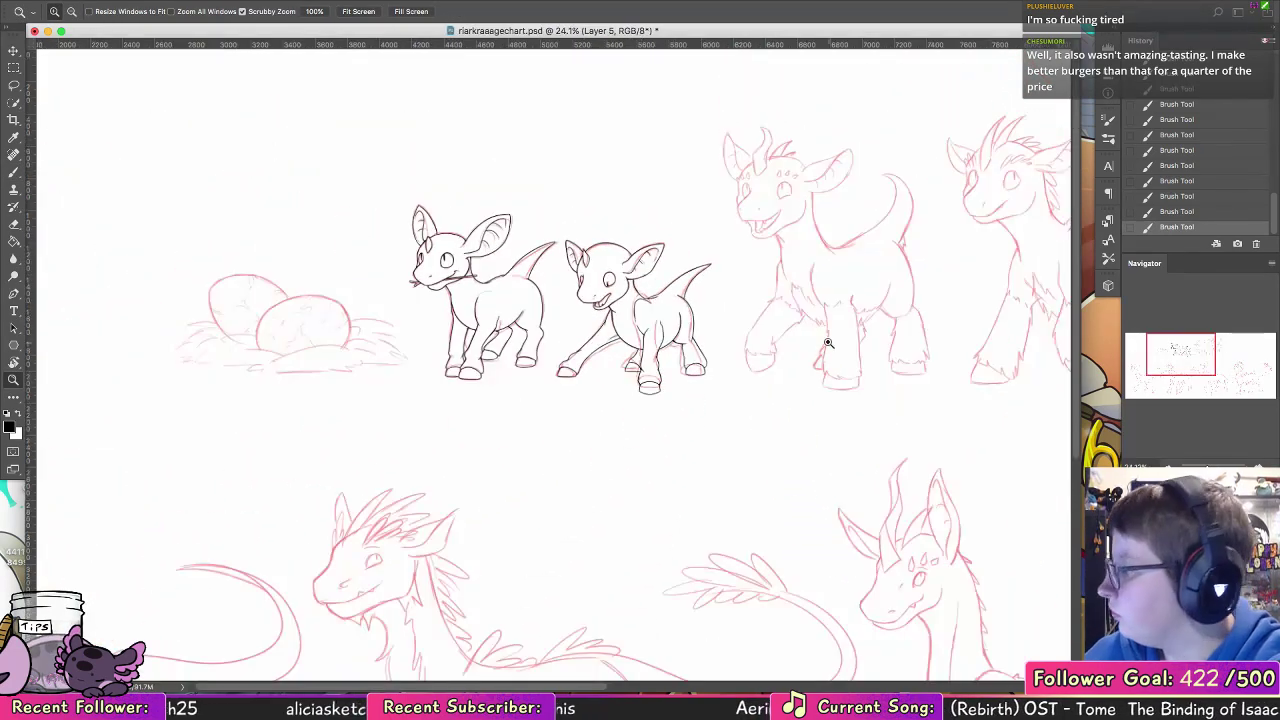
{"action": "left_click", "coordinate": [1132, 590]}
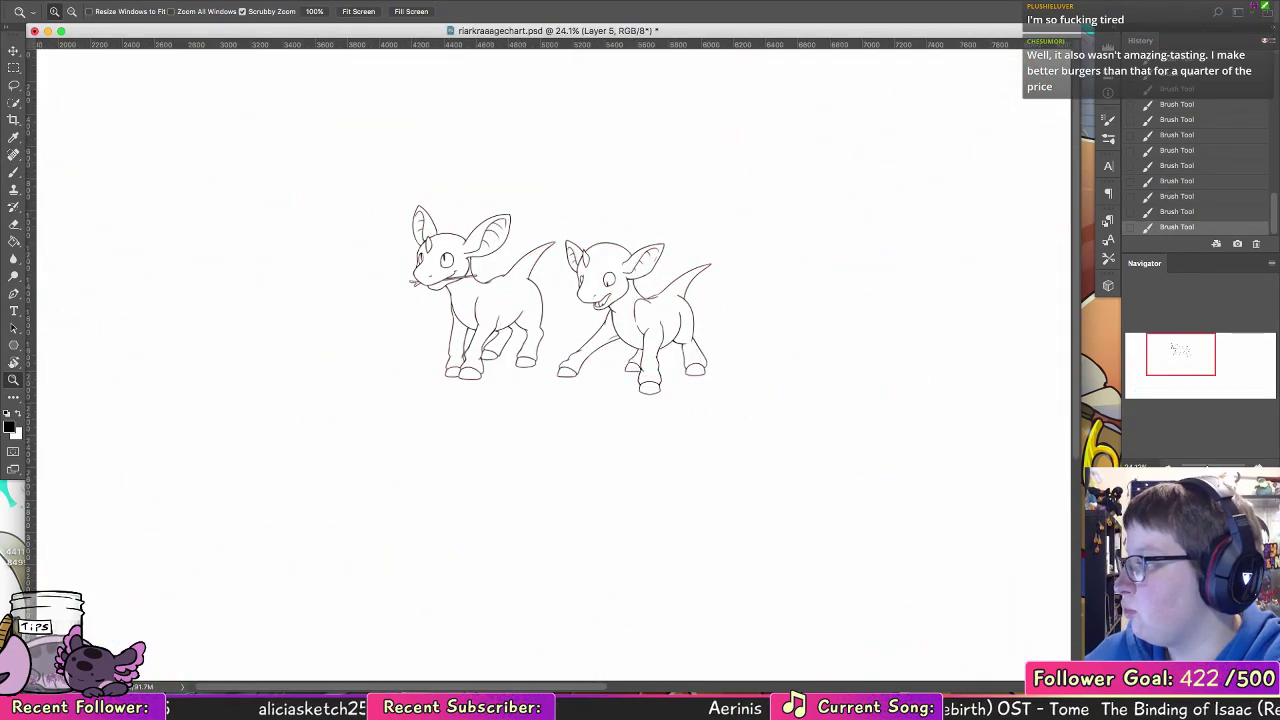
{"action": "left_click_drag", "start_coordinate": [744, 340], "coordinate": [783, 337]}
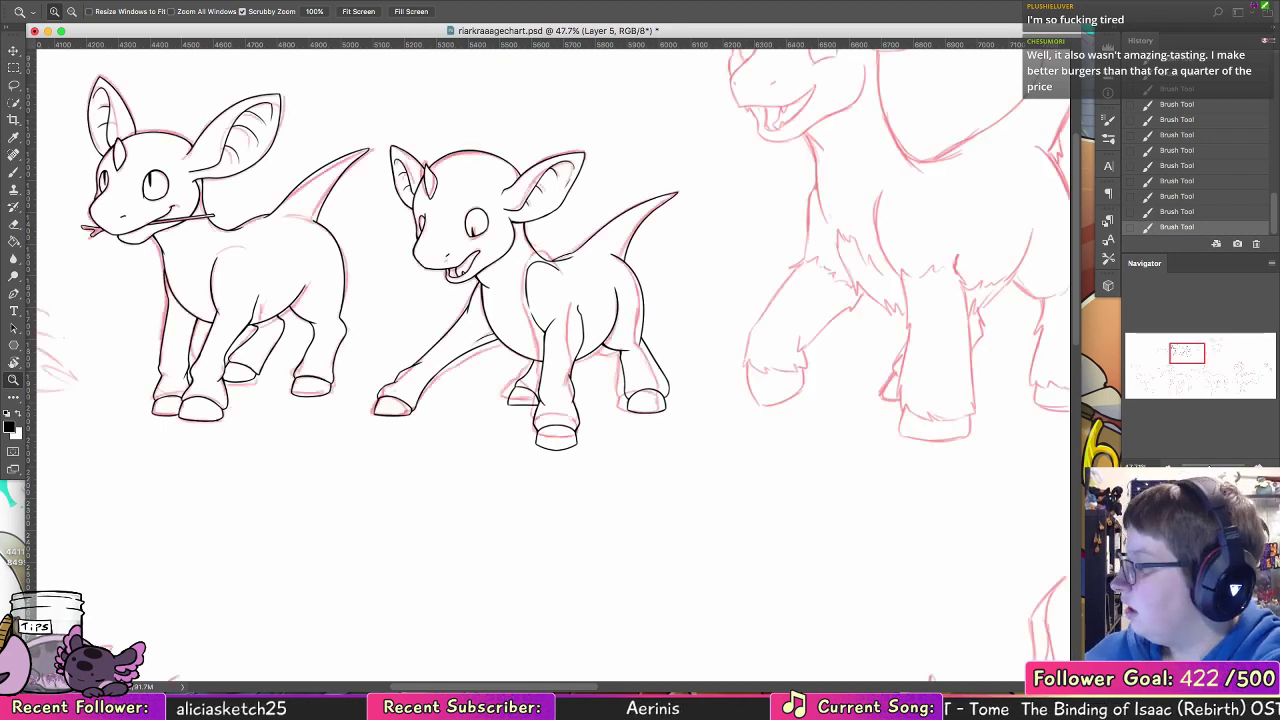
{"action": "left_click", "coordinate": [14, 172]}
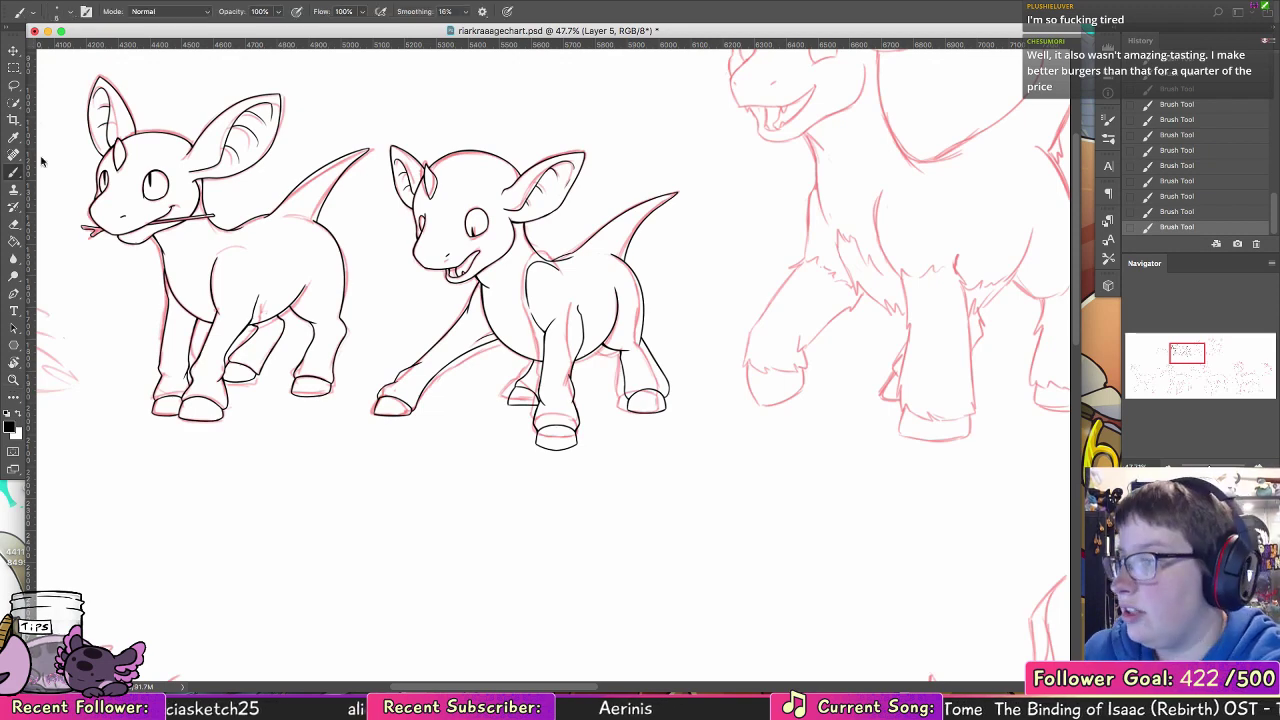
{"action": "left_click_drag", "start_coordinate": [432, 304], "coordinate": [757, 263]}
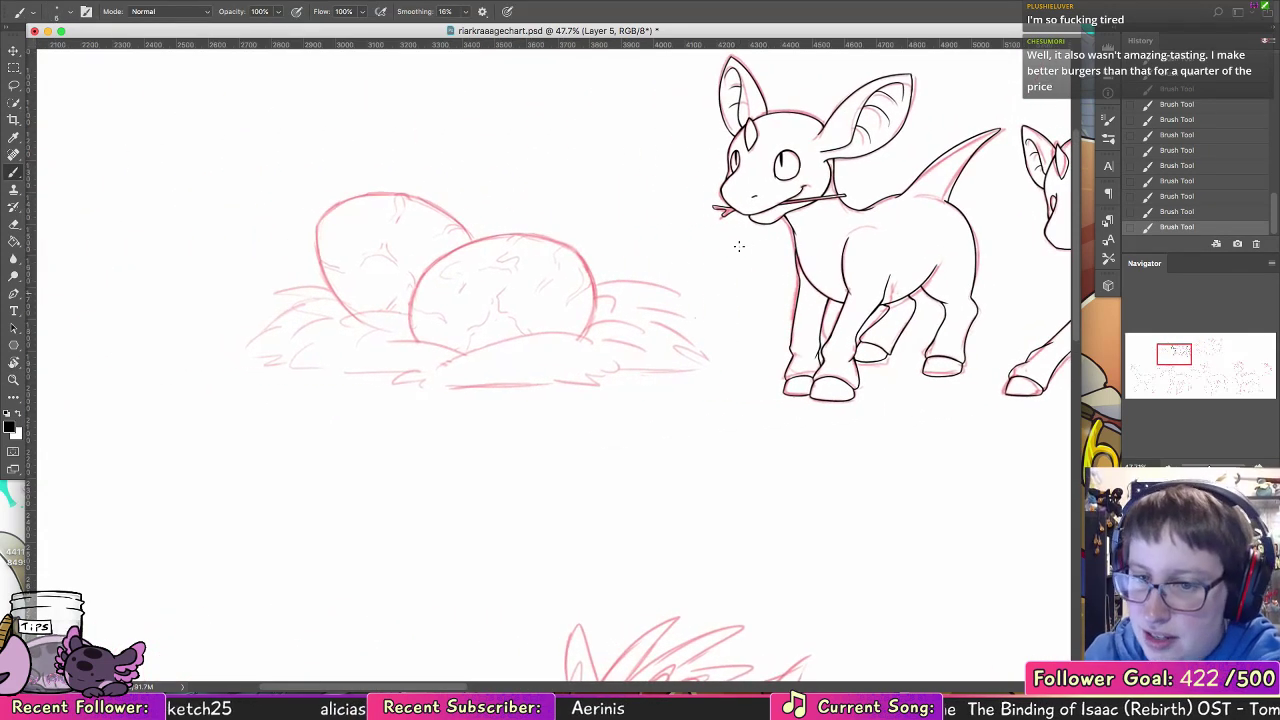
Step: Ink the two overlapping nest mound curves beneath the front egg, redoing strokes until they follow the sketch
{"action": "key", "text": "z"}
{"action": "mouse_move", "coordinate": [406, 346]}
{"action": "left_mouse_down"}
{"action": "mouse_move", "coordinate": [558, 367]}
{"action": "mouse_move", "coordinate": [557, 323]}
{"action": "left_mouse_up"}
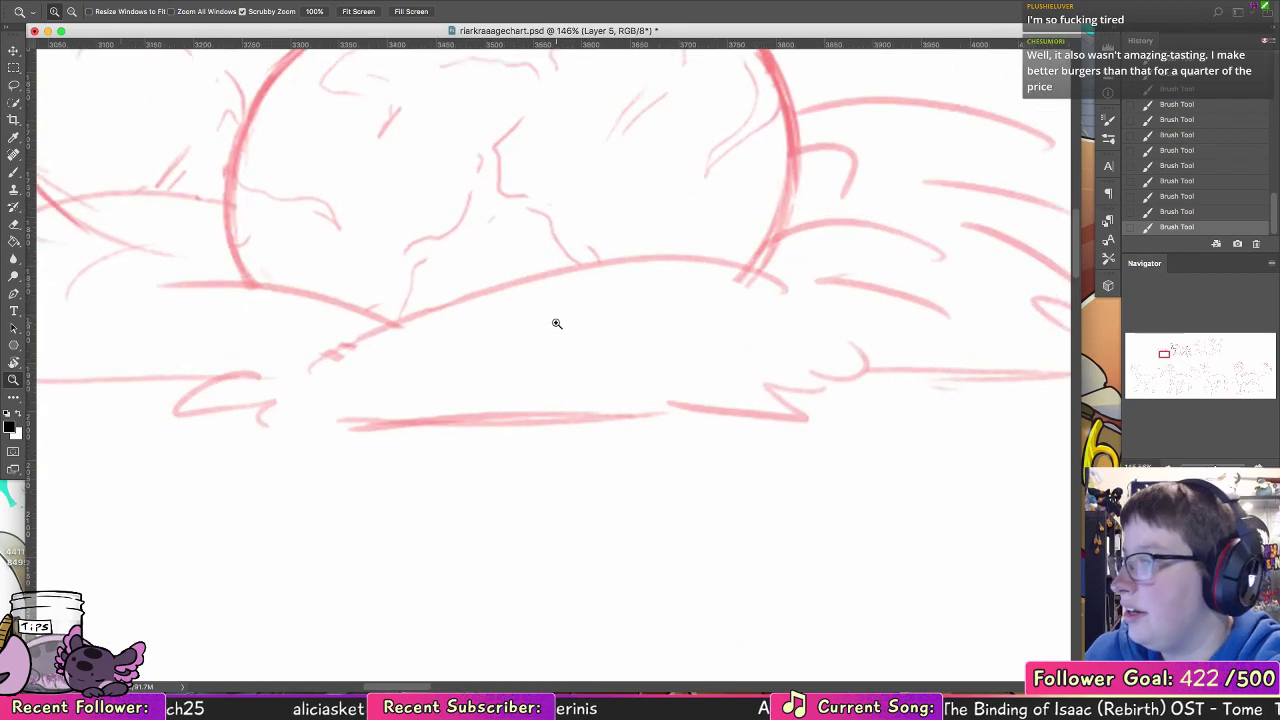
{"action": "key", "text": "b"}
{"action": "left_click_drag", "start_coordinate": [326, 355], "coordinate": [818, 277]}
{"action": "key", "text": "ctrl+z"}
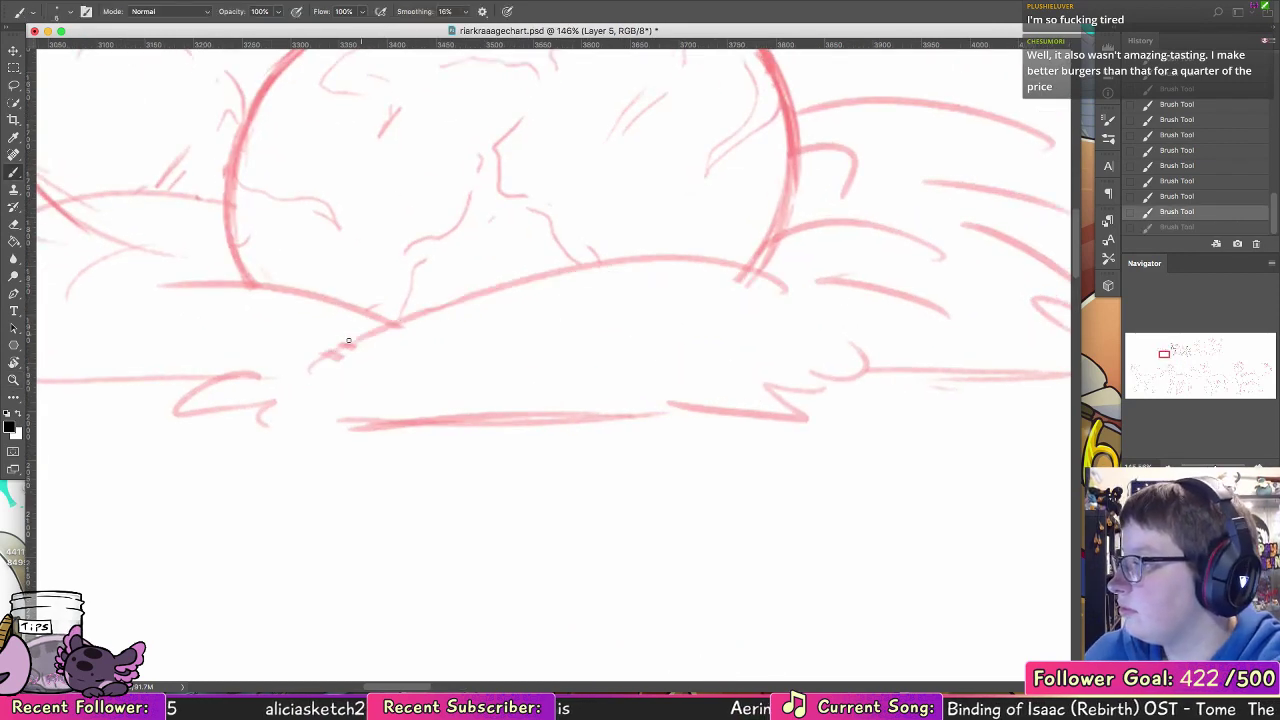
{"action": "left_click_drag", "start_coordinate": [337, 350], "coordinate": [806, 278]}
{"action": "left_click_drag", "start_coordinate": [348, 299], "coordinate": [143, 277]}
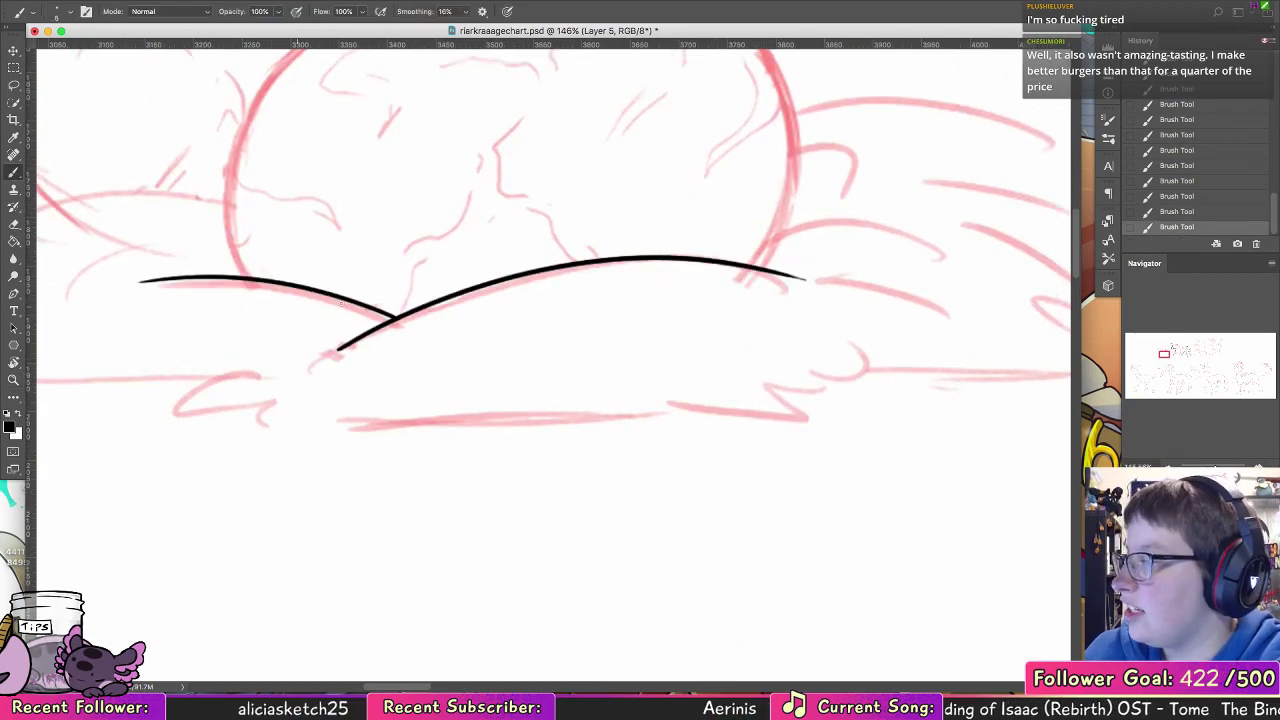
{"action": "key", "text": "ctrl+z"}
{"action": "left_click_drag", "start_coordinate": [392, 322], "coordinate": [129, 297]}
Step: Ink the jagged grass tuft that overlaps the base of the back egg, from the front egg's edge outward
{"action": "mouse_move", "coordinate": [474, 287]}
{"action": "left_mouse_down"}
{"action": "mouse_move", "coordinate": [670, 358]}
{"action": "mouse_move", "coordinate": [724, 362]}
{"action": "left_mouse_up"}
{"action": "left_click_drag", "start_coordinate": [477, 279], "coordinate": [265, 300]}
{"action": "key", "text": "ctrl+z"}
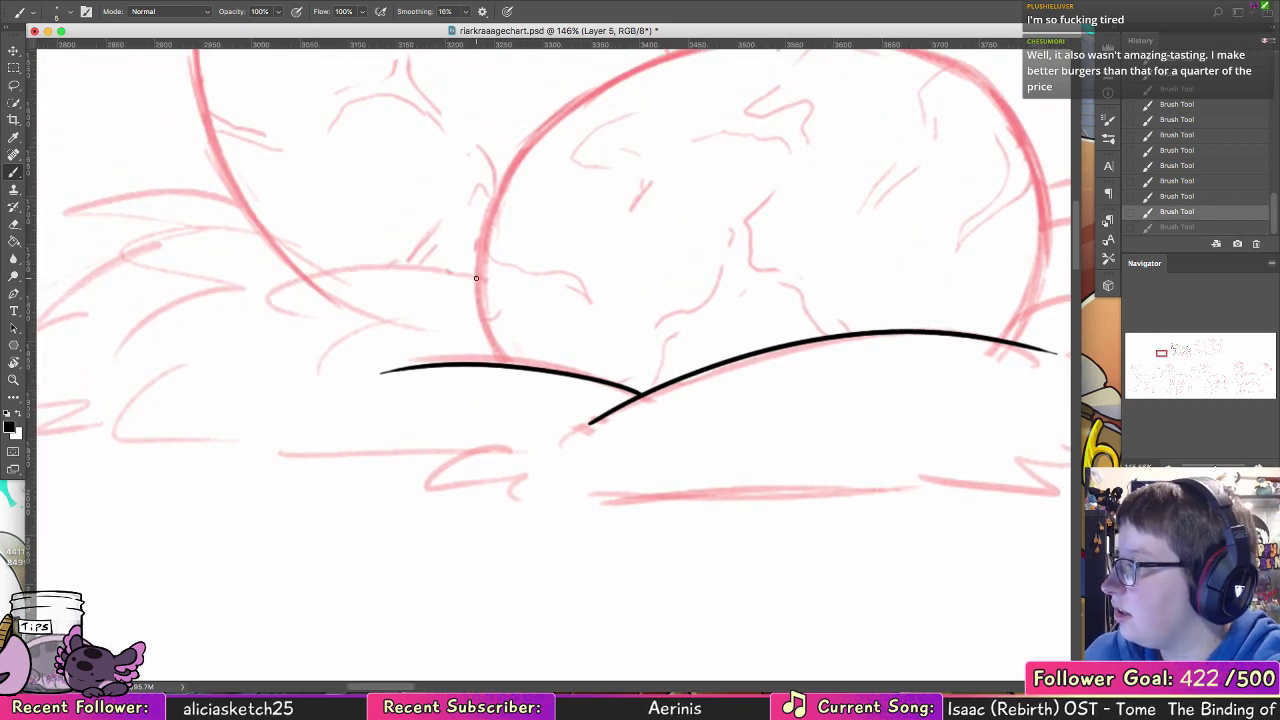
{"action": "left_click_drag", "start_coordinate": [478, 280], "coordinate": [367, 222]}
{"action": "key", "text": "ctrl+z"}
{"action": "mouse_move", "coordinate": [480, 267]}
{"action": "left_mouse_down"}
{"action": "mouse_move", "coordinate": [337, 246]}
{"action": "mouse_move", "coordinate": [342, 233]}
{"action": "mouse_move", "coordinate": [388, 254]}
{"action": "mouse_move", "coordinate": [322, 242]}
{"action": "left_mouse_up"}
{"action": "left_click_drag", "start_coordinate": [265, 291], "coordinate": [253, 316]}
{"action": "key", "text": "ctrl+z"}
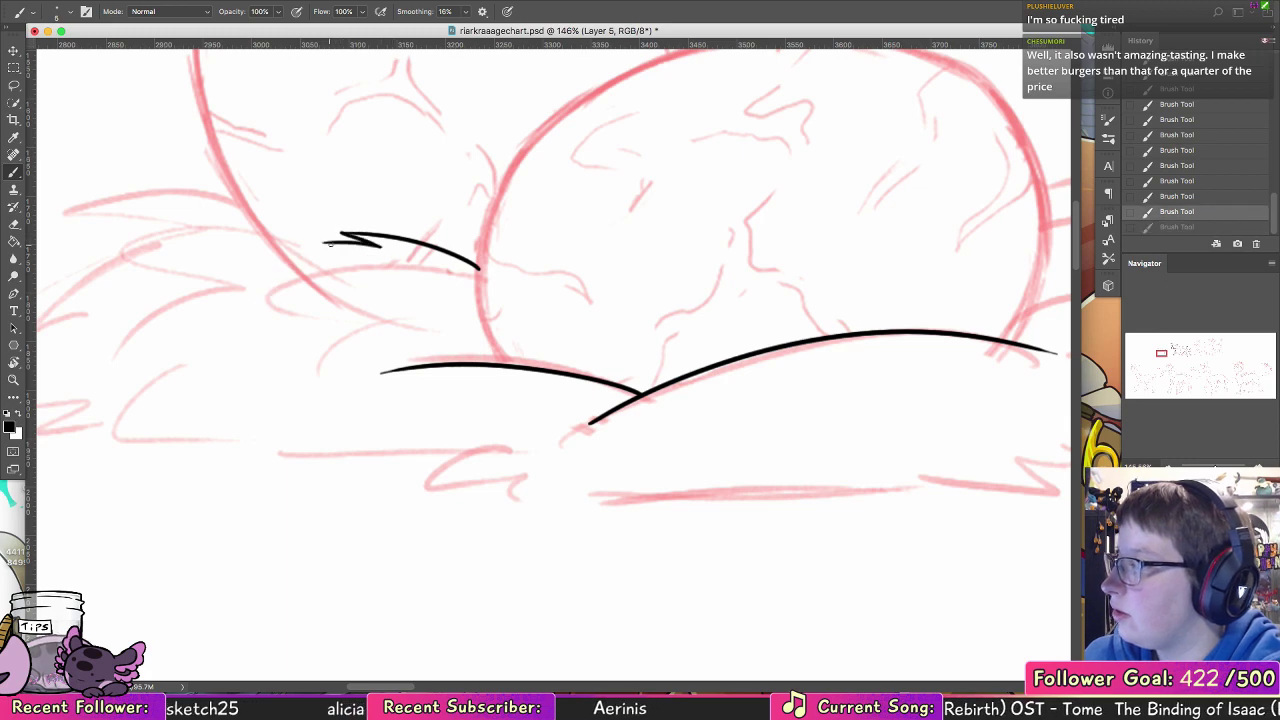
{"action": "mouse_move", "coordinate": [332, 242]}
{"action": "left_mouse_down"}
{"action": "mouse_move", "coordinate": [254, 308]}
{"action": "mouse_move", "coordinate": [304, 286]}
{"action": "mouse_move", "coordinate": [248, 333]}
{"action": "mouse_move", "coordinate": [332, 333]}
{"action": "left_mouse_up"}
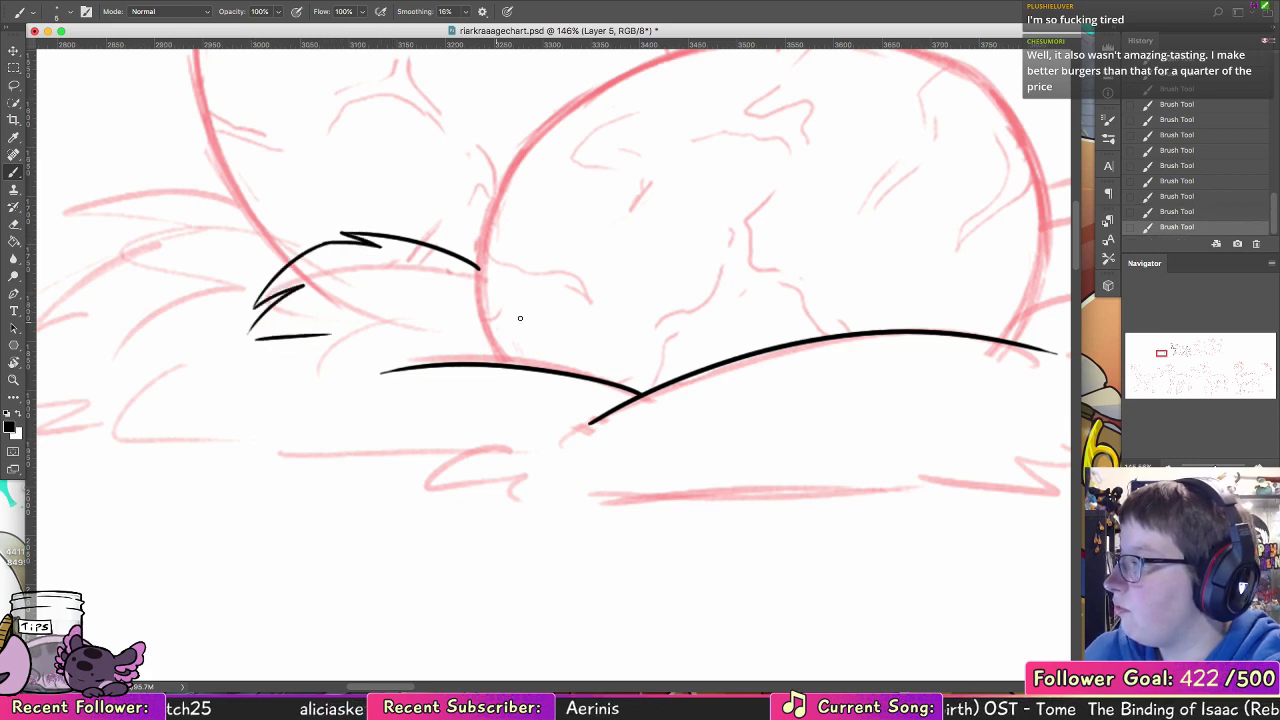
Step: Ink the back egg's left side from the grass tuft up around its upper-left curve
{"action": "mouse_move", "coordinate": [523, 306]}
{"action": "left_mouse_down"}
{"action": "mouse_move", "coordinate": [577, 300]}
{"action": "mouse_move", "coordinate": [800, 340]}
{"action": "mouse_move", "coordinate": [817, 358]}
{"action": "left_mouse_up"}
{"action": "mouse_move", "coordinate": [703, 304]}
{"action": "left_mouse_down"}
{"action": "mouse_move", "coordinate": [491, 517]}
{"action": "mouse_move", "coordinate": [365, 585]}
{"action": "left_mouse_up"}
{"action": "mouse_move", "coordinate": [203, 340]}
{"action": "left_mouse_down"}
{"action": "mouse_move", "coordinate": [262, 565]}
{"action": "mouse_move", "coordinate": [293, 603]}
{"action": "left_mouse_up"}
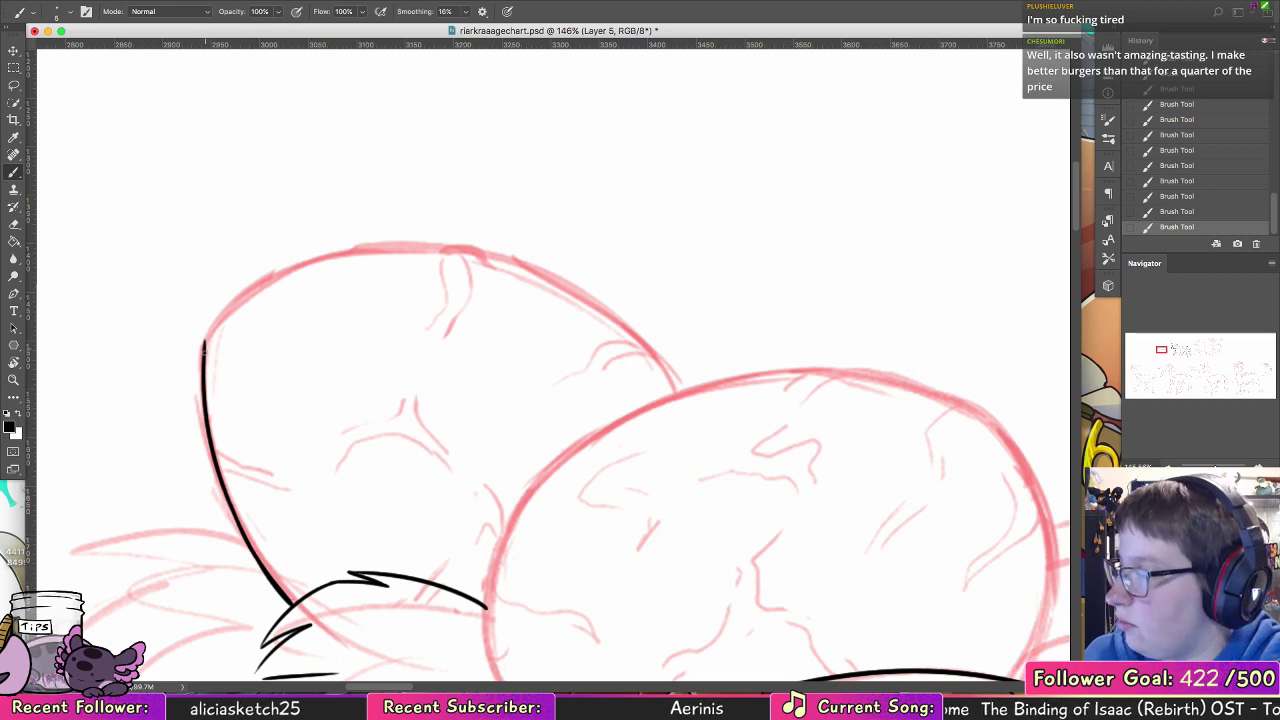
{"action": "mouse_move", "coordinate": [204, 348]}
{"action": "left_mouse_down"}
{"action": "mouse_move", "coordinate": [226, 308]}
{"action": "mouse_move", "coordinate": [216, 326]}
{"action": "mouse_move", "coordinate": [314, 262]}
{"action": "left_mouse_up"}
{"action": "key", "text": "super+z"}
{"action": "key", "text": "super+z"}
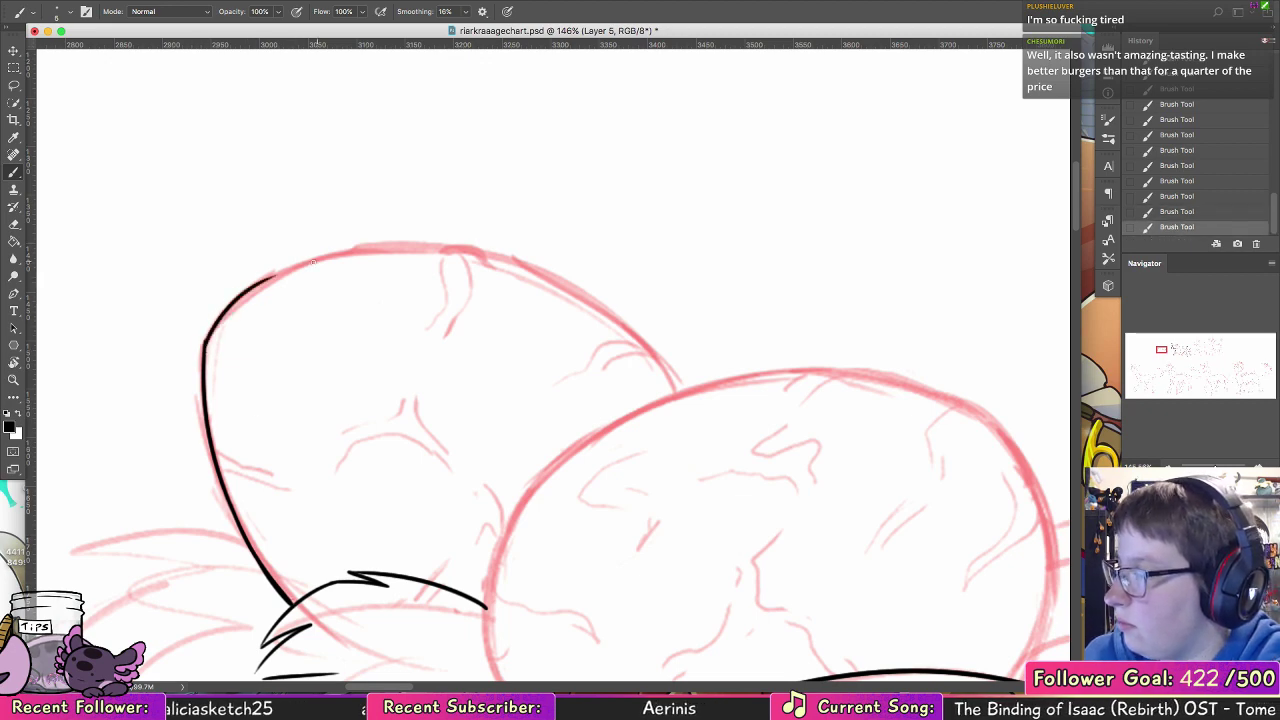
{"action": "key", "text": "super+z"}
{"action": "mouse_move", "coordinate": [205, 349]}
{"action": "left_mouse_down"}
{"action": "mouse_move", "coordinate": [232, 296]}
{"action": "mouse_move", "coordinate": [318, 256]}
{"action": "left_mouse_up"}
{"action": "key", "text": "super+z"}
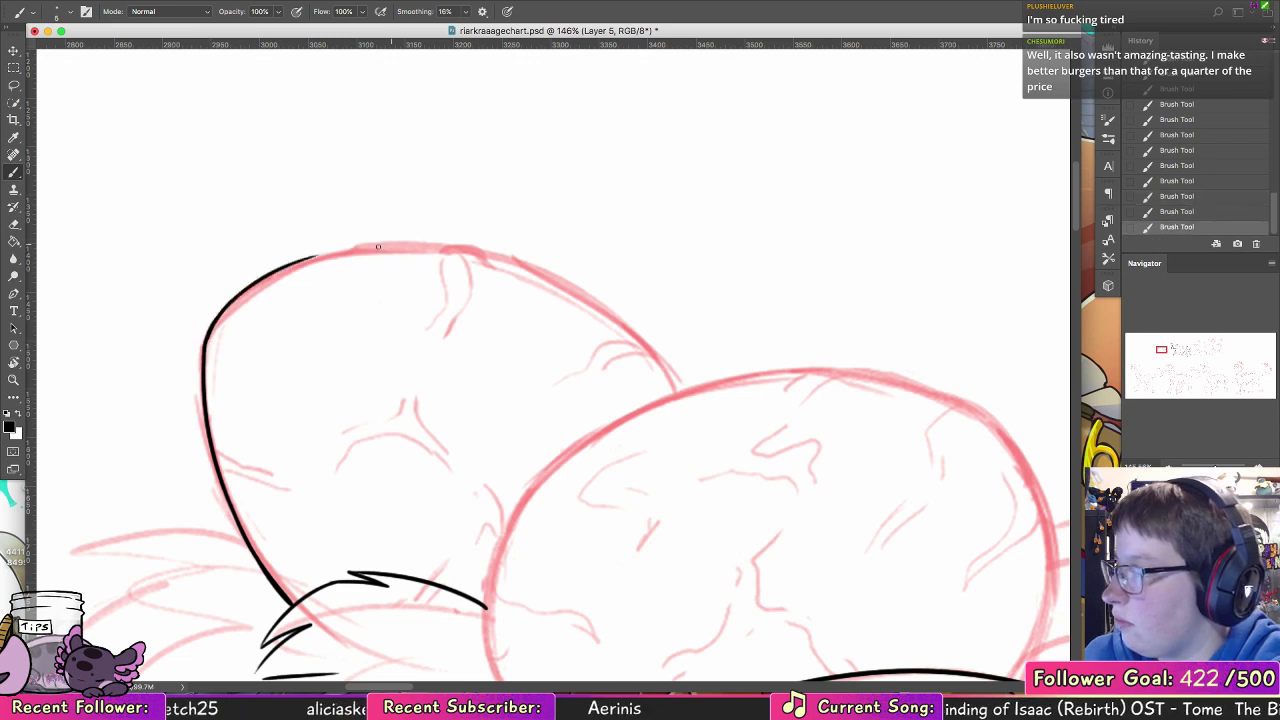
Step: Rotate the canvas and extend the back egg's outline along its top edge
{"action": "key", "text": "r"}
{"action": "left_click_drag", "start_coordinate": [286, 200], "coordinate": [37, 188]}
{"action": "left_click", "coordinate": [14, 173]}
{"action": "left_click_drag", "start_coordinate": [587, 466], "coordinate": [444, 203]}
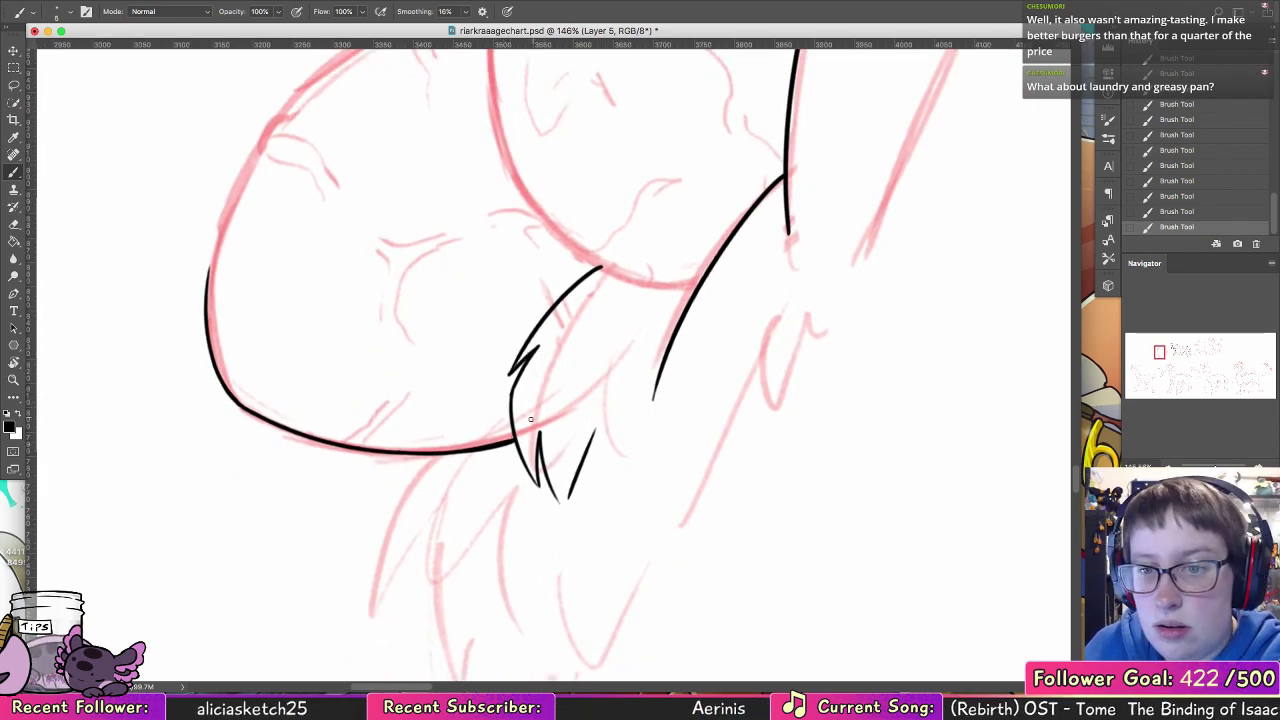
{"action": "scroll", "coordinate": [519, 412], "scroll_direction": "up", "scroll_amount": 5}
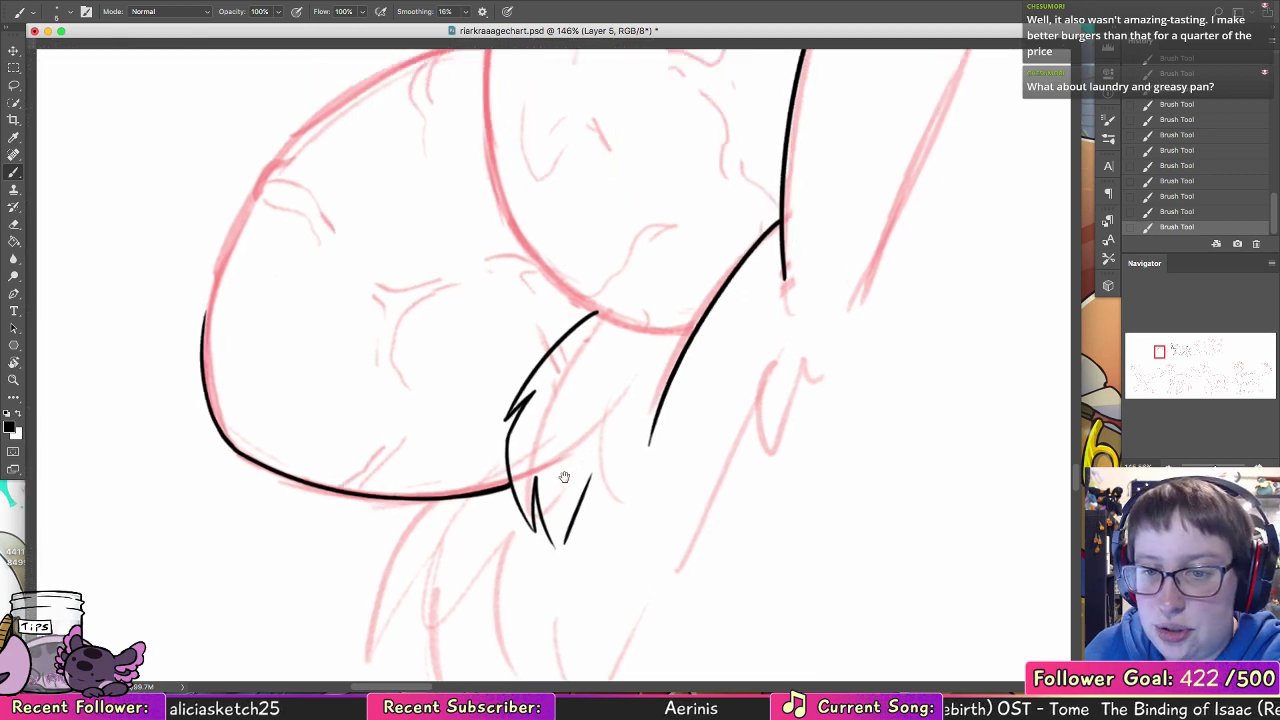
{"action": "key", "text": "super+z"}
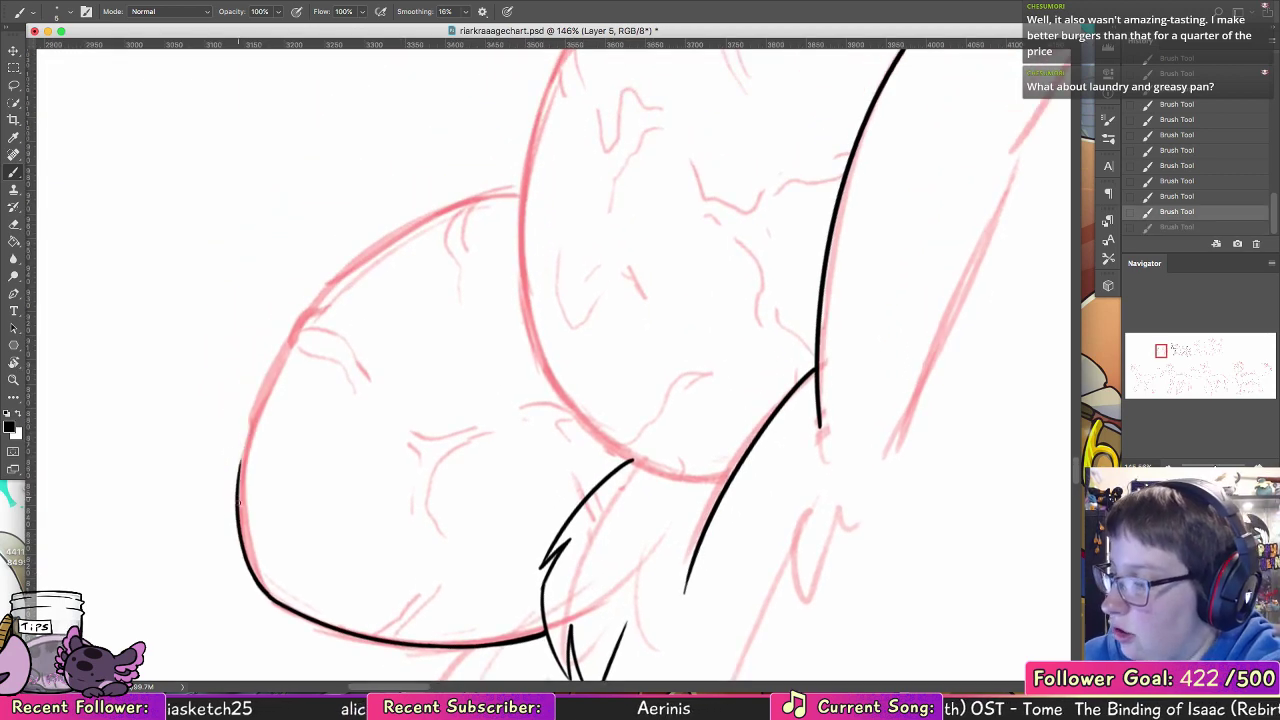
{"action": "left_click_drag", "start_coordinate": [238, 505], "coordinate": [347, 264]}
{"action": "left_click_drag", "start_coordinate": [310, 303], "coordinate": [498, 190]}
{"action": "key", "text": "super+z"}
Step: Switch to a slightly larger brush and thicken the back egg's top outline
{"action": "left_click", "coordinate": [69, 12]}
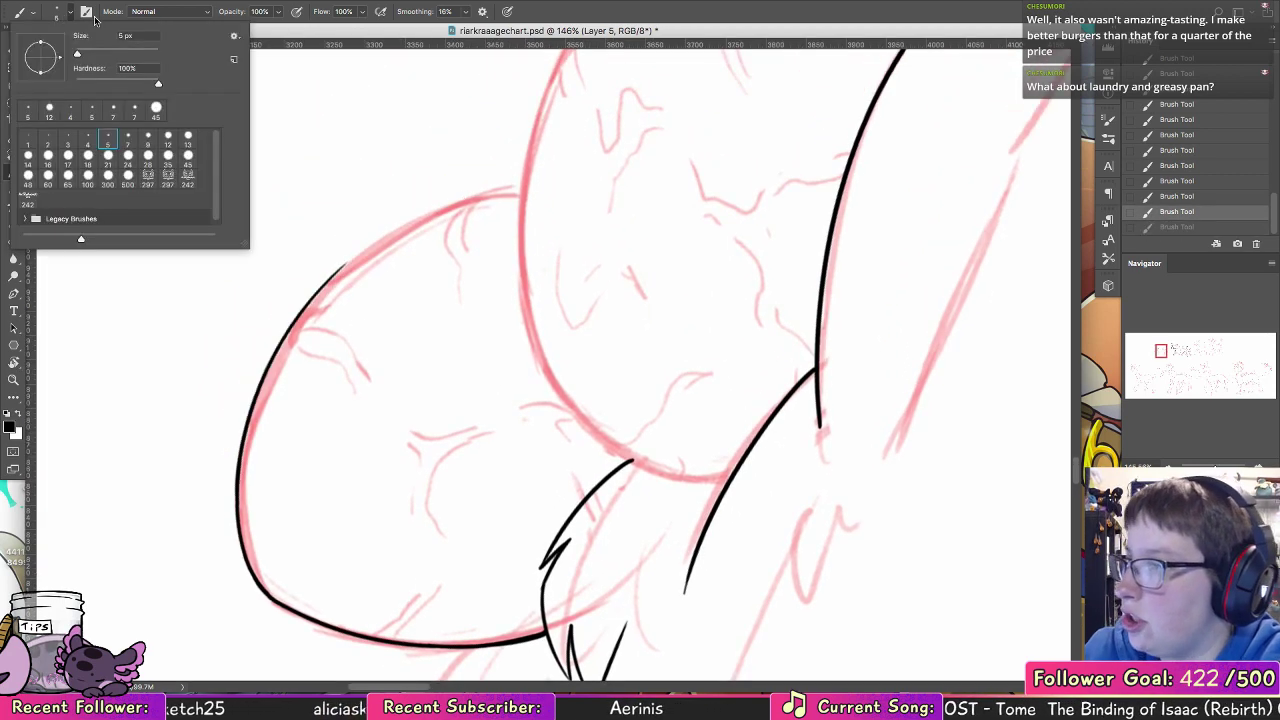
{"action": "left_click", "coordinate": [128, 139]}
{"action": "mouse_move", "coordinate": [239, 502]}
{"action": "left_mouse_down"}
{"action": "mouse_move", "coordinate": [258, 398]}
{"action": "mouse_move", "coordinate": [322, 302]}
{"action": "left_mouse_up"}
{"action": "key", "text": "super+z"}
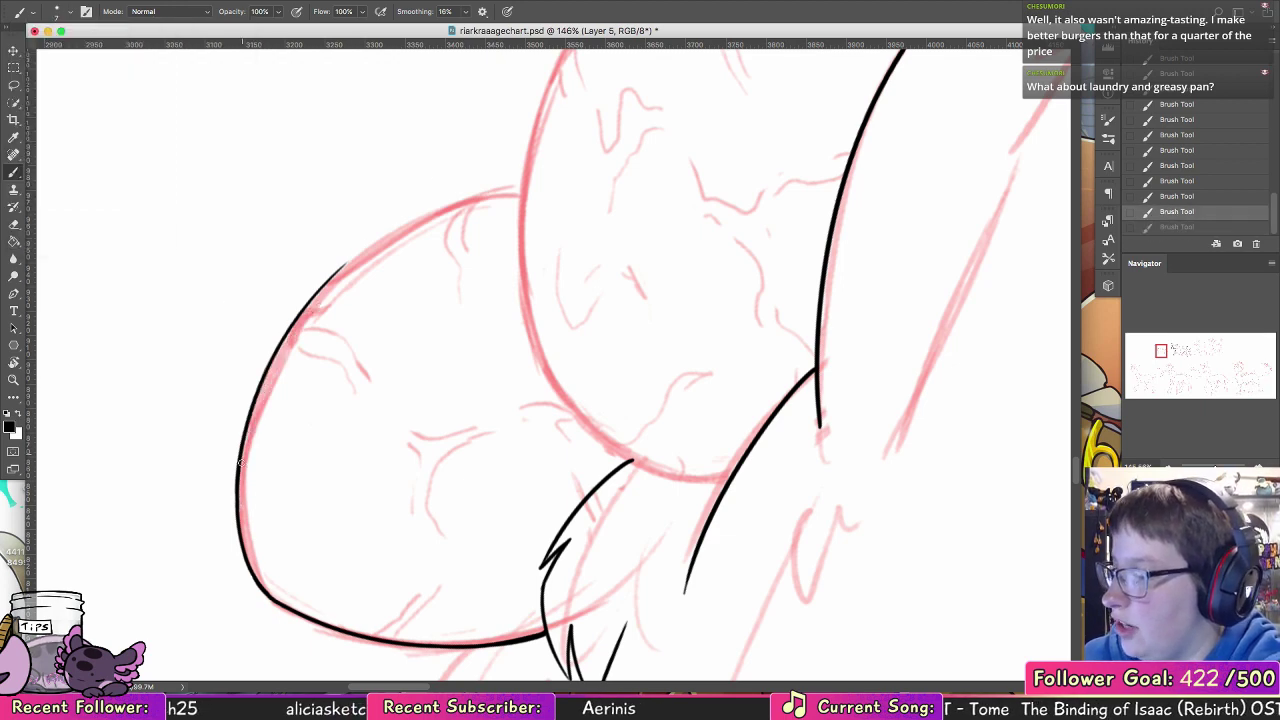
{"action": "left_click_drag", "start_coordinate": [241, 470], "coordinate": [360, 254]}
{"action": "key", "text": "super+z"}
{"action": "left_click_drag", "start_coordinate": [247, 450], "coordinate": [365, 241]}
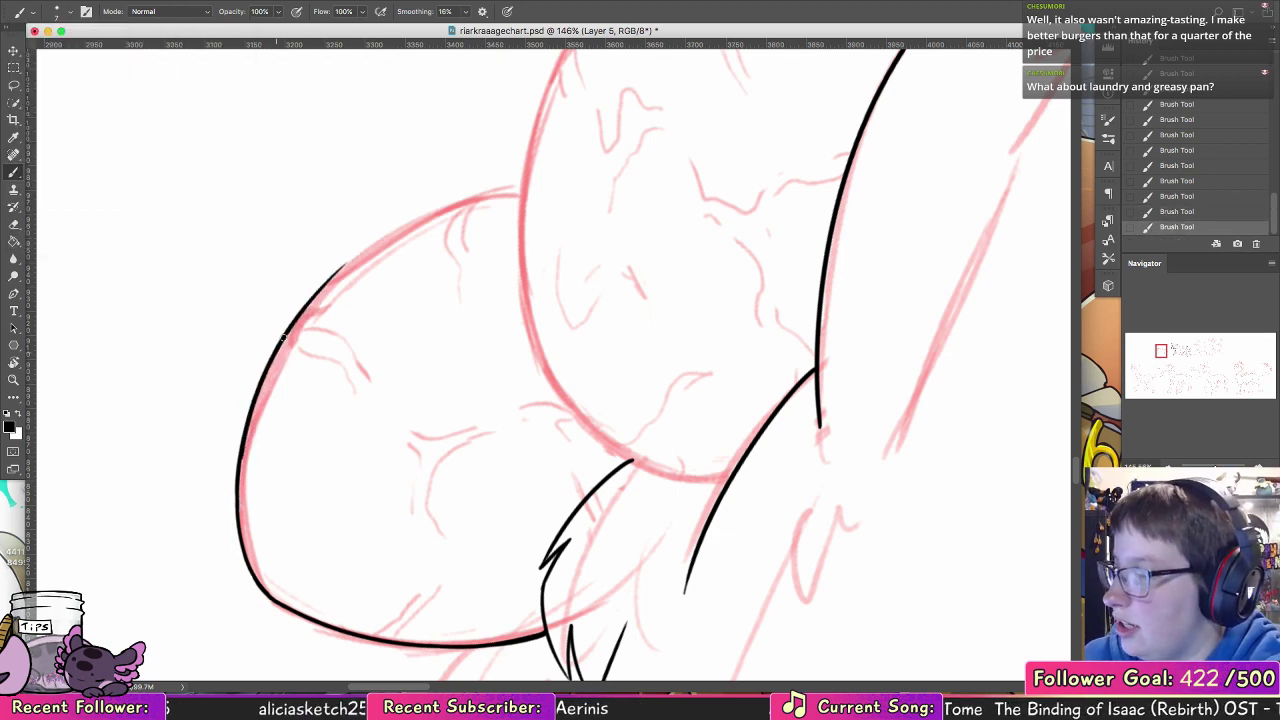
Step: Continue the thicker outline of the back egg to the front egg's edge and thicken its upper-left curve
{"action": "left_click_drag", "start_coordinate": [285, 335], "coordinate": [397, 229]}
{"action": "left_click_drag", "start_coordinate": [334, 275], "coordinate": [475, 197]}
{"action": "key", "text": "super+z"}
{"action": "left_click_drag", "start_coordinate": [371, 248], "coordinate": [511, 189]}
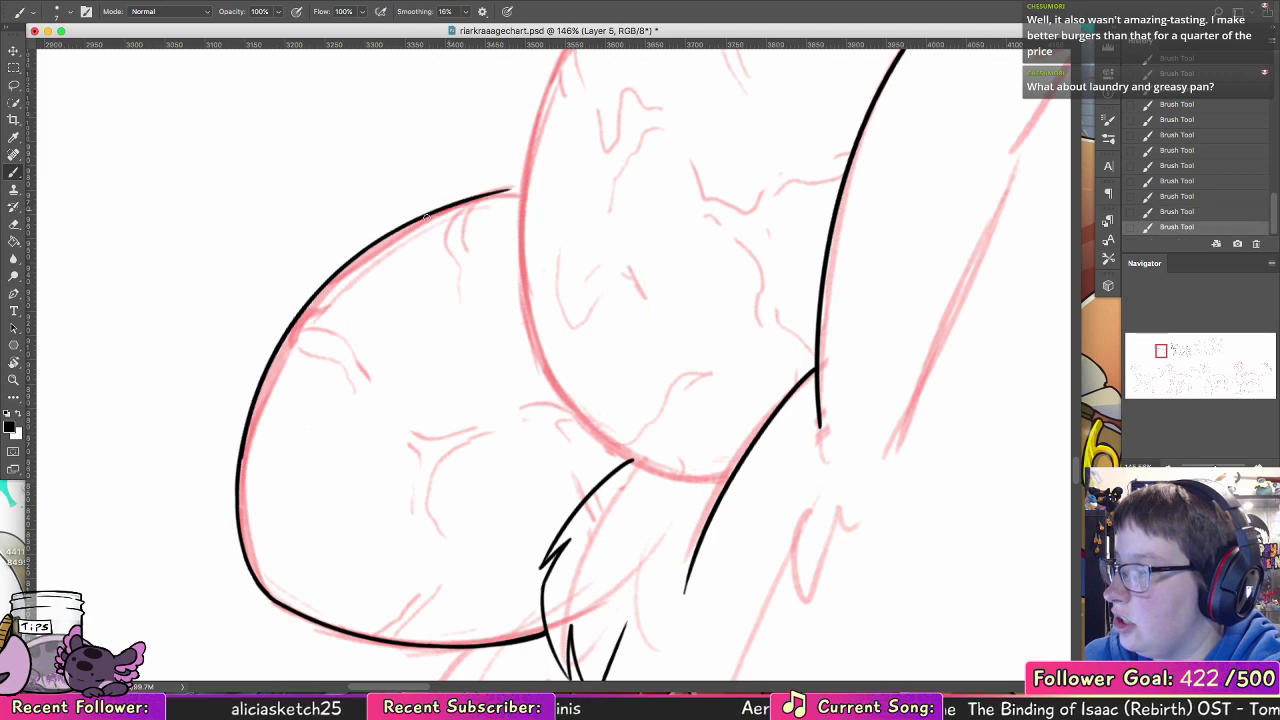
{"action": "mouse_move", "coordinate": [425, 216]}
{"action": "left_mouse_down"}
{"action": "mouse_move", "coordinate": [556, 188]}
{"action": "mouse_move", "coordinate": [522, 187]}
{"action": "left_mouse_up"}
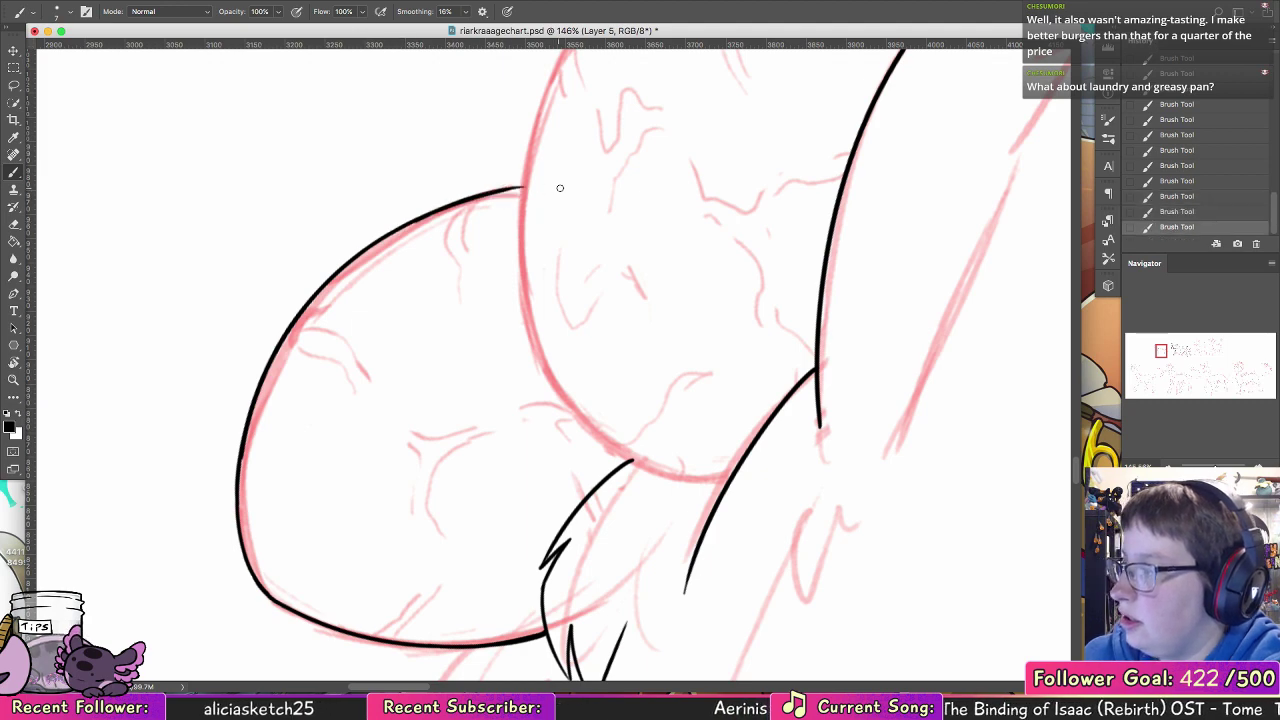
{"action": "key", "text": "super+z"}
{"action": "left_click_drag", "start_coordinate": [428, 216], "coordinate": [540, 187]}
{"action": "left_click_drag", "start_coordinate": [462, 202], "coordinate": [544, 188]}
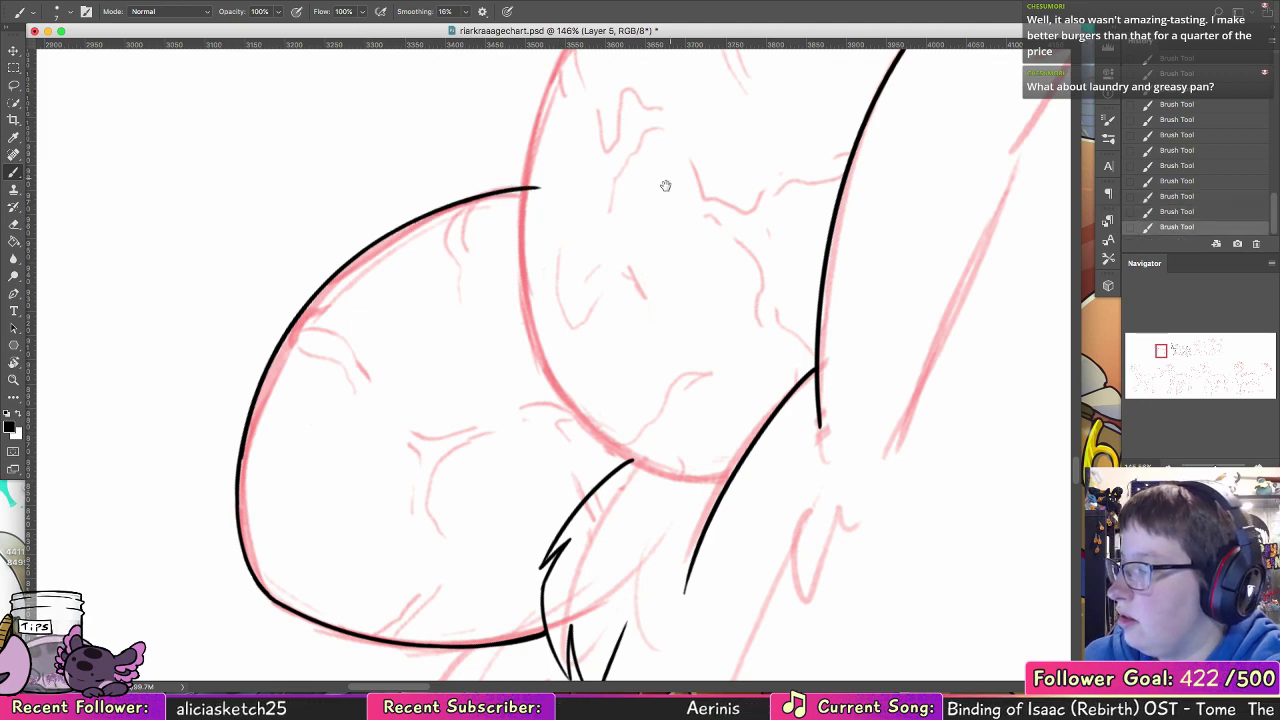
{"action": "left_click_drag", "start_coordinate": [242, 452], "coordinate": [249, 556]}
{"action": "left_click_drag", "start_coordinate": [240, 510], "coordinate": [271, 594]}
Step: Ink the front egg's left side and upper-left edge from the nest mound past the back egg
{"action": "scroll", "coordinate": [357, 410], "scroll_direction": "down", "scroll_amount": 3}
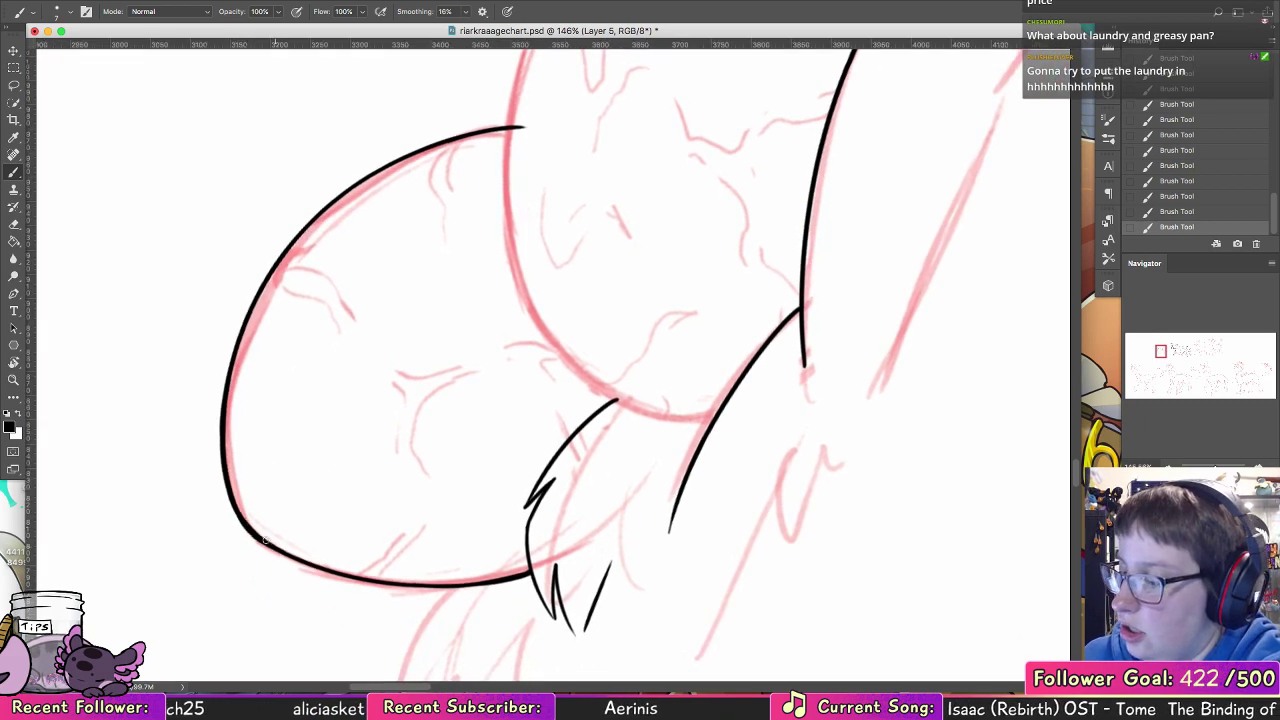
{"action": "scroll", "coordinate": [407, 490], "scroll_direction": "right", "scroll_amount": 5}
{"action": "scroll", "coordinate": [407, 490], "scroll_direction": "down", "scroll_amount": 3}
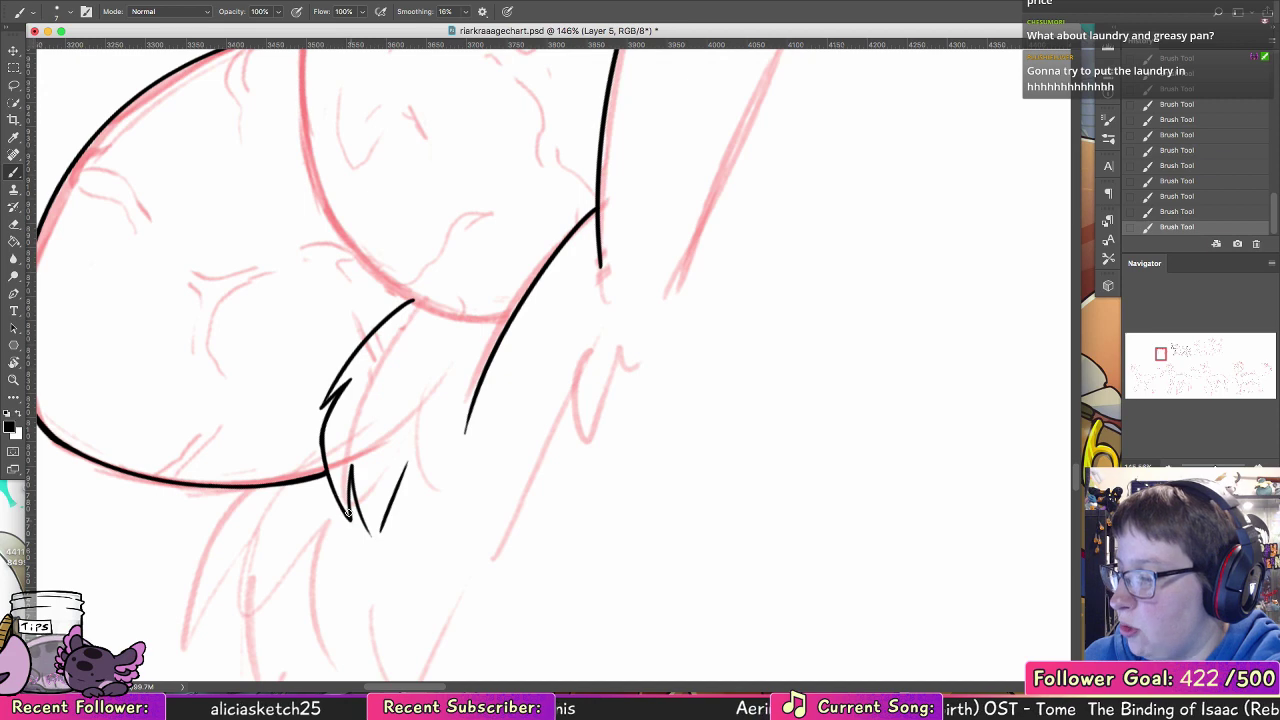
{"action": "mouse_move", "coordinate": [521, 279]}
{"action": "left_mouse_down"}
{"action": "mouse_move", "coordinate": [423, 512]}
{"action": "mouse_move", "coordinate": [436, 534]}
{"action": "mouse_move", "coordinate": [344, 566]}
{"action": "mouse_move", "coordinate": [254, 168]}
{"action": "left_mouse_up"}
{"action": "key", "text": "super+z"}
{"action": "left_click_drag", "start_coordinate": [364, 514], "coordinate": [454, 256]}
{"action": "key", "text": "super+z"}
{"action": "mouse_move", "coordinate": [399, 309]}
{"action": "left_mouse_down"}
{"action": "mouse_move", "coordinate": [417, 295]}
{"action": "mouse_move", "coordinate": [473, 661]}
{"action": "left_mouse_up"}
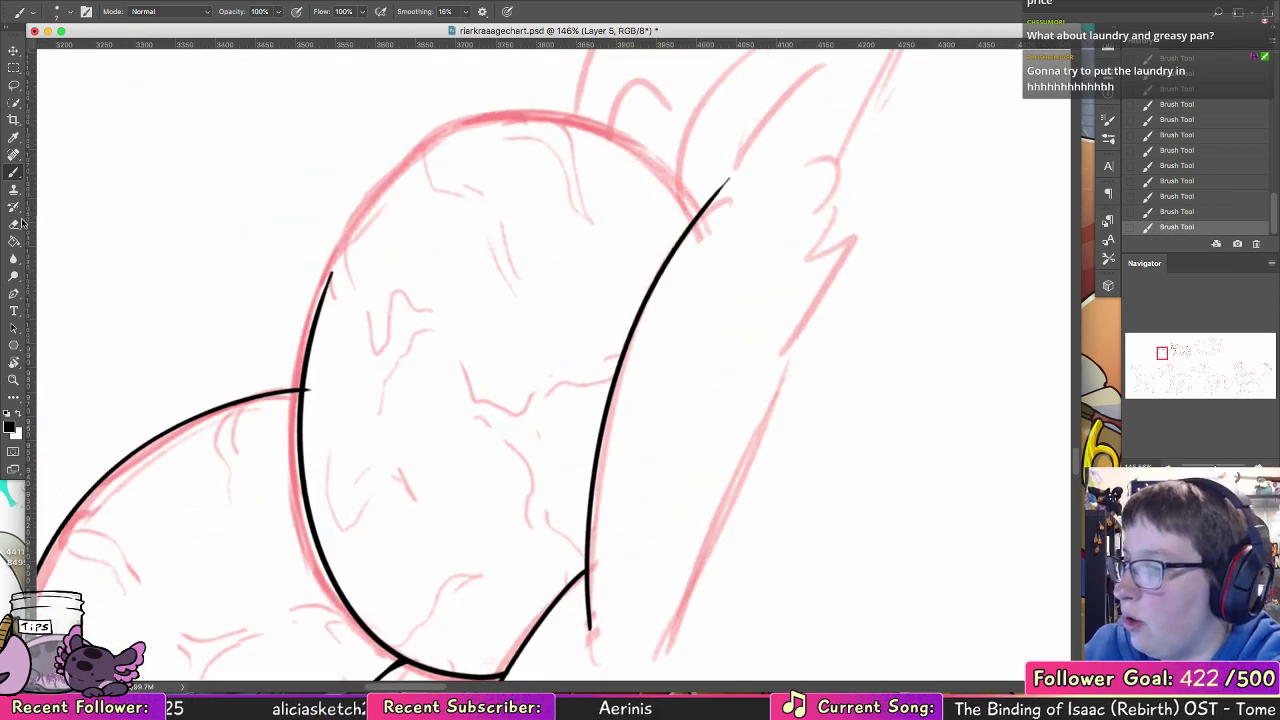
Step: Erase the back egg's line end inside the front egg and extend the front egg's outline over its top
{"action": "key", "text": "e"}
{"action": "left_click_drag", "start_coordinate": [310, 392], "coordinate": [311, 384]}
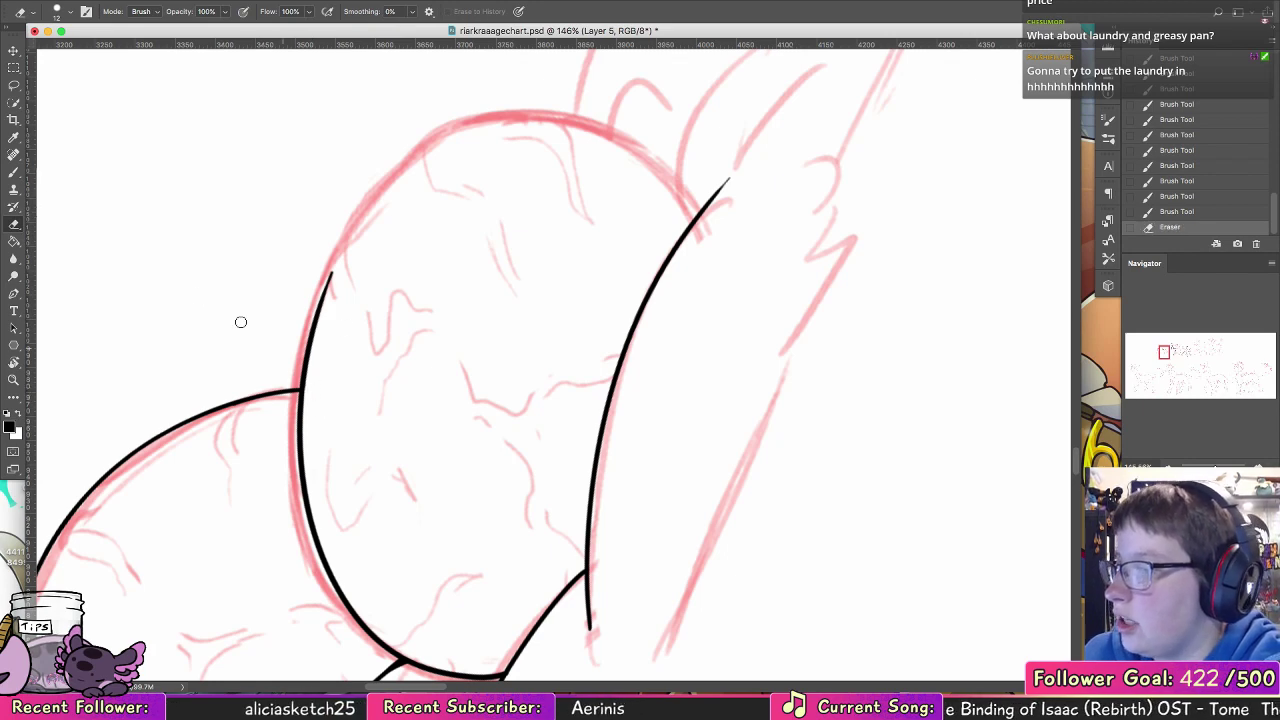
{"action": "key", "text": "b"}
{"action": "left_click_drag", "start_coordinate": [316, 310], "coordinate": [507, 105]}
{"action": "key", "text": "super+z"}
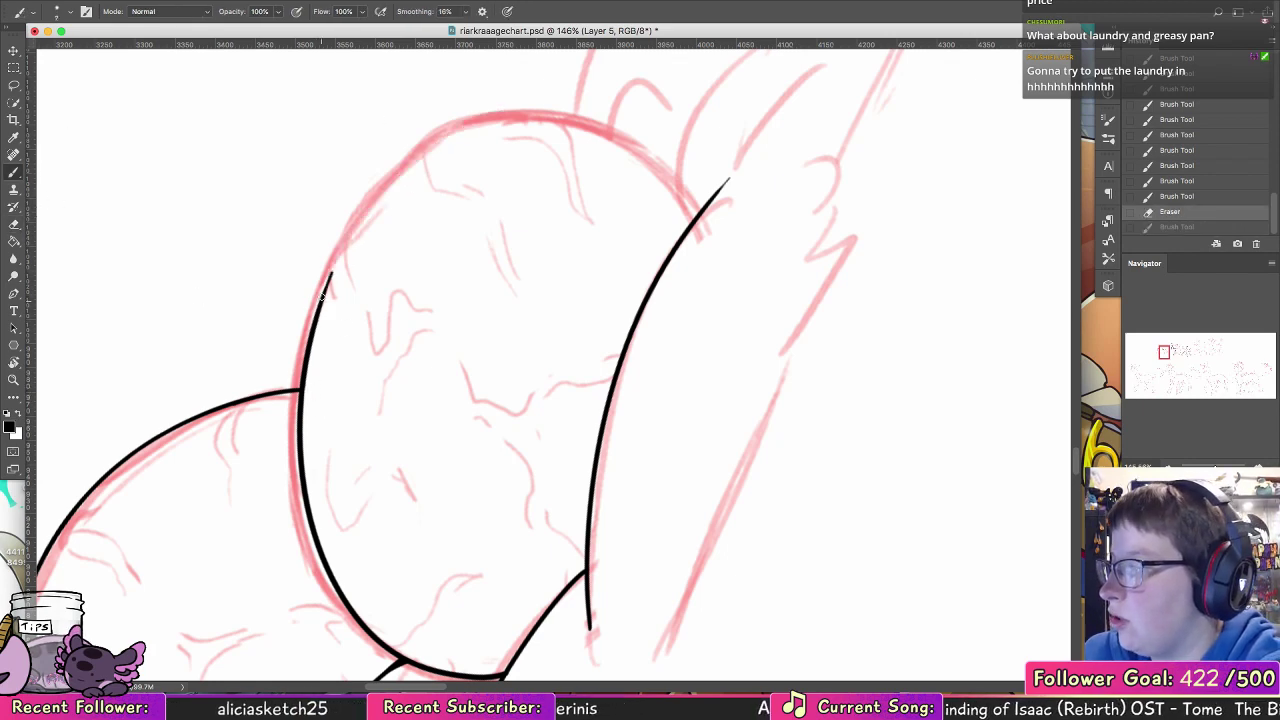
{"action": "left_click_drag", "start_coordinate": [316, 302], "coordinate": [515, 118]}
{"action": "left_click_drag", "start_coordinate": [695, 218], "coordinate": [500, 121]}
{"action": "key", "text": "super+z"}
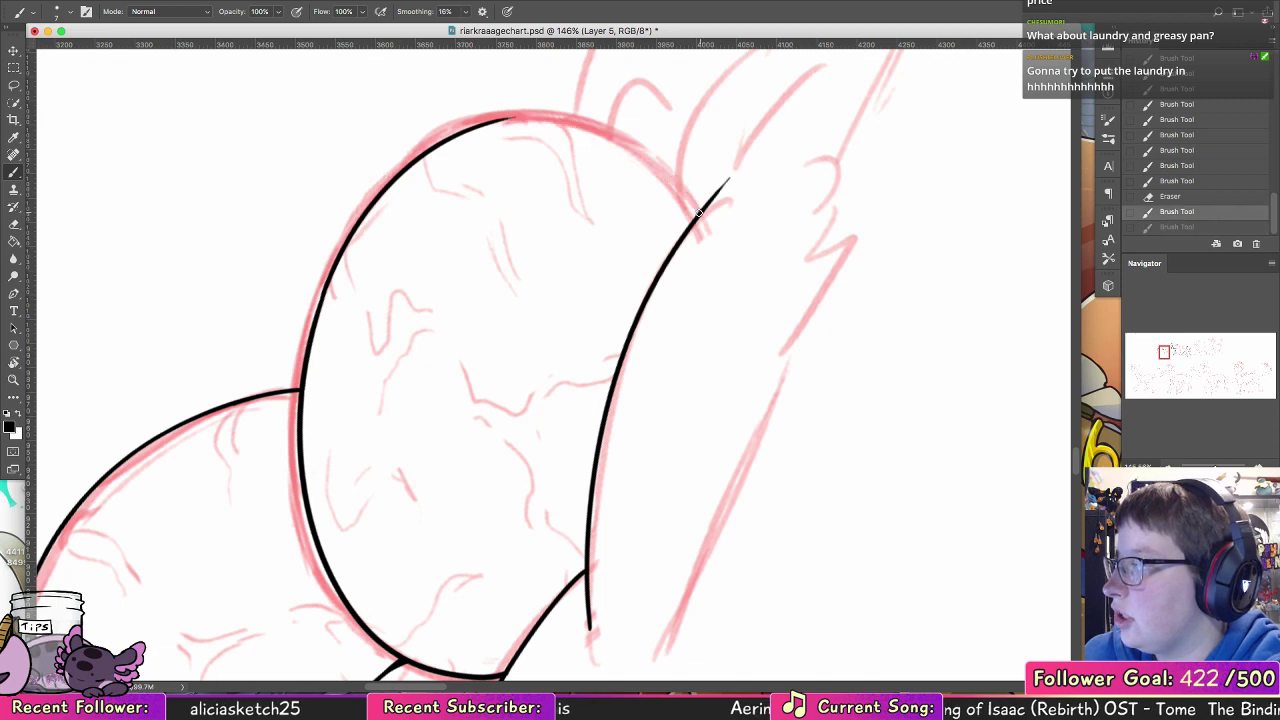
{"action": "mouse_move", "coordinate": [697, 216]}
{"action": "left_mouse_down"}
{"action": "mouse_move", "coordinate": [581, 124]}
{"action": "mouse_move", "coordinate": [420, 176]}
{"action": "mouse_move", "coordinate": [667, 186]}
{"action": "mouse_move", "coordinate": [689, 227]}
{"action": "left_mouse_up"}
{"action": "key", "text": "super+z"}
{"action": "key", "text": "super+z"}
{"action": "key", "text": "super+z"}
Step: Reset the canvas rotation and ink the front egg's right side down to the nest mound, redoing uneven strokes
{"action": "double_click", "coordinate": [14, 363]}
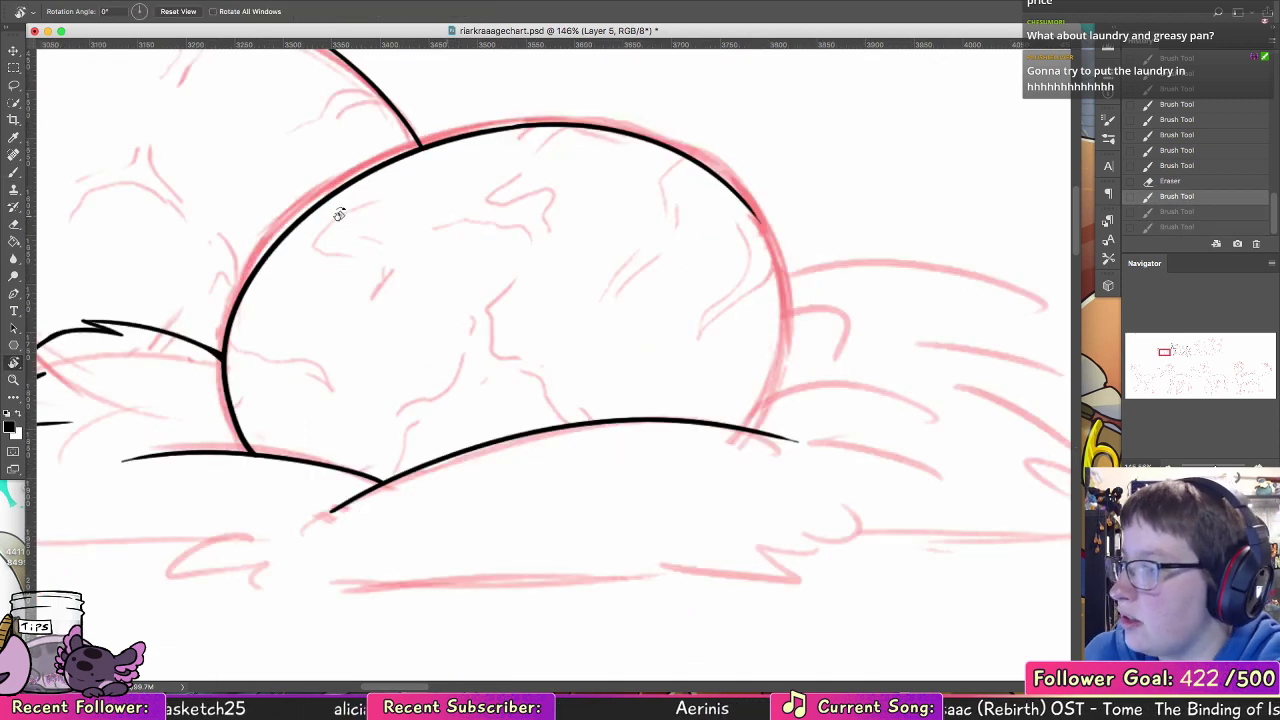
{"action": "left_click", "coordinate": [20, 174]}
{"action": "left_click_drag", "start_coordinate": [745, 205], "coordinate": [778, 375]}
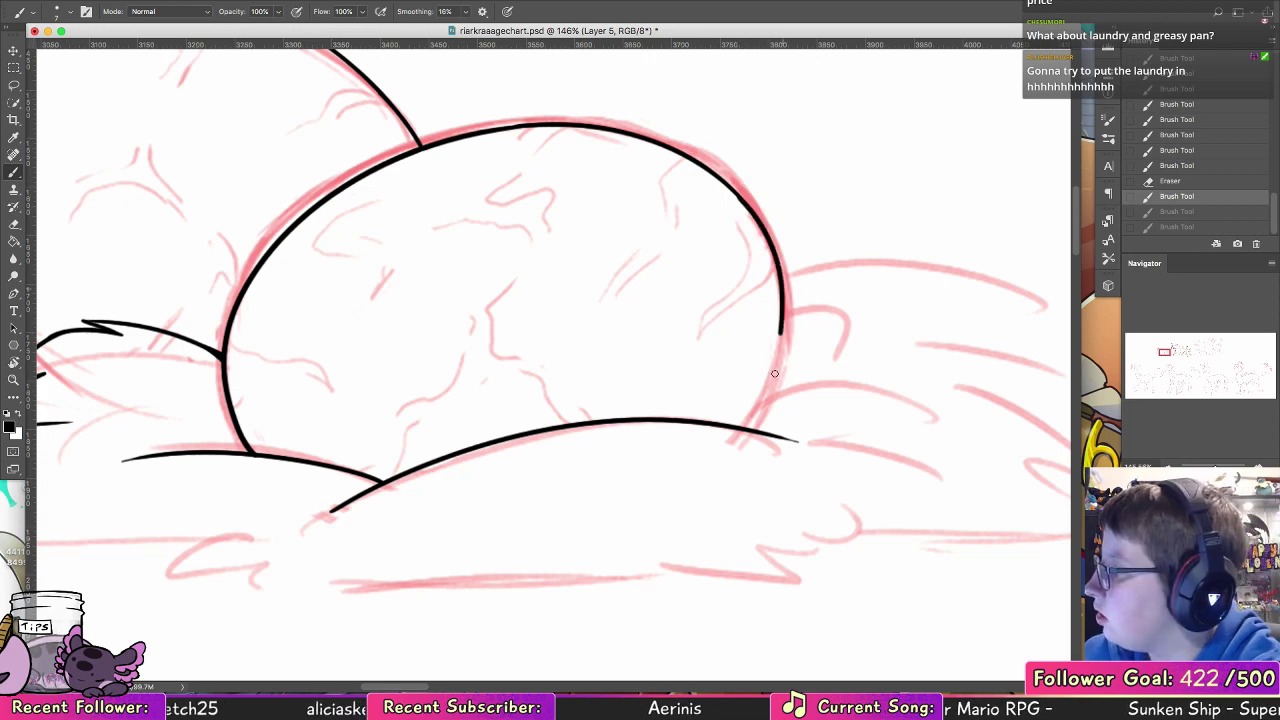
{"action": "key", "text": "super+z"}
{"action": "left_click_drag", "start_coordinate": [735, 192], "coordinate": [783, 262]}
{"action": "left_click_drag", "start_coordinate": [795, 315], "coordinate": [789, 386]}
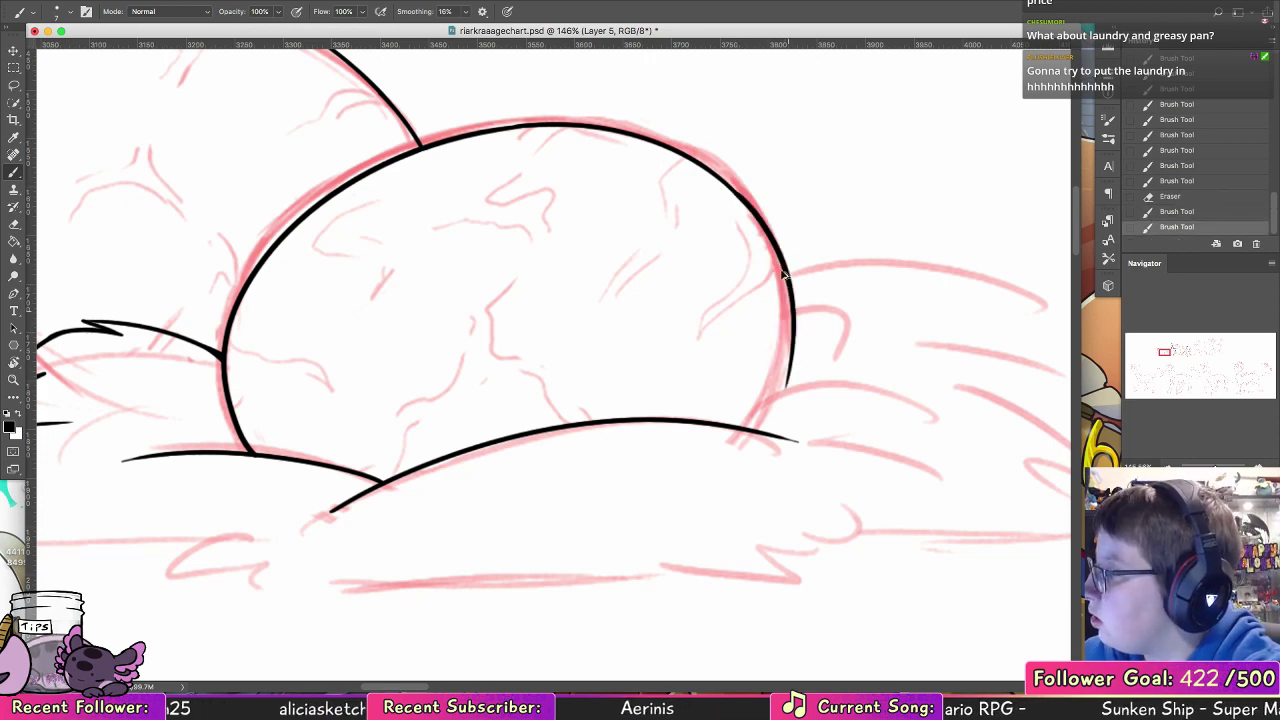
{"action": "key", "text": "super+z"}
{"action": "left_click_drag", "start_coordinate": [729, 187], "coordinate": [774, 351]}
{"action": "key", "text": "super+z"}
{"action": "mouse_move", "coordinate": [724, 182]}
{"action": "left_mouse_down"}
{"action": "mouse_move", "coordinate": [783, 346]}
{"action": "mouse_move", "coordinate": [742, 430]}
{"action": "mouse_move", "coordinate": [783, 330]}
{"action": "mouse_move", "coordinate": [778, 374]}
{"action": "left_mouse_up"}
{"action": "key", "text": "super+z"}
{"action": "left_click_drag", "start_coordinate": [784, 322], "coordinate": [772, 398]}
{"action": "left_click_drag", "start_coordinate": [785, 318], "coordinate": [755, 427]}
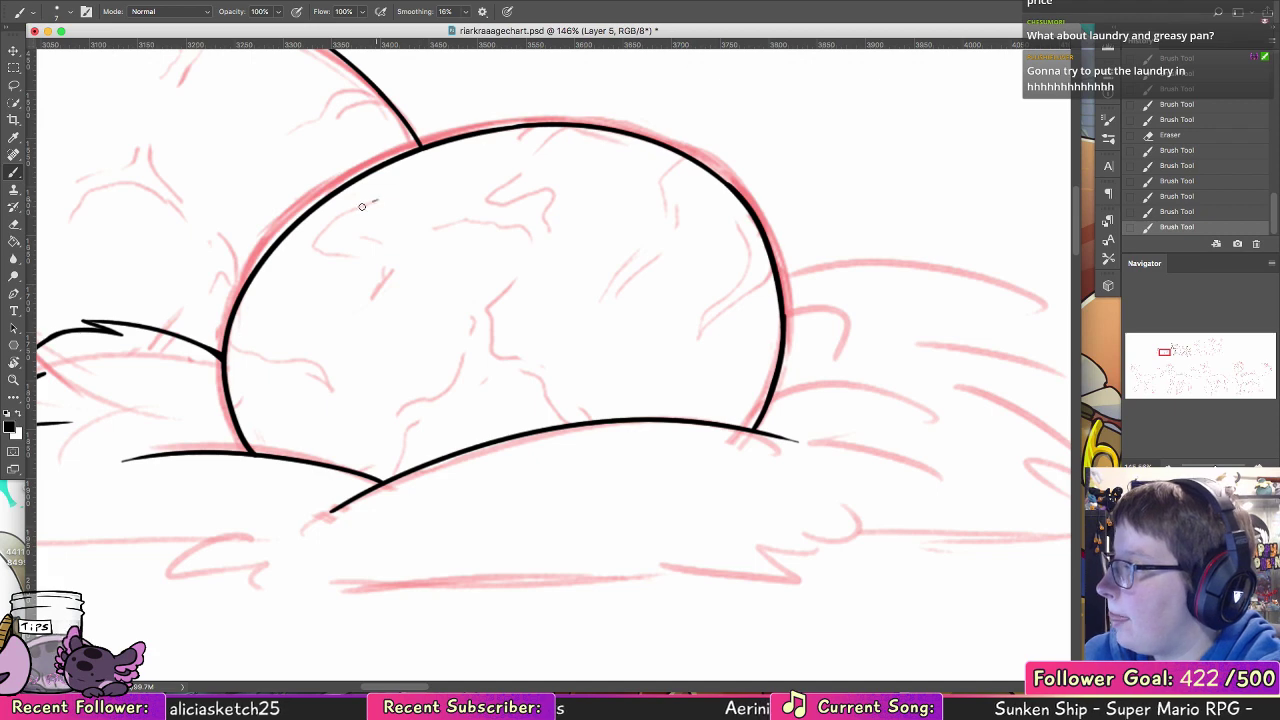
Step: Ink the crack markings across the upper half and right side of the front egg
{"action": "mouse_move", "coordinate": [363, 205]}
{"action": "left_mouse_down"}
{"action": "mouse_move", "coordinate": [330, 250]}
{"action": "mouse_move", "coordinate": [372, 265]}
{"action": "left_mouse_up"}
{"action": "key", "text": "super+z"}
{"action": "mouse_move", "coordinate": [361, 206]}
{"action": "left_mouse_down"}
{"action": "mouse_move", "coordinate": [345, 250]}
{"action": "mouse_move", "coordinate": [388, 268]}
{"action": "mouse_move", "coordinate": [383, 243]}
{"action": "left_mouse_up"}
{"action": "mouse_move", "coordinate": [428, 230]}
{"action": "left_mouse_down"}
{"action": "mouse_move", "coordinate": [503, 224]}
{"action": "mouse_move", "coordinate": [490, 201]}
{"action": "left_mouse_up"}
{"action": "mouse_move", "coordinate": [510, 138]}
{"action": "left_mouse_down"}
{"action": "mouse_move", "coordinate": [537, 123]}
{"action": "mouse_move", "coordinate": [557, 134]}
{"action": "left_mouse_up"}
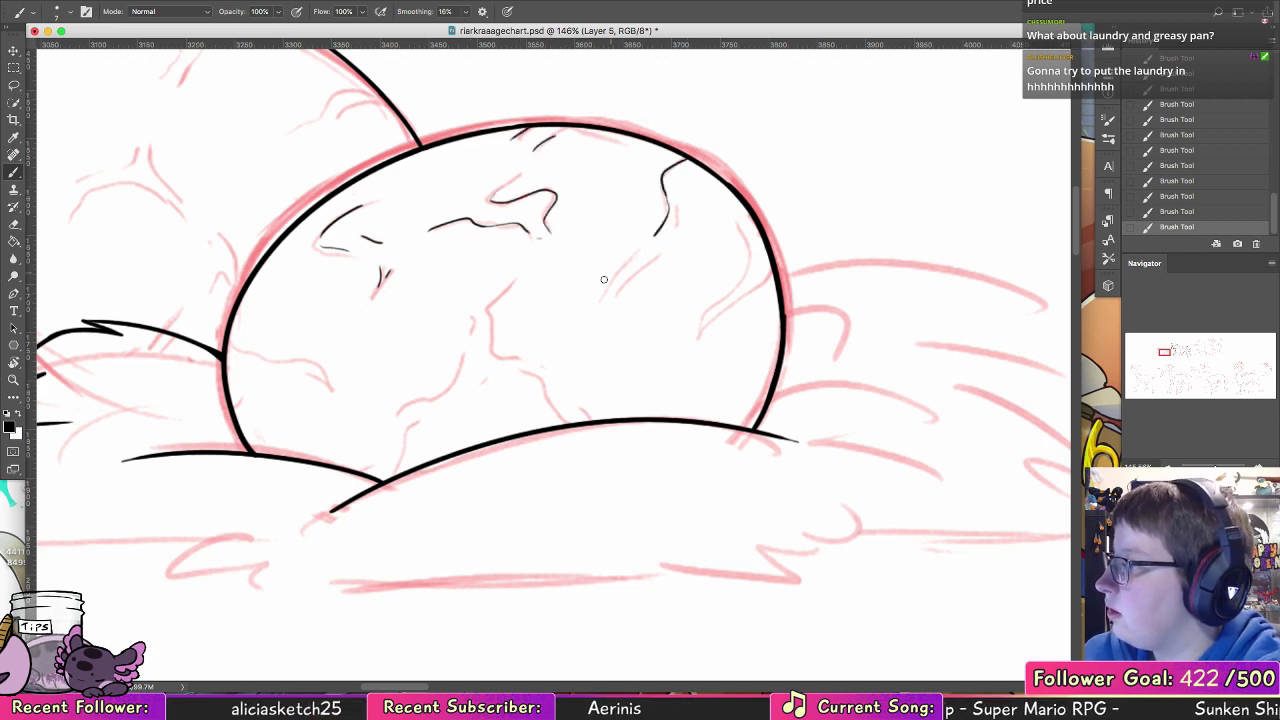
{"action": "left_click_drag", "start_coordinate": [598, 321], "coordinate": [647, 263]}
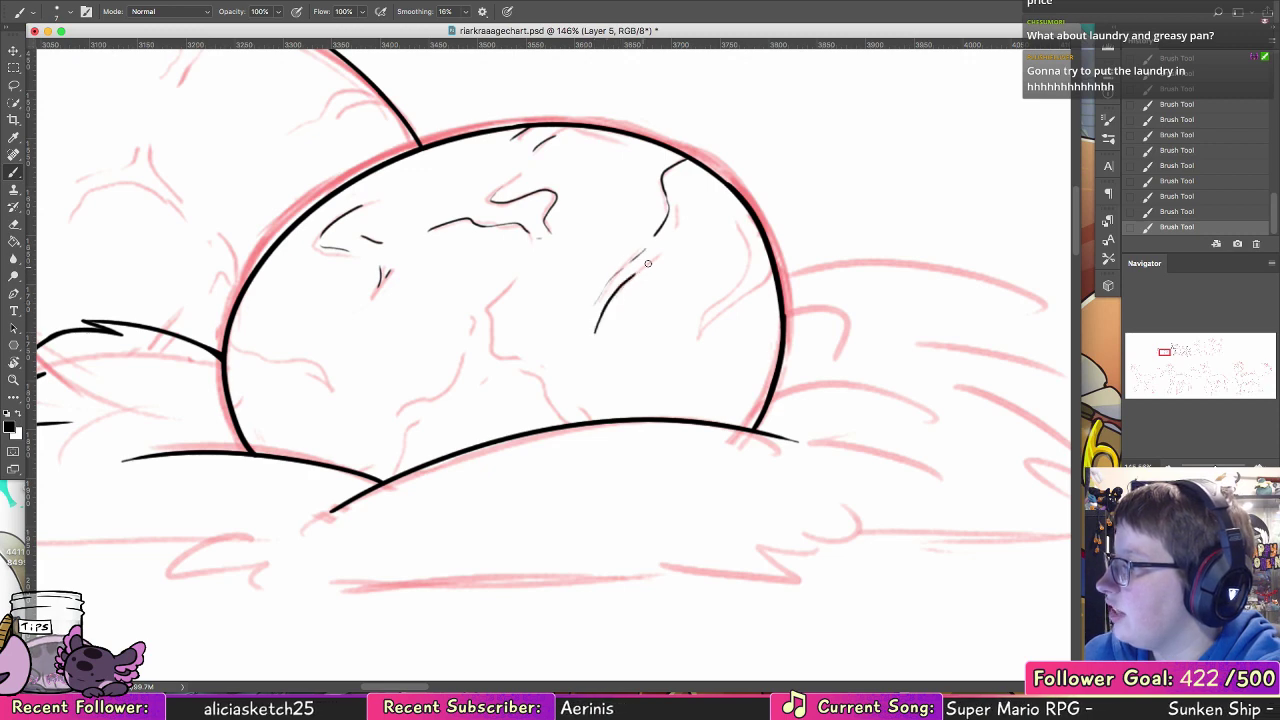
{"action": "mouse_move", "coordinate": [735, 218]}
{"action": "left_mouse_down"}
{"action": "mouse_move", "coordinate": [749, 263]}
{"action": "mouse_move", "coordinate": [709, 306]}
{"action": "mouse_move", "coordinate": [697, 355]}
{"action": "left_mouse_up"}
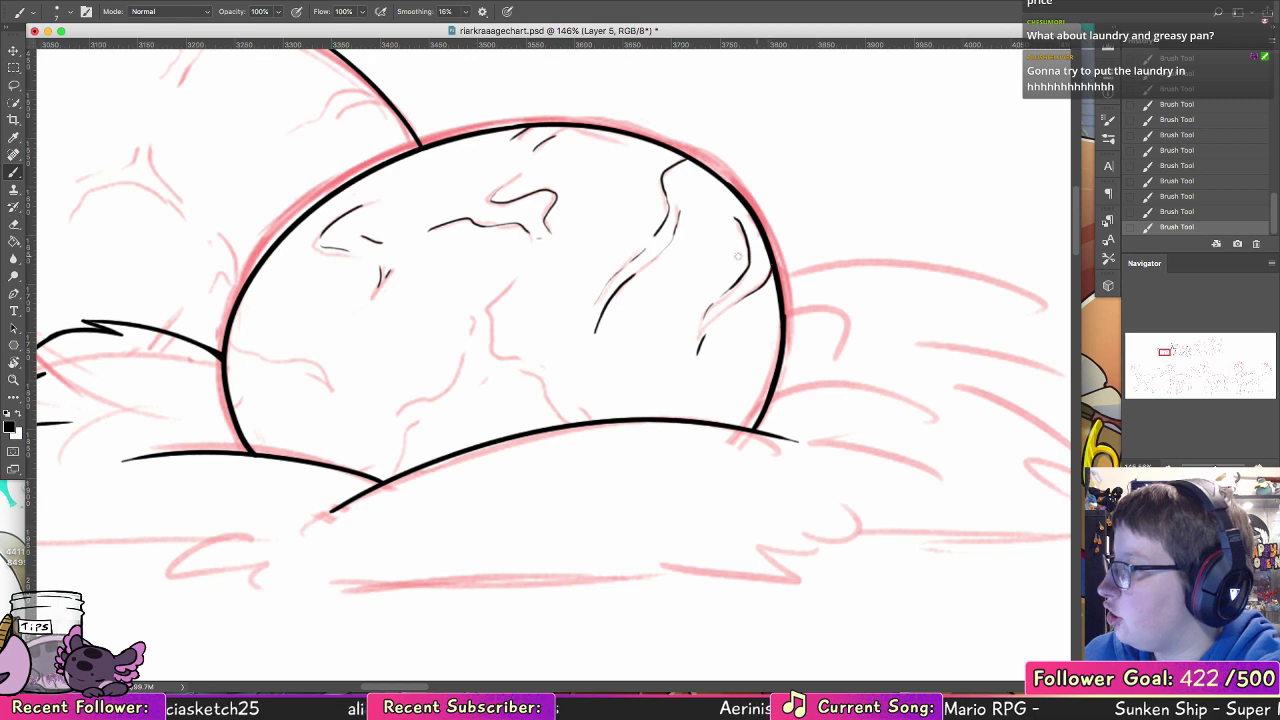
Step: Ink the branching crack at the front egg's lower middle, running down to the nest mound
{"action": "scroll", "coordinate": [769, 272], "scroll_direction": "down", "scroll_amount": 5}
{"action": "scroll", "coordinate": [769, 272], "scroll_direction": "left", "scroll_amount": 3}
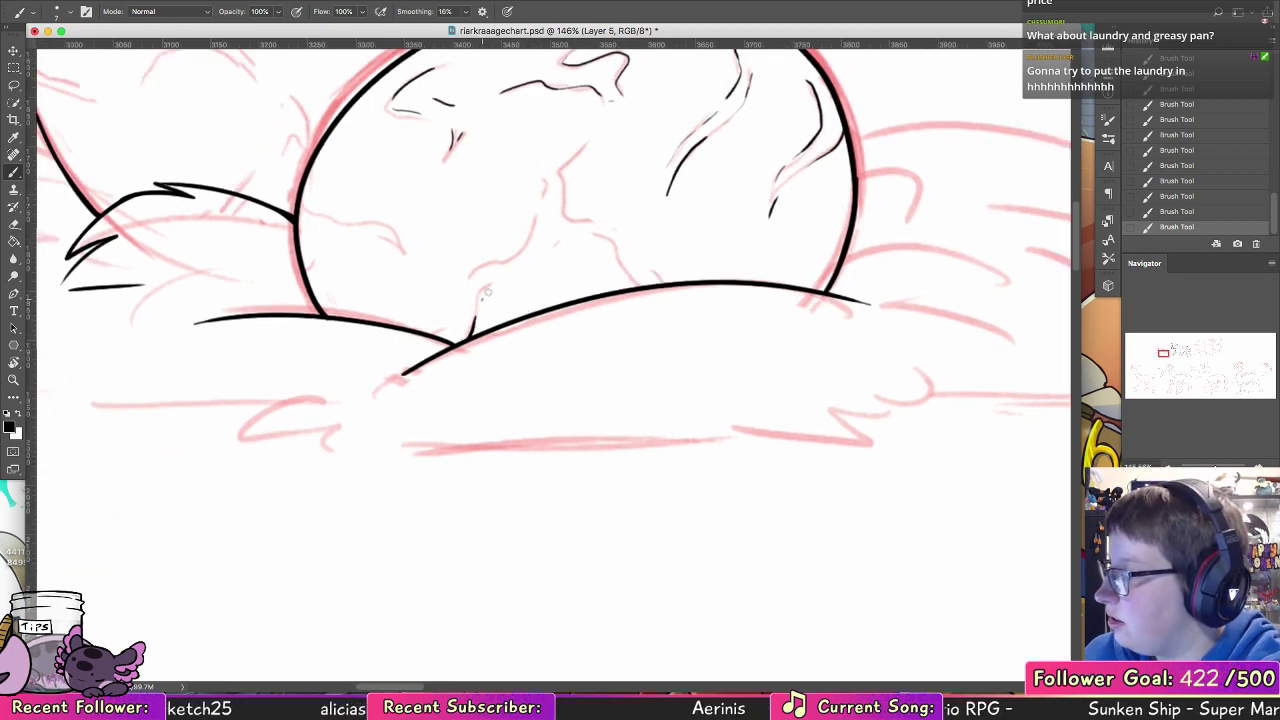
{"action": "mouse_move", "coordinate": [511, 277]}
{"action": "left_mouse_down"}
{"action": "mouse_move", "coordinate": [598, 230]}
{"action": "mouse_move", "coordinate": [642, 288]}
{"action": "mouse_move", "coordinate": [646, 265]}
{"action": "left_mouse_up"}
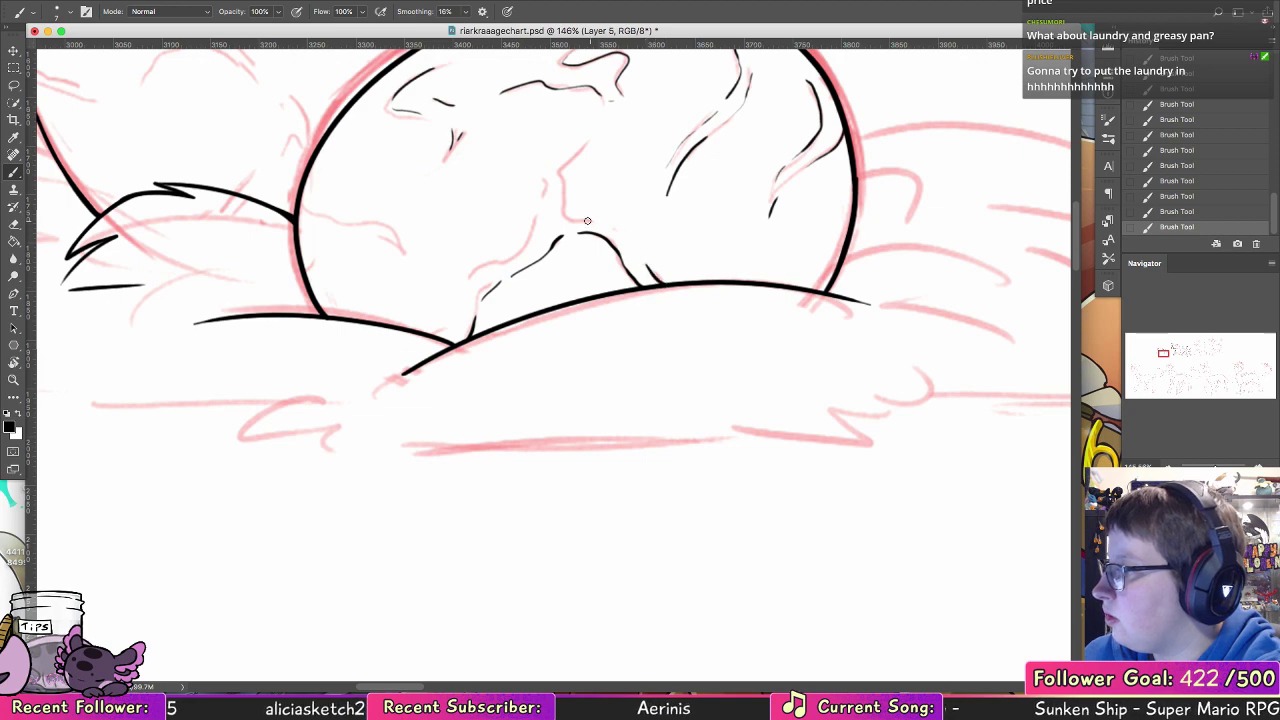
{"action": "mouse_move", "coordinate": [578, 220]}
{"action": "left_mouse_down"}
{"action": "mouse_move", "coordinate": [561, 177]}
{"action": "mouse_move", "coordinate": [595, 145]}
{"action": "left_mouse_up"}
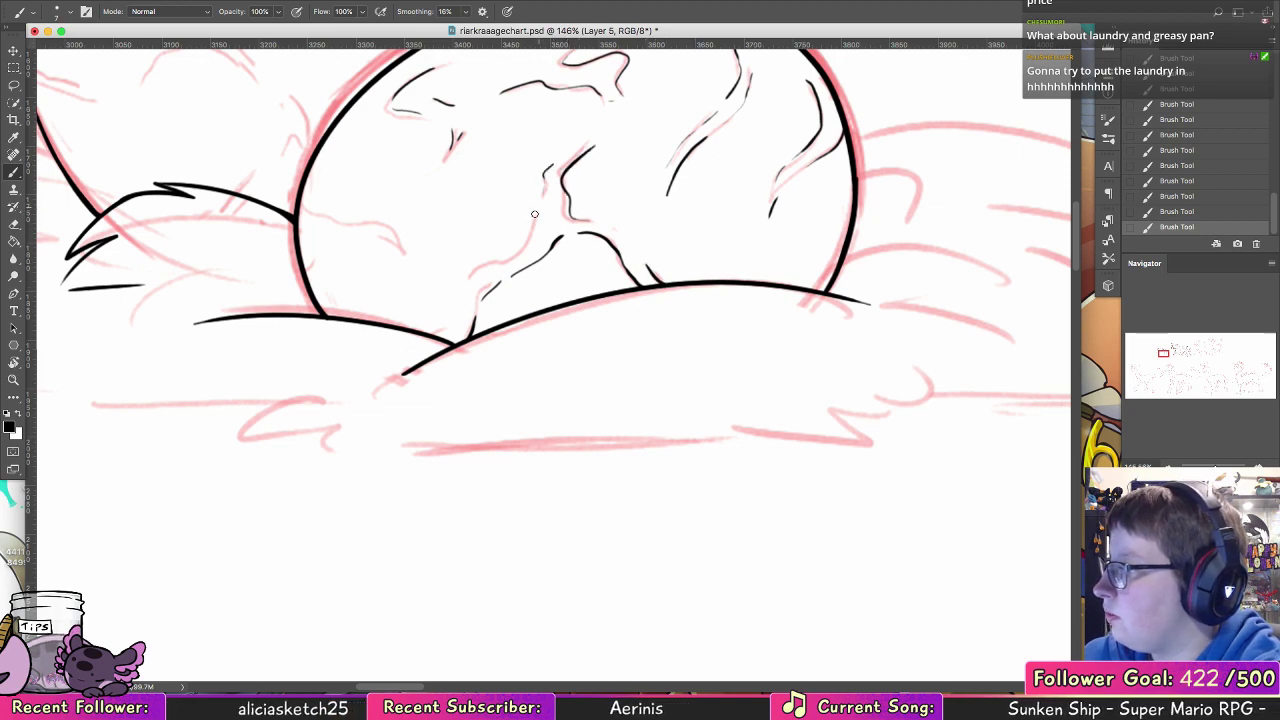
{"action": "left_click_drag", "start_coordinate": [536, 217], "coordinate": [508, 259]}
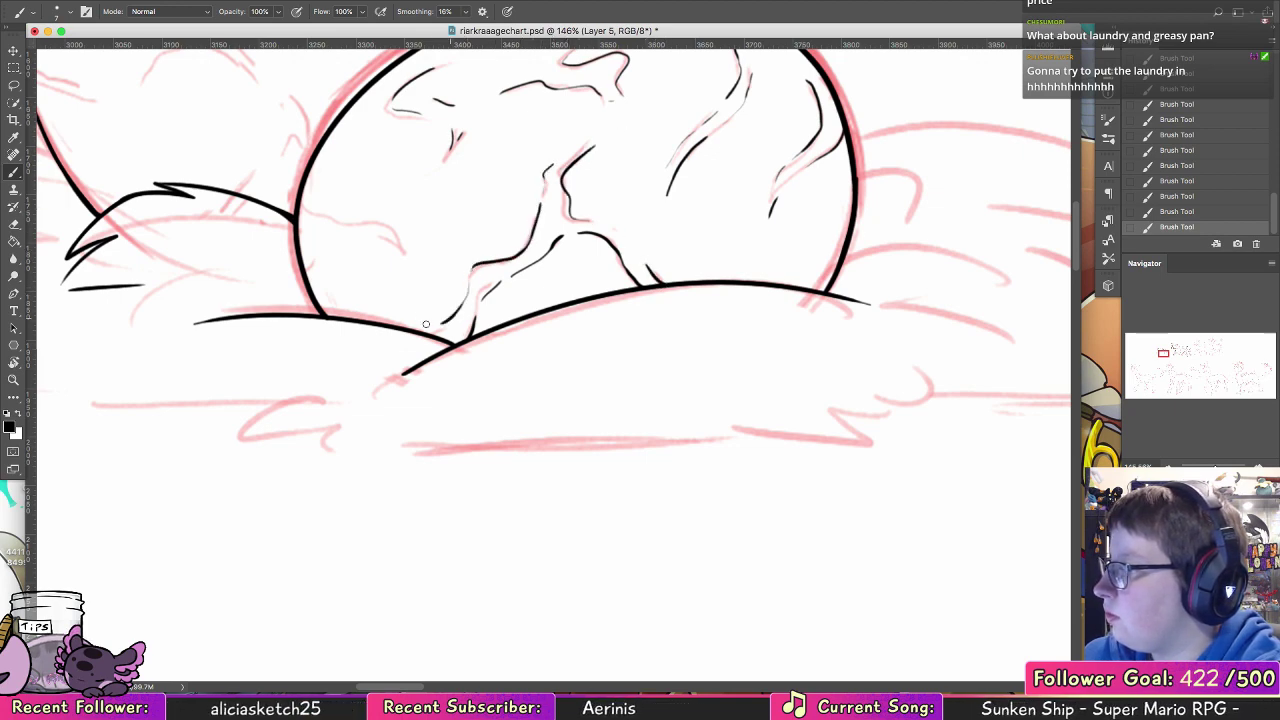
Step: Ink the crack markings at the front egg's left edge, just above the nest mound
{"action": "mouse_move", "coordinate": [593, 253]}
{"action": "left_mouse_down"}
{"action": "mouse_move", "coordinate": [755, 361]}
{"action": "mouse_move", "coordinate": [763, 386]}
{"action": "left_mouse_up"}
{"action": "mouse_move", "coordinate": [476, 306]}
{"action": "left_mouse_down"}
{"action": "mouse_move", "coordinate": [494, 340]}
{"action": "mouse_move", "coordinate": [553, 349]}
{"action": "mouse_move", "coordinate": [551, 396]}
{"action": "left_mouse_up"}
{"action": "mouse_move", "coordinate": [487, 352]}
{"action": "left_mouse_down"}
{"action": "mouse_move", "coordinate": [547, 366]}
{"action": "mouse_move", "coordinate": [493, 405]}
{"action": "mouse_move", "coordinate": [500, 395]}
{"action": "left_mouse_up"}
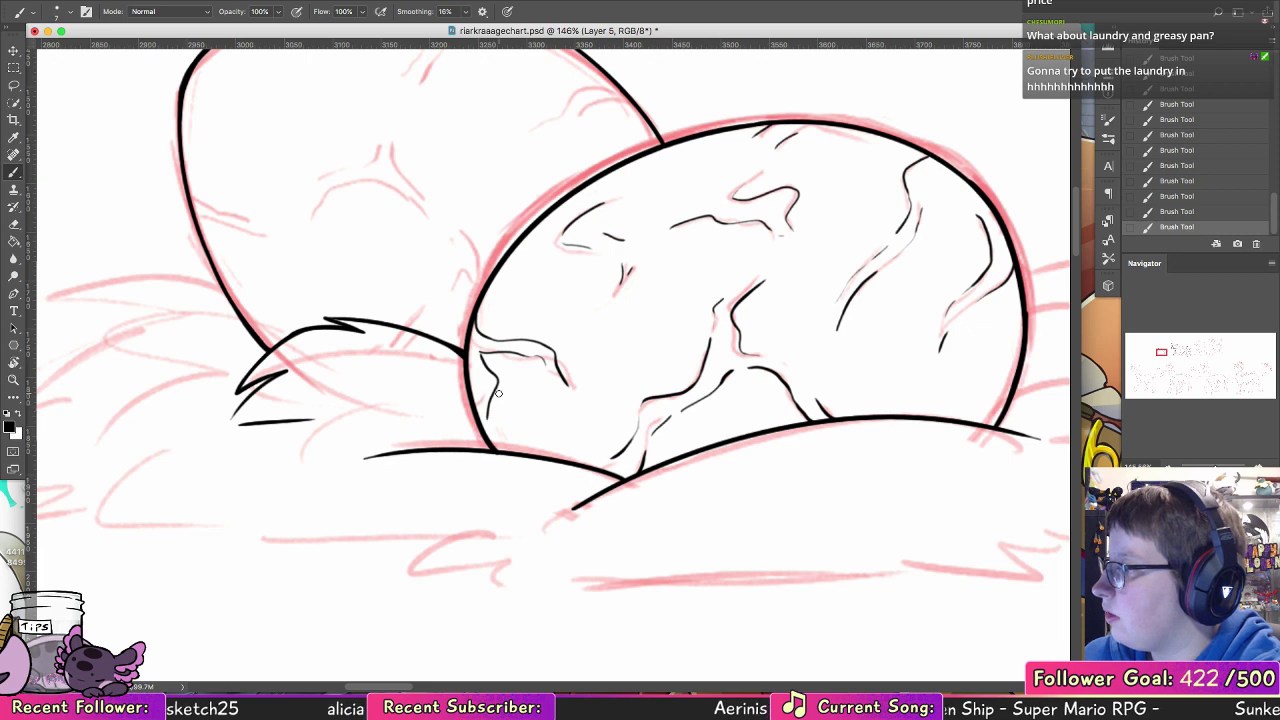
Step: Ink the back egg's branching crack from its top to the front egg, plus the crack markings at its left and right edges
{"action": "mouse_move", "coordinate": [245, 185]}
{"action": "left_mouse_down"}
{"action": "mouse_move", "coordinate": [261, 313]}
{"action": "mouse_move", "coordinate": [290, 387]}
{"action": "mouse_move", "coordinate": [282, 414]}
{"action": "mouse_move", "coordinate": [315, 420]}
{"action": "mouse_move", "coordinate": [418, 366]}
{"action": "mouse_move", "coordinate": [467, 246]}
{"action": "mouse_move", "coordinate": [461, 193]}
{"action": "mouse_move", "coordinate": [493, 242]}
{"action": "left_mouse_up"}
{"action": "left_click_drag", "start_coordinate": [476, 258], "coordinate": [468, 281]}
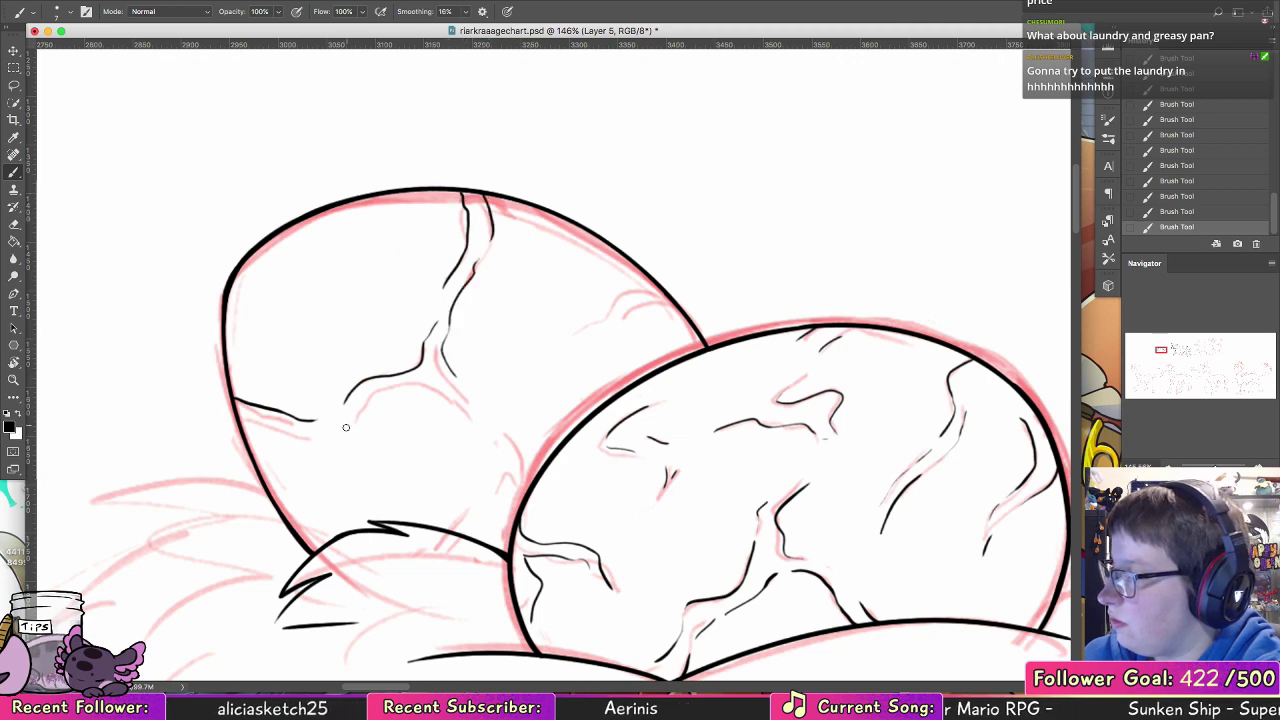
{"action": "mouse_move", "coordinate": [346, 427]}
{"action": "left_mouse_down"}
{"action": "mouse_move", "coordinate": [388, 388]}
{"action": "mouse_move", "coordinate": [440, 384]}
{"action": "mouse_move", "coordinate": [510, 467]}
{"action": "mouse_move", "coordinate": [491, 495]}
{"action": "left_mouse_up"}
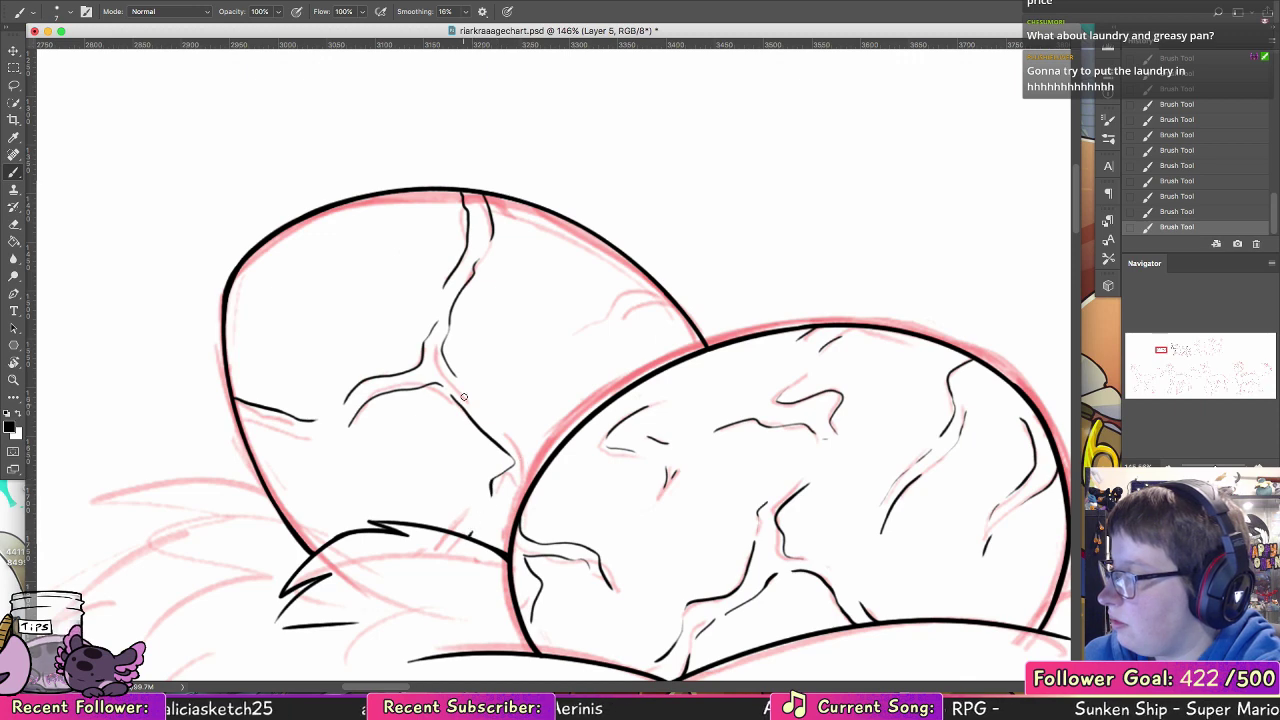
{"action": "mouse_move", "coordinate": [454, 383]}
{"action": "left_mouse_down"}
{"action": "mouse_move", "coordinate": [535, 455]}
{"action": "mouse_move", "coordinate": [502, 518]}
{"action": "left_mouse_up"}
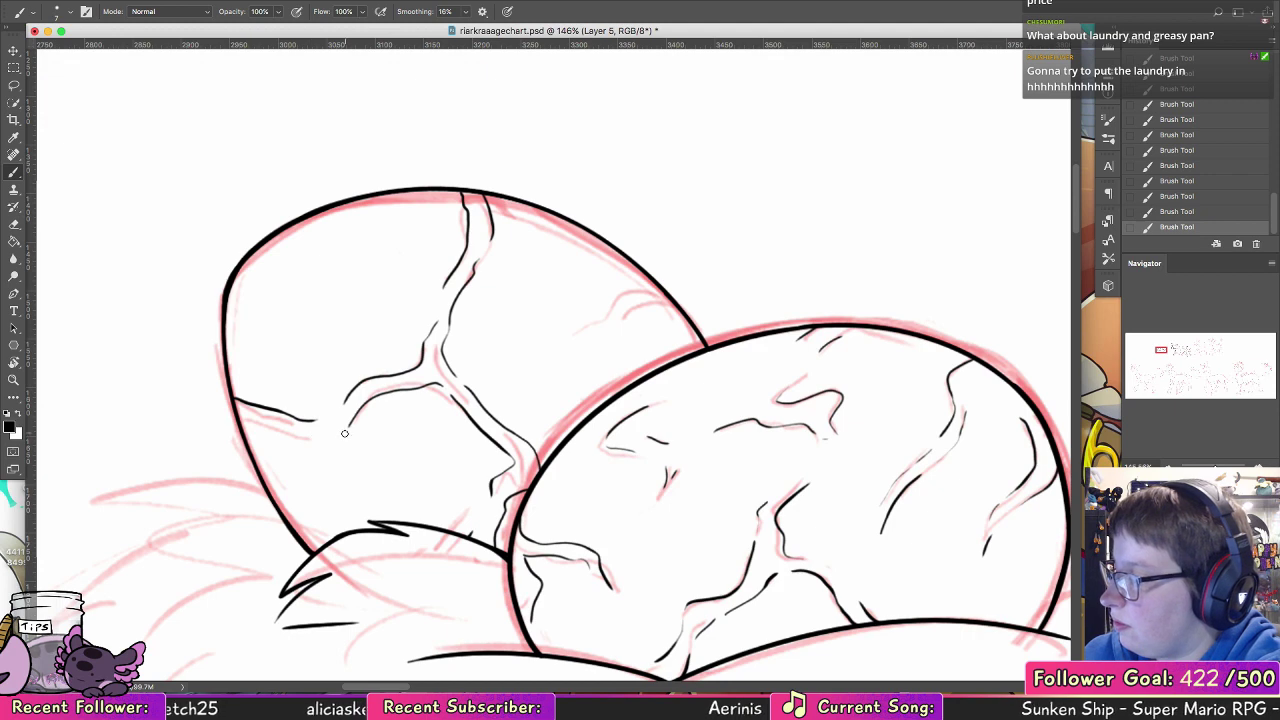
{"action": "mouse_move", "coordinate": [344, 433]}
{"action": "left_mouse_down"}
{"action": "mouse_move", "coordinate": [241, 424]}
{"action": "mouse_move", "coordinate": [340, 438]}
{"action": "left_mouse_up"}
{"action": "key", "text": "super+z"}
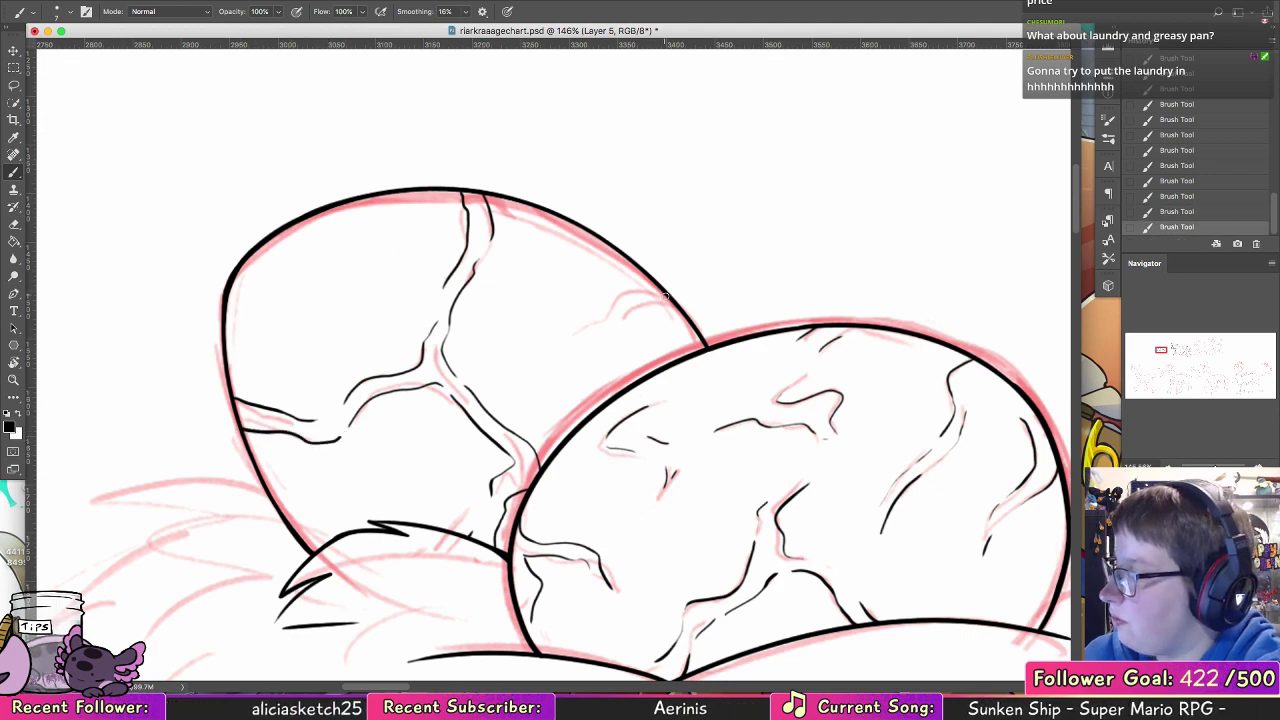
{"action": "mouse_move", "coordinate": [651, 291]}
{"action": "left_mouse_down"}
{"action": "mouse_move", "coordinate": [598, 330]}
{"action": "mouse_move", "coordinate": [547, 299]}
{"action": "mouse_move", "coordinate": [575, 360]}
{"action": "left_mouse_up"}
{"action": "left_click_drag", "start_coordinate": [621, 325], "coordinate": [676, 306]}
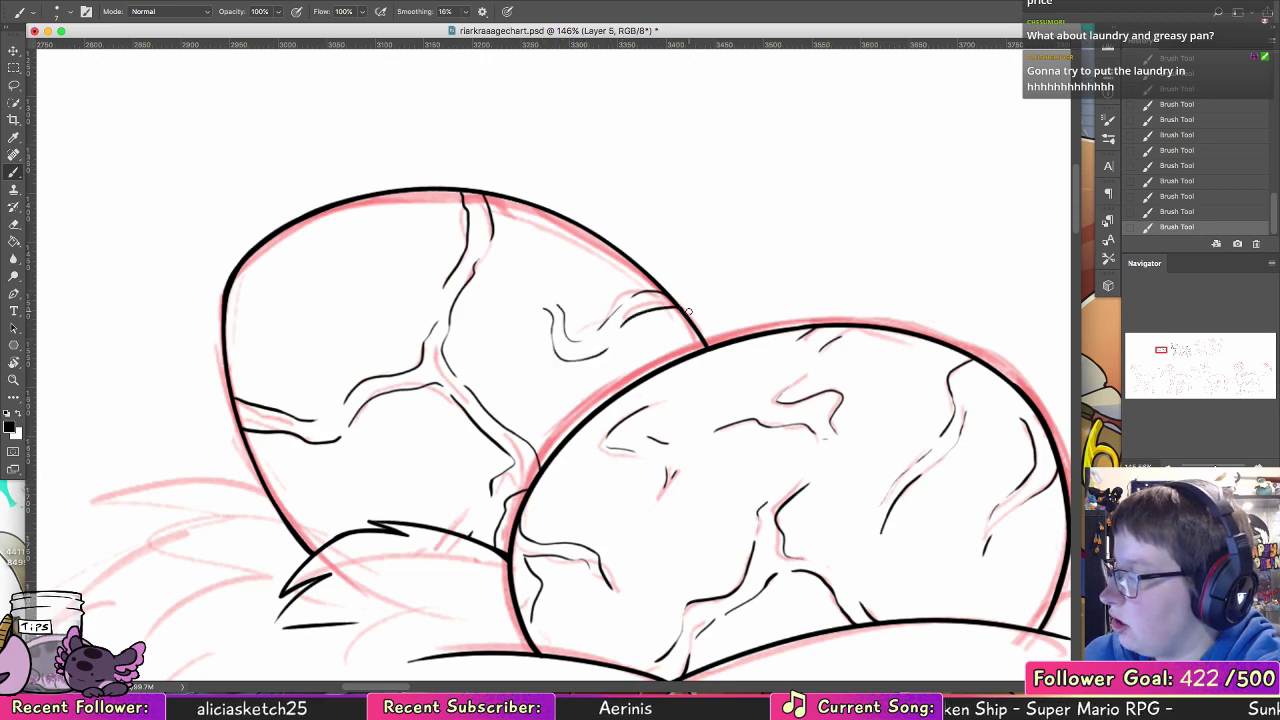
Step: Ink the grass tuft left of the back egg with overlapping pointed blades sloping down to the left, redoing uneven strokes
{"action": "left_click", "coordinate": [14, 383]}
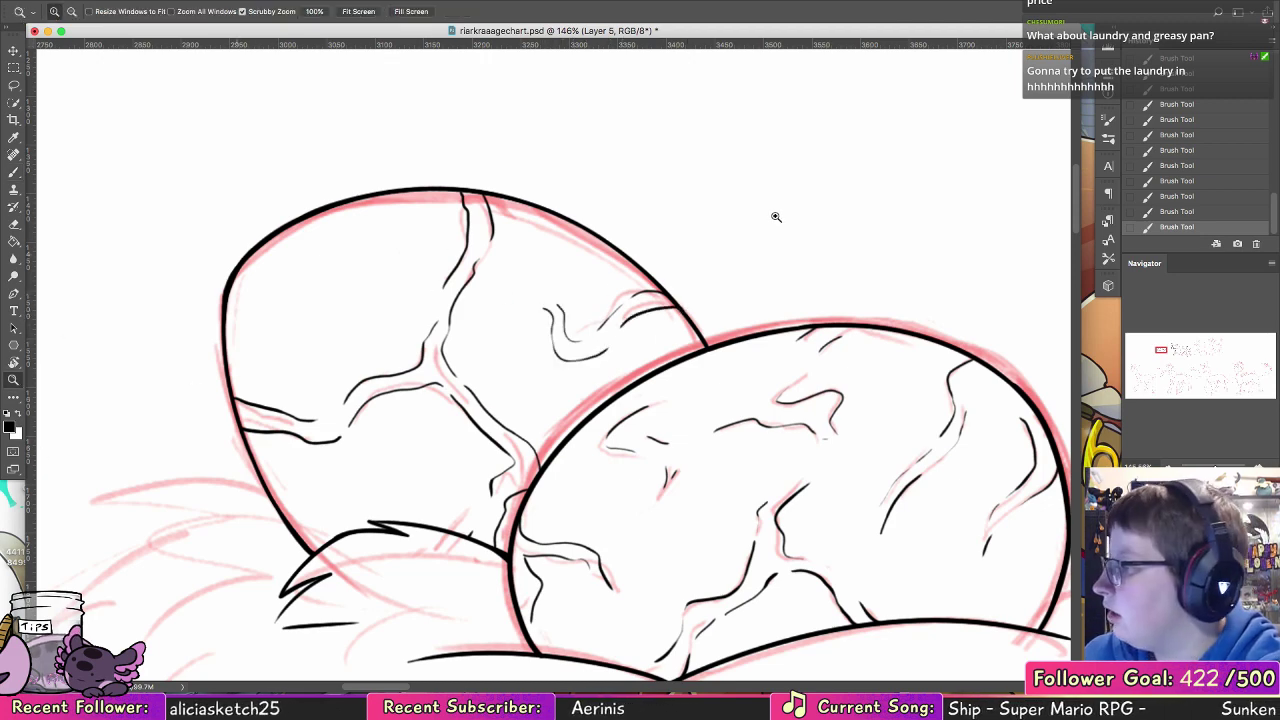
{"action": "mouse_move", "coordinate": [846, 333]}
{"action": "left_mouse_down"}
{"action": "mouse_move", "coordinate": [797, 398]}
{"action": "mouse_move", "coordinate": [720, 281]}
{"action": "mouse_move", "coordinate": [688, 257]}
{"action": "left_mouse_up"}
{"action": "left_click_drag", "start_coordinate": [755, 288], "coordinate": [783, 287]}
{"action": "left_click_drag", "start_coordinate": [672, 268], "coordinate": [696, 266]}
{"action": "left_click", "coordinate": [14, 173]}
{"action": "left_click_drag", "start_coordinate": [322, 193], "coordinate": [617, 203]}
{"action": "mouse_move", "coordinate": [484, 245]}
{"action": "left_mouse_down"}
{"action": "mouse_move", "coordinate": [578, 259]}
{"action": "mouse_move", "coordinate": [496, 266]}
{"action": "left_mouse_up"}
{"action": "key", "text": "super+z"}
{"action": "key", "text": "super+z"}
{"action": "mouse_move", "coordinate": [580, 262]}
{"action": "left_mouse_down"}
{"action": "mouse_move", "coordinate": [506, 259]}
{"action": "mouse_move", "coordinate": [438, 324]}
{"action": "left_mouse_up"}
{"action": "key", "text": "super+z"}
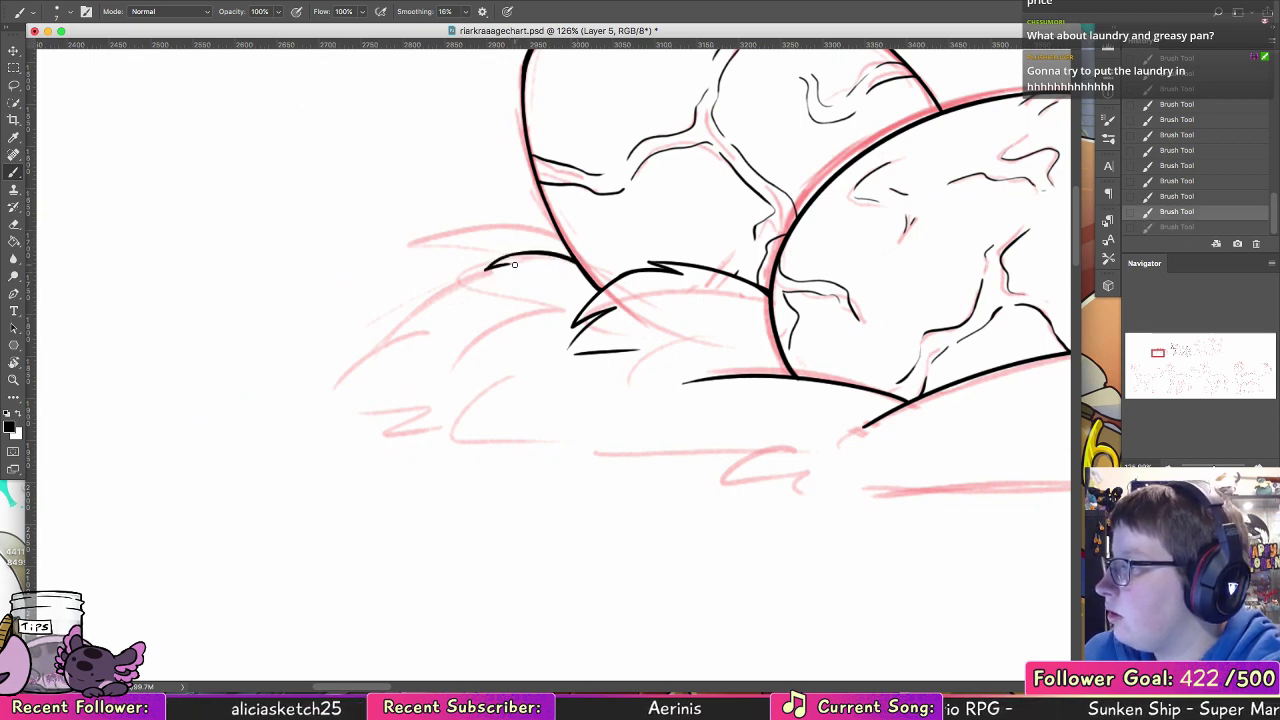
{"action": "left_click_drag", "start_coordinate": [512, 263], "coordinate": [430, 325]}
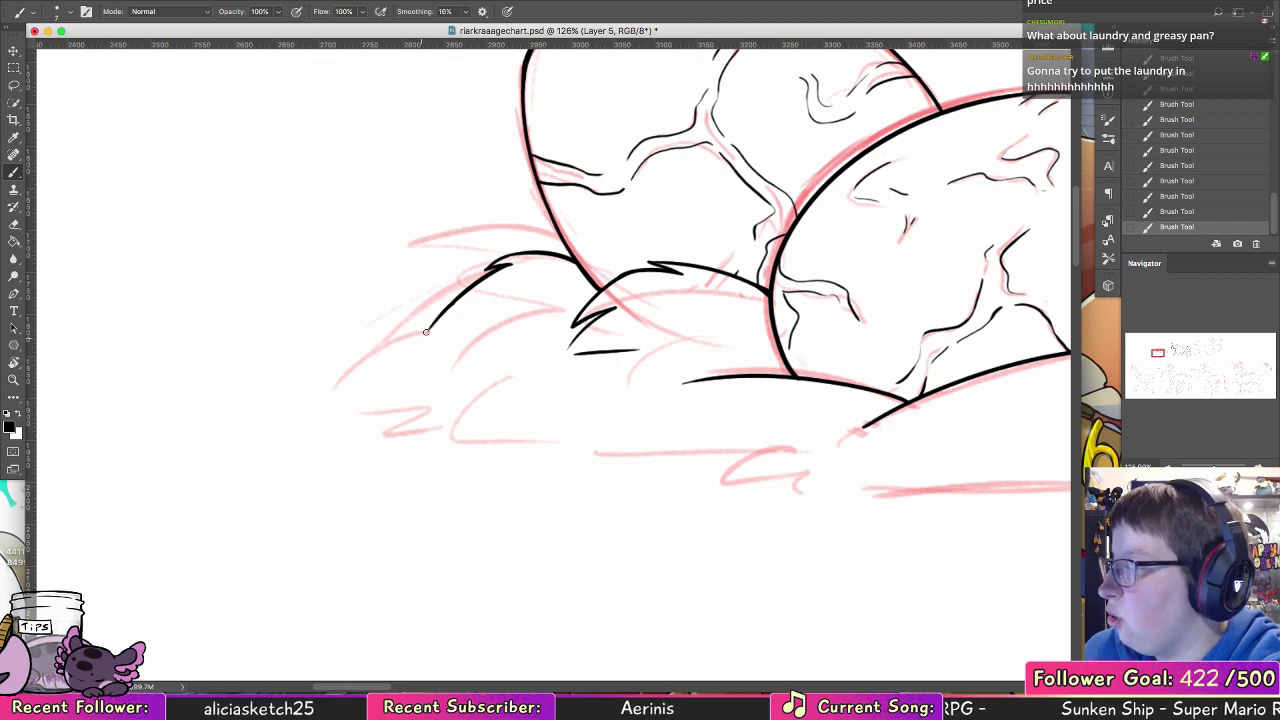
{"action": "left_click_drag", "start_coordinate": [368, 362], "coordinate": [472, 322]}
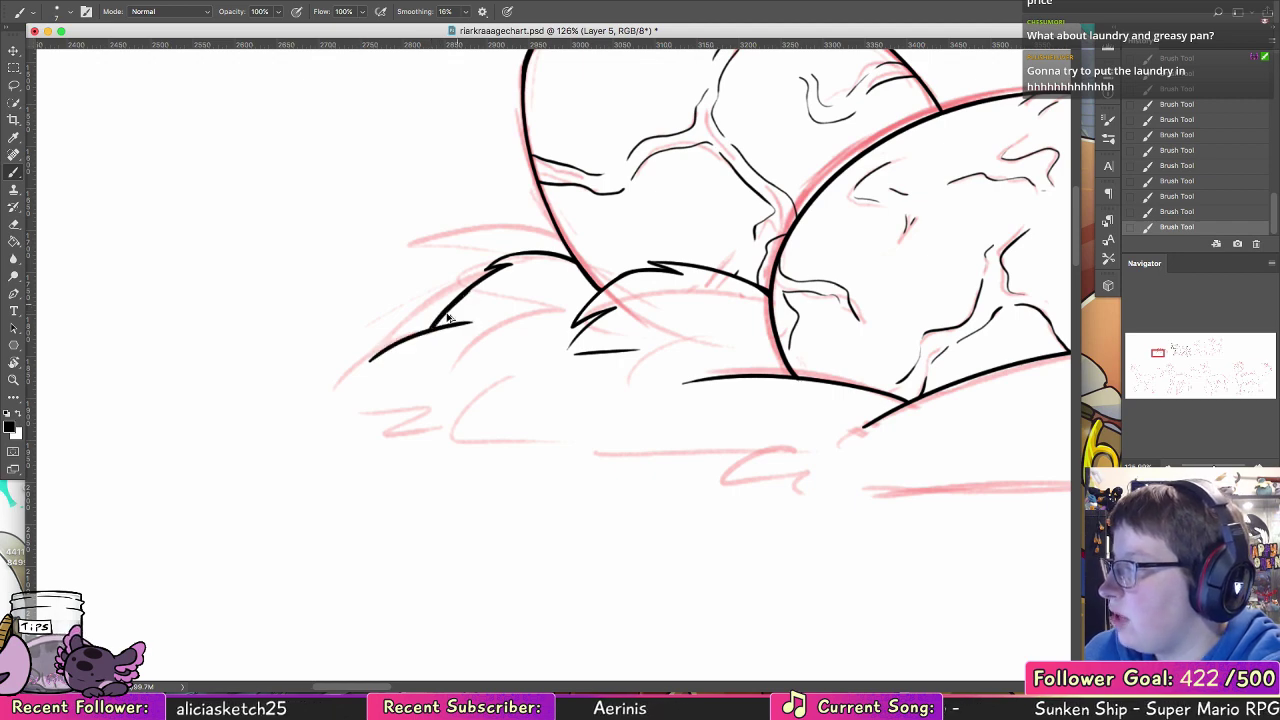
Step: Ink the nest's pointed left tip and the leaf-shaped tufts along its lower left edge, redoing uneven strokes
{"action": "left_click_drag", "start_coordinate": [608, 345], "coordinate": [612, 213]}
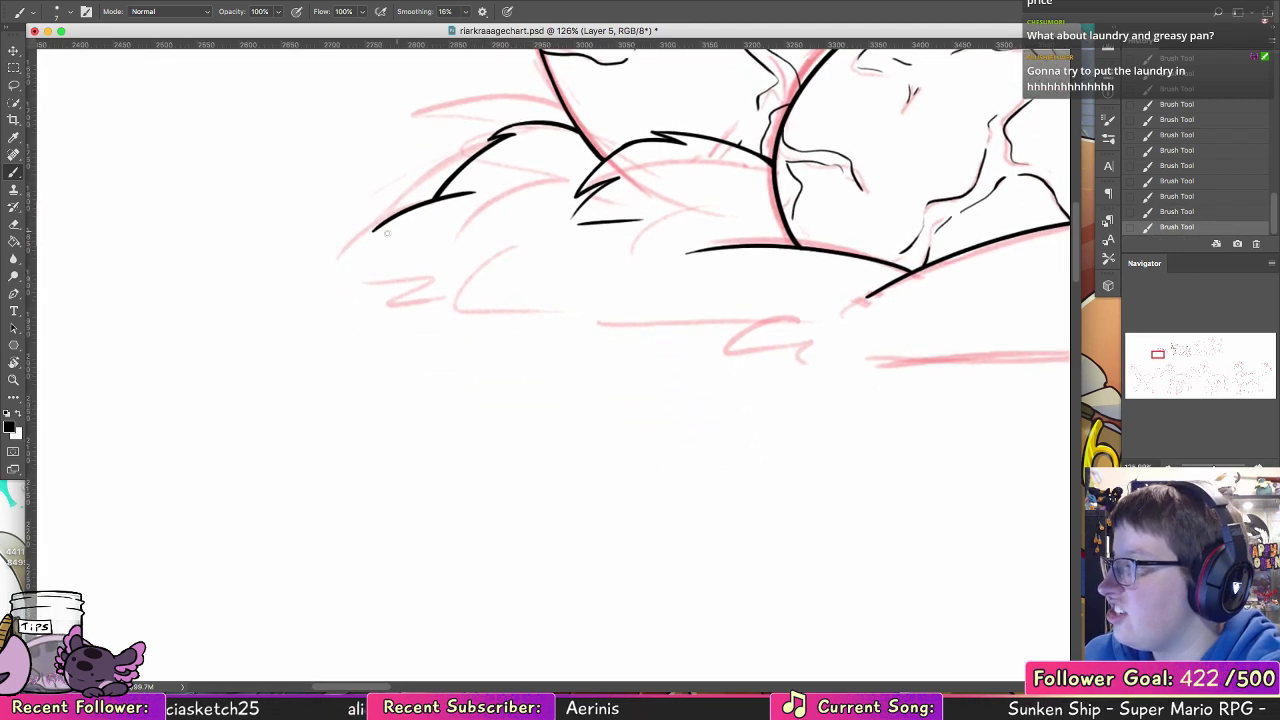
{"action": "mouse_move", "coordinate": [374, 232]}
{"action": "left_mouse_down"}
{"action": "mouse_move", "coordinate": [440, 228]}
{"action": "mouse_move", "coordinate": [362, 243]}
{"action": "mouse_move", "coordinate": [472, 276]}
{"action": "mouse_move", "coordinate": [508, 246]}
{"action": "left_mouse_up"}
{"action": "key", "text": "super+z"}
{"action": "left_click_drag", "start_coordinate": [455, 310], "coordinate": [525, 240]}
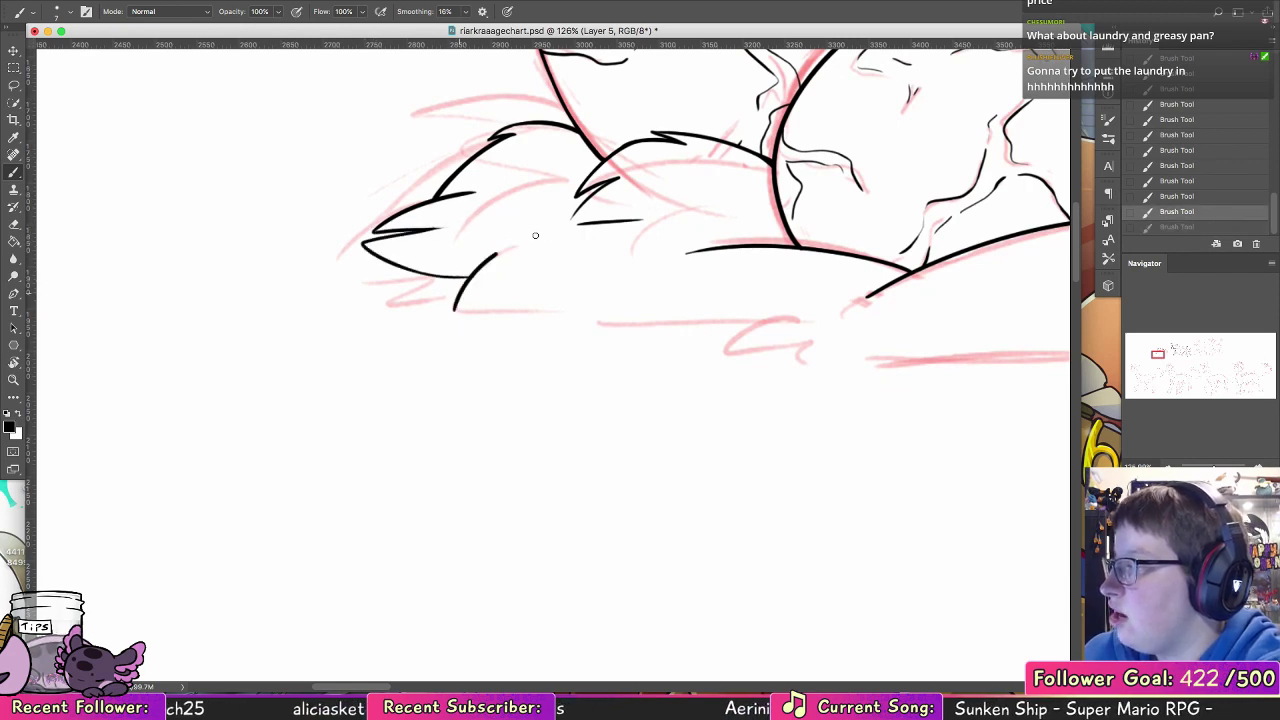
{"action": "left_click_drag", "start_coordinate": [457, 309], "coordinate": [505, 249]}
{"action": "key", "text": "super+z"}
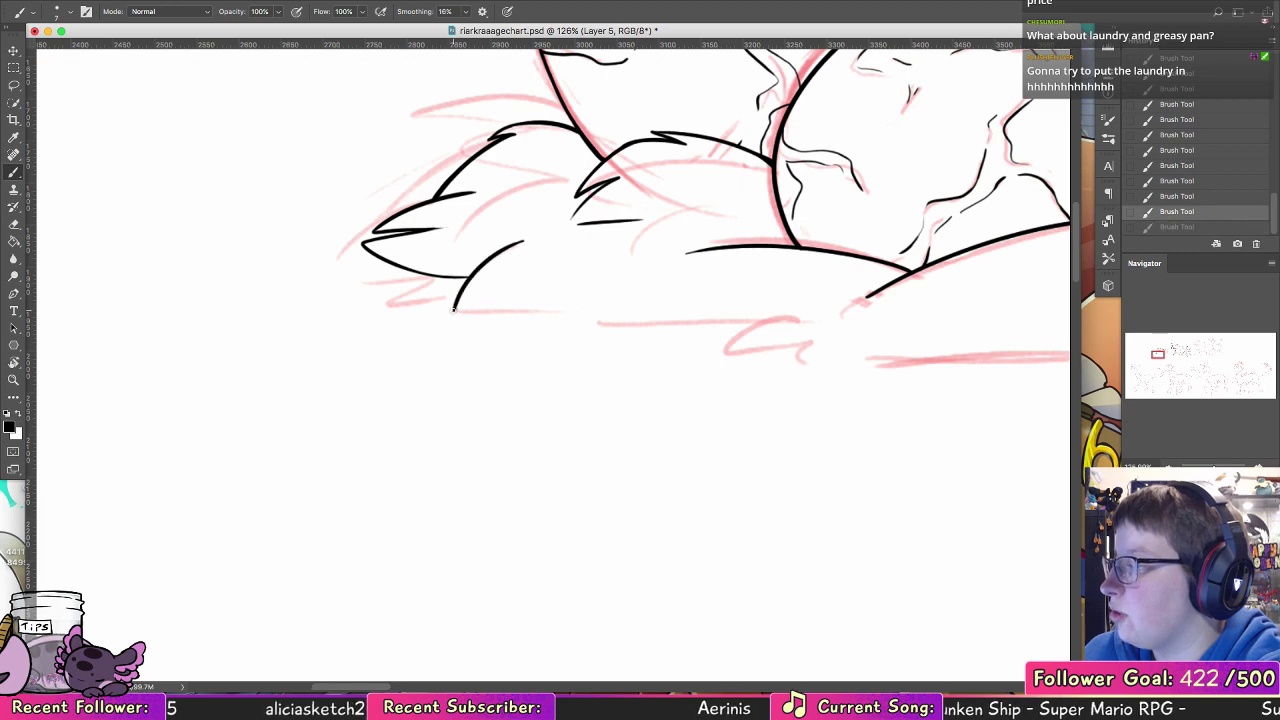
{"action": "mouse_move", "coordinate": [456, 310]}
{"action": "left_mouse_down"}
{"action": "mouse_move", "coordinate": [606, 304]}
{"action": "mouse_move", "coordinate": [592, 321]}
{"action": "left_mouse_up"}
{"action": "key", "text": "super+z"}
{"action": "key", "text": "super+z"}
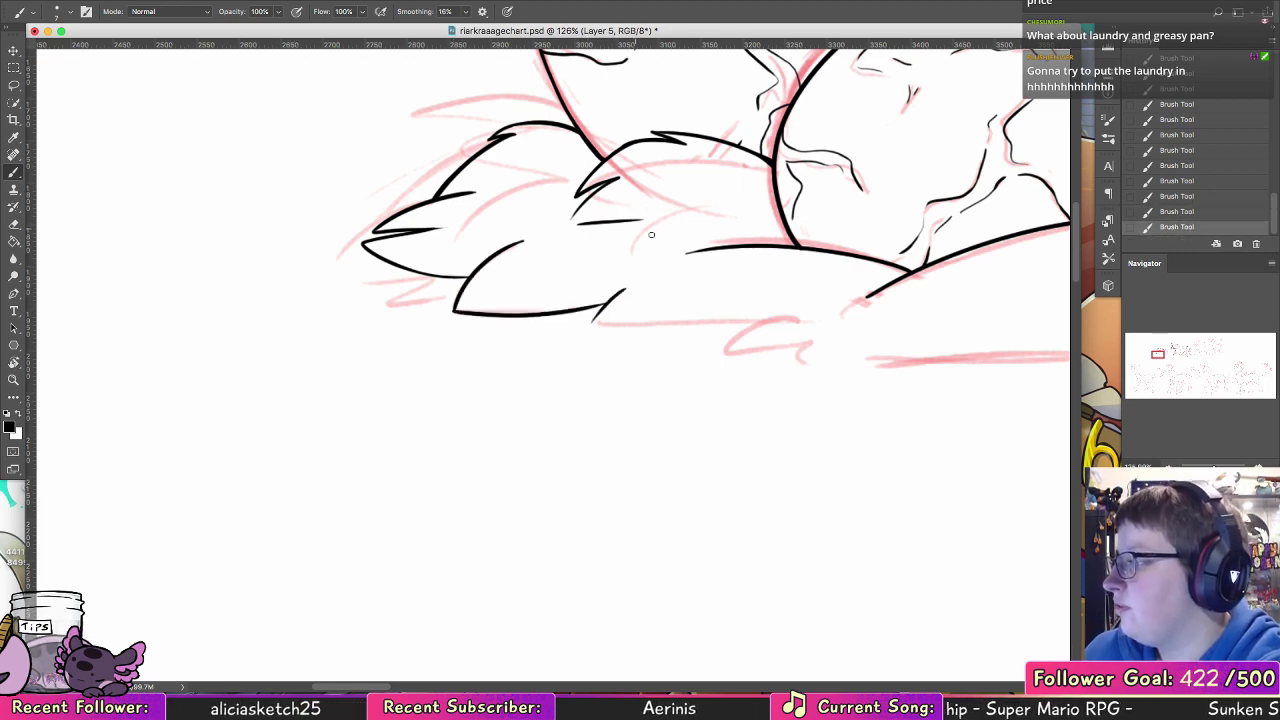
Step: Continue the nest's lower edge with small pointed tufts up to the front mound, replacing the oversized last tuft with a smaller one
{"action": "scroll", "coordinate": [554, 323], "scroll_direction": "right", "scroll_amount": 5}
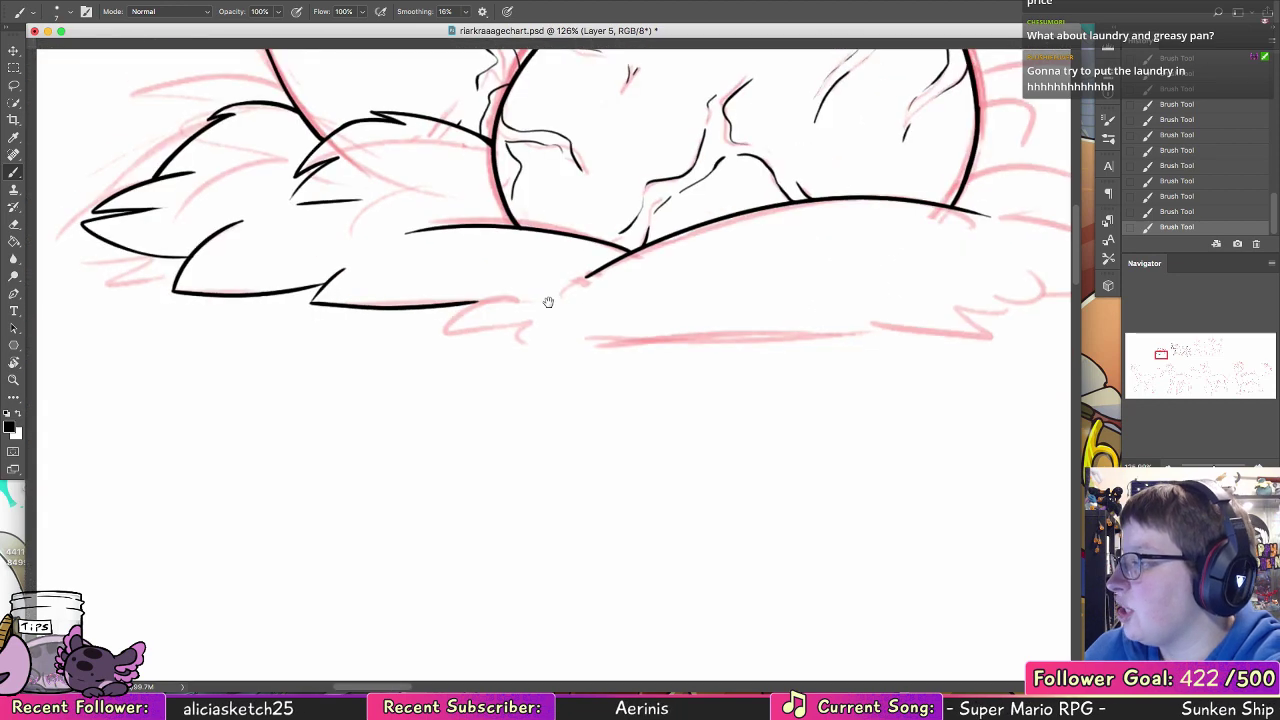
{"action": "mouse_move", "coordinate": [505, 284]}
{"action": "left_mouse_down"}
{"action": "mouse_move", "coordinate": [464, 319]}
{"action": "mouse_move", "coordinate": [537, 301]}
{"action": "mouse_move", "coordinate": [604, 309]}
{"action": "left_mouse_up"}
{"action": "key", "text": "super+z"}
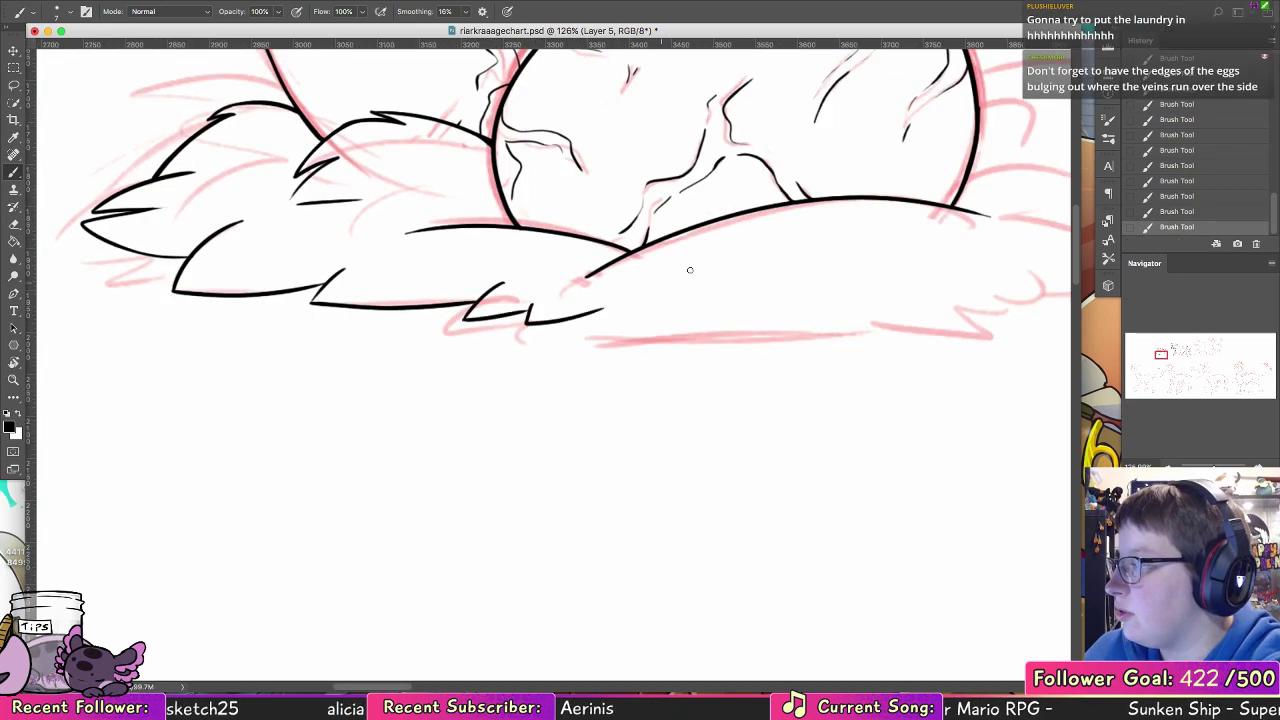
{"action": "key", "text": "super+z"}
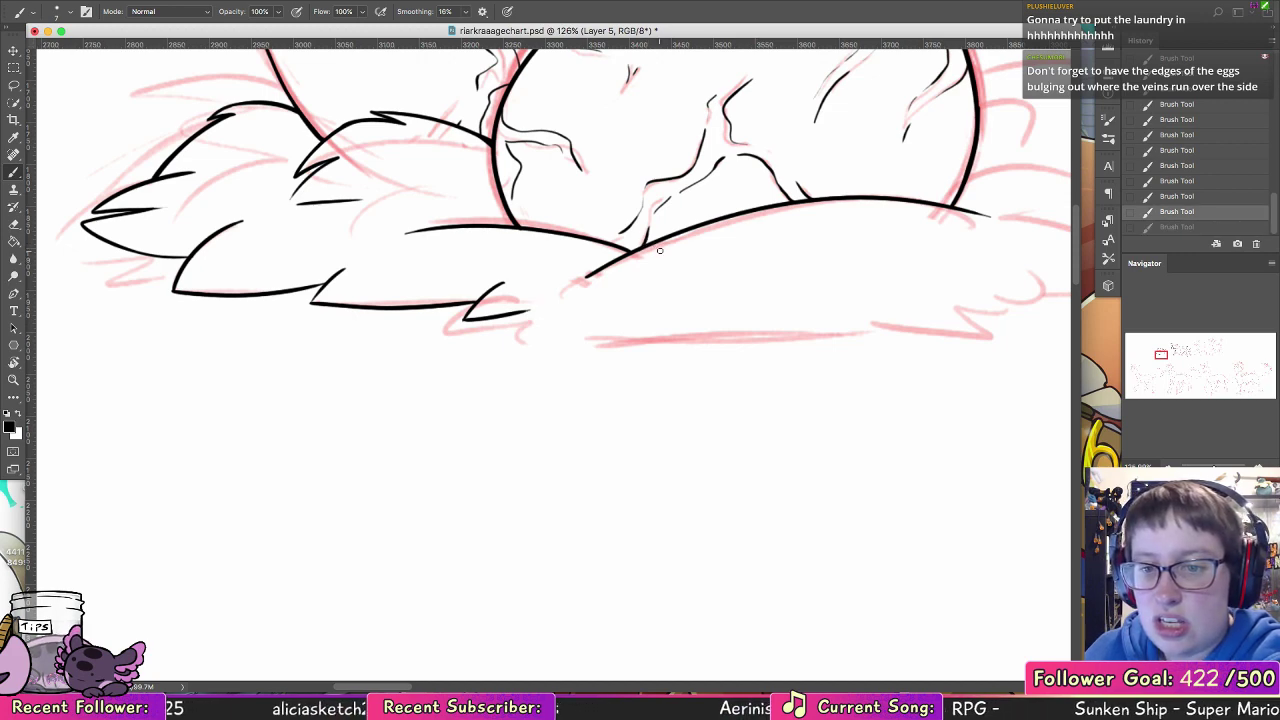
{"action": "left_click_drag", "start_coordinate": [523, 314], "coordinate": [541, 303]}
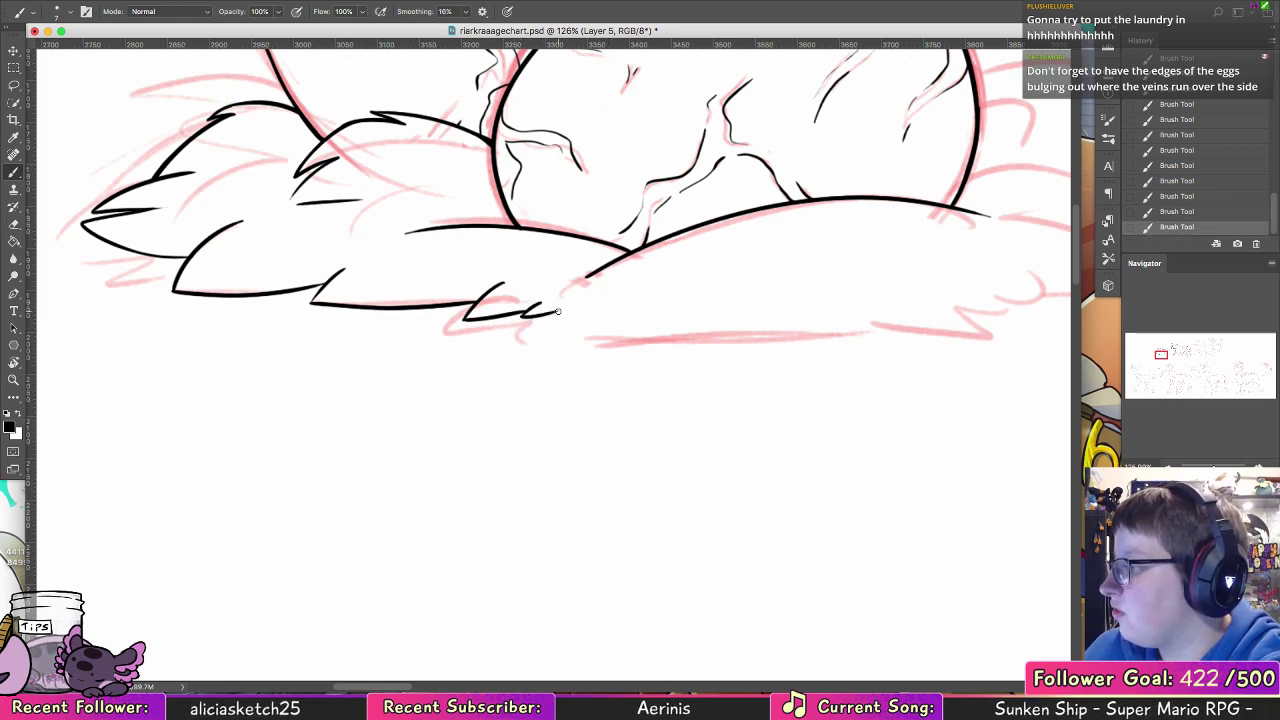
Step: Ink the front mound's long bottom edge and redraw its right end as a pointed blade tip
{"action": "mouse_move", "coordinate": [555, 312]}
{"action": "left_mouse_down"}
{"action": "mouse_move", "coordinate": [608, 326]}
{"action": "mouse_move", "coordinate": [865, 332]}
{"action": "mouse_move", "coordinate": [725, 331]}
{"action": "mouse_move", "coordinate": [856, 328]}
{"action": "left_mouse_up"}
{"action": "mouse_move", "coordinate": [952, 312]}
{"action": "left_mouse_down"}
{"action": "mouse_move", "coordinate": [686, 469]}
{"action": "mouse_move", "coordinate": [688, 506]}
{"action": "mouse_move", "coordinate": [655, 343]}
{"action": "left_mouse_up"}
{"action": "mouse_move", "coordinate": [480, 338]}
{"action": "left_mouse_down"}
{"action": "mouse_move", "coordinate": [578, 361]}
{"action": "mouse_move", "coordinate": [720, 358]}
{"action": "left_mouse_up"}
{"action": "left_click_drag", "start_coordinate": [593, 330], "coordinate": [733, 353]}
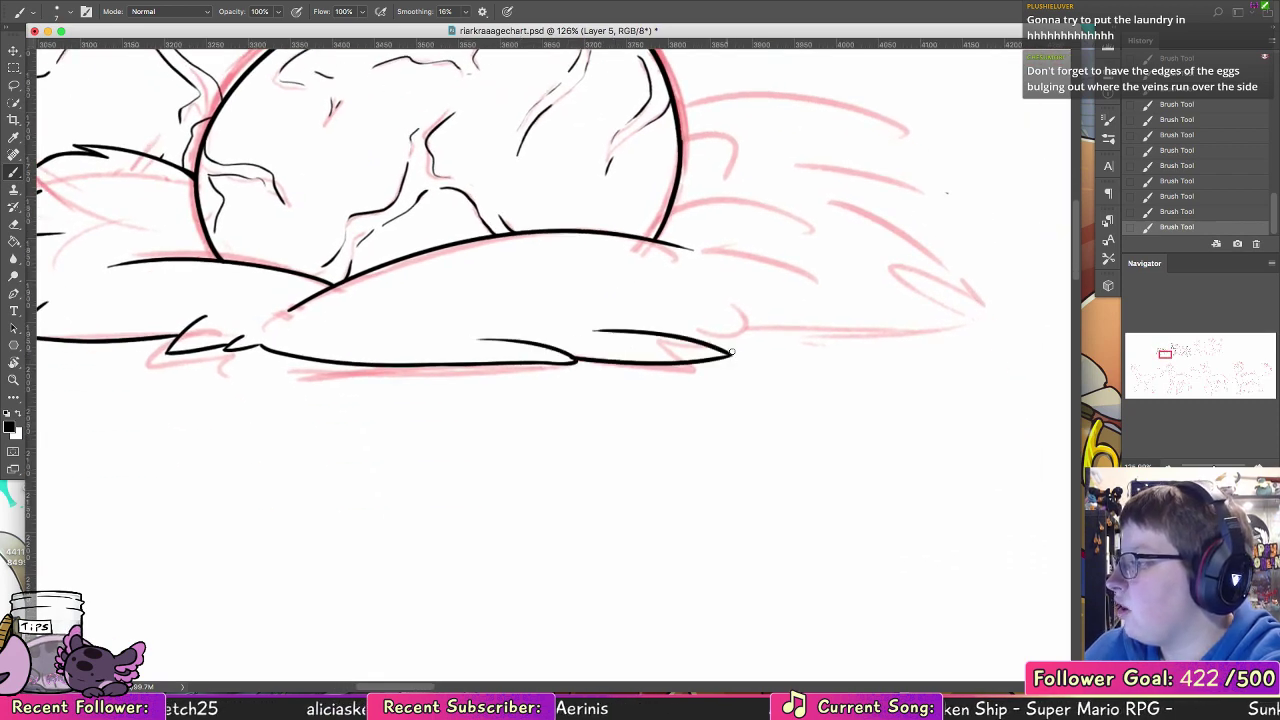
{"action": "key", "text": "super+alt+z"}
{"action": "key", "text": "super+alt+z"}
{"action": "key", "text": "super+alt+z"}
{"action": "mouse_move", "coordinate": [530, 363]}
{"action": "left_mouse_down"}
{"action": "mouse_move", "coordinate": [796, 349]}
{"action": "mouse_move", "coordinate": [698, 328]}
{"action": "left_mouse_up"}
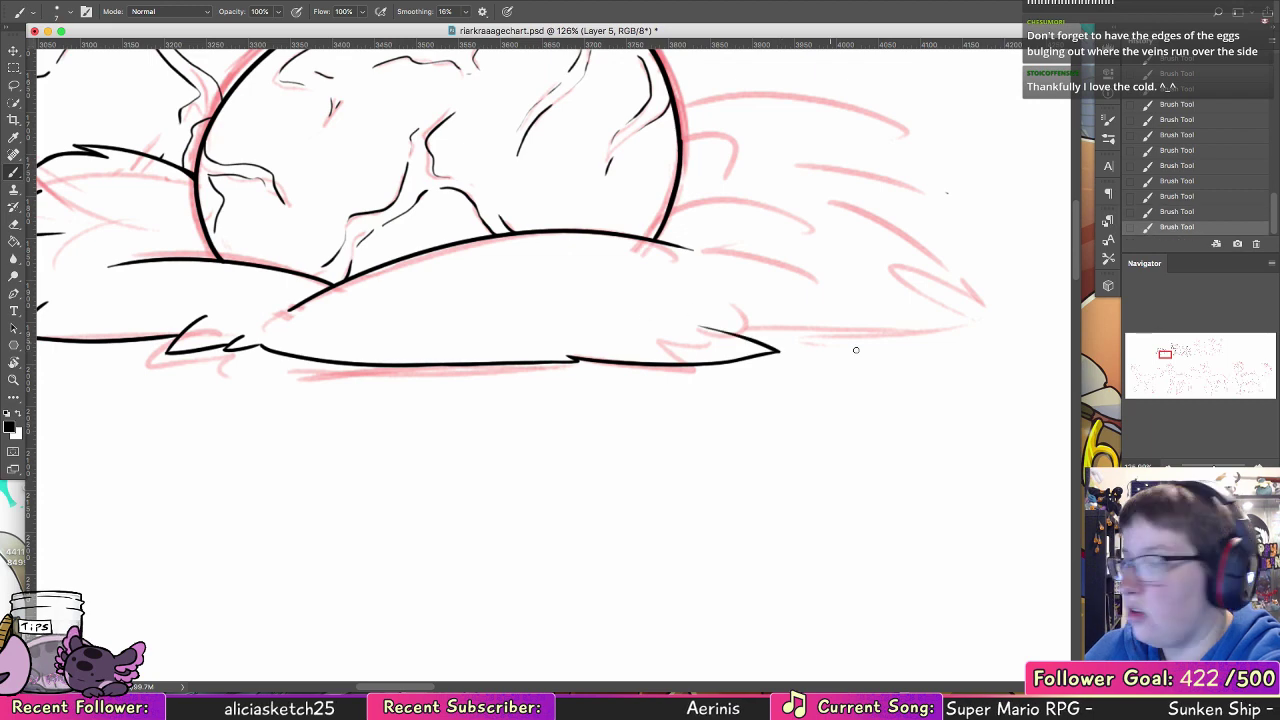
Step: Ink overlapping pointed blades out to the nest's far right tip and a blade at the mound's upper right, redoing uneven strokes
{"action": "mouse_move", "coordinate": [769, 363]}
{"action": "left_mouse_down"}
{"action": "mouse_move", "coordinate": [536, 365]}
{"action": "mouse_move", "coordinate": [583, 338]}
{"action": "left_mouse_up"}
{"action": "mouse_move", "coordinate": [513, 316]}
{"action": "left_mouse_down"}
{"action": "mouse_move", "coordinate": [612, 345]}
{"action": "mouse_move", "coordinate": [775, 328]}
{"action": "left_mouse_up"}
{"action": "mouse_move", "coordinate": [656, 290]}
{"action": "left_mouse_down"}
{"action": "mouse_move", "coordinate": [774, 327]}
{"action": "mouse_move", "coordinate": [790, 304]}
{"action": "mouse_move", "coordinate": [708, 283]}
{"action": "mouse_move", "coordinate": [794, 313]}
{"action": "mouse_move", "coordinate": [670, 253]}
{"action": "left_mouse_up"}
{"action": "key", "text": "super+z"}
{"action": "key", "text": "super+z"}
{"action": "key", "text": "super+z"}
{"action": "key", "text": "super+z"}
{"action": "key", "text": "super+z"}
{"action": "key", "text": "super+z"}
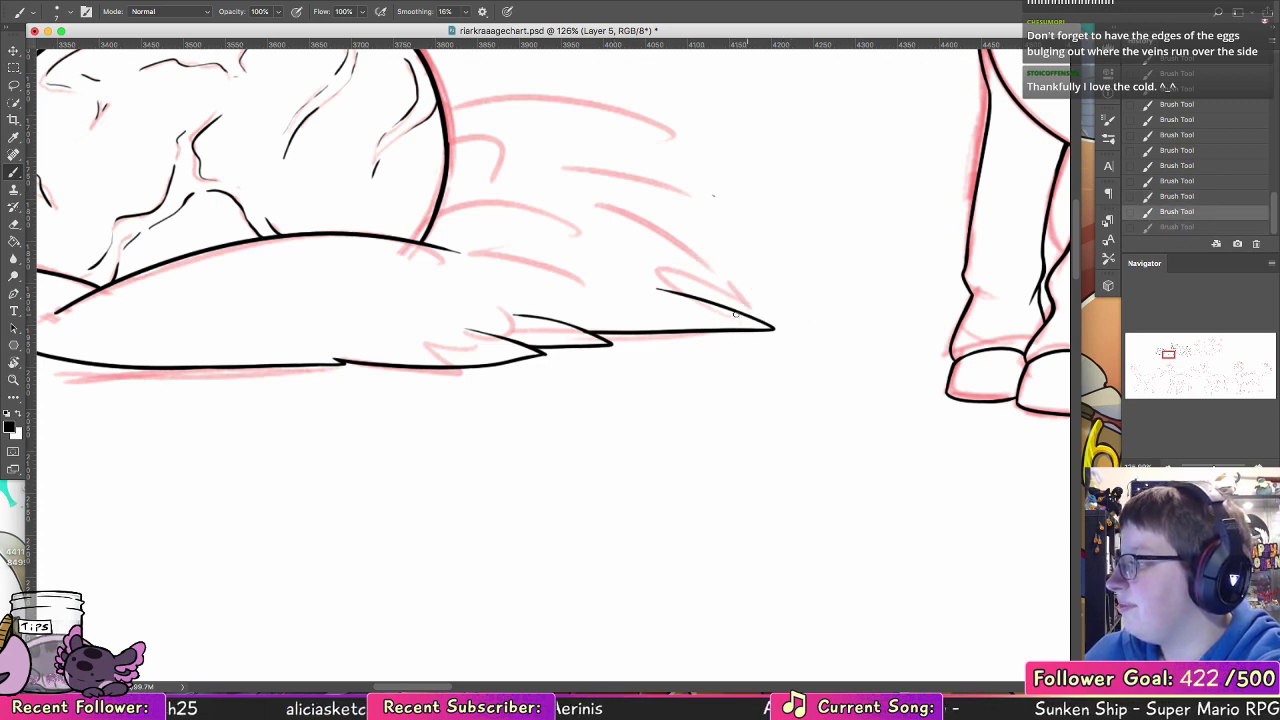
{"action": "mouse_move", "coordinate": [728, 309]}
{"action": "left_mouse_down"}
{"action": "mouse_move", "coordinate": [794, 314]}
{"action": "mouse_move", "coordinate": [700, 265]}
{"action": "left_mouse_up"}
{"action": "mouse_move", "coordinate": [481, 256]}
{"action": "left_mouse_down"}
{"action": "mouse_move", "coordinate": [598, 286]}
{"action": "mouse_move", "coordinate": [581, 322]}
{"action": "mouse_move", "coordinate": [653, 424]}
{"action": "left_mouse_up"}
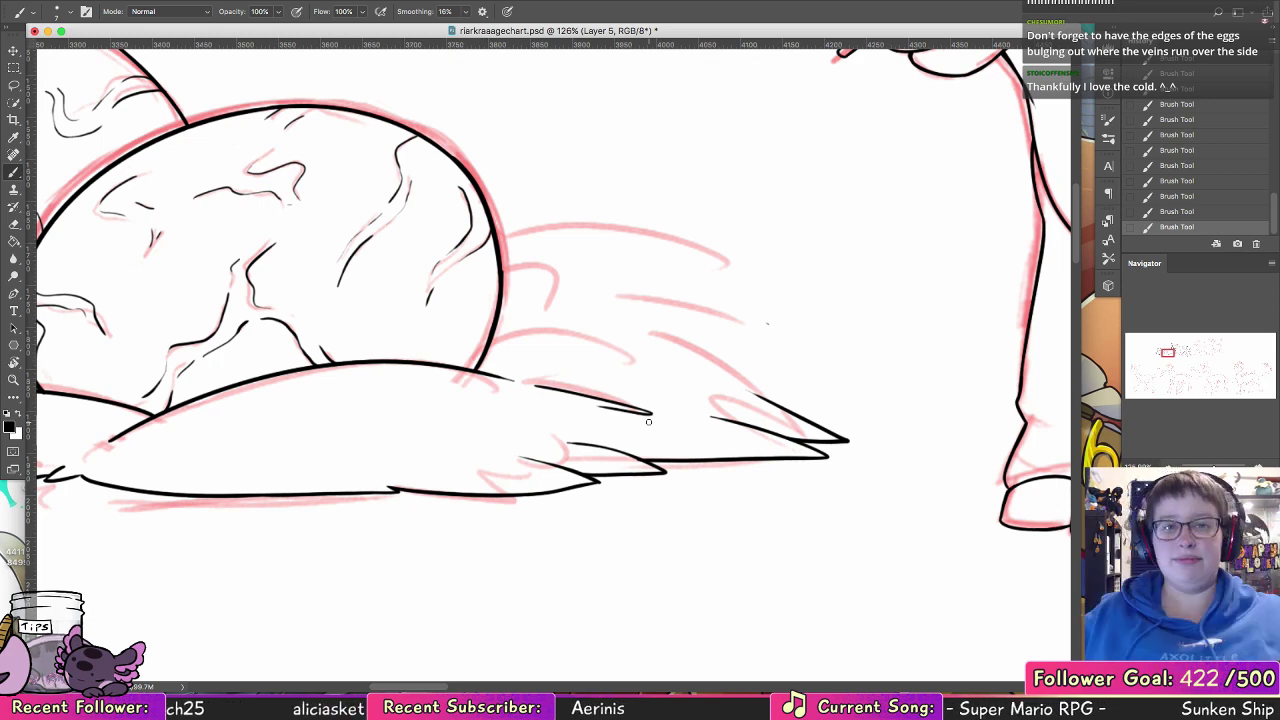
Step: Ink the upper grass blades extending right from the front egg's right side, redoing strokes until the curve fits
{"action": "scroll", "coordinate": [648, 421], "scroll_direction": "left", "scroll_amount": 5}
{"action": "scroll", "coordinate": [648, 421], "scroll_direction": "up", "scroll_amount": 1}
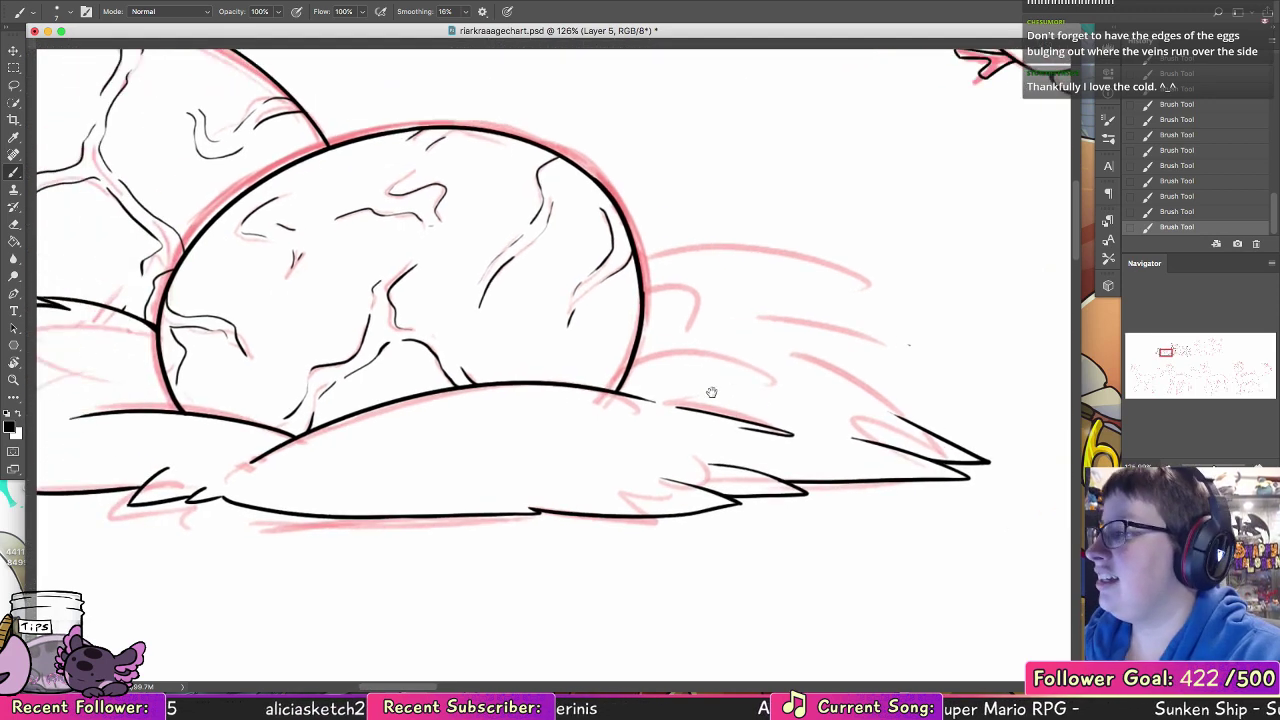
{"action": "left_click_drag", "start_coordinate": [668, 302], "coordinate": [845, 294]}
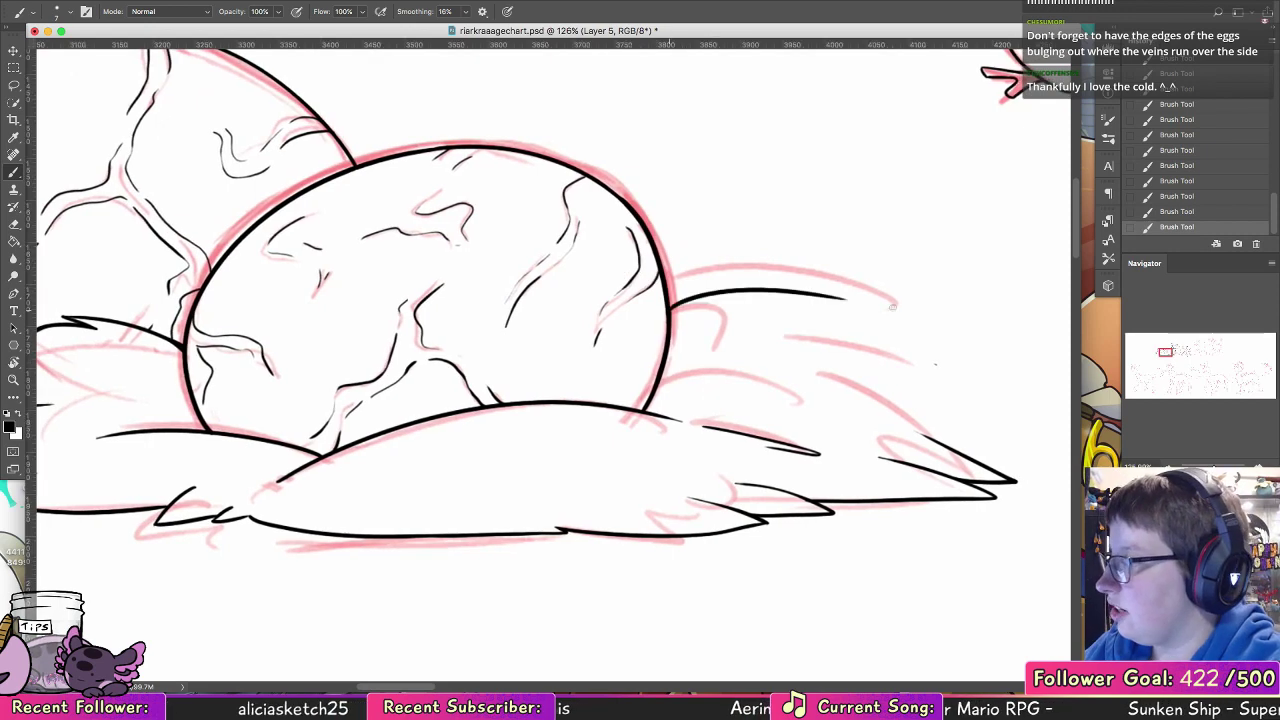
{"action": "key", "text": "ctrl+z"}
{"action": "mouse_move", "coordinate": [670, 305]}
{"action": "left_mouse_down"}
{"action": "mouse_move", "coordinate": [834, 303]}
{"action": "mouse_move", "coordinate": [717, 328]}
{"action": "mouse_move", "coordinate": [915, 358]}
{"action": "left_mouse_up"}
{"action": "key", "text": "ctrl+z"}
{"action": "left_click_drag", "start_coordinate": [730, 311], "coordinate": [903, 352]}
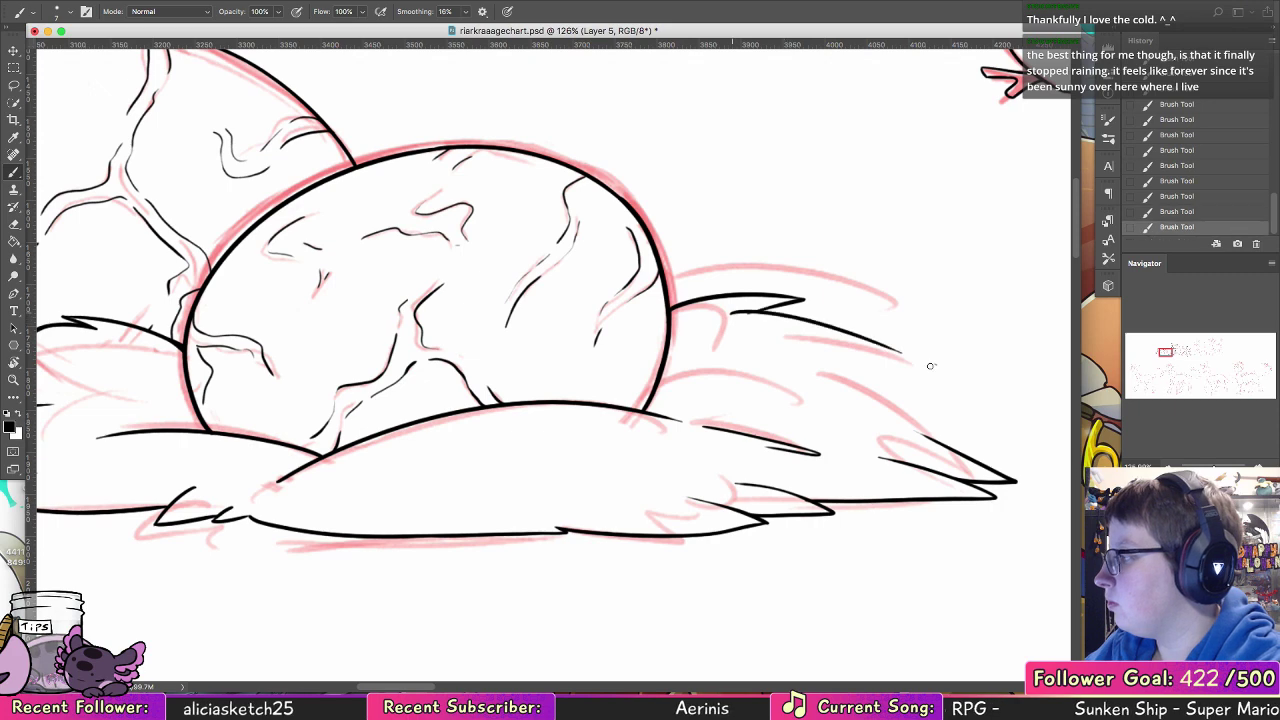
{"action": "key", "text": "ctrl+z"}
{"action": "mouse_move", "coordinate": [729, 315]}
{"action": "left_mouse_down"}
{"action": "mouse_move", "coordinate": [898, 355]}
{"action": "mouse_move", "coordinate": [831, 343]}
{"action": "mouse_move", "coordinate": [788, 297]}
{"action": "left_mouse_up"}
Step: Ink the jagged blades down the nest's right slope and the small tufts inside the grass, redoing uneven strokes
{"action": "left_click_drag", "start_coordinate": [662, 242], "coordinate": [731, 226]}
{"action": "key", "text": "ctrl+z"}
{"action": "mouse_move", "coordinate": [826, 283]}
{"action": "left_mouse_down"}
{"action": "mouse_move", "coordinate": [718, 273]}
{"action": "mouse_move", "coordinate": [850, 324]}
{"action": "mouse_move", "coordinate": [889, 360]}
{"action": "mouse_move", "coordinate": [754, 314]}
{"action": "mouse_move", "coordinate": [851, 344]}
{"action": "mouse_move", "coordinate": [766, 321]}
{"action": "mouse_move", "coordinate": [878, 361]}
{"action": "left_mouse_up"}
{"action": "key", "text": "super+z"}
{"action": "mouse_move", "coordinate": [767, 320]}
{"action": "left_mouse_down"}
{"action": "mouse_move", "coordinate": [877, 360]}
{"action": "mouse_move", "coordinate": [790, 341]}
{"action": "mouse_move", "coordinate": [867, 370]}
{"action": "left_mouse_up"}
{"action": "key", "text": "super+z"}
{"action": "mouse_move", "coordinate": [624, 295]}
{"action": "left_mouse_down"}
{"action": "mouse_move", "coordinate": [732, 300]}
{"action": "mouse_move", "coordinate": [655, 305]}
{"action": "mouse_move", "coordinate": [672, 315]}
{"action": "left_mouse_up"}
{"action": "key", "text": "super+z"}
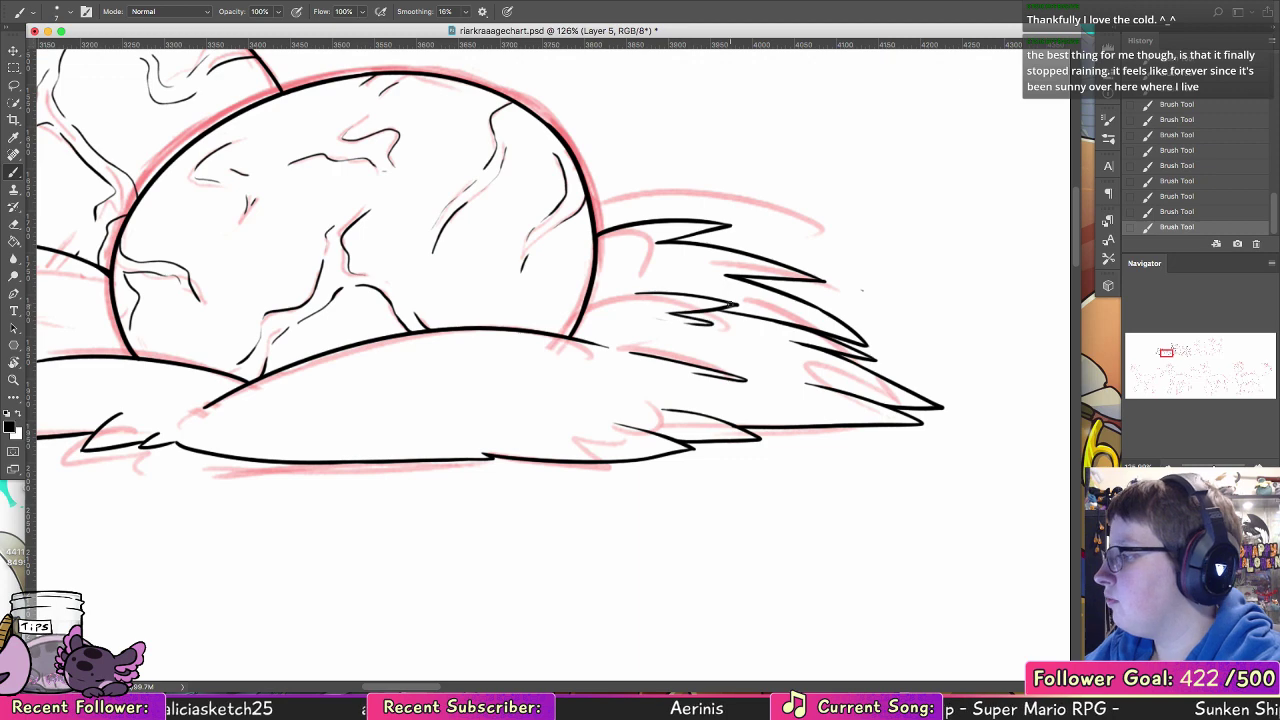
Step: Undo the loose tuft inside the front mound and ink a jagged tuft at the mound's upper left end
{"action": "mouse_move", "coordinate": [314, 388]}
{"action": "left_mouse_down"}
{"action": "mouse_move", "coordinate": [291, 413]}
{"action": "mouse_move", "coordinate": [326, 400]}
{"action": "left_mouse_up"}
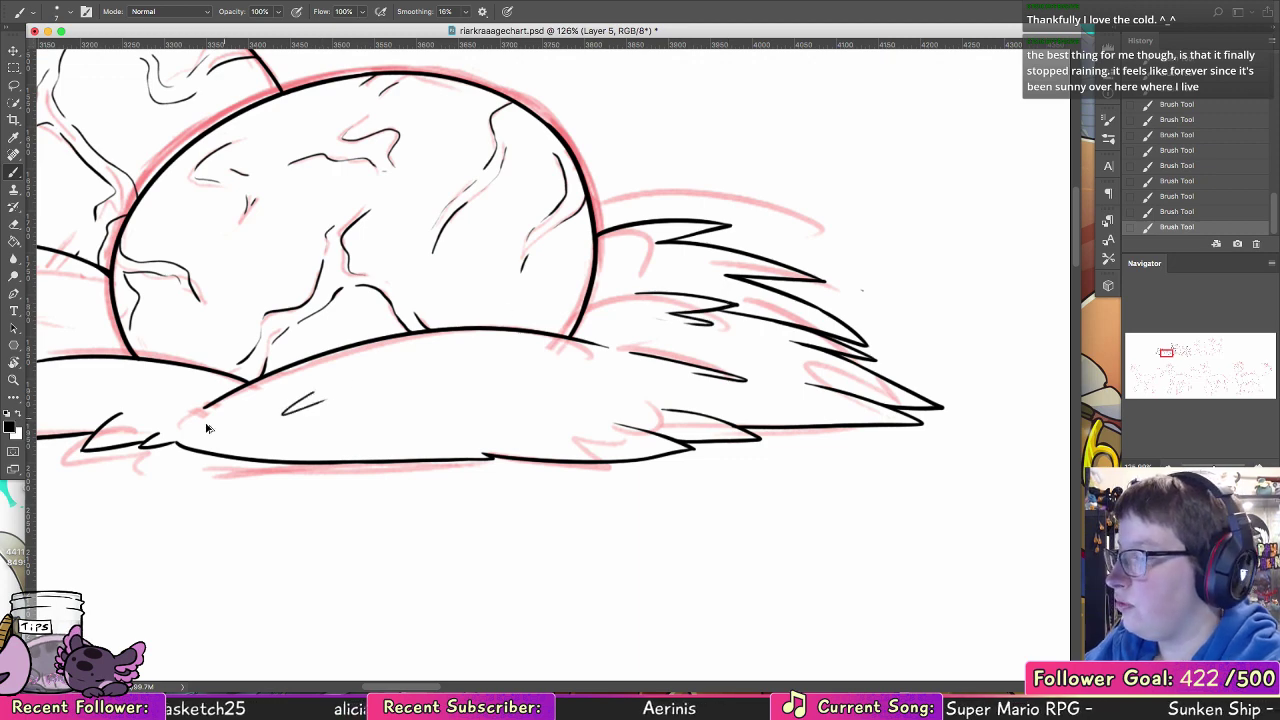
{"action": "key", "text": "super+z"}
{"action": "left_click_drag", "start_coordinate": [201, 410], "coordinate": [282, 404]}
Step: Zoom out to the whole nest and hide the red sketch to check the line art alone
{"action": "left_click_drag", "start_coordinate": [510, 318], "coordinate": [551, 474]}
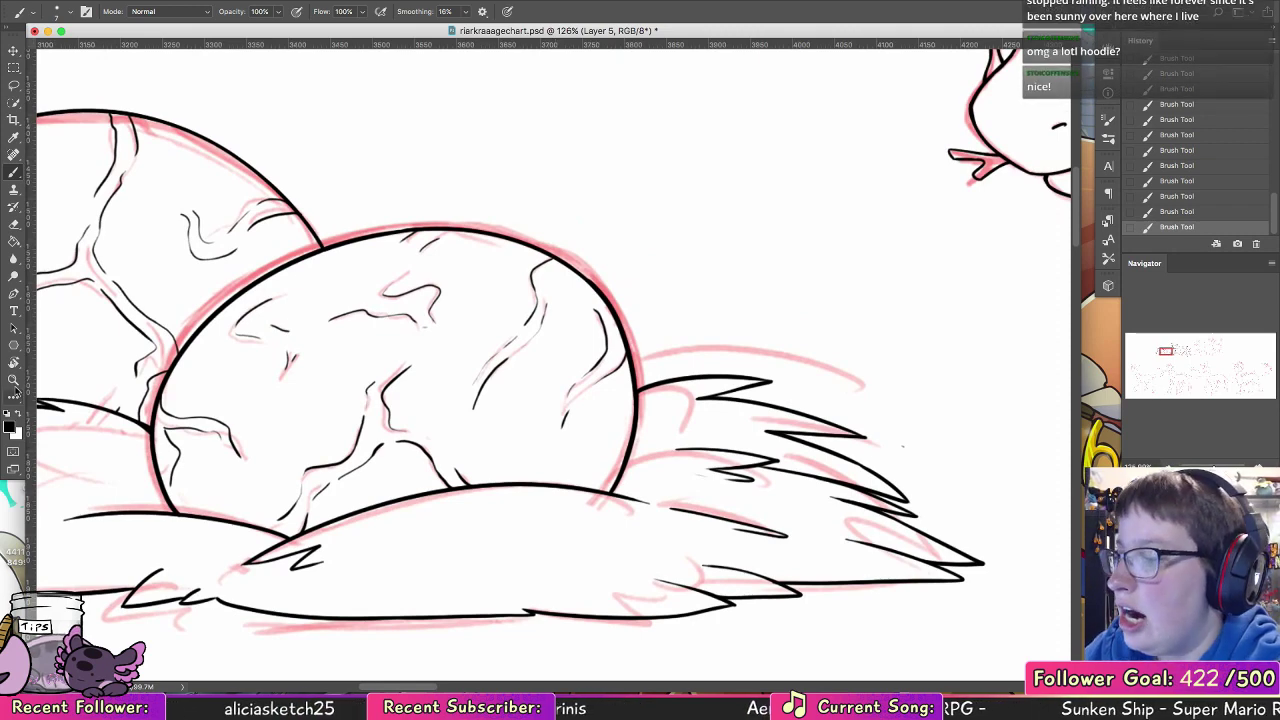
{"action": "key", "text": "z"}
{"action": "left_click_drag", "start_coordinate": [744, 324], "coordinate": [698, 314]}
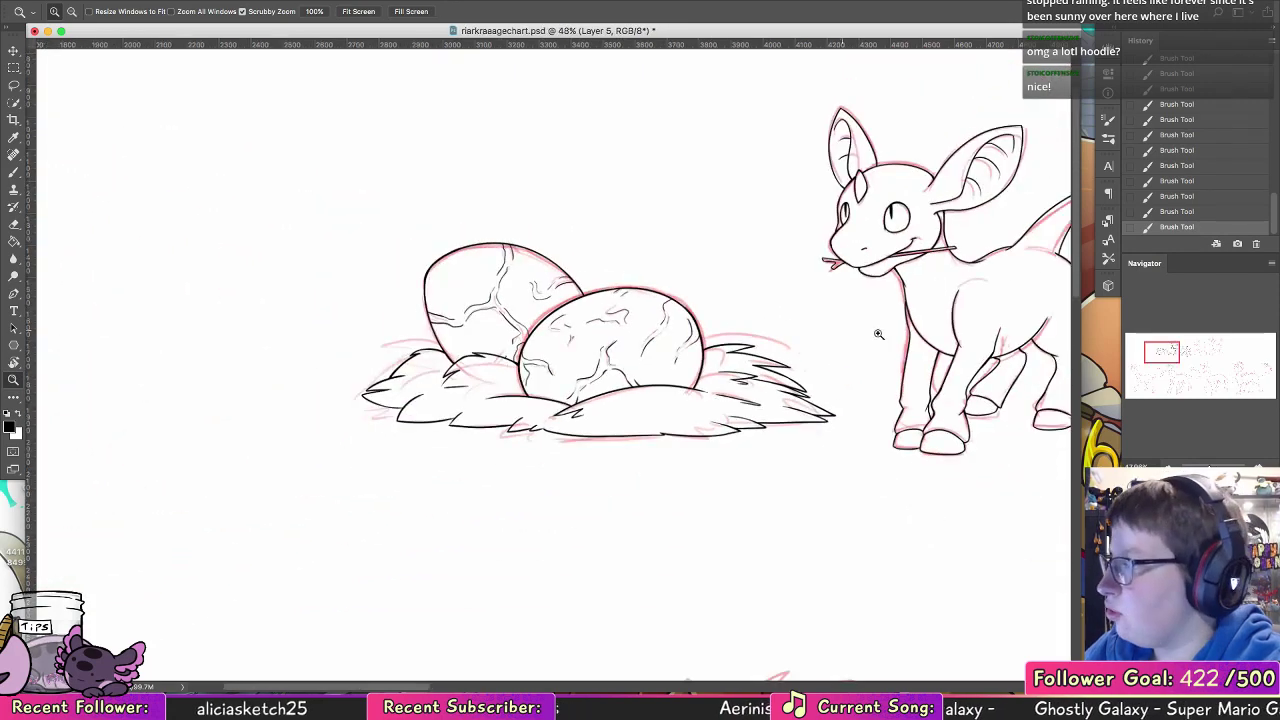
{"action": "left_click", "coordinate": [1131, 600]}
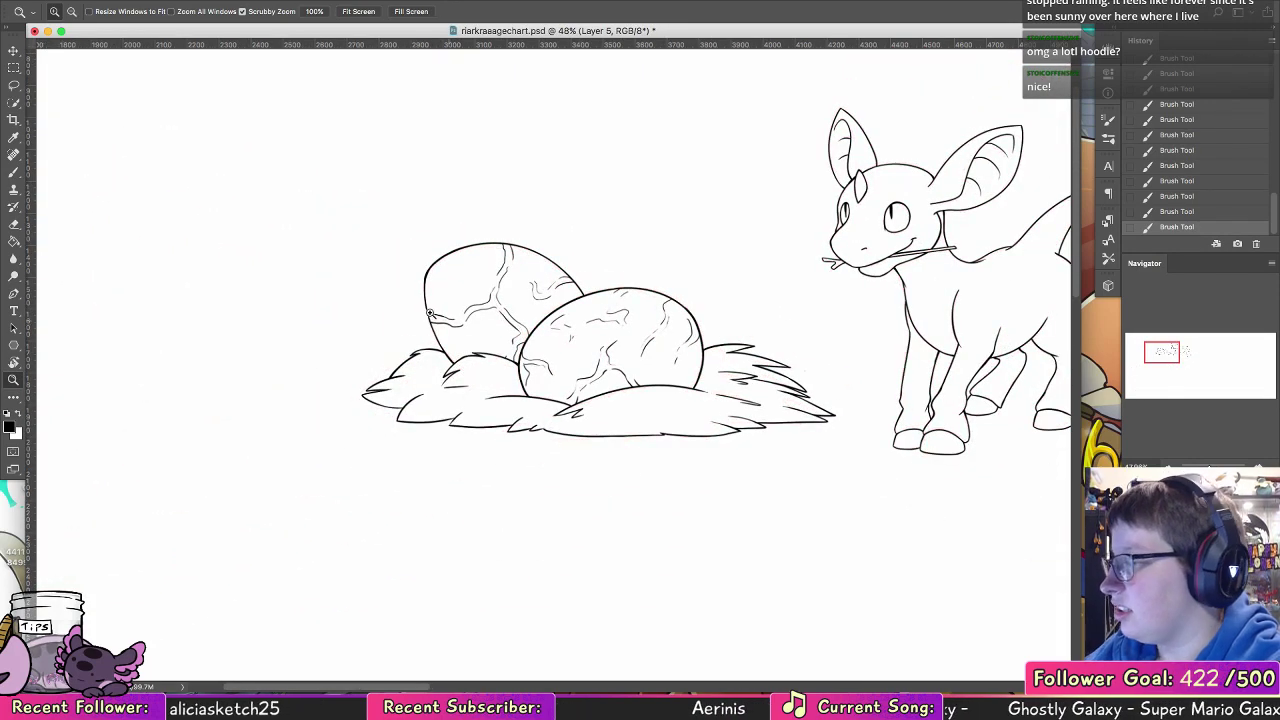
Step: Erase the back egg's outline between the crack lines at its left edge and at its top
{"action": "mouse_move", "coordinate": [430, 313]}
{"action": "left_mouse_down"}
{"action": "mouse_move", "coordinate": [471, 294]}
{"action": "mouse_move", "coordinate": [440, 343]}
{"action": "left_mouse_up"}
{"action": "key", "text": "e"}
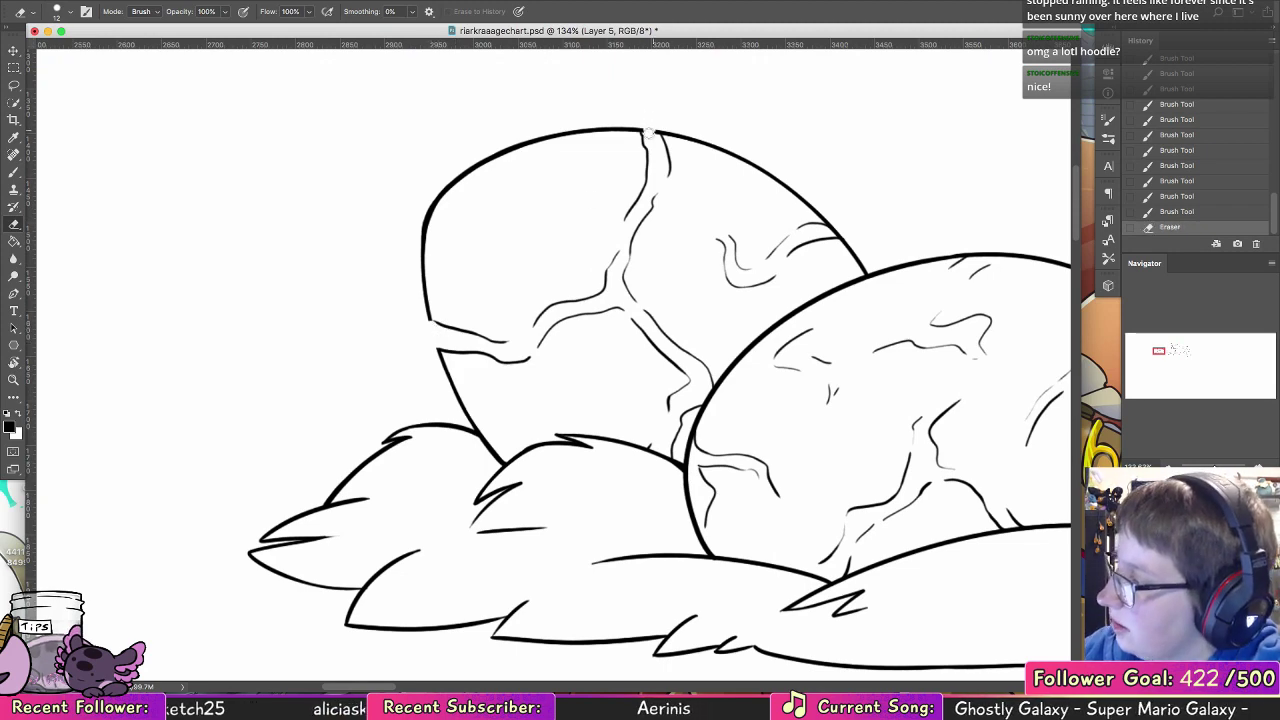
{"action": "left_click_drag", "start_coordinate": [650, 128], "coordinate": [657, 131]}
Step: Ink slightly bulging outline segments across the gaps at the back egg's left edge and top
{"action": "key", "text": "b"}
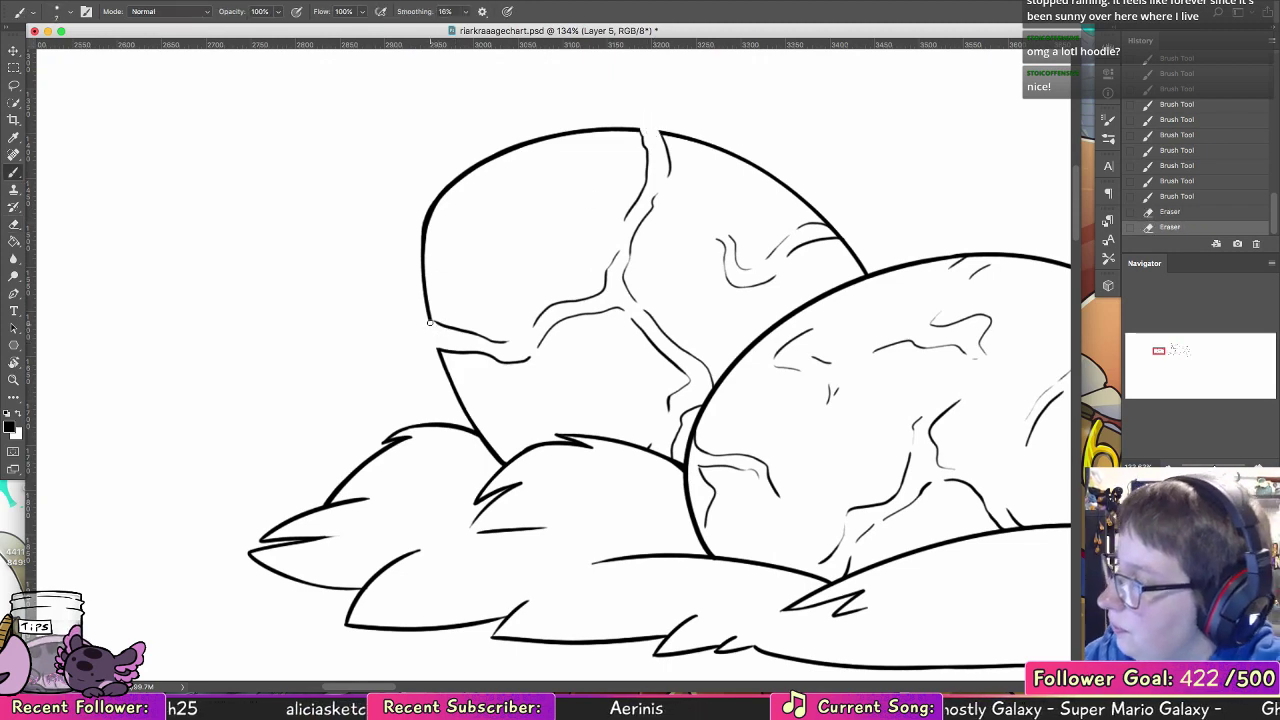
{"action": "left_click_drag", "start_coordinate": [441, 323], "coordinate": [428, 316]}
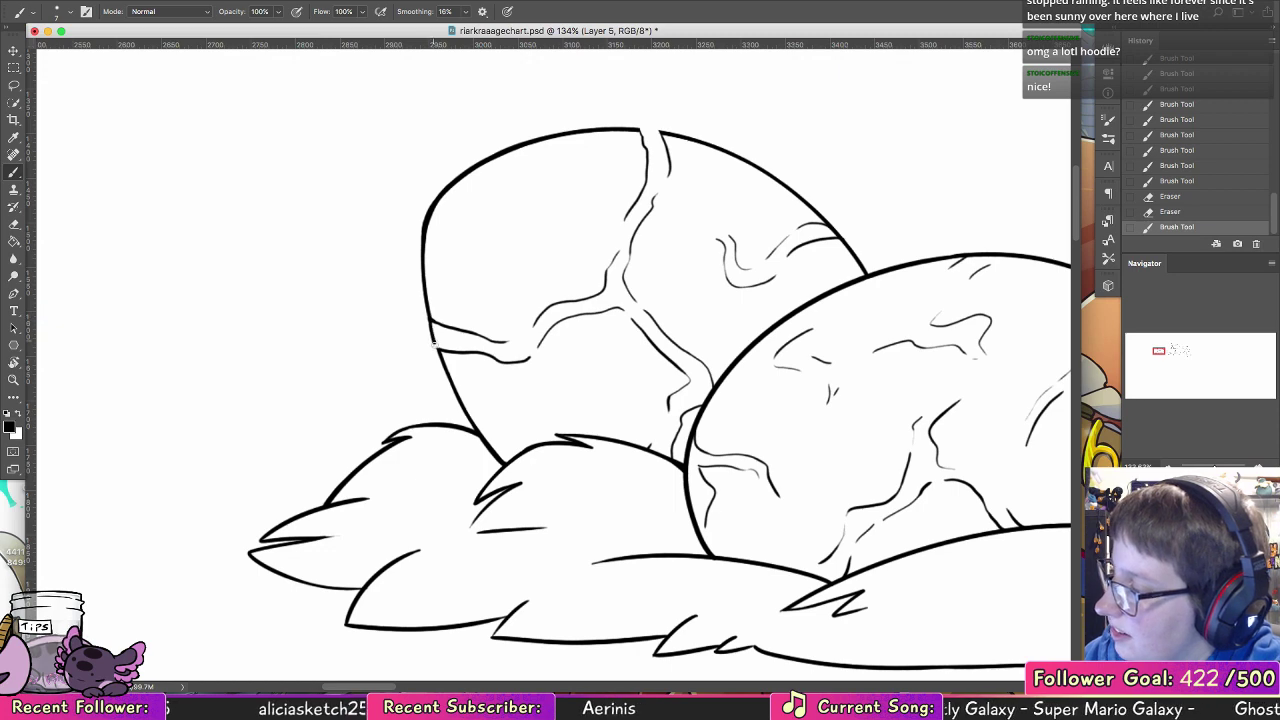
{"action": "left_click_drag", "start_coordinate": [429, 319], "coordinate": [428, 315]}
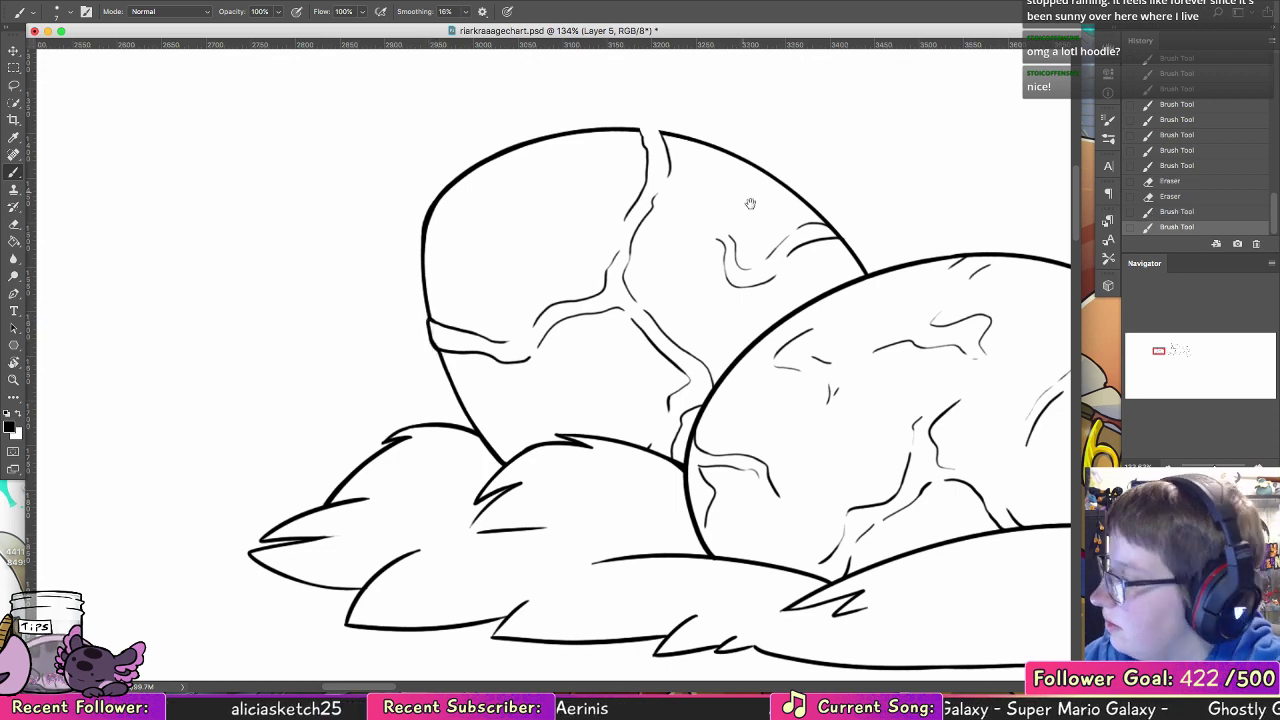
{"action": "mouse_move", "coordinate": [740, 233]}
{"action": "left_mouse_down"}
{"action": "mouse_move", "coordinate": [594, 363]}
{"action": "mouse_move", "coordinate": [583, 413]}
{"action": "left_mouse_up"}
{"action": "left_click_drag", "start_coordinate": [487, 312], "coordinate": [497, 310]}
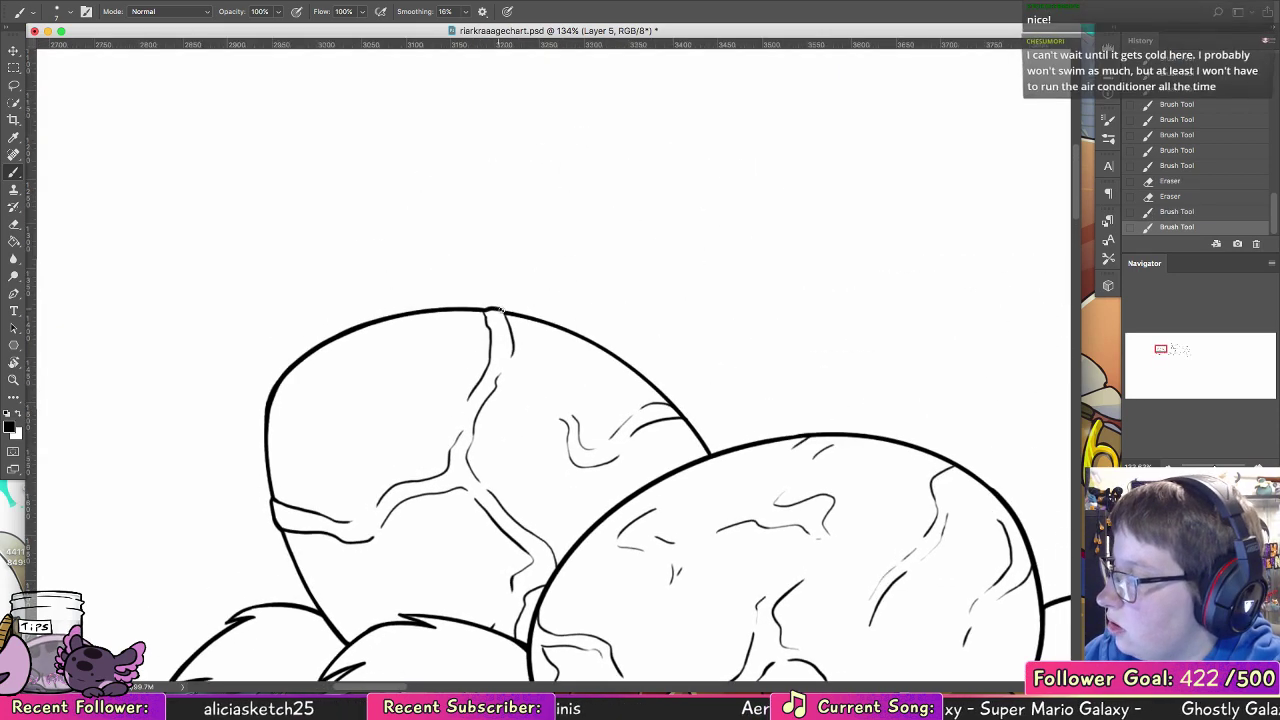
Step: Erase the back egg's outline between the crack lines at its right edge and ink a slightly bulging segment across the gap
{"action": "left_click_drag", "start_coordinate": [569, 358], "coordinate": [380, 275]}
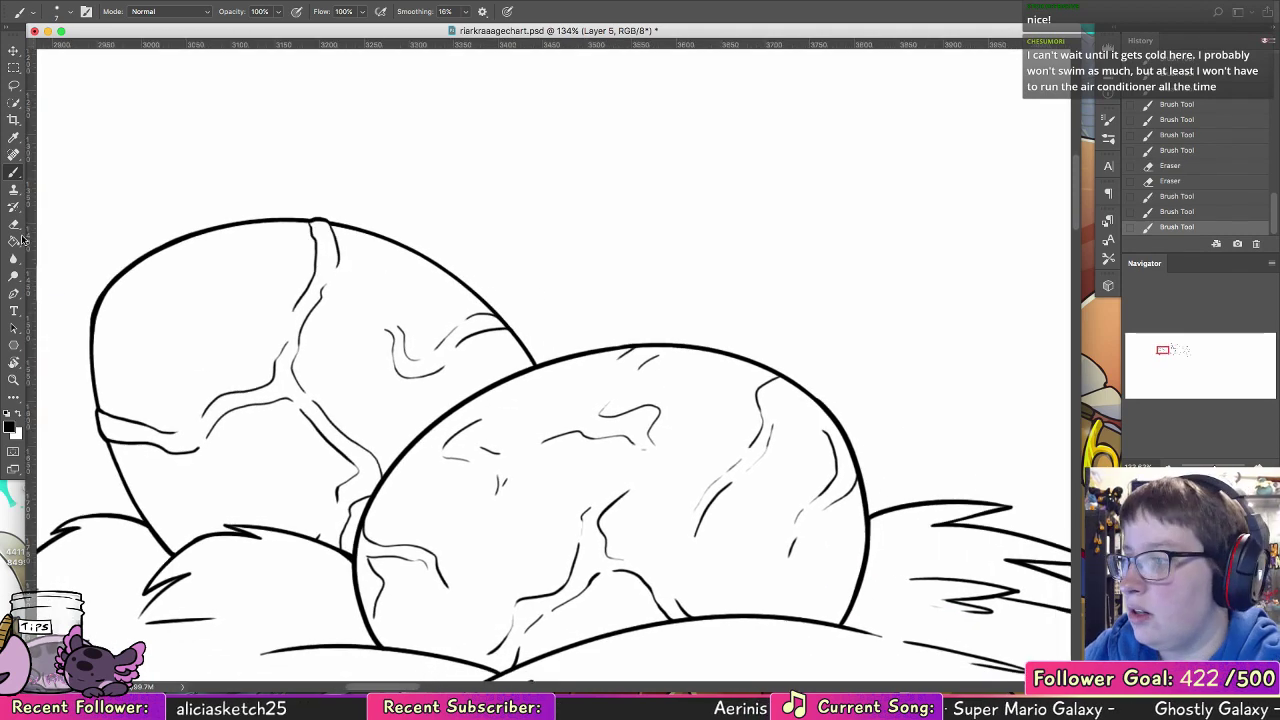
{"action": "key", "text": "e"}
{"action": "left_click_drag", "start_coordinate": [491, 320], "coordinate": [512, 324]}
{"action": "key", "text": "b"}
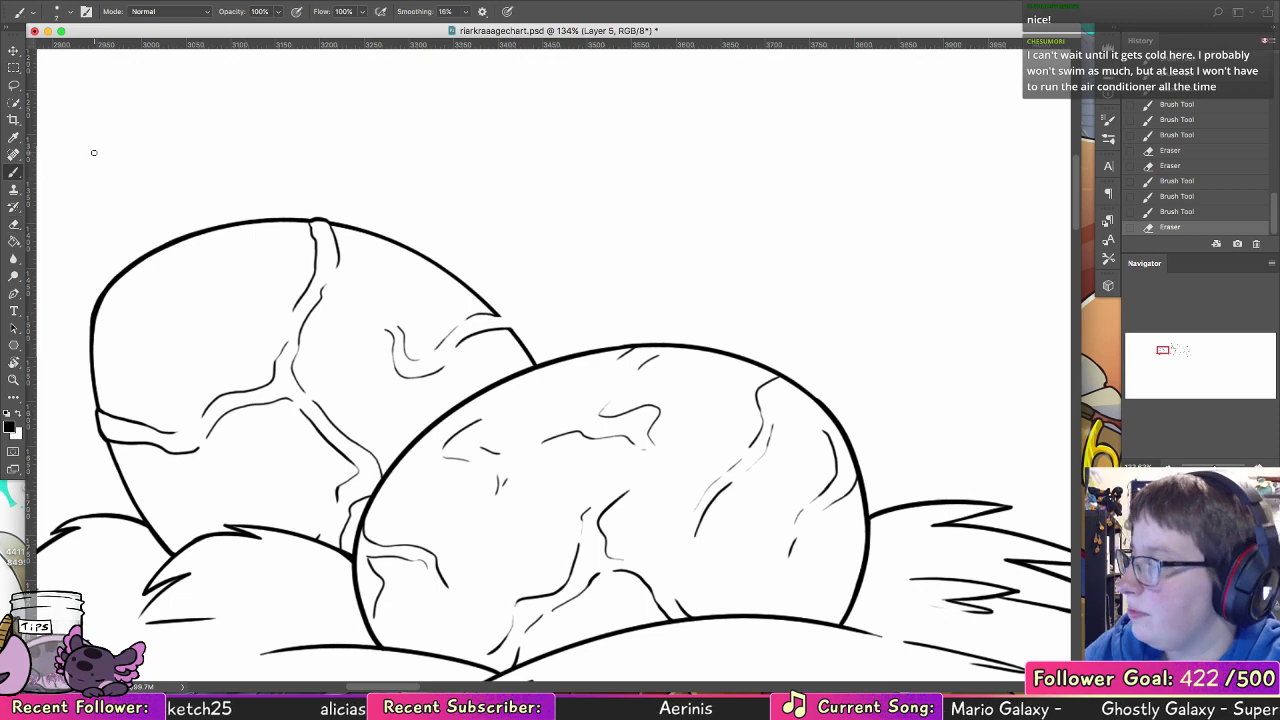
{"action": "left_click_drag", "start_coordinate": [510, 327], "coordinate": [512, 331]}
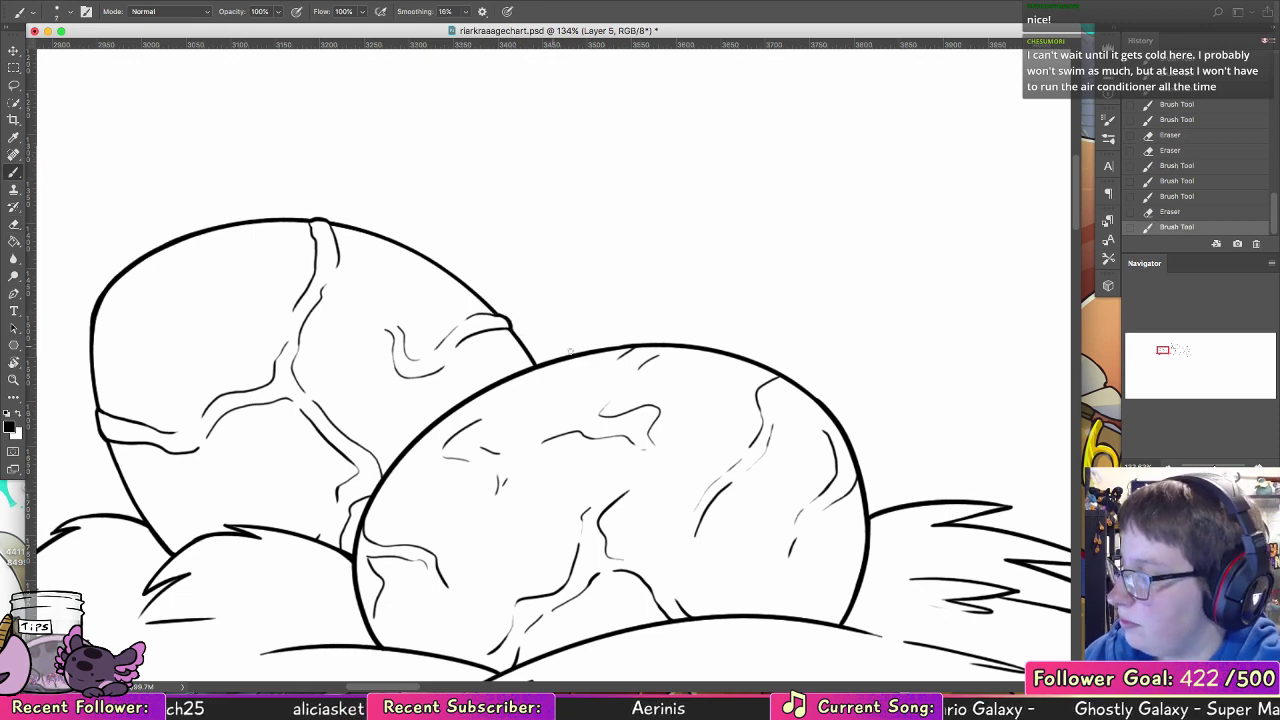
Step: Erase the front egg's outline where cracks meet it at the top, upper right, right edge and left edge
{"action": "left_click_drag", "start_coordinate": [614, 392], "coordinate": [503, 294]}
{"action": "left_click_drag", "start_coordinate": [702, 372], "coordinate": [573, 298]}
{"action": "key", "text": "e"}
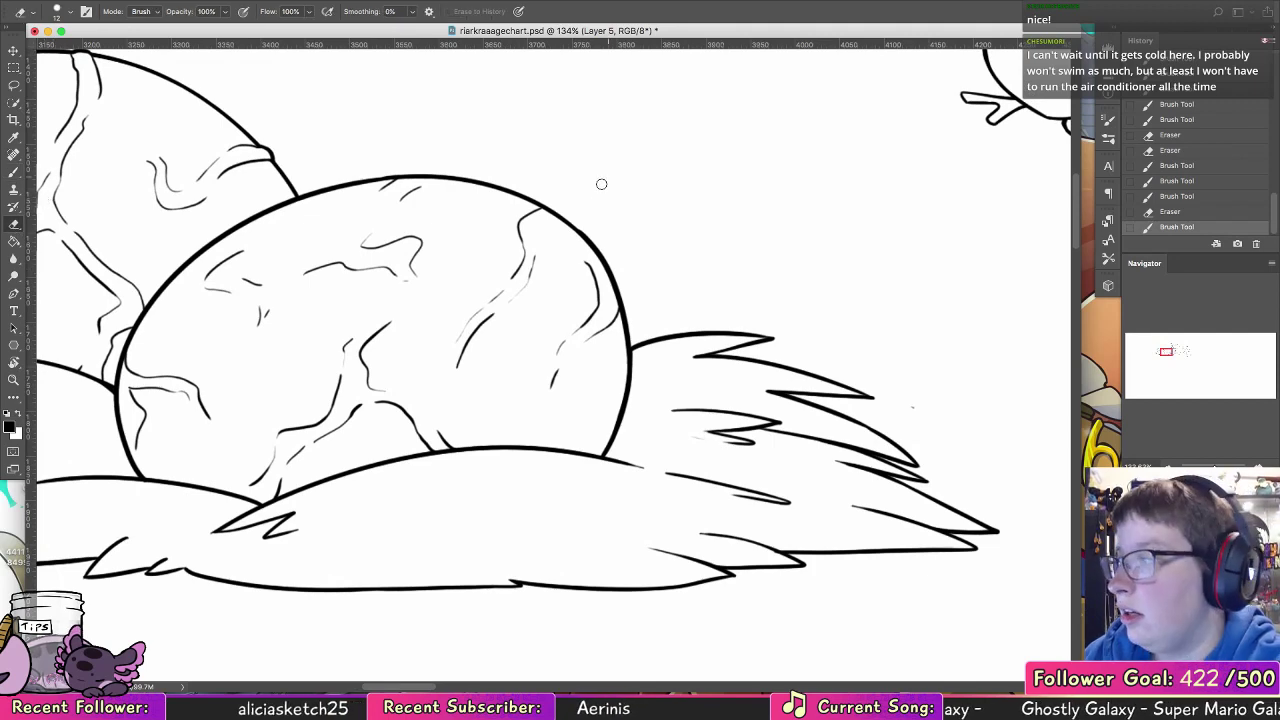
{"action": "left_click_drag", "start_coordinate": [553, 207], "coordinate": [546, 211]}
{"action": "left_click_drag", "start_coordinate": [408, 174], "coordinate": [422, 177]}
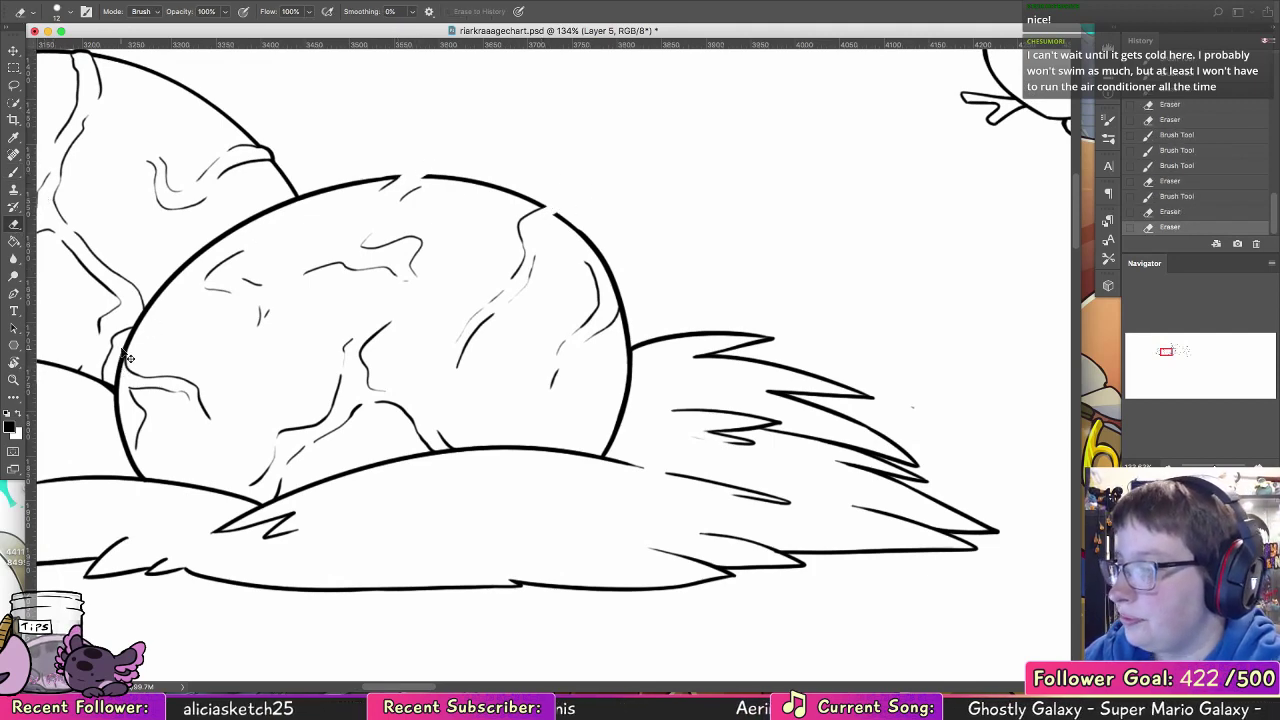
{"action": "left_click_drag", "start_coordinate": [123, 352], "coordinate": [121, 375]}
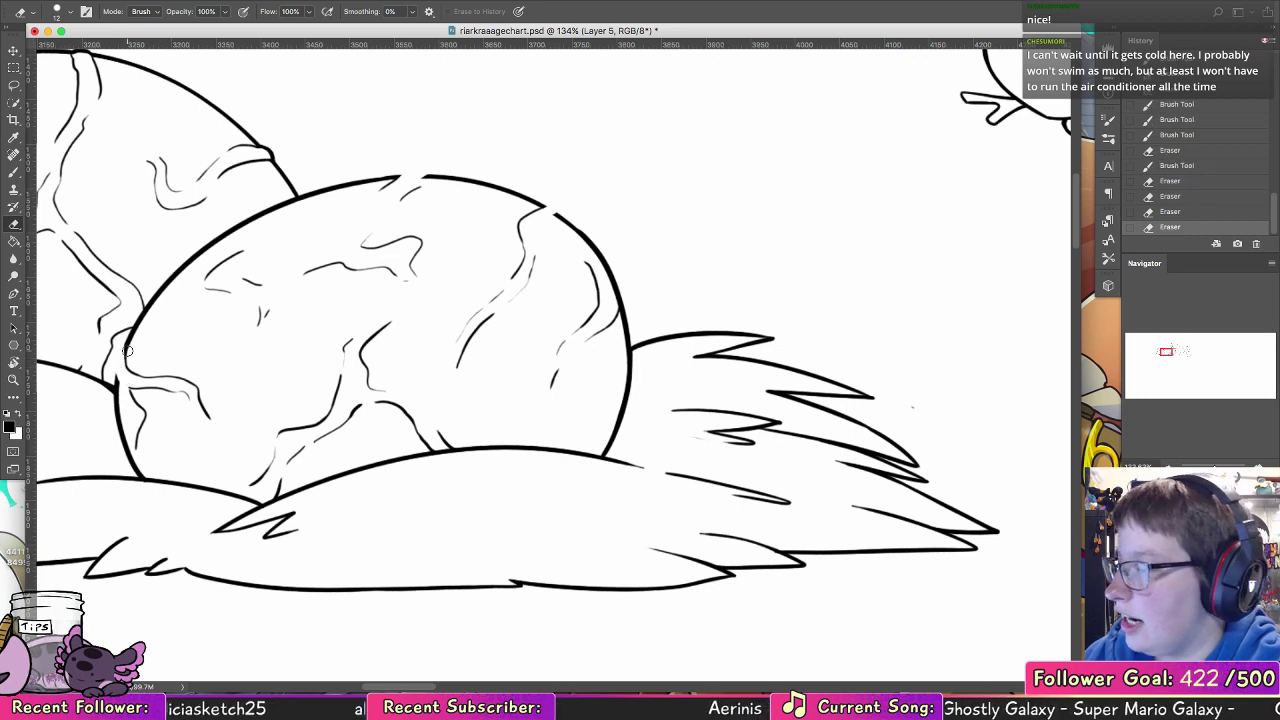
{"action": "mouse_move", "coordinate": [625, 296]}
{"action": "left_mouse_down"}
{"action": "mouse_move", "coordinate": [596, 218]}
{"action": "mouse_move", "coordinate": [574, 195]}
{"action": "mouse_move", "coordinate": [597, 255]}
{"action": "left_mouse_up"}
Step: Ink slightly bulging outline segments across the front egg's gaps at the top, along the right side and at the left edge
{"action": "left_click", "coordinate": [14, 173]}
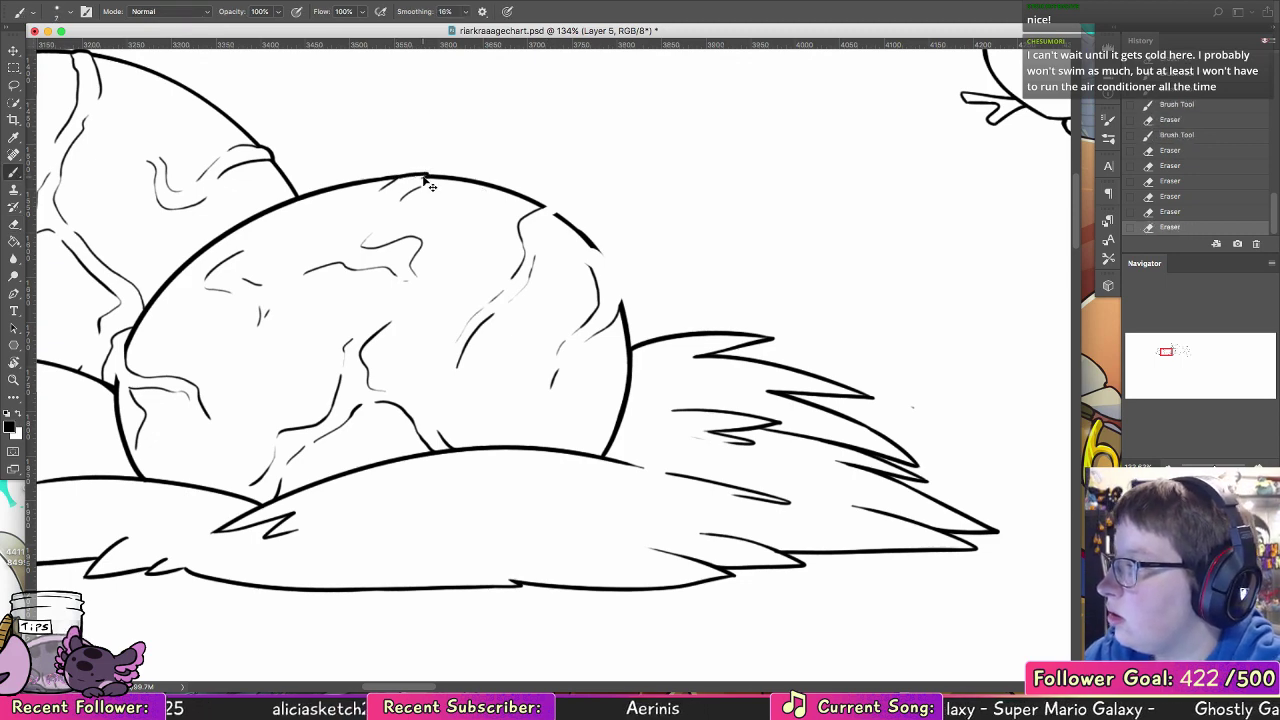
{"action": "left_click_drag", "start_coordinate": [424, 174], "coordinate": [398, 178]}
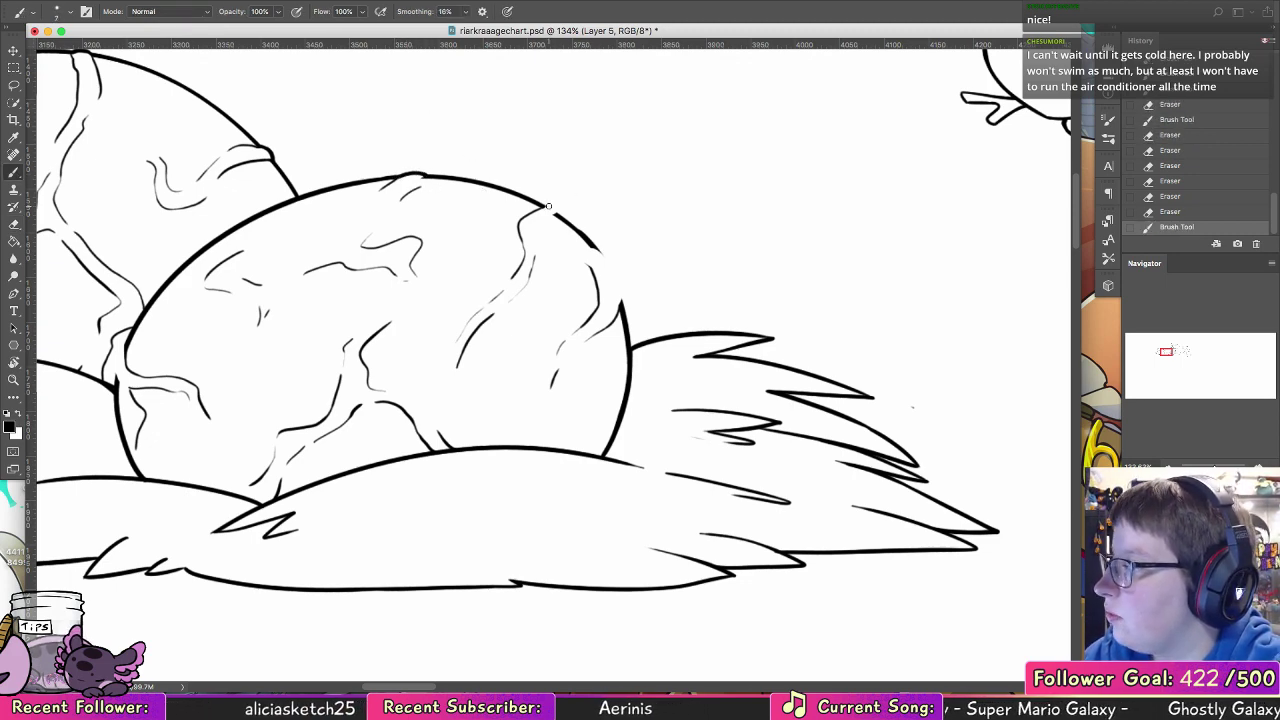
{"action": "mouse_move", "coordinate": [551, 208]}
{"action": "left_mouse_down"}
{"action": "mouse_move", "coordinate": [613, 264]}
{"action": "mouse_move", "coordinate": [615, 318]}
{"action": "left_mouse_up"}
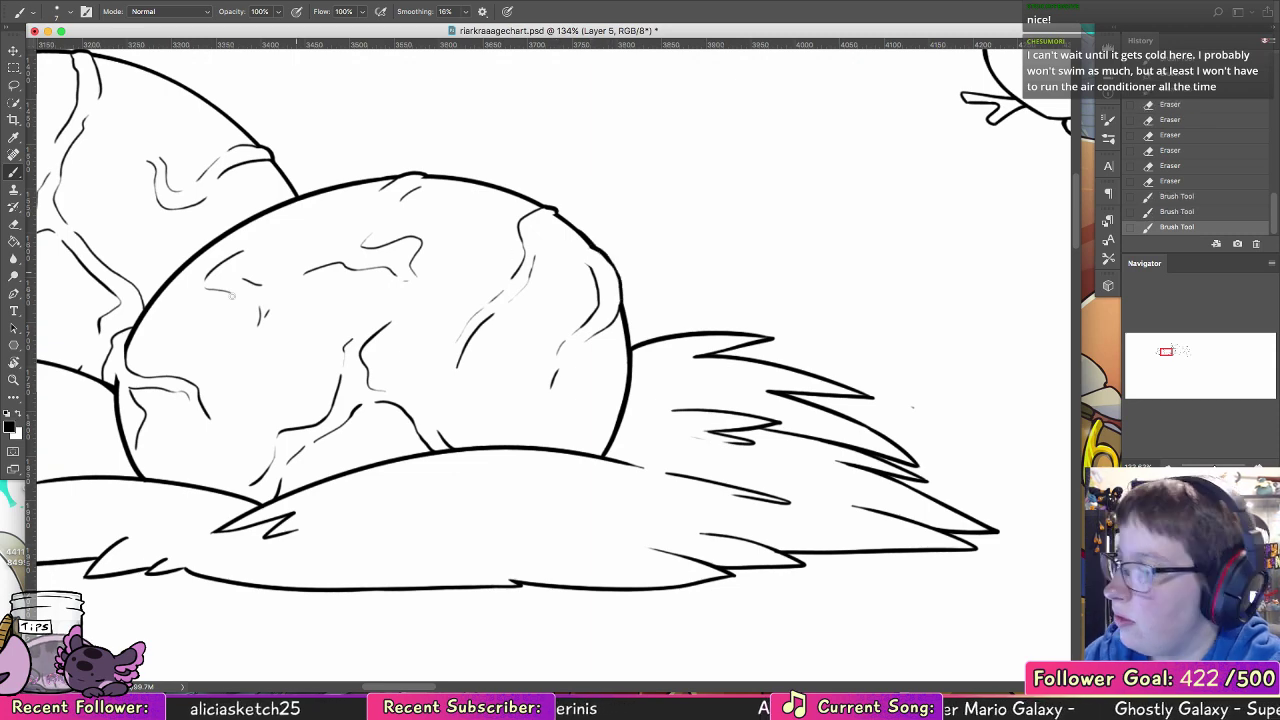
{"action": "left_click_drag", "start_coordinate": [128, 338], "coordinate": [117, 378]}
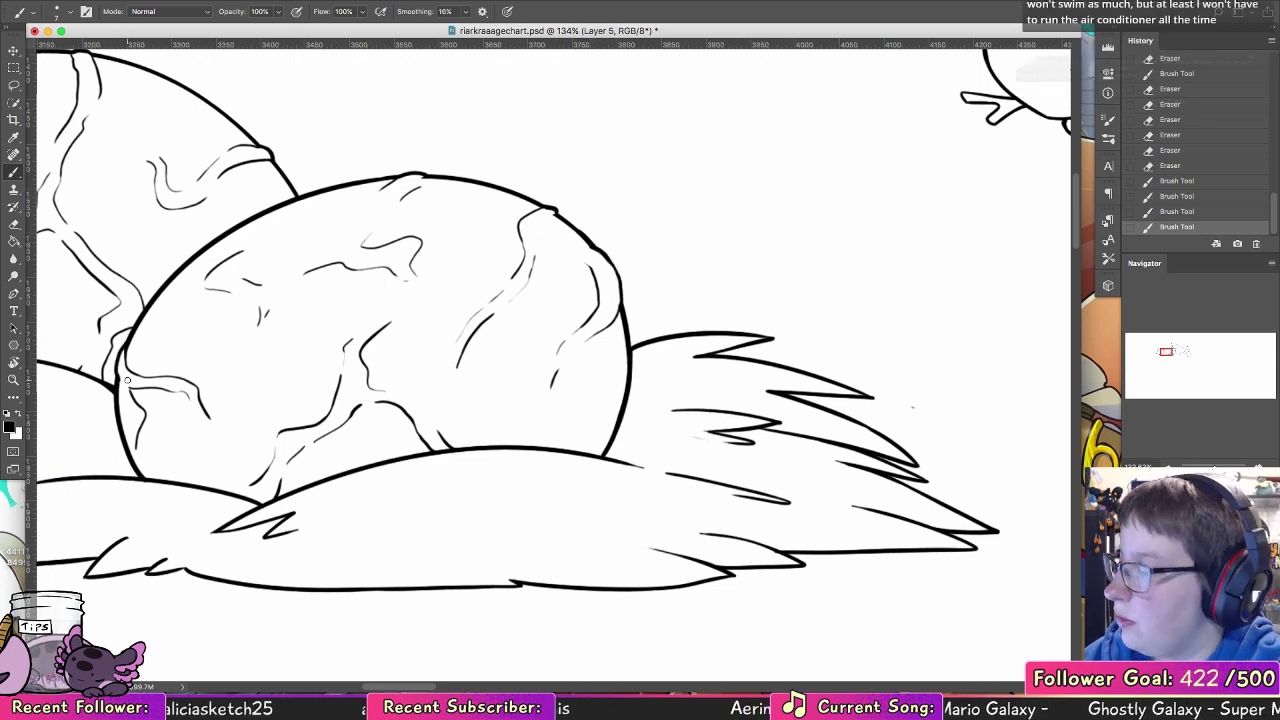
Step: Erase the stray dot to the right of the nest and save the file
{"action": "left_click_drag", "start_coordinate": [920, 334], "coordinate": [486, 289]}
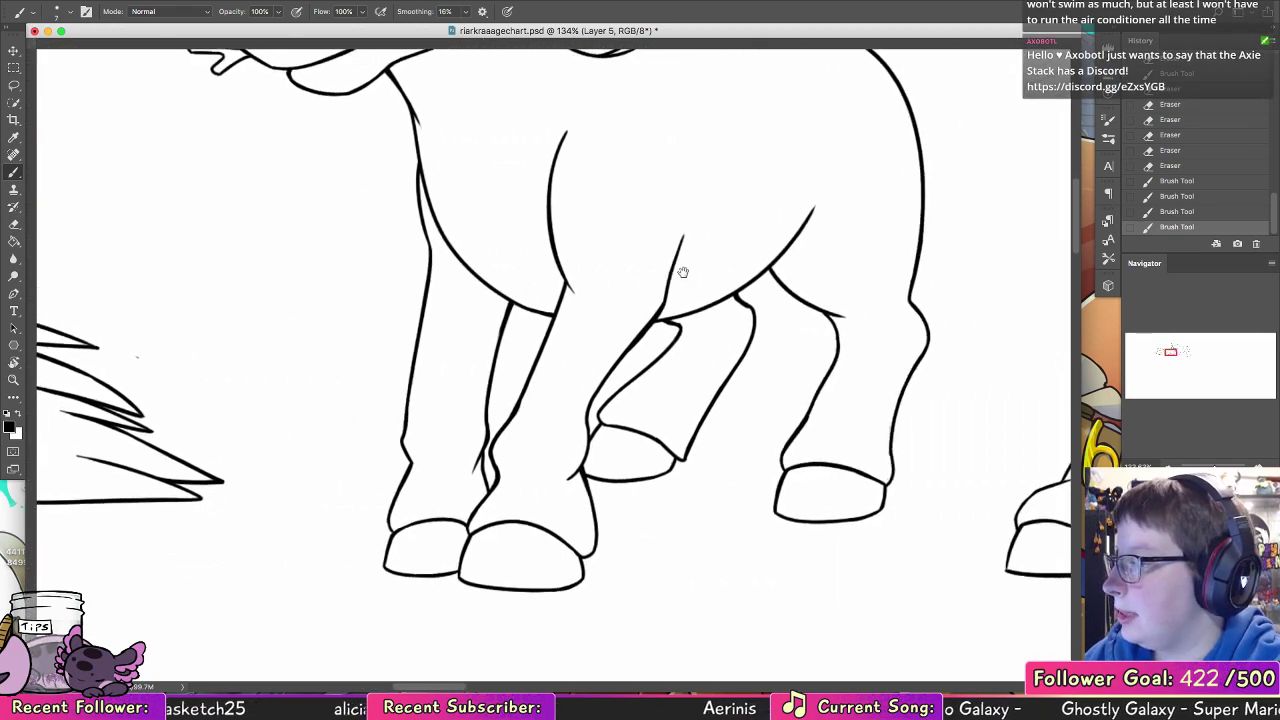
{"action": "key", "text": "e"}
{"action": "left_click", "coordinate": [135, 359]}
{"action": "key", "text": "z"}
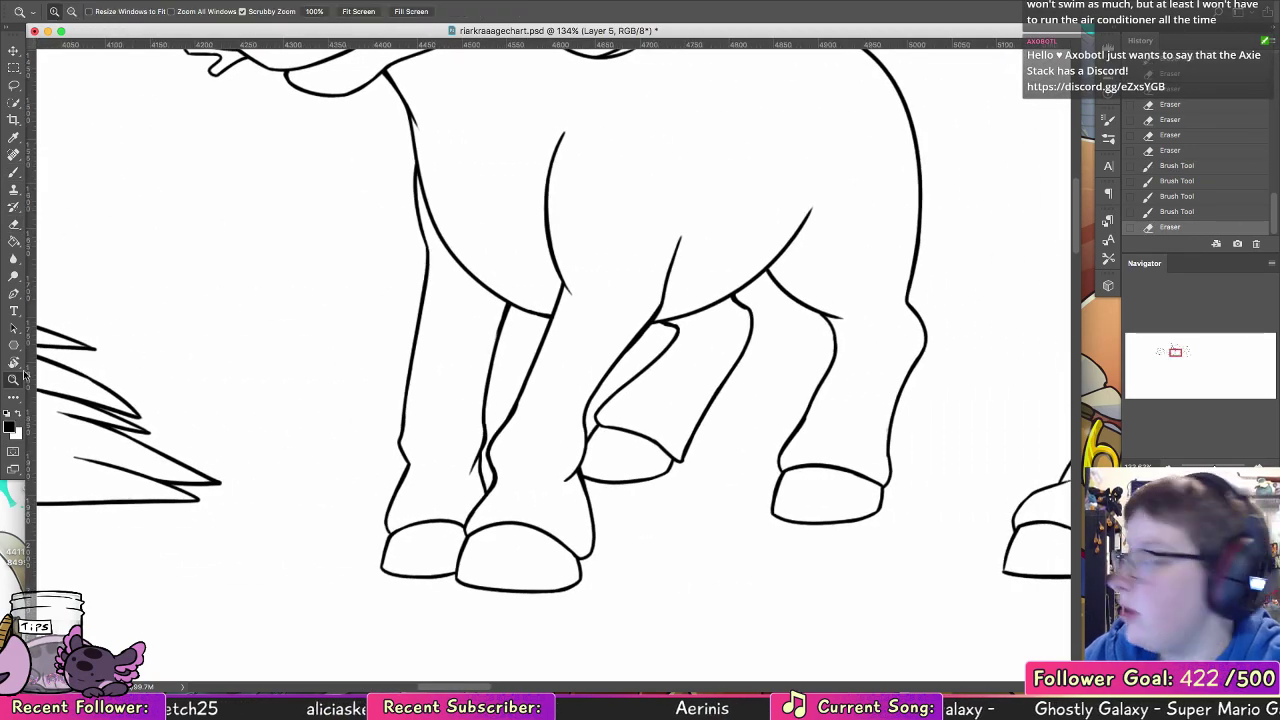
{"action": "left_click_drag", "start_coordinate": [635, 294], "coordinate": [450, 292]}
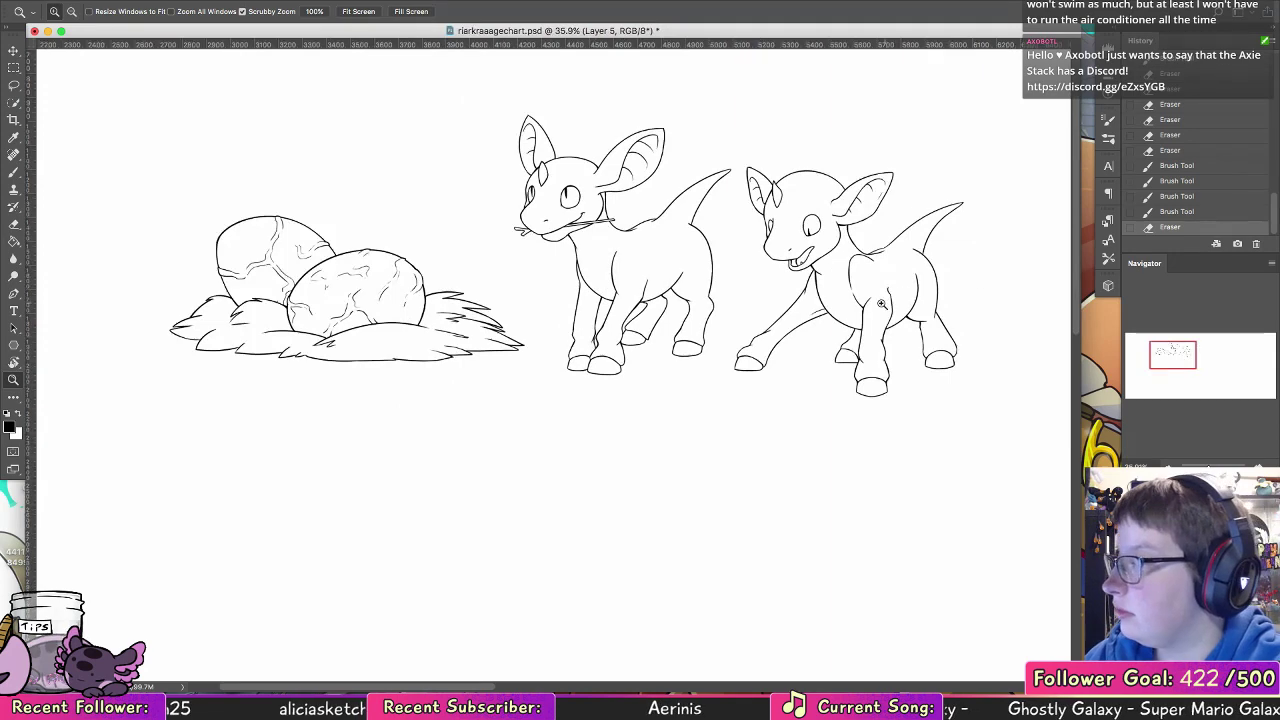
{"action": "left_click_drag", "start_coordinate": [846, 303], "coordinate": [776, 303]}
{"action": "key", "text": "cmd+s"}
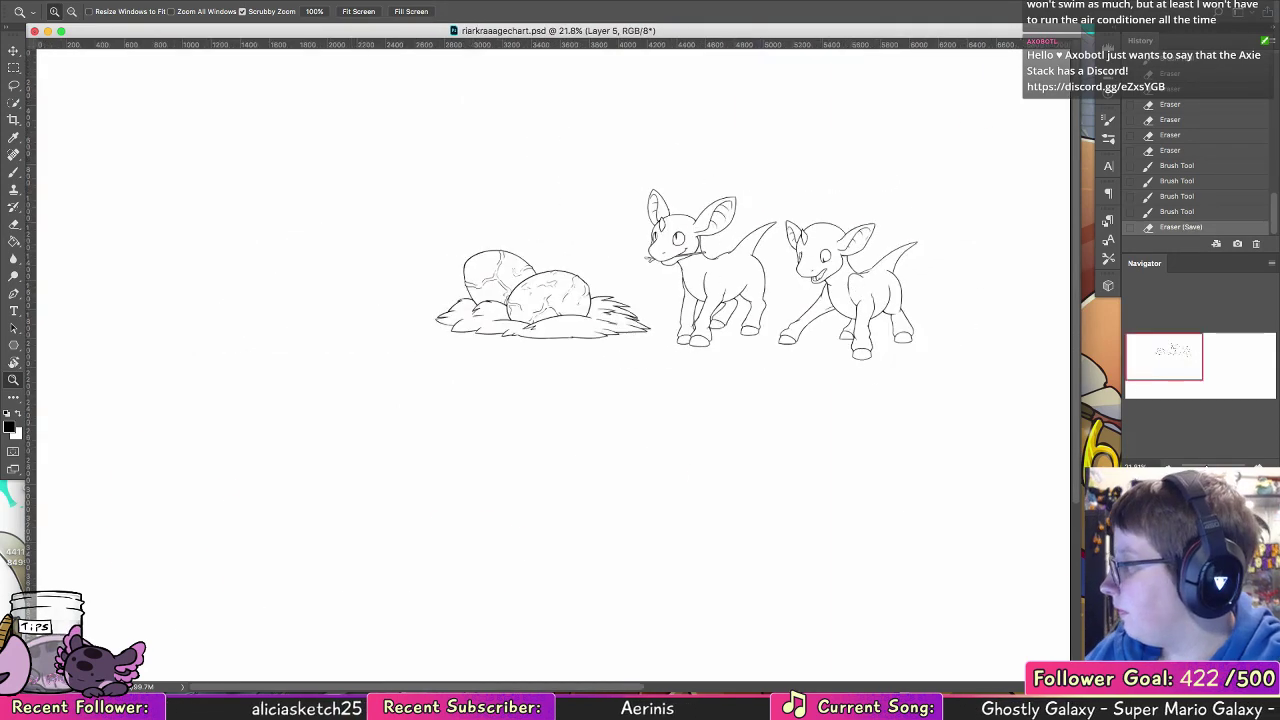
Step: Show the red sketch and rulers again and ink the next, open-mouthed creature's muzzle profile and both nostrils
{"action": "mouse_move", "coordinate": [971, 363]}
{"action": "left_mouse_down"}
{"action": "mouse_move", "coordinate": [600, 417]}
{"action": "mouse_move", "coordinate": [608, 471]}
{"action": "left_mouse_up"}
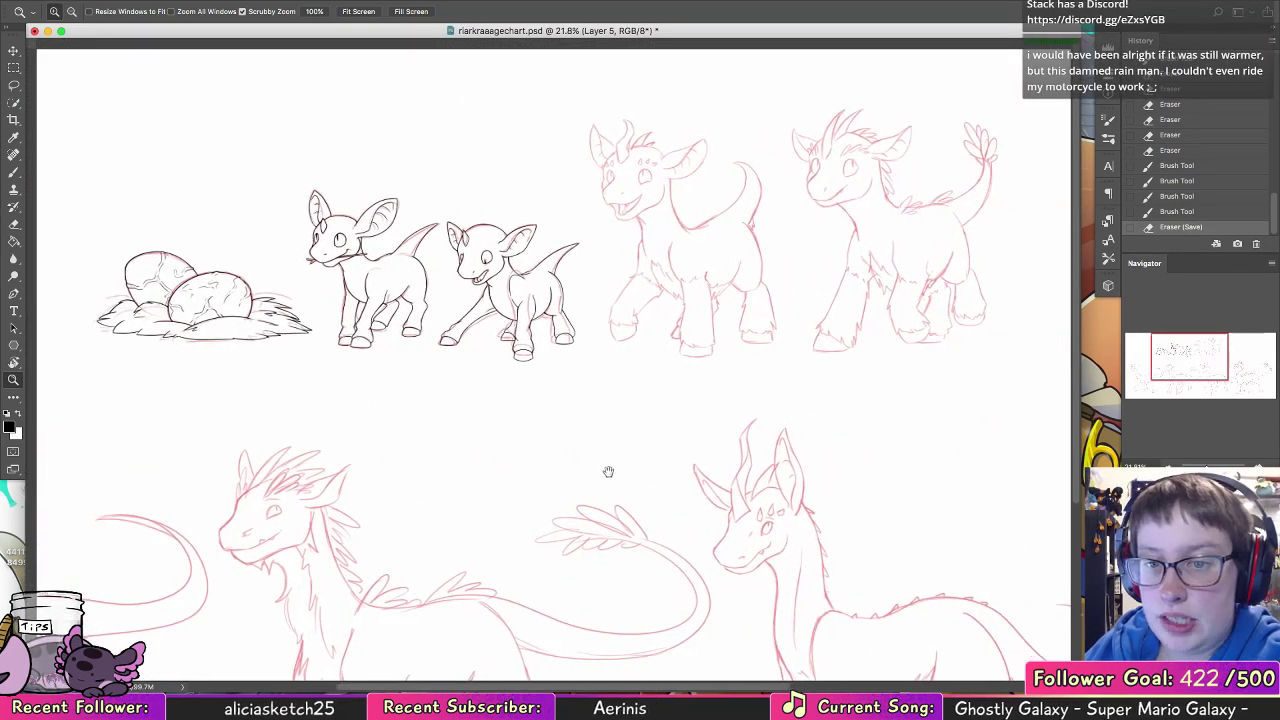
{"action": "key", "text": "cmd+r"}
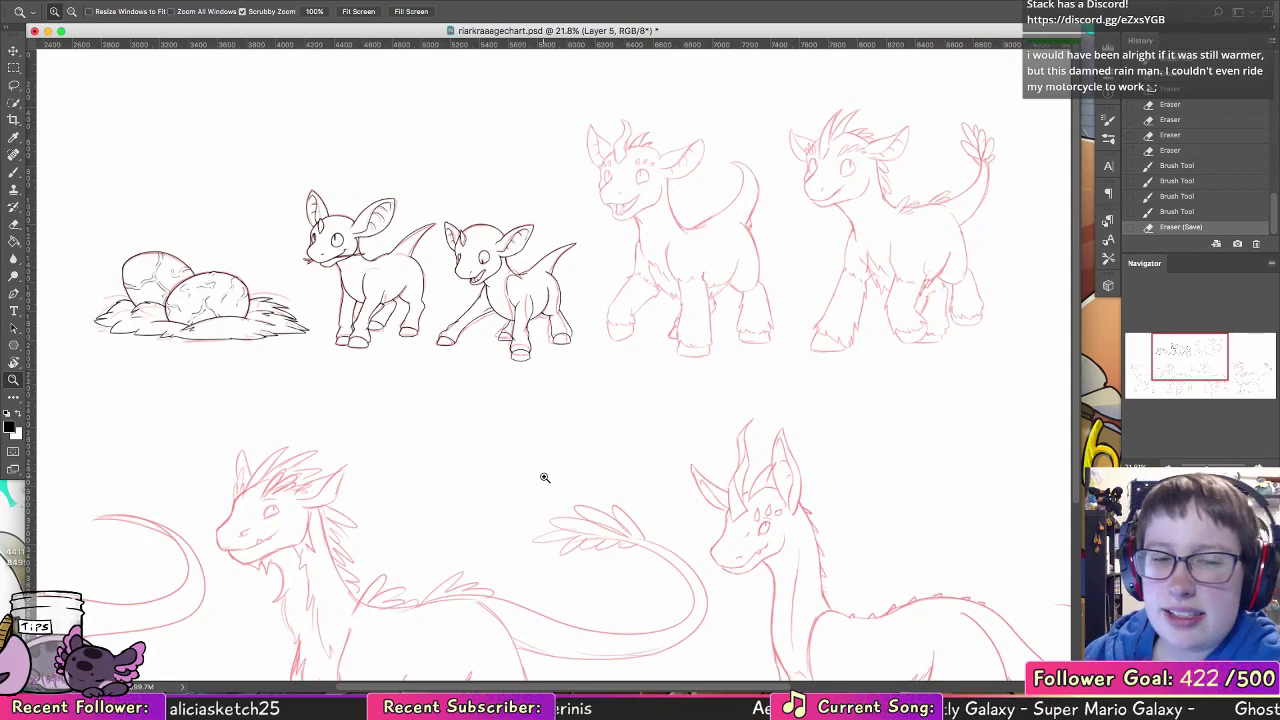
{"action": "left_click_drag", "start_coordinate": [686, 143], "coordinate": [757, 163]}
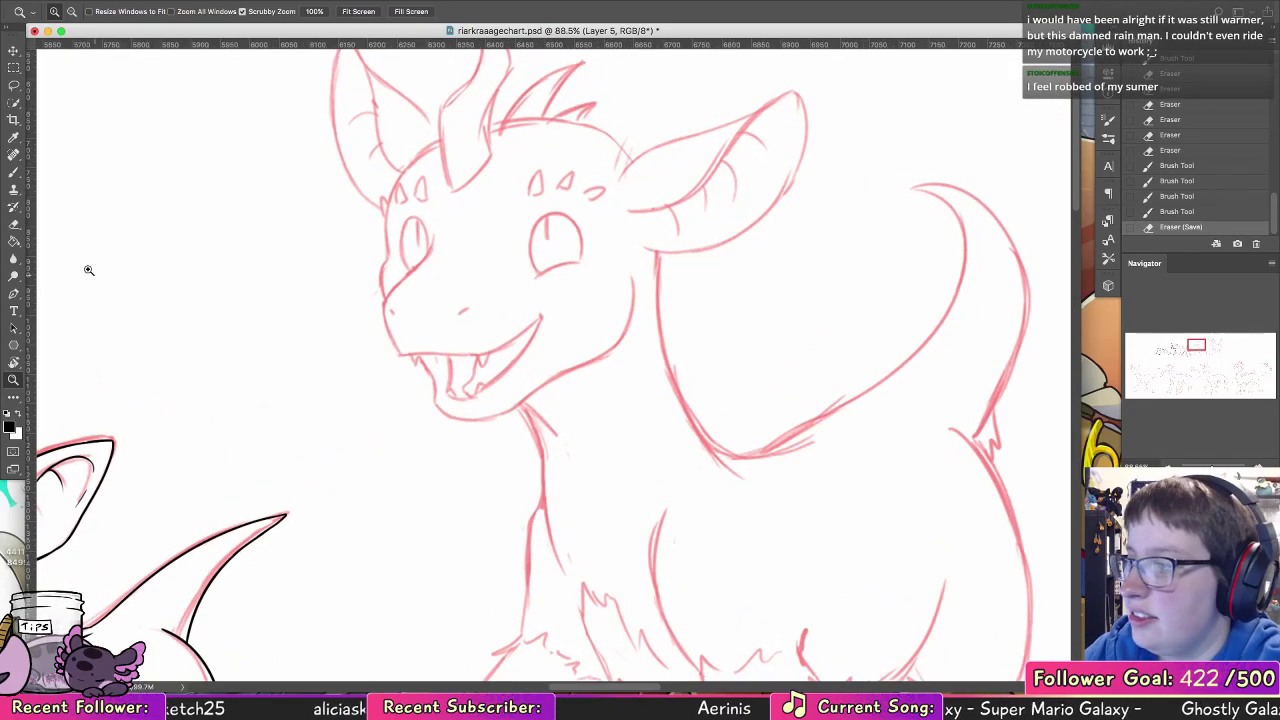
{"action": "left_click", "coordinate": [16, 174]}
{"action": "left_click", "coordinate": [17, 381]}
{"action": "left_click_drag", "start_coordinate": [564, 202], "coordinate": [608, 204]}
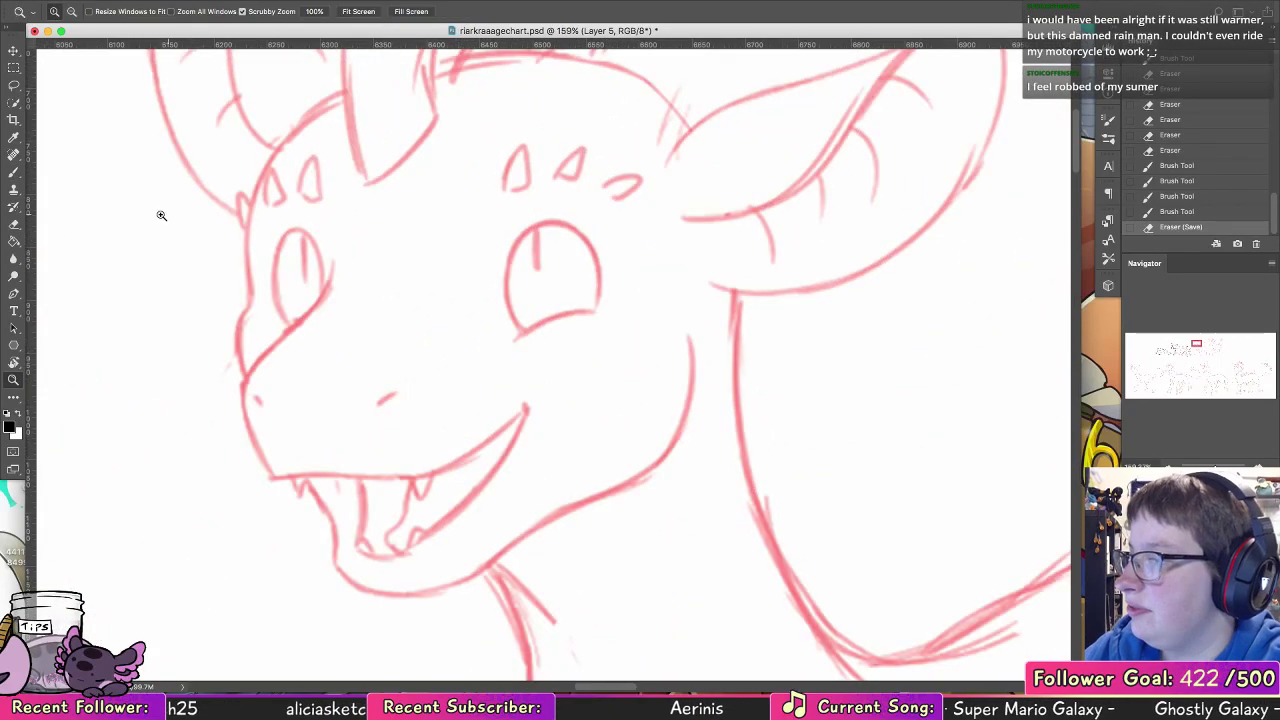
{"action": "left_click", "coordinate": [15, 173]}
{"action": "mouse_move", "coordinate": [331, 241]}
{"action": "left_mouse_down"}
{"action": "mouse_move", "coordinate": [329, 300]}
{"action": "mouse_move", "coordinate": [243, 388]}
{"action": "mouse_move", "coordinate": [245, 430]}
{"action": "mouse_move", "coordinate": [272, 478]}
{"action": "left_mouse_up"}
{"action": "left_click", "coordinate": [256, 400]}
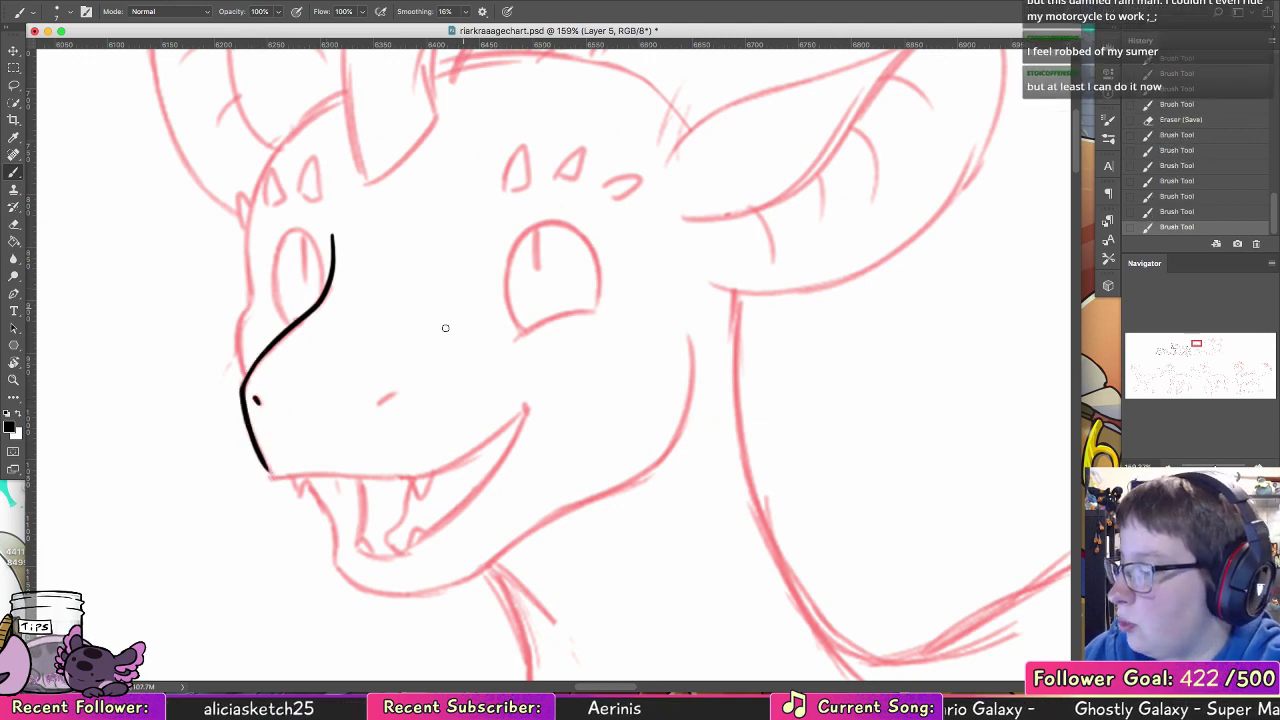
{"action": "left_click_drag", "start_coordinate": [381, 402], "coordinate": [402, 388]}
Step: Ink the near eye's lower lid and the left curve of its outline over the sketch
{"action": "mouse_move", "coordinate": [515, 340]}
{"action": "left_mouse_down"}
{"action": "mouse_move", "coordinate": [597, 309]}
{"action": "mouse_move", "coordinate": [522, 240]}
{"action": "left_mouse_up"}
{"action": "key", "text": "ctrl+z"}
{"action": "key", "text": "ctrl+z"}
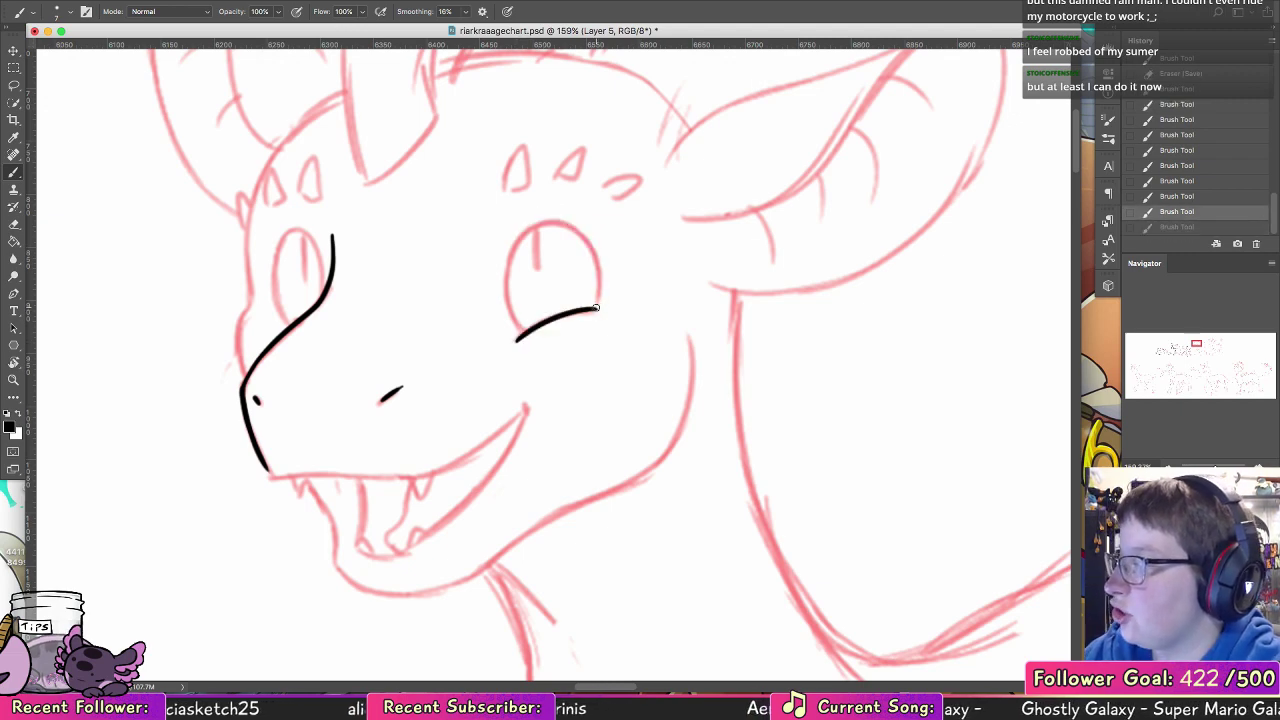
{"action": "left_click_drag", "start_coordinate": [599, 306], "coordinate": [525, 236]}
{"action": "key", "text": "ctrl+z"}
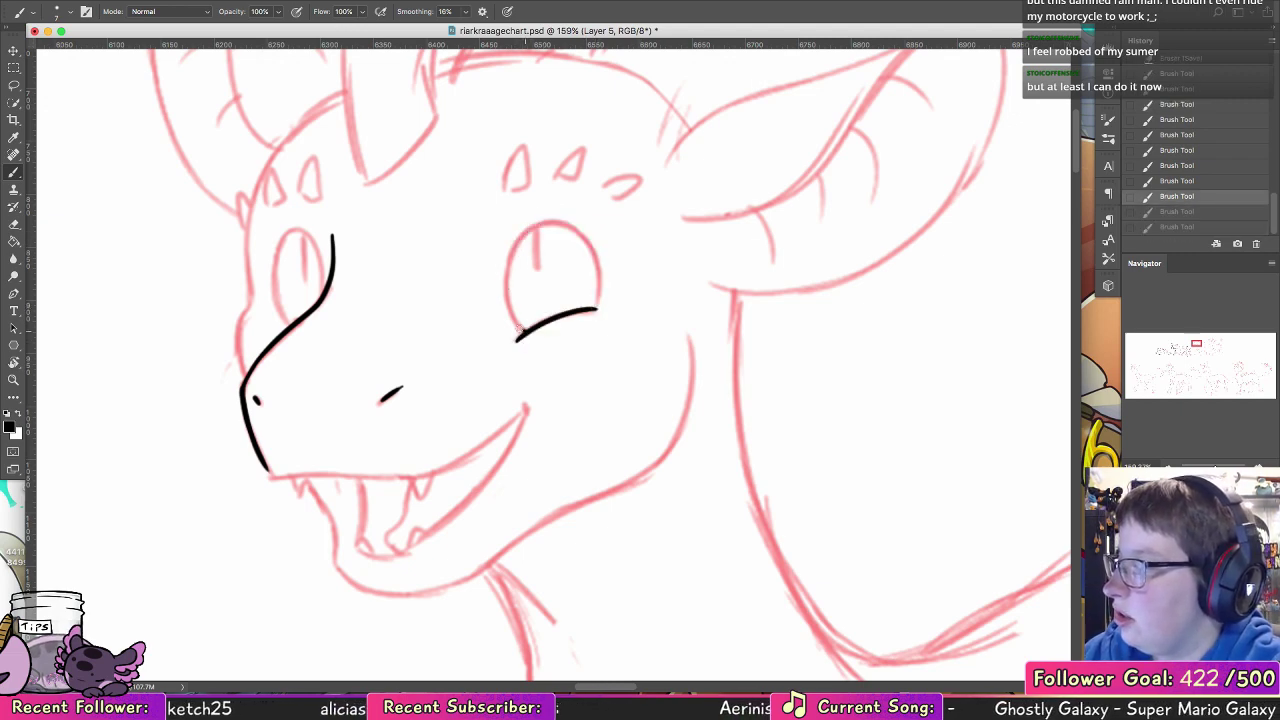
{"action": "mouse_move", "coordinate": [524, 332]}
{"action": "left_mouse_down"}
{"action": "mouse_move", "coordinate": [574, 230]}
{"action": "mouse_move", "coordinate": [597, 254]}
{"action": "left_mouse_up"}
Step: Ink the near eye's upper arc and right side down to the lower lid, undoing and redrawing stray strokes
{"action": "key", "text": "ctrl+z"}
{"action": "left_click_drag", "start_coordinate": [531, 222], "coordinate": [605, 270]}
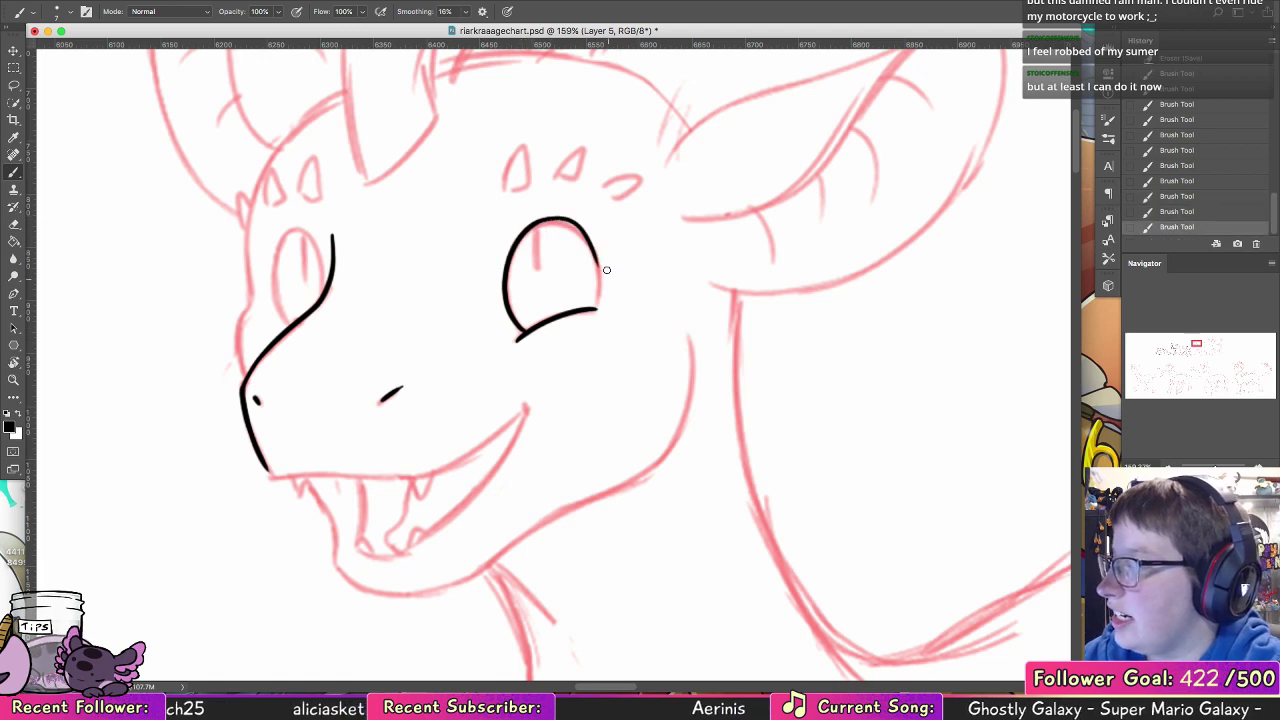
{"action": "key", "text": "ctrl+z"}
{"action": "left_click_drag", "start_coordinate": [538, 219], "coordinate": [602, 294]}
{"action": "key", "text": "ctrl+z"}
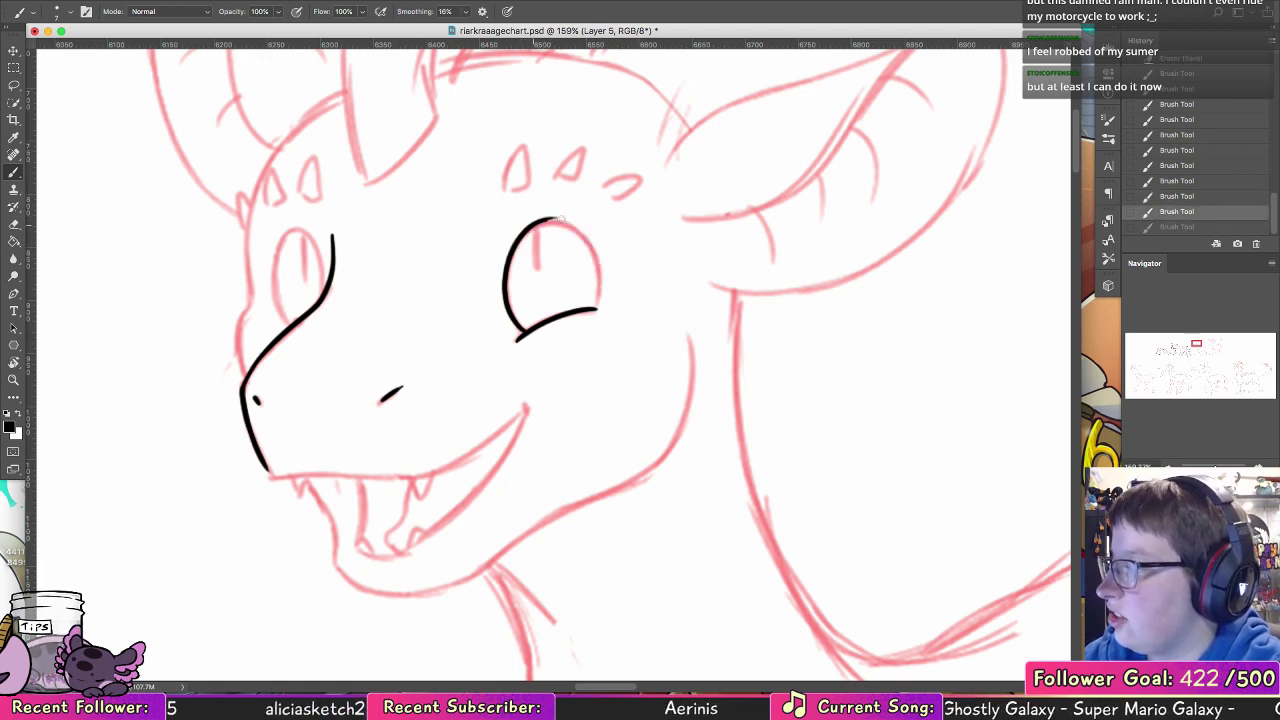
{"action": "left_click_drag", "start_coordinate": [537, 221], "coordinate": [605, 285]}
{"action": "key", "text": "ctrl+z"}
{"action": "mouse_move", "coordinate": [537, 224]}
{"action": "left_mouse_down"}
{"action": "mouse_move", "coordinate": [603, 264]}
{"action": "mouse_move", "coordinate": [595, 307]}
{"action": "left_mouse_up"}
{"action": "key", "text": "ctrl+z"}
{"action": "left_click_drag", "start_coordinate": [595, 245], "coordinate": [595, 303]}
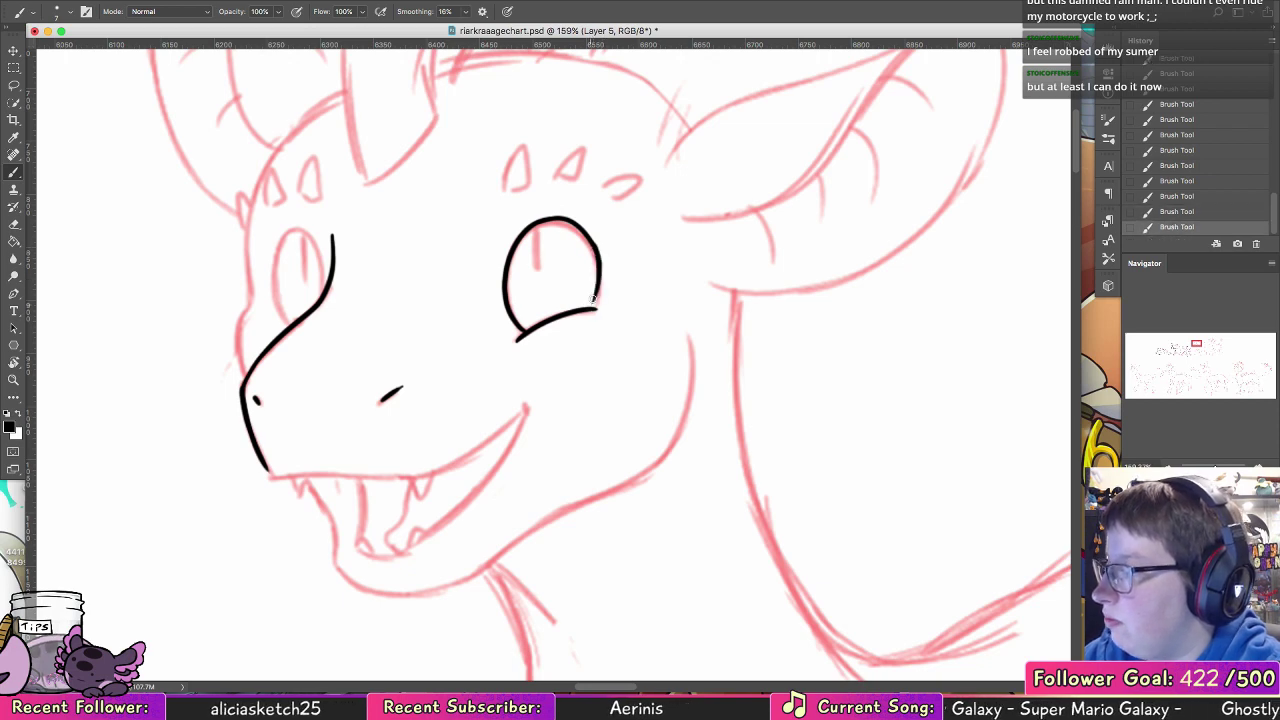
{"action": "left_click_drag", "start_coordinate": [595, 247], "coordinate": [592, 310]}
{"action": "key", "text": "ctrl+z"}
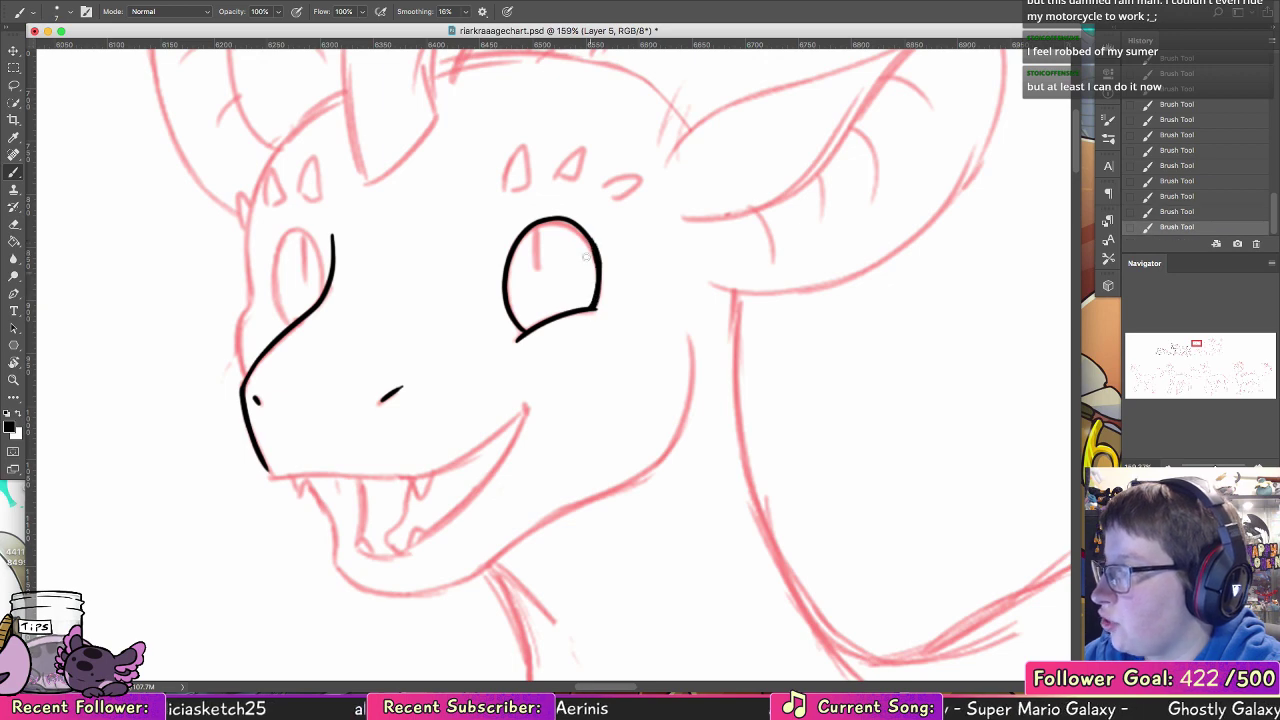
Step: Ink a solid slit pupil from the near eye's top edge and thin the outline's right side with the eraser
{"action": "left_click_drag", "start_coordinate": [530, 242], "coordinate": [535, 284]}
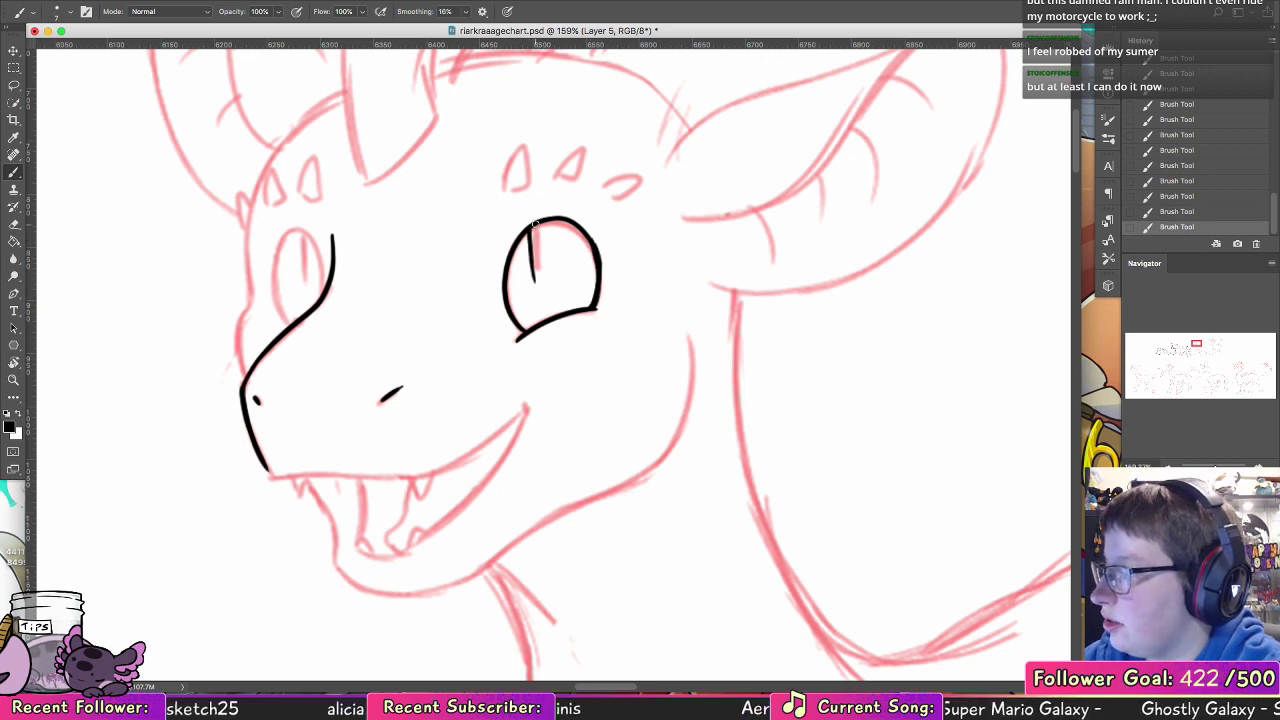
{"action": "left_click_drag", "start_coordinate": [537, 222], "coordinate": [535, 266]}
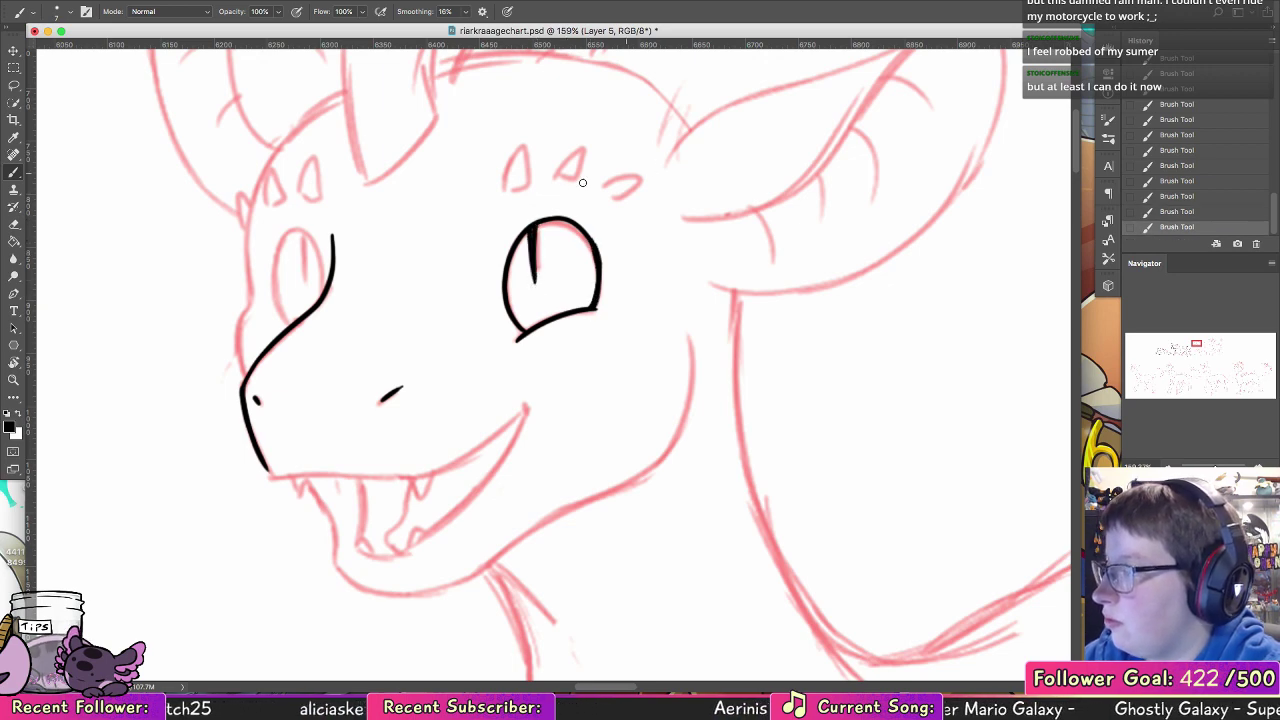
{"action": "key", "text": "e"}
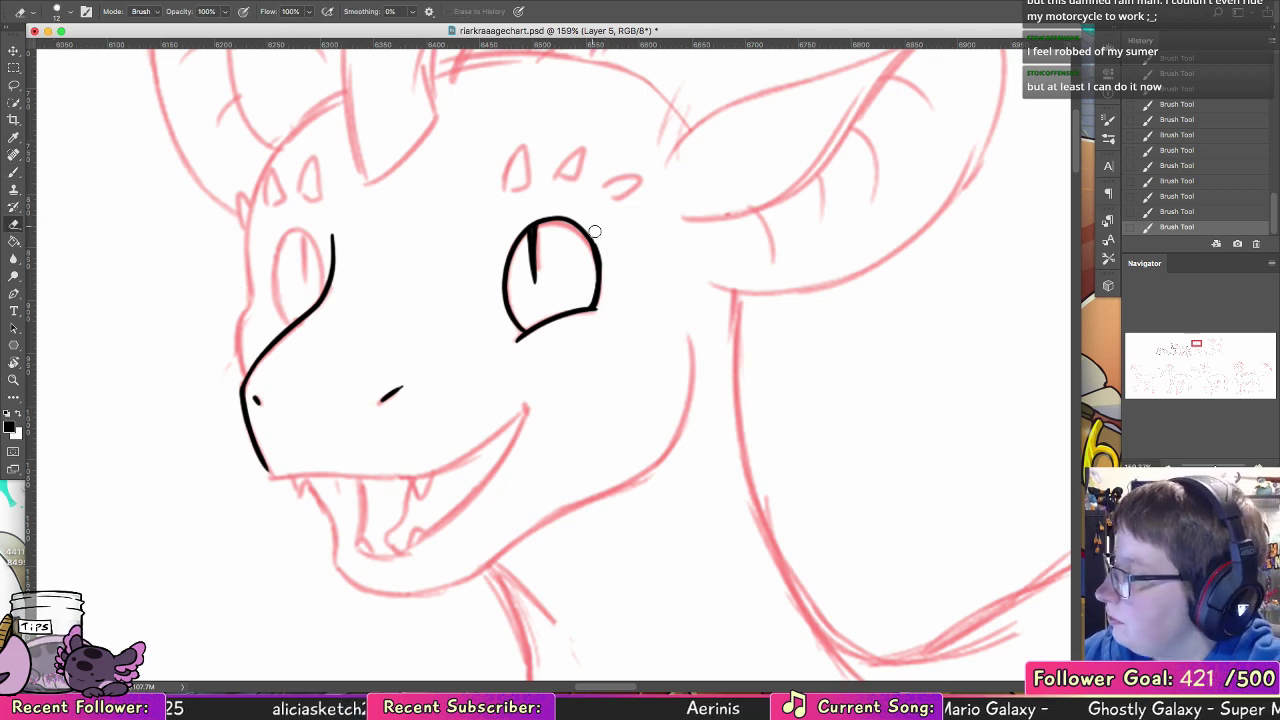
{"action": "left_click_drag", "start_coordinate": [594, 226], "coordinate": [606, 306]}
Step: Ink the far eye's oval outline and its slit pupil beside the muzzle line
{"action": "left_click", "coordinate": [22, 172]}
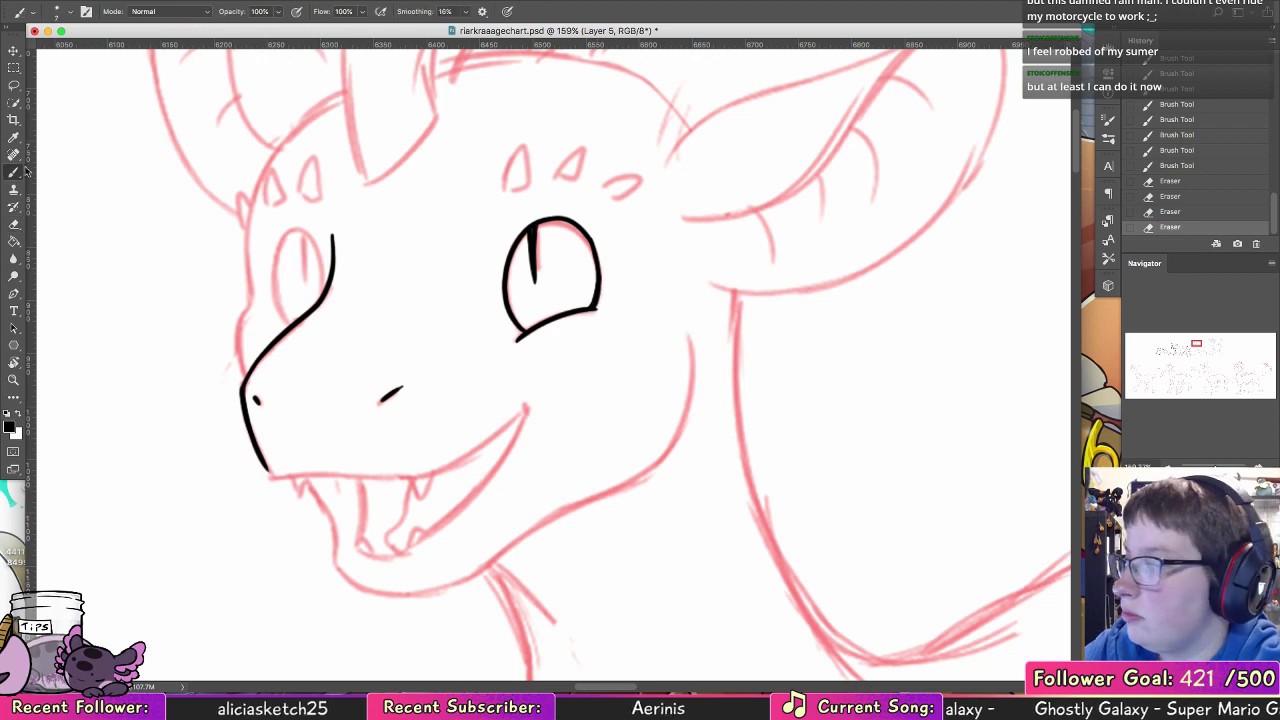
{"action": "left_click_drag", "start_coordinate": [279, 240], "coordinate": [331, 286]}
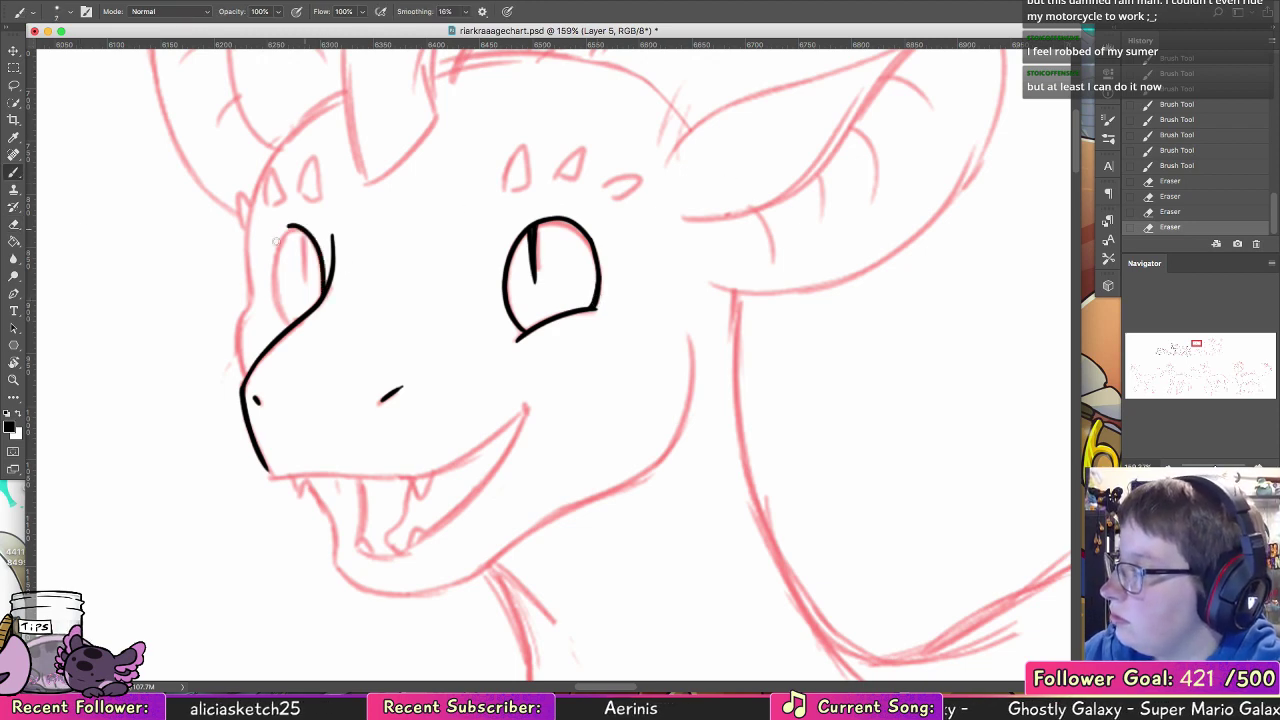
{"action": "mouse_move", "coordinate": [283, 238]}
{"action": "left_mouse_down"}
{"action": "mouse_move", "coordinate": [282, 316]}
{"action": "mouse_move", "coordinate": [295, 325]}
{"action": "left_mouse_up"}
{"action": "left_click_drag", "start_coordinate": [306, 236], "coordinate": [308, 284]}
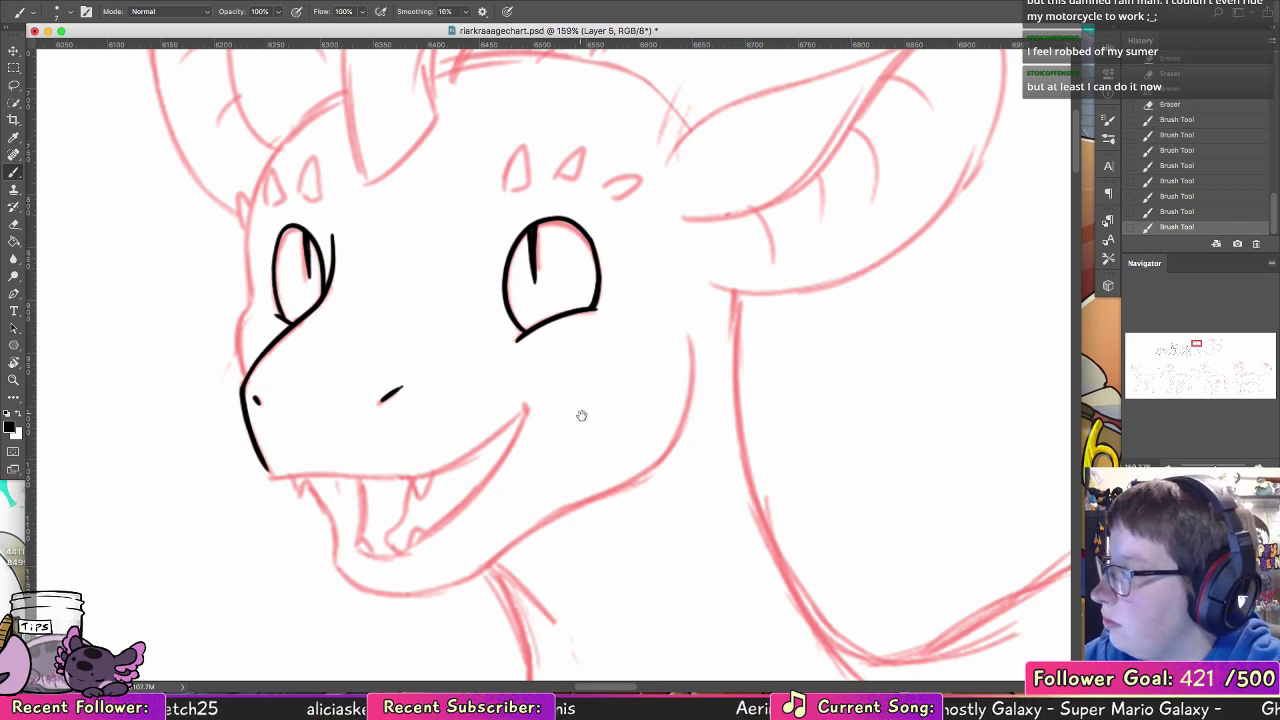
Step: Ink the upper lip line from the muzzle tip to the raised corner of the mouth
{"action": "left_click_drag", "start_coordinate": [581, 415], "coordinate": [595, 241]}
{"action": "left_click_drag", "start_coordinate": [286, 292], "coordinate": [392, 307]}
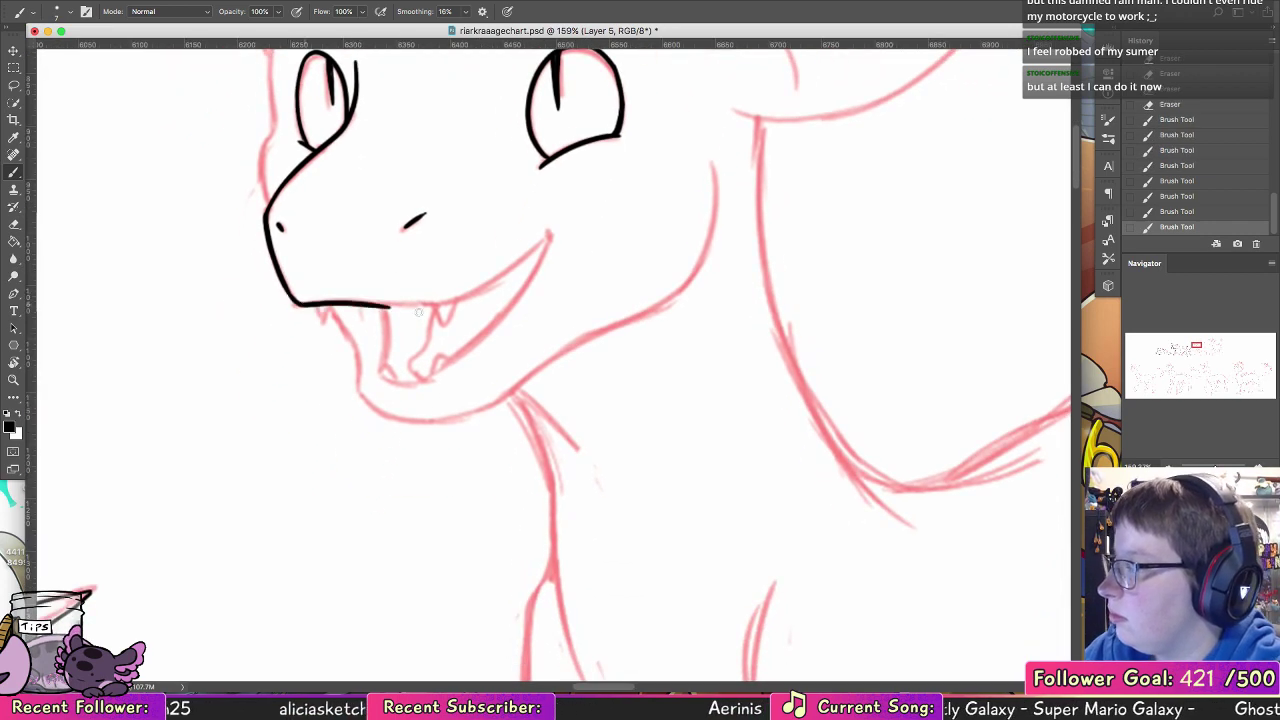
{"action": "key", "text": "super+z"}
{"action": "mouse_move", "coordinate": [294, 300]}
{"action": "left_mouse_down"}
{"action": "mouse_move", "coordinate": [420, 303]}
{"action": "mouse_move", "coordinate": [550, 236]}
{"action": "mouse_move", "coordinate": [510, 312]}
{"action": "left_mouse_up"}
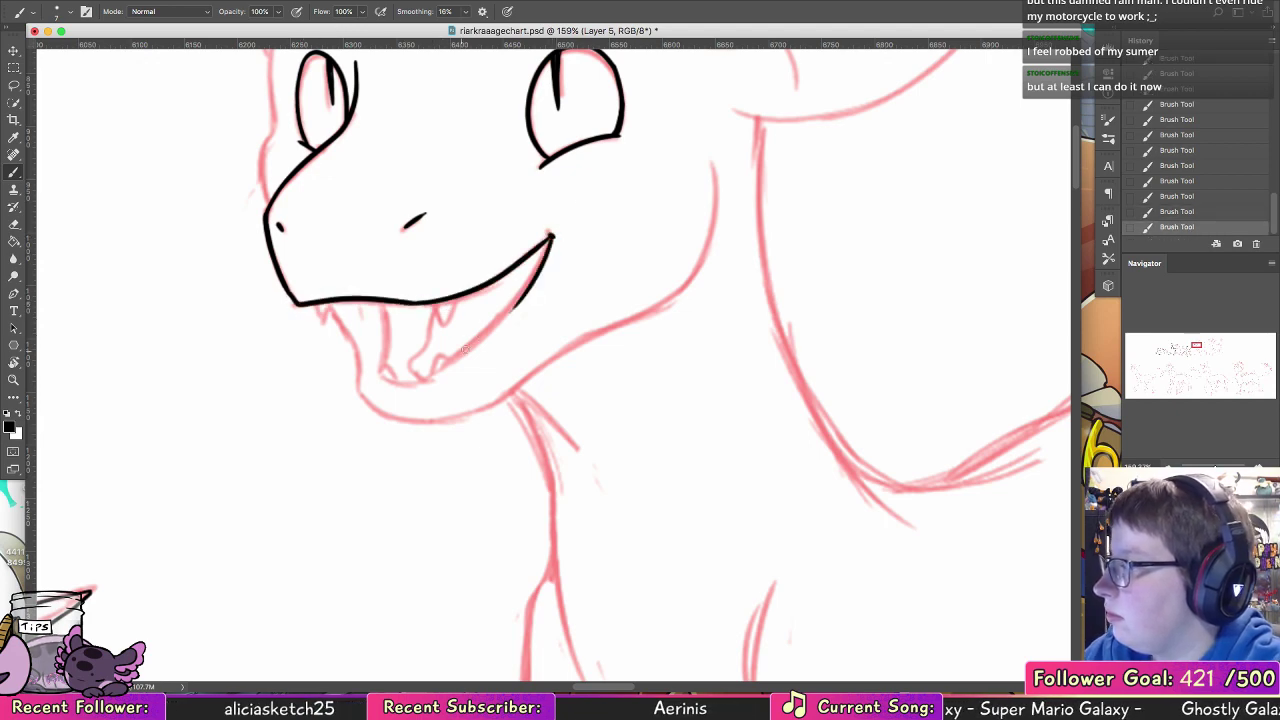
Step: Redraw the mouth opening's lower right edge from the corner, and ink its left edge and bottom to close the shape
{"action": "key", "text": "super+z"}
{"action": "left_click_drag", "start_coordinate": [551, 236], "coordinate": [416, 383]}
{"action": "left_click_drag", "start_coordinate": [370, 301], "coordinate": [381, 364]}
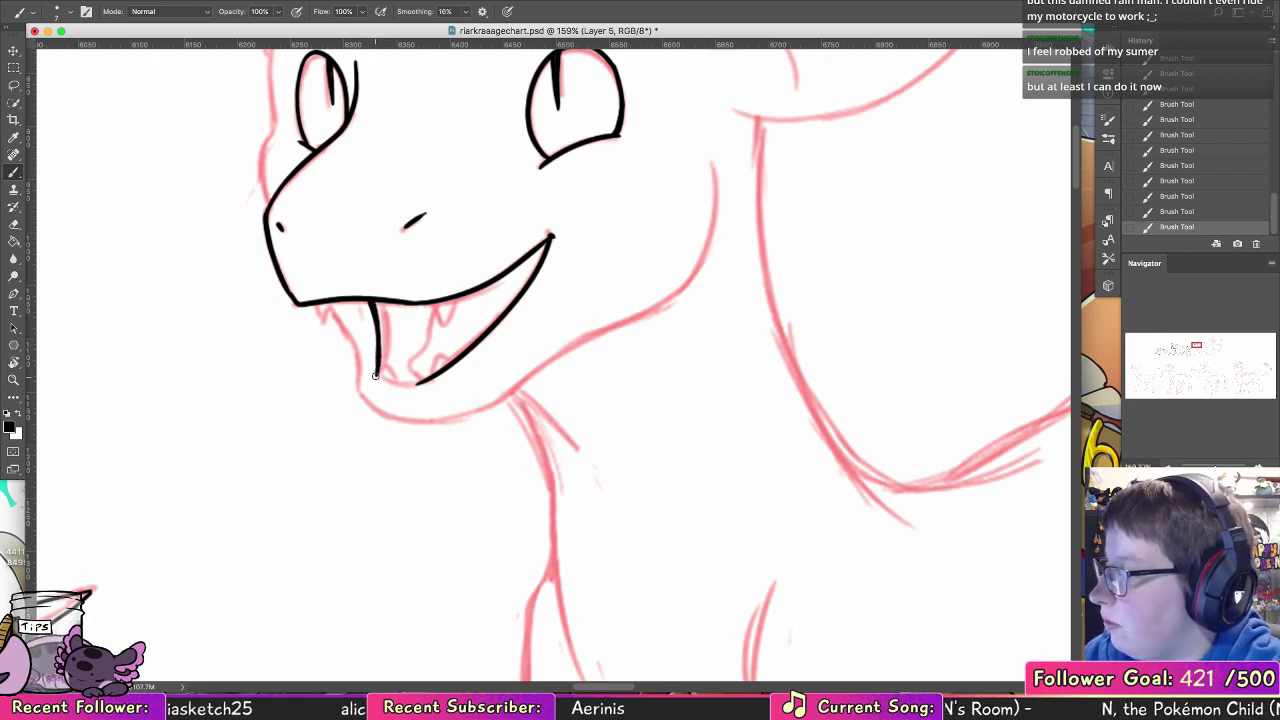
{"action": "left_click_drag", "start_coordinate": [380, 380], "coordinate": [430, 378]}
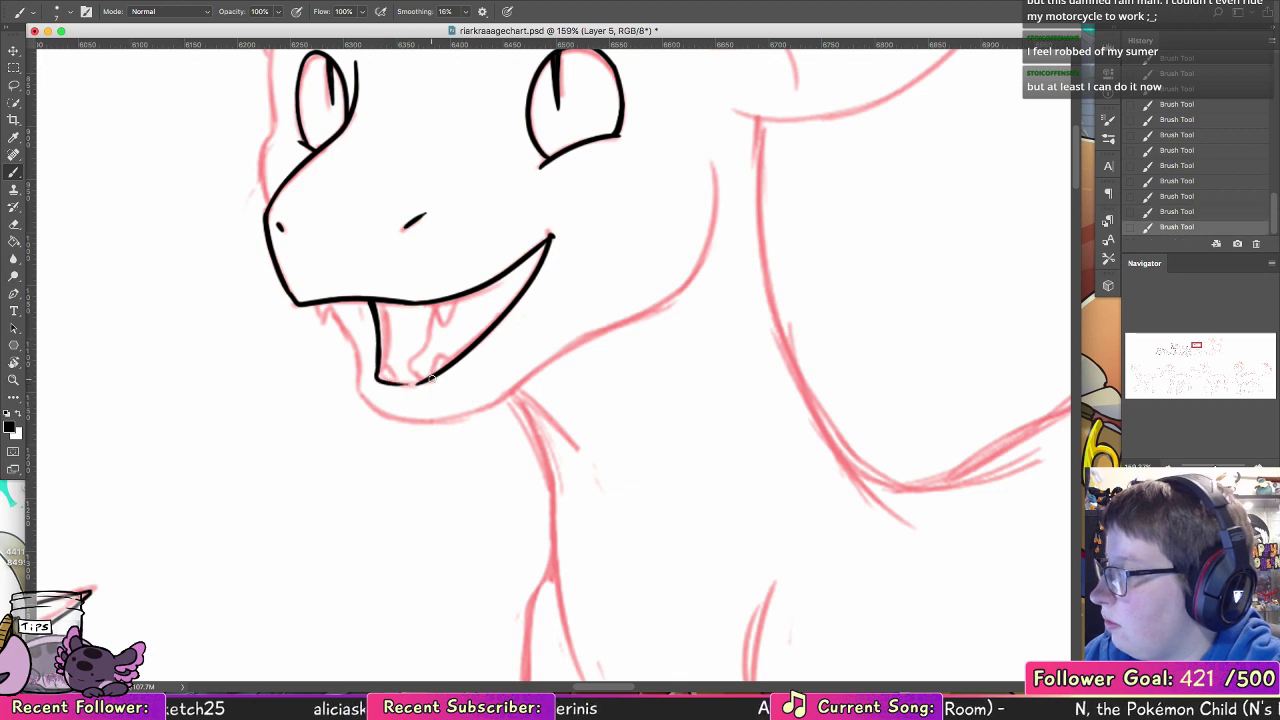
Step: Ink the small pointed teeth along the upper and lower jaw, and the tongue's curved edge inside the open mouth
{"action": "left_click_drag", "start_coordinate": [435, 363], "coordinate": [451, 366]}
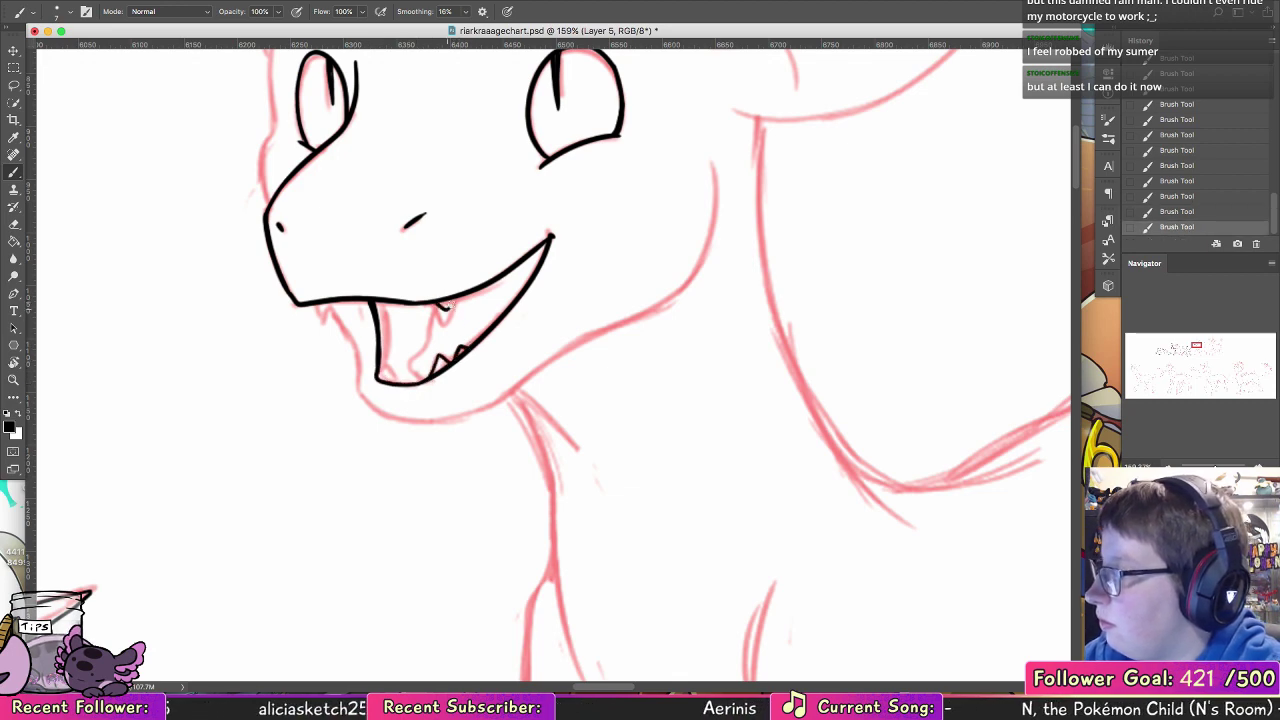
{"action": "left_click_drag", "start_coordinate": [439, 302], "coordinate": [451, 301]}
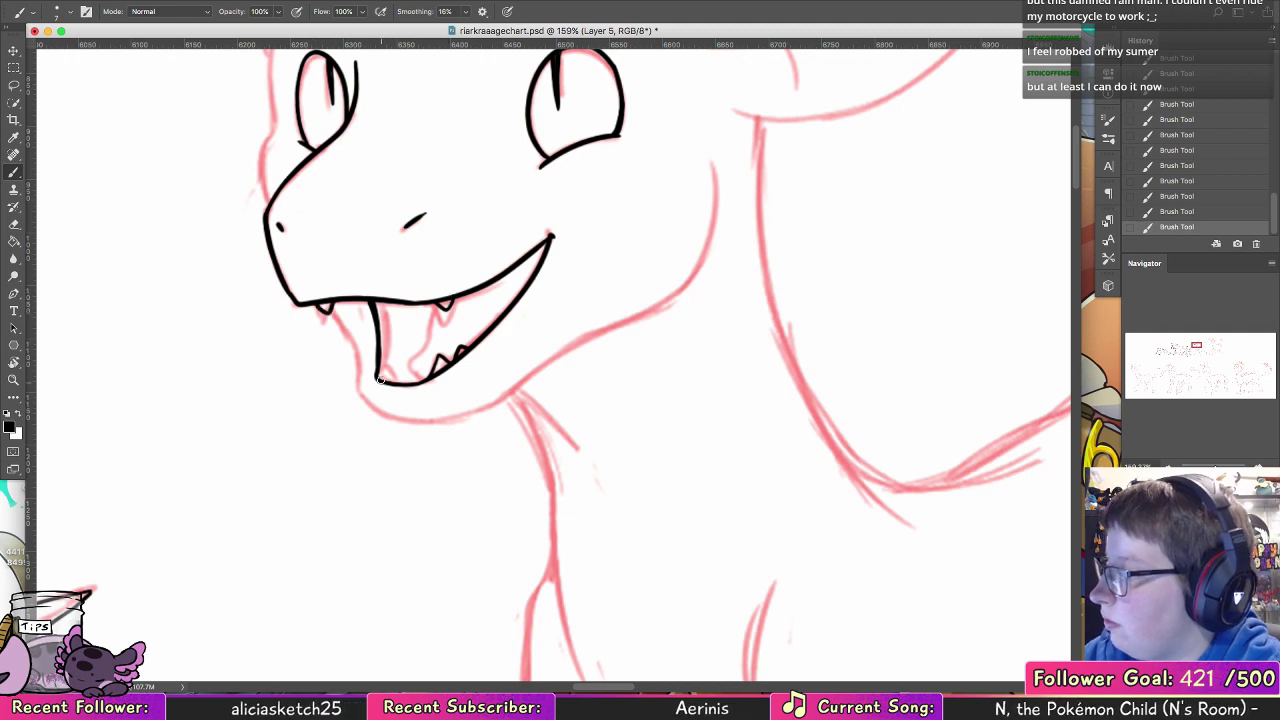
{"action": "left_click_drag", "start_coordinate": [383, 368], "coordinate": [398, 380]}
{"action": "mouse_move", "coordinate": [437, 306]}
{"action": "left_mouse_down"}
{"action": "mouse_move", "coordinate": [404, 361]}
{"action": "mouse_move", "coordinate": [421, 376]}
{"action": "mouse_move", "coordinate": [434, 367]}
{"action": "mouse_move", "coordinate": [395, 382]}
{"action": "left_mouse_up"}
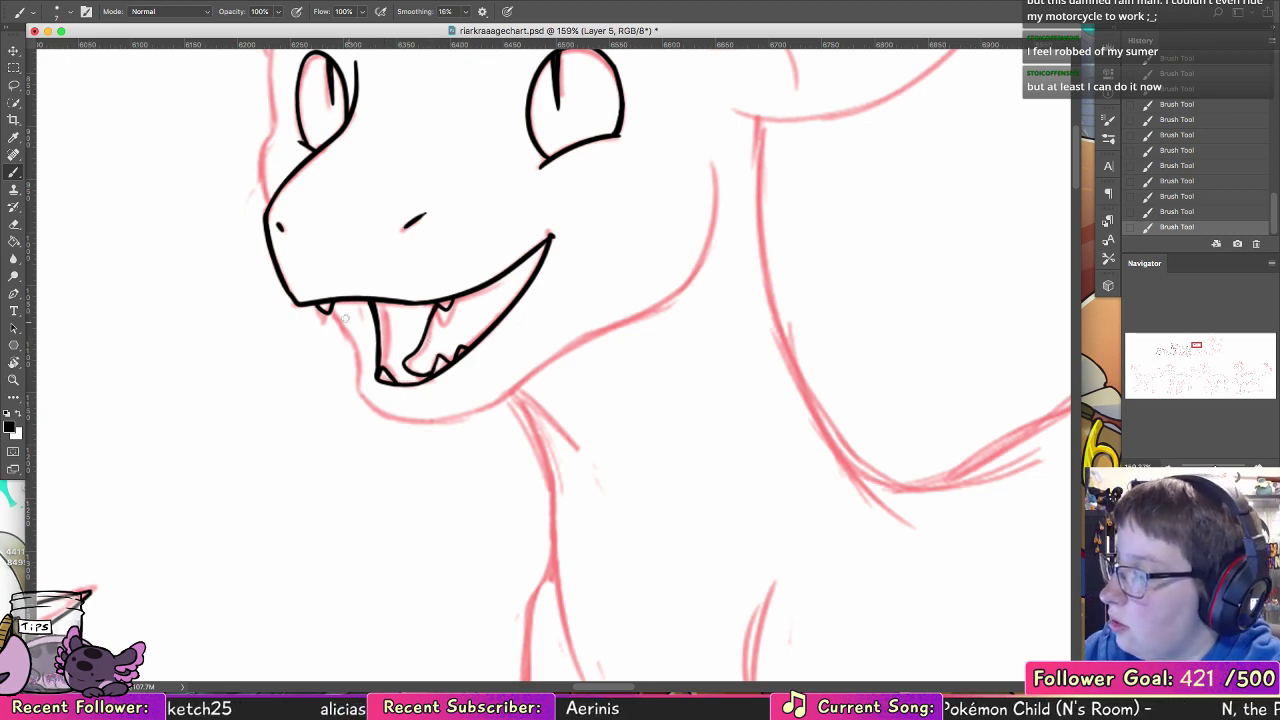
Step: Ink the front edge of the lower jaw below the muzzle, adjust the brush and undo the test mark on the muzzle
{"action": "mouse_move", "coordinate": [331, 305]}
{"action": "left_mouse_down"}
{"action": "mouse_move", "coordinate": [366, 372]}
{"action": "mouse_move", "coordinate": [361, 360]}
{"action": "left_mouse_up"}
{"action": "key", "text": "super+z"}
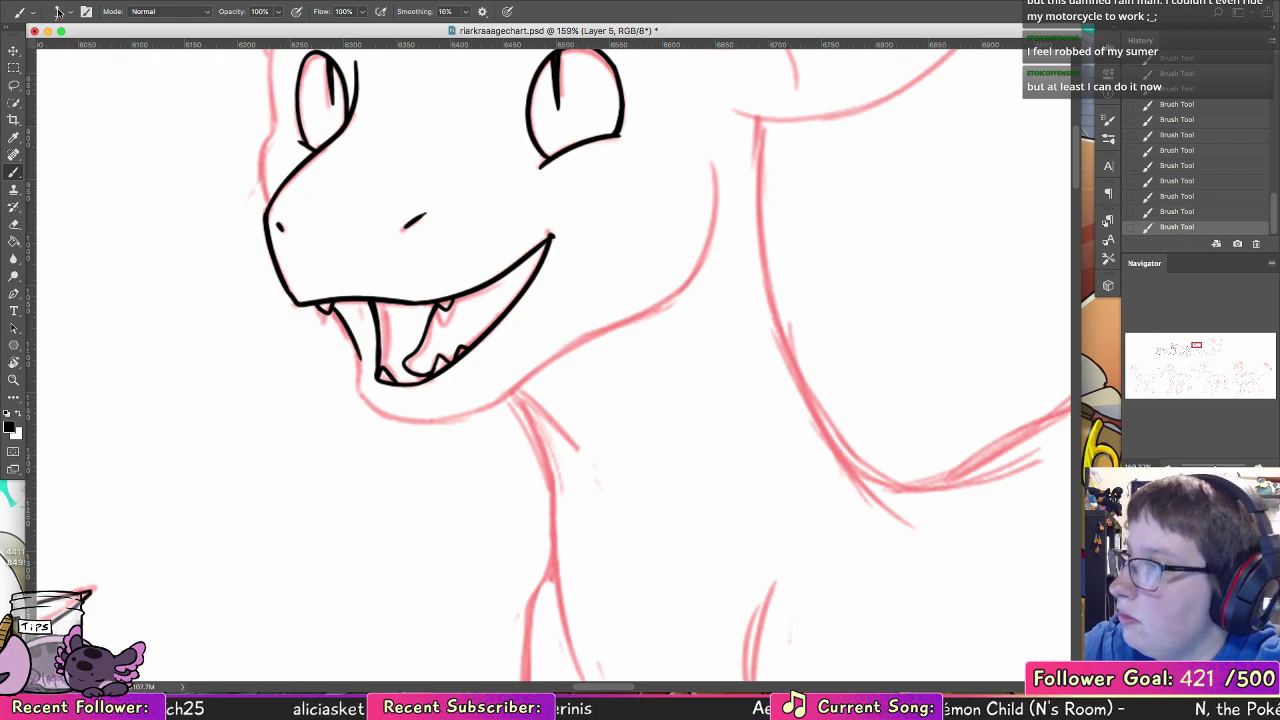
{"action": "left_click", "coordinate": [58, 13]}
{"action": "left_click", "coordinate": [70, 111]}
{"action": "left_click_drag", "start_coordinate": [439, 224], "coordinate": [442, 244]}
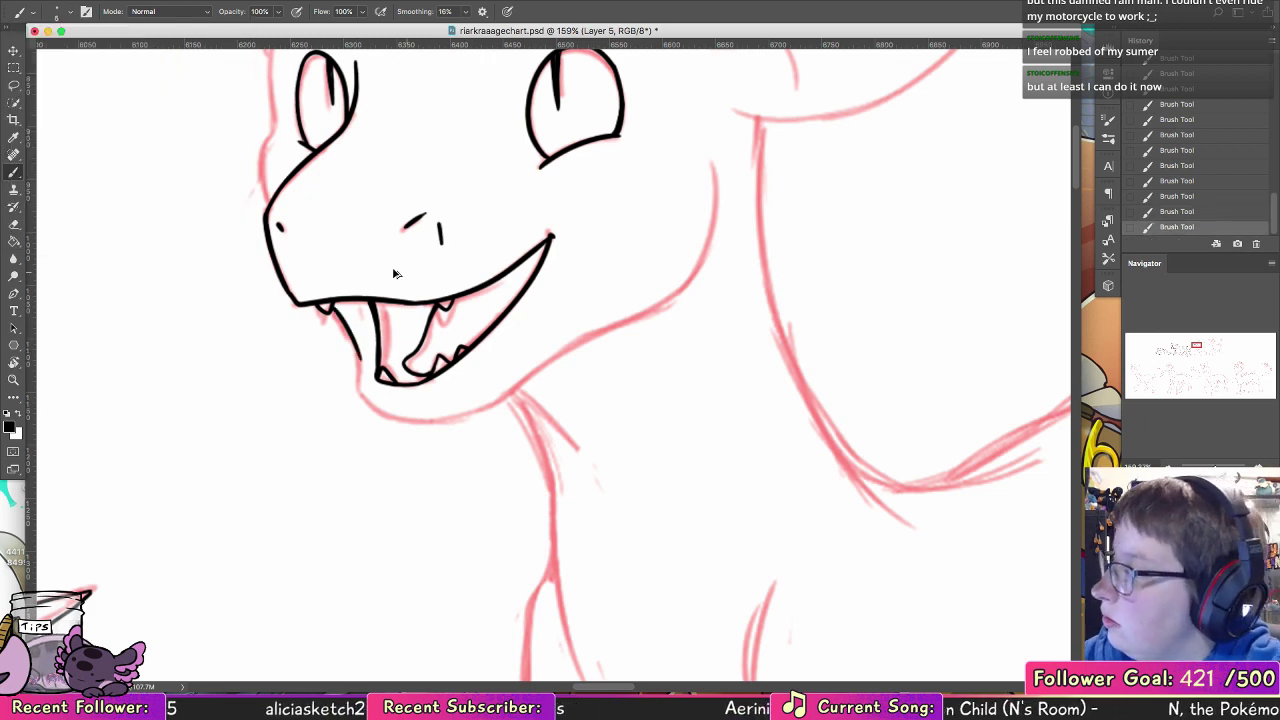
{"action": "key", "text": "super+z"}
Step: Ink the lower jaw outline around the chin and along the underside, curving up to the back of the cheek
{"action": "mouse_move", "coordinate": [350, 332]}
{"action": "left_mouse_down"}
{"action": "mouse_move", "coordinate": [357, 386]}
{"action": "mouse_move", "coordinate": [400, 418]}
{"action": "mouse_move", "coordinate": [478, 410]}
{"action": "mouse_move", "coordinate": [537, 374]}
{"action": "left_mouse_up"}
{"action": "key", "text": "super+z"}
{"action": "key", "text": "super+z"}
{"action": "left_click_drag", "start_coordinate": [462, 412], "coordinate": [695, 287]}
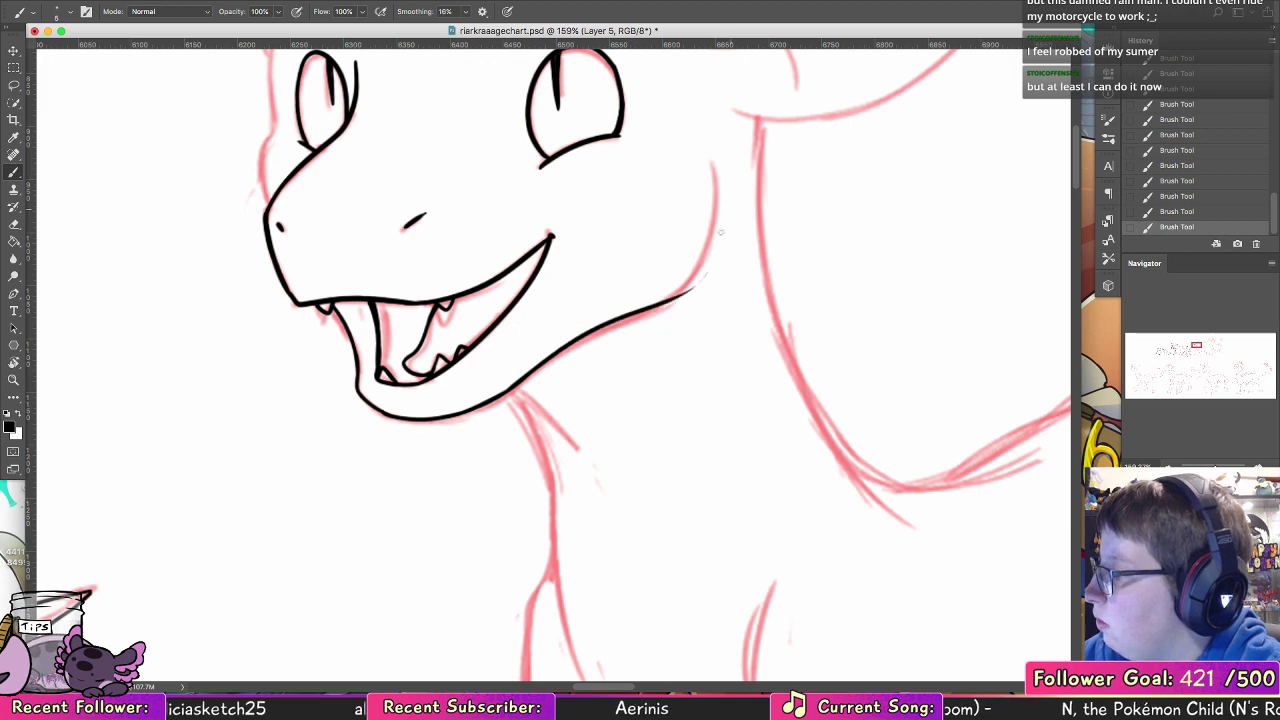
{"action": "key", "text": "super+z"}
{"action": "mouse_move", "coordinate": [503, 395]}
{"action": "left_mouse_down"}
{"action": "mouse_move", "coordinate": [586, 341]}
{"action": "mouse_move", "coordinate": [700, 158]}
{"action": "left_mouse_up"}
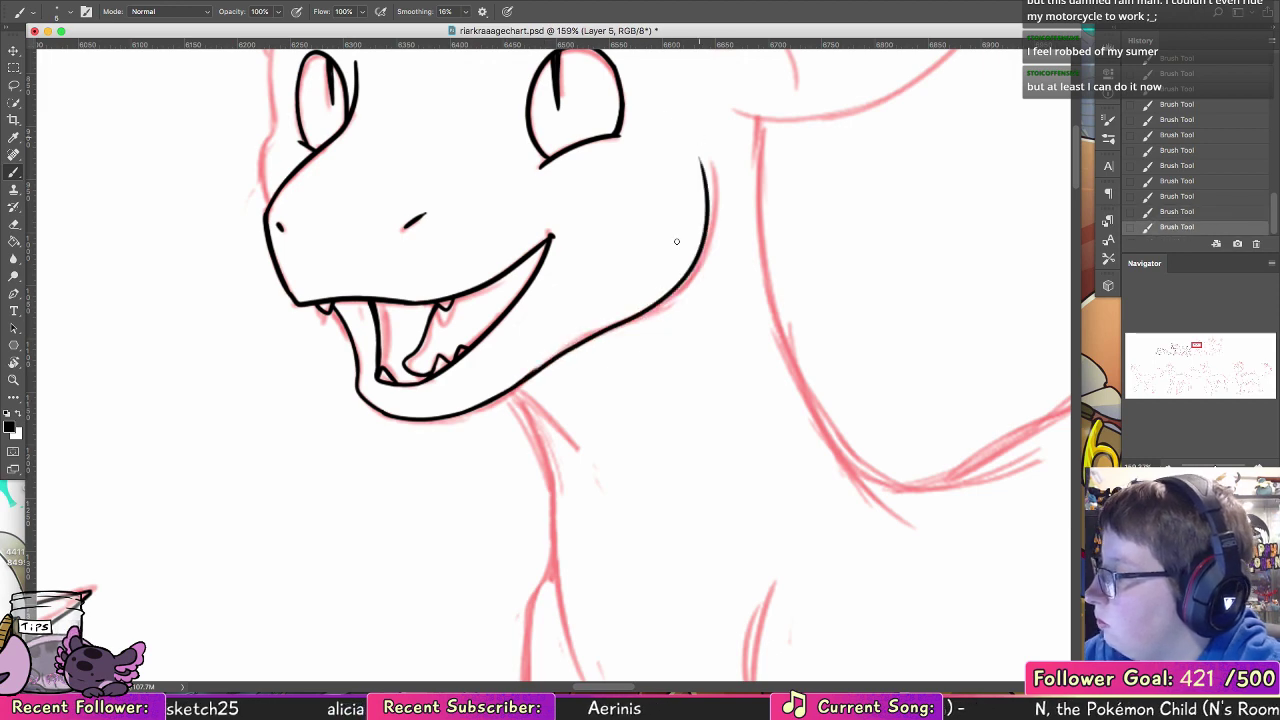
Step: Ink the far side of the face from the muzzle past the far eye and over the brow to the horn
{"action": "scroll", "coordinate": [540, 388], "scroll_direction": "up", "scroll_amount": 8}
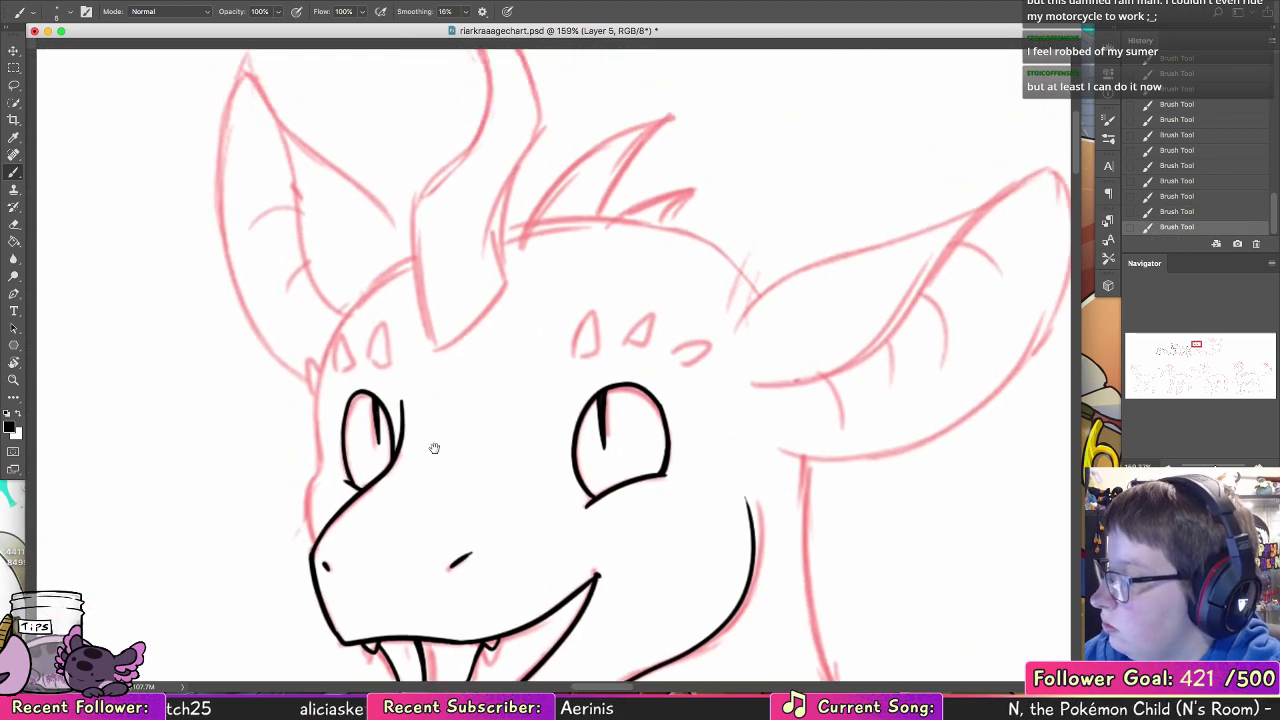
{"action": "left_click_drag", "start_coordinate": [309, 543], "coordinate": [322, 366]}
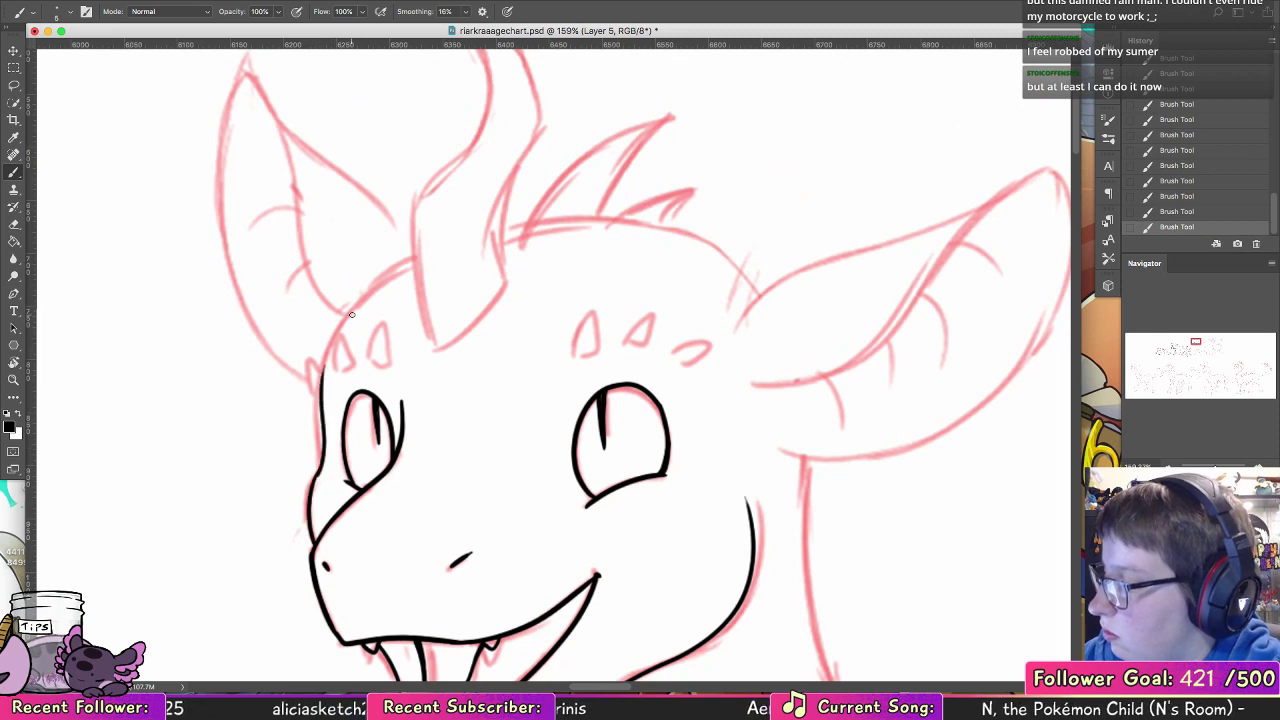
{"action": "key", "text": "super+z"}
{"action": "left_click_drag", "start_coordinate": [316, 475], "coordinate": [333, 340]}
{"action": "key", "text": "super+z"}
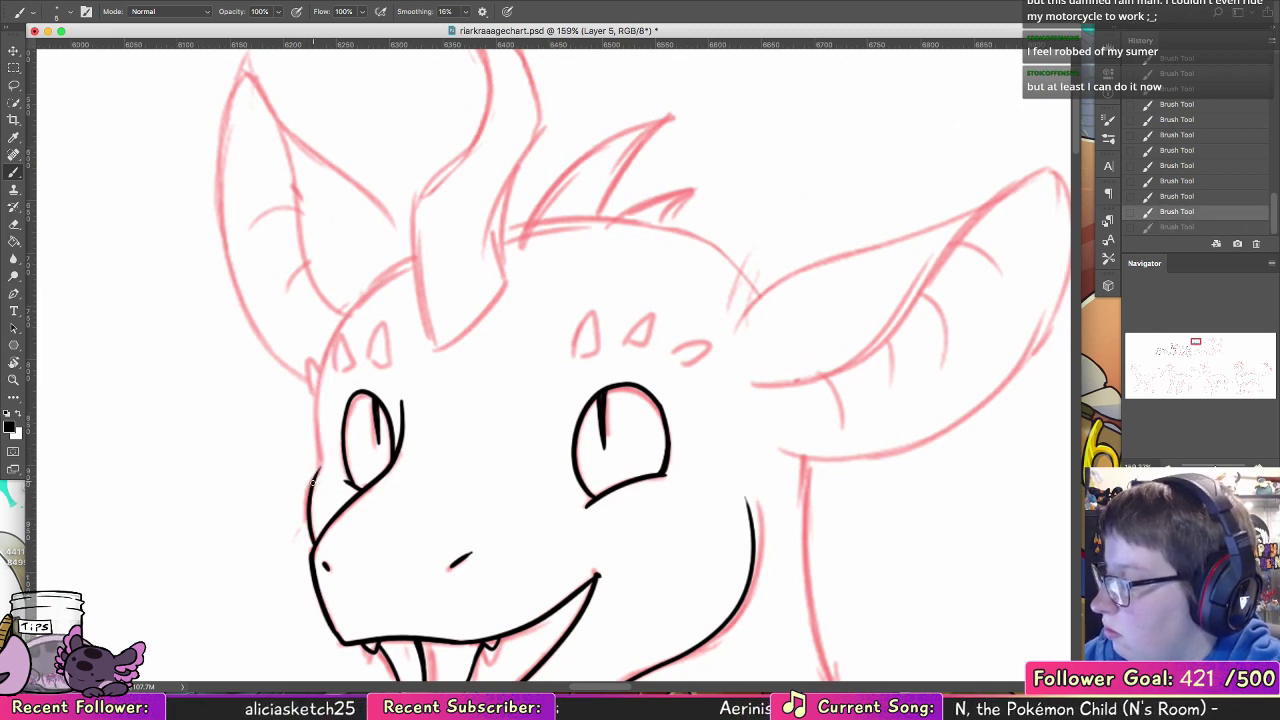
{"action": "mouse_move", "coordinate": [318, 486]}
{"action": "left_mouse_down"}
{"action": "mouse_move", "coordinate": [326, 360]}
{"action": "mouse_move", "coordinate": [398, 265]}
{"action": "left_mouse_up"}
{"action": "left_click_drag", "start_coordinate": [335, 330], "coordinate": [412, 257]}
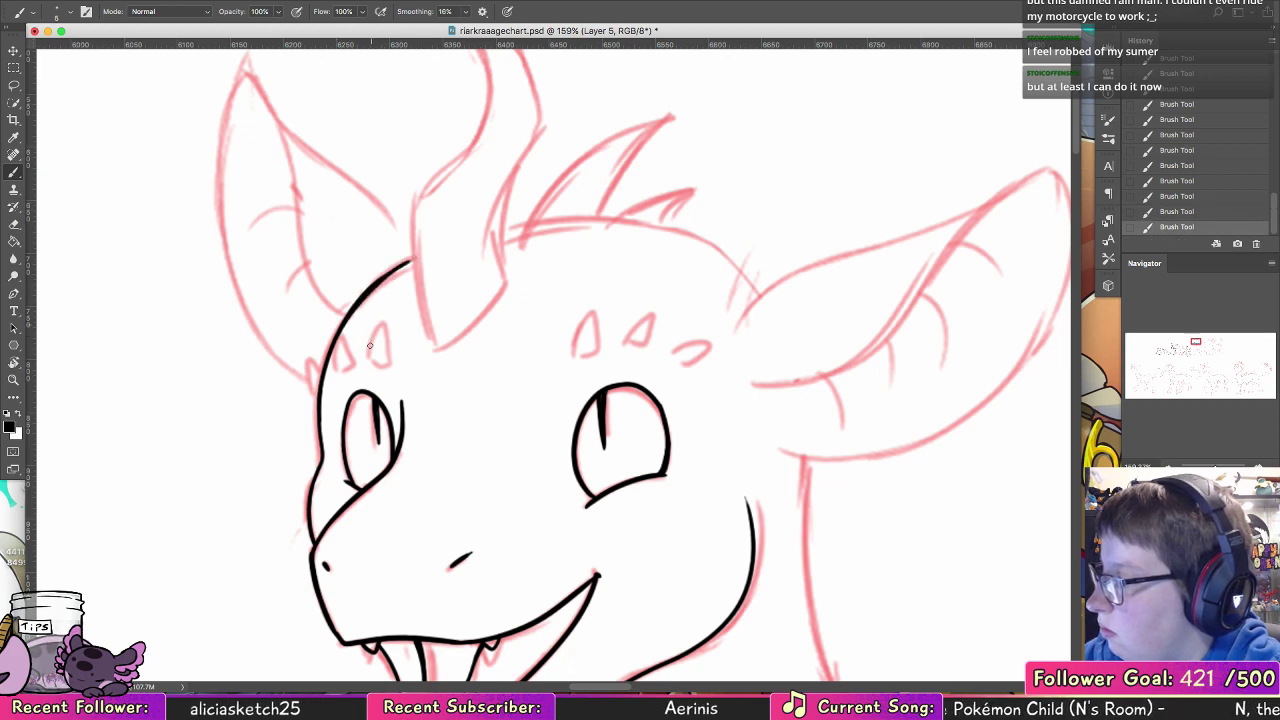
Step: Ink the three small pointed scales above the far eye and erase the head outline where it overlaps the middle one
{"action": "mouse_move", "coordinate": [381, 369]}
{"action": "left_mouse_down"}
{"action": "mouse_move", "coordinate": [380, 322]}
{"action": "mouse_move", "coordinate": [390, 355]}
{"action": "mouse_move", "coordinate": [378, 368]}
{"action": "left_mouse_up"}
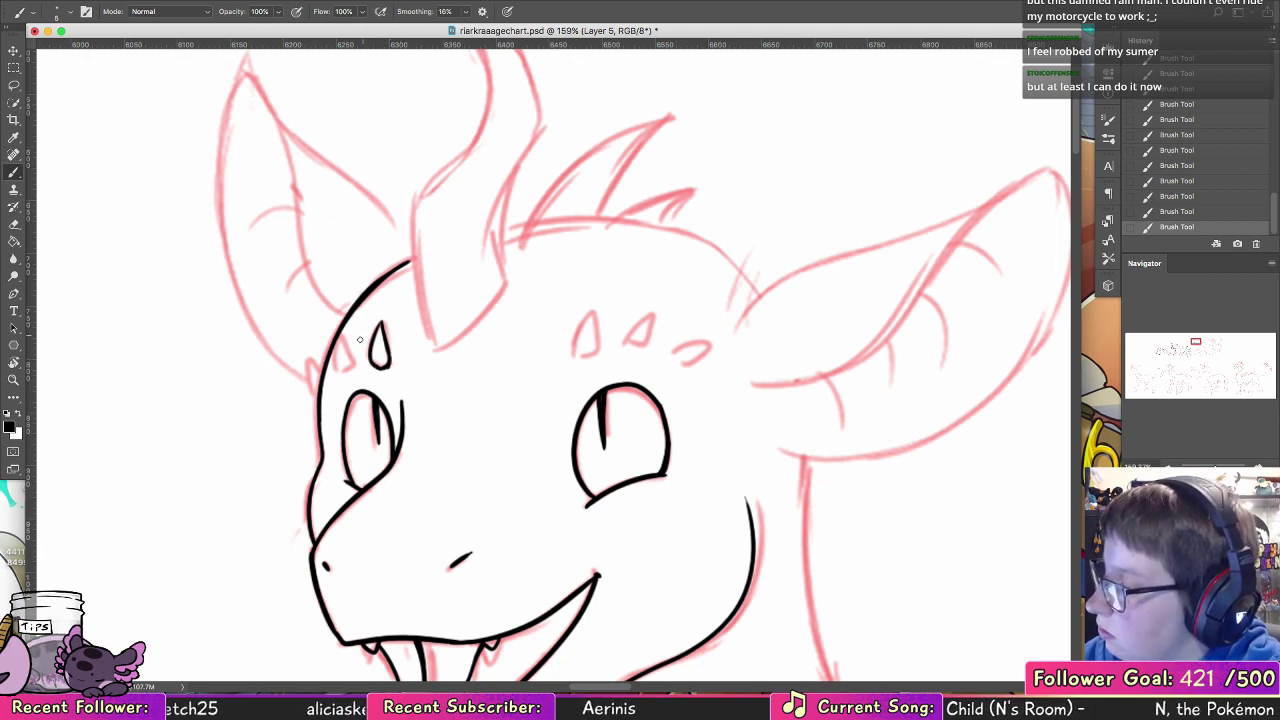
{"action": "left_click_drag", "start_coordinate": [331, 377], "coordinate": [334, 335]}
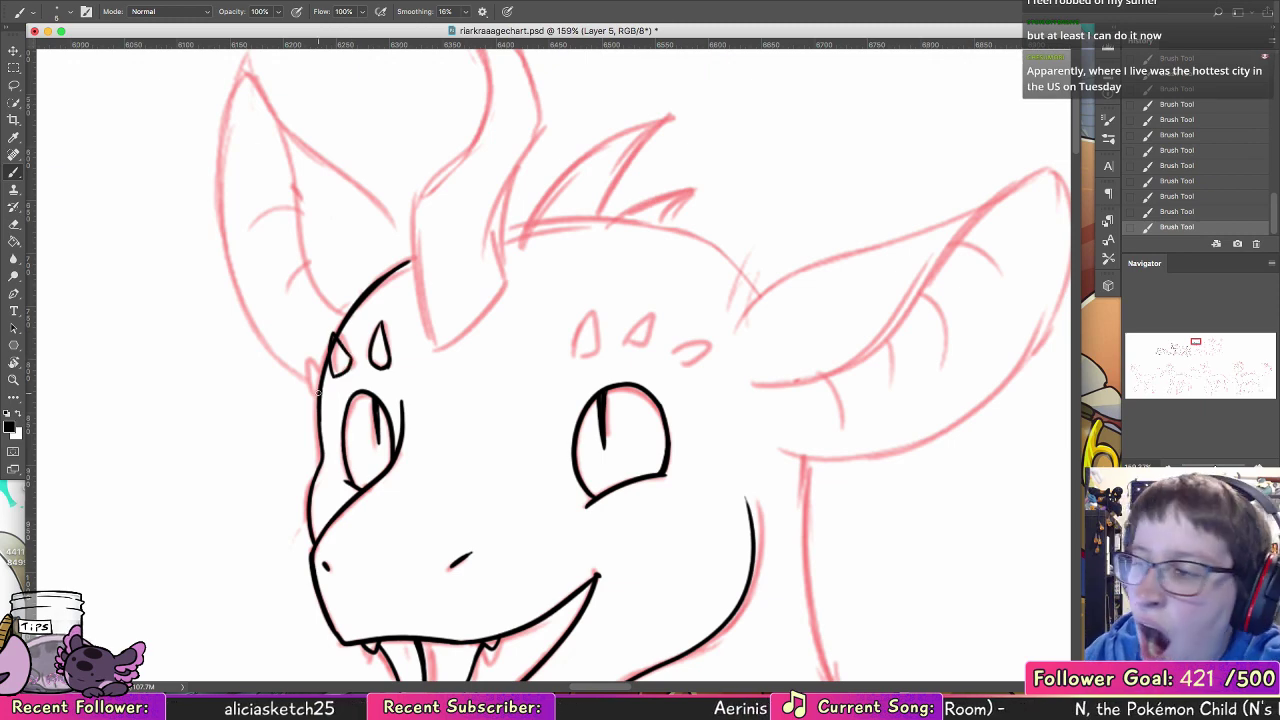
{"action": "key", "text": "e"}
{"action": "left_click_drag", "start_coordinate": [333, 340], "coordinate": [333, 358]}
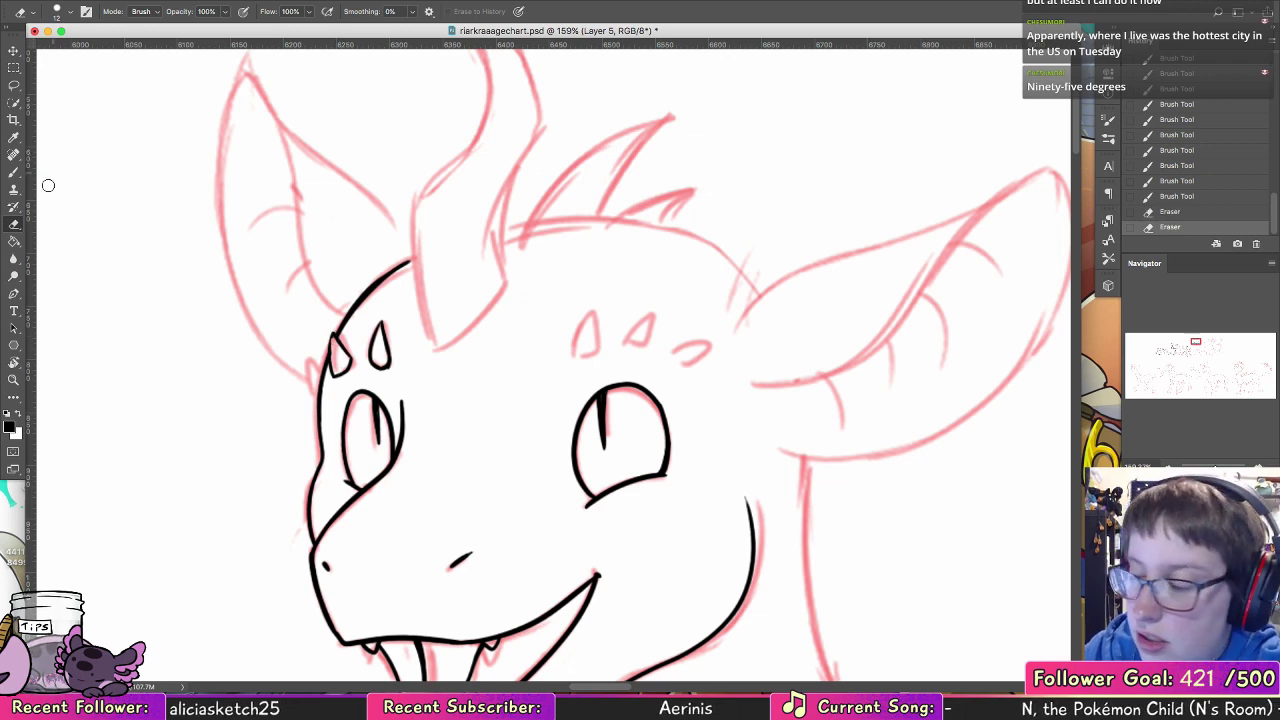
{"action": "key", "text": "b"}
{"action": "left_click_drag", "start_coordinate": [333, 346], "coordinate": [333, 370]}
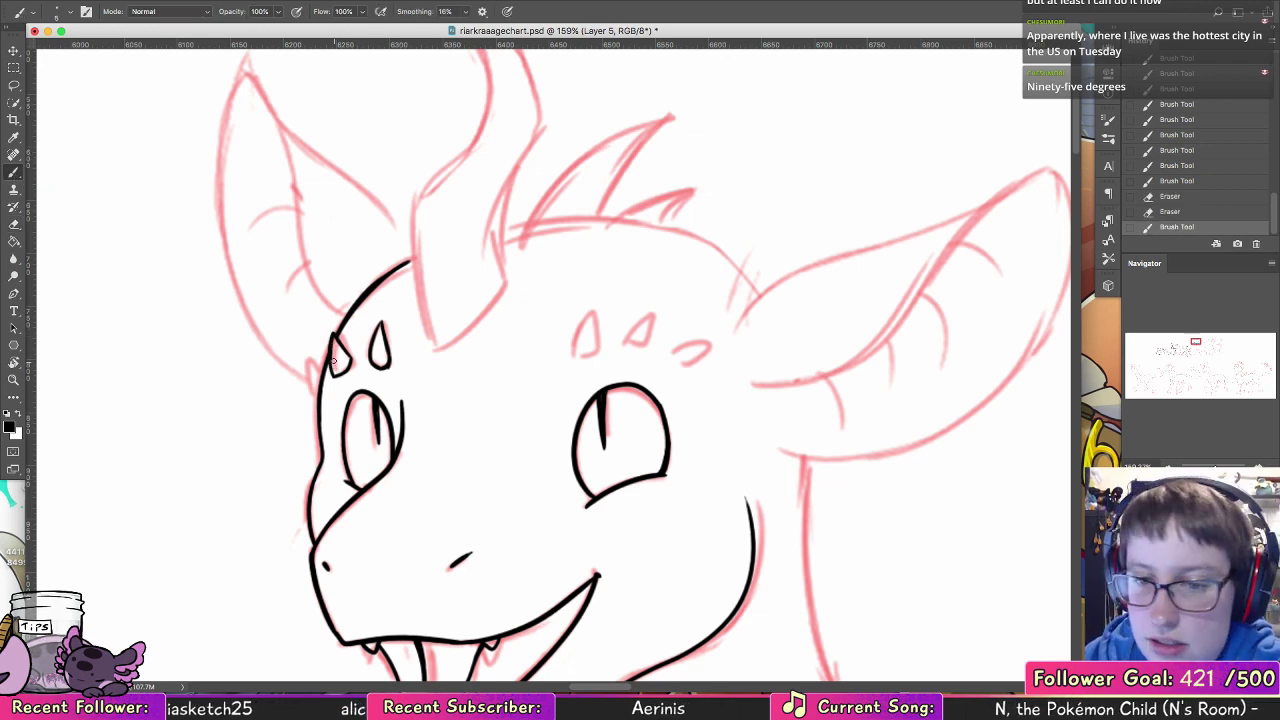
{"action": "key", "text": "super+z"}
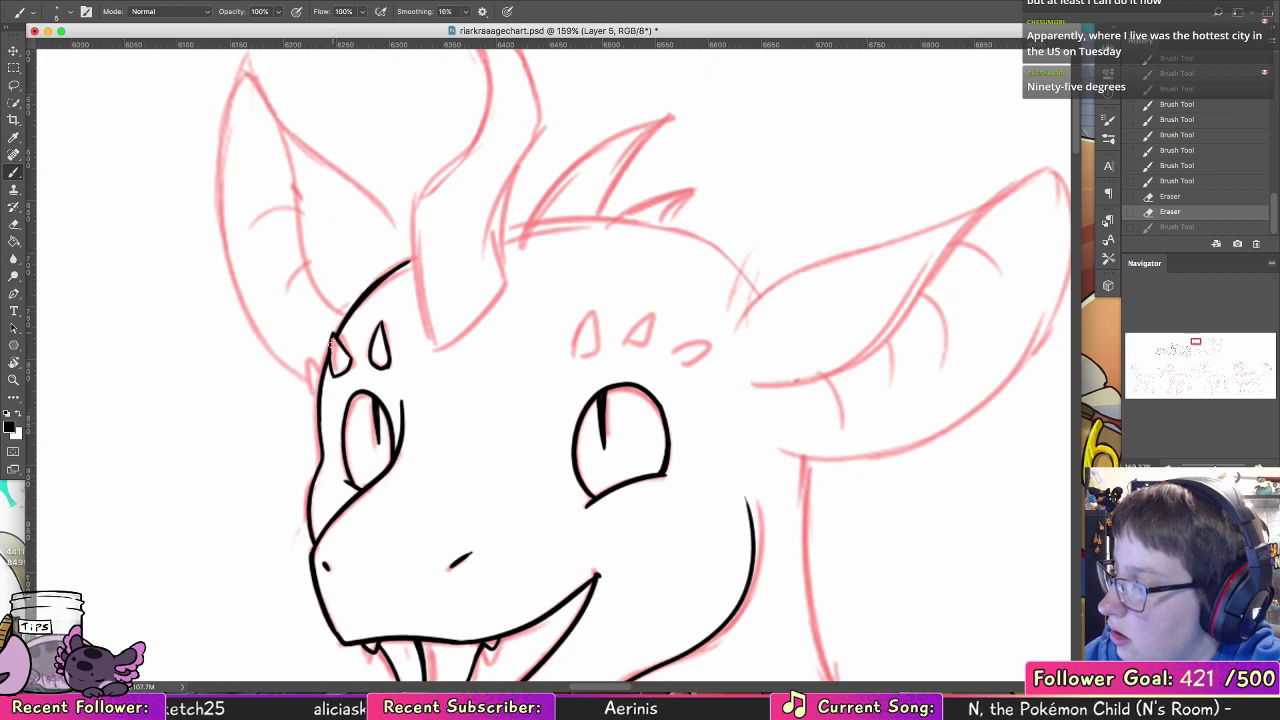
{"action": "left_click_drag", "start_coordinate": [331, 340], "coordinate": [323, 377]}
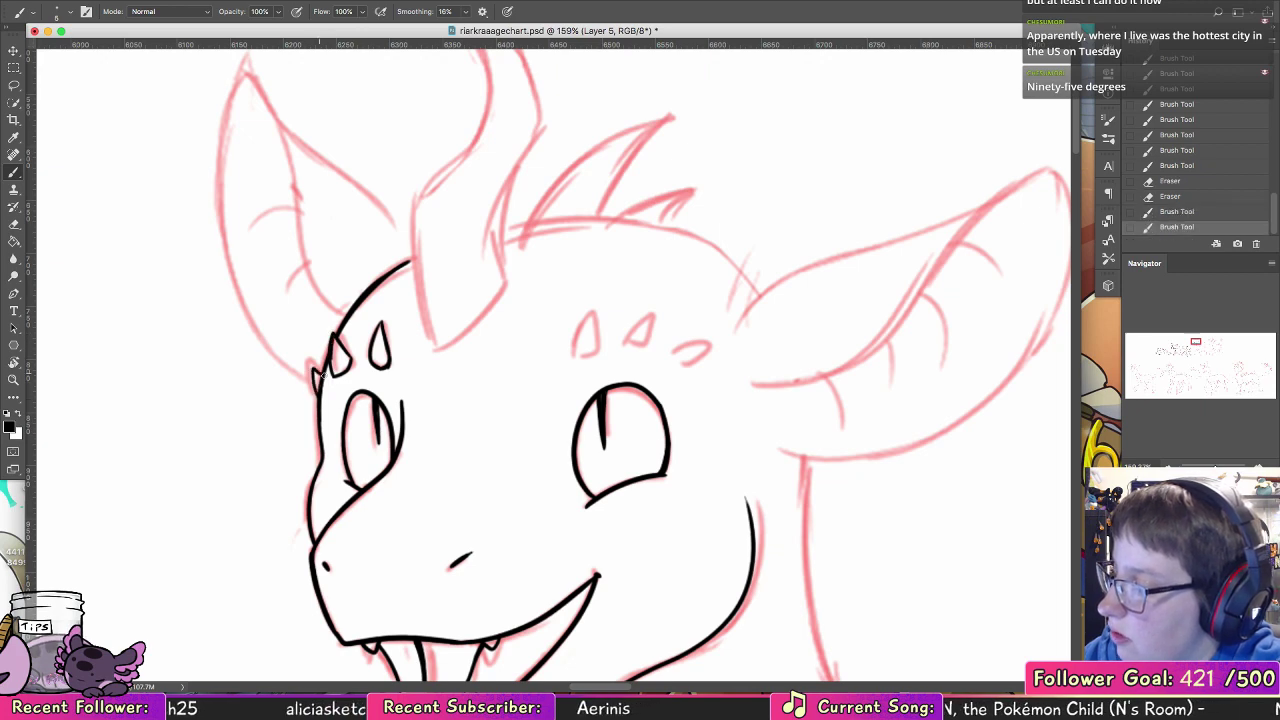
Step: Extend the forehead line to the horn and ink the horn's lower front edge and its pointed base
{"action": "scroll", "coordinate": [650, 189], "scroll_direction": "right", "scroll_amount": 3}
{"action": "scroll", "coordinate": [437, 354], "scroll_direction": "up", "scroll_amount": 3}
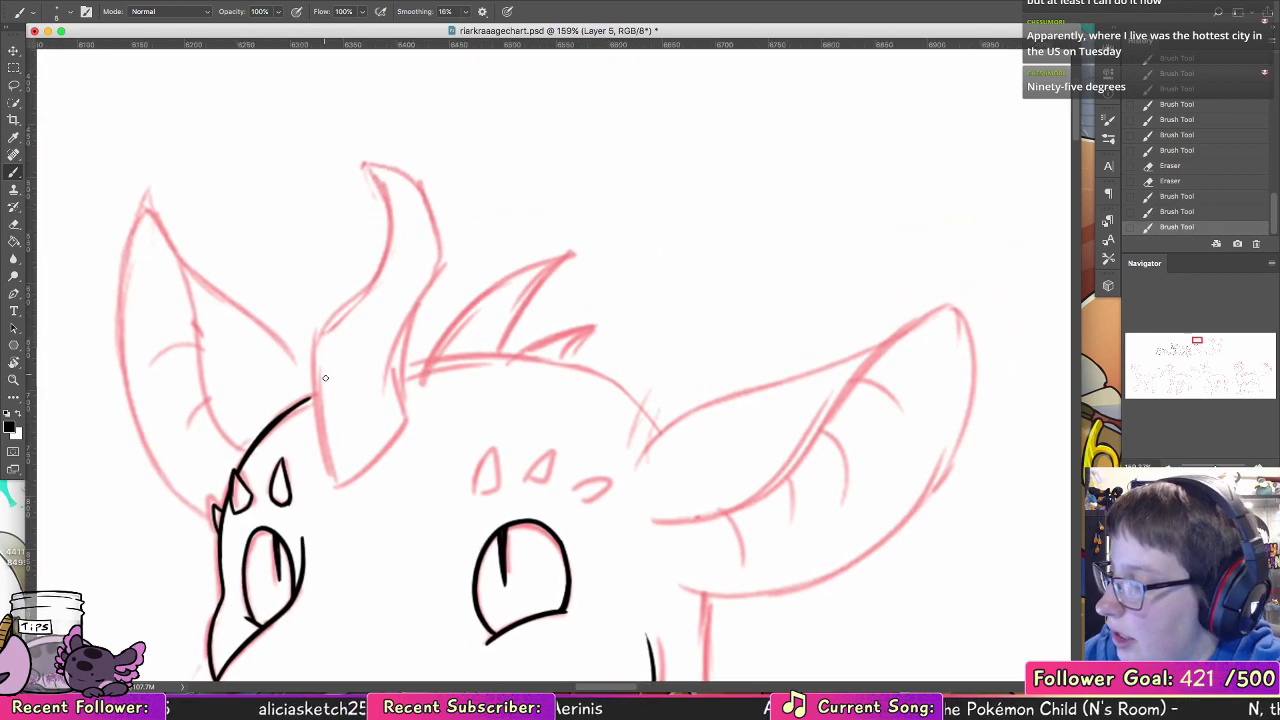
{"action": "left_click_drag", "start_coordinate": [312, 397], "coordinate": [317, 394]}
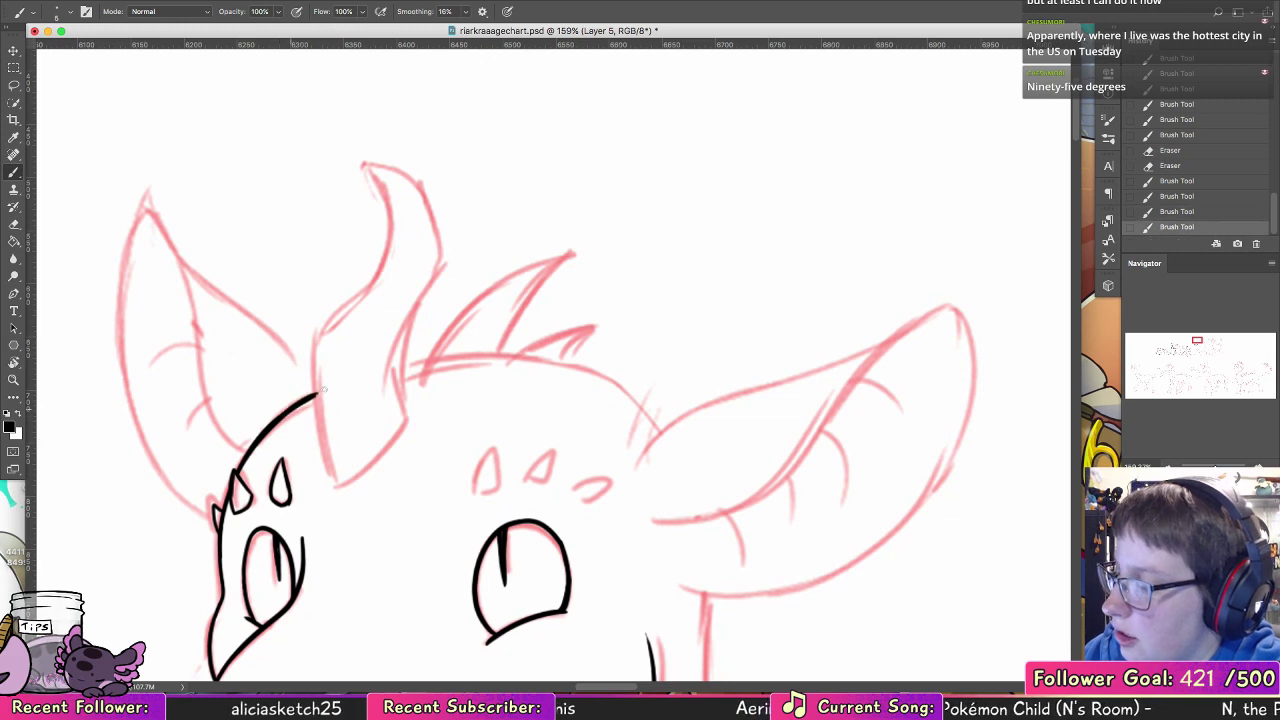
{"action": "left_click_drag", "start_coordinate": [316, 334], "coordinate": [314, 418]}
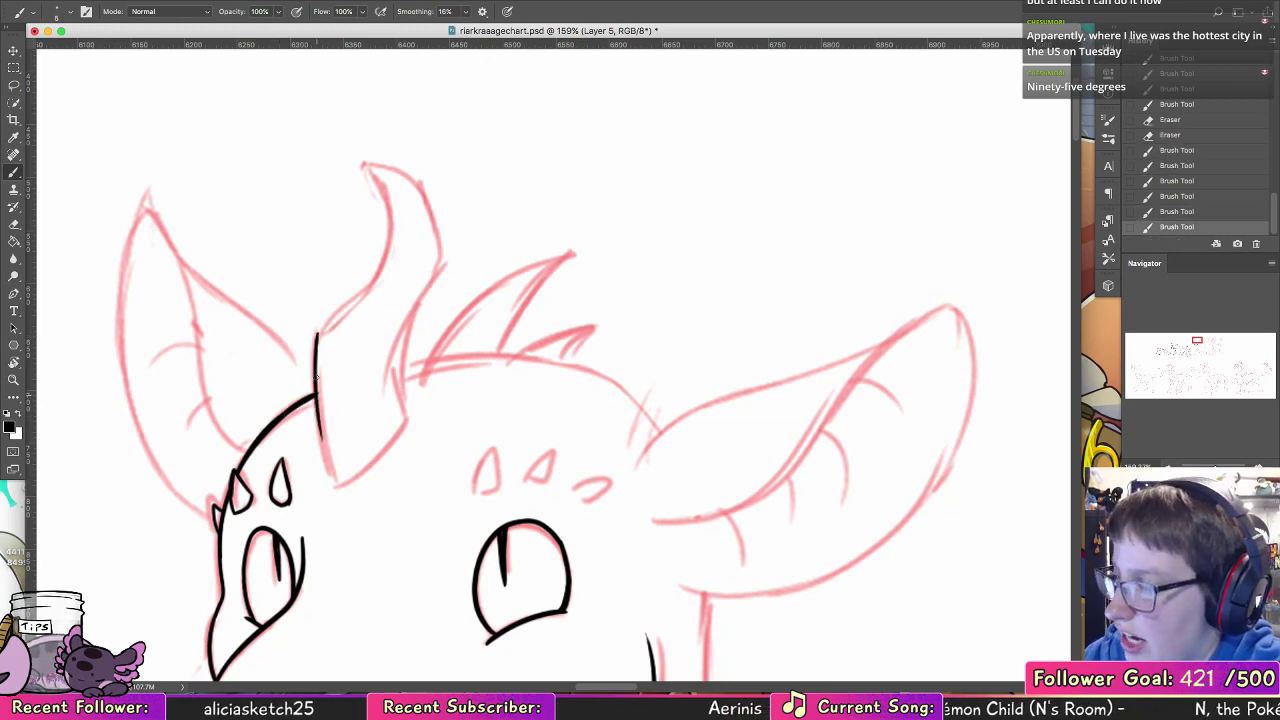
{"action": "key", "text": "super+z"}
{"action": "left_click_drag", "start_coordinate": [317, 335], "coordinate": [329, 472]}
{"action": "key", "text": "super+z"}
{"action": "left_click_drag", "start_coordinate": [317, 372], "coordinate": [330, 472]}
{"action": "mouse_move", "coordinate": [317, 342]}
{"action": "left_mouse_down"}
{"action": "mouse_move", "coordinate": [333, 485]}
{"action": "mouse_move", "coordinate": [405, 425]}
{"action": "left_mouse_up"}
{"action": "left_click_drag", "start_coordinate": [318, 342], "coordinate": [326, 446]}
{"action": "key", "text": "super+z"}
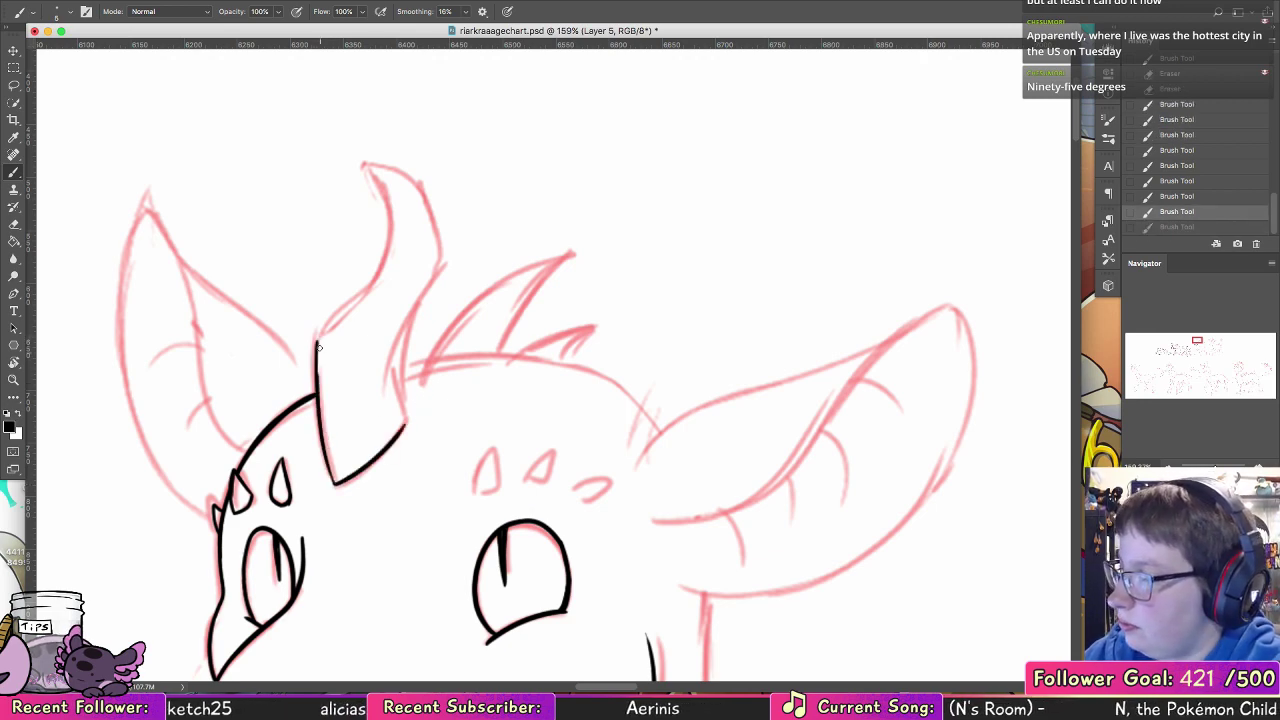
{"action": "left_click_drag", "start_coordinate": [318, 342], "coordinate": [336, 484]}
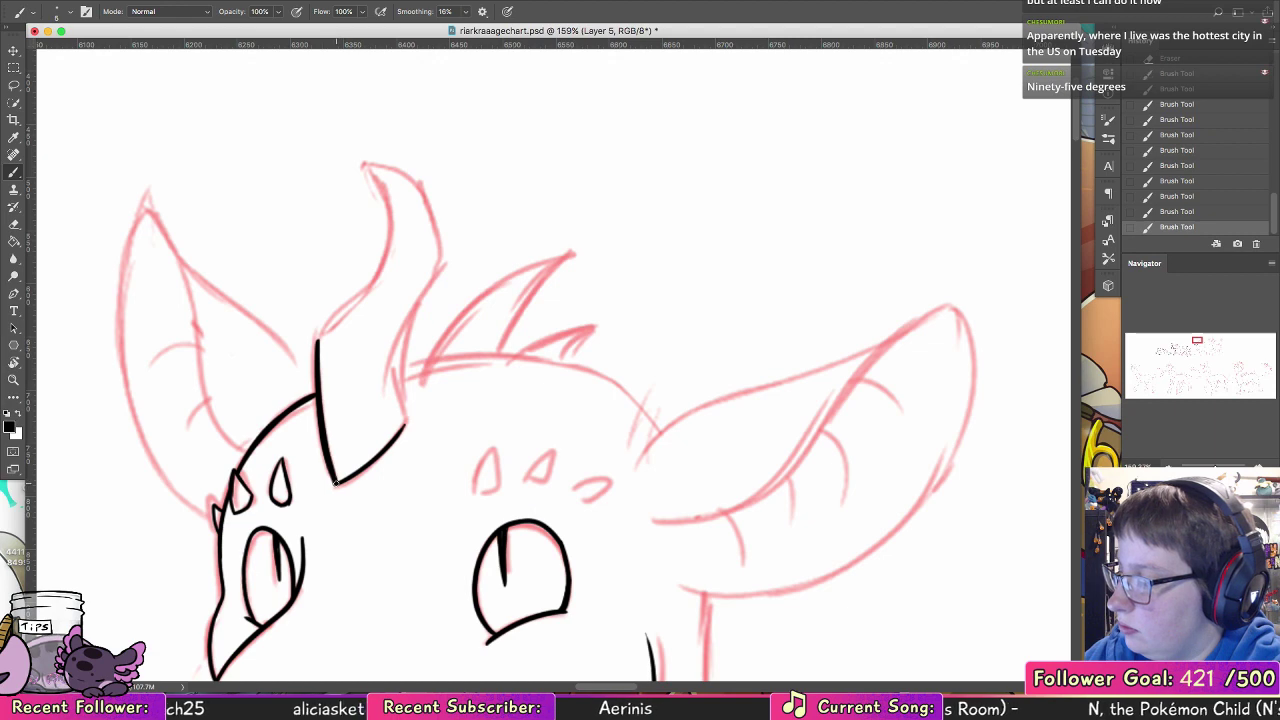
Step: Ink the horn's curved front edge up to its tip and the back edge down to the base
{"action": "mouse_move", "coordinate": [318, 342]}
{"action": "left_mouse_down"}
{"action": "mouse_move", "coordinate": [351, 302]}
{"action": "mouse_move", "coordinate": [364, 162]}
{"action": "left_mouse_up"}
{"action": "key", "text": "super+z"}
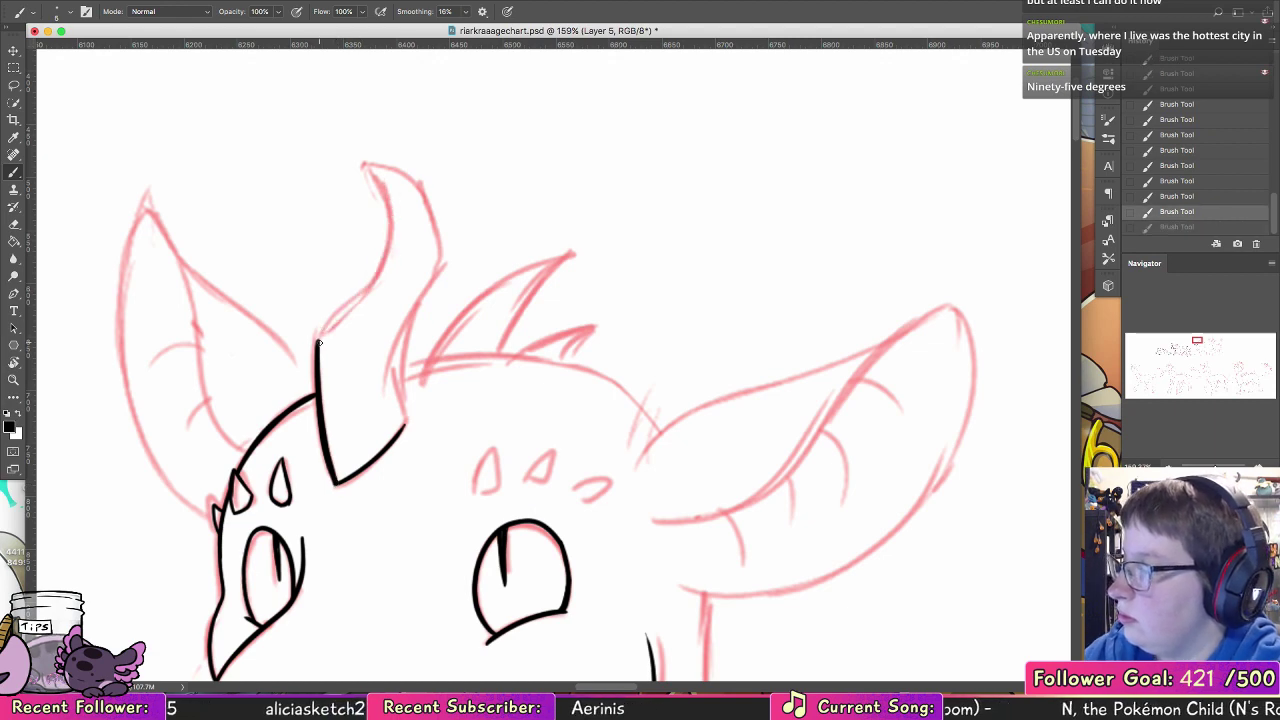
{"action": "mouse_move", "coordinate": [318, 342]}
{"action": "left_mouse_down"}
{"action": "mouse_move", "coordinate": [366, 162]}
{"action": "mouse_move", "coordinate": [409, 174]}
{"action": "mouse_move", "coordinate": [390, 190]}
{"action": "mouse_move", "coordinate": [441, 241]}
{"action": "mouse_move", "coordinate": [392, 191]}
{"action": "mouse_move", "coordinate": [434, 273]}
{"action": "mouse_move", "coordinate": [430, 230]}
{"action": "mouse_move", "coordinate": [432, 288]}
{"action": "mouse_move", "coordinate": [435, 268]}
{"action": "mouse_move", "coordinate": [398, 340]}
{"action": "left_mouse_up"}
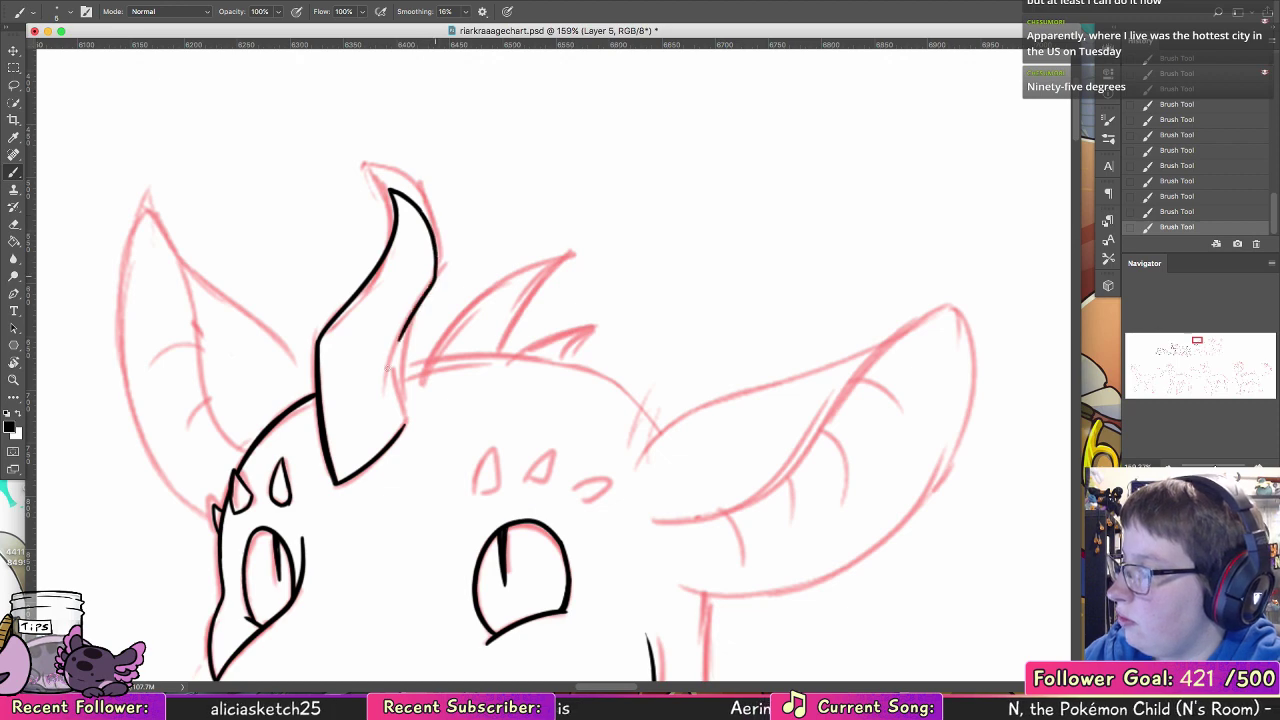
{"action": "mouse_move", "coordinate": [436, 255]}
{"action": "left_mouse_down"}
{"action": "mouse_move", "coordinate": [396, 362]}
{"action": "mouse_move", "coordinate": [401, 420]}
{"action": "left_mouse_up"}
{"action": "left_click_drag", "start_coordinate": [393, 356], "coordinate": [405, 424]}
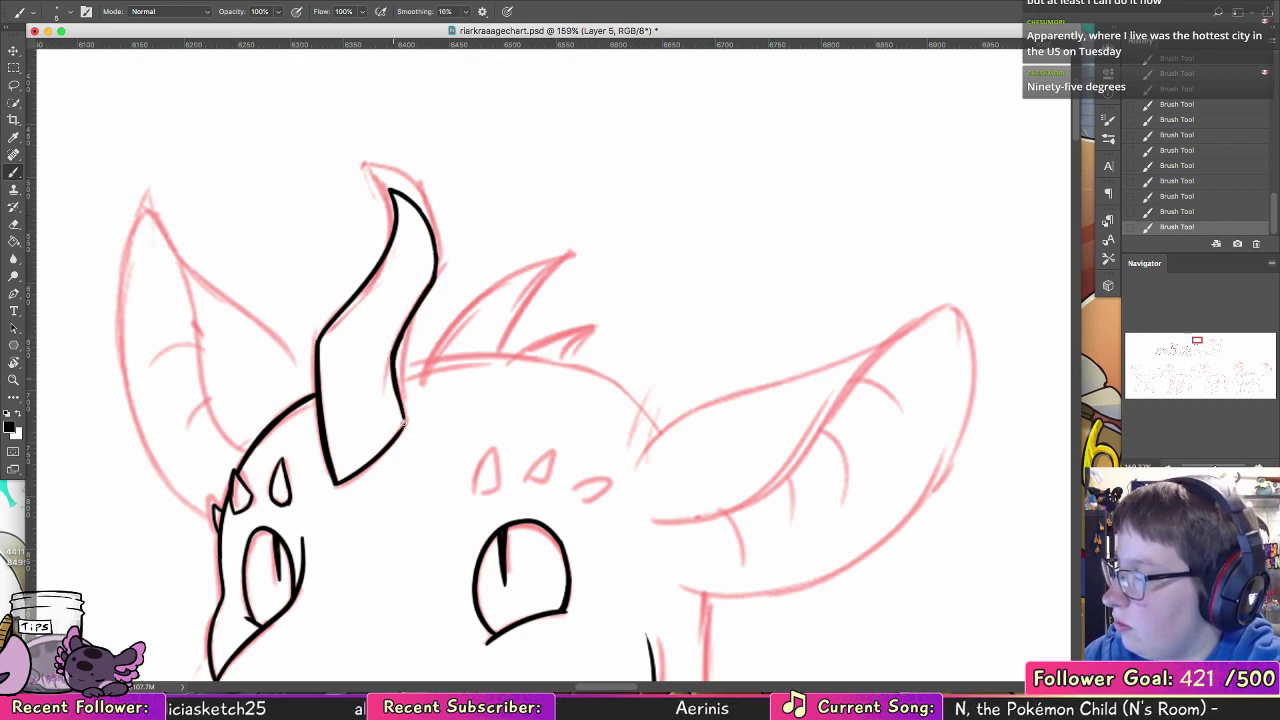
Step: Ink the far ear's inner fold edge from tip to head, try its outer edge and undo the outer strokes
{"action": "left_click_drag", "start_coordinate": [614, 580], "coordinate": [699, 601]}
{"action": "mouse_move", "coordinate": [330, 476]}
{"action": "left_mouse_down"}
{"action": "mouse_move", "coordinate": [226, 234]}
{"action": "mouse_move", "coordinate": [231, 457]}
{"action": "mouse_move", "coordinate": [311, 545]}
{"action": "mouse_move", "coordinate": [263, 502]}
{"action": "mouse_move", "coordinate": [298, 536]}
{"action": "left_mouse_up"}
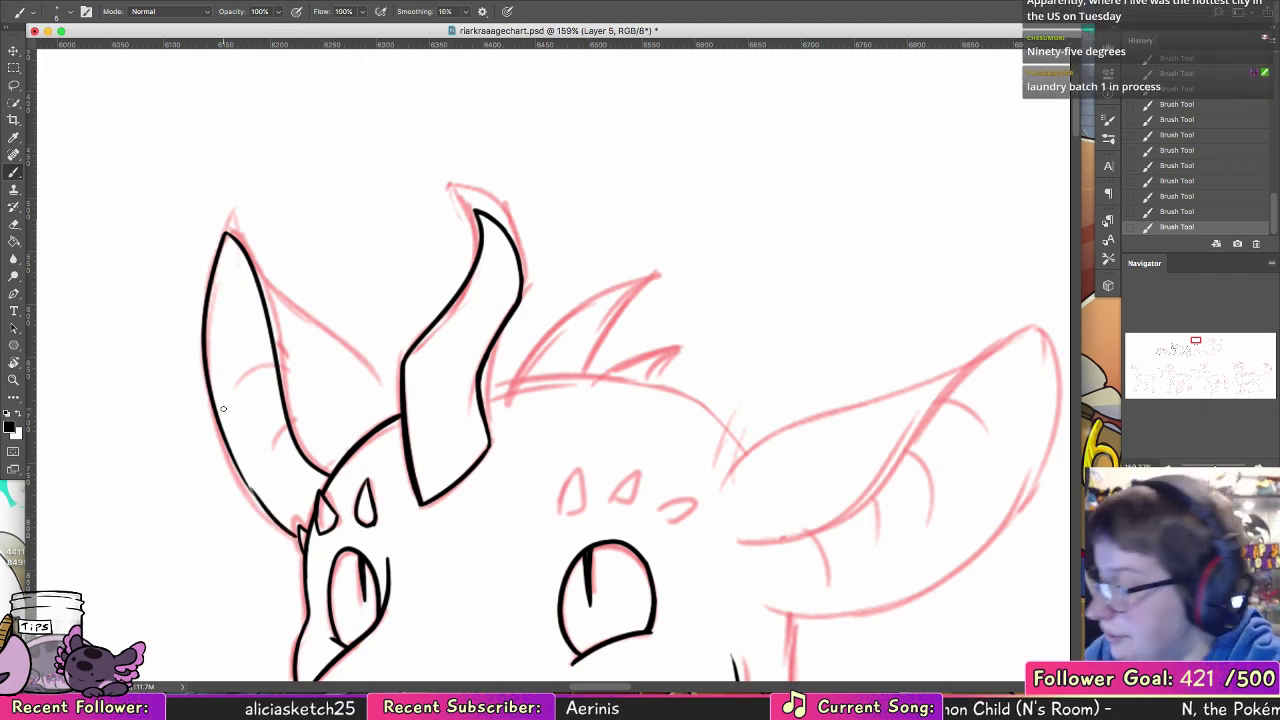
{"action": "key", "text": "super+z"}
{"action": "key", "text": "super+z"}
{"action": "key", "text": "super+z"}
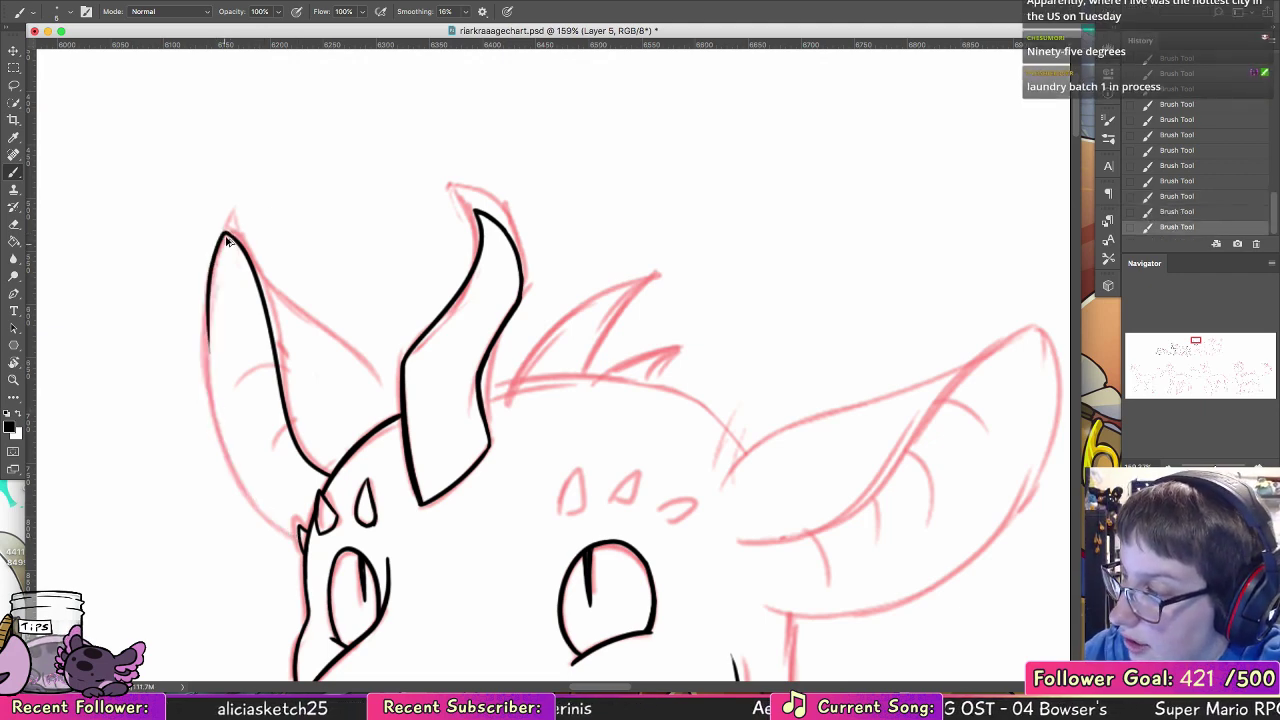
{"action": "key", "text": "super+z"}
Step: Redraw the far ear's outer edge as one smooth curve from the tip down to the side of the head
{"action": "key", "text": "super+z"}
{"action": "left_click_drag", "start_coordinate": [219, 237], "coordinate": [223, 446]}
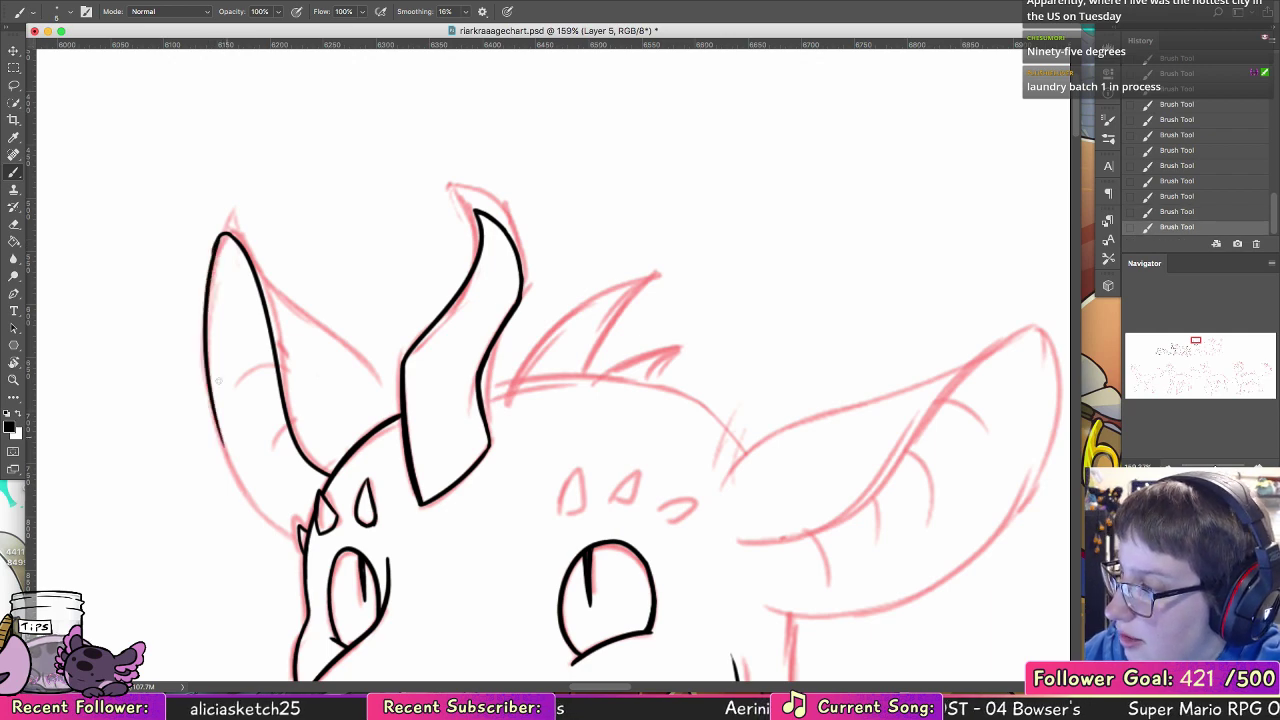
{"action": "key", "text": "super+z"}
{"action": "left_click_drag", "start_coordinate": [218, 240], "coordinate": [217, 432]}
{"action": "key", "text": "super+z"}
{"action": "mouse_move", "coordinate": [219, 237]}
{"action": "left_mouse_down"}
{"action": "mouse_move", "coordinate": [209, 404]}
{"action": "mouse_move", "coordinate": [264, 528]}
{"action": "left_mouse_up"}
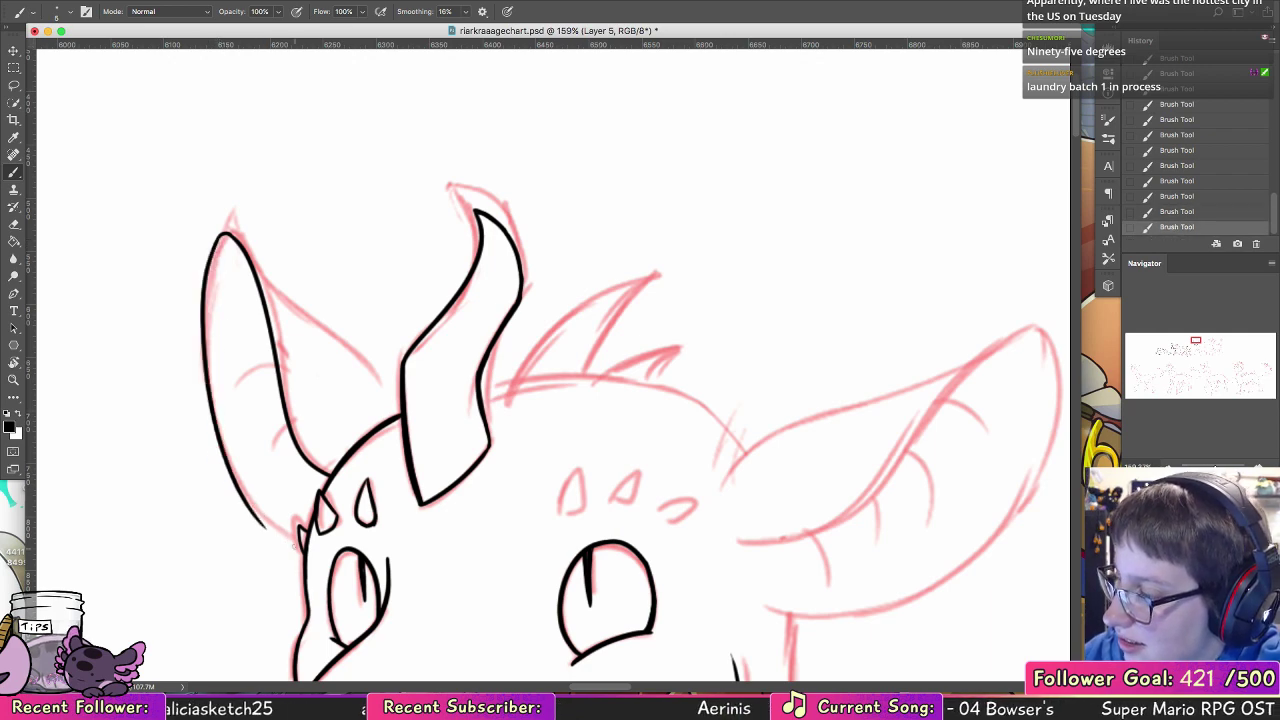
{"action": "key", "text": "super+z"}
{"action": "left_click_drag", "start_coordinate": [218, 238], "coordinate": [298, 540]}
{"action": "left_click_drag", "start_coordinate": [215, 245], "coordinate": [207, 320]}
{"action": "key", "text": "super+z"}
{"action": "left_click_drag", "start_coordinate": [221, 235], "coordinate": [211, 270]}
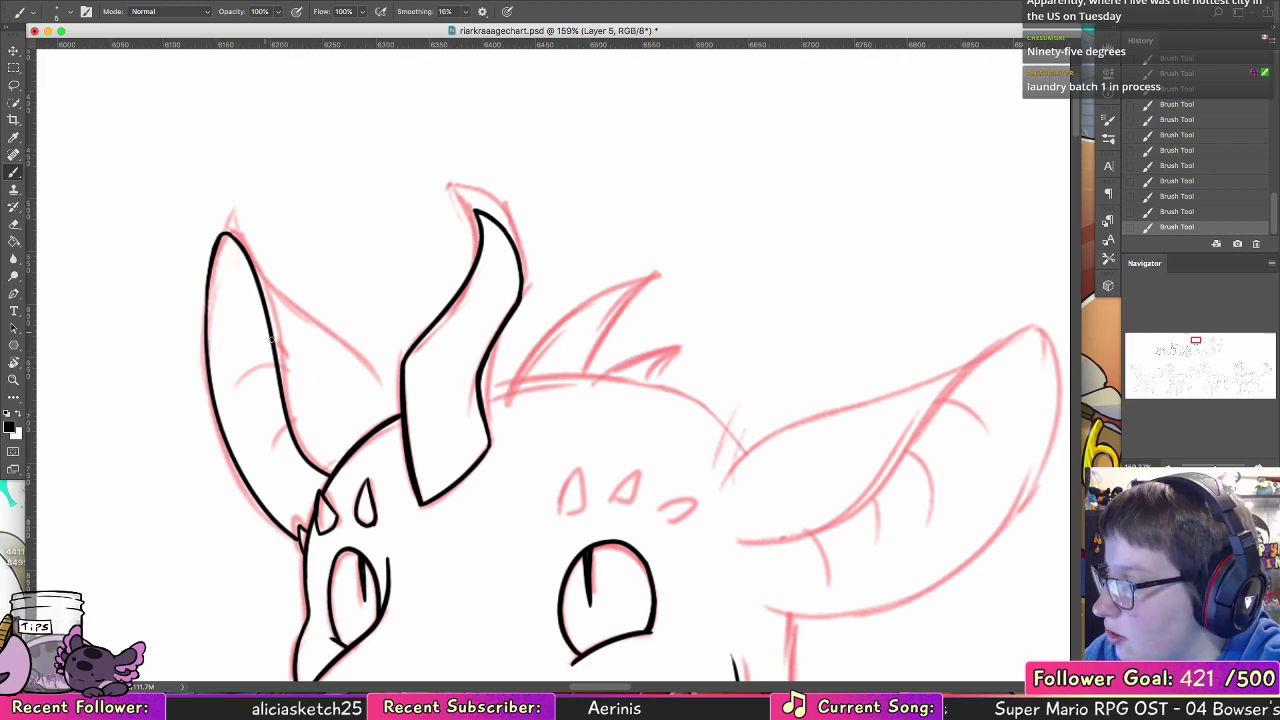
Step: Ink three short crease lines inside the far ear and the ear's back edge down to the horn base
{"action": "left_click_drag", "start_coordinate": [274, 345], "coordinate": [256, 338]}
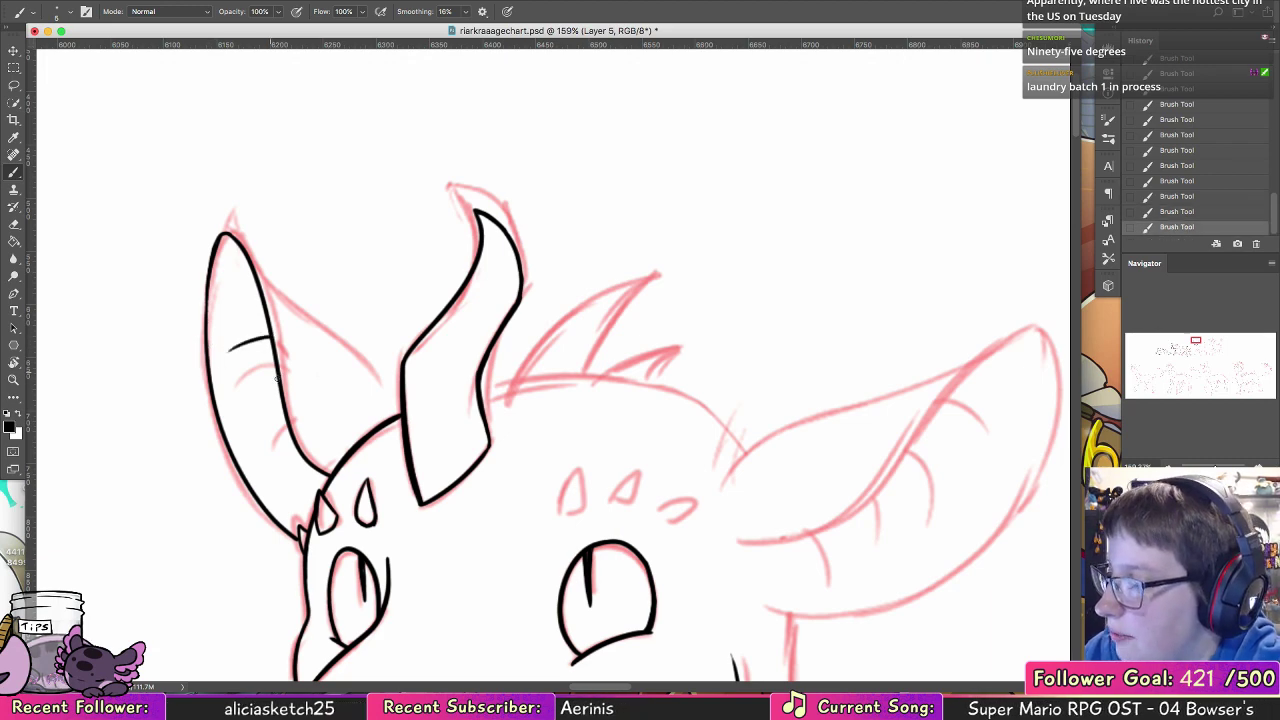
{"action": "left_click_drag", "start_coordinate": [254, 401], "coordinate": [243, 410]}
{"action": "left_click_drag", "start_coordinate": [299, 453], "coordinate": [275, 467]}
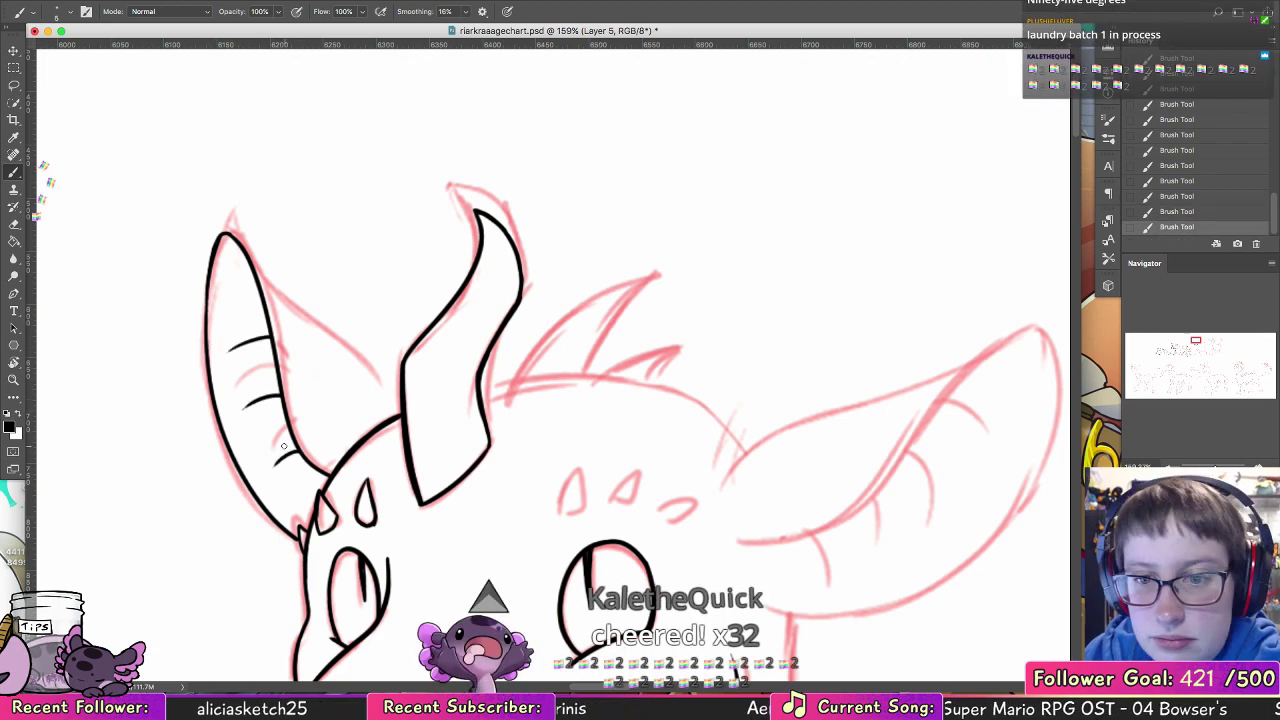
{"action": "key", "text": "space"}
{"action": "left_click_drag", "start_coordinate": [423, 376], "coordinate": [378, 397]}
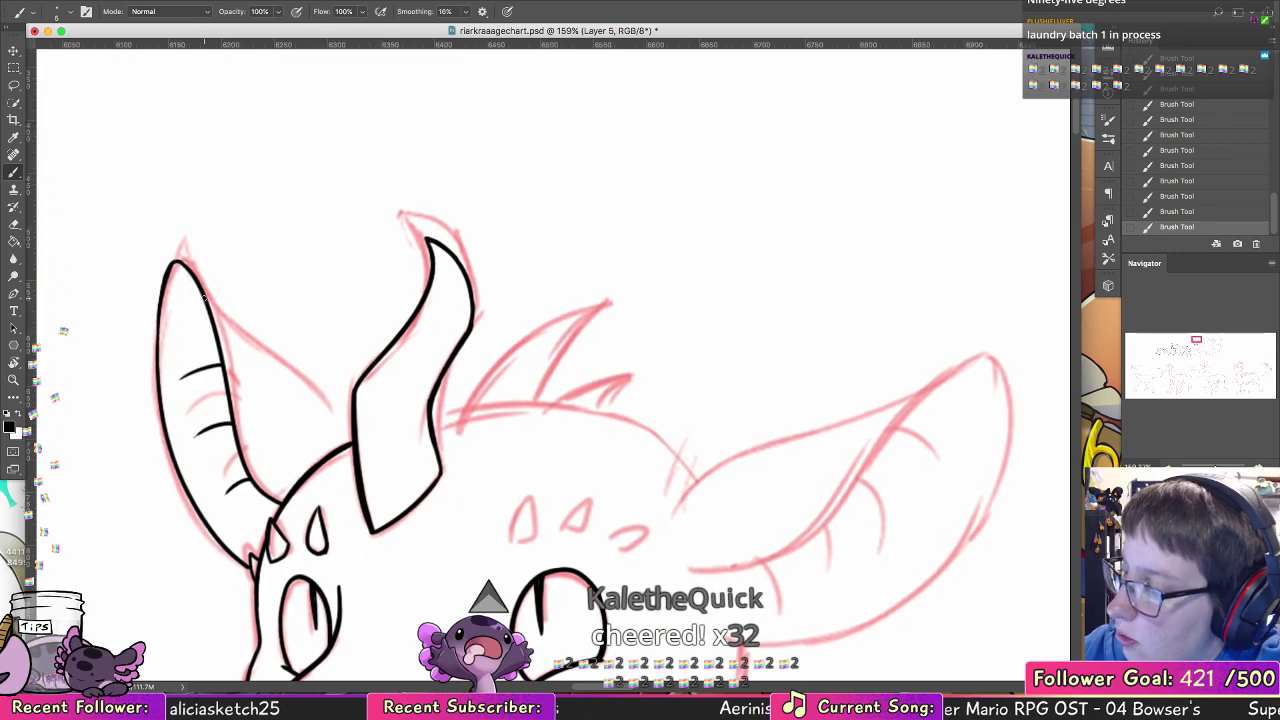
{"action": "mouse_move", "coordinate": [210, 308]}
{"action": "left_mouse_down"}
{"action": "mouse_move", "coordinate": [332, 408]}
{"action": "mouse_move", "coordinate": [348, 444]}
{"action": "left_mouse_up"}
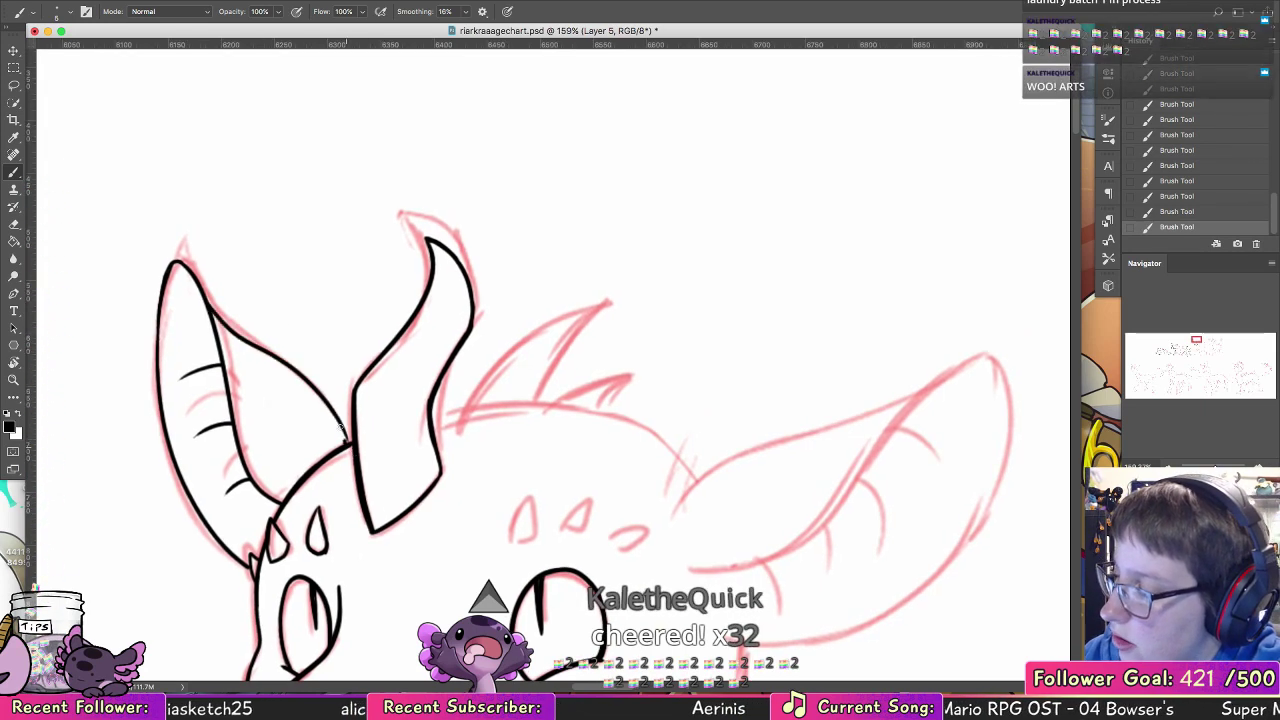
Step: Ink both curved edges of the larger head spike behind the horn
{"action": "key", "text": "space"}
{"action": "mouse_move", "coordinate": [606, 354]}
{"action": "left_mouse_down"}
{"action": "mouse_move", "coordinate": [522, 315]}
{"action": "mouse_move", "coordinate": [461, 249]}
{"action": "left_mouse_up"}
{"action": "mouse_move", "coordinate": [308, 334]}
{"action": "left_mouse_down"}
{"action": "mouse_move", "coordinate": [318, 305]}
{"action": "mouse_move", "coordinate": [441, 213]}
{"action": "mouse_move", "coordinate": [408, 262]}
{"action": "mouse_move", "coordinate": [455, 203]}
{"action": "left_mouse_up"}
{"action": "key", "text": "super+z"}
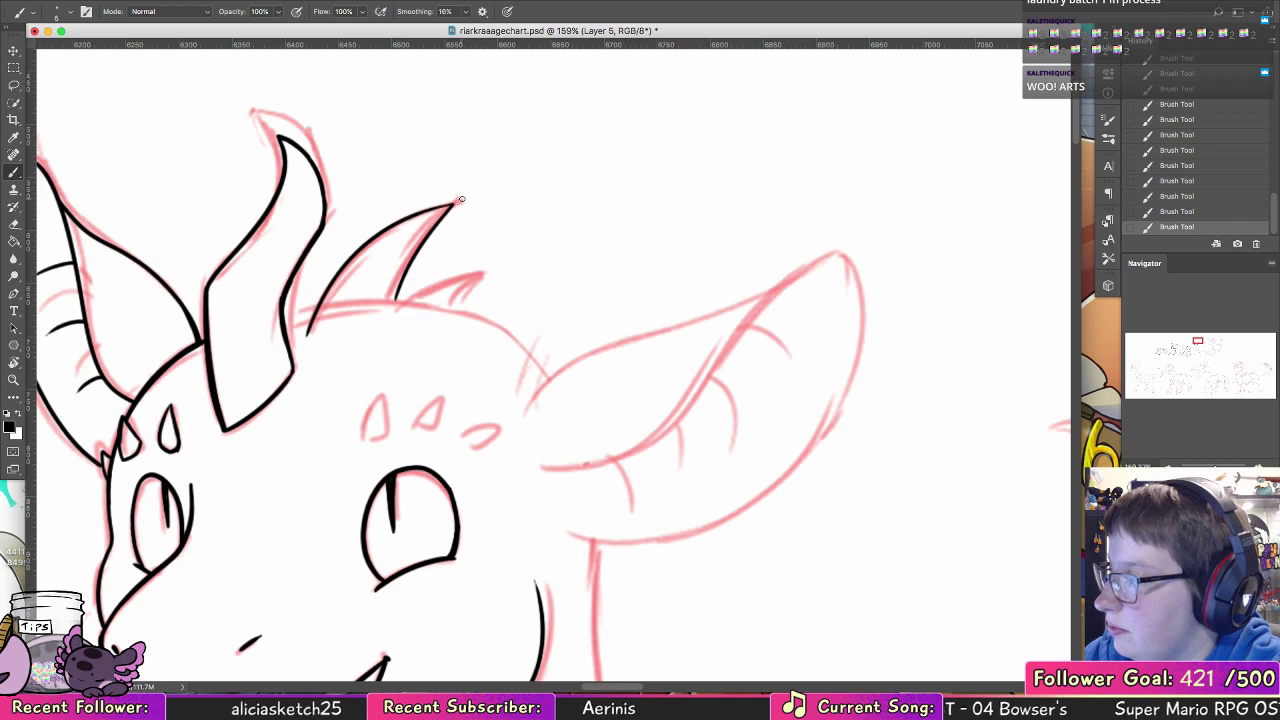
Step: Ink the larger head spike's curved base edge and join it to the spike's back edge, reworking strokes that miss
{"action": "left_click_drag", "start_coordinate": [308, 334], "coordinate": [396, 298]}
{"action": "key", "text": "super+z"}
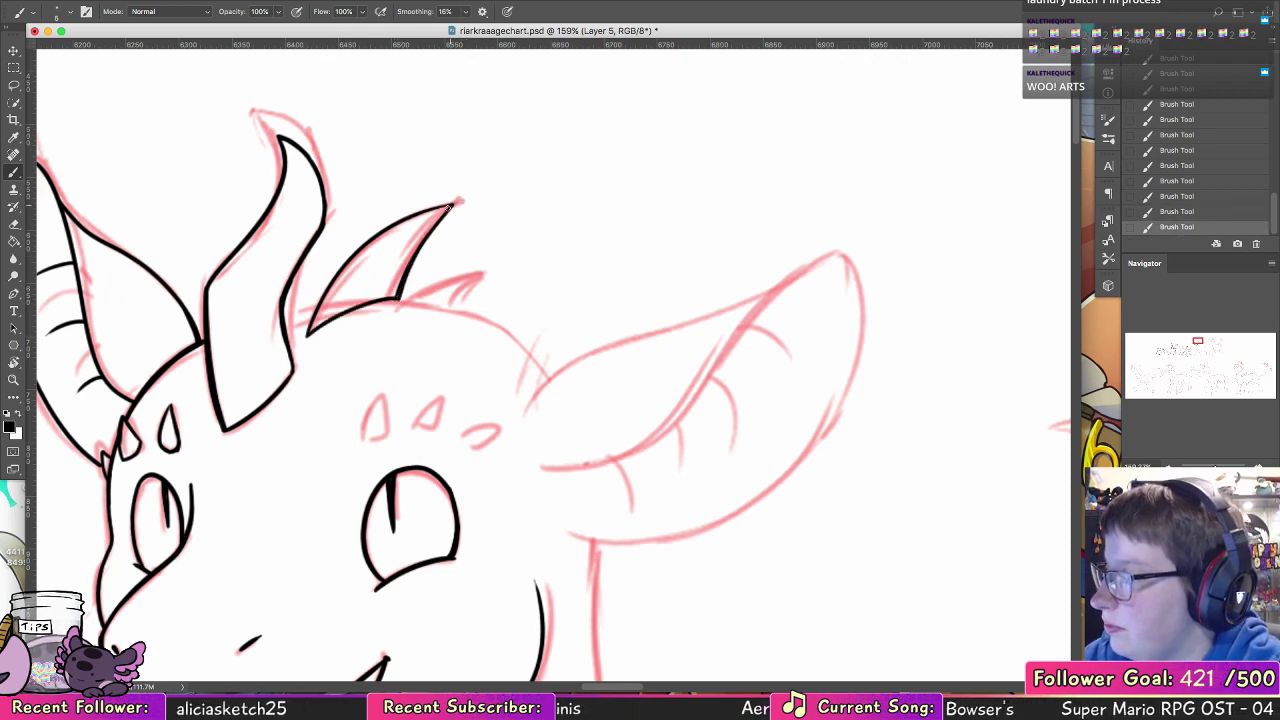
{"action": "mouse_move", "coordinate": [399, 296]}
{"action": "left_mouse_down"}
{"action": "mouse_move", "coordinate": [454, 204]}
{"action": "mouse_move", "coordinate": [322, 299]}
{"action": "mouse_move", "coordinate": [321, 314]}
{"action": "mouse_move", "coordinate": [440, 207]}
{"action": "left_mouse_up"}
{"action": "key", "text": "super+z"}
{"action": "key", "text": "super+z"}
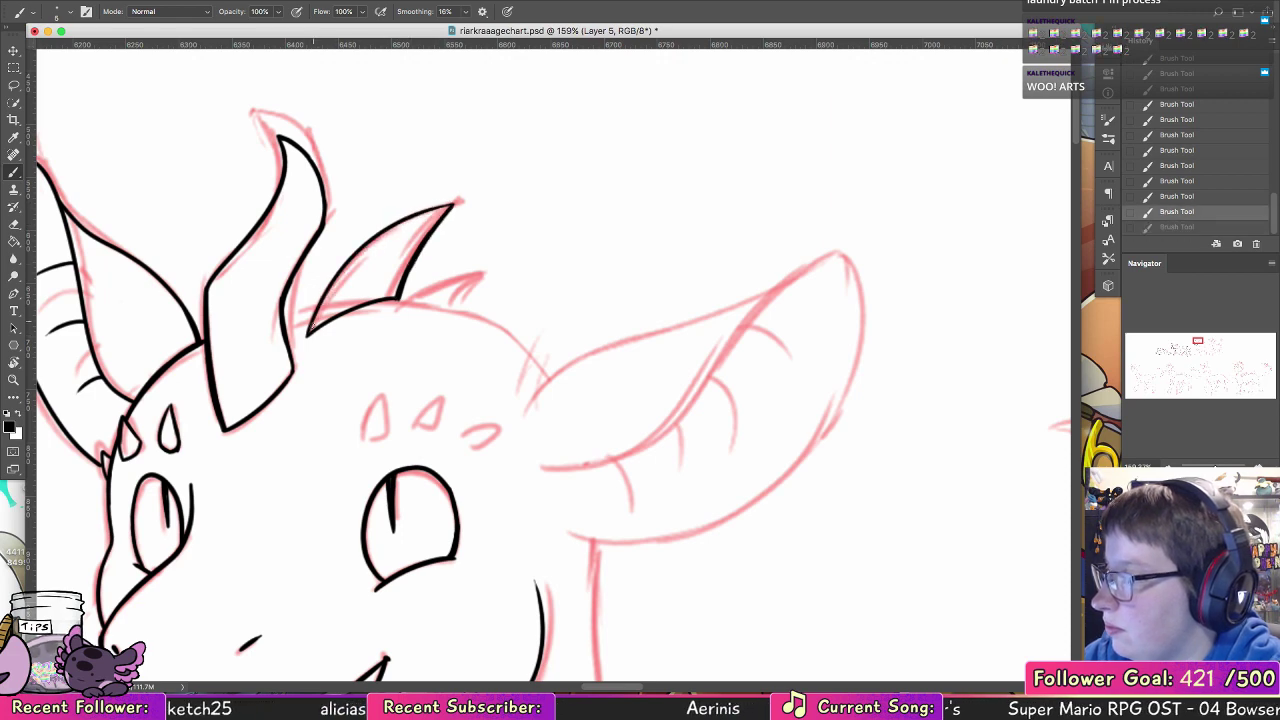
{"action": "mouse_move", "coordinate": [308, 334]}
{"action": "left_mouse_down"}
{"action": "mouse_move", "coordinate": [383, 232]}
{"action": "mouse_move", "coordinate": [452, 204]}
{"action": "left_mouse_up"}
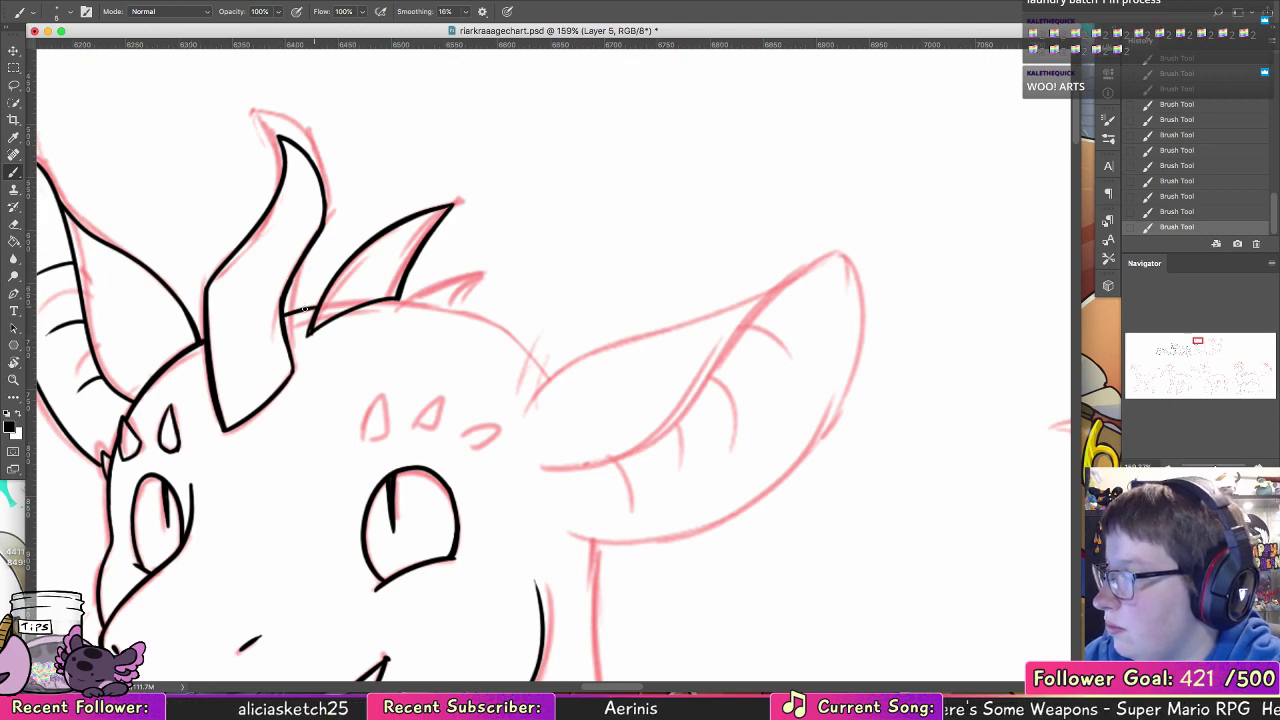
Step: Ink the short skull line between the horn and the larger spike, and erase the excess ink at the spike's base
{"action": "left_click_drag", "start_coordinate": [283, 316], "coordinate": [316, 306]}
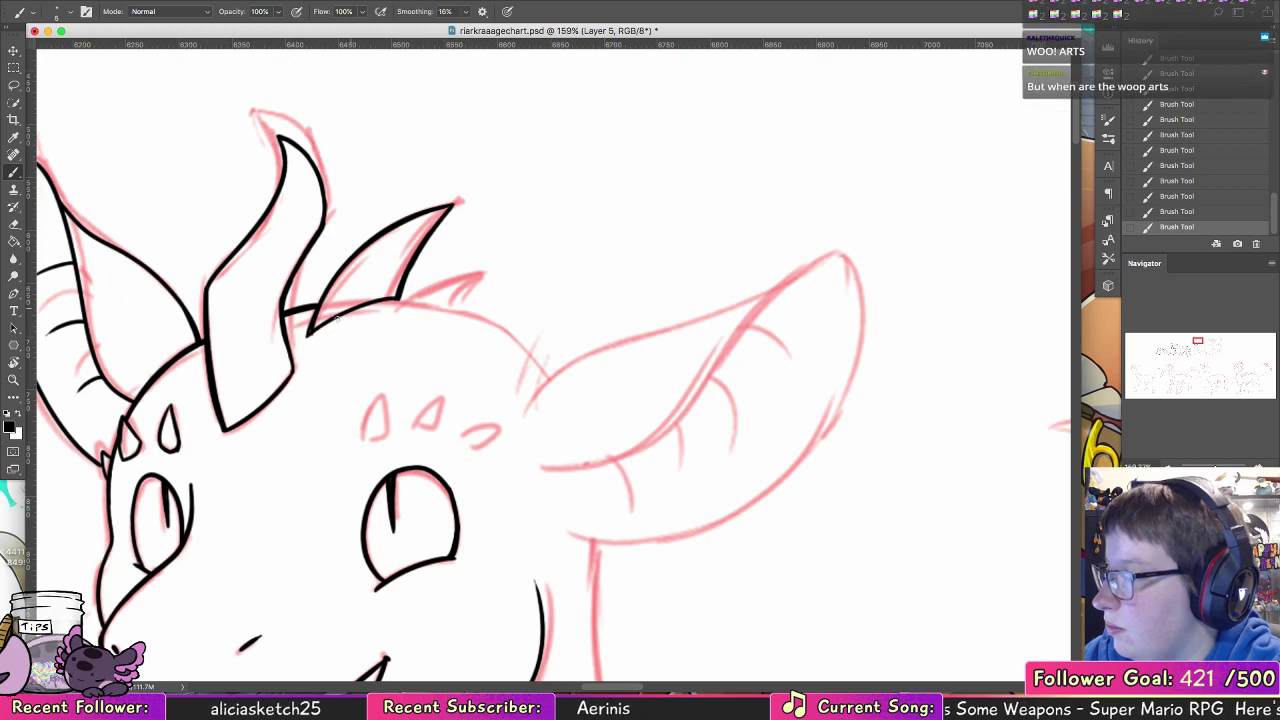
{"action": "key", "text": "e"}
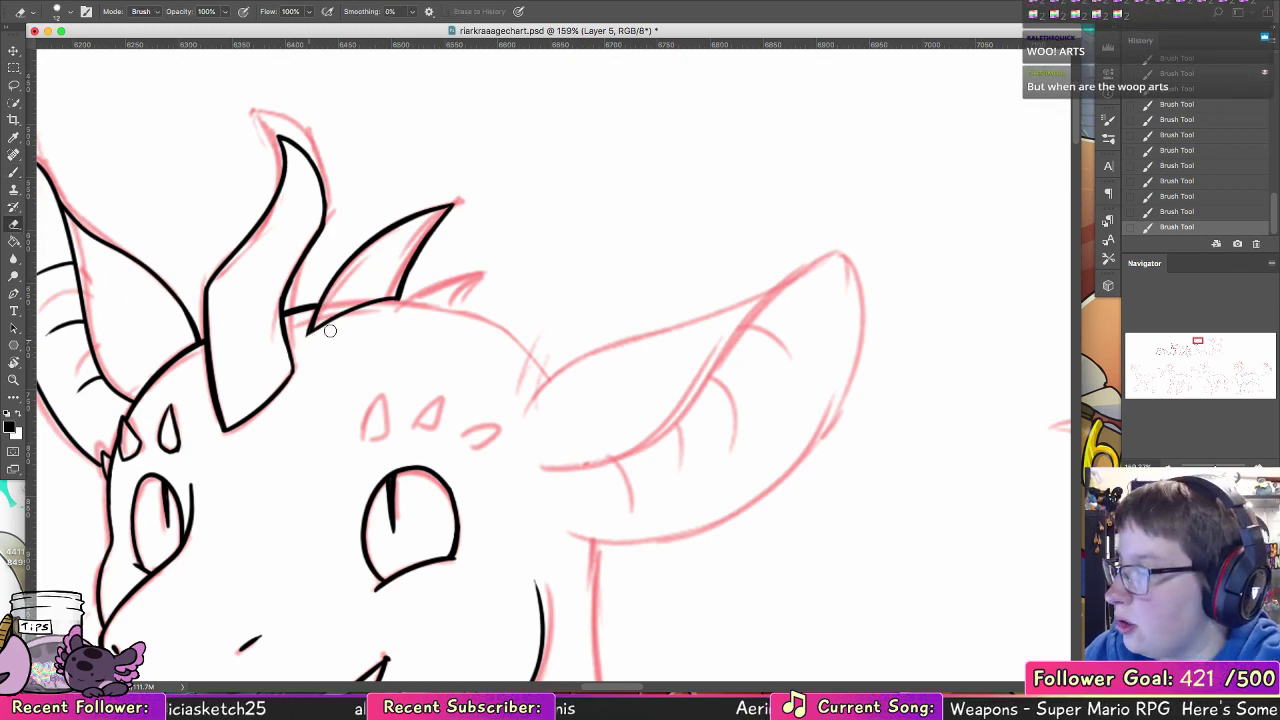
{"action": "left_click_drag", "start_coordinate": [326, 326], "coordinate": [319, 318]}
Step: Ink the crown of the head as one smooth curve from the larger spike's base to the near ear
{"action": "key", "text": "r"}
{"action": "mouse_move", "coordinate": [306, 215]}
{"action": "left_mouse_down"}
{"action": "mouse_move", "coordinate": [294, 237]}
{"action": "mouse_move", "coordinate": [346, 572]}
{"action": "left_mouse_up"}
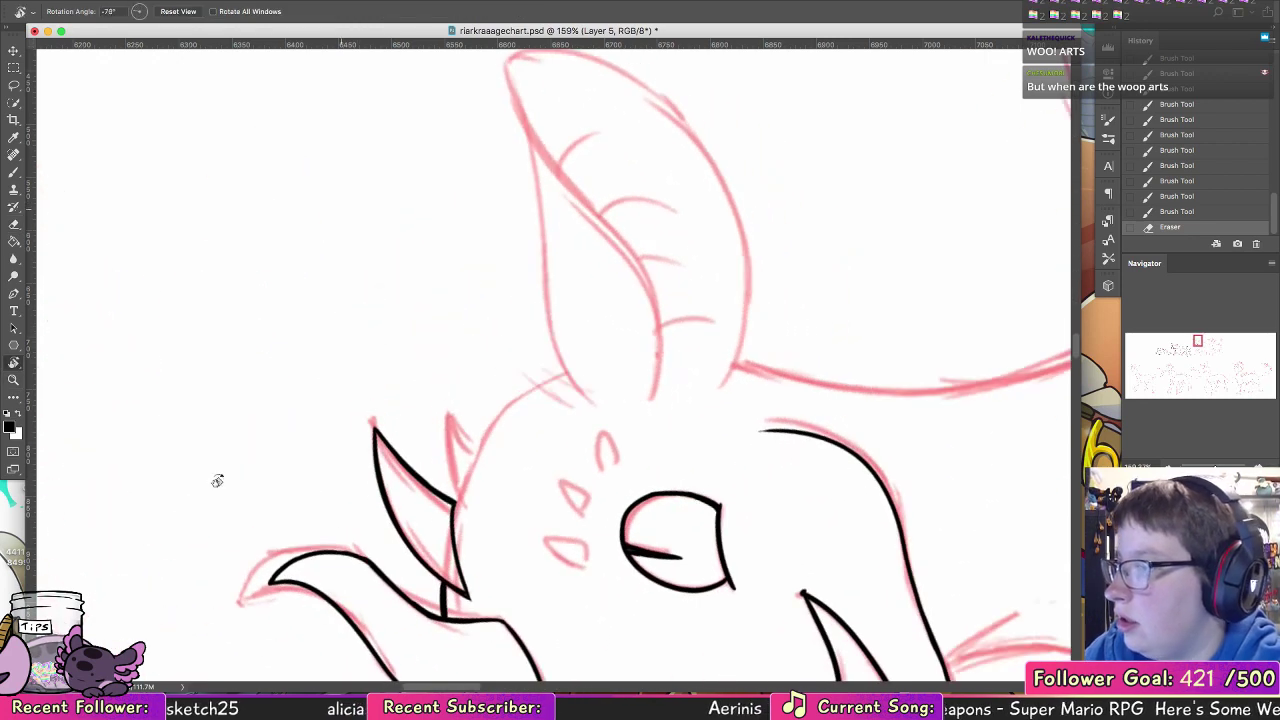
{"action": "key", "text": "b"}
{"action": "scroll", "coordinate": [480, 329], "scroll_direction": "down", "scroll_amount": 5}
{"action": "scroll", "coordinate": [480, 329], "scroll_direction": "right", "scroll_amount": 5}
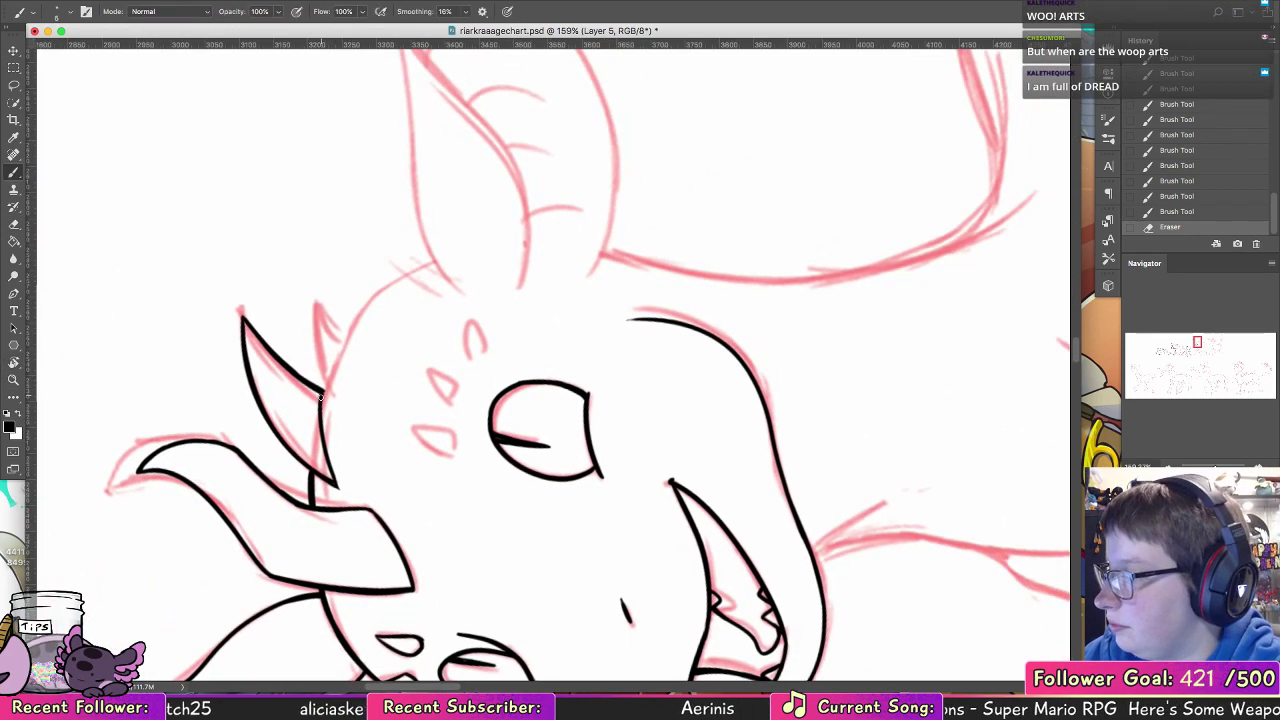
{"action": "left_click_drag", "start_coordinate": [322, 391], "coordinate": [381, 290]}
{"action": "key", "text": "super+z"}
{"action": "mouse_move", "coordinate": [322, 390]}
{"action": "left_mouse_down"}
{"action": "mouse_move", "coordinate": [378, 297]}
{"action": "mouse_move", "coordinate": [440, 264]}
{"action": "left_mouse_up"}
Step: Ink the small pointed spike on the crown behind the larger one and thicken the head line at the larger spike's base
{"action": "key", "text": "e"}
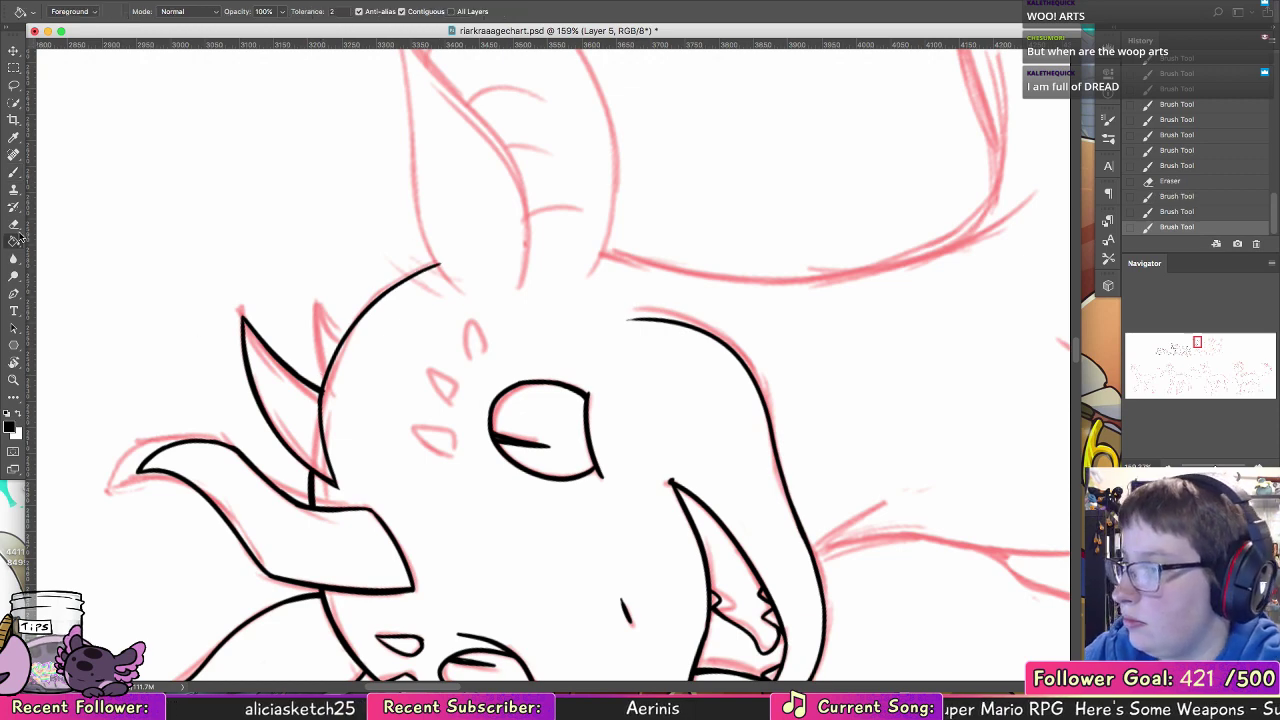
{"action": "left_click_drag", "start_coordinate": [328, 392], "coordinate": [321, 312]}
{"action": "left_click", "coordinate": [13, 173]}
{"action": "key", "text": "super+z"}
{"action": "mouse_move", "coordinate": [323, 377]}
{"action": "left_mouse_down"}
{"action": "mouse_move", "coordinate": [335, 296]}
{"action": "mouse_move", "coordinate": [353, 324]}
{"action": "left_mouse_up"}
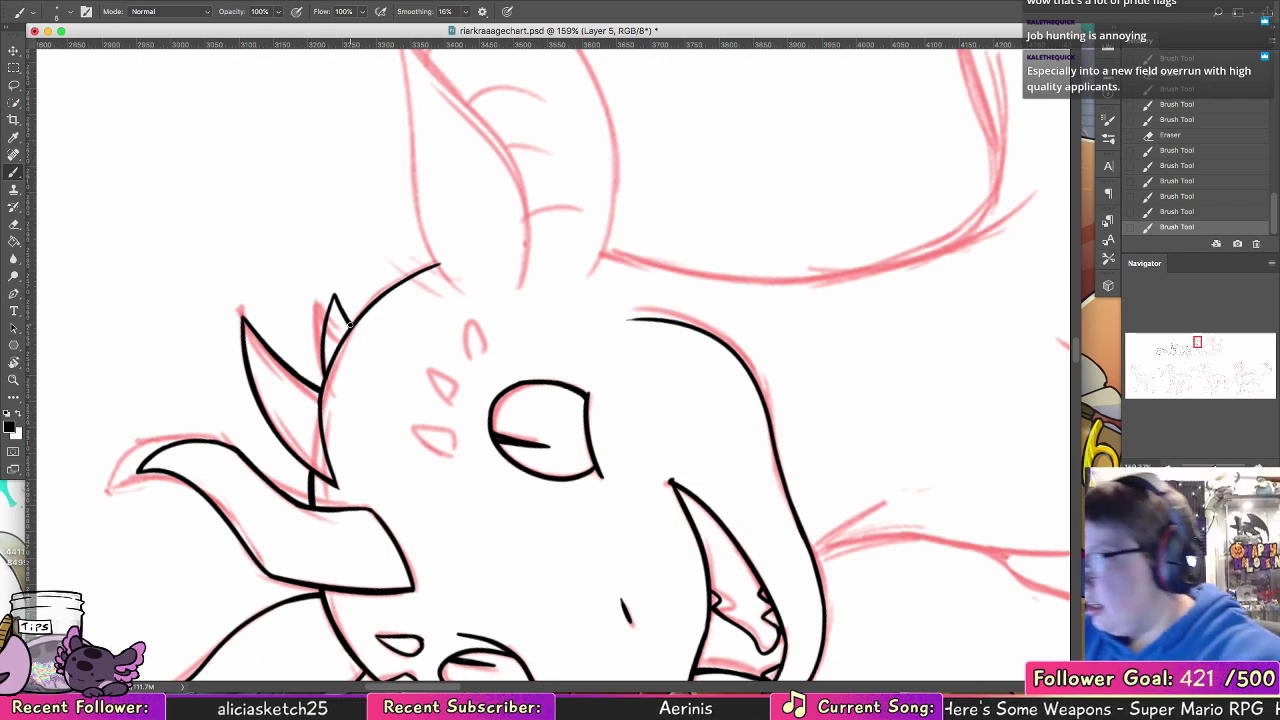
{"action": "left_click_drag", "start_coordinate": [320, 388], "coordinate": [336, 489]}
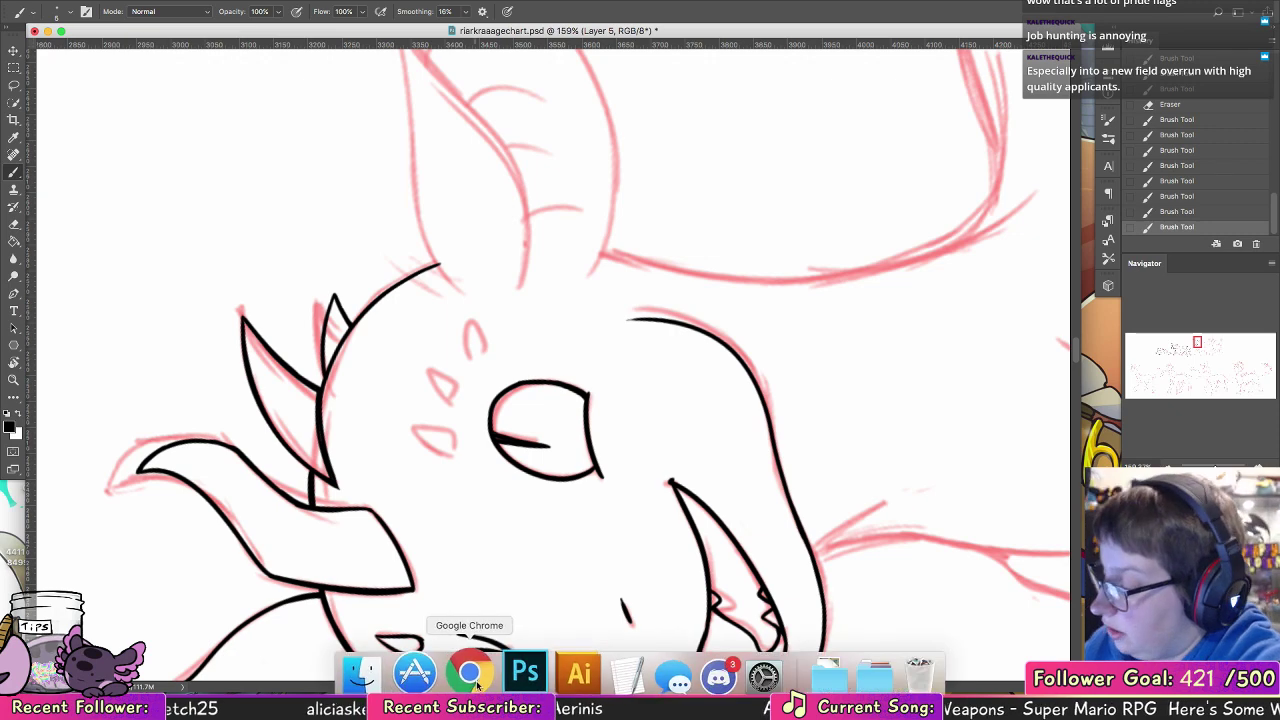
Step: Switch to Chrome, search Google Images for "mushroom hat tokage", view the first plush picture and close the tab
{"action": "left_click", "coordinate": [470, 672]}
{"action": "type", "text": "mushroom hat "}
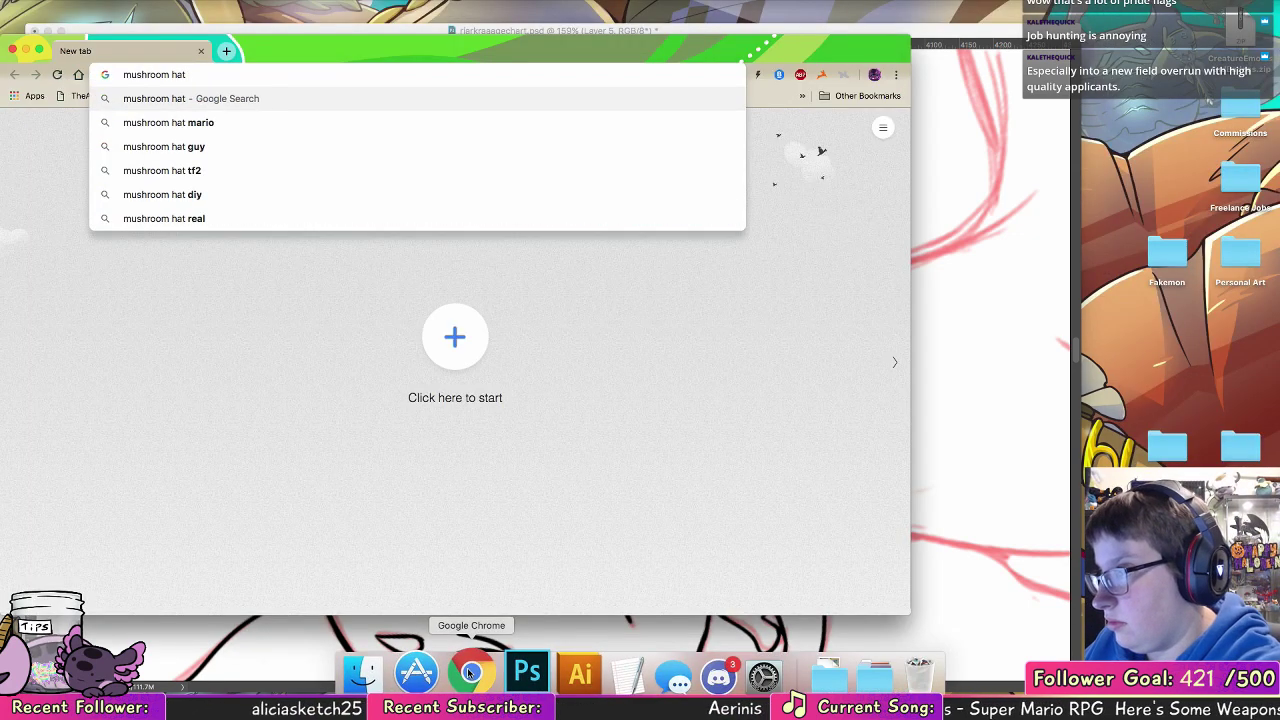
{"action": "type", "text": "tokage"}
{"action": "key", "text": "Return"}
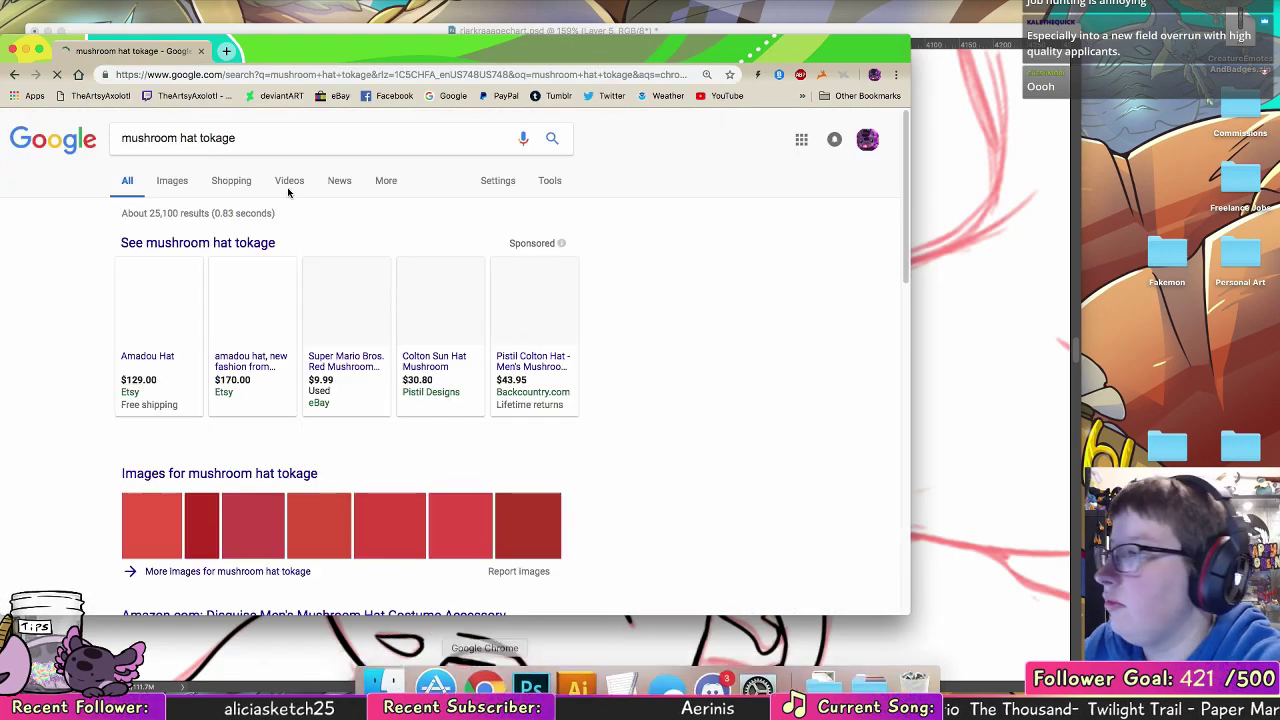
{"action": "left_click", "coordinate": [176, 185]}
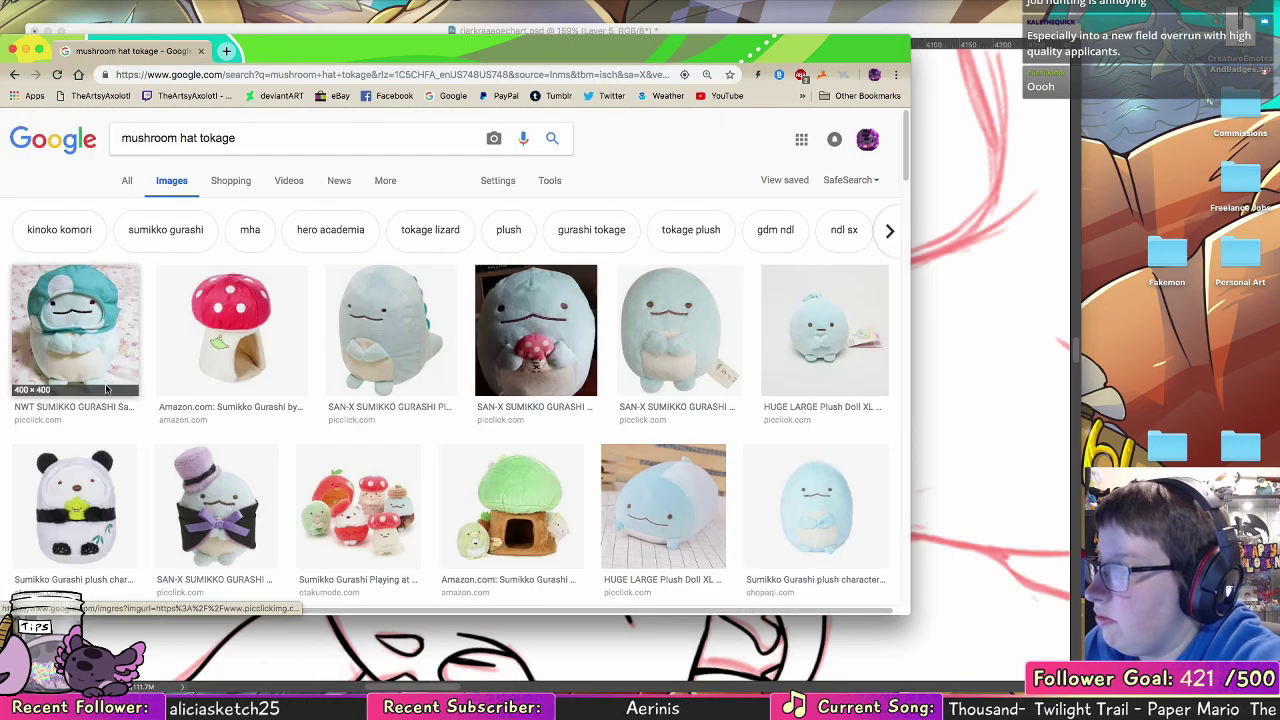
{"action": "left_click", "coordinate": [111, 376]}
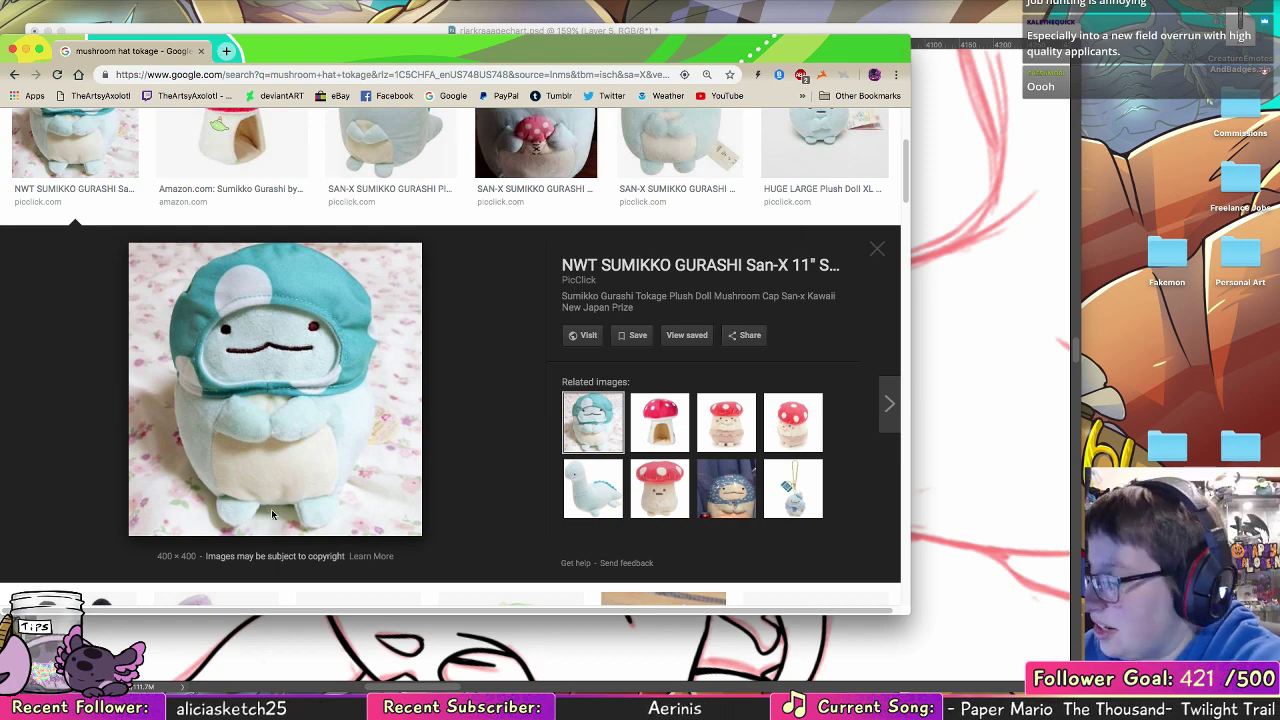
{"action": "left_click", "coordinate": [201, 51]}
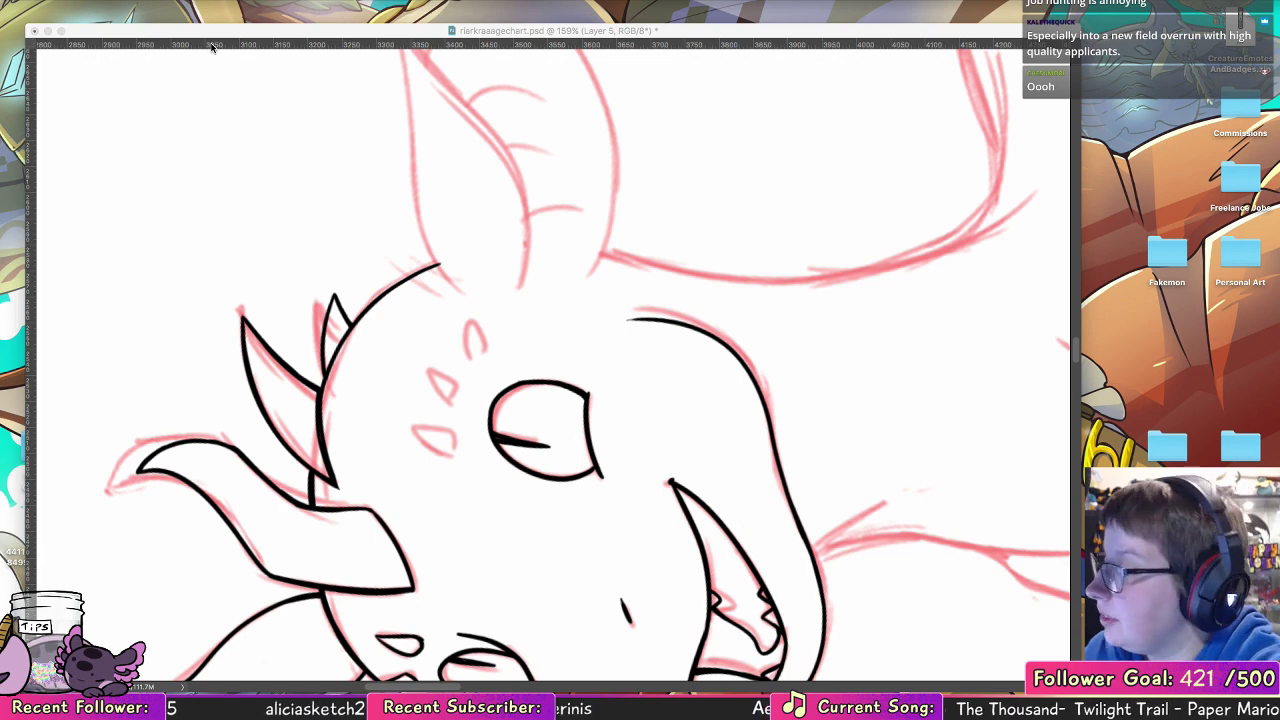
Step: Switch back to Photoshop and ink the three small brow scales above the near eye
{"action": "left_click", "coordinate": [212, 46]}
{"action": "double_click", "coordinate": [15, 364]}
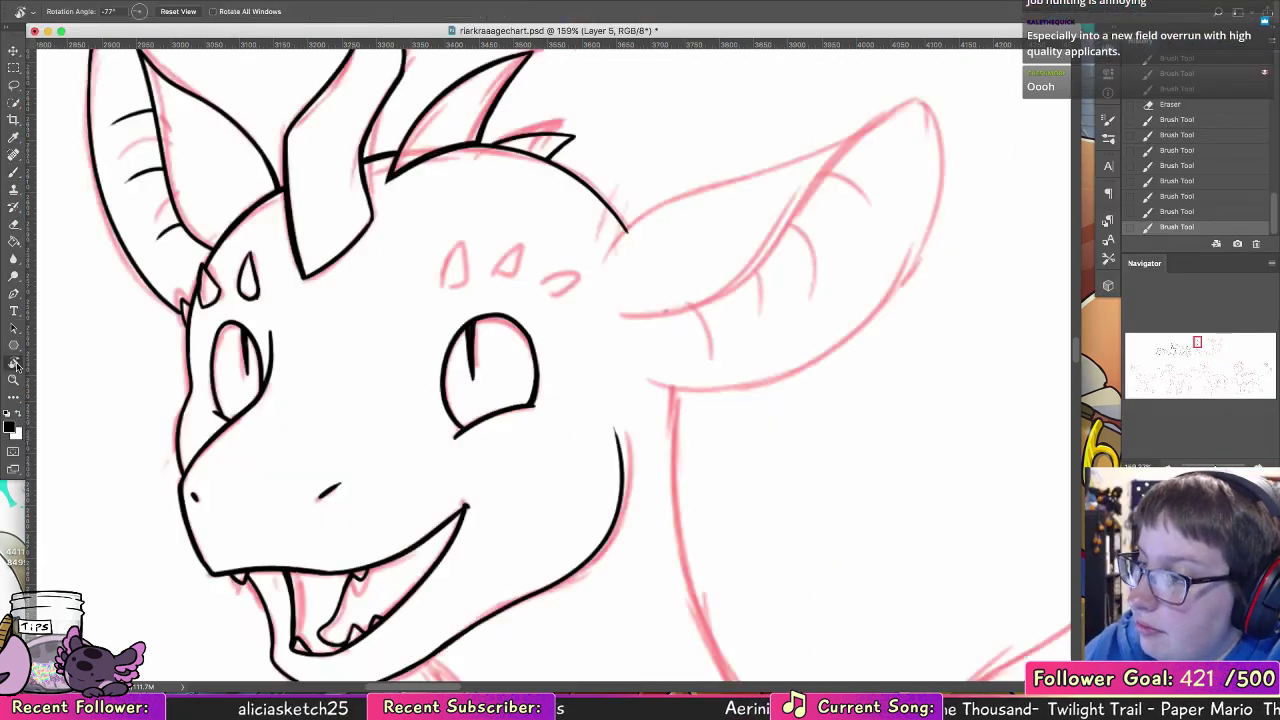
{"action": "key", "text": "b"}
{"action": "left_click_drag", "start_coordinate": [252, 298], "coordinate": [246, 298]}
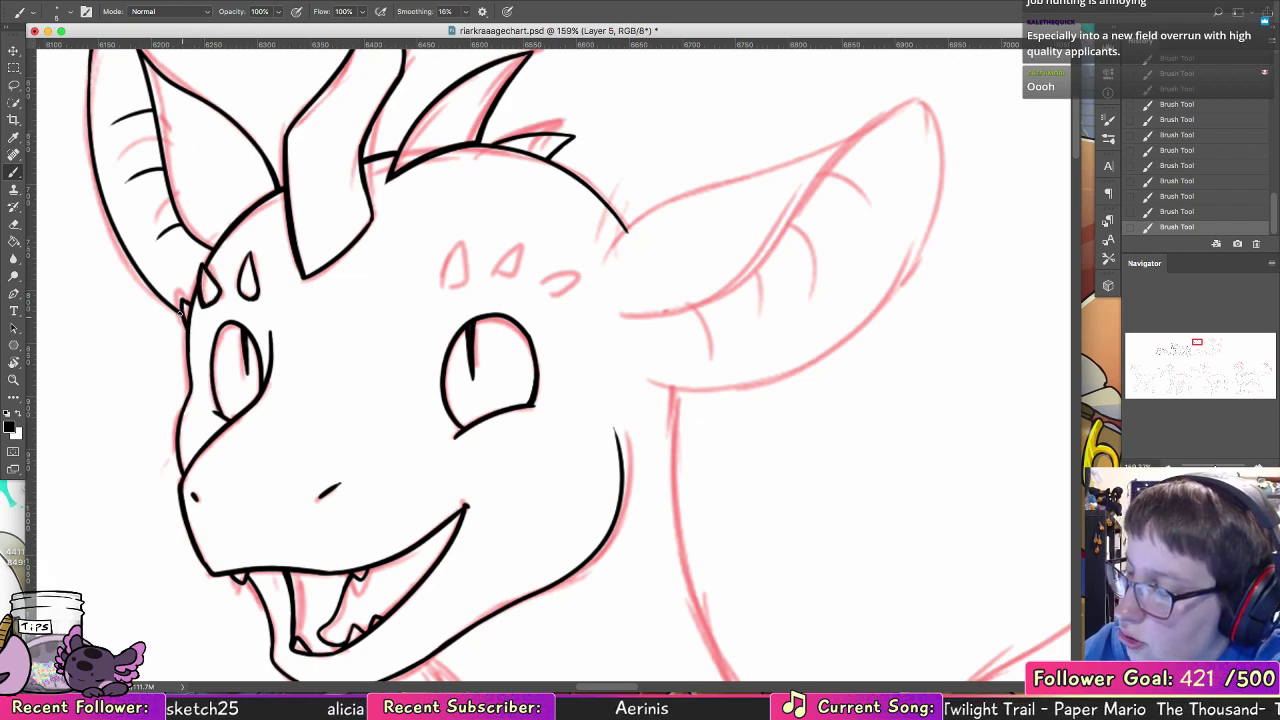
{"action": "mouse_move", "coordinate": [441, 286]}
{"action": "left_mouse_down"}
{"action": "mouse_move", "coordinate": [463, 240]}
{"action": "mouse_move", "coordinate": [466, 279]}
{"action": "mouse_move", "coordinate": [466, 261]}
{"action": "mouse_move", "coordinate": [440, 287]}
{"action": "mouse_move", "coordinate": [521, 272]}
{"action": "left_mouse_up"}
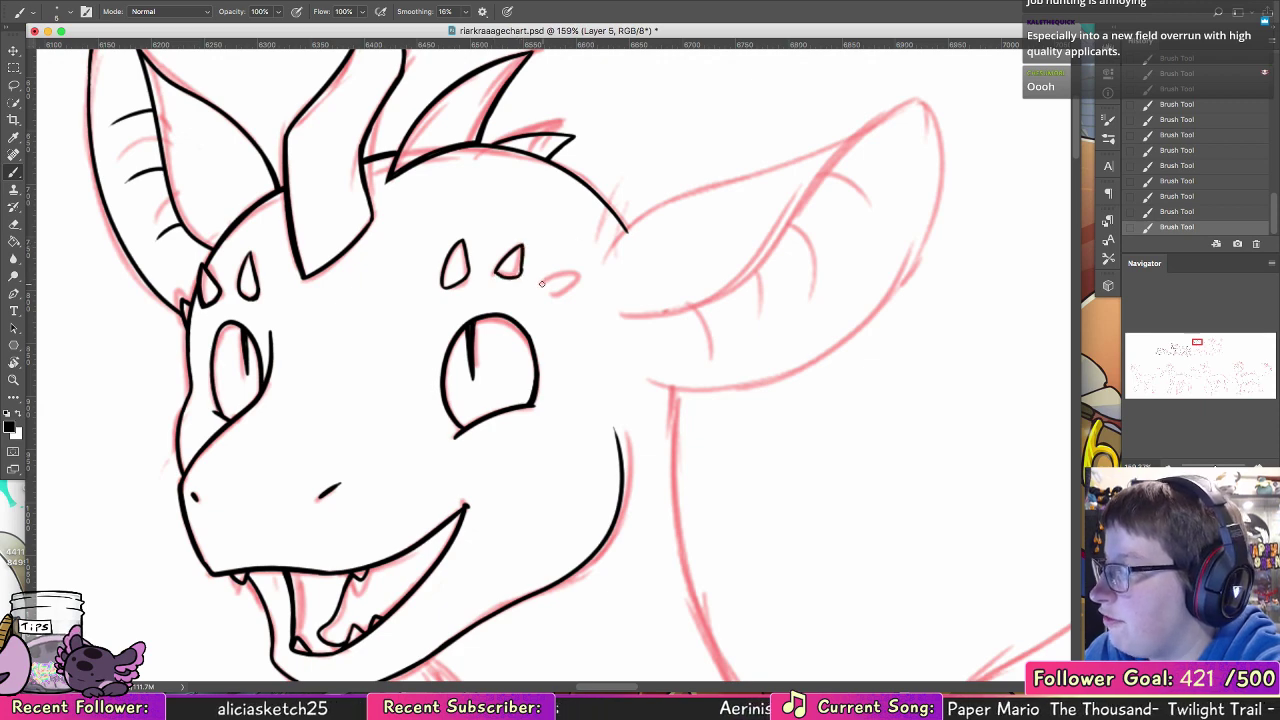
{"action": "mouse_move", "coordinate": [543, 284]}
{"action": "left_mouse_down"}
{"action": "mouse_move", "coordinate": [572, 276]}
{"action": "mouse_move", "coordinate": [566, 295]}
{"action": "mouse_move", "coordinate": [667, 204]}
{"action": "left_mouse_up"}
{"action": "key", "text": "ctrl+z"}
Step: Ink the beginning of the near ear's upper edge at the head and join the crown line to it
{"action": "left_click_drag", "start_coordinate": [600, 276], "coordinate": [699, 196]}
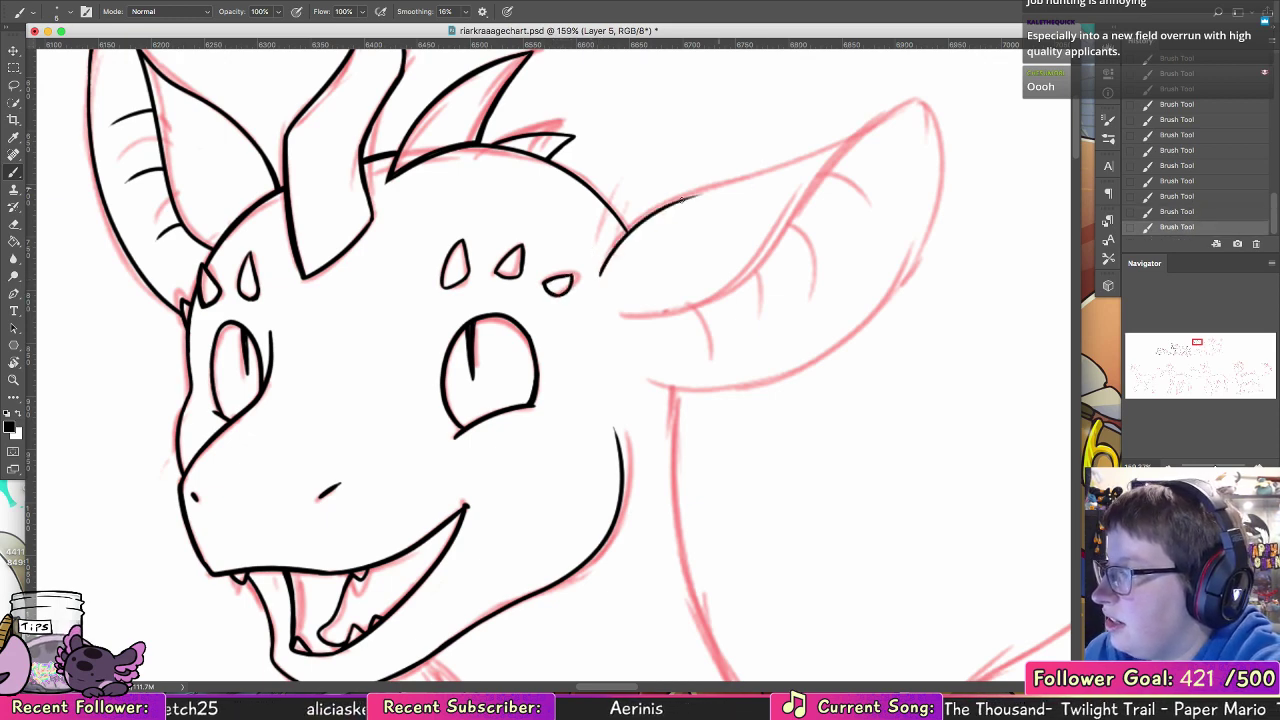
{"action": "mouse_move", "coordinate": [609, 209]}
{"action": "left_mouse_down"}
{"action": "mouse_move", "coordinate": [628, 237]}
{"action": "mouse_move", "coordinate": [588, 185]}
{"action": "left_mouse_up"}
{"action": "key", "text": "super+z"}
{"action": "key", "text": "super+z"}
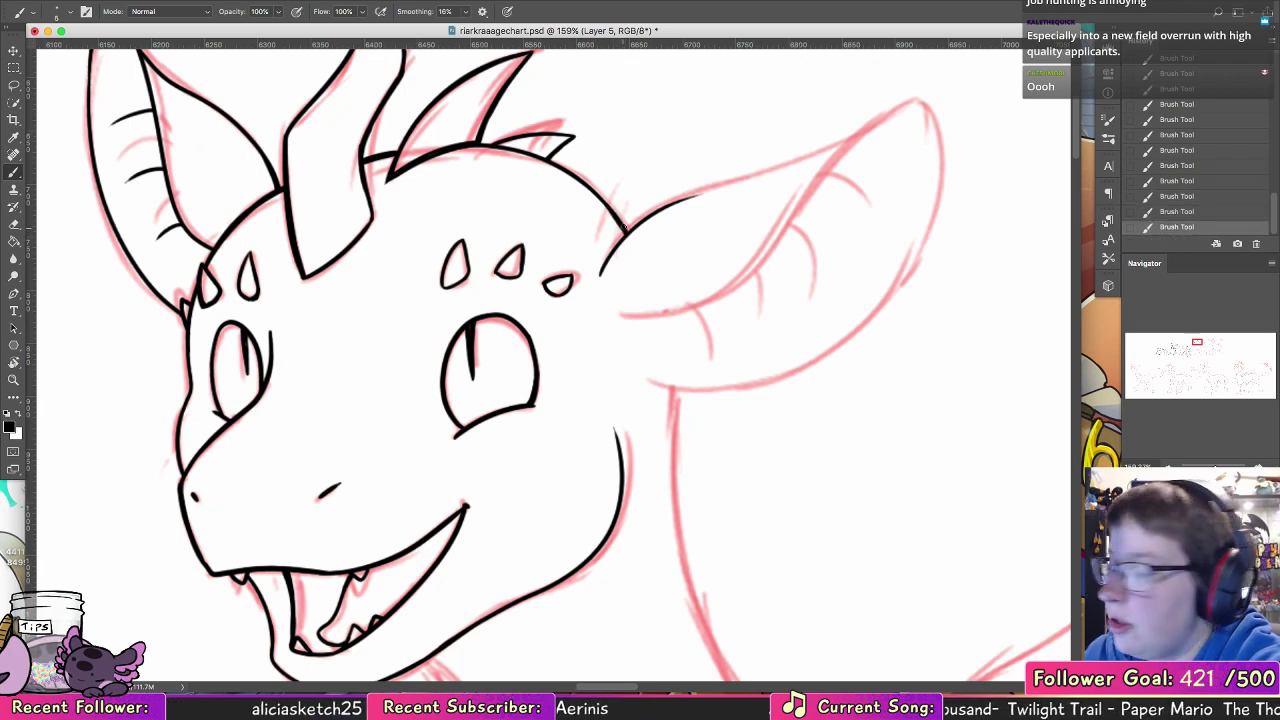
{"action": "key", "text": "super+z"}
{"action": "key", "text": "super+shift+z"}
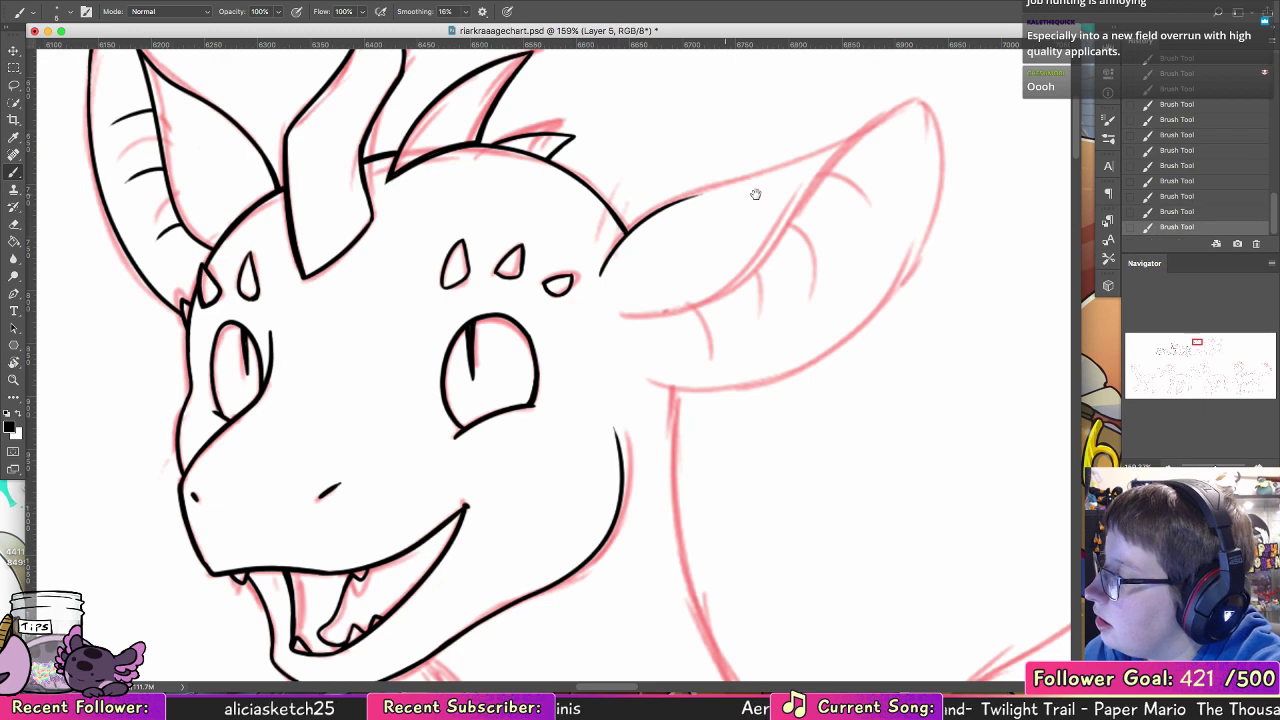
Step: Ink the near ear's outline from base to tip, its outer edge back to the cheek, and the inner fold edge
{"action": "mouse_move", "coordinate": [754, 194]}
{"action": "left_mouse_down"}
{"action": "mouse_move", "coordinate": [203, 408]}
{"action": "mouse_move", "coordinate": [250, 414]}
{"action": "mouse_move", "coordinate": [498, 208]}
{"action": "left_mouse_up"}
{"action": "key", "text": "super+z"}
{"action": "left_click_drag", "start_coordinate": [182, 412], "coordinate": [498, 208]}
{"action": "key", "text": "super+z"}
{"action": "mouse_move", "coordinate": [175, 410]}
{"action": "left_mouse_down"}
{"action": "mouse_move", "coordinate": [506, 204]}
{"action": "mouse_move", "coordinate": [518, 338]}
{"action": "mouse_move", "coordinate": [225, 440]}
{"action": "left_mouse_up"}
{"action": "key", "text": "super+z"}
{"action": "mouse_move", "coordinate": [506, 204]}
{"action": "left_mouse_down"}
{"action": "mouse_move", "coordinate": [514, 236]}
{"action": "mouse_move", "coordinate": [200, 455]}
{"action": "left_mouse_up"}
{"action": "left_click_drag", "start_coordinate": [238, 312], "coordinate": [436, 234]}
{"action": "key", "text": "super+z"}
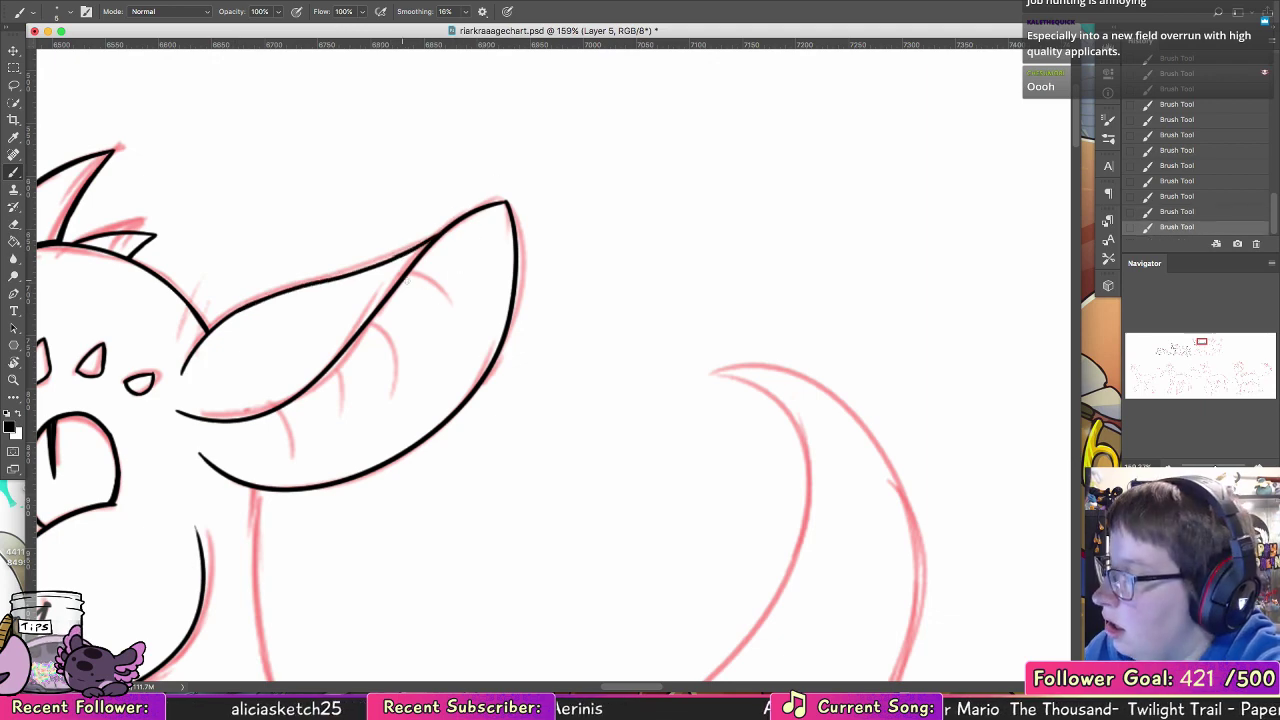
Step: Ink three short crease lines branching from the fold inside the near ear
{"action": "left_click_drag", "start_coordinate": [405, 277], "coordinate": [445, 368]}
{"action": "left_click_drag", "start_coordinate": [369, 326], "coordinate": [390, 398]}
{"action": "key", "text": "alt+super+z"}
{"action": "key", "text": "alt+super+z"}
{"action": "mouse_move", "coordinate": [400, 288]}
{"action": "left_mouse_down"}
{"action": "mouse_move", "coordinate": [407, 372]}
{"action": "mouse_move", "coordinate": [359, 405]}
{"action": "left_mouse_up"}
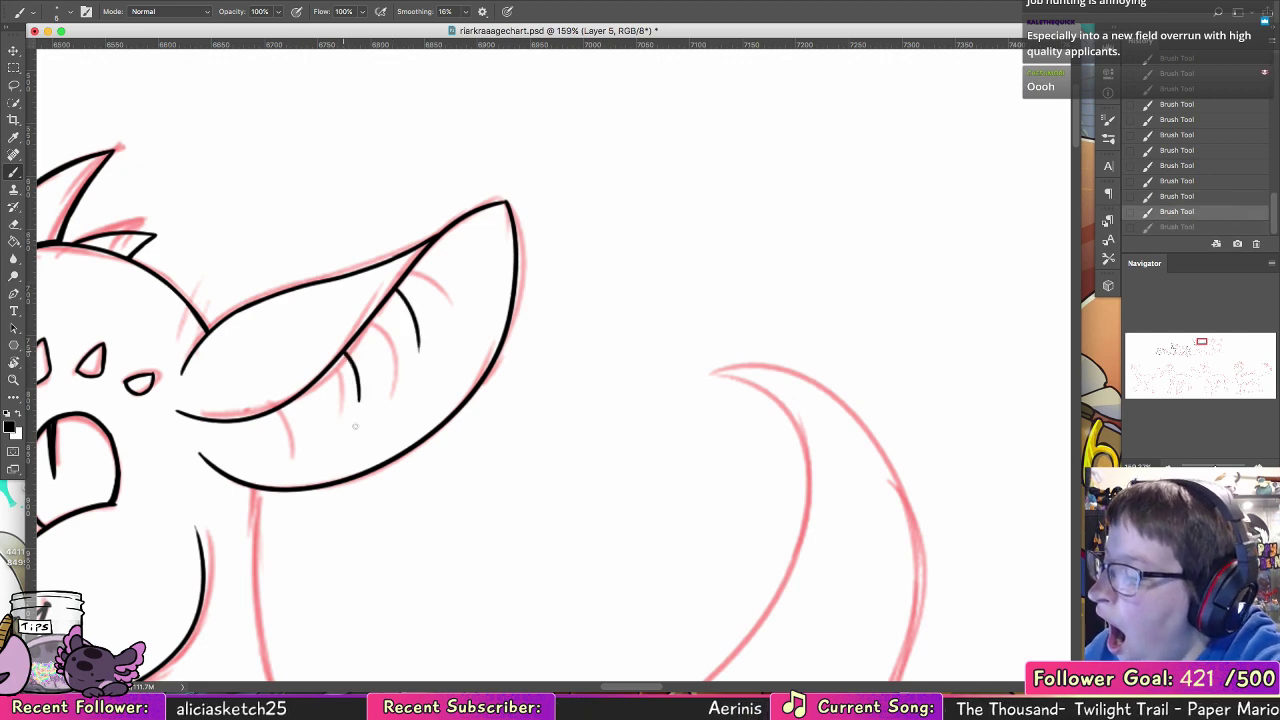
{"action": "left_click_drag", "start_coordinate": [277, 418], "coordinate": [279, 444]}
Step: Ink the back of the neck as one long curve from beneath the near ear down to the back
{"action": "left_click_drag", "start_coordinate": [463, 332], "coordinate": [551, 207]}
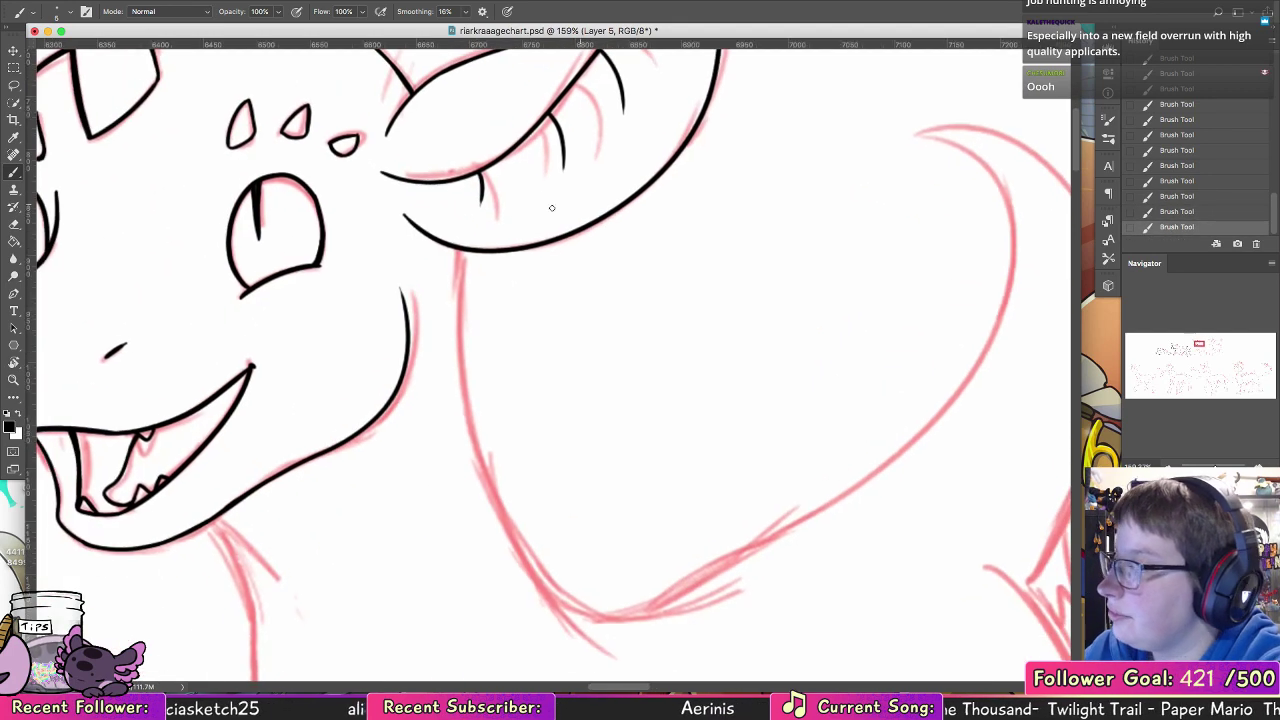
{"action": "mouse_move", "coordinate": [460, 248]}
{"action": "left_mouse_down"}
{"action": "mouse_move", "coordinate": [614, 652]}
{"action": "mouse_move", "coordinate": [656, 669]}
{"action": "mouse_move", "coordinate": [462, 264]}
{"action": "mouse_move", "coordinate": [613, 658]}
{"action": "left_mouse_up"}
{"action": "key", "text": "super+z"}
{"action": "mouse_move", "coordinate": [464, 256]}
{"action": "left_mouse_down"}
{"action": "mouse_move", "coordinate": [463, 435]}
{"action": "mouse_move", "coordinate": [472, 329]}
{"action": "mouse_move", "coordinate": [513, 164]}
{"action": "left_mouse_up"}
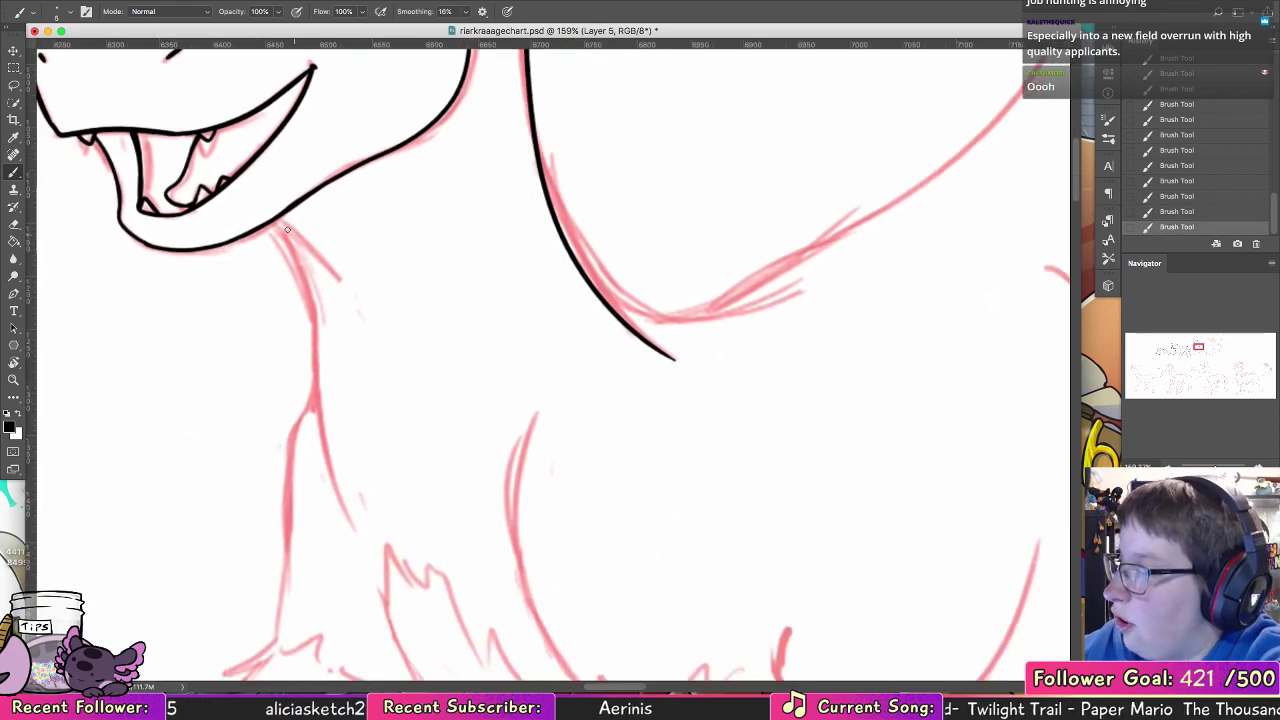
Step: Ink the throat line from under the jaw down the front of the neck into the chest
{"action": "left_click_drag", "start_coordinate": [277, 224], "coordinate": [335, 487]}
{"action": "key", "text": "super+z"}
{"action": "mouse_move", "coordinate": [277, 224]}
{"action": "left_mouse_down"}
{"action": "mouse_move", "coordinate": [320, 443]}
{"action": "mouse_move", "coordinate": [357, 540]}
{"action": "left_mouse_up"}
{"action": "mouse_move", "coordinate": [429, 453]}
{"action": "left_mouse_down"}
{"action": "mouse_move", "coordinate": [469, 303]}
{"action": "mouse_move", "coordinate": [455, 187]}
{"action": "left_mouse_up"}
{"action": "mouse_move", "coordinate": [404, 130]}
{"action": "left_mouse_down"}
{"action": "mouse_move", "coordinate": [347, 395]}
{"action": "mouse_move", "coordinate": [379, 206]}
{"action": "mouse_move", "coordinate": [345, 417]}
{"action": "left_mouse_up"}
{"action": "key", "text": "super+z"}
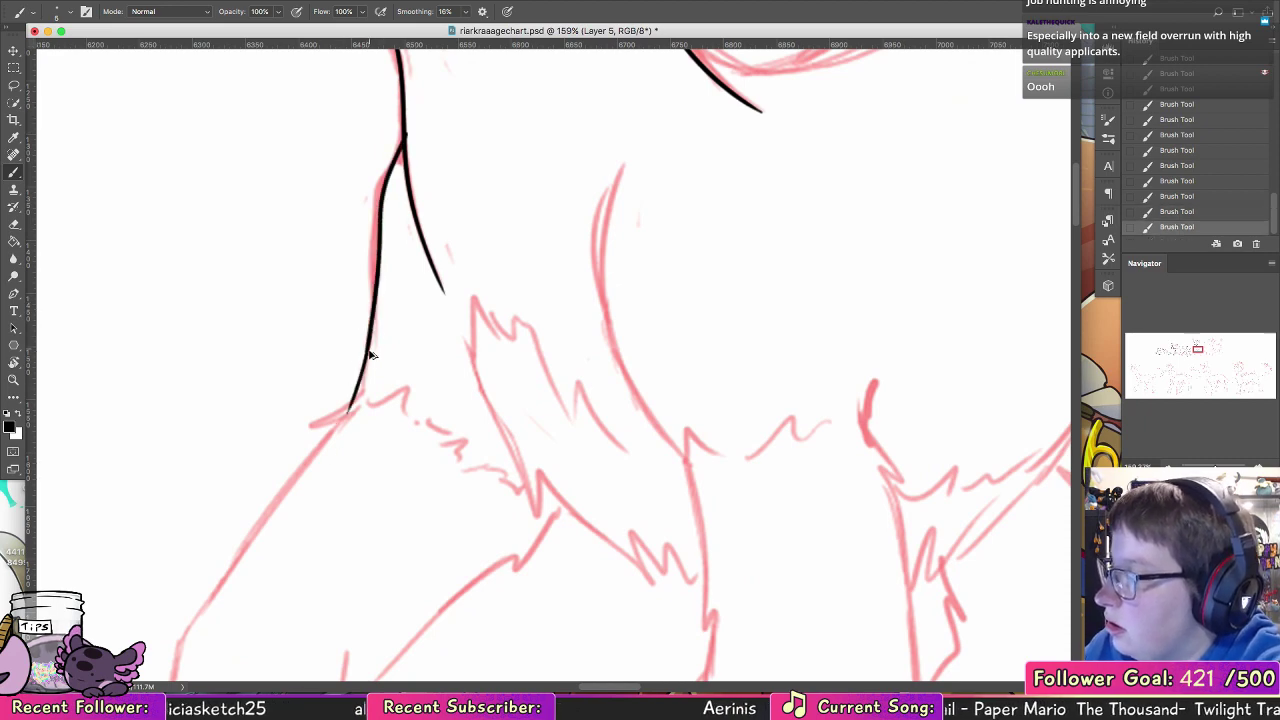
{"action": "key", "text": "super+z"}
{"action": "left_click_drag", "start_coordinate": [370, 333], "coordinate": [360, 395]}
{"action": "key", "text": "super+z"}
{"action": "left_click_drag", "start_coordinate": [379, 260], "coordinate": [365, 370]}
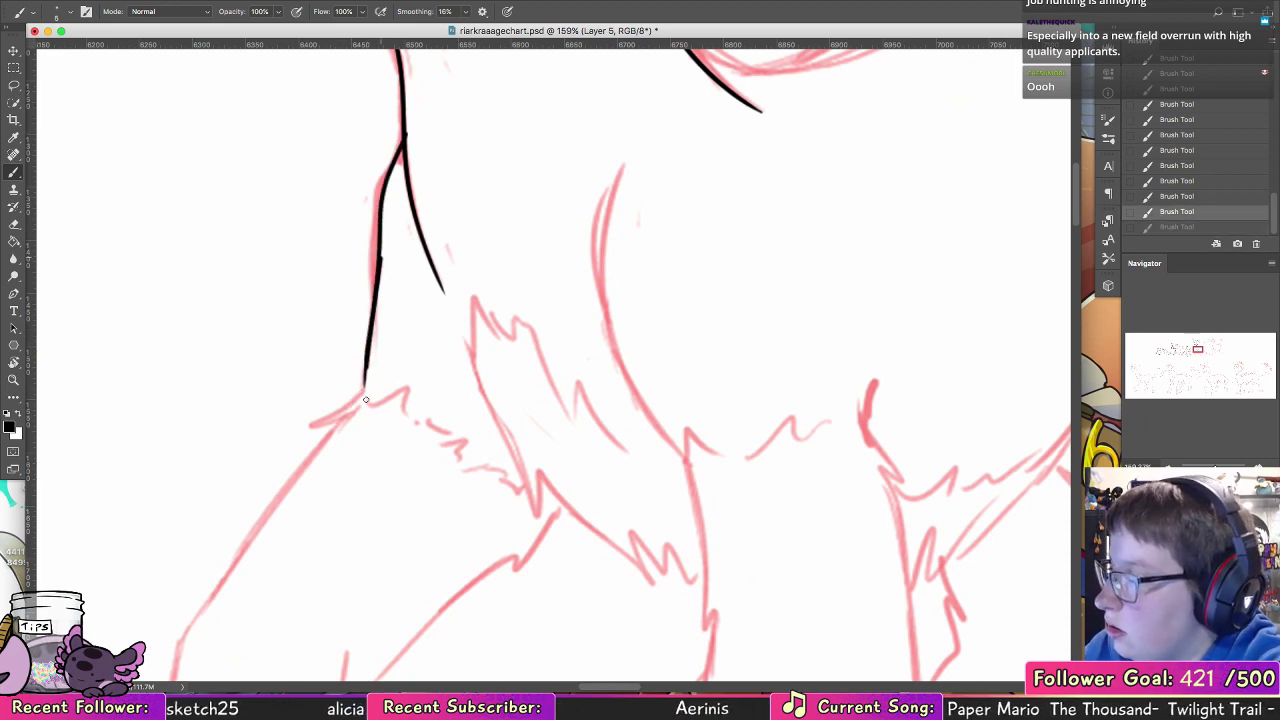
{"action": "key", "text": "super+z"}
Step: Ink the front edge of the chest from the fork in the throat line down to the shoulder tuft
{"action": "key", "text": "super+z"}
{"action": "key", "text": "super+z"}
{"action": "mouse_move", "coordinate": [404, 139]}
{"action": "left_mouse_down"}
{"action": "mouse_move", "coordinate": [387, 176]}
{"action": "mouse_move", "coordinate": [404, 145]}
{"action": "mouse_move", "coordinate": [376, 218]}
{"action": "left_mouse_up"}
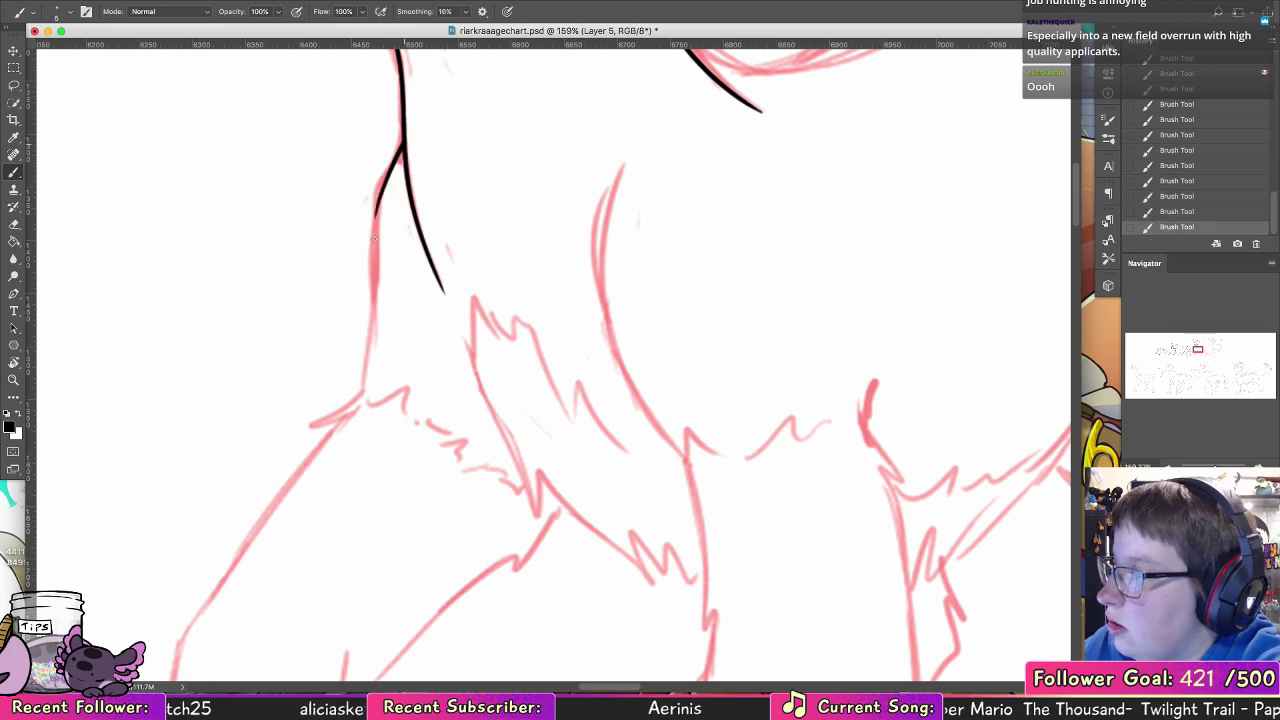
{"action": "left_click_drag", "start_coordinate": [387, 175], "coordinate": [373, 270]}
{"action": "key", "text": "super+z"}
{"action": "mouse_move", "coordinate": [379, 206]}
{"action": "left_mouse_down"}
{"action": "mouse_move", "coordinate": [358, 414]}
{"action": "mouse_move", "coordinate": [375, 308]}
{"action": "mouse_move", "coordinate": [360, 400]}
{"action": "left_mouse_up"}
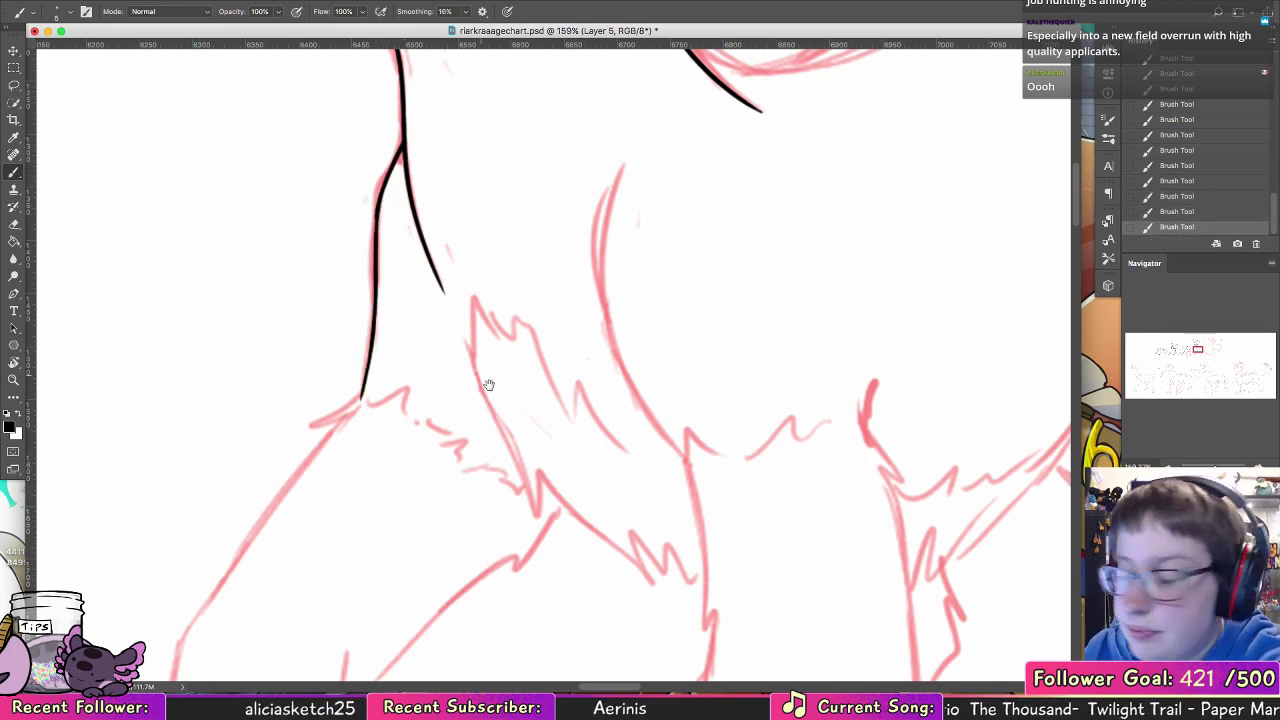
Step: Ink the pointed shoulder tuft and the upper foreleg's outer edge sloping down from it
{"action": "left_click_drag", "start_coordinate": [486, 380], "coordinate": [597, 274]}
{"action": "mouse_move", "coordinate": [472, 272]}
{"action": "left_mouse_down"}
{"action": "mouse_move", "coordinate": [423, 309]}
{"action": "mouse_move", "coordinate": [287, 532]}
{"action": "left_mouse_up"}
{"action": "key", "text": "super+z"}
{"action": "left_click_drag", "start_coordinate": [314, 489], "coordinate": [288, 534]}
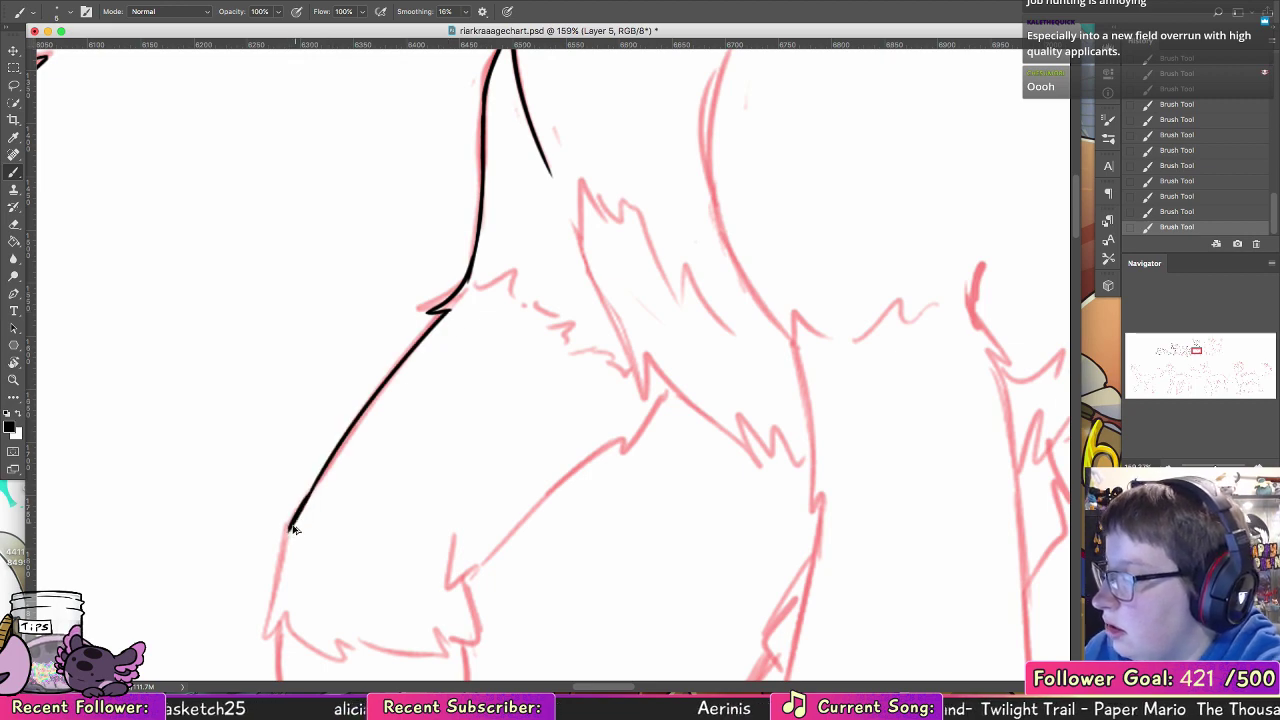
Step: Continue the foreleg's outer edge down and ink the jagged fur cuff around the leg's lower end
{"action": "scroll", "coordinate": [567, 410], "scroll_direction": "down", "scroll_amount": 5}
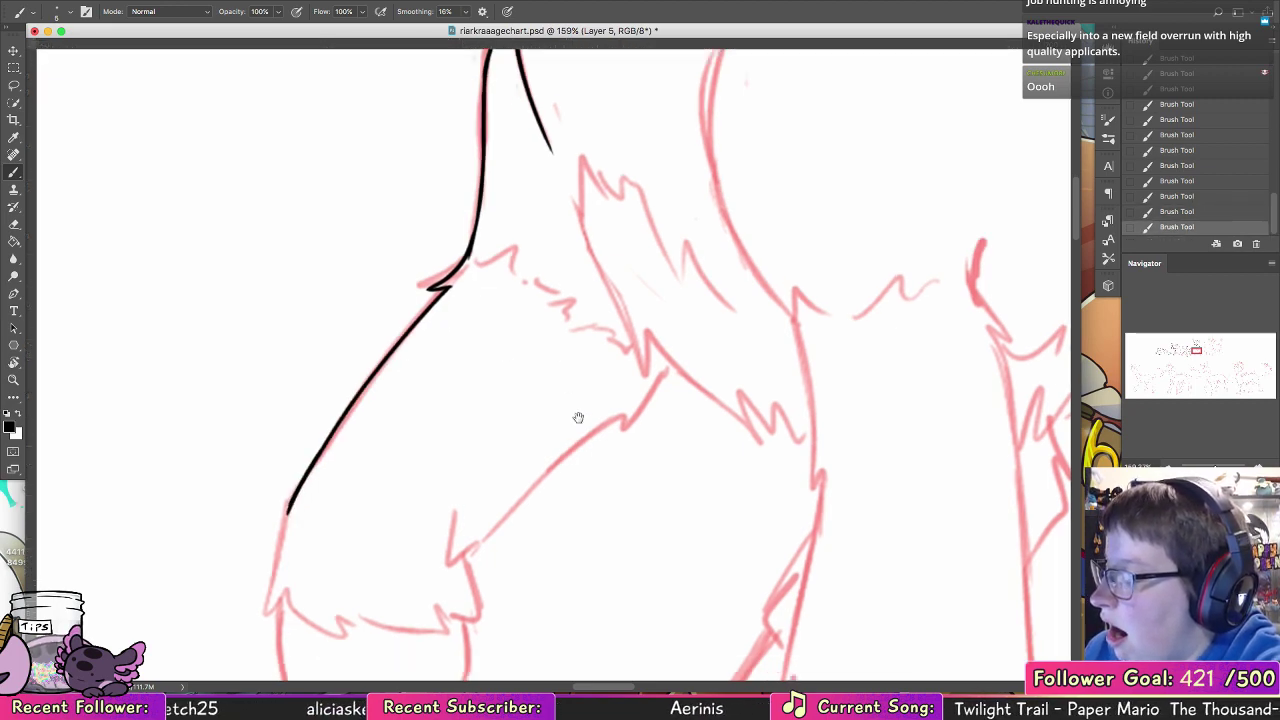
{"action": "mouse_move", "coordinate": [335, 368]}
{"action": "left_mouse_down"}
{"action": "mouse_move", "coordinate": [315, 468]}
{"action": "mouse_move", "coordinate": [336, 442]}
{"action": "mouse_move", "coordinate": [356, 480]}
{"action": "mouse_move", "coordinate": [392, 498]}
{"action": "mouse_move", "coordinate": [380, 476]}
{"action": "mouse_move", "coordinate": [424, 488]}
{"action": "mouse_move", "coordinate": [411, 476]}
{"action": "left_mouse_up"}
{"action": "key", "text": "ctrl+z"}
{"action": "key", "text": "ctrl+z"}
{"action": "key", "text": "ctrl+z"}
{"action": "mouse_move", "coordinate": [411, 476]}
{"action": "left_mouse_down"}
{"action": "mouse_move", "coordinate": [426, 493]}
{"action": "mouse_move", "coordinate": [518, 479]}
{"action": "left_mouse_up"}
{"action": "left_click_drag", "start_coordinate": [516, 430], "coordinate": [520, 480]}
Step: Ink the foreleg's inner edge from the small tuft above the fur cuff up toward the chest
{"action": "mouse_move", "coordinate": [516, 430]}
{"action": "left_mouse_down"}
{"action": "mouse_move", "coordinate": [502, 373]}
{"action": "mouse_move", "coordinate": [516, 408]}
{"action": "mouse_move", "coordinate": [506, 391]}
{"action": "mouse_move", "coordinate": [553, 336]}
{"action": "mouse_move", "coordinate": [513, 376]}
{"action": "mouse_move", "coordinate": [609, 298]}
{"action": "mouse_move", "coordinate": [649, 241]}
{"action": "mouse_move", "coordinate": [711, 217]}
{"action": "mouse_move", "coordinate": [592, 353]}
{"action": "left_mouse_up"}
{"action": "key", "text": "super+z"}
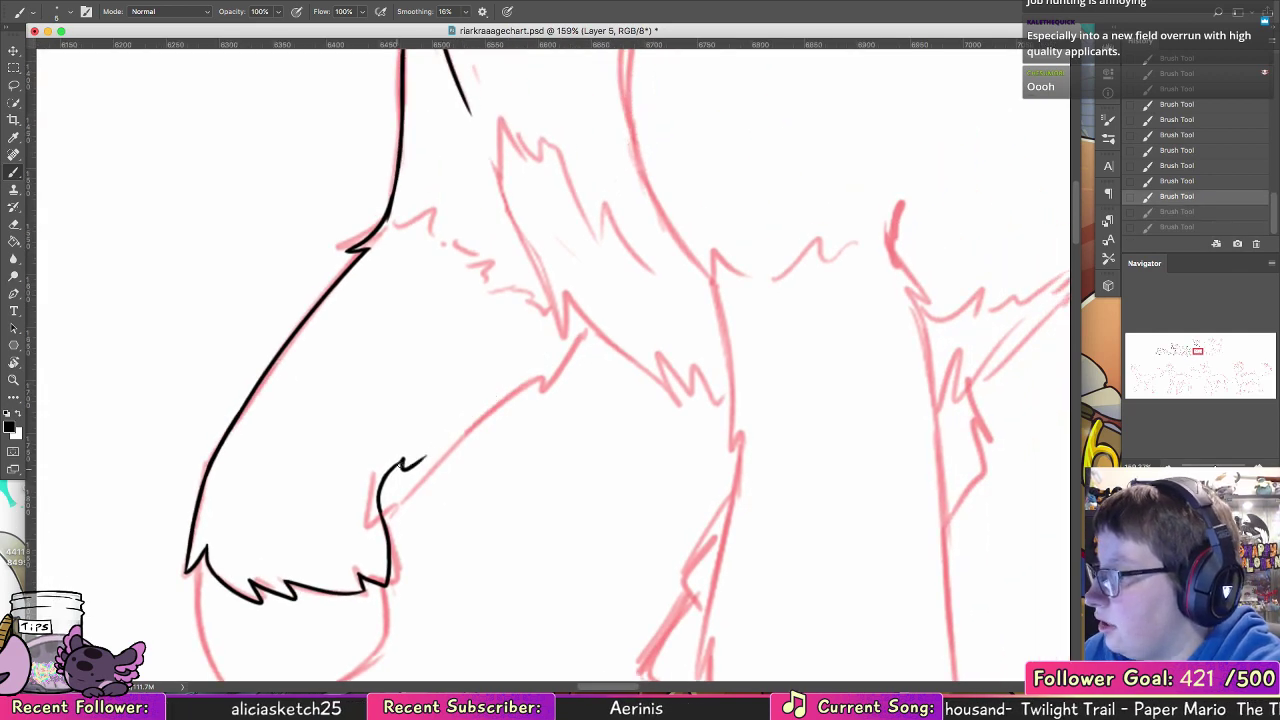
{"action": "left_click_drag", "start_coordinate": [402, 463], "coordinate": [573, 334]}
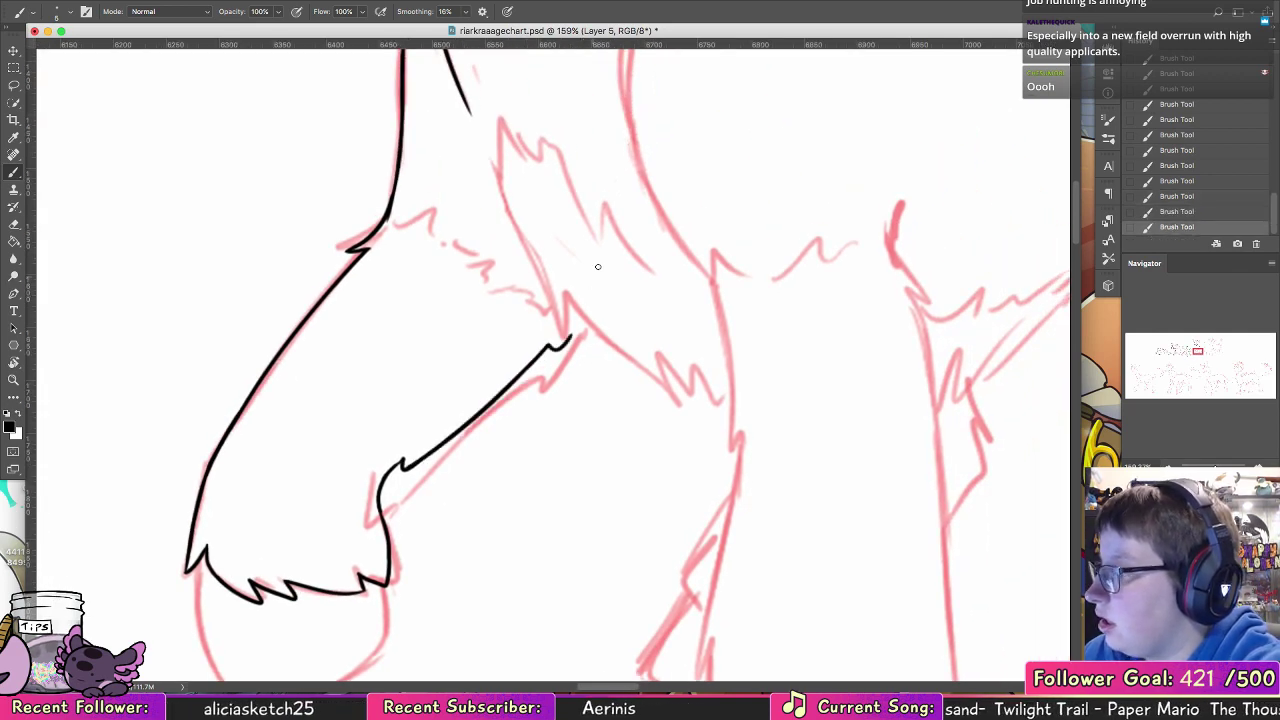
{"action": "left_click_drag", "start_coordinate": [566, 380], "coordinate": [481, 449]}
{"action": "key", "text": "super+z"}
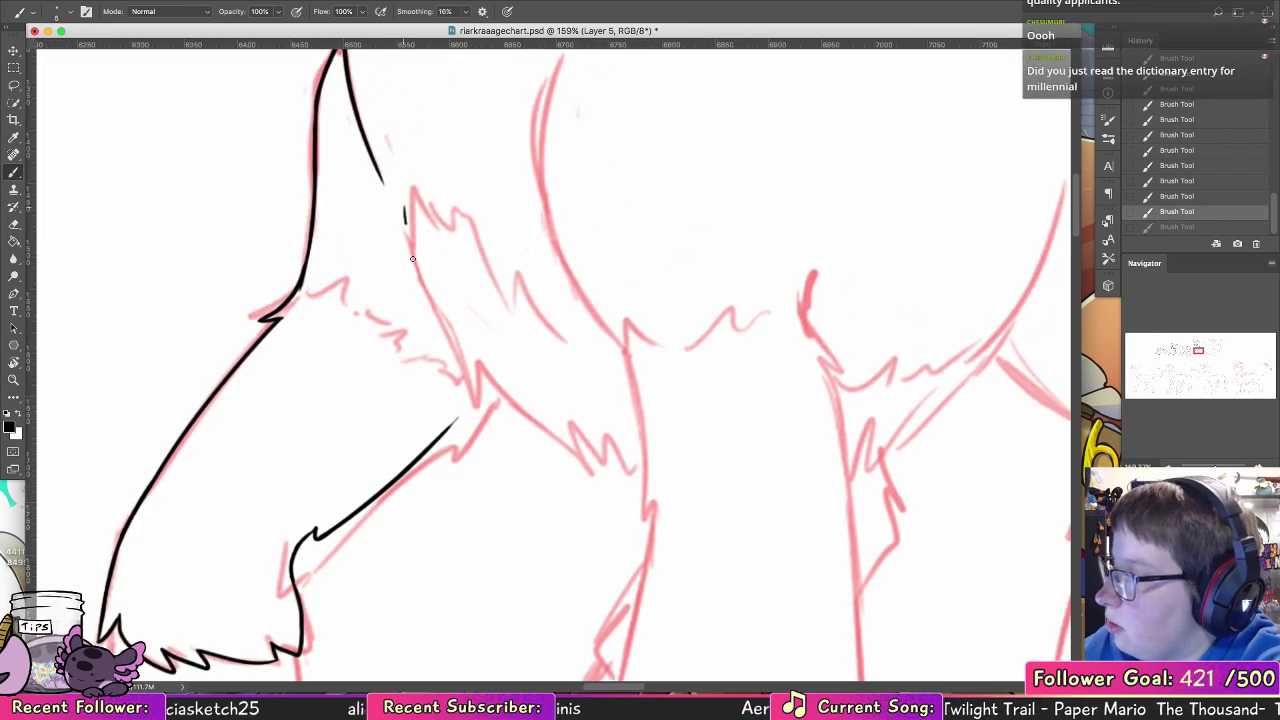
Step: Ink the chest line down to a pointed tuft behind the foreleg and connect the leg's inner edge to it
{"action": "mouse_move", "coordinate": [411, 254]}
{"action": "left_mouse_down"}
{"action": "mouse_move", "coordinate": [405, 201]}
{"action": "mouse_move", "coordinate": [438, 333]}
{"action": "left_mouse_up"}
{"action": "key", "text": "super+z"}
{"action": "mouse_move", "coordinate": [404, 206]}
{"action": "left_mouse_down"}
{"action": "mouse_move", "coordinate": [473, 424]}
{"action": "mouse_move", "coordinate": [485, 378]}
{"action": "left_mouse_up"}
{"action": "key", "text": "super+z"}
{"action": "mouse_move", "coordinate": [474, 424]}
{"action": "left_mouse_down"}
{"action": "mouse_move", "coordinate": [486, 358]}
{"action": "mouse_move", "coordinate": [430, 446]}
{"action": "left_mouse_up"}
{"action": "key", "text": "super+z"}
{"action": "key", "text": "super+z"}
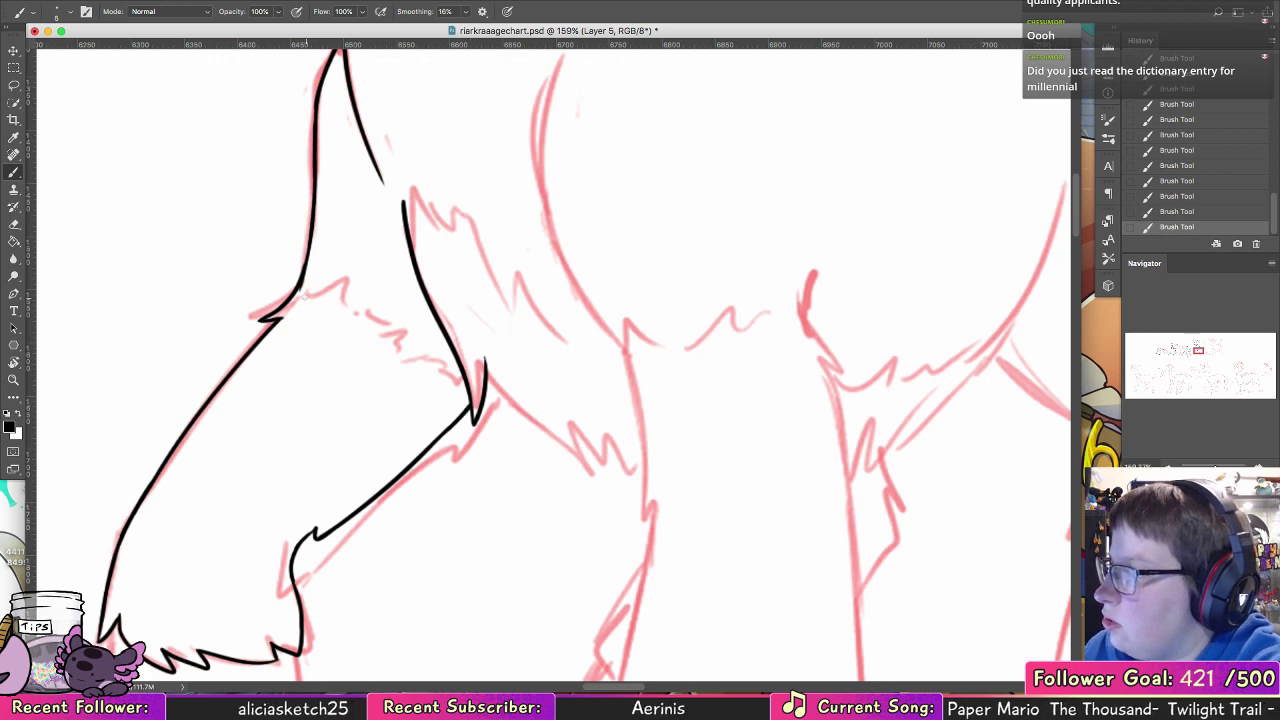
Step: Ink the raised foreleg's jagged fur fringe, and the standing foreleg's curved front edge with the zigzag chest fur running into it
{"action": "mouse_move", "coordinate": [300, 297]}
{"action": "left_mouse_down"}
{"action": "mouse_move", "coordinate": [328, 286]}
{"action": "mouse_move", "coordinate": [346, 305]}
{"action": "mouse_move", "coordinate": [342, 338]}
{"action": "mouse_move", "coordinate": [407, 356]}
{"action": "mouse_move", "coordinate": [402, 378]}
{"action": "mouse_move", "coordinate": [435, 362]}
{"action": "left_mouse_up"}
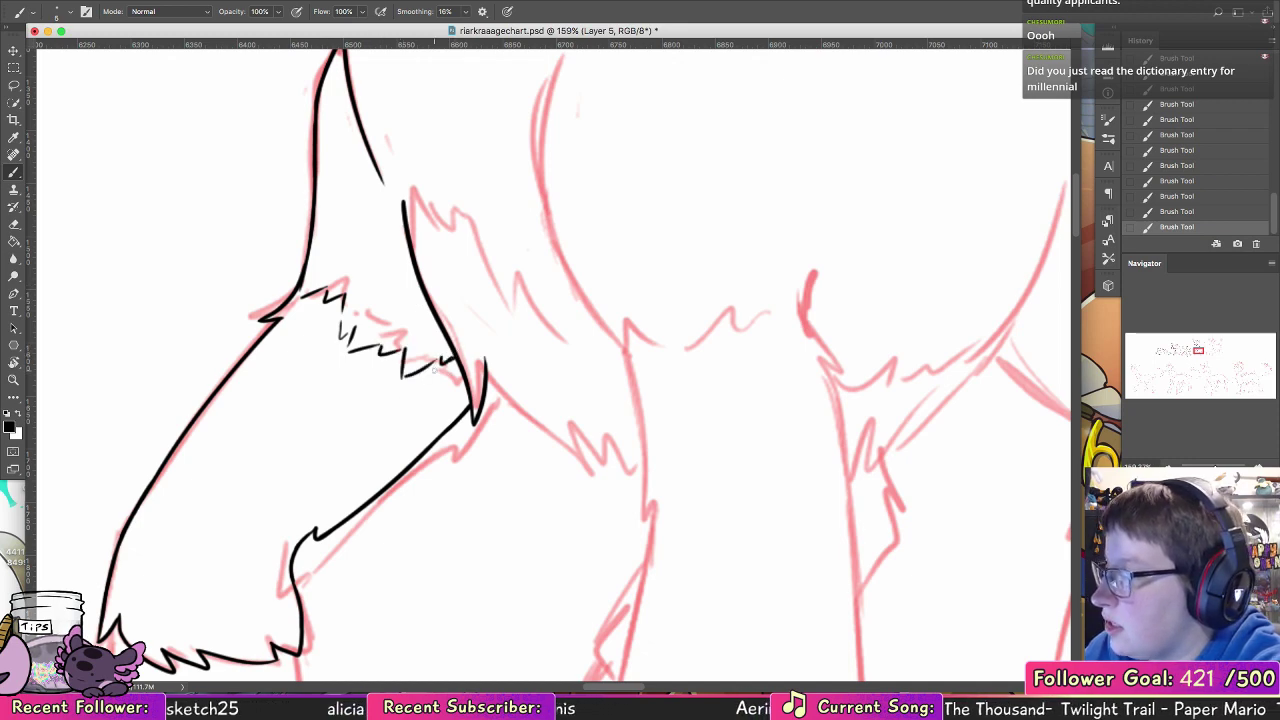
{"action": "left_click_drag", "start_coordinate": [453, 358], "coordinate": [457, 356]}
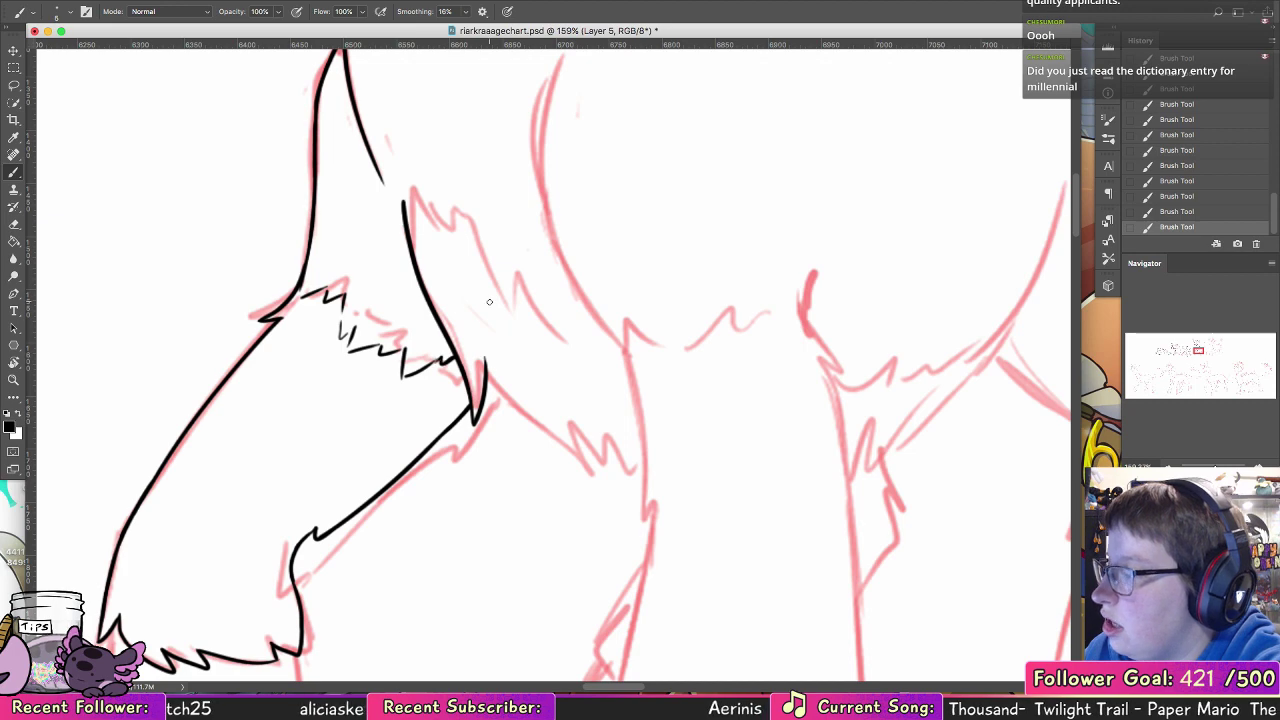
{"action": "left_click_drag", "start_coordinate": [550, 389], "coordinate": [357, 490]}
{"action": "mouse_move", "coordinate": [210, 303]}
{"action": "left_mouse_down"}
{"action": "mouse_move", "coordinate": [302, 390]}
{"action": "mouse_move", "coordinate": [430, 460]}
{"action": "mouse_move", "coordinate": [452, 615]}
{"action": "left_mouse_up"}
{"action": "mouse_move", "coordinate": [402, 400]}
{"action": "left_mouse_down"}
{"action": "mouse_move", "coordinate": [357, 212]}
{"action": "mouse_move", "coordinate": [397, 120]}
{"action": "mouse_move", "coordinate": [436, 88]}
{"action": "left_mouse_up"}
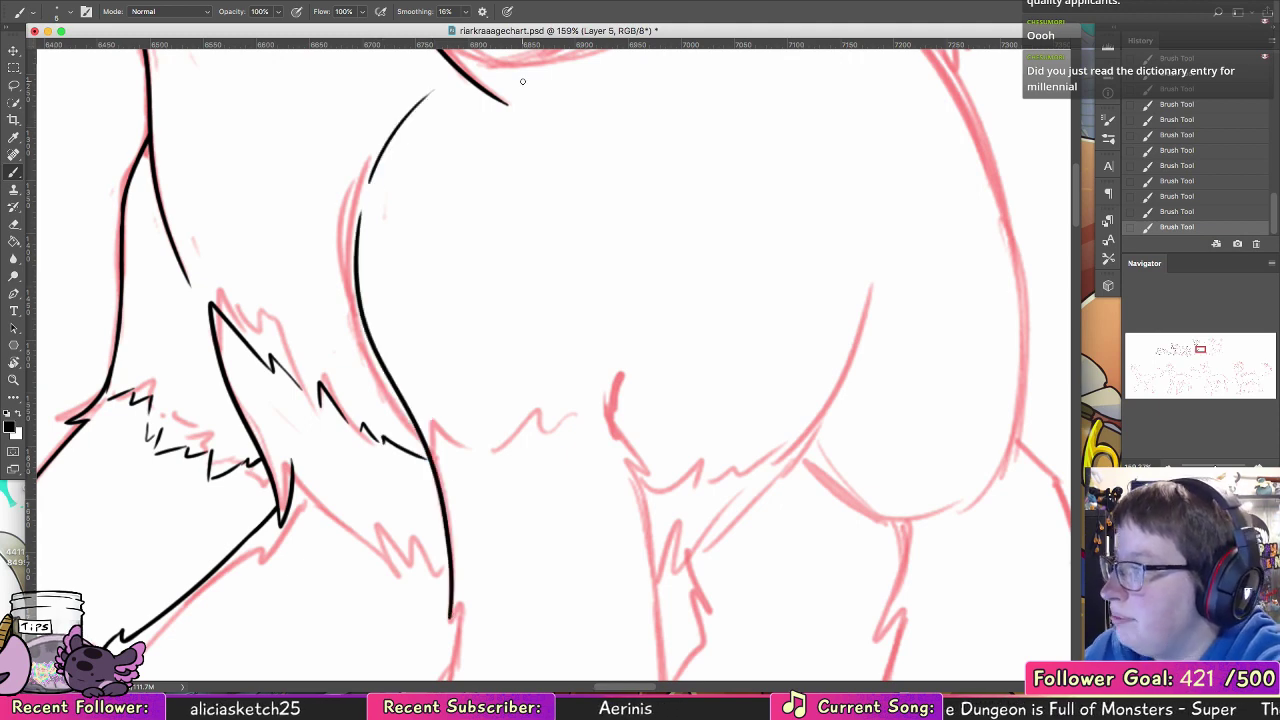
{"action": "scroll", "coordinate": [400, 257], "scroll_direction": "down", "scroll_amount": 5}
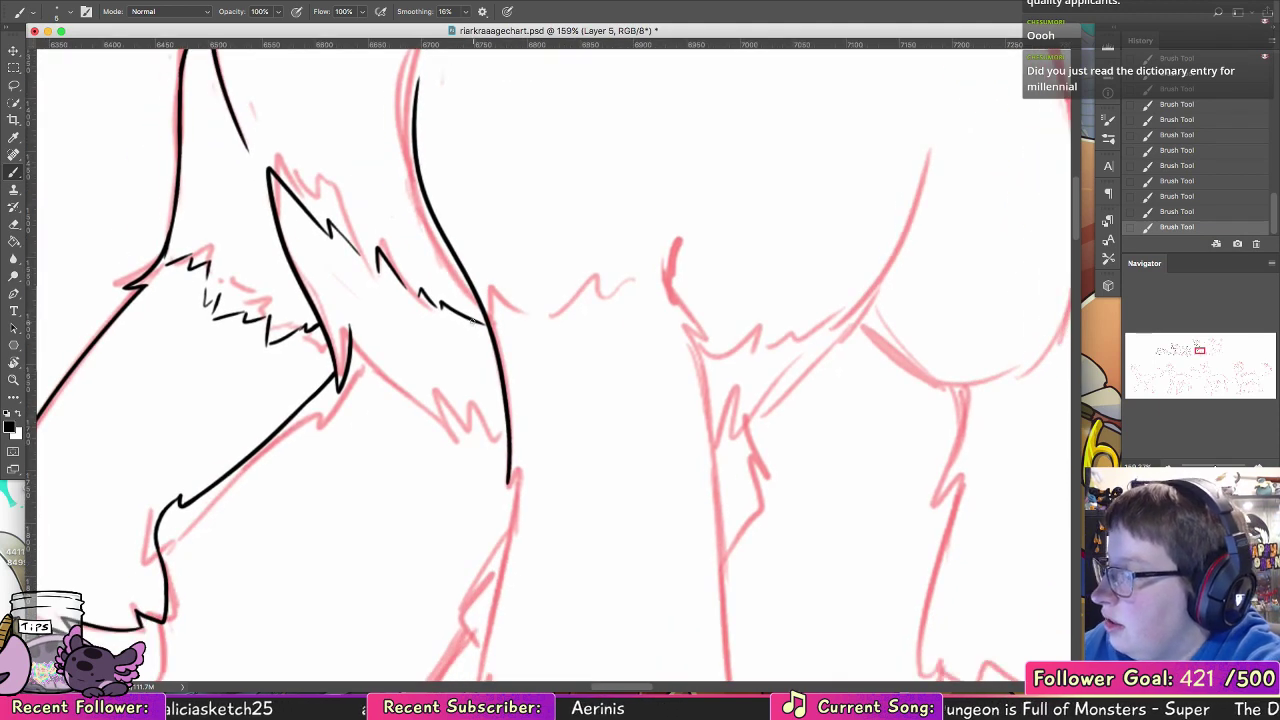
{"action": "left_click_drag", "start_coordinate": [494, 328], "coordinate": [472, 319]}
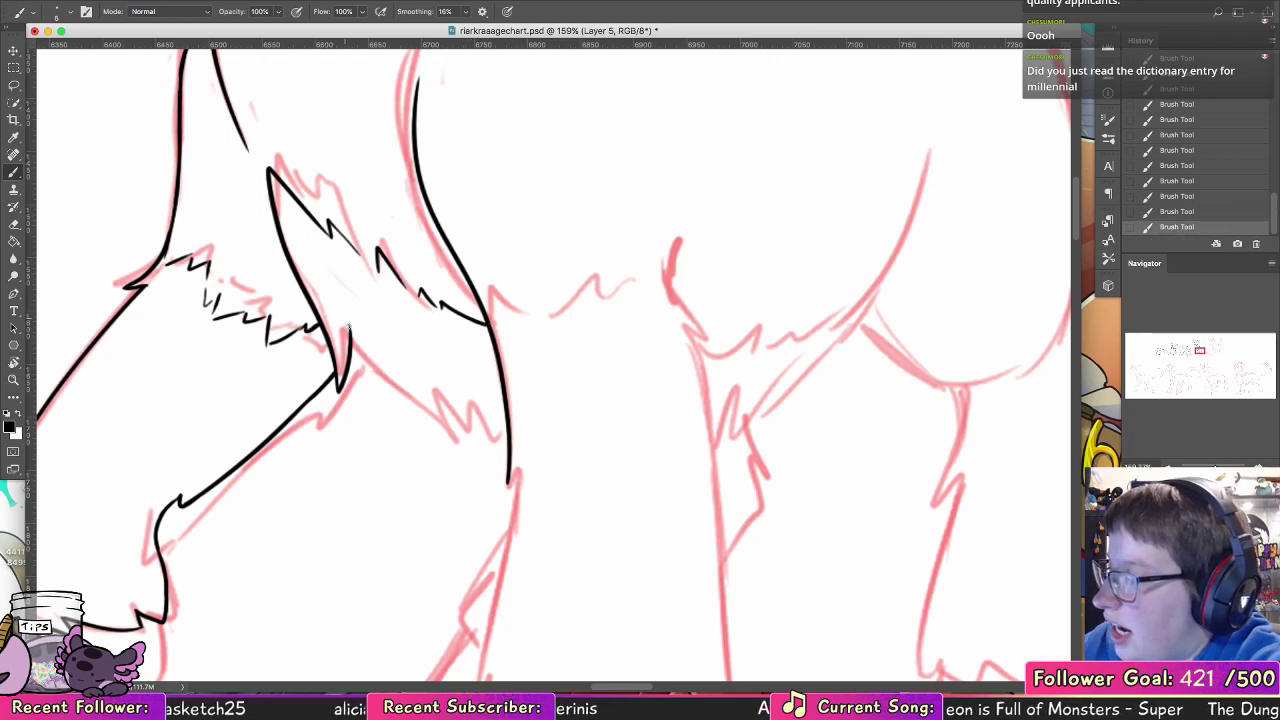
Step: Ink the lower chest fur edge from the pointed tuft behind the raised foreleg to the standing foreleg, ending in jagged tufts
{"action": "mouse_move", "coordinate": [349, 324]}
{"action": "left_mouse_down"}
{"action": "mouse_move", "coordinate": [423, 424]}
{"action": "mouse_move", "coordinate": [464, 447]}
{"action": "left_mouse_up"}
{"action": "key", "text": "super+z"}
{"action": "mouse_move", "coordinate": [352, 331]}
{"action": "left_mouse_down"}
{"action": "mouse_move", "coordinate": [486, 458]}
{"action": "mouse_move", "coordinate": [480, 412]}
{"action": "left_mouse_up"}
{"action": "key", "text": "super+z"}
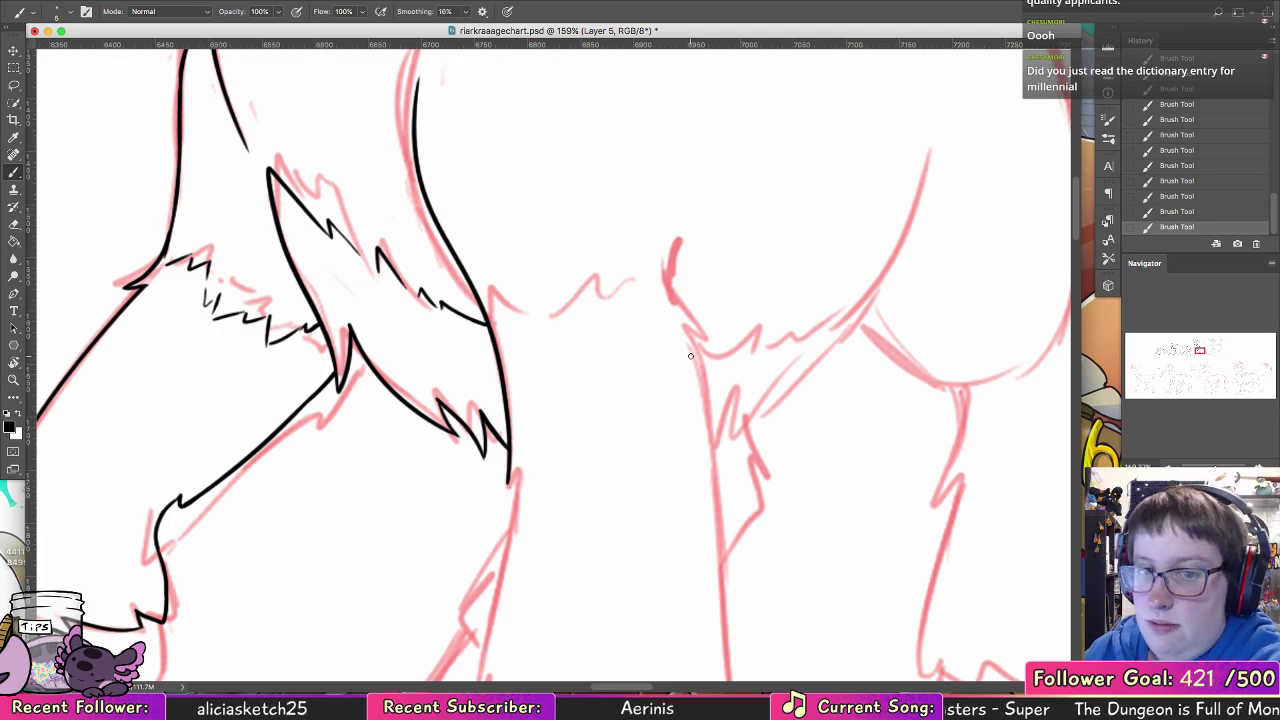
Step: Ink the standing foreleg's front edge down to the small tuft and the fur just above the hoof
{"action": "left_click_drag", "start_coordinate": [588, 405], "coordinate": [563, 292]}
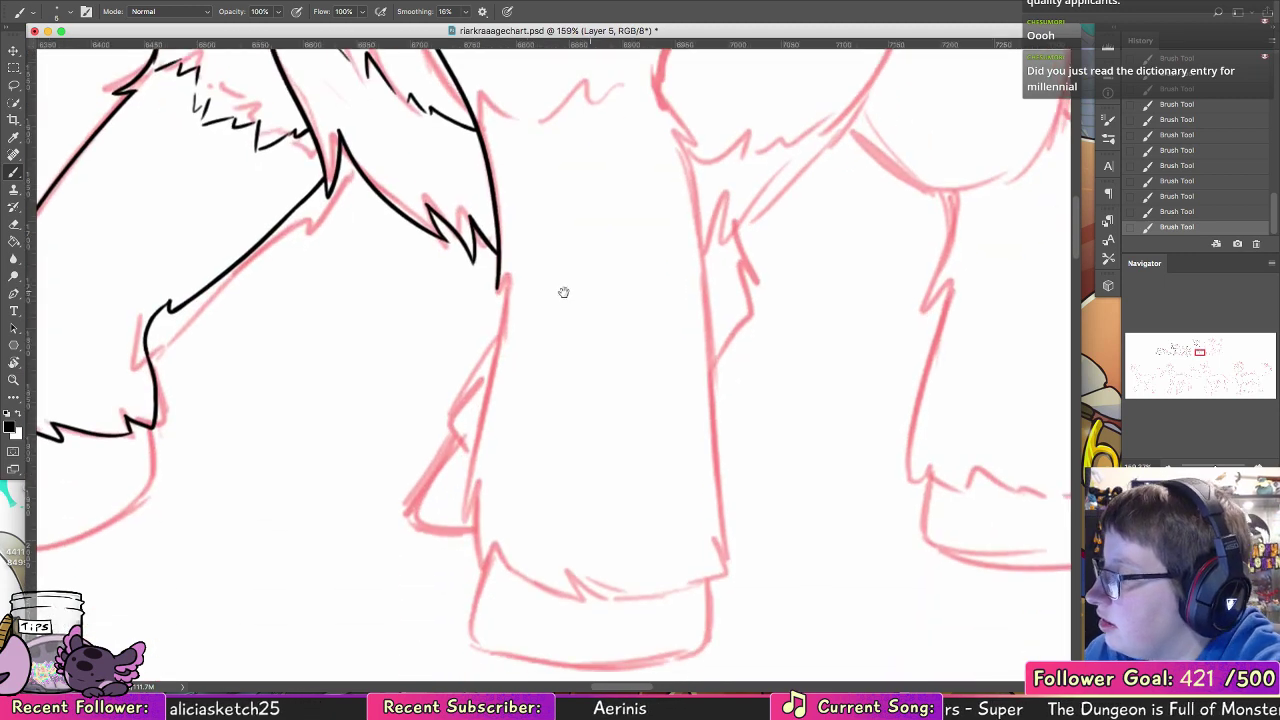
{"action": "left_click_drag", "start_coordinate": [498, 265], "coordinate": [478, 522]}
{"action": "key", "text": "super+z"}
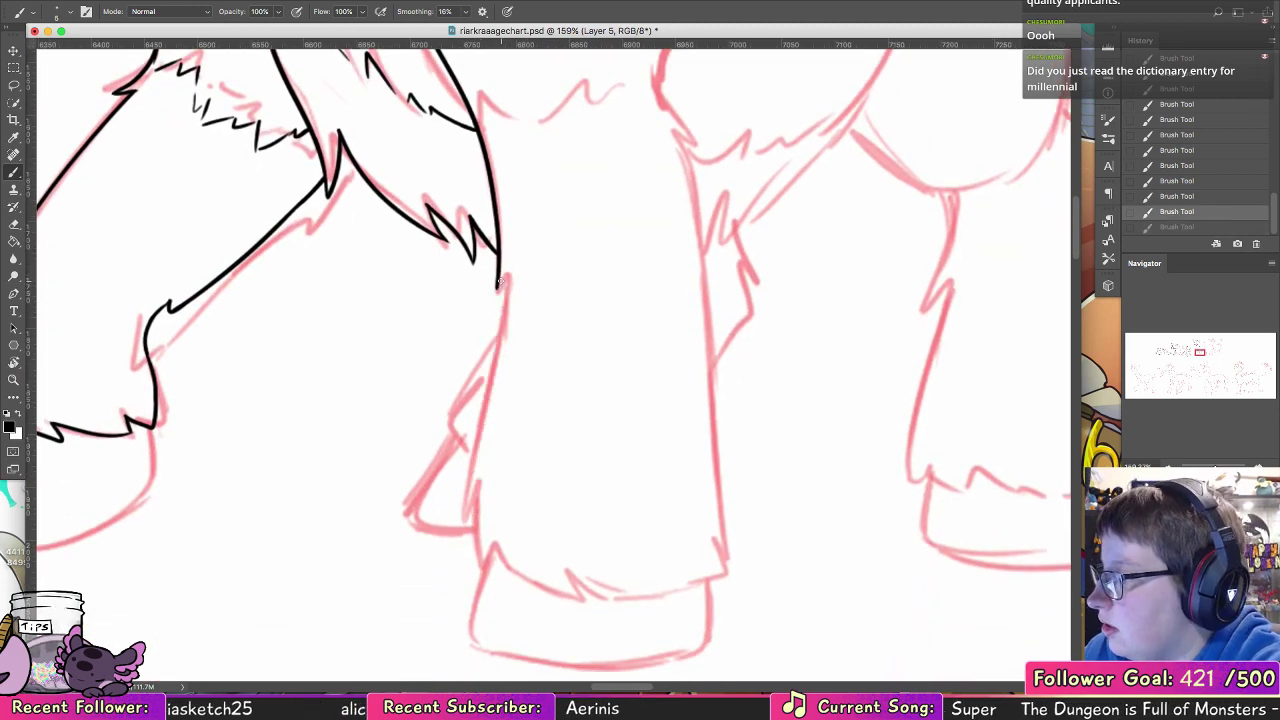
{"action": "key", "text": "super+shift+z"}
{"action": "key", "text": "super+z"}
{"action": "mouse_move", "coordinate": [500, 254]}
{"action": "left_mouse_down"}
{"action": "mouse_move", "coordinate": [460, 505]}
{"action": "mouse_move", "coordinate": [476, 510]}
{"action": "mouse_move", "coordinate": [474, 553]}
{"action": "left_mouse_up"}
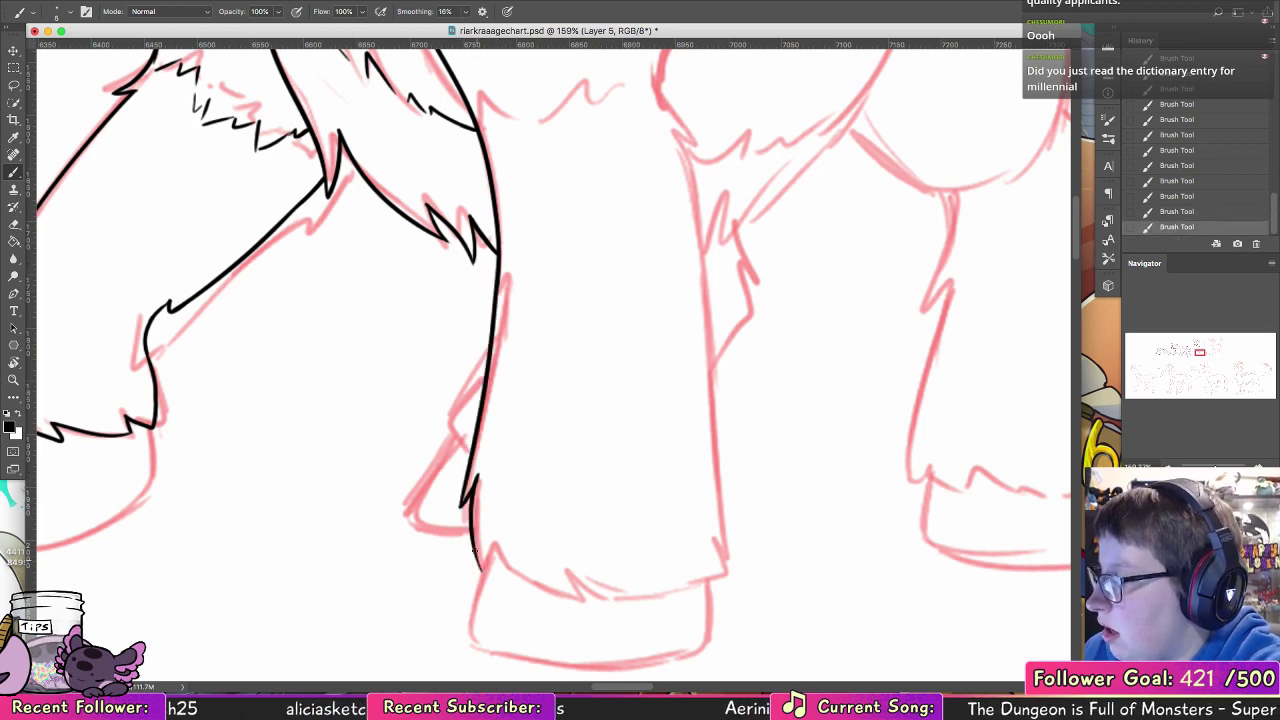
Step: Ink the zigzag fringe and elbow curve atop the standing foreleg, and its rear edge from the elbow tuft down
{"action": "scroll", "coordinate": [720, 300], "scroll_direction": "up", "scroll_amount": 5}
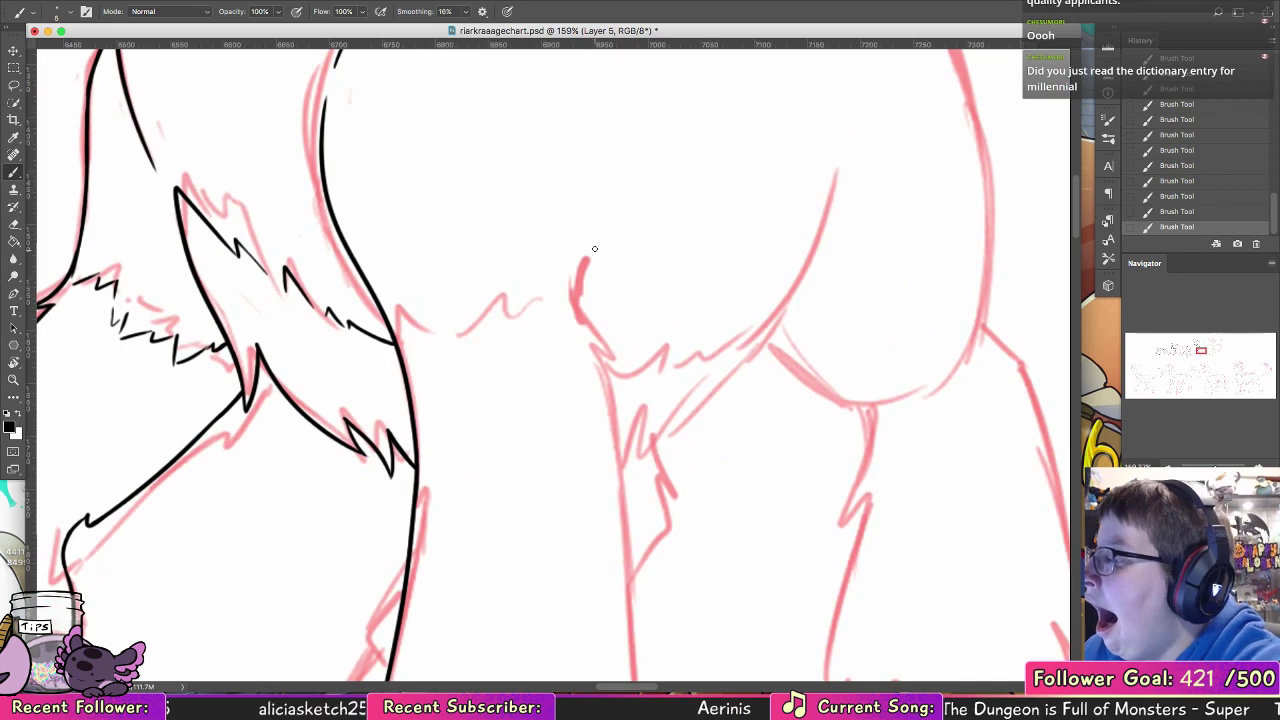
{"action": "left_click_drag", "start_coordinate": [590, 253], "coordinate": [574, 325]}
{"action": "mouse_move", "coordinate": [397, 338]}
{"action": "left_mouse_down"}
{"action": "mouse_move", "coordinate": [463, 368]}
{"action": "mouse_move", "coordinate": [435, 362]}
{"action": "mouse_move", "coordinate": [495, 417]}
{"action": "mouse_move", "coordinate": [473, 369]}
{"action": "mouse_move", "coordinate": [462, 384]}
{"action": "mouse_move", "coordinate": [474, 349]}
{"action": "mouse_move", "coordinate": [488, 347]}
{"action": "mouse_move", "coordinate": [495, 390]}
{"action": "mouse_move", "coordinate": [549, 342]}
{"action": "mouse_move", "coordinate": [586, 350]}
{"action": "mouse_move", "coordinate": [578, 278]}
{"action": "left_mouse_up"}
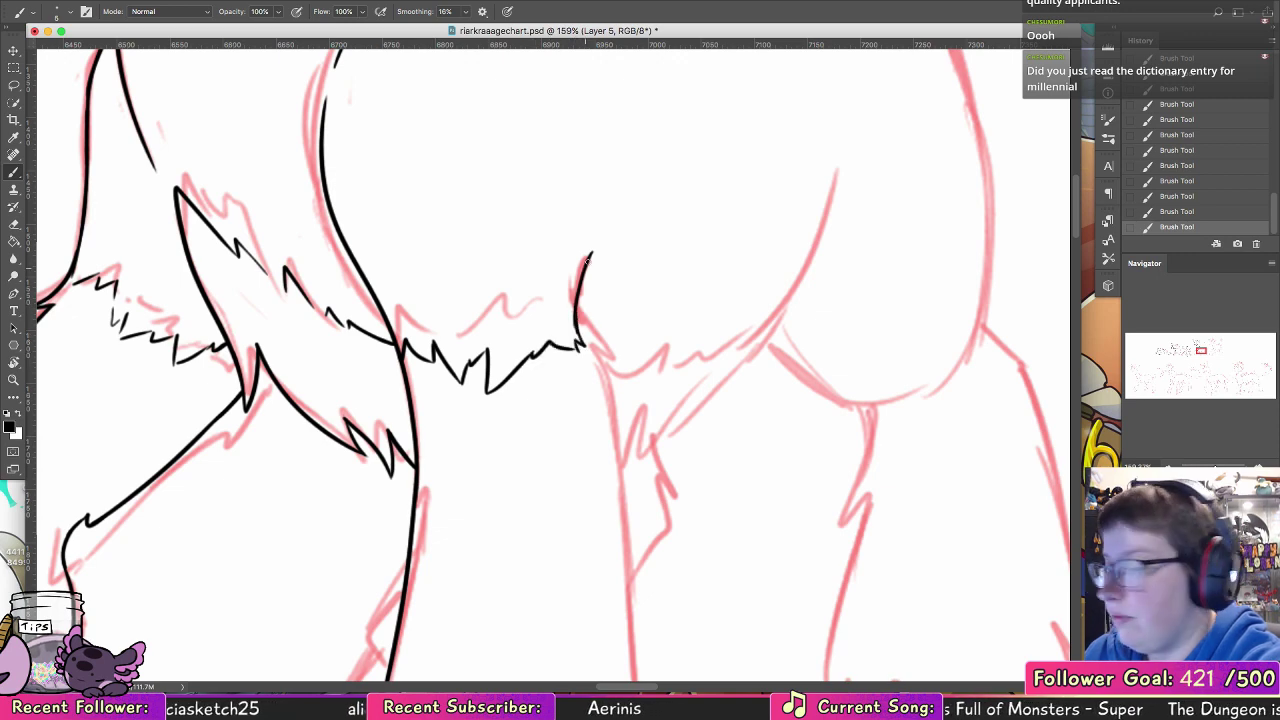
{"action": "mouse_move", "coordinate": [575, 322]}
{"action": "left_mouse_down"}
{"action": "mouse_move", "coordinate": [615, 375]}
{"action": "mouse_move", "coordinate": [580, 351]}
{"action": "mouse_move", "coordinate": [626, 404]}
{"action": "mouse_move", "coordinate": [616, 276]}
{"action": "mouse_move", "coordinate": [499, 208]}
{"action": "mouse_move", "coordinate": [497, 368]}
{"action": "left_mouse_up"}
{"action": "key", "text": "super+z"}
{"action": "left_click_drag", "start_coordinate": [475, 198], "coordinate": [503, 390]}
{"action": "left_click_drag", "start_coordinate": [495, 296], "coordinate": [519, 552]}
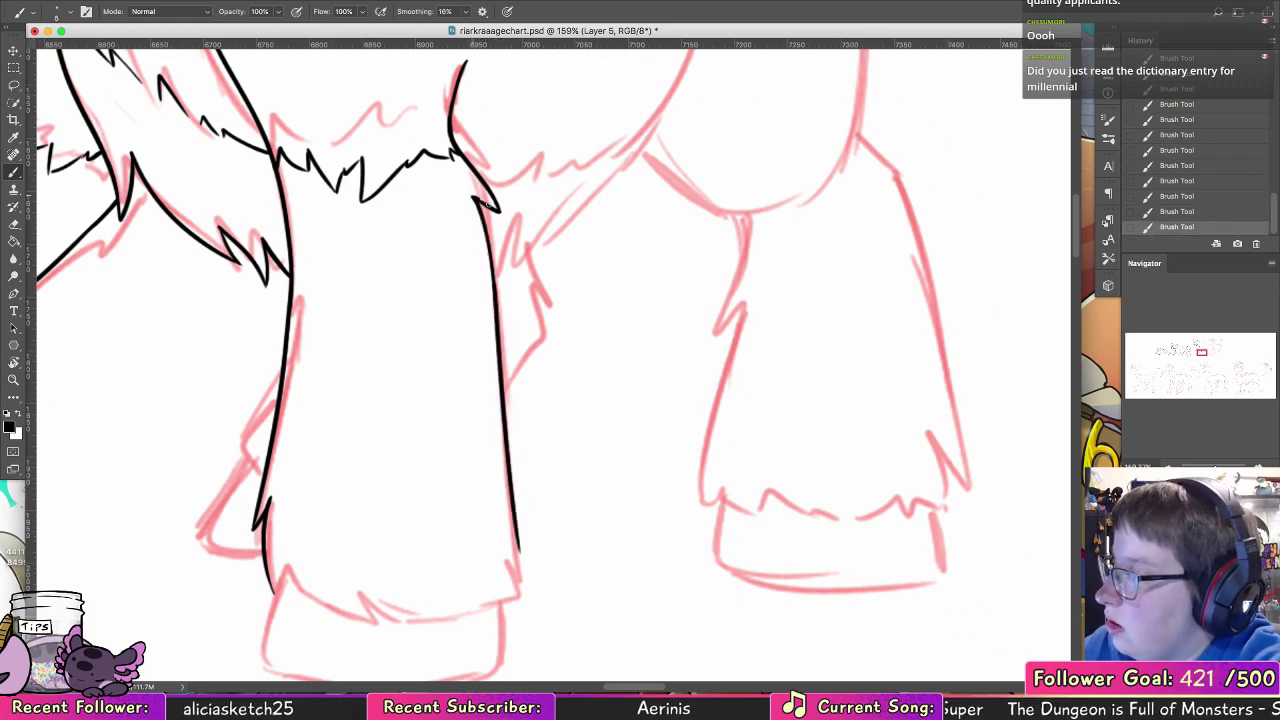
Step: Ink the outline of the standing foreleg's hoof along its front side, curved bottom and rear side
{"action": "scroll", "coordinate": [489, 420], "scroll_direction": "down", "scroll_amount": 5}
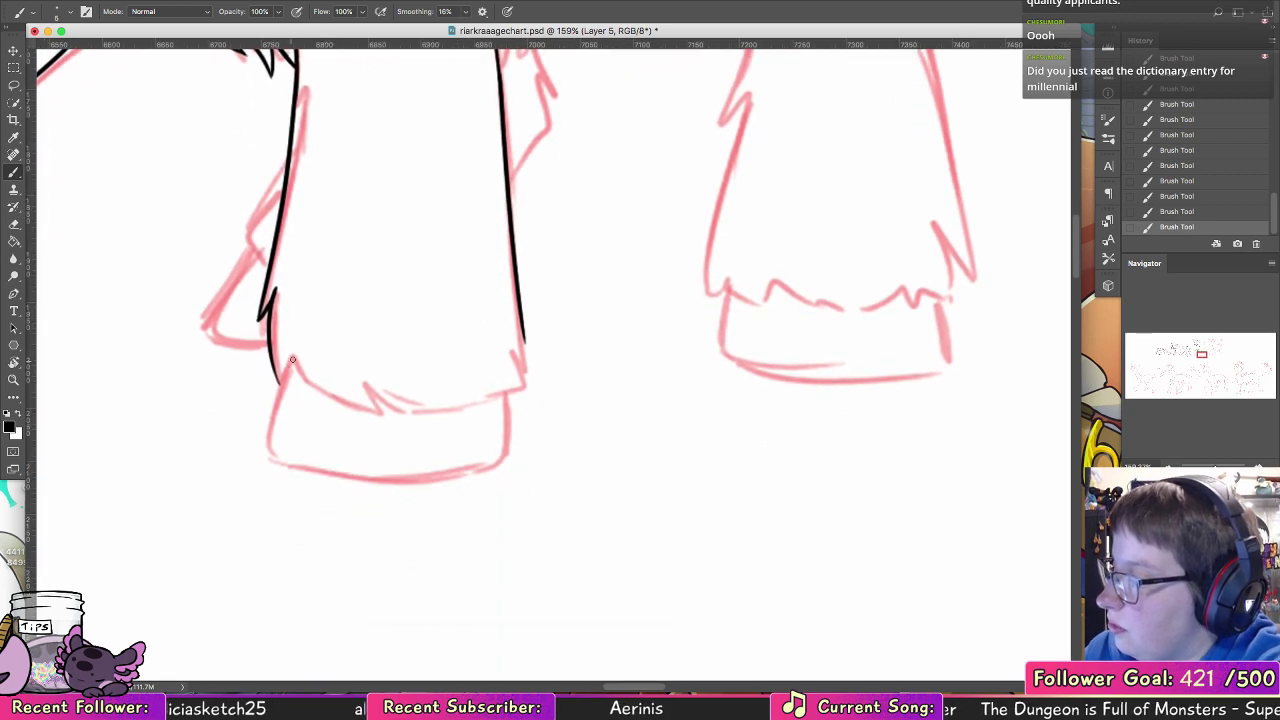
{"action": "left_click_drag", "start_coordinate": [292, 359], "coordinate": [268, 455]}
{"action": "key", "text": "super+z"}
{"action": "mouse_move", "coordinate": [292, 358]}
{"action": "left_mouse_down"}
{"action": "mouse_move", "coordinate": [269, 456]}
{"action": "mouse_move", "coordinate": [296, 472]}
{"action": "mouse_move", "coordinate": [488, 467]}
{"action": "left_mouse_up"}
{"action": "key", "text": "super+z"}
{"action": "mouse_move", "coordinate": [269, 455]}
{"action": "left_mouse_down"}
{"action": "mouse_move", "coordinate": [296, 470]}
{"action": "mouse_move", "coordinate": [502, 462]}
{"action": "left_mouse_up"}
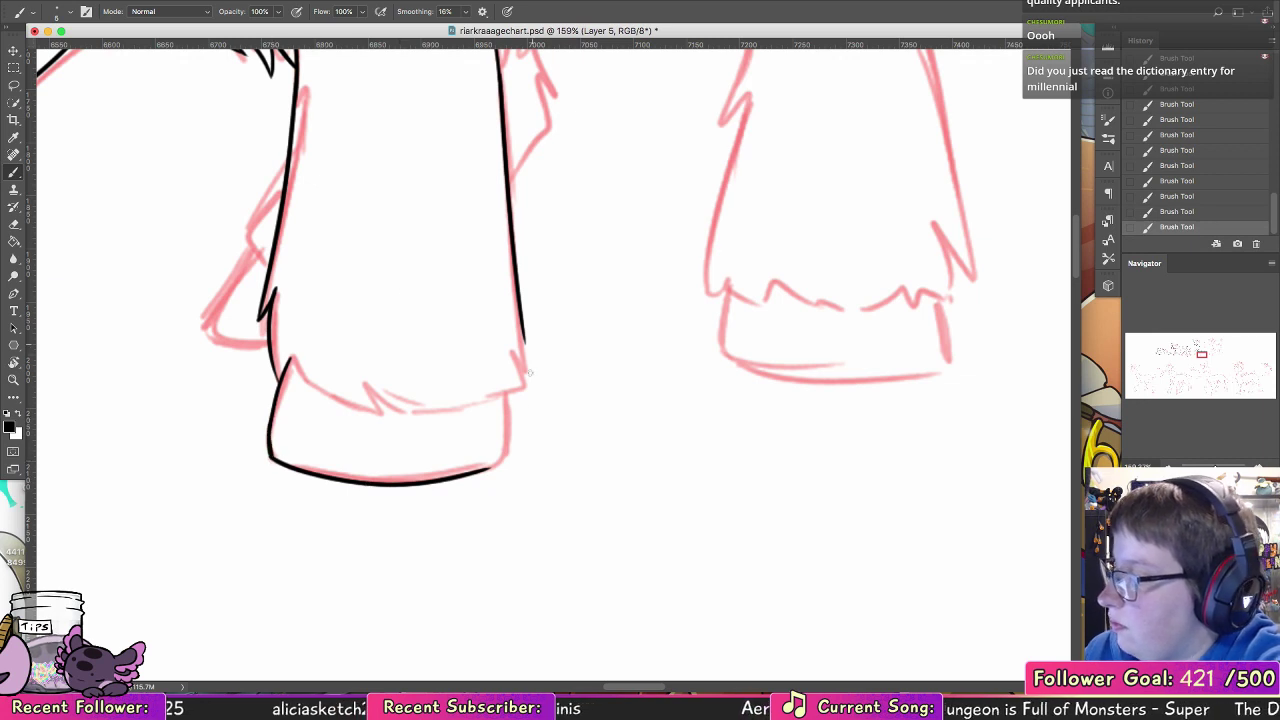
{"action": "left_click_drag", "start_coordinate": [488, 468], "coordinate": [505, 392]}
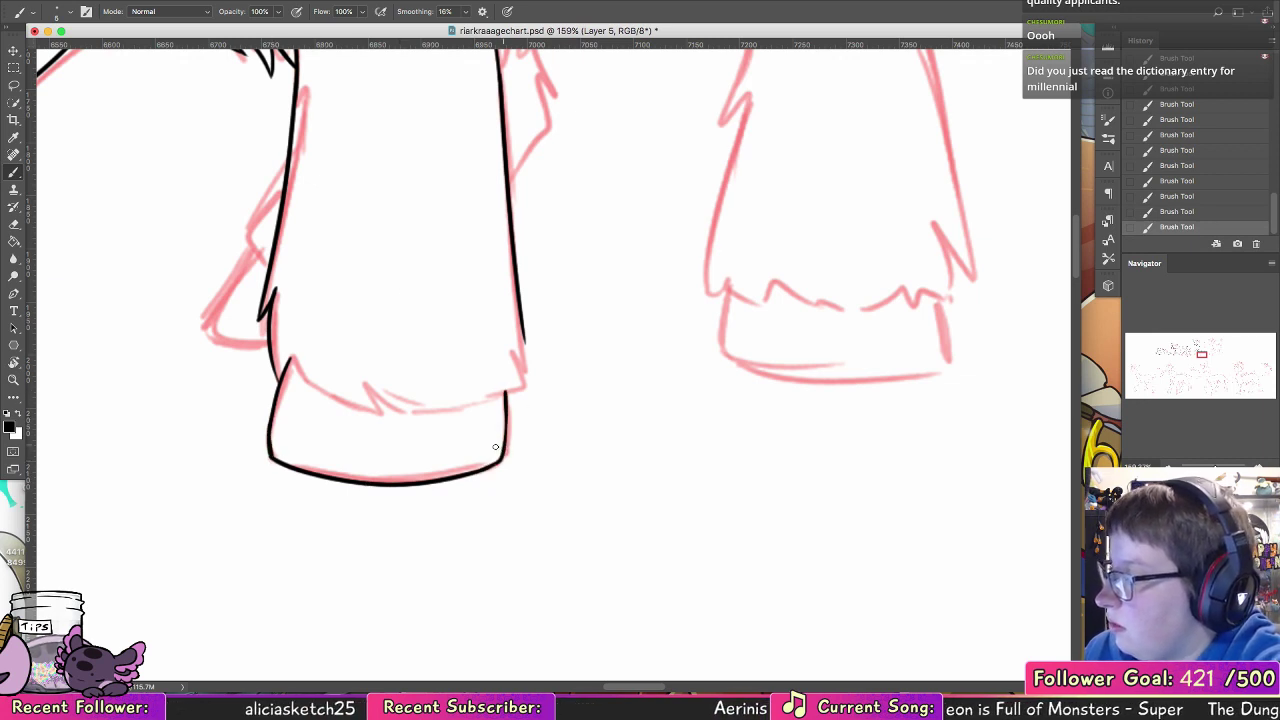
Step: Ink the fur edge with a small central tuft across the top of the standing foreleg's hoof, joining the rear side
{"action": "mouse_move", "coordinate": [293, 359]}
{"action": "left_mouse_down"}
{"action": "mouse_move", "coordinate": [339, 403]}
{"action": "mouse_move", "coordinate": [328, 396]}
{"action": "mouse_move", "coordinate": [411, 410]}
{"action": "mouse_move", "coordinate": [376, 376]}
{"action": "mouse_move", "coordinate": [420, 412]}
{"action": "mouse_move", "coordinate": [510, 389]}
{"action": "left_mouse_up"}
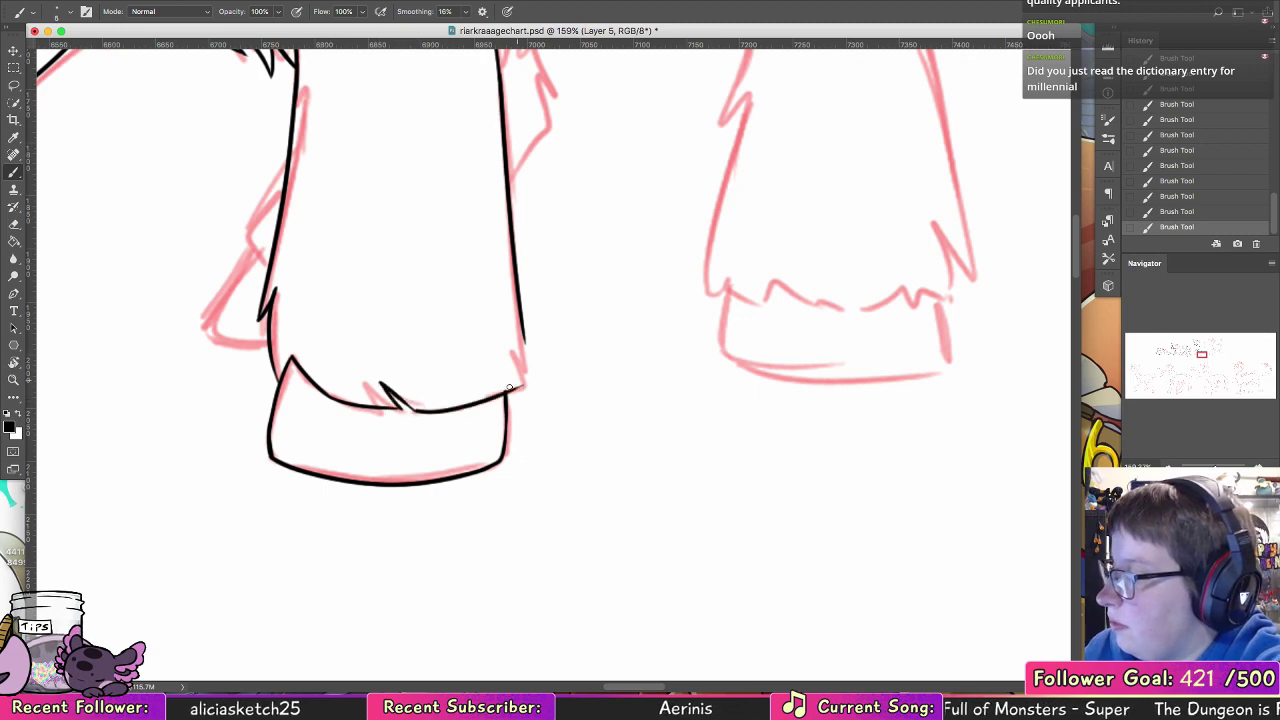
{"action": "key", "text": "super+z"}
{"action": "left_click_drag", "start_coordinate": [415, 411], "coordinate": [510, 388]}
{"action": "key", "text": "super+z"}
{"action": "left_click_drag", "start_coordinate": [416, 411], "coordinate": [507, 390]}
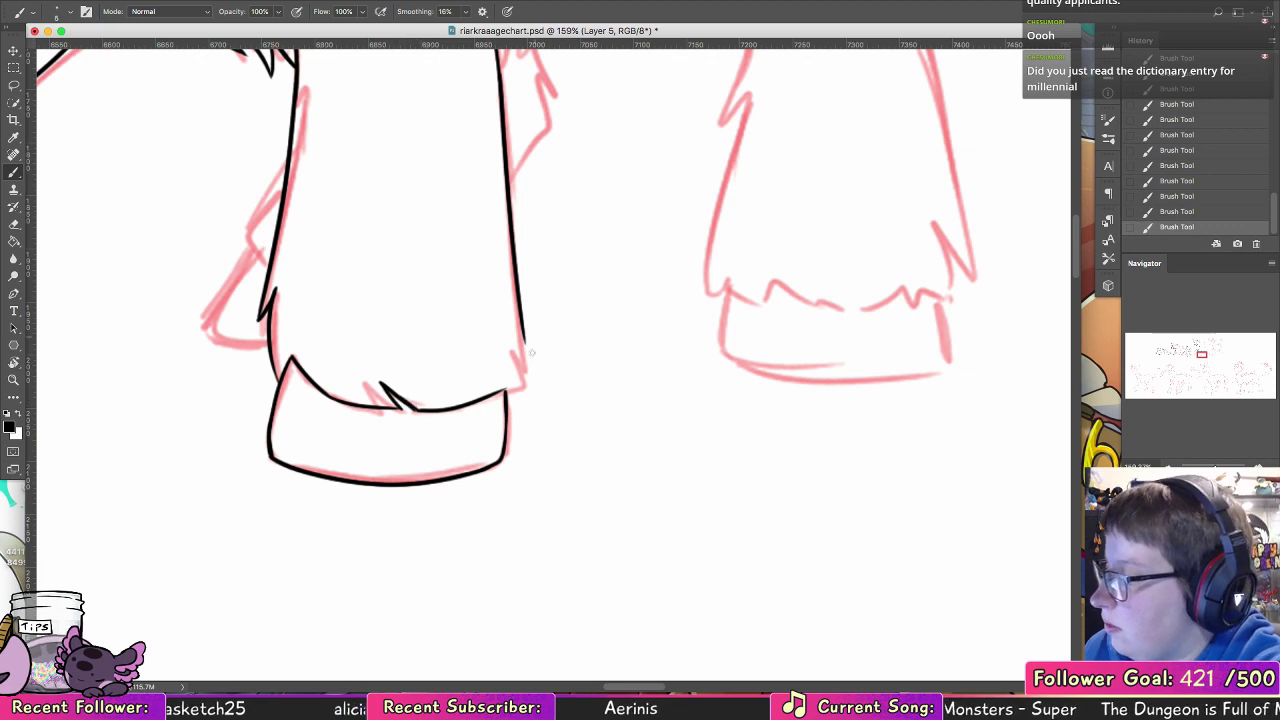
{"action": "mouse_move", "coordinate": [507, 389]}
{"action": "left_mouse_down"}
{"action": "mouse_move", "coordinate": [520, 380]}
{"action": "mouse_move", "coordinate": [506, 347]}
{"action": "mouse_move", "coordinate": [524, 372]}
{"action": "mouse_move", "coordinate": [557, 354]}
{"action": "mouse_move", "coordinate": [622, 553]}
{"action": "left_mouse_up"}
{"action": "key", "text": "super+z"}
{"action": "key", "text": "super+z"}
Step: Ink the far leg's fur tufts and pointed hoof showing in front of the standing foreleg
{"action": "mouse_move", "coordinate": [352, 393]}
{"action": "left_mouse_down"}
{"action": "mouse_move", "coordinate": [308, 425]}
{"action": "mouse_move", "coordinate": [336, 415]}
{"action": "mouse_move", "coordinate": [322, 425]}
{"action": "mouse_move", "coordinate": [332, 476]}
{"action": "mouse_move", "coordinate": [273, 534]}
{"action": "mouse_move", "coordinate": [283, 499]}
{"action": "mouse_move", "coordinate": [273, 524]}
{"action": "mouse_move", "coordinate": [277, 541]}
{"action": "mouse_move", "coordinate": [330, 555]}
{"action": "left_mouse_up"}
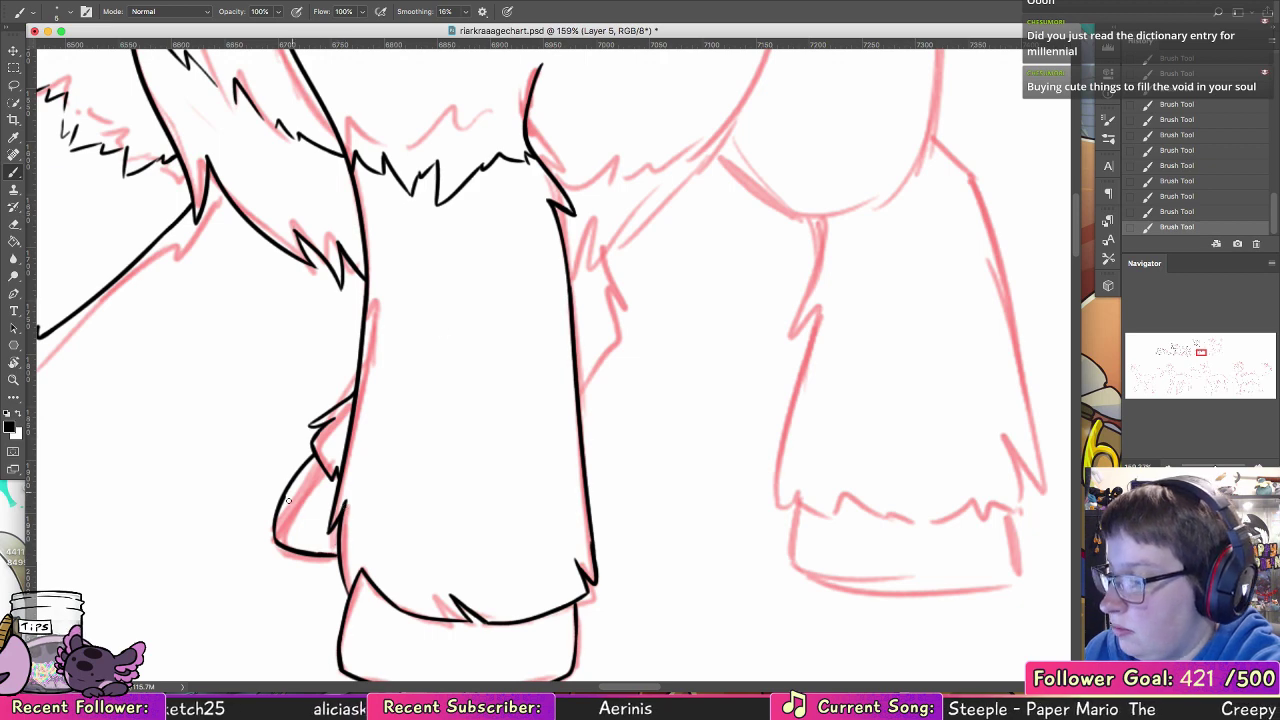
{"action": "left_click_drag", "start_coordinate": [279, 506], "coordinate": [316, 454]}
{"action": "key", "text": "super+z"}
{"action": "left_click_drag", "start_coordinate": [276, 528], "coordinate": [319, 451]}
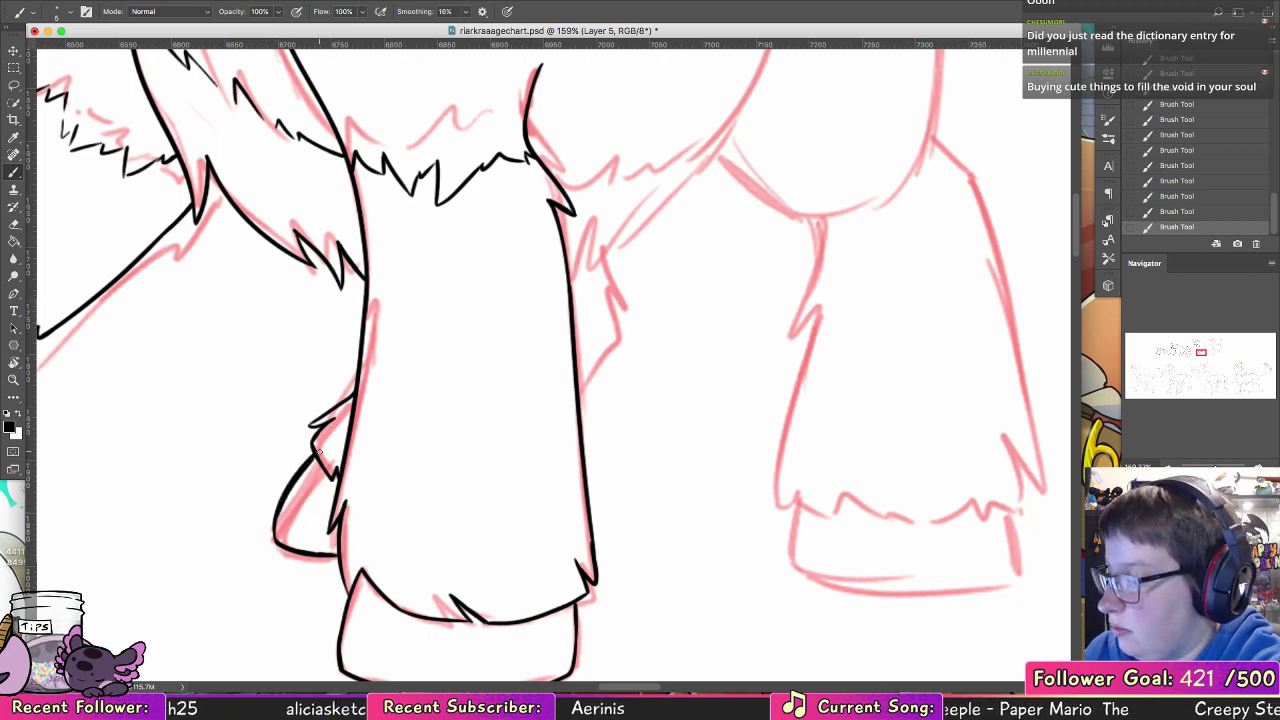
Step: Ink the far leg's tufted rear contour behind the standing foreleg and the belly line running up toward the hind thigh
{"action": "scroll", "coordinate": [657, 286], "scroll_direction": "right", "scroll_amount": 10}
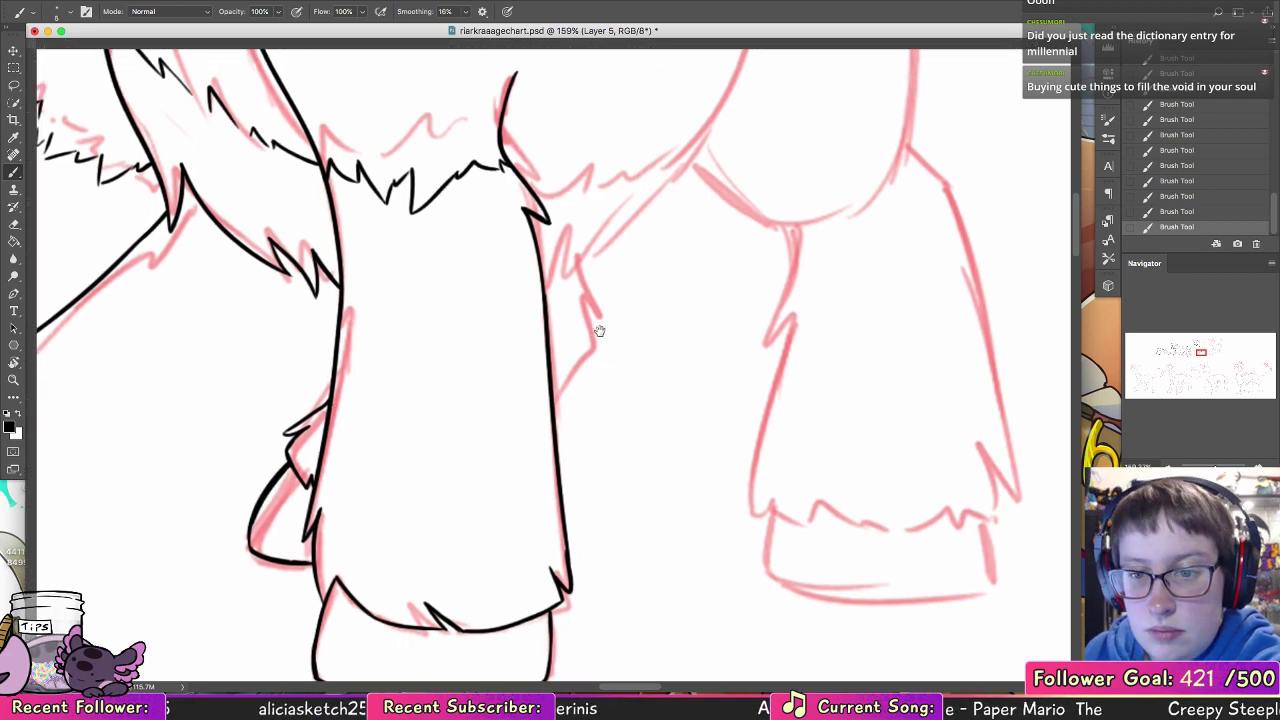
{"action": "mouse_move", "coordinate": [345, 400]}
{"action": "left_mouse_down"}
{"action": "mouse_move", "coordinate": [386, 343]}
{"action": "mouse_move", "coordinate": [384, 257]}
{"action": "left_mouse_up"}
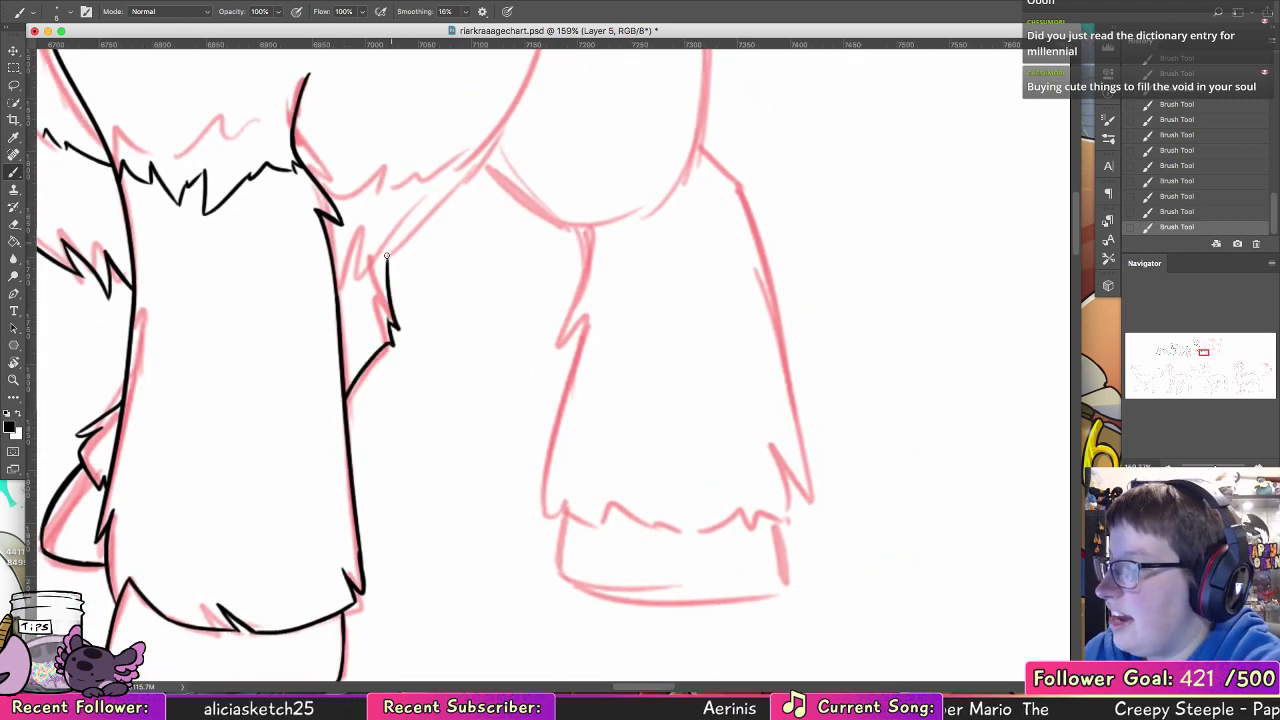
{"action": "key", "text": "super+z"}
{"action": "mouse_move", "coordinate": [388, 319]}
{"action": "left_mouse_down"}
{"action": "mouse_move", "coordinate": [382, 257]}
{"action": "mouse_move", "coordinate": [464, 414]}
{"action": "left_mouse_up"}
{"action": "mouse_move", "coordinate": [389, 369]}
{"action": "left_mouse_down"}
{"action": "mouse_move", "coordinate": [369, 426]}
{"action": "mouse_move", "coordinate": [430, 354]}
{"action": "mouse_move", "coordinate": [417, 395]}
{"action": "mouse_move", "coordinate": [503, 290]}
{"action": "left_mouse_up"}
{"action": "key", "text": "super+z"}
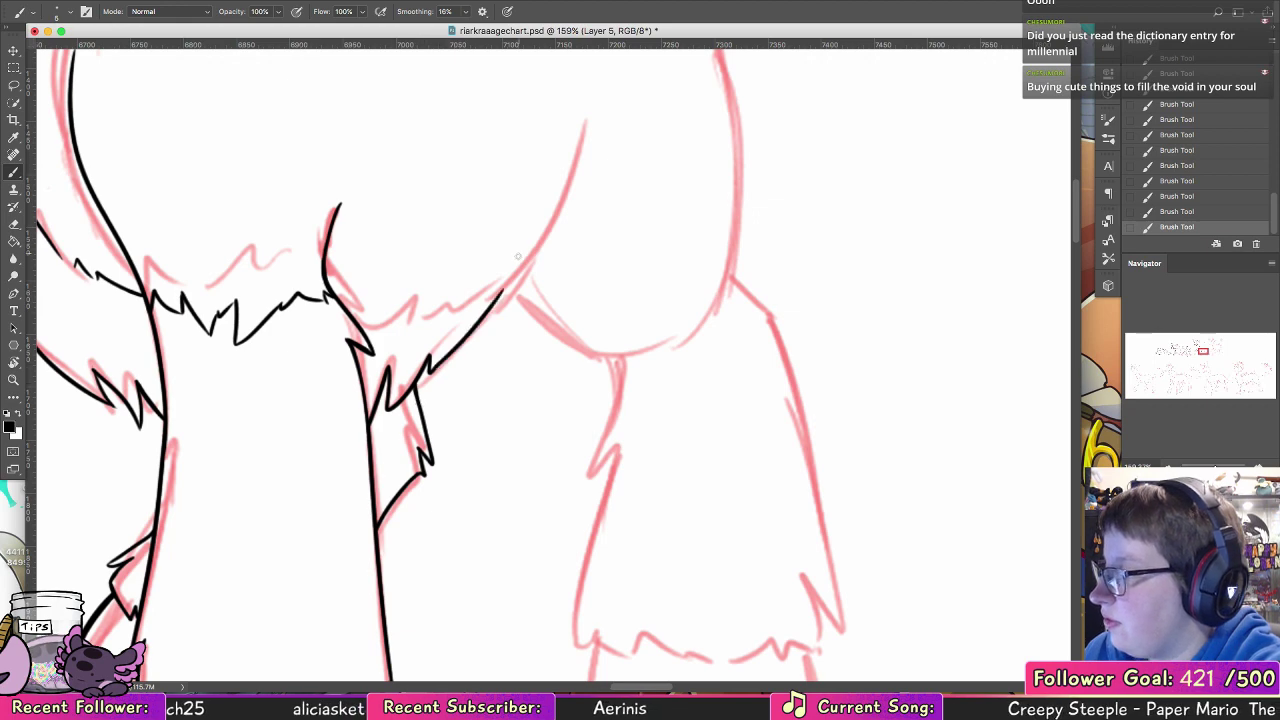
Step: Ink the hind thigh's front curve and the jagged fur fringes along the belly leading to it
{"action": "mouse_move", "coordinate": [387, 318]}
{"action": "left_mouse_down"}
{"action": "mouse_move", "coordinate": [424, 297]}
{"action": "mouse_move", "coordinate": [421, 339]}
{"action": "mouse_move", "coordinate": [494, 278]}
{"action": "mouse_move", "coordinate": [444, 436]}
{"action": "mouse_move", "coordinate": [492, 324]}
{"action": "mouse_move", "coordinate": [499, 230]}
{"action": "left_mouse_up"}
{"action": "key", "text": "super+z"}
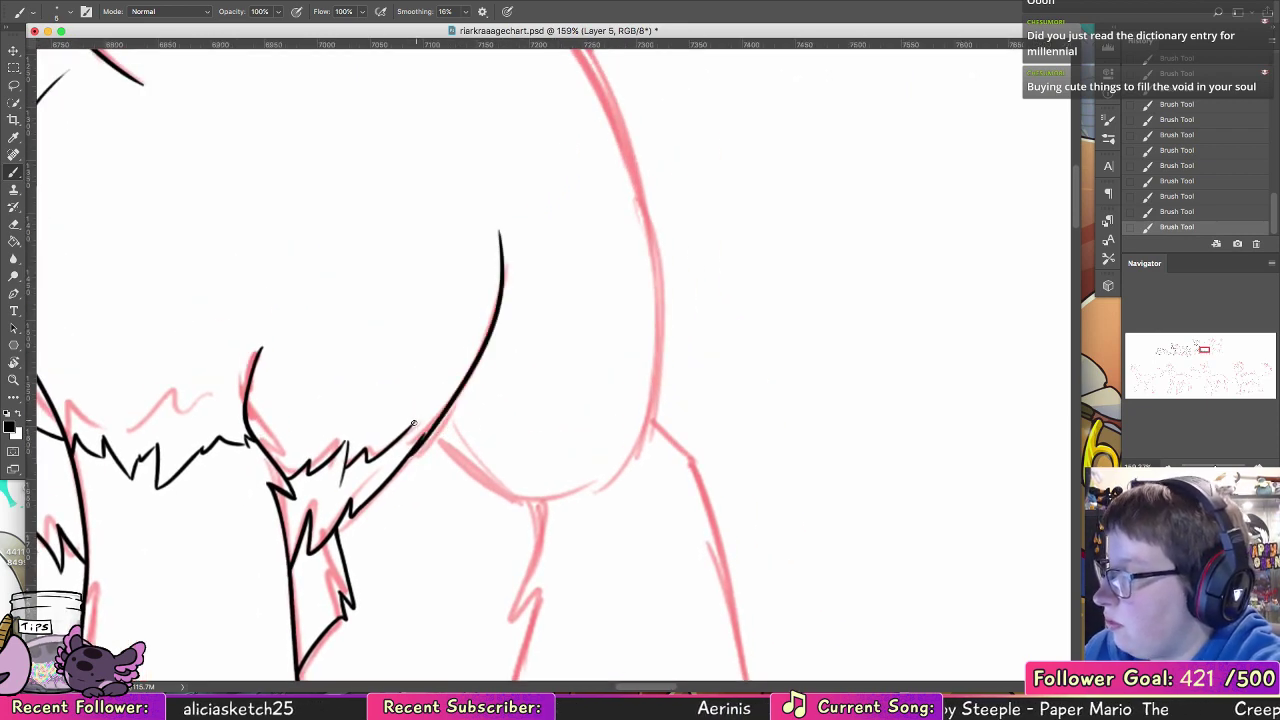
{"action": "left_click_drag", "start_coordinate": [413, 423], "coordinate": [418, 446]}
{"action": "left_click_drag", "start_coordinate": [576, 314], "coordinate": [617, 511]}
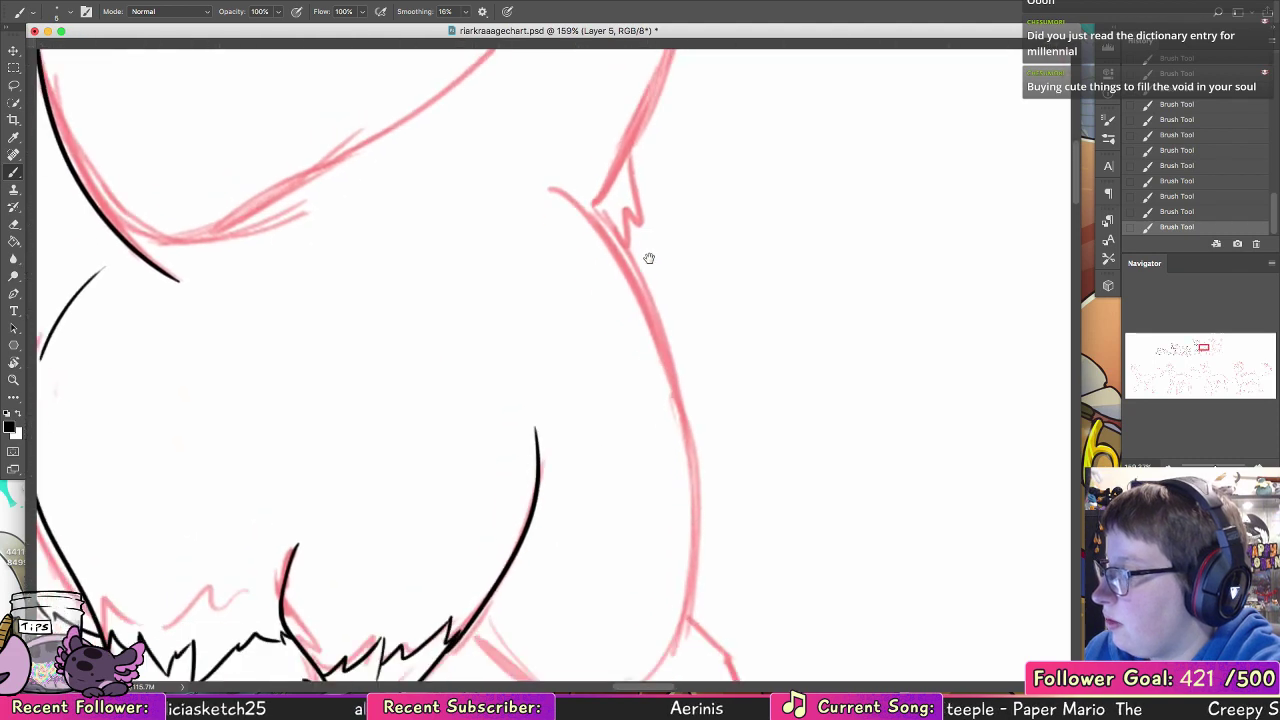
{"action": "left_click_drag", "start_coordinate": [648, 260], "coordinate": [648, 220]}
{"action": "left_click_drag", "start_coordinate": [531, 521], "coordinate": [577, 288]}
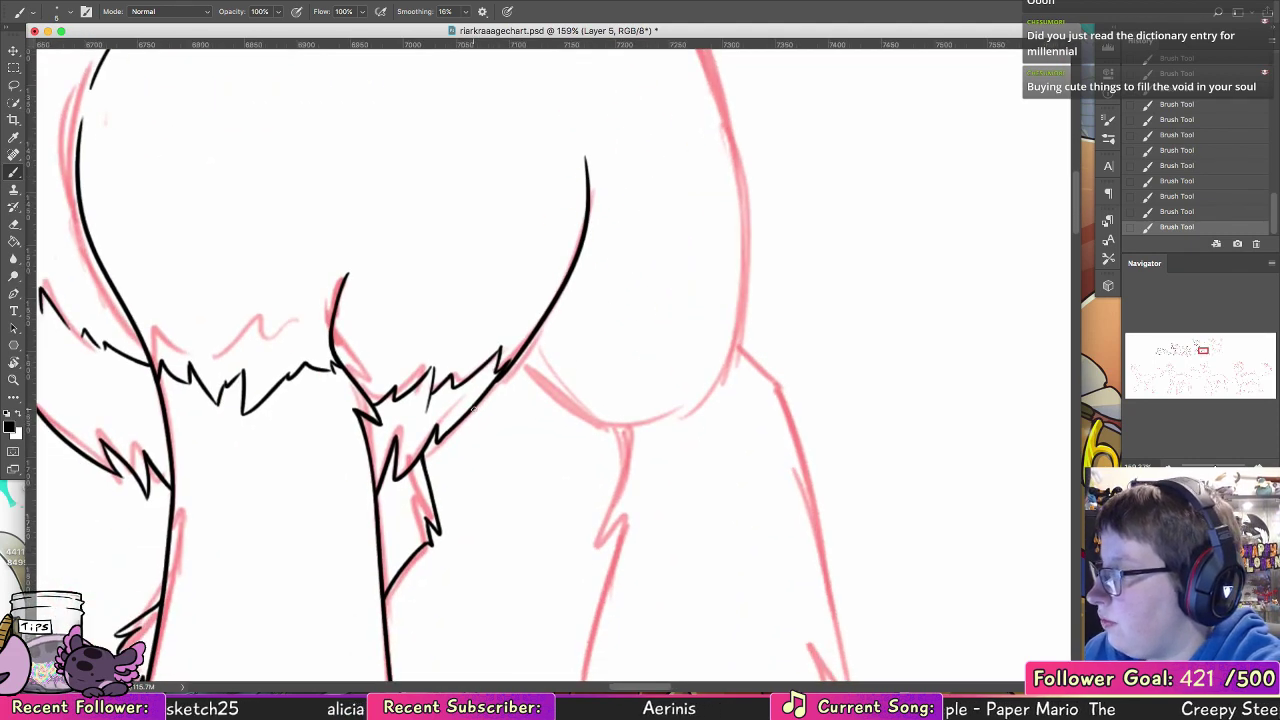
{"action": "mouse_move", "coordinate": [479, 428]}
{"action": "left_mouse_down"}
{"action": "mouse_move", "coordinate": [530, 388]}
{"action": "mouse_move", "coordinate": [493, 405]}
{"action": "mouse_move", "coordinate": [518, 382]}
{"action": "left_mouse_up"}
{"action": "key", "text": "super+z"}
{"action": "key", "text": "super+z"}
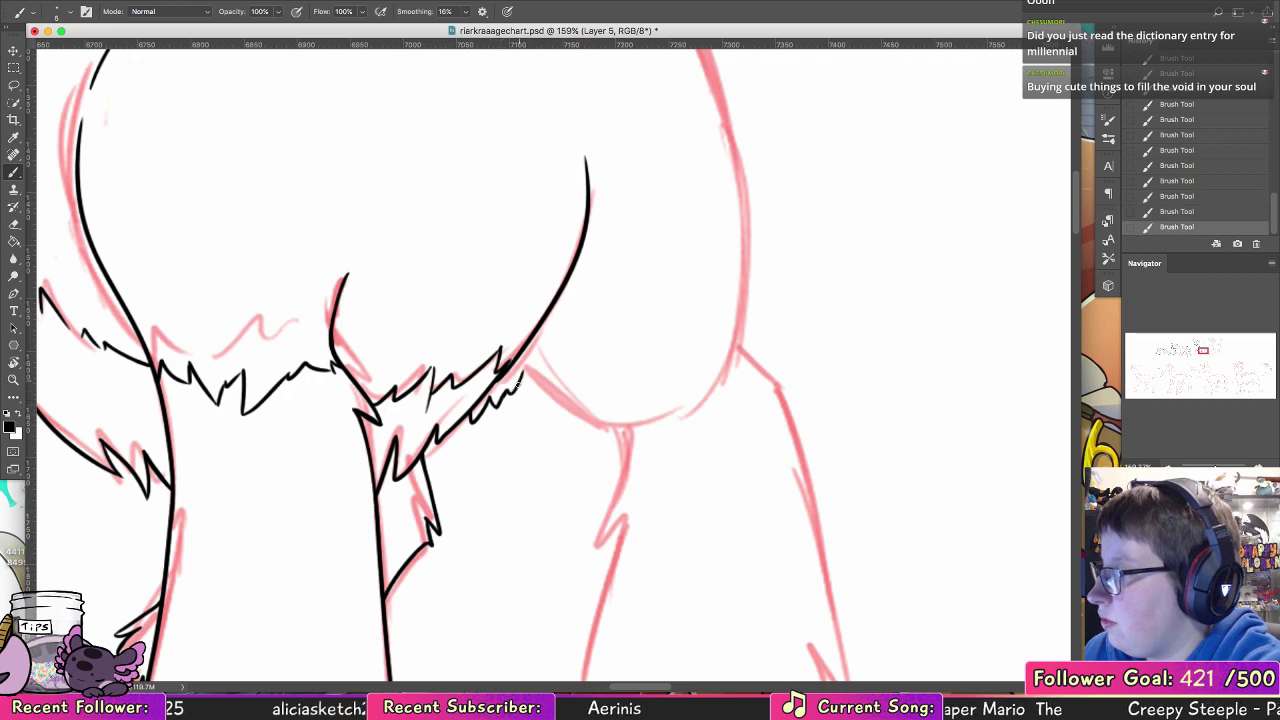
Step: Ink the haunch's lower curve, the hind leg's tufted front edge and the first part of its jagged fur cuff
{"action": "left_click_drag", "start_coordinate": [684, 441], "coordinate": [522, 362]}
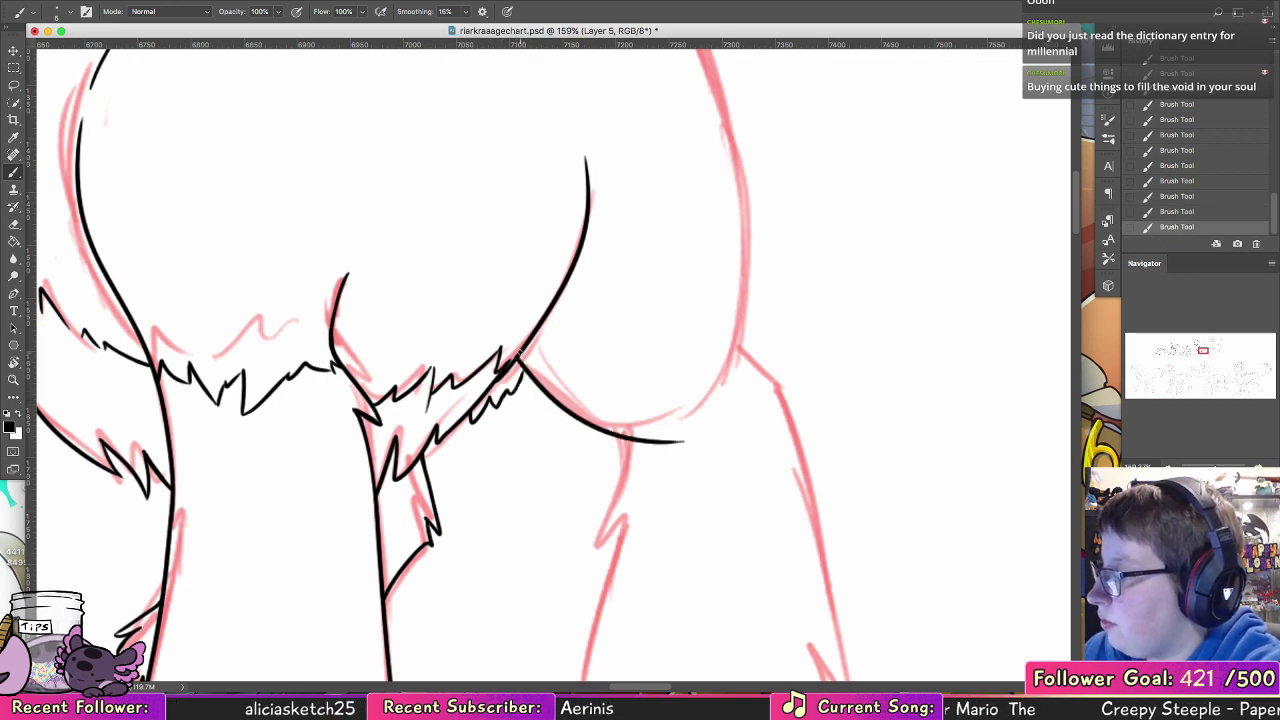
{"action": "mouse_move", "coordinate": [690, 463]}
{"action": "left_mouse_down"}
{"action": "mouse_move", "coordinate": [541, 249]}
{"action": "mouse_move", "coordinate": [444, 326]}
{"action": "mouse_move", "coordinate": [473, 297]}
{"action": "mouse_move", "coordinate": [436, 452]}
{"action": "mouse_move", "coordinate": [437, 494]}
{"action": "left_mouse_up"}
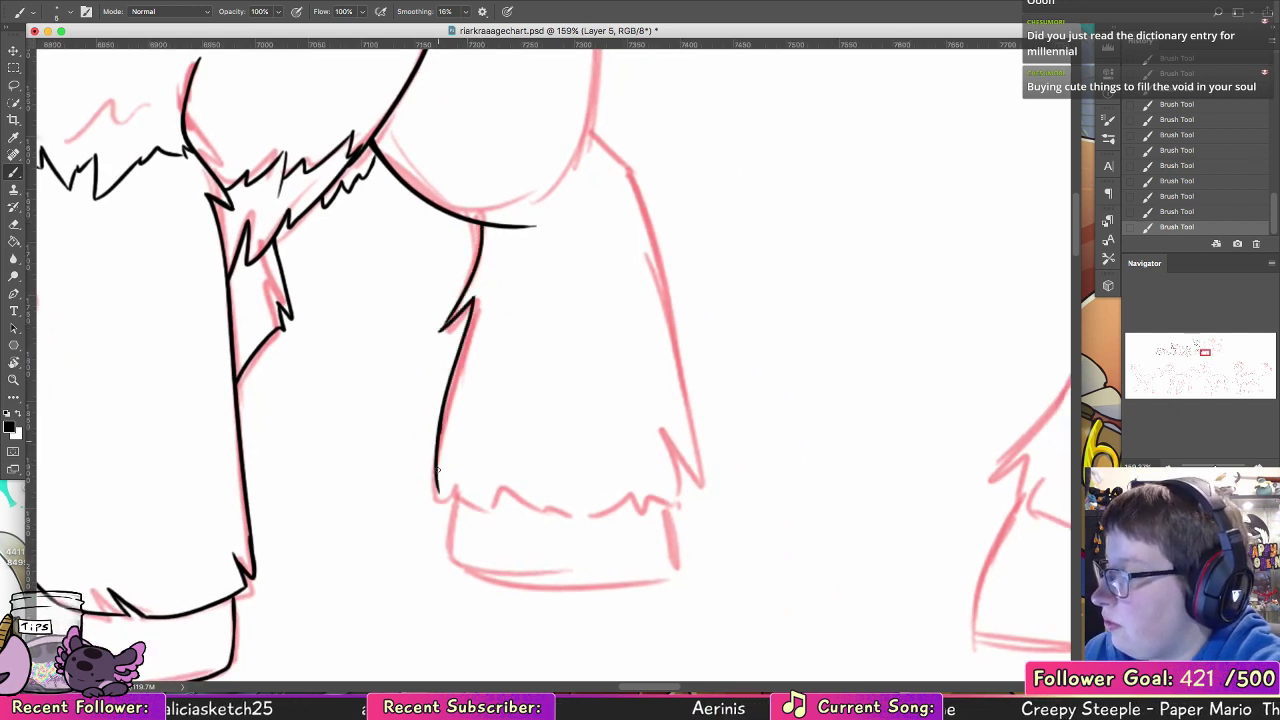
{"action": "mouse_move", "coordinate": [440, 434]}
{"action": "left_mouse_down"}
{"action": "mouse_move", "coordinate": [451, 508]}
{"action": "mouse_move", "coordinate": [597, 530]}
{"action": "mouse_move", "coordinate": [615, 505]}
{"action": "left_mouse_up"}
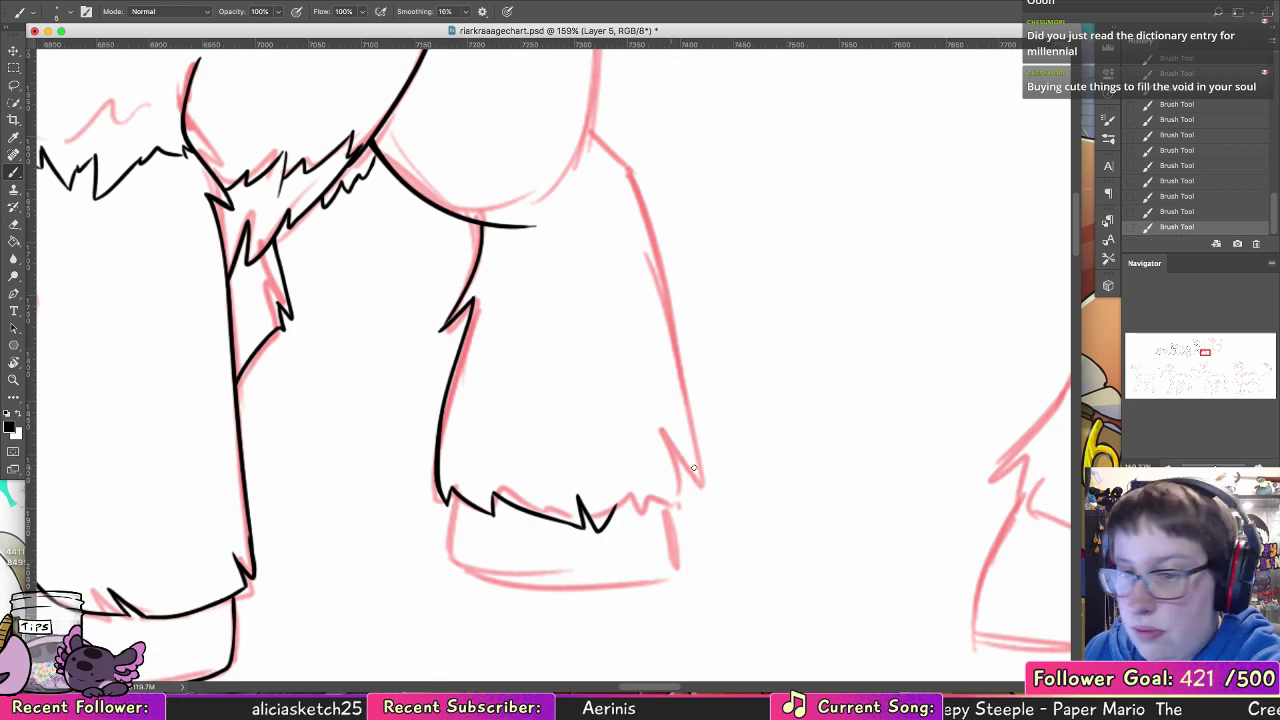
Step: Complete the hind leg's jagged fur cuff and ink its rear edge up to the pointed tuft below the haunch
{"action": "scroll", "coordinate": [693, 467], "scroll_direction": "right", "scroll_amount": 5}
{"action": "mouse_move", "coordinate": [473, 500]}
{"action": "left_mouse_down"}
{"action": "mouse_move", "coordinate": [515, 471]}
{"action": "mouse_move", "coordinate": [531, 426]}
{"action": "mouse_move", "coordinate": [520, 492]}
{"action": "mouse_move", "coordinate": [532, 446]}
{"action": "mouse_move", "coordinate": [550, 471]}
{"action": "mouse_move", "coordinate": [506, 216]}
{"action": "left_mouse_up"}
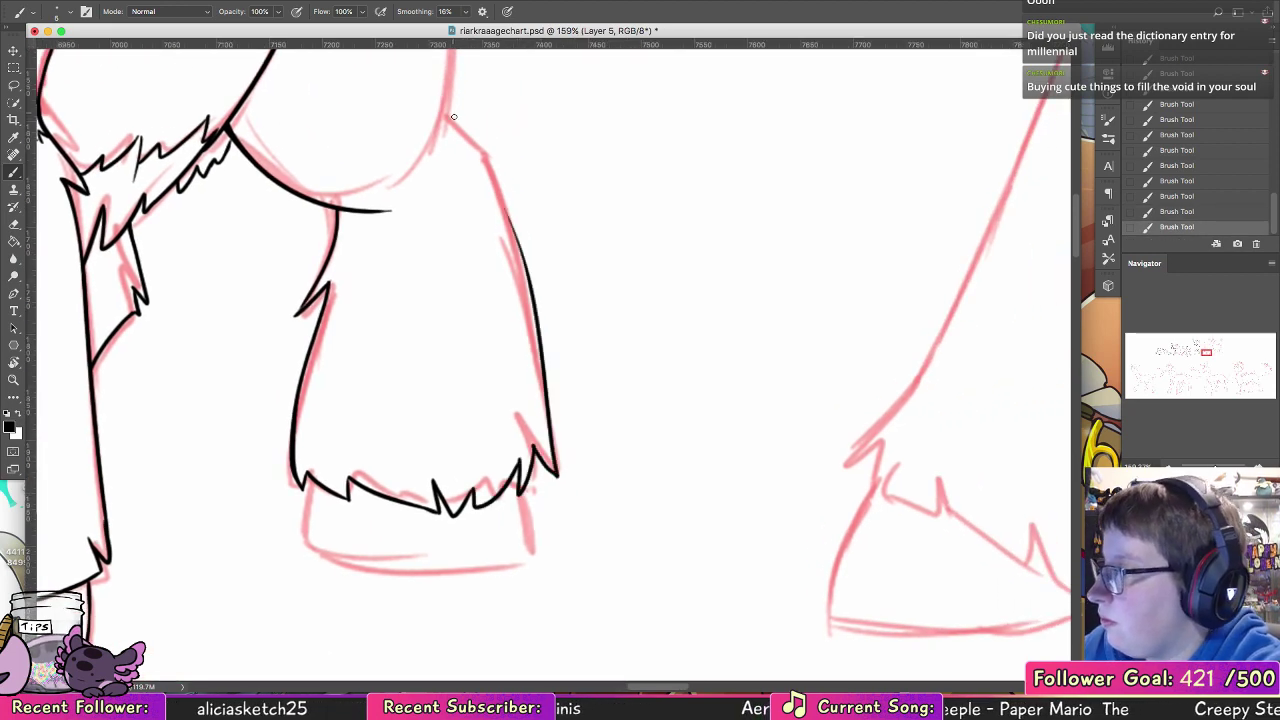
{"action": "left_click_drag", "start_coordinate": [447, 110], "coordinate": [509, 159]}
{"action": "mouse_move", "coordinate": [509, 159]}
{"action": "left_mouse_down"}
{"action": "mouse_move", "coordinate": [481, 152]}
{"action": "mouse_move", "coordinate": [528, 281]}
{"action": "left_mouse_up"}
{"action": "left_click_drag", "start_coordinate": [503, 200], "coordinate": [531, 296]}
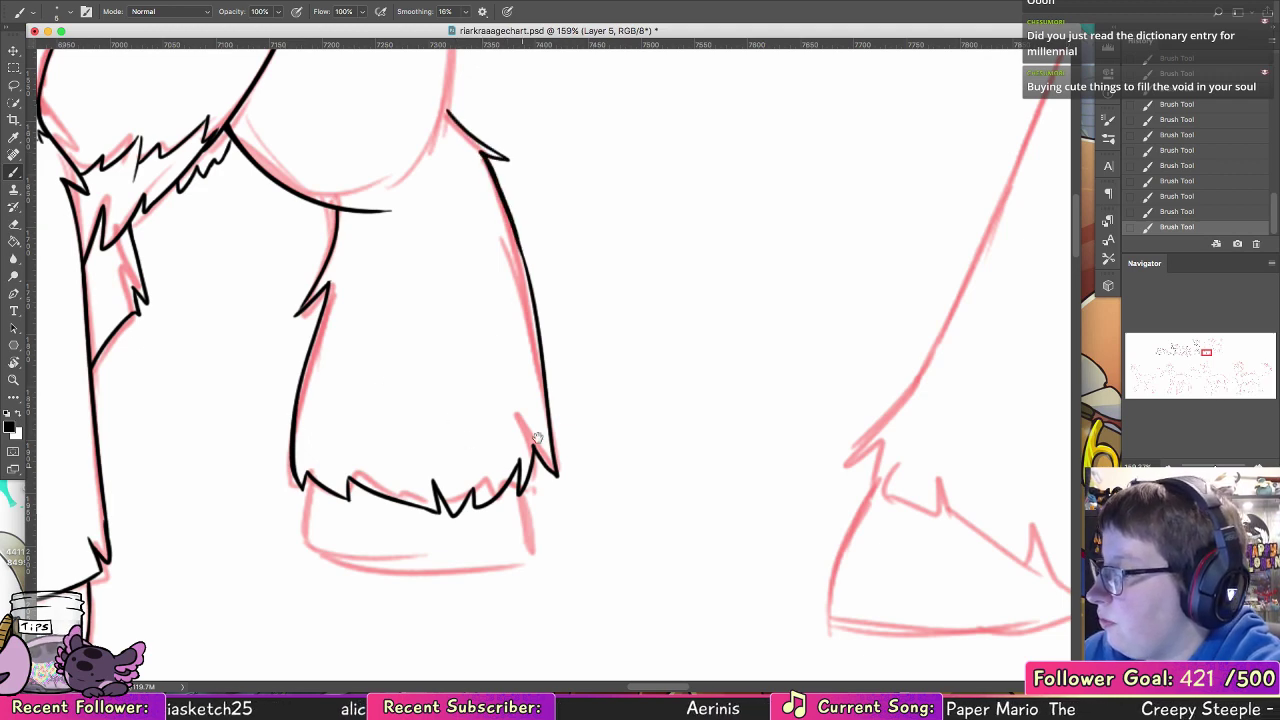
Step: Ink the hind hoof's sides and curved bottom below the fur cuff, and clean up the bottom line with the Eraser
{"action": "scroll", "coordinate": [503, 300], "scroll_direction": "down", "scroll_amount": 4}
{"action": "mouse_move", "coordinate": [389, 318]}
{"action": "left_mouse_down"}
{"action": "mouse_move", "coordinate": [390, 383]}
{"action": "mouse_move", "coordinate": [540, 395]}
{"action": "left_mouse_up"}
{"action": "key", "text": "super+z"}
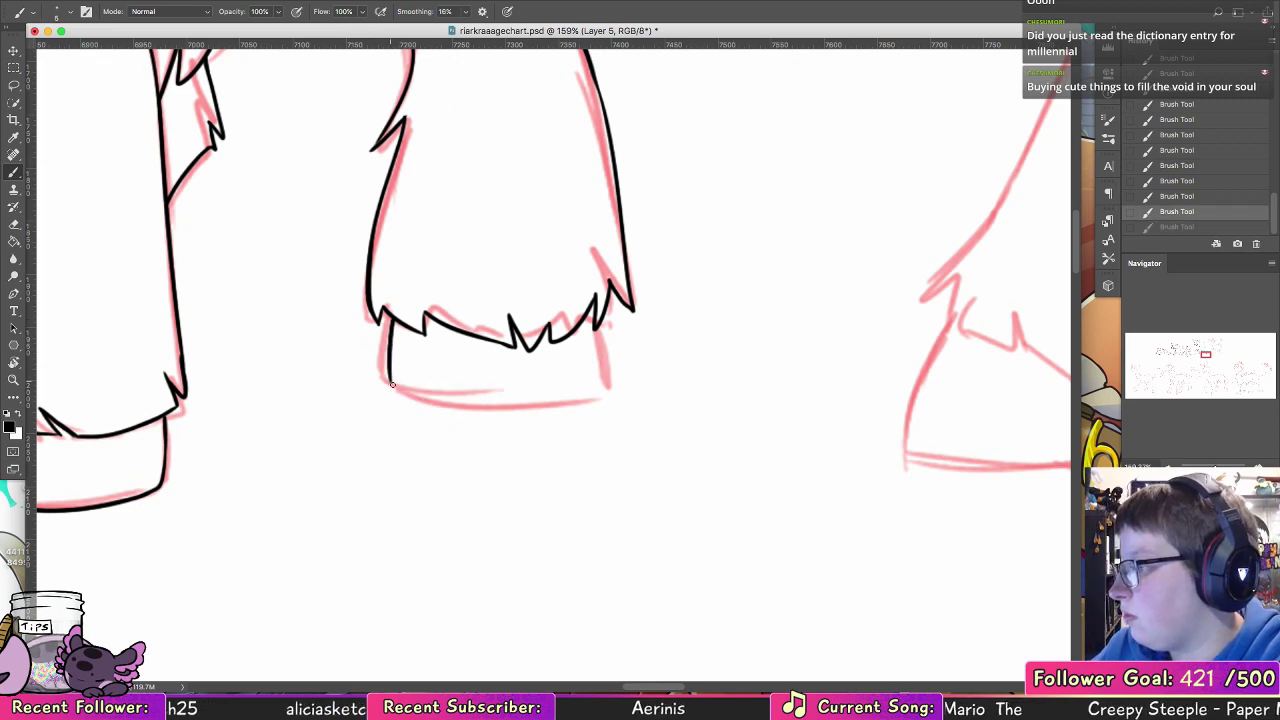
{"action": "left_click_drag", "start_coordinate": [390, 383], "coordinate": [570, 393]}
{"action": "key", "text": "super+z"}
{"action": "left_click_drag", "start_coordinate": [390, 385], "coordinate": [592, 397]}
{"action": "left_click_drag", "start_coordinate": [601, 316], "coordinate": [610, 385]}
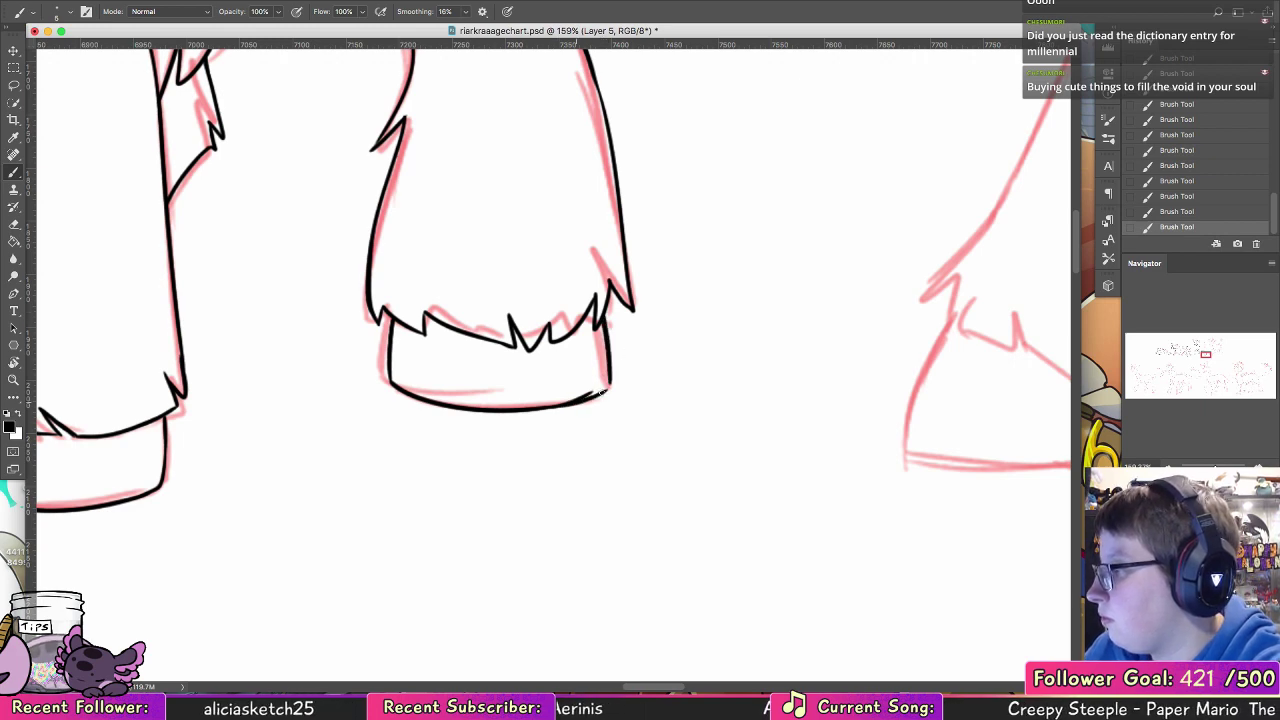
{"action": "left_click", "coordinate": [14, 225]}
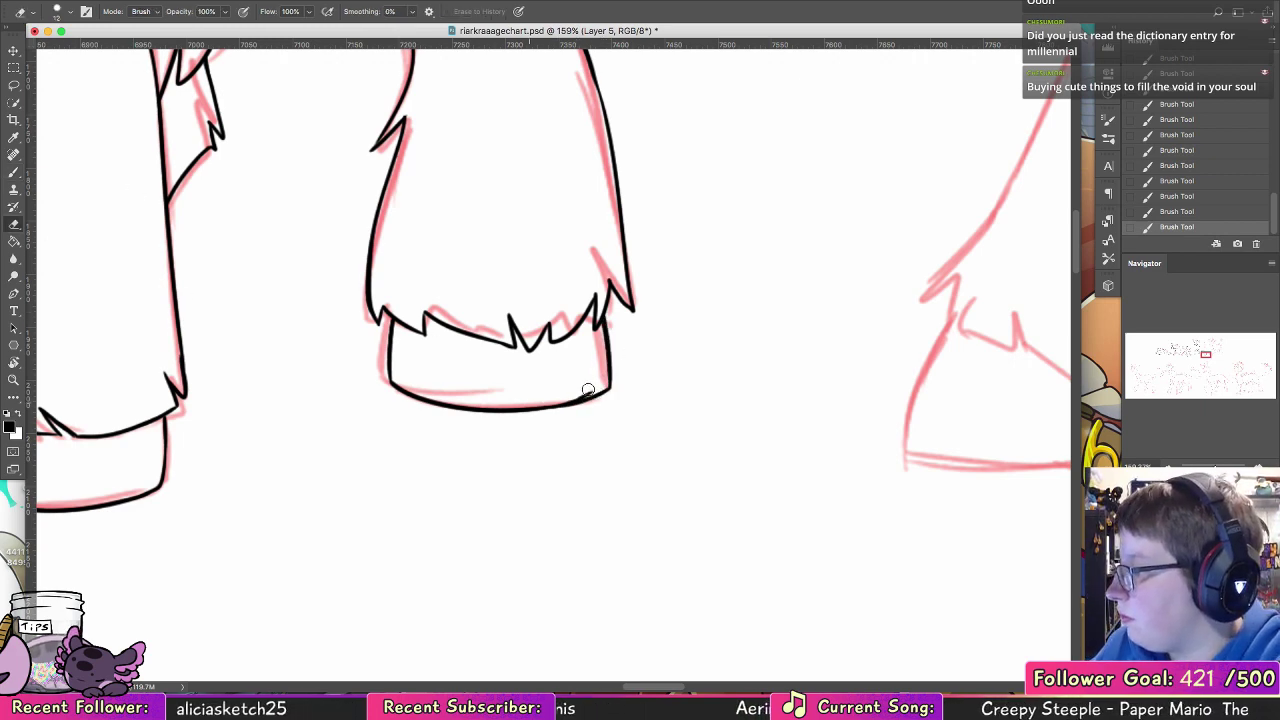
{"action": "left_click_drag", "start_coordinate": [587, 390], "coordinate": [535, 401]}
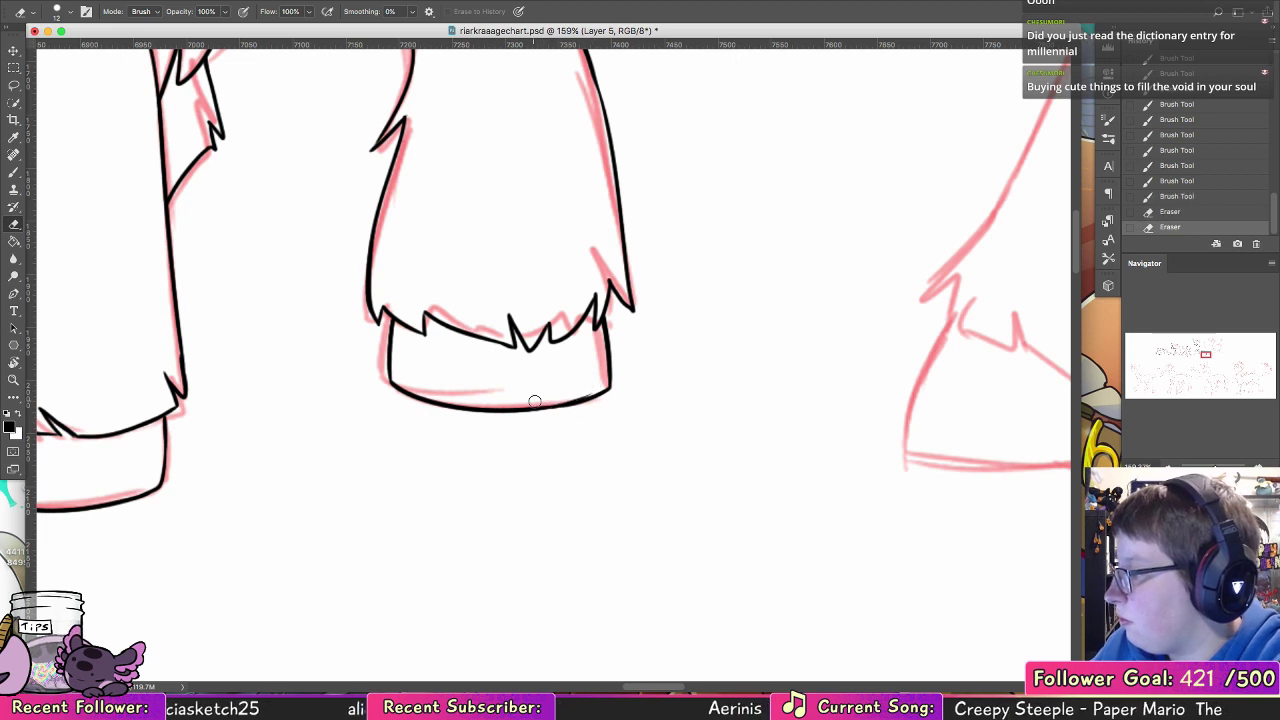
Step: Touch up the hind hoof's front edge and the adjoining point of its fur cuff with the Brush
{"action": "key", "text": "b"}
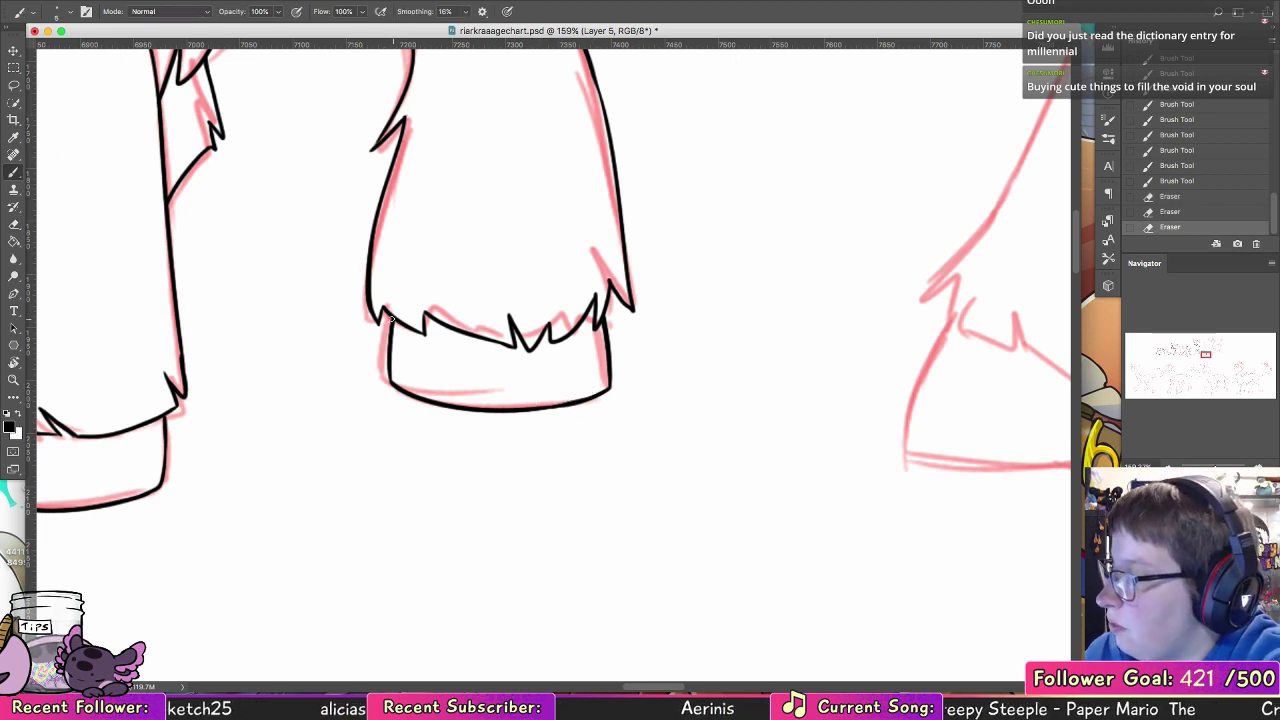
{"action": "left_click_drag", "start_coordinate": [391, 318], "coordinate": [392, 374]}
{"action": "left_click_drag", "start_coordinate": [425, 312], "coordinate": [425, 331]}
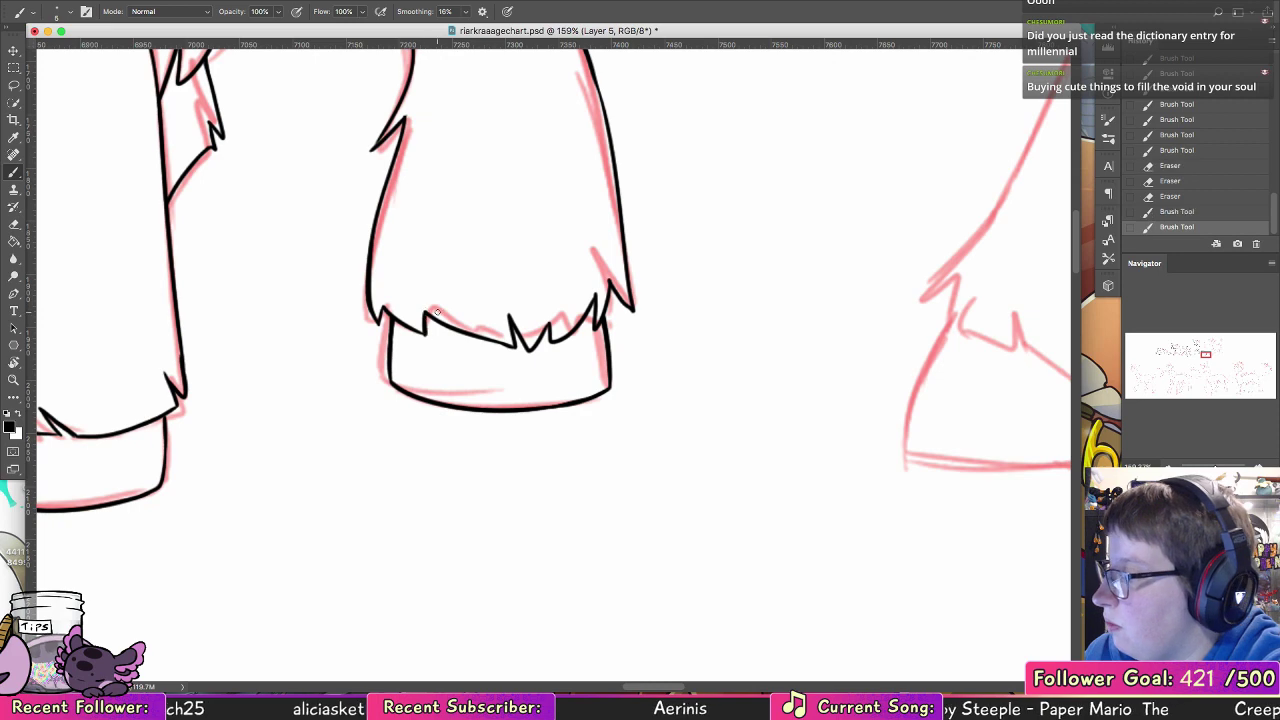
Step: Ink the jagged fur fringe at the haunch's lower rear and the long outer curve of the rump
{"action": "left_click_drag", "start_coordinate": [645, 319], "coordinate": [639, 535]}
{"action": "left_click_drag", "start_coordinate": [482, 388], "coordinate": [500, 520]}
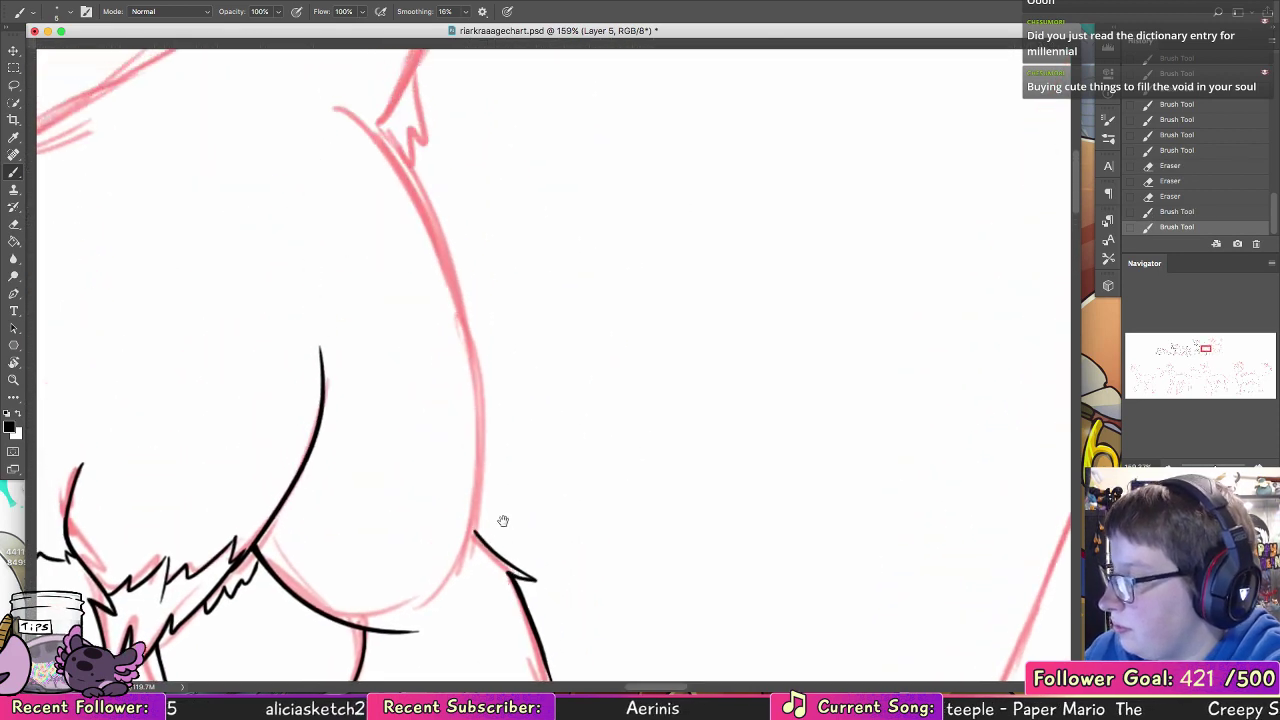
{"action": "mouse_move", "coordinate": [422, 628]}
{"action": "left_mouse_down"}
{"action": "mouse_move", "coordinate": [448, 618]}
{"action": "mouse_move", "coordinate": [472, 557]}
{"action": "left_mouse_up"}
{"action": "mouse_move", "coordinate": [472, 556]}
{"action": "left_mouse_down"}
{"action": "mouse_move", "coordinate": [484, 406]}
{"action": "mouse_move", "coordinate": [354, 116]}
{"action": "left_mouse_up"}
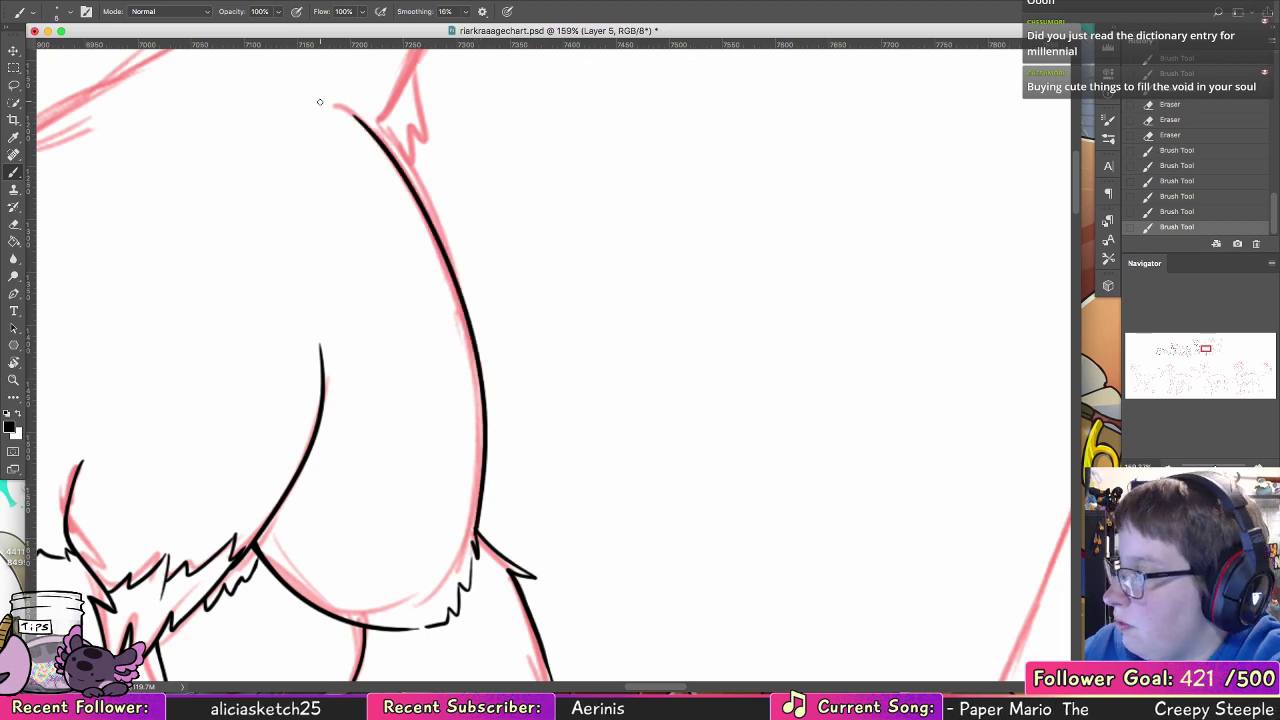
Step: Ink the curve joining the base of the neck to the back
{"action": "left_click_drag", "start_coordinate": [540, 317], "coordinate": [810, 647]}
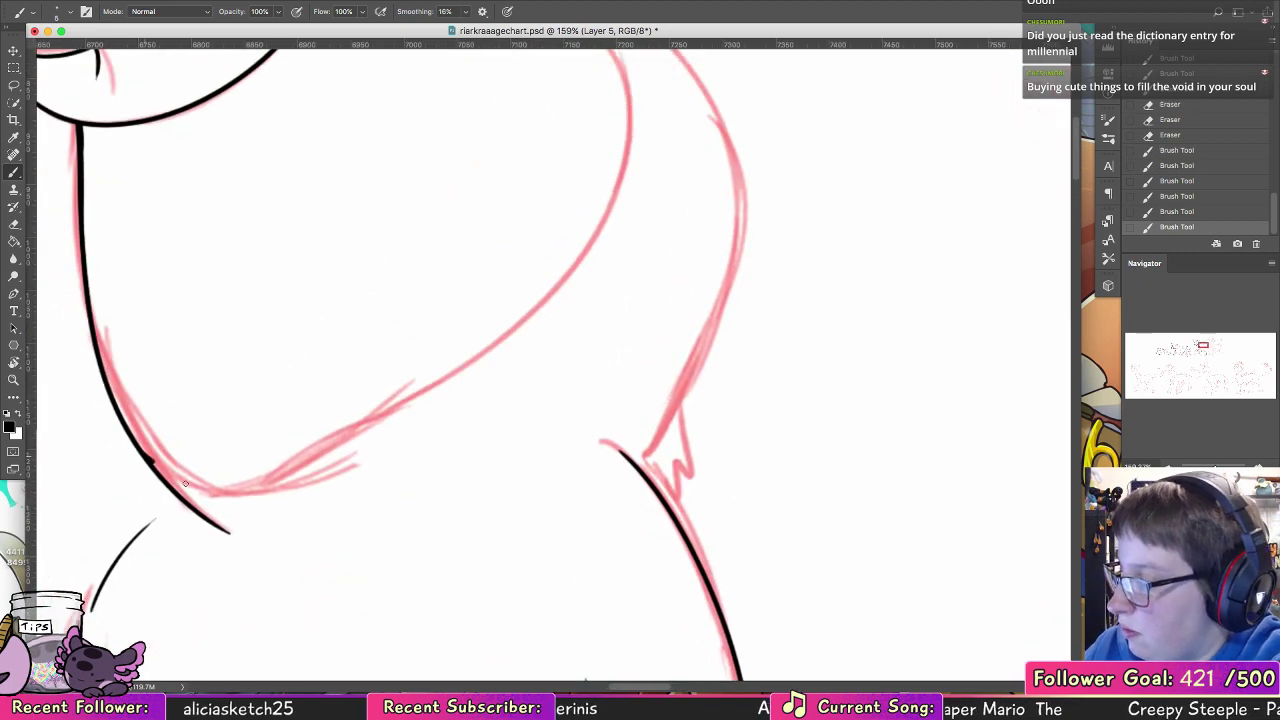
{"action": "left_click_drag", "start_coordinate": [160, 468], "coordinate": [355, 462]}
{"action": "key", "text": "super+z"}
{"action": "left_click_drag", "start_coordinate": [166, 480], "coordinate": [355, 465]}
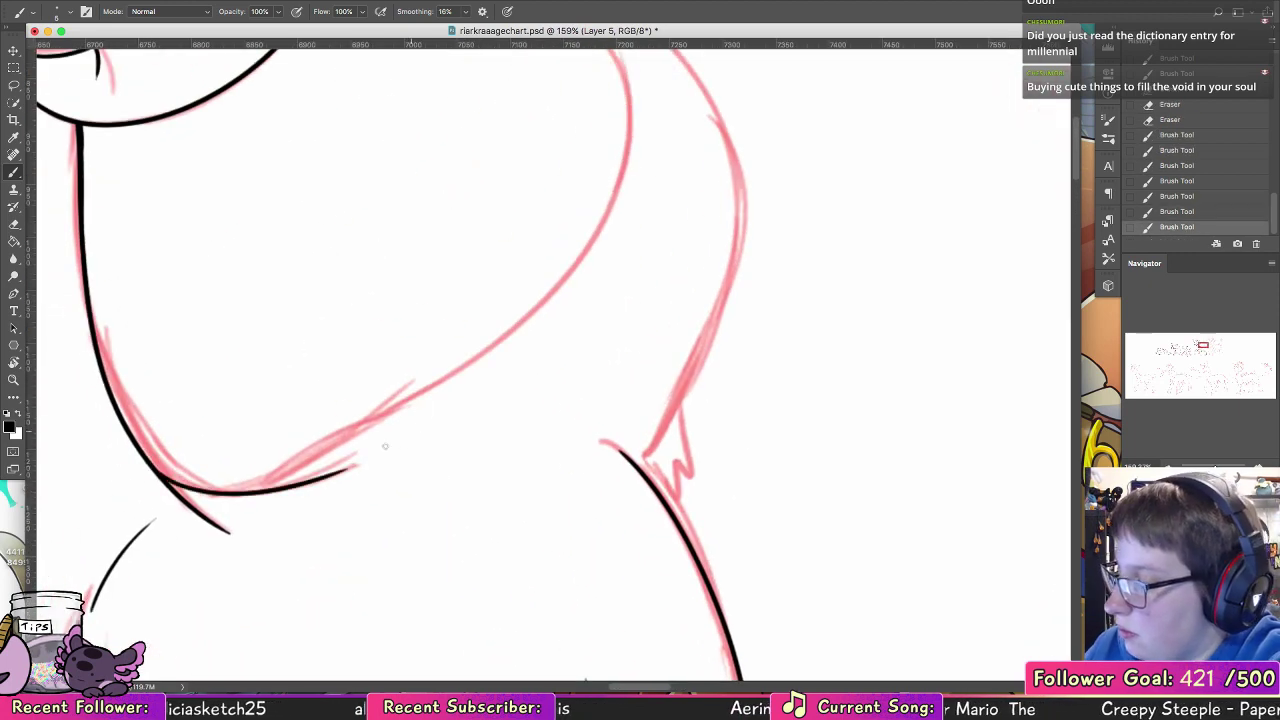
Step: Ink the remaining back line and the tail's inner curve up to its pointed tip
{"action": "mouse_move", "coordinate": [253, 491]}
{"action": "left_mouse_down"}
{"action": "mouse_move", "coordinate": [397, 413]}
{"action": "mouse_move", "coordinate": [615, 100]}
{"action": "left_mouse_up"}
{"action": "scroll", "coordinate": [563, 446], "scroll_direction": "up", "scroll_amount": 5}
{"action": "scroll", "coordinate": [563, 446], "scroll_direction": "right", "scroll_amount": 3}
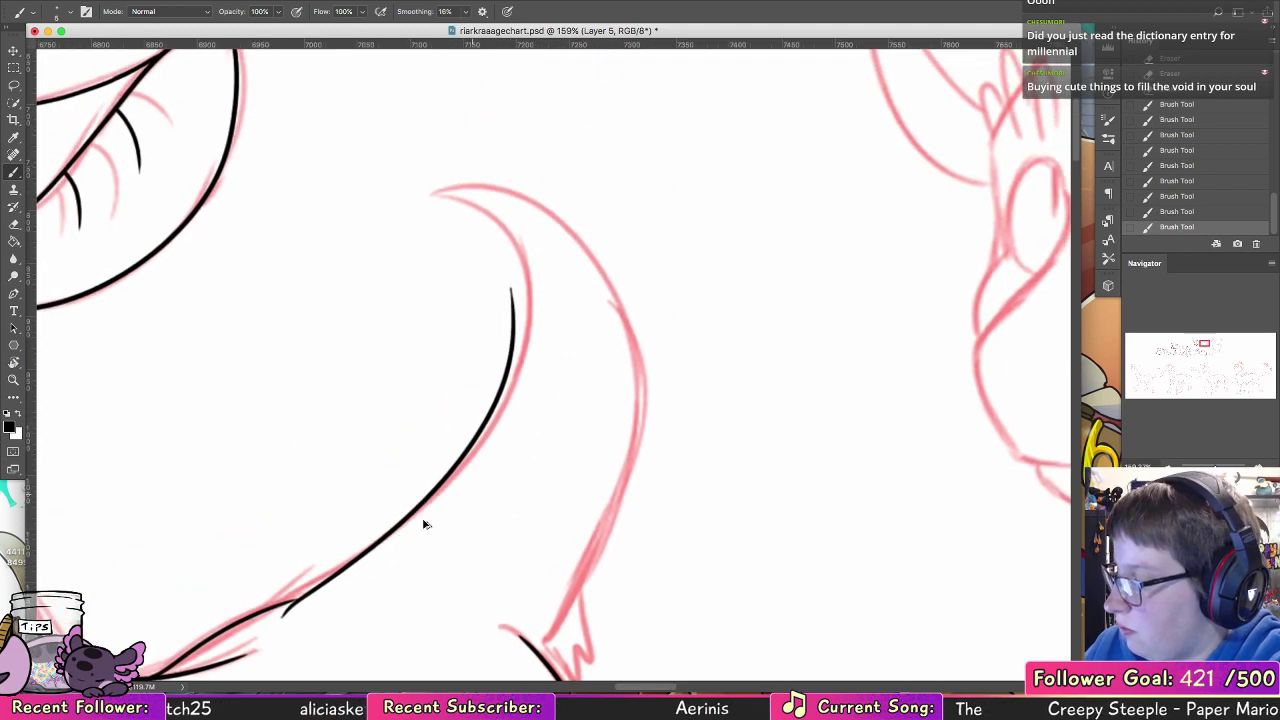
{"action": "key", "text": "super+z"}
{"action": "mouse_move", "coordinate": [281, 621]}
{"action": "left_mouse_down"}
{"action": "mouse_move", "coordinate": [527, 300]}
{"action": "mouse_move", "coordinate": [421, 188]}
{"action": "mouse_move", "coordinate": [623, 487]}
{"action": "left_mouse_up"}
{"action": "key", "text": "super+z"}
Step: Try several outer curves for the tail from its tip toward the rump, undoing each attempt
{"action": "mouse_move", "coordinate": [421, 189]}
{"action": "left_mouse_down"}
{"action": "mouse_move", "coordinate": [654, 334]}
{"action": "mouse_move", "coordinate": [604, 558]}
{"action": "left_mouse_up"}
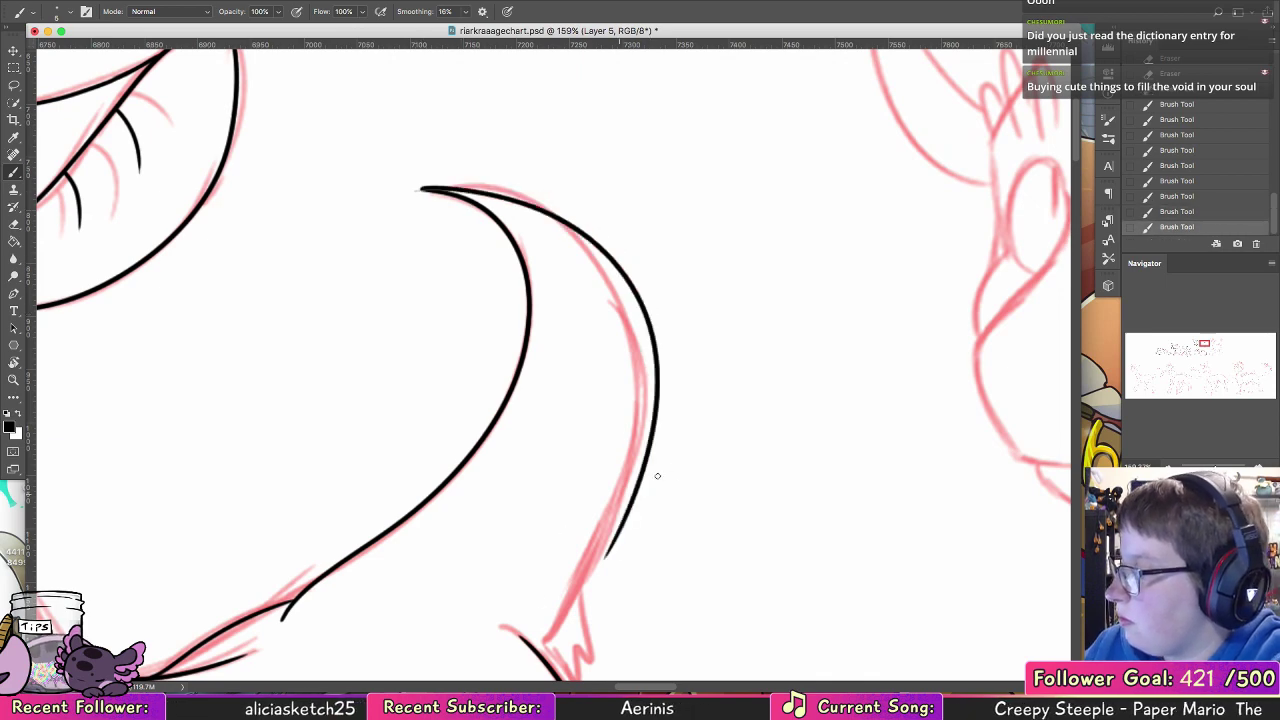
{"action": "left_click_drag", "start_coordinate": [645, 434], "coordinate": [535, 380]}
{"action": "key", "text": "super+z"}
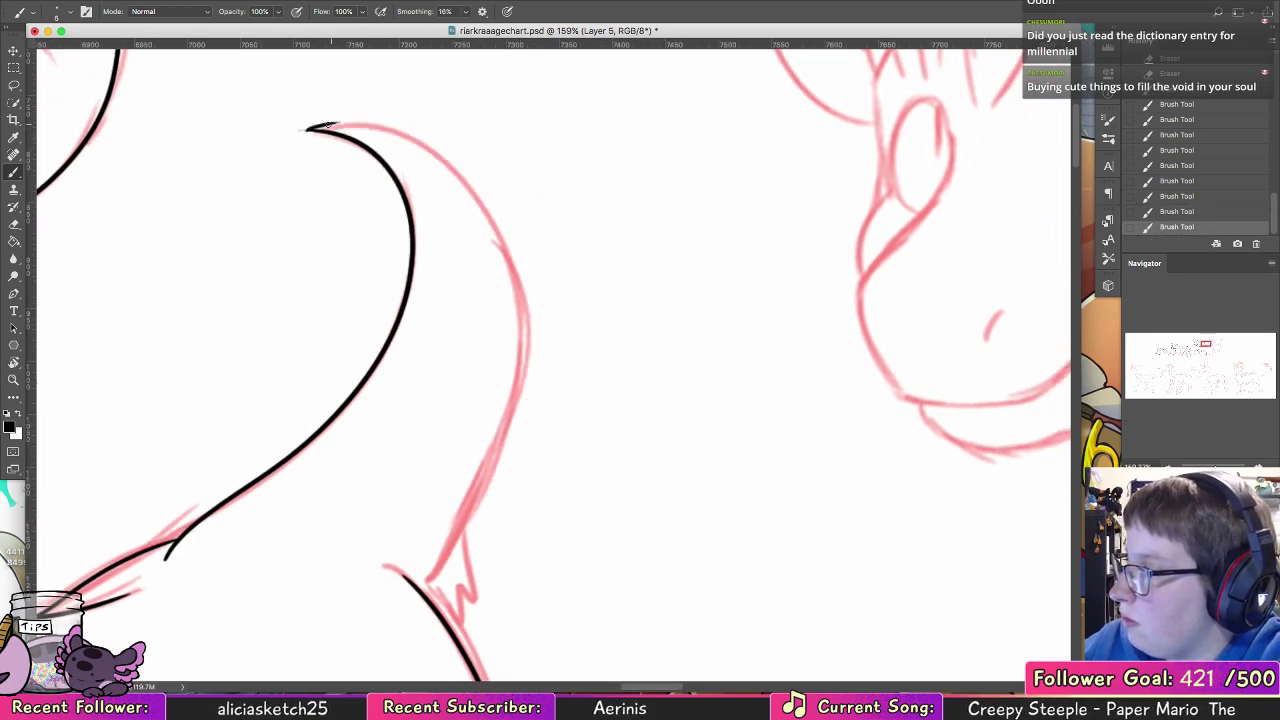
{"action": "left_click_drag", "start_coordinate": [308, 128], "coordinate": [504, 508]}
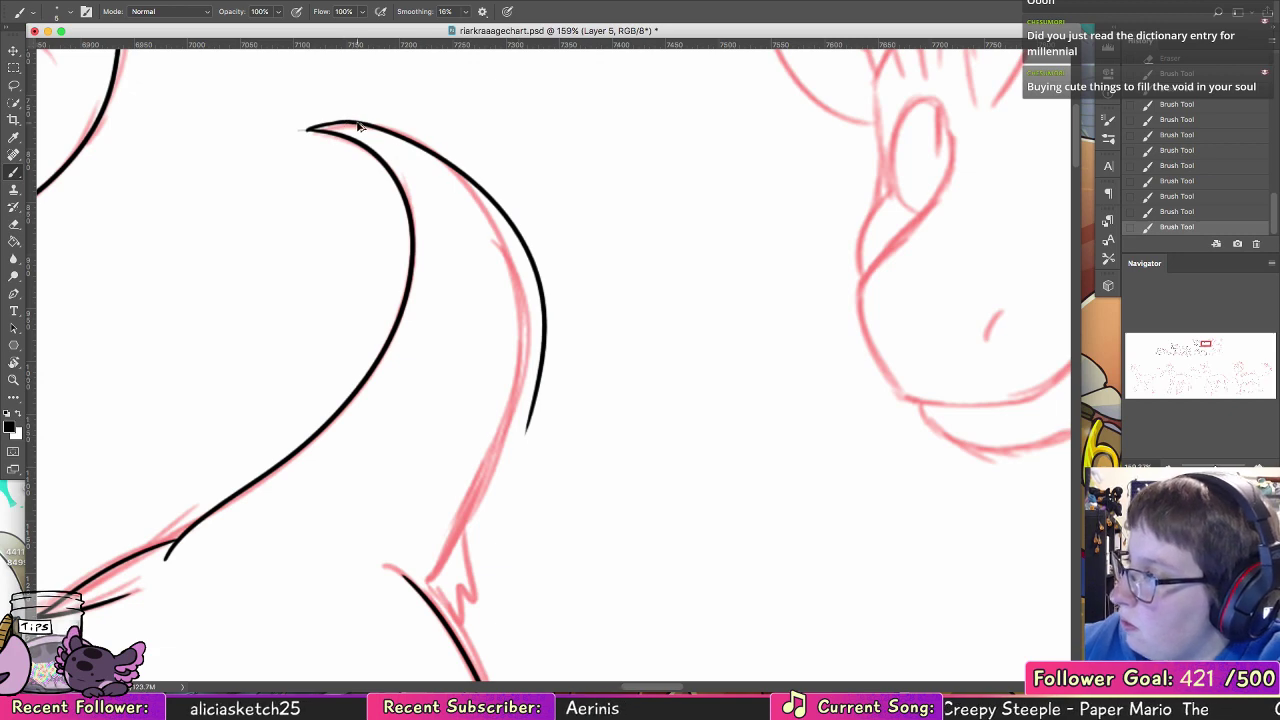
{"action": "key", "text": "super+z"}
{"action": "mouse_move", "coordinate": [308, 128]}
{"action": "left_mouse_down"}
{"action": "mouse_move", "coordinate": [400, 136]}
{"action": "mouse_move", "coordinate": [448, 528]}
{"action": "left_mouse_up"}
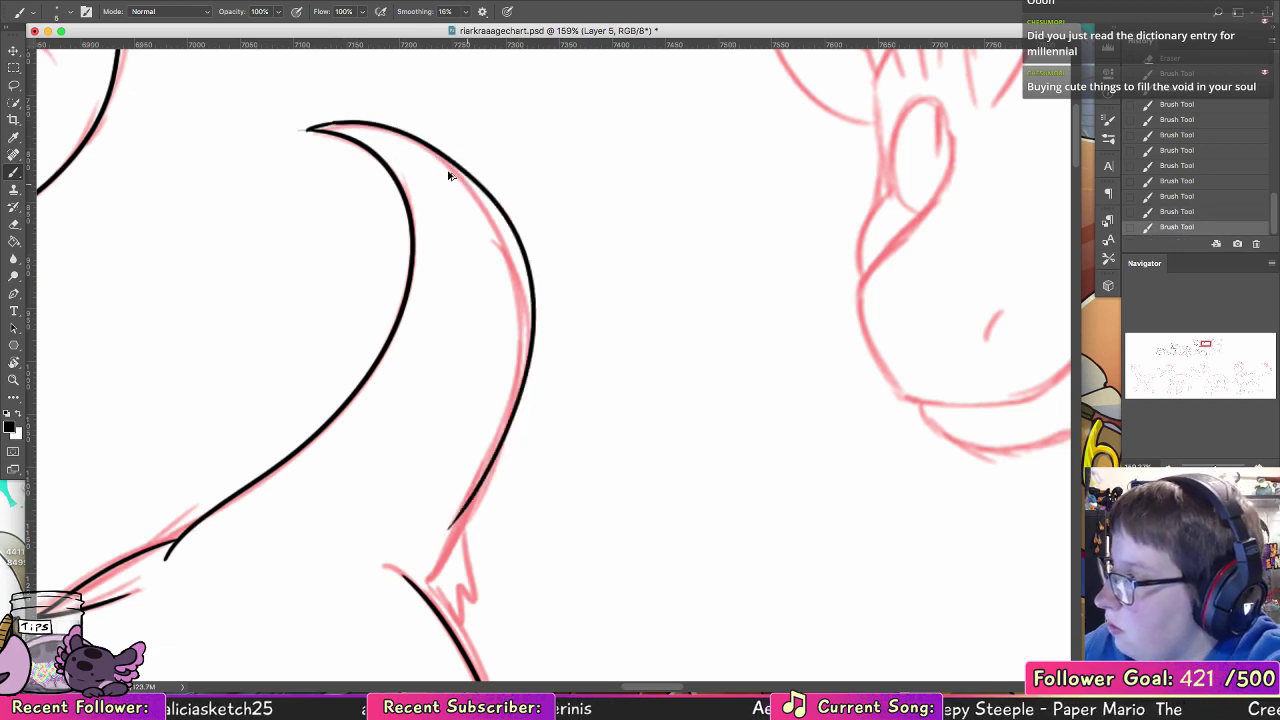
{"action": "key", "text": "super+z"}
Step: Ink the tail's outer curve from the rump to the tip, undoing the strokes that miss
{"action": "mouse_move", "coordinate": [348, 126]}
{"action": "left_mouse_down"}
{"action": "mouse_move", "coordinate": [400, 136]}
{"action": "mouse_move", "coordinate": [505, 456]}
{"action": "left_mouse_up"}
{"action": "key", "text": "super+z"}
{"action": "mouse_move", "coordinate": [422, 590]}
{"action": "left_mouse_down"}
{"action": "mouse_move", "coordinate": [486, 492]}
{"action": "mouse_move", "coordinate": [385, 127]}
{"action": "mouse_move", "coordinate": [314, 127]}
{"action": "mouse_move", "coordinate": [386, 129]}
{"action": "left_mouse_up"}
{"action": "key", "text": "super+z"}
{"action": "key", "text": "super+z"}
{"action": "key", "text": "super+z"}
{"action": "left_click_drag", "start_coordinate": [309, 130], "coordinate": [396, 130]}
{"action": "key", "text": "super+z"}
{"action": "key", "text": "super+z"}
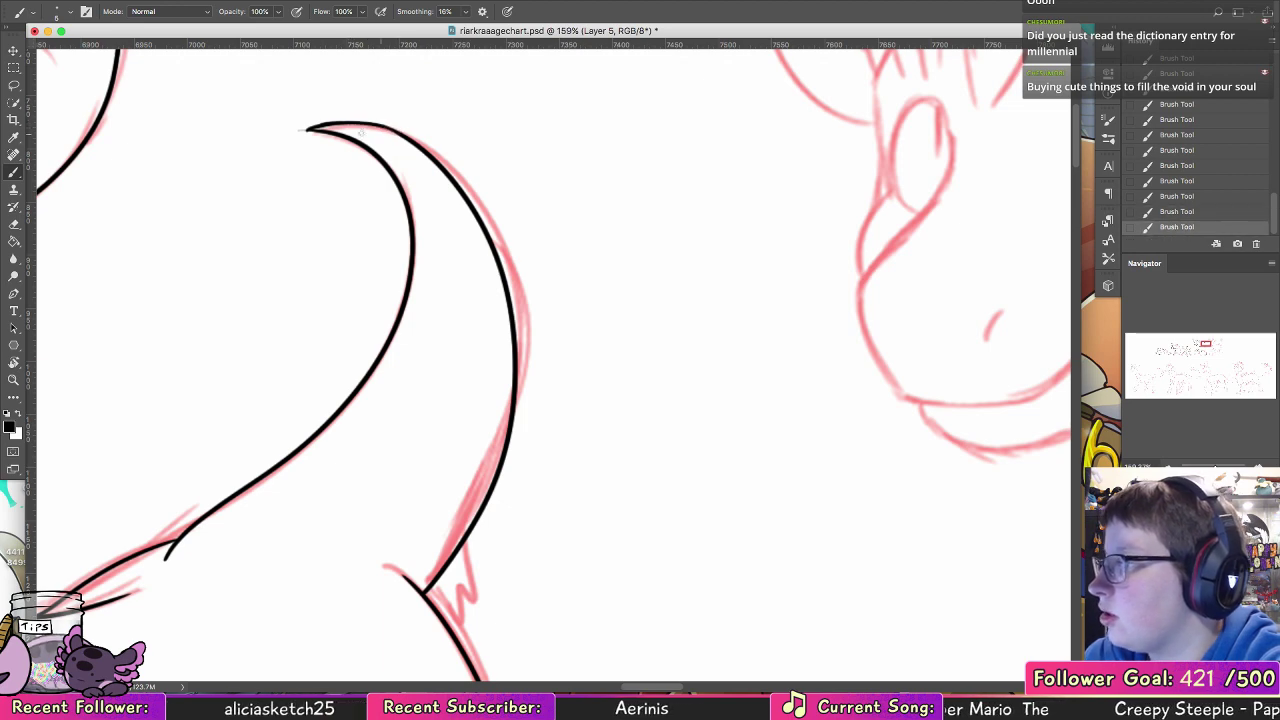
Step: Clean up the tail's pointed tip with the Eraser and refine it with the Brush
{"action": "key", "text": "e"}
{"action": "left_click_drag", "start_coordinate": [297, 127], "coordinate": [328, 131]}
{"action": "left_click", "coordinate": [16, 172]}
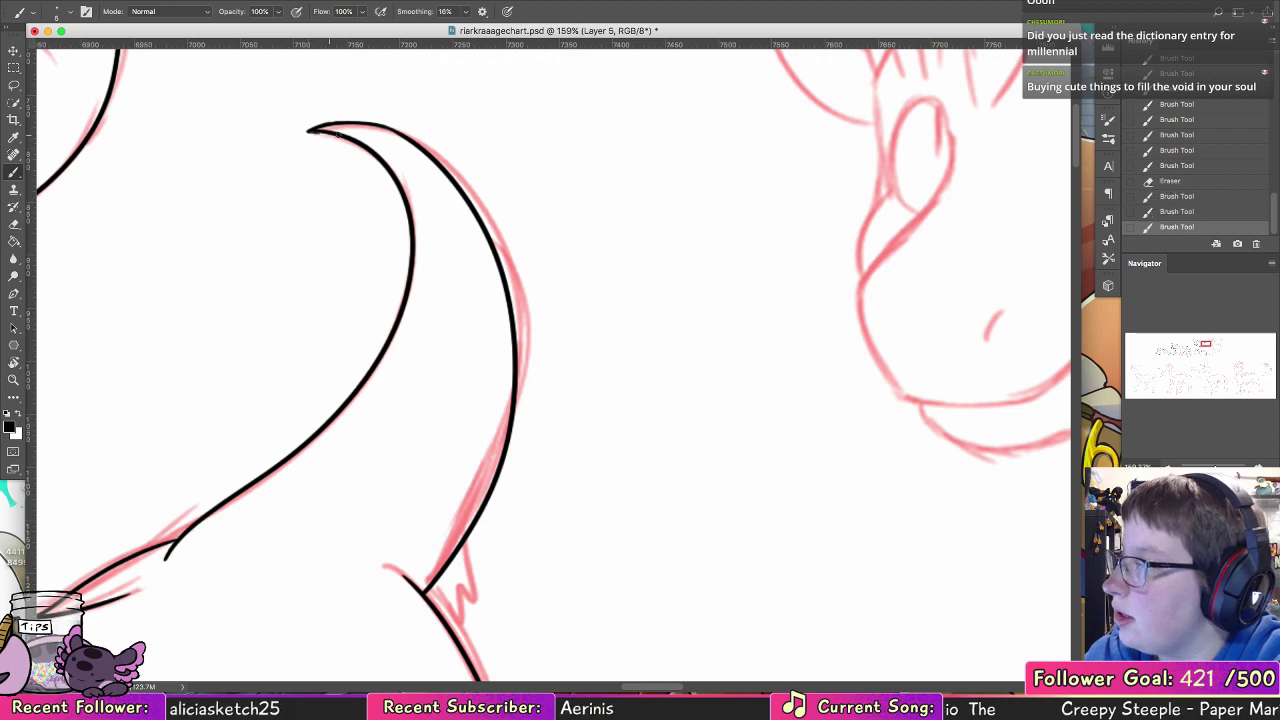
Step: Ink the small jagged fur tuft beneath the tail where it meets the rump
{"action": "scroll", "coordinate": [355, 129], "scroll_direction": "down", "scroll_amount": 5}
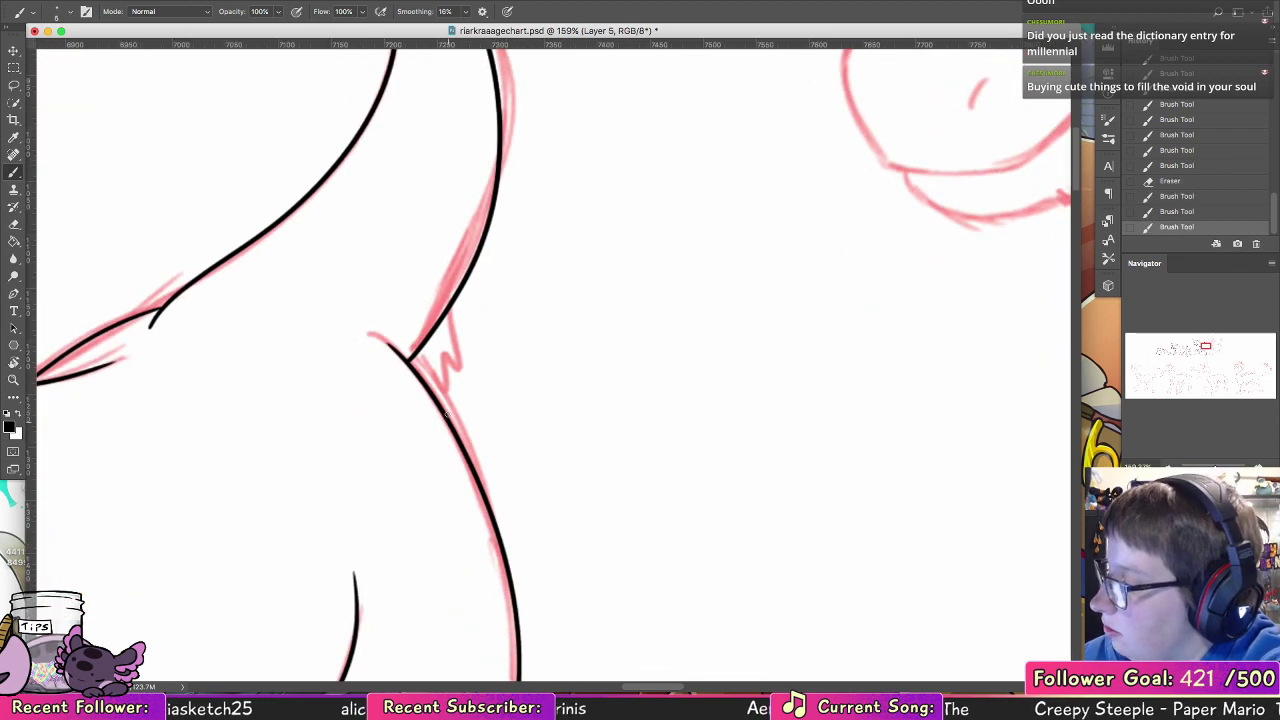
{"action": "left_click_drag", "start_coordinate": [454, 404], "coordinate": [447, 360]}
{"action": "left_click_drag", "start_coordinate": [446, 316], "coordinate": [456, 403]}
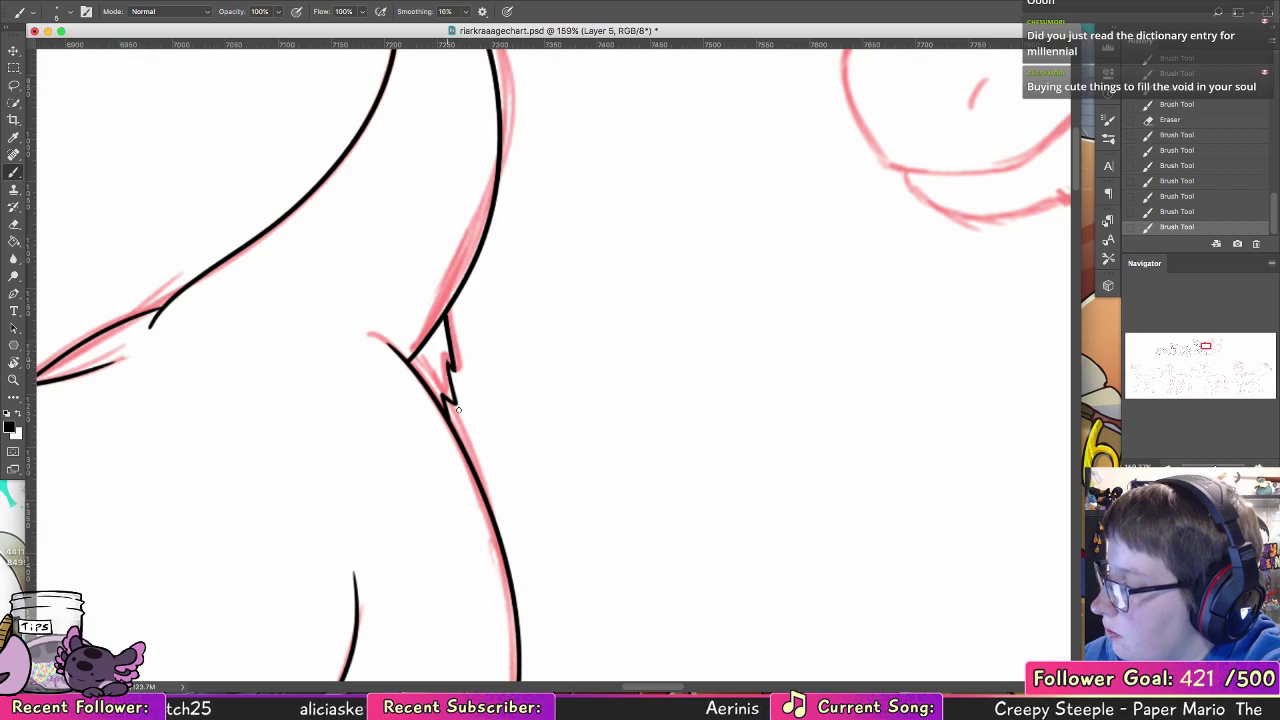
Step: Ink the raised front hoof's sides and bottom edge below its fur cuff
{"action": "left_click", "coordinate": [14, 378]}
{"action": "left_click_drag", "start_coordinate": [756, 346], "coordinate": [708, 322]}
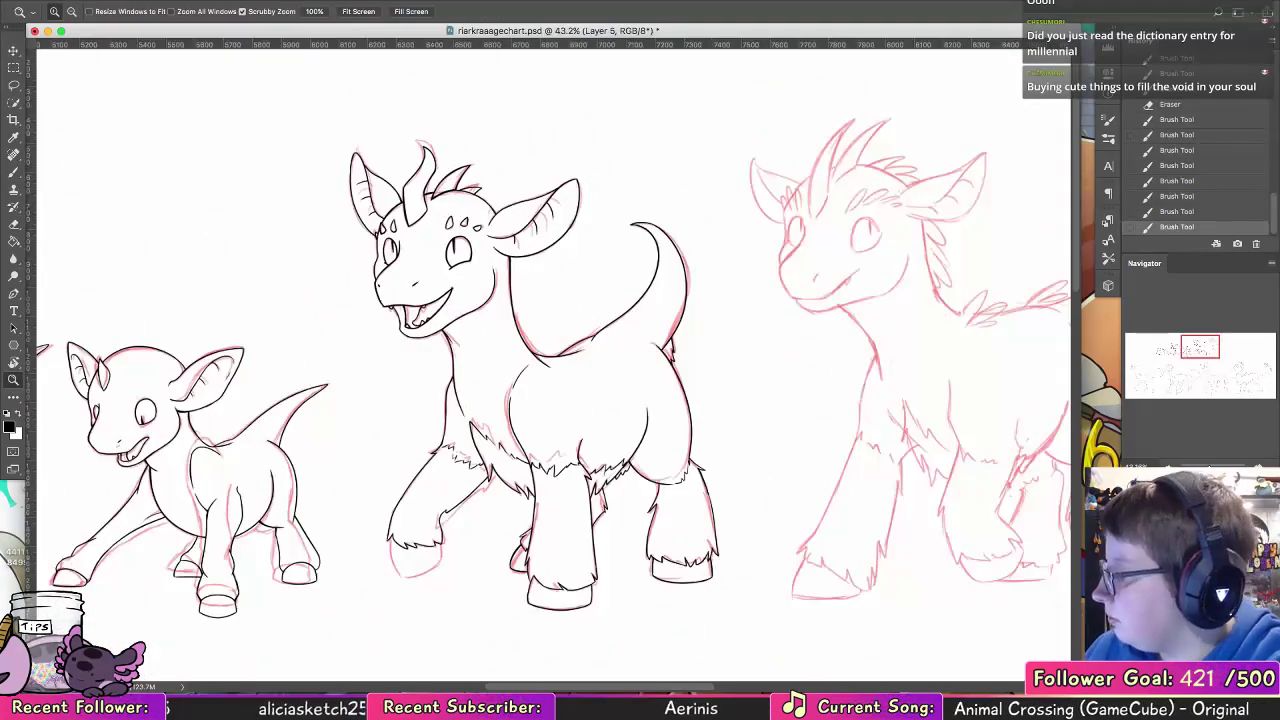
{"action": "left_click_drag", "start_coordinate": [432, 627], "coordinate": [516, 600]}
{"action": "left_click", "coordinate": [14, 173]}
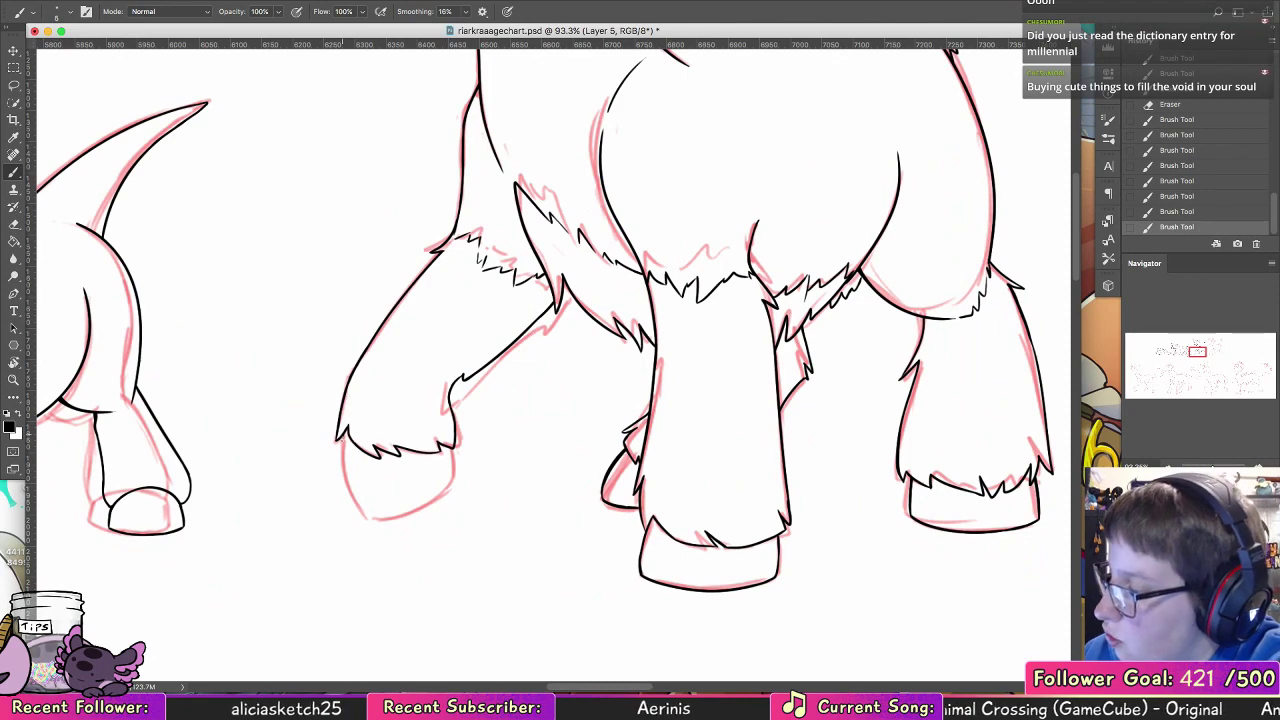
{"action": "mouse_move", "coordinate": [343, 438]}
{"action": "left_mouse_down"}
{"action": "mouse_move", "coordinate": [362, 498]}
{"action": "mouse_move", "coordinate": [432, 480]}
{"action": "mouse_move", "coordinate": [450, 460]}
{"action": "left_mouse_up"}
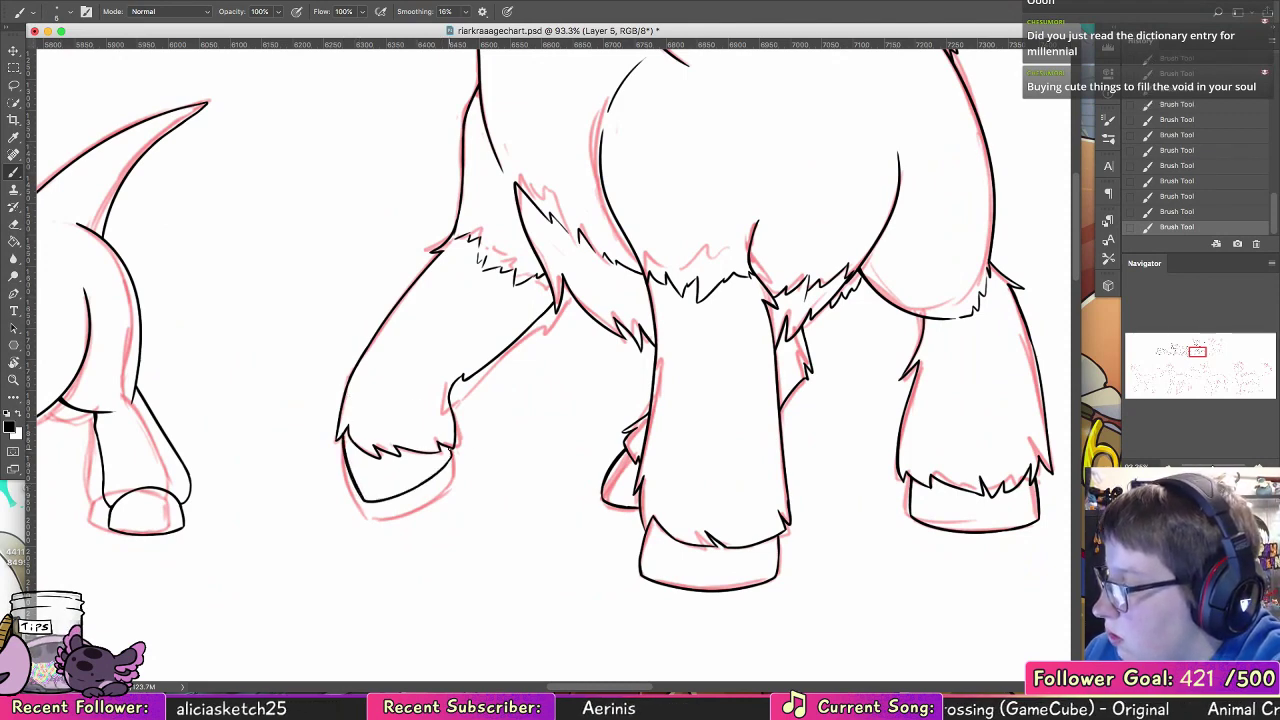
Step: Review the inked figures with the red sketch hidden, and show the sketch again
{"action": "key", "text": "z"}
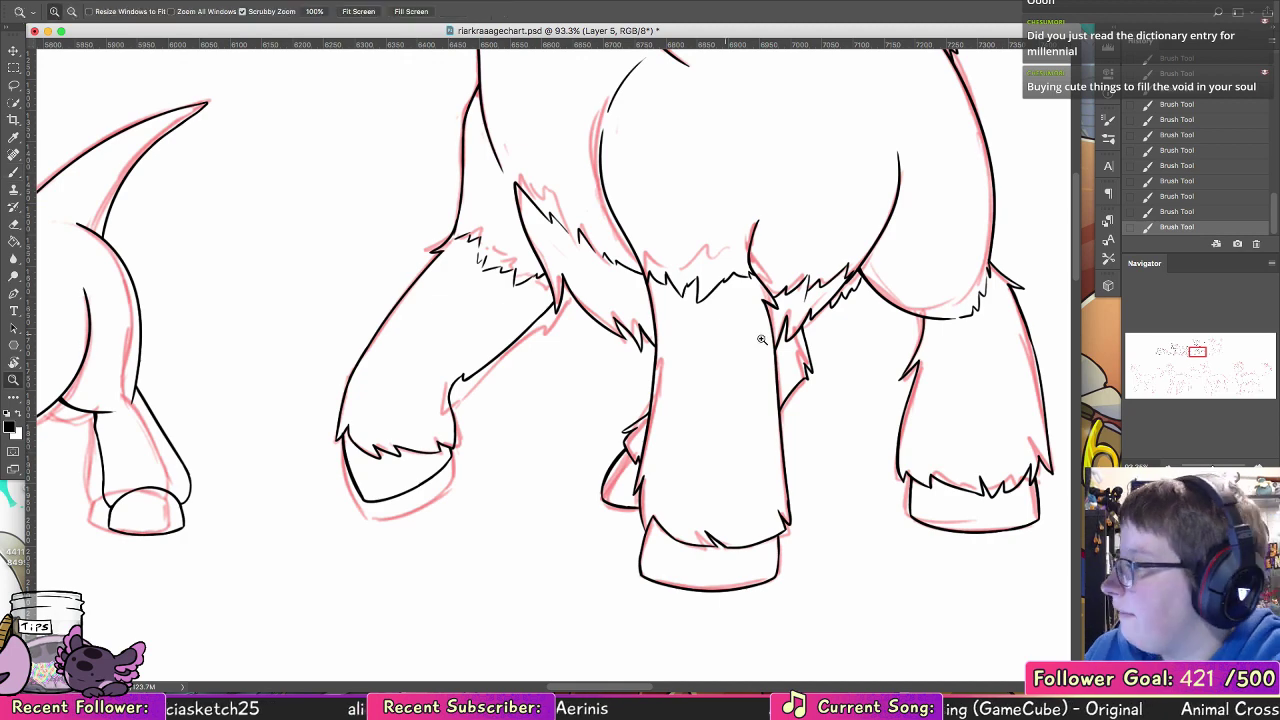
{"action": "left_click_drag", "start_coordinate": [783, 345], "coordinate": [766, 326]}
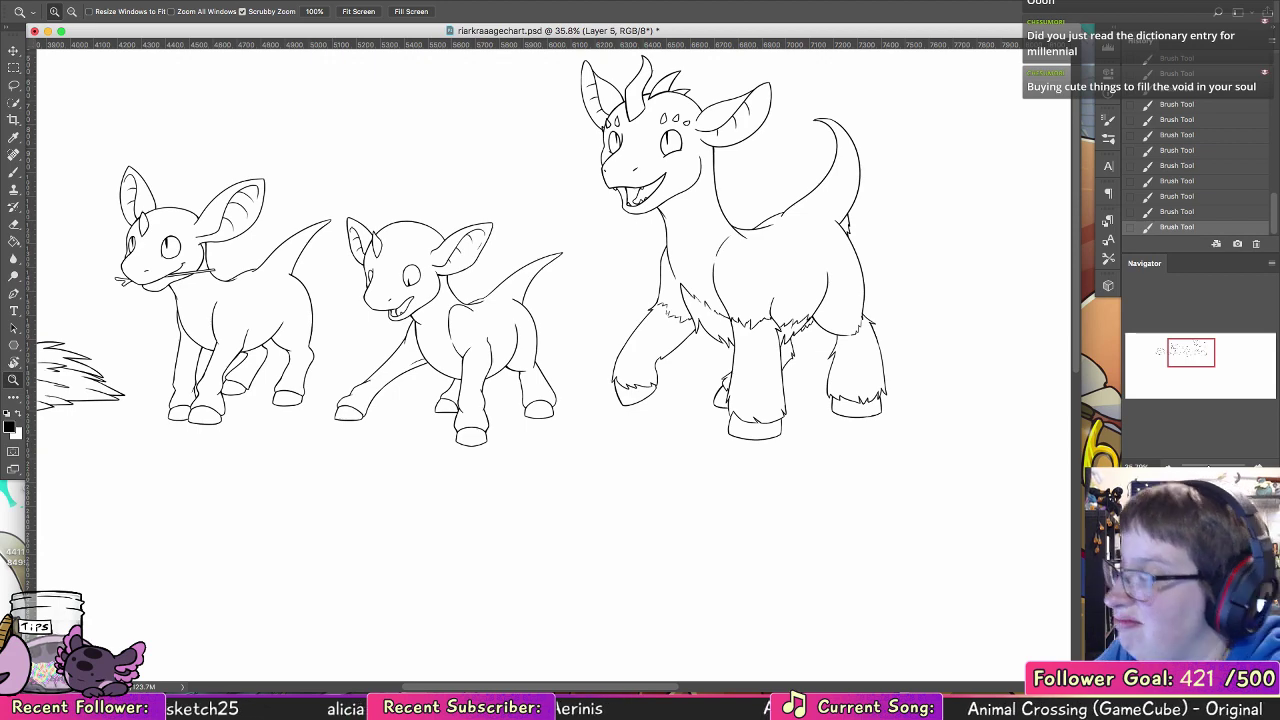
{"action": "left_click_drag", "start_coordinate": [806, 389], "coordinate": [789, 390]}
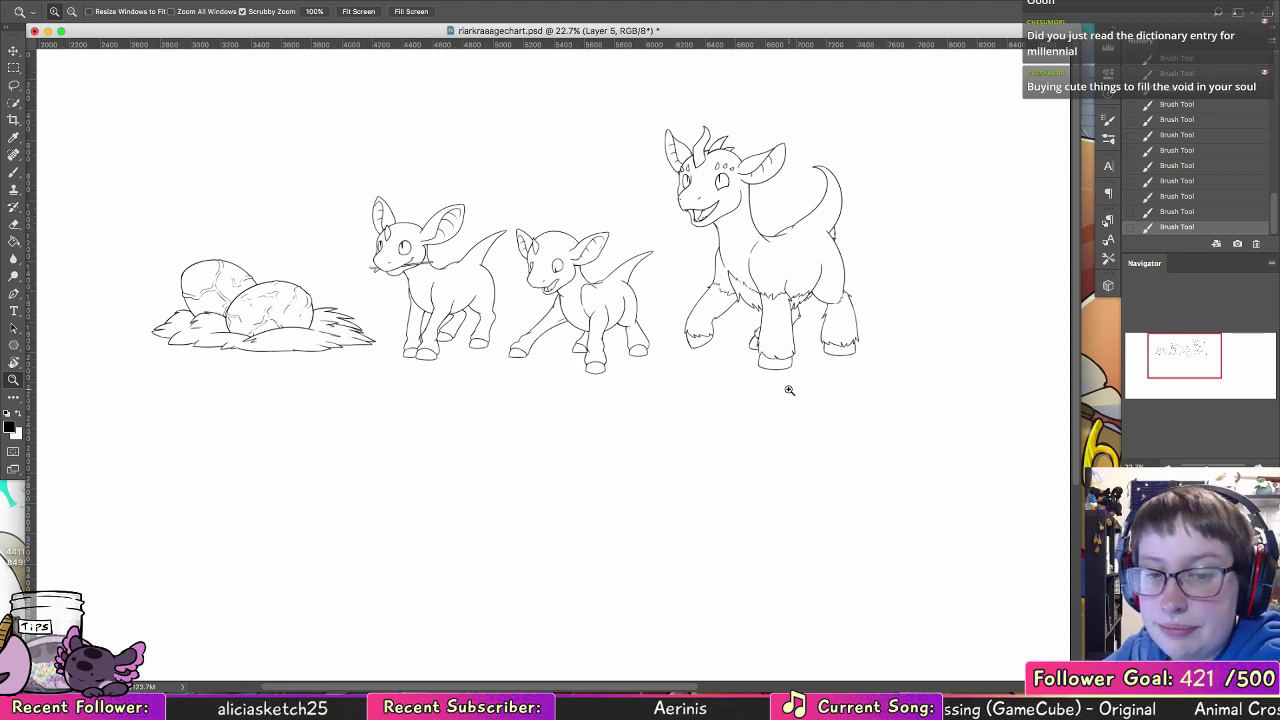
{"action": "left_click", "coordinate": [1132, 600]}
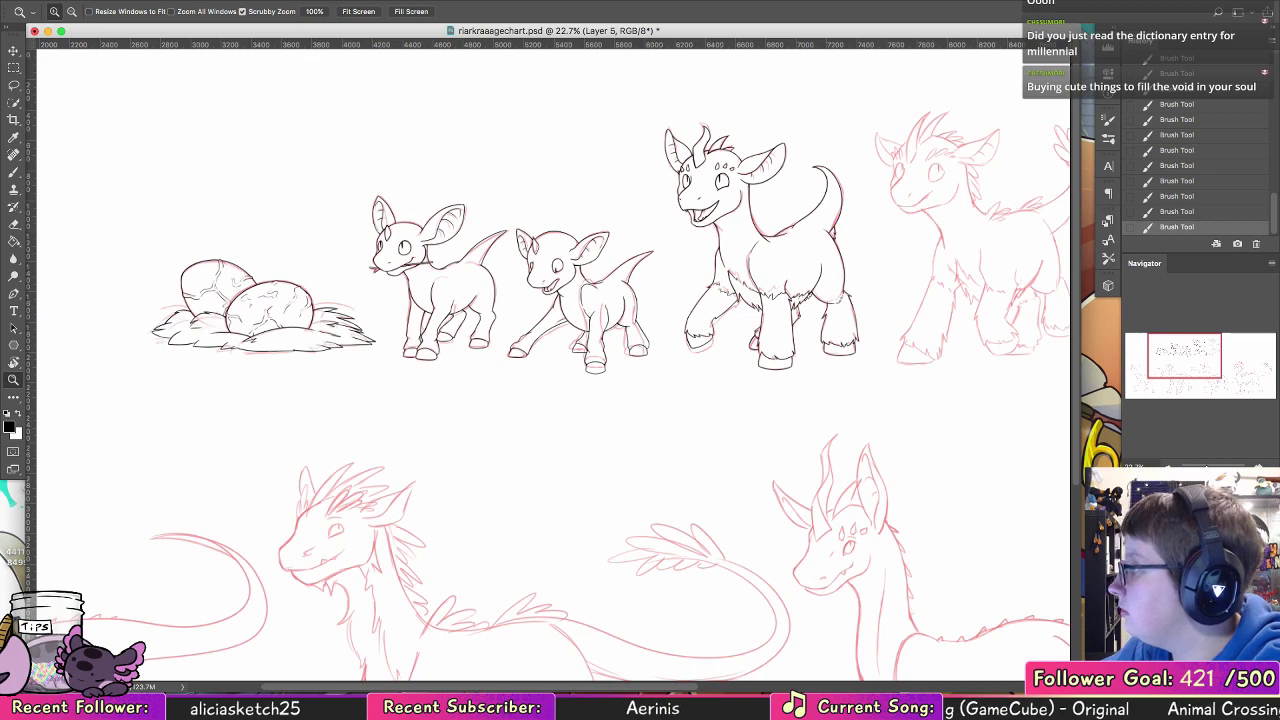
Step: Ink the far eye's inner edge on the next juvenile's sketched head and undo the stray stroke following it
{"action": "left_click_drag", "start_coordinate": [916, 357], "coordinate": [500, 374]}
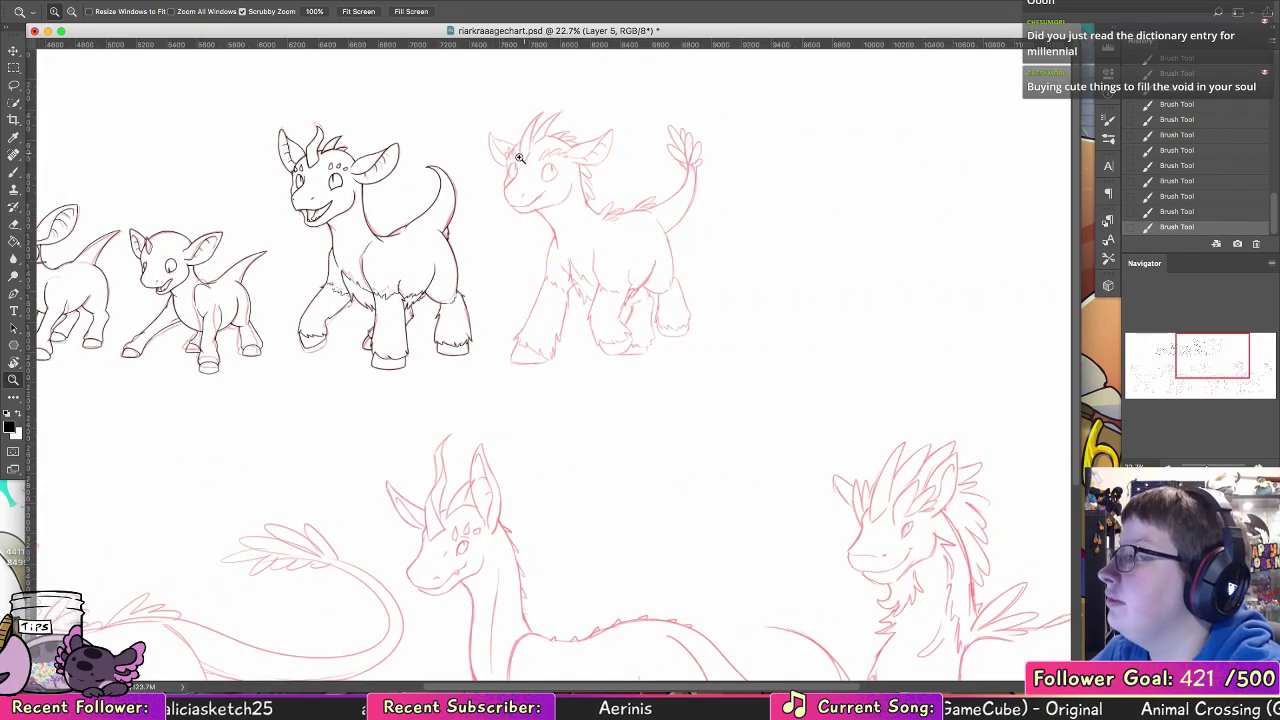
{"action": "left_click_drag", "start_coordinate": [520, 159], "coordinate": [598, 184]}
{"action": "left_click", "coordinate": [13, 172]}
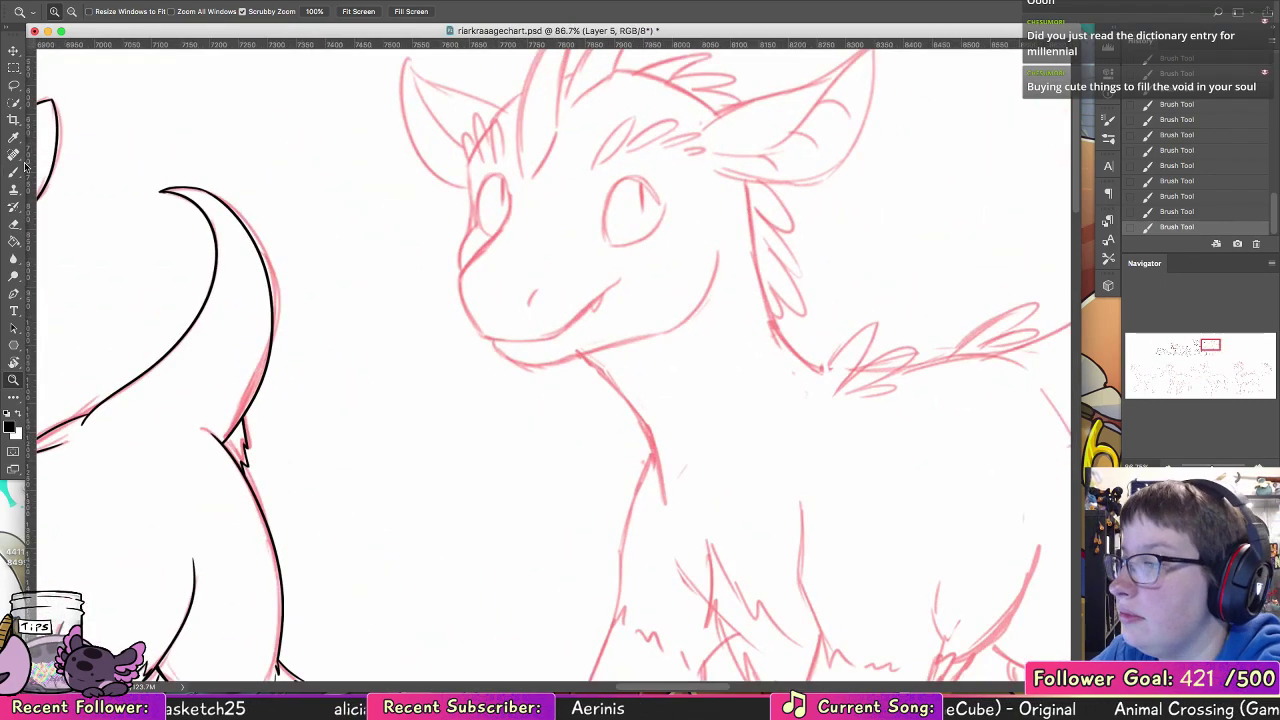
{"action": "left_click_drag", "start_coordinate": [557, 283], "coordinate": [477, 388]}
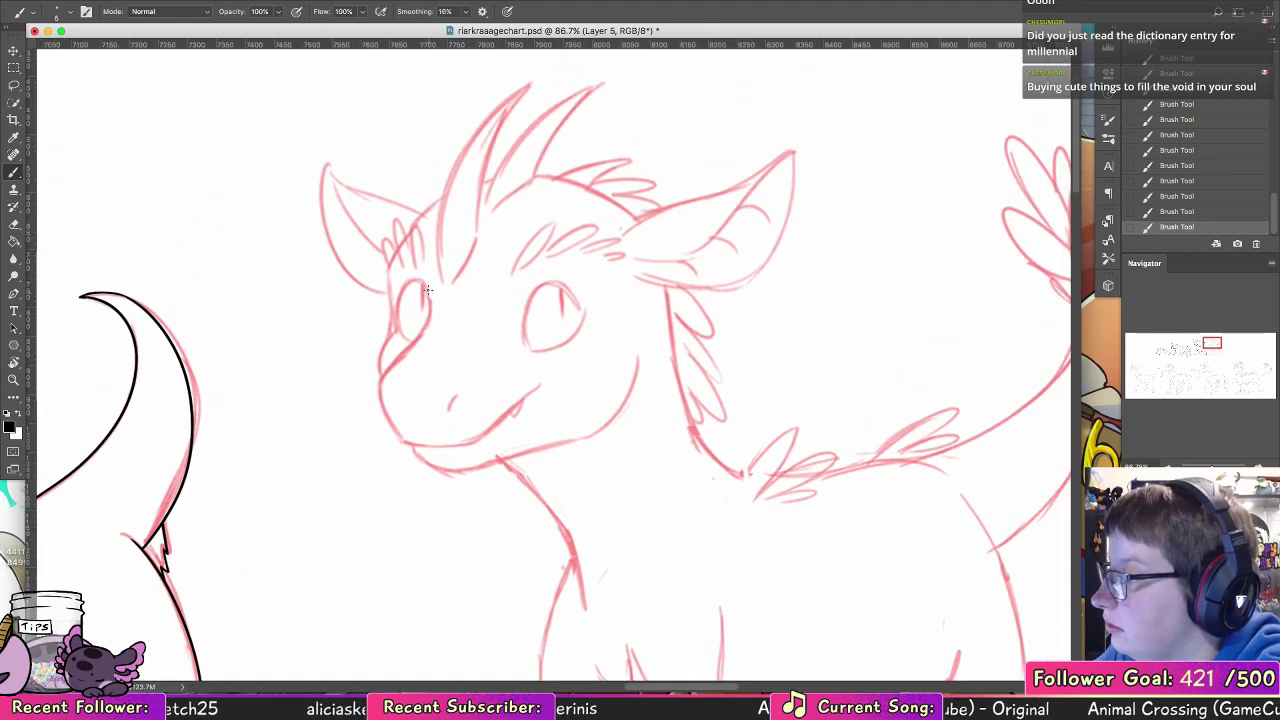
{"action": "left_click_drag", "start_coordinate": [428, 288], "coordinate": [422, 332]}
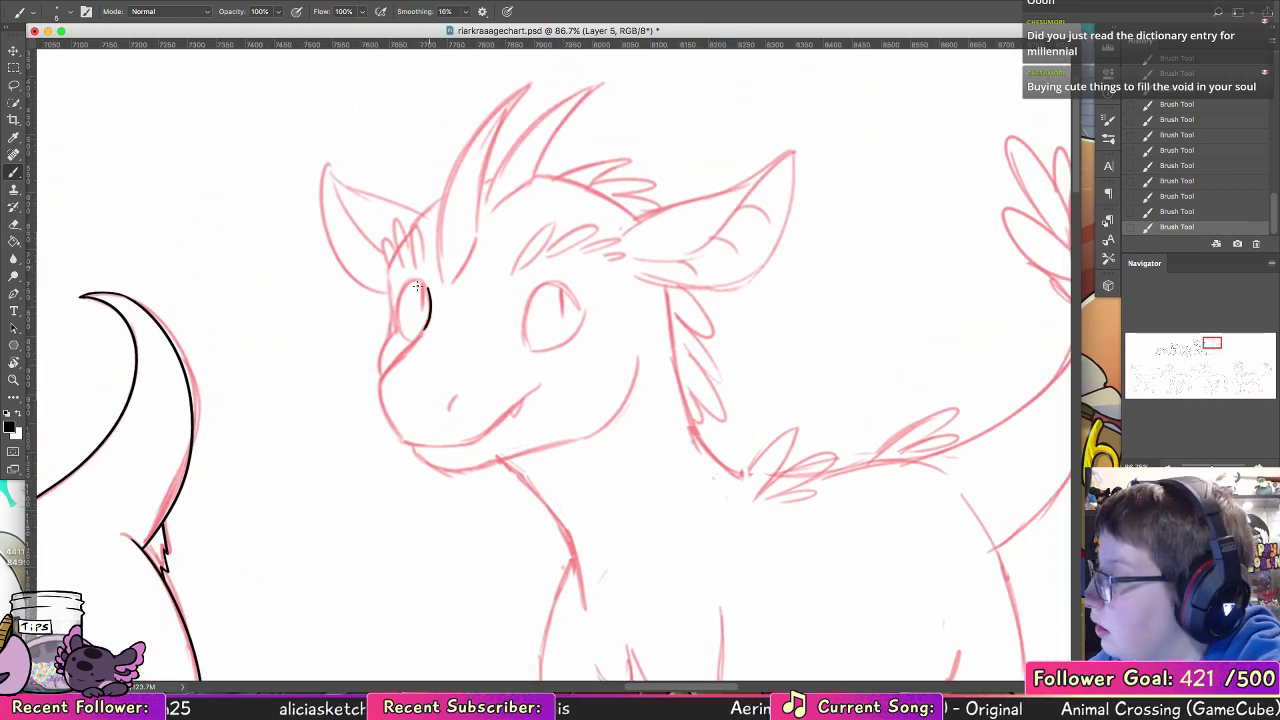
{"action": "key", "text": "super+z"}
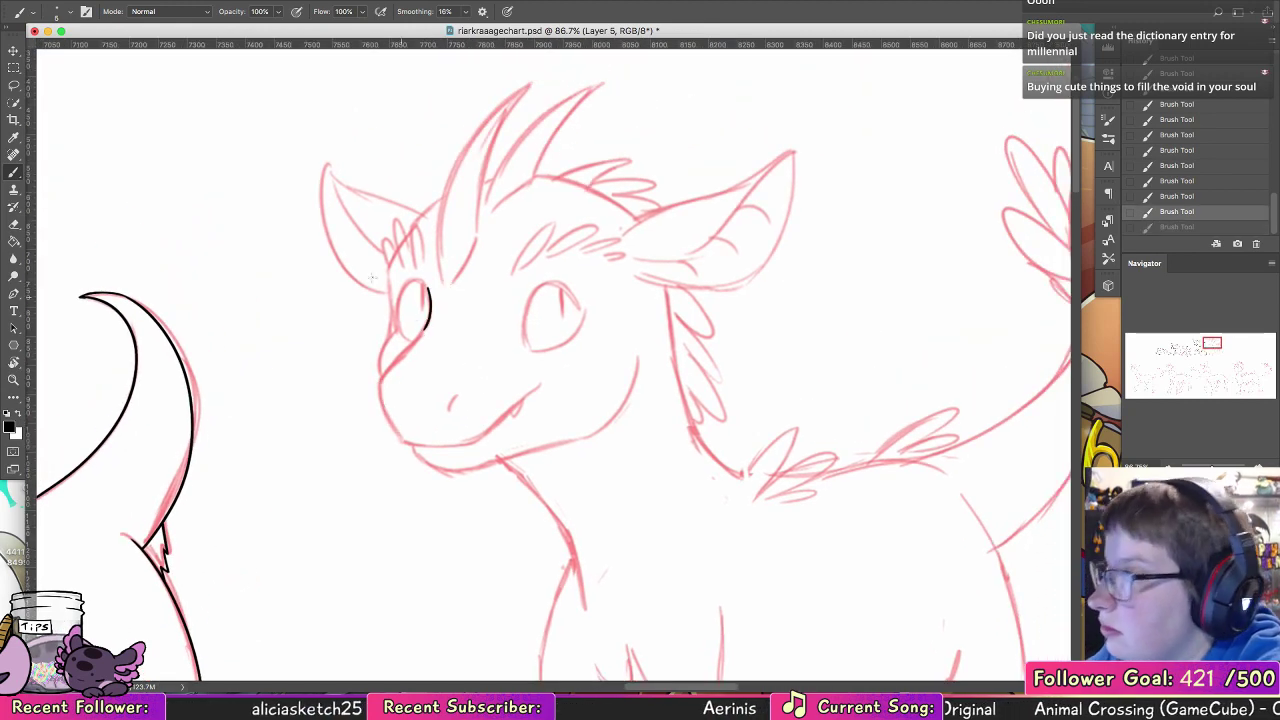
Step: Choose the 5 px brush and ink the start of the snout line running down from the far eye
{"action": "left_click", "coordinate": [53, 19]}
{"action": "left_click", "coordinate": [111, 147]}
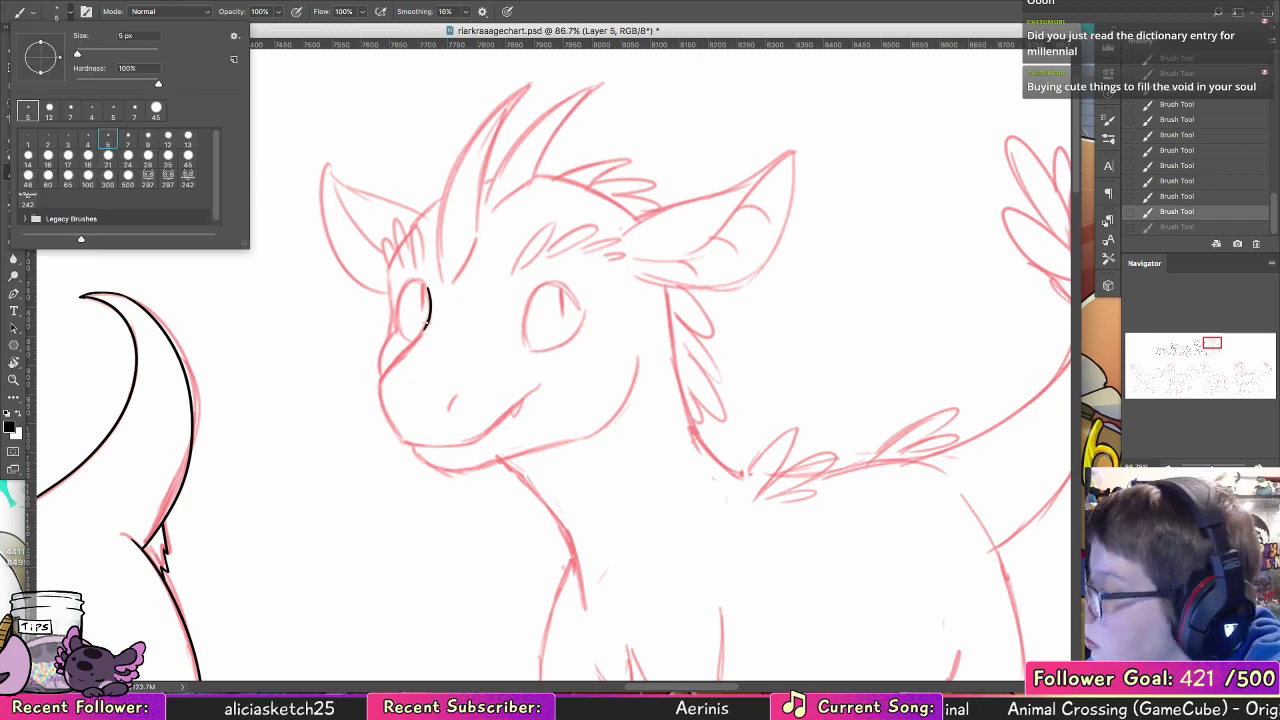
{"action": "left_click", "coordinate": [425, 330]}
{"action": "mouse_move", "coordinate": [412, 346]}
{"action": "left_mouse_down"}
{"action": "mouse_move", "coordinate": [425, 330]}
{"action": "mouse_move", "coordinate": [402, 354]}
{"action": "left_mouse_up"}
{"action": "key", "text": "super+alt+z"}
{"action": "key", "text": "super+alt+z"}
{"action": "key", "text": "super+alt+z"}
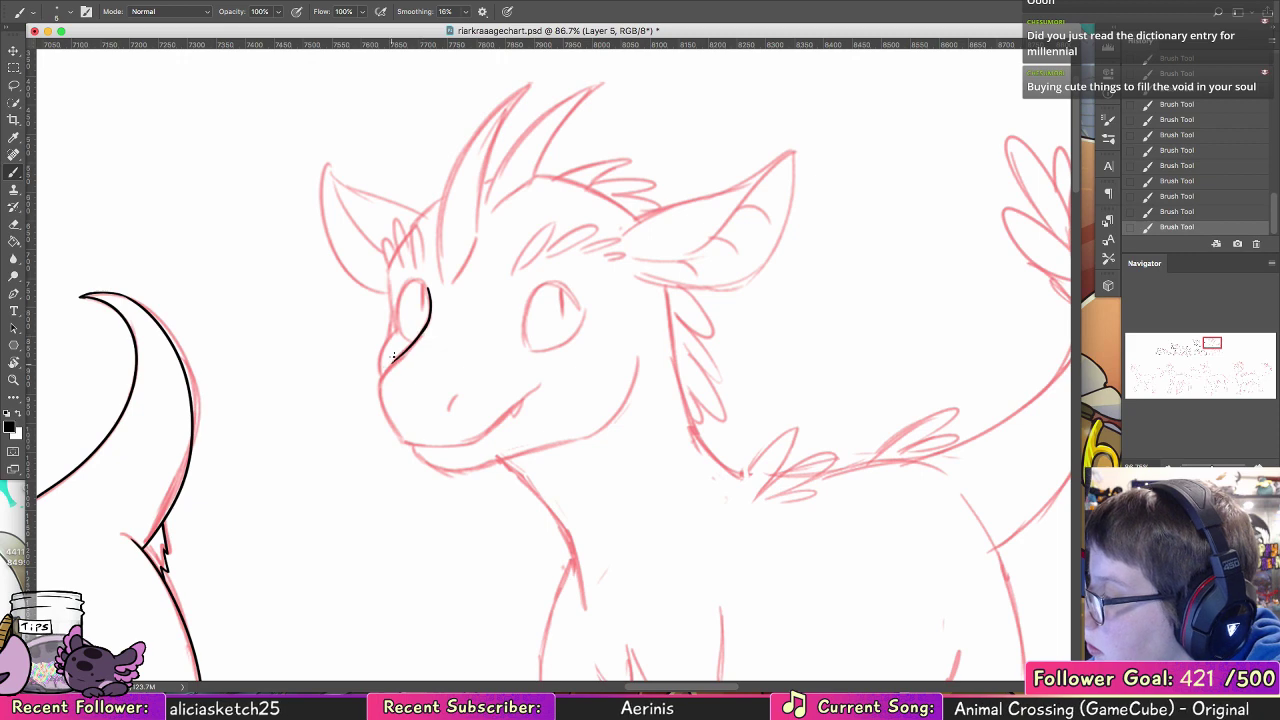
Step: Rework the snout line and extend it around the nose to the front of the mouth
{"action": "left_click", "coordinate": [13, 380]}
{"action": "left_click_drag", "start_coordinate": [581, 282], "coordinate": [645, 278]}
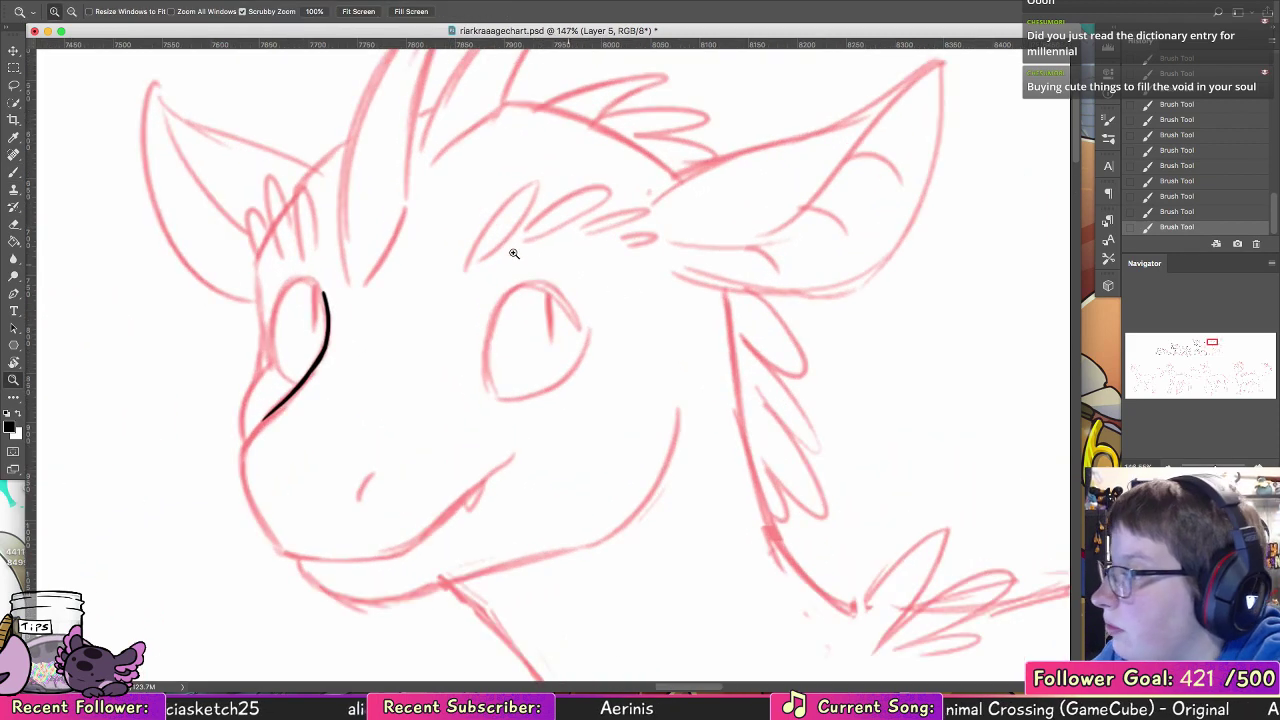
{"action": "left_click", "coordinate": [13, 172]}
{"action": "mouse_move", "coordinate": [326, 300]}
{"action": "left_mouse_down"}
{"action": "mouse_move", "coordinate": [302, 372]}
{"action": "mouse_move", "coordinate": [247, 438]}
{"action": "left_mouse_up"}
{"action": "key", "text": "super+alt+z"}
{"action": "key", "text": "super+alt+z"}
{"action": "key", "text": "super+alt+z"}
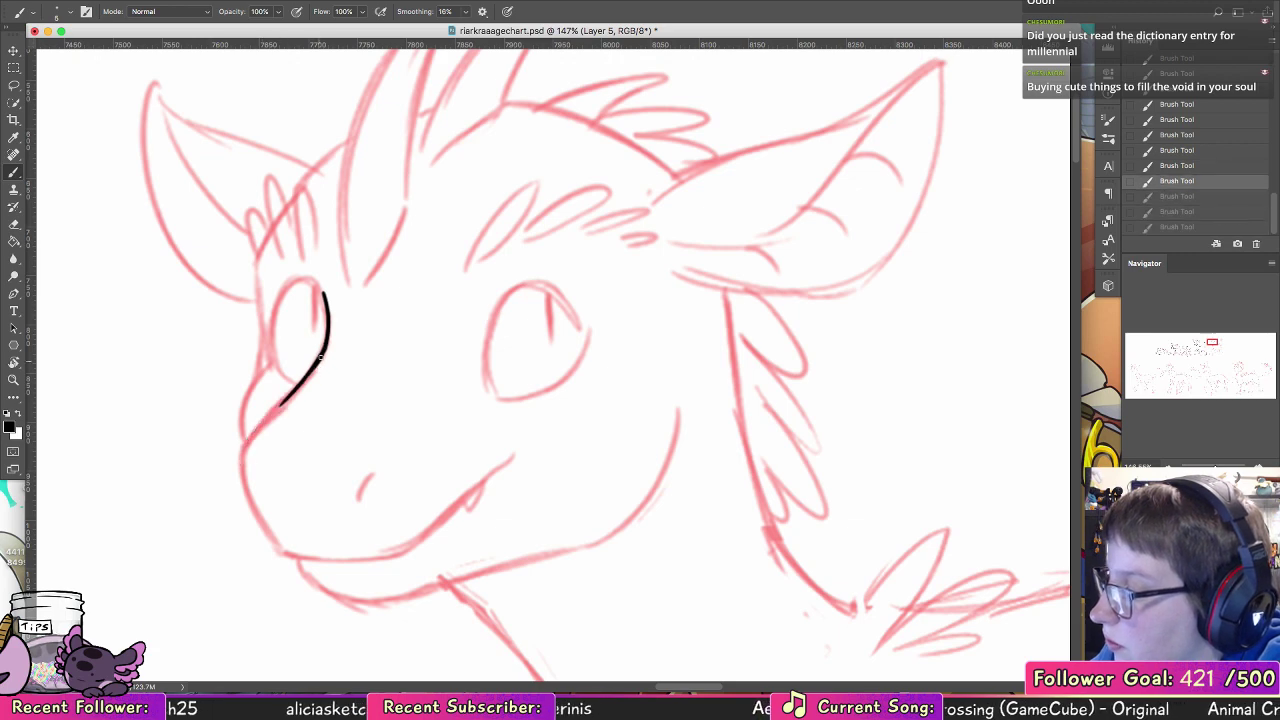
{"action": "mouse_move", "coordinate": [288, 396]}
{"action": "left_mouse_down"}
{"action": "mouse_move", "coordinate": [247, 447]}
{"action": "mouse_move", "coordinate": [273, 540]}
{"action": "left_mouse_up"}
{"action": "key", "text": "super+z"}
{"action": "left_click_drag", "start_coordinate": [244, 467], "coordinate": [279, 546]}
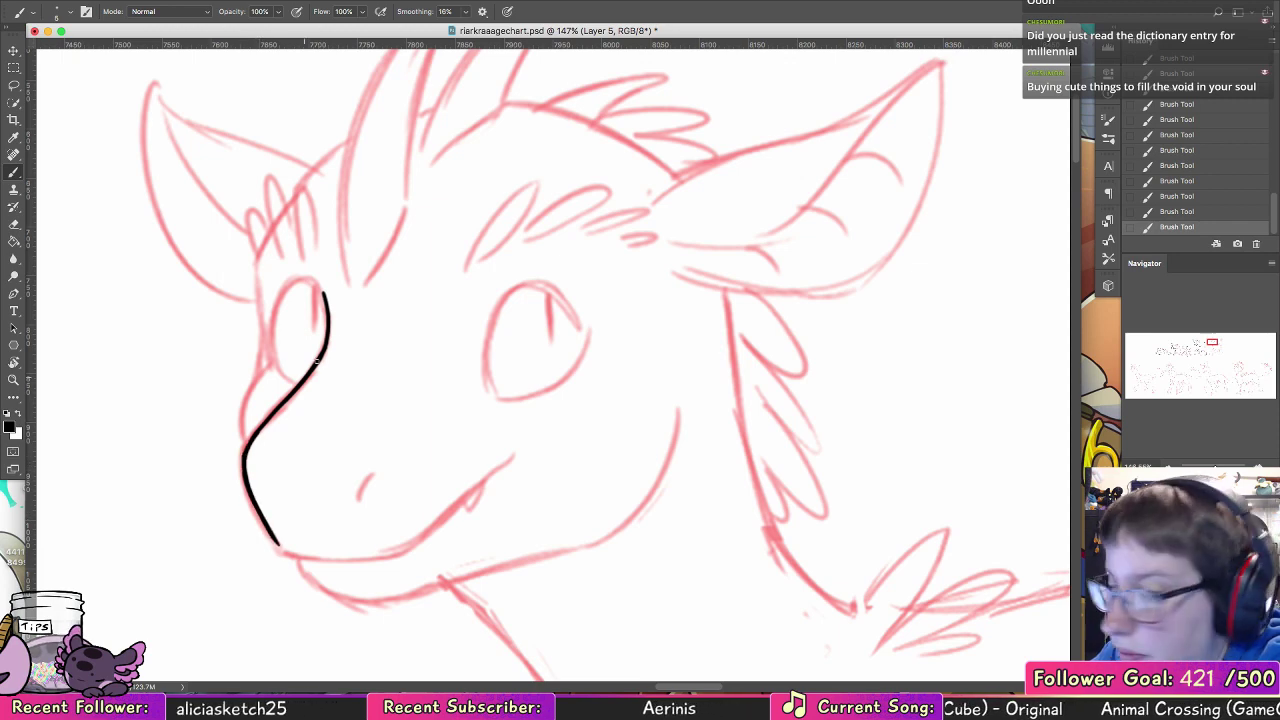
Step: Ink the smiling mouth line with its small fang, and the nostril
{"action": "mouse_move", "coordinate": [278, 545]}
{"action": "left_mouse_down"}
{"action": "mouse_move", "coordinate": [378, 552]}
{"action": "mouse_move", "coordinate": [420, 538]}
{"action": "mouse_move", "coordinate": [403, 548]}
{"action": "mouse_move", "coordinate": [498, 456]}
{"action": "left_mouse_up"}
{"action": "key", "text": "super+z"}
{"action": "left_click_drag", "start_coordinate": [405, 549], "coordinate": [508, 453]}
{"action": "left_click_drag", "start_coordinate": [462, 501], "coordinate": [484, 488]}
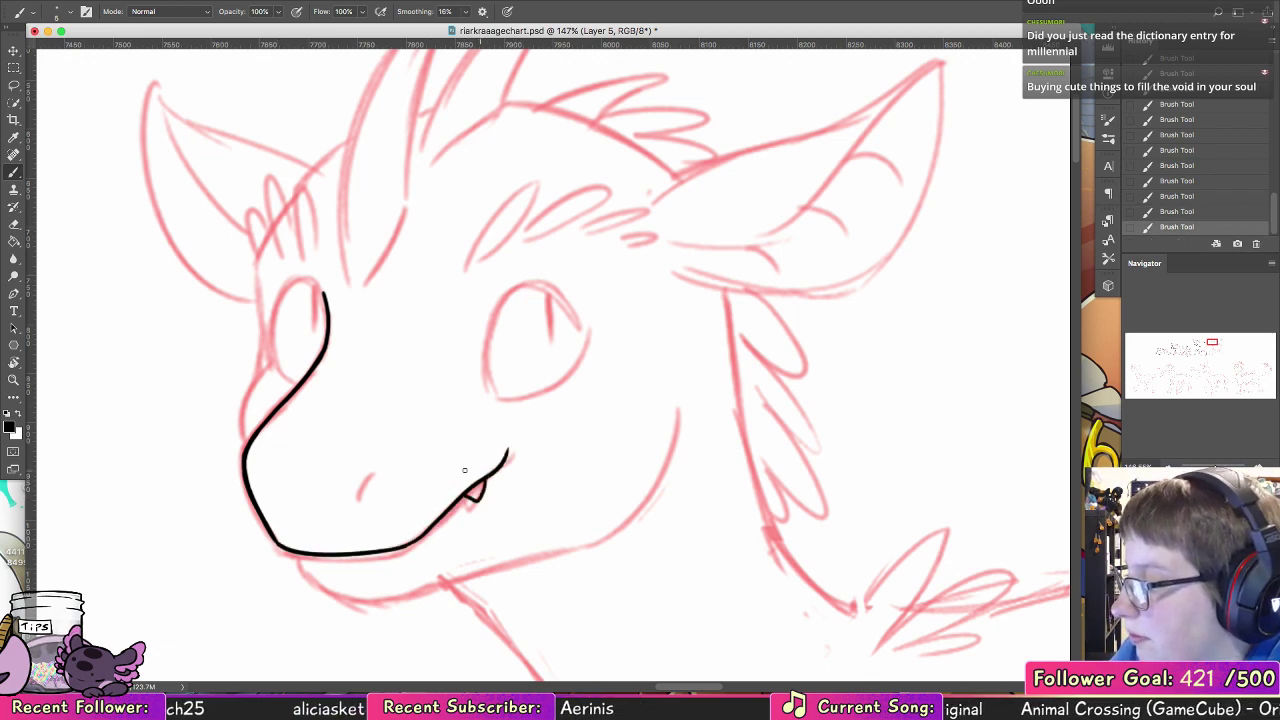
{"action": "left_click_drag", "start_coordinate": [360, 497], "coordinate": [379, 489]}
Step: Ink the near eye's front edge and upper arc, undoing the strokes that miss the sketch
{"action": "mouse_move", "coordinate": [497, 398]}
{"action": "left_mouse_down"}
{"action": "mouse_move", "coordinate": [491, 331]}
{"action": "mouse_move", "coordinate": [574, 312]}
{"action": "left_mouse_up"}
{"action": "key", "text": "super+z"}
{"action": "left_click_drag", "start_coordinate": [497, 398], "coordinate": [594, 342]}
{"action": "key", "text": "super+z"}
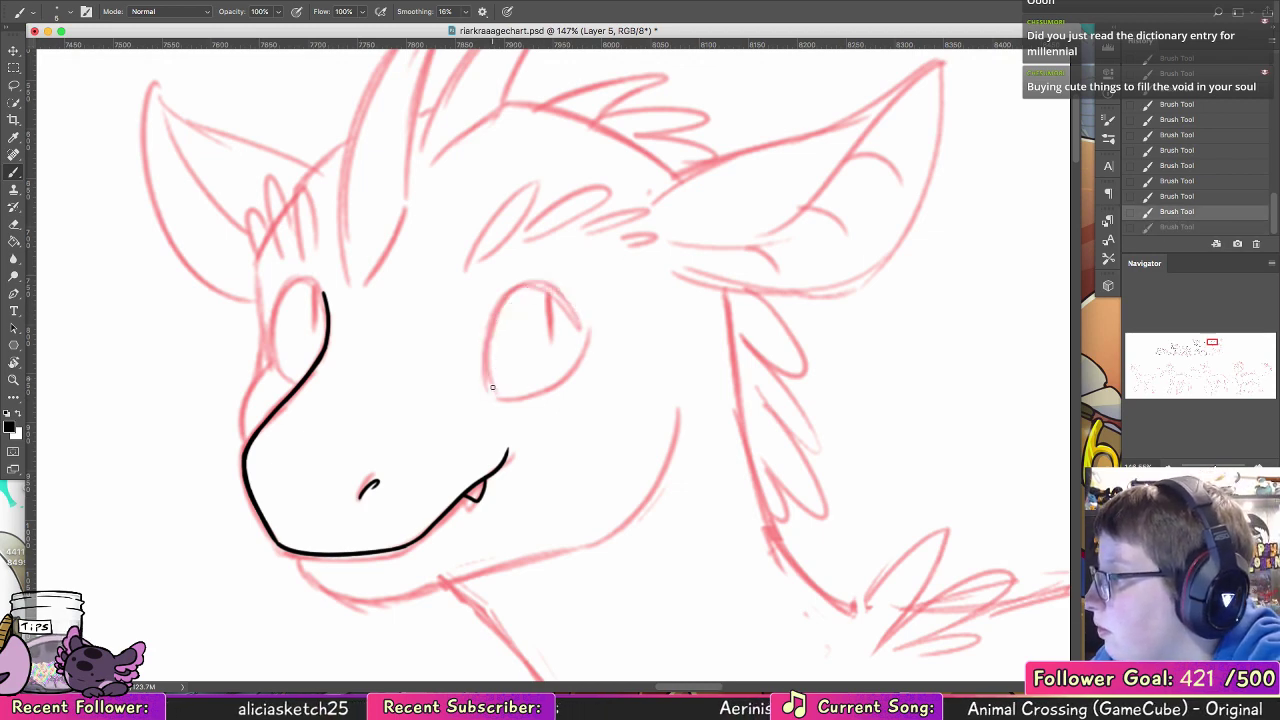
{"action": "mouse_move", "coordinate": [497, 398]}
{"action": "left_mouse_down"}
{"action": "mouse_move", "coordinate": [527, 290]}
{"action": "mouse_move", "coordinate": [570, 306]}
{"action": "mouse_move", "coordinate": [488, 369]}
{"action": "mouse_move", "coordinate": [493, 328]}
{"action": "left_mouse_up"}
{"action": "key", "text": "super+z"}
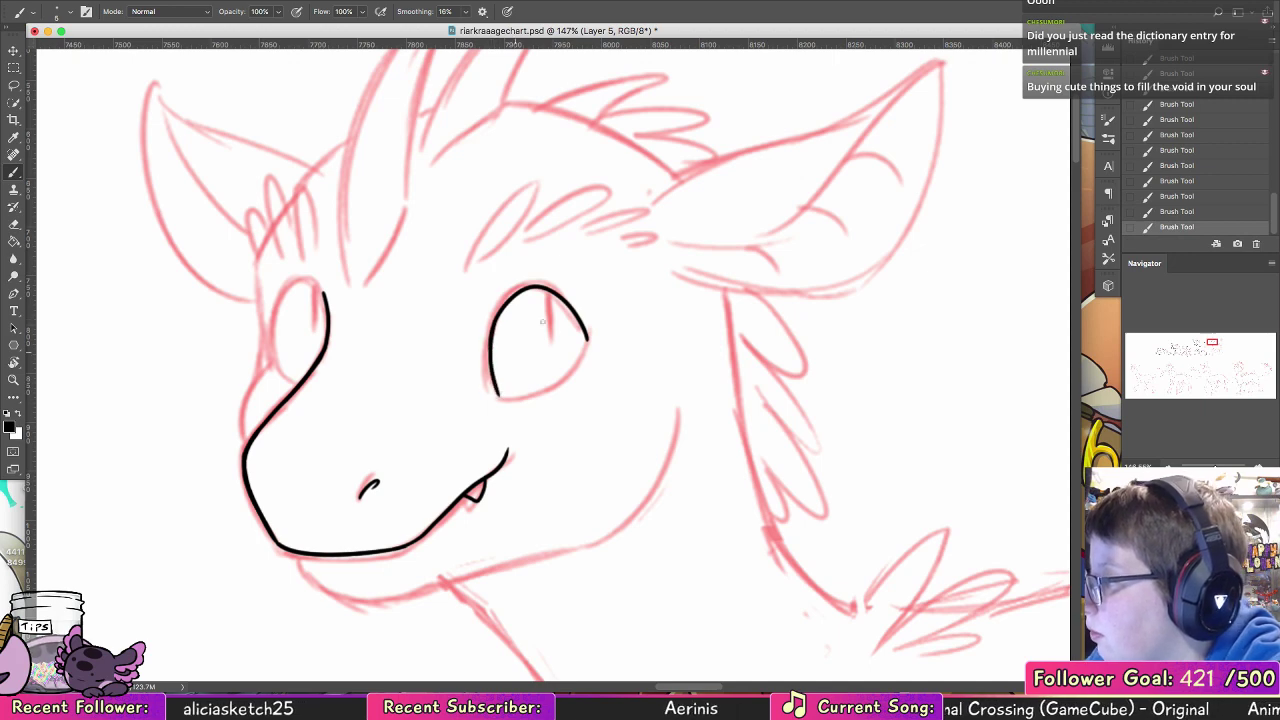
Step: Finish inking both eyes by closing the near eye's lower edge, outlining the far eye and giving each a slit pupil
{"action": "left_click_drag", "start_coordinate": [499, 396], "coordinate": [587, 337]}
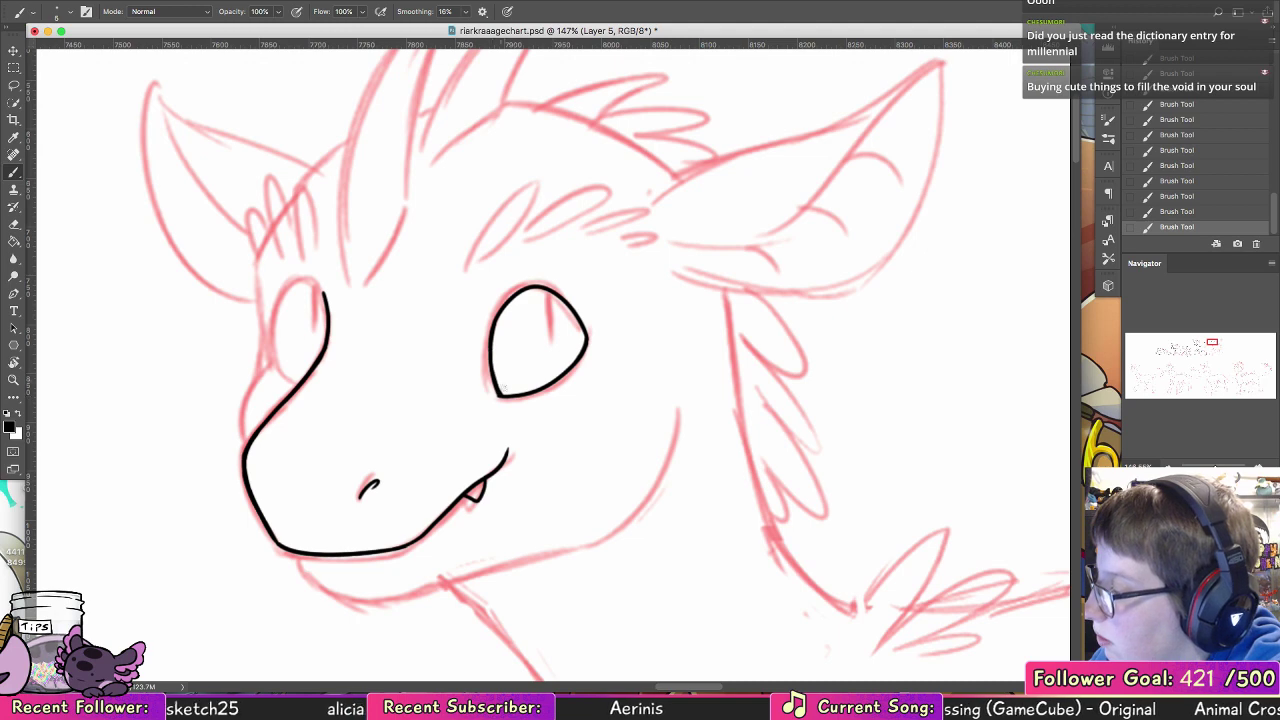
{"action": "mouse_move", "coordinate": [547, 288]}
{"action": "left_mouse_down"}
{"action": "mouse_move", "coordinate": [550, 324]}
{"action": "mouse_move", "coordinate": [551, 294]}
{"action": "left_mouse_up"}
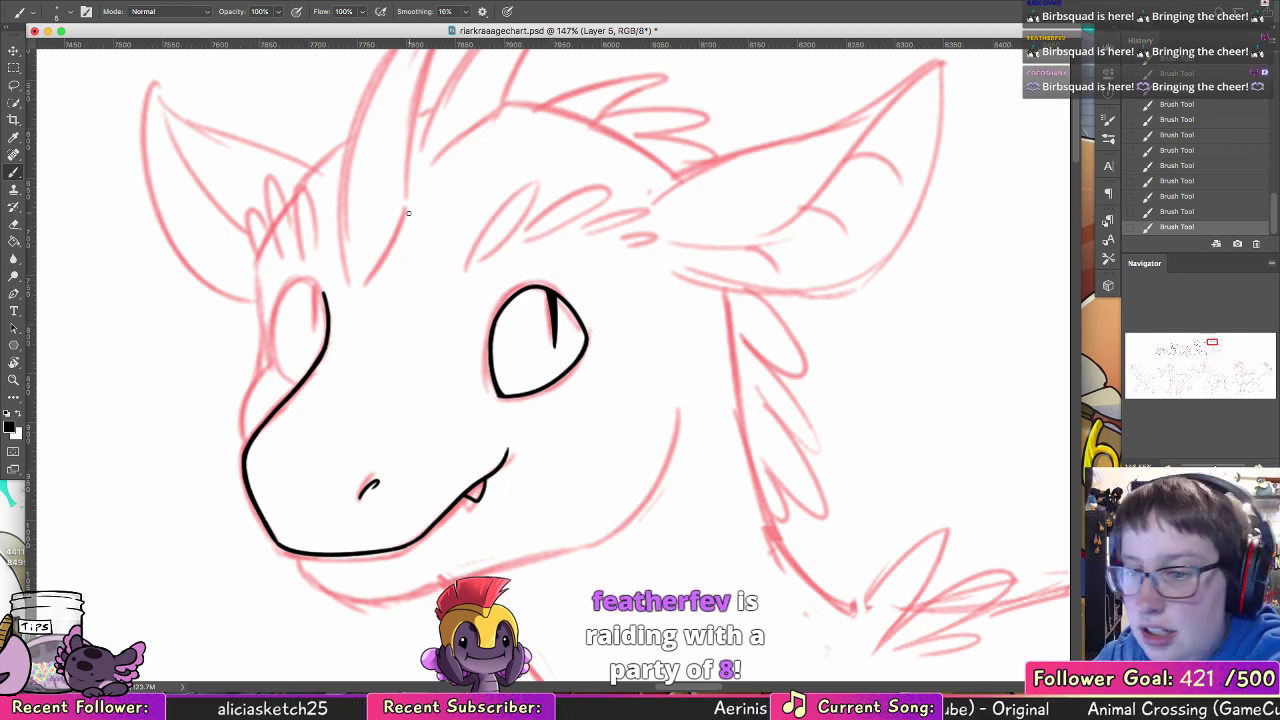
{"action": "scroll", "coordinate": [423, 314], "scroll_direction": "up", "scroll_amount": 4}
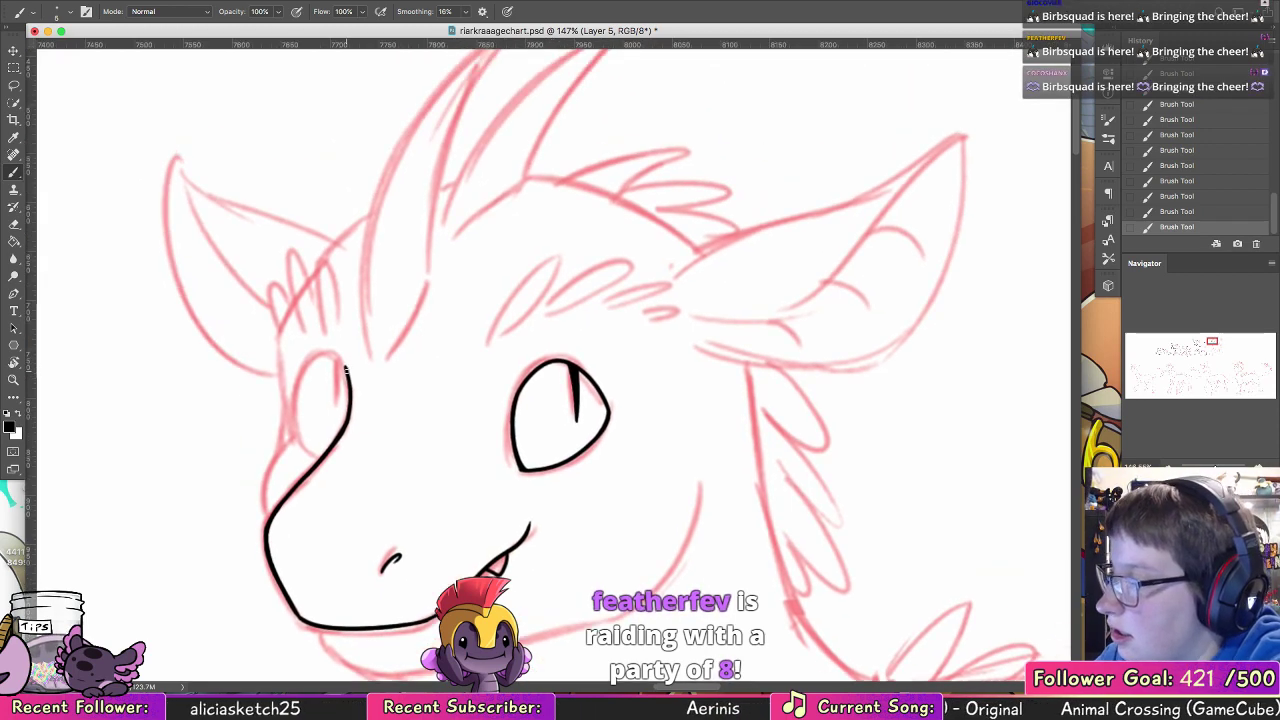
{"action": "mouse_move", "coordinate": [312, 357]}
{"action": "left_mouse_down"}
{"action": "mouse_move", "coordinate": [346, 370]}
{"action": "mouse_move", "coordinate": [298, 424]}
{"action": "mouse_move", "coordinate": [299, 398]}
{"action": "mouse_move", "coordinate": [318, 458]}
{"action": "left_mouse_up"}
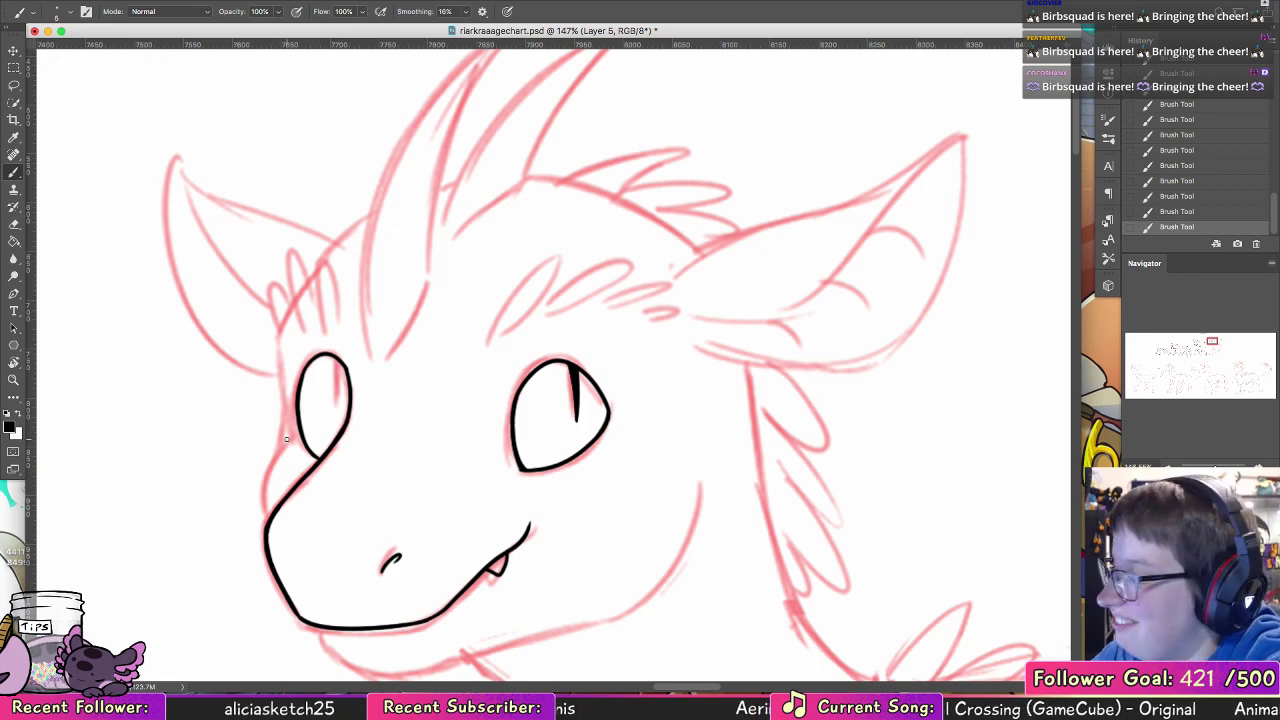
{"action": "mouse_move", "coordinate": [335, 360]}
{"action": "left_mouse_down"}
{"action": "mouse_move", "coordinate": [340, 410]}
{"action": "mouse_move", "coordinate": [340, 362]}
{"action": "left_mouse_up"}
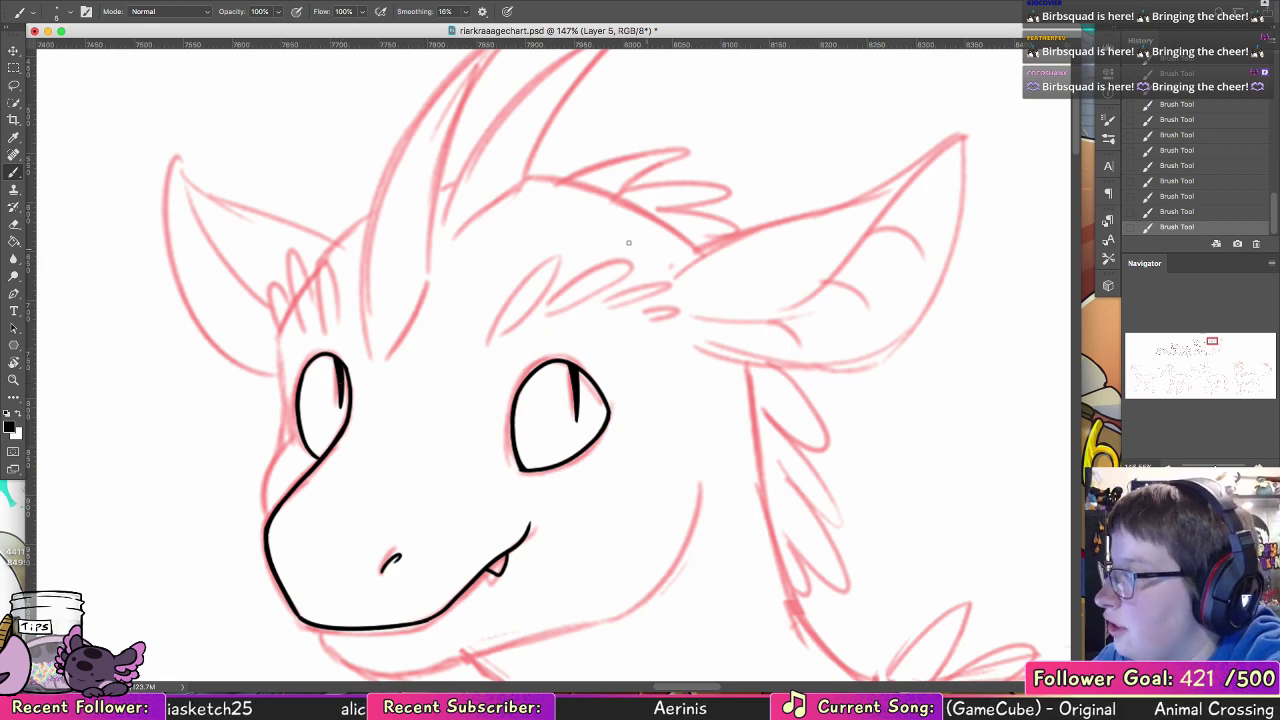
Step: Ink the row of brow tufts above the near eye, undoing and redrawing the strokes that miss the sketch
{"action": "left_click_drag", "start_coordinate": [491, 341], "coordinate": [565, 252]}
{"action": "key", "text": "super+z"}
{"action": "left_click_drag", "start_coordinate": [490, 343], "coordinate": [568, 252]}
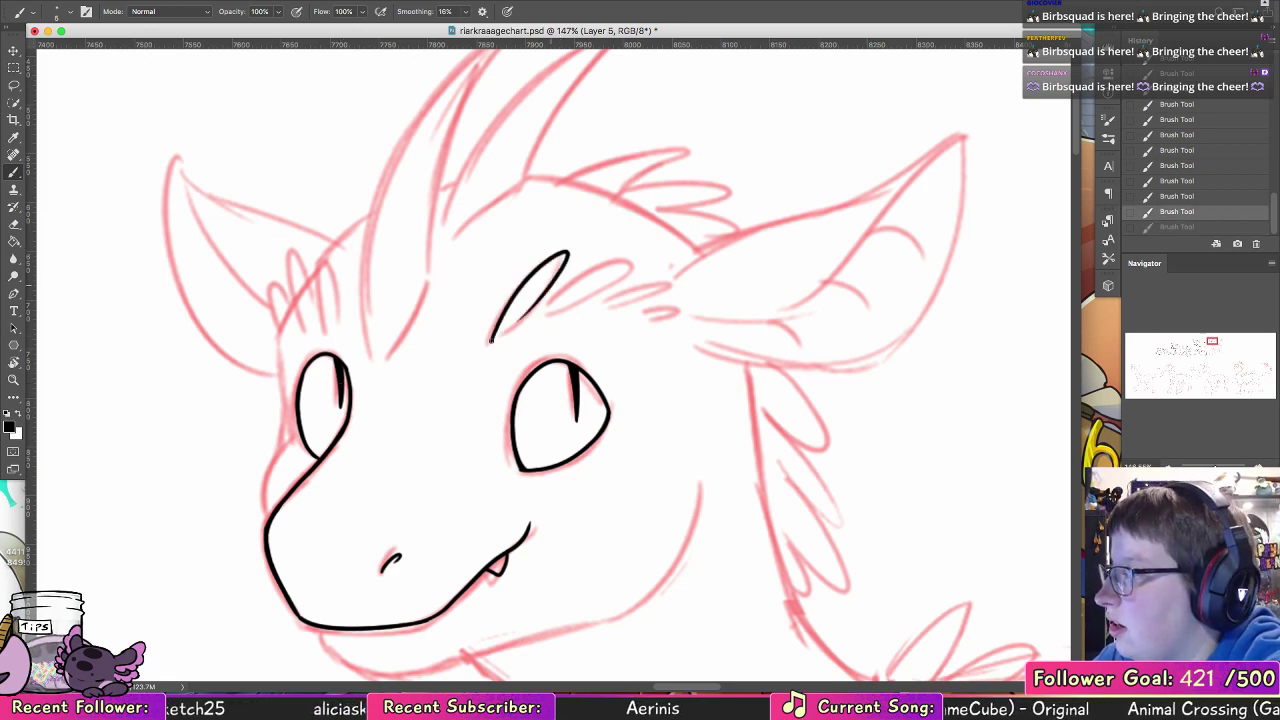
{"action": "left_click_drag", "start_coordinate": [502, 334], "coordinate": [548, 285]}
{"action": "key", "text": "super+z"}
{"action": "mouse_move", "coordinate": [501, 338]}
{"action": "left_mouse_down"}
{"action": "mouse_move", "coordinate": [545, 289]}
{"action": "mouse_move", "coordinate": [577, 281]}
{"action": "mouse_move", "coordinate": [592, 293]}
{"action": "mouse_move", "coordinate": [580, 299]}
{"action": "mouse_move", "coordinate": [683, 288]}
{"action": "mouse_move", "coordinate": [600, 307]}
{"action": "mouse_move", "coordinate": [660, 317]}
{"action": "left_mouse_up"}
{"action": "key", "text": "super+z"}
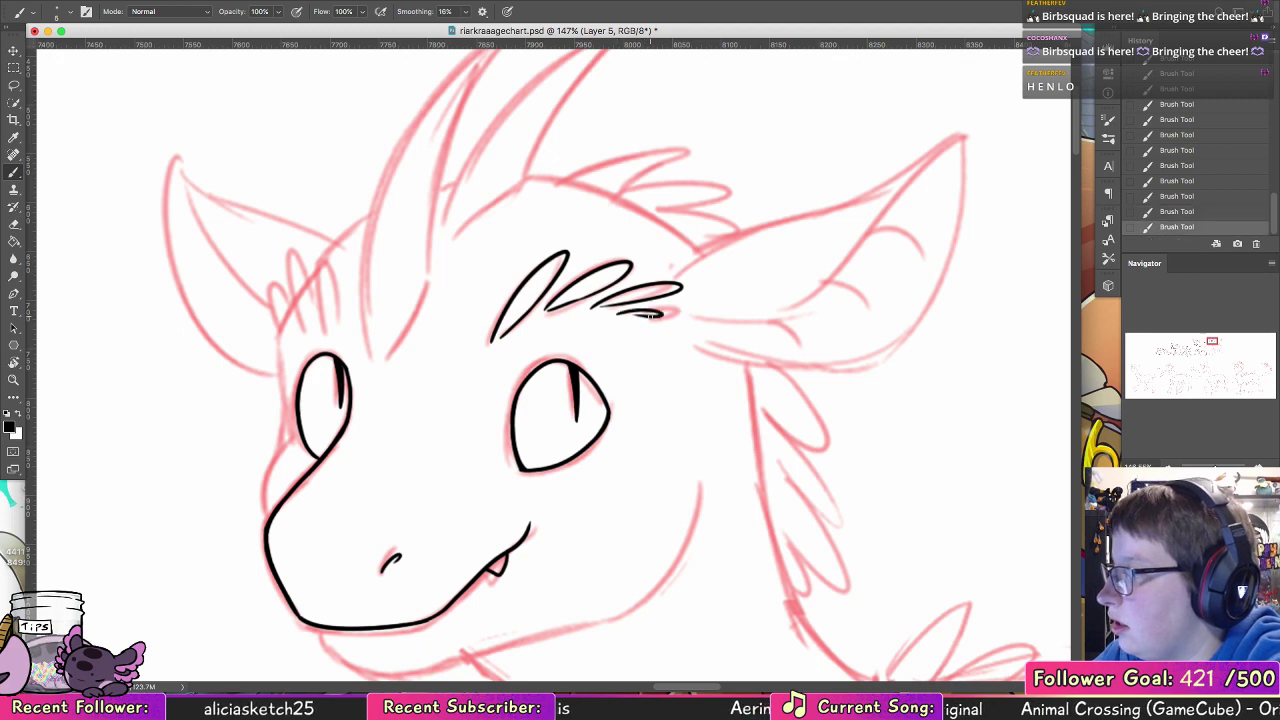
Step: Ink the cluster of pointed brow tufts above the far eye, undoing a stray stroke
{"action": "mouse_move", "coordinate": [340, 332]}
{"action": "left_mouse_down"}
{"action": "mouse_move", "coordinate": [310, 254]}
{"action": "mouse_move", "coordinate": [319, 326]}
{"action": "mouse_move", "coordinate": [268, 297]}
{"action": "left_mouse_up"}
{"action": "left_click_drag", "start_coordinate": [269, 298], "coordinate": [310, 323]}
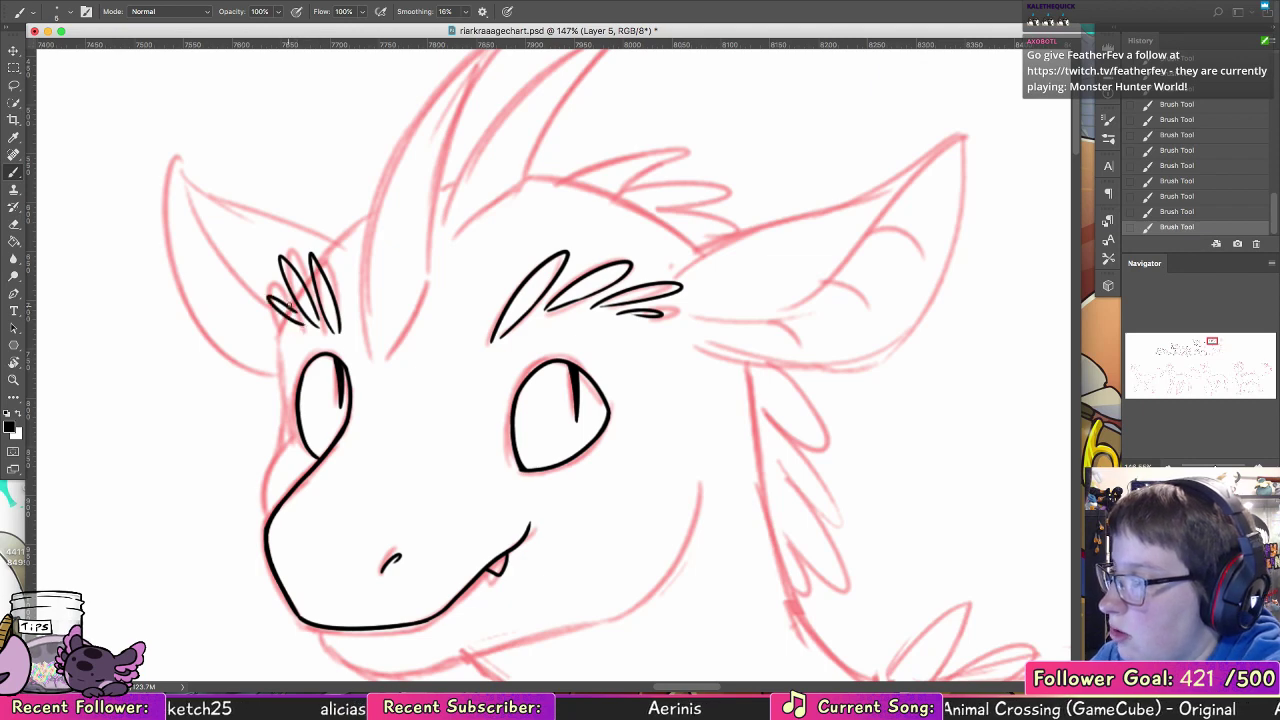
{"action": "key", "text": "ctrl+z"}
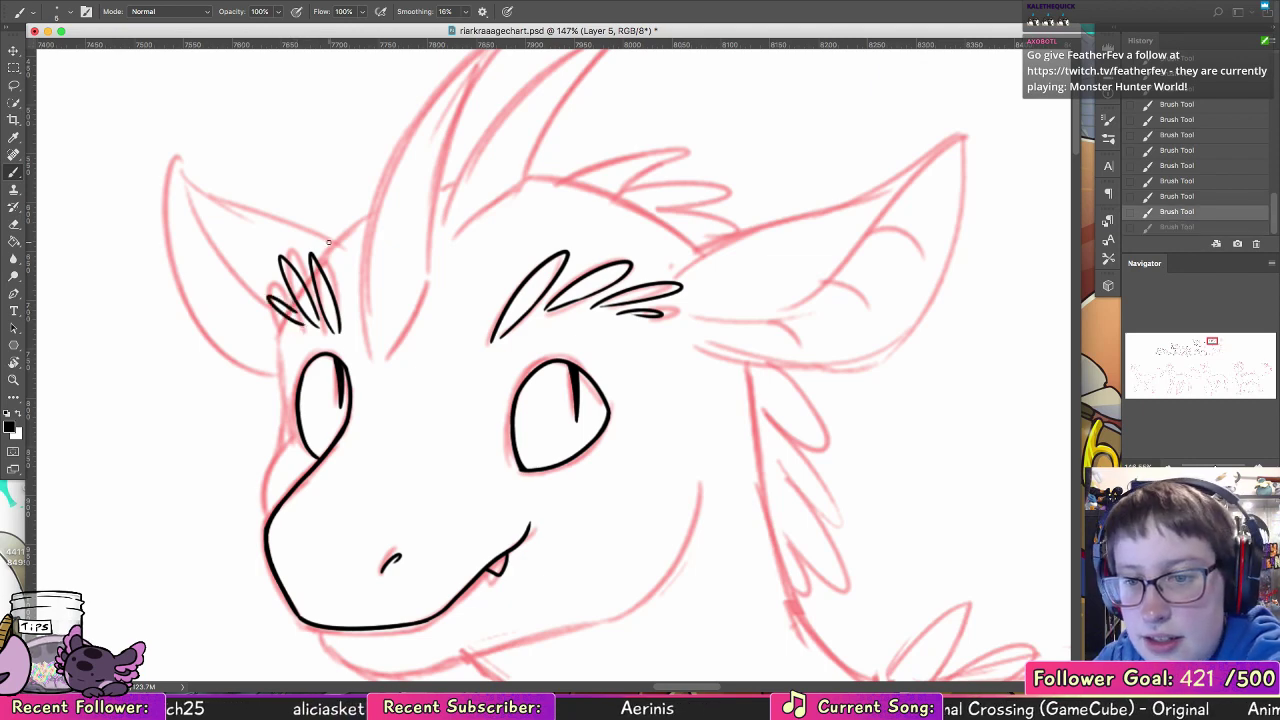
{"action": "left_click_drag", "start_coordinate": [285, 318], "coordinate": [268, 298]}
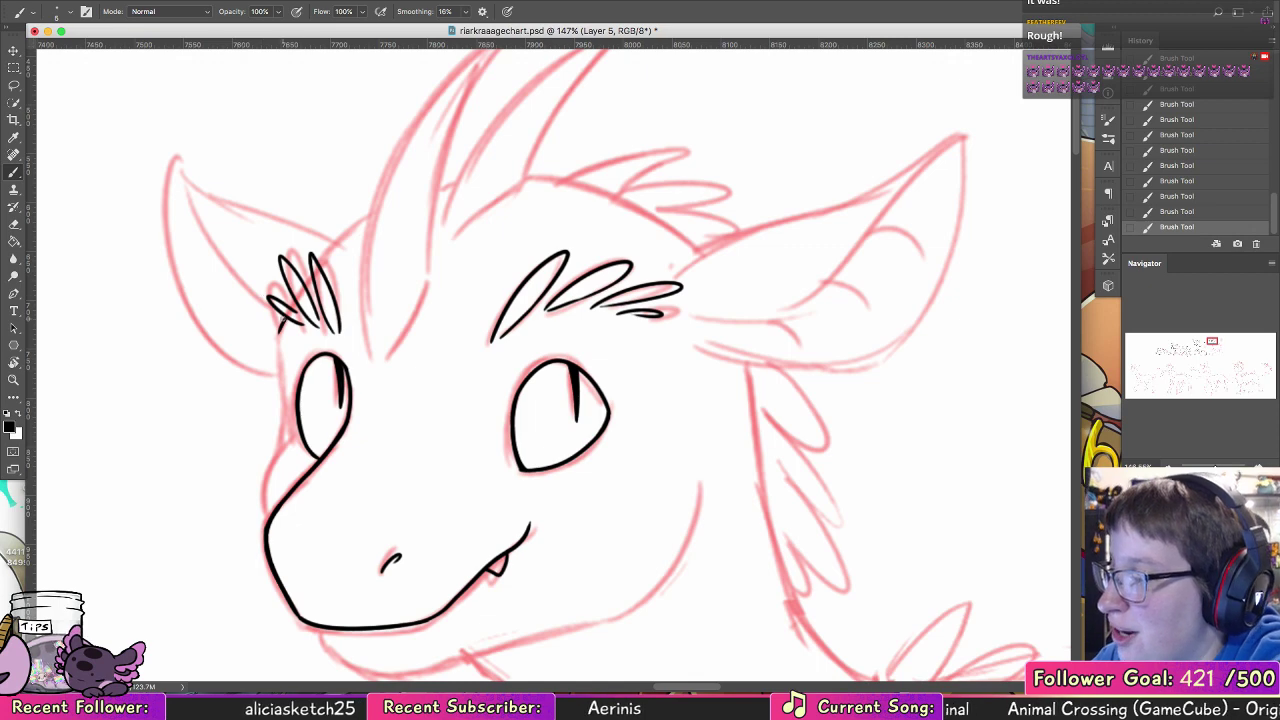
Step: Ink the far side of the face from the brow tufts past the far eye down to the snout, redoing the cheek curve
{"action": "left_click_drag", "start_coordinate": [283, 318], "coordinate": [281, 449]}
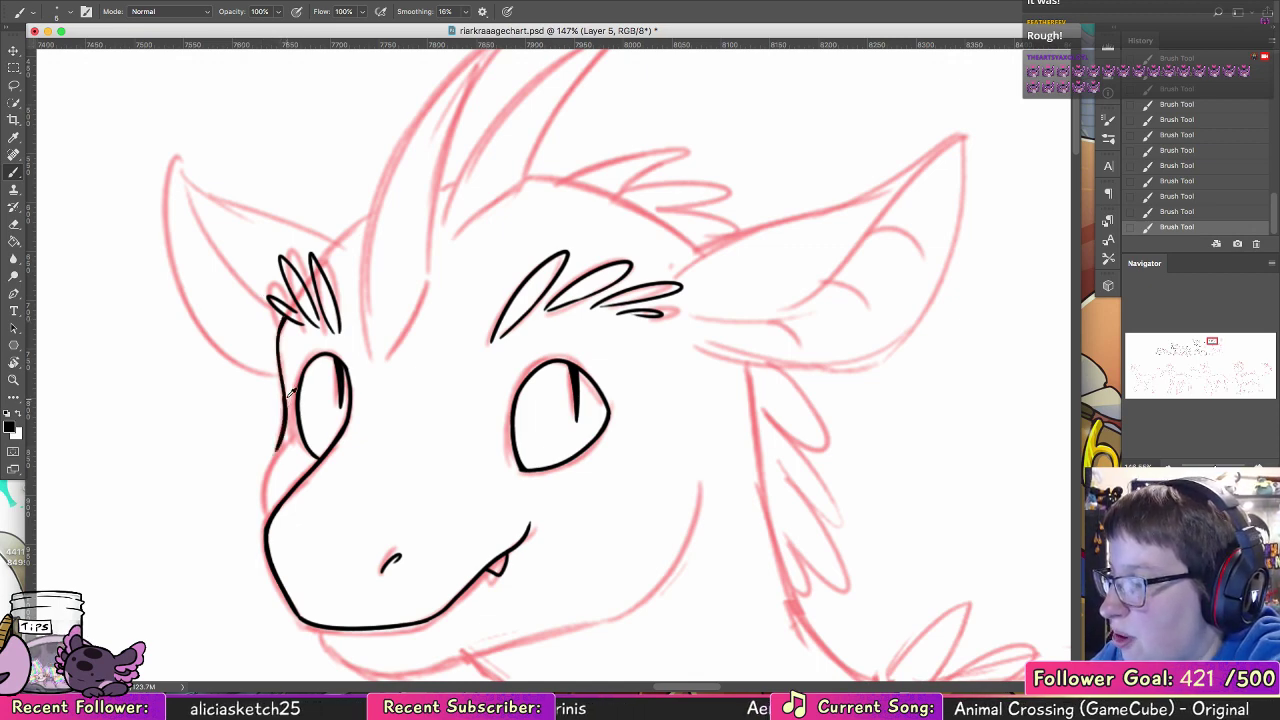
{"action": "key", "text": "super+z"}
{"action": "mouse_move", "coordinate": [285, 391]}
{"action": "left_mouse_down"}
{"action": "mouse_move", "coordinate": [270, 515]}
{"action": "mouse_move", "coordinate": [277, 439]}
{"action": "left_mouse_up"}
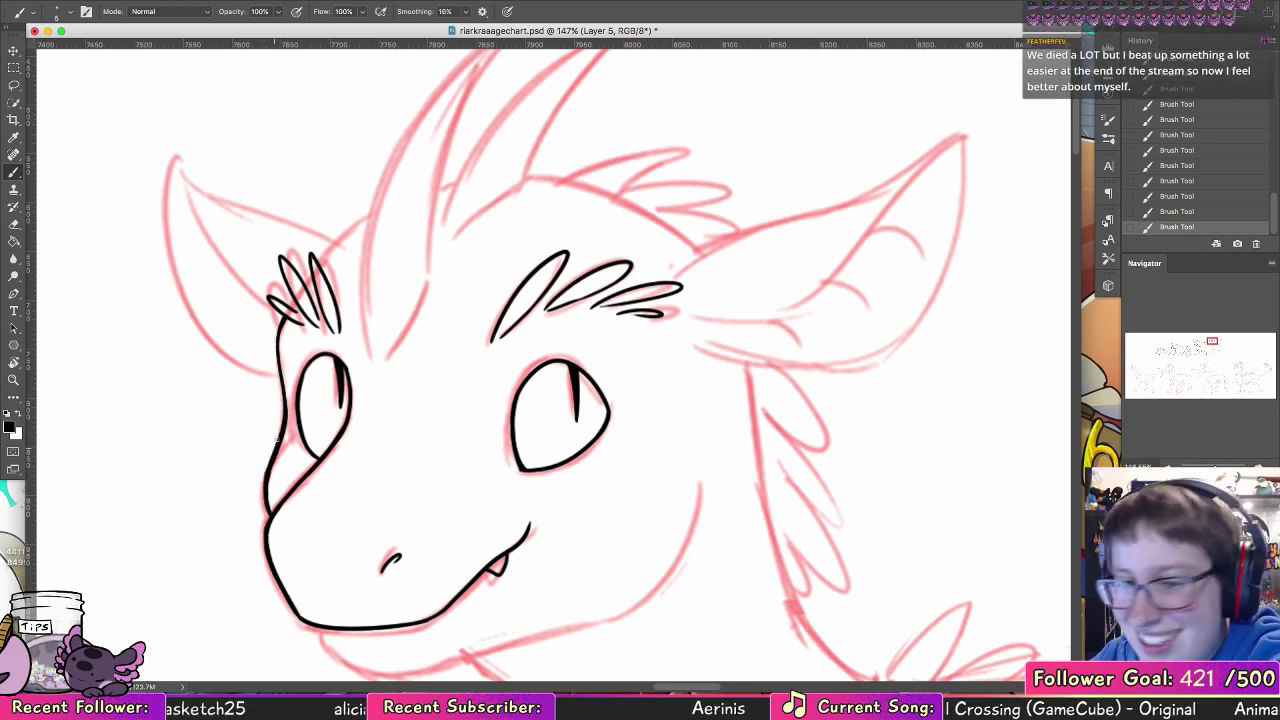
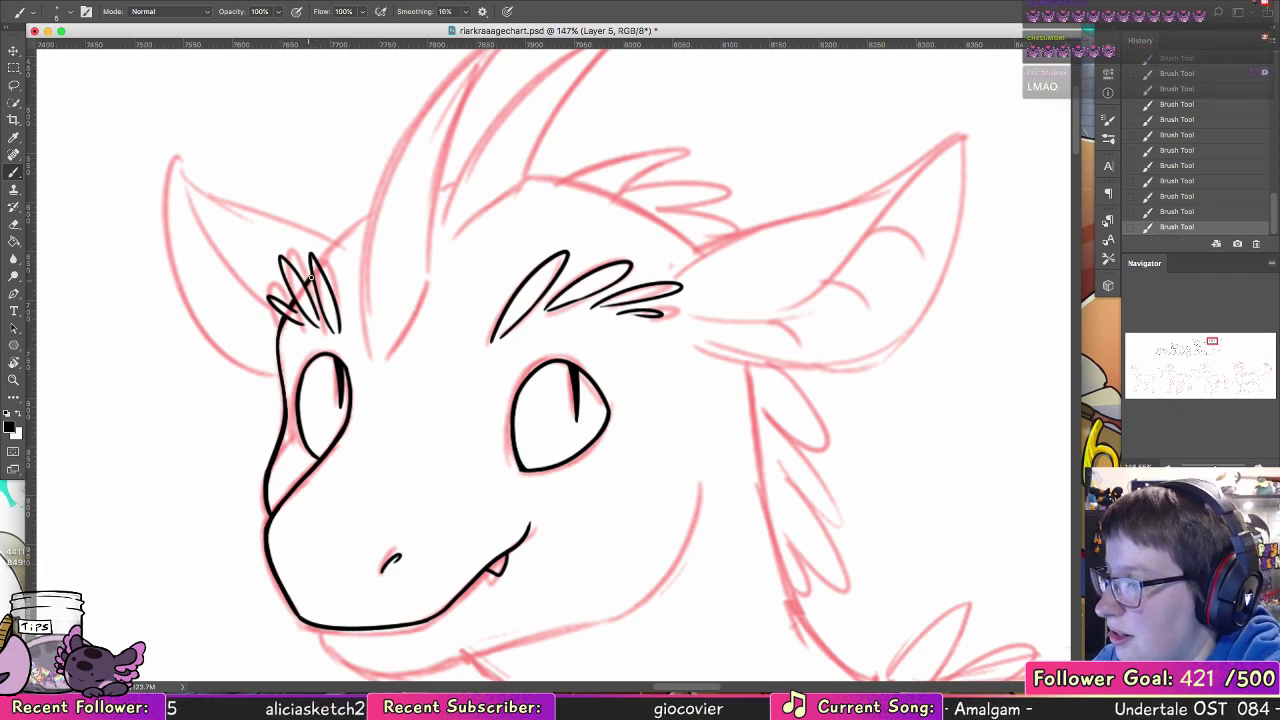
Step: Ink the forehead line from the far brow tuft toward the front horn and the lower jaw line up to the cheek
{"action": "left_click_drag", "start_coordinate": [324, 259], "coordinate": [364, 226]}
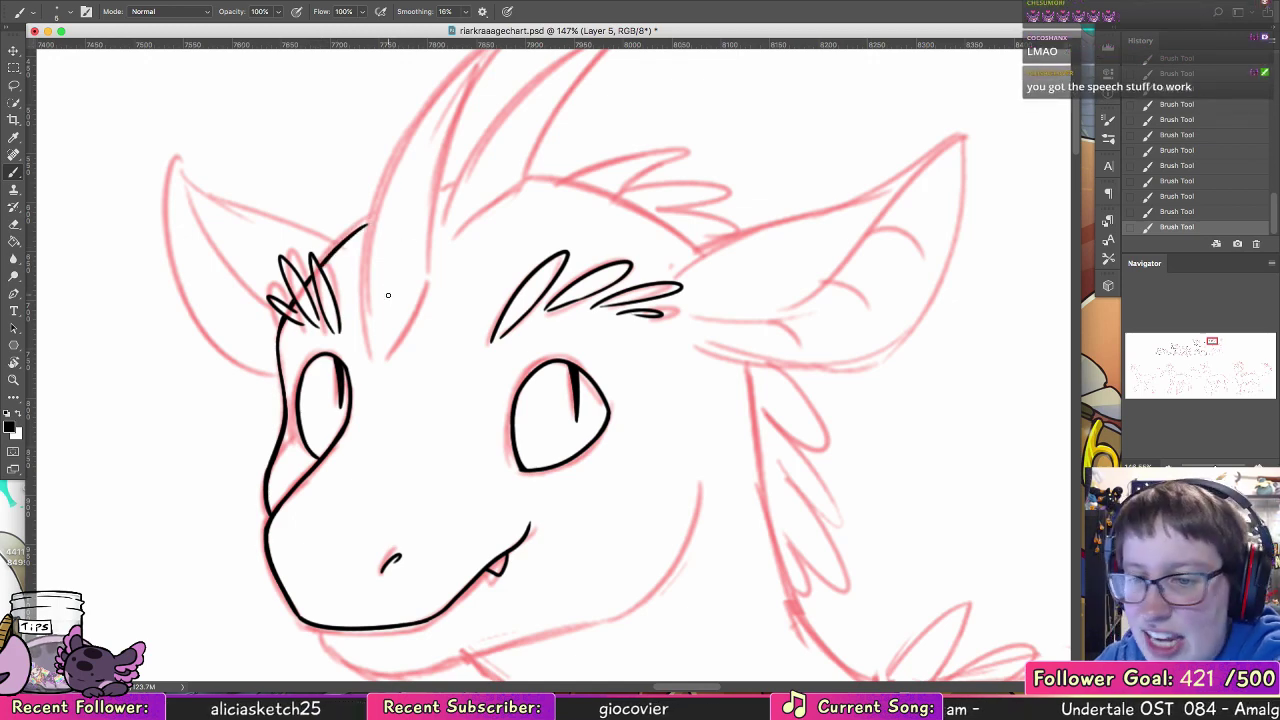
{"action": "scroll", "coordinate": [430, 320], "scroll_direction": "down", "scroll_amount": 5}
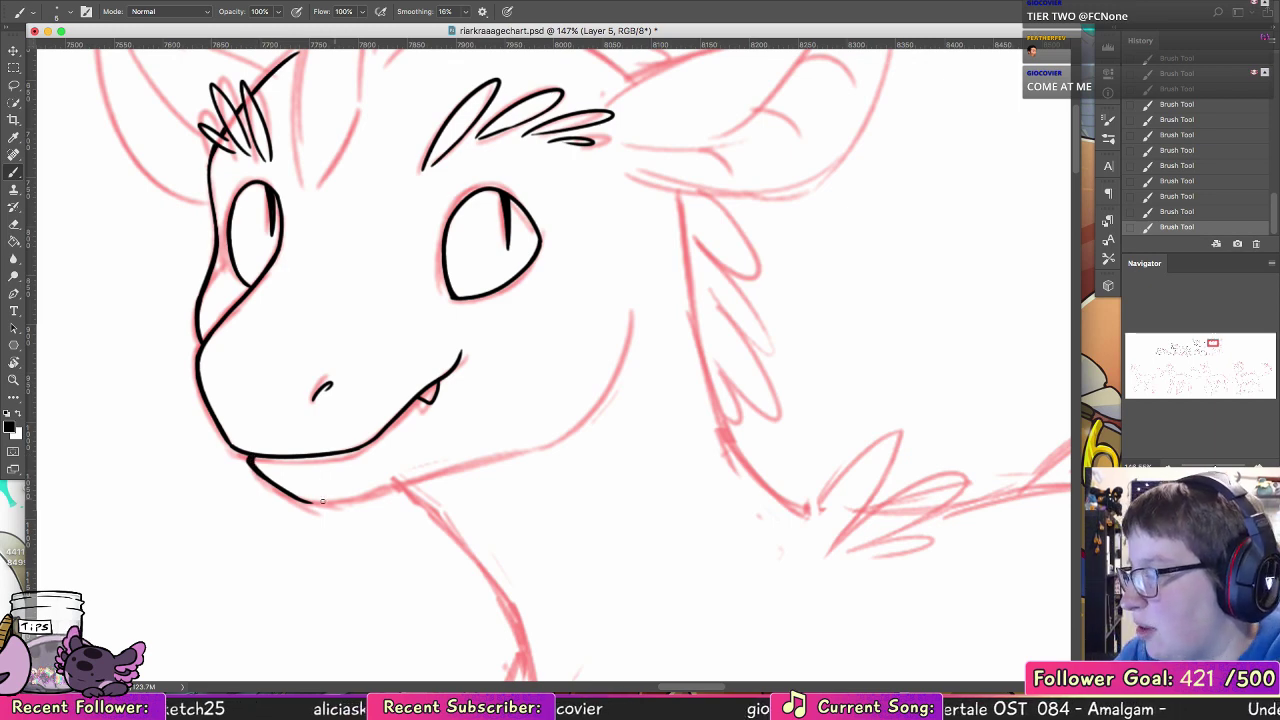
{"action": "mouse_move", "coordinate": [305, 505]}
{"action": "left_mouse_down"}
{"action": "mouse_move", "coordinate": [425, 482]}
{"action": "mouse_move", "coordinate": [586, 420]}
{"action": "mouse_move", "coordinate": [636, 305]}
{"action": "left_mouse_up"}
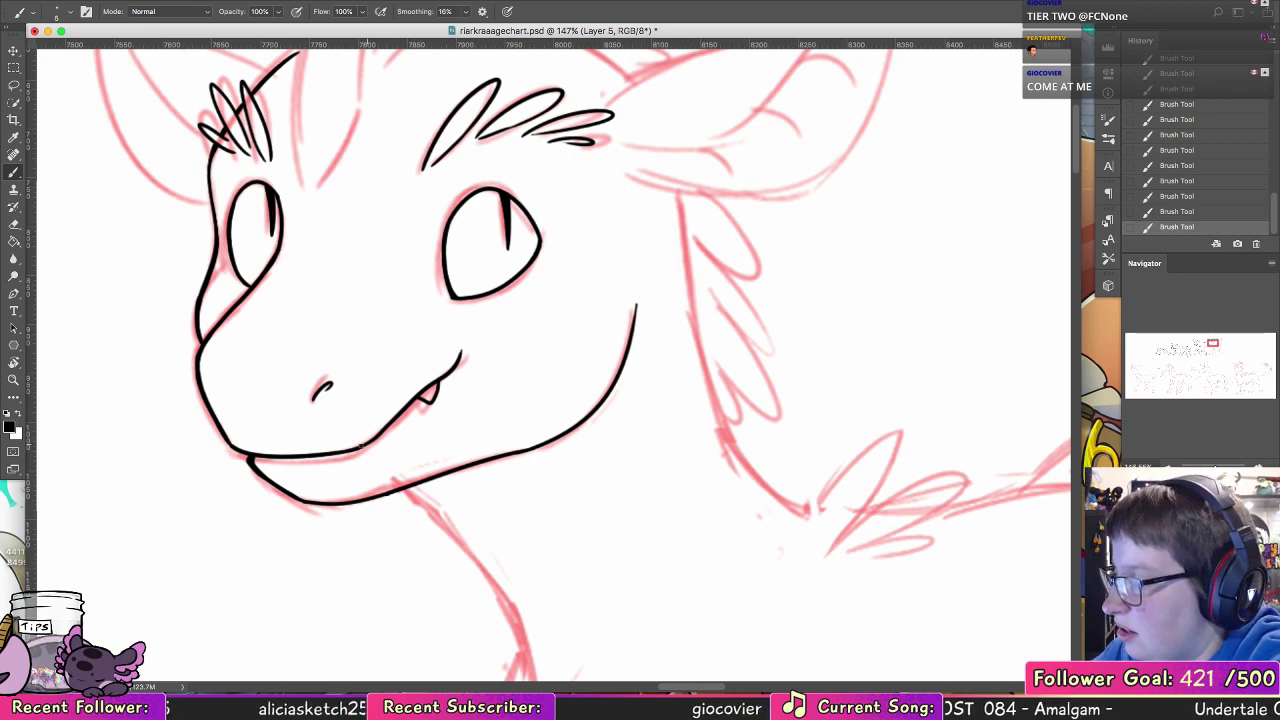
Step: Thicken the mouth line where it rises toward the fang, undoing and redoing the strokes to compare
{"action": "left_click_drag", "start_coordinate": [362, 447], "coordinate": [435, 384]}
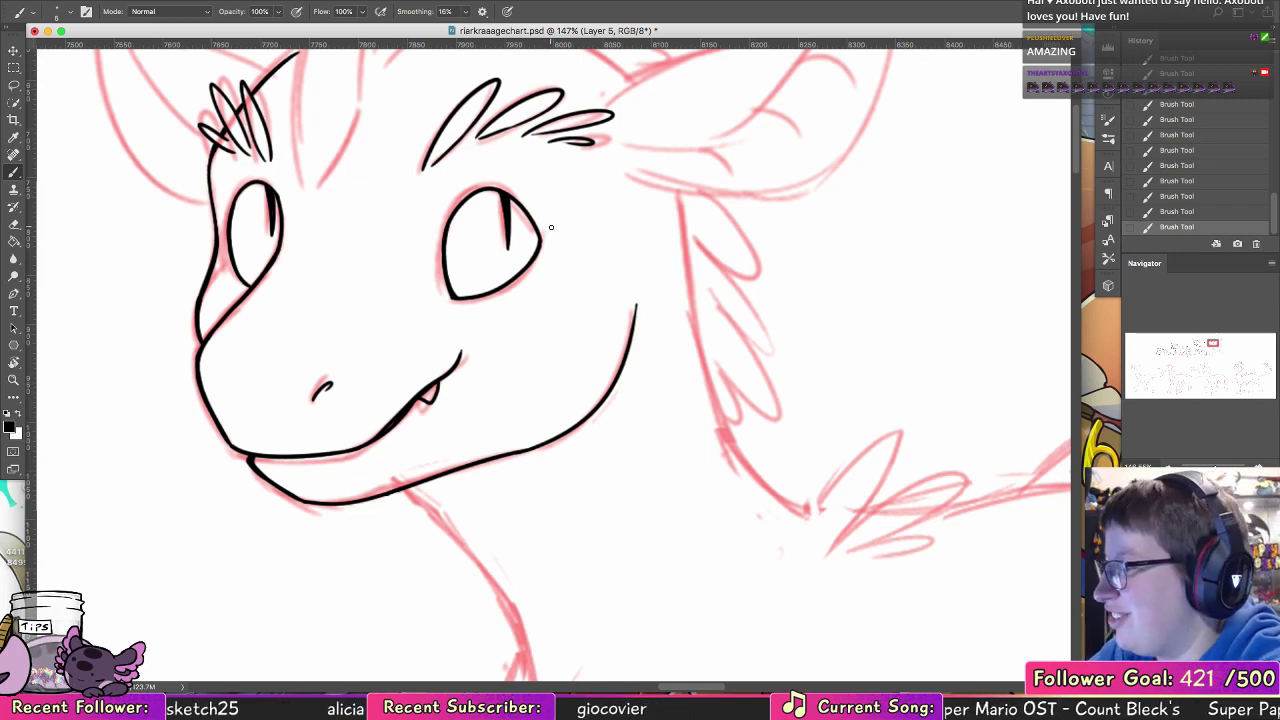
{"action": "key", "text": "super+z"}
{"action": "key", "text": "super+z"}
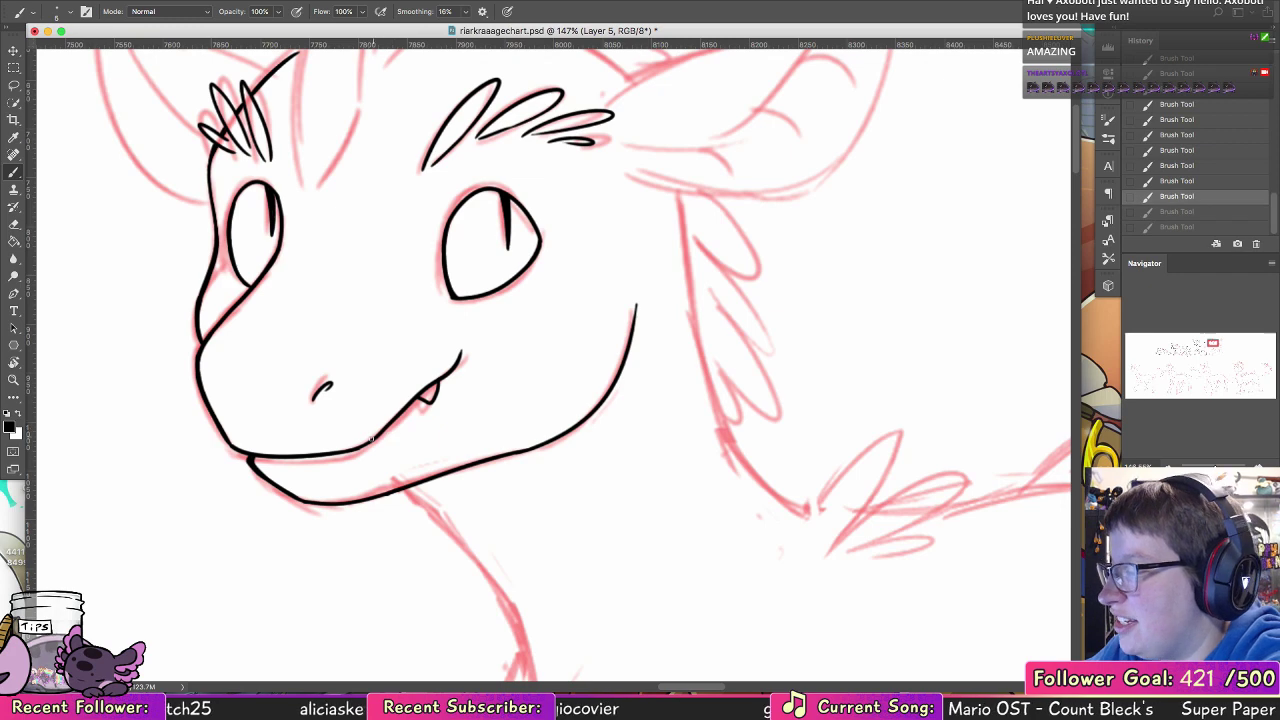
{"action": "key", "text": "shift+super+z"}
{"action": "key", "text": "shift+super+z"}
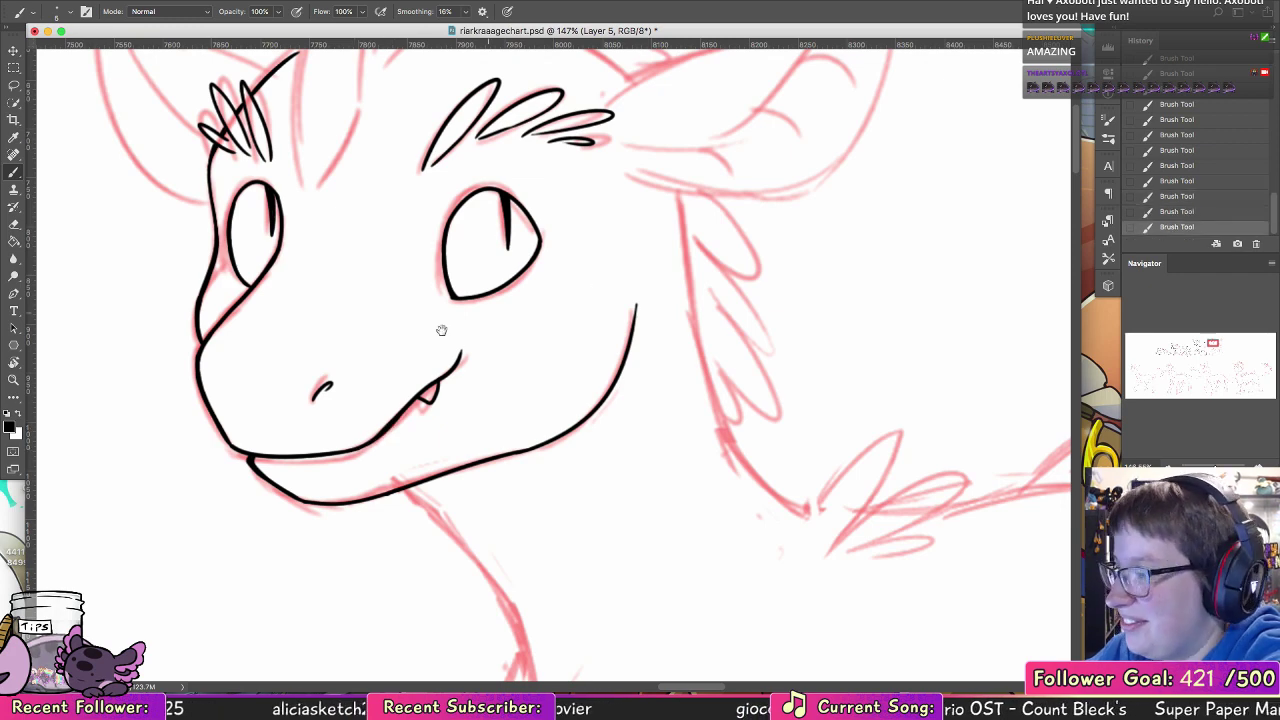
Step: Ink the front horn over the sketch, with both curved sides, the pointed tip and the rounded base on the forehead
{"action": "left_click_drag", "start_coordinate": [441, 330], "coordinate": [477, 500]}
{"action": "left_click_drag", "start_coordinate": [451, 360], "coordinate": [374, 553]}
{"action": "mouse_move", "coordinate": [288, 538]}
{"action": "left_mouse_down"}
{"action": "mouse_move", "coordinate": [286, 481]}
{"action": "mouse_move", "coordinate": [450, 215]}
{"action": "left_mouse_up"}
{"action": "key", "text": "super+z"}
{"action": "left_click_drag", "start_coordinate": [282, 525], "coordinate": [454, 180]}
{"action": "key", "text": "super+z"}
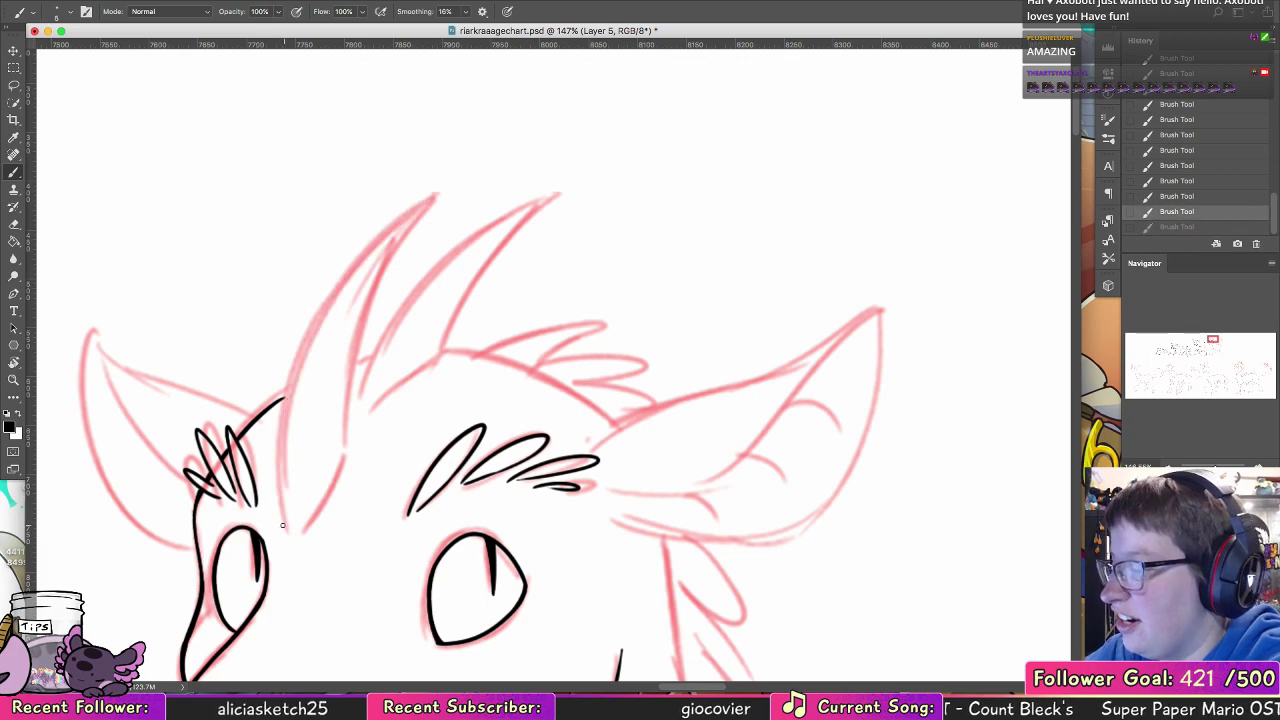
{"action": "mouse_move", "coordinate": [282, 525]}
{"action": "left_mouse_down"}
{"action": "mouse_move", "coordinate": [448, 186]}
{"action": "mouse_move", "coordinate": [350, 448]}
{"action": "left_mouse_up"}
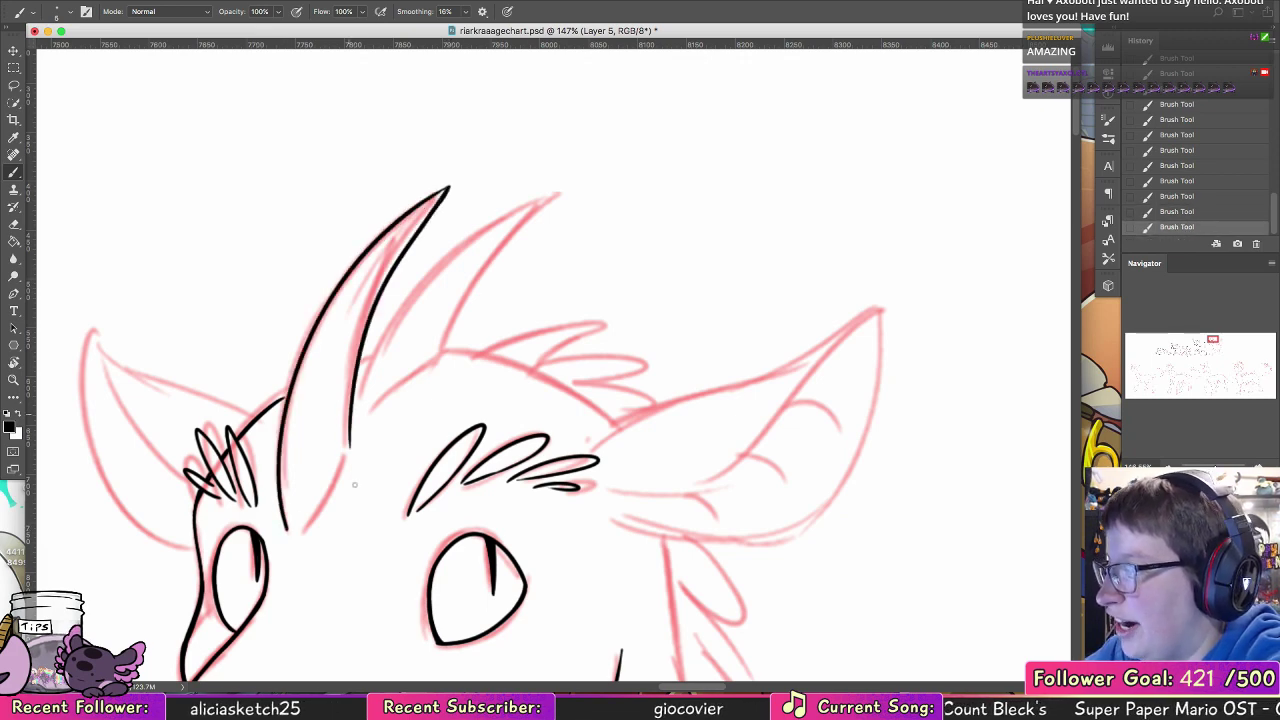
{"action": "mouse_move", "coordinate": [297, 526]}
{"action": "left_mouse_down"}
{"action": "mouse_move", "coordinate": [350, 448]}
{"action": "mouse_move", "coordinate": [350, 424]}
{"action": "mouse_move", "coordinate": [346, 474]}
{"action": "mouse_move", "coordinate": [354, 436]}
{"action": "mouse_move", "coordinate": [343, 462]}
{"action": "left_mouse_up"}
Step: Clean up the front horn's base with the Eraser and join the forehead line to the horn's edge
{"action": "left_click", "coordinate": [15, 225]}
{"action": "left_click", "coordinate": [14, 172]}
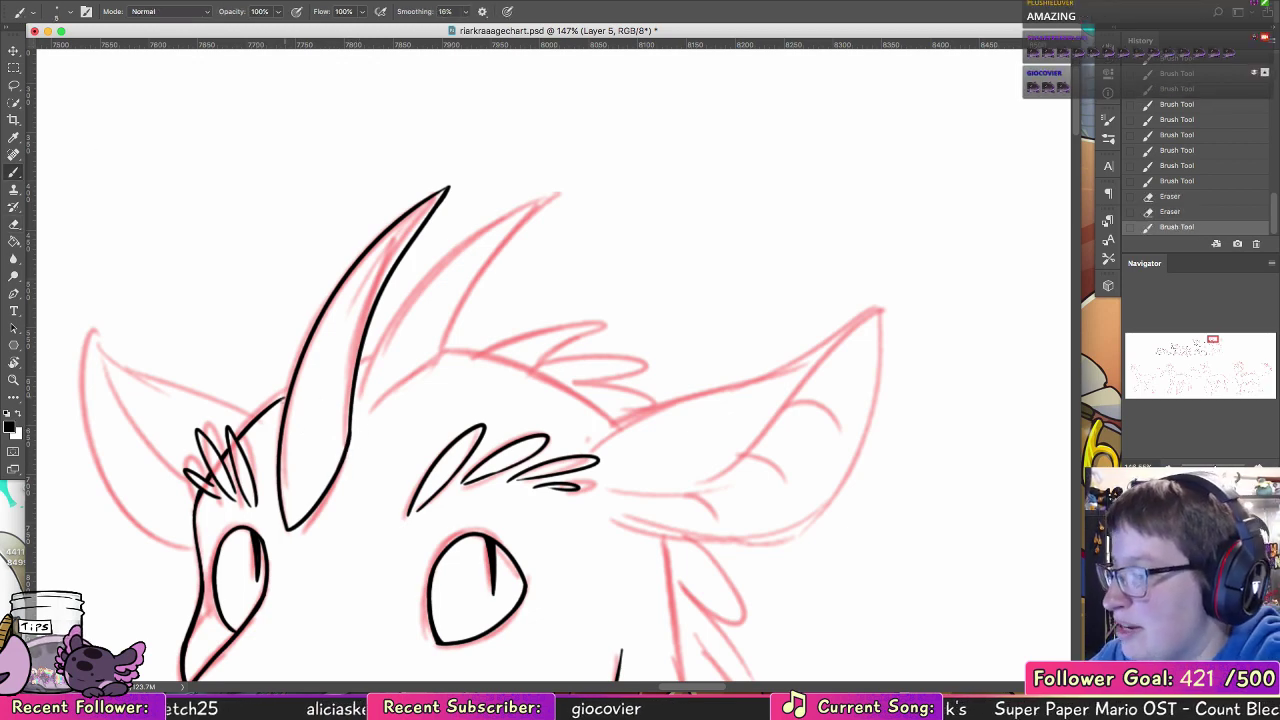
{"action": "left_click_drag", "start_coordinate": [280, 401], "coordinate": [293, 378]}
{"action": "key", "text": "super+z"}
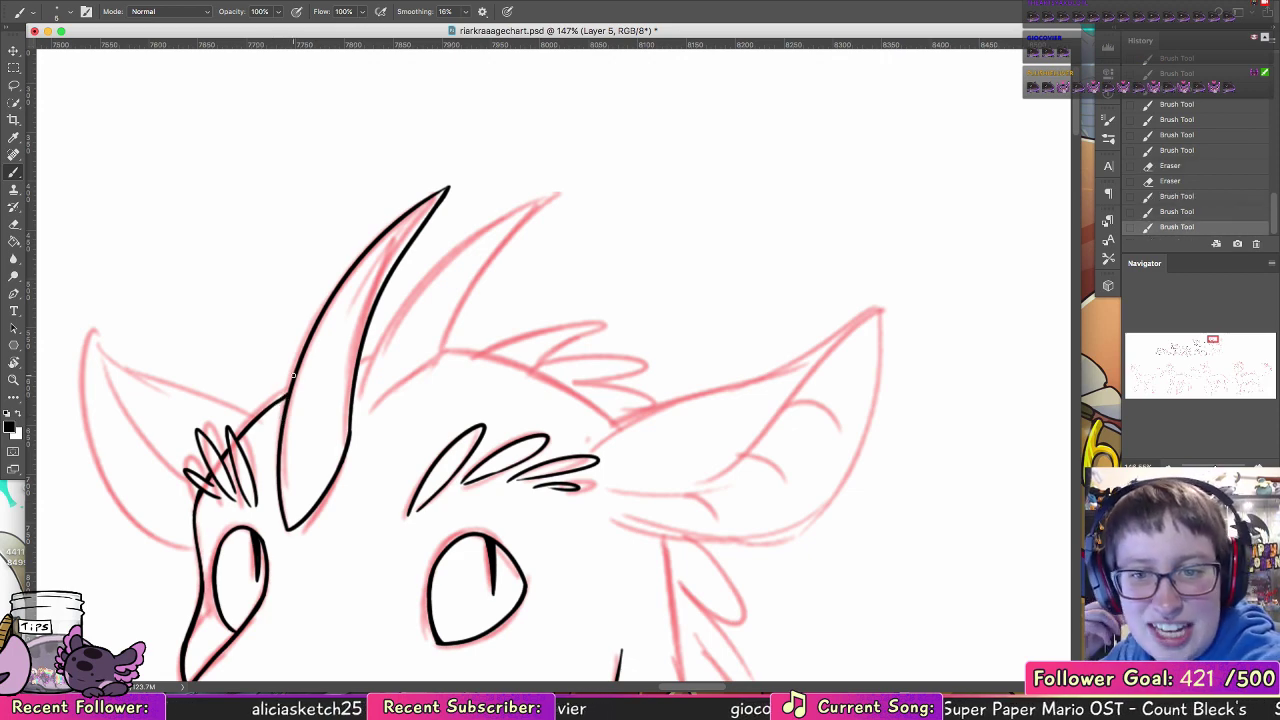
Step: Ink the far ear's inner edge from the brow tuft up to the tip, redrawing it until it flows cleanly
{"action": "mouse_move", "coordinate": [433, 291]}
{"action": "left_mouse_down"}
{"action": "mouse_move", "coordinate": [471, 311]}
{"action": "mouse_move", "coordinate": [568, 265]}
{"action": "left_mouse_up"}
{"action": "left_click_drag", "start_coordinate": [330, 476], "coordinate": [229, 306]}
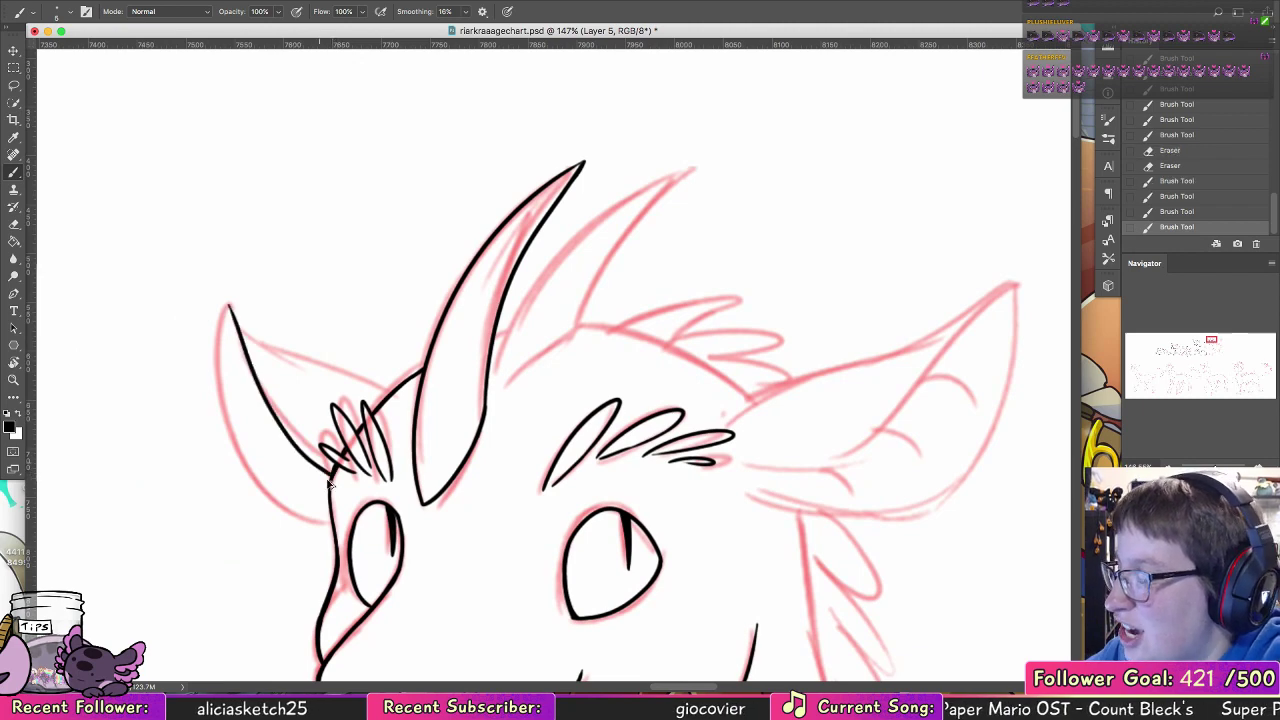
{"action": "key", "text": "super+z"}
{"action": "key", "text": "super+shift+z"}
{"action": "key", "text": "super+z"}
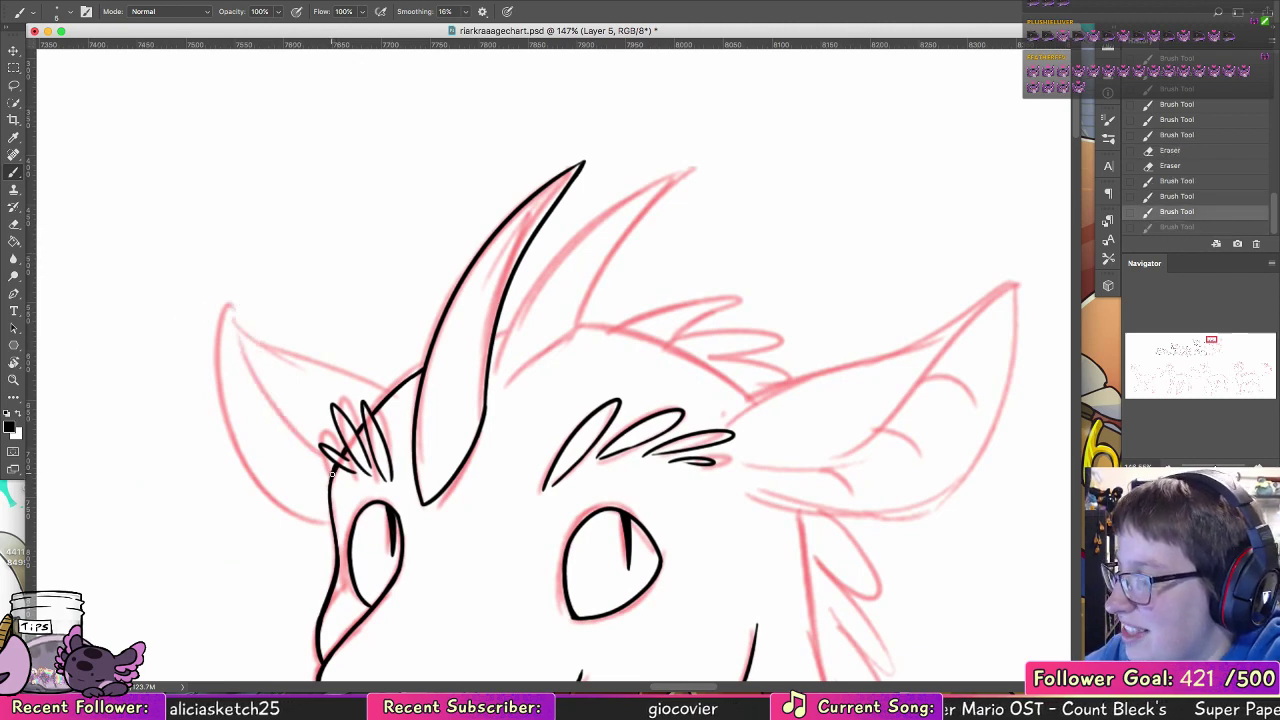
{"action": "mouse_move", "coordinate": [331, 476]}
{"action": "left_mouse_down"}
{"action": "mouse_move", "coordinate": [231, 319]}
{"action": "mouse_move", "coordinate": [225, 383]}
{"action": "mouse_move", "coordinate": [280, 504]}
{"action": "mouse_move", "coordinate": [264, 480]}
{"action": "mouse_move", "coordinate": [307, 510]}
{"action": "left_mouse_up"}
{"action": "key", "text": "super+z"}
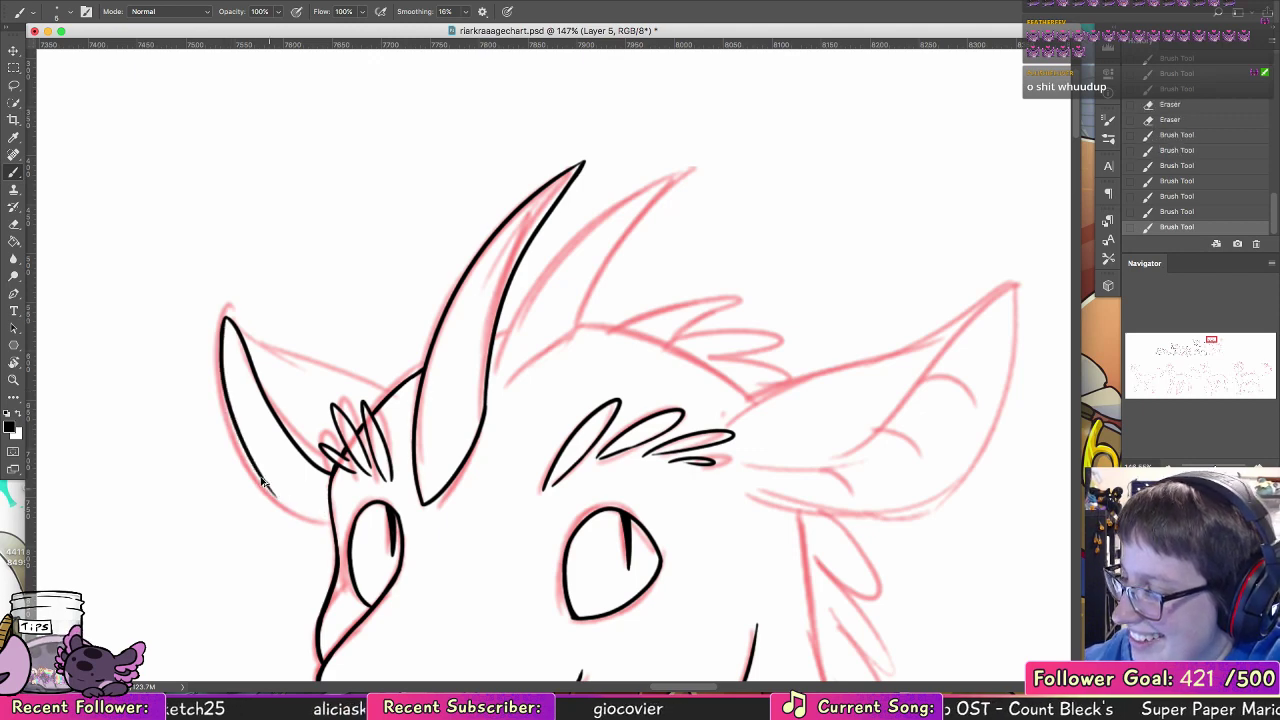
Step: Ink the far ear's lower outer curve back to the head and its rear edge up to the forehead line
{"action": "left_click_drag", "start_coordinate": [254, 464], "coordinate": [304, 508]}
{"action": "key", "text": "super+z"}
{"action": "mouse_move", "coordinate": [254, 466]}
{"action": "left_mouse_down"}
{"action": "mouse_move", "coordinate": [318, 511]}
{"action": "mouse_move", "coordinate": [271, 491]}
{"action": "mouse_move", "coordinate": [332, 510]}
{"action": "left_mouse_up"}
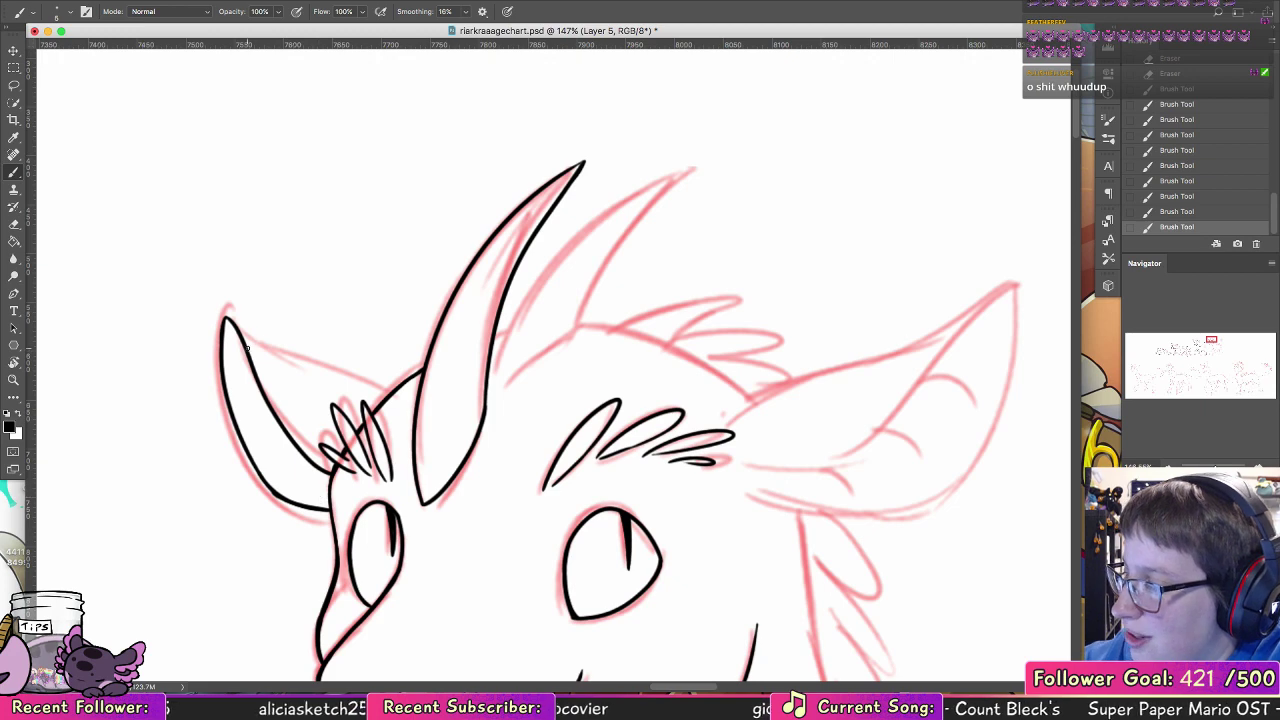
{"action": "mouse_move", "coordinate": [248, 349]}
{"action": "left_mouse_down"}
{"action": "mouse_move", "coordinate": [390, 394]}
{"action": "mouse_move", "coordinate": [260, 361]}
{"action": "mouse_move", "coordinate": [275, 367]}
{"action": "left_mouse_up"}
{"action": "key", "text": "super+z"}
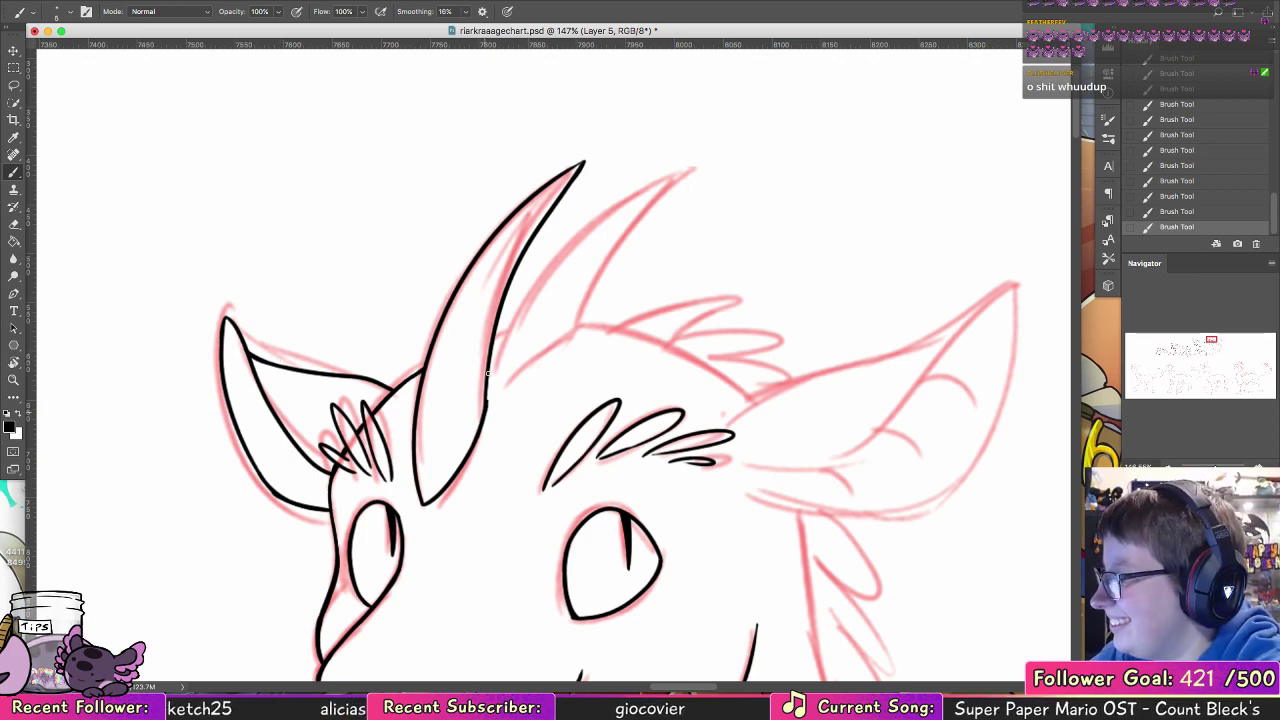
Step: Ink the long outer curve of the second horn from its base to the tip, redoing the stroke until it fits
{"action": "mouse_move", "coordinate": [490, 398]}
{"action": "left_mouse_down"}
{"action": "mouse_move", "coordinate": [490, 362]}
{"action": "mouse_move", "coordinate": [640, 208]}
{"action": "left_mouse_up"}
{"action": "key", "text": "super+z"}
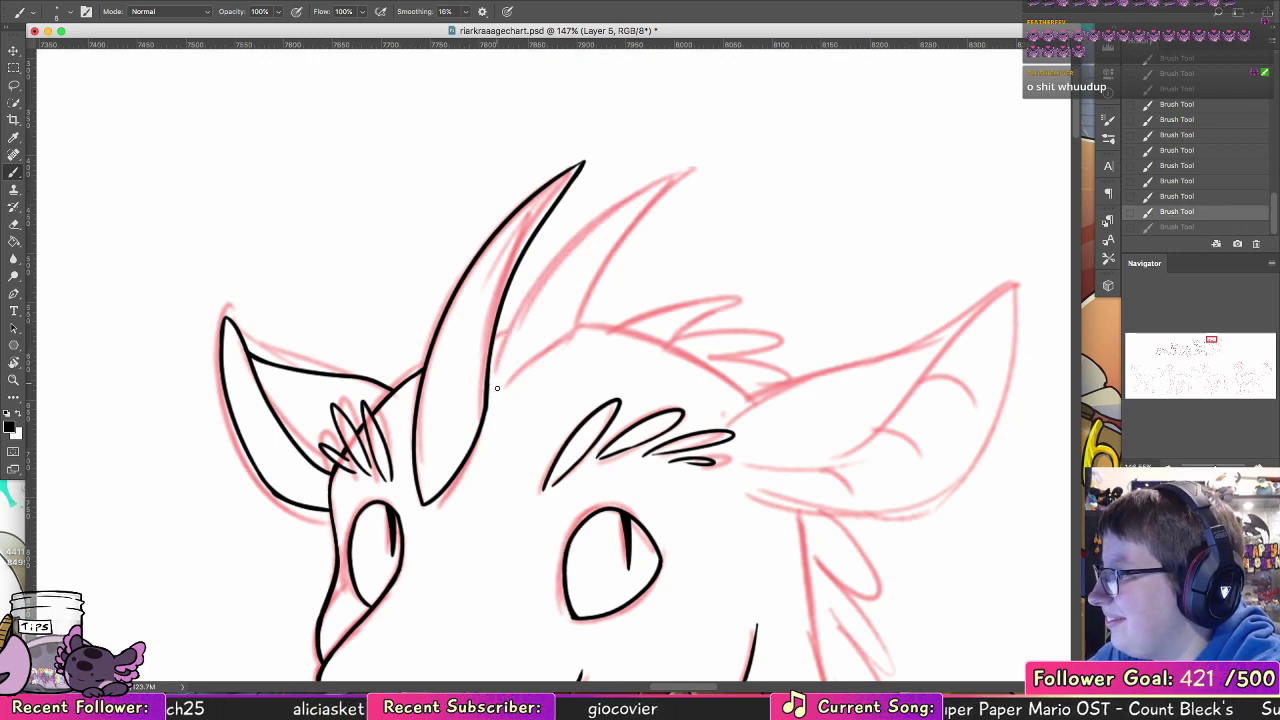
{"action": "left_click_drag", "start_coordinate": [497, 388], "coordinate": [676, 192]}
{"action": "key", "text": "super+z"}
{"action": "mouse_move", "coordinate": [499, 384]}
{"action": "left_mouse_down"}
{"action": "mouse_move", "coordinate": [640, 207]}
{"action": "mouse_move", "coordinate": [660, 200]}
{"action": "mouse_move", "coordinate": [622, 247]}
{"action": "left_mouse_up"}
Step: Ink the second horn's rear edge from the tip down and close its base on the head
{"action": "left_click_drag", "start_coordinate": [656, 204], "coordinate": [593, 293]}
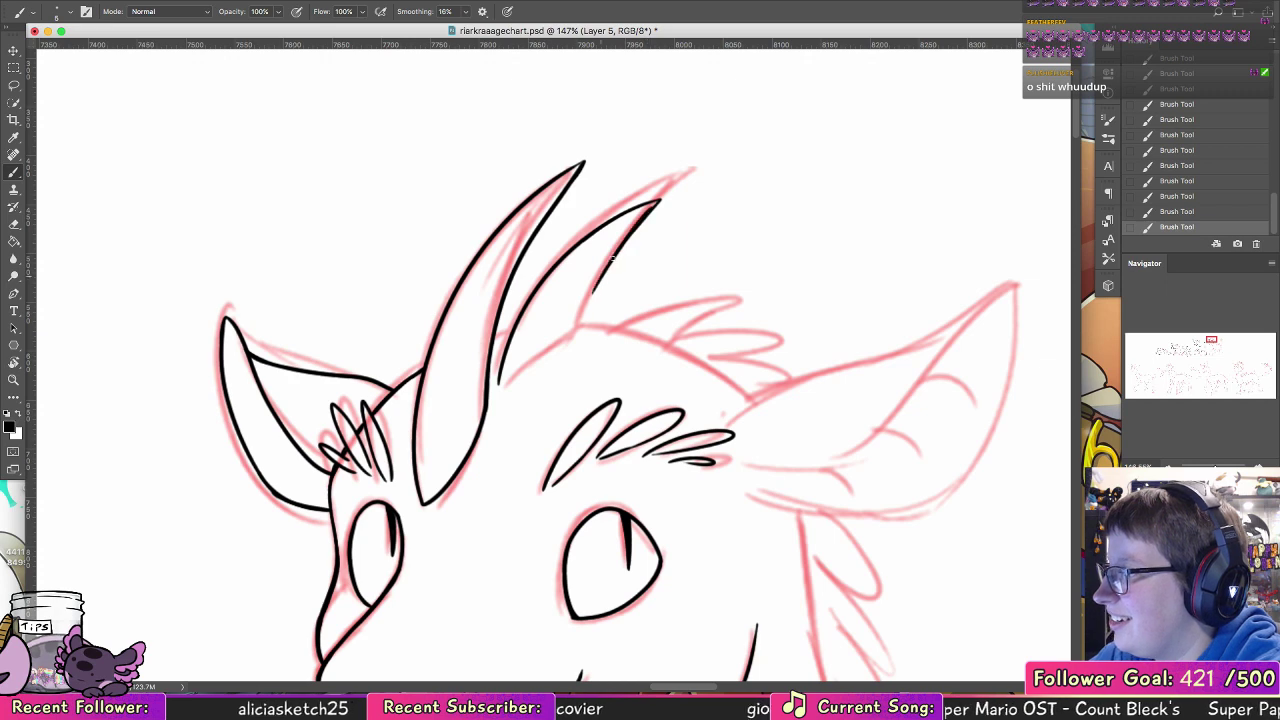
{"action": "key", "text": "super+z"}
{"action": "left_click_drag", "start_coordinate": [658, 202], "coordinate": [588, 310]}
{"action": "mouse_move", "coordinate": [498, 384]}
{"action": "left_mouse_down"}
{"action": "mouse_move", "coordinate": [586, 330]}
{"action": "mouse_move", "coordinate": [595, 294]}
{"action": "left_mouse_up"}
{"action": "key", "text": "super+z"}
{"action": "key", "text": "super+z"}
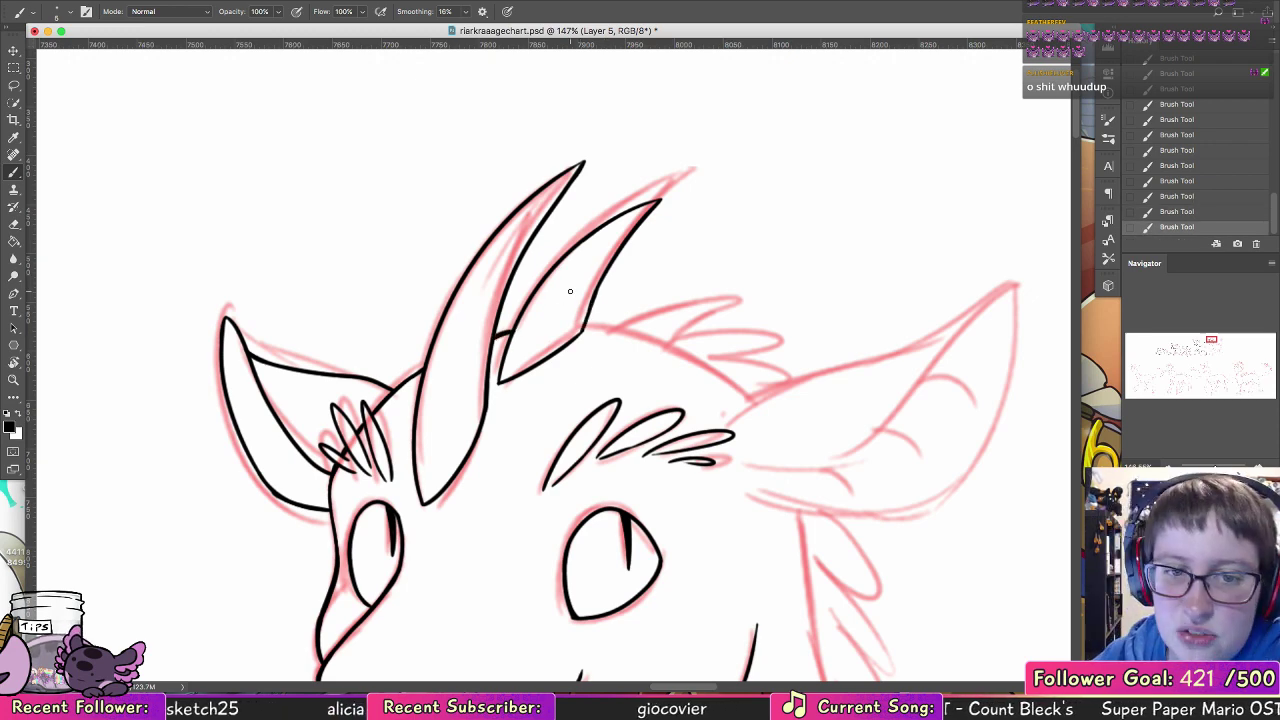
{"action": "left_click_drag", "start_coordinate": [595, 299], "coordinate": [584, 328]}
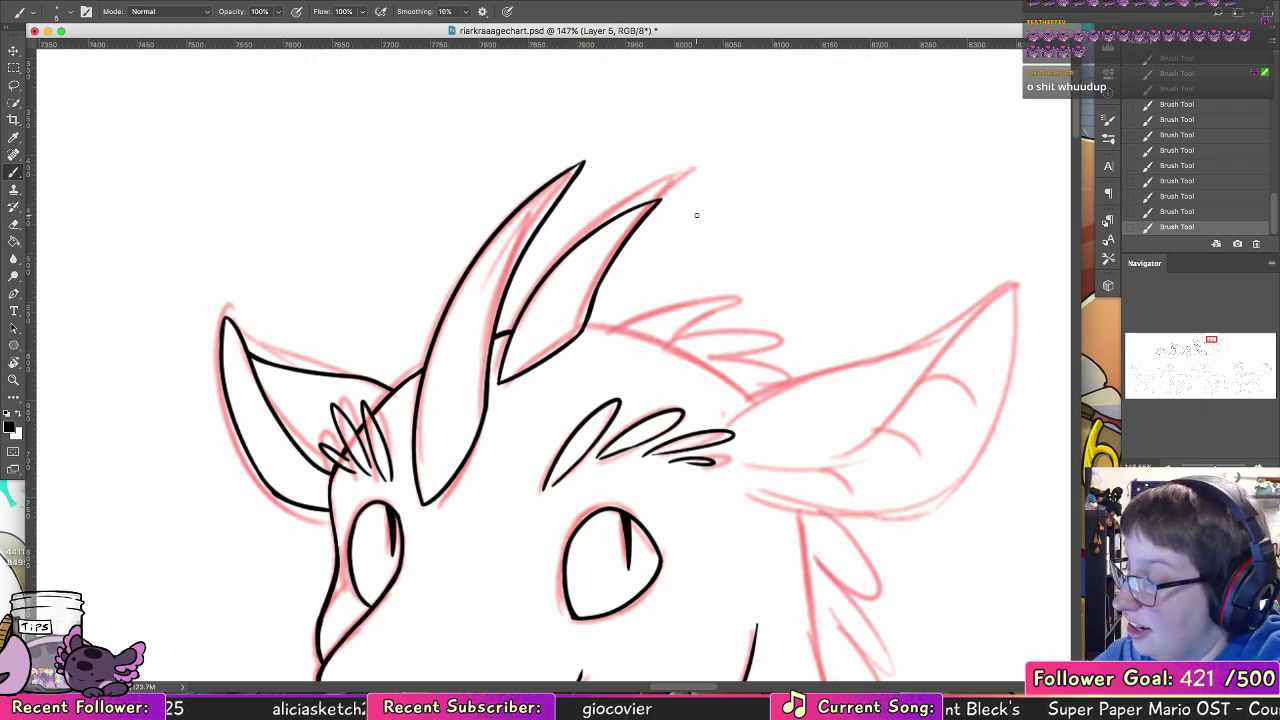
{"action": "left_click_drag", "start_coordinate": [333, 408], "coordinate": [345, 450]}
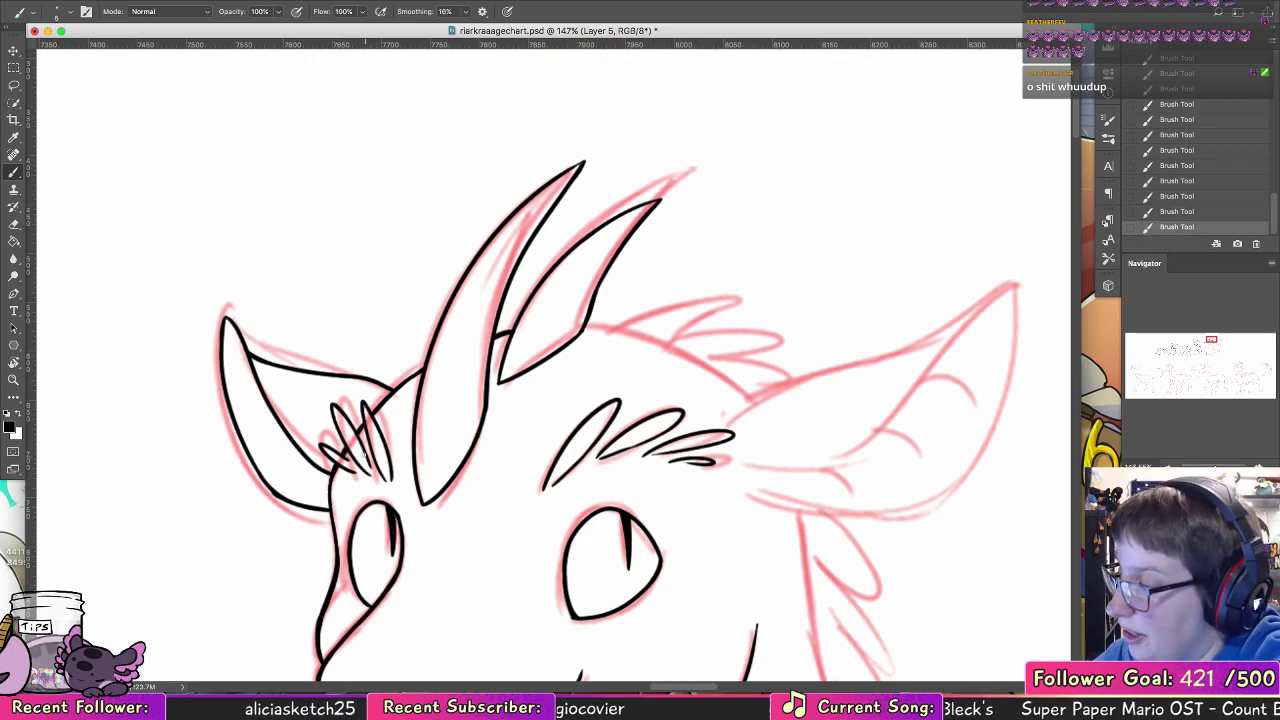
Step: Rotate the canvas and ink the back-of-head line from the near ear to the second horn's base, redrawing it until smooth
{"action": "left_click", "coordinate": [22, 364]}
{"action": "mouse_move", "coordinate": [586, 206]}
{"action": "left_mouse_down"}
{"action": "mouse_move", "coordinate": [470, 260]}
{"action": "mouse_move", "coordinate": [490, 378]}
{"action": "mouse_move", "coordinate": [461, 338]}
{"action": "left_mouse_up"}
{"action": "left_click", "coordinate": [14, 173]}
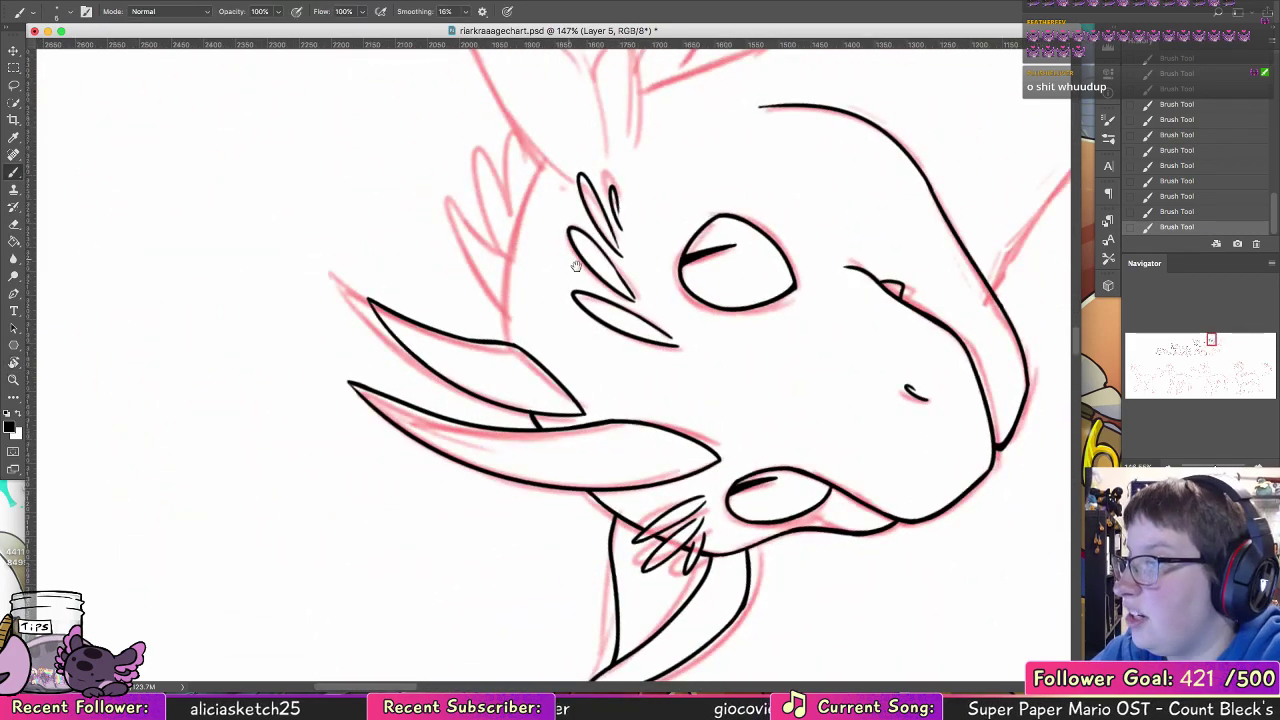
{"action": "left_click_drag", "start_coordinate": [557, 286], "coordinate": [478, 435]}
{"action": "left_click_drag", "start_coordinate": [462, 319], "coordinate": [429, 456]}
{"action": "key", "text": "super+z"}
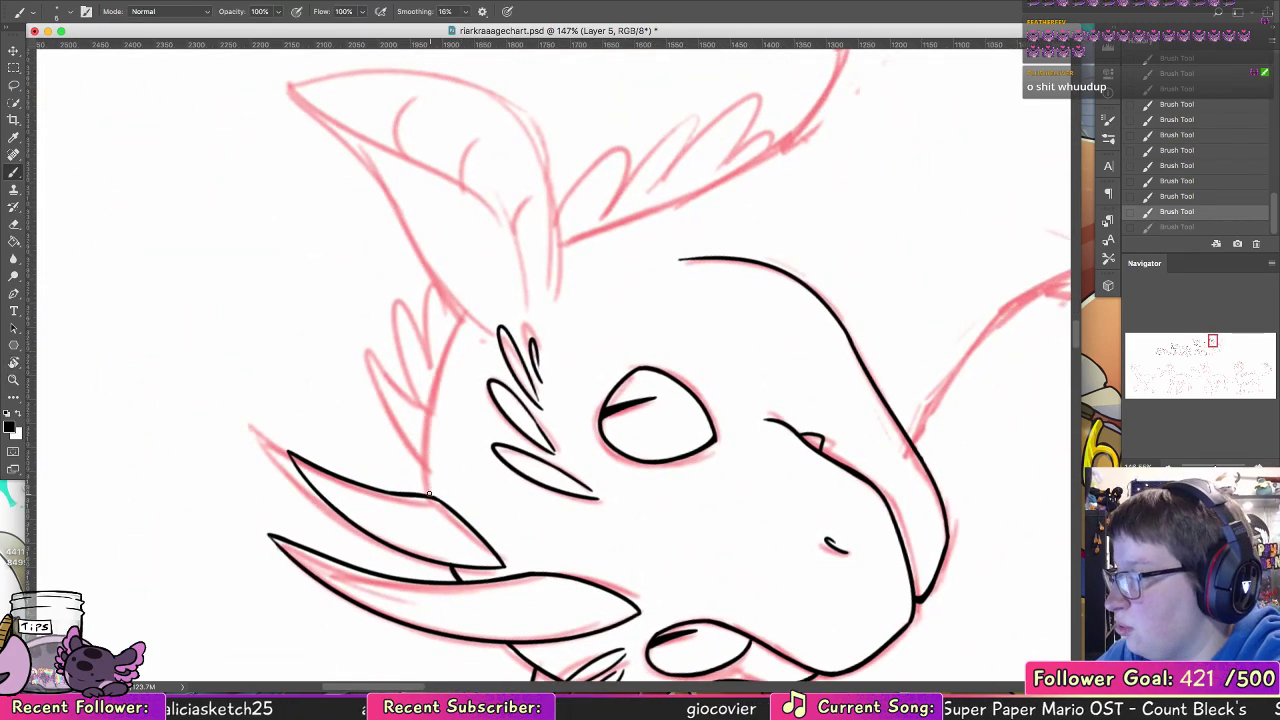
{"action": "left_click_drag", "start_coordinate": [457, 330], "coordinate": [430, 495]}
{"action": "key", "text": "super+z"}
{"action": "left_click_drag", "start_coordinate": [444, 360], "coordinate": [427, 495]}
{"action": "key", "text": "super+z"}
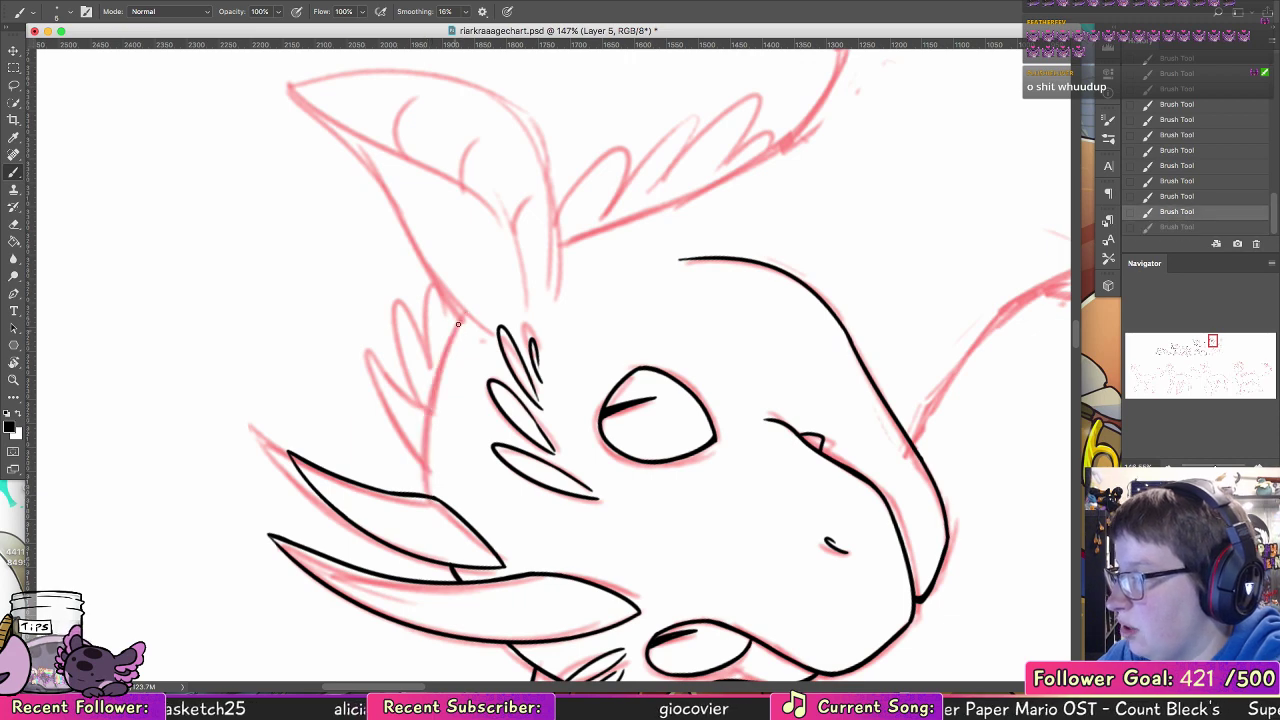
{"action": "mouse_move", "coordinate": [462, 318]}
{"action": "left_mouse_down"}
{"action": "mouse_move", "coordinate": [425, 407]}
{"action": "mouse_move", "coordinate": [428, 470]}
{"action": "left_mouse_up"}
{"action": "key", "text": "super+z"}
{"action": "left_click_drag", "start_coordinate": [446, 339], "coordinate": [427, 495]}
{"action": "left_click_drag", "start_coordinate": [461, 317], "coordinate": [435, 365]}
{"action": "key", "text": "super+z"}
{"action": "left_click_drag", "start_coordinate": [461, 317], "coordinate": [424, 400]}
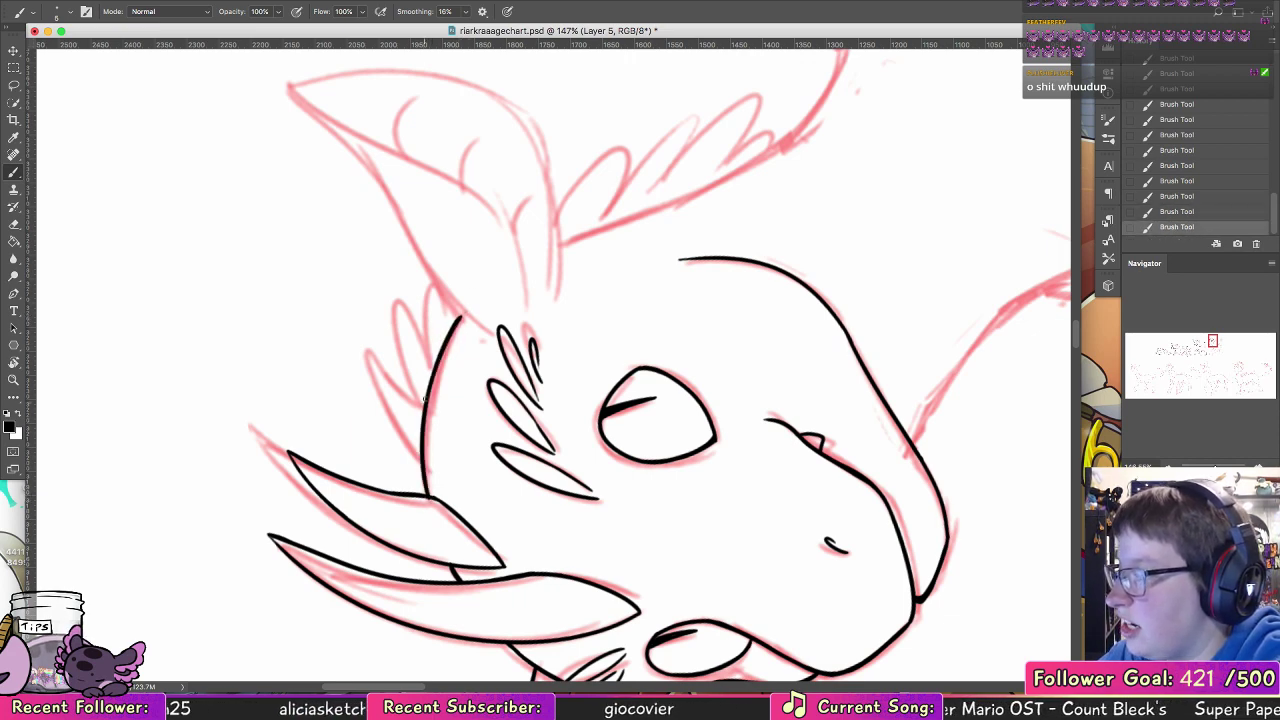
Step: Erase the overlapping line end where the back of the head meets the second horn
{"action": "left_click_drag", "start_coordinate": [428, 490], "coordinate": [375, 364]}
{"action": "key", "text": "super+z"}
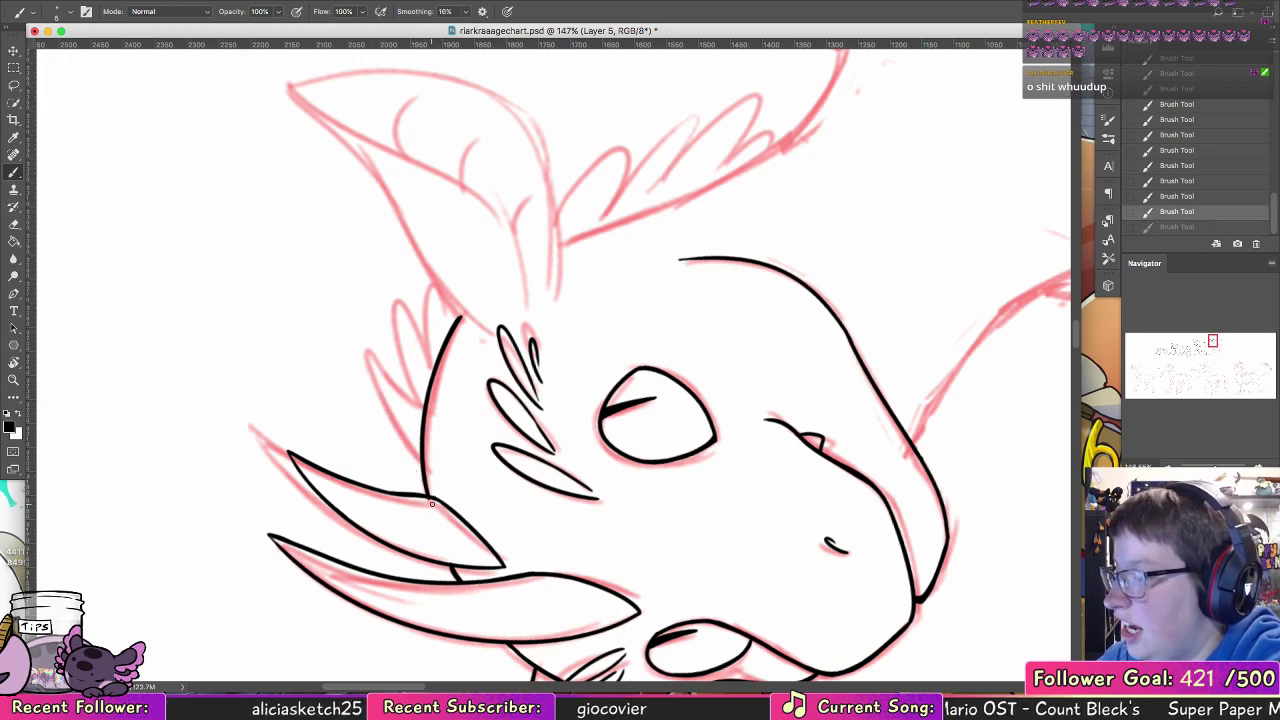
{"action": "key", "text": "e"}
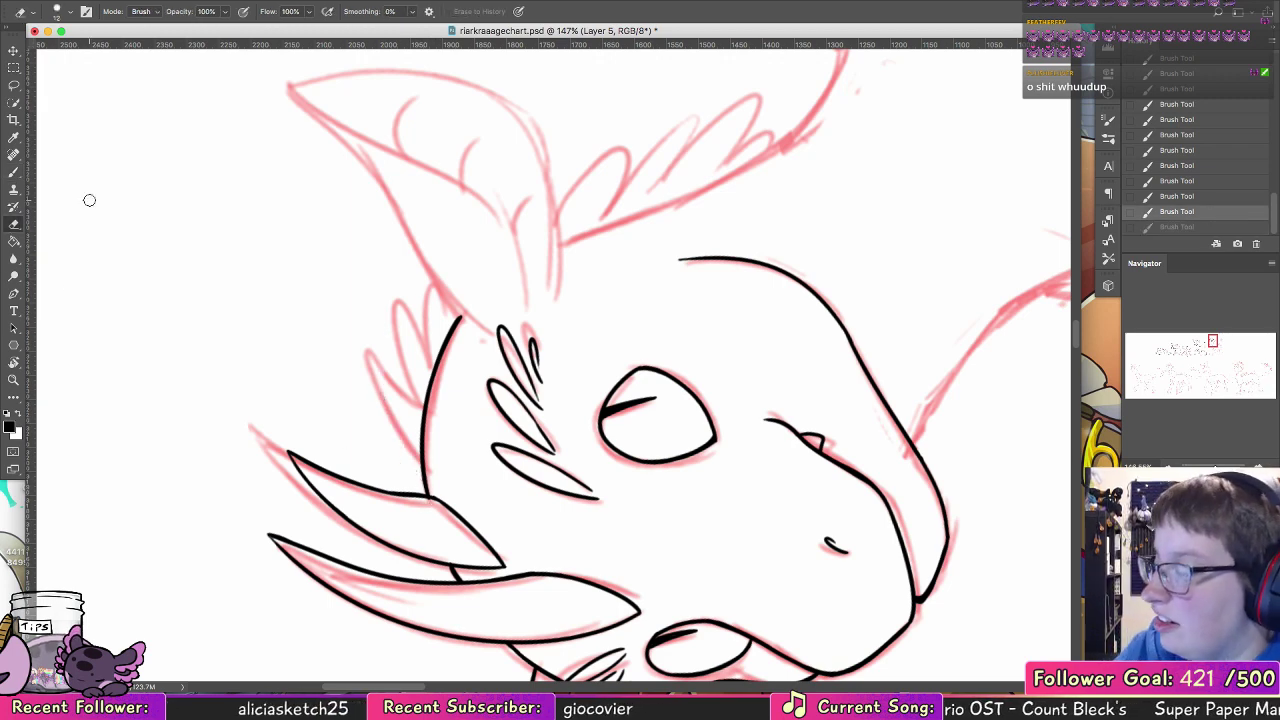
{"action": "left_click", "coordinate": [433, 503]}
{"action": "key", "text": "b"}
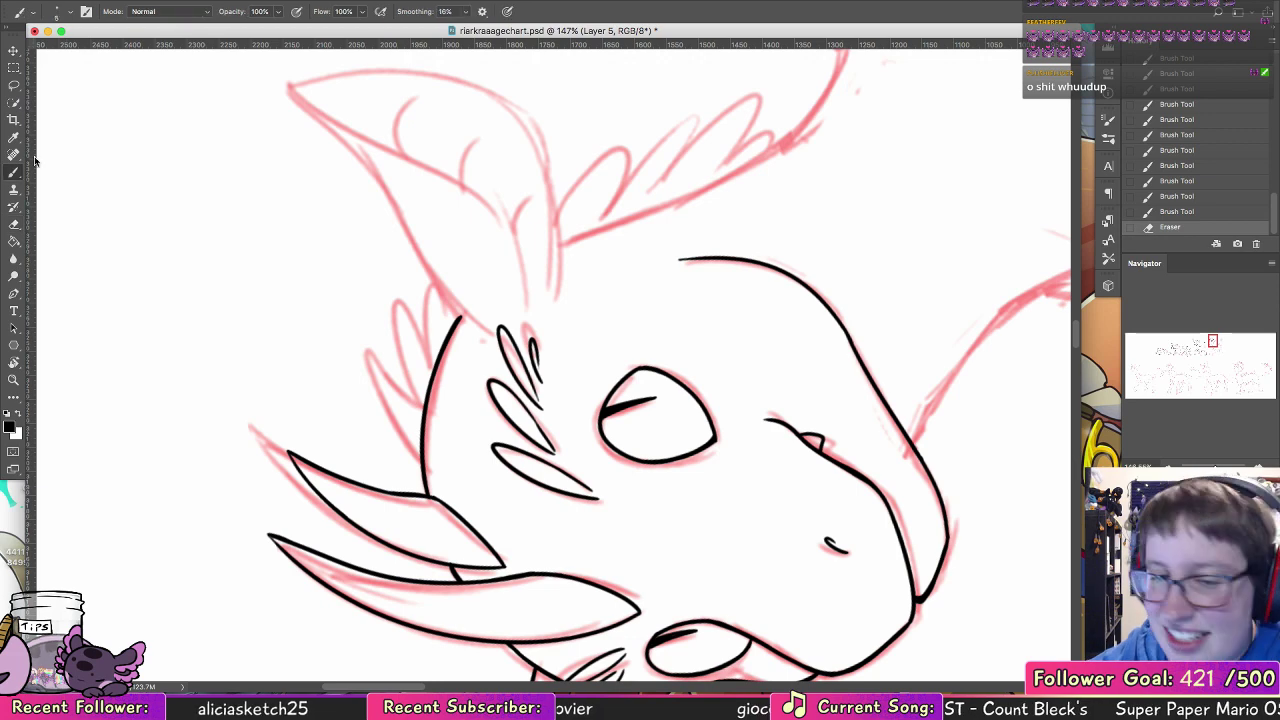
Step: Ink two pointed feather tufts along the back of the head, following the sketch
{"action": "left_click_drag", "start_coordinate": [489, 323], "coordinate": [462, 422]}
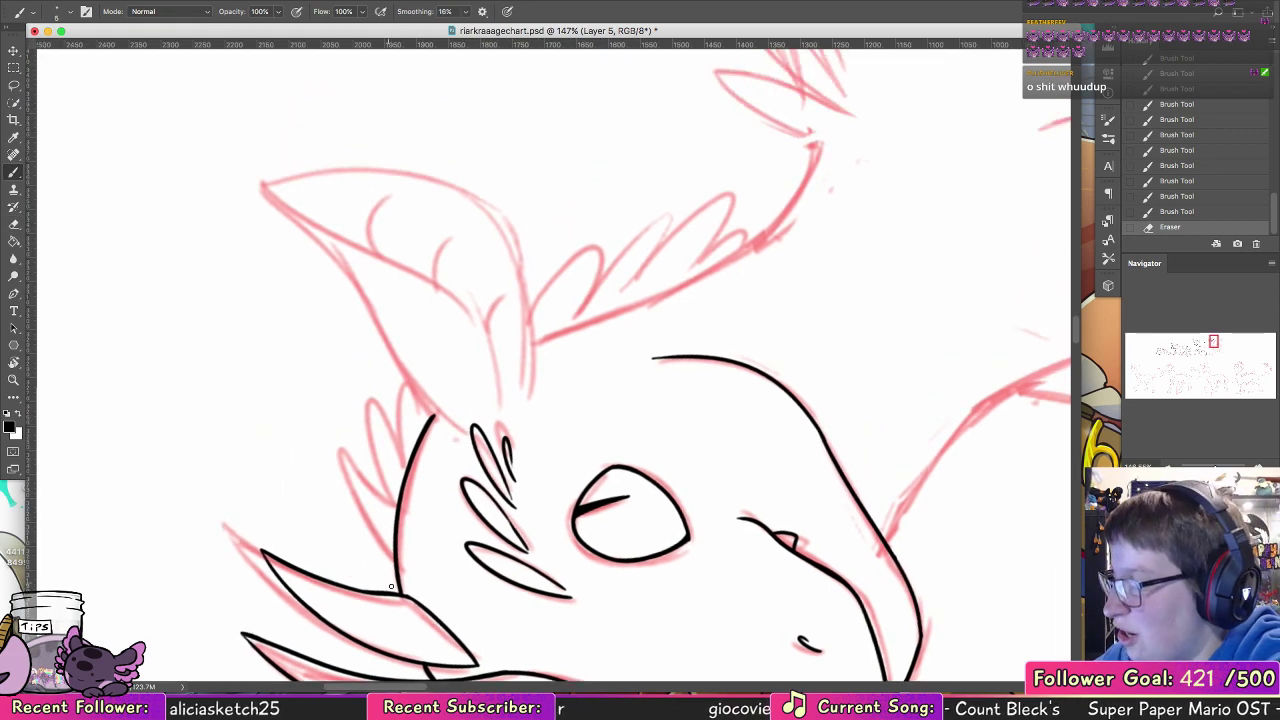
{"action": "mouse_move", "coordinate": [400, 591]}
{"action": "left_mouse_down"}
{"action": "mouse_move", "coordinate": [363, 539]}
{"action": "mouse_move", "coordinate": [344, 453]}
{"action": "mouse_move", "coordinate": [396, 534]}
{"action": "mouse_move", "coordinate": [403, 471]}
{"action": "left_mouse_up"}
{"action": "key", "text": "super+z"}
{"action": "left_click_drag", "start_coordinate": [400, 426], "coordinate": [405, 484]}
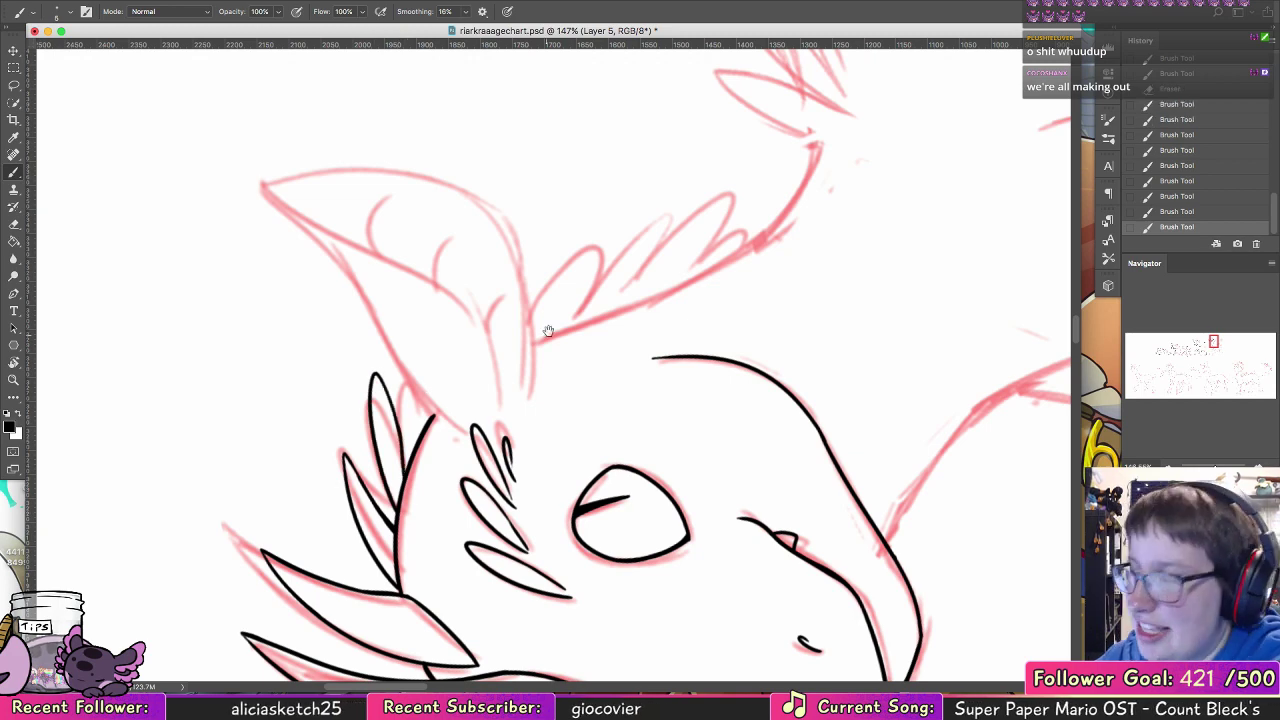
Step: Reset the canvas rotation and ink the near ear's upper edge outward from the back of the head
{"action": "double_click", "coordinate": [14, 362]}
{"action": "left_click", "coordinate": [13, 173]}
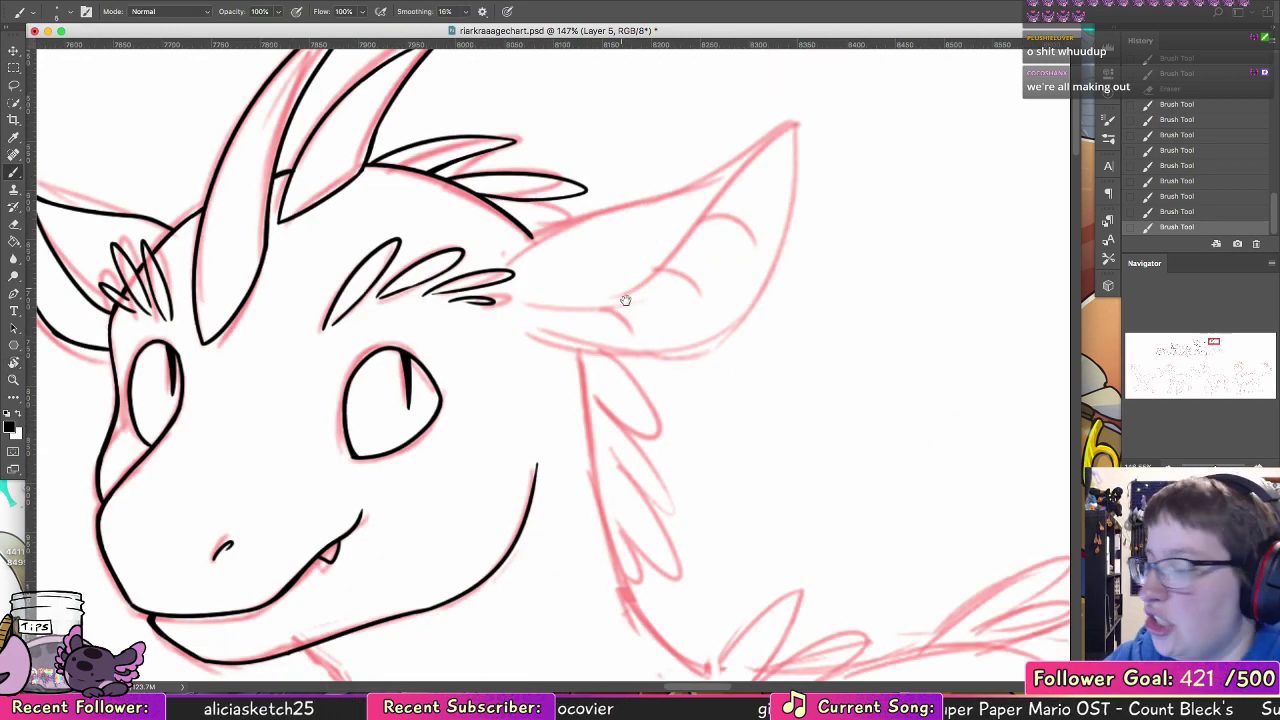
{"action": "left_click_drag", "start_coordinate": [612, 346], "coordinate": [574, 429]}
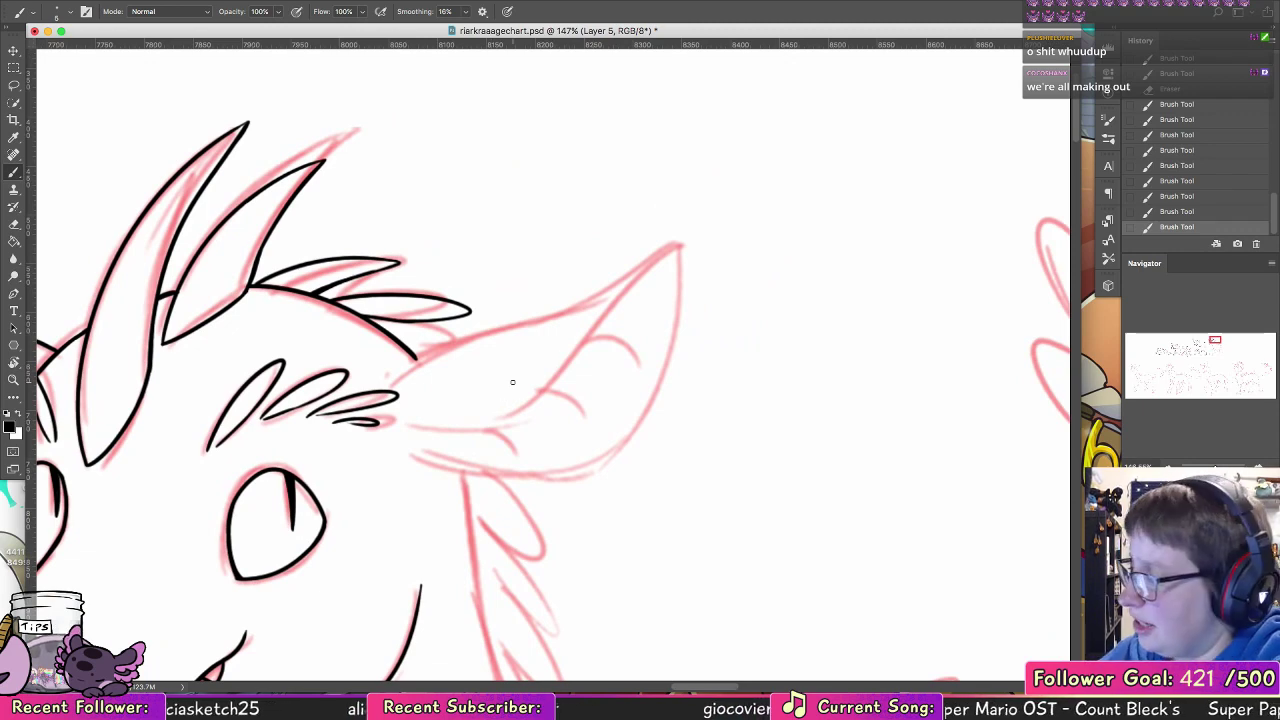
{"action": "left_click_drag", "start_coordinate": [406, 368], "coordinate": [628, 266]}
{"action": "key", "text": "super+z"}
{"action": "left_click_drag", "start_coordinate": [398, 376], "coordinate": [604, 303]}
{"action": "key", "text": "super+z"}
{"action": "left_click_drag", "start_coordinate": [400, 374], "coordinate": [602, 316]}
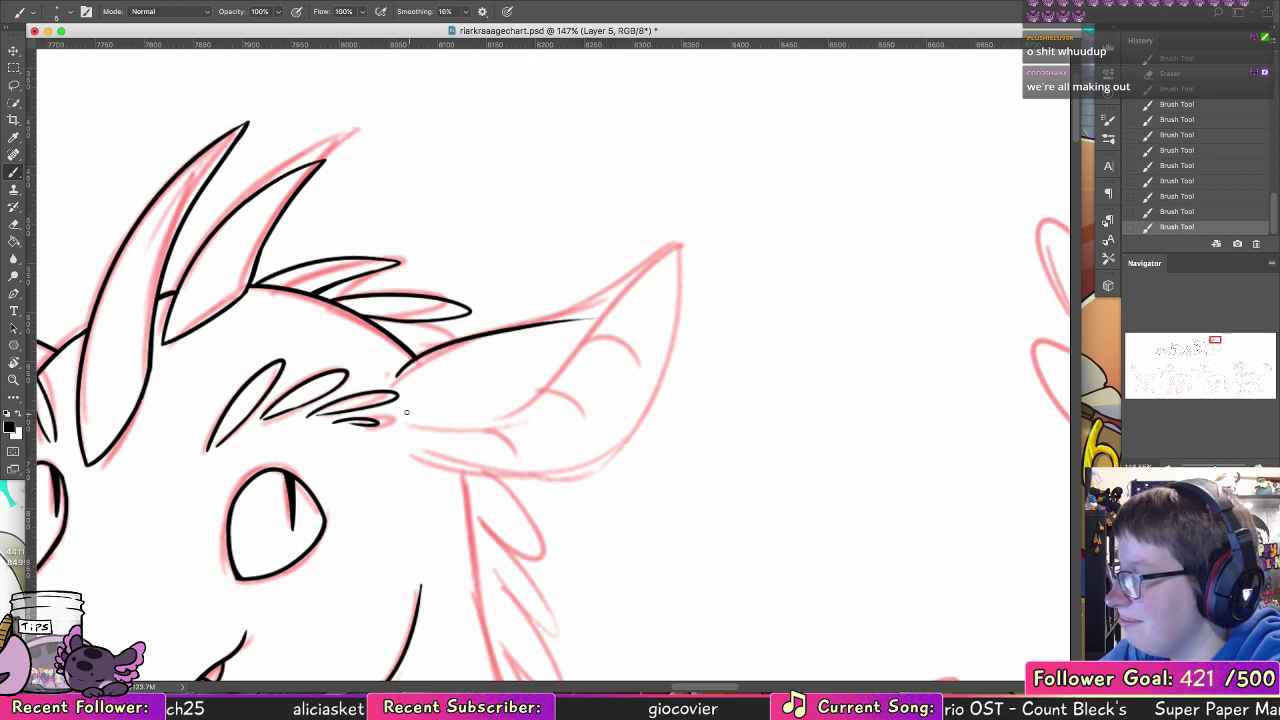
Step: Ink the near ear's inner fold up to a rounded tip and its outer edge back down to the ear base
{"action": "mouse_move", "coordinate": [406, 411]}
{"action": "left_mouse_down"}
{"action": "mouse_move", "coordinate": [464, 424]}
{"action": "mouse_move", "coordinate": [629, 290]}
{"action": "mouse_move", "coordinate": [709, 271]}
{"action": "mouse_move", "coordinate": [473, 424]}
{"action": "mouse_move", "coordinate": [604, 285]}
{"action": "mouse_move", "coordinate": [682, 248]}
{"action": "left_mouse_up"}
{"action": "key", "text": "super+z"}
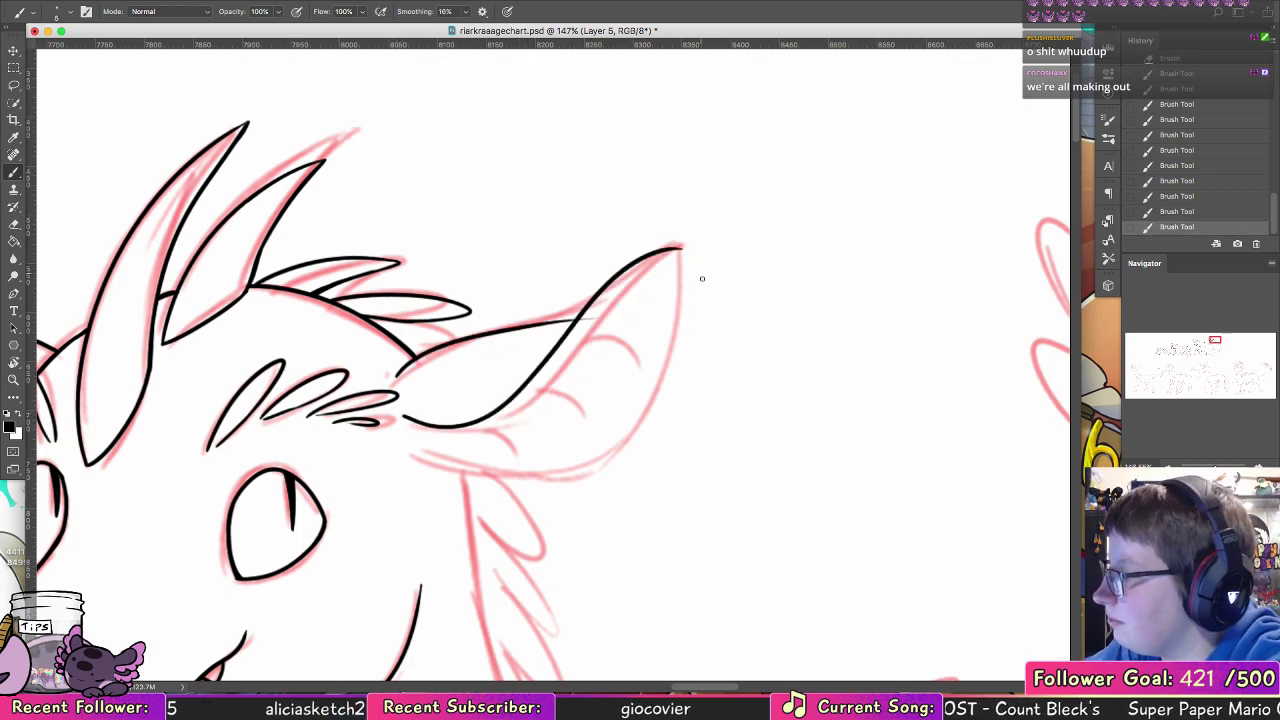
{"action": "key", "text": "super+z"}
{"action": "mouse_move", "coordinate": [404, 420]}
{"action": "left_mouse_down"}
{"action": "mouse_move", "coordinate": [700, 251]}
{"action": "mouse_move", "coordinate": [640, 413]}
{"action": "left_mouse_up"}
{"action": "left_click_drag", "start_coordinate": [599, 454], "coordinate": [425, 457]}
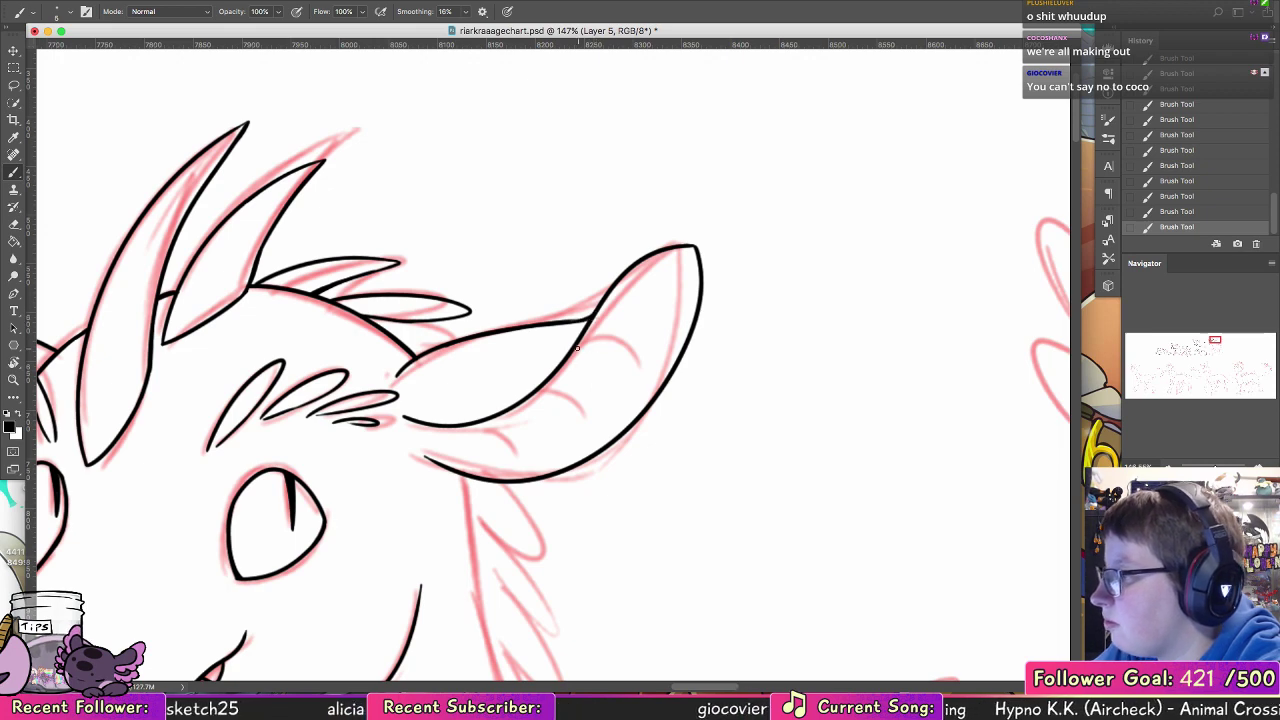
Step: Ink the short curved marks inside the near ear and the back-of-neck line below it
{"action": "left_click_drag", "start_coordinate": [577, 347], "coordinate": [617, 390]}
{"action": "mouse_move", "coordinate": [533, 396]}
{"action": "left_mouse_down"}
{"action": "mouse_move", "coordinate": [545, 424]}
{"action": "mouse_move", "coordinate": [411, 314]}
{"action": "mouse_move", "coordinate": [342, 177]}
{"action": "mouse_move", "coordinate": [451, 548]}
{"action": "left_mouse_up"}
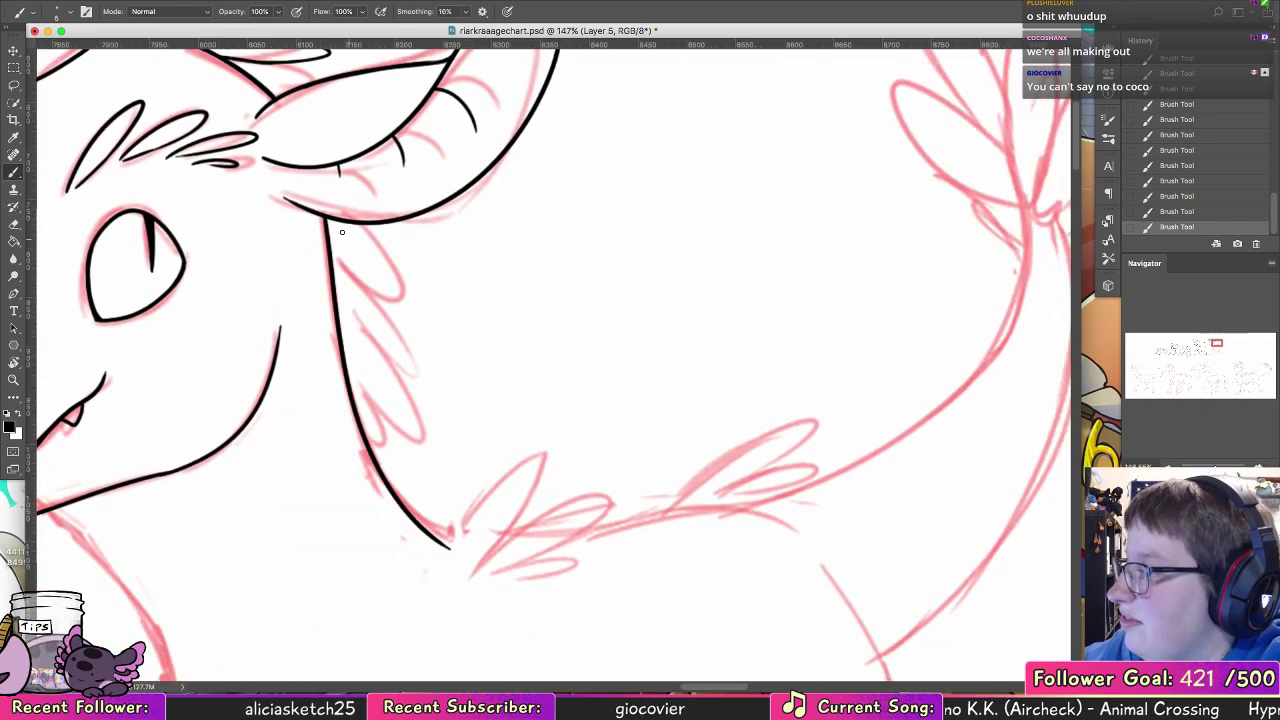
Step: Ink the pointed feathers along the back of the neck, from just below the ear down to mid-neck
{"action": "mouse_move", "coordinate": [326, 245]}
{"action": "left_mouse_down"}
{"action": "mouse_move", "coordinate": [343, 218]}
{"action": "mouse_move", "coordinate": [415, 252]}
{"action": "mouse_move", "coordinate": [384, 220]}
{"action": "mouse_move", "coordinate": [403, 232]}
{"action": "mouse_move", "coordinate": [388, 222]}
{"action": "mouse_move", "coordinate": [382, 247]}
{"action": "mouse_move", "coordinate": [397, 224]}
{"action": "left_mouse_up"}
{"action": "key", "text": "super+z"}
{"action": "key", "text": "super+z"}
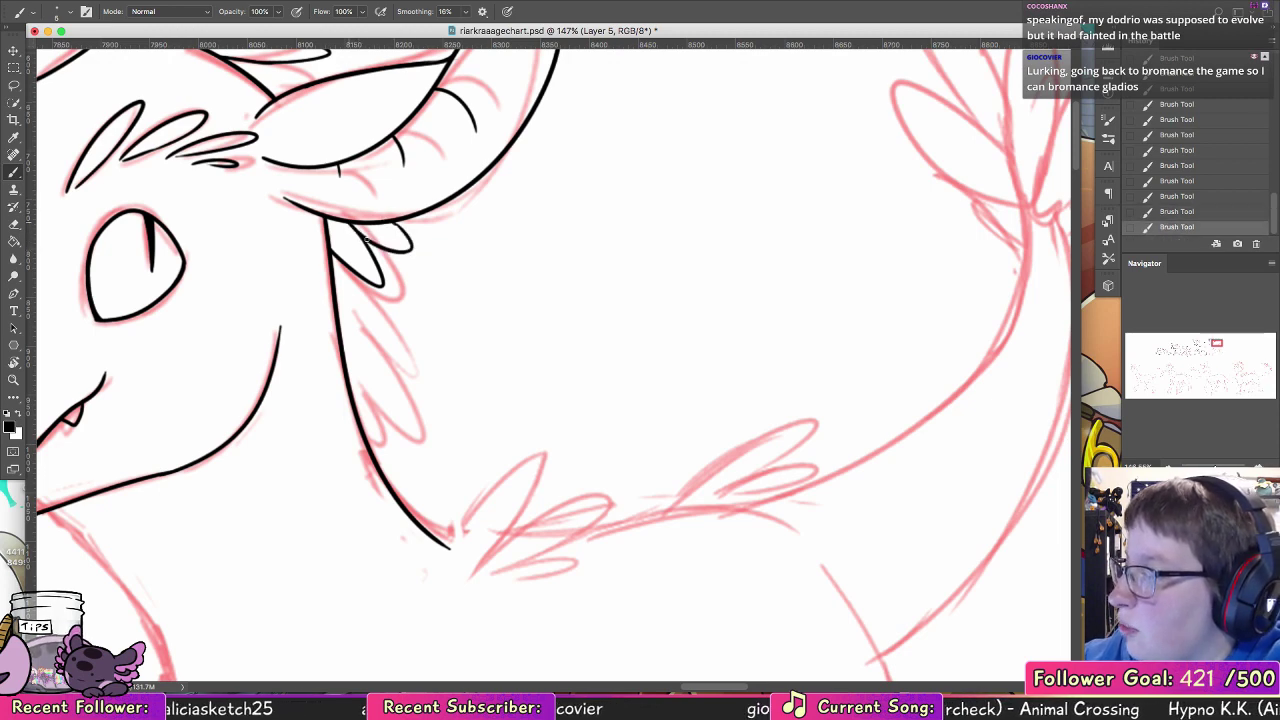
{"action": "left_click_drag", "start_coordinate": [340, 316], "coordinate": [398, 362]}
{"action": "key", "text": "super+z"}
{"action": "mouse_move", "coordinate": [363, 280]}
{"action": "left_mouse_down"}
{"action": "mouse_move", "coordinate": [416, 373]}
{"action": "mouse_move", "coordinate": [364, 324]}
{"action": "mouse_move", "coordinate": [408, 442]}
{"action": "mouse_move", "coordinate": [350, 348]}
{"action": "mouse_move", "coordinate": [422, 441]}
{"action": "mouse_move", "coordinate": [352, 346]}
{"action": "mouse_move", "coordinate": [378, 437]}
{"action": "left_mouse_up"}
{"action": "key", "text": "super+z"}
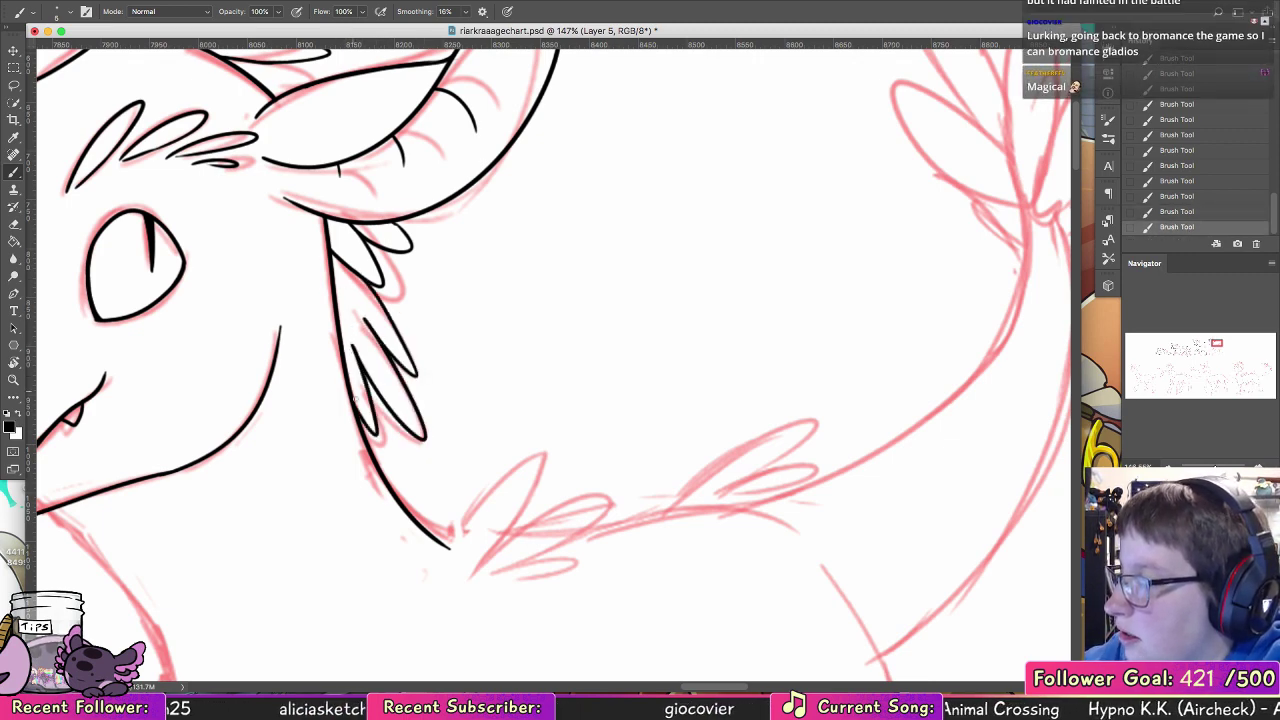
Step: Ink a tuft of three overlapping feathers at the base of the neck, above the shoulder
{"action": "mouse_move", "coordinate": [556, 513]}
{"action": "left_mouse_down"}
{"action": "mouse_move", "coordinate": [580, 404]}
{"action": "mouse_move", "coordinate": [559, 395]}
{"action": "left_mouse_up"}
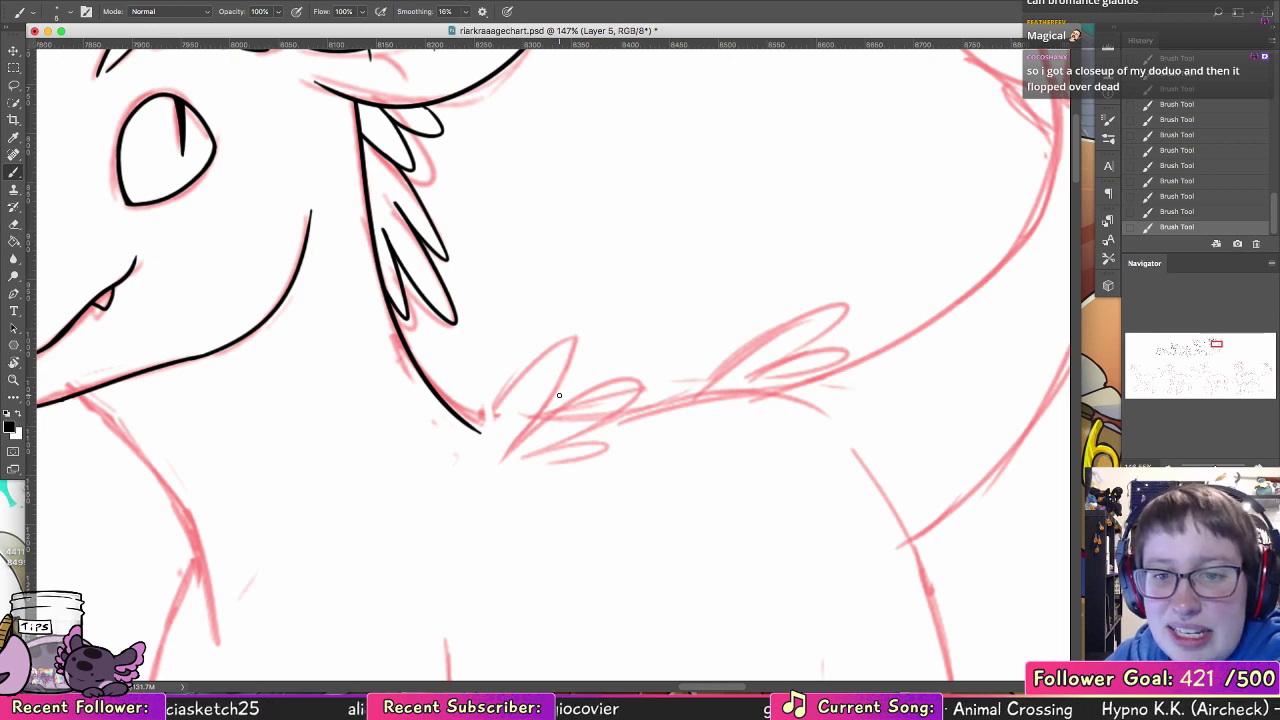
{"action": "mouse_move", "coordinate": [463, 463]}
{"action": "left_mouse_down"}
{"action": "mouse_move", "coordinate": [540, 410]}
{"action": "mouse_move", "coordinate": [477, 463]}
{"action": "left_mouse_up"}
{"action": "key", "text": "ctrl+z"}
{"action": "mouse_move", "coordinate": [545, 427]}
{"action": "left_mouse_down"}
{"action": "mouse_move", "coordinate": [564, 456]}
{"action": "mouse_move", "coordinate": [512, 481]}
{"action": "left_mouse_up"}
{"action": "key", "text": "super+z"}
{"action": "key", "text": "super+z"}
{"action": "key", "text": "super+z"}
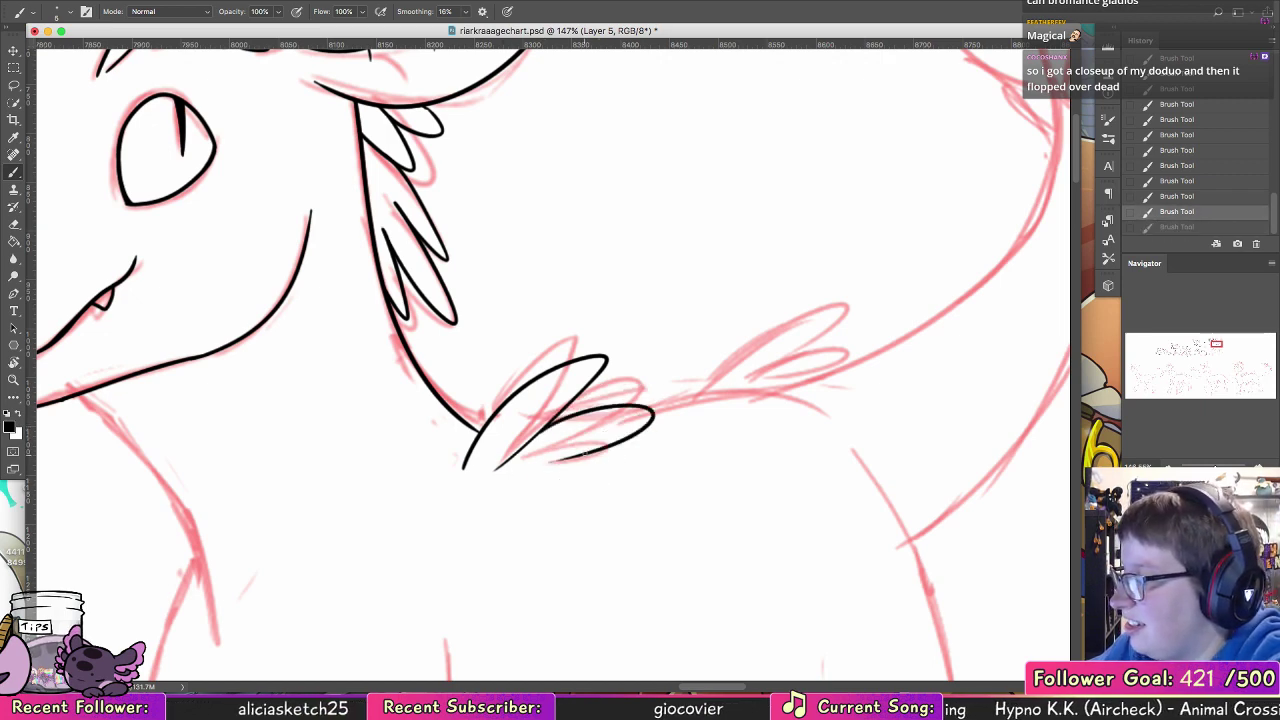
{"action": "left_click_drag", "start_coordinate": [588, 451], "coordinate": [534, 481]}
{"action": "key", "text": "super+z"}
{"action": "left_click_drag", "start_coordinate": [590, 451], "coordinate": [520, 479]}
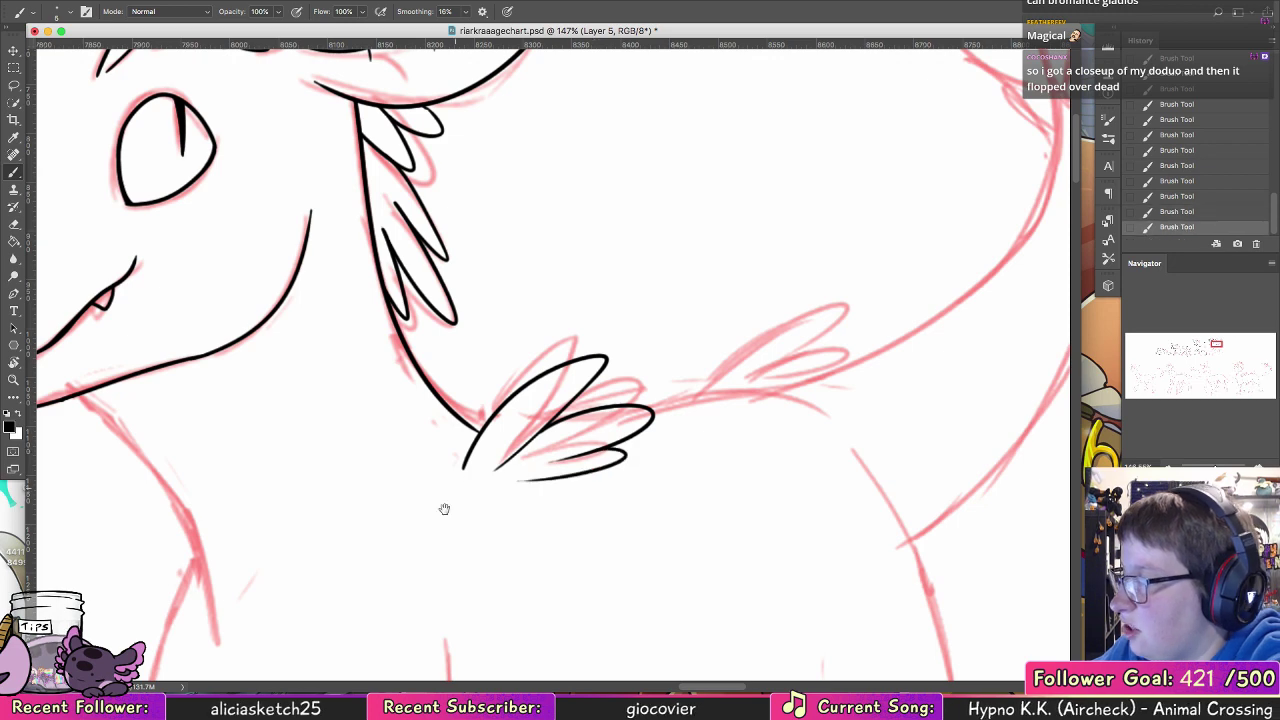
{"action": "left_click_drag", "start_coordinate": [428, 553], "coordinate": [557, 477]}
{"action": "left_click_drag", "start_coordinate": [636, 247], "coordinate": [488, 361]}
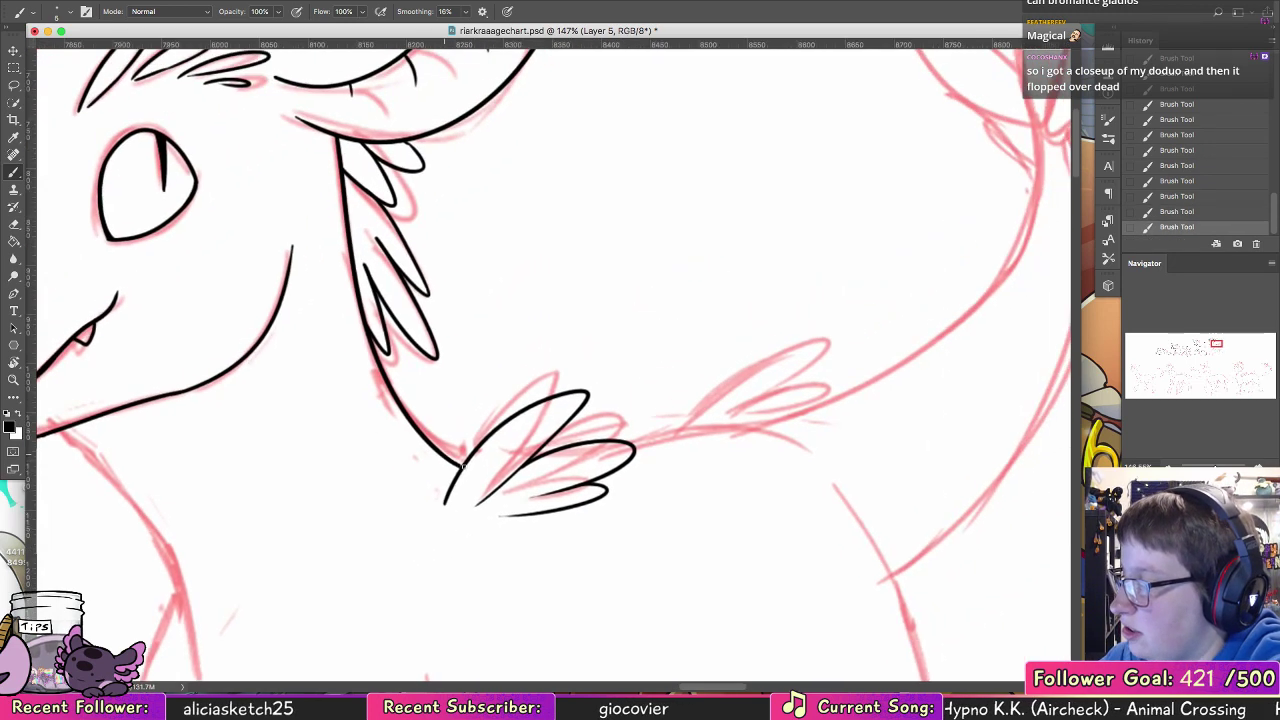
{"action": "left_click_drag", "start_coordinate": [424, 472], "coordinate": [574, 306]}
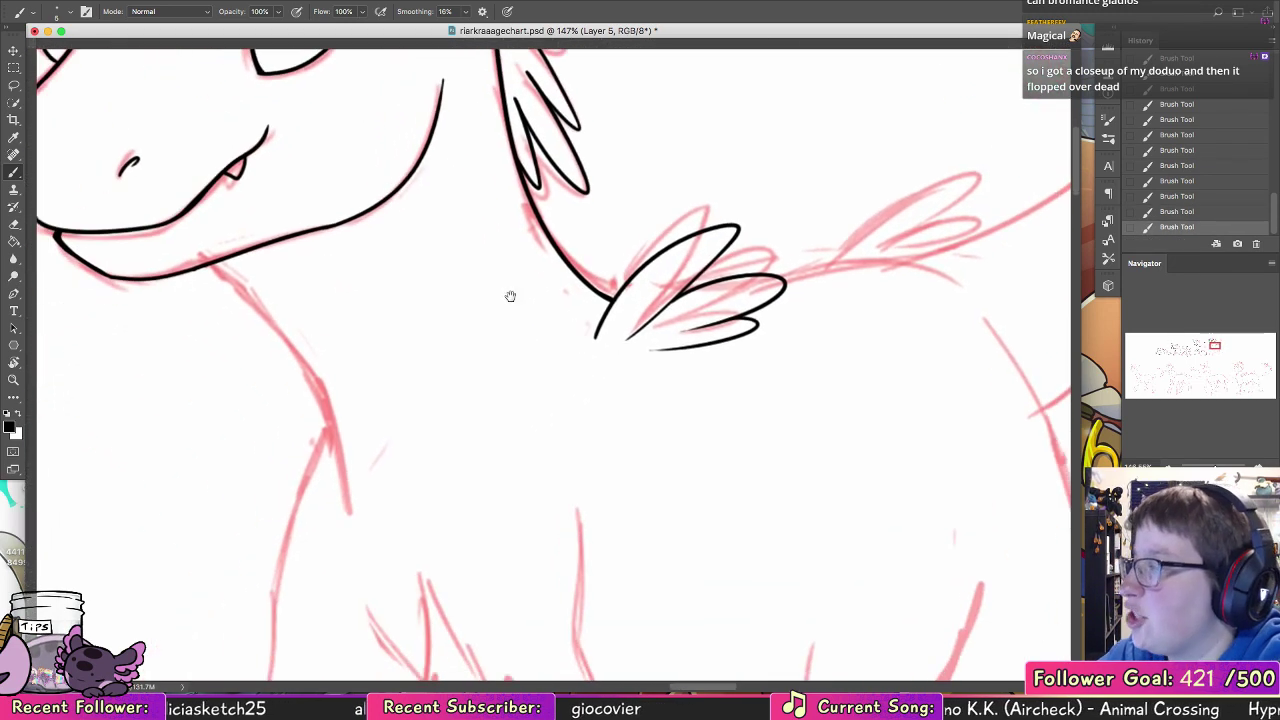
{"action": "mouse_move", "coordinate": [225, 262]}
{"action": "left_mouse_down"}
{"action": "mouse_move", "coordinate": [300, 314]}
{"action": "mouse_move", "coordinate": [380, 484]}
{"action": "left_mouse_up"}
{"action": "key", "text": "super+z"}
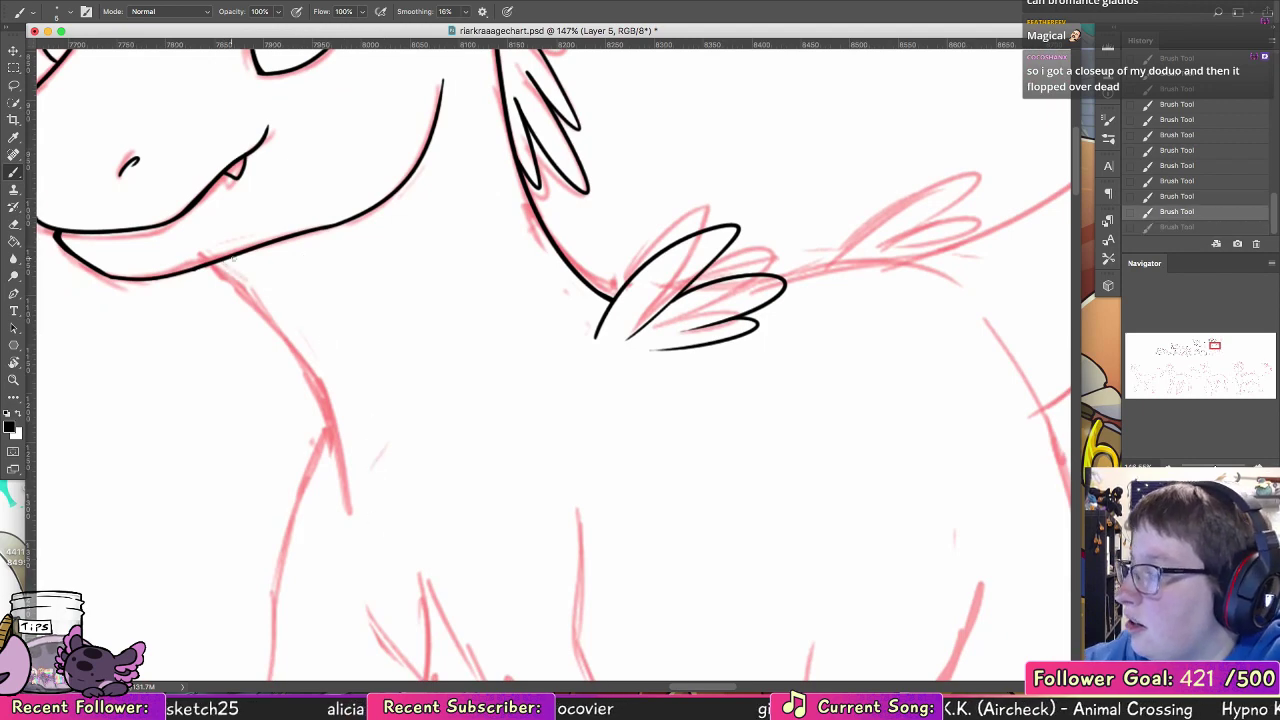
{"action": "mouse_move", "coordinate": [230, 258]}
{"action": "left_mouse_down"}
{"action": "mouse_move", "coordinate": [368, 447]}
{"action": "mouse_move", "coordinate": [369, 478]}
{"action": "left_mouse_up"}
{"action": "left_click_drag", "start_coordinate": [363, 430], "coordinate": [371, 500]}
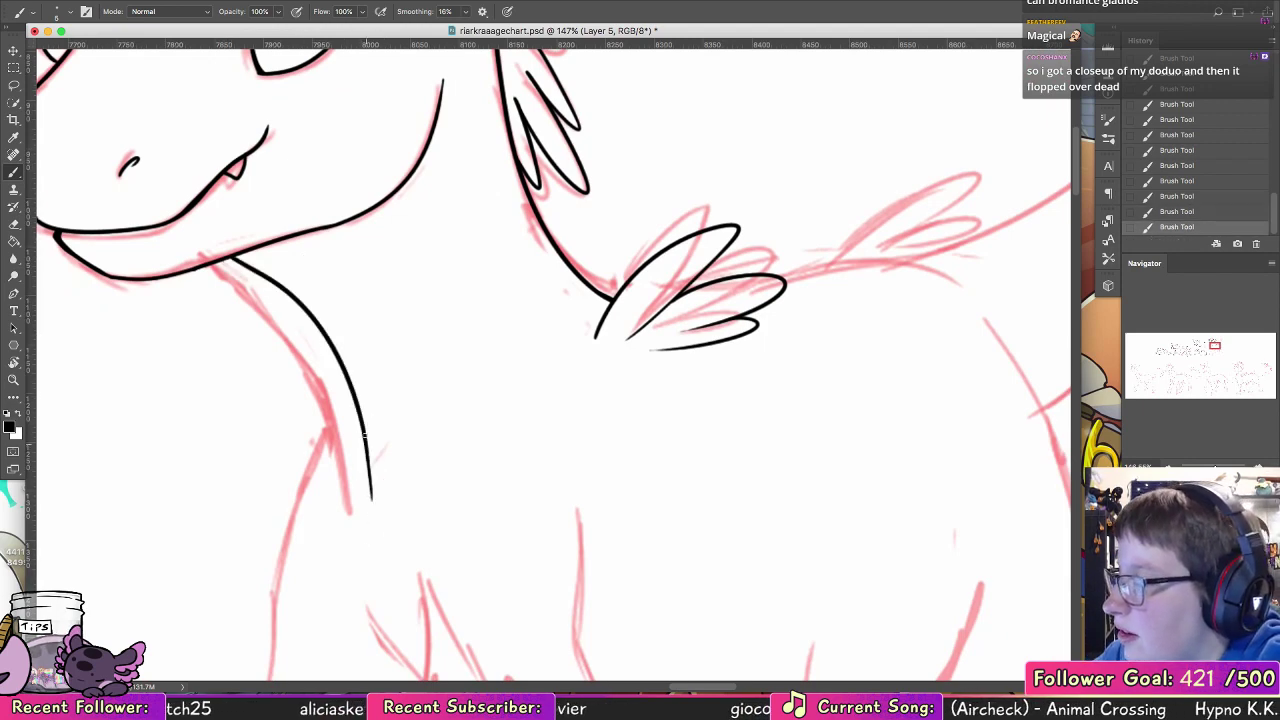
{"action": "mouse_move", "coordinate": [466, 469]}
{"action": "left_mouse_down"}
{"action": "mouse_move", "coordinate": [514, 614]}
{"action": "mouse_move", "coordinate": [509, 506]}
{"action": "mouse_move", "coordinate": [546, 453]}
{"action": "mouse_move", "coordinate": [517, 471]}
{"action": "mouse_move", "coordinate": [389, 294]}
{"action": "left_mouse_up"}
{"action": "left_click_drag", "start_coordinate": [314, 337], "coordinate": [355, 440]}
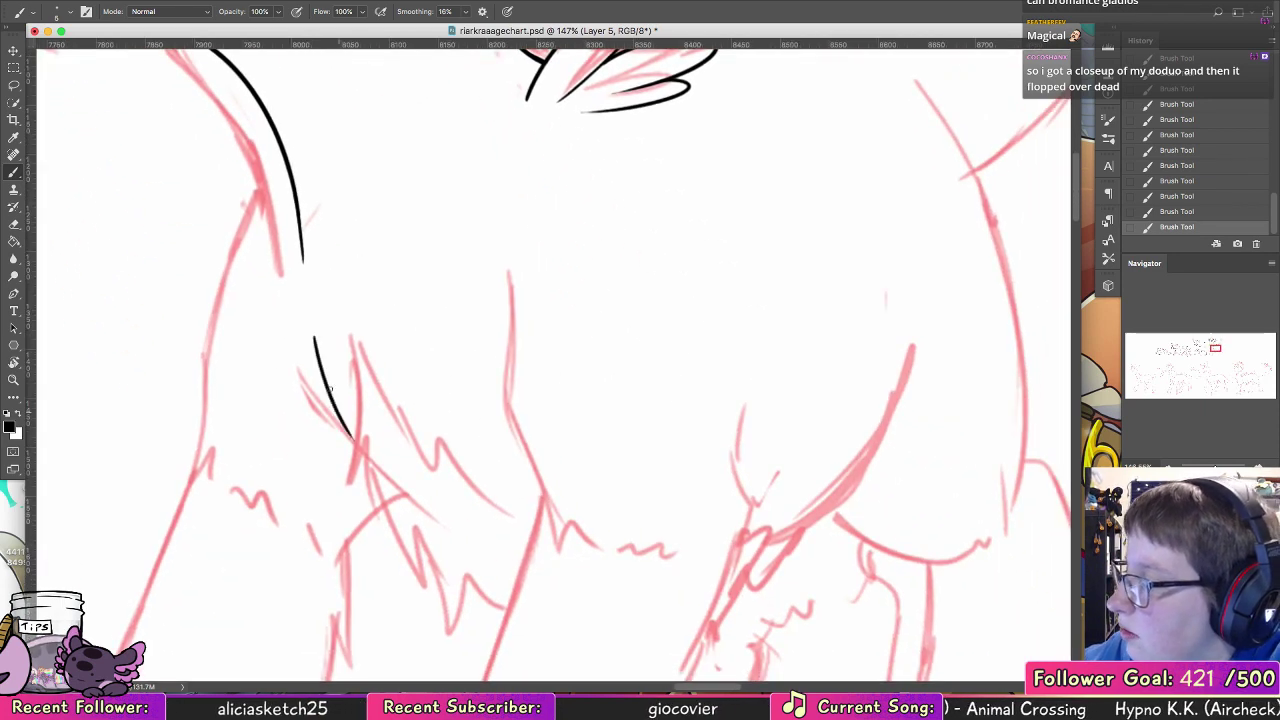
{"action": "left_click_drag", "start_coordinate": [321, 362], "coordinate": [354, 439]}
{"action": "key", "text": "super+z"}
{"action": "left_click_drag", "start_coordinate": [318, 355], "coordinate": [353, 438]}
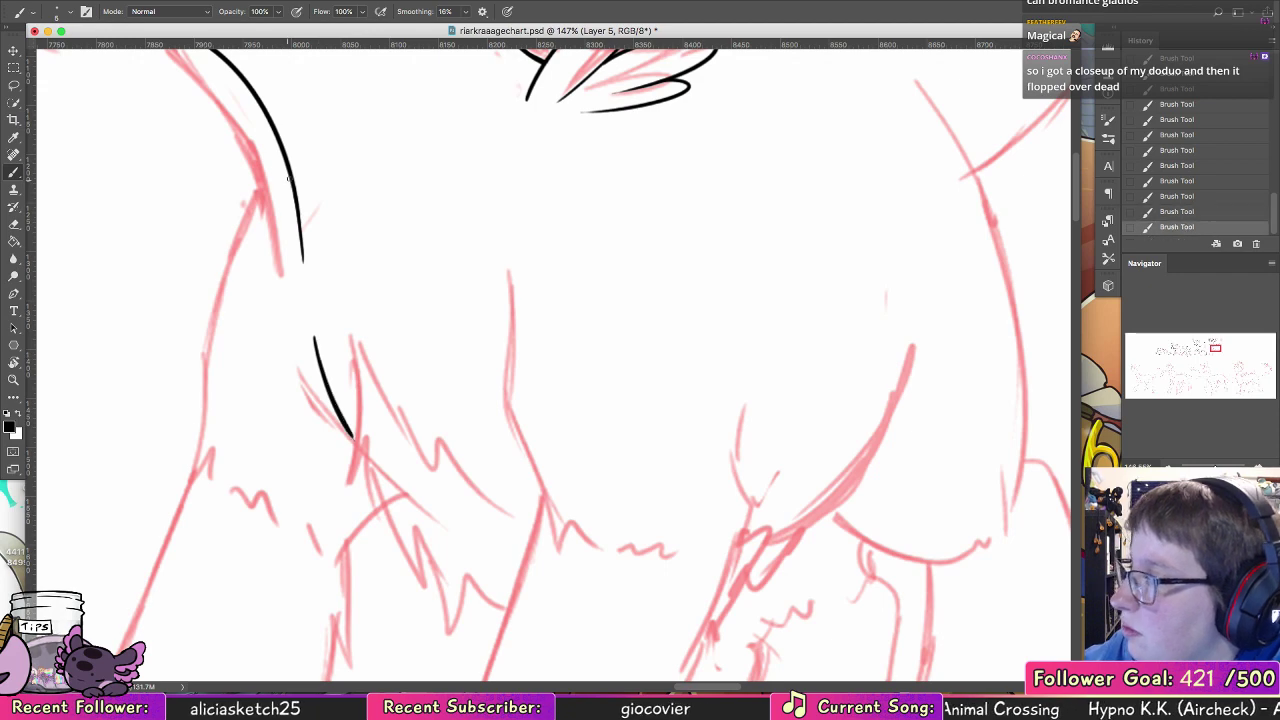
{"action": "left_click_drag", "start_coordinate": [268, 179], "coordinate": [213, 335]}
{"action": "key", "text": "super+z"}
{"action": "left_click_drag", "start_coordinate": [407, 206], "coordinate": [534, 569]}
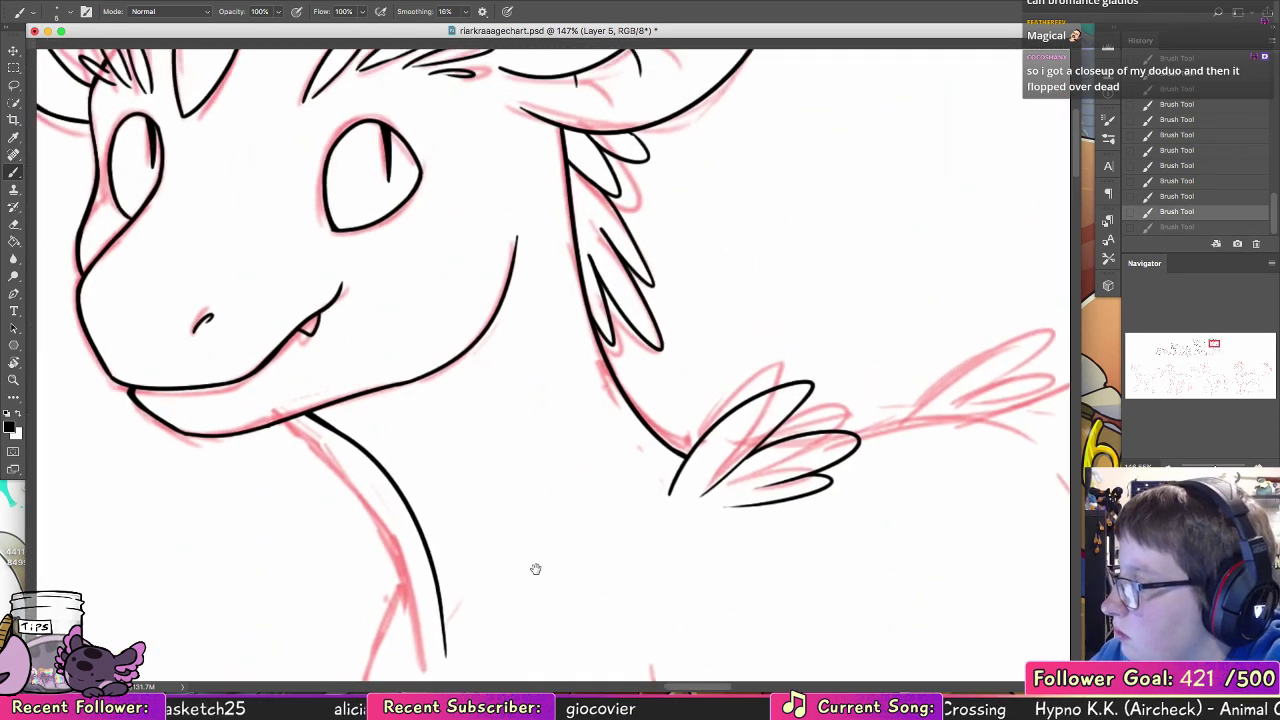
{"action": "key", "text": "super+z"}
{"action": "key", "text": "super+z"}
{"action": "key", "text": "super+z"}
{"action": "key", "text": "super+z"}
{"action": "key", "text": "super+z"}
{"action": "key", "text": "super+z"}
{"action": "key", "text": "super+z"}
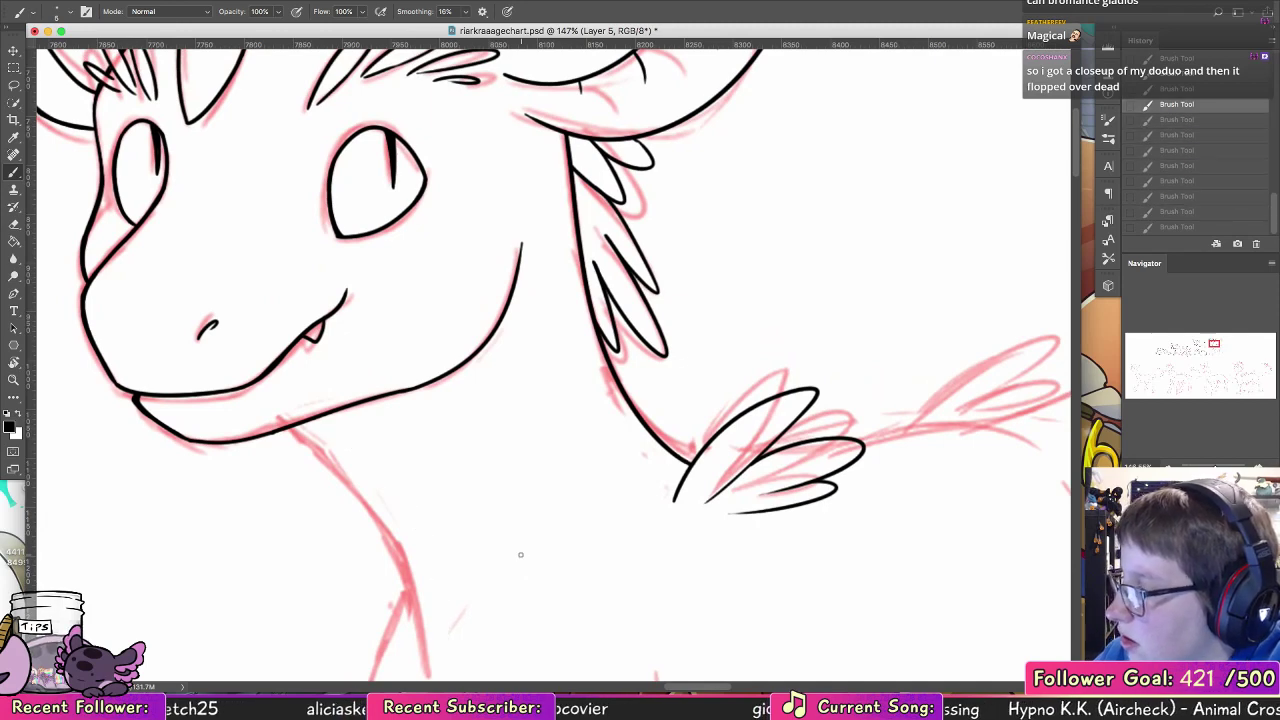
Step: Ink the front-of-neck line from under the jaw down to the chest, following the sketch
{"action": "scroll", "coordinate": [782, 513], "scroll_direction": "down", "scroll_amount": 3}
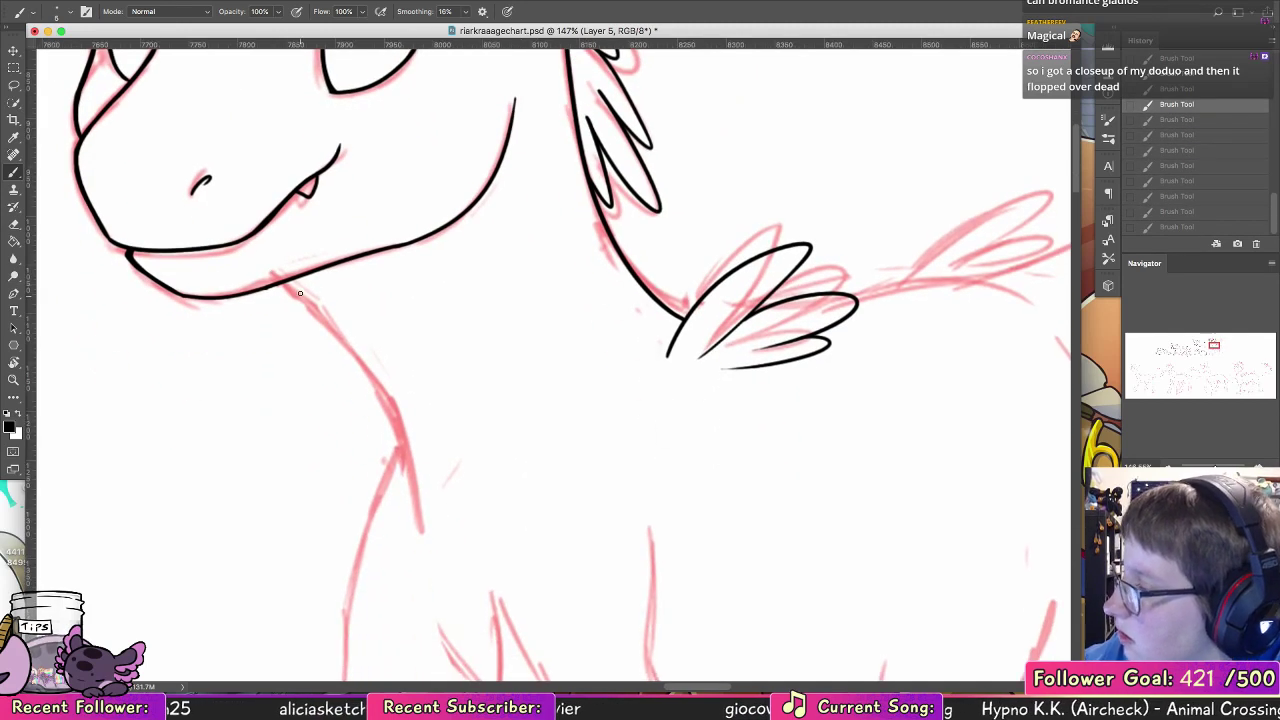
{"action": "left_click_drag", "start_coordinate": [285, 284], "coordinate": [408, 440]}
{"action": "key", "text": "super+z"}
{"action": "mouse_move", "coordinate": [286, 284]}
{"action": "left_mouse_down"}
{"action": "mouse_move", "coordinate": [348, 344]}
{"action": "mouse_move", "coordinate": [423, 526]}
{"action": "left_mouse_up"}
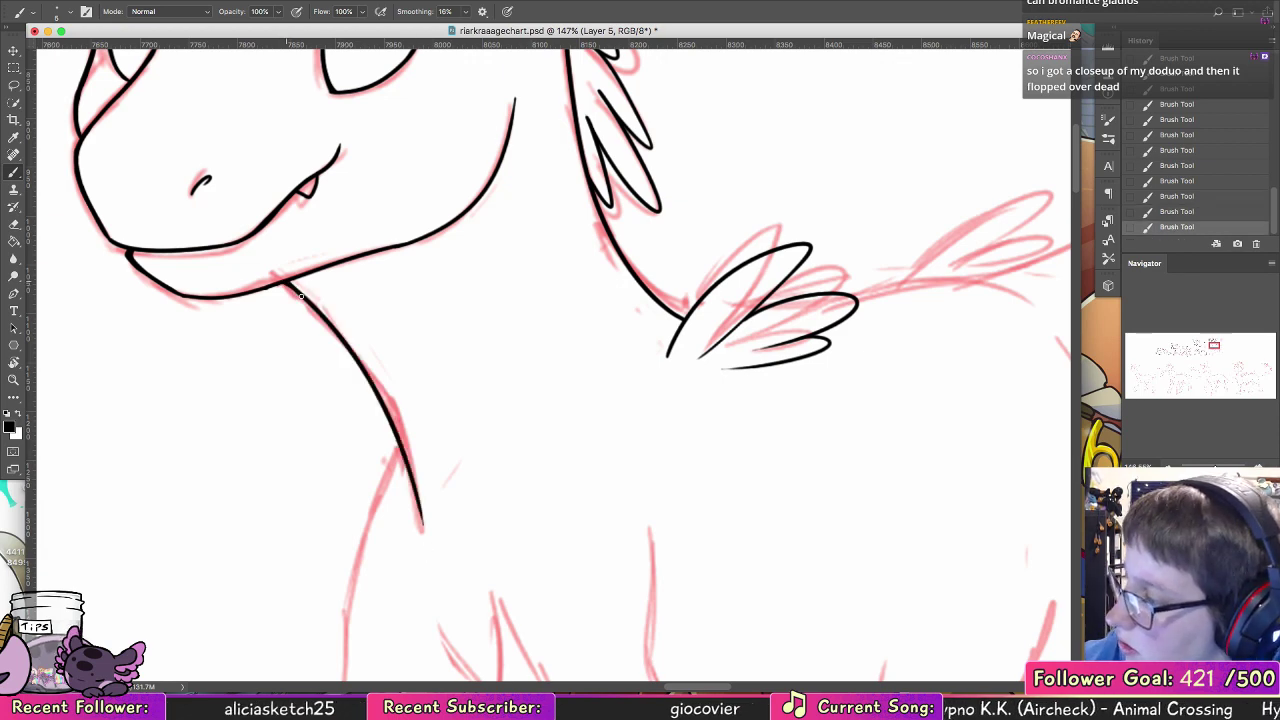
Step: Ink the chest fur tuft's short front edge and its jagged upper edge back to the near foreleg
{"action": "left_click_drag", "start_coordinate": [513, 467], "coordinate": [452, 309]}
{"action": "scroll", "coordinate": [397, 299], "scroll_direction": "down", "scroll_amount": 3}
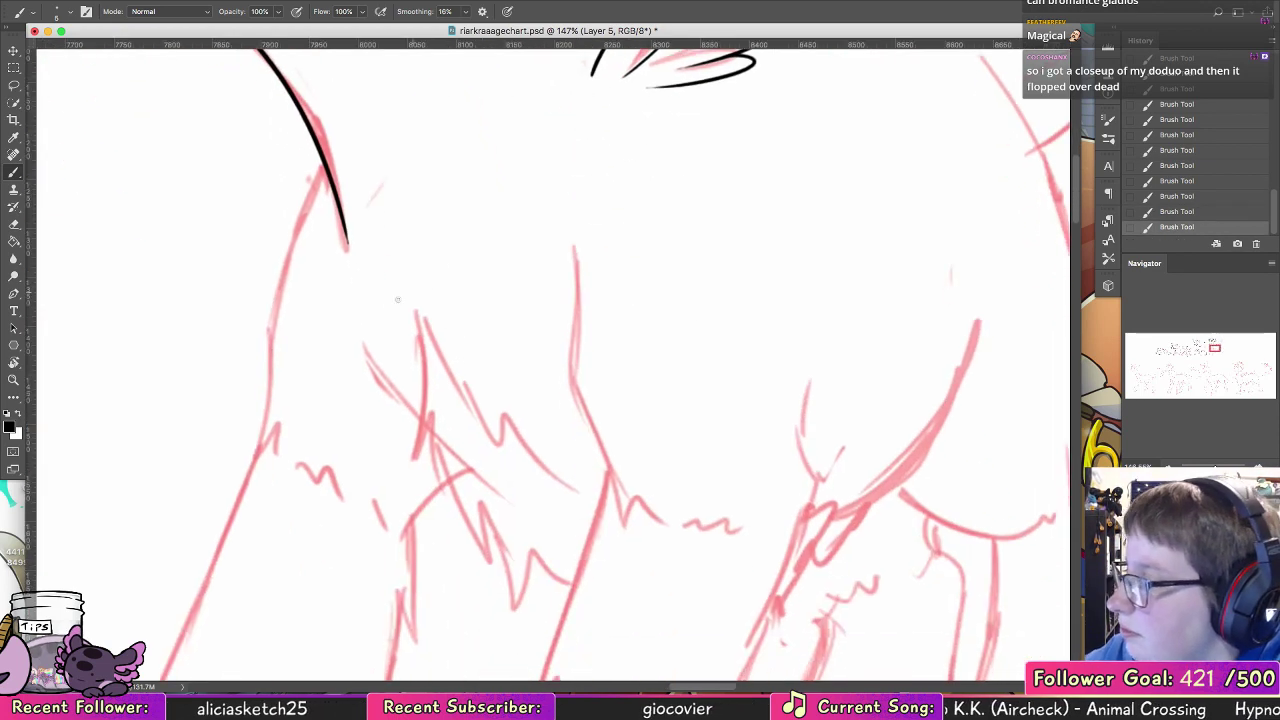
{"action": "left_click_drag", "start_coordinate": [372, 346], "coordinate": [410, 418]}
{"action": "key", "text": "super+z"}
{"action": "left_click_drag", "start_coordinate": [415, 318], "coordinate": [406, 455]}
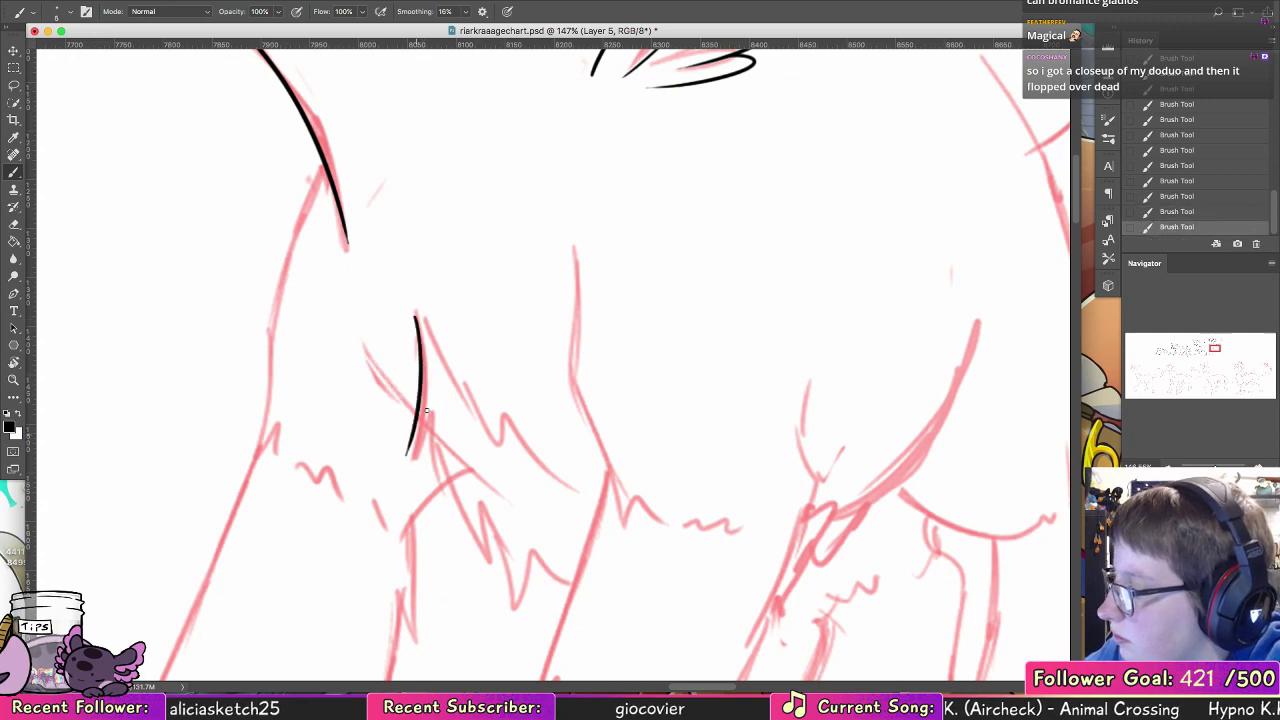
{"action": "mouse_move", "coordinate": [416, 319]}
{"action": "left_mouse_down"}
{"action": "mouse_move", "coordinate": [484, 464]}
{"action": "mouse_move", "coordinate": [466, 395]}
{"action": "mouse_move", "coordinate": [505, 452]}
{"action": "mouse_move", "coordinate": [604, 490]}
{"action": "left_mouse_up"}
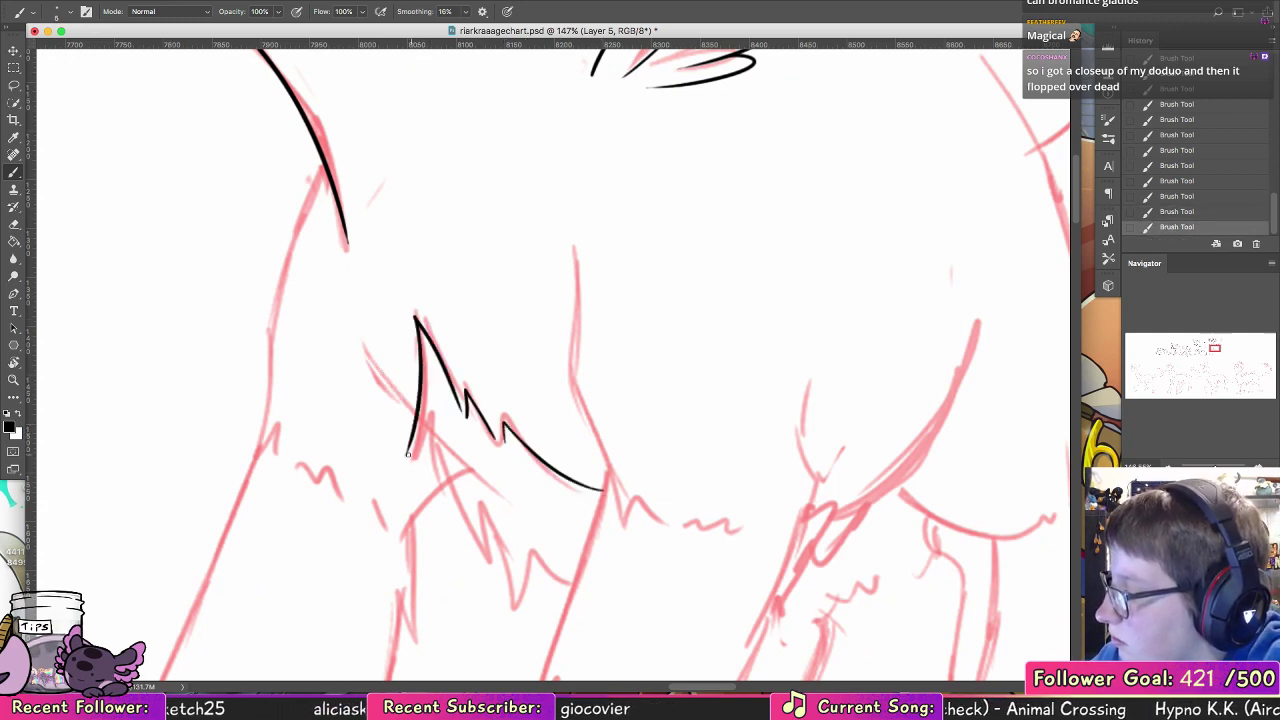
Step: Ink the chest fur tuft's lower edge as jagged points ending at the near foreleg
{"action": "mouse_move", "coordinate": [406, 456]}
{"action": "left_mouse_down"}
{"action": "mouse_move", "coordinate": [429, 428]}
{"action": "mouse_move", "coordinate": [461, 538]}
{"action": "mouse_move", "coordinate": [456, 500]}
{"action": "mouse_move", "coordinate": [480, 550]}
{"action": "left_mouse_up"}
{"action": "mouse_move", "coordinate": [478, 496]}
{"action": "left_mouse_down"}
{"action": "mouse_move", "coordinate": [492, 563]}
{"action": "mouse_move", "coordinate": [388, 407]}
{"action": "mouse_move", "coordinate": [313, 343]}
{"action": "mouse_move", "coordinate": [344, 454]}
{"action": "mouse_move", "coordinate": [361, 396]}
{"action": "left_mouse_up"}
{"action": "key", "text": "super+z"}
{"action": "key", "text": "super+z"}
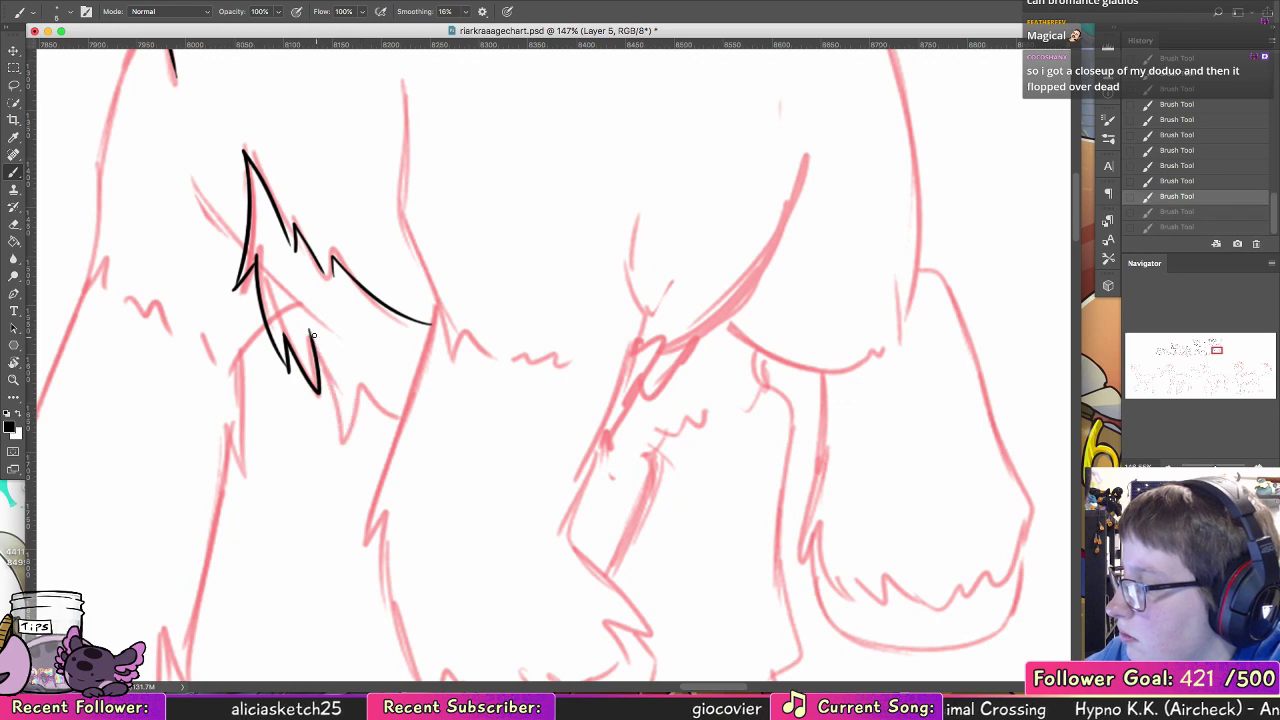
{"action": "mouse_move", "coordinate": [311, 332]}
{"action": "left_mouse_down"}
{"action": "mouse_move", "coordinate": [340, 457]}
{"action": "mouse_move", "coordinate": [361, 385]}
{"action": "left_mouse_up"}
{"action": "key", "text": "super+z"}
{"action": "mouse_move", "coordinate": [341, 457]}
{"action": "left_mouse_down"}
{"action": "mouse_move", "coordinate": [351, 400]}
{"action": "mouse_move", "coordinate": [399, 428]}
{"action": "left_mouse_up"}
Step: Review the whole creature chart, checking the line art with the sketch hidden and shown, and the uninked sketches in the lower row
{"action": "key", "text": "z"}
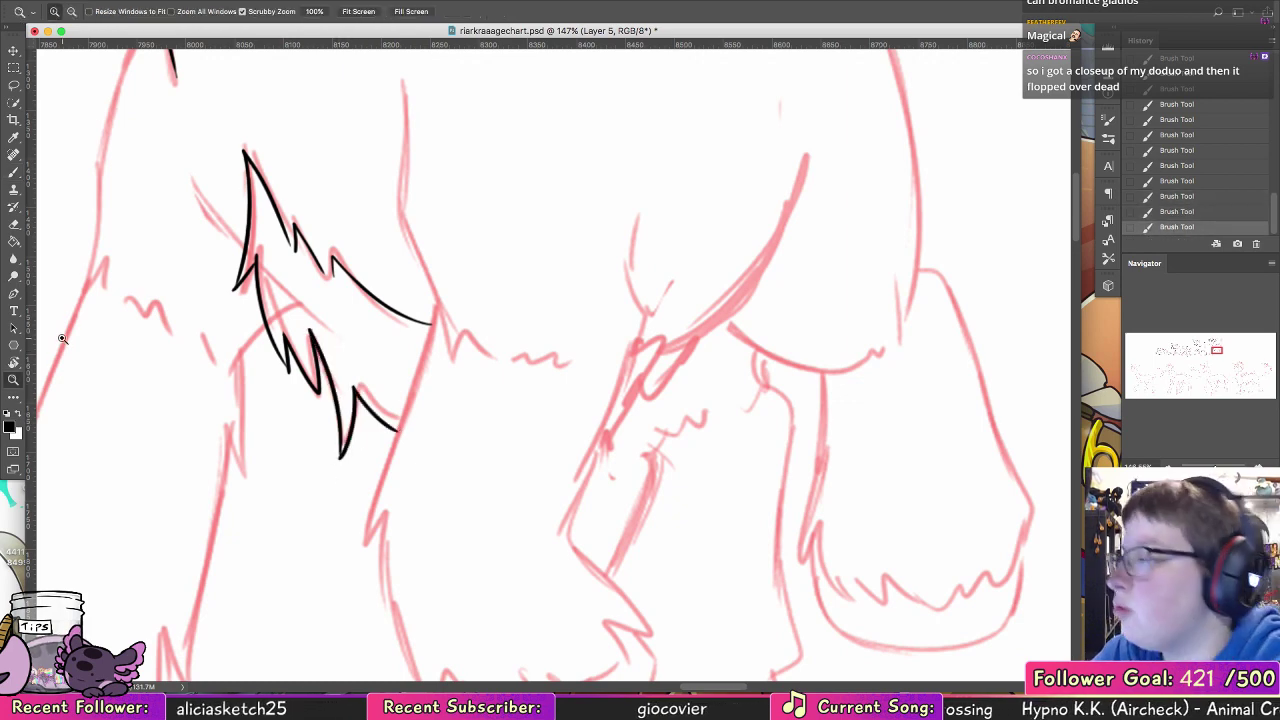
{"action": "left_click_drag", "start_coordinate": [795, 410], "coordinate": [692, 411]}
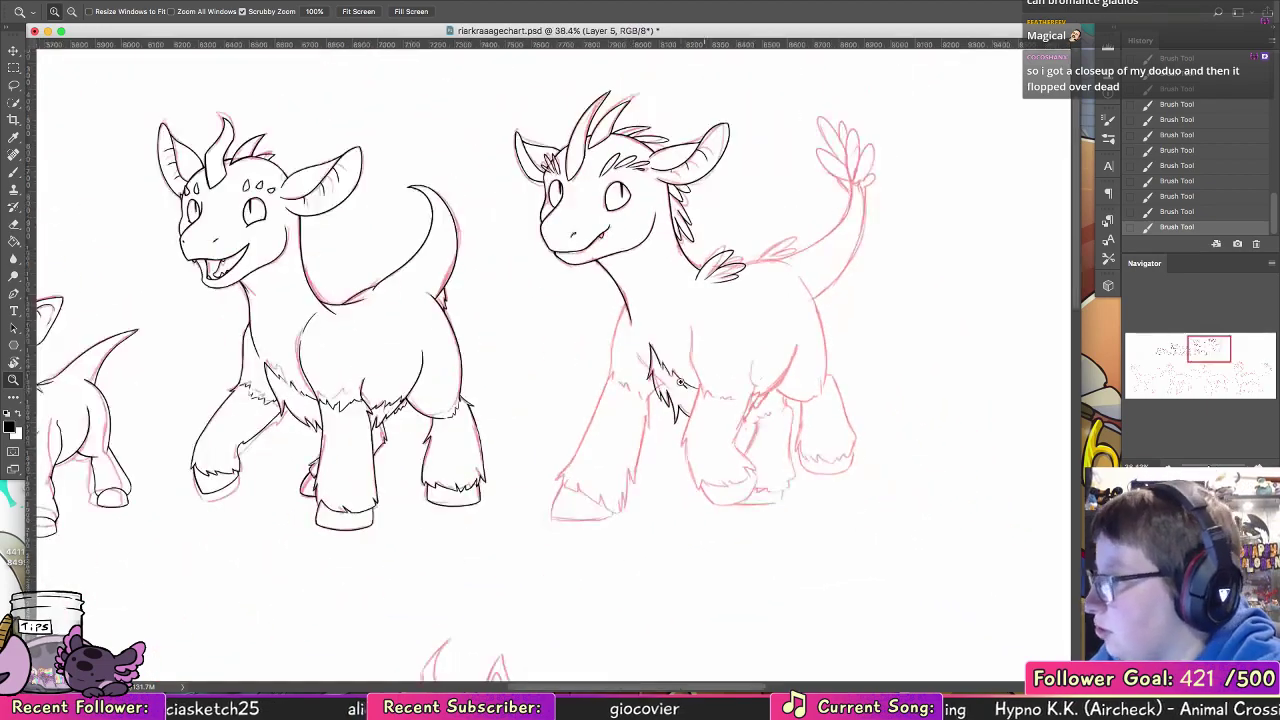
{"action": "mouse_move", "coordinate": [392, 323]}
{"action": "left_mouse_down"}
{"action": "mouse_move", "coordinate": [826, 360]}
{"action": "mouse_move", "coordinate": [793, 364]}
{"action": "mouse_move", "coordinate": [811, 364]}
{"action": "left_mouse_up"}
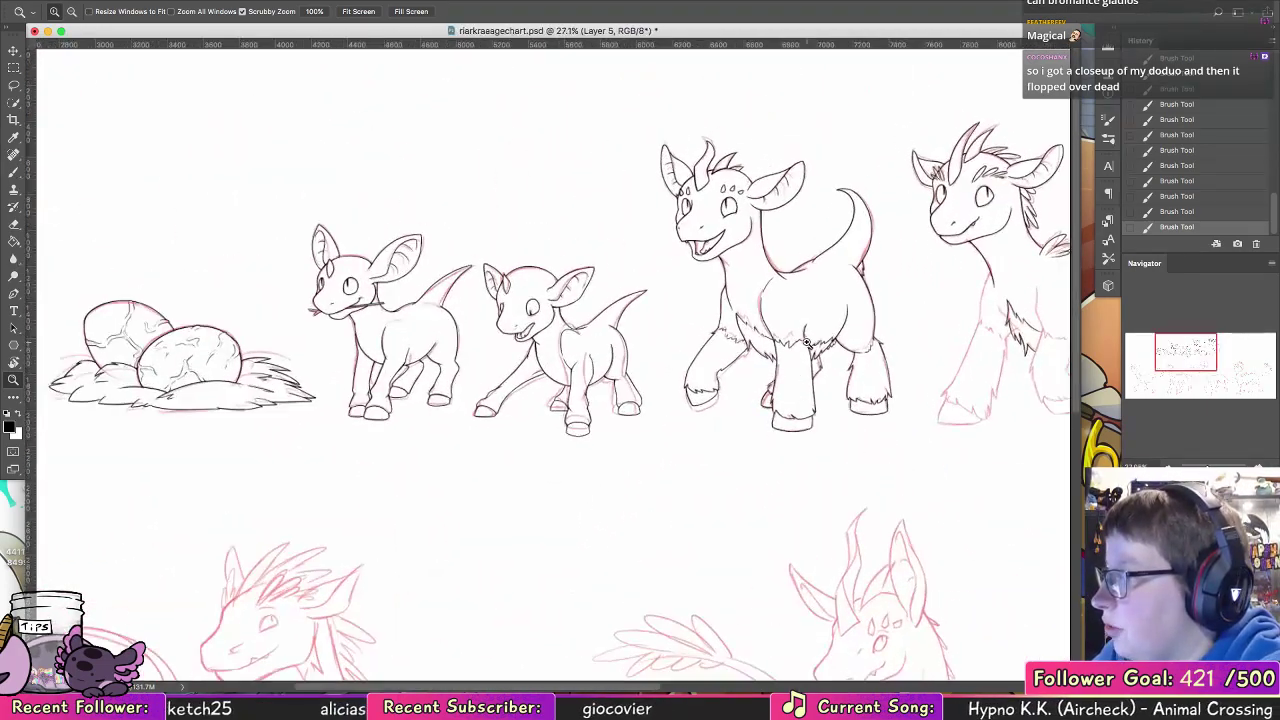
{"action": "left_click_drag", "start_coordinate": [530, 337], "coordinate": [685, 337]}
{"action": "left_click", "coordinate": [1133, 600]}
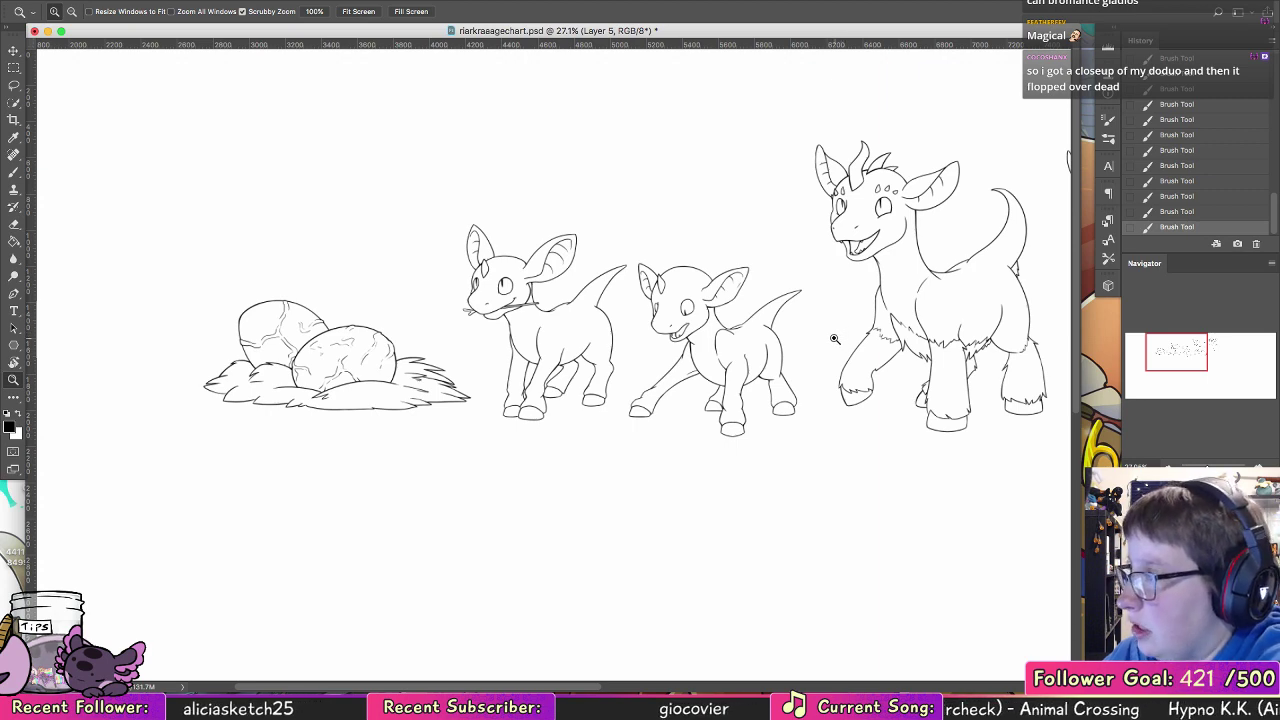
{"action": "left_click_drag", "start_coordinate": [830, 340], "coordinate": [661, 383]}
{"action": "left_click_drag", "start_coordinate": [997, 400], "coordinate": [751, 408]}
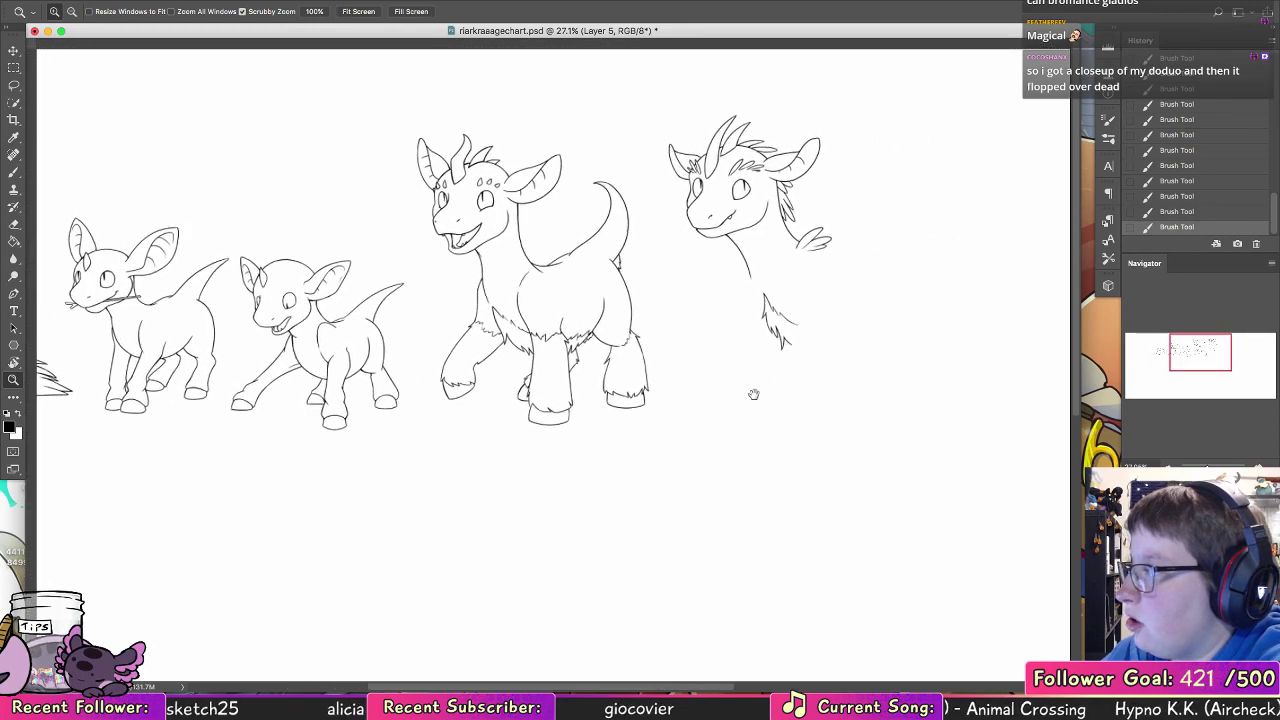
{"action": "key", "text": "super+r"}
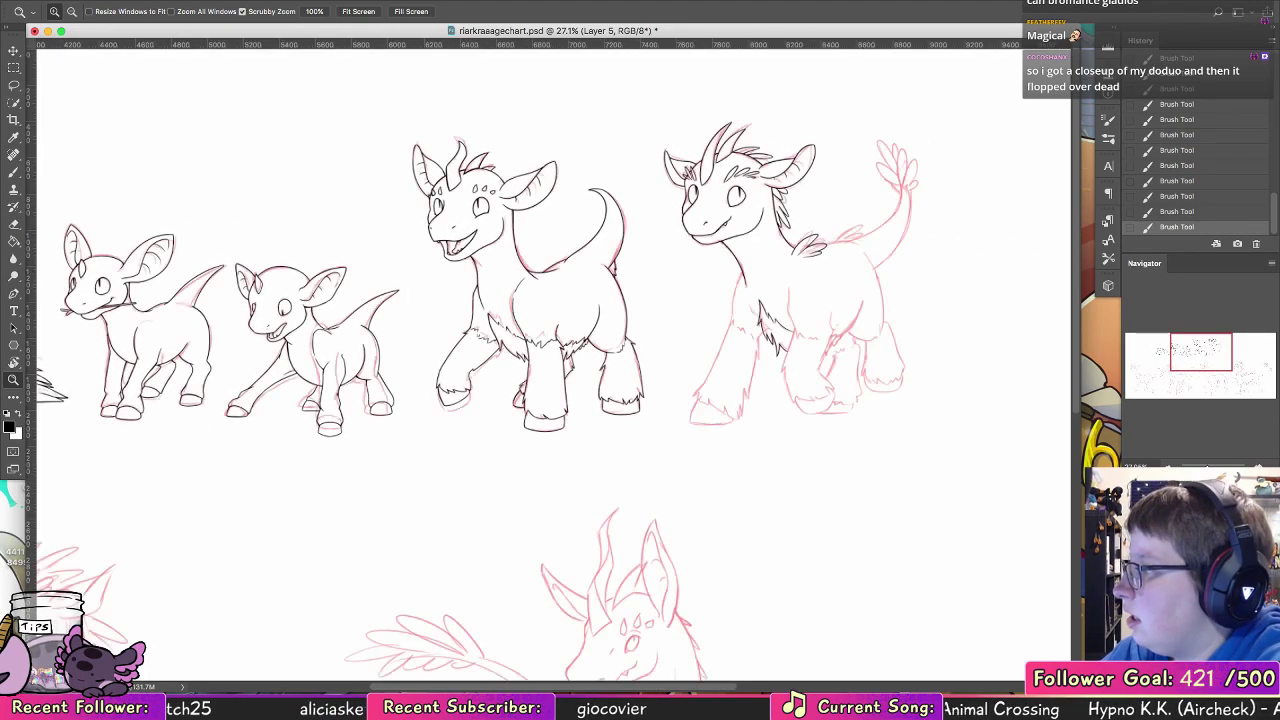
{"action": "left_click_drag", "start_coordinate": [230, 503], "coordinate": [926, 248]}
{"action": "left_click_drag", "start_coordinate": [711, 461], "coordinate": [824, 320]}
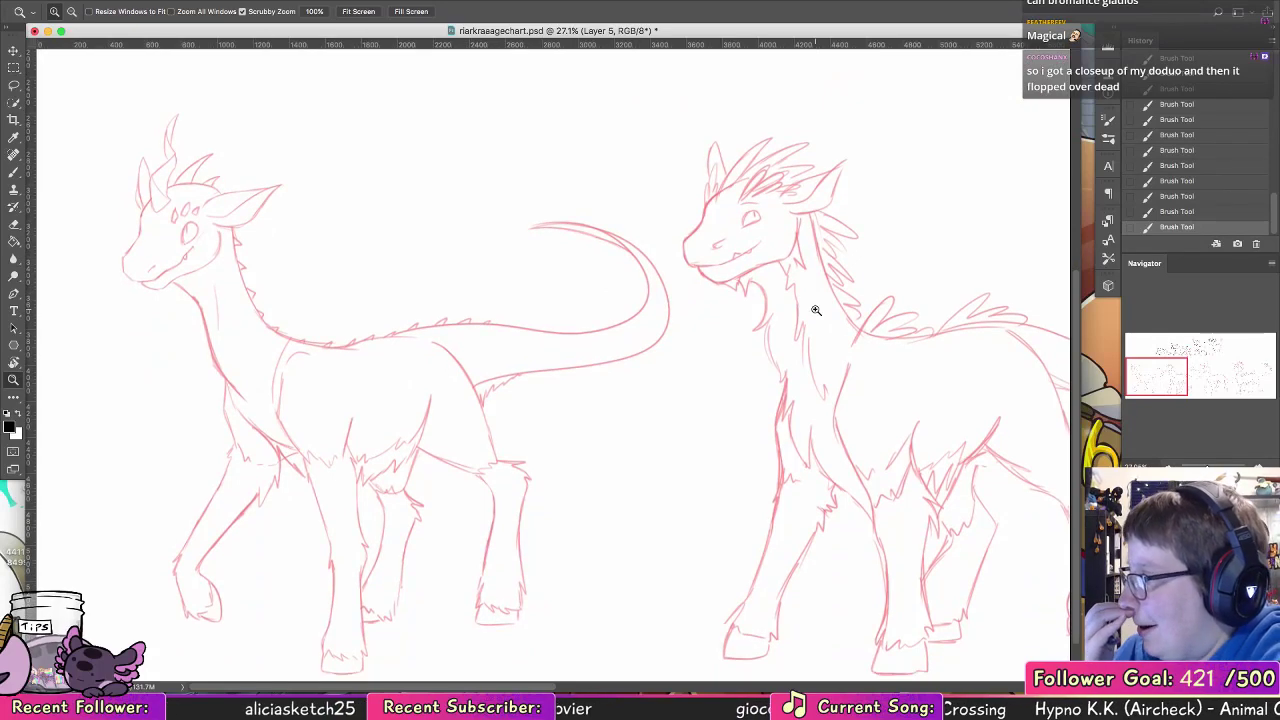
{"action": "scroll", "coordinate": [965, 445], "scroll_direction": "right", "scroll_amount": 2}
{"action": "scroll", "coordinate": [965, 445], "scroll_direction": "down", "scroll_amount": 1}
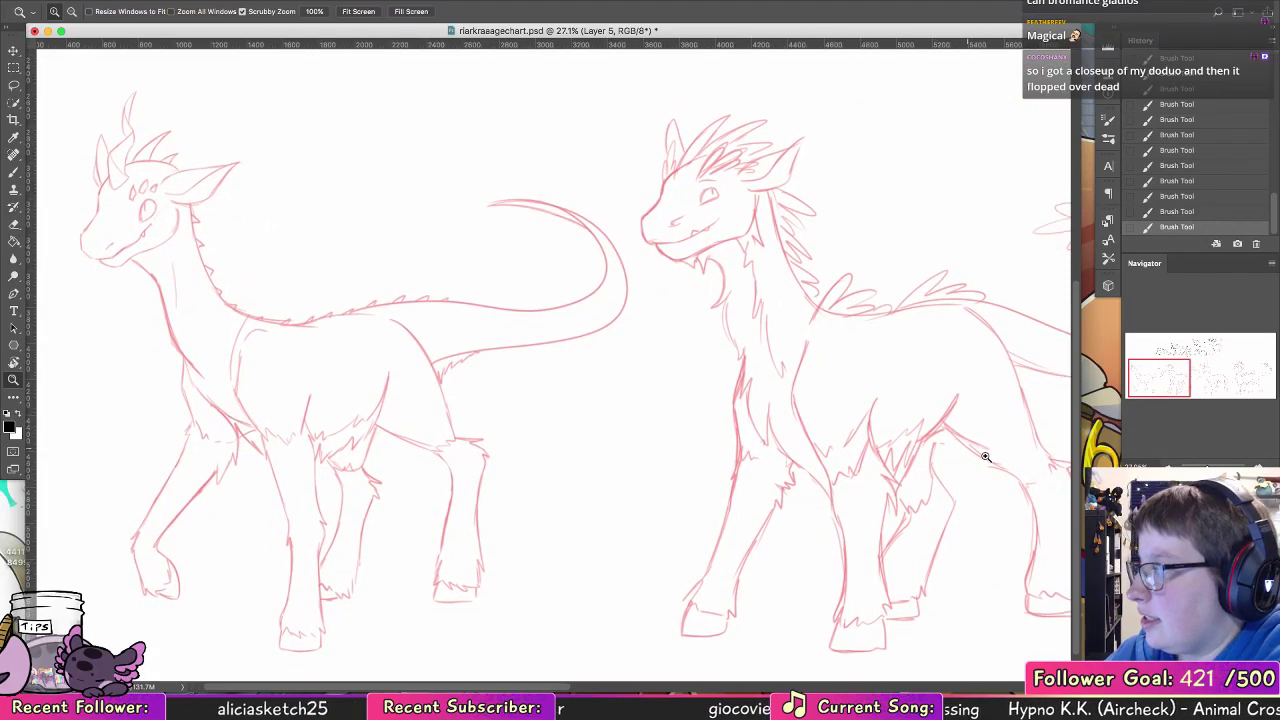
{"action": "left_click_drag", "start_coordinate": [1027, 445], "coordinate": [470, 378]}
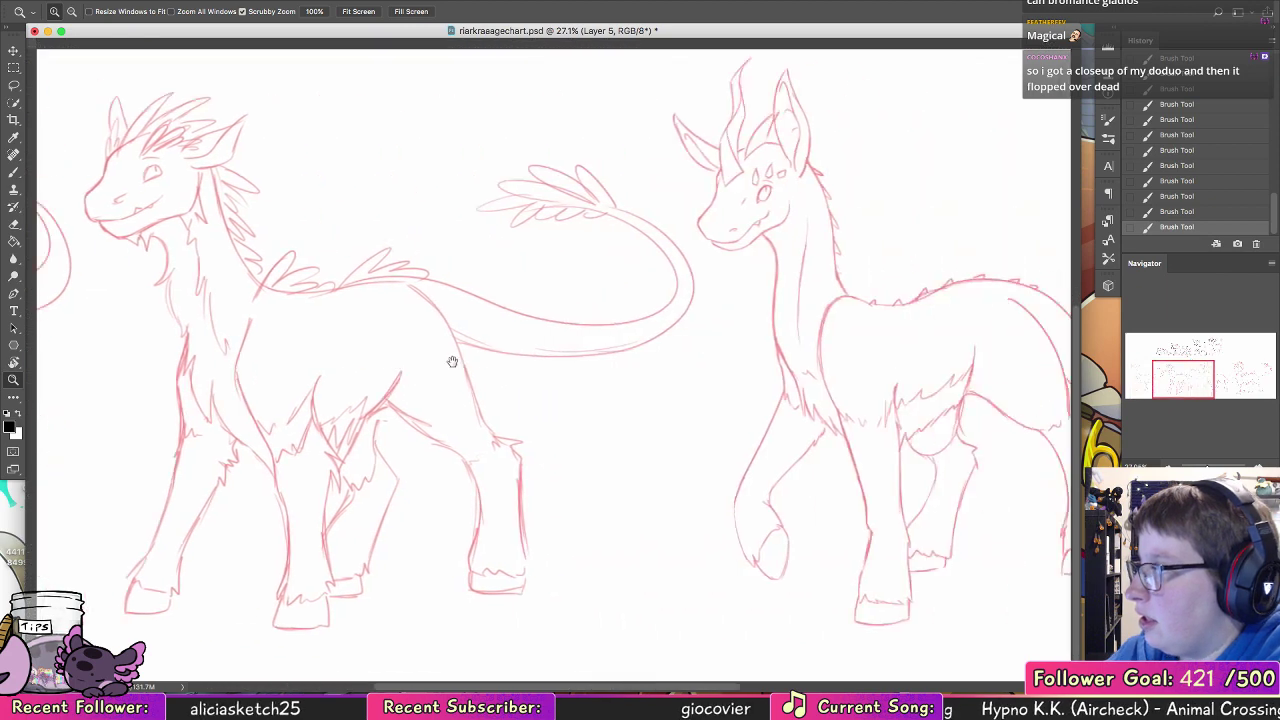
{"action": "left_click_drag", "start_coordinate": [917, 376], "coordinate": [803, 357]}
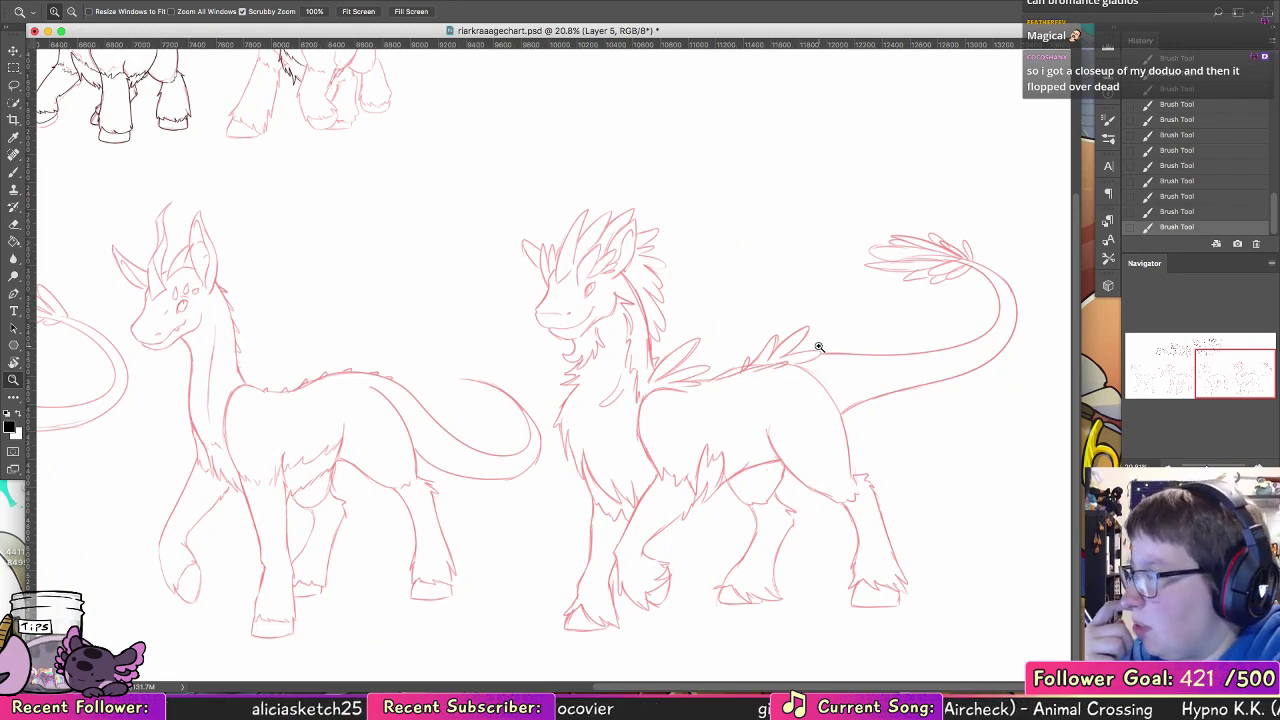
{"action": "left_click_drag", "start_coordinate": [421, 390], "coordinate": [490, 540]}
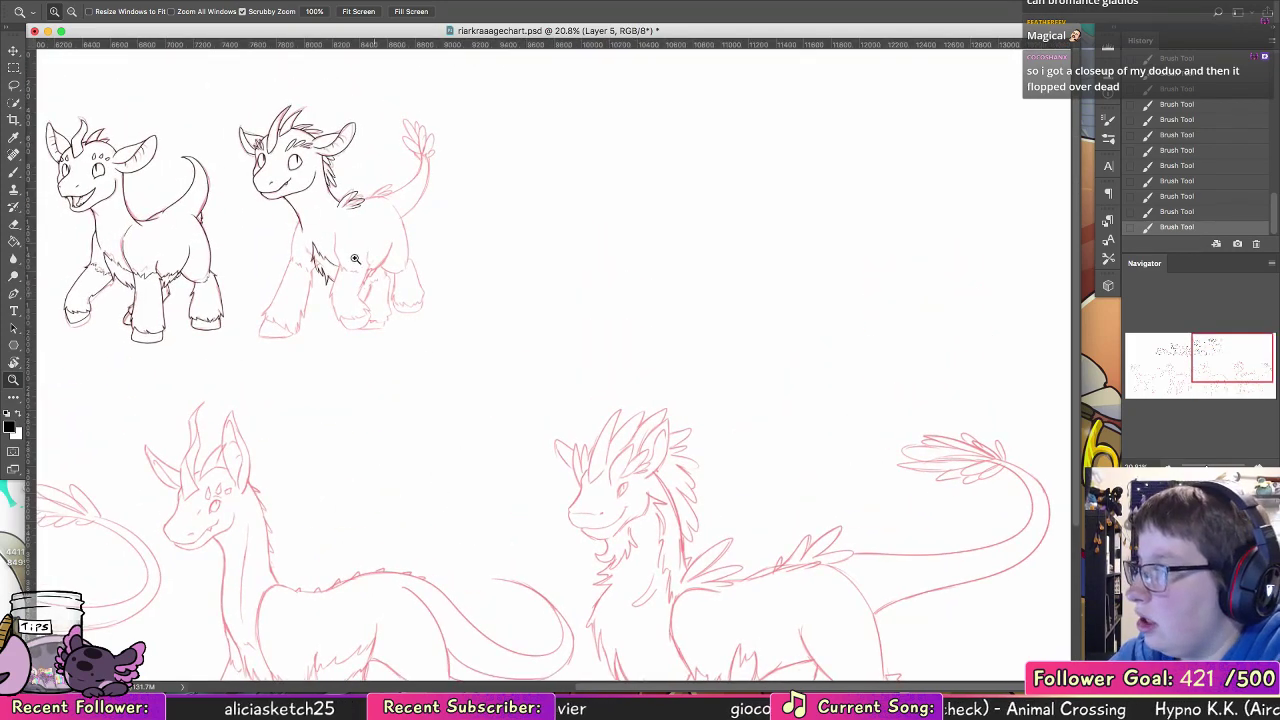
Step: Ink the far foreleg's upper front line from the base of the neck down to the sketched fur edge
{"action": "left_click_drag", "start_coordinate": [322, 256], "coordinate": [377, 264]}
{"action": "left_click", "coordinate": [13, 172]}
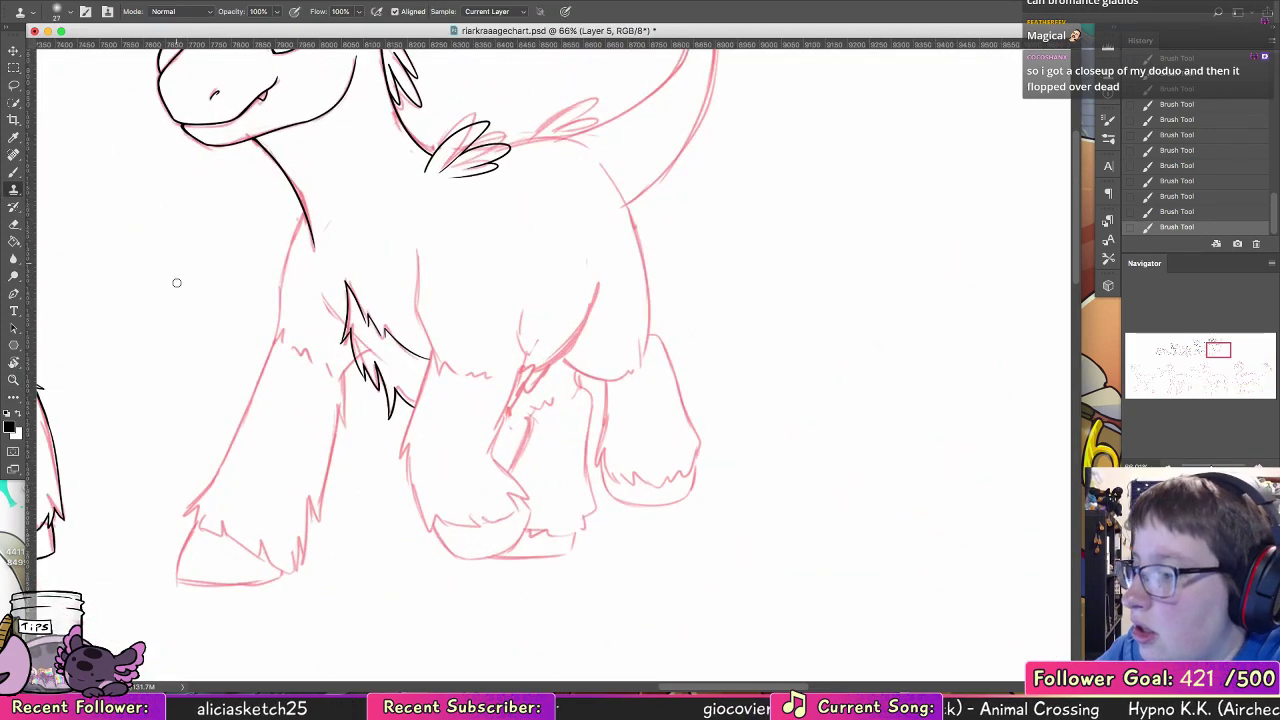
{"action": "key", "text": "z"}
{"action": "left_click_drag", "start_coordinate": [468, 286], "coordinate": [490, 287]}
{"action": "left_click", "coordinate": [14, 172]}
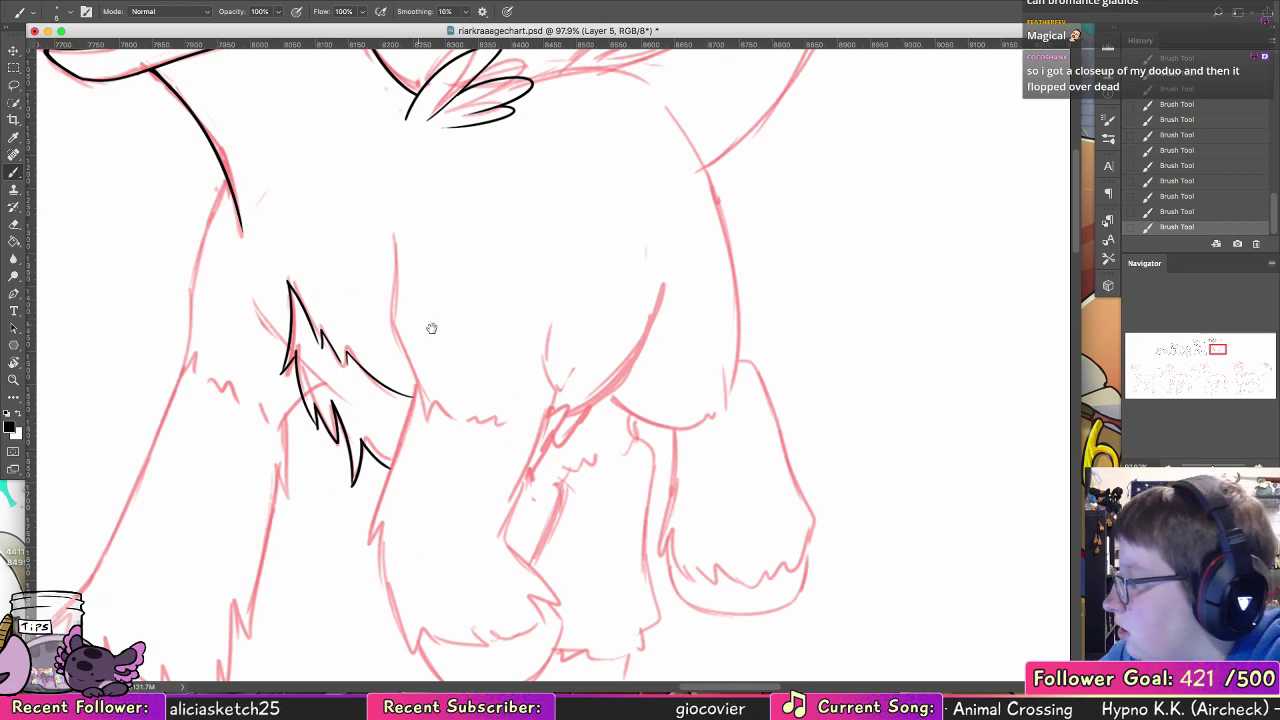
{"action": "left_click_drag", "start_coordinate": [431, 328], "coordinate": [616, 331]}
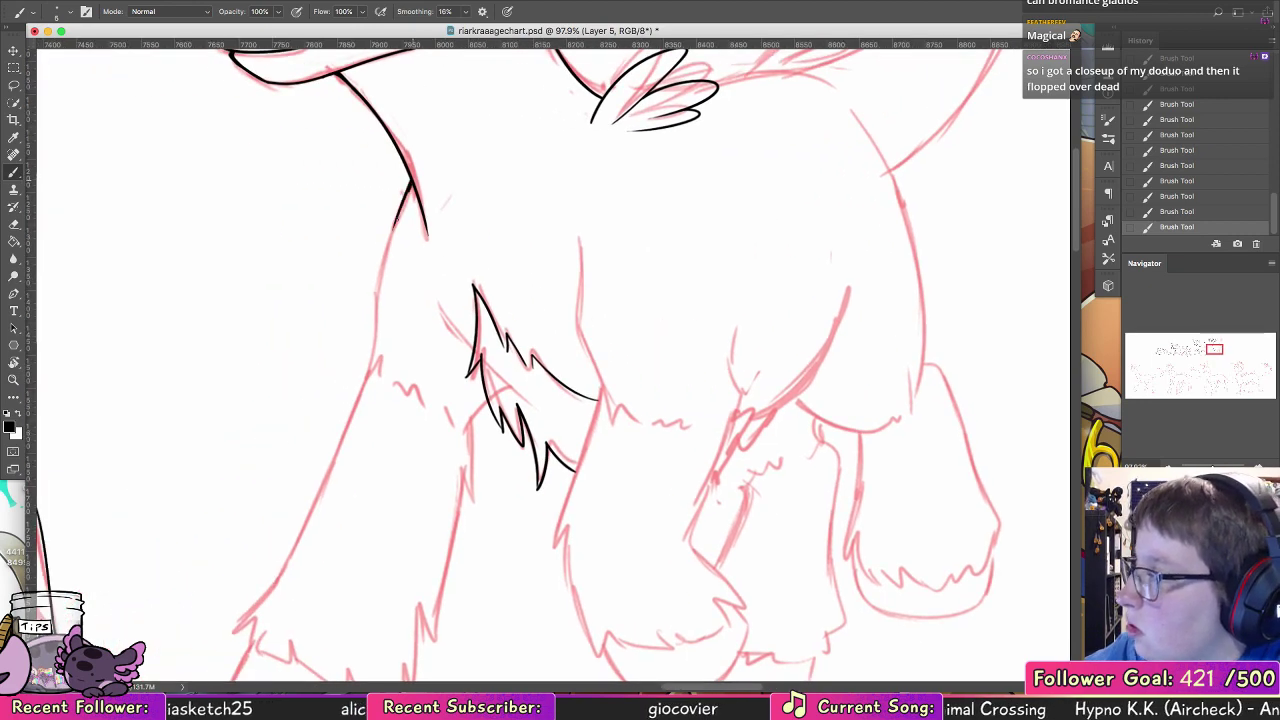
{"action": "left_click_drag", "start_coordinate": [405, 195], "coordinate": [367, 378]}
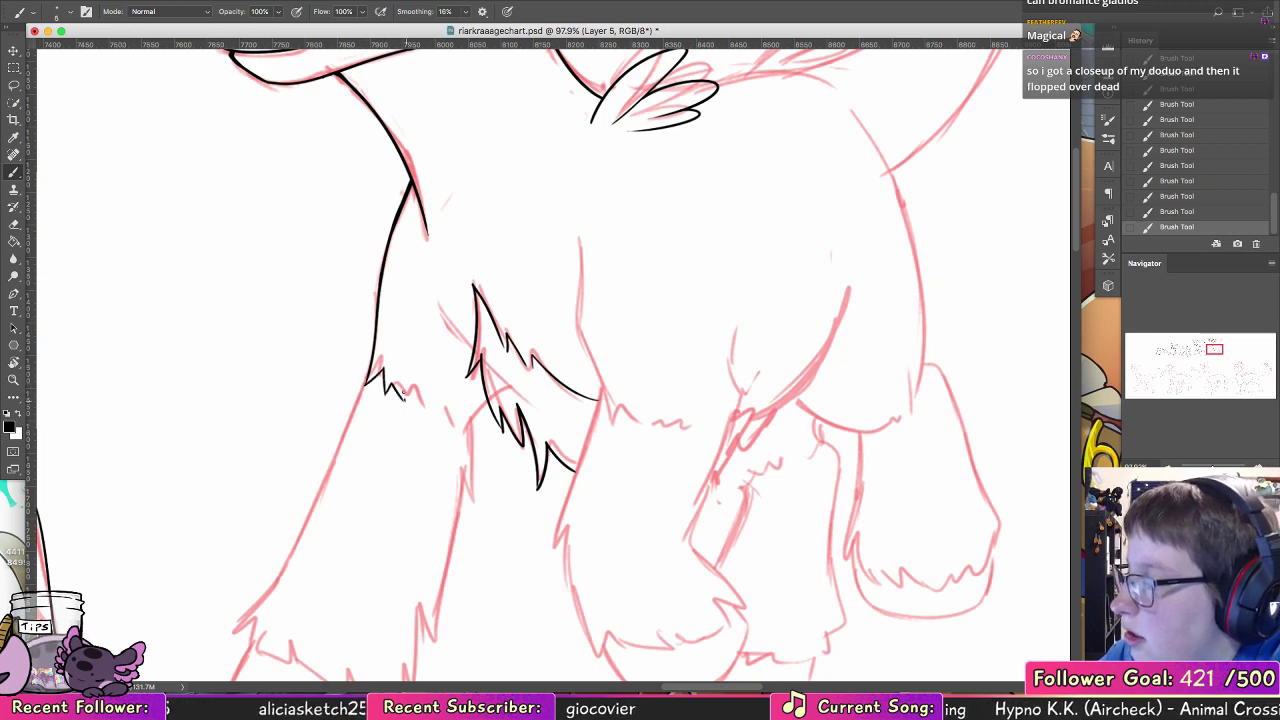
Step: Ink the broken fur line across the far foreleg's top and its back edge down into the jagged hem above the hoof
{"action": "mouse_move", "coordinate": [402, 392]}
{"action": "left_mouse_down"}
{"action": "mouse_move", "coordinate": [457, 432]}
{"action": "mouse_move", "coordinate": [474, 405]}
{"action": "mouse_move", "coordinate": [470, 486]}
{"action": "mouse_move", "coordinate": [563, 342]}
{"action": "mouse_move", "coordinate": [510, 437]}
{"action": "mouse_move", "coordinate": [499, 491]}
{"action": "left_mouse_up"}
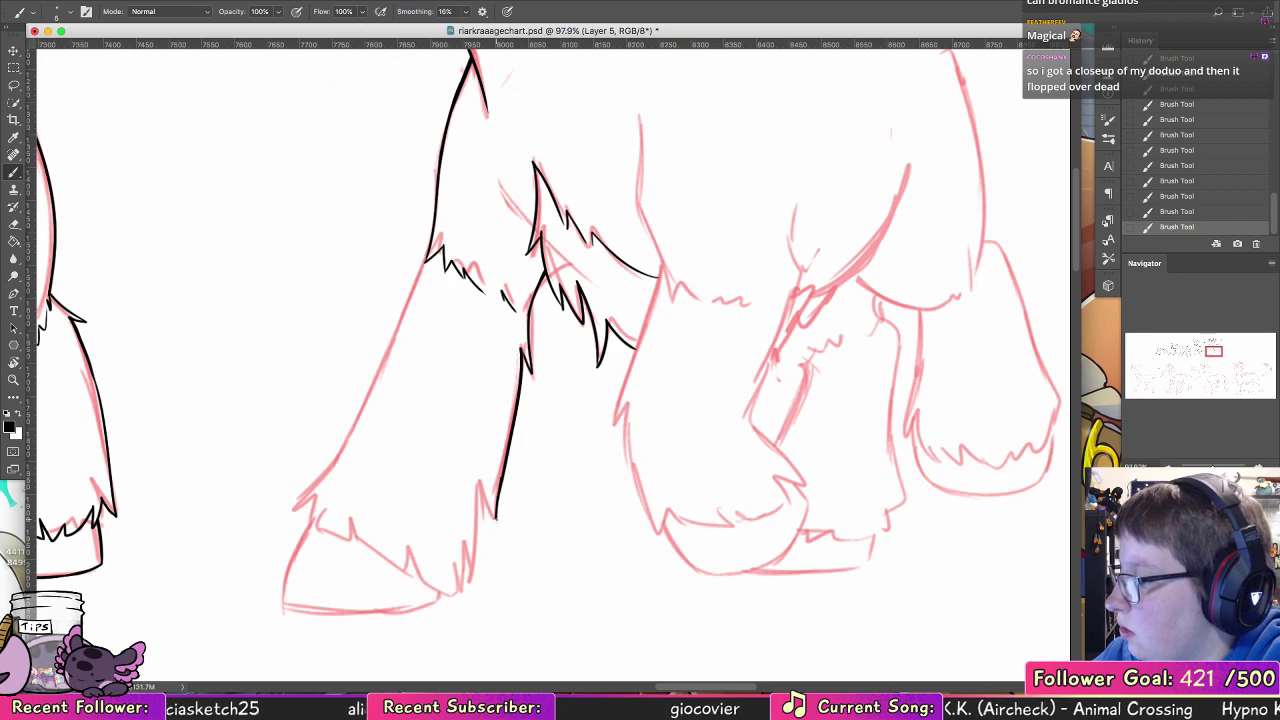
{"action": "key", "text": "super+z"}
{"action": "key", "text": "super+z"}
{"action": "mouse_move", "coordinate": [522, 350]}
{"action": "left_mouse_down"}
{"action": "mouse_move", "coordinate": [497, 517]}
{"action": "mouse_move", "coordinate": [460, 587]}
{"action": "mouse_move", "coordinate": [405, 549]}
{"action": "mouse_move", "coordinate": [459, 575]}
{"action": "mouse_move", "coordinate": [438, 573]}
{"action": "mouse_move", "coordinate": [440, 587]}
{"action": "mouse_move", "coordinate": [406, 570]}
{"action": "mouse_move", "coordinate": [397, 537]}
{"action": "mouse_move", "coordinate": [362, 532]}
{"action": "mouse_move", "coordinate": [370, 545]}
{"action": "mouse_move", "coordinate": [360, 500]}
{"action": "left_mouse_up"}
{"action": "key", "text": "super+z"}
{"action": "key", "text": "super+z"}
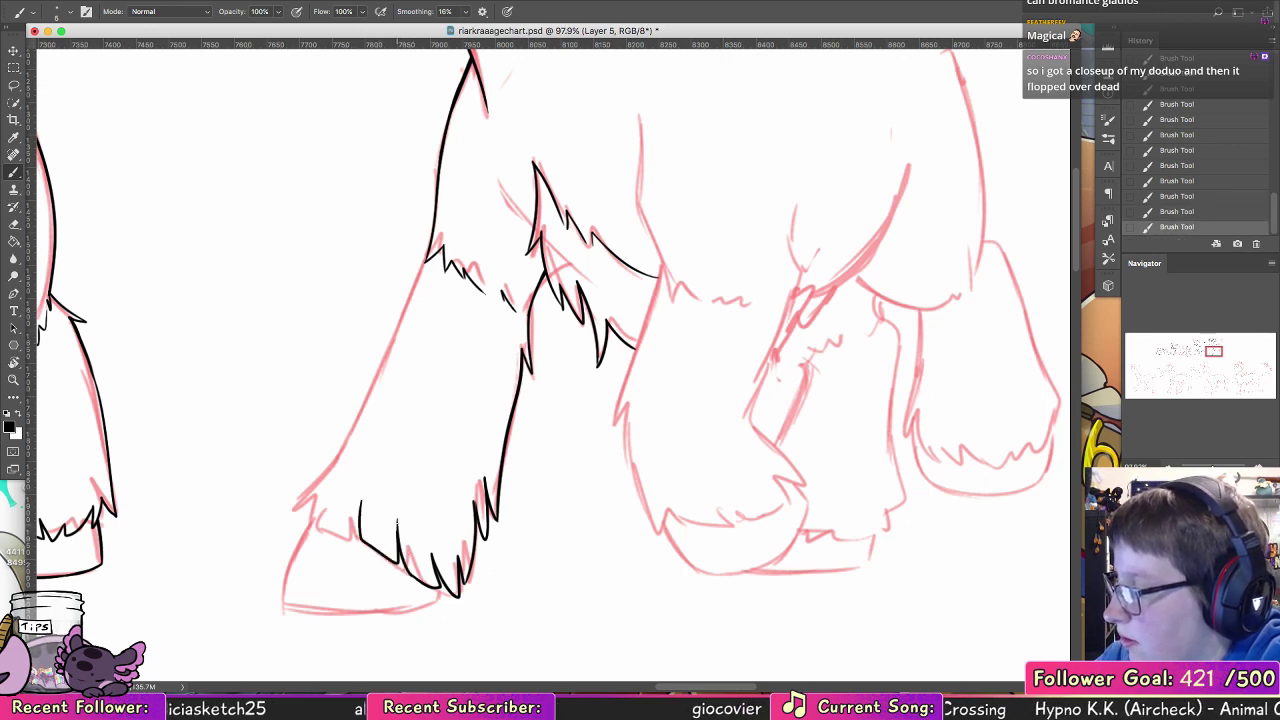
{"action": "key", "text": "super+z"}
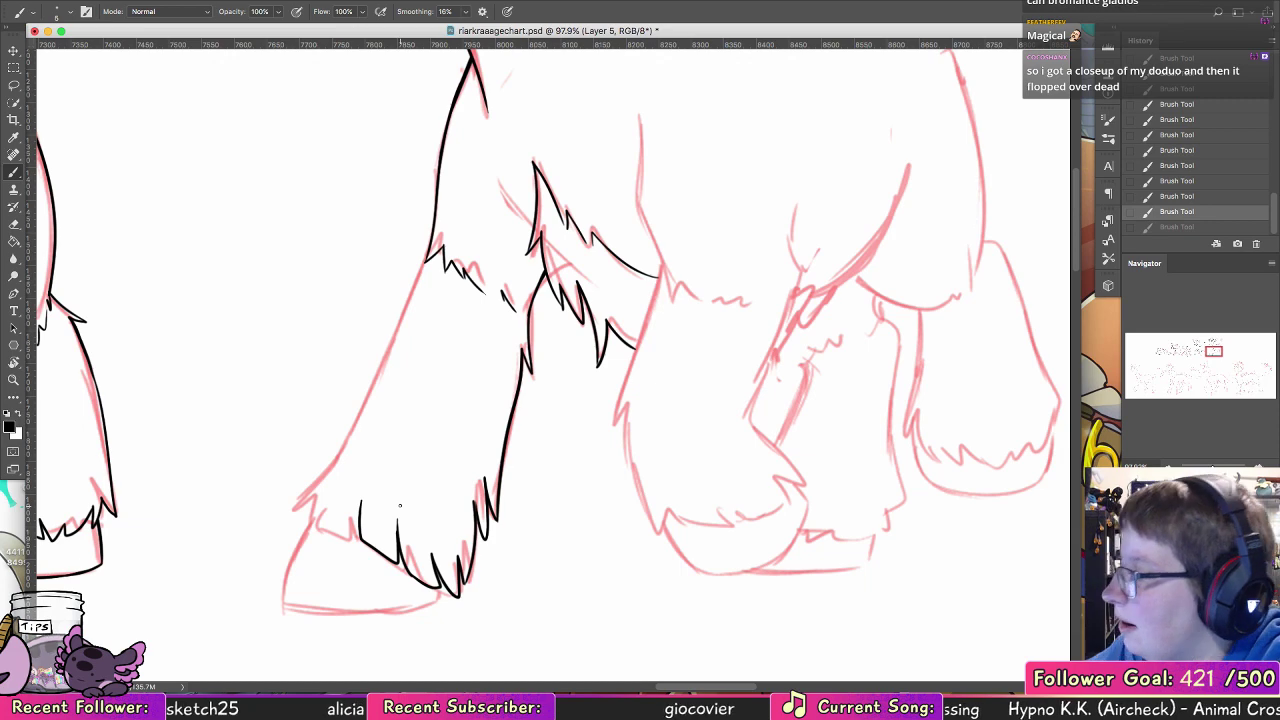
Step: Ink the front part of the far foreleg's fur hem, ending in pointed tufts at the front corner
{"action": "mouse_move", "coordinate": [432, 248]}
{"action": "left_mouse_down"}
{"action": "mouse_move", "coordinate": [360, 424]}
{"action": "mouse_move", "coordinate": [474, 403]}
{"action": "left_mouse_up"}
{"action": "key", "text": "super+z"}
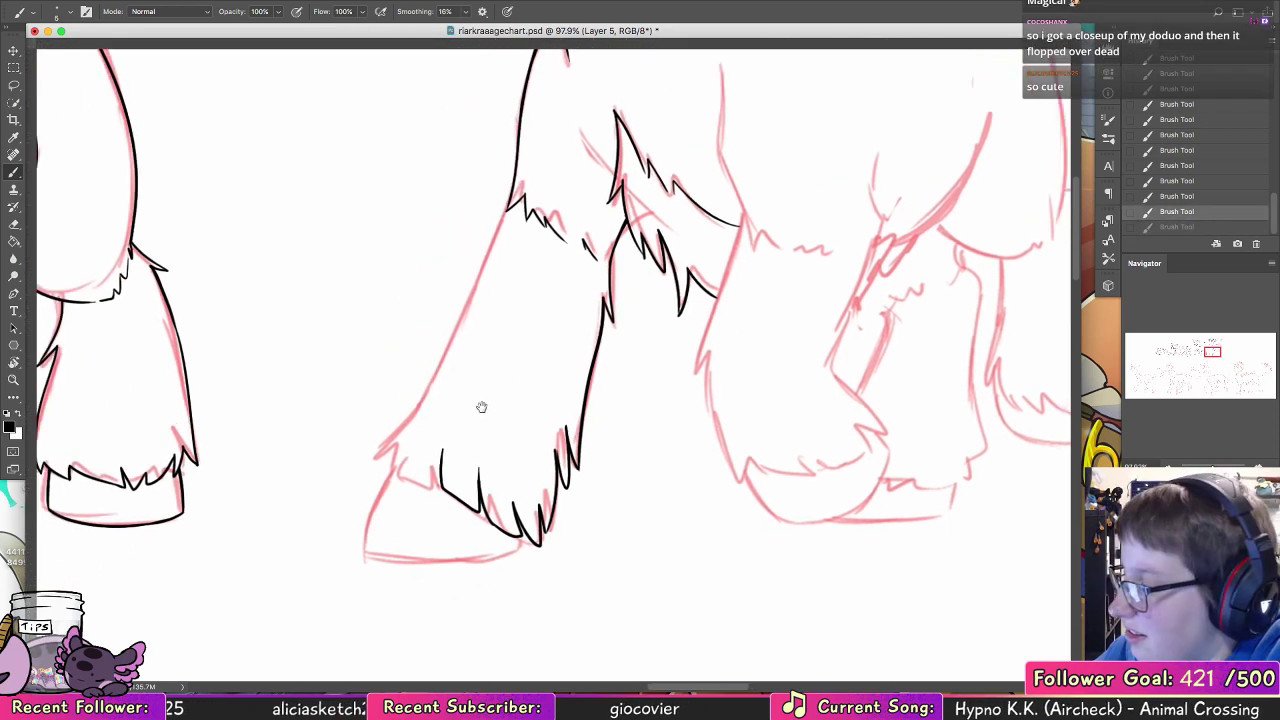
{"action": "mouse_move", "coordinate": [404, 490]}
{"action": "left_mouse_down"}
{"action": "mouse_move", "coordinate": [440, 470]}
{"action": "mouse_move", "coordinate": [408, 480]}
{"action": "mouse_move", "coordinate": [412, 443]}
{"action": "mouse_move", "coordinate": [398, 455]}
{"action": "mouse_move", "coordinate": [420, 410]}
{"action": "left_mouse_up"}
{"action": "key", "text": "super+z"}
{"action": "key", "text": "super+z"}
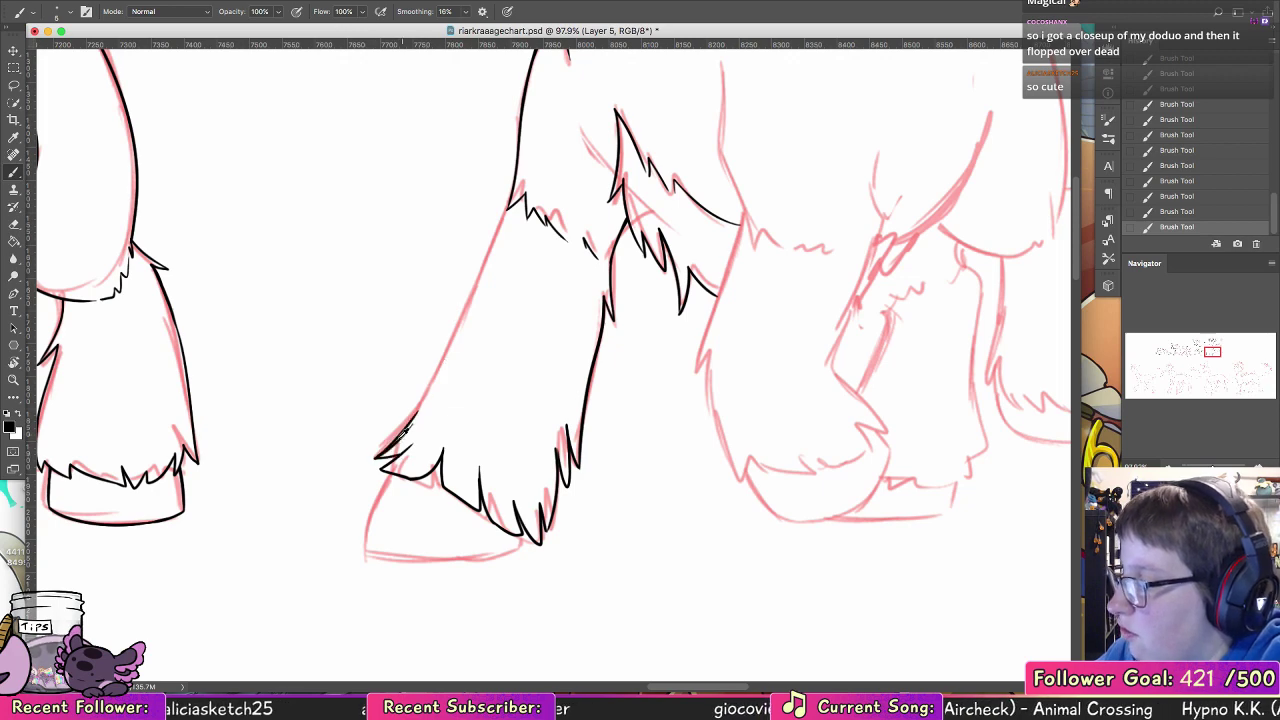
Step: Ink the far foreleg's long front line from the upper fur edge down to the tufts above the hoof
{"action": "key", "text": "super+z"}
{"action": "left_click_drag", "start_coordinate": [380, 455], "coordinate": [468, 258]}
{"action": "key", "text": "super+z"}
{"action": "left_click_drag", "start_coordinate": [510, 207], "coordinate": [456, 332]}
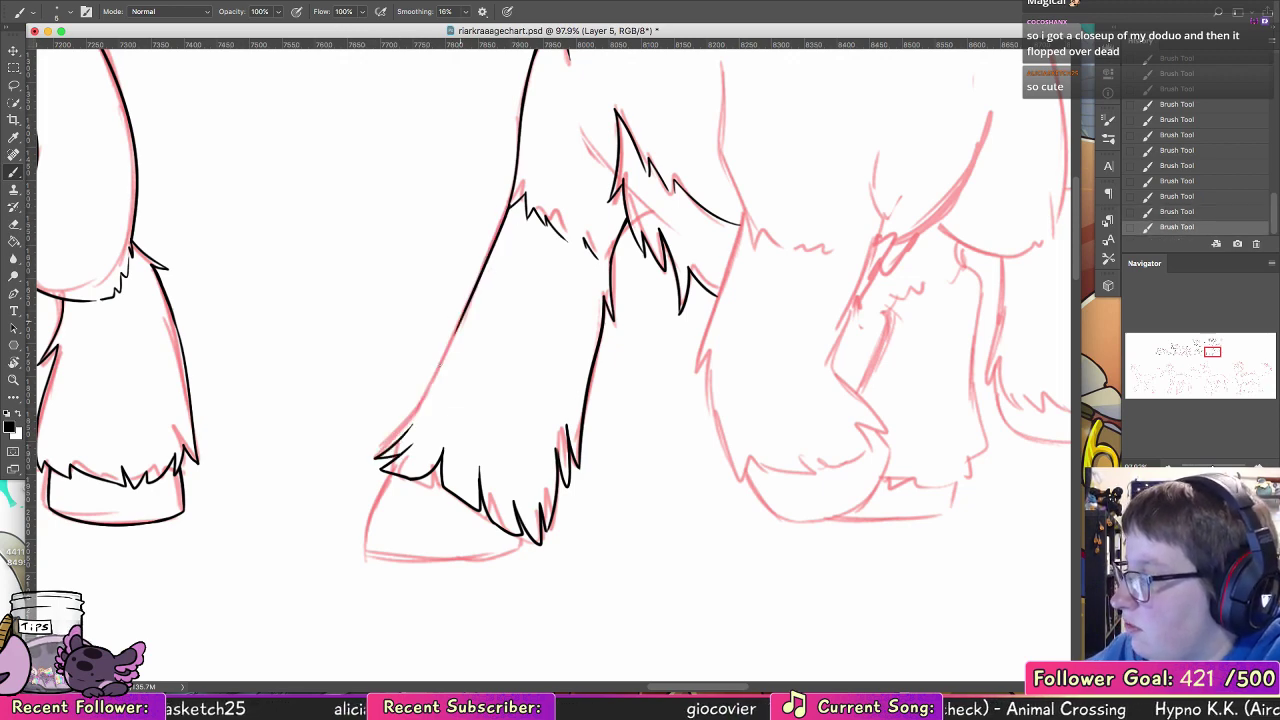
{"action": "left_click_drag", "start_coordinate": [412, 420], "coordinate": [455, 332]}
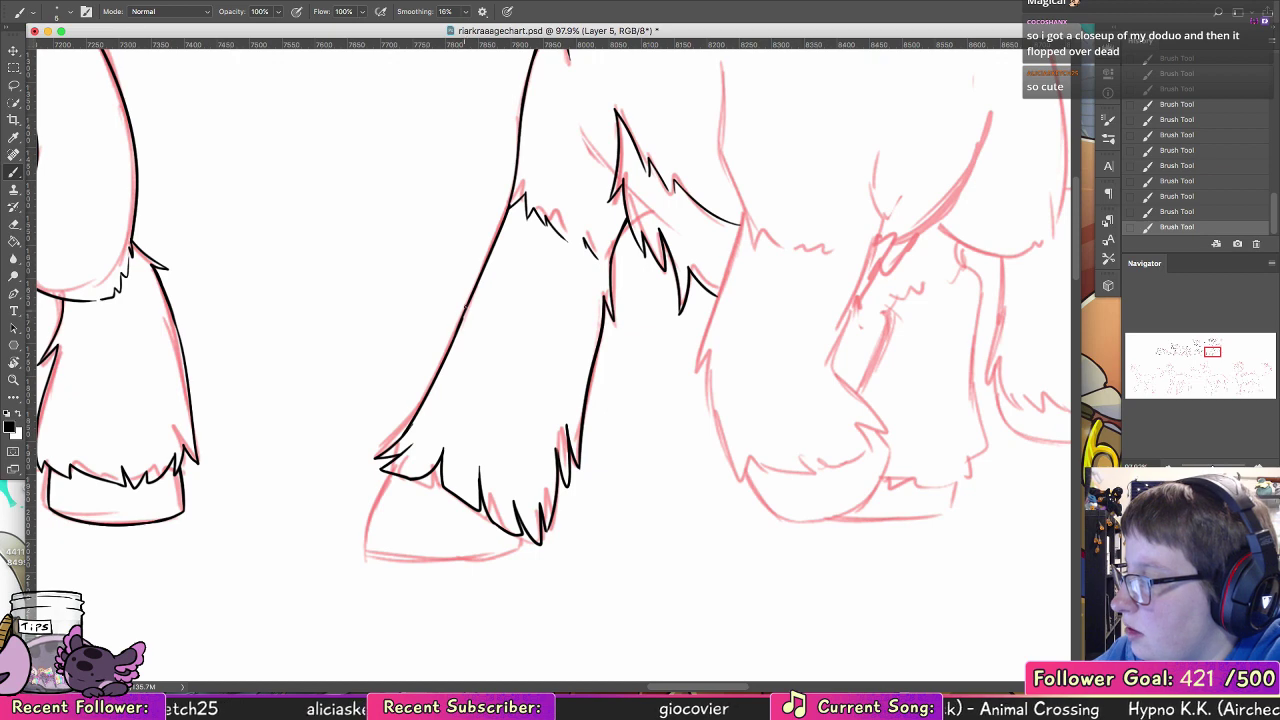
{"action": "key", "text": "super+z"}
{"action": "left_click_drag", "start_coordinate": [396, 441], "coordinate": [412, 422]}
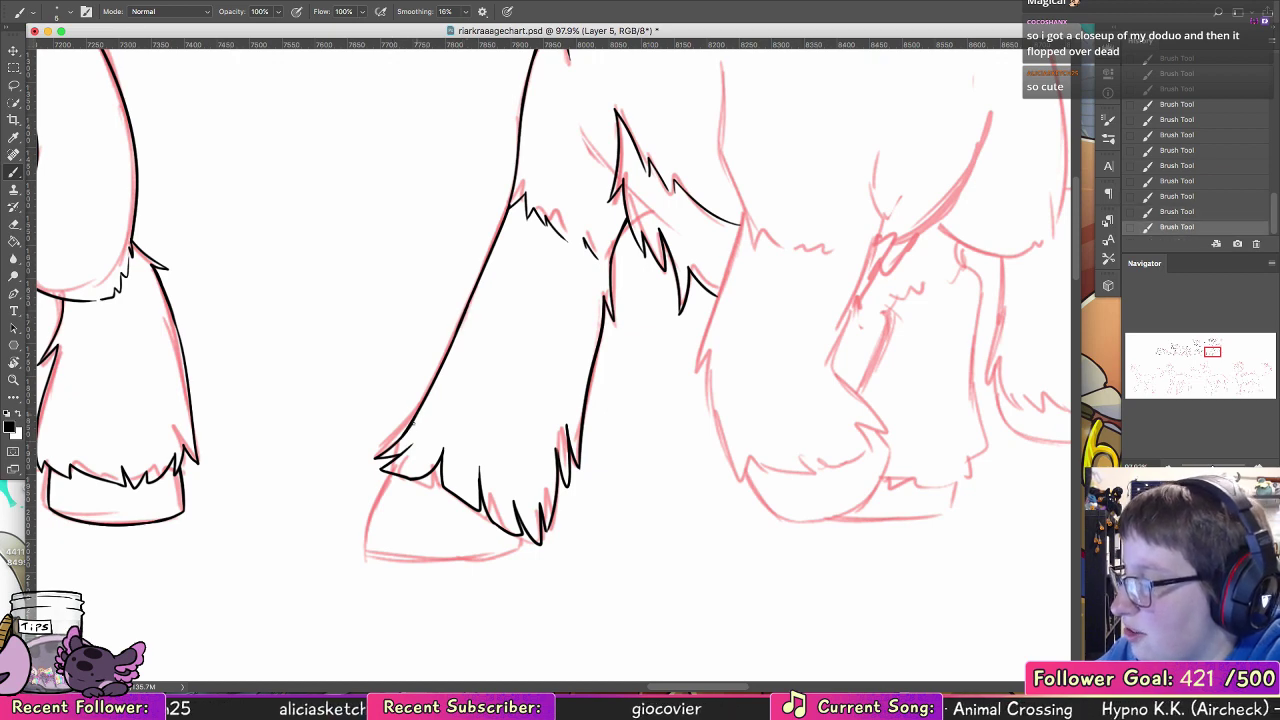
{"action": "key", "text": "super+z"}
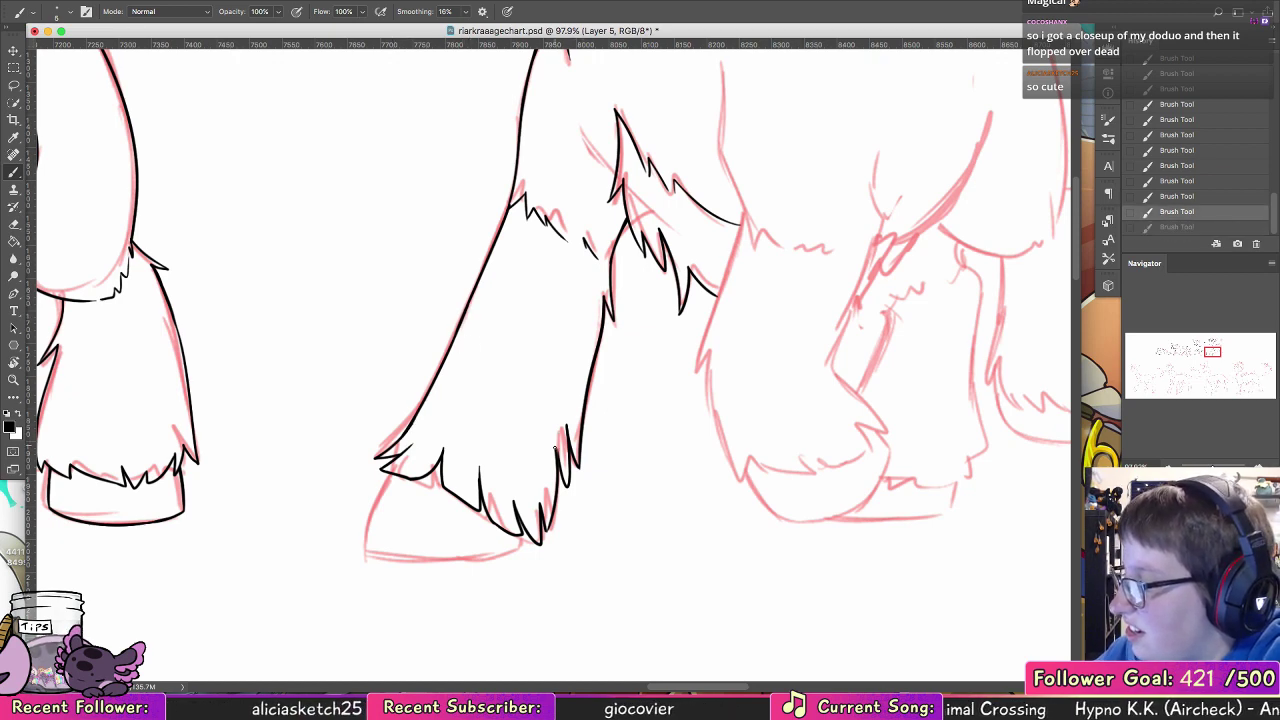
{"action": "key", "text": "super+shift+z"}
Step: Ink the near foreleg's shoulder and front line down to the chest fur tuft, changing the brush size for the lower stretch
{"action": "left_click_drag", "start_coordinate": [701, 388], "coordinate": [357, 537]}
{"action": "left_click_drag", "start_coordinate": [411, 127], "coordinate": [384, 203]}
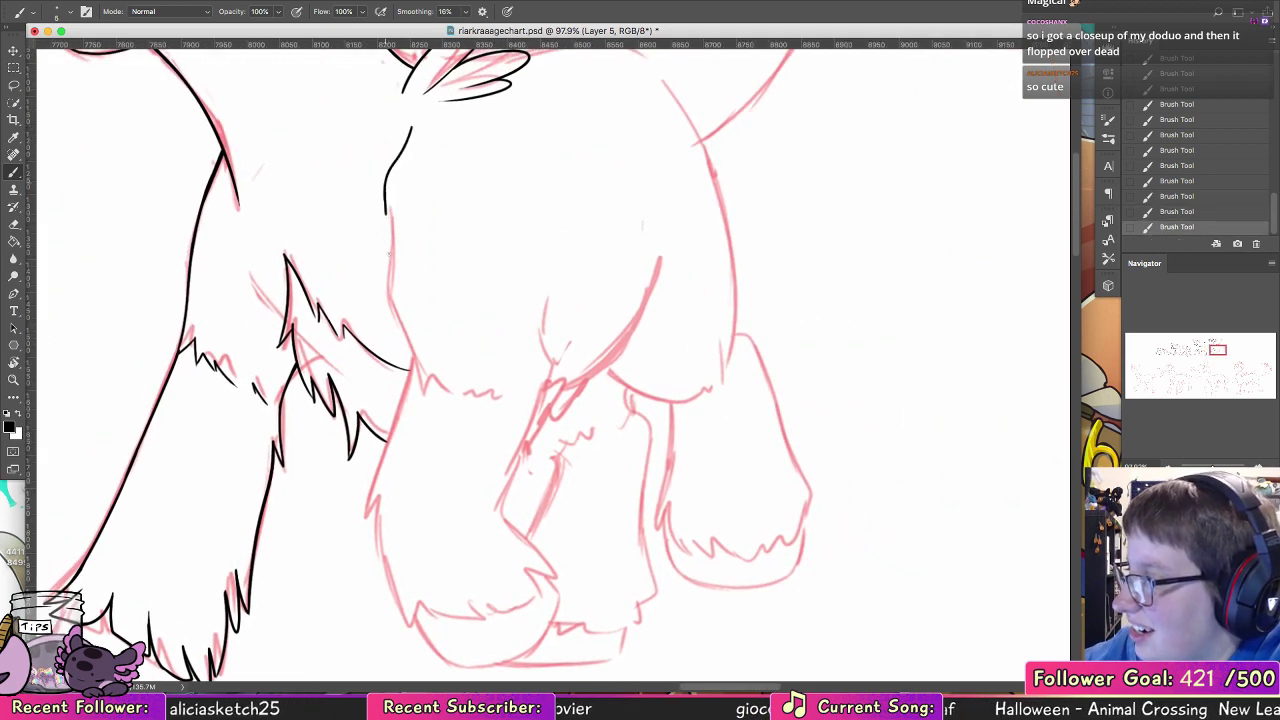
{"action": "left_click_drag", "start_coordinate": [385, 205], "coordinate": [389, 283]}
{"action": "key", "text": "super+z"}
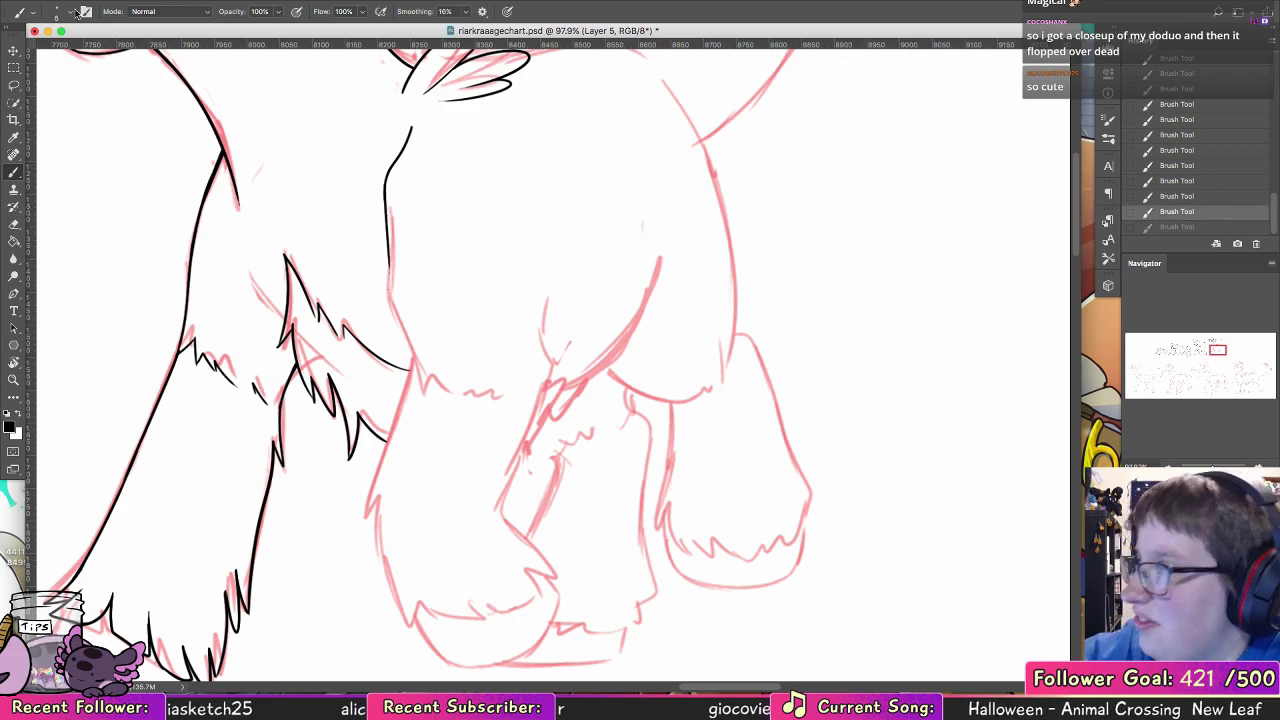
{"action": "left_click", "coordinate": [67, 13]}
{"action": "left_click", "coordinate": [128, 138]}
{"action": "mouse_move", "coordinate": [385, 188]}
{"action": "left_mouse_down"}
{"action": "mouse_move", "coordinate": [388, 291]}
{"action": "mouse_move", "coordinate": [418, 373]}
{"action": "left_mouse_up"}
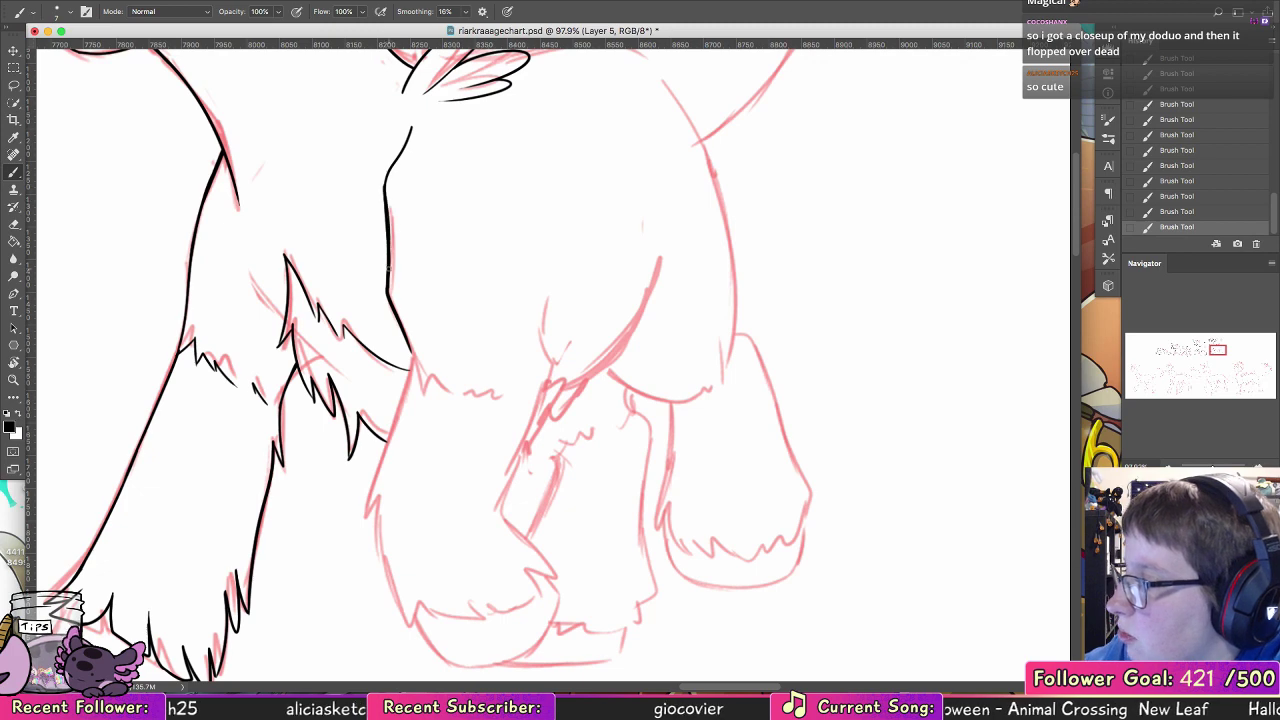
Step: Thicken the chest tuft's front with a small fur point and ink the near foreleg's jagged upper fur edge up to the elbow
{"action": "mouse_move", "coordinate": [285, 253]}
{"action": "left_mouse_down"}
{"action": "mouse_move", "coordinate": [279, 347]}
{"action": "mouse_move", "coordinate": [269, 287]}
{"action": "left_mouse_up"}
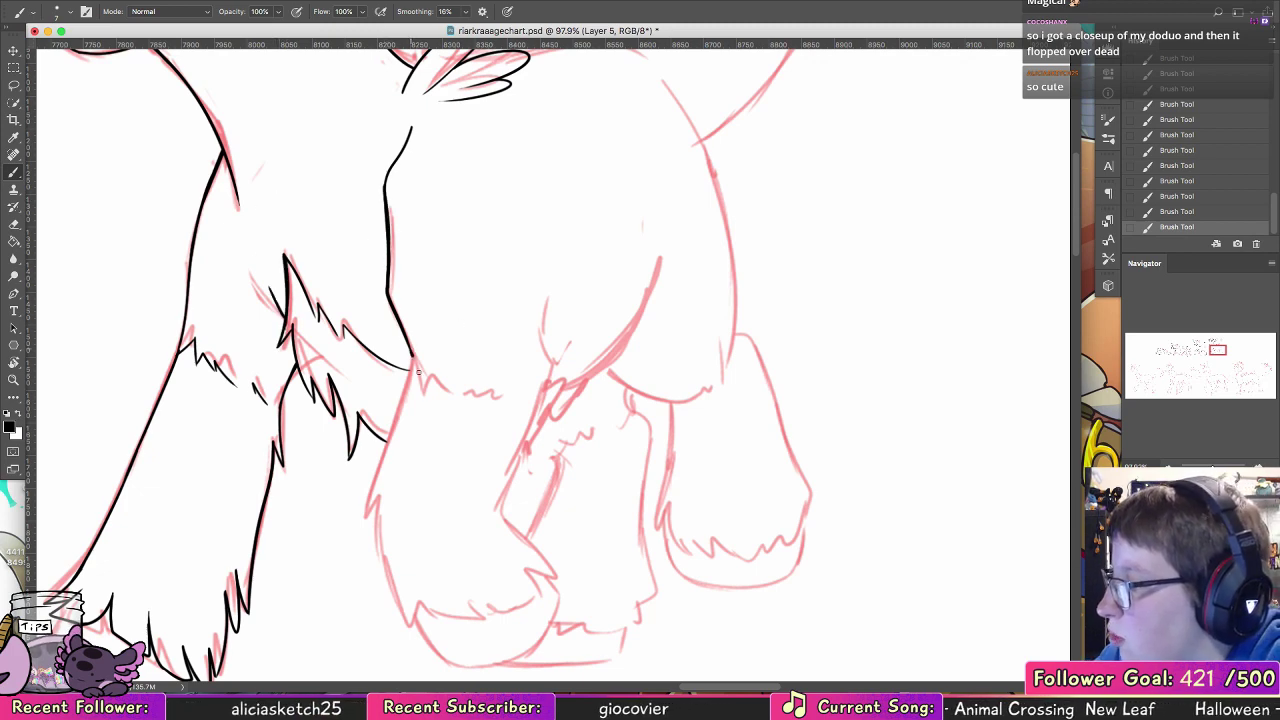
{"action": "mouse_move", "coordinate": [411, 362]}
{"action": "left_mouse_down"}
{"action": "mouse_move", "coordinate": [421, 392]}
{"action": "mouse_move", "coordinate": [450, 402]}
{"action": "mouse_move", "coordinate": [517, 392]}
{"action": "mouse_move", "coordinate": [542, 366]}
{"action": "mouse_move", "coordinate": [542, 302]}
{"action": "left_mouse_up"}
{"action": "left_click", "coordinate": [70, 12]}
{"action": "left_click", "coordinate": [109, 138]}
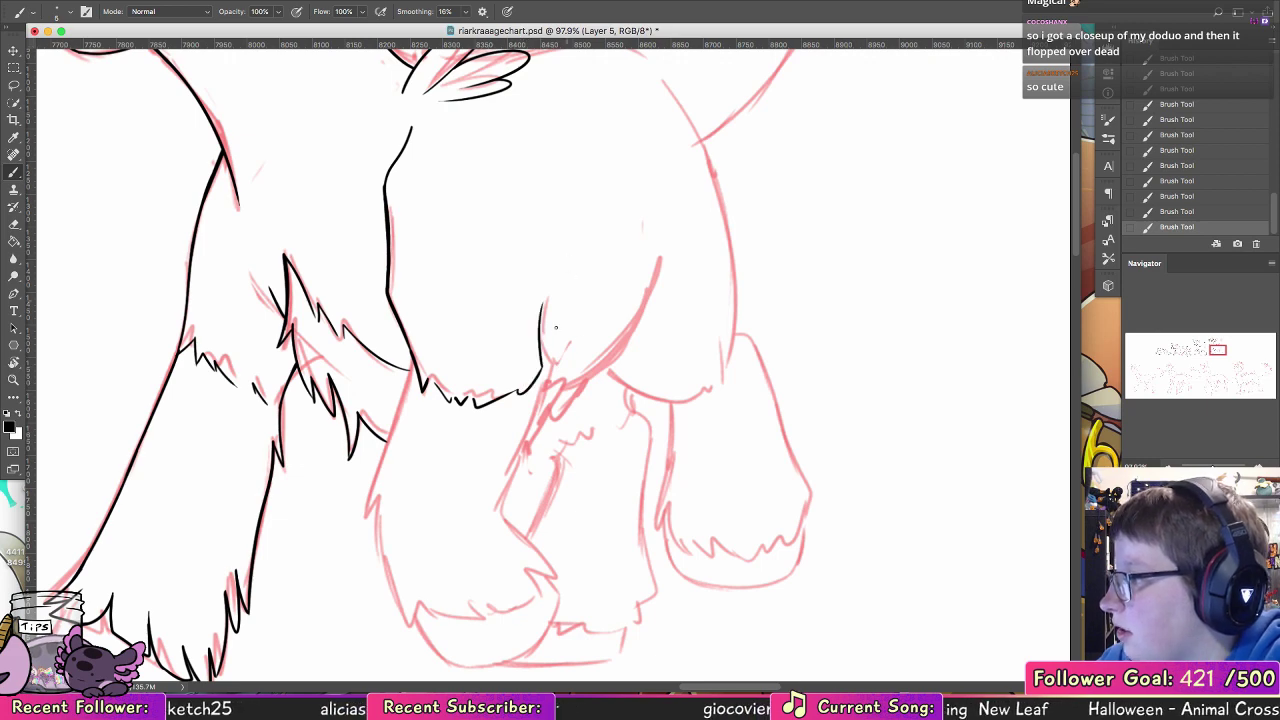
Step: Ink the near foreleg's pointed elbow tuft and its back line down to the bend
{"action": "mouse_move", "coordinate": [541, 356]}
{"action": "left_mouse_down"}
{"action": "mouse_move", "coordinate": [562, 378]}
{"action": "mouse_move", "coordinate": [553, 420]}
{"action": "mouse_move", "coordinate": [544, 404]}
{"action": "mouse_move", "coordinate": [512, 476]}
{"action": "left_mouse_up"}
{"action": "key", "text": "ctrl+z"}
{"action": "left_click_drag", "start_coordinate": [542, 394], "coordinate": [500, 502]}
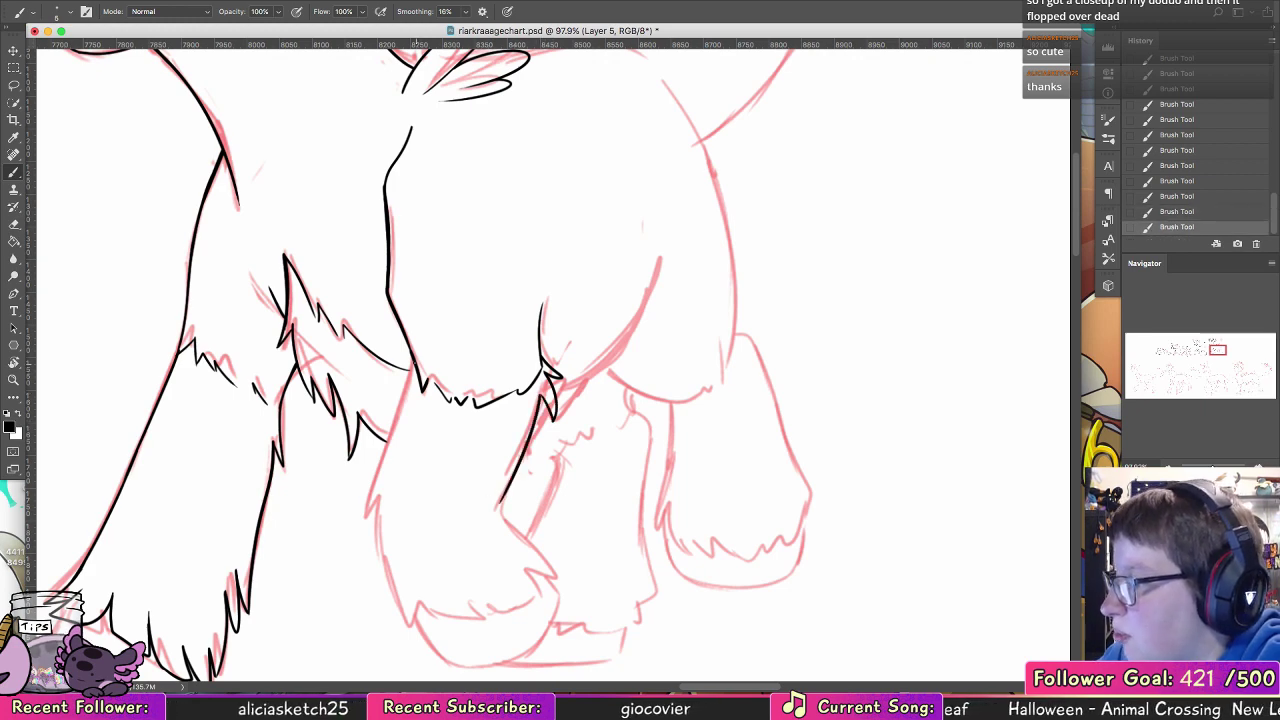
Step: Ink the near foreleg's front edge from the upper fur past the chest tuft, redrawing the stroke until it is smooth
{"action": "left_click_drag", "start_coordinate": [413, 362], "coordinate": [371, 484]}
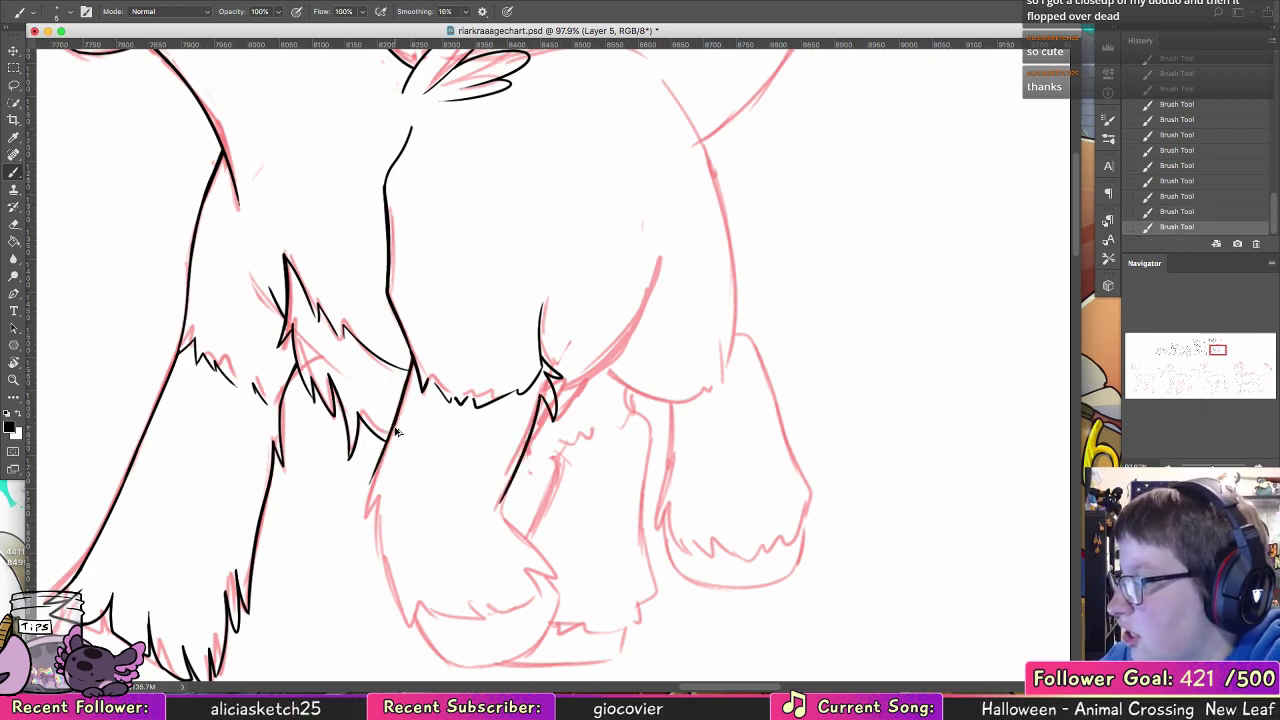
{"action": "key", "text": "super+z"}
{"action": "left_click_drag", "start_coordinate": [398, 420], "coordinate": [370, 490]}
{"action": "key", "text": "super+z"}
{"action": "left_click_drag", "start_coordinate": [402, 408], "coordinate": [366, 508]}
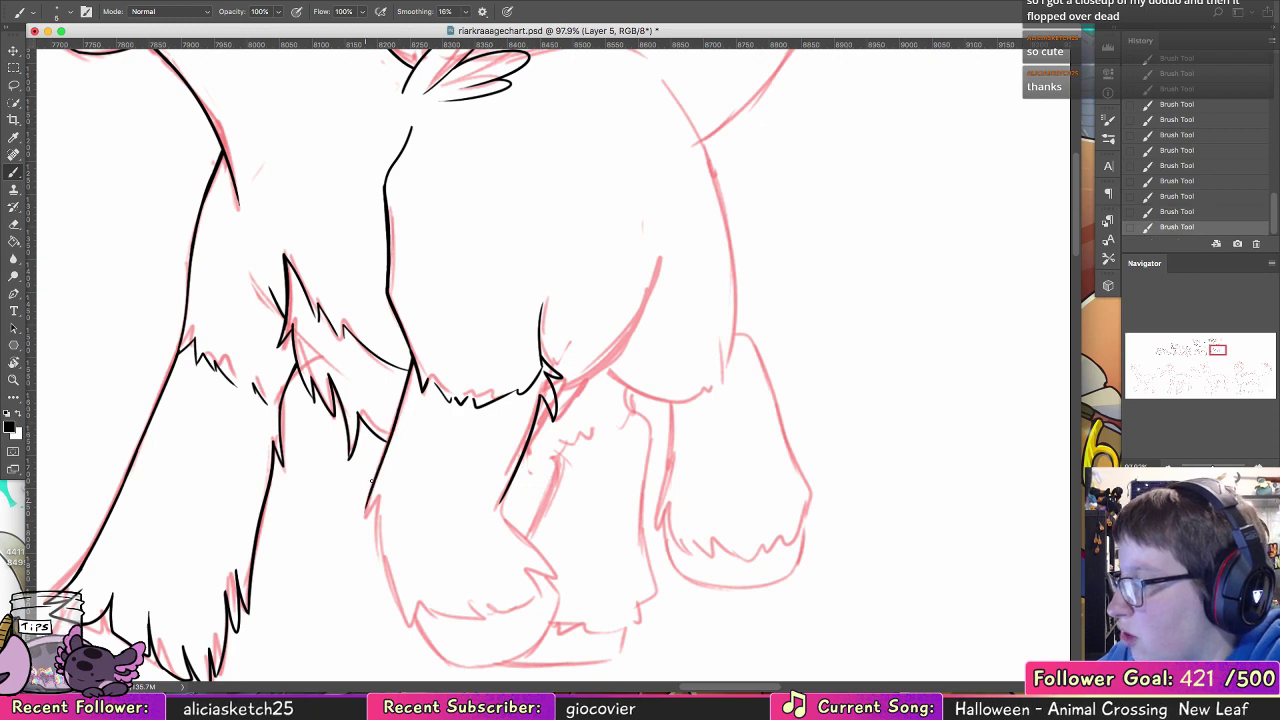
{"action": "key", "text": "super+z"}
{"action": "left_click_drag", "start_coordinate": [374, 433], "coordinate": [387, 442]}
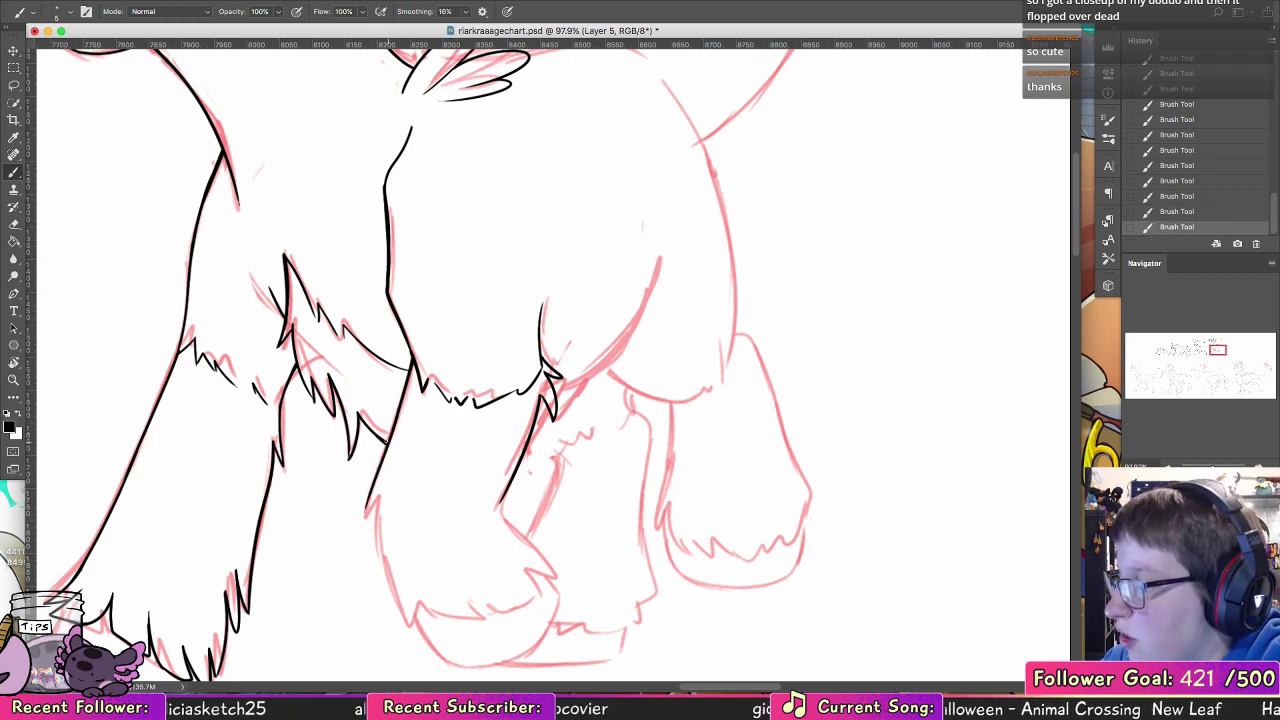
Step: Ink the small fur notch on the near foreleg's front and continue the edge down to the hoof
{"action": "scroll", "coordinate": [403, 349], "scroll_direction": "down", "scroll_amount": 5}
{"action": "scroll", "coordinate": [403, 349], "scroll_direction": "right", "scroll_amount": 3}
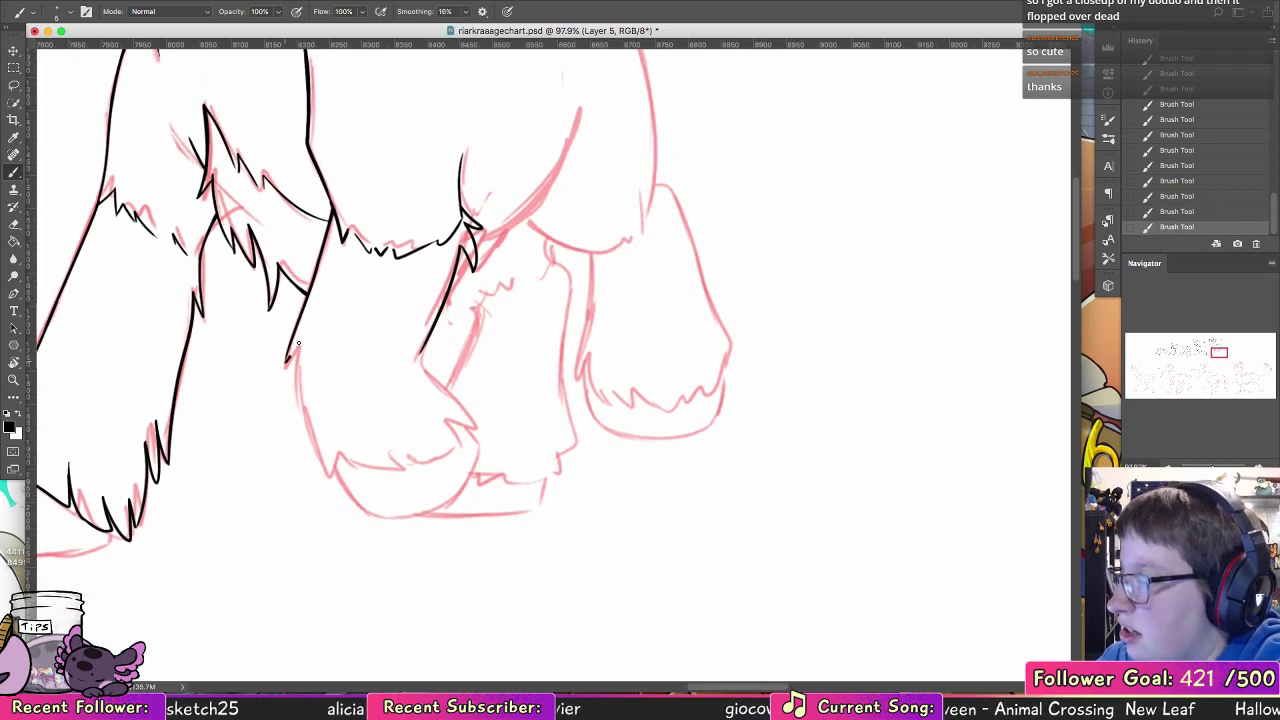
{"action": "left_click_drag", "start_coordinate": [300, 343], "coordinate": [327, 471]}
{"action": "key", "text": "super+z"}
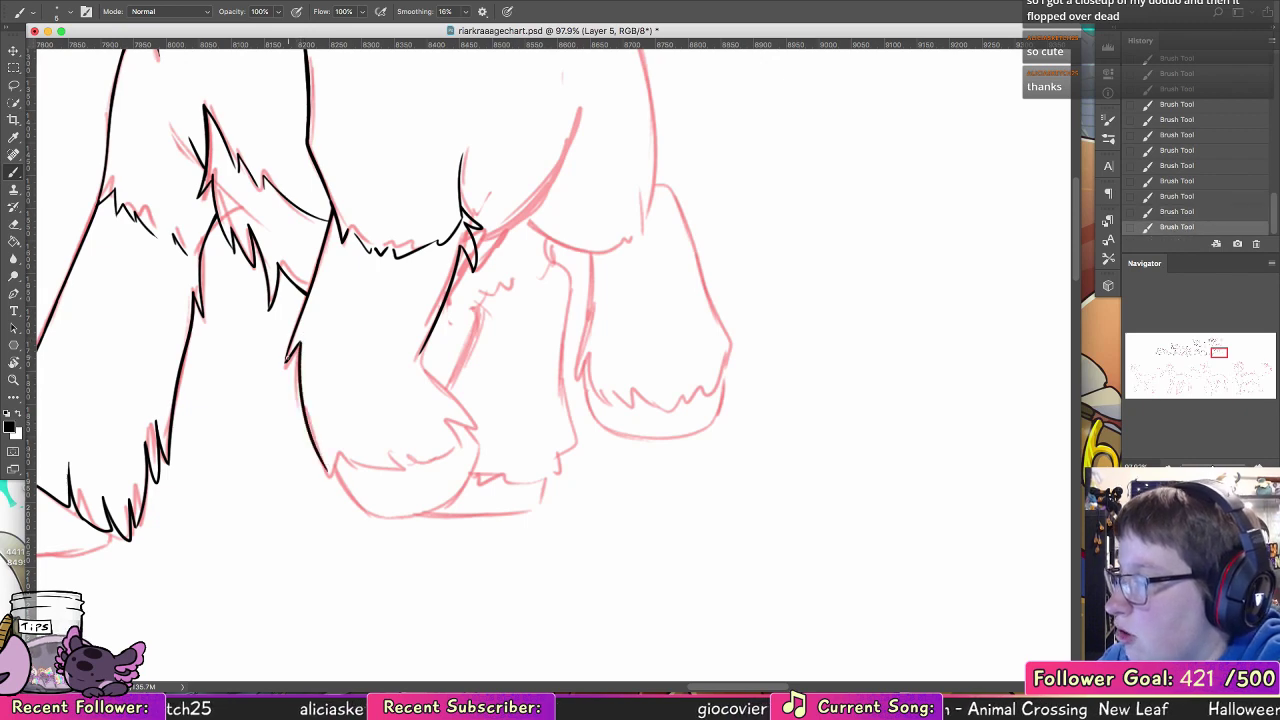
{"action": "key", "text": "super+z"}
{"action": "left_click_drag", "start_coordinate": [306, 298], "coordinate": [287, 358]}
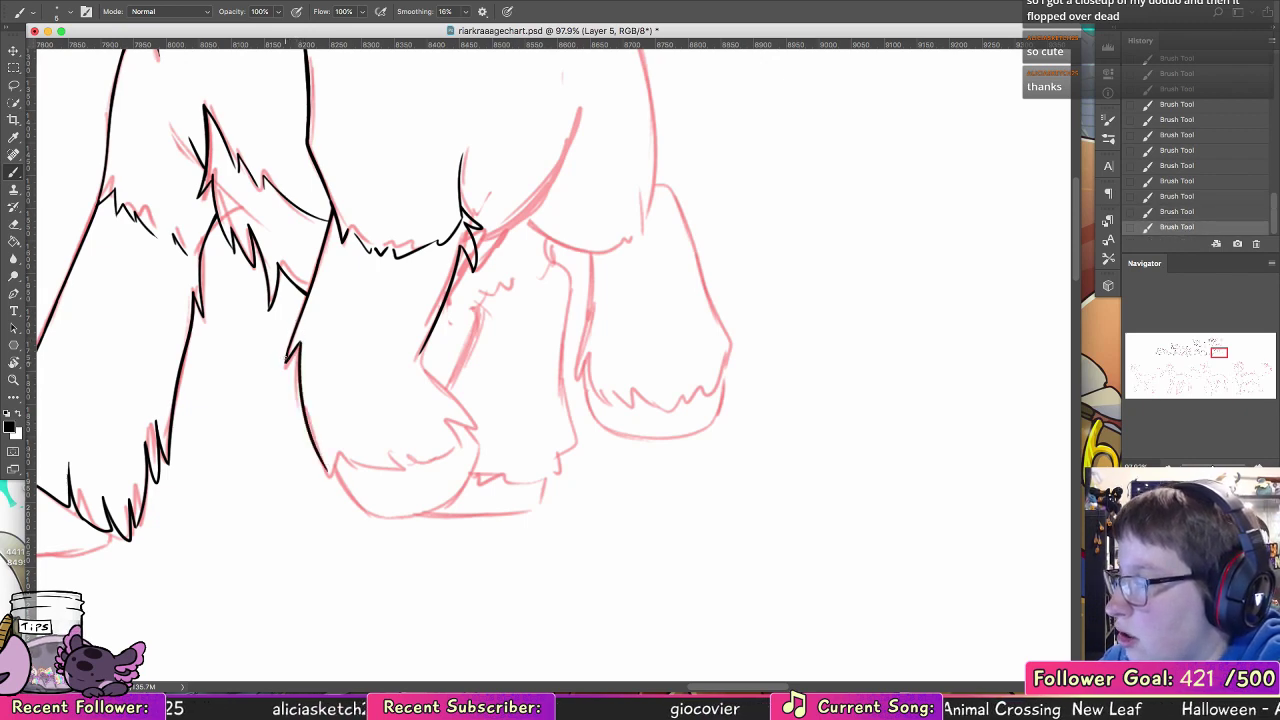
{"action": "key", "text": "super+z"}
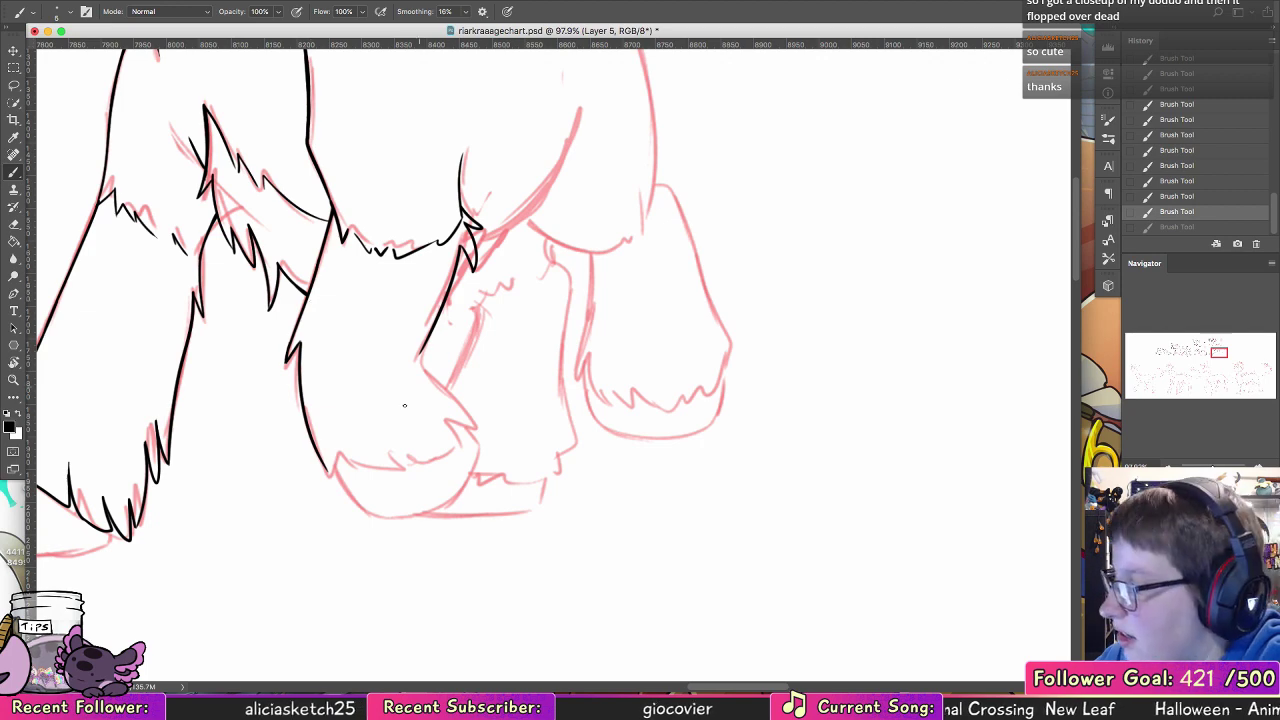
Step: Ink the near foreleg's fur hem above the hoof, with short jagged points toward the back
{"action": "mouse_move", "coordinate": [328, 470]}
{"action": "left_mouse_down"}
{"action": "mouse_move", "coordinate": [336, 457]}
{"action": "mouse_move", "coordinate": [437, 460]}
{"action": "left_mouse_up"}
{"action": "key", "text": "super+z"}
{"action": "key", "text": "super+z"}
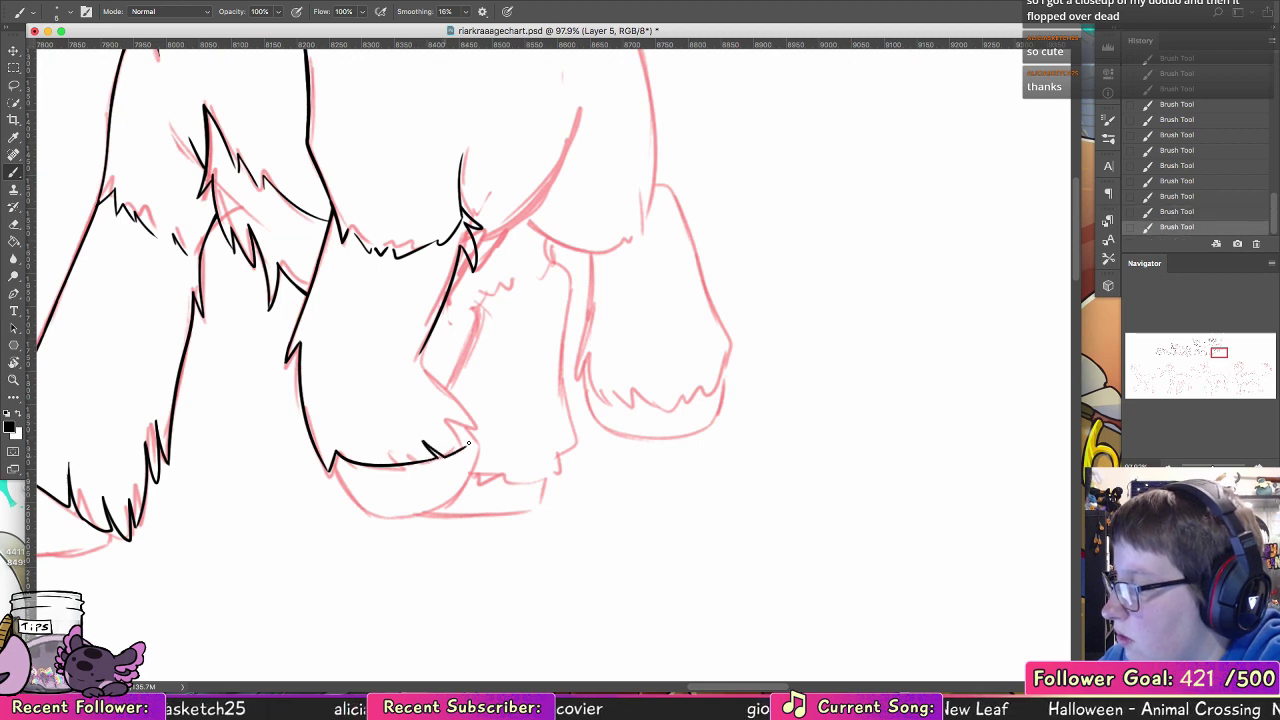
{"action": "key", "text": "super+z"}
{"action": "left_click_drag", "start_coordinate": [463, 448], "coordinate": [465, 441]}
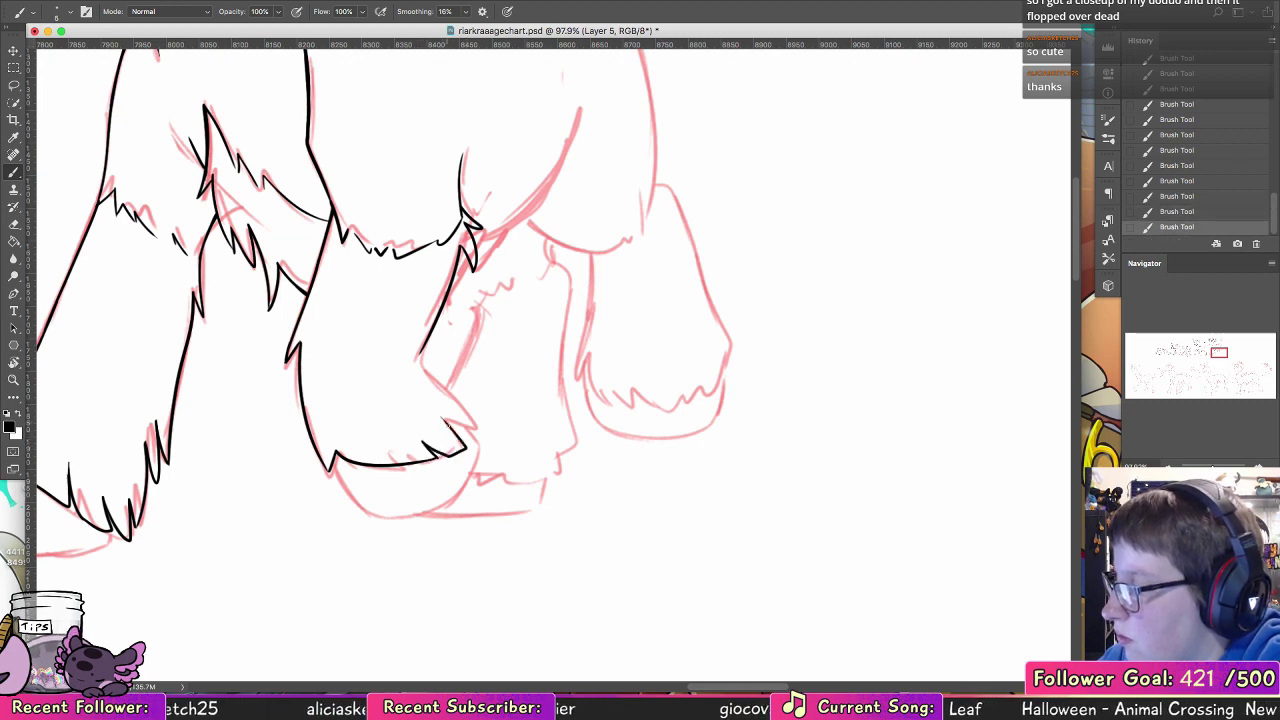
Step: Ink the near foreleg's back edge from the bend down to the rear tip of the fur hem
{"action": "key", "text": "super+z"}
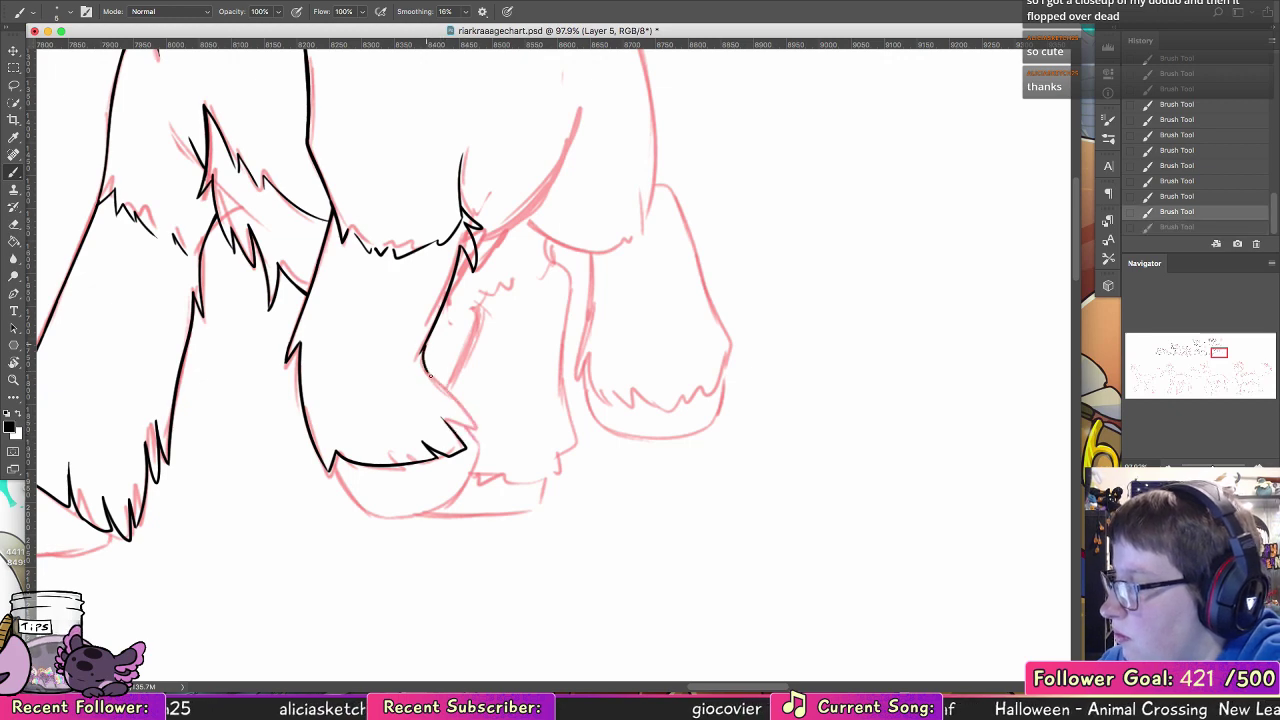
{"action": "key", "text": "super+shift+z"}
{"action": "left_click_drag", "start_coordinate": [421, 369], "coordinate": [474, 422]}
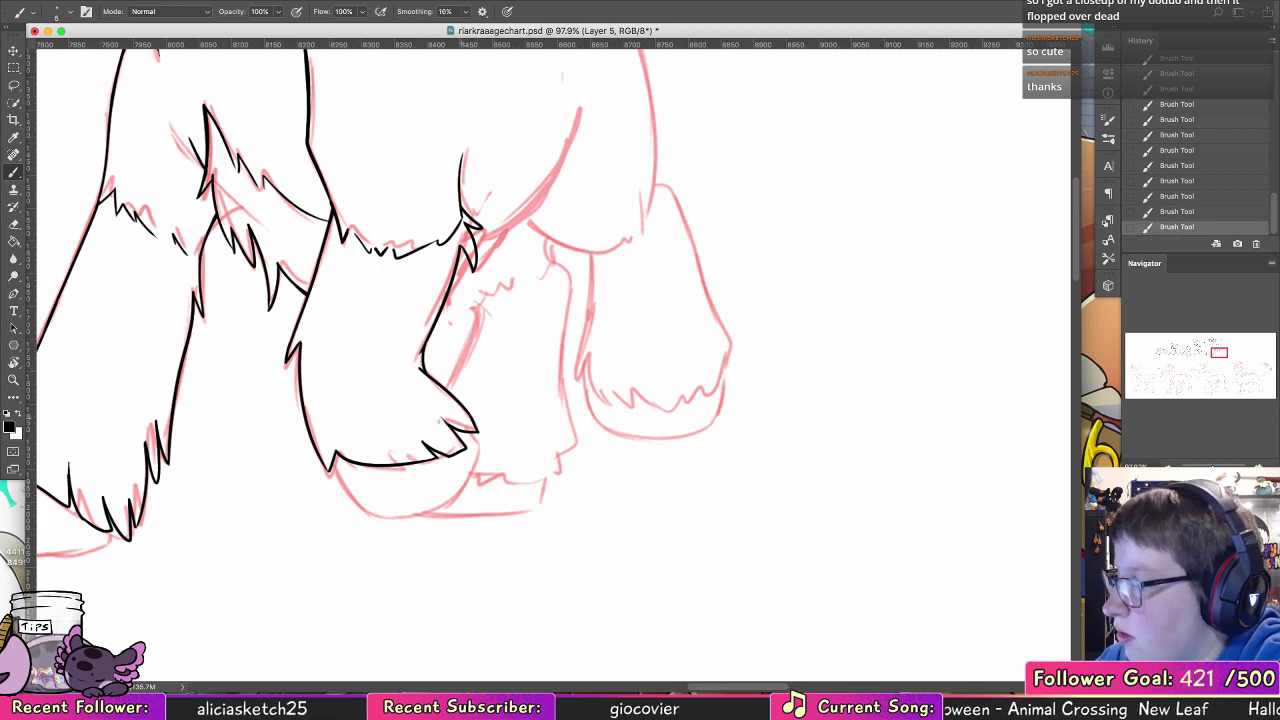
Step: Ink the near foreleg's rounded hoof outline beneath the fur hem, redrawing the bottom curve until it joins the rear fur tip
{"action": "key", "text": "super+z"}
{"action": "mouse_move", "coordinate": [332, 466]}
{"action": "left_mouse_down"}
{"action": "mouse_move", "coordinate": [356, 510]}
{"action": "mouse_move", "coordinate": [332, 466]}
{"action": "mouse_move", "coordinate": [356, 508]}
{"action": "mouse_move", "coordinate": [470, 471]}
{"action": "left_mouse_up"}
{"action": "key", "text": "super+z"}
{"action": "left_click_drag", "start_coordinate": [357, 509], "coordinate": [458, 484]}
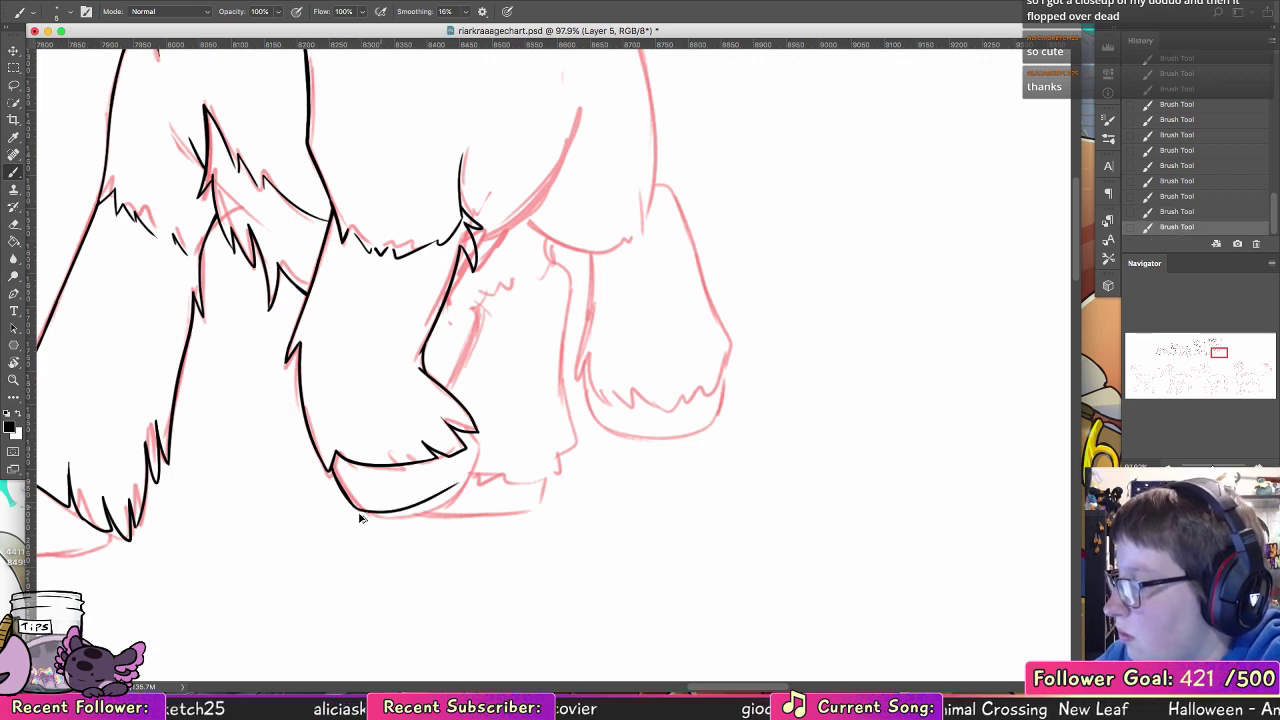
{"action": "key", "text": "super+z"}
{"action": "left_click_drag", "start_coordinate": [372, 515], "coordinate": [484, 466]}
{"action": "key", "text": "super+z"}
{"action": "mouse_move", "coordinate": [353, 511]}
{"action": "left_mouse_down"}
{"action": "mouse_move", "coordinate": [483, 462]}
{"action": "mouse_move", "coordinate": [492, 429]}
{"action": "mouse_move", "coordinate": [478, 482]}
{"action": "left_mouse_up"}
{"action": "key", "text": "super+z"}
{"action": "key", "text": "super+z"}
{"action": "mouse_move", "coordinate": [356, 508]}
{"action": "left_mouse_down"}
{"action": "mouse_move", "coordinate": [468, 469]}
{"action": "mouse_move", "coordinate": [474, 447]}
{"action": "left_mouse_up"}
{"action": "key", "text": "super+z"}
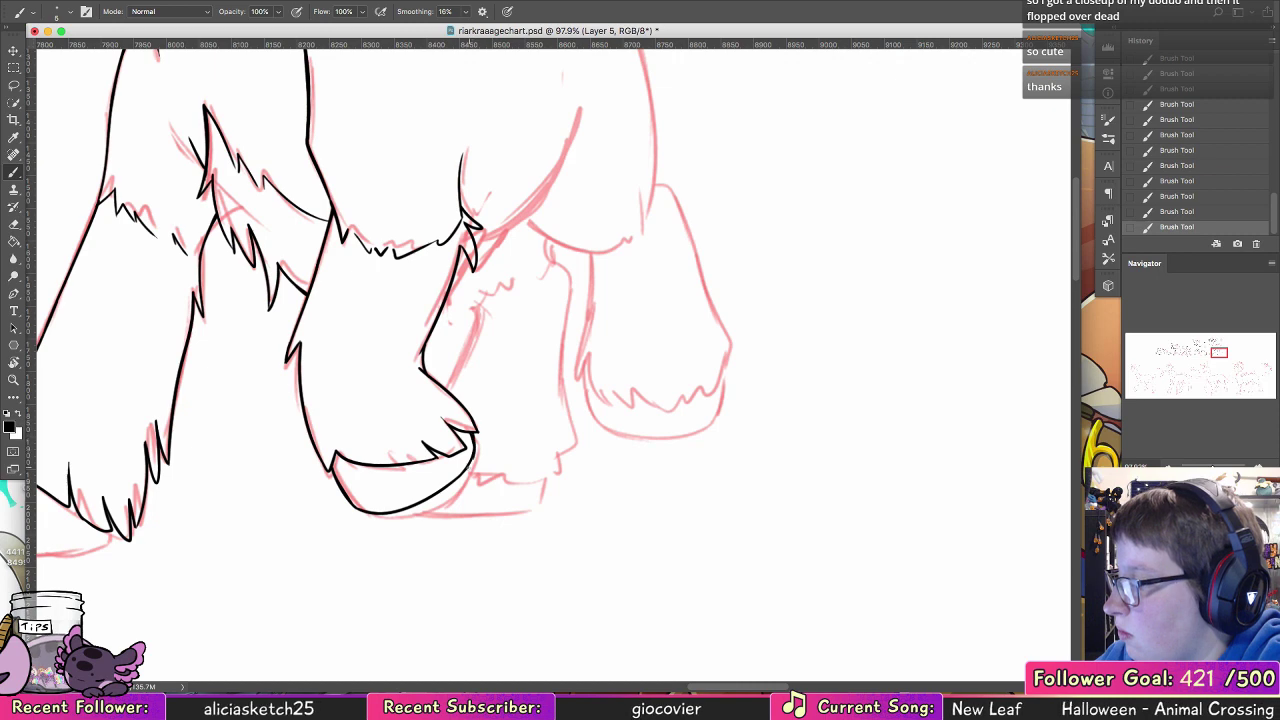
{"action": "key", "text": "super+z"}
{"action": "left_click_drag", "start_coordinate": [468, 456], "coordinate": [477, 432]}
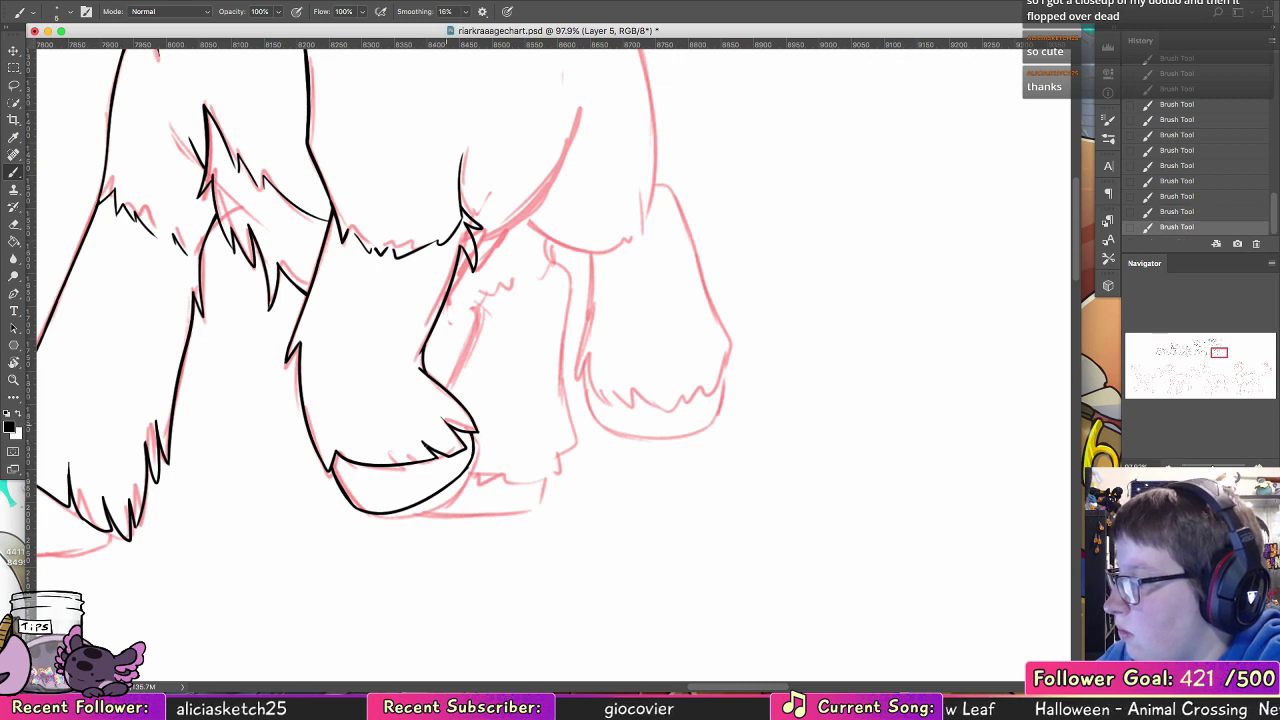
Step: Ink the forward leg's hoof outline beneath its fur hem, from the curved front edge along the flat bottom to the rear fur tips
{"action": "scroll", "coordinate": [450, 335], "scroll_direction": "left", "scroll_amount": 10}
{"action": "scroll", "coordinate": [450, 335], "scroll_direction": "down", "scroll_amount": 3}
{"action": "left_click_drag", "start_coordinate": [380, 366], "coordinate": [362, 410]}
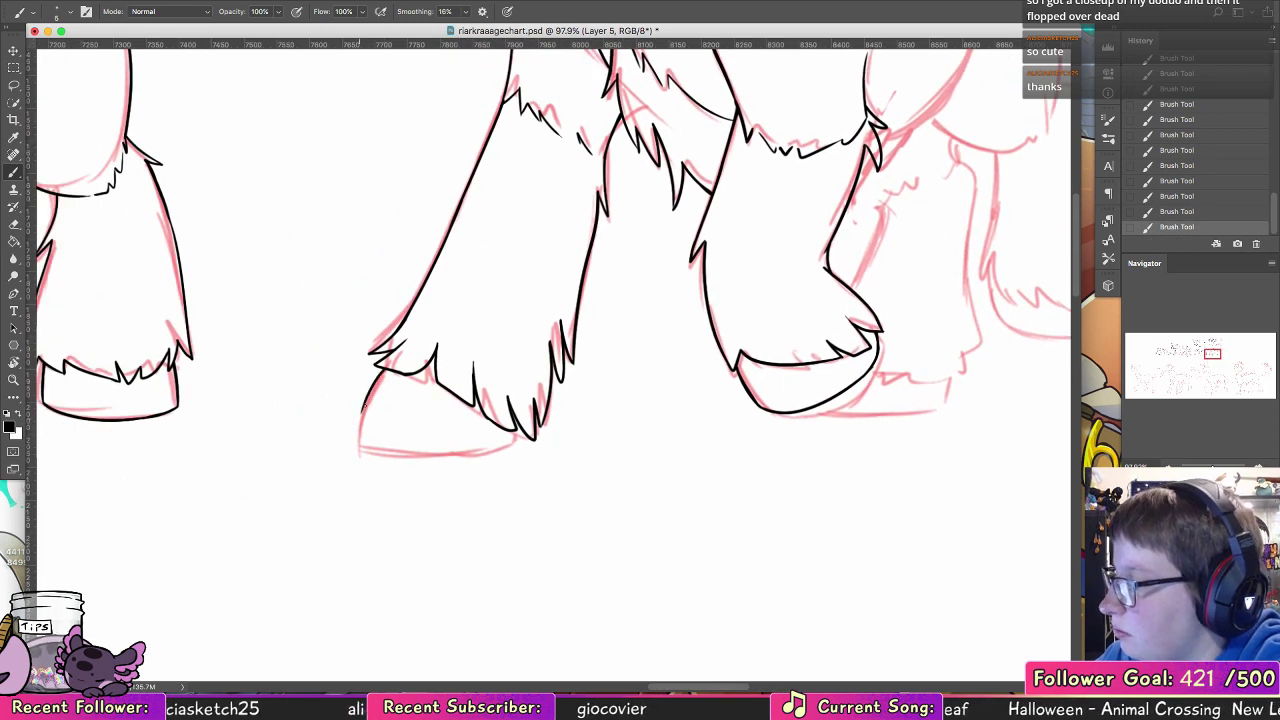
{"action": "left_click_drag", "start_coordinate": [380, 368], "coordinate": [358, 440]}
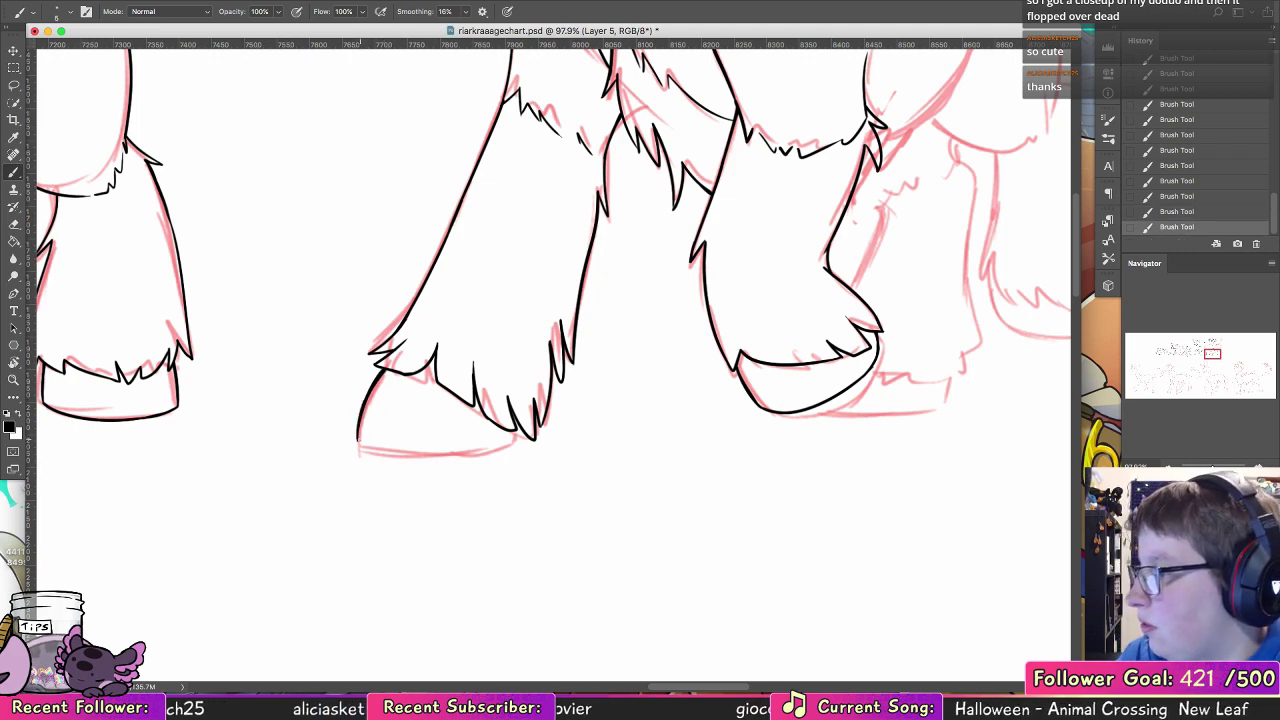
{"action": "left_click_drag", "start_coordinate": [358, 447], "coordinate": [510, 441]}
{"action": "key", "text": "super+z"}
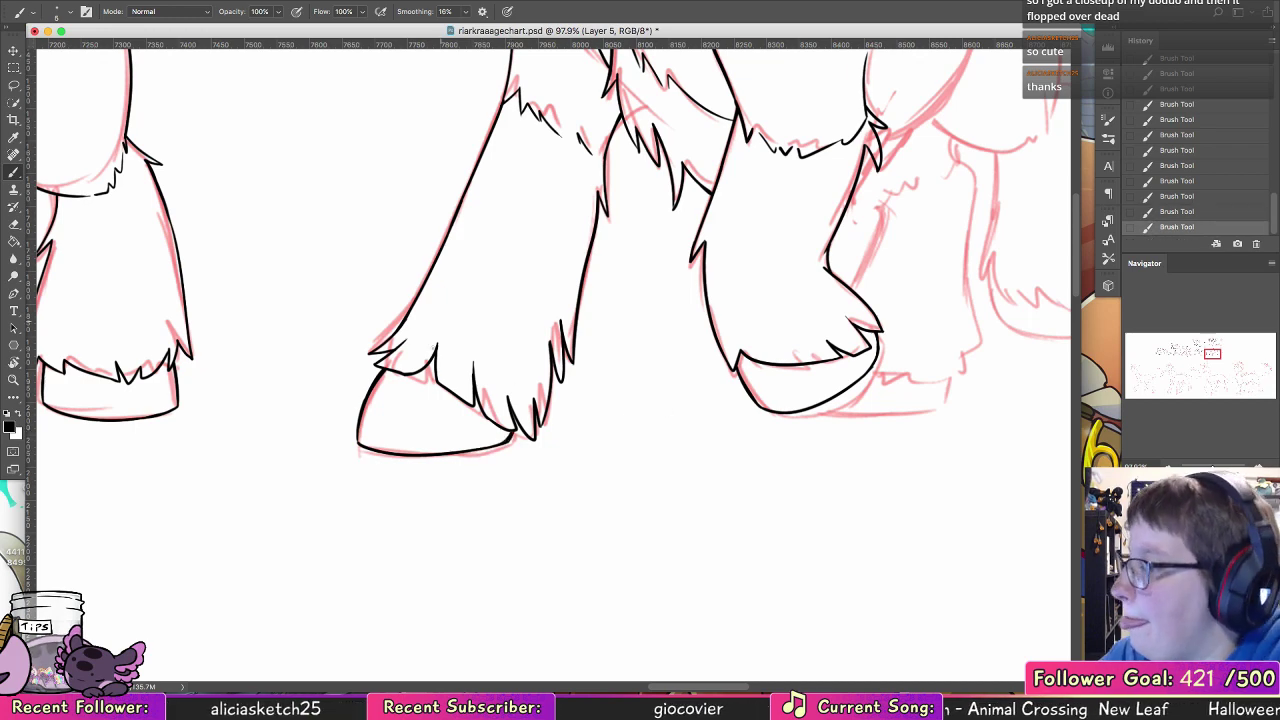
Step: Clean up the forward leg's fur hem above the hoof, erasing stray ends and reinking the front tuft and inner fur strokes
{"action": "left_click_drag", "start_coordinate": [432, 362], "coordinate": [412, 374]}
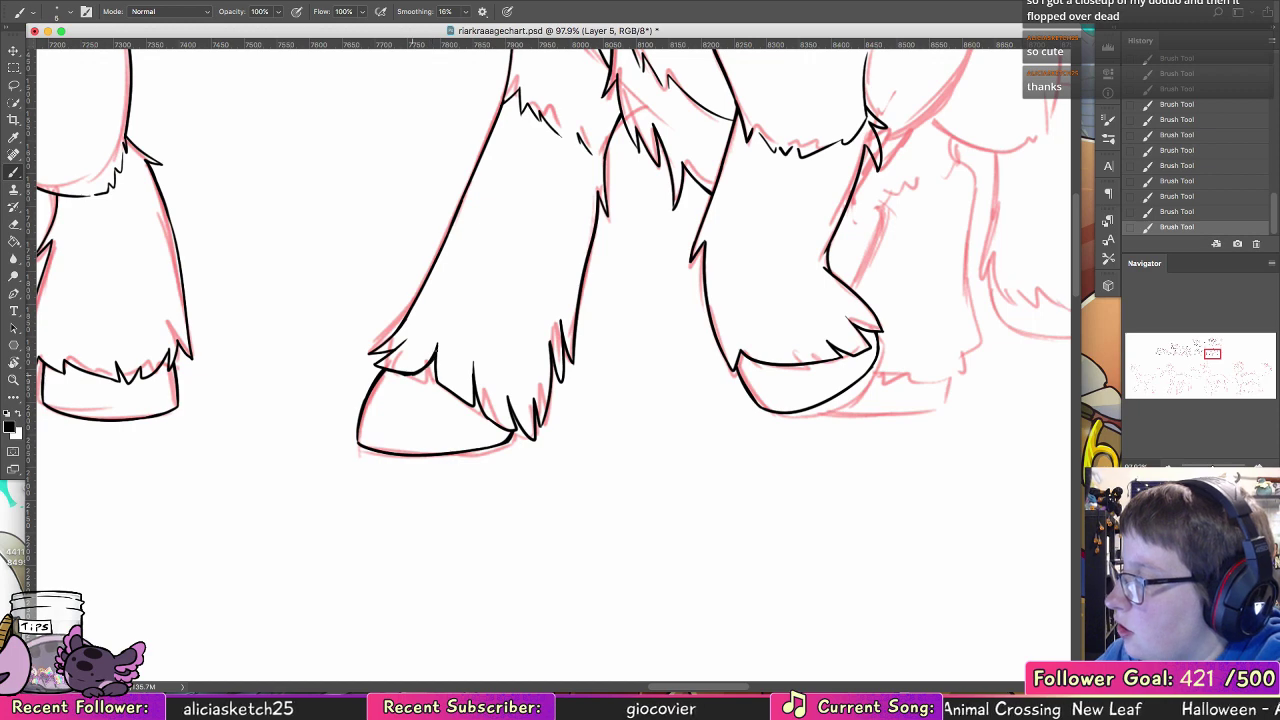
{"action": "left_click", "coordinate": [8, 224]}
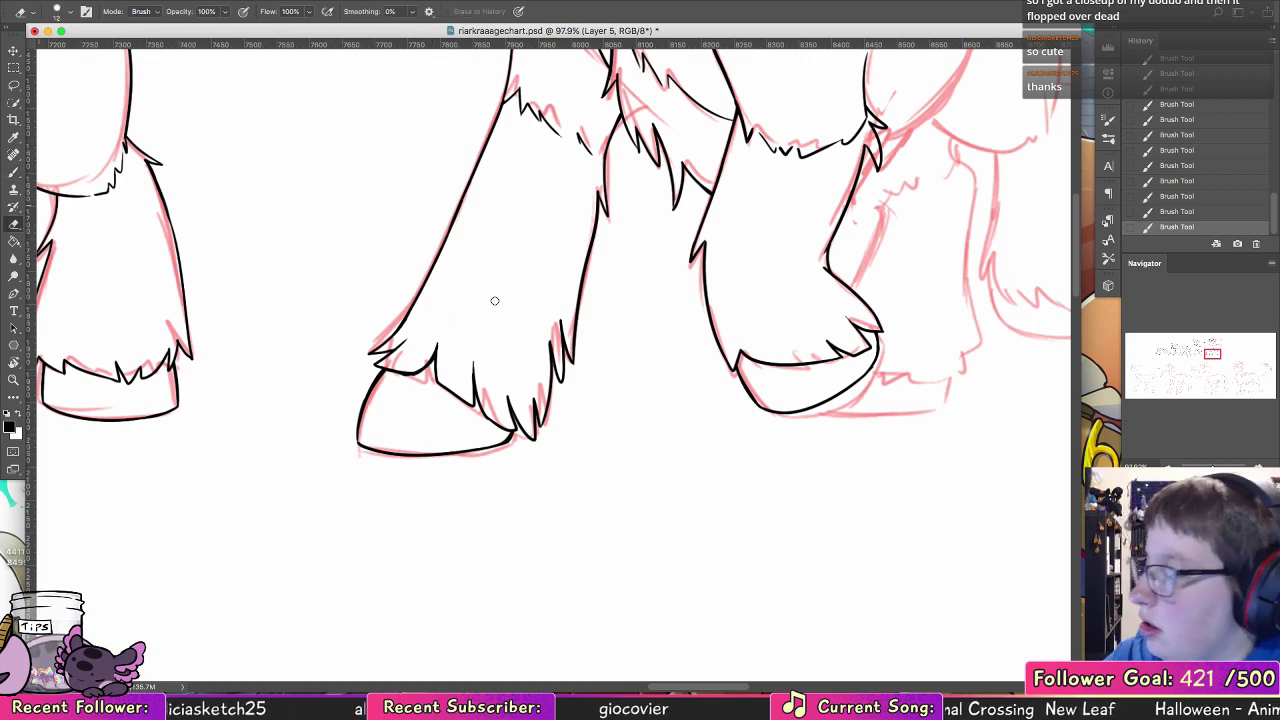
{"action": "mouse_move", "coordinate": [402, 379]}
{"action": "left_mouse_down"}
{"action": "mouse_move", "coordinate": [422, 378]}
{"action": "mouse_move", "coordinate": [396, 341]}
{"action": "left_mouse_up"}
{"action": "left_click", "coordinate": [15, 172]}
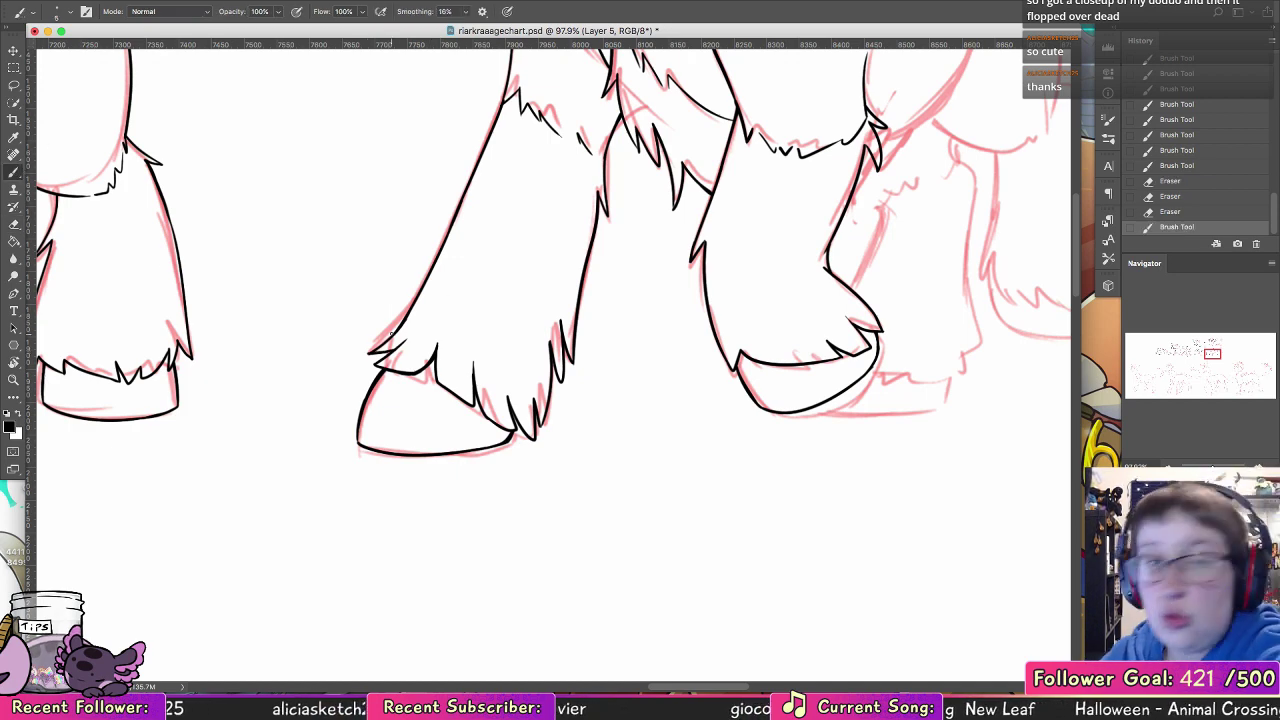
{"action": "mouse_move", "coordinate": [376, 350]}
{"action": "left_mouse_down"}
{"action": "mouse_move", "coordinate": [462, 236]}
{"action": "mouse_move", "coordinate": [409, 313]}
{"action": "left_mouse_up"}
{"action": "key", "text": "super+z"}
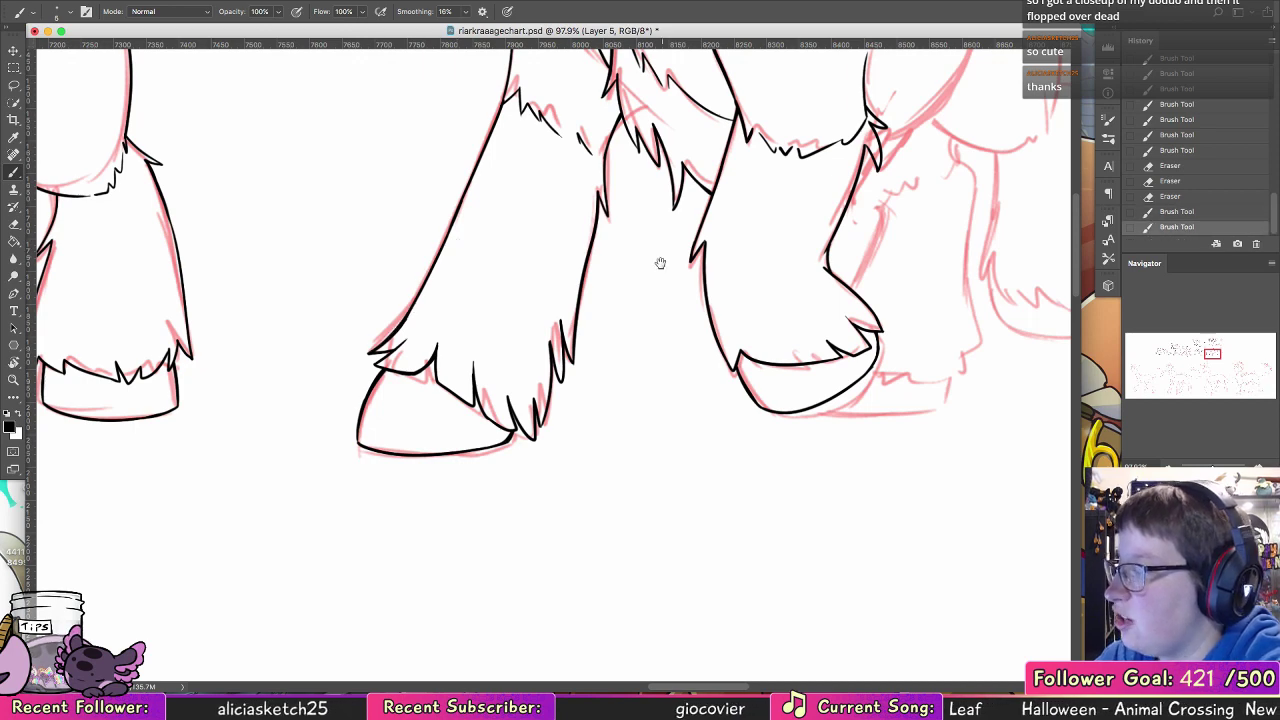
{"action": "left_click_drag", "start_coordinate": [472, 359], "coordinate": [475, 376]}
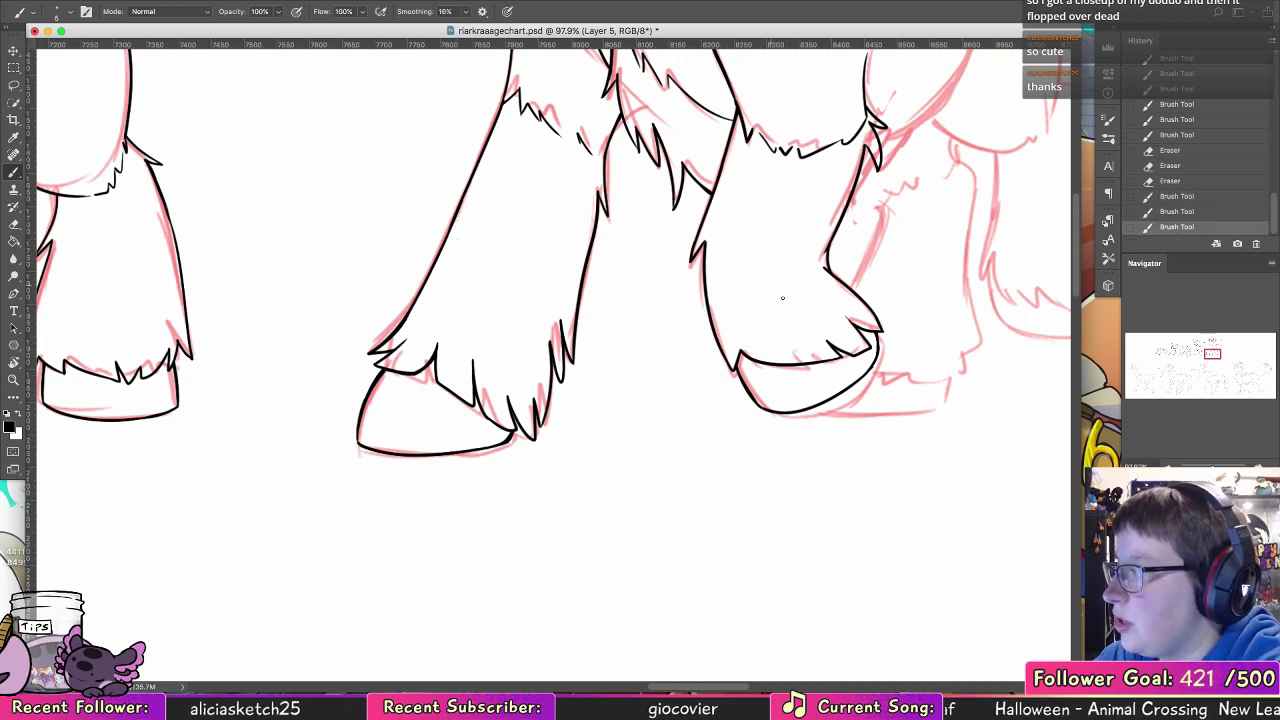
Step: Ink the small jagged fur tuft behind the near leg, just below the haunch
{"action": "scroll", "coordinate": [783, 297], "scroll_direction": "right", "scroll_amount": 10}
{"action": "scroll", "coordinate": [783, 297], "scroll_direction": "up", "scroll_amount": 3}
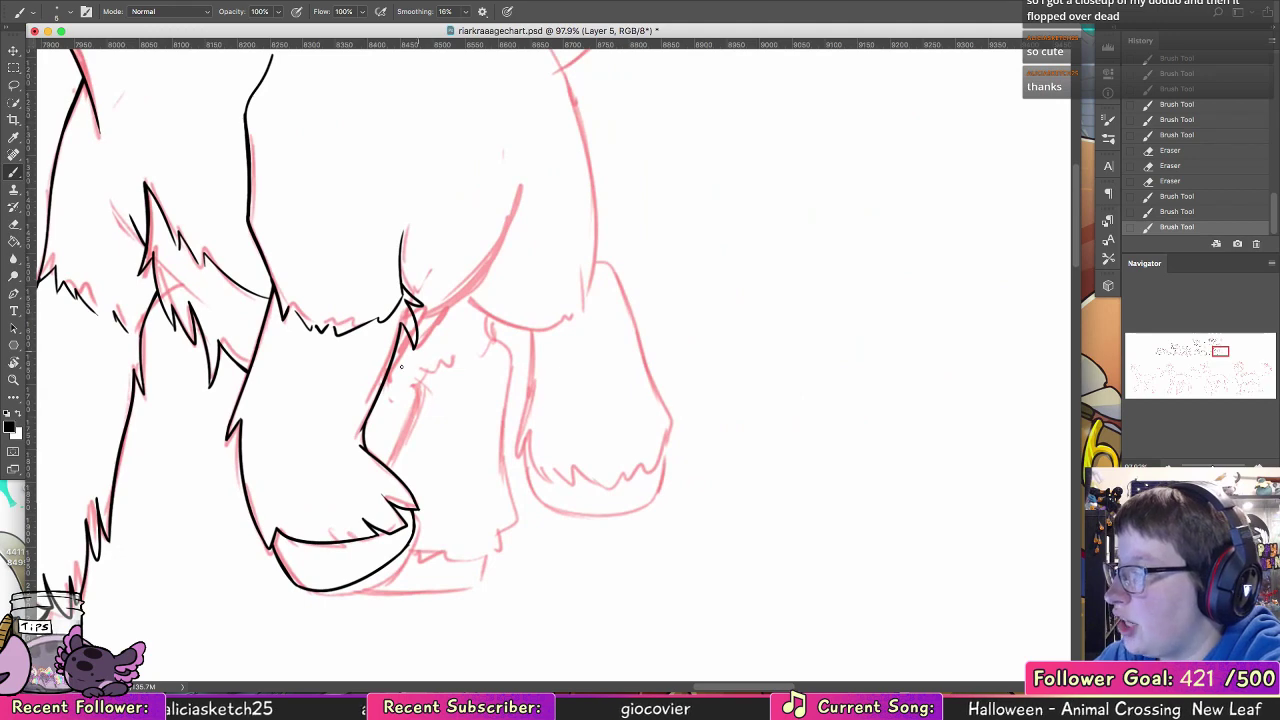
{"action": "mouse_move", "coordinate": [393, 384]}
{"action": "left_mouse_down"}
{"action": "mouse_move", "coordinate": [386, 396]}
{"action": "mouse_move", "coordinate": [427, 320]}
{"action": "left_mouse_up"}
{"action": "left_click_drag", "start_coordinate": [418, 352], "coordinate": [445, 304]}
{"action": "mouse_move", "coordinate": [503, 262]}
{"action": "left_mouse_down"}
{"action": "mouse_move", "coordinate": [463, 377]}
{"action": "mouse_move", "coordinate": [475, 320]}
{"action": "left_mouse_up"}
{"action": "key", "text": "super+z"}
Step: Ink the near haunch's back curve up from the fur tuft, with a separate short line continuing above it
{"action": "key", "text": "super+z"}
{"action": "left_click_drag", "start_coordinate": [391, 449], "coordinate": [474, 318]}
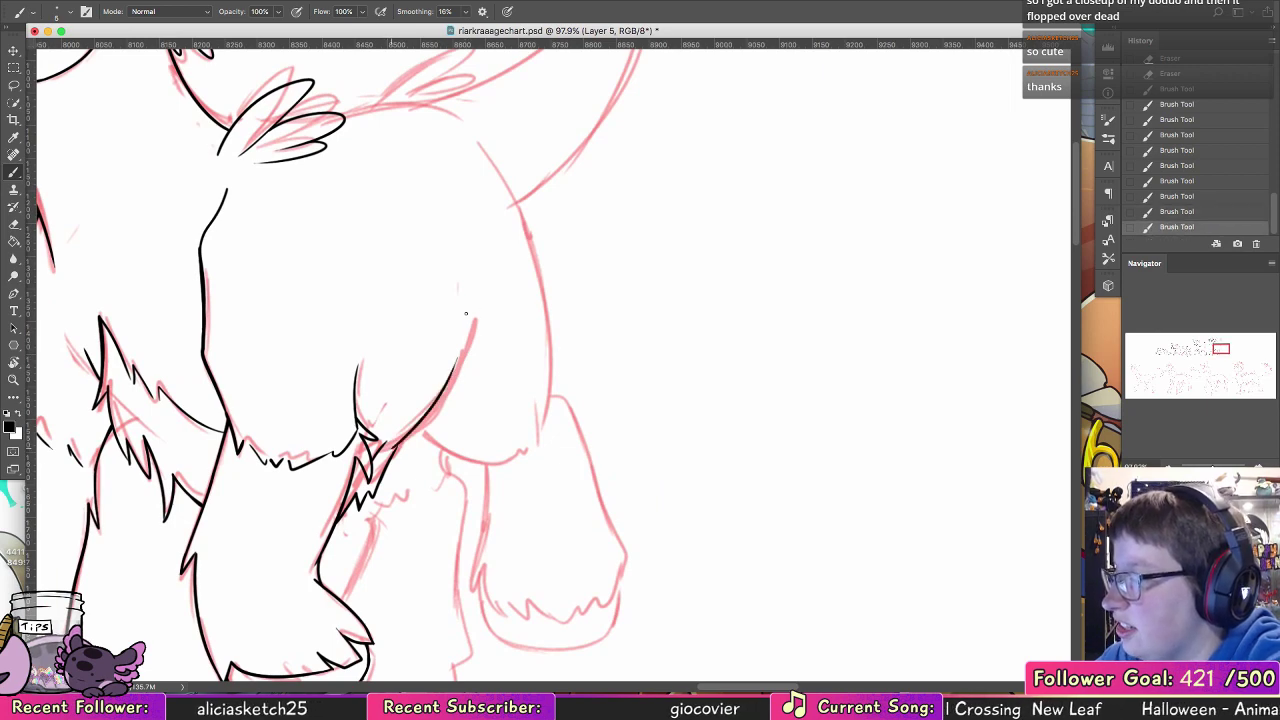
{"action": "key", "text": "super+z"}
{"action": "mouse_move", "coordinate": [391, 449]}
{"action": "left_mouse_down"}
{"action": "mouse_move", "coordinate": [475, 318]}
{"action": "mouse_move", "coordinate": [473, 240]}
{"action": "left_mouse_up"}
{"action": "key", "text": "super+z"}
{"action": "left_click_drag", "start_coordinate": [474, 305], "coordinate": [467, 214]}
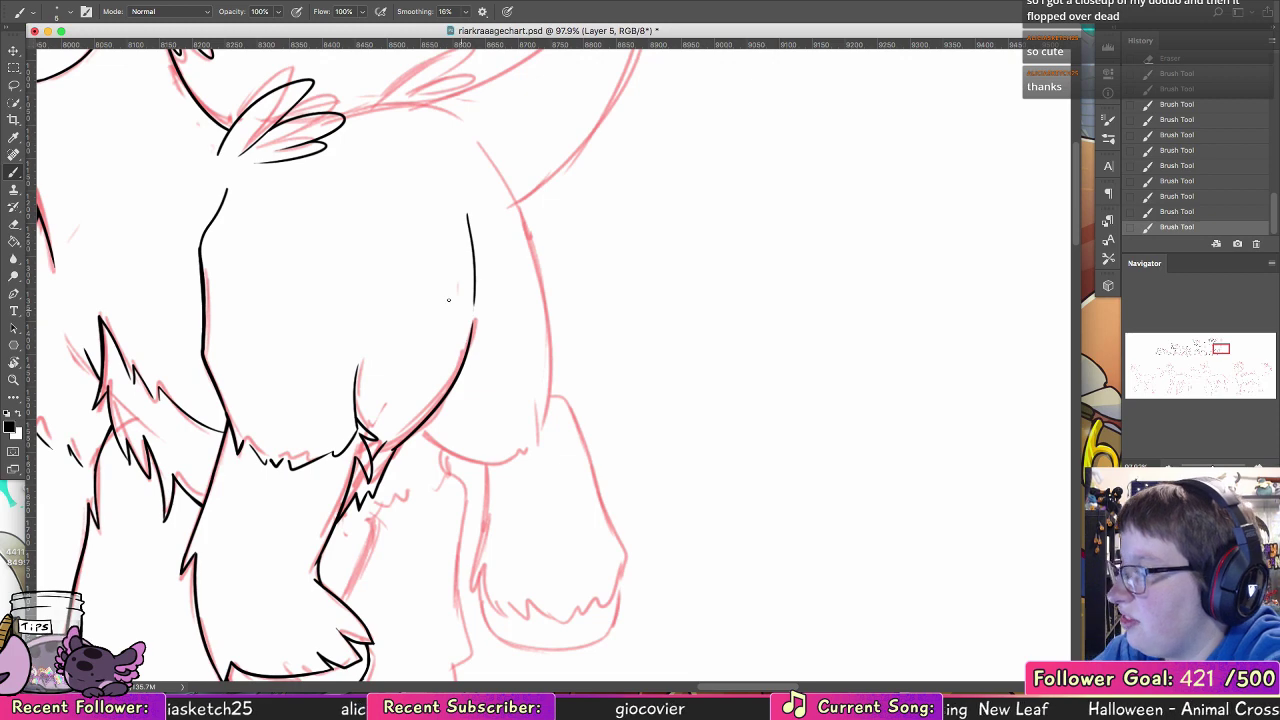
{"action": "scroll", "coordinate": [448, 300], "scroll_direction": "right", "scroll_amount": 5}
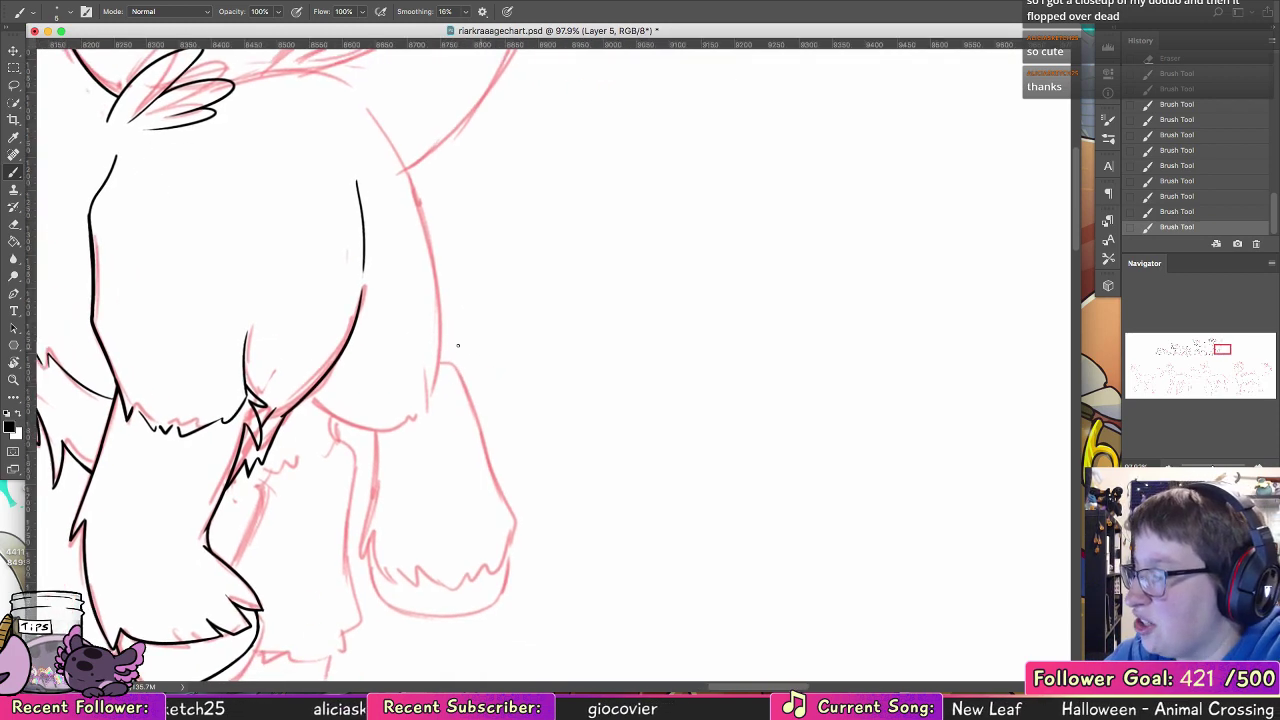
{"action": "left_click_drag", "start_coordinate": [312, 390], "coordinate": [402, 411]}
{"action": "key", "text": "super+z"}
Step: Redraw the back edge of the near leg's hoof further inward and erase the old outer line
{"action": "mouse_move", "coordinate": [528, 480]}
{"action": "left_mouse_down"}
{"action": "mouse_move", "coordinate": [566, 346]}
{"action": "mouse_move", "coordinate": [740, 332]}
{"action": "left_mouse_up"}
{"action": "left_click_drag", "start_coordinate": [735, 114], "coordinate": [694, 450]}
{"action": "left_click_drag", "start_coordinate": [603, 491], "coordinate": [618, 147]}
{"action": "left_click_drag", "start_coordinate": [569, 381], "coordinate": [577, 351]}
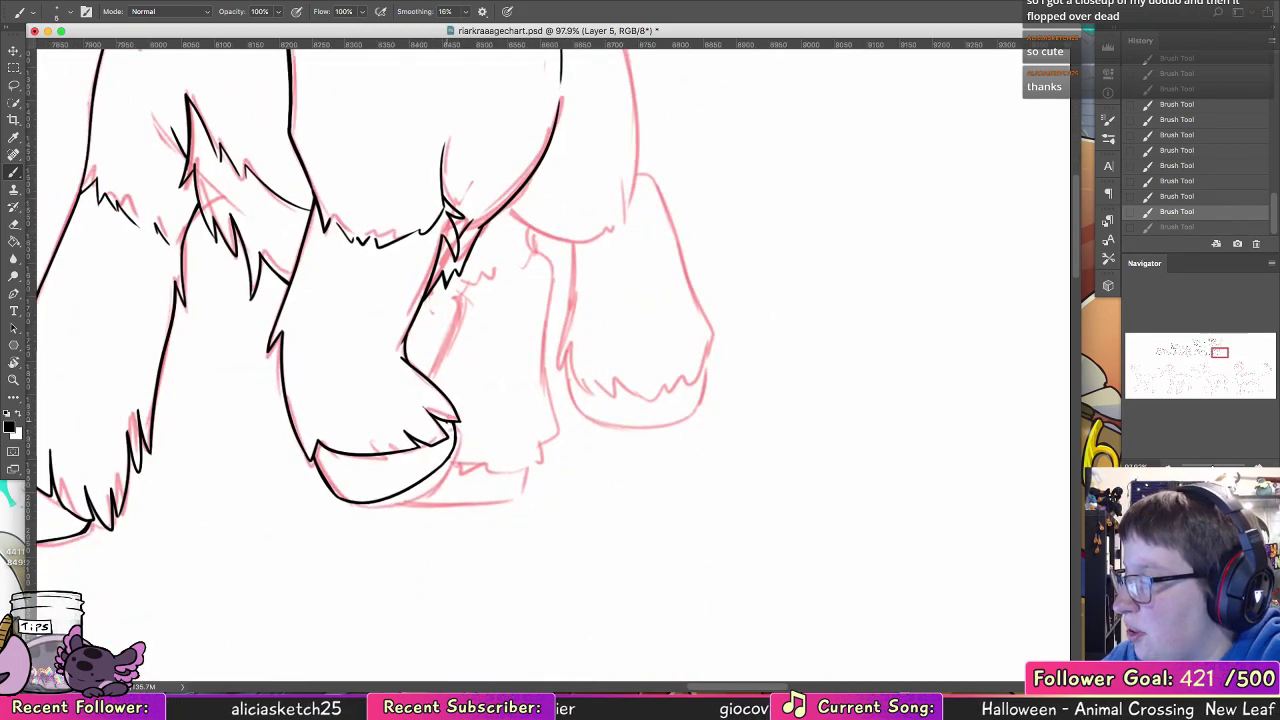
{"action": "left_click_drag", "start_coordinate": [452, 427], "coordinate": [410, 487]}
{"action": "key", "text": "super+z"}
{"action": "key", "text": "super+z"}
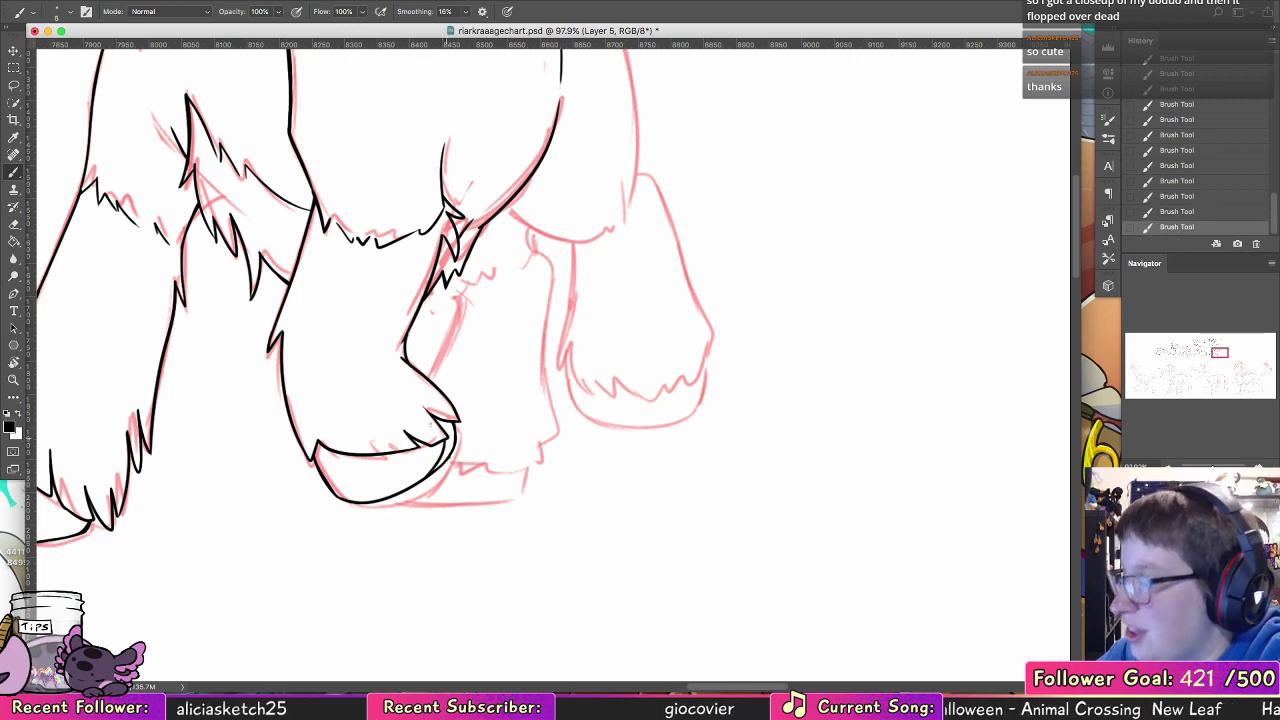
{"action": "key", "text": "e"}
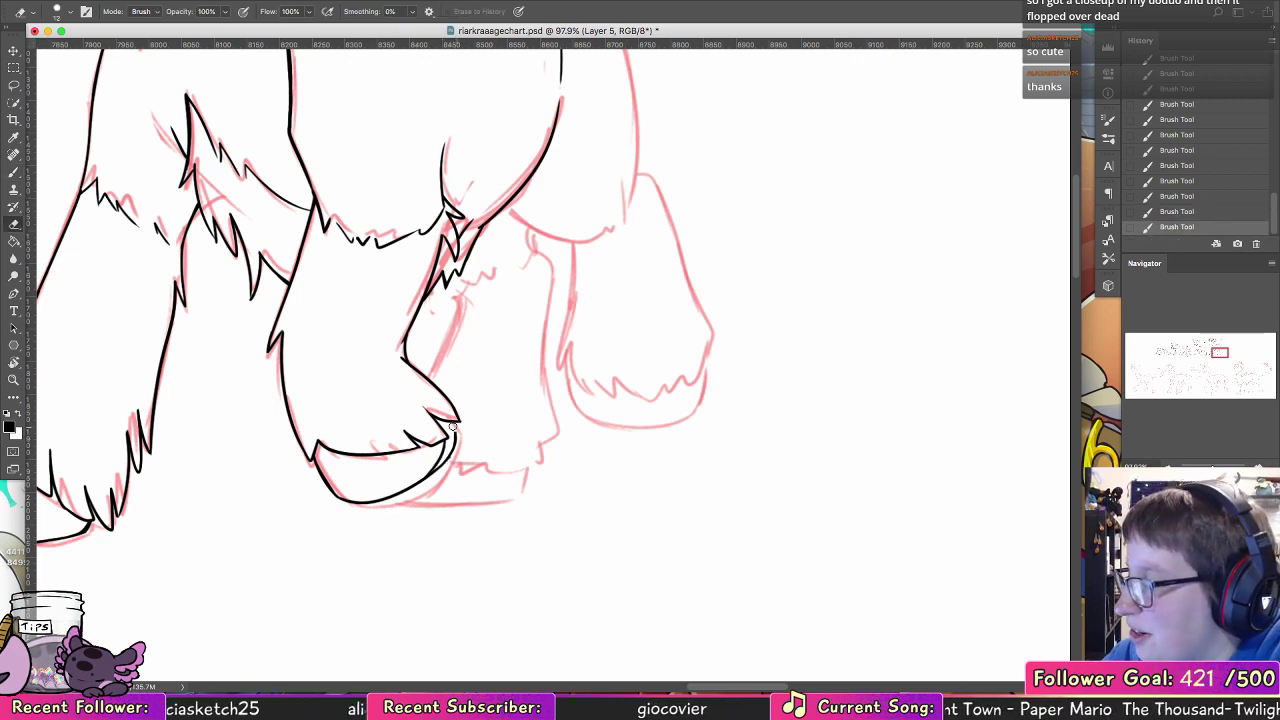
{"action": "left_click_drag", "start_coordinate": [452, 427], "coordinate": [450, 431]}
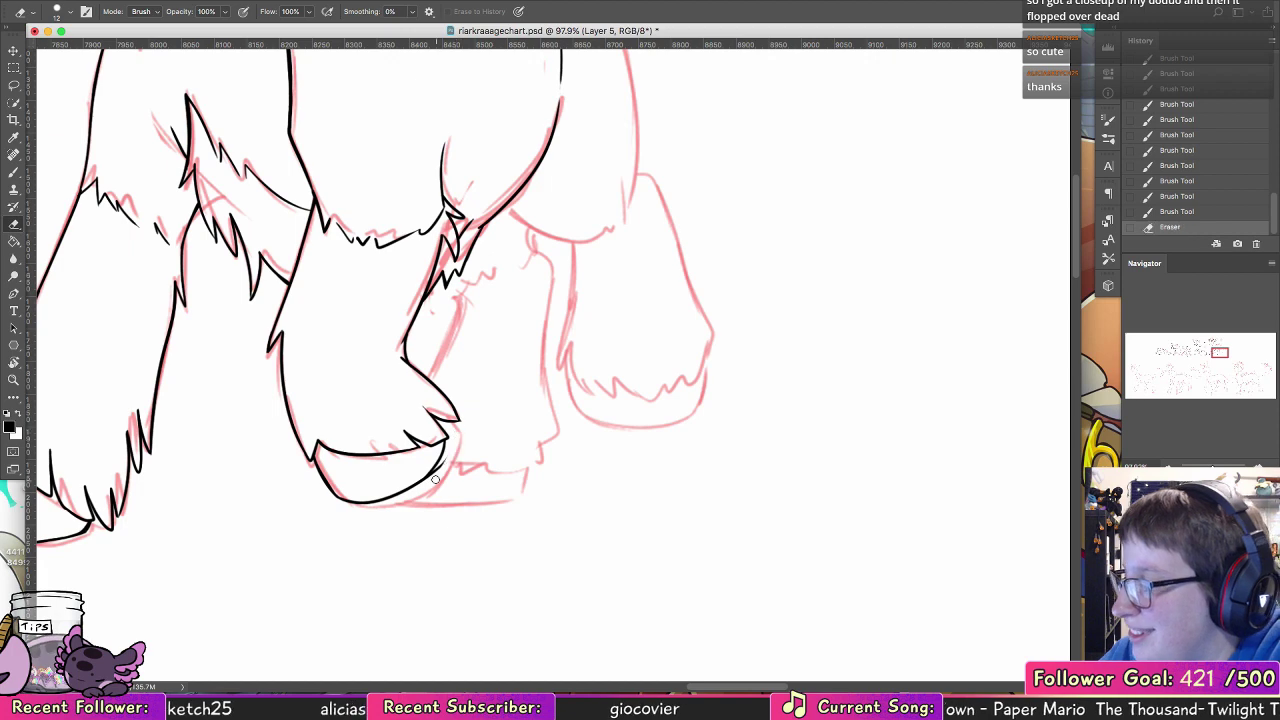
{"action": "left_click_drag", "start_coordinate": [435, 480], "coordinate": [417, 493]}
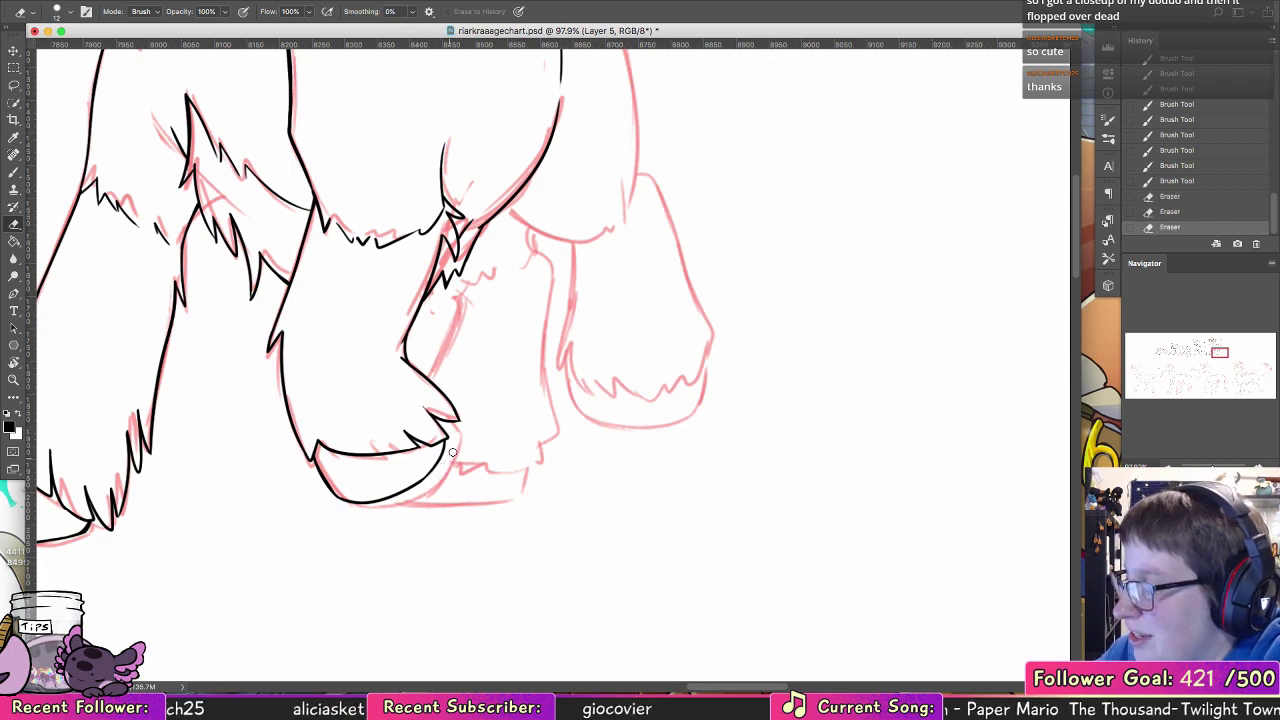
Step: Ink the back line from the shoulder feathers over the rump, redrawing it until it curves down at the tail base
{"action": "left_click_drag", "start_coordinate": [631, 477], "coordinate": [544, 555]}
{"action": "scroll", "coordinate": [544, 555], "scroll_direction": "up", "scroll_amount": 10}
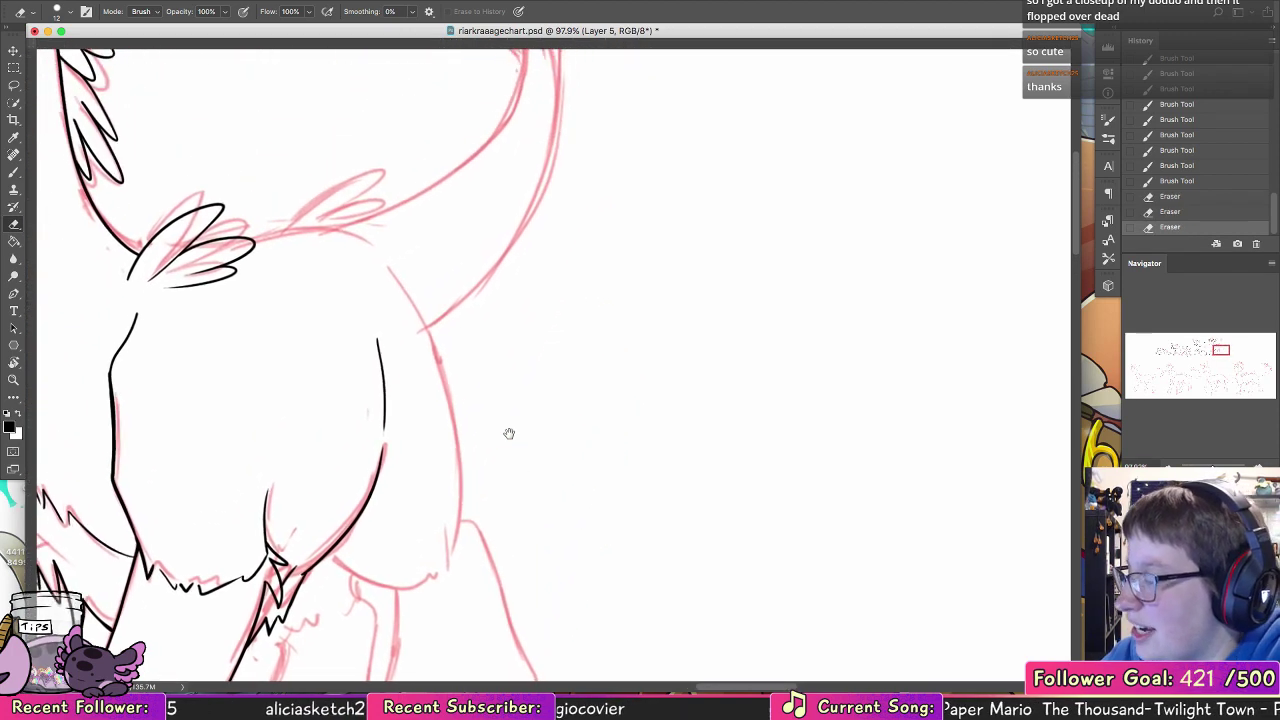
{"action": "key", "text": "b"}
{"action": "scroll", "coordinate": [511, 360], "scroll_direction": "up", "scroll_amount": 5}
{"action": "scroll", "coordinate": [511, 360], "scroll_direction": "left", "scroll_amount": 6}
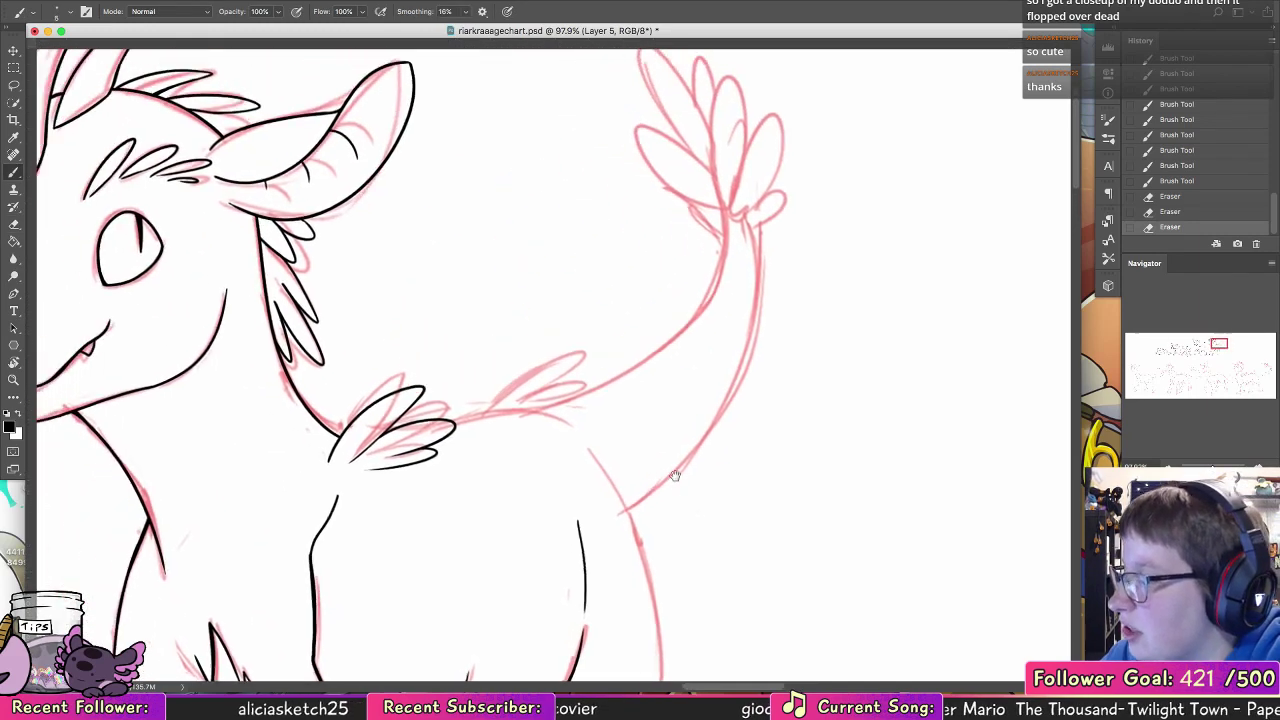
{"action": "left_click_drag", "start_coordinate": [551, 458], "coordinate": [663, 457]}
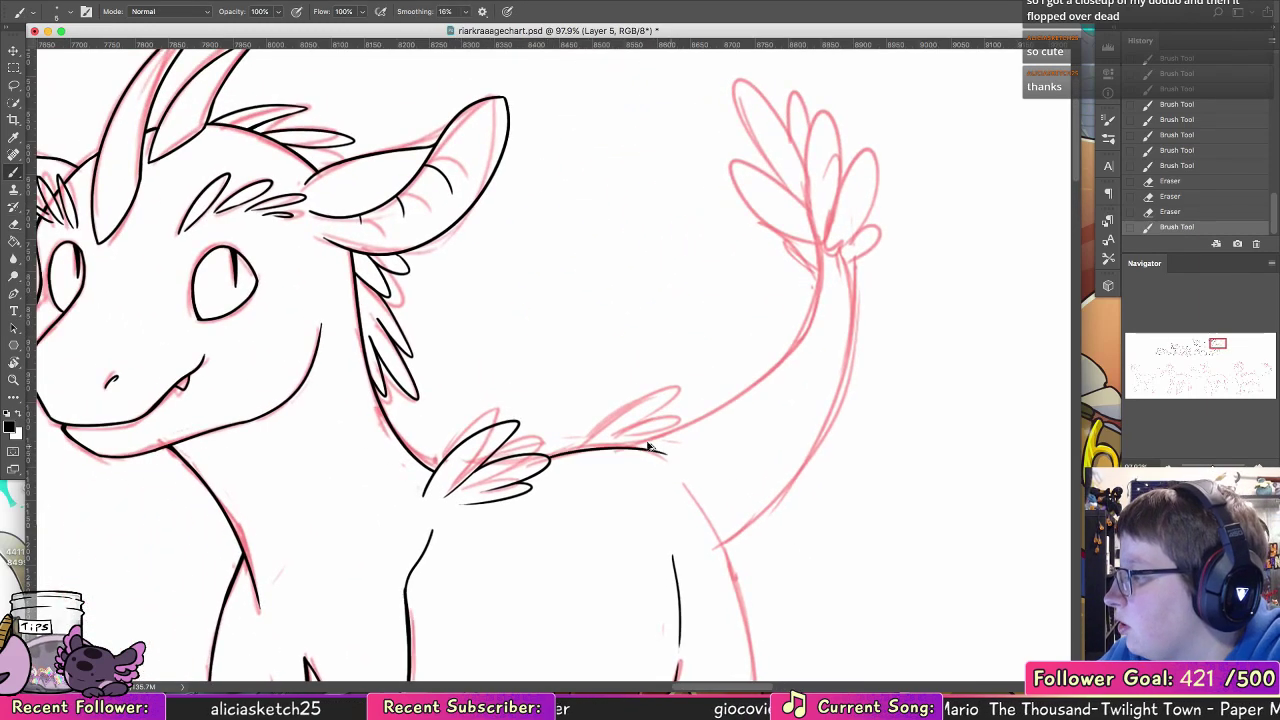
{"action": "key", "text": "super+z"}
{"action": "left_click_drag", "start_coordinate": [551, 458], "coordinate": [664, 459]}
{"action": "key", "text": "super+z"}
{"action": "left_click_drag", "start_coordinate": [551, 457], "coordinate": [668, 465]}
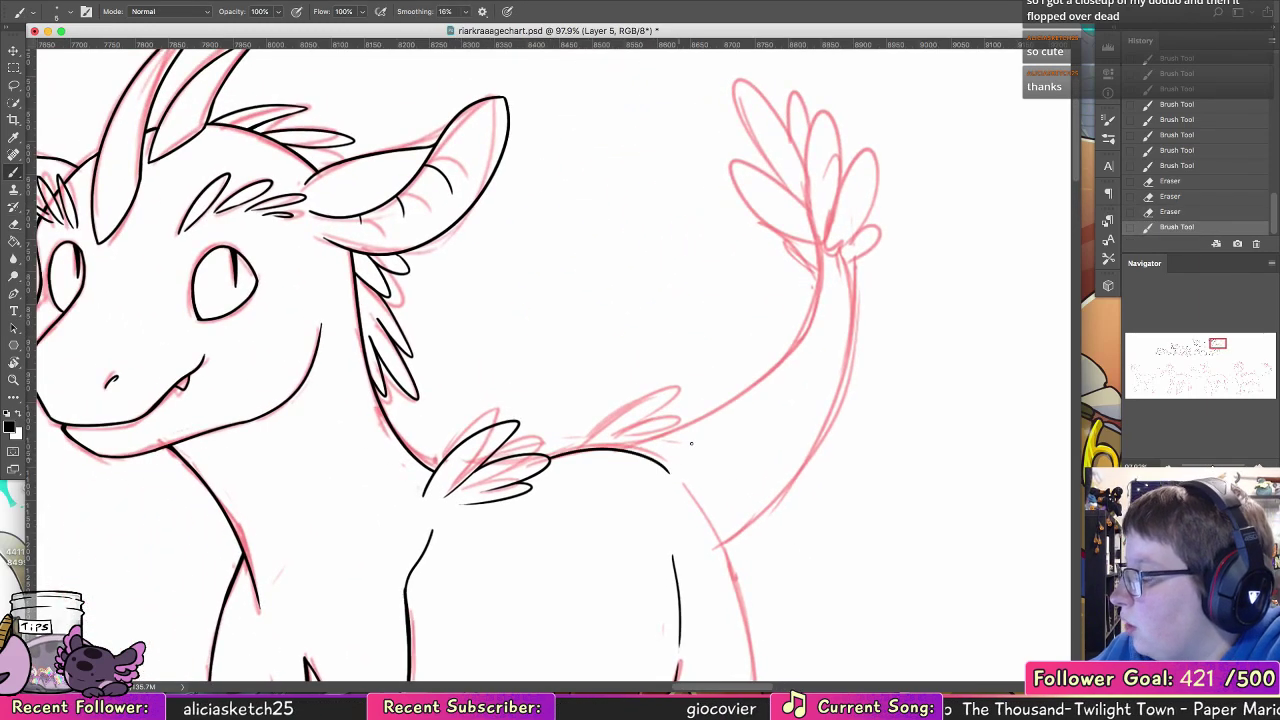
Step: Ink the feather tuft on the lower back just in front of the tail
{"action": "mouse_move", "coordinate": [503, 443]}
{"action": "left_mouse_down"}
{"action": "mouse_move", "coordinate": [676, 399]}
{"action": "mouse_move", "coordinate": [631, 435]}
{"action": "mouse_move", "coordinate": [670, 449]}
{"action": "left_mouse_up"}
{"action": "key", "text": "super+z"}
Step: Ink the rump's long outer curve from below the tail base down to the top of the rearmost leg
{"action": "key", "text": "super+z"}
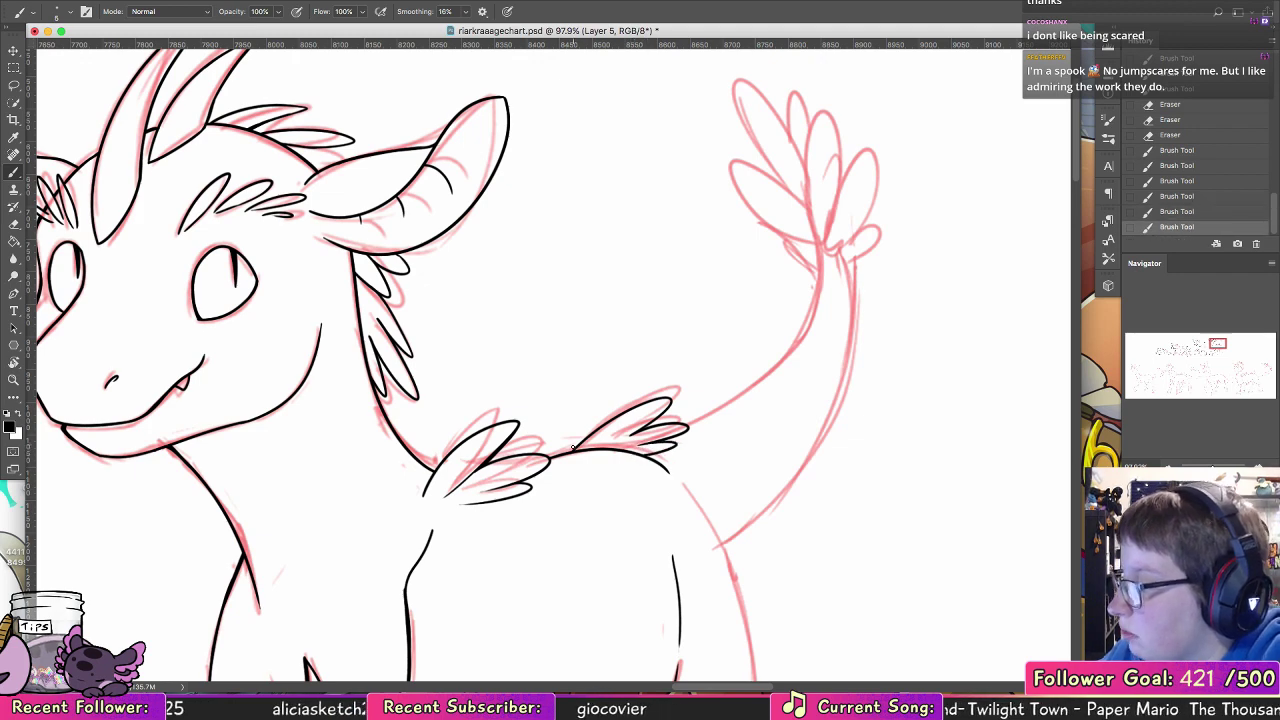
{"action": "mouse_move", "coordinate": [685, 391]}
{"action": "left_mouse_down"}
{"action": "mouse_move", "coordinate": [597, 391]}
{"action": "mouse_move", "coordinate": [411, 182]}
{"action": "mouse_move", "coordinate": [325, 135]}
{"action": "left_mouse_up"}
{"action": "left_click_drag", "start_coordinate": [278, 243], "coordinate": [342, 444]}
{"action": "key", "text": "super+z"}
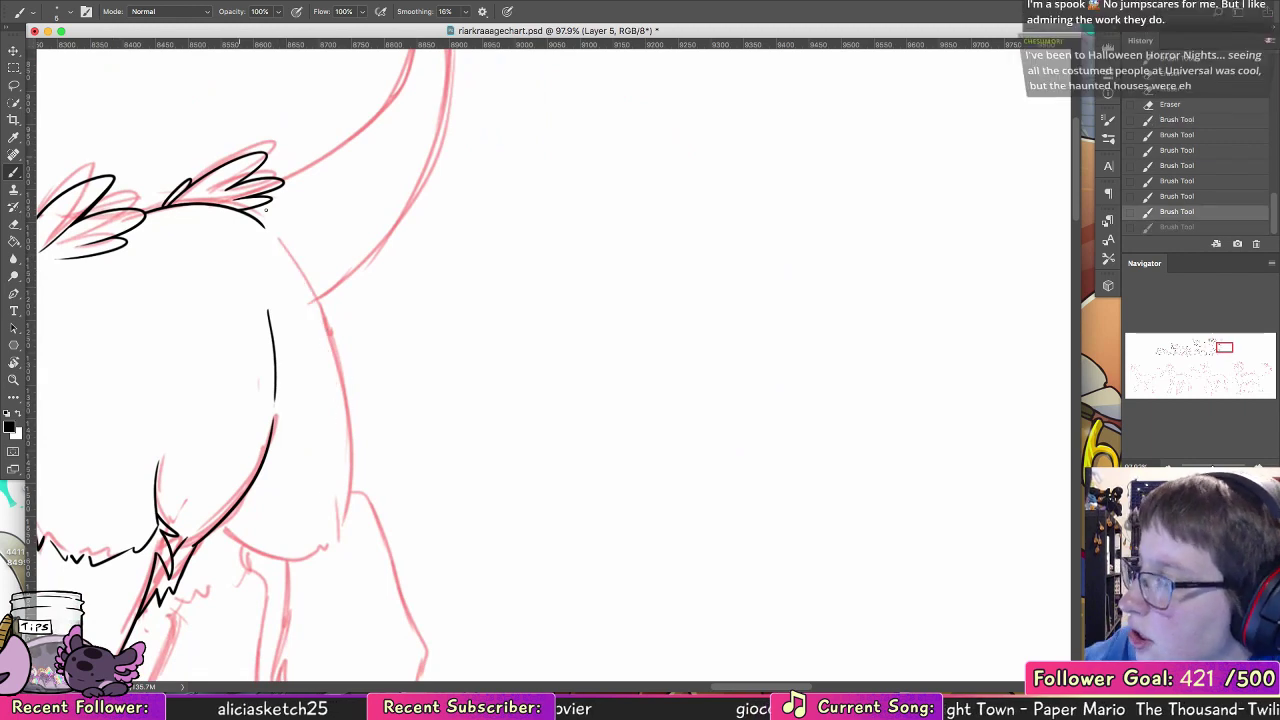
{"action": "mouse_move", "coordinate": [278, 240]}
{"action": "left_mouse_down"}
{"action": "mouse_move", "coordinate": [350, 520]}
{"action": "mouse_move", "coordinate": [320, 304]}
{"action": "mouse_move", "coordinate": [353, 520]}
{"action": "left_mouse_up"}
{"action": "key", "text": "super+z"}
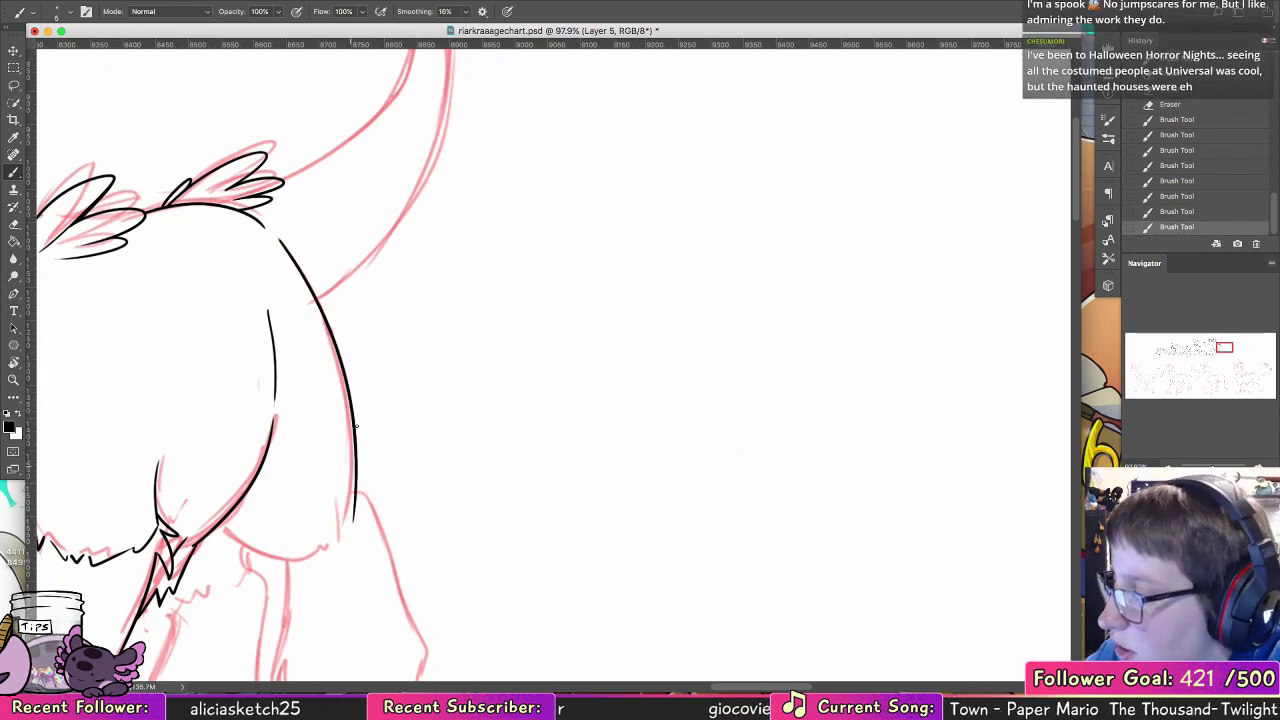
Step: Ink the rear haunch's lower curve from the near haunch toward the rearmost leg's back edge
{"action": "left_click_drag", "start_coordinate": [224, 525], "coordinate": [312, 546]}
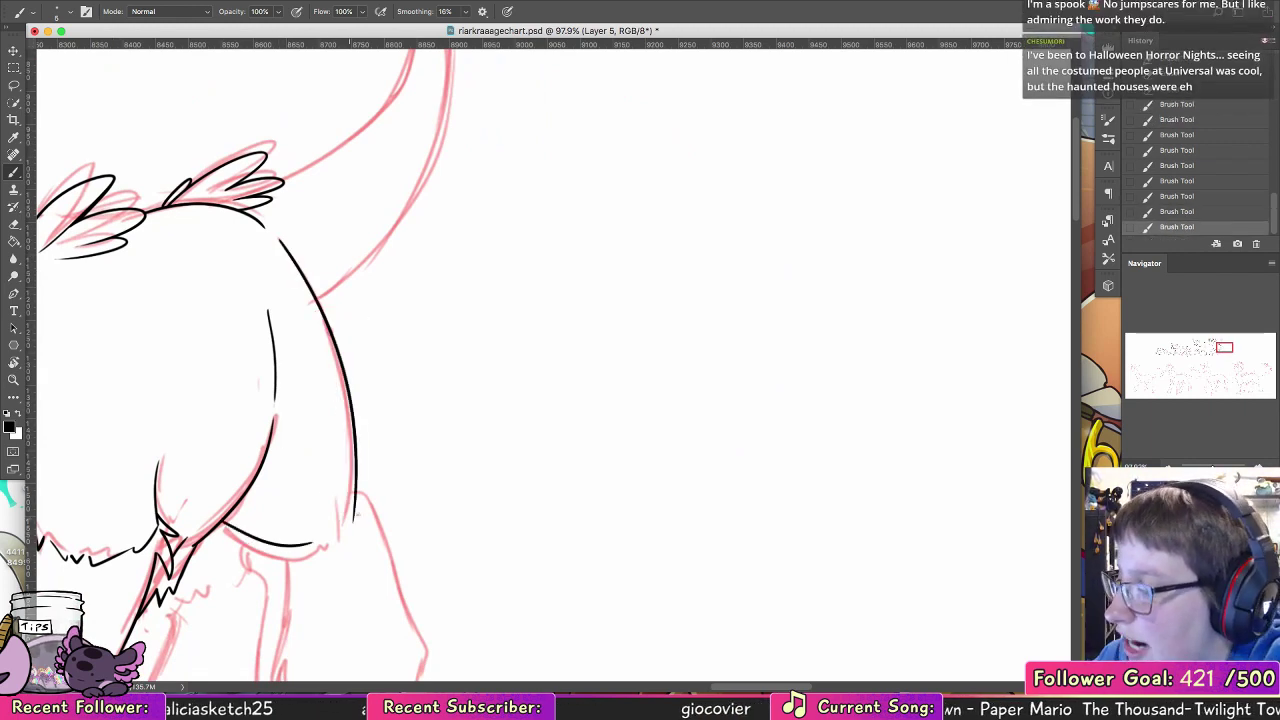
{"action": "key", "text": "super+z"}
{"action": "left_click_drag", "start_coordinate": [223, 520], "coordinate": [330, 555]}
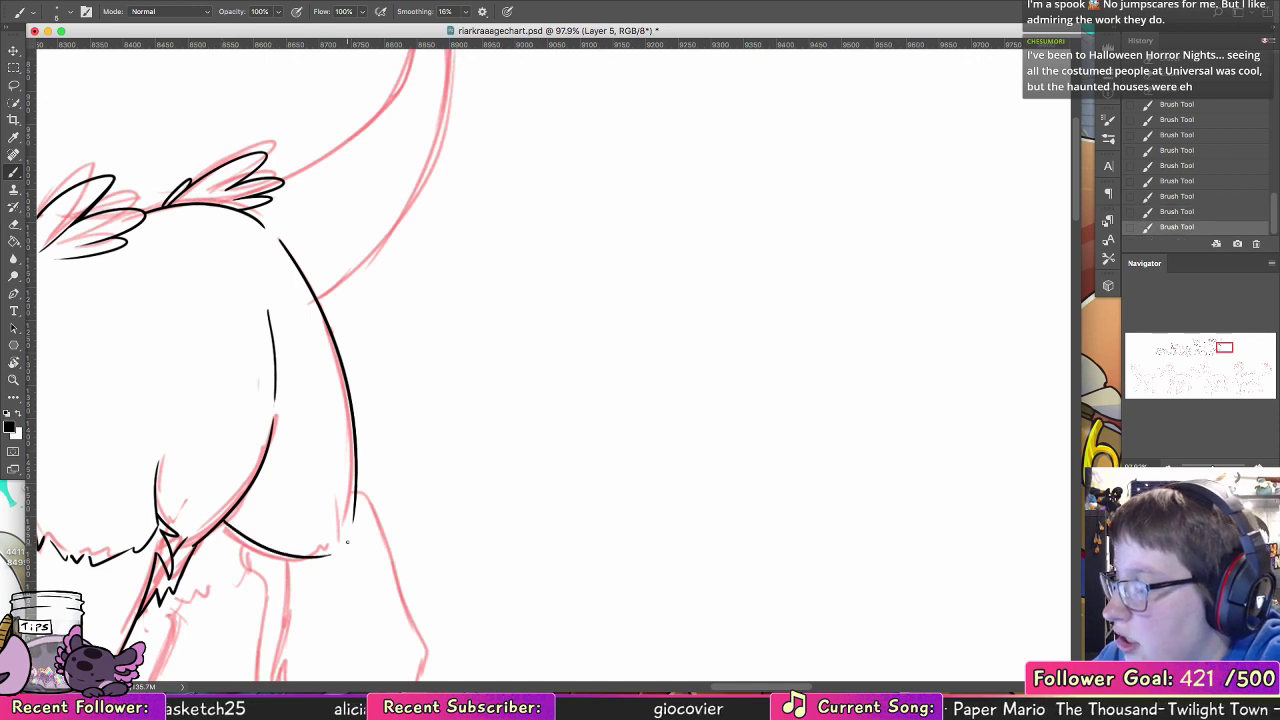
Step: Ink the rearmost leg's front edge and the jagged fur hem above its hoof, ending partway up the back edge
{"action": "scroll", "coordinate": [371, 487], "scroll_direction": "down", "scroll_amount": 5}
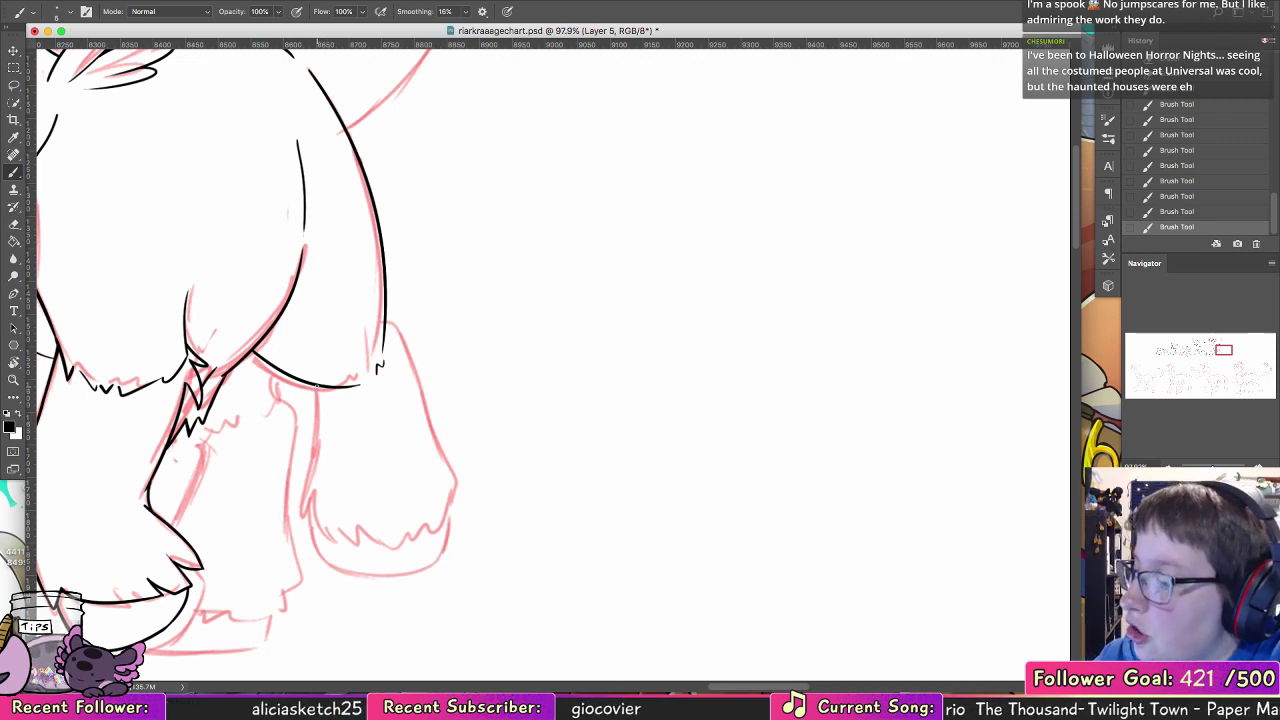
{"action": "left_click_drag", "start_coordinate": [317, 384], "coordinate": [305, 490]}
{"action": "key", "text": "super+z"}
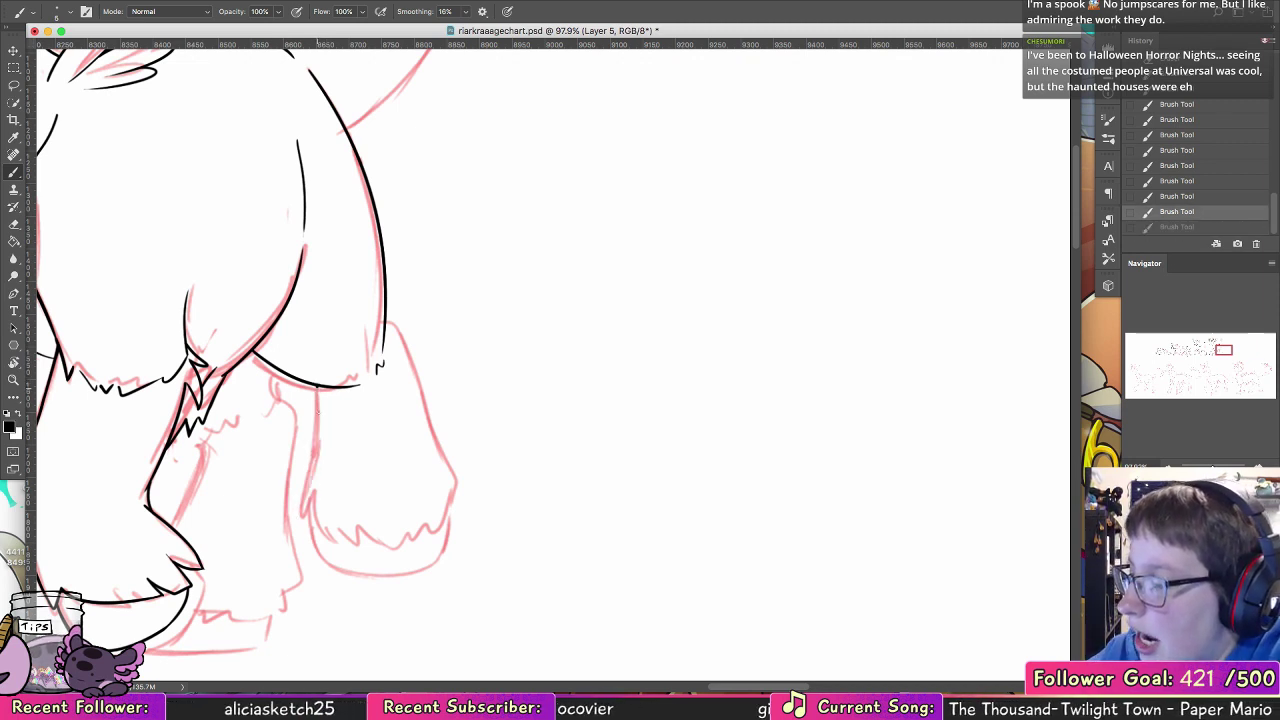
{"action": "mouse_move", "coordinate": [317, 386]}
{"action": "left_mouse_down"}
{"action": "mouse_move", "coordinate": [300, 506]}
{"action": "mouse_move", "coordinate": [322, 535]}
{"action": "mouse_move", "coordinate": [393, 548]}
{"action": "mouse_move", "coordinate": [444, 487]}
{"action": "mouse_move", "coordinate": [436, 433]}
{"action": "left_mouse_up"}
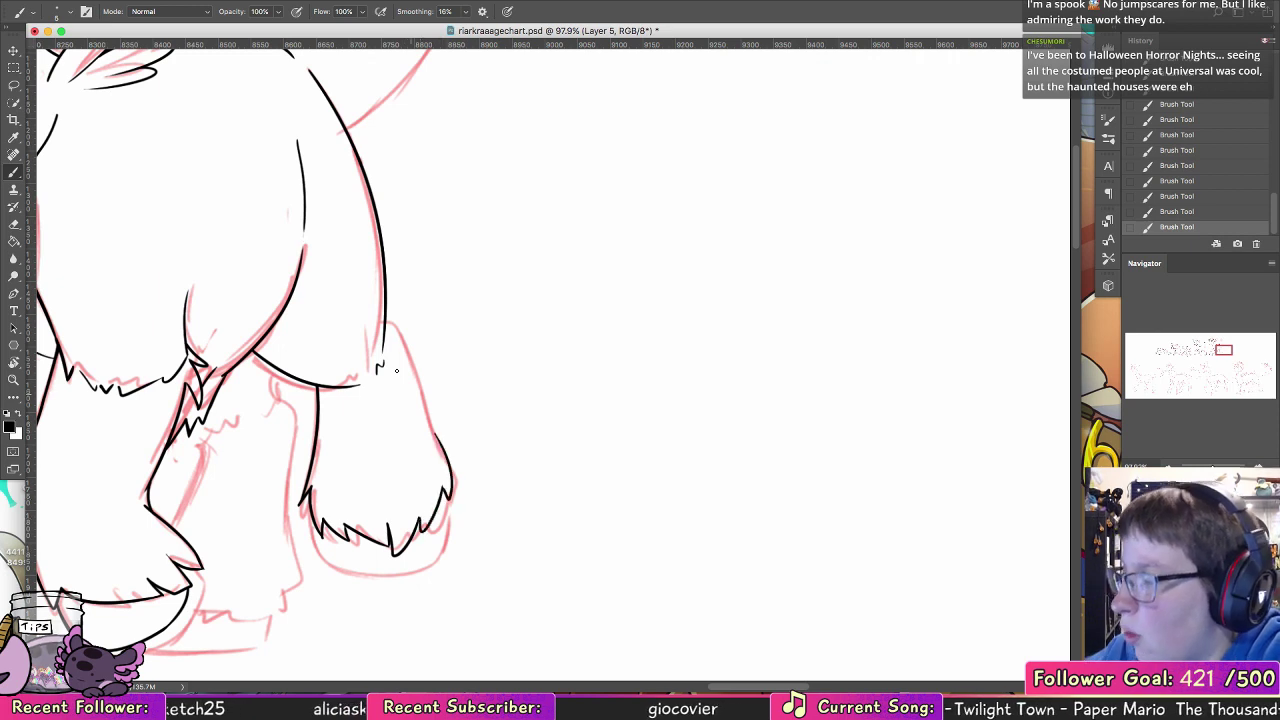
Step: Ink the rearmost leg's back edge from the rump down to the fur hem, redrawing the lower part to join smoothly
{"action": "left_click_drag", "start_coordinate": [387, 323], "coordinate": [433, 432]}
{"action": "left_click_drag", "start_coordinate": [413, 380], "coordinate": [436, 437]}
{"action": "key", "text": "super+z"}
{"action": "key", "text": "super+z"}
{"action": "left_click_drag", "start_coordinate": [417, 391], "coordinate": [442, 449]}
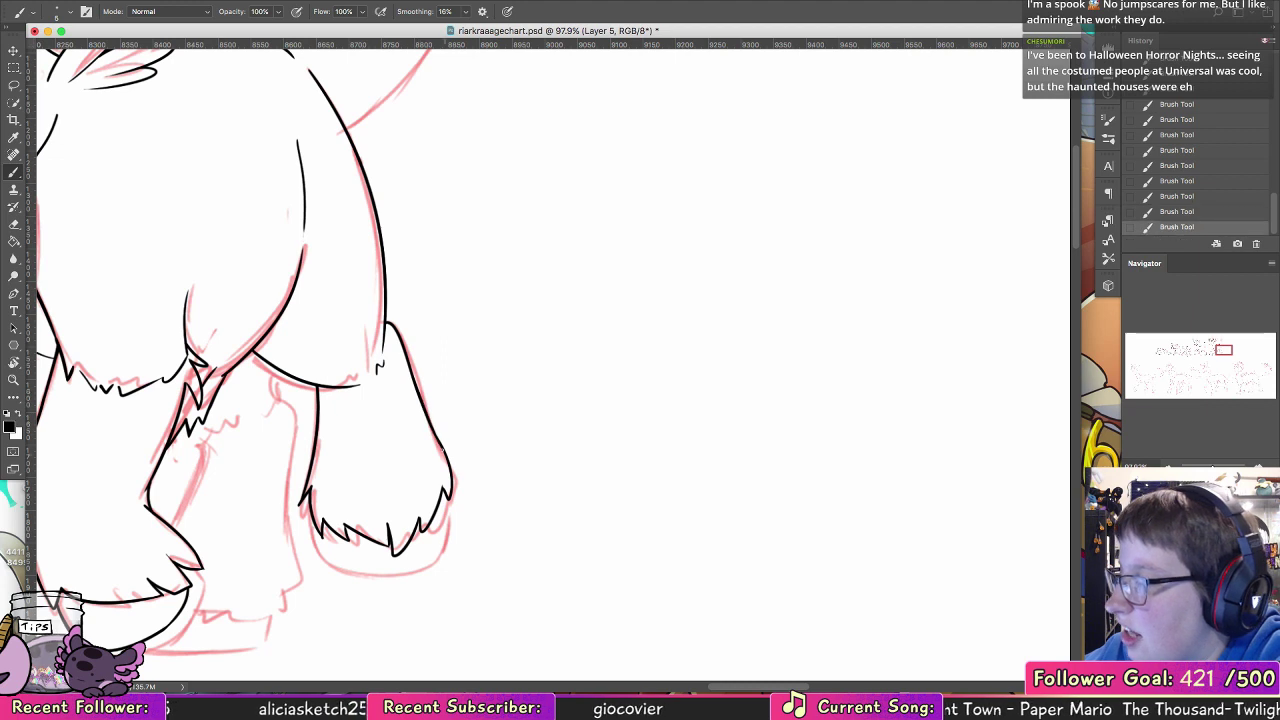
{"action": "mouse_move", "coordinate": [314, 528]}
{"action": "left_mouse_down"}
{"action": "mouse_move", "coordinate": [334, 563]}
{"action": "mouse_move", "coordinate": [318, 553]}
{"action": "mouse_move", "coordinate": [422, 570]}
{"action": "left_mouse_up"}
{"action": "key", "text": "super+z"}
{"action": "key", "text": "super+z"}
{"action": "key", "text": "super+z"}
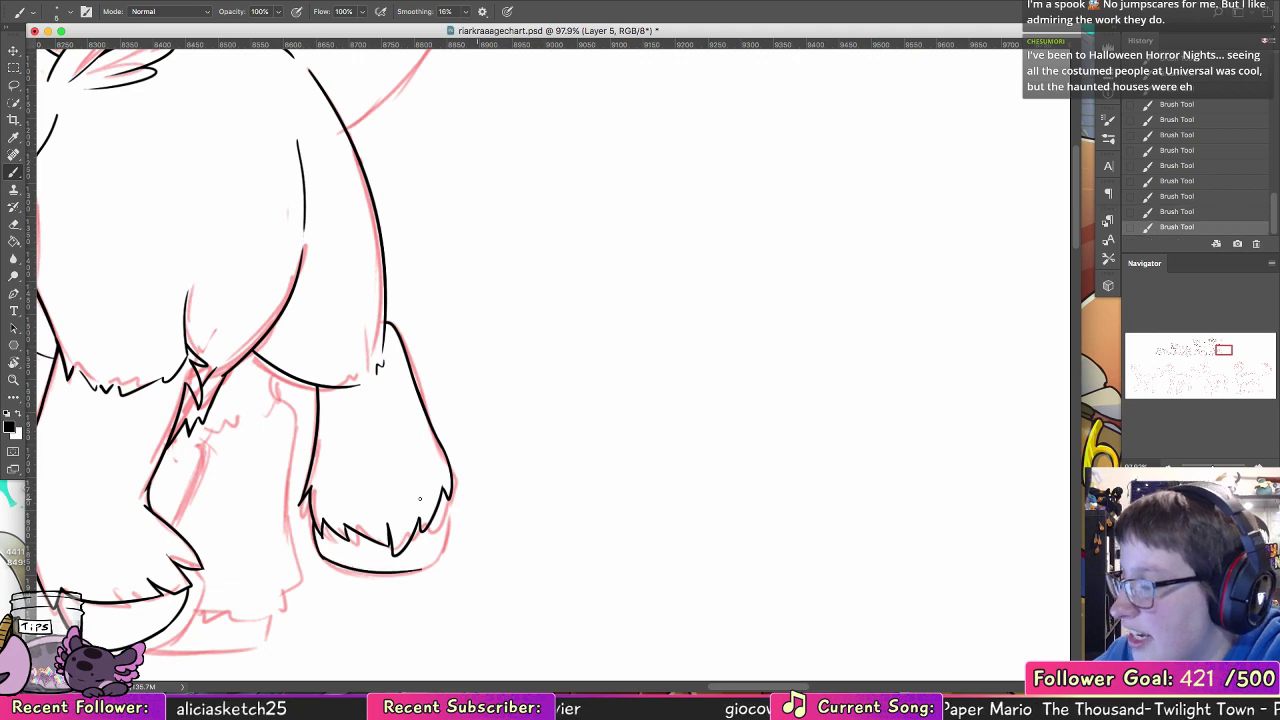
{"action": "key", "text": "super+z"}
Step: Ink the rearmost hoof's front edge and the first part of its rounded sole
{"action": "key", "text": "r"}
{"action": "mouse_move", "coordinate": [420, 498]}
{"action": "left_mouse_down"}
{"action": "mouse_move", "coordinate": [617, 374]}
{"action": "mouse_move", "coordinate": [629, 423]}
{"action": "mouse_move", "coordinate": [587, 353]}
{"action": "left_mouse_up"}
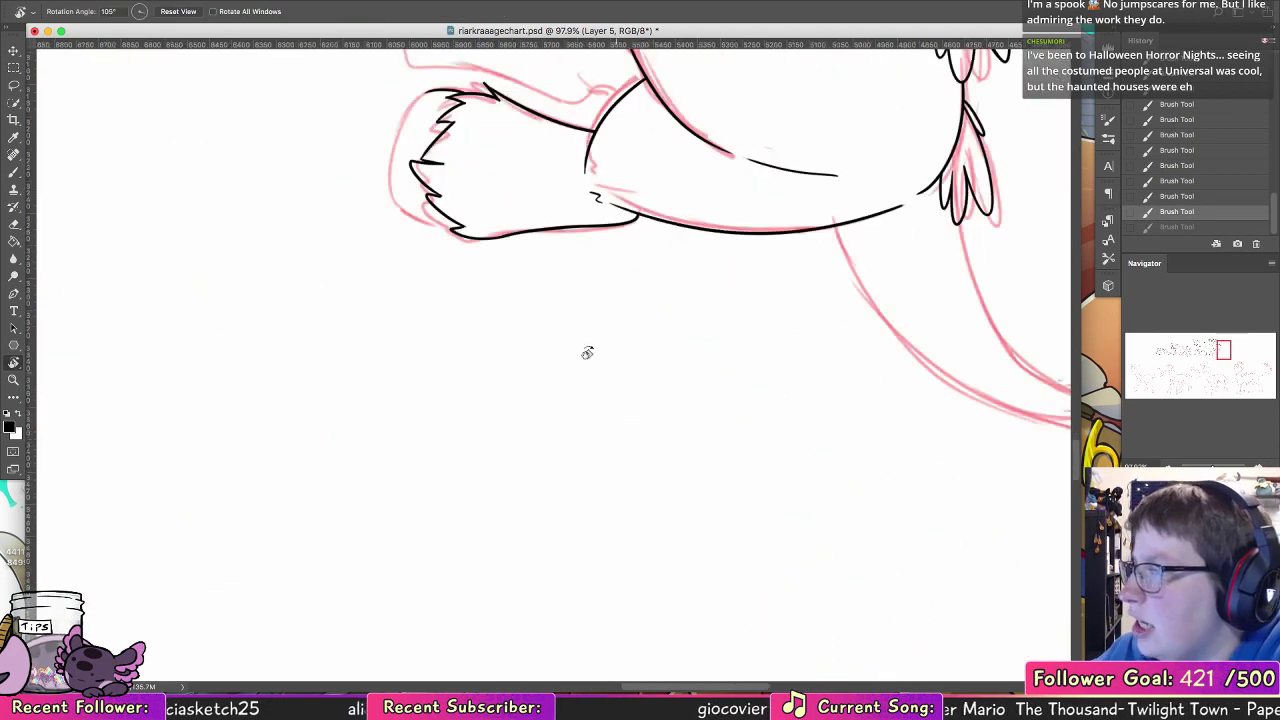
{"action": "key", "text": "b"}
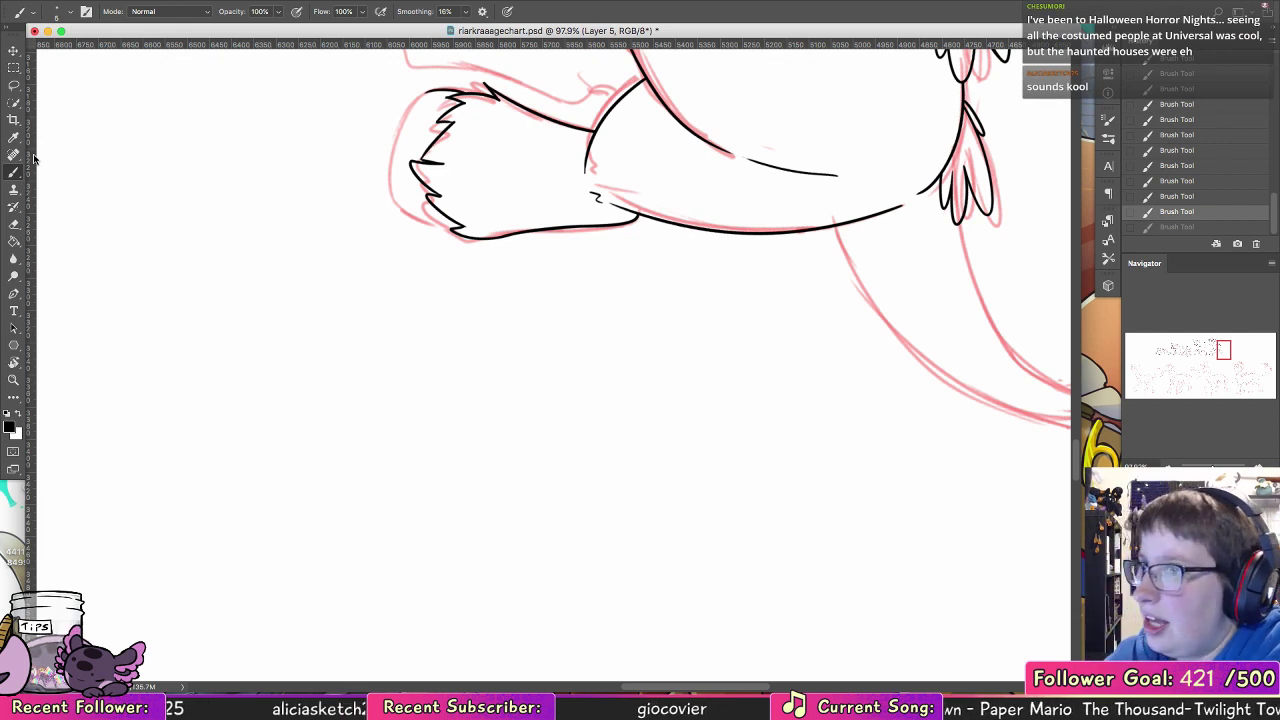
{"action": "scroll", "coordinate": [469, 443], "scroll_direction": "up", "scroll_amount": 5}
{"action": "mouse_move", "coordinate": [407, 275]}
{"action": "left_mouse_down"}
{"action": "mouse_move", "coordinate": [367, 327]}
{"action": "mouse_move", "coordinate": [371, 372]}
{"action": "left_mouse_up"}
{"action": "key", "text": "super+z"}
{"action": "key", "text": "super+z"}
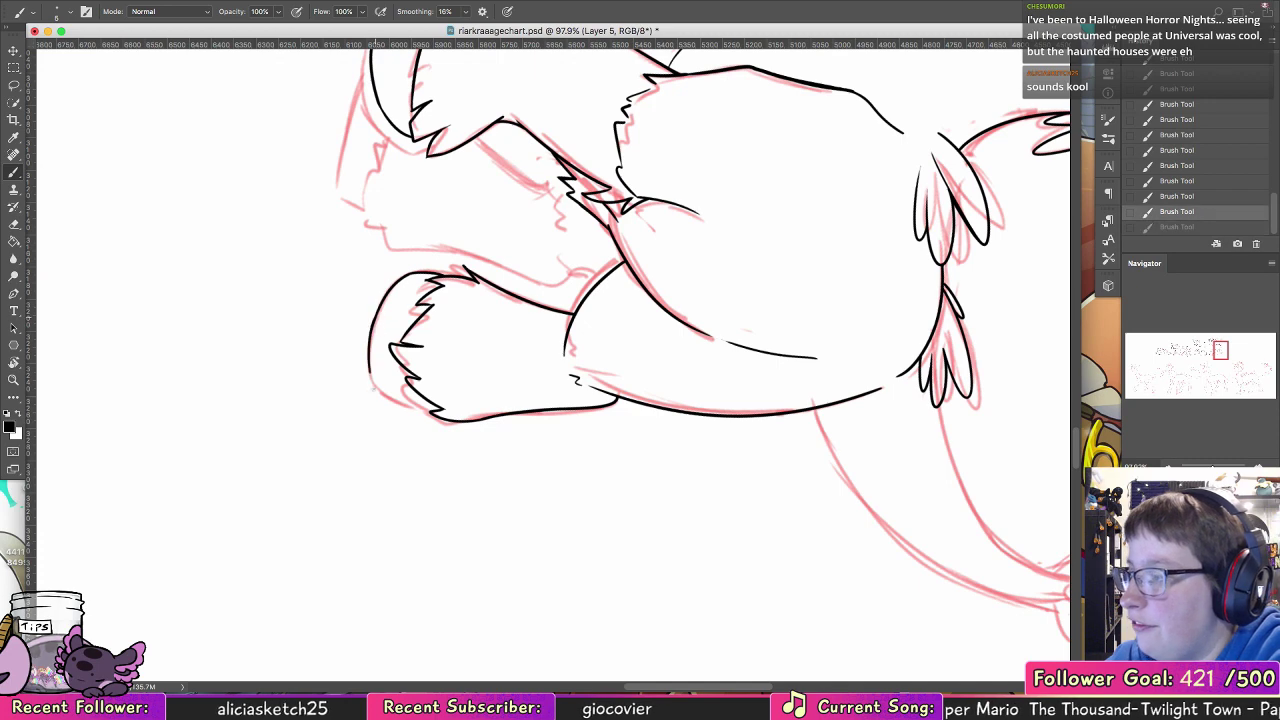
{"action": "key", "text": "super+z"}
{"action": "left_click_drag", "start_coordinate": [377, 309], "coordinate": [374, 382]}
{"action": "left_click_drag", "start_coordinate": [373, 331], "coordinate": [376, 388]}
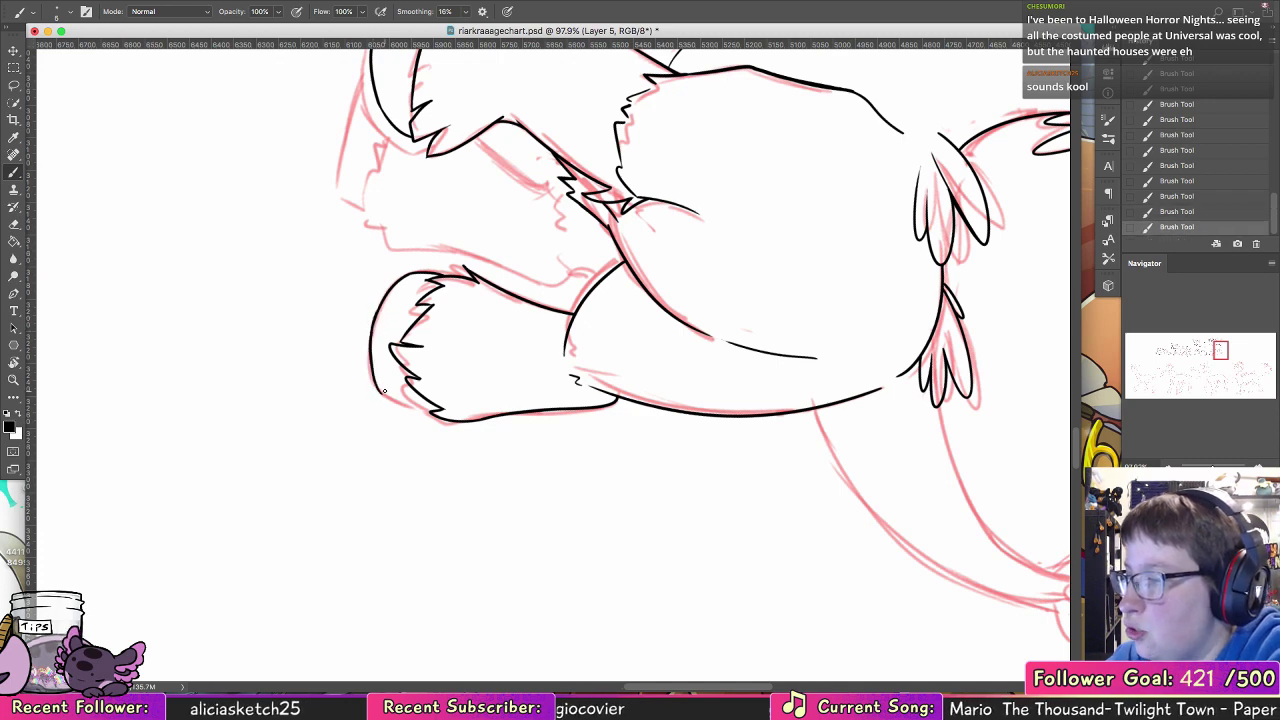
{"action": "key", "text": "super+z"}
{"action": "key", "text": "super+z"}
{"action": "left_click_drag", "start_coordinate": [379, 306], "coordinate": [369, 349]}
{"action": "key", "text": "super+z"}
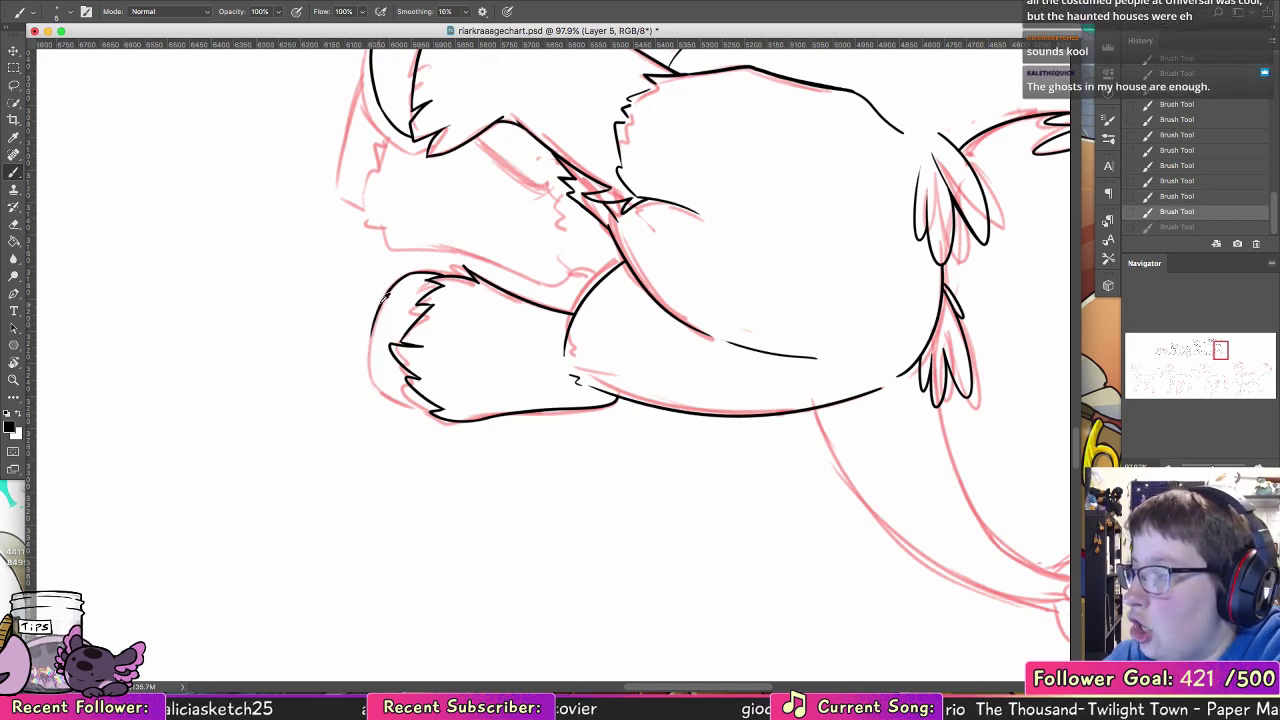
{"action": "left_click_drag", "start_coordinate": [383, 301], "coordinate": [370, 365]}
{"action": "key", "text": "super+z"}
{"action": "mouse_move", "coordinate": [378, 308]}
{"action": "left_mouse_down"}
{"action": "mouse_move", "coordinate": [370, 370]}
{"action": "mouse_move", "coordinate": [391, 400]}
{"action": "left_mouse_up"}
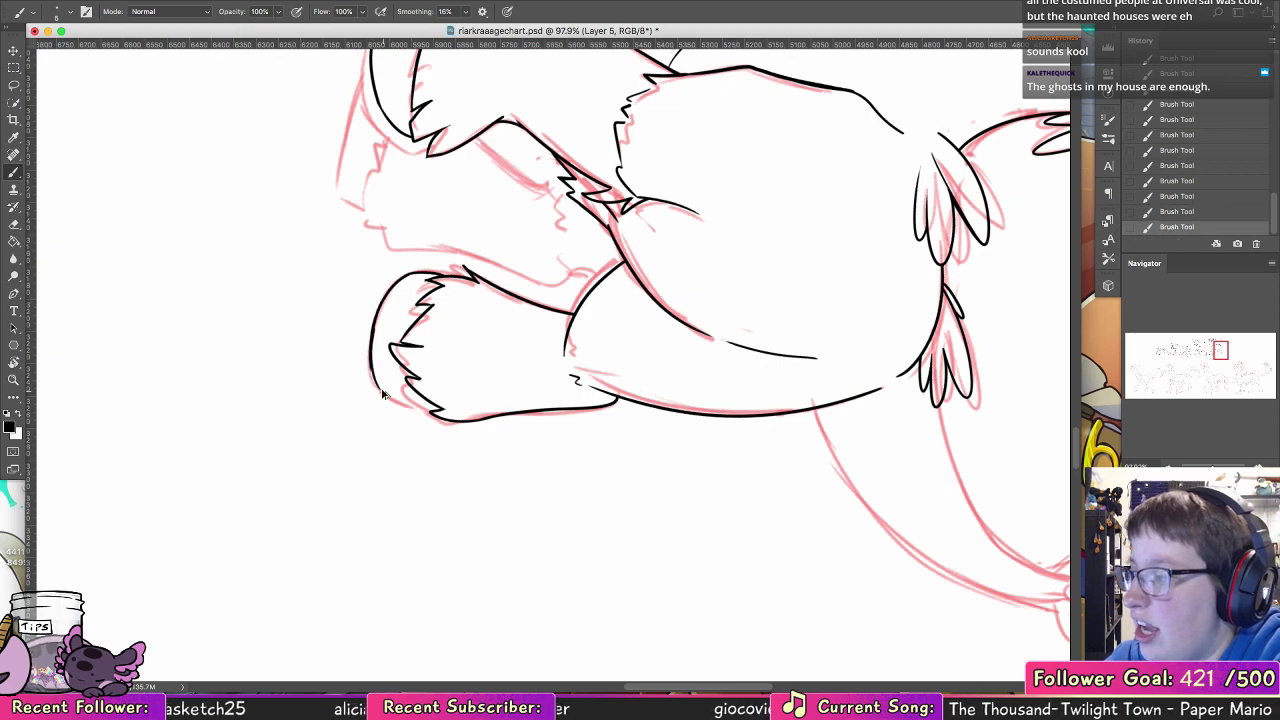
{"action": "key", "text": "super+z"}
Step: Complete the rearmost hoof's rounded sole by inking its curve up to the fur hem at the back edge
{"action": "key", "text": "r"}
{"action": "mouse_move", "coordinate": [527, 311]}
{"action": "left_mouse_down"}
{"action": "mouse_move", "coordinate": [558, 310]}
{"action": "mouse_move", "coordinate": [594, 358]}
{"action": "left_mouse_up"}
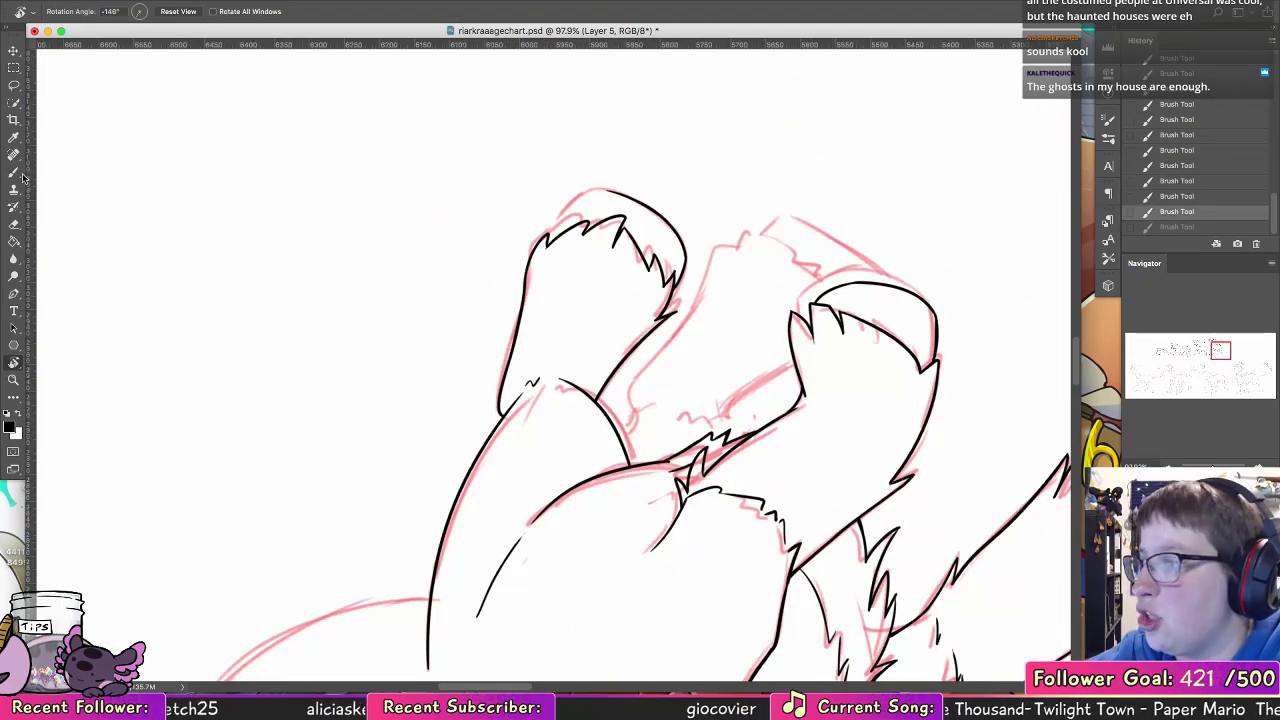
{"action": "key", "text": "b"}
{"action": "mouse_move", "coordinate": [620, 194]}
{"action": "left_mouse_down"}
{"action": "mouse_move", "coordinate": [585, 192]}
{"action": "mouse_move", "coordinate": [550, 232]}
{"action": "mouse_move", "coordinate": [590, 191]}
{"action": "left_mouse_up"}
{"action": "key", "text": "super+z"}
{"action": "key", "text": "super+z"}
{"action": "key", "text": "super+z"}
{"action": "key", "text": "super+z"}
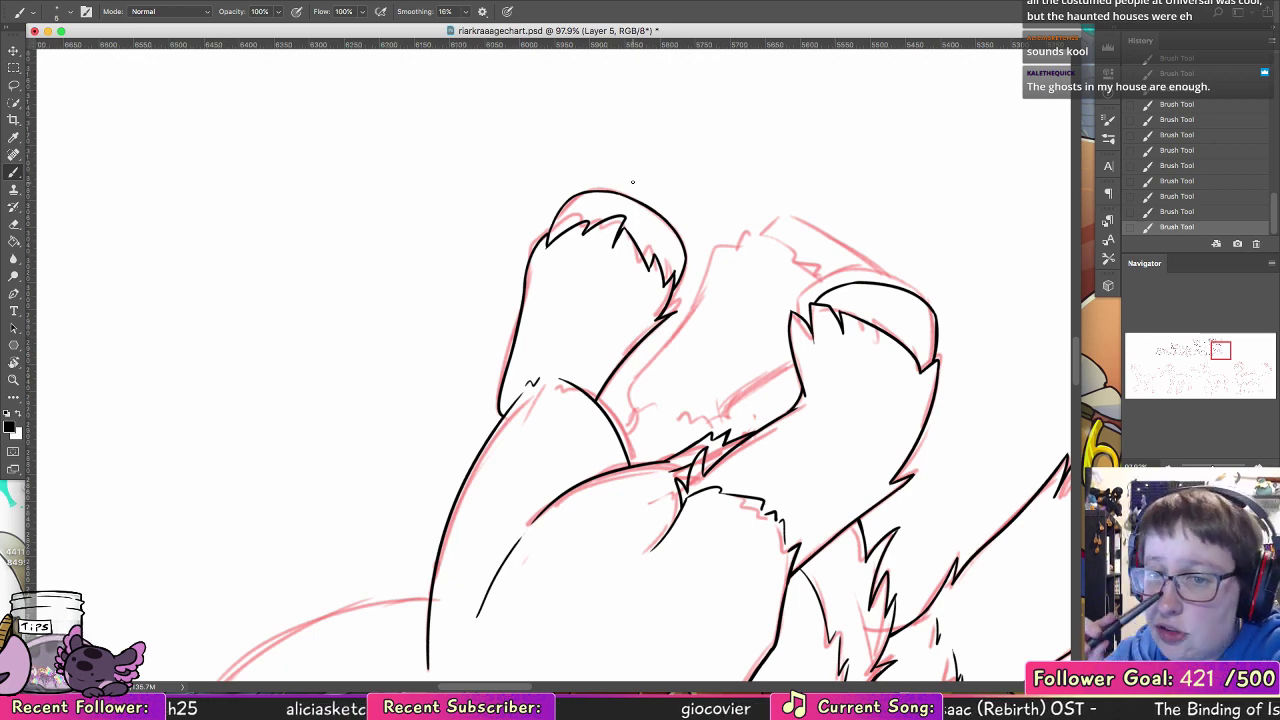
Step: Ink the upper fur tufts and front edge of the far leg visible between the near and rearmost hind legs
{"action": "double_click", "coordinate": [13, 362]}
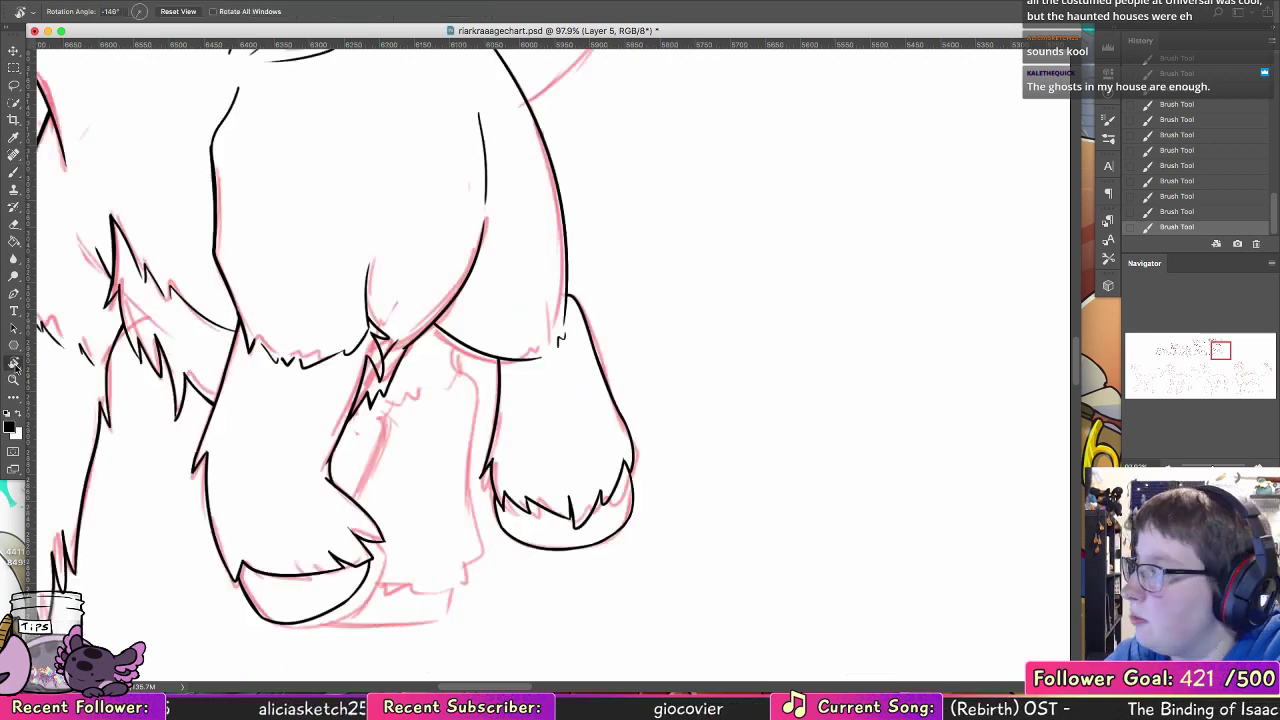
{"action": "key", "text": "b"}
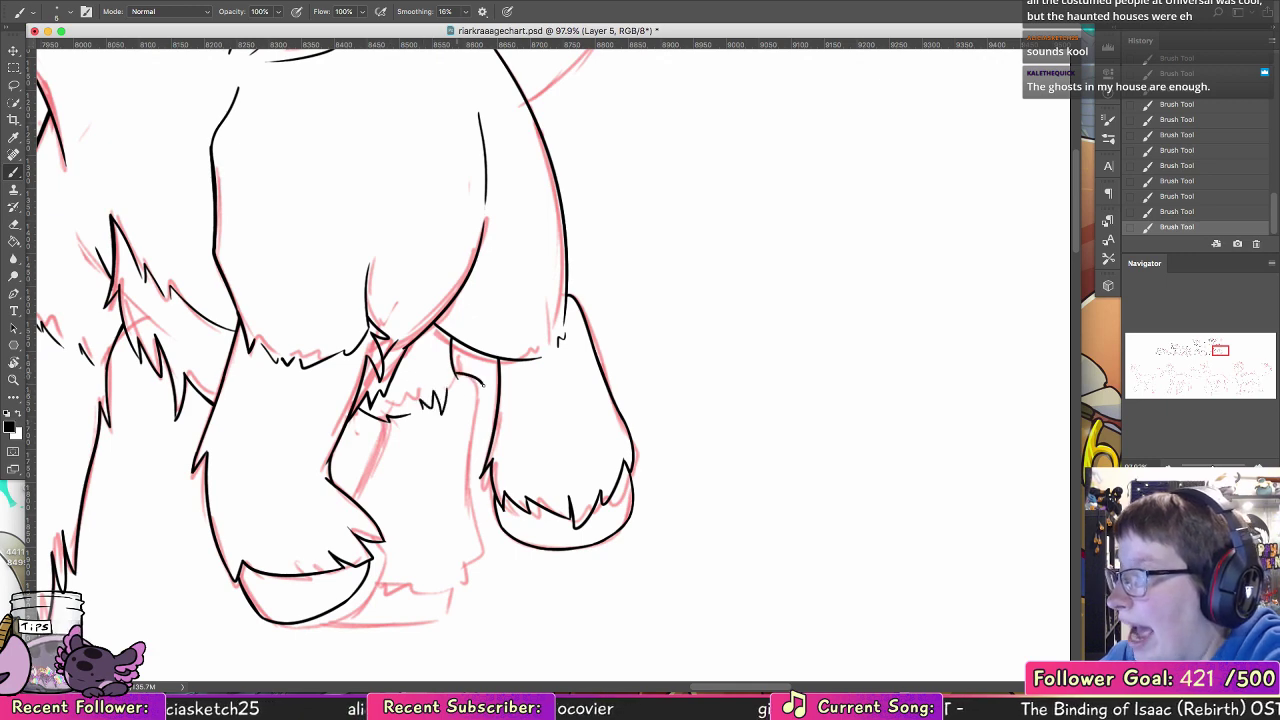
{"action": "key", "text": "ctrl+z"}
{"action": "left_click_drag", "start_coordinate": [480, 390], "coordinate": [483, 374]}
{"action": "key", "text": "ctrl+z"}
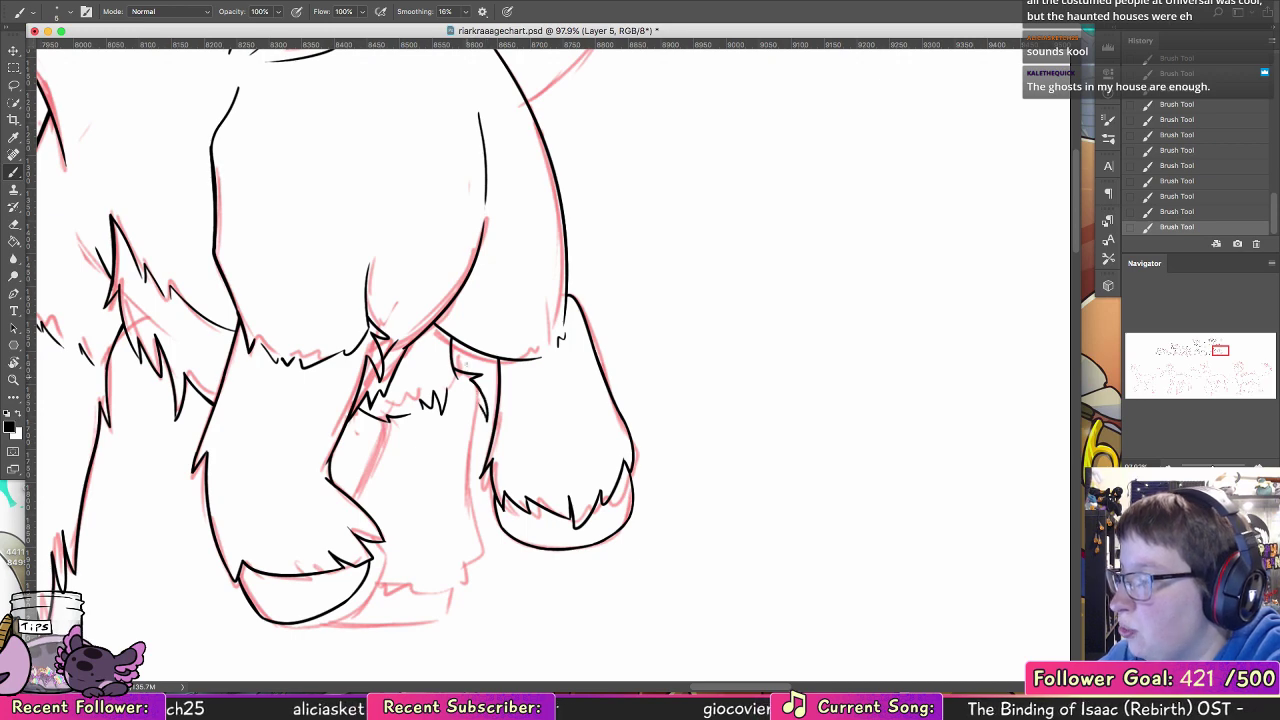
{"action": "mouse_move", "coordinate": [383, 423]}
{"action": "left_mouse_down"}
{"action": "mouse_move", "coordinate": [358, 484]}
{"action": "mouse_move", "coordinate": [385, 453]}
{"action": "mouse_move", "coordinate": [351, 497]}
{"action": "left_mouse_up"}
{"action": "key", "text": "ctrl+z"}
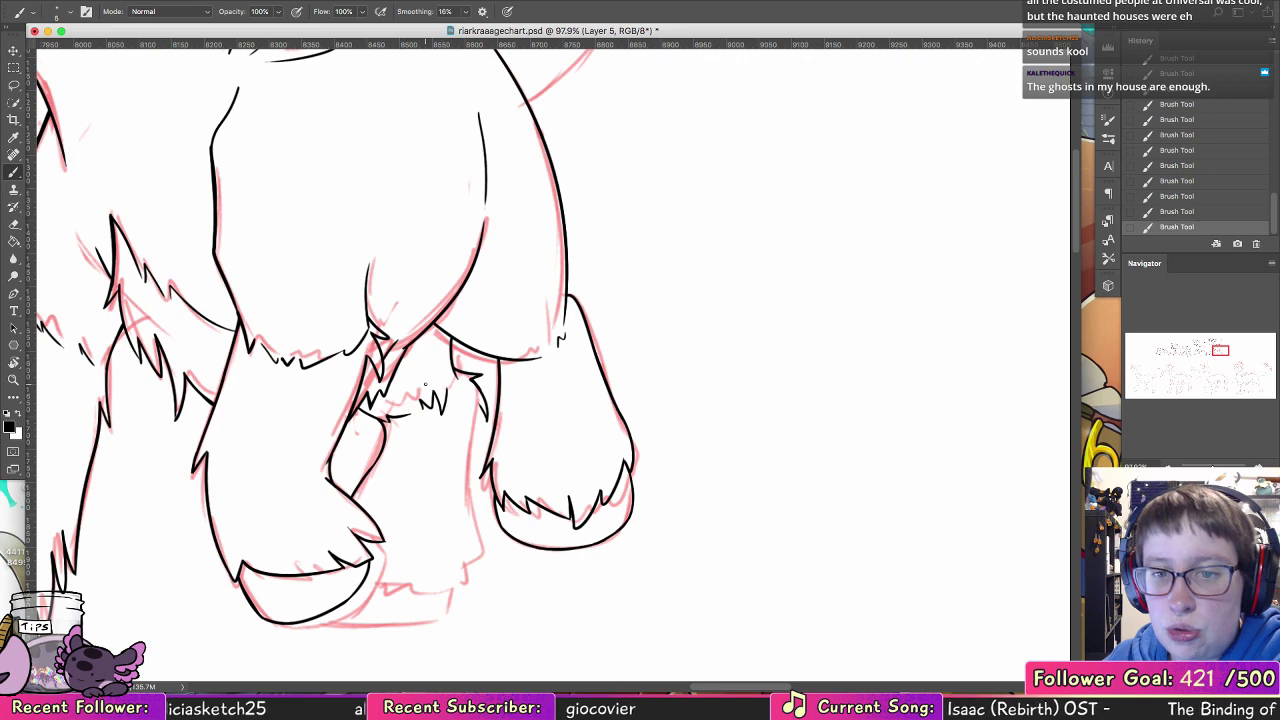
Step: Ink the far middle leg's back edge and the jagged fur hem above its hoof
{"action": "scroll", "coordinate": [425, 384], "scroll_direction": "down", "scroll_amount": 3}
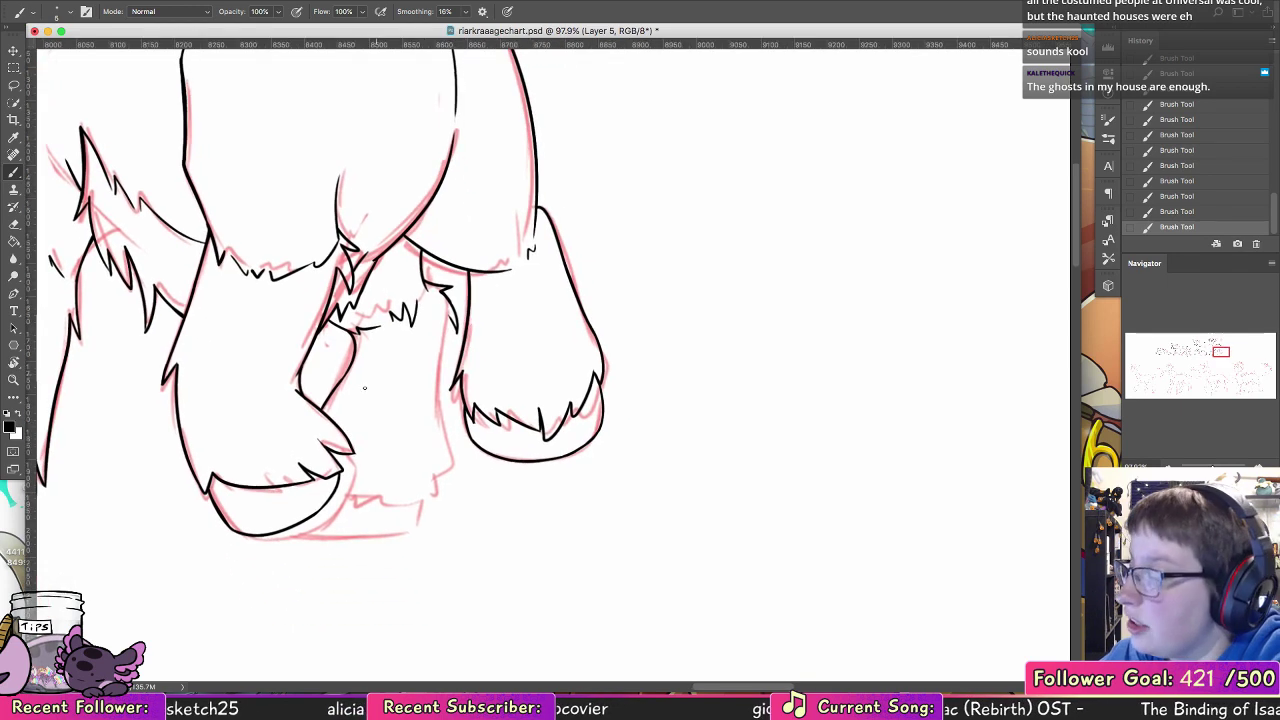
{"action": "mouse_move", "coordinate": [336, 486]}
{"action": "left_mouse_down"}
{"action": "mouse_move", "coordinate": [369, 489]}
{"action": "mouse_move", "coordinate": [368, 470]}
{"action": "mouse_move", "coordinate": [366, 488]}
{"action": "mouse_move", "coordinate": [382, 465]}
{"action": "mouse_move", "coordinate": [402, 470]}
{"action": "mouse_move", "coordinate": [378, 491]}
{"action": "mouse_move", "coordinate": [416, 478]}
{"action": "mouse_move", "coordinate": [418, 461]}
{"action": "mouse_move", "coordinate": [420, 489]}
{"action": "mouse_move", "coordinate": [439, 496]}
{"action": "mouse_move", "coordinate": [421, 489]}
{"action": "mouse_move", "coordinate": [447, 464]}
{"action": "mouse_move", "coordinate": [450, 315]}
{"action": "mouse_move", "coordinate": [447, 352]}
{"action": "left_mouse_up"}
{"action": "key", "text": "super+z"}
{"action": "key", "text": "super+z"}
{"action": "key", "text": "super+z"}
{"action": "key", "text": "super+z"}
{"action": "key", "text": "super+z"}
{"action": "key", "text": "super+z"}
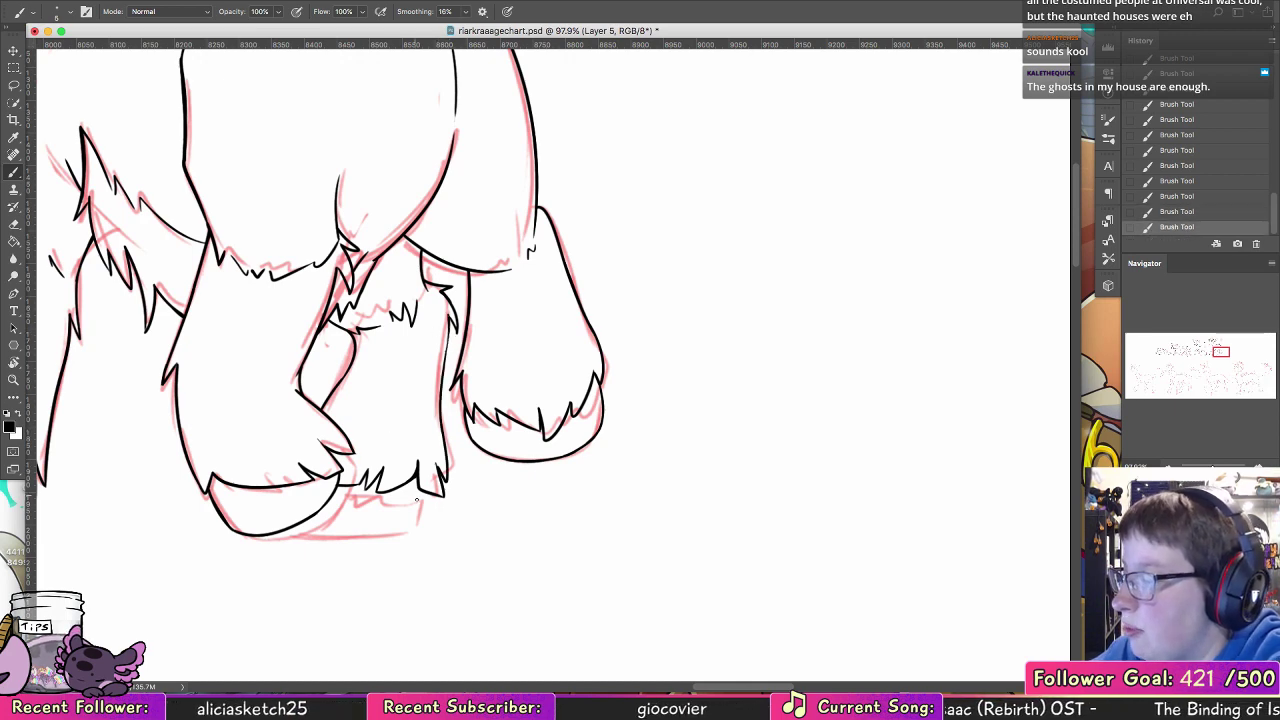
Step: Ink the far middle leg's hoof with a short back edge and flat sole, and erase the overshoot at its corner
{"action": "left_click_drag", "start_coordinate": [427, 490], "coordinate": [423, 508]}
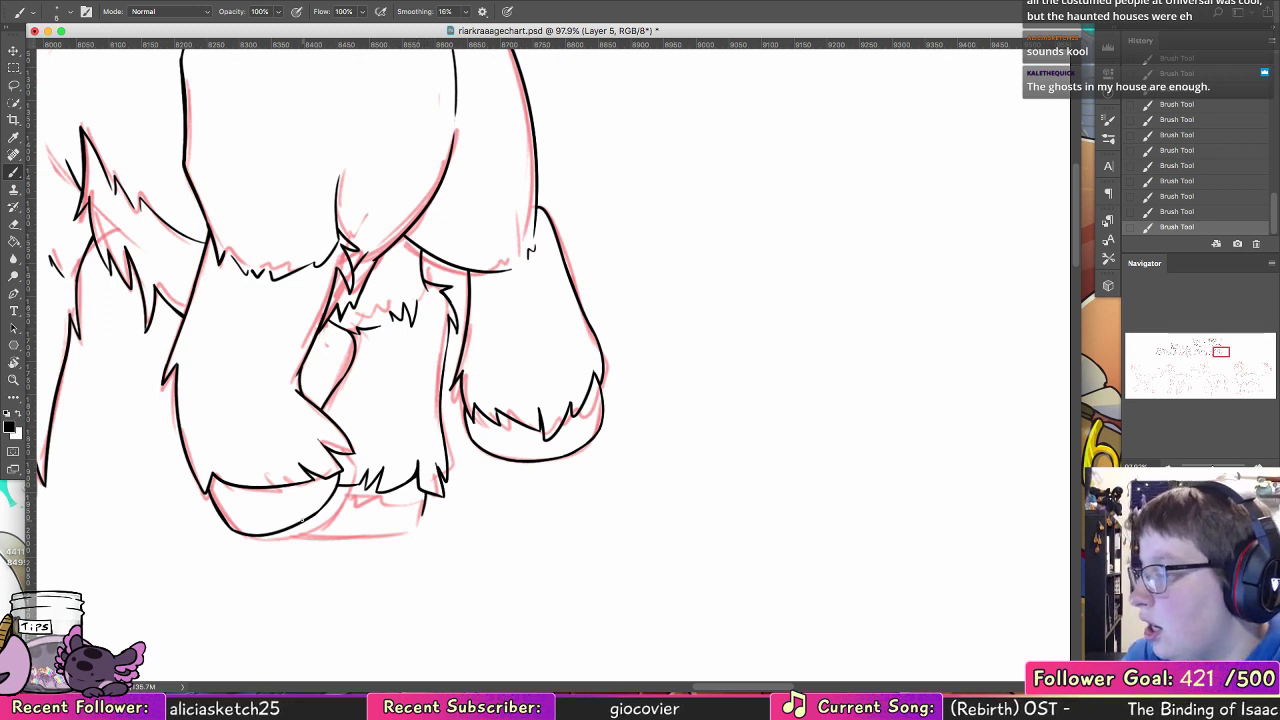
{"action": "left_click_drag", "start_coordinate": [300, 522], "coordinate": [384, 524]}
{"action": "key", "text": "super+z"}
{"action": "left_click_drag", "start_coordinate": [302, 524], "coordinate": [424, 518]}
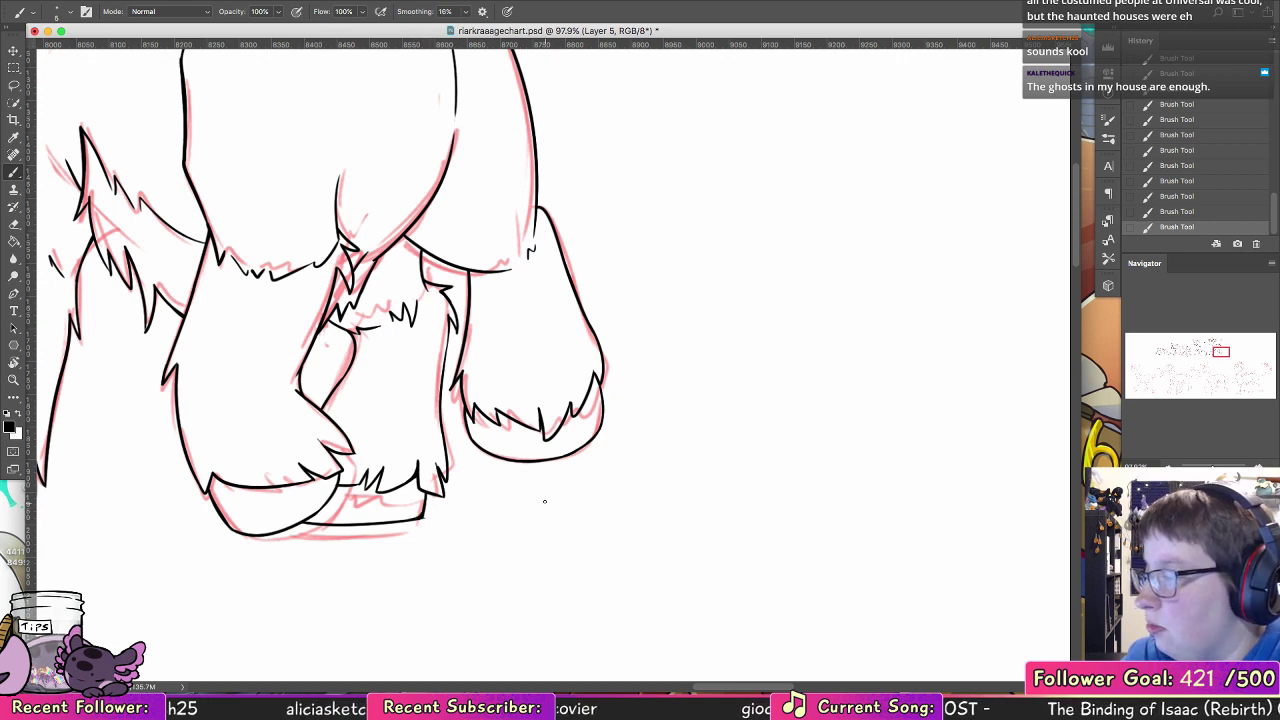
{"action": "key", "text": "e"}
{"action": "left_click", "coordinate": [424, 519]}
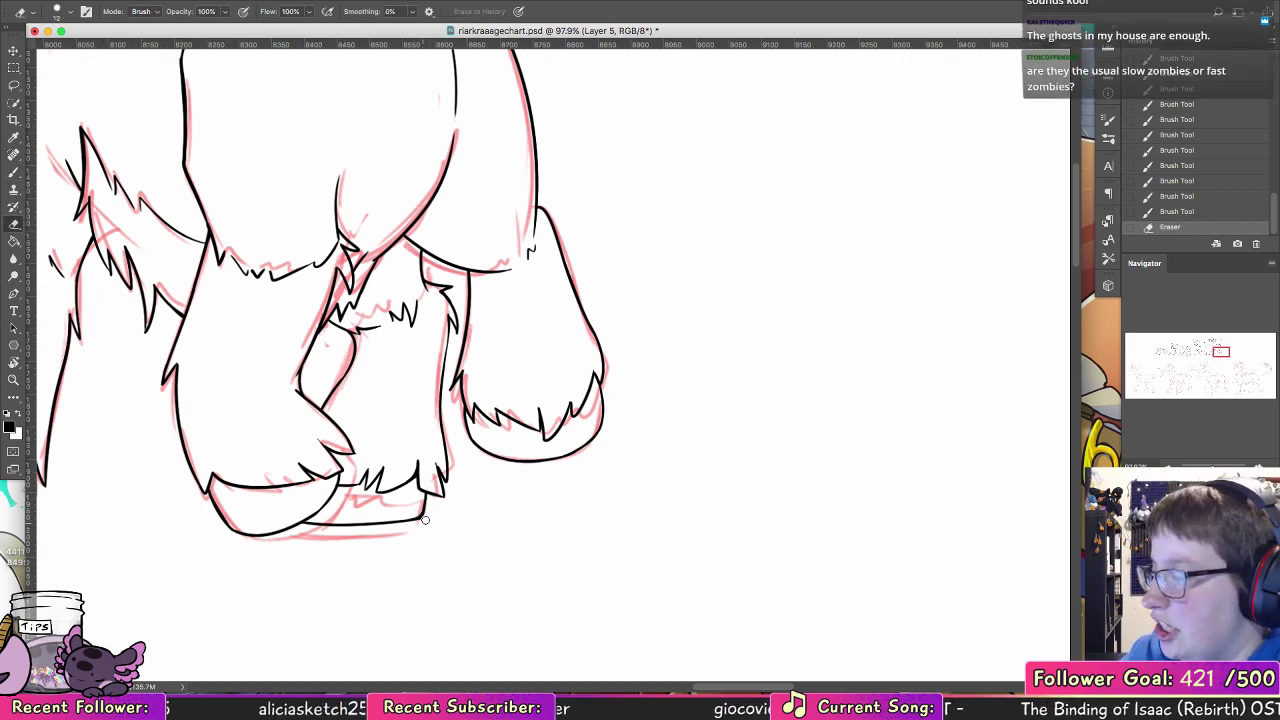
{"action": "left_click_drag", "start_coordinate": [421, 524], "coordinate": [415, 525]}
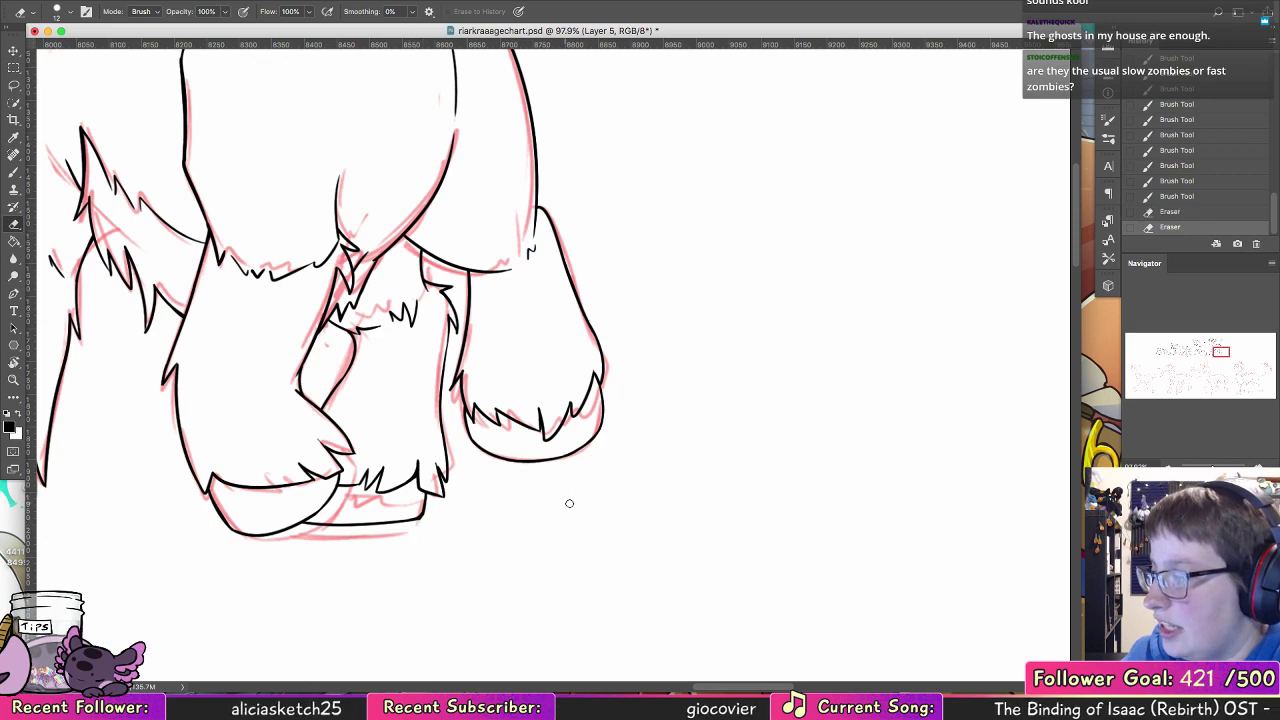
Step: Touch up the far middle leg's upper fur near the knee and the line joining it to the haunch
{"action": "key", "text": "b"}
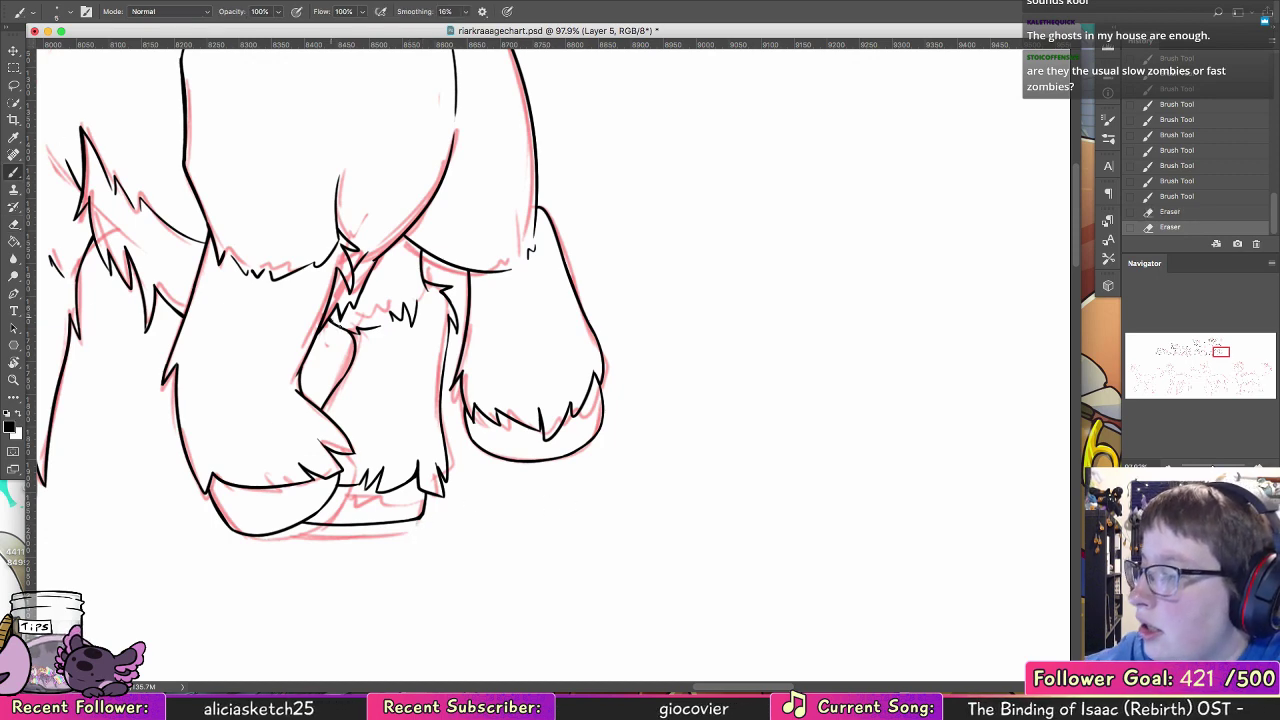
{"action": "left_click_drag", "start_coordinate": [331, 319], "coordinate": [357, 334]}
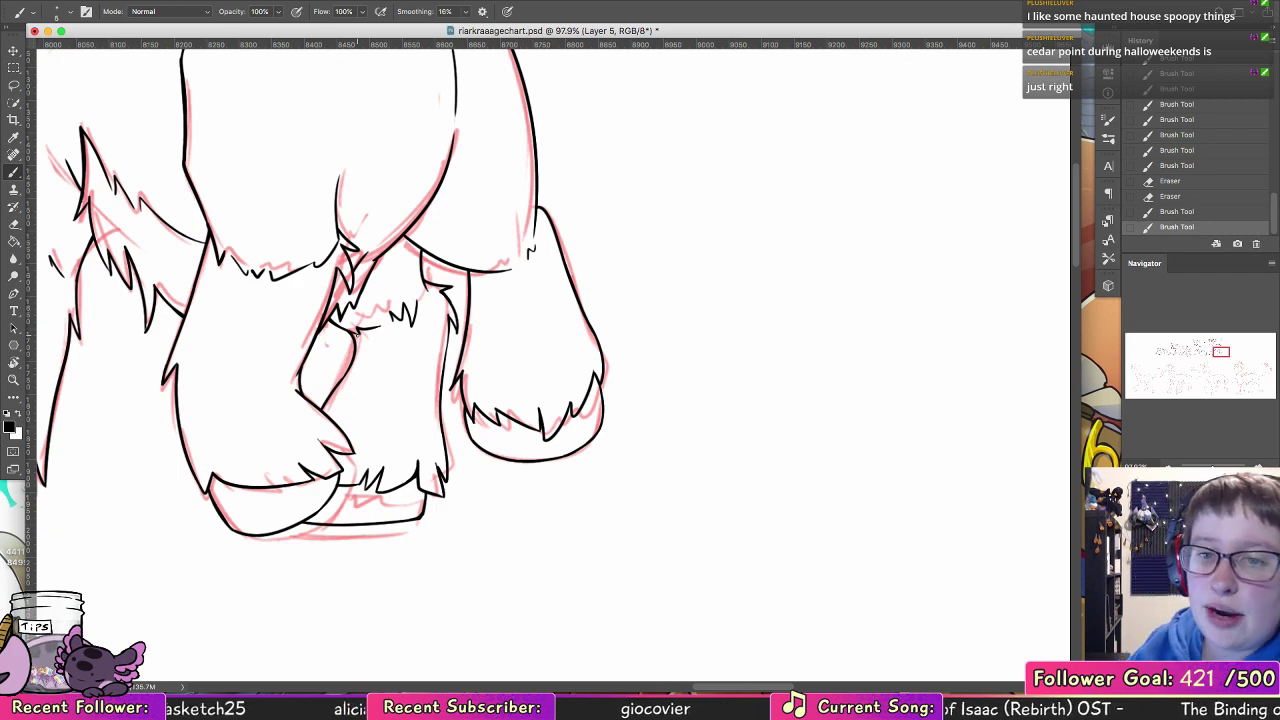
{"action": "left_click_drag", "start_coordinate": [563, 287], "coordinate": [638, 356]}
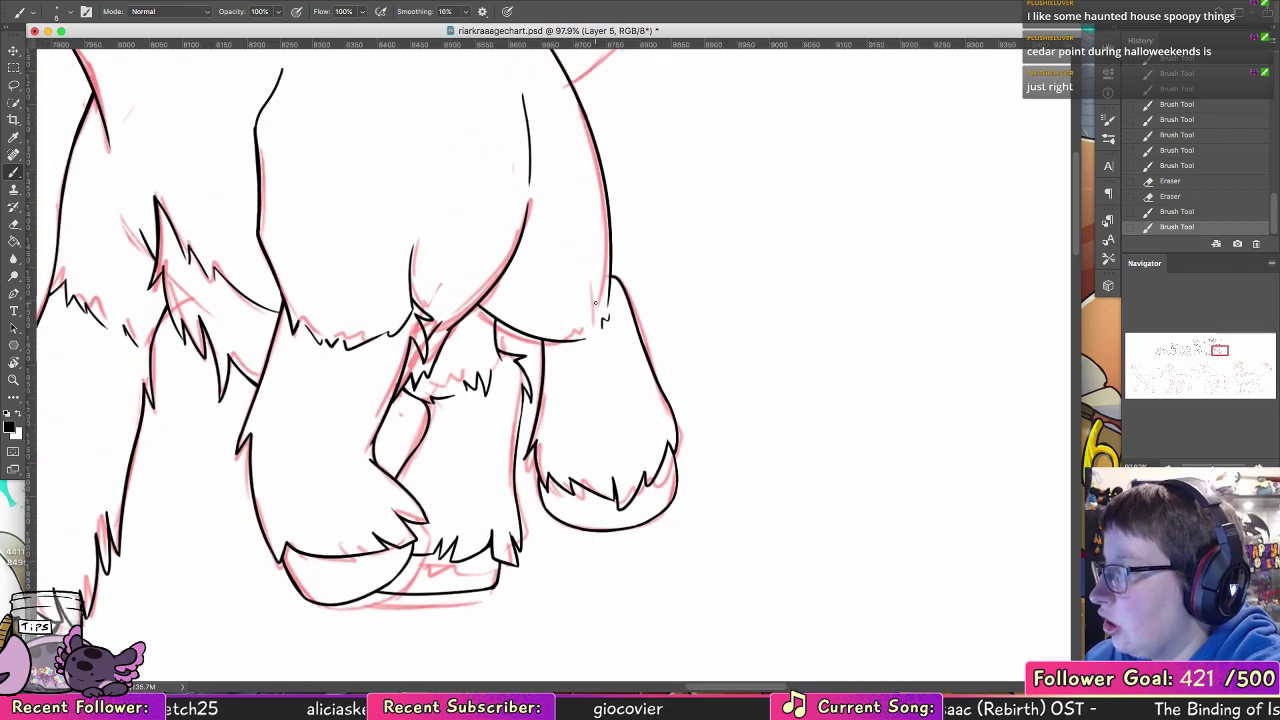
{"action": "left_click_drag", "start_coordinate": [492, 318], "coordinate": [499, 347]}
Step: Touch up the jagged belly fur lines behind the front leg
{"action": "mouse_move", "coordinate": [415, 430]}
{"action": "left_mouse_down"}
{"action": "mouse_move", "coordinate": [563, 494]}
{"action": "mouse_move", "coordinate": [615, 544]}
{"action": "left_mouse_up"}
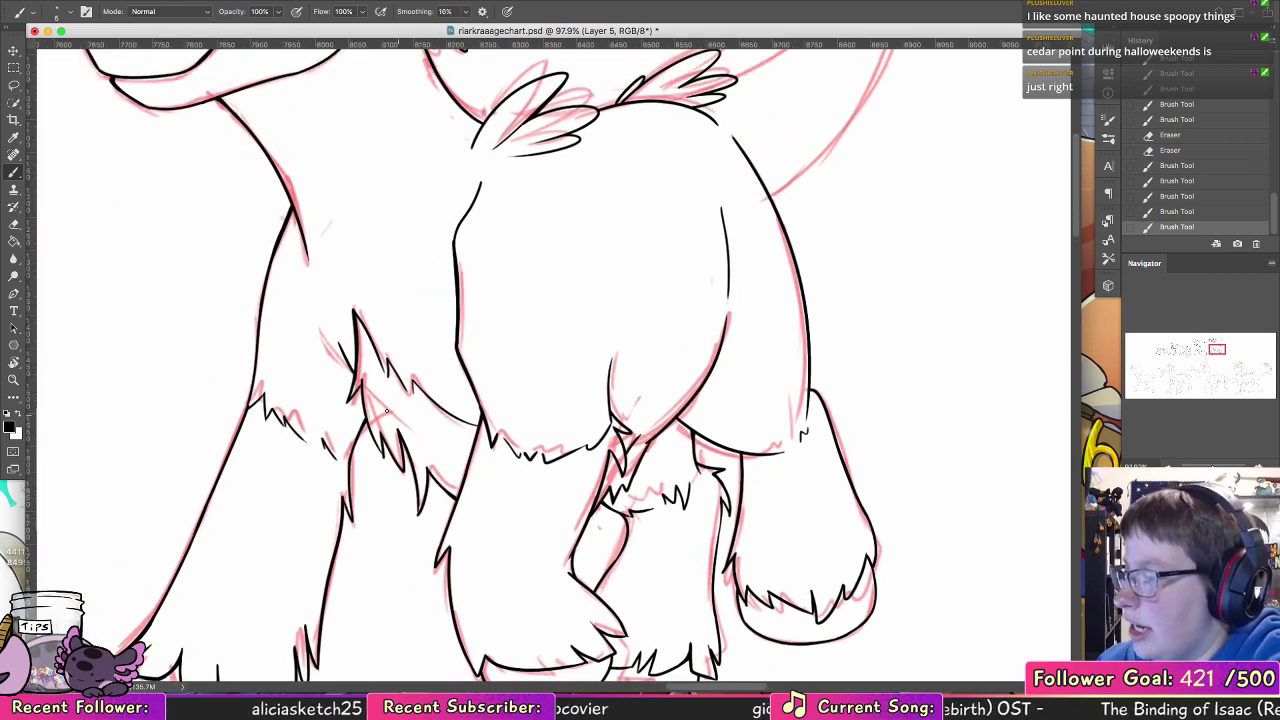
{"action": "left_click_drag", "start_coordinate": [365, 417], "coordinate": [379, 451]}
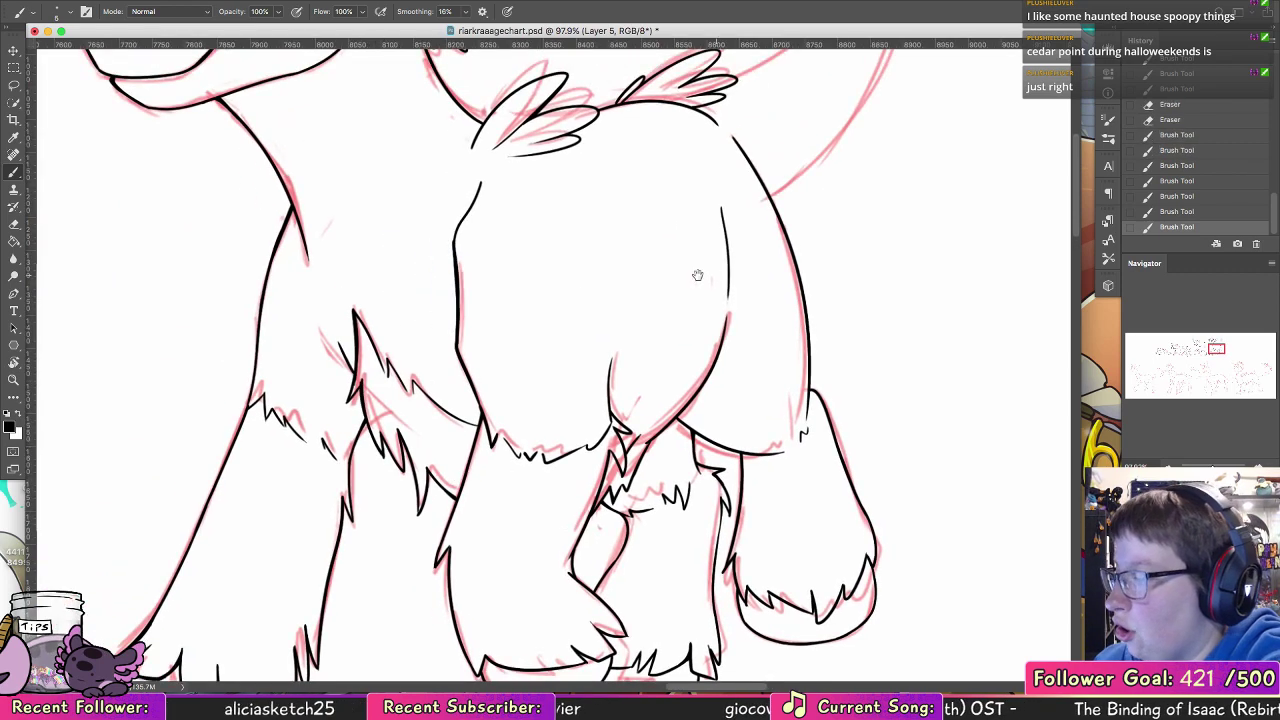
{"action": "left_click_drag", "start_coordinate": [418, 513], "coordinate": [419, 515]}
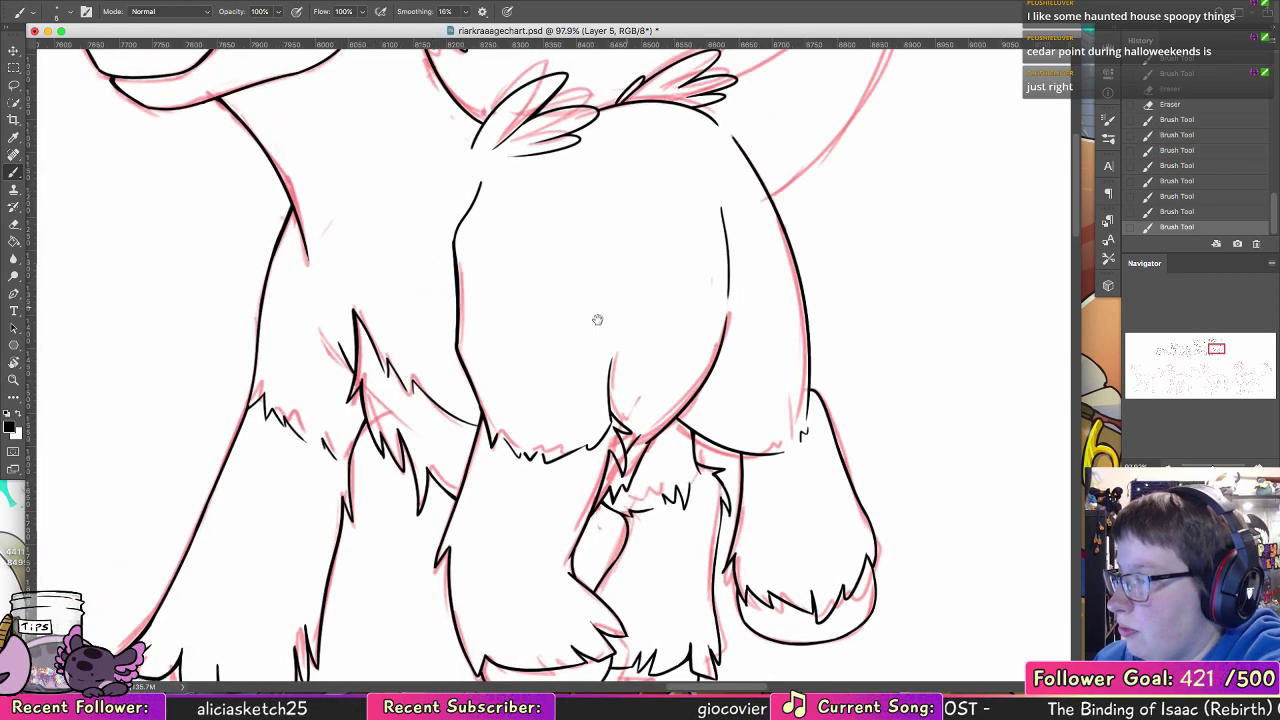
{"action": "left_click_drag", "start_coordinate": [358, 455], "coordinate": [527, 467]}
{"action": "mouse_move", "coordinate": [432, 414]}
{"action": "left_mouse_down"}
{"action": "mouse_move", "coordinate": [422, 430]}
{"action": "mouse_move", "coordinate": [432, 308]}
{"action": "left_mouse_up"}
{"action": "key", "text": "super+z"}
{"action": "key", "text": "super+z"}
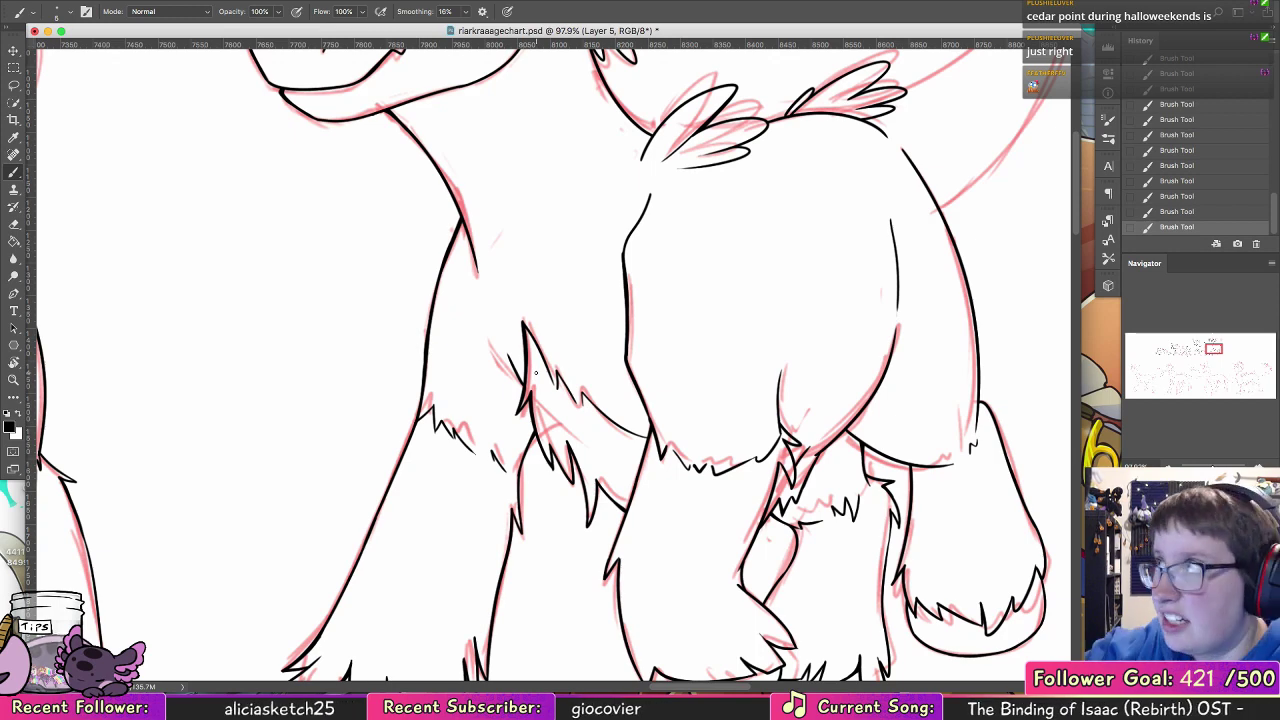
Step: Ink the tail's lower outer curve from the rump up to the feather tuft, redrawing it until it flows smoothly
{"action": "left_click_drag", "start_coordinate": [757, 339], "coordinate": [637, 358]}
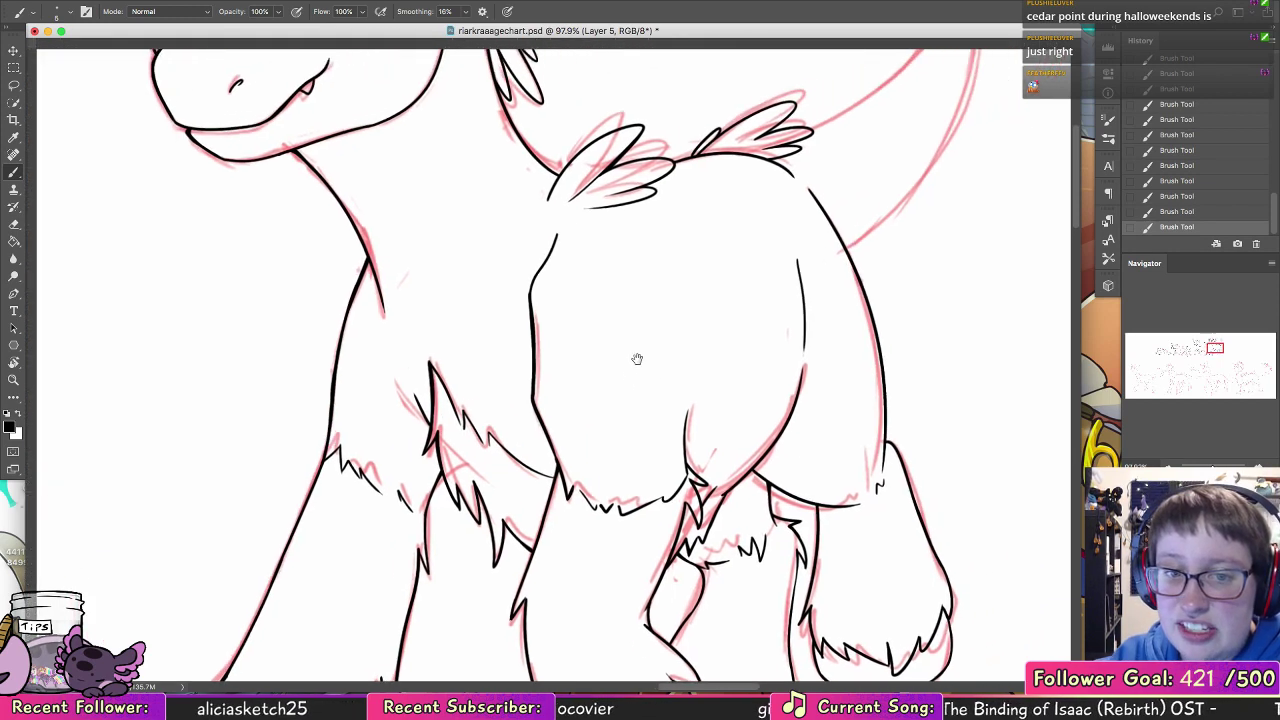
{"action": "left_click_drag", "start_coordinate": [786, 271], "coordinate": [511, 546]}
{"action": "left_click_drag", "start_coordinate": [455, 435], "coordinate": [598, 225]}
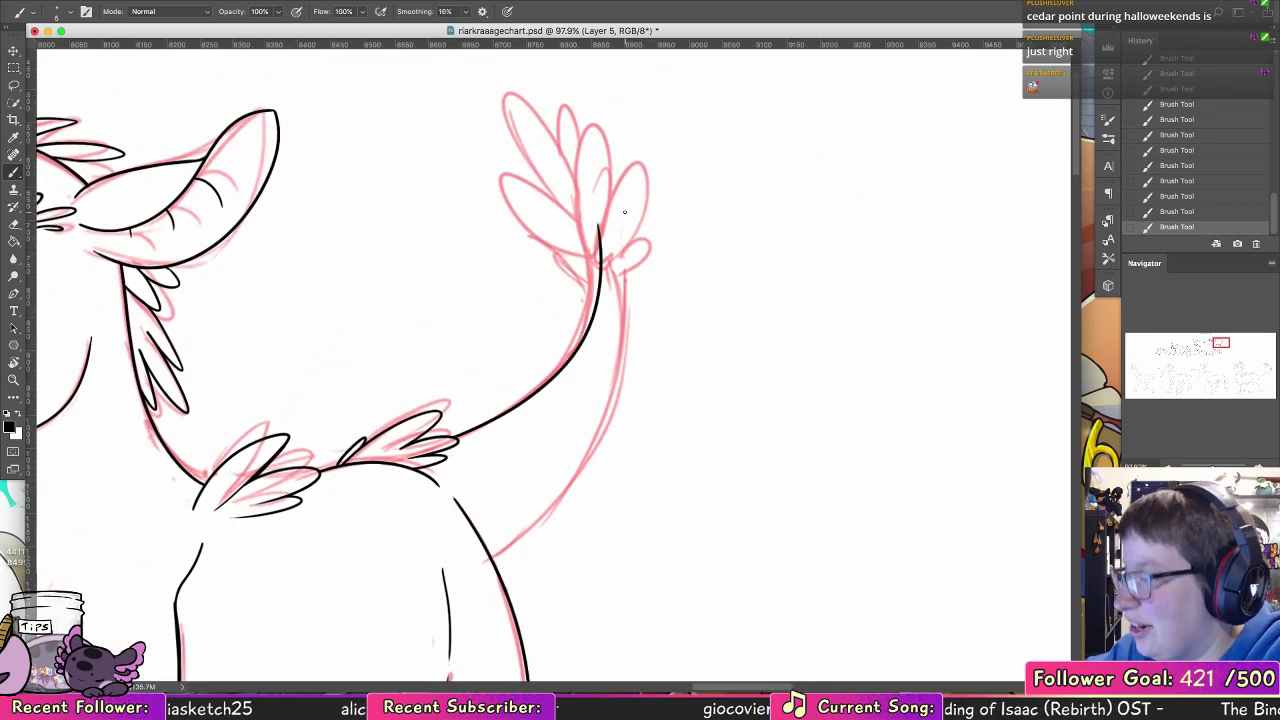
{"action": "key", "text": "super+z"}
{"action": "left_click_drag", "start_coordinate": [488, 562], "coordinate": [598, 266]}
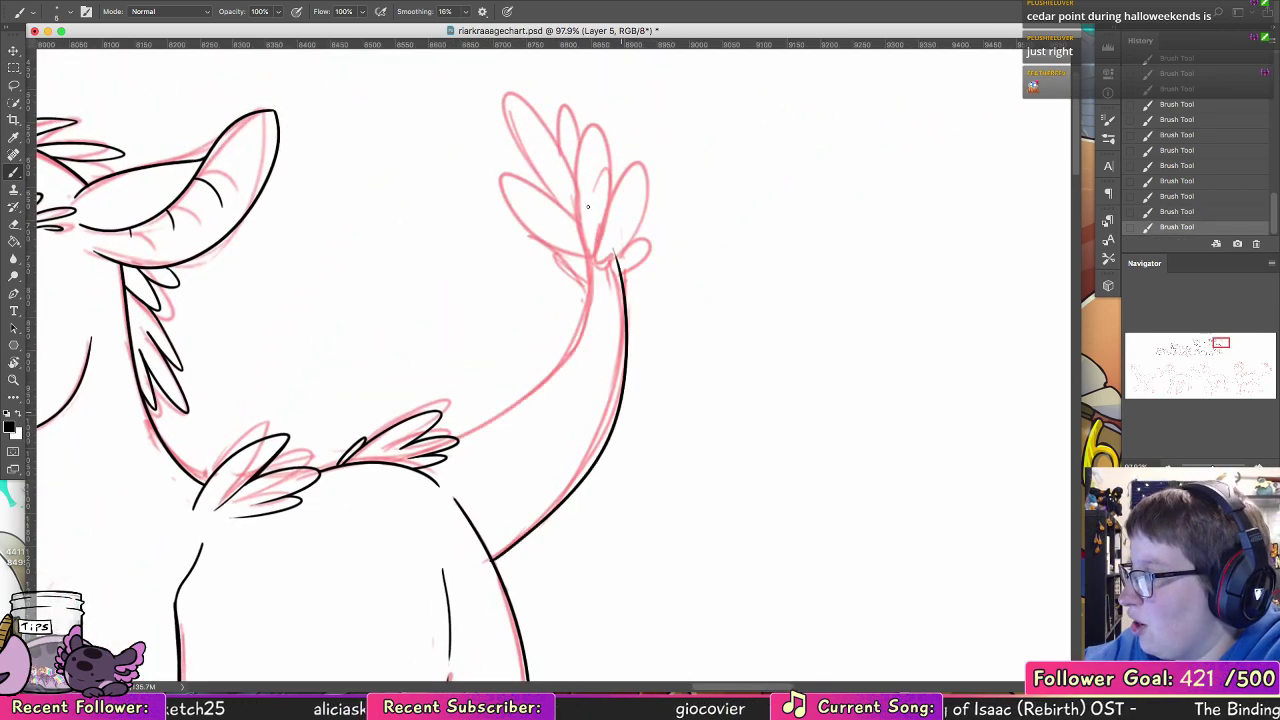
{"action": "key", "text": "super+z"}
{"action": "left_click_drag", "start_coordinate": [490, 560], "coordinate": [598, 266]}
{"action": "key", "text": "super+z"}
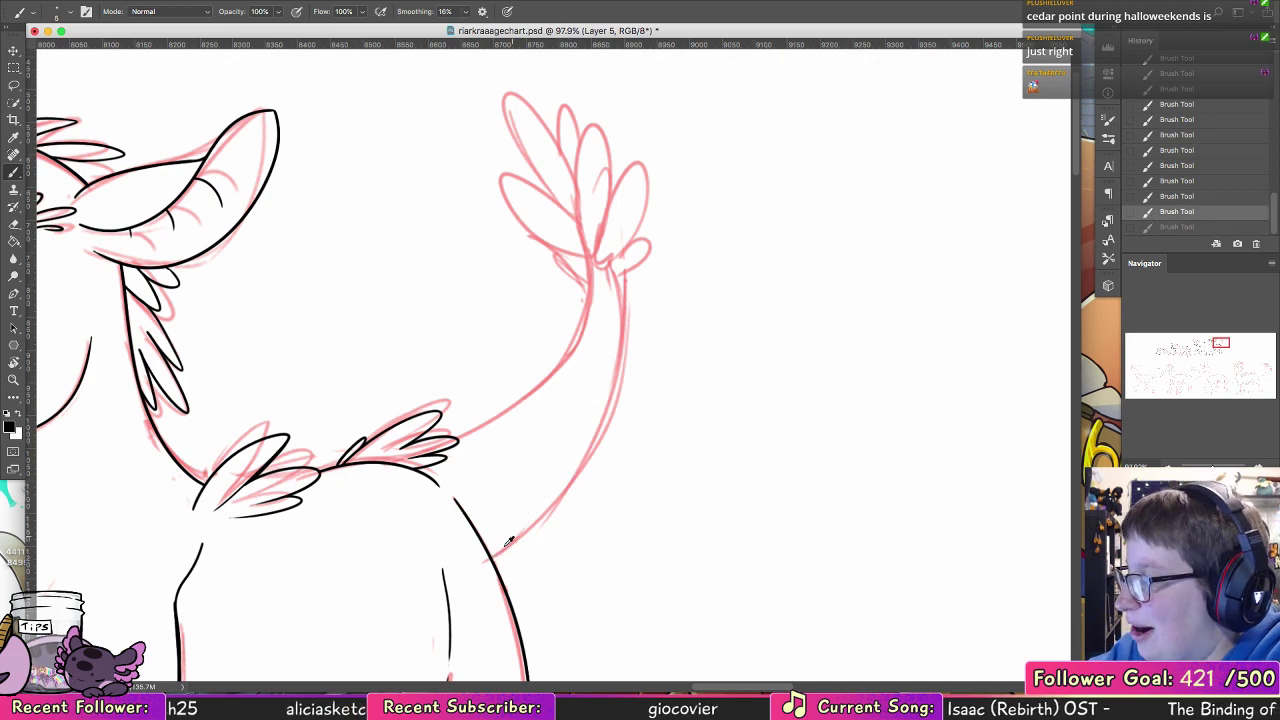
{"action": "mouse_move", "coordinate": [490, 560]}
{"action": "left_mouse_down"}
{"action": "mouse_move", "coordinate": [524, 528]}
{"action": "mouse_move", "coordinate": [598, 266]}
{"action": "left_mouse_up"}
Step: Ink the tail's upper inner curve from the back feathers up to the base of the tail tuft
{"action": "mouse_move", "coordinate": [456, 436]}
{"action": "left_mouse_down"}
{"action": "mouse_move", "coordinate": [526, 394]}
{"action": "mouse_move", "coordinate": [598, 266]}
{"action": "left_mouse_up"}
{"action": "key", "text": "super+z"}
{"action": "left_click_drag", "start_coordinate": [456, 436], "coordinate": [598, 266]}
{"action": "key", "text": "super+z"}
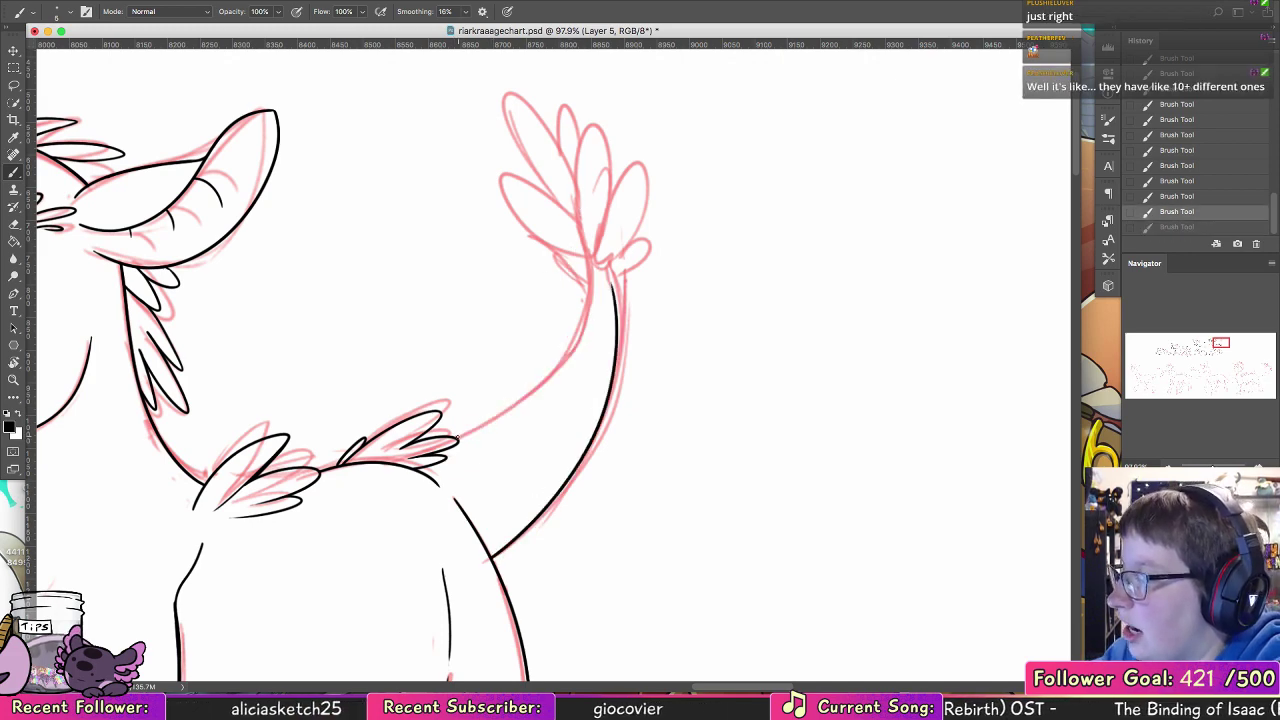
{"action": "mouse_move", "coordinate": [457, 437]}
{"action": "left_mouse_down"}
{"action": "mouse_move", "coordinate": [544, 382]}
{"action": "mouse_move", "coordinate": [591, 252]}
{"action": "left_mouse_up"}
Step: Ink the tail tuft's tall rearmost feather and the small feather below it as pointed leaf shapes
{"action": "key", "text": "space"}
{"action": "mouse_move", "coordinate": [623, 444]}
{"action": "left_mouse_down"}
{"action": "mouse_move", "coordinate": [570, 543]}
{"action": "mouse_move", "coordinate": [542, 640]}
{"action": "left_mouse_up"}
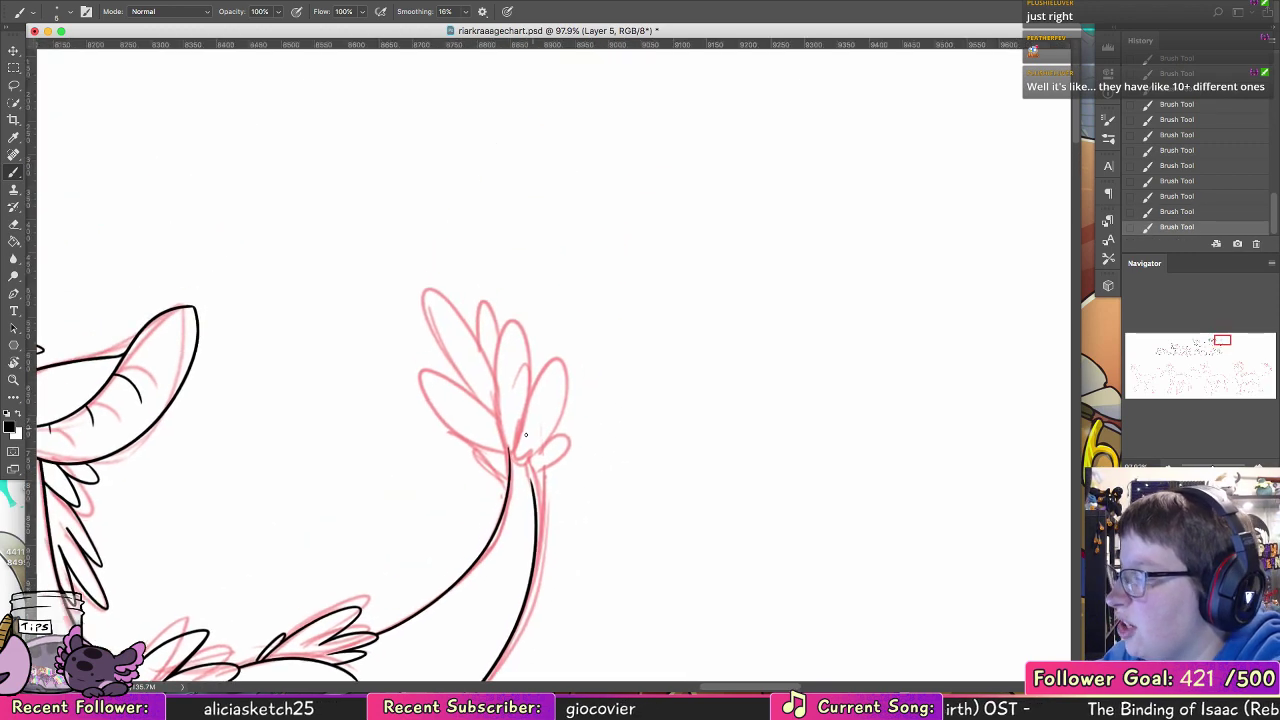
{"action": "left_click_drag", "start_coordinate": [513, 466], "coordinate": [560, 356]}
{"action": "key", "text": "super+z"}
{"action": "mouse_move", "coordinate": [514, 468]}
{"action": "left_mouse_down"}
{"action": "mouse_move", "coordinate": [543, 369]}
{"action": "mouse_move", "coordinate": [559, 365]}
{"action": "mouse_move", "coordinate": [519, 466]}
{"action": "left_mouse_up"}
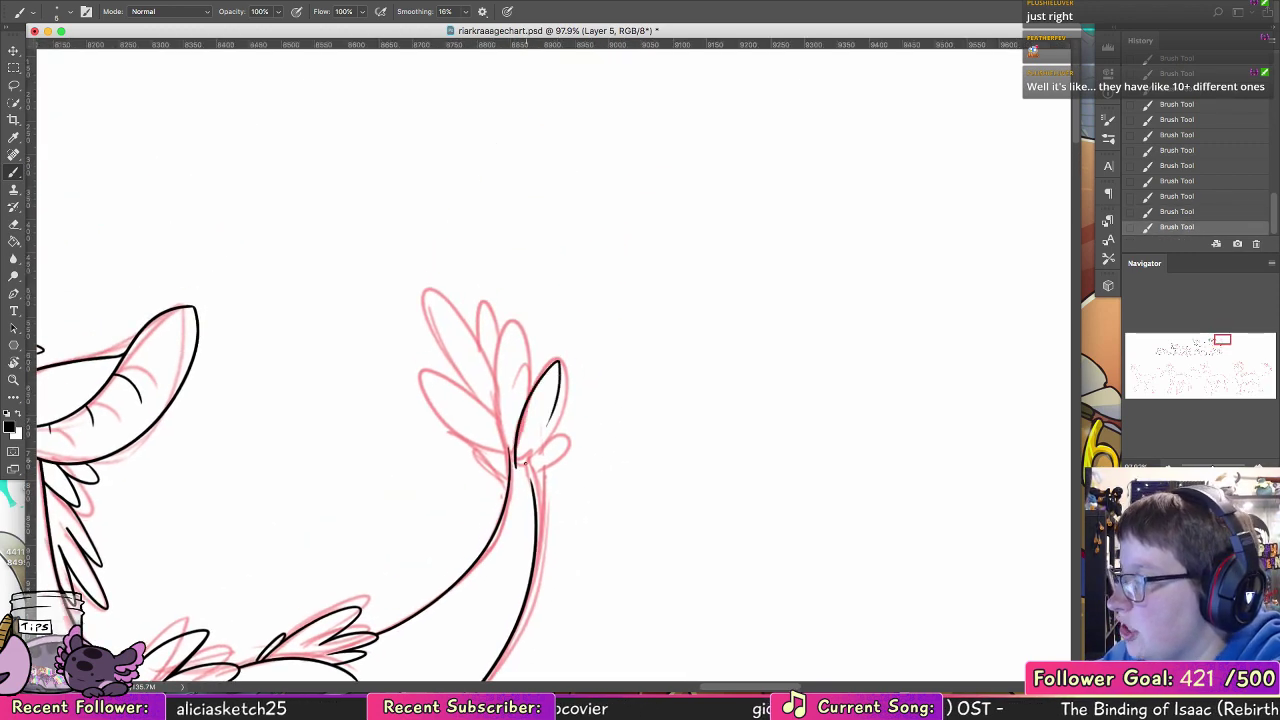
{"action": "key", "text": "super+z"}
{"action": "left_click_drag", "start_coordinate": [559, 362], "coordinate": [517, 468]}
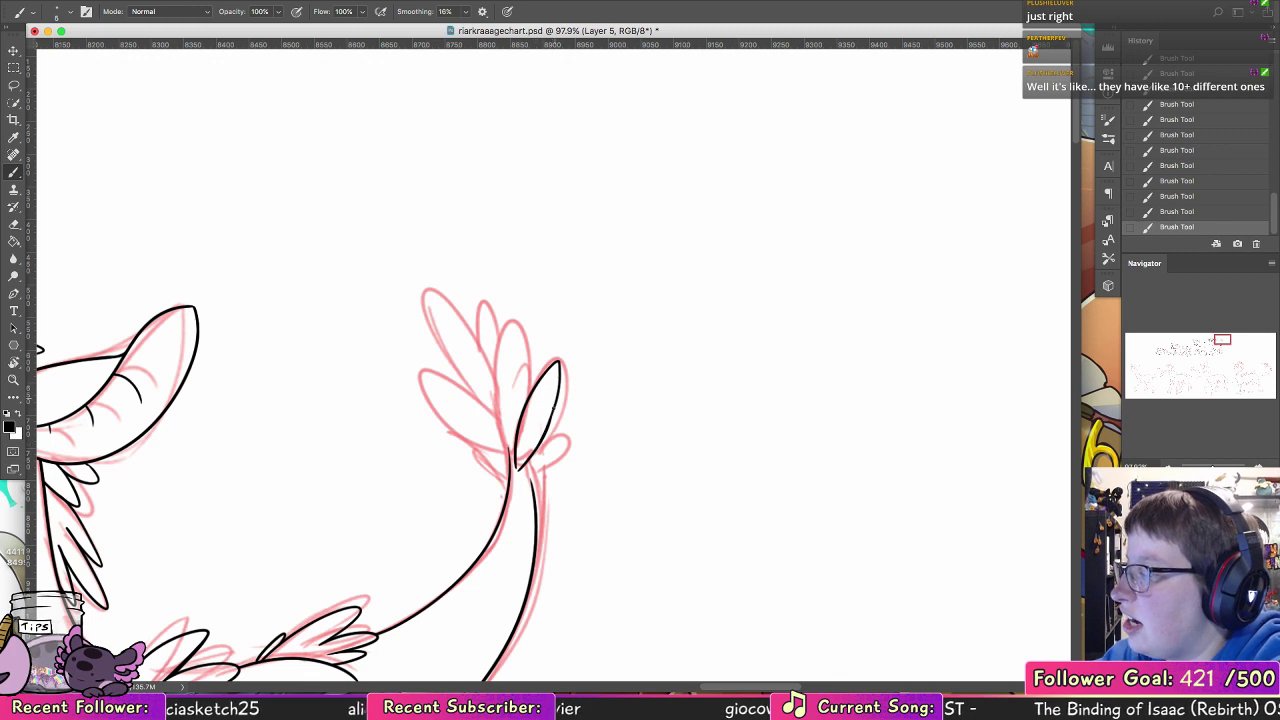
{"action": "left_click_drag", "start_coordinate": [568, 426], "coordinate": [518, 476]}
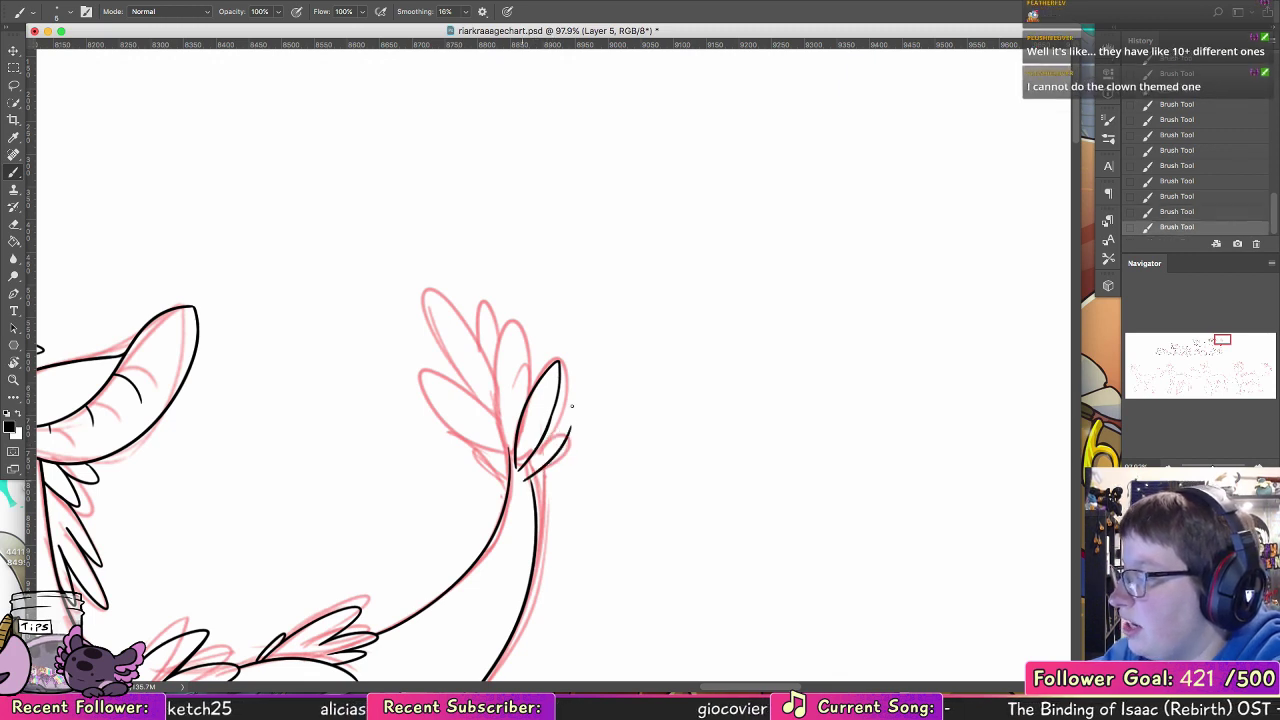
{"action": "left_click_drag", "start_coordinate": [571, 427], "coordinate": [535, 454]}
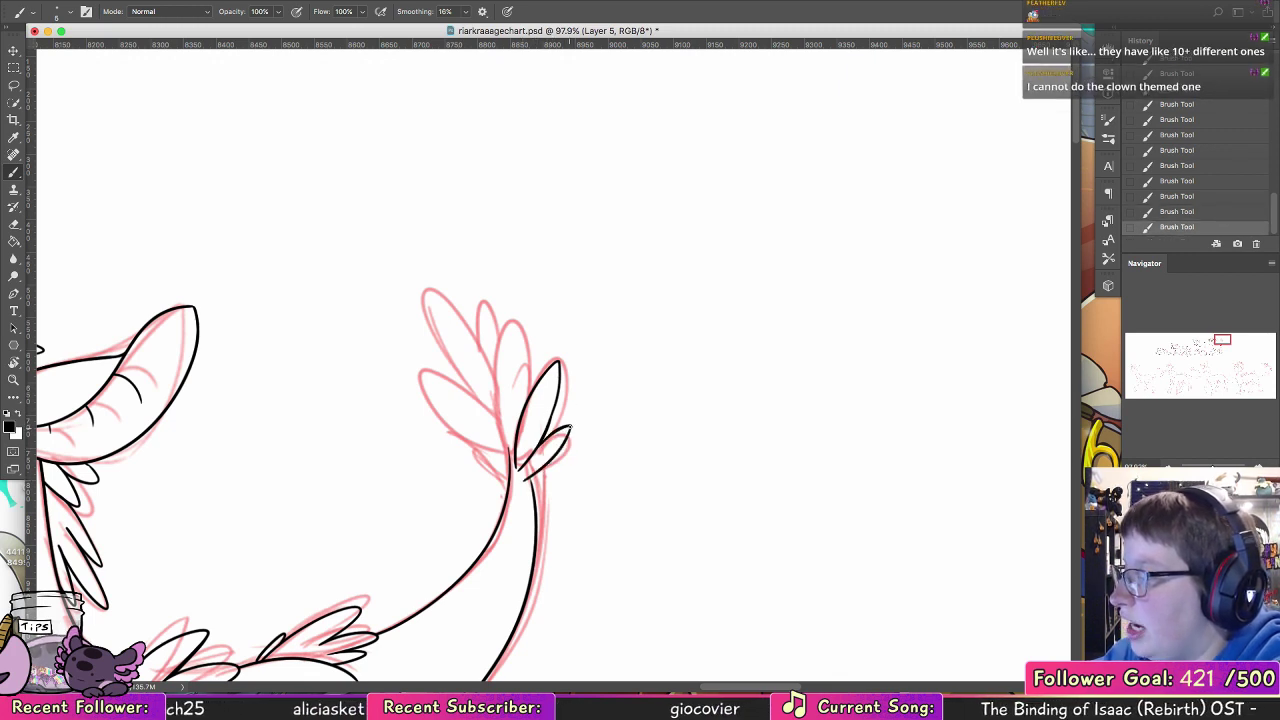
Step: Ink the tail tuft's pointed central feather and the tall rounded feather in front of it
{"action": "left_click_drag", "start_coordinate": [510, 340], "coordinate": [515, 465]}
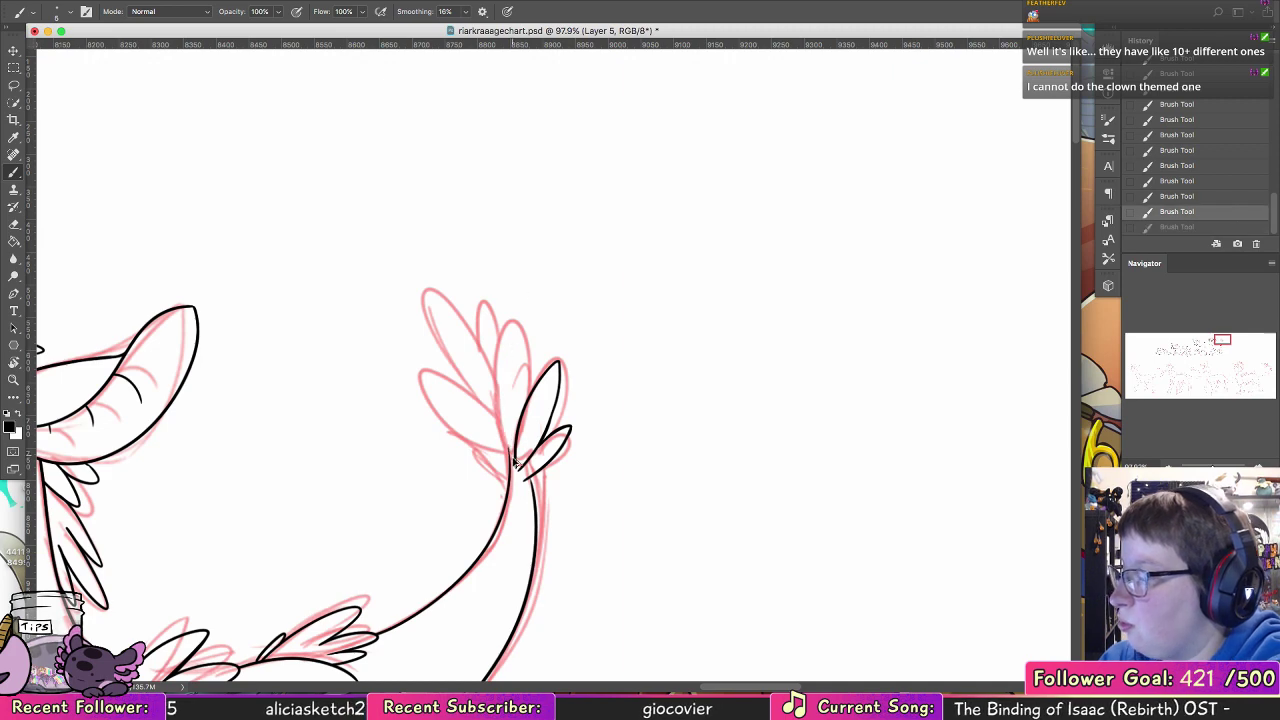
{"action": "mouse_move", "coordinate": [512, 342]}
{"action": "left_mouse_down"}
{"action": "mouse_move", "coordinate": [532, 314]}
{"action": "mouse_move", "coordinate": [538, 380]}
{"action": "left_mouse_up"}
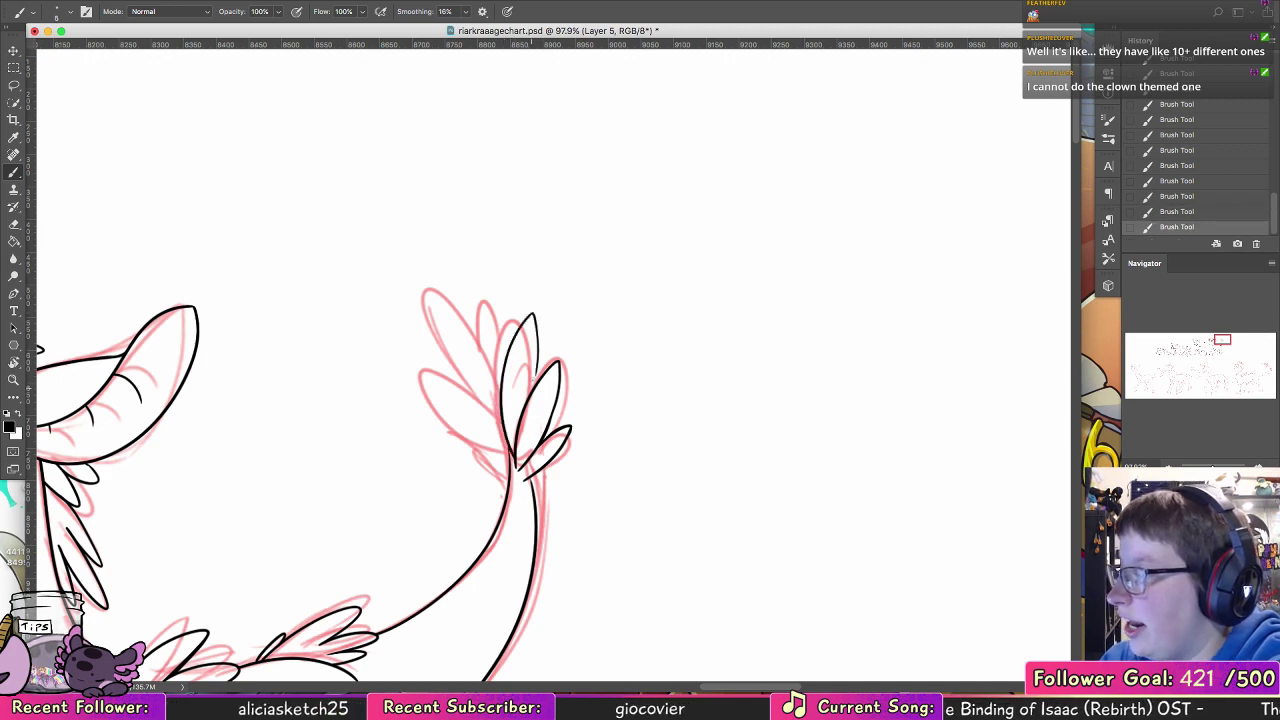
{"action": "left_click_drag", "start_coordinate": [535, 317], "coordinate": [533, 379]}
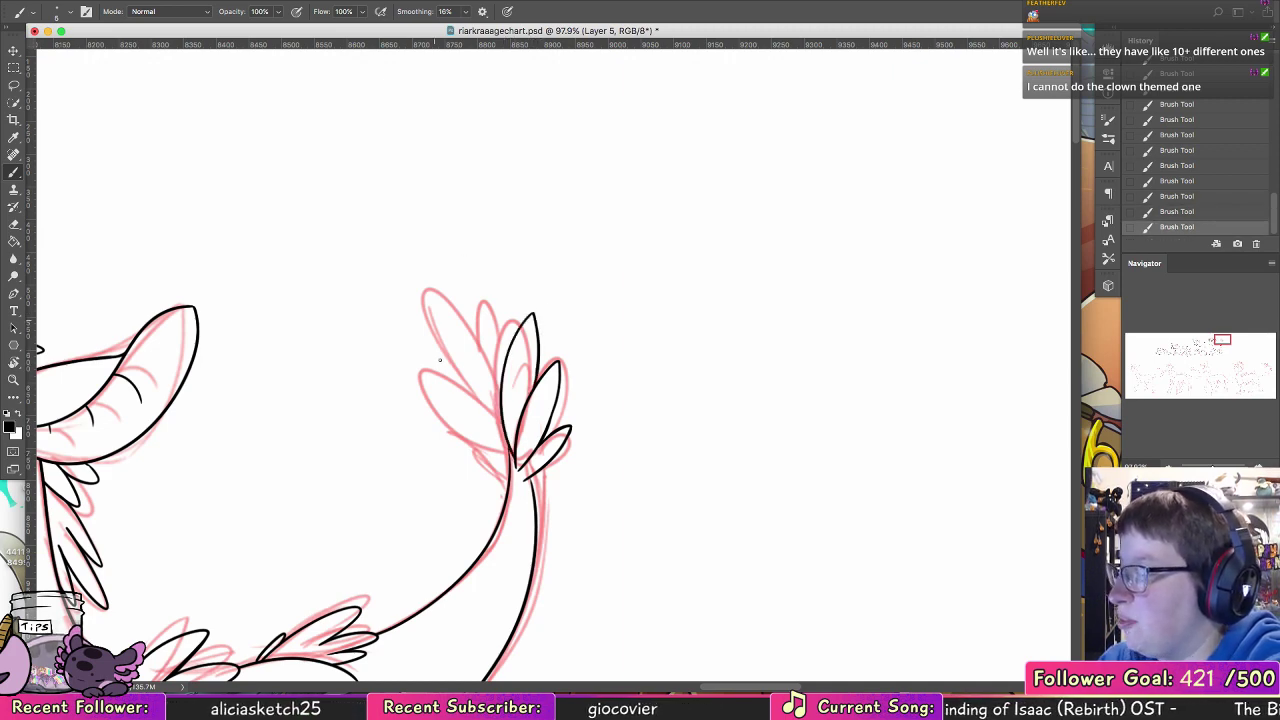
{"action": "mouse_move", "coordinate": [511, 461]}
{"action": "left_mouse_down"}
{"action": "mouse_move", "coordinate": [441, 405]}
{"action": "mouse_move", "coordinate": [502, 423]}
{"action": "mouse_move", "coordinate": [459, 297]}
{"action": "mouse_move", "coordinate": [502, 370]}
{"action": "left_mouse_up"}
{"action": "key", "text": "super+z"}
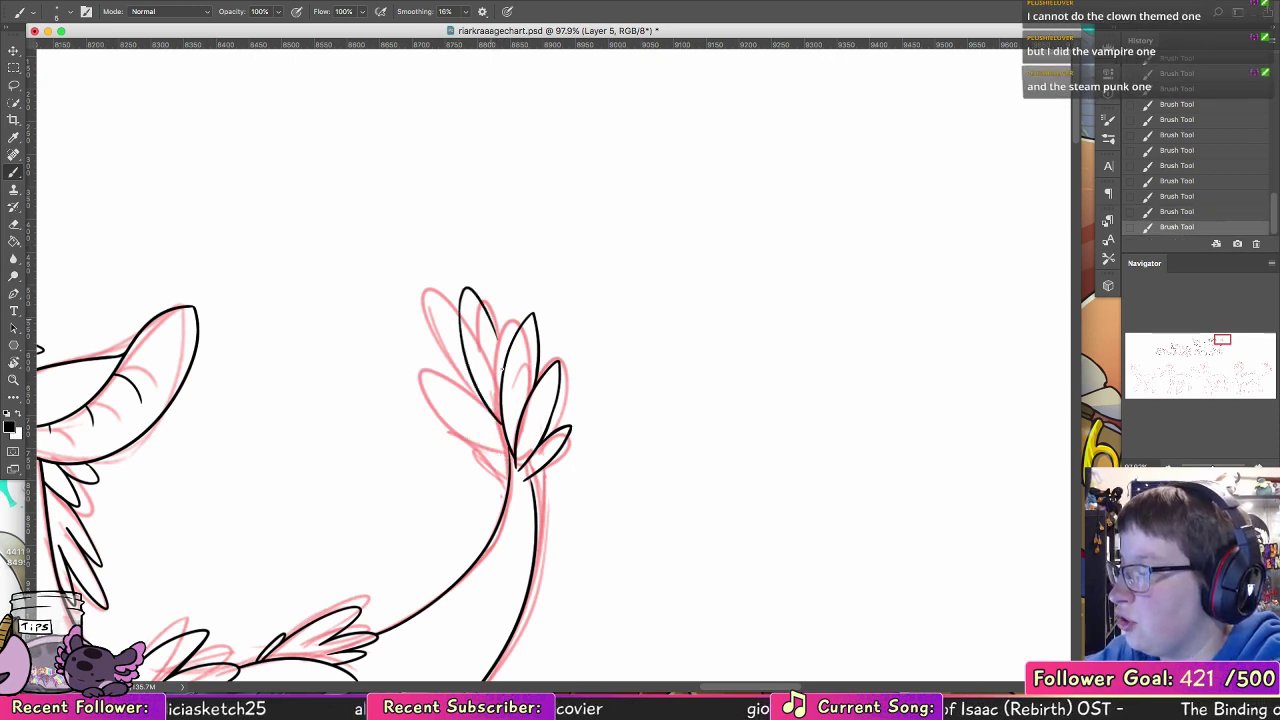
{"action": "key", "text": "super+z"}
{"action": "left_click_drag", "start_coordinate": [480, 299], "coordinate": [502, 361]}
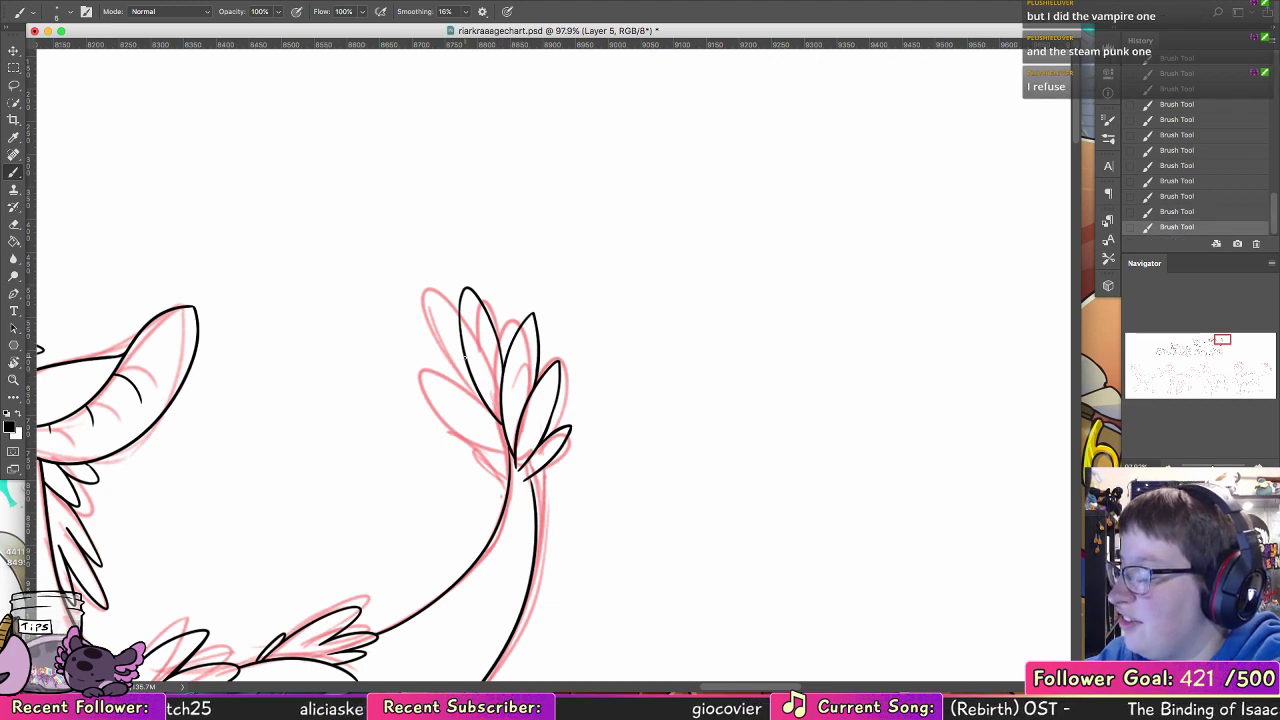
Step: Ink the tuft's lower front feather as a curved leaf shape running down to the tuft's base, redrawing it until it fits
{"action": "key", "text": "super+z"}
{"action": "left_click_drag", "start_coordinate": [466, 356], "coordinate": [491, 443]}
{"action": "key", "text": "super+z"}
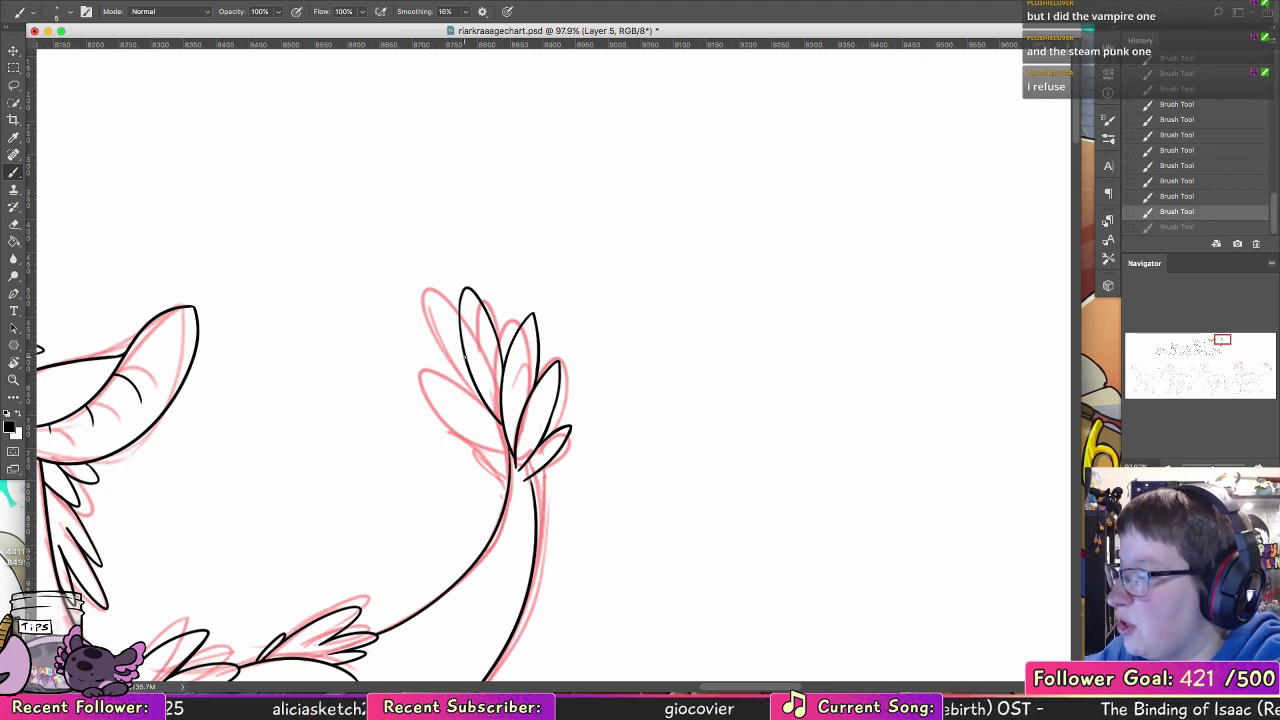
{"action": "mouse_move", "coordinate": [466, 357]}
{"action": "left_mouse_down"}
{"action": "mouse_move", "coordinate": [467, 419]}
{"action": "mouse_move", "coordinate": [471, 363]}
{"action": "mouse_move", "coordinate": [451, 395]}
{"action": "mouse_move", "coordinate": [481, 429]}
{"action": "left_mouse_up"}
{"action": "key", "text": "super+z"}
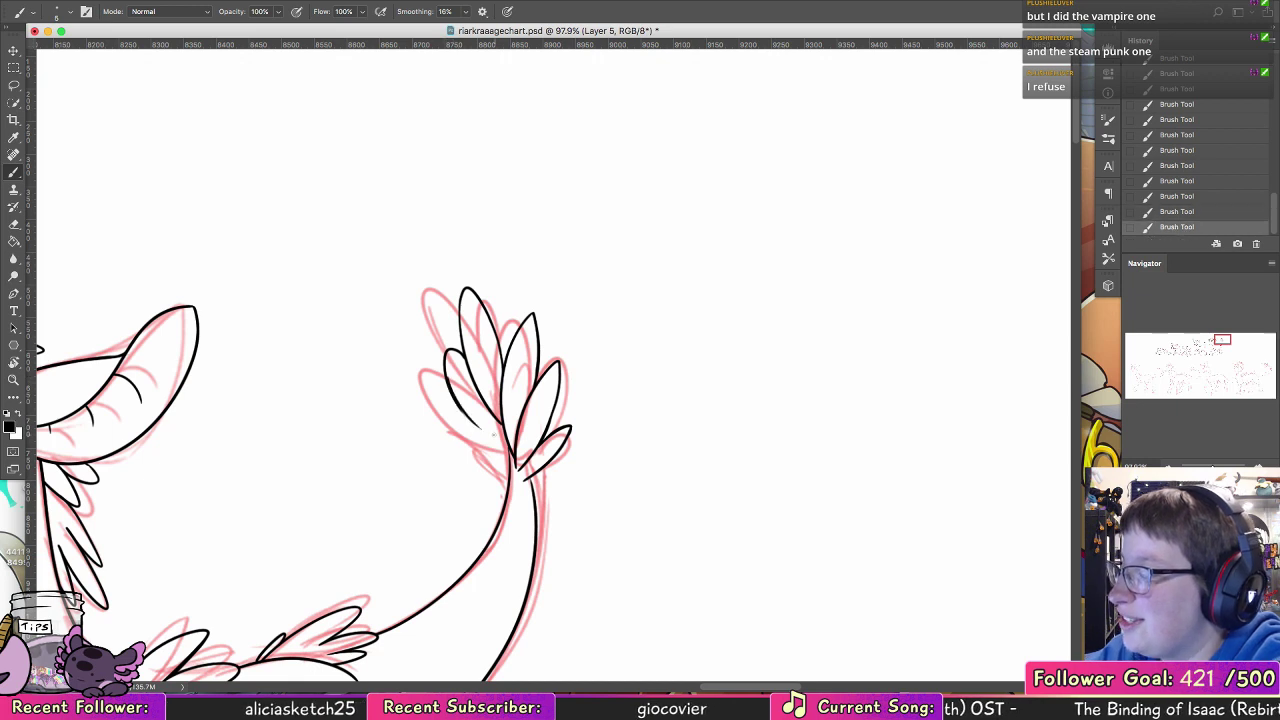
{"action": "key", "text": "super+z"}
{"action": "left_click_drag", "start_coordinate": [446, 378], "coordinate": [471, 422]}
{"action": "mouse_move", "coordinate": [460, 411]}
{"action": "left_mouse_down"}
{"action": "mouse_move", "coordinate": [505, 443]}
{"action": "mouse_move", "coordinate": [449, 424]}
{"action": "left_mouse_up"}
{"action": "key", "text": "super+z"}
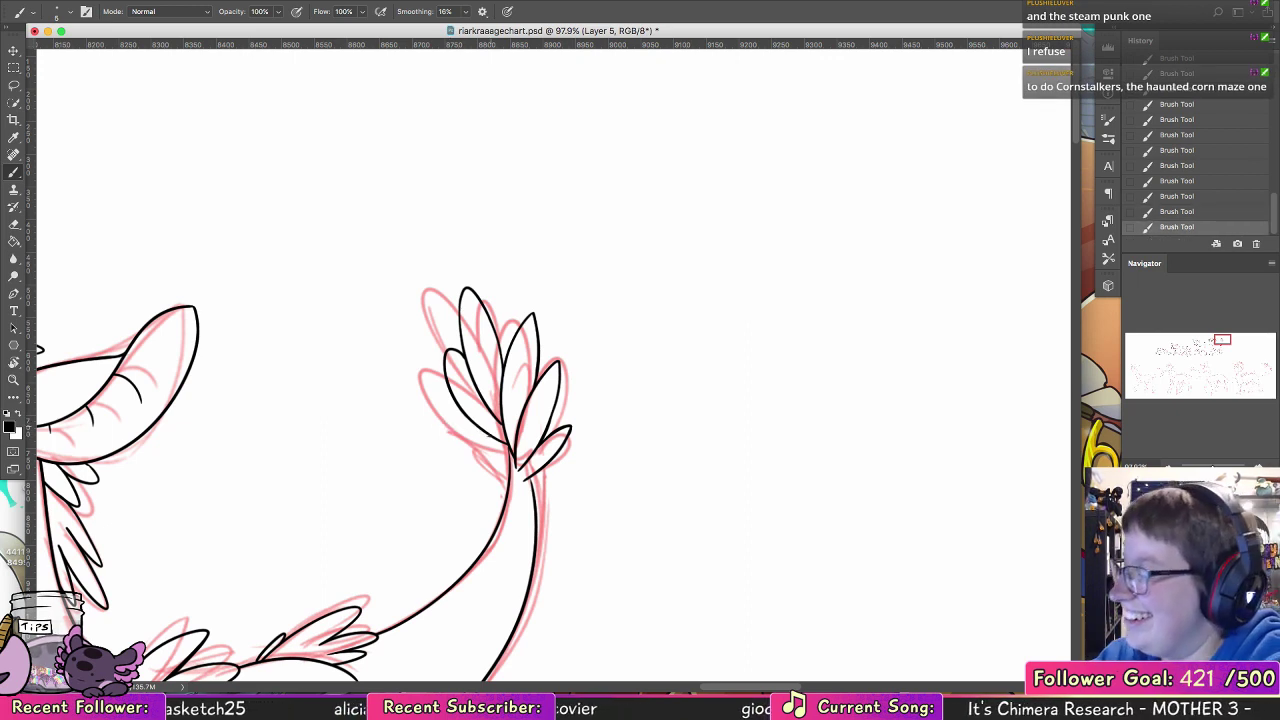
Step: Ink two small leaf-shaped feathers at the front of the tail tuft's base
{"action": "key", "text": "super+z"}
{"action": "mouse_move", "coordinate": [476, 425]}
{"action": "left_mouse_down"}
{"action": "mouse_move", "coordinate": [496, 461]}
{"action": "mouse_move", "coordinate": [466, 448]}
{"action": "mouse_move", "coordinate": [501, 466]}
{"action": "left_mouse_up"}
{"action": "key", "text": "super+z"}
{"action": "key", "text": "super+z"}
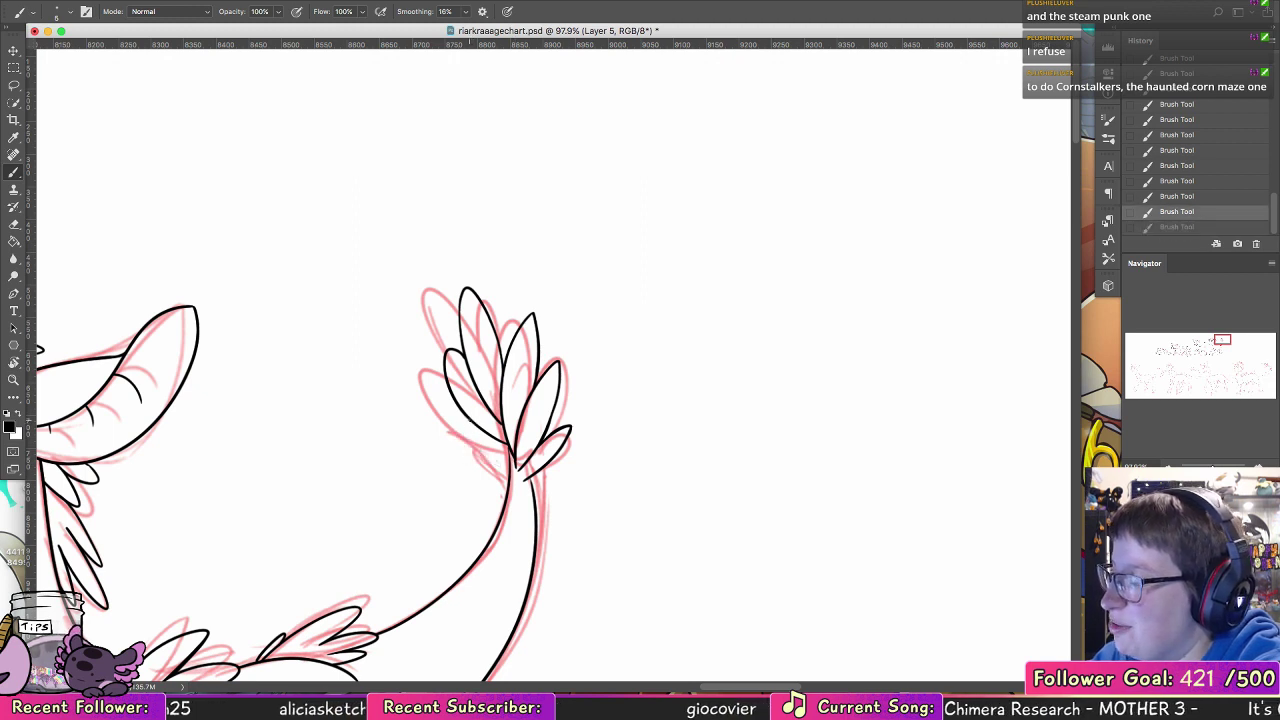
{"action": "mouse_move", "coordinate": [461, 421]}
{"action": "left_mouse_down"}
{"action": "mouse_move", "coordinate": [511, 458]}
{"action": "mouse_move", "coordinate": [510, 473]}
{"action": "left_mouse_up"}
{"action": "key", "text": "super+z"}
{"action": "key", "text": "super+z"}
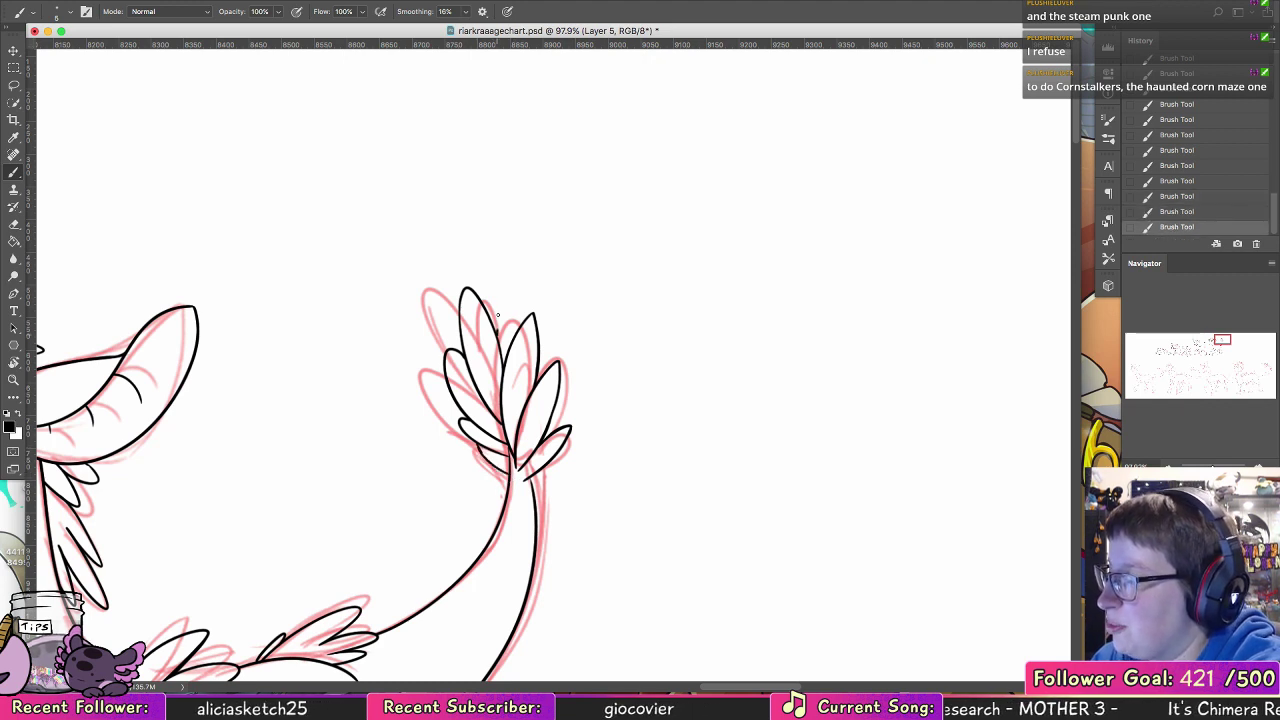
Step: Add rounded feather tips peeking out behind the tall feathers along the top of the tail tuft
{"action": "key", "text": "super+z"}
{"action": "mouse_move", "coordinate": [497, 331]}
{"action": "left_mouse_down"}
{"action": "mouse_move", "coordinate": [509, 295]}
{"action": "mouse_move", "coordinate": [521, 292]}
{"action": "mouse_move", "coordinate": [518, 304]}
{"action": "left_mouse_up"}
{"action": "key", "text": "super+z"}
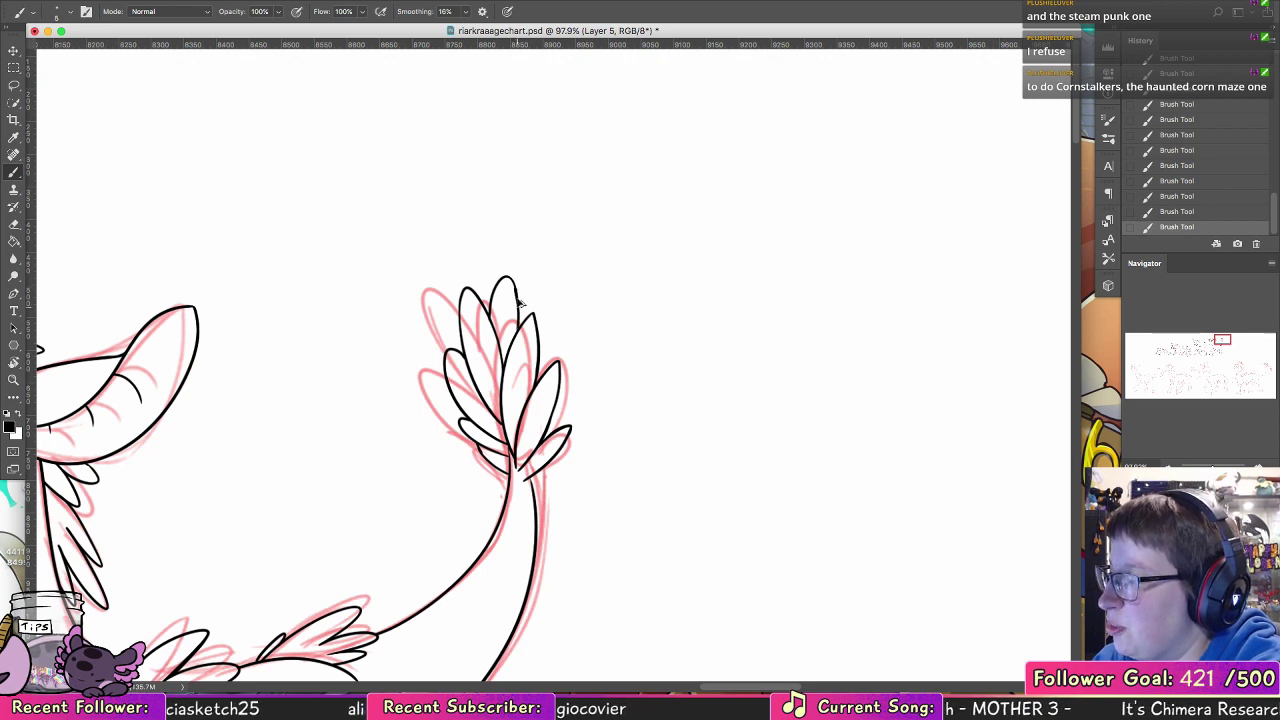
{"action": "mouse_move", "coordinate": [538, 332]}
{"action": "left_mouse_down"}
{"action": "mouse_move", "coordinate": [528, 285]}
{"action": "mouse_move", "coordinate": [555, 350]}
{"action": "left_mouse_up"}
{"action": "key", "text": "super+z"}
{"action": "key", "text": "super+shift+z"}
{"action": "key", "text": "super+z"}
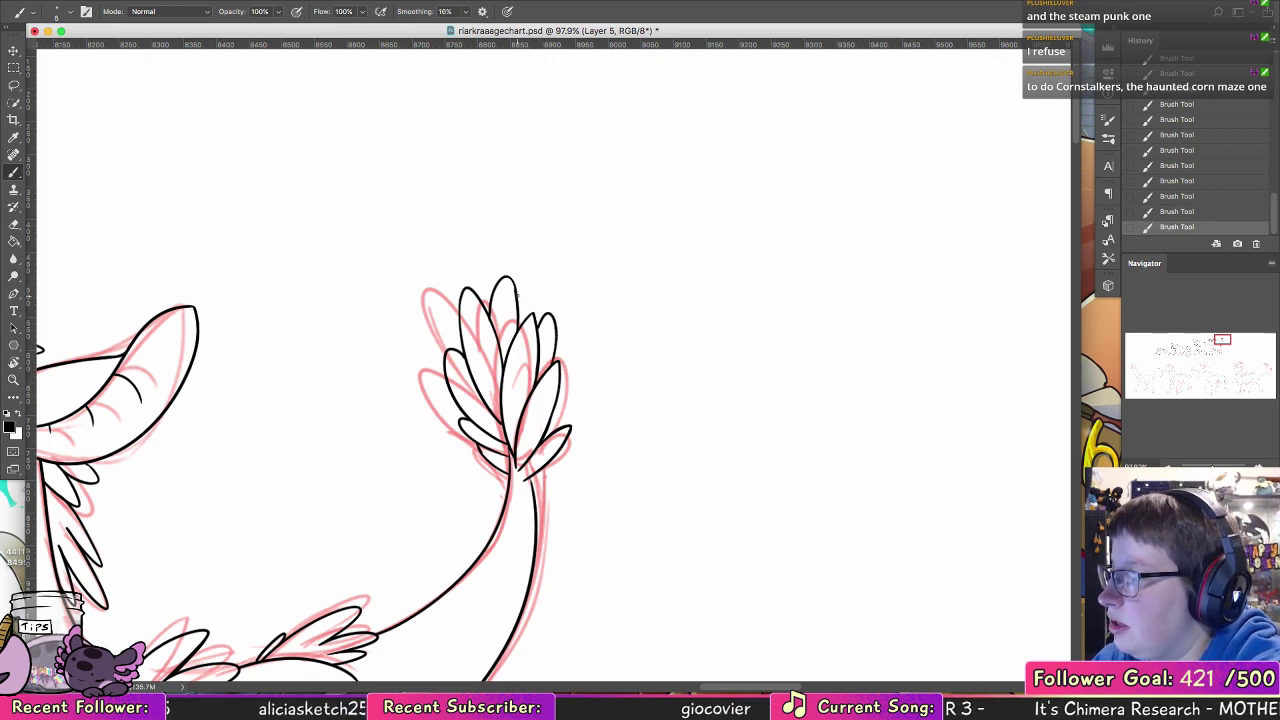
{"action": "left_click_drag", "start_coordinate": [516, 292], "coordinate": [551, 330]}
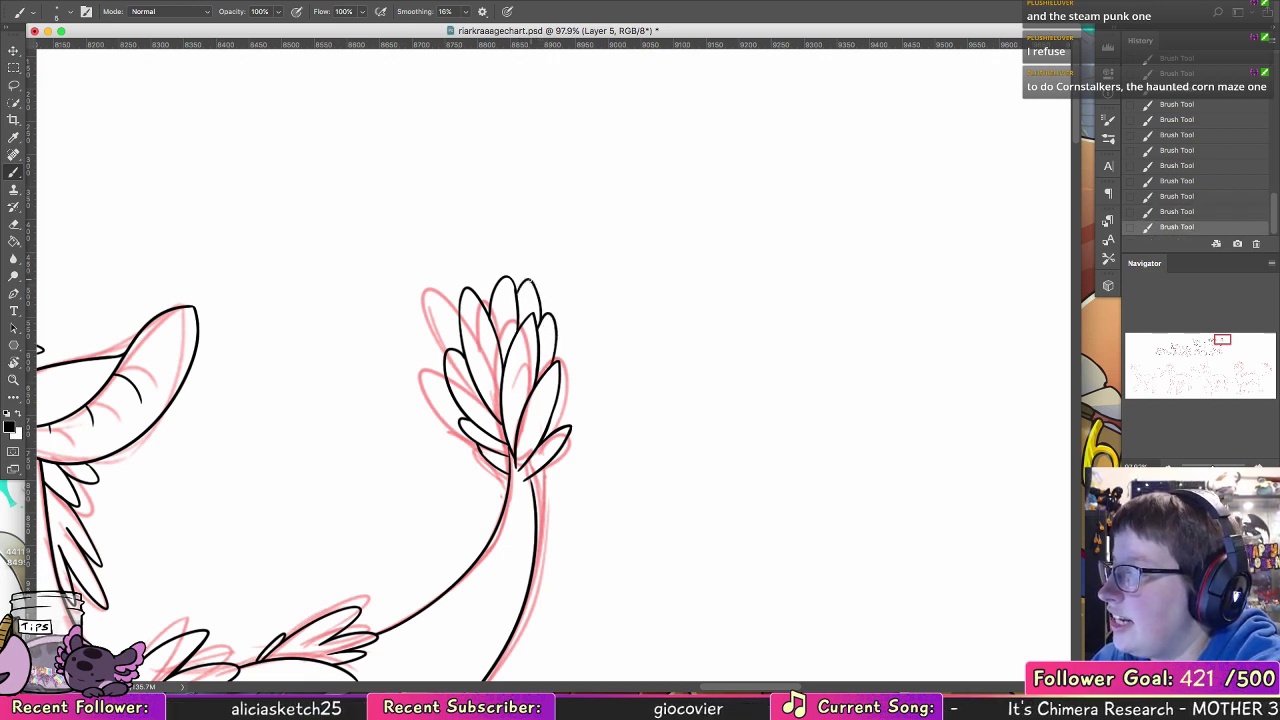
Step: Add two small rounded feather tips along the rear edge of the tail tuft
{"action": "mouse_move", "coordinate": [561, 383]}
{"action": "left_mouse_down"}
{"action": "mouse_move", "coordinate": [572, 408]}
{"action": "mouse_move", "coordinate": [554, 435]}
{"action": "left_mouse_up"}
{"action": "key", "text": "super+z"}
{"action": "left_click_drag", "start_coordinate": [577, 388], "coordinate": [567, 420]}
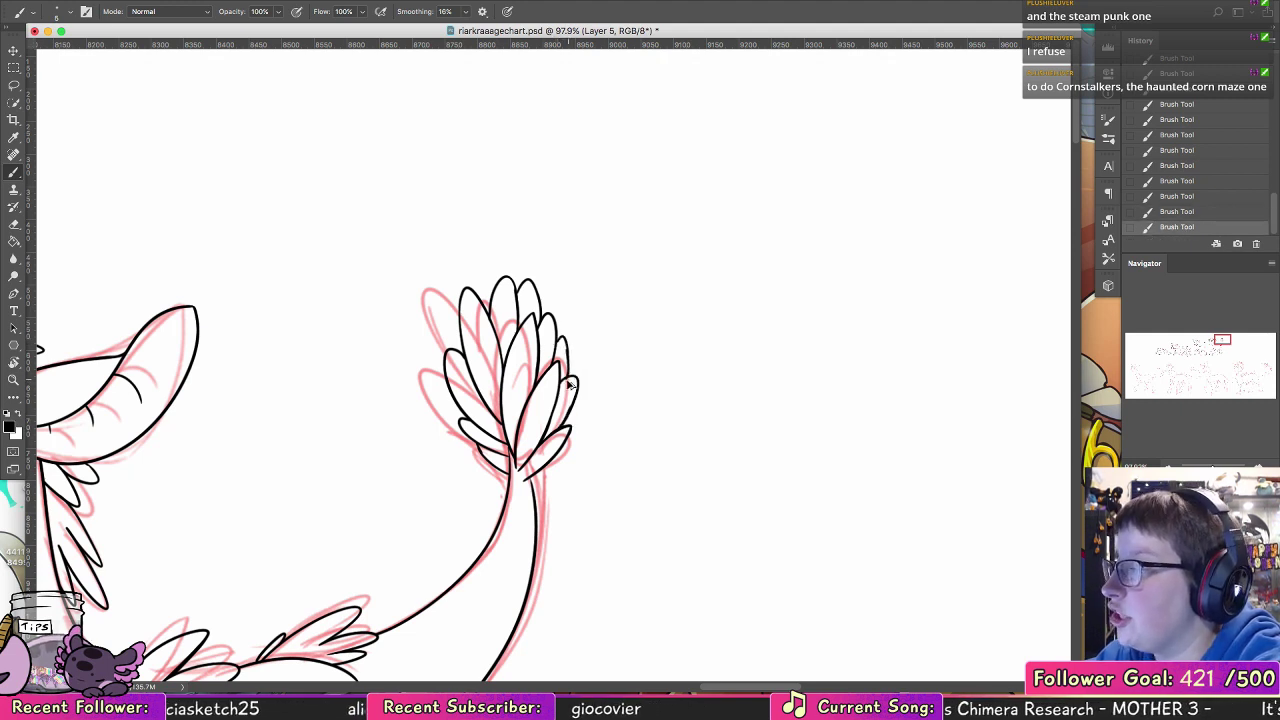
{"action": "key", "text": "super+z"}
{"action": "key", "text": "super+z"}
{"action": "key", "text": "super+shift+z"}
{"action": "key", "text": "super+shift+z"}
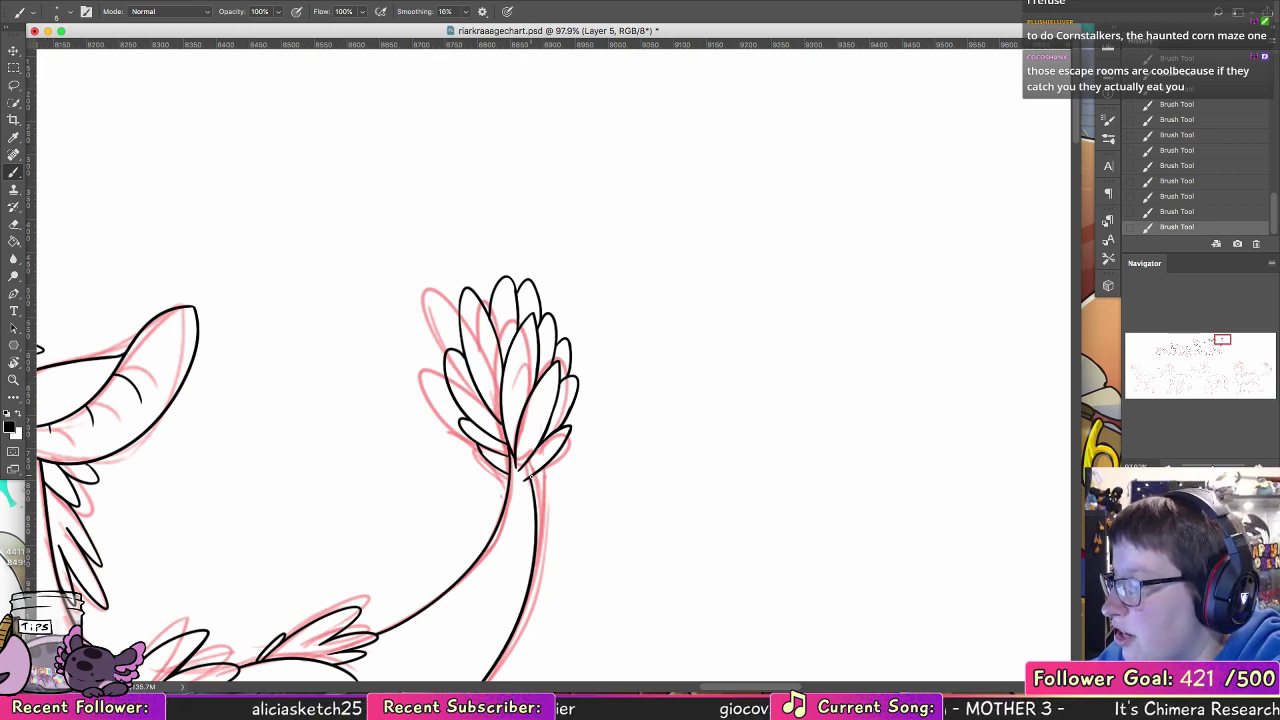
{"action": "key", "text": "super+z"}
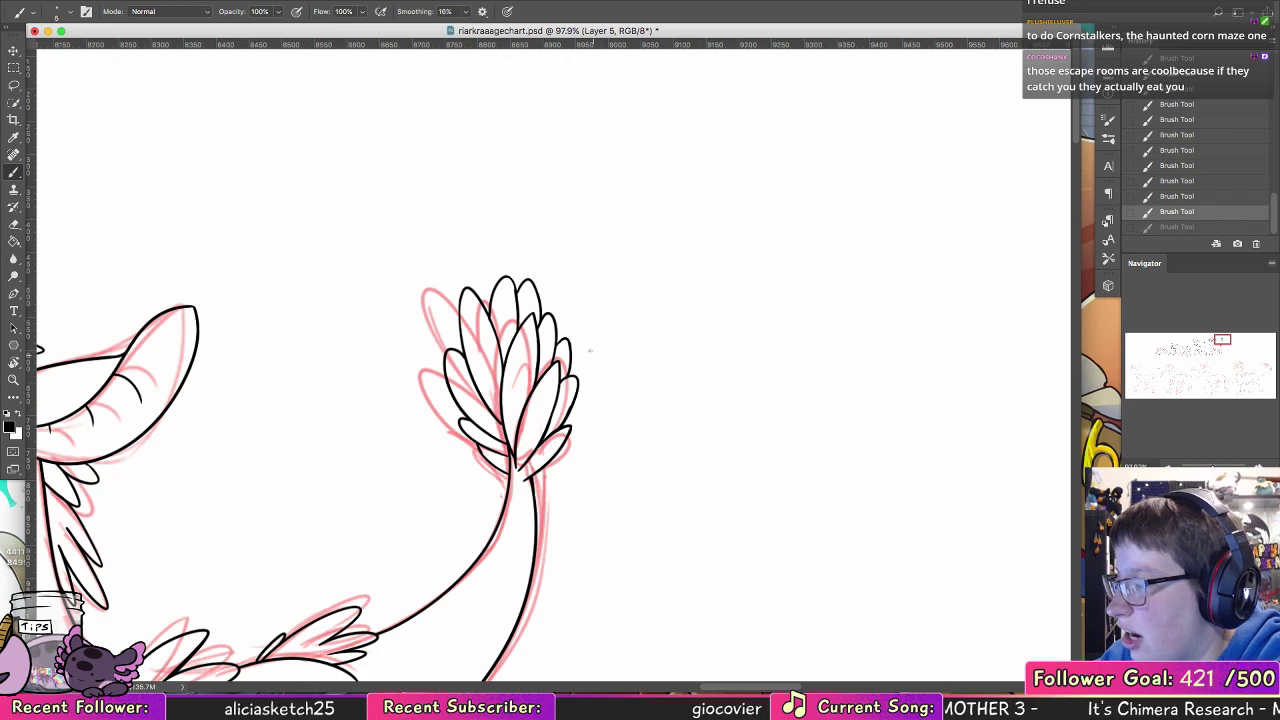
Step: Rotate the canvas and ink the missing edge of the small crest feather beside the base of the ear
{"action": "key", "text": "z"}
{"action": "left_click_drag", "start_coordinate": [754, 337], "coordinate": [696, 338]}
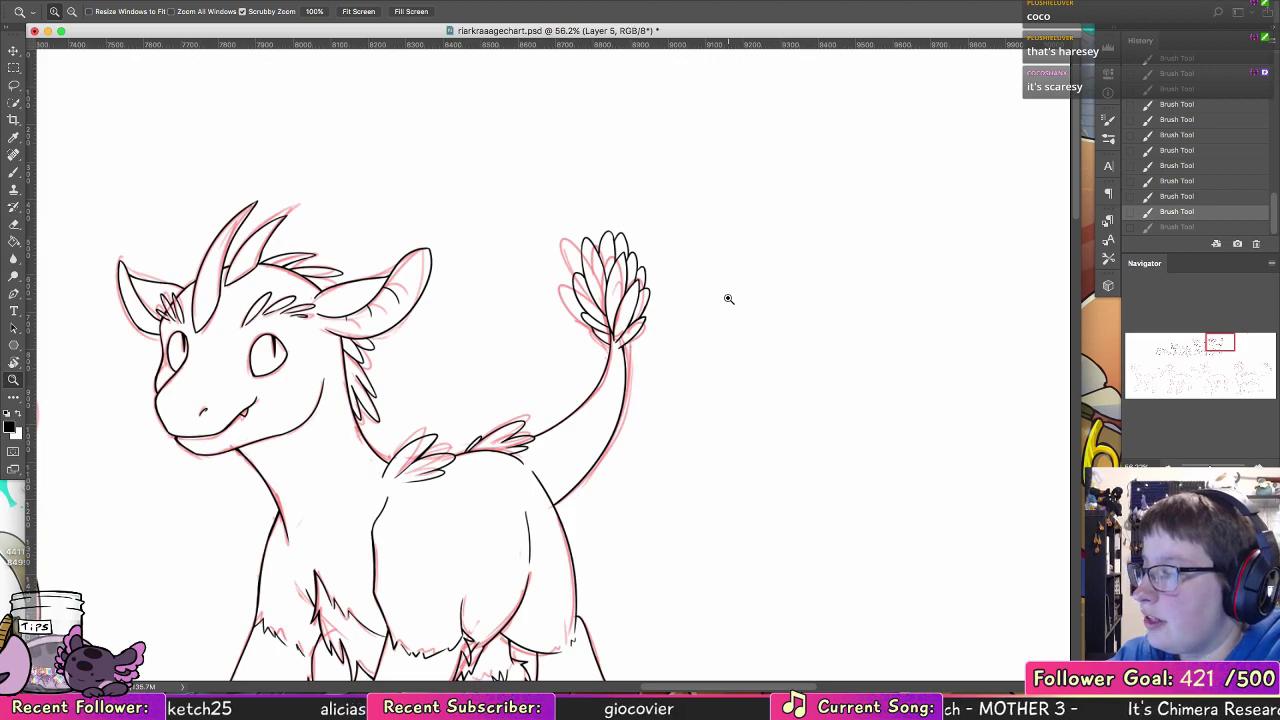
{"action": "left_click", "coordinate": [15, 360]}
{"action": "left_click_drag", "start_coordinate": [303, 248], "coordinate": [375, 526]}
{"action": "key", "text": "b"}
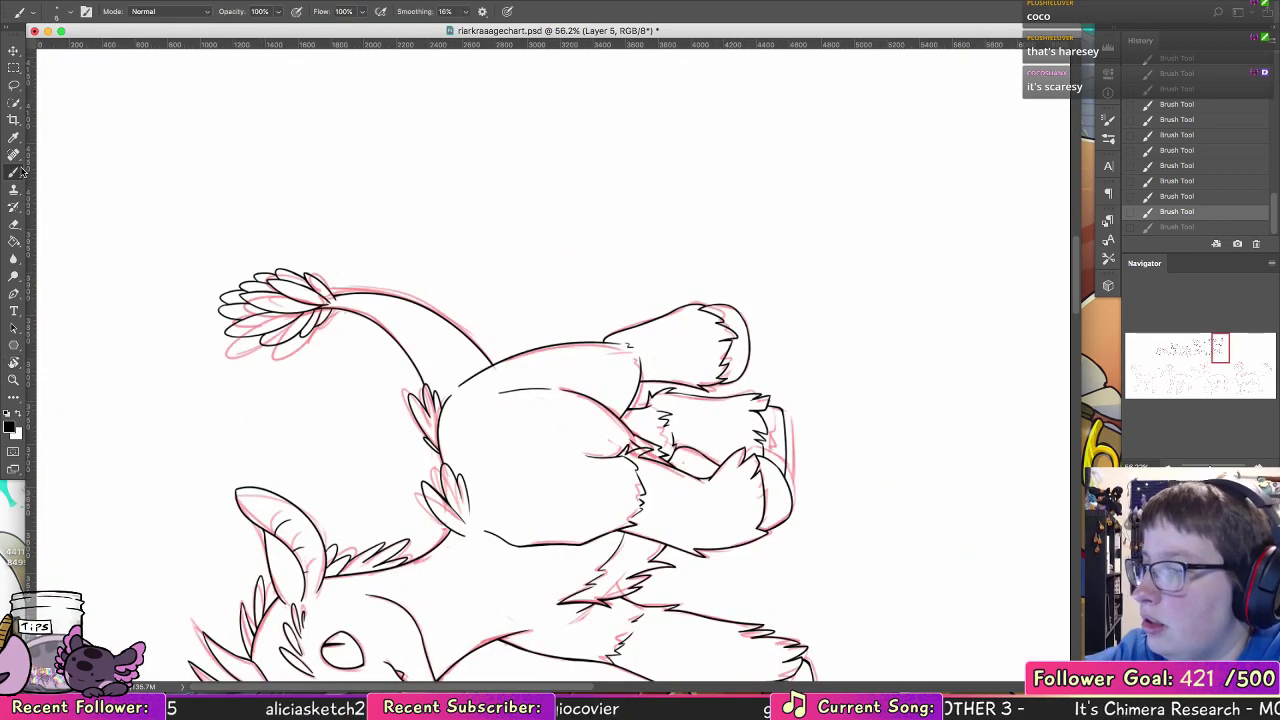
{"action": "scroll", "coordinate": [248, 345], "scroll_direction": "down", "scroll_amount": 5}
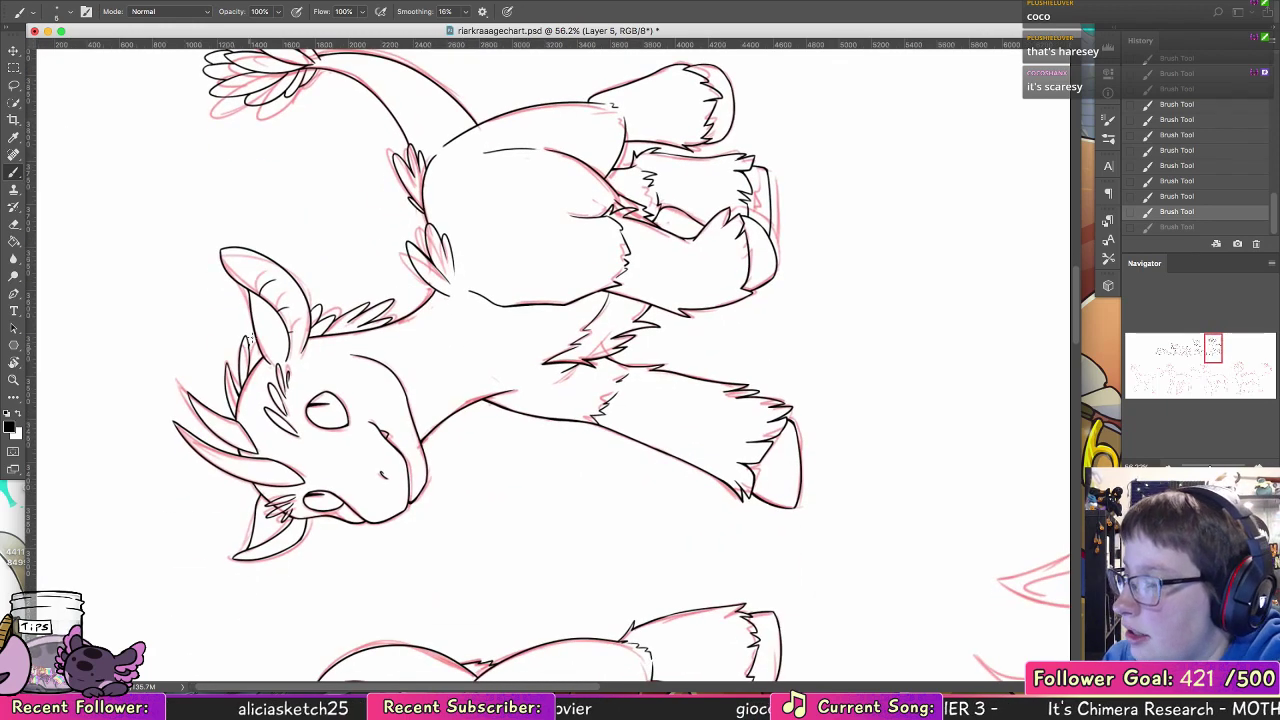
{"action": "key", "text": "super+z"}
{"action": "key", "text": "super+z"}
{"action": "left_click", "coordinate": [14, 380]}
{"action": "left_click_drag", "start_coordinate": [257, 312], "coordinate": [325, 308]}
{"action": "key", "text": "b"}
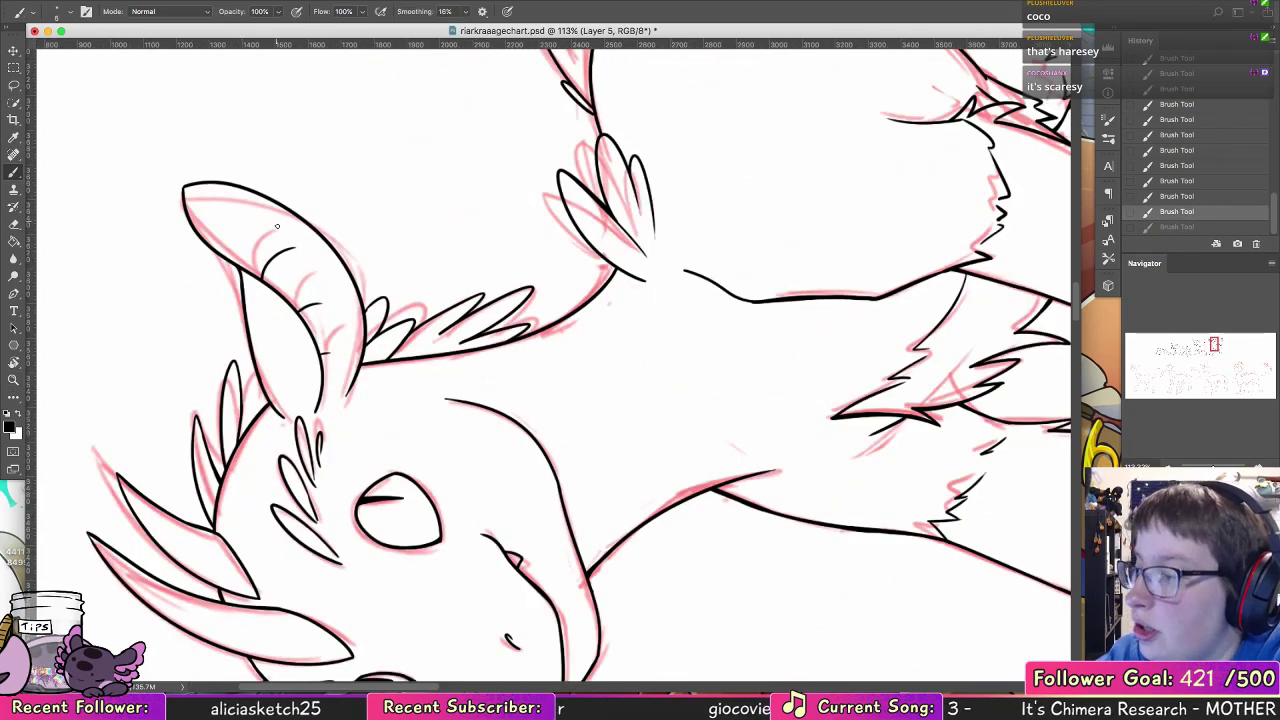
{"action": "key", "text": "super+z"}
{"action": "key", "text": "super+z"}
{"action": "key", "text": "super+z"}
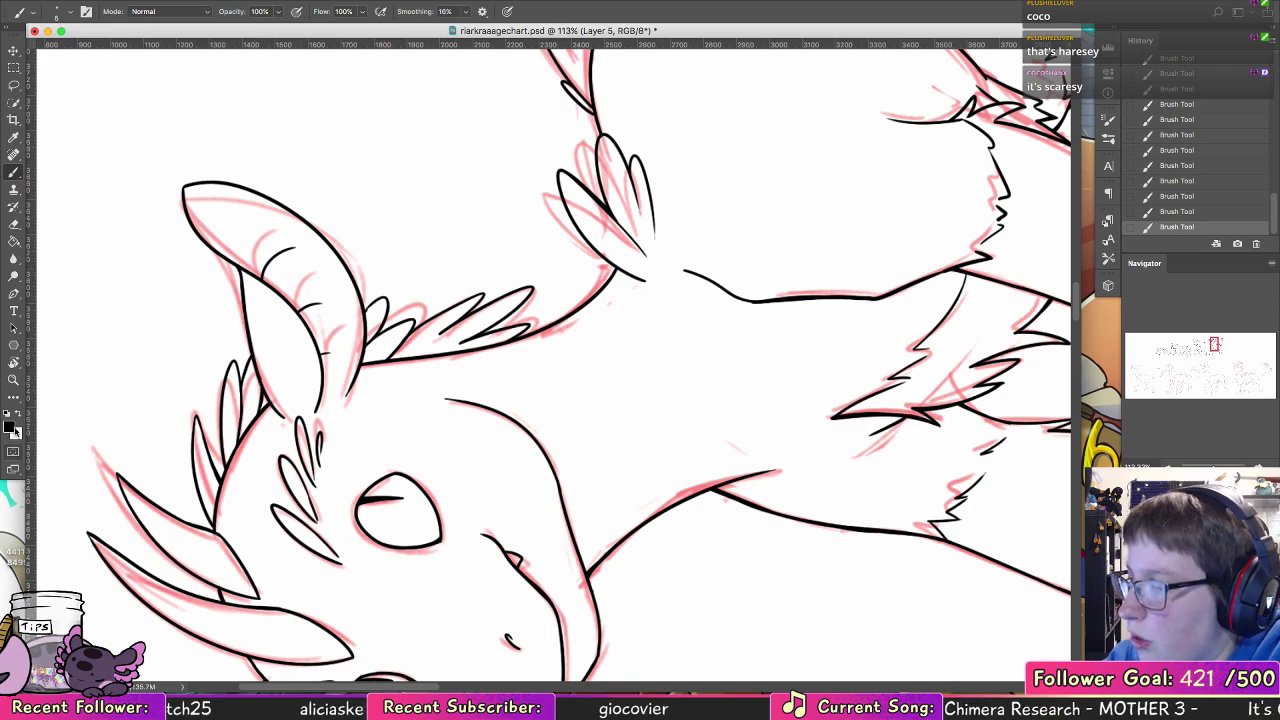
Step: Reset the canvas rotation and save the document
{"action": "double_click", "coordinate": [13, 363]}
{"action": "left_click", "coordinate": [13, 380]}
{"action": "left_click_drag", "start_coordinate": [539, 325], "coordinate": [494, 368]}
{"action": "mouse_move", "coordinate": [820, 398]}
{"action": "left_mouse_down"}
{"action": "mouse_move", "coordinate": [800, 406]}
{"action": "mouse_move", "coordinate": [820, 386]}
{"action": "left_mouse_up"}
{"action": "key", "text": "cmd+s"}
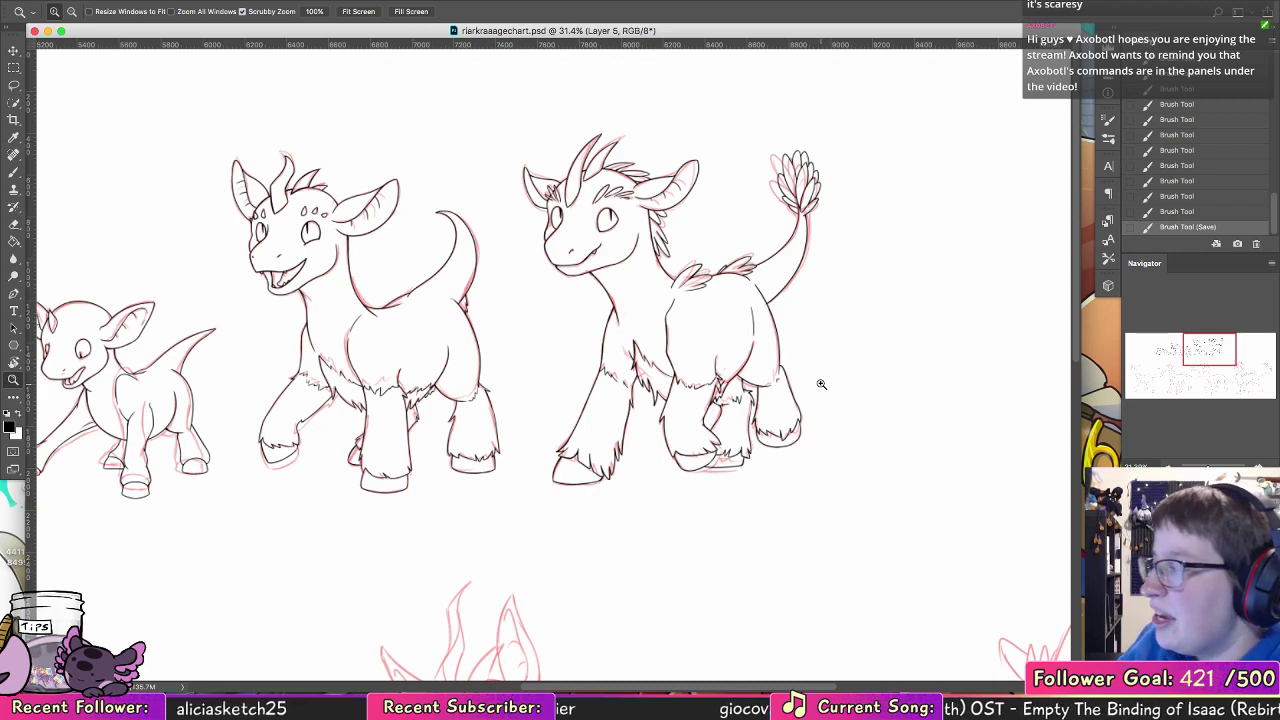
Step: Look over the red sketches in the lower row, ending on the head of the leftmost horned creature
{"action": "left_click", "coordinate": [14, 397]}
{"action": "left_click", "coordinate": [14, 379]}
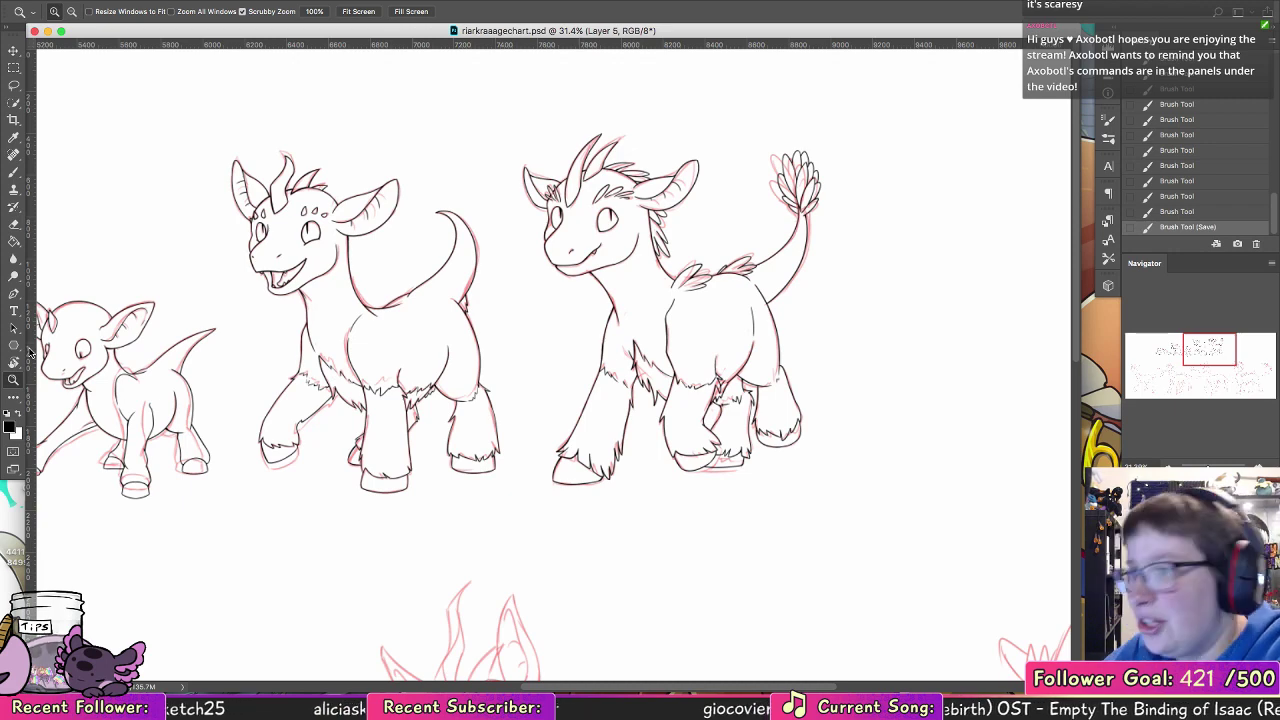
{"action": "left_click_drag", "start_coordinate": [598, 493], "coordinate": [571, 363]}
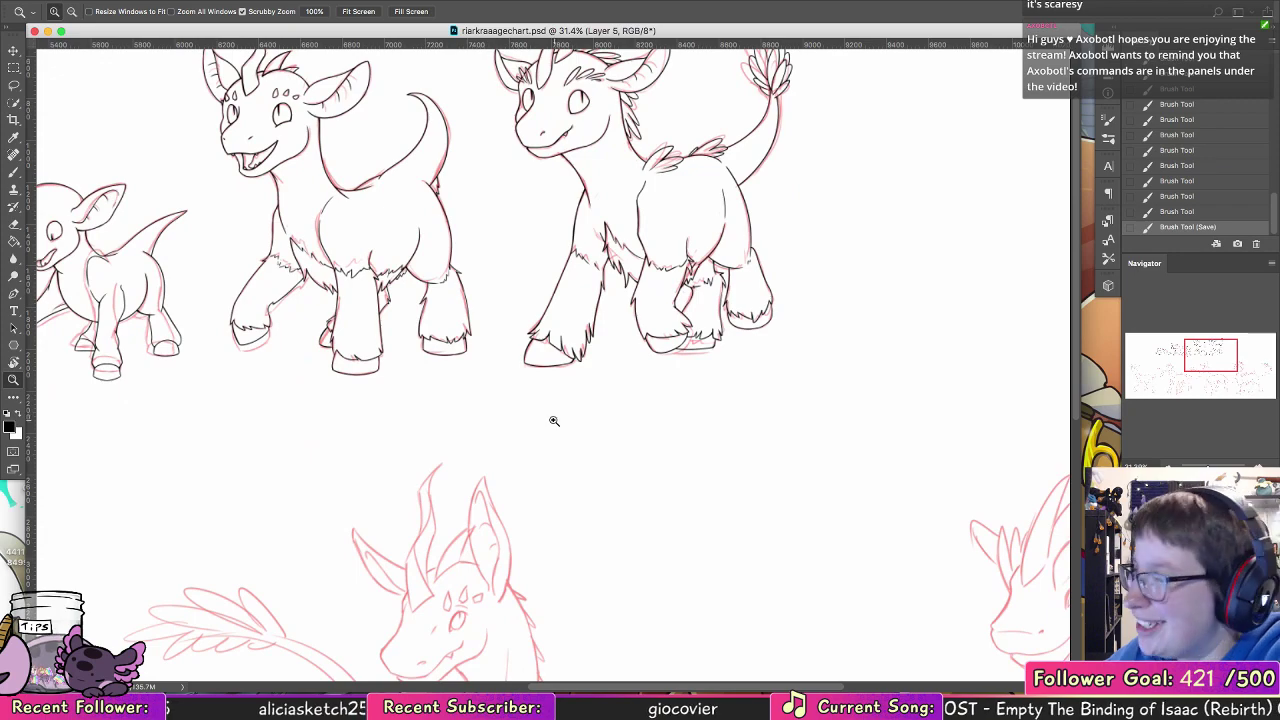
{"action": "left_click_drag", "start_coordinate": [598, 438], "coordinate": [657, 250]}
{"action": "left_click_drag", "start_coordinate": [338, 462], "coordinate": [711, 412]}
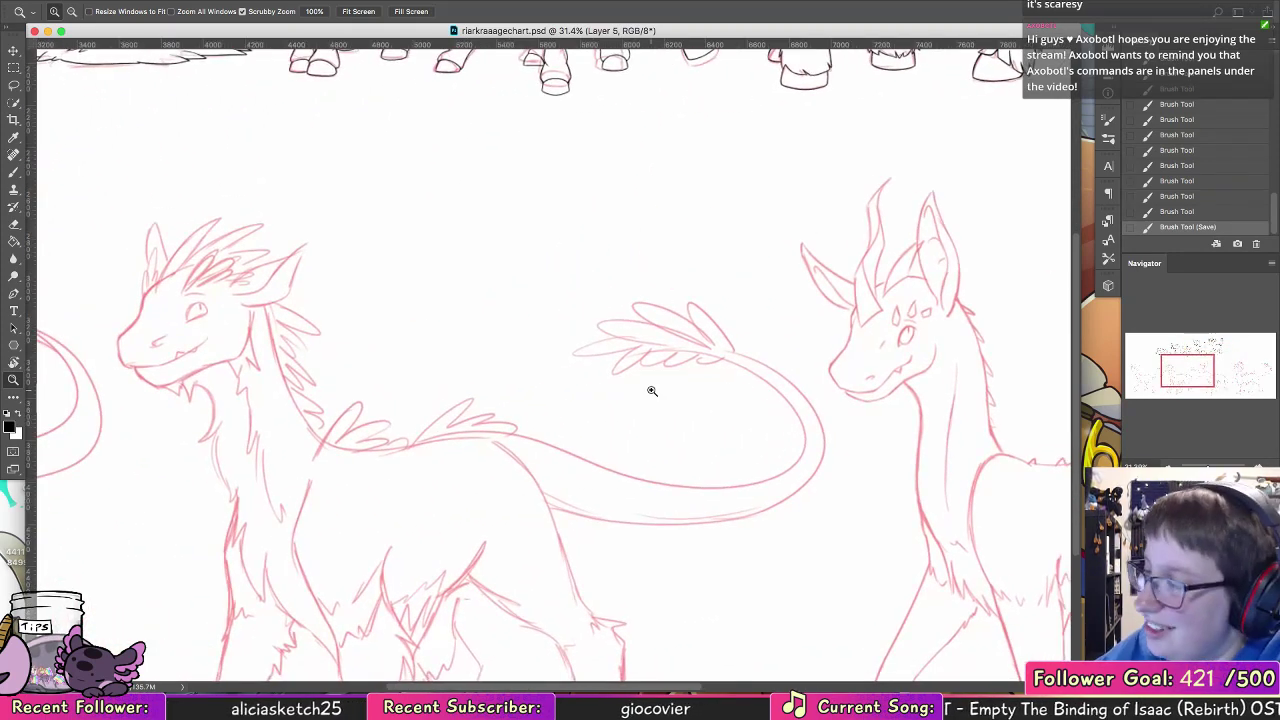
{"action": "left_click_drag", "start_coordinate": [428, 443], "coordinate": [720, 412]}
{"action": "left_click_drag", "start_coordinate": [202, 432], "coordinate": [582, 423]}
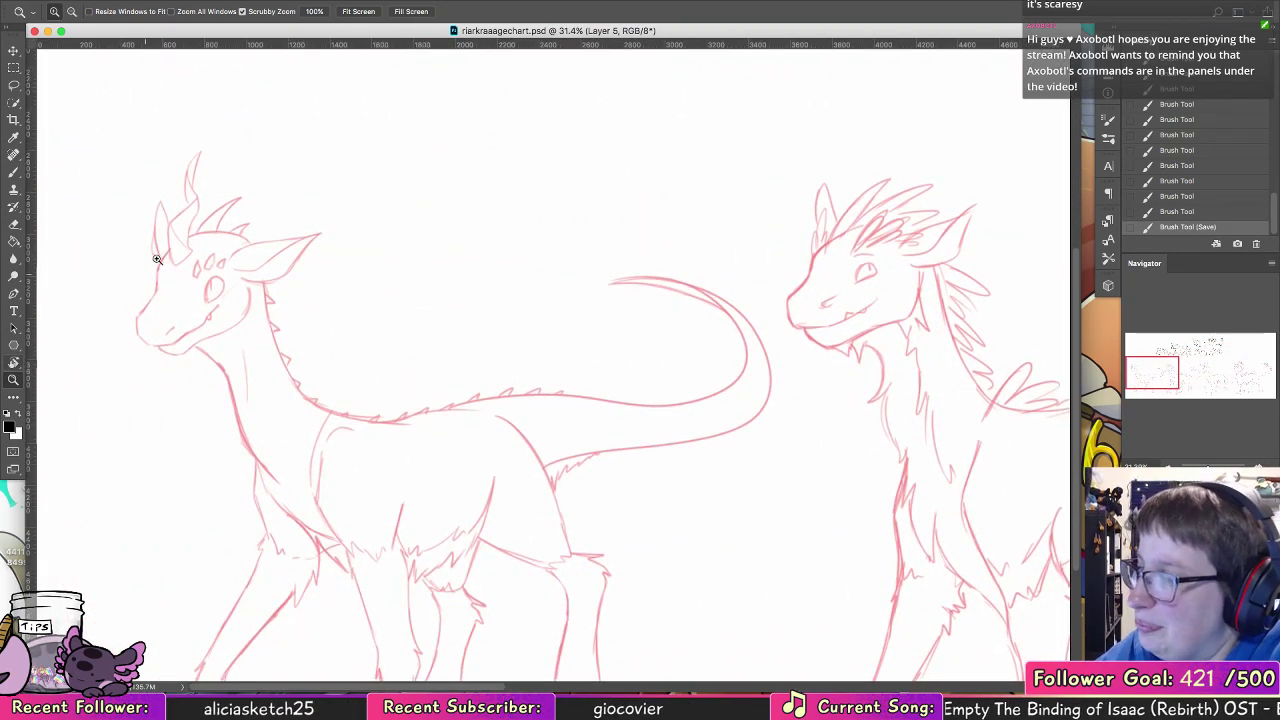
{"action": "left_click_drag", "start_coordinate": [157, 257], "coordinate": [200, 243]}
{"action": "key", "text": "b"}
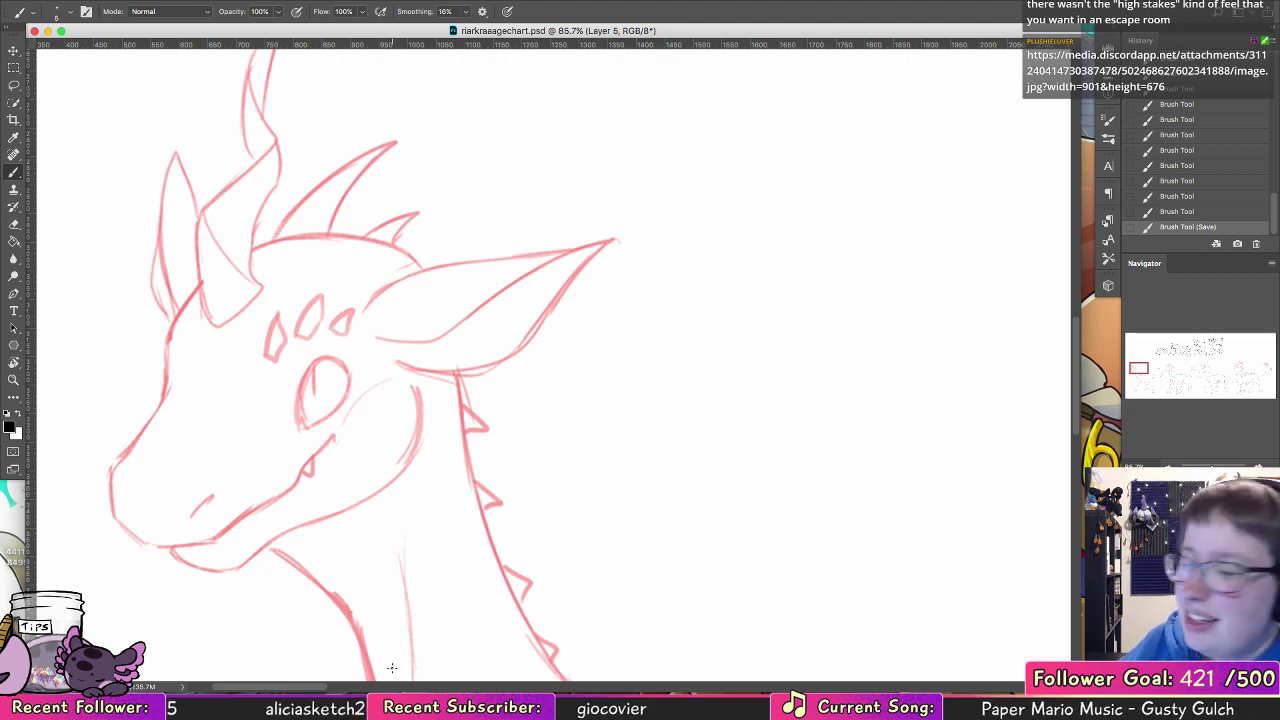
Step: Switch the brush to a slightly thicker tip for inking the leftmost creature's head
{"action": "left_click_drag", "start_coordinate": [388, 333], "coordinate": [457, 260]}
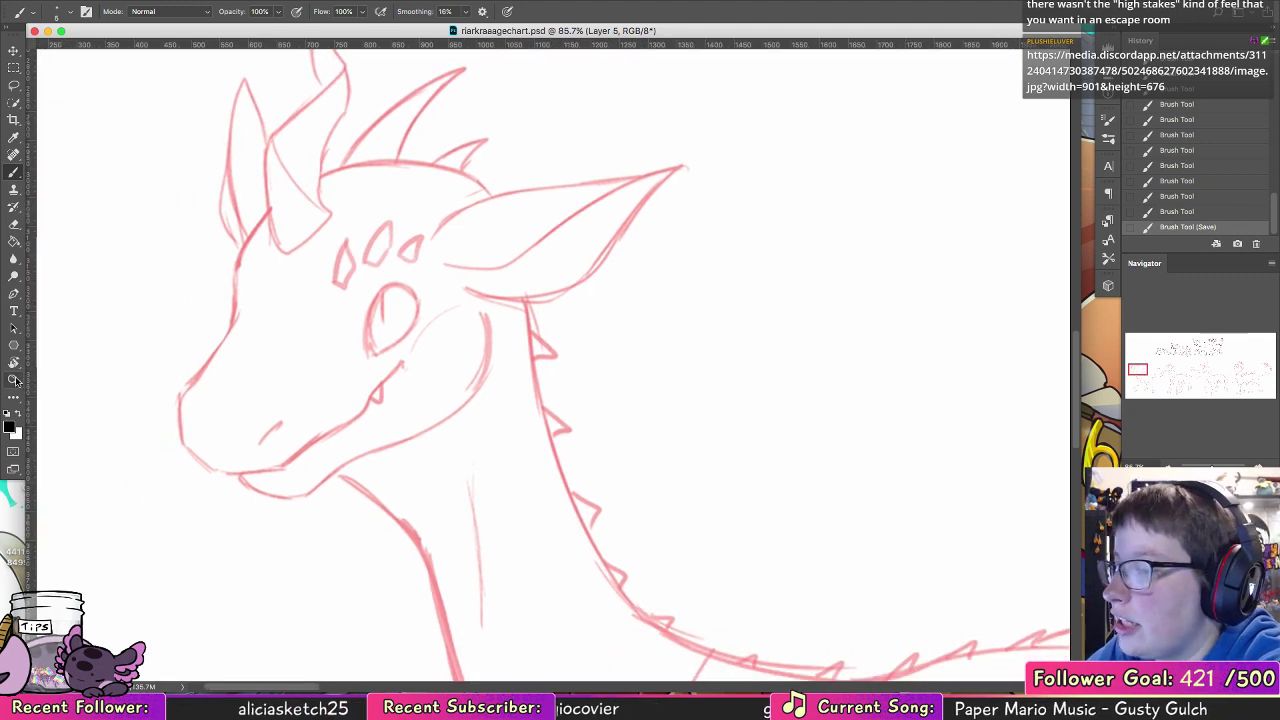
{"action": "left_click_drag", "start_coordinate": [338, 252], "coordinate": [395, 264]}
{"action": "key", "text": "super+z"}
{"action": "left_click", "coordinate": [18, 378]}
{"action": "left_click", "coordinate": [14, 172]}
{"action": "left_click", "coordinate": [66, 13]}
{"action": "double_click", "coordinate": [128, 140]}
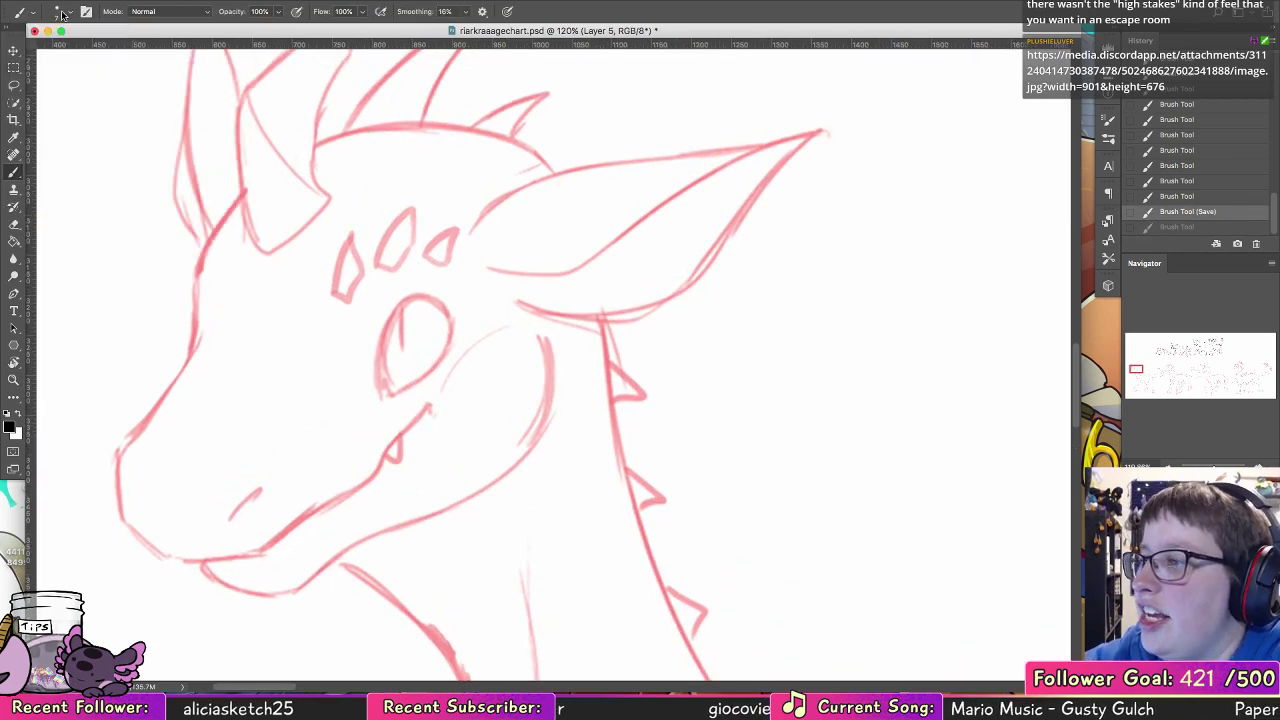
Step: Ink the curved upper lid and front corner of the leftmost creature's eye over the sketch
{"action": "mouse_move", "coordinate": [377, 388]}
{"action": "left_mouse_down"}
{"action": "mouse_move", "coordinate": [453, 309]}
{"action": "mouse_move", "coordinate": [425, 298]}
{"action": "mouse_move", "coordinate": [379, 350]}
{"action": "left_mouse_up"}
{"action": "key", "text": "super+z"}
{"action": "key", "text": "super+z"}
{"action": "mouse_move", "coordinate": [453, 314]}
{"action": "left_mouse_down"}
{"action": "mouse_move", "coordinate": [424, 297]}
{"action": "mouse_move", "coordinate": [382, 338]}
{"action": "mouse_move", "coordinate": [384, 394]}
{"action": "mouse_move", "coordinate": [446, 345]}
{"action": "left_mouse_up"}
{"action": "key", "text": "super+z"}
{"action": "key", "text": "super+z"}
Step: Close the rear and lower outline of the eye and fill in its narrow slit pupil
{"action": "key", "text": "super+z"}
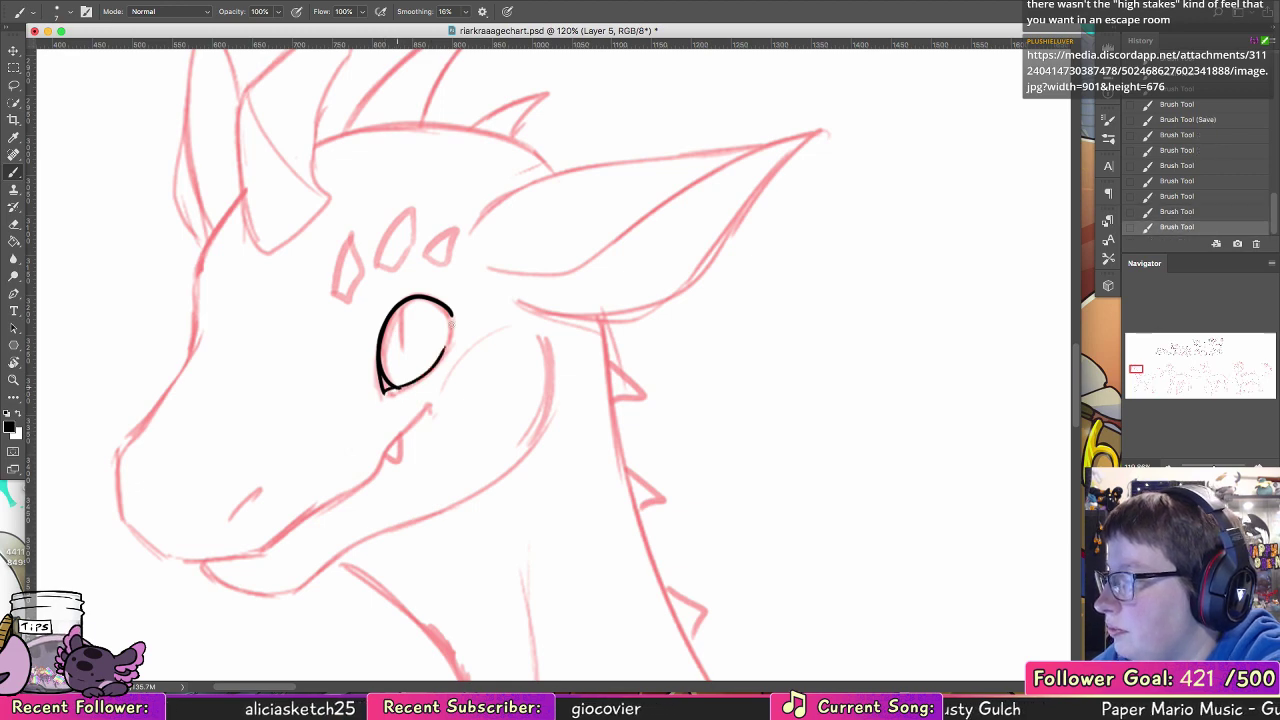
{"action": "key", "text": "super+z"}
{"action": "mouse_move", "coordinate": [396, 388]}
{"action": "left_mouse_down"}
{"action": "mouse_move", "coordinate": [435, 370]}
{"action": "mouse_move", "coordinate": [453, 314]}
{"action": "left_mouse_up"}
{"action": "key", "text": "super+z"}
{"action": "key", "text": "super+z"}
{"action": "key", "text": "super+z"}
{"action": "key", "text": "super+z"}
{"action": "key", "text": "super+z"}
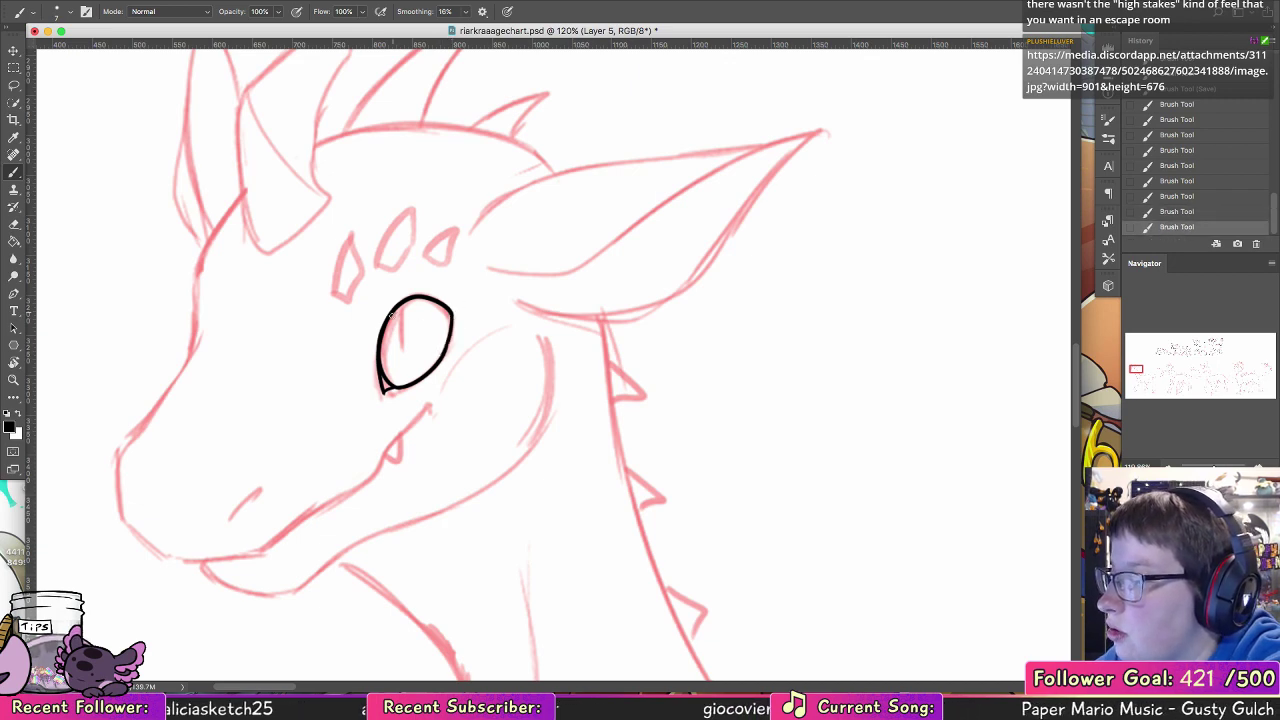
{"action": "left_click_drag", "start_coordinate": [394, 313], "coordinate": [401, 350]}
{"action": "left_click_drag", "start_coordinate": [395, 309], "coordinate": [397, 328]}
Step: Ink the nostril, the long smiling mouth line and the small fang below it
{"action": "left_click_drag", "start_coordinate": [459, 392], "coordinate": [534, 268]}
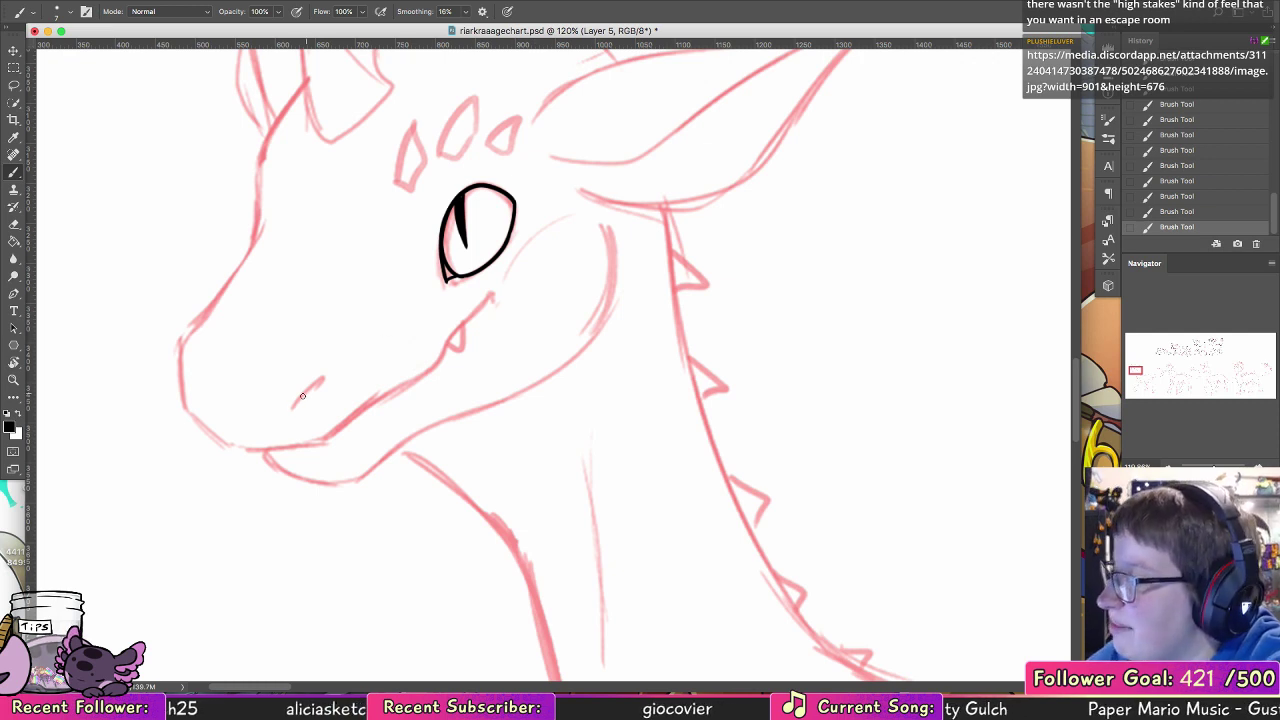
{"action": "left_click_drag", "start_coordinate": [294, 405], "coordinate": [325, 380]}
{"action": "mouse_move", "coordinate": [250, 448]}
{"action": "left_mouse_down"}
{"action": "mouse_move", "coordinate": [370, 419]}
{"action": "mouse_move", "coordinate": [258, 447]}
{"action": "mouse_move", "coordinate": [324, 442]}
{"action": "left_mouse_up"}
{"action": "key", "text": "super+z"}
{"action": "key", "text": "super+z"}
{"action": "mouse_move", "coordinate": [228, 444]}
{"action": "left_mouse_down"}
{"action": "mouse_move", "coordinate": [326, 440]}
{"action": "mouse_move", "coordinate": [433, 377]}
{"action": "mouse_move", "coordinate": [358, 413]}
{"action": "mouse_move", "coordinate": [420, 377]}
{"action": "mouse_move", "coordinate": [487, 295]}
{"action": "left_mouse_up"}
{"action": "left_click_drag", "start_coordinate": [458, 353], "coordinate": [462, 330]}
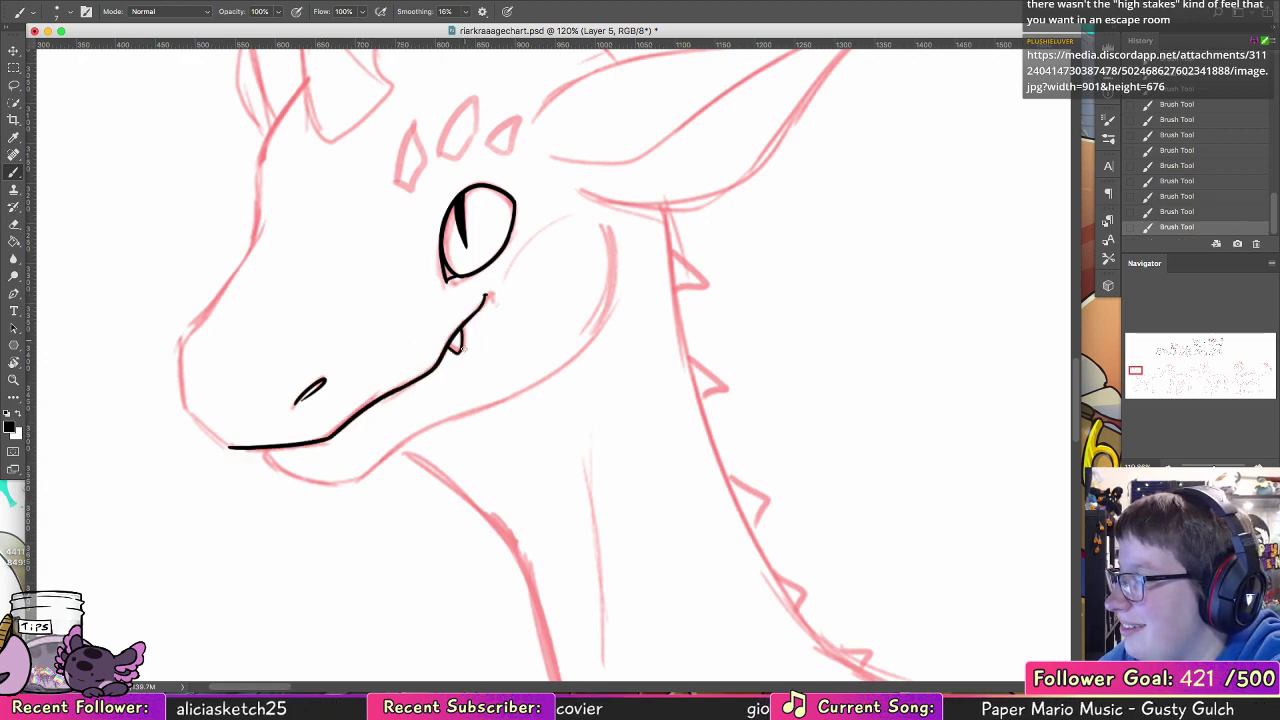
Step: Ink the front and middle diamond-shaped brow scales above the leftmost creature's eye
{"action": "left_click_drag", "start_coordinate": [489, 423], "coordinate": [500, 611]}
{"action": "mouse_move", "coordinate": [421, 370]}
{"action": "left_mouse_down"}
{"action": "mouse_move", "coordinate": [413, 336]}
{"action": "mouse_move", "coordinate": [425, 314]}
{"action": "mouse_move", "coordinate": [423, 365]}
{"action": "mouse_move", "coordinate": [413, 360]}
{"action": "mouse_move", "coordinate": [432, 311]}
{"action": "mouse_move", "coordinate": [418, 372]}
{"action": "left_mouse_up"}
{"action": "key", "text": "ctrl+z"}
{"action": "left_click_drag", "start_coordinate": [529, 311], "coordinate": [453, 348]}
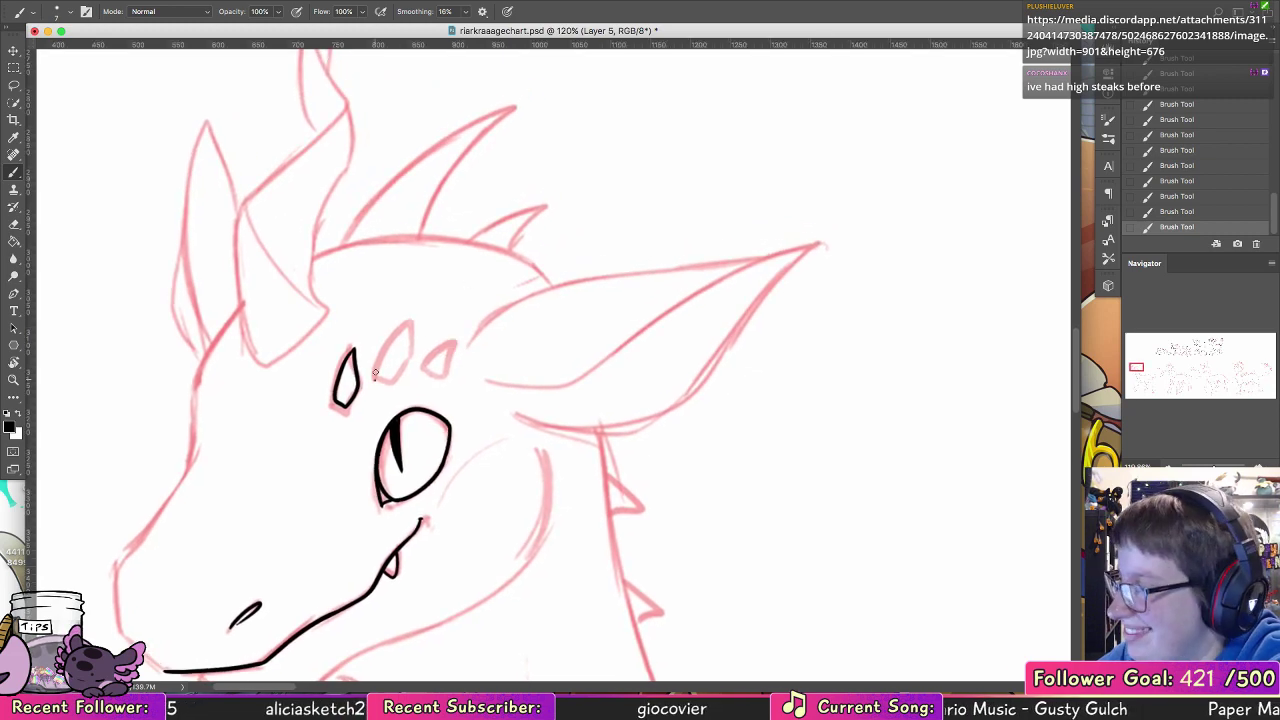
{"action": "mouse_move", "coordinate": [374, 380]}
{"action": "left_mouse_down"}
{"action": "mouse_move", "coordinate": [414, 322]}
{"action": "mouse_move", "coordinate": [416, 352]}
{"action": "left_mouse_up"}
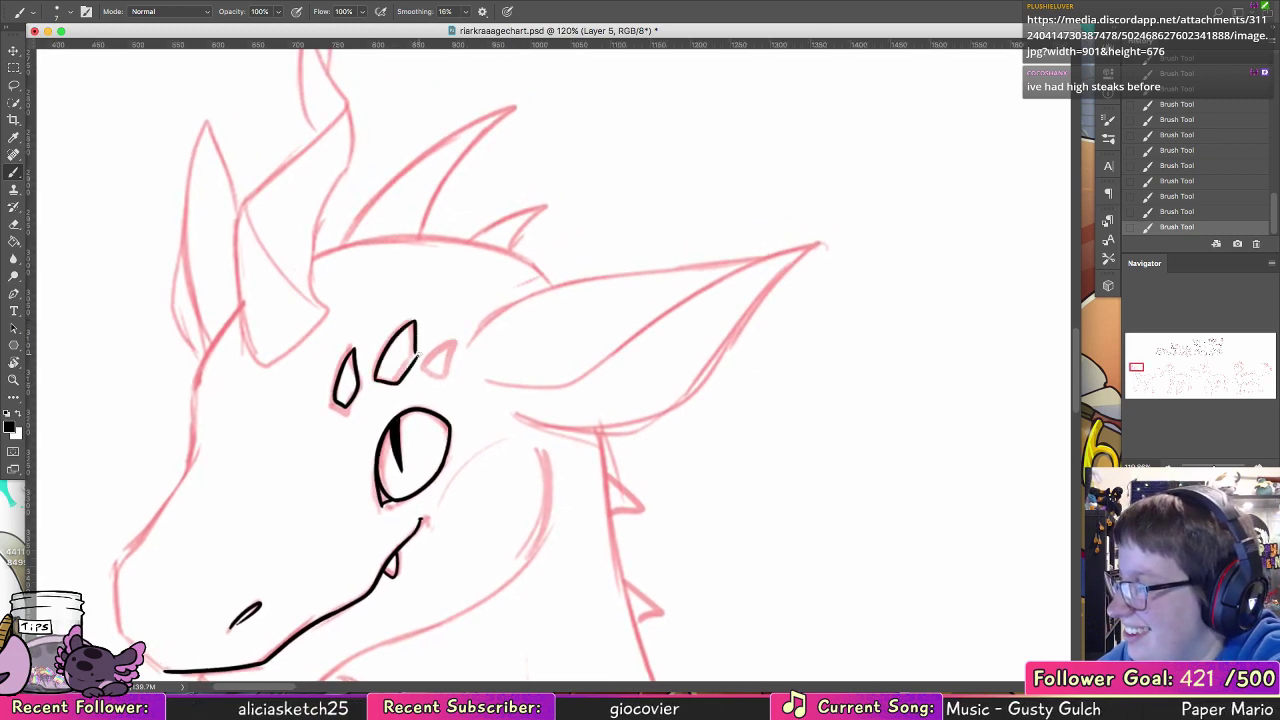
Step: Compare versions of the middle brow scale's closing strokes, keep them, and ink the small rear scale beside it
{"action": "key", "text": "ctrl+z"}
{"action": "key", "text": "ctrl+z"}
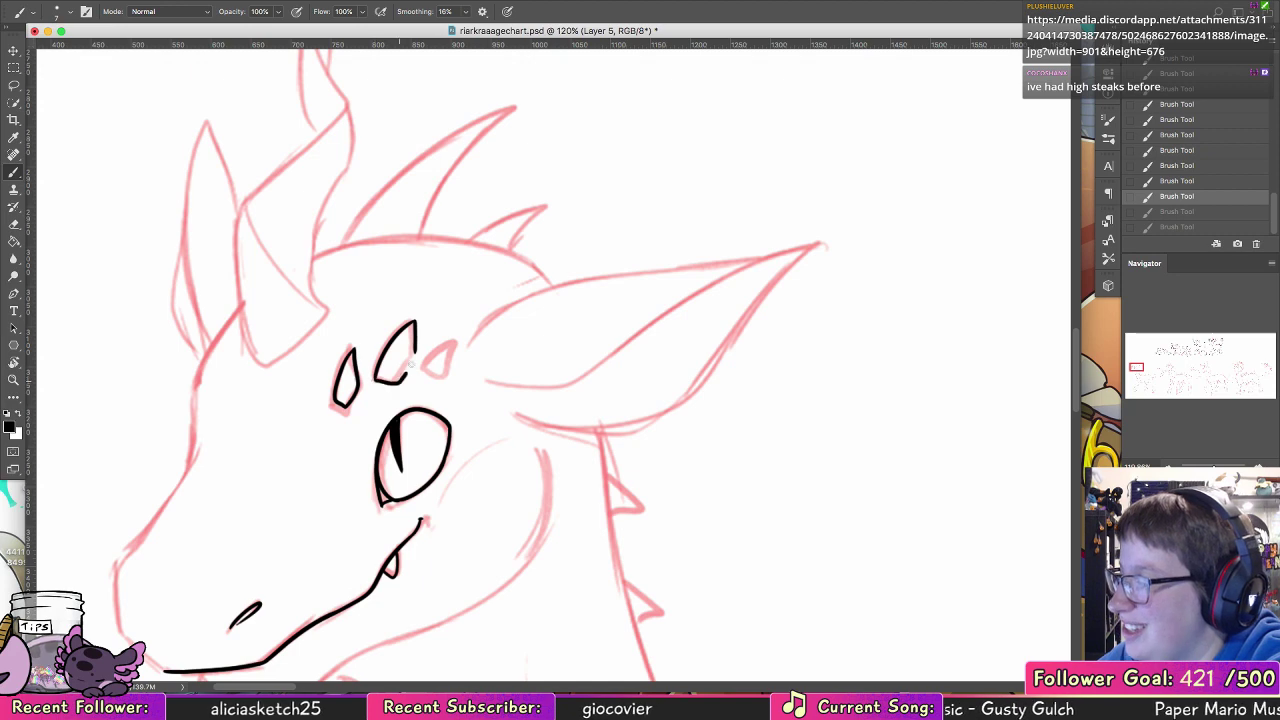
{"action": "key", "text": "ctrl+shift+z"}
{"action": "key", "text": "ctrl+shift+z"}
{"action": "key", "text": "ctrl+z"}
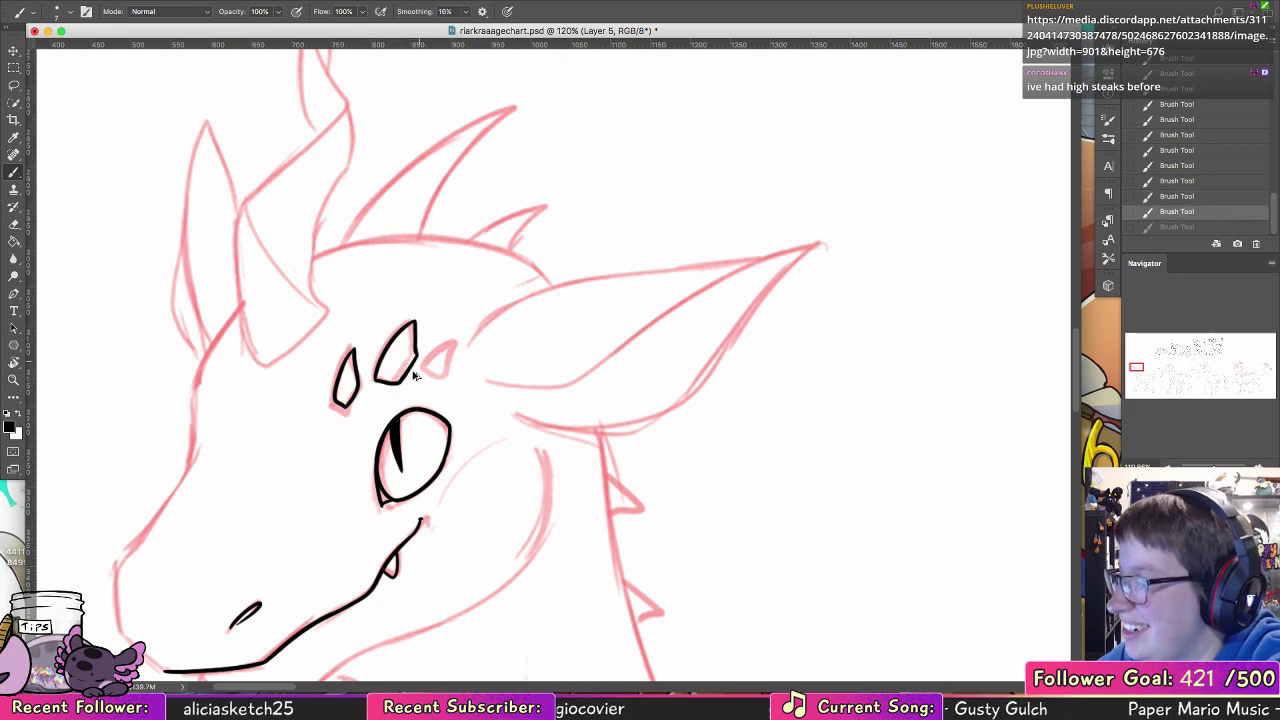
{"action": "key", "text": "ctrl+z"}
{"action": "key", "text": "ctrl+z"}
{"action": "key", "text": "ctrl+shift+z"}
{"action": "key", "text": "ctrl+shift+z"}
{"action": "key", "text": "ctrl+shift+z"}
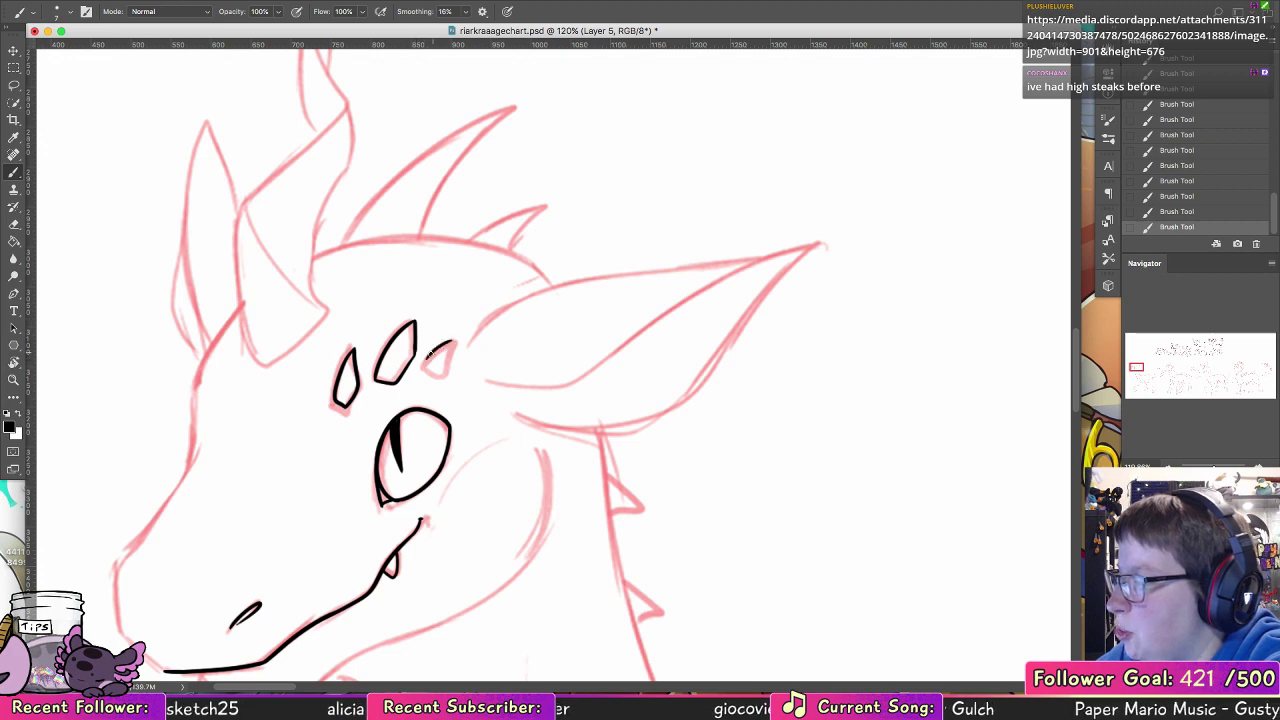
{"action": "left_click_drag", "start_coordinate": [446, 342], "coordinate": [442, 366]}
{"action": "left_click_drag", "start_coordinate": [456, 340], "coordinate": [441, 346]}
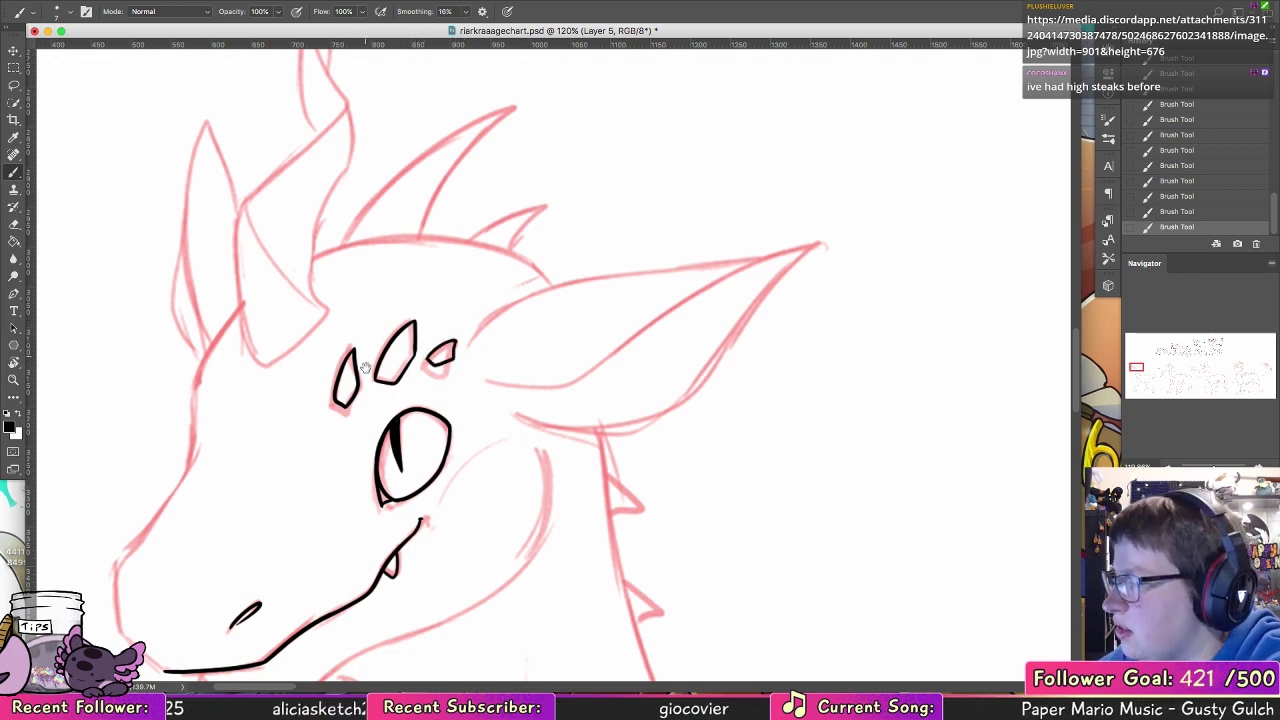
Step: Ink the near horn's front edge from its base through the twist up to the pointed tip
{"action": "left_click_drag", "start_coordinate": [365, 368], "coordinate": [413, 559]}
{"action": "mouse_move", "coordinate": [300, 552]}
{"action": "left_mouse_down"}
{"action": "mouse_move", "coordinate": [280, 423]}
{"action": "mouse_move", "coordinate": [301, 392]}
{"action": "mouse_move", "coordinate": [283, 439]}
{"action": "mouse_move", "coordinate": [304, 550]}
{"action": "left_mouse_up"}
{"action": "key", "text": "super+z"}
{"action": "key", "text": "super+z"}
{"action": "left_click_drag", "start_coordinate": [287, 394], "coordinate": [300, 546]}
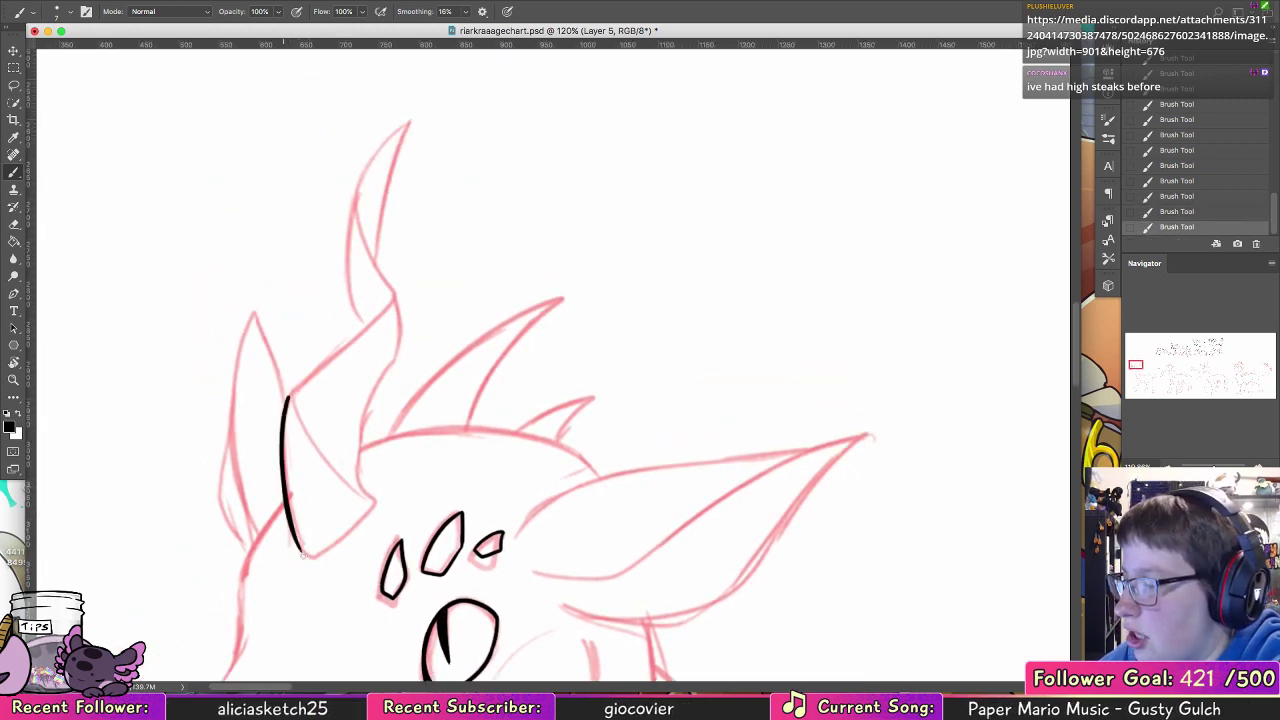
{"action": "left_click_drag", "start_coordinate": [388, 336], "coordinate": [375, 438]}
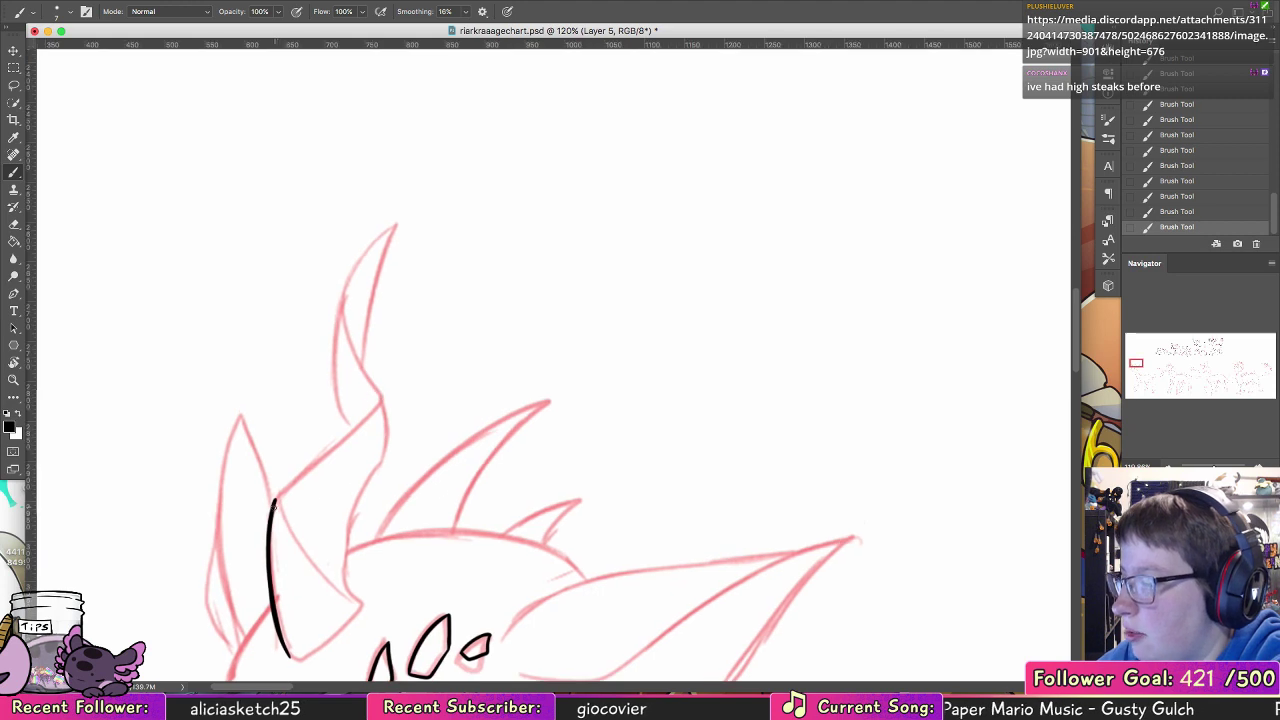
{"action": "mouse_move", "coordinate": [272, 500]}
{"action": "left_mouse_down"}
{"action": "mouse_move", "coordinate": [387, 376]}
{"action": "mouse_move", "coordinate": [344, 307]}
{"action": "mouse_move", "coordinate": [392, 228]}
{"action": "left_mouse_up"}
{"action": "key", "text": "super+z"}
{"action": "mouse_move", "coordinate": [358, 352]}
{"action": "left_mouse_down"}
{"action": "mouse_move", "coordinate": [358, 258]}
{"action": "mouse_move", "coordinate": [400, 219]}
{"action": "mouse_move", "coordinate": [354, 278]}
{"action": "mouse_move", "coordinate": [393, 227]}
{"action": "mouse_move", "coordinate": [372, 300]}
{"action": "left_mouse_up"}
{"action": "key", "text": "super+z"}
{"action": "left_click", "coordinate": [393, 229], "text": "alt"}
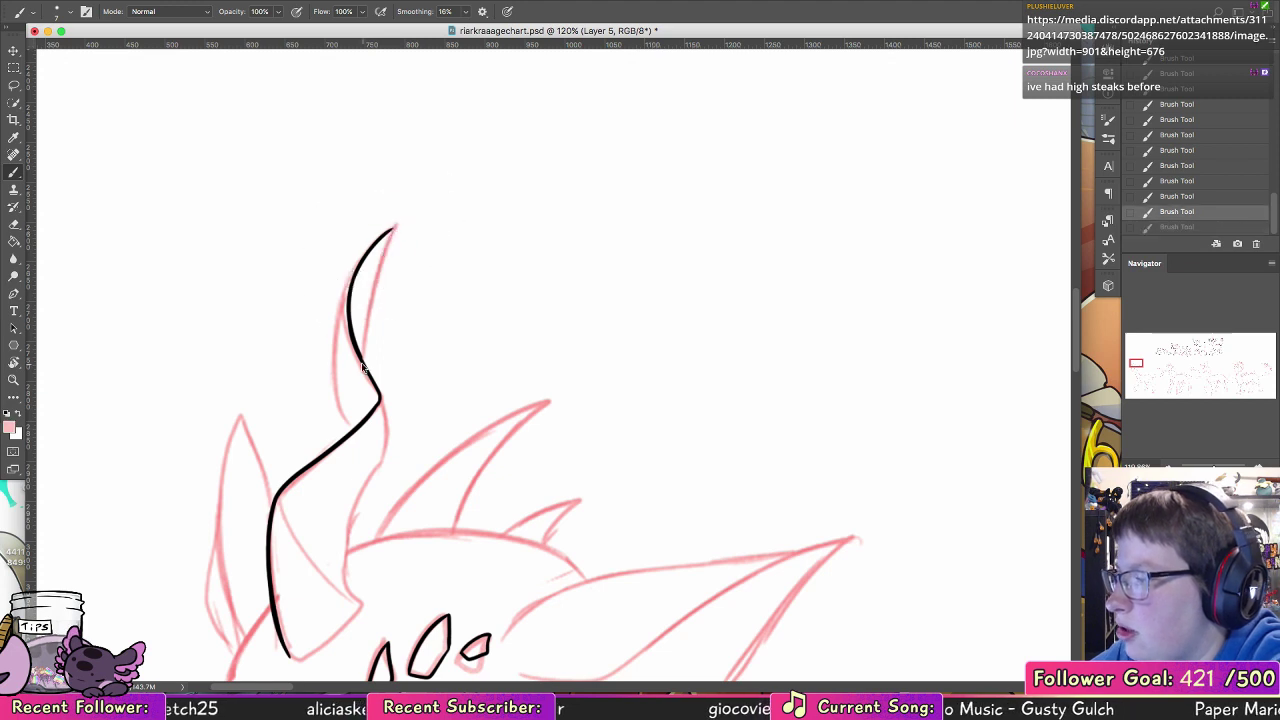
Step: Touch up the near horn's line in black where it curves into the upper twist
{"action": "left_click", "coordinate": [362, 354], "text": "alt"}
{"action": "left_click_drag", "start_coordinate": [359, 349], "coordinate": [379, 391]}
{"action": "key", "text": "super+z"}
{"action": "key", "text": "super+z"}
{"action": "left_click_drag", "start_coordinate": [358, 349], "coordinate": [377, 388]}
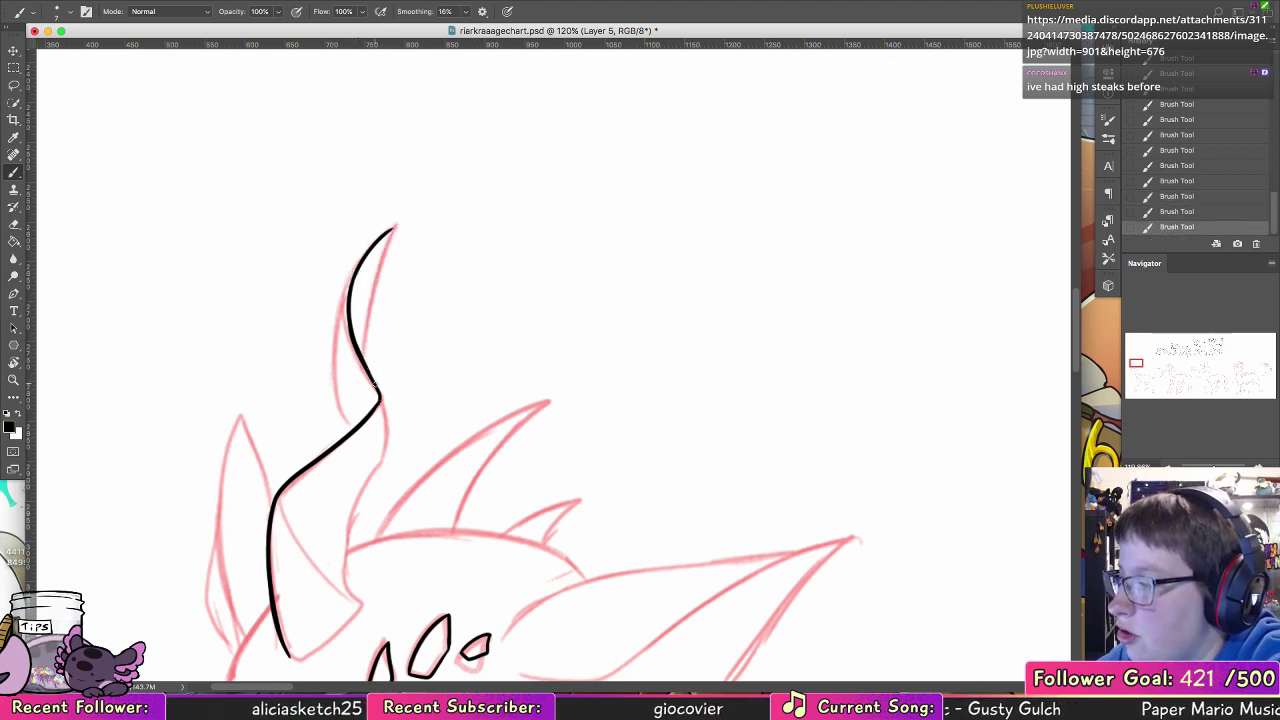
Step: Ink the back edge of the near horn's tip and the outer curves of its upper twist
{"action": "left_click_drag", "start_coordinate": [390, 233], "coordinate": [366, 334]}
{"action": "mouse_move", "coordinate": [394, 228]}
{"action": "left_mouse_down"}
{"action": "mouse_move", "coordinate": [370, 296]}
{"action": "mouse_move", "coordinate": [368, 372]}
{"action": "left_mouse_up"}
{"action": "key", "text": "super+z"}
{"action": "key", "text": "super+z"}
{"action": "mouse_move", "coordinate": [365, 320]}
{"action": "left_mouse_down"}
{"action": "mouse_move", "coordinate": [370, 376]}
{"action": "mouse_move", "coordinate": [392, 237]}
{"action": "left_mouse_up"}
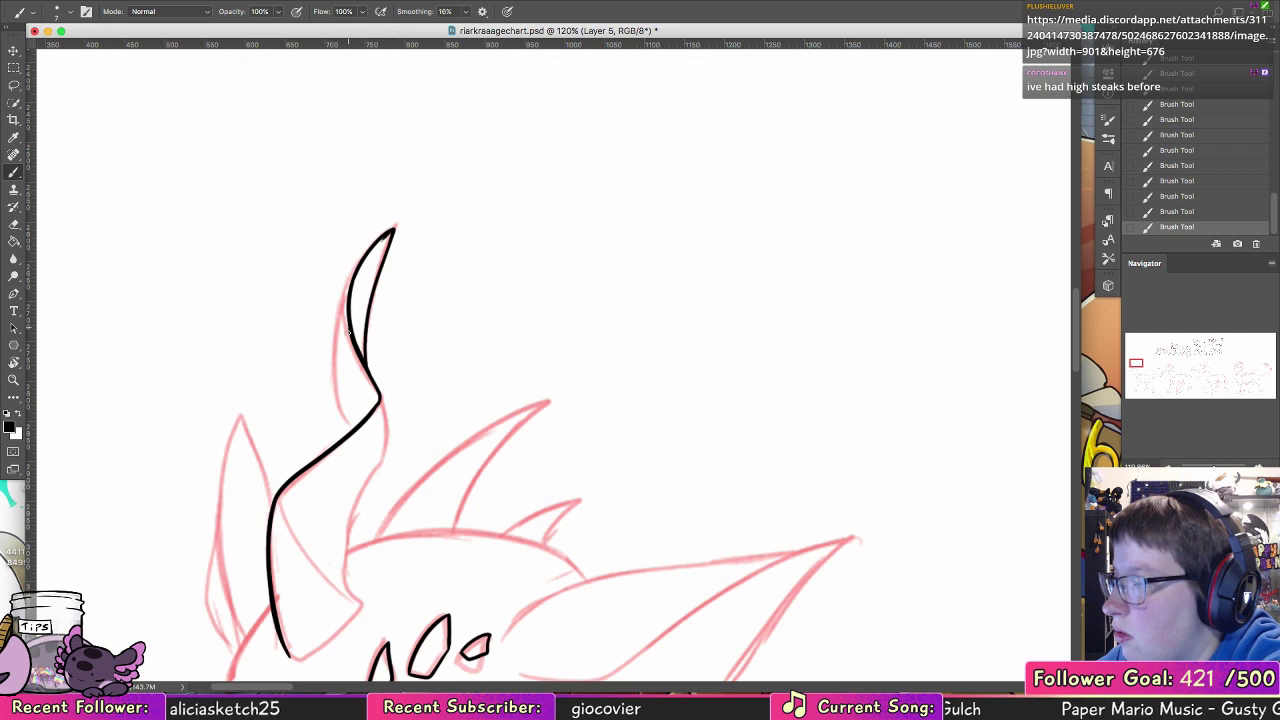
{"action": "key", "text": "super+z"}
{"action": "mouse_move", "coordinate": [352, 278]}
{"action": "left_mouse_down"}
{"action": "mouse_move", "coordinate": [337, 392]}
{"action": "mouse_move", "coordinate": [371, 470]}
{"action": "left_mouse_up"}
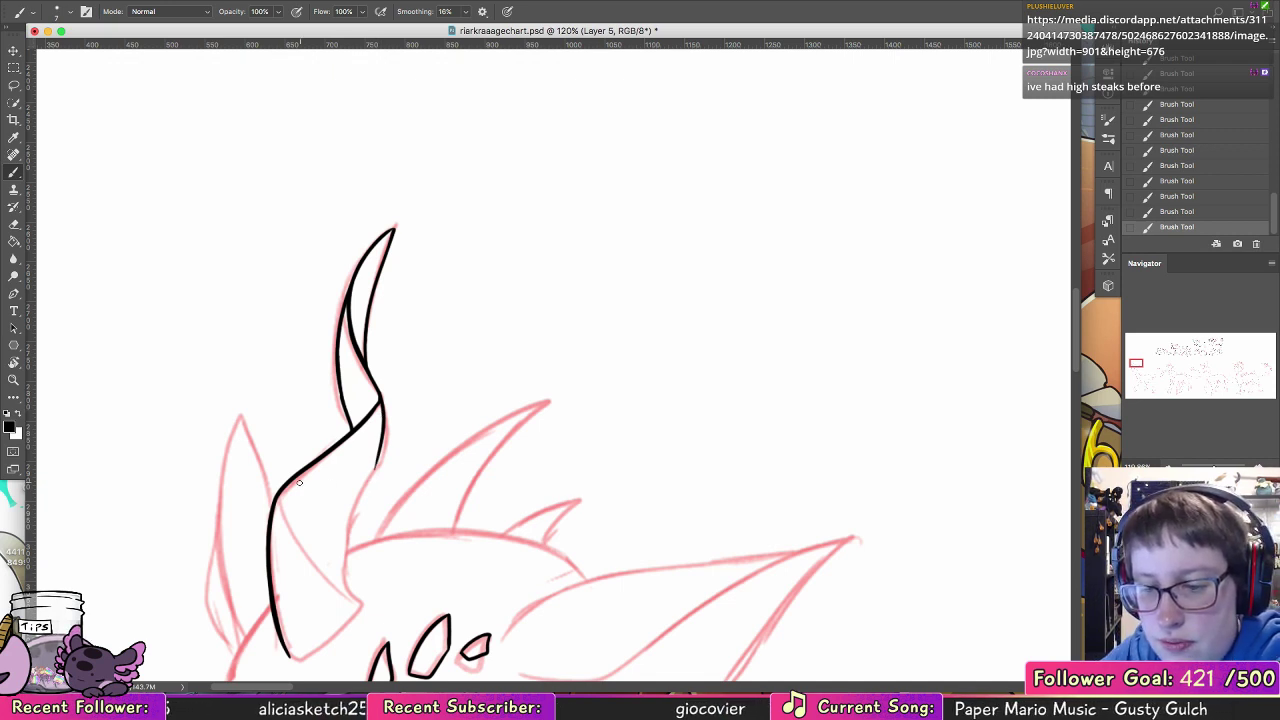
Step: Ink the near horn's lower twist line and back edge, and close its pointed base
{"action": "scroll", "coordinate": [298, 483], "scroll_direction": "down", "scroll_amount": 5}
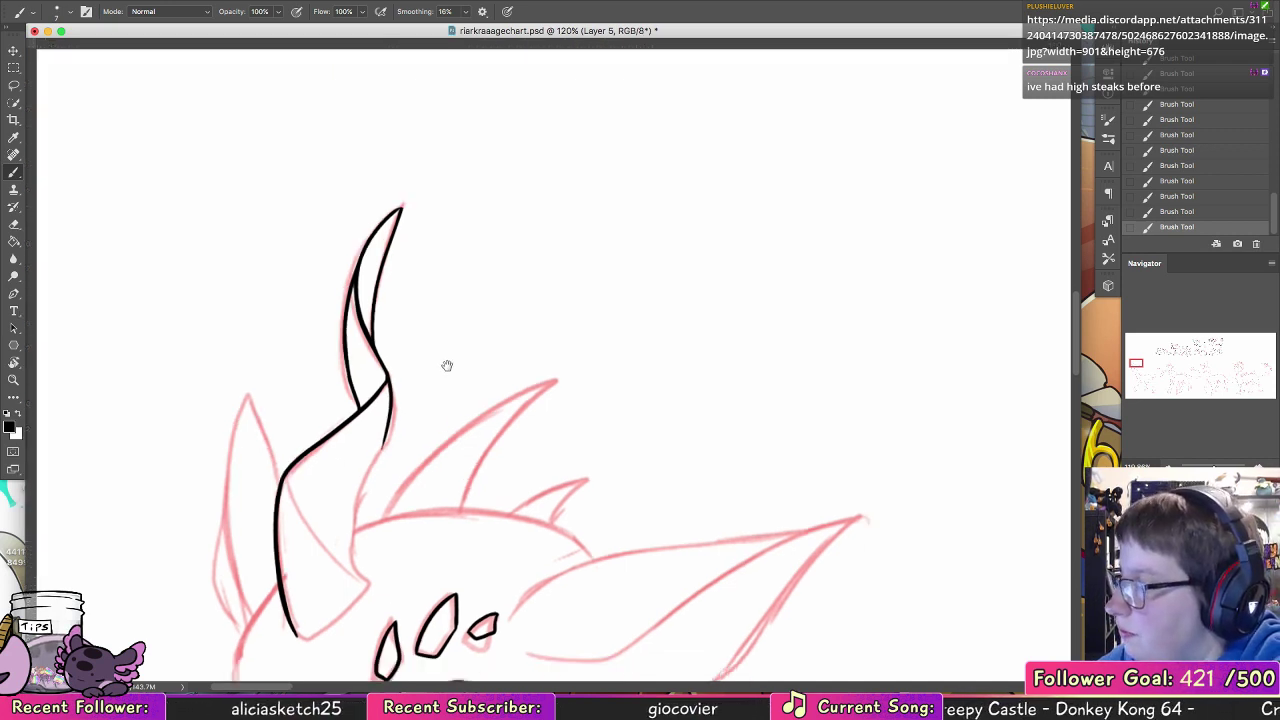
{"action": "left_click_drag", "start_coordinate": [332, 357], "coordinate": [410, 456]}
{"action": "key", "text": "super+z"}
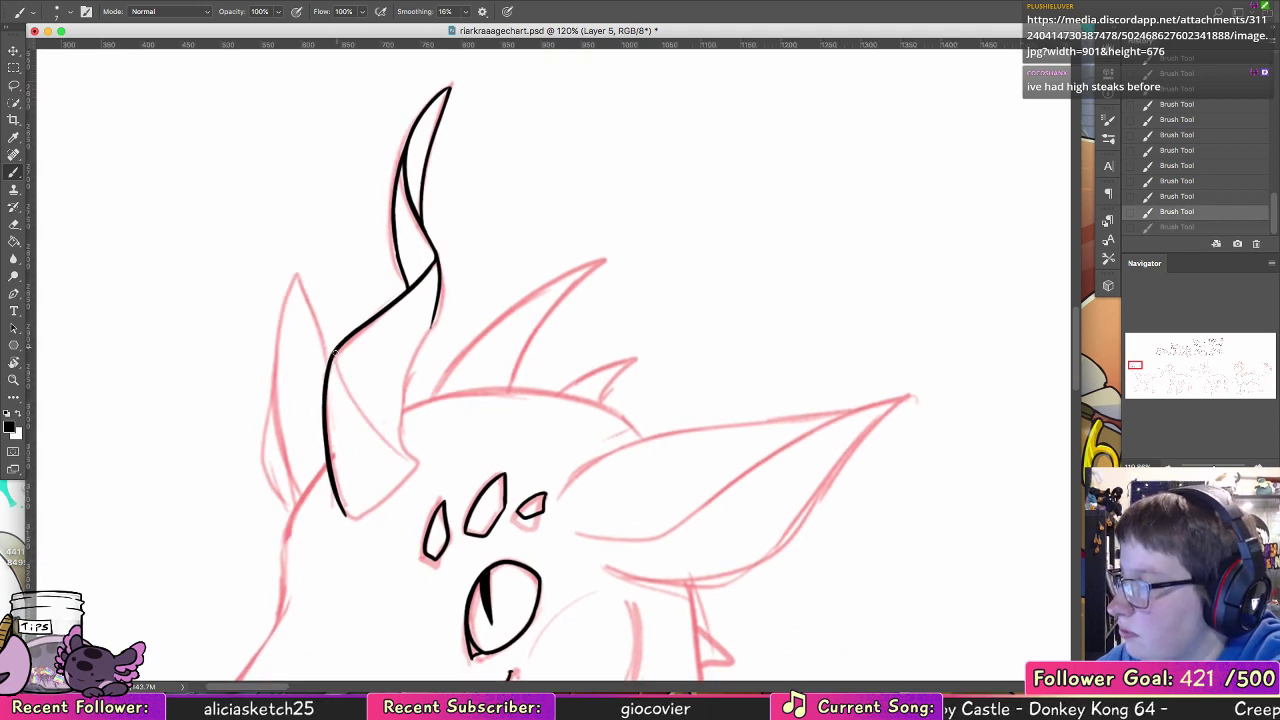
{"action": "mouse_move", "coordinate": [334, 353]}
{"action": "left_mouse_down"}
{"action": "mouse_move", "coordinate": [426, 454]}
{"action": "mouse_move", "coordinate": [422, 335]}
{"action": "left_mouse_up"}
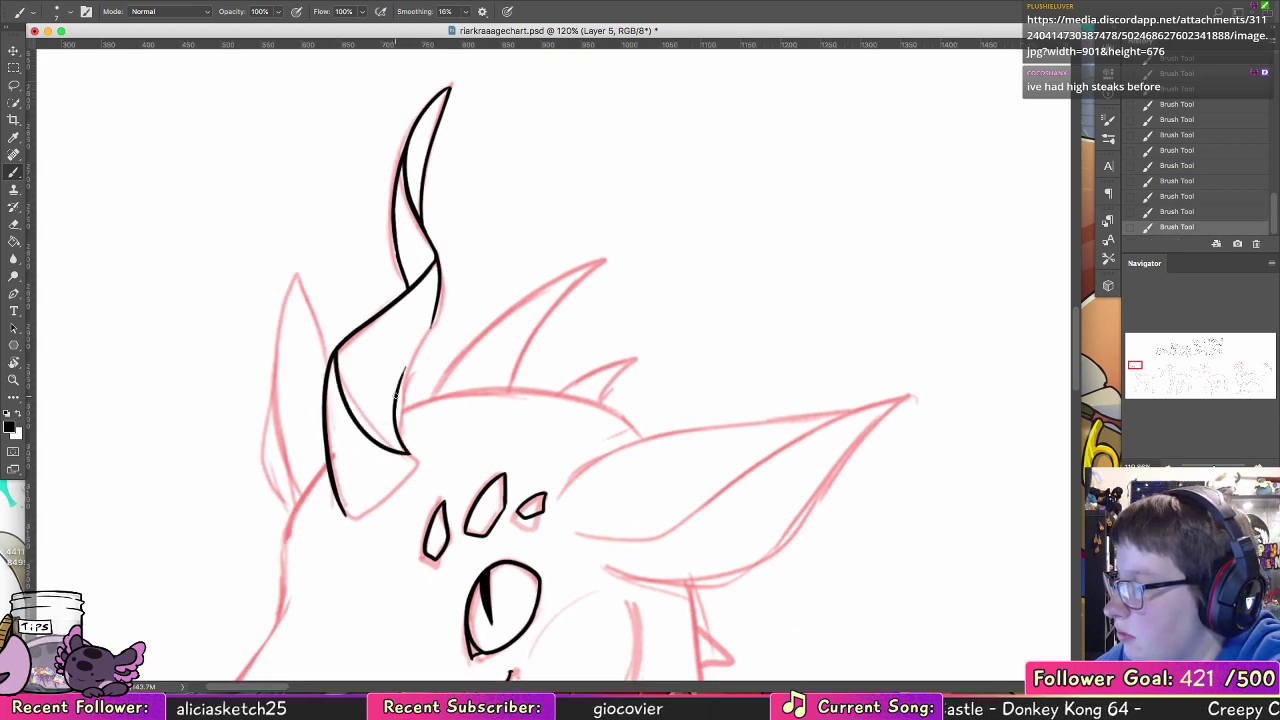
{"action": "left_click_drag", "start_coordinate": [396, 396], "coordinate": [433, 320]}
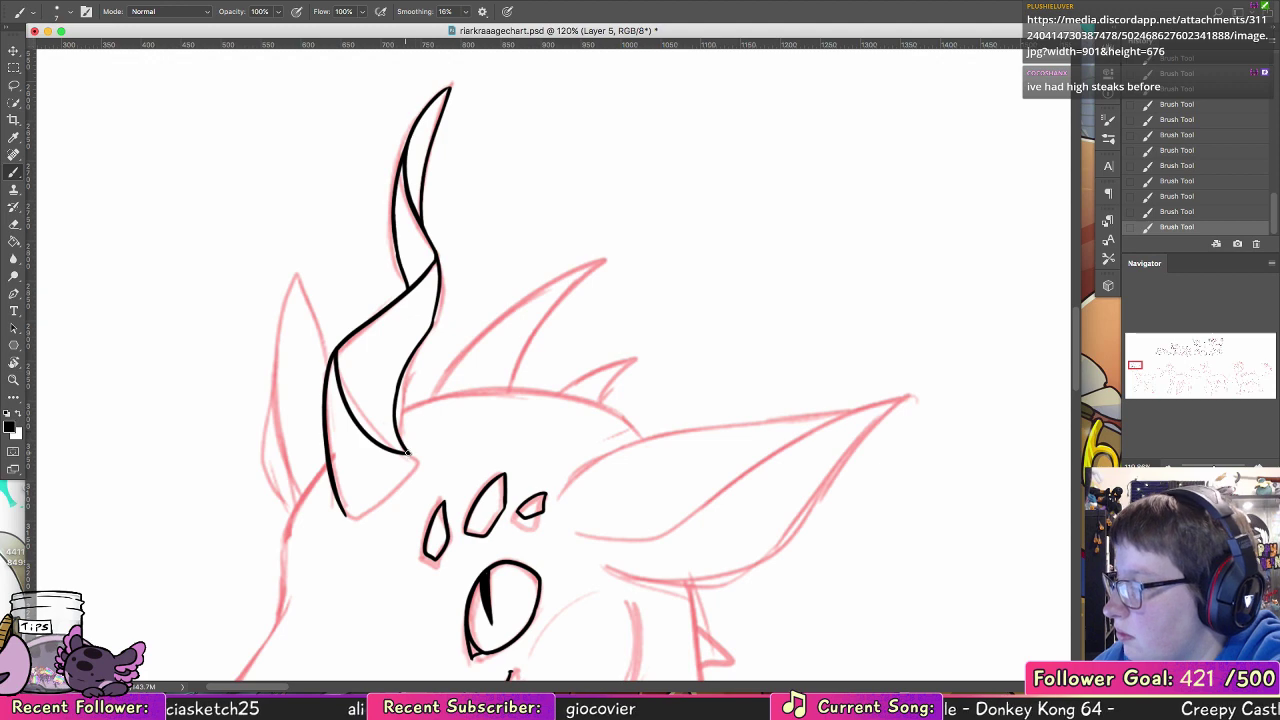
{"action": "left_click_drag", "start_coordinate": [347, 515], "coordinate": [403, 481]}
{"action": "key", "text": "super+z"}
Step: Ink the forehead from the near horn's base down along the bridge of the snout
{"action": "left_click_drag", "start_coordinate": [441, 350], "coordinate": [576, 153]}
{"action": "mouse_move", "coordinate": [431, 320]}
{"action": "left_mouse_down"}
{"action": "mouse_move", "coordinate": [462, 268]}
{"action": "mouse_move", "coordinate": [418, 347]}
{"action": "left_mouse_up"}
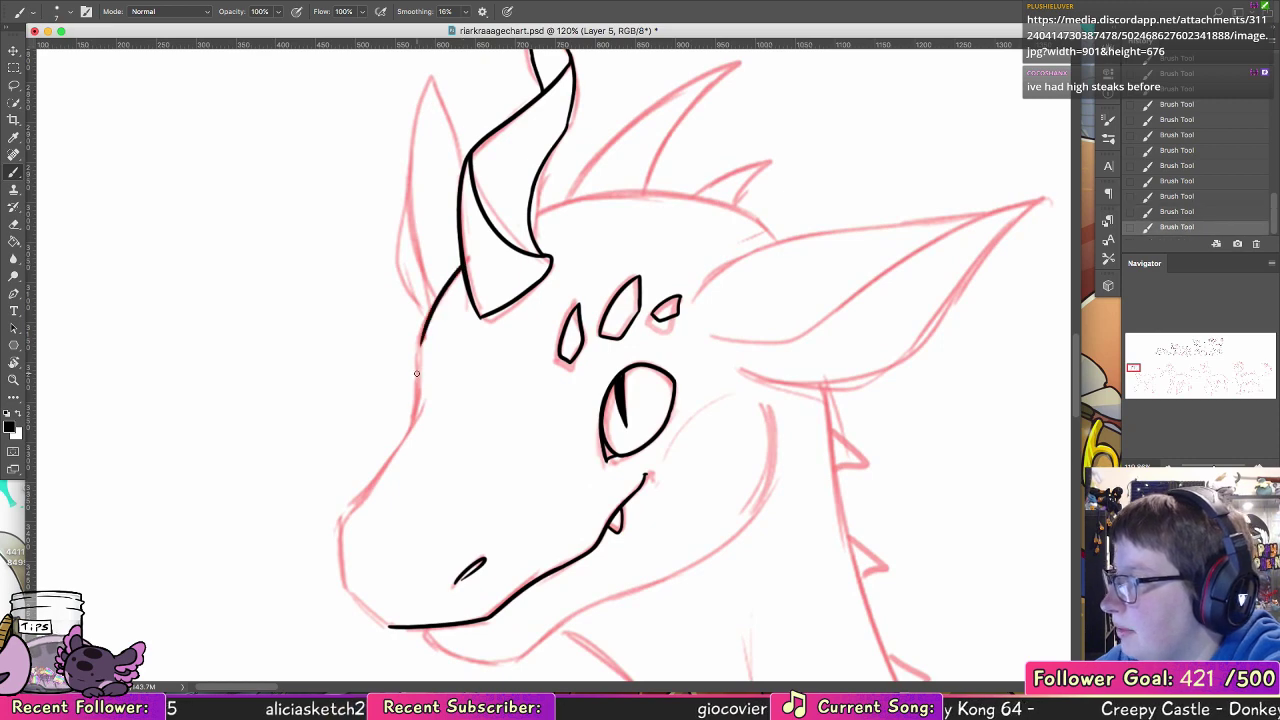
{"action": "left_click_drag", "start_coordinate": [416, 397], "coordinate": [407, 430]}
{"action": "key", "text": "super+z"}
{"action": "mouse_move", "coordinate": [424, 334]}
{"action": "left_mouse_down"}
{"action": "mouse_move", "coordinate": [417, 409]}
{"action": "mouse_move", "coordinate": [377, 474]}
{"action": "left_mouse_up"}
Step: Ink the rounded front of the muzzle from the snout bridge down to the mouth line
{"action": "left_click_drag", "start_coordinate": [342, 514], "coordinate": [494, 326]}
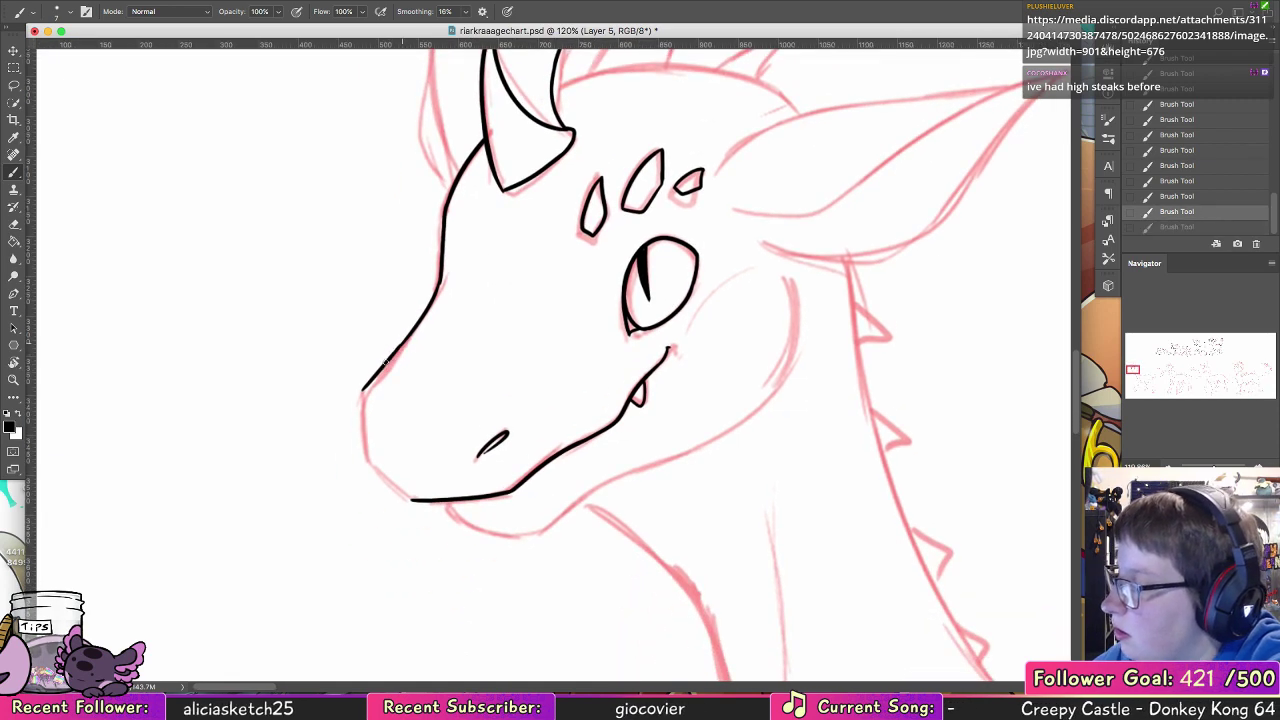
{"action": "mouse_move", "coordinate": [363, 391]}
{"action": "left_mouse_down"}
{"action": "mouse_move", "coordinate": [369, 466]}
{"action": "mouse_move", "coordinate": [414, 502]}
{"action": "left_mouse_up"}
{"action": "key", "text": "super+z"}
{"action": "key", "text": "super+z"}
{"action": "left_click_drag", "start_coordinate": [366, 458], "coordinate": [410, 501]}
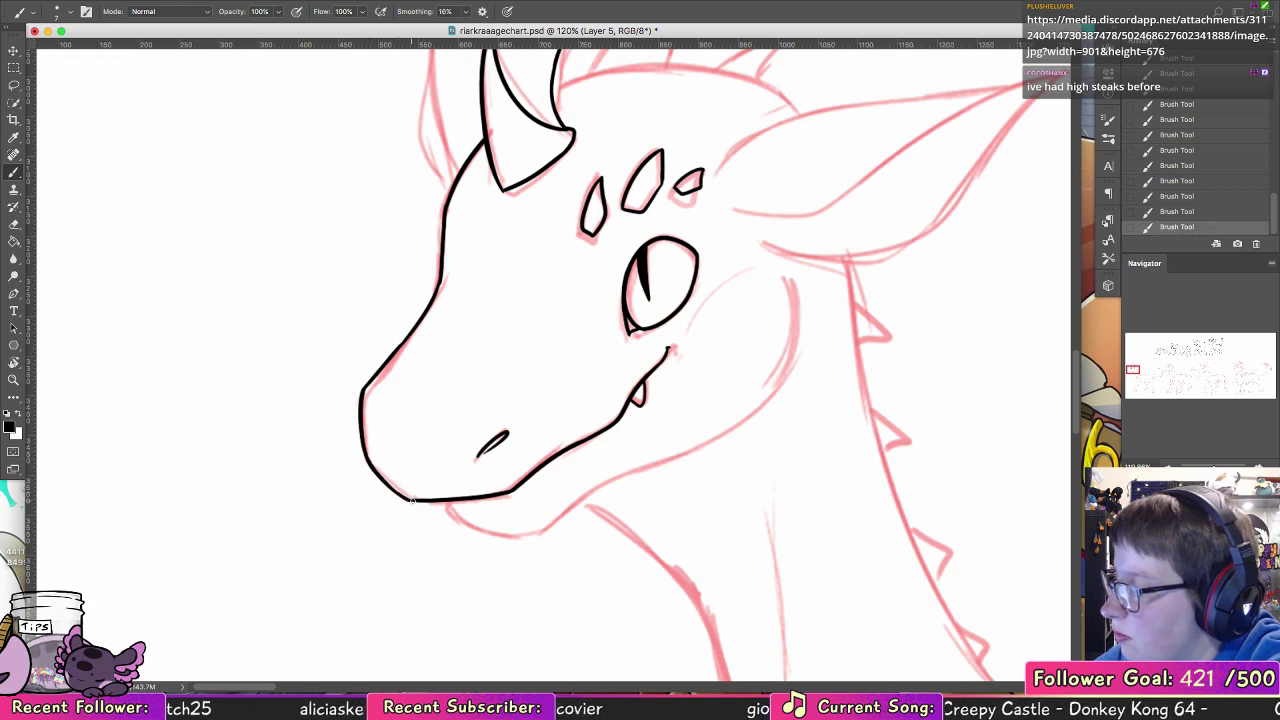
Step: Ink the lower jaw line and the curved back of the cheek over the sketch
{"action": "left_click_drag", "start_coordinate": [554, 450], "coordinate": [391, 368]}
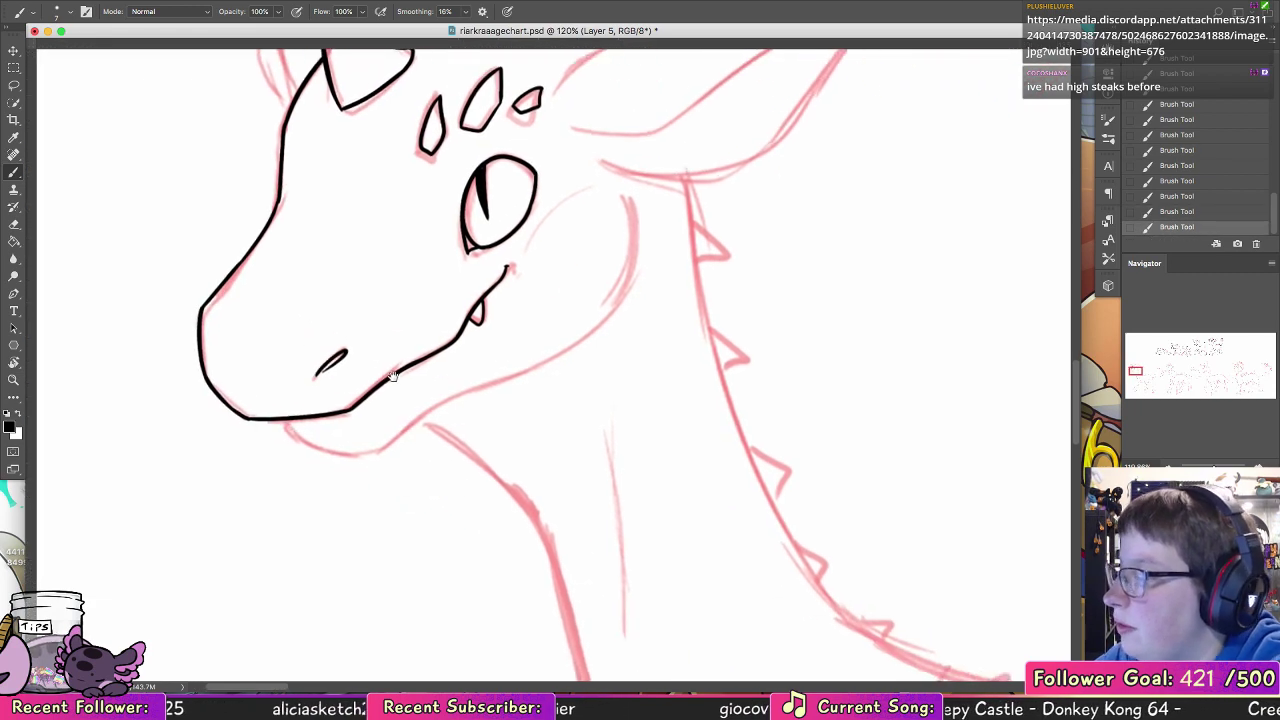
{"action": "key", "text": "super+z"}
{"action": "mouse_move", "coordinate": [283, 420]}
{"action": "left_mouse_down"}
{"action": "mouse_move", "coordinate": [304, 443]}
{"action": "mouse_move", "coordinate": [386, 447]}
{"action": "mouse_move", "coordinate": [602, 318]}
{"action": "left_mouse_up"}
{"action": "key", "text": "super+z"}
{"action": "left_click_drag", "start_coordinate": [641, 272], "coordinate": [563, 387]}
{"action": "left_click_drag", "start_coordinate": [524, 433], "coordinate": [537, 317]}
{"action": "key", "text": "super+z"}
Step: Ink the far horn behind the near one, with its pointed tip and curved outer segment
{"action": "mouse_move", "coordinate": [525, 432]}
{"action": "left_mouse_down"}
{"action": "mouse_move", "coordinate": [540, 312]}
{"action": "mouse_move", "coordinate": [586, 466]}
{"action": "mouse_move", "coordinate": [685, 630]}
{"action": "left_mouse_up"}
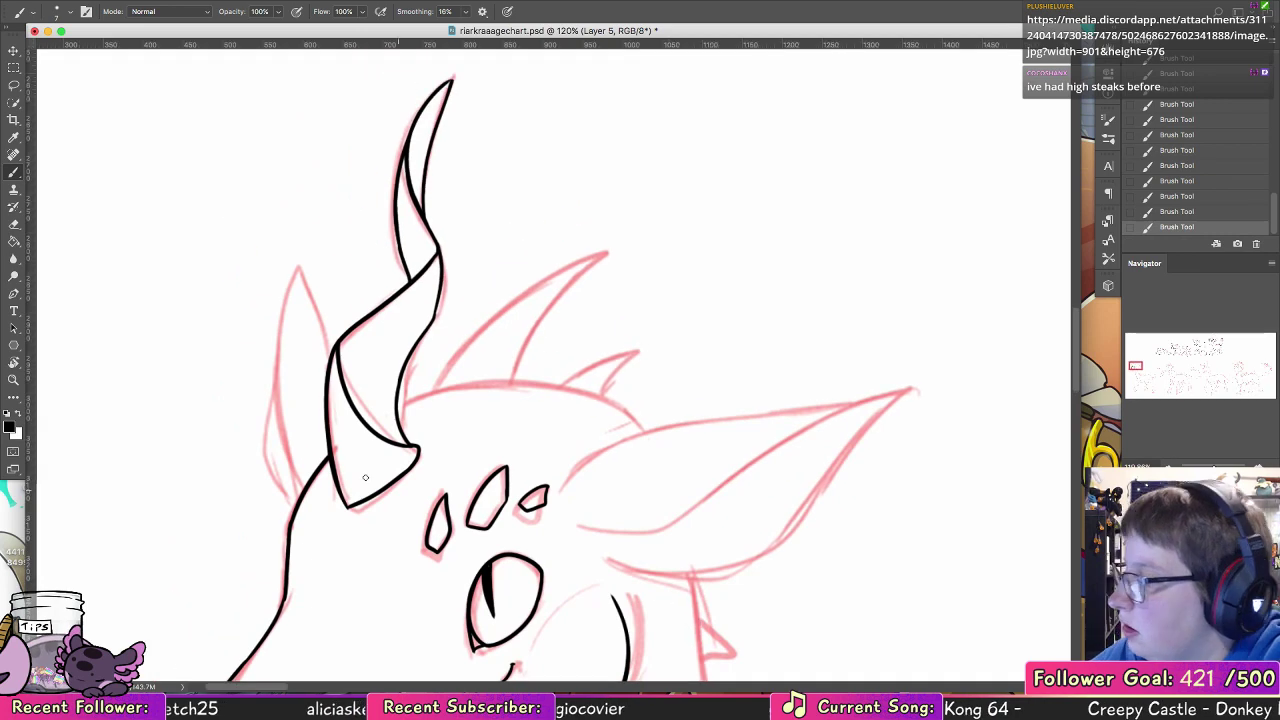
{"action": "mouse_move", "coordinate": [307, 488]}
{"action": "left_mouse_down"}
{"action": "mouse_move", "coordinate": [295, 265]}
{"action": "mouse_move", "coordinate": [334, 354]}
{"action": "mouse_move", "coordinate": [296, 263]}
{"action": "mouse_move", "coordinate": [272, 405]}
{"action": "left_mouse_up"}
{"action": "key", "text": "super+z"}
{"action": "key", "text": "super+z"}
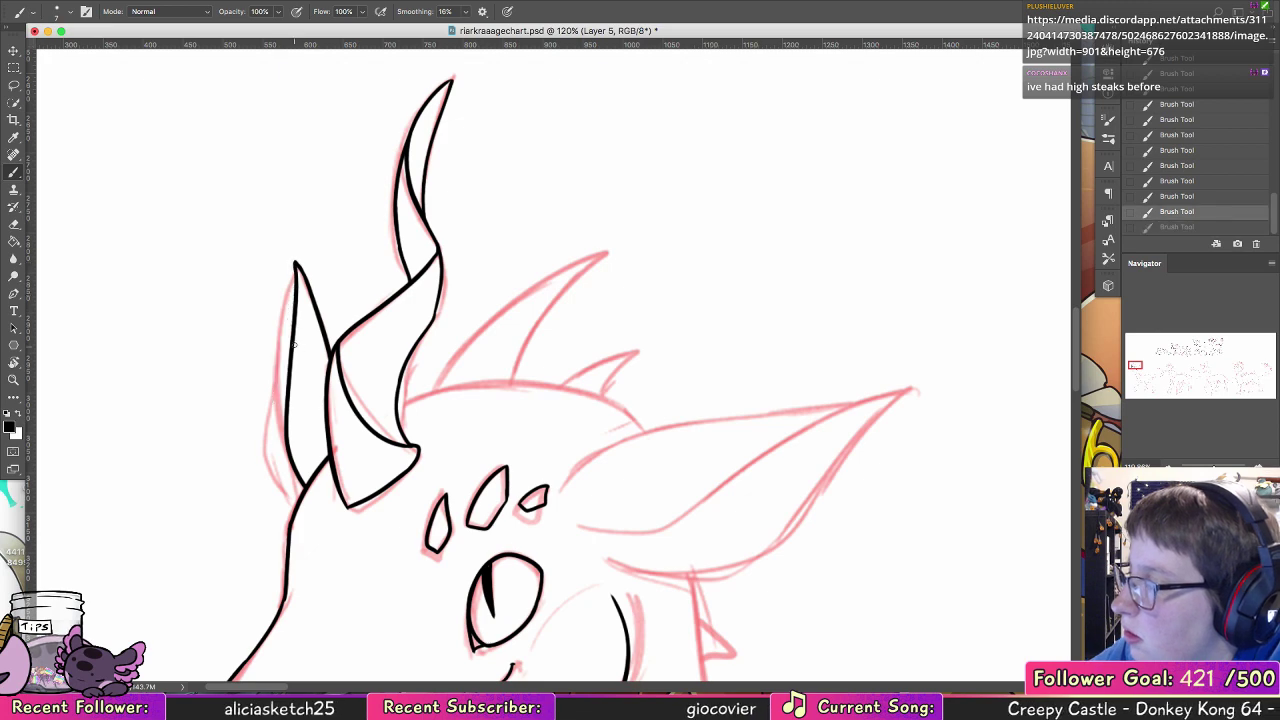
{"action": "left_click_drag", "start_coordinate": [295, 263], "coordinate": [263, 468]}
{"action": "left_click_drag", "start_coordinate": [290, 516], "coordinate": [263, 475]}
{"action": "key", "text": "super+z"}
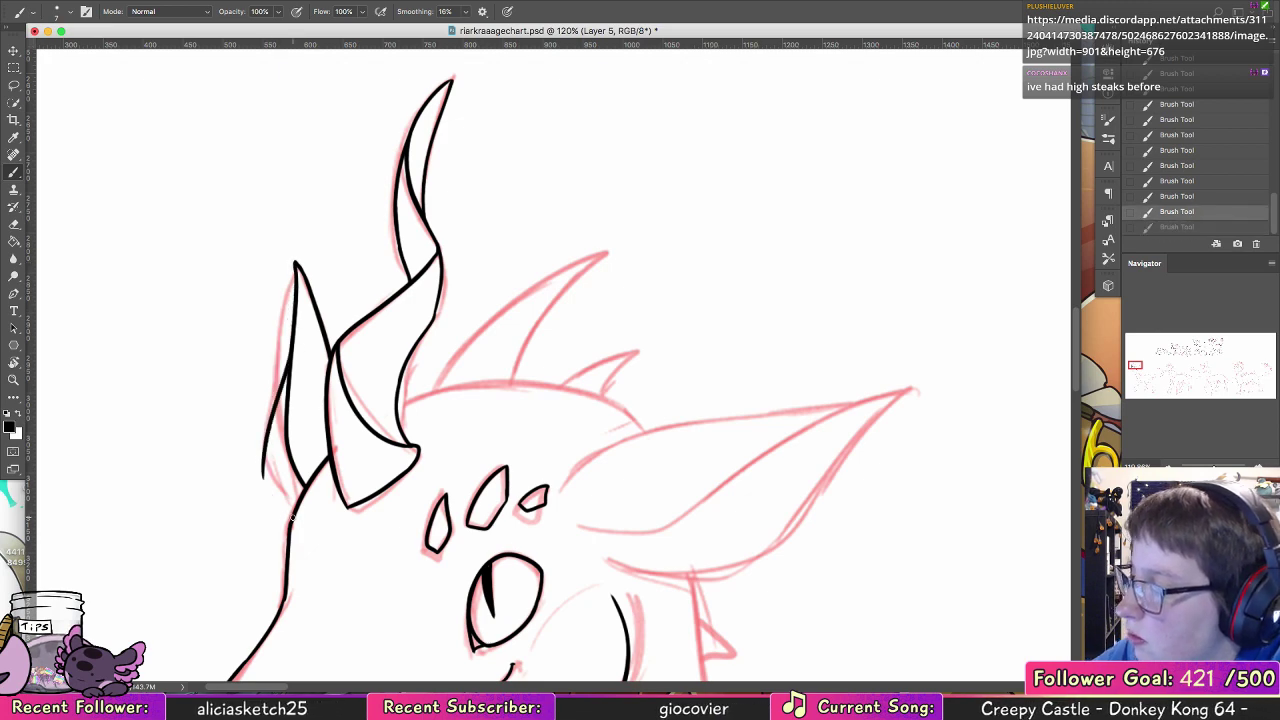
{"action": "left_click_drag", "start_coordinate": [293, 518], "coordinate": [264, 462]}
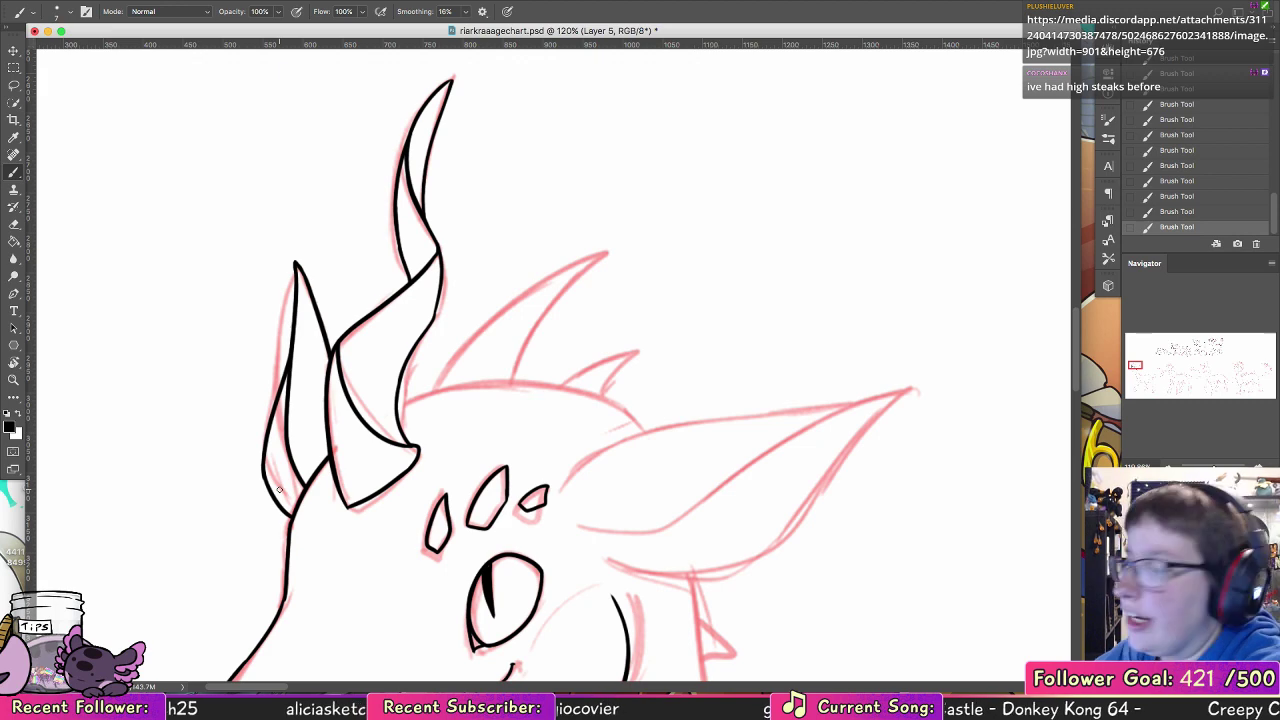
Step: Ink the curved crown of the head from the near horn back to the ear
{"action": "left_click_drag", "start_coordinate": [505, 400], "coordinate": [665, 270]}
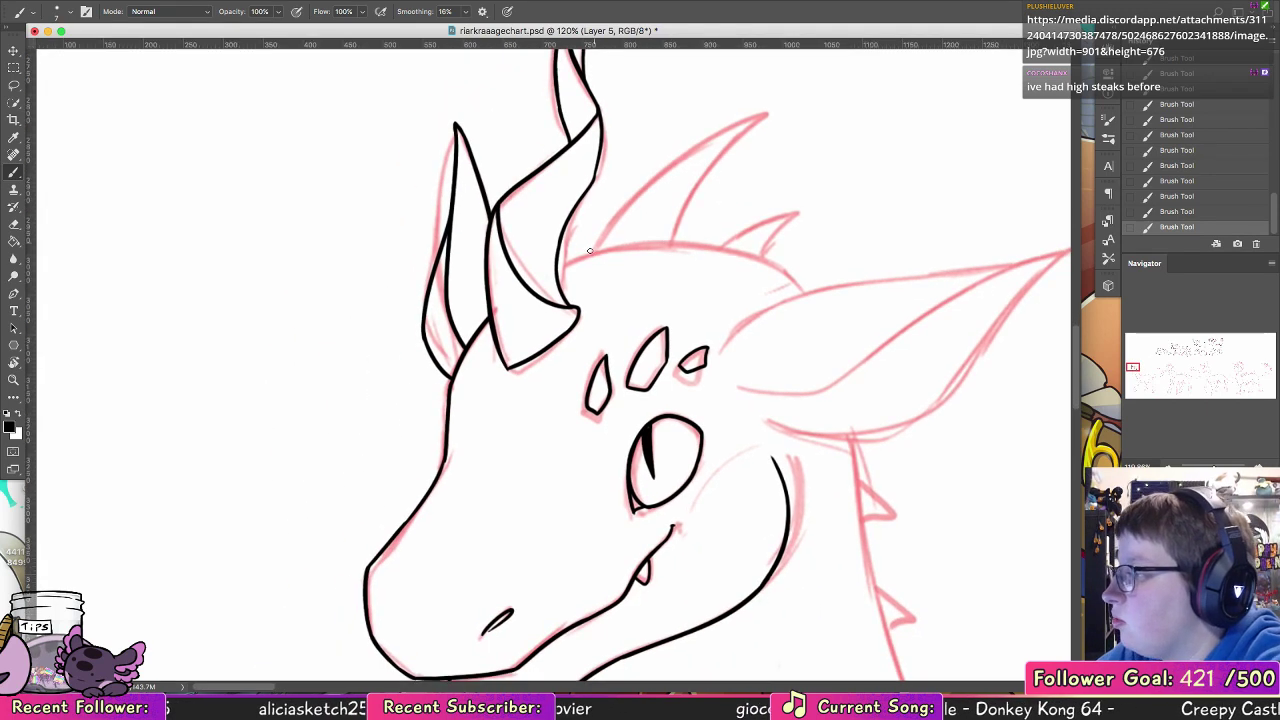
{"action": "mouse_move", "coordinate": [556, 268]}
{"action": "left_mouse_down"}
{"action": "mouse_move", "coordinate": [753, 266]}
{"action": "mouse_move", "coordinate": [827, 284]}
{"action": "mouse_move", "coordinate": [572, 261]}
{"action": "left_mouse_up"}
{"action": "key", "text": "super+z"}
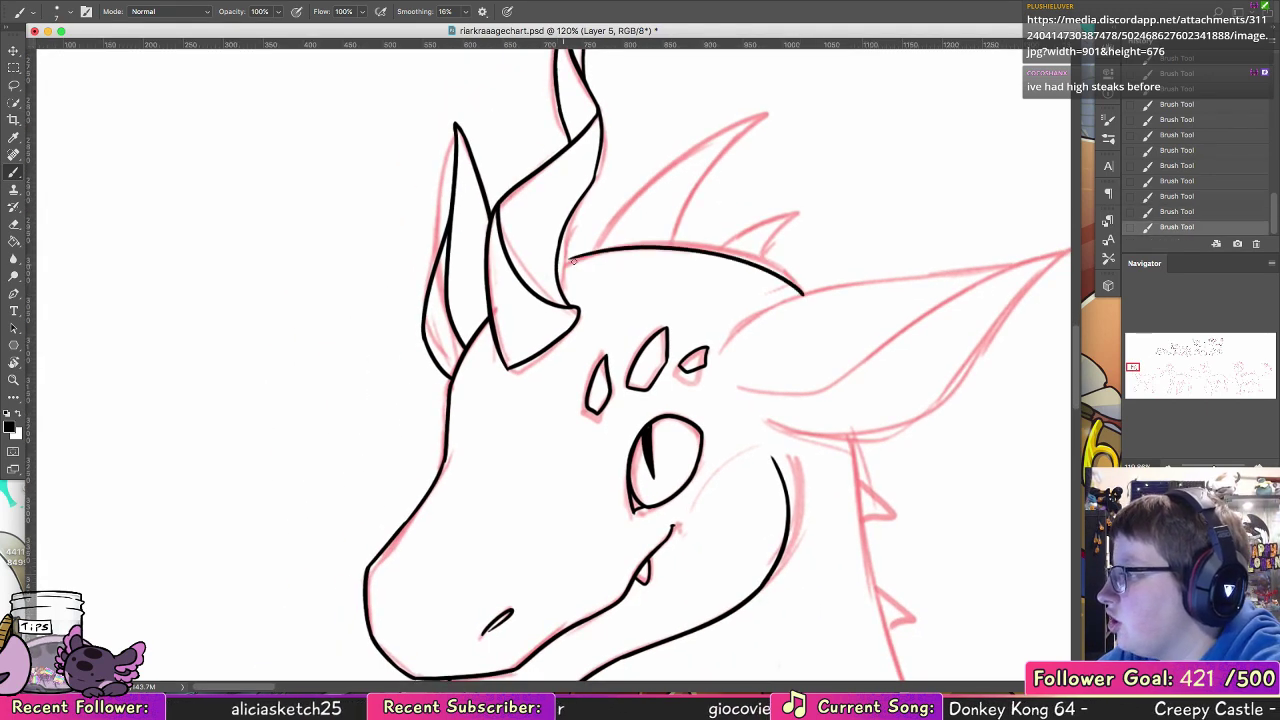
Step: Ink both edges of the large curved crest spike on top of the head
{"action": "mouse_move", "coordinate": [711, 235]}
{"action": "left_mouse_down"}
{"action": "mouse_move", "coordinate": [608, 294]}
{"action": "mouse_move", "coordinate": [509, 294]}
{"action": "left_mouse_up"}
{"action": "left_click_drag", "start_coordinate": [402, 370], "coordinate": [589, 245]}
{"action": "key", "text": "super+z"}
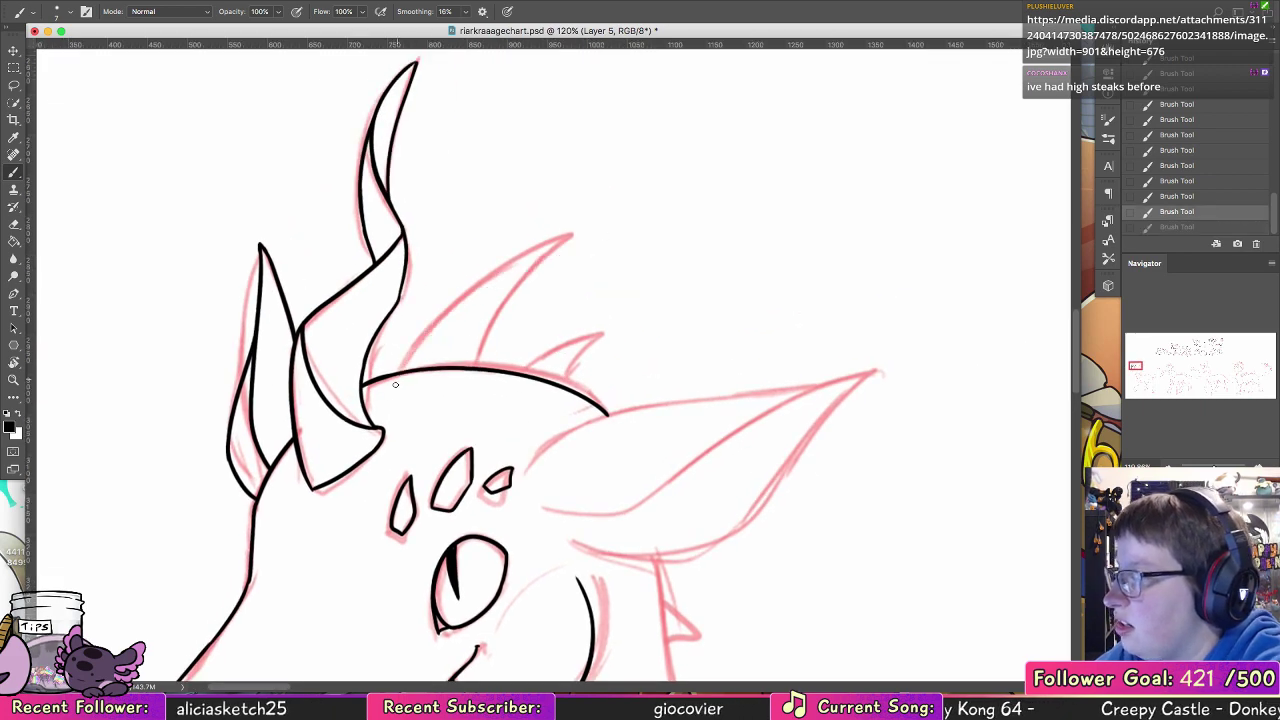
{"action": "left_click_drag", "start_coordinate": [402, 371], "coordinate": [535, 242]}
{"action": "key", "text": "super+z"}
{"action": "mouse_move", "coordinate": [407, 372]}
{"action": "left_mouse_down"}
{"action": "mouse_move", "coordinate": [454, 298]}
{"action": "mouse_move", "coordinate": [611, 218]}
{"action": "mouse_move", "coordinate": [476, 366]}
{"action": "left_mouse_up"}
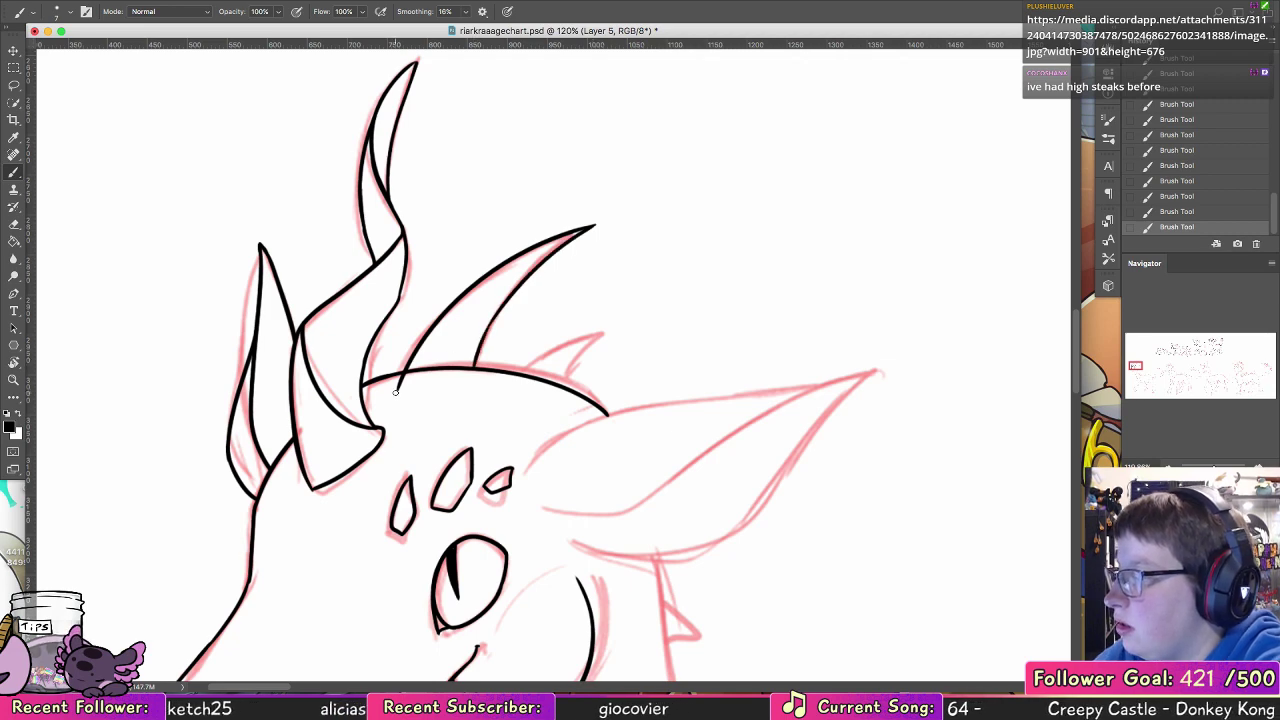
Step: Clean up the crown line at the large spike's base and ink the smaller spike behind it
{"action": "mouse_move", "coordinate": [397, 391]}
{"action": "left_mouse_down"}
{"action": "mouse_move", "coordinate": [460, 373]}
{"action": "mouse_move", "coordinate": [412, 369]}
{"action": "mouse_move", "coordinate": [592, 348]}
{"action": "mouse_move", "coordinate": [612, 332]}
{"action": "mouse_move", "coordinate": [559, 384]}
{"action": "left_mouse_up"}
{"action": "left_click", "coordinate": [15, 225]}
{"action": "left_click", "coordinate": [14, 172]}
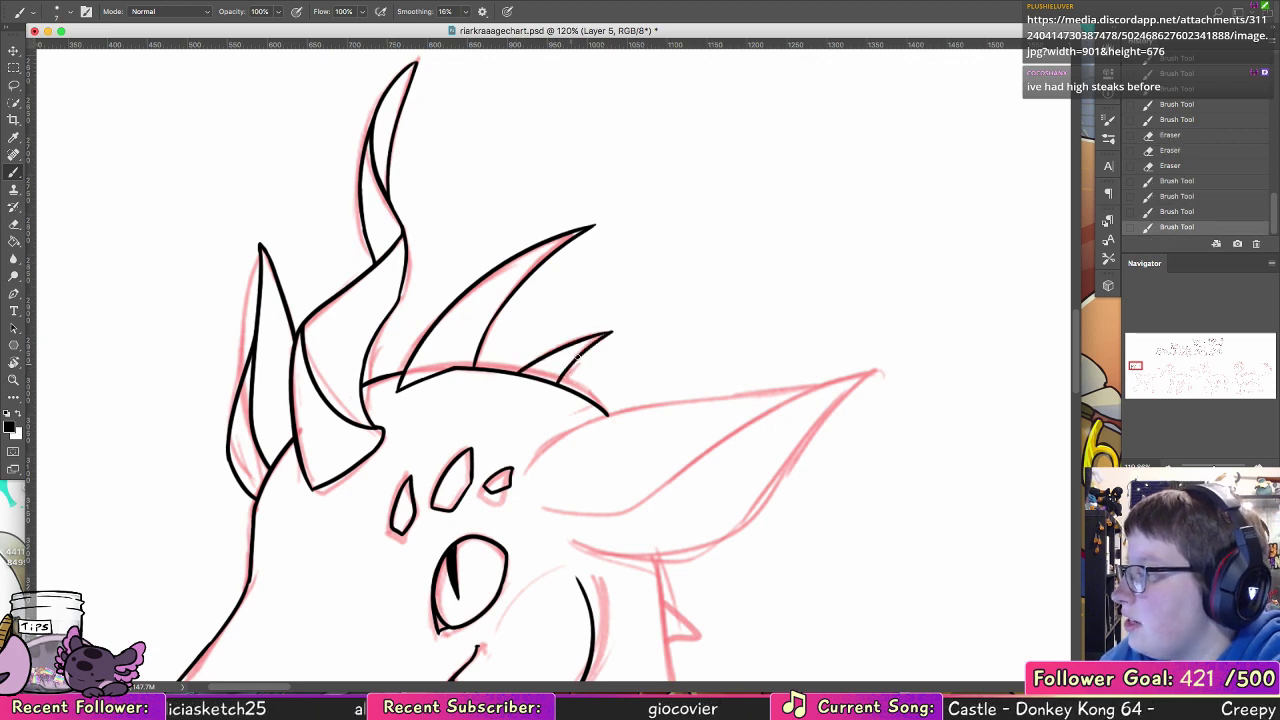
Step: Ink the ear's upper edge from its base near the brow scales out to the pointed tip
{"action": "mouse_move", "coordinate": [785, 462]}
{"action": "left_mouse_down"}
{"action": "mouse_move", "coordinate": [674, 357]}
{"action": "mouse_move", "coordinate": [595, 365]}
{"action": "left_mouse_up"}
{"action": "left_click_drag", "start_coordinate": [342, 379], "coordinate": [567, 281]}
{"action": "key", "text": "super+z"}
{"action": "mouse_move", "coordinate": [345, 378]}
{"action": "left_mouse_down"}
{"action": "mouse_move", "coordinate": [535, 292]}
{"action": "mouse_move", "coordinate": [606, 290]}
{"action": "left_mouse_up"}
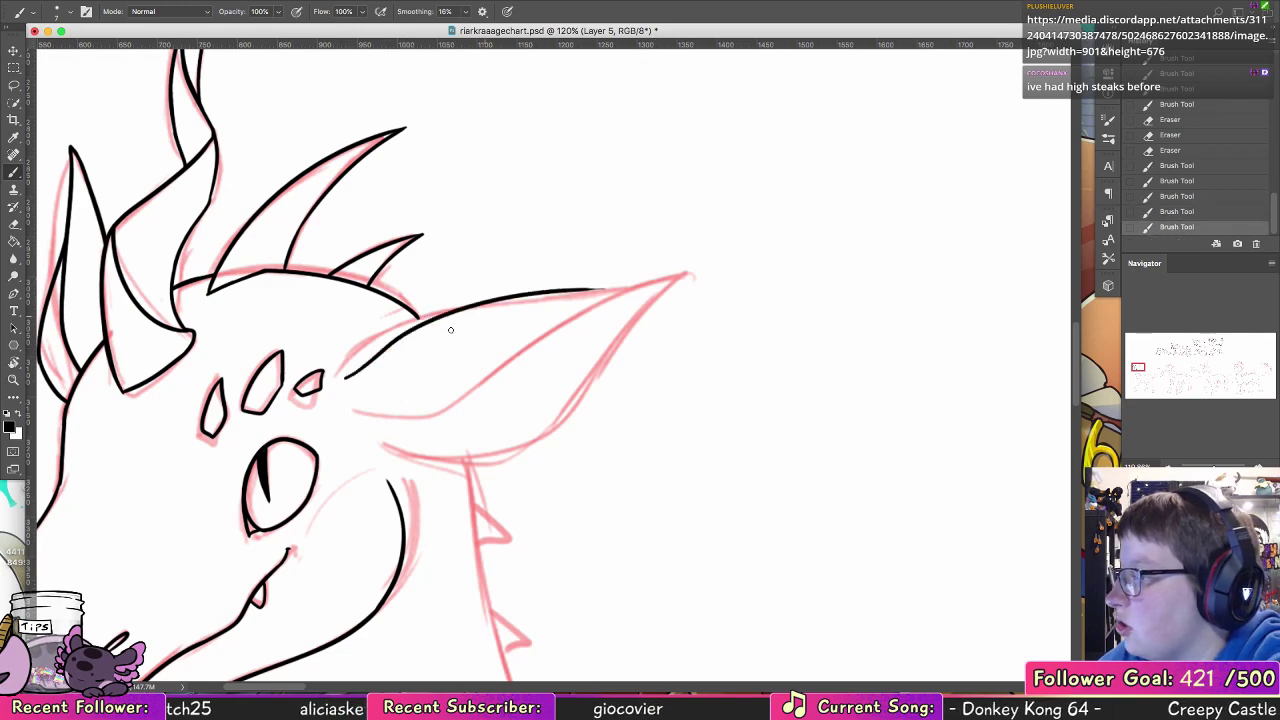
{"action": "key", "text": "super+z"}
{"action": "left_click_drag", "start_coordinate": [344, 378], "coordinate": [640, 287]}
{"action": "left_click_drag", "start_coordinate": [481, 300], "coordinate": [692, 273]}
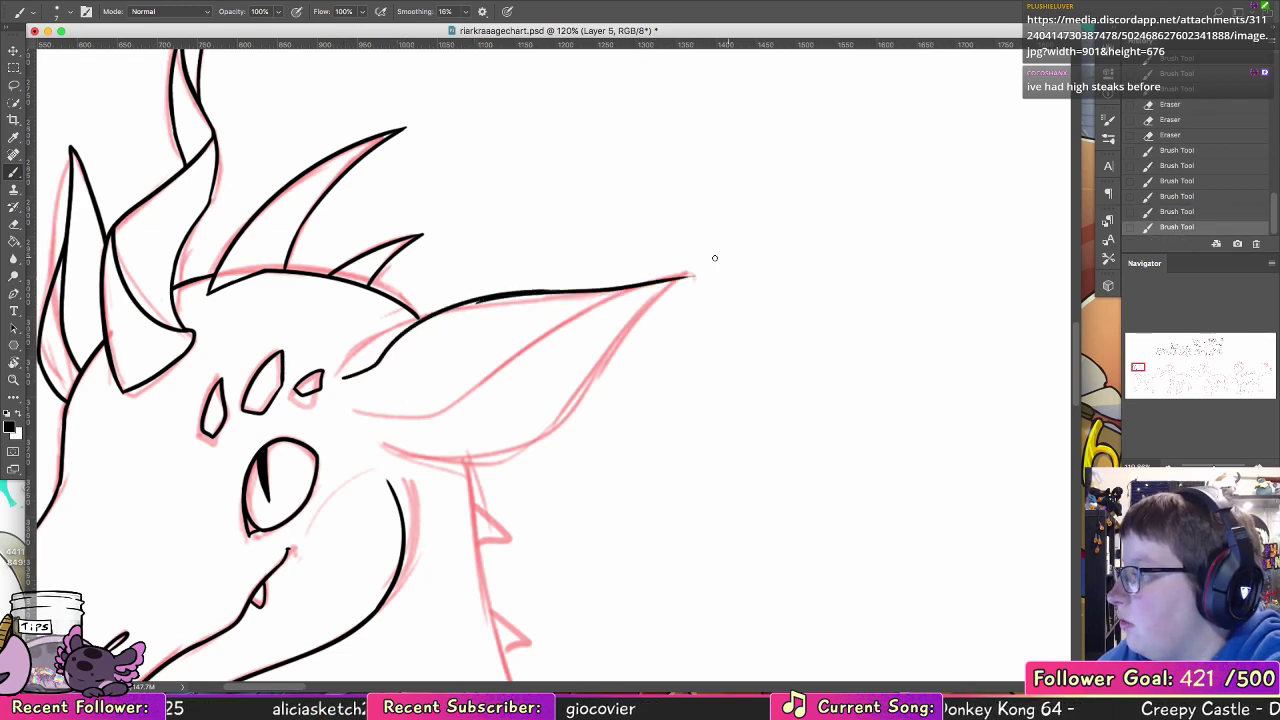
{"action": "key", "text": "super+z"}
Step: Ink the ear's inner fold line from its base toward the tip
{"action": "key", "text": "super+z"}
{"action": "left_click_drag", "start_coordinate": [490, 298], "coordinate": [713, 269]}
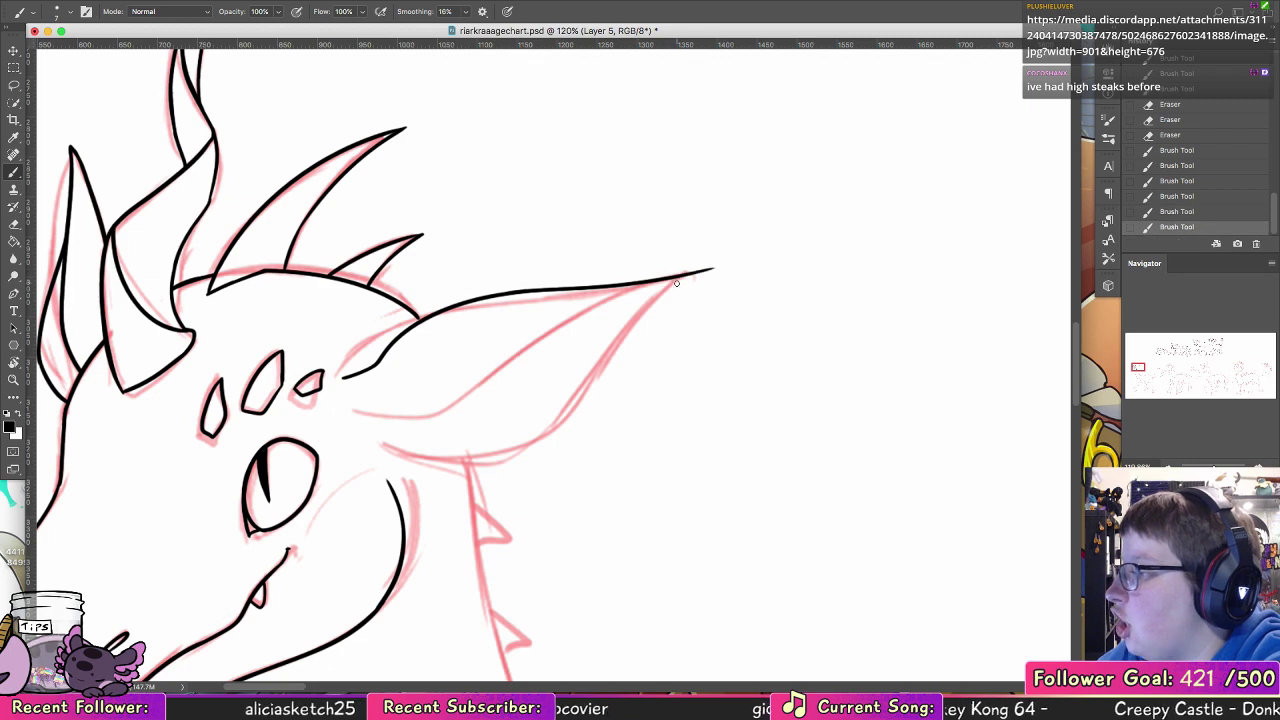
{"action": "left_click_drag", "start_coordinate": [355, 410], "coordinate": [540, 308]}
{"action": "key", "text": "super+z"}
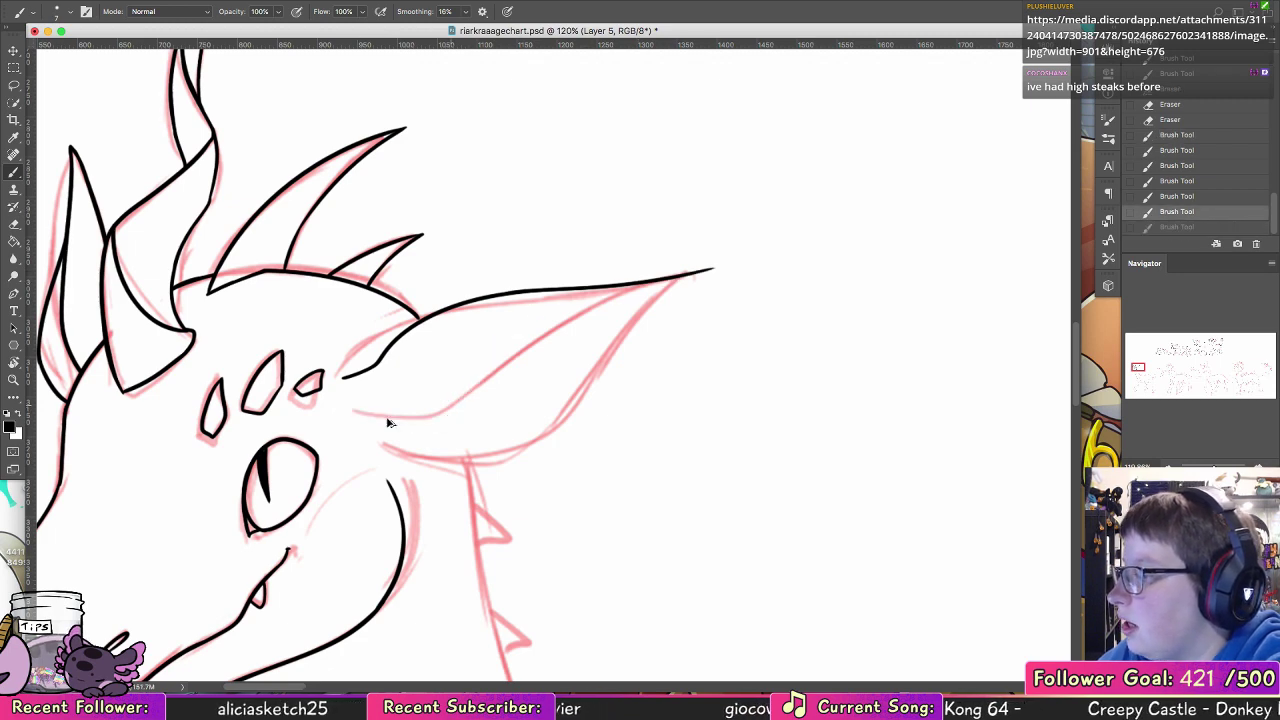
{"action": "mouse_move", "coordinate": [355, 410]}
{"action": "left_mouse_down"}
{"action": "mouse_move", "coordinate": [433, 413]}
{"action": "mouse_move", "coordinate": [625, 304]}
{"action": "mouse_move", "coordinate": [656, 340]}
{"action": "left_mouse_up"}
Step: Ink the ear's lower edge from the tip back to its base behind the cheek
{"action": "key", "text": "super+z"}
{"action": "mouse_move", "coordinate": [713, 271]}
{"action": "left_mouse_down"}
{"action": "mouse_move", "coordinate": [523, 431]}
{"action": "mouse_move", "coordinate": [541, 419]}
{"action": "left_mouse_up"}
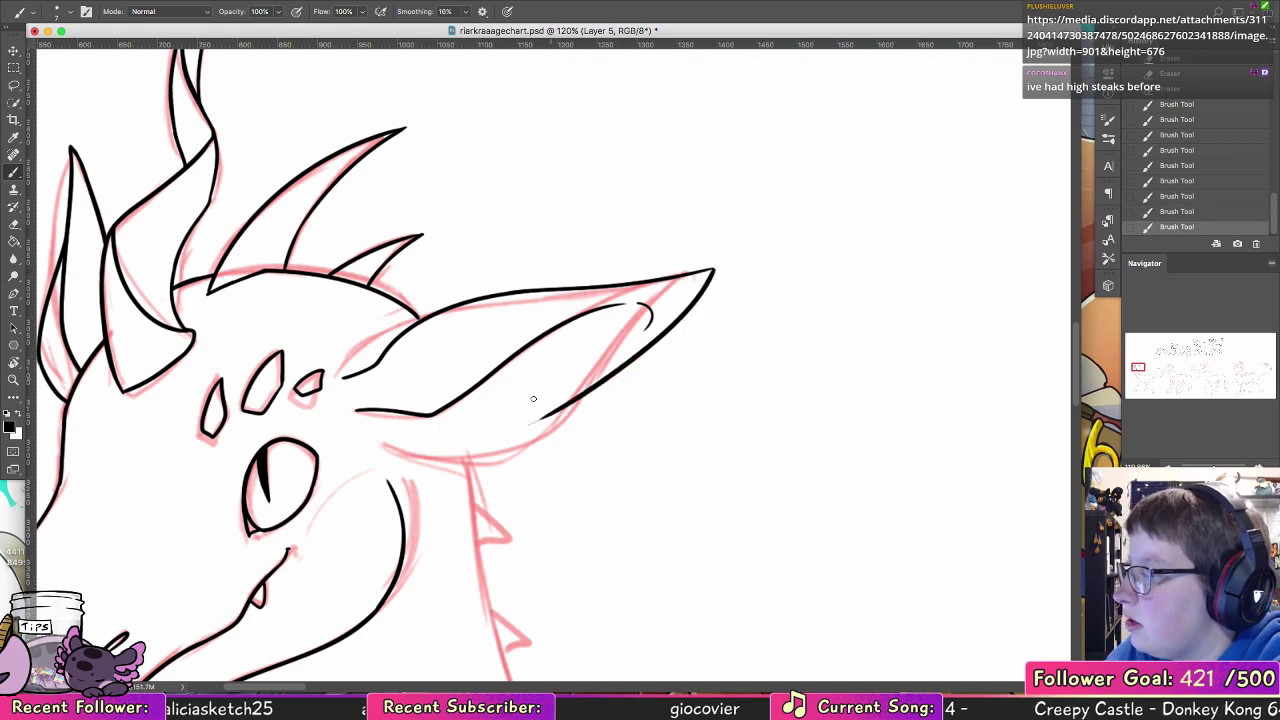
{"action": "mouse_move", "coordinate": [363, 437]}
{"action": "left_mouse_down"}
{"action": "mouse_move", "coordinate": [510, 446]}
{"action": "mouse_move", "coordinate": [376, 432]}
{"action": "mouse_move", "coordinate": [503, 441]}
{"action": "mouse_move", "coordinate": [573, 402]}
{"action": "left_mouse_up"}
{"action": "key", "text": "super+z"}
{"action": "left_click_drag", "start_coordinate": [500, 440], "coordinate": [587, 393]}
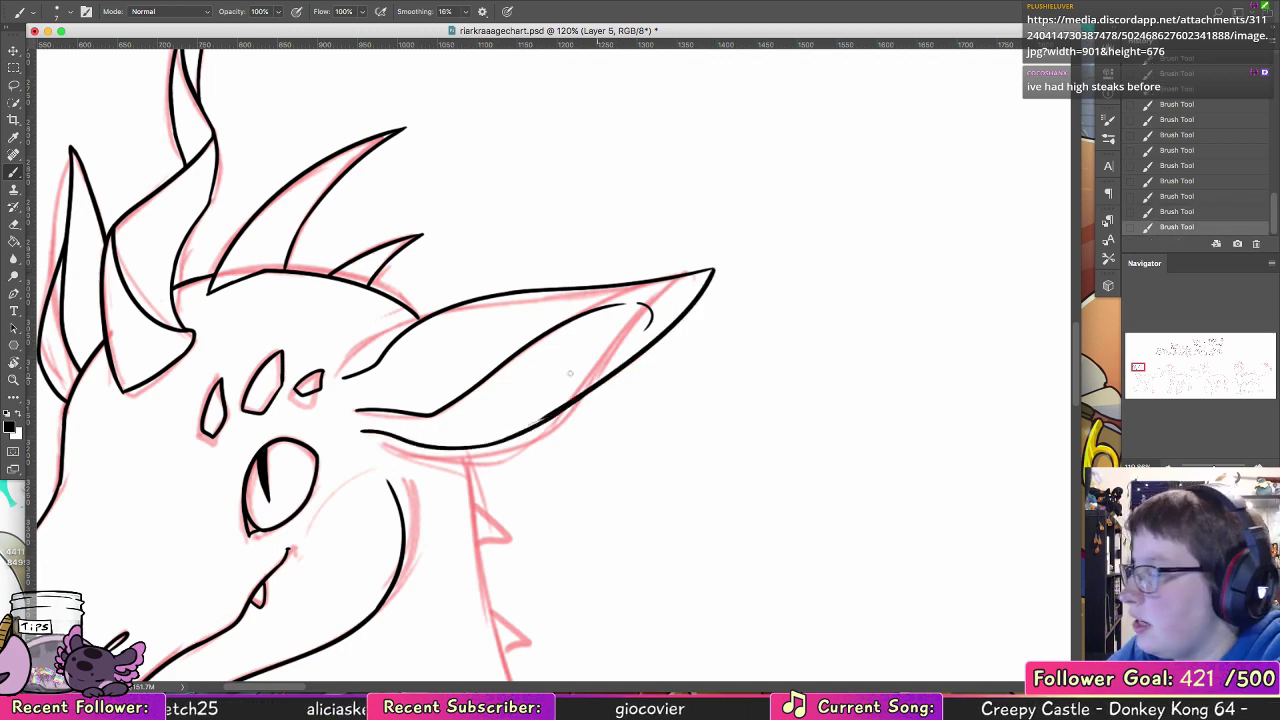
Step: Erase the excess thickness along the underside of the ear's lower edge to even out the line
{"action": "key", "text": "e"}
{"action": "left_click_drag", "start_coordinate": [532, 424], "coordinate": [612, 360]}
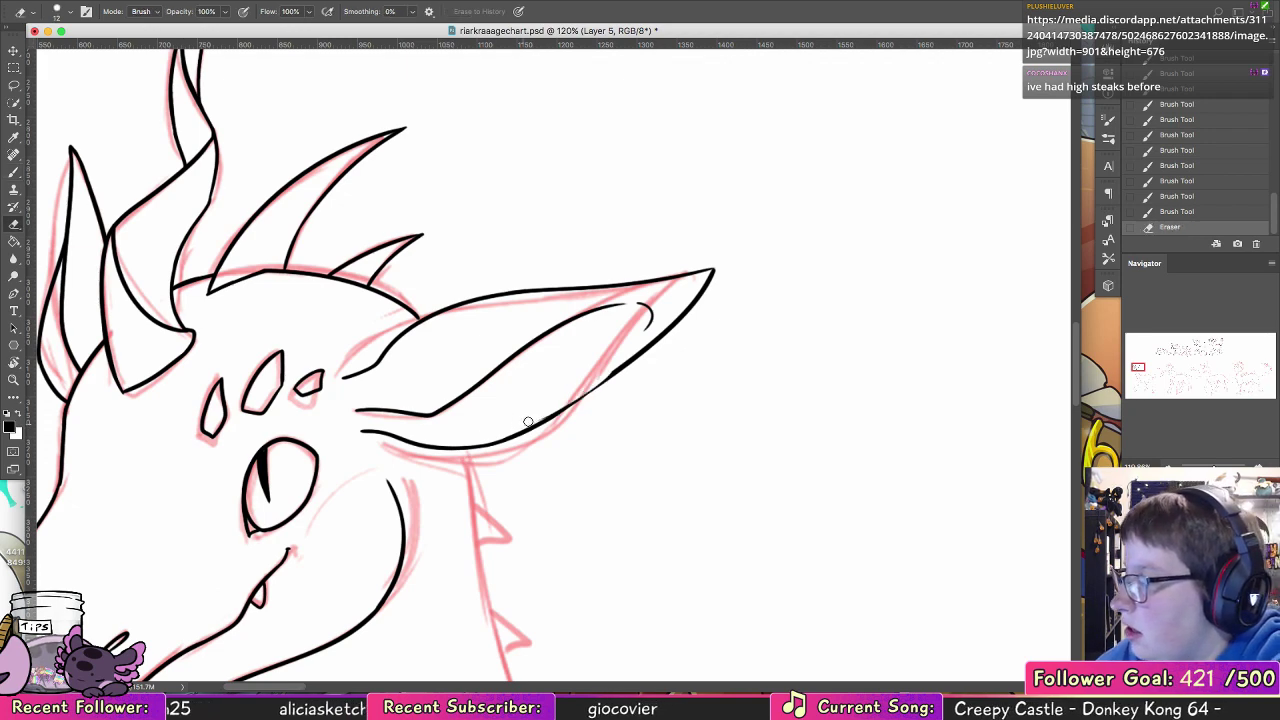
{"action": "left_click_drag", "start_coordinate": [528, 422], "coordinate": [616, 372]}
Step: Brush two short curved fold marks inside the ear and touch up the crown line where it meets the ear
{"action": "left_click", "coordinate": [15, 175]}
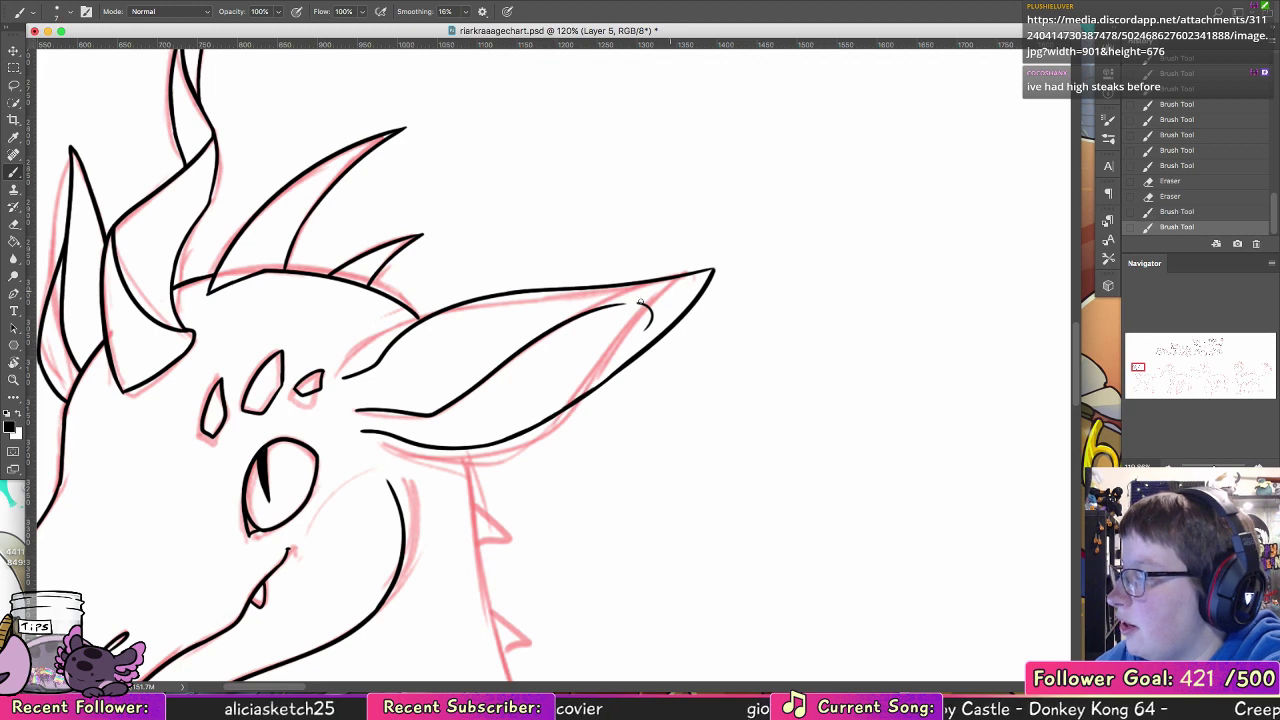
{"action": "left_click_drag", "start_coordinate": [493, 376], "coordinate": [499, 412]}
{"action": "left_click_drag", "start_coordinate": [562, 327], "coordinate": [573, 364]}
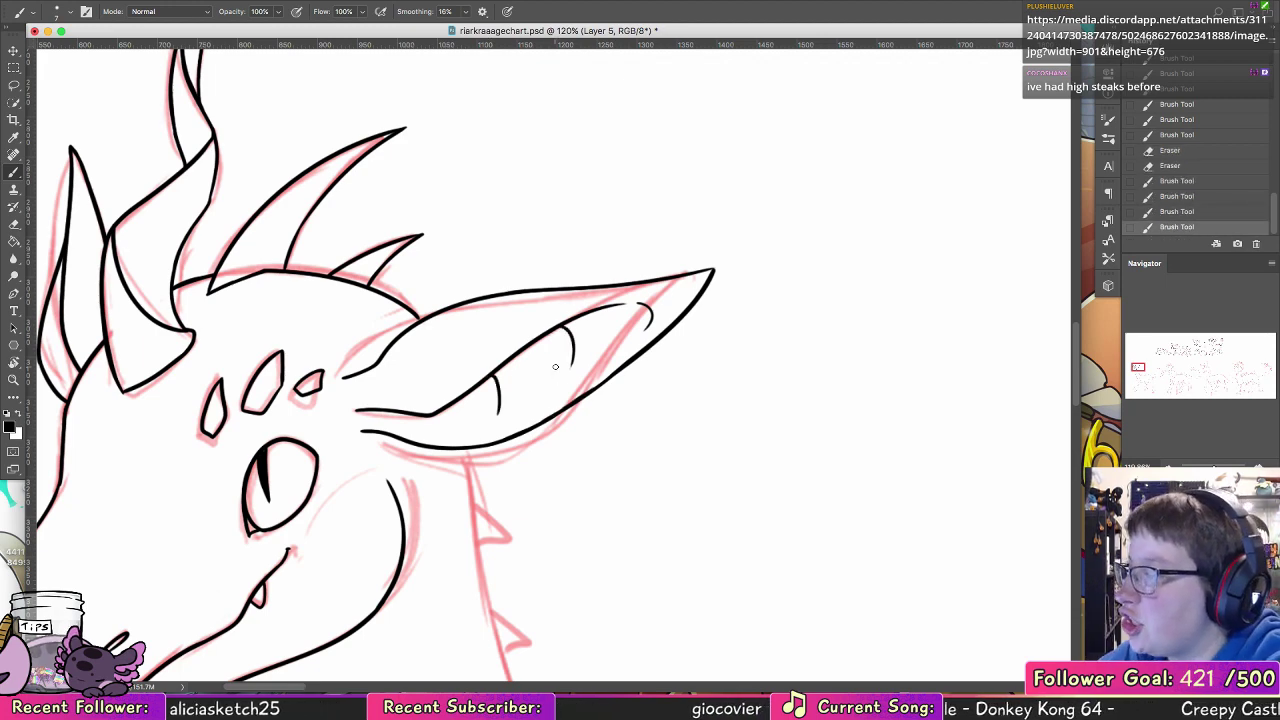
{"action": "left_click_drag", "start_coordinate": [403, 305], "coordinate": [422, 319]}
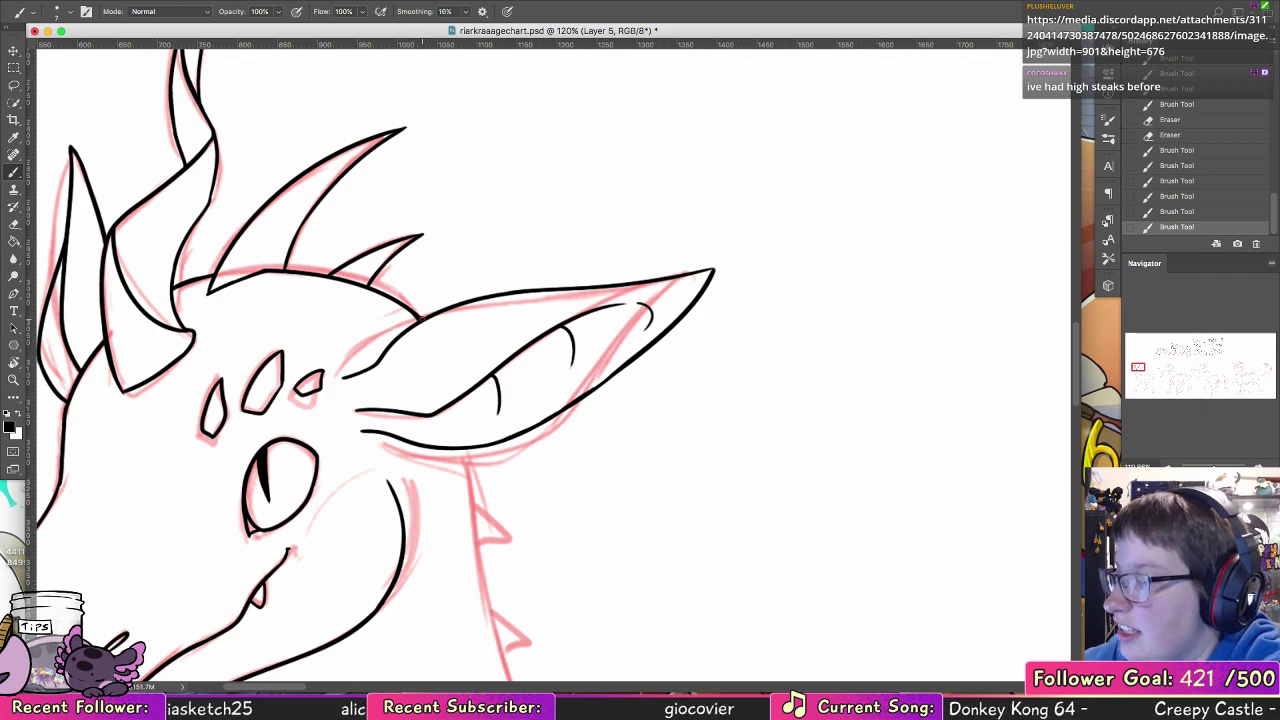
Step: Ink the back of the neck in one long curve from under the ear down to the start of the back
{"action": "left_click_drag", "start_coordinate": [546, 477], "coordinate": [515, 209]}
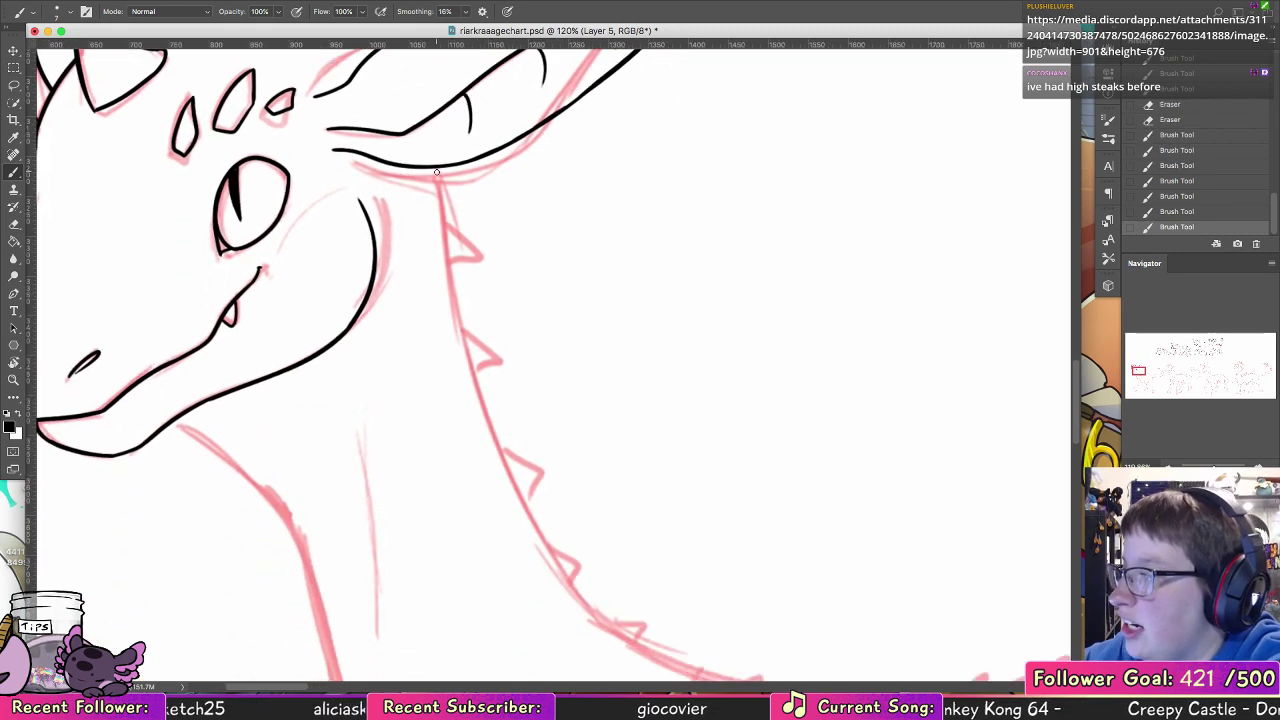
{"action": "left_click_drag", "start_coordinate": [437, 168], "coordinate": [456, 298]}
{"action": "left_click_drag", "start_coordinate": [468, 386], "coordinate": [578, 620]}
{"action": "key", "text": "ctrl+z"}
{"action": "mouse_move", "coordinate": [437, 168]}
{"action": "left_mouse_down"}
{"action": "mouse_move", "coordinate": [528, 508]}
{"action": "mouse_move", "coordinate": [660, 645]}
{"action": "left_mouse_up"}
Step: Ink the throat line from the jaw down across the chest, plus the long contour line inside the neck
{"action": "left_click_drag", "start_coordinate": [494, 386], "coordinate": [469, 154]}
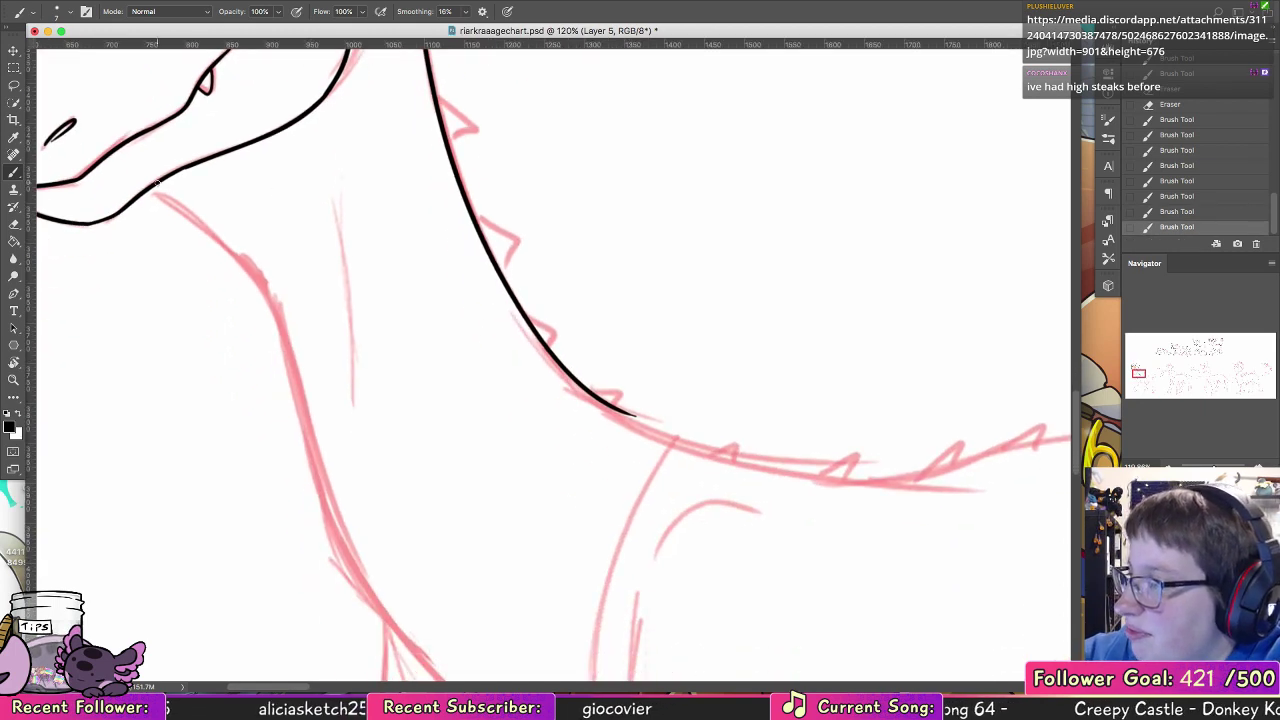
{"action": "mouse_move", "coordinate": [157, 182]}
{"action": "left_mouse_down"}
{"action": "mouse_move", "coordinate": [314, 452]}
{"action": "mouse_move", "coordinate": [372, 598]}
{"action": "left_mouse_up"}
{"action": "left_click_drag", "start_coordinate": [457, 551], "coordinate": [277, 193]}
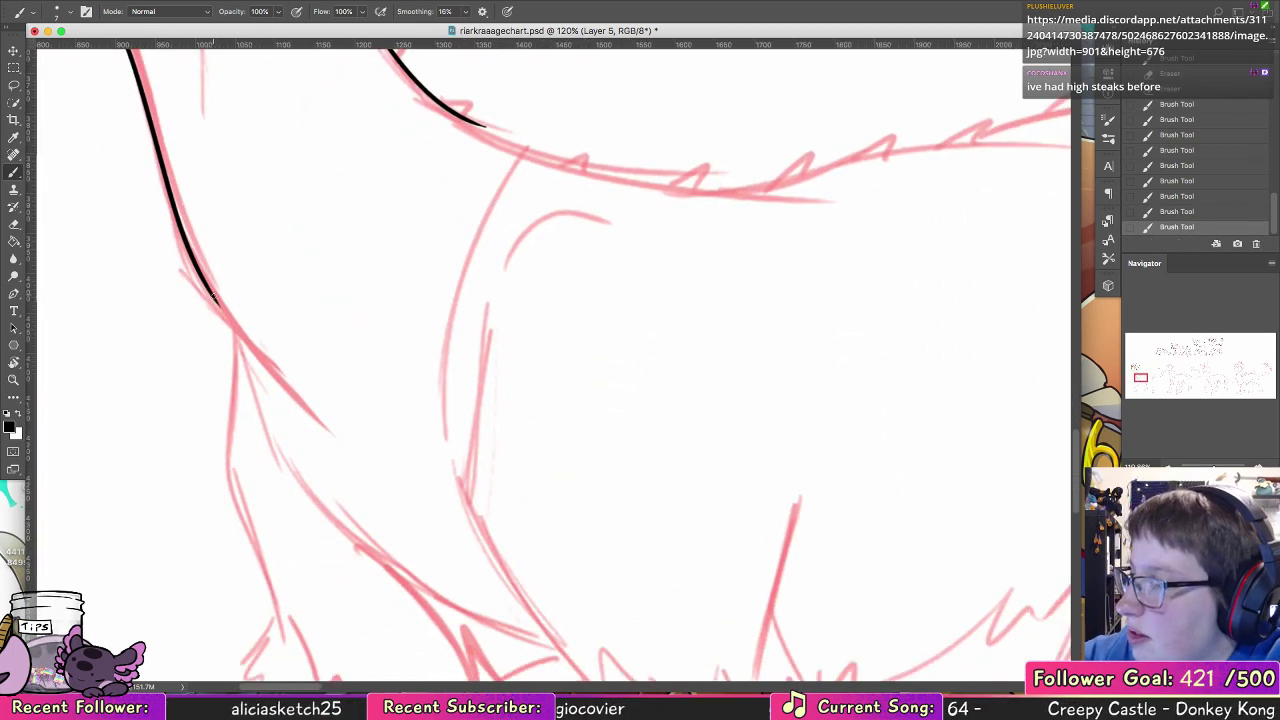
{"action": "left_click_drag", "start_coordinate": [213, 297], "coordinate": [363, 474]}
{"action": "scroll", "coordinate": [451, 523], "scroll_direction": "up", "scroll_amount": 10}
{"action": "scroll", "coordinate": [451, 523], "scroll_direction": "left", "scroll_amount": 5}
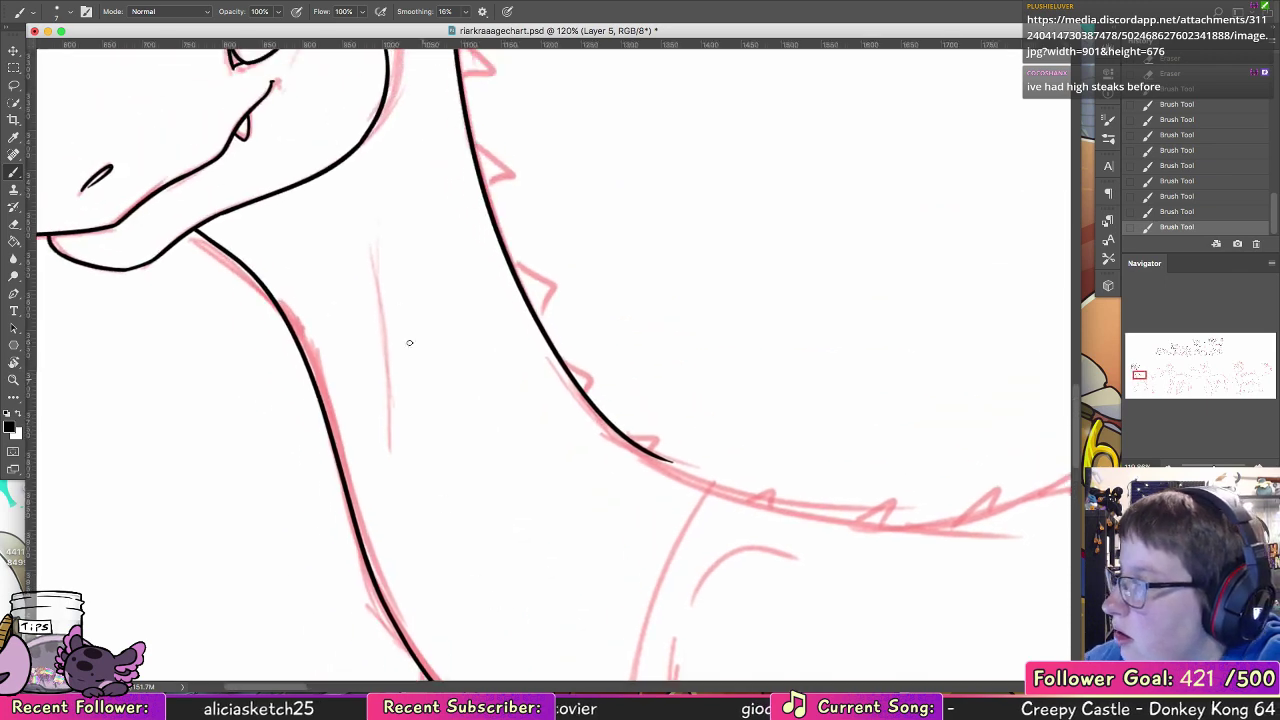
{"action": "left_click_drag", "start_coordinate": [397, 212], "coordinate": [430, 570]}
Step: Ink a row of six small spikes along the back of the neck, from below the ear to the neck's base
{"action": "scroll", "coordinate": [491, 514], "scroll_direction": "up", "scroll_amount": 10}
{"action": "scroll", "coordinate": [491, 514], "scroll_direction": "right", "scroll_amount": 3}
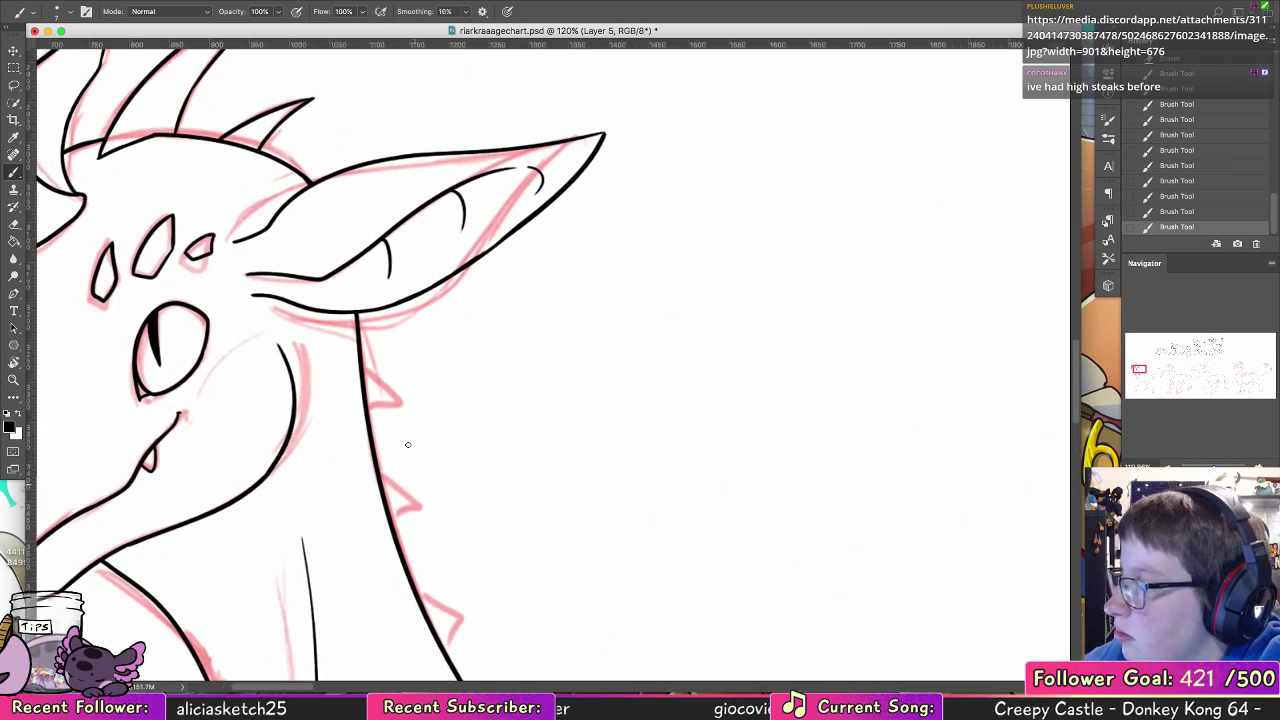
{"action": "key", "text": "super+z"}
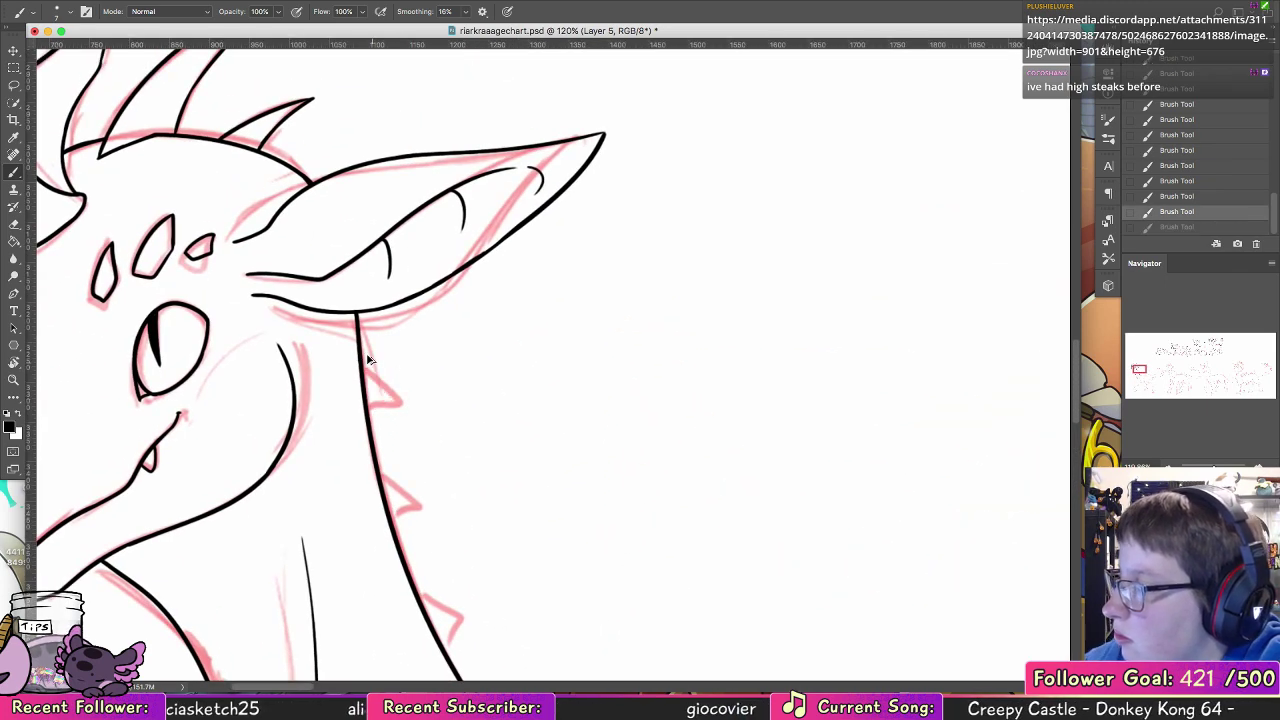
{"action": "left_click_drag", "start_coordinate": [362, 364], "coordinate": [372, 390]}
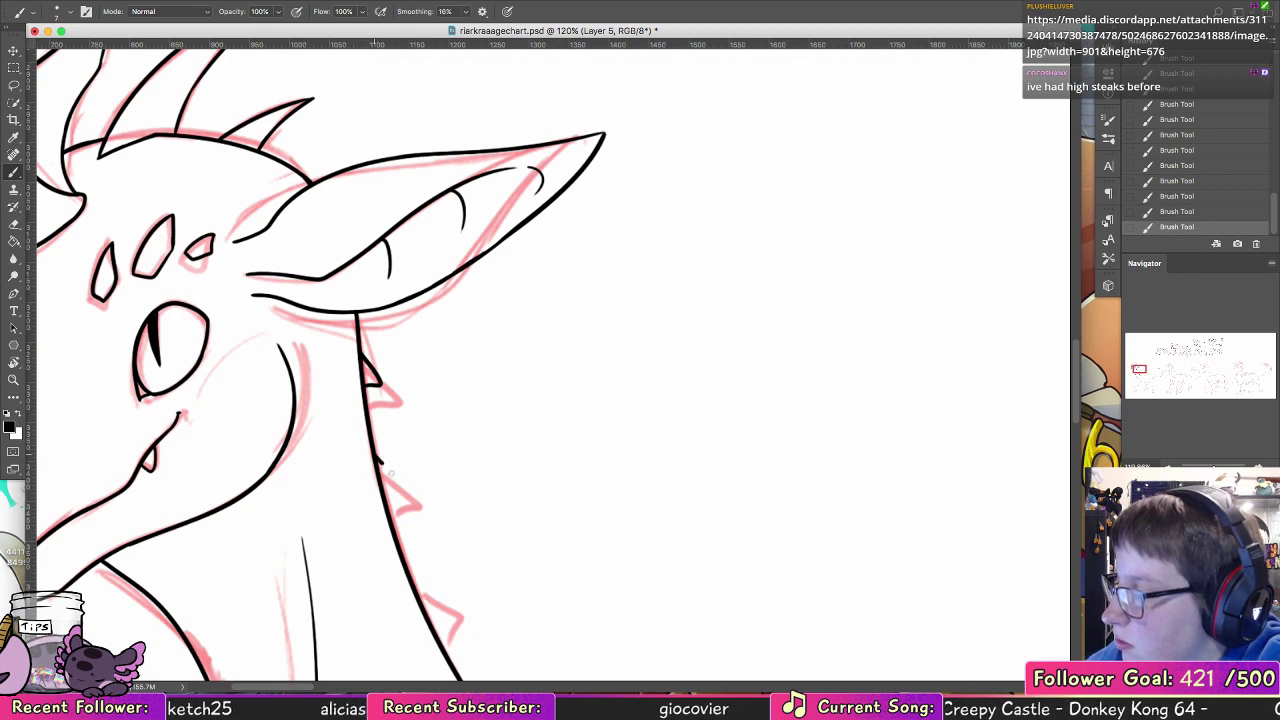
{"action": "mouse_move", "coordinate": [377, 461]}
{"action": "left_mouse_down"}
{"action": "mouse_move", "coordinate": [381, 490]}
{"action": "mouse_move", "coordinate": [405, 481]}
{"action": "mouse_move", "coordinate": [383, 490]}
{"action": "left_mouse_up"}
{"action": "key", "text": "super+z"}
{"action": "mouse_move", "coordinate": [398, 543]}
{"action": "left_mouse_down"}
{"action": "mouse_move", "coordinate": [406, 571]}
{"action": "mouse_move", "coordinate": [386, 380]}
{"action": "mouse_move", "coordinate": [314, 314]}
{"action": "mouse_move", "coordinate": [316, 347]}
{"action": "mouse_move", "coordinate": [300, 361]}
{"action": "mouse_move", "coordinate": [363, 423]}
{"action": "mouse_move", "coordinate": [349, 431]}
{"action": "left_mouse_up"}
{"action": "left_click_drag", "start_coordinate": [391, 475], "coordinate": [419, 492]}
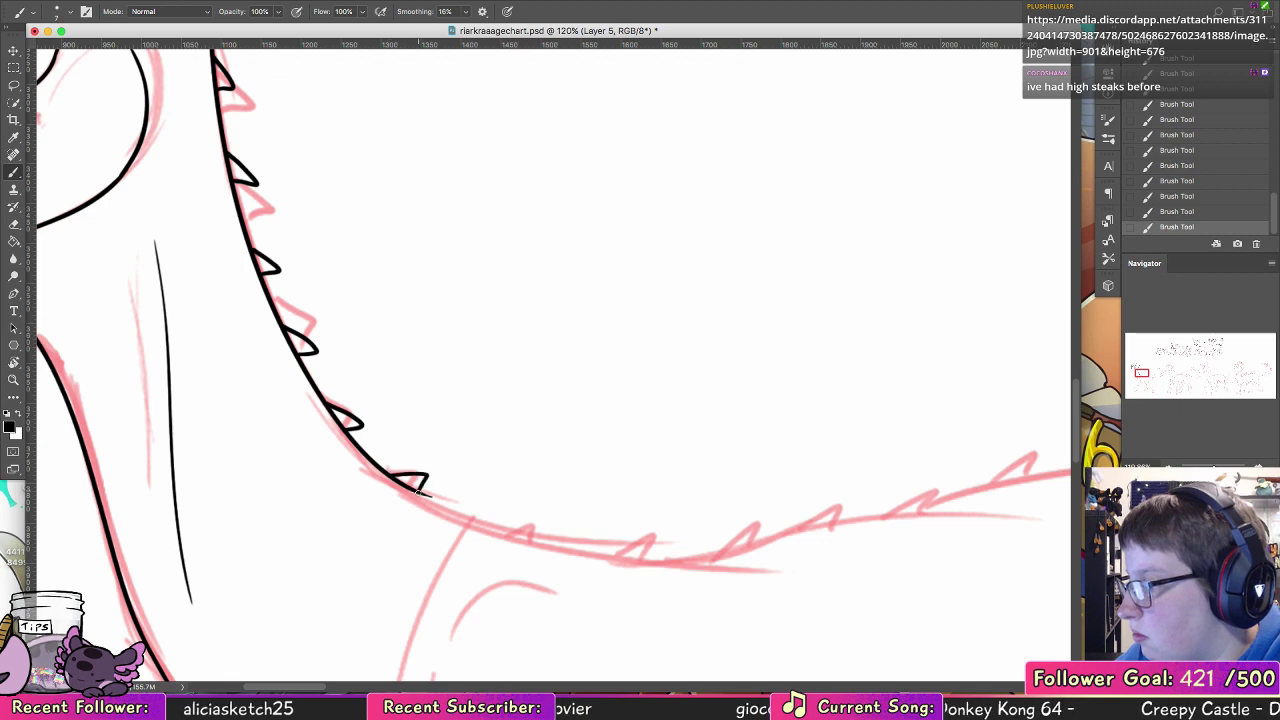
Step: Ink the inner chest line below the throat and its jagged fur tufts running toward the second foreleg
{"action": "mouse_move", "coordinate": [622, 464]}
{"action": "left_mouse_down"}
{"action": "mouse_move", "coordinate": [634, 205]}
{"action": "mouse_move", "coordinate": [480, 262]}
{"action": "left_mouse_up"}
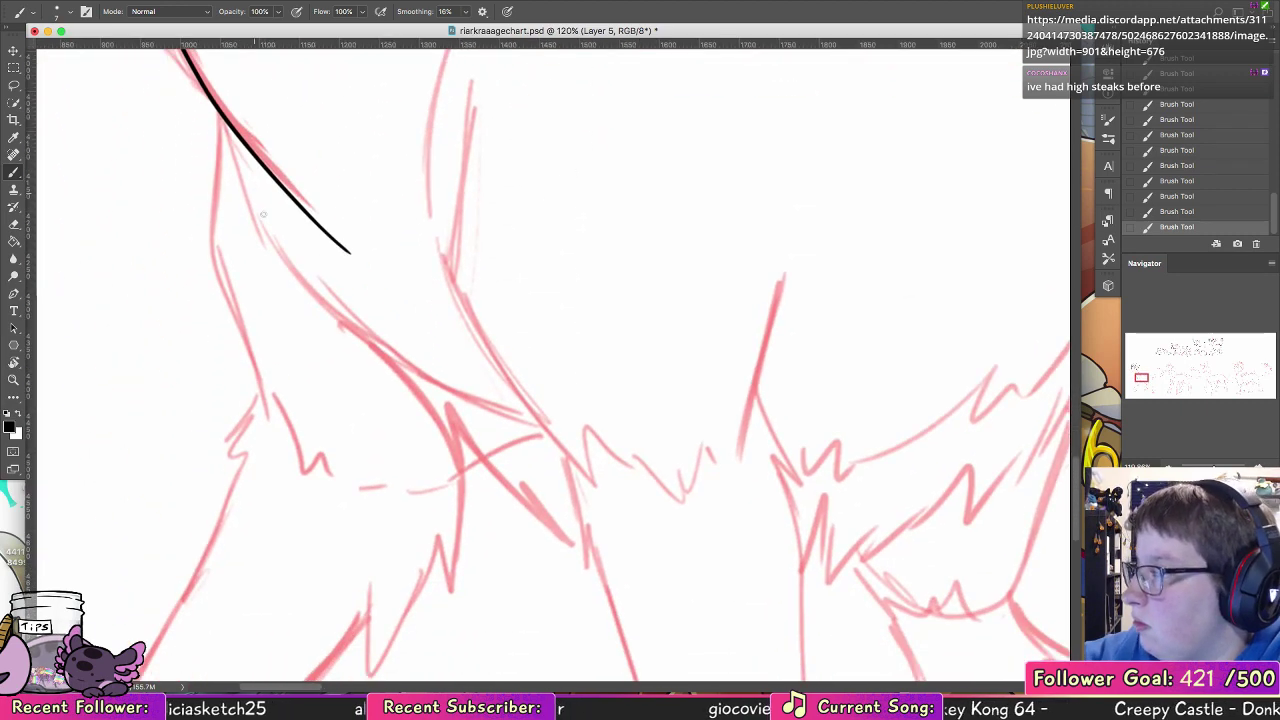
{"action": "mouse_move", "coordinate": [246, 185]}
{"action": "left_mouse_down"}
{"action": "mouse_move", "coordinate": [290, 258]}
{"action": "mouse_move", "coordinate": [398, 362]}
{"action": "mouse_move", "coordinate": [386, 342]}
{"action": "mouse_move", "coordinate": [468, 394]}
{"action": "mouse_move", "coordinate": [516, 384]}
{"action": "left_mouse_up"}
{"action": "left_click_drag", "start_coordinate": [390, 352], "coordinate": [443, 451]}
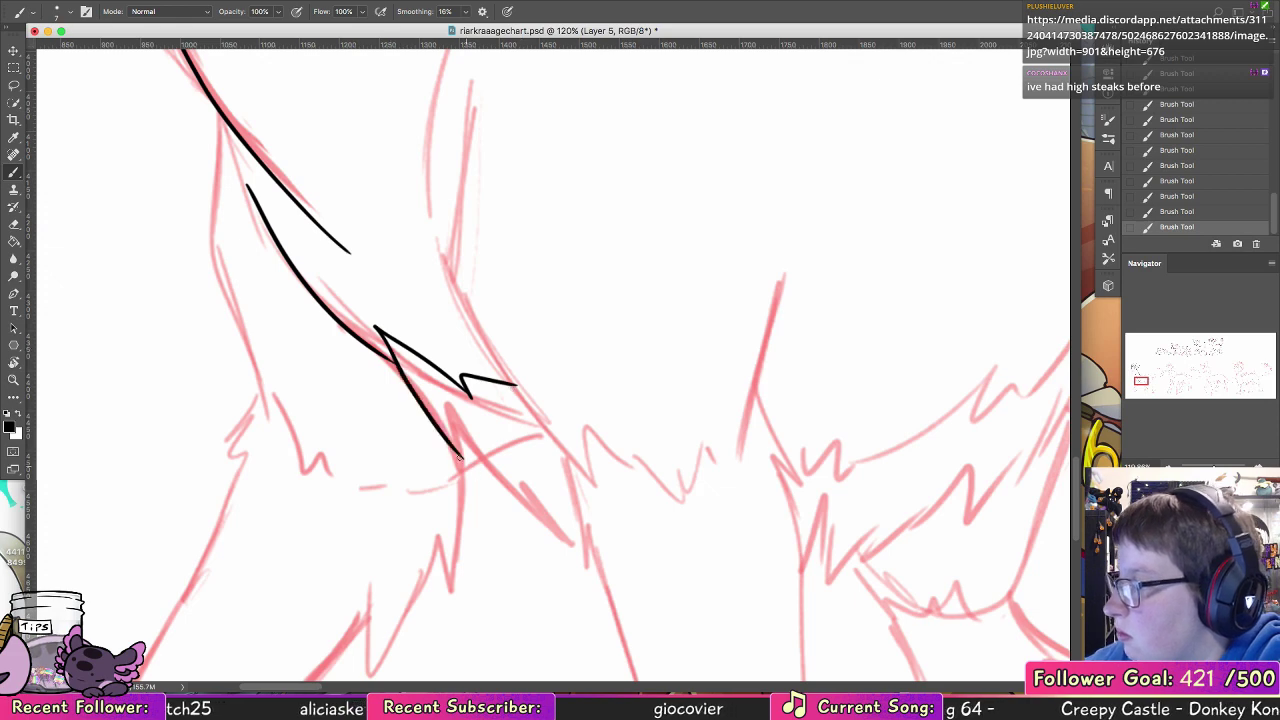
{"action": "key", "text": "super+z"}
{"action": "mouse_move", "coordinate": [390, 352]}
{"action": "left_mouse_down"}
{"action": "mouse_move", "coordinate": [447, 470]}
{"action": "mouse_move", "coordinate": [437, 411]}
{"action": "mouse_move", "coordinate": [546, 519]}
{"action": "mouse_move", "coordinate": [521, 467]}
{"action": "left_mouse_up"}
{"action": "left_click_drag", "start_coordinate": [521, 467], "coordinate": [565, 502]}
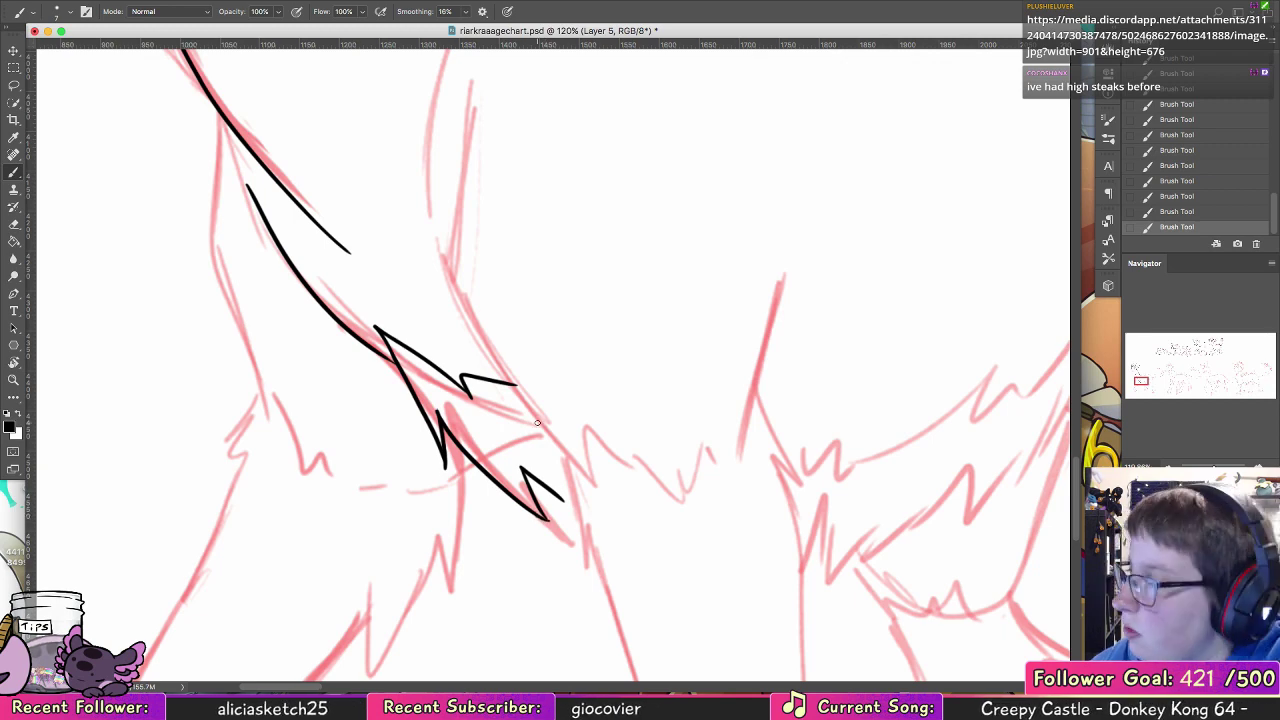
Step: Ink the chest's front edge and the jagged fur fringe across the top of the foremost leg, with tufts on both sides
{"action": "mouse_move", "coordinate": [212, 98]}
{"action": "left_mouse_down"}
{"action": "mouse_move", "coordinate": [212, 224]}
{"action": "mouse_move", "coordinate": [252, 410]}
{"action": "mouse_move", "coordinate": [298, 489]}
{"action": "mouse_move", "coordinate": [305, 457]}
{"action": "left_mouse_up"}
{"action": "key", "text": "super+z"}
{"action": "key", "text": "super+z"}
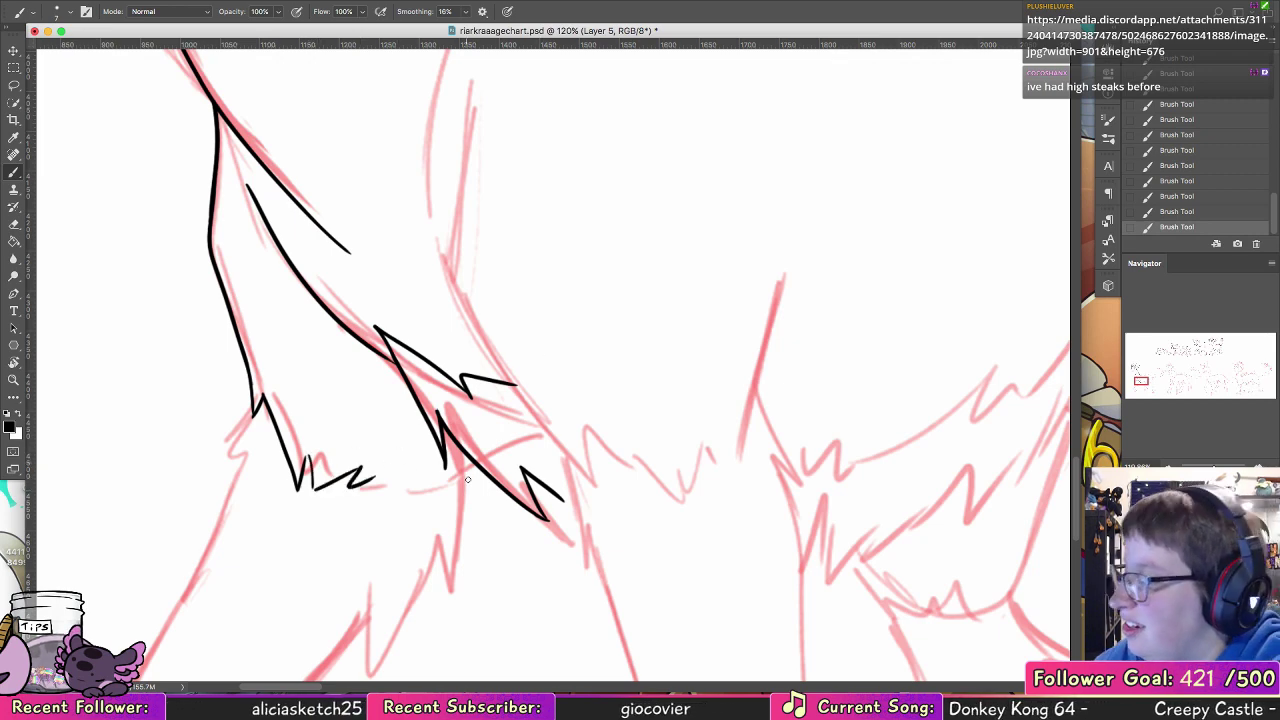
{"action": "key", "text": "super+z"}
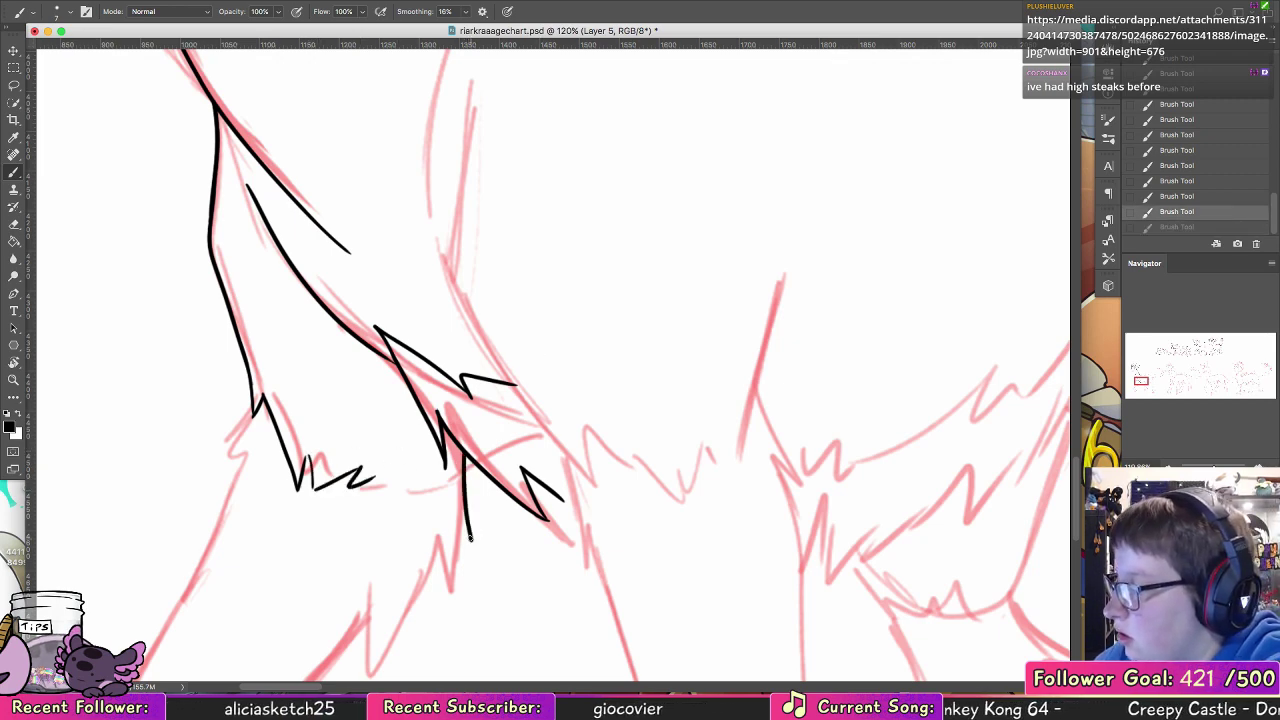
{"action": "left_click_drag", "start_coordinate": [471, 522], "coordinate": [465, 540]}
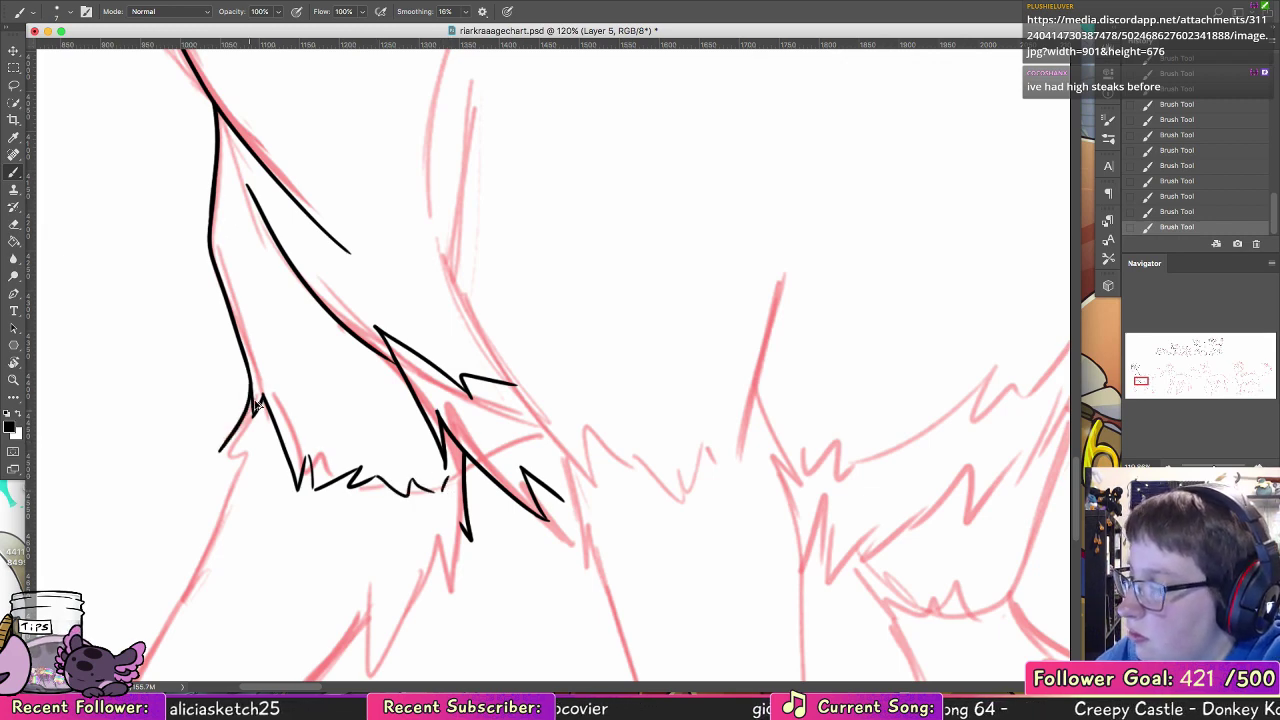
{"action": "key", "text": "super+z"}
{"action": "left_click_drag", "start_coordinate": [259, 393], "coordinate": [215, 453]}
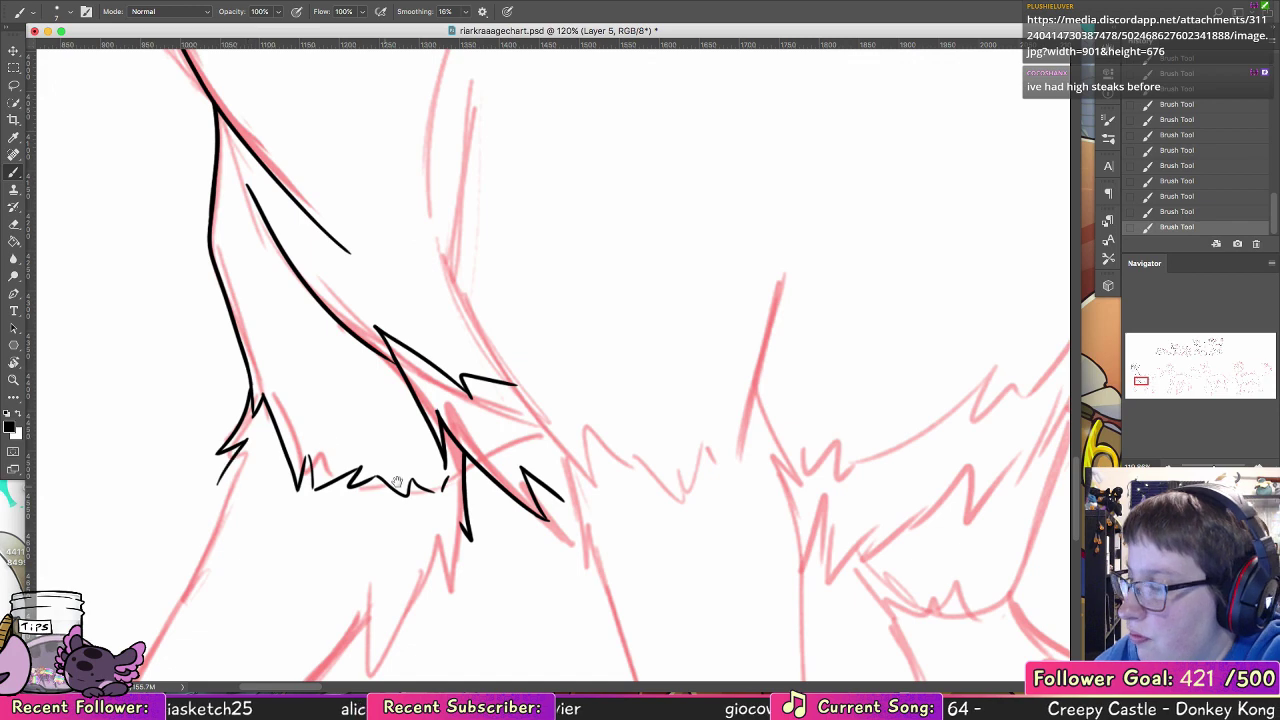
Step: Ink the foremost leg's front edge from the upper fur tufts down to the lower joint
{"action": "left_click_drag", "start_coordinate": [228, 464], "coordinate": [421, 141]}
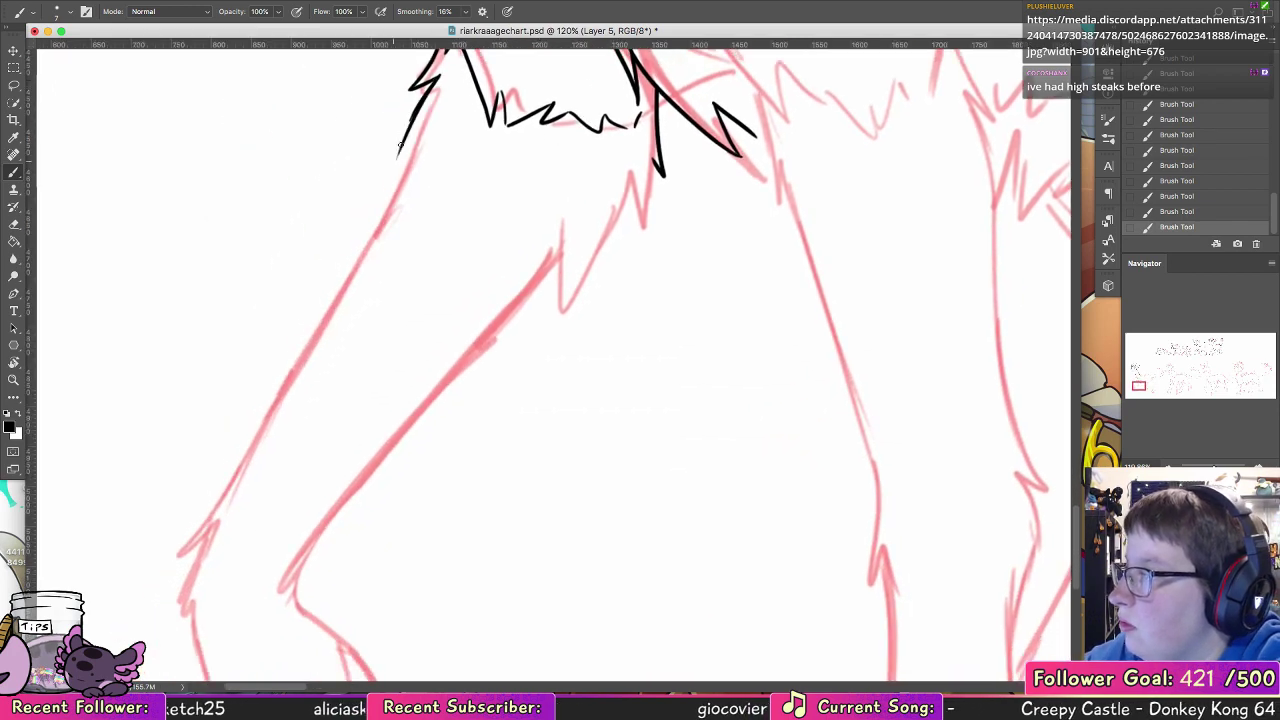
{"action": "left_click_drag", "start_coordinate": [435, 82], "coordinate": [395, 161]}
{"action": "key", "text": "super+z"}
{"action": "mouse_move", "coordinate": [419, 101]}
{"action": "left_mouse_down"}
{"action": "mouse_move", "coordinate": [238, 487]}
{"action": "mouse_move", "coordinate": [193, 518]}
{"action": "left_mouse_up"}
{"action": "key", "text": "super+z"}
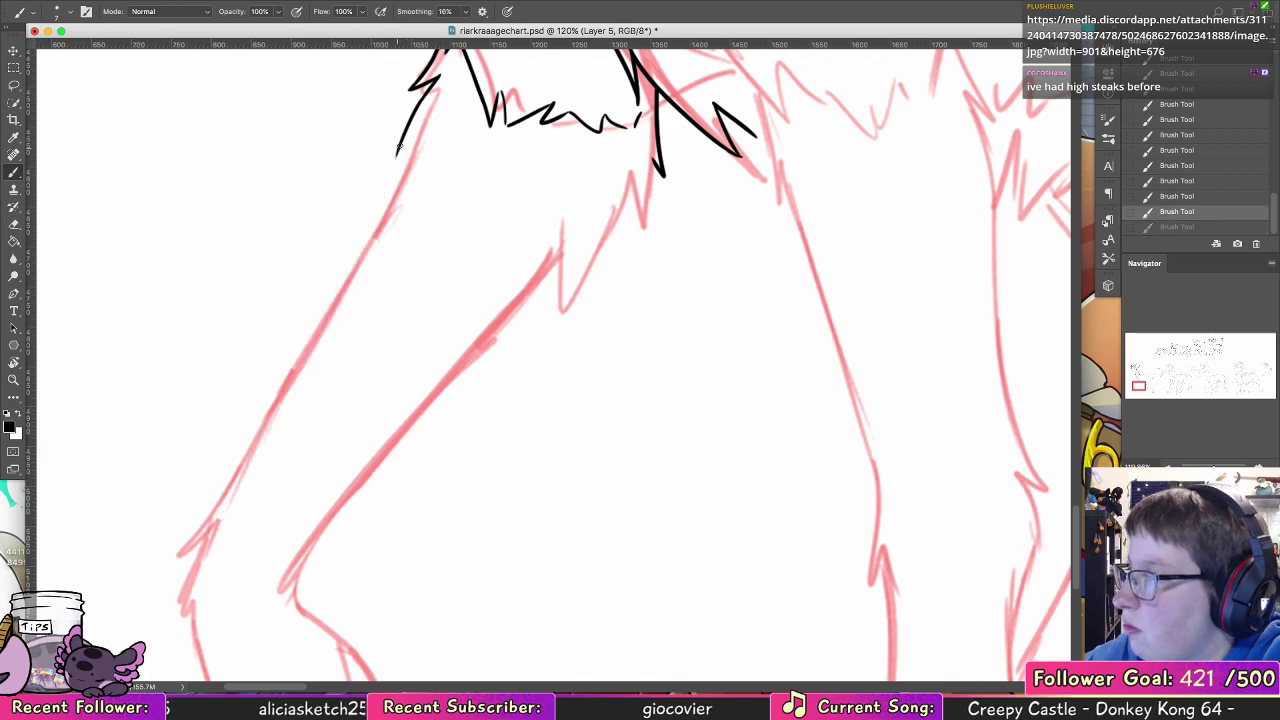
{"action": "left_click_drag", "start_coordinate": [397, 155], "coordinate": [160, 570]}
Step: Ink the pointed fur tufts at the foremost leg's lower joint and the front edge below them
{"action": "left_click_drag", "start_coordinate": [311, 482], "coordinate": [386, 281]}
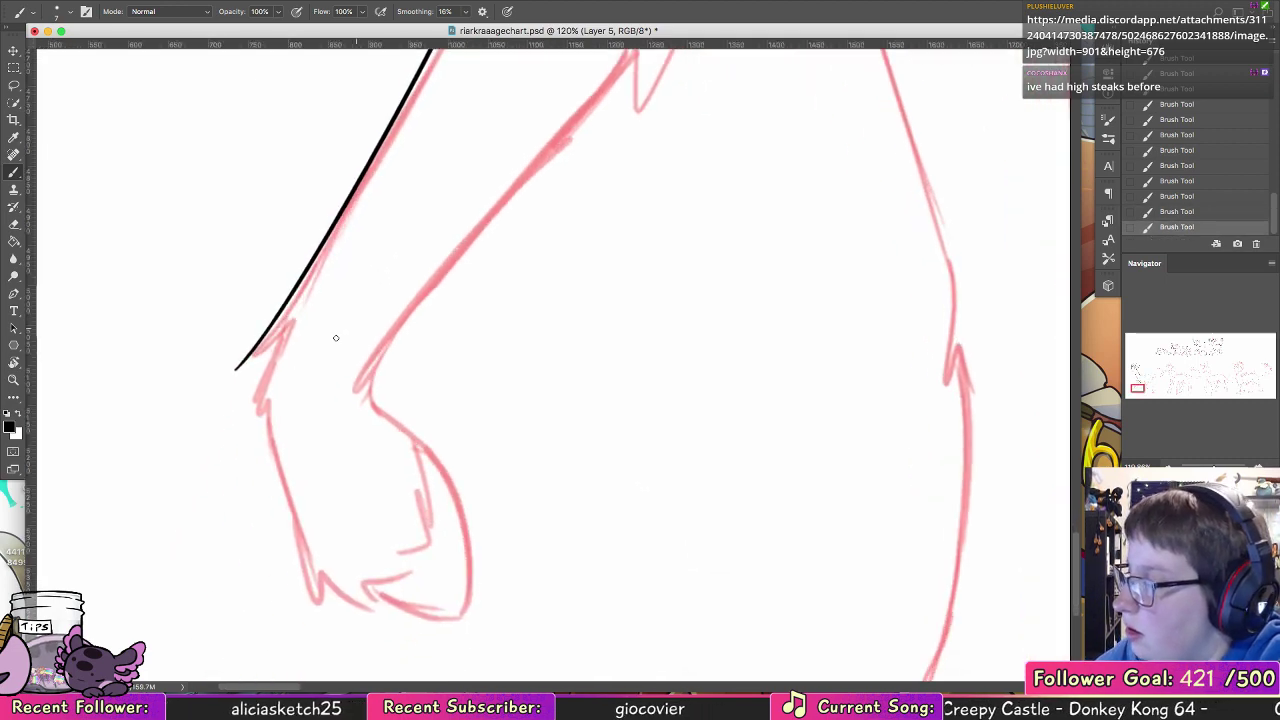
{"action": "left_click_drag", "start_coordinate": [234, 369], "coordinate": [298, 318]}
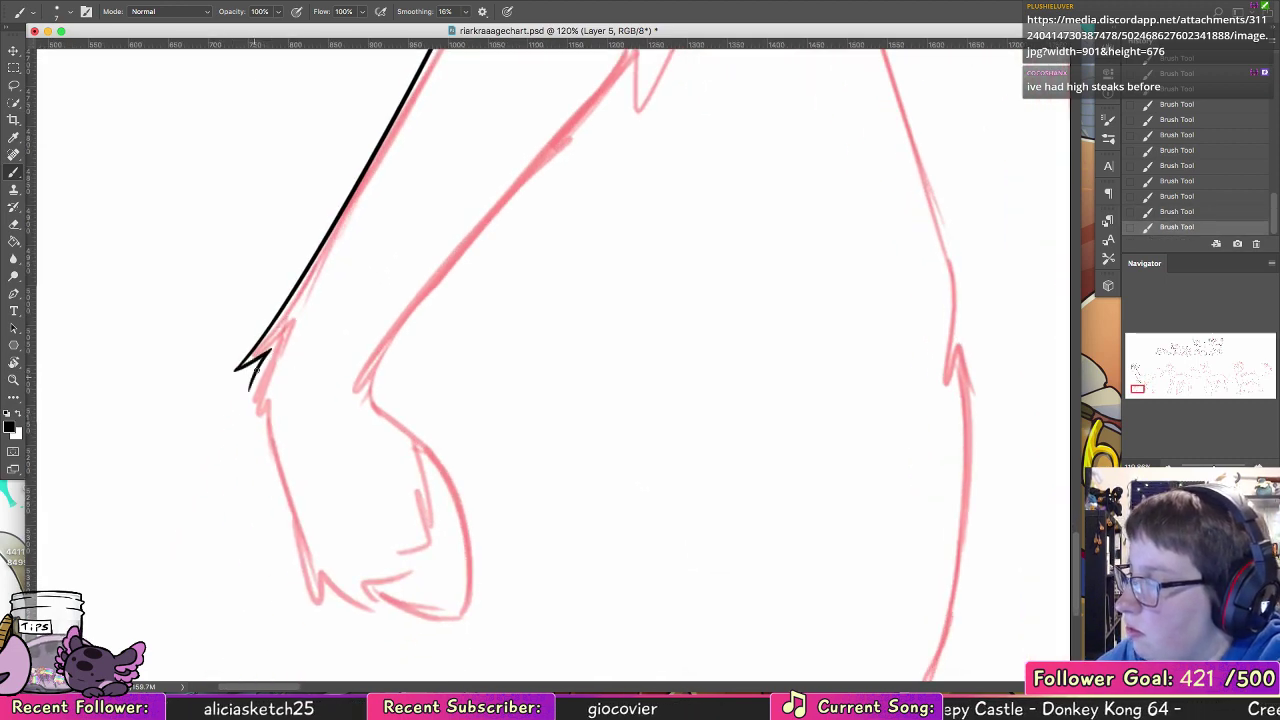
{"action": "mouse_move", "coordinate": [258, 368]}
{"action": "left_mouse_down"}
{"action": "mouse_move", "coordinate": [246, 412]}
{"action": "mouse_move", "coordinate": [275, 490]}
{"action": "left_mouse_up"}
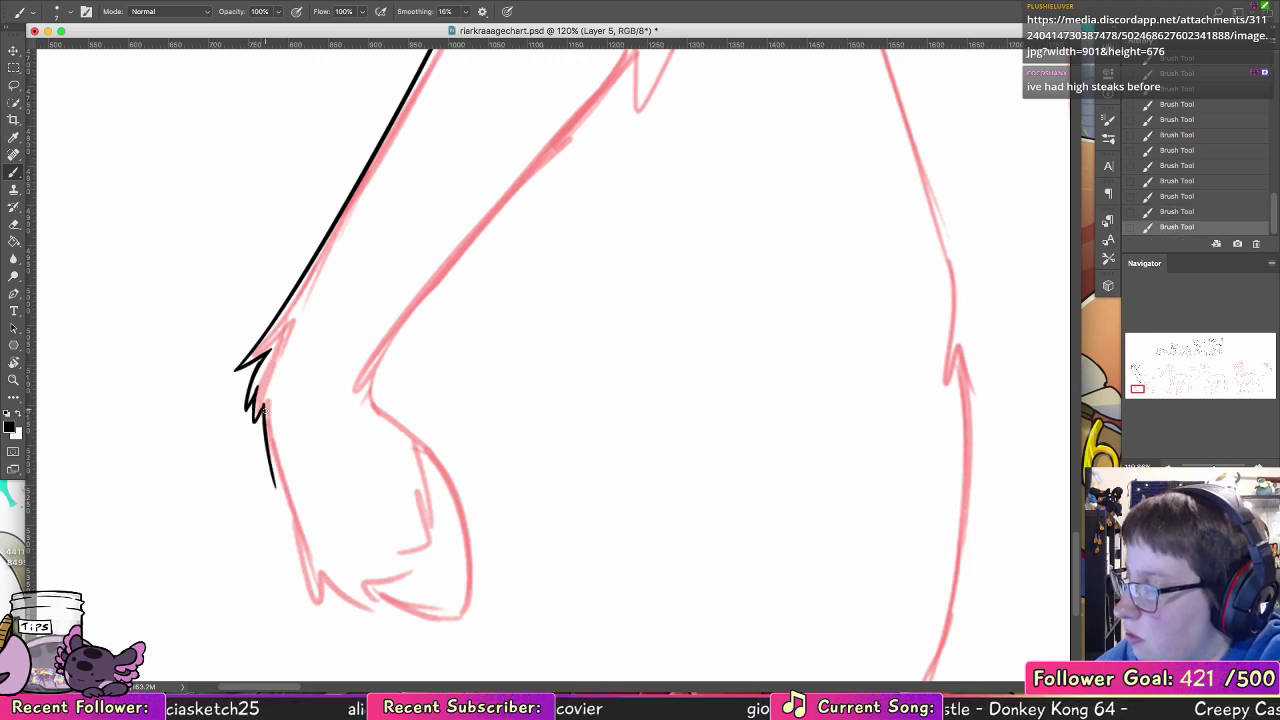
{"action": "left_click_drag", "start_coordinate": [268, 424], "coordinate": [303, 575]}
{"action": "key", "text": "ctrl+z"}
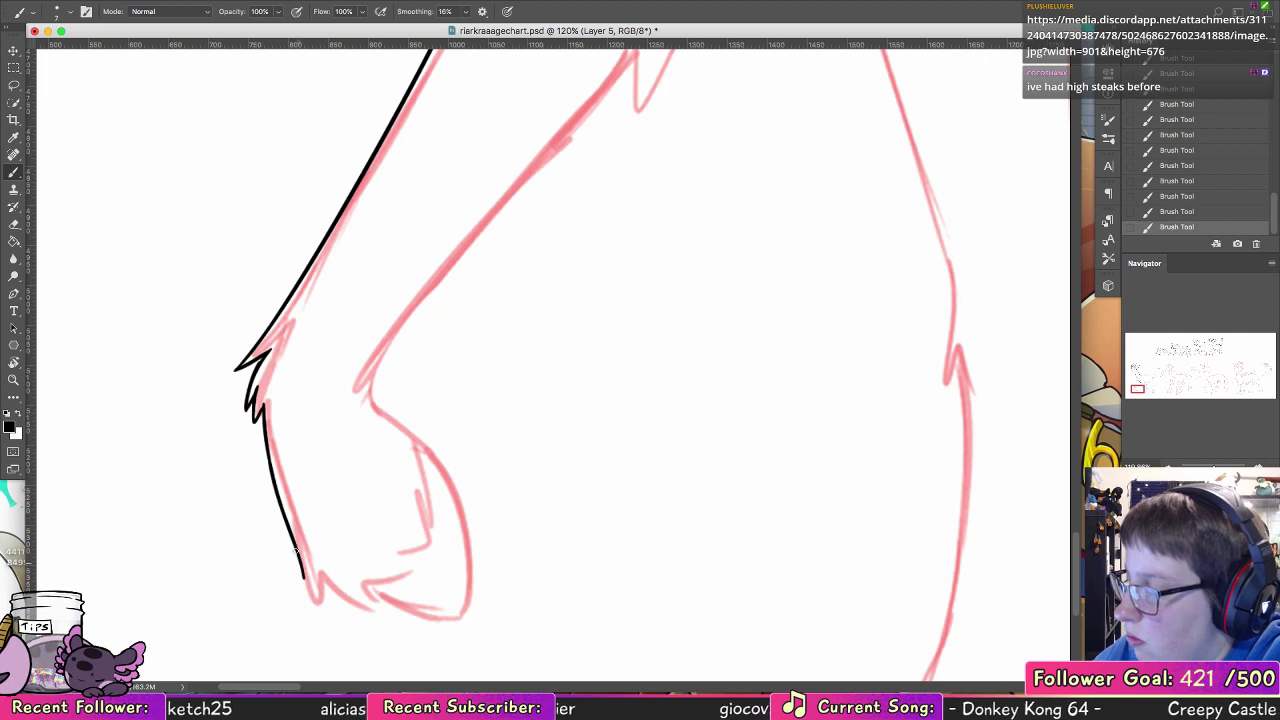
{"action": "key", "text": "ctrl+z"}
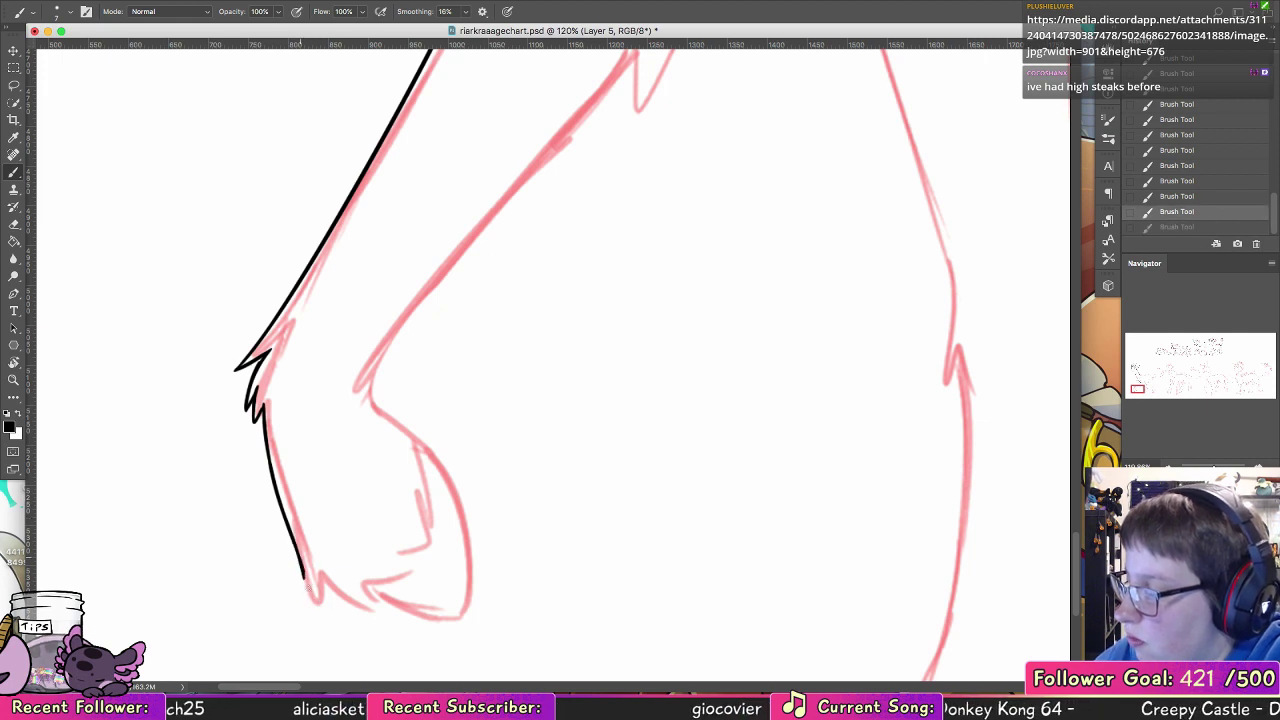
Step: Ink the jagged fur hem around the bottom of the foremost leg, curving up its rear side
{"action": "mouse_move", "coordinate": [308, 587]}
{"action": "left_mouse_down"}
{"action": "mouse_move", "coordinate": [316, 569]}
{"action": "mouse_move", "coordinate": [364, 608]}
{"action": "mouse_move", "coordinate": [332, 594]}
{"action": "mouse_move", "coordinate": [369, 606]}
{"action": "mouse_move", "coordinate": [361, 598]}
{"action": "mouse_move", "coordinate": [458, 544]}
{"action": "mouse_move", "coordinate": [418, 526]}
{"action": "mouse_move", "coordinate": [409, 494]}
{"action": "left_mouse_up"}
{"action": "key", "text": "ctrl+z"}
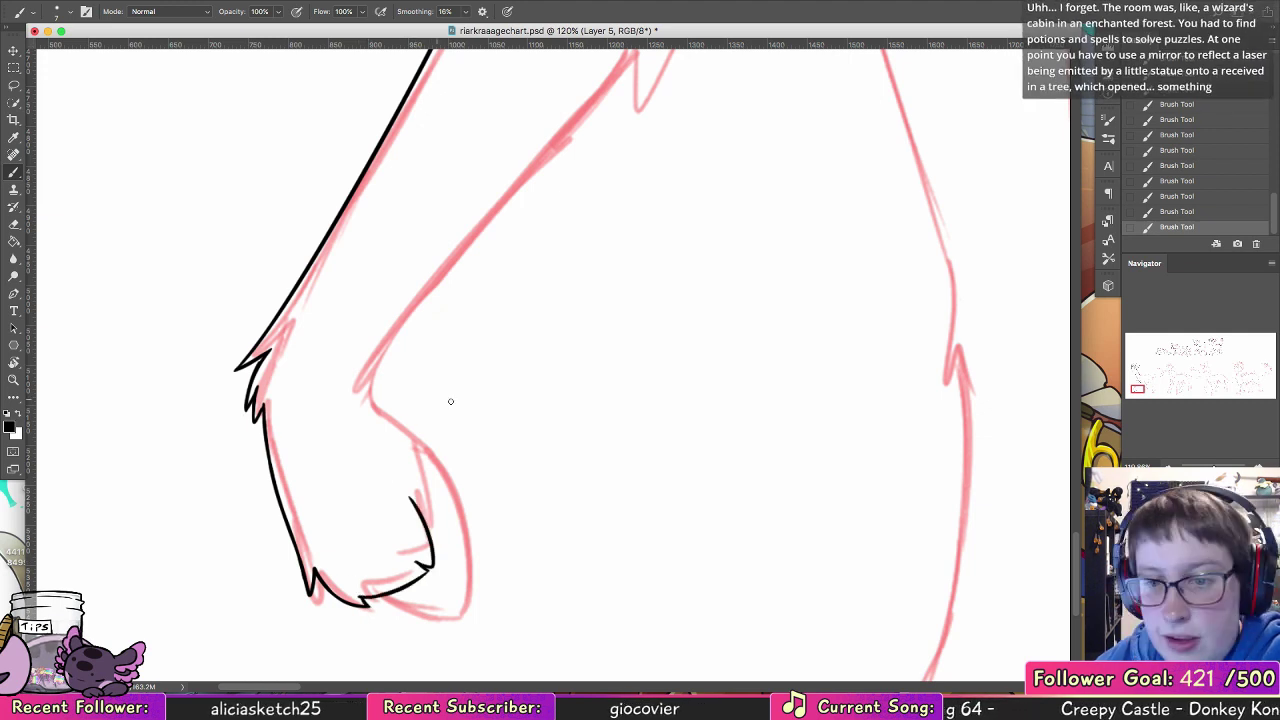
{"action": "scroll", "coordinate": [443, 449], "scroll_direction": "right", "scroll_amount": 3}
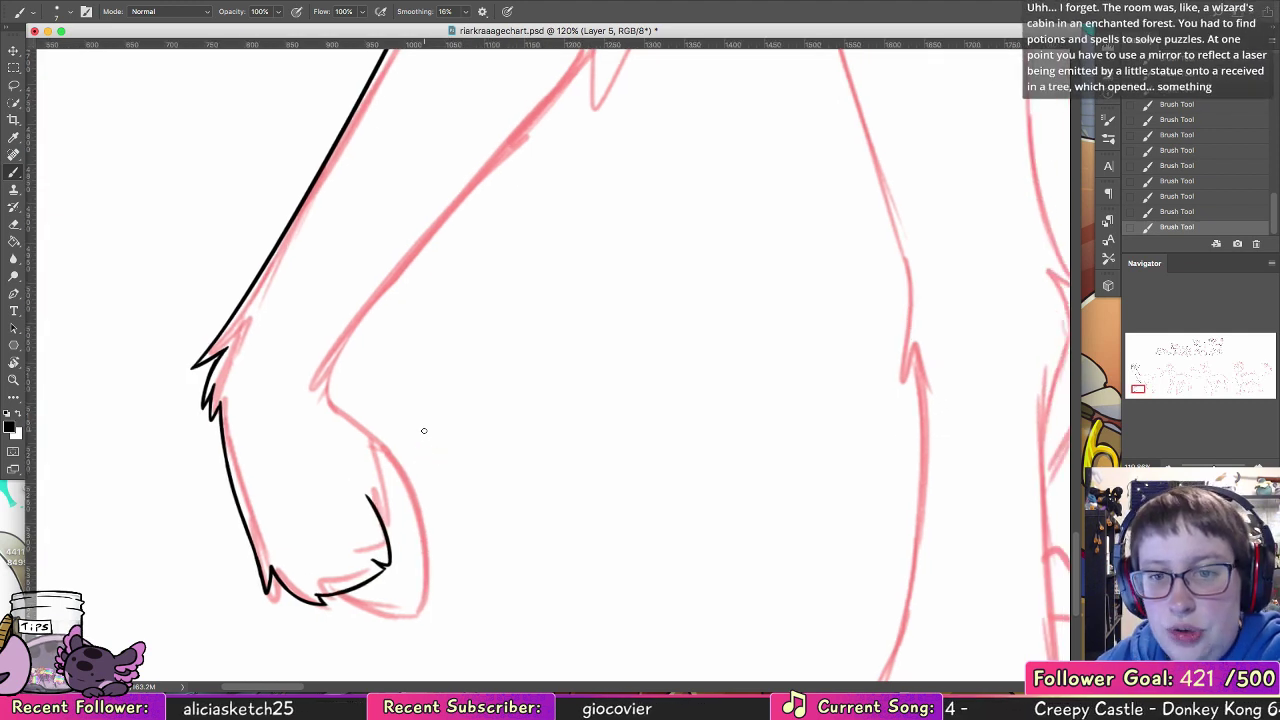
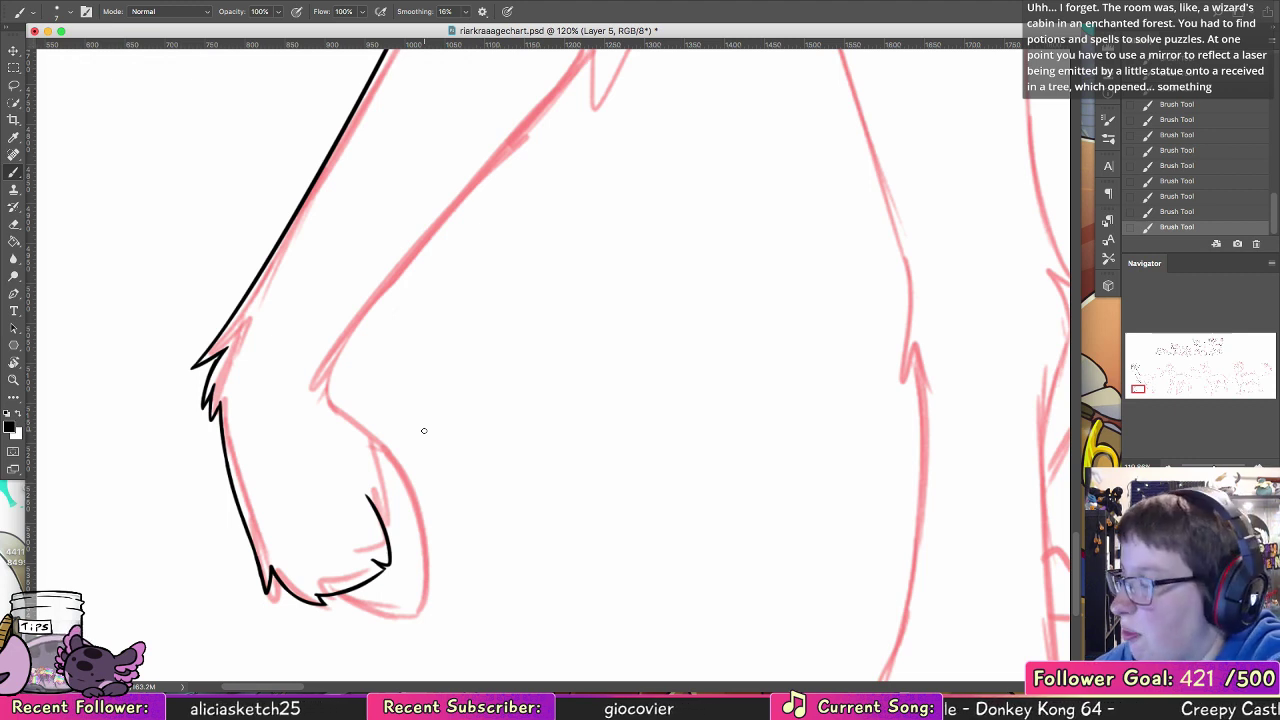
Step: Ink the fur tufts up the rear side of the foremost leg's lower section, from the fur hem to the joint
{"action": "left_click_drag", "start_coordinate": [384, 518], "coordinate": [375, 470]}
{"action": "key", "text": "super+z"}
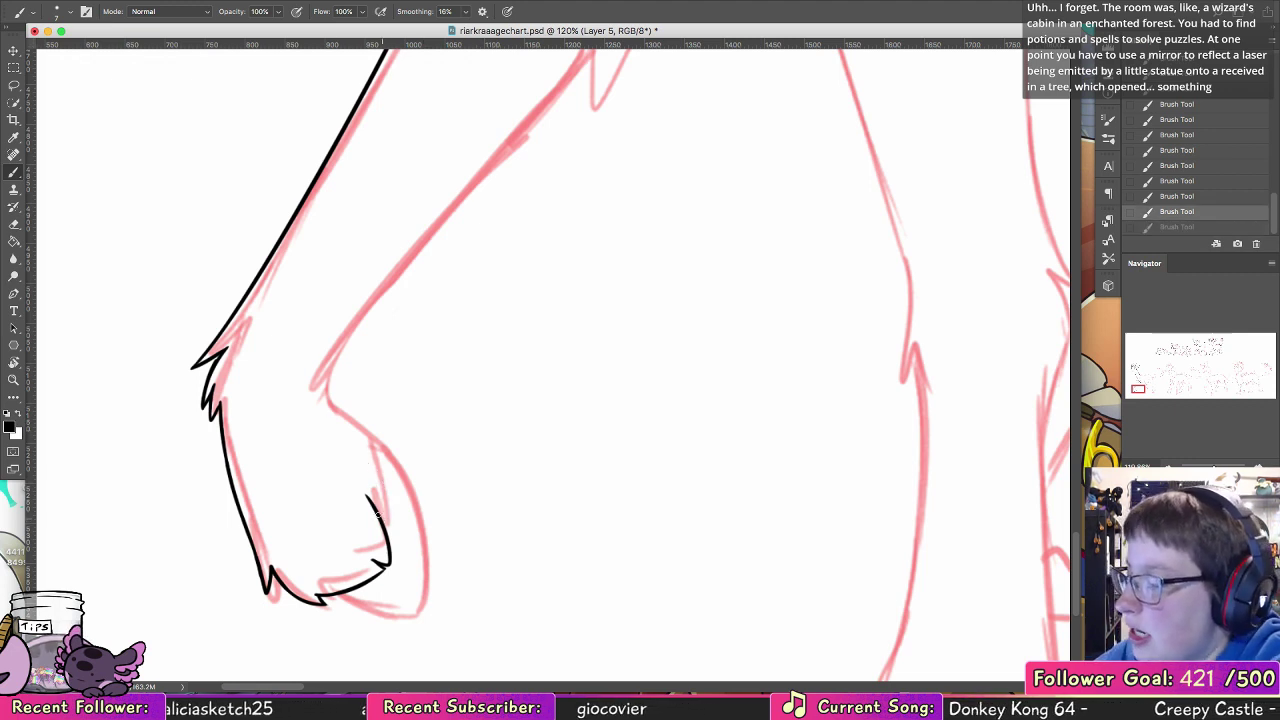
{"action": "mouse_move", "coordinate": [388, 523]}
{"action": "left_mouse_down"}
{"action": "mouse_move", "coordinate": [373, 470]}
{"action": "mouse_move", "coordinate": [400, 471]}
{"action": "mouse_move", "coordinate": [344, 413]}
{"action": "mouse_move", "coordinate": [345, 335]}
{"action": "left_mouse_up"}
{"action": "key", "text": "super+z"}
Step: Ink the foremost leg's long rear edge above the lower joint and join it to the lower section's rear line
{"action": "left_click_drag", "start_coordinate": [472, 224], "coordinate": [329, 469]}
{"action": "left_click_drag", "start_coordinate": [200, 568], "coordinate": [485, 228]}
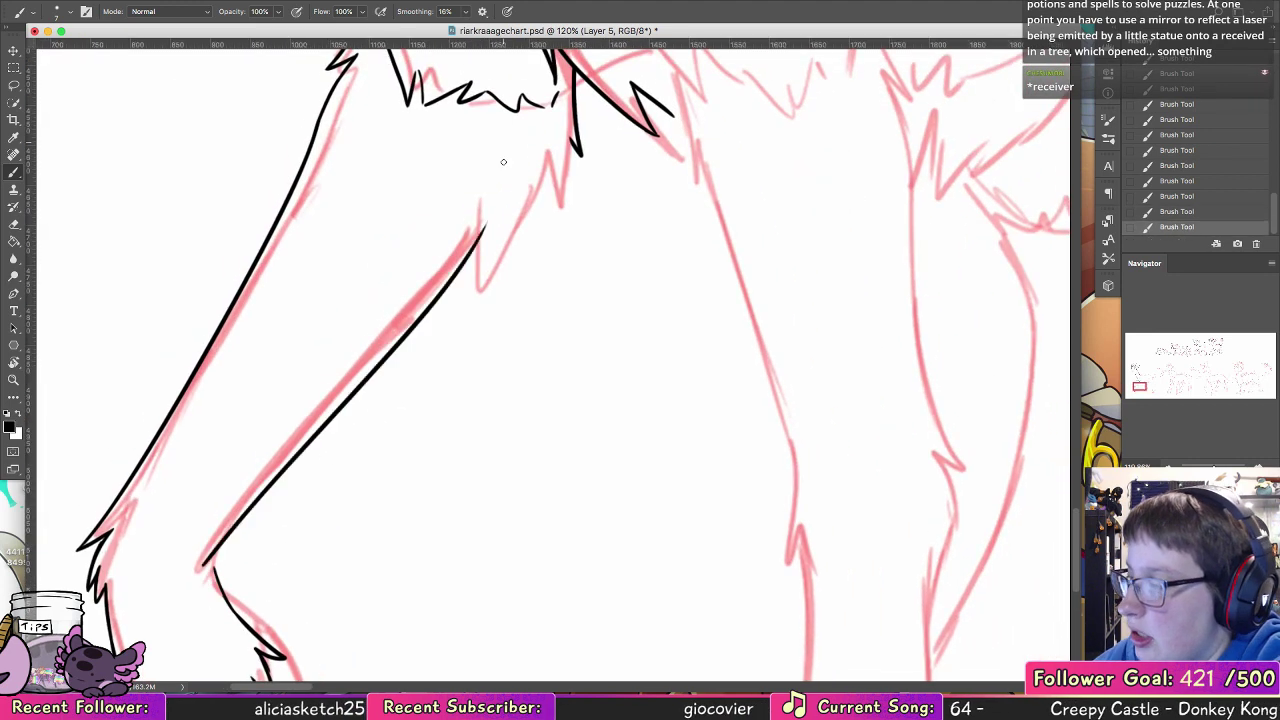
{"action": "left_click_drag", "start_coordinate": [210, 558], "coordinate": [231, 607]}
{"action": "key", "text": "super+z"}
{"action": "left_click_drag", "start_coordinate": [210, 558], "coordinate": [232, 609]}
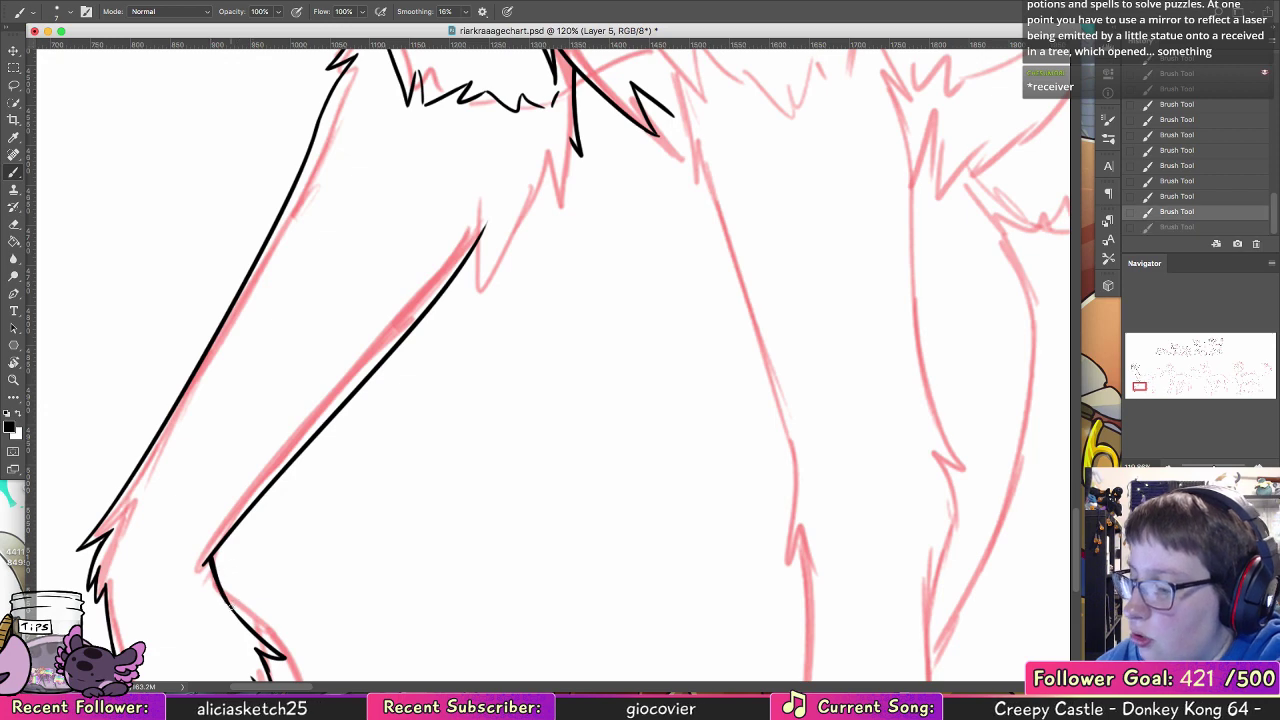
Step: Ink the jagged fur tufts climbing from the foremost leg's rear edge to the chest fur
{"action": "mouse_move", "coordinate": [439, 377]}
{"action": "left_mouse_down"}
{"action": "mouse_move", "coordinate": [423, 423]}
{"action": "mouse_move", "coordinate": [272, 584]}
{"action": "left_mouse_up"}
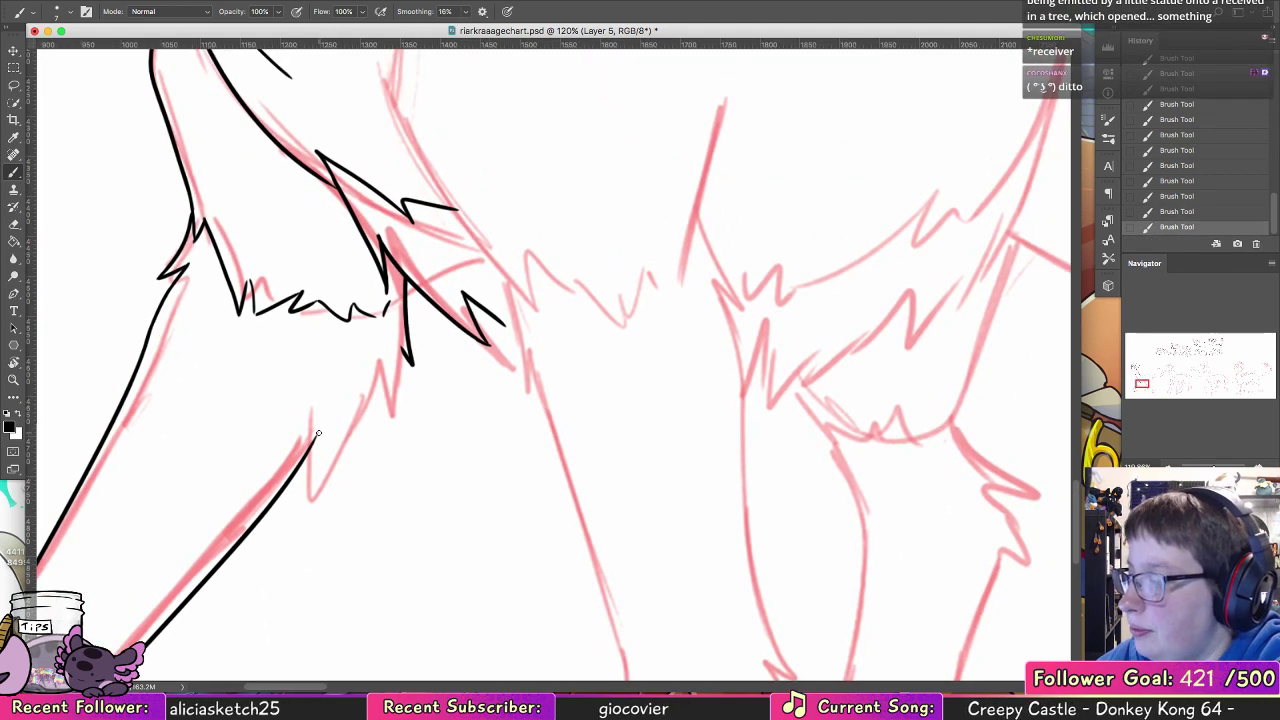
{"action": "mouse_move", "coordinate": [318, 436]}
{"action": "left_mouse_down"}
{"action": "mouse_move", "coordinate": [308, 492]}
{"action": "mouse_move", "coordinate": [368, 382]}
{"action": "mouse_move", "coordinate": [398, 414]}
{"action": "mouse_move", "coordinate": [404, 358]}
{"action": "left_mouse_up"}
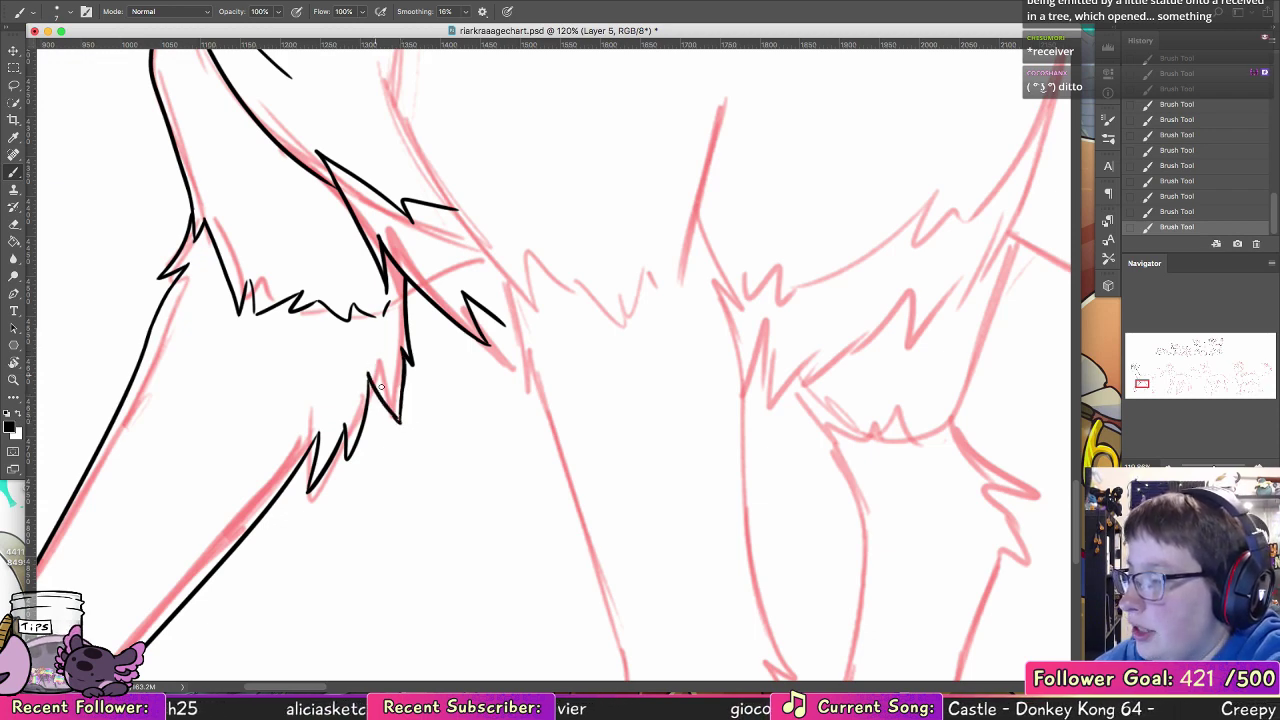
{"action": "left_click_drag", "start_coordinate": [368, 374], "coordinate": [364, 408]}
{"action": "key", "text": "super+z"}
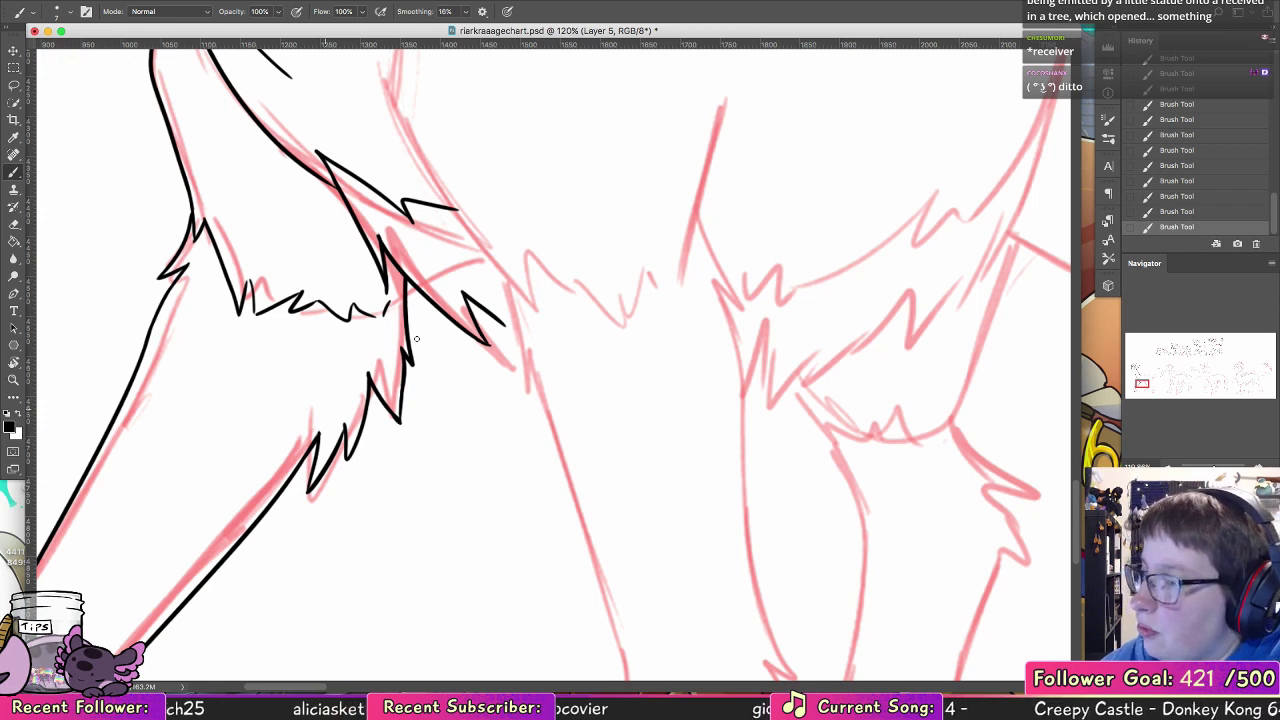
Step: Touch up the foremost leg's front edge just below the upper fur tuft so the strokes join smoothly
{"action": "mouse_move", "coordinate": [452, 380]}
{"action": "left_mouse_down"}
{"action": "mouse_move", "coordinate": [654, 383]}
{"action": "mouse_move", "coordinate": [695, 433]}
{"action": "left_mouse_up"}
{"action": "left_click_drag", "start_coordinate": [398, 380], "coordinate": [424, 327]}
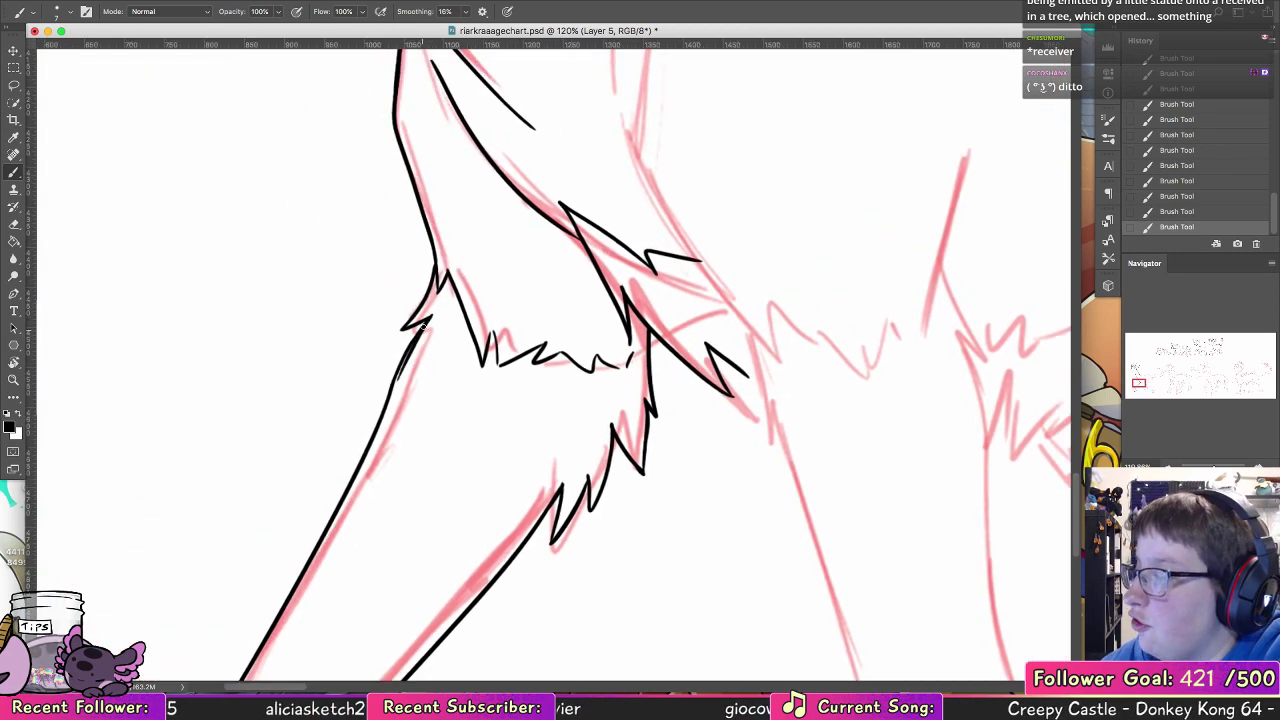
{"action": "key", "text": "ctrl+z"}
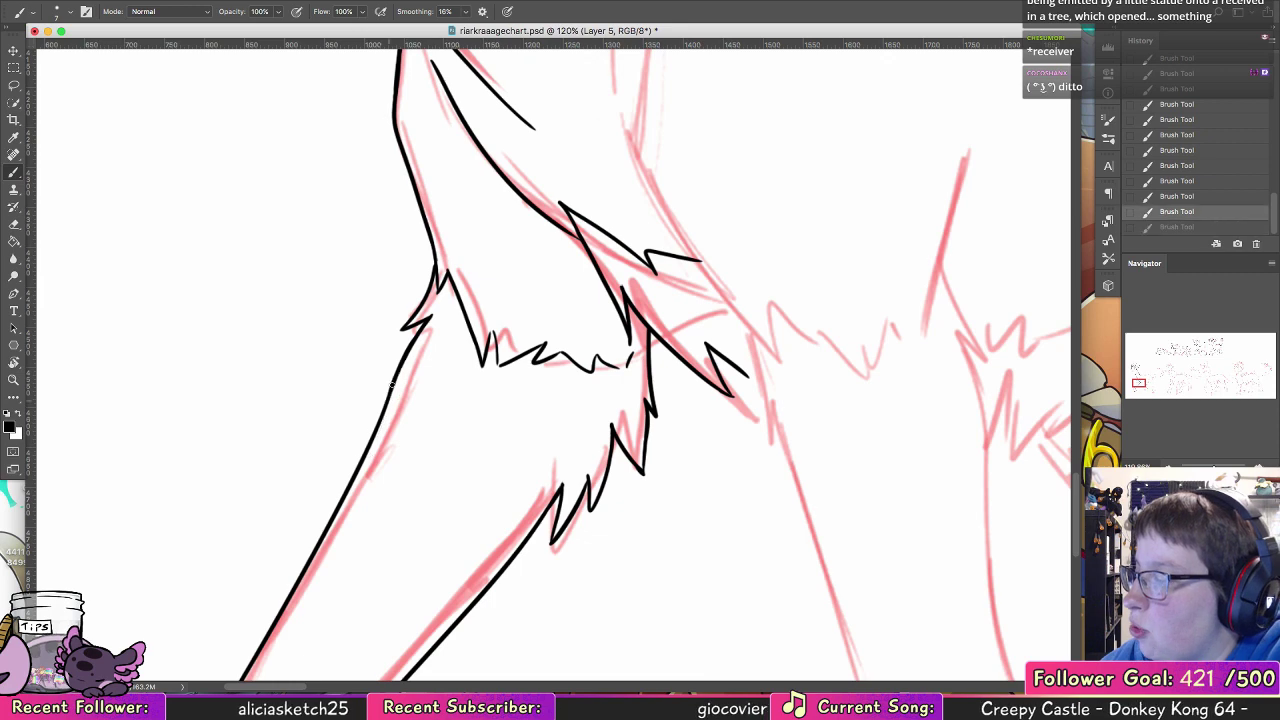
{"action": "left_click_drag", "start_coordinate": [392, 385], "coordinate": [350, 475]}
{"action": "key", "text": "ctrl+z"}
{"action": "key", "text": "ctrl+z"}
{"action": "left_click_drag", "start_coordinate": [389, 410], "coordinate": [338, 497]}
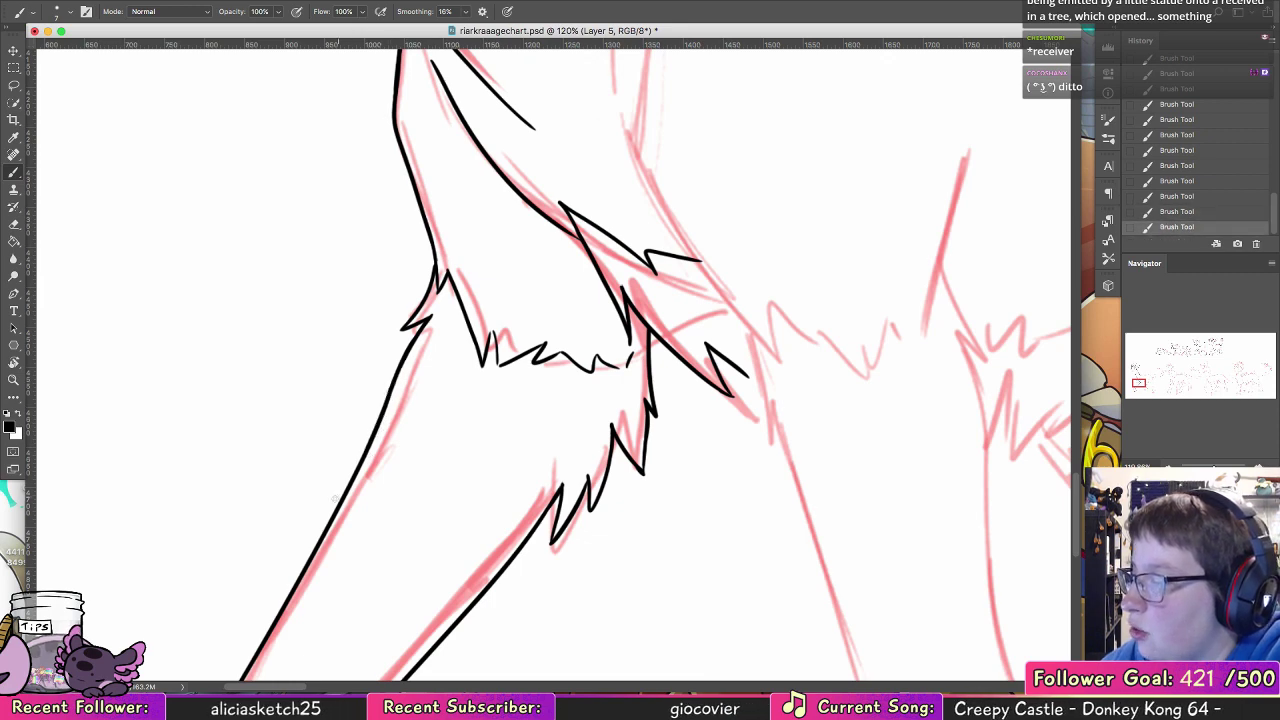
Step: Ink the rounded rear edge of the foremost leg's hoof outside the fur hem and try its underside curve
{"action": "left_click_drag", "start_coordinate": [625, 528], "coordinate": [385, 292]}
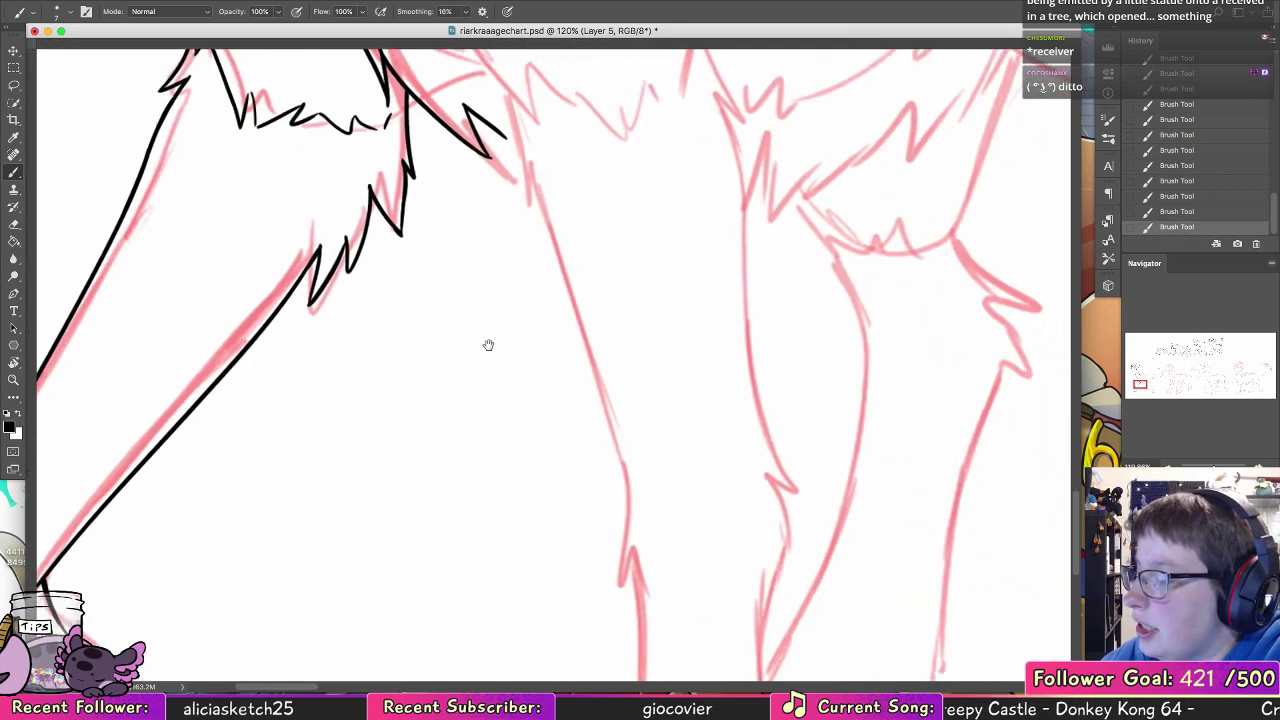
{"action": "left_click_drag", "start_coordinate": [646, 617], "coordinate": [540, 503]}
{"action": "left_click_drag", "start_coordinate": [677, 523], "coordinate": [748, 298]}
{"action": "left_click_drag", "start_coordinate": [528, 396], "coordinate": [788, 284]}
{"action": "mouse_move", "coordinate": [493, 459]}
{"action": "left_mouse_down"}
{"action": "mouse_move", "coordinate": [463, 457]}
{"action": "mouse_move", "coordinate": [419, 610]}
{"action": "left_mouse_up"}
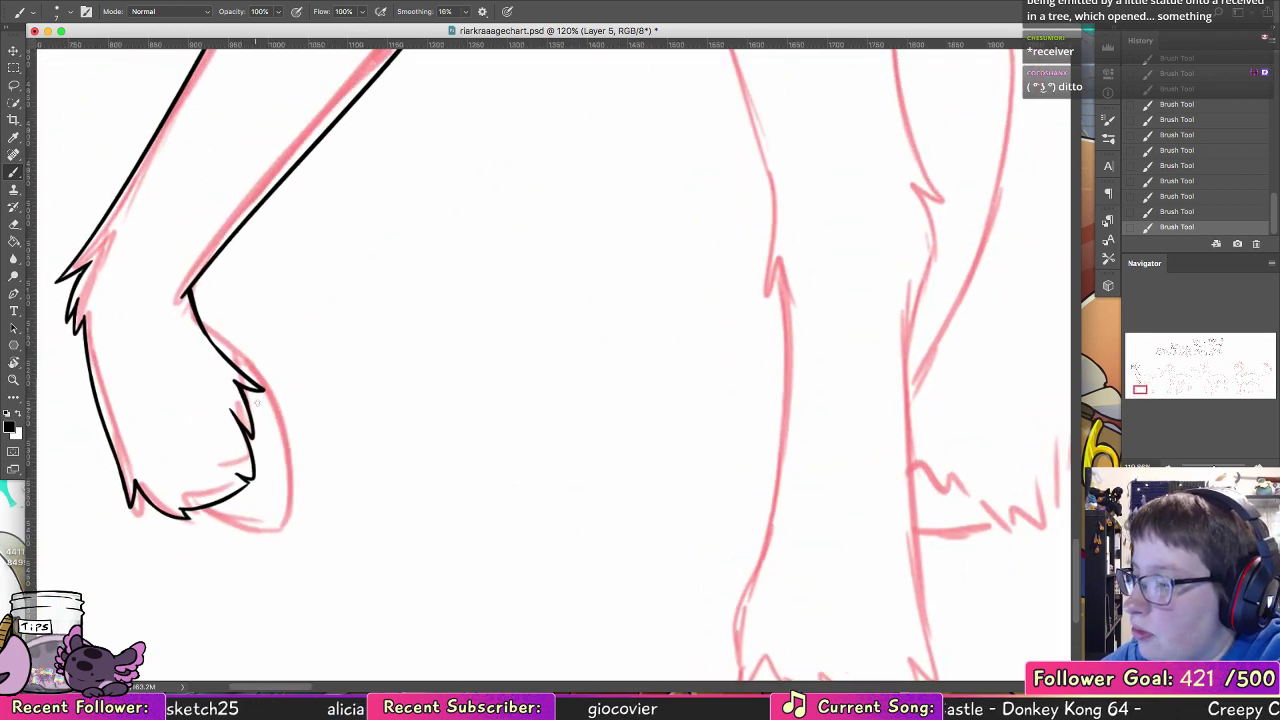
{"action": "mouse_move", "coordinate": [243, 375]}
{"action": "left_mouse_down"}
{"action": "mouse_move", "coordinate": [278, 398]}
{"action": "mouse_move", "coordinate": [291, 505]}
{"action": "left_mouse_up"}
{"action": "left_click_drag", "start_coordinate": [189, 511], "coordinate": [265, 527]}
{"action": "key", "text": "super+z"}
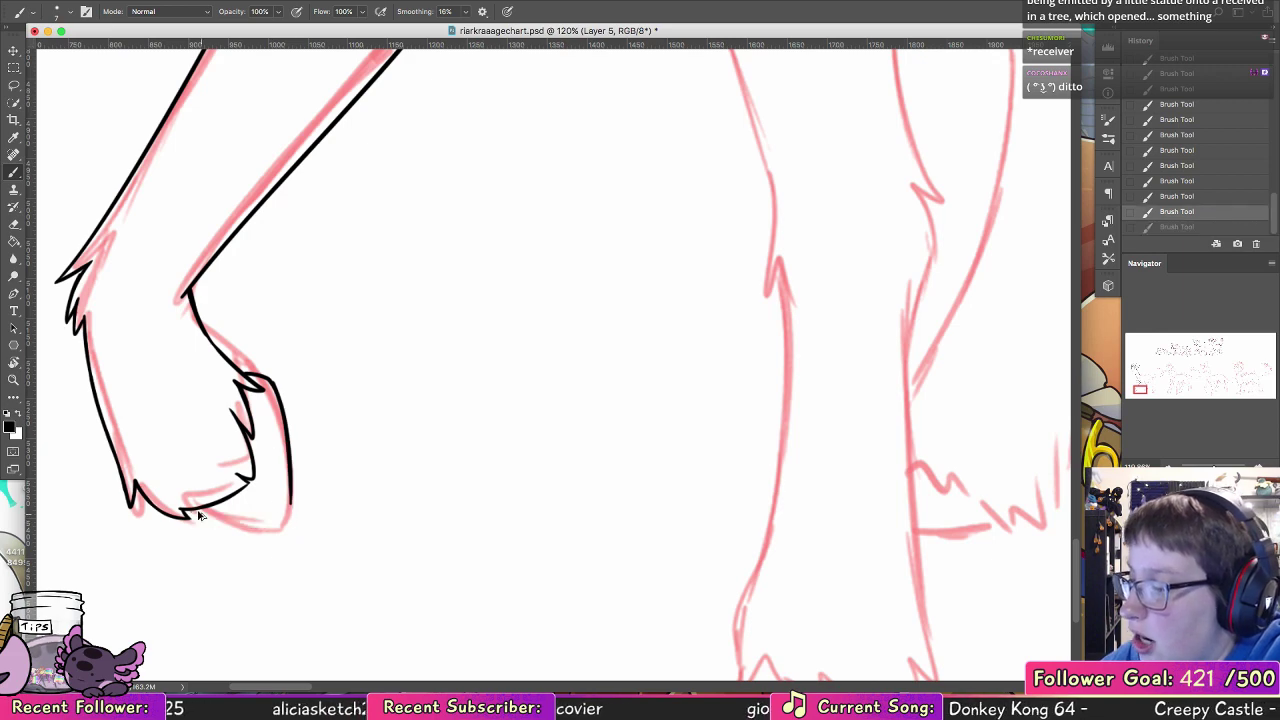
{"action": "left_click_drag", "start_coordinate": [192, 511], "coordinate": [286, 522]}
{"action": "key", "text": "super+z"}
{"action": "left_click_drag", "start_coordinate": [190, 512], "coordinate": [290, 512]}
{"action": "key", "text": "super+z"}
Step: Ink the second foreleg's front shoulder edge, curving down from the body to the chest fur tufts
{"action": "left_click_drag", "start_coordinate": [787, 396], "coordinate": [397, 597]}
{"action": "left_click_drag", "start_coordinate": [515, 245], "coordinate": [563, 534]}
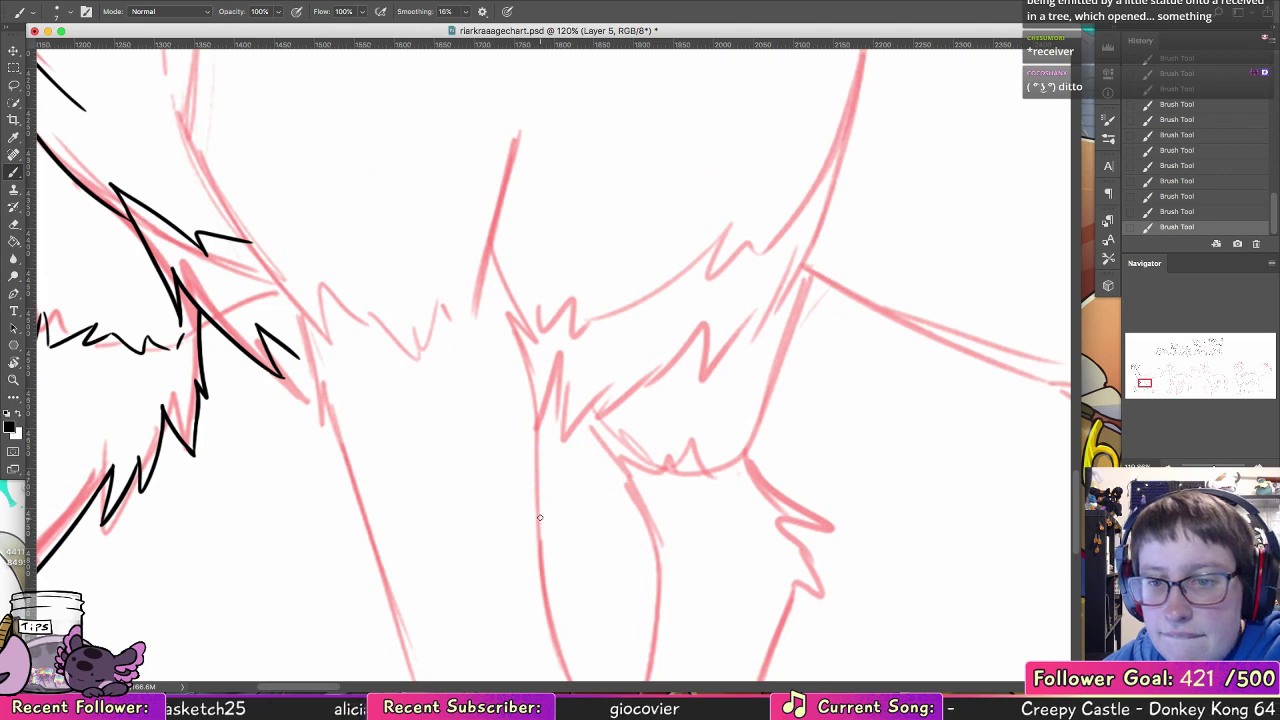
{"action": "mouse_move", "coordinate": [437, 363]}
{"action": "left_mouse_down"}
{"action": "mouse_move", "coordinate": [450, 435]}
{"action": "mouse_move", "coordinate": [520, 577]}
{"action": "left_mouse_up"}
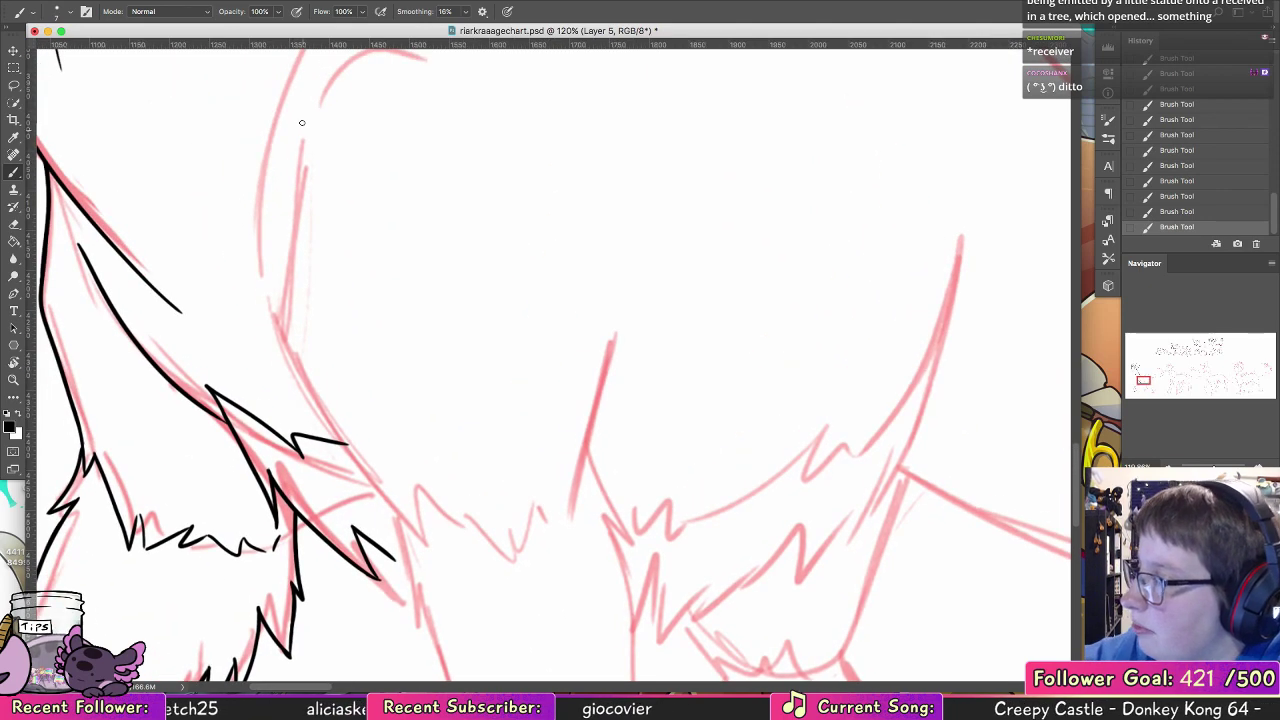
{"action": "mouse_move", "coordinate": [303, 120]}
{"action": "left_mouse_down"}
{"action": "mouse_move", "coordinate": [282, 280]}
{"action": "mouse_move", "coordinate": [340, 440]}
{"action": "left_mouse_up"}
{"action": "key", "text": "super+z"}
{"action": "mouse_move", "coordinate": [303, 122]}
{"action": "left_mouse_down"}
{"action": "mouse_move", "coordinate": [283, 294]}
{"action": "mouse_move", "coordinate": [340, 440]}
{"action": "mouse_move", "coordinate": [400, 516]}
{"action": "left_mouse_up"}
{"action": "key", "text": "super+z"}
{"action": "left_click_drag", "start_coordinate": [352, 444], "coordinate": [415, 532]}
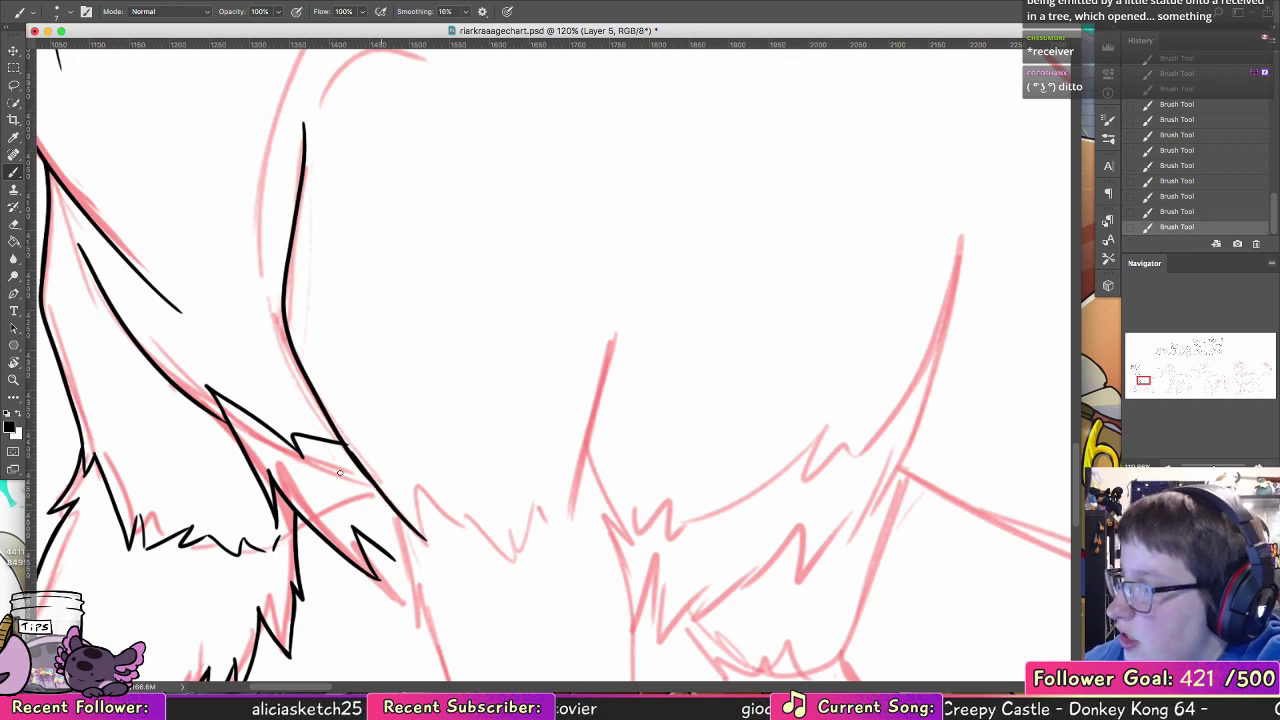
{"action": "key", "text": "super+z"}
Step: Erase the chest tuft's overlap at the shoulder edge and extend that edge down to the second foreleg's fur fringe
{"action": "left_click", "coordinate": [19, 223]}
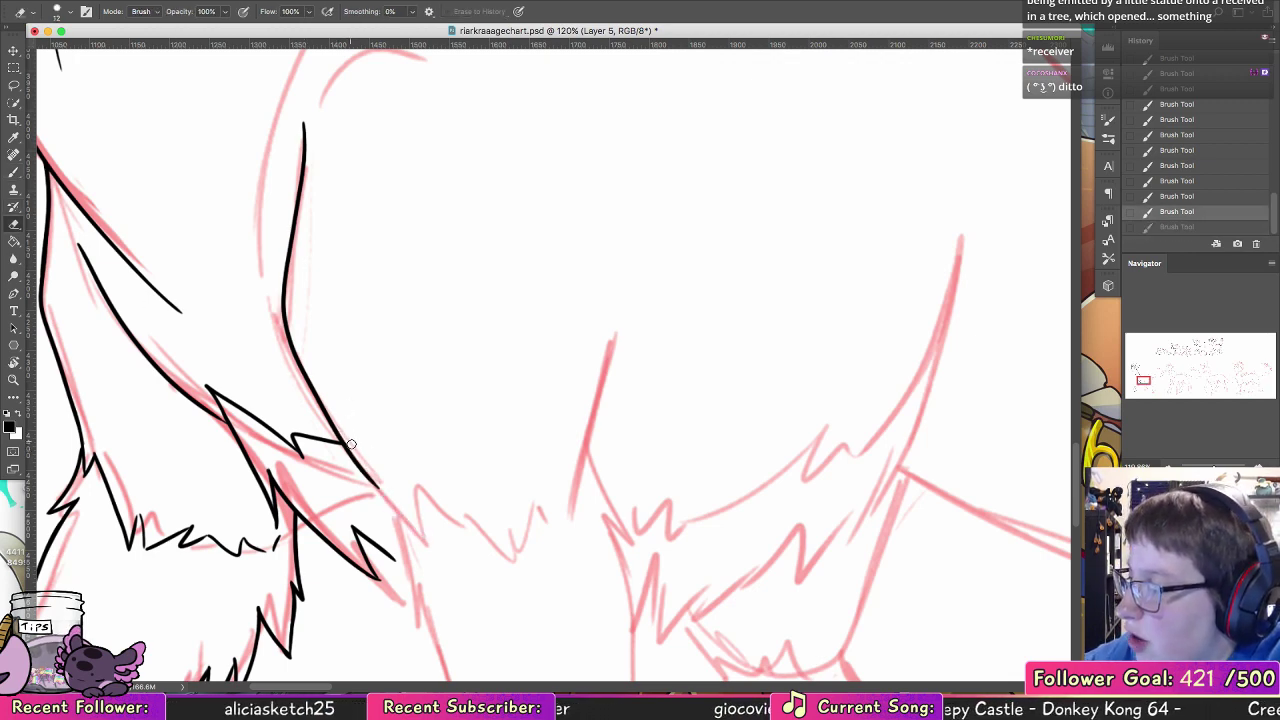
{"action": "mouse_move", "coordinate": [356, 448]}
{"action": "left_mouse_down"}
{"action": "mouse_move", "coordinate": [344, 438]}
{"action": "mouse_move", "coordinate": [417, 532]}
{"action": "left_mouse_up"}
{"action": "key", "text": "b"}
{"action": "key", "text": "super+z"}
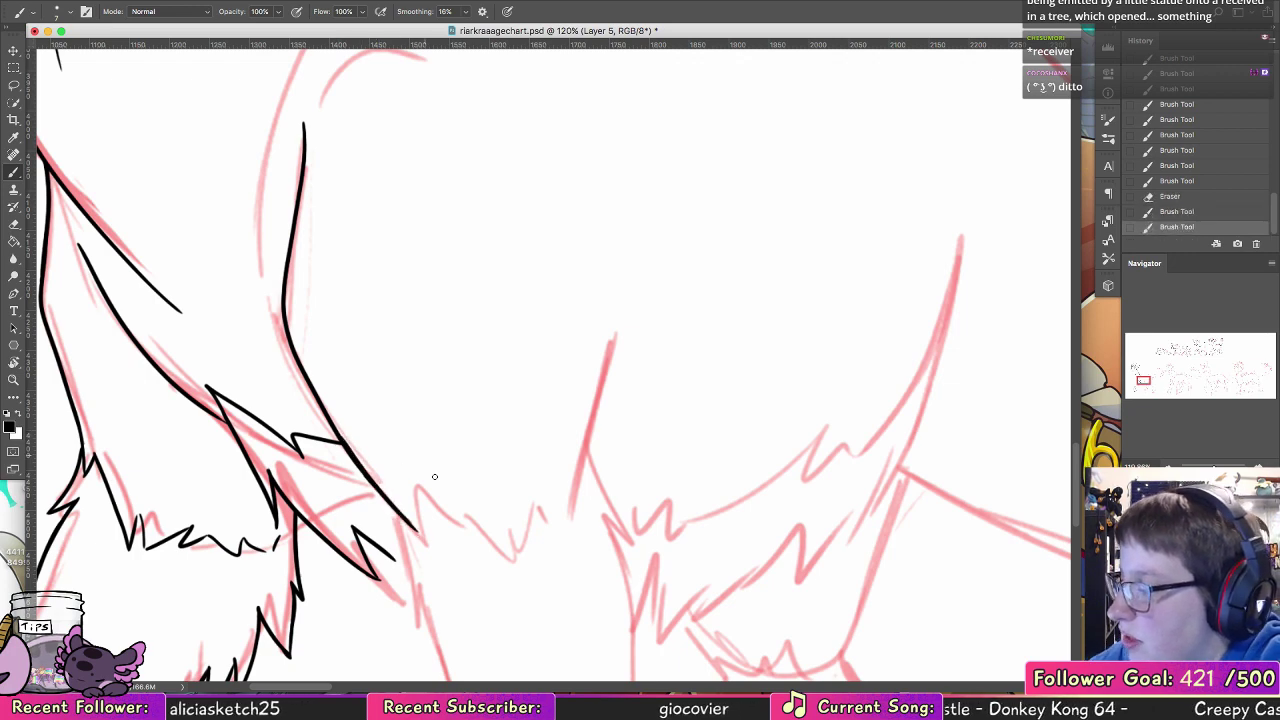
Step: Ink the jagged fur fringe across the top of the second foreleg, plus the elbow line and the tuft behind it
{"action": "scroll", "coordinate": [434, 476], "scroll_direction": "down", "scroll_amount": 5}
{"action": "scroll", "coordinate": [434, 476], "scroll_direction": "right", "scroll_amount": 3}
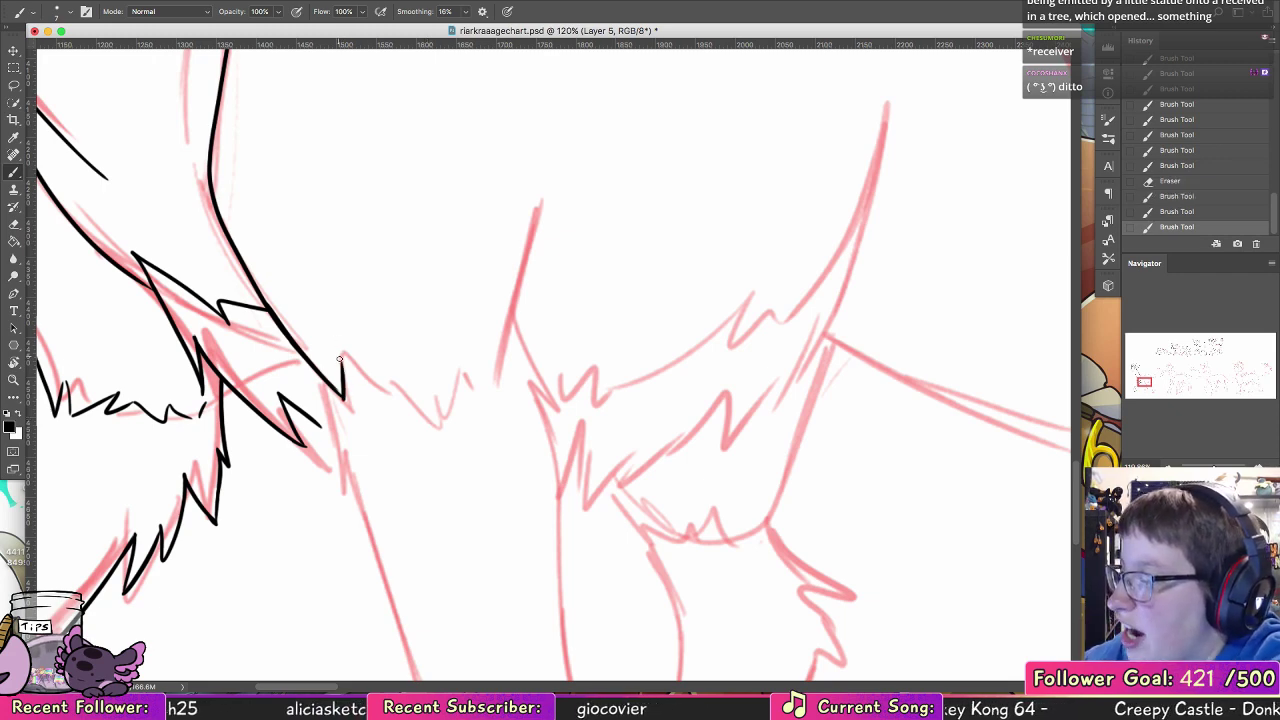
{"action": "mouse_move", "coordinate": [341, 355]}
{"action": "left_mouse_down"}
{"action": "mouse_move", "coordinate": [454, 460]}
{"action": "mouse_move", "coordinate": [411, 413]}
{"action": "mouse_move", "coordinate": [439, 441]}
{"action": "mouse_move", "coordinate": [460, 418]}
{"action": "mouse_move", "coordinate": [441, 438]}
{"action": "mouse_move", "coordinate": [457, 344]}
{"action": "mouse_move", "coordinate": [471, 388]}
{"action": "mouse_move", "coordinate": [458, 379]}
{"action": "mouse_move", "coordinate": [462, 409]}
{"action": "mouse_move", "coordinate": [495, 322]}
{"action": "left_mouse_up"}
{"action": "left_click_drag", "start_coordinate": [497, 378], "coordinate": [535, 220]}
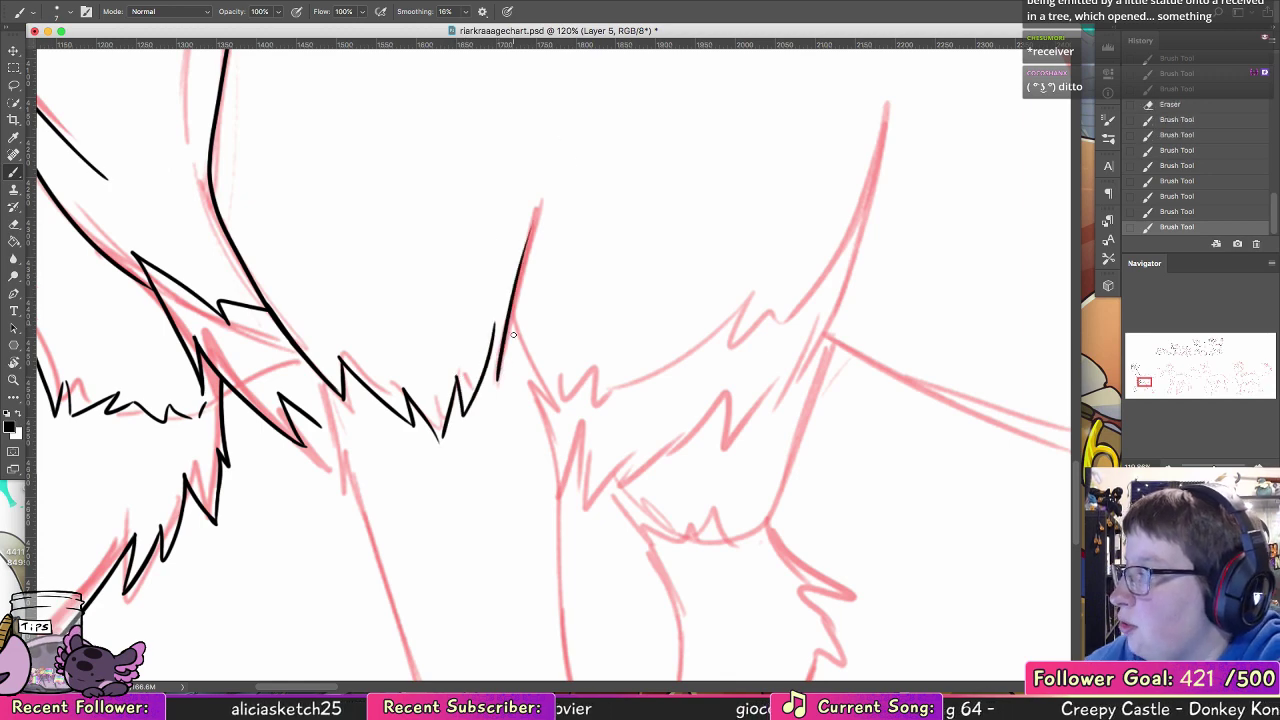
{"action": "mouse_move", "coordinate": [511, 305]}
{"action": "left_mouse_down"}
{"action": "mouse_move", "coordinate": [555, 408]}
{"action": "mouse_move", "coordinate": [531, 384]}
{"action": "left_mouse_up"}
Step: Ink the second foreleg's front and rear edges from the upper fur fringe down to the knee
{"action": "left_click_drag", "start_coordinate": [590, 438], "coordinate": [585, 249]}
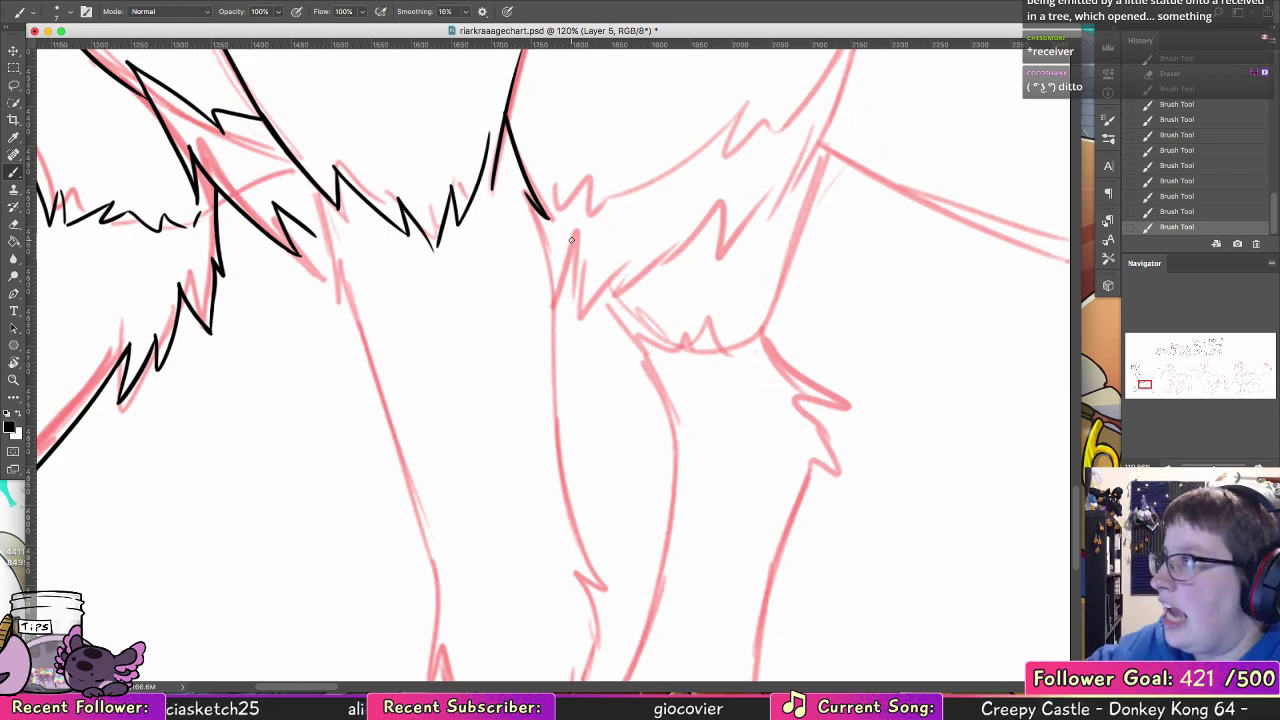
{"action": "mouse_move", "coordinate": [328, 196]}
{"action": "left_mouse_down"}
{"action": "mouse_move", "coordinate": [339, 326]}
{"action": "mouse_move", "coordinate": [432, 628]}
{"action": "left_mouse_up"}
{"action": "key", "text": "super+z"}
{"action": "left_click_drag", "start_coordinate": [340, 280], "coordinate": [447, 580]}
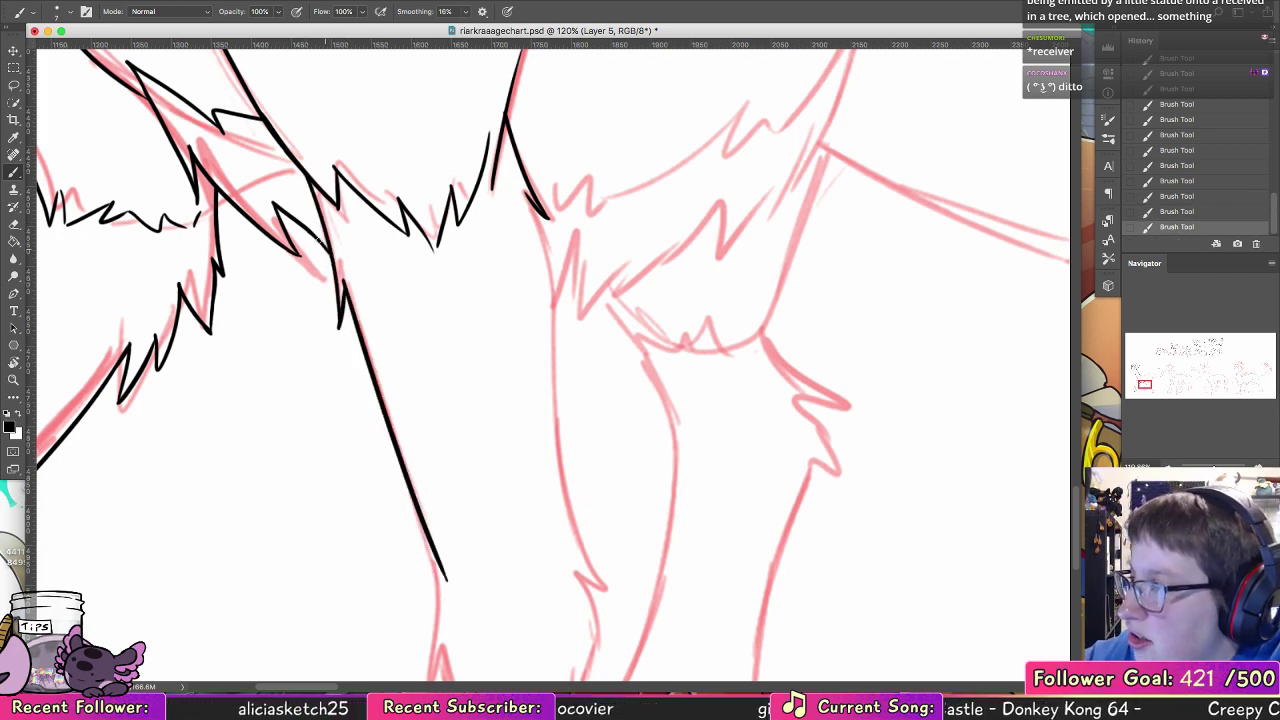
{"action": "left_click_drag", "start_coordinate": [525, 197], "coordinate": [557, 571]}
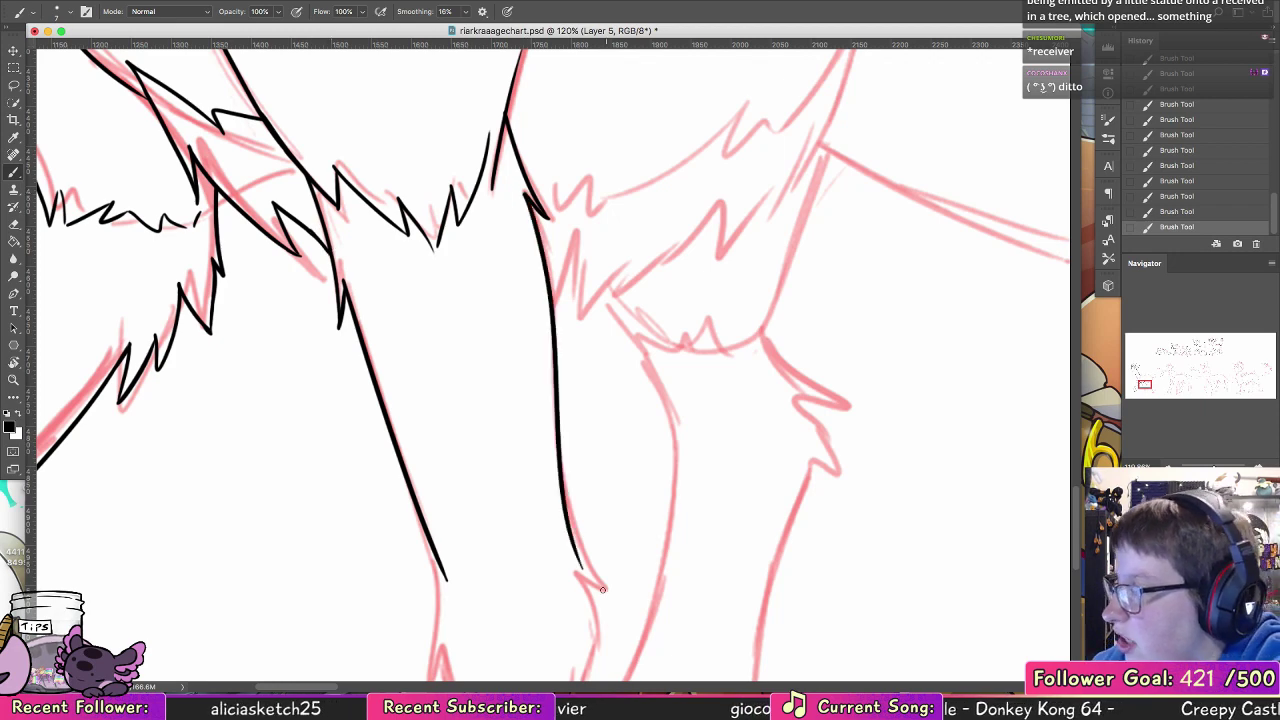
Step: Ink the second foreleg's front edge from the knee tuft to the ankle tuft and begin the jagged fringe over the hoof
{"action": "left_click_drag", "start_coordinate": [574, 466], "coordinate": [469, 138]}
{"action": "mouse_move", "coordinate": [312, 167]}
{"action": "left_mouse_down"}
{"action": "mouse_move", "coordinate": [310, 301]}
{"action": "mouse_move", "coordinate": [322, 266]}
{"action": "mouse_move", "coordinate": [341, 334]}
{"action": "mouse_move", "coordinate": [320, 512]}
{"action": "mouse_move", "coordinate": [331, 320]}
{"action": "mouse_move", "coordinate": [282, 408]}
{"action": "left_mouse_up"}
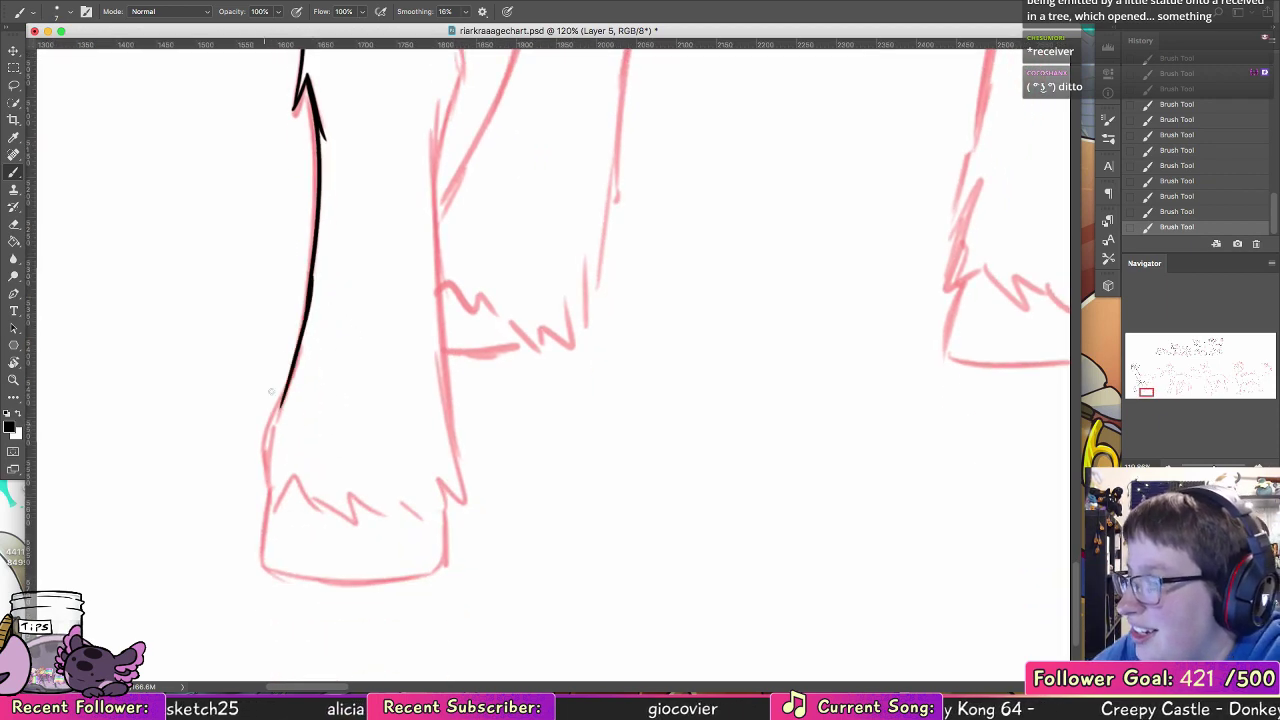
{"action": "key", "text": "ctrl+z"}
{"action": "left_click_drag", "start_coordinate": [305, 300], "coordinate": [264, 432]}
{"action": "key", "text": "ctrl+z"}
{"action": "left_click_drag", "start_coordinate": [306, 296], "coordinate": [266, 436]}
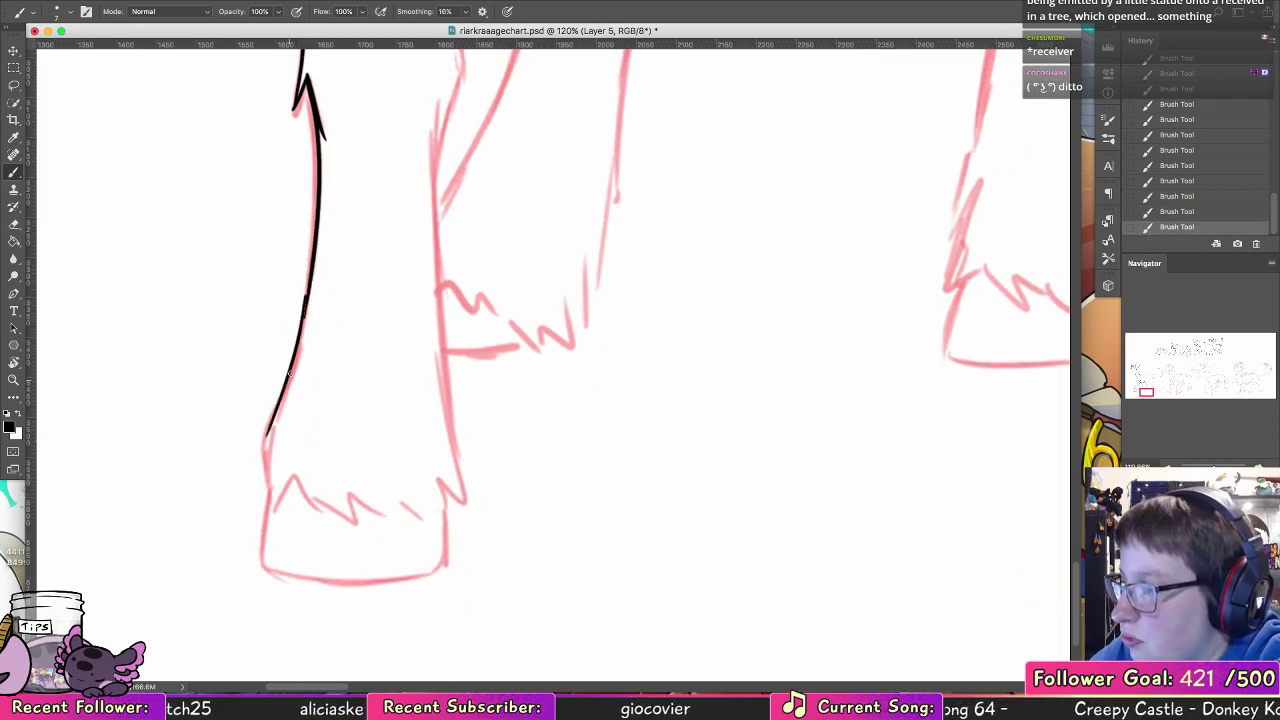
{"action": "key", "text": "ctrl+z"}
{"action": "mouse_move", "coordinate": [308, 292]}
{"action": "left_mouse_down"}
{"action": "mouse_move", "coordinate": [253, 446]}
{"action": "mouse_move", "coordinate": [270, 425]}
{"action": "mouse_move", "coordinate": [271, 507]}
{"action": "mouse_move", "coordinate": [291, 478]}
{"action": "mouse_move", "coordinate": [325, 517]}
{"action": "mouse_move", "coordinate": [351, 519]}
{"action": "left_mouse_up"}
{"action": "key", "text": "ctrl+z"}
{"action": "key", "text": "ctrl+shift+z"}
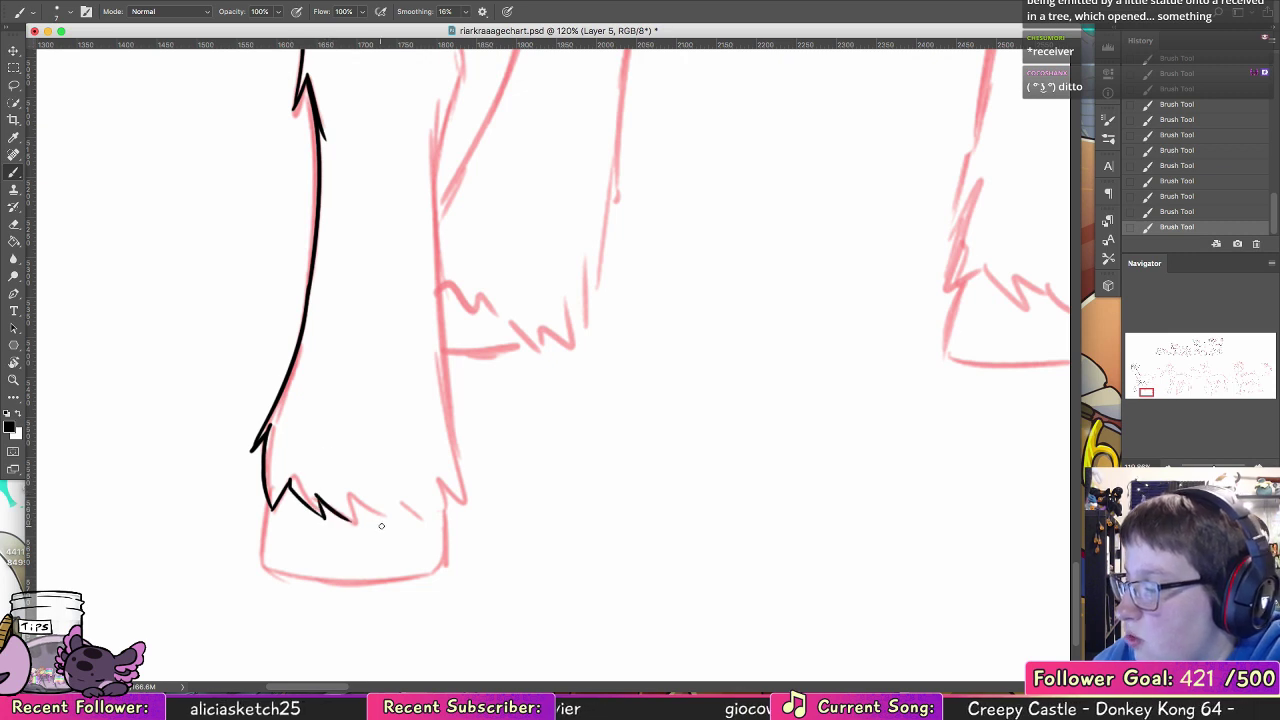
Step: Ink the second foreleg's lower rear edge and complete the jagged fur fringe across the hoof
{"action": "left_click_drag", "start_coordinate": [437, 97], "coordinate": [461, 462]}
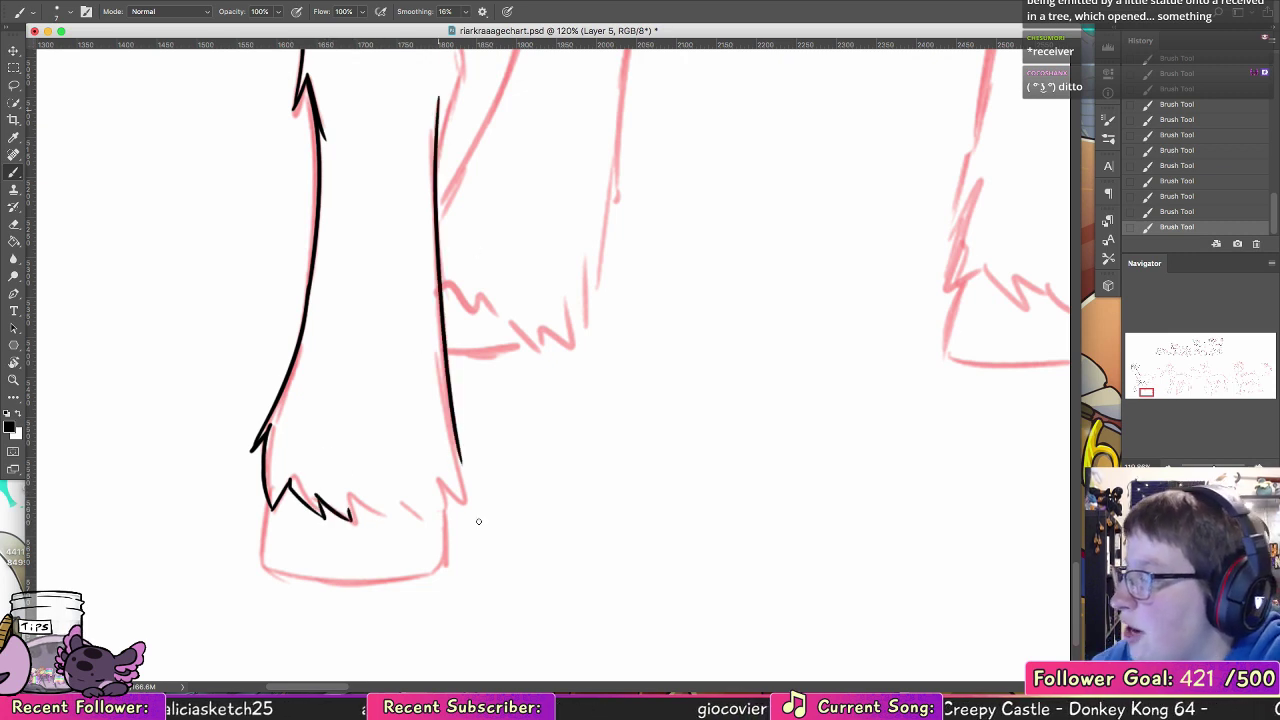
{"action": "key", "text": "ctrl+z"}
{"action": "mouse_move", "coordinate": [438, 102]}
{"action": "left_mouse_down"}
{"action": "mouse_move", "coordinate": [470, 515]}
{"action": "mouse_move", "coordinate": [437, 459]}
{"action": "mouse_move", "coordinate": [414, 527]}
{"action": "mouse_move", "coordinate": [416, 498]}
{"action": "mouse_move", "coordinate": [380, 534]}
{"action": "mouse_move", "coordinate": [376, 504]}
{"action": "mouse_move", "coordinate": [373, 532]}
{"action": "left_mouse_up"}
{"action": "mouse_move", "coordinate": [373, 532]}
{"action": "left_mouse_down"}
{"action": "mouse_move", "coordinate": [351, 509]}
{"action": "mouse_move", "coordinate": [360, 522]}
{"action": "left_mouse_up"}
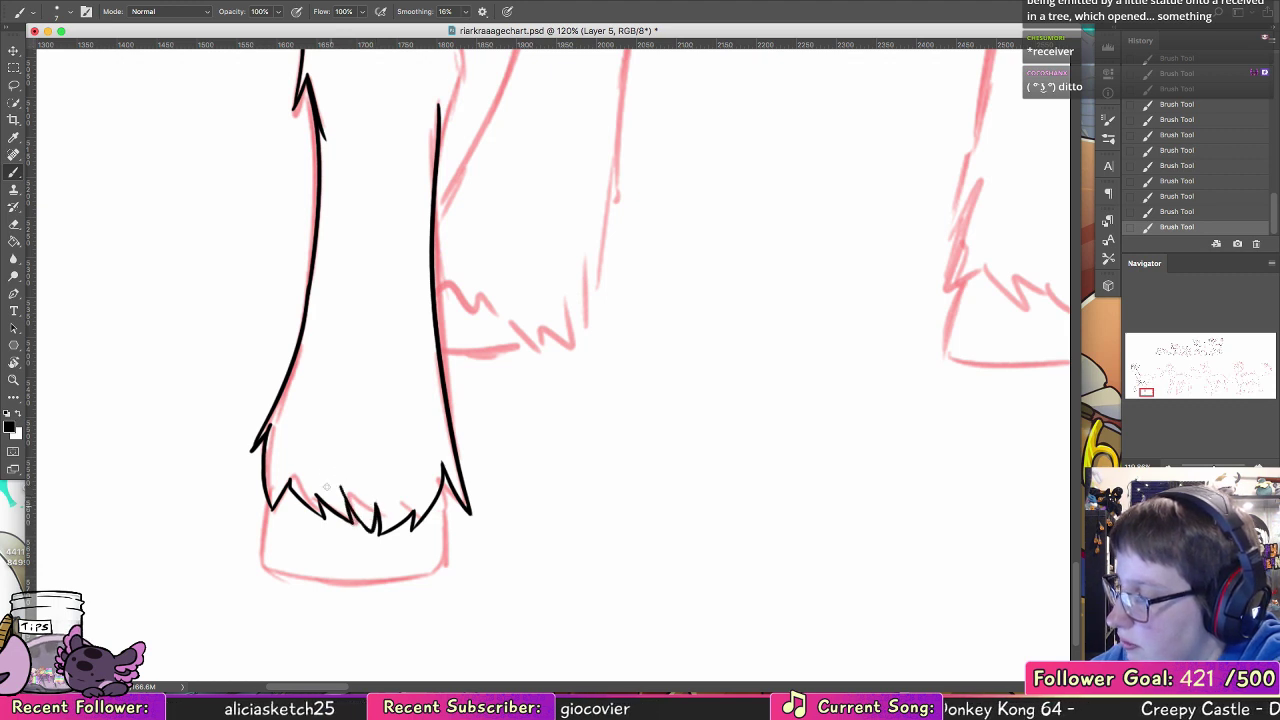
Step: Ink the second foreleg's hoof outline below the fur fringe, with front side, curved underside and rear side
{"action": "mouse_move", "coordinate": [267, 489]}
{"action": "left_mouse_down"}
{"action": "mouse_move", "coordinate": [259, 545]}
{"action": "mouse_move", "coordinate": [382, 572]}
{"action": "left_mouse_up"}
{"action": "key", "text": "super+z"}
{"action": "mouse_move", "coordinate": [260, 557]}
{"action": "left_mouse_down"}
{"action": "mouse_move", "coordinate": [400, 569]}
{"action": "mouse_move", "coordinate": [428, 553]}
{"action": "mouse_move", "coordinate": [440, 517]}
{"action": "mouse_move", "coordinate": [433, 537]}
{"action": "left_mouse_up"}
{"action": "left_click_drag", "start_coordinate": [443, 478], "coordinate": [430, 551]}
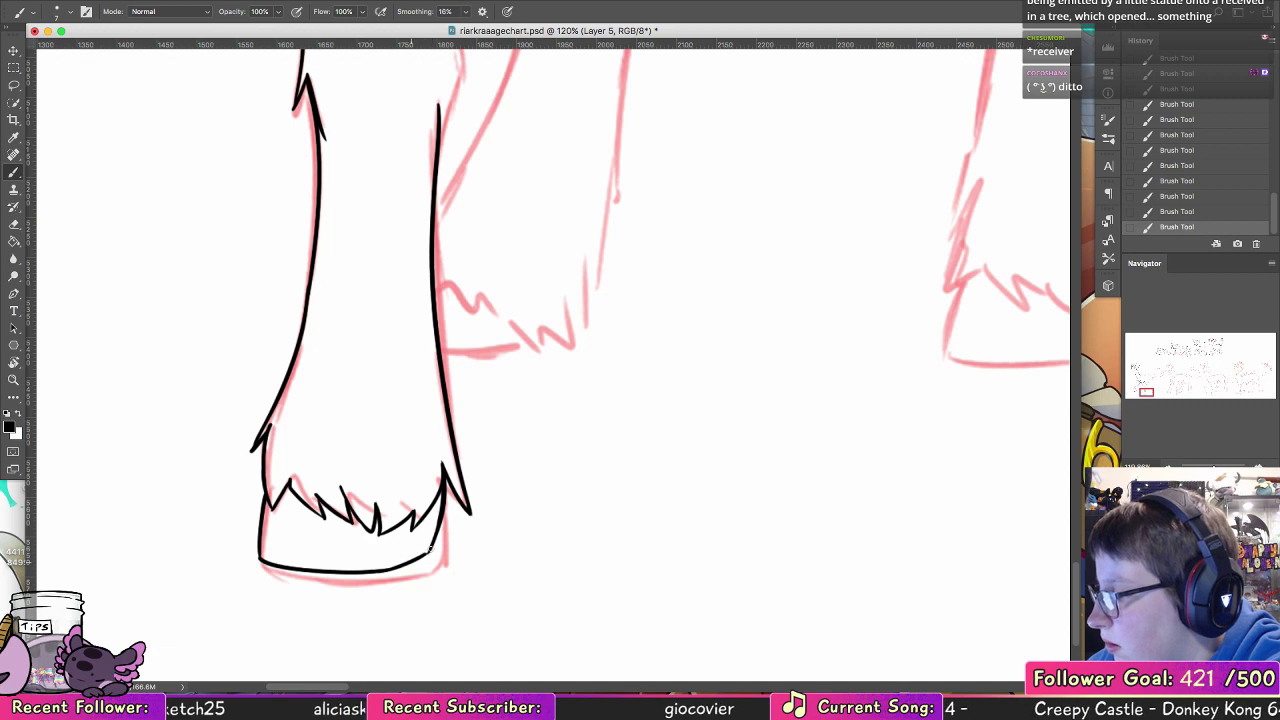
Step: Ink the pointed fur tufts at the back of the second foreleg's knee, linking the upper and lower rear edges
{"action": "mouse_move", "coordinate": [601, 374]}
{"action": "left_mouse_down"}
{"action": "mouse_move", "coordinate": [511, 466]}
{"action": "mouse_move", "coordinate": [497, 508]}
{"action": "left_mouse_up"}
{"action": "left_click_drag", "start_coordinate": [526, 439], "coordinate": [608, 434]}
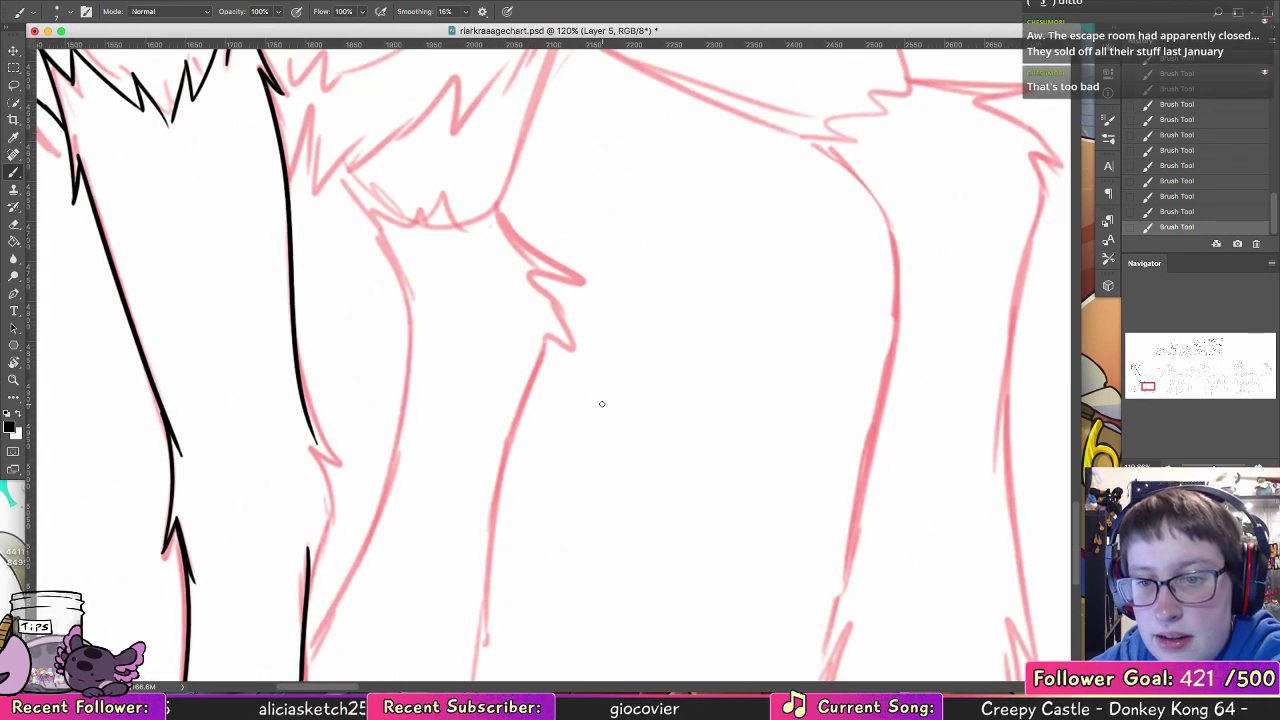
{"action": "mouse_move", "coordinate": [306, 570]}
{"action": "left_mouse_down"}
{"action": "mouse_move", "coordinate": [330, 484]}
{"action": "mouse_move", "coordinate": [346, 488]}
{"action": "mouse_move", "coordinate": [311, 433]}
{"action": "left_mouse_up"}
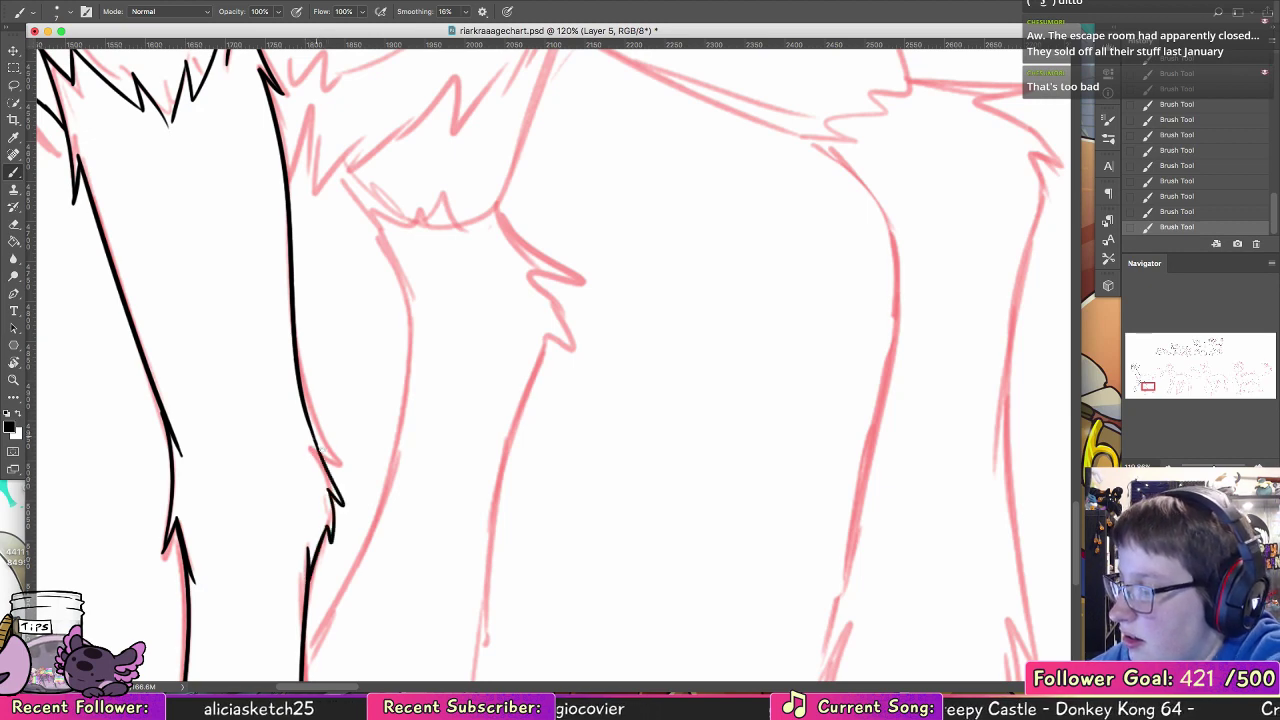
{"action": "left_click_drag", "start_coordinate": [333, 477], "coordinate": [312, 432]}
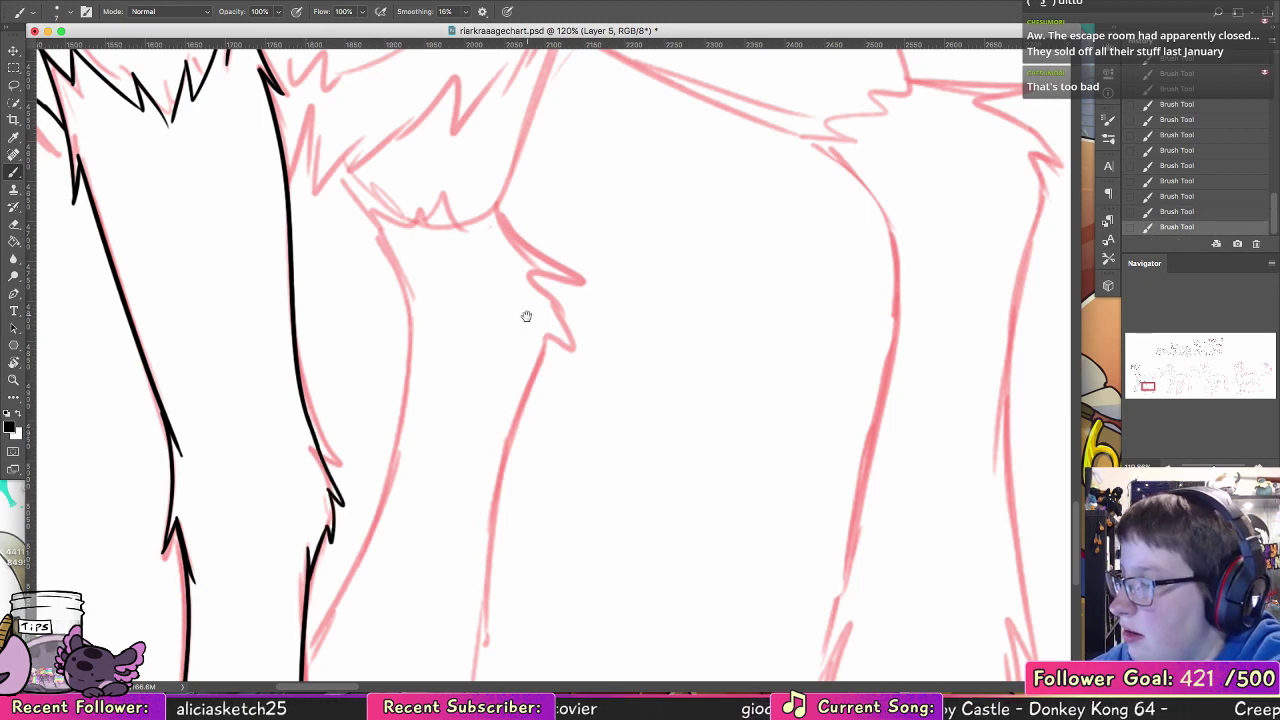
Step: Erase part of the chest fur's lowest tuft and redraw it so its line meets the second foreleg's front edge
{"action": "mouse_move", "coordinate": [500, 383]}
{"action": "left_mouse_down"}
{"action": "mouse_move", "coordinate": [560, 308]}
{"action": "mouse_move", "coordinate": [554, 463]}
{"action": "left_mouse_up"}
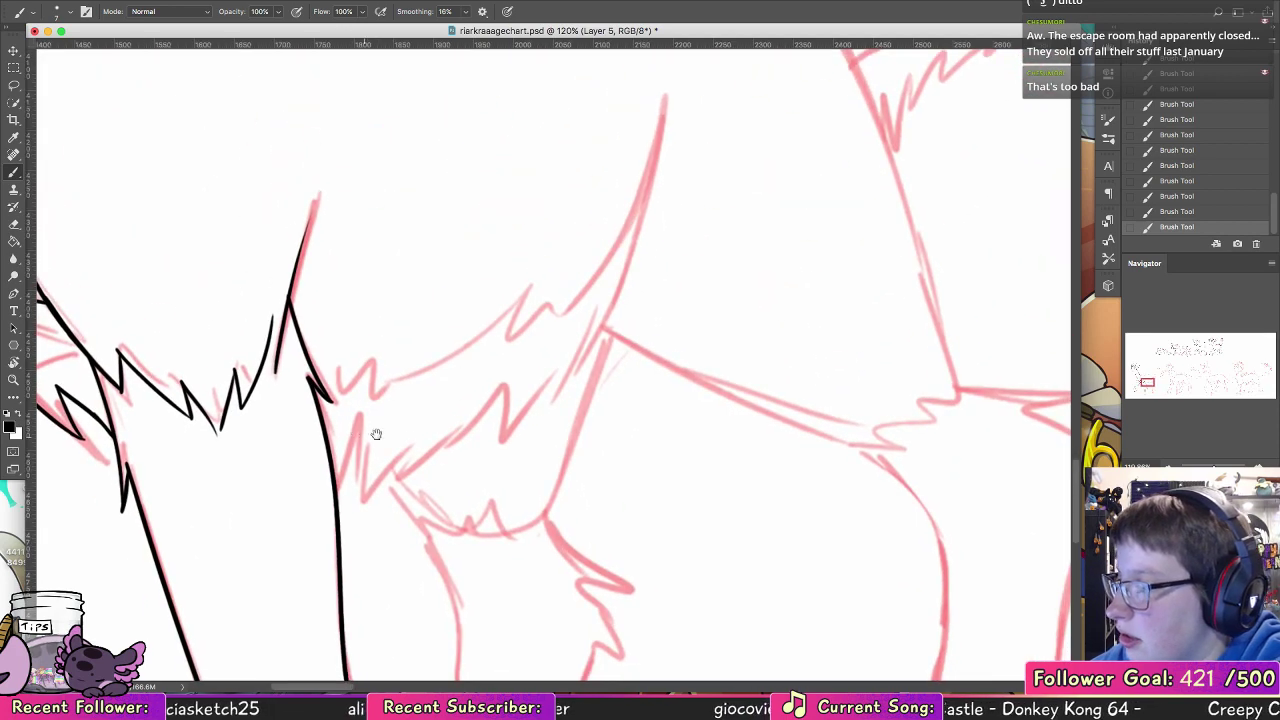
{"action": "mouse_move", "coordinate": [377, 434]}
{"action": "left_mouse_down"}
{"action": "mouse_move", "coordinate": [537, 388]}
{"action": "mouse_move", "coordinate": [574, 411]}
{"action": "left_mouse_up"}
{"action": "key", "text": "e"}
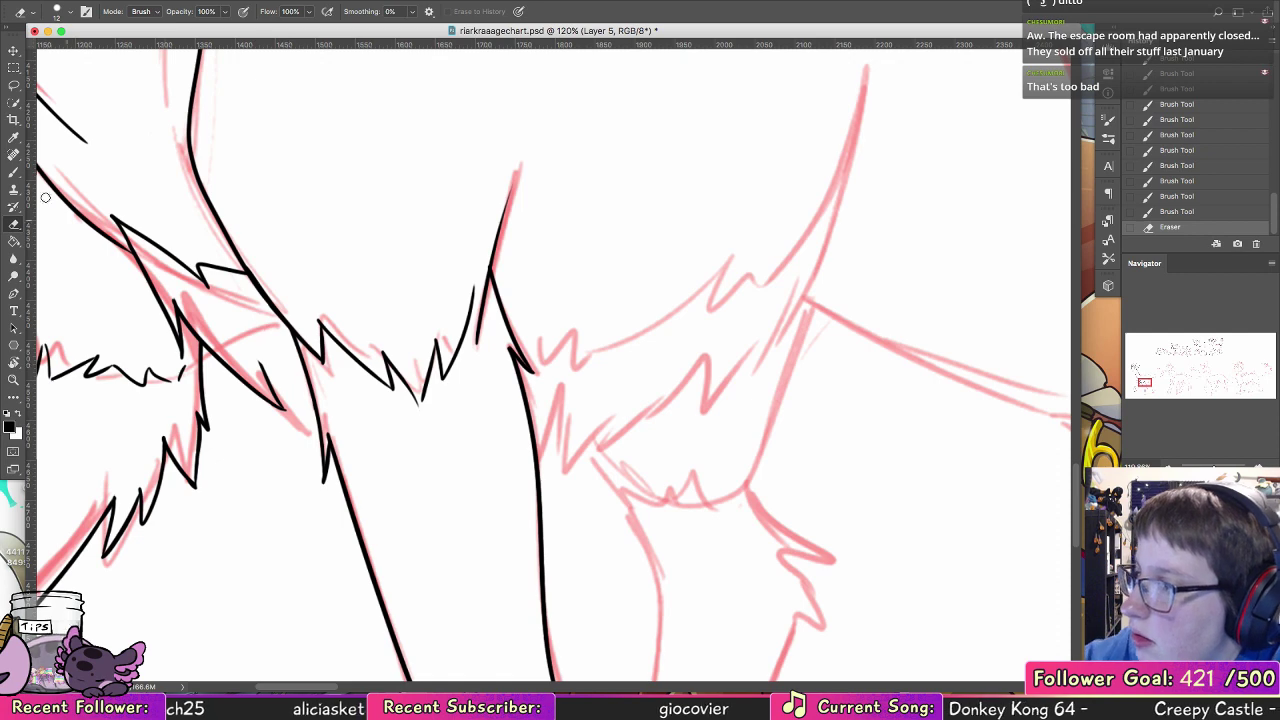
{"action": "key", "text": "b"}
{"action": "left_click_drag", "start_coordinate": [296, 412], "coordinate": [315, 425]}
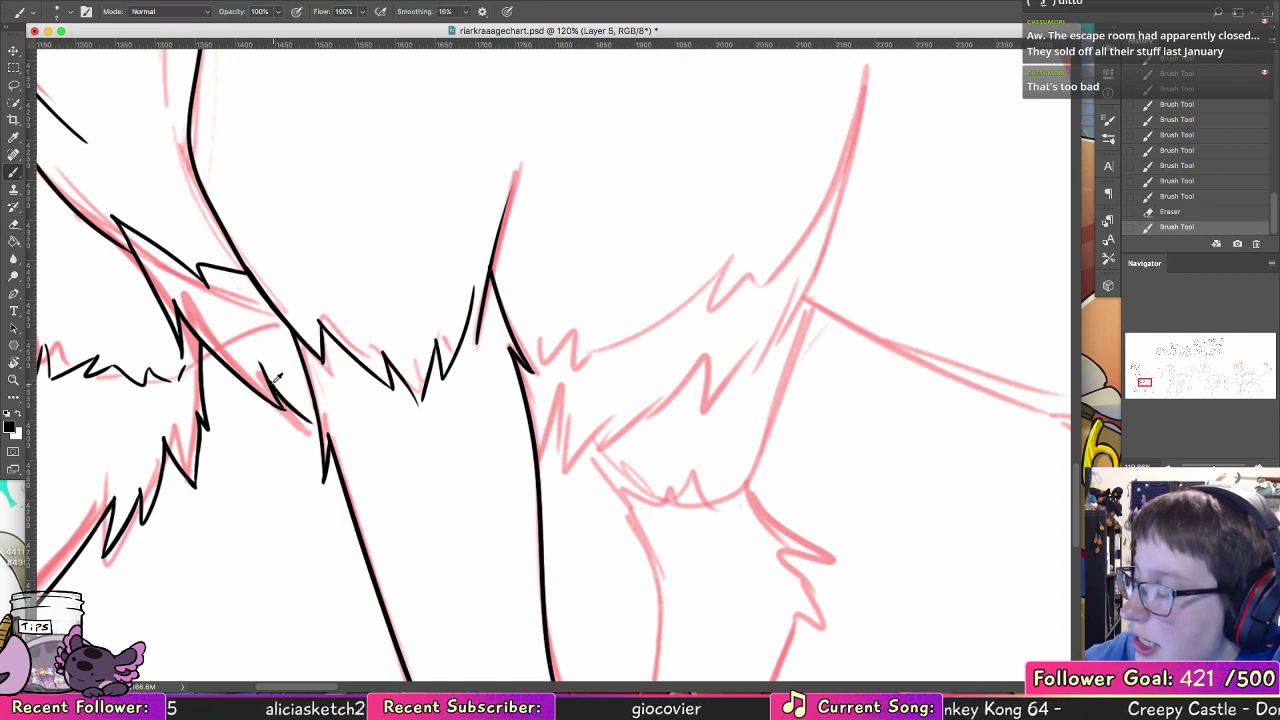
{"action": "key", "text": "super+z"}
{"action": "left_click_drag", "start_coordinate": [266, 375], "coordinate": [318, 424]}
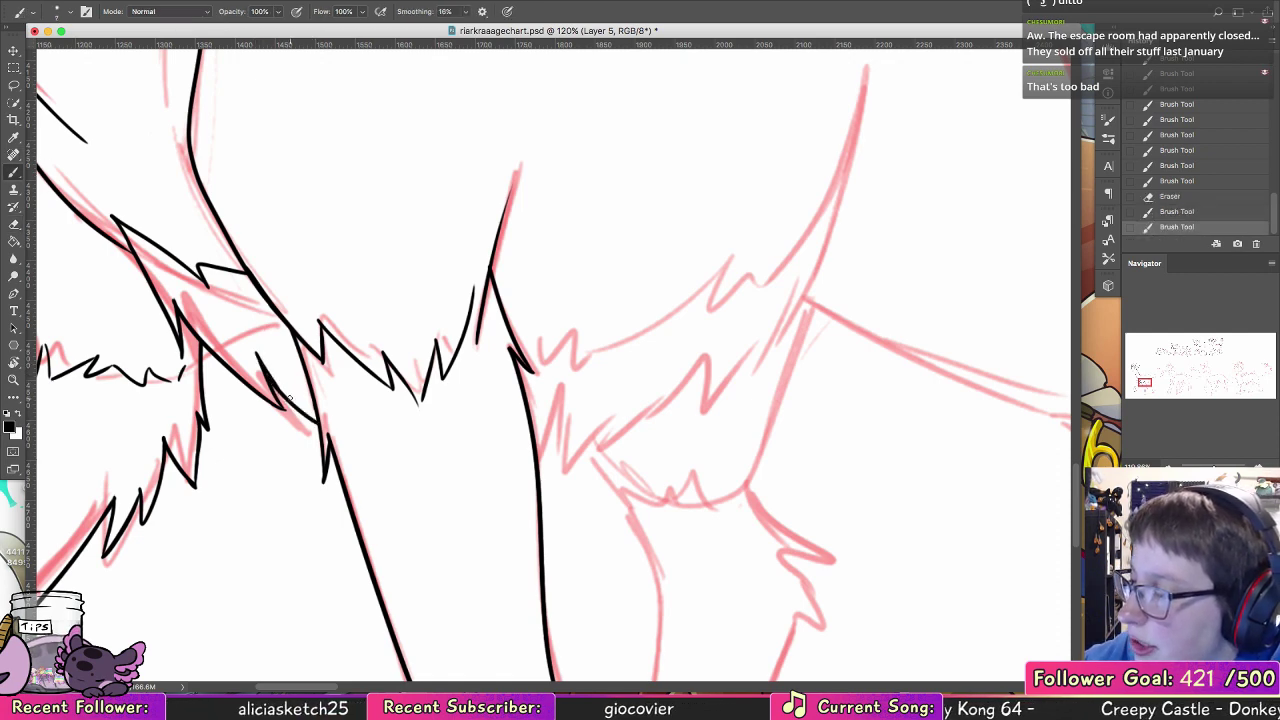
Step: Undo the last stroke and redraw the short pointed tuft where the chest fur meets the second foreleg
{"action": "key", "text": "super+z"}
{"action": "left_click_drag", "start_coordinate": [257, 354], "coordinate": [271, 381]}
{"action": "left_click_drag", "start_coordinate": [678, 354], "coordinate": [505, 399]}
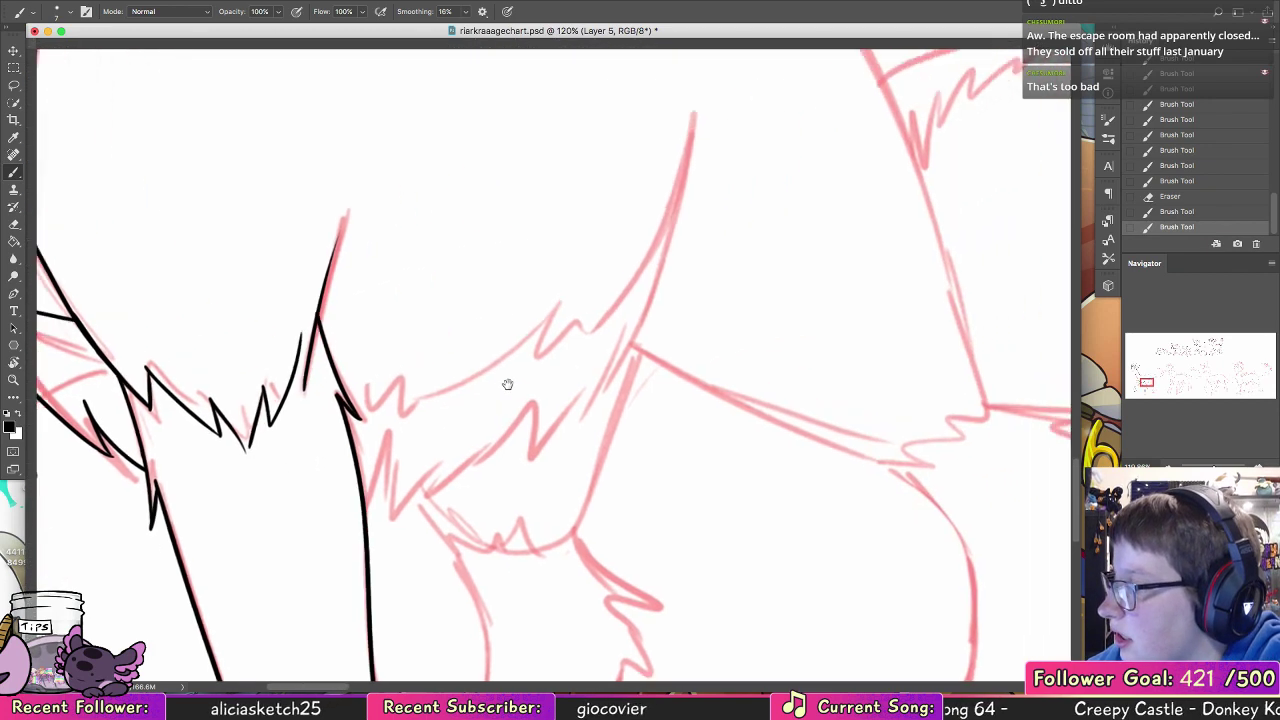
Step: Ink the jagged belly fur edge behind the second foreleg and carry it up into the near thigh's front curve
{"action": "left_click_drag", "start_coordinate": [367, 512], "coordinate": [384, 466]}
{"action": "mouse_move", "coordinate": [392, 463]}
{"action": "left_mouse_down"}
{"action": "mouse_move", "coordinate": [396, 500]}
{"action": "mouse_move", "coordinate": [452, 447]}
{"action": "left_mouse_up"}
{"action": "mouse_move", "coordinate": [425, 495]}
{"action": "left_mouse_down"}
{"action": "mouse_move", "coordinate": [512, 419]}
{"action": "mouse_move", "coordinate": [658, 188]}
{"action": "left_mouse_up"}
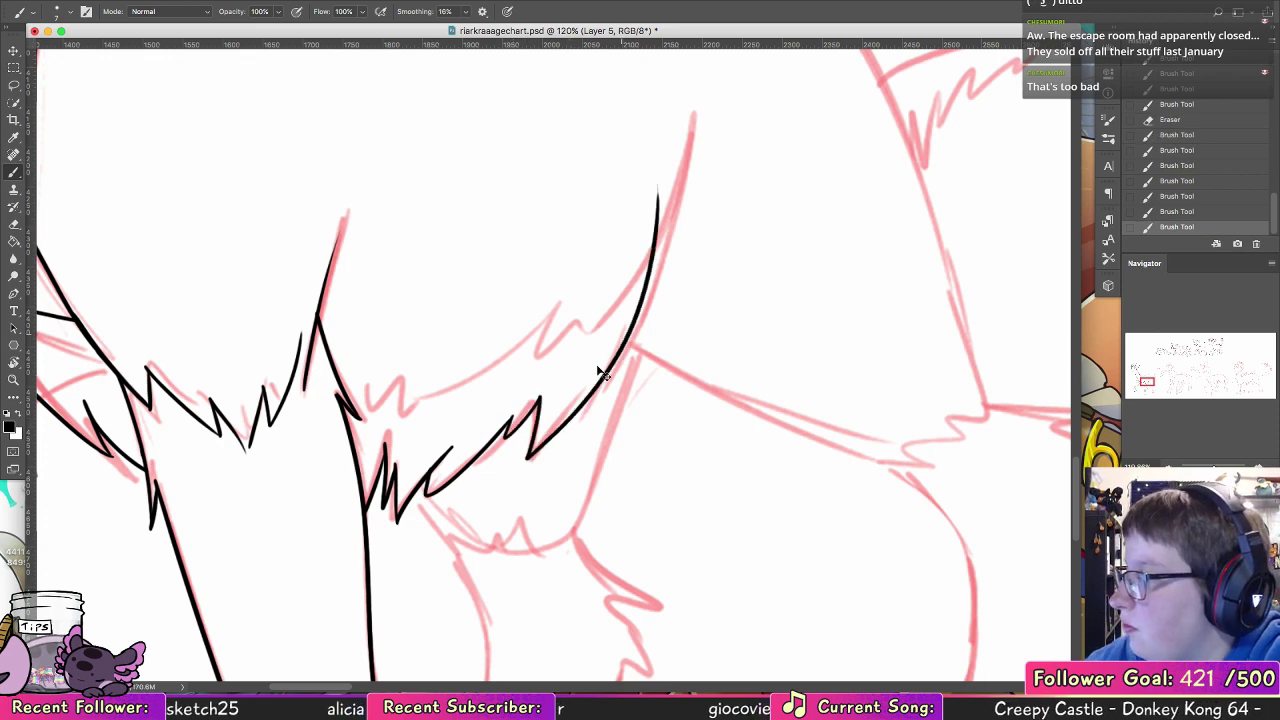
{"action": "key", "text": "super+z"}
{"action": "mouse_move", "coordinate": [521, 459]}
{"action": "left_mouse_down"}
{"action": "mouse_move", "coordinate": [648, 318]}
{"action": "mouse_move", "coordinate": [685, 150]}
{"action": "left_mouse_up"}
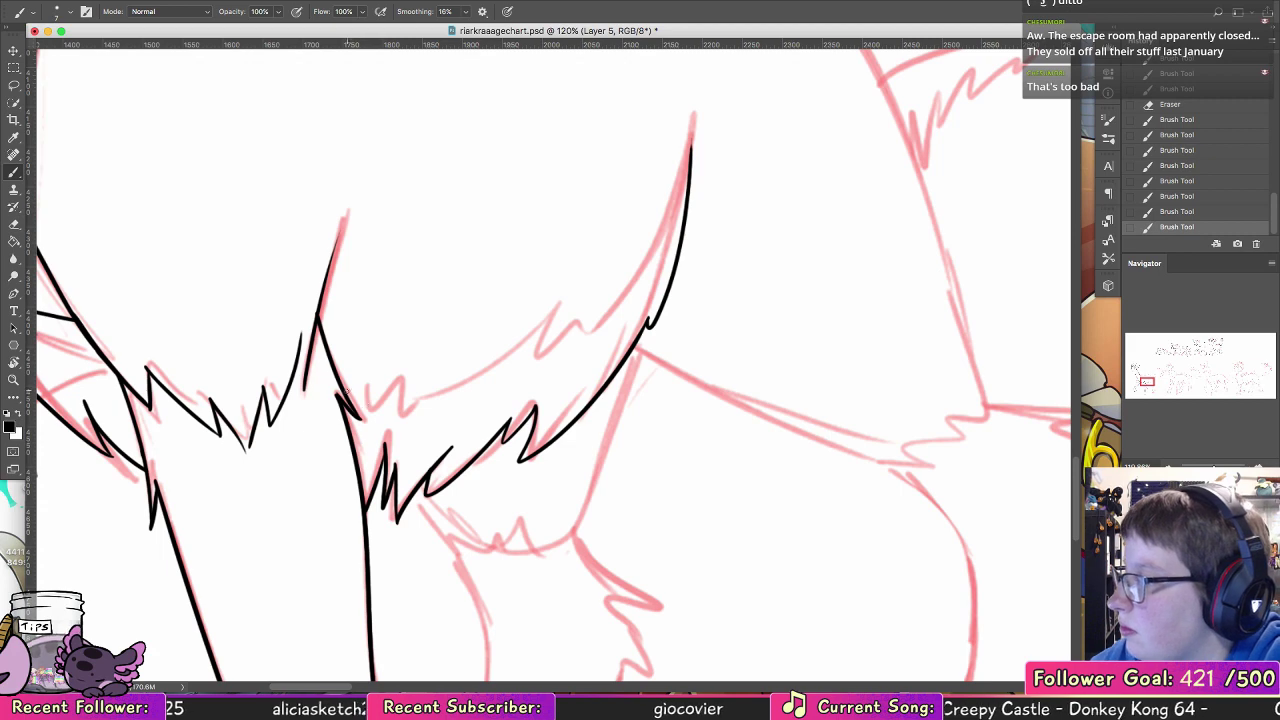
{"action": "key", "text": "super+z"}
{"action": "key", "text": "super+z"}
{"action": "key", "text": "super+z"}
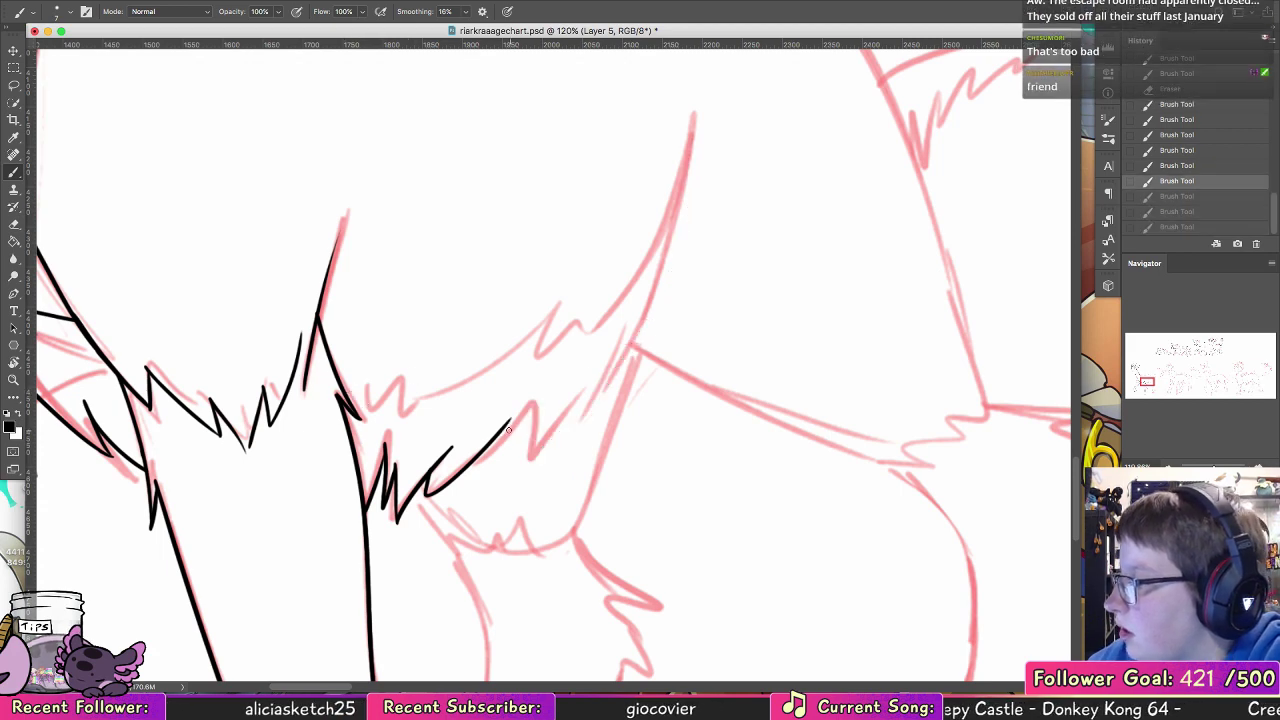
{"action": "mouse_move", "coordinate": [508, 436]}
{"action": "left_mouse_down"}
{"action": "mouse_move", "coordinate": [582, 342]}
{"action": "mouse_move", "coordinate": [597, 299]}
{"action": "mouse_move", "coordinate": [584, 340]}
{"action": "left_mouse_up"}
{"action": "mouse_move", "coordinate": [553, 390]}
{"action": "left_mouse_down"}
{"action": "mouse_move", "coordinate": [611, 325]}
{"action": "mouse_move", "coordinate": [679, 132]}
{"action": "left_mouse_up"}
Step: Ink short pointed fur strokes across the belly, between the second foreleg and the near thigh's front curve
{"action": "mouse_move", "coordinate": [552, 368]}
{"action": "left_mouse_down"}
{"action": "mouse_move", "coordinate": [579, 340]}
{"action": "mouse_move", "coordinate": [514, 387]}
{"action": "left_mouse_up"}
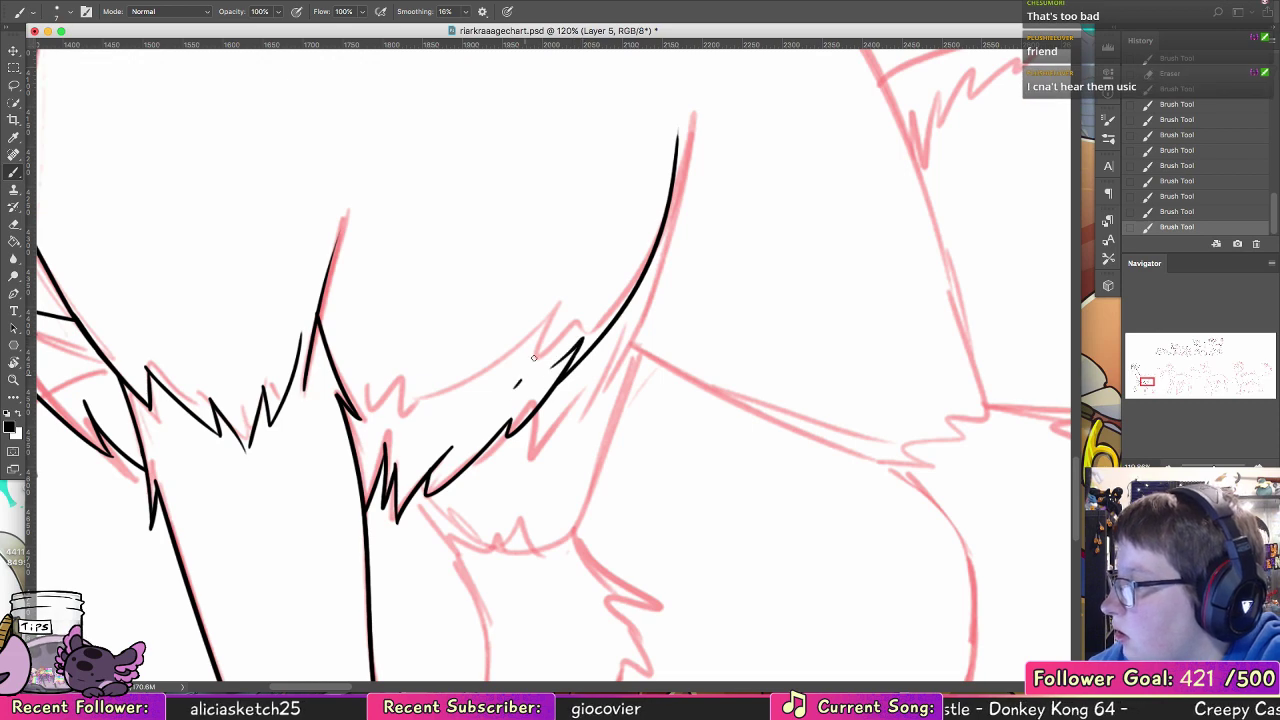
{"action": "left_click_drag", "start_coordinate": [543, 343], "coordinate": [514, 381]}
{"action": "left_click_drag", "start_coordinate": [516, 368], "coordinate": [452, 399]}
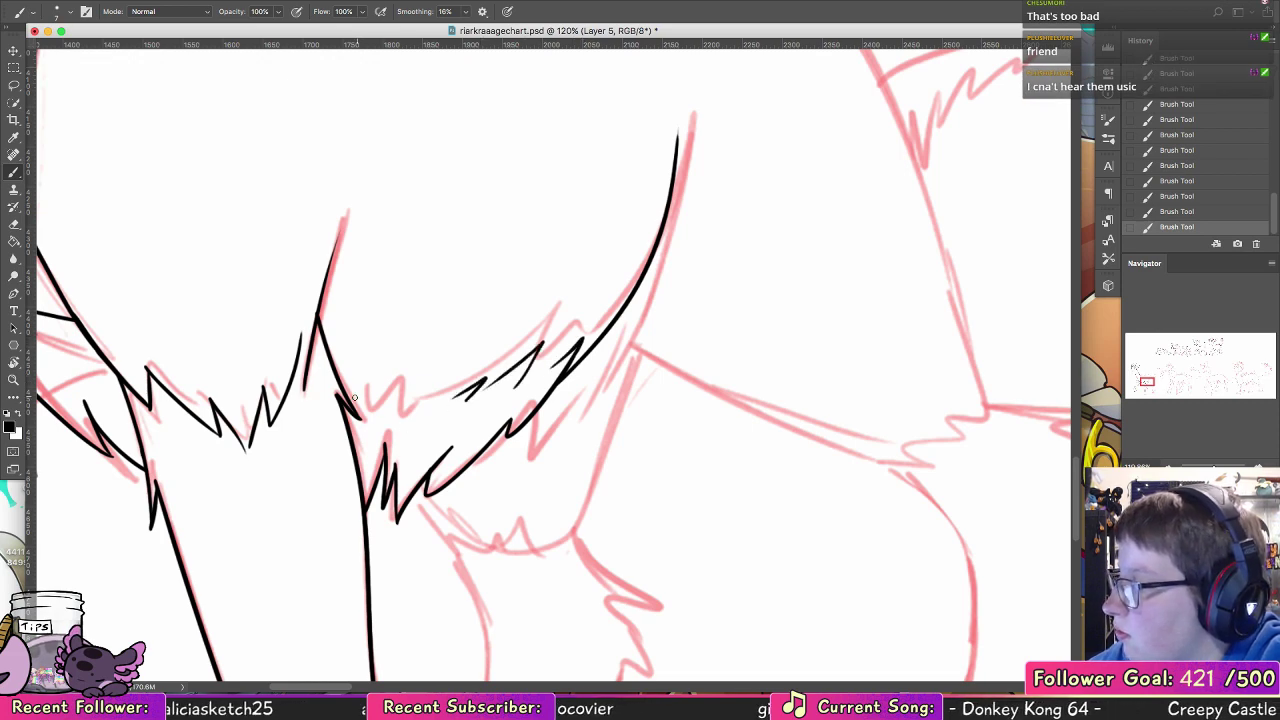
{"action": "left_click_drag", "start_coordinate": [368, 416], "coordinate": [383, 381]}
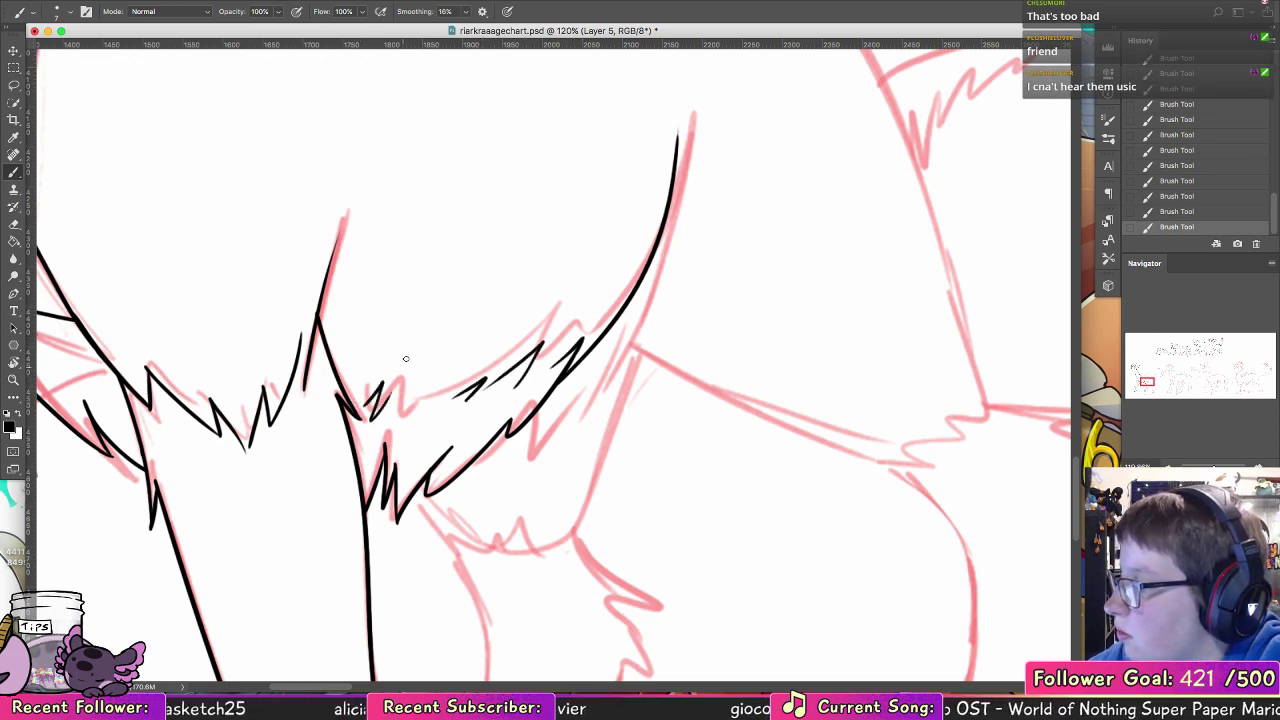
{"action": "left_click_drag", "start_coordinate": [399, 427], "coordinate": [446, 394]}
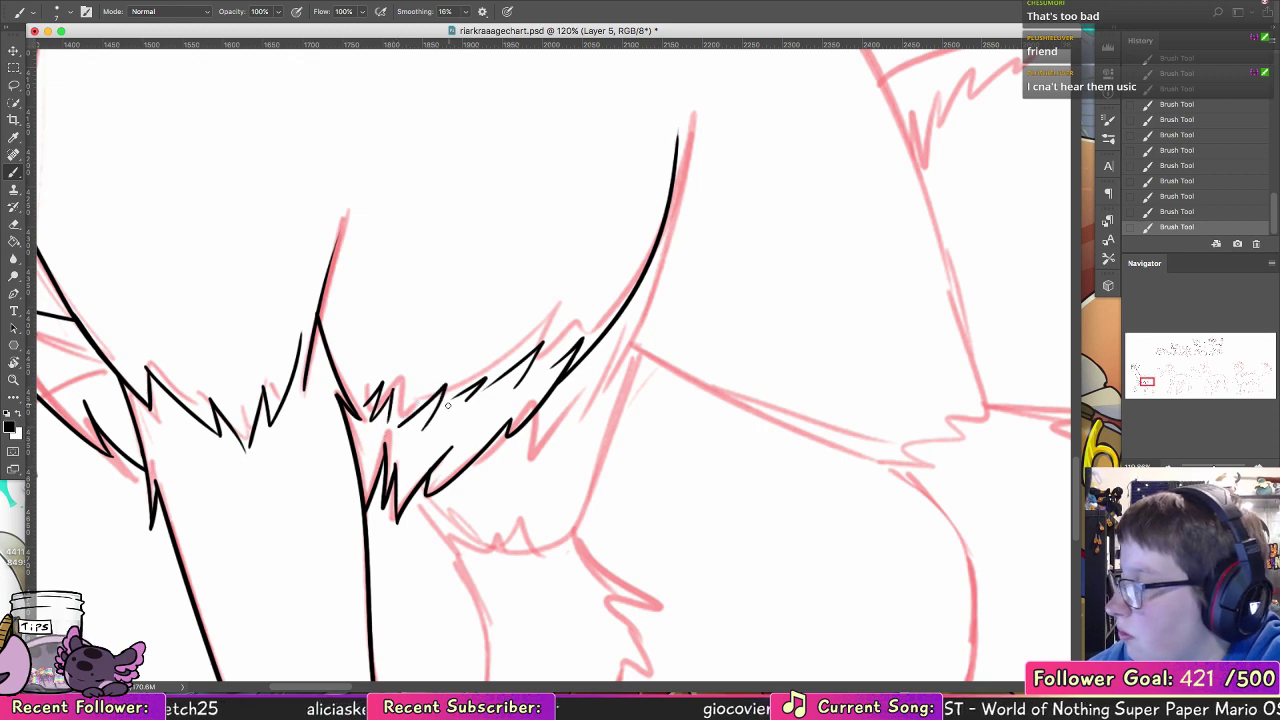
{"action": "left_click_drag", "start_coordinate": [738, 338], "coordinate": [728, 345]}
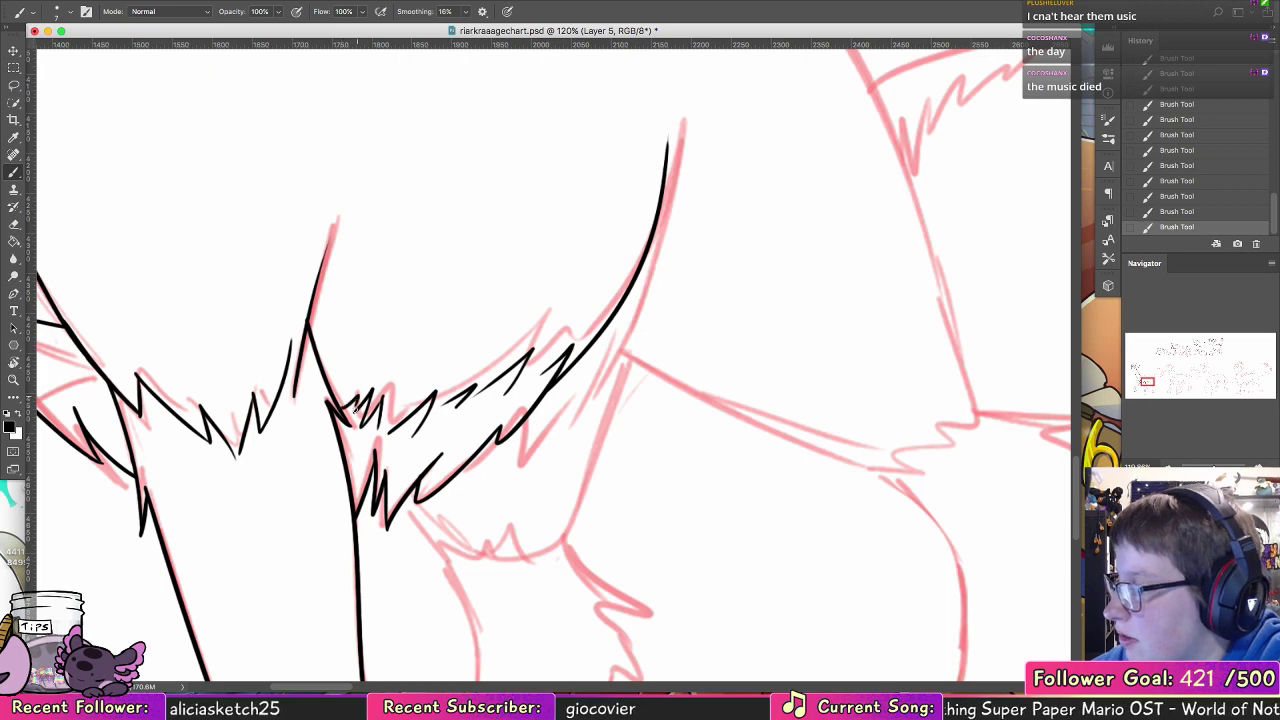
{"action": "left_click_drag", "start_coordinate": [364, 403], "coordinate": [346, 412]}
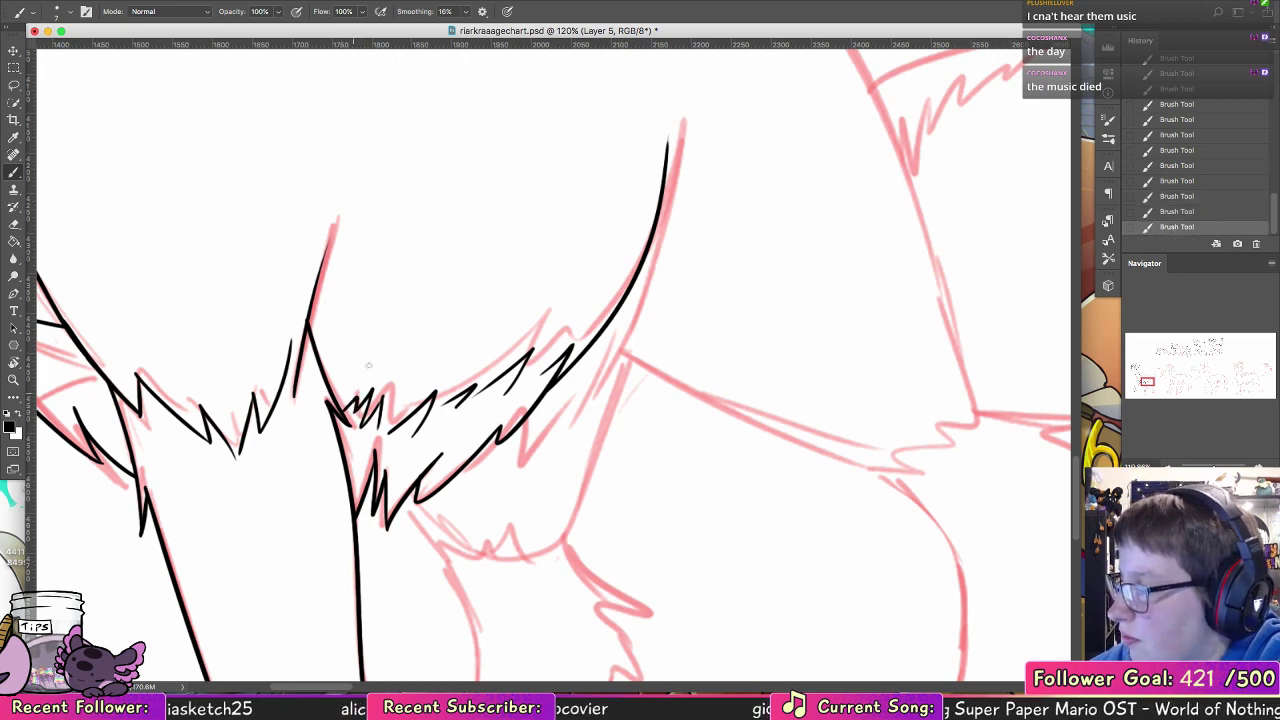
Step: Ink the near thigh's underside from the belly fur backward, ending in small fur ticks near the hock
{"action": "mouse_move", "coordinate": [632, 466]}
{"action": "left_mouse_down"}
{"action": "mouse_move", "coordinate": [494, 431]}
{"action": "mouse_move", "coordinate": [411, 600]}
{"action": "left_mouse_up"}
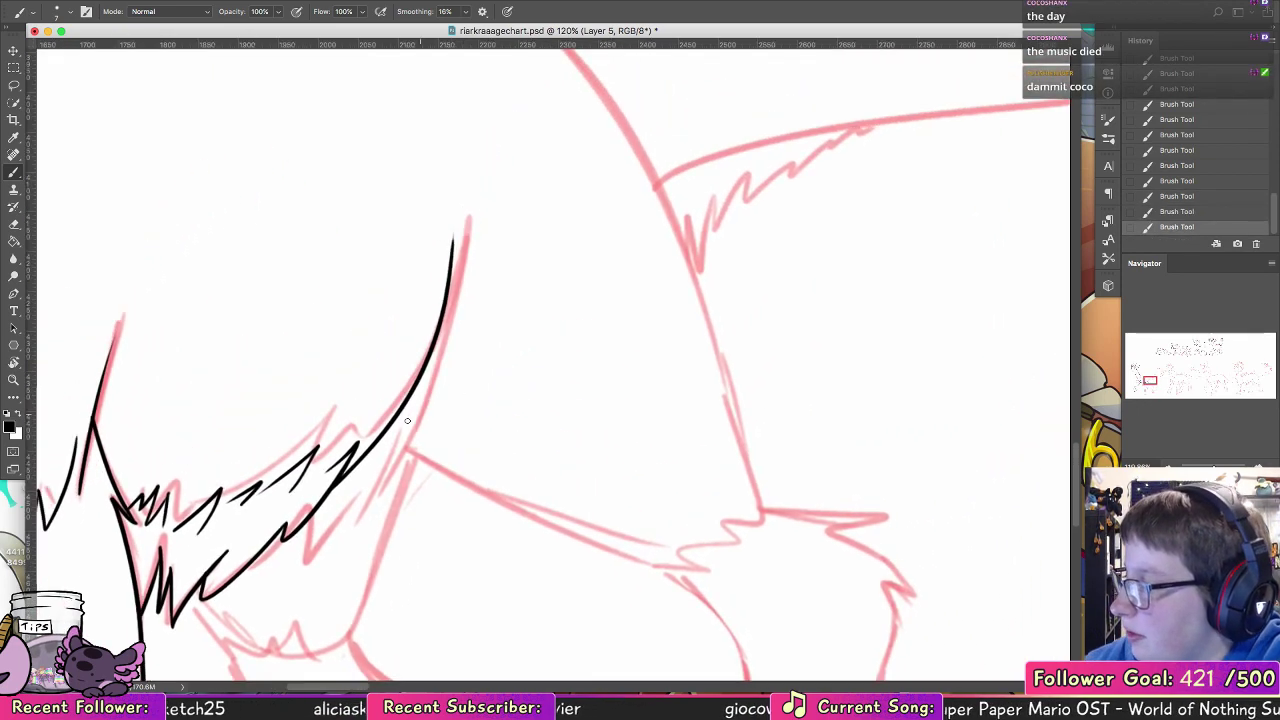
{"action": "left_click_drag", "start_coordinate": [395, 434], "coordinate": [557, 543]}
{"action": "key", "text": "super+z"}
{"action": "mouse_move", "coordinate": [387, 432]}
{"action": "left_mouse_down"}
{"action": "mouse_move", "coordinate": [645, 548]}
{"action": "mouse_move", "coordinate": [692, 551]}
{"action": "left_mouse_up"}
{"action": "mouse_move", "coordinate": [721, 442]}
{"action": "left_mouse_down"}
{"action": "mouse_move", "coordinate": [669, 460]}
{"action": "mouse_move", "coordinate": [541, 375]}
{"action": "left_mouse_up"}
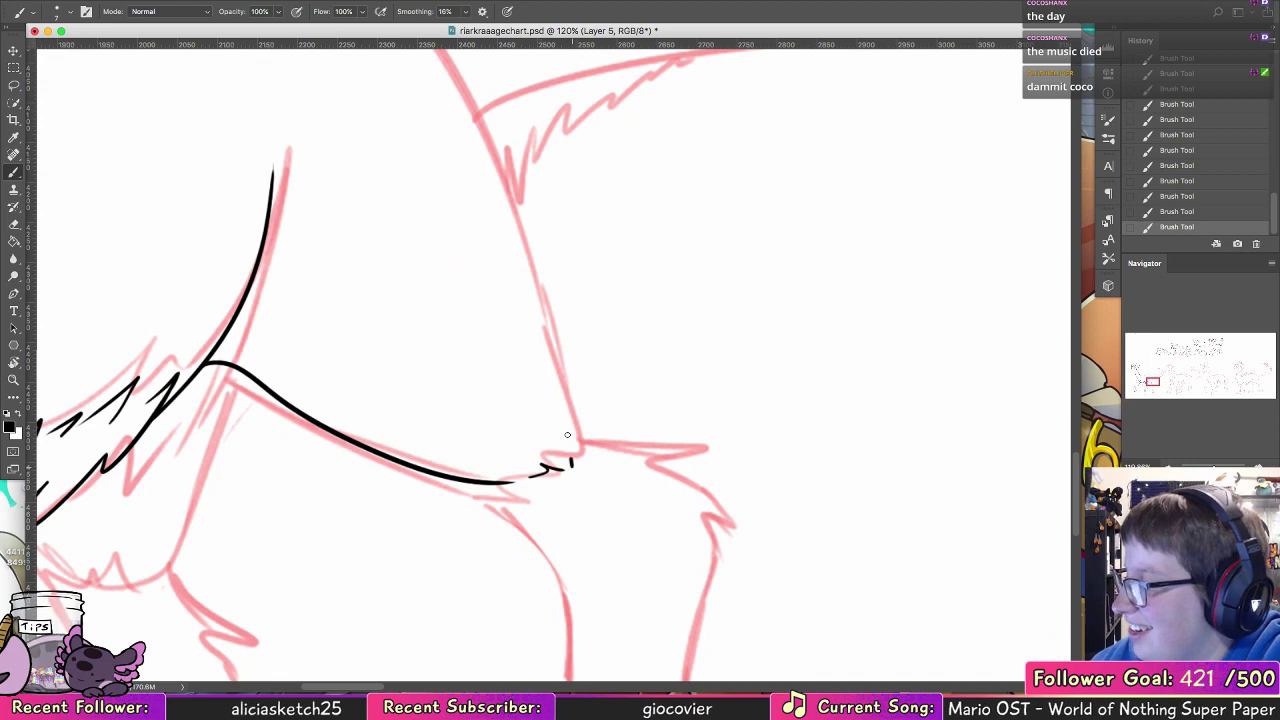
Step: Ink the near thigh's long rear curve from the hock up to the rump
{"action": "left_click_drag", "start_coordinate": [586, 456], "coordinate": [502, 168]}
{"action": "key", "text": "super+z"}
{"action": "left_click_drag", "start_coordinate": [631, 485], "coordinate": [644, 649]}
{"action": "mouse_move", "coordinate": [596, 603]}
{"action": "left_mouse_down"}
{"action": "mouse_move", "coordinate": [551, 431]}
{"action": "mouse_move", "coordinate": [328, 92]}
{"action": "left_mouse_up"}
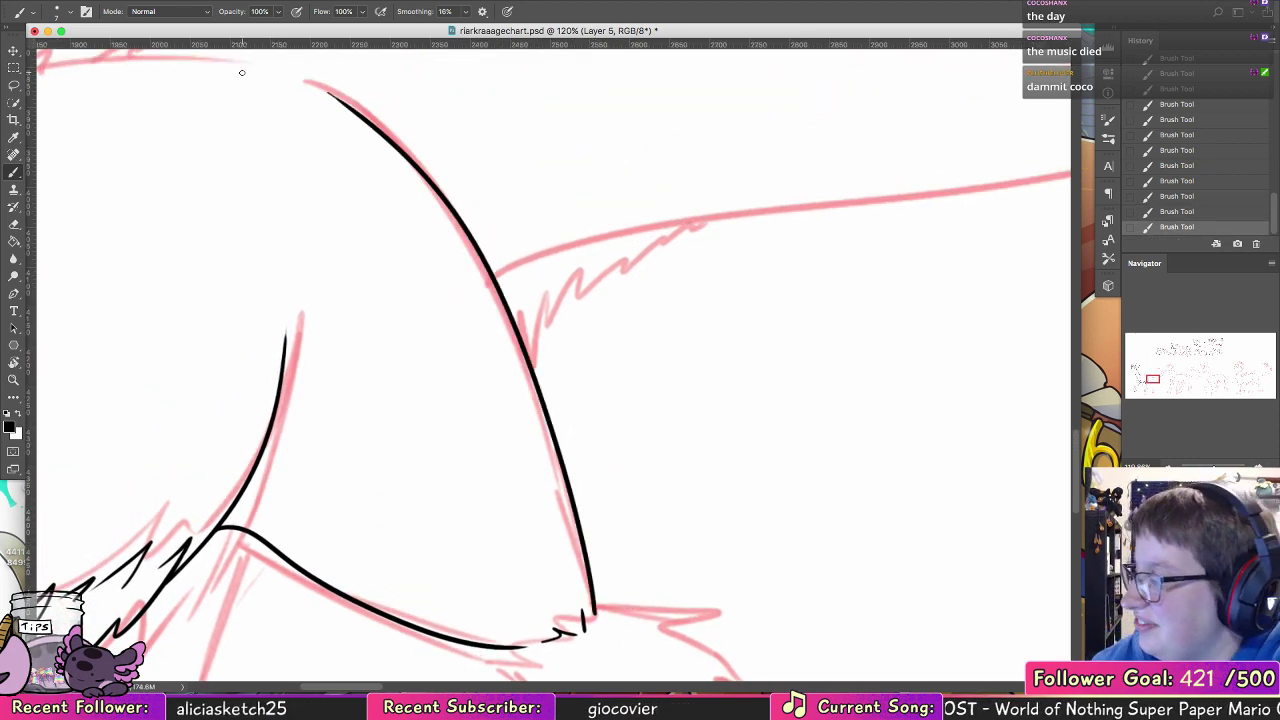
Step: Ink the shoulder's curved top and the back line from the lowest neck spike past the dip toward the rump
{"action": "scroll", "coordinate": [766, 549], "scroll_direction": "left", "scroll_amount": 15}
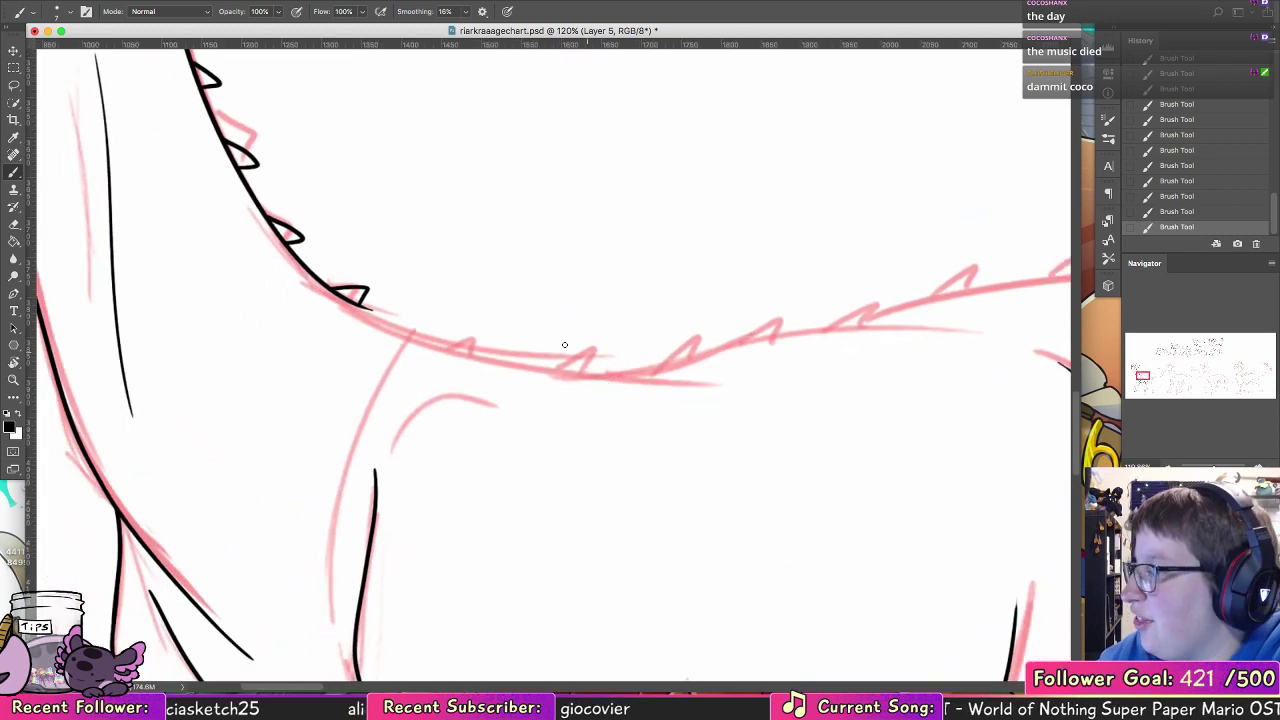
{"action": "left_click_drag", "start_coordinate": [377, 440], "coordinate": [553, 390]}
{"action": "left_click_drag", "start_coordinate": [356, 305], "coordinate": [710, 362]}
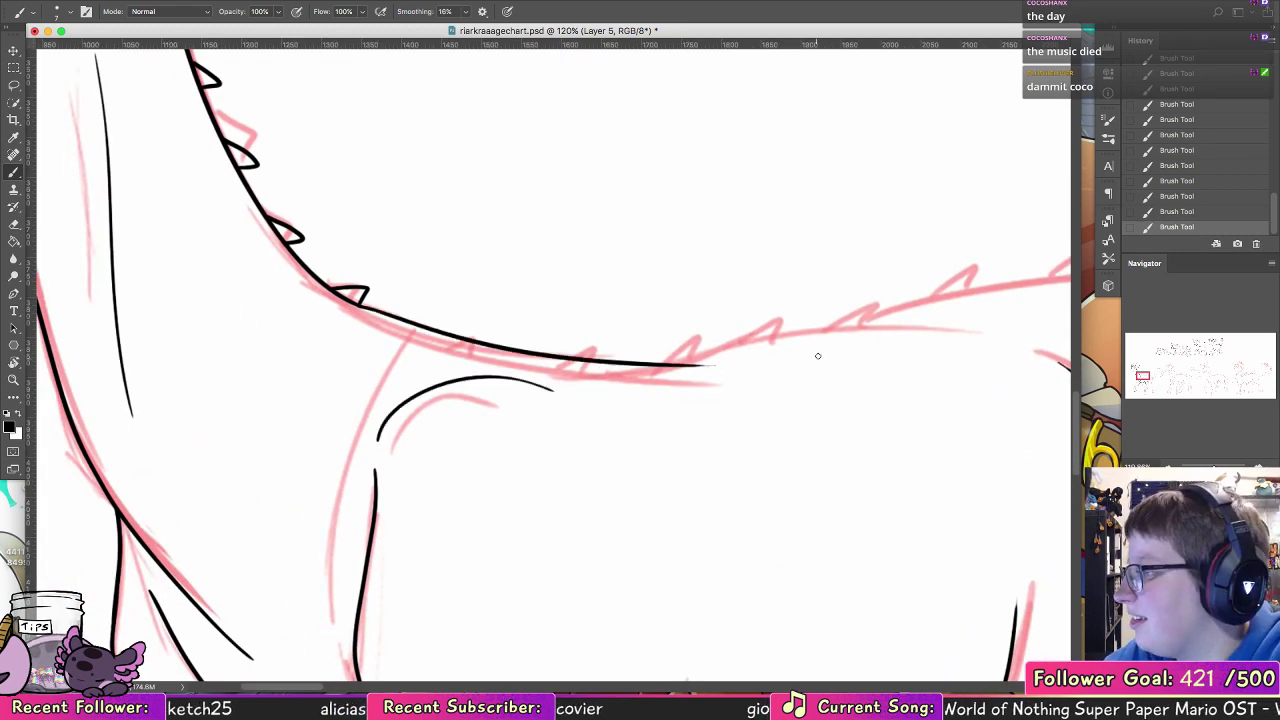
{"action": "key", "text": "ctrl+z"}
{"action": "mouse_move", "coordinate": [352, 302]}
{"action": "left_mouse_down"}
{"action": "mouse_move", "coordinate": [456, 330]}
{"action": "mouse_move", "coordinate": [900, 322]}
{"action": "left_mouse_up"}
{"action": "key", "text": "ctrl+z"}
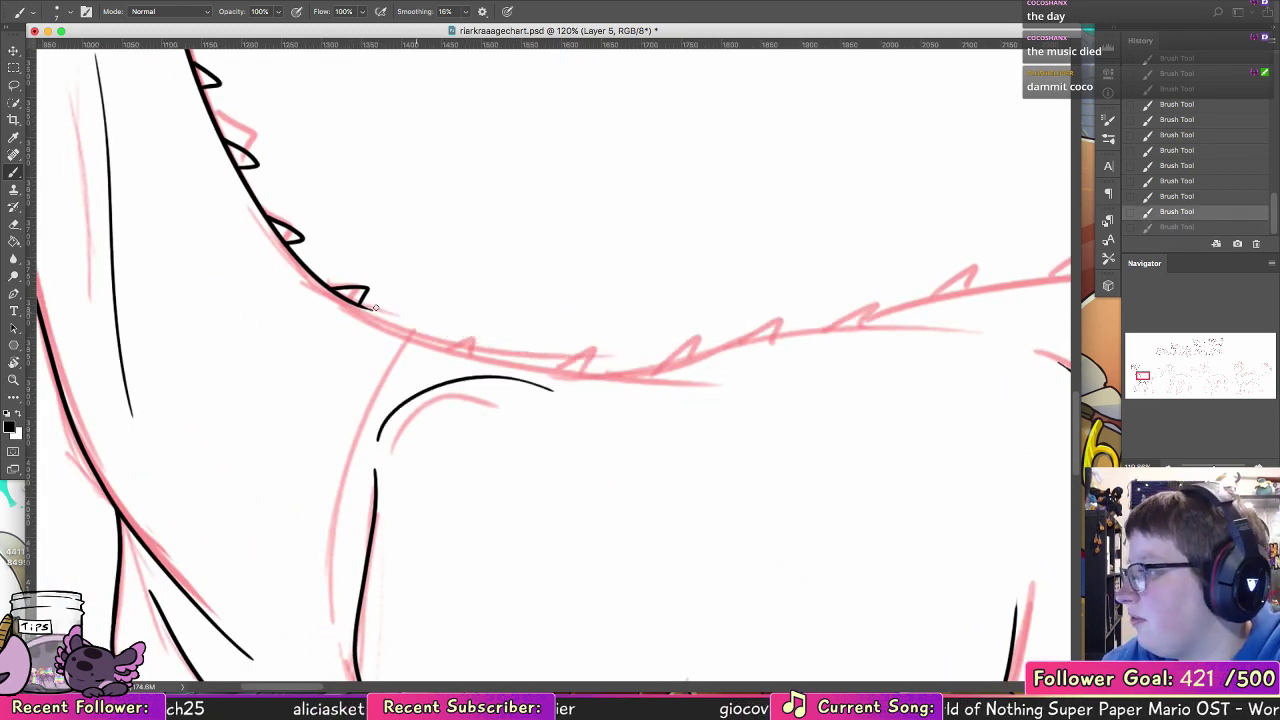
{"action": "mouse_move", "coordinate": [352, 302]}
{"action": "left_mouse_down"}
{"action": "mouse_move", "coordinate": [724, 354]}
{"action": "mouse_move", "coordinate": [900, 328]}
{"action": "left_mouse_up"}
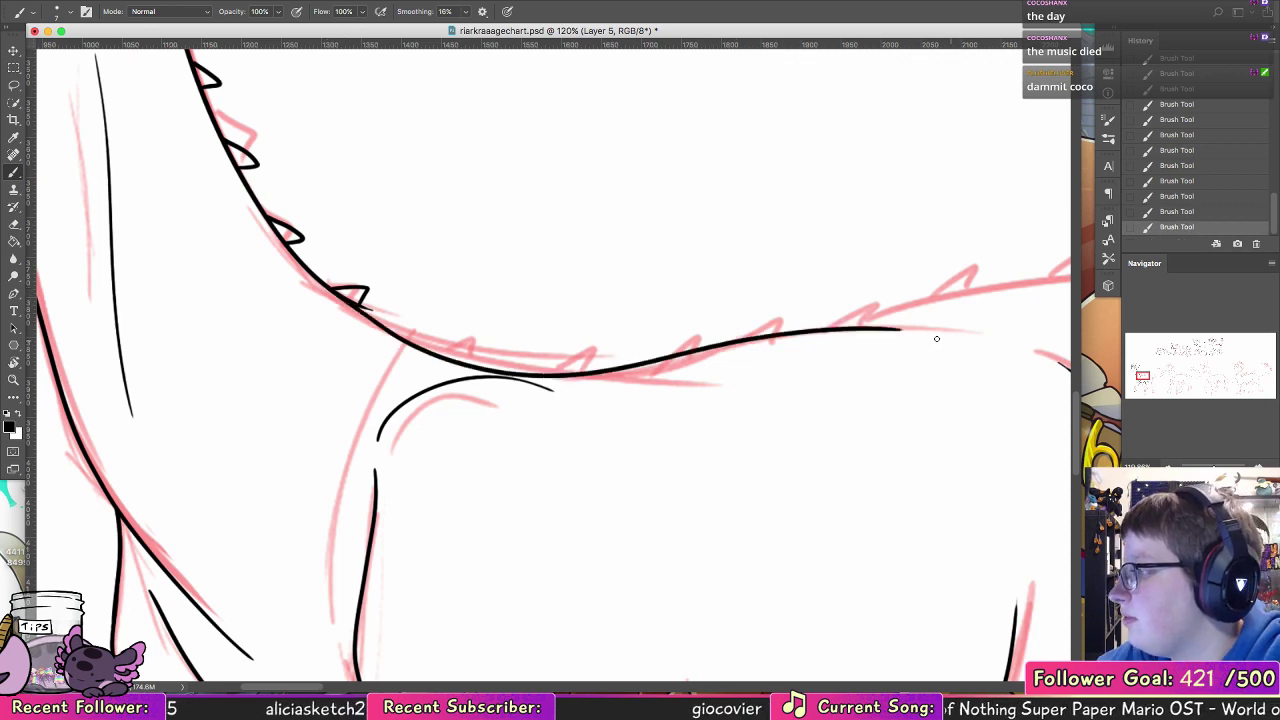
Step: Erase the stray line ends at the lowest neck spike and ink a row of small spikes along the back
{"action": "scroll", "coordinate": [786, 328], "scroll_direction": "up", "scroll_amount": 5}
{"action": "scroll", "coordinate": [786, 328], "scroll_direction": "right", "scroll_amount": 5}
{"action": "key", "text": "e"}
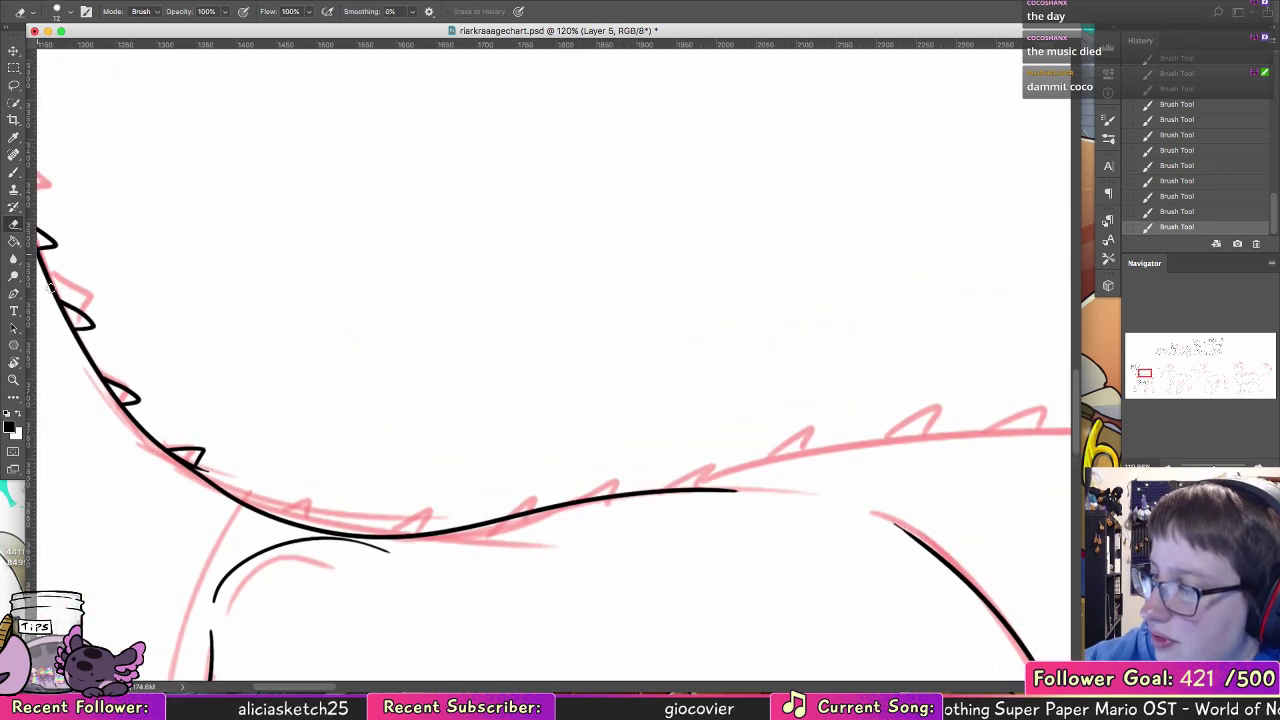
{"action": "mouse_move", "coordinate": [195, 460]}
{"action": "left_mouse_down"}
{"action": "mouse_move", "coordinate": [210, 472]}
{"action": "mouse_move", "coordinate": [205, 453]}
{"action": "mouse_move", "coordinate": [180, 460]}
{"action": "mouse_move", "coordinate": [266, 491]}
{"action": "mouse_move", "coordinate": [256, 512]}
{"action": "mouse_move", "coordinate": [337, 533]}
{"action": "mouse_move", "coordinate": [507, 516]}
{"action": "left_mouse_up"}
{"action": "left_click", "coordinate": [14, 173]}
{"action": "key", "text": "super+z"}
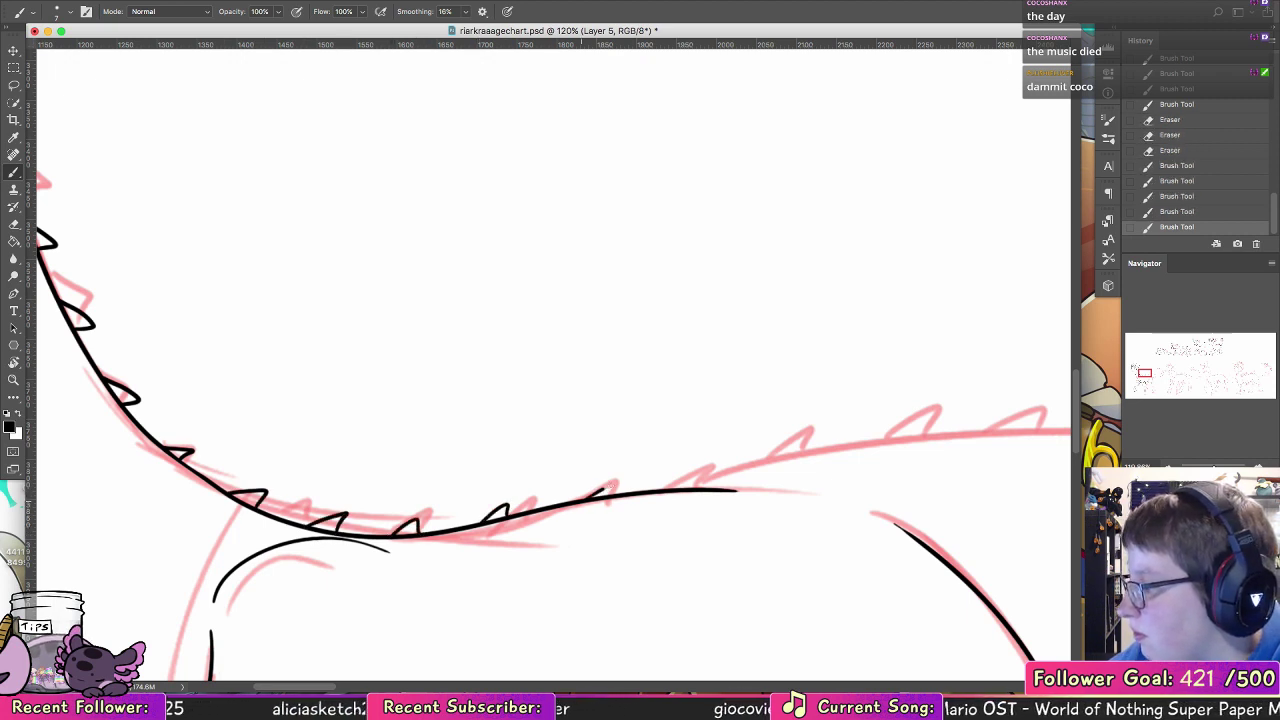
{"action": "left_click_drag", "start_coordinate": [602, 500], "coordinate": [618, 488]}
Step: Ink the rump line from the end of the back into the upper edge of the tail
{"action": "mouse_move", "coordinate": [750, 508]}
{"action": "left_mouse_down"}
{"action": "mouse_move", "coordinate": [363, 500]}
{"action": "mouse_move", "coordinate": [169, 396]}
{"action": "left_mouse_up"}
{"action": "mouse_move", "coordinate": [88, 388]}
{"action": "left_mouse_down"}
{"action": "mouse_move", "coordinate": [228, 354]}
{"action": "mouse_move", "coordinate": [960, 376]}
{"action": "left_mouse_up"}
{"action": "key", "text": "super+z"}
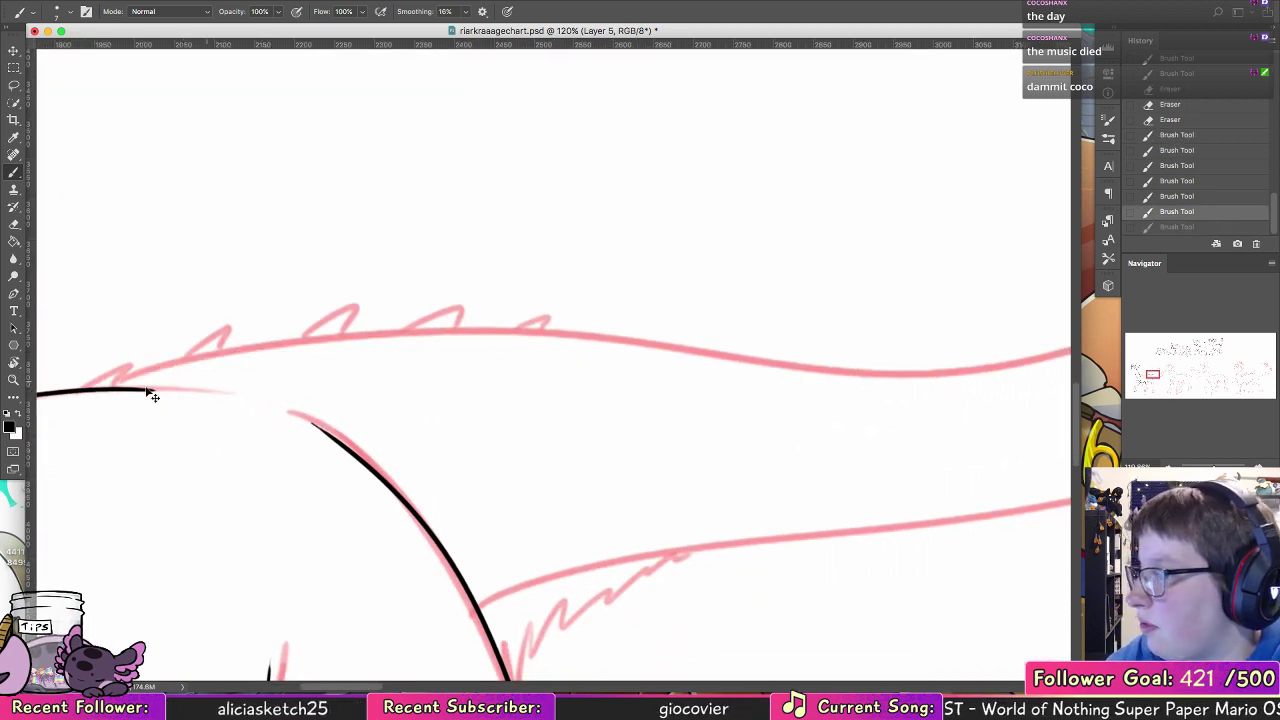
{"action": "mouse_move", "coordinate": [96, 387]}
{"action": "left_mouse_down"}
{"action": "mouse_move", "coordinate": [709, 349]}
{"action": "mouse_move", "coordinate": [982, 372]}
{"action": "left_mouse_up"}
Step: Ink small pointed spikes along the rump line
{"action": "scroll", "coordinate": [480, 380], "scroll_direction": "left", "scroll_amount": 8}
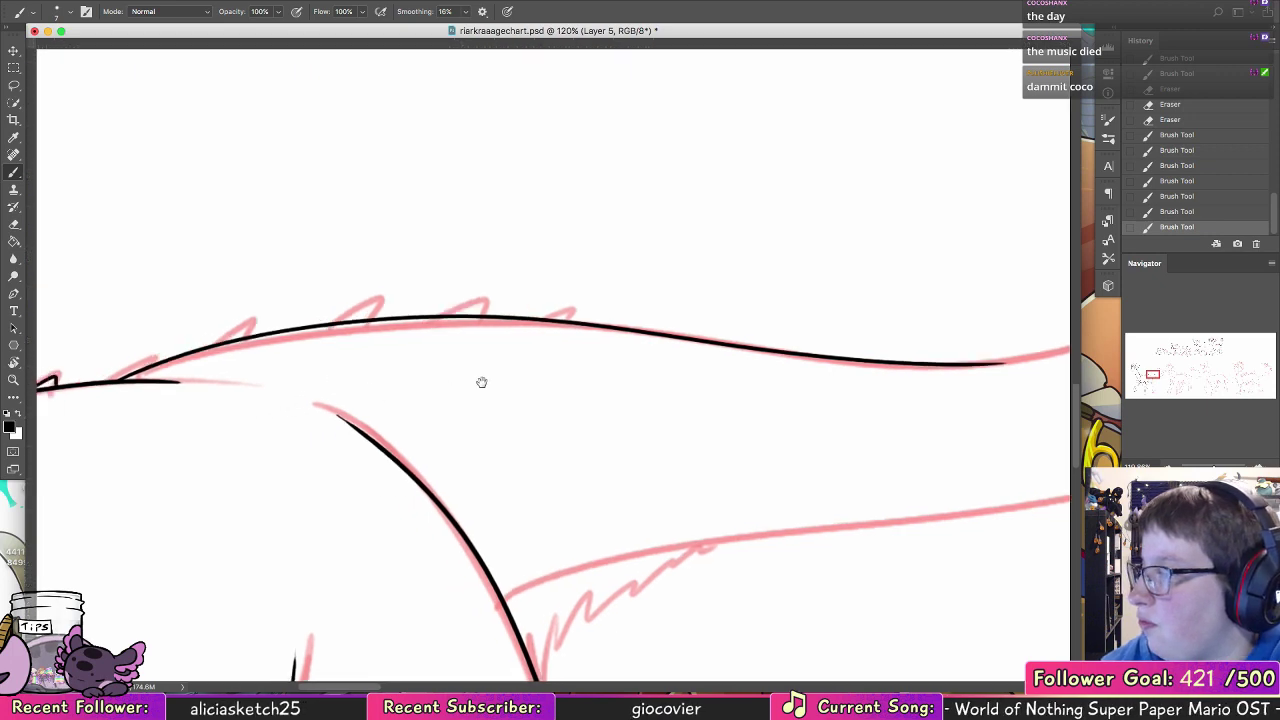
{"action": "left_click_drag", "start_coordinate": [487, 341], "coordinate": [518, 333]}
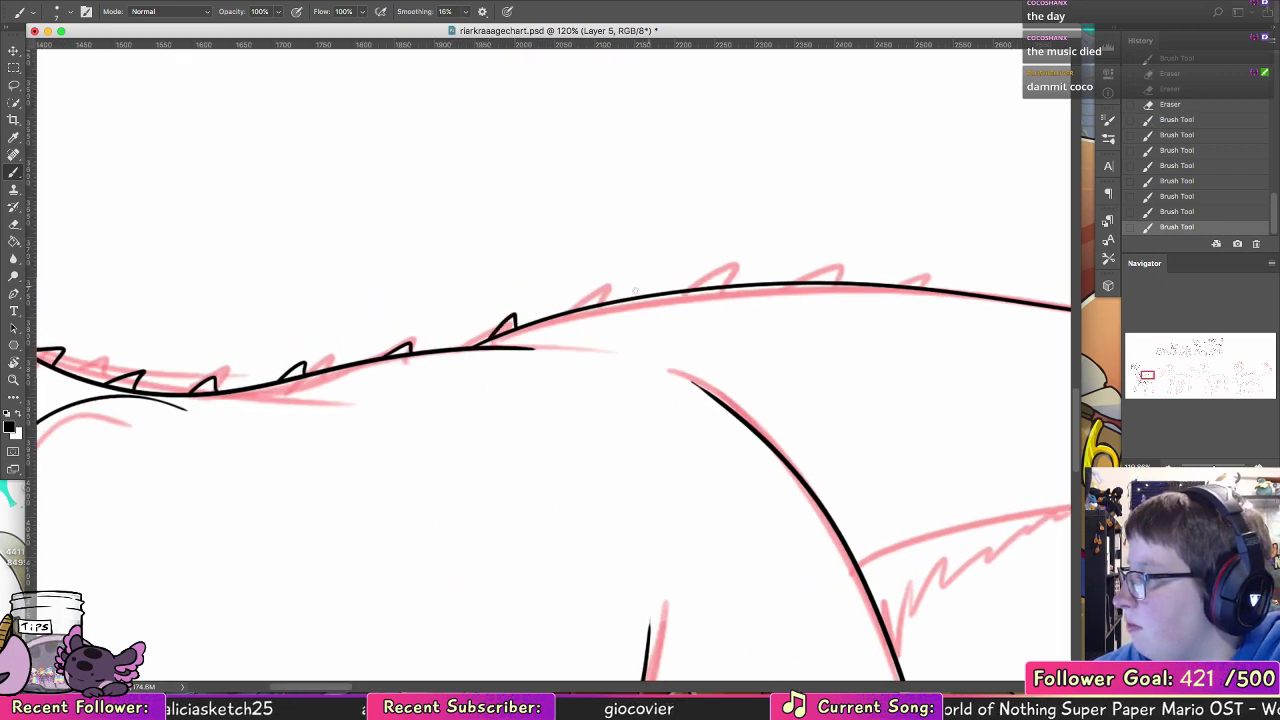
{"action": "left_click_drag", "start_coordinate": [598, 292], "coordinate": [778, 286]}
Step: Ink the tail's underside from the thigh's rear curve outward and the jagged fur below the tail base
{"action": "left_click_drag", "start_coordinate": [828, 429], "coordinate": [411, 146]}
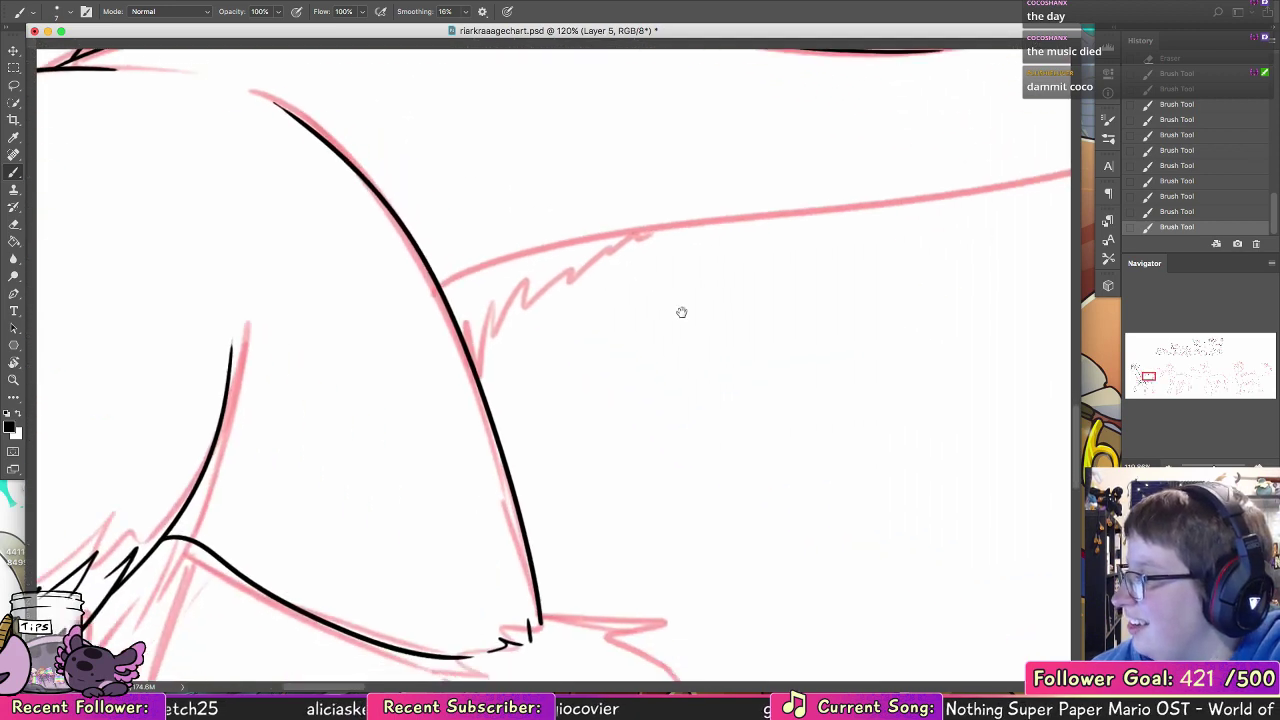
{"action": "mouse_move", "coordinate": [690, 360]}
{"action": "left_mouse_down"}
{"action": "mouse_move", "coordinate": [376, 490]}
{"action": "mouse_move", "coordinate": [321, 528]}
{"action": "left_mouse_up"}
{"action": "mouse_move", "coordinate": [66, 449]}
{"action": "left_mouse_down"}
{"action": "mouse_move", "coordinate": [271, 387]}
{"action": "mouse_move", "coordinate": [829, 277]}
{"action": "left_mouse_up"}
{"action": "mouse_move", "coordinate": [98, 528]}
{"action": "left_mouse_down"}
{"action": "mouse_move", "coordinate": [120, 470]}
{"action": "mouse_move", "coordinate": [155, 432]}
{"action": "mouse_move", "coordinate": [150, 465]}
{"action": "mouse_move", "coordinate": [185, 425]}
{"action": "mouse_move", "coordinate": [248, 394]}
{"action": "left_mouse_up"}
{"action": "key", "text": "super+z"}
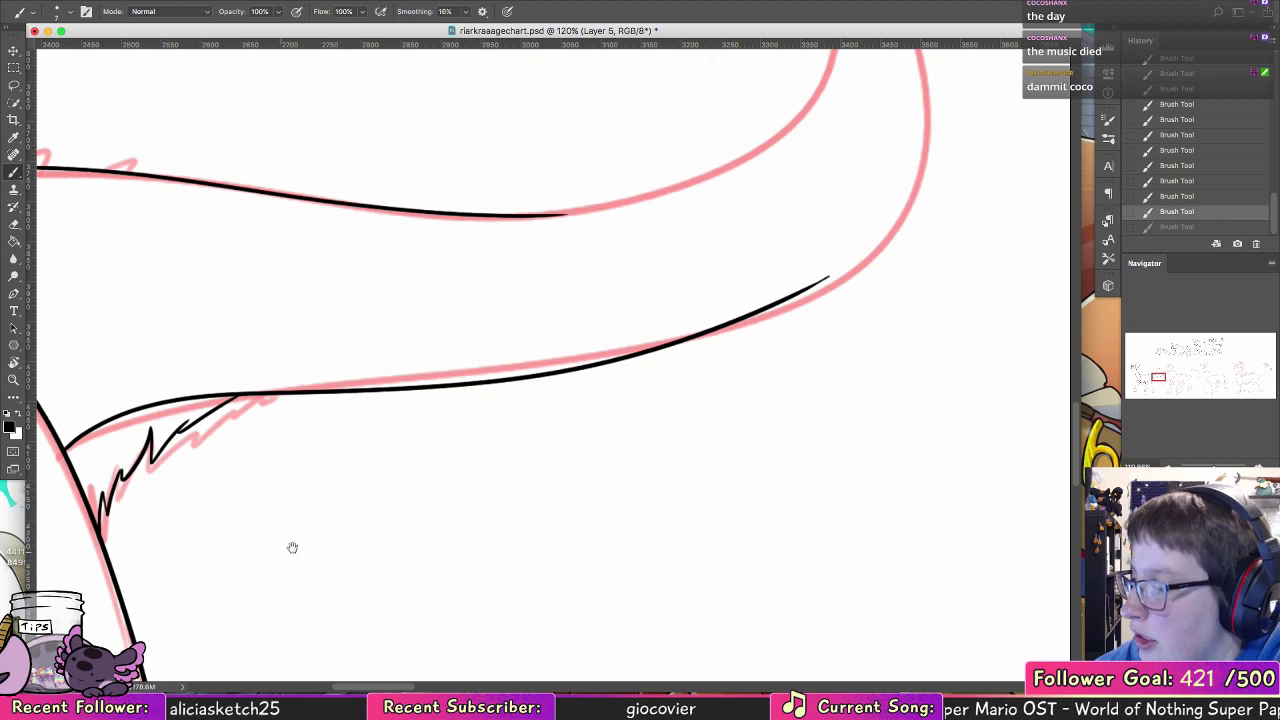
Step: Ink pointed tufts under the belly fur's rear end, linking its edge to the near thigh's underside
{"action": "left_click_drag", "start_coordinate": [291, 546], "coordinate": [640, 291]}
{"action": "mouse_move", "coordinate": [377, 440]}
{"action": "left_mouse_down"}
{"action": "mouse_move", "coordinate": [497, 297]}
{"action": "mouse_move", "coordinate": [519, 447]}
{"action": "left_mouse_up"}
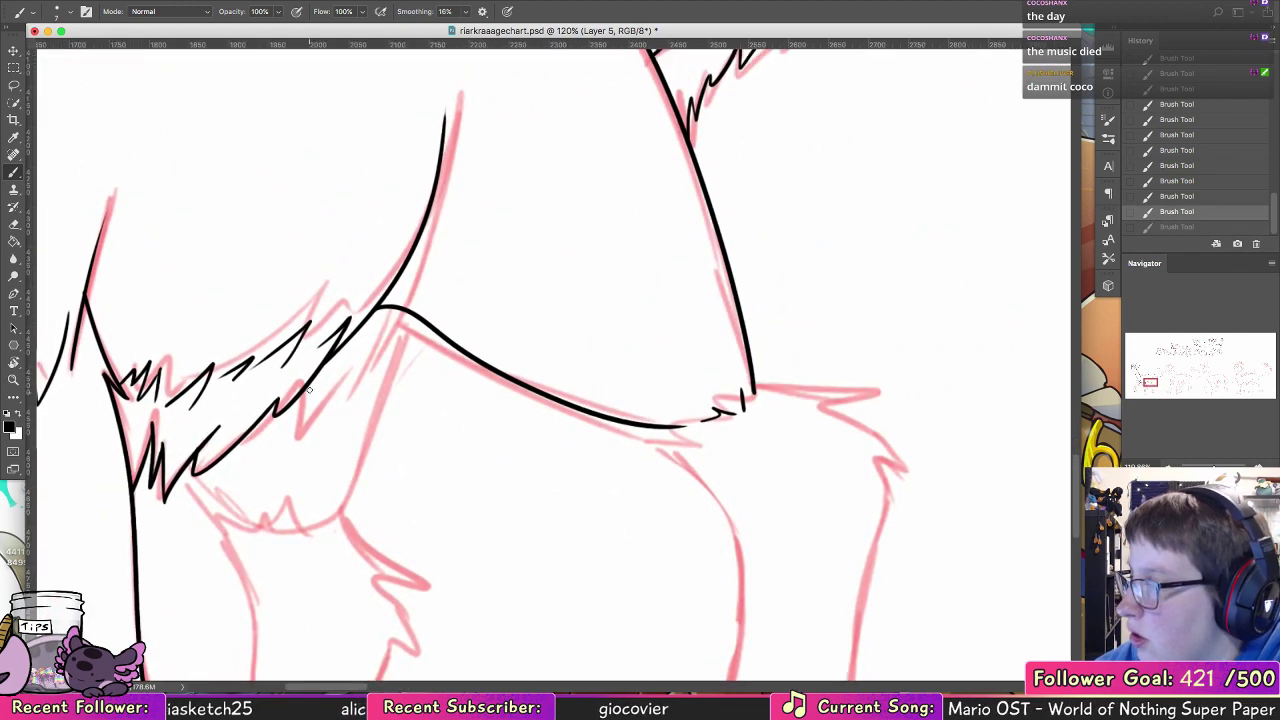
{"action": "left_click_drag", "start_coordinate": [310, 410], "coordinate": [390, 328]}
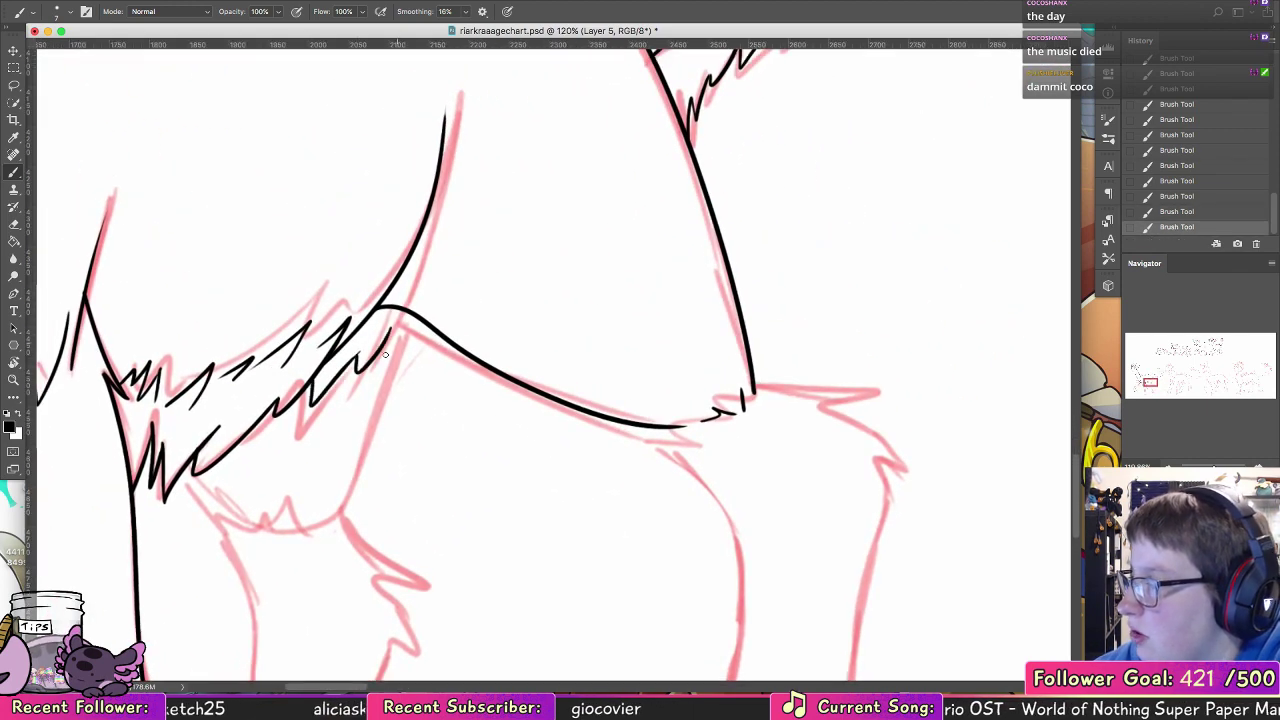
{"action": "key", "text": "super+z"}
{"action": "left_click_drag", "start_coordinate": [353, 368], "coordinate": [405, 313]}
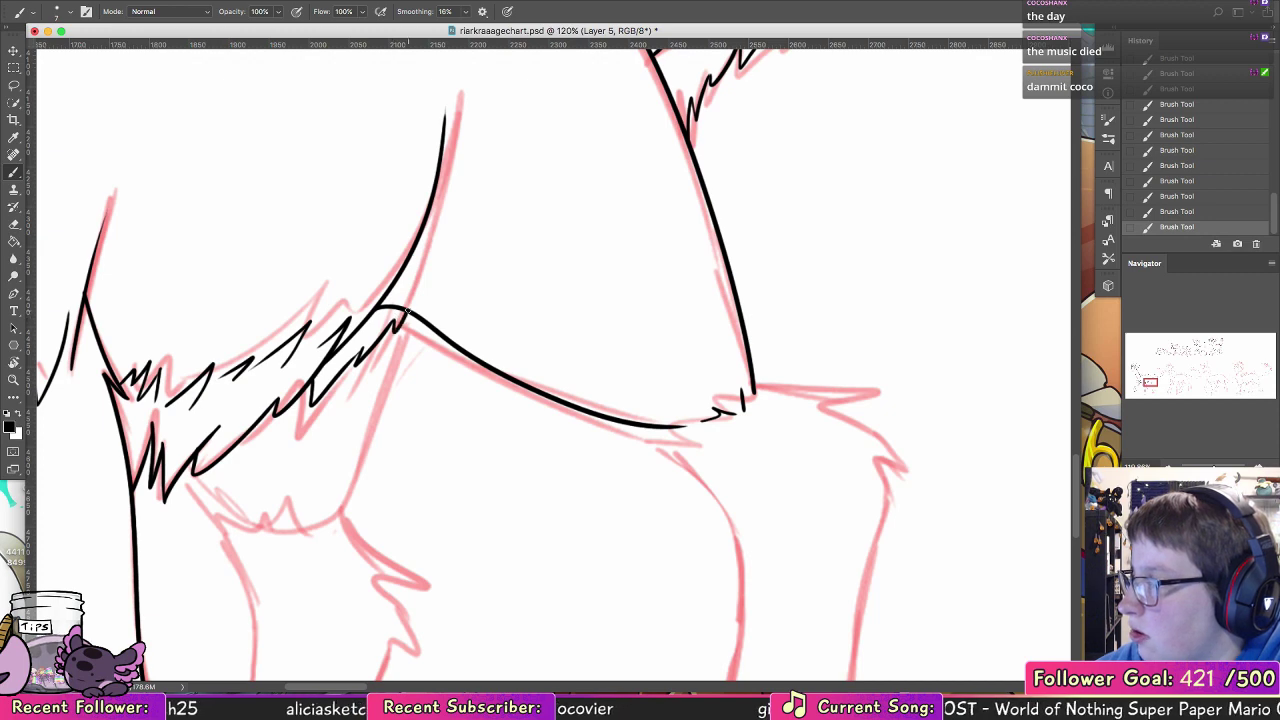
Step: Erase the lines crossing the new belly tufts and touch up the strokes at the thigh's base
{"action": "key", "text": "e"}
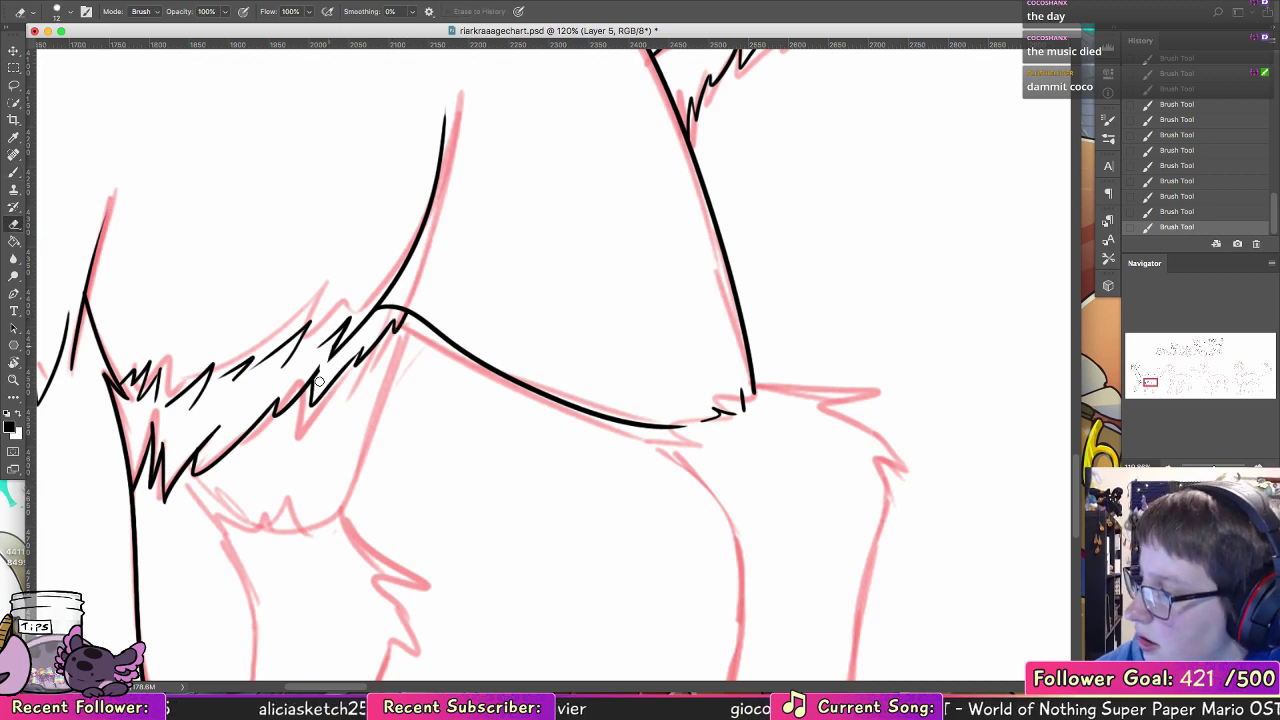
{"action": "mouse_move", "coordinate": [318, 371]}
{"action": "left_mouse_down"}
{"action": "mouse_move", "coordinate": [326, 351]}
{"action": "mouse_move", "coordinate": [309, 394]}
{"action": "left_mouse_up"}
{"action": "left_click", "coordinate": [12, 175]}
{"action": "left_click_drag", "start_coordinate": [385, 301], "coordinate": [383, 287]}
Step: Ink the far hind leg's upper part below the belly fur, with front edge, jagged fringe, rear edge and pointed joint tufts
{"action": "scroll", "coordinate": [383, 287], "scroll_direction": "down", "scroll_amount": 3}
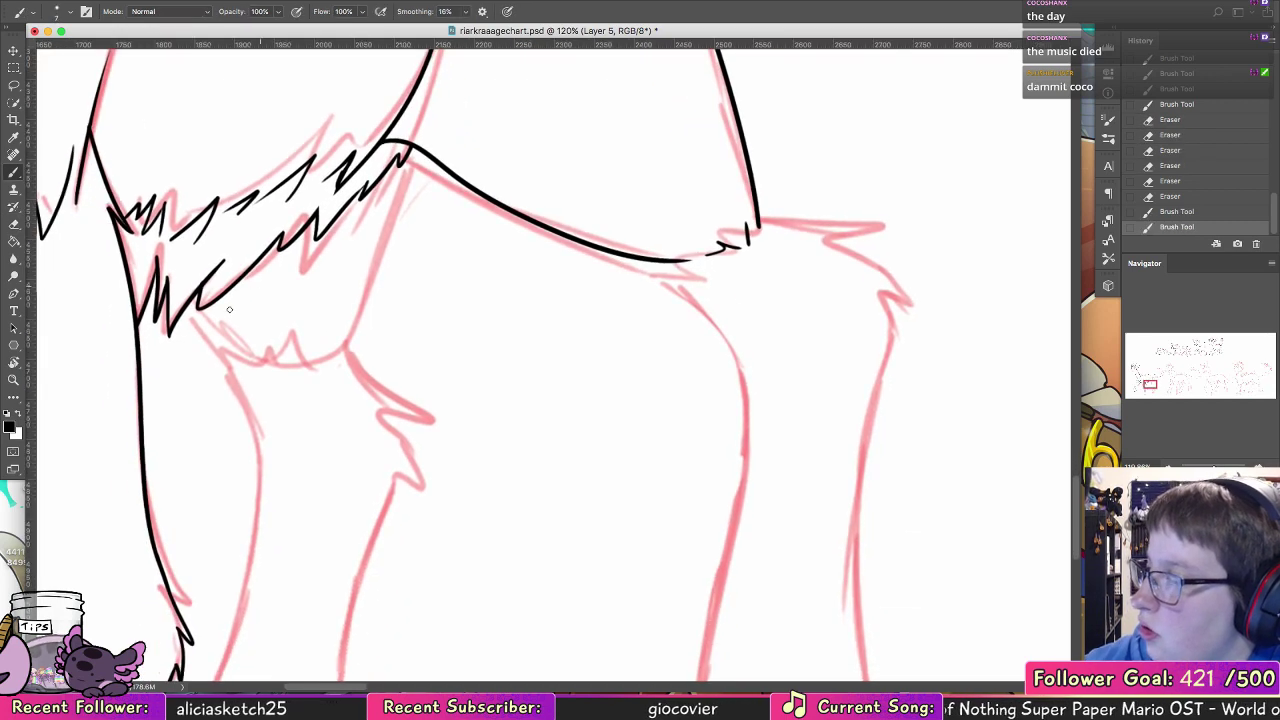
{"action": "mouse_move", "coordinate": [196, 322]}
{"action": "left_mouse_down"}
{"action": "mouse_move", "coordinate": [240, 378]}
{"action": "mouse_move", "coordinate": [340, 320]}
{"action": "mouse_move", "coordinate": [392, 230]}
{"action": "left_mouse_up"}
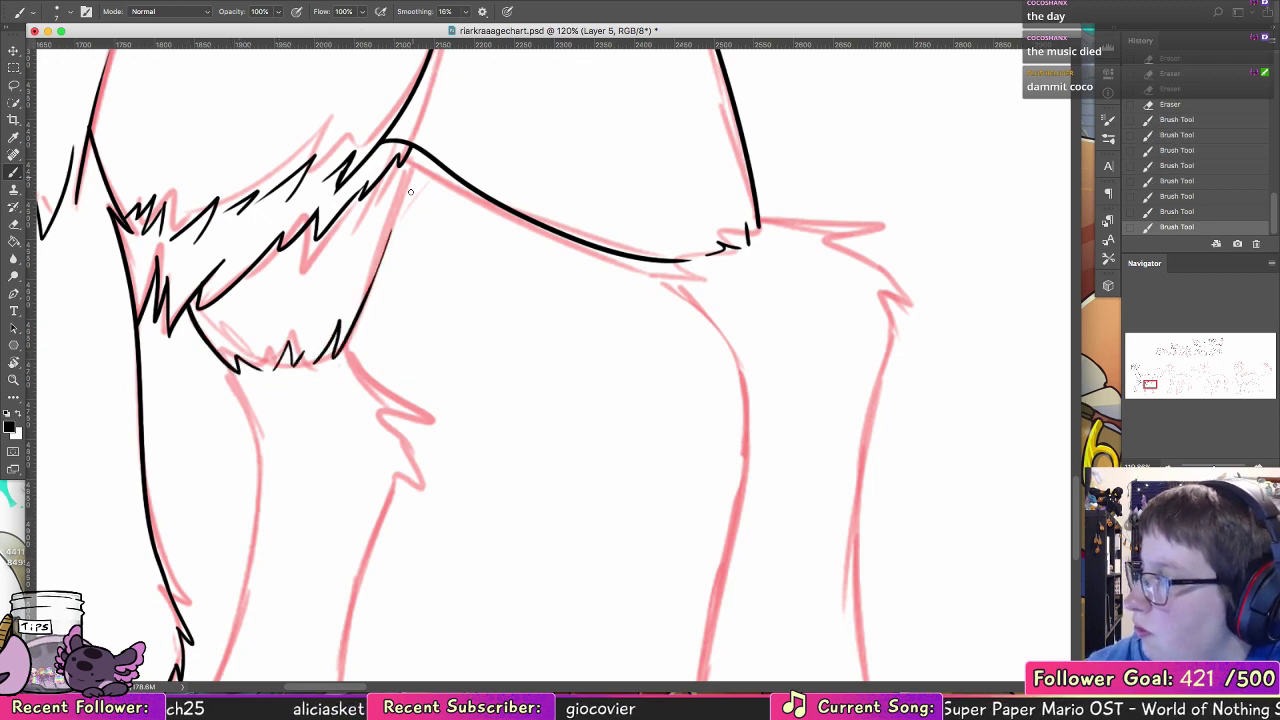
{"action": "key", "text": "super+z"}
{"action": "left_click_drag", "start_coordinate": [418, 152], "coordinate": [366, 312]}
{"action": "left_click", "coordinate": [326, 372]}
{"action": "key", "text": "super+z"}
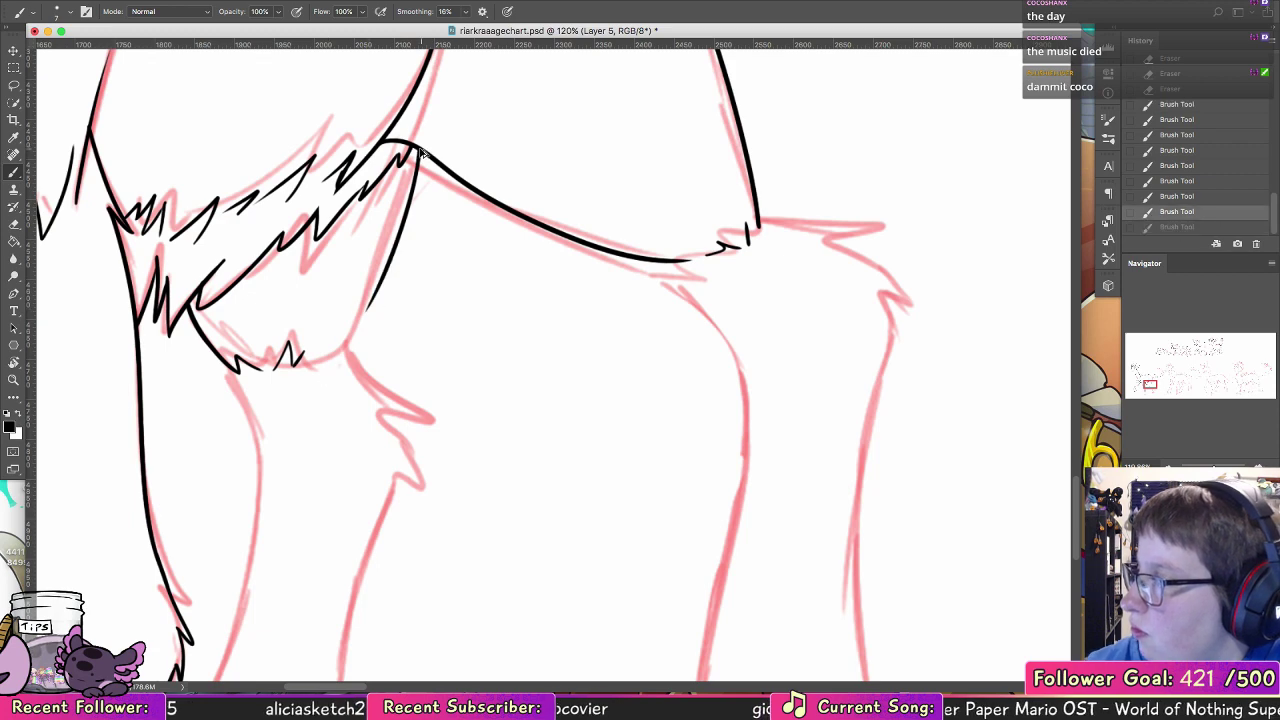
{"action": "key", "text": "super+z"}
{"action": "mouse_move", "coordinate": [418, 148]}
{"action": "left_mouse_down"}
{"action": "mouse_move", "coordinate": [338, 360]}
{"action": "mouse_move", "coordinate": [432, 414]}
{"action": "mouse_move", "coordinate": [440, 480]}
{"action": "mouse_move", "coordinate": [543, 358]}
{"action": "left_mouse_up"}
{"action": "left_click", "coordinate": [334, 360]}
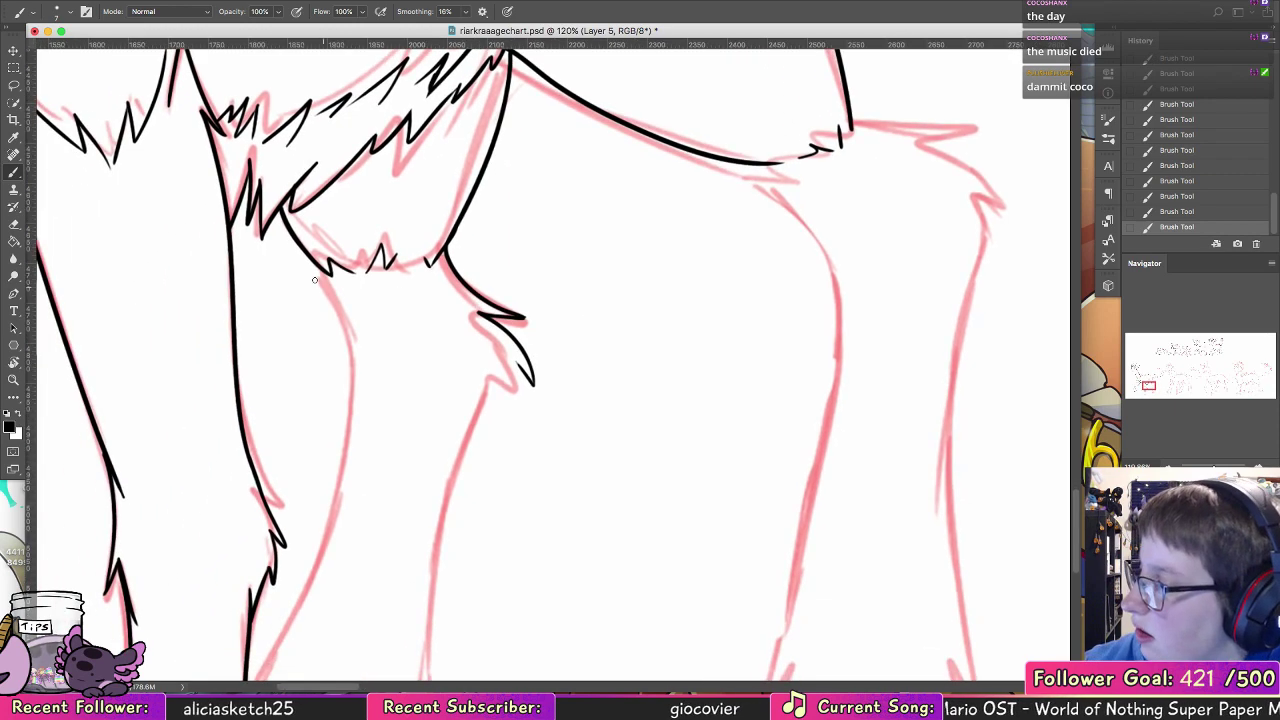
Step: Ink the far hind leg's curved front edge from the upper fringe down to the second foreleg
{"action": "mouse_move", "coordinate": [322, 270]}
{"action": "left_mouse_down"}
{"action": "mouse_move", "coordinate": [340, 309]}
{"action": "mouse_move", "coordinate": [340, 442]}
{"action": "left_mouse_up"}
{"action": "mouse_move", "coordinate": [387, 480]}
{"action": "left_mouse_down"}
{"action": "mouse_move", "coordinate": [409, 251]}
{"action": "mouse_move", "coordinate": [450, 366]}
{"action": "left_mouse_up"}
{"action": "key", "text": "super+z"}
{"action": "mouse_move", "coordinate": [373, 141]}
{"action": "left_mouse_down"}
{"action": "mouse_move", "coordinate": [389, 430]}
{"action": "mouse_move", "coordinate": [307, 592]}
{"action": "mouse_move", "coordinate": [364, 495]}
{"action": "mouse_move", "coordinate": [332, 557]}
{"action": "left_mouse_up"}
{"action": "key", "text": "super+z"}
Step: Ink the far hind leg's lower rear edge from the pointed joint tufts down toward the hoof
{"action": "key", "text": "super+z"}
{"action": "mouse_move", "coordinate": [577, 246]}
{"action": "left_mouse_down"}
{"action": "mouse_move", "coordinate": [584, 302]}
{"action": "mouse_move", "coordinate": [560, 272]}
{"action": "mouse_move", "coordinate": [586, 275]}
{"action": "mouse_move", "coordinate": [562, 272]}
{"action": "mouse_move", "coordinate": [538, 338]}
{"action": "left_mouse_up"}
{"action": "key", "text": "super+z"}
{"action": "left_click_drag", "start_coordinate": [538, 338], "coordinate": [494, 560]}
{"action": "key", "text": "super+z"}
{"action": "left_click_drag", "start_coordinate": [557, 272], "coordinate": [494, 560]}
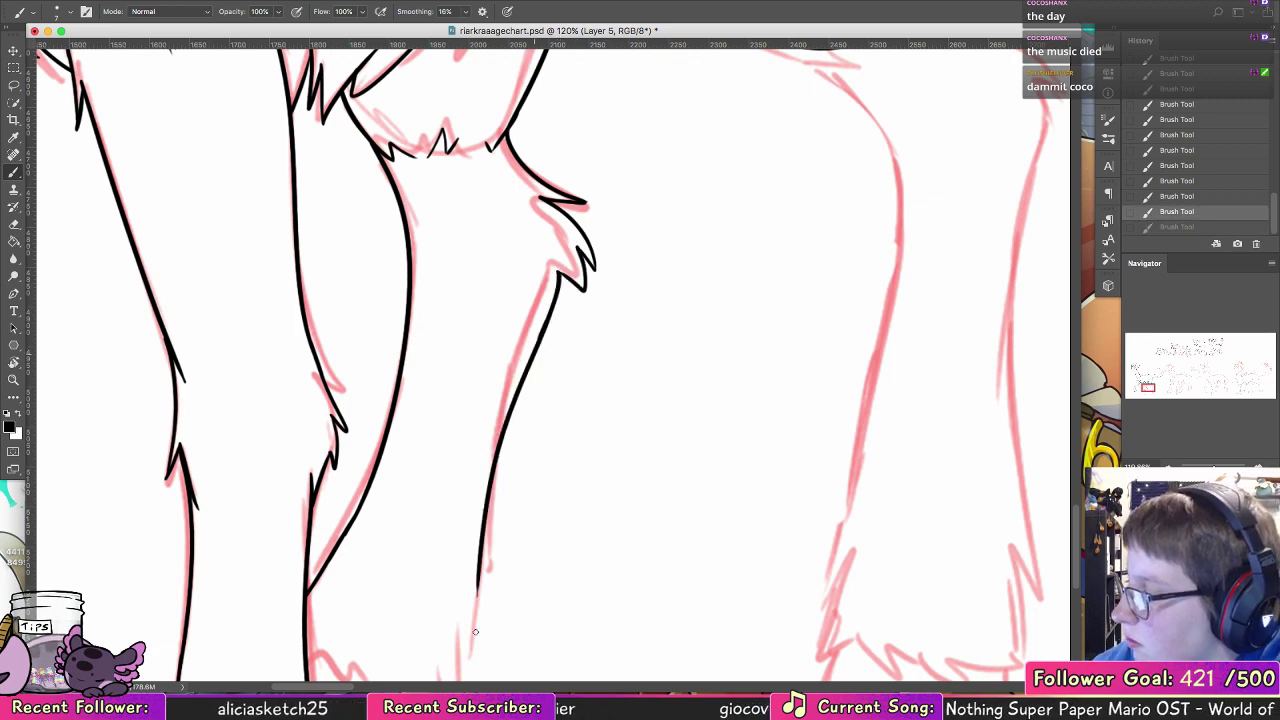
Step: Complete the far hind leg's lower rear edge and ink the jagged fur fringe across its hoof
{"action": "scroll", "coordinate": [509, 409], "scroll_direction": "down", "scroll_amount": 5}
{"action": "left_click_drag", "start_coordinate": [494, 345], "coordinate": [490, 408]}
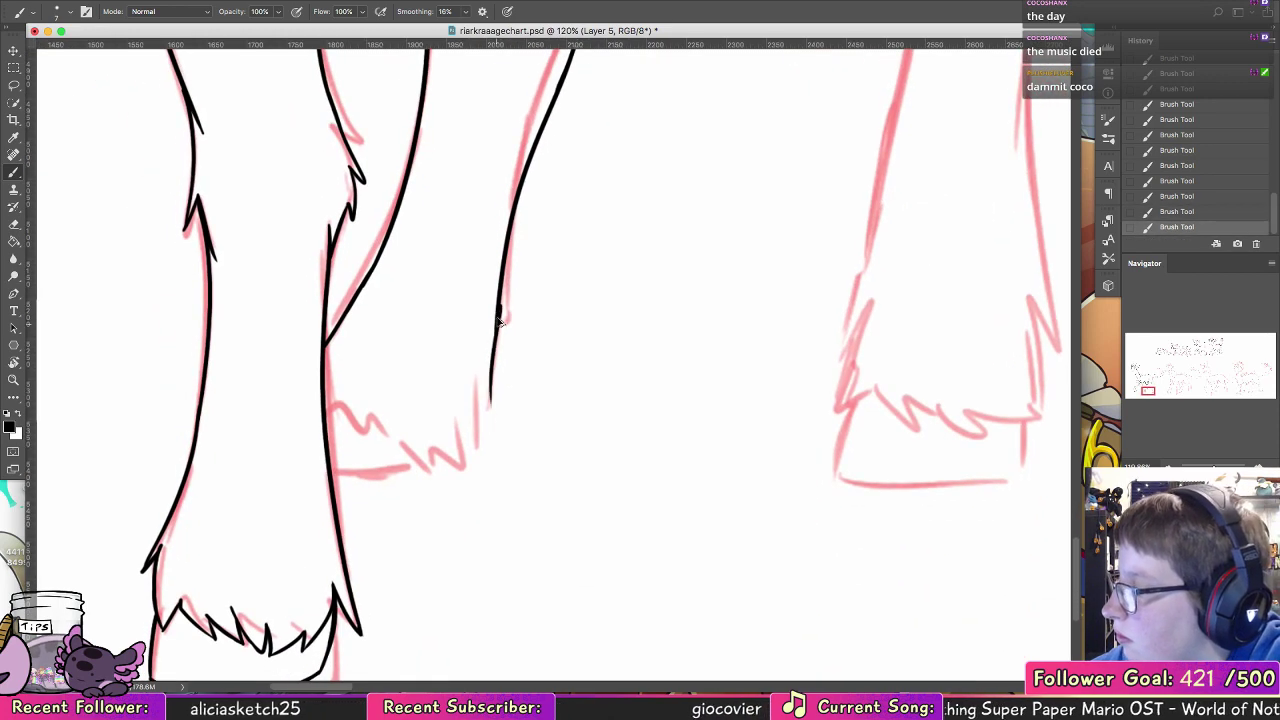
{"action": "key", "text": "super+z"}
{"action": "mouse_move", "coordinate": [501, 318]}
{"action": "left_mouse_down"}
{"action": "mouse_move", "coordinate": [491, 408]}
{"action": "mouse_move", "coordinate": [479, 366]}
{"action": "mouse_move", "coordinate": [477, 450]}
{"action": "mouse_move", "coordinate": [460, 422]}
{"action": "left_mouse_up"}
{"action": "mouse_move", "coordinate": [324, 391]}
{"action": "left_mouse_down"}
{"action": "mouse_move", "coordinate": [360, 380]}
{"action": "mouse_move", "coordinate": [380, 428]}
{"action": "mouse_move", "coordinate": [378, 408]}
{"action": "mouse_move", "coordinate": [458, 462]}
{"action": "mouse_move", "coordinate": [461, 420]}
{"action": "left_mouse_up"}
{"action": "key", "text": "super+z"}
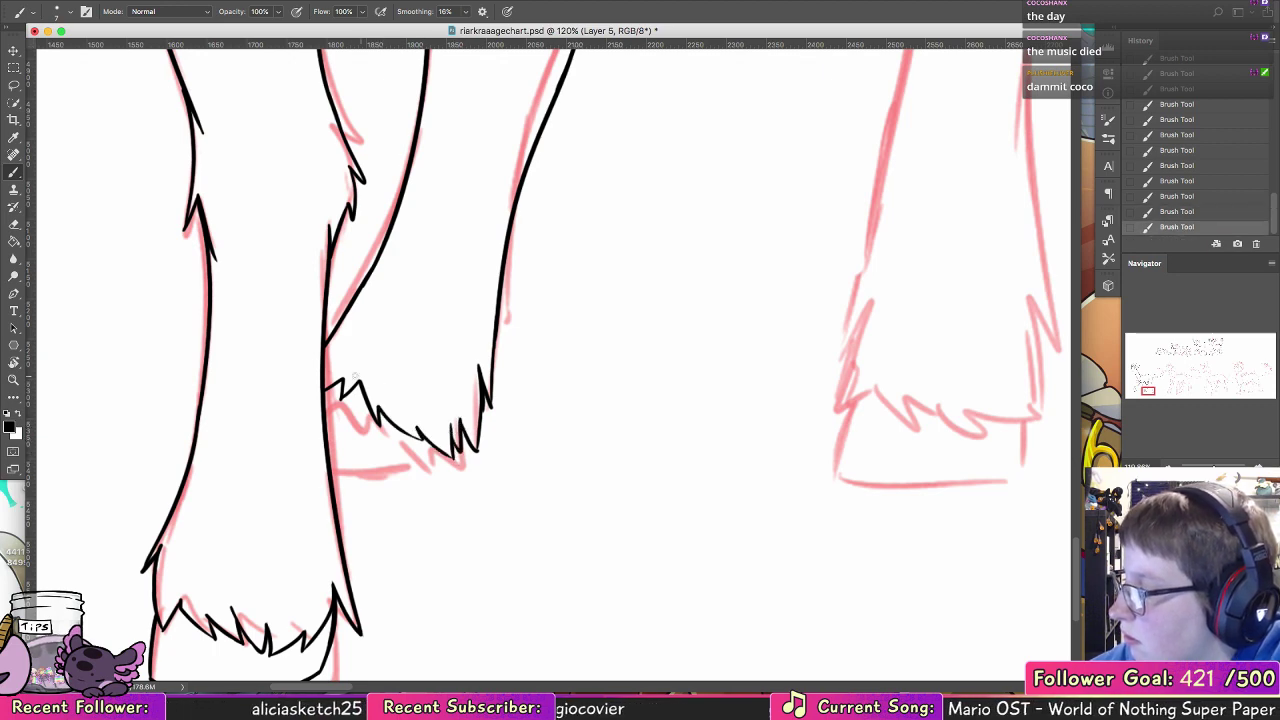
Step: Close the bottom of the far hind leg's hoof and ink the near hind leg's curved front edge below the thigh
{"action": "left_click_drag", "start_coordinate": [330, 467], "coordinate": [441, 455]}
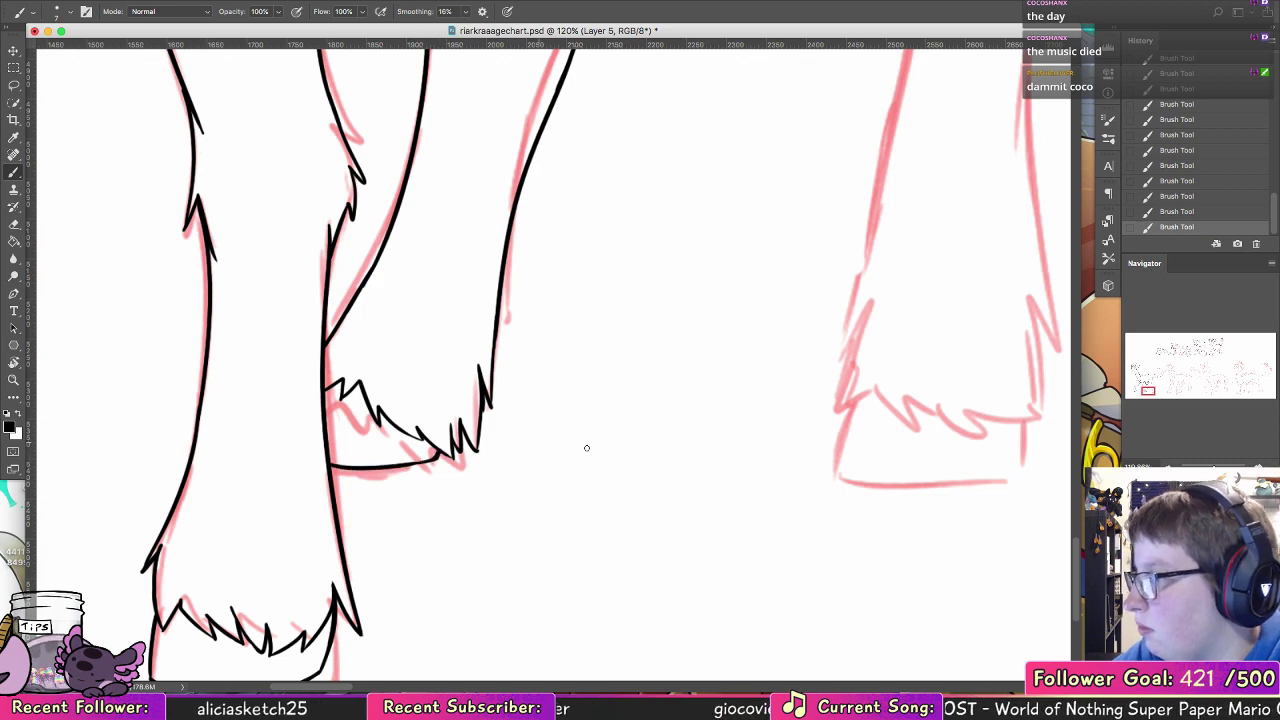
{"action": "mouse_move", "coordinate": [587, 448]}
{"action": "left_mouse_down"}
{"action": "mouse_move", "coordinate": [360, 477]}
{"action": "mouse_move", "coordinate": [371, 551]}
{"action": "mouse_move", "coordinate": [456, 694]}
{"action": "left_mouse_up"}
{"action": "key", "text": "super+z"}
{"action": "mouse_move", "coordinate": [237, 270]}
{"action": "left_mouse_down"}
{"action": "mouse_move", "coordinate": [290, 320]}
{"action": "mouse_move", "coordinate": [325, 393]}
{"action": "left_mouse_up"}
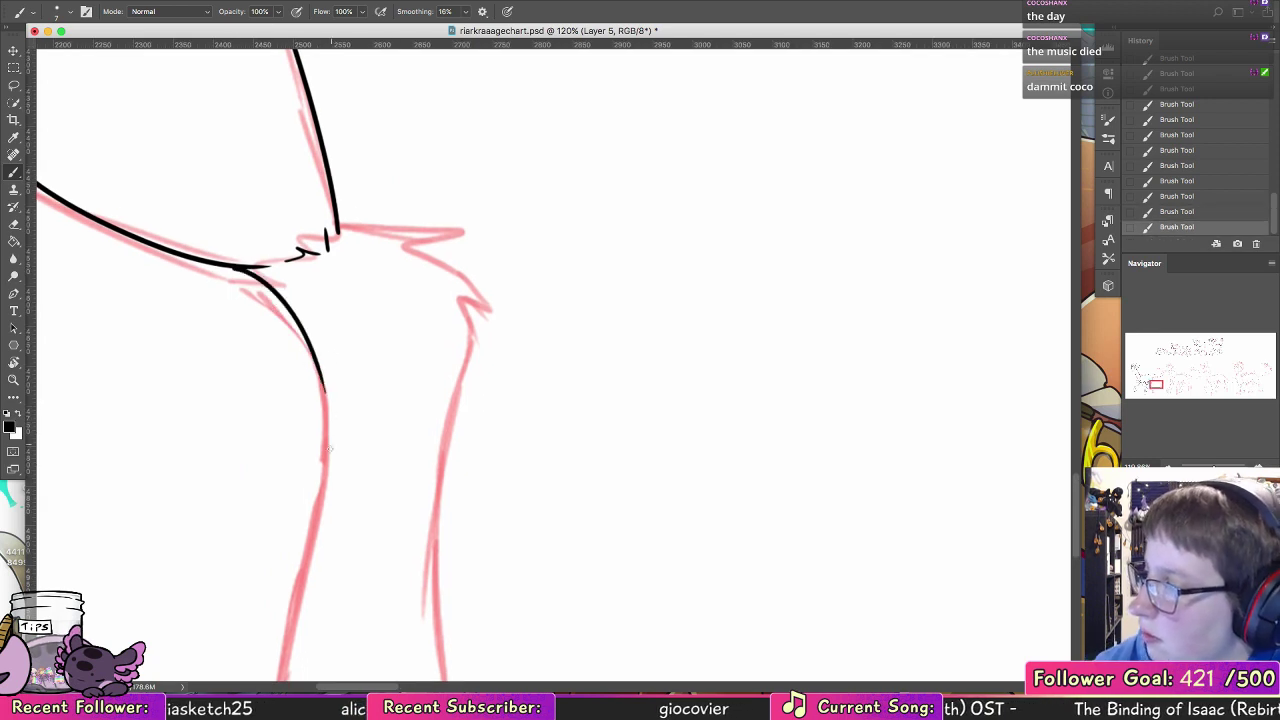
{"action": "left_click_drag", "start_coordinate": [243, 271], "coordinate": [313, 396]}
{"action": "key", "text": "super+z"}
{"action": "key", "text": "super+z"}
{"action": "left_click_drag", "start_coordinate": [238, 268], "coordinate": [306, 544]}
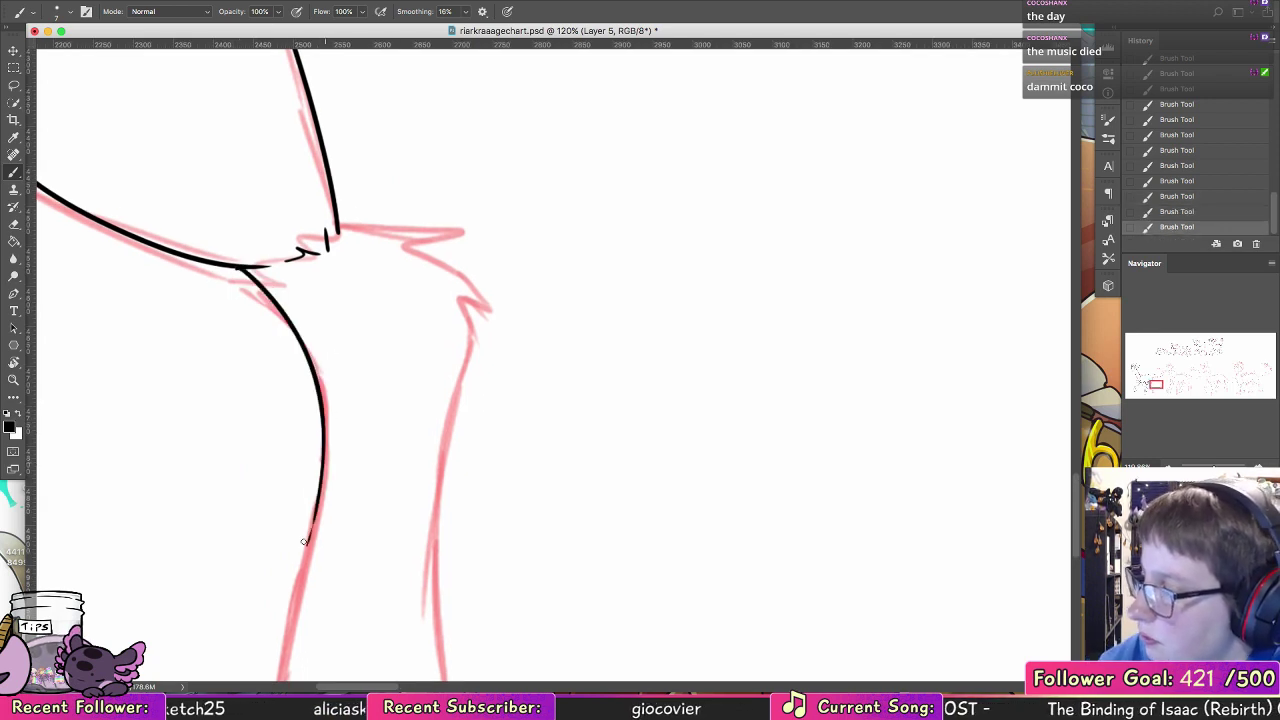
{"action": "key", "text": "super+z"}
{"action": "left_click_drag", "start_coordinate": [244, 266], "coordinate": [317, 500]}
Step: Ink the near hind leg's pointed hock tufts and rear edge, extending both leg edges down to the hoof fur
{"action": "mouse_move", "coordinate": [333, 196]}
{"action": "left_mouse_down"}
{"action": "mouse_move", "coordinate": [370, 224]}
{"action": "mouse_move", "coordinate": [415, 223]}
{"action": "mouse_move", "coordinate": [405, 246]}
{"action": "mouse_move", "coordinate": [451, 308]}
{"action": "left_mouse_up"}
{"action": "mouse_move", "coordinate": [432, 252]}
{"action": "left_mouse_down"}
{"action": "mouse_move", "coordinate": [453, 331]}
{"action": "mouse_move", "coordinate": [448, 424]}
{"action": "left_mouse_up"}
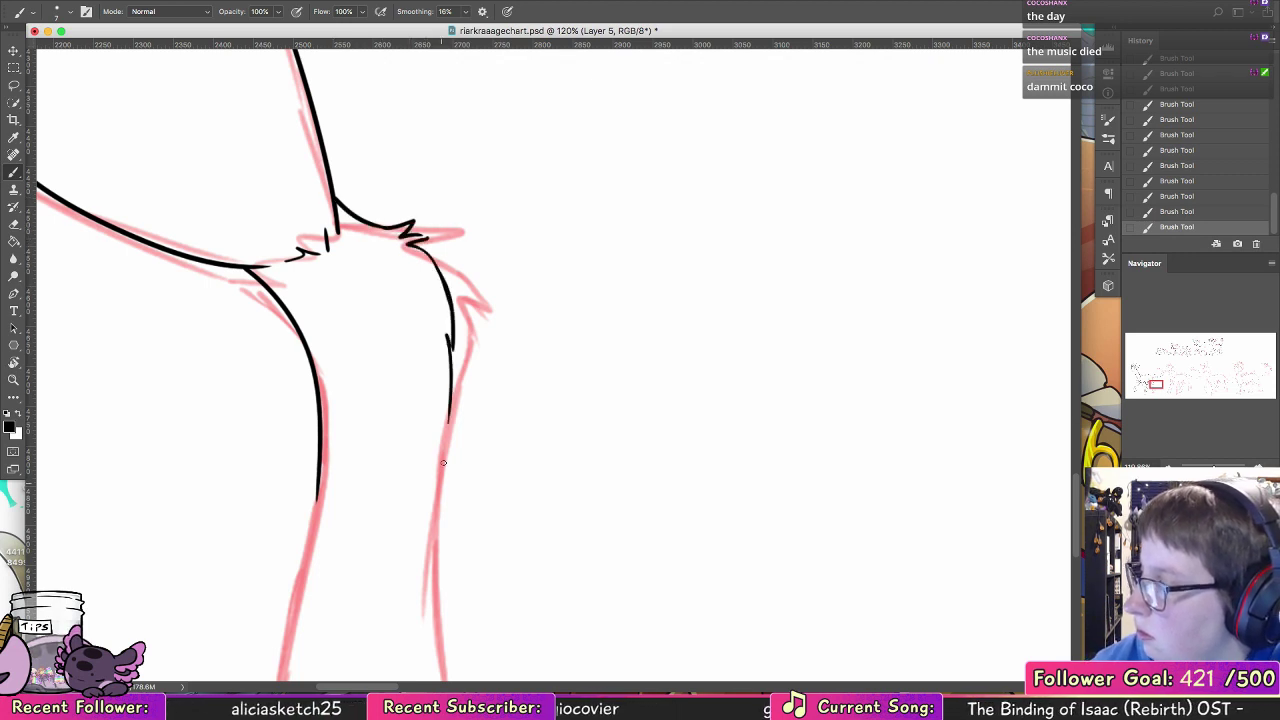
{"action": "scroll", "coordinate": [457, 298], "scroll_direction": "down", "scroll_amount": 5}
{"action": "left_click_drag", "start_coordinate": [352, 270], "coordinate": [310, 562]}
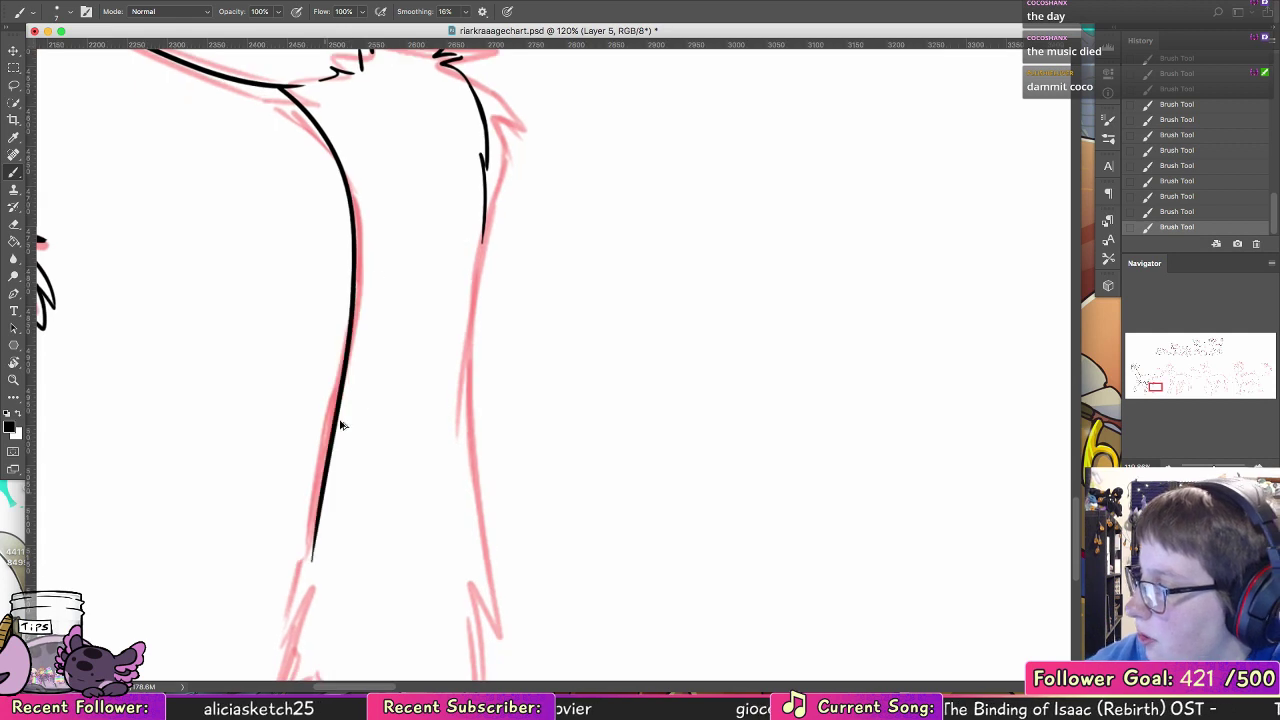
{"action": "key", "text": "super+z"}
{"action": "left_click_drag", "start_coordinate": [352, 295], "coordinate": [305, 588]}
{"action": "mouse_move", "coordinate": [481, 219]}
{"action": "left_mouse_down"}
{"action": "mouse_move", "coordinate": [481, 590]}
{"action": "mouse_move", "coordinate": [482, 283]}
{"action": "left_mouse_up"}
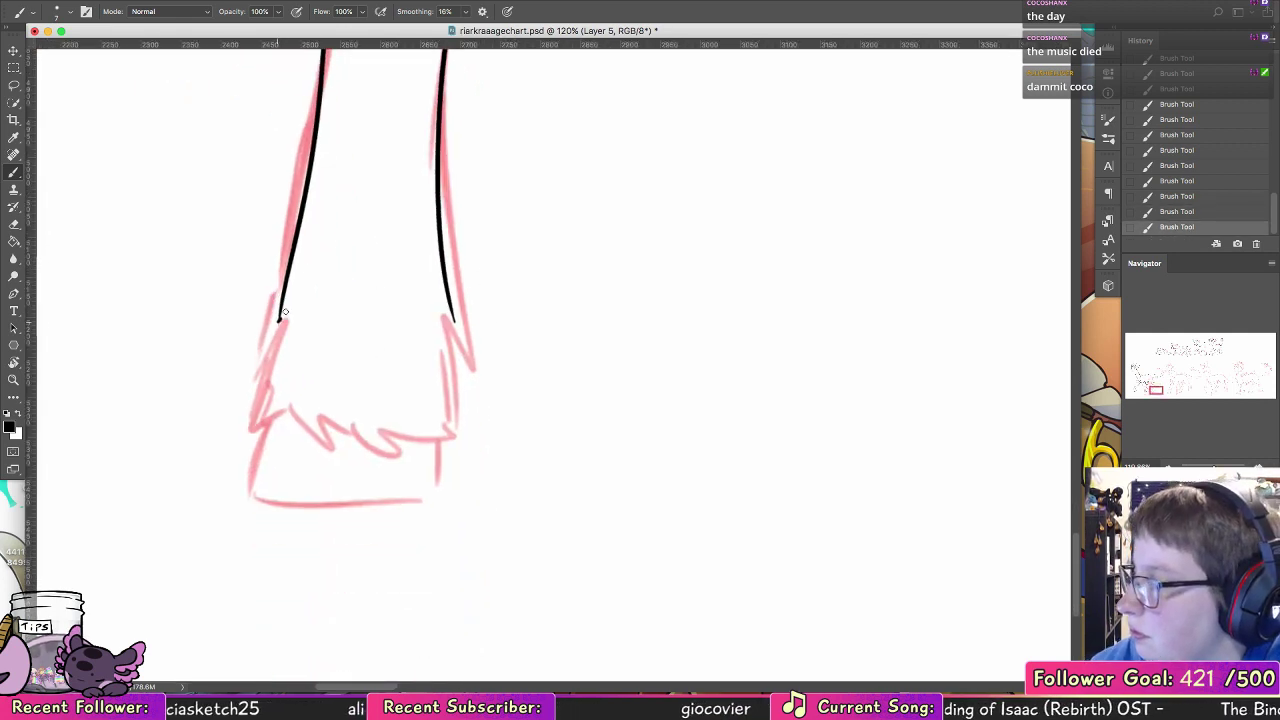
Step: Ink the jagged fur fringe around the near hind leg's hoof, with a pointed tuft on the rear edge
{"action": "mouse_move", "coordinate": [285, 312]}
{"action": "left_mouse_down"}
{"action": "mouse_move", "coordinate": [264, 412]}
{"action": "mouse_move", "coordinate": [277, 396]}
{"action": "mouse_move", "coordinate": [320, 446]}
{"action": "mouse_move", "coordinate": [390, 461]}
{"action": "mouse_move", "coordinate": [445, 409]}
{"action": "mouse_move", "coordinate": [443, 292]}
{"action": "left_mouse_up"}
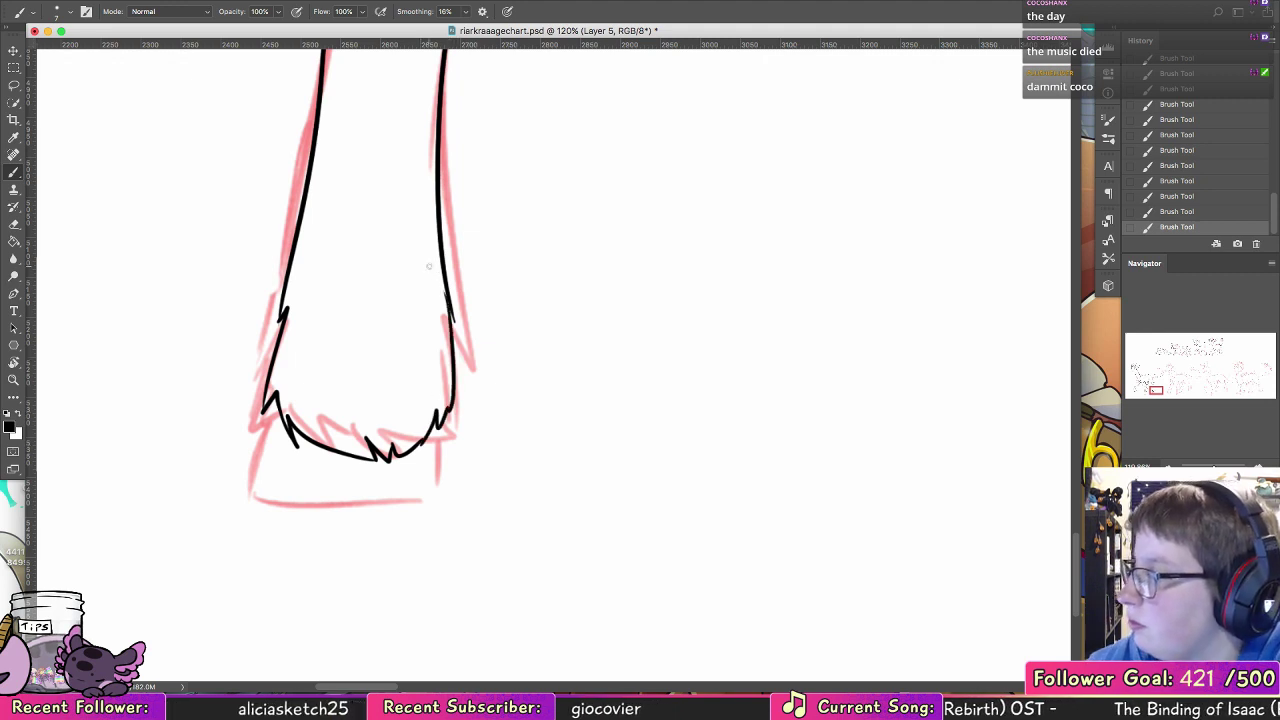
{"action": "key", "text": "super+z"}
{"action": "mouse_move", "coordinate": [445, 418]}
{"action": "left_mouse_down"}
{"action": "mouse_move", "coordinate": [434, 310]}
{"action": "mouse_move", "coordinate": [450, 306]}
{"action": "mouse_move", "coordinate": [437, 314]}
{"action": "mouse_move", "coordinate": [445, 332]}
{"action": "left_mouse_up"}
{"action": "key", "text": "super+z"}
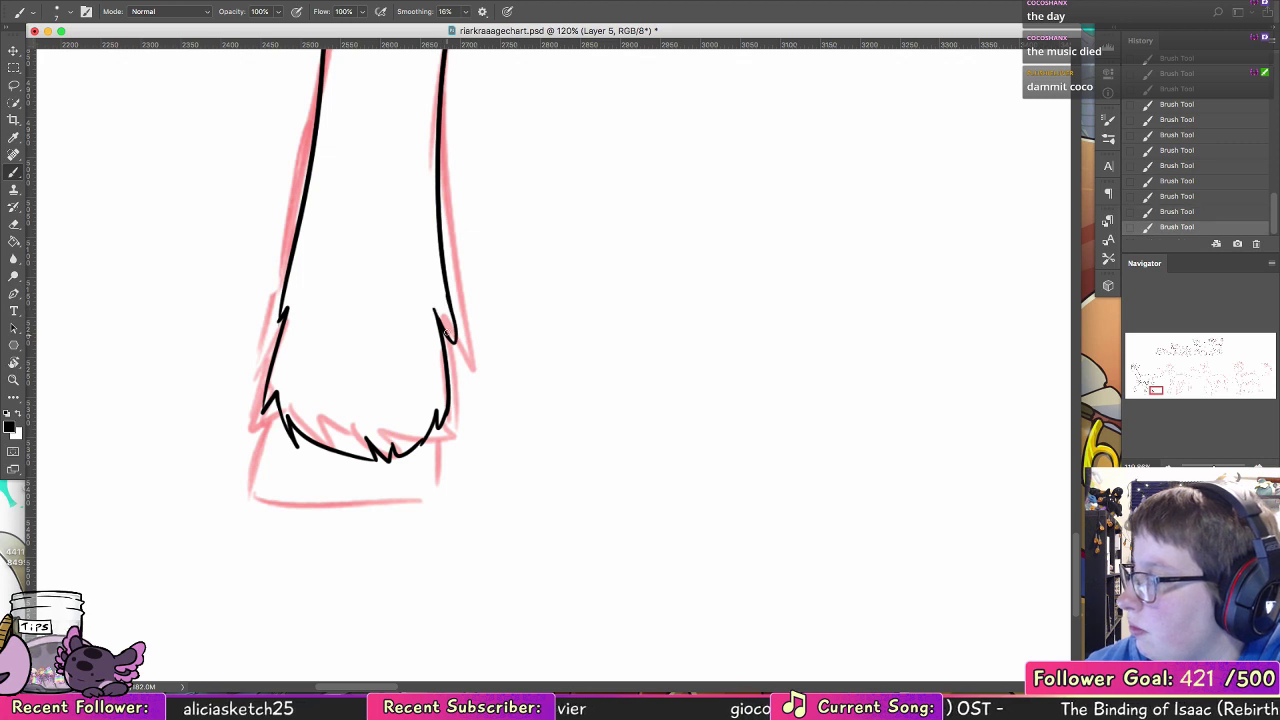
Step: Ink the near hind leg's hoof outline below the fringe, with front side, curved base and rear side
{"action": "left_click_drag", "start_coordinate": [264, 418], "coordinate": [256, 466]}
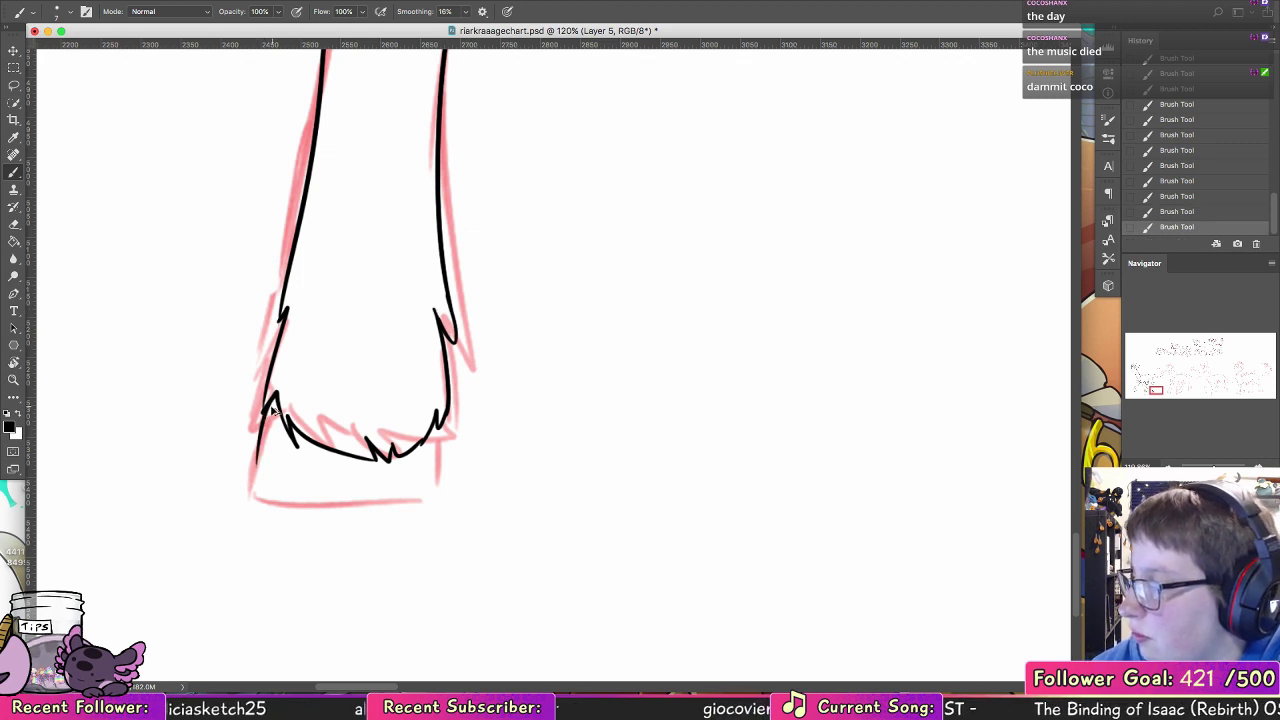
{"action": "key", "text": "super+z"}
{"action": "mouse_move", "coordinate": [269, 402]}
{"action": "left_mouse_down"}
{"action": "mouse_move", "coordinate": [256, 471]}
{"action": "mouse_move", "coordinate": [316, 488]}
{"action": "mouse_move", "coordinate": [425, 480]}
{"action": "left_mouse_up"}
{"action": "left_click_drag", "start_coordinate": [443, 427], "coordinate": [430, 484]}
Step: Rotate the view to the tail and ink the inner edge of its curl through to the tip
{"action": "key", "text": "z"}
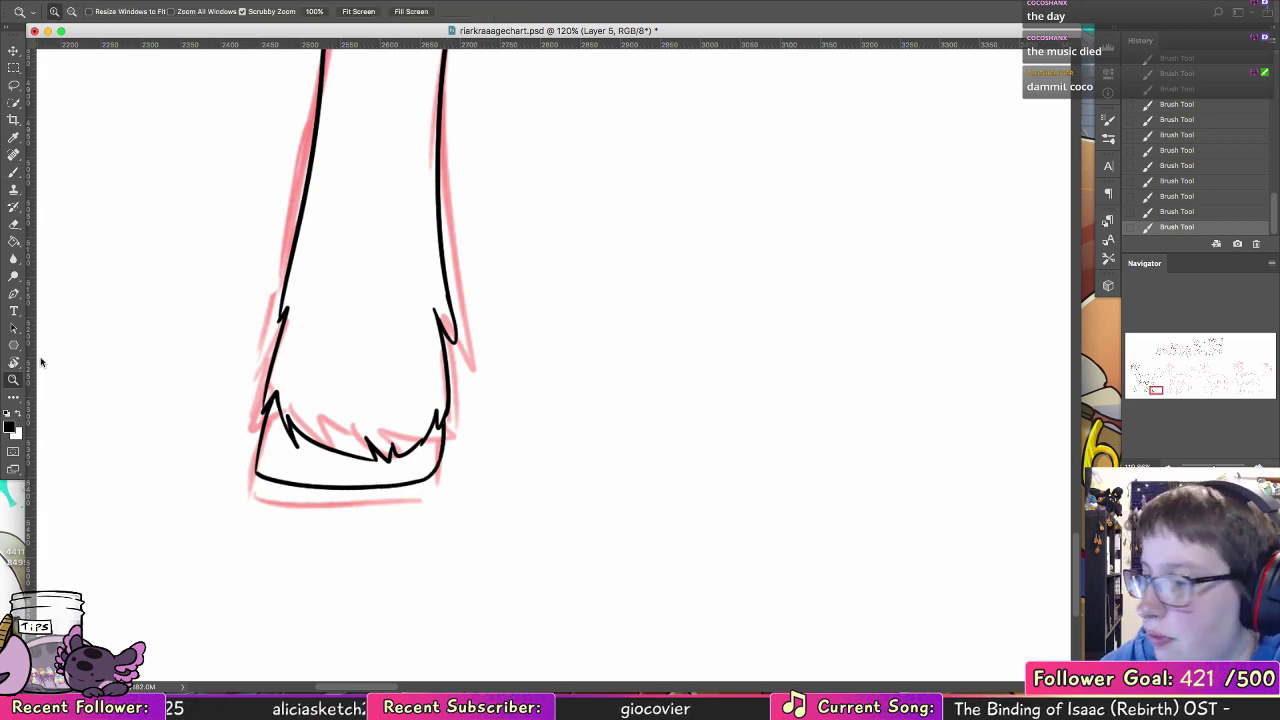
{"action": "left_click_drag", "start_coordinate": [717, 353], "coordinate": [660, 346]}
{"action": "left_click_drag", "start_coordinate": [824, 377], "coordinate": [690, 357]}
{"action": "left_click_drag", "start_coordinate": [338, 388], "coordinate": [400, 408]}
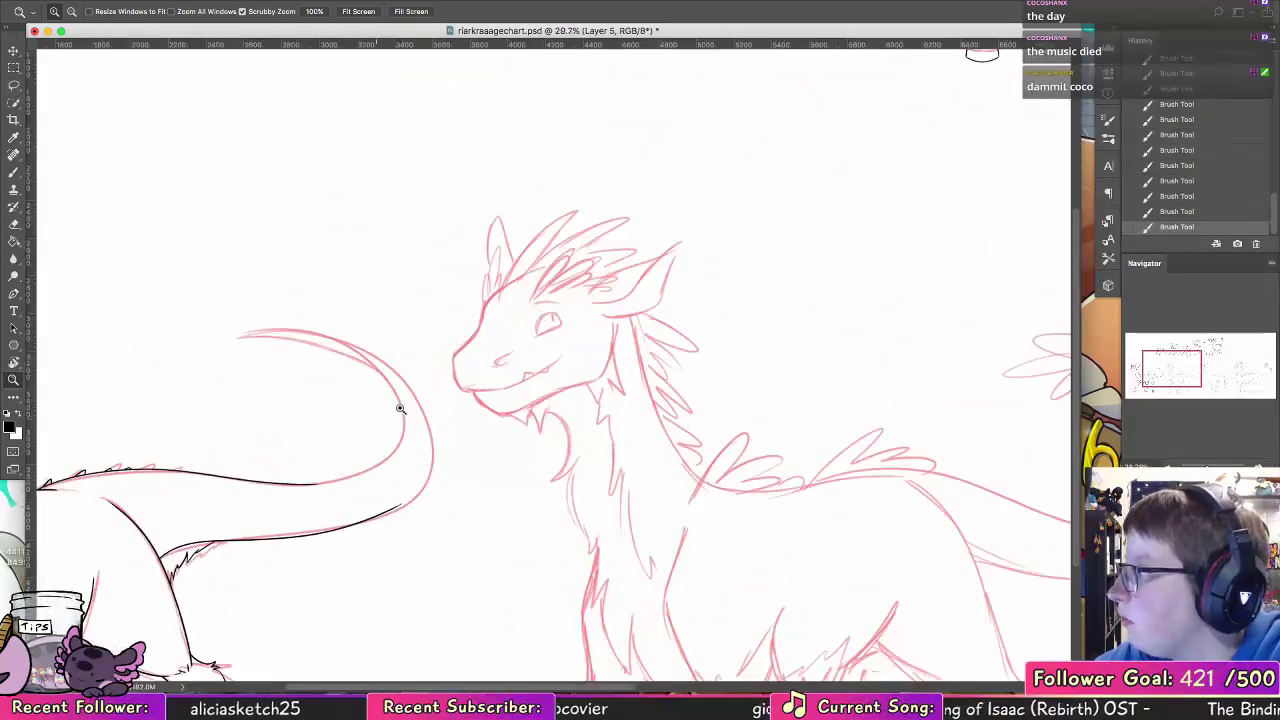
{"action": "key", "text": "r"}
{"action": "mouse_move", "coordinate": [146, 292]}
{"action": "left_mouse_down"}
{"action": "mouse_move", "coordinate": [152, 446]}
{"action": "mouse_move", "coordinate": [408, 611]}
{"action": "left_mouse_up"}
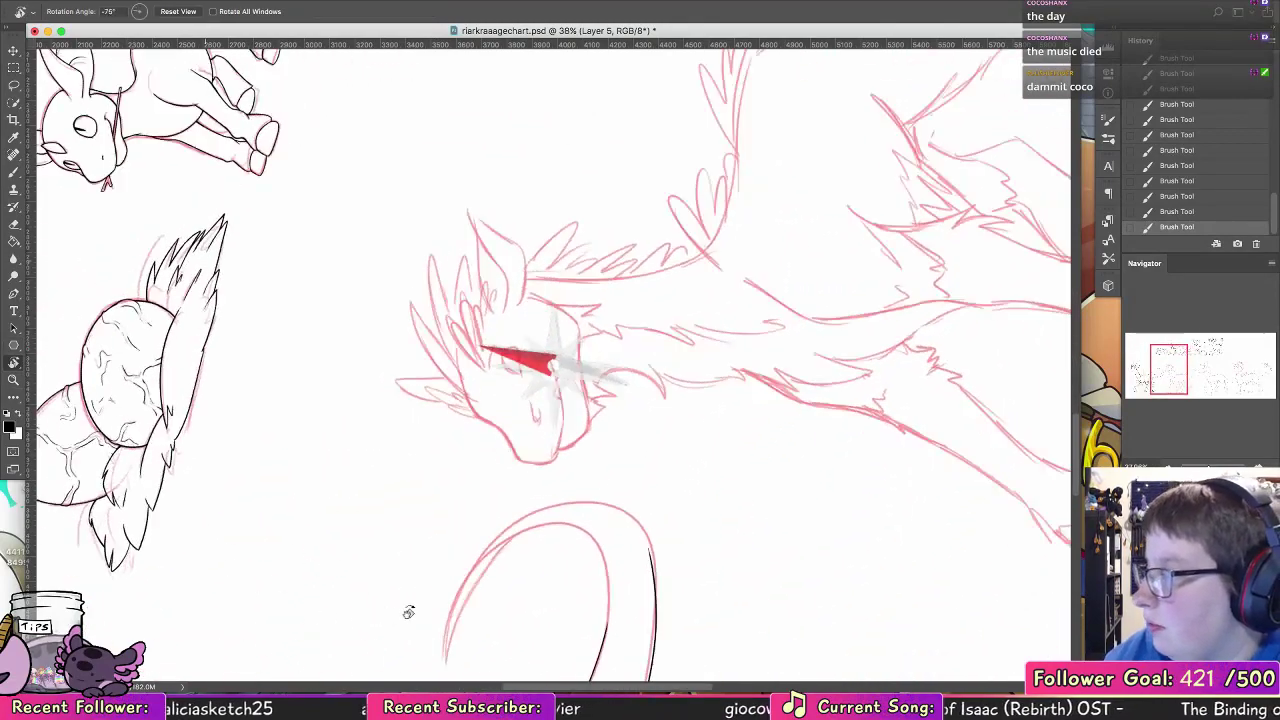
{"action": "key", "text": "b"}
{"action": "mouse_move", "coordinate": [553, 568]}
{"action": "left_mouse_down"}
{"action": "mouse_move", "coordinate": [474, 311]}
{"action": "mouse_move", "coordinate": [438, 282]}
{"action": "mouse_move", "coordinate": [557, 277]}
{"action": "left_mouse_up"}
{"action": "key", "text": "z"}
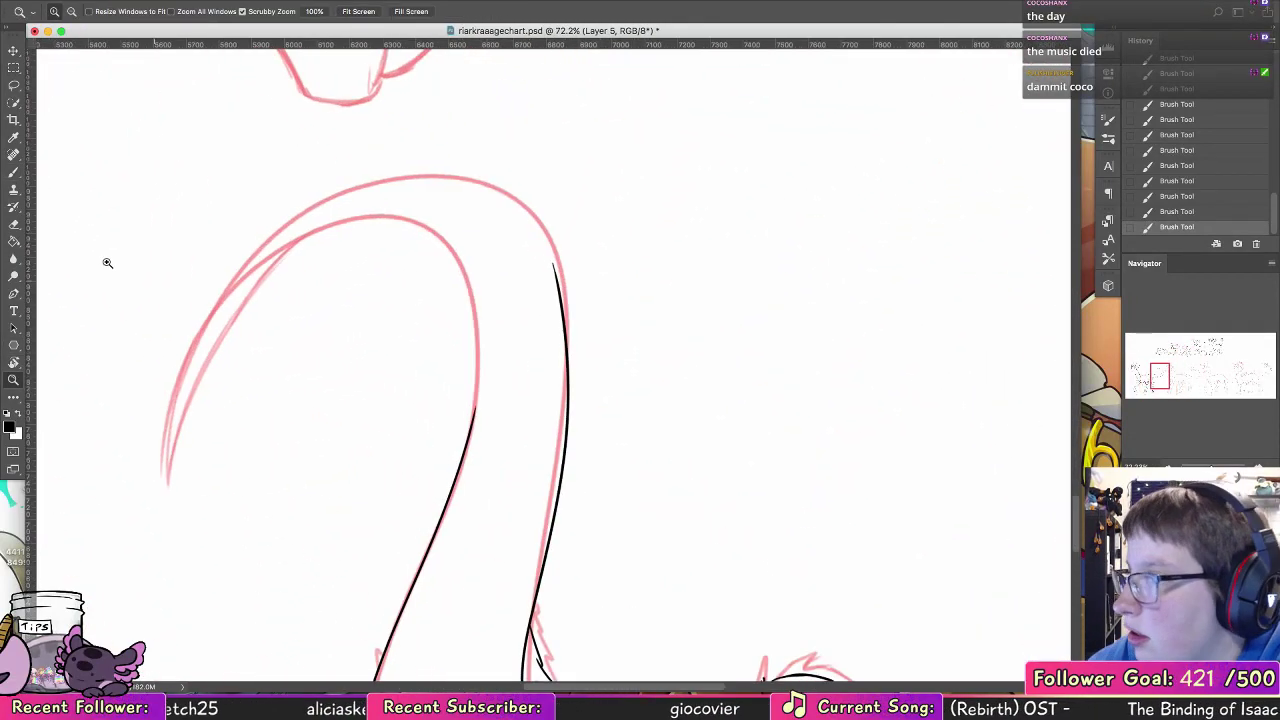
{"action": "left_click_drag", "start_coordinate": [470, 319], "coordinate": [197, 531]}
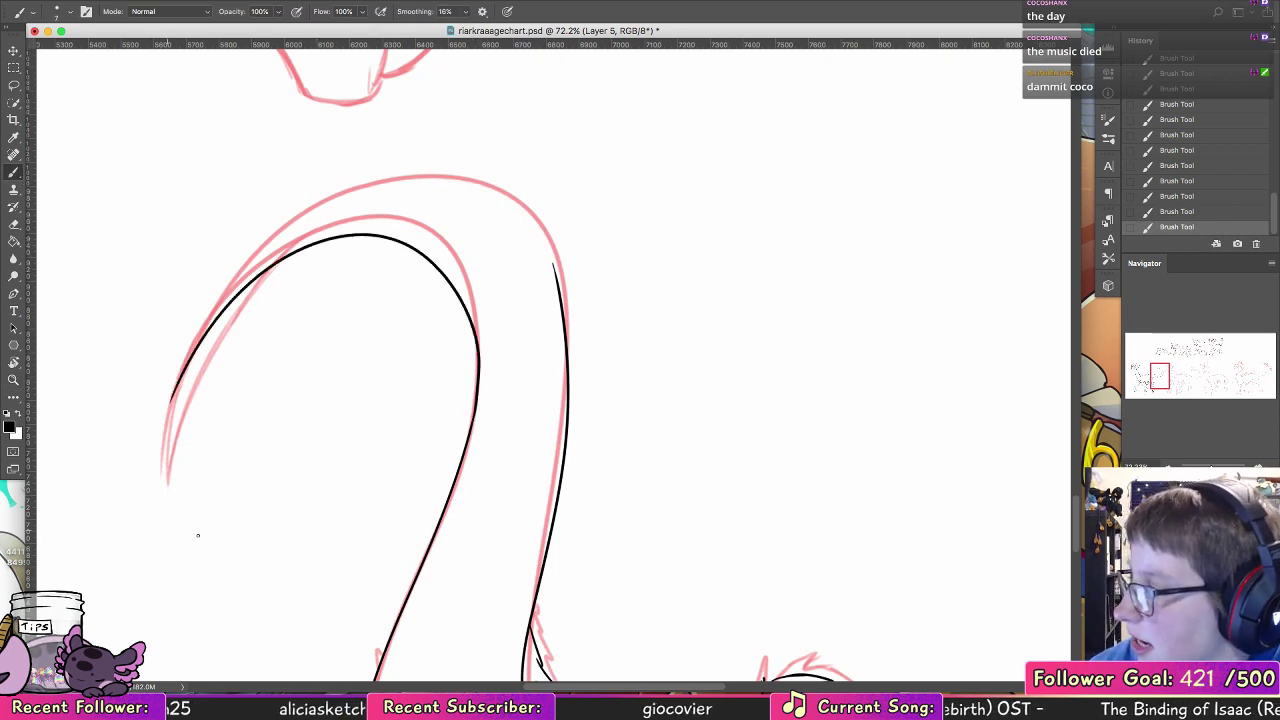
{"action": "key", "text": "super+z"}
{"action": "mouse_move", "coordinate": [474, 410]}
{"action": "left_mouse_down"}
{"action": "mouse_move", "coordinate": [229, 297]}
{"action": "mouse_move", "coordinate": [178, 393]}
{"action": "left_mouse_up"}
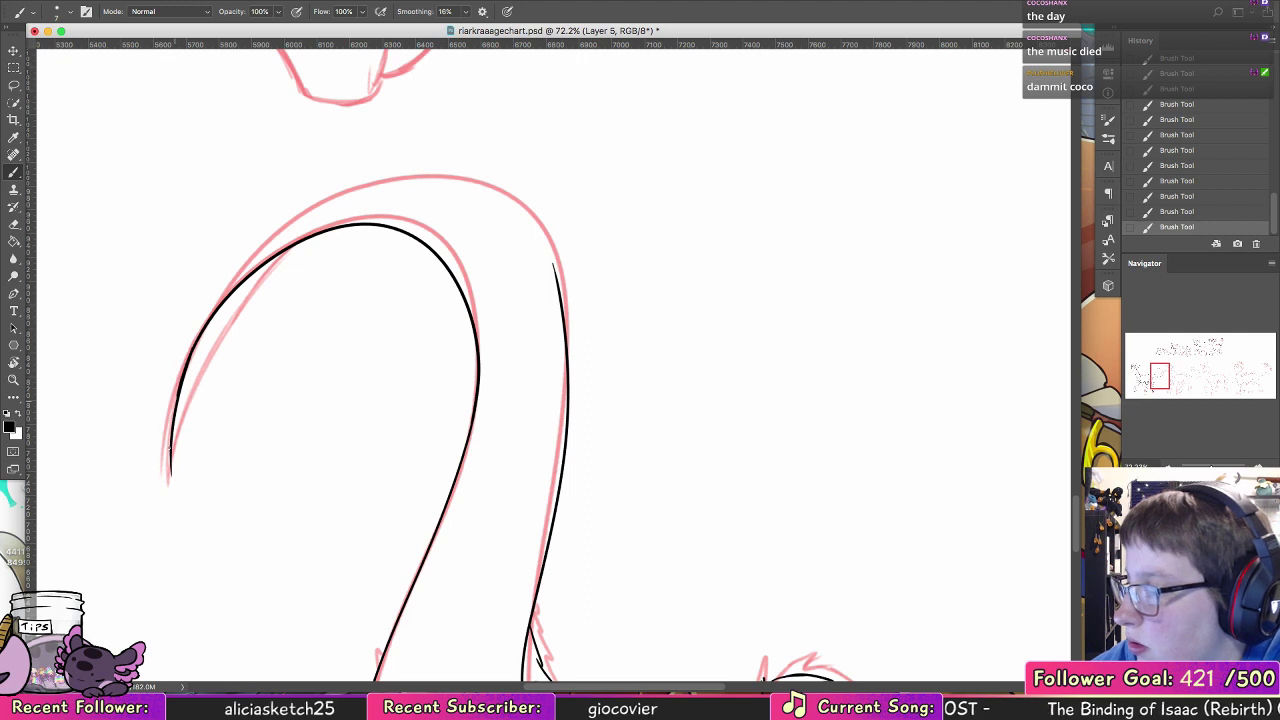
Step: Ink a short tapering line along the underside of the tail tip, joining it to the inner edge
{"action": "mouse_move", "coordinate": [170, 480]}
{"action": "left_mouse_down"}
{"action": "mouse_move", "coordinate": [172, 444]}
{"action": "mouse_move", "coordinate": [309, 246]}
{"action": "mouse_move", "coordinate": [246, 294]}
{"action": "mouse_move", "coordinate": [170, 440]}
{"action": "left_mouse_up"}
{"action": "key", "text": "super+z"}
{"action": "key", "text": "super+z"}
{"action": "mouse_move", "coordinate": [334, 230]}
{"action": "left_mouse_down"}
{"action": "mouse_move", "coordinate": [220, 332]}
{"action": "mouse_move", "coordinate": [163, 465]}
{"action": "left_mouse_up"}
{"action": "key", "text": "super+z"}
{"action": "mouse_move", "coordinate": [318, 237]}
{"action": "left_mouse_down"}
{"action": "mouse_move", "coordinate": [177, 480]}
{"action": "mouse_move", "coordinate": [255, 280]}
{"action": "mouse_move", "coordinate": [178, 453]}
{"action": "mouse_move", "coordinate": [268, 280]}
{"action": "left_mouse_up"}
{"action": "key", "text": "super+z"}
{"action": "key", "text": "super+z"}
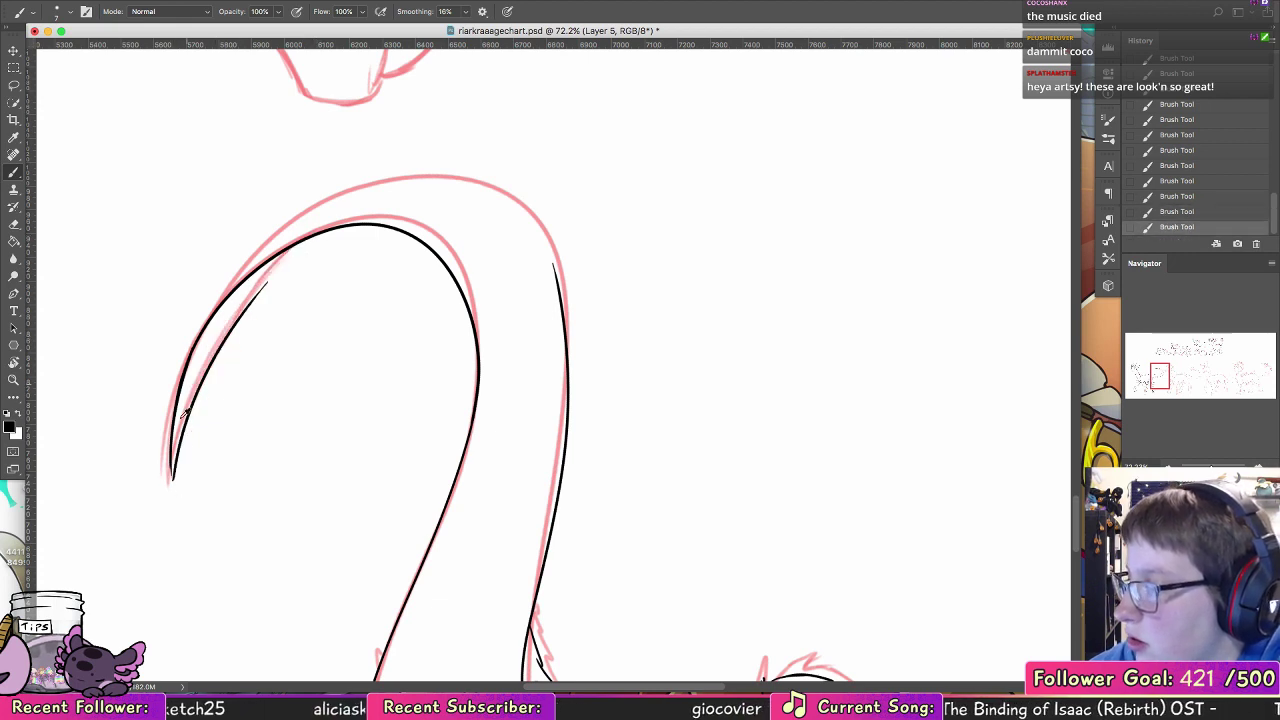
{"action": "key", "text": "super+z"}
{"action": "mouse_move", "coordinate": [172, 477]}
{"action": "left_mouse_down"}
{"action": "mouse_move", "coordinate": [267, 263]}
{"action": "mouse_move", "coordinate": [250, 286]}
{"action": "left_mouse_up"}
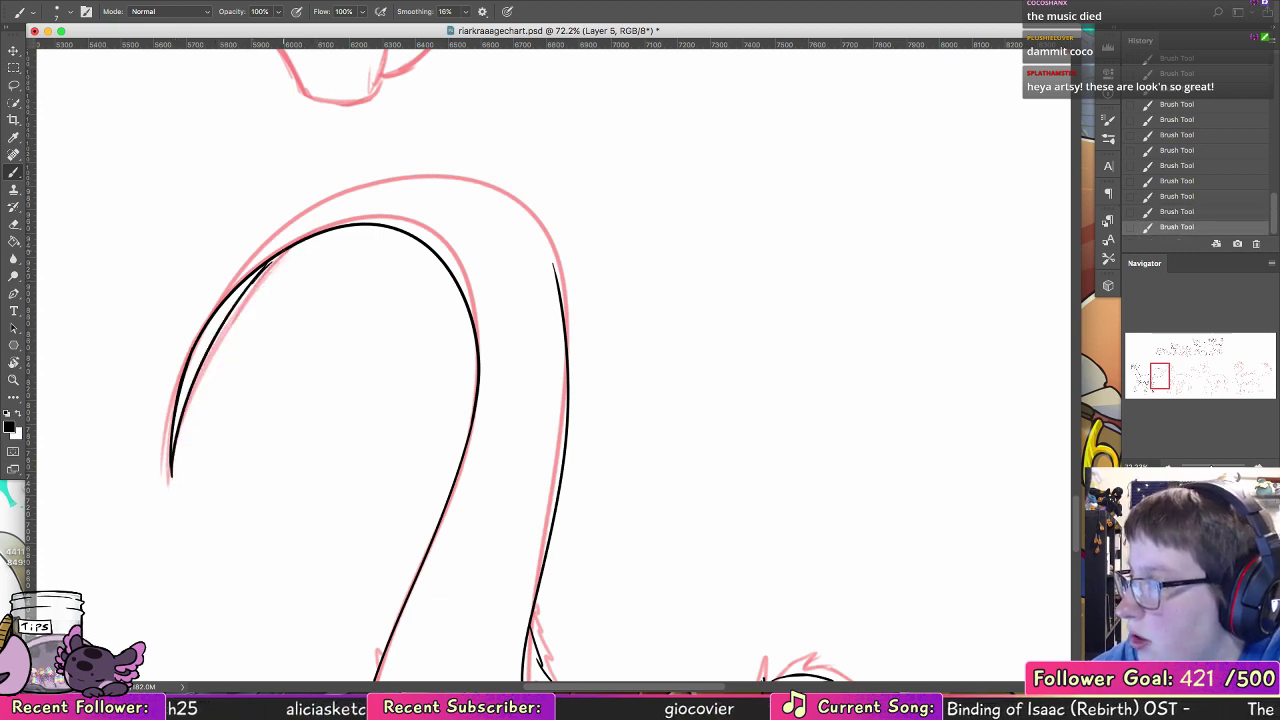
{"action": "key", "text": "super+z"}
{"action": "key", "text": "super+z"}
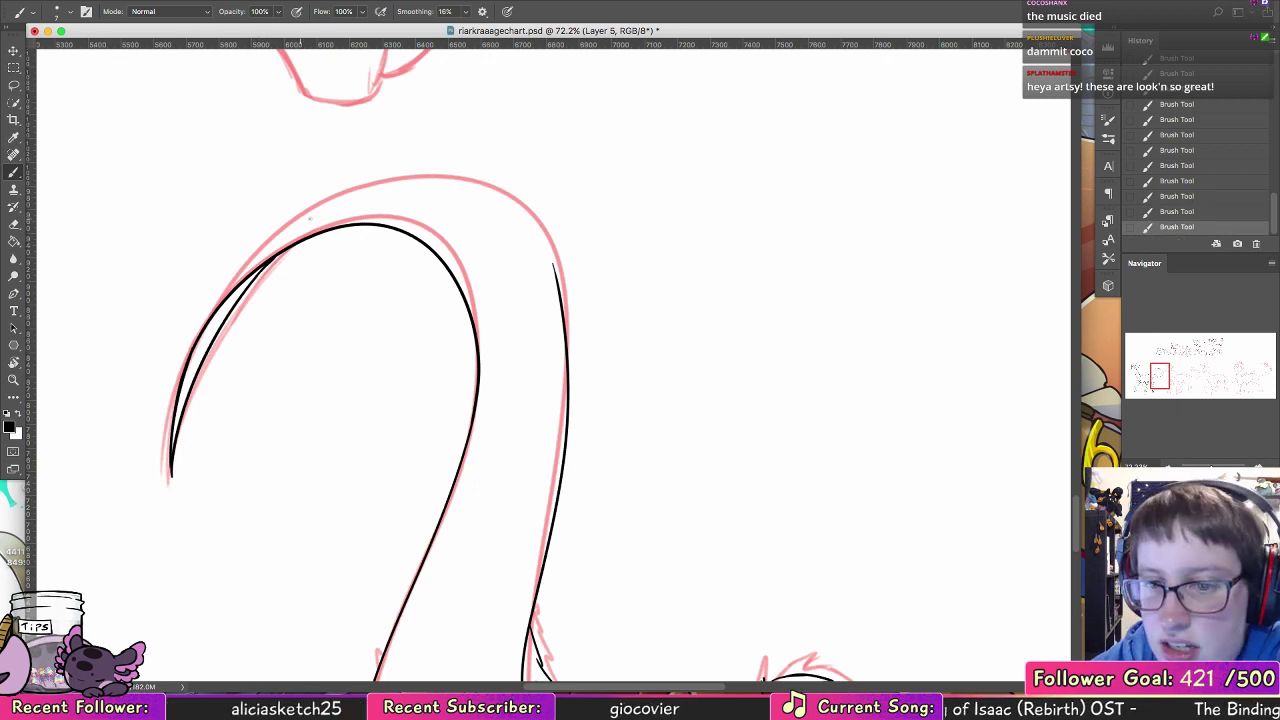
Step: Ink the tail's outer edge from near the tip around the curl until it meets the line from the tail base
{"action": "left_click_drag", "start_coordinate": [309, 331], "coordinate": [298, 393]}
{"action": "left_click_drag", "start_coordinate": [179, 418], "coordinate": [372, 244]}
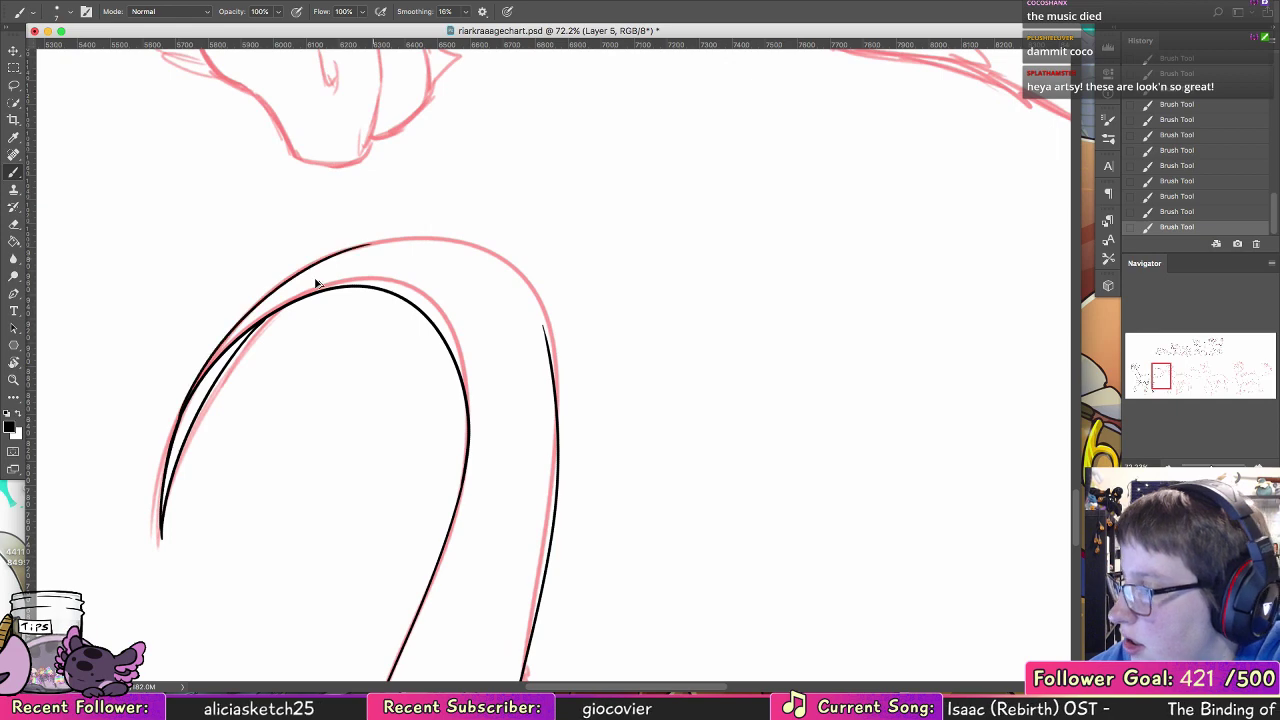
{"action": "key", "text": "super+z"}
{"action": "left_click_drag", "start_coordinate": [181, 410], "coordinate": [388, 235]}
{"action": "left_click", "coordinate": [17, 361]}
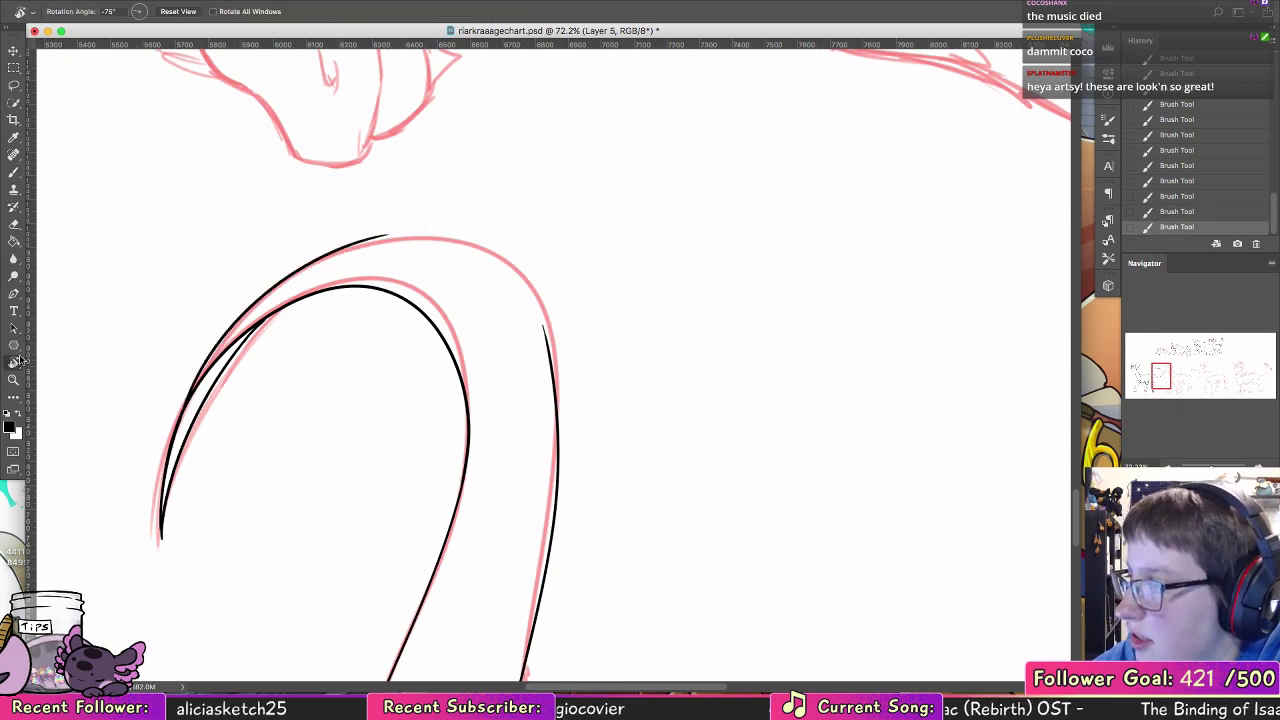
{"action": "mouse_move", "coordinate": [210, 286]}
{"action": "left_mouse_down"}
{"action": "mouse_move", "coordinate": [154, 537]}
{"action": "mouse_move", "coordinate": [445, 640]}
{"action": "left_mouse_up"}
{"action": "left_click", "coordinate": [14, 172]}
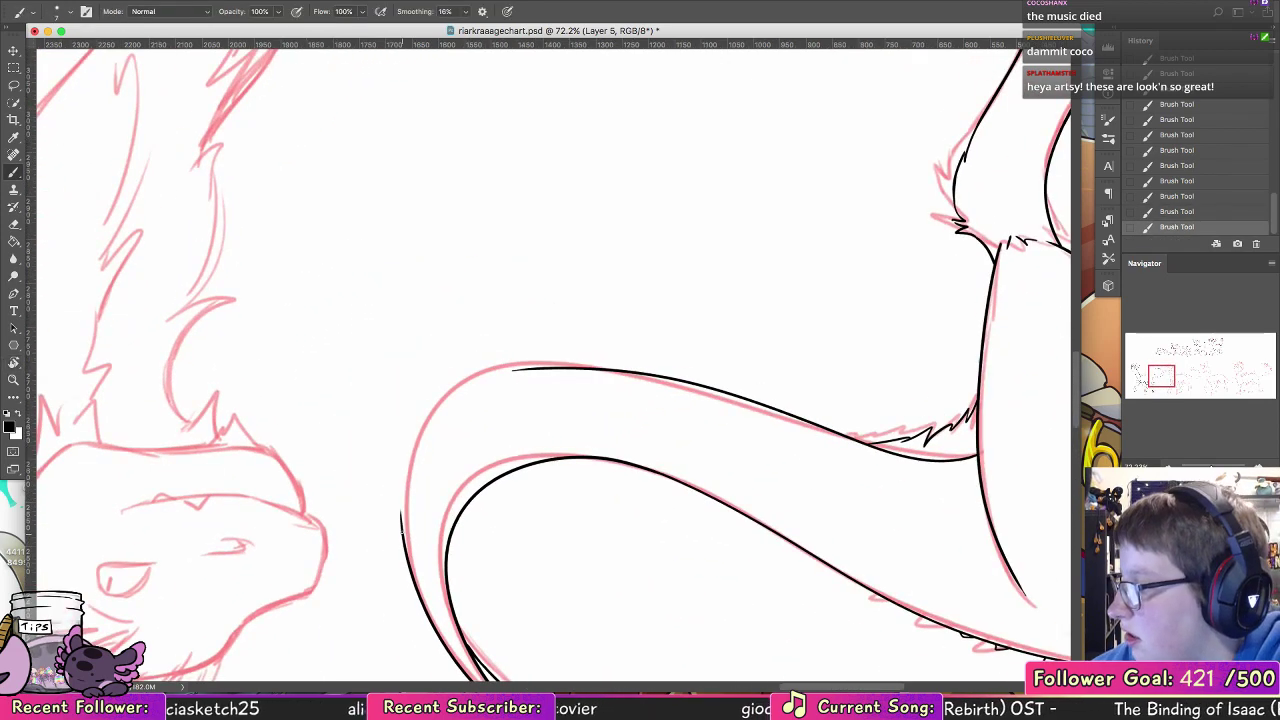
{"action": "left_click_drag", "start_coordinate": [401, 505], "coordinate": [498, 372]}
{"action": "key", "text": "super+z"}
{"action": "mouse_move", "coordinate": [400, 526]}
{"action": "left_mouse_down"}
{"action": "mouse_move", "coordinate": [505, 369]}
{"action": "mouse_move", "coordinate": [562, 369]}
{"action": "left_mouse_up"}
{"action": "key", "text": "super+z"}
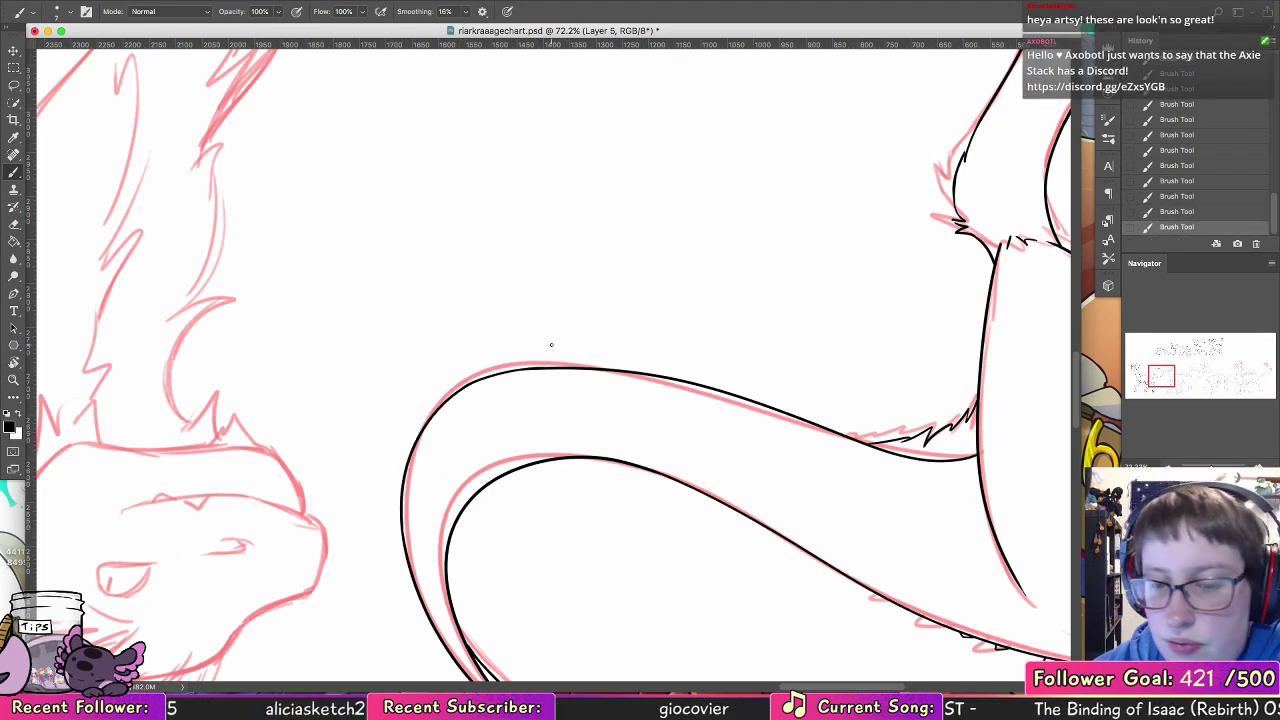
Step: Restore the upright view, review the chart's inked creatures without the red sketch, and show the sketch again
{"action": "double_click", "coordinate": [13, 363]}
{"action": "left_click", "coordinate": [13, 380]}
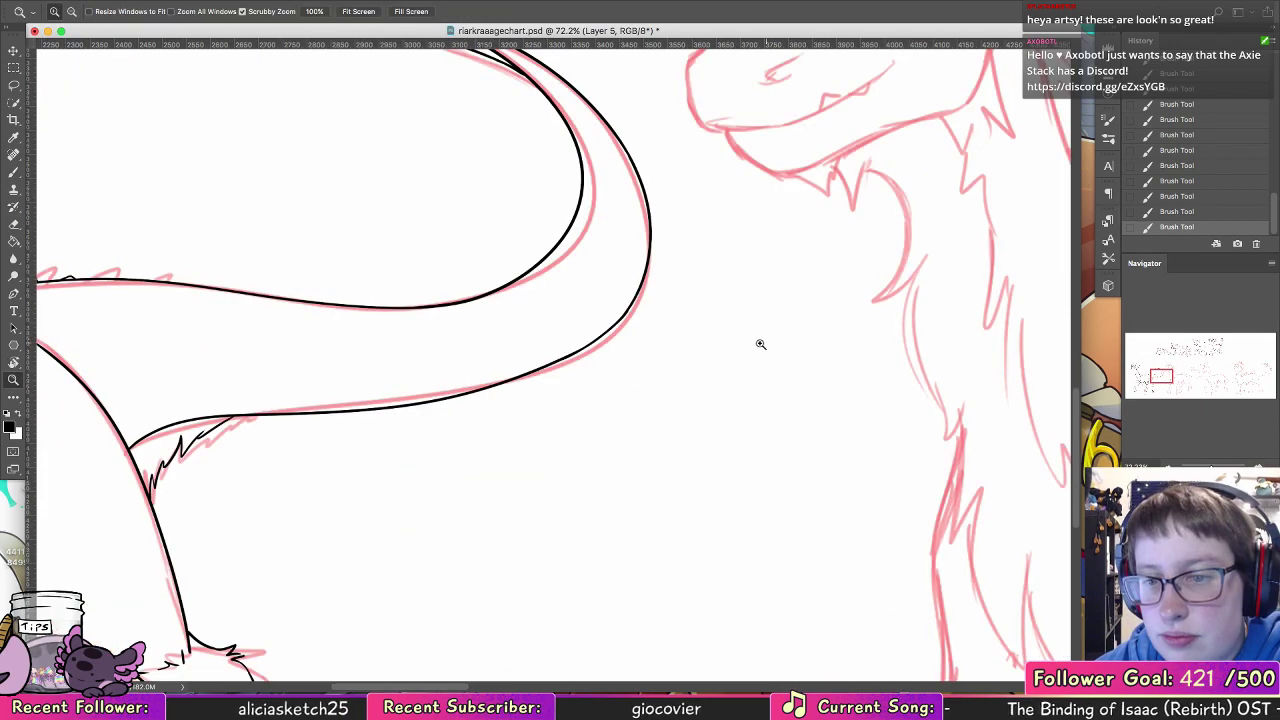
{"action": "left_click_drag", "start_coordinate": [760, 343], "coordinate": [700, 337]}
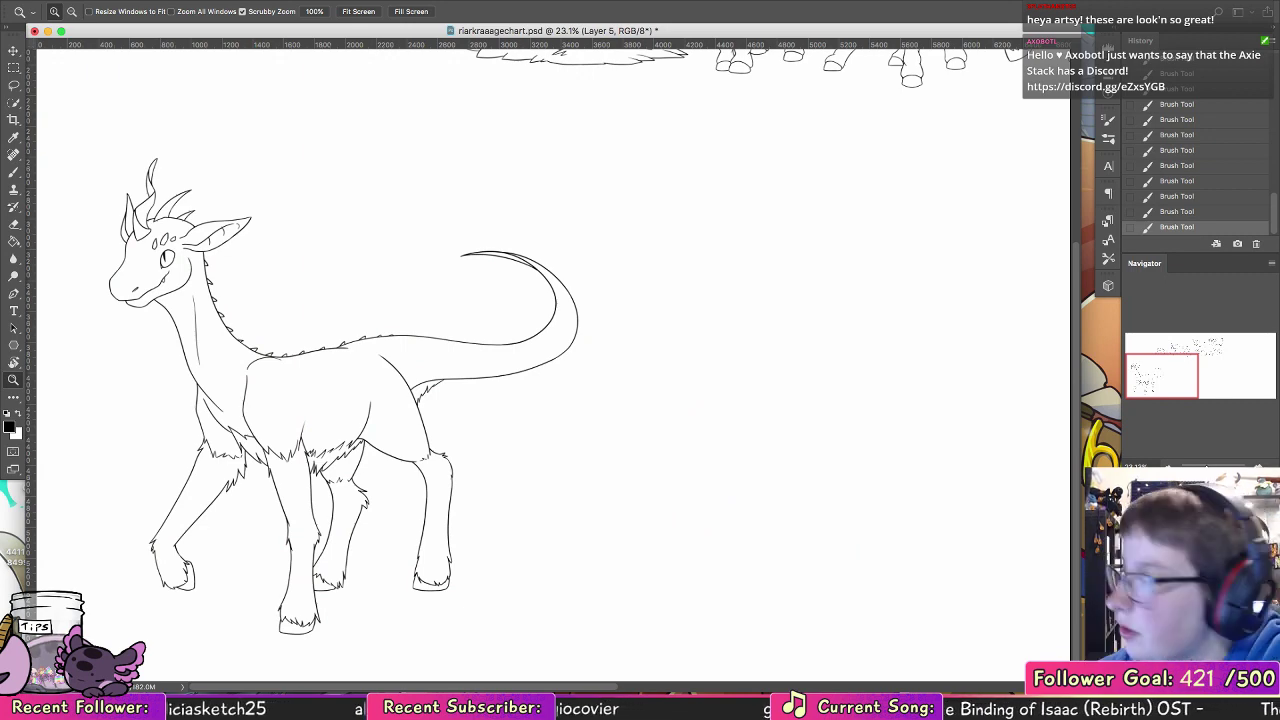
{"action": "left_click_drag", "start_coordinate": [734, 289], "coordinate": [420, 482]}
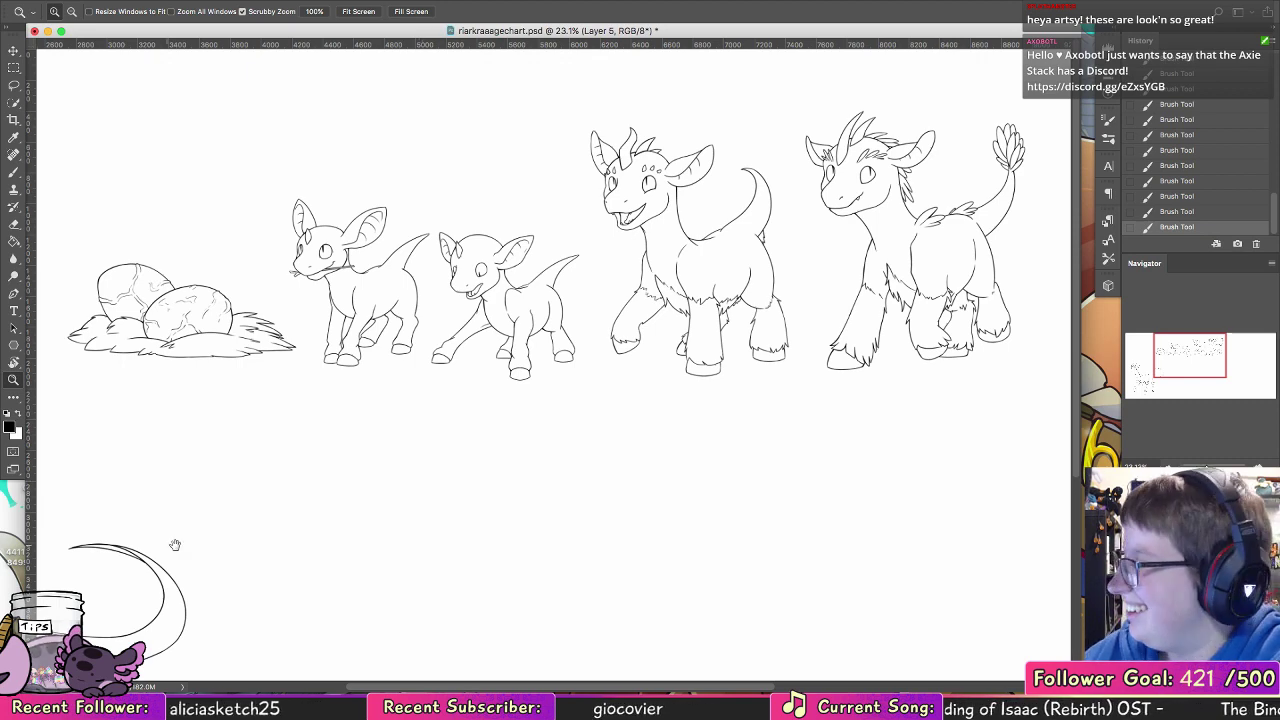
{"action": "mouse_move", "coordinate": [171, 543]}
{"action": "left_mouse_down"}
{"action": "mouse_move", "coordinate": [477, 343]}
{"action": "mouse_move", "coordinate": [531, 283]}
{"action": "mouse_move", "coordinate": [535, 313]}
{"action": "left_mouse_up"}
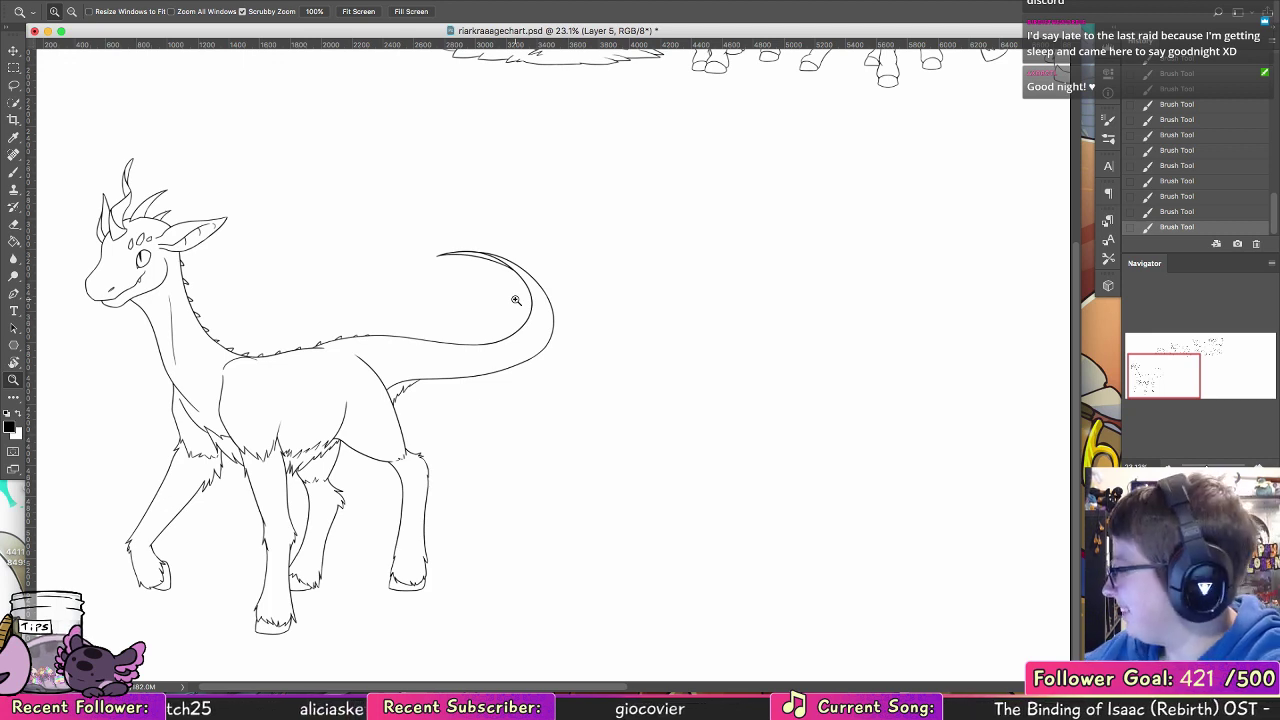
{"action": "left_click", "coordinate": [1131, 580]}
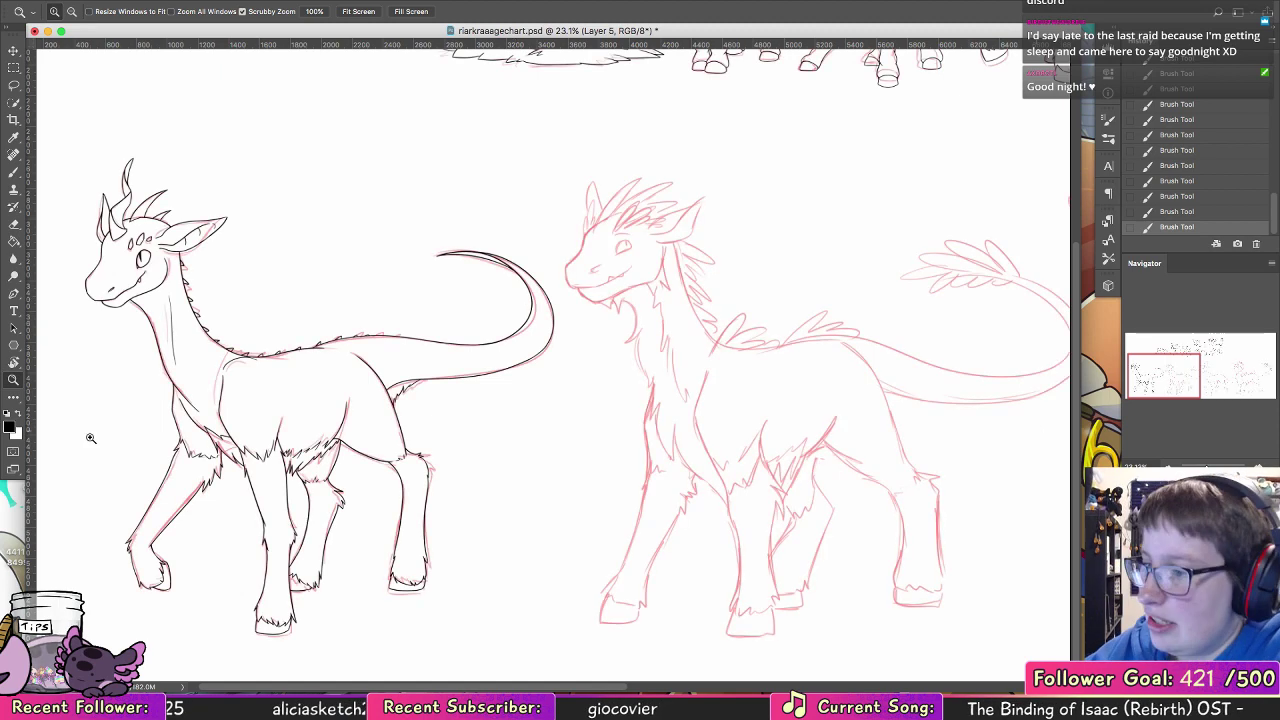
Step: Ink the nostril and the rounded eye outline on the head of the lower row's second creature
{"action": "left_click_drag", "start_coordinate": [642, 230], "coordinate": [615, 220]}
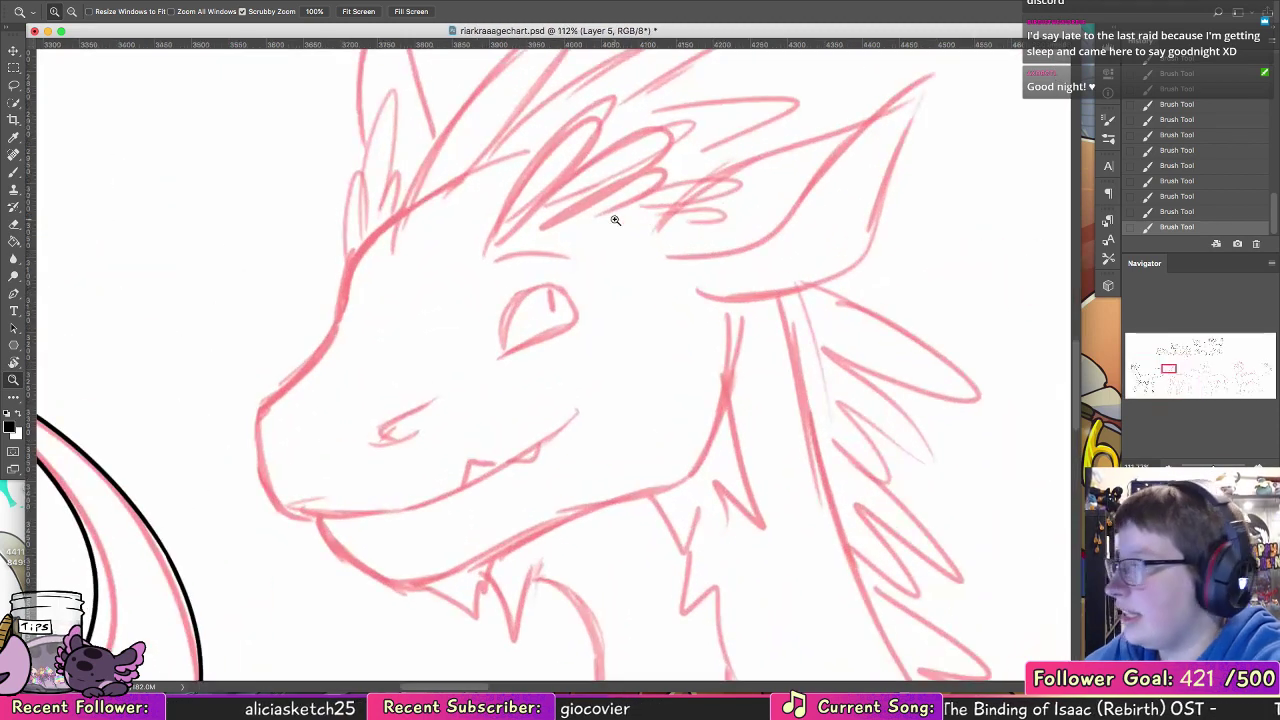
{"action": "key", "text": "b"}
{"action": "left_click_drag", "start_coordinate": [383, 433], "coordinate": [411, 420]}
{"action": "left_click_drag", "start_coordinate": [502, 347], "coordinate": [568, 308]}
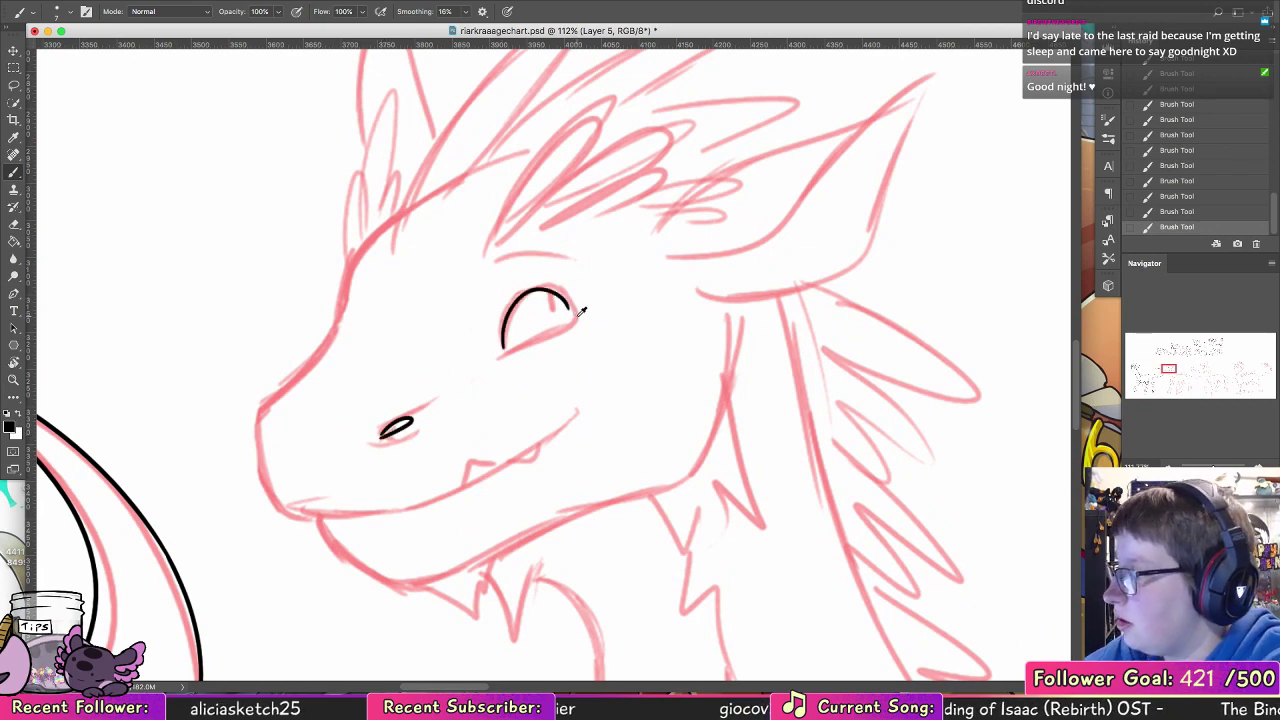
{"action": "key", "text": "super+z"}
{"action": "mouse_move", "coordinate": [499, 357]}
{"action": "left_mouse_down"}
{"action": "mouse_move", "coordinate": [557, 330]}
{"action": "mouse_move", "coordinate": [546, 286]}
{"action": "mouse_move", "coordinate": [503, 353]}
{"action": "mouse_move", "coordinate": [529, 293]}
{"action": "left_mouse_up"}
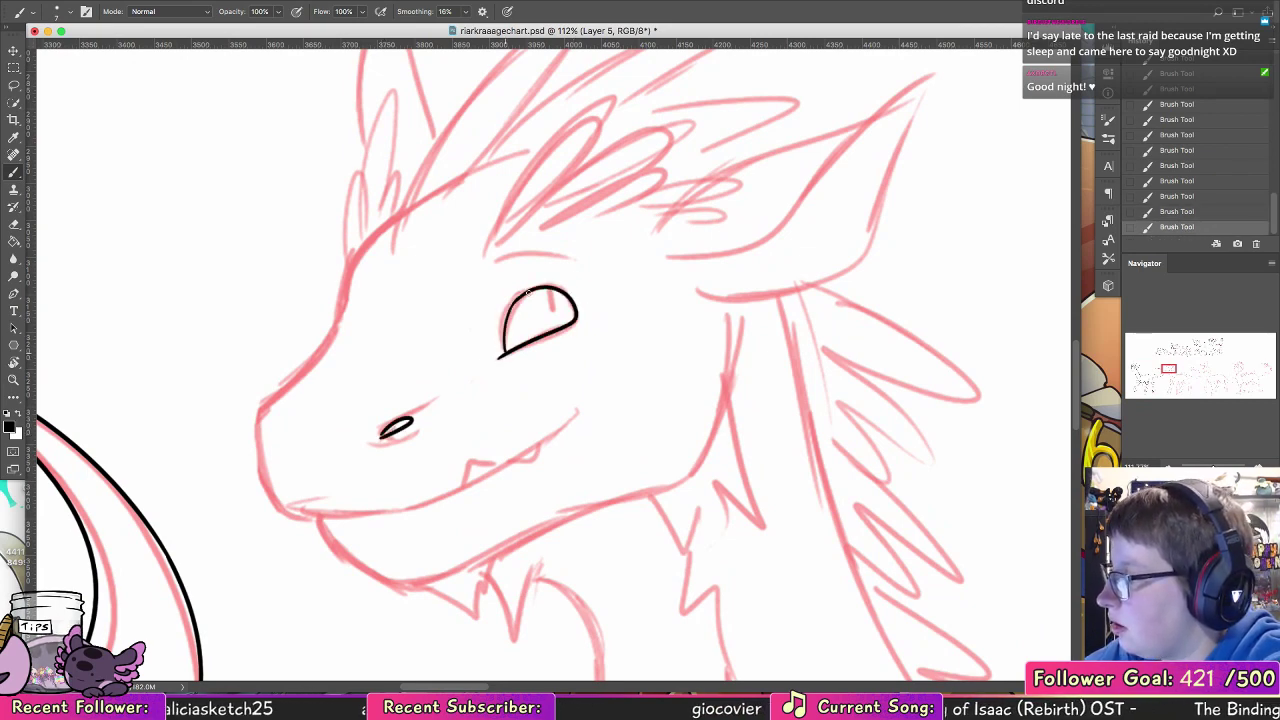
{"action": "left_click_drag", "start_coordinate": [505, 350], "coordinate": [540, 289]}
{"action": "key", "text": "super+z"}
{"action": "key", "text": "super+z"}
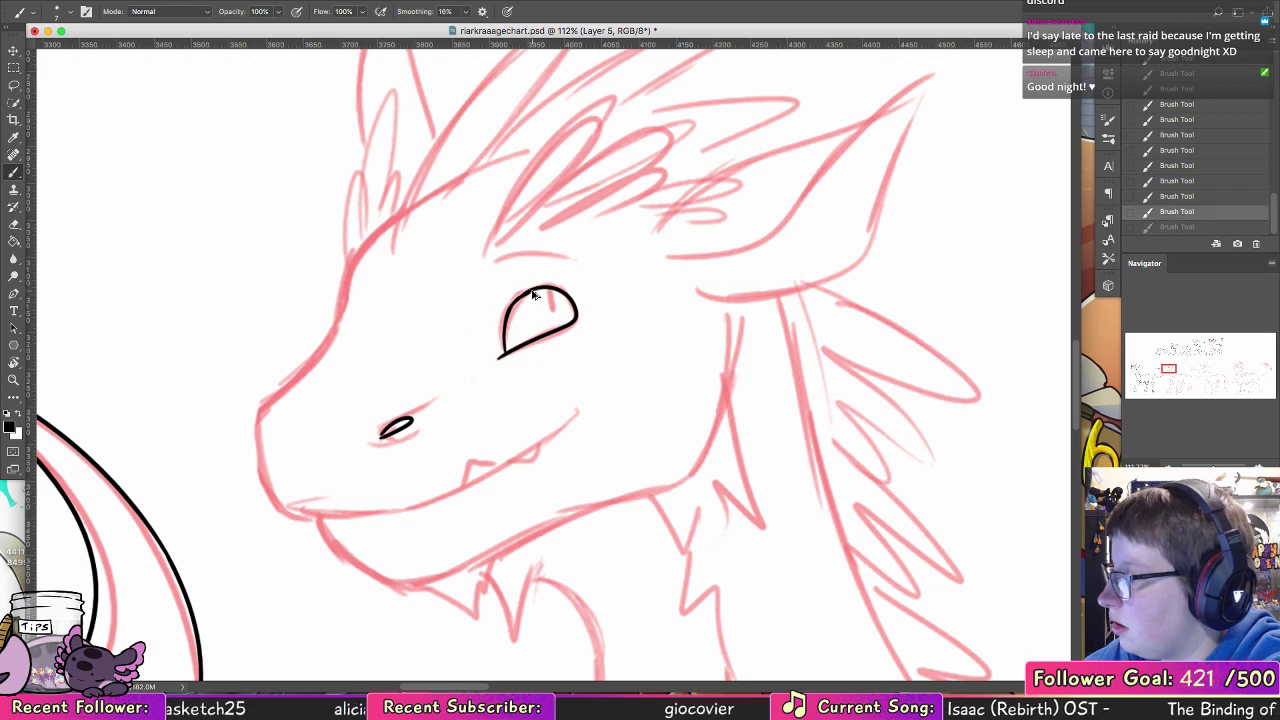
Step: Ink the eye's dark inner corner and narrow filled pupil, and add the curved brow line above the eye
{"action": "left_click_drag", "start_coordinate": [504, 333], "coordinate": [516, 349]}
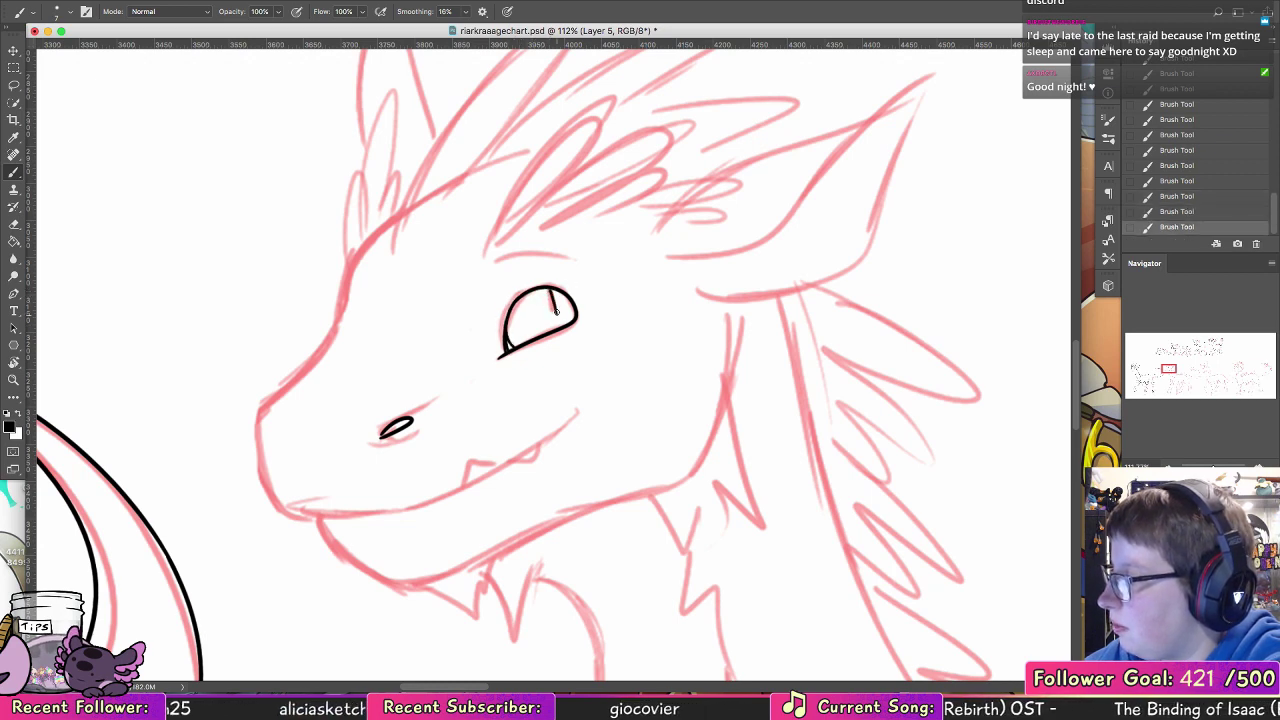
{"action": "left_click_drag", "start_coordinate": [550, 289], "coordinate": [556, 314]}
{"action": "mouse_move", "coordinate": [555, 312]}
{"action": "left_mouse_down"}
{"action": "mouse_move", "coordinate": [548, 286]}
{"action": "mouse_move", "coordinate": [559, 321]}
{"action": "left_mouse_up"}
{"action": "left_click_drag", "start_coordinate": [558, 310], "coordinate": [552, 289]}
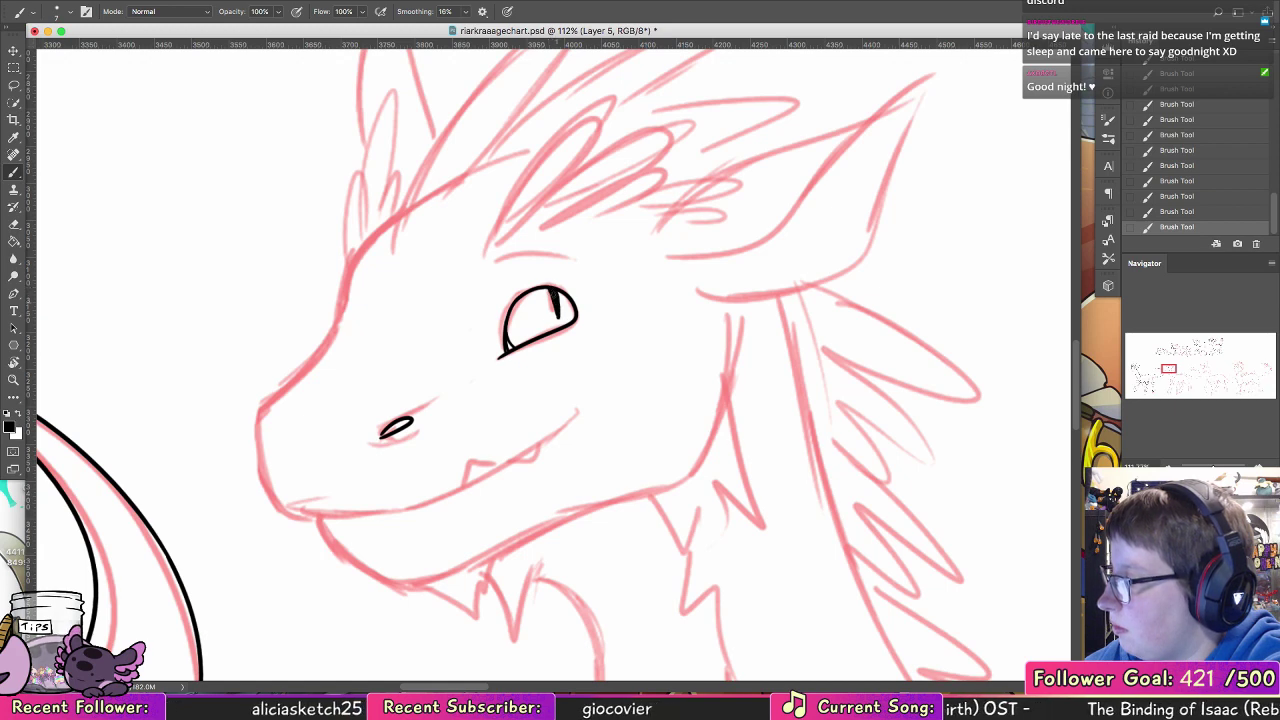
{"action": "left_click_drag", "start_coordinate": [492, 258], "coordinate": [568, 256]}
Step: Ink two overlapping rounded hair tufts on the forehead above the brow
{"action": "scroll", "coordinate": [649, 254], "scroll_direction": "up", "scroll_amount": 5}
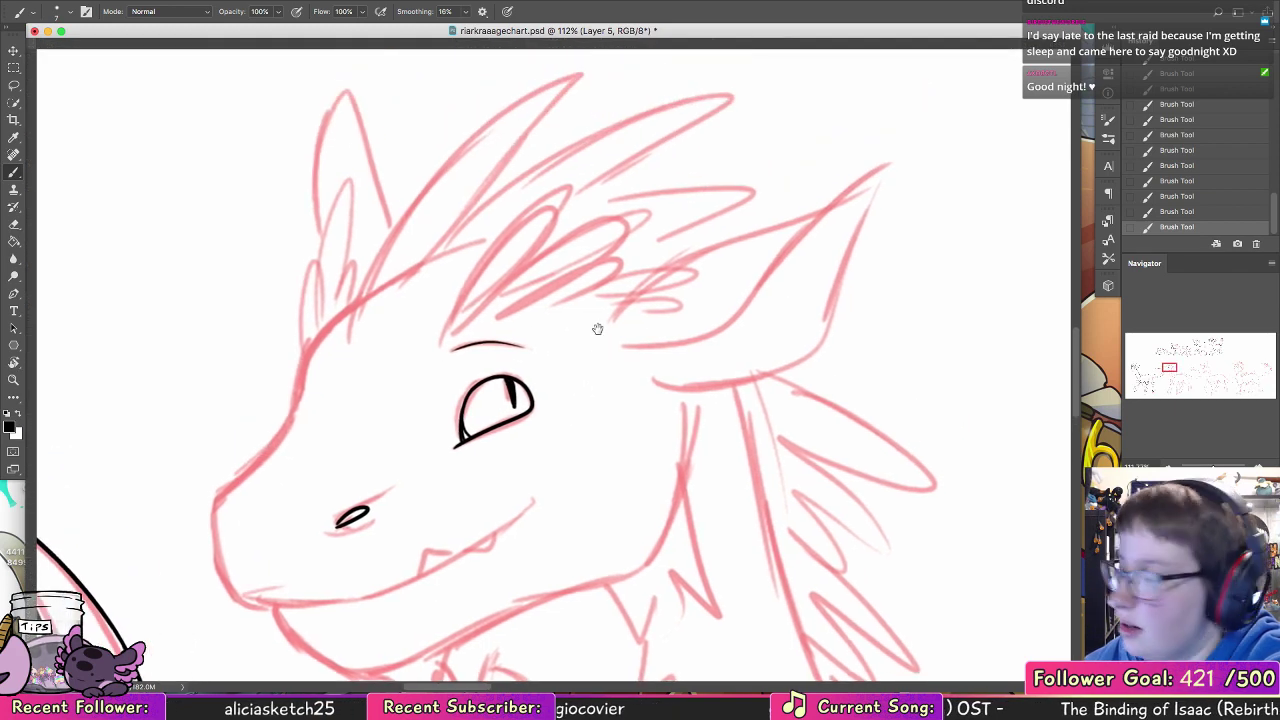
{"action": "mouse_move", "coordinate": [443, 337]}
{"action": "left_mouse_down"}
{"action": "mouse_move", "coordinate": [481, 242]}
{"action": "mouse_move", "coordinate": [481, 300]}
{"action": "mouse_move", "coordinate": [465, 280]}
{"action": "mouse_move", "coordinate": [468, 324]}
{"action": "left_mouse_up"}
{"action": "key", "text": "super+z"}
{"action": "mouse_move", "coordinate": [528, 262]}
{"action": "left_mouse_down"}
{"action": "mouse_move", "coordinate": [540, 300]}
{"action": "mouse_move", "coordinate": [503, 318]}
{"action": "left_mouse_up"}
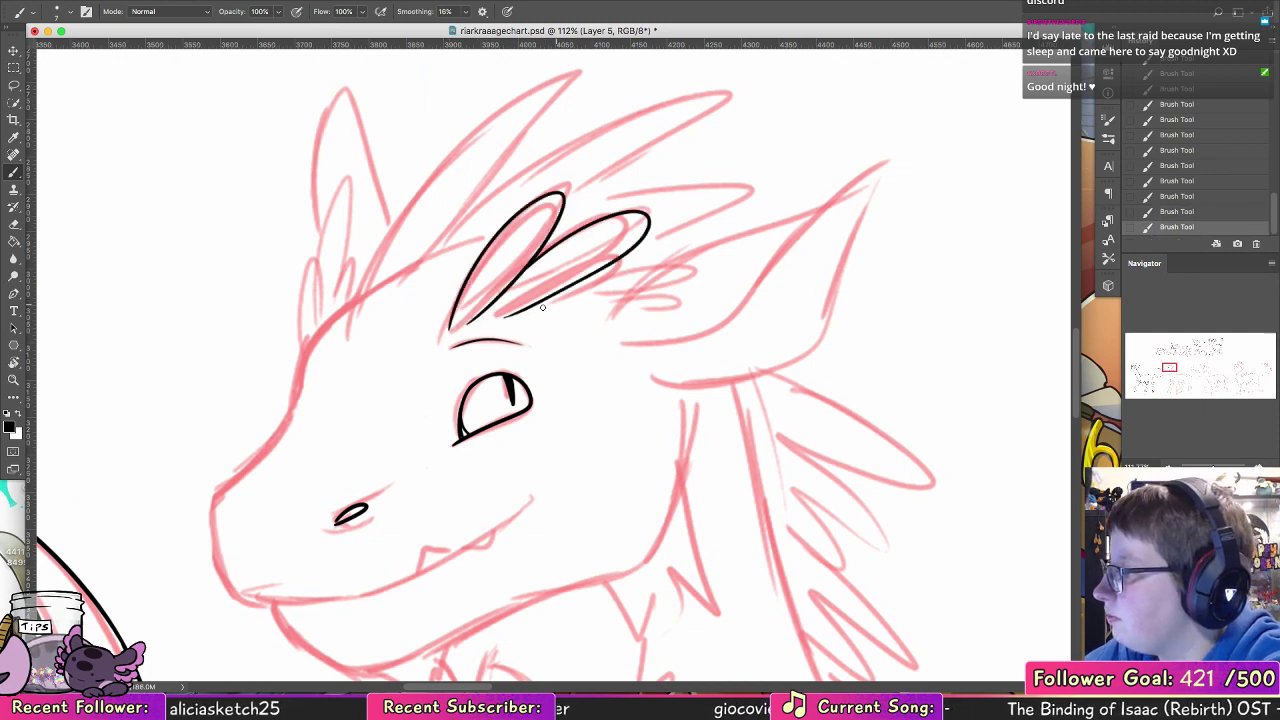
Step: Ink two small tapered hair tufts below the overlapping forehead tufts, pointing toward the near ear
{"action": "mouse_move", "coordinate": [576, 284]}
{"action": "left_mouse_down"}
{"action": "mouse_move", "coordinate": [543, 308]}
{"action": "mouse_move", "coordinate": [683, 309]}
{"action": "mouse_move", "coordinate": [662, 418]}
{"action": "left_mouse_up"}
{"action": "key", "text": "super+z"}
{"action": "key", "text": "super+r"}
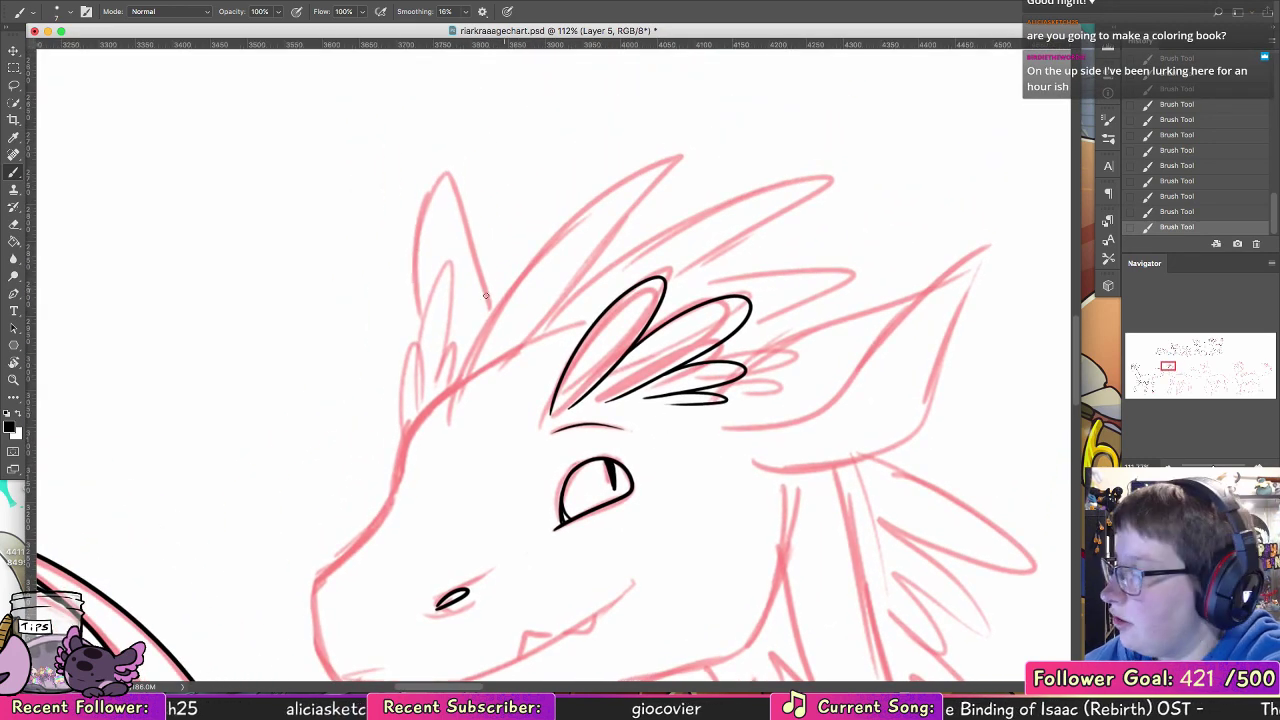
{"action": "left_click_drag", "start_coordinate": [452, 422], "coordinate": [740, 148]}
{"action": "key", "text": "super+z"}
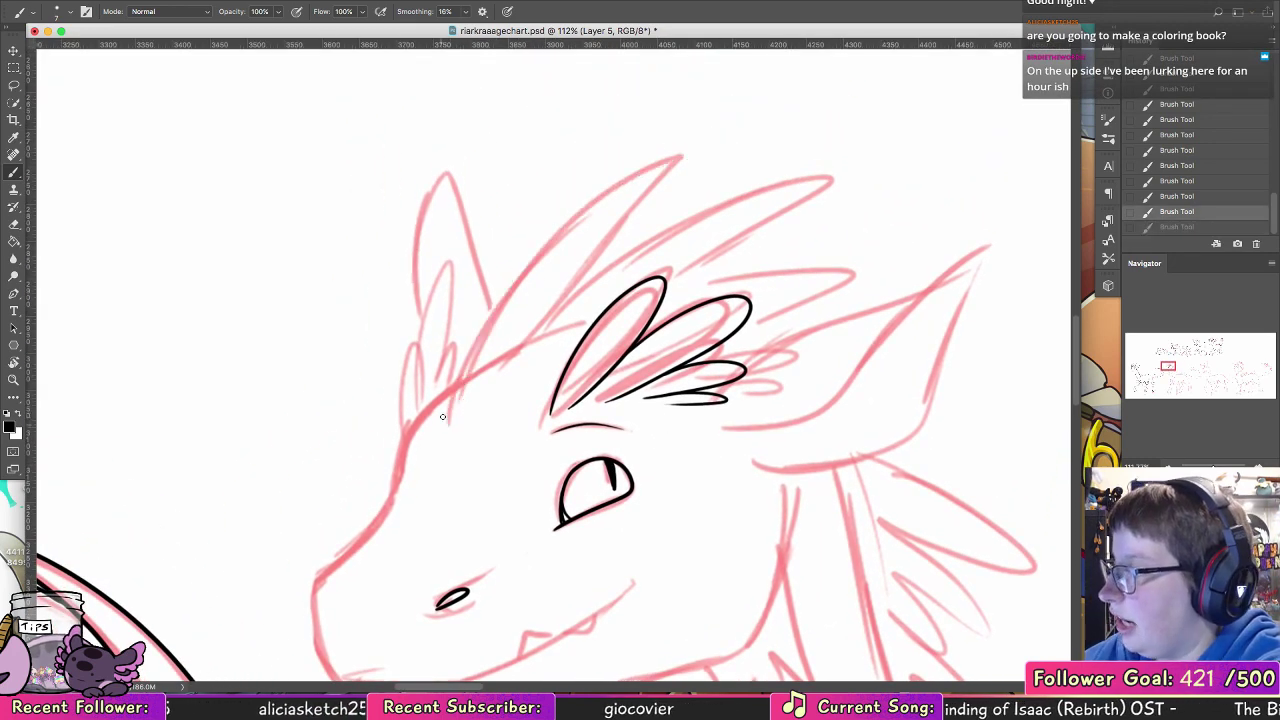
{"action": "mouse_move", "coordinate": [441, 424]}
{"action": "left_mouse_down"}
{"action": "mouse_move", "coordinate": [682, 140]}
{"action": "mouse_move", "coordinate": [718, 137]}
{"action": "mouse_move", "coordinate": [685, 148]}
{"action": "mouse_move", "coordinate": [693, 136]}
{"action": "mouse_move", "coordinate": [588, 272]}
{"action": "left_mouse_up"}
{"action": "key", "text": "super+z"}
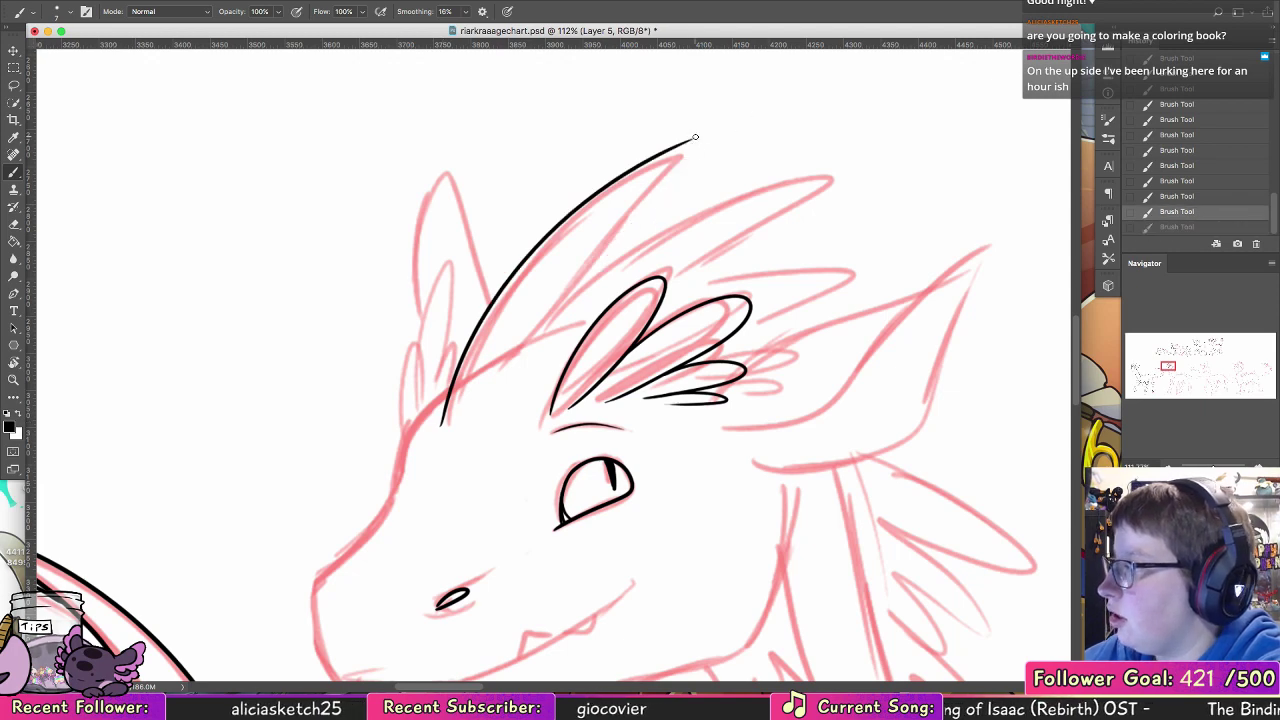
{"action": "left_click_drag", "start_coordinate": [693, 138], "coordinate": [517, 379]}
{"action": "key", "text": "super+z"}
{"action": "left_click_drag", "start_coordinate": [694, 140], "coordinate": [498, 379]}
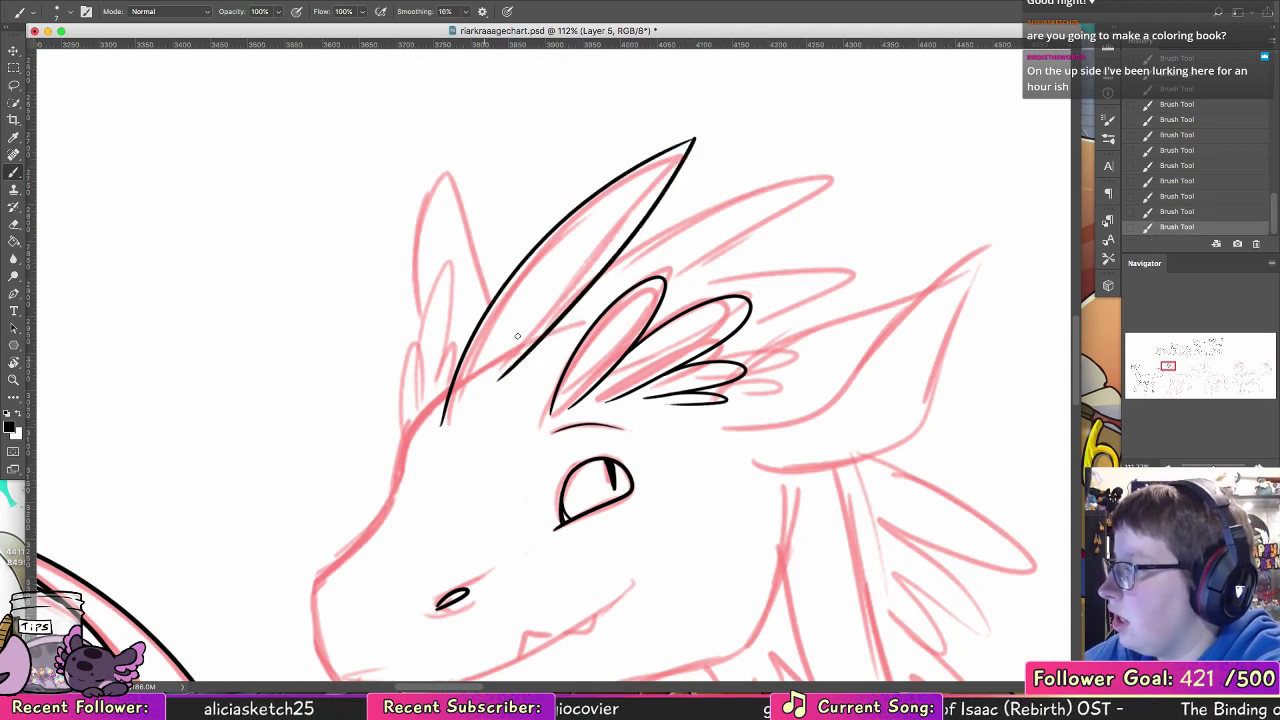
{"action": "key", "text": "super+z"}
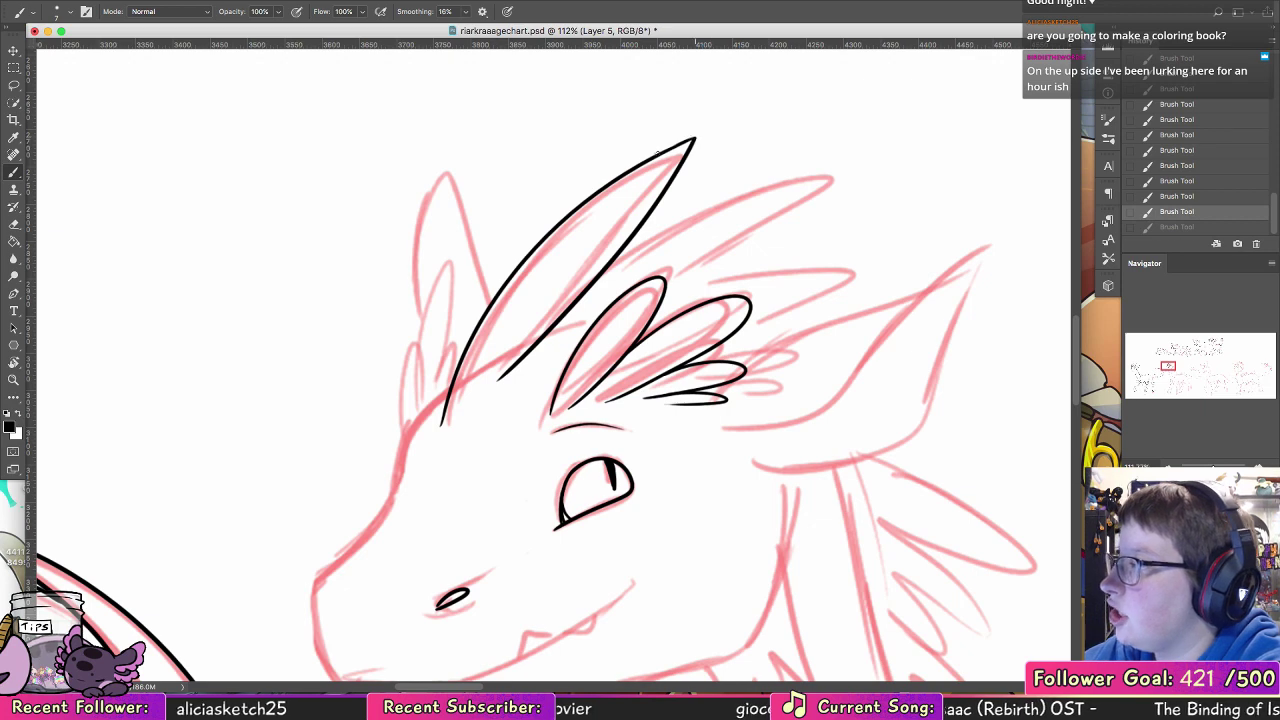
{"action": "key", "text": "super+shift+z"}
{"action": "left_click_drag", "start_coordinate": [612, 261], "coordinate": [843, 186]}
{"action": "key", "text": "super+z"}
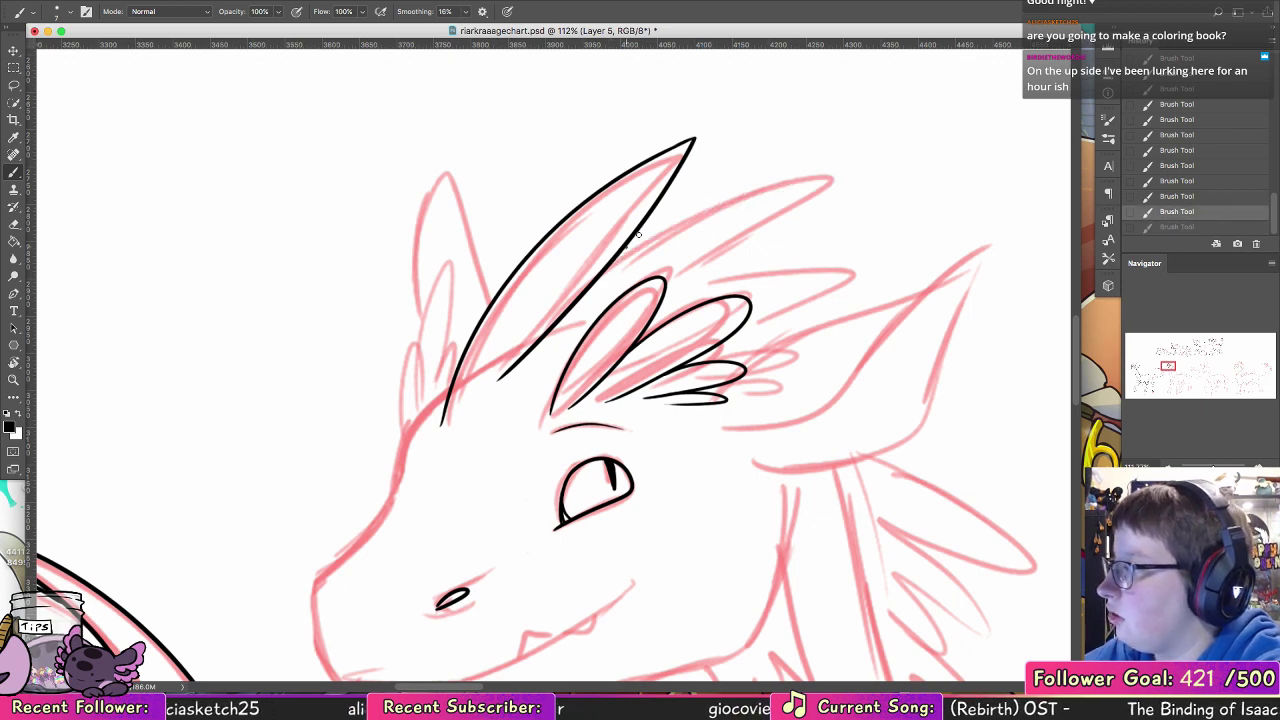
{"action": "mouse_move", "coordinate": [626, 247]}
{"action": "left_mouse_down"}
{"action": "mouse_move", "coordinate": [852, 178]}
{"action": "mouse_move", "coordinate": [673, 289]}
{"action": "left_mouse_up"}
{"action": "key", "text": "super+z"}
{"action": "key", "text": "super+z"}
{"action": "mouse_move", "coordinate": [616, 256]}
{"action": "left_mouse_down"}
{"action": "mouse_move", "coordinate": [763, 181]}
{"action": "mouse_move", "coordinate": [838, 179]}
{"action": "mouse_move", "coordinate": [653, 291]}
{"action": "left_mouse_up"}
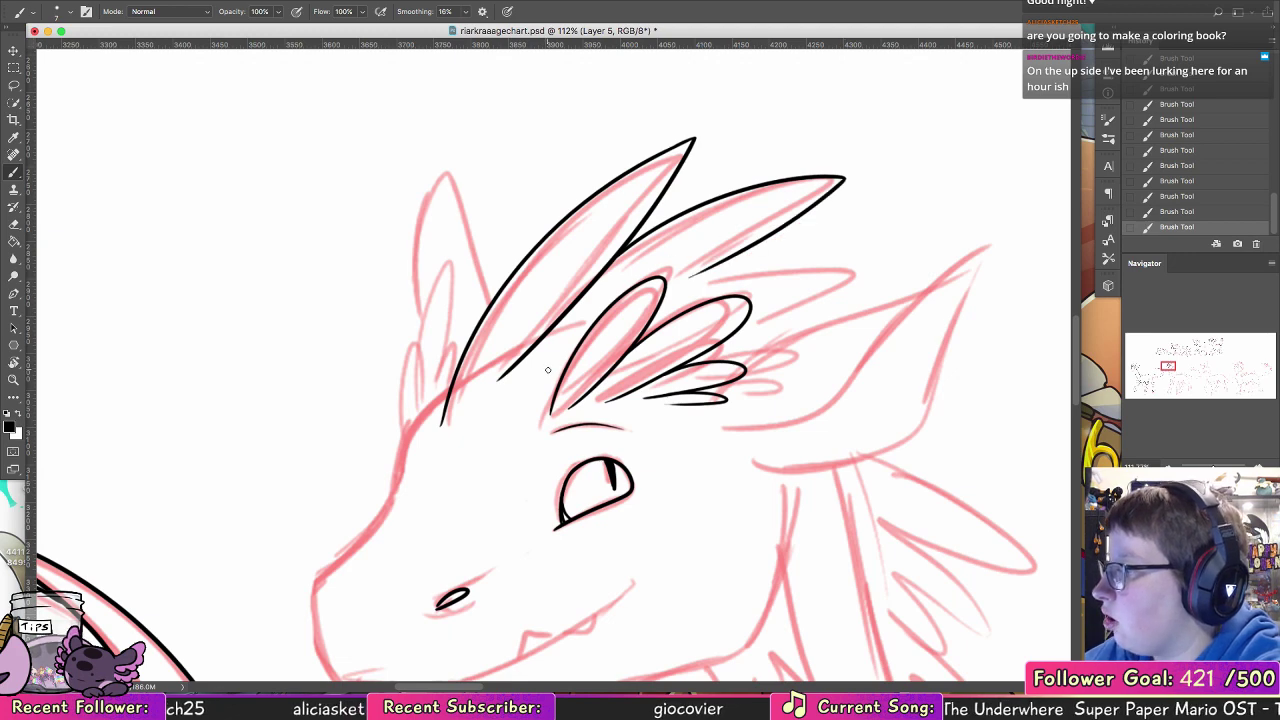
{"action": "key", "text": "super+z"}
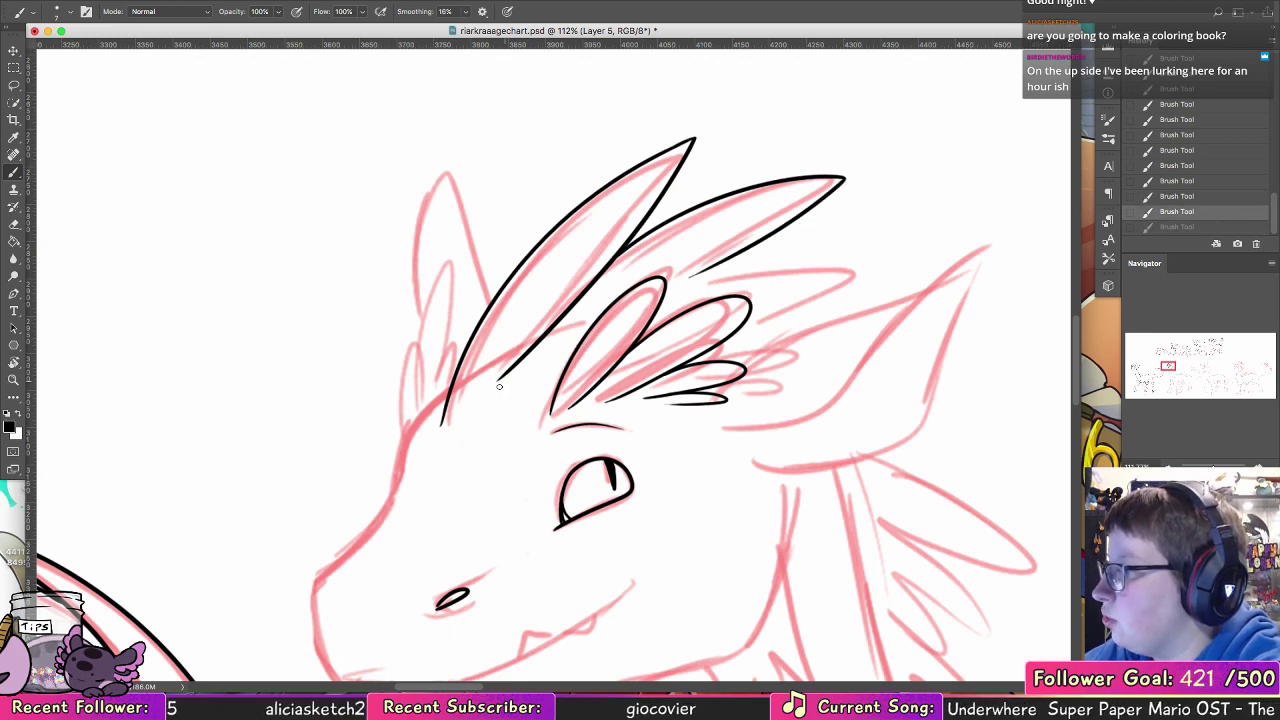
{"action": "key", "text": "super+z"}
{"action": "key", "text": "super+z"}
{"action": "key", "text": "super+z"}
{"action": "key", "text": "super+z"}
{"action": "key", "text": "super+z"}
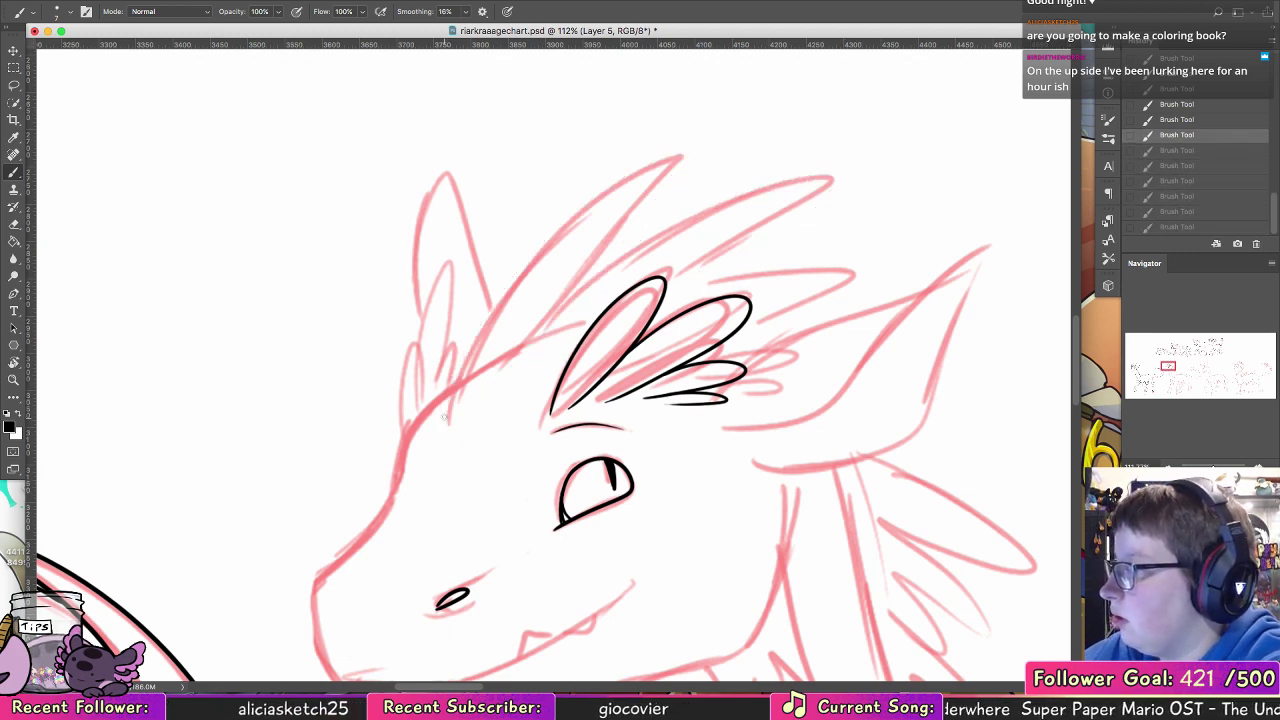
Step: Ink the front swept-back horn with a long outer curve, angled base and inner edge meeting in a sharp tip
{"action": "left_click_drag", "start_coordinate": [440, 431], "coordinate": [707, 133]}
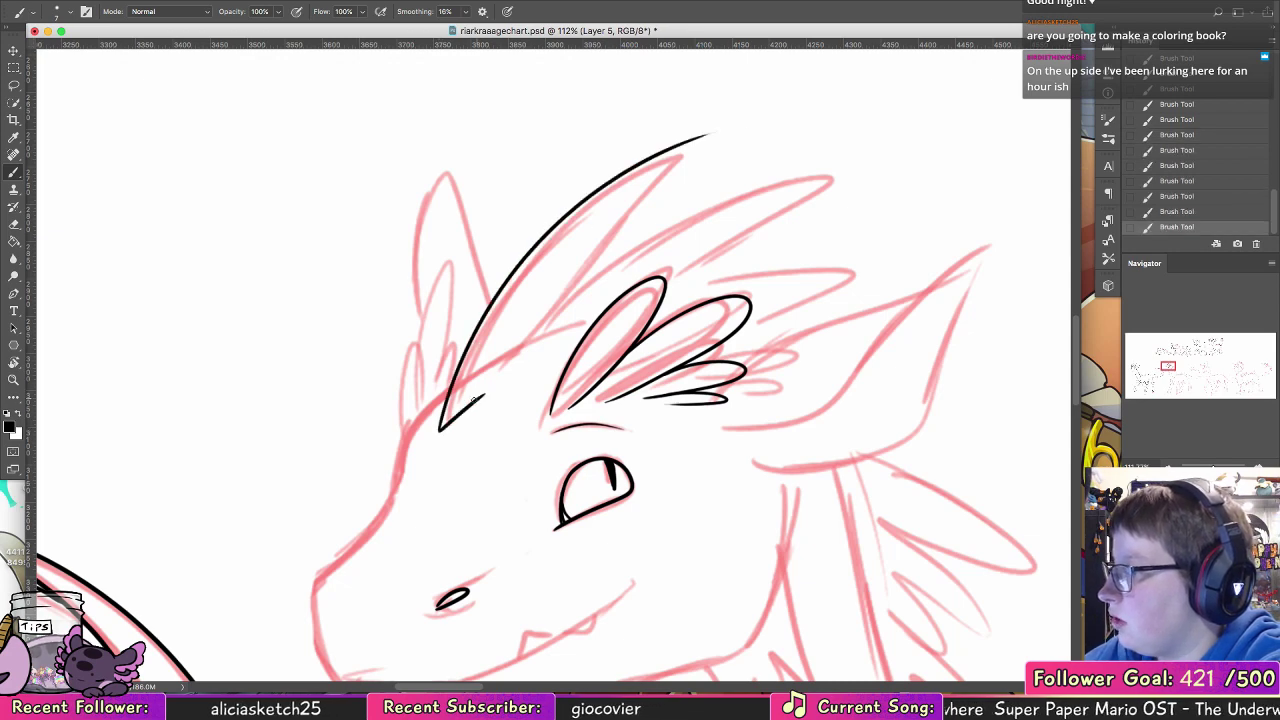
{"action": "key", "text": "super+z"}
{"action": "left_click_drag", "start_coordinate": [508, 379], "coordinate": [538, 345]}
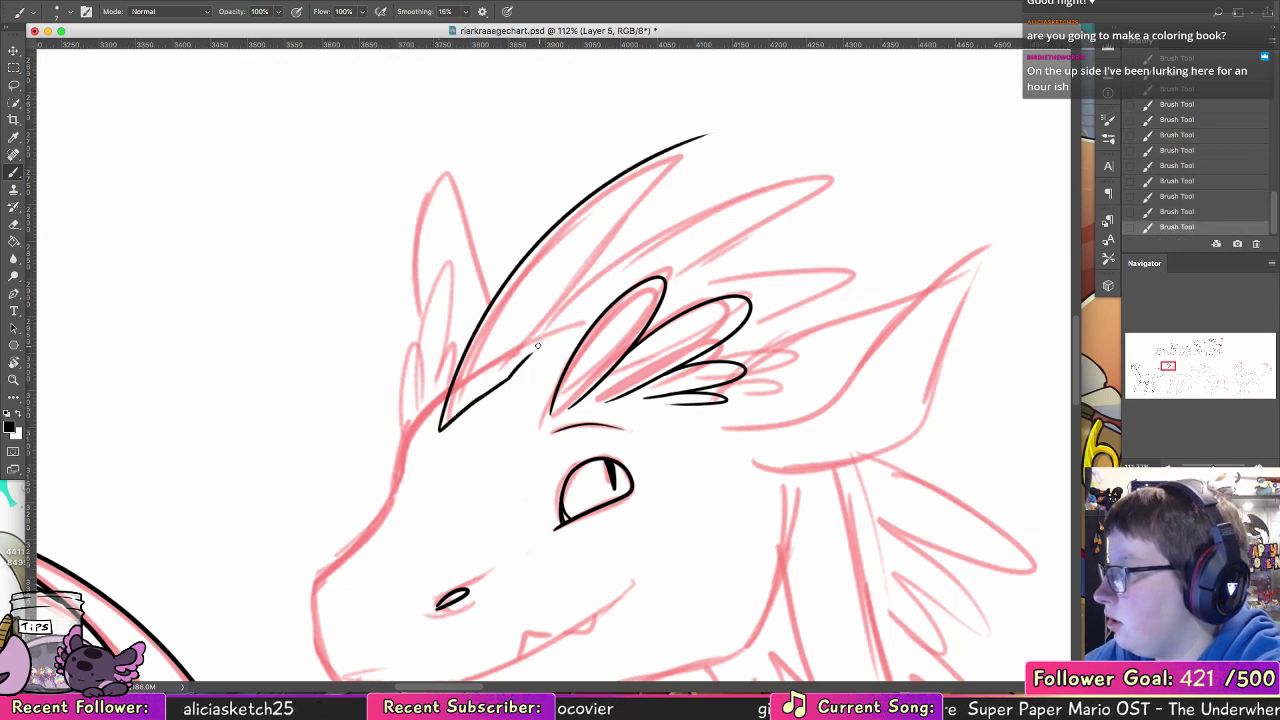
{"action": "left_click_drag", "start_coordinate": [576, 257], "coordinate": [707, 137]}
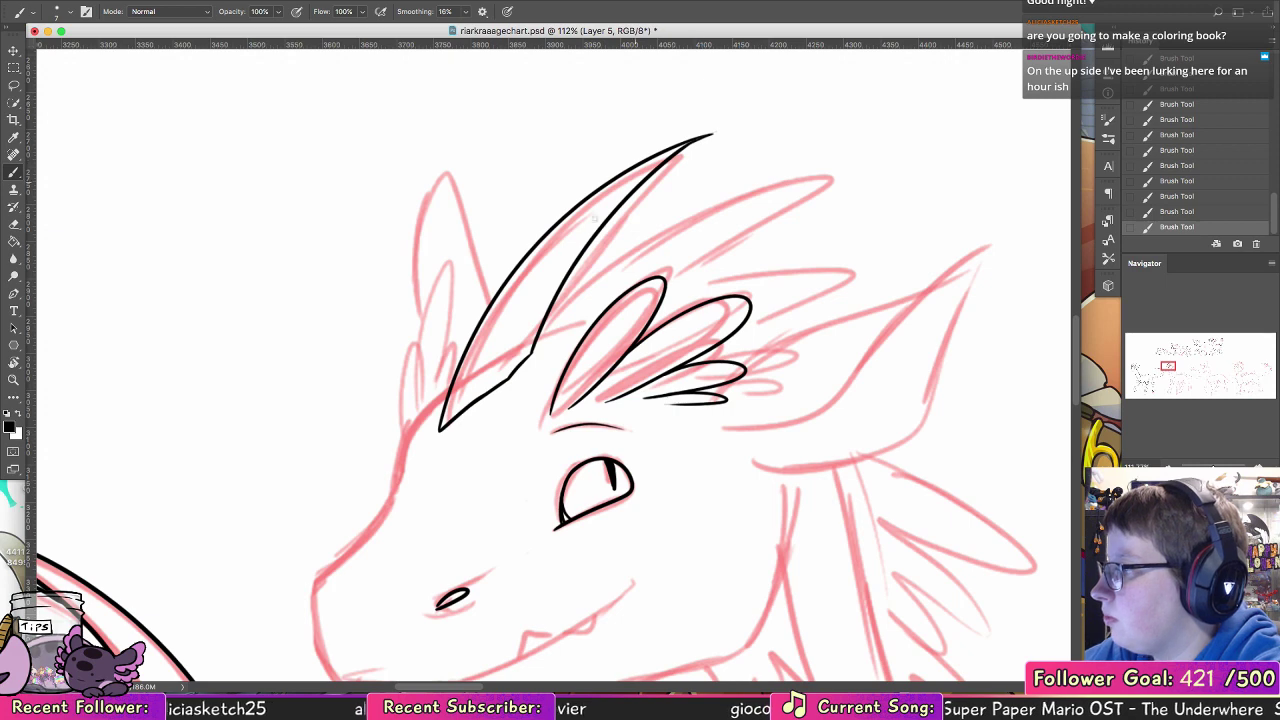
Step: Add a short curved ridge line rising from the base inside the front horn
{"action": "left_click_drag", "start_coordinate": [509, 377], "coordinate": [548, 269]}
{"action": "key", "text": "super+z"}
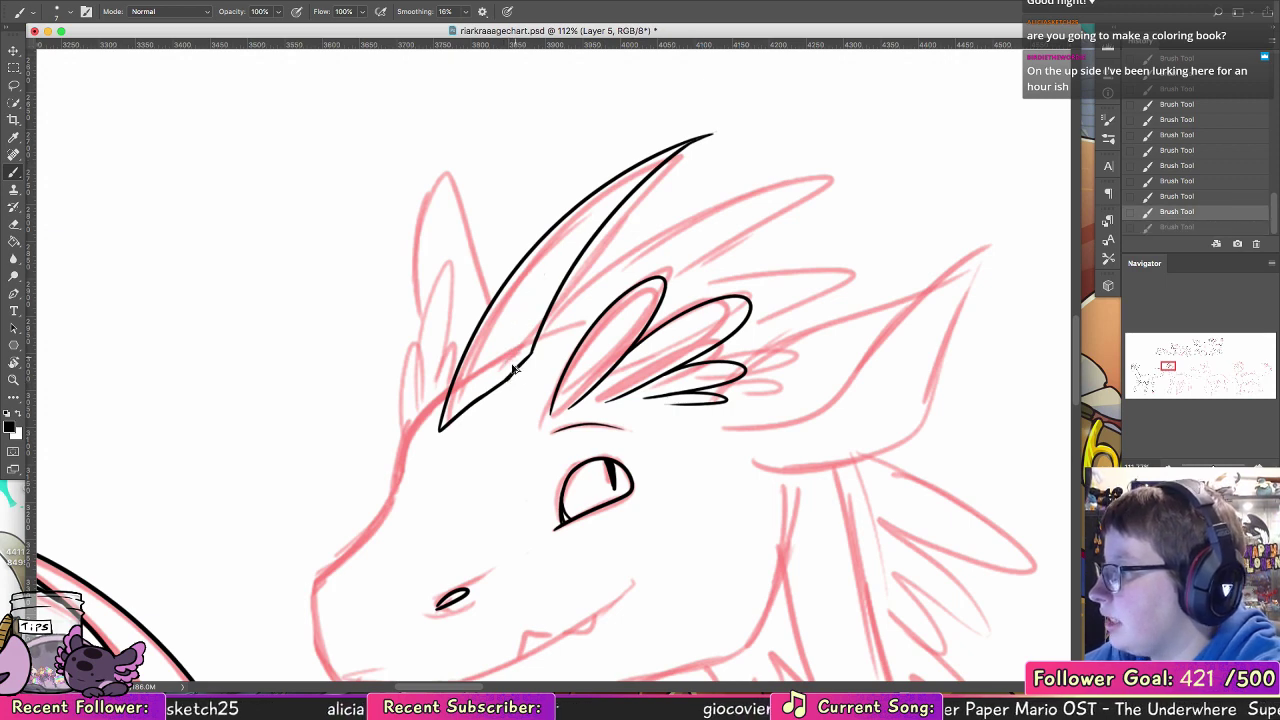
{"action": "left_click_drag", "start_coordinate": [509, 378], "coordinate": [555, 256]}
{"action": "key", "text": "super+z"}
{"action": "left_click_drag", "start_coordinate": [508, 379], "coordinate": [551, 270]}
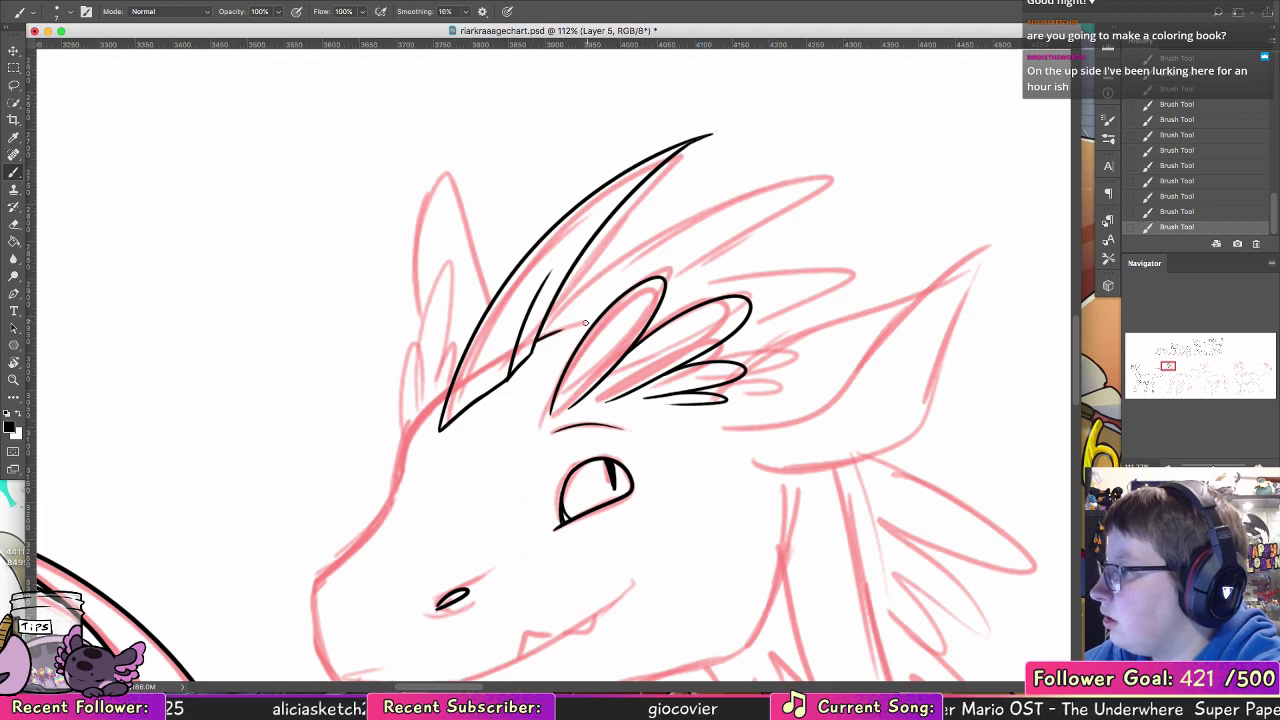
Step: Ink the second swept-back horn behind the first, with its pointed tip, lower edge running behind the hair tufts and short base
{"action": "mouse_move", "coordinate": [566, 326]}
{"action": "left_mouse_down"}
{"action": "mouse_move", "coordinate": [830, 181]}
{"action": "mouse_move", "coordinate": [741, 229]}
{"action": "left_mouse_up"}
{"action": "mouse_move", "coordinate": [826, 180]}
{"action": "left_mouse_down"}
{"action": "mouse_move", "coordinate": [776, 193]}
{"action": "mouse_move", "coordinate": [686, 274]}
{"action": "mouse_move", "coordinate": [728, 241]}
{"action": "mouse_move", "coordinate": [697, 267]}
{"action": "left_mouse_up"}
{"action": "key", "text": "alt+super+z"}
{"action": "key", "text": "alt+super+z"}
{"action": "key", "text": "alt+super+z"}
{"action": "key", "text": "alt+super+z"}
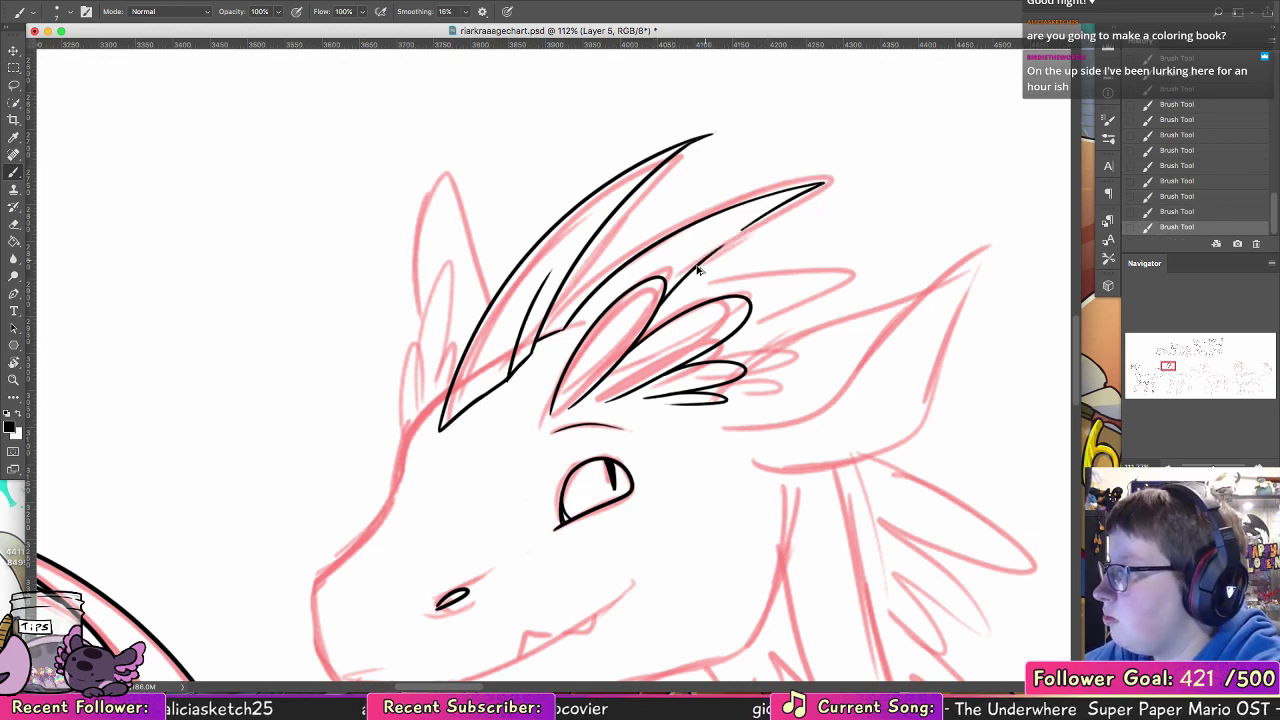
{"action": "left_click_drag", "start_coordinate": [745, 227], "coordinate": [697, 267]}
{"action": "key", "text": "alt+super+z"}
{"action": "left_click_drag", "start_coordinate": [744, 227], "coordinate": [708, 256]}
{"action": "key", "text": "alt+super+z"}
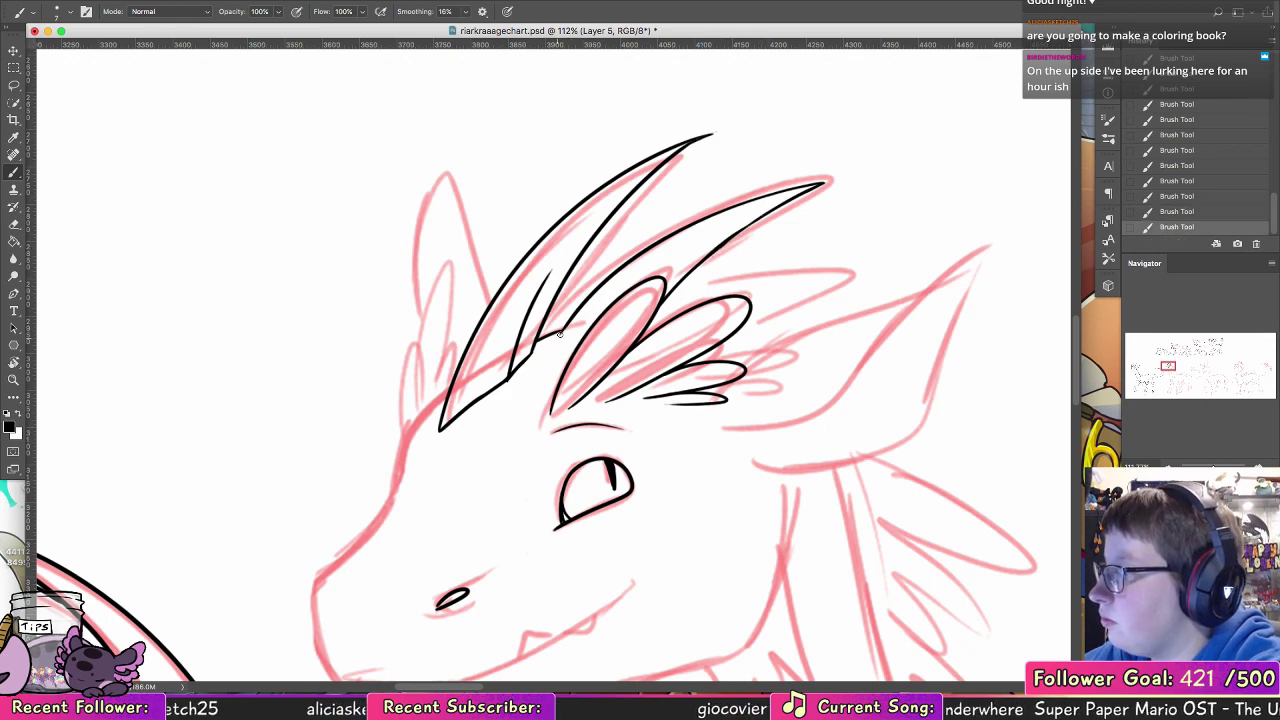
{"action": "mouse_move", "coordinate": [573, 319]}
{"action": "left_mouse_down"}
{"action": "mouse_move", "coordinate": [558, 342]}
{"action": "mouse_move", "coordinate": [583, 336]}
{"action": "left_mouse_up"}
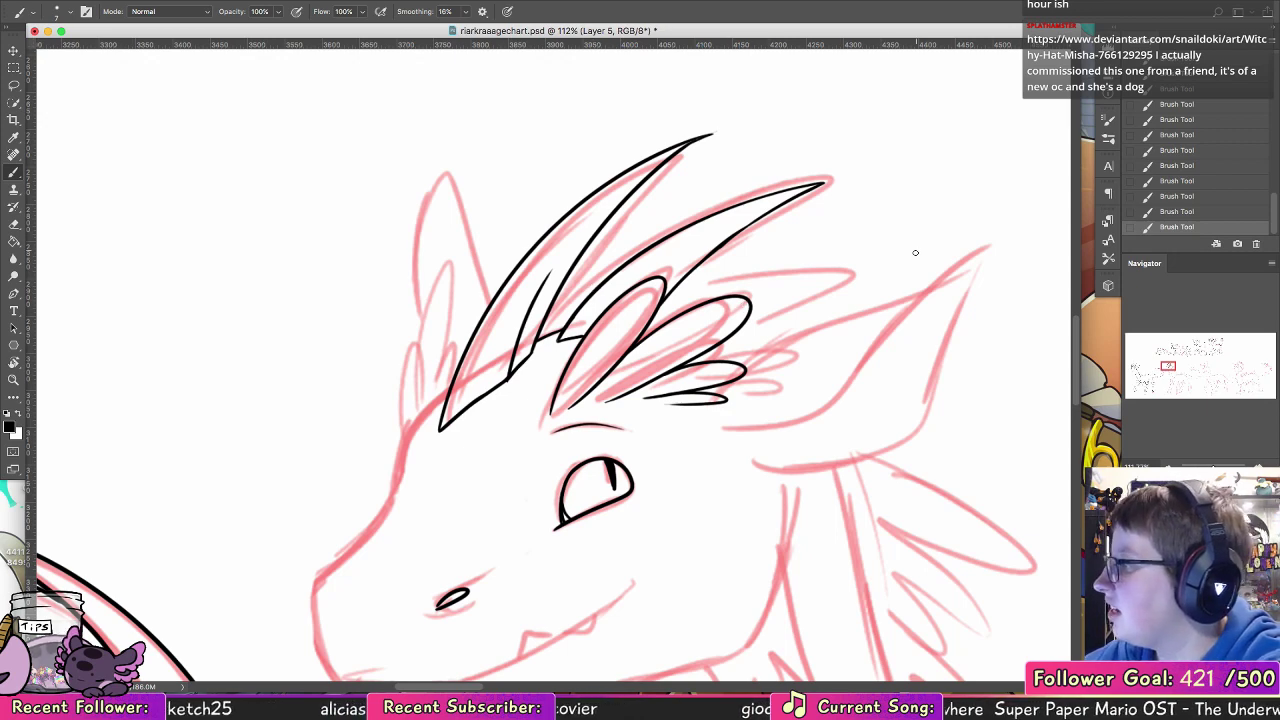
Step: Ink the forehead profile curving down from the front horn's base toward the snout
{"action": "left_click_drag", "start_coordinate": [1223, 347], "coordinate": [1166, 352]}
{"action": "mouse_move", "coordinate": [315, 393]}
{"action": "left_mouse_down"}
{"action": "mouse_move", "coordinate": [355, 423]}
{"action": "mouse_move", "coordinate": [448, 359]}
{"action": "mouse_move", "coordinate": [419, 349]}
{"action": "left_mouse_up"}
{"action": "key", "text": "super+z"}
{"action": "left_click_drag", "start_coordinate": [474, 292], "coordinate": [419, 350]}
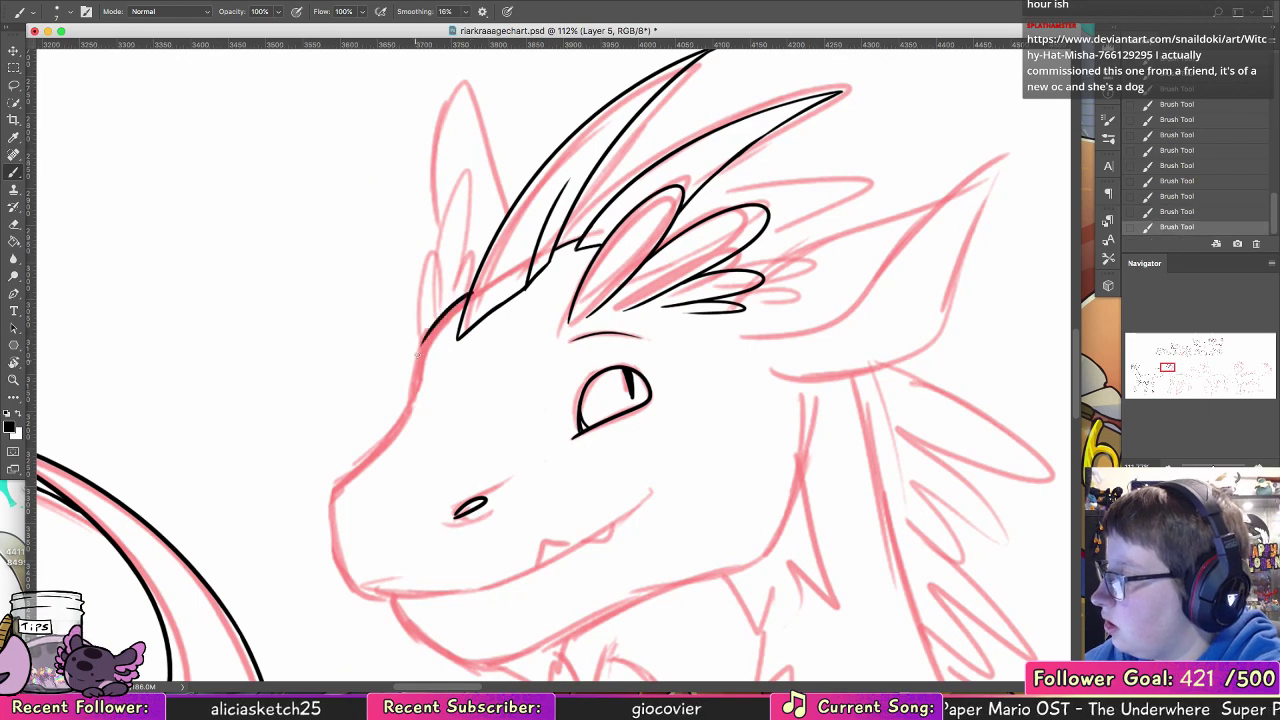
{"action": "key", "text": "super+z"}
{"action": "mouse_move", "coordinate": [471, 293]}
{"action": "left_mouse_down"}
{"action": "mouse_move", "coordinate": [420, 357]}
{"action": "mouse_move", "coordinate": [399, 423]}
{"action": "left_mouse_up"}
Step: Ink the rounded front of the muzzle down to the lip and join its upper edge to the forehead line
{"action": "left_click_drag", "start_coordinate": [495, 383], "coordinate": [541, 316]}
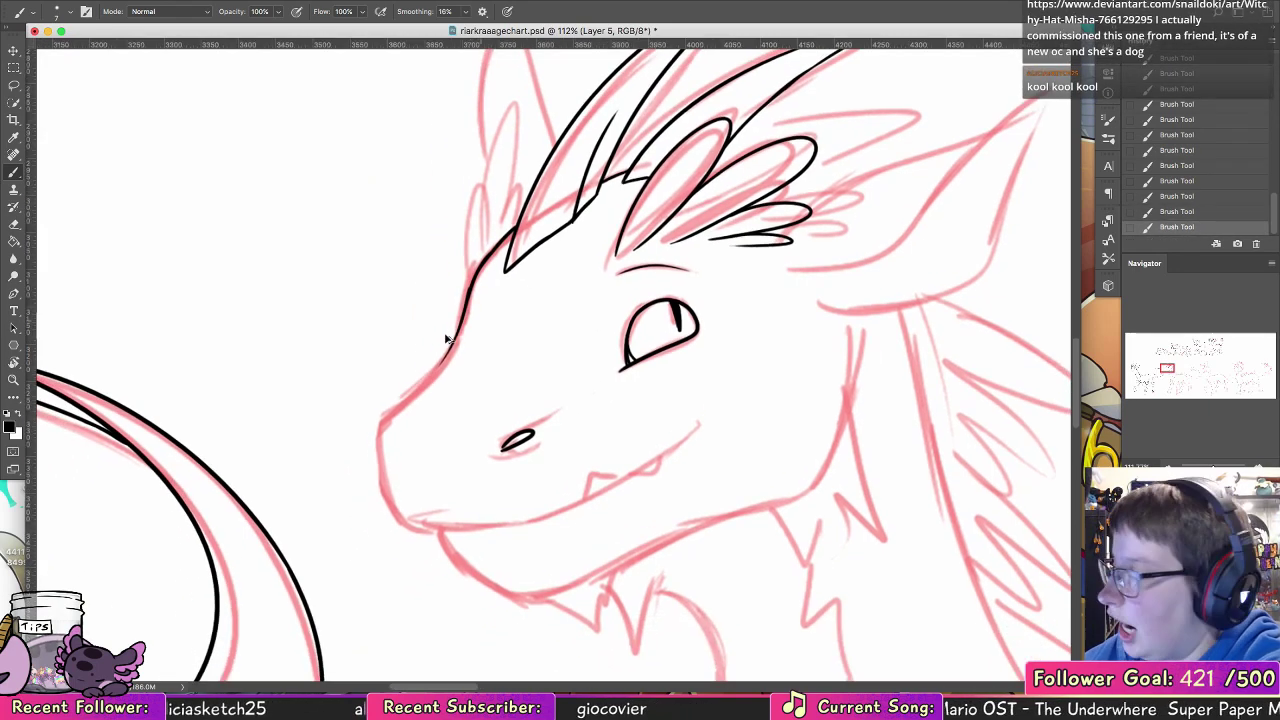
{"action": "key", "text": "super+z"}
{"action": "left_click_drag", "start_coordinate": [381, 434], "coordinate": [396, 515]}
{"action": "key", "text": "super+z"}
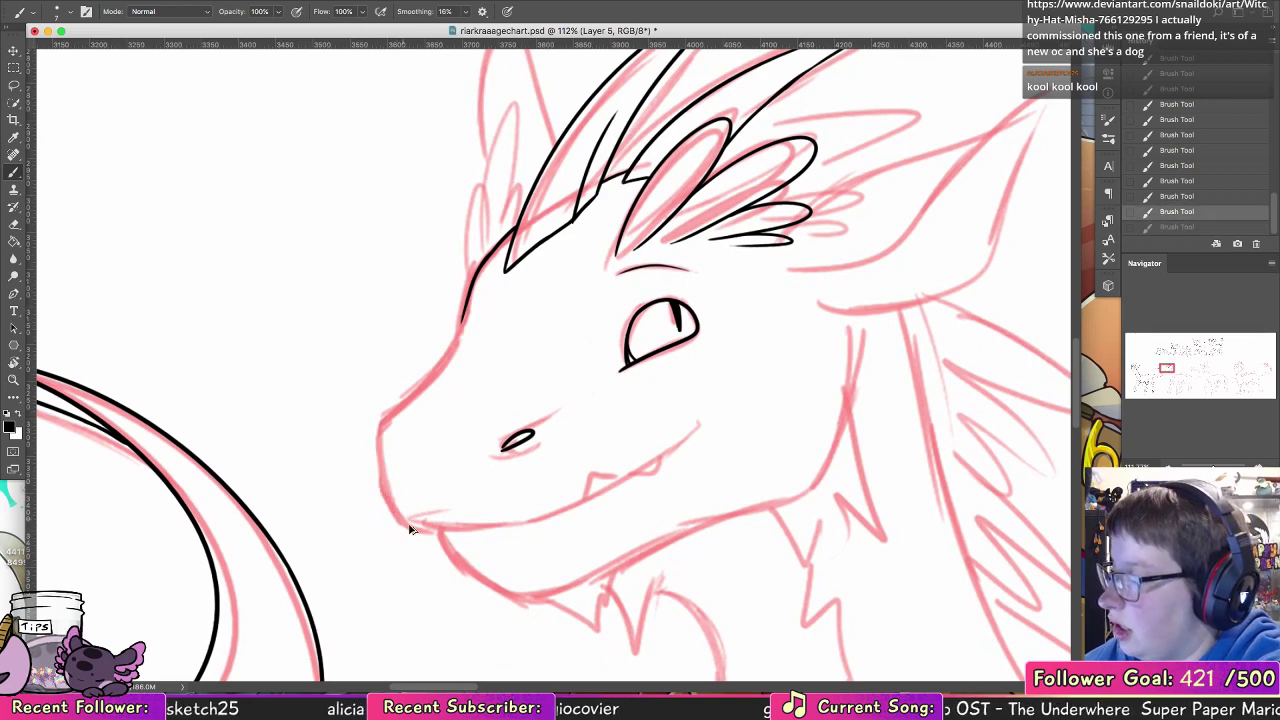
{"action": "left_click_drag", "start_coordinate": [383, 418], "coordinate": [408, 525]}
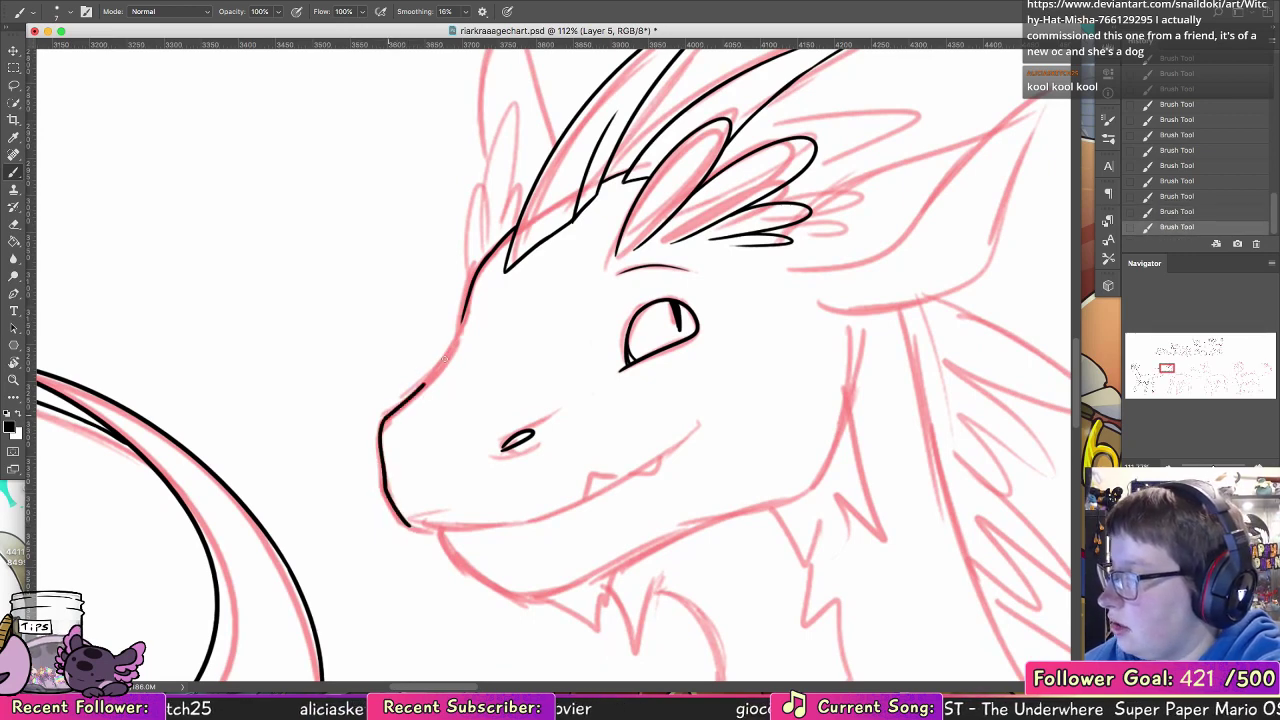
{"action": "mouse_move", "coordinate": [383, 417]}
{"action": "left_mouse_down"}
{"action": "mouse_move", "coordinate": [459, 328]}
{"action": "mouse_move", "coordinate": [458, 348]}
{"action": "mouse_move", "coordinate": [463, 314]}
{"action": "mouse_move", "coordinate": [447, 353]}
{"action": "mouse_move", "coordinate": [472, 284]}
{"action": "left_mouse_up"}
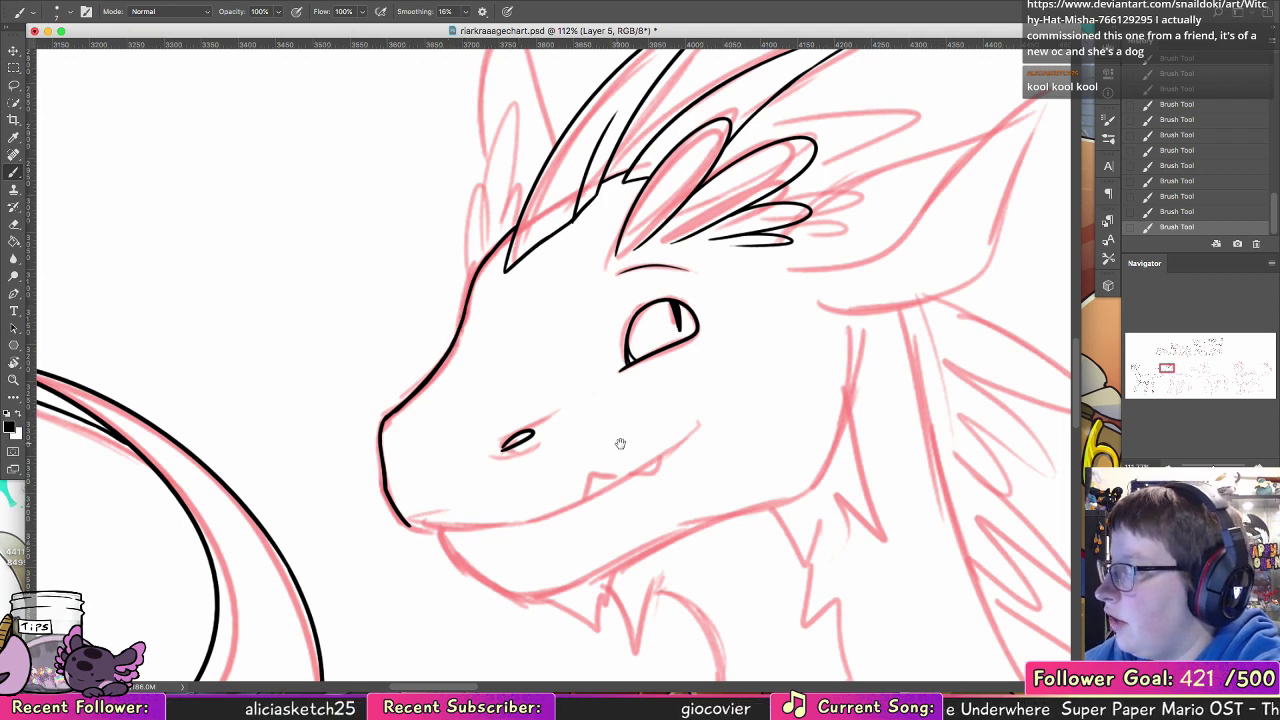
Step: Ink the smiling mouth line from the muzzle tip to the cheek and add two small pointed fangs
{"action": "left_click_drag", "start_coordinate": [620, 443], "coordinate": [575, 303]}
{"action": "mouse_move", "coordinate": [364, 382]}
{"action": "left_mouse_down"}
{"action": "mouse_move", "coordinate": [516, 364]}
{"action": "mouse_move", "coordinate": [505, 368]}
{"action": "left_mouse_up"}
{"action": "key", "text": "super+z"}
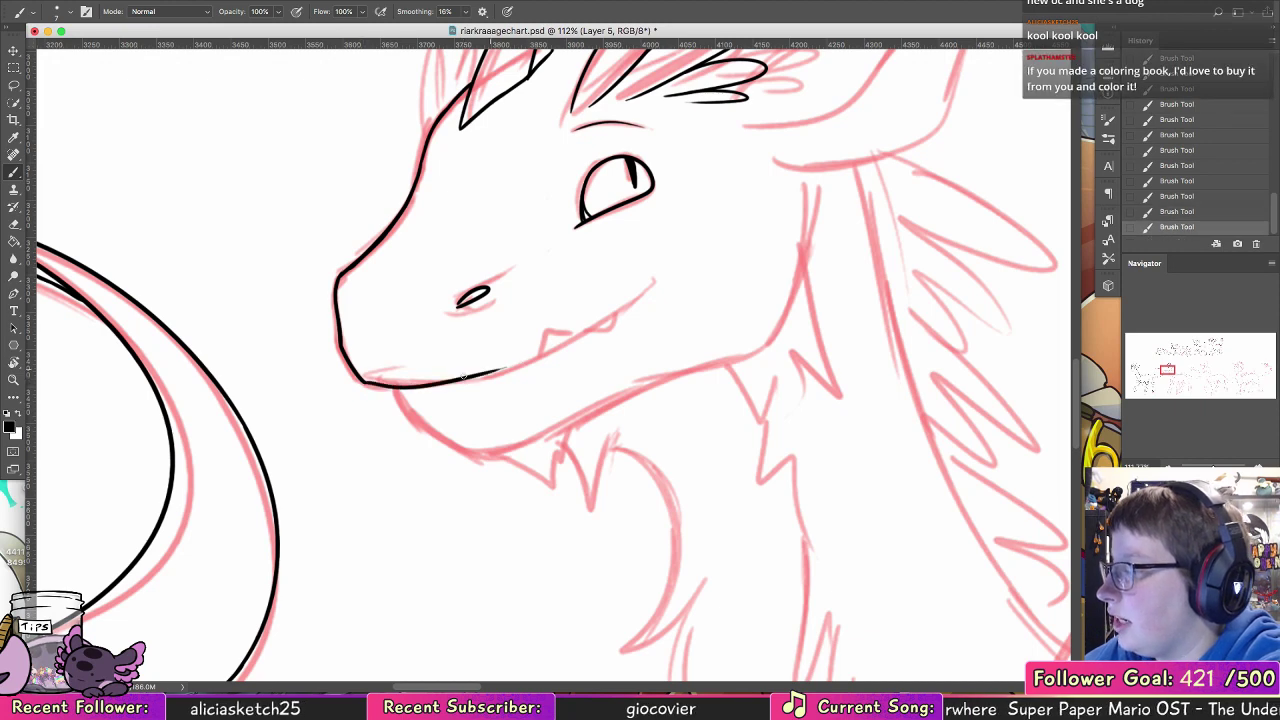
{"action": "key", "text": "super+z"}
{"action": "mouse_move", "coordinate": [364, 382]}
{"action": "left_mouse_down"}
{"action": "mouse_move", "coordinate": [559, 359]}
{"action": "mouse_move", "coordinate": [522, 371]}
{"action": "mouse_move", "coordinate": [496, 376]}
{"action": "mouse_move", "coordinate": [604, 321]}
{"action": "left_mouse_up"}
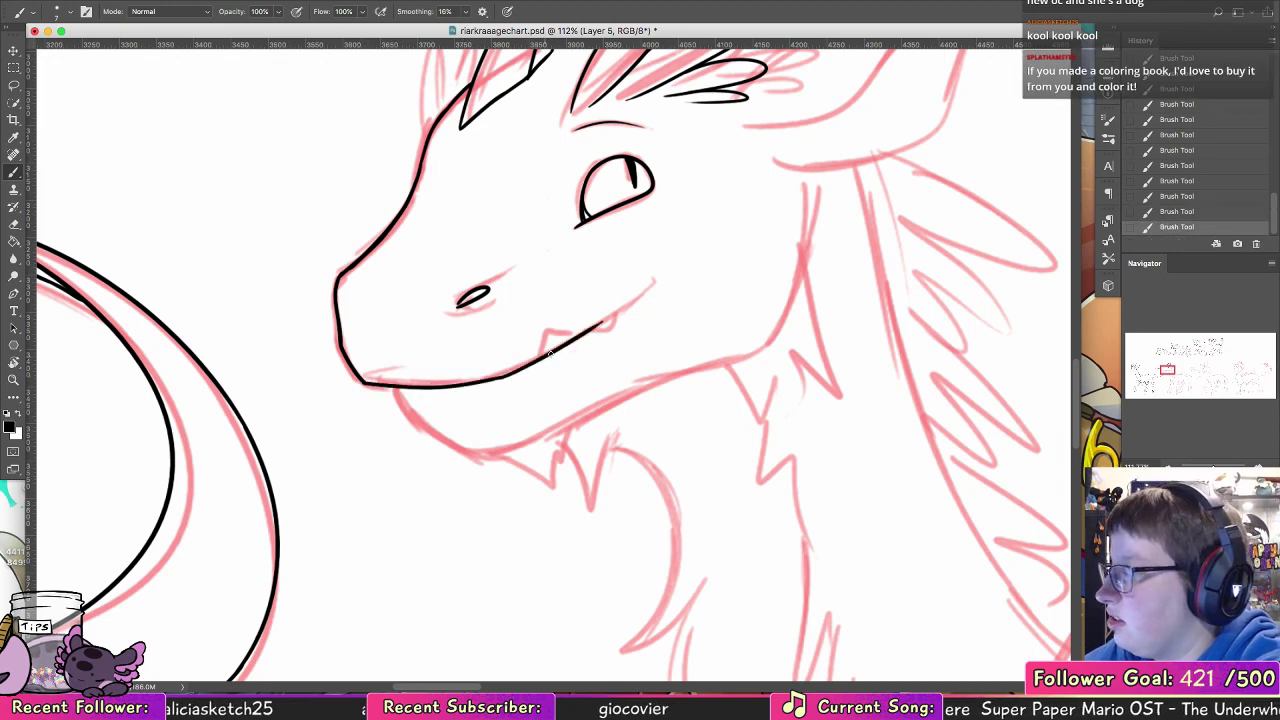
{"action": "left_click_drag", "start_coordinate": [548, 352], "coordinate": [646, 280]}
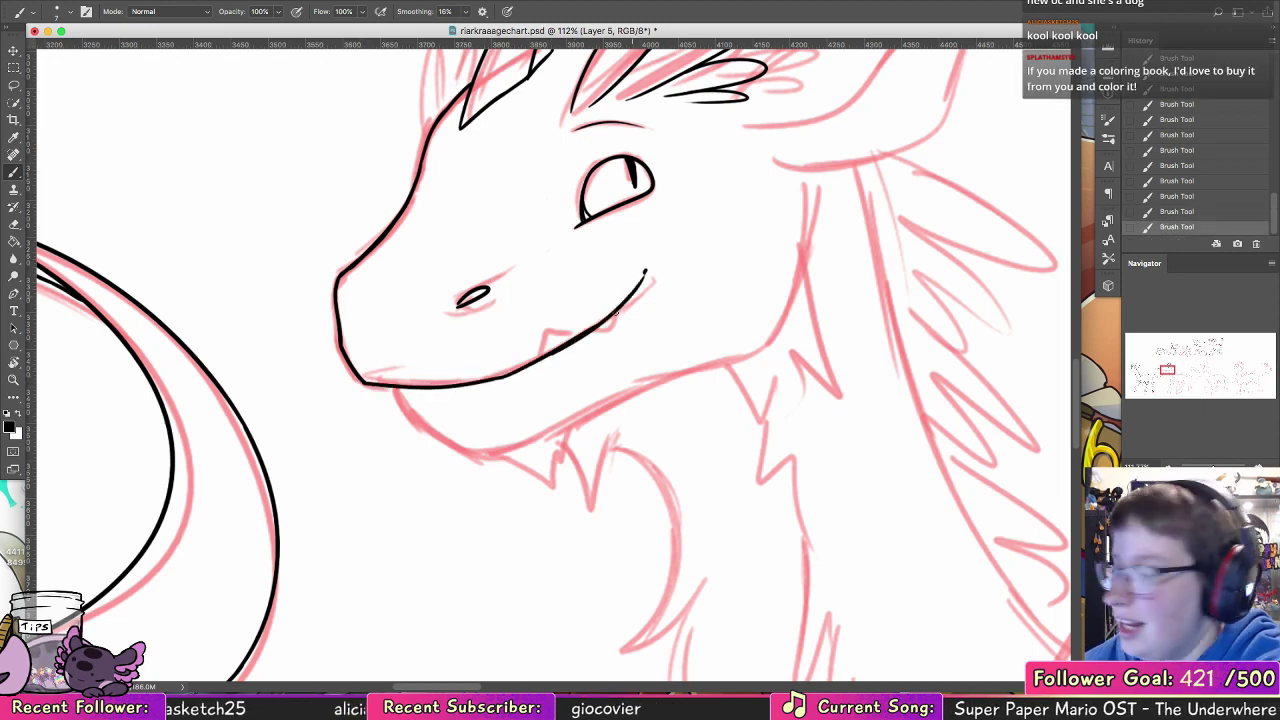
{"action": "mouse_move", "coordinate": [548, 352]}
{"action": "left_mouse_down"}
{"action": "mouse_move", "coordinate": [550, 336]}
{"action": "mouse_move", "coordinate": [609, 320]}
{"action": "left_mouse_up"}
Step: Ink the lower jaw from below the lip around the chin and up the back of the cheek
{"action": "mouse_move", "coordinate": [397, 387]}
{"action": "left_mouse_down"}
{"action": "mouse_move", "coordinate": [443, 432]}
{"action": "mouse_move", "coordinate": [587, 410]}
{"action": "mouse_move", "coordinate": [546, 442]}
{"action": "left_mouse_up"}
{"action": "key", "text": "super+z"}
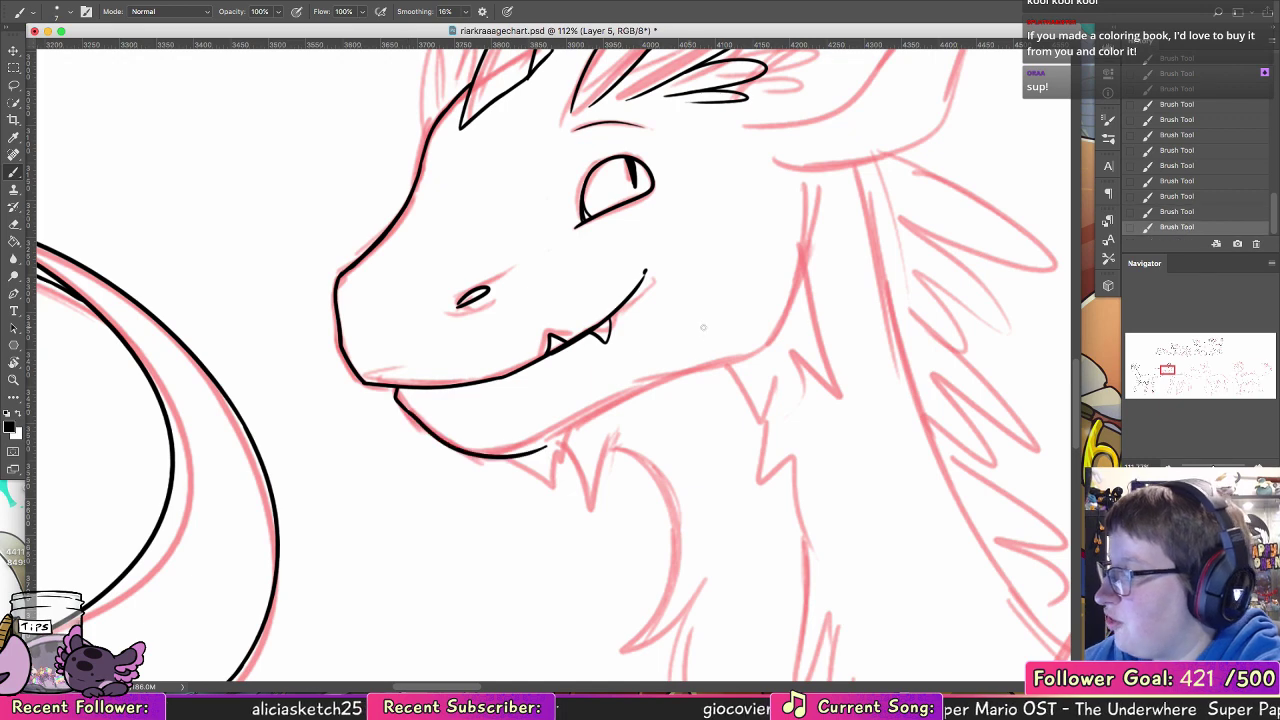
{"action": "key", "text": "super+z"}
{"action": "mouse_move", "coordinate": [409, 412]}
{"action": "left_mouse_down"}
{"action": "mouse_move", "coordinate": [478, 452]}
{"action": "mouse_move", "coordinate": [507, 453]}
{"action": "mouse_move", "coordinate": [580, 412]}
{"action": "left_mouse_up"}
{"action": "key", "text": "super+z"}
{"action": "mouse_move", "coordinate": [492, 453]}
{"action": "left_mouse_down"}
{"action": "mouse_move", "coordinate": [665, 374]}
{"action": "mouse_move", "coordinate": [749, 354]}
{"action": "mouse_move", "coordinate": [814, 222]}
{"action": "left_mouse_up"}
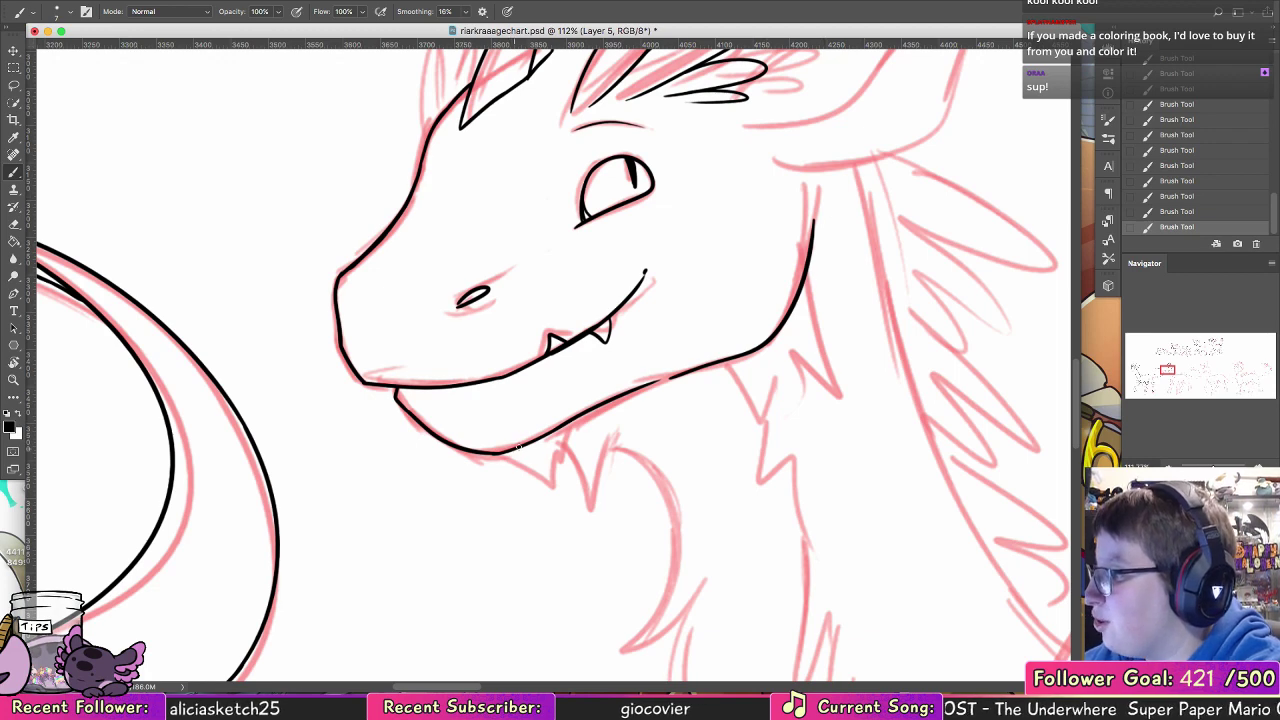
Step: Ink the pointed fur tufts hanging beneath the chin
{"action": "key", "text": "super+z"}
{"action": "mouse_move", "coordinate": [517, 448]}
{"action": "left_mouse_down"}
{"action": "mouse_move", "coordinate": [549, 474]}
{"action": "mouse_move", "coordinate": [569, 430]}
{"action": "mouse_move", "coordinate": [550, 487]}
{"action": "mouse_move", "coordinate": [558, 456]}
{"action": "mouse_move", "coordinate": [588, 515]}
{"action": "mouse_move", "coordinate": [596, 464]}
{"action": "left_mouse_up"}
{"action": "key", "text": "super+z"}
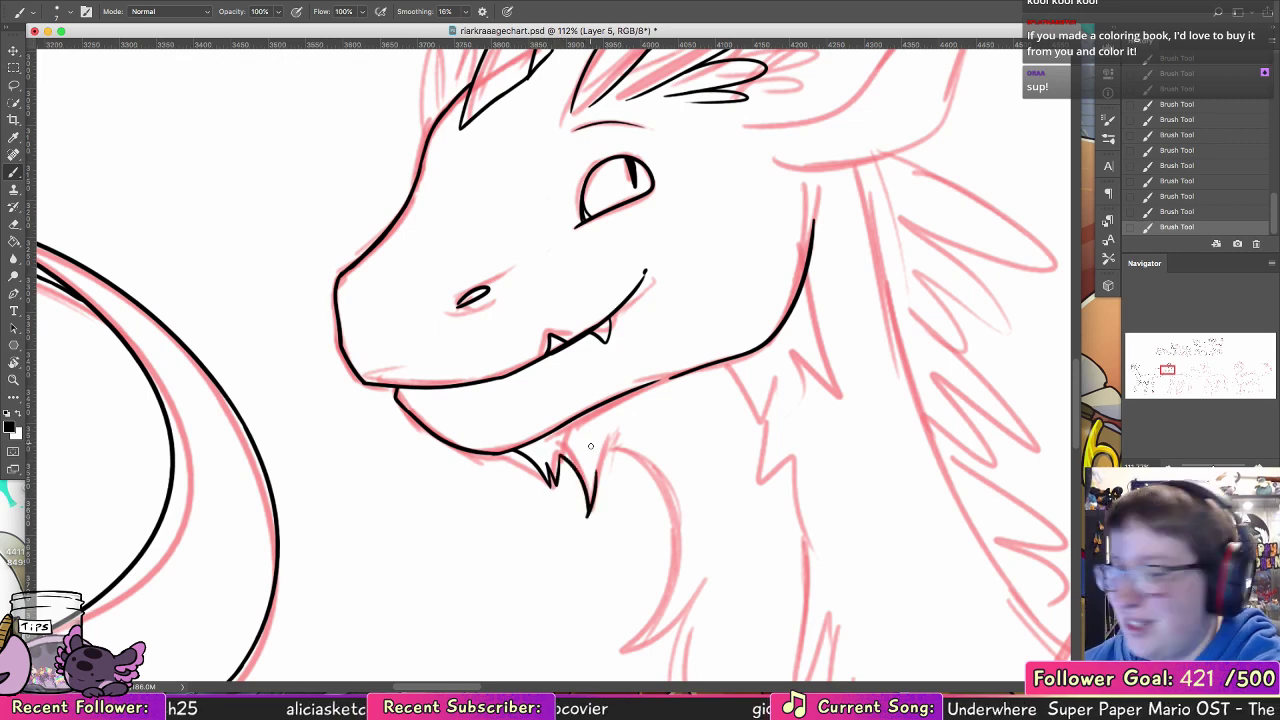
Step: Ink two narrow rounded hair tufts on the far side of the forehead, in front of the first horn
{"action": "left_click_drag", "start_coordinate": [769, 393], "coordinate": [771, 419]}
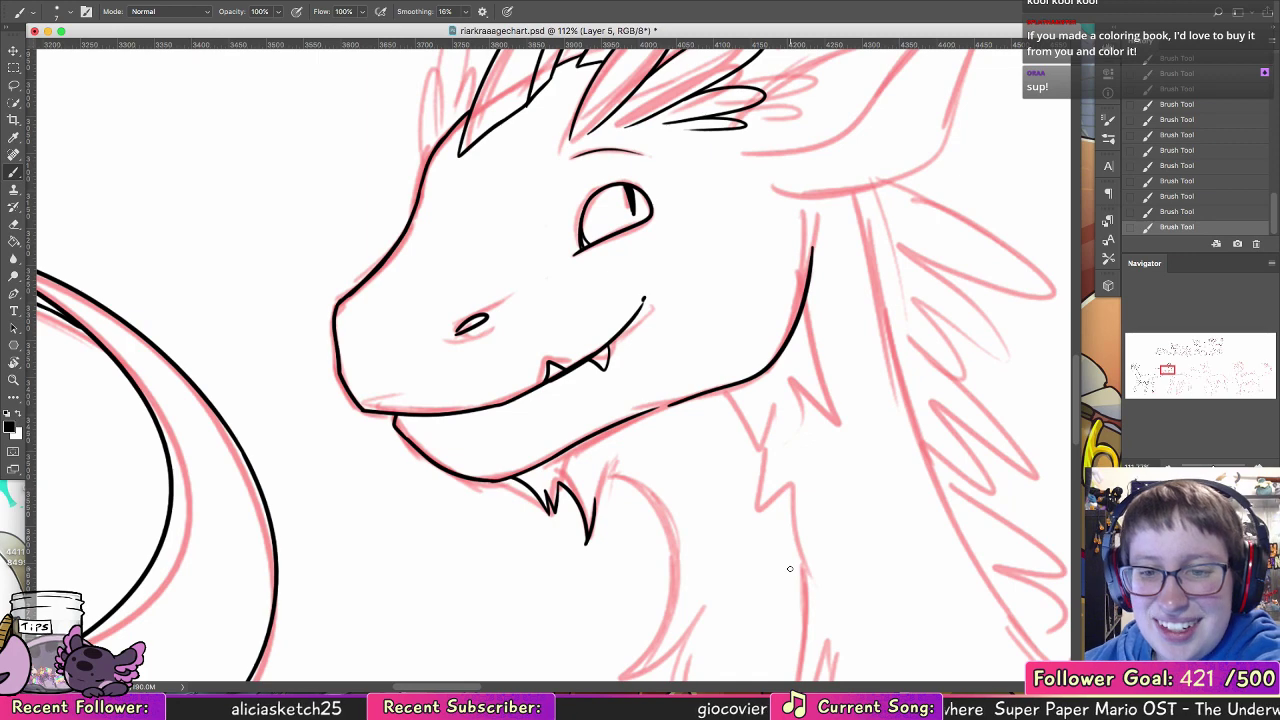
{"action": "left_click_drag", "start_coordinate": [679, 377], "coordinate": [651, 655]}
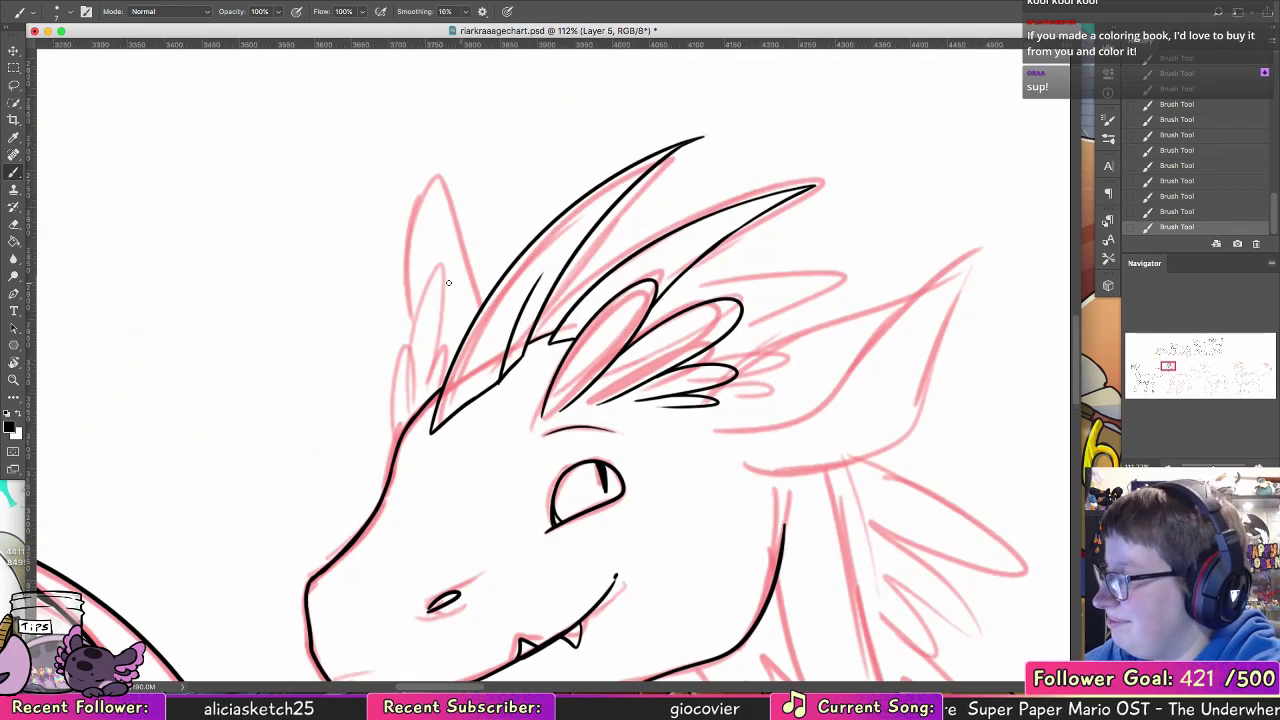
{"action": "left_click_drag", "start_coordinate": [405, 428], "coordinate": [442, 300]}
{"action": "key", "text": "super+z"}
{"action": "mouse_move", "coordinate": [407, 429]}
{"action": "left_mouse_down"}
{"action": "mouse_move", "coordinate": [409, 373]}
{"action": "mouse_move", "coordinate": [433, 369]}
{"action": "mouse_move", "coordinate": [424, 312]}
{"action": "mouse_move", "coordinate": [434, 370]}
{"action": "left_mouse_up"}
{"action": "key", "text": "super+z"}
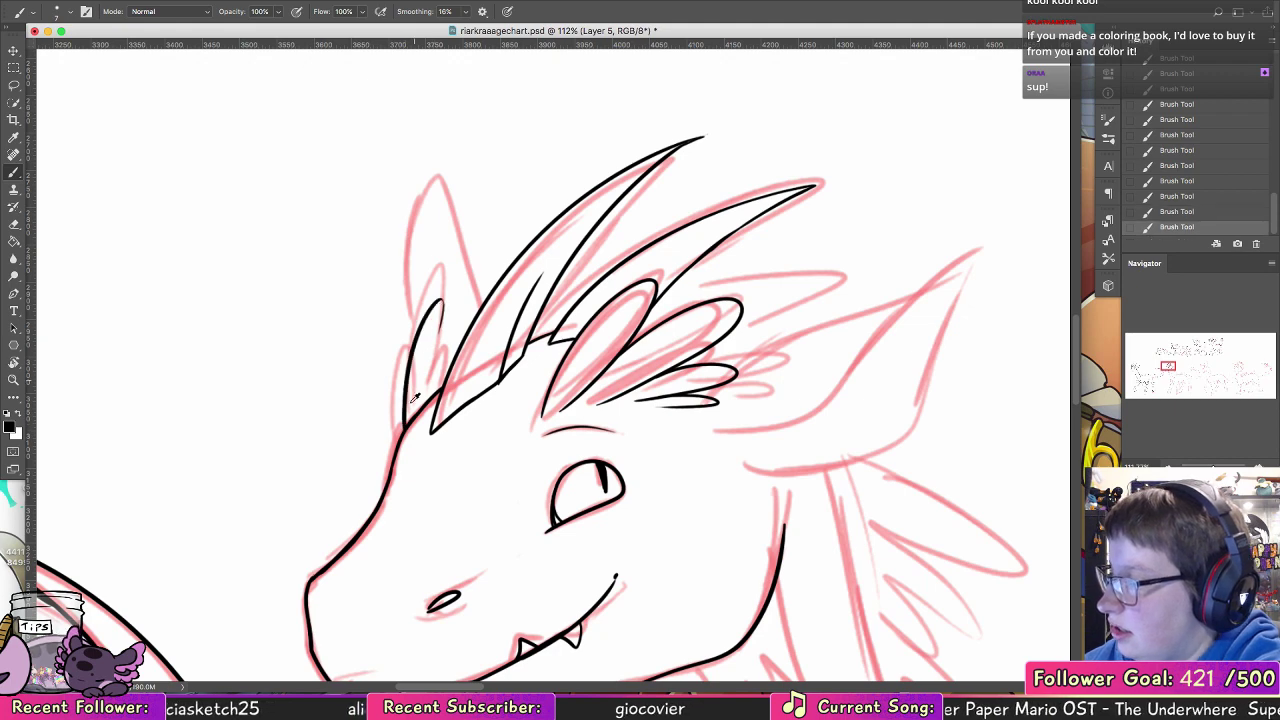
{"action": "key", "text": "super+z"}
{"action": "mouse_move", "coordinate": [404, 432]}
{"action": "left_mouse_down"}
{"action": "mouse_move", "coordinate": [408, 348]}
{"action": "mouse_move", "coordinate": [432, 398]}
{"action": "left_mouse_up"}
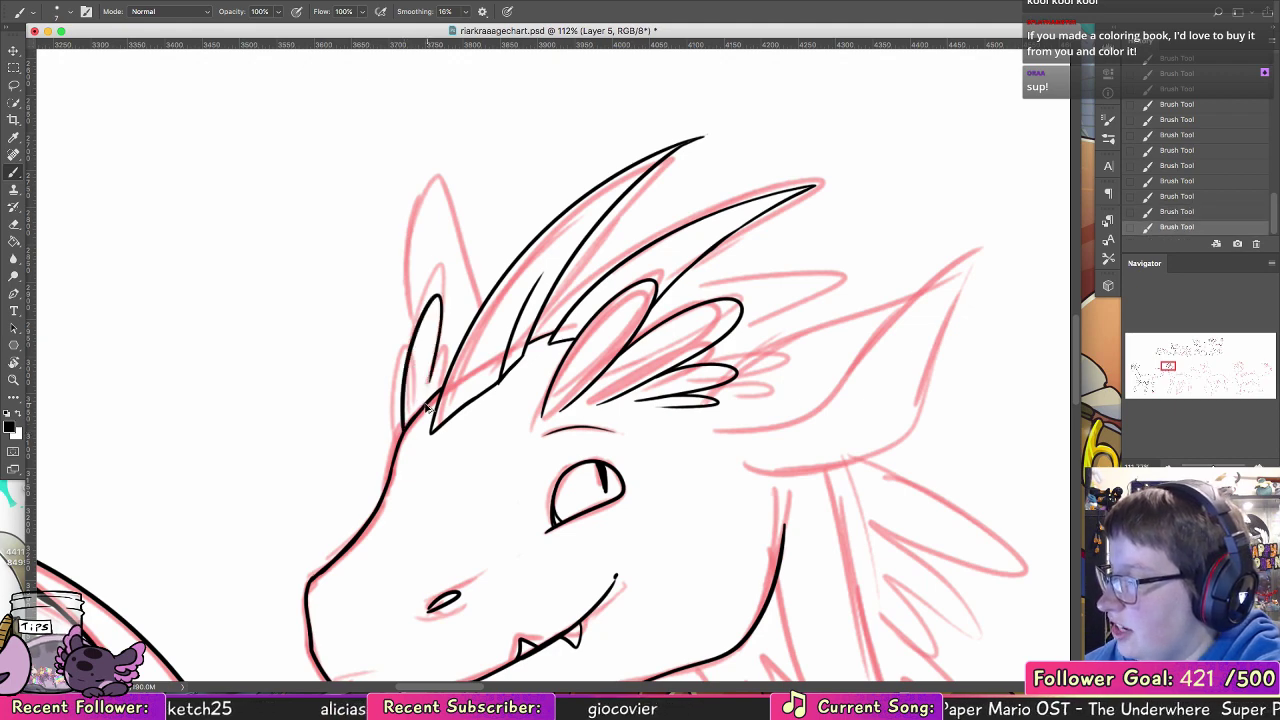
{"action": "mouse_move", "coordinate": [442, 298]}
{"action": "left_mouse_down"}
{"action": "mouse_move", "coordinate": [465, 278]}
{"action": "mouse_move", "coordinate": [452, 365]}
{"action": "left_mouse_up"}
Step: Ink the upper front edge of the near ear from its base toward the tip
{"action": "left_click_drag", "start_coordinate": [648, 288], "coordinate": [356, 308]}
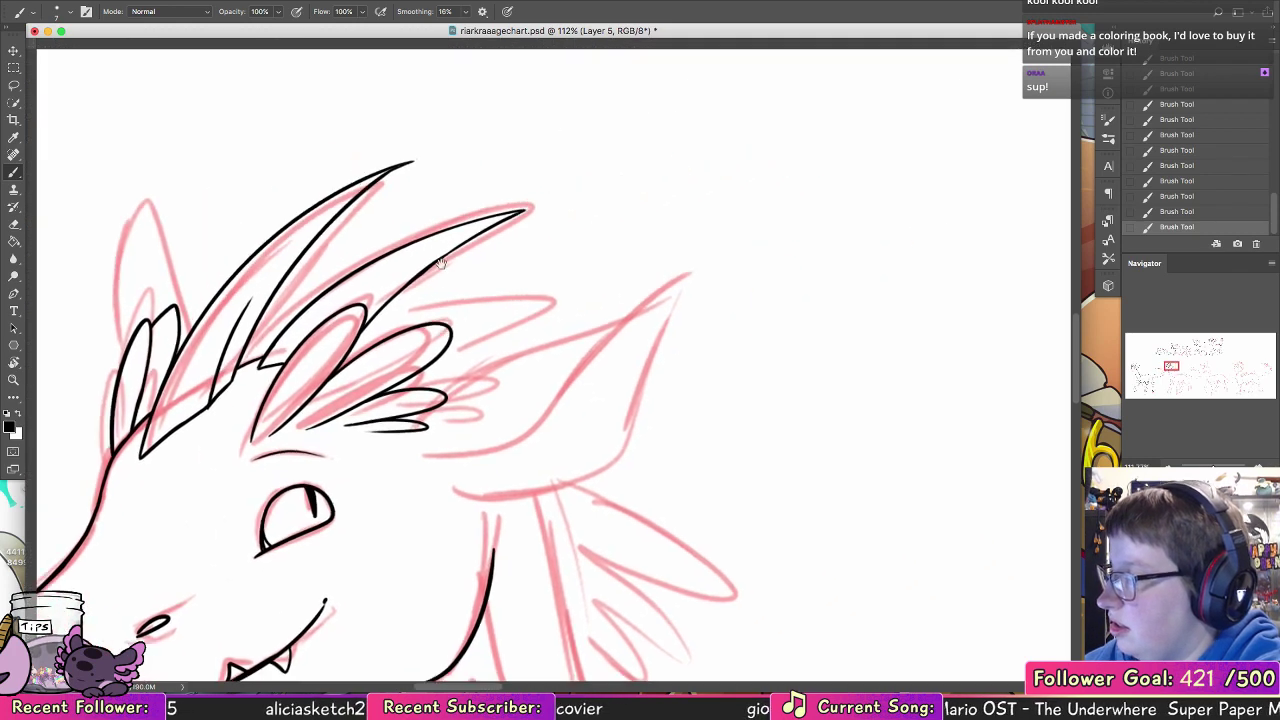
{"action": "left_click_drag", "start_coordinate": [422, 449], "coordinate": [637, 327]}
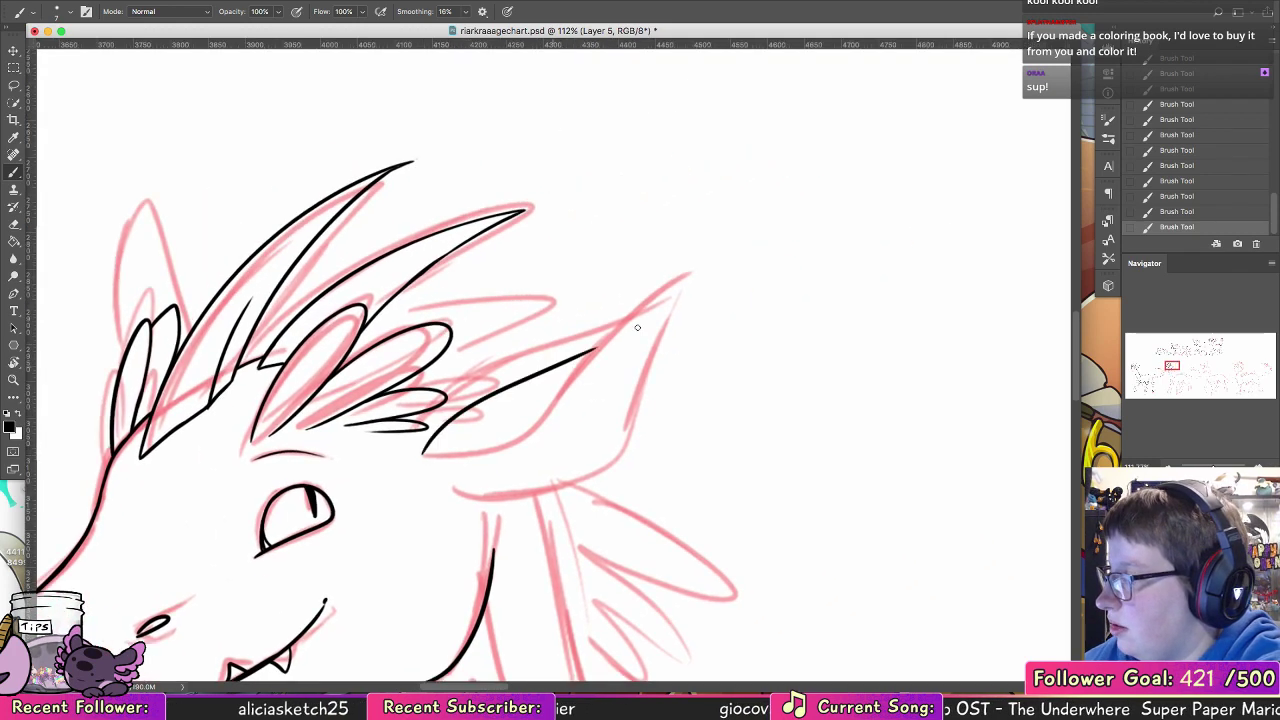
{"action": "key", "text": "super+z"}
{"action": "mouse_move", "coordinate": [423, 452]}
{"action": "left_mouse_down"}
{"action": "mouse_move", "coordinate": [507, 383]}
{"action": "mouse_move", "coordinate": [570, 368]}
{"action": "left_mouse_up"}
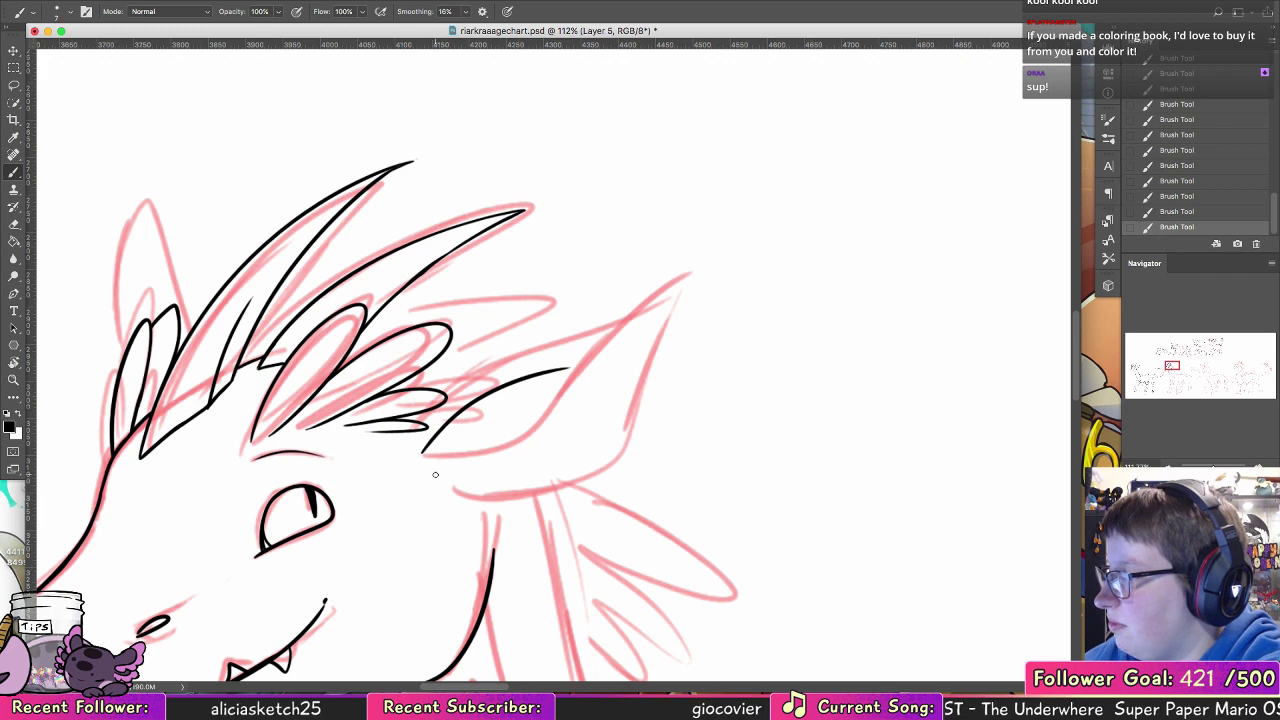
{"action": "mouse_move", "coordinate": [437, 475]}
{"action": "left_mouse_down"}
{"action": "mouse_move", "coordinate": [687, 276]}
{"action": "mouse_move", "coordinate": [437, 468]}
{"action": "mouse_move", "coordinate": [662, 313]}
{"action": "mouse_move", "coordinate": [620, 450]}
{"action": "left_mouse_up"}
{"action": "key", "text": "super+z"}
{"action": "key", "text": "super+z"}
{"action": "key", "text": "super+z"}
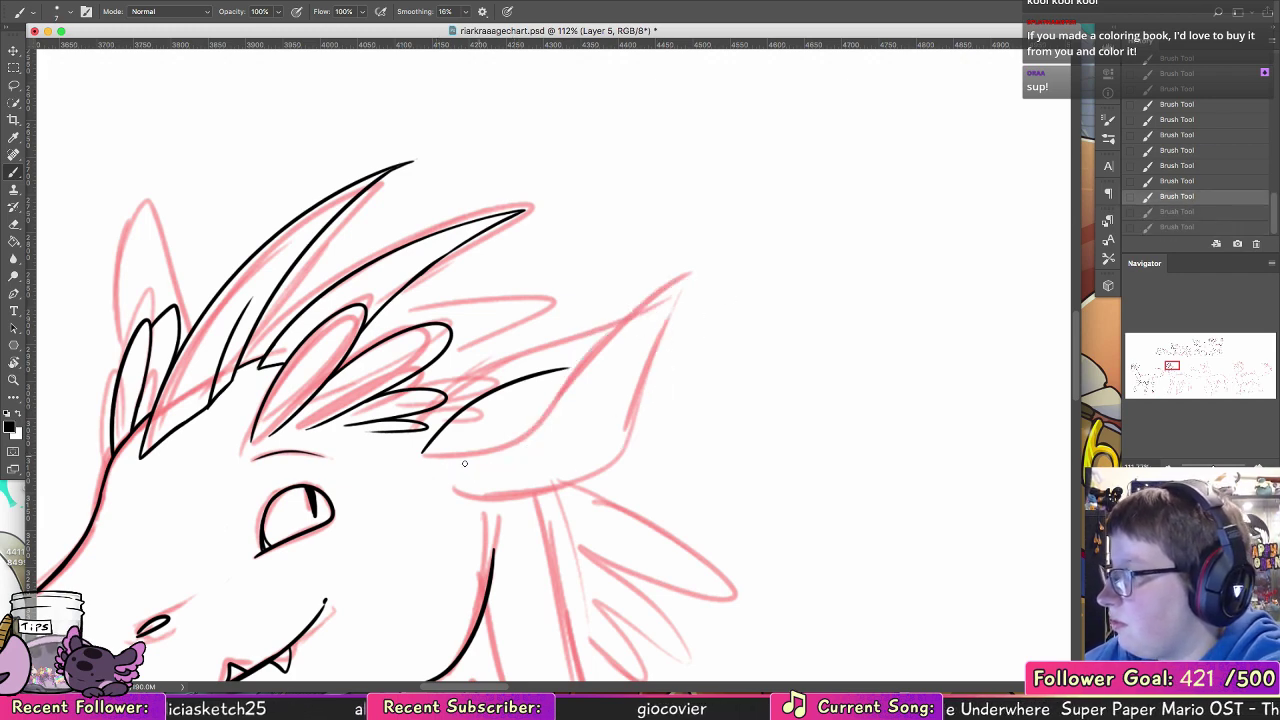
Step: Ink the near ear's inner fold line, then its pointed tip and the upper part of the back edge
{"action": "mouse_move", "coordinate": [428, 466]}
{"action": "left_mouse_down"}
{"action": "mouse_move", "coordinate": [518, 438]}
{"action": "mouse_move", "coordinate": [659, 340]}
{"action": "mouse_move", "coordinate": [632, 345]}
{"action": "mouse_move", "coordinate": [634, 398]}
{"action": "left_mouse_up"}
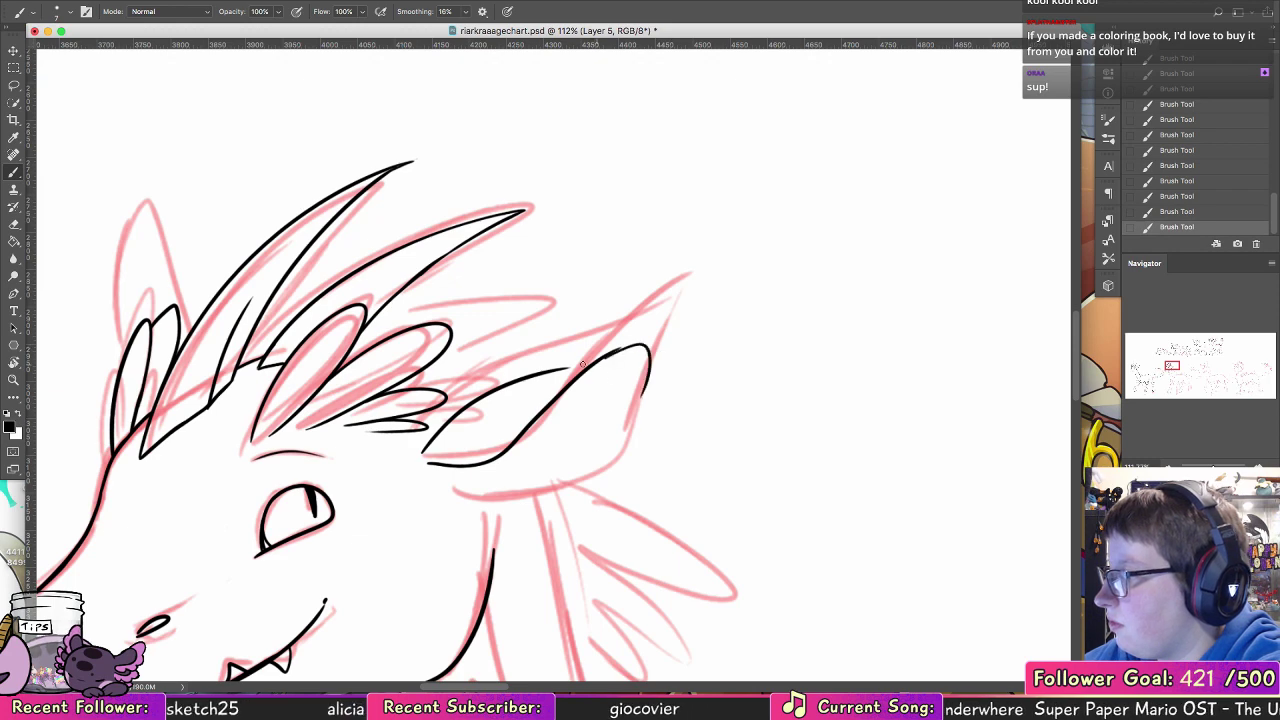
{"action": "left_click_drag", "start_coordinate": [562, 369], "coordinate": [642, 328]}
{"action": "key", "text": "super+z"}
{"action": "key", "text": "super+z"}
{"action": "mouse_move", "coordinate": [549, 373]}
{"action": "left_mouse_down"}
{"action": "mouse_move", "coordinate": [662, 318]}
{"action": "mouse_move", "coordinate": [568, 367]}
{"action": "mouse_move", "coordinate": [663, 322]}
{"action": "mouse_move", "coordinate": [656, 384]}
{"action": "mouse_move", "coordinate": [630, 428]}
{"action": "left_mouse_up"}
{"action": "key", "text": "super+z"}
Step: Ink the near ear's lower edge in a curve from the base to the back edge and add short curved lines inside
{"action": "mouse_move", "coordinate": [455, 505]}
{"action": "left_mouse_down"}
{"action": "mouse_move", "coordinate": [538, 512]}
{"action": "mouse_move", "coordinate": [620, 482]}
{"action": "mouse_move", "coordinate": [643, 421]}
{"action": "left_mouse_up"}
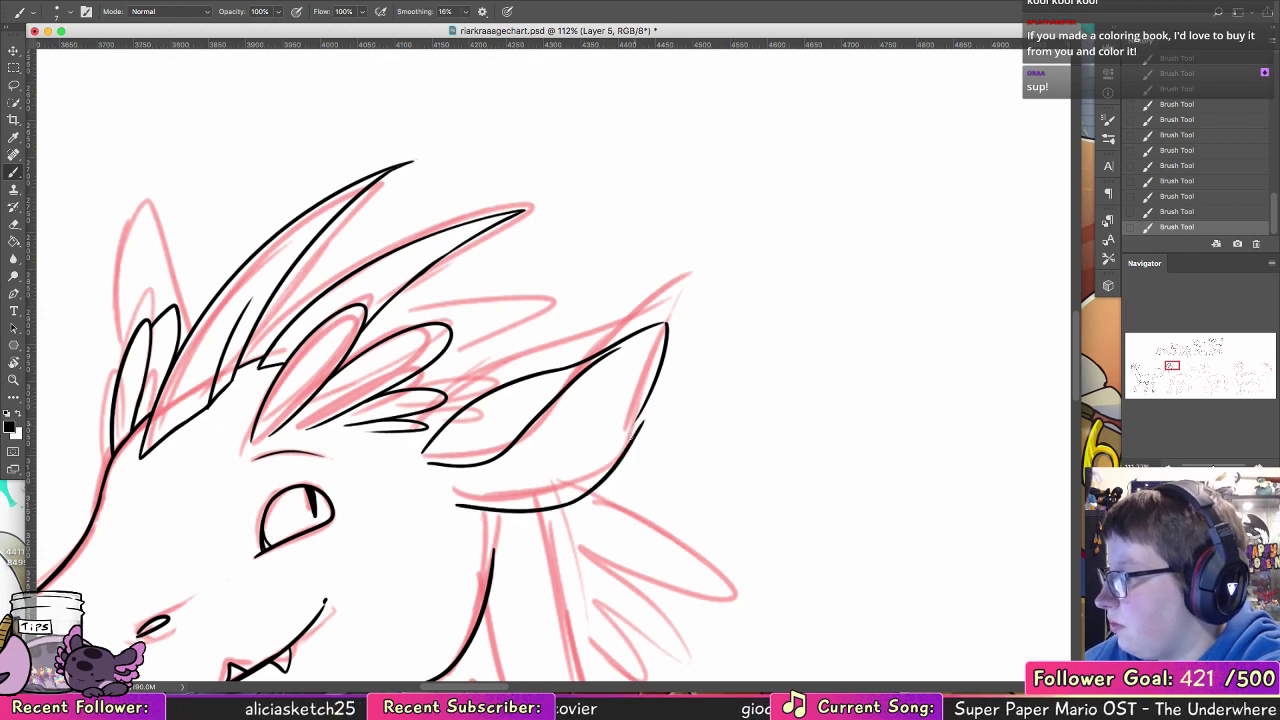
{"action": "key", "text": "super+z"}
{"action": "key", "text": "super+z"}
{"action": "mouse_move", "coordinate": [450, 498]}
{"action": "left_mouse_down"}
{"action": "mouse_move", "coordinate": [530, 496]}
{"action": "mouse_move", "coordinate": [636, 425]}
{"action": "left_mouse_up"}
{"action": "key", "text": "super+z"}
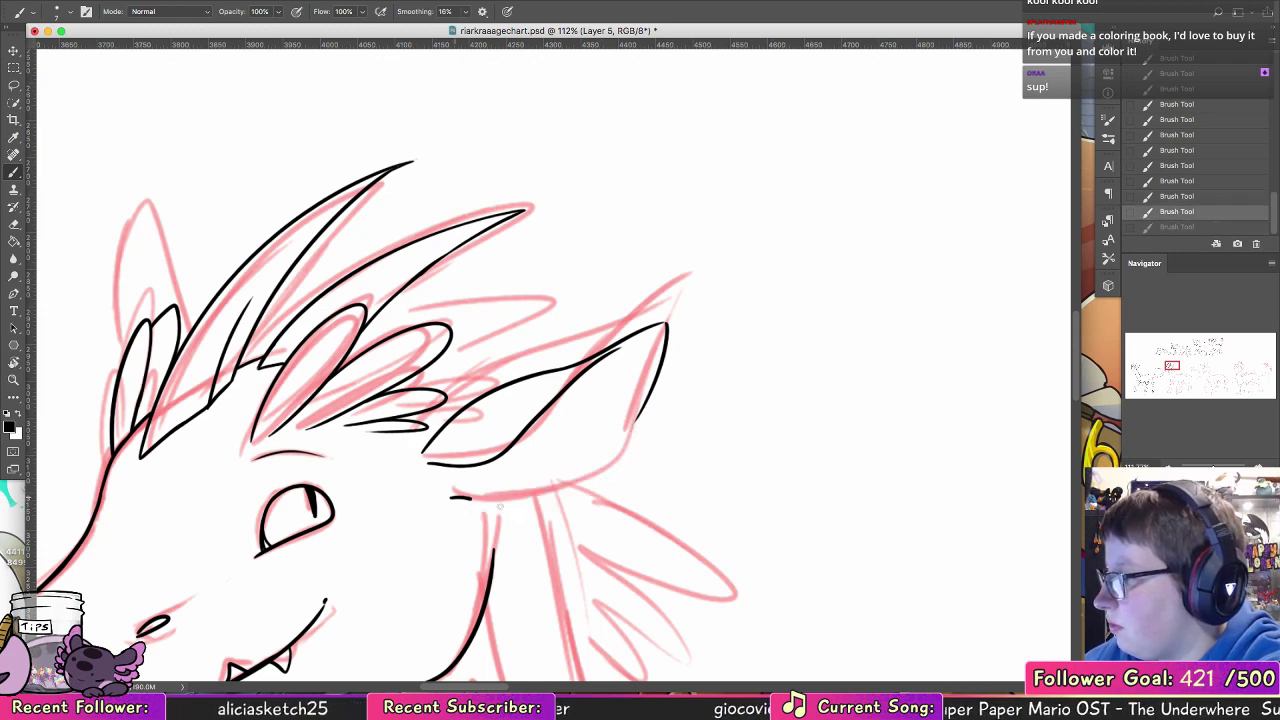
{"action": "mouse_move", "coordinate": [450, 497]}
{"action": "left_mouse_down"}
{"action": "mouse_move", "coordinate": [604, 465]}
{"action": "mouse_move", "coordinate": [654, 386]}
{"action": "mouse_move", "coordinate": [600, 432]}
{"action": "mouse_move", "coordinate": [556, 426]}
{"action": "mouse_move", "coordinate": [563, 458]}
{"action": "mouse_move", "coordinate": [515, 471]}
{"action": "left_mouse_up"}
{"action": "key", "text": "super+z"}
Step: Ink the pointed outline of the far ear behind the forehead tufts and add its narrow inner contour
{"action": "left_click_drag", "start_coordinate": [621, 494], "coordinate": [826, 468]}
{"action": "mouse_move", "coordinate": [399, 296]}
{"action": "left_mouse_down"}
{"action": "mouse_move", "coordinate": [360, 176]}
{"action": "mouse_move", "coordinate": [322, 300]}
{"action": "mouse_move", "coordinate": [322, 275]}
{"action": "left_mouse_up"}
{"action": "key", "text": "super+z"}
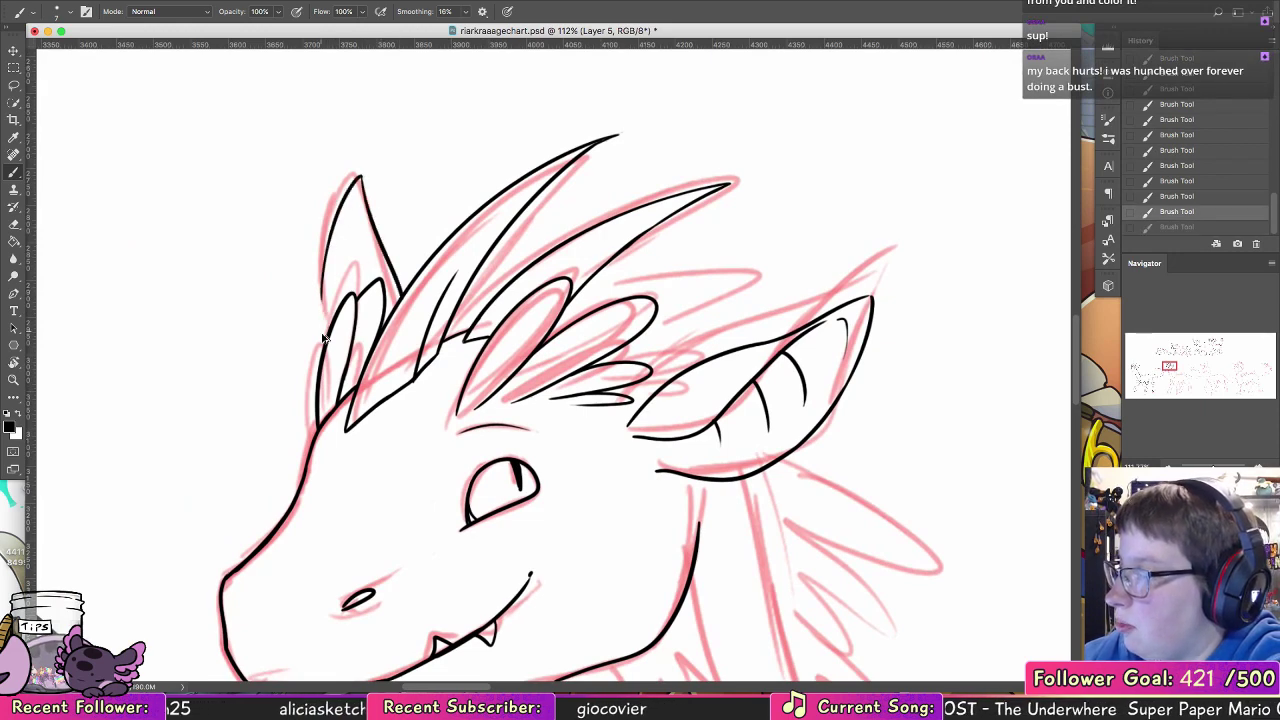
{"action": "left_click_drag", "start_coordinate": [326, 334], "coordinate": [322, 280]}
{"action": "key", "text": "super+z"}
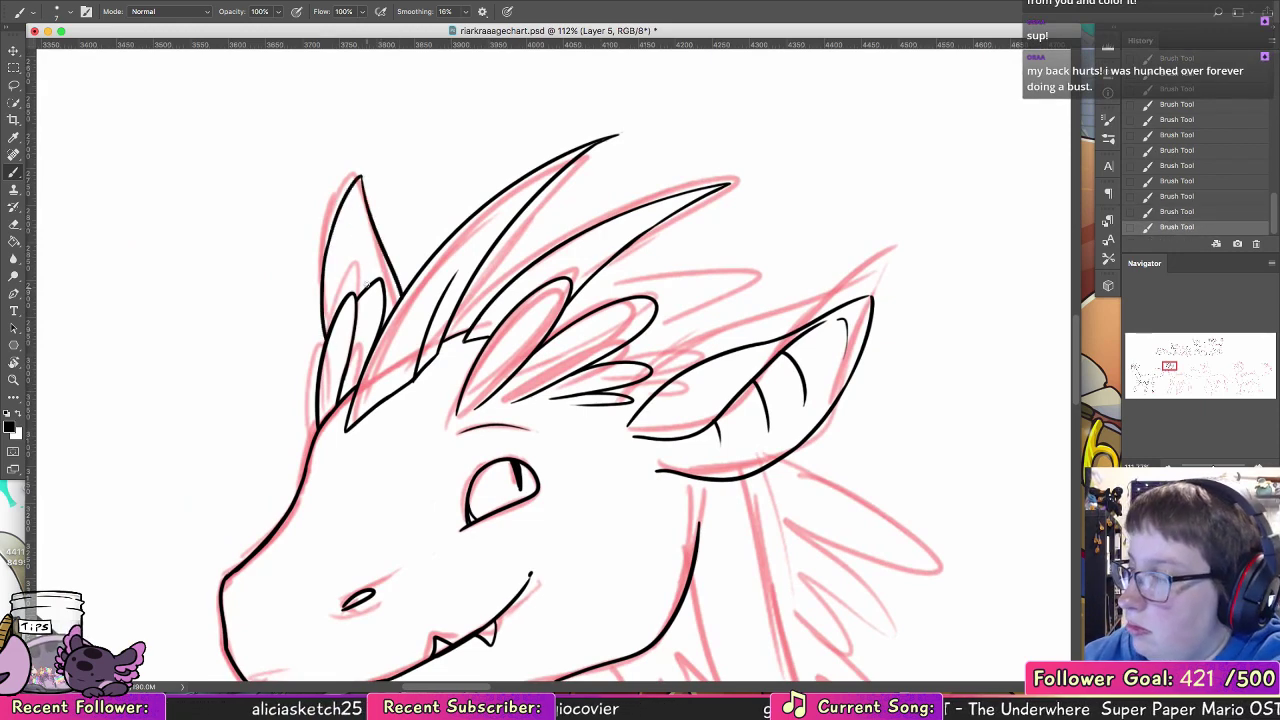
{"action": "left_click_drag", "start_coordinate": [353, 209], "coordinate": [341, 269]}
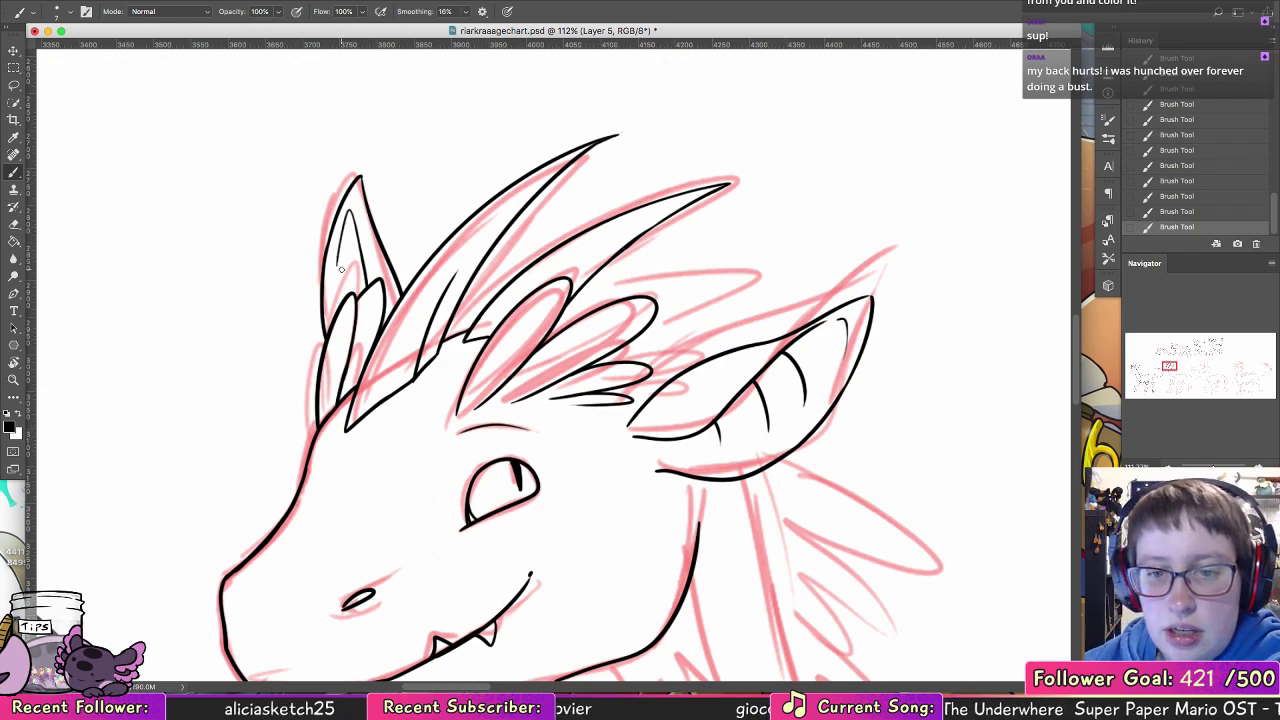
Step: Rotate the canvas and ink two long rounded hair tufts between the second horn and the near ear
{"action": "left_click_drag", "start_coordinate": [826, 416], "coordinate": [664, 300]}
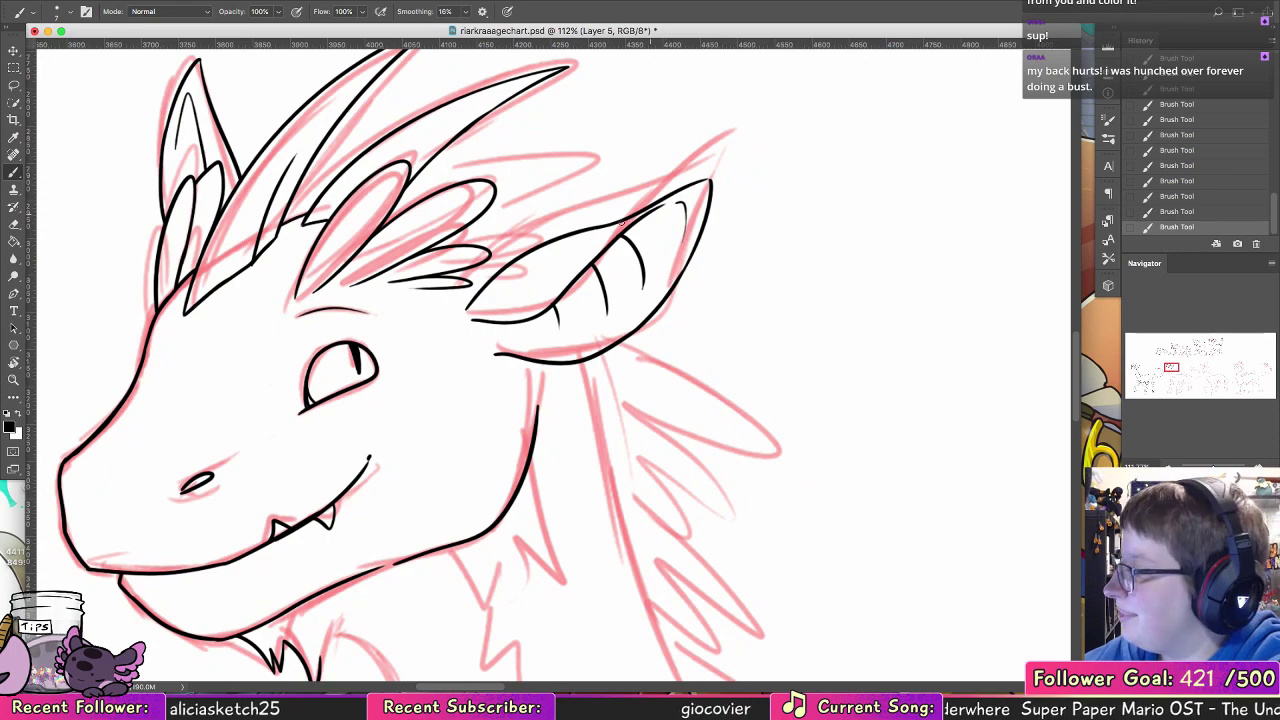
{"action": "key", "text": "r"}
{"action": "left_click_drag", "start_coordinate": [143, 243], "coordinate": [170, 585]}
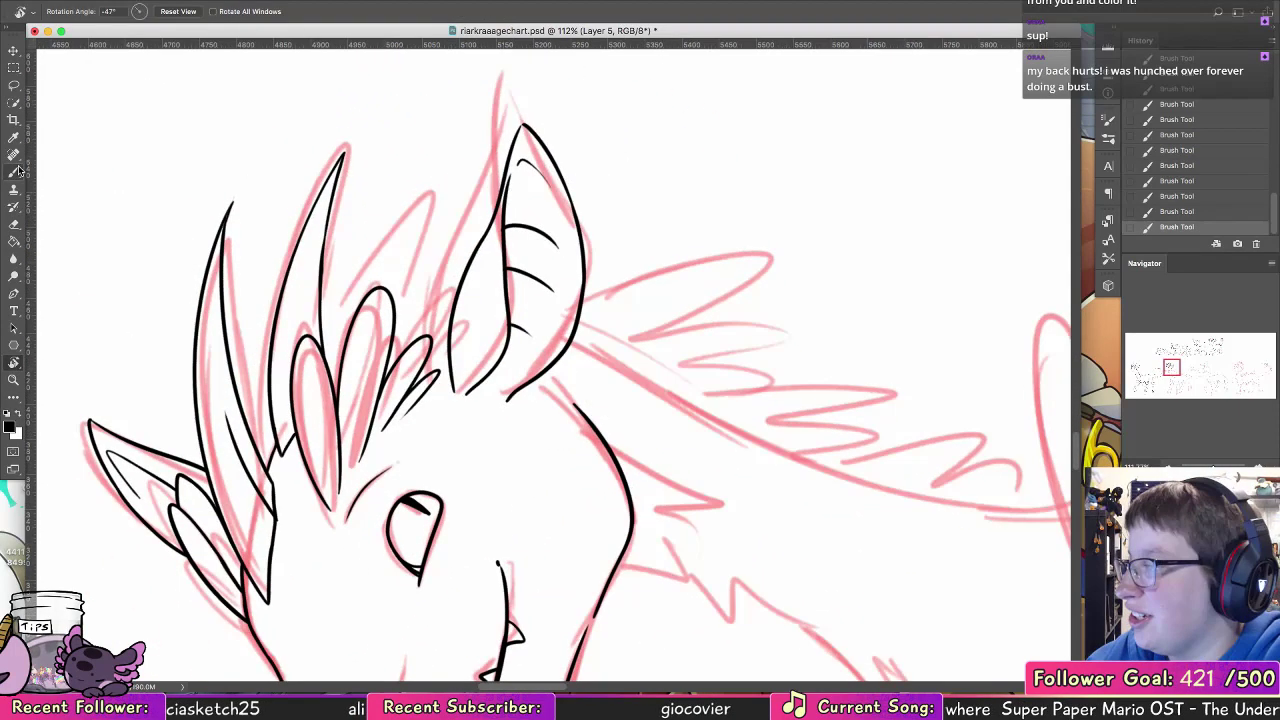
{"action": "left_click", "coordinate": [14, 171]}
{"action": "mouse_move", "coordinate": [322, 298]}
{"action": "left_mouse_down"}
{"action": "mouse_move", "coordinate": [350, 228]}
{"action": "mouse_move", "coordinate": [380, 265]}
{"action": "mouse_move", "coordinate": [456, 218]}
{"action": "left_mouse_up"}
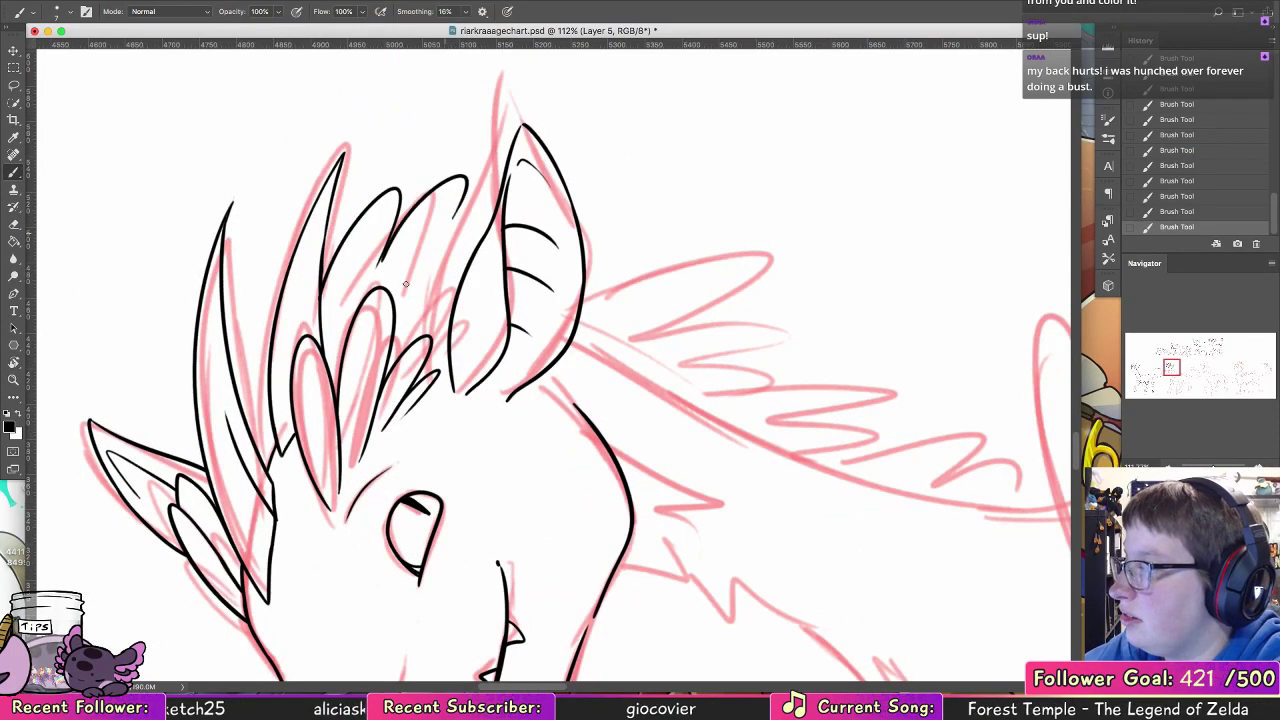
{"action": "key", "text": "super+z"}
{"action": "left_click_drag", "start_coordinate": [363, 292], "coordinate": [476, 165]}
{"action": "key", "text": "super+z"}
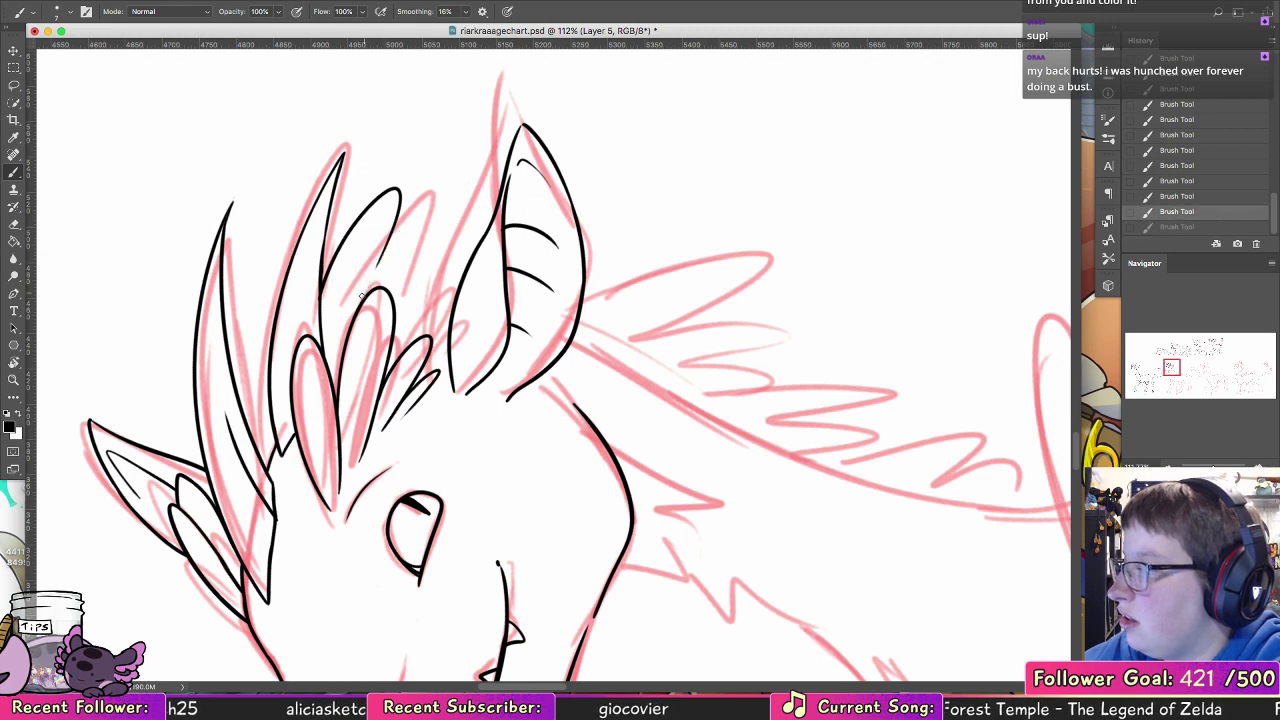
{"action": "mouse_move", "coordinate": [364, 296]}
{"action": "left_mouse_down"}
{"action": "mouse_move", "coordinate": [465, 184]}
{"action": "mouse_move", "coordinate": [401, 290]}
{"action": "mouse_move", "coordinate": [497, 205]}
{"action": "left_mouse_up"}
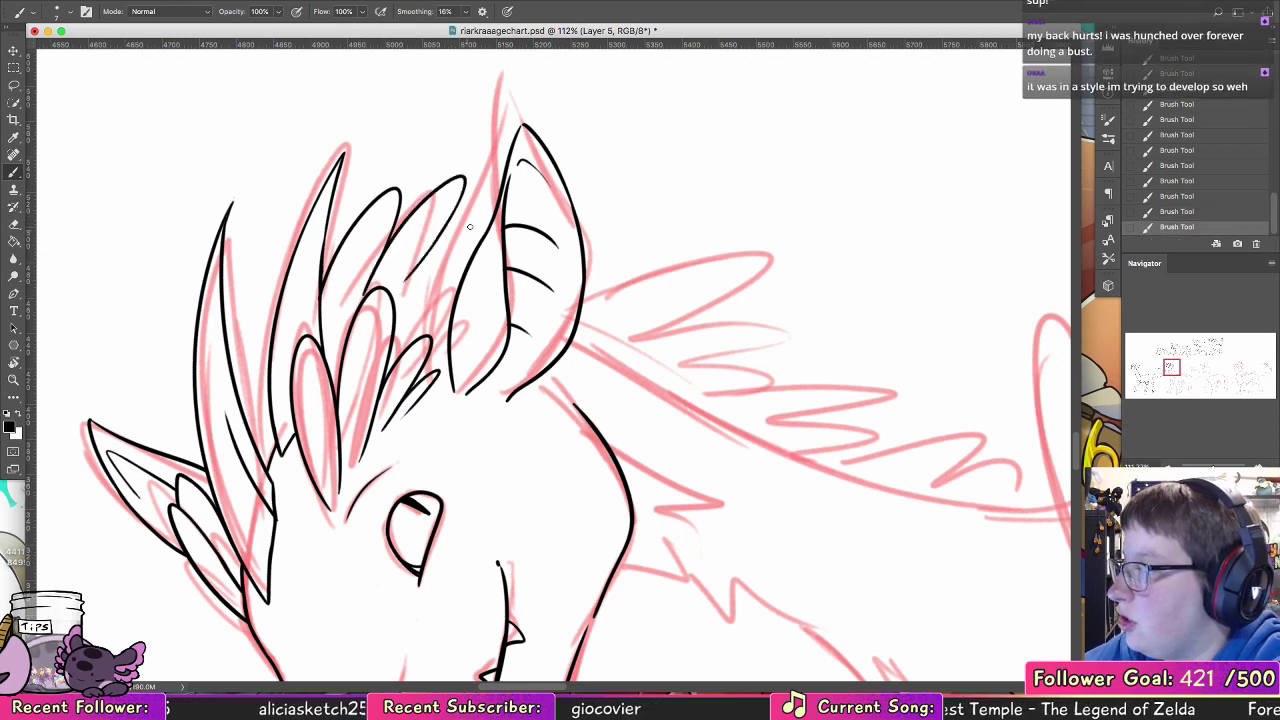
Step: Ink the narrow overlapping hair strands that tuck in beside the near ear's front edge
{"action": "left_click_drag", "start_coordinate": [404, 326], "coordinate": [463, 273]}
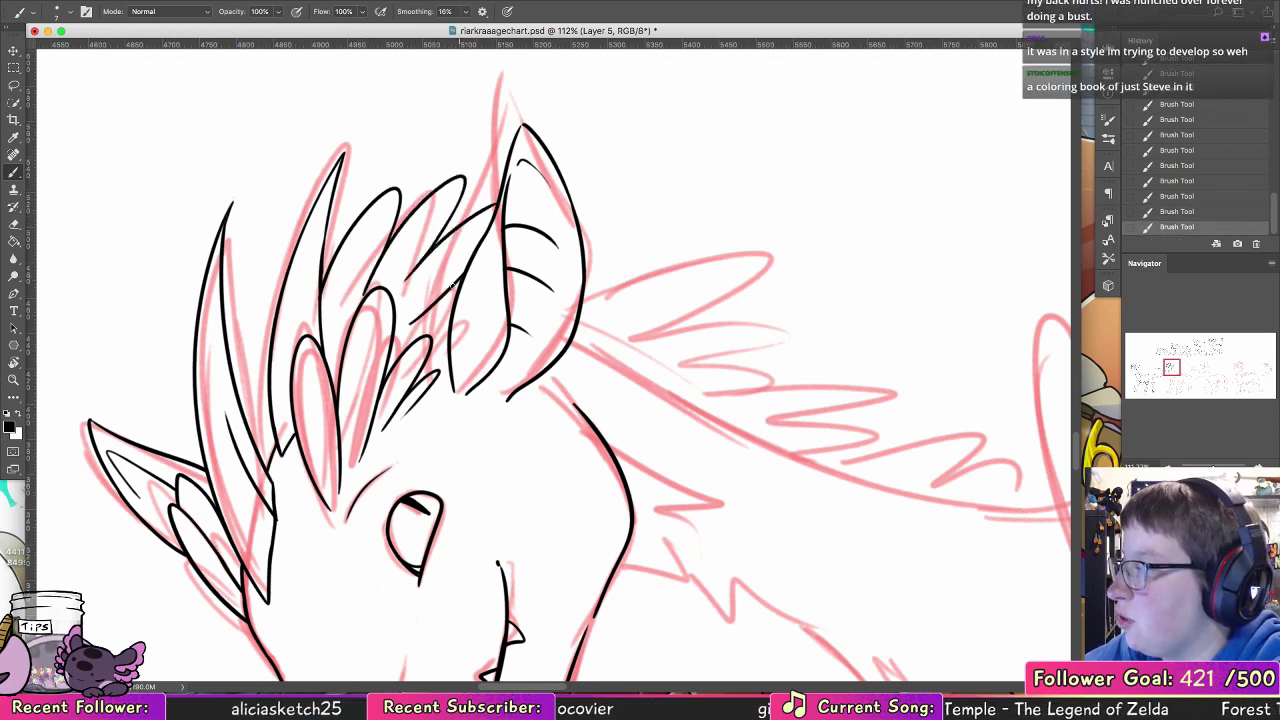
{"action": "key", "text": "super+z"}
{"action": "left_click_drag", "start_coordinate": [395, 343], "coordinate": [460, 271]}
{"action": "key", "text": "super+z"}
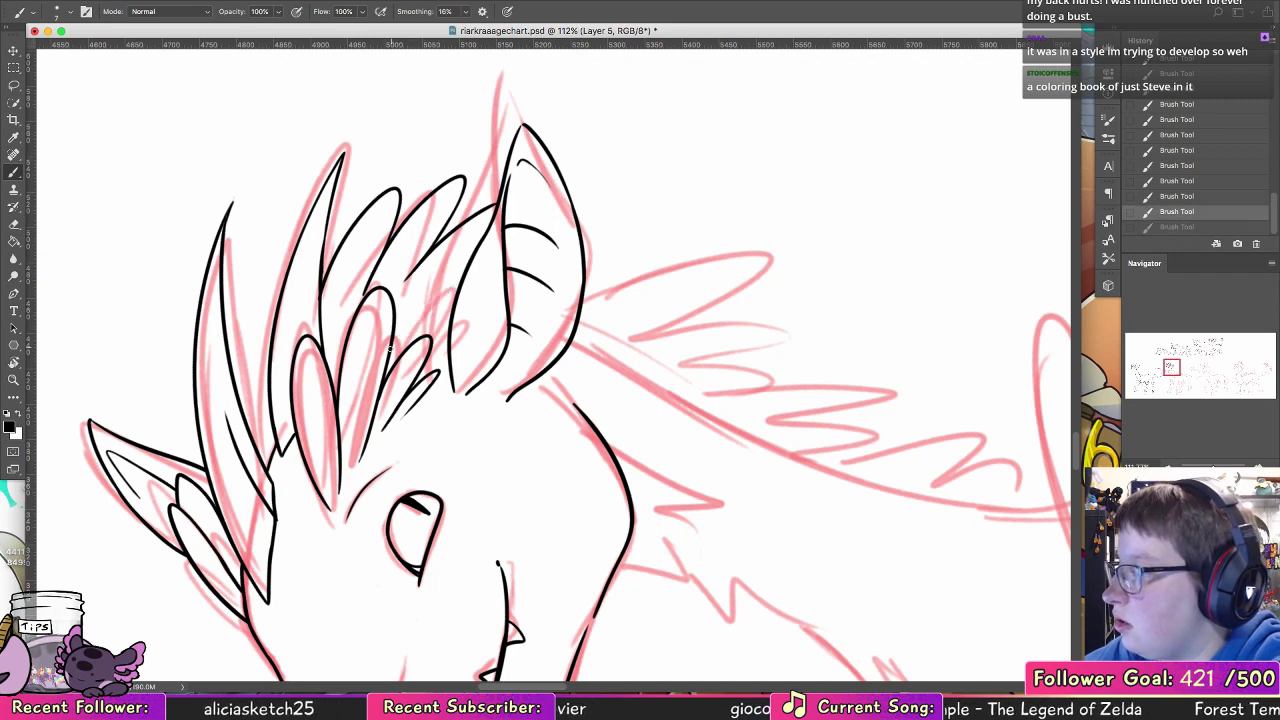
{"action": "left_click_drag", "start_coordinate": [392, 350], "coordinate": [442, 294]}
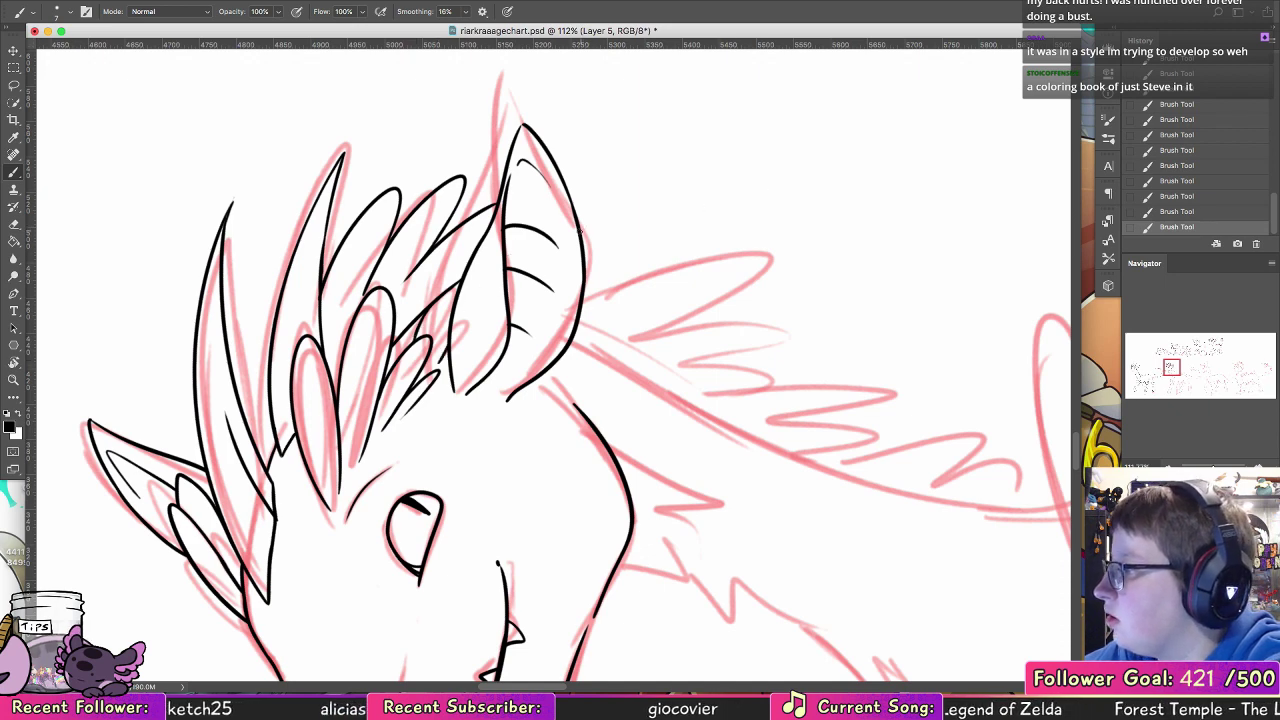
Step: Ink the first three mane tufts behind the near ear, one short and two longer, rotating the canvas to suit the strokes
{"action": "mouse_move", "coordinate": [580, 231]}
{"action": "left_mouse_down"}
{"action": "mouse_move", "coordinate": [598, 256]}
{"action": "mouse_move", "coordinate": [586, 295]}
{"action": "left_mouse_up"}
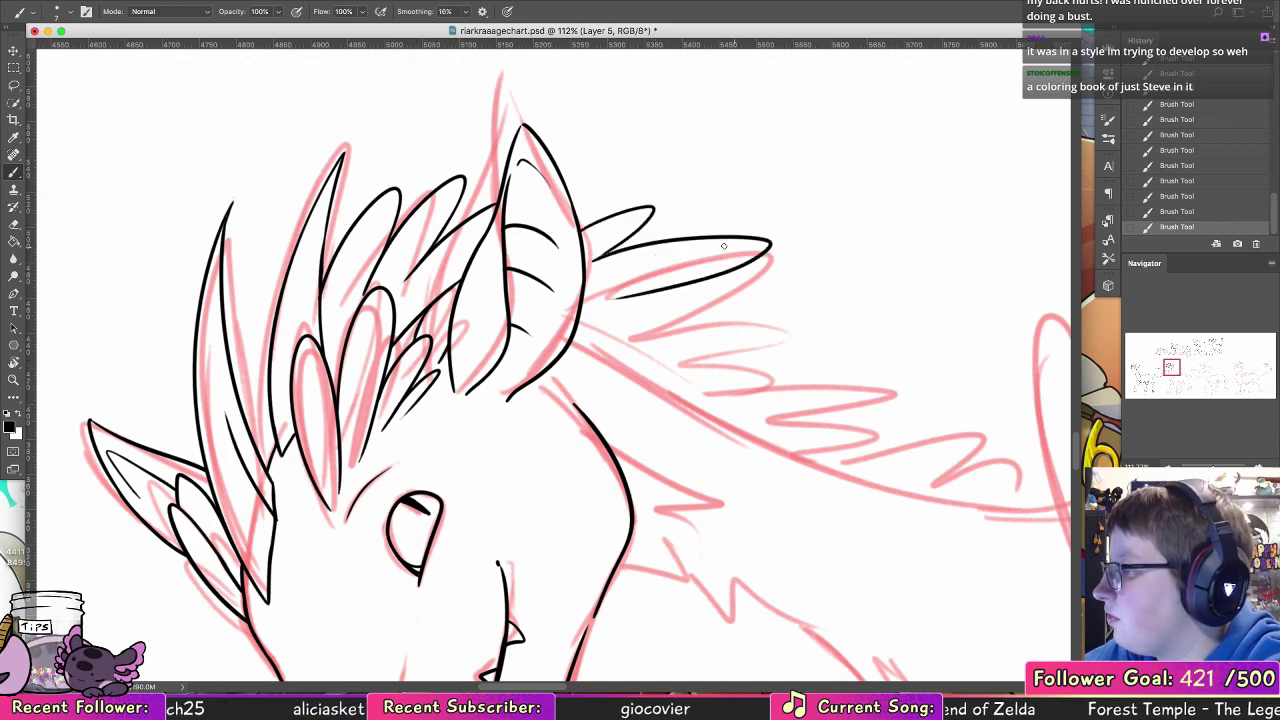
{"action": "key", "text": "r"}
{"action": "mouse_move", "coordinate": [192, 190]}
{"action": "left_mouse_down"}
{"action": "mouse_move", "coordinate": [166, 277]}
{"action": "mouse_move", "coordinate": [285, 635]}
{"action": "left_mouse_up"}
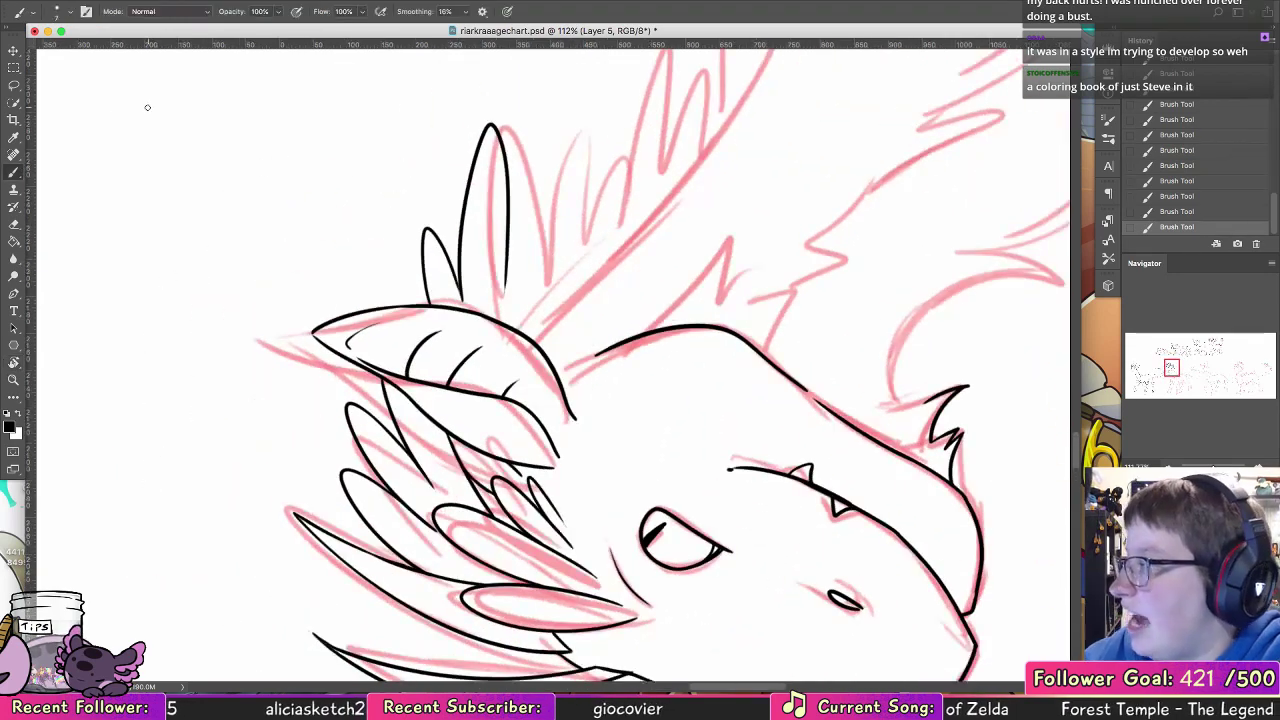
{"action": "key", "text": "space"}
{"action": "left_click_drag", "start_coordinate": [579, 265], "coordinate": [465, 439]}
{"action": "mouse_move", "coordinate": [395, 495]}
{"action": "left_mouse_down"}
{"action": "mouse_move", "coordinate": [474, 263]}
{"action": "mouse_move", "coordinate": [445, 448]}
{"action": "left_mouse_up"}
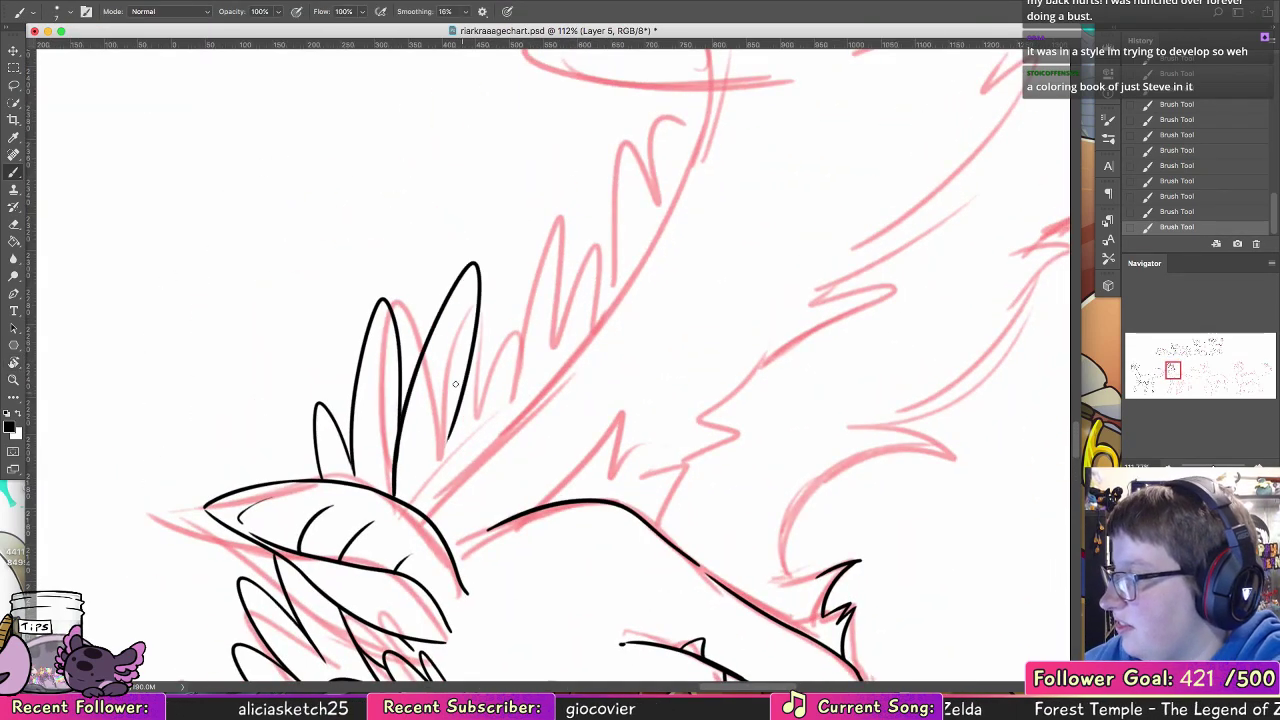
{"action": "key", "text": "ctrl+z"}
{"action": "left_click_drag", "start_coordinate": [395, 495], "coordinate": [432, 472]}
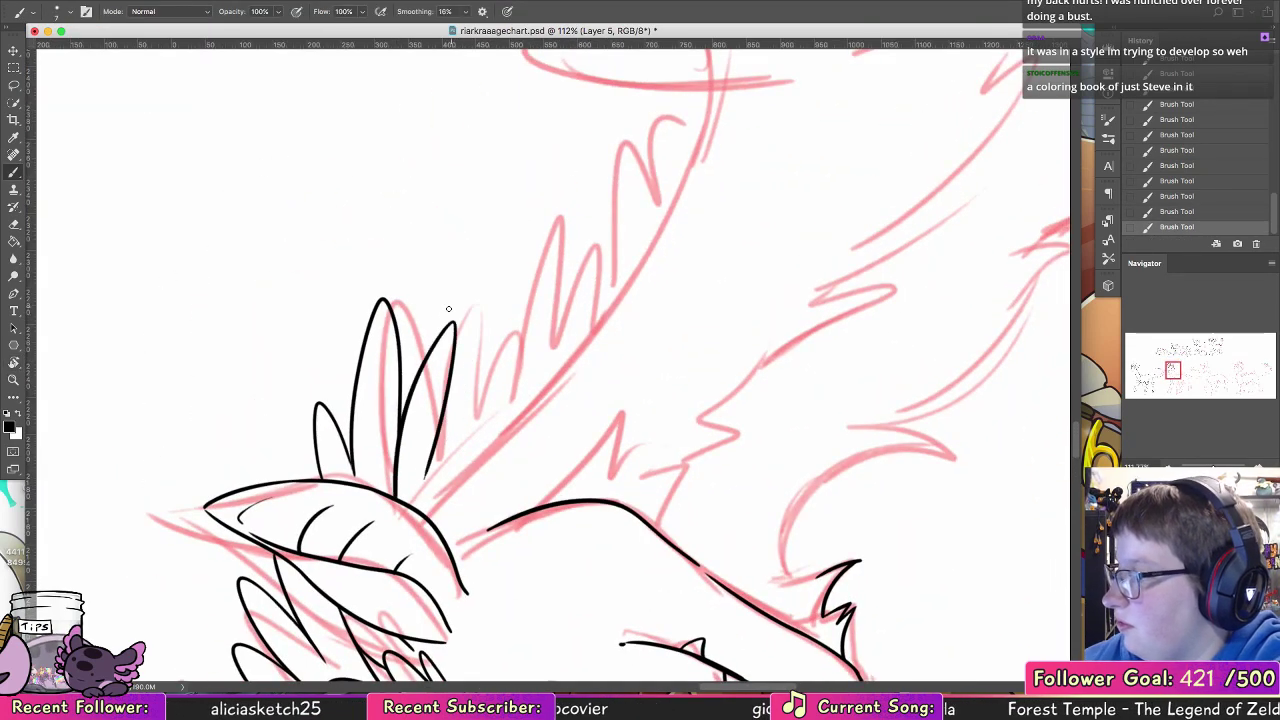
Step: Ink the overlapping long and short mane tufts continuing down the upper back of the neck
{"action": "left_click_drag", "start_coordinate": [436, 342], "coordinate": [470, 419]}
{"action": "key", "text": "ctrl+z"}
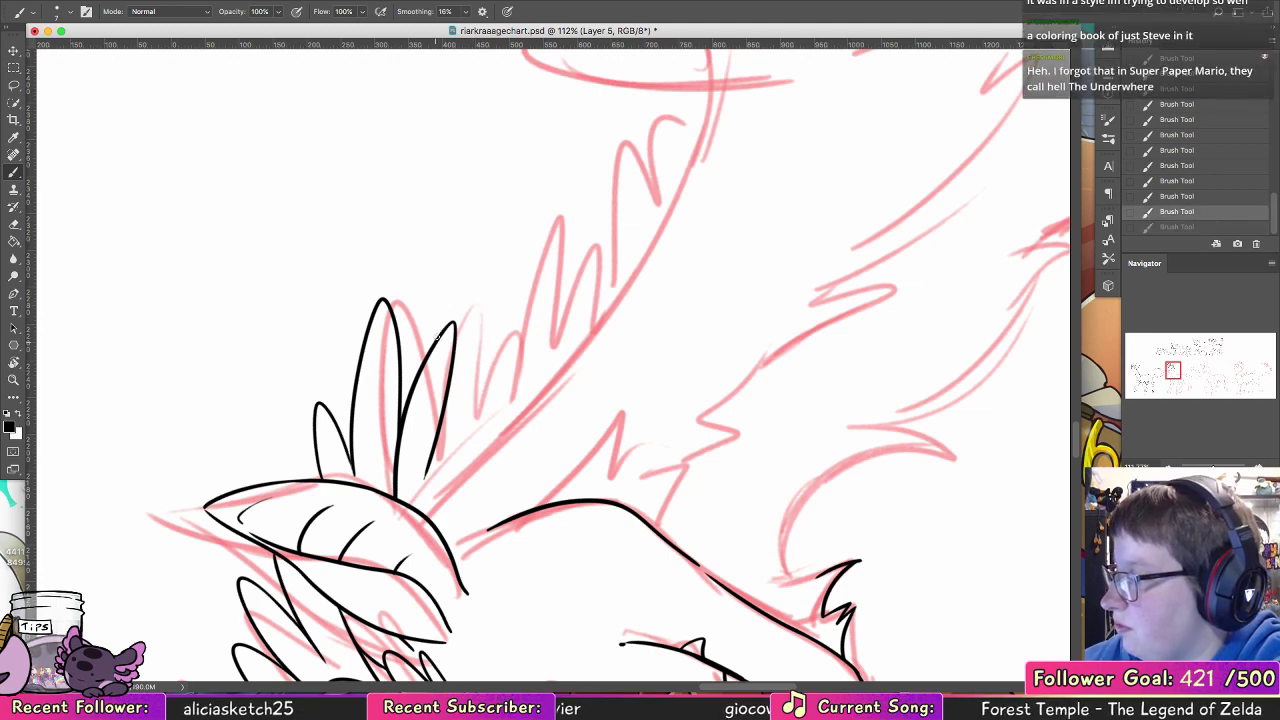
{"action": "left_click_drag", "start_coordinate": [437, 340], "coordinate": [460, 456]}
{"action": "mouse_move", "coordinate": [480, 383]}
{"action": "left_mouse_down"}
{"action": "mouse_move", "coordinate": [488, 432]}
{"action": "mouse_move", "coordinate": [506, 326]}
{"action": "mouse_move", "coordinate": [492, 430]}
{"action": "left_mouse_up"}
{"action": "key", "text": "ctrl+z"}
{"action": "mouse_move", "coordinate": [514, 356]}
{"action": "left_mouse_down"}
{"action": "mouse_move", "coordinate": [572, 244]}
{"action": "mouse_move", "coordinate": [541, 385]}
{"action": "mouse_move", "coordinate": [579, 328]}
{"action": "mouse_move", "coordinate": [567, 362]}
{"action": "left_mouse_up"}
{"action": "key", "text": "ctrl+z"}
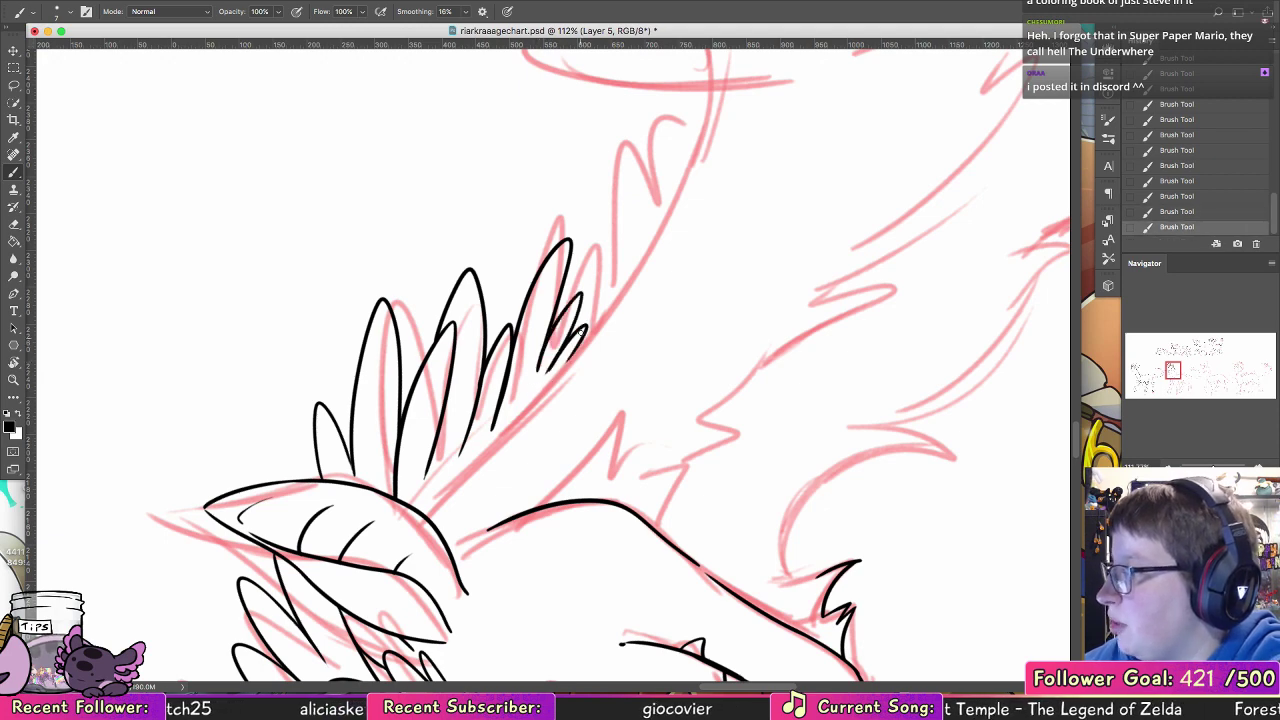
Step: Ink the back-of-neck line along the base of the mane tufts, joining it to the ear
{"action": "left_click_drag", "start_coordinate": [418, 508], "coordinate": [533, 397]}
{"action": "key", "text": "ctrl+z"}
{"action": "left_click_drag", "start_coordinate": [613, 316], "coordinate": [600, 323]}
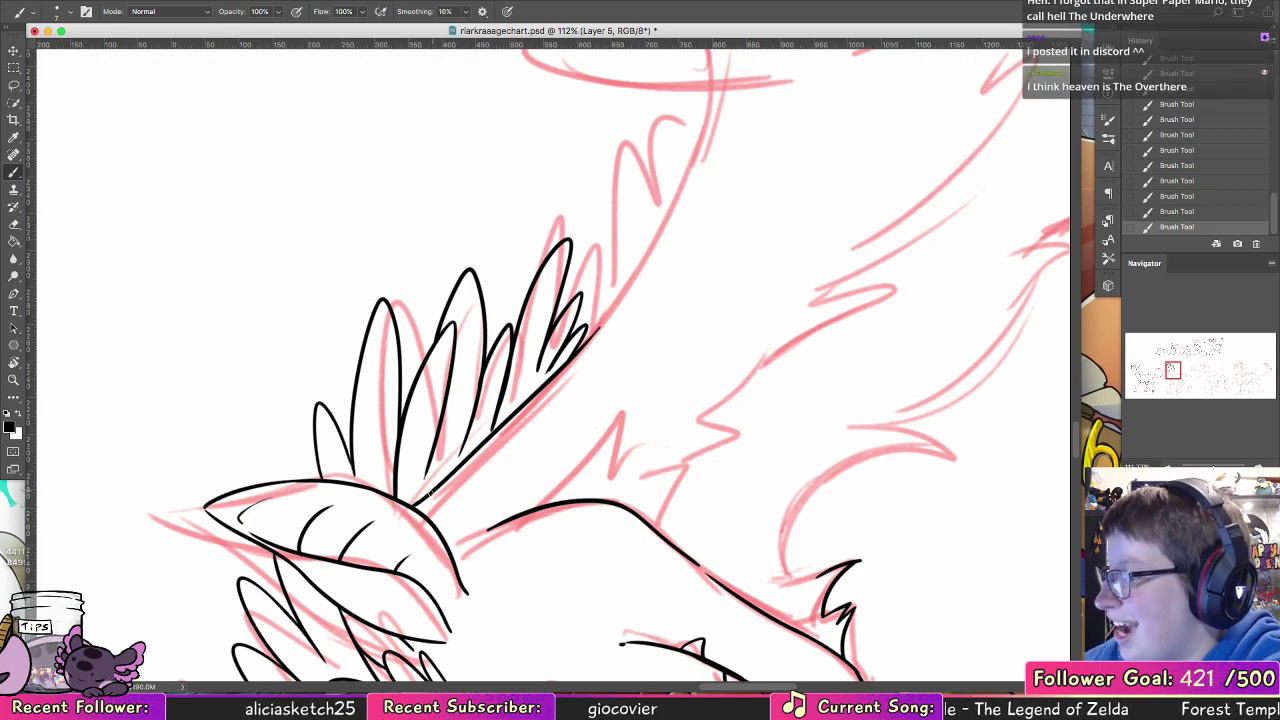
{"action": "key", "text": "ctrl+z"}
{"action": "left_click_drag", "start_coordinate": [418, 507], "coordinate": [430, 494]}
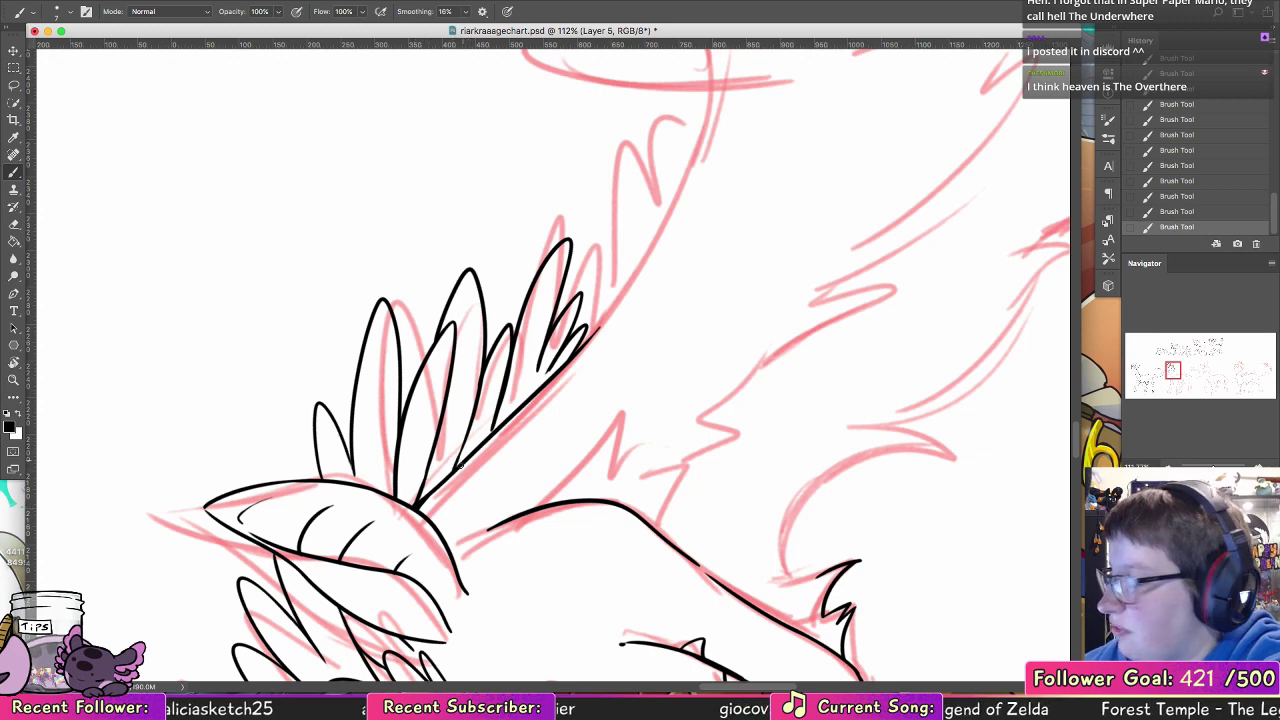
Step: Ink the jagged cheek fur tufts sticking out behind the back of the jaw
{"action": "mouse_move", "coordinate": [727, 327]}
{"action": "left_mouse_down"}
{"action": "mouse_move", "coordinate": [592, 380]}
{"action": "mouse_move", "coordinate": [602, 371]}
{"action": "left_mouse_up"}
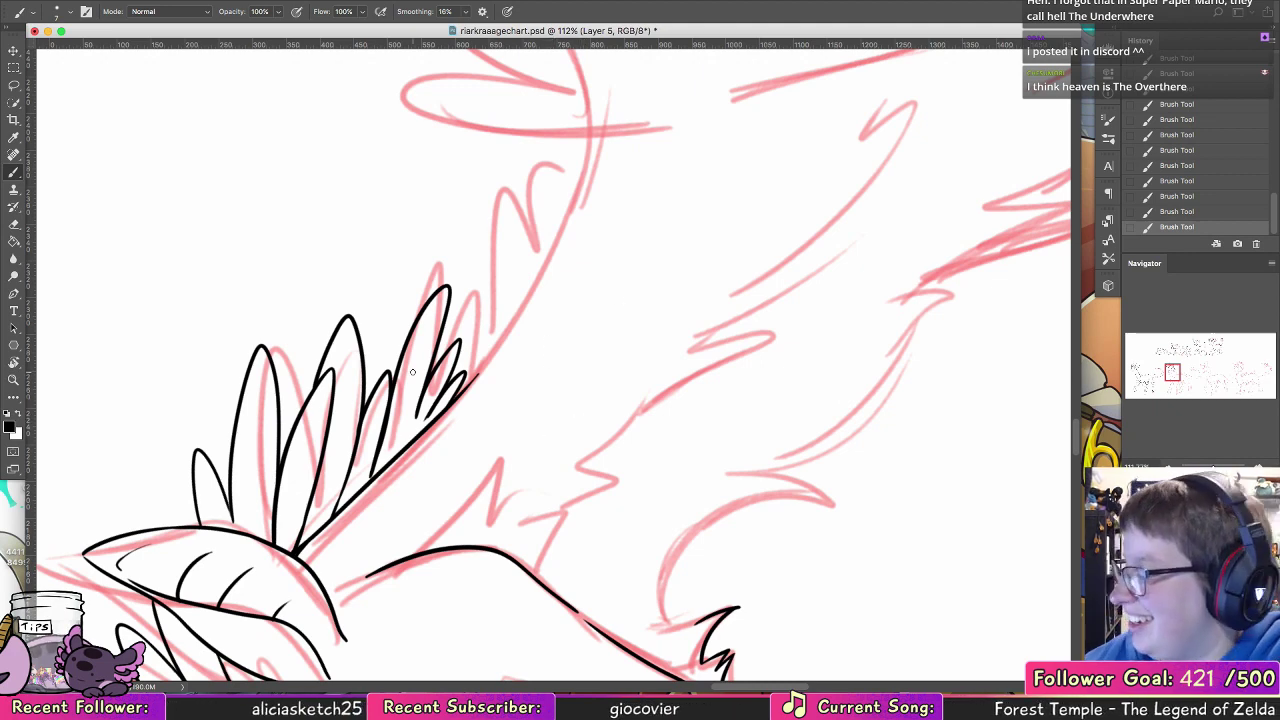
{"action": "scroll", "coordinate": [412, 372], "scroll_direction": "down", "scroll_amount": 5}
{"action": "scroll", "coordinate": [412, 372], "scroll_direction": "right", "scroll_amount": 5}
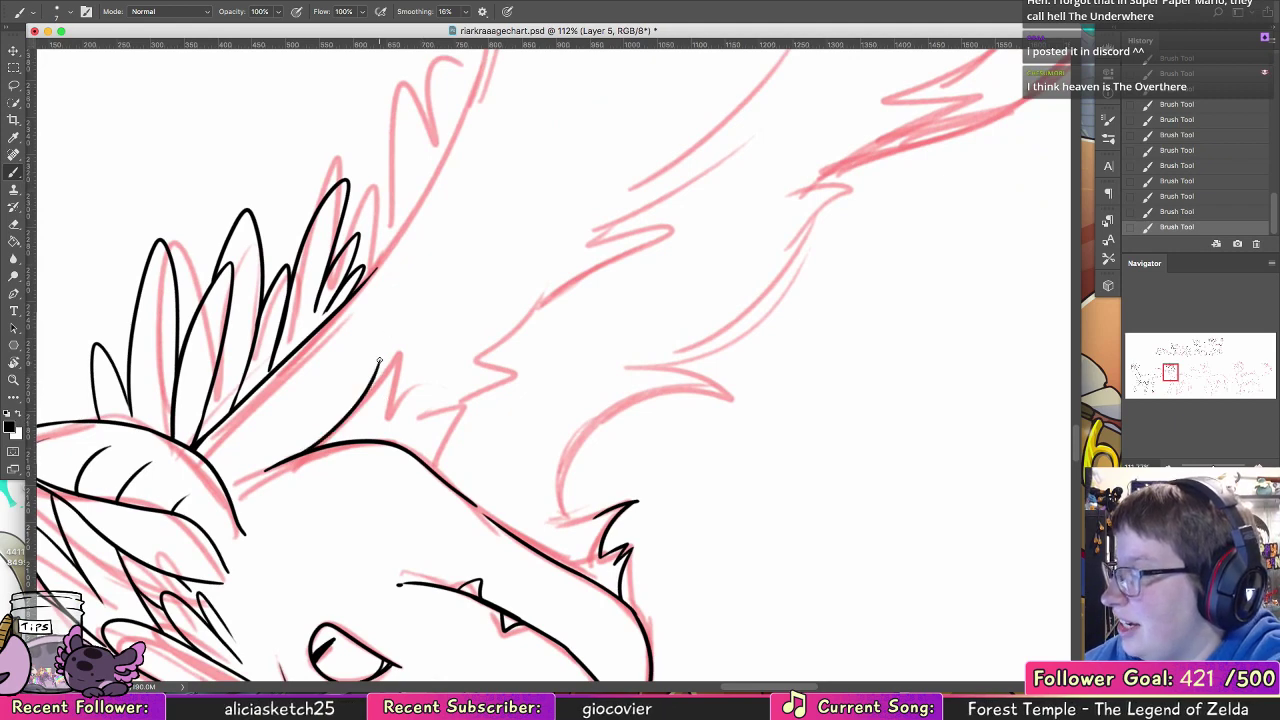
{"action": "key", "text": "super+z"}
{"action": "key", "text": "super+z"}
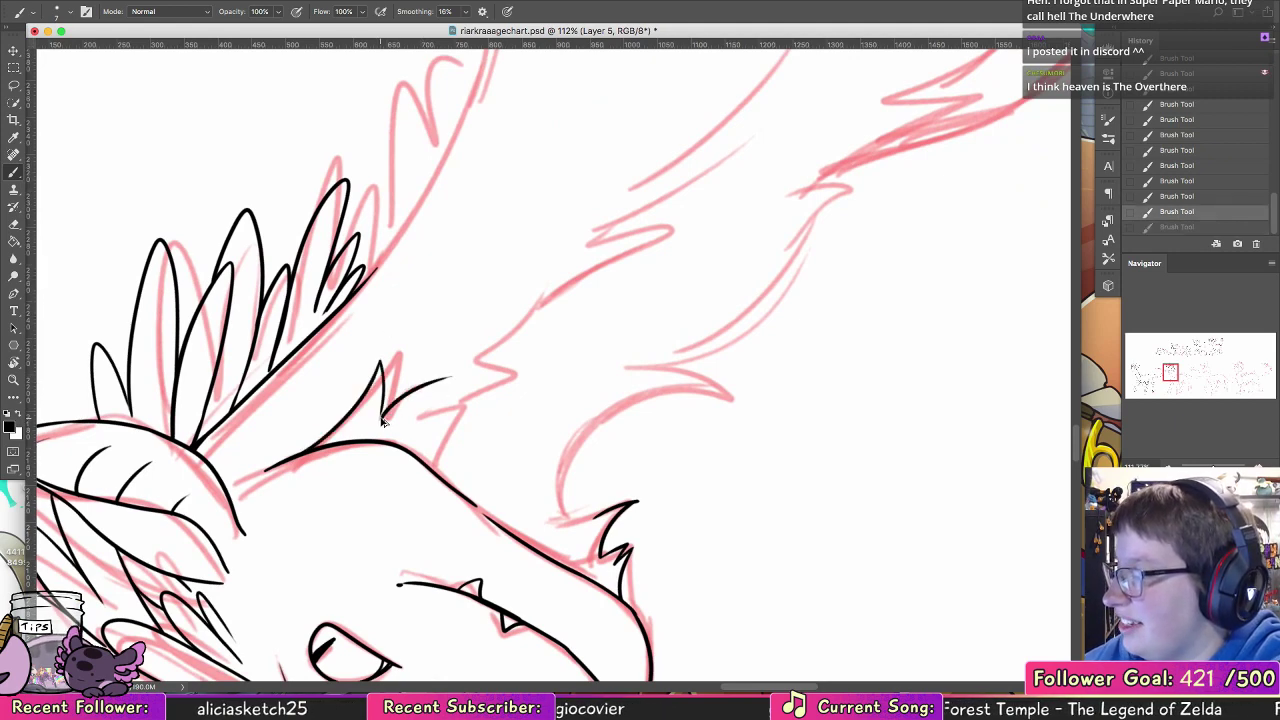
{"action": "mouse_move", "coordinate": [383, 416]}
{"action": "left_mouse_down"}
{"action": "mouse_move", "coordinate": [448, 375]}
{"action": "mouse_move", "coordinate": [402, 419]}
{"action": "mouse_move", "coordinate": [462, 412]}
{"action": "left_mouse_up"}
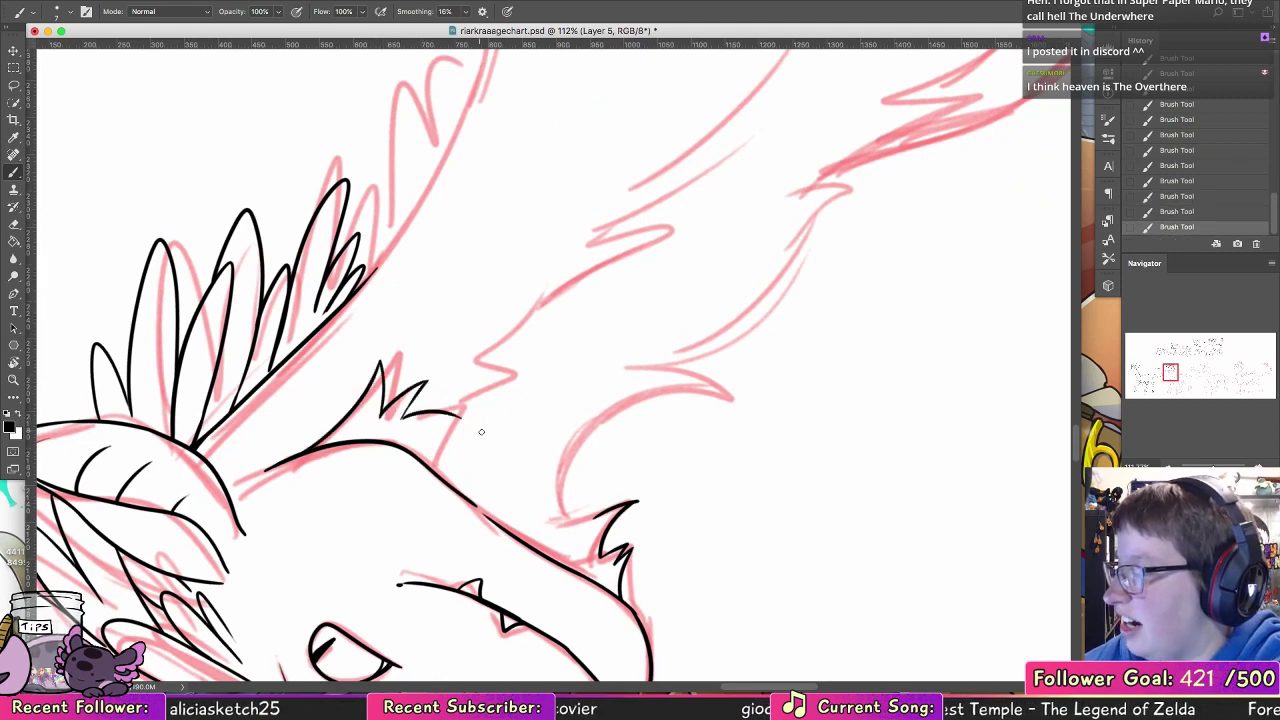
Step: Reset the canvas rotation and ink a short fur point below the cheek tufts and the curved throat outline from the chin fur
{"action": "double_click", "coordinate": [14, 367]}
{"action": "left_click", "coordinate": [13, 172]}
{"action": "scroll", "coordinate": [600, 414], "scroll_direction": "up", "scroll_amount": 7}
{"action": "scroll", "coordinate": [600, 414], "scroll_direction": "right", "scroll_amount": 2}
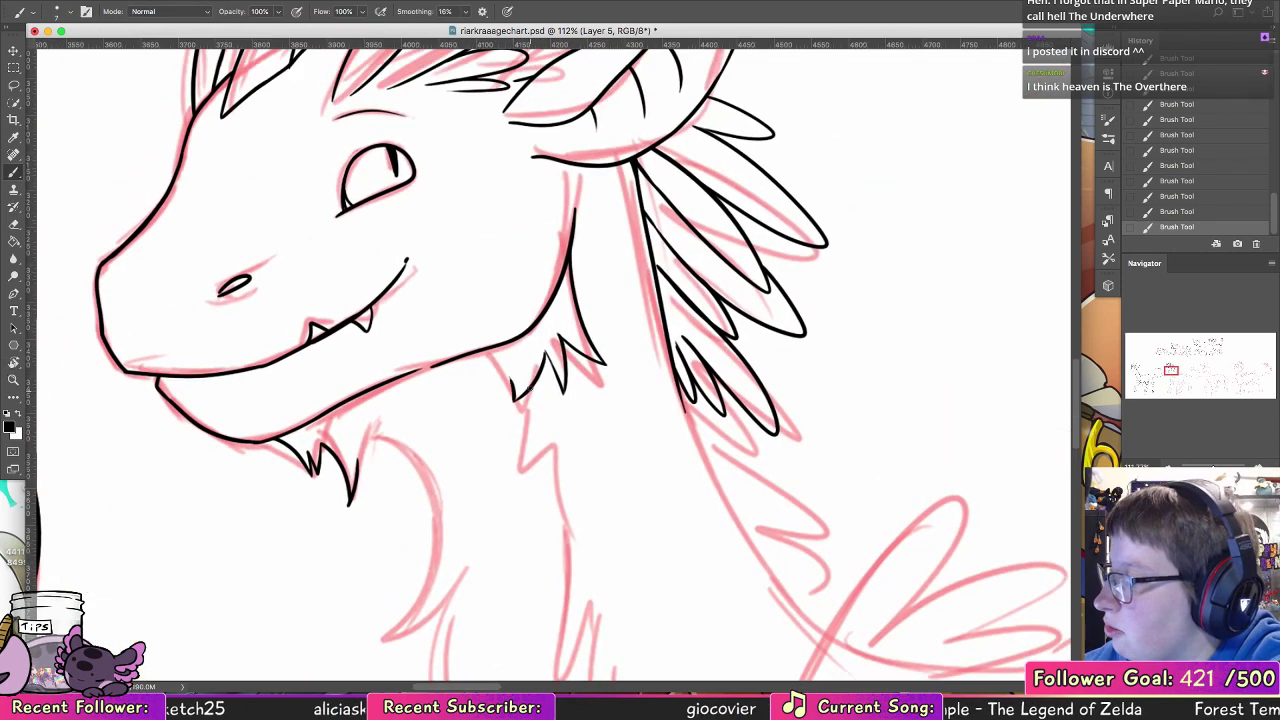
{"action": "mouse_move", "coordinate": [530, 387]}
{"action": "left_mouse_down"}
{"action": "mouse_move", "coordinate": [520, 458]}
{"action": "mouse_move", "coordinate": [611, 351]}
{"action": "mouse_move", "coordinate": [636, 290]}
{"action": "left_mouse_up"}
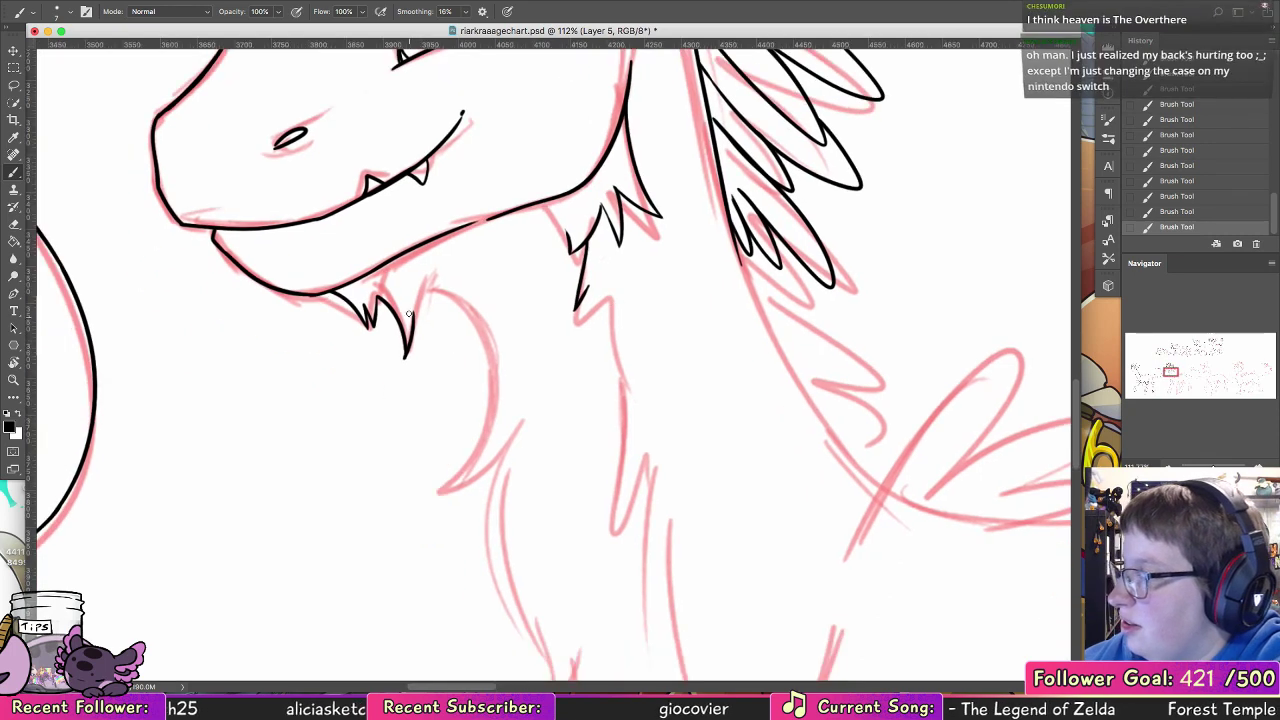
{"action": "mouse_move", "coordinate": [412, 319]}
{"action": "left_mouse_down"}
{"action": "mouse_move", "coordinate": [470, 309]}
{"action": "mouse_move", "coordinate": [478, 417]}
{"action": "mouse_move", "coordinate": [427, 297]}
{"action": "mouse_move", "coordinate": [442, 492]}
{"action": "left_mouse_up"}
{"action": "key", "text": "super+z"}
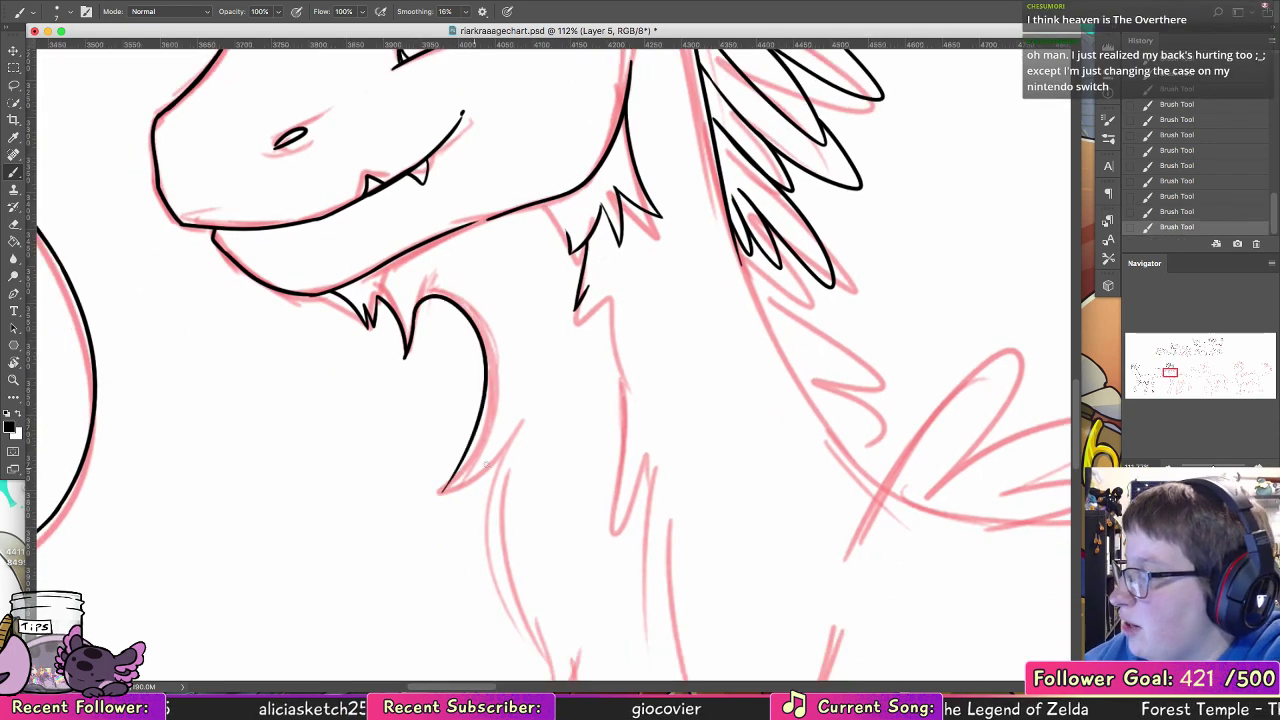
Step: Ink the front chest outline below the throat curve as two overlapping curved fur strokes ending in a pointed tuft
{"action": "mouse_move", "coordinate": [571, 446]}
{"action": "left_mouse_down"}
{"action": "mouse_move", "coordinate": [357, 234]}
{"action": "mouse_move", "coordinate": [310, 210]}
{"action": "mouse_move", "coordinate": [278, 412]}
{"action": "left_mouse_up"}
{"action": "key", "text": "super+z"}
{"action": "mouse_move", "coordinate": [257, 200]}
{"action": "left_mouse_down"}
{"action": "mouse_move", "coordinate": [266, 393]}
{"action": "mouse_move", "coordinate": [293, 418]}
{"action": "left_mouse_up"}
{"action": "key", "text": "super+z"}
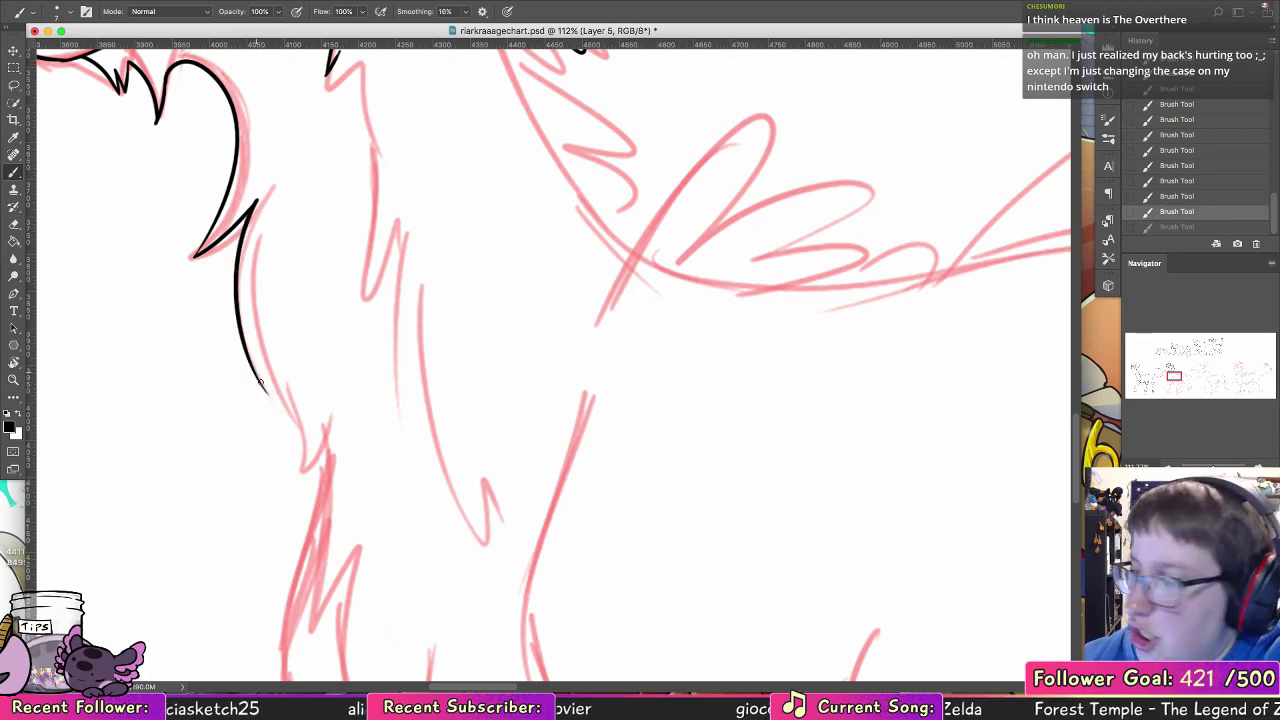
{"action": "left_click_drag", "start_coordinate": [250, 275], "coordinate": [300, 438]}
{"action": "key", "text": "super+z"}
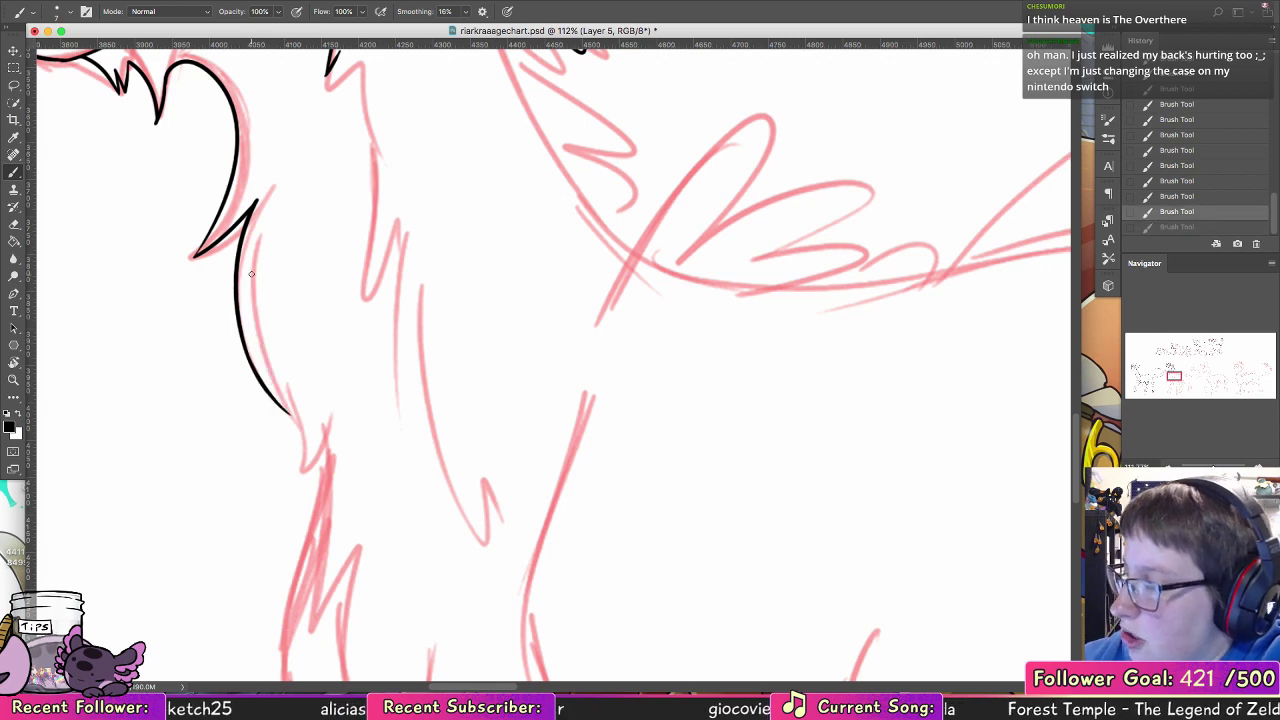
{"action": "left_click_drag", "start_coordinate": [250, 272], "coordinate": [302, 490]}
{"action": "scroll", "coordinate": [331, 346], "scroll_direction": "down", "scroll_amount": 5}
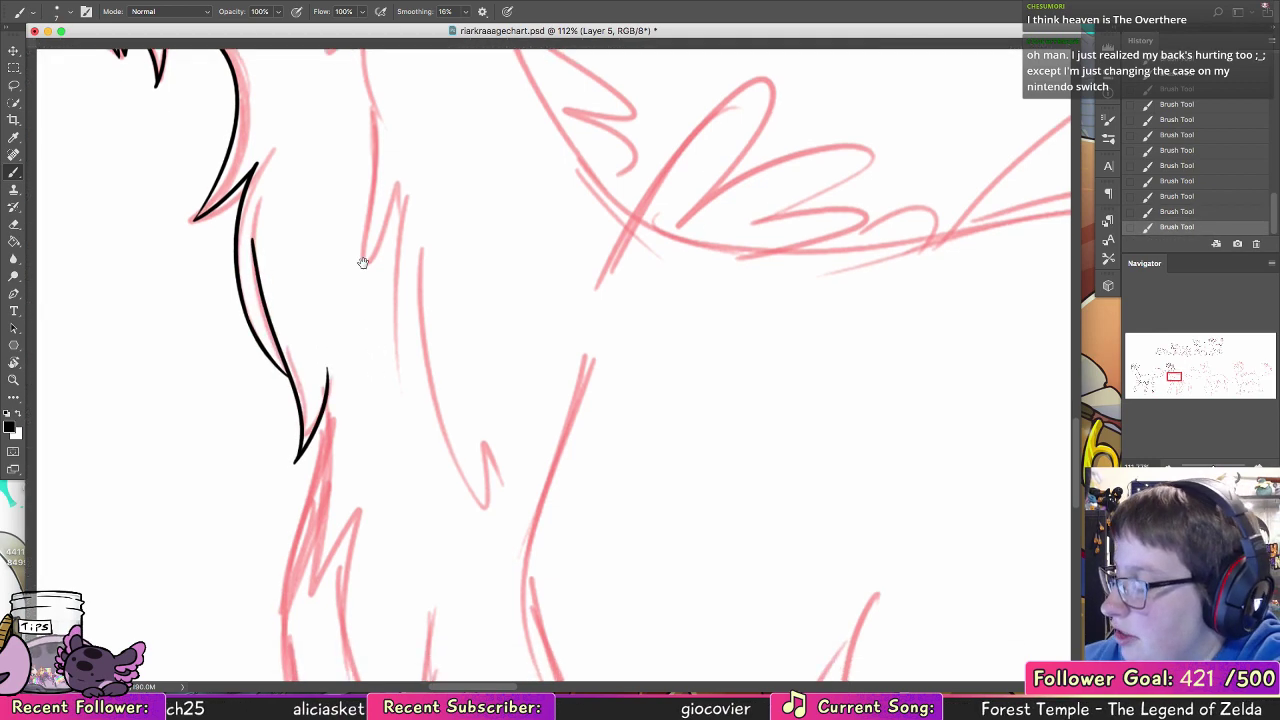
Step: Ink the remaining long chest fur tufts sweeping down to a jagged point at the top of the near foreleg
{"action": "mouse_move", "coordinate": [284, 160]}
{"action": "left_mouse_down"}
{"action": "mouse_move", "coordinate": [273, 385]}
{"action": "mouse_move", "coordinate": [305, 296]}
{"action": "mouse_move", "coordinate": [392, 577]}
{"action": "left_mouse_up"}
{"action": "left_click_drag", "start_coordinate": [479, 498], "coordinate": [269, 309]}
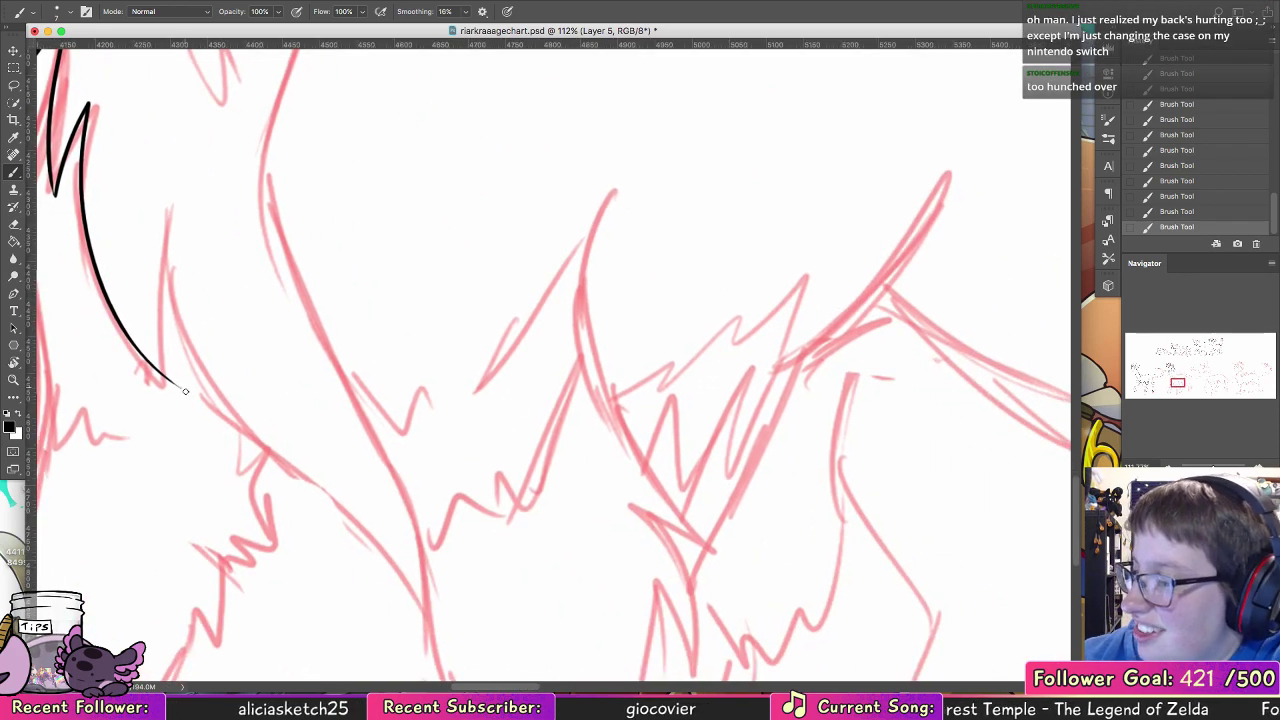
{"action": "mouse_move", "coordinate": [182, 388]}
{"action": "left_mouse_down"}
{"action": "mouse_move", "coordinate": [175, 268]}
{"action": "mouse_move", "coordinate": [239, 411]}
{"action": "mouse_move", "coordinate": [411, 621]}
{"action": "mouse_move", "coordinate": [368, 476]}
{"action": "mouse_move", "coordinate": [392, 614]}
{"action": "mouse_move", "coordinate": [412, 526]}
{"action": "left_mouse_up"}
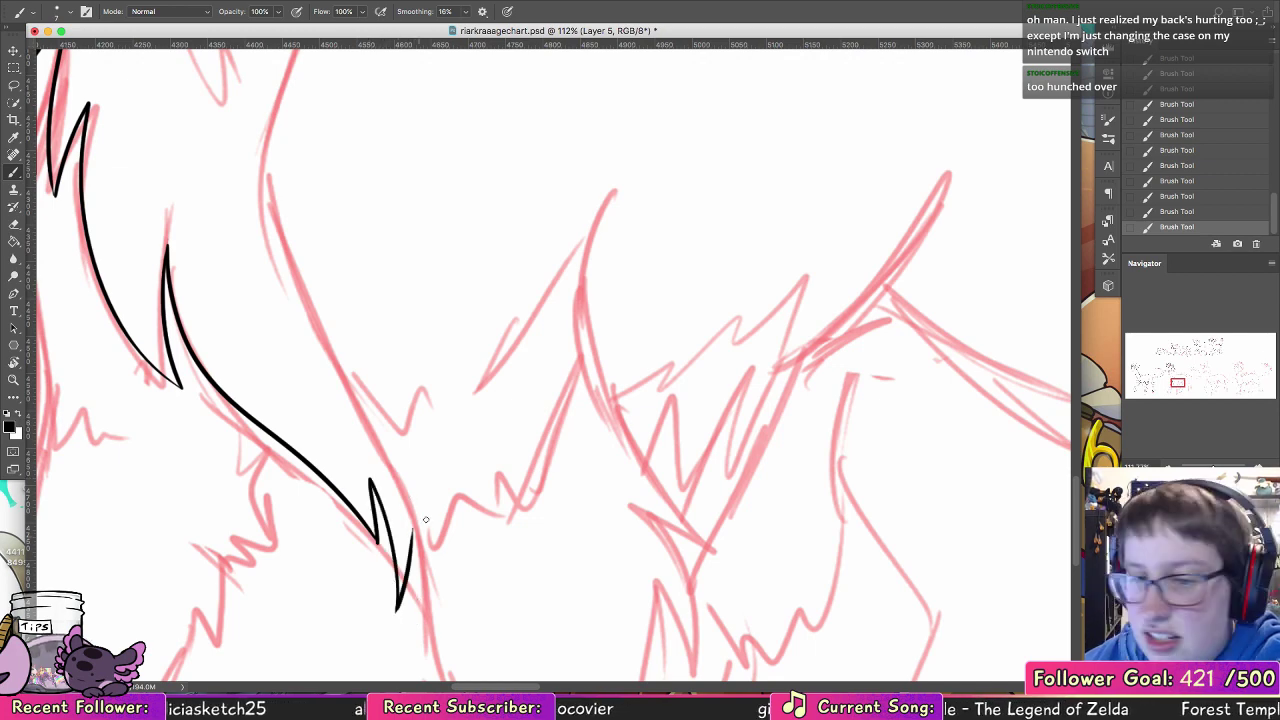
Step: Ink the broken, jagged fur lines along the side of the neck from the cheek tufts down toward the shoulder
{"action": "left_click_drag", "start_coordinate": [672, 507], "coordinate": [540, 617]}
{"action": "mouse_move", "coordinate": [380, 222]}
{"action": "left_mouse_down"}
{"action": "mouse_move", "coordinate": [466, 489]}
{"action": "mouse_move", "coordinate": [666, 611]}
{"action": "mouse_move", "coordinate": [726, 666]}
{"action": "left_mouse_up"}
{"action": "left_click_drag", "start_coordinate": [296, 252], "coordinate": [329, 366]}
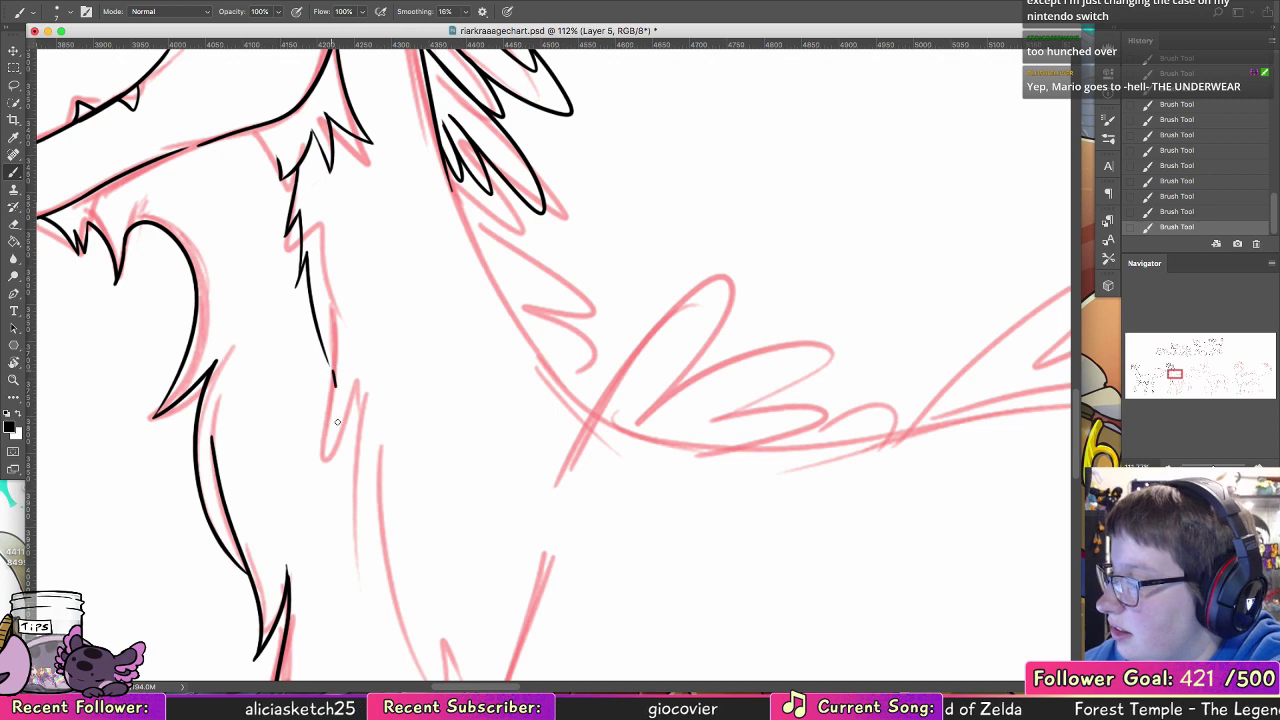
{"action": "mouse_move", "coordinate": [335, 386]}
{"action": "left_mouse_down"}
{"action": "mouse_move", "coordinate": [331, 452]}
{"action": "mouse_move", "coordinate": [349, 402]}
{"action": "mouse_move", "coordinate": [359, 593]}
{"action": "left_mouse_up"}
{"action": "left_click_drag", "start_coordinate": [378, 490], "coordinate": [401, 623]}
{"action": "mouse_move", "coordinate": [419, 417]}
{"action": "left_mouse_down"}
{"action": "mouse_move", "coordinate": [364, 312]}
{"action": "mouse_move", "coordinate": [270, 271]}
{"action": "left_mouse_up"}
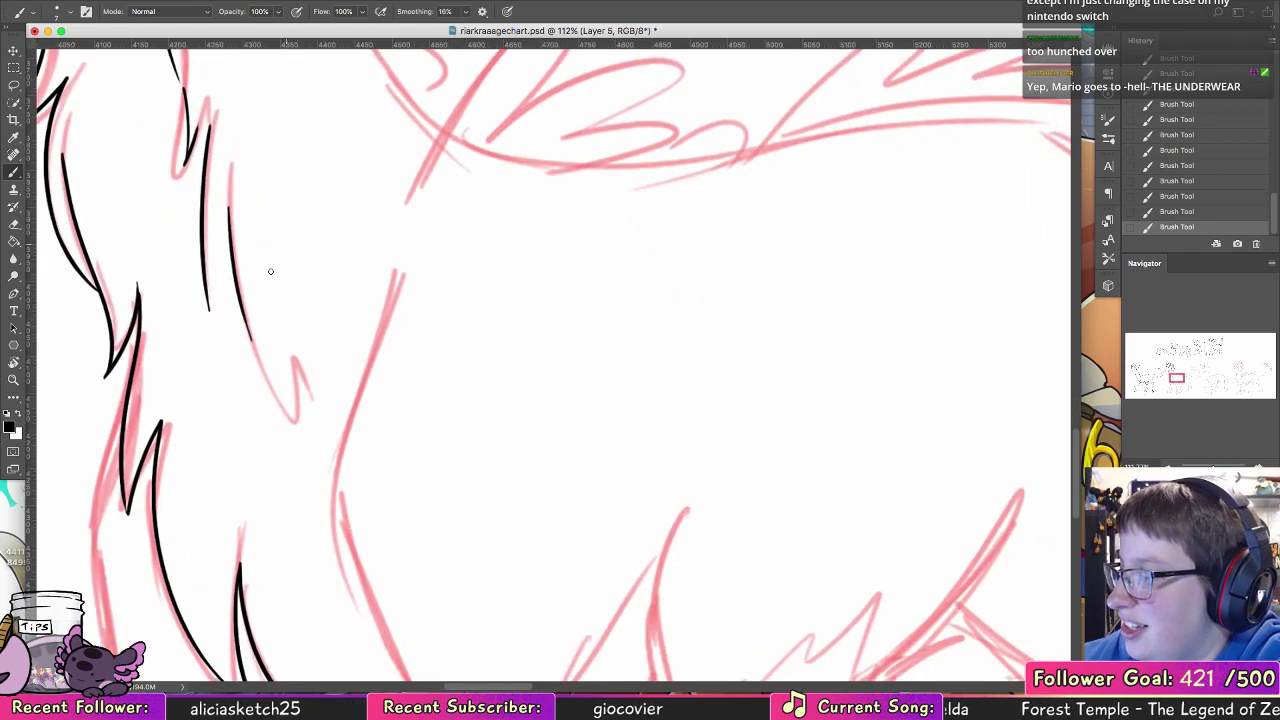
{"action": "left_click_drag", "start_coordinate": [255, 326], "coordinate": [325, 430]}
Step: Ink the curved front shoulder line and the jagged fur edge crossing the top of the near foreleg
{"action": "mouse_move", "coordinate": [390, 278]}
{"action": "left_mouse_down"}
{"action": "mouse_move", "coordinate": [338, 525]}
{"action": "mouse_move", "coordinate": [368, 605]}
{"action": "left_mouse_up"}
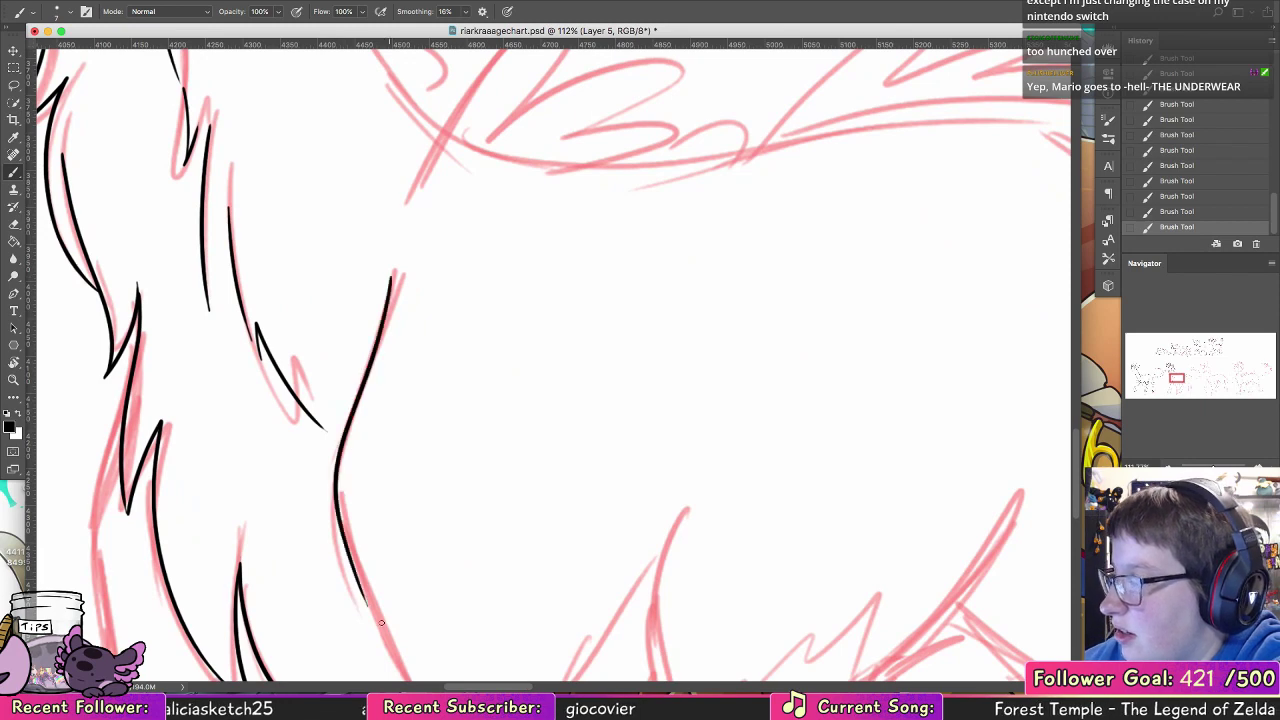
{"action": "left_click_drag", "start_coordinate": [443, 491], "coordinate": [240, 166]}
{"action": "mouse_move", "coordinate": [148, 208]}
{"action": "left_mouse_down"}
{"action": "mouse_move", "coordinate": [284, 450]}
{"action": "mouse_move", "coordinate": [272, 426]}
{"action": "mouse_move", "coordinate": [283, 472]}
{"action": "mouse_move", "coordinate": [308, 428]}
{"action": "mouse_move", "coordinate": [378, 446]}
{"action": "mouse_move", "coordinate": [388, 392]}
{"action": "mouse_move", "coordinate": [442, 290]}
{"action": "mouse_move", "coordinate": [460, 140]}
{"action": "left_mouse_up"}
{"action": "mouse_move", "coordinate": [560, 414]}
{"action": "left_mouse_down"}
{"action": "mouse_move", "coordinate": [525, 380]}
{"action": "mouse_move", "coordinate": [434, 370]}
{"action": "left_mouse_up"}
Step: Ink the elbow line behind the near foreleg with pointed fur tufts running down its back edge
{"action": "left_click_drag", "start_coordinate": [312, 245], "coordinate": [395, 365]}
{"action": "key", "text": "super+z"}
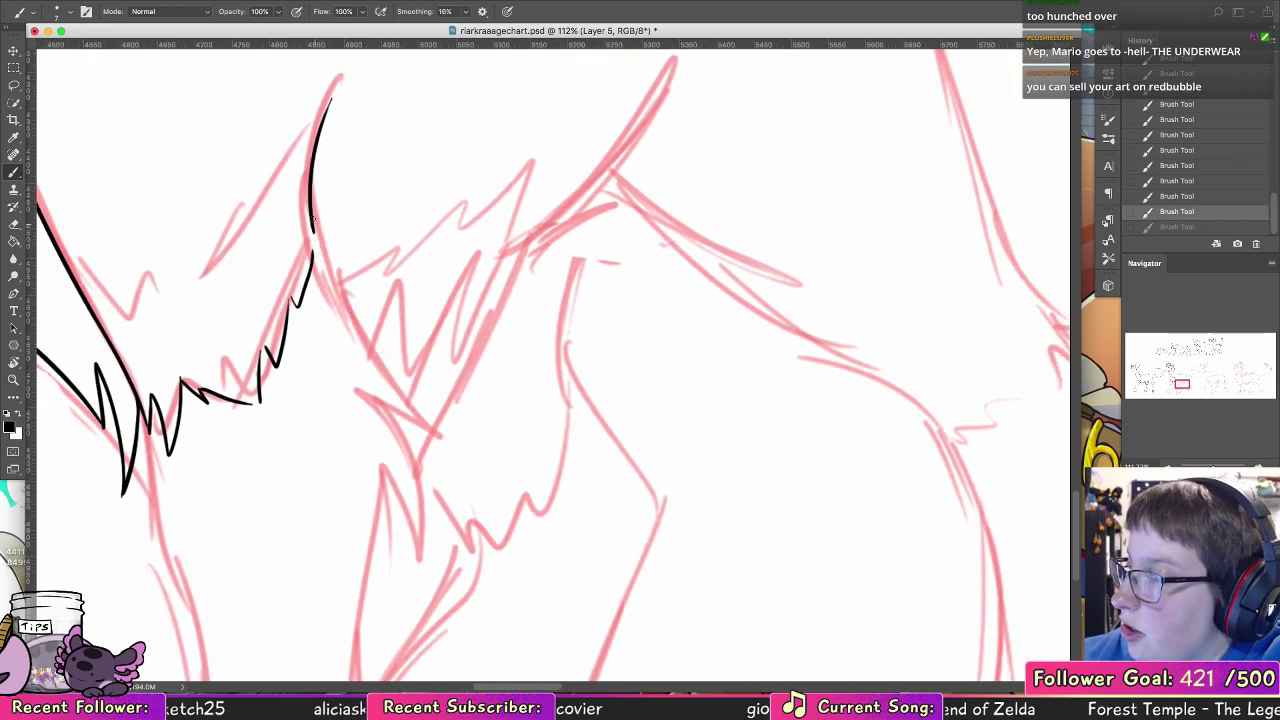
{"action": "left_click_drag", "start_coordinate": [312, 226], "coordinate": [422, 413]}
{"action": "mouse_move", "coordinate": [362, 381]}
{"action": "left_mouse_down"}
{"action": "mouse_move", "coordinate": [430, 470]}
{"action": "mouse_move", "coordinate": [428, 552]}
{"action": "left_mouse_up"}
{"action": "scroll", "coordinate": [428, 552], "scroll_direction": "down", "scroll_amount": 5}
{"action": "scroll", "coordinate": [428, 552], "scroll_direction": "left", "scroll_amount": 3}
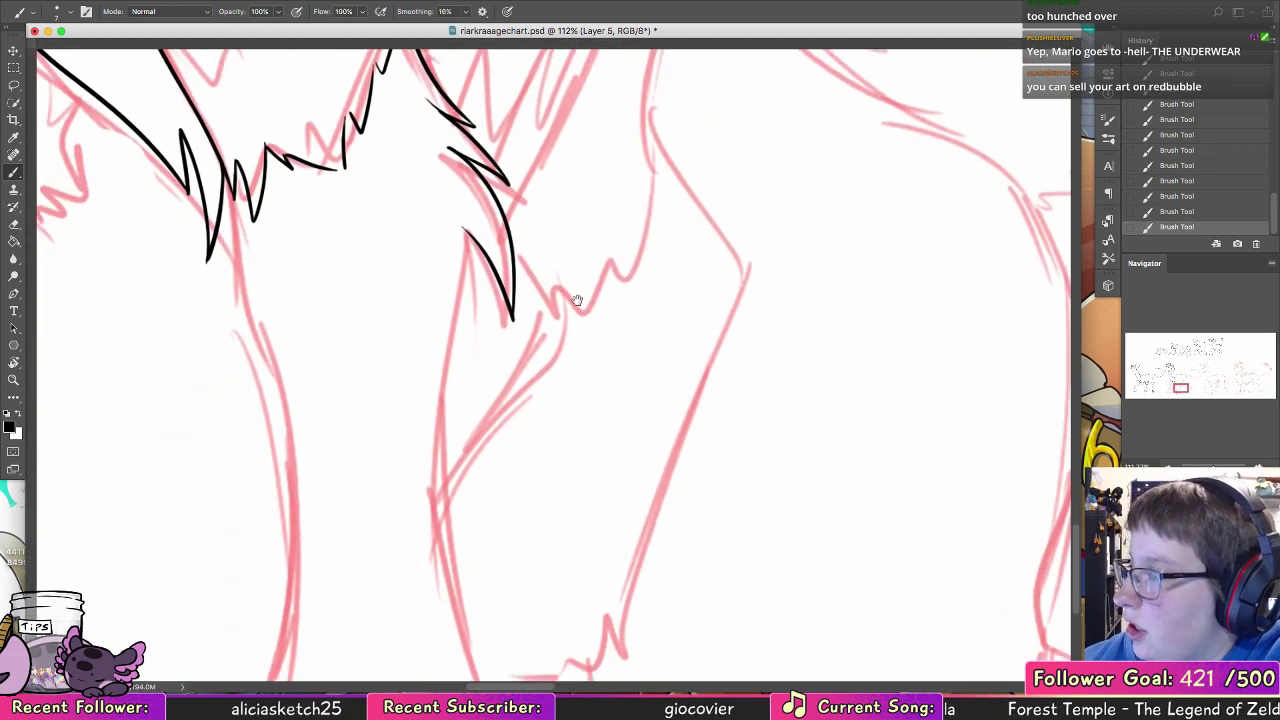
Step: Ink the near foreleg's upper front contour below the chest fur and its upper back contour below the elbow tuft
{"action": "key", "text": "super+z"}
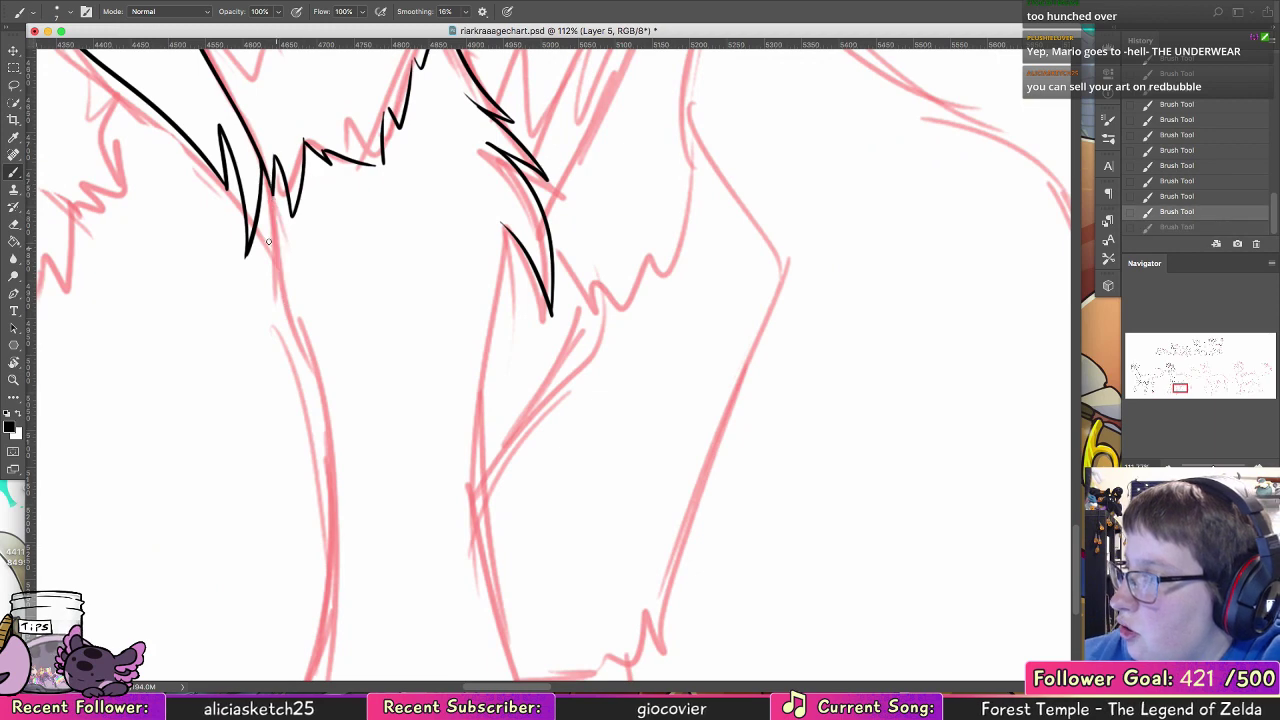
{"action": "left_click_drag", "start_coordinate": [272, 188], "coordinate": [311, 388]}
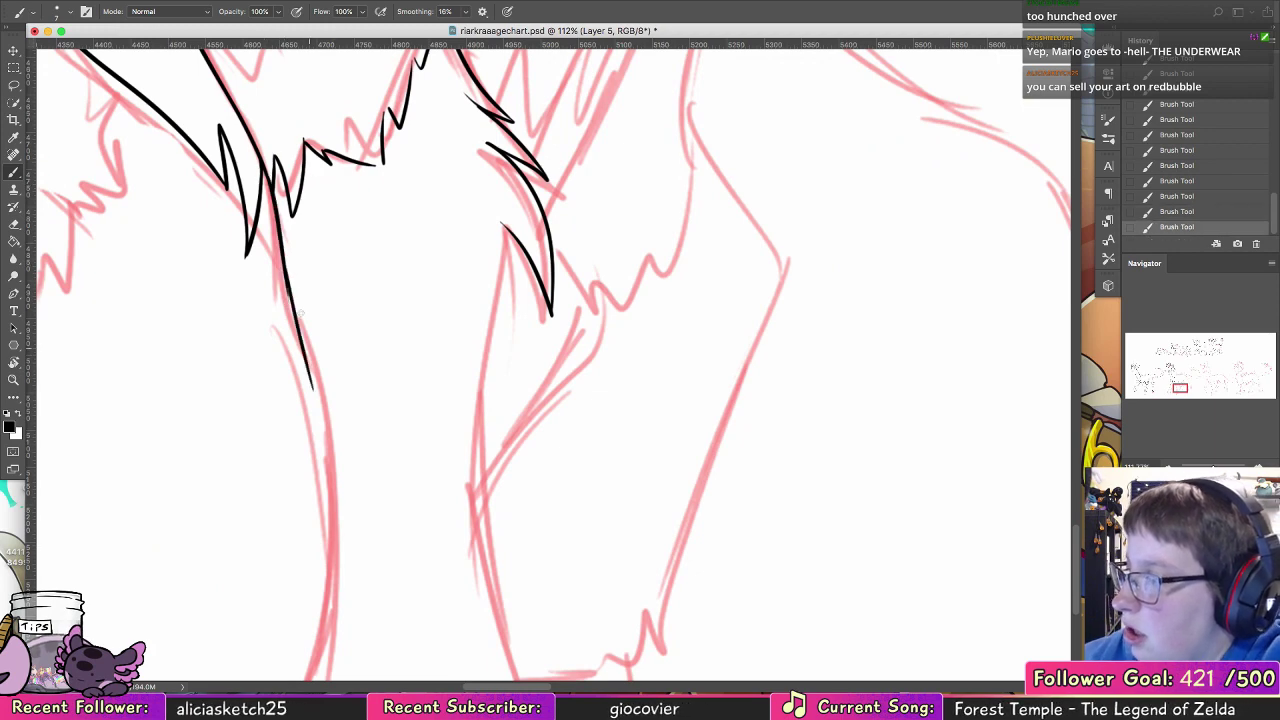
{"action": "key", "text": "super+z"}
{"action": "left_click_drag", "start_coordinate": [284, 265], "coordinate": [321, 412]}
{"action": "key", "text": "super+z"}
{"action": "left_click_drag", "start_coordinate": [284, 265], "coordinate": [322, 414]}
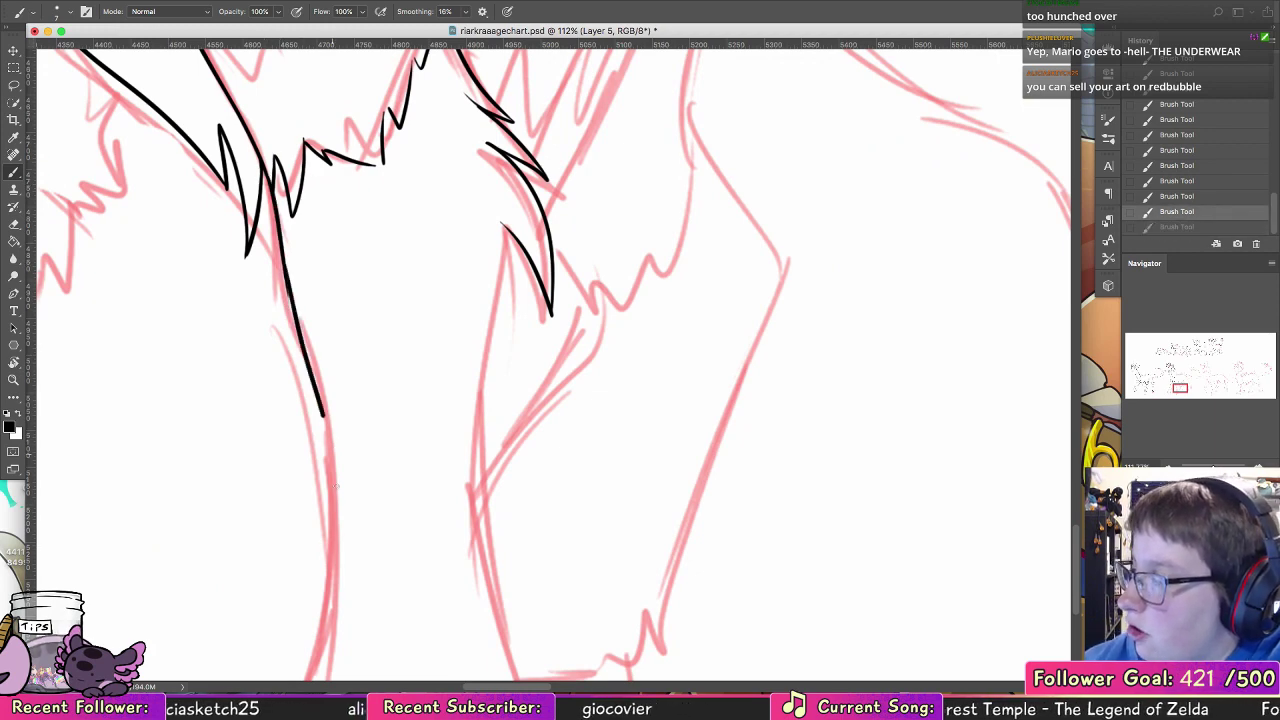
{"action": "key", "text": "super+z"}
{"action": "left_click_drag", "start_coordinate": [285, 290], "coordinate": [336, 528]}
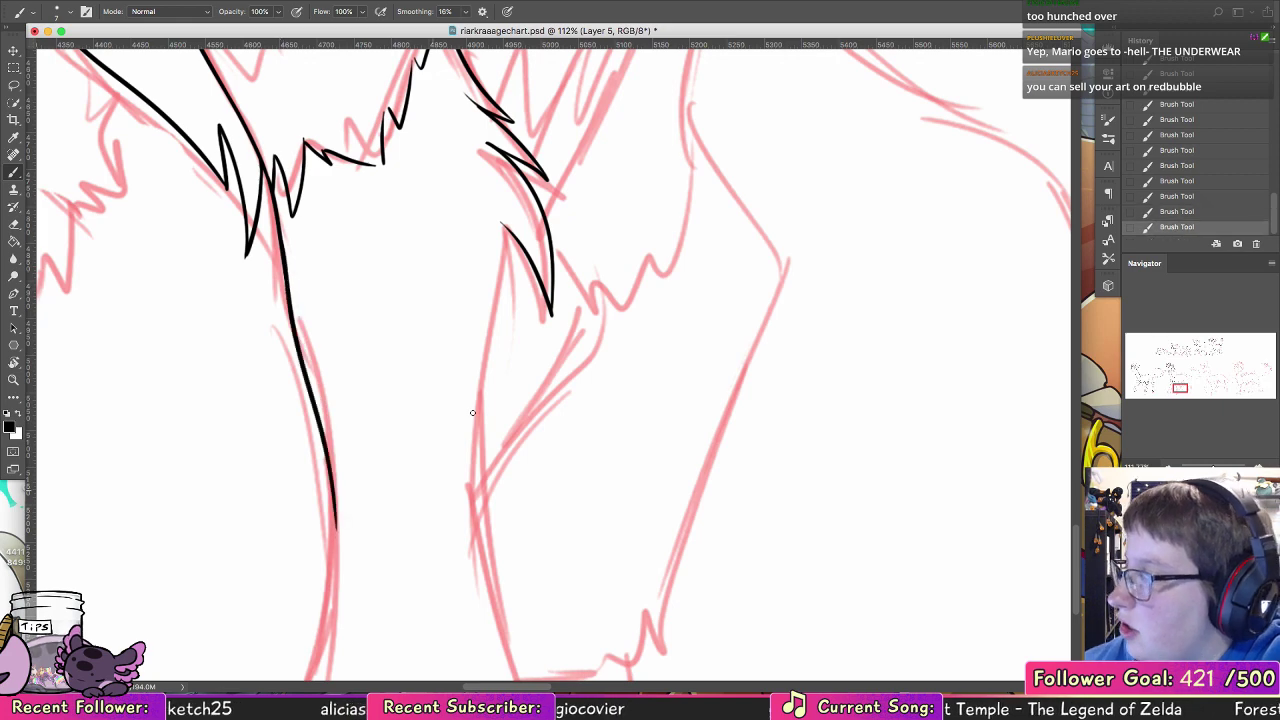
{"action": "left_click_drag", "start_coordinate": [502, 222], "coordinate": [479, 426]}
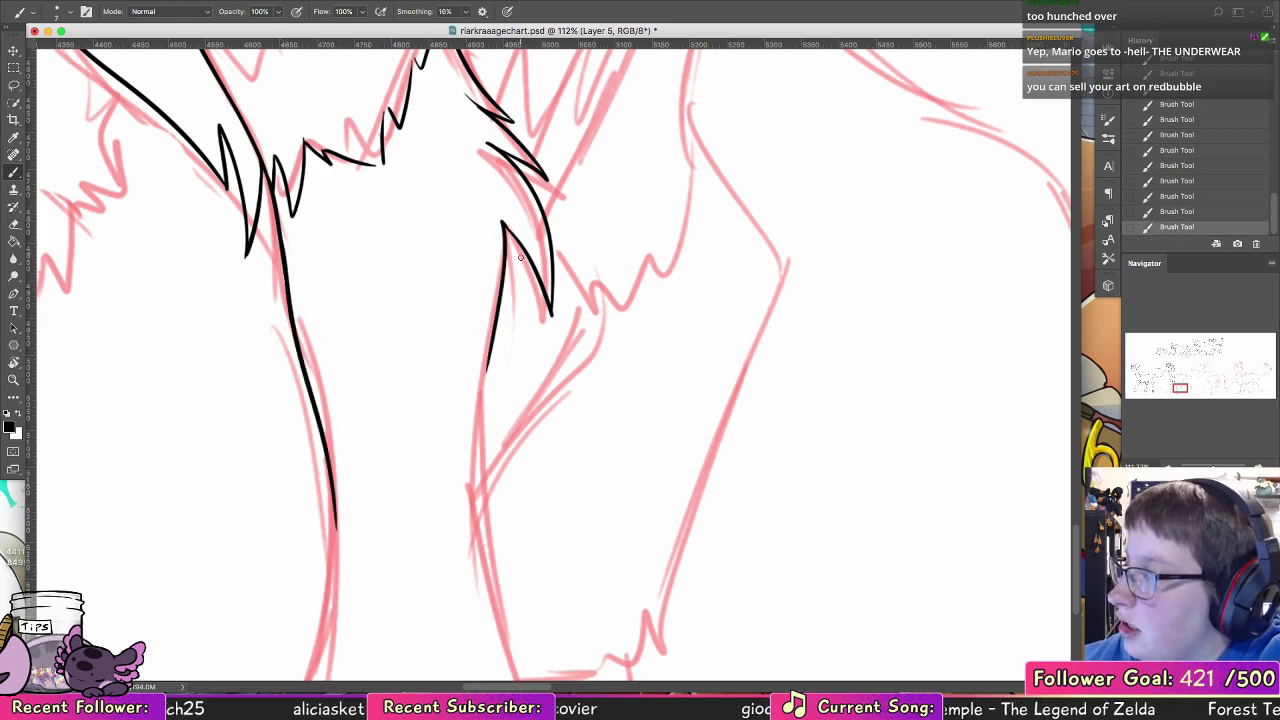
Step: Ink the near foreleg's lower front contour and the zigzag fur cuff above the hoof
{"action": "scroll", "coordinate": [497, 341], "scroll_direction": "down", "scroll_amount": 5}
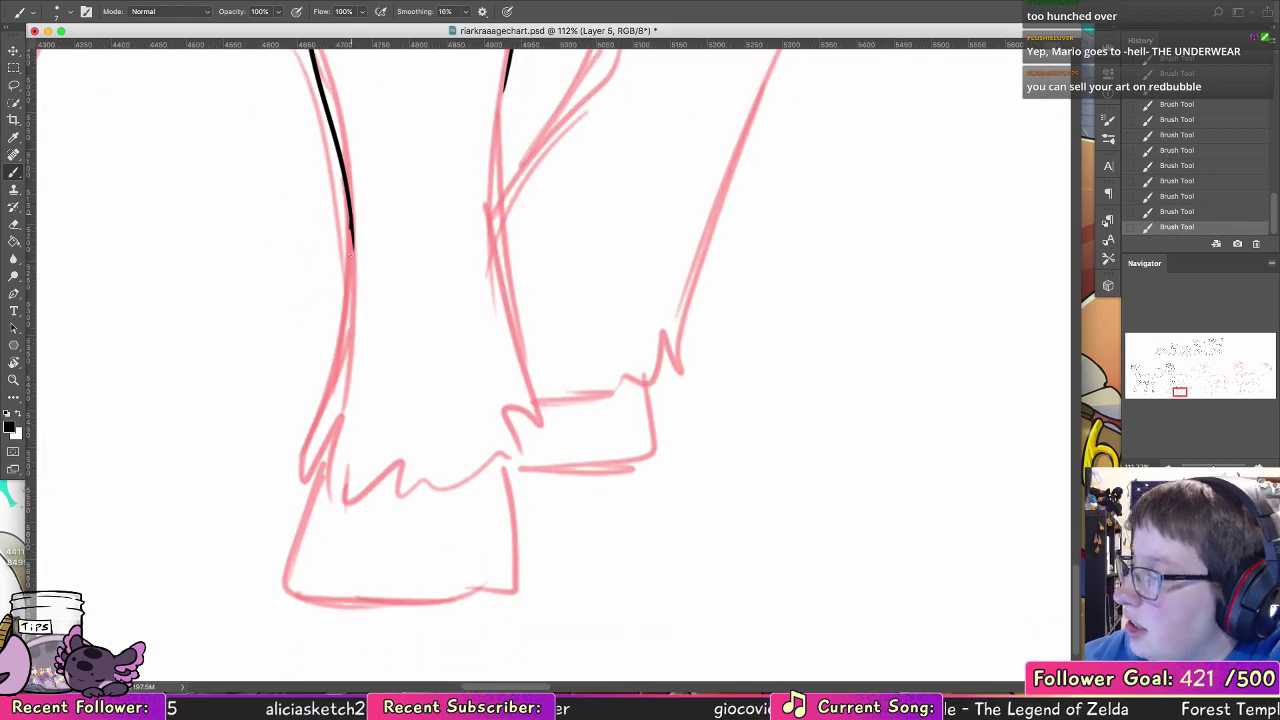
{"action": "mouse_move", "coordinate": [352, 214]}
{"action": "left_mouse_down"}
{"action": "mouse_move", "coordinate": [285, 491]}
{"action": "mouse_move", "coordinate": [345, 391]}
{"action": "mouse_move", "coordinate": [321, 428]}
{"action": "mouse_move", "coordinate": [316, 480]}
{"action": "mouse_move", "coordinate": [316, 455]}
{"action": "mouse_move", "coordinate": [358, 528]}
{"action": "left_mouse_up"}
{"action": "key", "text": "super+z"}
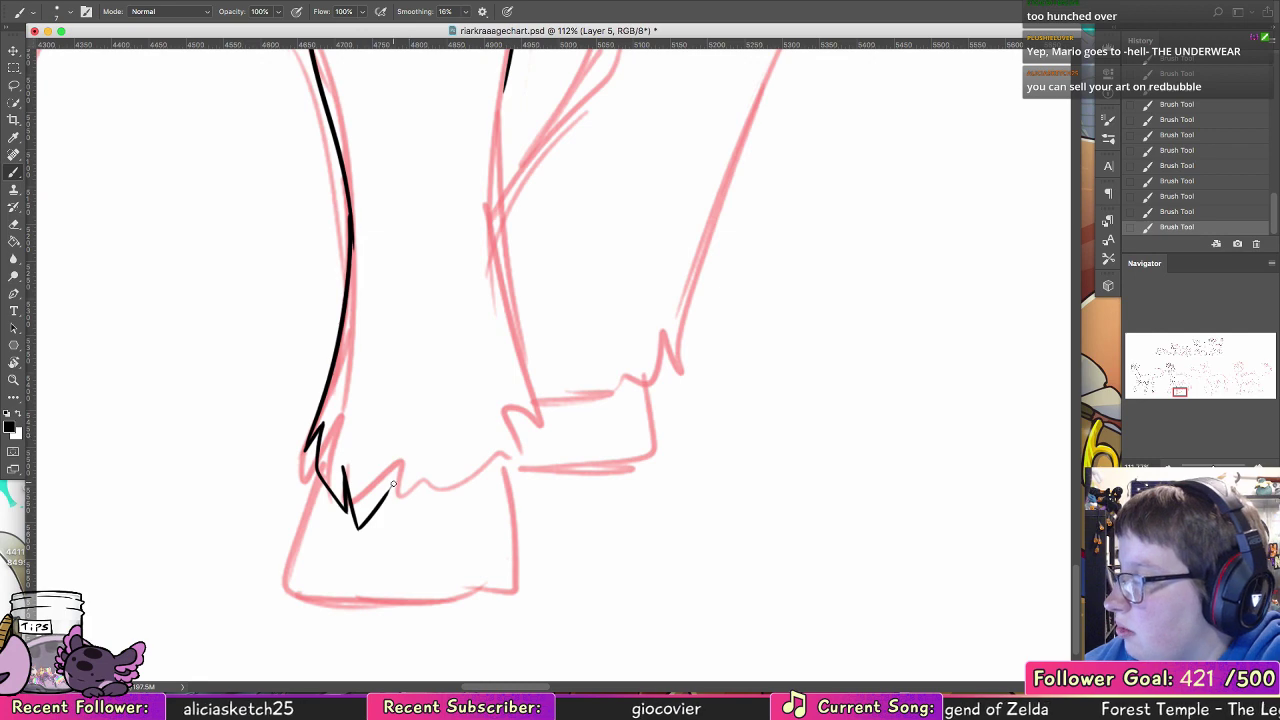
{"action": "mouse_move", "coordinate": [392, 486]}
{"action": "left_mouse_down"}
{"action": "mouse_move", "coordinate": [428, 472]}
{"action": "mouse_move", "coordinate": [432, 518]}
{"action": "left_mouse_up"}
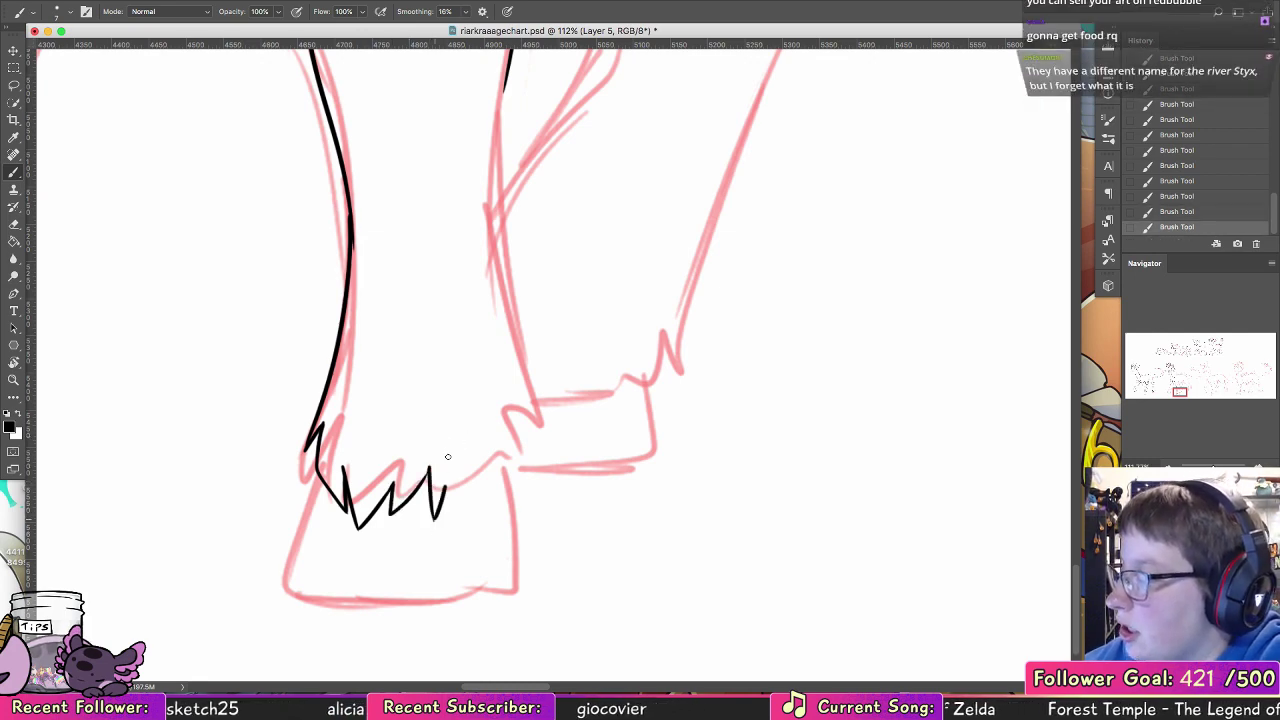
{"action": "mouse_move", "coordinate": [436, 516]}
{"action": "left_mouse_down"}
{"action": "mouse_move", "coordinate": [502, 512]}
{"action": "mouse_move", "coordinate": [490, 466]}
{"action": "mouse_move", "coordinate": [526, 508]}
{"action": "mouse_move", "coordinate": [510, 408]}
{"action": "left_mouse_up"}
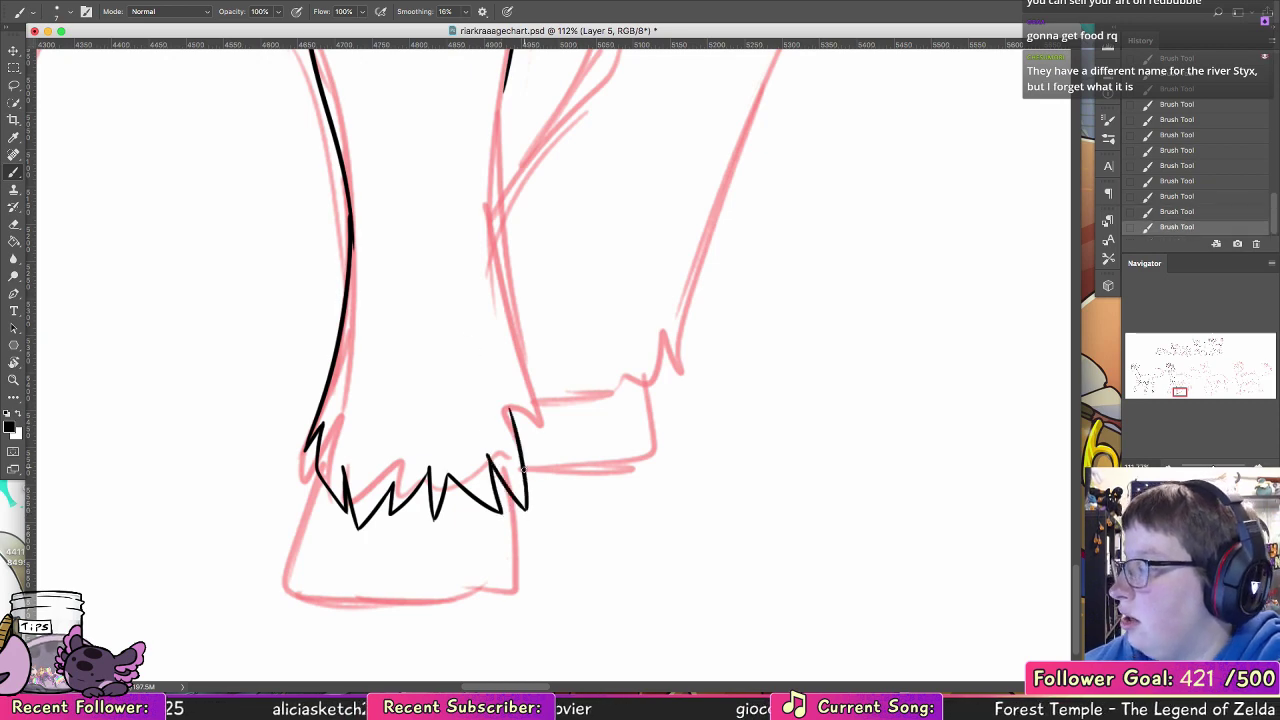
Step: Ink the near foreleg's back contour from the fur cuff up to the line below the elbow
{"action": "left_click_drag", "start_coordinate": [523, 469], "coordinate": [504, 300]}
{"action": "mouse_move", "coordinate": [541, 363]}
{"action": "left_mouse_down"}
{"action": "mouse_move", "coordinate": [487, 547]}
{"action": "mouse_move", "coordinate": [443, 287]}
{"action": "left_mouse_up"}
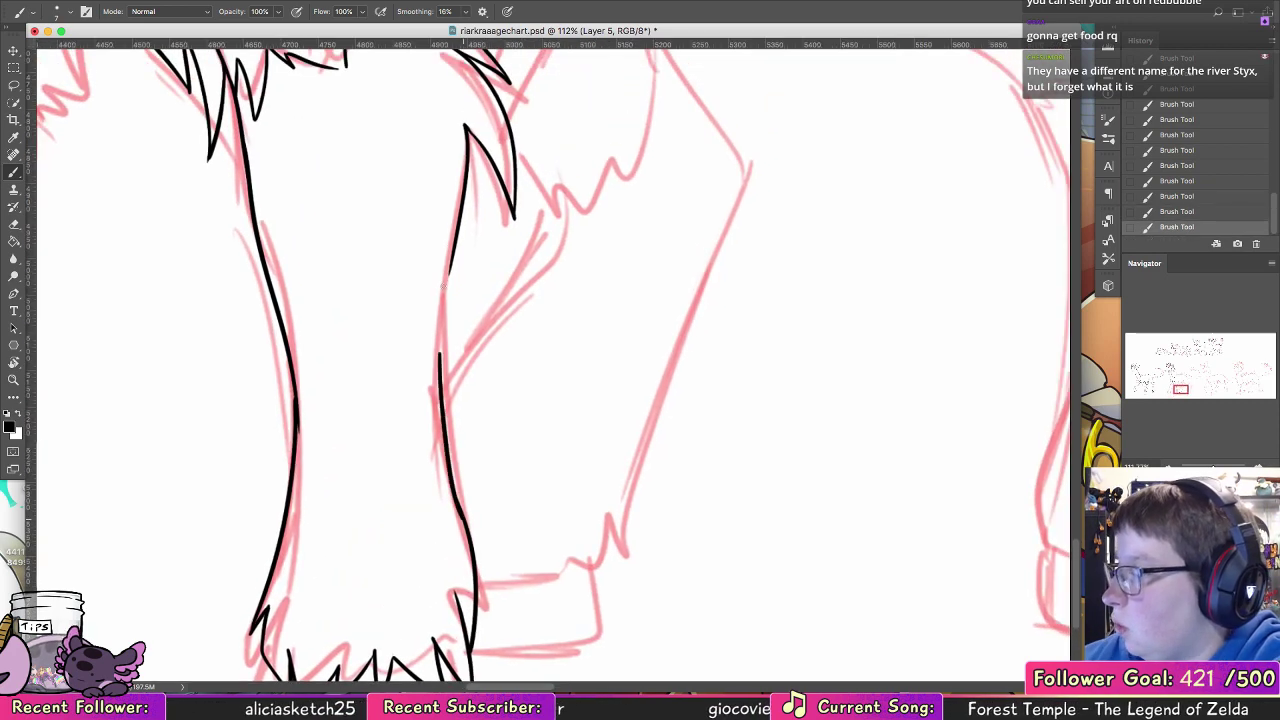
{"action": "mouse_move", "coordinate": [441, 344]}
{"action": "left_mouse_down"}
{"action": "mouse_move", "coordinate": [449, 256]}
{"action": "mouse_move", "coordinate": [441, 350]}
{"action": "left_mouse_up"}
{"action": "key", "text": "super+z"}
{"action": "left_click_drag", "start_coordinate": [450, 275], "coordinate": [441, 354]}
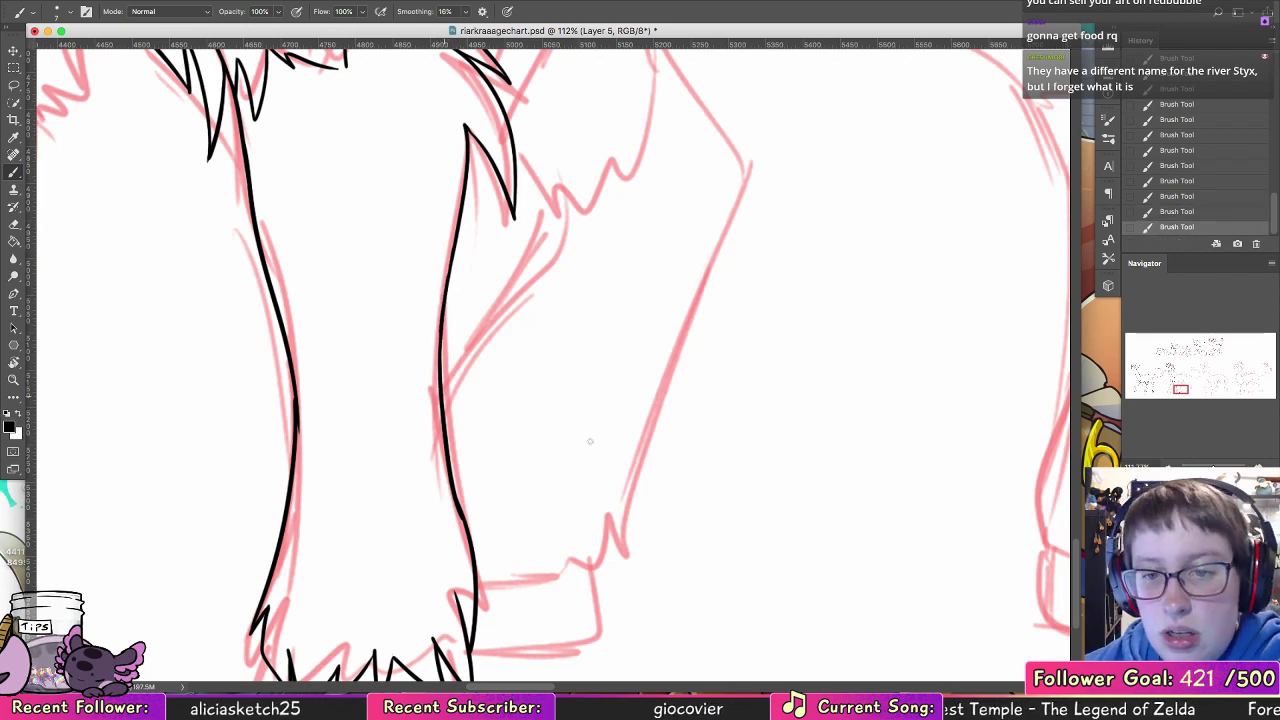
Step: Ink the slanted front edge of the near front hoof below the fur cuff
{"action": "scroll", "coordinate": [590, 441], "scroll_direction": "down", "scroll_amount": 6}
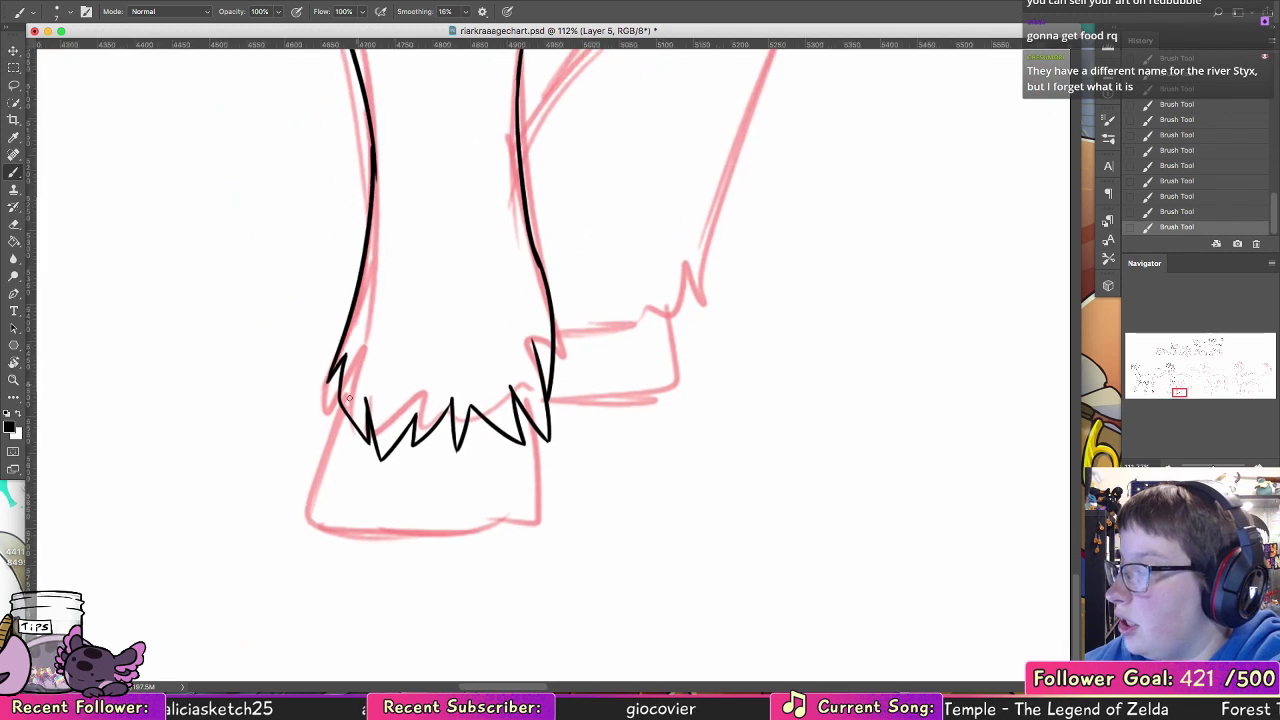
{"action": "left_click_drag", "start_coordinate": [341, 402], "coordinate": [327, 451]}
{"action": "key", "text": "super+z"}
{"action": "mouse_move", "coordinate": [341, 406]}
{"action": "left_mouse_down"}
{"action": "mouse_move", "coordinate": [319, 525]}
{"action": "mouse_move", "coordinate": [320, 490]}
{"action": "mouse_move", "coordinate": [438, 516]}
{"action": "left_mouse_up"}
{"action": "key", "text": "super+z"}
Step: Ink the curved sole and the back edge of the near front hoof to close its outline
{"action": "key", "text": "super+z"}
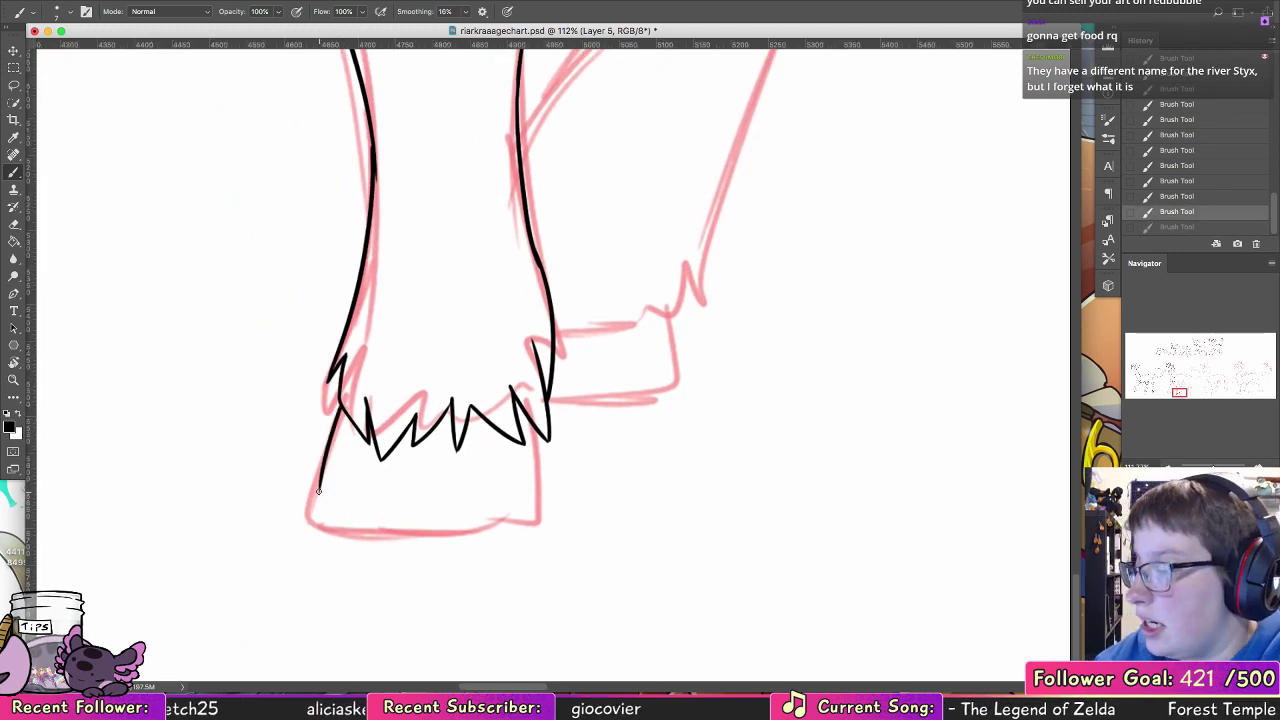
{"action": "left_click_drag", "start_coordinate": [318, 492], "coordinate": [450, 522]}
{"action": "key", "text": "super+z"}
{"action": "left_click_drag", "start_coordinate": [318, 494], "coordinate": [480, 508]}
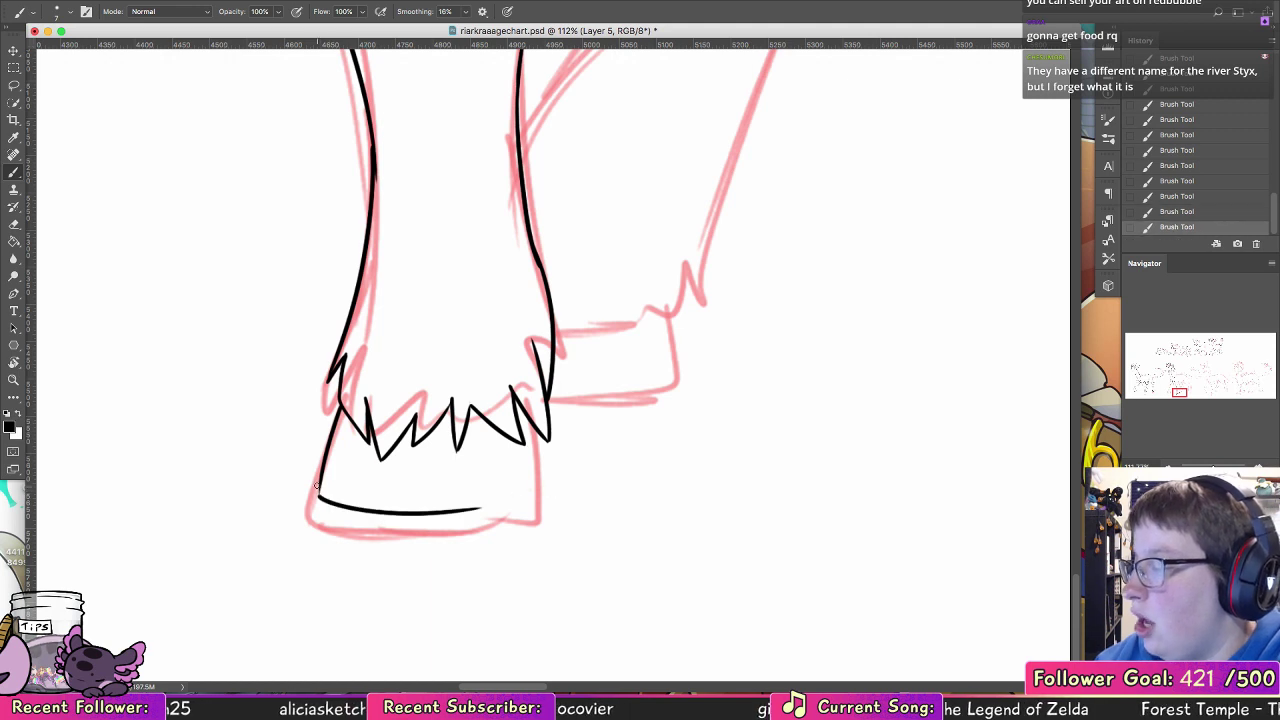
{"action": "key", "text": "super+z"}
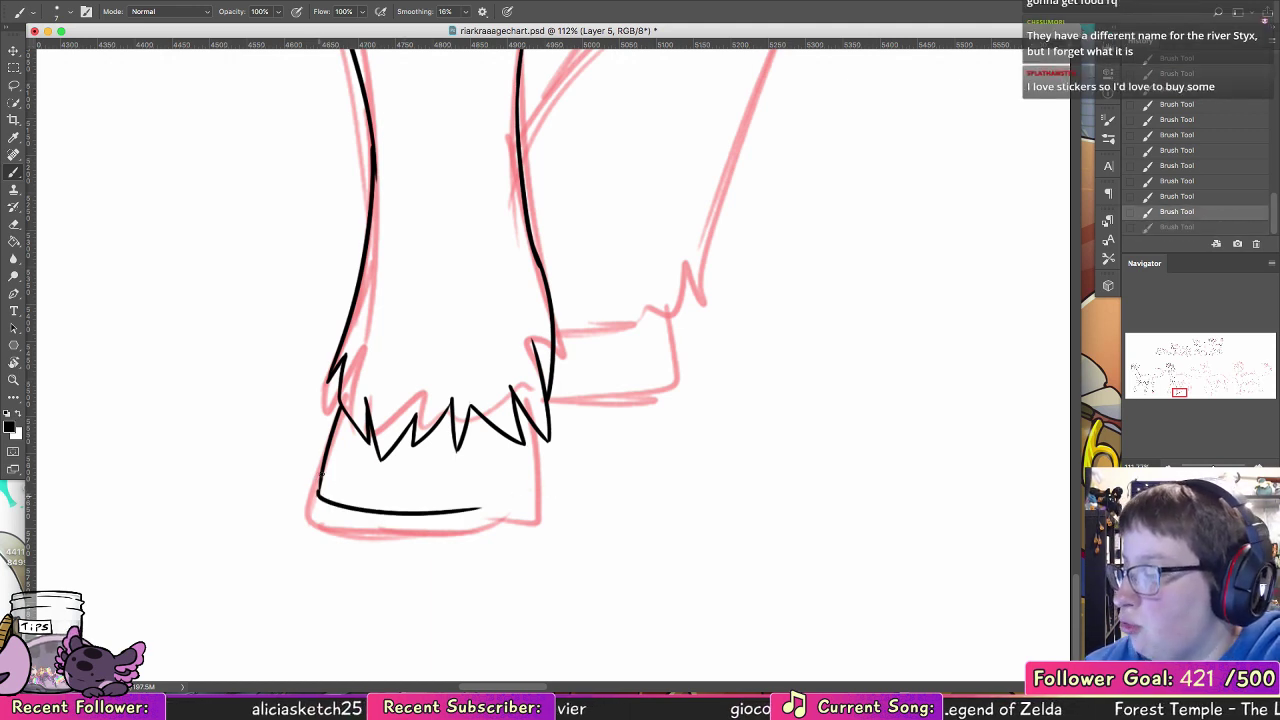
{"action": "key", "text": "super+z"}
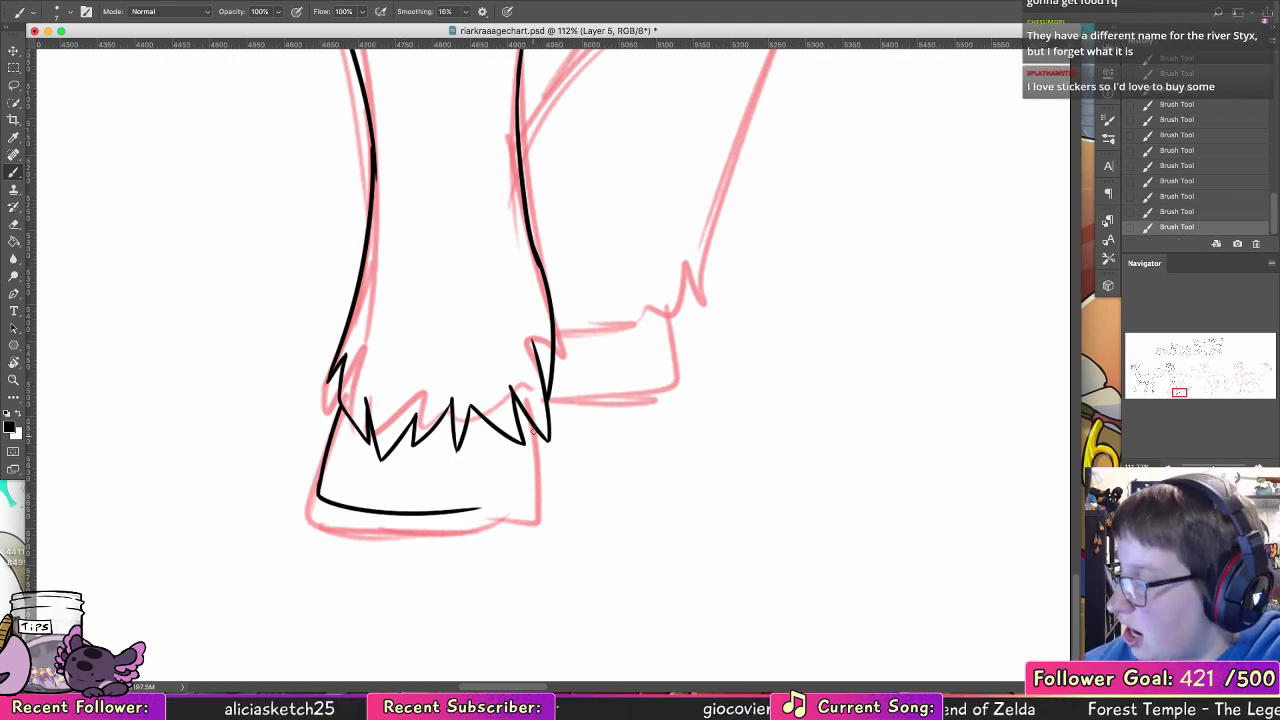
{"action": "mouse_move", "coordinate": [534, 427]}
{"action": "left_mouse_down"}
{"action": "mouse_move", "coordinate": [533, 492]}
{"action": "mouse_move", "coordinate": [535, 437]}
{"action": "mouse_move", "coordinate": [531, 492]}
{"action": "mouse_move", "coordinate": [512, 503]}
{"action": "mouse_move", "coordinate": [531, 493]}
{"action": "left_mouse_up"}
{"action": "key", "text": "super+z"}
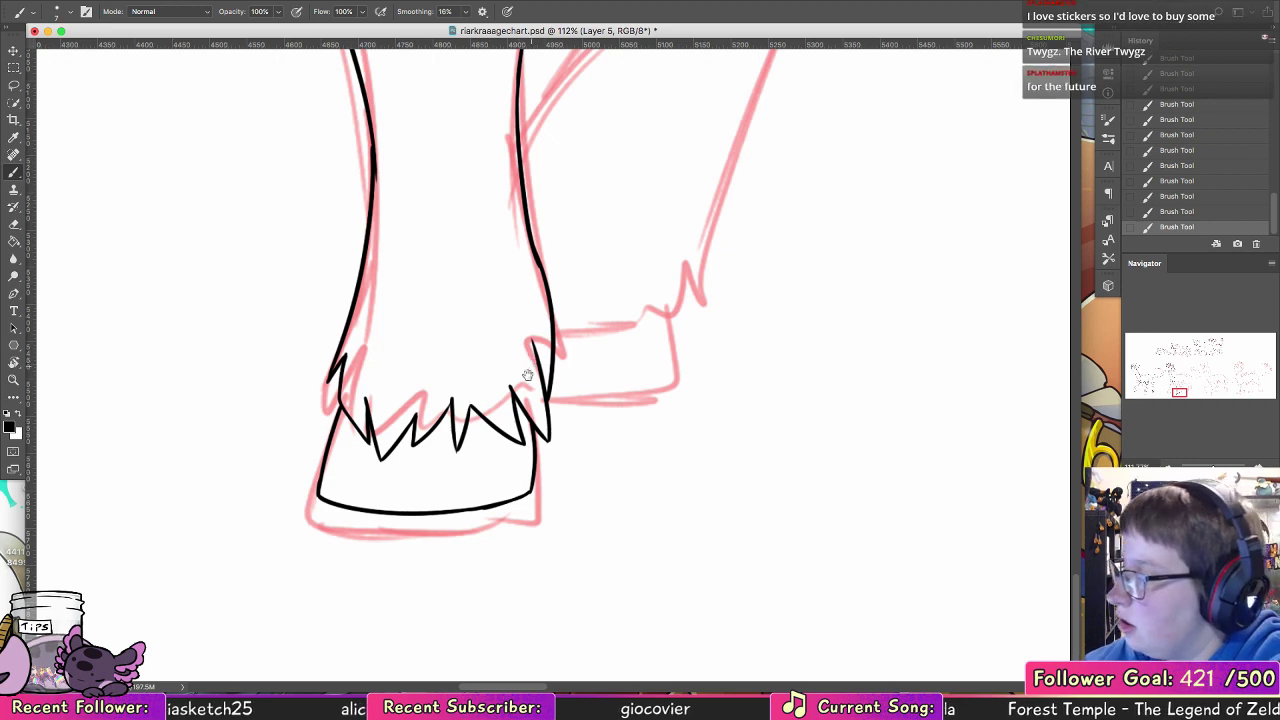
Step: Ink the front contour of the far foreleg from the chest tufts down to its small side tuft
{"action": "left_click_drag", "start_coordinate": [566, 140], "coordinate": [577, 540]}
{"action": "left_click_drag", "start_coordinate": [388, 322], "coordinate": [729, 483]}
{"action": "mouse_move", "coordinate": [319, 378]}
{"action": "left_mouse_down"}
{"action": "mouse_move", "coordinate": [608, 448]}
{"action": "mouse_move", "coordinate": [558, 348]}
{"action": "left_mouse_up"}
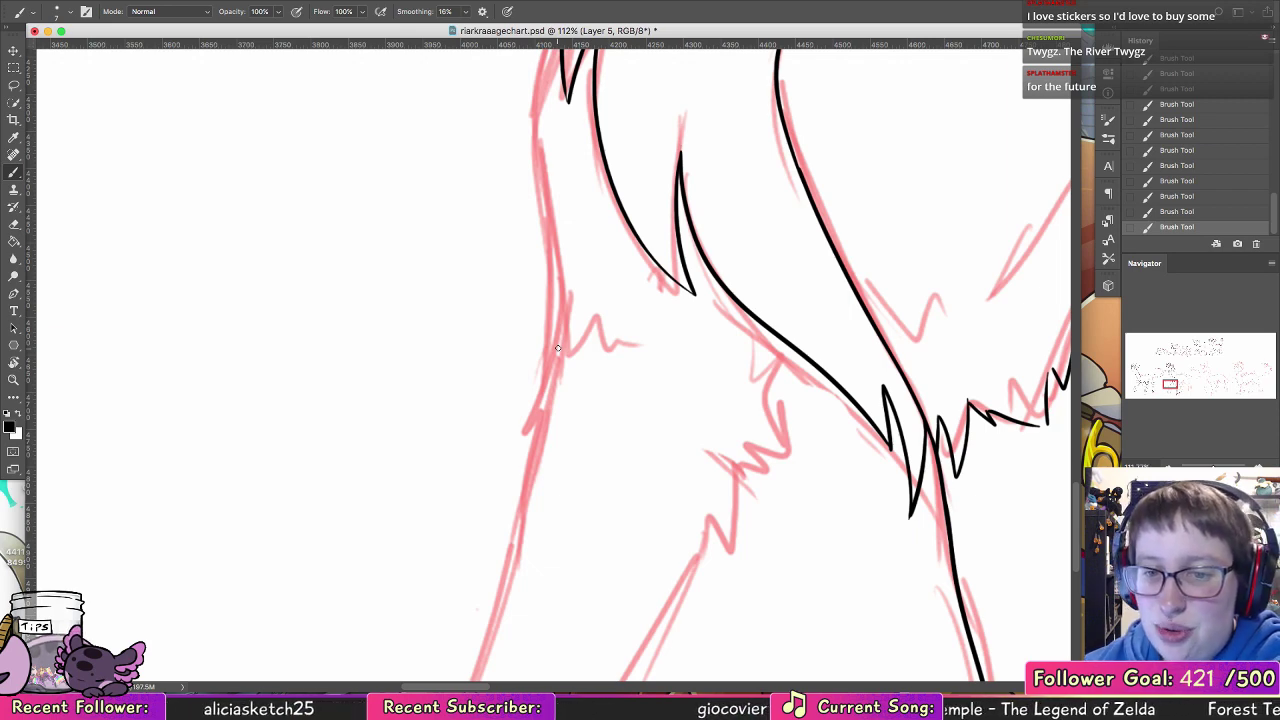
{"action": "left_click", "coordinate": [14, 380]}
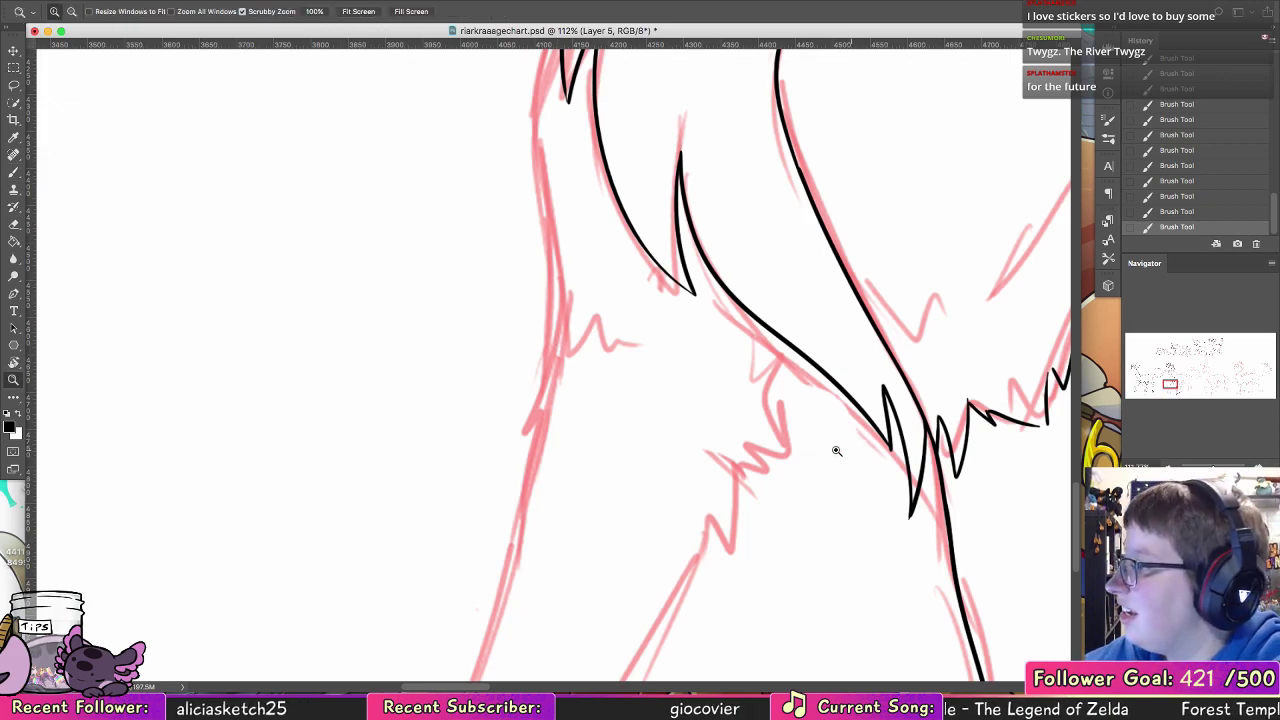
{"action": "left_click_drag", "start_coordinate": [857, 449], "coordinate": [710, 445]}
{"action": "left_click_drag", "start_coordinate": [968, 430], "coordinate": [688, 340]}
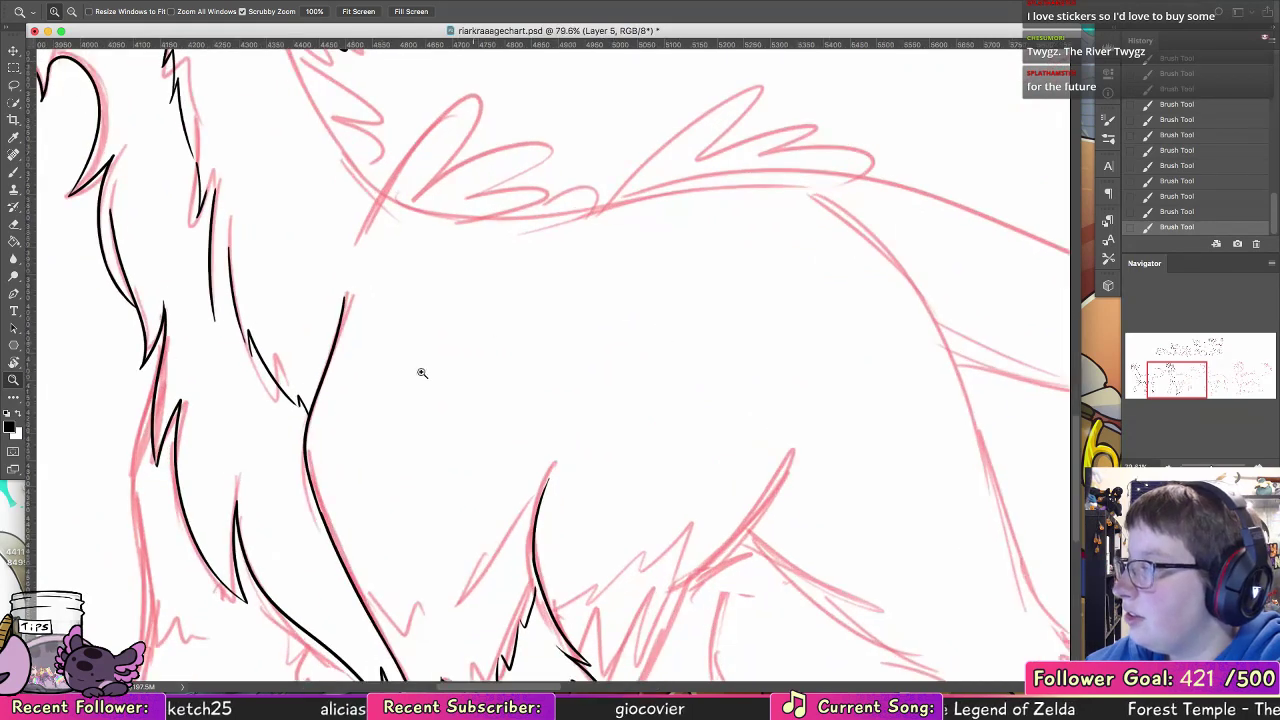
{"action": "left_click_drag", "start_coordinate": [339, 446], "coordinate": [403, 369]}
{"action": "left_click_drag", "start_coordinate": [205, 489], "coordinate": [251, 354]}
{"action": "left_click", "coordinate": [14, 173]}
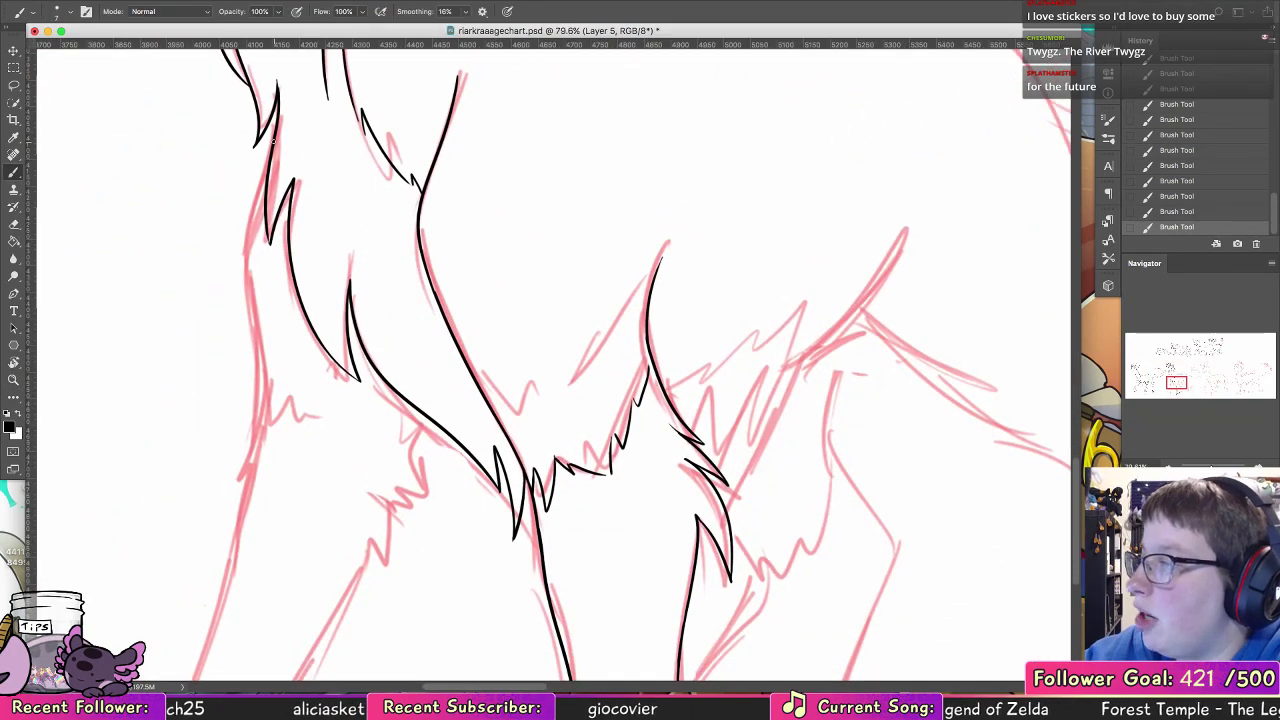
{"action": "left_click_drag", "start_coordinate": [271, 149], "coordinate": [247, 212]}
{"action": "key", "text": "super+z"}
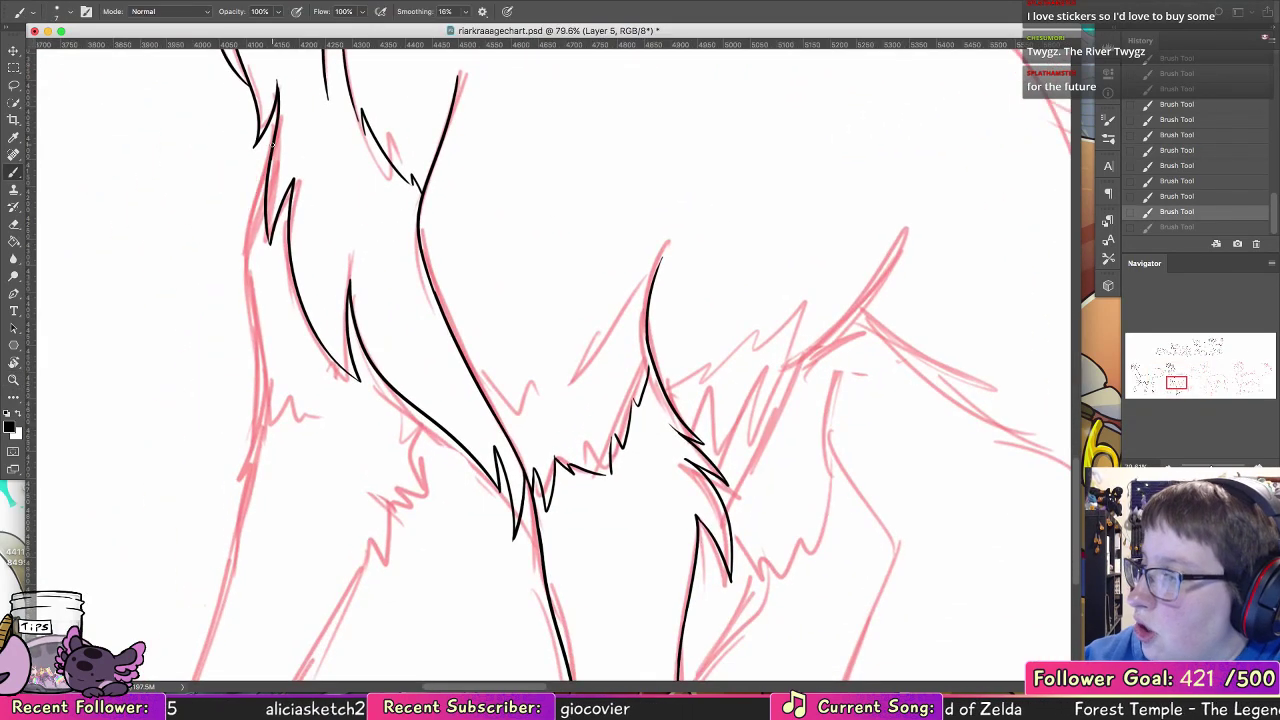
{"action": "mouse_move", "coordinate": [264, 147]}
{"action": "left_mouse_down"}
{"action": "mouse_move", "coordinate": [246, 245]}
{"action": "mouse_move", "coordinate": [254, 322]}
{"action": "left_mouse_up"}
{"action": "key", "text": "super+z"}
{"action": "left_click_drag", "start_coordinate": [251, 204], "coordinate": [262, 372]}
{"action": "left_click_drag", "start_coordinate": [256, 322], "coordinate": [263, 392]}
{"action": "left_click_drag", "start_coordinate": [343, 421], "coordinate": [728, 501]}
{"action": "mouse_move", "coordinate": [381, 404]}
{"action": "left_mouse_down"}
{"action": "mouse_move", "coordinate": [382, 342]}
{"action": "mouse_move", "coordinate": [431, 318]}
{"action": "mouse_move", "coordinate": [508, 326]}
{"action": "mouse_move", "coordinate": [507, 467]}
{"action": "left_mouse_up"}
{"action": "mouse_move", "coordinate": [383, 400]}
{"action": "left_mouse_down"}
{"action": "mouse_move", "coordinate": [390, 469]}
{"action": "mouse_move", "coordinate": [508, 468]}
{"action": "left_mouse_up"}
{"action": "mouse_move", "coordinate": [541, 337]}
{"action": "left_mouse_down"}
{"action": "mouse_move", "coordinate": [592, 337]}
{"action": "mouse_move", "coordinate": [542, 375]}
{"action": "left_mouse_up"}
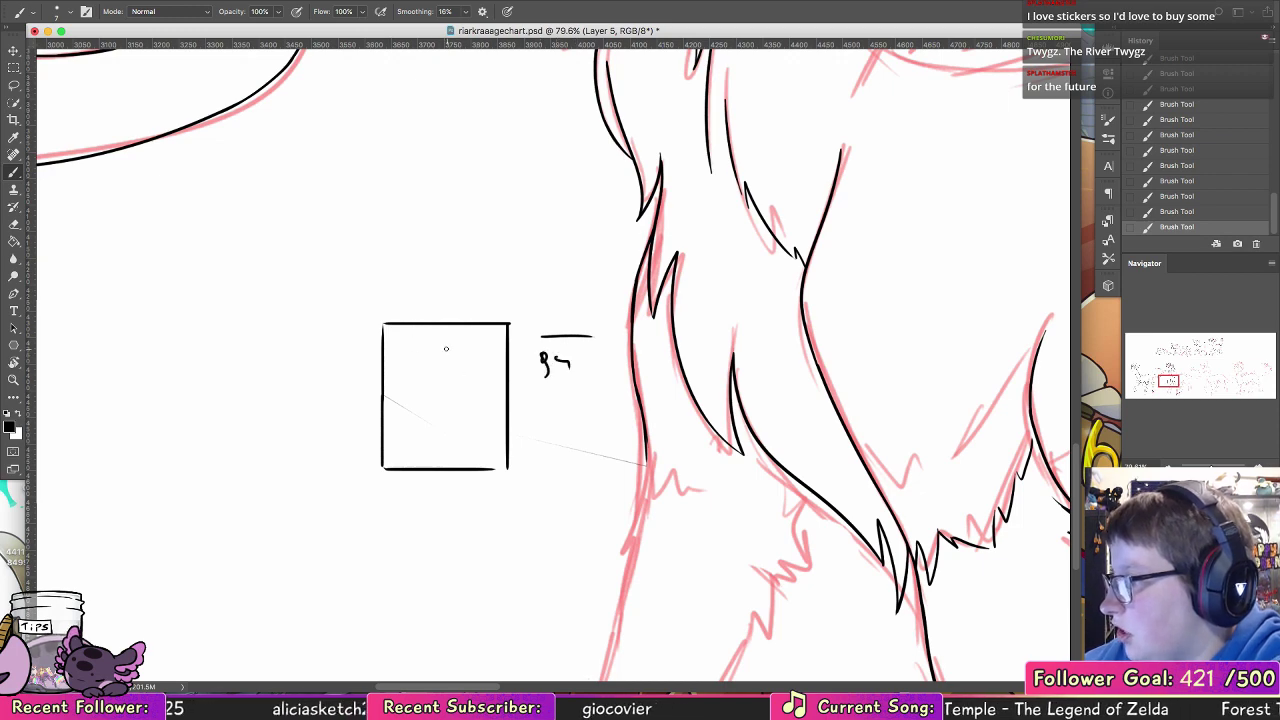
{"action": "mouse_move", "coordinate": [405, 345]}
{"action": "left_mouse_down"}
{"action": "mouse_move", "coordinate": [421, 446]}
{"action": "mouse_move", "coordinate": [487, 396]}
{"action": "mouse_move", "coordinate": [426, 331]}
{"action": "left_mouse_up"}
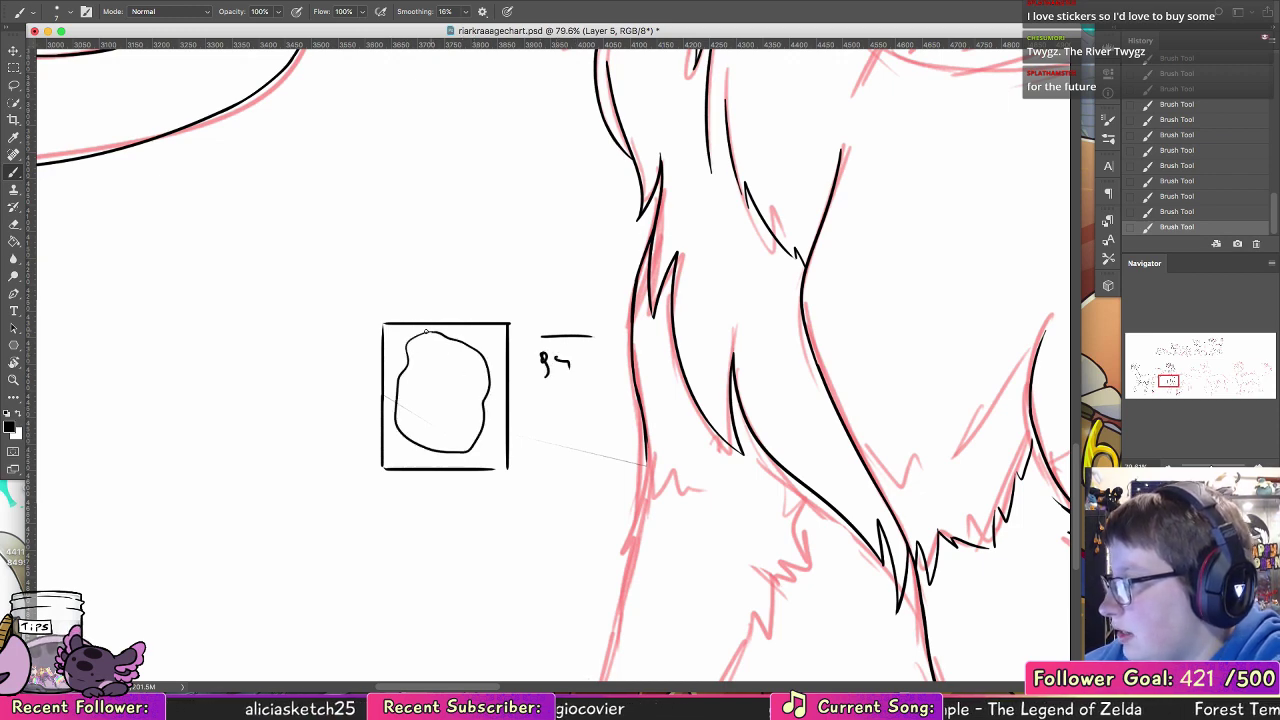
{"action": "key", "text": "ctrl+z"}
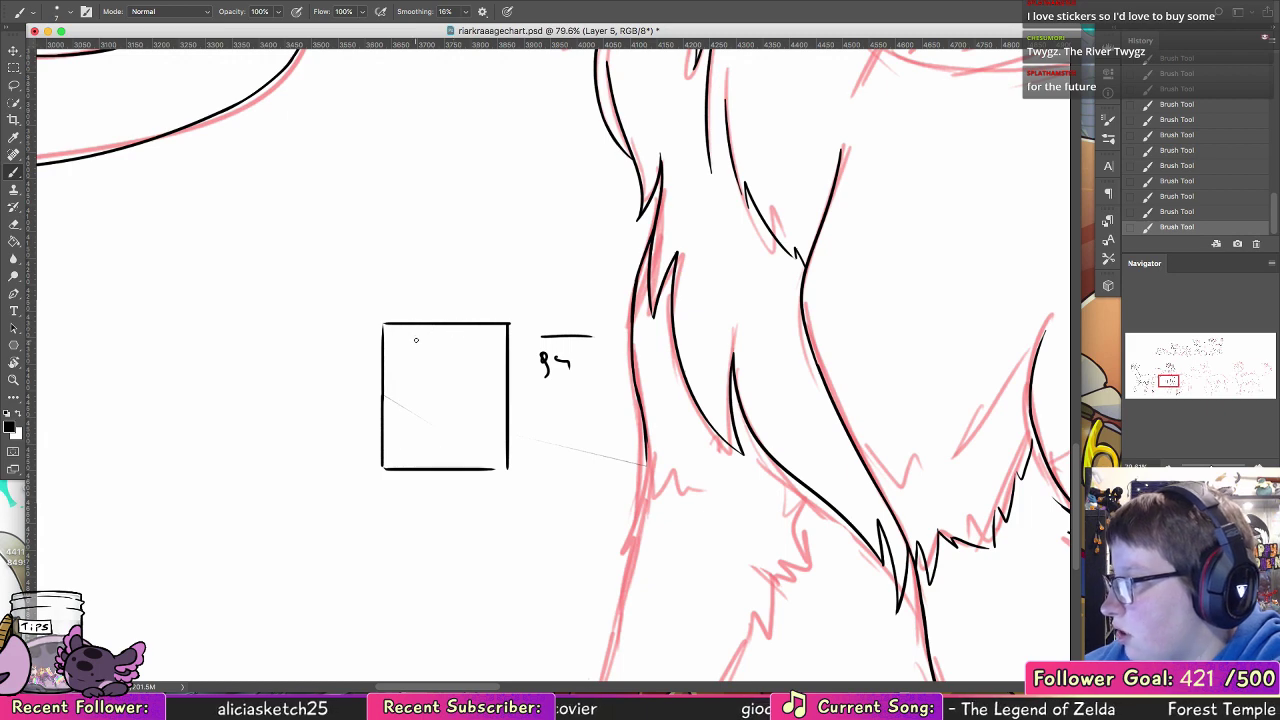
{"action": "mouse_move", "coordinate": [470, 343]}
{"action": "left_mouse_down"}
{"action": "mouse_move", "coordinate": [489, 349]}
{"action": "mouse_move", "coordinate": [414, 410]}
{"action": "mouse_move", "coordinate": [440, 377]}
{"action": "mouse_move", "coordinate": [463, 420]}
{"action": "mouse_move", "coordinate": [476, 382]}
{"action": "left_mouse_up"}
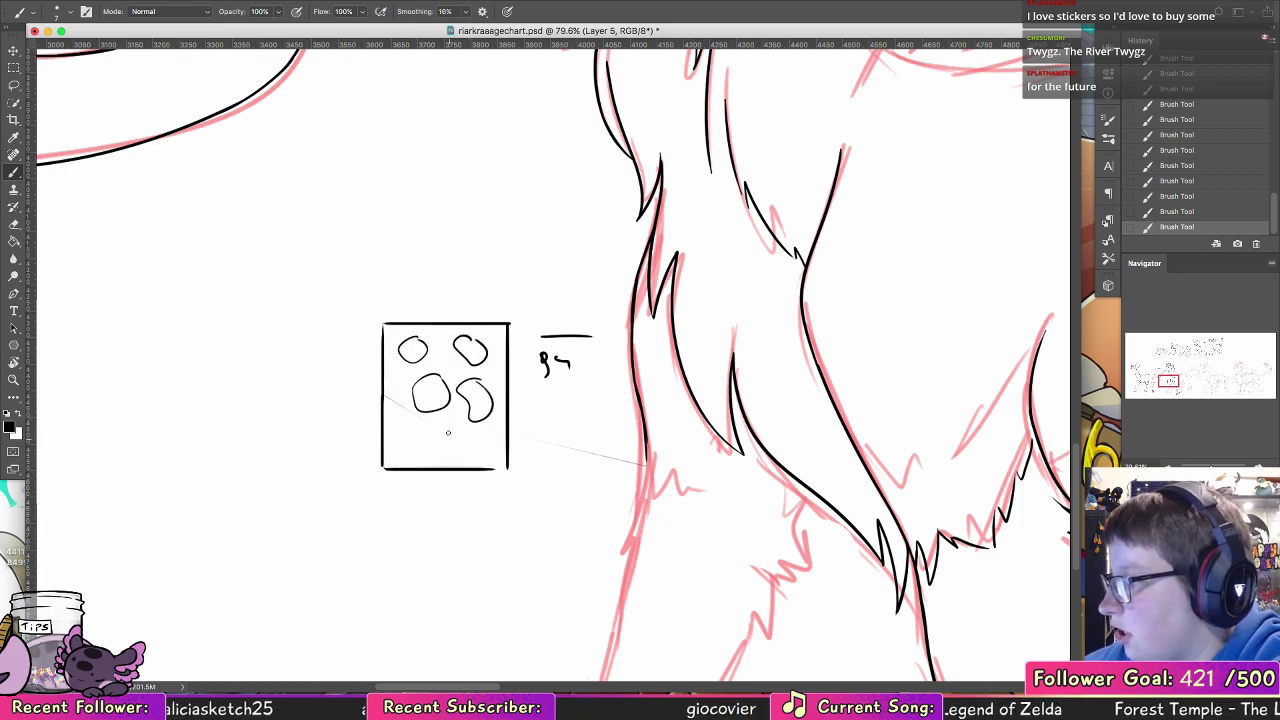
{"action": "mouse_move", "coordinate": [440, 424]}
{"action": "left_mouse_down"}
{"action": "mouse_move", "coordinate": [398, 446]}
{"action": "mouse_move", "coordinate": [436, 424]}
{"action": "mouse_move", "coordinate": [466, 426]}
{"action": "left_mouse_up"}
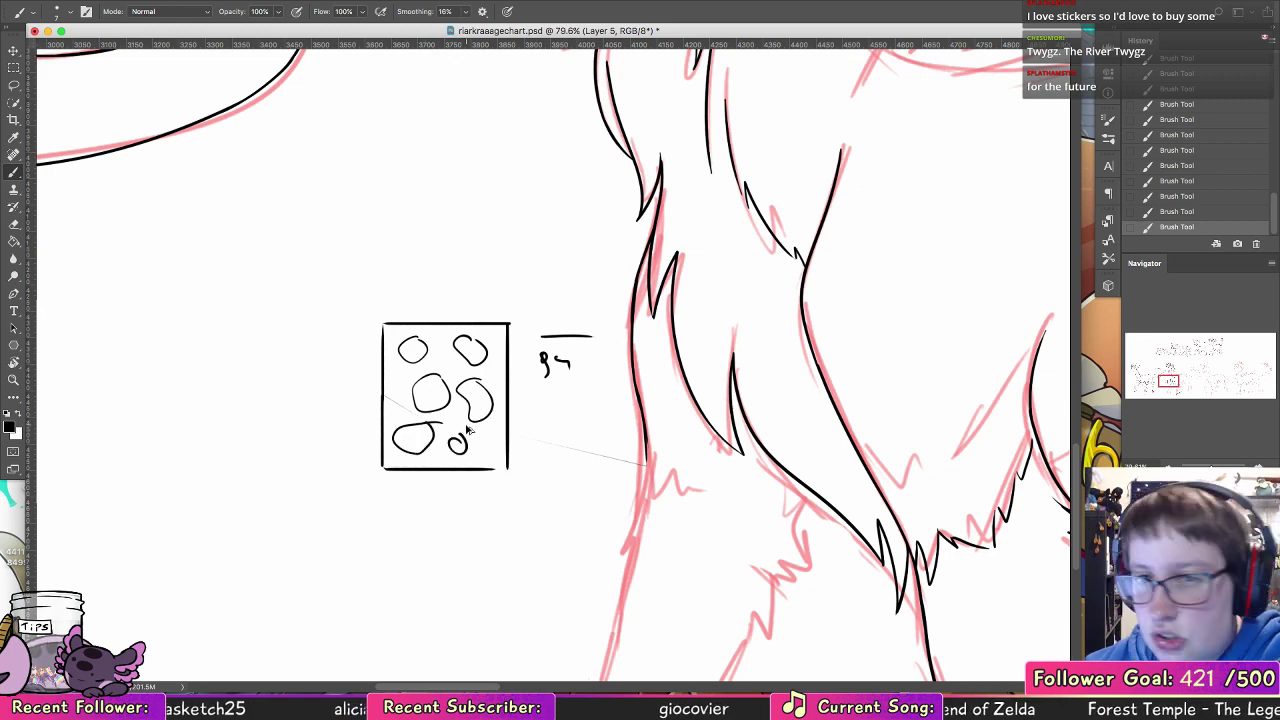
{"action": "key", "text": "super+z"}
{"action": "key", "text": "super+z"}
{"action": "key", "text": "super+z"}
{"action": "key", "text": "super+z"}
{"action": "key", "text": "super+z"}
{"action": "key", "text": "super+z"}
{"action": "key", "text": "super+z"}
{"action": "key", "text": "super+z"}
{"action": "key", "text": "super+z"}
{"action": "key", "text": "super+z"}
{"action": "key", "text": "super+z"}
{"action": "key", "text": "super+z"}
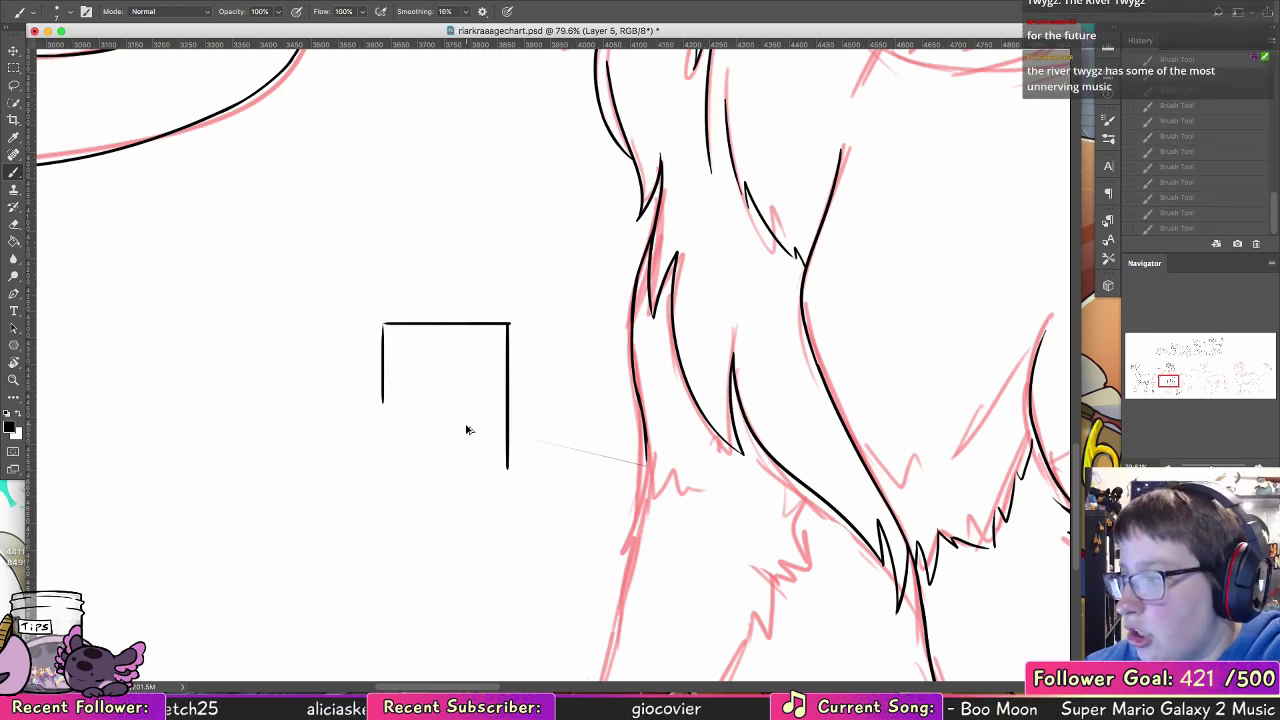
{"action": "key", "text": "super+z"}
{"action": "key", "text": "super+z"}
{"action": "key", "text": "super+z"}
Step: Ink the short fur ticks across the far foreleg's elbow and the tufted back edge below the chest line
{"action": "mouse_move", "coordinate": [700, 545]}
{"action": "left_mouse_down"}
{"action": "mouse_move", "coordinate": [504, 325]}
{"action": "mouse_move", "coordinate": [442, 297]}
{"action": "left_mouse_up"}
{"action": "mouse_move", "coordinate": [422, 200]}
{"action": "left_mouse_down"}
{"action": "mouse_move", "coordinate": [422, 259]}
{"action": "mouse_move", "coordinate": [458, 290]}
{"action": "mouse_move", "coordinate": [484, 290]}
{"action": "left_mouse_up"}
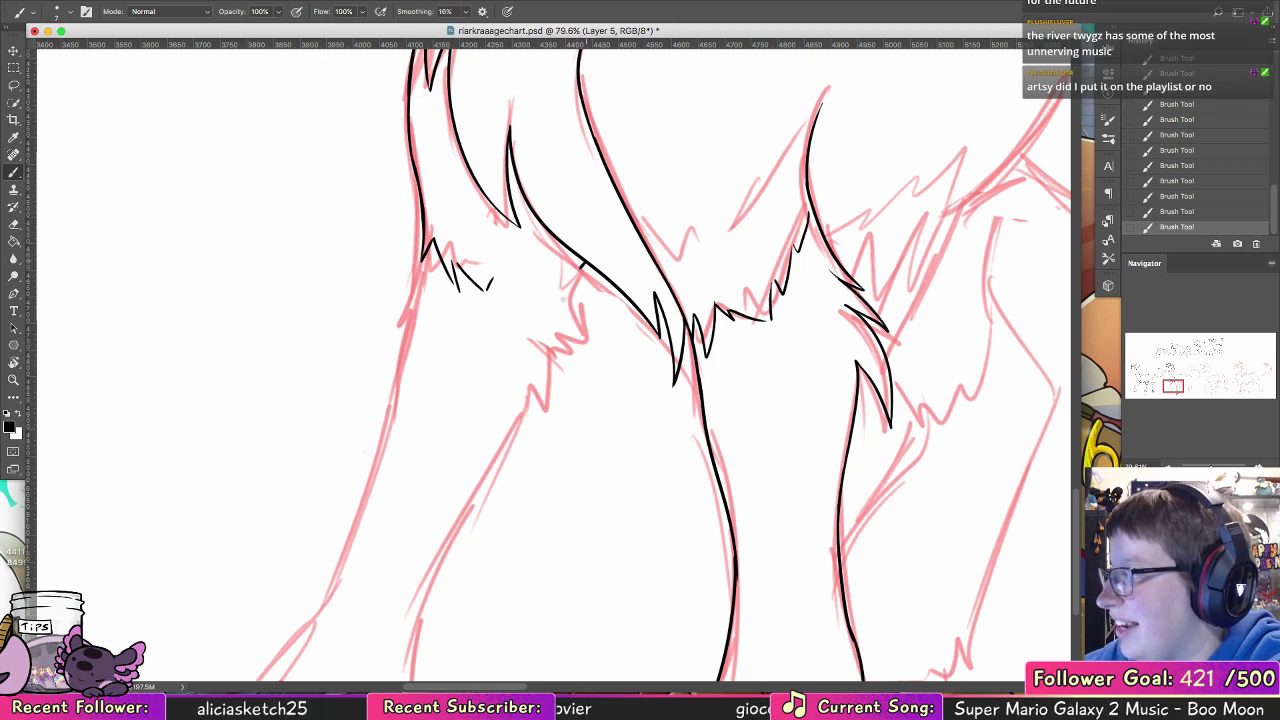
{"action": "mouse_move", "coordinate": [584, 264]}
{"action": "left_mouse_down"}
{"action": "mouse_move", "coordinate": [571, 347]}
{"action": "mouse_move", "coordinate": [644, 250]}
{"action": "mouse_move", "coordinate": [632, 299]}
{"action": "left_mouse_up"}
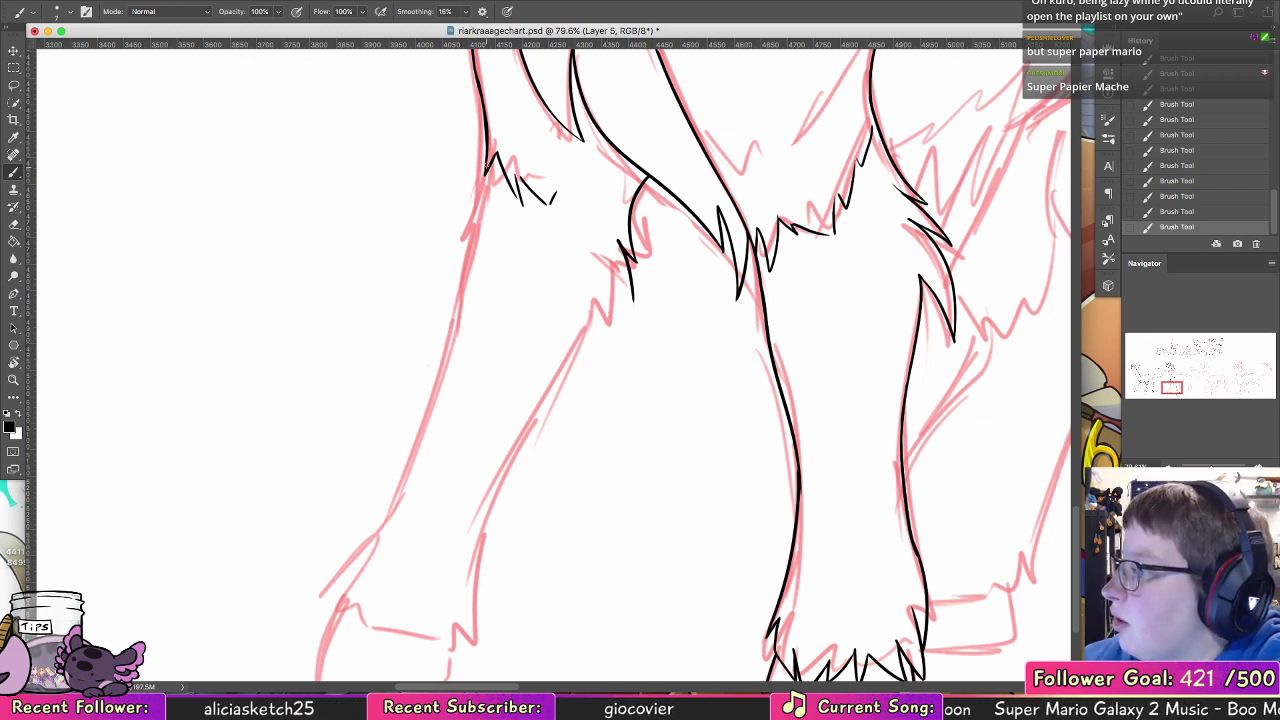
Step: Ink the far foreleg's front contour from the elbow, with a small side tuft, down to above the hoof cuff
{"action": "left_click_drag", "start_coordinate": [490, 153], "coordinate": [472, 237]}
{"action": "key", "text": "super+z"}
{"action": "left_click_drag", "start_coordinate": [488, 153], "coordinate": [432, 390]}
{"action": "key", "text": "super+z"}
{"action": "left_click_drag", "start_coordinate": [474, 212], "coordinate": [379, 527]}
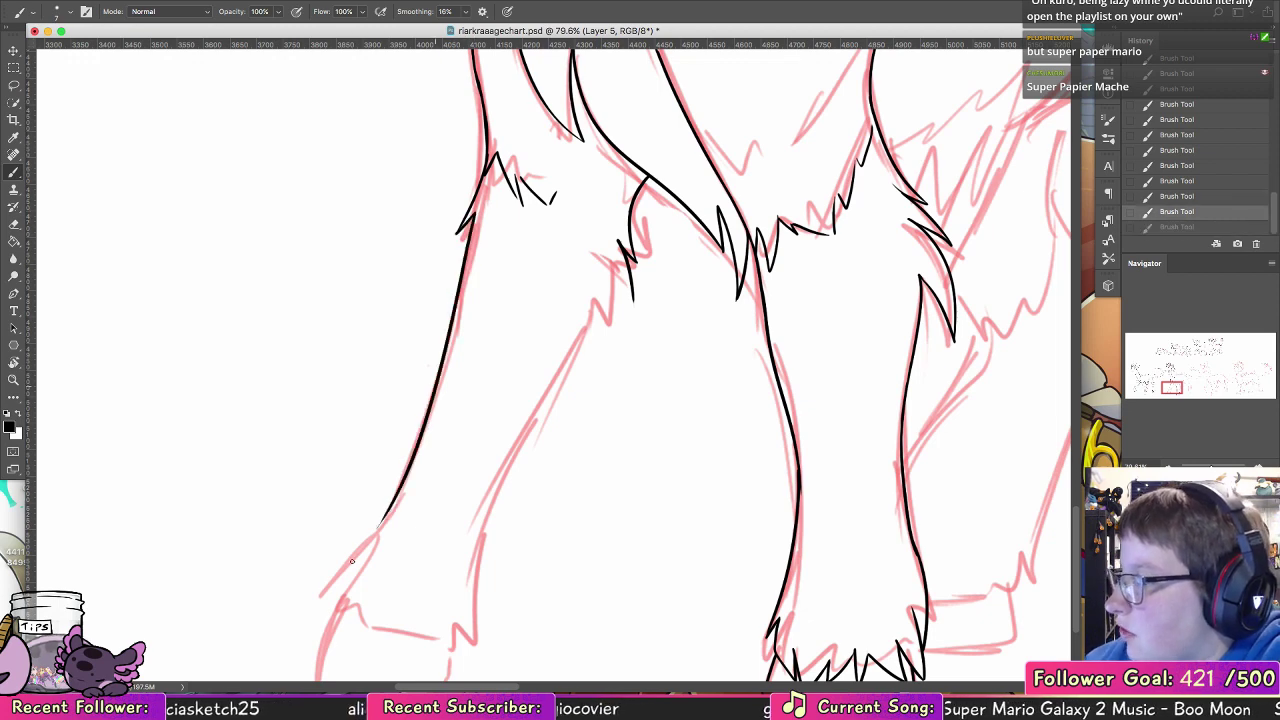
Step: Ink the far foreleg's back contour from the elbow tufts down to a pointed tuft at the hoof cuff
{"action": "mouse_move", "coordinate": [626, 262]}
{"action": "left_mouse_down"}
{"action": "mouse_move", "coordinate": [605, 327]}
{"action": "mouse_move", "coordinate": [507, 476]}
{"action": "left_mouse_up"}
{"action": "key", "text": "super+z"}
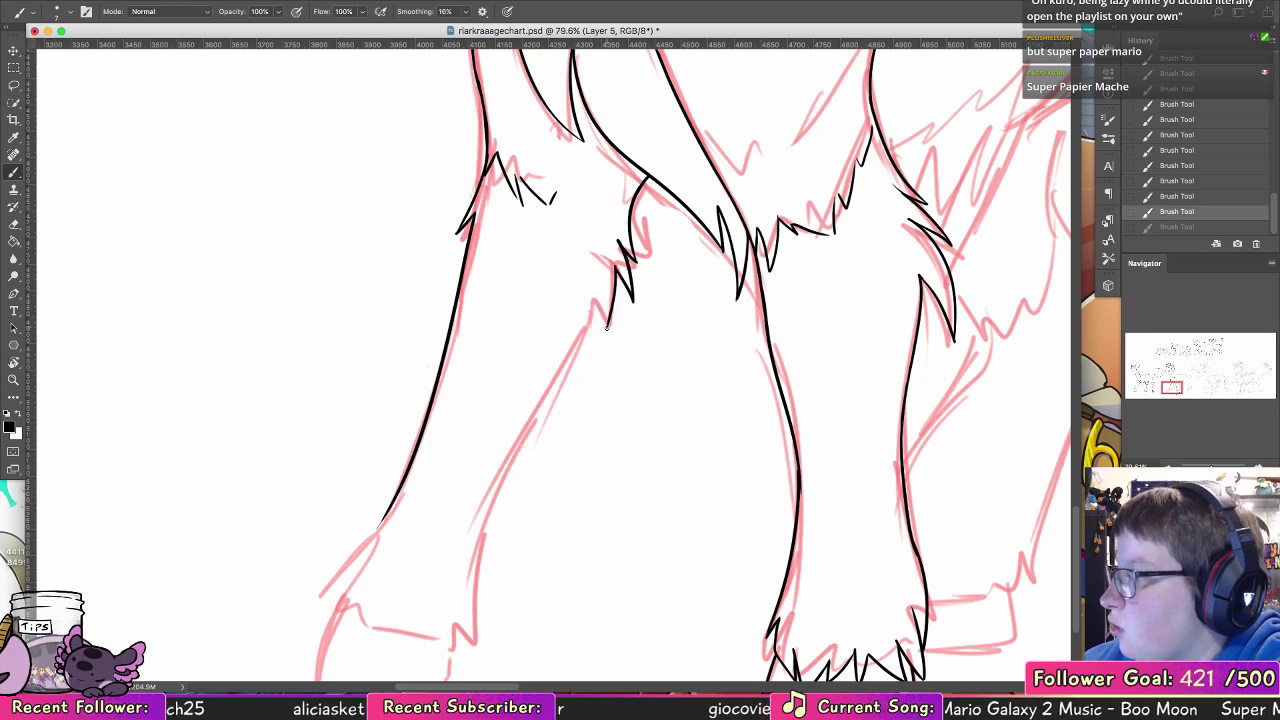
{"action": "mouse_move", "coordinate": [606, 327]}
{"action": "left_mouse_down"}
{"action": "mouse_move", "coordinate": [588, 325]}
{"action": "mouse_move", "coordinate": [487, 502]}
{"action": "left_mouse_up"}
{"action": "mouse_move", "coordinate": [531, 446]}
{"action": "left_mouse_down"}
{"action": "mouse_move", "coordinate": [545, 275]}
{"action": "mouse_move", "coordinate": [487, 382]}
{"action": "left_mouse_up"}
{"action": "key", "text": "super+z"}
{"action": "mouse_move", "coordinate": [503, 288]}
{"action": "left_mouse_down"}
{"action": "mouse_move", "coordinate": [492, 431]}
{"action": "mouse_move", "coordinate": [476, 394]}
{"action": "left_mouse_up"}
Step: Extend the far foreleg's front contour to the hoof and finish it with small pointed fur tufts
{"action": "left_click_drag", "start_coordinate": [408, 291], "coordinate": [347, 369]}
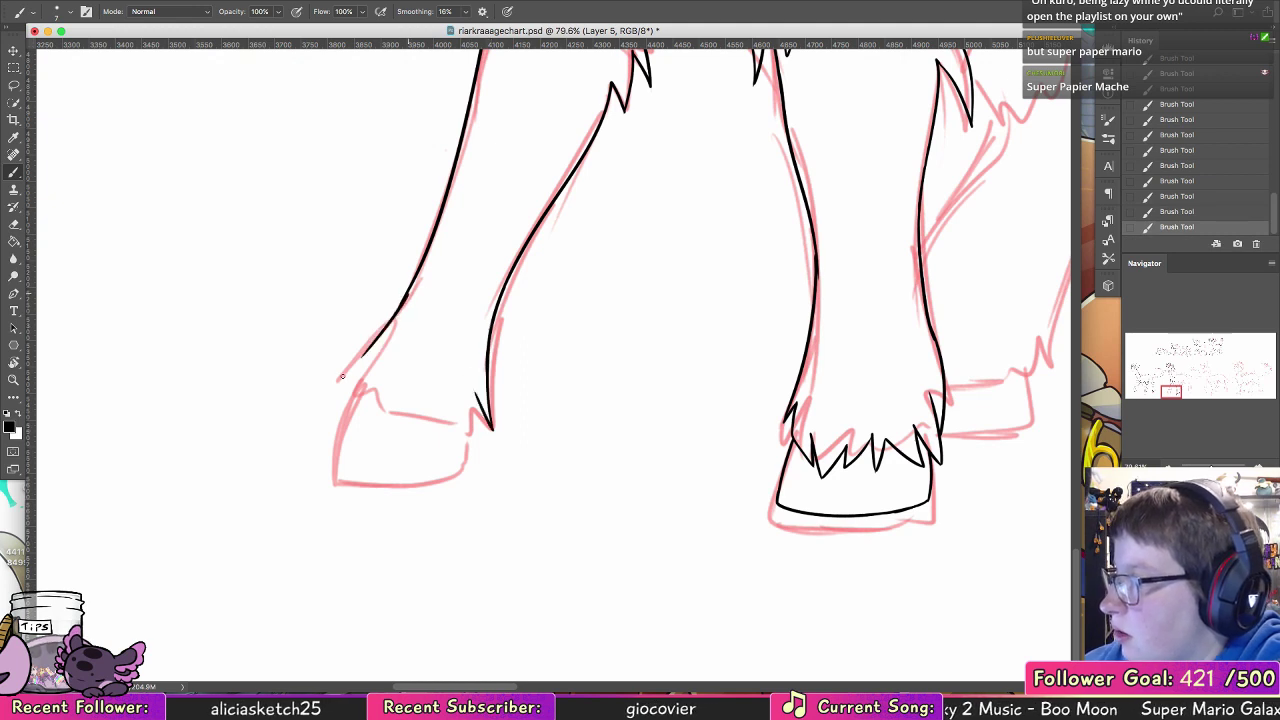
{"action": "key", "text": "super+z"}
{"action": "mouse_move", "coordinate": [410, 288]}
{"action": "left_mouse_down"}
{"action": "mouse_move", "coordinate": [351, 362]}
{"action": "mouse_move", "coordinate": [379, 342]}
{"action": "mouse_move", "coordinate": [351, 391]}
{"action": "mouse_move", "coordinate": [366, 377]}
{"action": "mouse_move", "coordinate": [384, 415]}
{"action": "mouse_move", "coordinate": [384, 400]}
{"action": "left_mouse_up"}
{"action": "key", "text": "super+z"}
{"action": "key", "text": "super+z"}
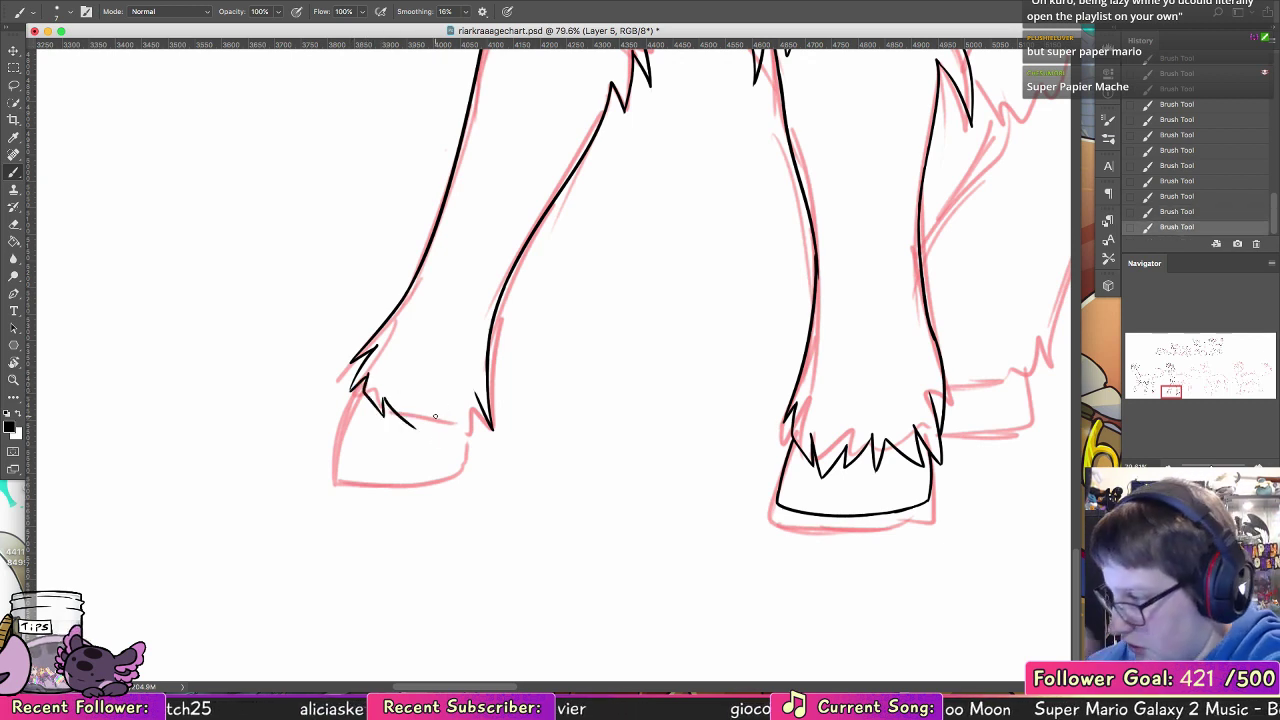
Step: Ink the jagged lower edge of the fur cuff across the top of the far front hoof
{"action": "key", "text": "super+z"}
{"action": "mouse_move", "coordinate": [386, 401]}
{"action": "left_mouse_down"}
{"action": "mouse_move", "coordinate": [397, 416]}
{"action": "mouse_move", "coordinate": [451, 424]}
{"action": "left_mouse_up"}
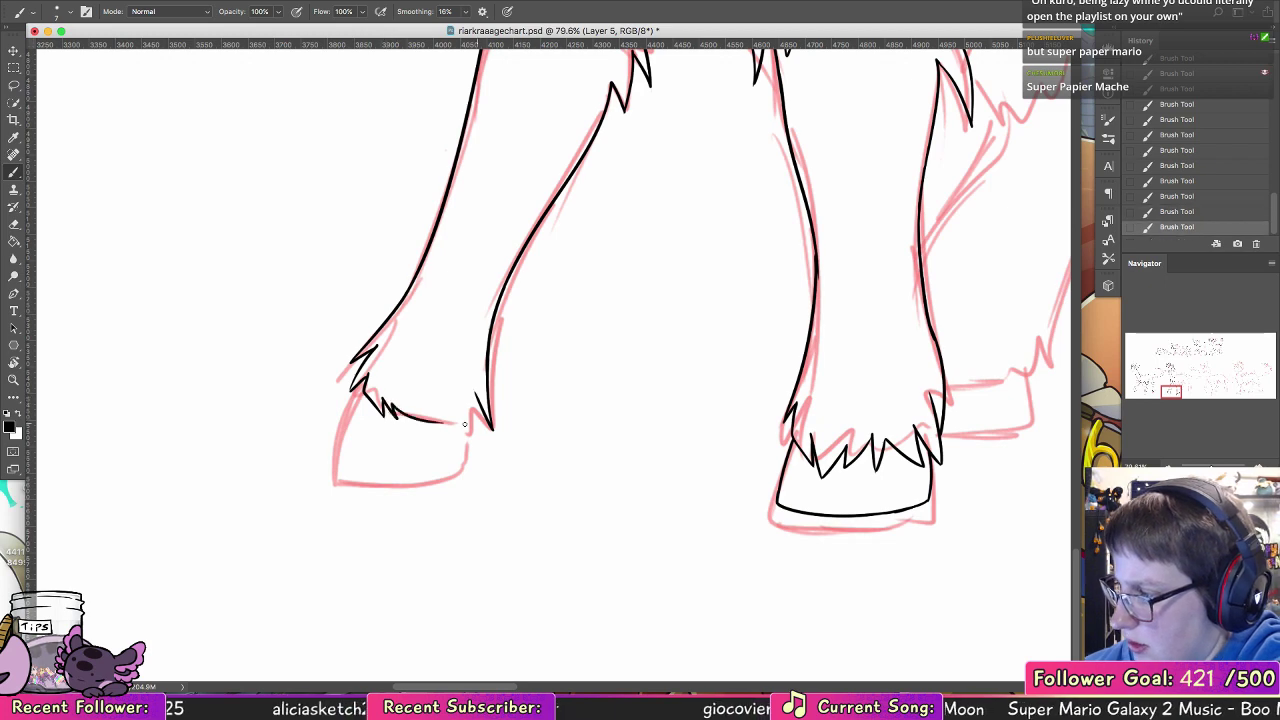
{"action": "key", "text": "super+z"}
{"action": "mouse_move", "coordinate": [382, 393]}
{"action": "left_mouse_down"}
{"action": "mouse_move", "coordinate": [386, 418]}
{"action": "mouse_move", "coordinate": [462, 440]}
{"action": "mouse_move", "coordinate": [468, 405]}
{"action": "mouse_move", "coordinate": [478, 428]}
{"action": "left_mouse_up"}
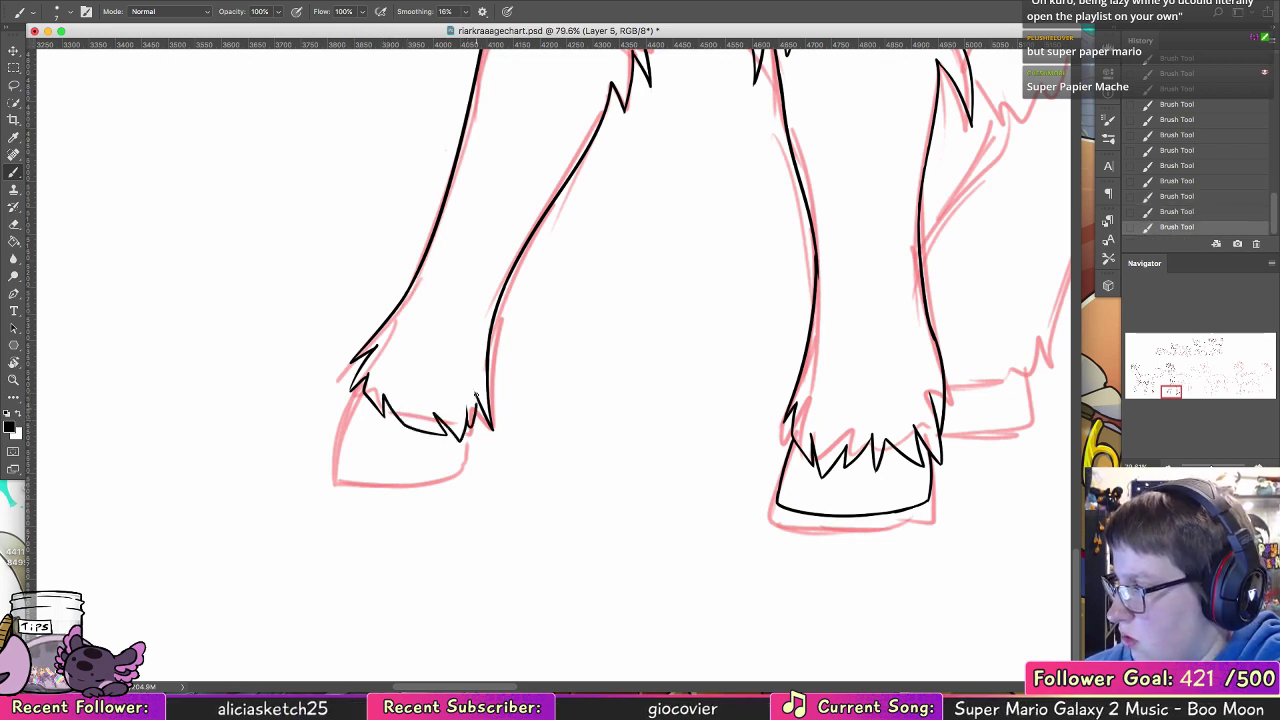
Step: Ink the far front hoof's front edge, curved sole and back edge below the fur cuff
{"action": "mouse_move", "coordinate": [356, 374]}
{"action": "left_mouse_down"}
{"action": "mouse_move", "coordinate": [330, 455]}
{"action": "mouse_move", "coordinate": [331, 444]}
{"action": "mouse_move", "coordinate": [408, 463]}
{"action": "left_mouse_up"}
{"action": "key", "text": "super+z"}
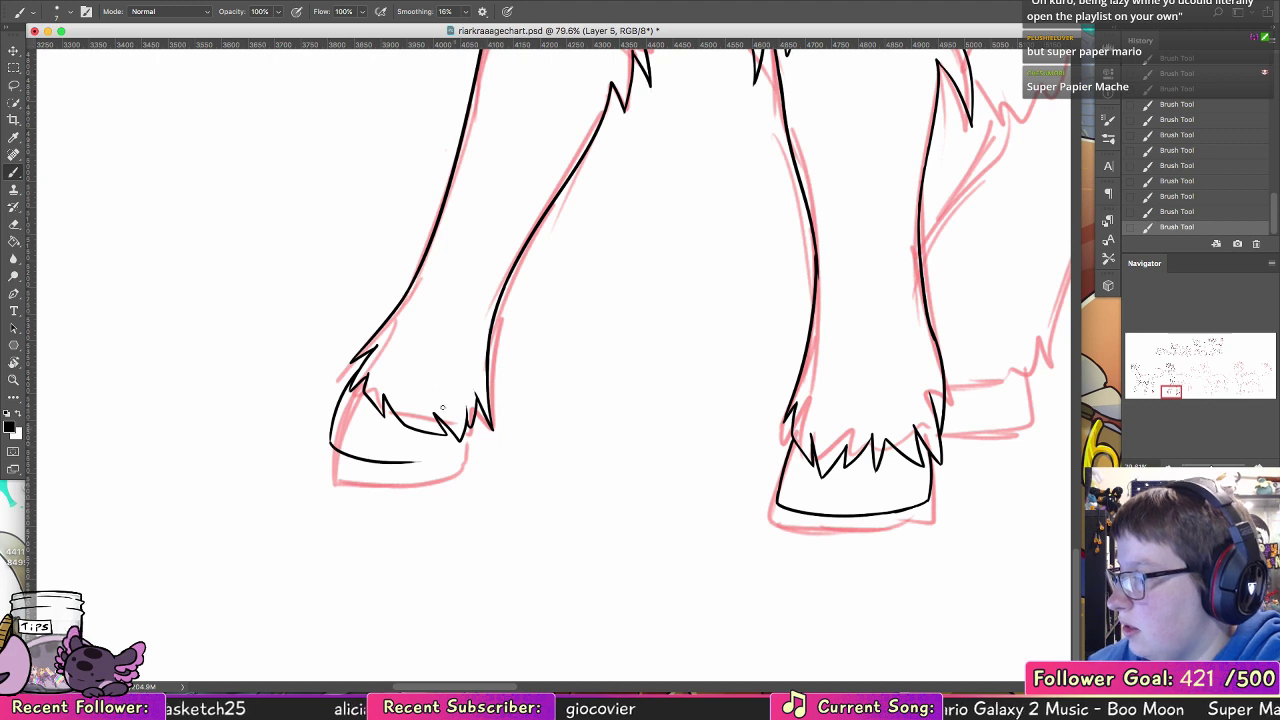
{"action": "key", "text": "super+z"}
{"action": "mouse_move", "coordinate": [333, 437]}
{"action": "left_mouse_down"}
{"action": "mouse_move", "coordinate": [502, 447]}
{"action": "mouse_move", "coordinate": [463, 453]}
{"action": "left_mouse_up"}
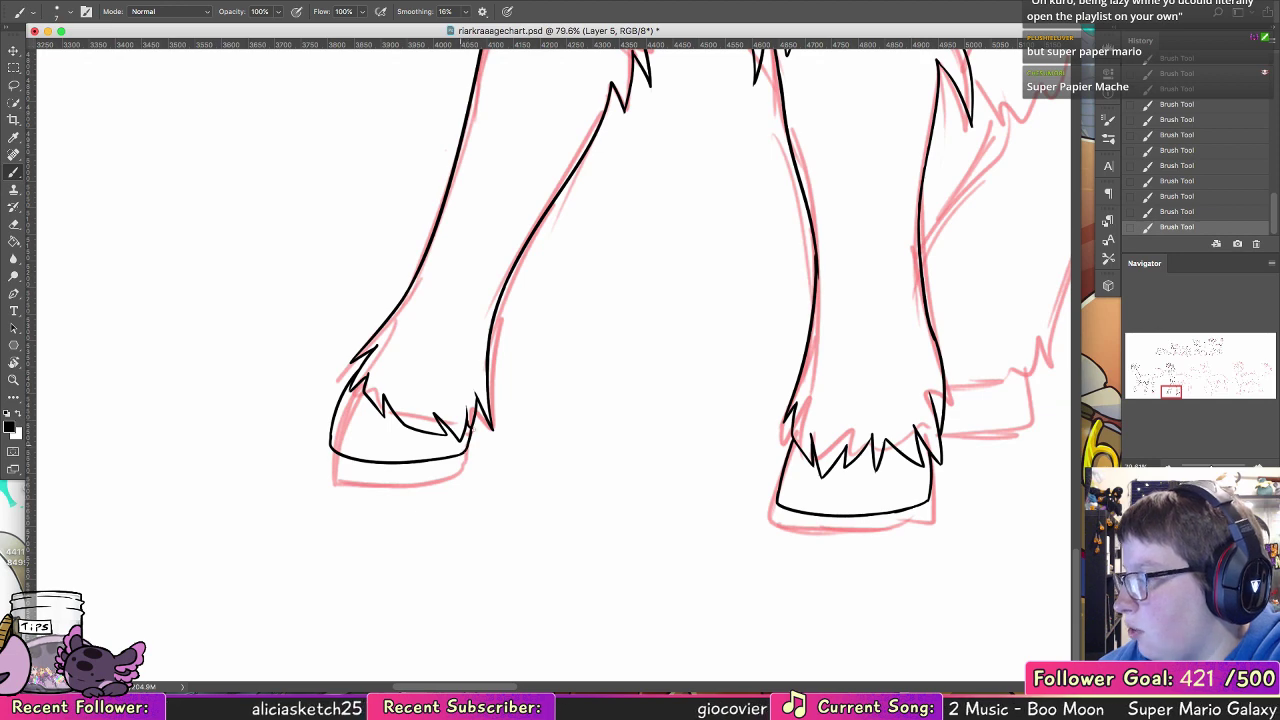
Step: Ink the jagged belly fur edge running back from the near foreleg's elbow
{"action": "mouse_move", "coordinate": [877, 291]}
{"action": "left_mouse_down"}
{"action": "mouse_move", "coordinate": [623, 346]}
{"action": "mouse_move", "coordinate": [423, 449]}
{"action": "mouse_move", "coordinate": [577, 571]}
{"action": "left_mouse_up"}
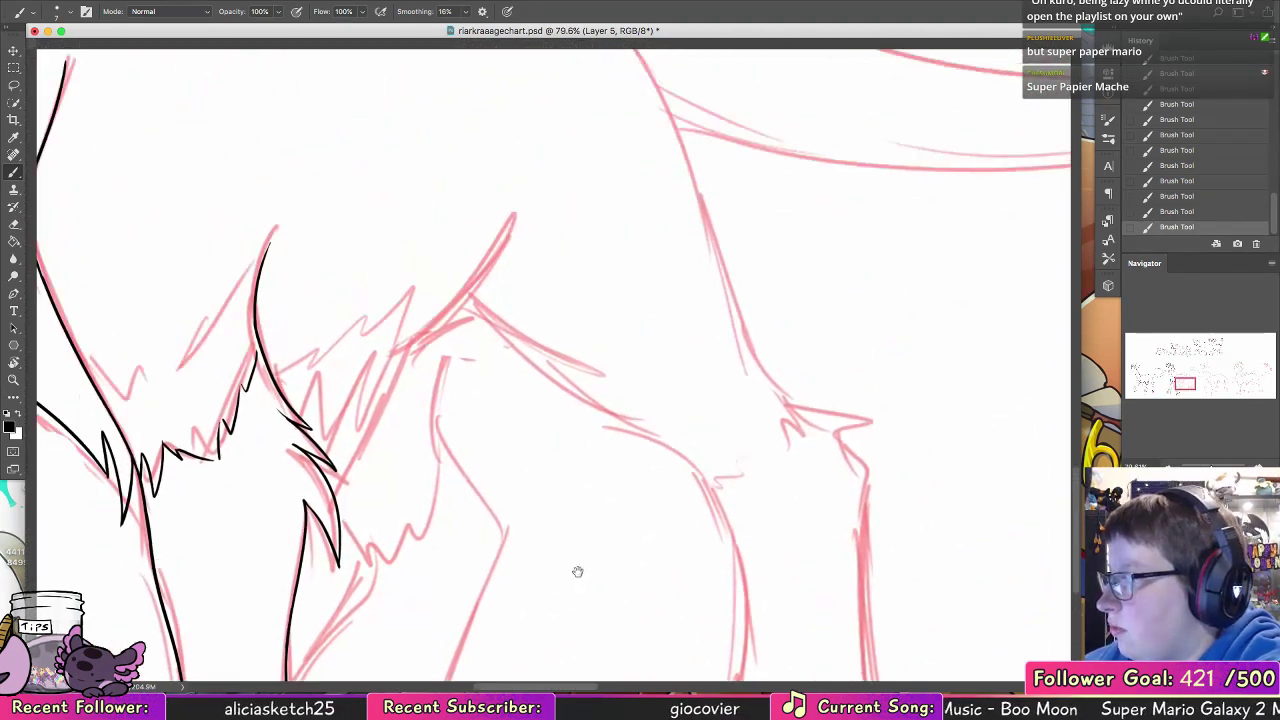
{"action": "mouse_move", "coordinate": [384, 233]}
{"action": "left_mouse_down"}
{"action": "mouse_move", "coordinate": [511, 446]}
{"action": "mouse_move", "coordinate": [595, 380]}
{"action": "left_mouse_up"}
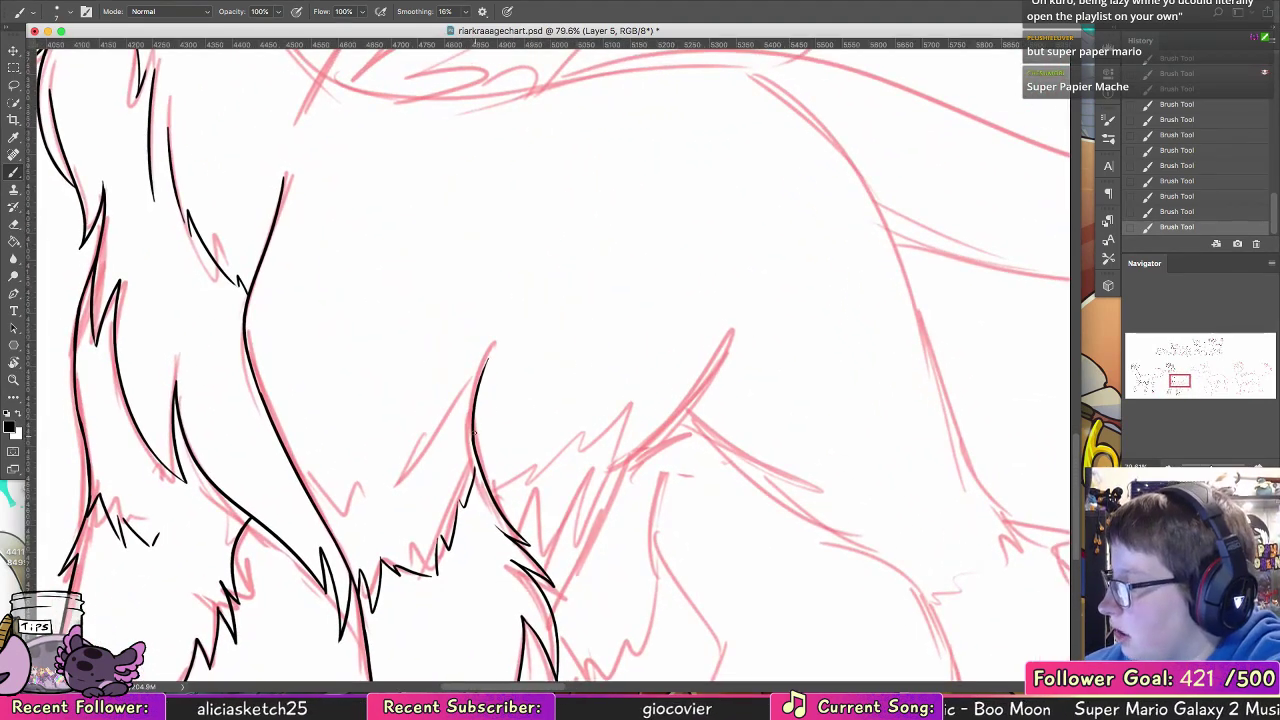
{"action": "mouse_move", "coordinate": [475, 432]}
{"action": "left_mouse_down"}
{"action": "mouse_move", "coordinate": [492, 476]}
{"action": "mouse_move", "coordinate": [530, 436]}
{"action": "mouse_move", "coordinate": [530, 460]}
{"action": "left_mouse_up"}
{"action": "mouse_move", "coordinate": [521, 473]}
{"action": "left_mouse_down"}
{"action": "mouse_move", "coordinate": [554, 440]}
{"action": "mouse_move", "coordinate": [553, 454]}
{"action": "mouse_move", "coordinate": [585, 431]}
{"action": "mouse_move", "coordinate": [588, 443]}
{"action": "left_mouse_up"}
{"action": "mouse_move", "coordinate": [588, 443]}
{"action": "left_mouse_down"}
{"action": "mouse_move", "coordinate": [636, 392]}
{"action": "mouse_move", "coordinate": [594, 495]}
{"action": "mouse_move", "coordinate": [577, 524]}
{"action": "left_mouse_up"}
{"action": "key", "text": "super+z"}
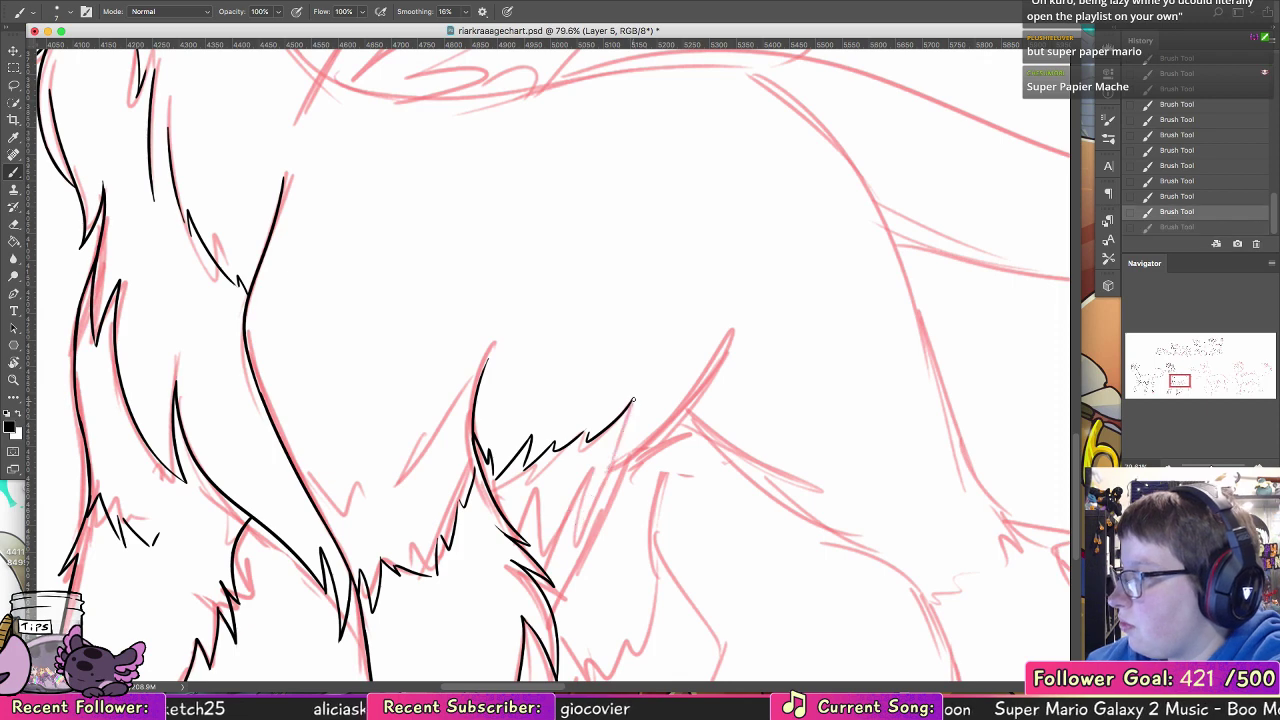
Step: Ink the slanted, tufted edge from the belly fur's rear tip to the near elbow, and extend the far elbow's fur ticks
{"action": "mouse_move", "coordinate": [632, 401]}
{"action": "left_mouse_down"}
{"action": "mouse_move", "coordinate": [602, 496]}
{"action": "mouse_move", "coordinate": [569, 544]}
{"action": "left_mouse_up"}
{"action": "key", "text": "super+z"}
{"action": "left_click_drag", "start_coordinate": [632, 400], "coordinate": [578, 540]}
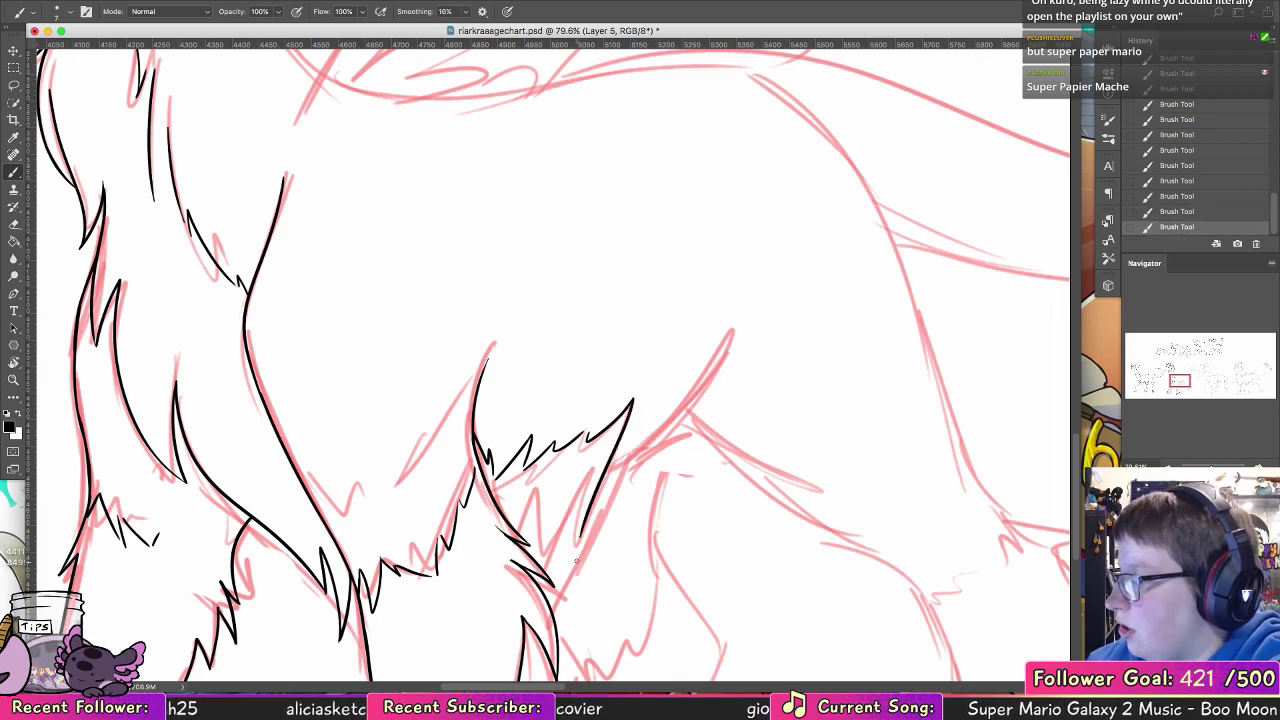
{"action": "key", "text": "super+z"}
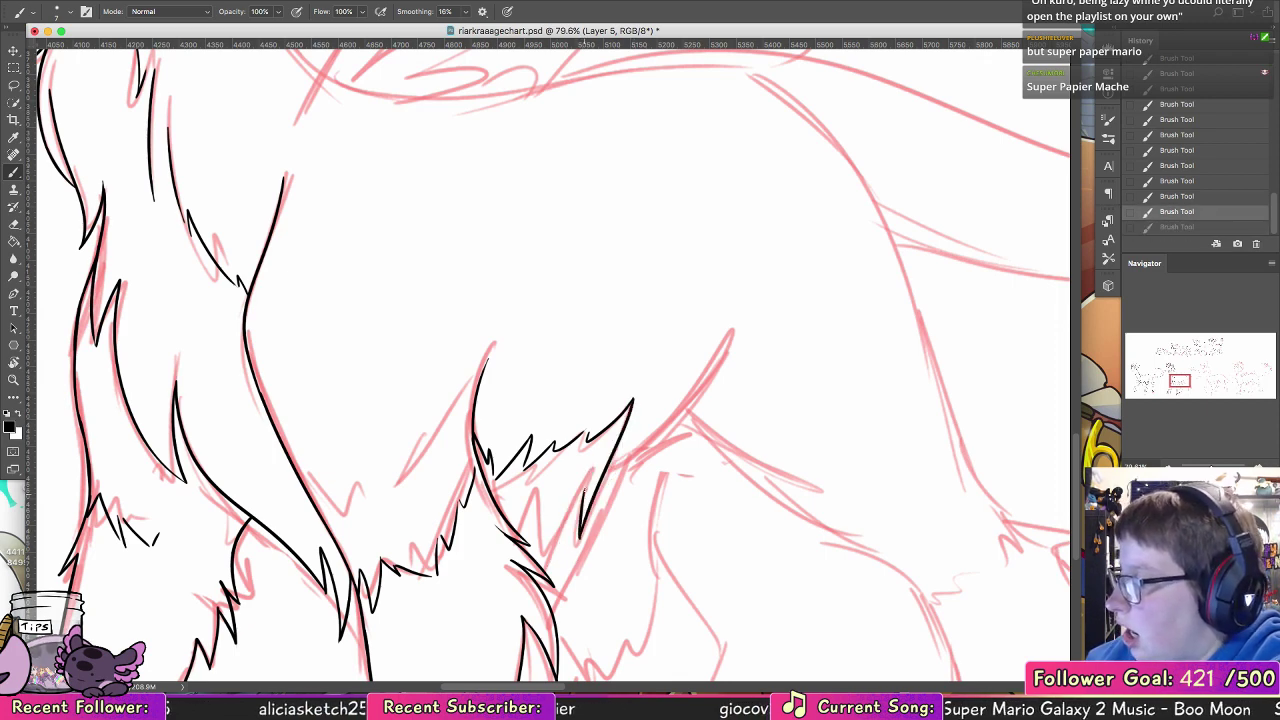
{"action": "left_click_drag", "start_coordinate": [632, 400], "coordinate": [548, 552]}
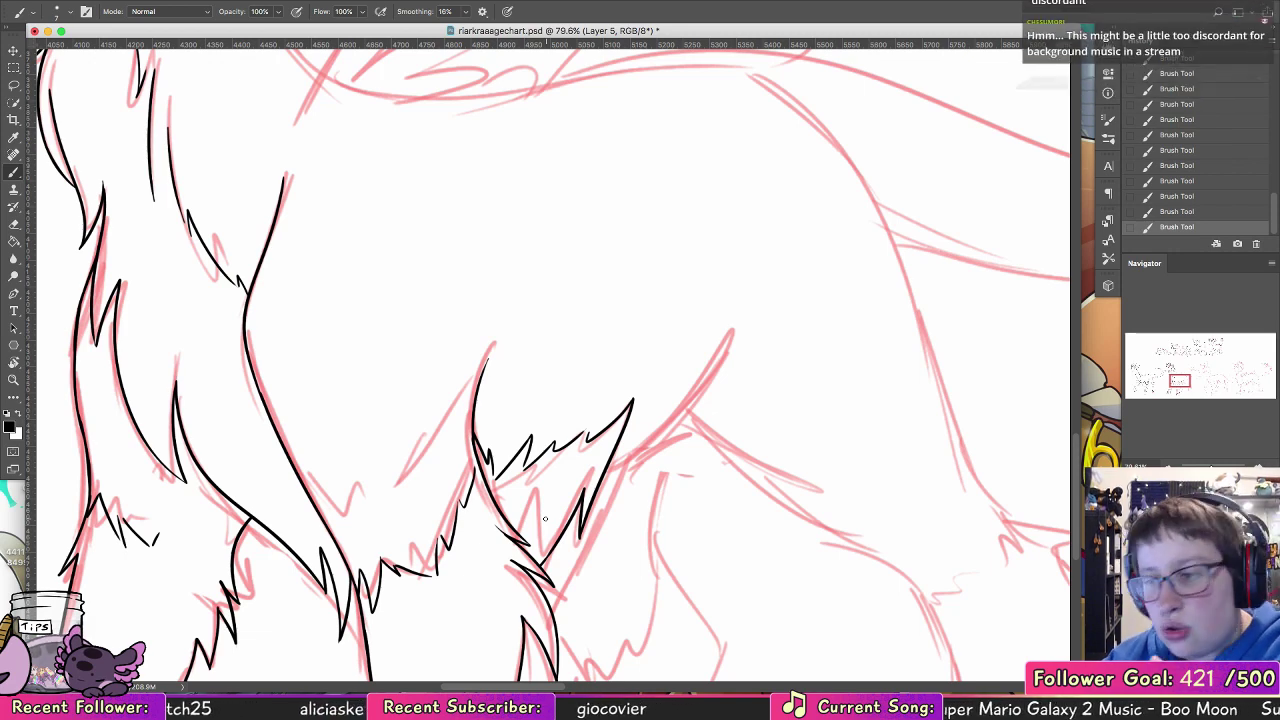
{"action": "left_click_drag", "start_coordinate": [156, 537], "coordinate": [207, 565]}
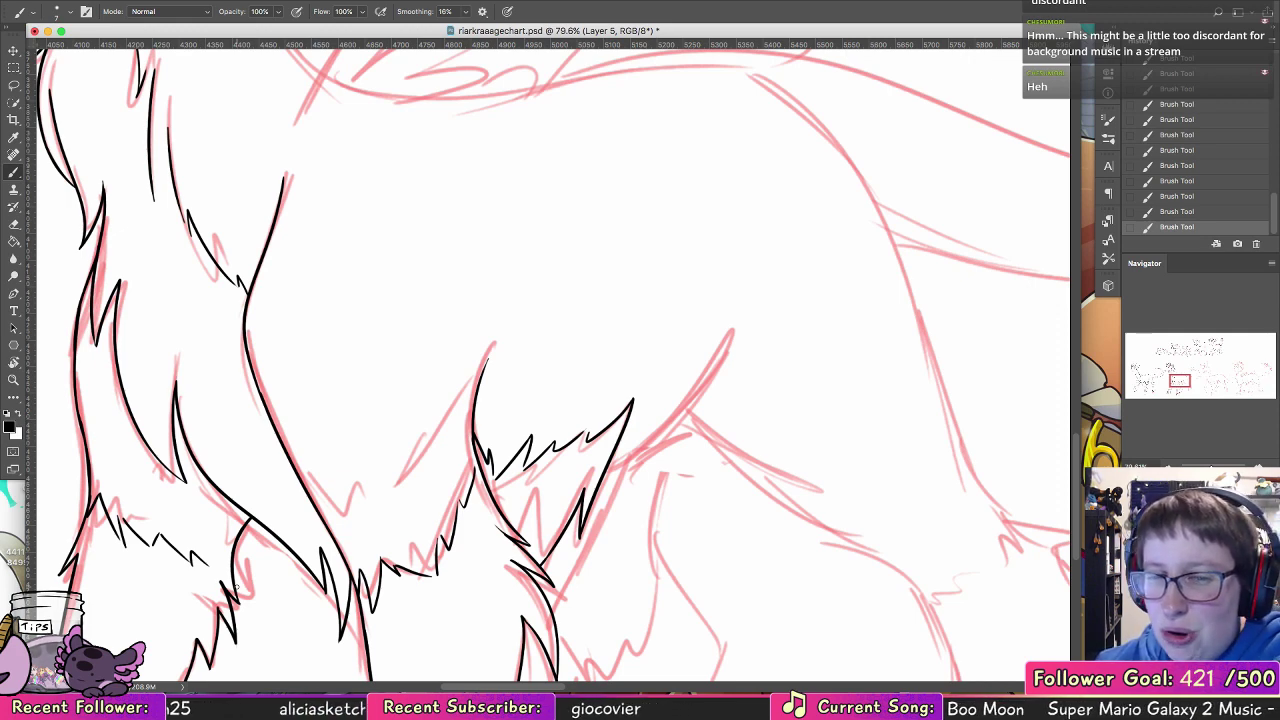
Step: Ink the curved flank line from mid-body down to the slanted edge of the belly fur
{"action": "left_click_drag", "start_coordinate": [722, 316], "coordinate": [604, 477]}
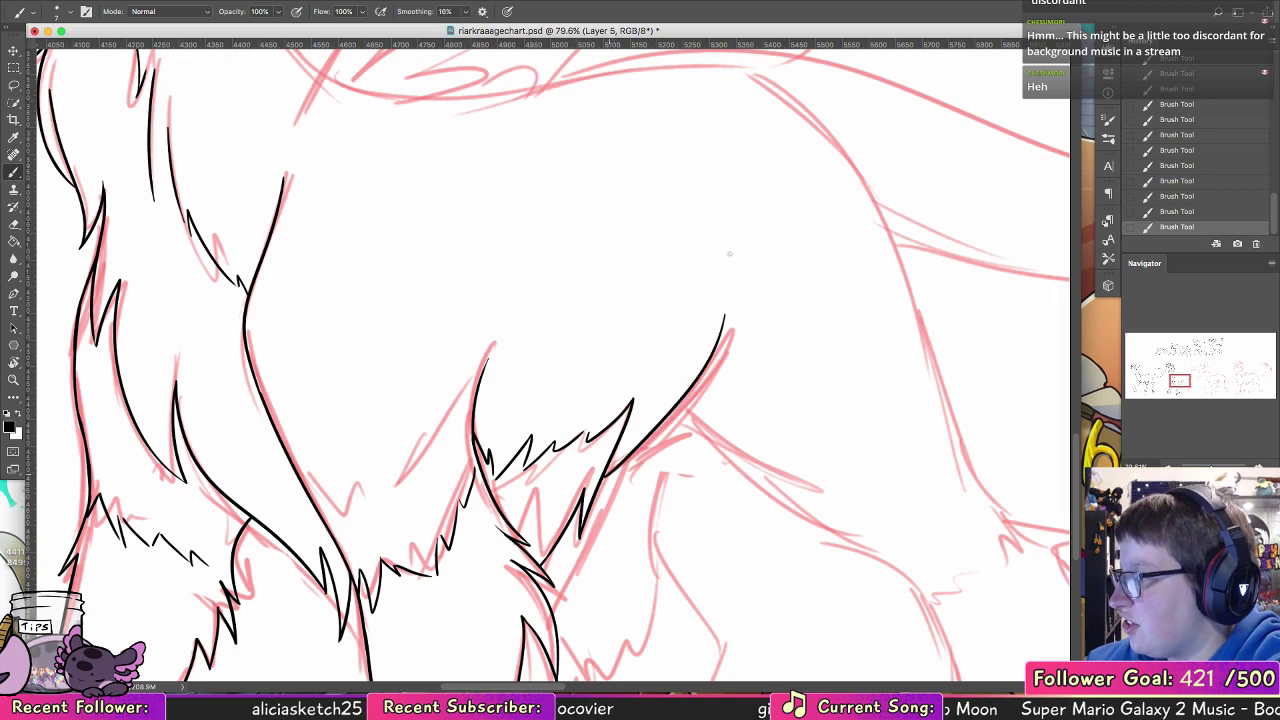
{"action": "key", "text": "super+z"}
{"action": "left_click_drag", "start_coordinate": [729, 258], "coordinate": [604, 473]}
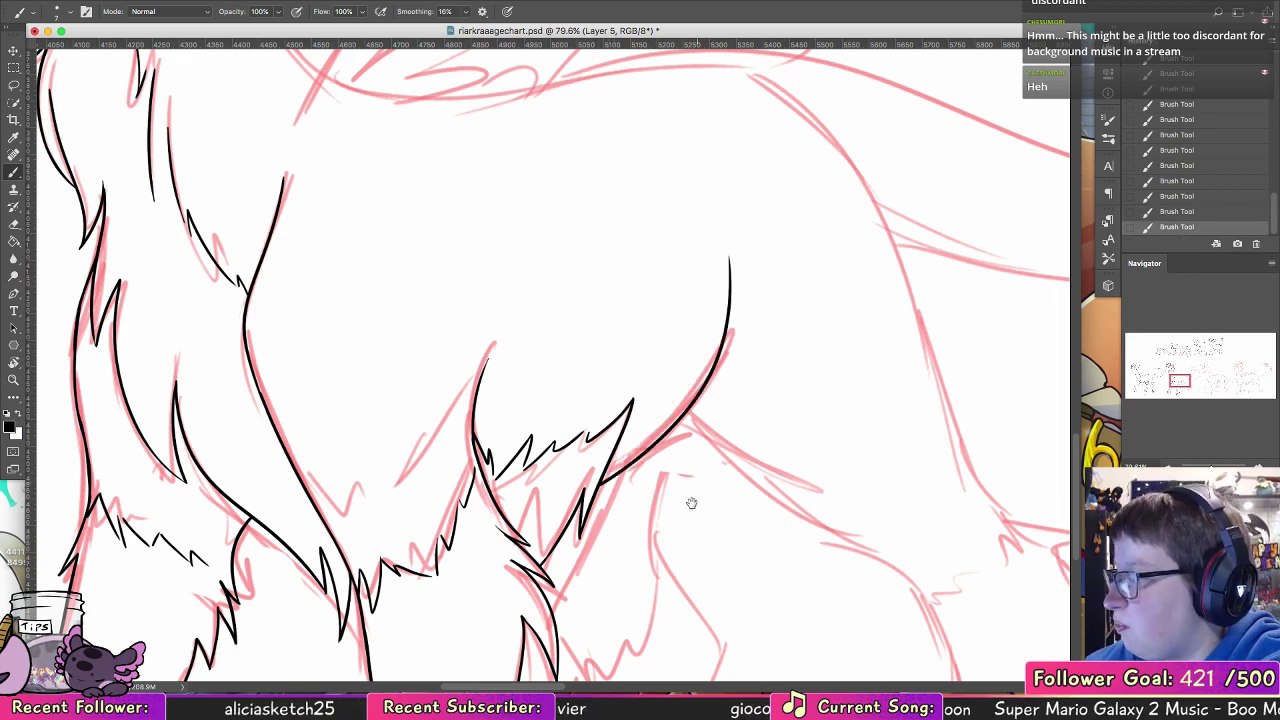
Step: Ink the tall rounded front feather of the tuft above the shoulder
{"action": "left_click_drag", "start_coordinate": [684, 531], "coordinate": [620, 392]}
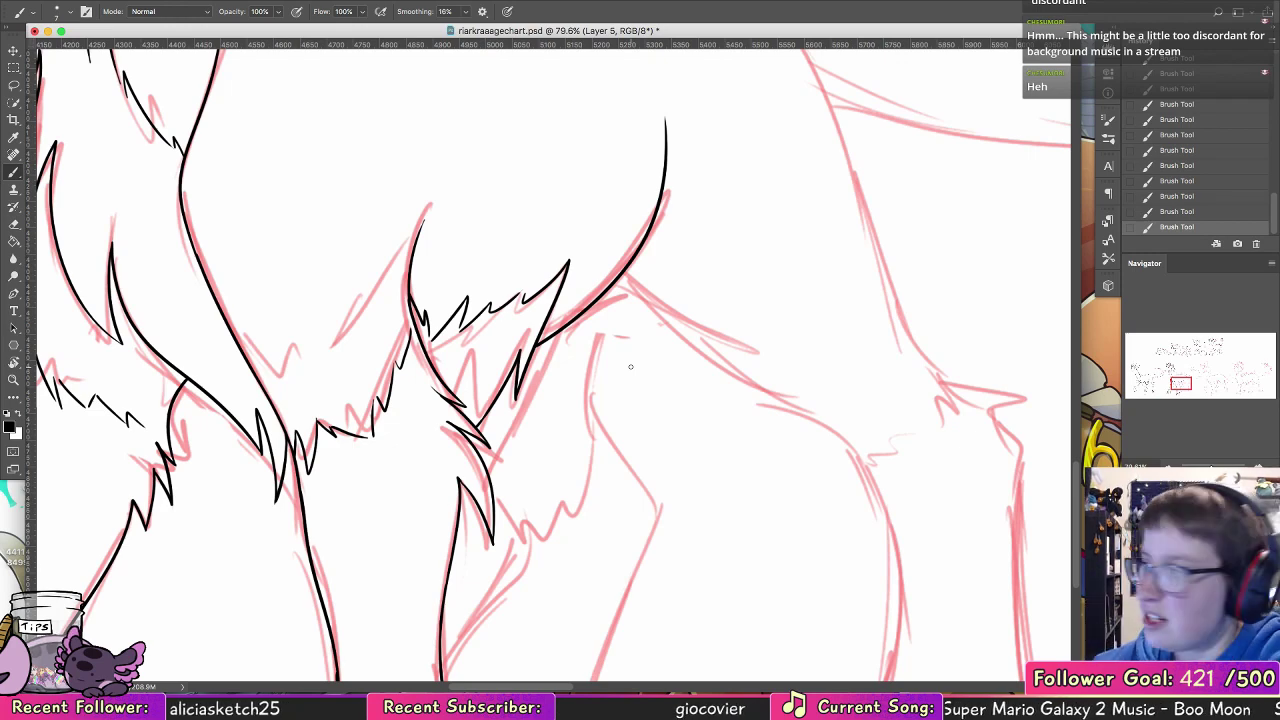
{"action": "left_click_drag", "start_coordinate": [706, 436], "coordinate": [526, 569]}
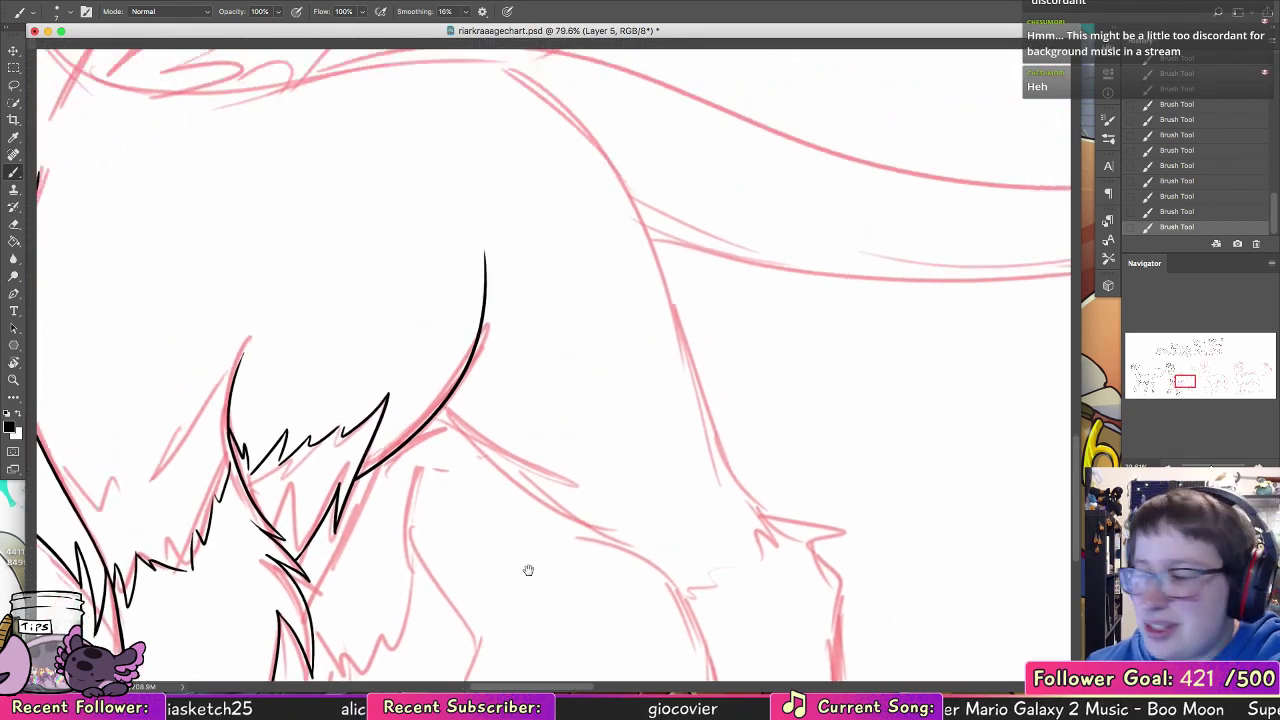
{"action": "mouse_move", "coordinate": [432, 244]}
{"action": "left_mouse_down"}
{"action": "mouse_move", "coordinate": [509, 471]}
{"action": "mouse_move", "coordinate": [703, 494]}
{"action": "mouse_move", "coordinate": [766, 561]}
{"action": "left_mouse_up"}
{"action": "mouse_move", "coordinate": [367, 481]}
{"action": "left_mouse_down"}
{"action": "mouse_move", "coordinate": [406, 468]}
{"action": "mouse_move", "coordinate": [435, 354]}
{"action": "mouse_move", "coordinate": [374, 484]}
{"action": "left_mouse_up"}
{"action": "key", "text": "super+z"}
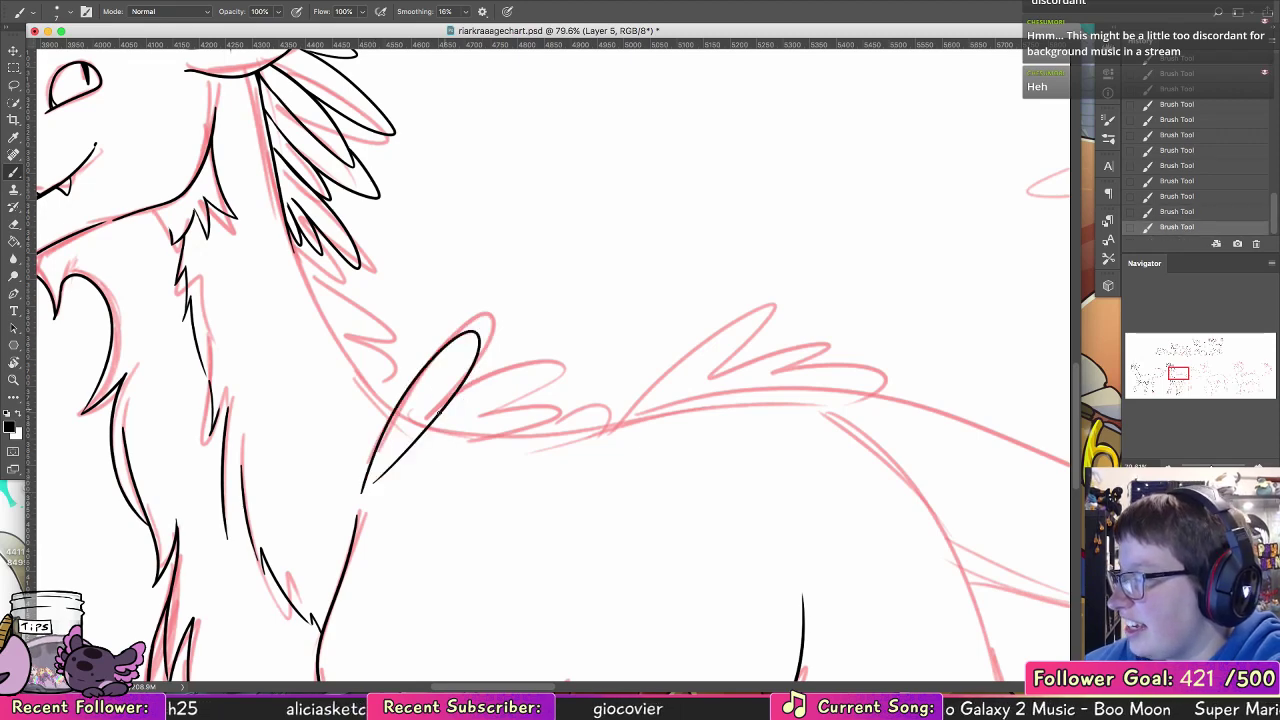
Step: Ink two more overlapping feathers behind the tall one on the shoulder tuft
{"action": "mouse_move", "coordinate": [444, 456]}
{"action": "left_mouse_down"}
{"action": "mouse_move", "coordinate": [540, 368]}
{"action": "mouse_move", "coordinate": [388, 486]}
{"action": "left_mouse_up"}
{"action": "key", "text": "super+z"}
{"action": "left_click_drag", "start_coordinate": [442, 408], "coordinate": [388, 490]}
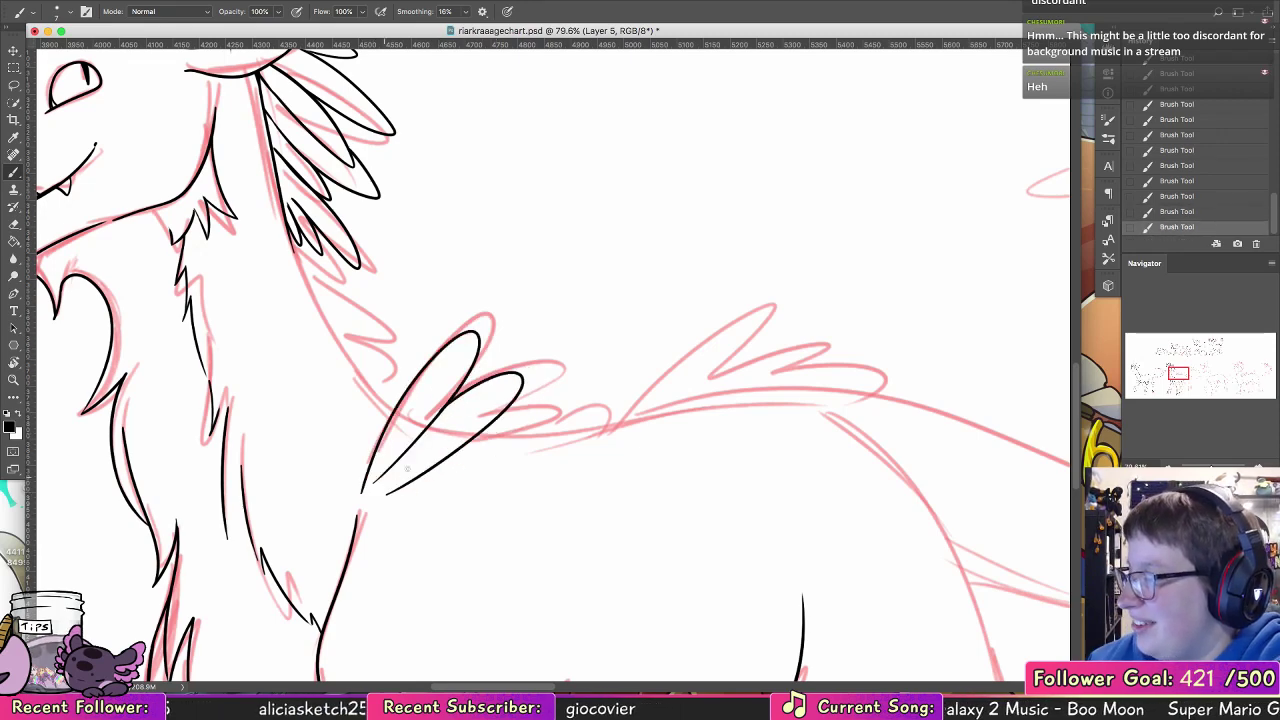
{"action": "key", "text": "super+z"}
{"action": "left_click_drag", "start_coordinate": [446, 444], "coordinate": [398, 476]}
{"action": "mouse_move", "coordinate": [461, 440]}
{"action": "left_mouse_down"}
{"action": "mouse_move", "coordinate": [530, 428]}
{"action": "mouse_move", "coordinate": [446, 468]}
{"action": "left_mouse_up"}
Step: Ink a small upright feather in front of the tall shoulder feather
{"action": "mouse_move", "coordinate": [352, 490]}
{"action": "left_mouse_down"}
{"action": "mouse_move", "coordinate": [363, 465]}
{"action": "mouse_move", "coordinate": [361, 492]}
{"action": "left_mouse_up"}
{"action": "key", "text": "super+z"}
{"action": "key", "text": "super+z"}
{"action": "key", "text": "super+z"}
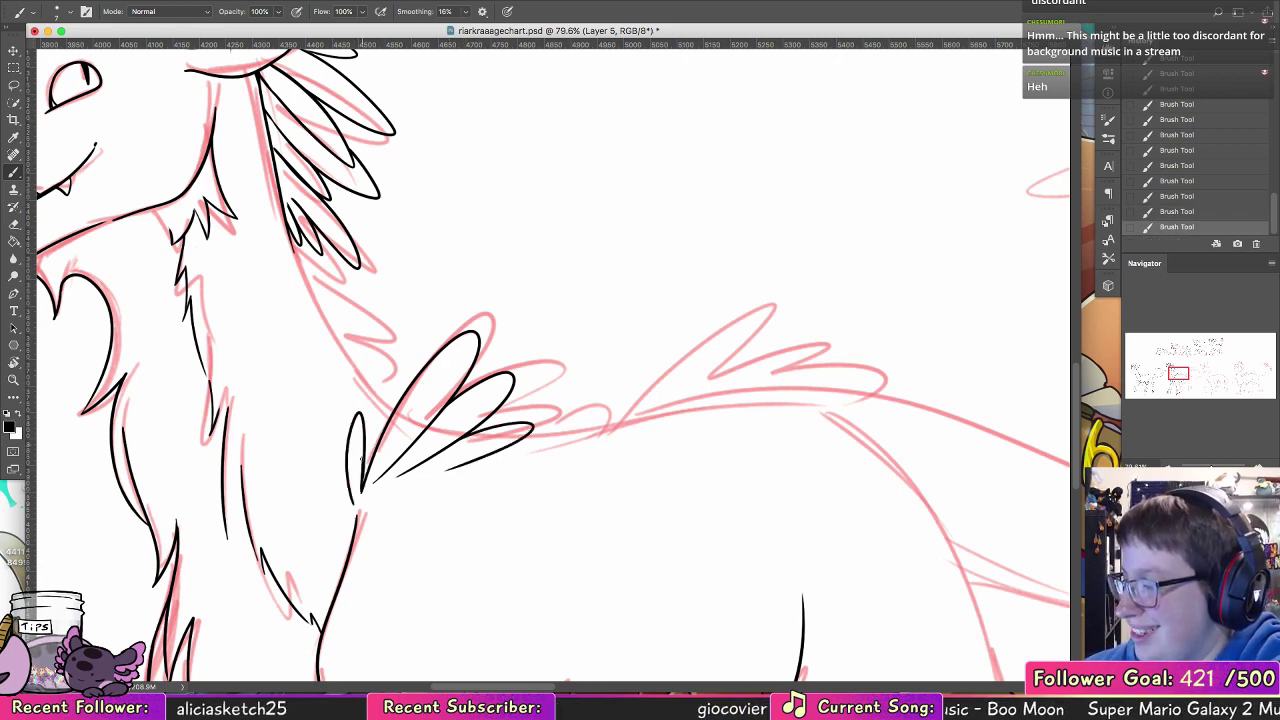
{"action": "key", "text": "super+z"}
{"action": "key", "text": "super+z"}
Step: Ink the back of the neck down to the shoulder feathers and add small feathers along its lower part
{"action": "left_click_drag", "start_coordinate": [290, 231], "coordinate": [360, 390]}
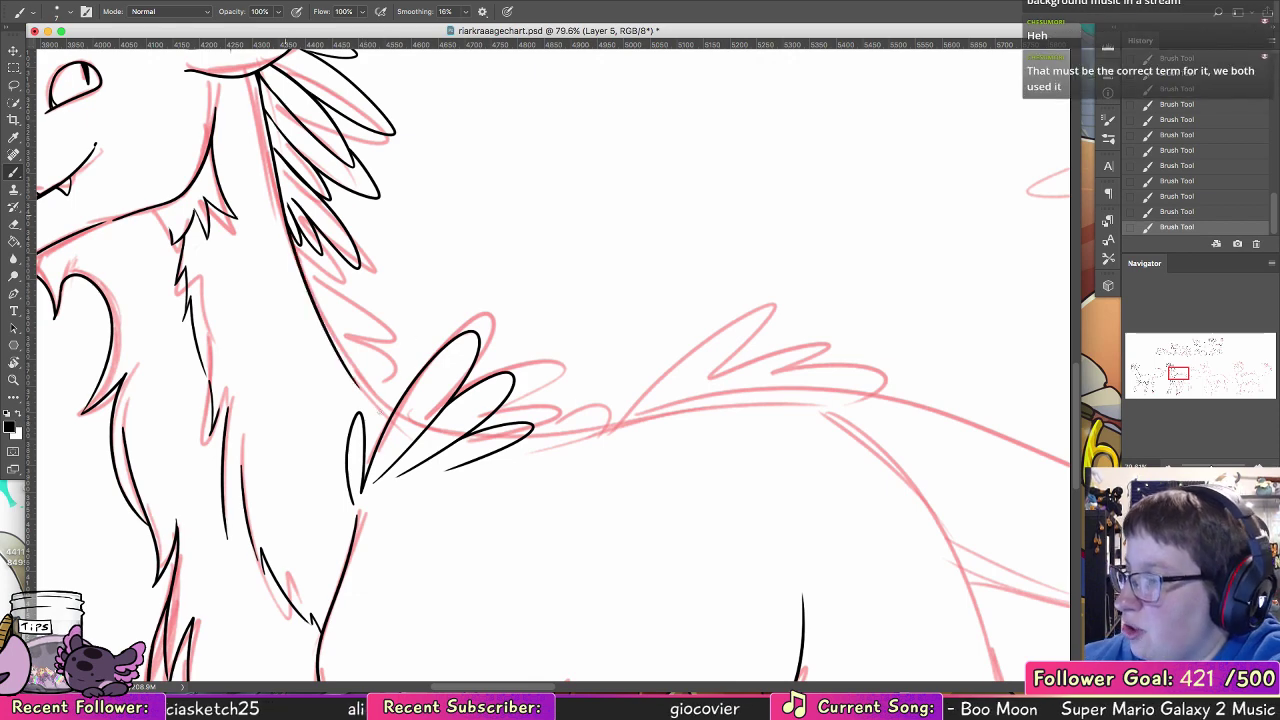
{"action": "key", "text": "super+z"}
{"action": "mouse_move", "coordinate": [290, 236]}
{"action": "left_mouse_down"}
{"action": "mouse_move", "coordinate": [310, 293]}
{"action": "mouse_move", "coordinate": [376, 396]}
{"action": "left_mouse_up"}
{"action": "key", "text": "super+z"}
{"action": "mouse_move", "coordinate": [290, 232]}
{"action": "left_mouse_down"}
{"action": "mouse_move", "coordinate": [333, 340]}
{"action": "mouse_move", "coordinate": [394, 411]}
{"action": "left_mouse_up"}
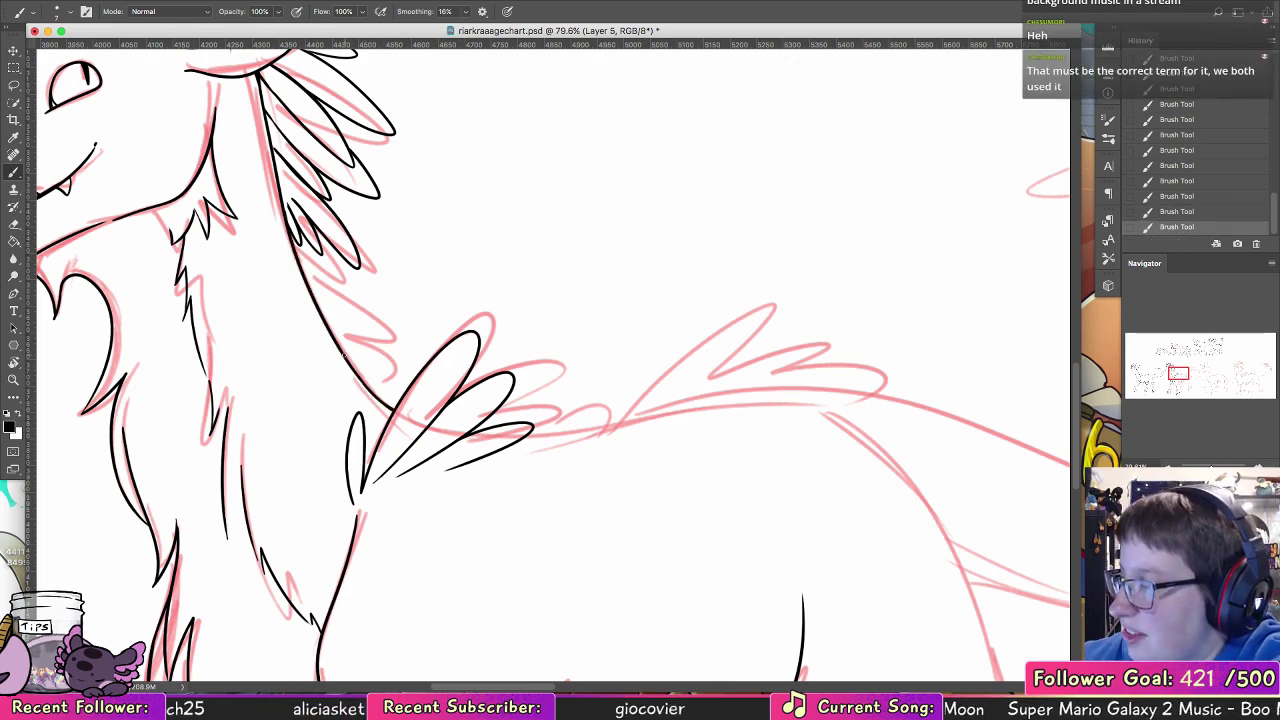
{"action": "mouse_move", "coordinate": [308, 286]}
{"action": "left_mouse_down"}
{"action": "mouse_move", "coordinate": [361, 337]}
{"action": "mouse_move", "coordinate": [321, 314]}
{"action": "mouse_move", "coordinate": [372, 376]}
{"action": "left_mouse_up"}
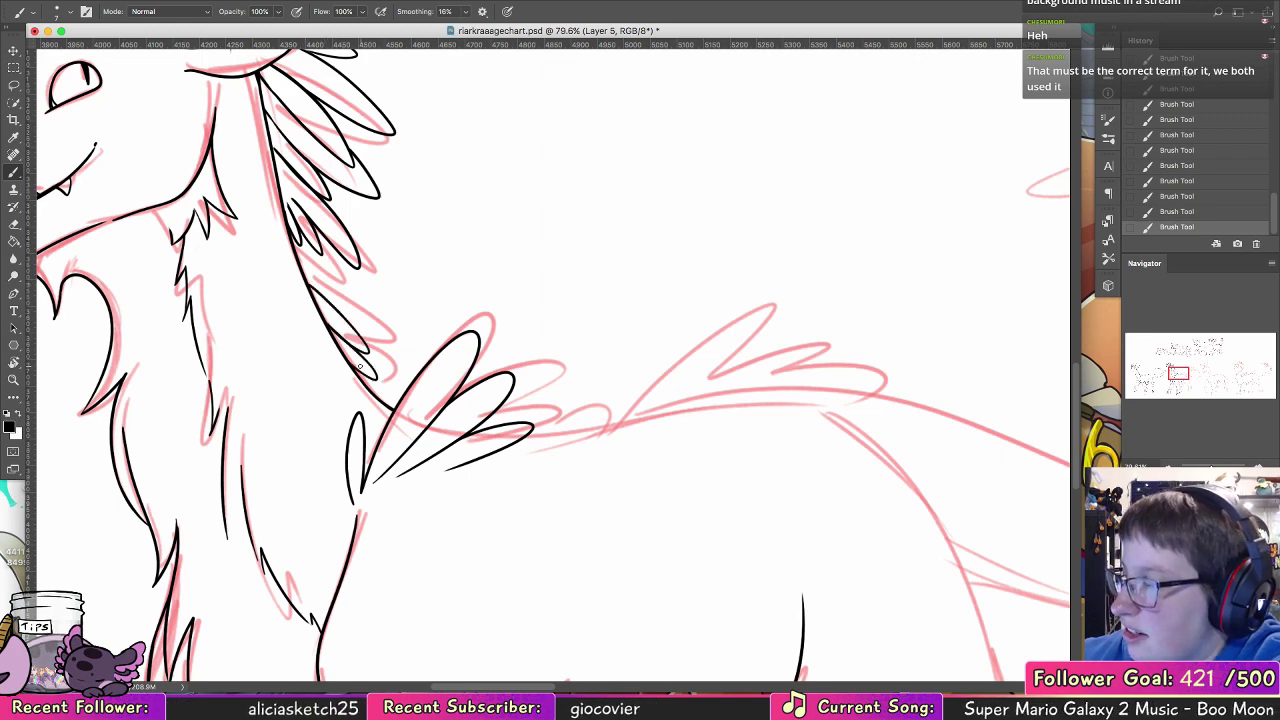
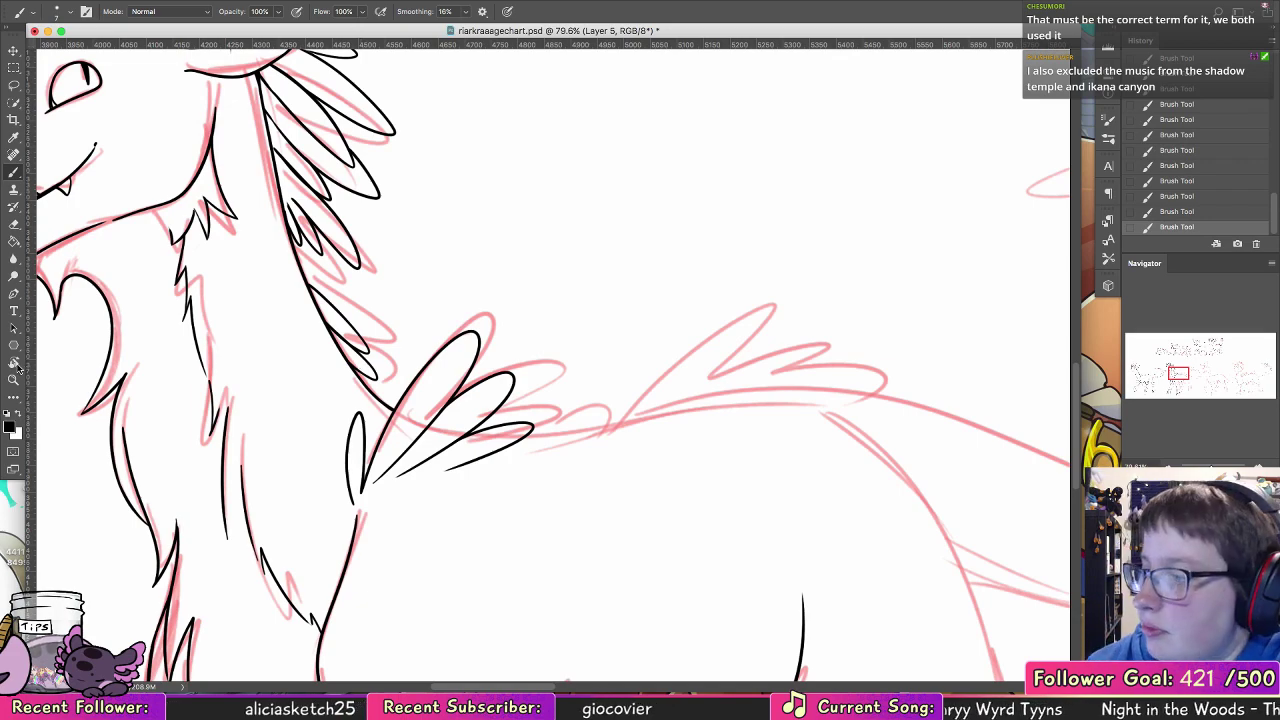
Step: Ink the second creature's back line from the shoulder feathers to the base of the tail, with the canvas rotated
{"action": "key", "text": "r"}
{"action": "left_click_drag", "start_coordinate": [567, 251], "coordinate": [437, 317]}
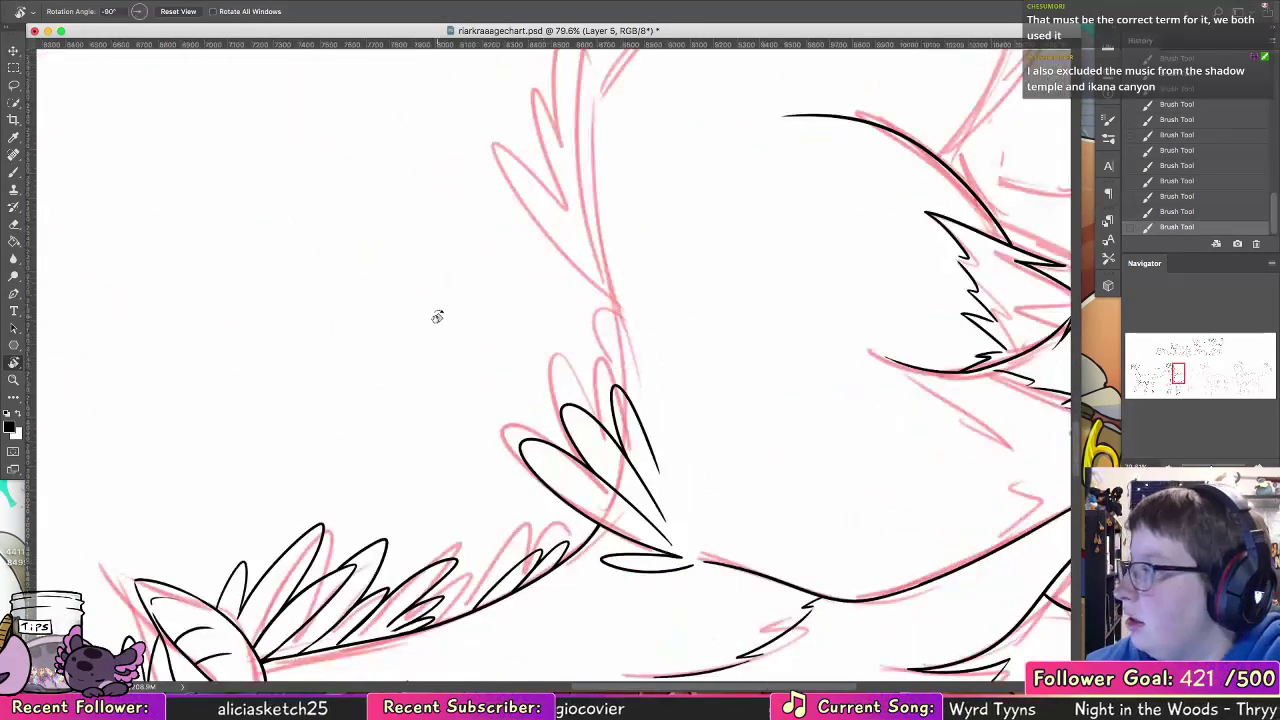
{"action": "left_click", "coordinate": [14, 172]}
{"action": "mouse_move", "coordinate": [621, 358]}
{"action": "left_mouse_down"}
{"action": "mouse_move", "coordinate": [377, 500]}
{"action": "mouse_move", "coordinate": [342, 330]}
{"action": "mouse_move", "coordinate": [362, 176]}
{"action": "left_mouse_up"}
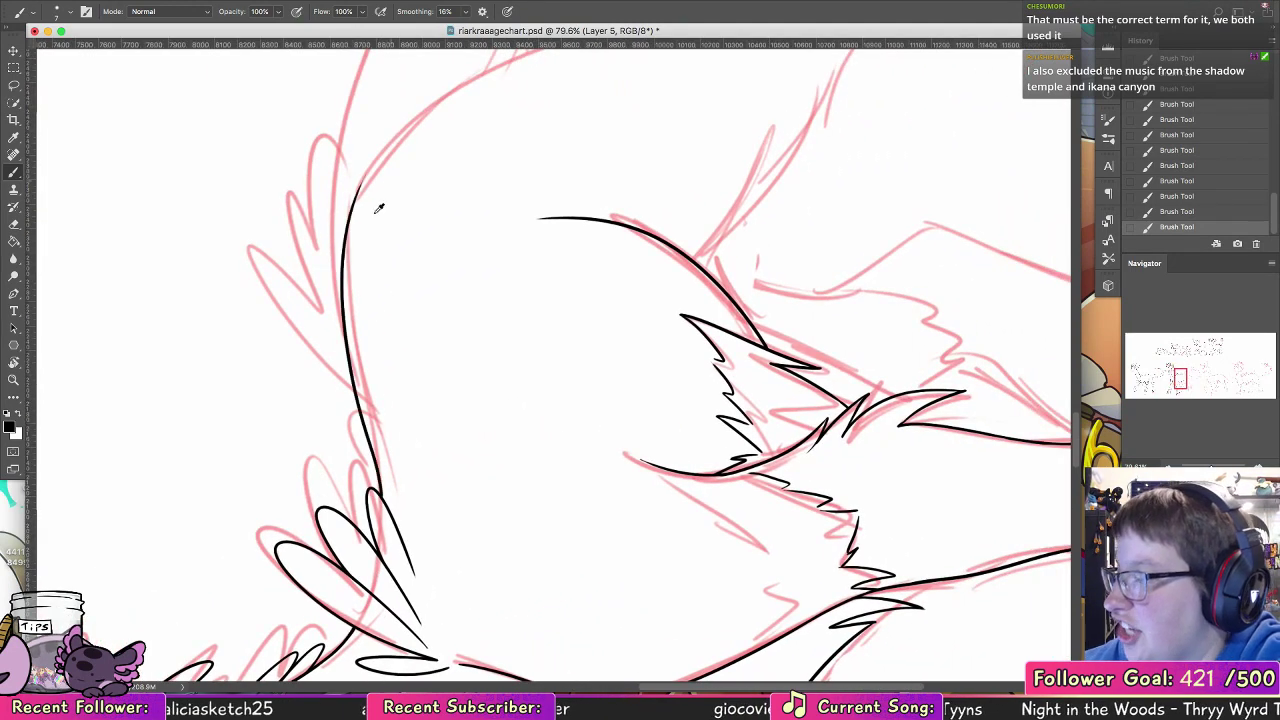
{"action": "key", "text": "super+z"}
{"action": "left_click_drag", "start_coordinate": [342, 313], "coordinate": [341, 190]}
{"action": "key", "text": "super+z"}
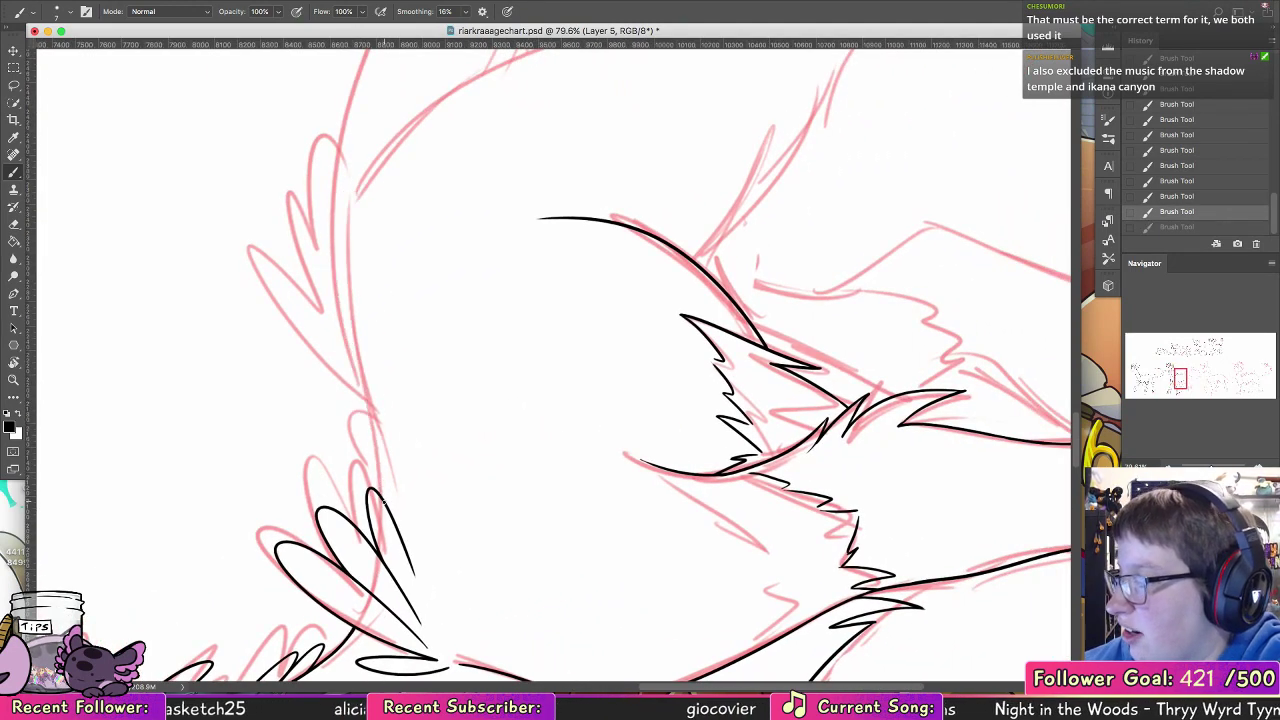
{"action": "mouse_move", "coordinate": [384, 500]}
{"action": "left_mouse_down"}
{"action": "mouse_move", "coordinate": [334, 170]}
{"action": "mouse_move", "coordinate": [356, 70]}
{"action": "left_mouse_up"}
{"action": "scroll", "coordinate": [367, 213], "scroll_direction": "up", "scroll_amount": 4}
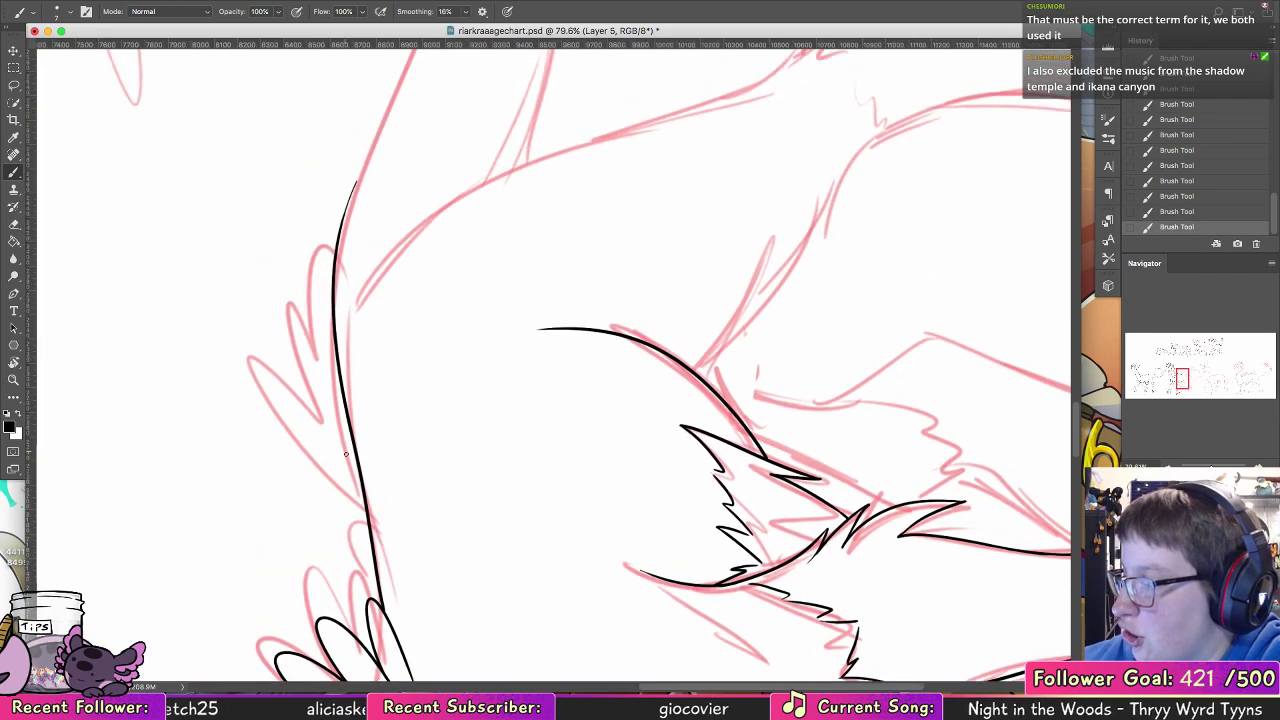
Step: Ink the first long rounded feather of the tuft on the rump in front of the tail
{"action": "left_click_drag", "start_coordinate": [342, 477], "coordinate": [248, 318]}
{"action": "key", "text": "super+z"}
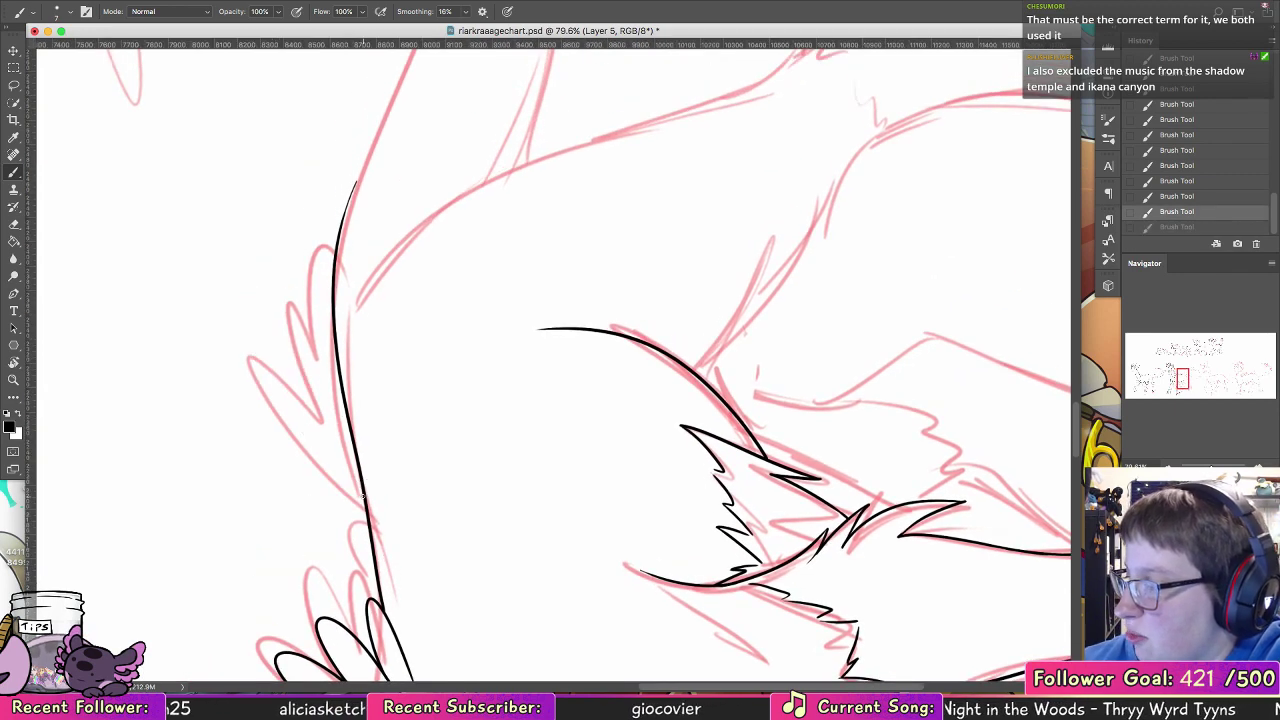
{"action": "mouse_move", "coordinate": [363, 495]}
{"action": "left_mouse_down"}
{"action": "mouse_move", "coordinate": [260, 292]}
{"action": "mouse_move", "coordinate": [356, 460]}
{"action": "left_mouse_up"}
{"action": "key", "text": "super+z"}
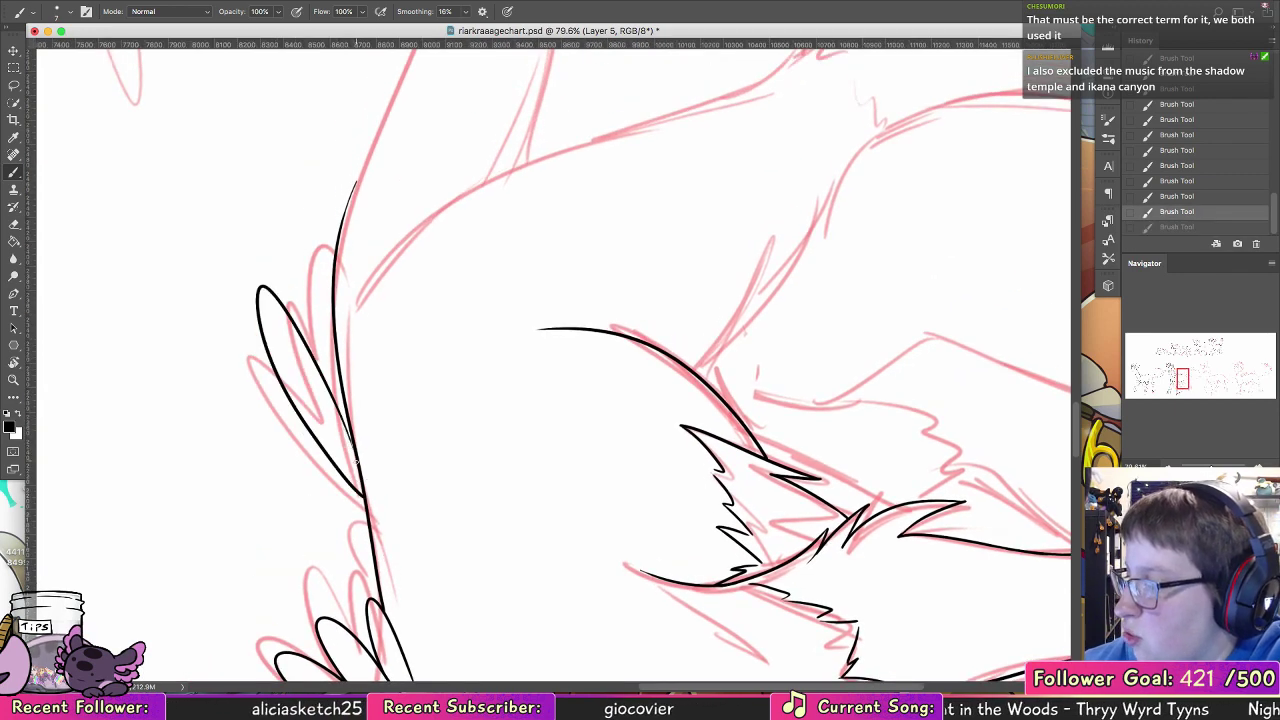
{"action": "left_click_drag", "start_coordinate": [339, 413], "coordinate": [358, 463]}
{"action": "key", "text": "super+z"}
{"action": "left_click_drag", "start_coordinate": [339, 411], "coordinate": [357, 460]}
{"action": "key", "text": "super+z"}
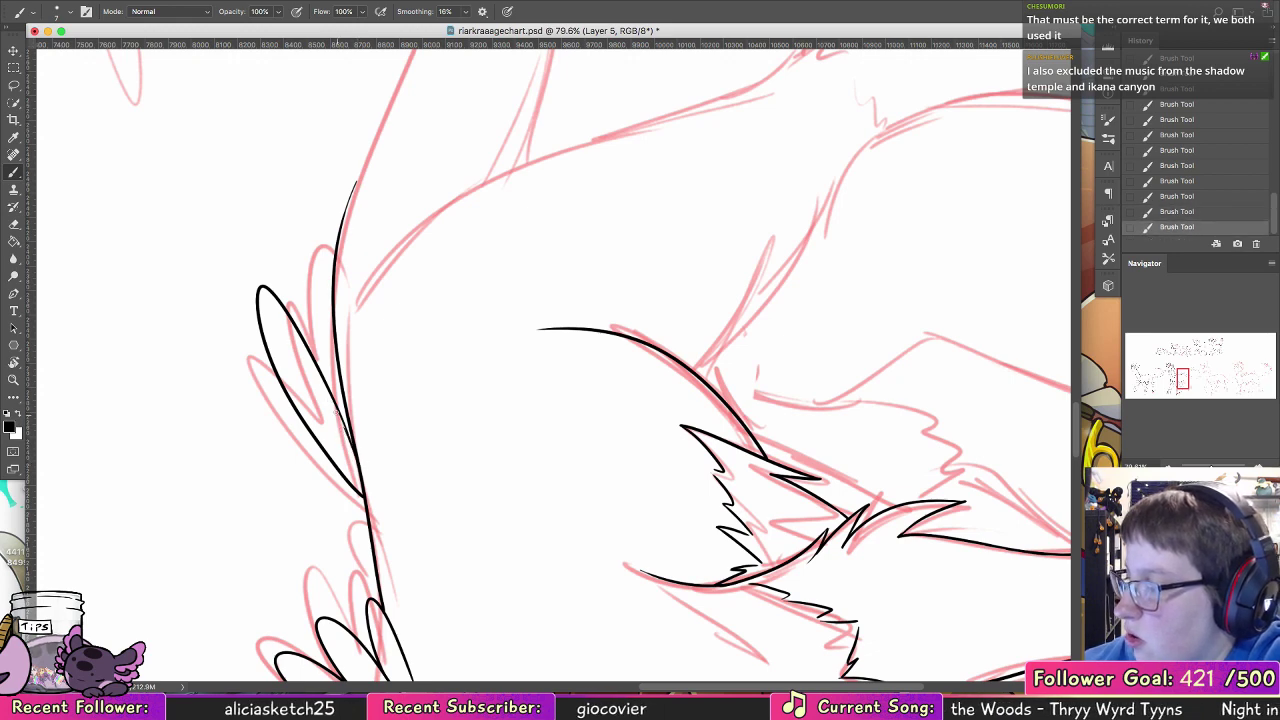
{"action": "key", "text": "super+z"}
{"action": "left_click_drag", "start_coordinate": [339, 414], "coordinate": [354, 455]}
Step: Ink two more overlapping rounded feathers behind the first one on the rump tuft
{"action": "mouse_move", "coordinate": [303, 336]}
{"action": "left_mouse_down"}
{"action": "mouse_move", "coordinate": [289, 210]}
{"action": "mouse_move", "coordinate": [327, 342]}
{"action": "mouse_move", "coordinate": [296, 236]}
{"action": "mouse_move", "coordinate": [361, 384]}
{"action": "mouse_move", "coordinate": [316, 282]}
{"action": "mouse_move", "coordinate": [362, 443]}
{"action": "left_mouse_up"}
{"action": "key", "text": "super+z"}
{"action": "key", "text": "super+z"}
{"action": "key", "text": "super+z"}
{"action": "key", "text": "super+z"}
{"action": "mouse_move", "coordinate": [357, 384]}
{"action": "left_mouse_down"}
{"action": "mouse_move", "coordinate": [372, 416]}
{"action": "mouse_move", "coordinate": [363, 438]}
{"action": "left_mouse_up"}
{"action": "key", "text": "super+z"}
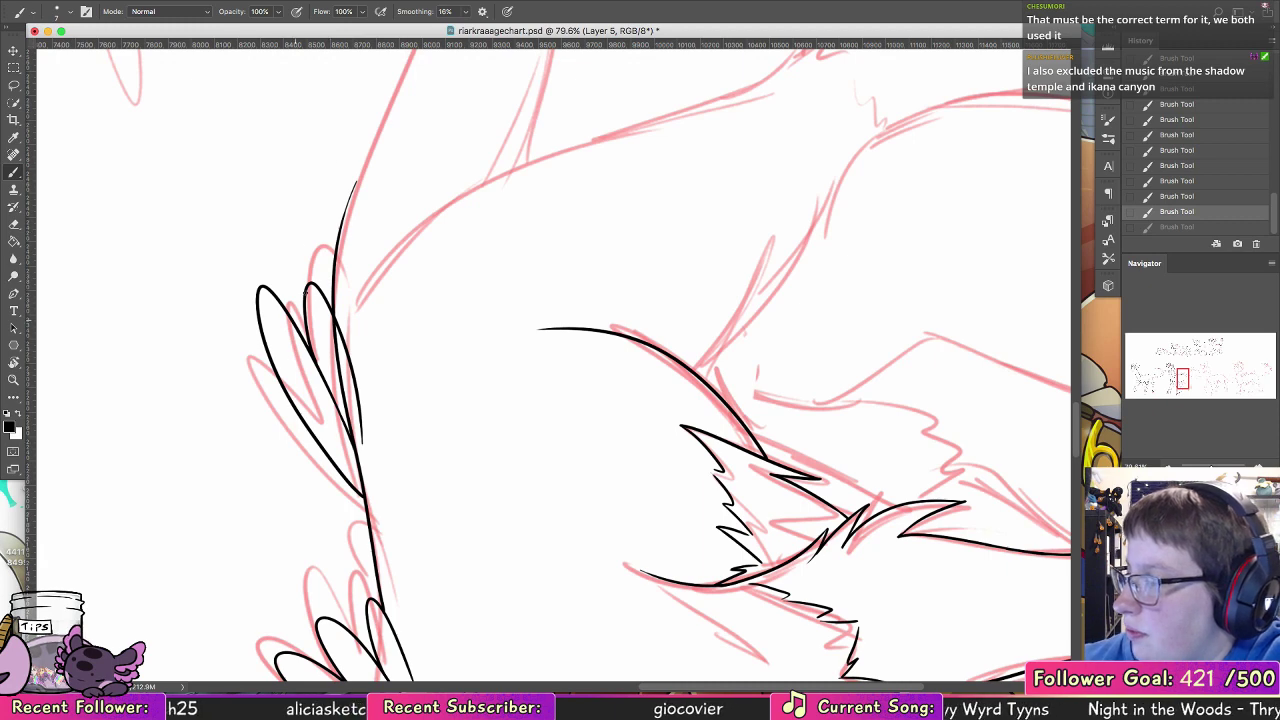
{"action": "left_click_drag", "start_coordinate": [342, 292], "coordinate": [366, 420]}
Step: Erase the stretch of back line that runs through the rump feathers
{"action": "key", "text": "e"}
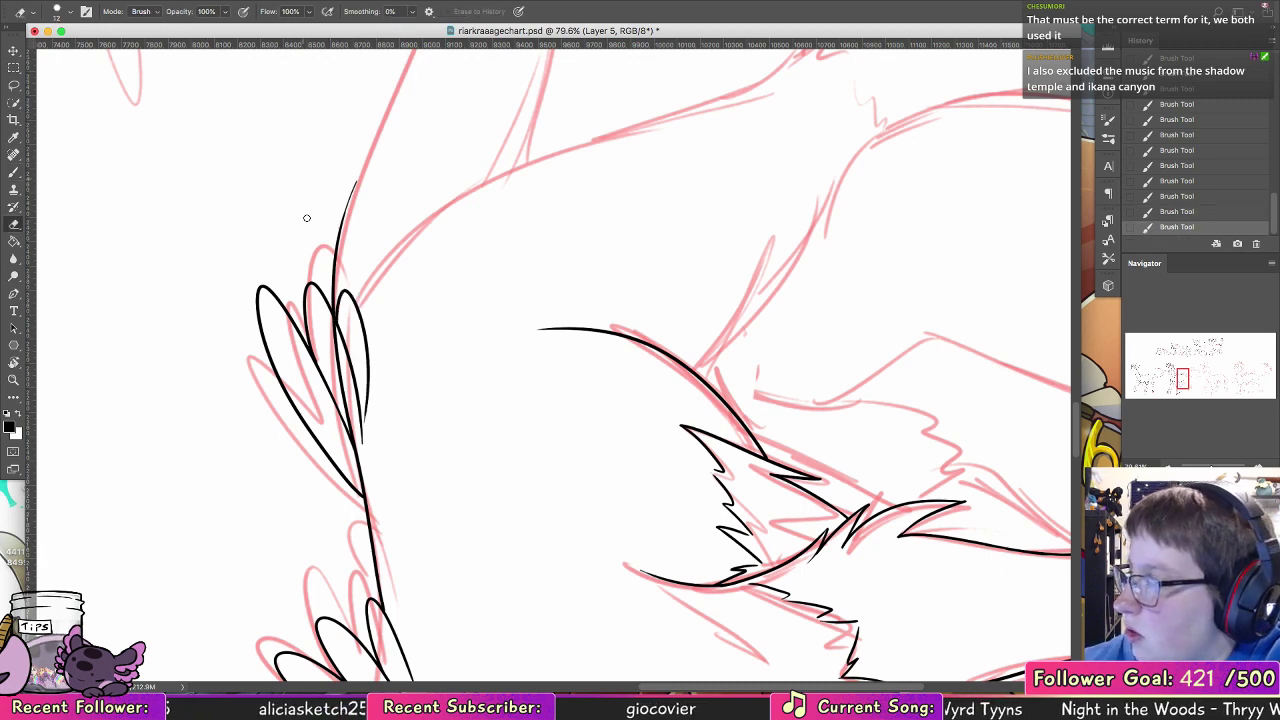
{"action": "left_click_drag", "start_coordinate": [331, 317], "coordinate": [357, 460]}
{"action": "left_click_drag", "start_coordinate": [342, 400], "coordinate": [346, 410]}
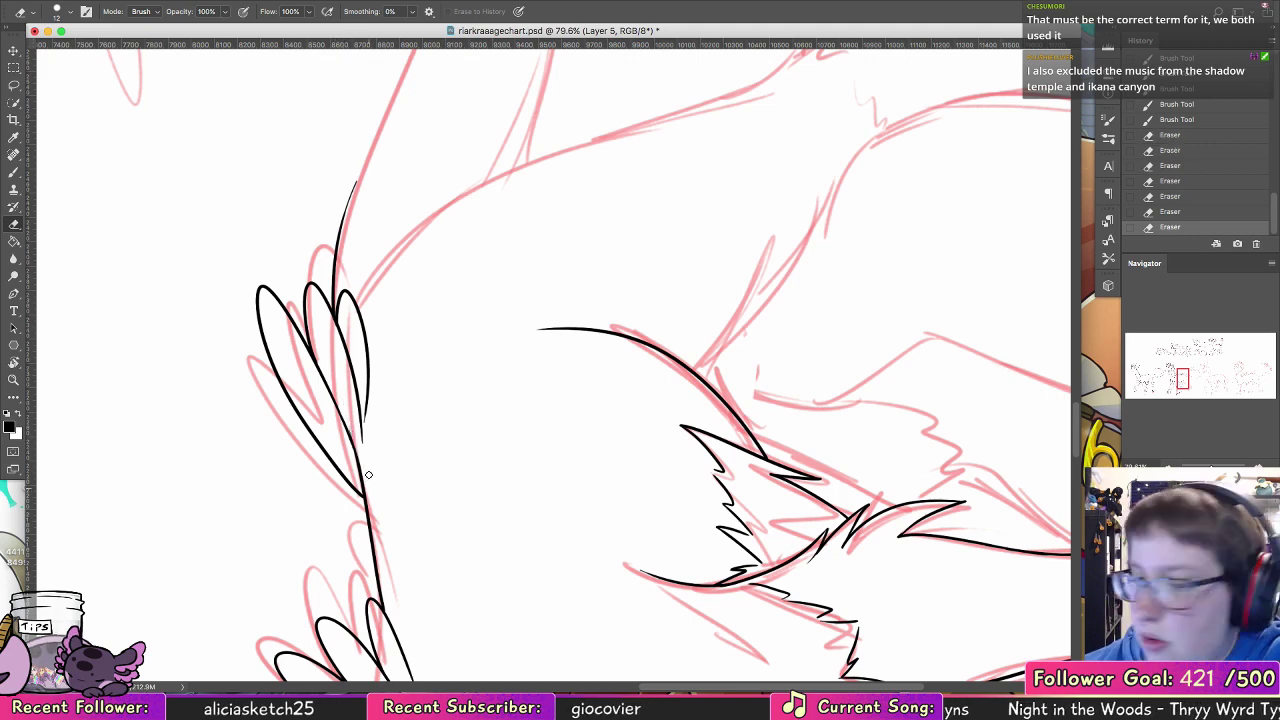
Step: Ink the rear edge of the near hind leg from the rump down the thigh
{"action": "mouse_move", "coordinate": [535, 319]}
{"action": "left_mouse_down"}
{"action": "mouse_move", "coordinate": [483, 363]}
{"action": "mouse_move", "coordinate": [405, 685]}
{"action": "left_mouse_up"}
{"action": "key", "text": "b"}
{"action": "scroll", "coordinate": [411, 420], "scroll_direction": "down", "scroll_amount": 5}
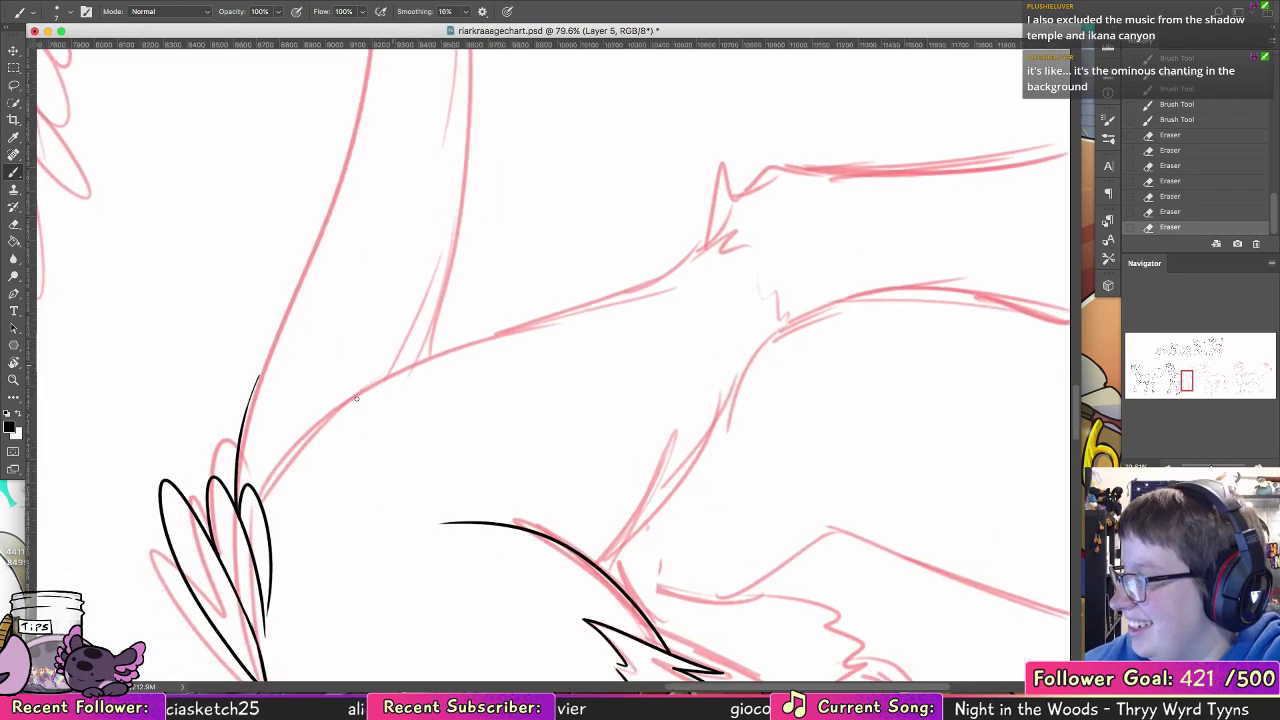
{"action": "left_click_drag", "start_coordinate": [281, 464], "coordinate": [320, 424]}
{"action": "mouse_move", "coordinate": [378, 380]}
{"action": "left_mouse_down"}
{"action": "mouse_move", "coordinate": [673, 271]}
{"action": "mouse_move", "coordinate": [703, 235]}
{"action": "left_mouse_up"}
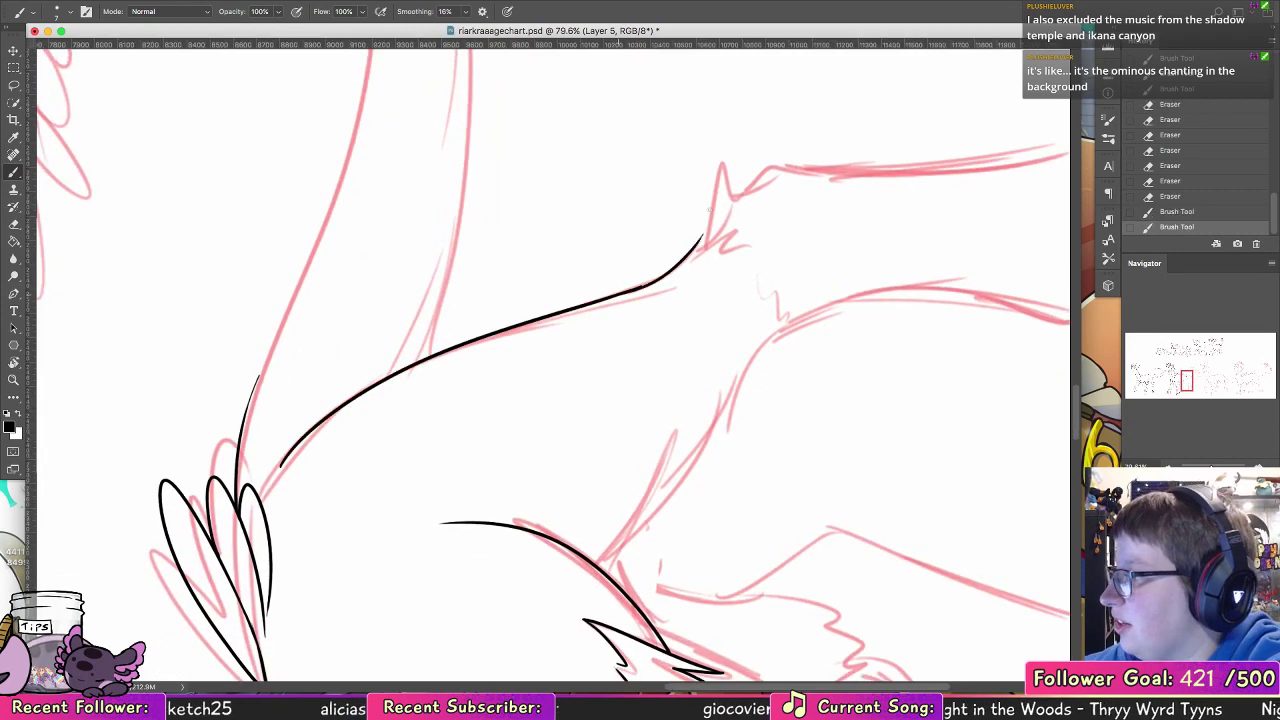
{"action": "key", "text": "super+z"}
Step: Return the canvas to its unrotated view and ink the near thigh's front edge from the belly toward the knee
{"action": "key", "text": "r"}
{"action": "key", "text": "Escape"}
{"action": "key", "text": "b"}
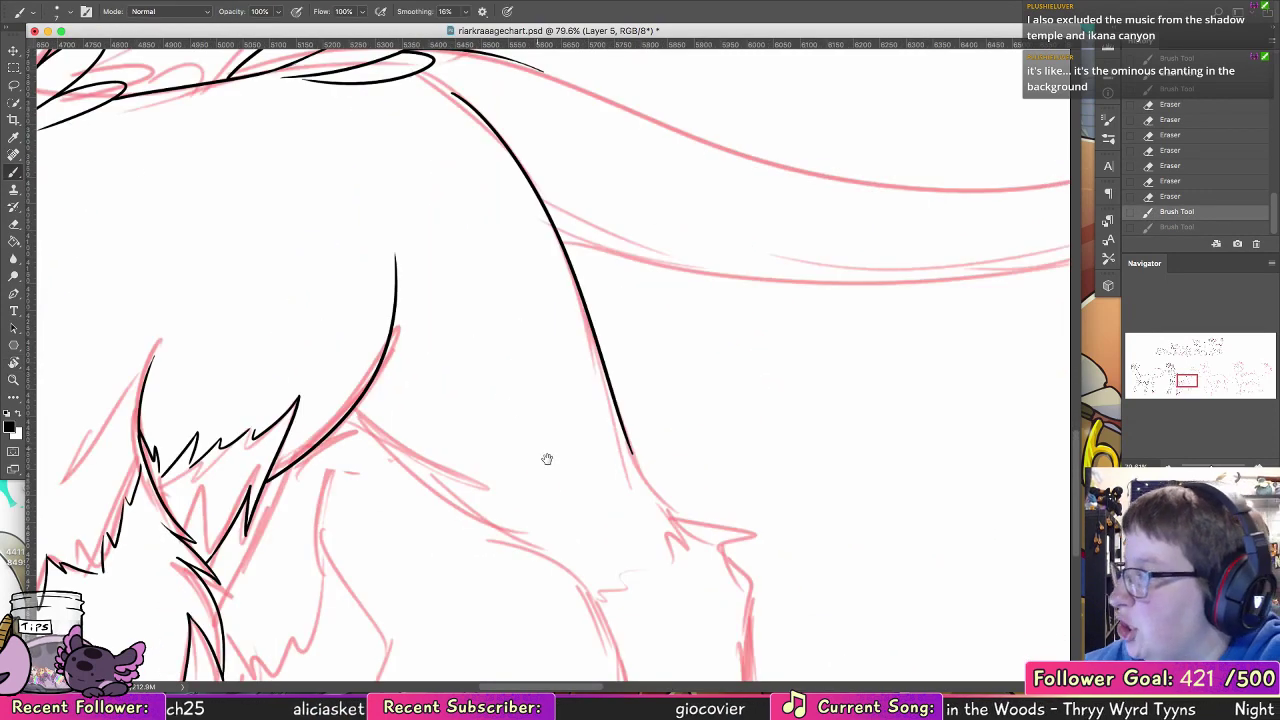
{"action": "left_click_drag", "start_coordinate": [547, 459], "coordinate": [698, 250]}
{"action": "left_click_drag", "start_coordinate": [652, 395], "coordinate": [290, 478]}
{"action": "left_click_drag", "start_coordinate": [147, 289], "coordinate": [371, 430]}
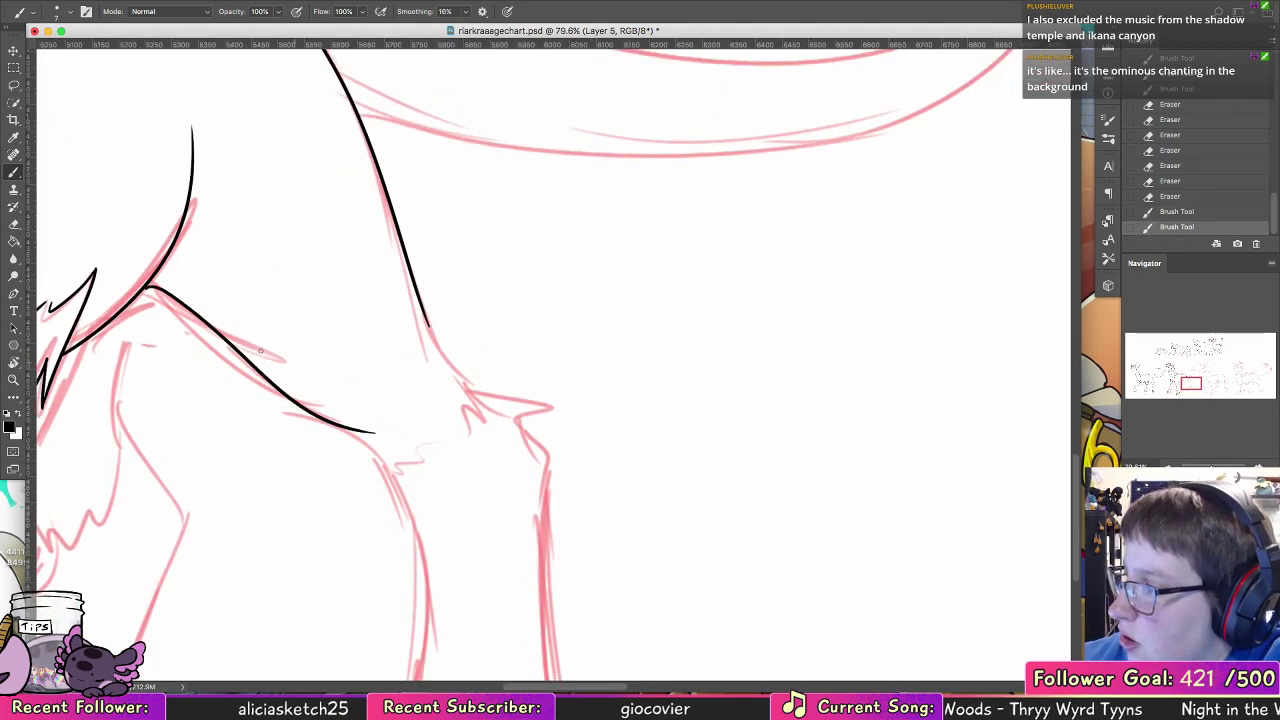
{"action": "key", "text": "super+z"}
{"action": "left_click_drag", "start_coordinate": [145, 290], "coordinate": [375, 428]}
{"action": "key", "text": "super+z"}
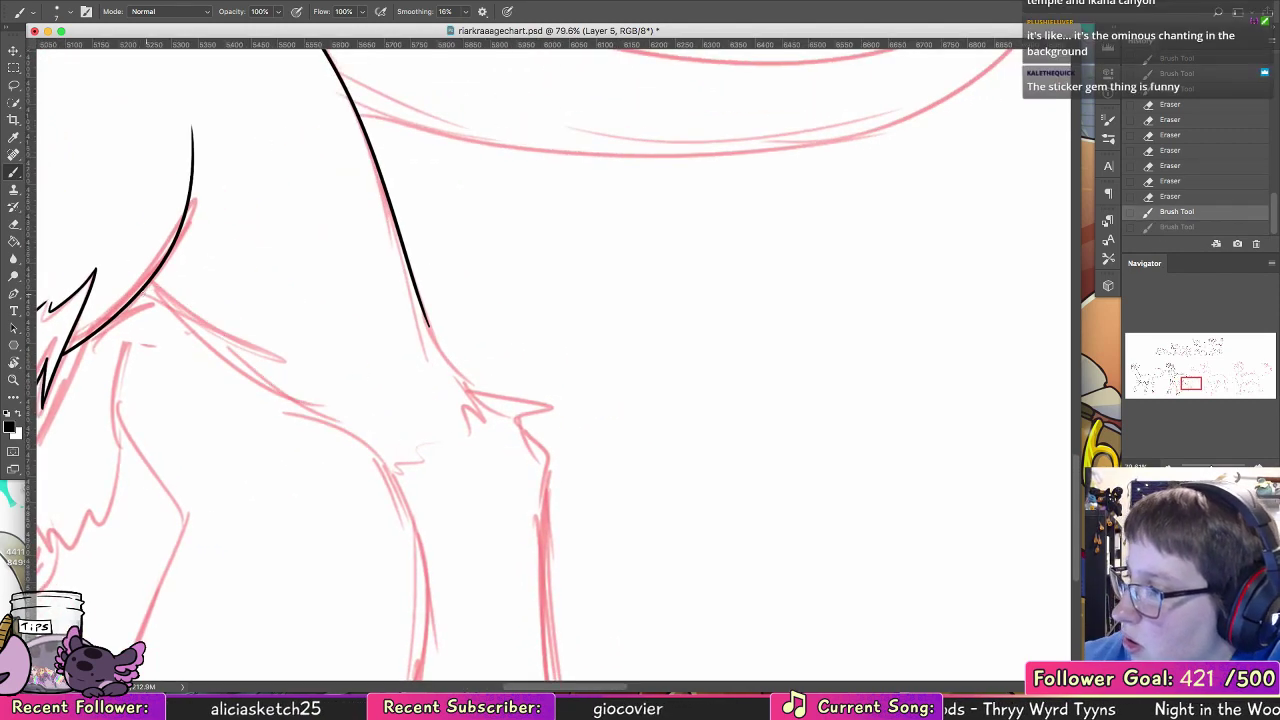
{"action": "mouse_move", "coordinate": [145, 290]}
{"action": "left_mouse_down"}
{"action": "mouse_move", "coordinate": [200, 314]}
{"action": "mouse_move", "coordinate": [345, 422]}
{"action": "left_mouse_up"}
Step: Extend the near hind leg's rear edge in a curve down to the hock
{"action": "left_click_drag", "start_coordinate": [427, 317], "coordinate": [474, 381]}
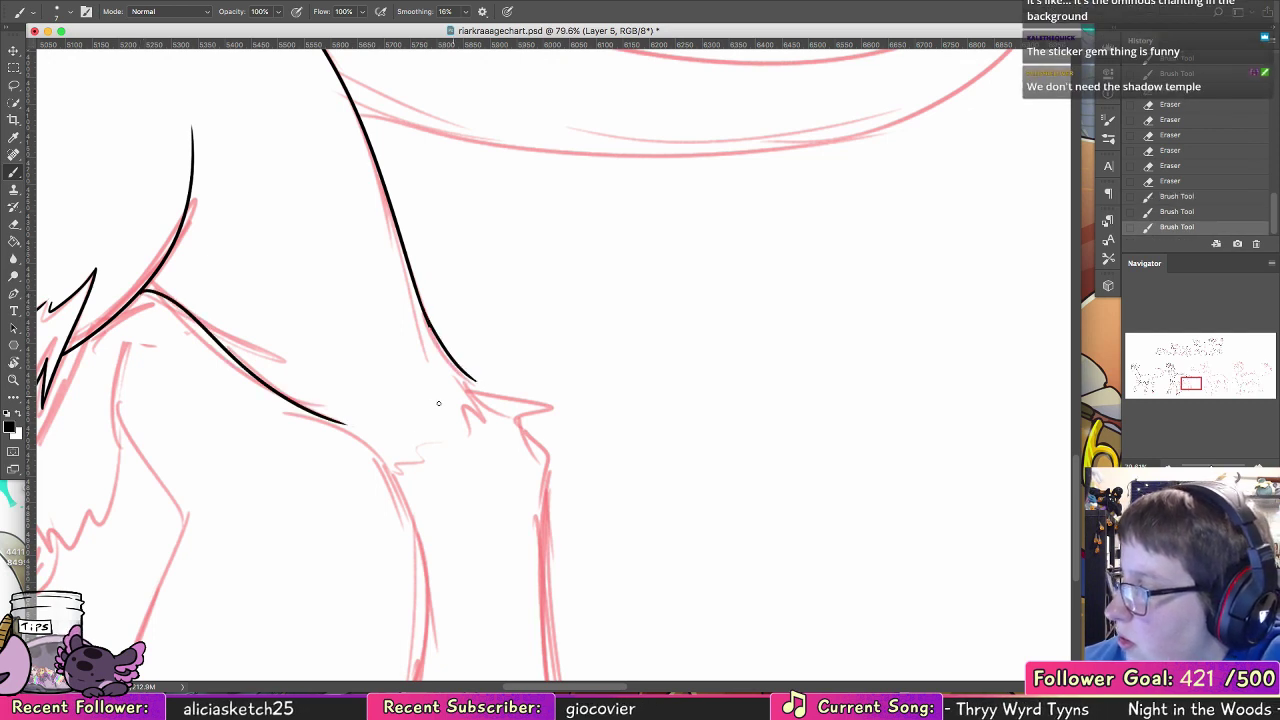
{"action": "key", "text": "super+z"}
{"action": "left_click_drag", "start_coordinate": [424, 308], "coordinate": [474, 383]}
{"action": "key", "text": "super+z"}
{"action": "left_click_drag", "start_coordinate": [425, 313], "coordinate": [470, 381]}
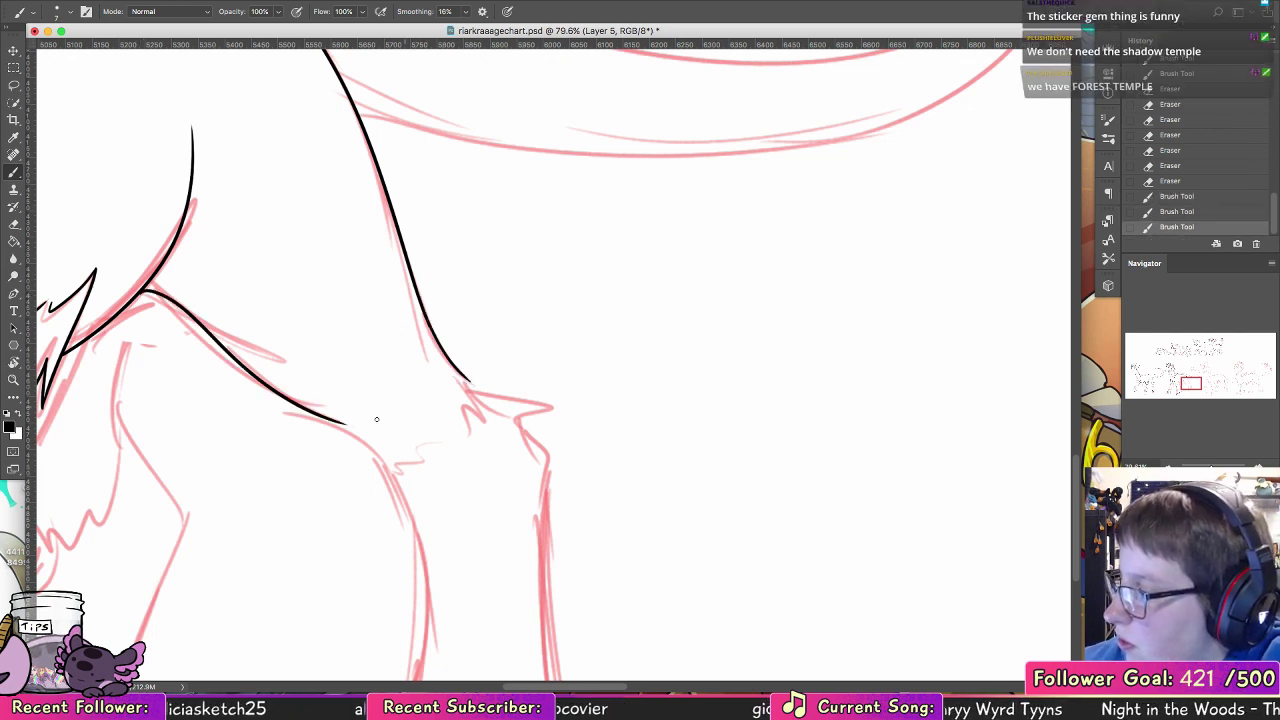
Step: Ink the jagged fur edge across the bottom of the near thigh and start the lower leg's front edge
{"action": "mouse_move", "coordinate": [333, 419]}
{"action": "left_mouse_down"}
{"action": "mouse_move", "coordinate": [455, 424]}
{"action": "mouse_move", "coordinate": [426, 525]}
{"action": "mouse_move", "coordinate": [427, 458]}
{"action": "mouse_move", "coordinate": [440, 456]}
{"action": "mouse_move", "coordinate": [379, 431]}
{"action": "mouse_move", "coordinate": [396, 440]}
{"action": "mouse_move", "coordinate": [427, 377]}
{"action": "left_mouse_up"}
{"action": "key", "text": "super+z"}
{"action": "key", "text": "super+z"}
{"action": "key", "text": "super+z"}
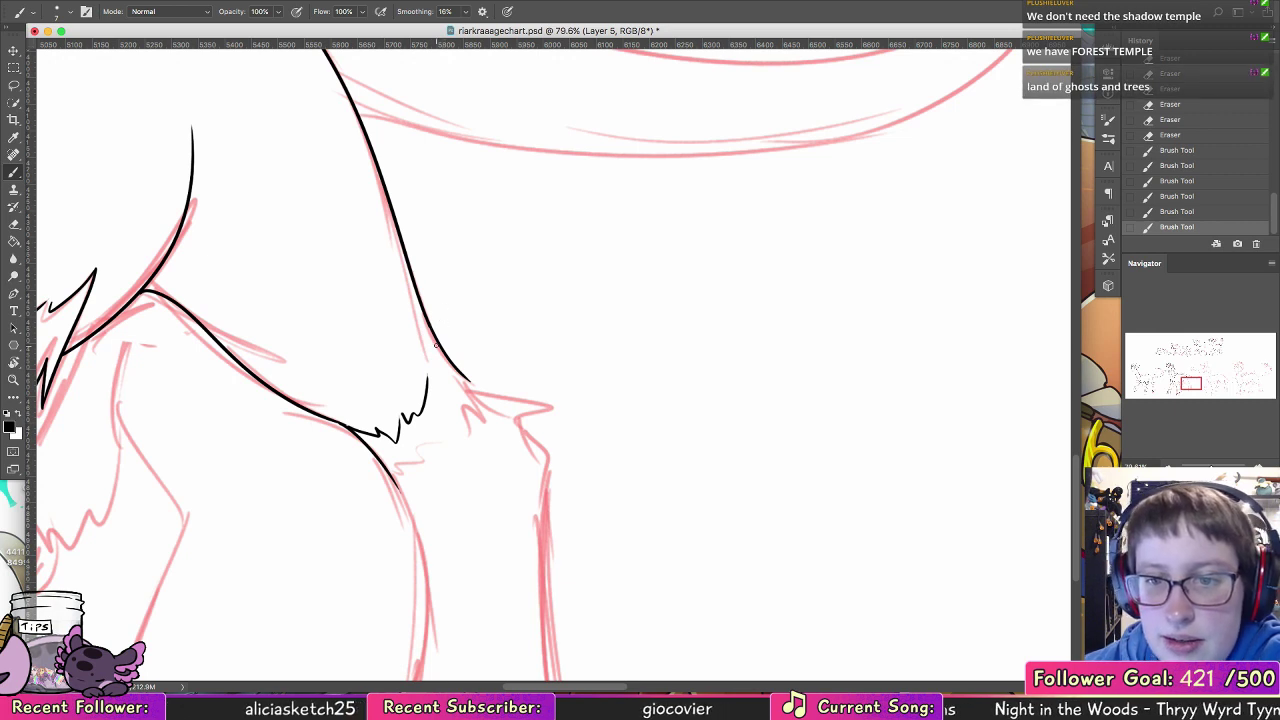
{"action": "left_click_drag", "start_coordinate": [431, 383], "coordinate": [441, 358]}
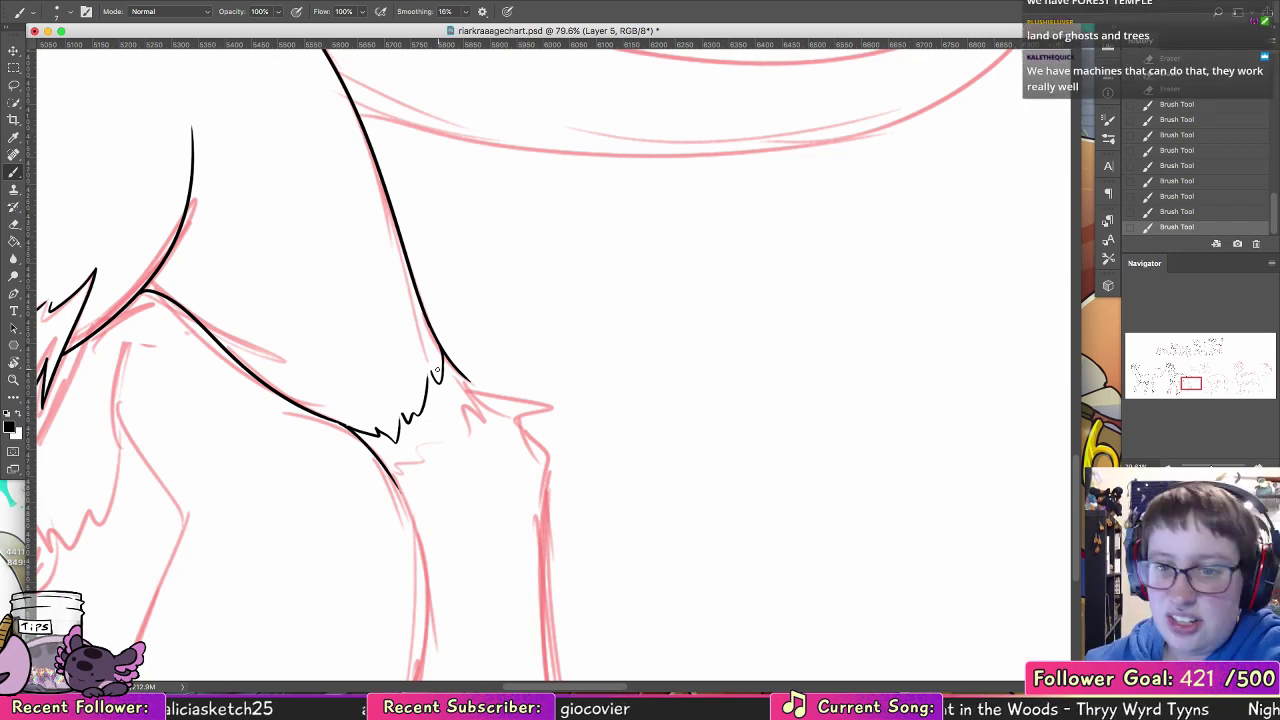
Step: Ink the near hind lower leg's front edge with a small fur notch and the jagged fringe above the hoof
{"action": "left_click_drag", "start_coordinate": [471, 449], "coordinate": [405, 210]}
{"action": "mouse_move", "coordinate": [343, 262]}
{"action": "left_mouse_down"}
{"action": "mouse_move", "coordinate": [372, 420]}
{"action": "mouse_move", "coordinate": [367, 395]}
{"action": "mouse_move", "coordinate": [366, 562]}
{"action": "left_mouse_up"}
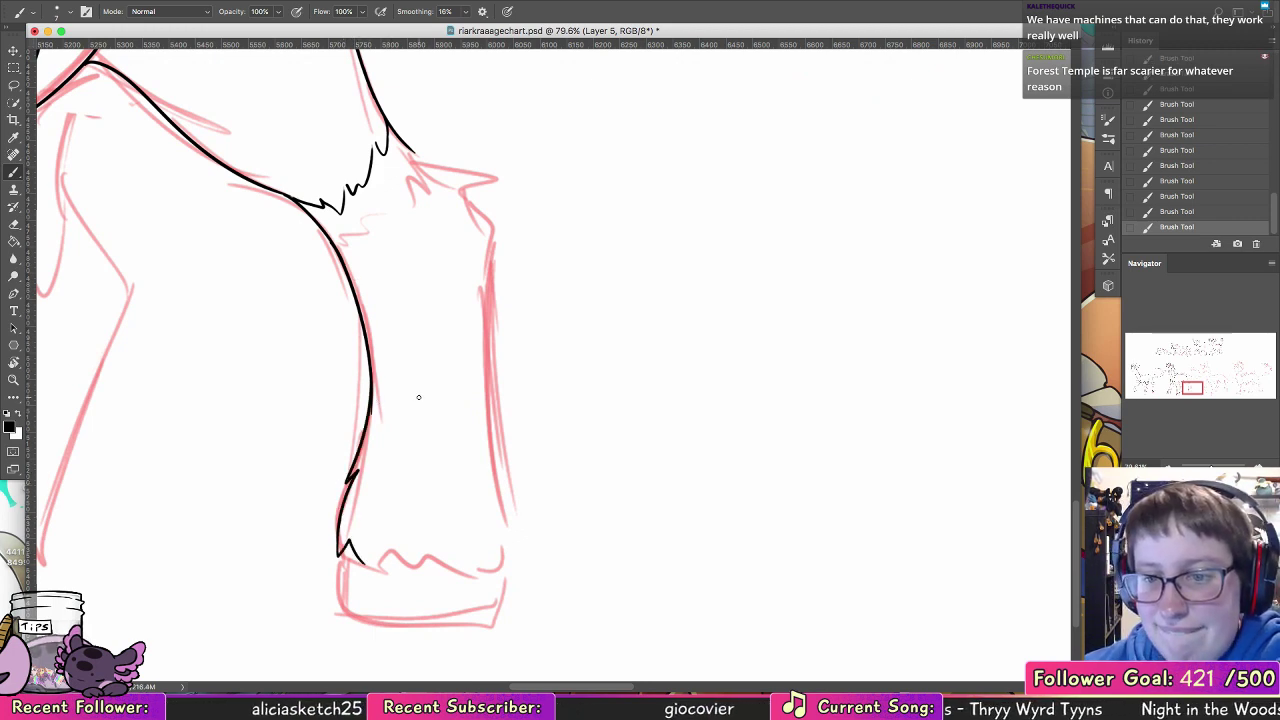
{"action": "mouse_move", "coordinate": [378, 571]}
{"action": "left_mouse_down"}
{"action": "mouse_move", "coordinate": [516, 566]}
{"action": "mouse_move", "coordinate": [506, 524]}
{"action": "left_mouse_up"}
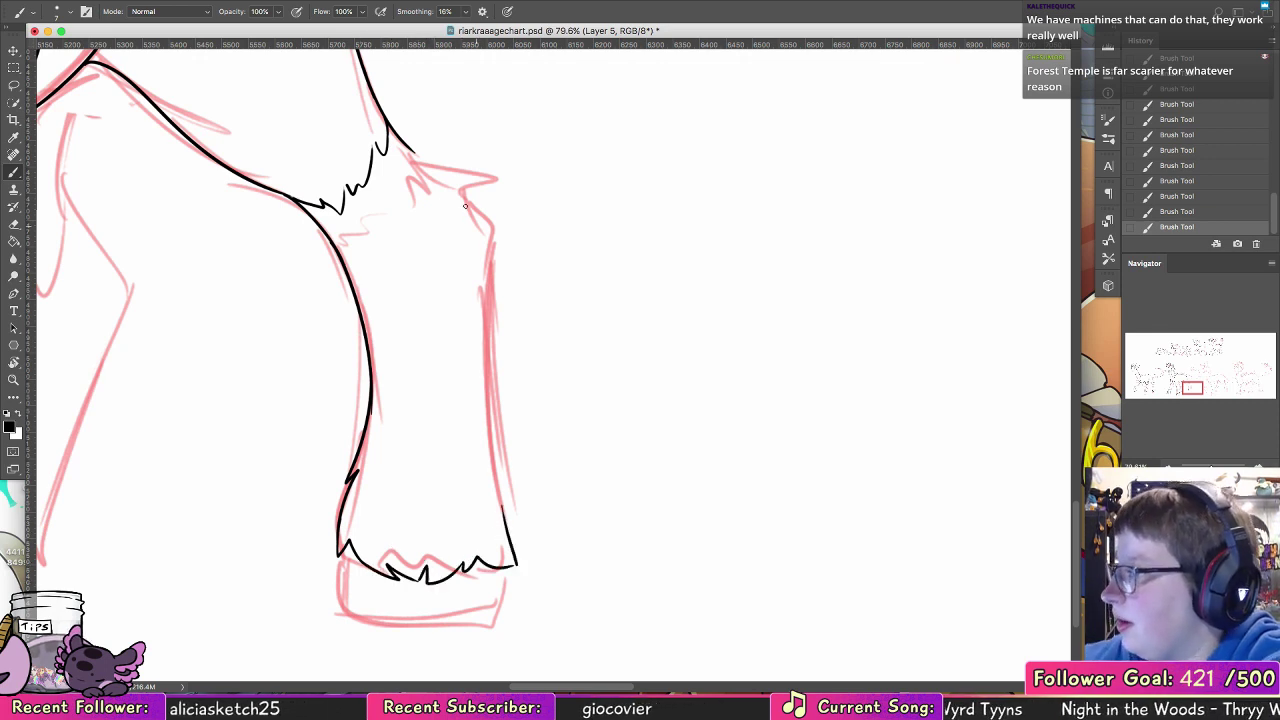
Step: Ink the pointed fur tufts at the near hock and the lower leg's rear edge down to the fringe
{"action": "mouse_move", "coordinate": [404, 143]}
{"action": "left_mouse_down"}
{"action": "mouse_move", "coordinate": [457, 167]}
{"action": "mouse_move", "coordinate": [427, 188]}
{"action": "left_mouse_up"}
{"action": "key", "text": "super+z"}
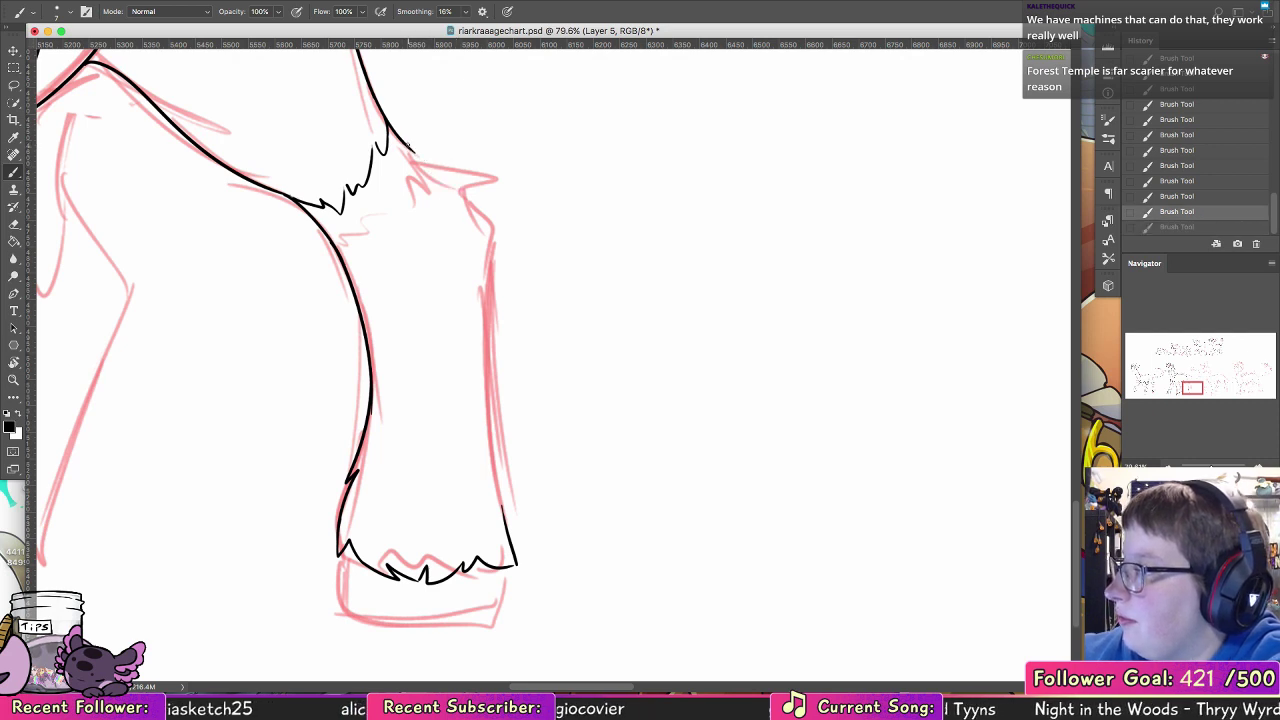
{"action": "mouse_move", "coordinate": [407, 144]}
{"action": "left_mouse_down"}
{"action": "mouse_move", "coordinate": [464, 168]}
{"action": "mouse_move", "coordinate": [429, 165]}
{"action": "mouse_move", "coordinate": [469, 163]}
{"action": "mouse_move", "coordinate": [457, 182]}
{"action": "mouse_move", "coordinate": [496, 228]}
{"action": "left_mouse_up"}
{"action": "key", "text": "super+z"}
{"action": "key", "text": "super+z"}
{"action": "mouse_move", "coordinate": [462, 188]}
{"action": "left_mouse_down"}
{"action": "mouse_move", "coordinate": [496, 228]}
{"action": "mouse_move", "coordinate": [487, 310]}
{"action": "left_mouse_up"}
{"action": "left_click_drag", "start_coordinate": [488, 253], "coordinate": [492, 438]}
{"action": "key", "text": "super+z"}
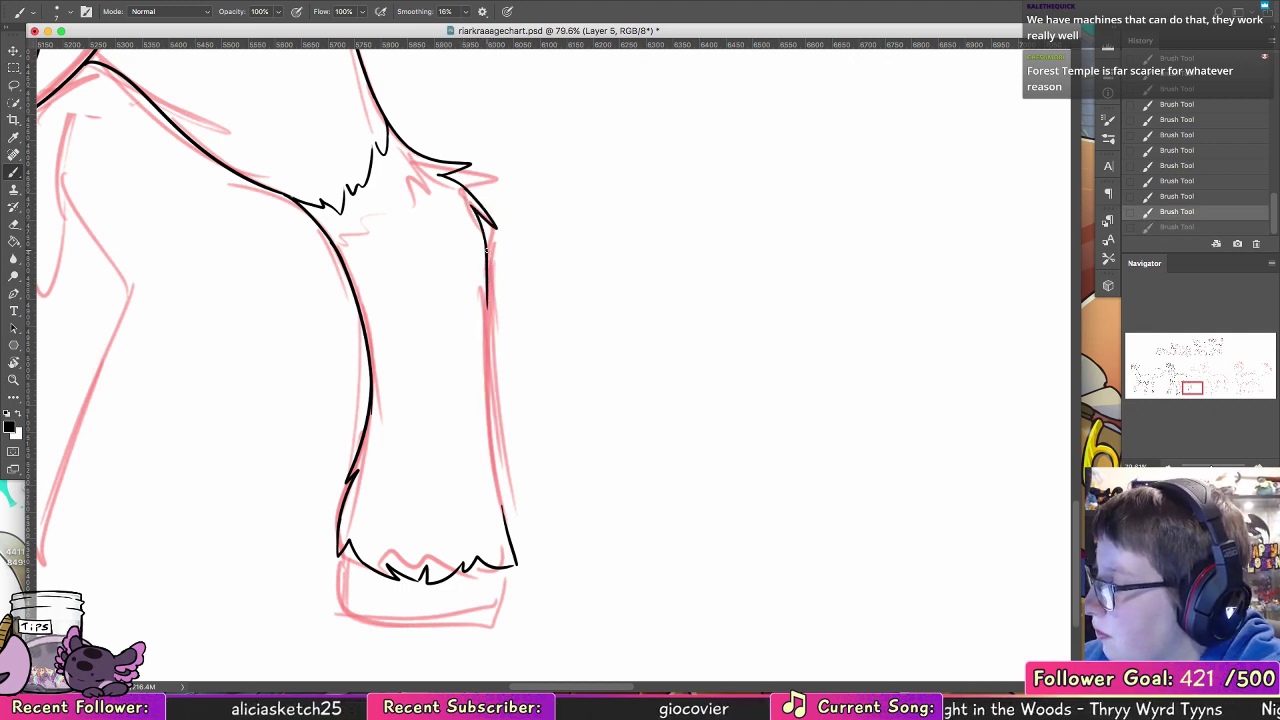
{"action": "left_click_drag", "start_coordinate": [488, 250], "coordinate": [503, 522]}
{"action": "key", "text": "super+z"}
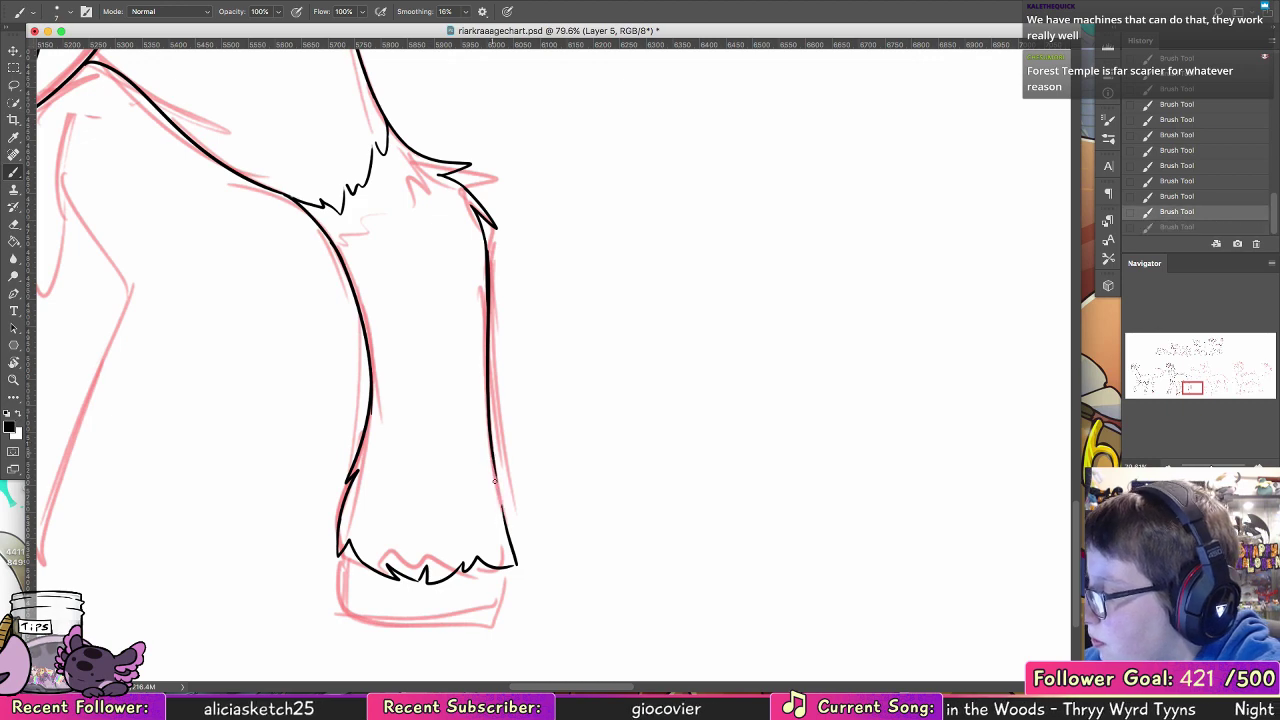
{"action": "mouse_move", "coordinate": [492, 454]}
{"action": "left_mouse_down"}
{"action": "mouse_move", "coordinate": [503, 520]}
{"action": "mouse_move", "coordinate": [523, 235]}
{"action": "left_mouse_up"}
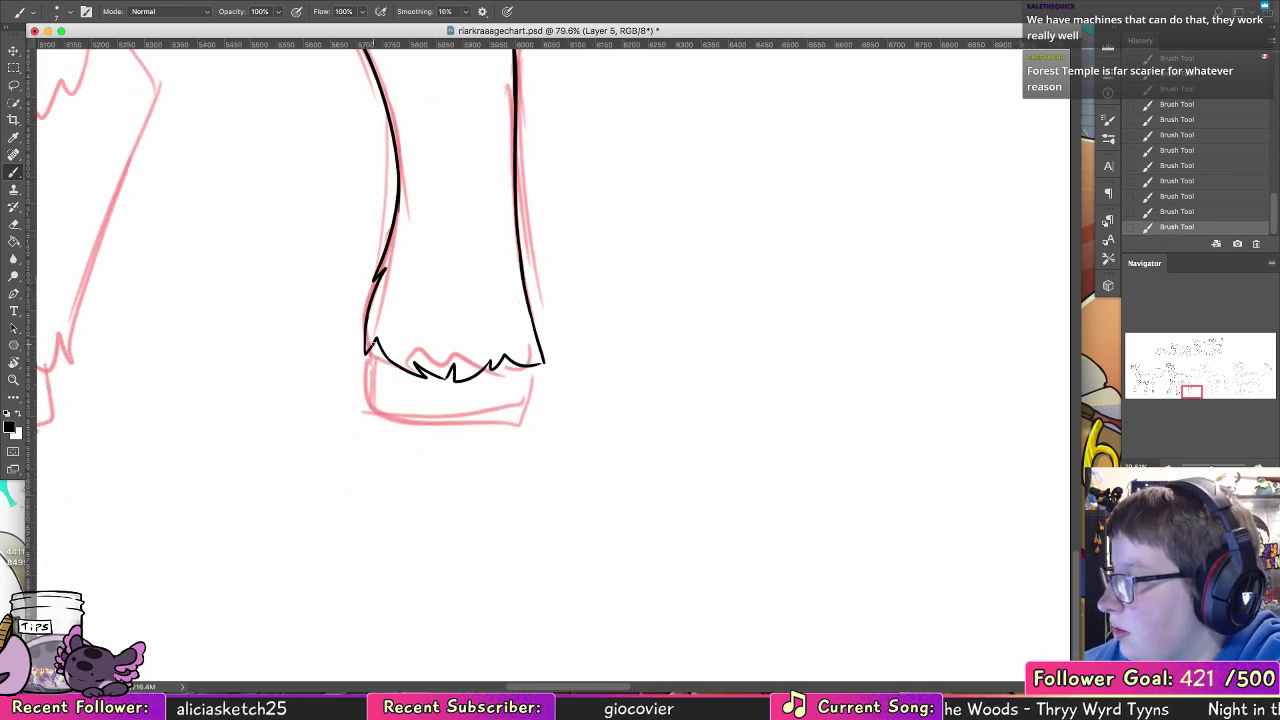
Step: Ink the rounded hoof beneath the near hind leg's fur fringe
{"action": "mouse_move", "coordinate": [368, 345]}
{"action": "left_mouse_down"}
{"action": "mouse_move", "coordinate": [362, 388]}
{"action": "mouse_move", "coordinate": [498, 401]}
{"action": "left_mouse_up"}
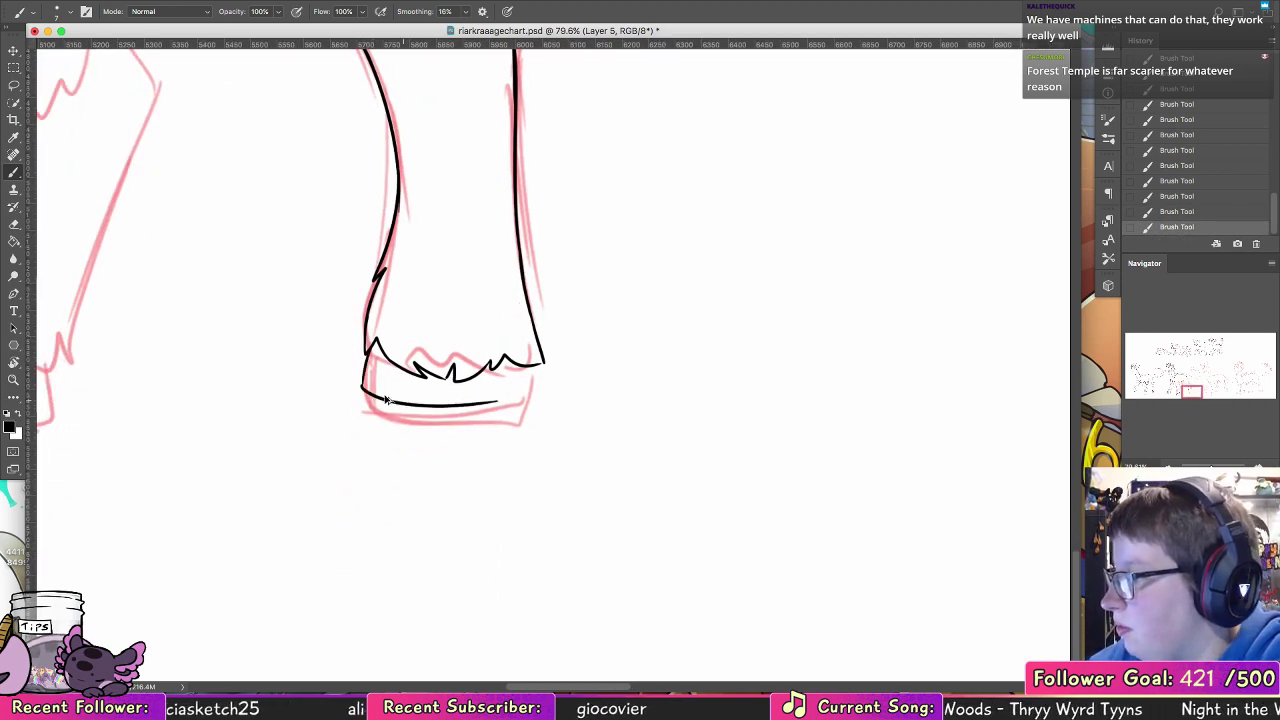
{"action": "key", "text": "super+z"}
{"action": "mouse_move", "coordinate": [362, 390]}
{"action": "left_mouse_down"}
{"action": "mouse_move", "coordinate": [411, 405]}
{"action": "mouse_move", "coordinate": [519, 394]}
{"action": "left_mouse_up"}
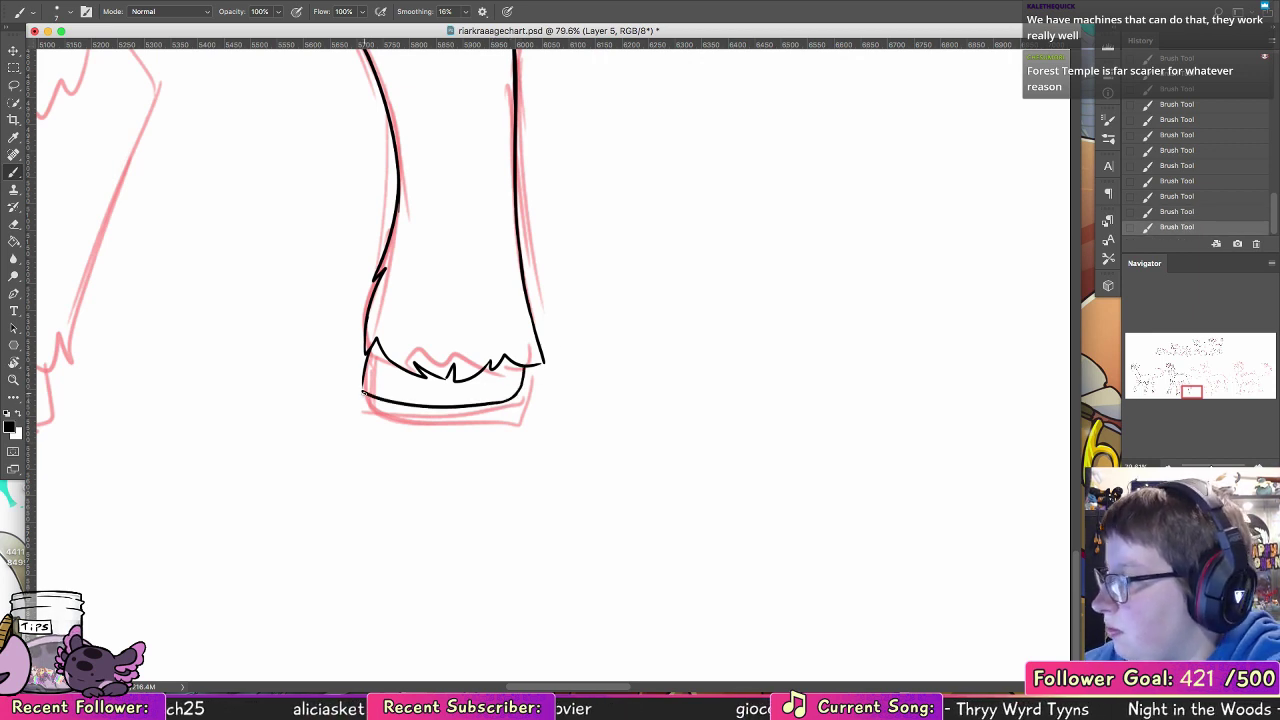
{"action": "key", "text": "super+z"}
{"action": "left_click_drag", "start_coordinate": [367, 354], "coordinate": [363, 391]}
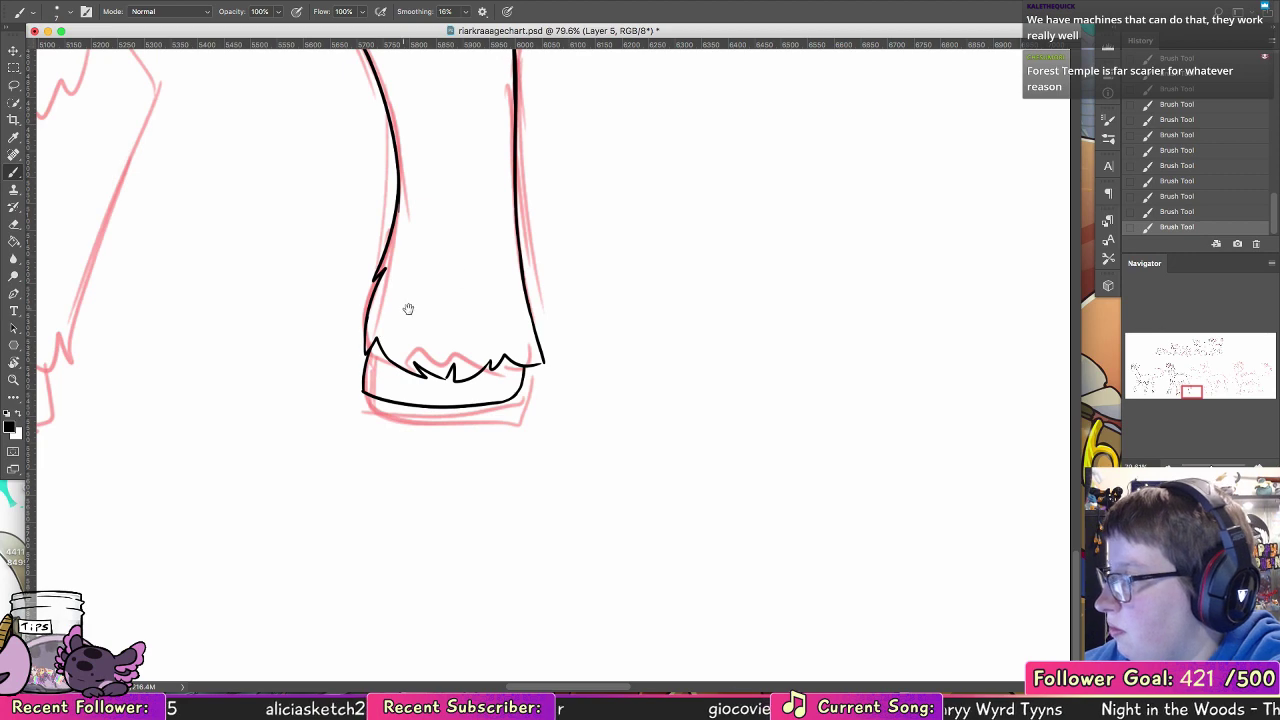
Step: Ink the curved rear edge of the far hind leg's thigh down from the belly line
{"action": "left_click_drag", "start_coordinate": [409, 309], "coordinate": [708, 346]}
{"action": "left_click_drag", "start_coordinate": [475, 374], "coordinate": [469, 480]}
{"action": "mouse_move", "coordinate": [503, 414]}
{"action": "left_mouse_down"}
{"action": "mouse_move", "coordinate": [486, 537]}
{"action": "mouse_move", "coordinate": [497, 548]}
{"action": "left_mouse_up"}
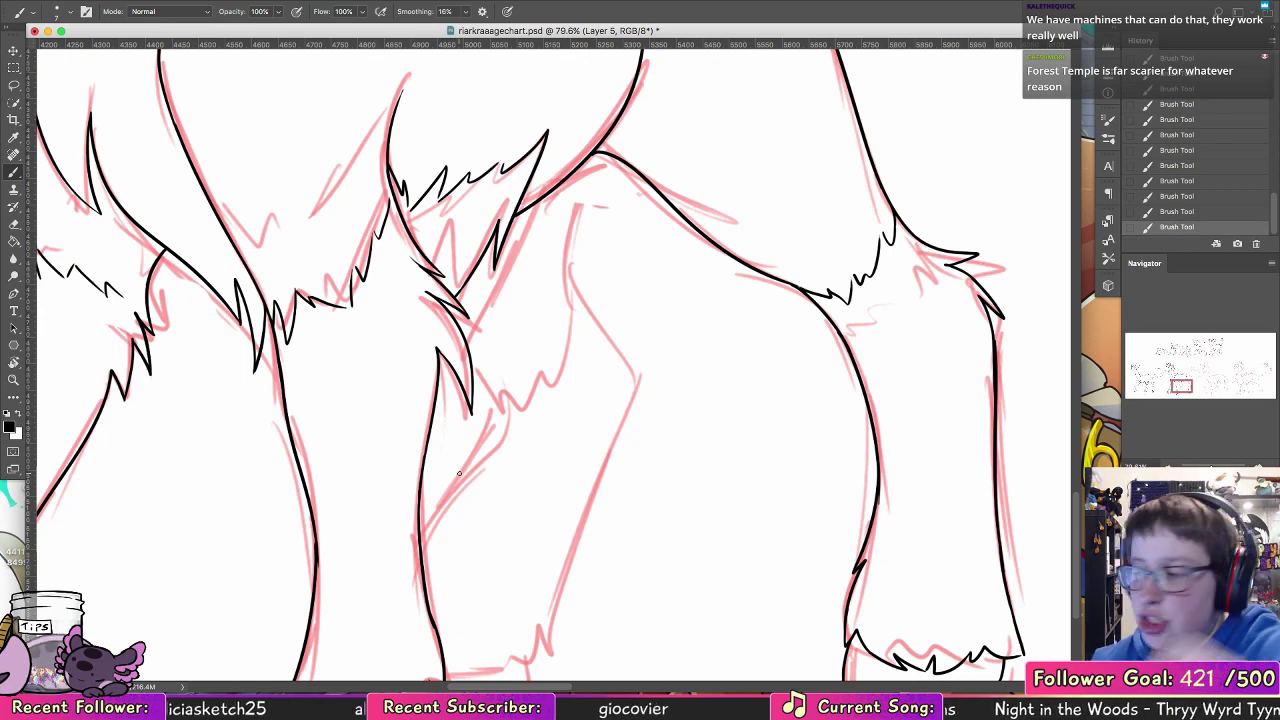
{"action": "left_click_drag", "start_coordinate": [574, 168], "coordinate": [560, 256]}
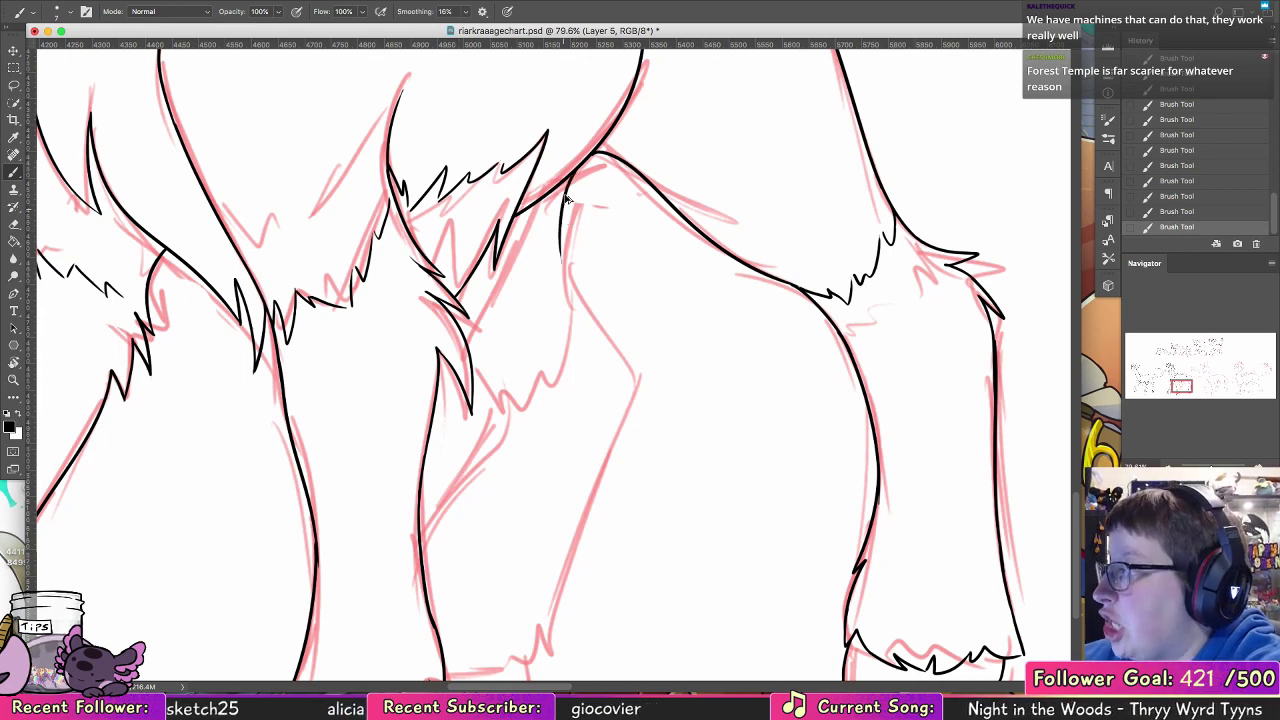
{"action": "key", "text": "super+z"}
{"action": "left_click_drag", "start_coordinate": [572, 173], "coordinate": [560, 376]}
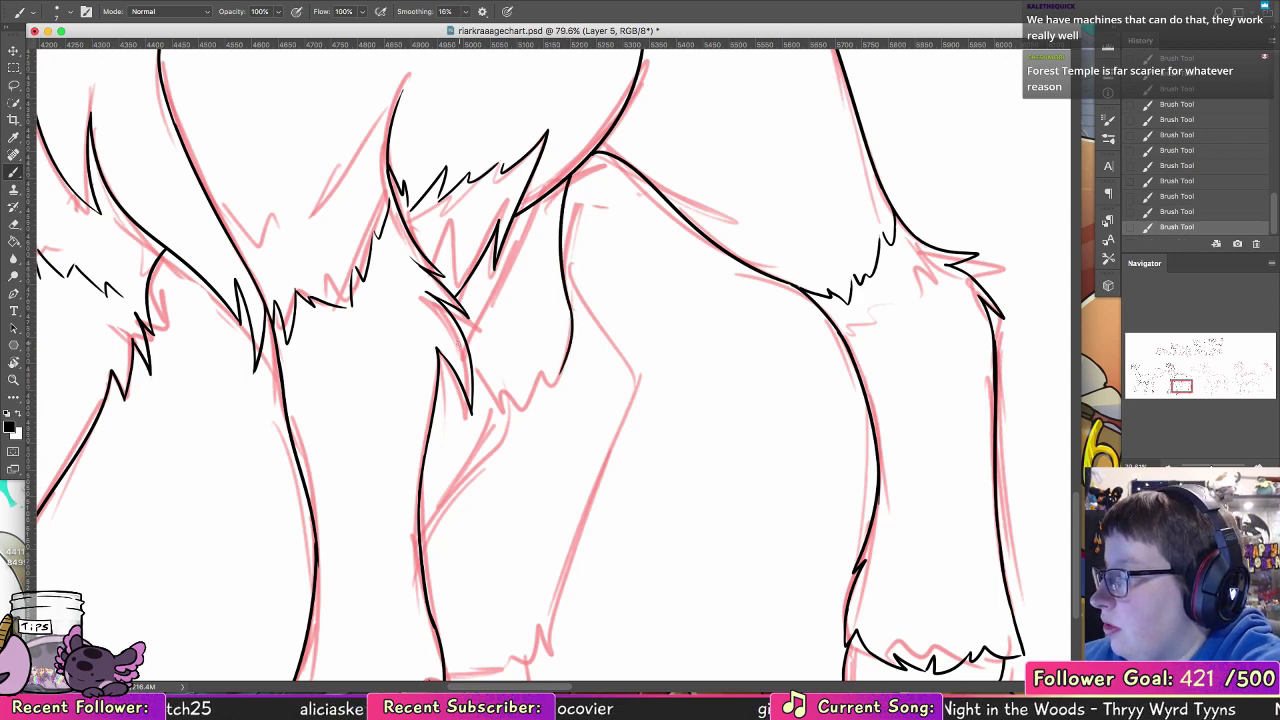
Step: Ink the small jagged fur fringe beneath the far hind leg's thigh and the pointed fur tufts behind its hock
{"action": "left_click_drag", "start_coordinate": [472, 390], "coordinate": [508, 407]}
{"action": "key", "text": "super+z"}
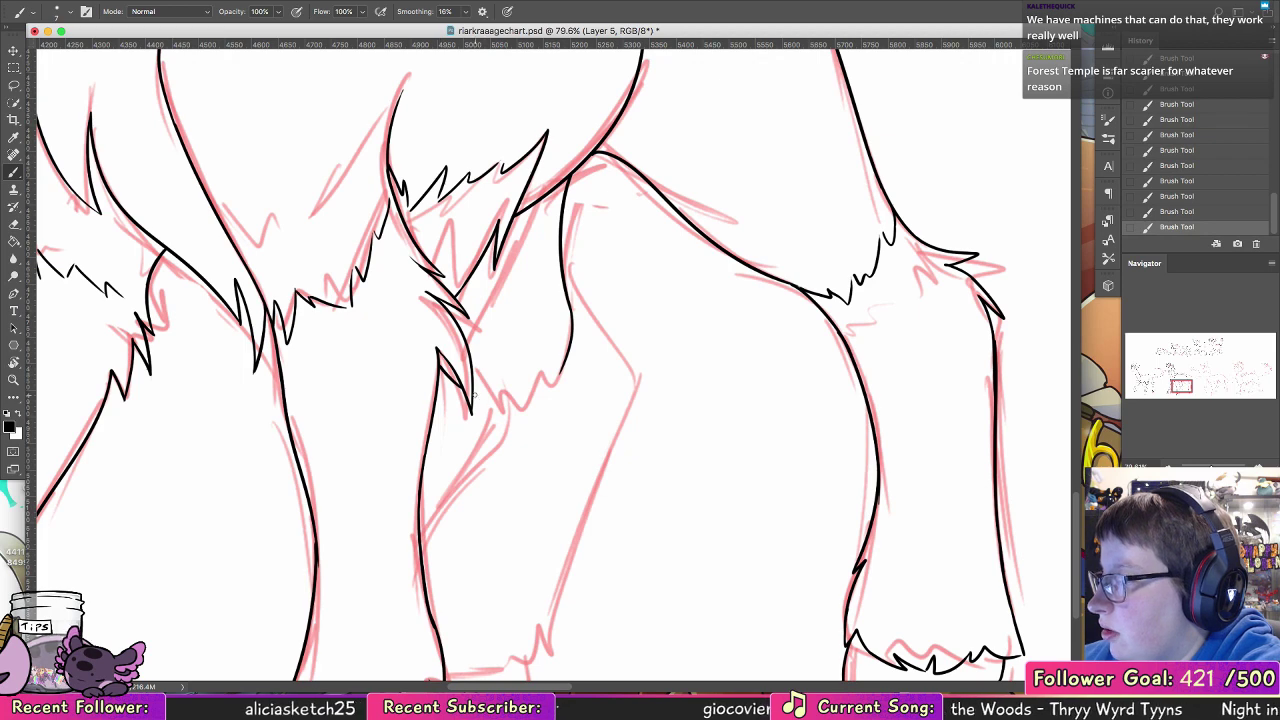
{"action": "left_click_drag", "start_coordinate": [471, 392], "coordinate": [503, 405]}
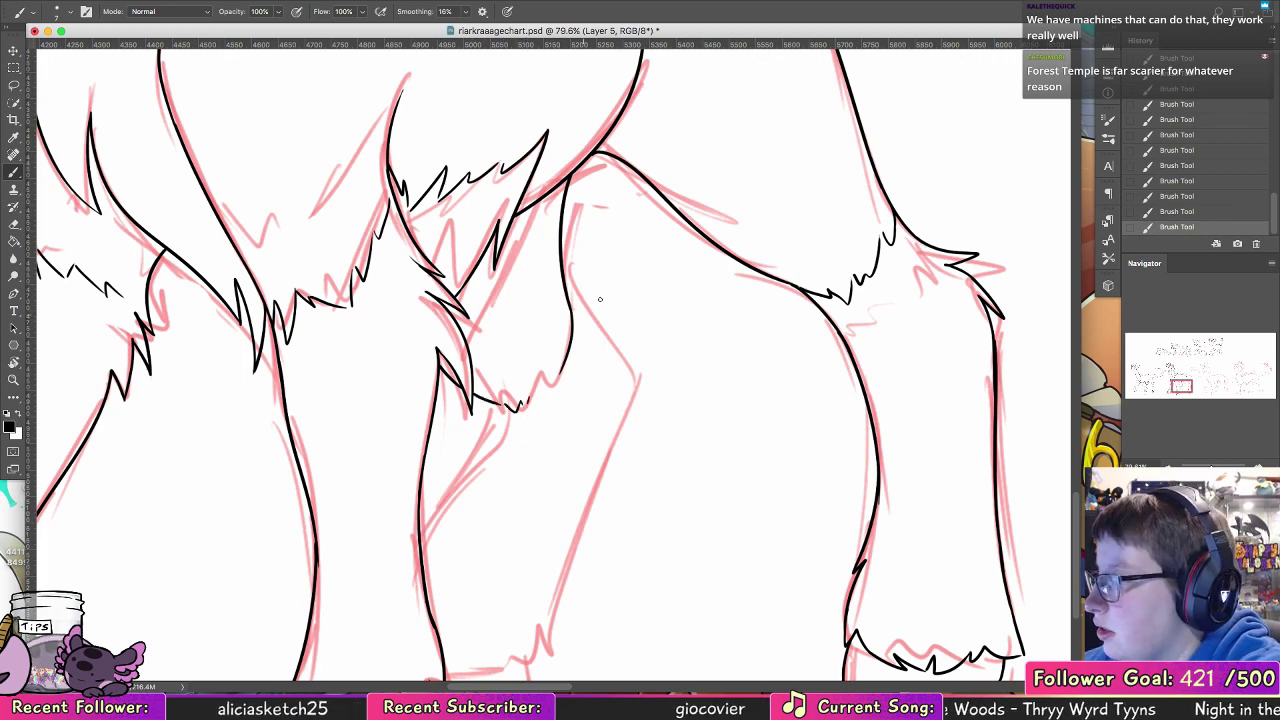
{"action": "key", "text": "super+z"}
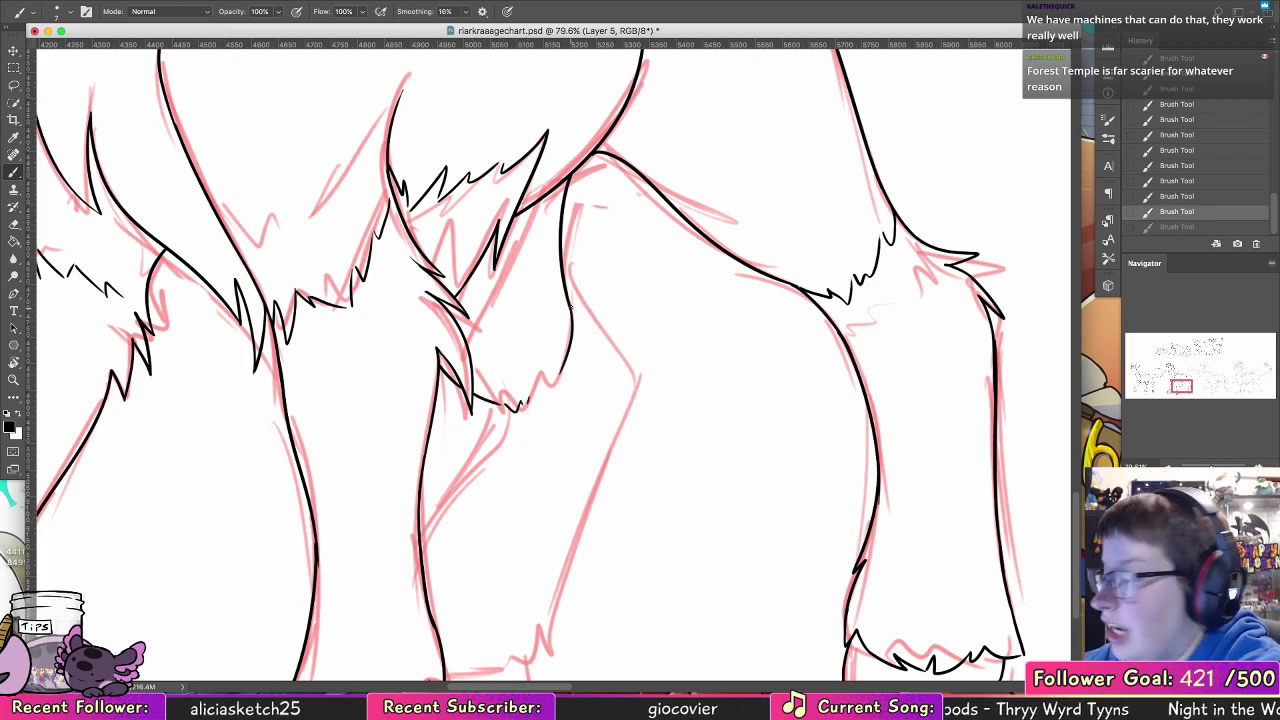
{"action": "mouse_move", "coordinate": [571, 308]}
{"action": "left_mouse_down"}
{"action": "mouse_move", "coordinate": [626, 310]}
{"action": "mouse_move", "coordinate": [611, 325]}
{"action": "mouse_move", "coordinate": [648, 329]}
{"action": "mouse_move", "coordinate": [609, 327]}
{"action": "mouse_move", "coordinate": [629, 332]}
{"action": "mouse_move", "coordinate": [655, 377]}
{"action": "left_mouse_up"}
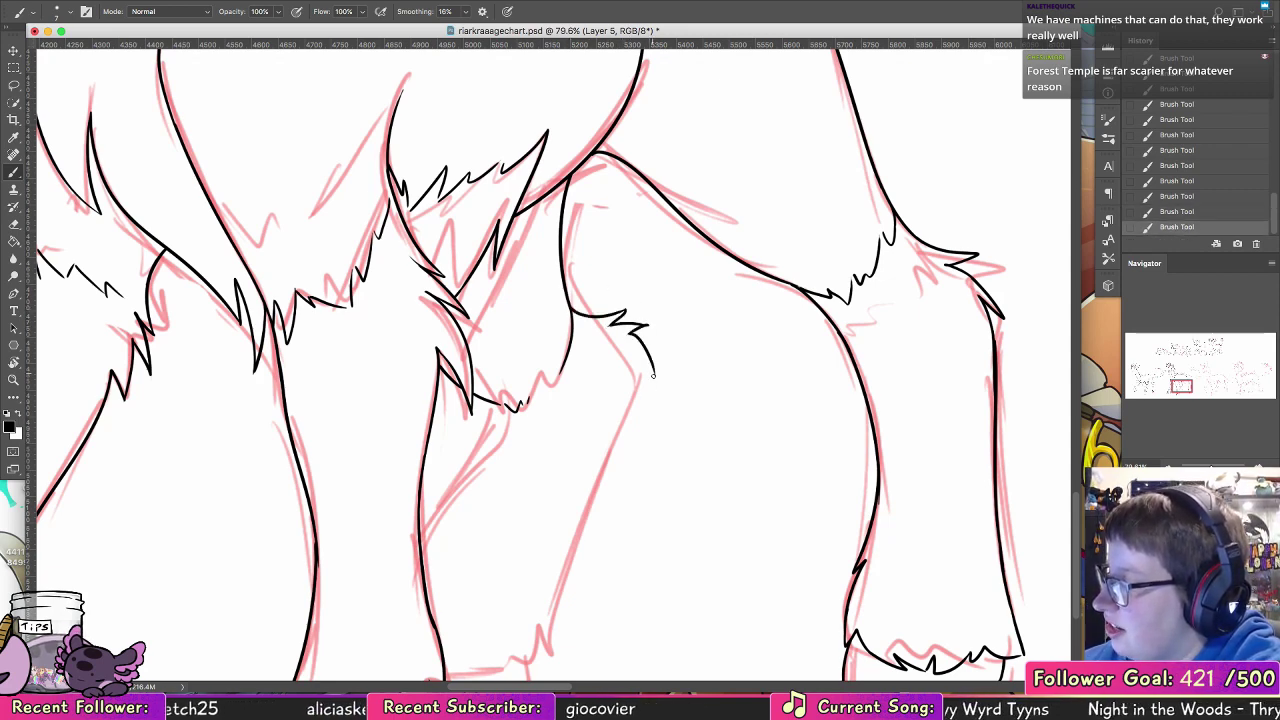
Step: Ink the far hind lower leg's curved front edge and its long rear edge down to the fur above the hoof
{"action": "mouse_move", "coordinate": [490, 405]}
{"action": "left_mouse_down"}
{"action": "mouse_move", "coordinate": [496, 437]}
{"action": "mouse_move", "coordinate": [424, 535]}
{"action": "left_mouse_up"}
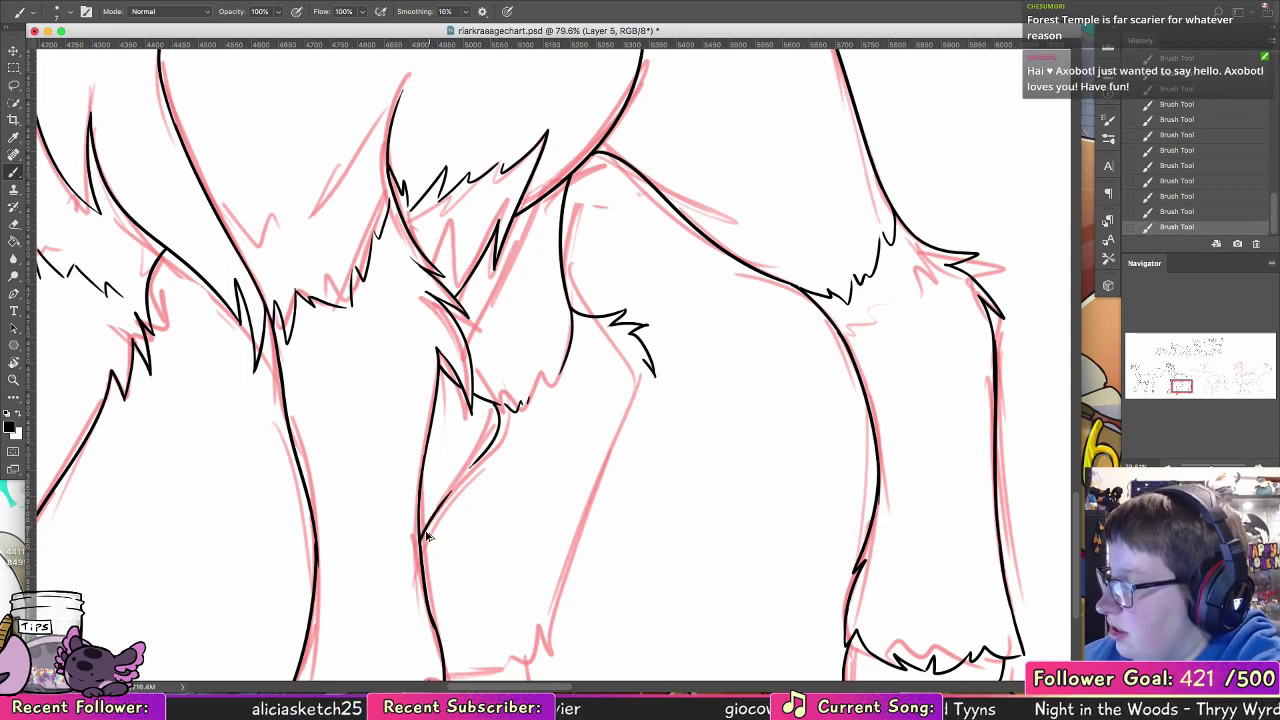
{"action": "key", "text": "super+z"}
{"action": "left_click_drag", "start_coordinate": [487, 453], "coordinate": [472, 467]}
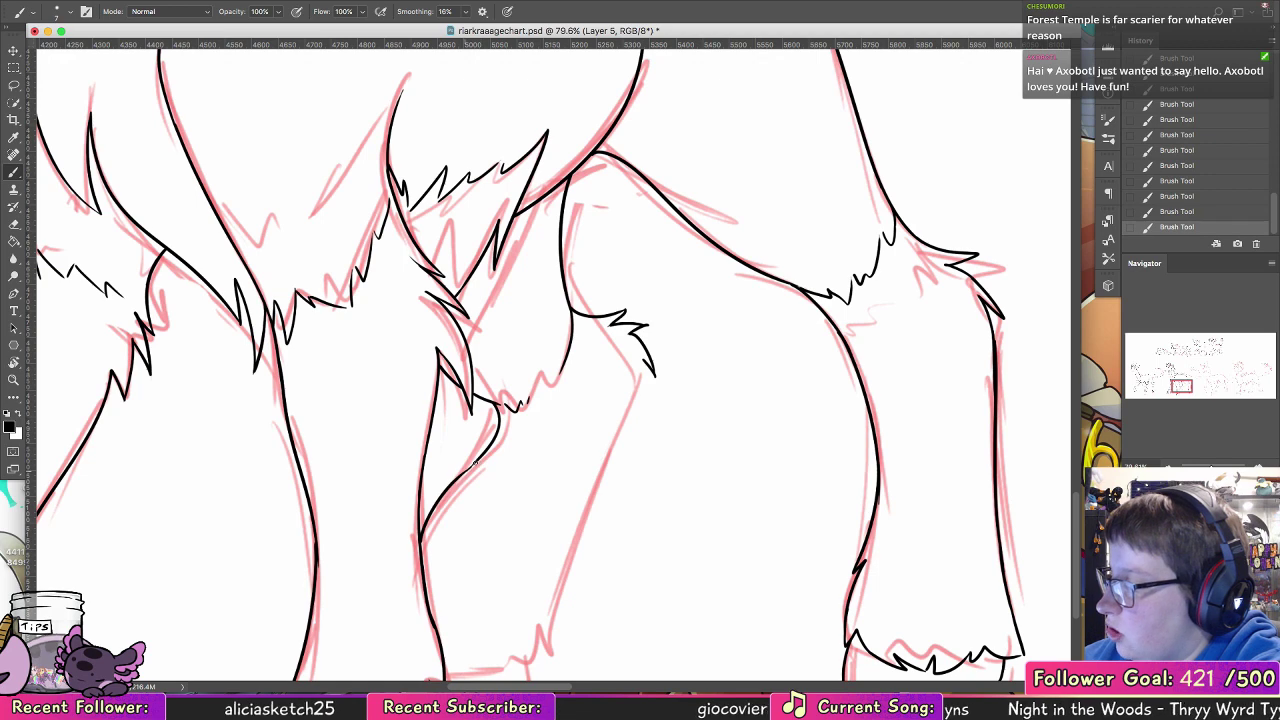
{"action": "mouse_move", "coordinate": [589, 442]}
{"action": "left_mouse_down"}
{"action": "mouse_move", "coordinate": [572, 300]}
{"action": "mouse_move", "coordinate": [567, 327]}
{"action": "left_mouse_up"}
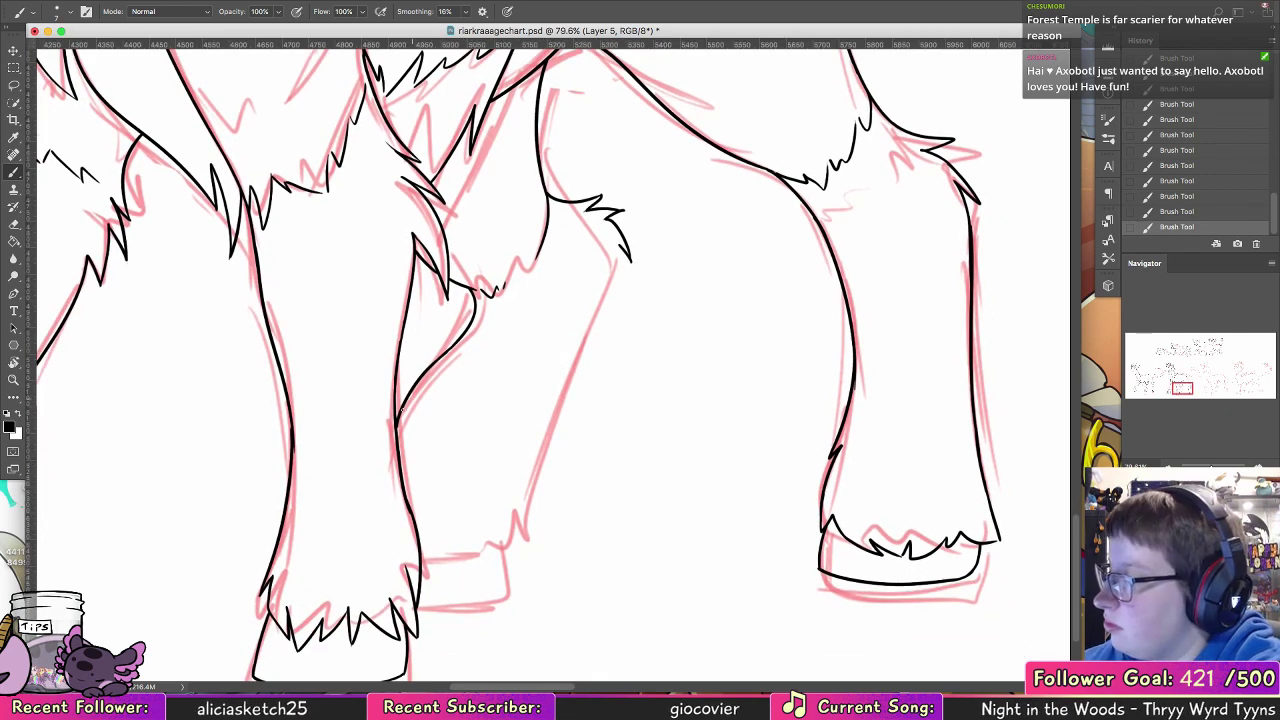
{"action": "mouse_move", "coordinate": [621, 243]}
{"action": "left_mouse_down"}
{"action": "mouse_move", "coordinate": [530, 462]}
{"action": "mouse_move", "coordinate": [520, 530]}
{"action": "mouse_move", "coordinate": [588, 403]}
{"action": "left_mouse_up"}
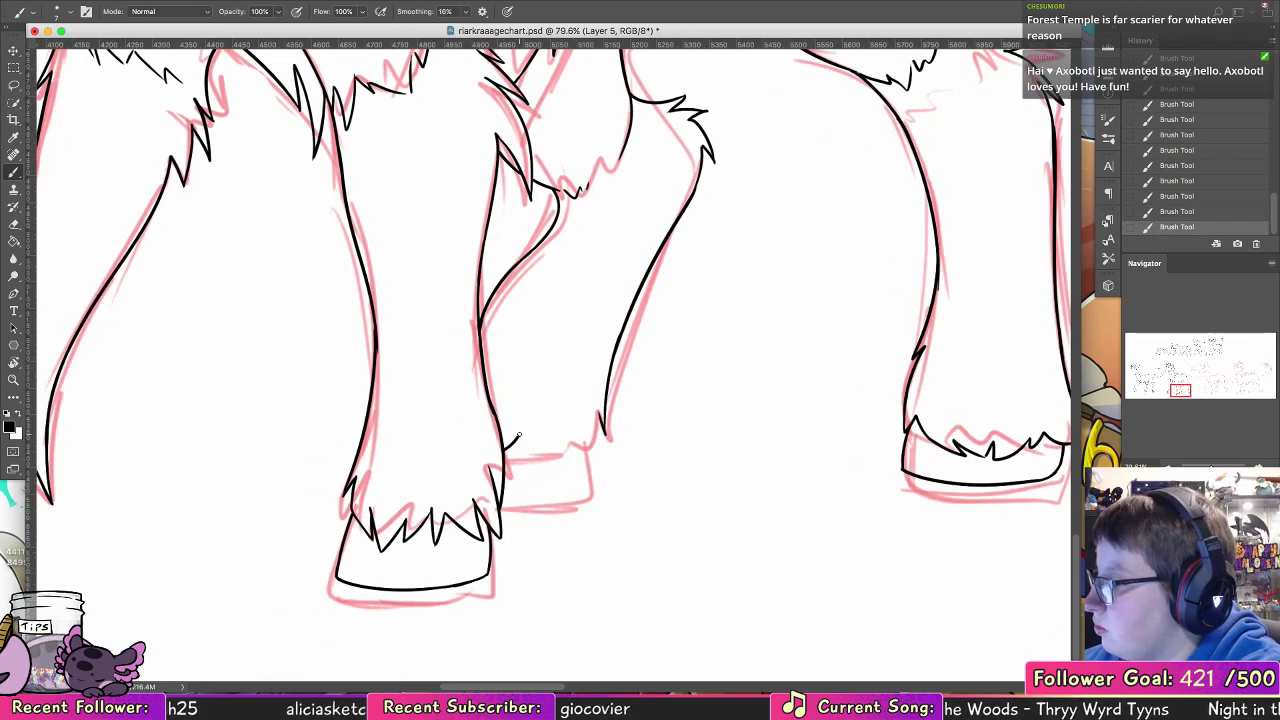
Step: Ink the jagged fur fringe above the far hind hoof and the rounded hoof outline beneath it
{"action": "mouse_move", "coordinate": [512, 446]}
{"action": "left_mouse_down"}
{"action": "mouse_move", "coordinate": [605, 438]}
{"action": "mouse_move", "coordinate": [587, 507]}
{"action": "left_mouse_up"}
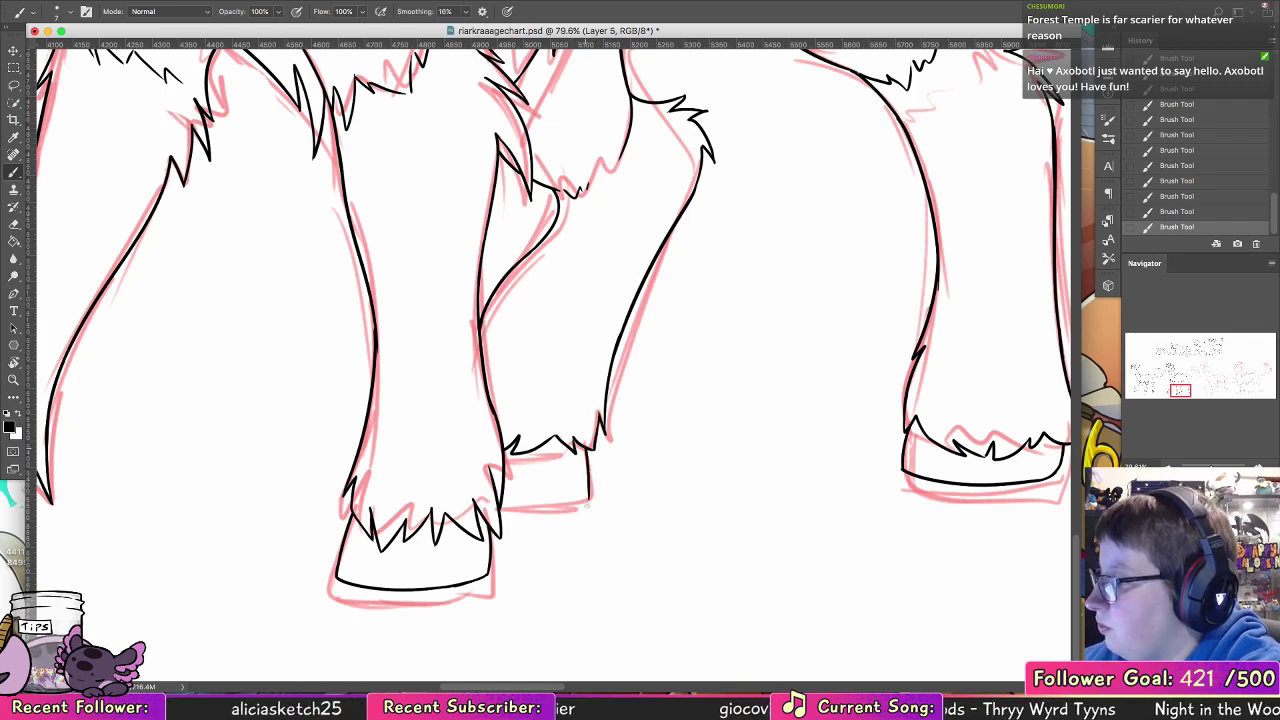
{"action": "mouse_move", "coordinate": [502, 500]}
{"action": "left_mouse_down"}
{"action": "mouse_move", "coordinate": [585, 489]}
{"action": "mouse_move", "coordinate": [566, 488]}
{"action": "mouse_move", "coordinate": [588, 449]}
{"action": "left_mouse_up"}
{"action": "key", "text": "alt+super+z"}
{"action": "key", "text": "alt+super+z"}
{"action": "key", "text": "alt+super+z"}
{"action": "key", "text": "alt+super+z"}
{"action": "key", "text": "alt+super+z"}
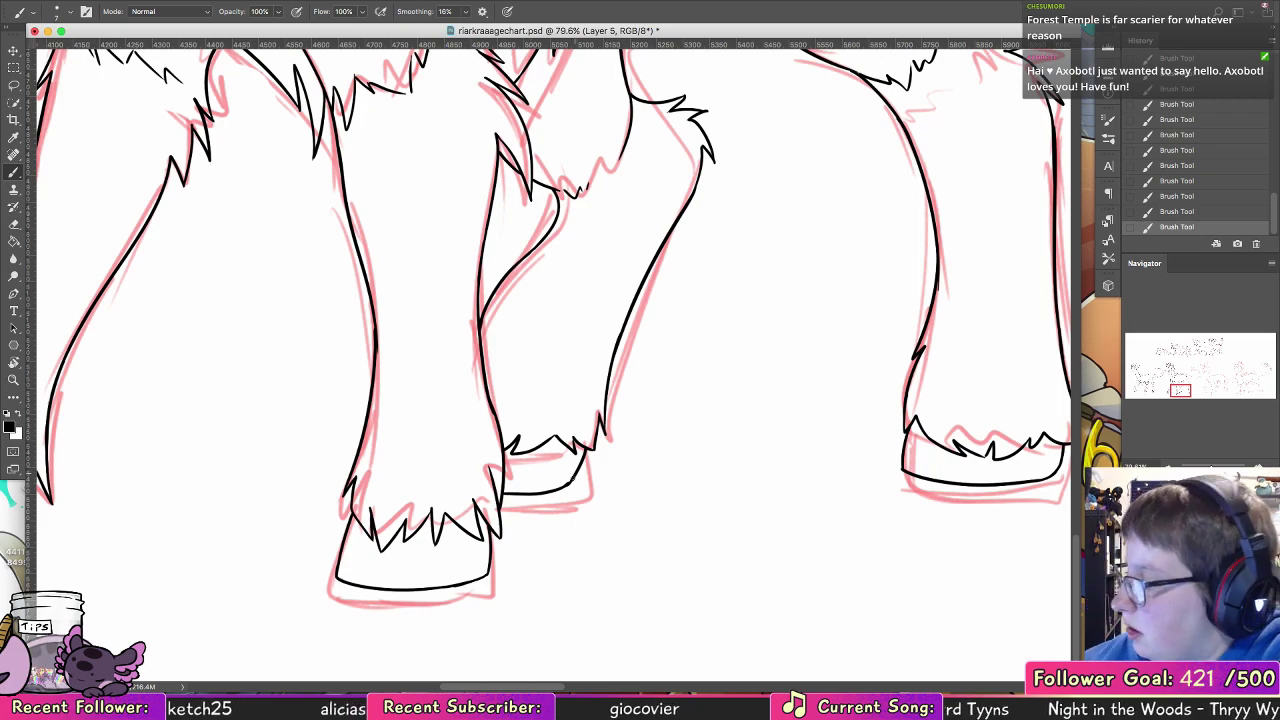
Step: Examine the second creature's inked legs within the whole chart and its uninked tail sketch
{"action": "key", "text": "z"}
{"action": "left_click_drag", "start_coordinate": [834, 336], "coordinate": [806, 343]}
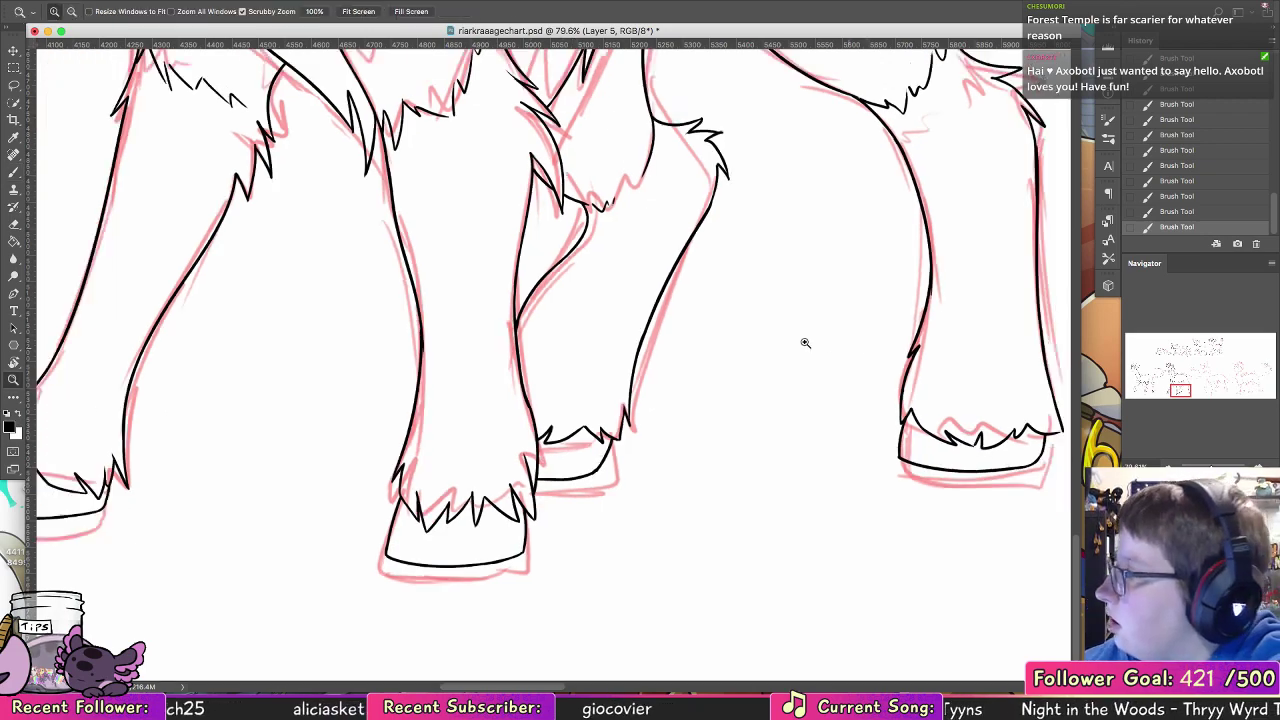
{"action": "key", "text": "super+0"}
{"action": "left_click_drag", "start_coordinate": [490, 471], "coordinate": [591, 456]}
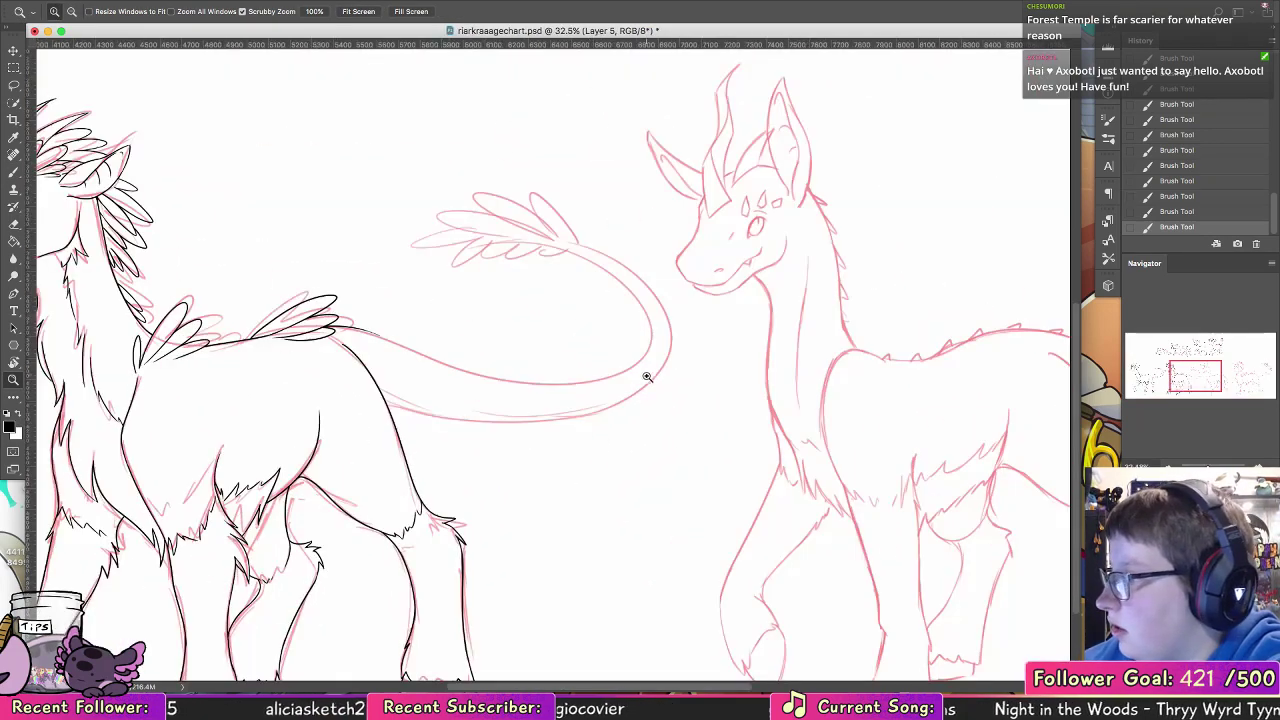
{"action": "left_click_drag", "start_coordinate": [647, 375], "coordinate": [598, 368]}
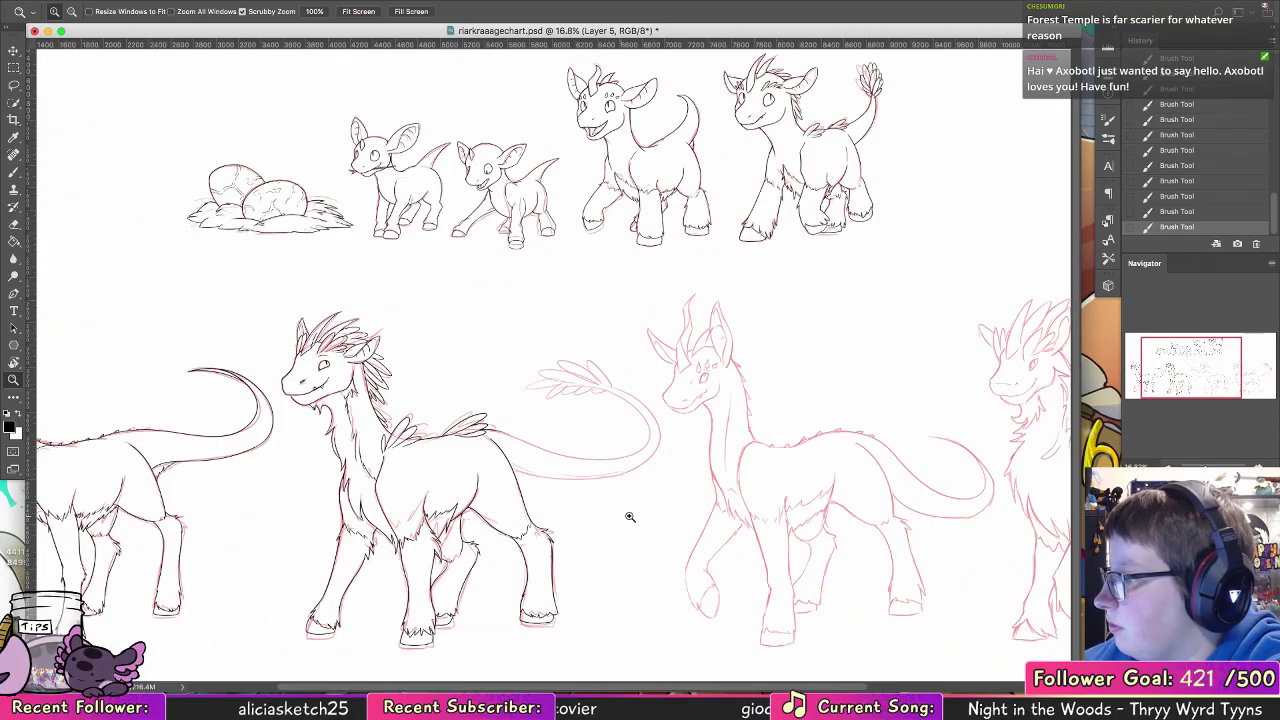
{"action": "left_click_drag", "start_coordinate": [614, 490], "coordinate": [662, 492]}
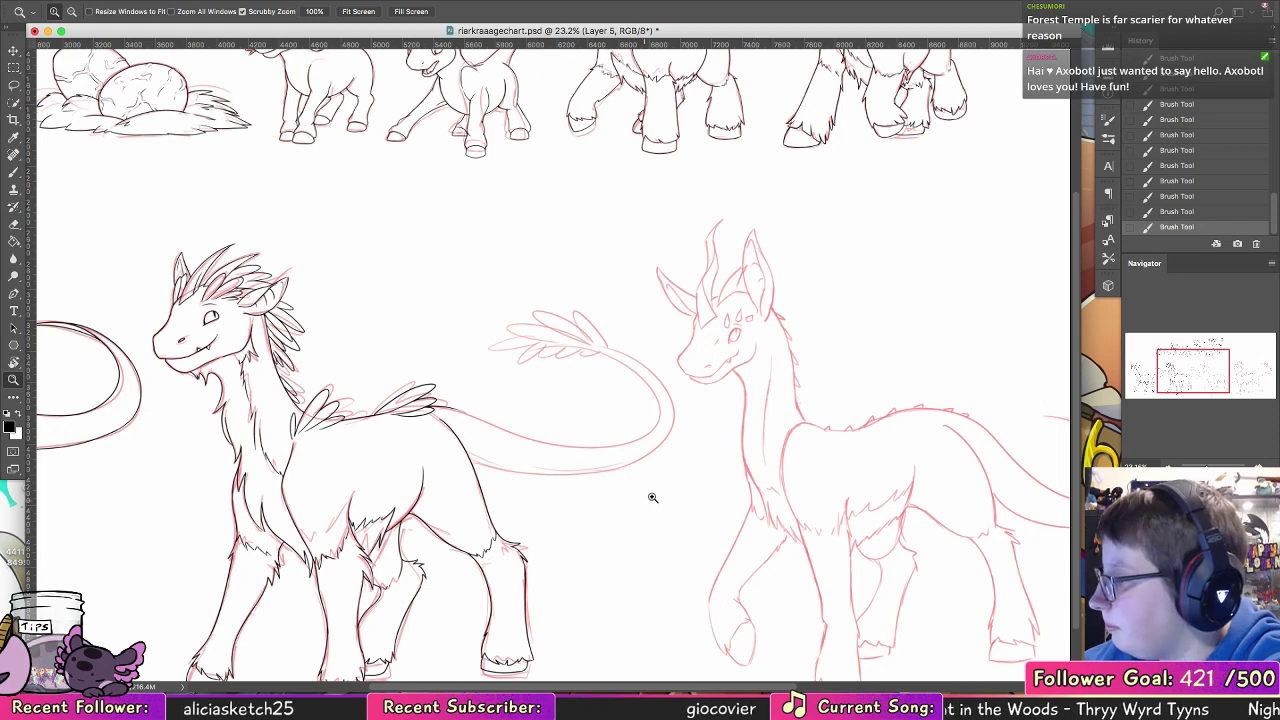
{"action": "left_click_drag", "start_coordinate": [651, 497], "coordinate": [677, 407]}
{"action": "key", "text": "b"}
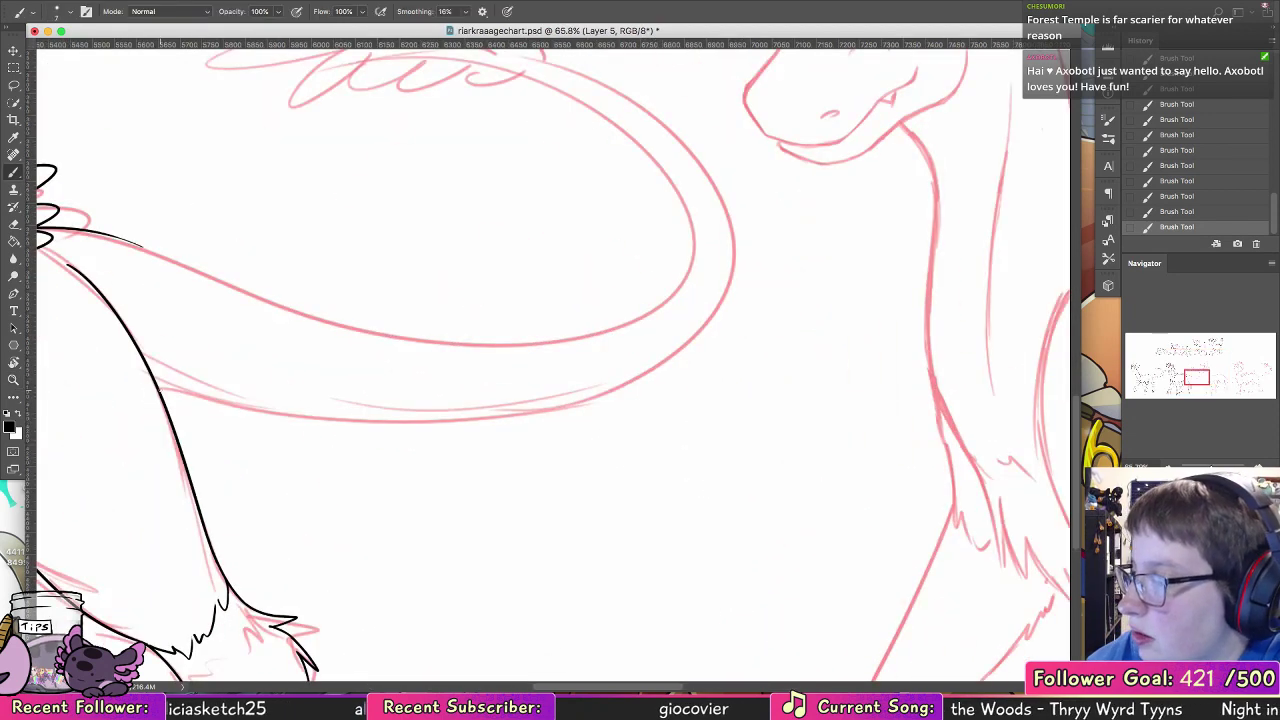
{"action": "mouse_move", "coordinate": [161, 390]}
{"action": "left_mouse_down"}
{"action": "mouse_move", "coordinate": [650, 362]}
{"action": "mouse_move", "coordinate": [614, 128]}
{"action": "left_mouse_up"}
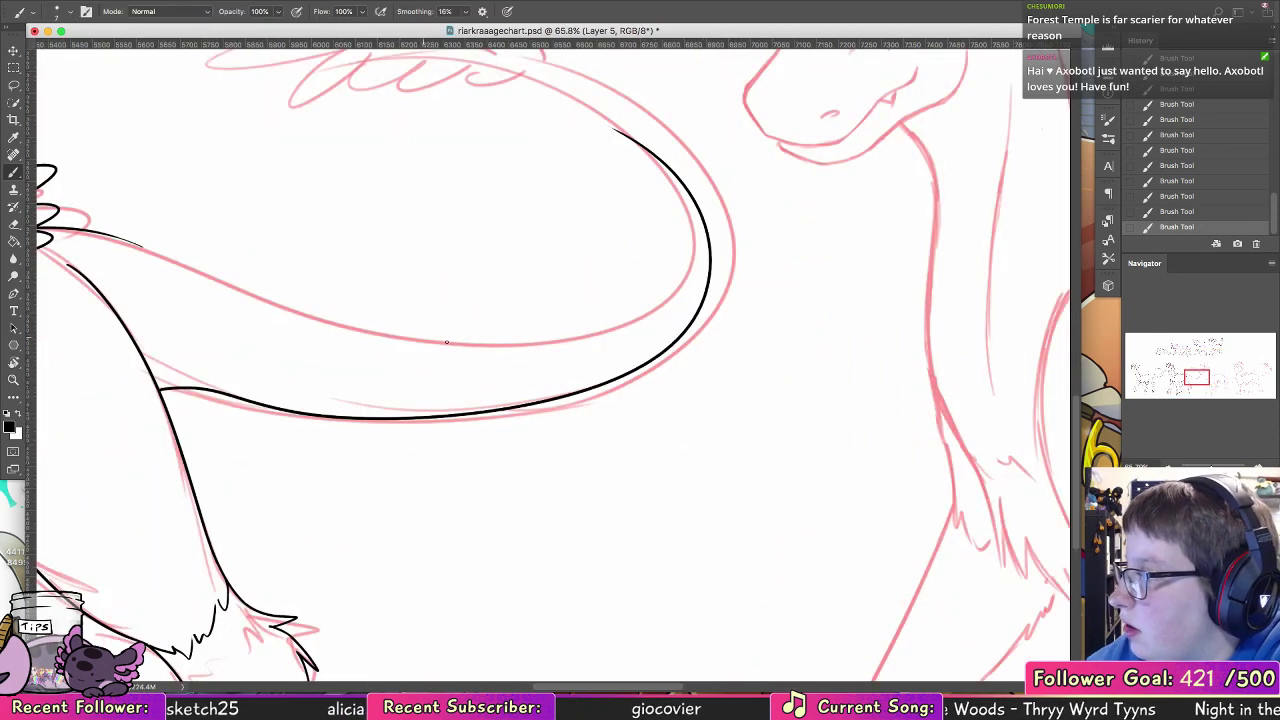
{"action": "key", "text": "ctrl+z"}
{"action": "mouse_move", "coordinate": [160, 388]}
{"action": "left_mouse_down"}
{"action": "mouse_move", "coordinate": [586, 392]}
{"action": "mouse_move", "coordinate": [480, 56]}
{"action": "left_mouse_up"}
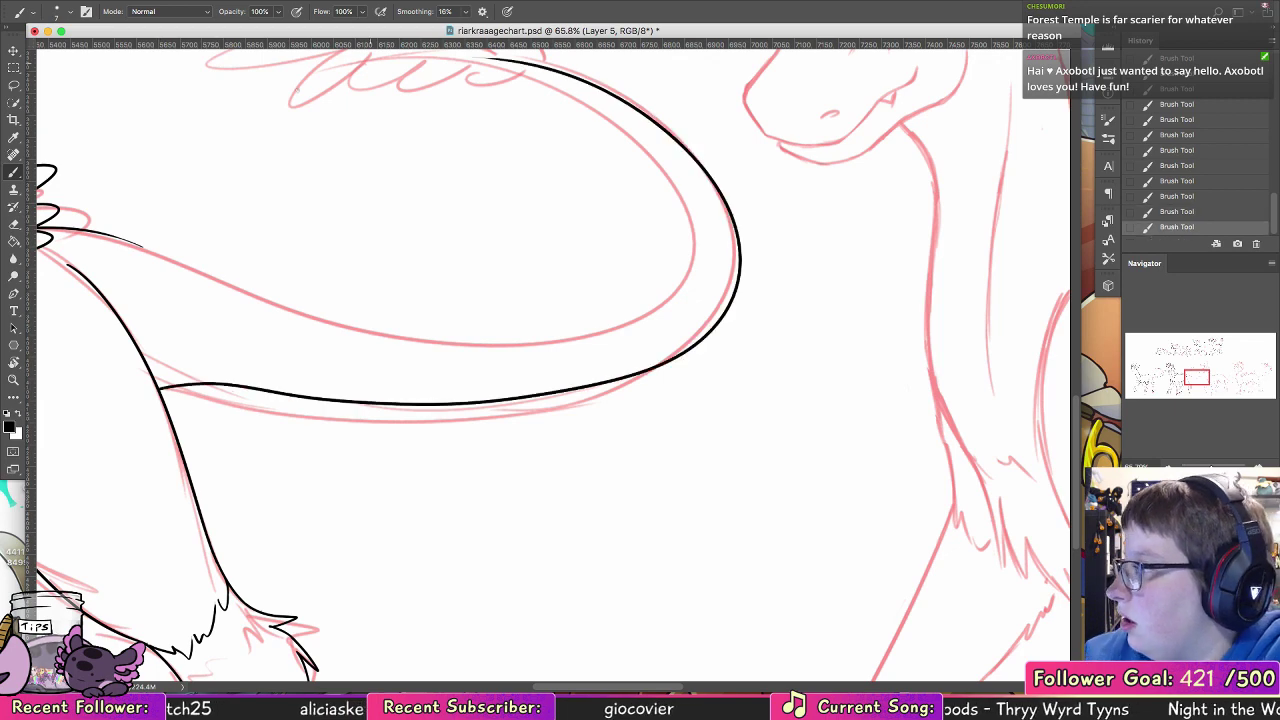
{"action": "left_click_drag", "start_coordinate": [452, 383], "coordinate": [700, 438]}
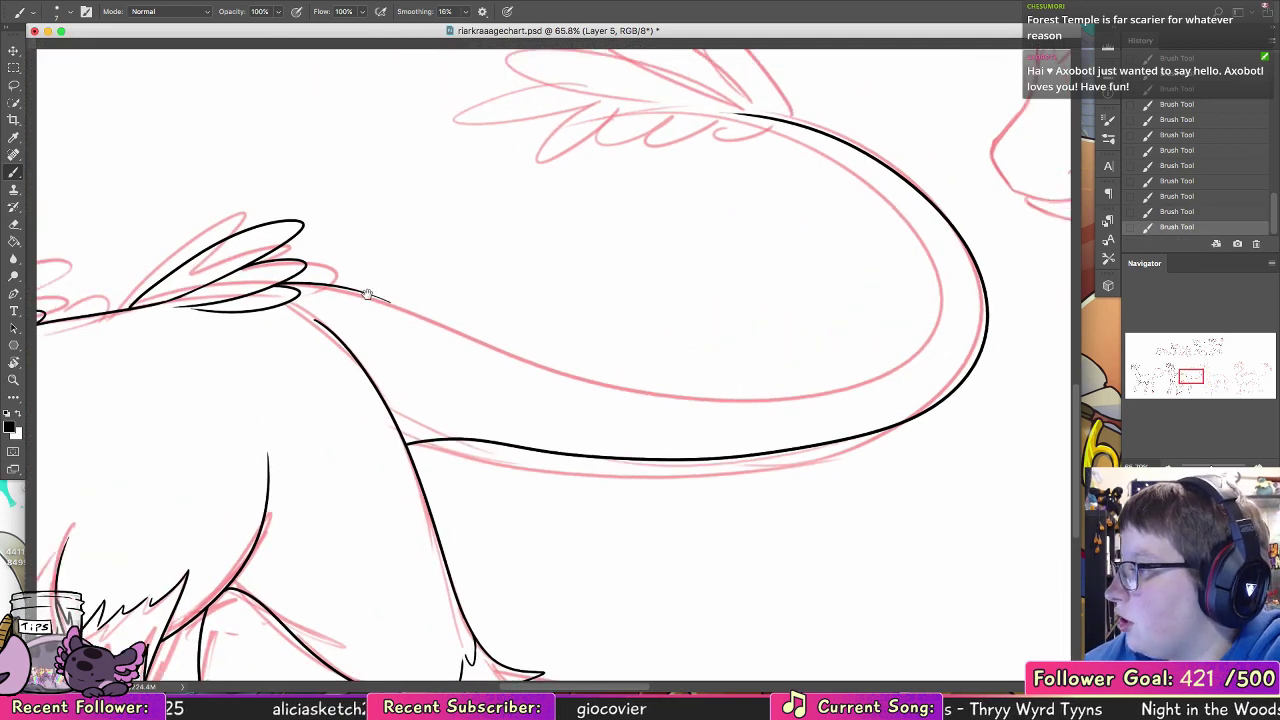
{"action": "mouse_move", "coordinate": [771, 466]}
{"action": "left_mouse_down"}
{"action": "mouse_move", "coordinate": [420, 318]}
{"action": "mouse_move", "coordinate": [680, 486]}
{"action": "mouse_move", "coordinate": [672, 560]}
{"action": "left_mouse_up"}
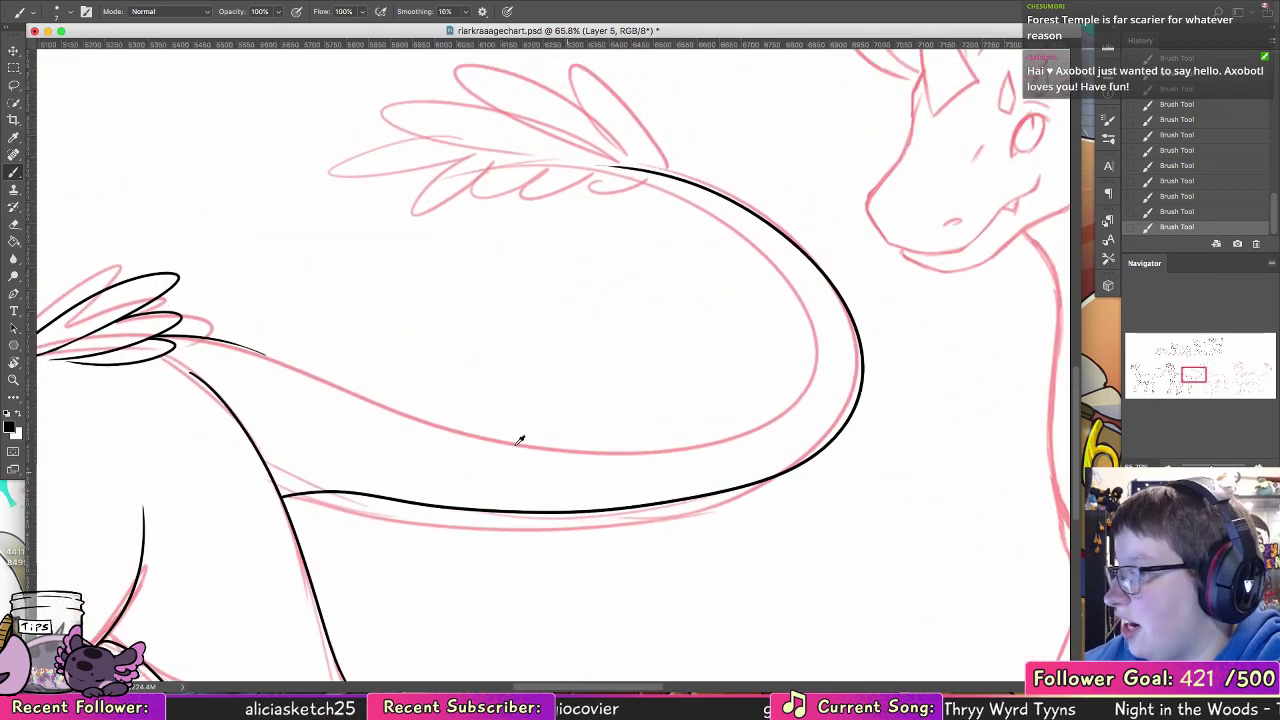
{"action": "key", "text": "ctrl+z"}
Step: Rotate the canvas to about 121° and ink the tail's lower edge from the rump to the start of the bend
{"action": "left_click", "coordinate": [15, 364]}
{"action": "left_click_drag", "start_coordinate": [650, 440], "coordinate": [414, 394]}
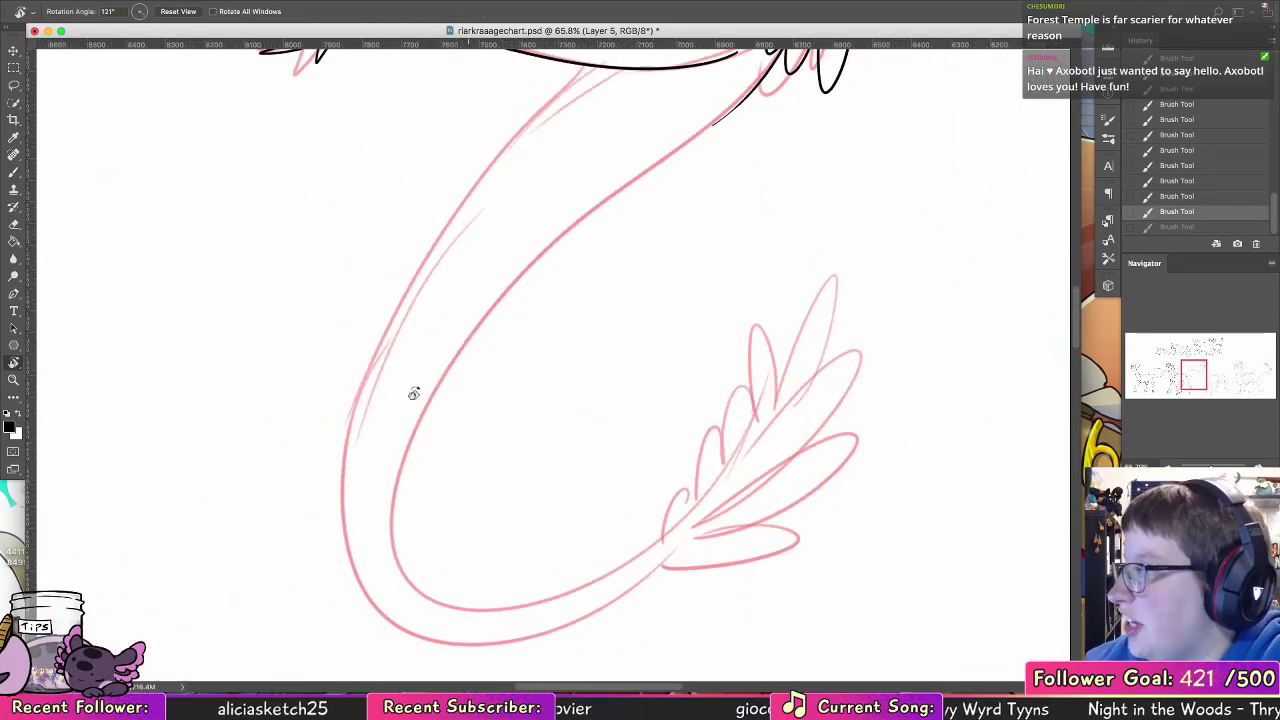
{"action": "left_click", "coordinate": [14, 173]}
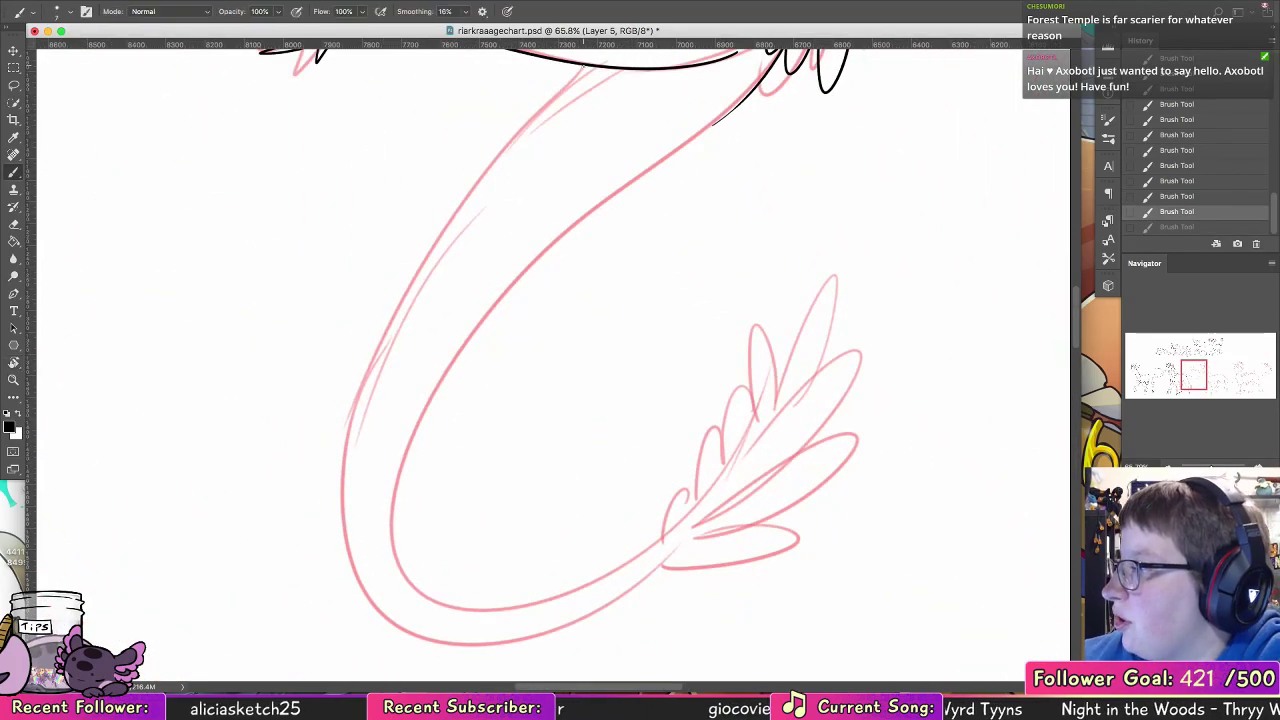
{"action": "mouse_move", "coordinate": [574, 66]}
{"action": "left_mouse_down"}
{"action": "mouse_move", "coordinate": [371, 314]}
{"action": "mouse_move", "coordinate": [325, 625]}
{"action": "left_mouse_up"}
{"action": "key", "text": "ctrl+z"}
{"action": "mouse_move", "coordinate": [578, 64]}
{"action": "left_mouse_down"}
{"action": "mouse_move", "coordinate": [364, 378]}
{"action": "mouse_move", "coordinate": [360, 614]}
{"action": "left_mouse_up"}
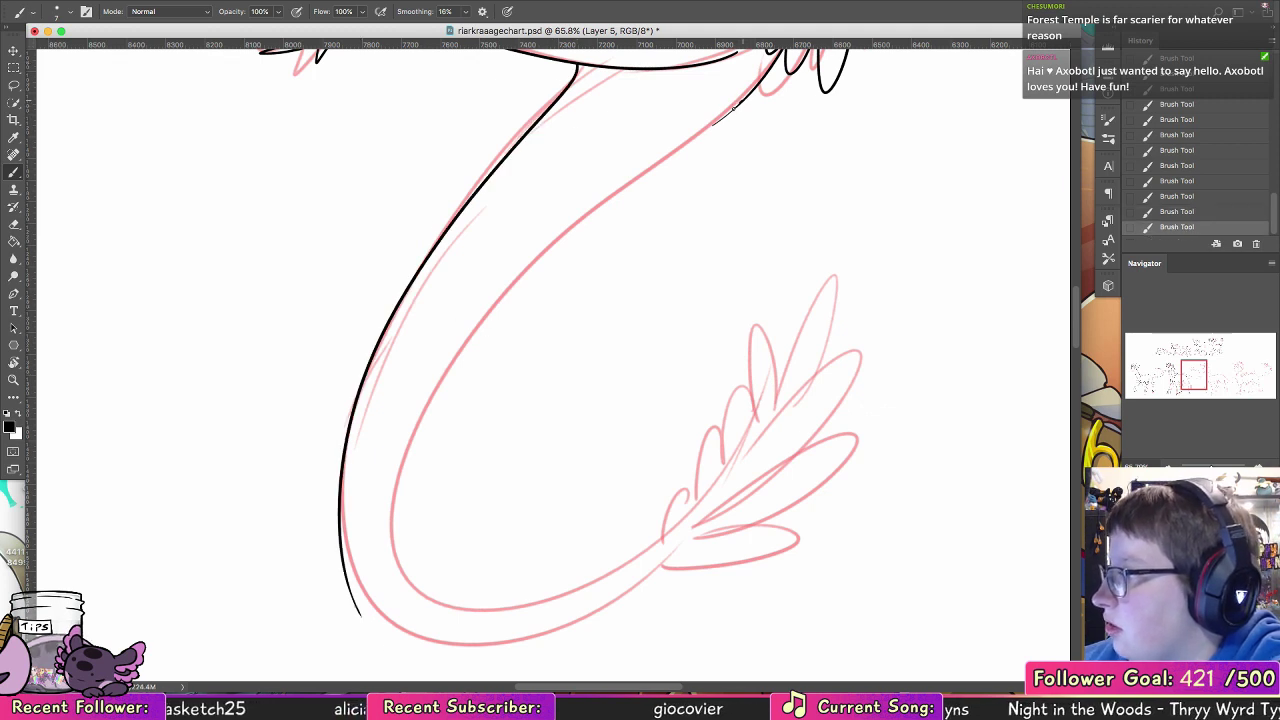
Step: Ink the tail's upper edge from the back feathers along the sketch into the inside of the bend
{"action": "left_click_drag", "start_coordinate": [733, 108], "coordinate": [404, 476]}
{"action": "left_click_drag", "start_coordinate": [420, 430], "coordinate": [397, 556]}
{"action": "key", "text": "ctrl+z"}
Step: Continue the inked line from the inside of the tail's bend in one smooth curve to the feather tuft
{"action": "key", "text": "ctrl+z"}
{"action": "left_click_drag", "start_coordinate": [417, 434], "coordinate": [398, 553]}
{"action": "left_click_drag", "start_coordinate": [397, 507], "coordinate": [448, 629]}
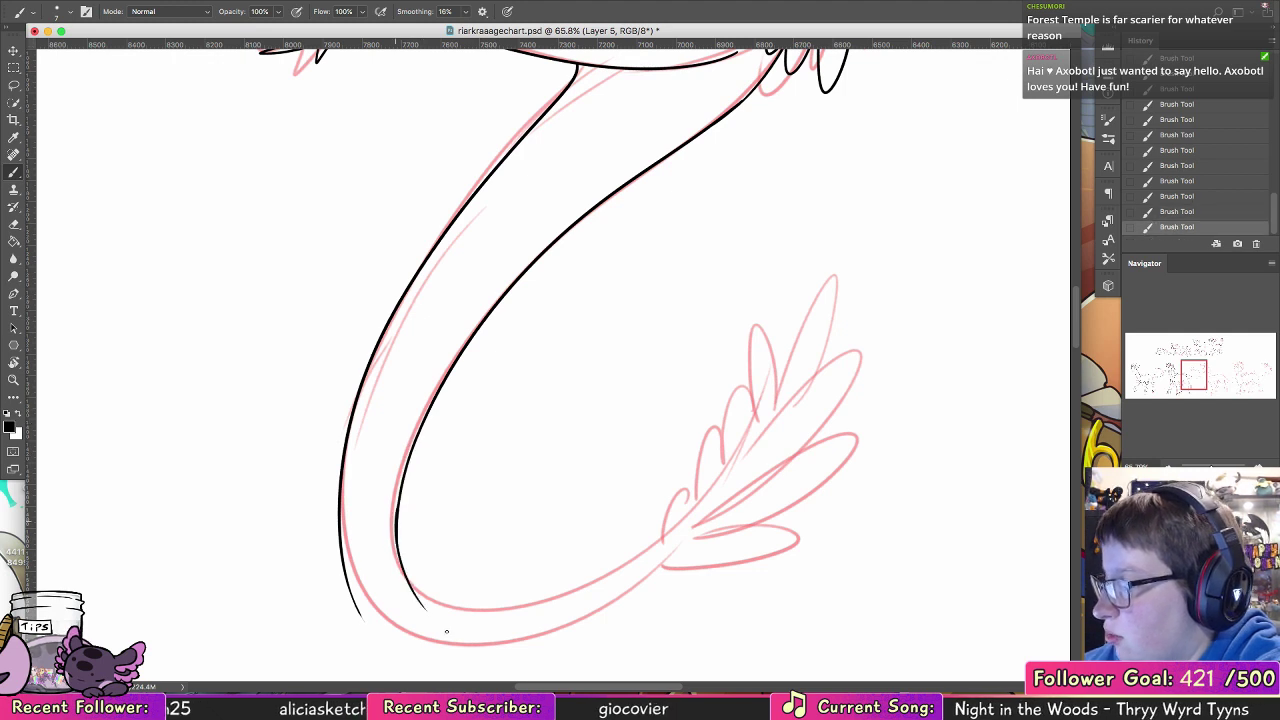
{"action": "key", "text": "ctrl+z"}
{"action": "mouse_move", "coordinate": [398, 516]}
{"action": "left_mouse_down"}
{"action": "mouse_move", "coordinate": [457, 634]}
{"action": "mouse_move", "coordinate": [563, 618]}
{"action": "left_mouse_up"}
{"action": "key", "text": "ctrl+z"}
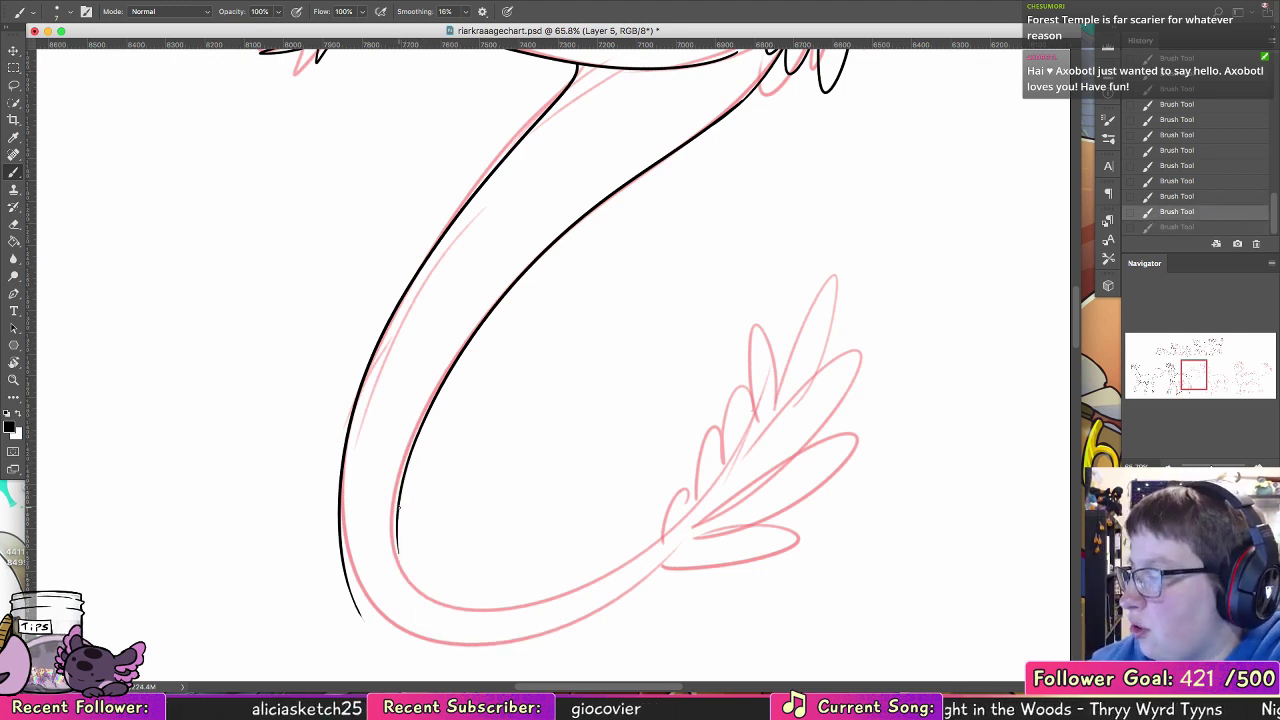
{"action": "left_click_drag", "start_coordinate": [397, 508], "coordinate": [660, 565]}
{"action": "key", "text": "ctrl+z"}
{"action": "mouse_move", "coordinate": [397, 500]}
{"action": "left_mouse_down"}
{"action": "mouse_move", "coordinate": [488, 652]}
{"action": "mouse_move", "coordinate": [662, 545]}
{"action": "left_mouse_up"}
Step: Rotate the canvas and ink the outer edge around the tail's bend until it joins the line running to the tuft
{"action": "key", "text": "r"}
{"action": "left_click_drag", "start_coordinate": [334, 214], "coordinate": [534, 214]}
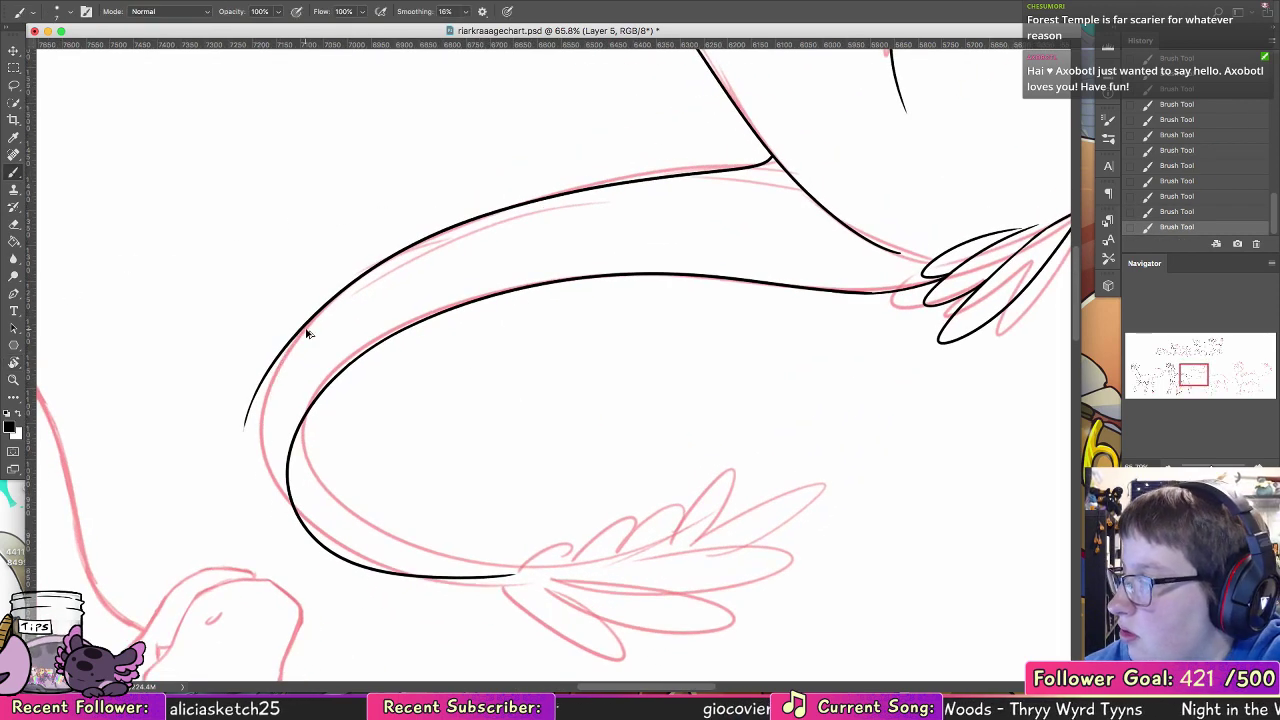
{"action": "left_click_drag", "start_coordinate": [290, 338], "coordinate": [296, 527]}
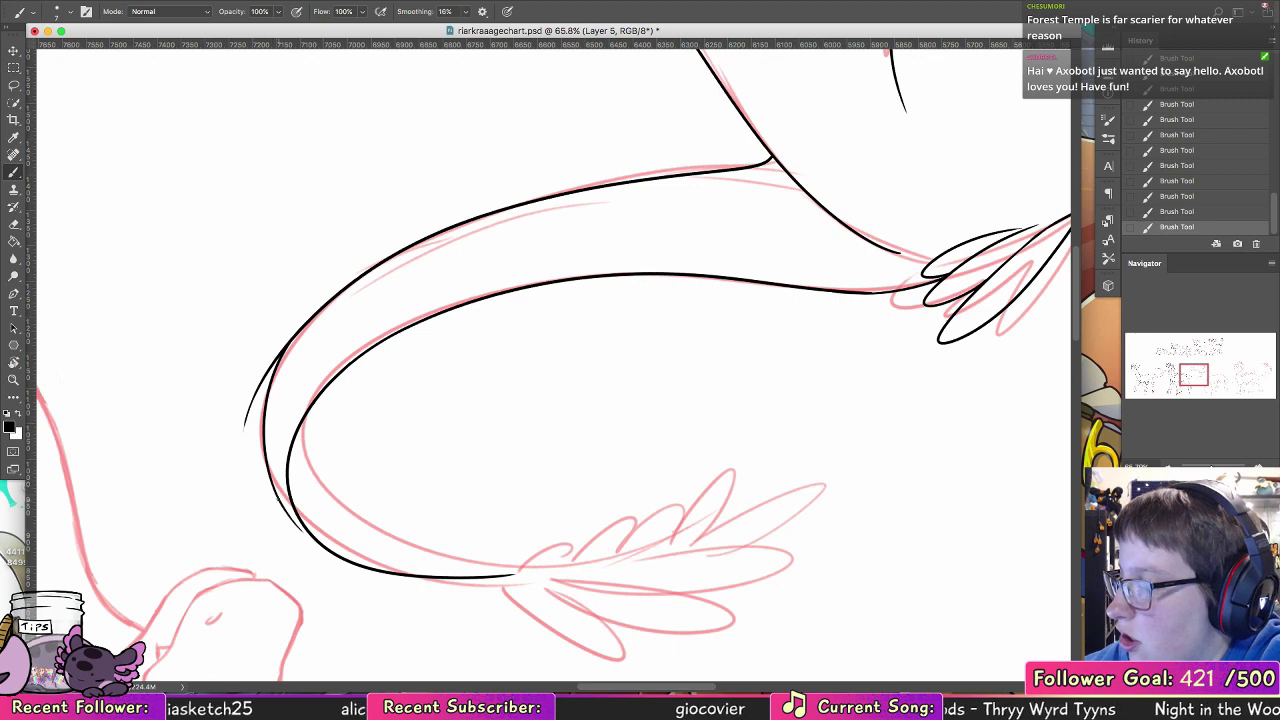
{"action": "key", "text": "super+z"}
{"action": "left_click_drag", "start_coordinate": [270, 480], "coordinate": [316, 541]}
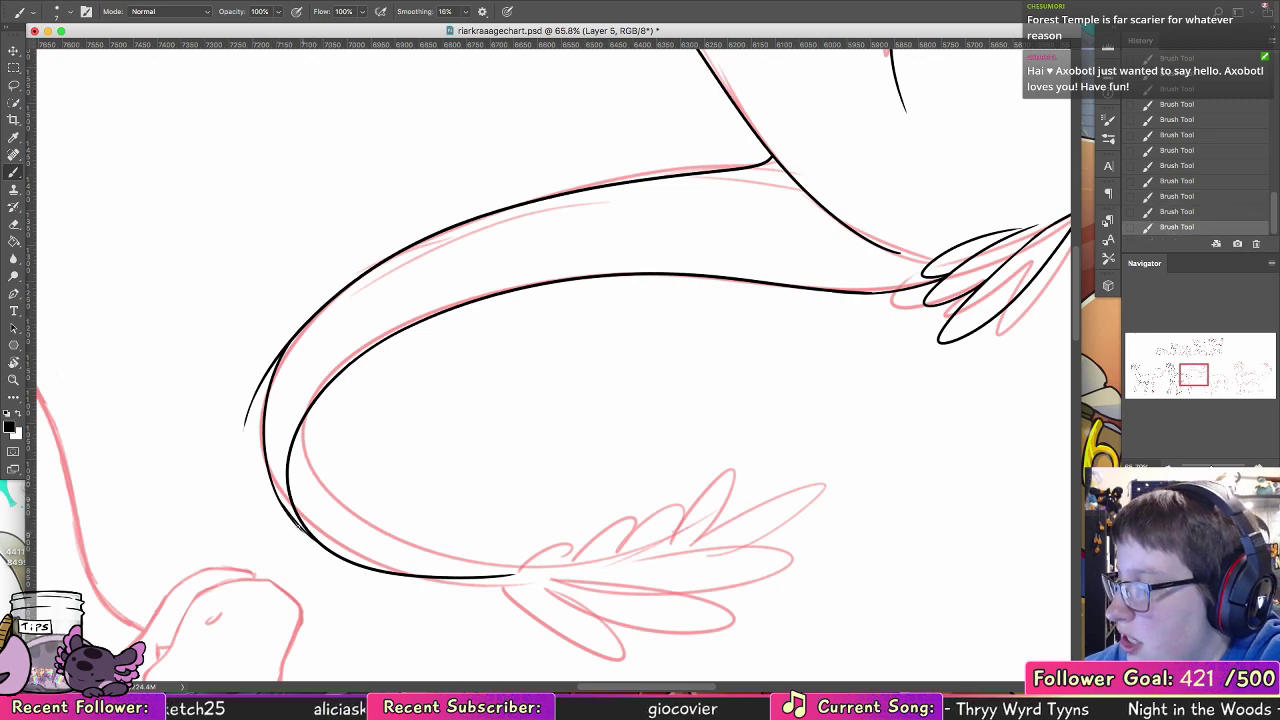
Step: Erase the stray line end outside the tail's bend and clean up the joint in its outer edge
{"action": "left_click", "coordinate": [13, 220]}
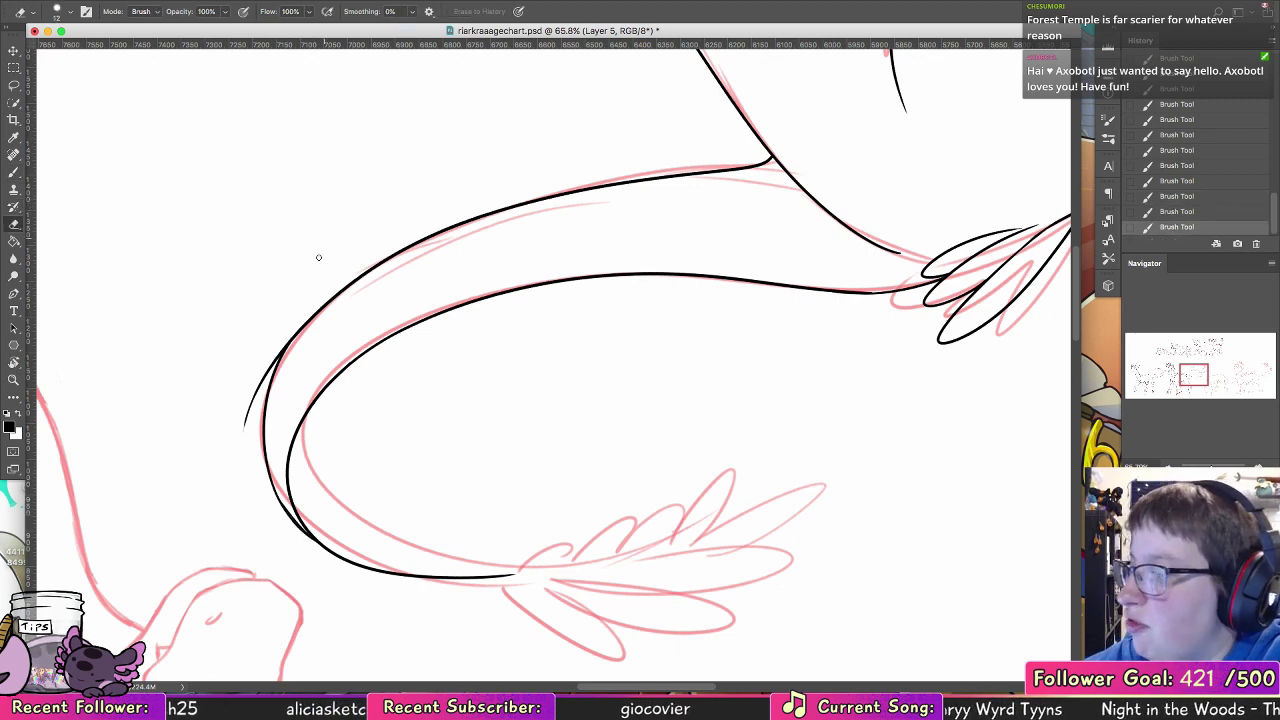
{"action": "key", "text": "alt+super+z"}
{"action": "key", "text": "alt+super+z"}
{"action": "left_click_drag", "start_coordinate": [293, 327], "coordinate": [268, 366]}
{"action": "mouse_move", "coordinate": [259, 386]}
{"action": "left_mouse_down"}
{"action": "mouse_move", "coordinate": [276, 325]}
{"action": "mouse_move", "coordinate": [277, 366]}
{"action": "left_mouse_up"}
{"action": "left_click", "coordinate": [14, 172]}
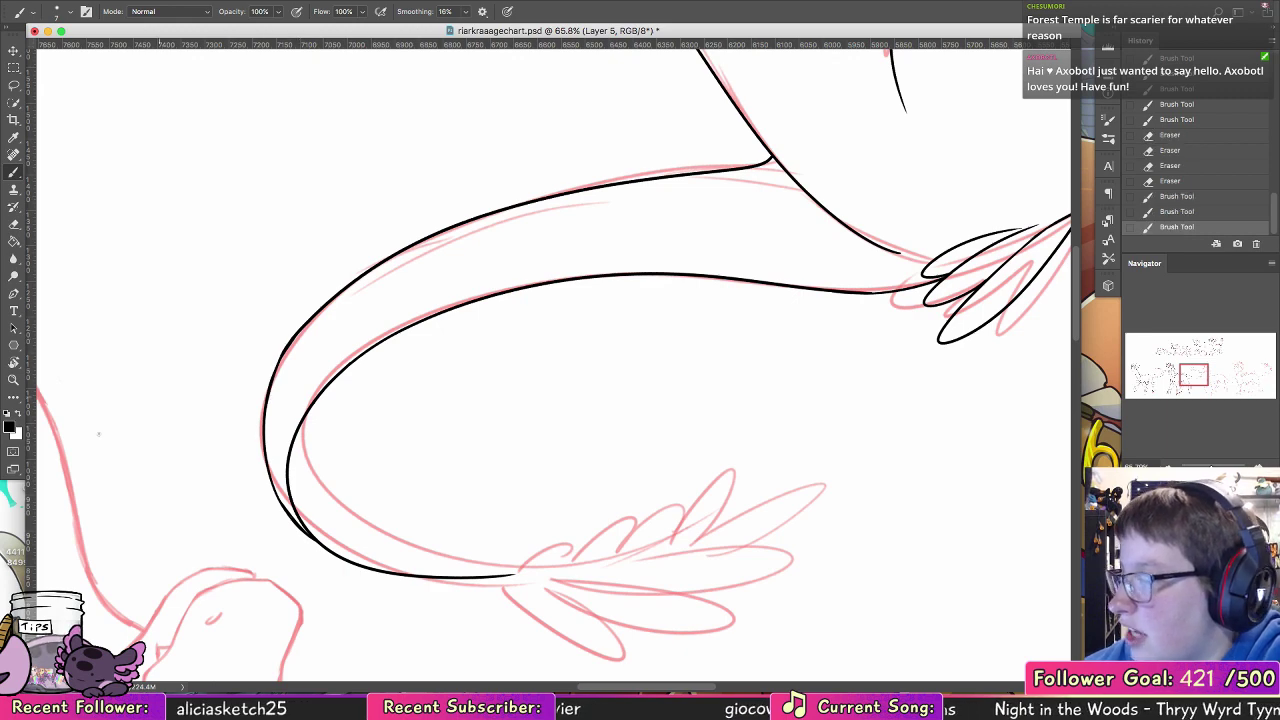
Step: Rotate the canvas to about -103° and ink the tail's remaining inner edge from the bend down to the feather tuft
{"action": "left_click", "coordinate": [14, 363]}
{"action": "left_click_drag", "start_coordinate": [468, 203], "coordinate": [721, 287]}
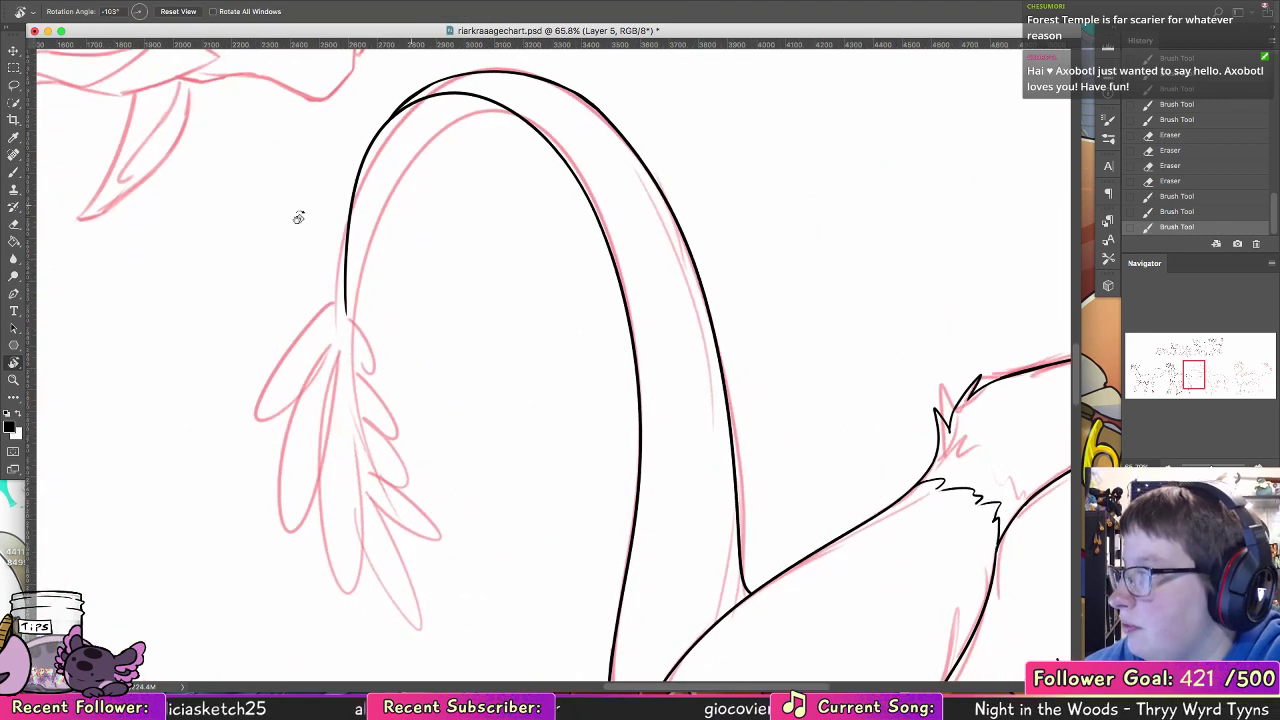
{"action": "left_click", "coordinate": [14, 172]}
{"action": "left_click_drag", "start_coordinate": [401, 105], "coordinate": [512, 109]}
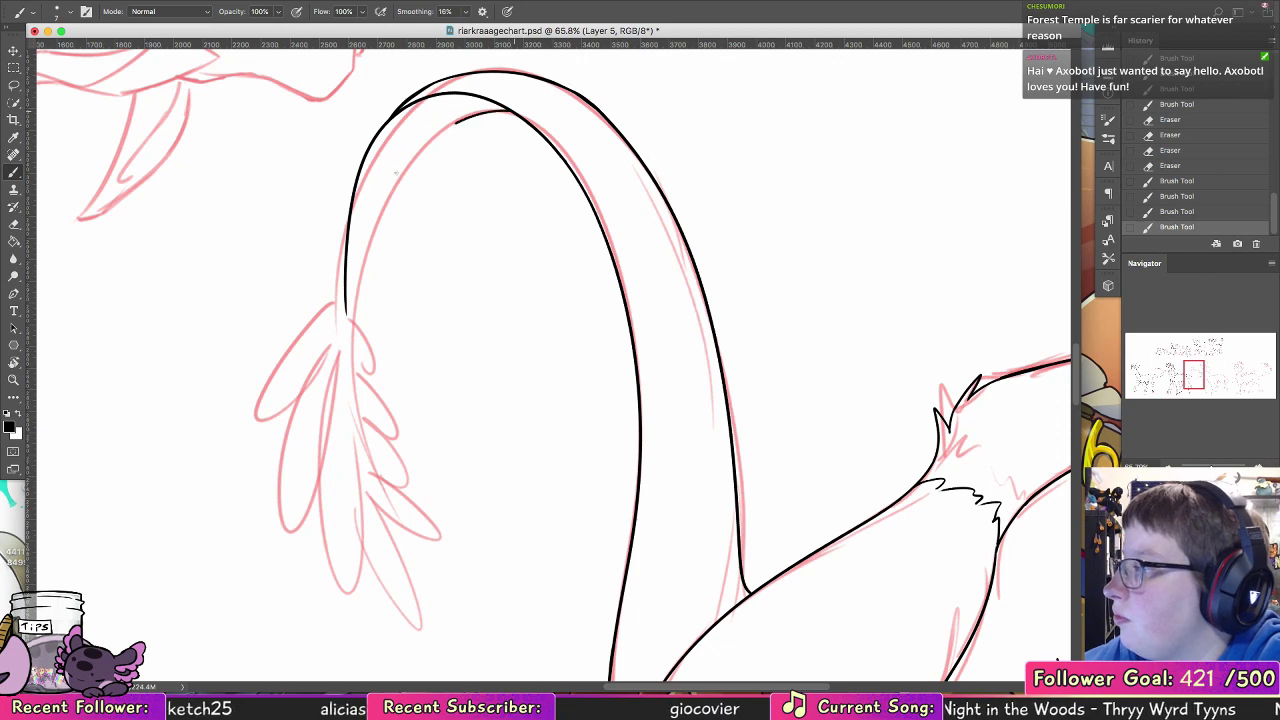
{"action": "left_click_drag", "start_coordinate": [396, 172], "coordinate": [361, 268]}
{"action": "key", "text": "super+z"}
{"action": "mouse_move", "coordinate": [512, 110]}
{"action": "left_mouse_down"}
{"action": "mouse_move", "coordinate": [401, 168]}
{"action": "mouse_move", "coordinate": [347, 303]}
{"action": "left_mouse_up"}
{"action": "key", "text": "super+z"}
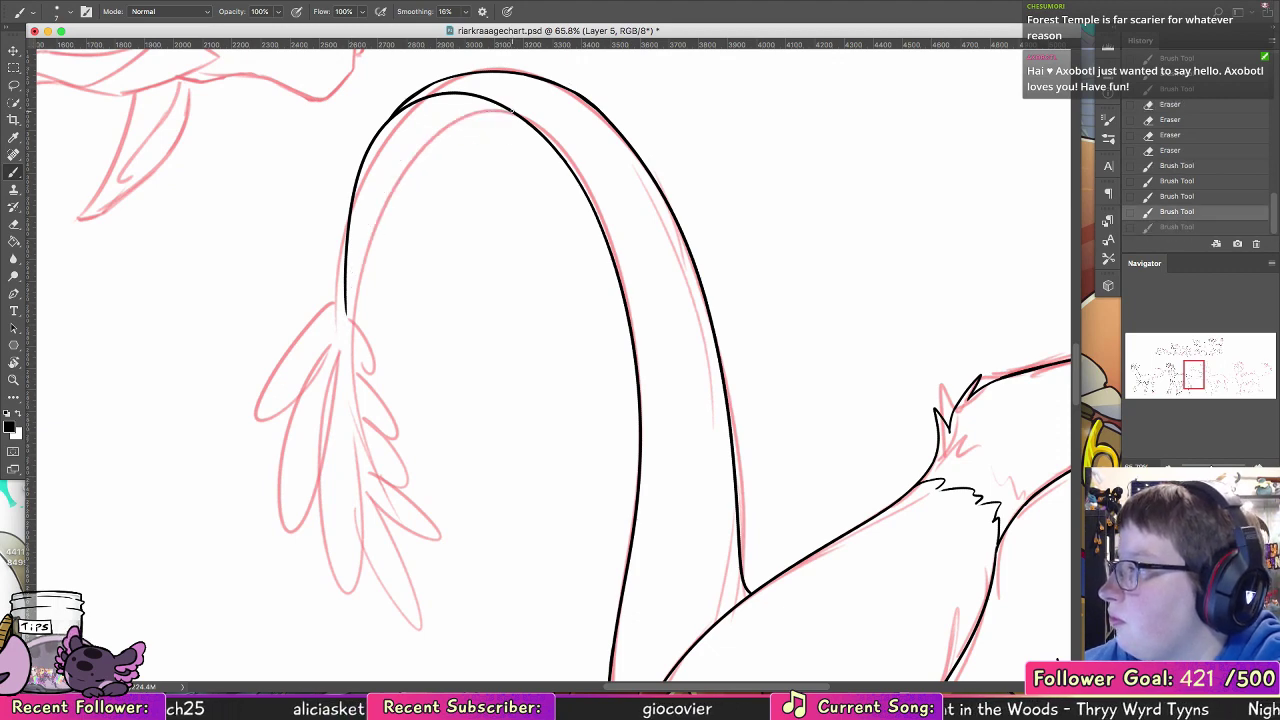
{"action": "left_click_drag", "start_coordinate": [513, 110], "coordinate": [361, 262]}
{"action": "left_click_drag", "start_coordinate": [374, 212], "coordinate": [356, 305]}
{"action": "key", "text": "super+z"}
{"action": "left_click_drag", "start_coordinate": [368, 232], "coordinate": [354, 314]}
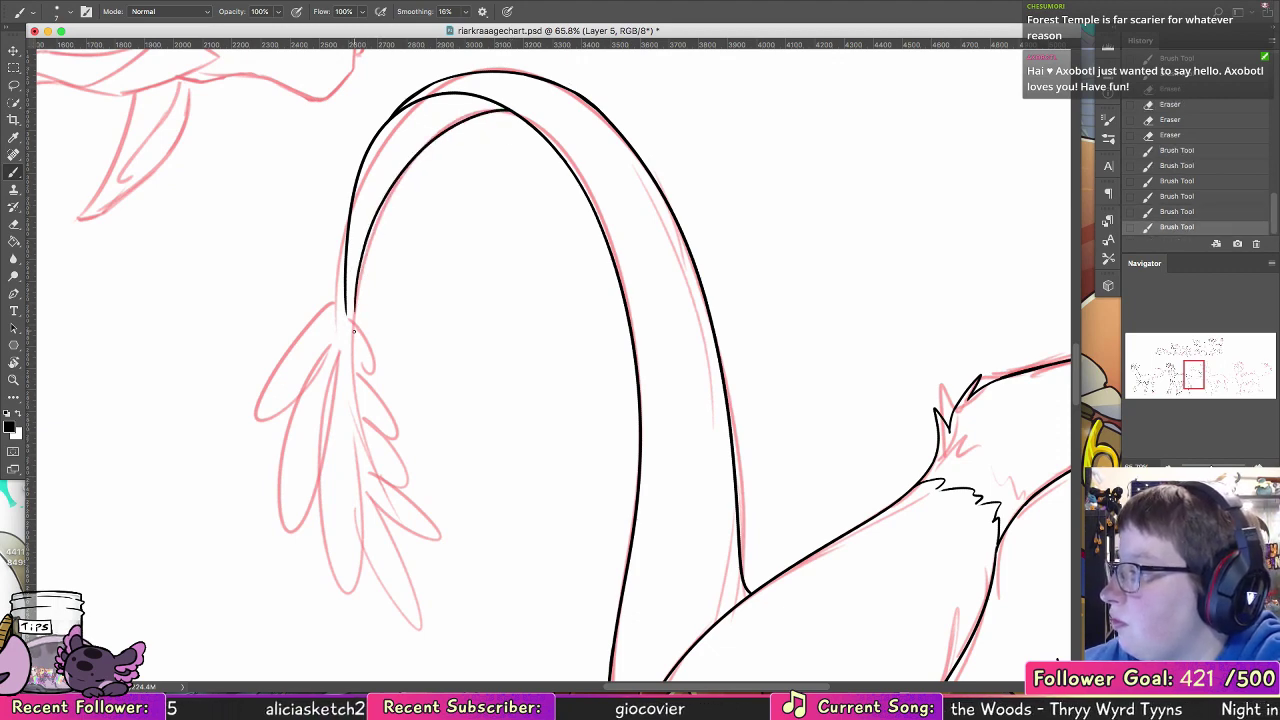
Step: Erase the rough overlapping section of the tail's outer line where the strokes join beyond the bend
{"action": "key", "text": "e"}
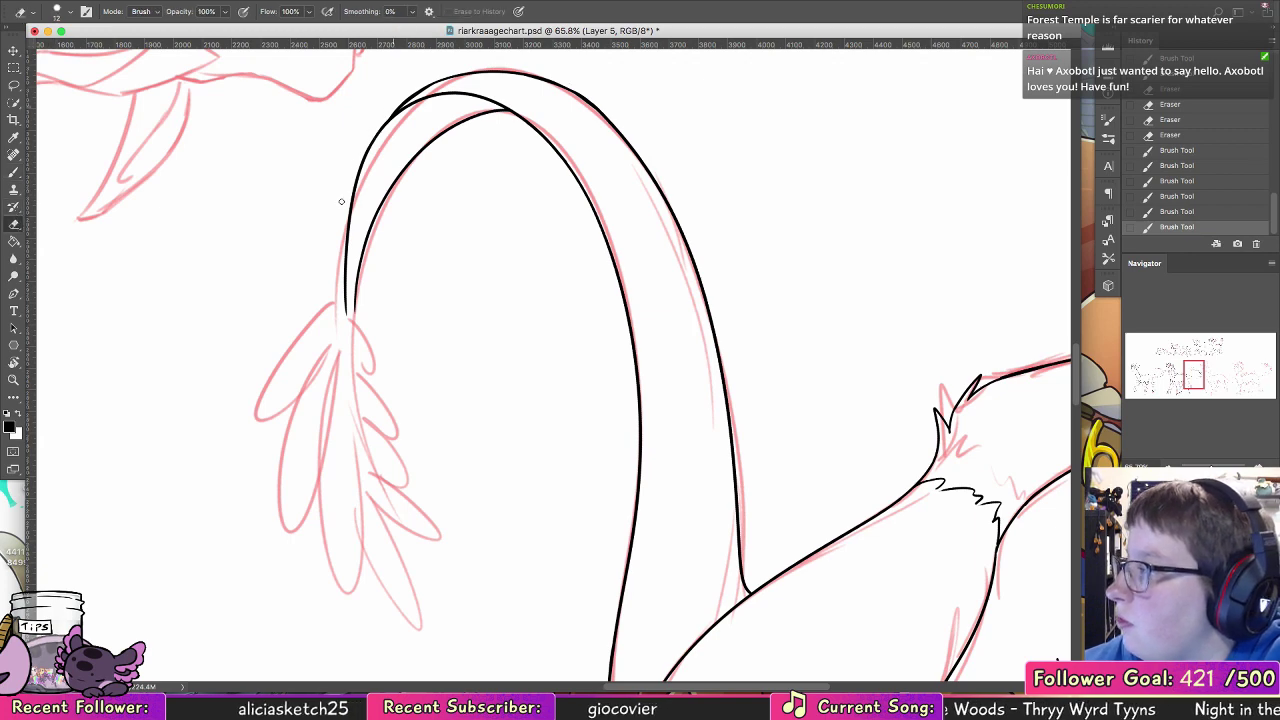
{"action": "mouse_move", "coordinate": [390, 110]}
{"action": "left_mouse_down"}
{"action": "mouse_move", "coordinate": [352, 185]}
{"action": "mouse_move", "coordinate": [343, 248]}
{"action": "mouse_move", "coordinate": [358, 168]}
{"action": "left_mouse_up"}
{"action": "left_click", "coordinate": [13, 172]}
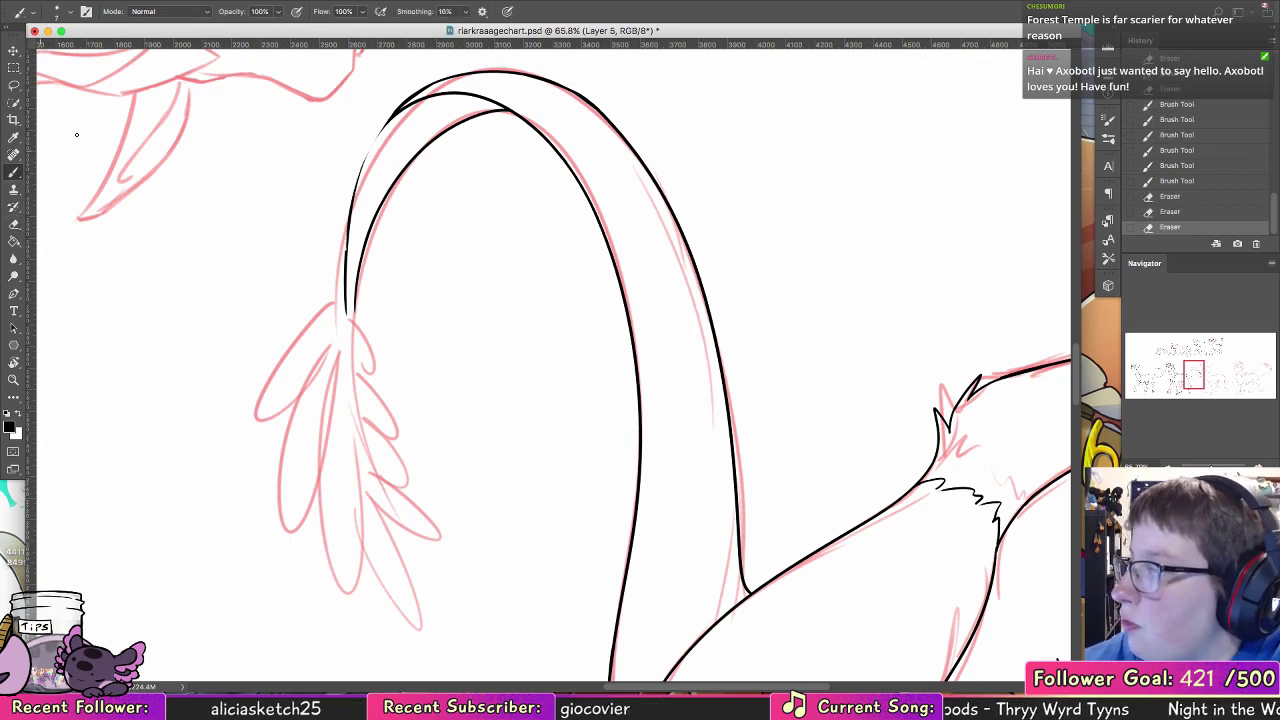
Step: Ink the missing section of the tail's outer edge so it runs smoothly from the bend down to the feather tuft
{"action": "mouse_move", "coordinate": [390, 116]}
{"action": "left_mouse_down"}
{"action": "mouse_move", "coordinate": [354, 186]}
{"action": "mouse_move", "coordinate": [346, 250]}
{"action": "left_mouse_up"}
{"action": "key", "text": "super+z"}
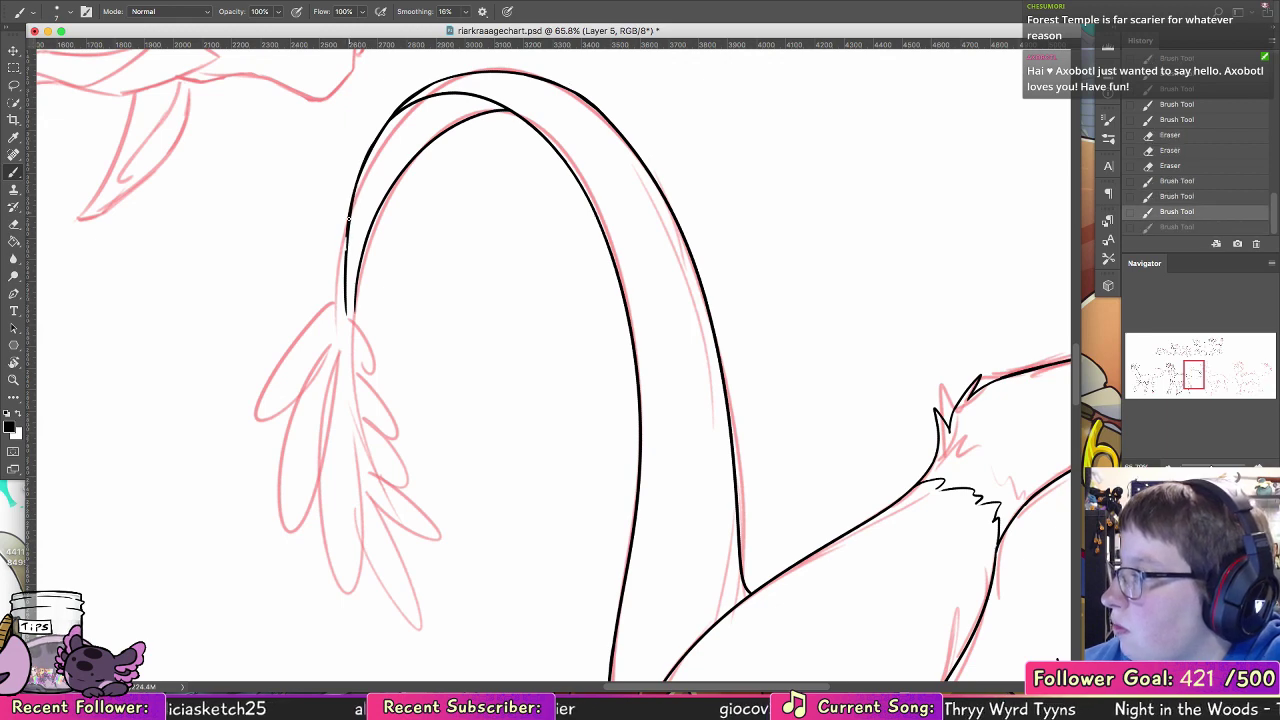
{"action": "mouse_move", "coordinate": [350, 200]}
{"action": "left_mouse_down"}
{"action": "mouse_move", "coordinate": [348, 312]}
{"action": "mouse_move", "coordinate": [308, 418]}
{"action": "left_mouse_up"}
{"action": "key", "text": "super+z"}
Step: Ink two short feathers at the base of the tail tuft and the outer edges of the two longer feathers beneath them
{"action": "mouse_move", "coordinate": [348, 314]}
{"action": "left_mouse_down"}
{"action": "mouse_move", "coordinate": [345, 348]}
{"action": "mouse_move", "coordinate": [318, 328]}
{"action": "mouse_move", "coordinate": [300, 380]}
{"action": "mouse_move", "coordinate": [278, 467]}
{"action": "mouse_move", "coordinate": [284, 503]}
{"action": "left_mouse_up"}
{"action": "key", "text": "super+z"}
{"action": "key", "text": "super+z"}
{"action": "key", "text": "super+z"}
{"action": "mouse_move", "coordinate": [317, 367]}
{"action": "left_mouse_down"}
{"action": "mouse_move", "coordinate": [277, 458]}
{"action": "mouse_move", "coordinate": [283, 503]}
{"action": "left_mouse_up"}
{"action": "left_click_drag", "start_coordinate": [332, 372], "coordinate": [338, 562]}
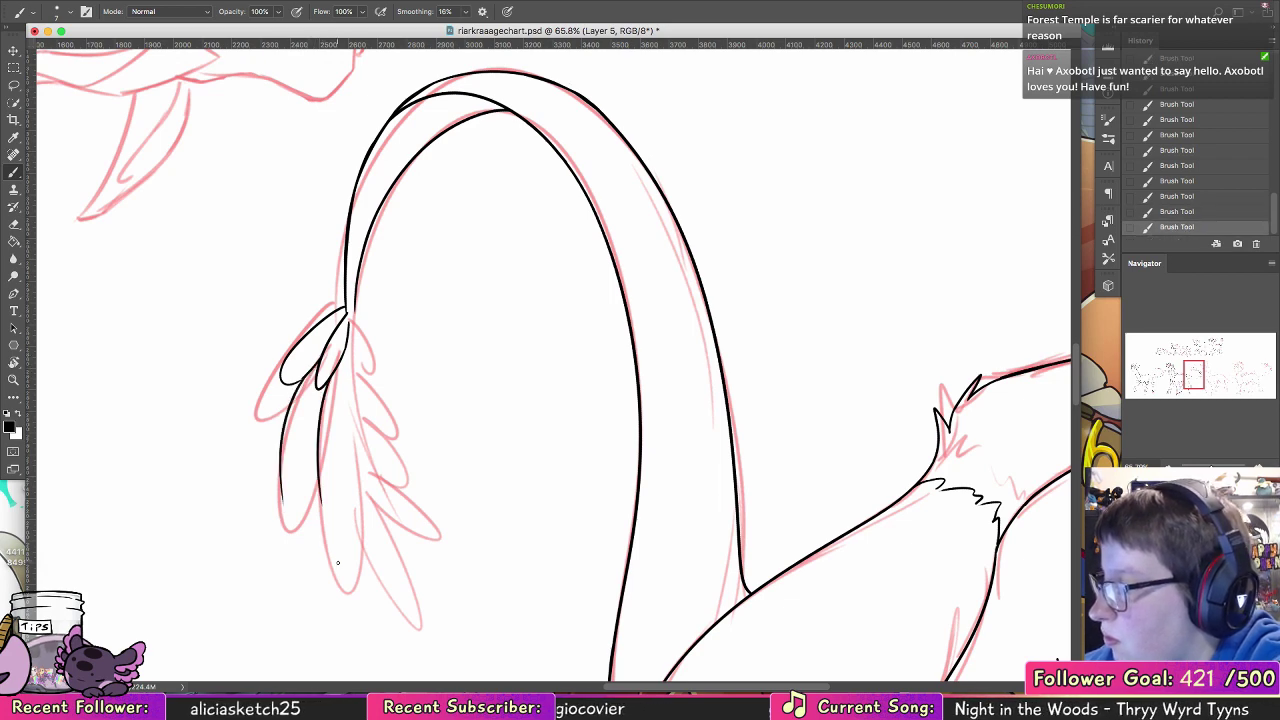
Step: Close the tuft's long central feather and the long feather beside it with pointed tips
{"action": "mouse_move", "coordinate": [352, 362]}
{"action": "left_mouse_down"}
{"action": "mouse_move", "coordinate": [323, 559]}
{"action": "mouse_move", "coordinate": [322, 503]}
{"action": "mouse_move", "coordinate": [333, 543]}
{"action": "left_mouse_up"}
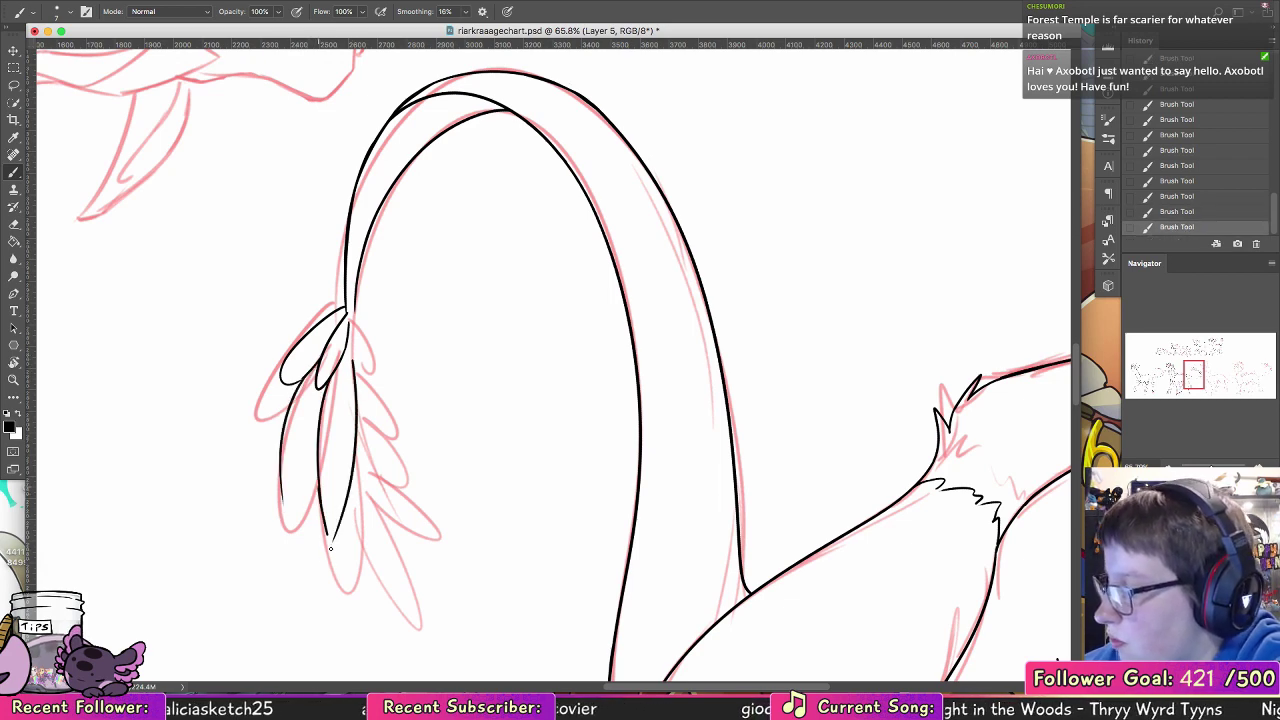
{"action": "key", "text": "super+z"}
{"action": "left_click_drag", "start_coordinate": [320, 494], "coordinate": [332, 542]}
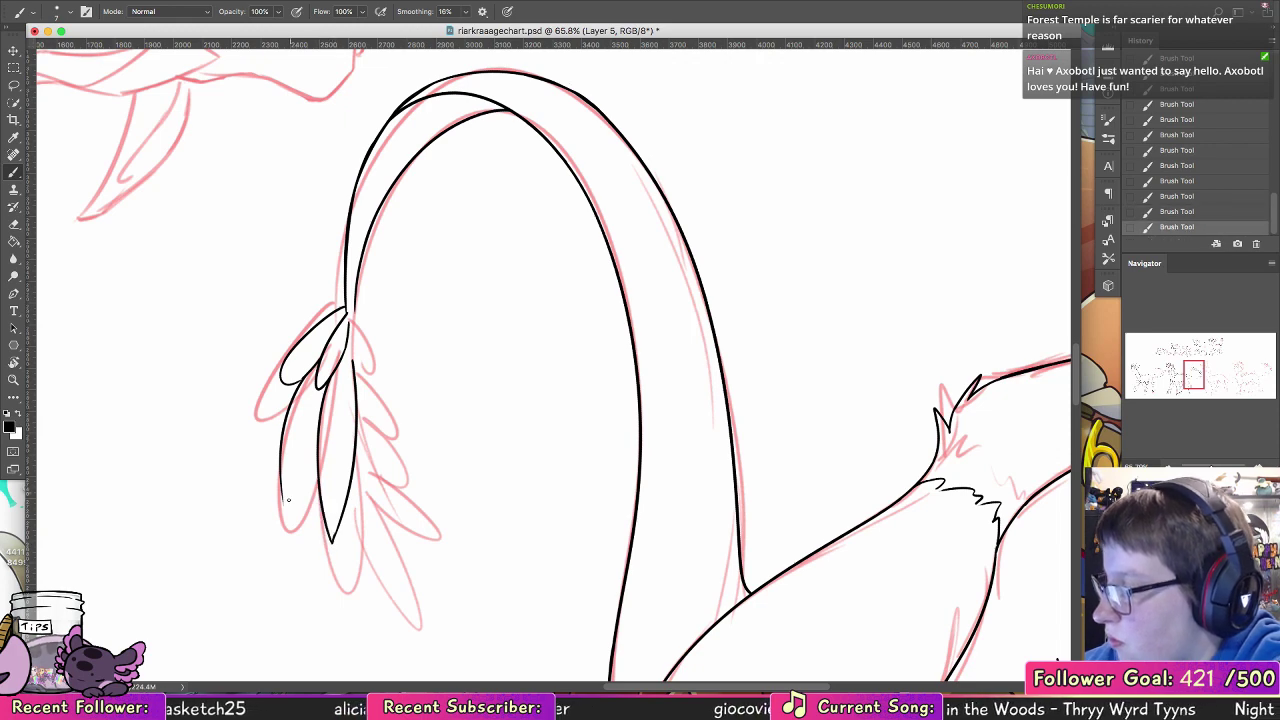
{"action": "left_click_drag", "start_coordinate": [315, 459], "coordinate": [284, 505]}
{"action": "left_click_drag", "start_coordinate": [317, 445], "coordinate": [284, 505]}
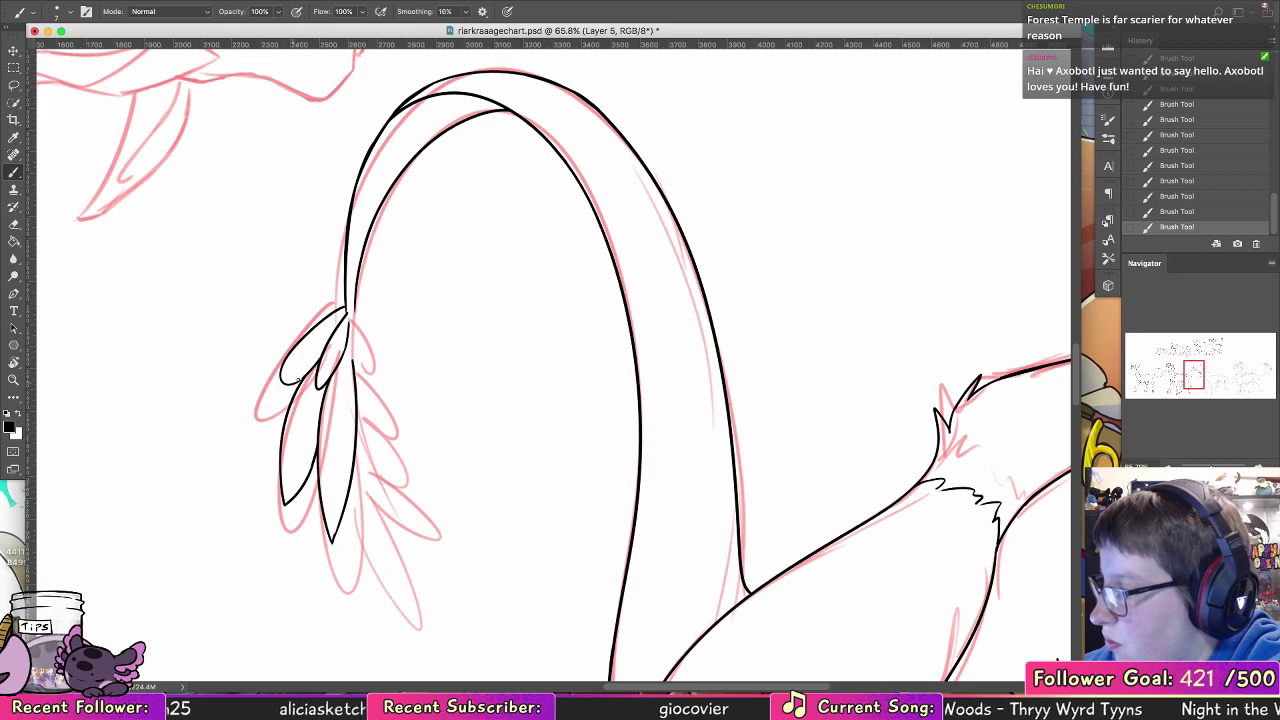
Step: Ink a short and a longer feather on the tuft's inner side and a pointed feather emerging below the central one
{"action": "mouse_move", "coordinate": [352, 312]}
{"action": "left_mouse_down"}
{"action": "mouse_move", "coordinate": [386, 388]}
{"action": "mouse_move", "coordinate": [352, 350]}
{"action": "mouse_move", "coordinate": [408, 410]}
{"action": "mouse_move", "coordinate": [418, 455]}
{"action": "left_mouse_up"}
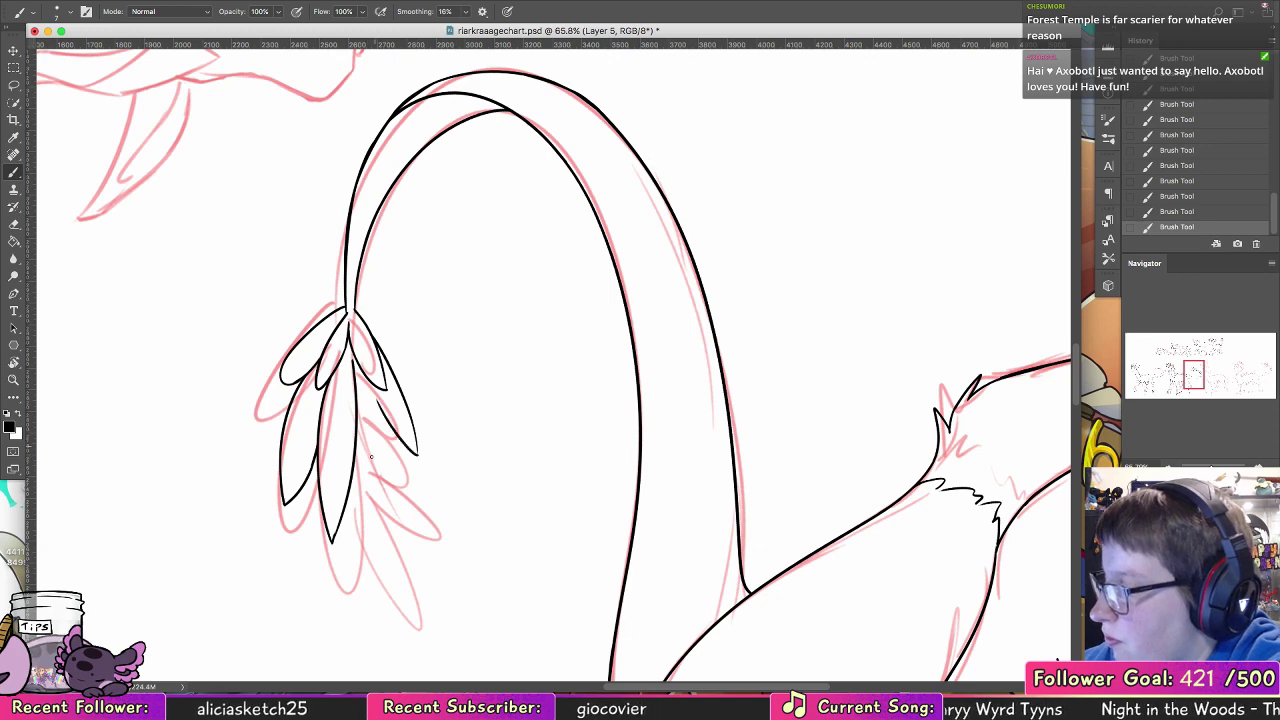
{"action": "mouse_move", "coordinate": [342, 522]}
{"action": "left_mouse_down"}
{"action": "mouse_move", "coordinate": [383, 598]}
{"action": "mouse_move", "coordinate": [374, 416]}
{"action": "left_mouse_up"}
{"action": "key", "text": "super+z"}
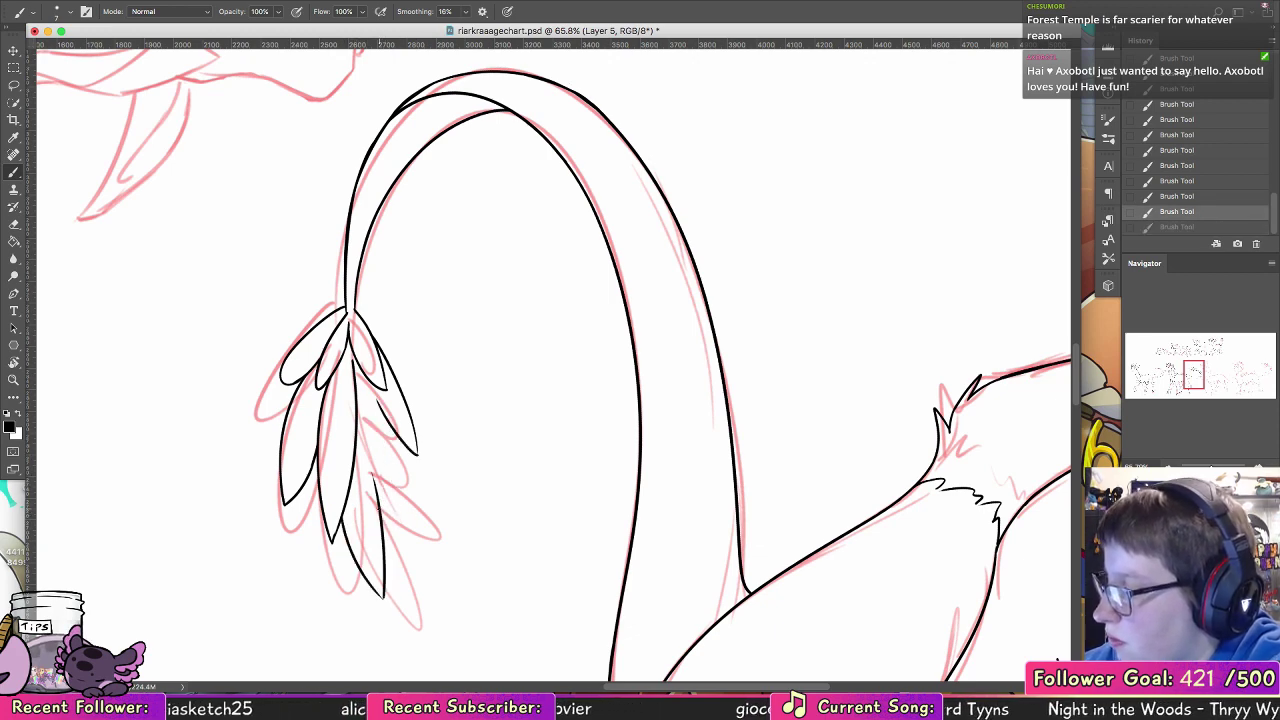
{"action": "mouse_move", "coordinate": [382, 512]}
{"action": "left_mouse_down"}
{"action": "mouse_move", "coordinate": [369, 411]}
{"action": "mouse_move", "coordinate": [408, 514]}
{"action": "left_mouse_up"}
{"action": "key", "text": "super+z"}
{"action": "key", "text": "super+z"}
{"action": "key", "text": "super+z"}
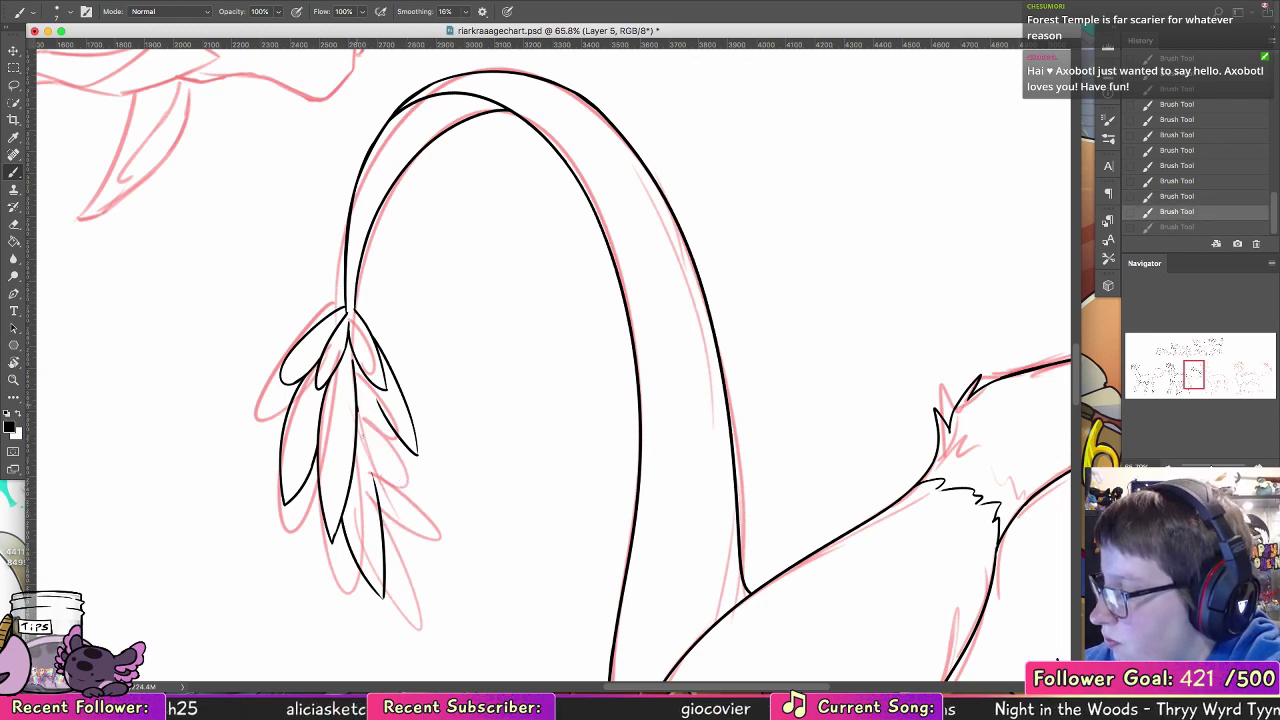
Step: Fill the remaining gaps along both sides of the tail tuft with smaller overlapping pointed feathers
{"action": "mouse_move", "coordinate": [357, 388]}
{"action": "left_mouse_down"}
{"action": "mouse_move", "coordinate": [412, 517]}
{"action": "mouse_move", "coordinate": [403, 445]}
{"action": "mouse_move", "coordinate": [373, 478]}
{"action": "left_mouse_up"}
{"action": "mouse_move", "coordinate": [298, 490]}
{"action": "left_mouse_down"}
{"action": "mouse_move", "coordinate": [302, 556]}
{"action": "mouse_move", "coordinate": [321, 496]}
{"action": "mouse_move", "coordinate": [396, 545]}
{"action": "left_mouse_up"}
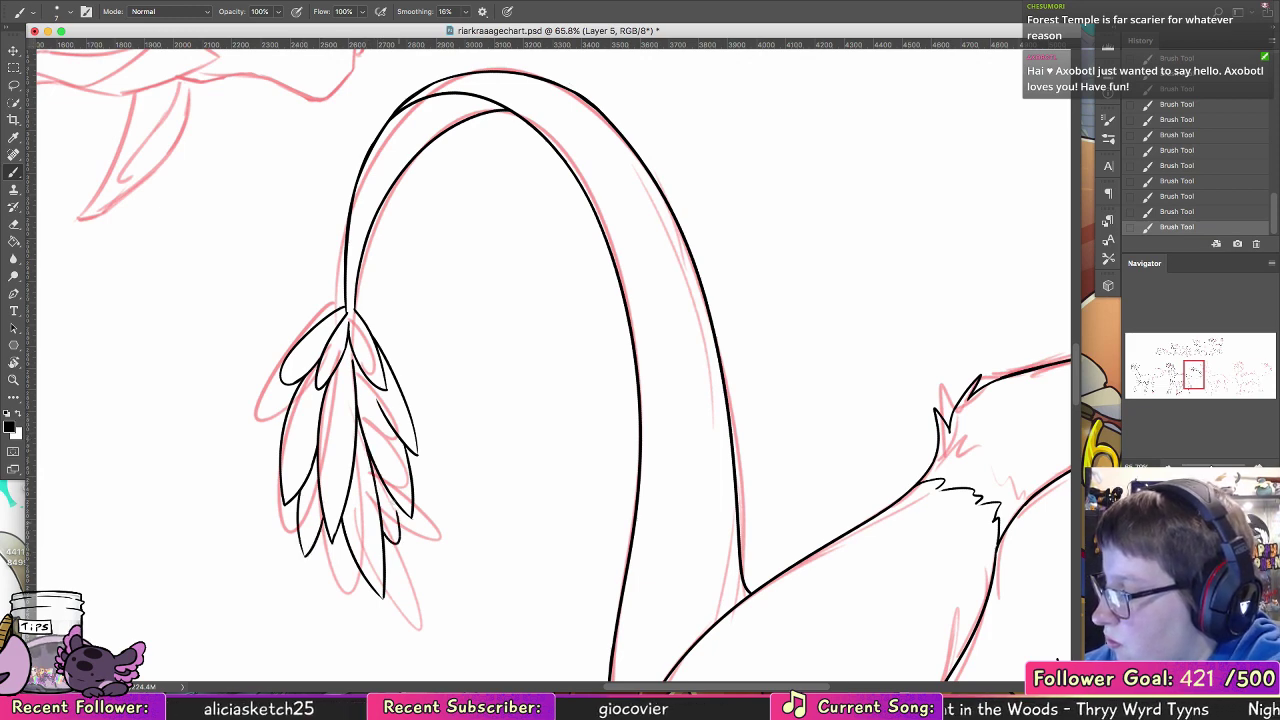
{"action": "left_click_drag", "start_coordinate": [391, 499], "coordinate": [400, 538]}
Step: Reset the canvas rotation and hide the red sketch to check the clean line art of the lower row's first two creatures
{"action": "double_click", "coordinate": [13, 363]}
{"action": "left_click", "coordinate": [13, 380]}
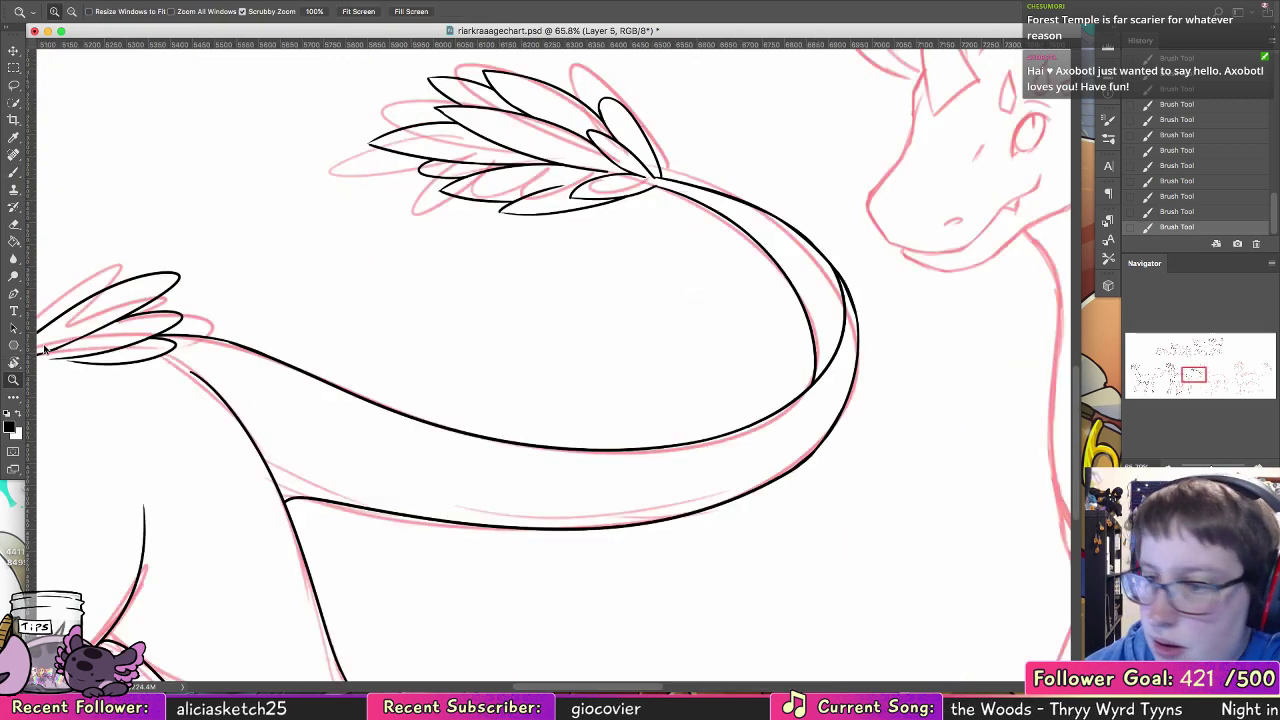
{"action": "mouse_move", "coordinate": [897, 327]}
{"action": "left_mouse_down"}
{"action": "mouse_move", "coordinate": [820, 323]}
{"action": "mouse_move", "coordinate": [892, 336]}
{"action": "left_mouse_up"}
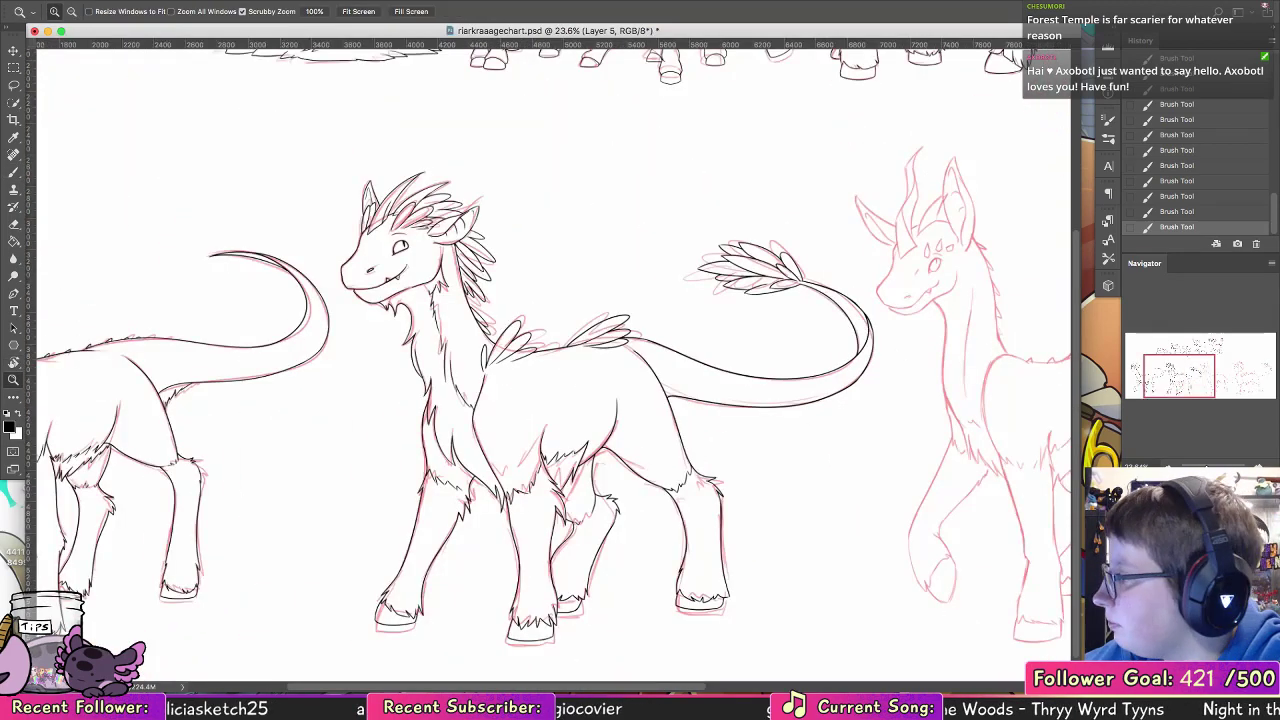
{"action": "left_click", "coordinate": [1131, 580]}
{"action": "left_click_drag", "start_coordinate": [863, 377], "coordinate": [826, 378]}
{"action": "left_click_drag", "start_coordinate": [675, 415], "coordinate": [687, 416]}
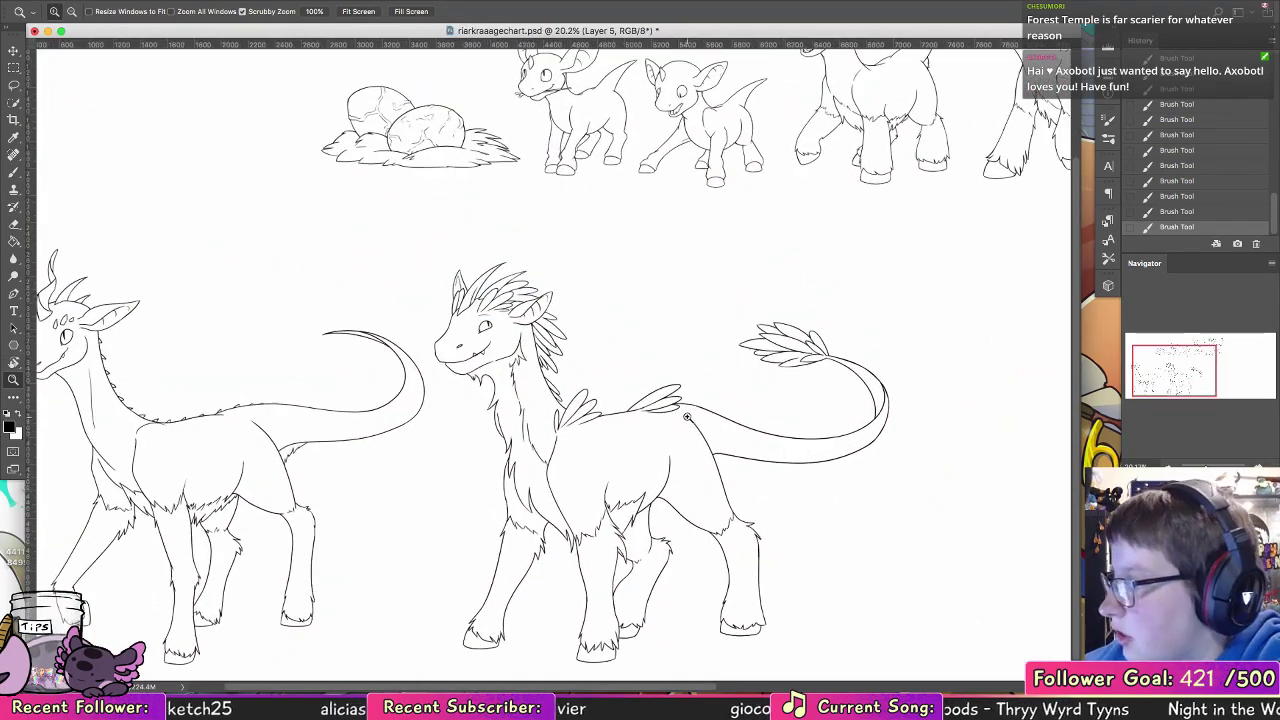
{"action": "scroll", "coordinate": [700, 400], "scroll_direction": "left", "scroll_amount": 4}
{"action": "scroll", "coordinate": [700, 400], "scroll_direction": "down", "scroll_amount": 1}
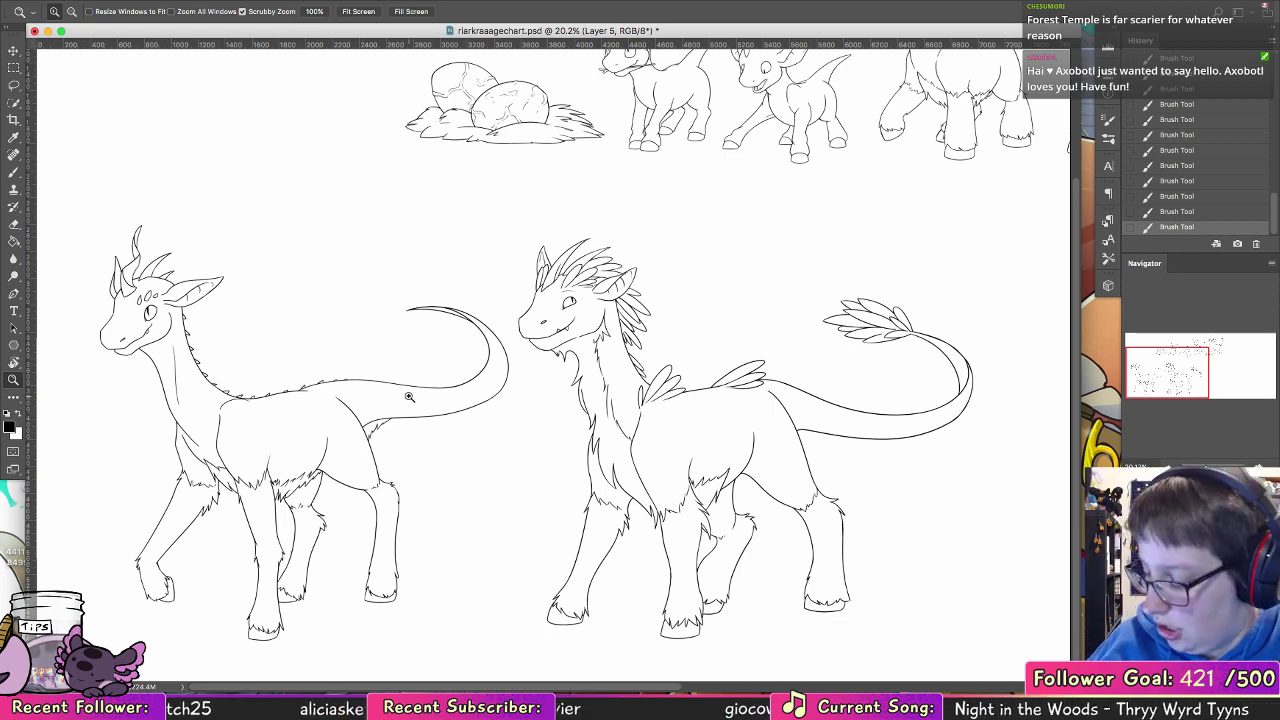
Step: Save riarkraaagechart.psd and close the document
{"action": "key", "text": "super+s"}
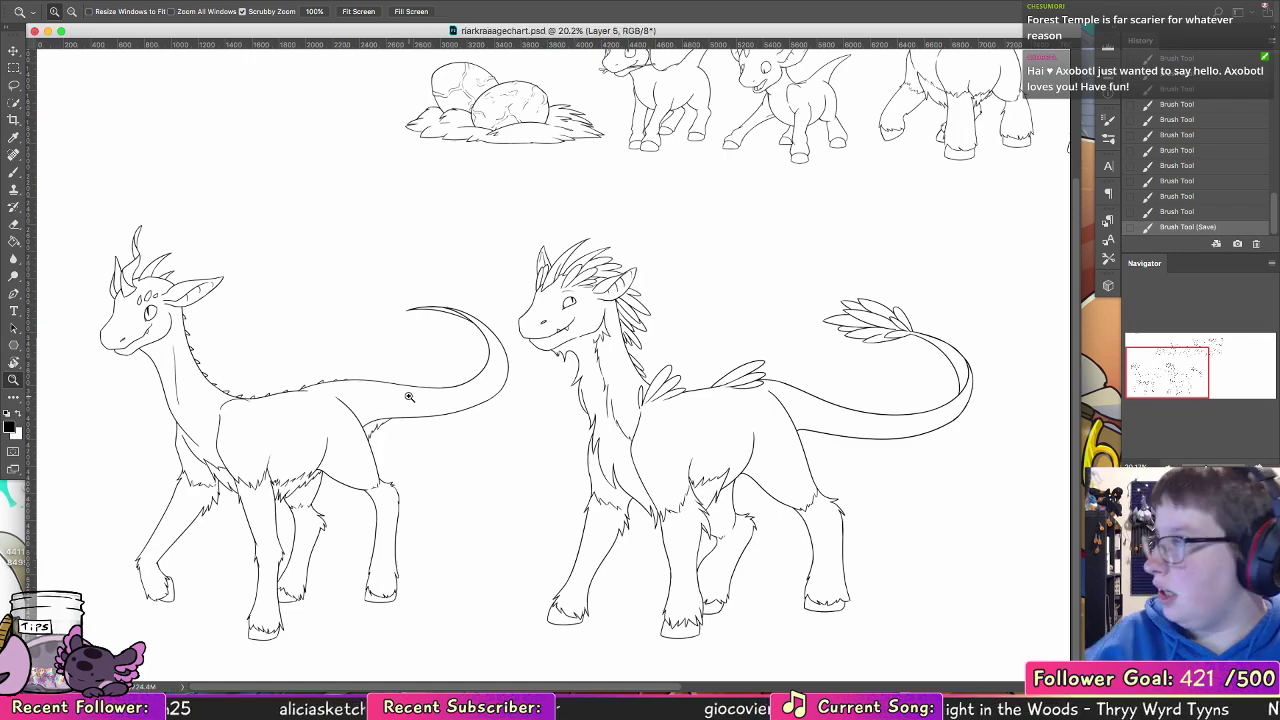
{"action": "left_click", "coordinate": [35, 31]}
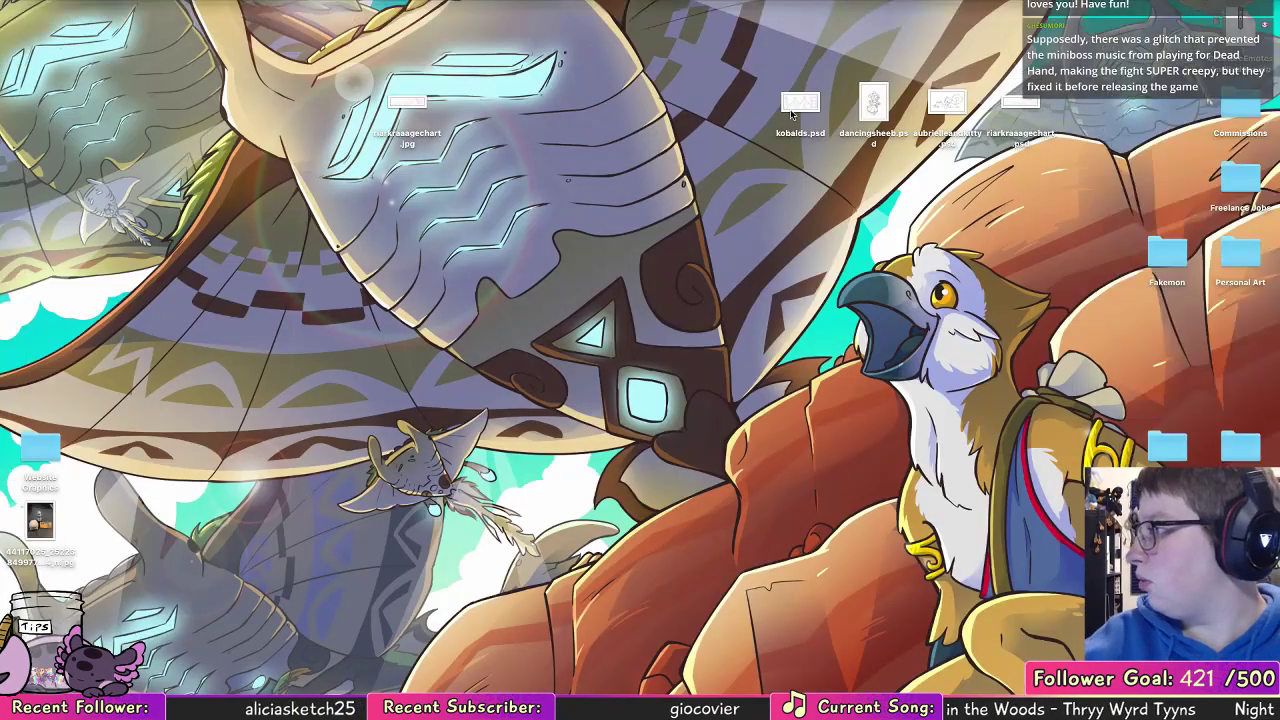
Step: Preview kobalds.psd, dancingsheeb.psd, aubrielleandkitty.psd and riarkraaagechart.psd from the desktop without opening them for editing
{"action": "double_click", "coordinate": [799, 104]}
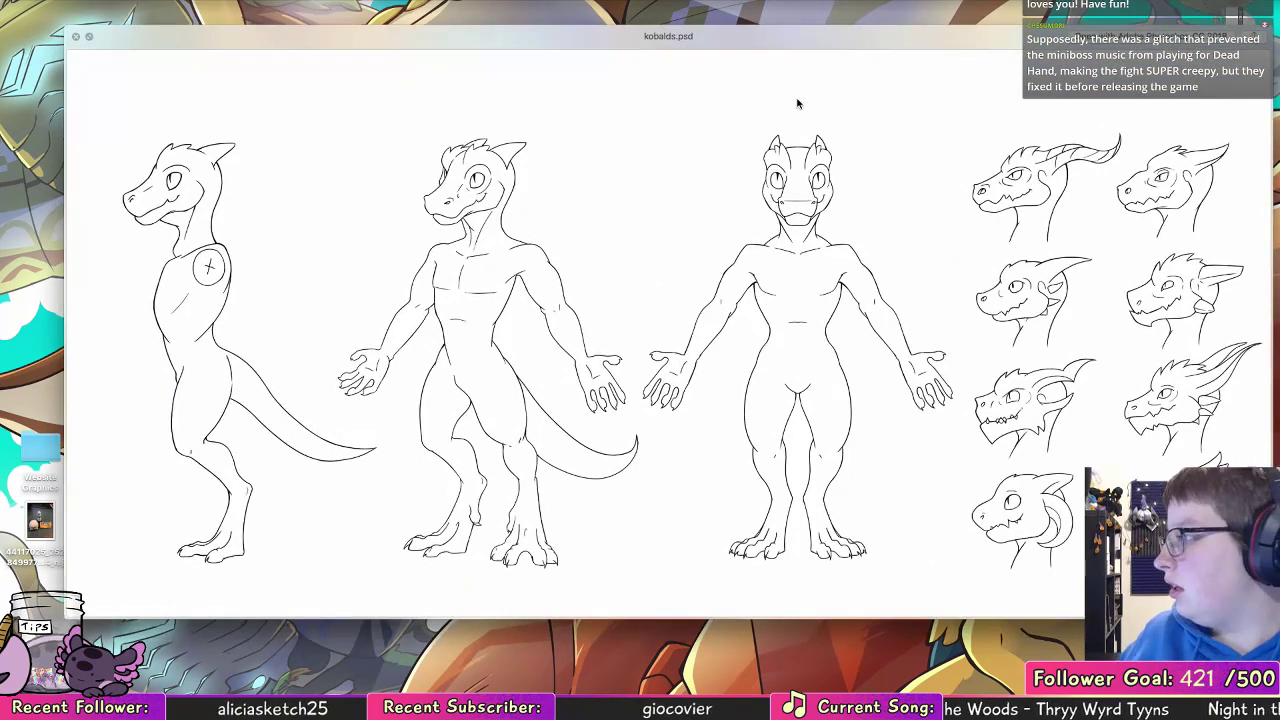
{"action": "key", "text": "space"}
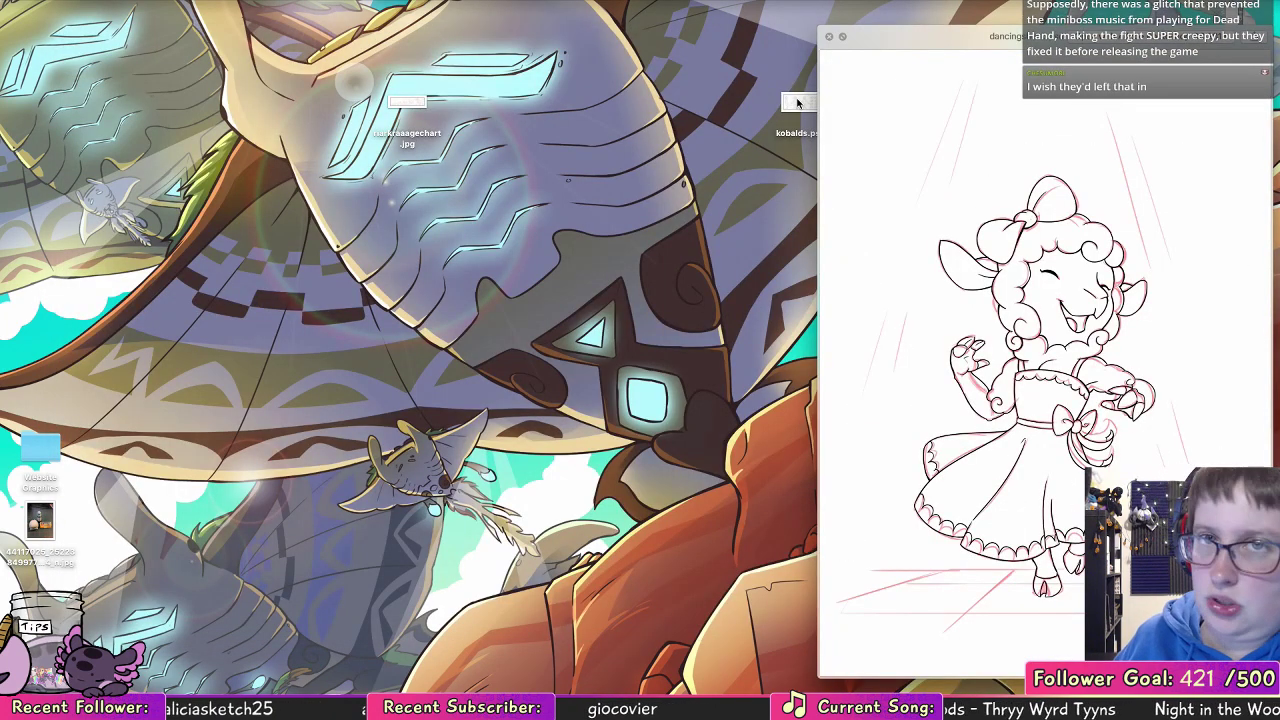
{"action": "key", "text": "Right"}
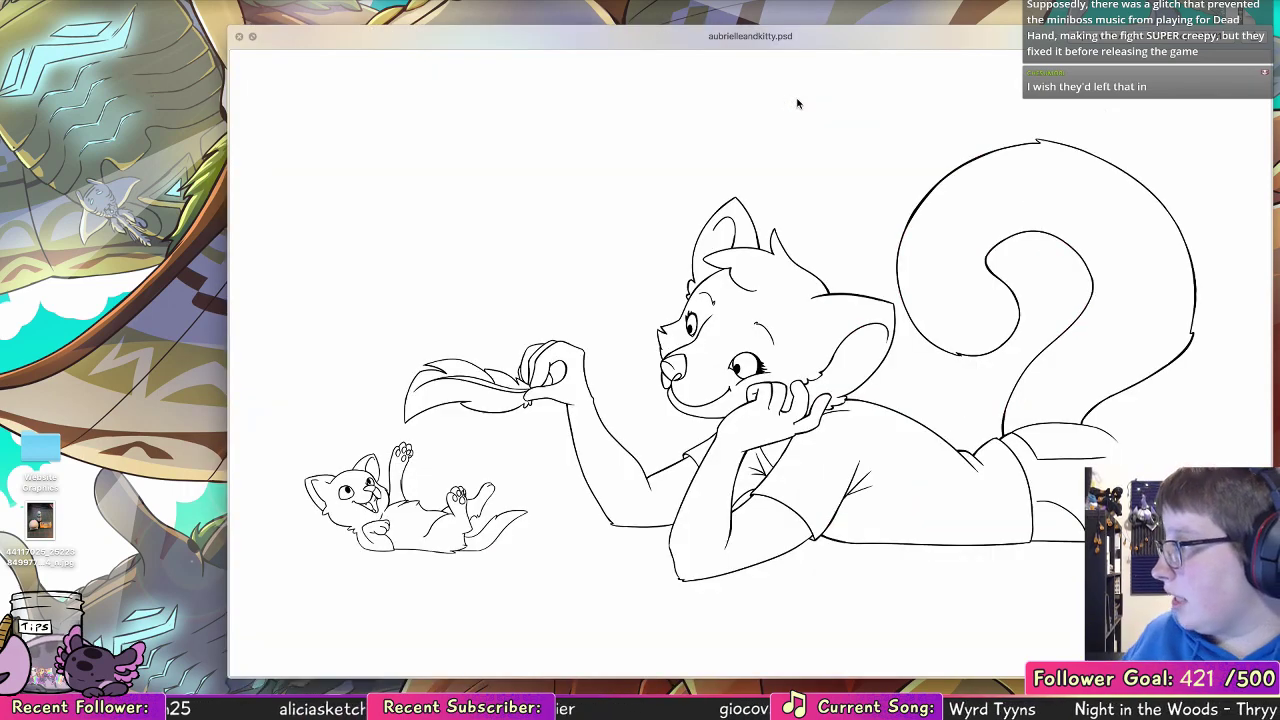
{"action": "key", "text": "Right"}
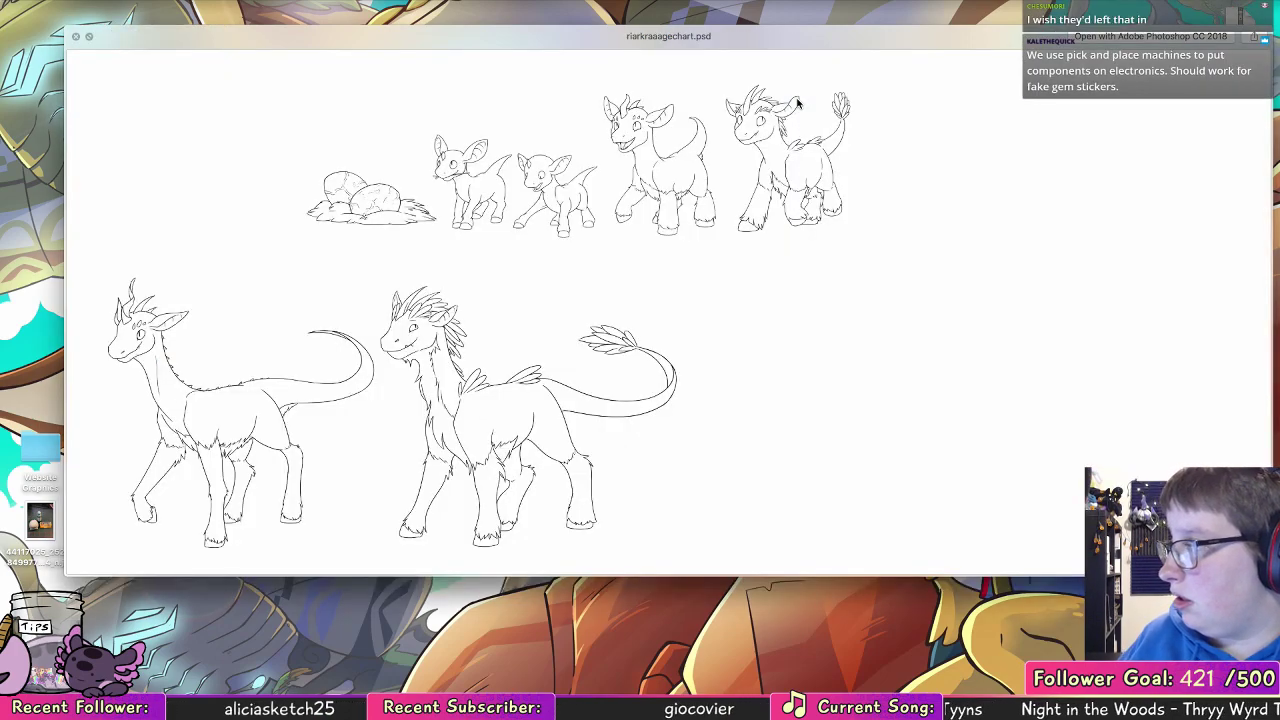
{"action": "key", "text": "space"}
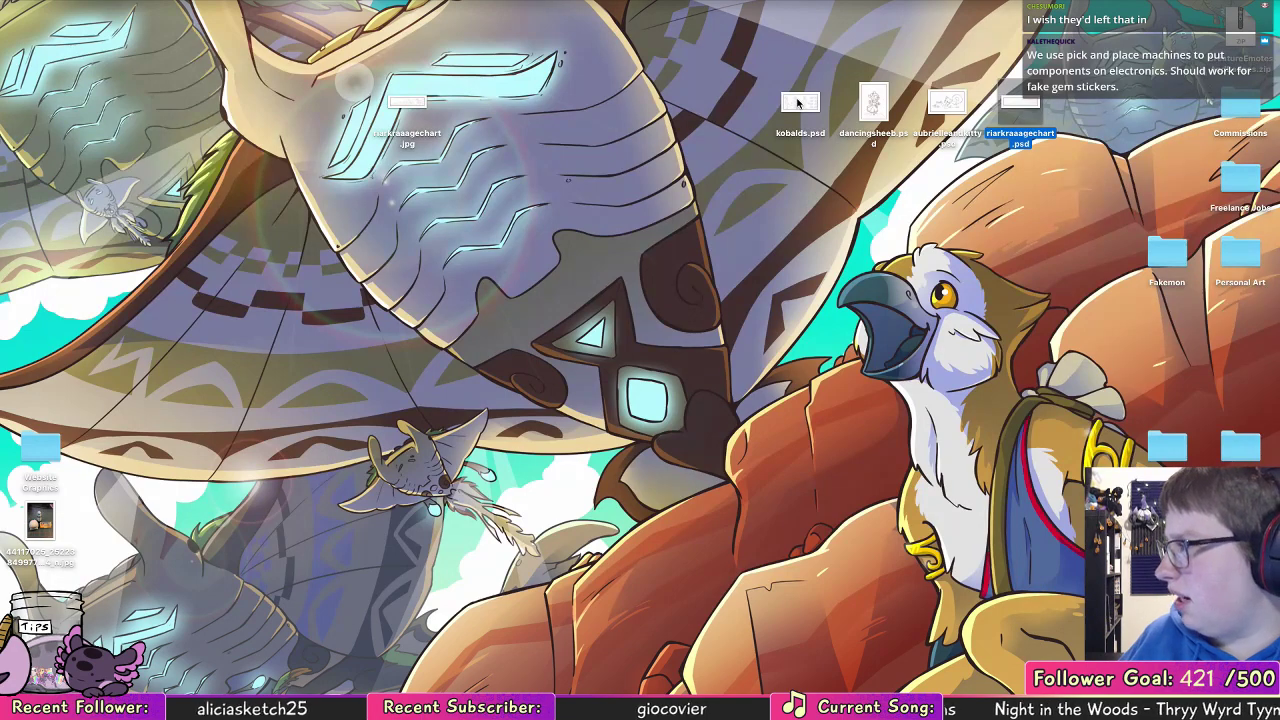